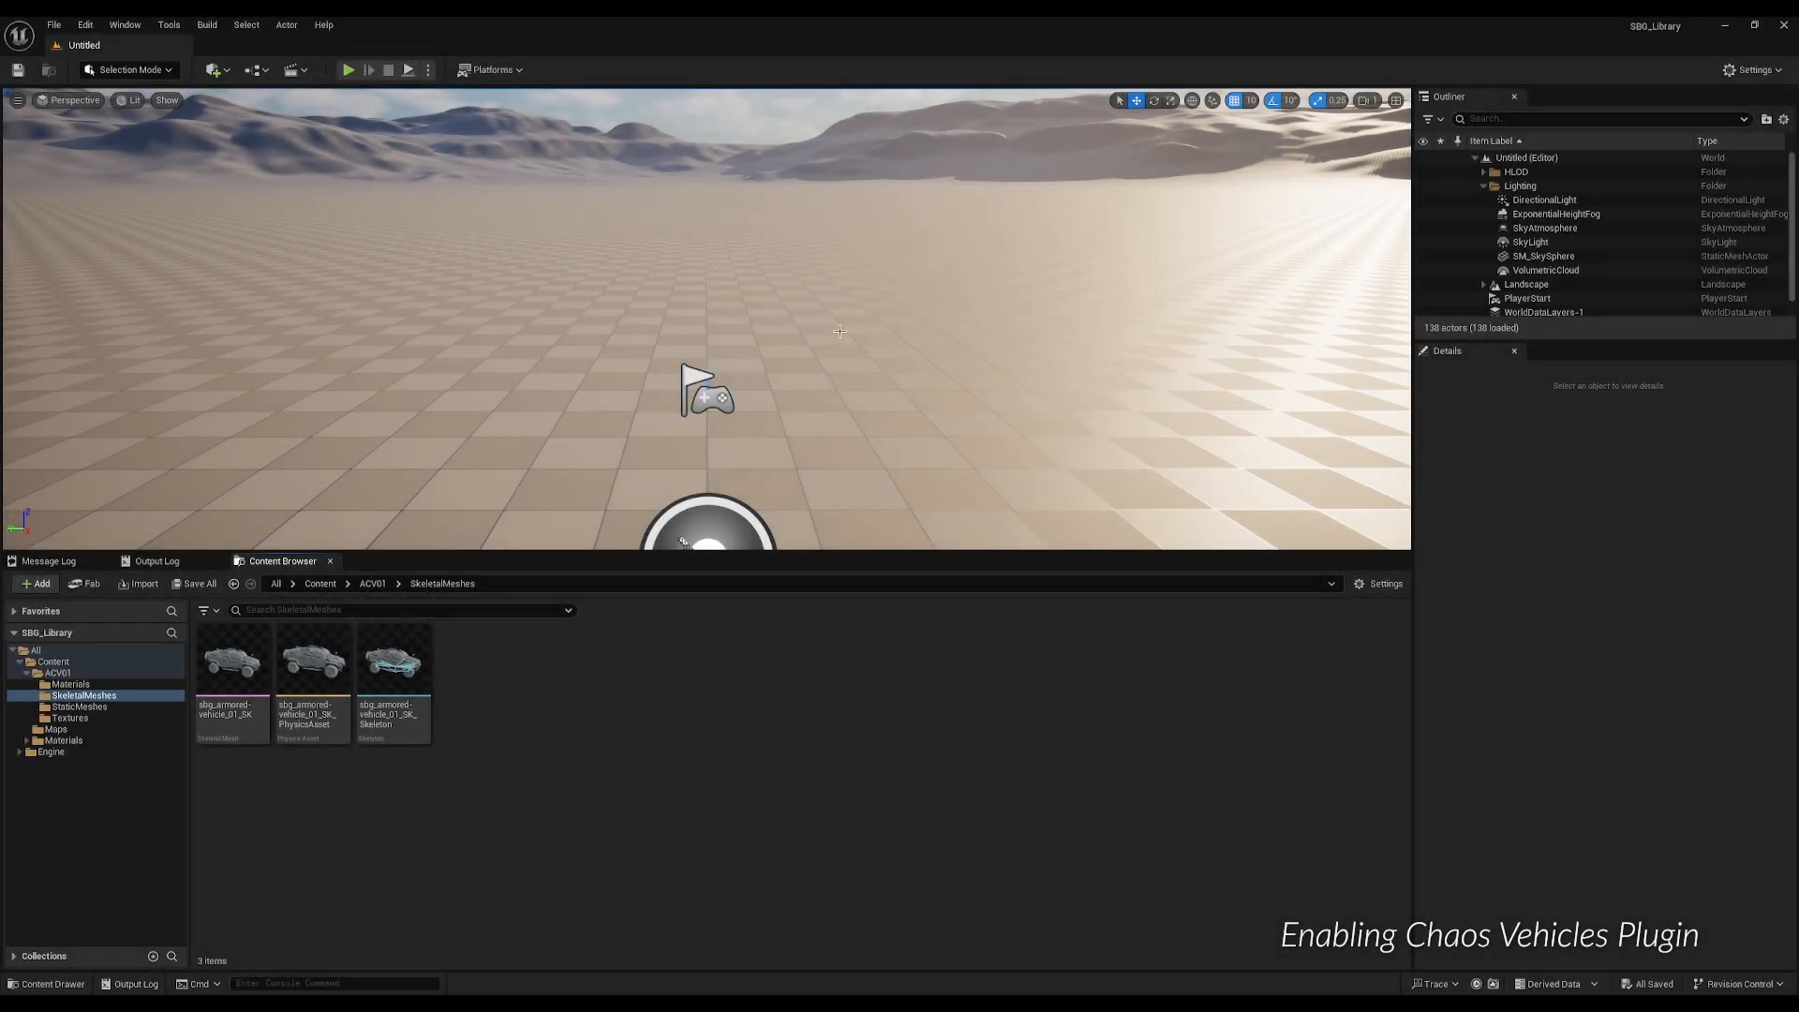
Find the ChaosVehiclesPlugin by searching the plugins for "chaos vehicle" and enable it, accepting its experimental status.
click(87, 28)
click(120, 259)
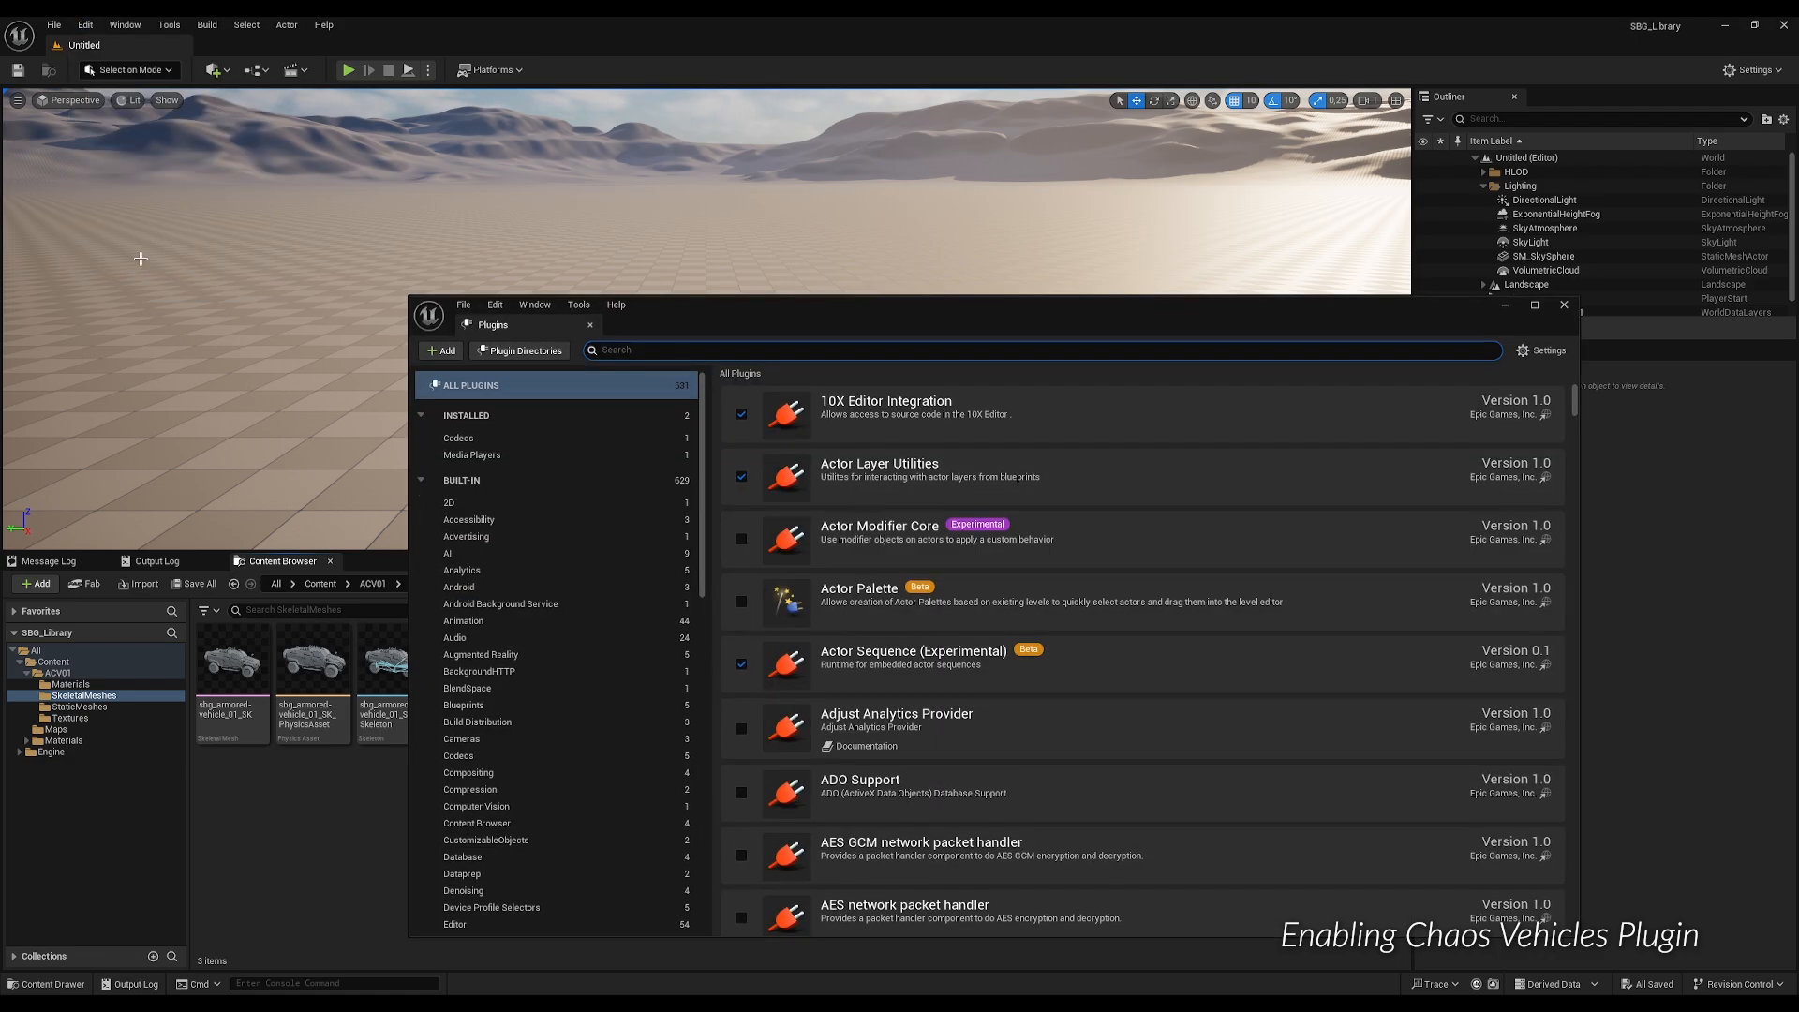
text(chaos vehicle)
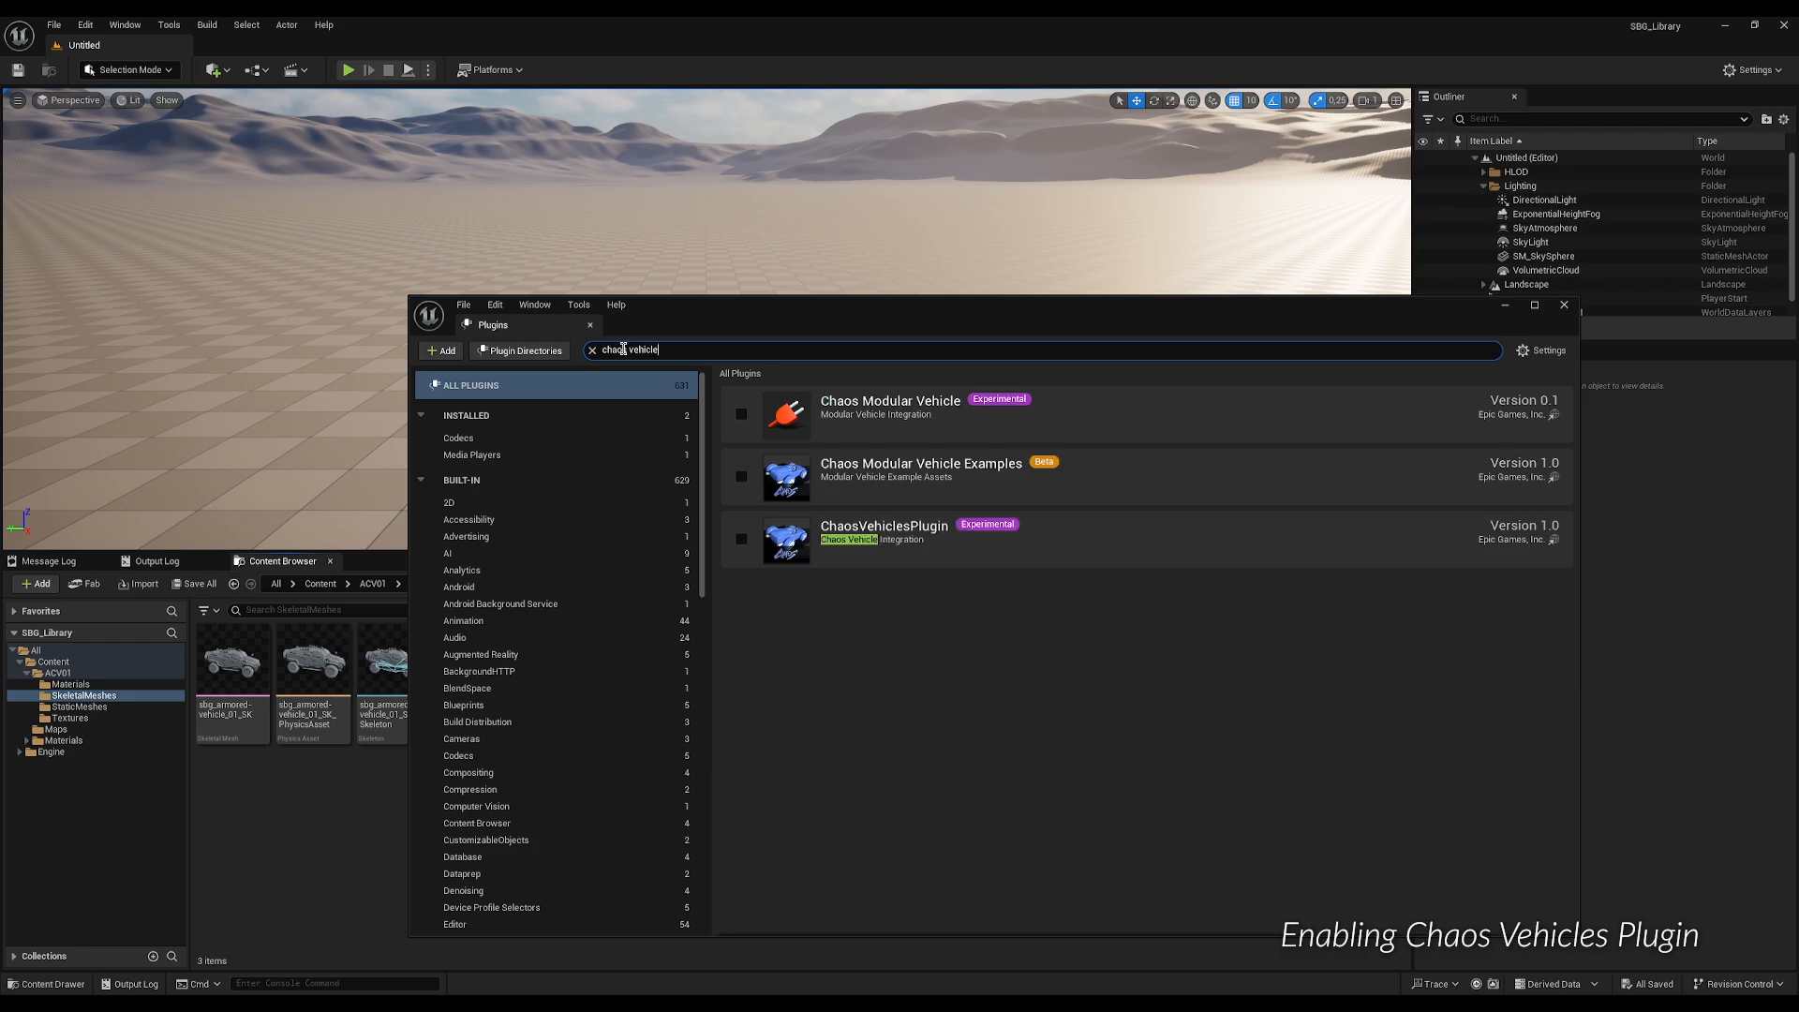
click(740, 542)
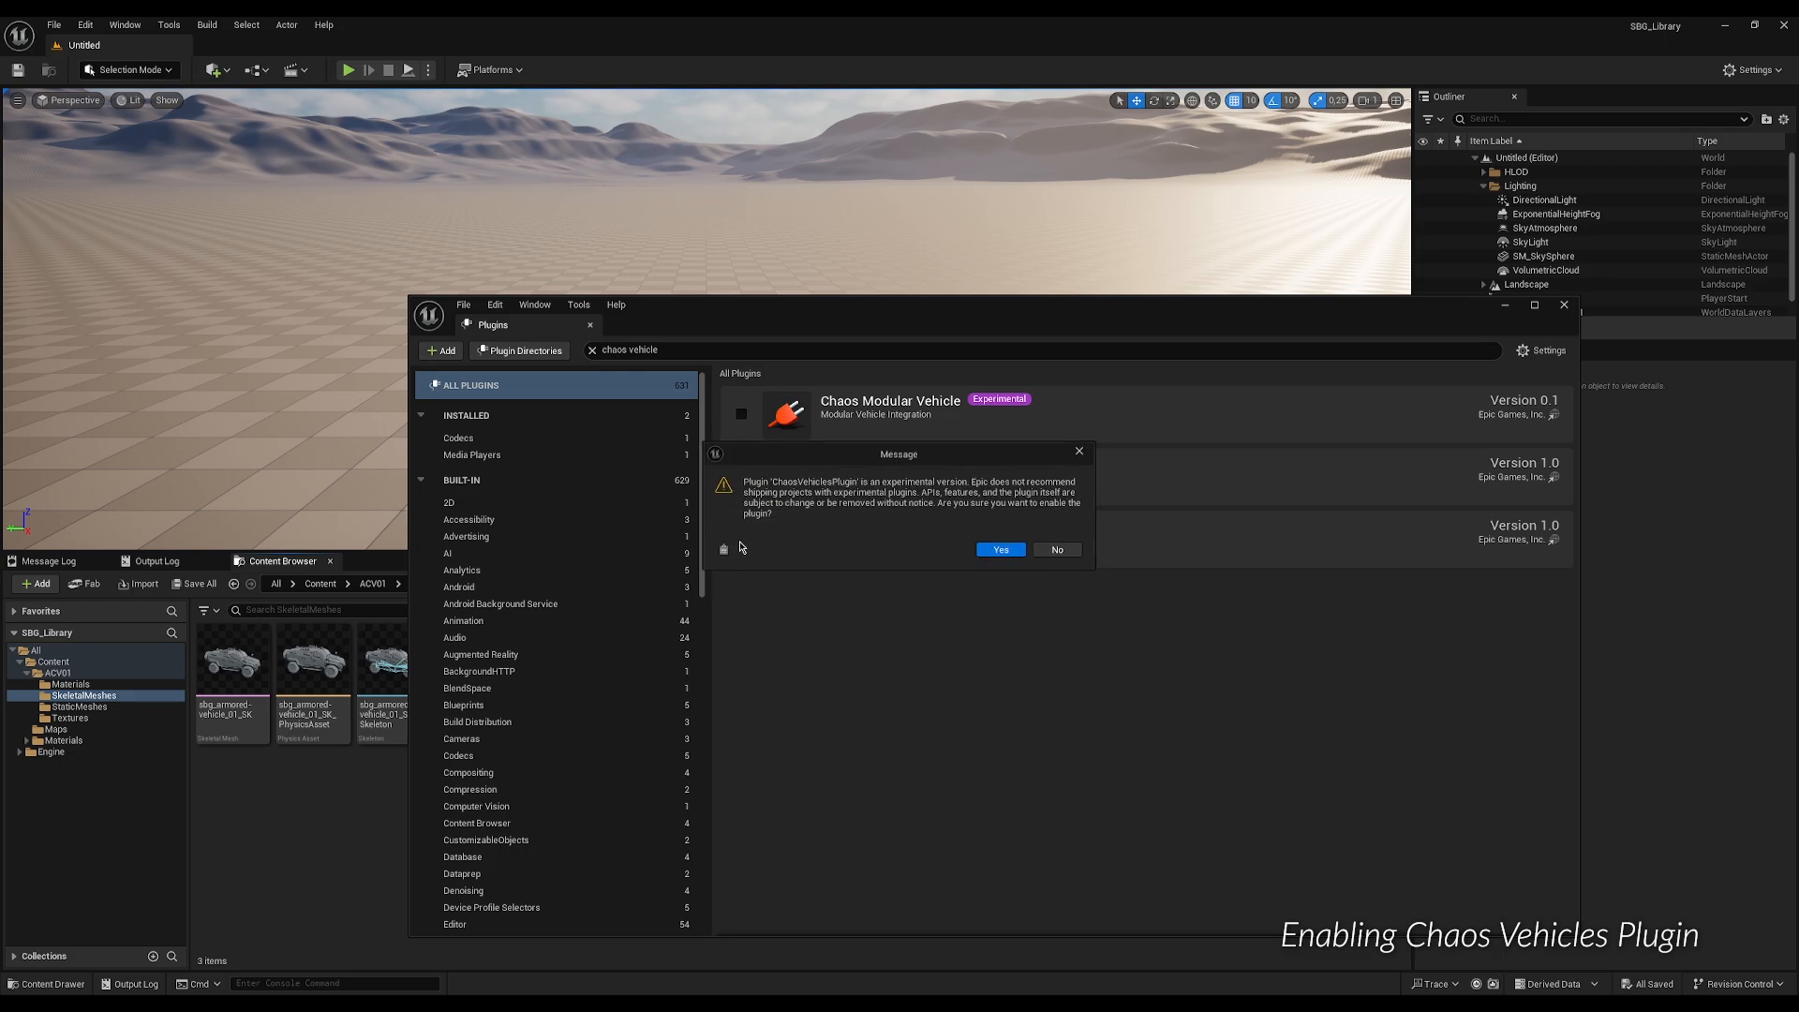
click(1000, 550)
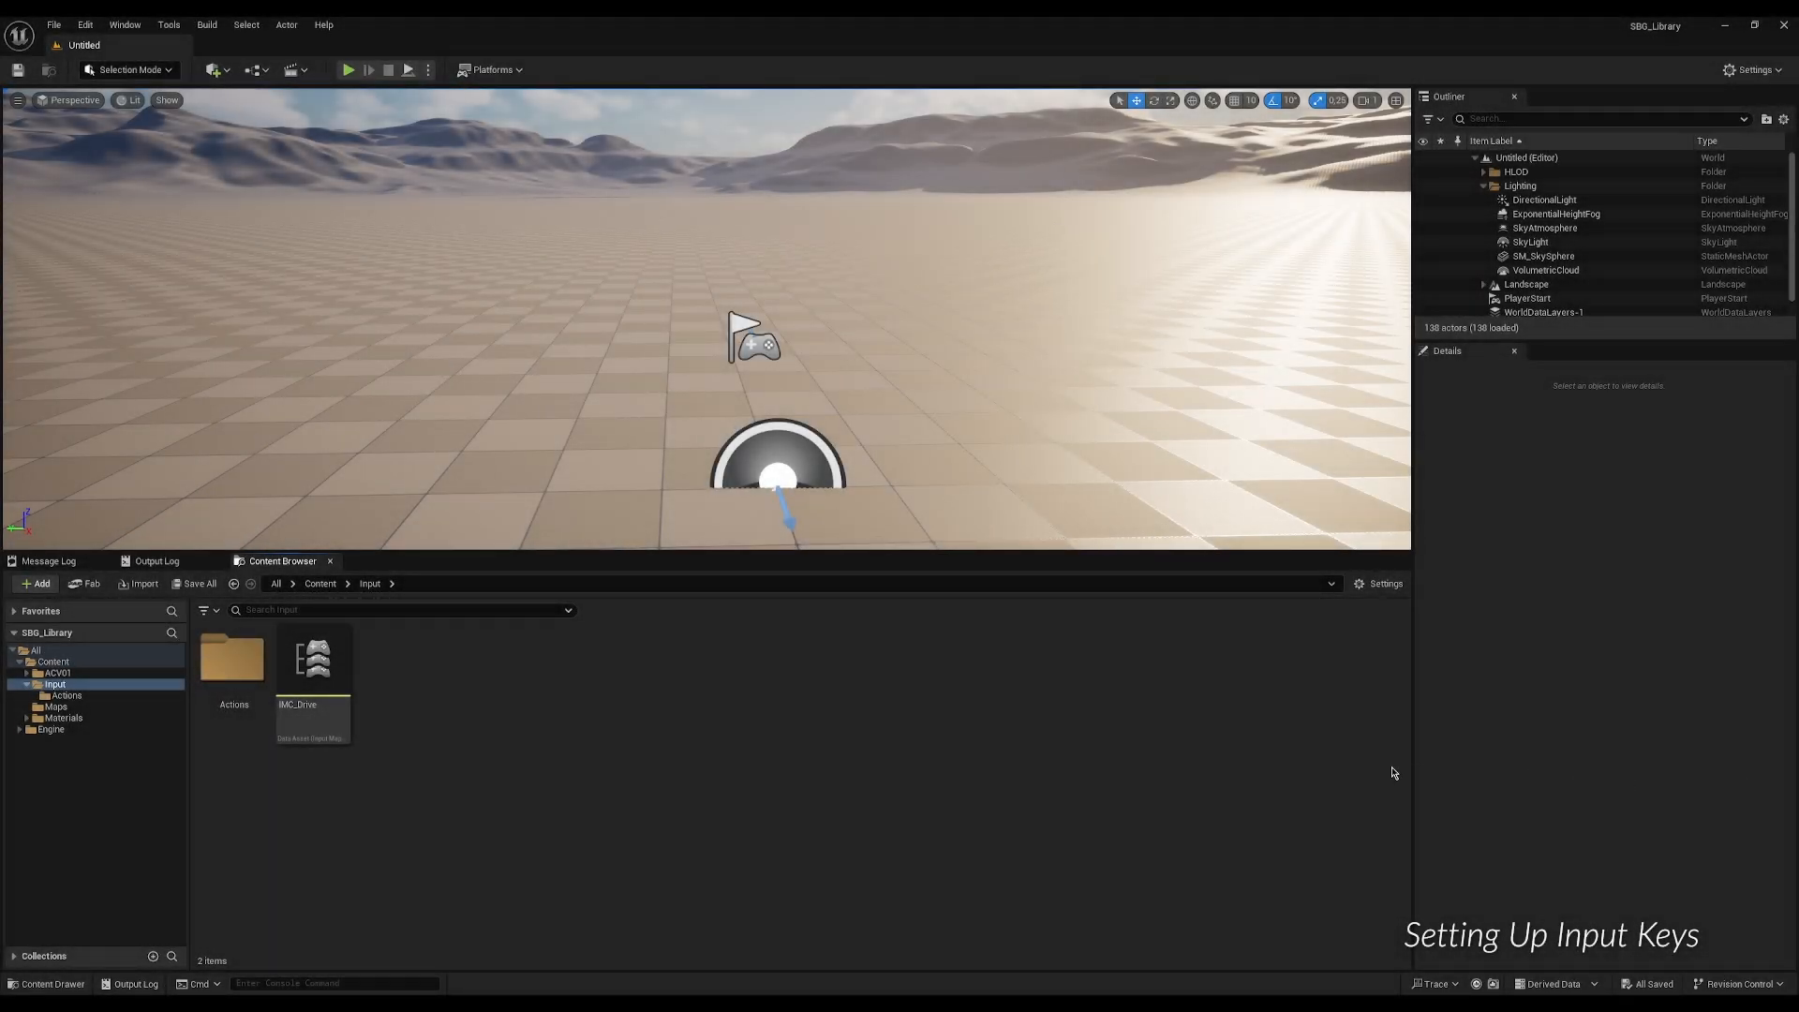
Open the Engine Input section of the project settings.
click(85, 24)
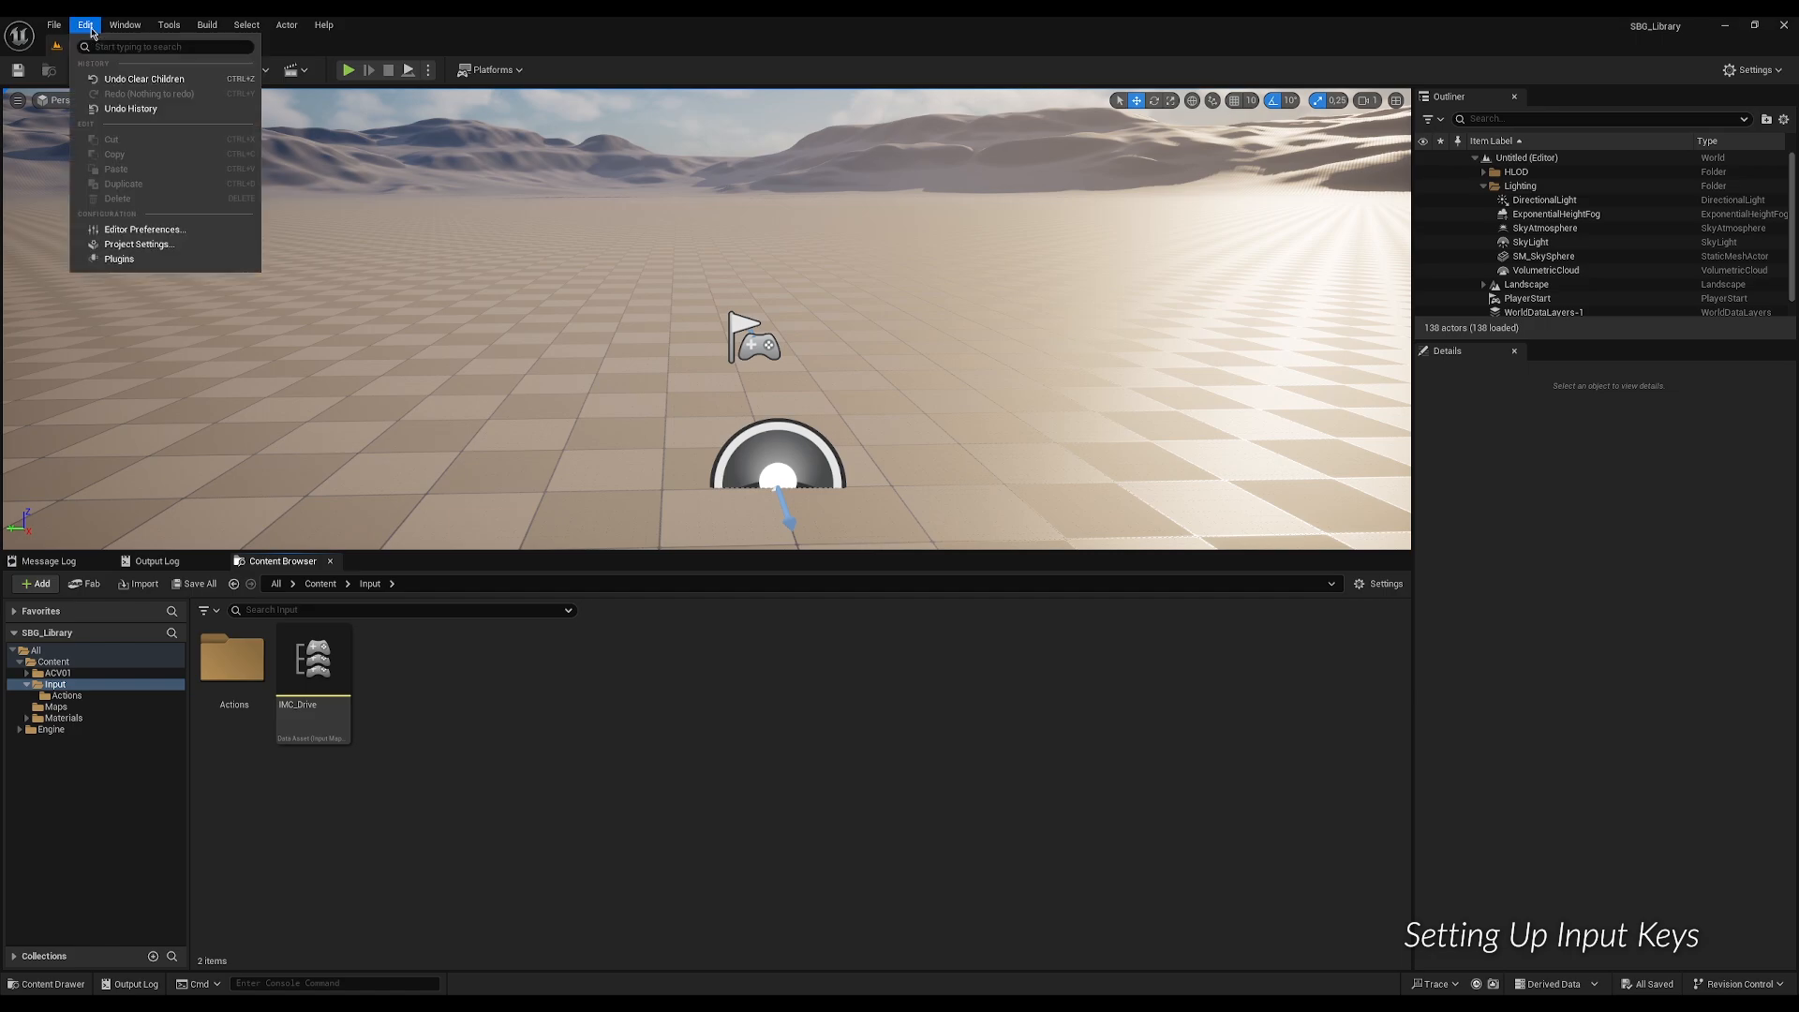
click(167, 244)
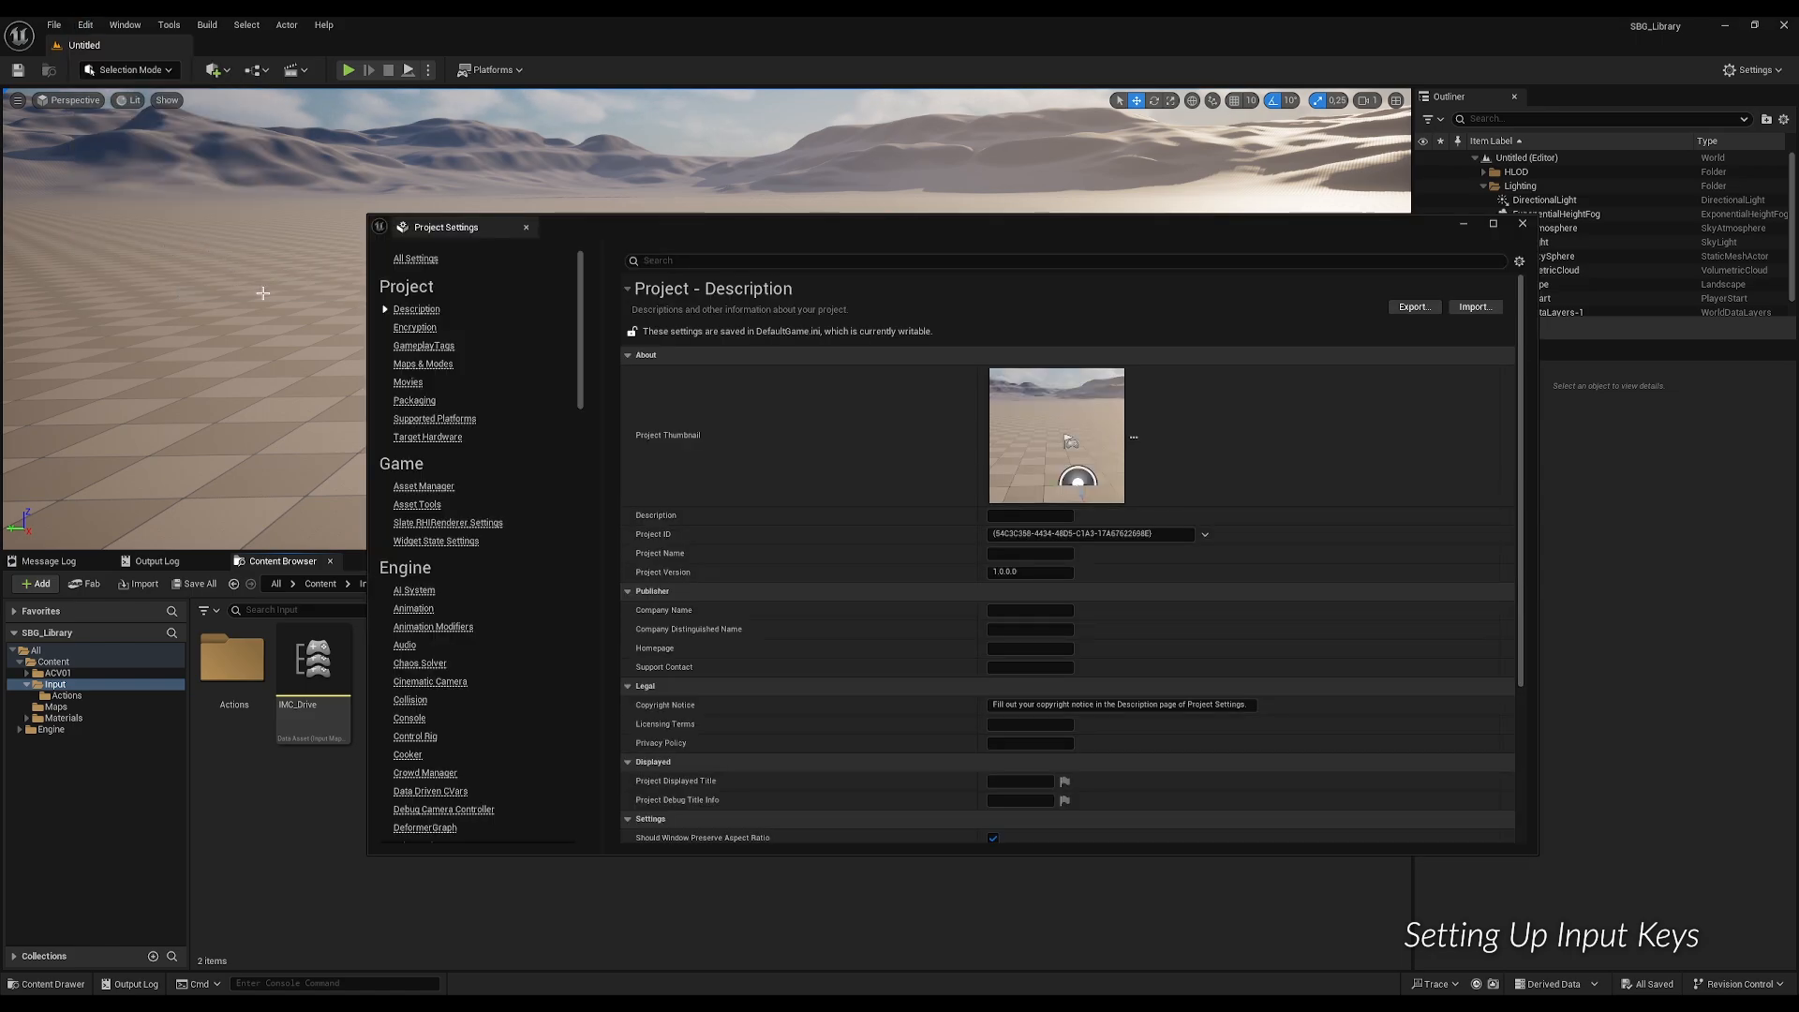
scroll(474, 689, down, 5)
scroll(475, 688, down, 4)
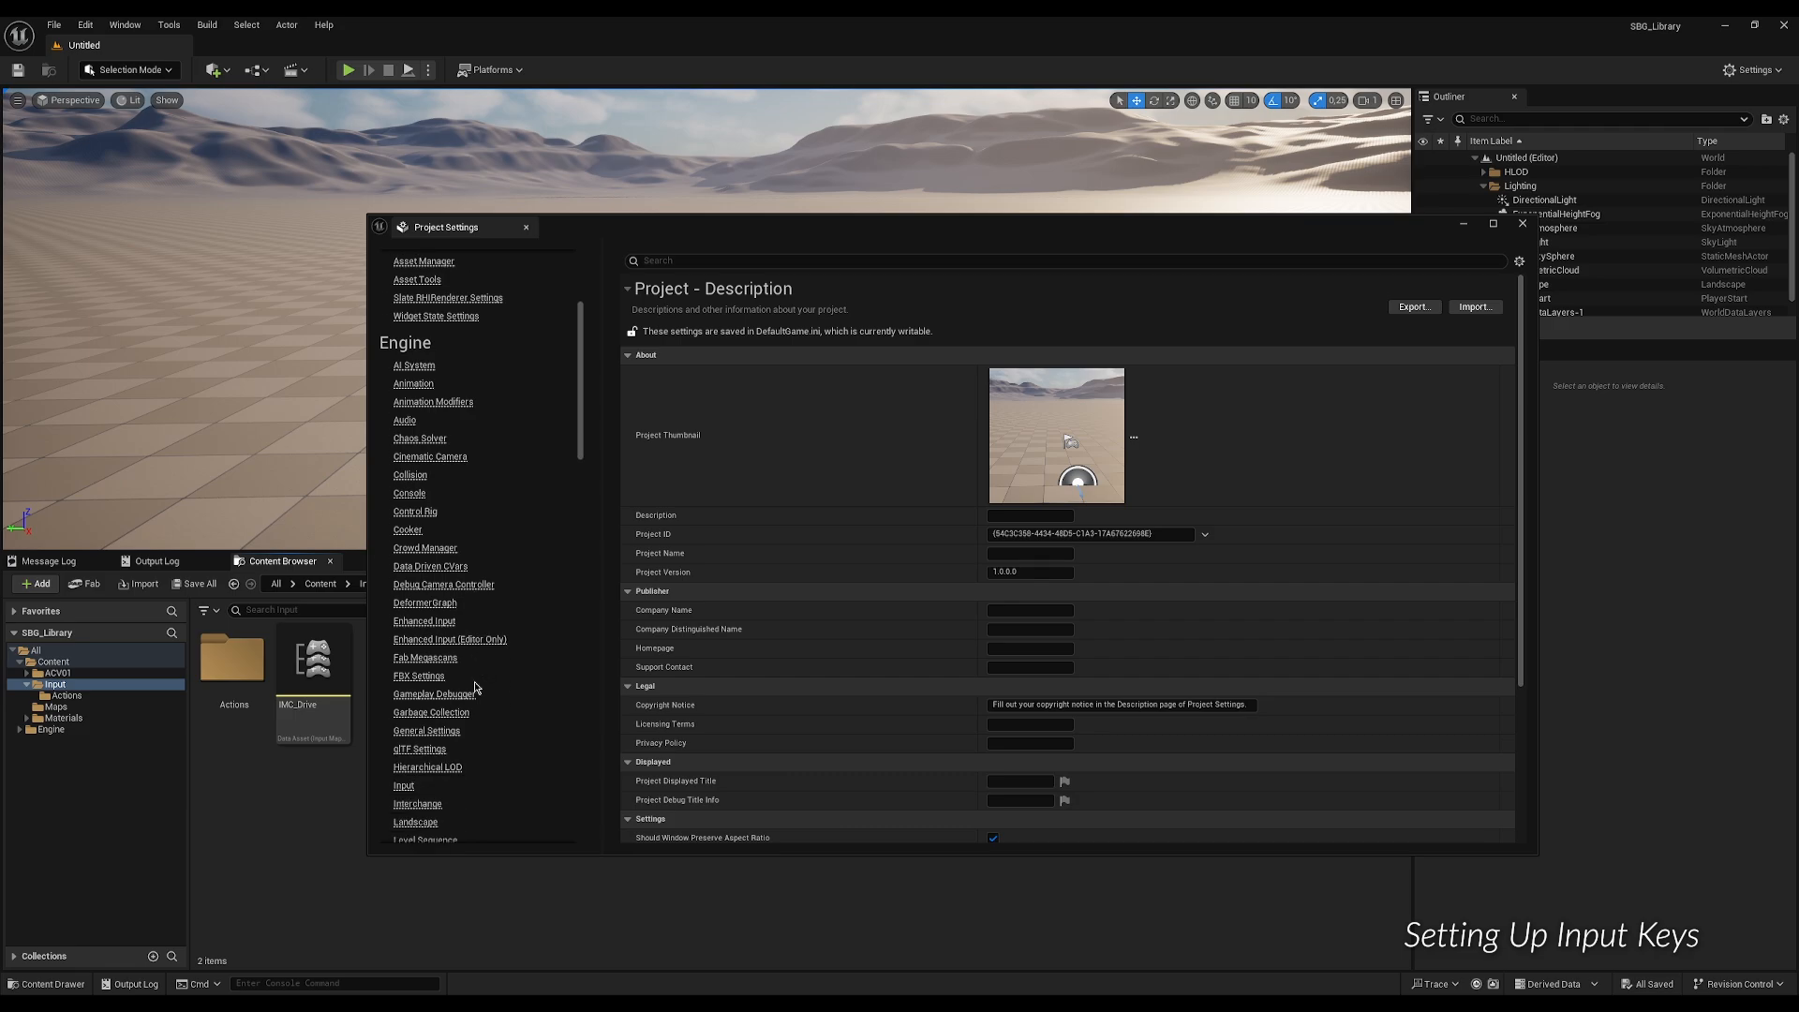
click(404, 763)
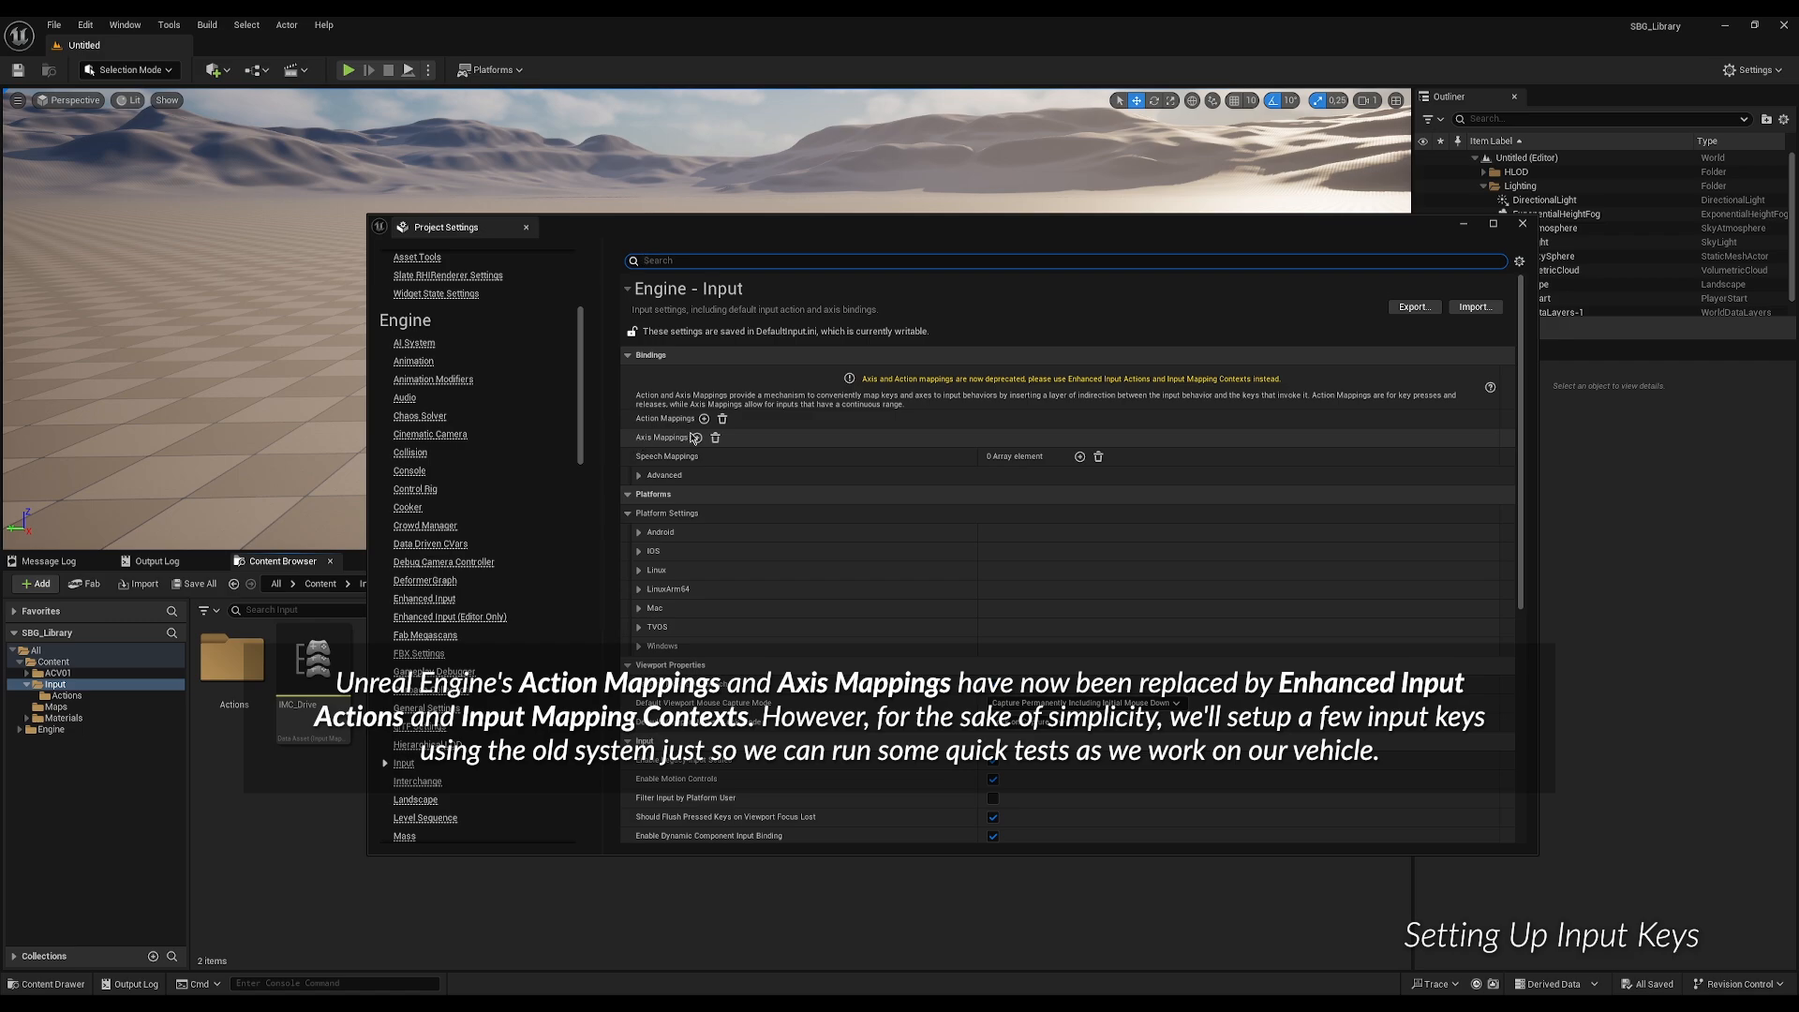
Add a new axis mapping and name it Forward/Reverse.
click(697, 437)
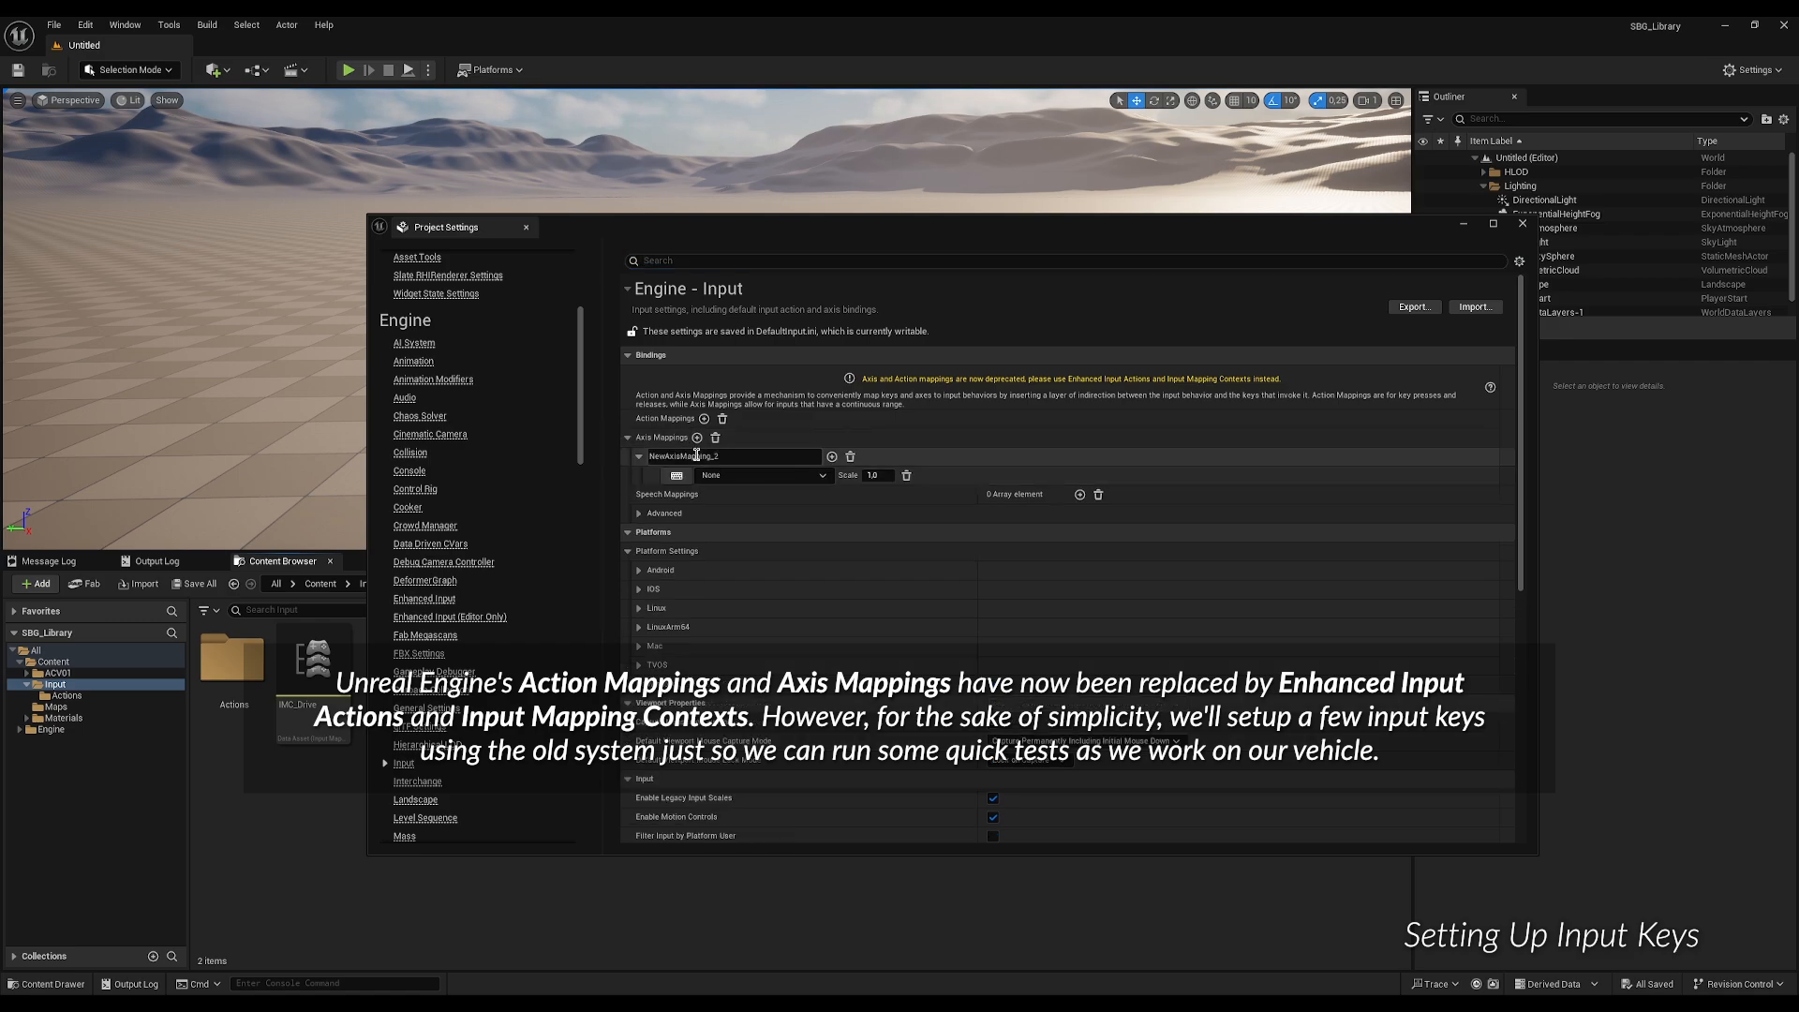
click(697, 455)
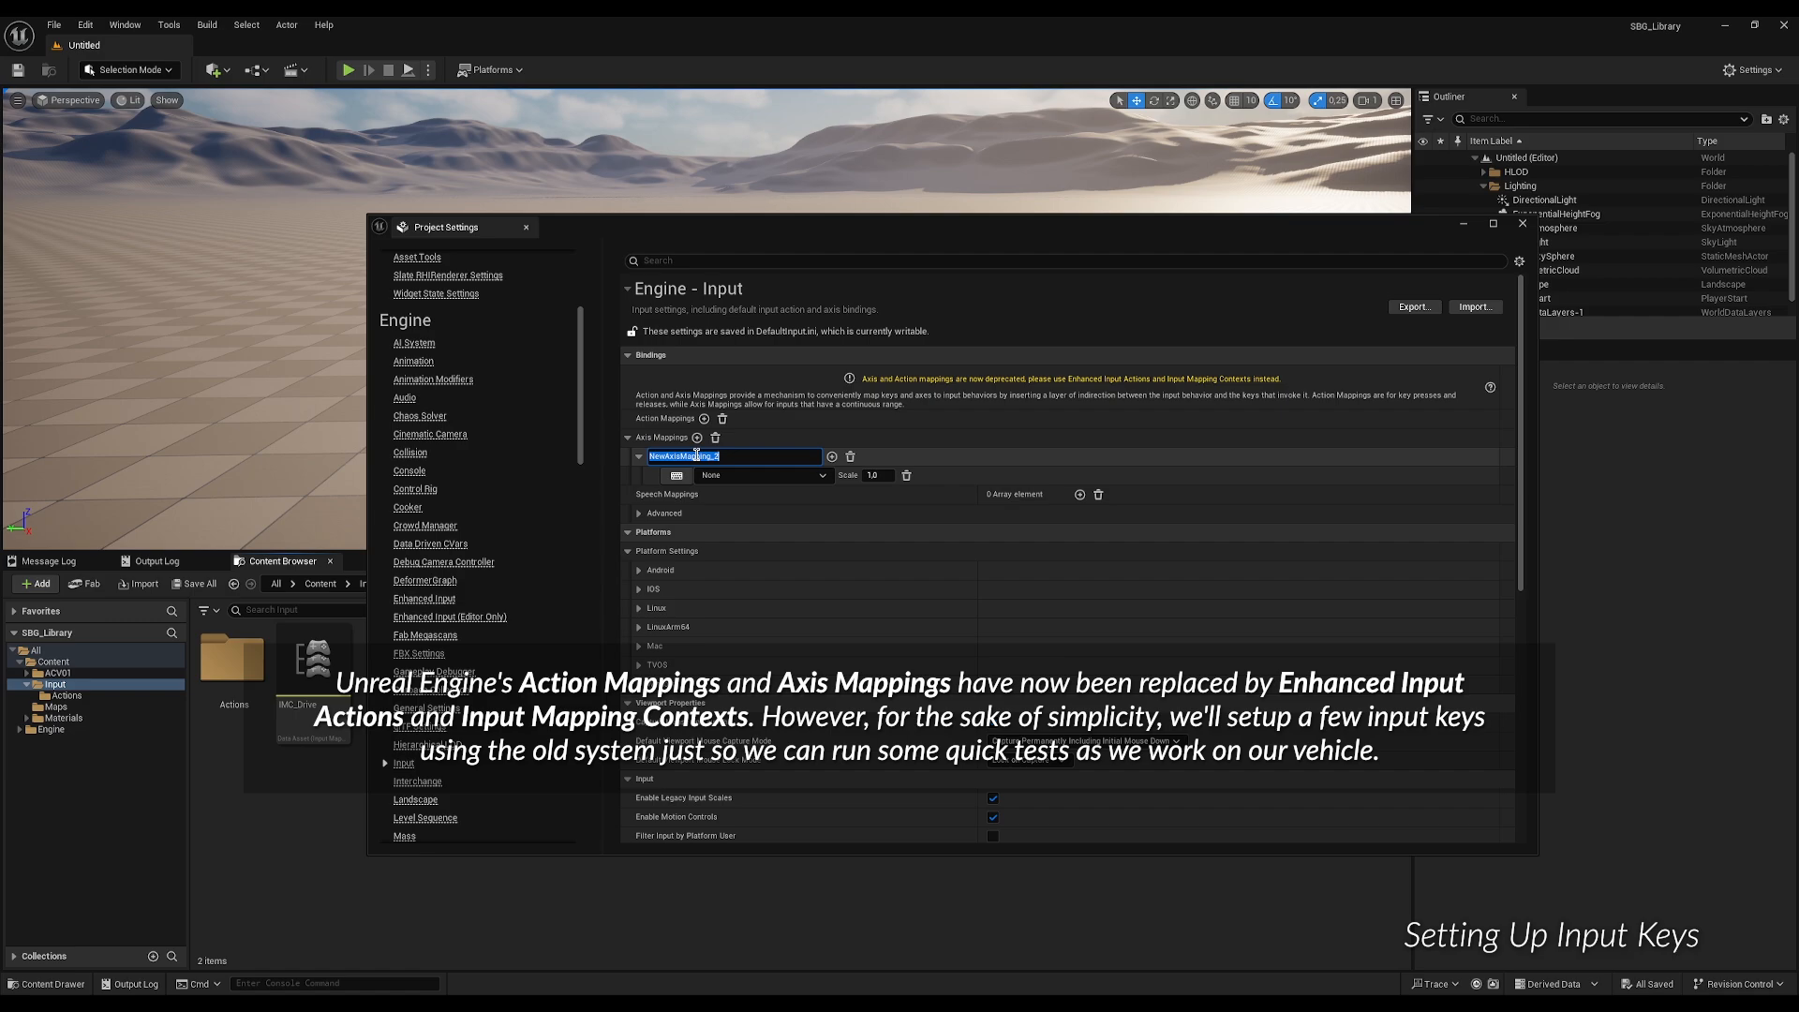
text(F)
text(orward)
text(/B)
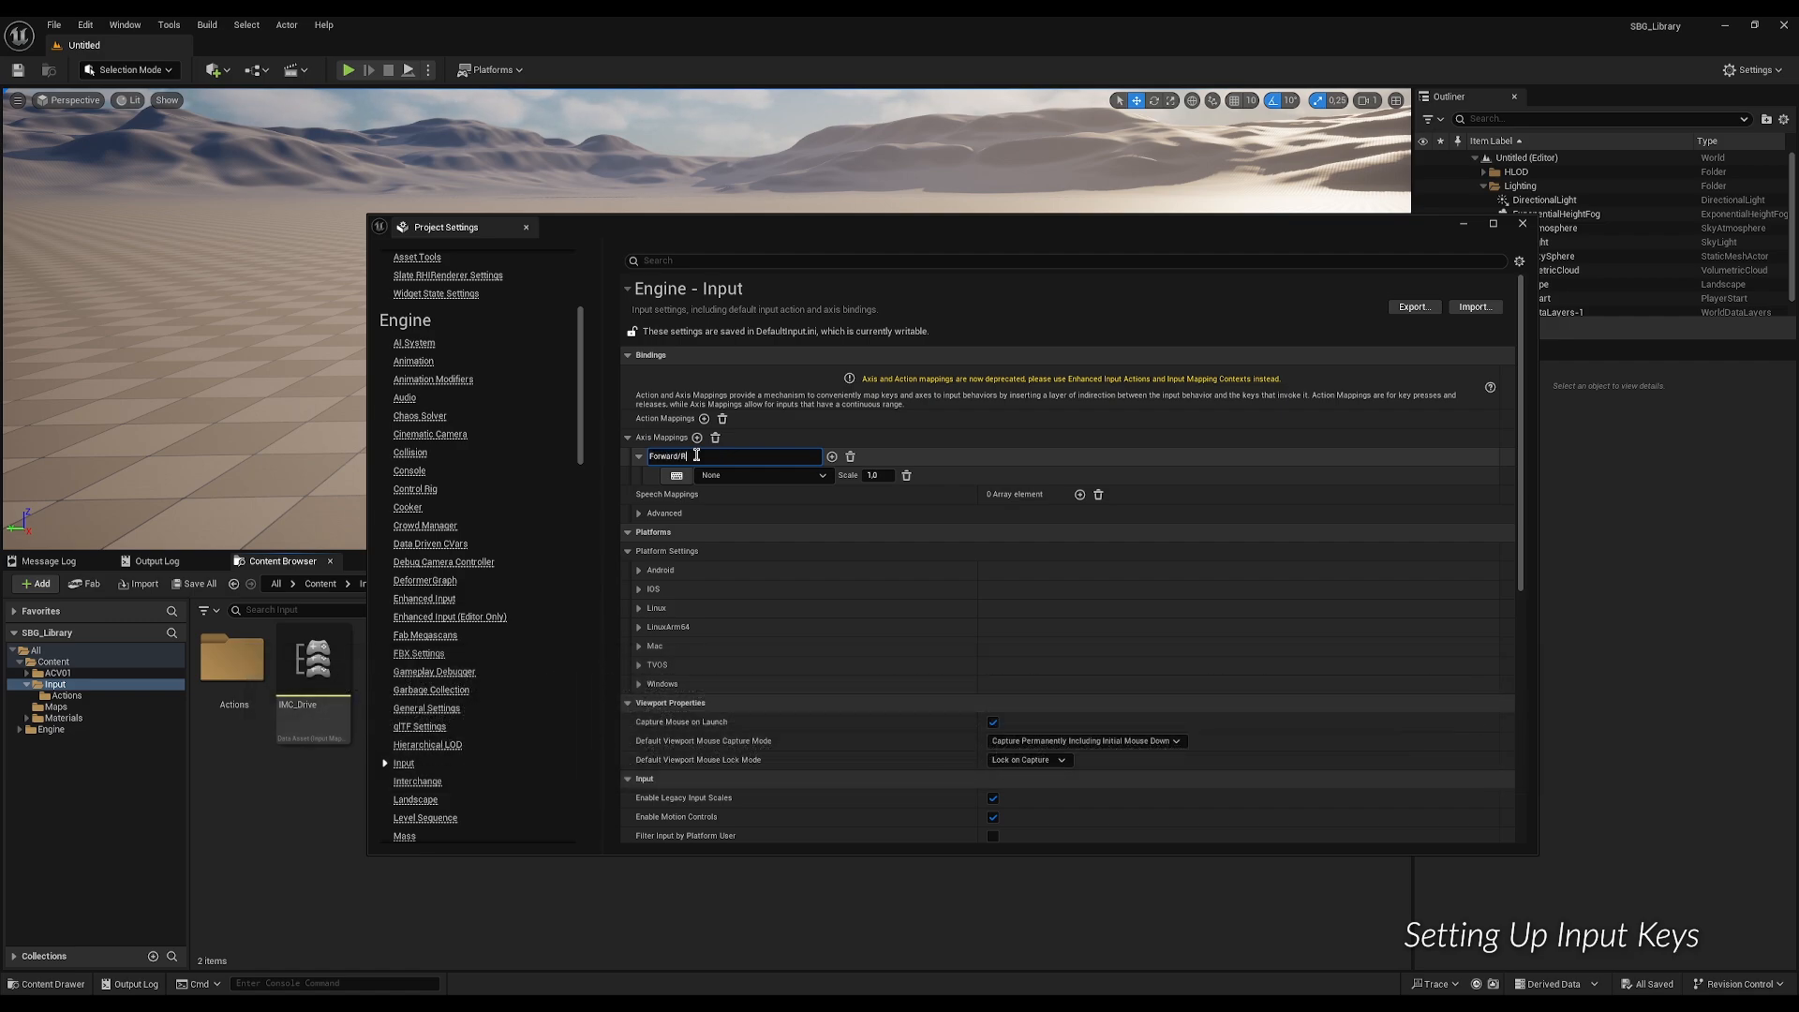
key(Return)
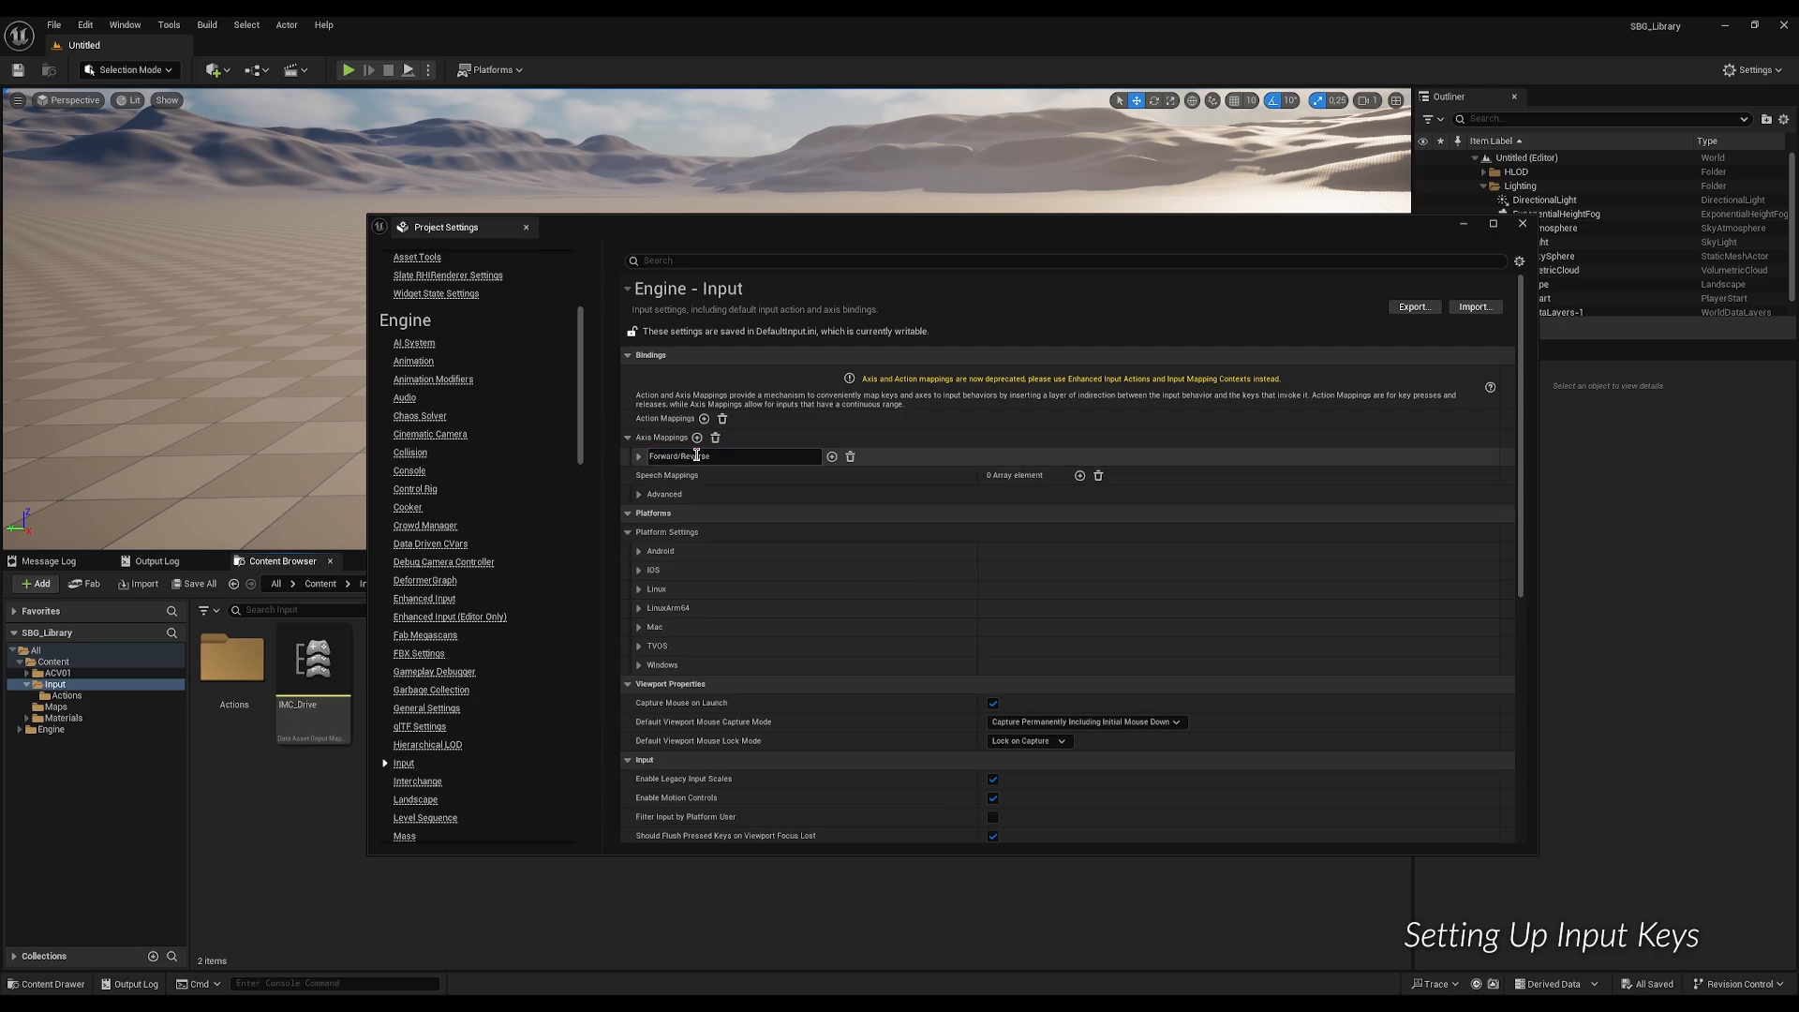
Assign the W and S keys to the Forward/Reverse axis mapping and set the scale of S to -1.
click(638, 456)
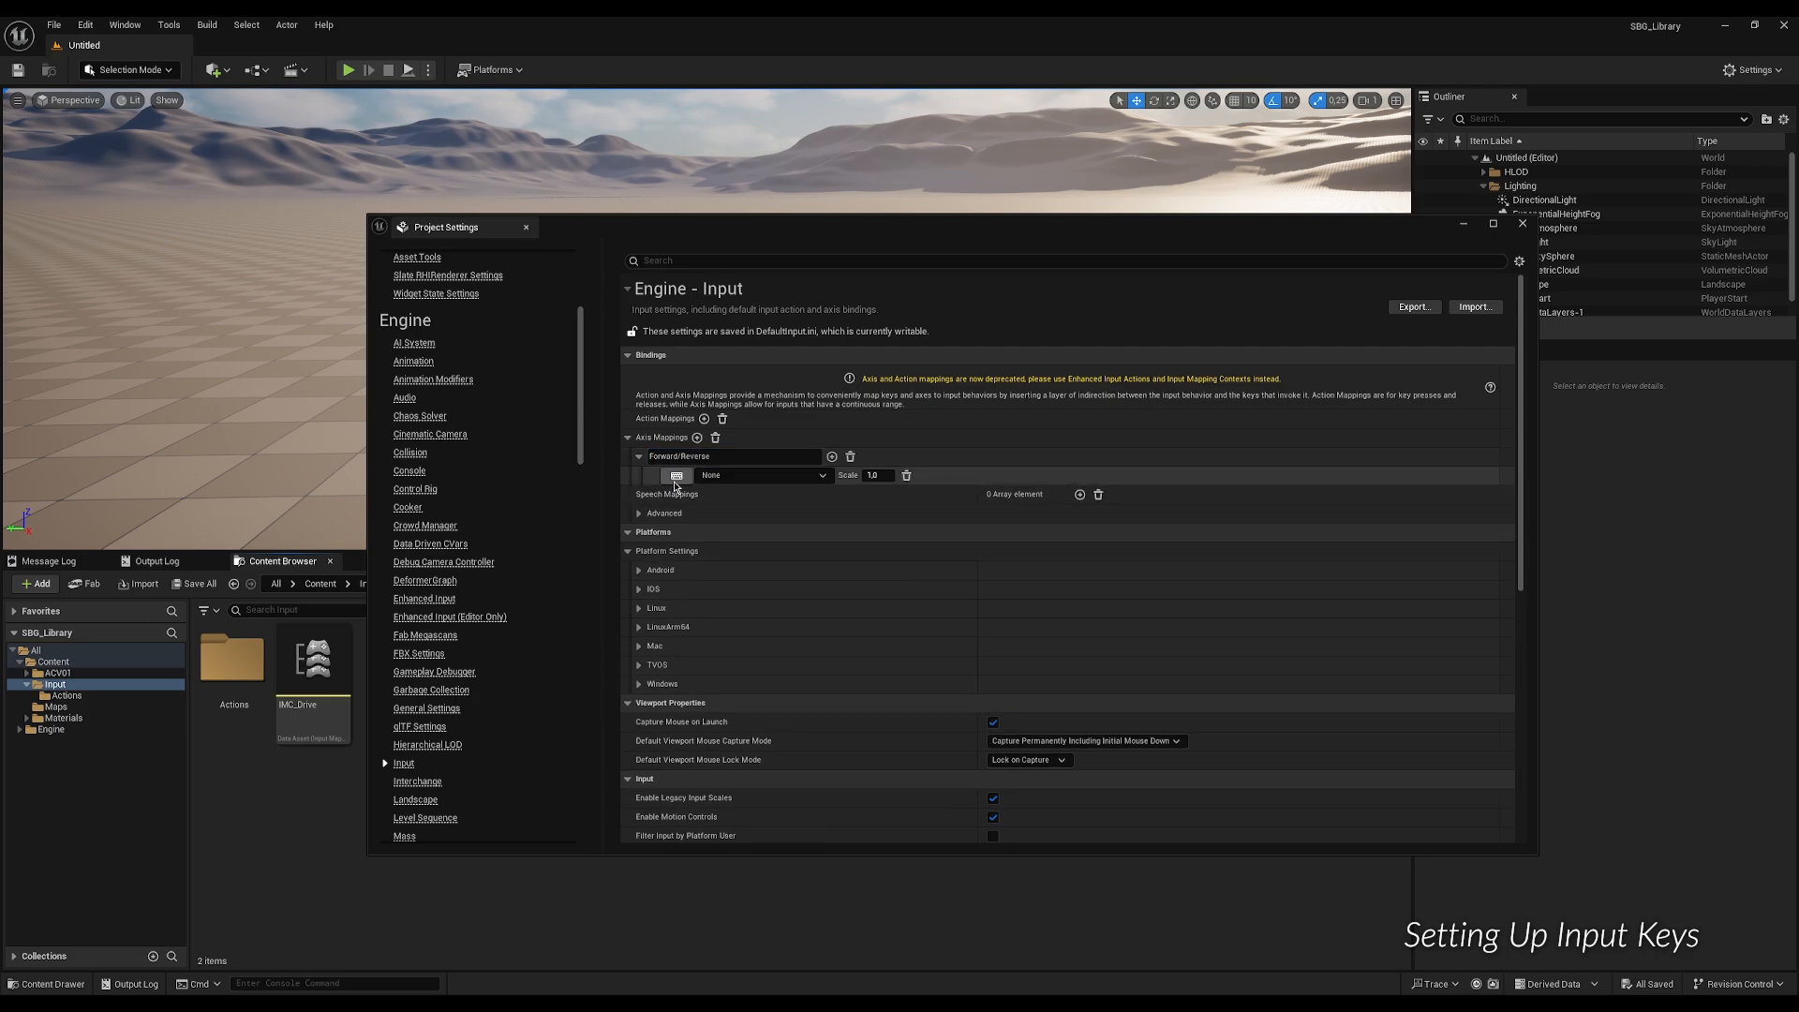
key(w)
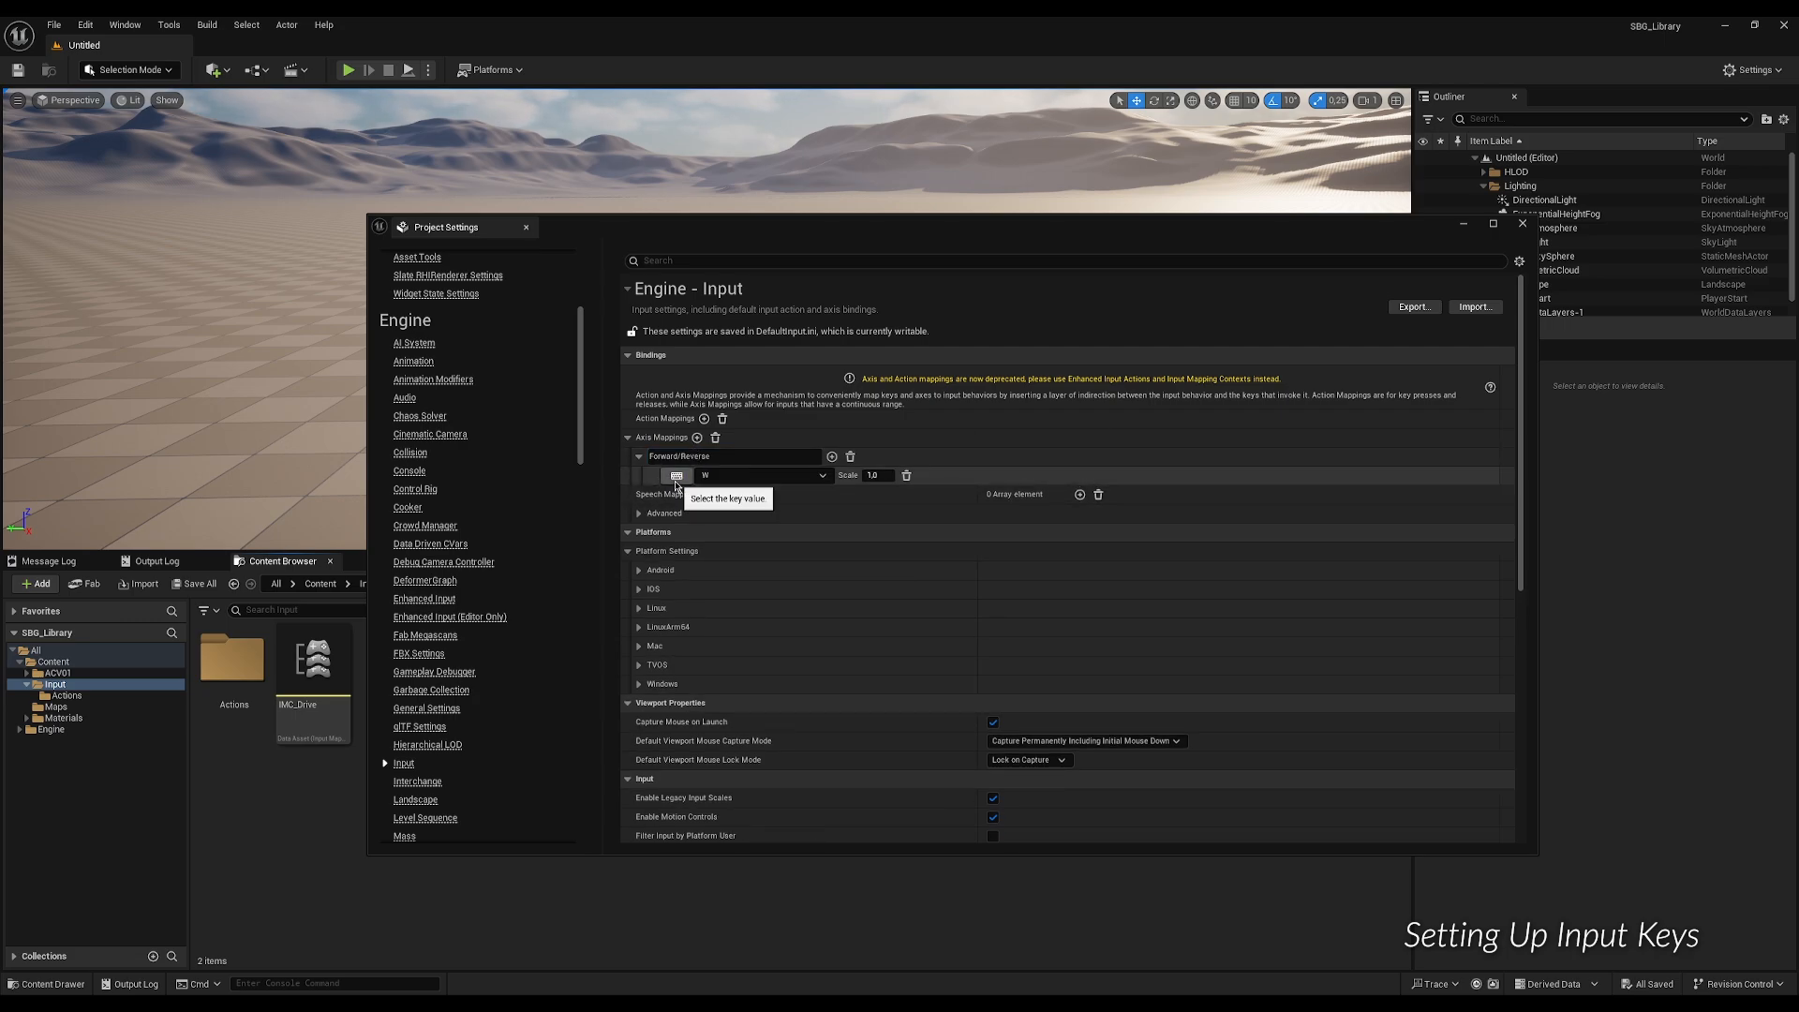
click(831, 456)
click(677, 495)
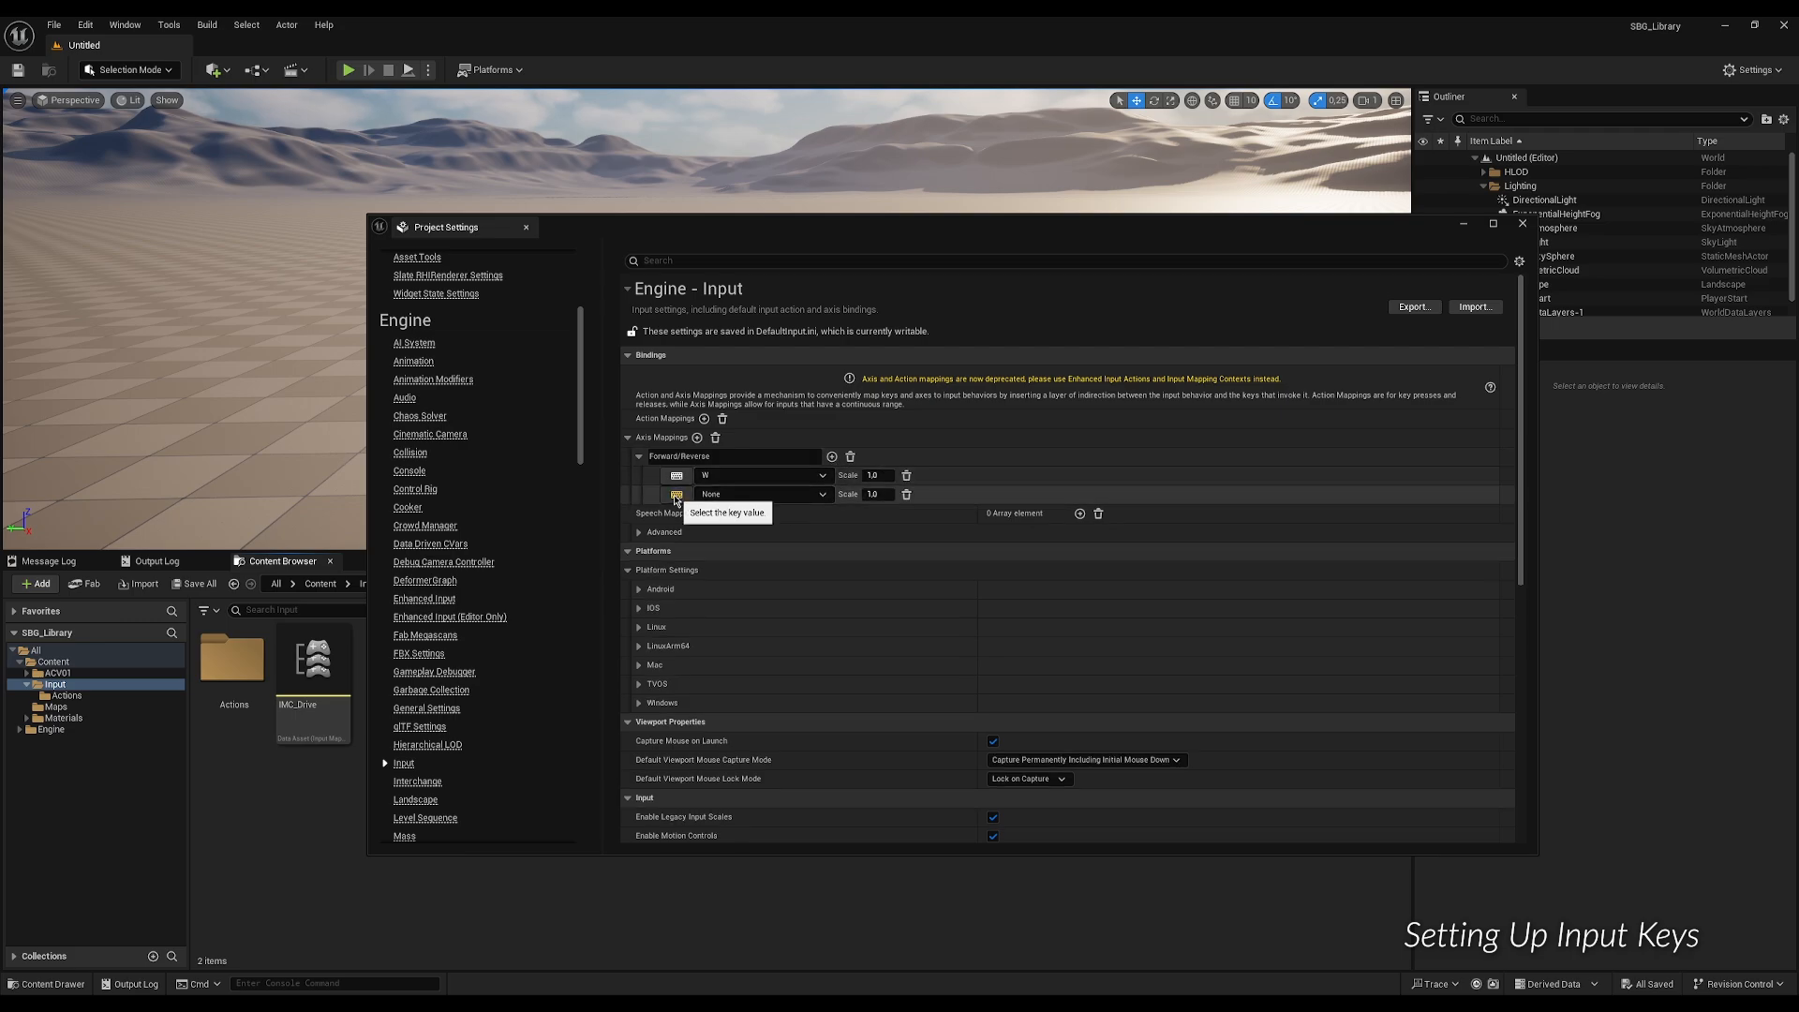
key(s)
click(884, 493)
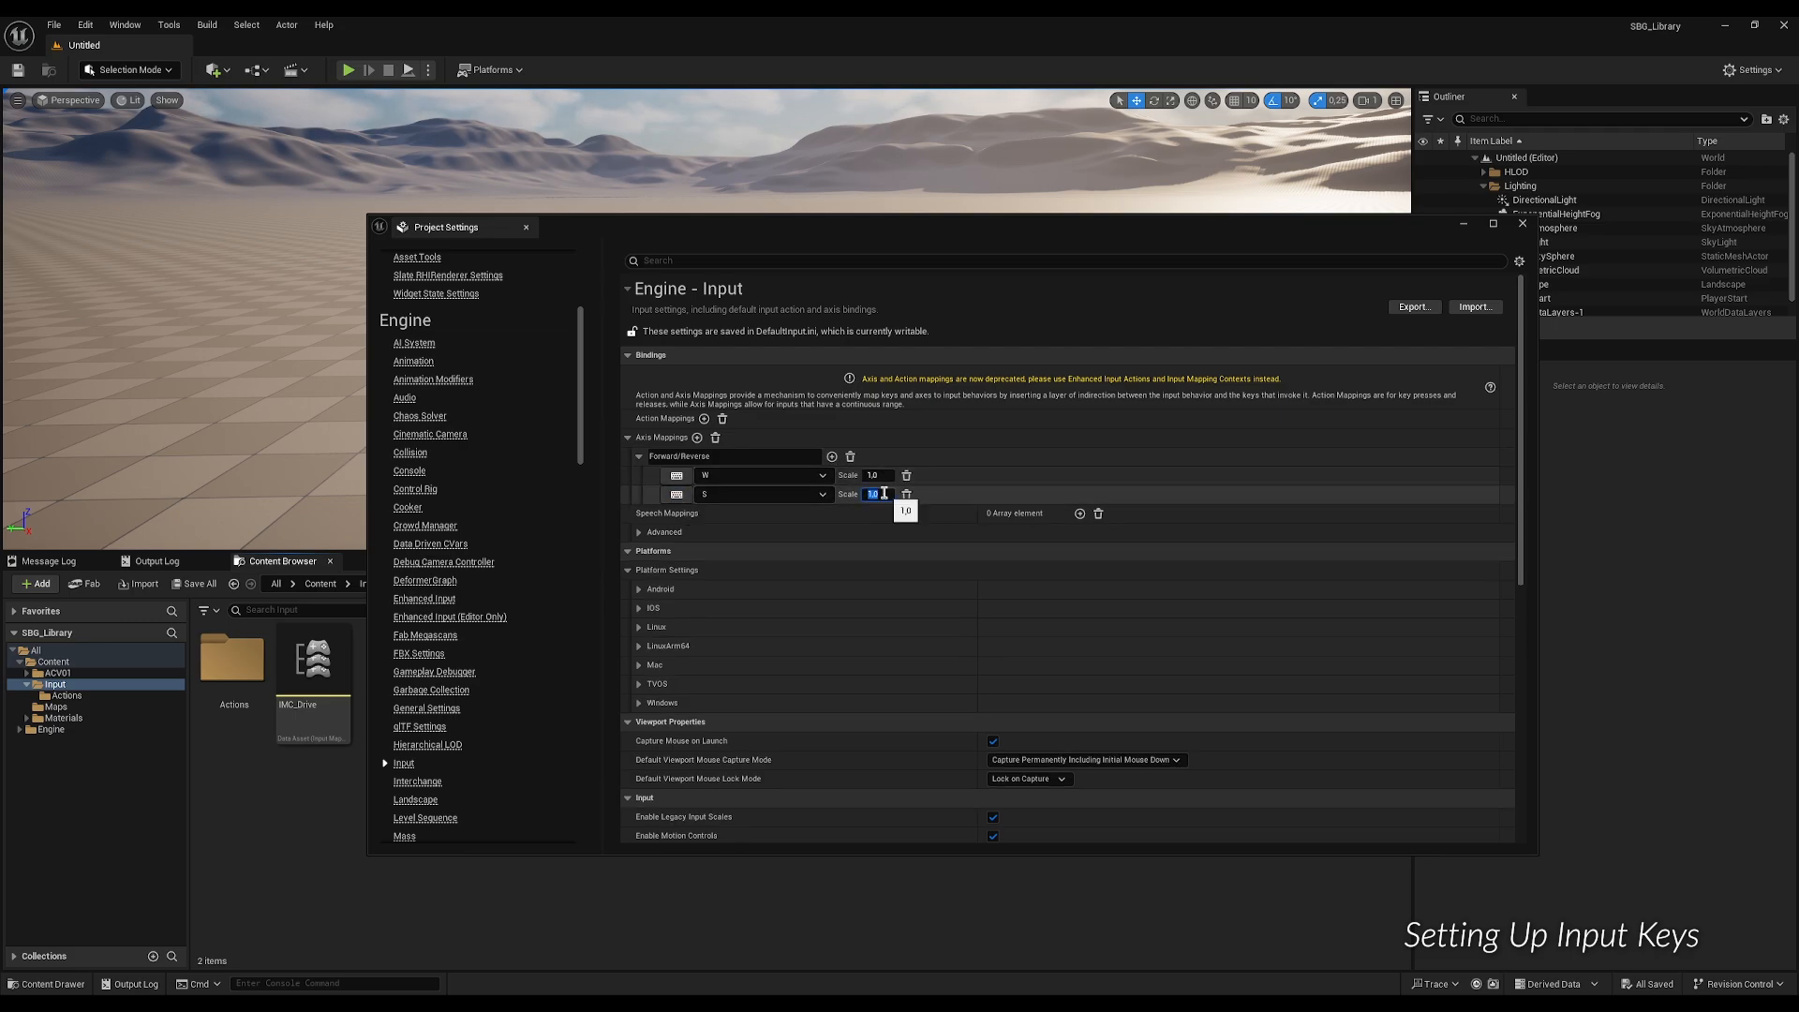
text(-1)
key(Return)
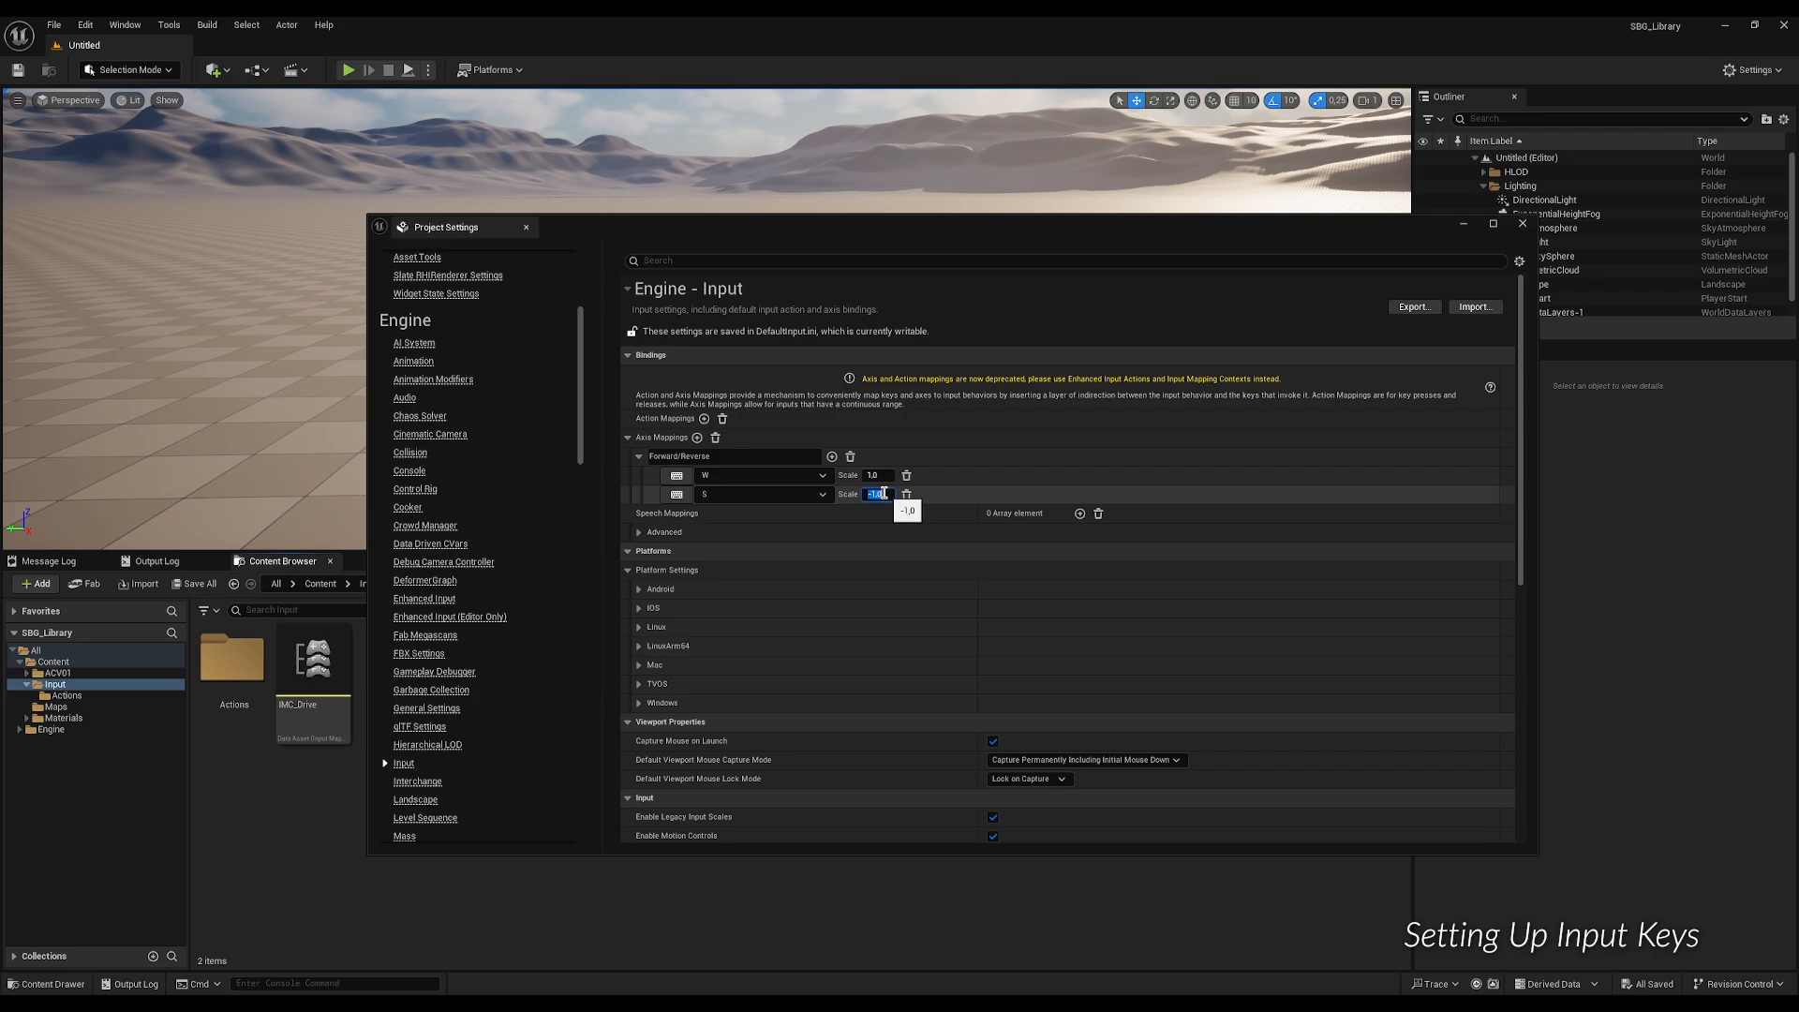
Add a second axis mapping and name it Left/Right.
click(698, 439)
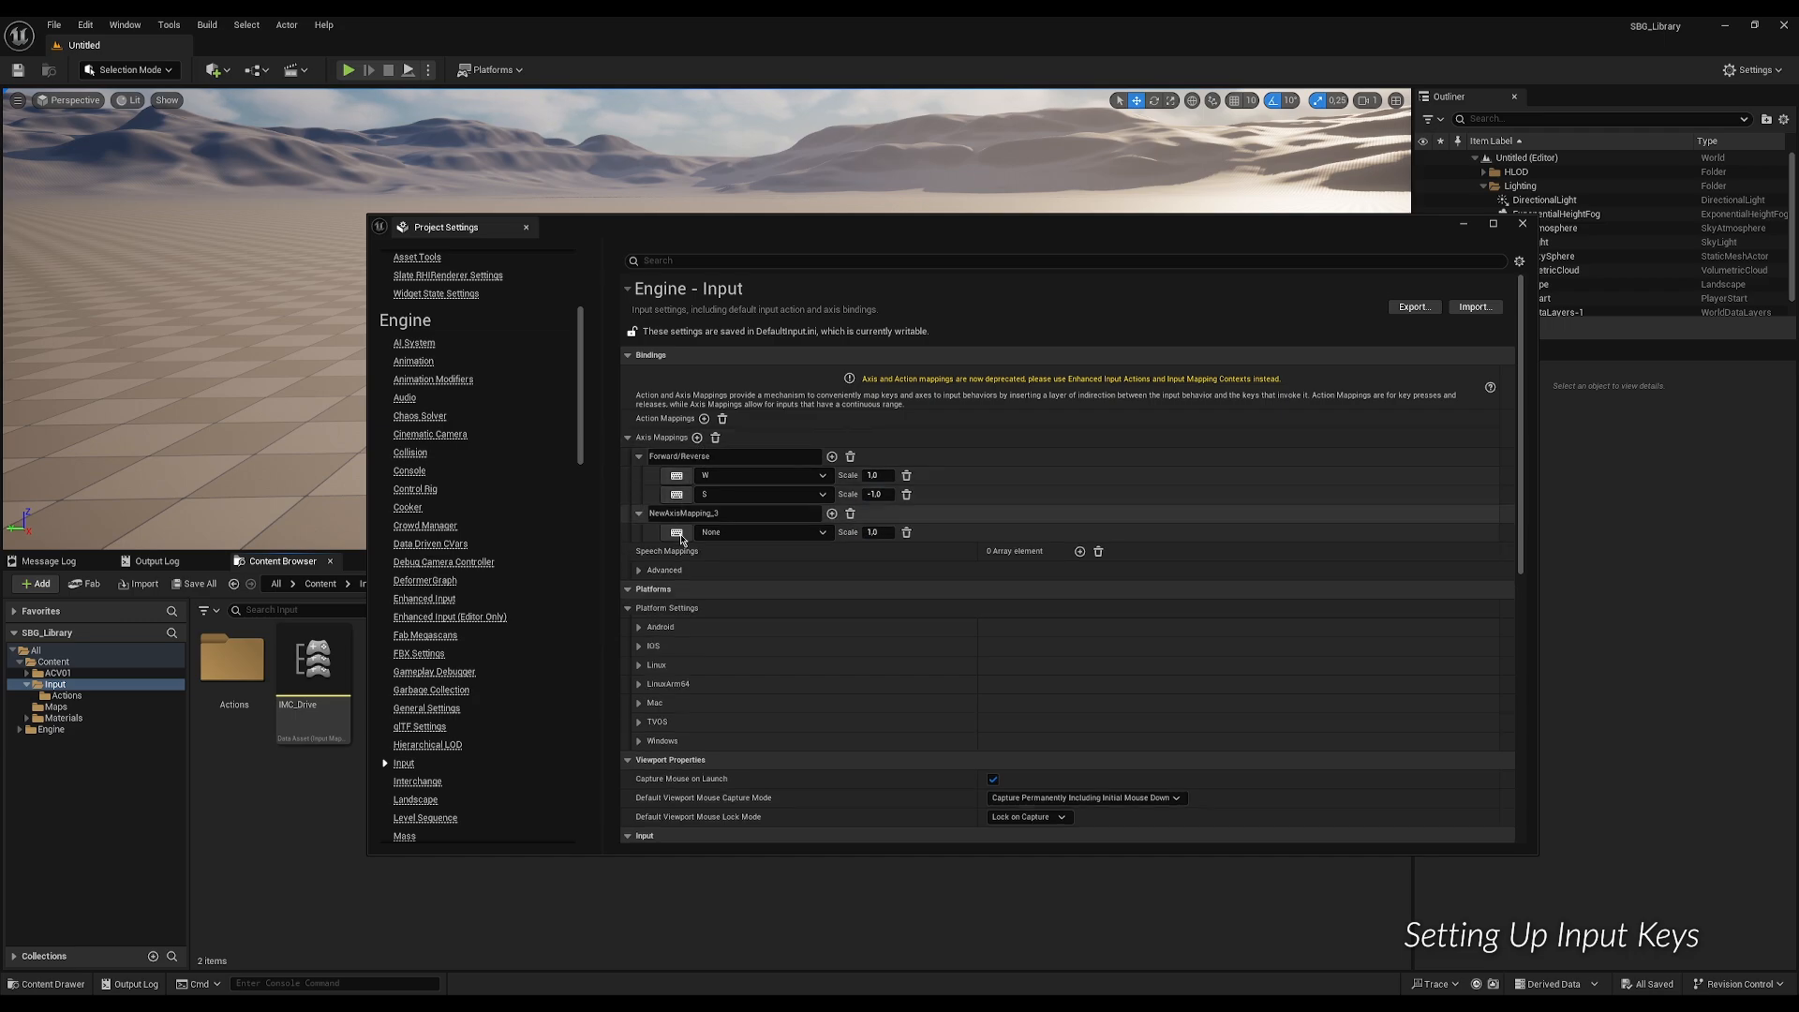
click(715, 514)
double_click(715, 515)
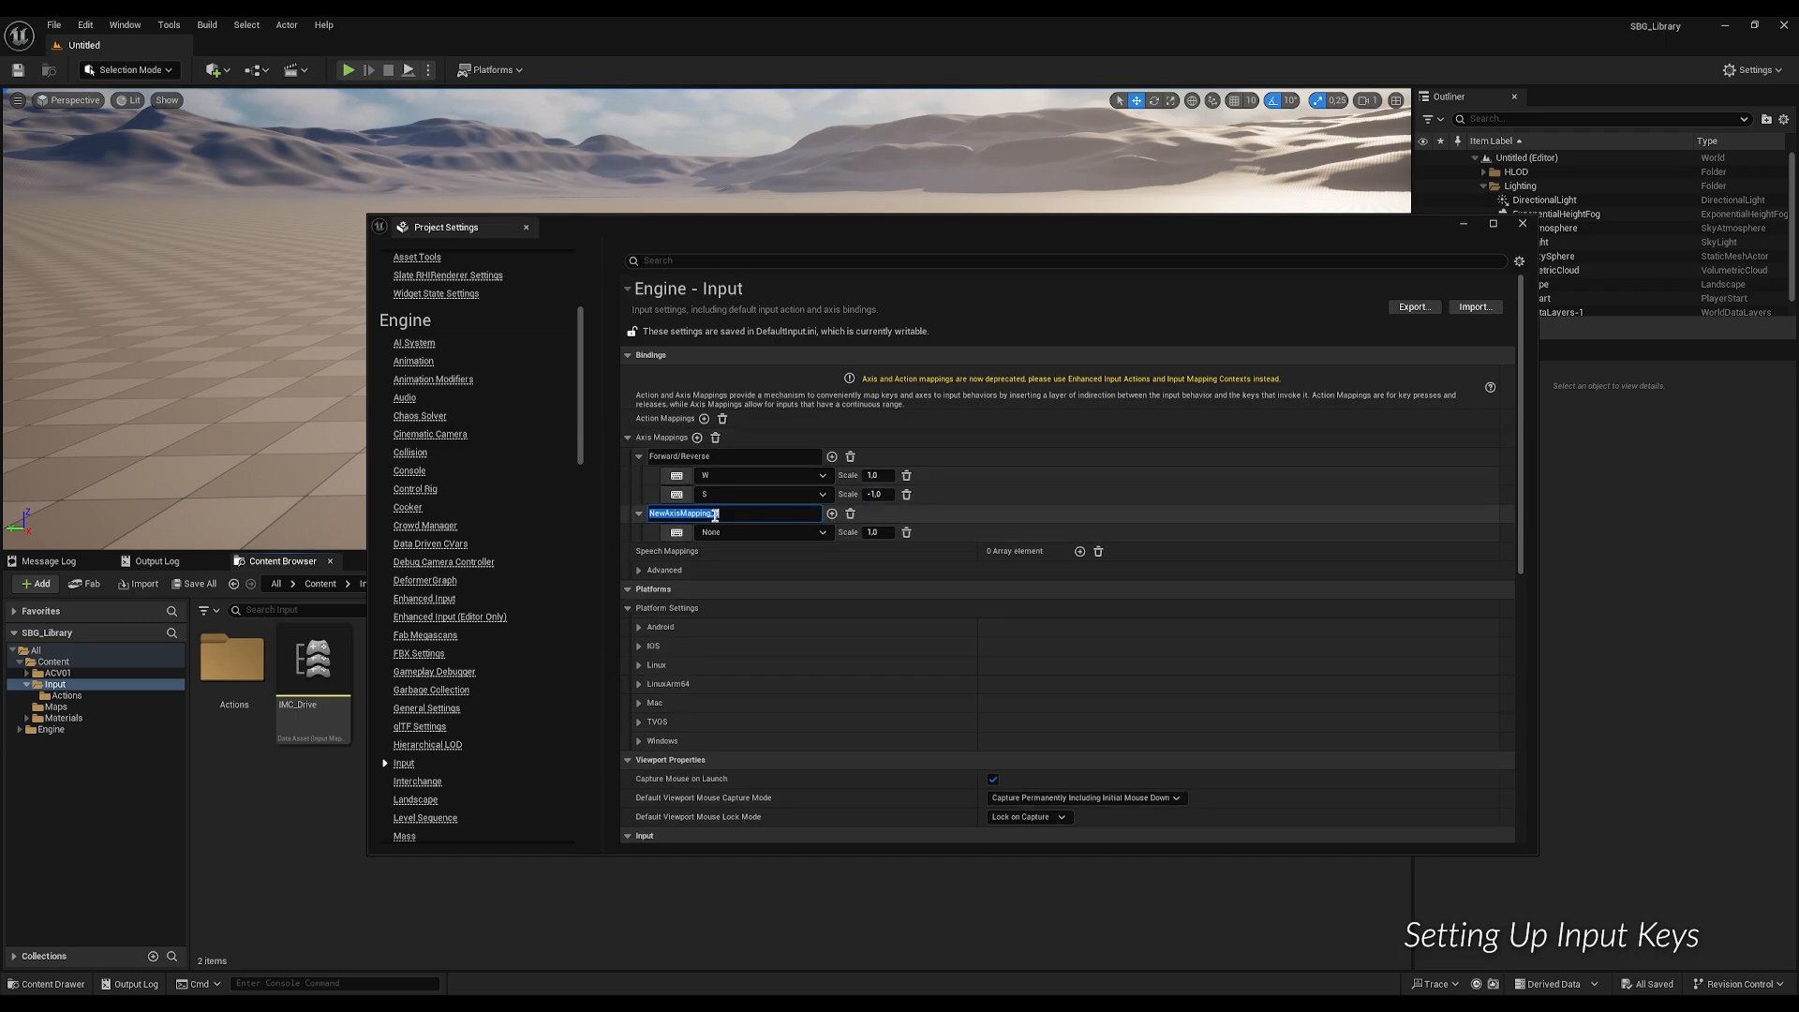
text(Left/Right)
key(Return)
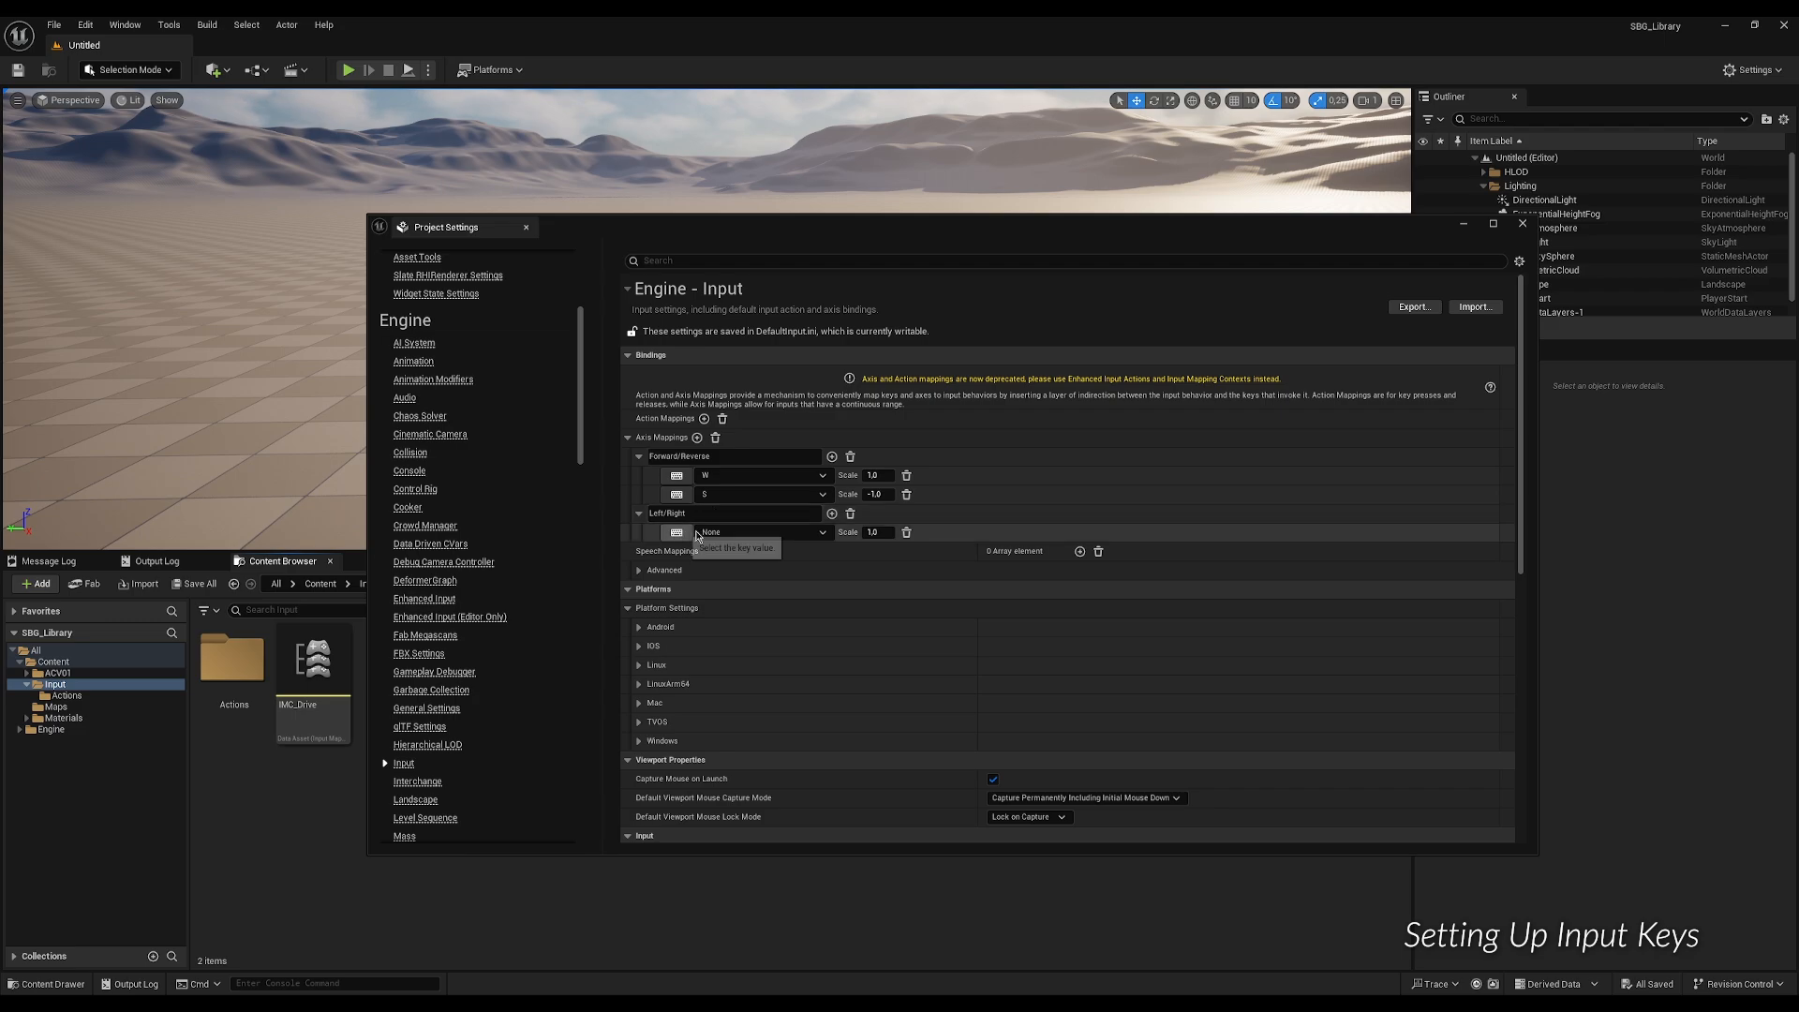
Assign the A and D keys to the Left/Right axis mapping and set the scale of A to -1.
click(832, 513)
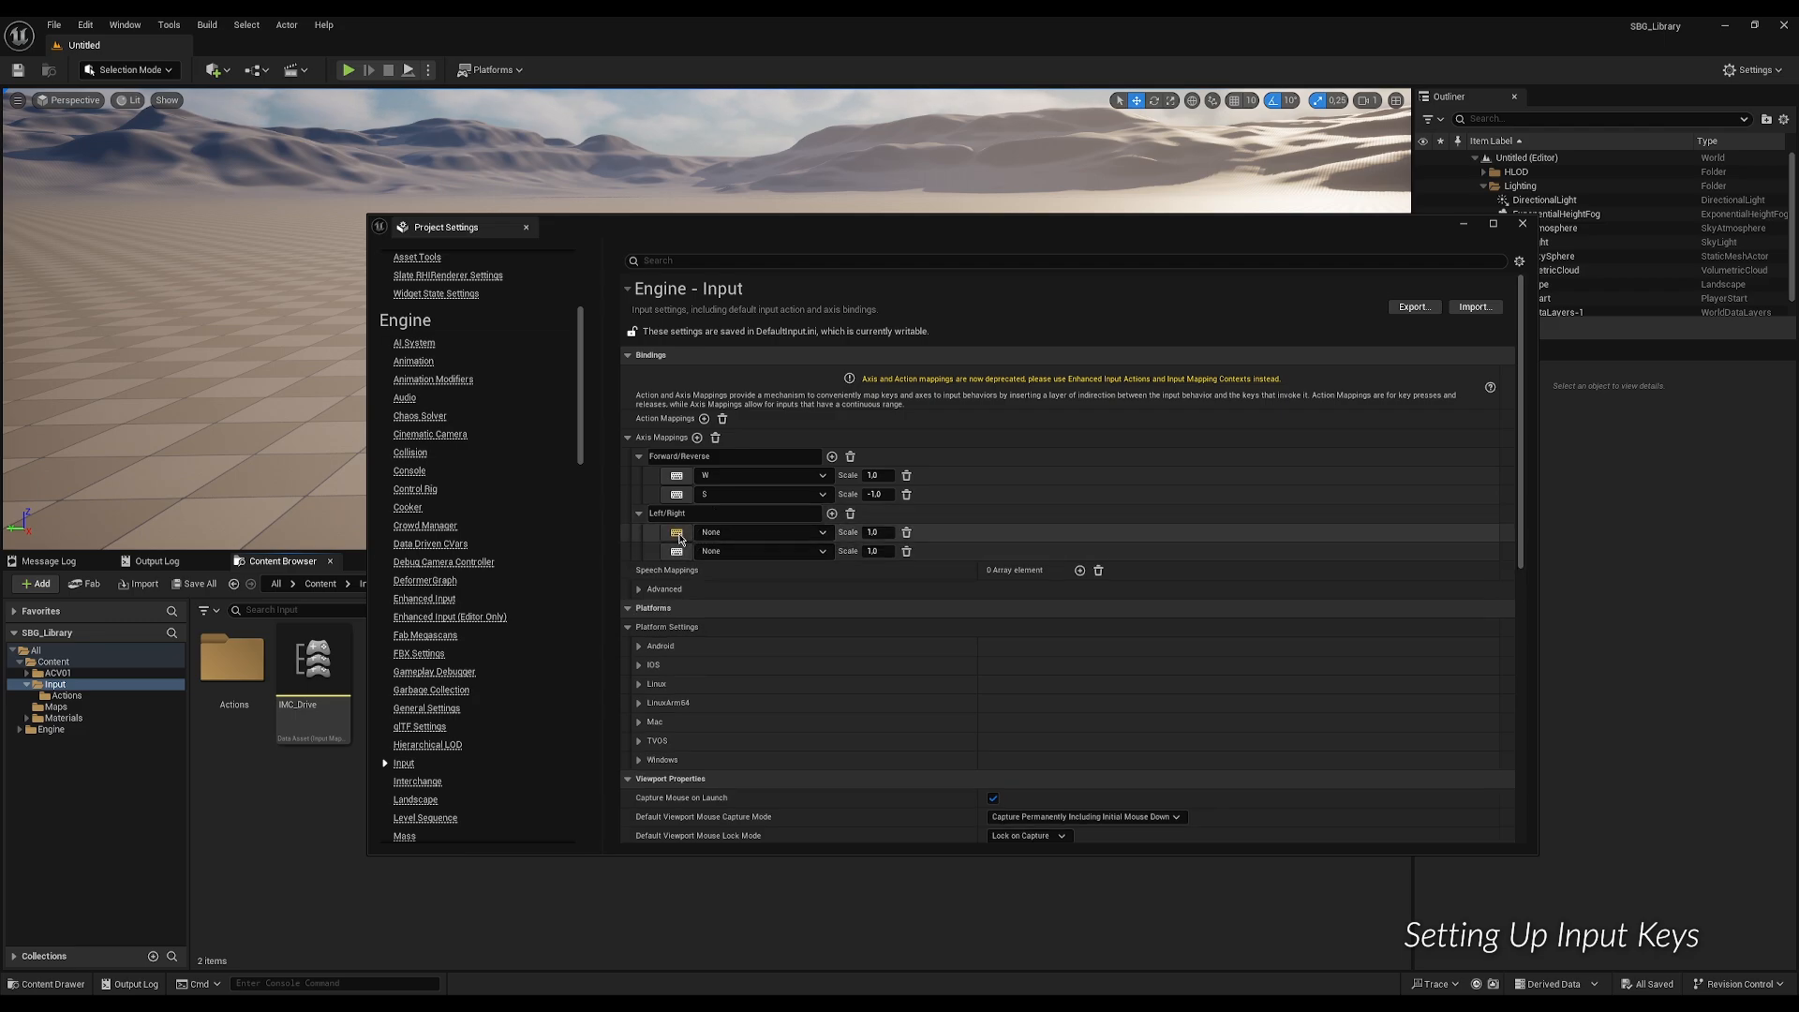
click(676, 532)
key(a)
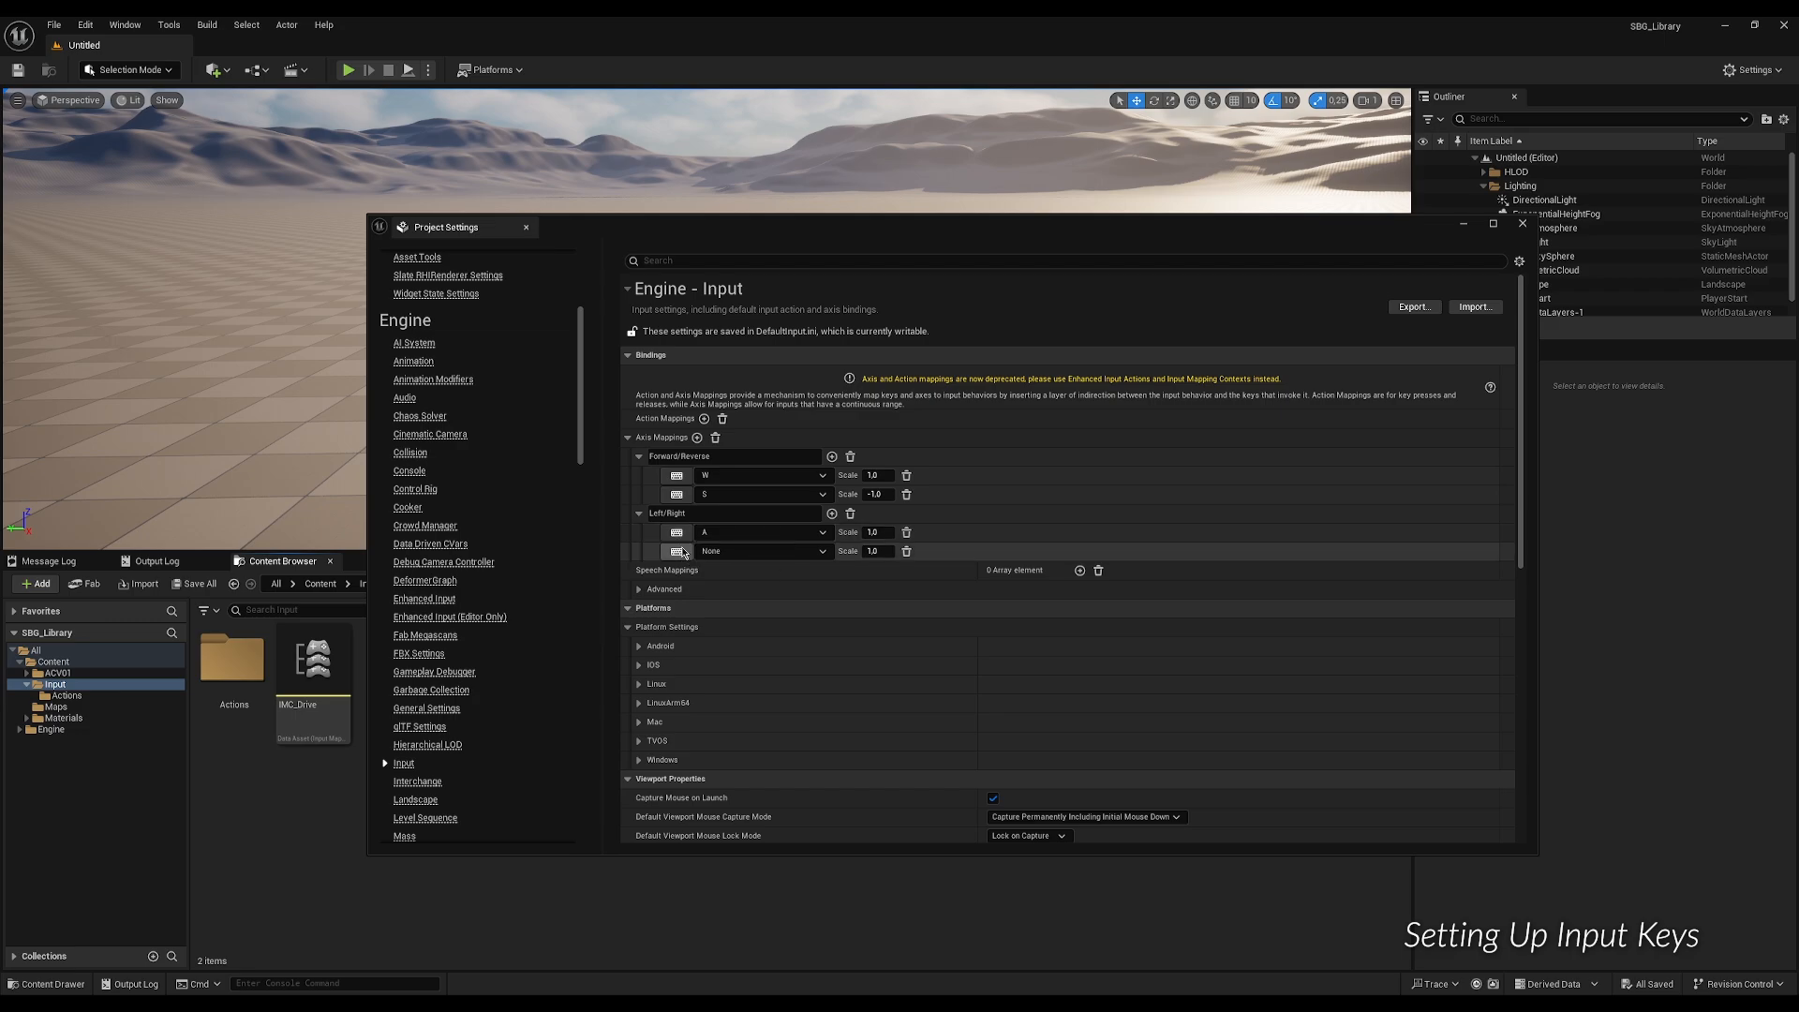
click(676, 552)
key(d)
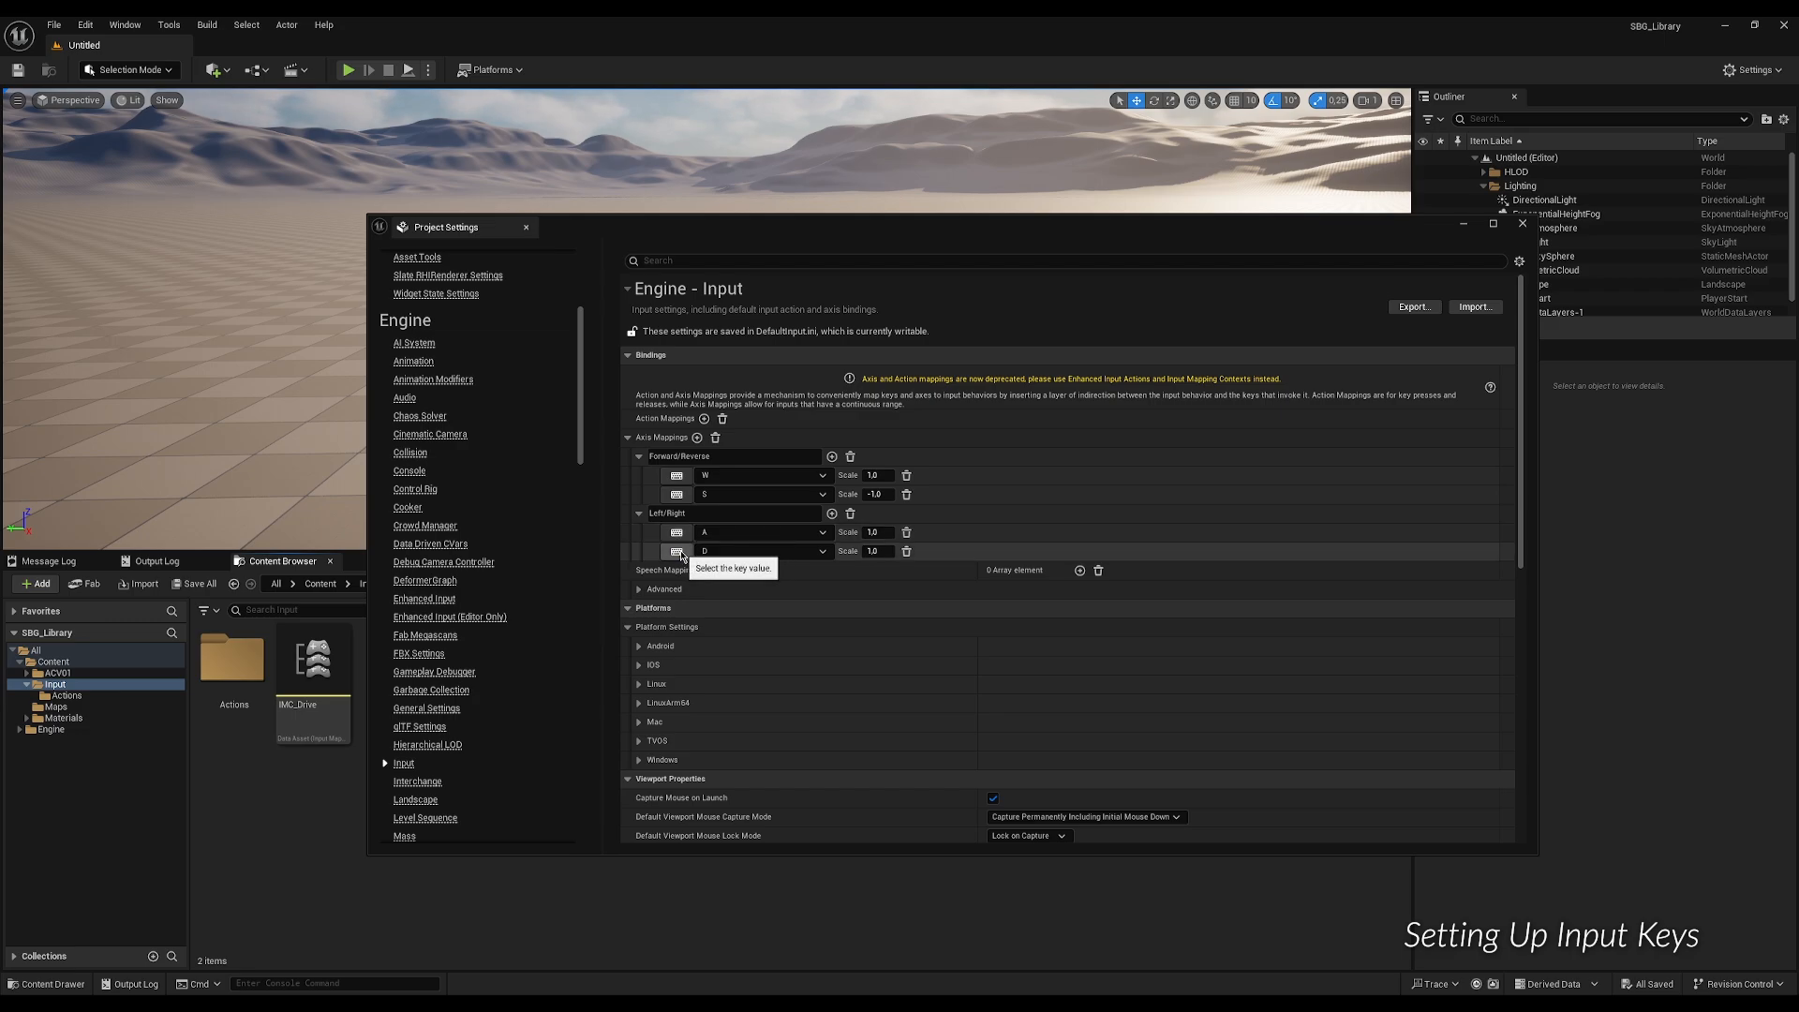
click(873, 533)
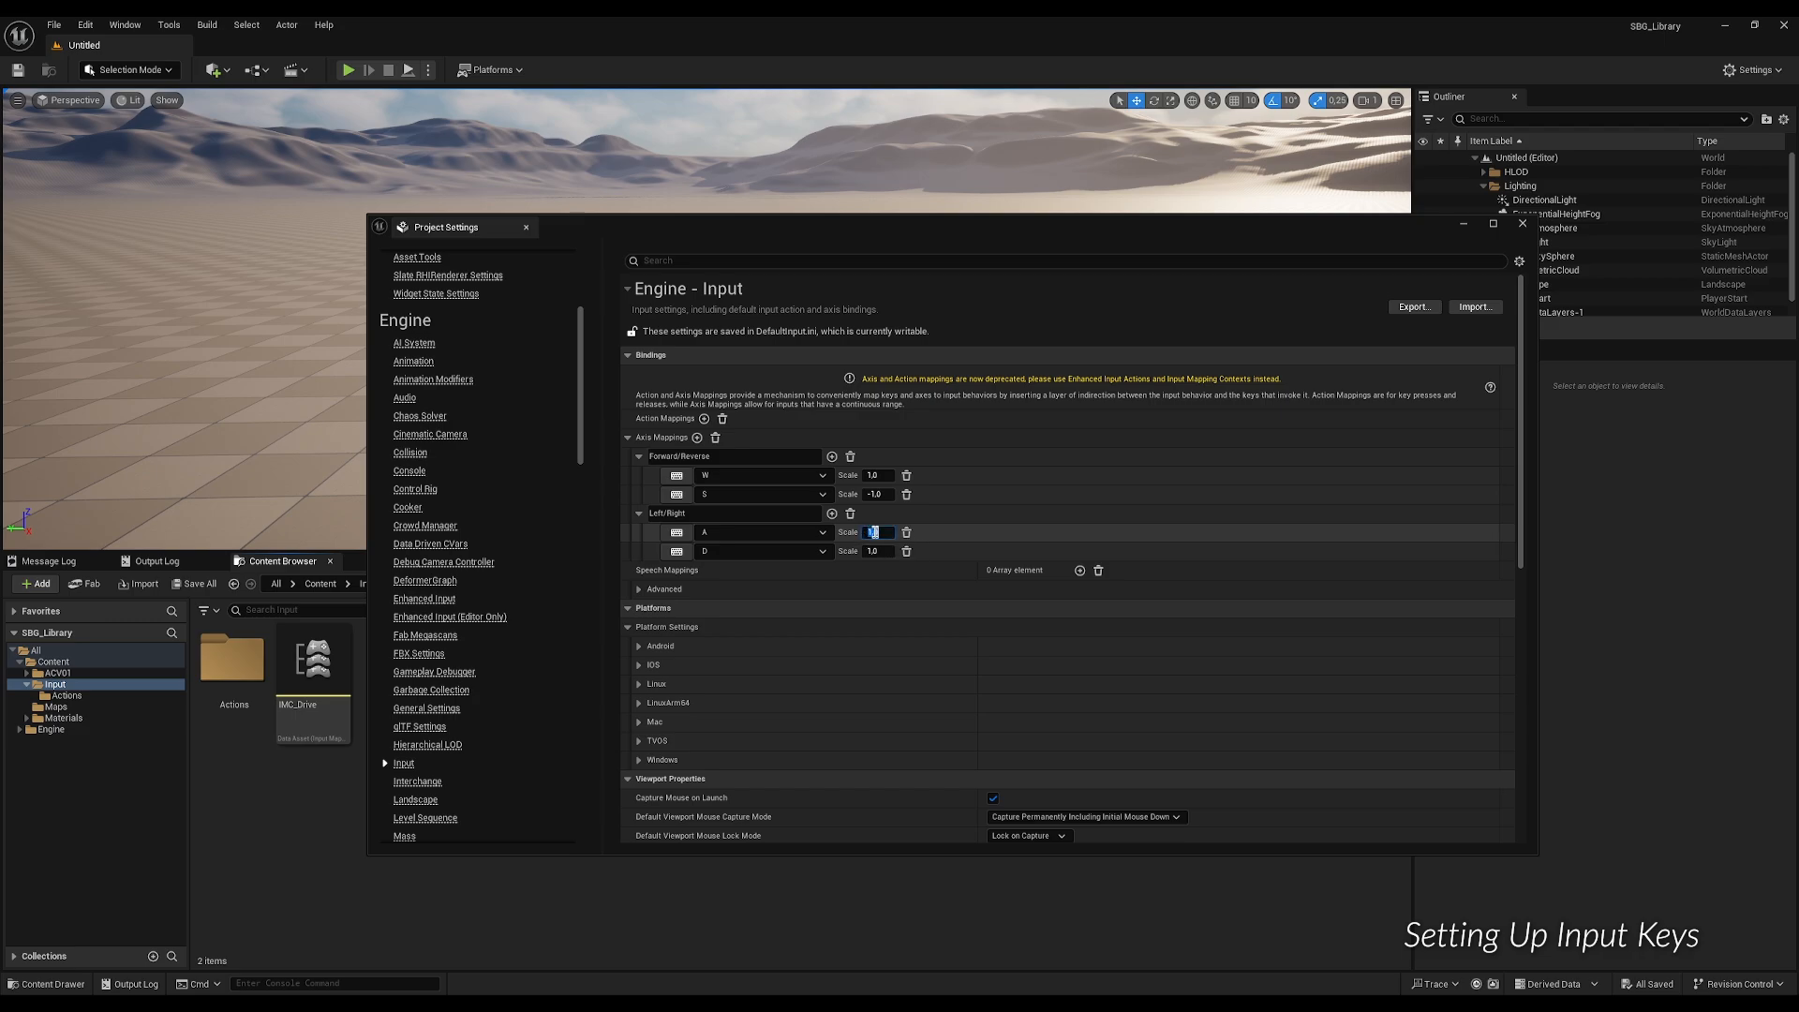
text(-1)
key(Return)
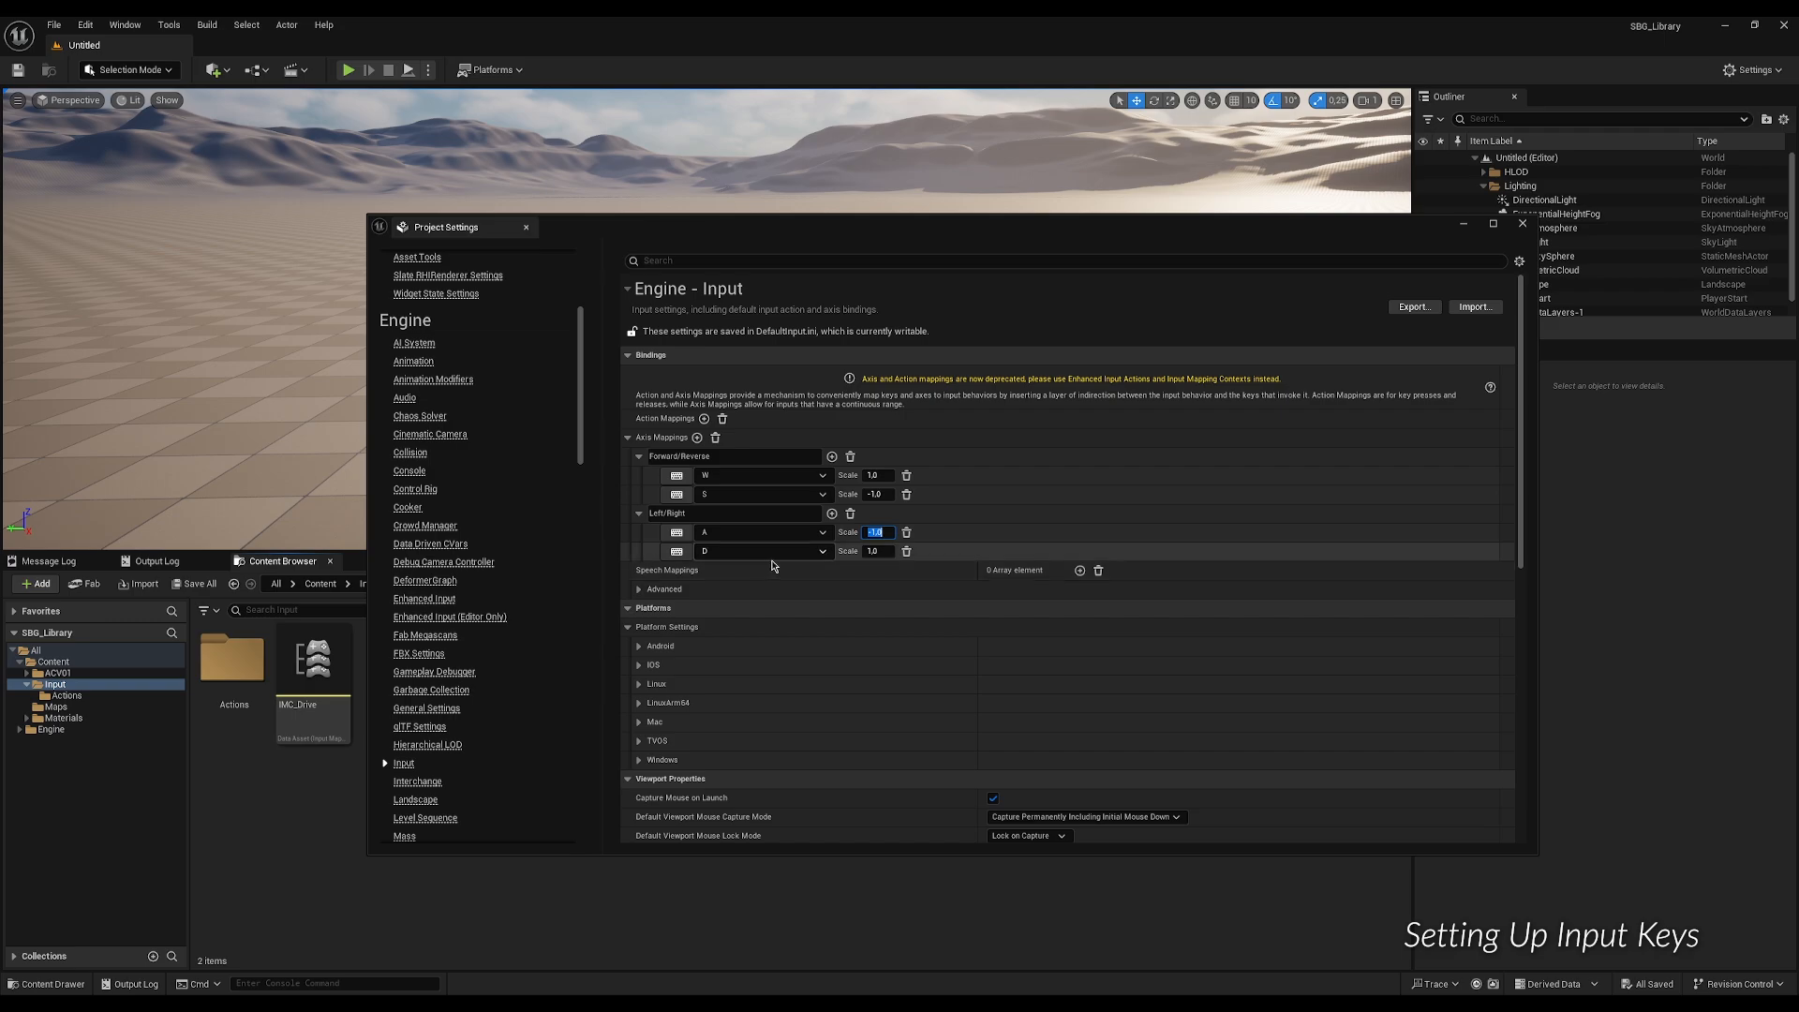
Add an action mapping named Brake and collapse the axis mappings list.
click(705, 419)
click(628, 456)
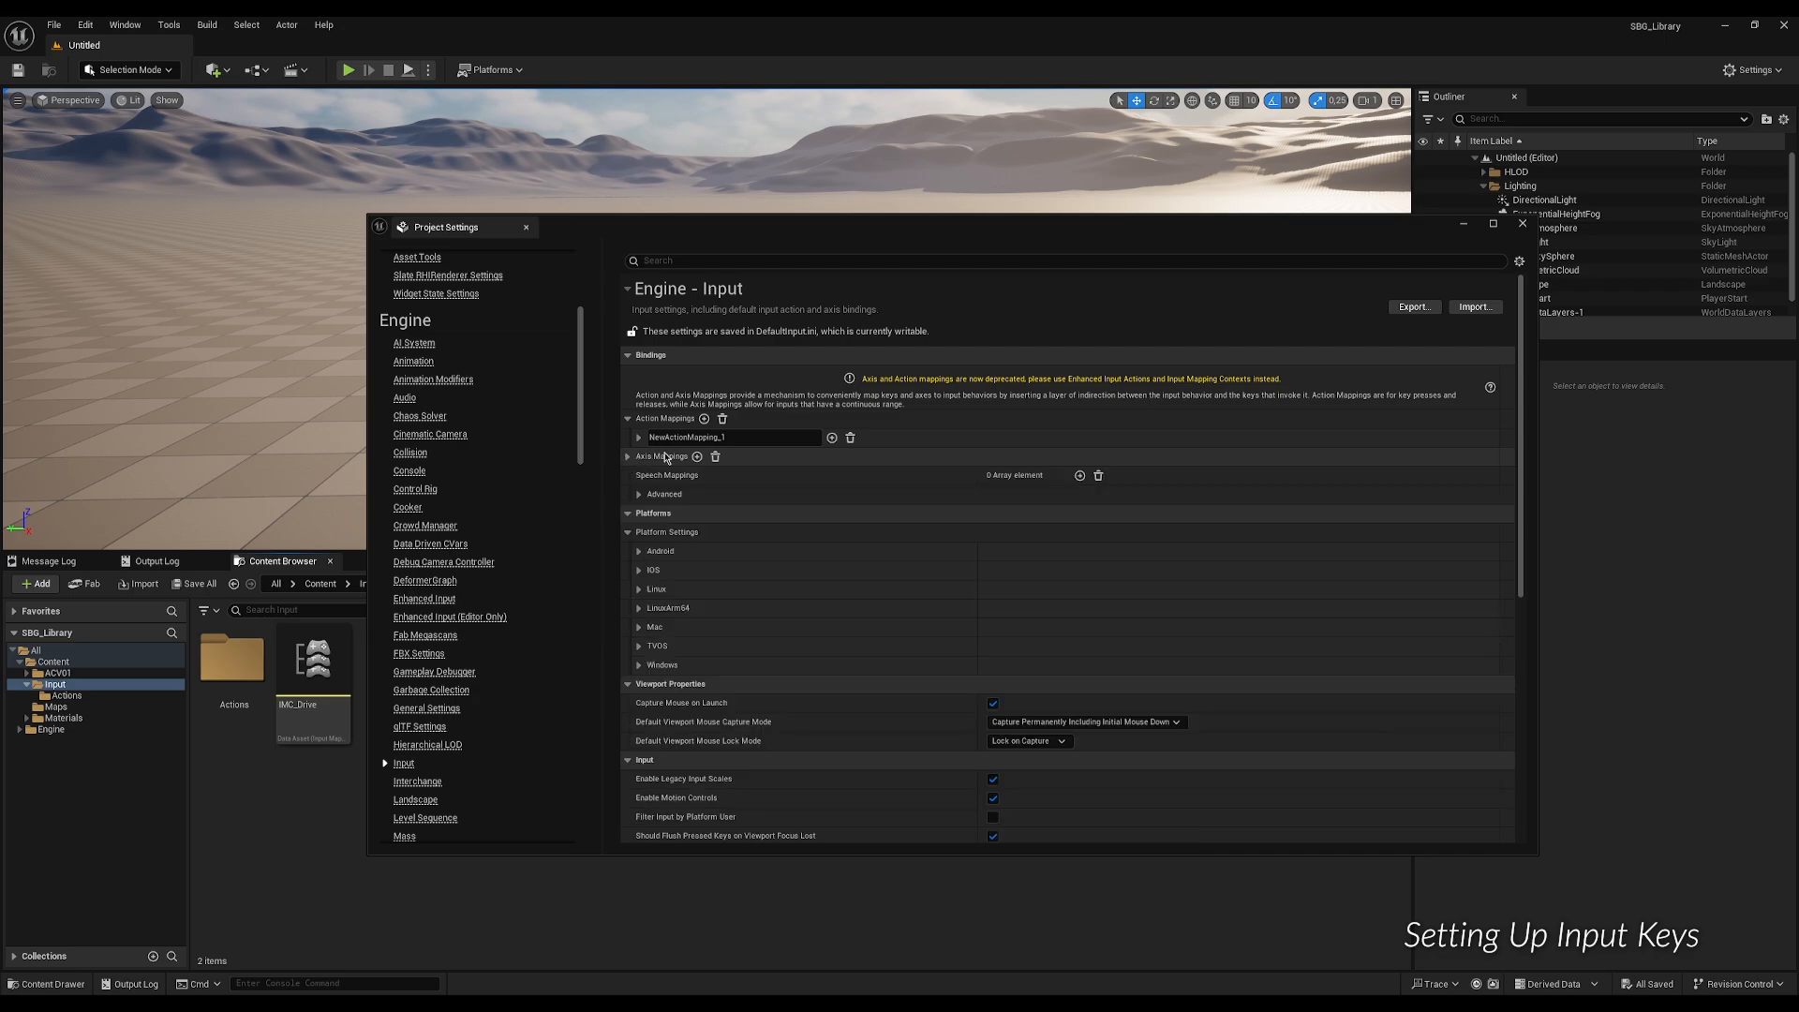
click(740, 440)
text(B)
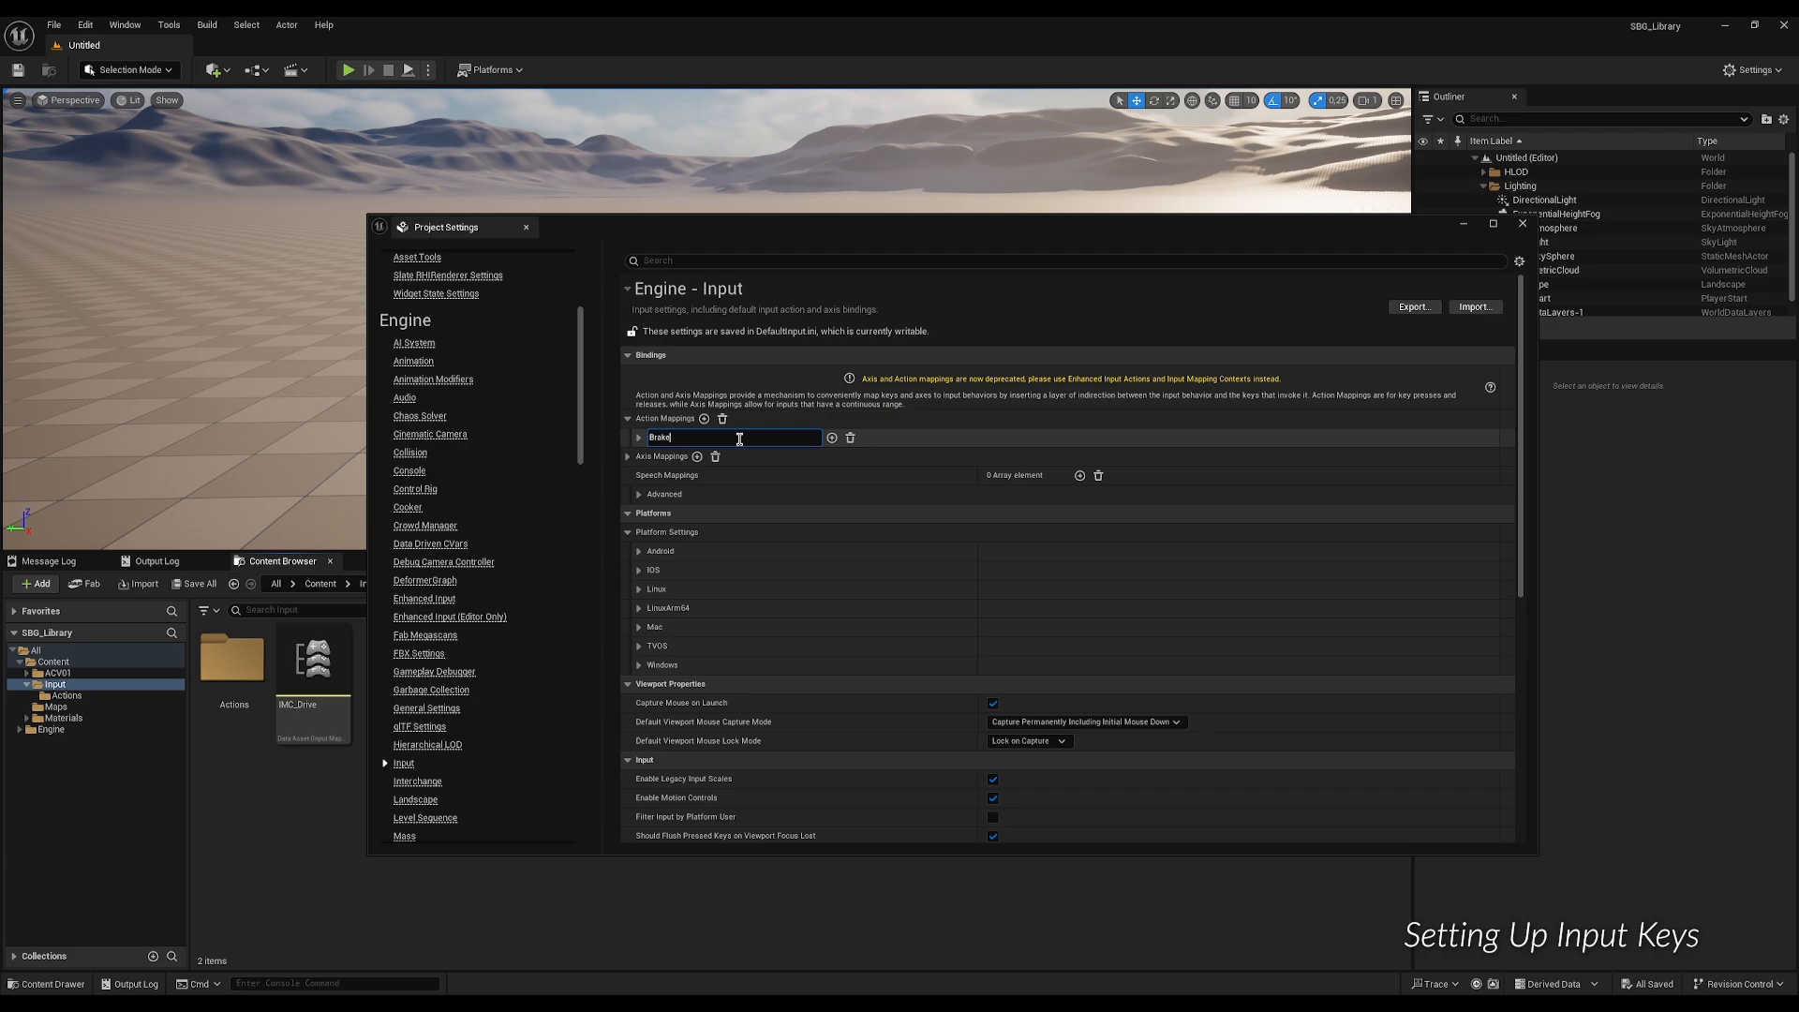
text(rake)
key(Return)
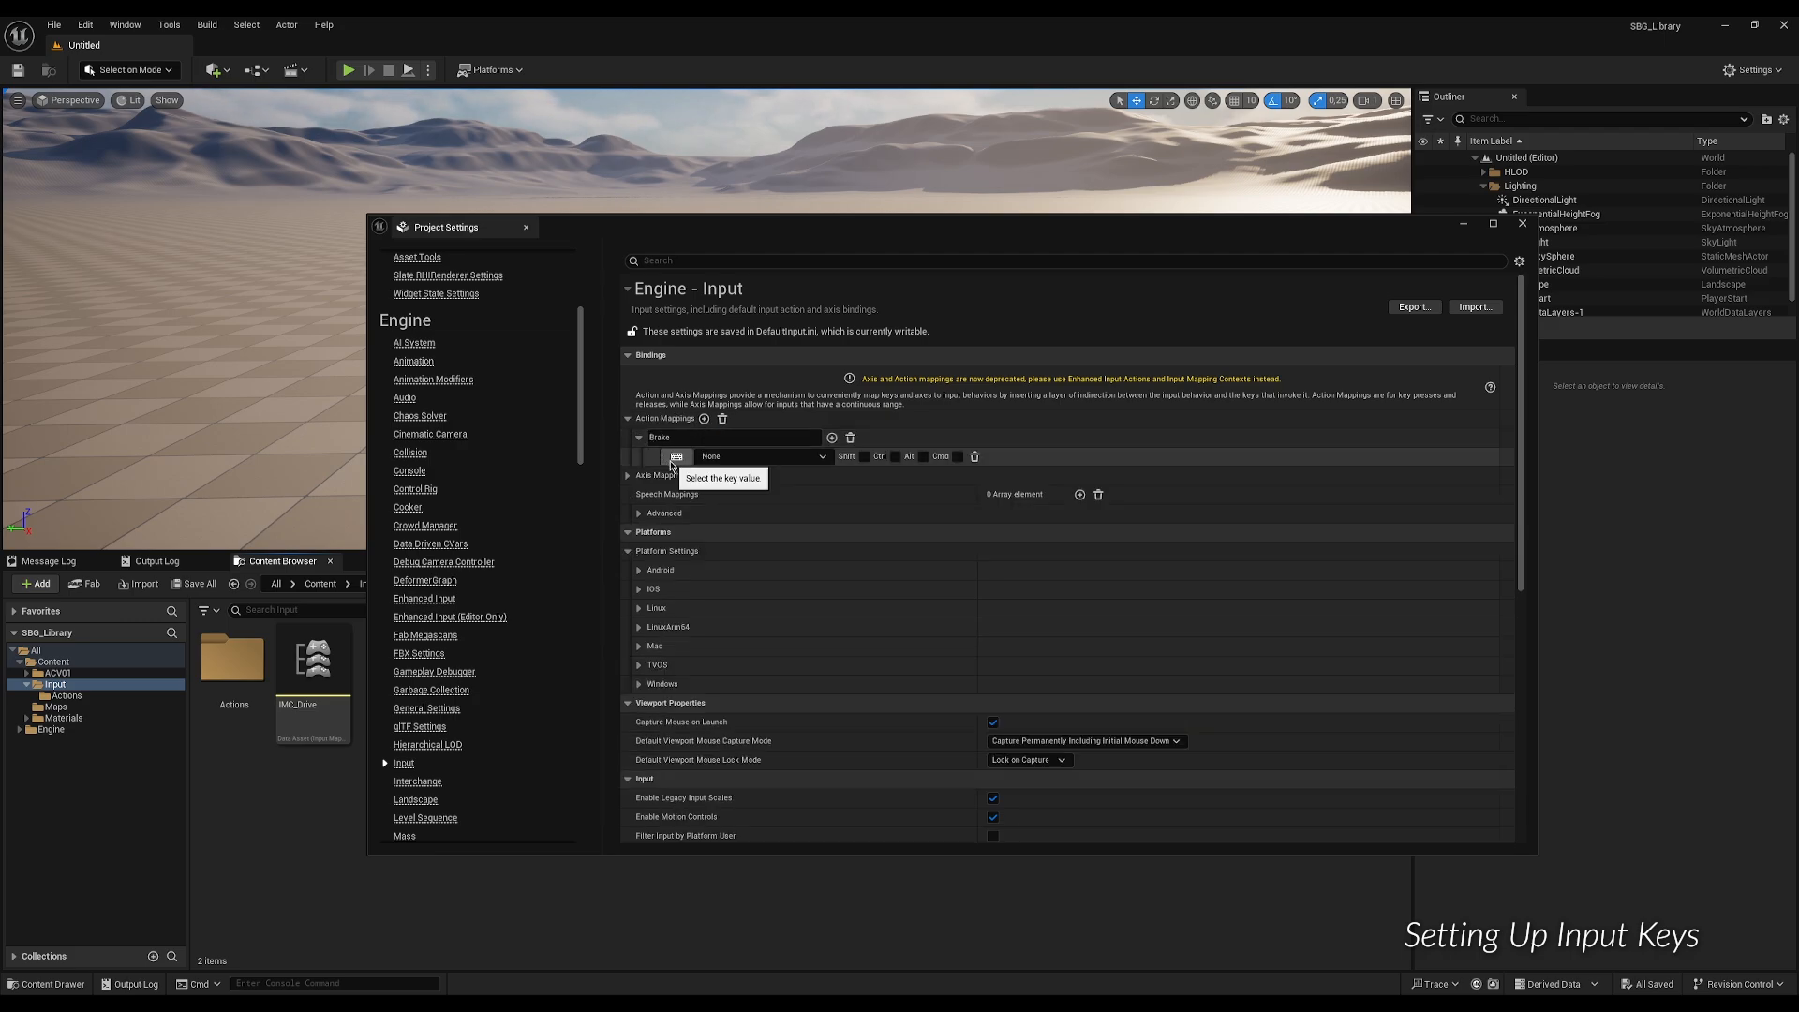
Assign the Space Bar to the Brake action mapping and close the project settings.
click(671, 463)
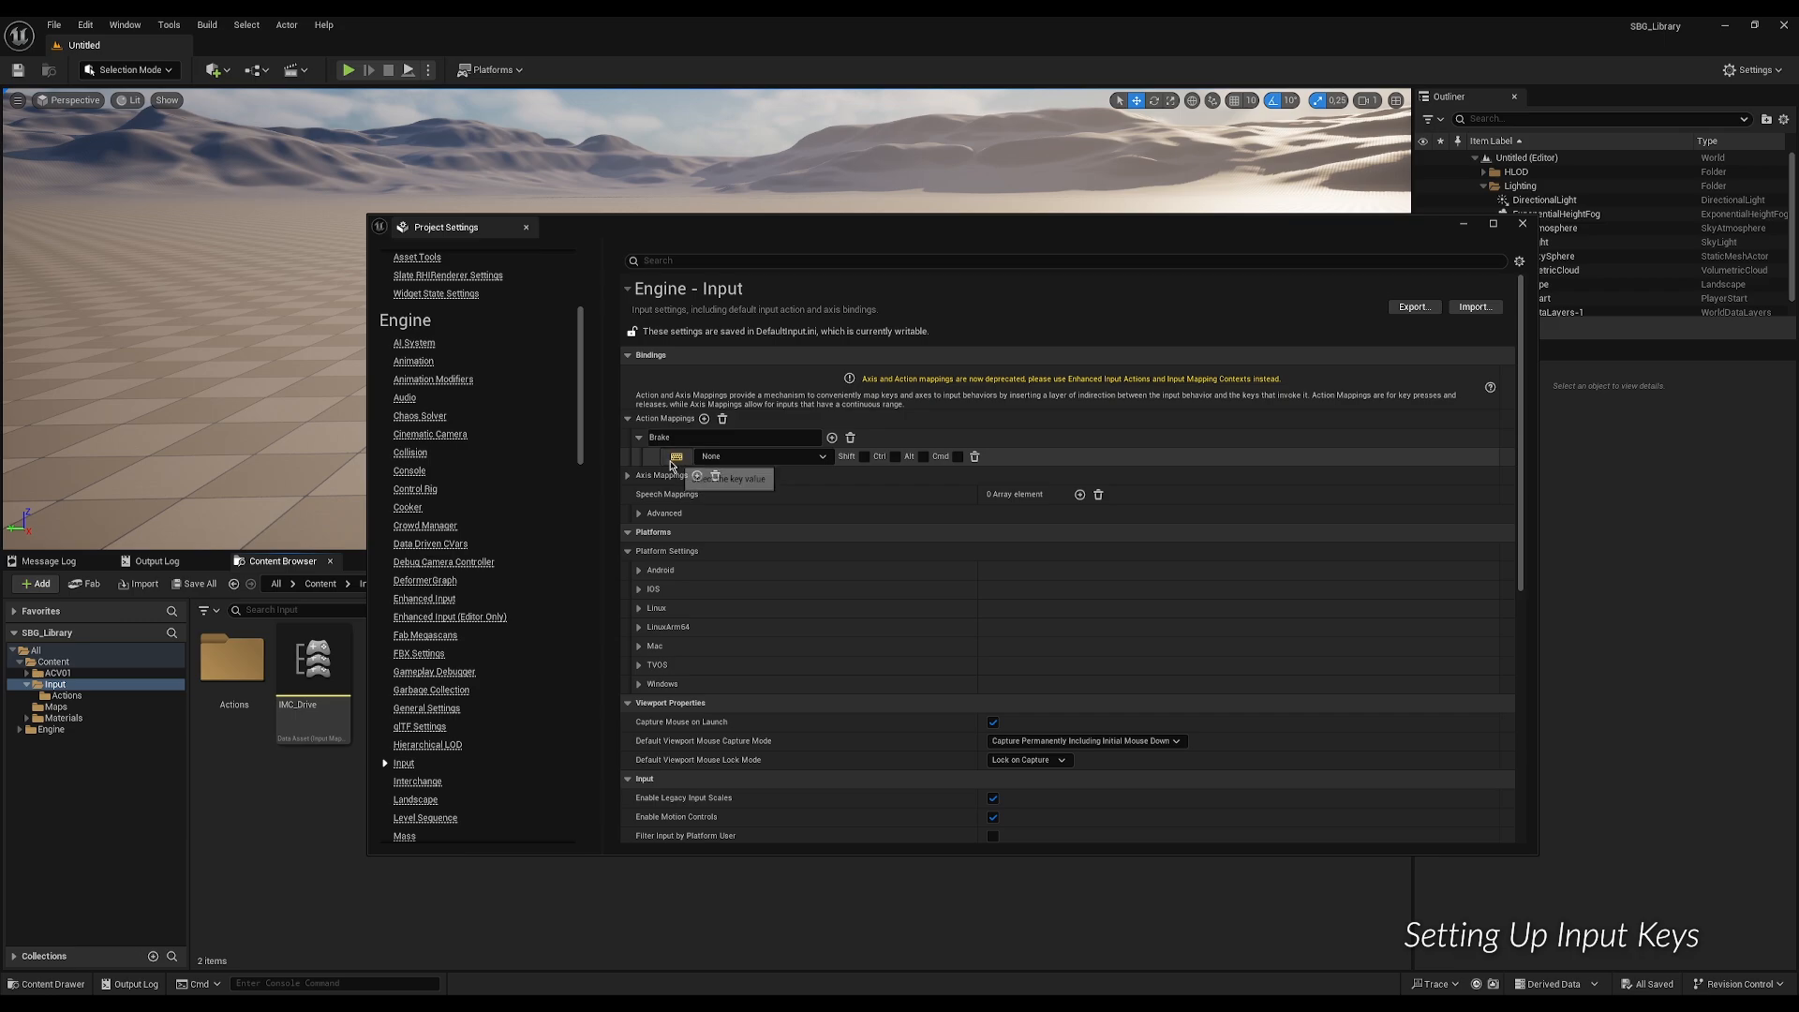
key(space)
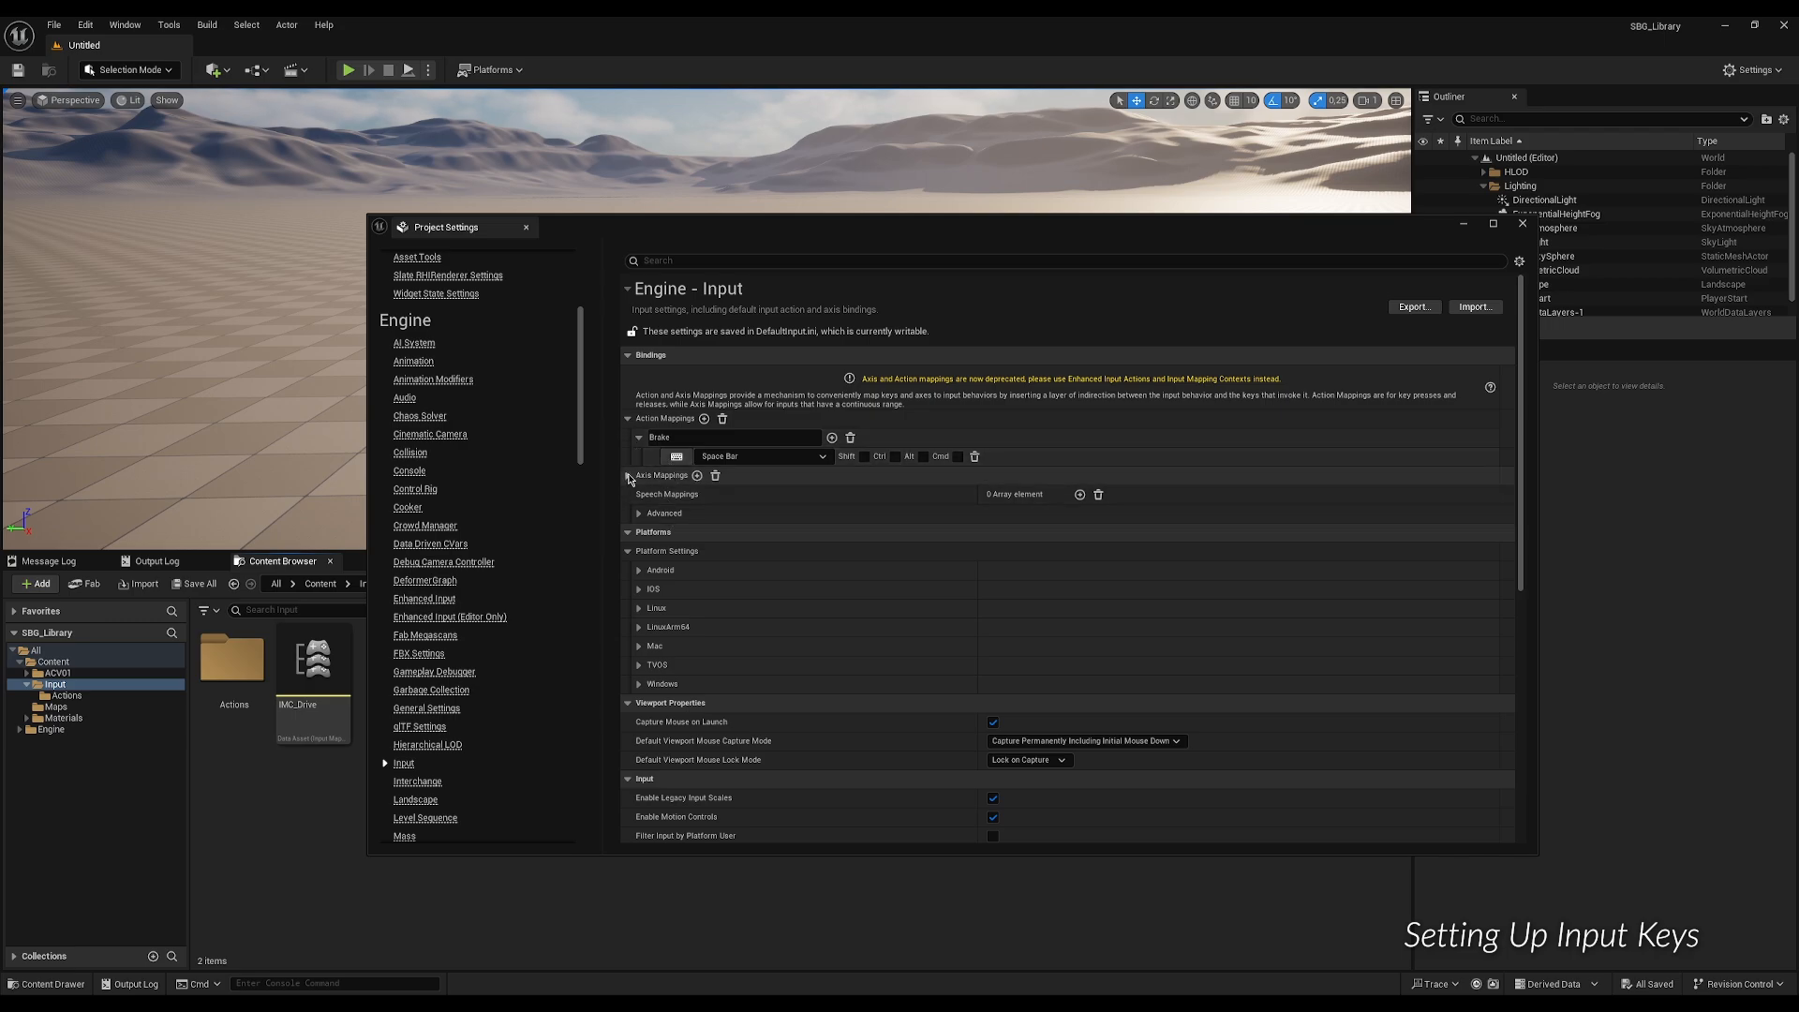
click(628, 418)
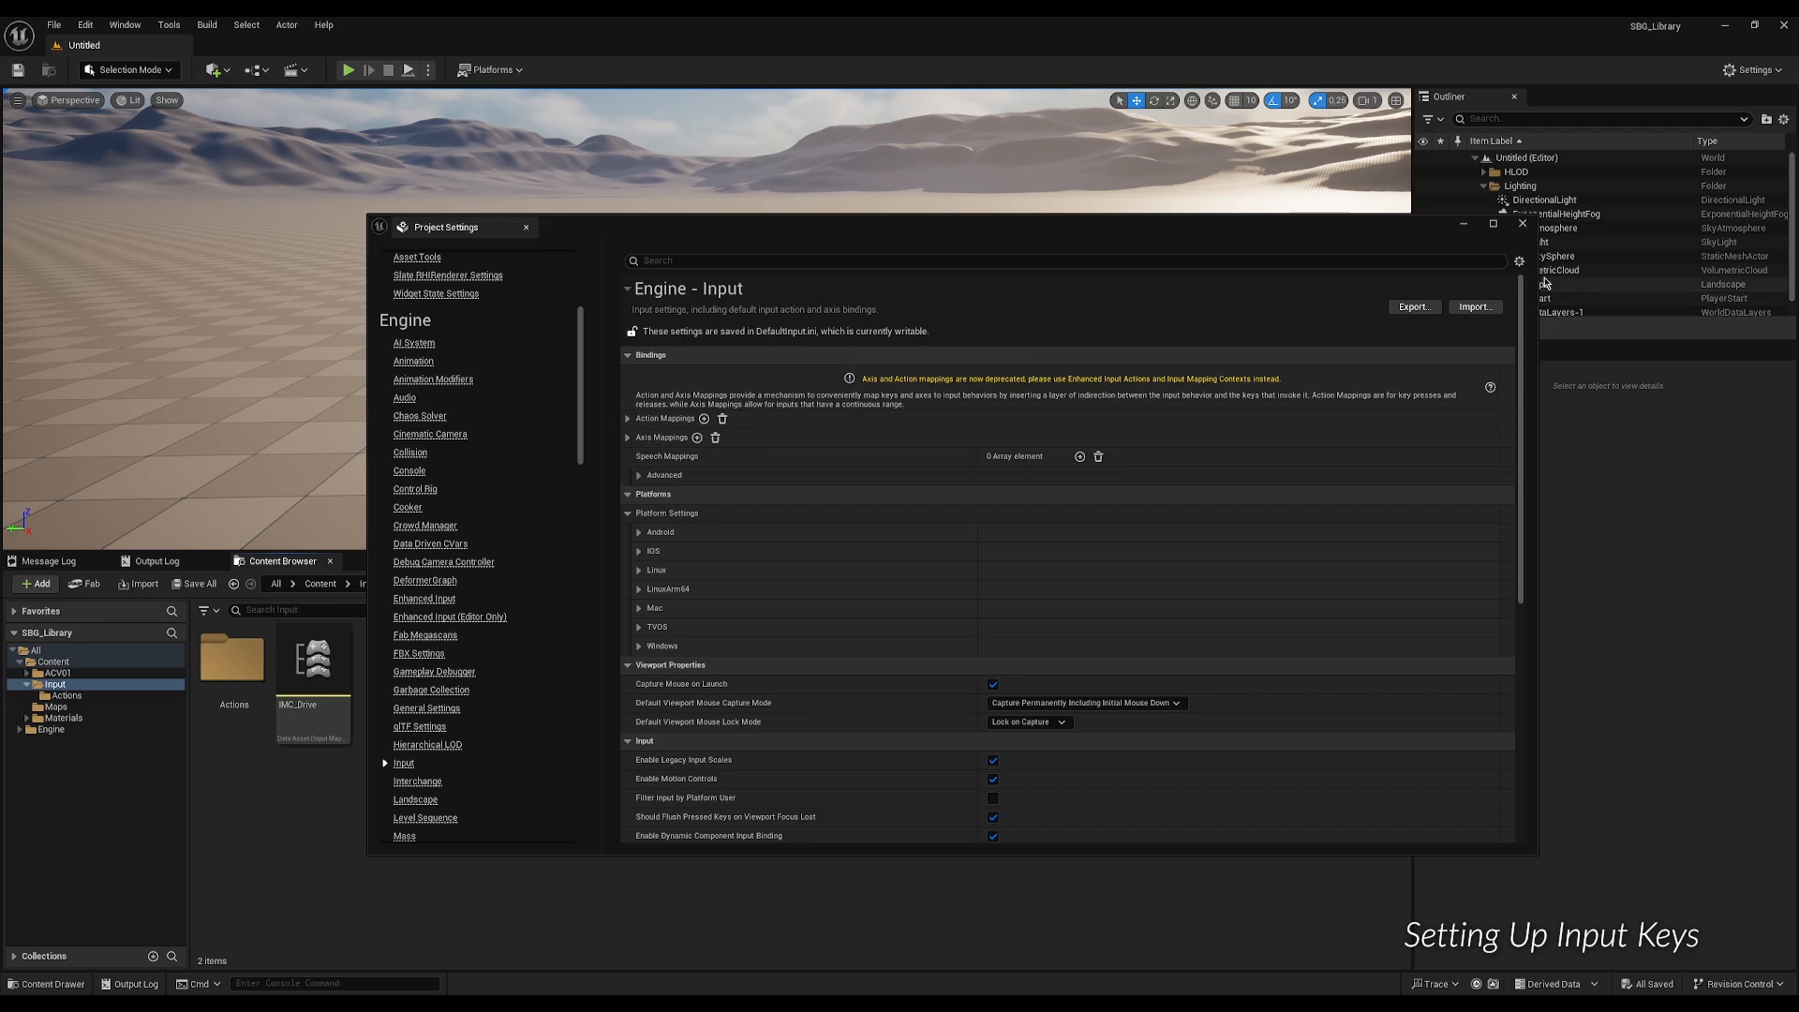
click(1523, 223)
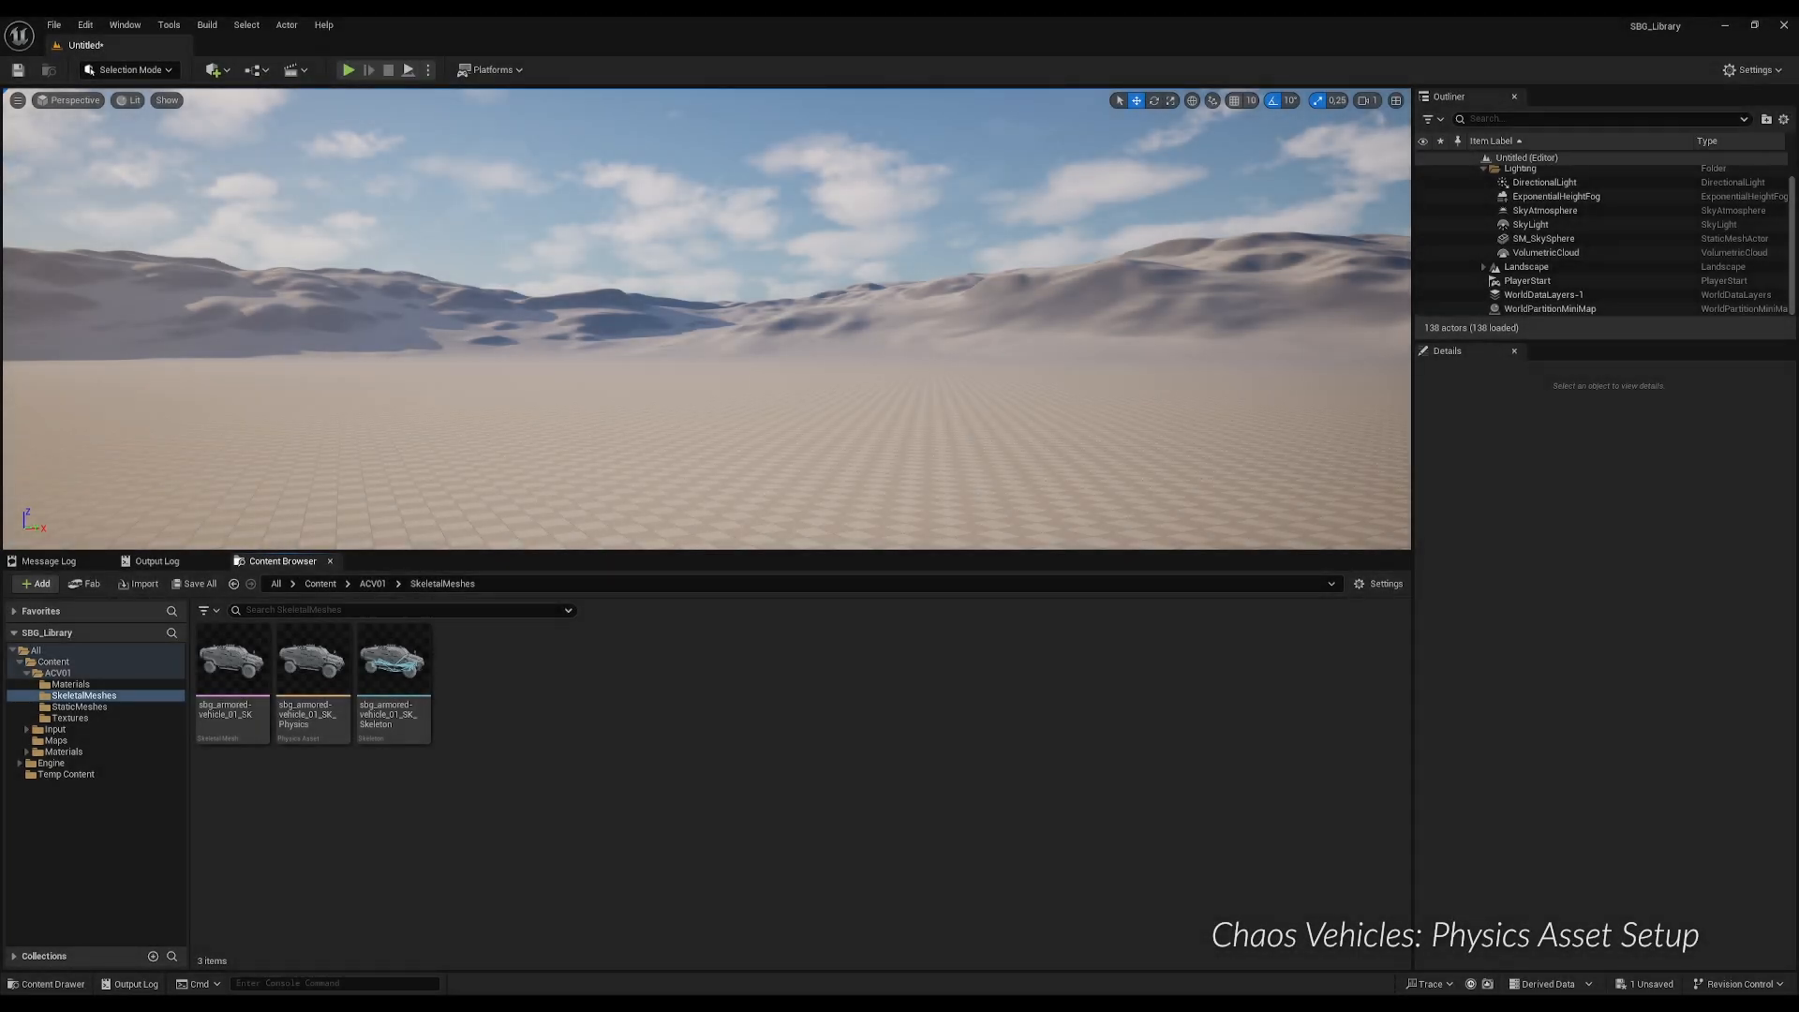
Open the armored vehicle's physics asset and delete all of its existing bodies, from ROOT through Wheel_RR.
double_click(319, 685)
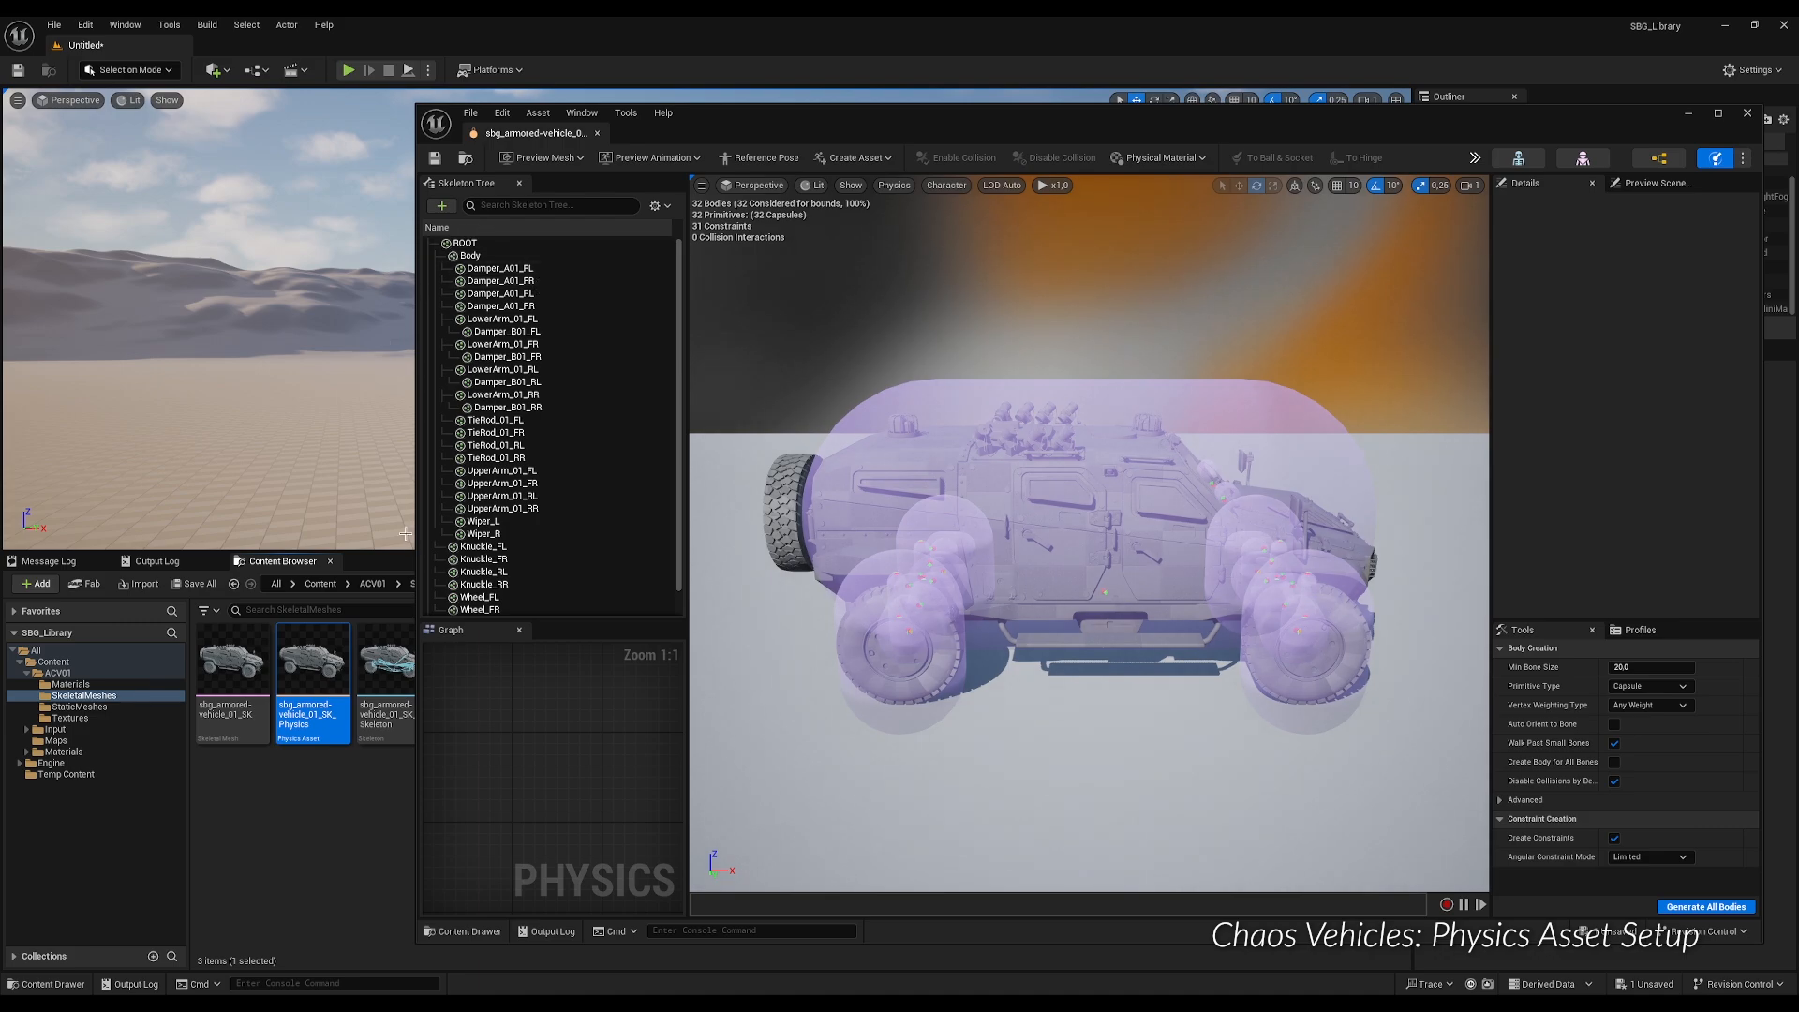
click(465, 244)
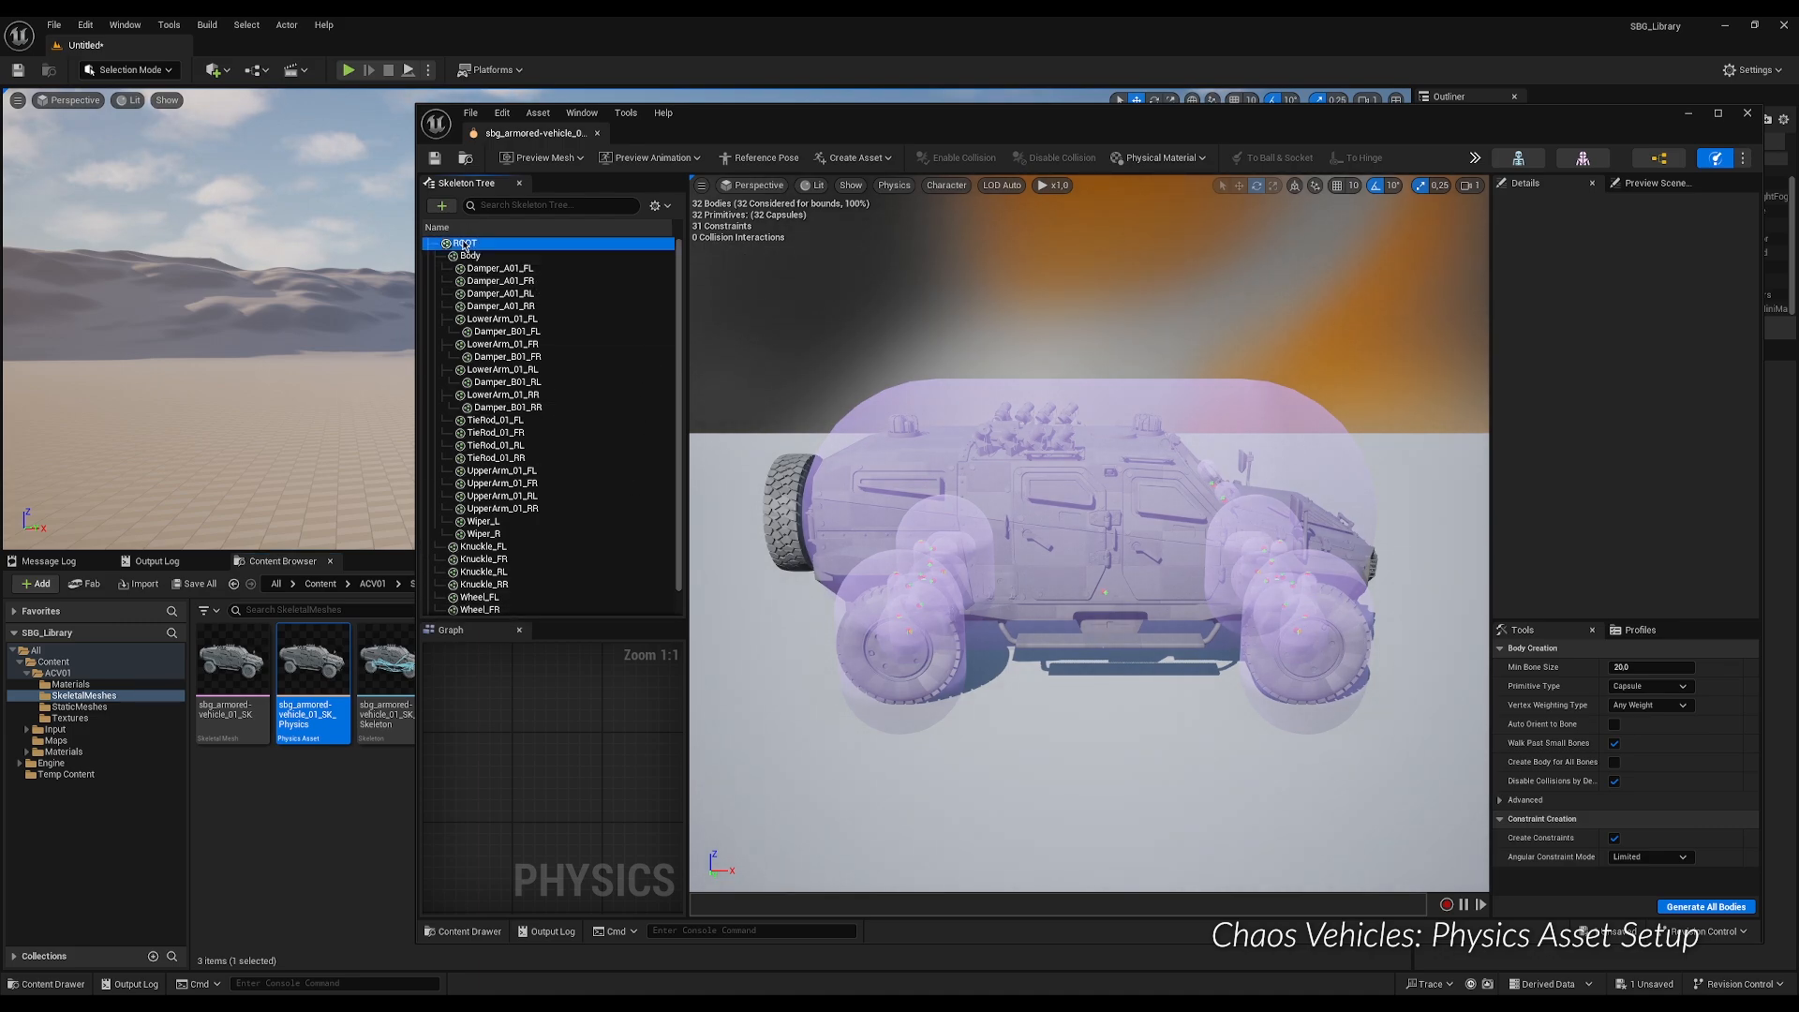
scroll(539, 416, down, 1)
shift+click(536, 607)
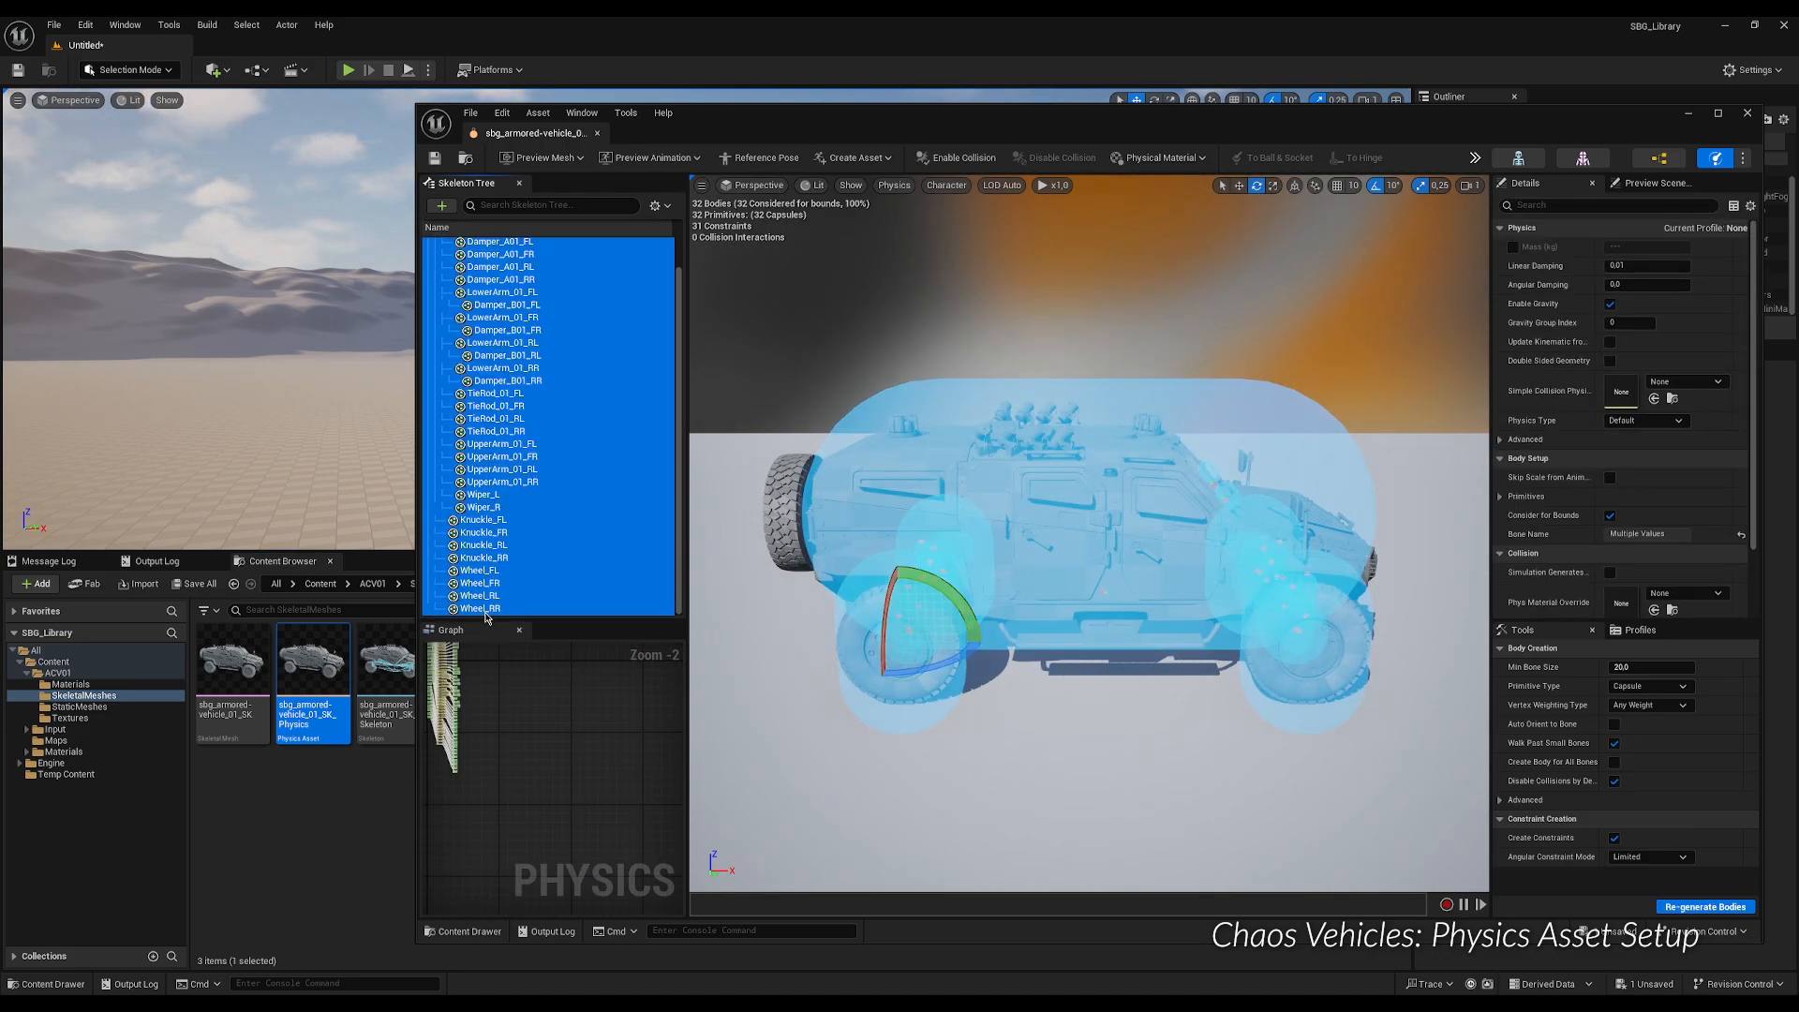
key(Delete)
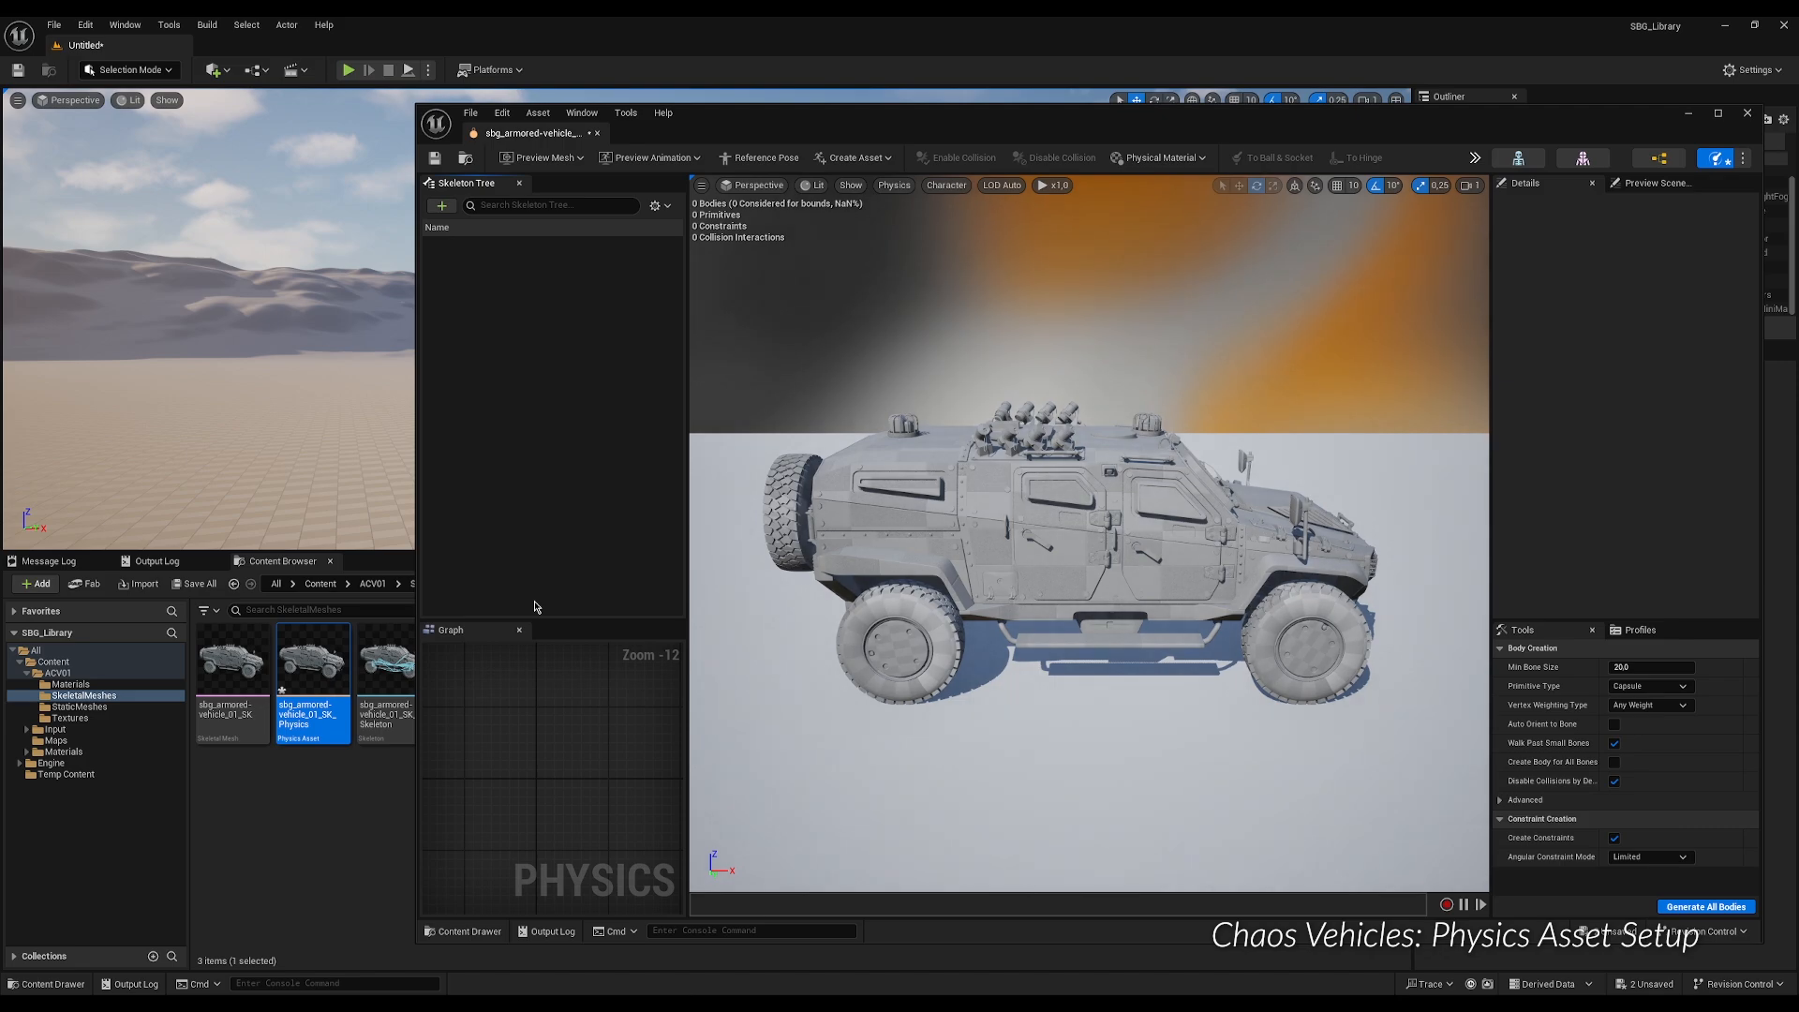
Show the mesh bones in the skeleton tree and collapse the Body and the four Knuckle branches.
click(663, 206)
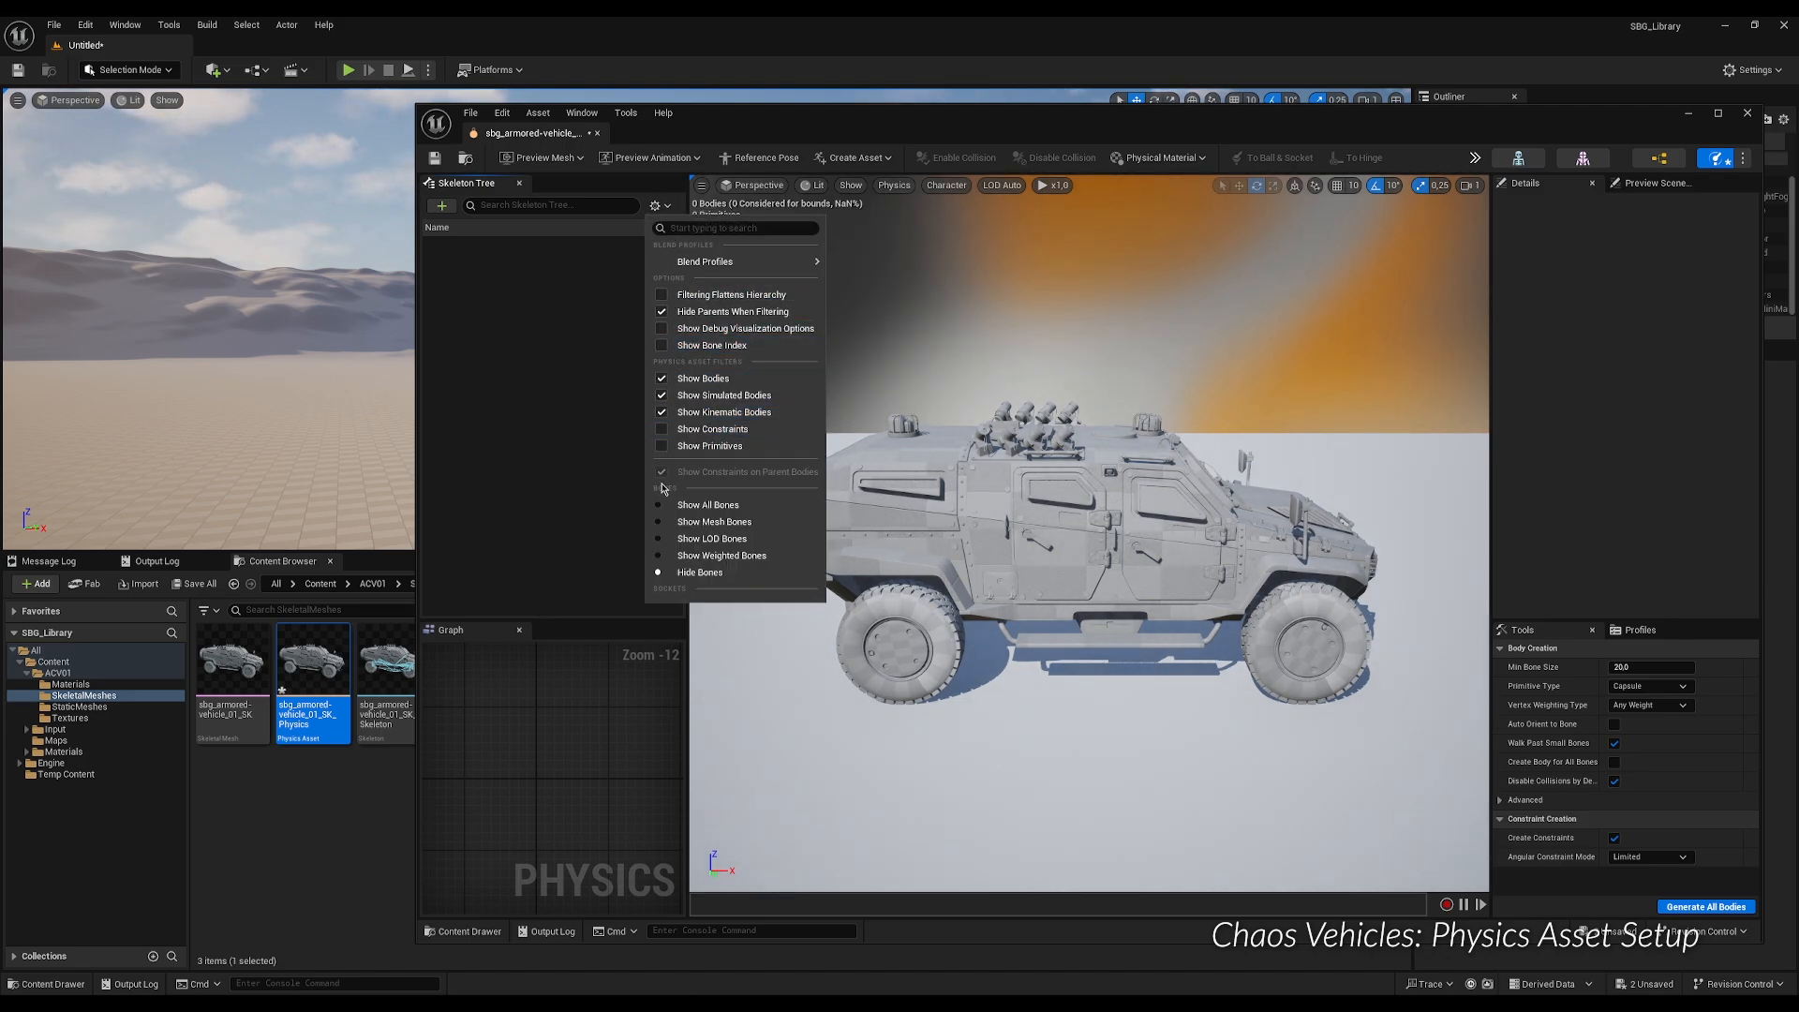
click(656, 525)
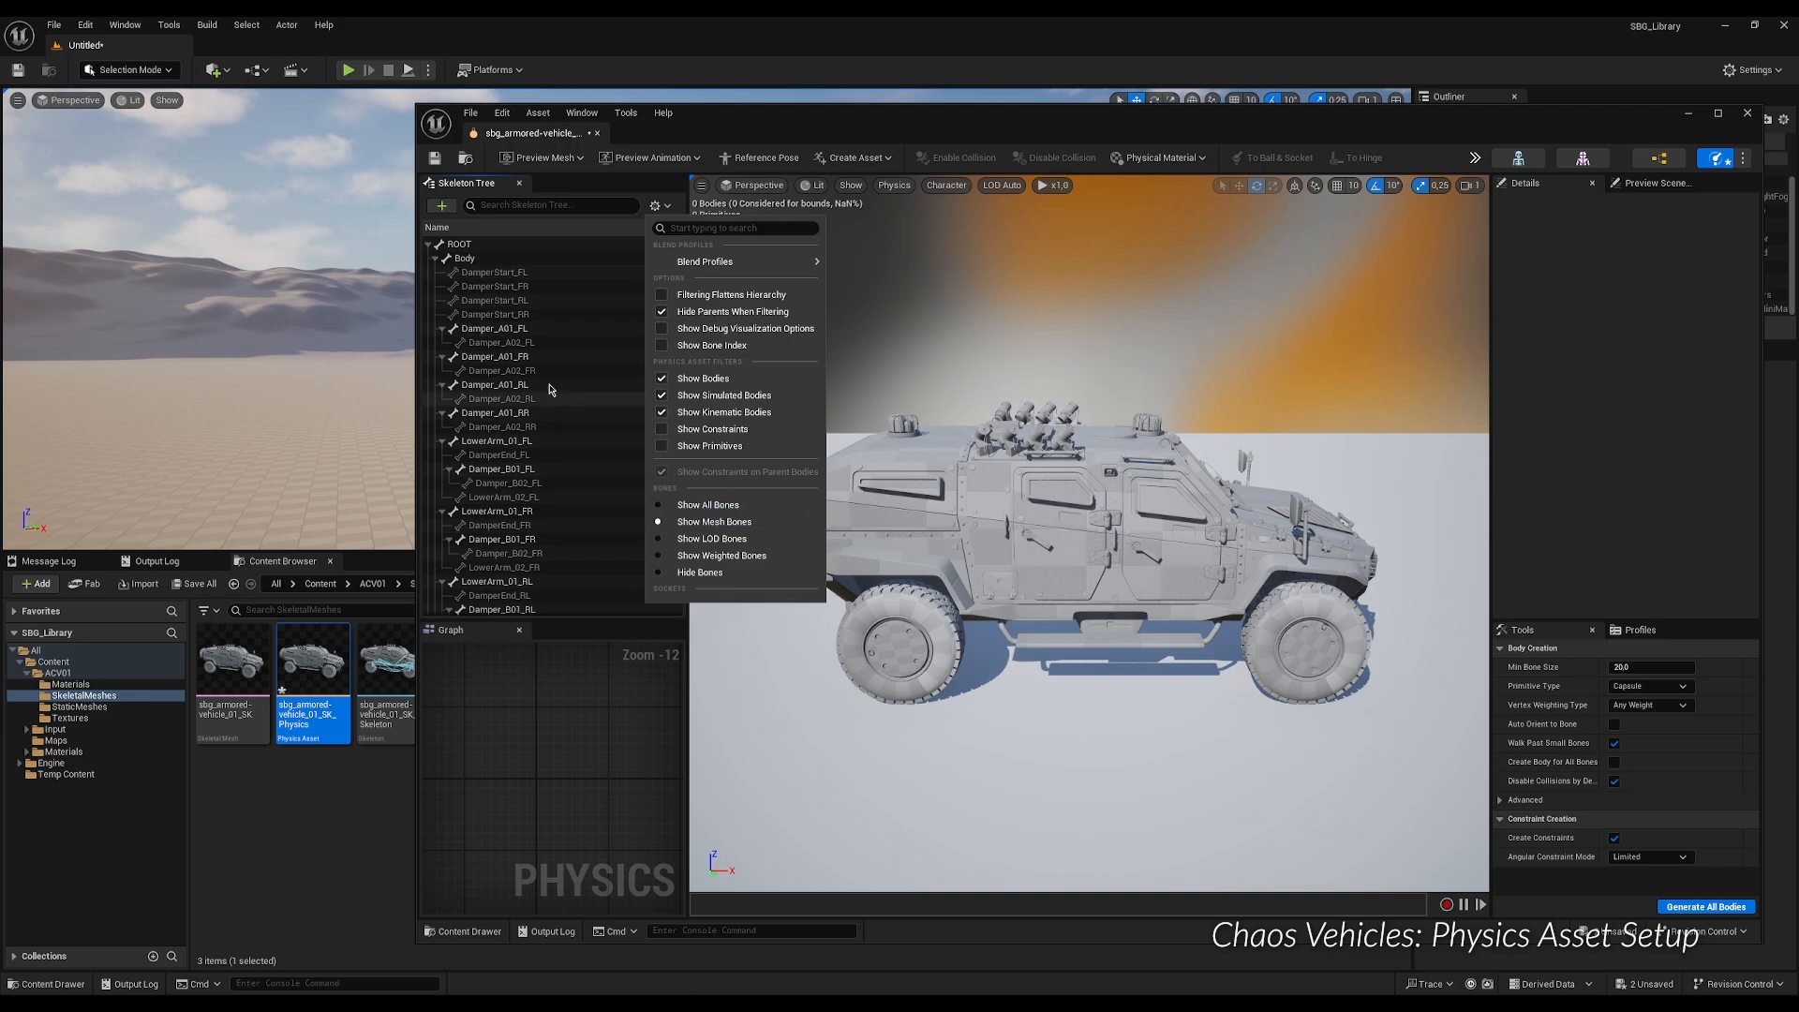
click(436, 259)
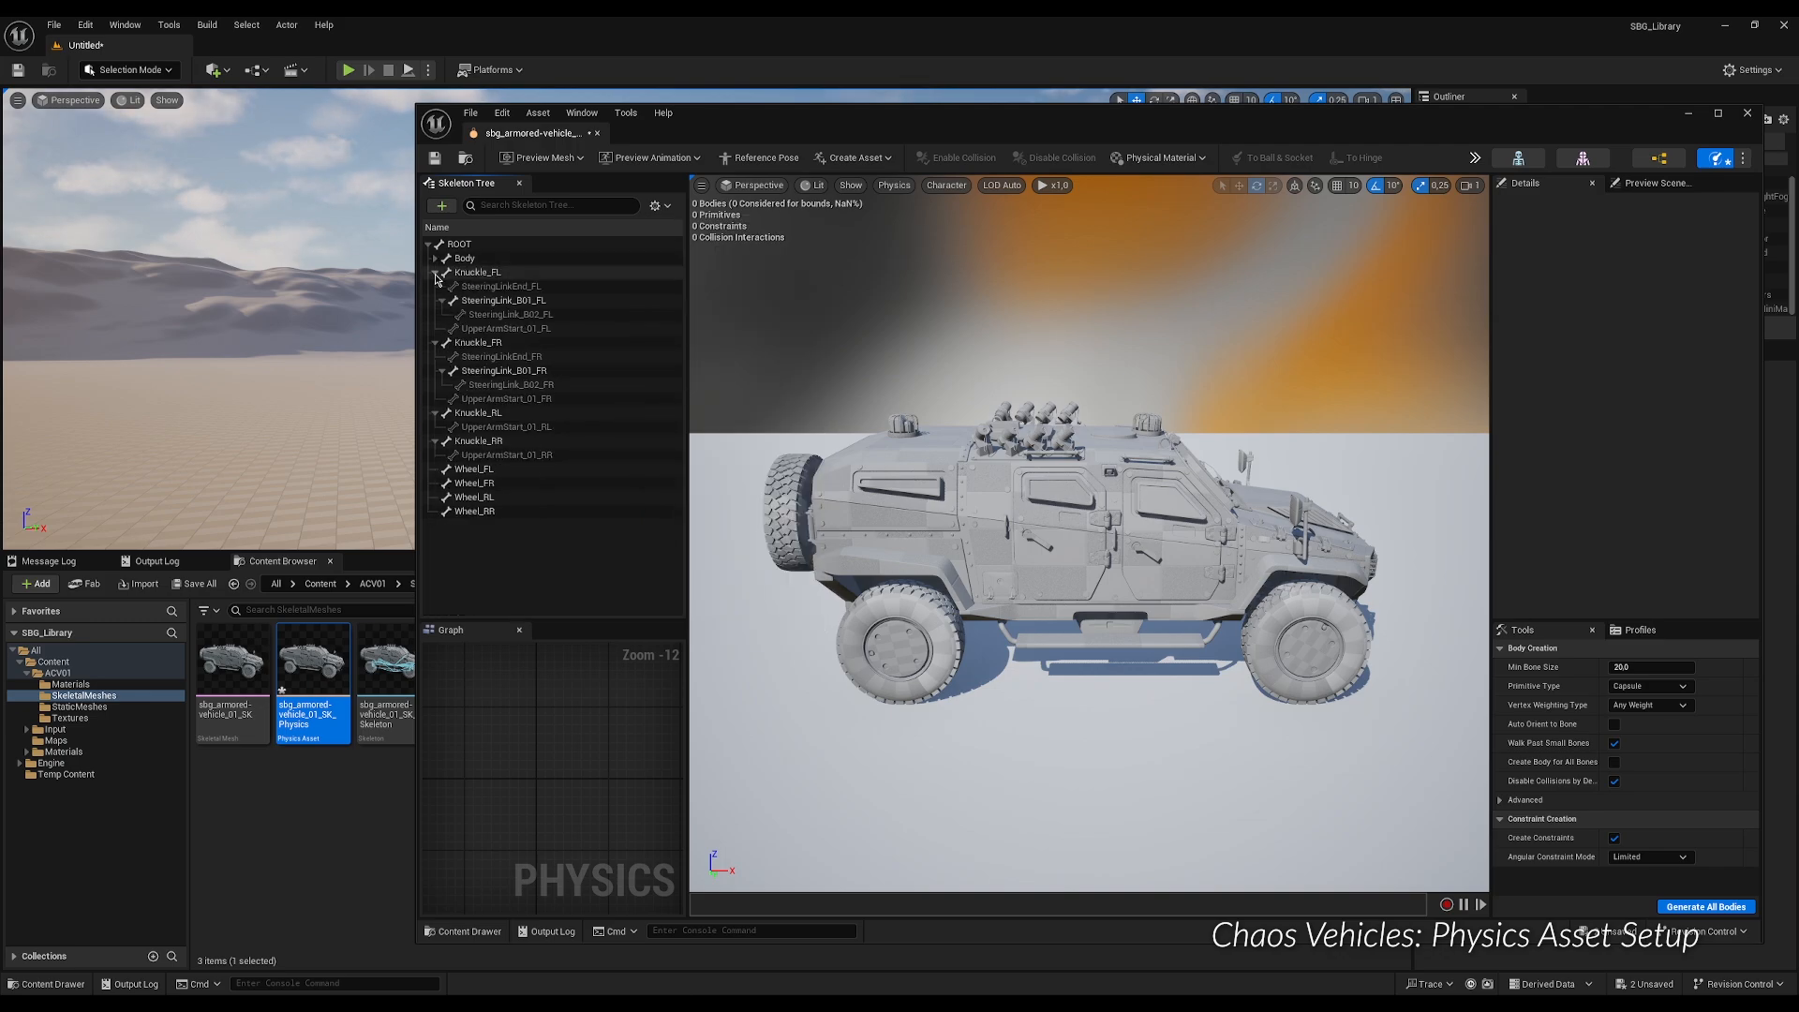
click(435, 271)
click(435, 285)
click(435, 300)
click(436, 314)
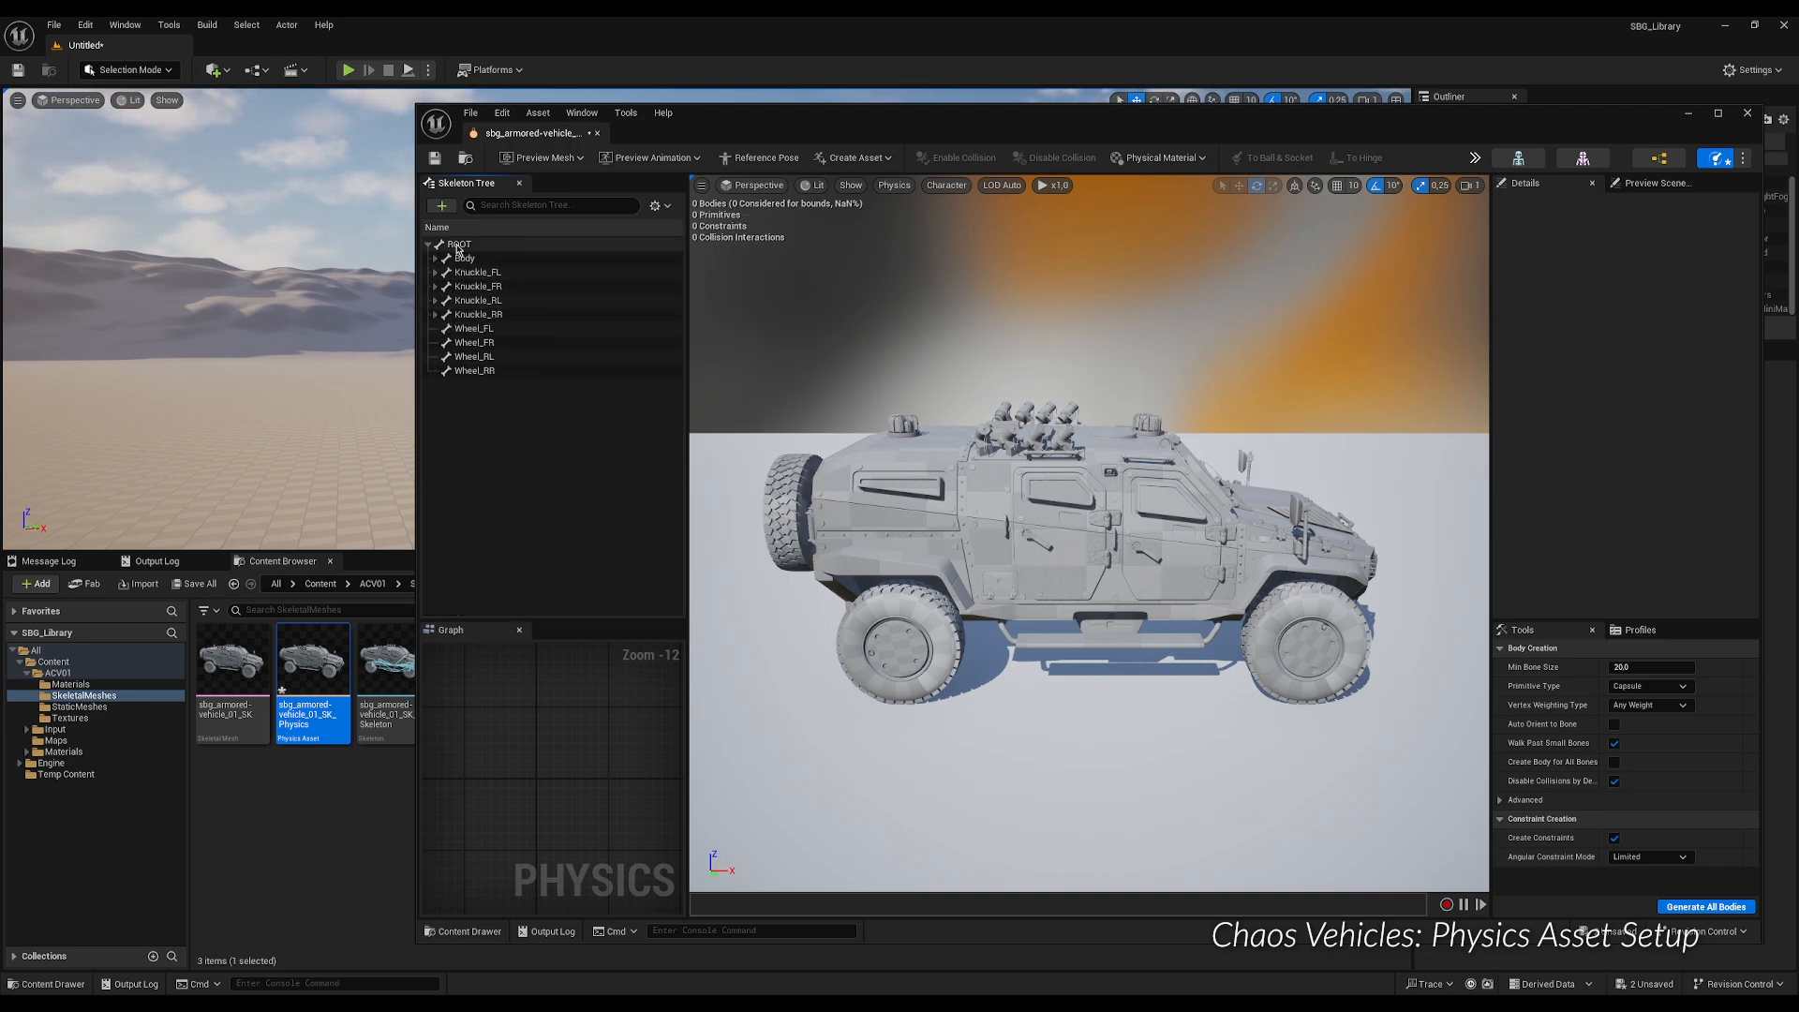
Add a physics body to the ROOT bone with Box as the primitive type.
click(459, 244)
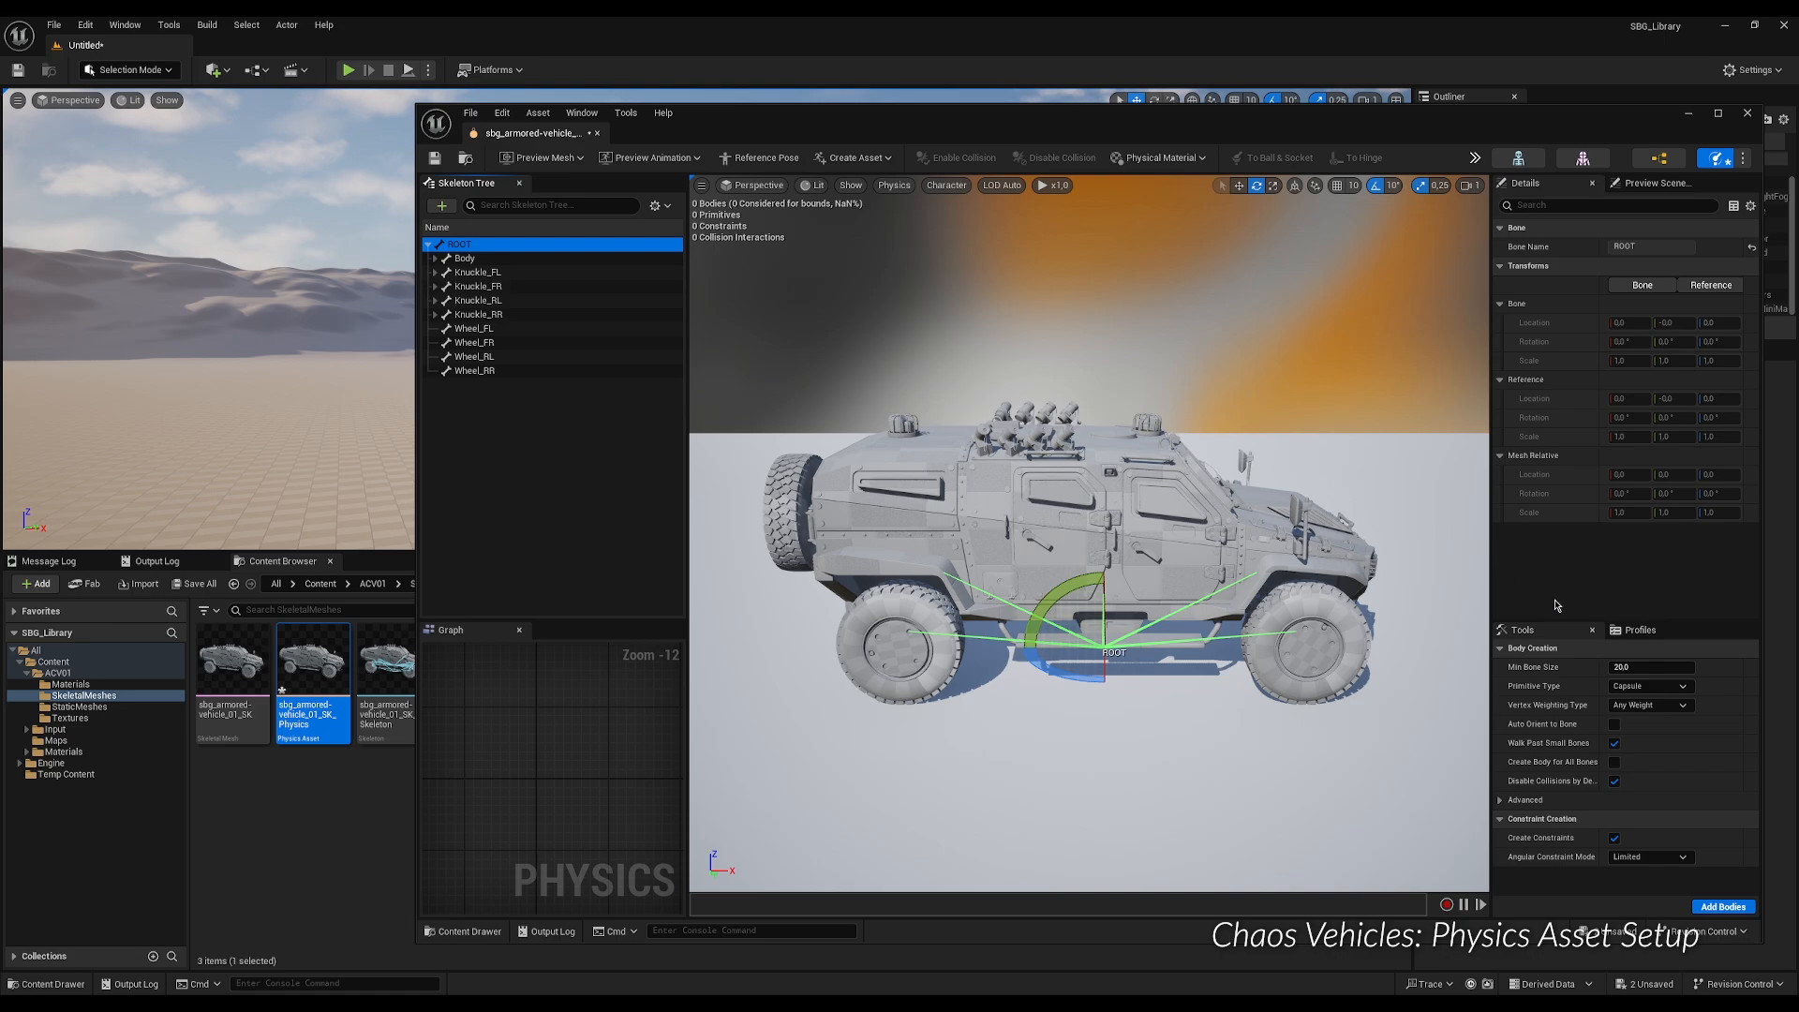
click(1684, 689)
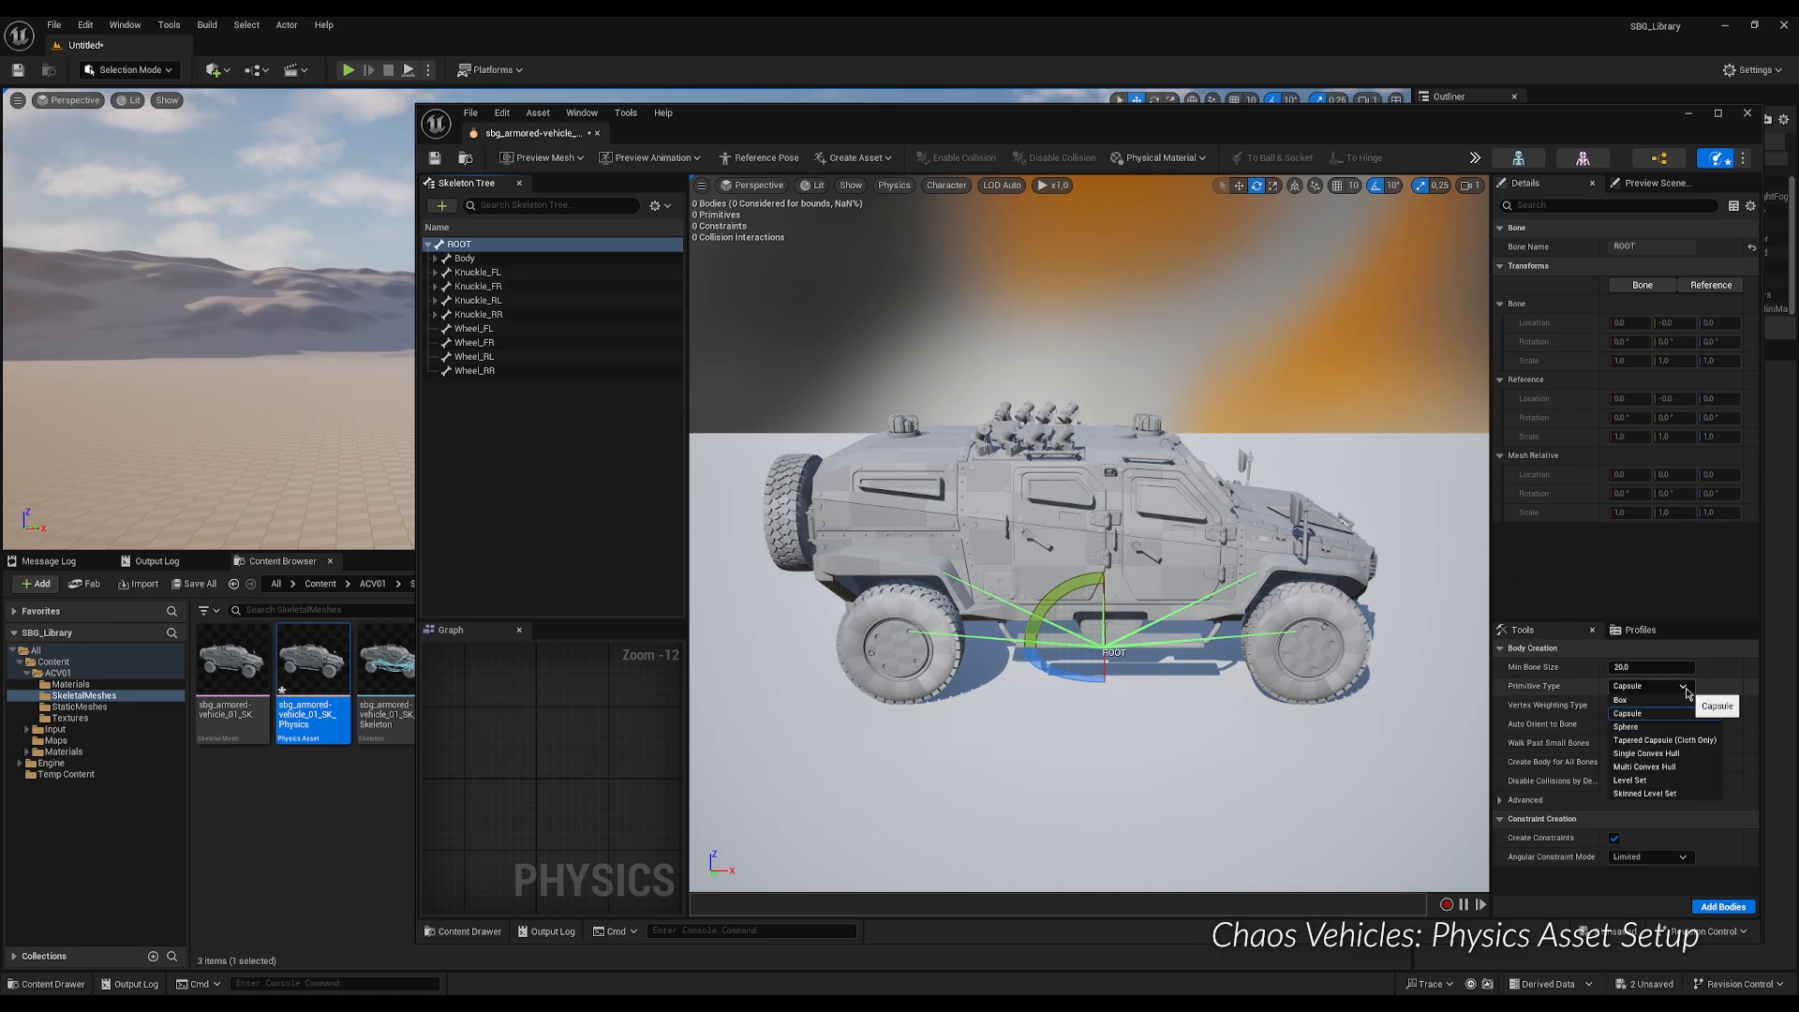
click(1669, 702)
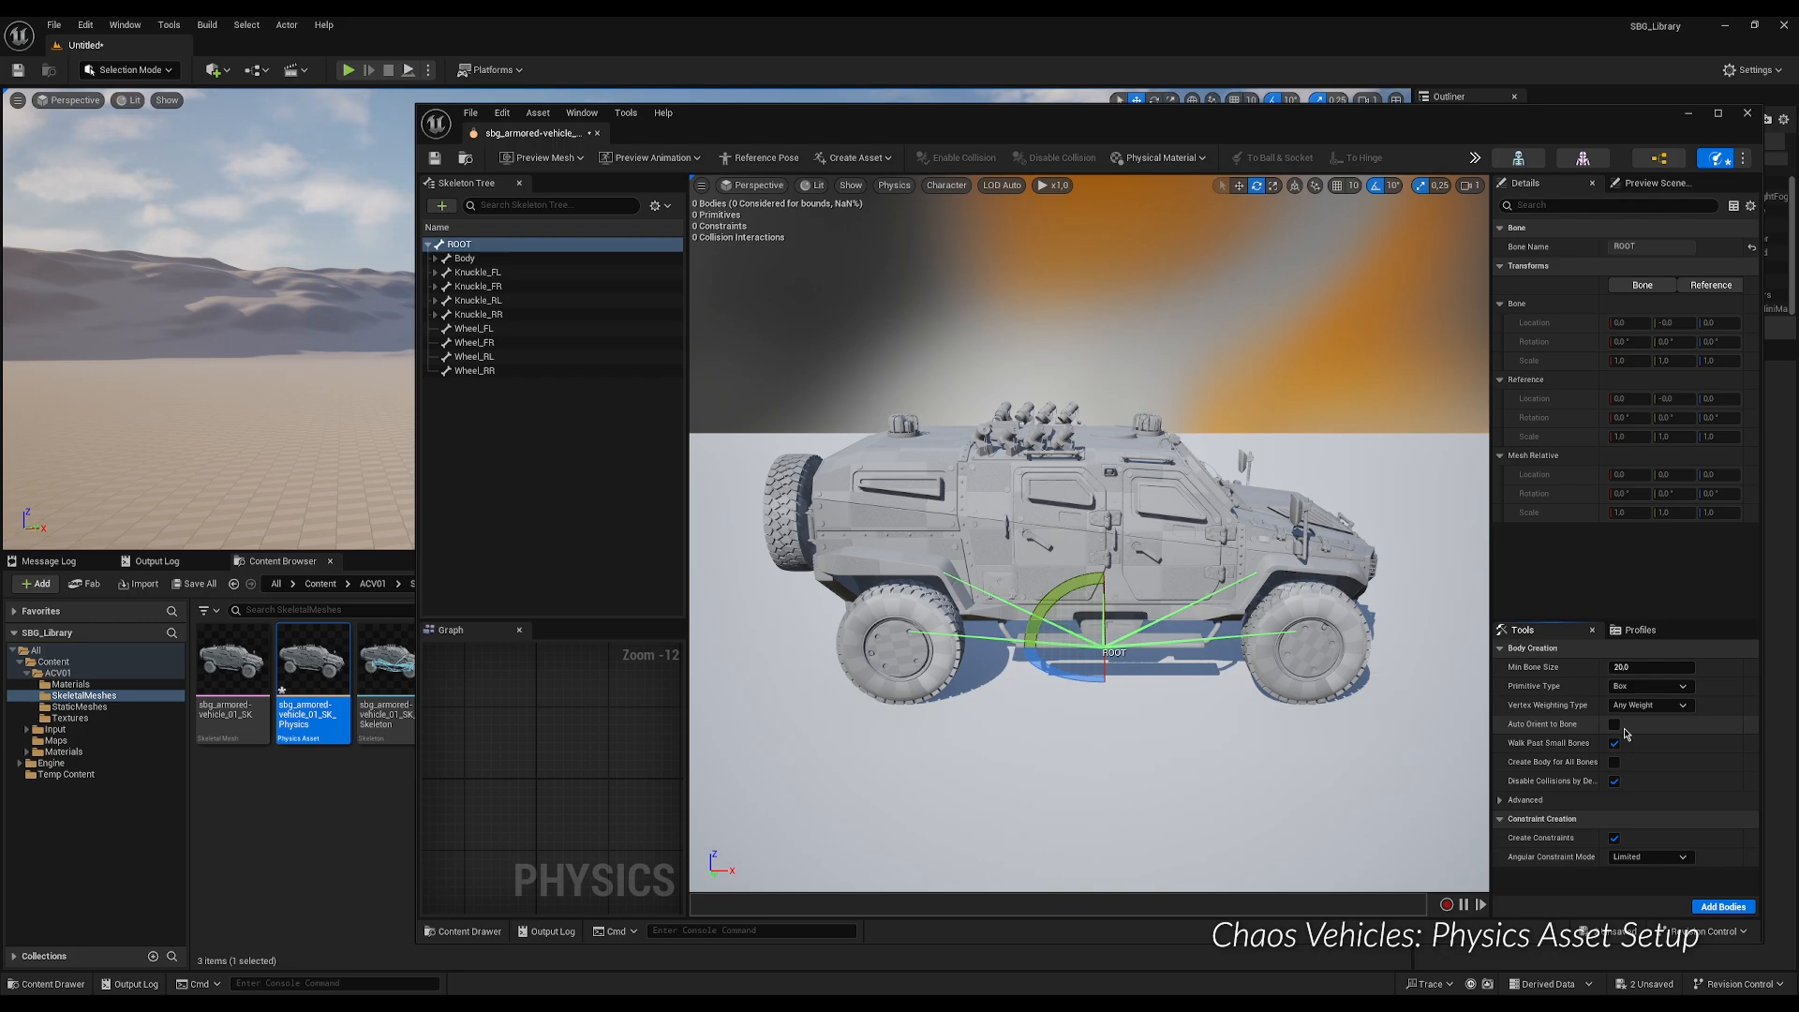
click(1723, 906)
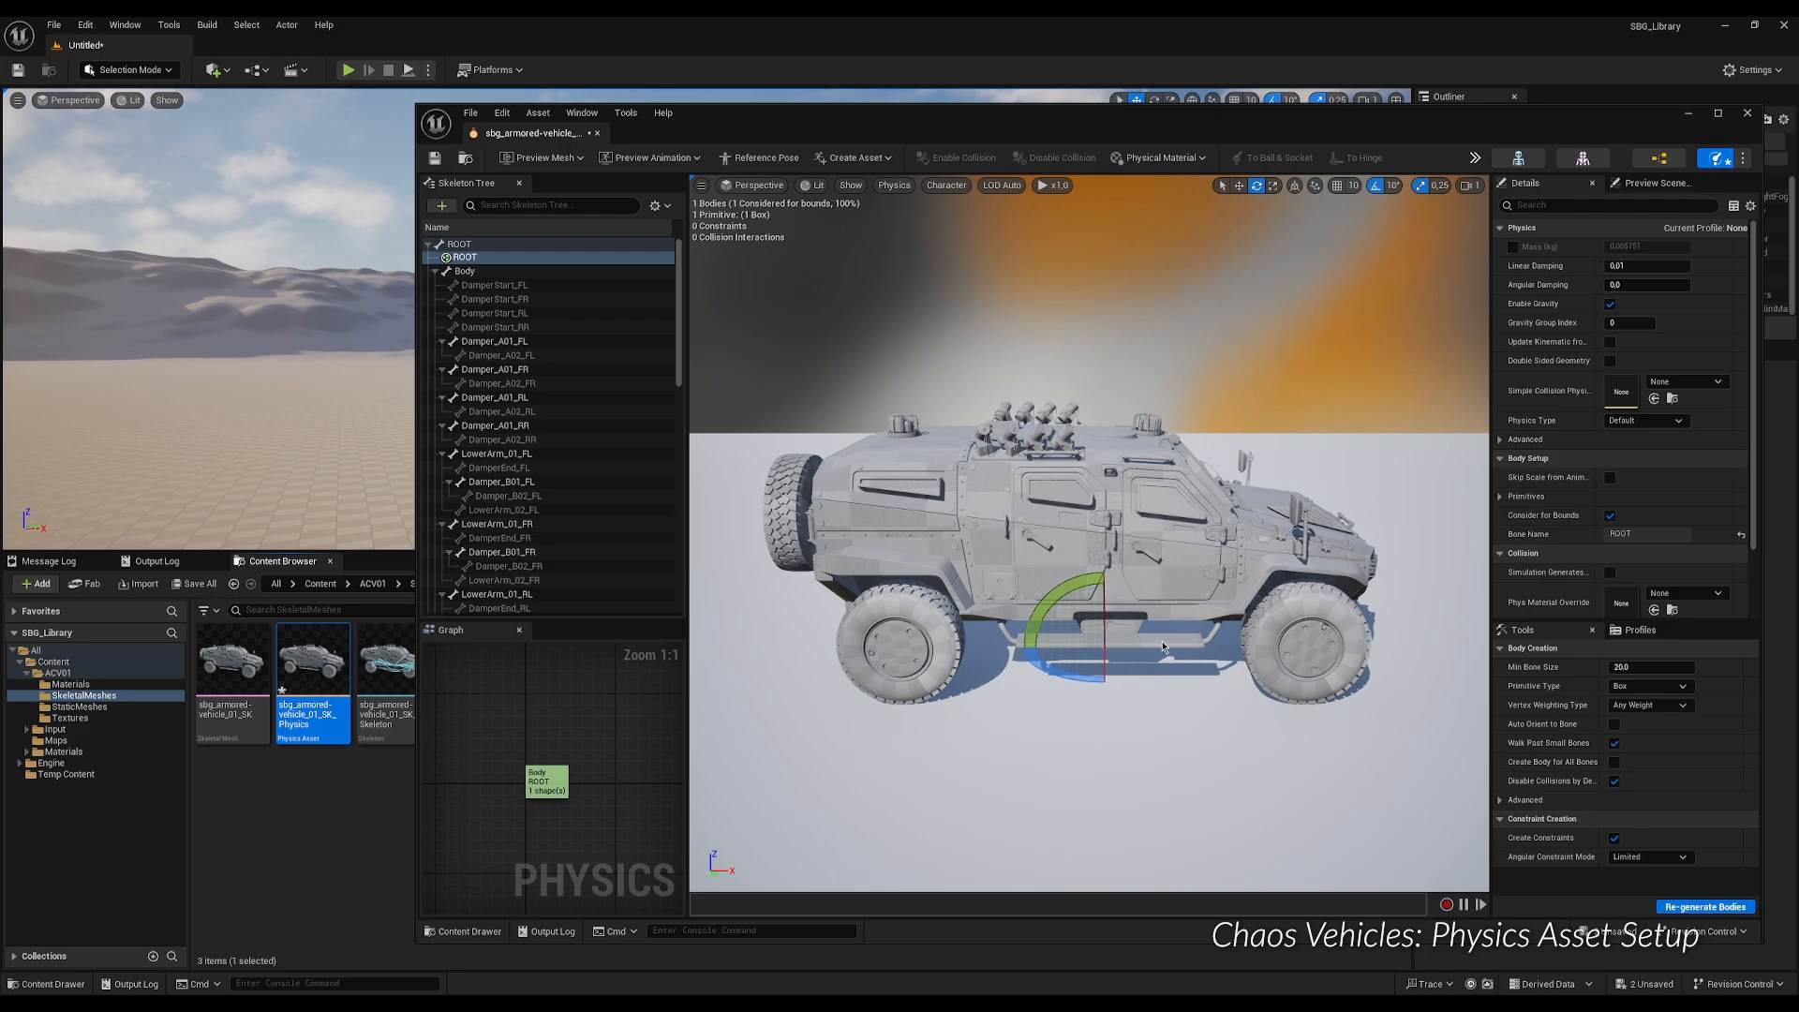
Scale and raise the ROOT box so that it encloses the vehicle's hull above the lower half of the wheels.
right_drag(1138, 630, 1162, 637)
key(r)
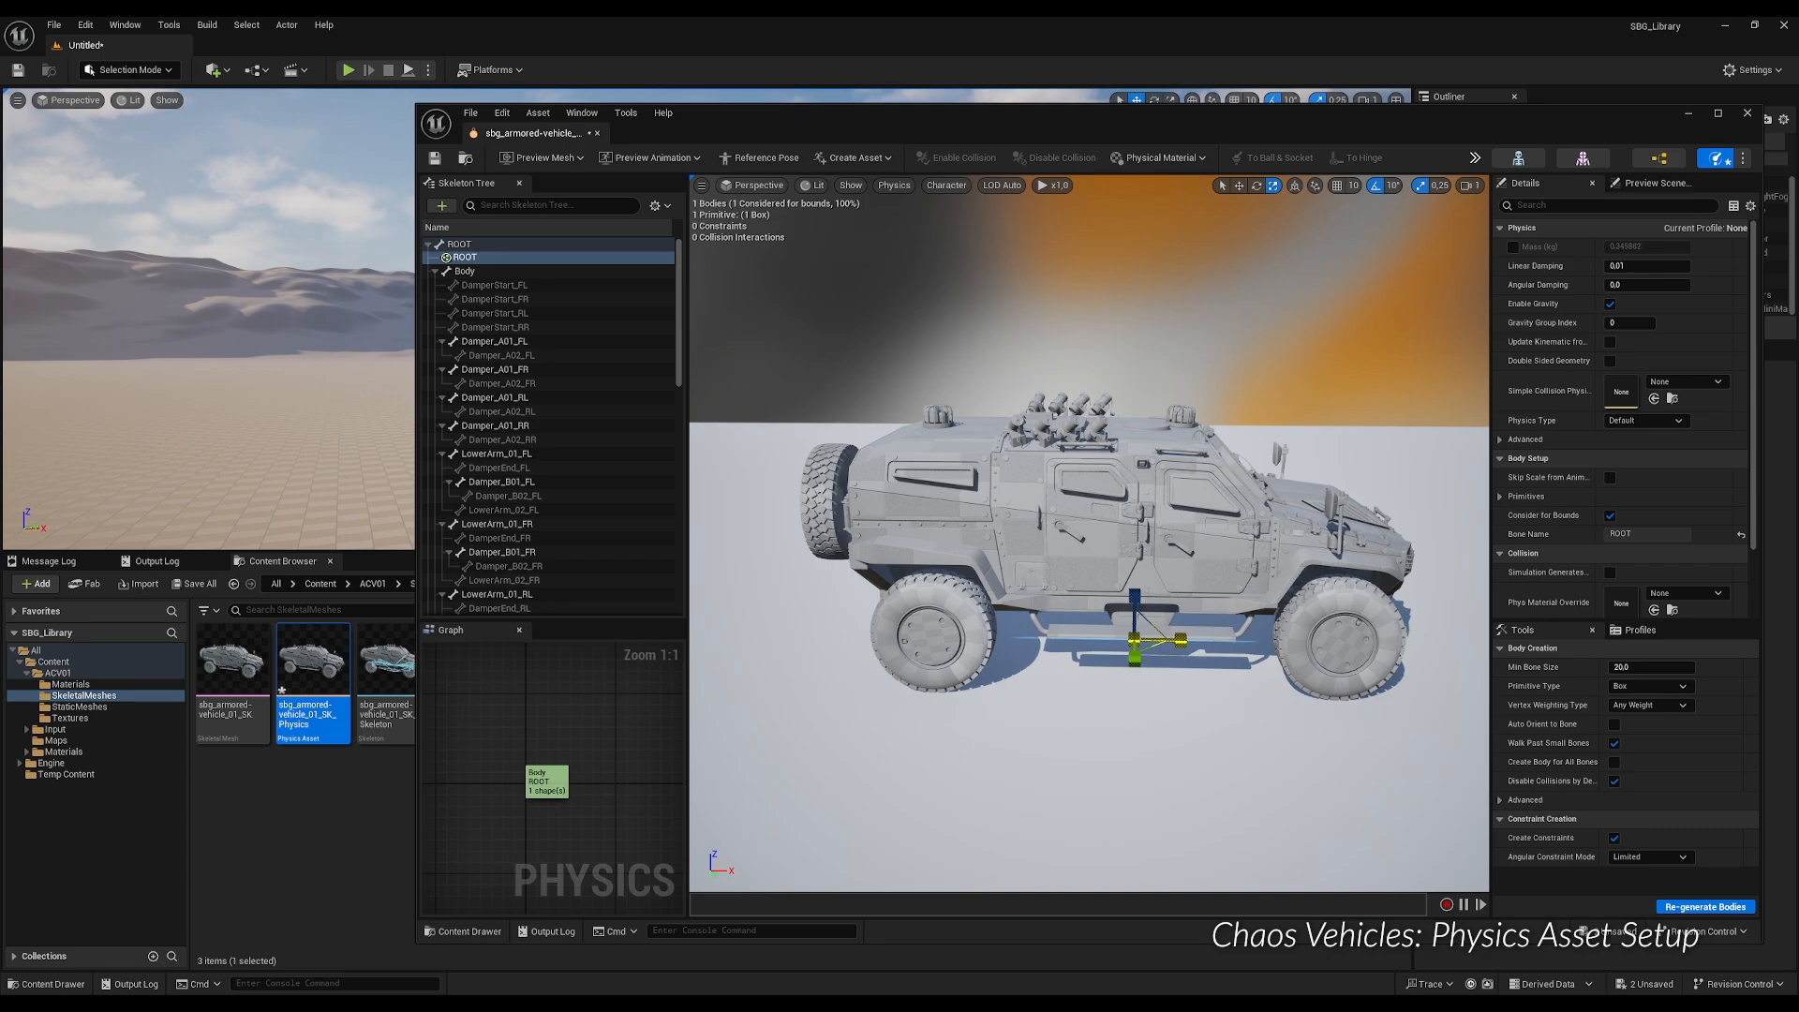
drag(1181, 640, 935, 661)
drag(1135, 600, 1135, 467)
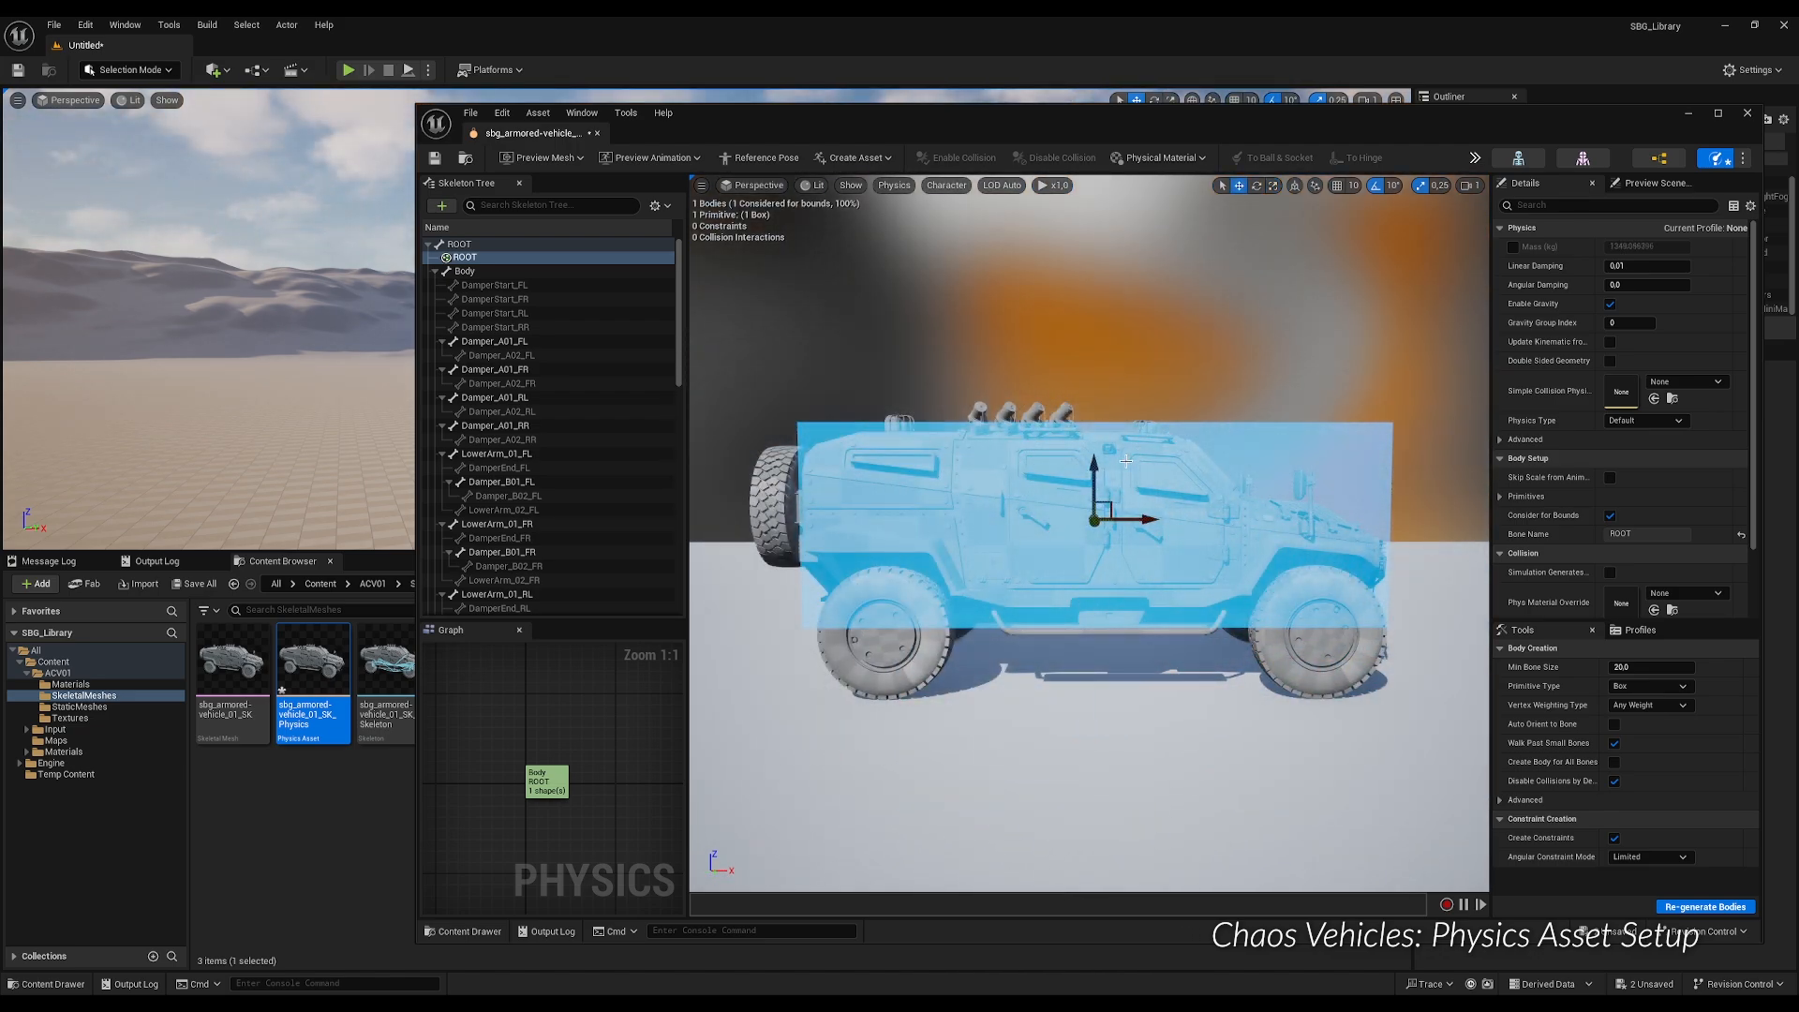
scroll(1089, 534, up, 2)
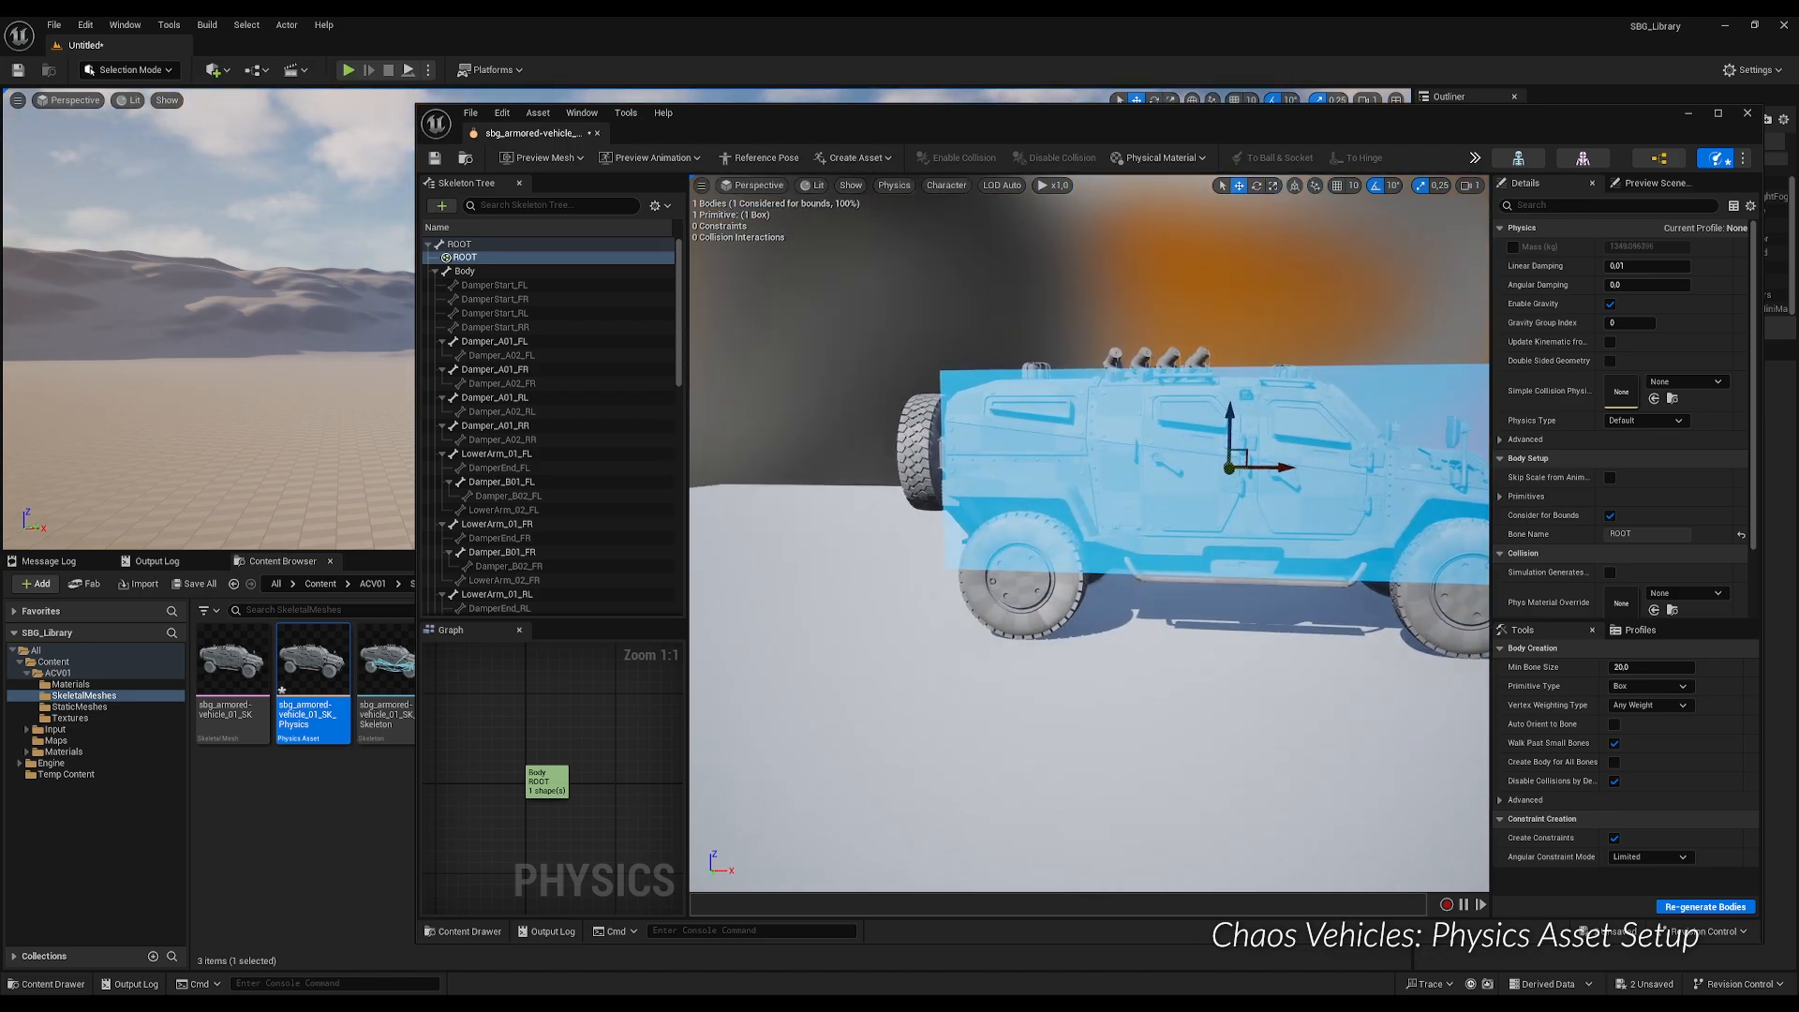
right_drag(1089, 534, 993, 530)
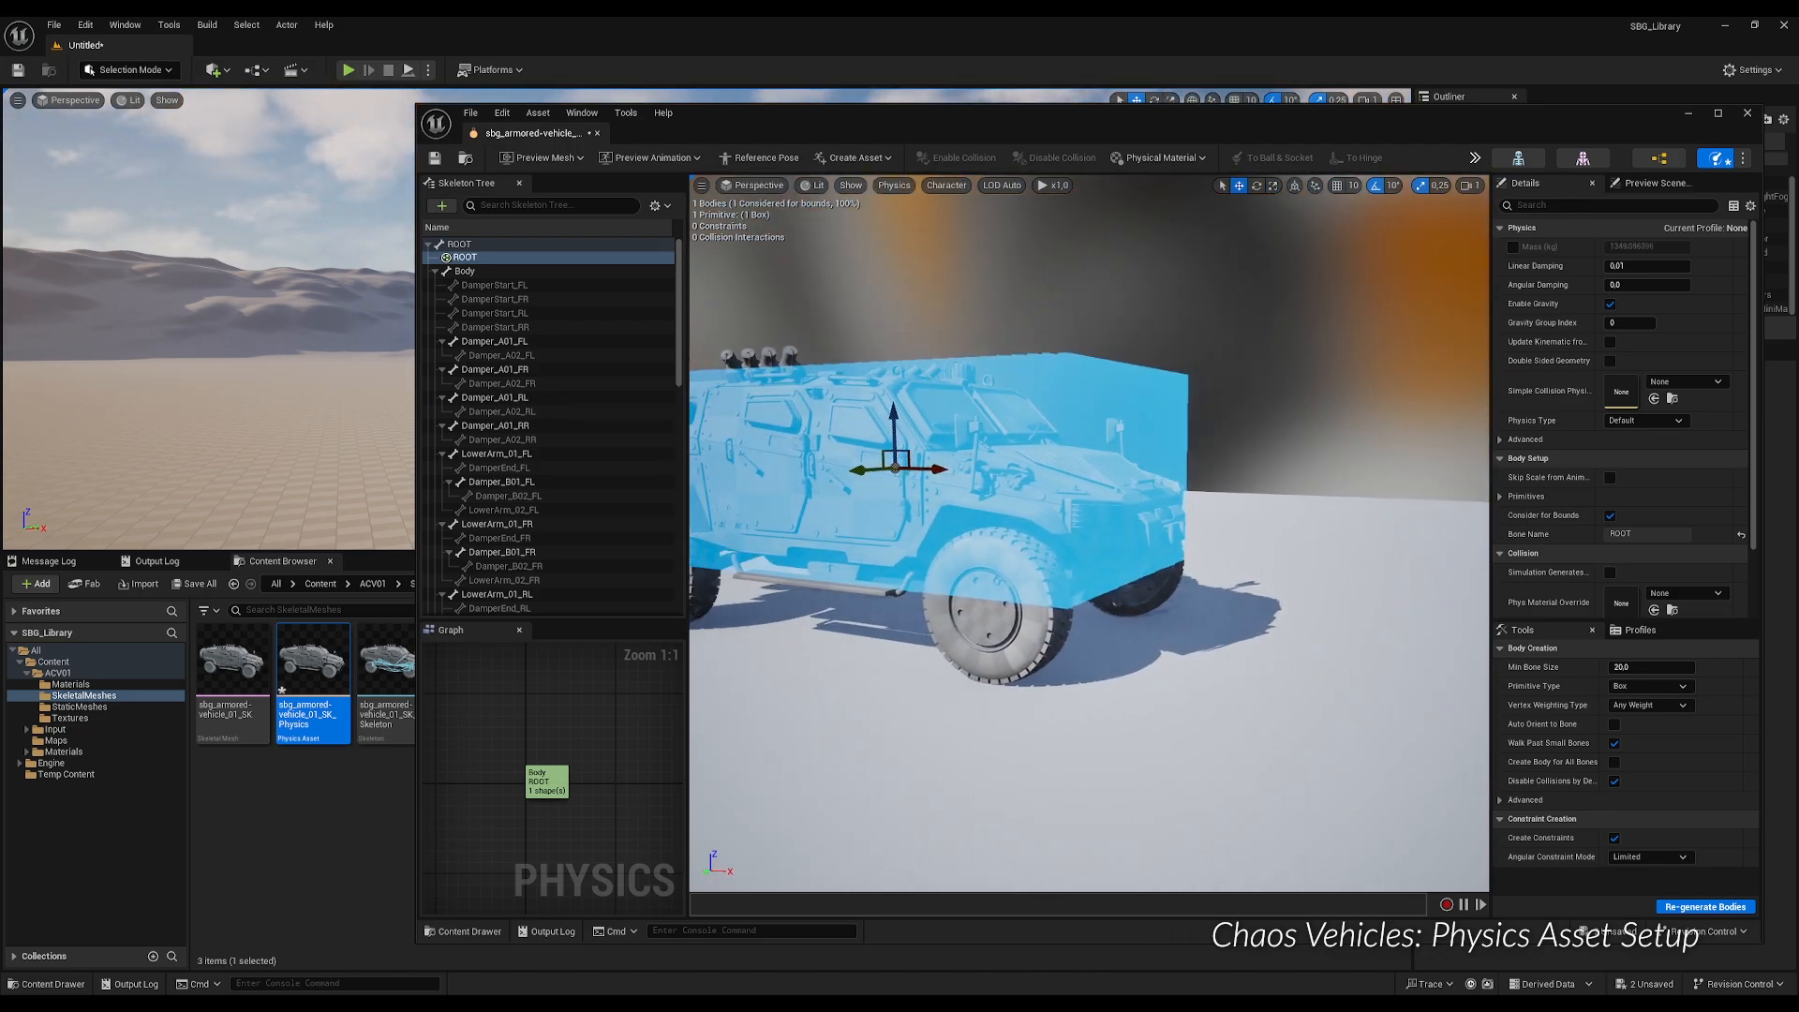
key(a)
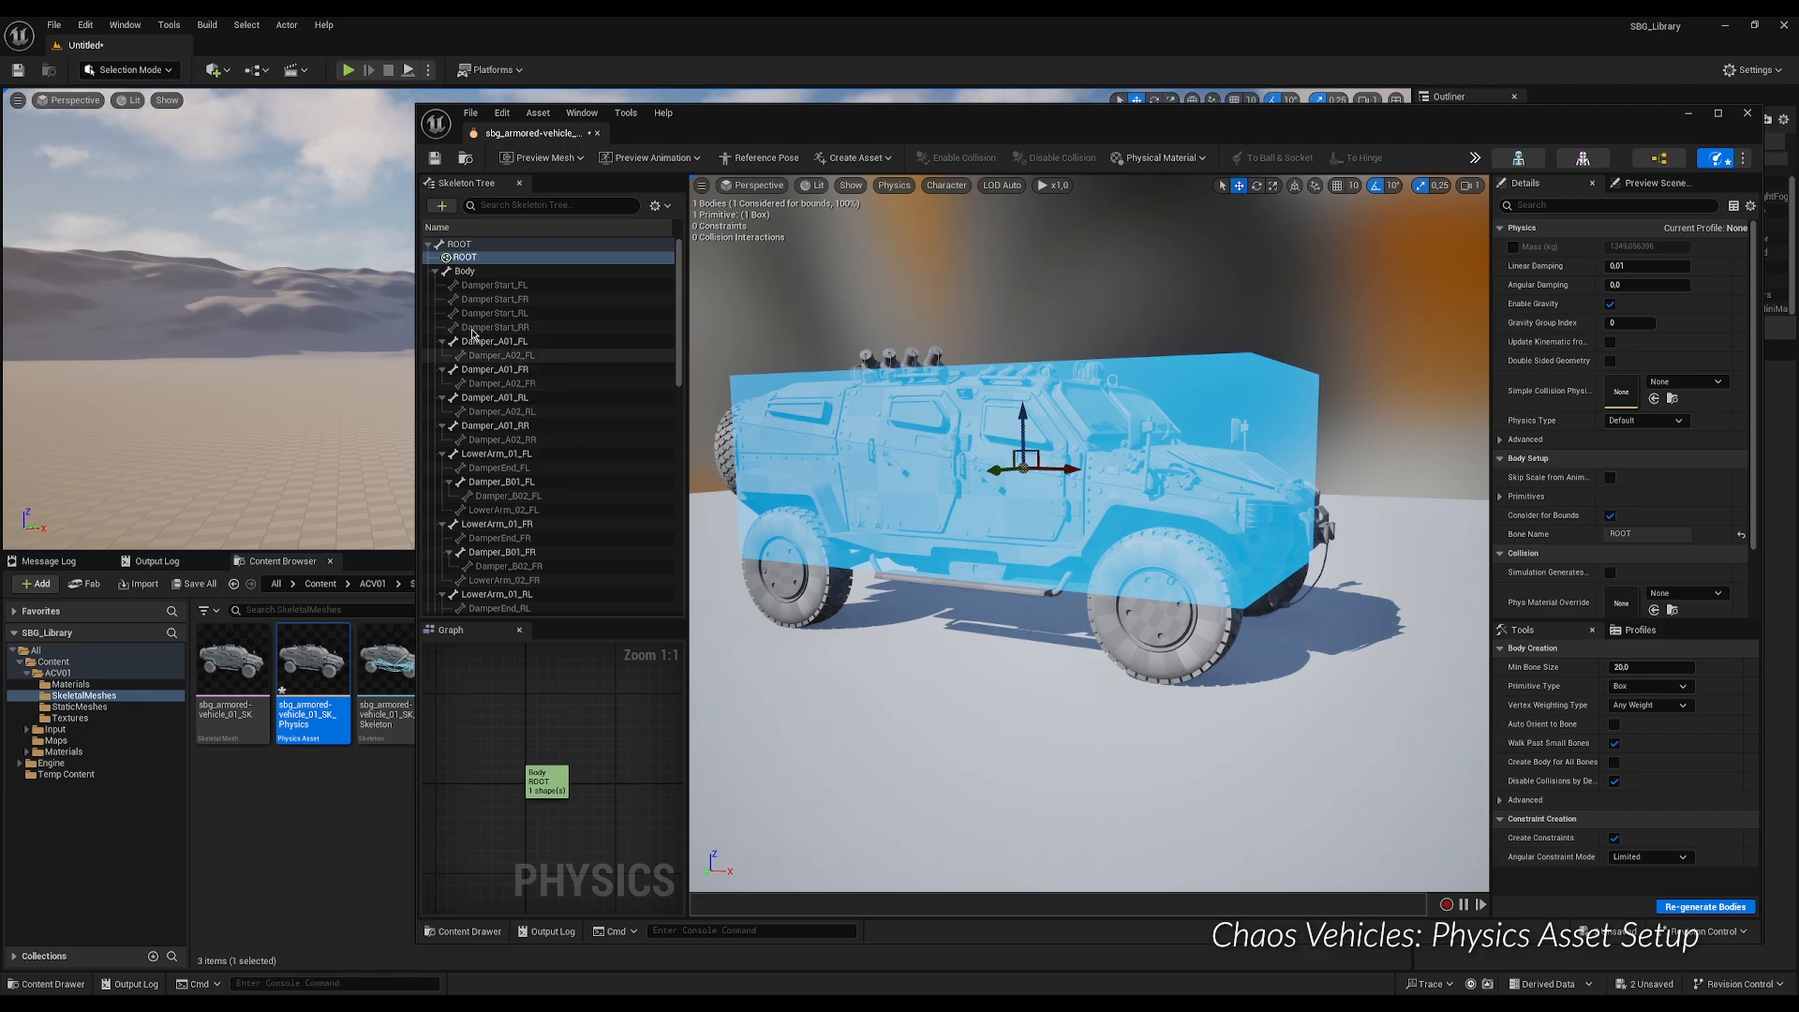
Collapse the Body branch and the four Knuckle branches again in the skeleton tree.
click(437, 271)
click(436, 285)
click(436, 299)
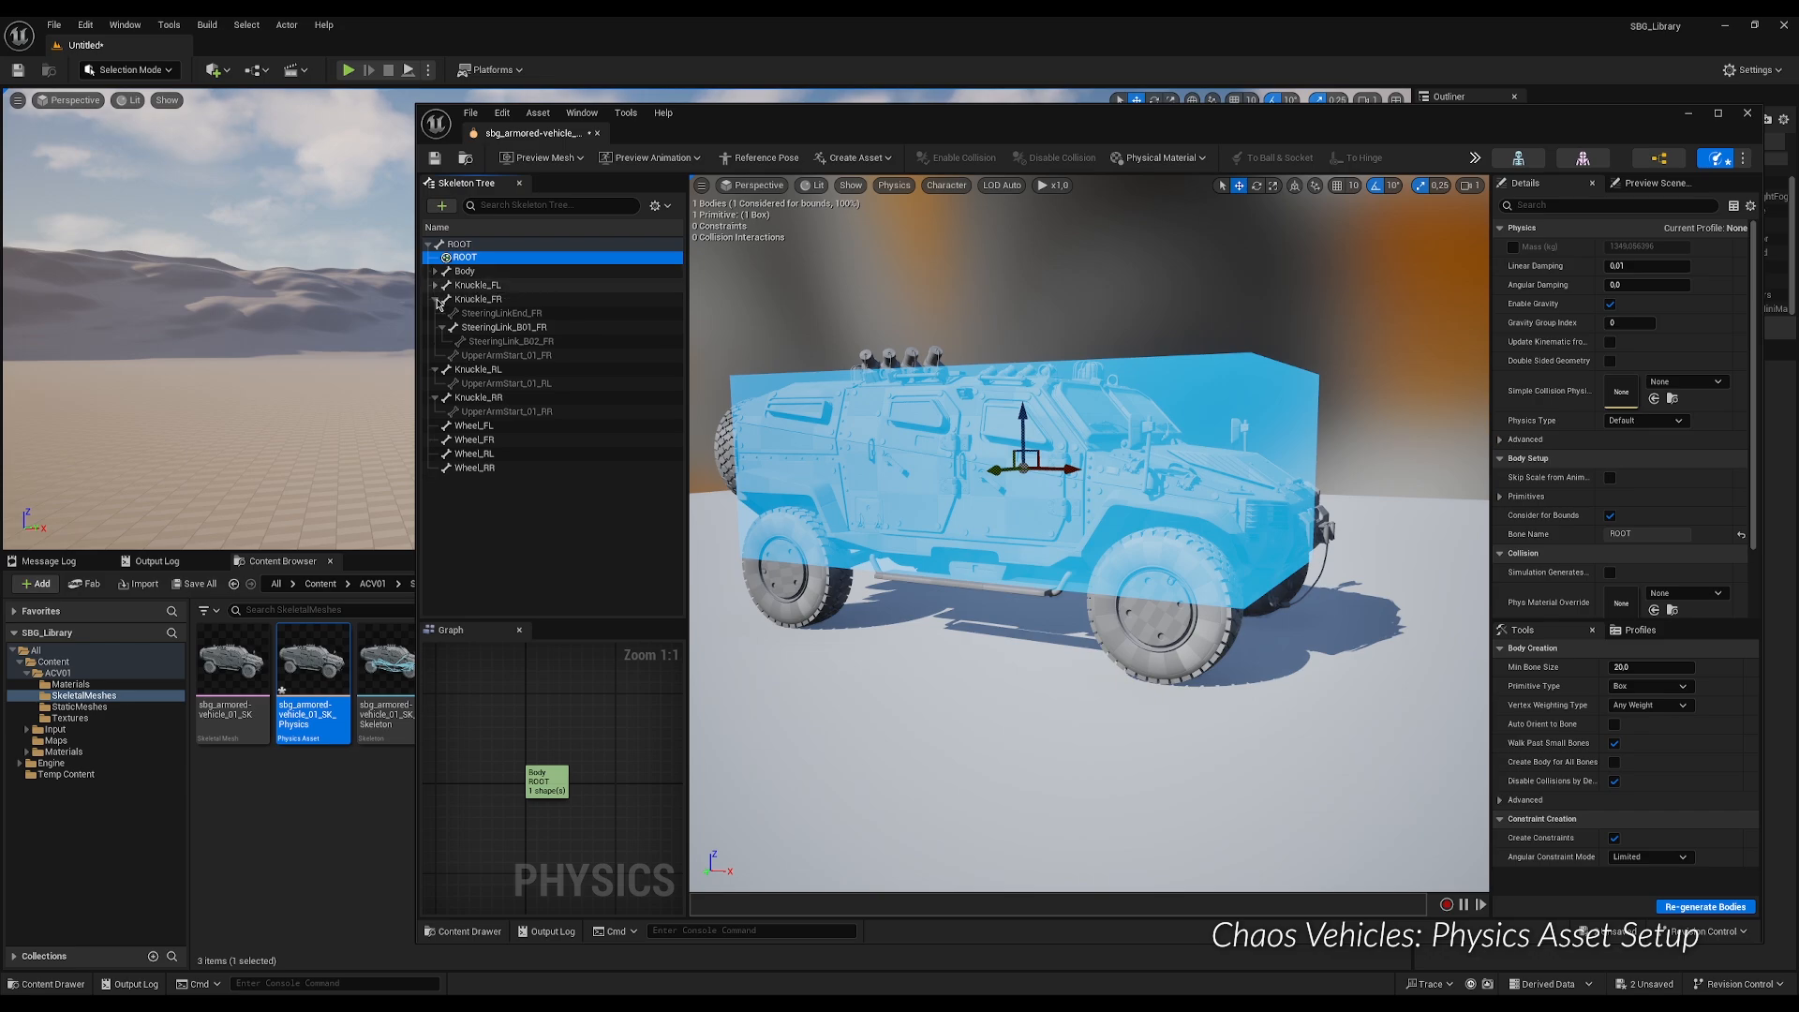
click(436, 313)
click(436, 327)
Add Sphere bodies to the bones Wheel_FL, Wheel_FR, Wheel_RL and Wheel_RR with Auto Orient to Bone enabled.
click(473, 341)
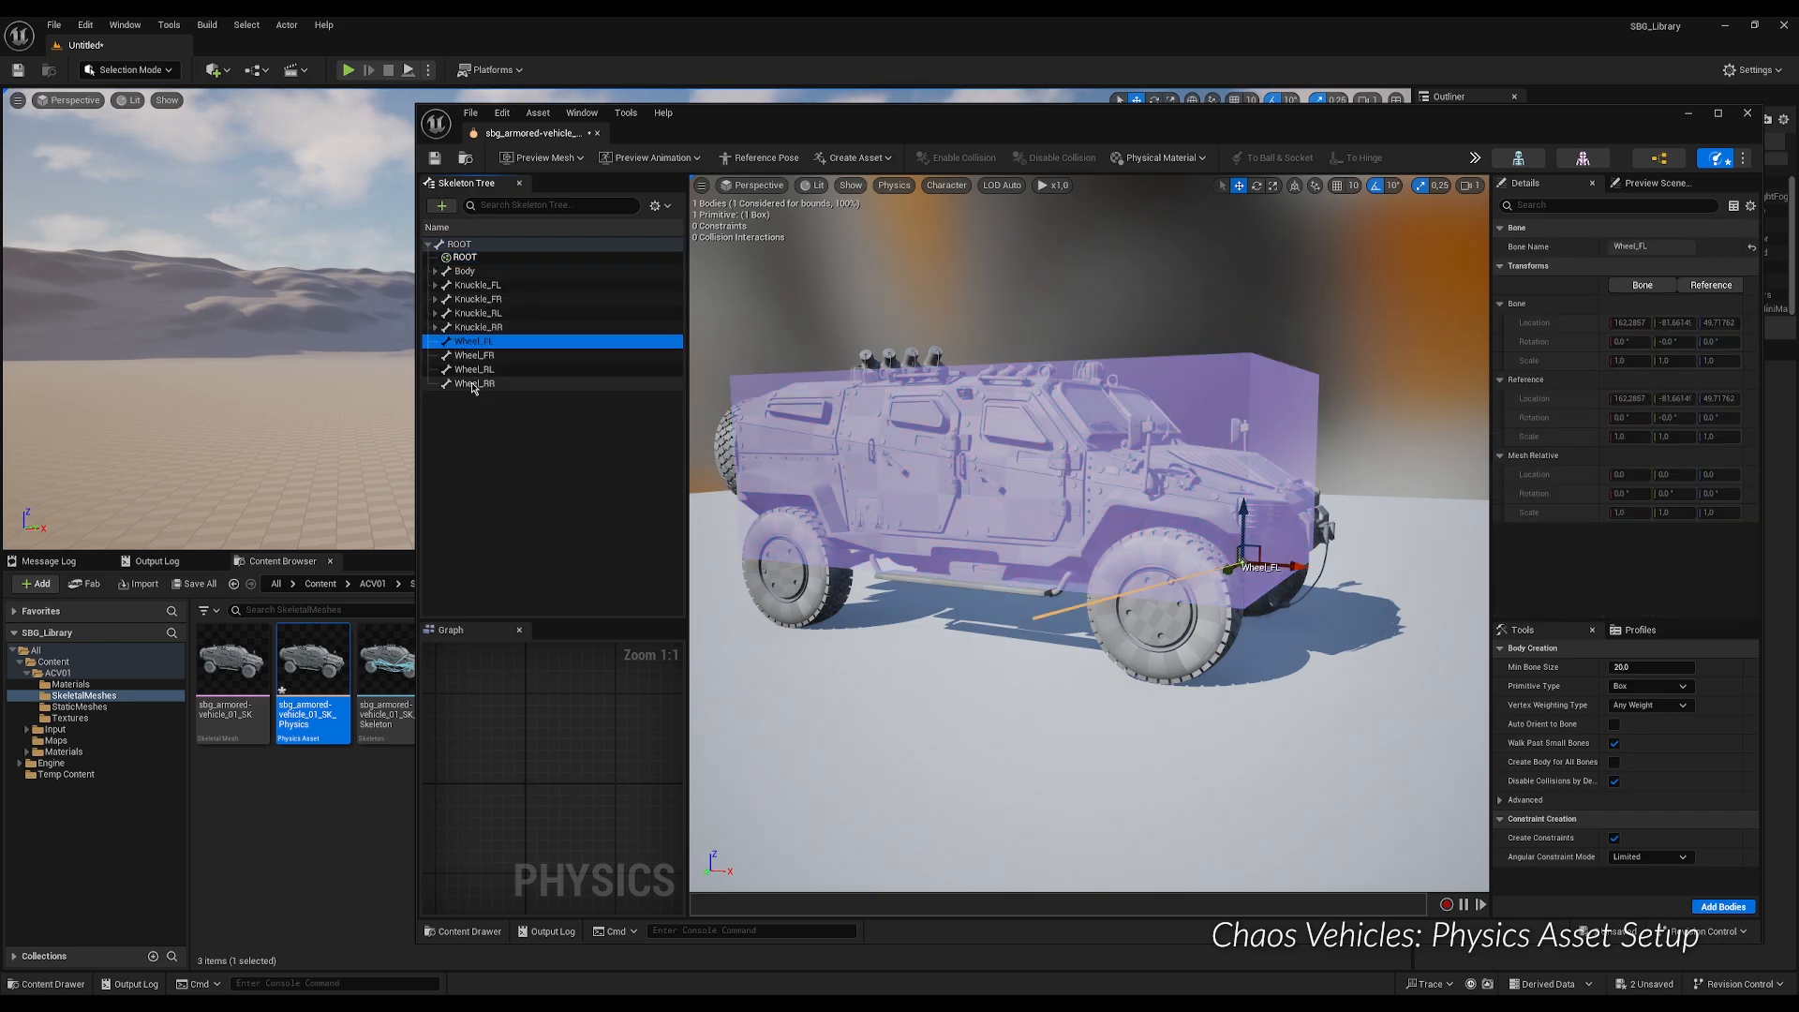
shift+click(476, 384)
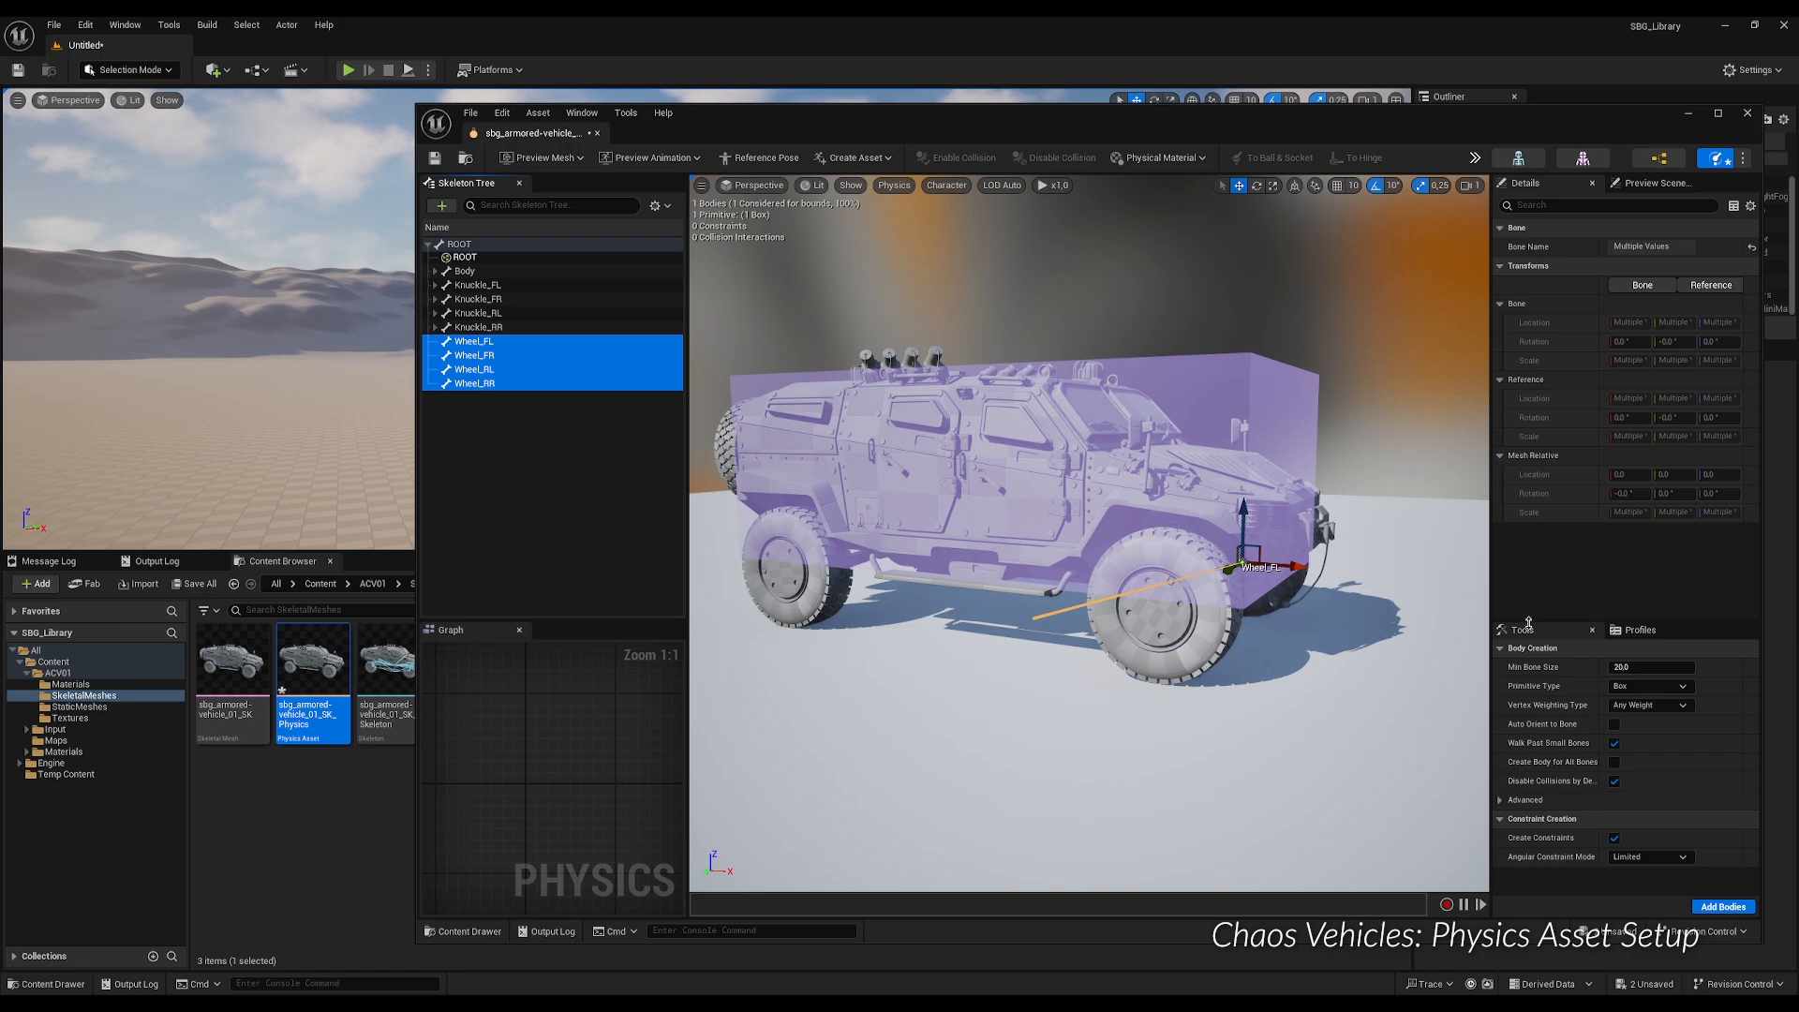
click(1650, 687)
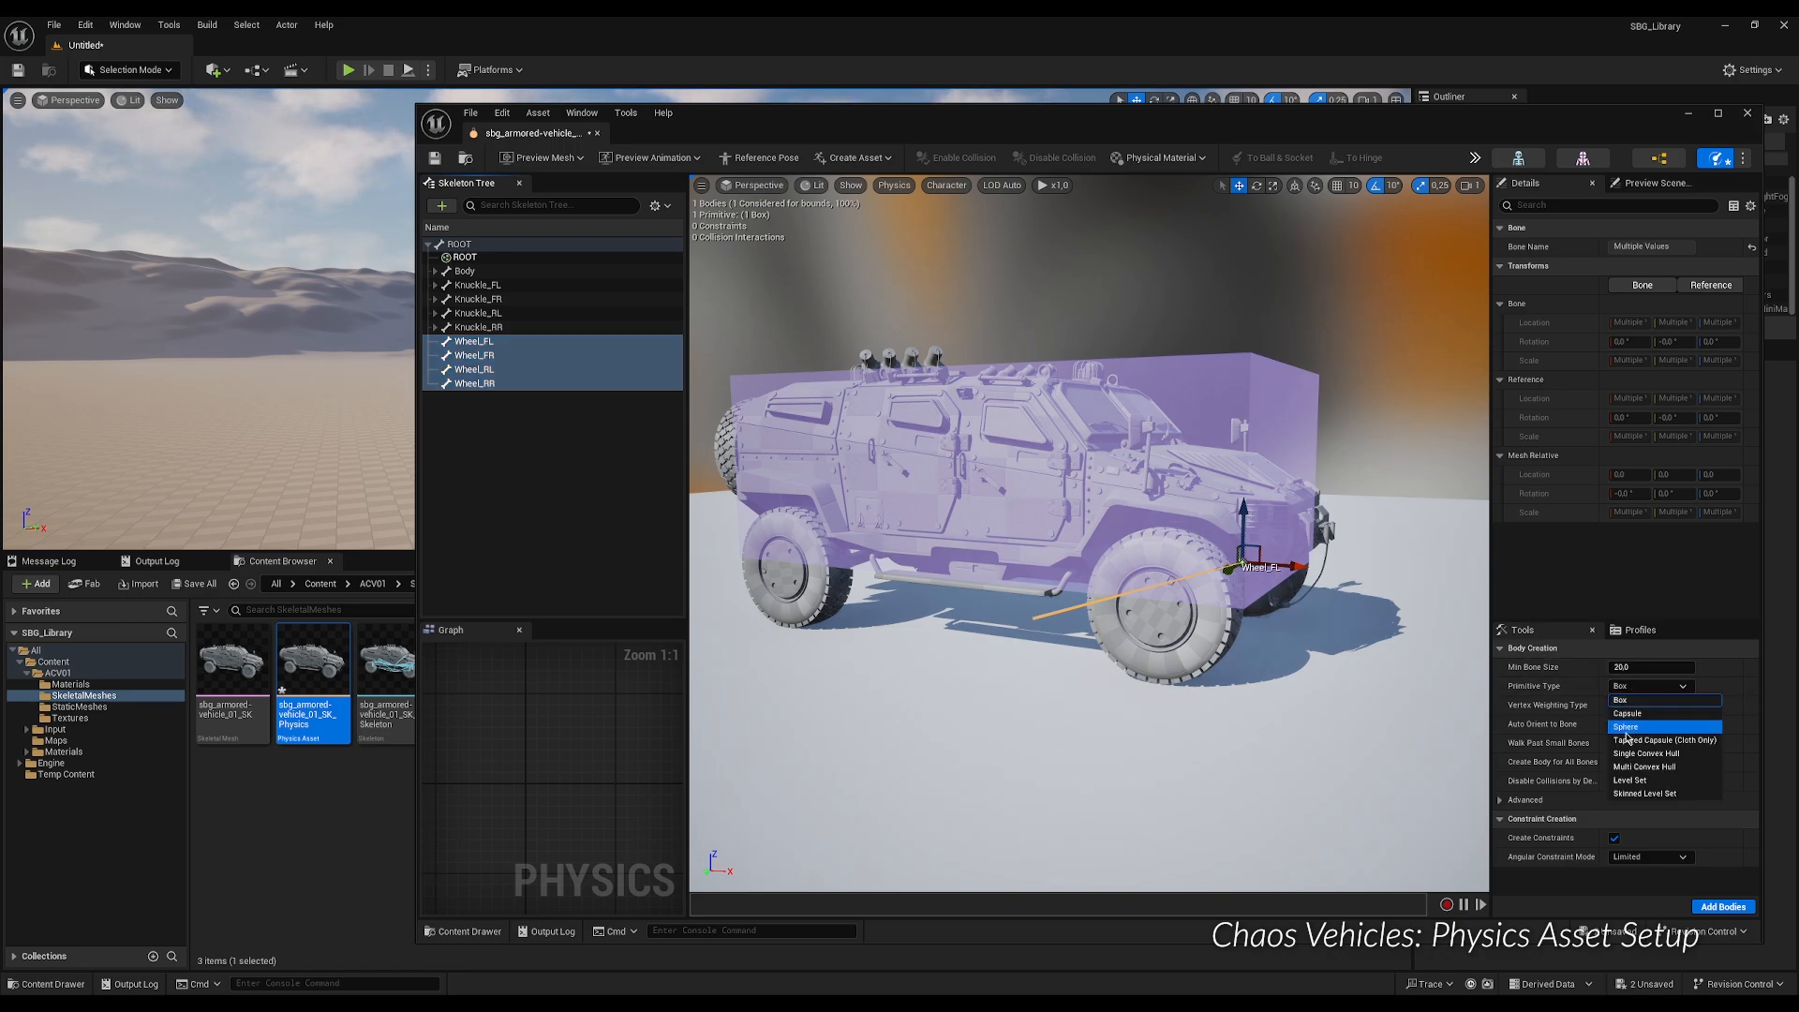
click(1628, 727)
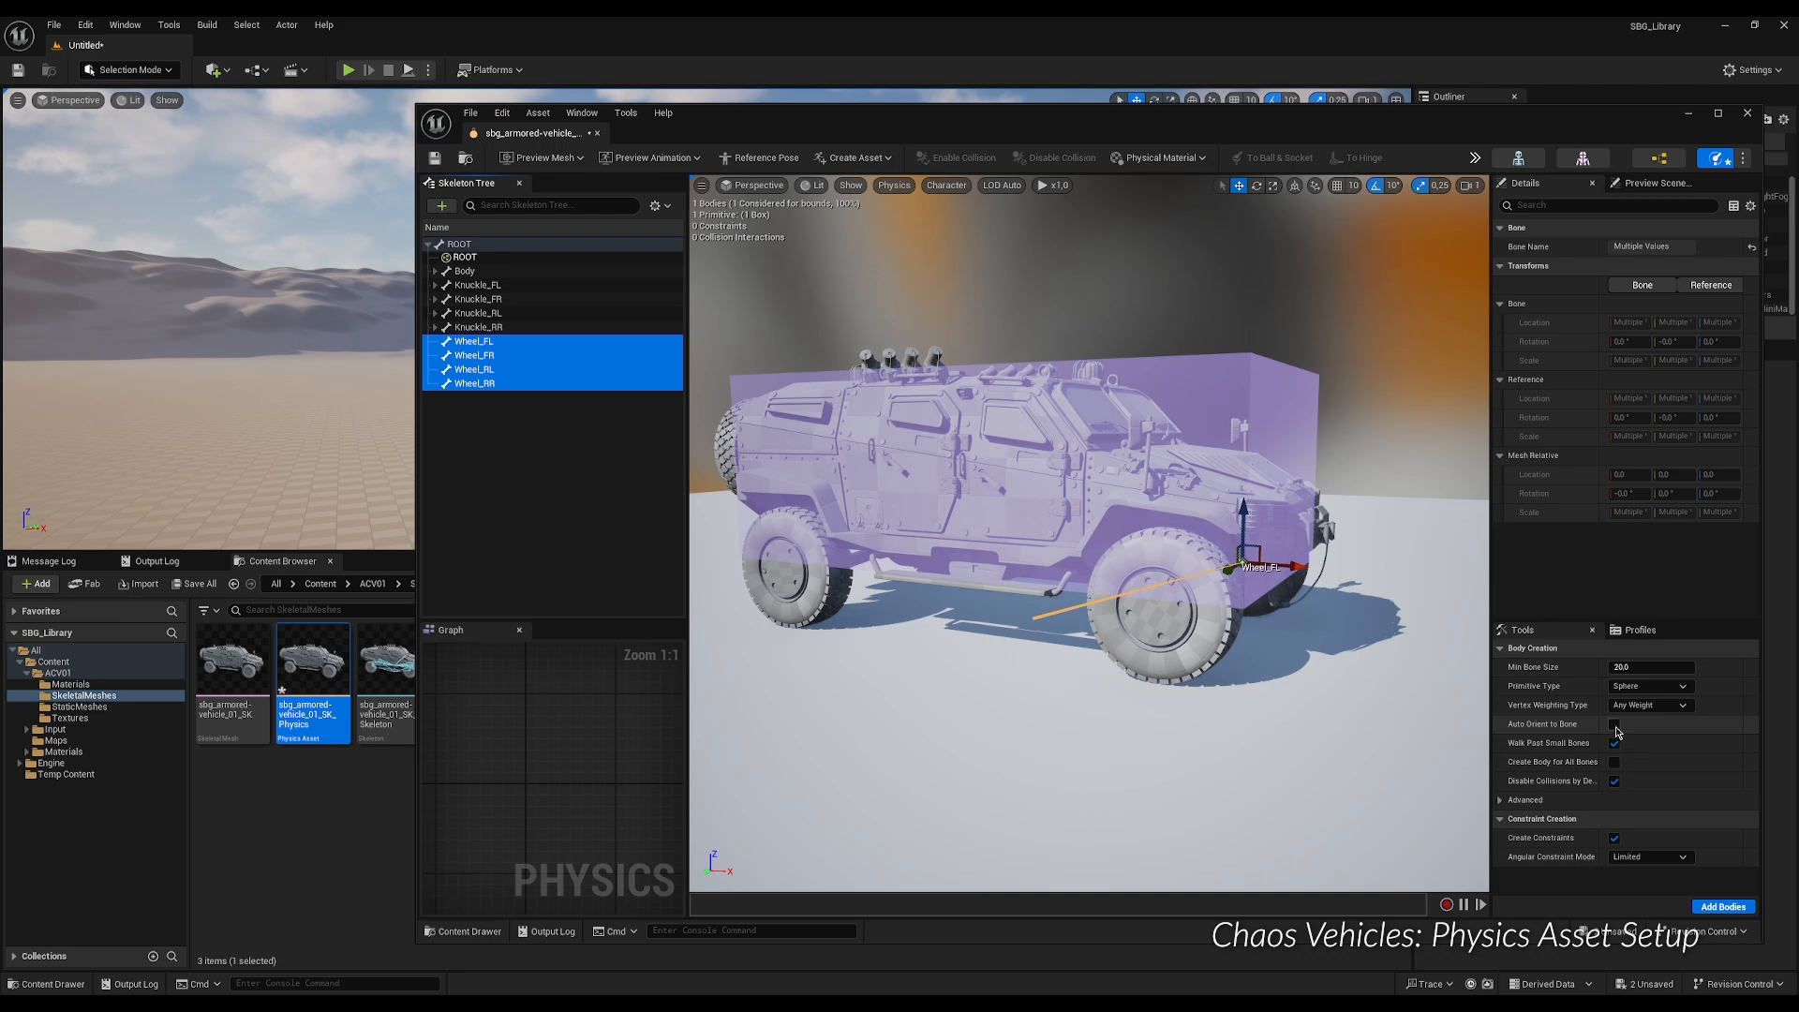
click(1615, 726)
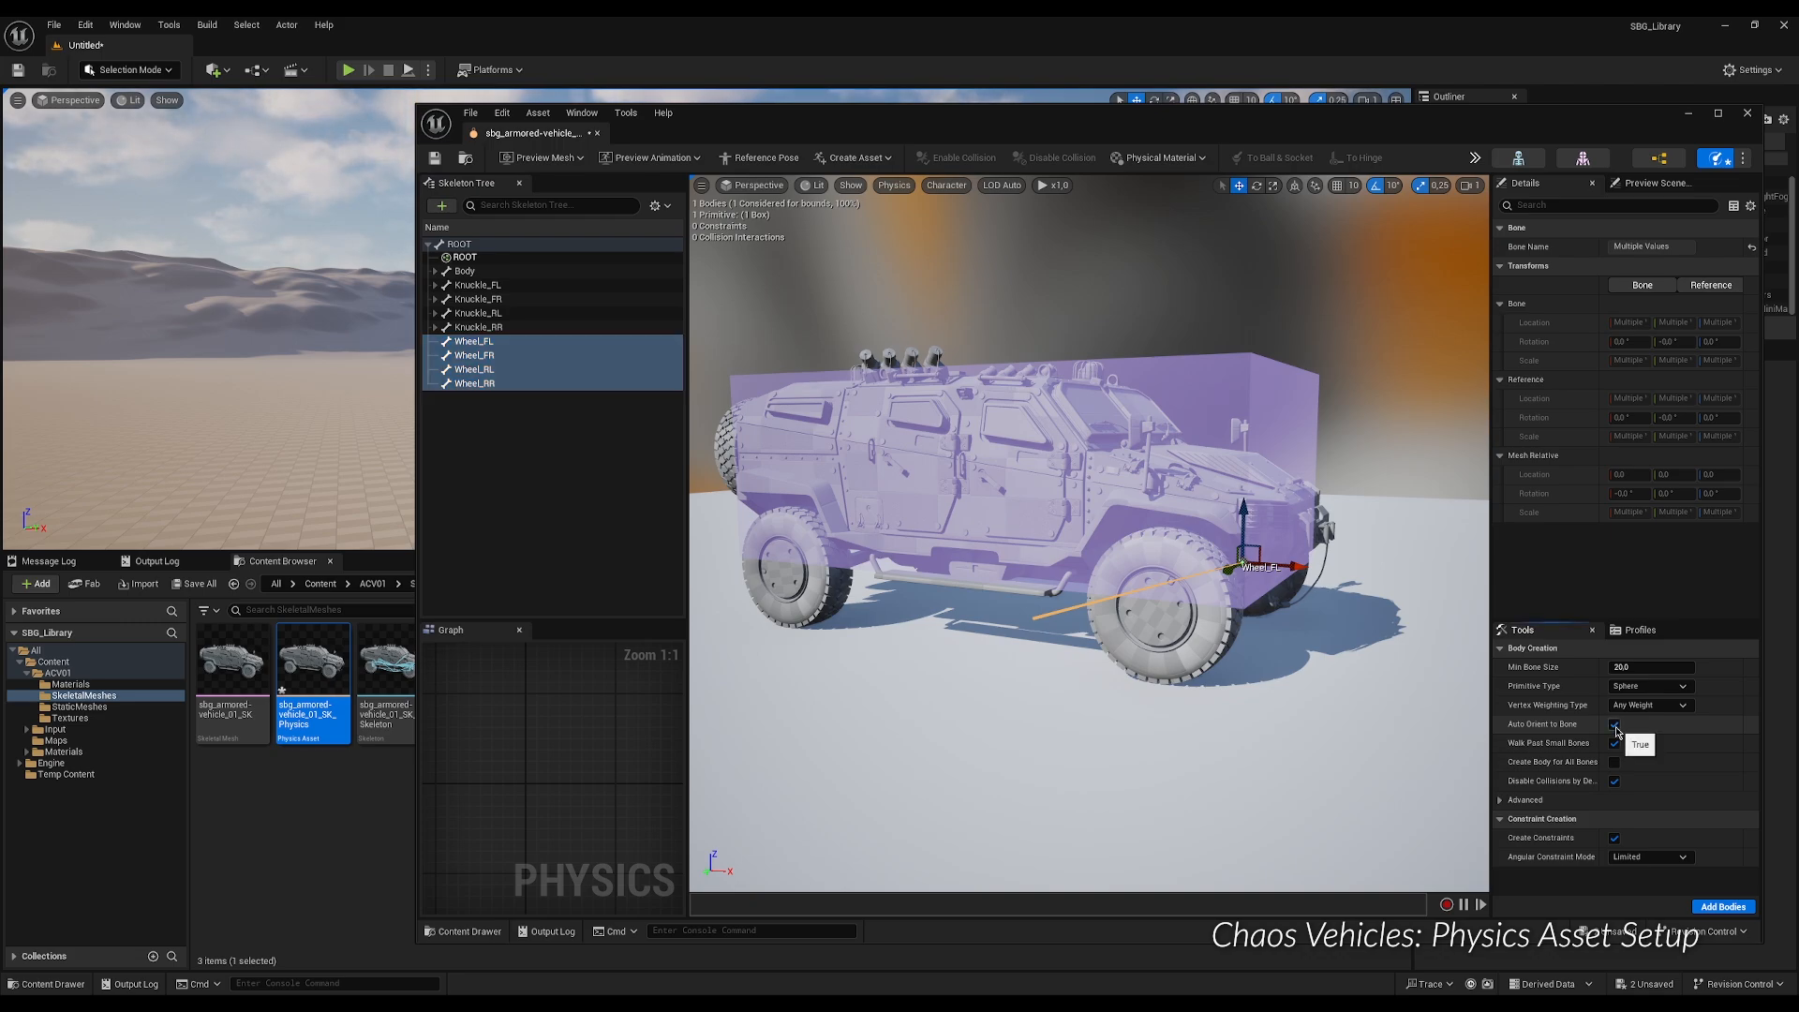
click(1711, 907)
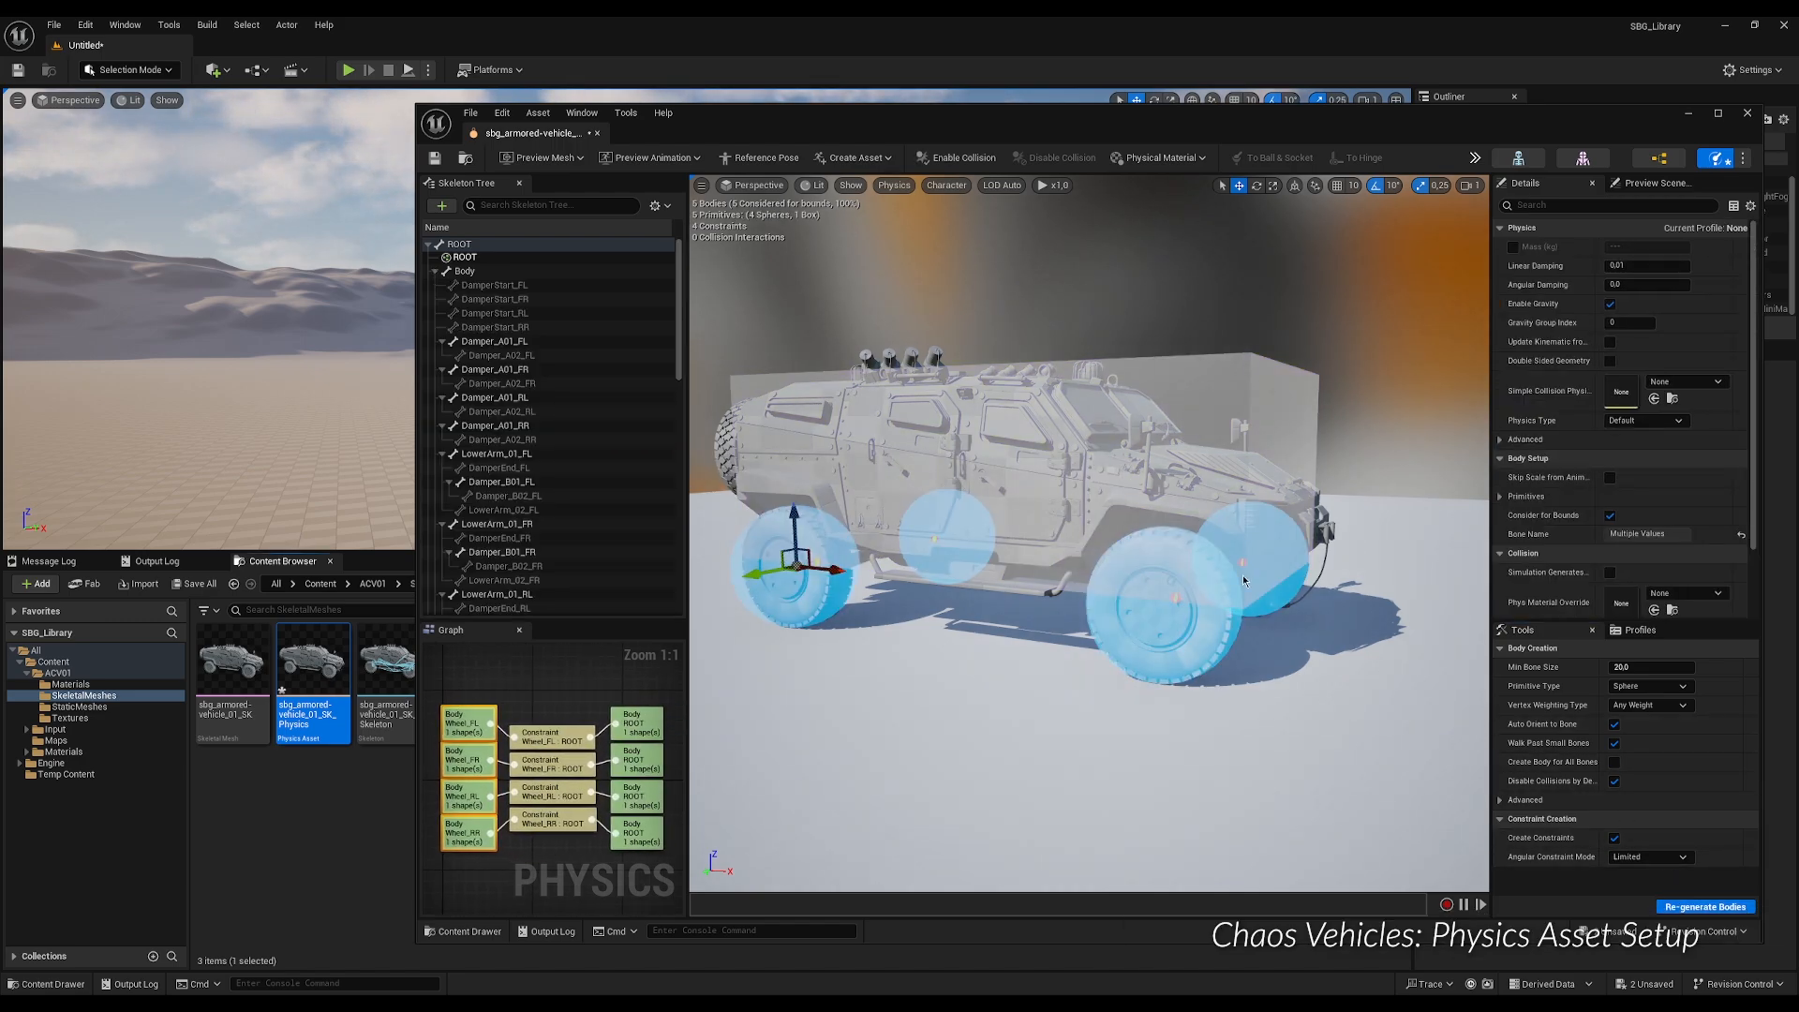
Hide the bones in the skeleton tree so it lists only the physics bodies.
click(657, 206)
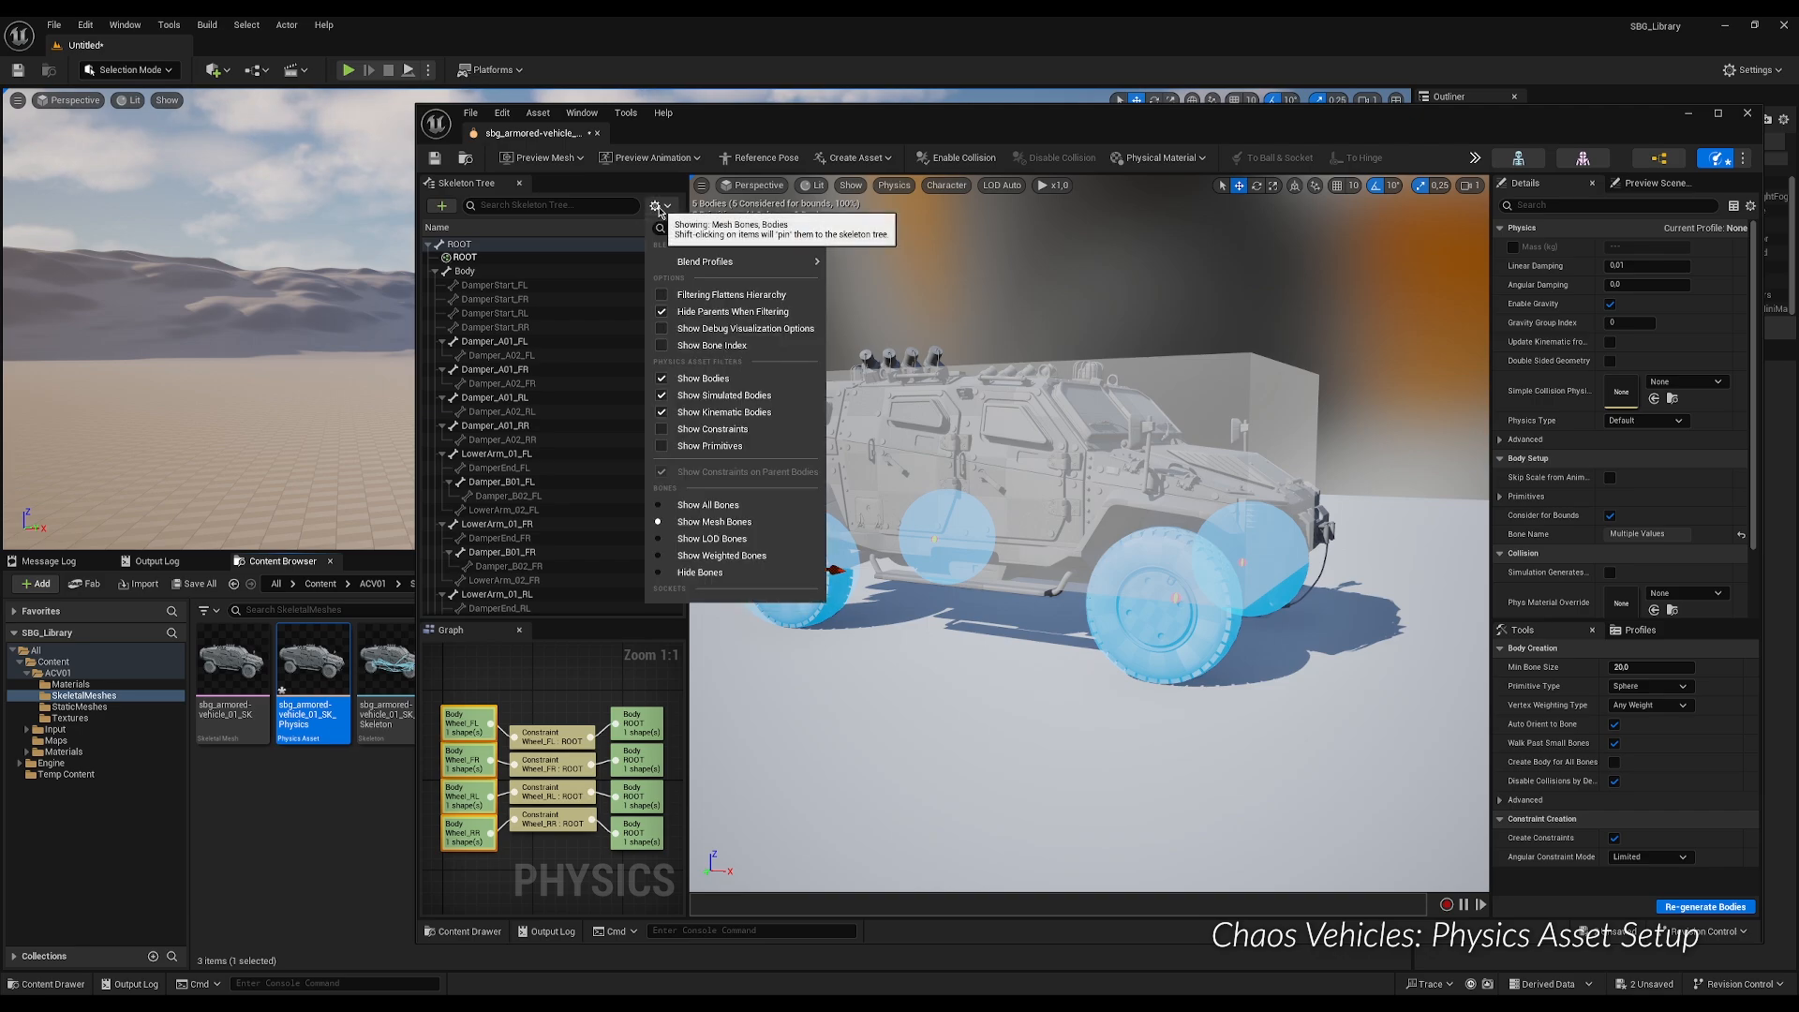
click(661, 578)
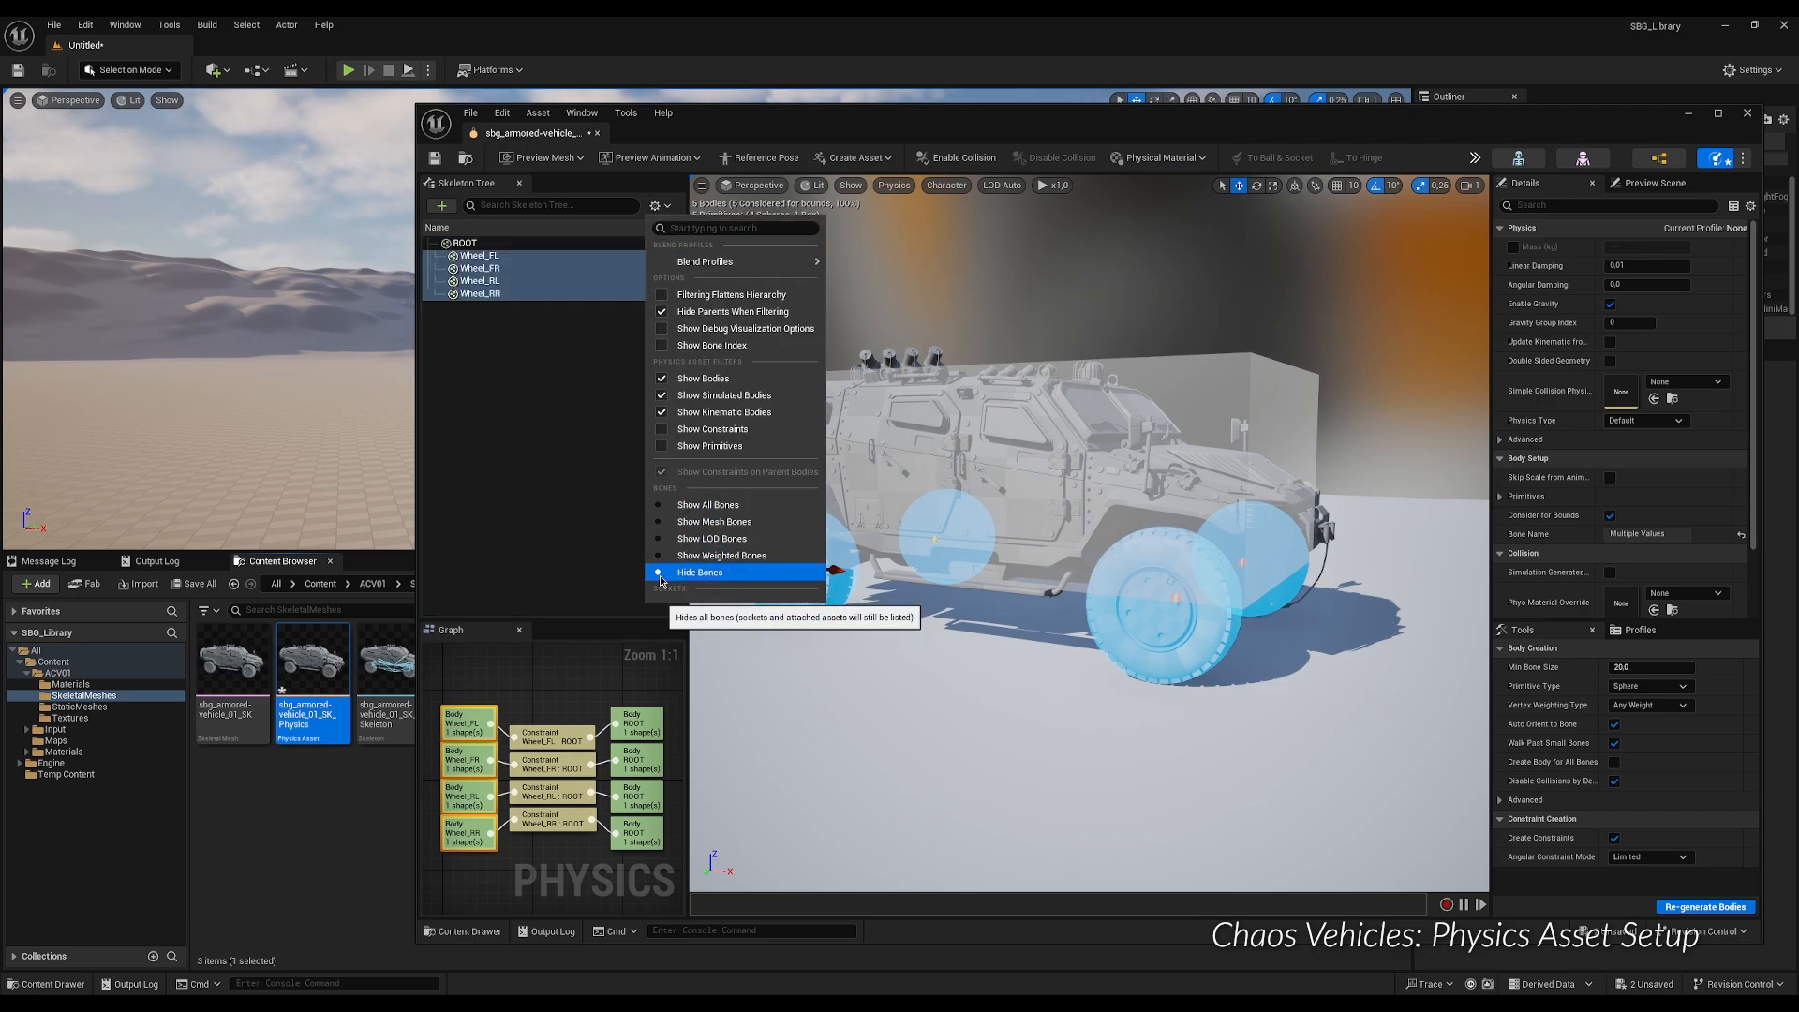
click(667, 208)
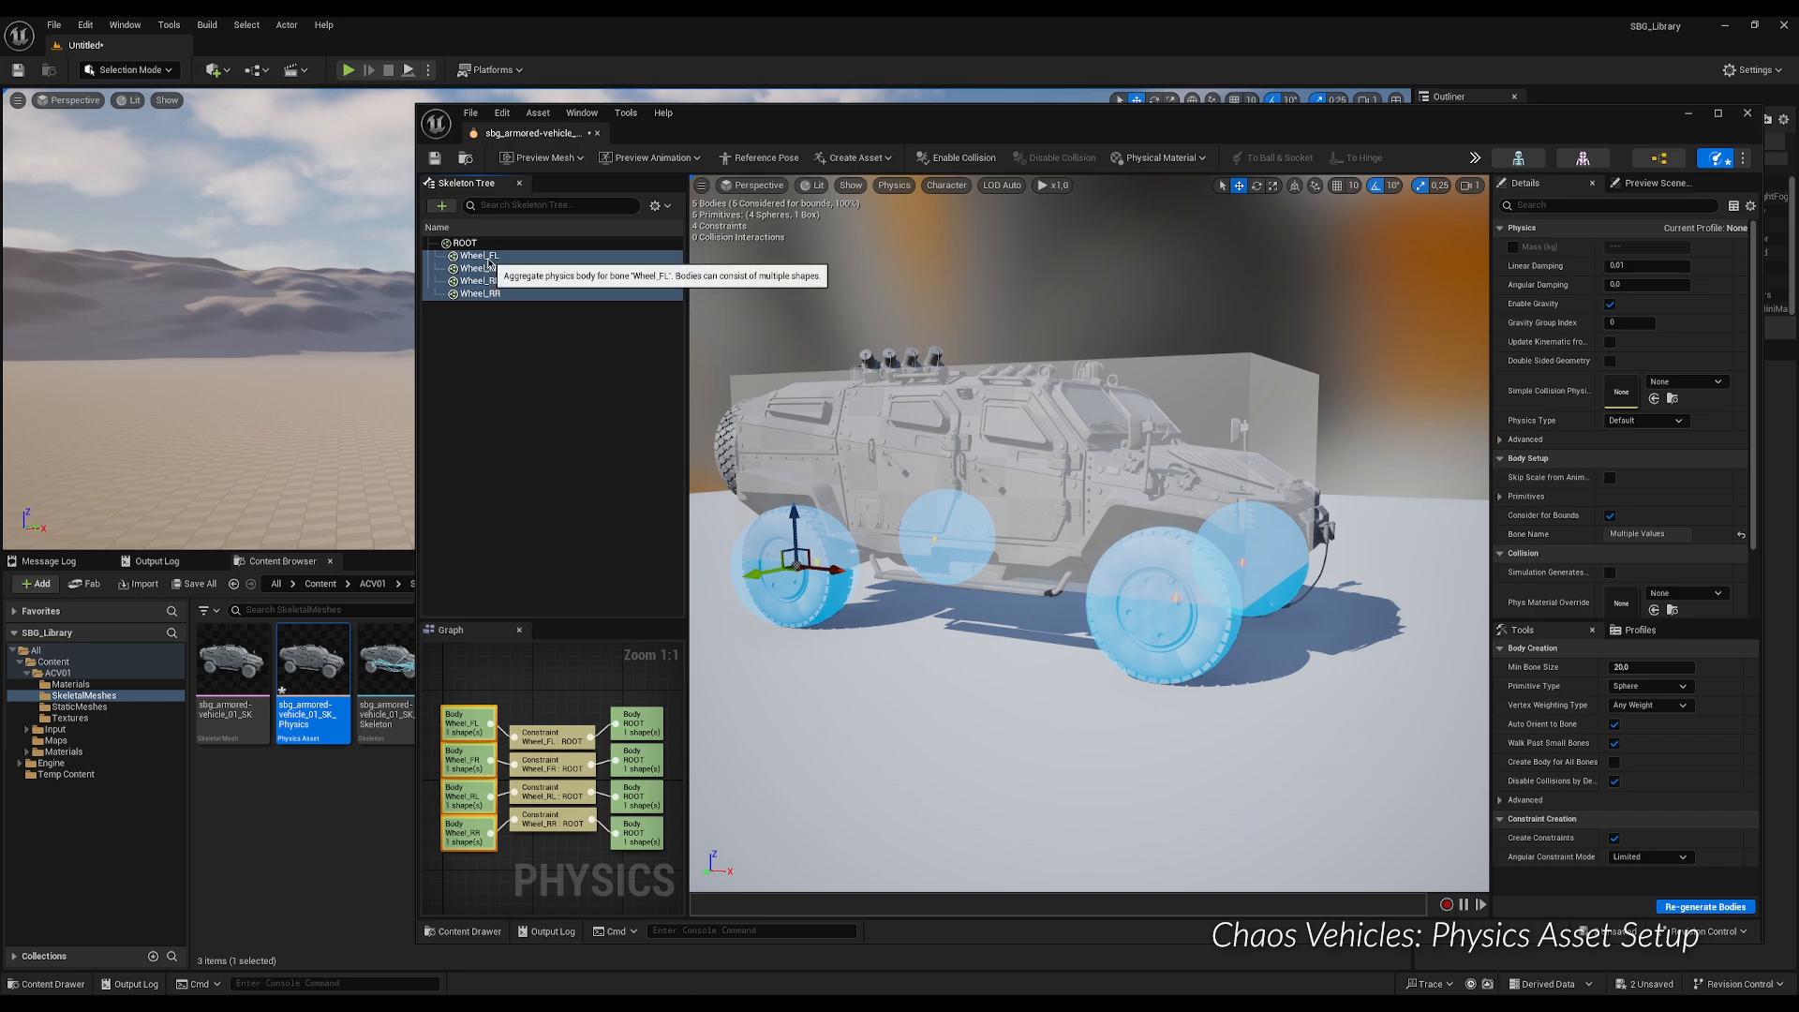
Set the four wheel bodies' physics type to Kinematic and collision response to Disabled, and save the physics asset.
click(1679, 423)
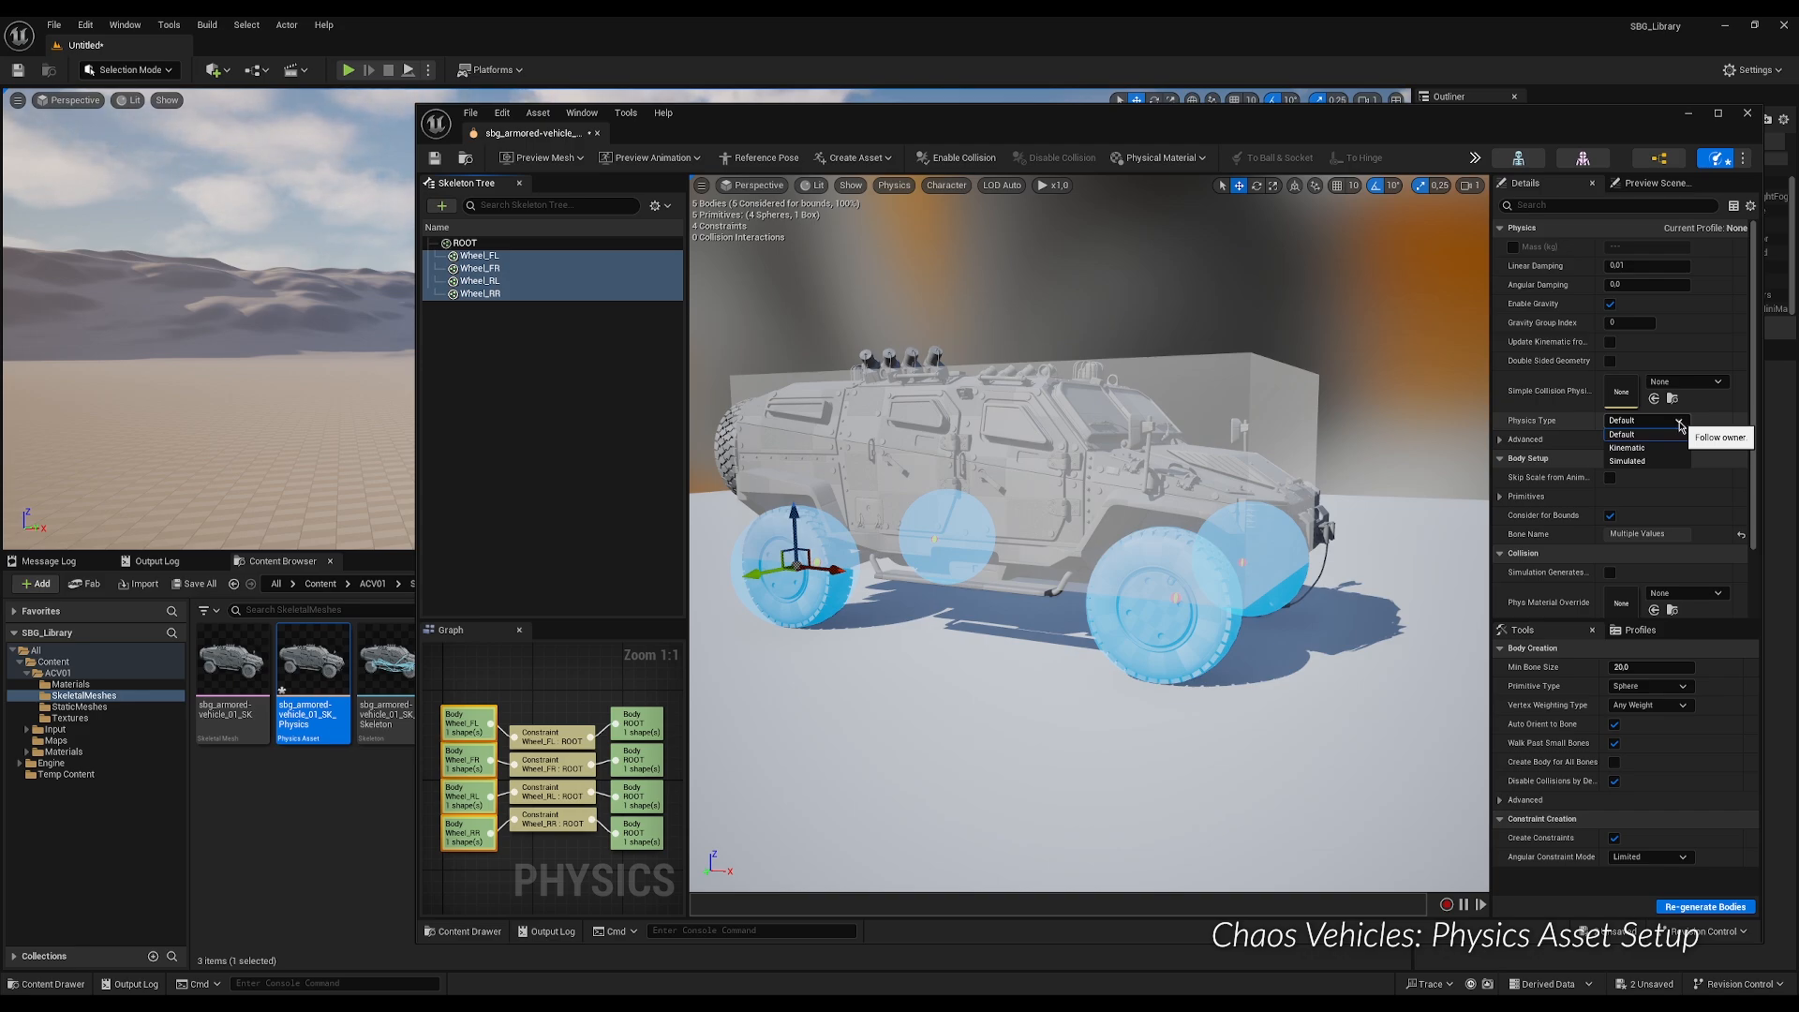
click(1654, 448)
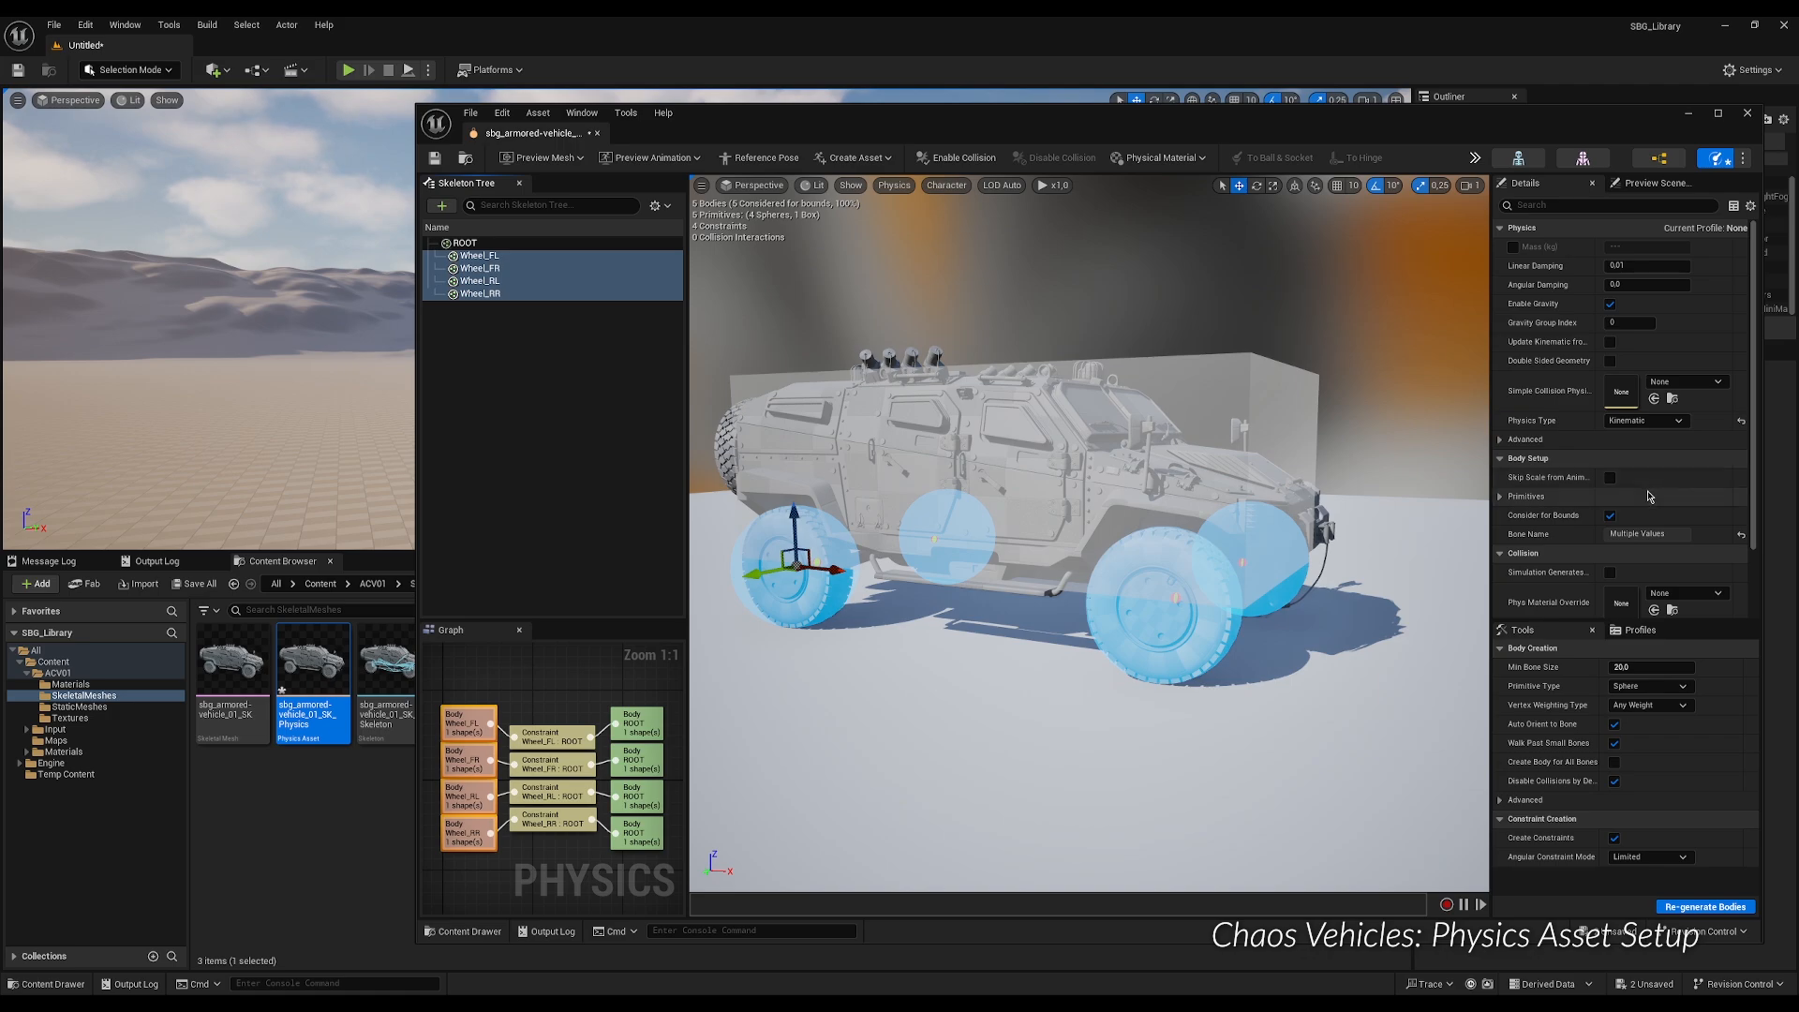
scroll(1626, 506, down, 3)
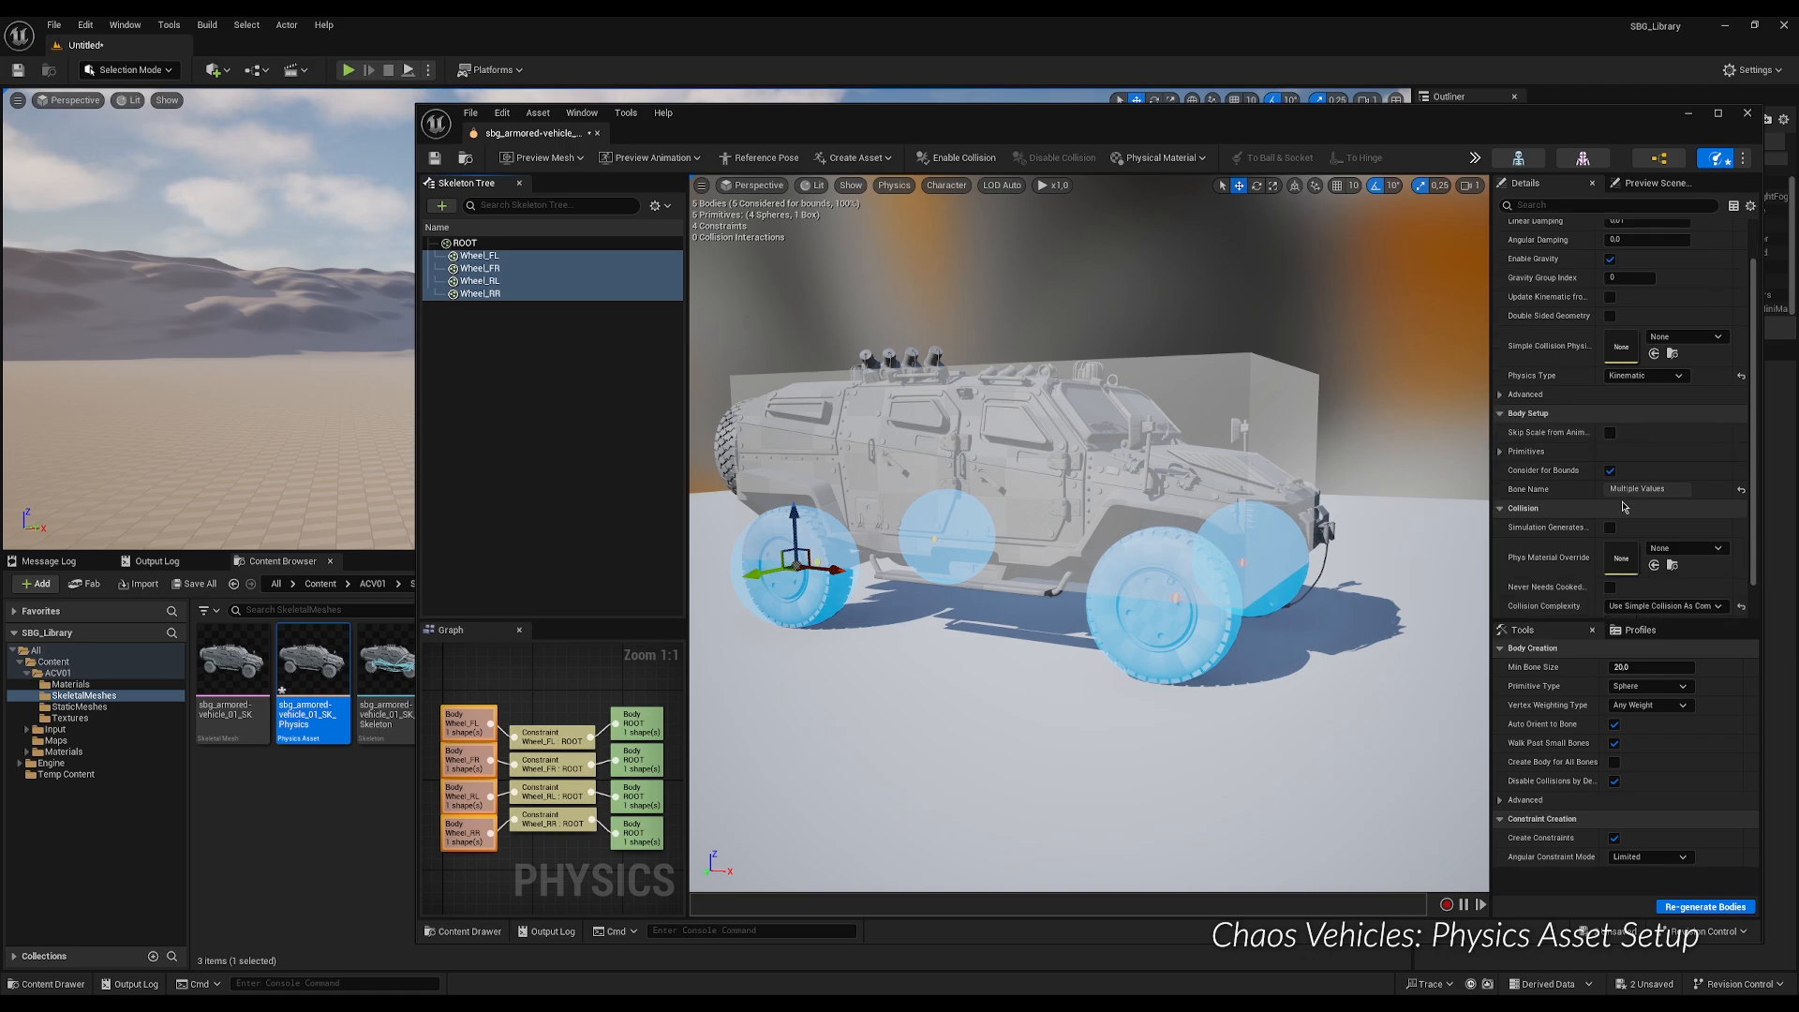
click(1678, 589)
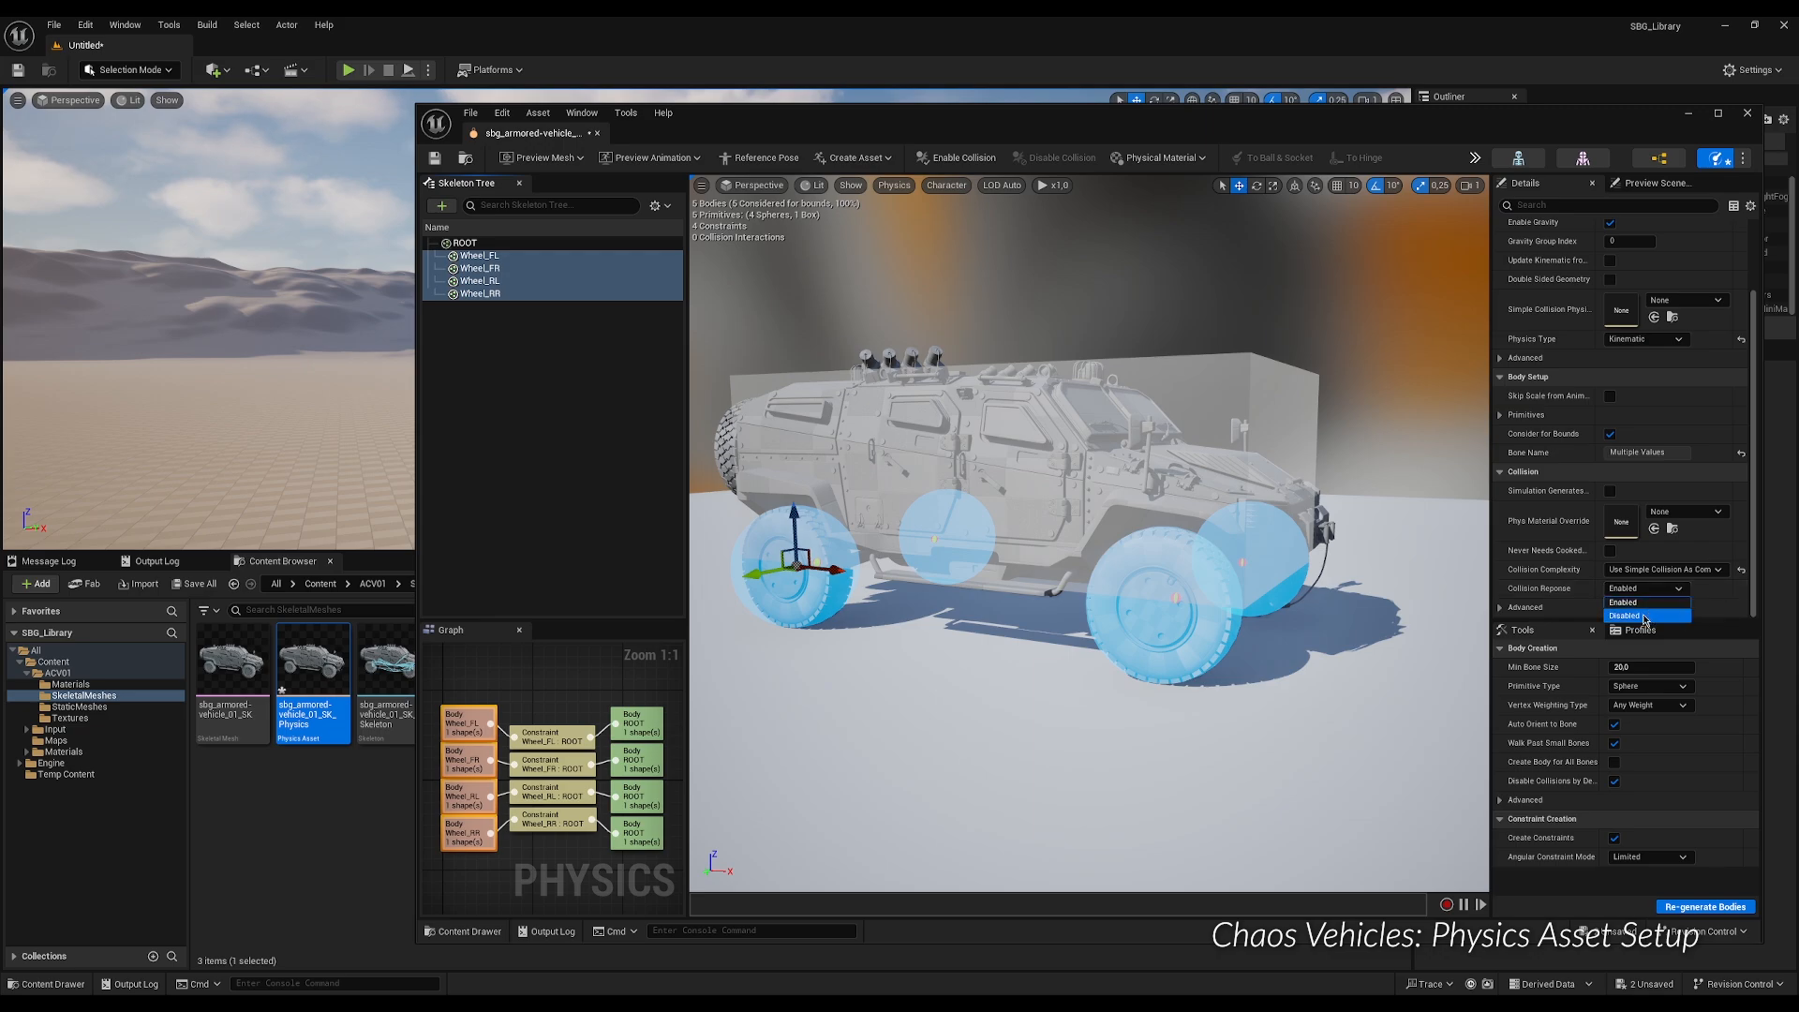
click(1641, 619)
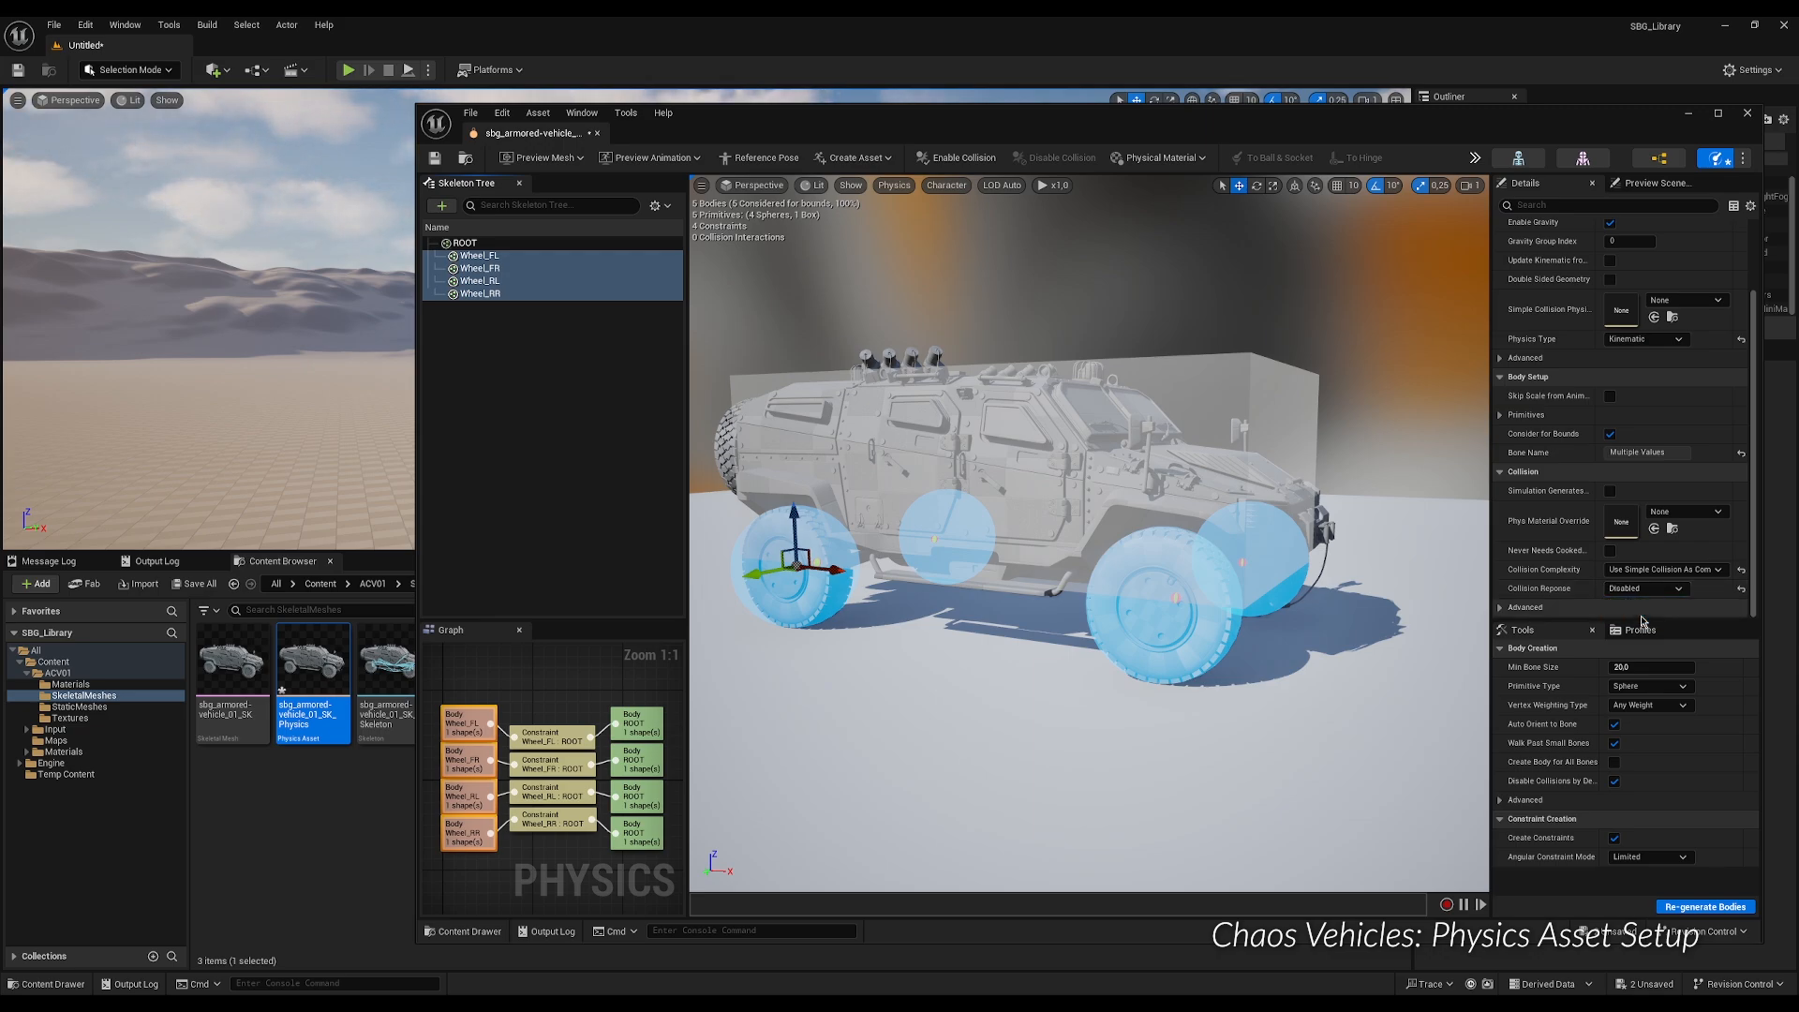
click(435, 159)
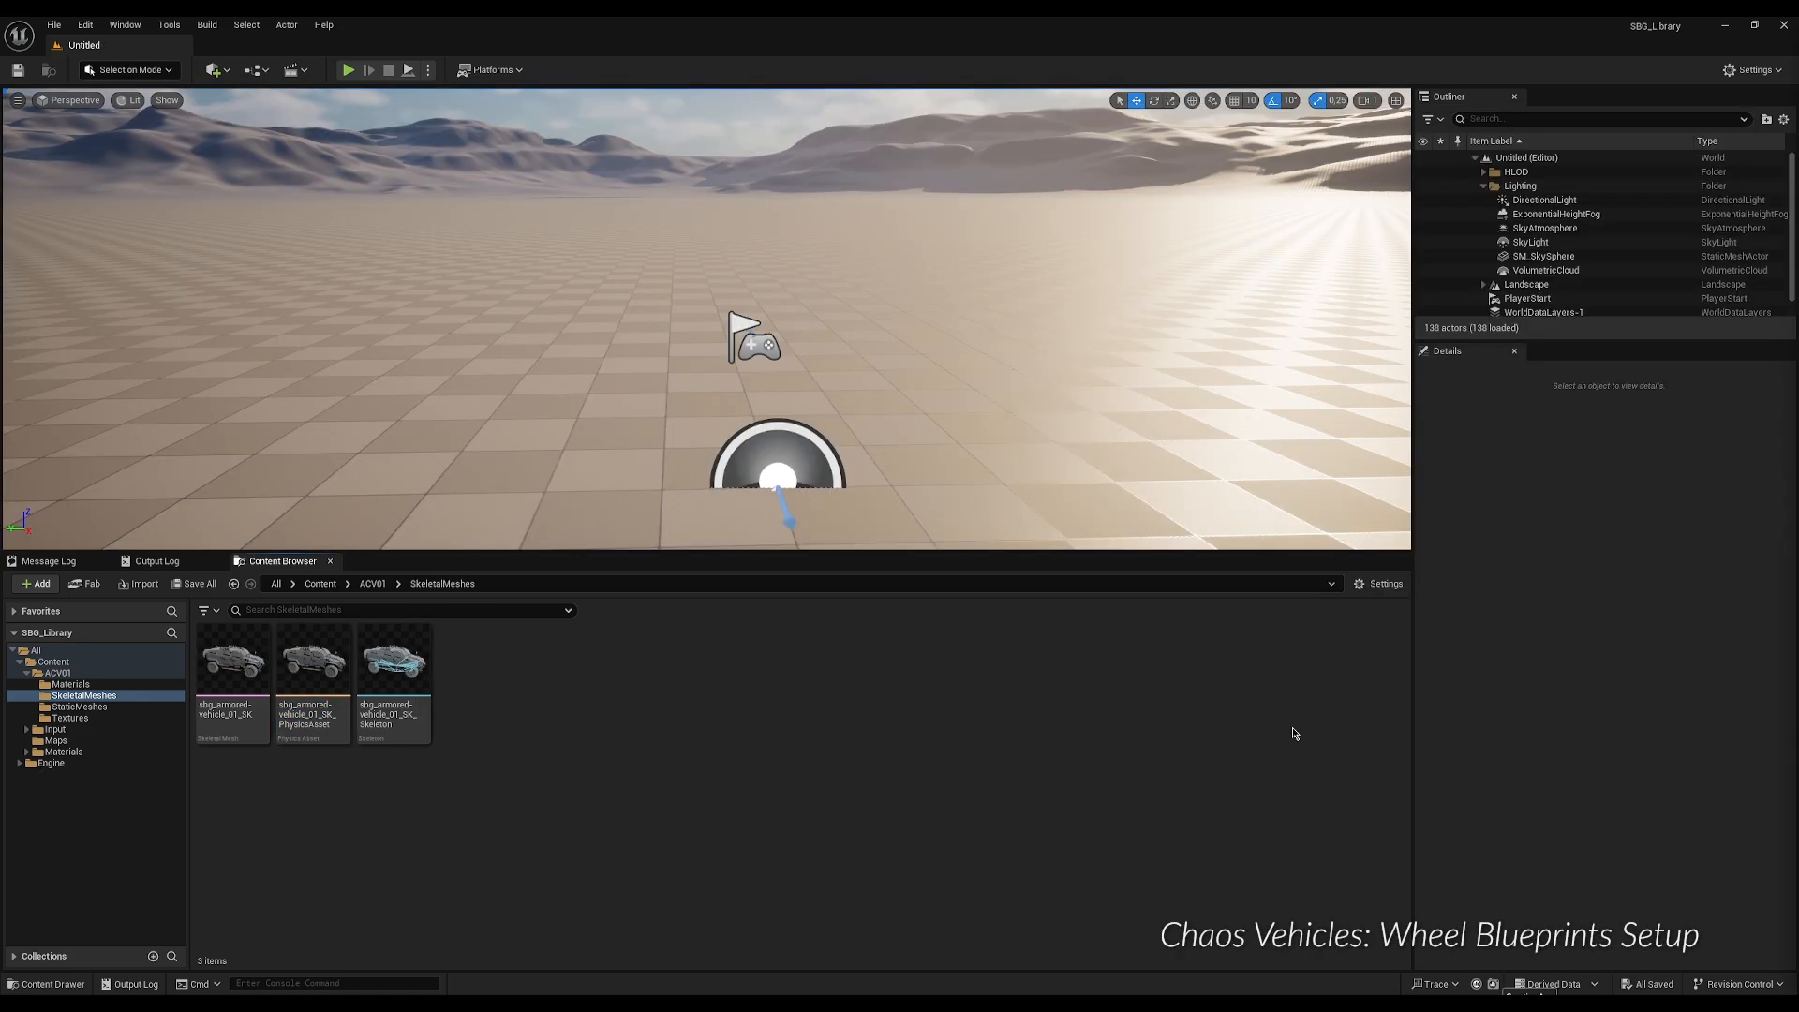
Create a Blueprint Class in the SkeletalMeshes folder with ChaosVehicleWheel as its parent class.
right_click(604, 695)
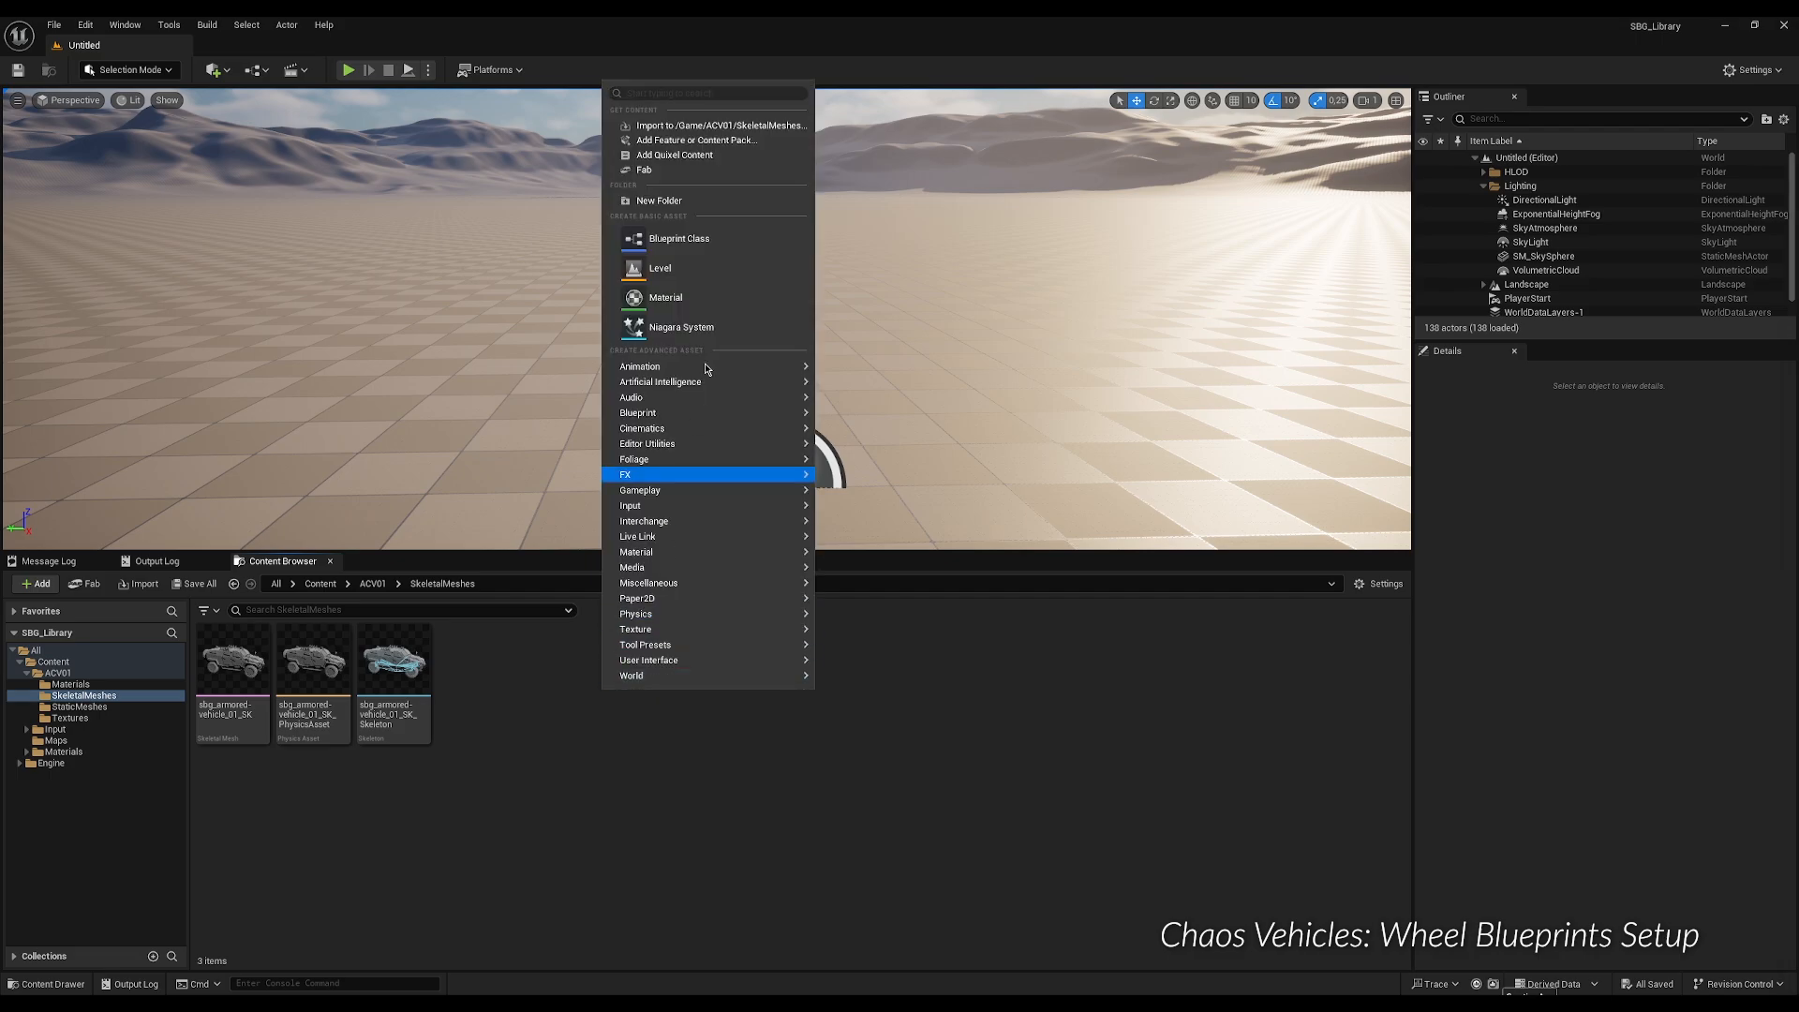
click(712, 240)
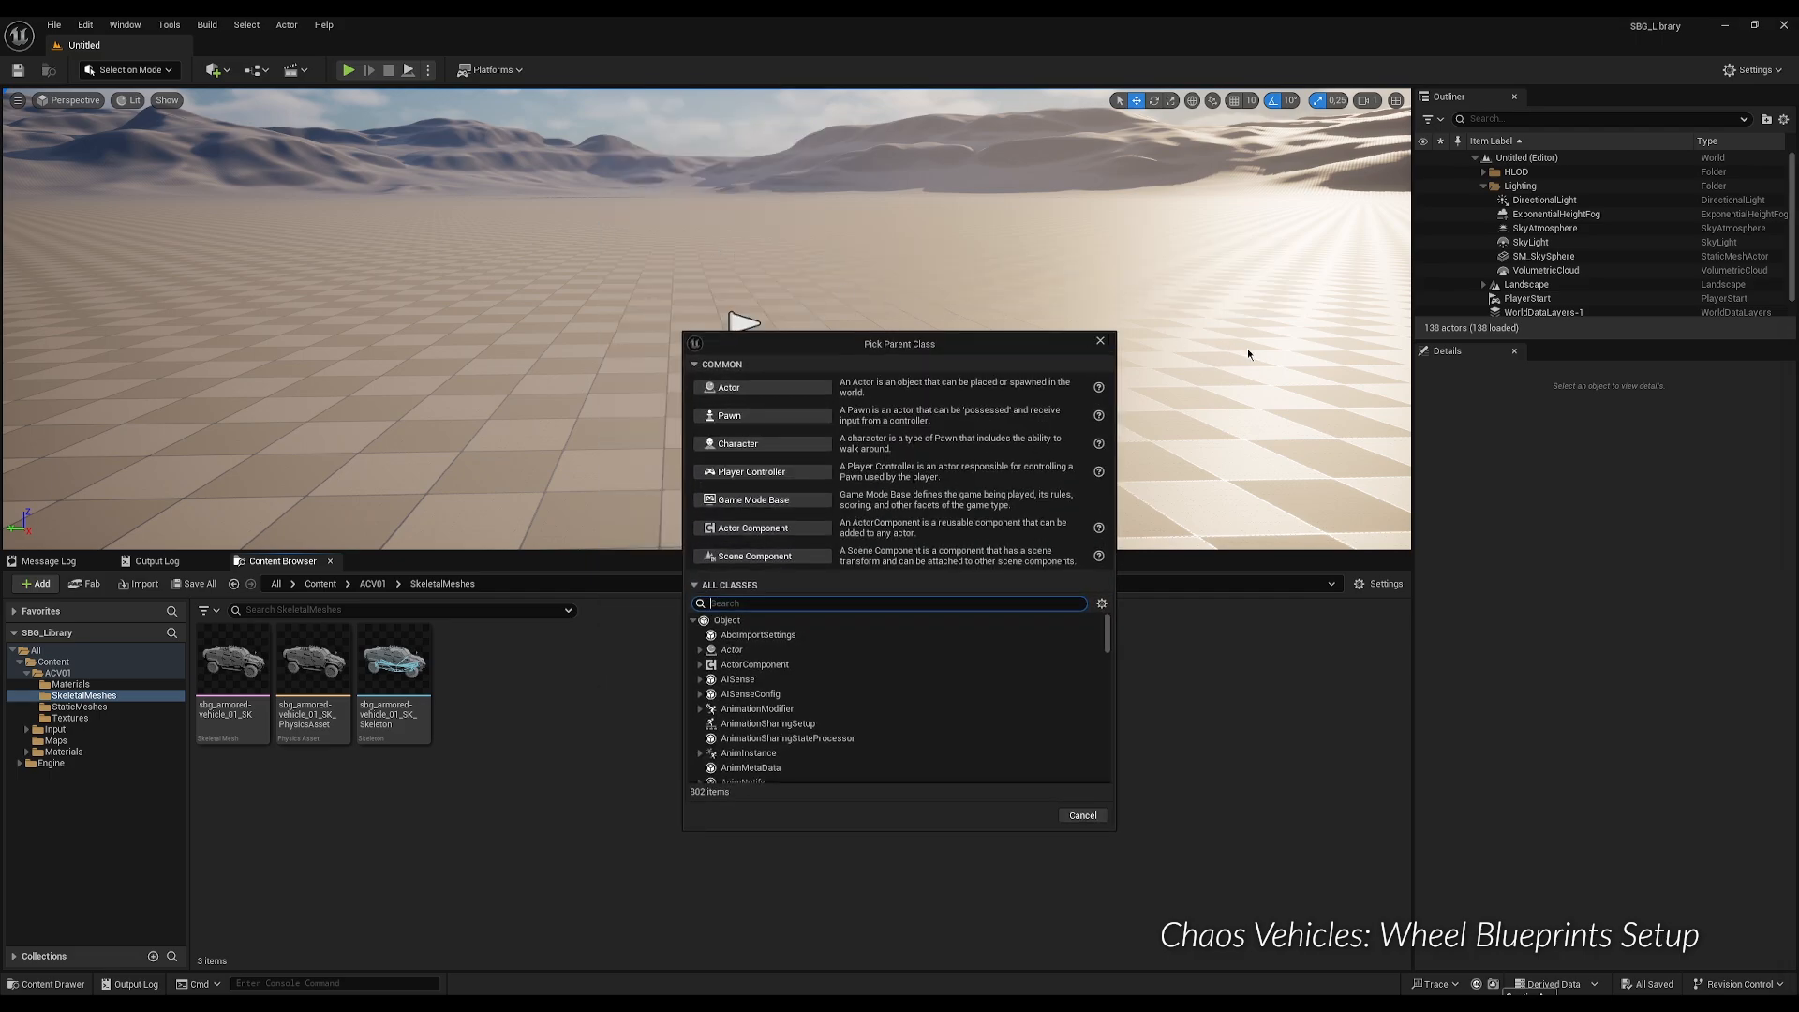
text(chao)
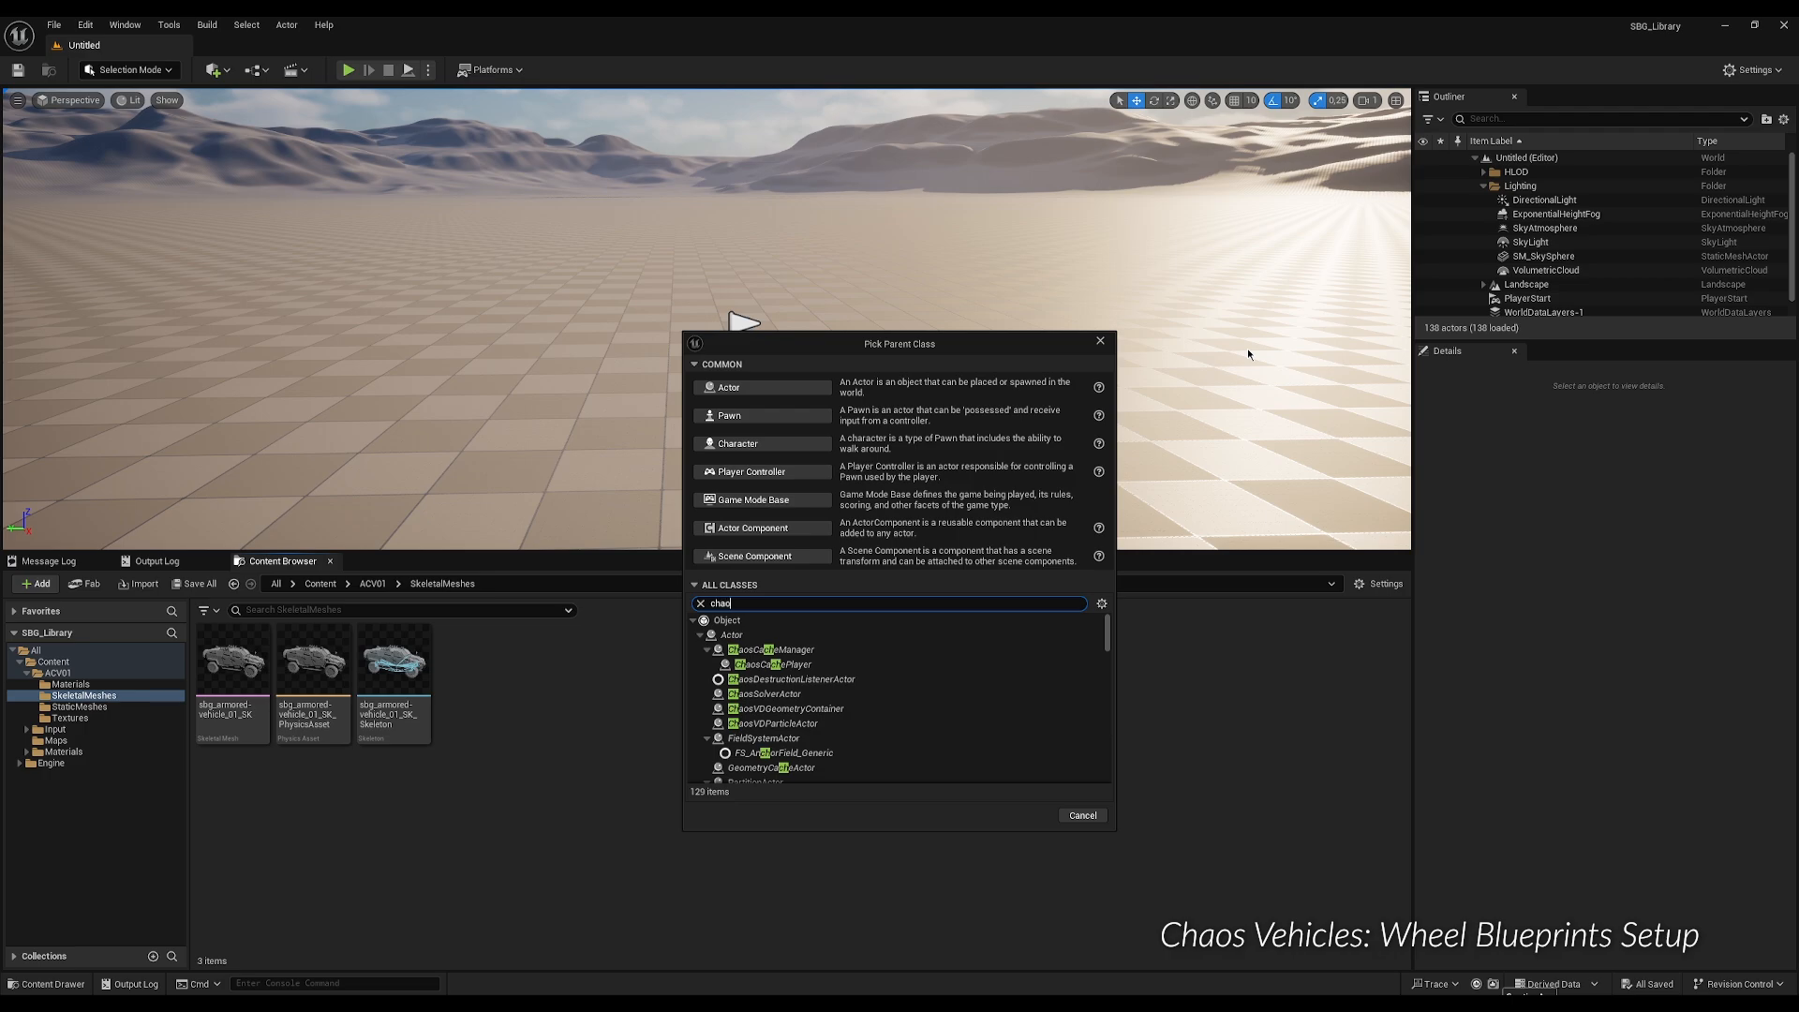
text(svehicle)
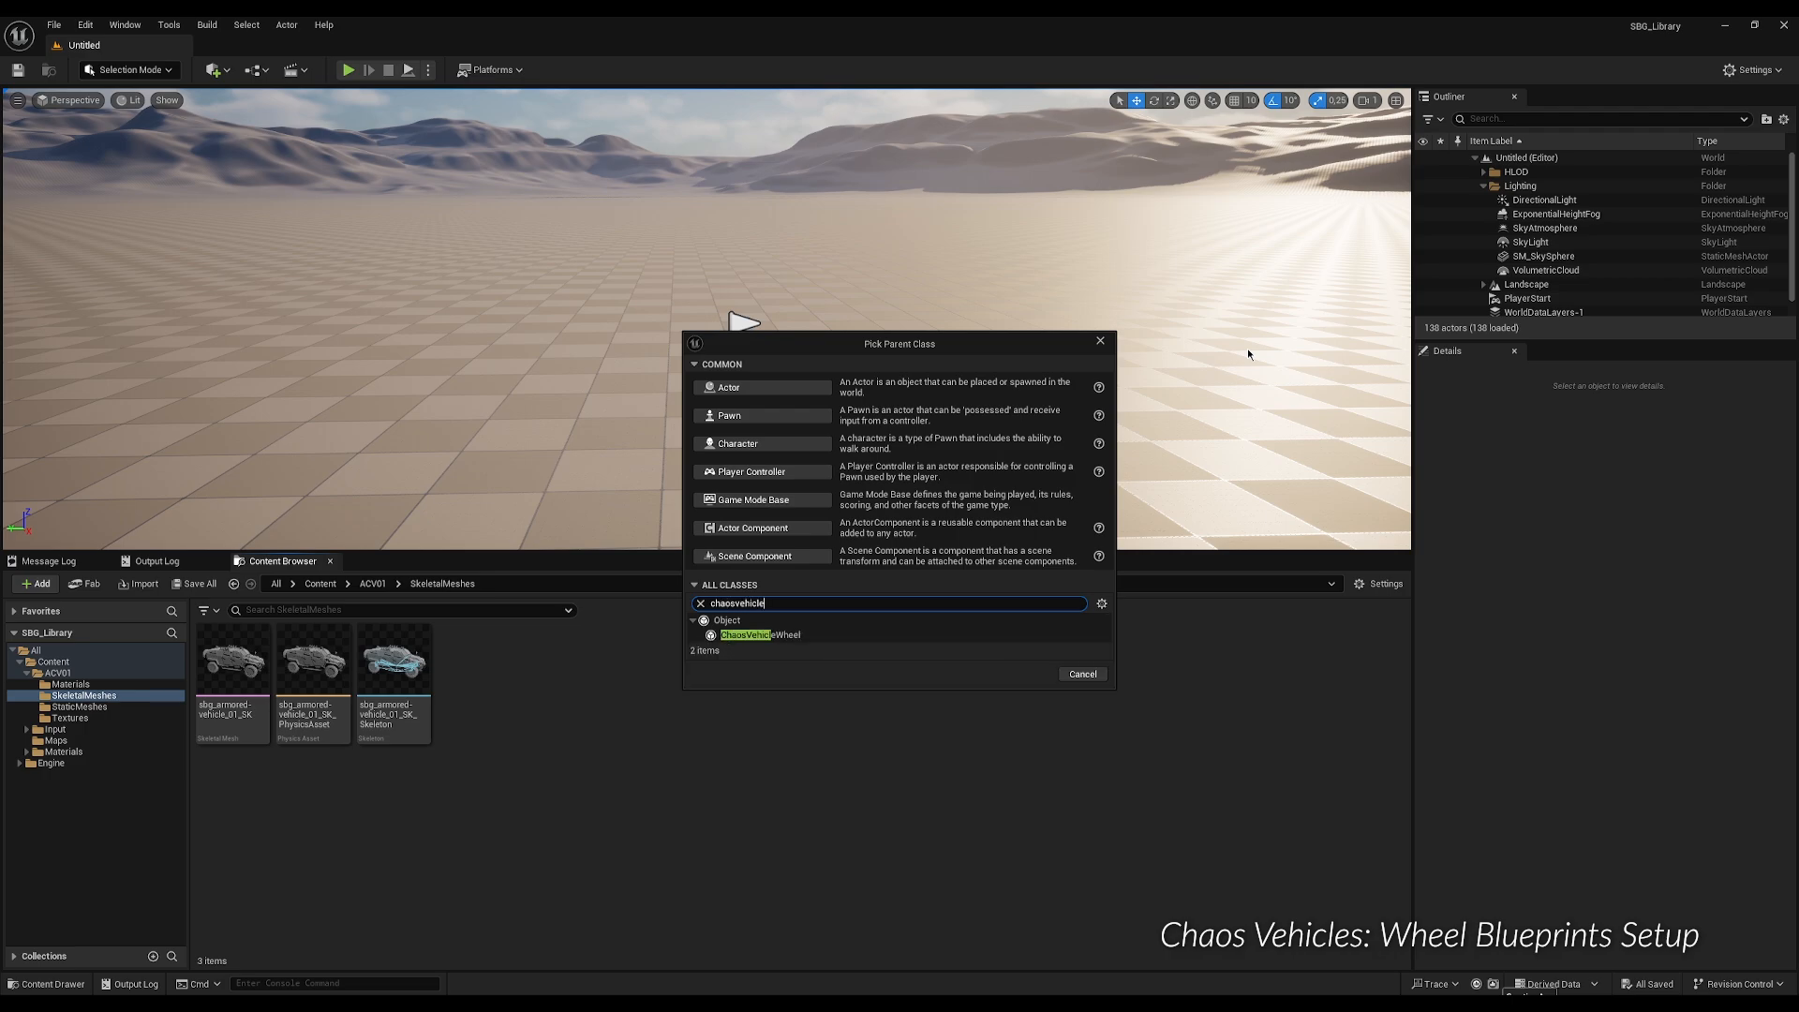
click(777, 637)
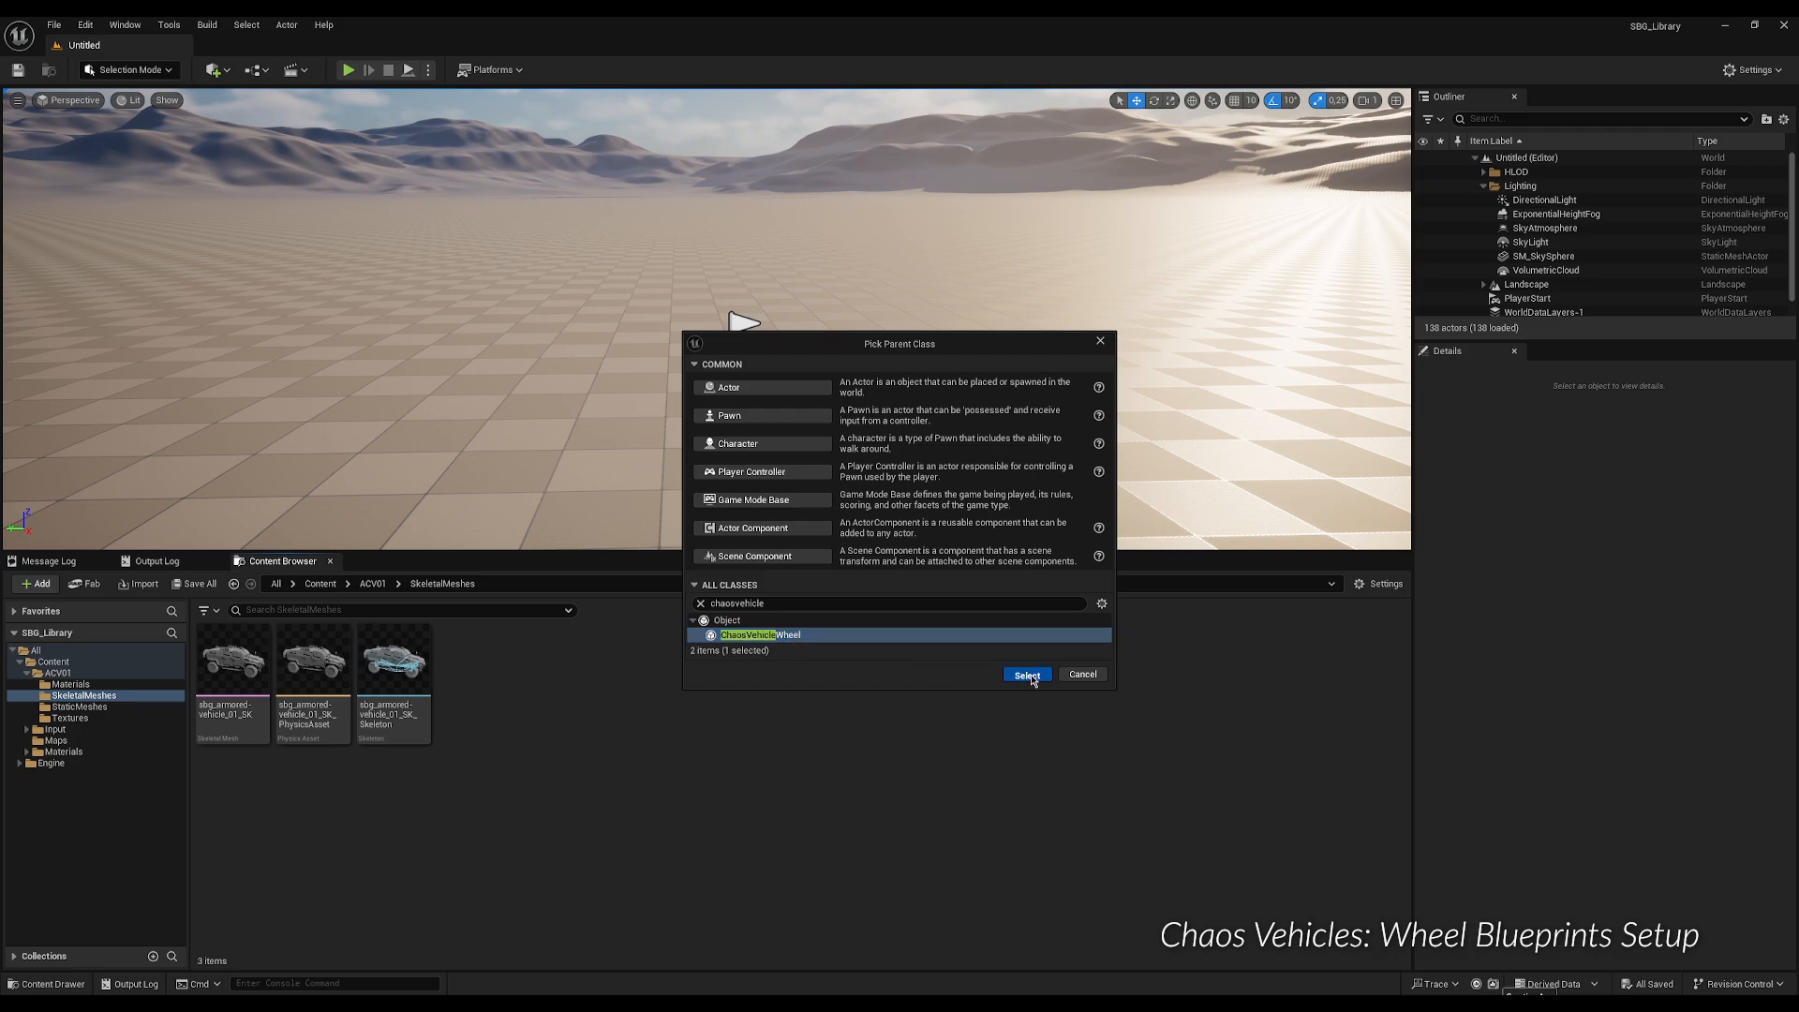
click(1028, 675)
Name the new wheel blueprint BP_armored-vehicle_01_frontAxle.
text(BP)
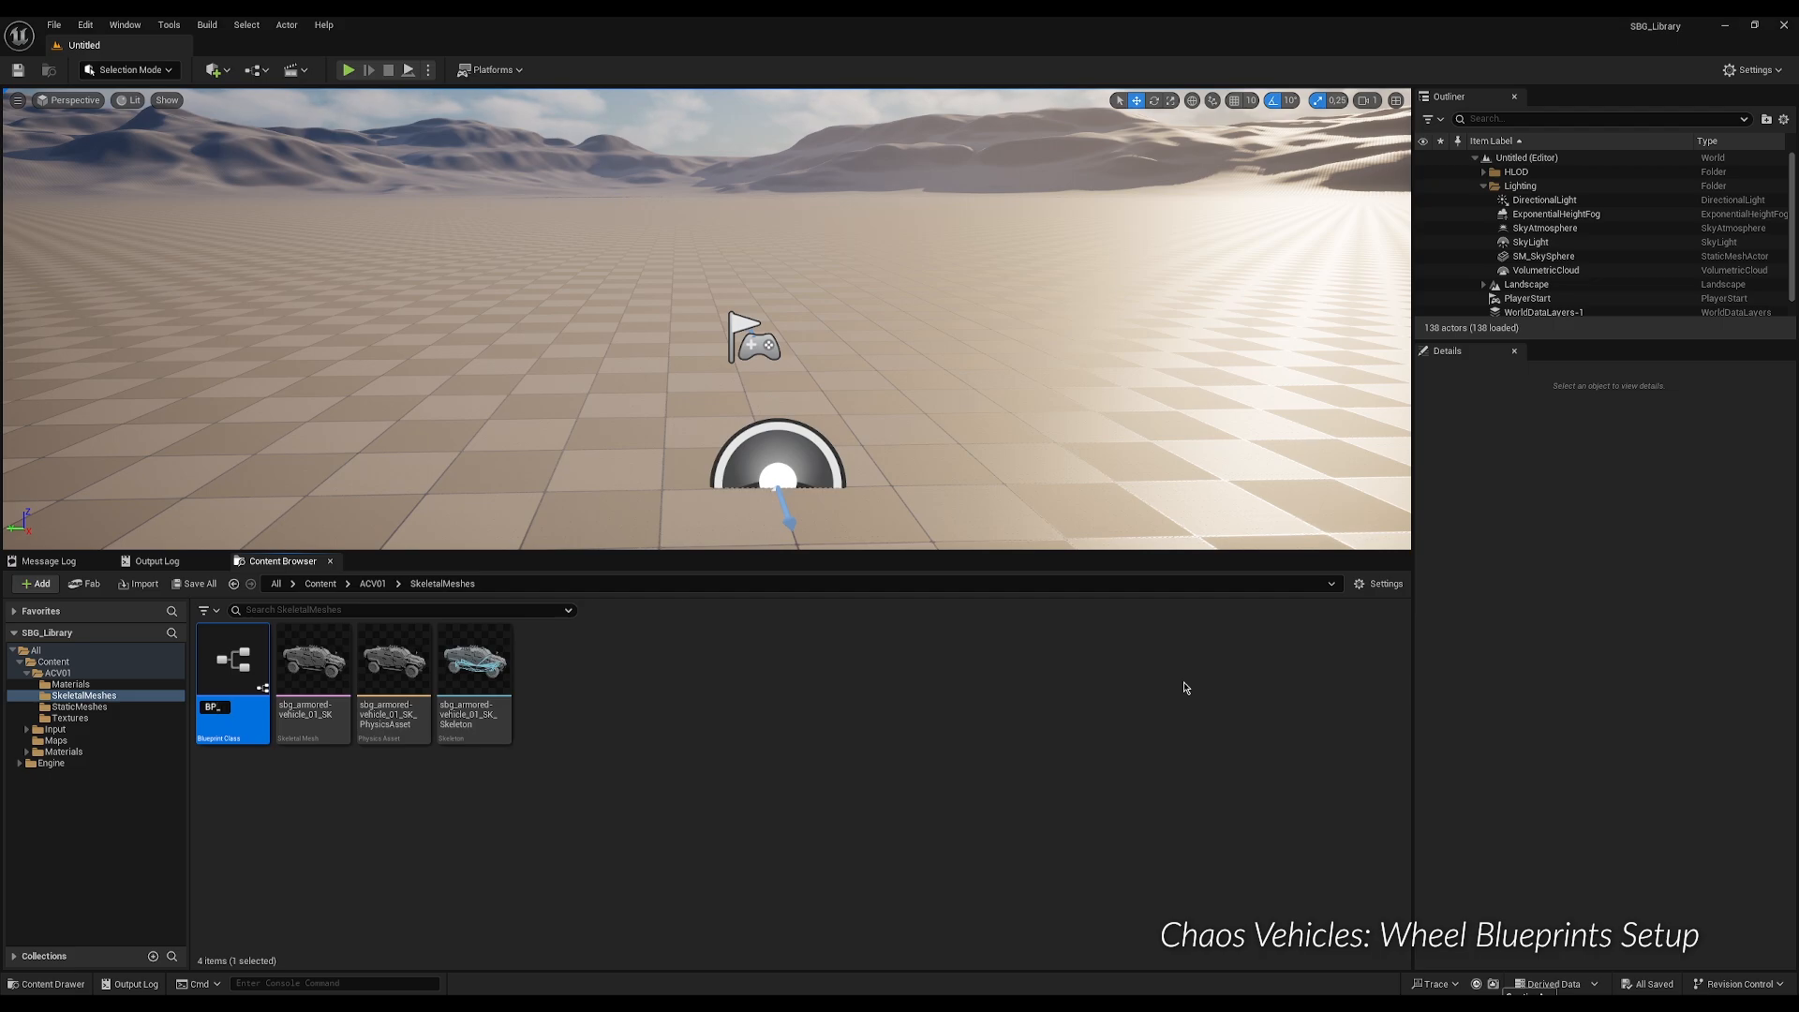
text(_armored)
text(-vehicle)
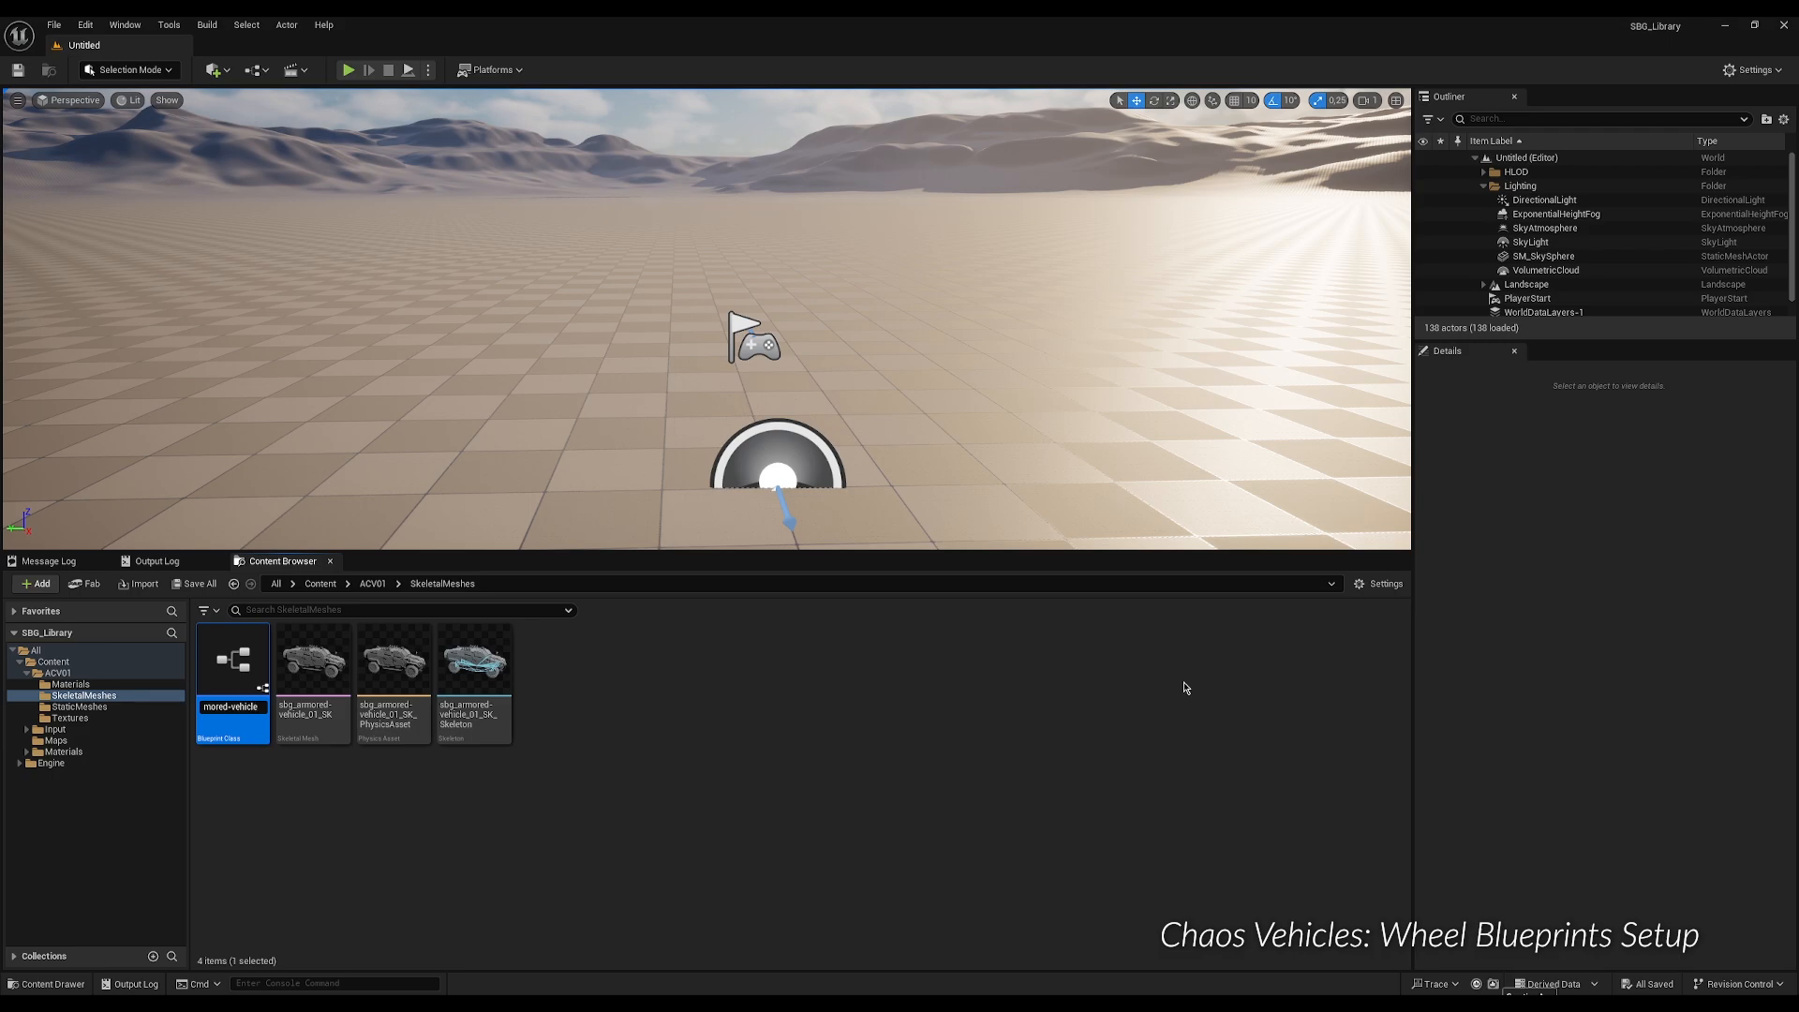
text(_01_frontAxle)
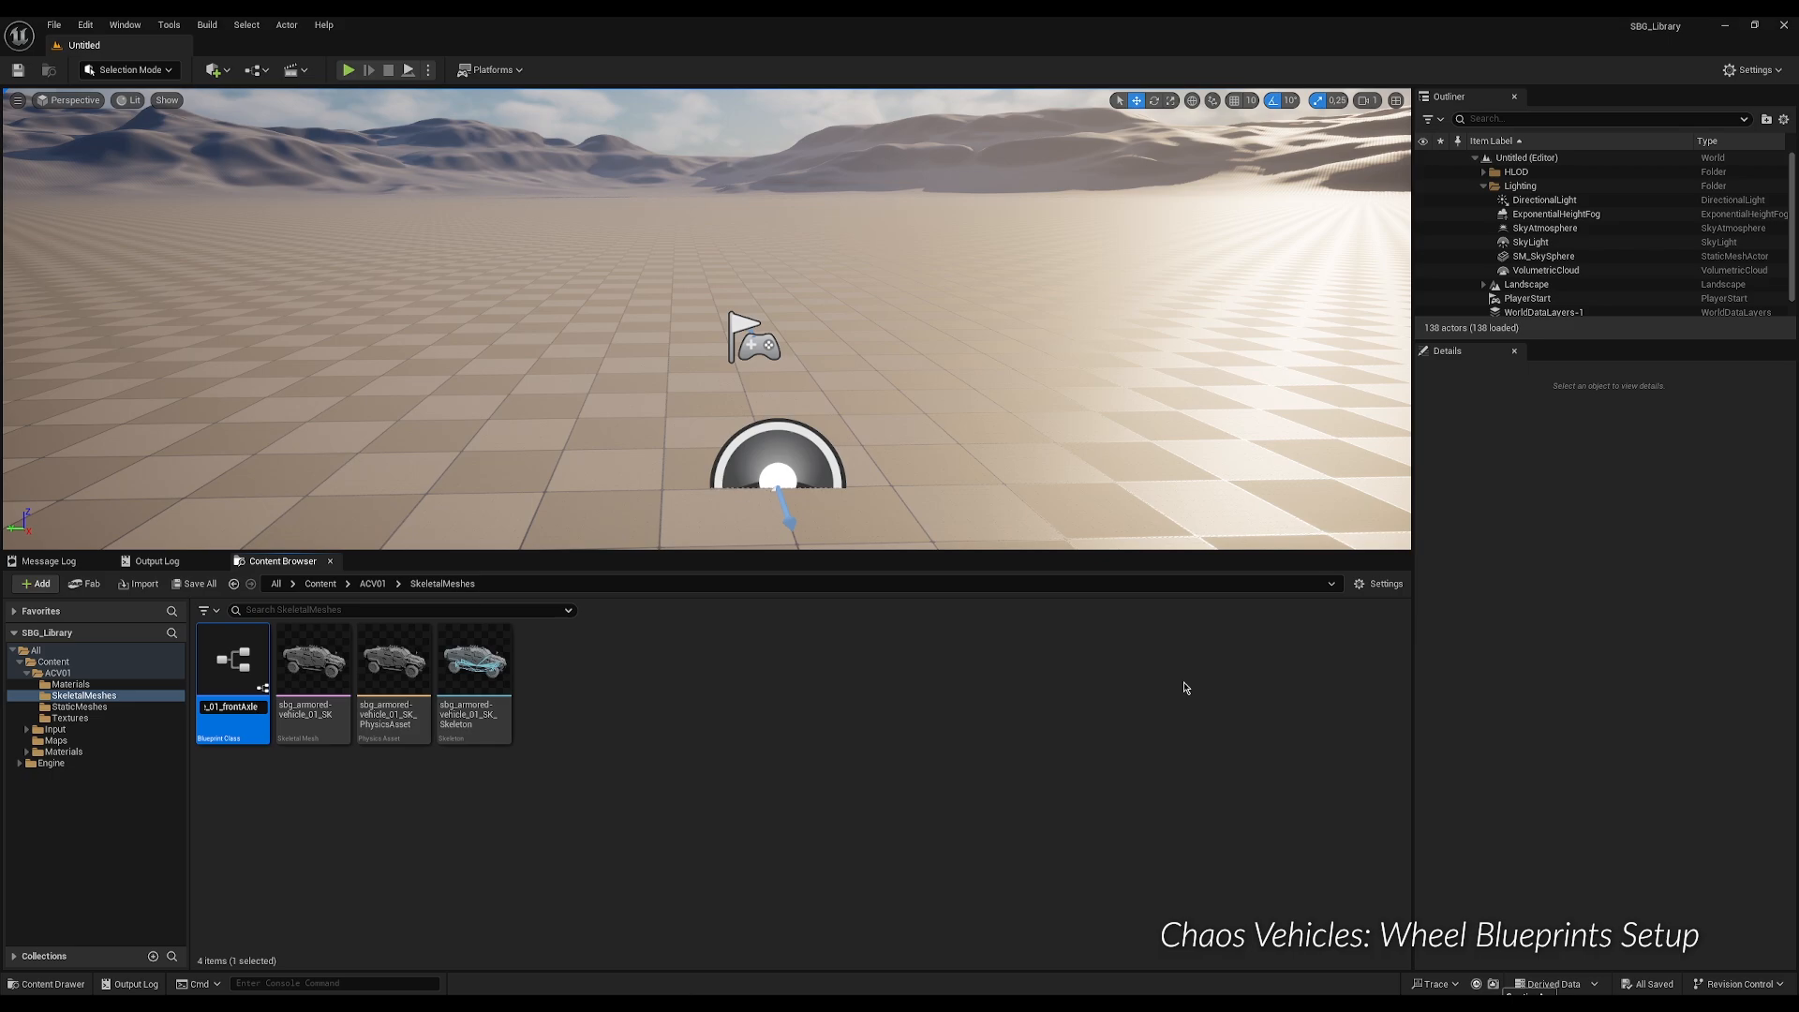
key(Return)
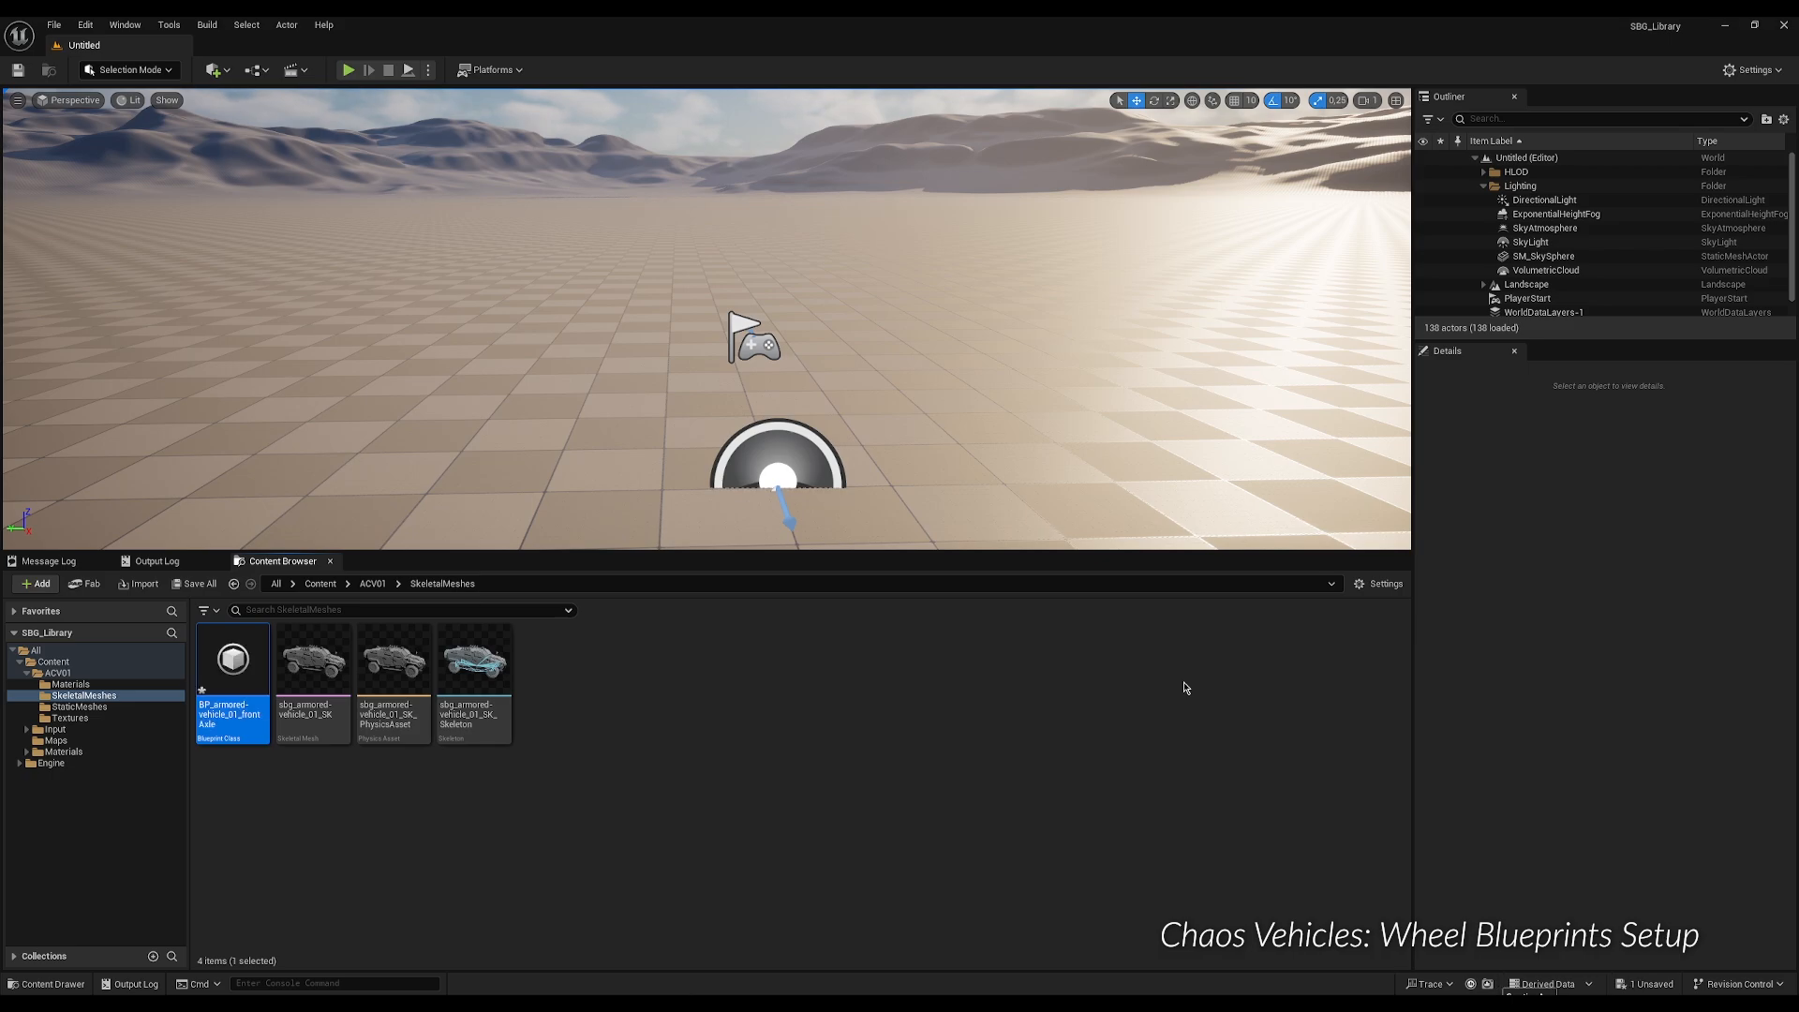
Open the front axle blueprint and set its Axle Type to Front.
key(Return)
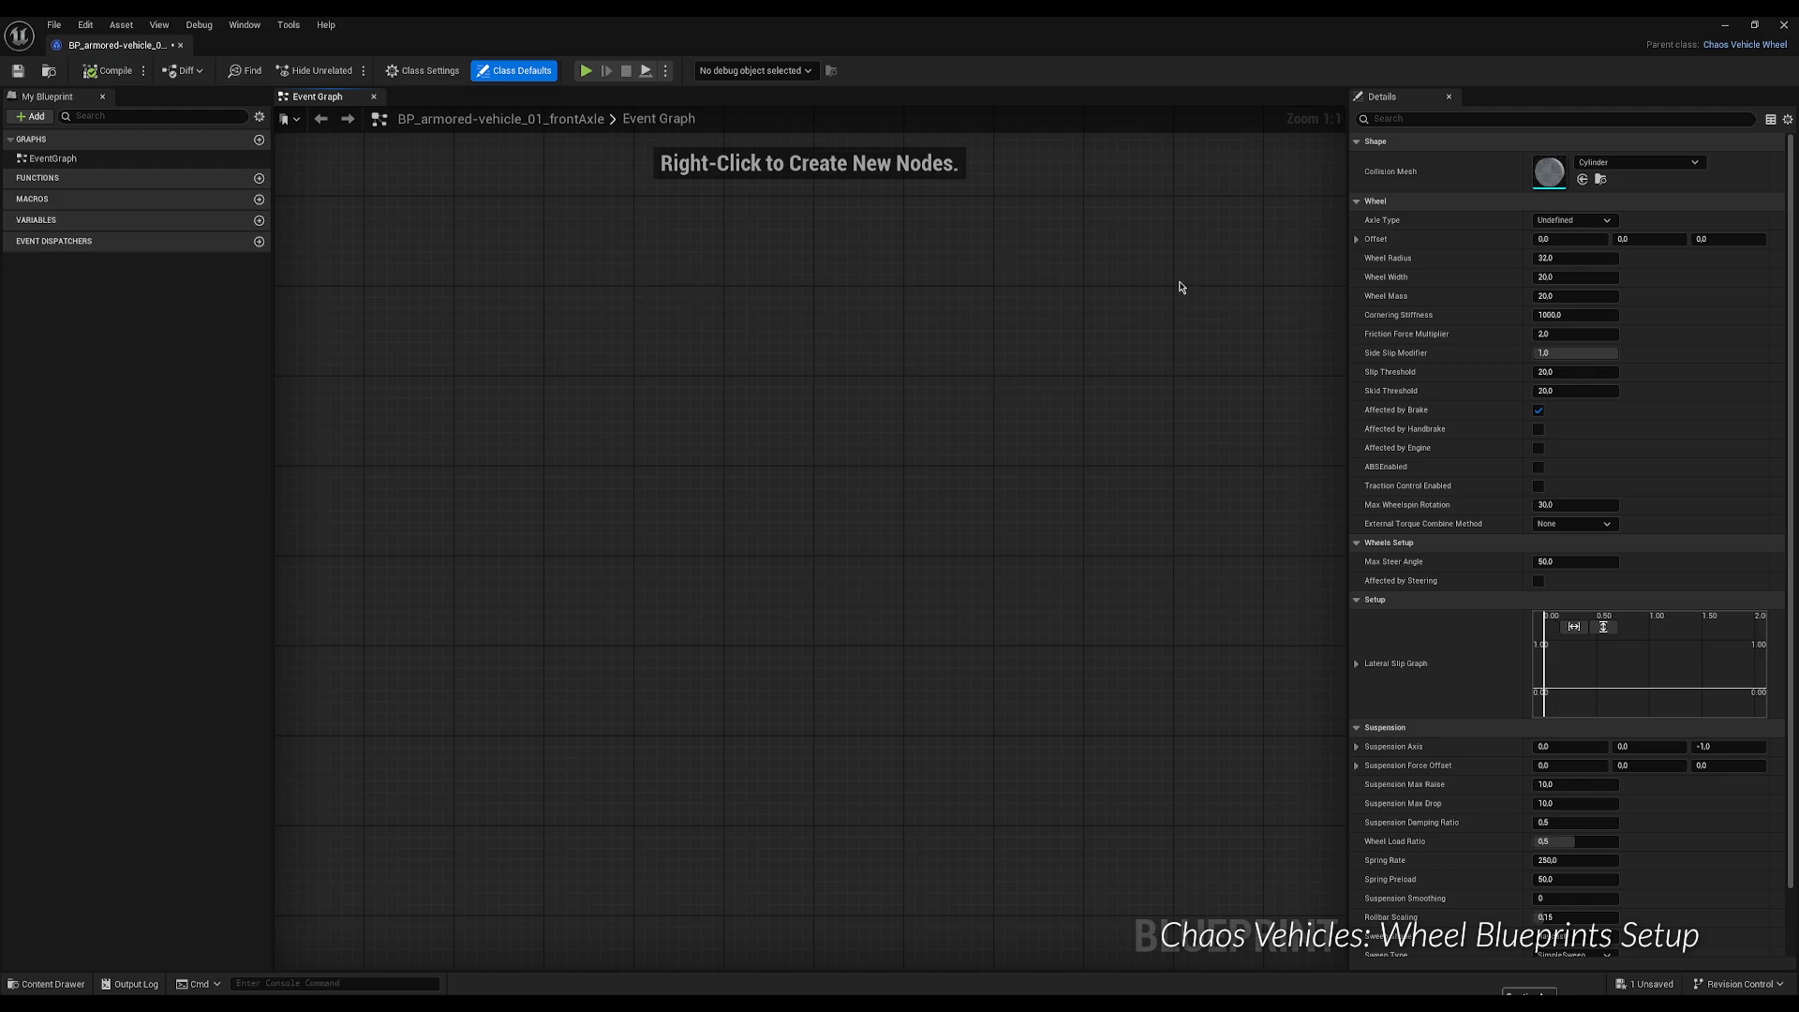
click(1573, 220)
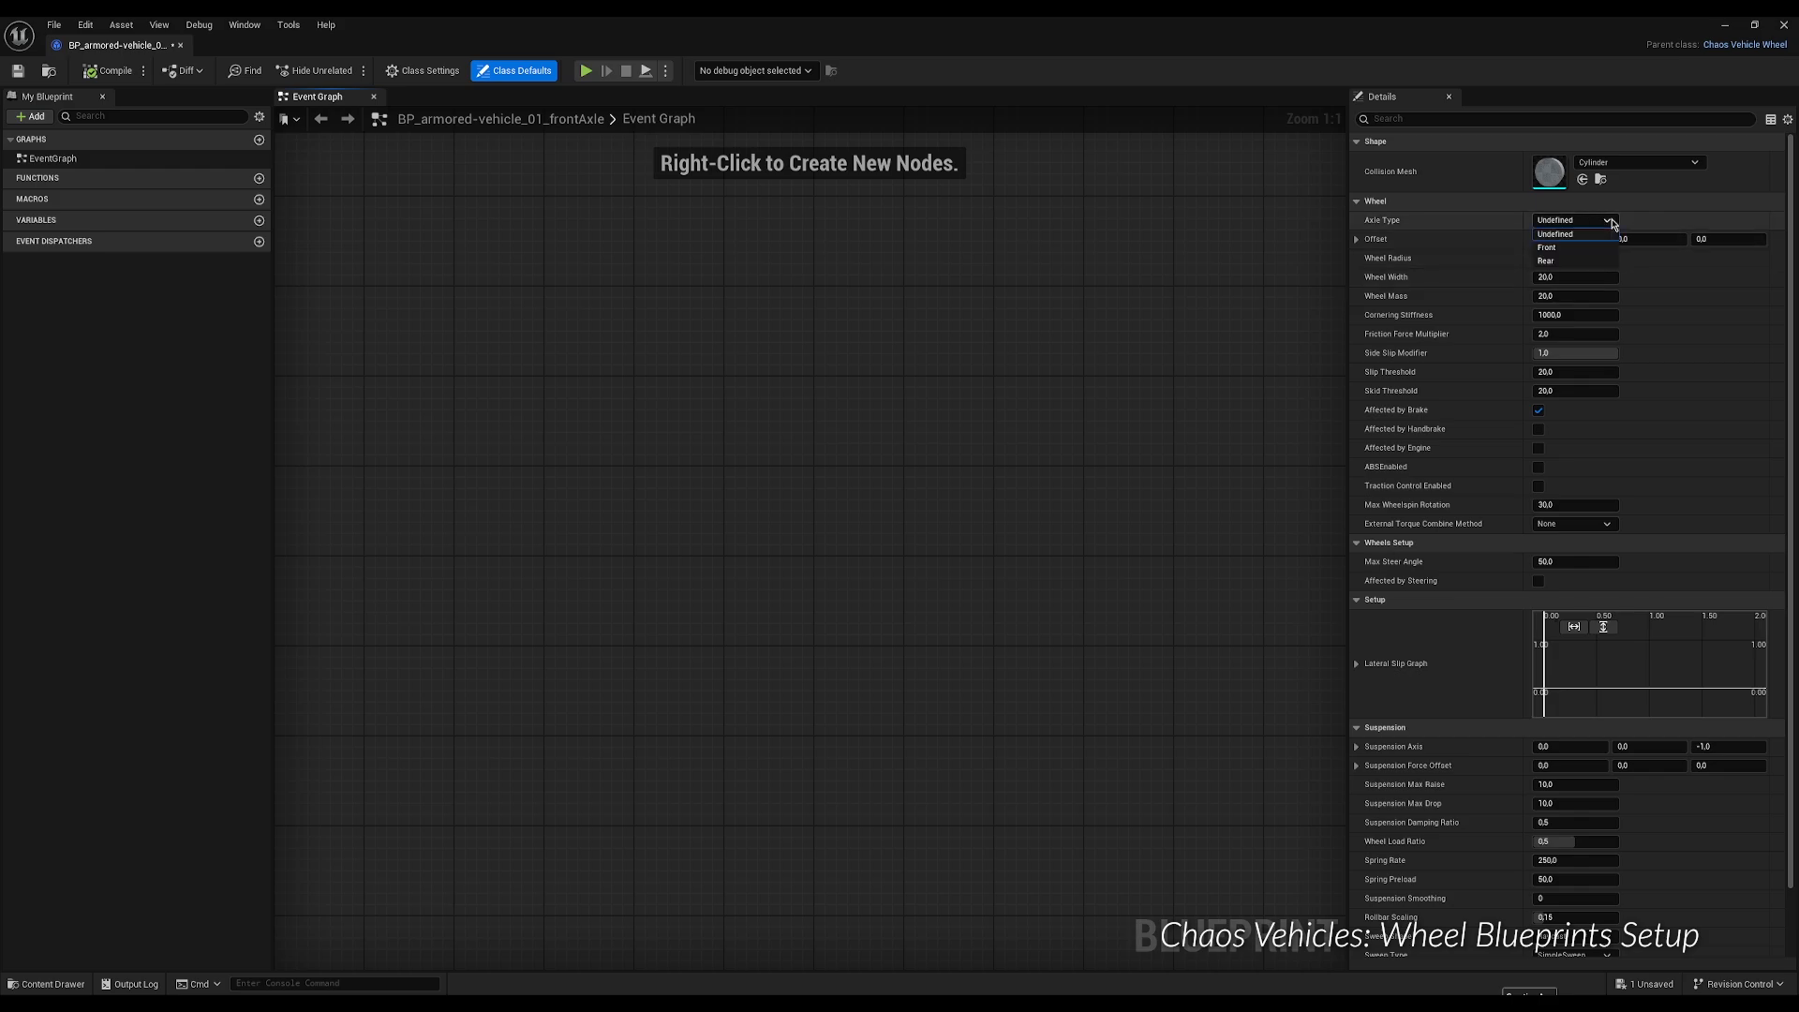
click(1567, 245)
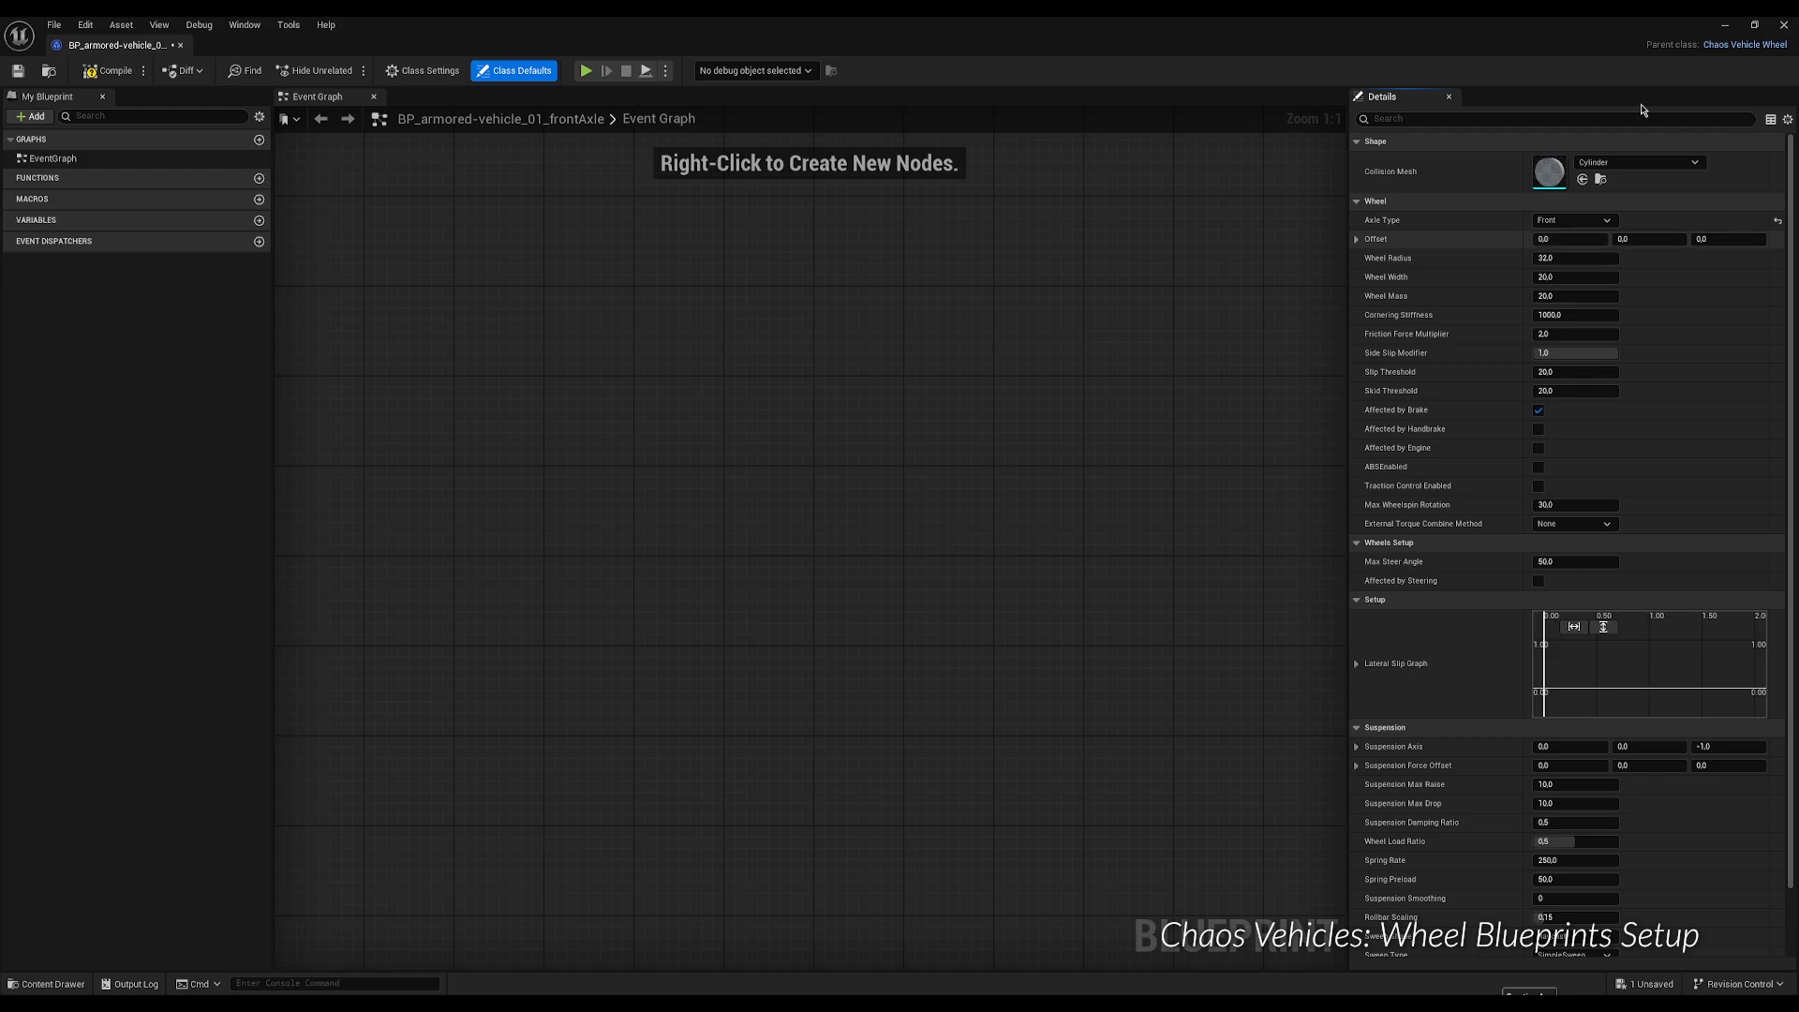
Place the sbg_armored-vehicle_01_SK mesh in the level and frame it in the Top view.
click(1727, 30)
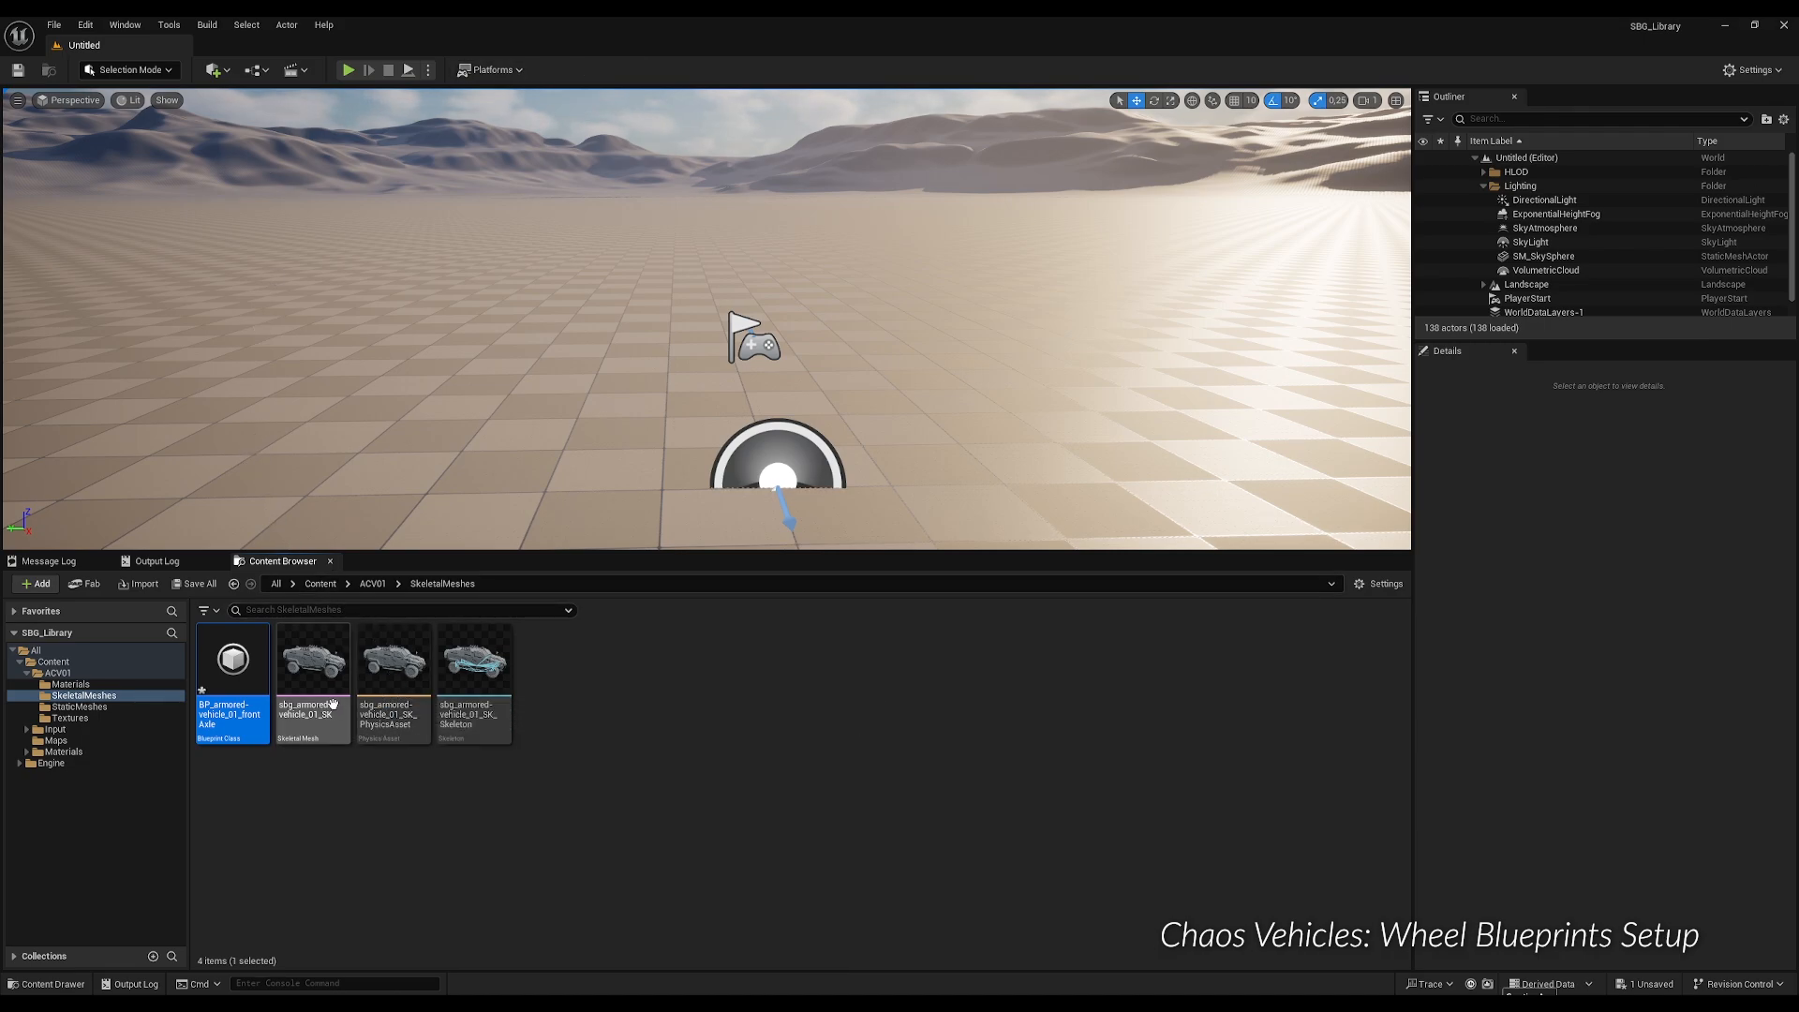
drag(317, 670, 552, 441)
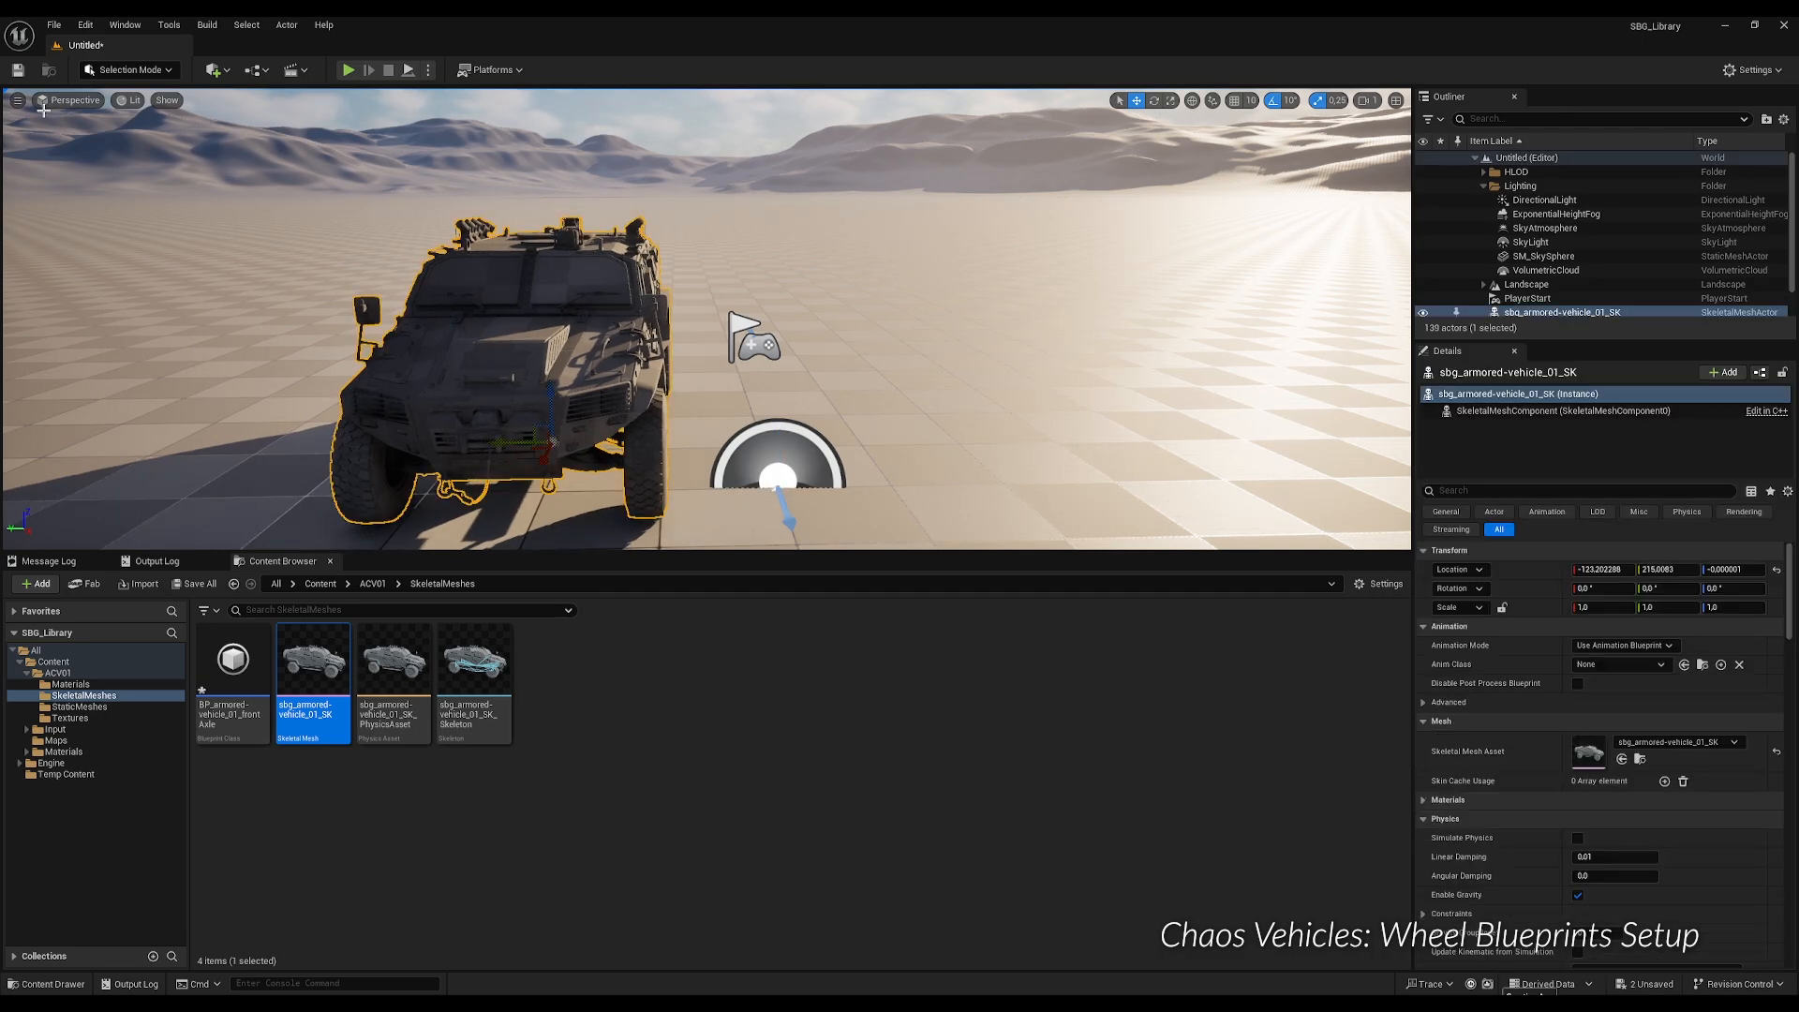
key(alt+j)
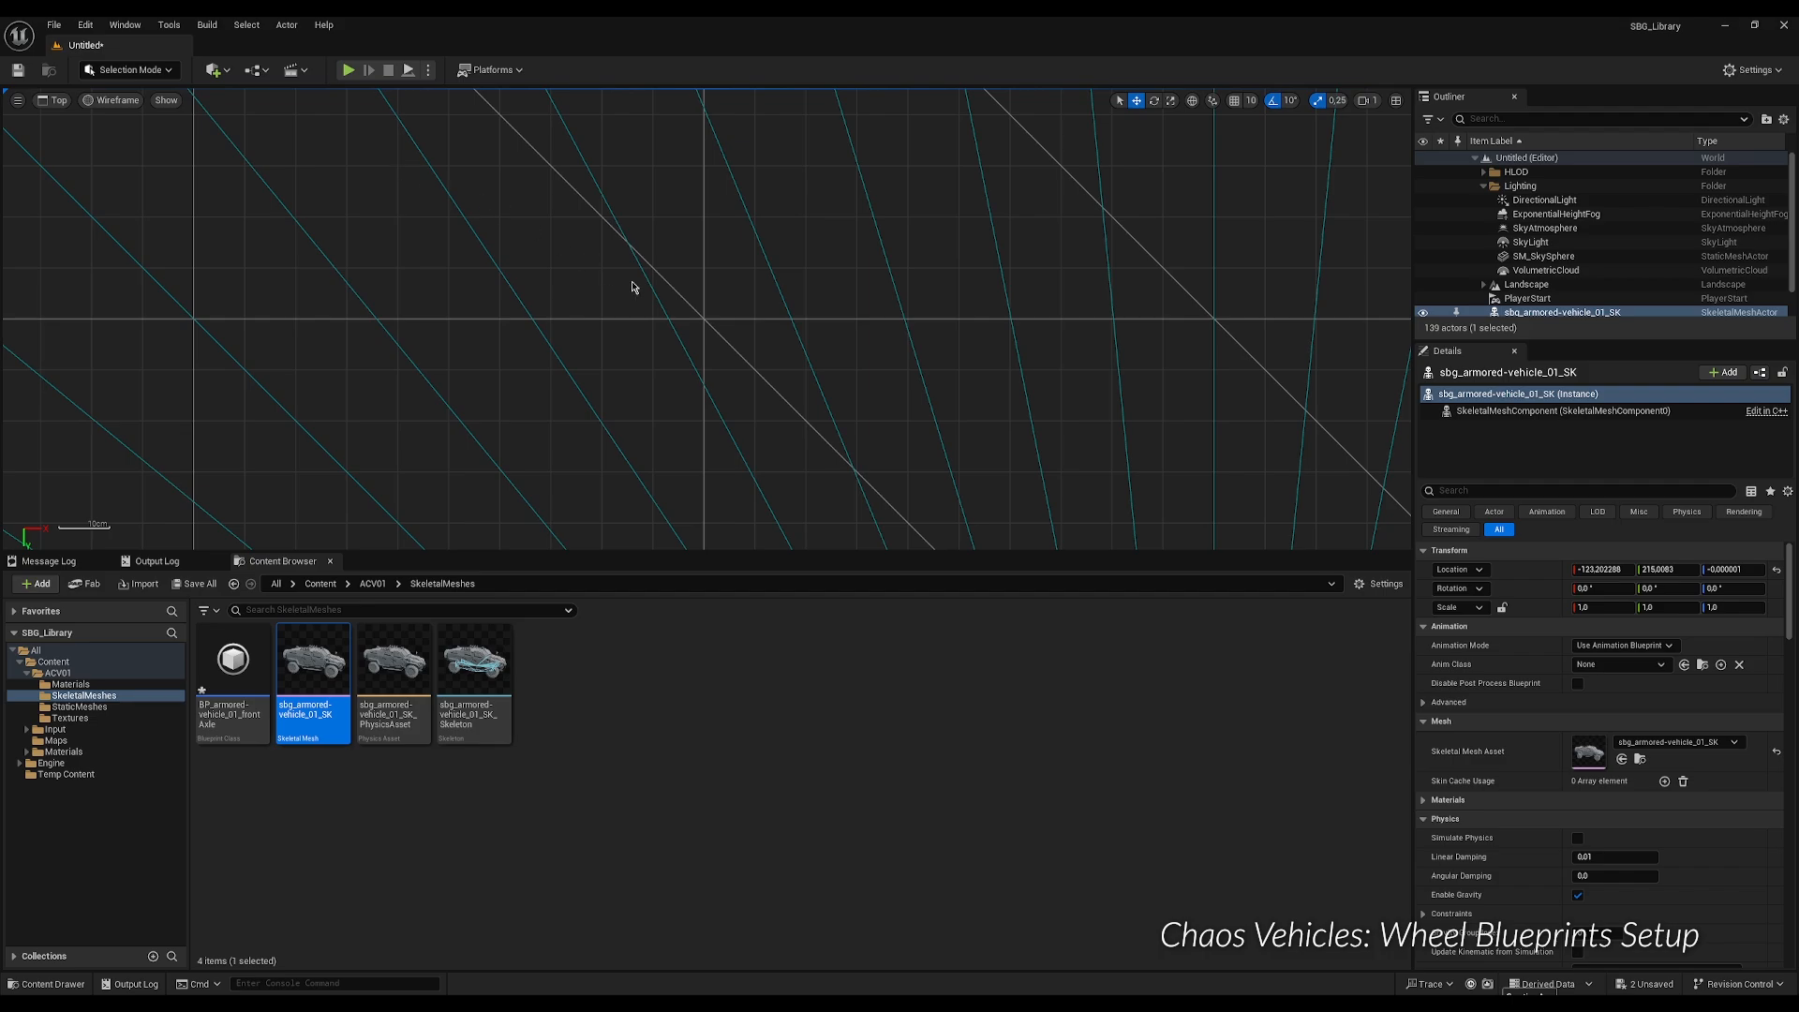
key(f)
scroll(738, 351, up, 2)
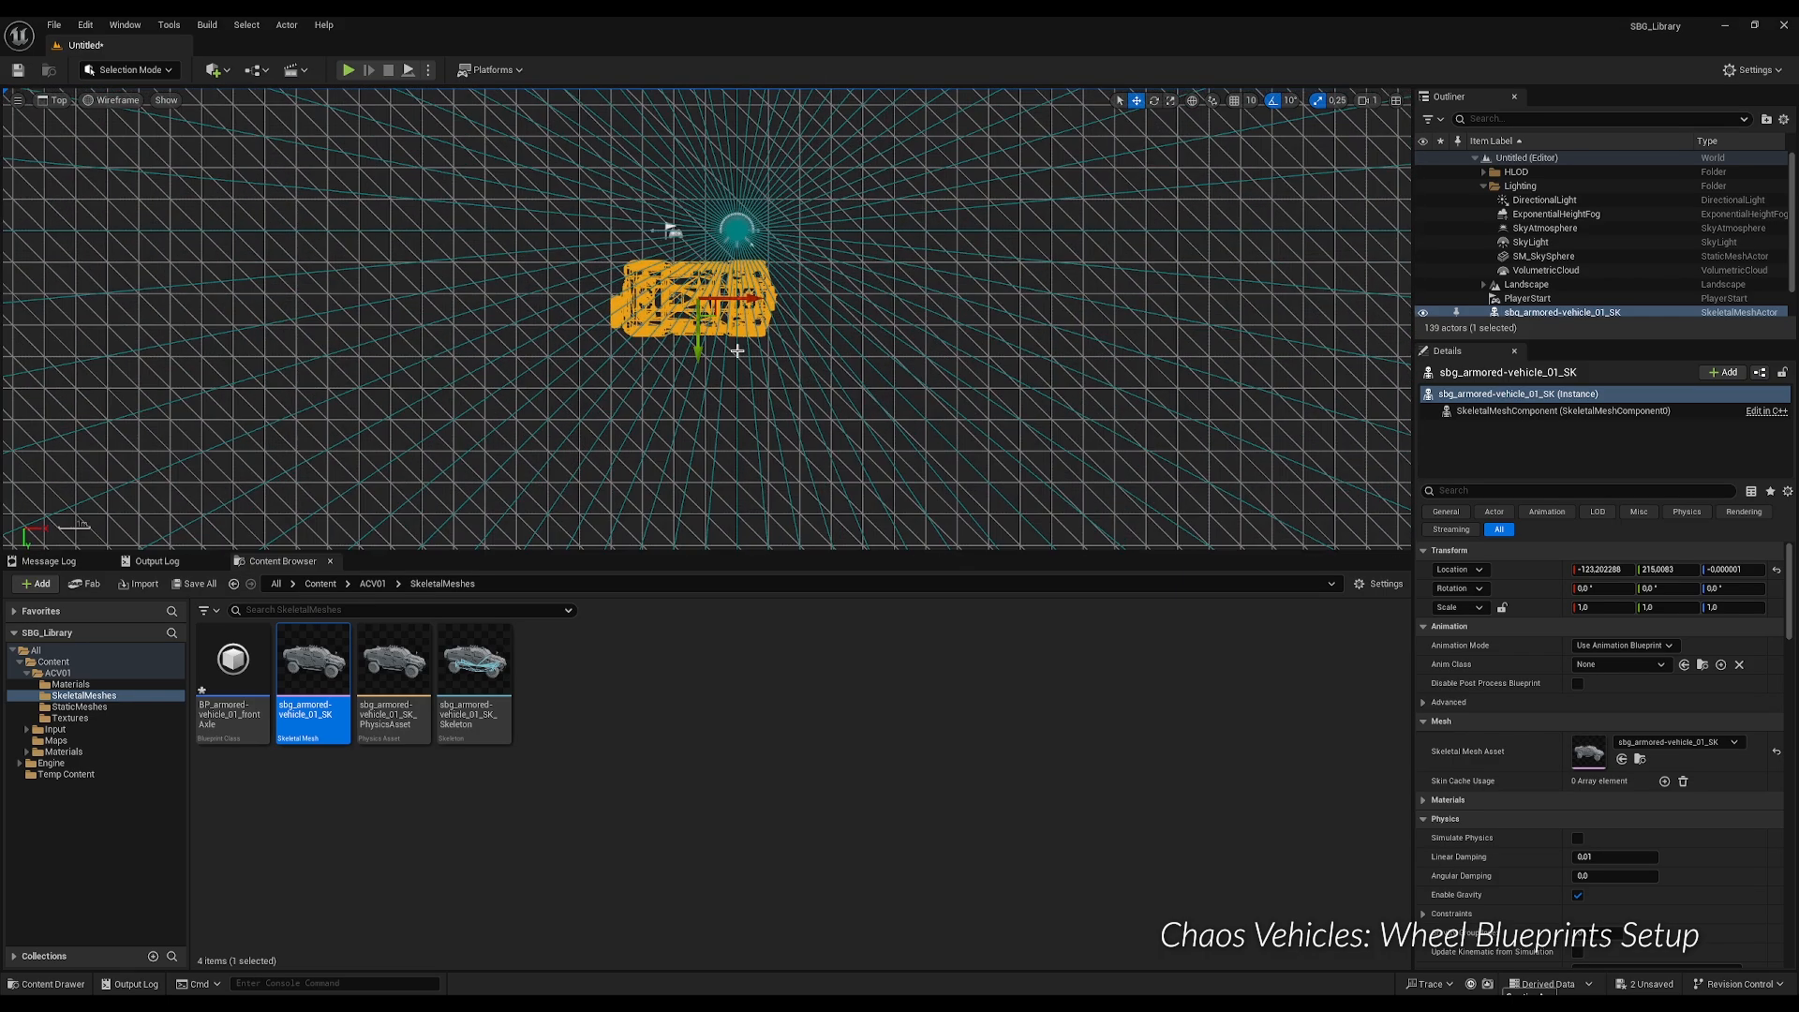
Measure the width and diameter of one of the vehicle's wheels in the Top wireframe view.
scroll(738, 351, up, 5)
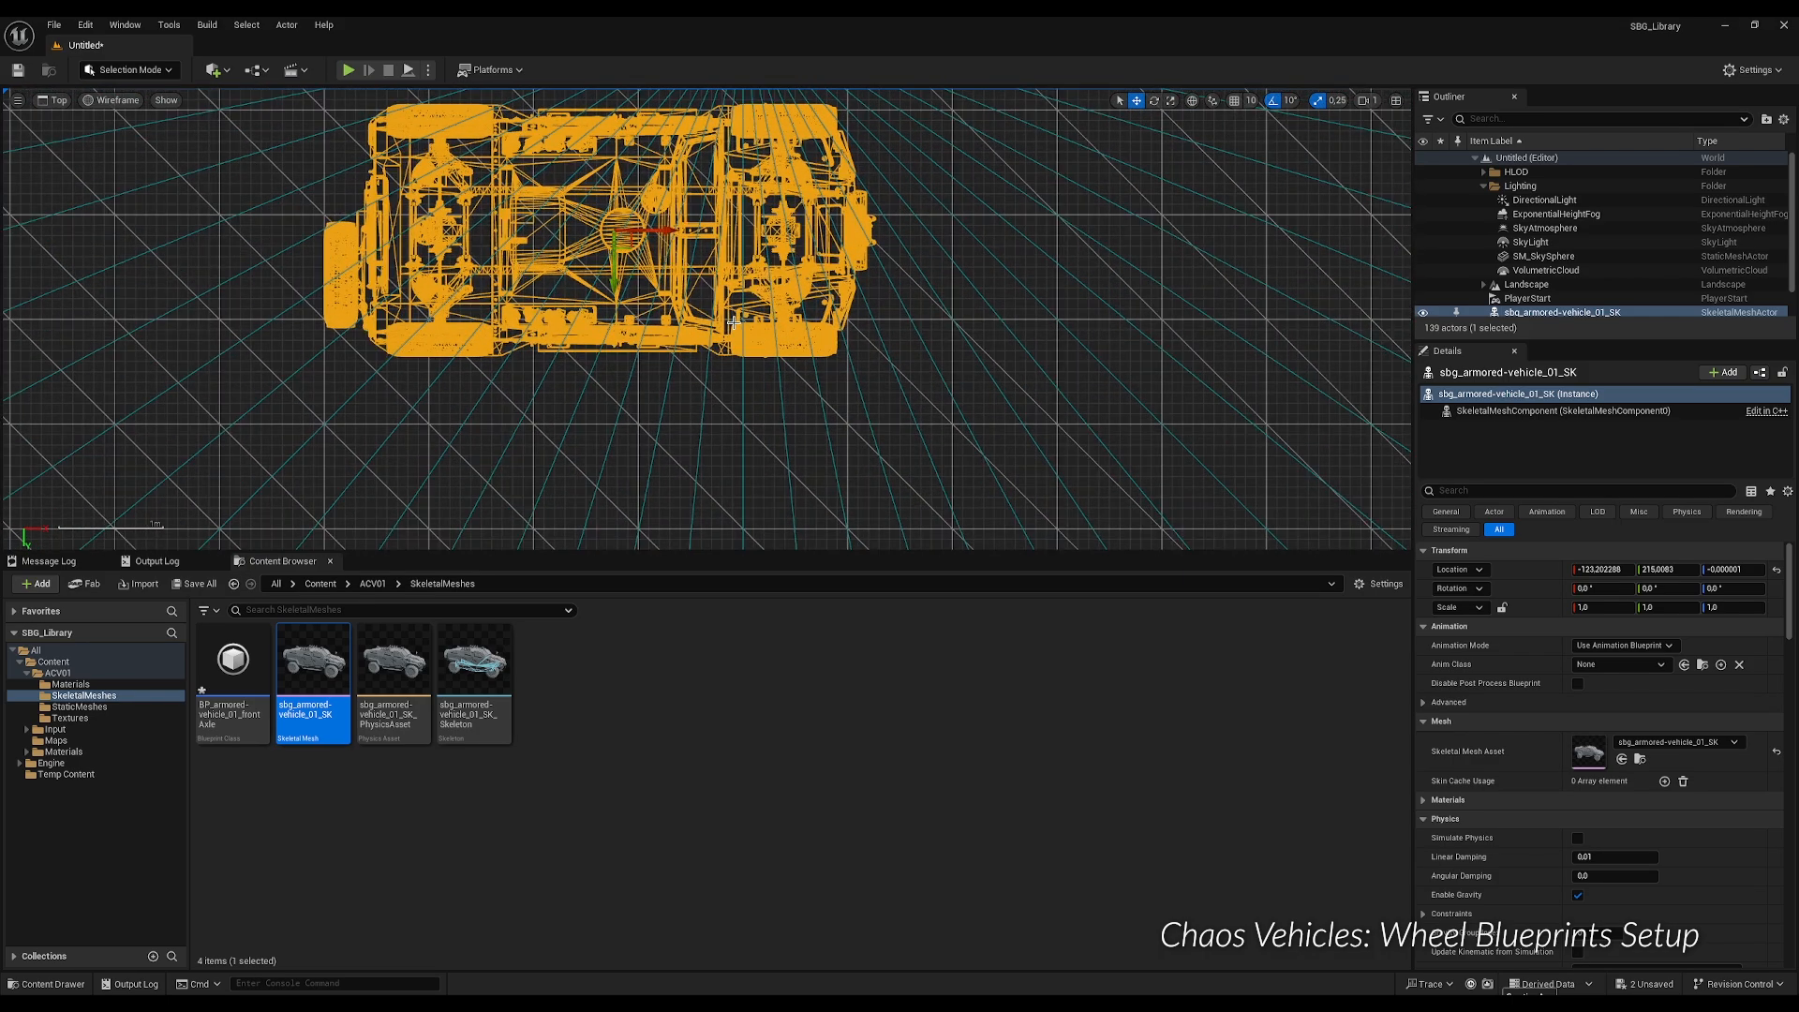
scroll(404, 355, up, 8)
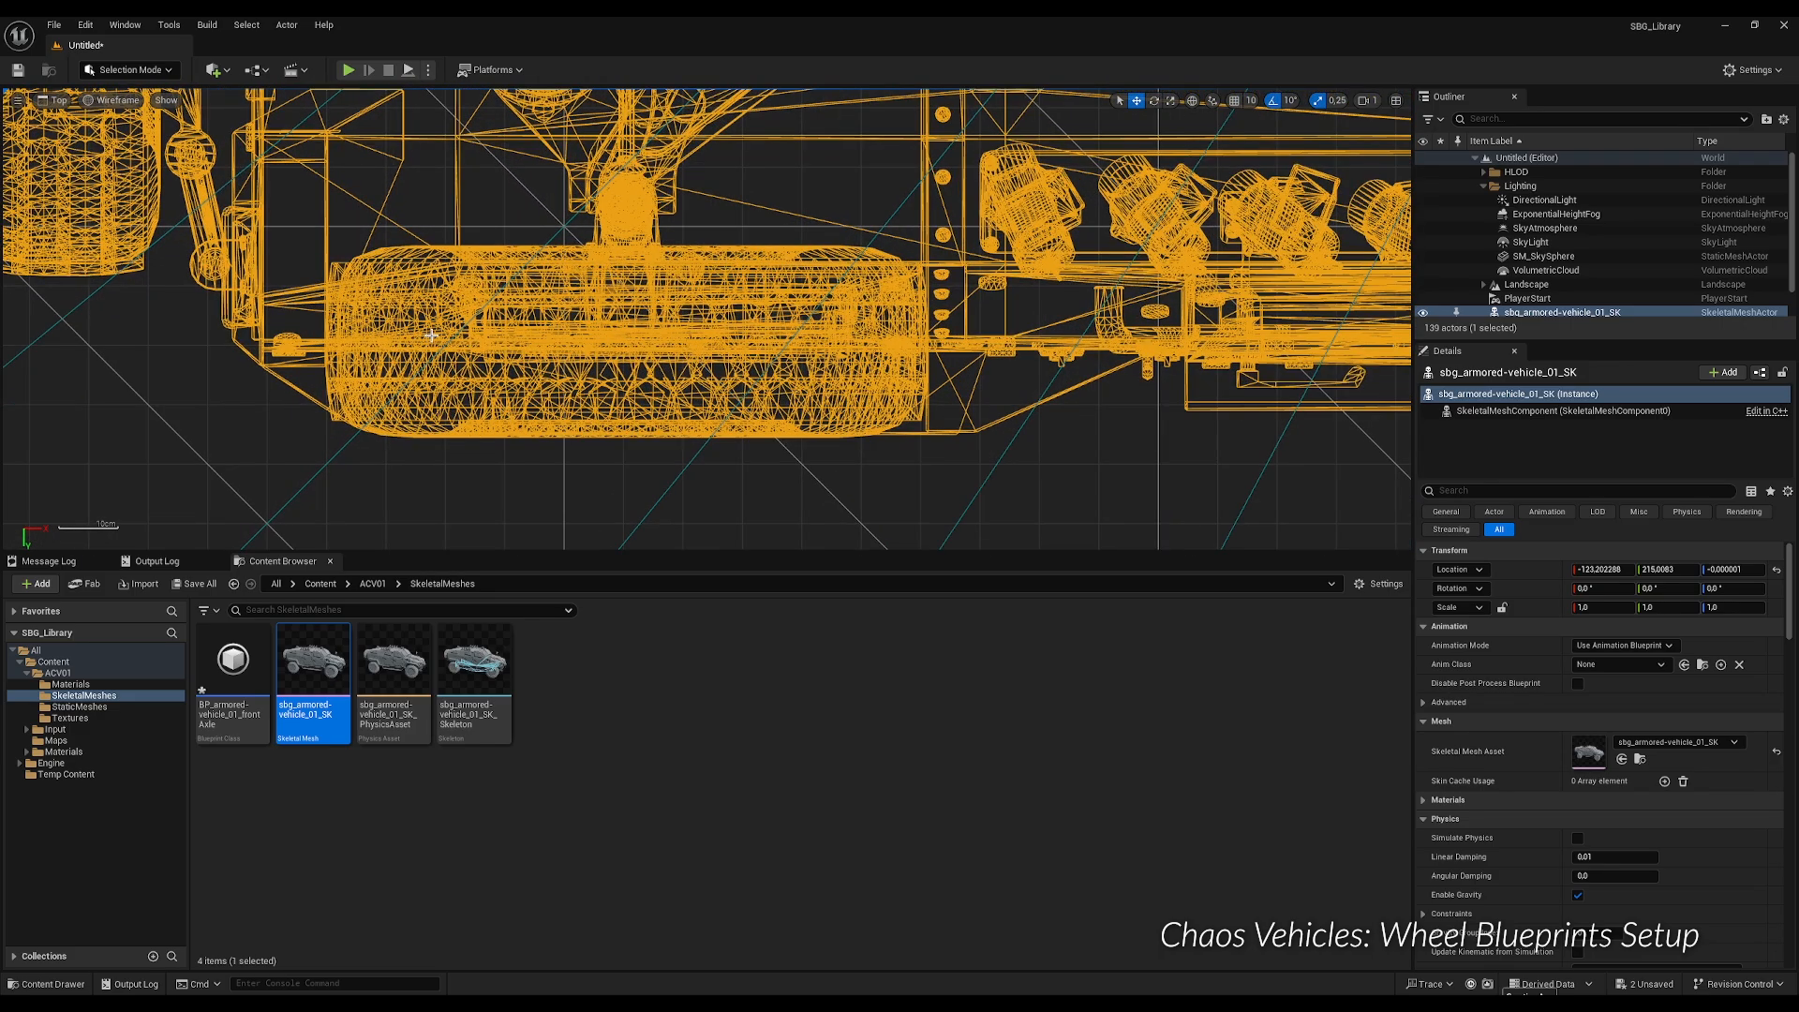
scroll(431, 335, up, 1)
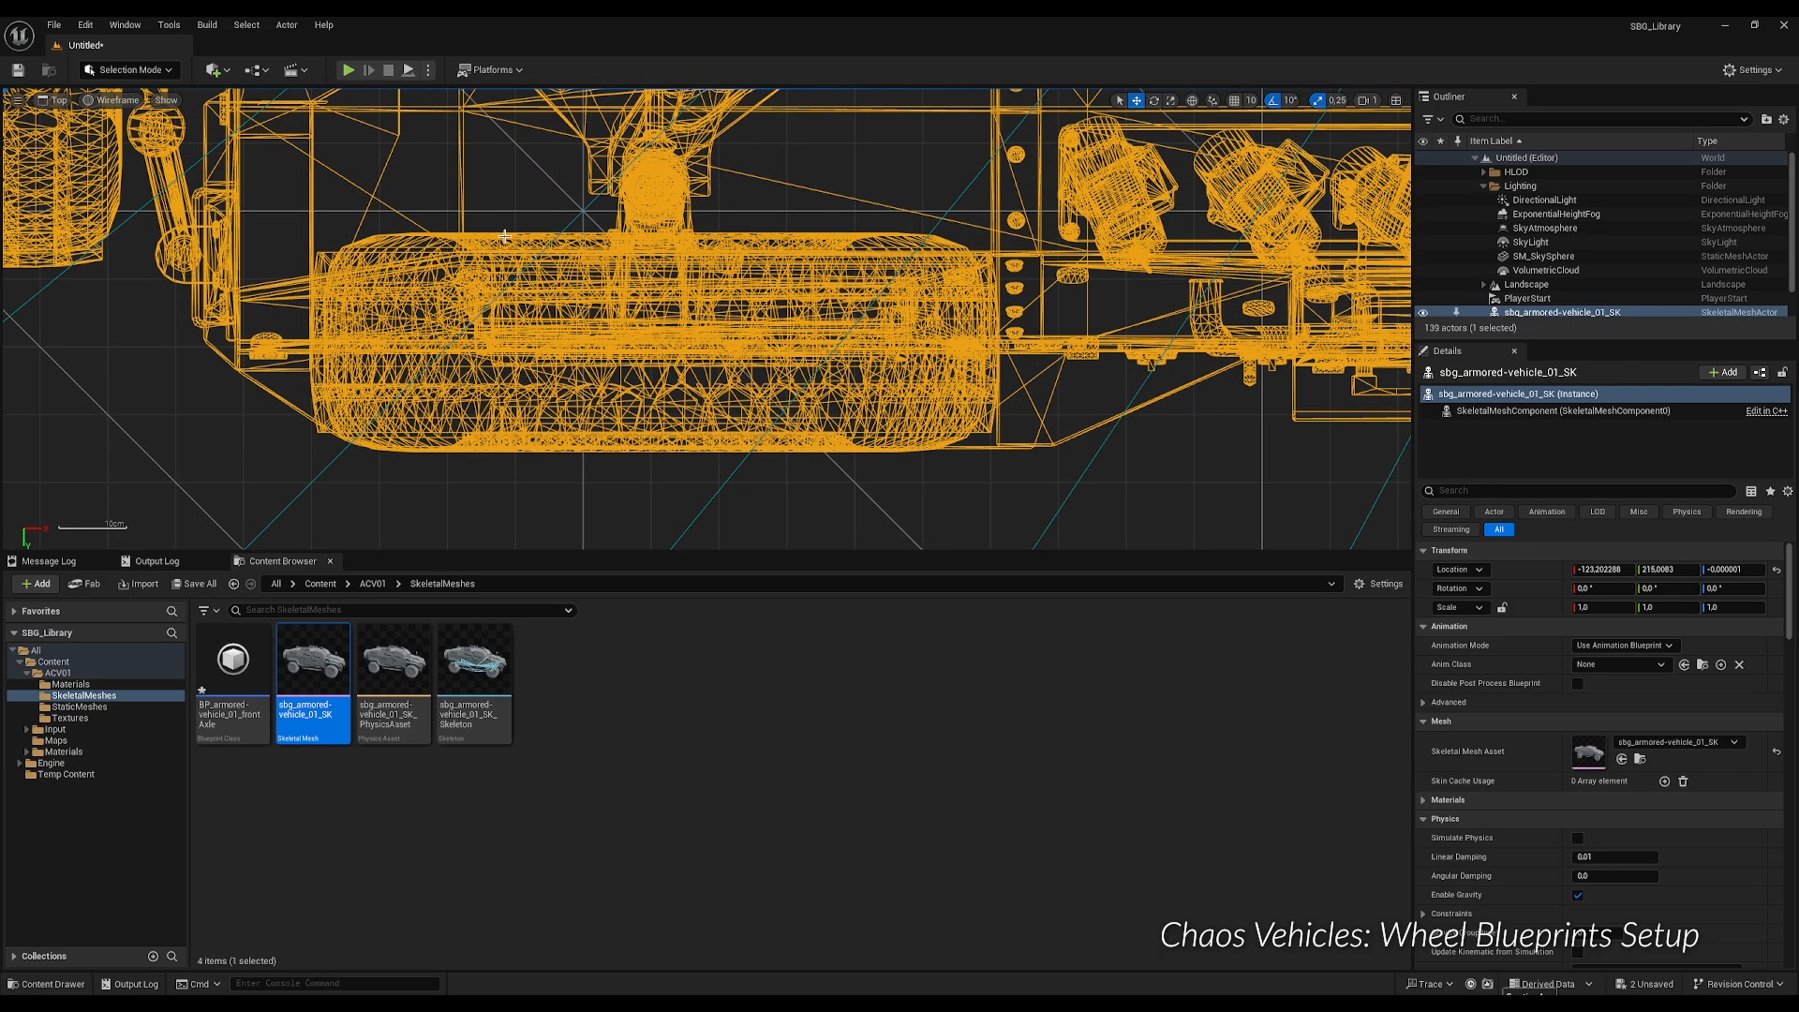
middle_drag(514, 239, 514, 452)
middle_drag(323, 367, 986, 372)
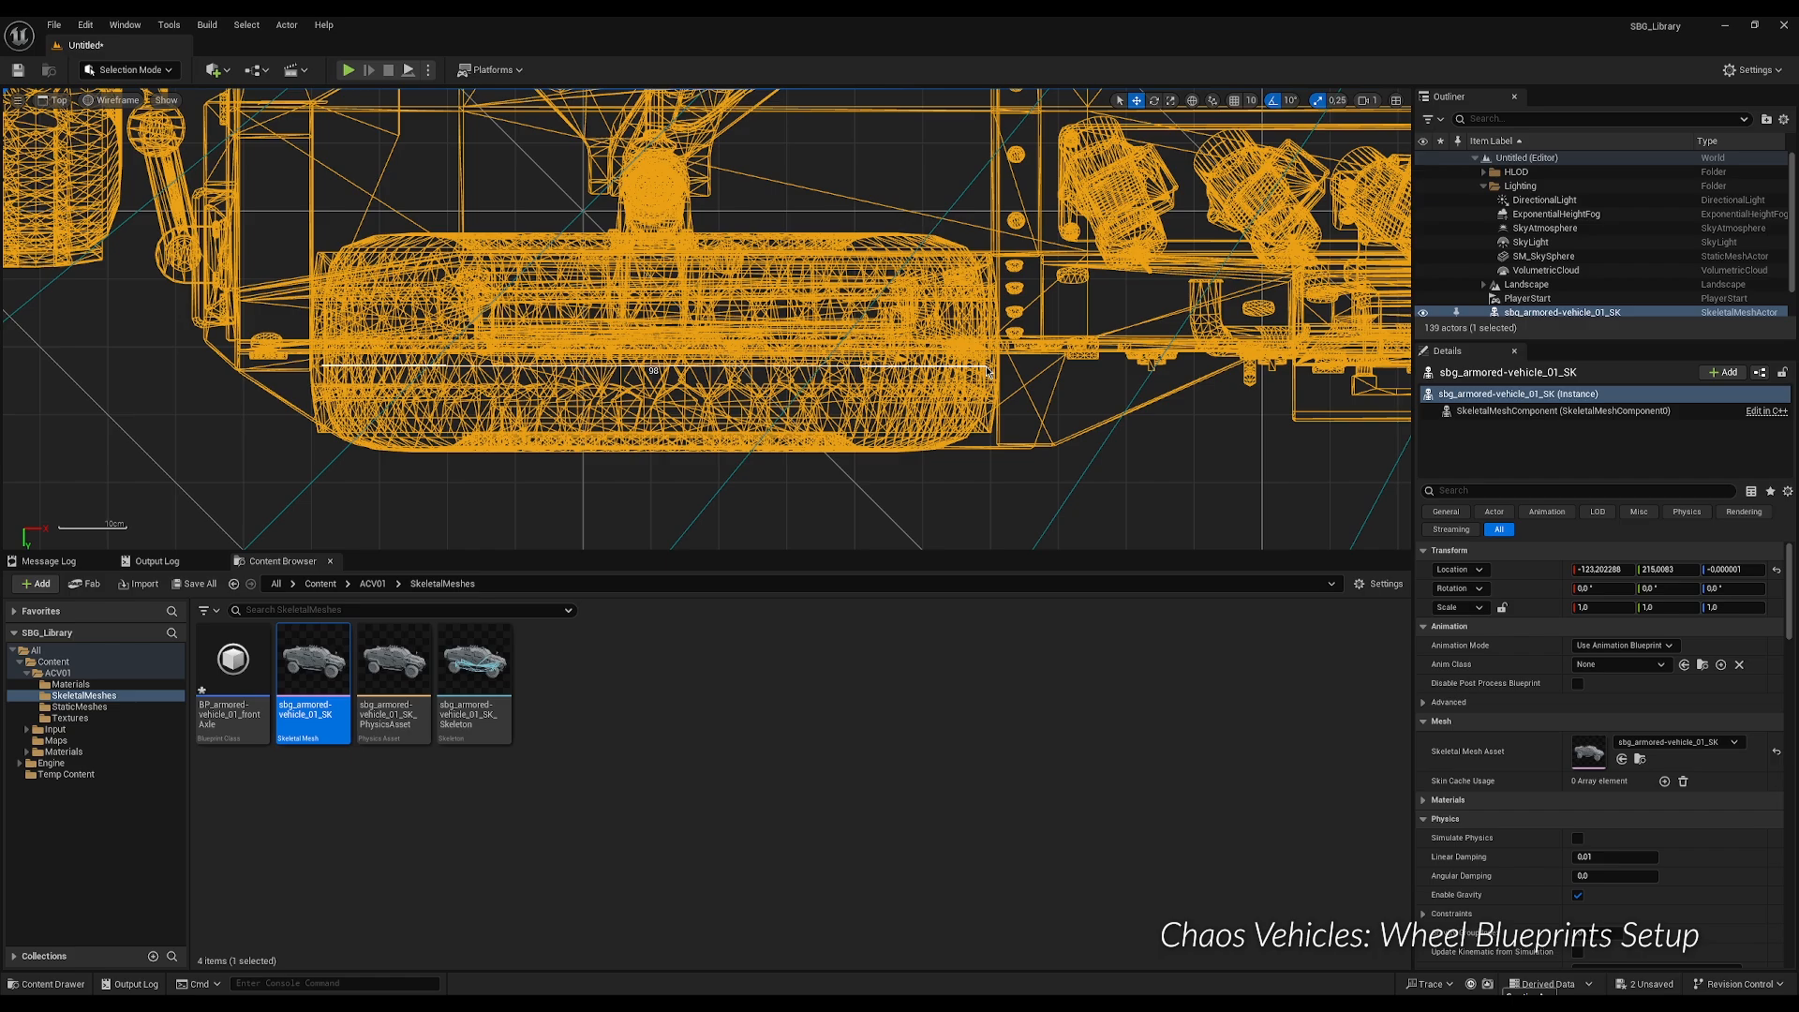
middle_drag(985, 372, 987, 368)
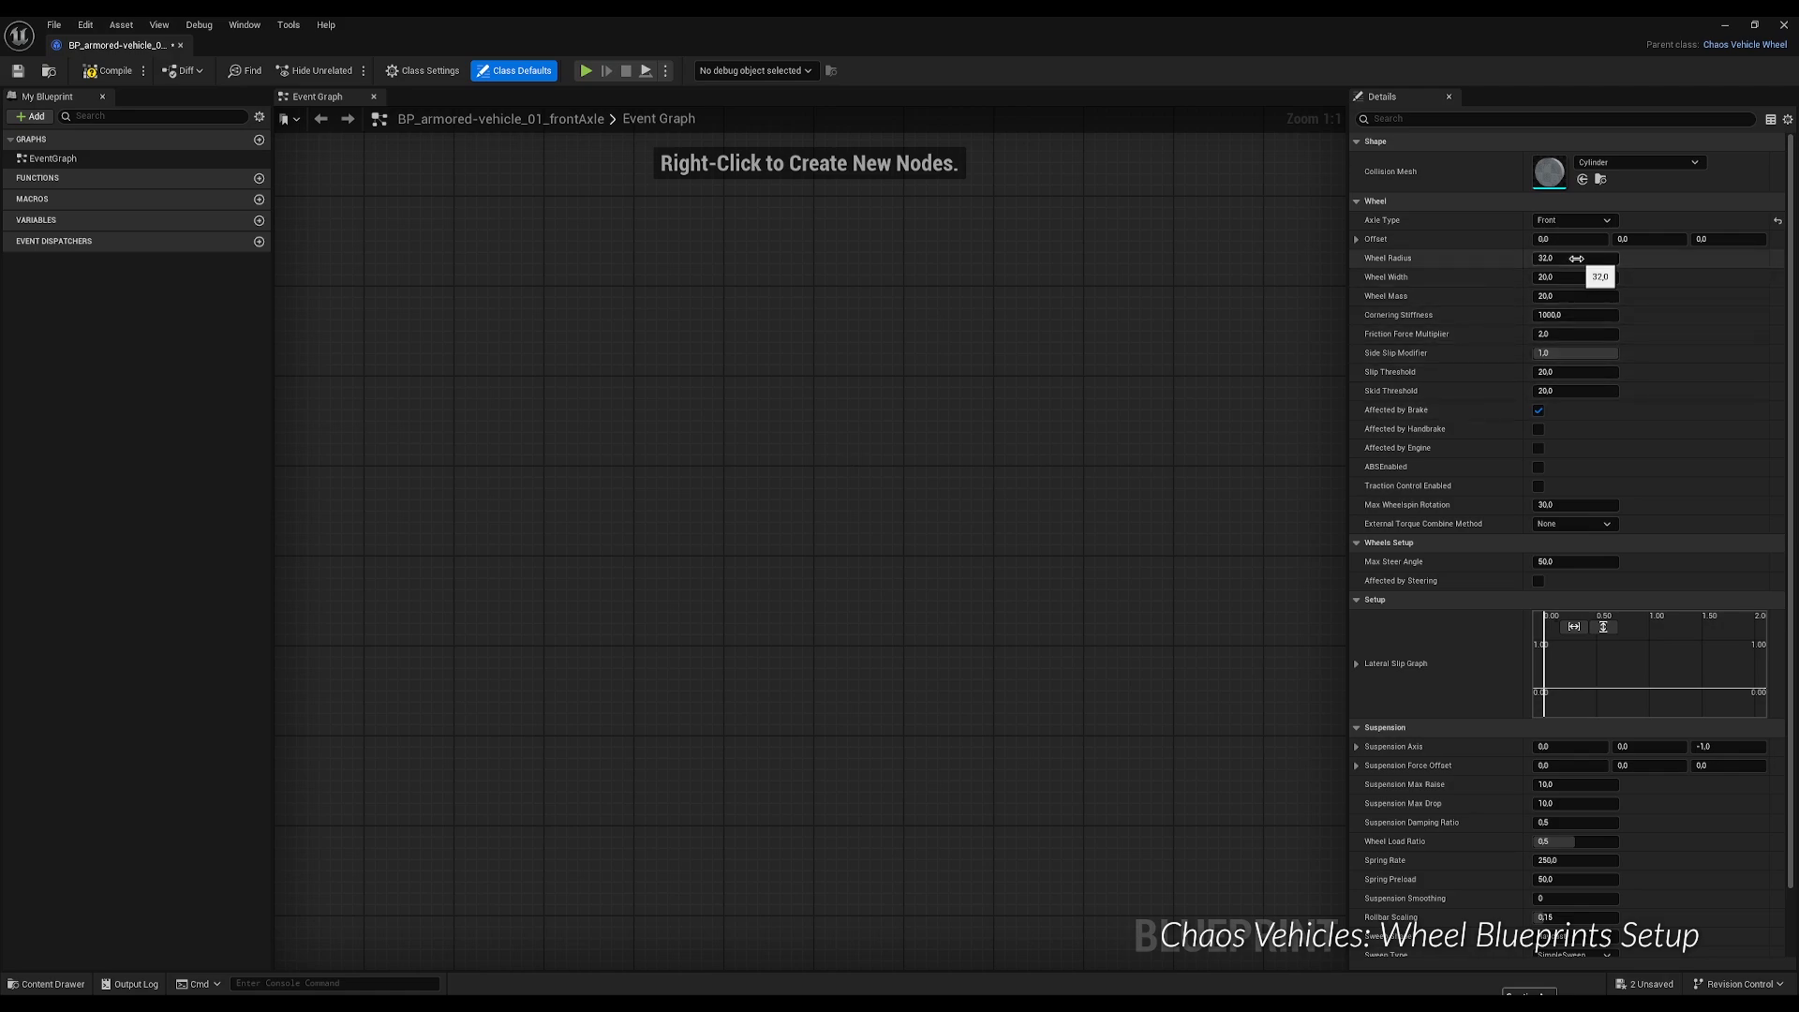
In the front axle blueprint, set Wheel Radius to 49, Wheel Width to 32 and Friction Force Multiplier to 4.
click(1578, 259)
text(49)
click(1574, 276)
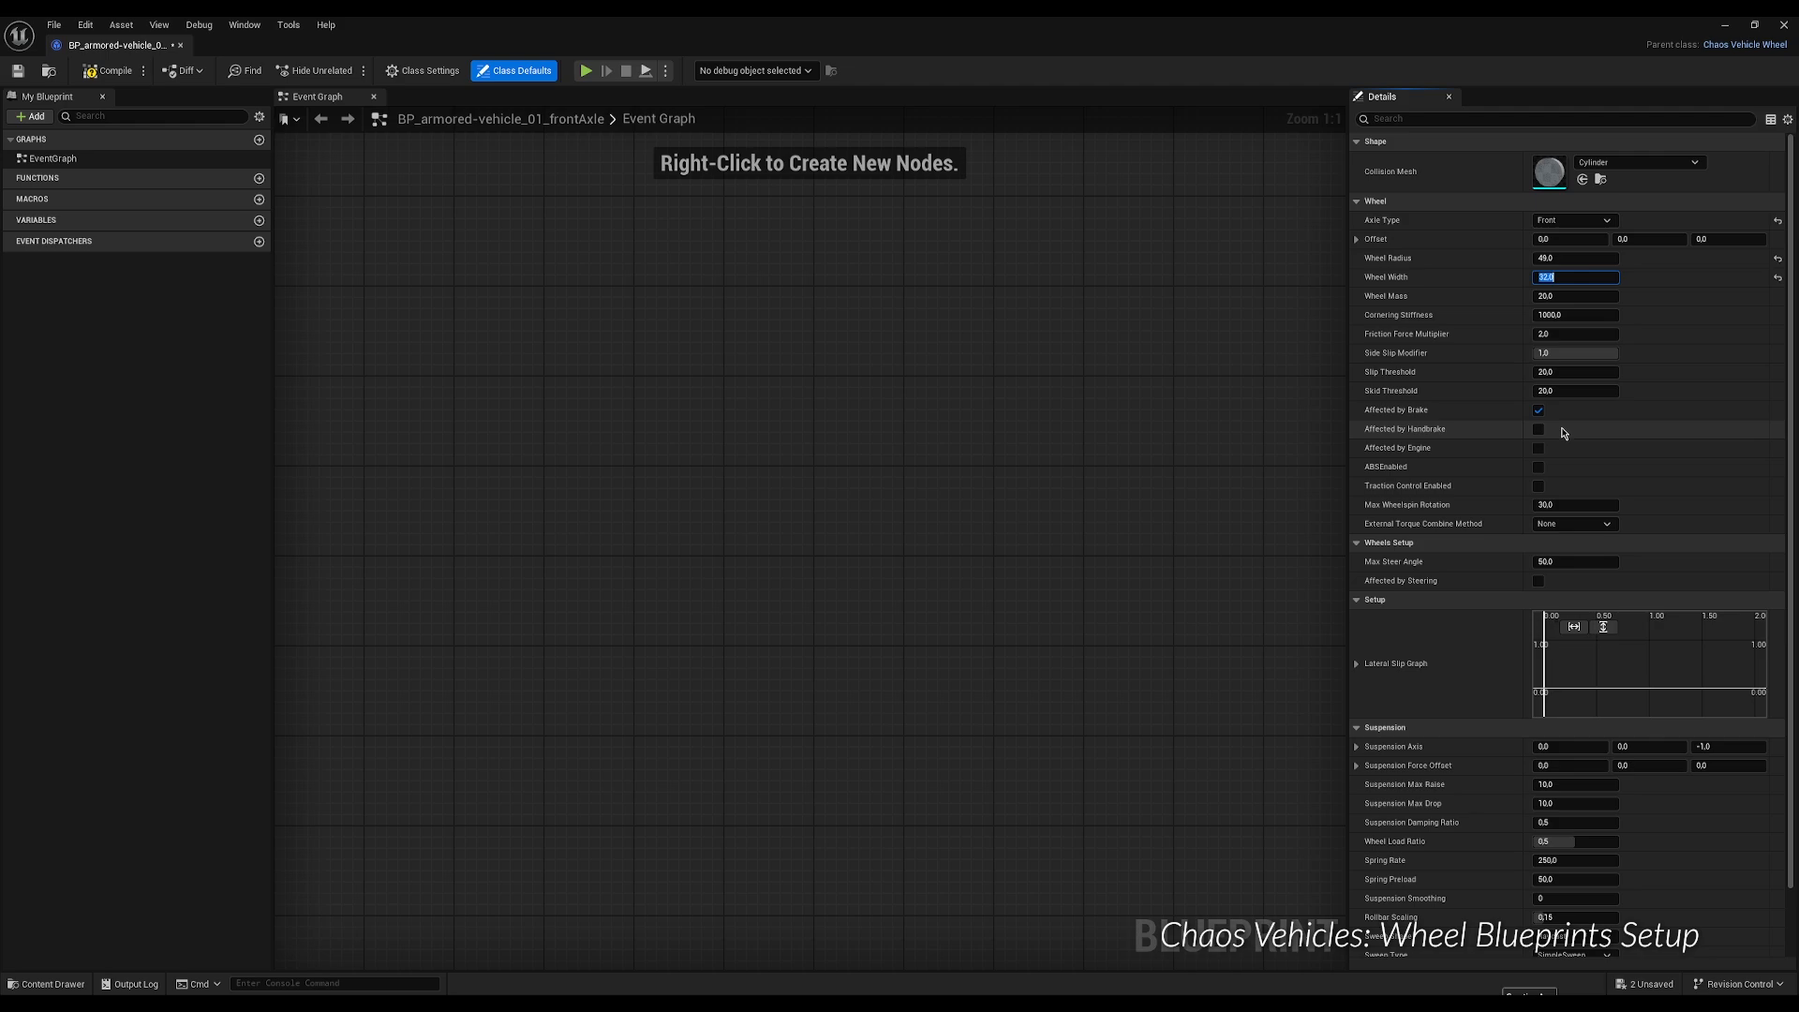
click(1577, 335)
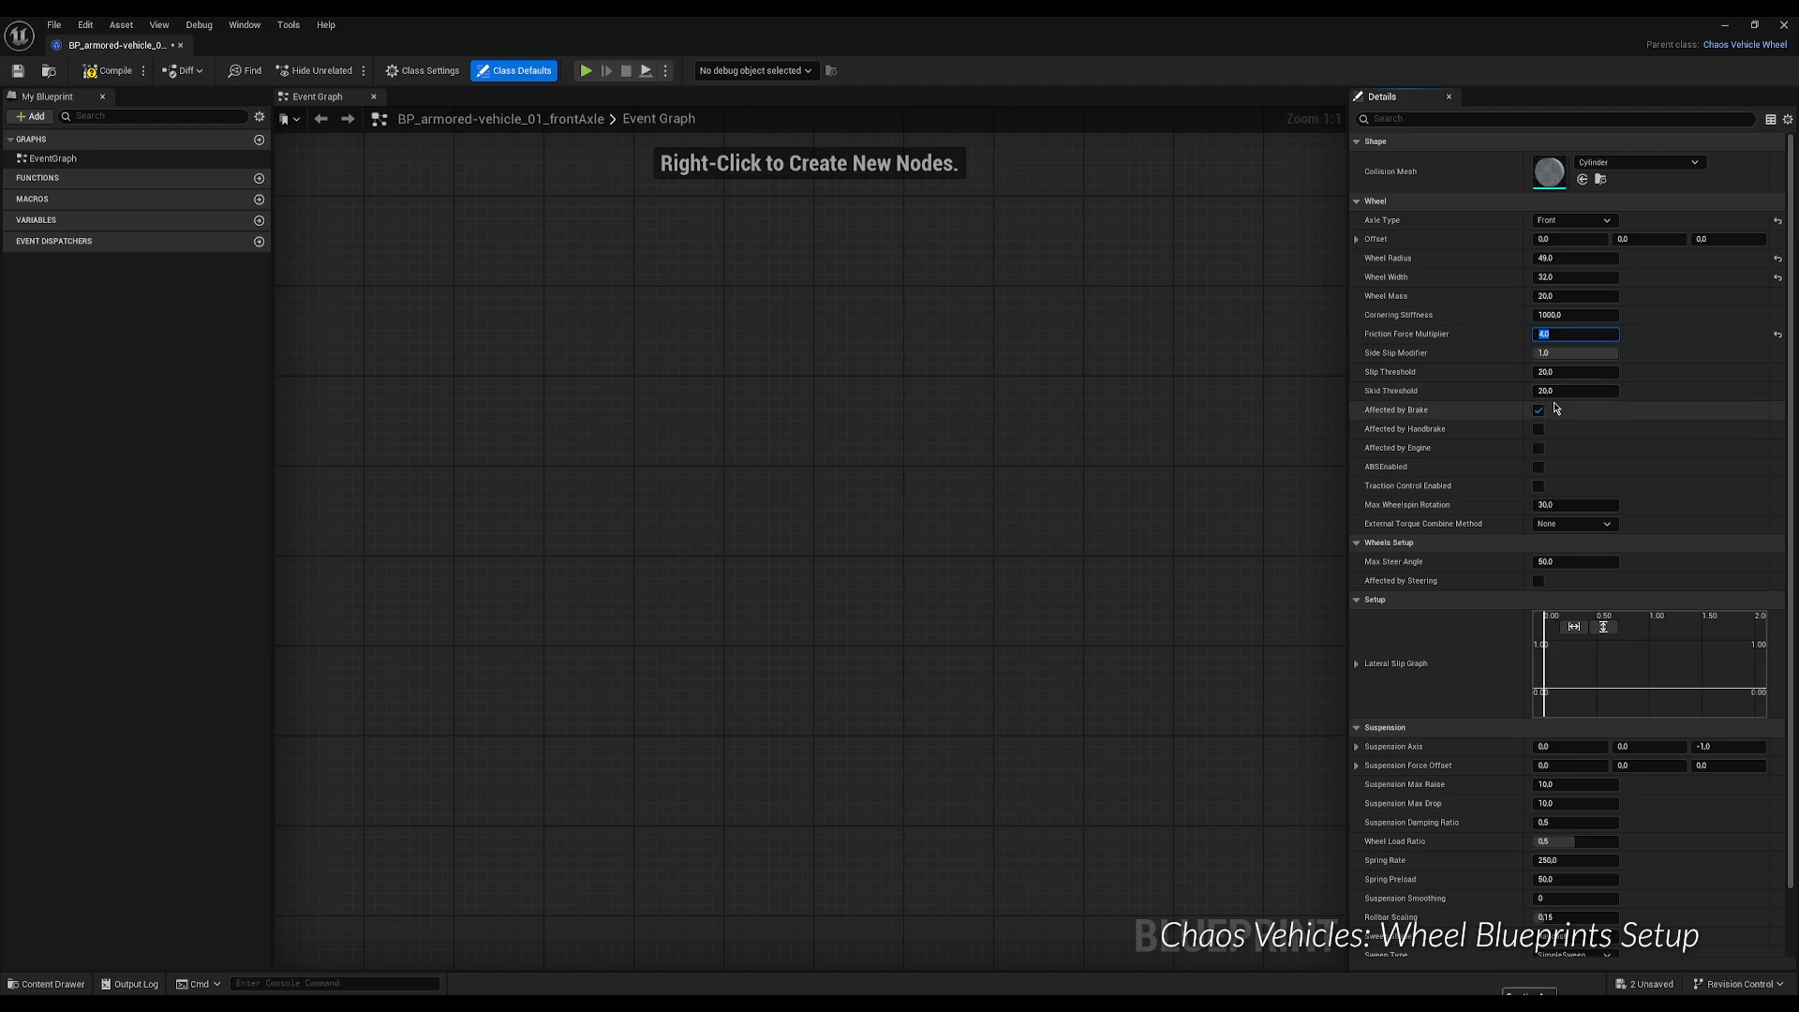
Enable Affected by Steering for the front axle, then compile, save and close the blueprint.
click(1539, 583)
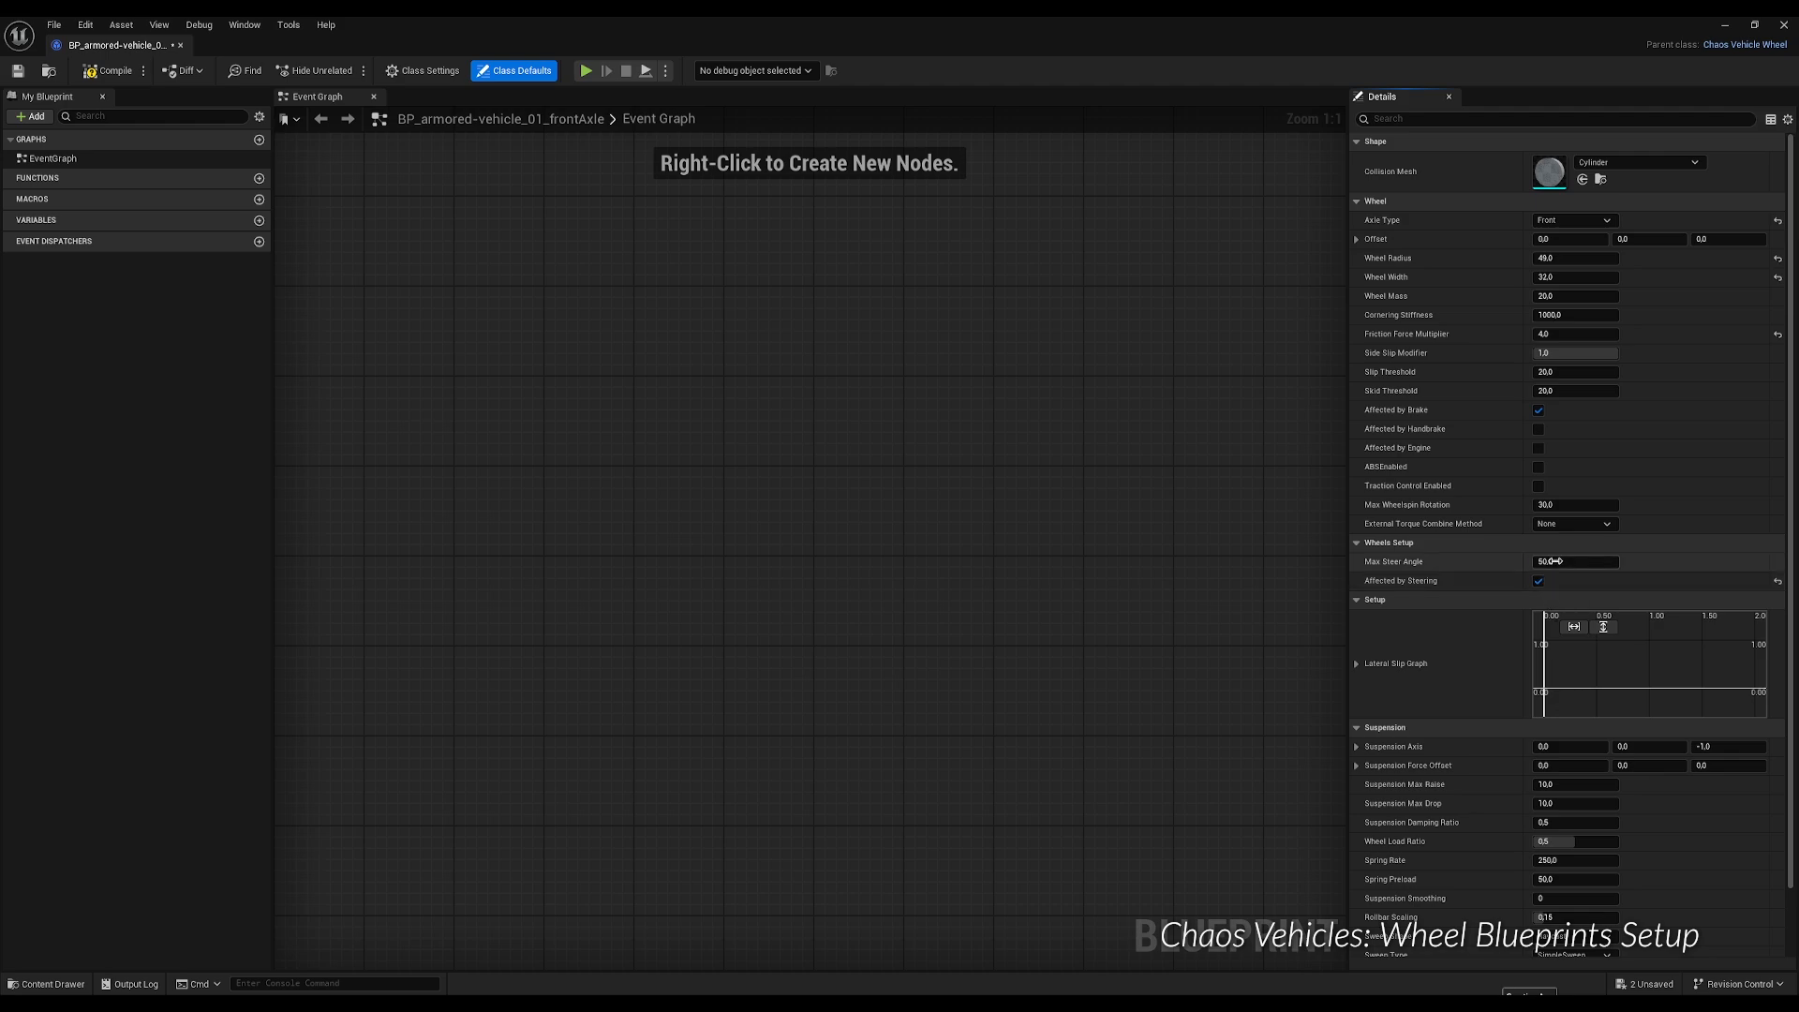
click(1556, 560)
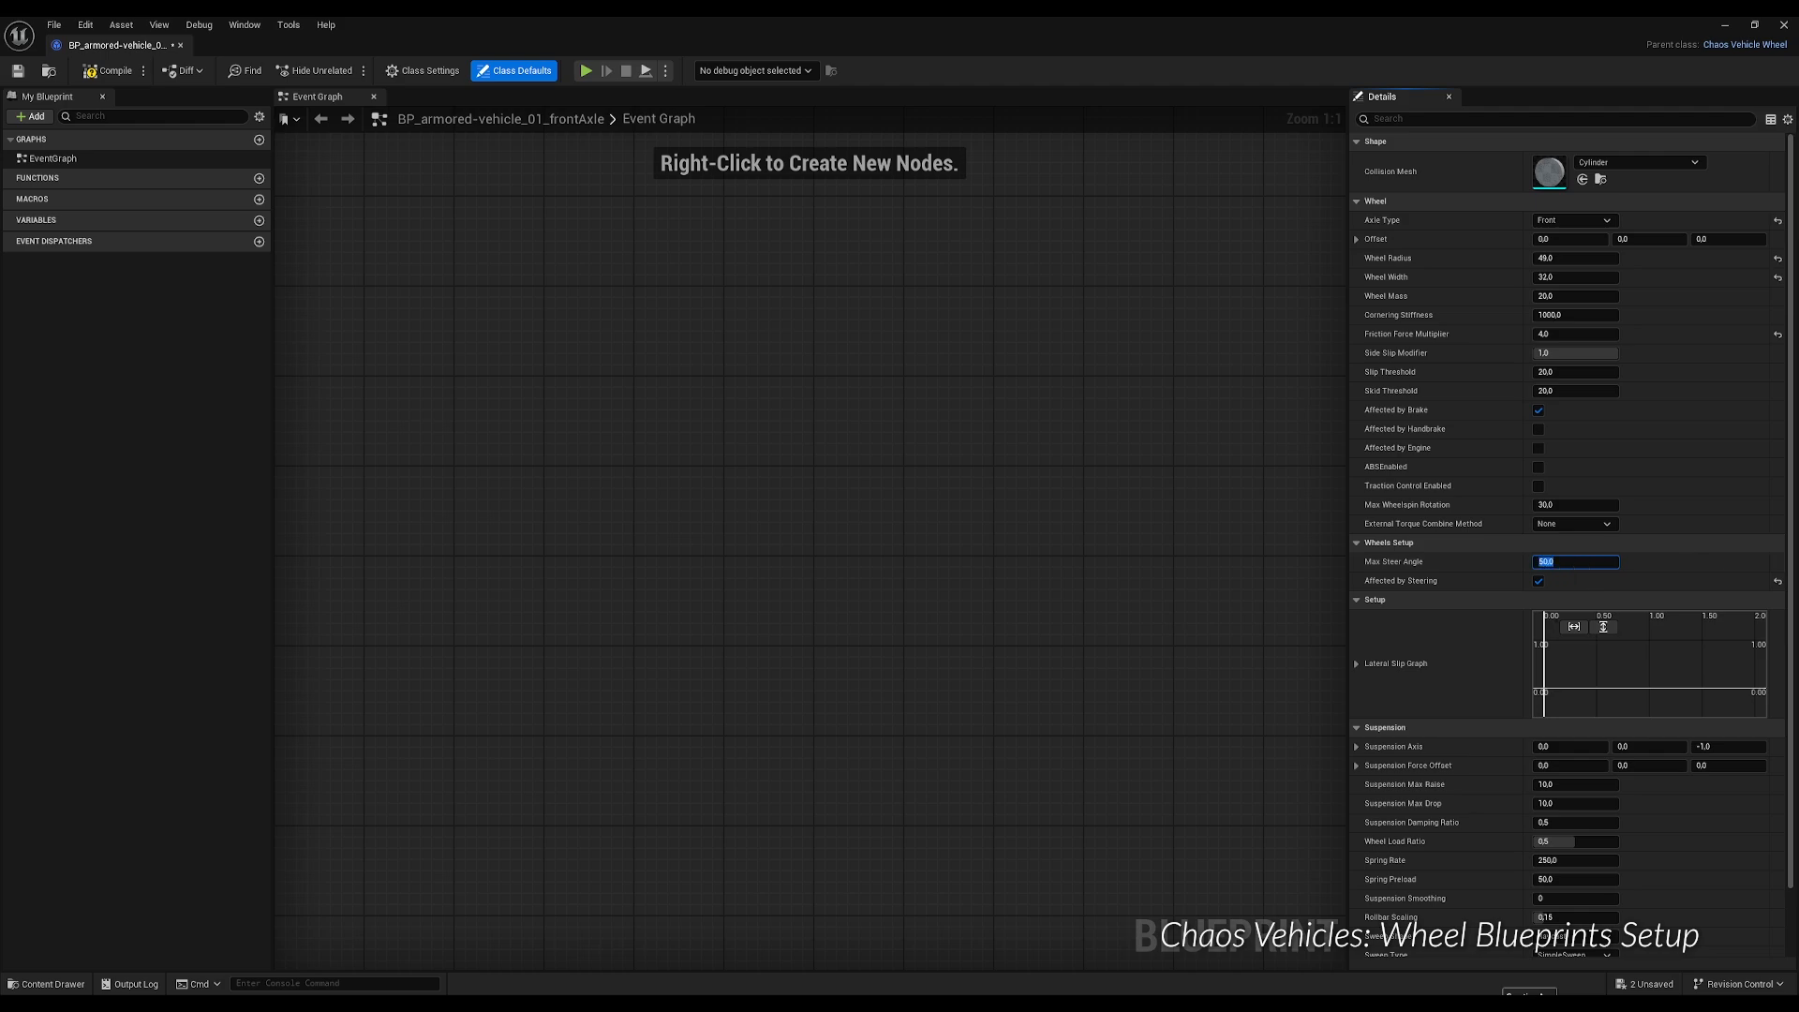
click(99, 75)
click(18, 70)
click(1784, 26)
Duplicate the front axle blueprint and name the copy BP_armored-vehicle_01_rearAxle.
click(239, 712)
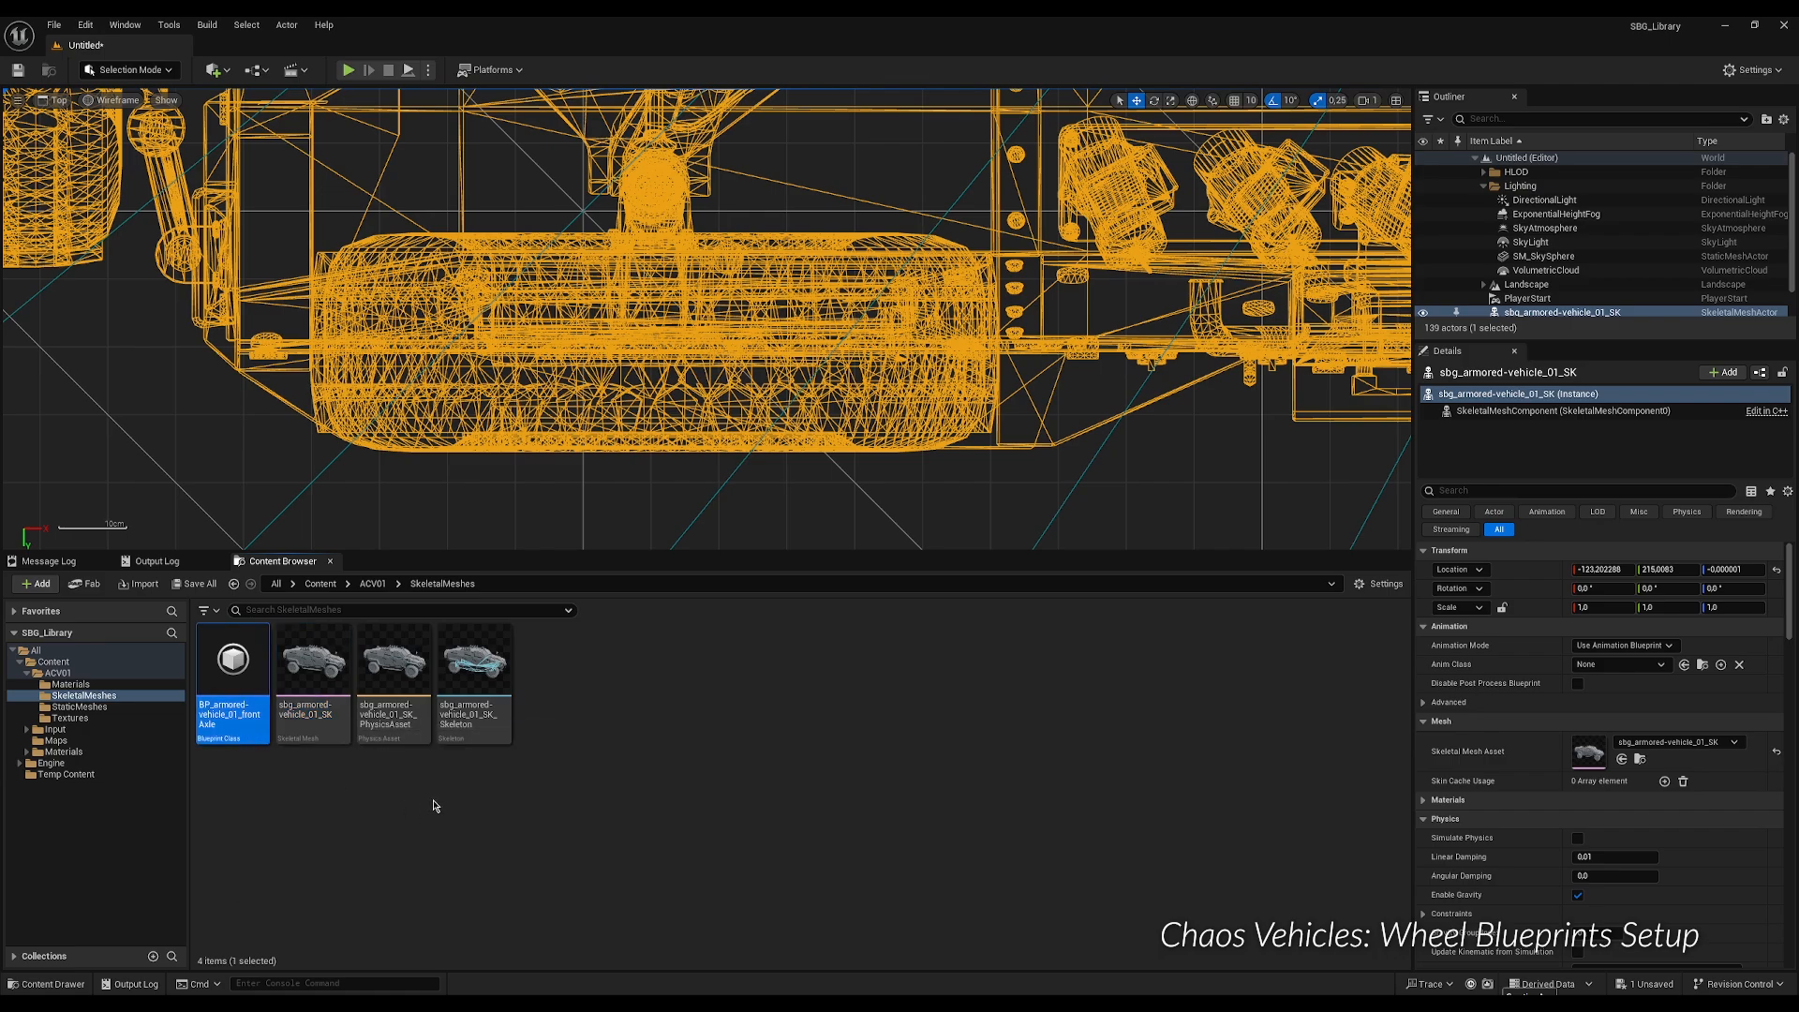
key(ctrl+d)
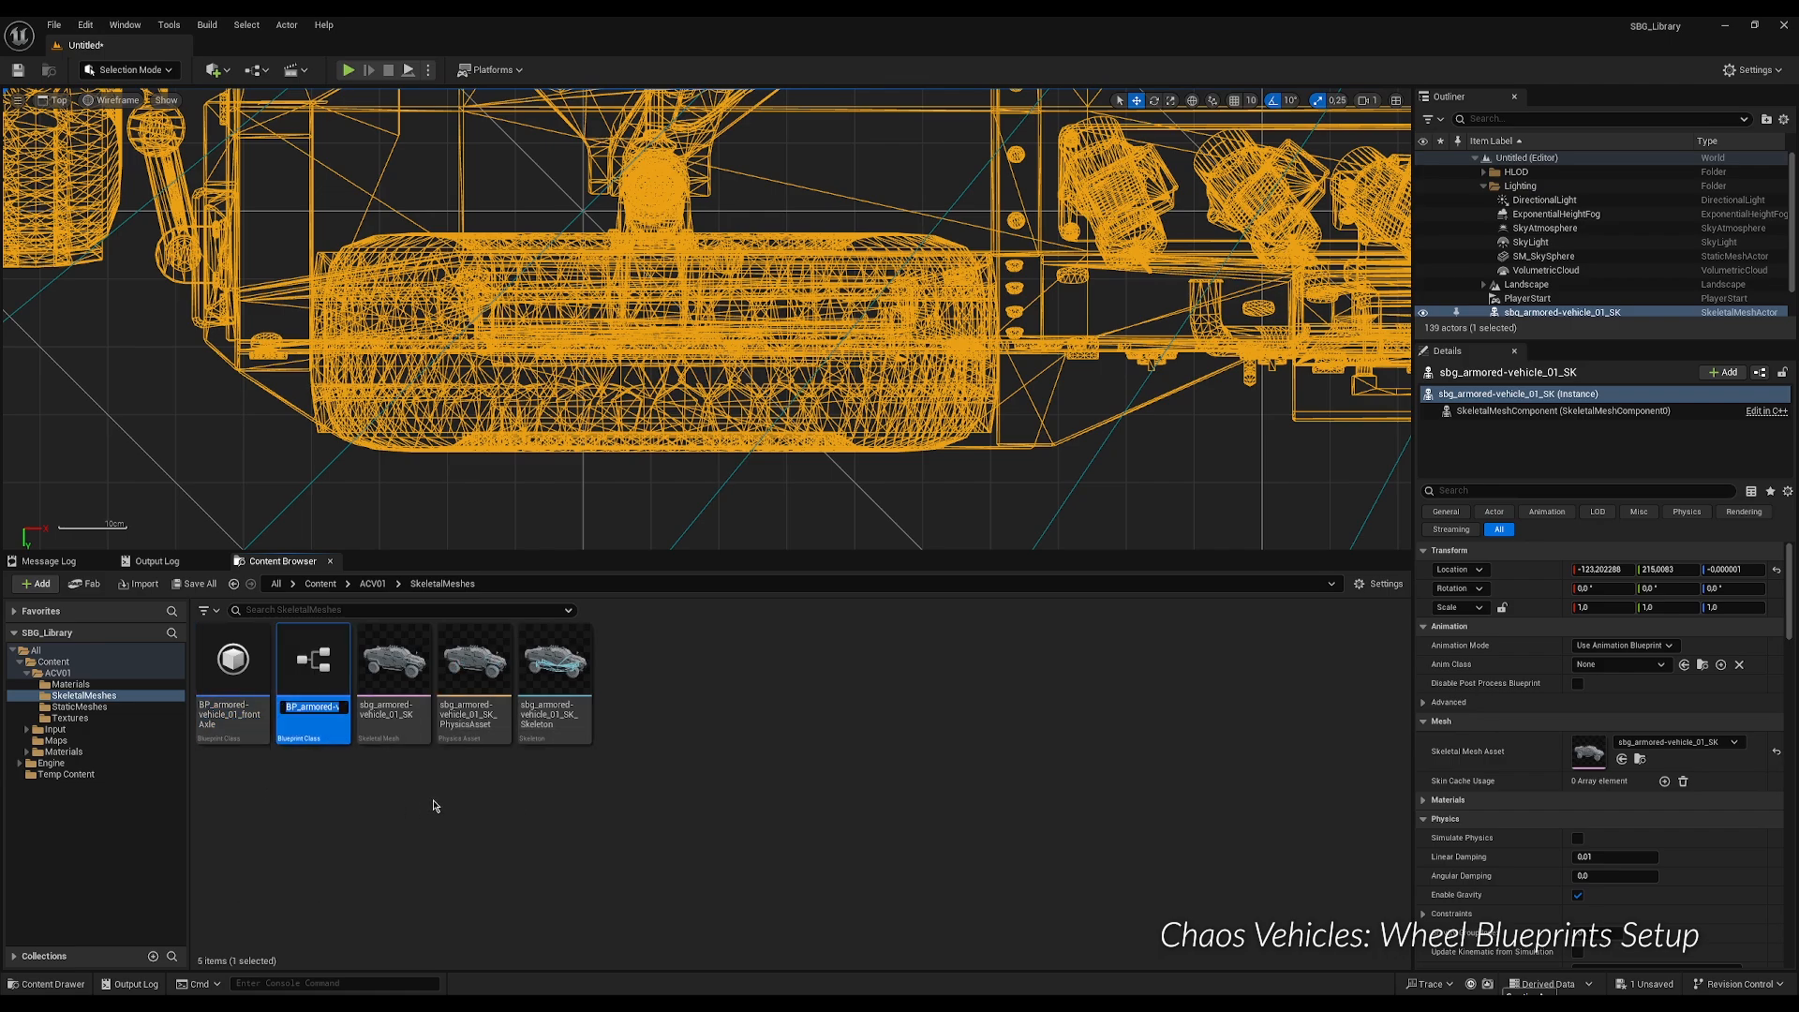
key(End)
key(BackSpace)
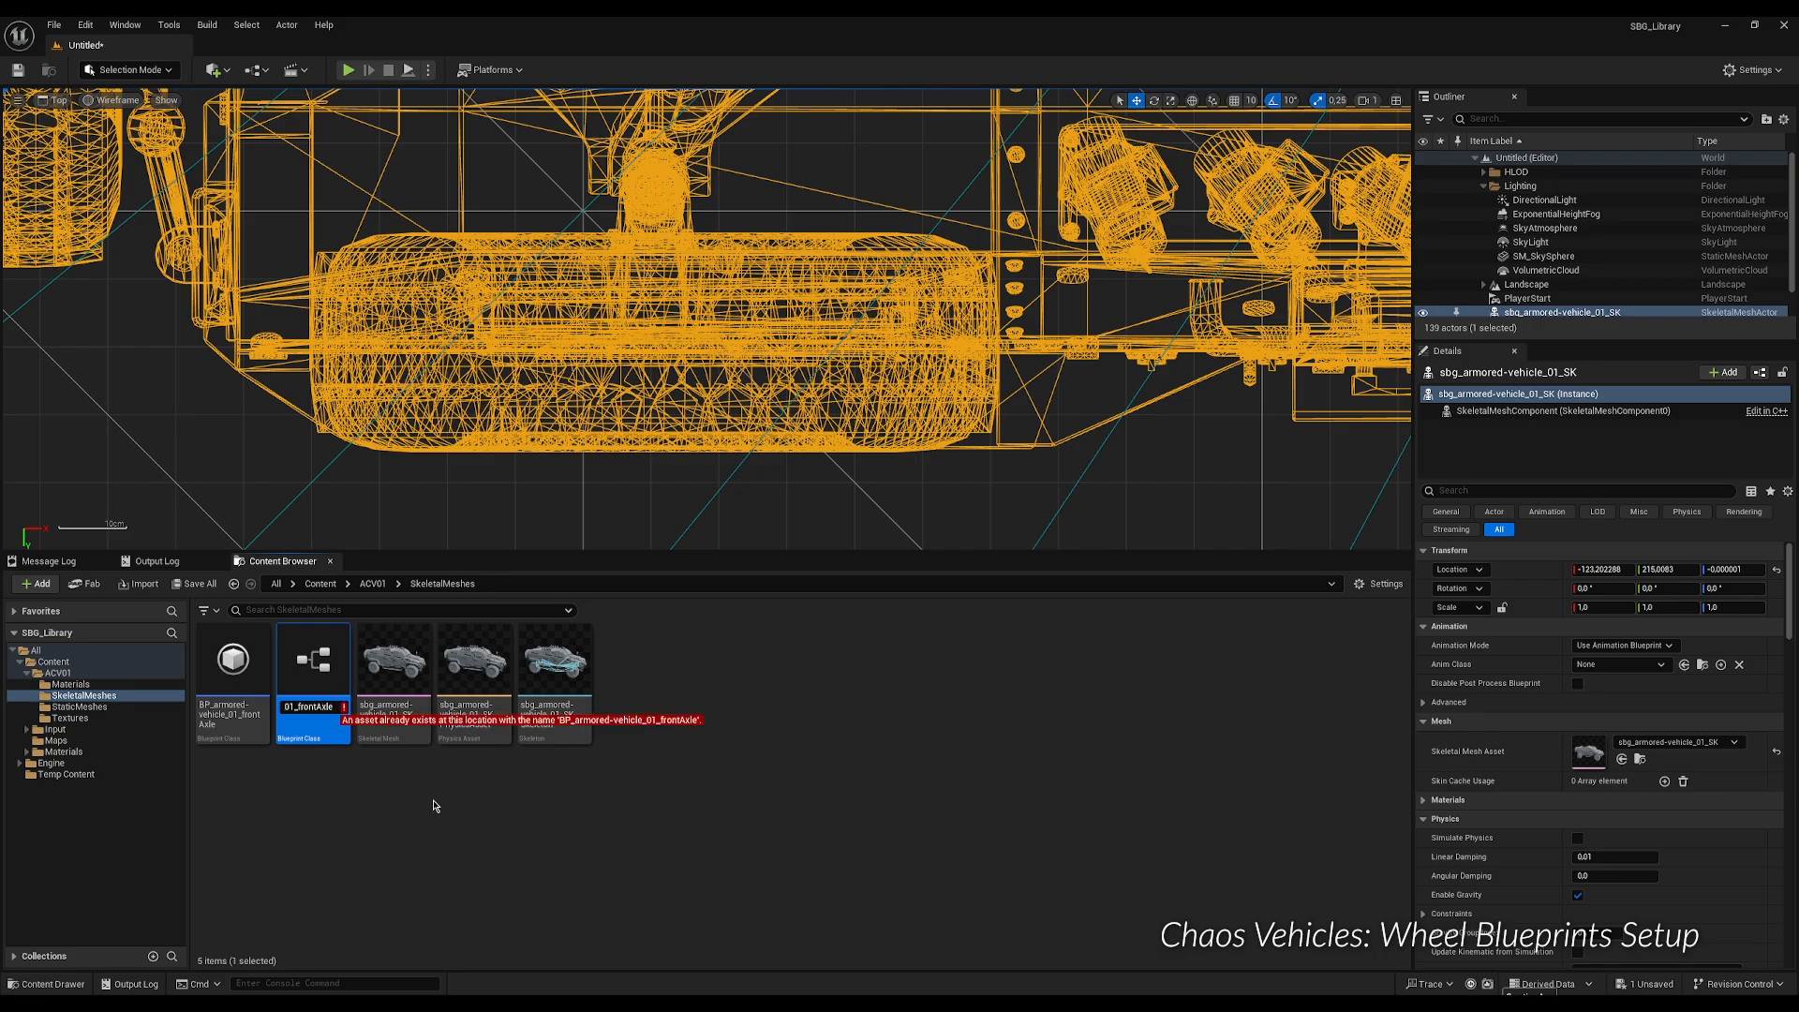
key(shift+Left)
key(shift+Left)
key(shift+Left)
key(shift+Left)
key(shift+Left)
text(rear)
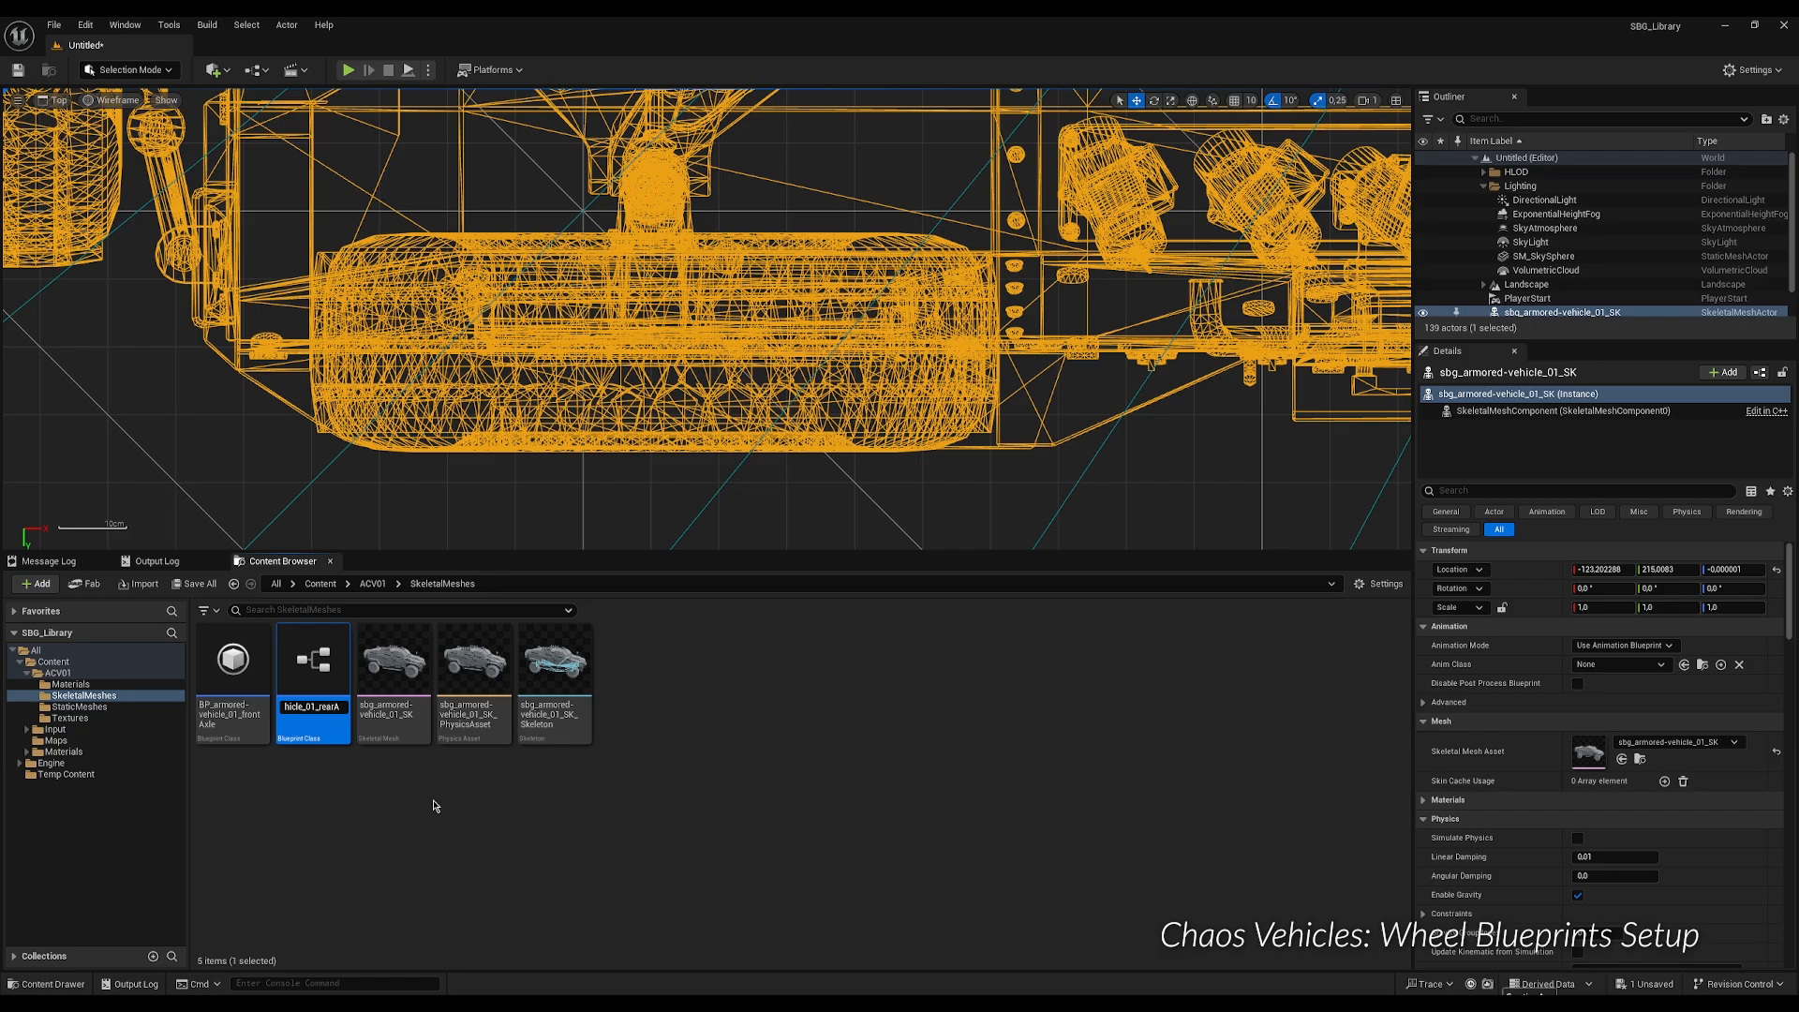
key(Return)
Set the rear axle blueprint to Axle Type Rear with Affected by Engine on and Affected by Steering off, then compile and save it.
key(Return)
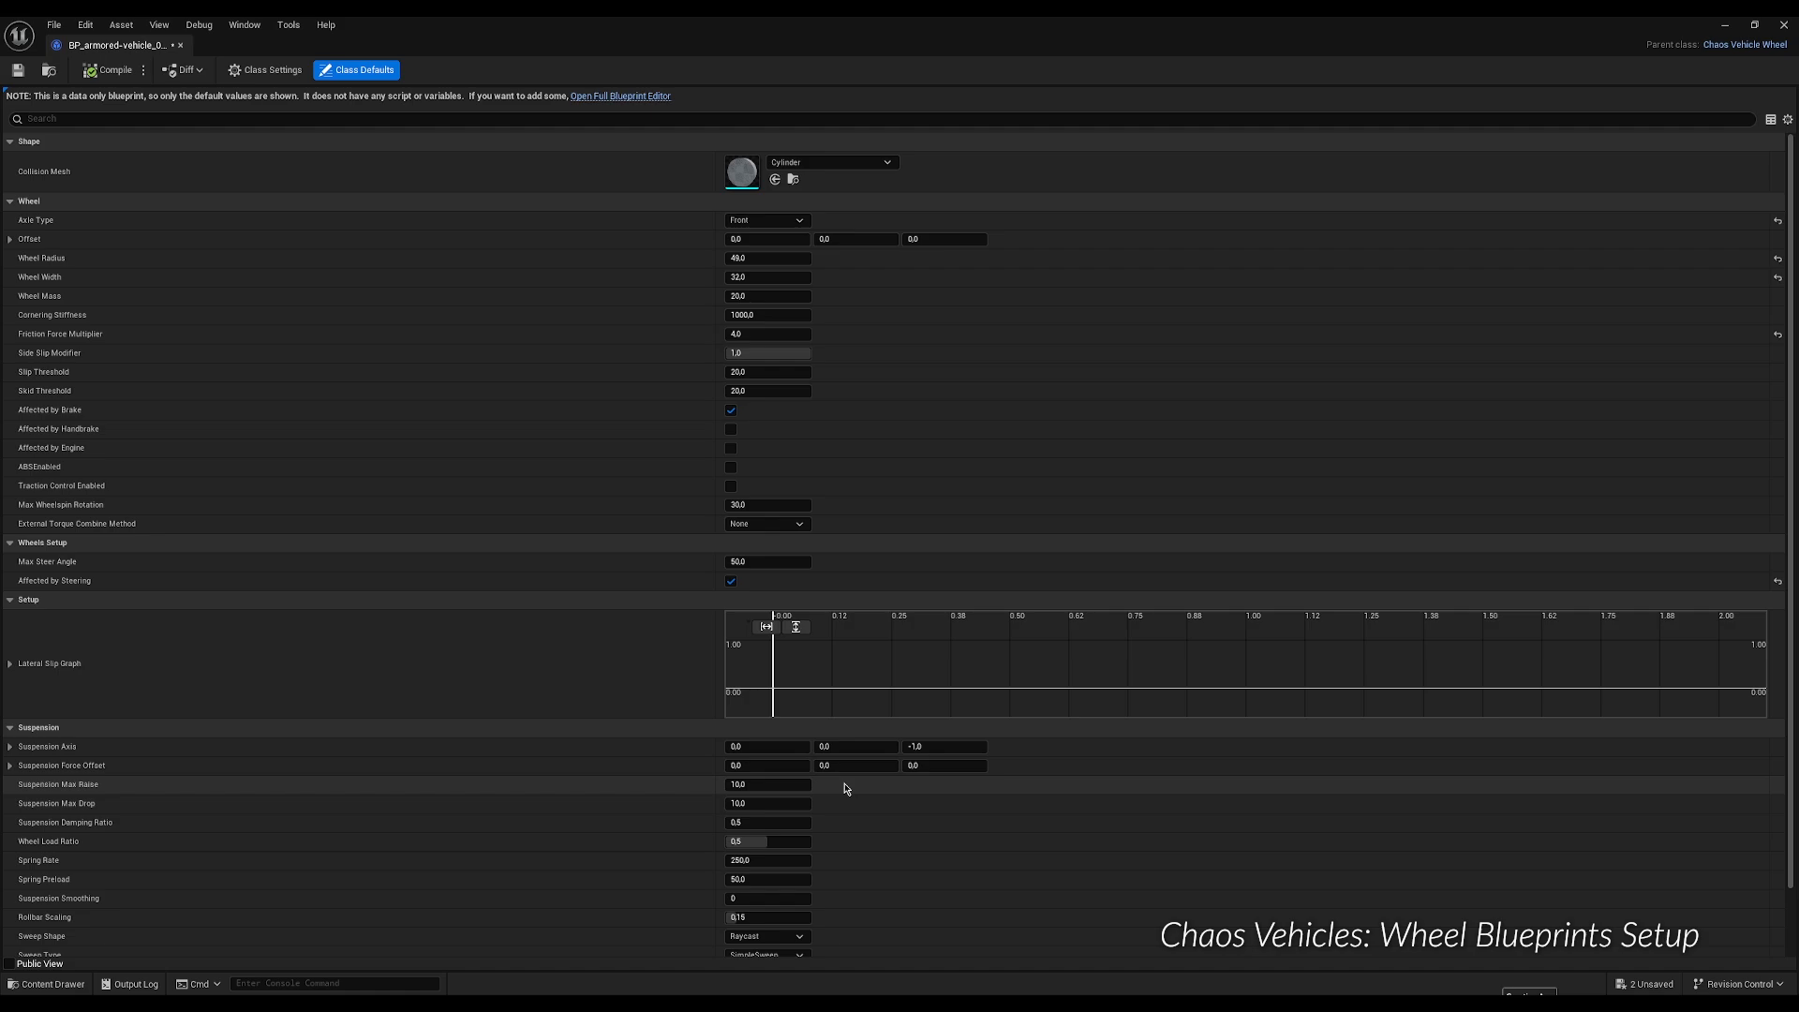
click(792, 221)
click(776, 261)
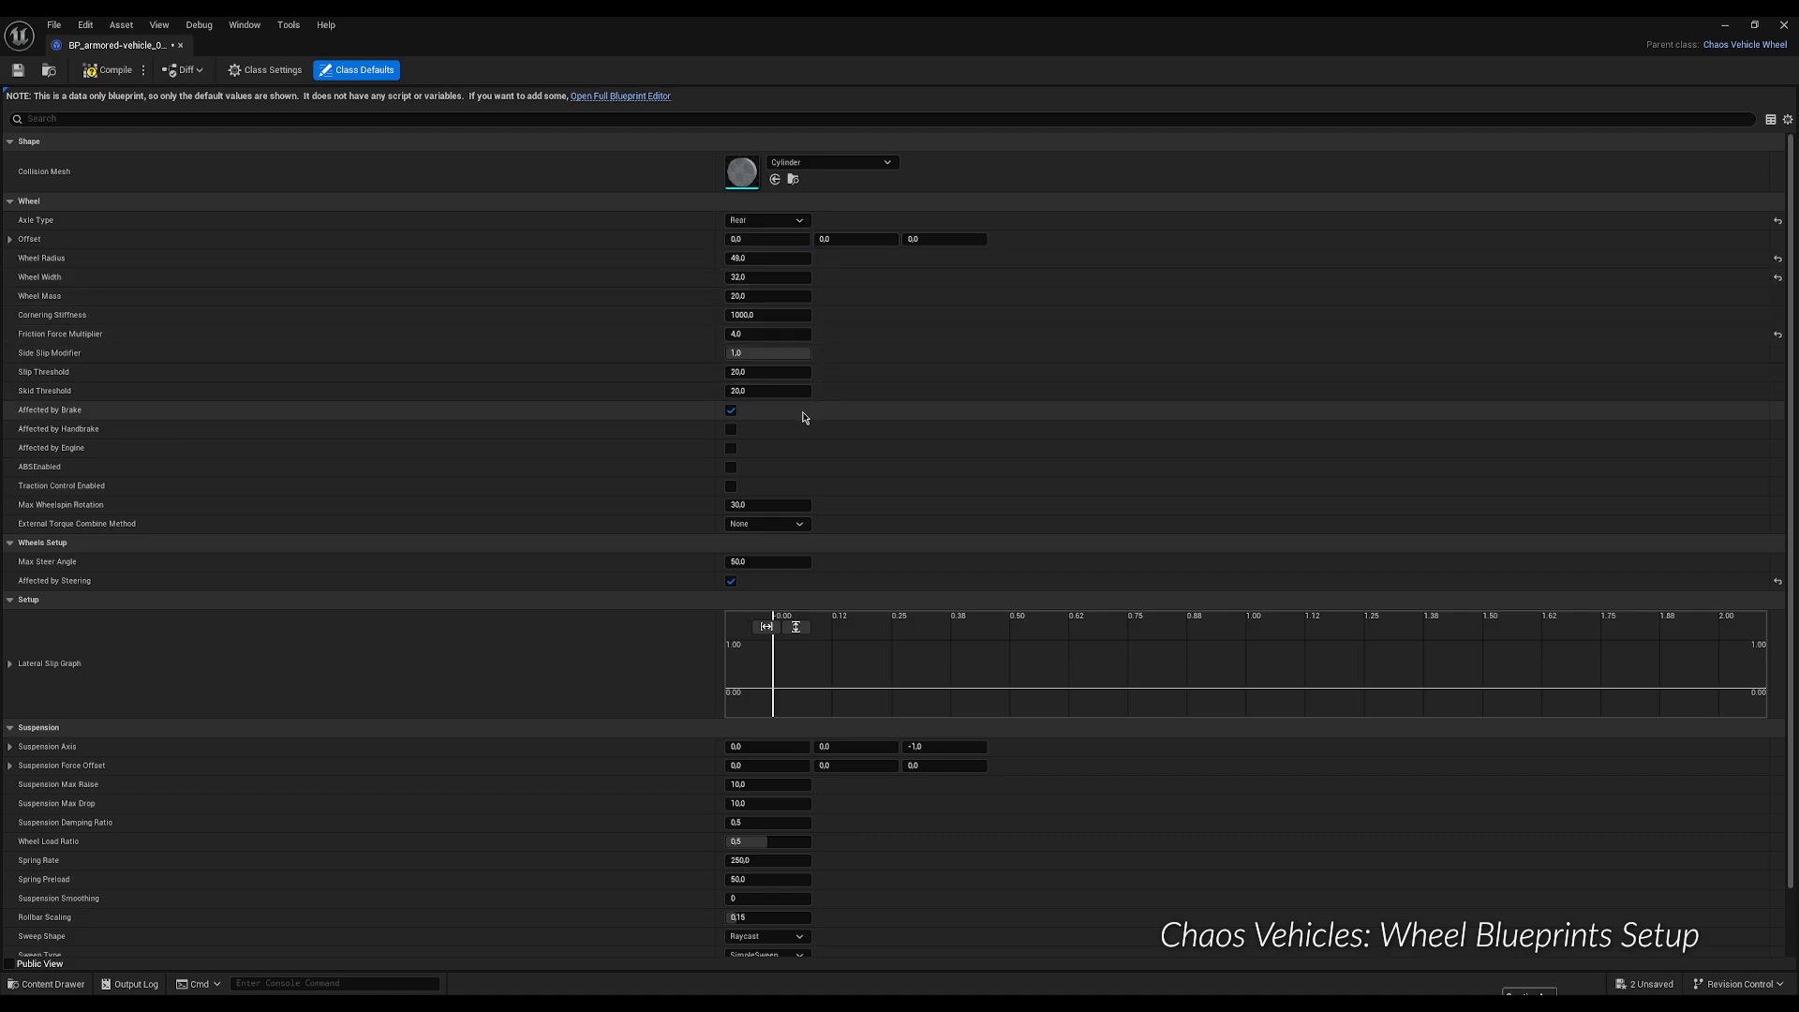
click(731, 449)
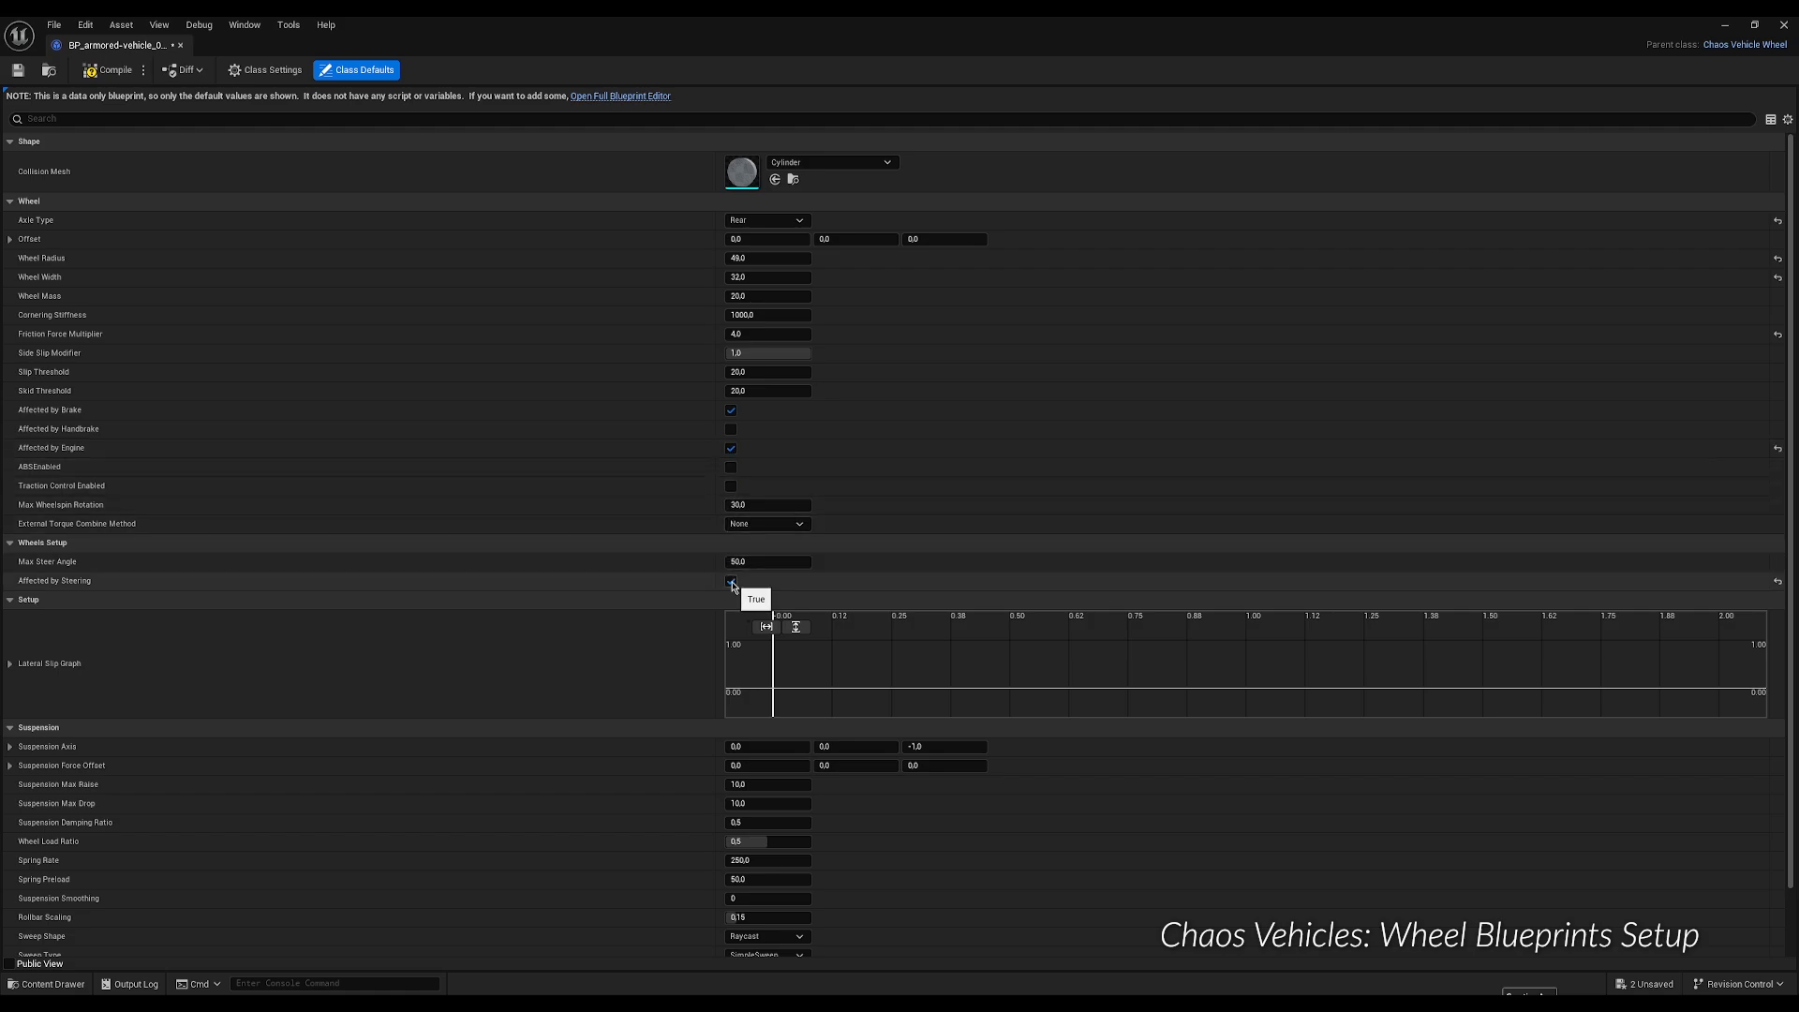
click(730, 581)
click(101, 75)
click(17, 73)
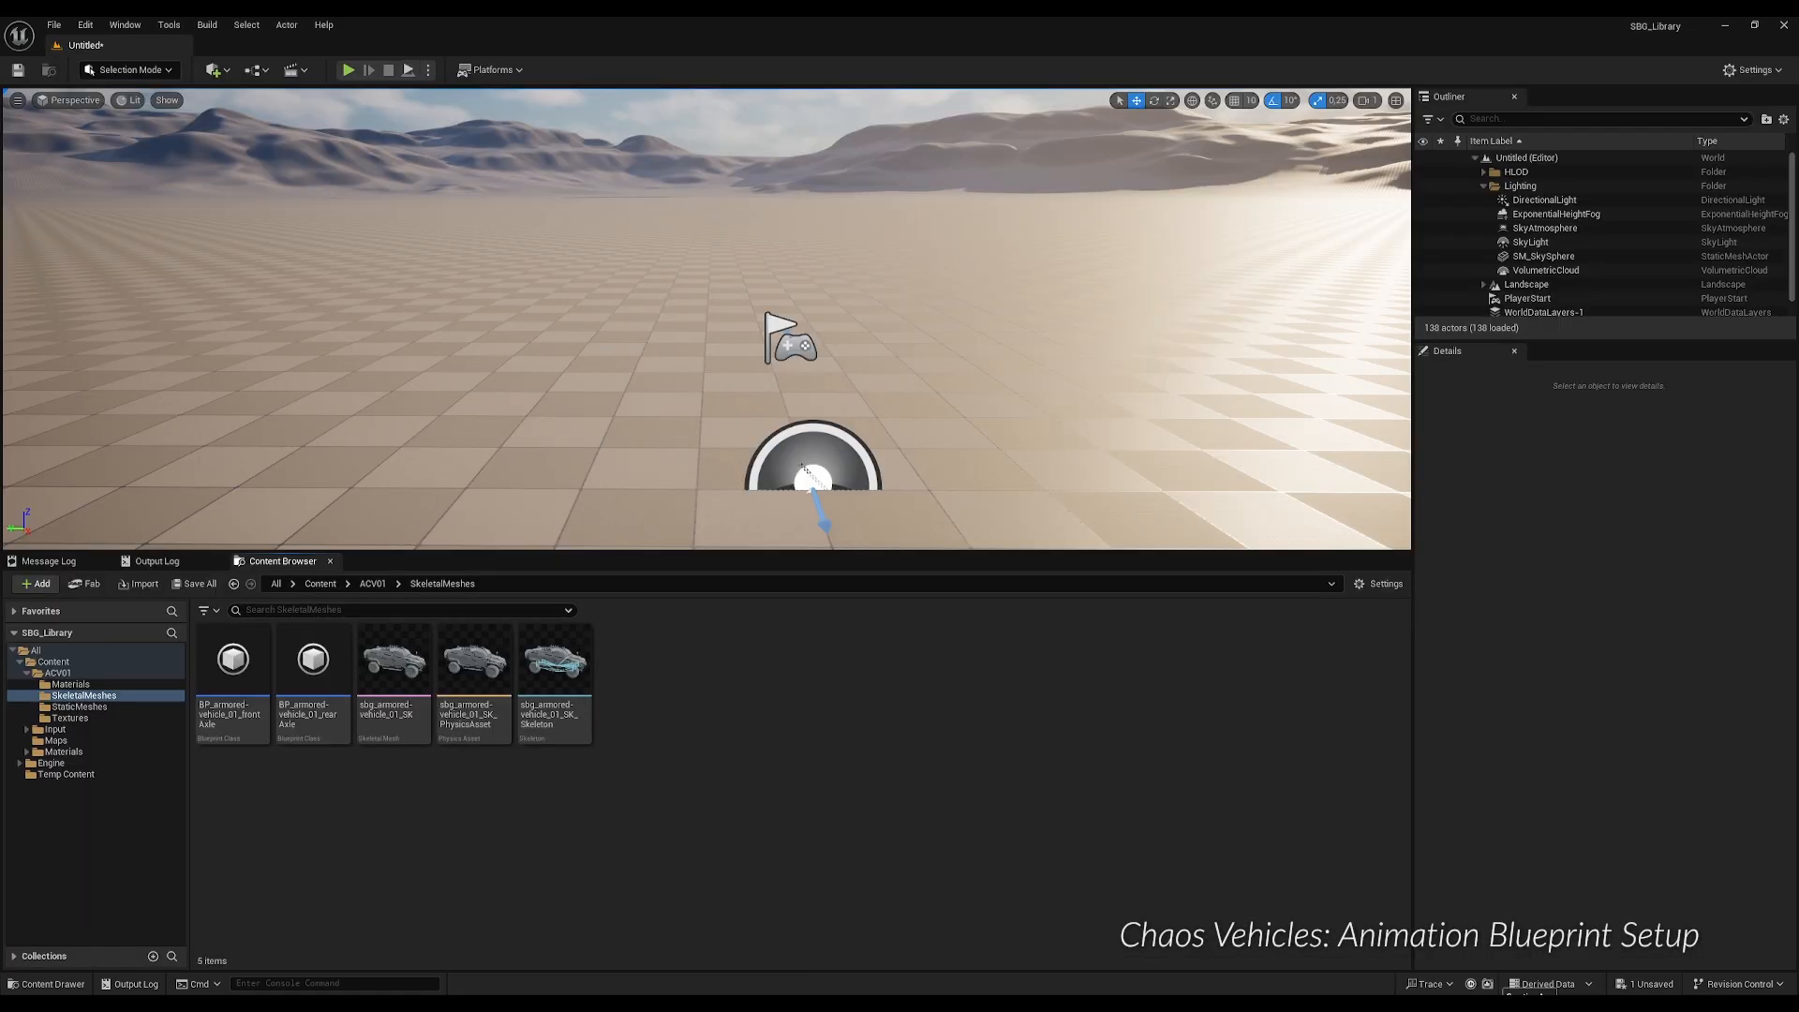
Create an Animation Blueprint from the armored vehicle skeleton and name it ABP_sbg_armored-vehicle_01.
right_click(588, 668)
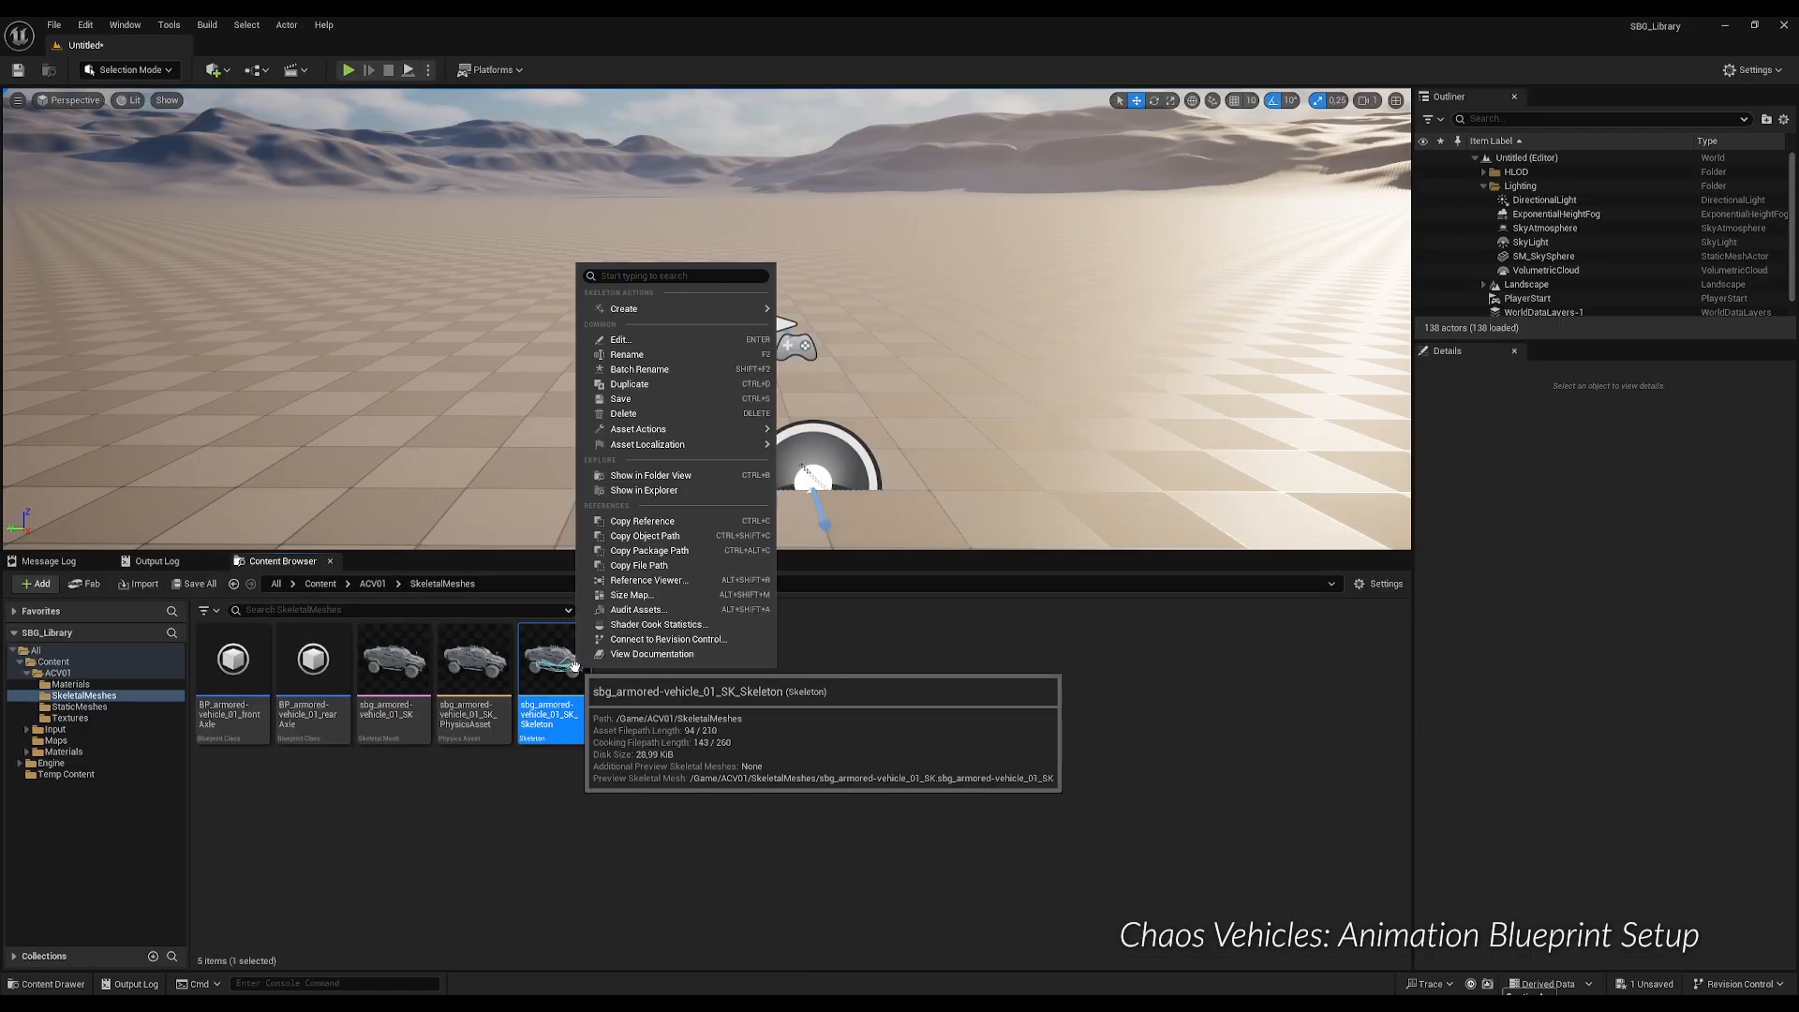
mouse_move(754, 309)
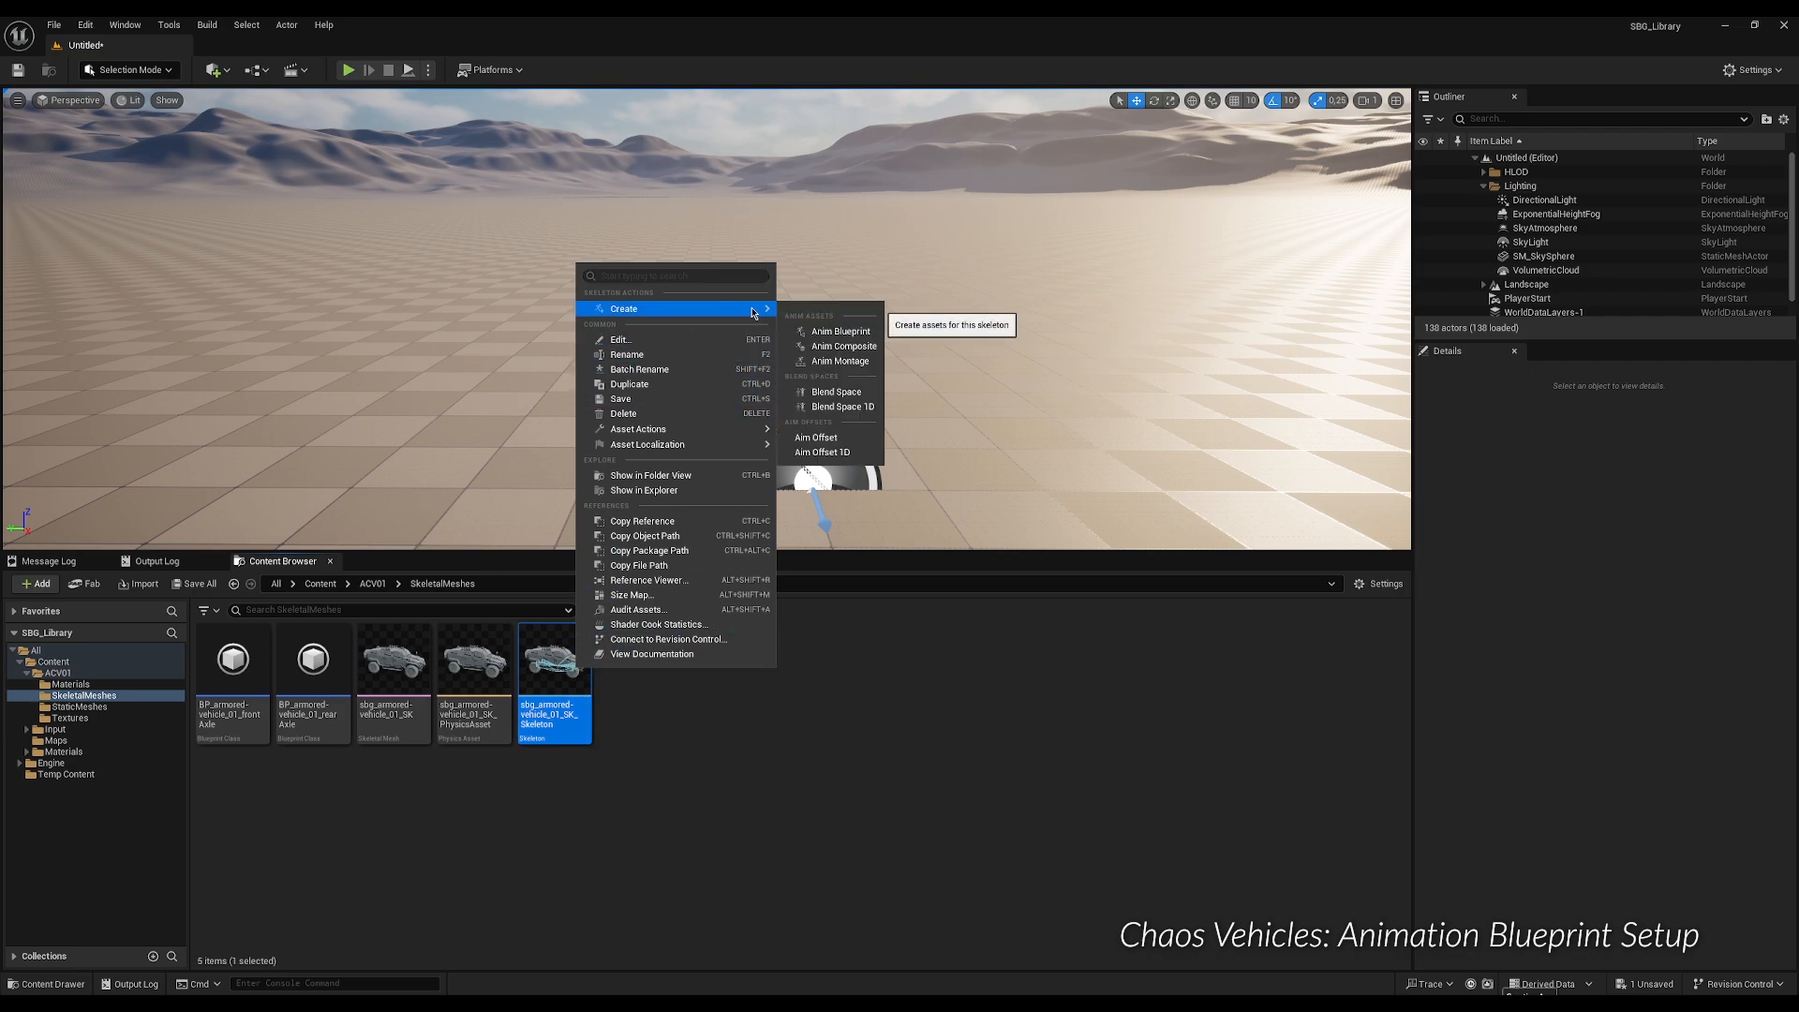
click(836, 334)
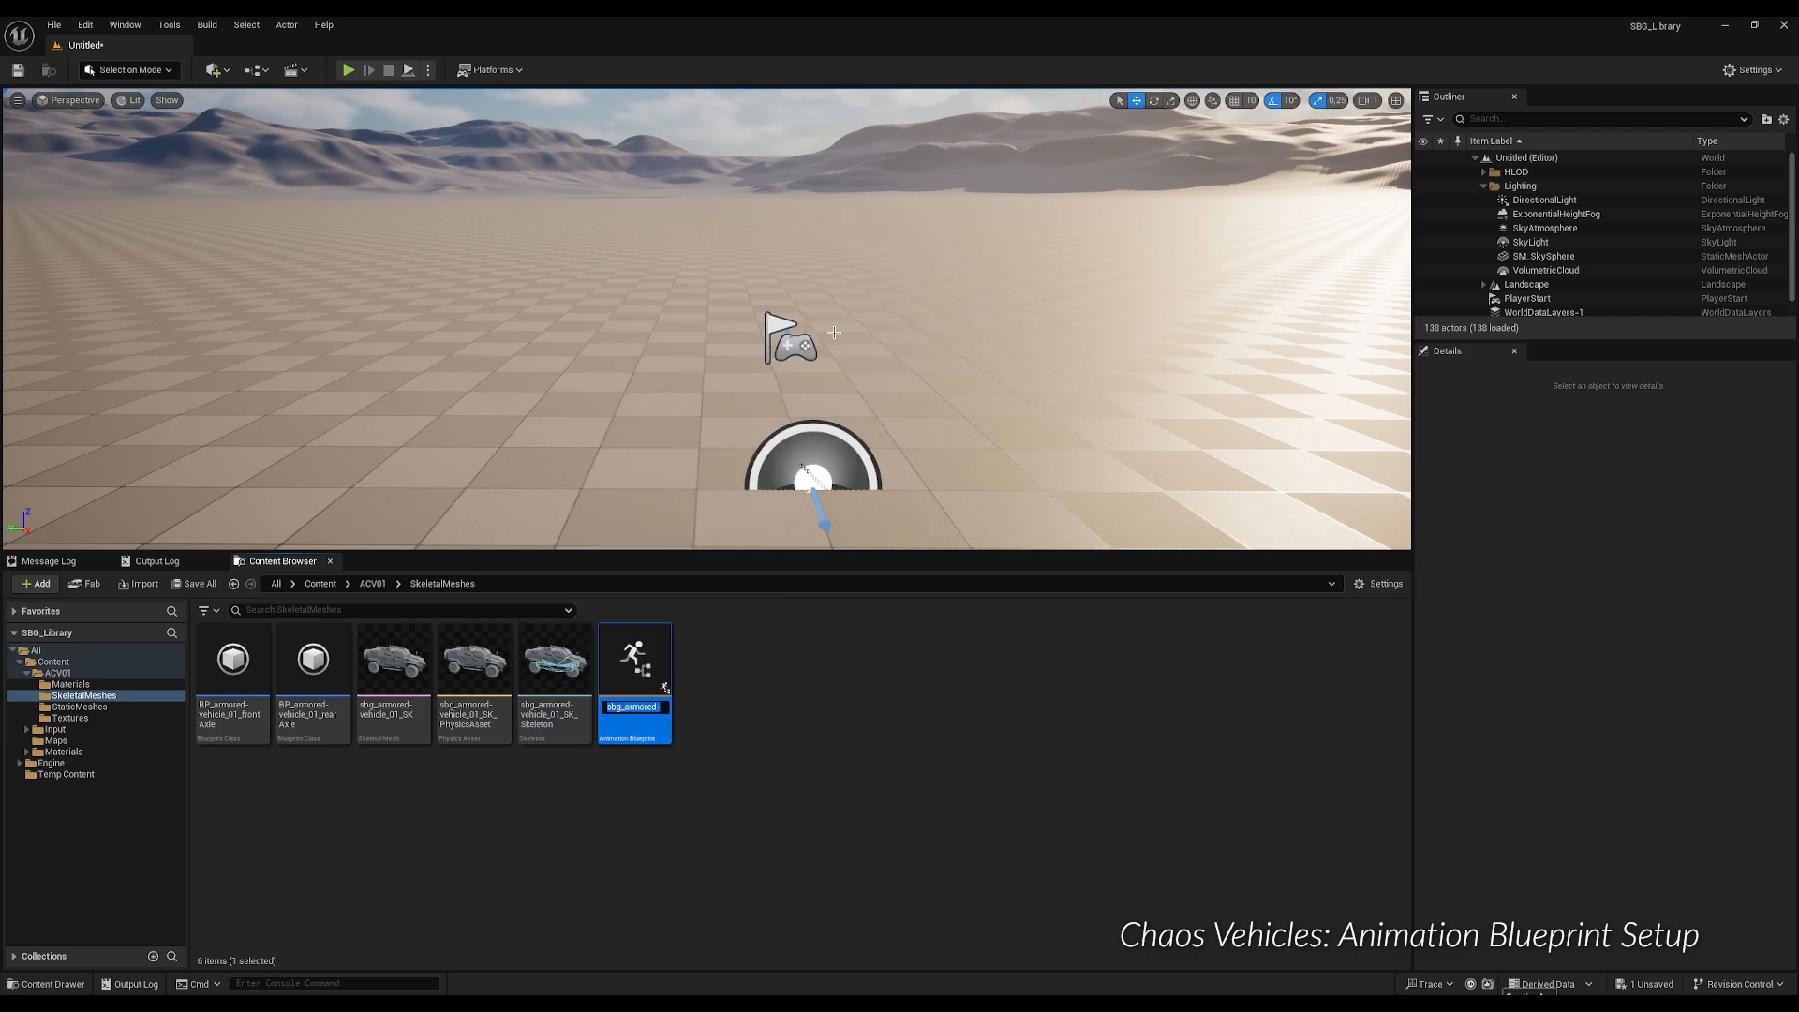
key(Home)
text(ABP_)
key(End)
key(BackSpace)
key(BackSpace)
key(BackSpace)
key(BackSpace)
key(BackSpace)
key(BackSpace)
key(BackSpace)
key(BackSpace)
key(BackSpace)
key(BackSpace)
key(BackSpace)
key(BackSpace)
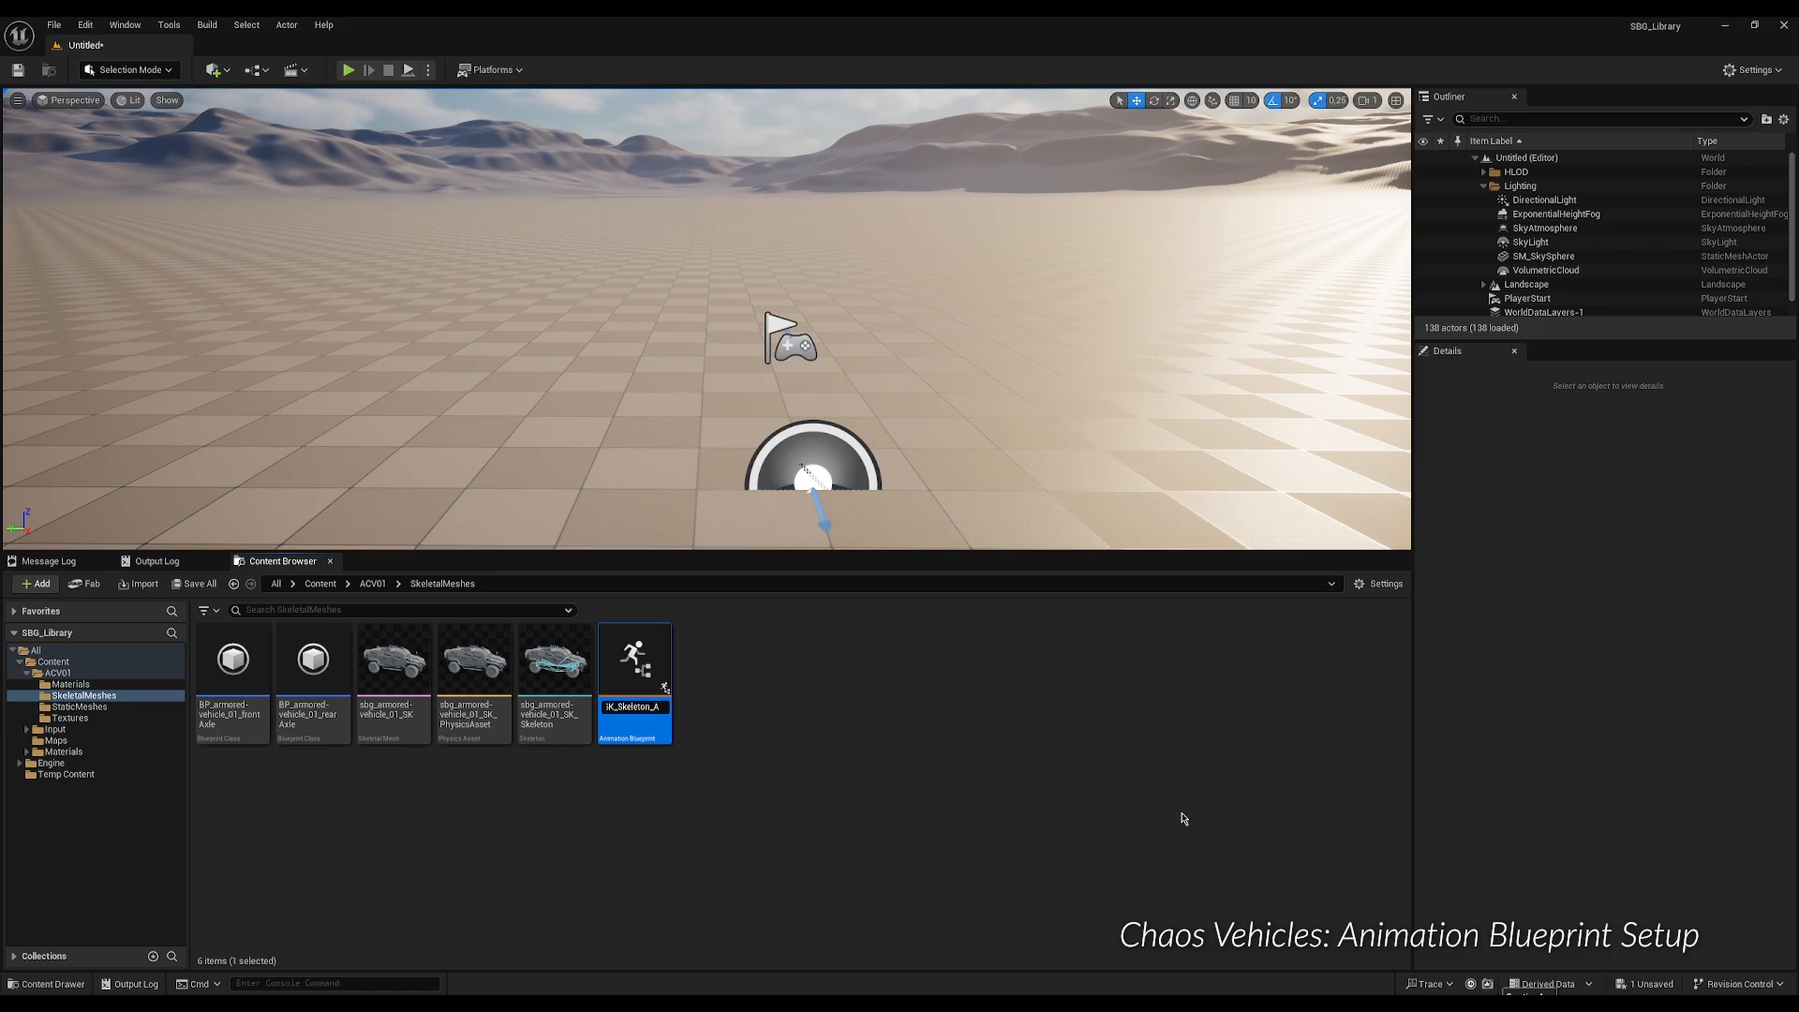
key(BackSpace)
key(BackSpace)
key(BackSpace)
key(BackSpace)
key(BackSpace)
key(BackSpace)
key(BackSpace)
key(BackSpace)
key(BackSpace)
key(BackSpace)
key(BackSpace)
key(BackSpace)
key(BackSpace)
key(BackSpace)
key(Return)
Open the new animation blueprint and change its parent class to VehicleAnimationInstance.
key(Return)
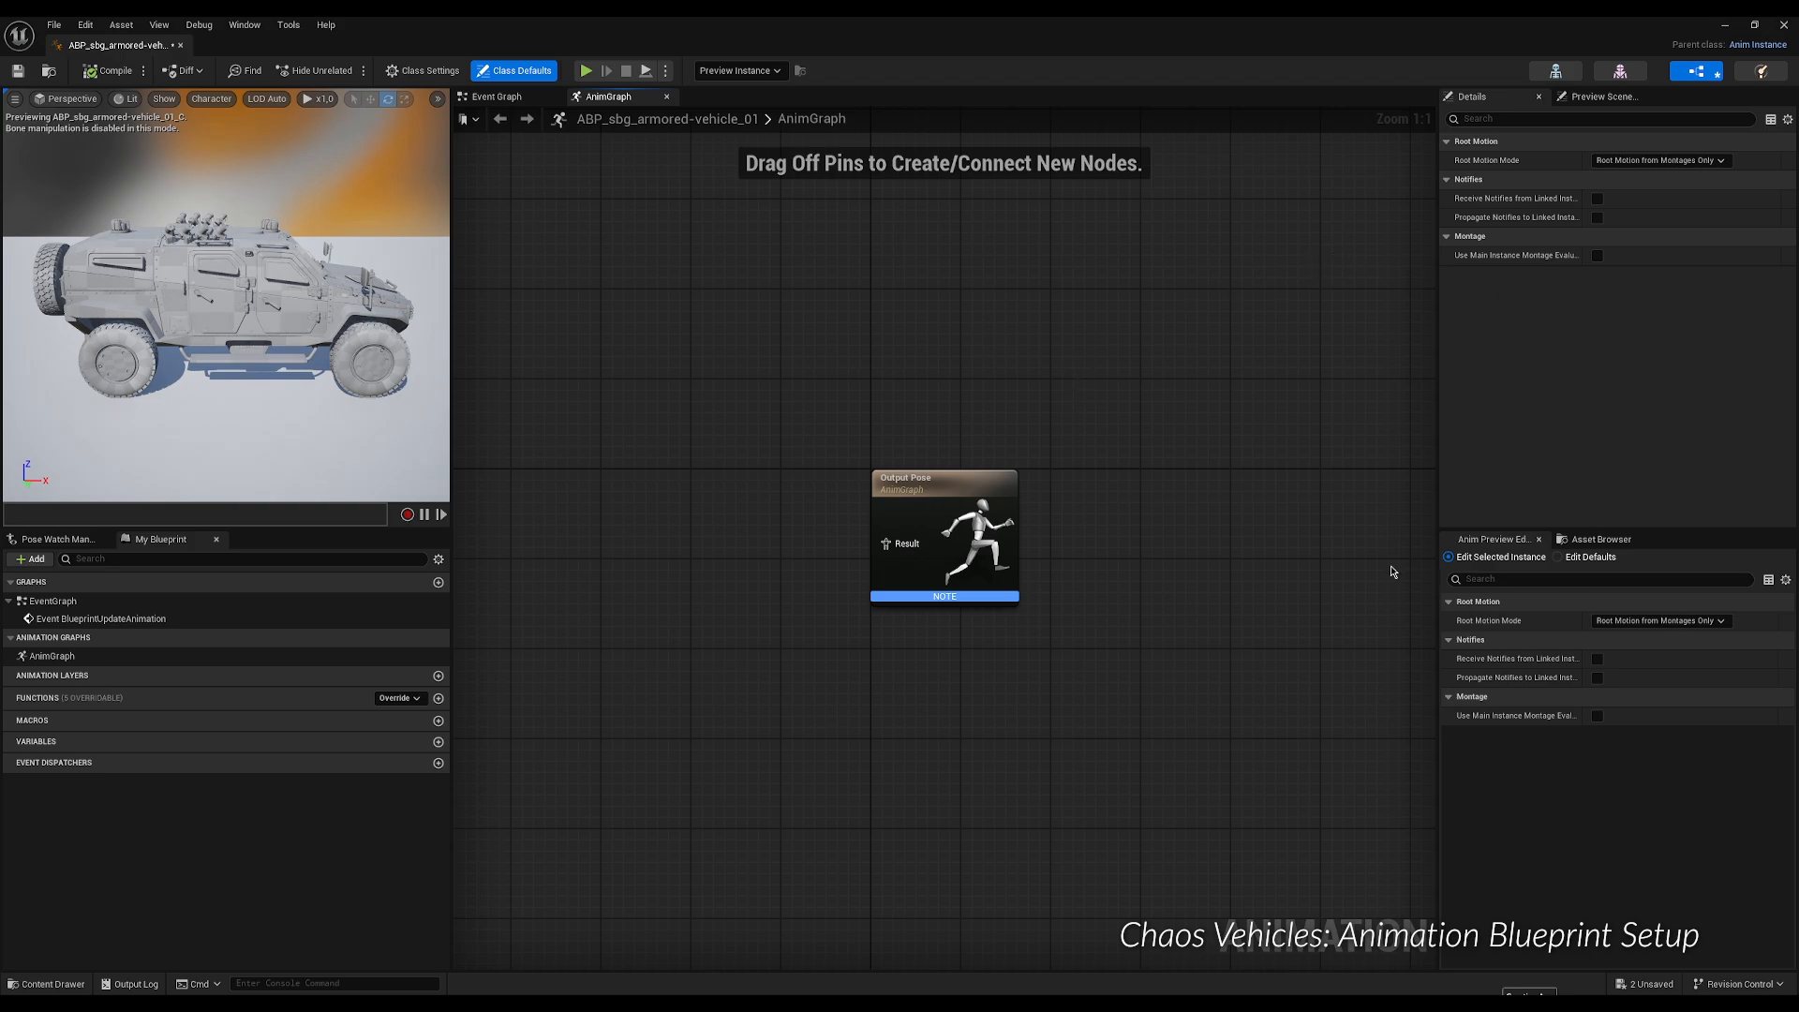
click(424, 72)
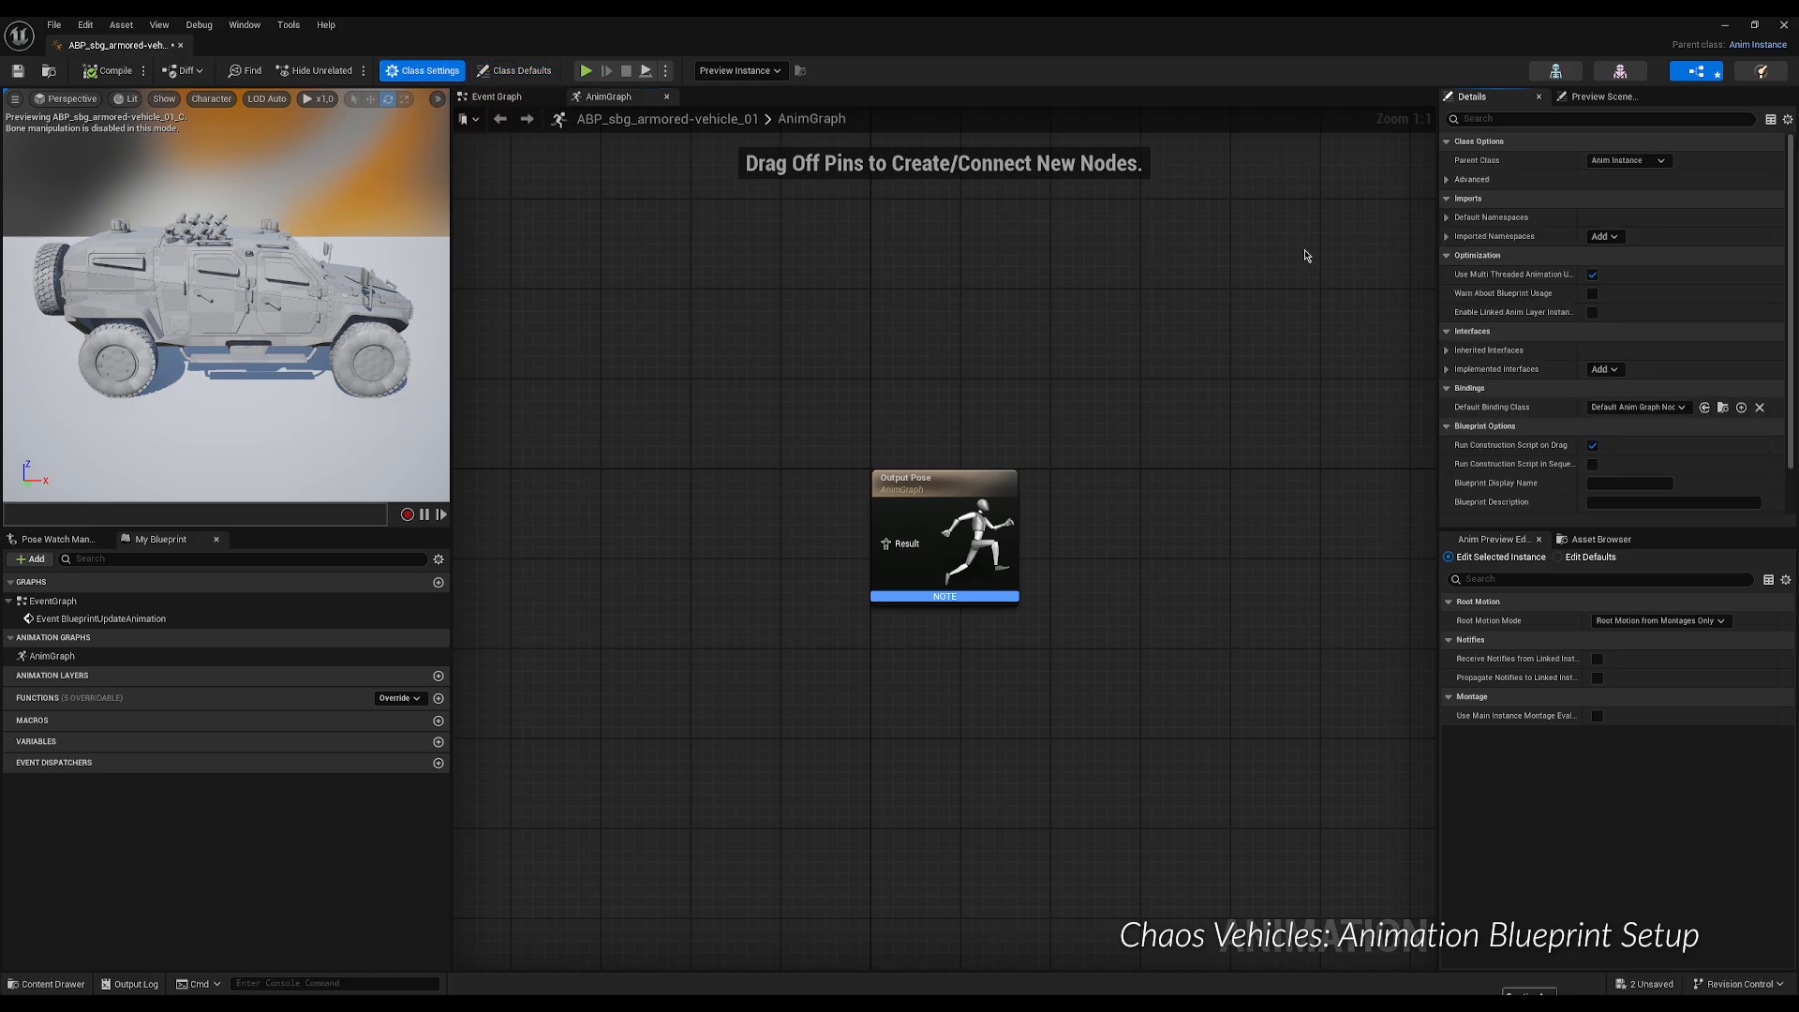
click(1662, 162)
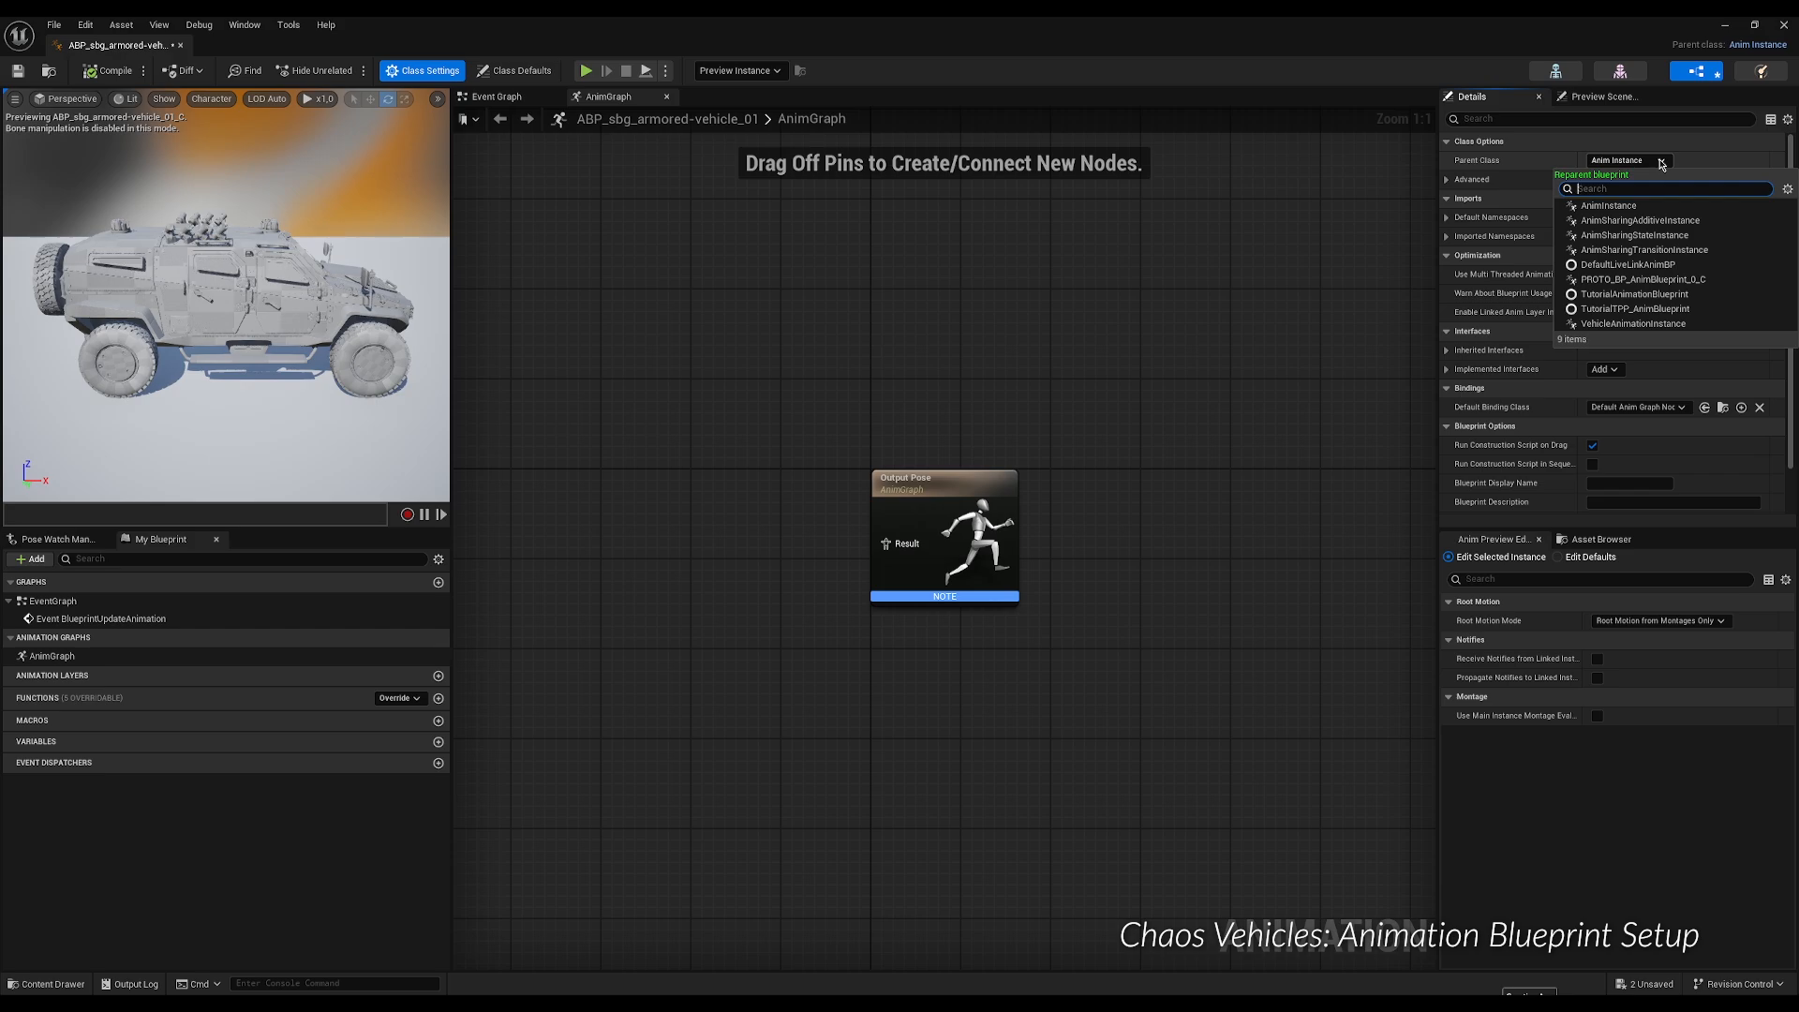
click(1647, 325)
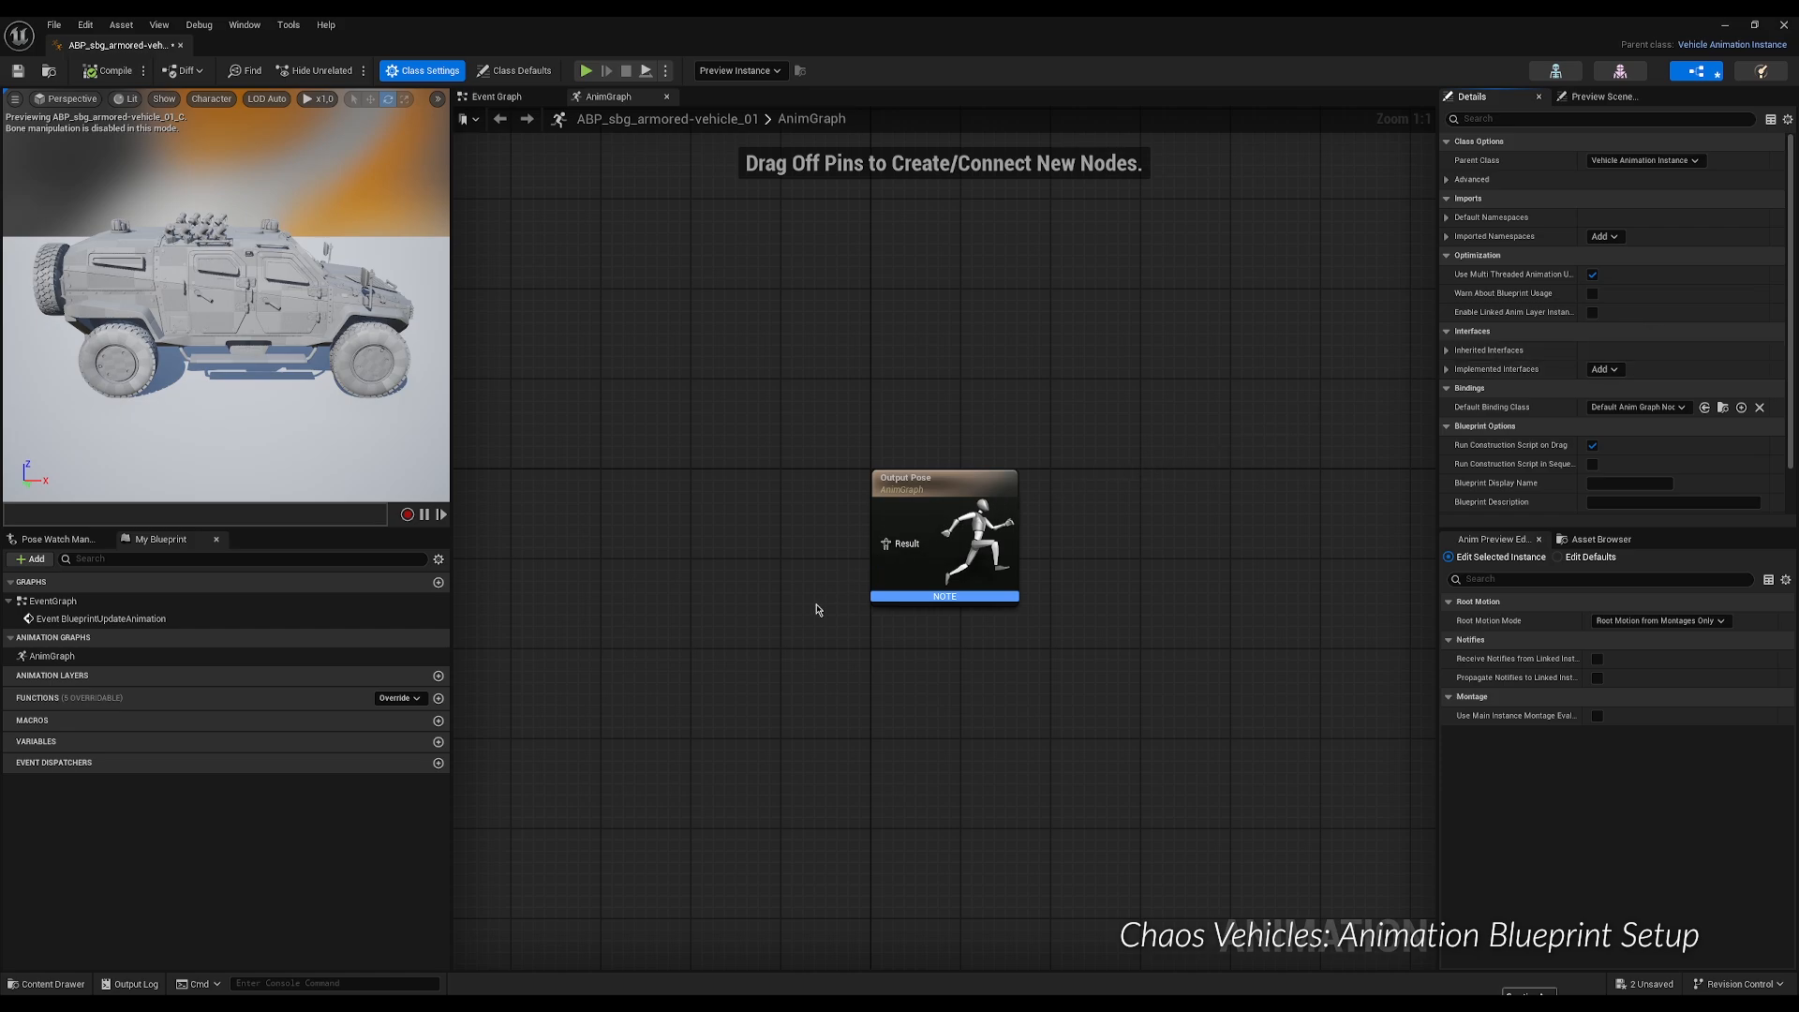
Add a Mesh Space Ref Pose node to the AnimGraph and place it well before the Output Pose node.
right_click(713, 458)
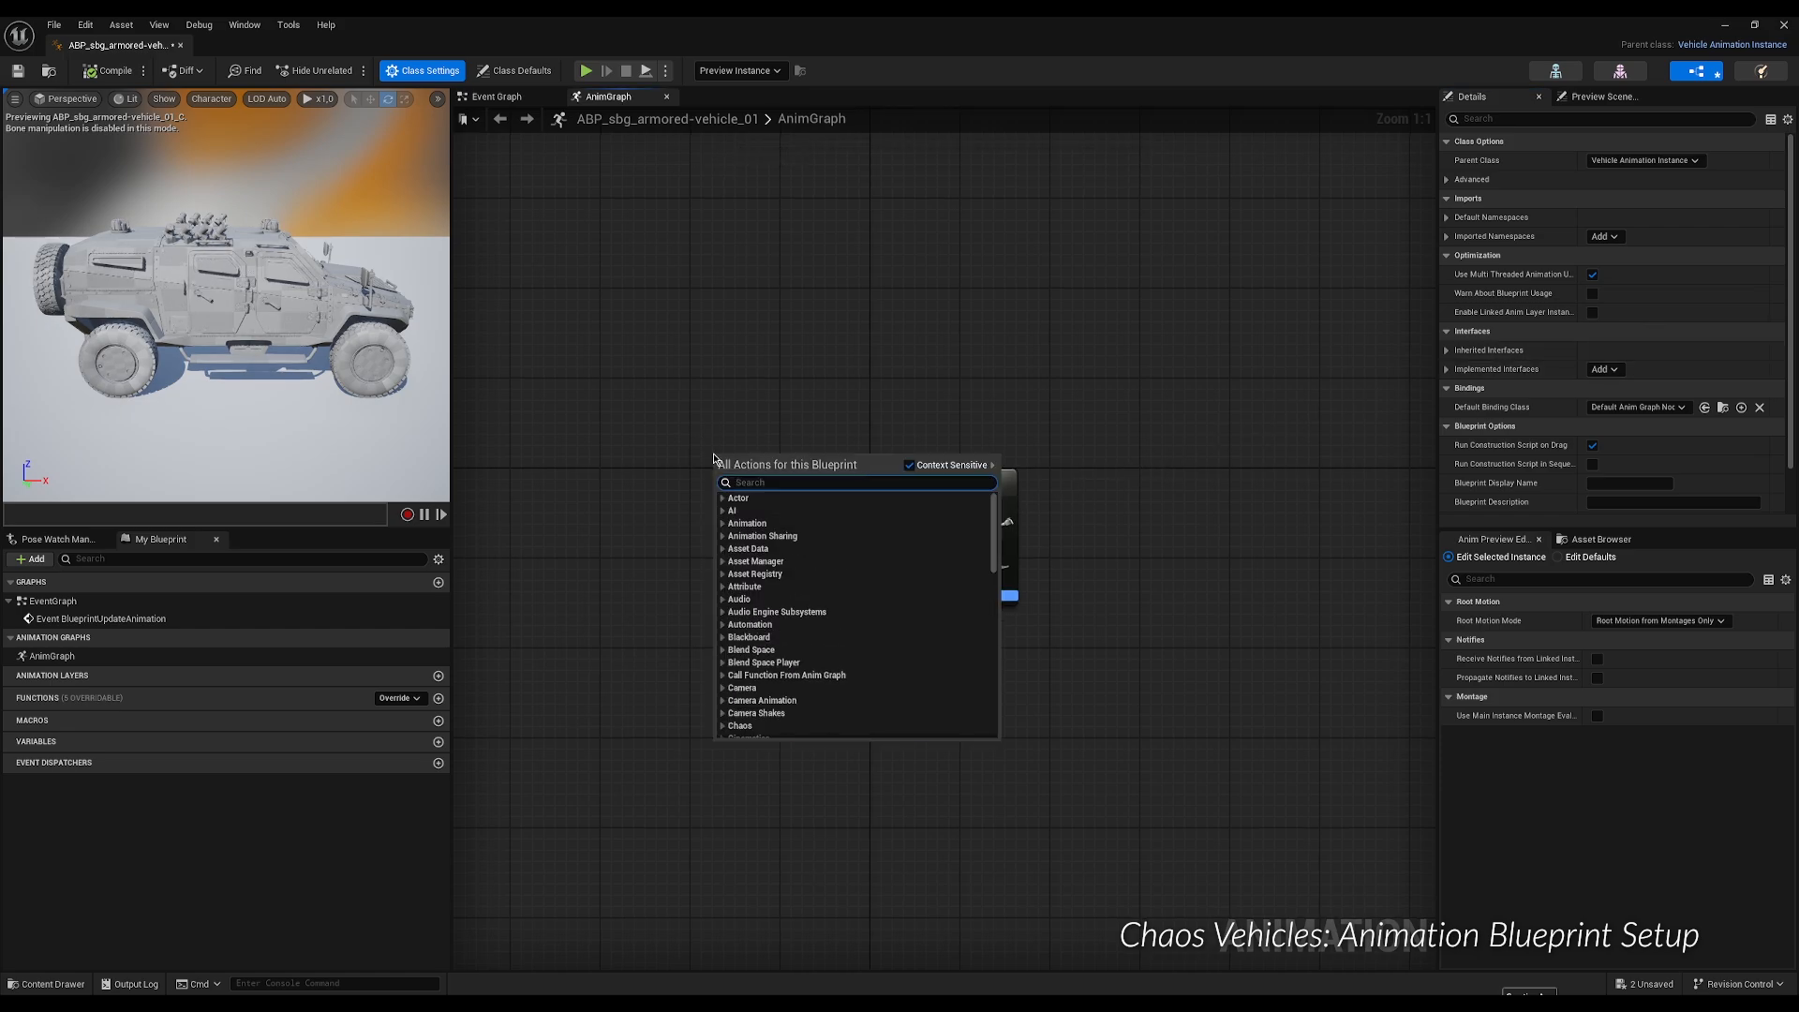
text(mesh s)
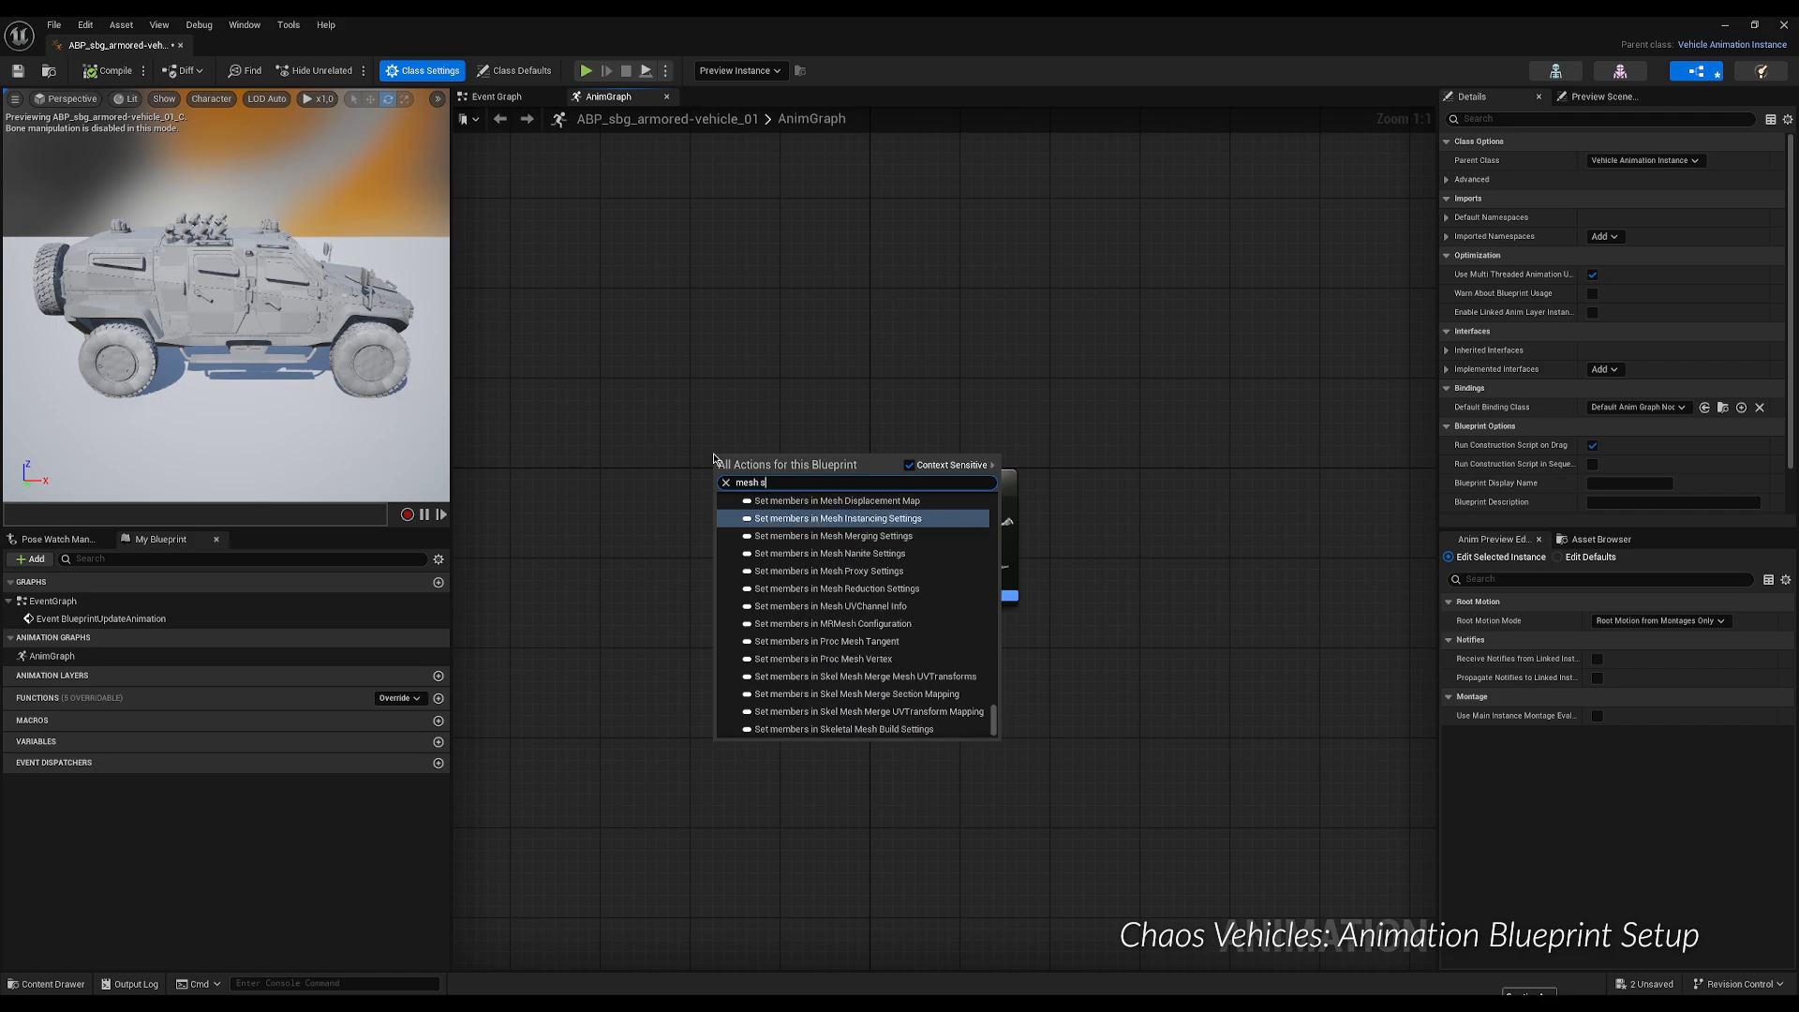
text(pace)
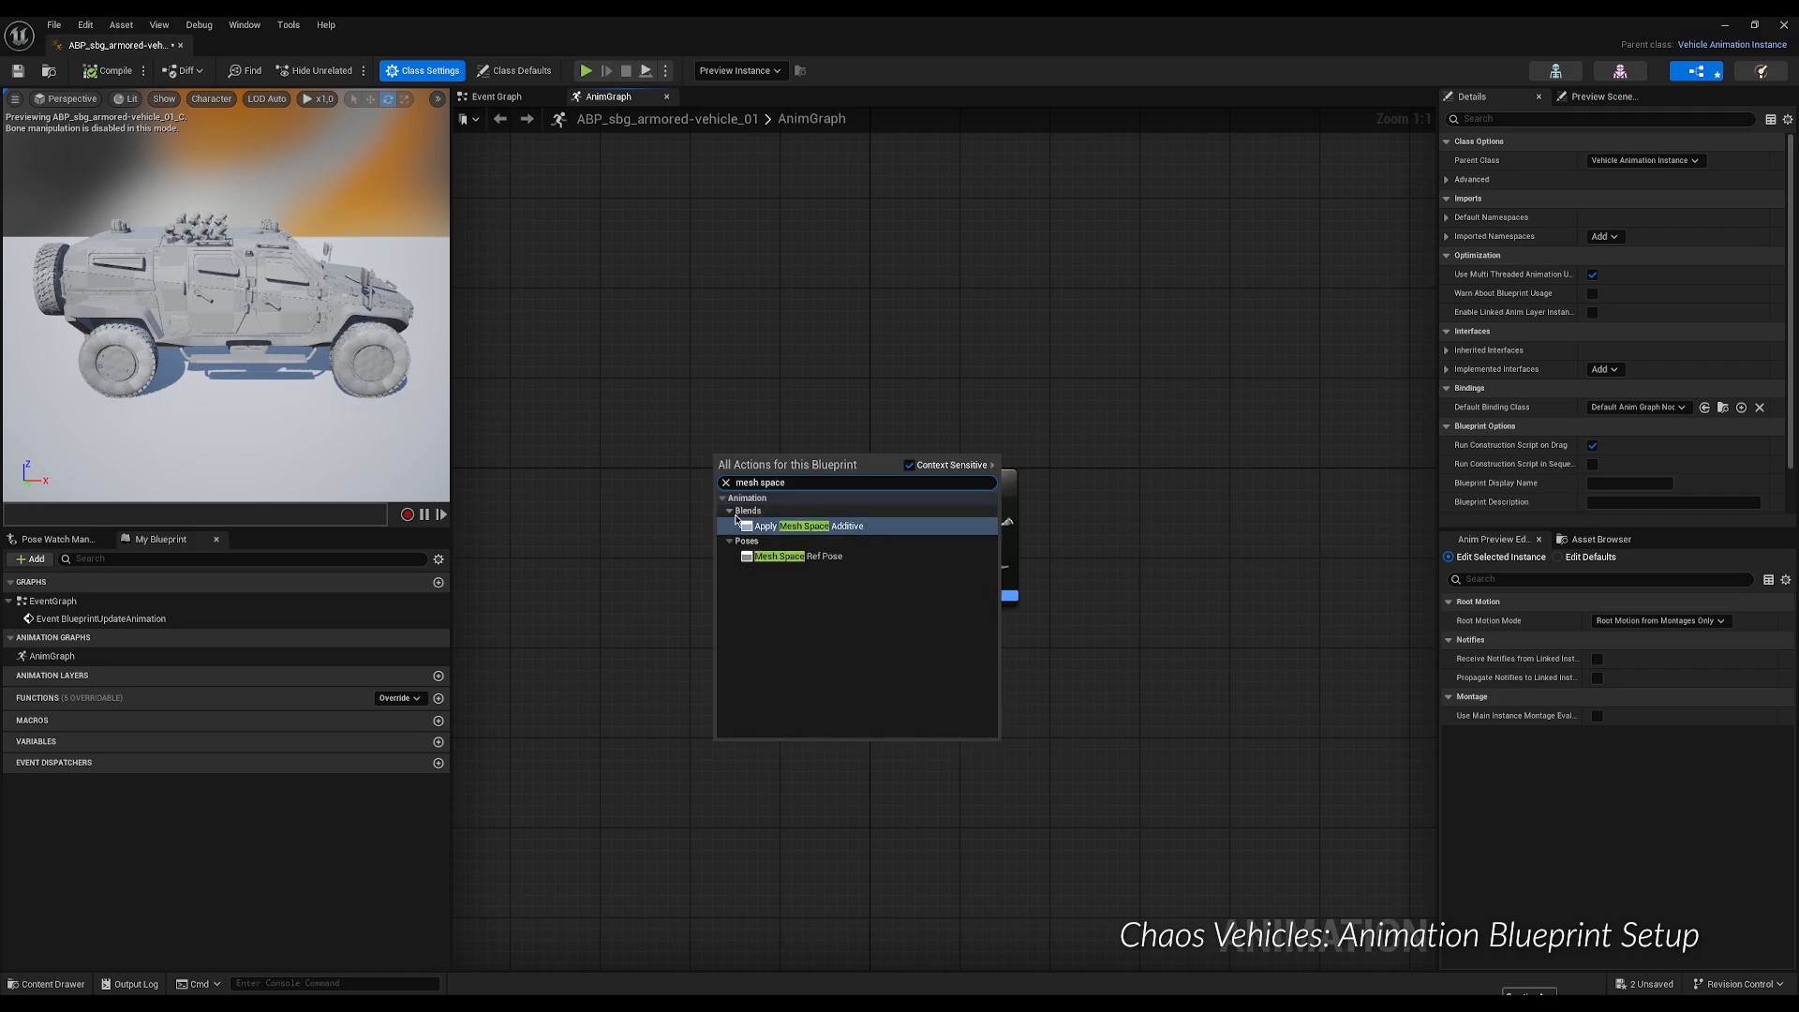
click(792, 557)
right_drag(787, 558, 1090, 578)
drag(1091, 479, 645, 561)
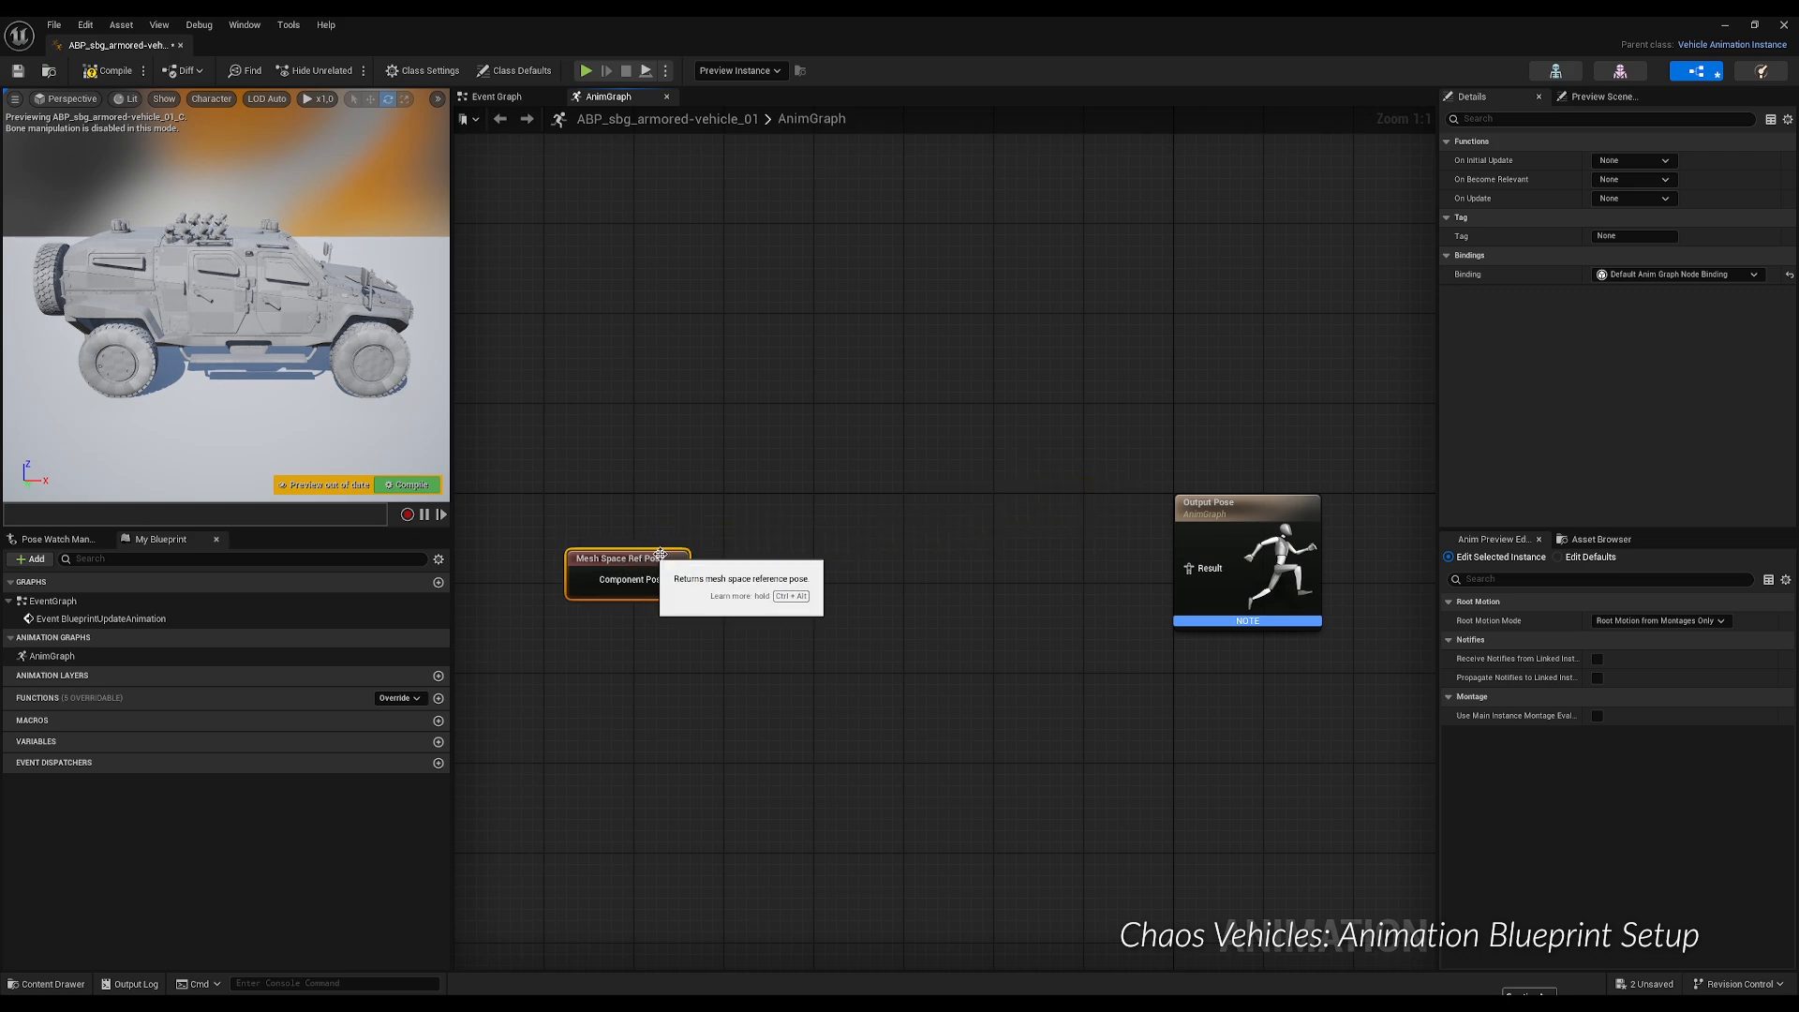
Add a Wheel Controller for WheeledVehicle node between the Mesh Space Ref Pose and Output Pose nodes.
right_click(773, 556)
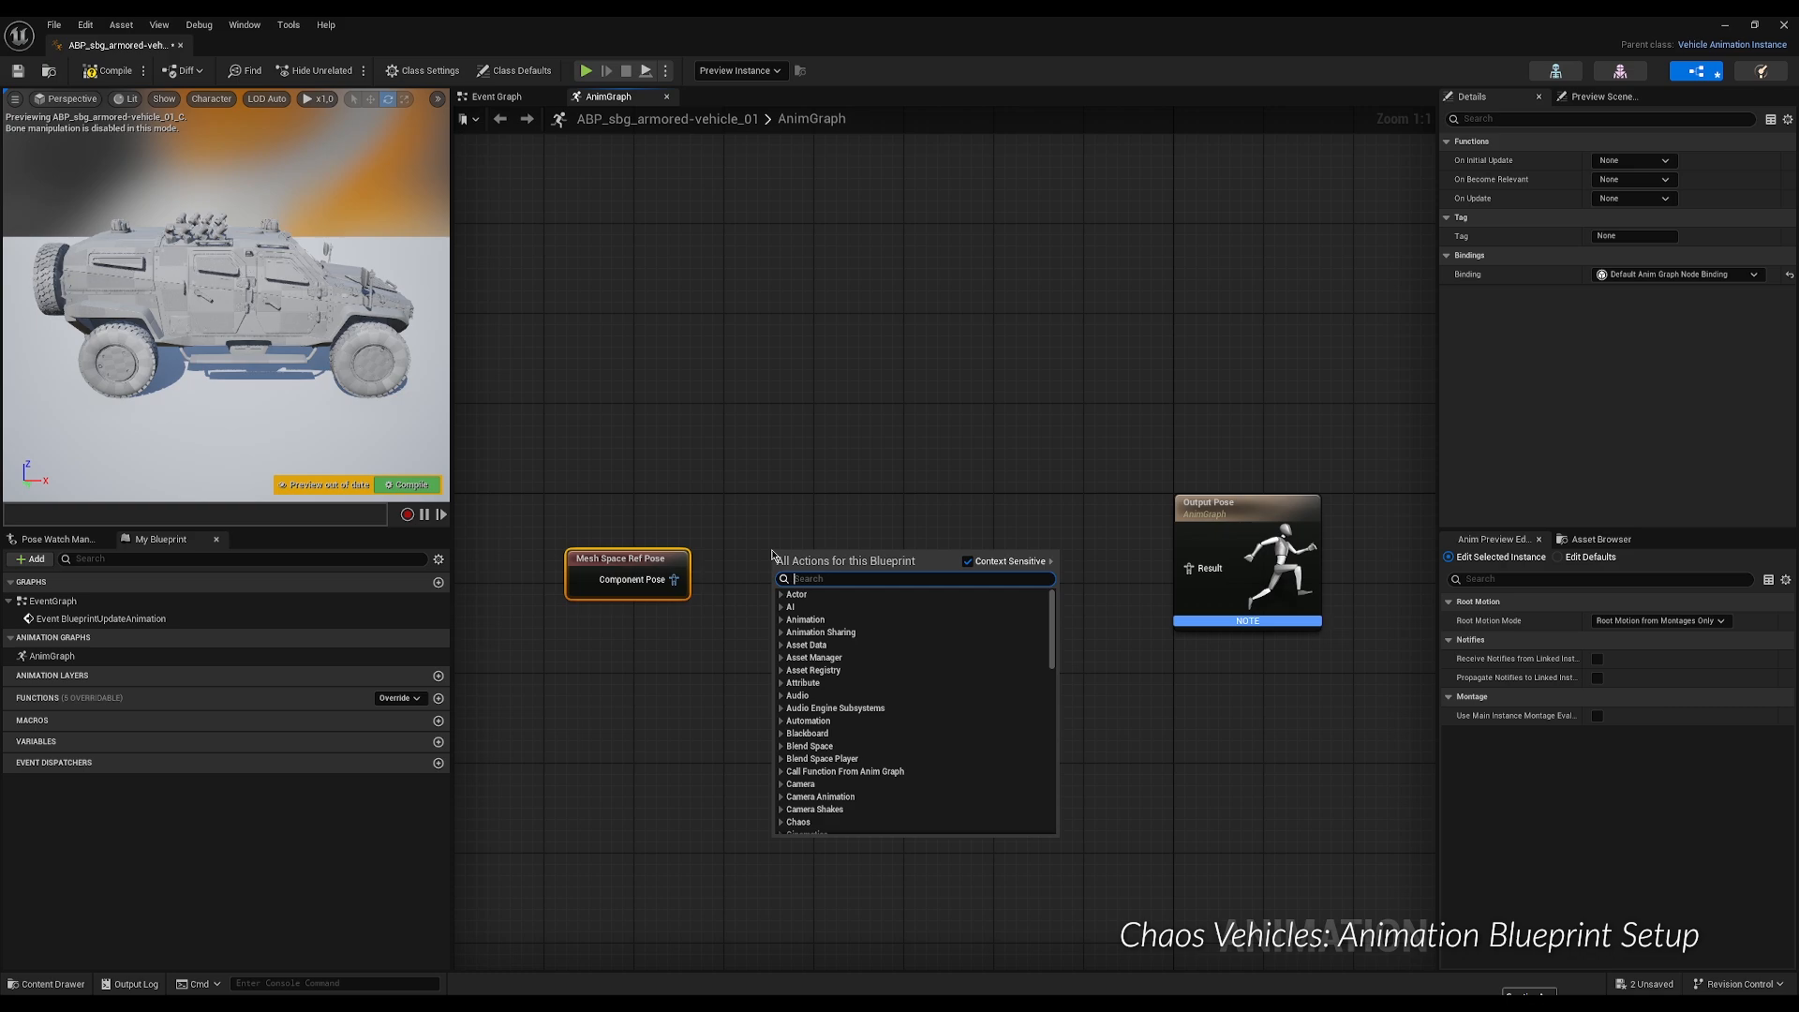
text(wheel)
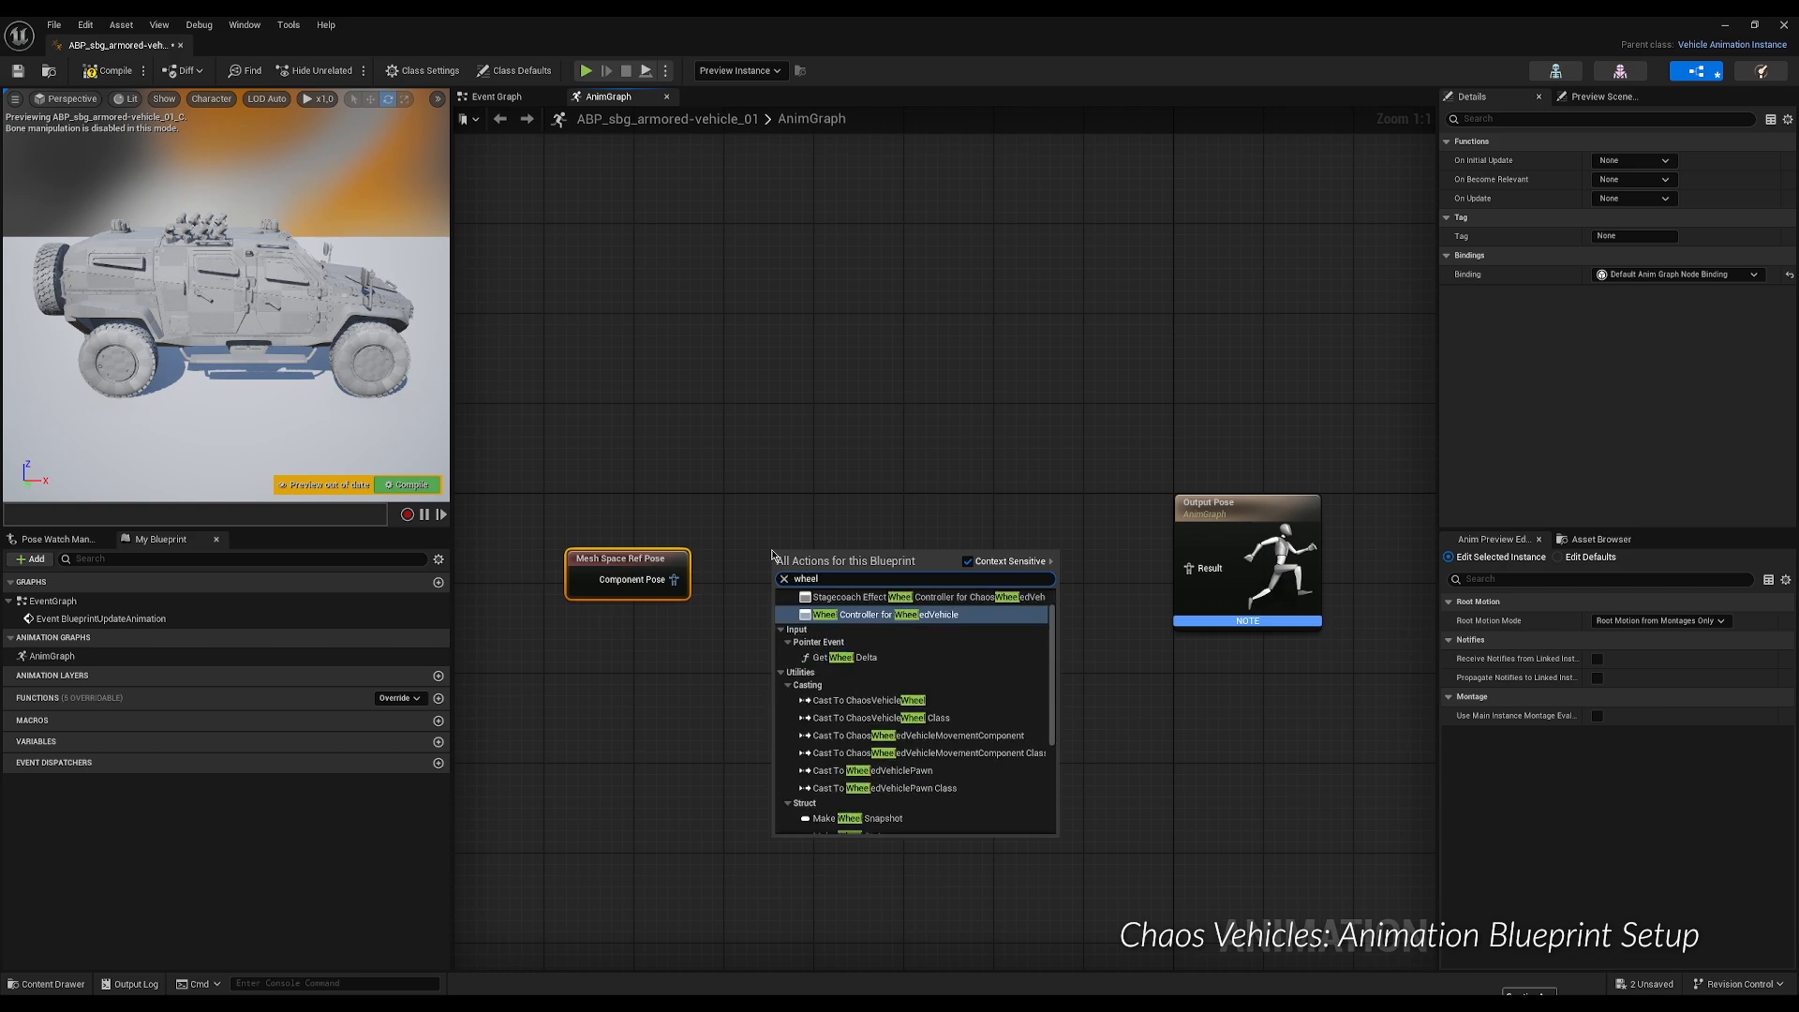
click(829, 614)
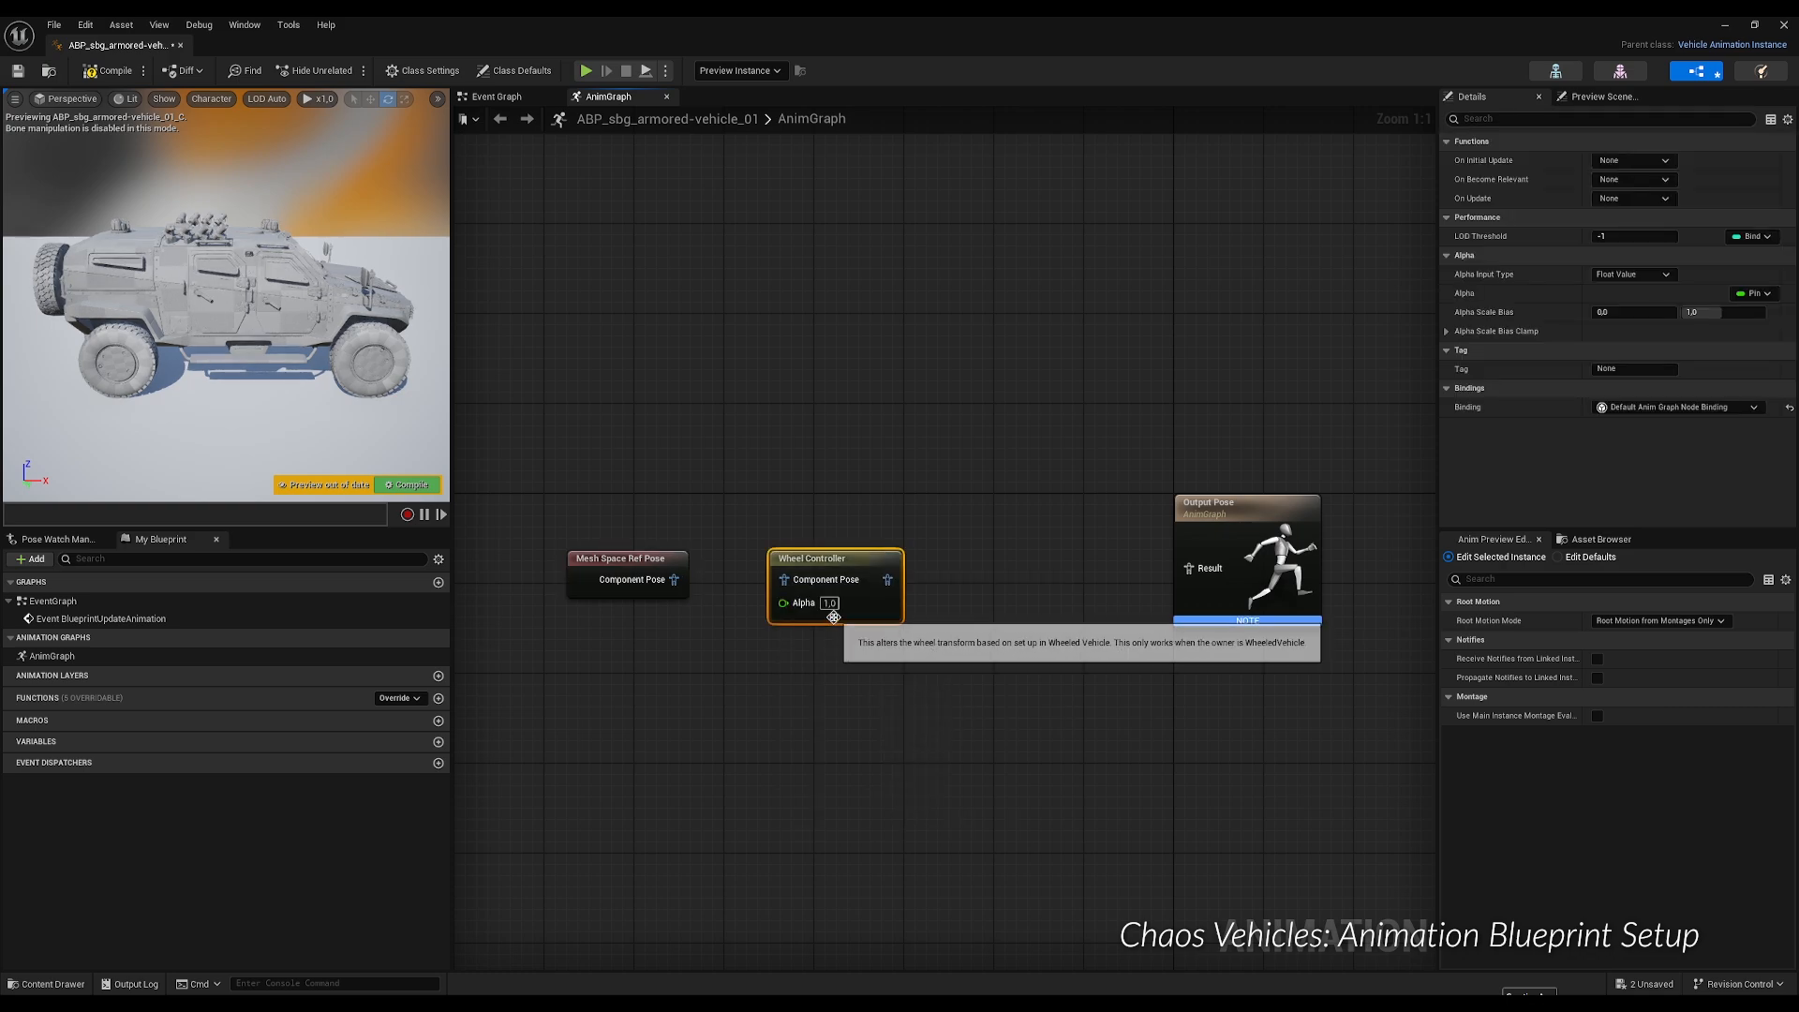
drag(830, 563, 850, 566)
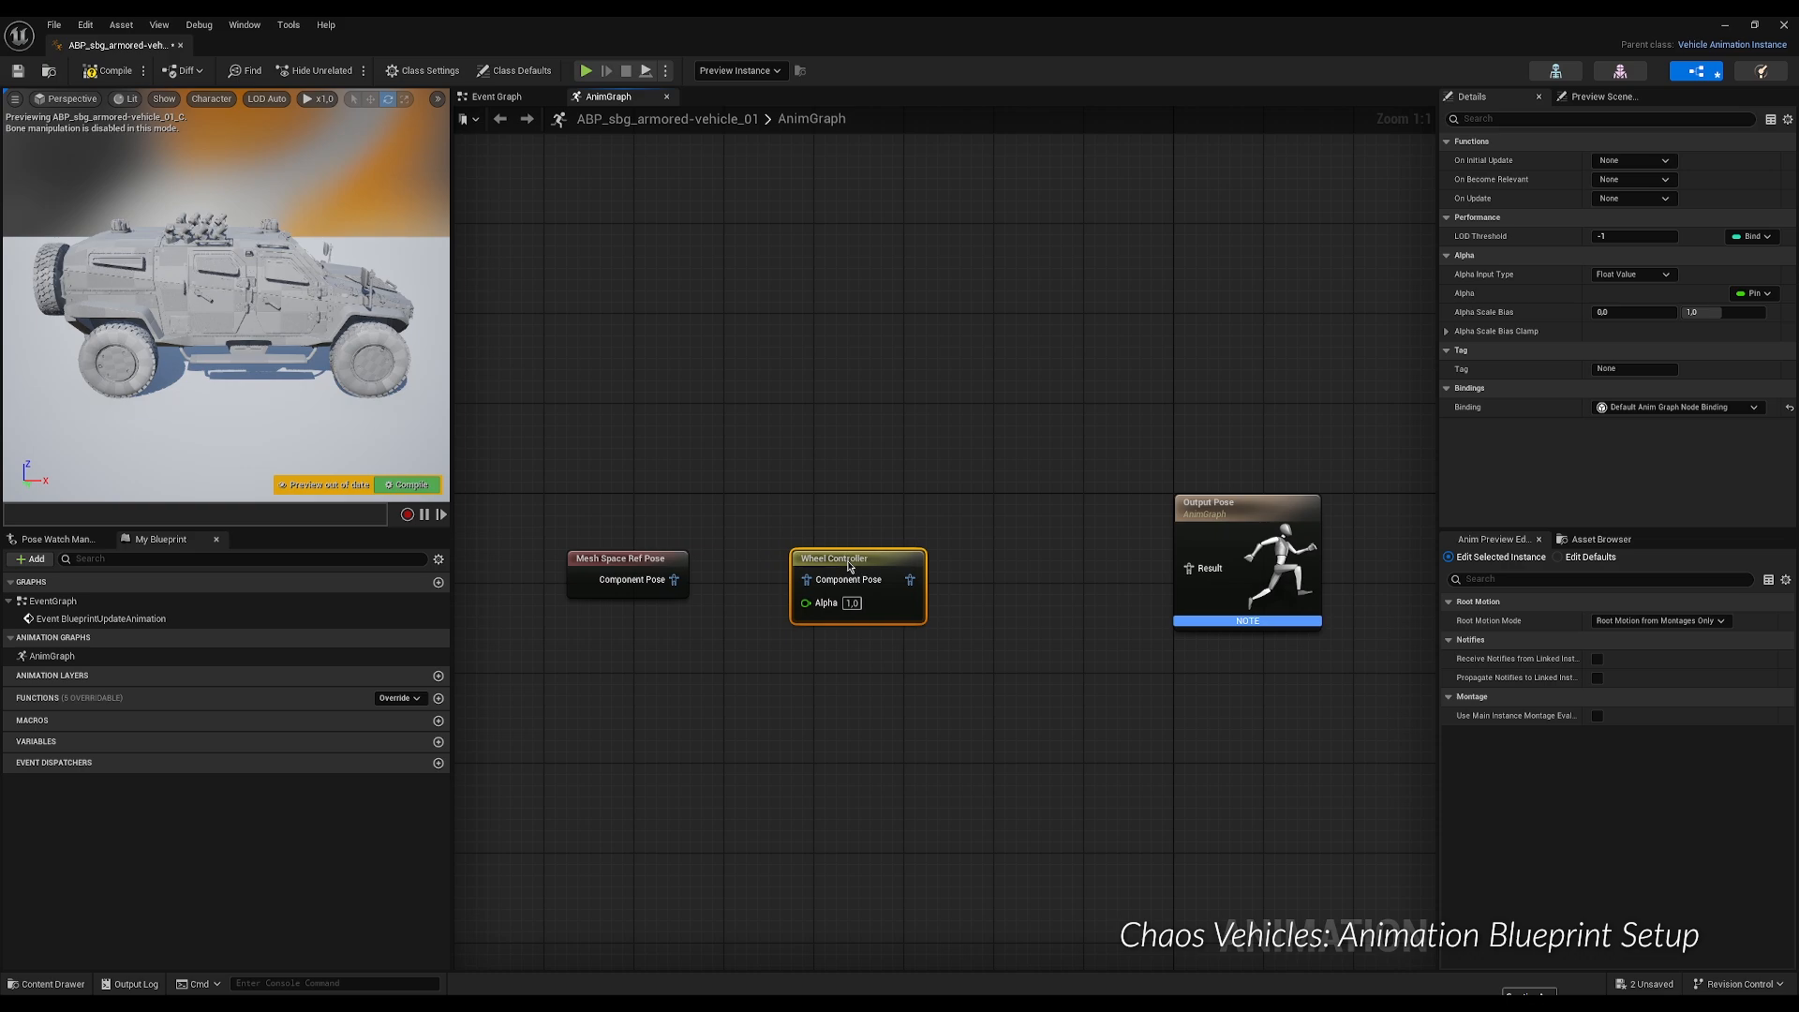
mouse_move(848, 560)
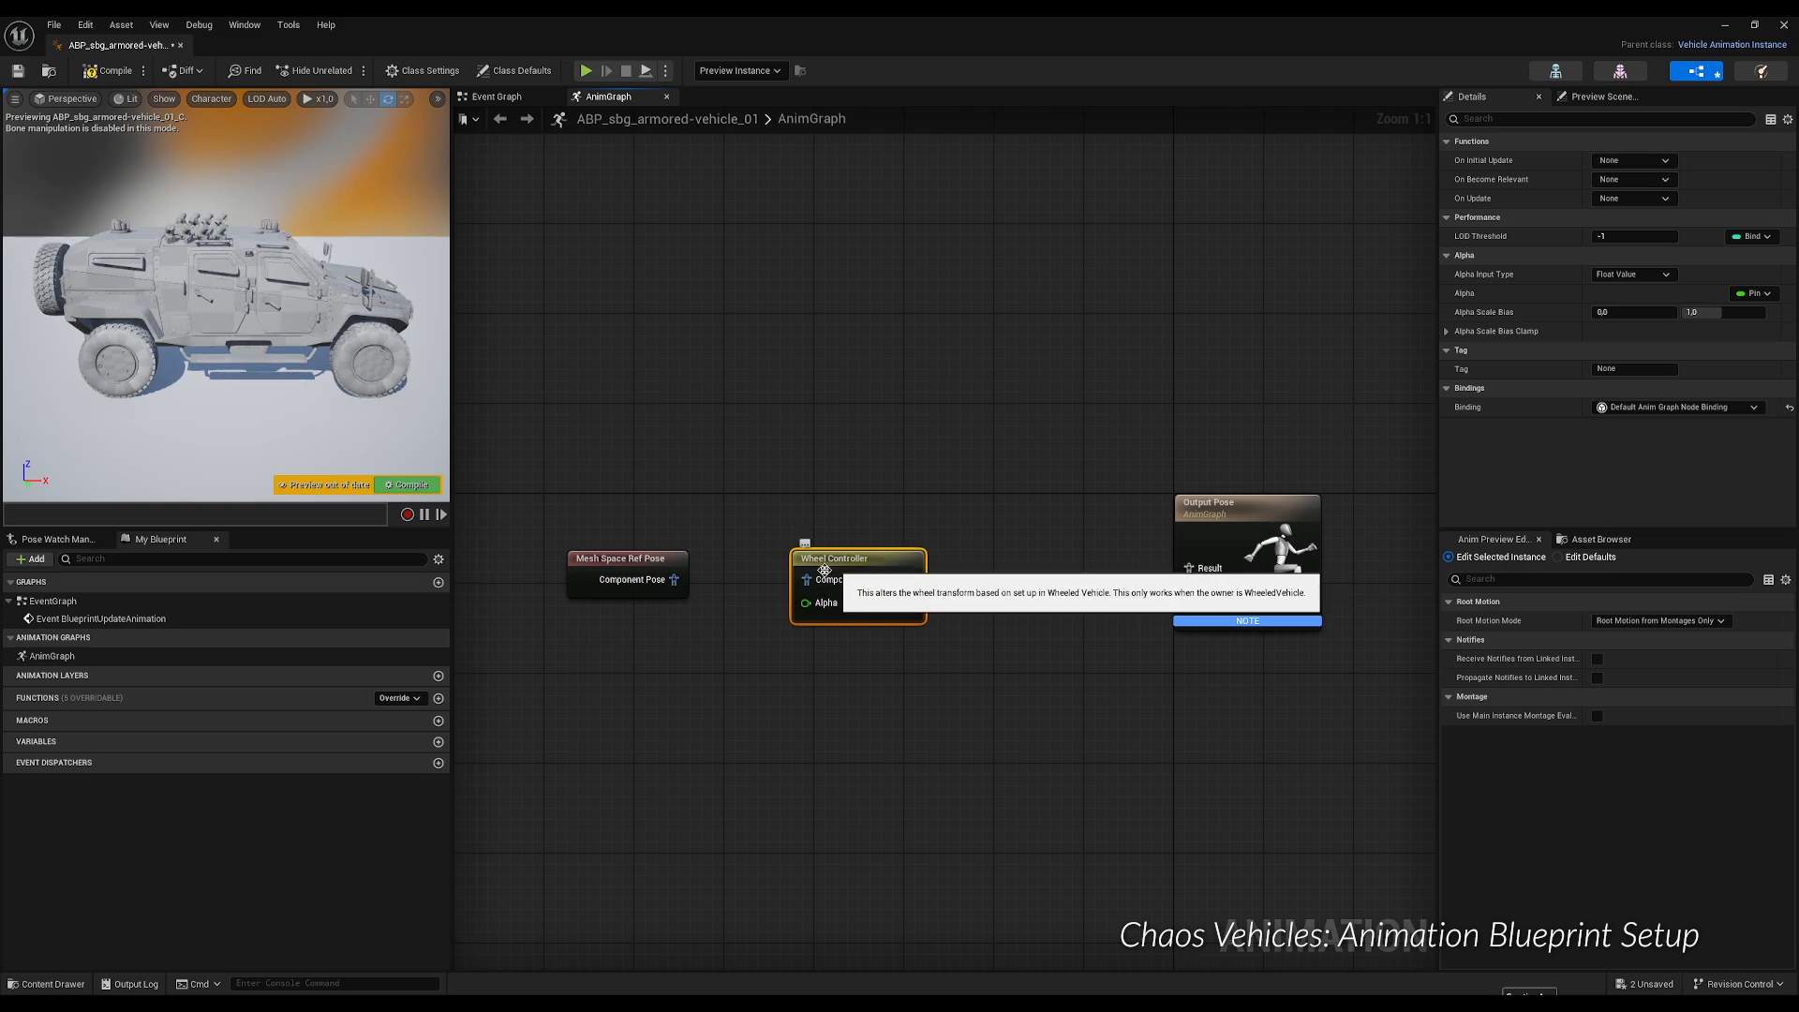
Connect Mesh Space Ref Pose through Wheel Controller and a Component To Local conversion to Output Pose, and align the nodes in a row.
drag(674, 580, 1206, 575)
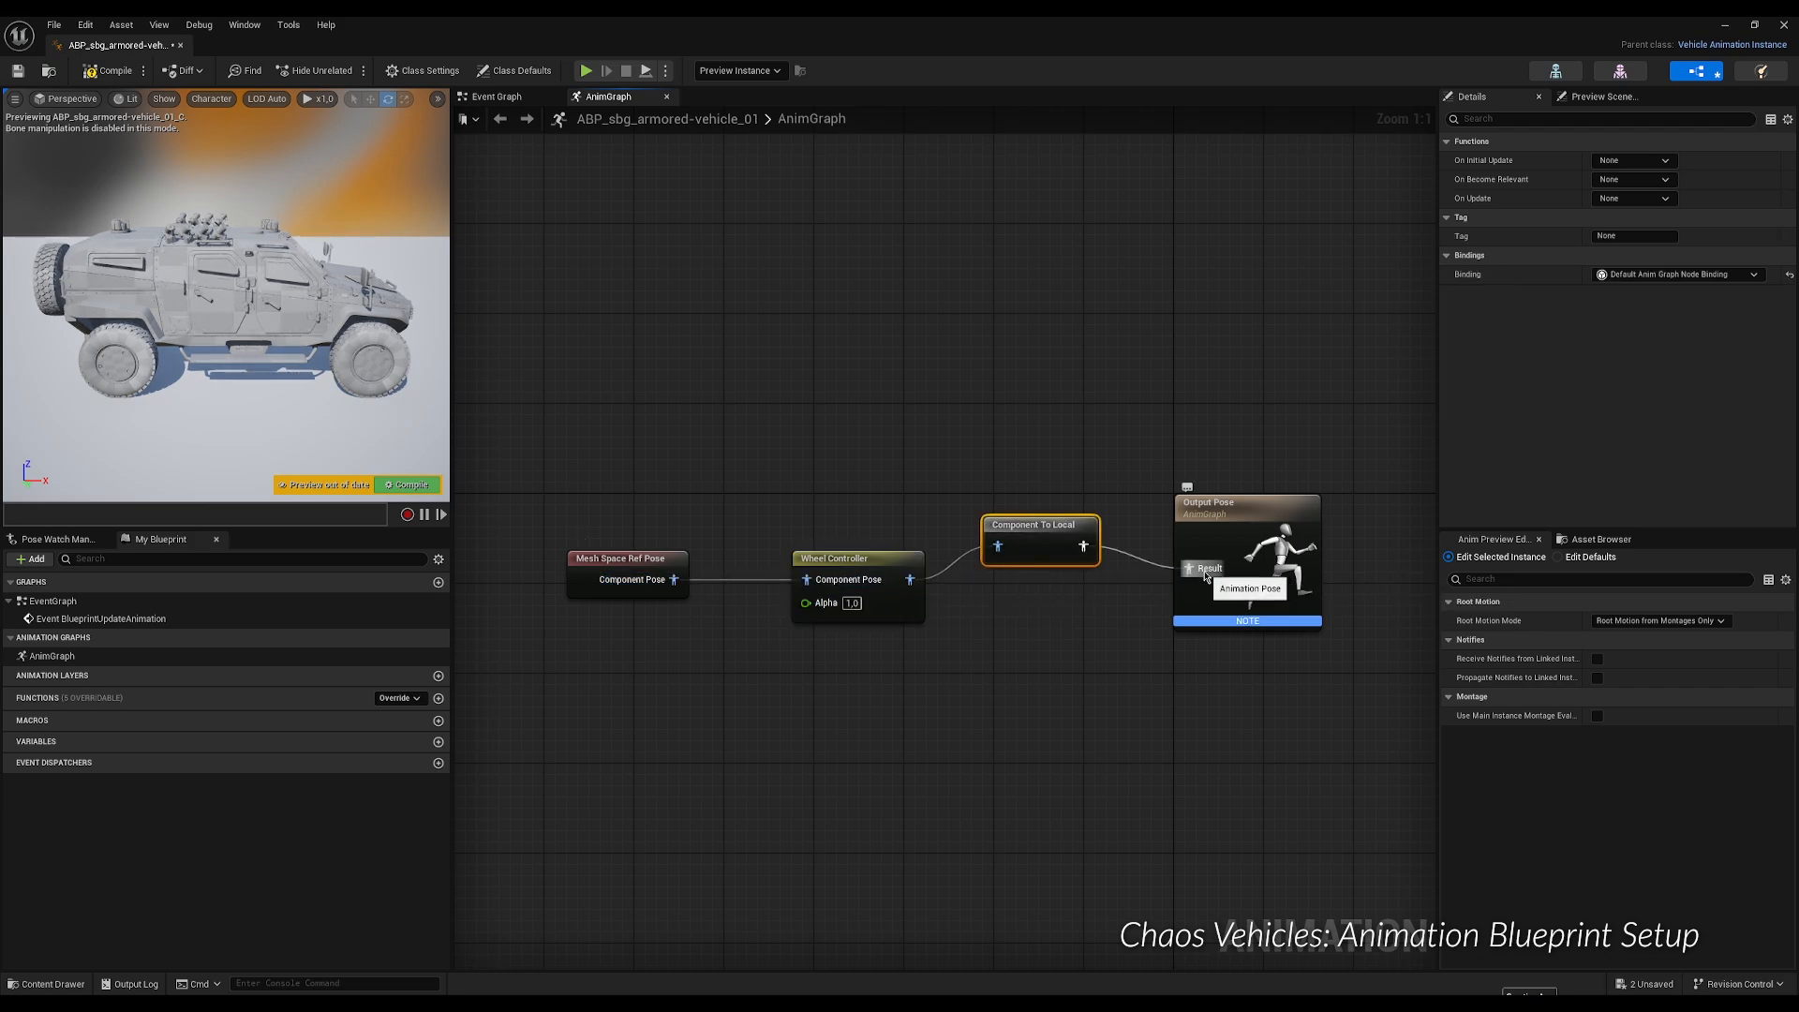
drag(564, 478, 928, 613)
drag(866, 560, 833, 528)
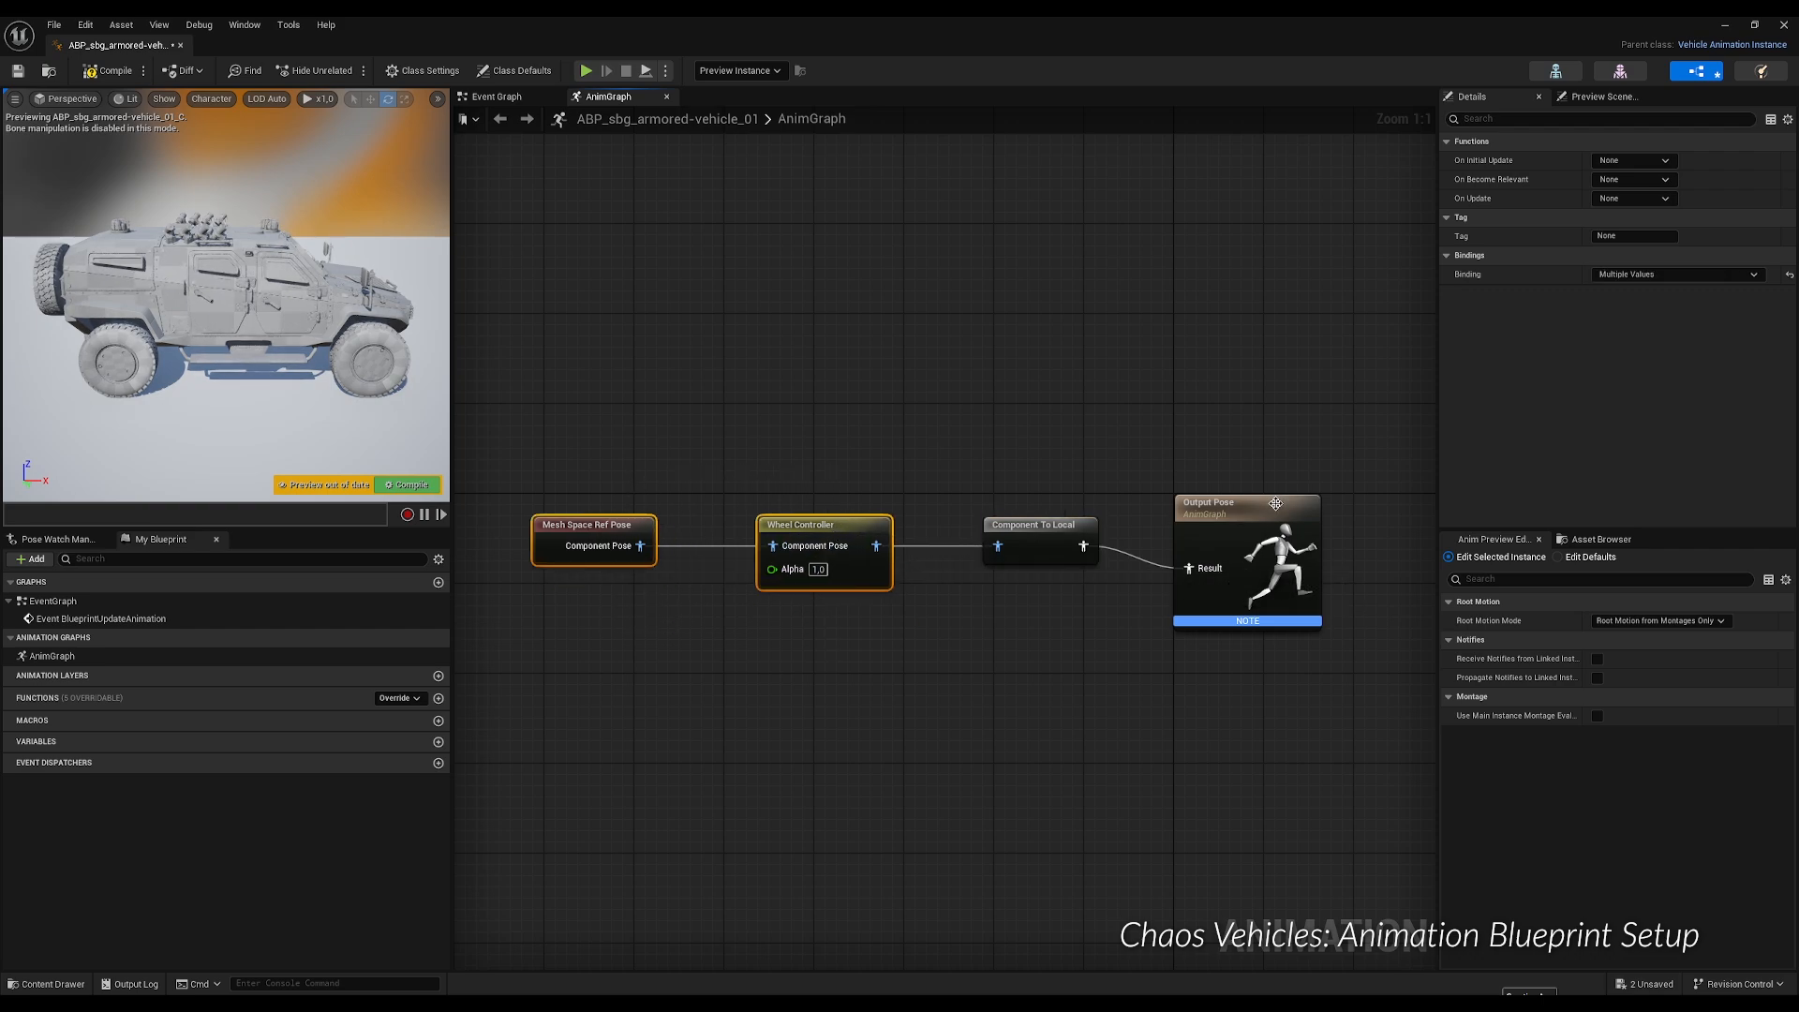
drag(1276, 503, 1287, 481)
click(1118, 397)
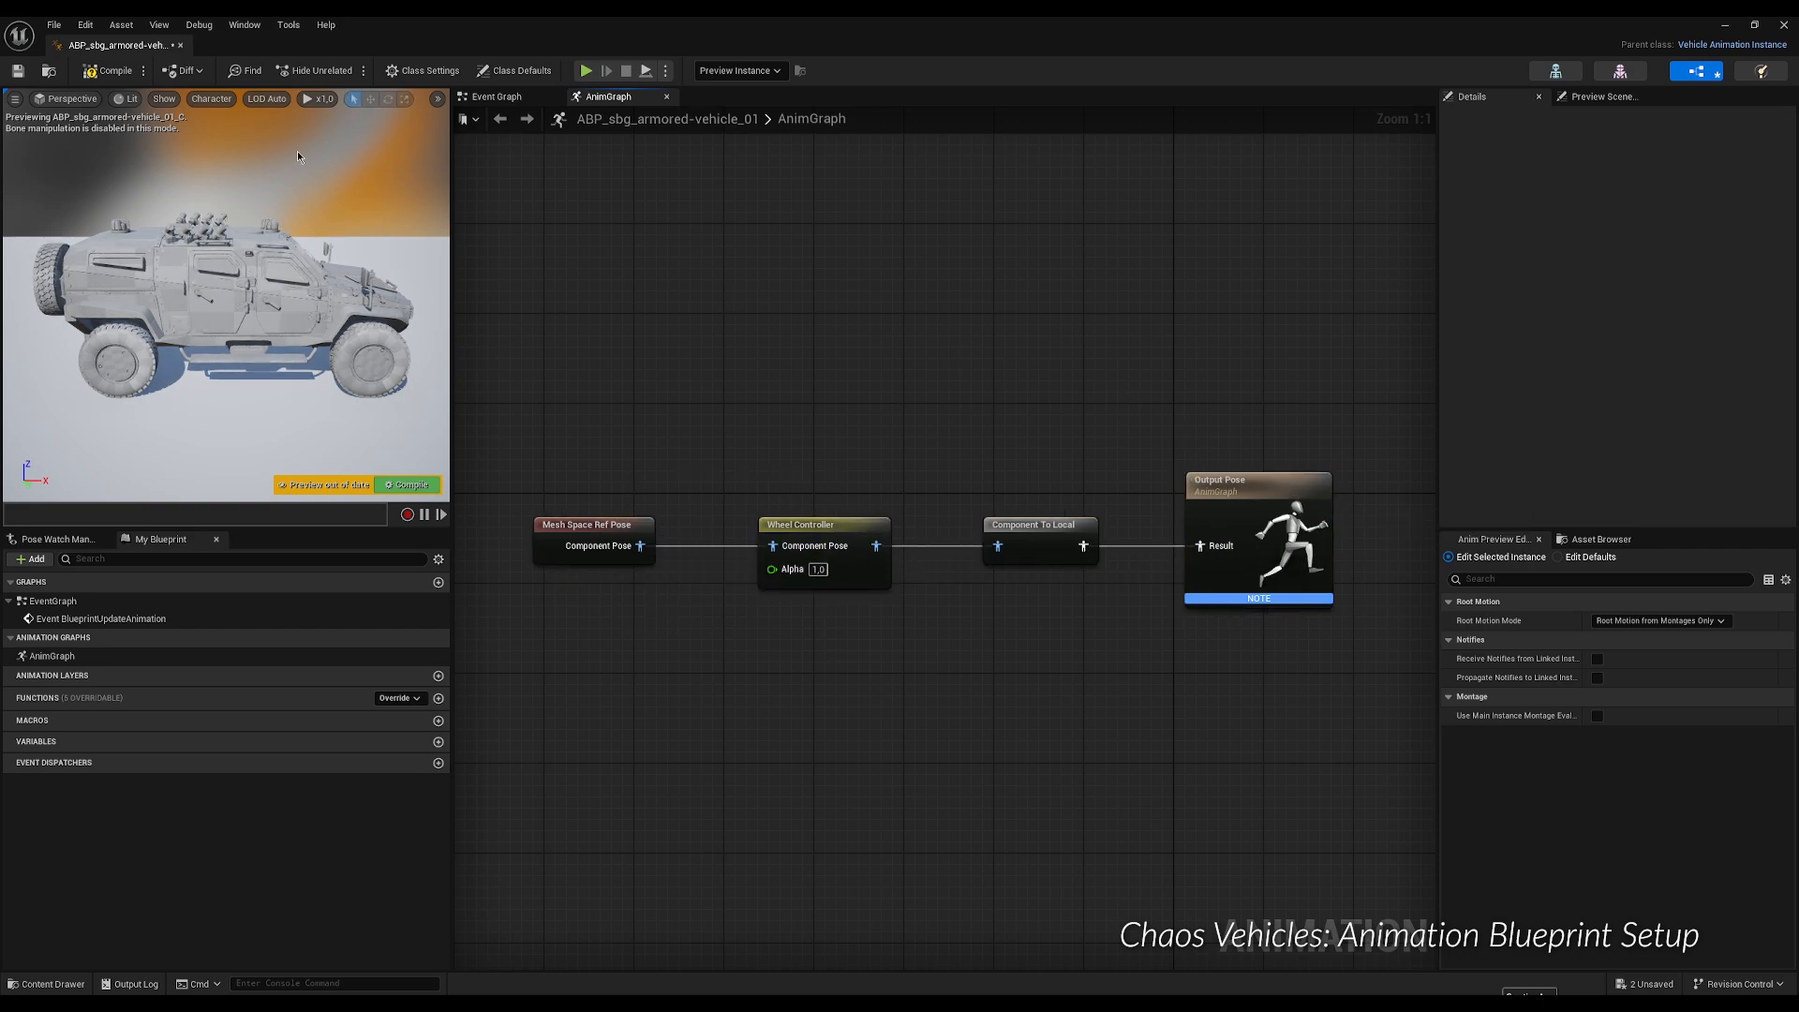
Compile, save and close the animation blueprint.
click(116, 75)
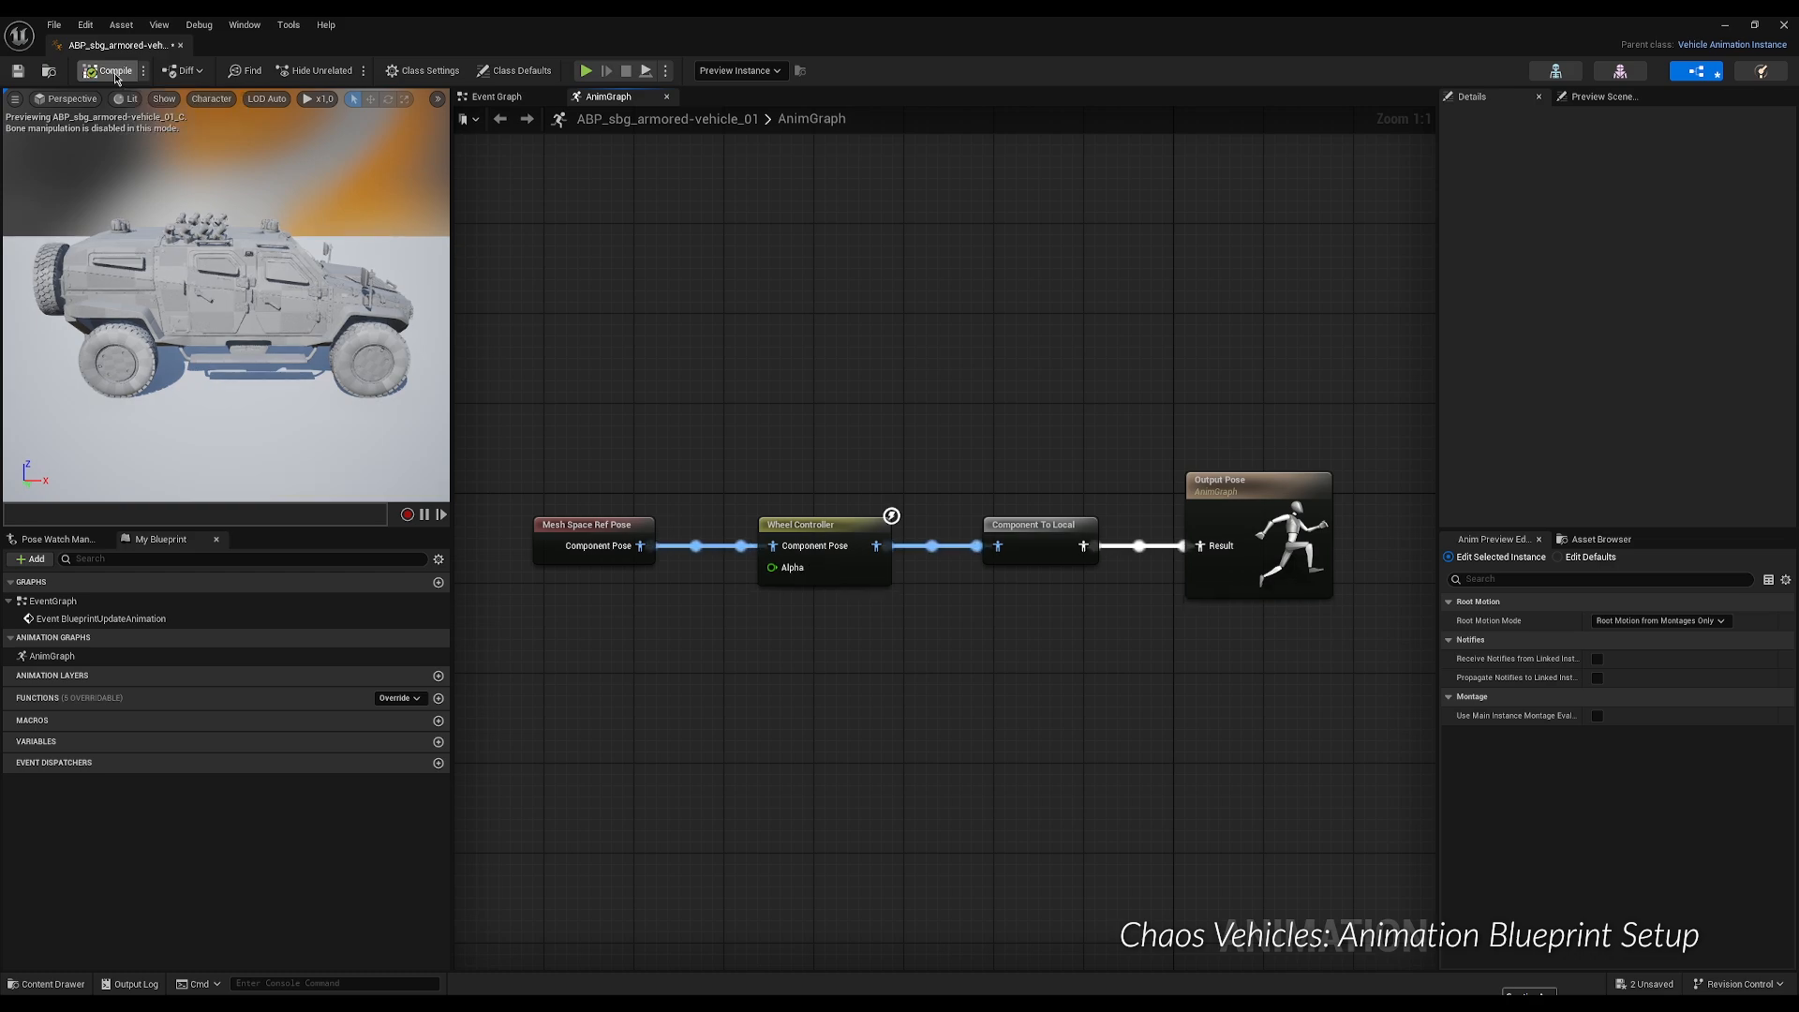
click(19, 71)
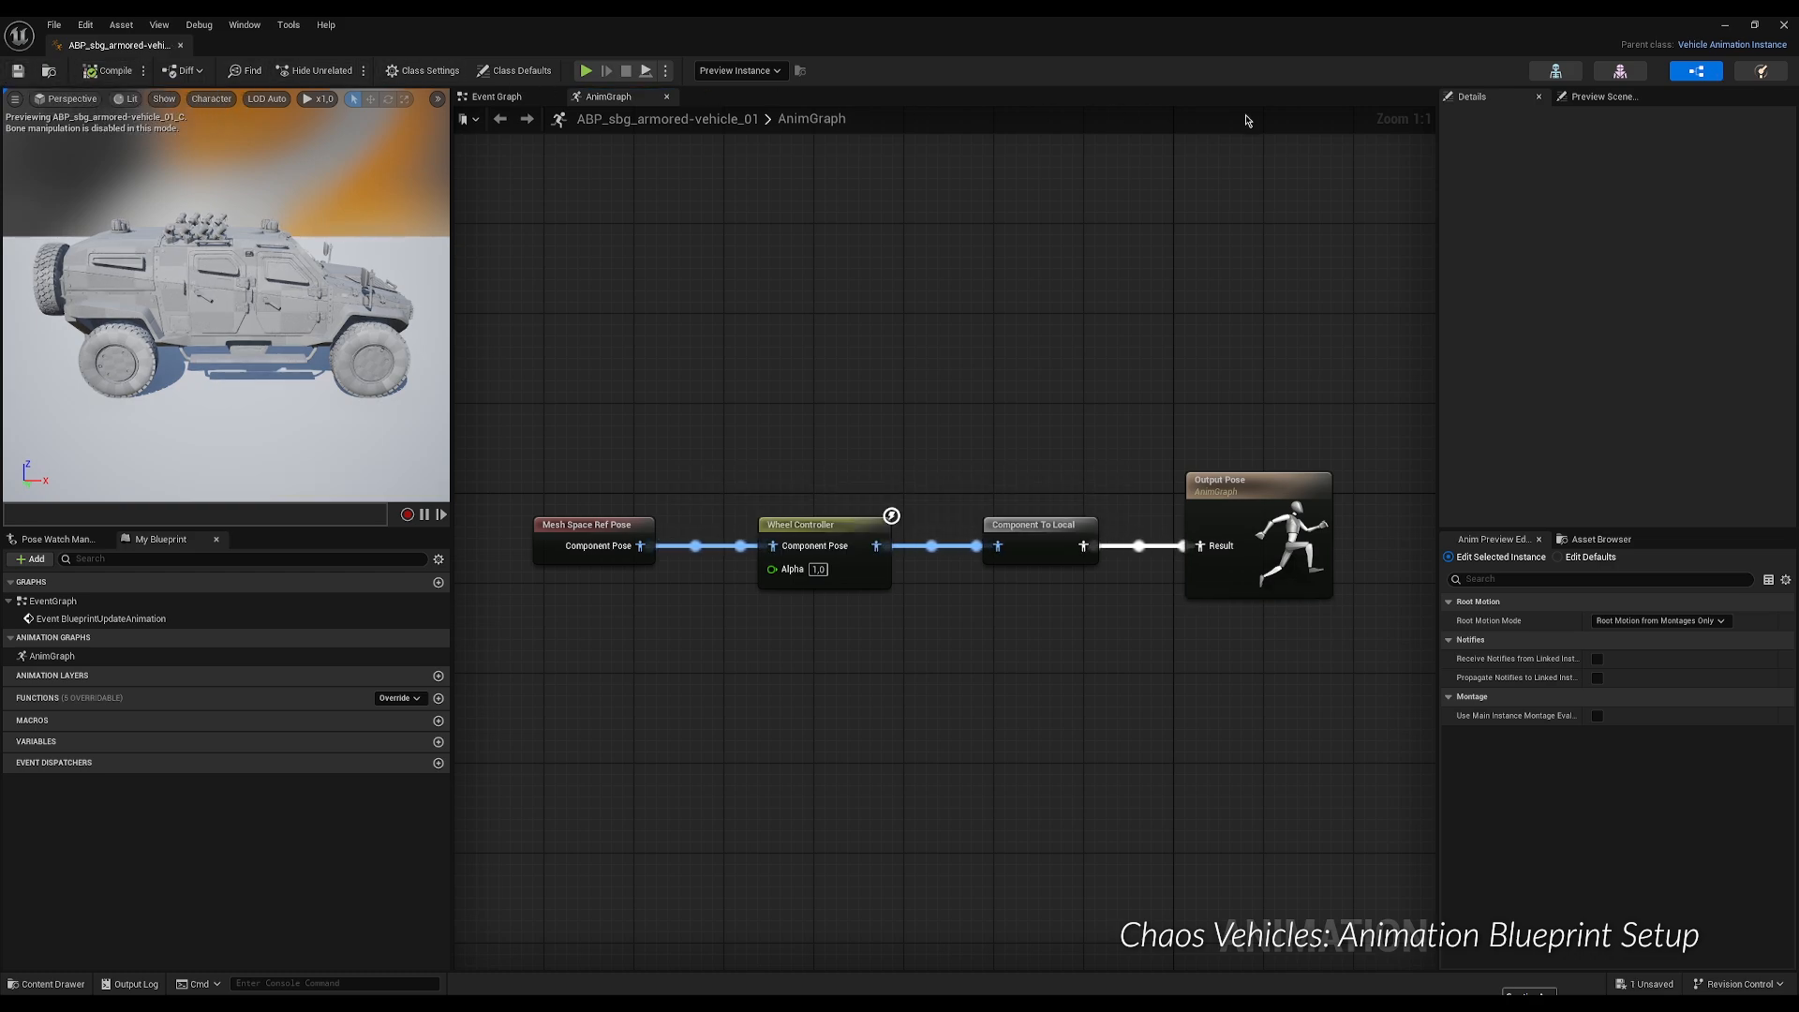
click(1784, 24)
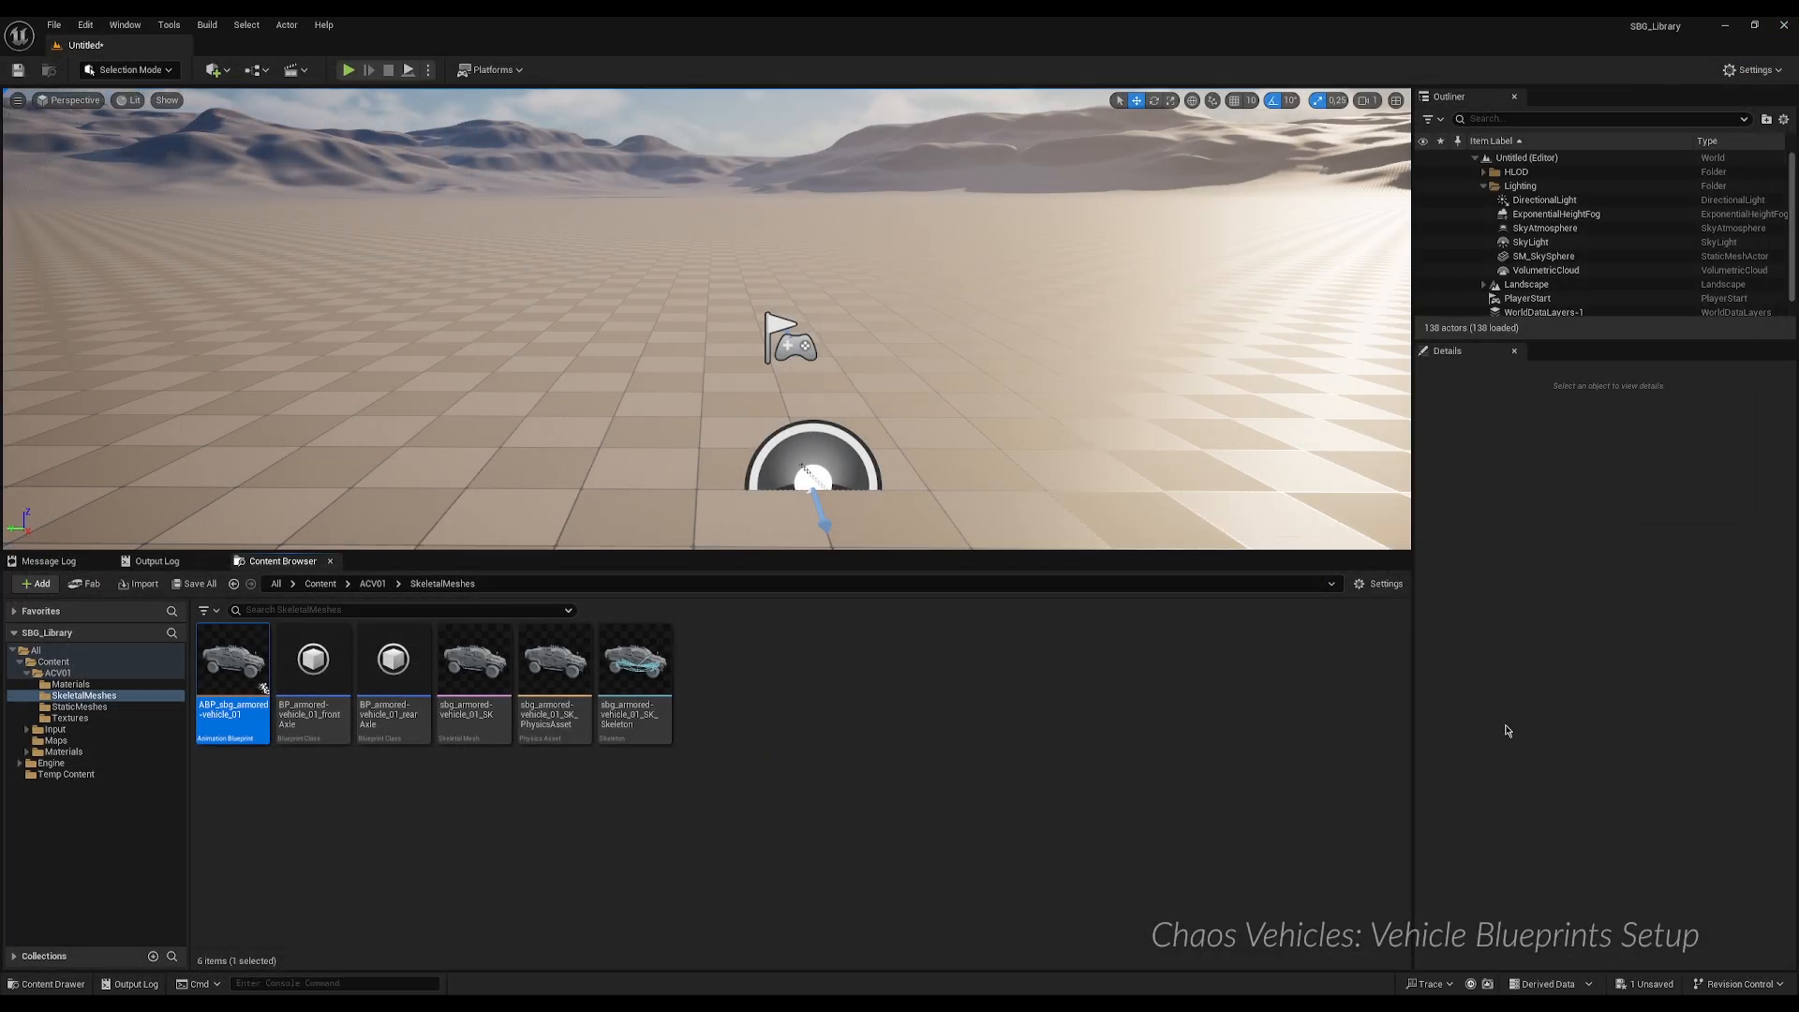
Create a Blueprint Class with WheeledVehiclePawn as parent in the SkeletalMeshes folder and name it BP_armored-vehicle_01.
click(755, 695)
right_click(755, 695)
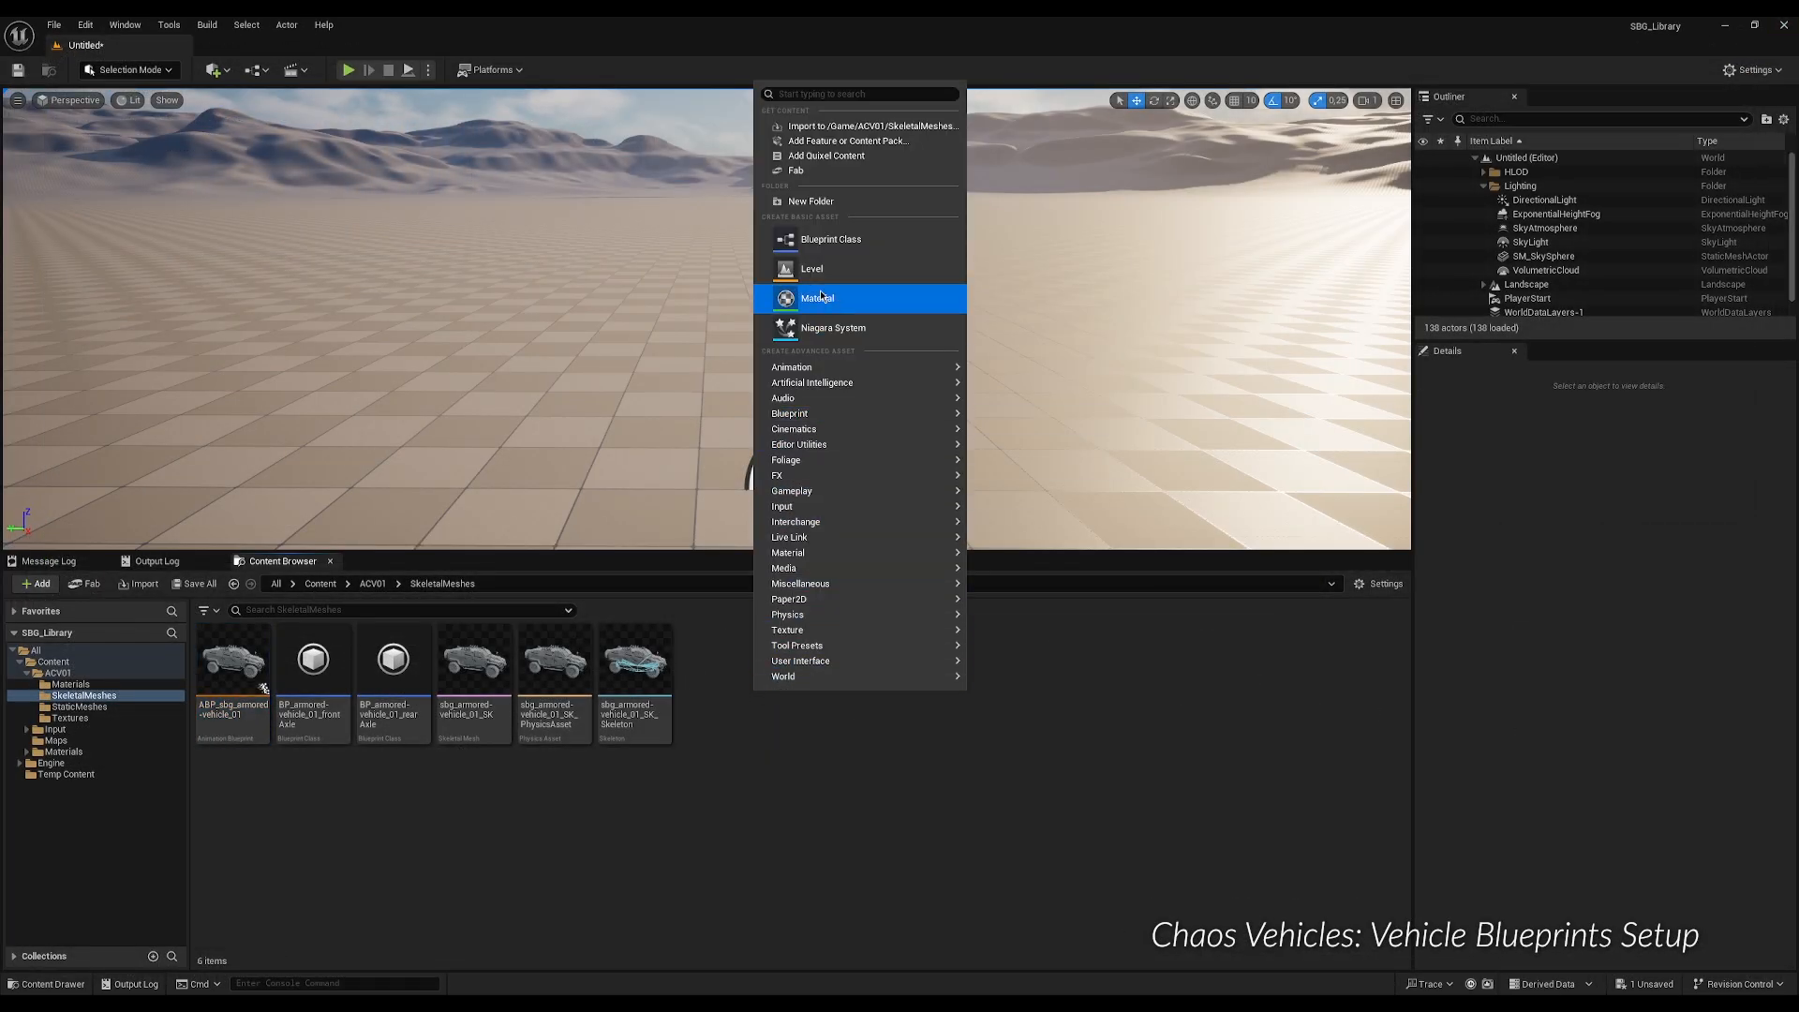
click(826, 240)
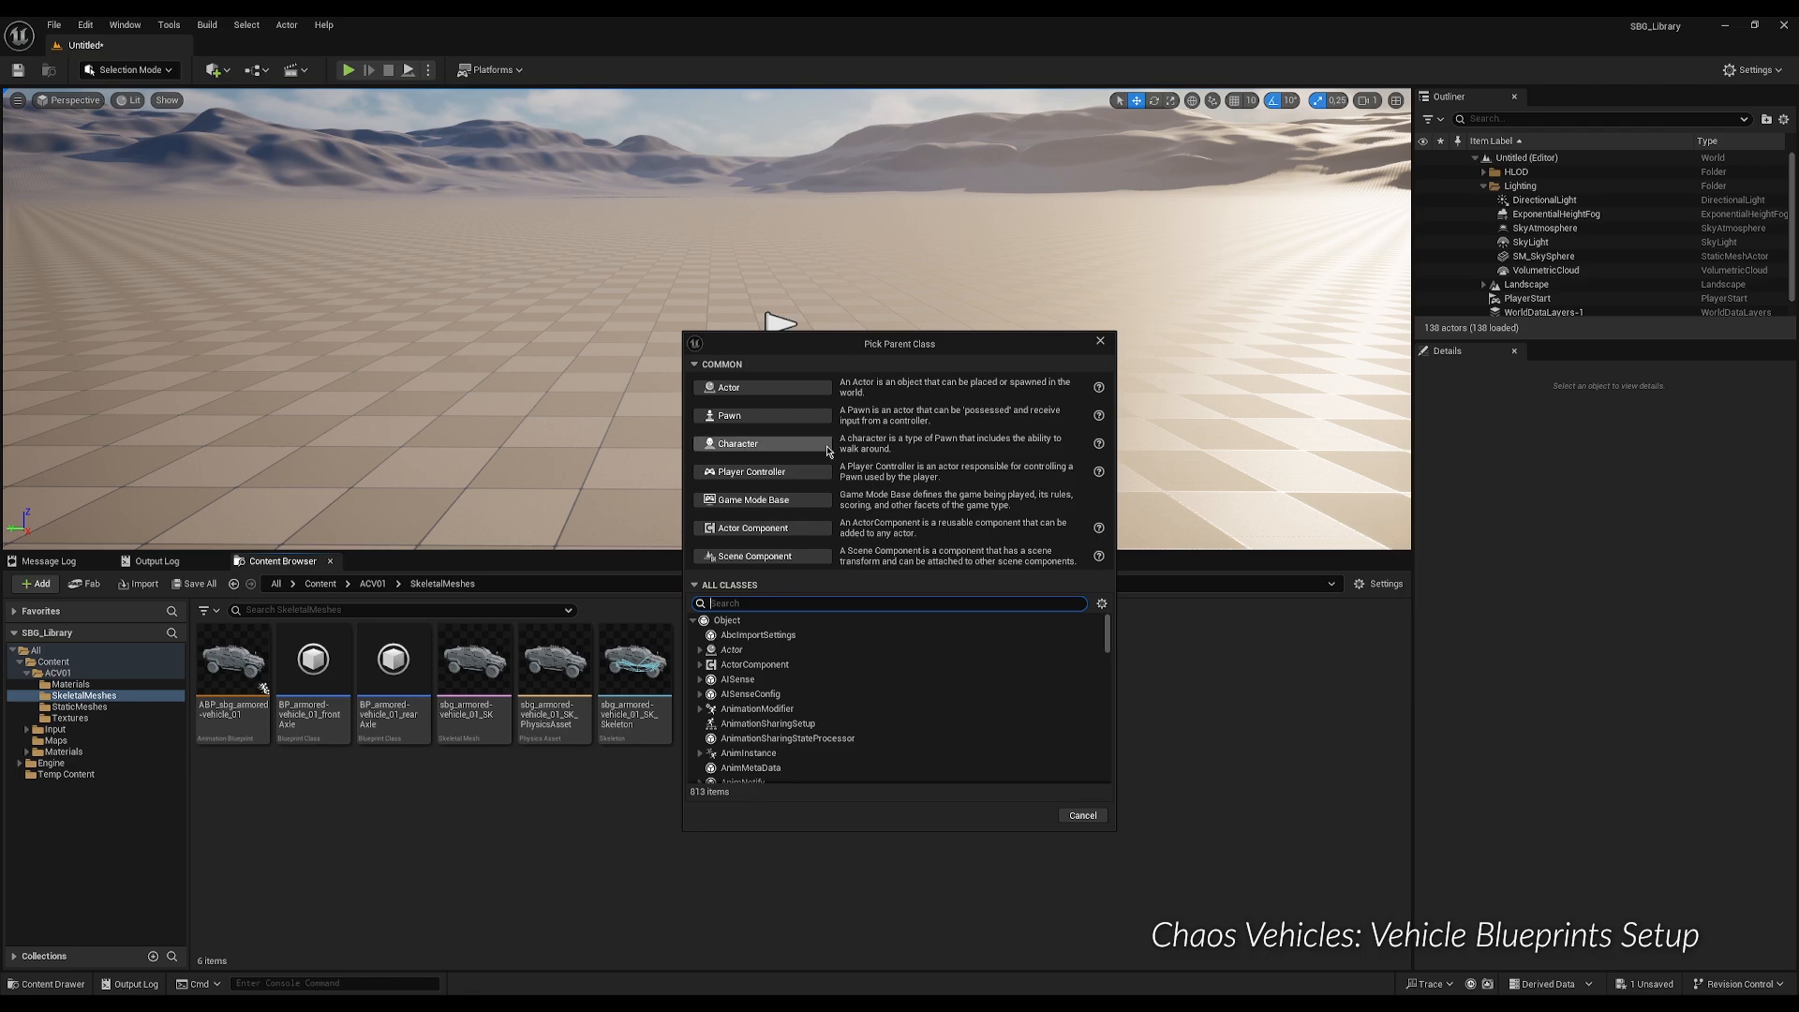
text(veh)
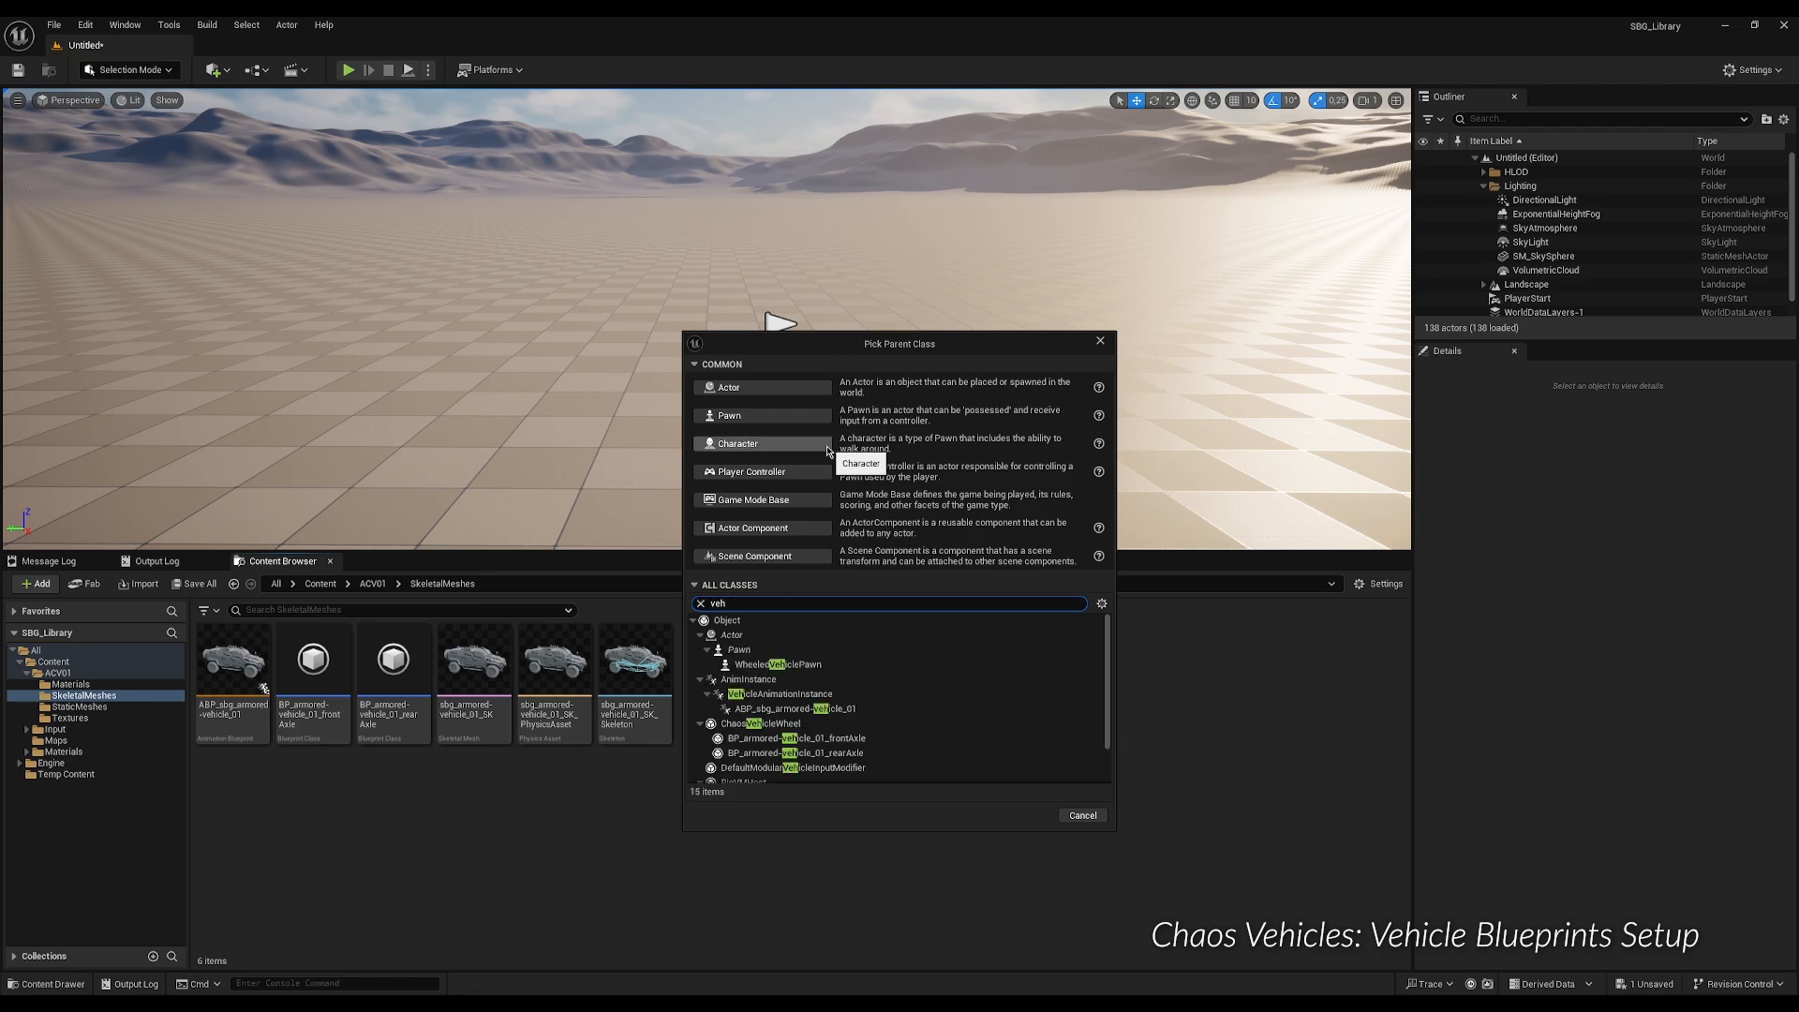
text(e)
click(790, 665)
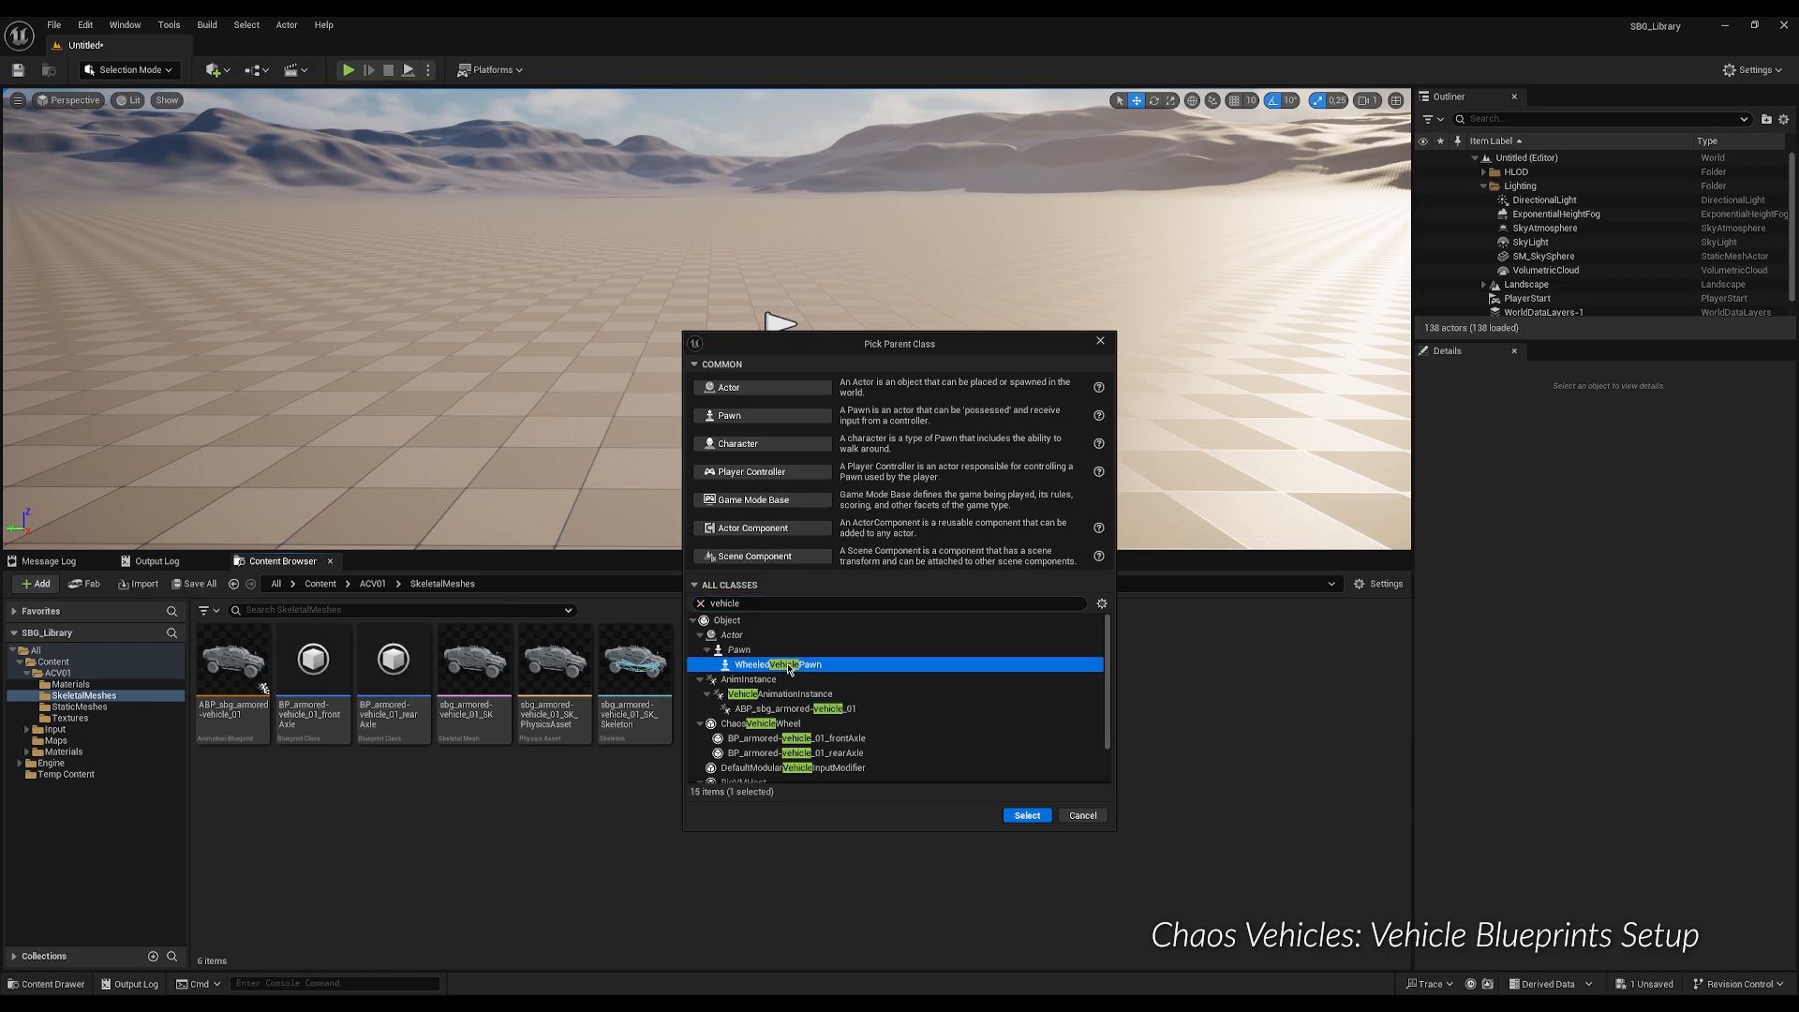
click(1026, 815)
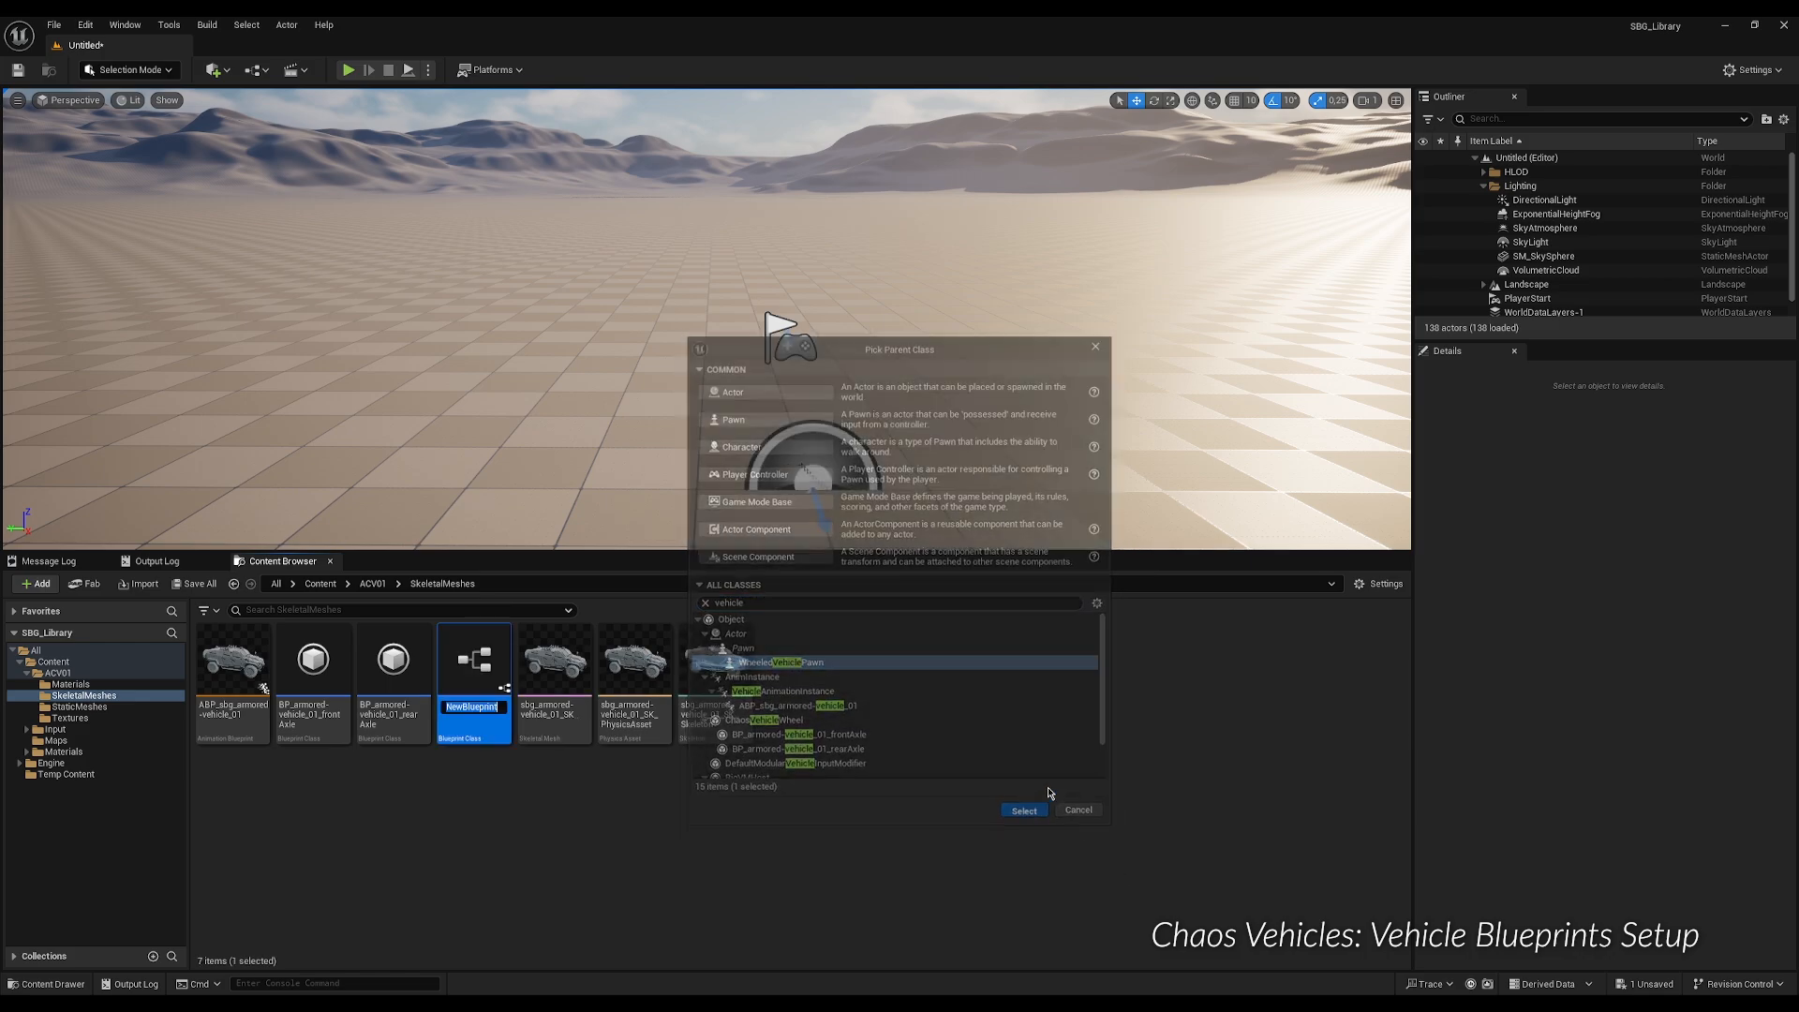
text(BP)
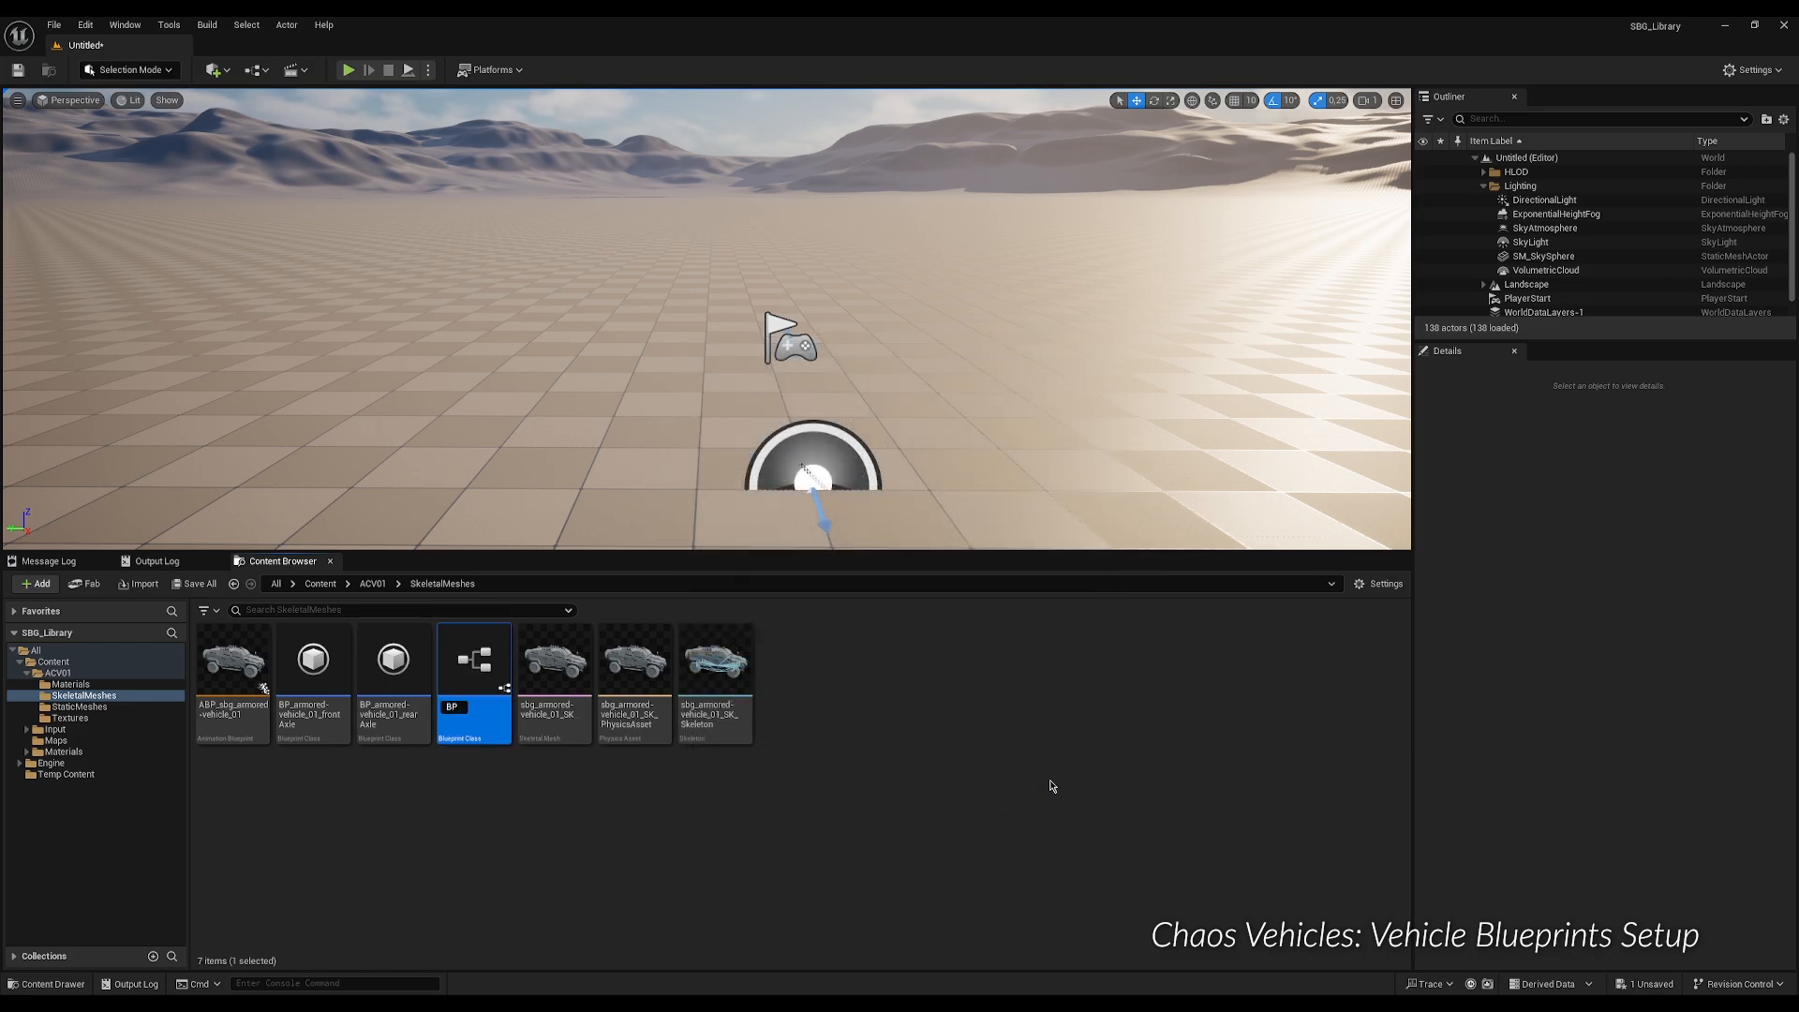
text(_armored)
text(-vehicle_0)
text(1)
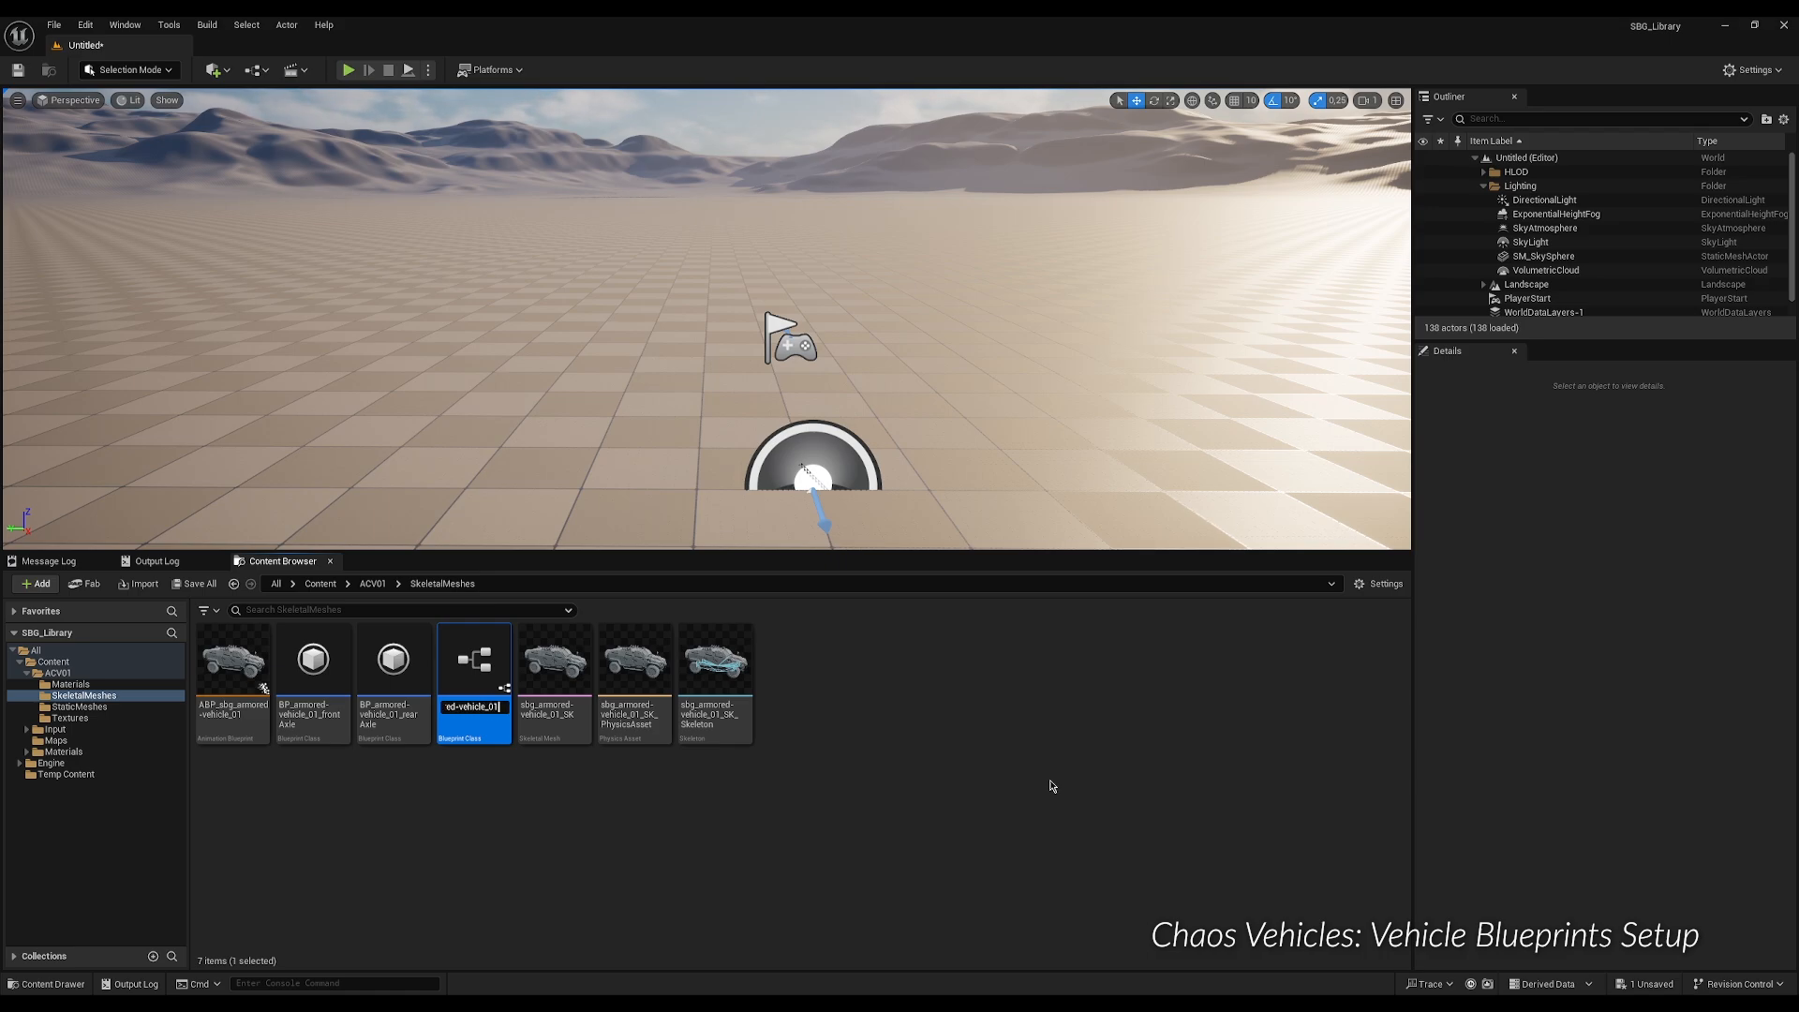
key(Return)
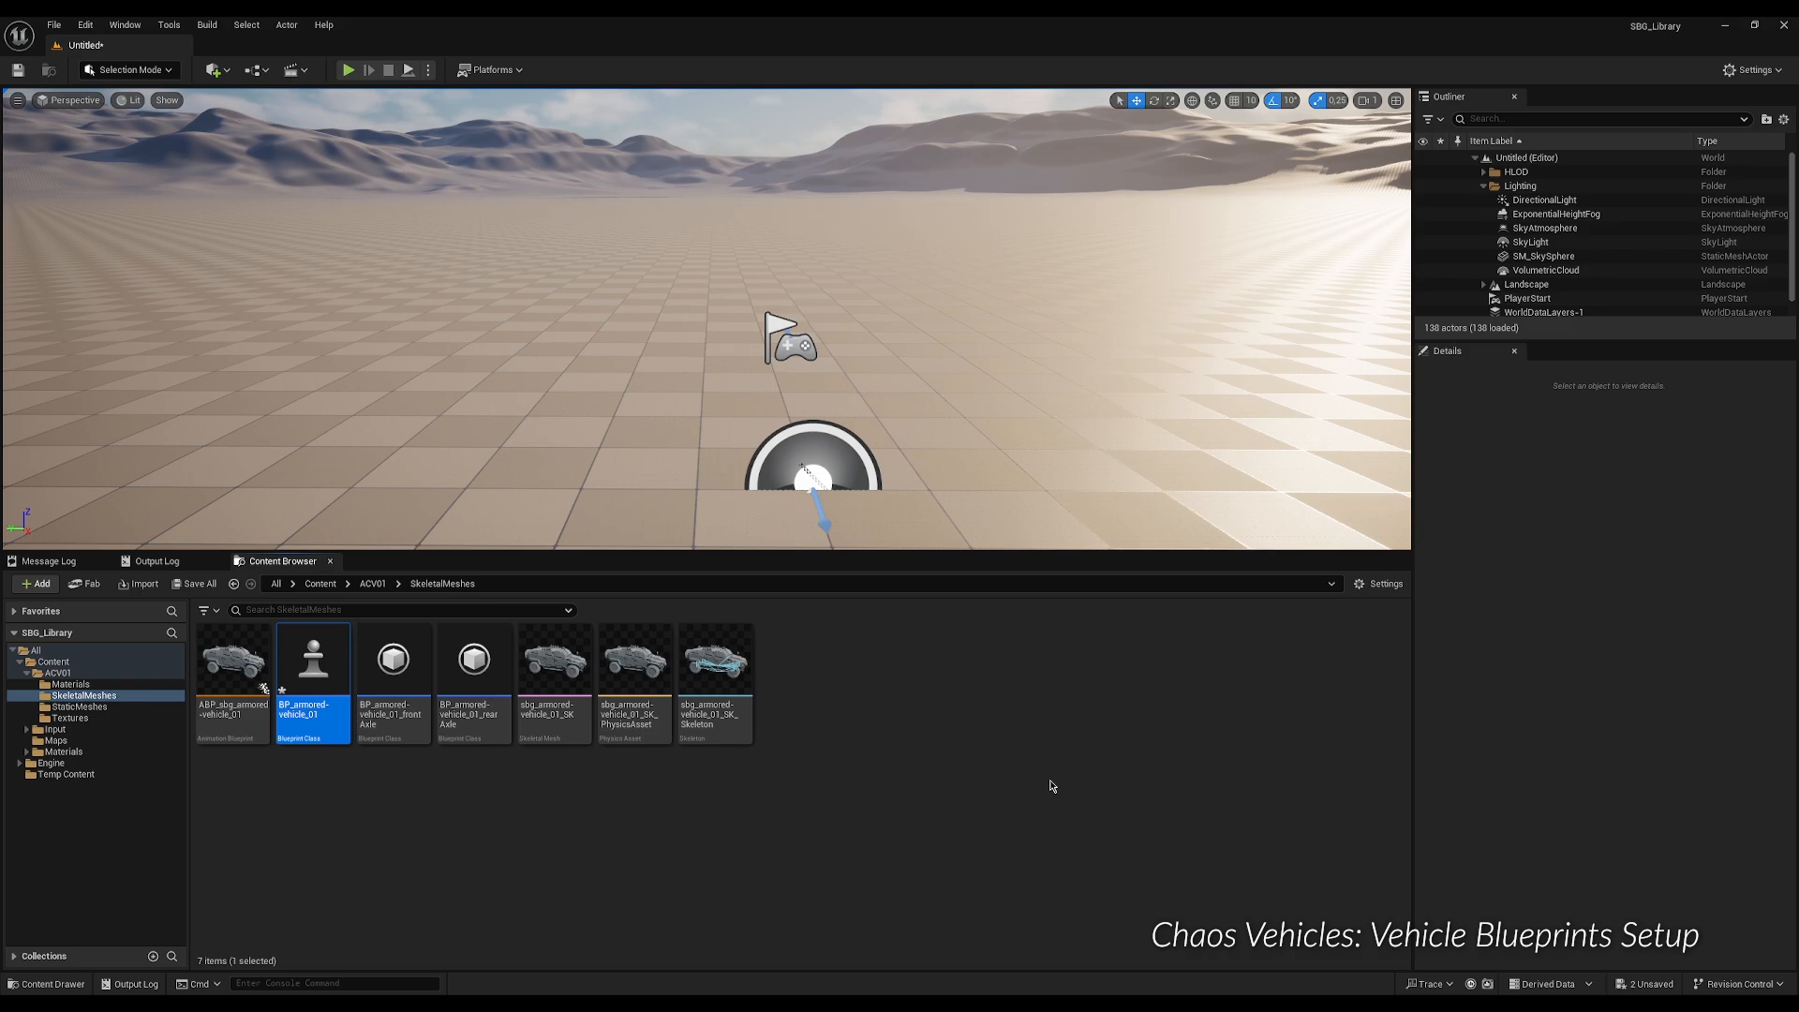
Open BP_armored-vehicle_01 and assign sbg_armored-vehicle_01_SK as the Skeletal Mesh Asset of its Mesh component.
key(Return)
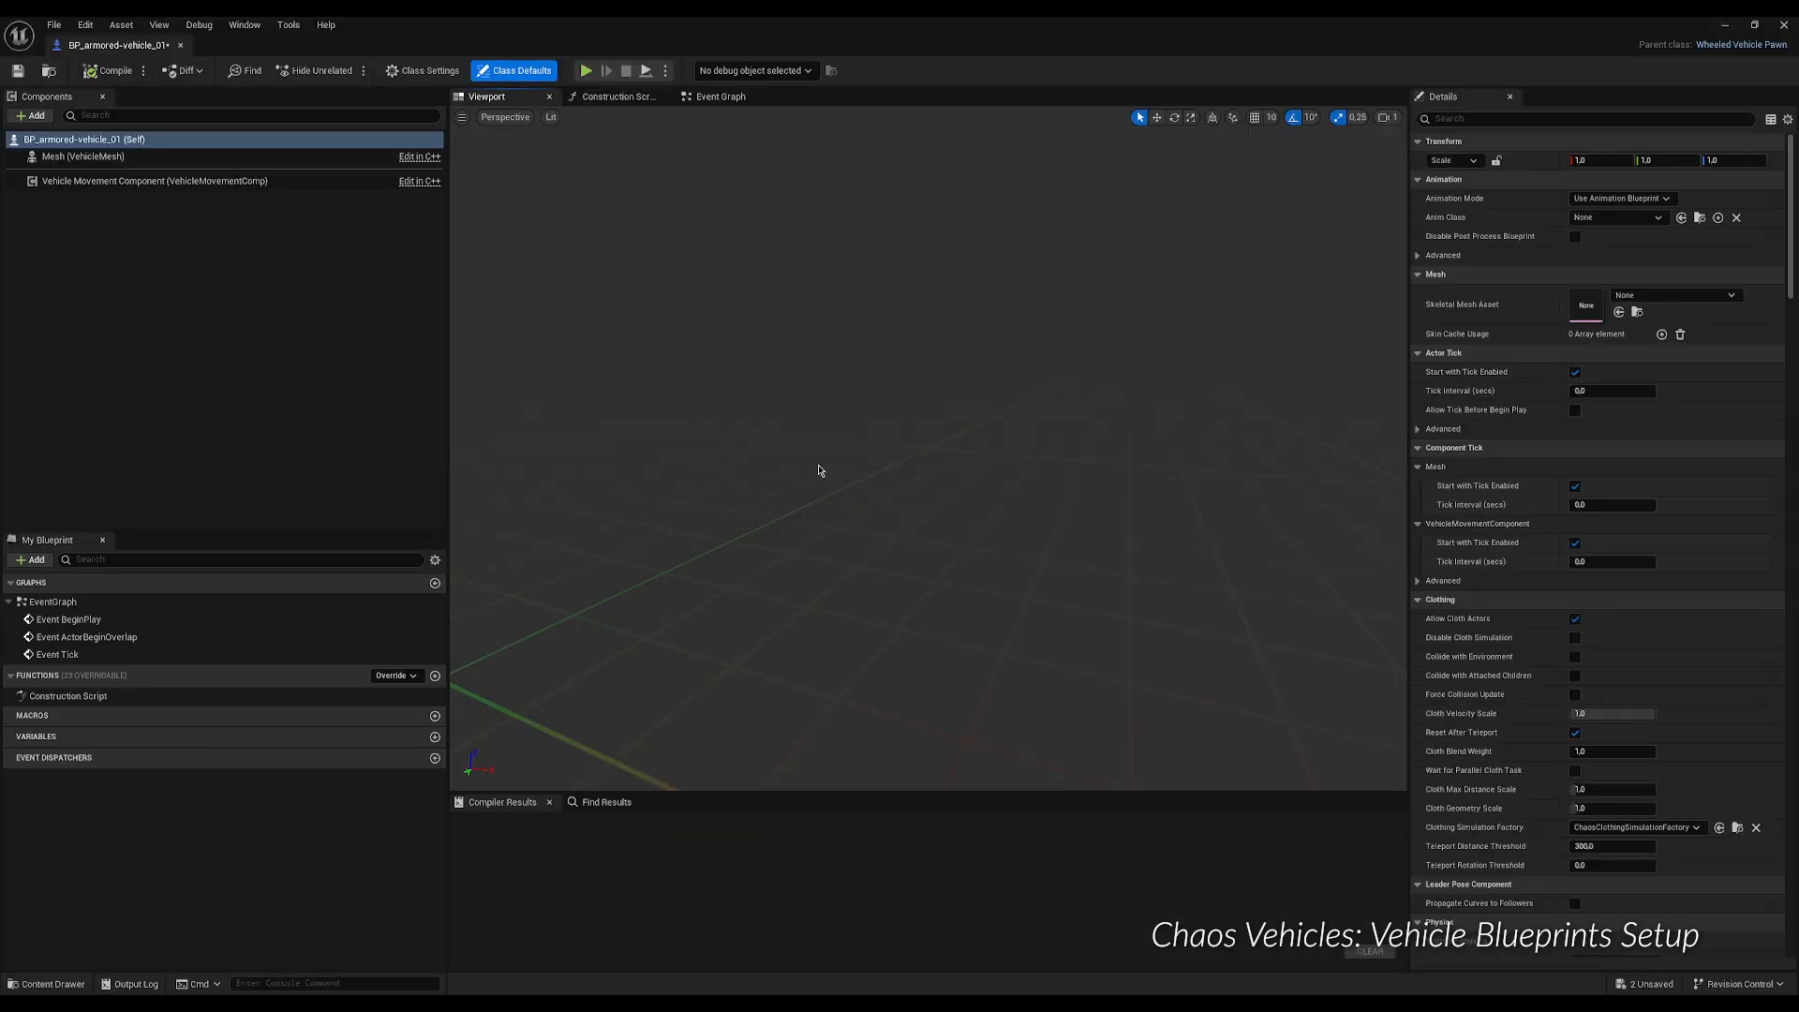
click(1755, 25)
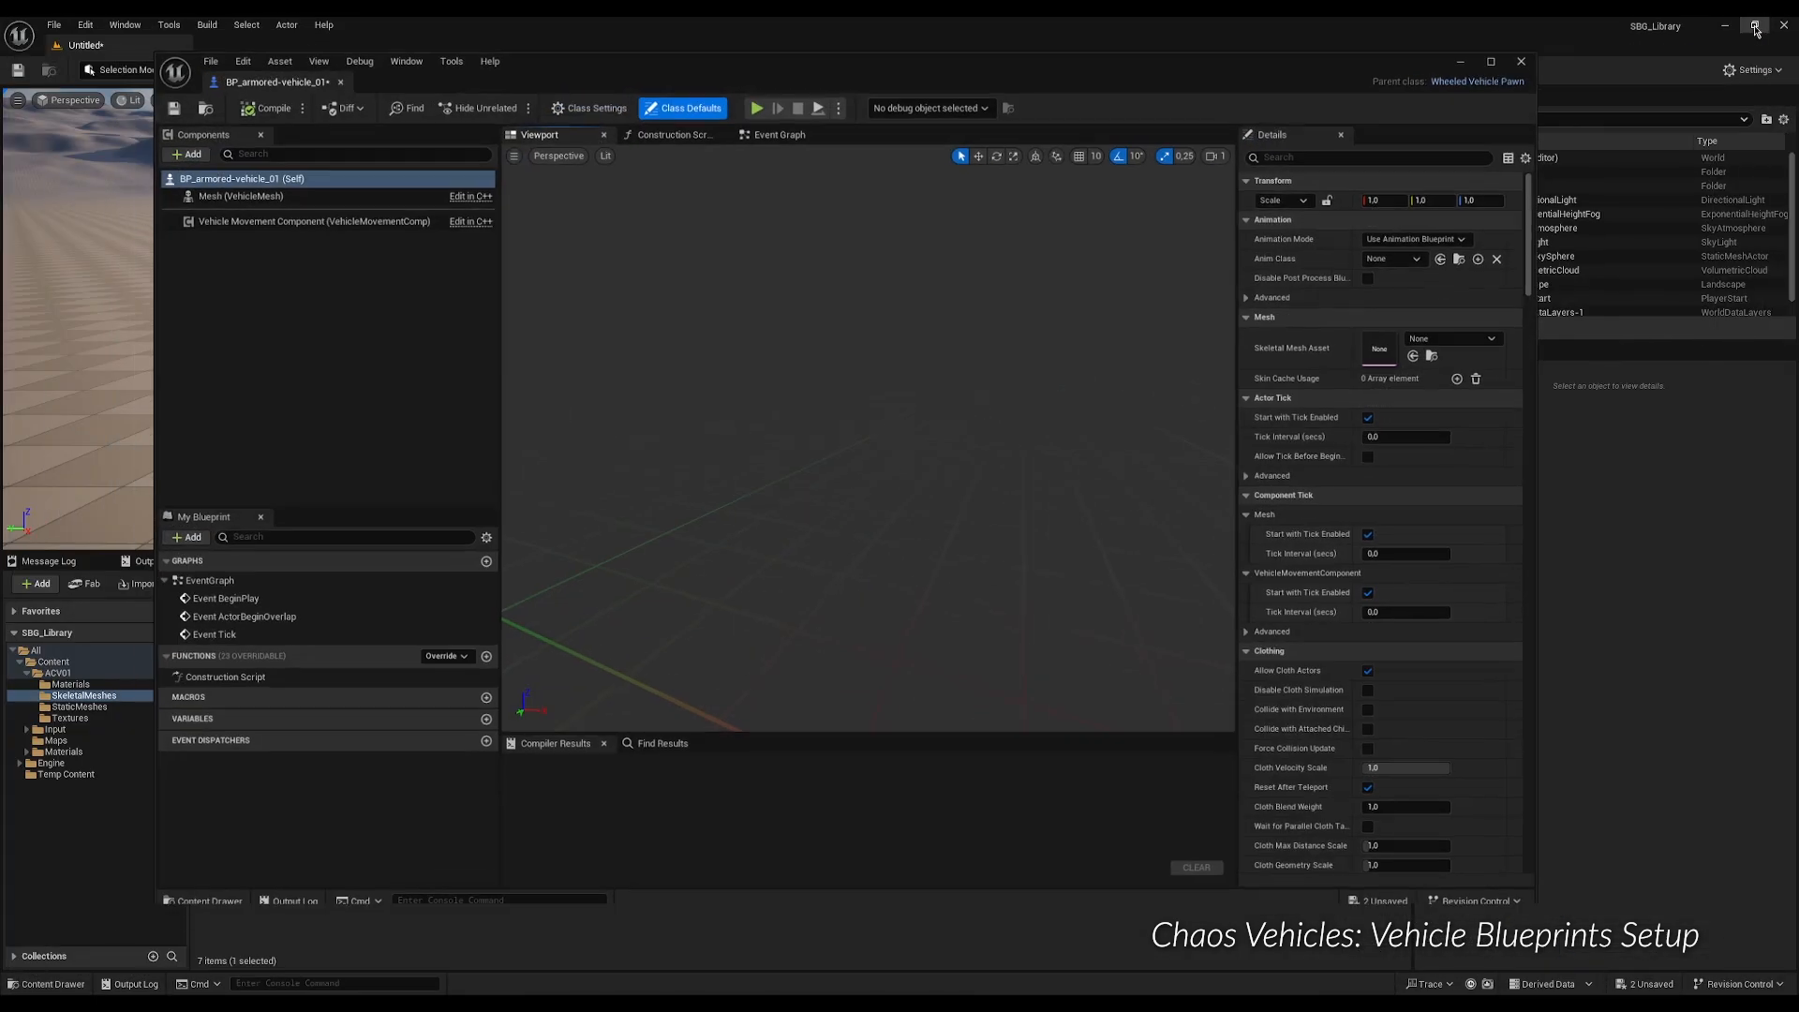
click(218, 200)
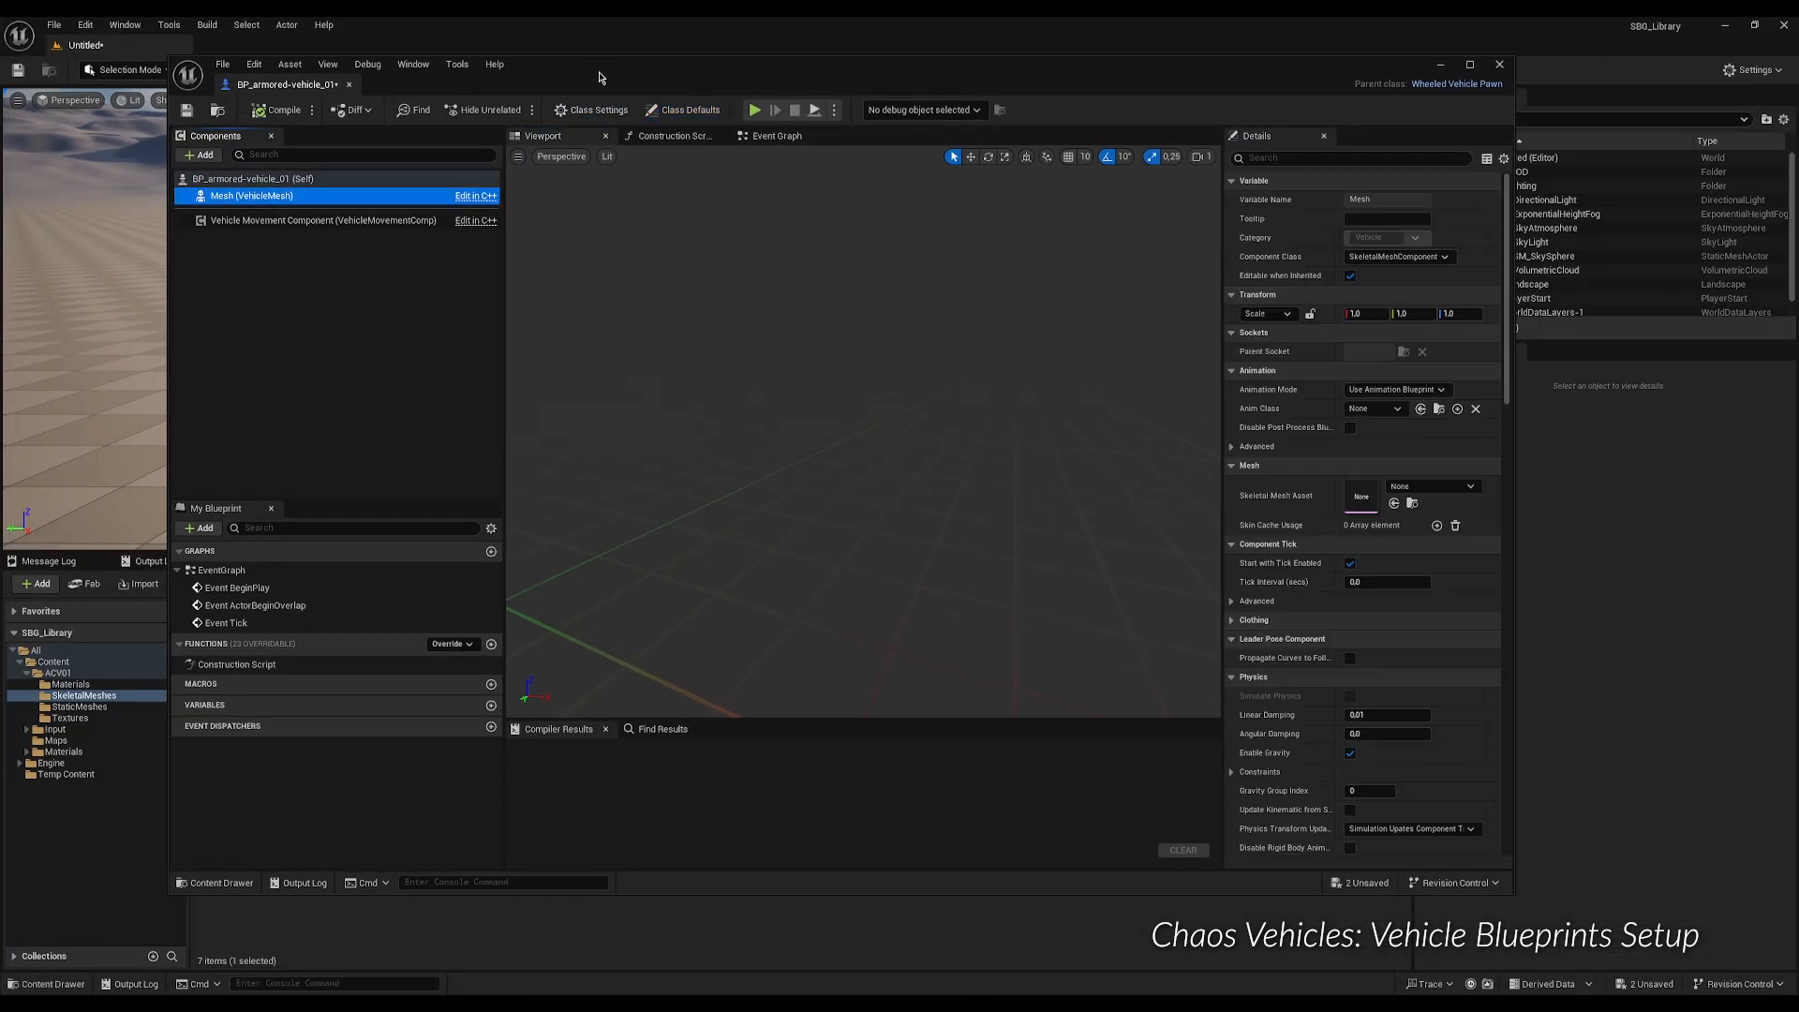
drag(602, 73, 1089, 167)
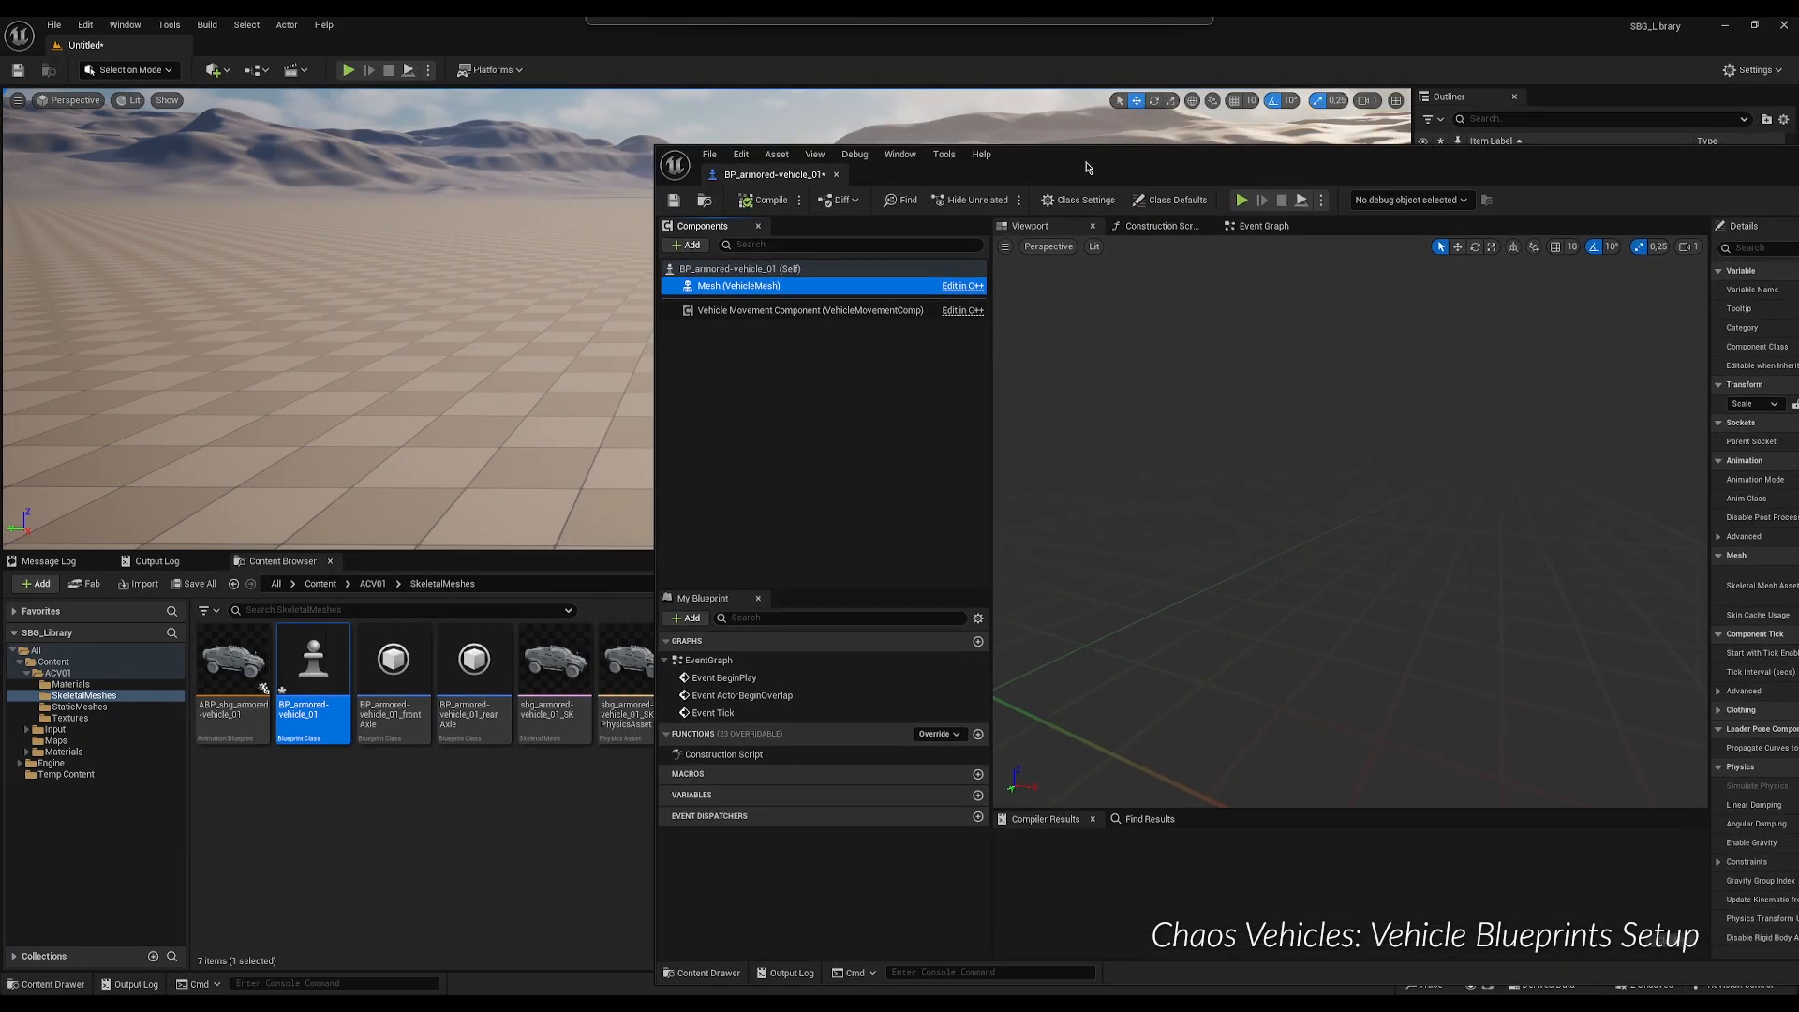
click(574, 660)
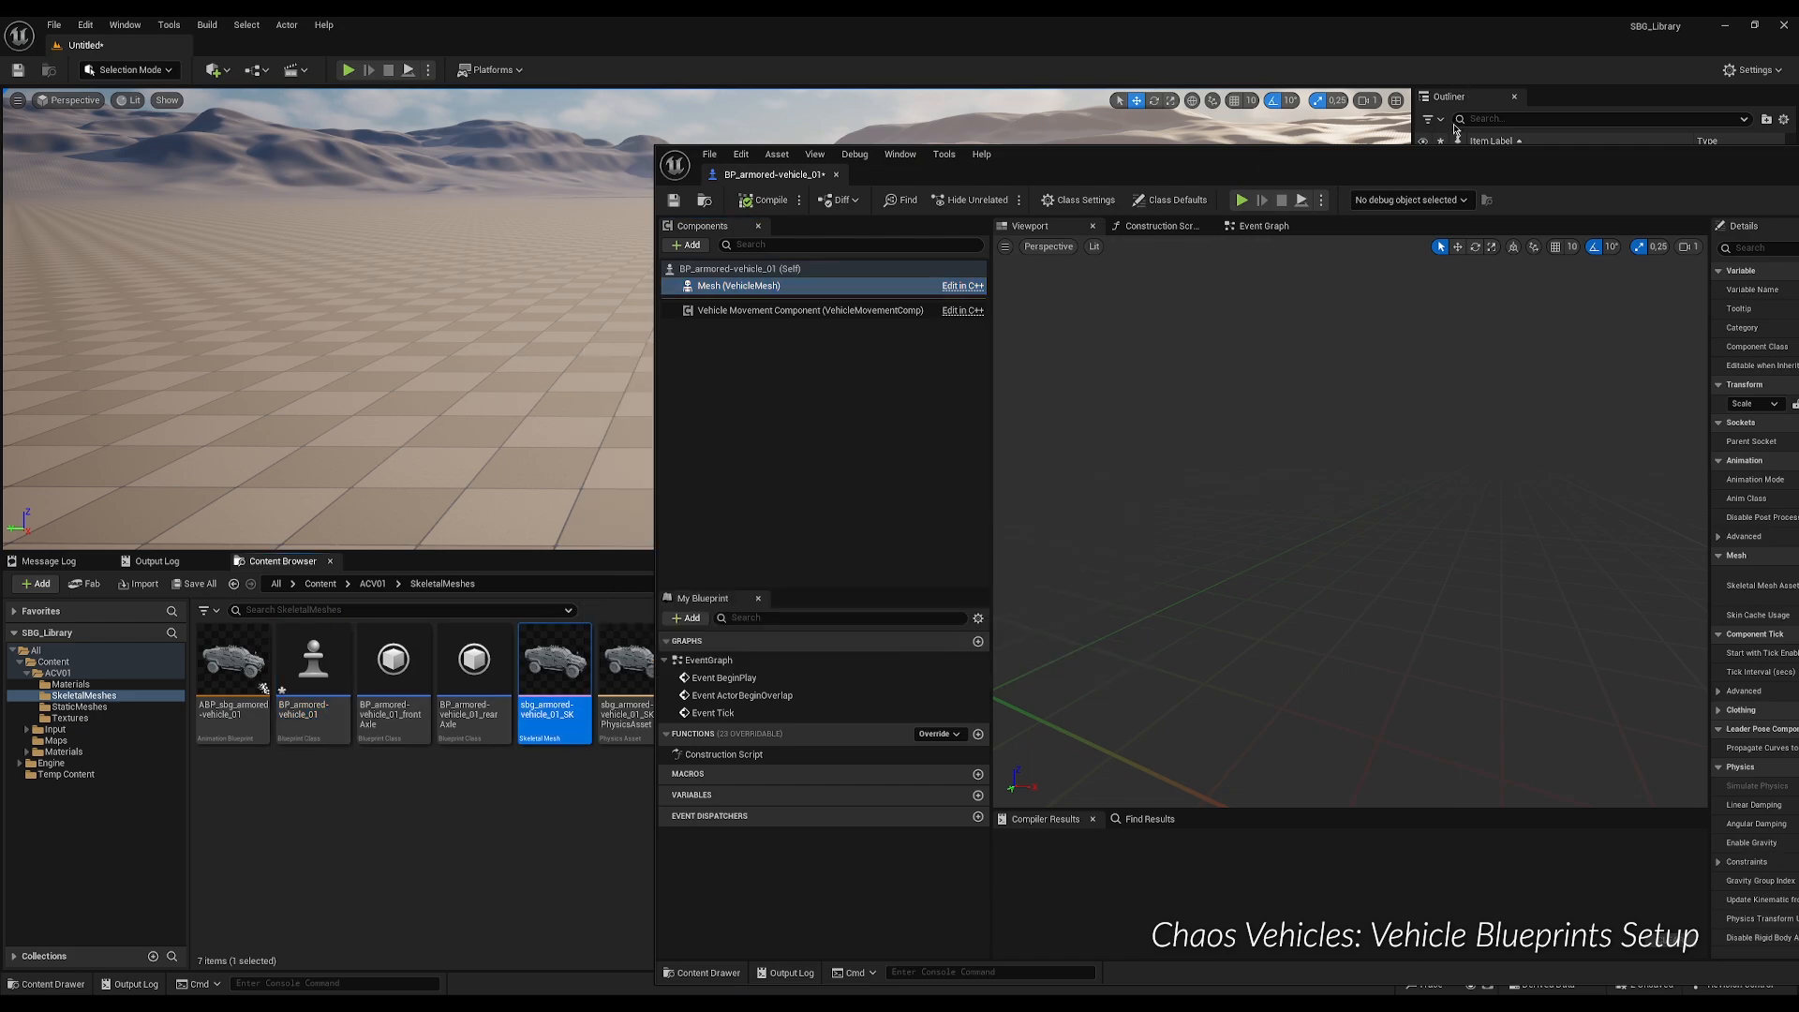
drag(1459, 160, 1182, 141)
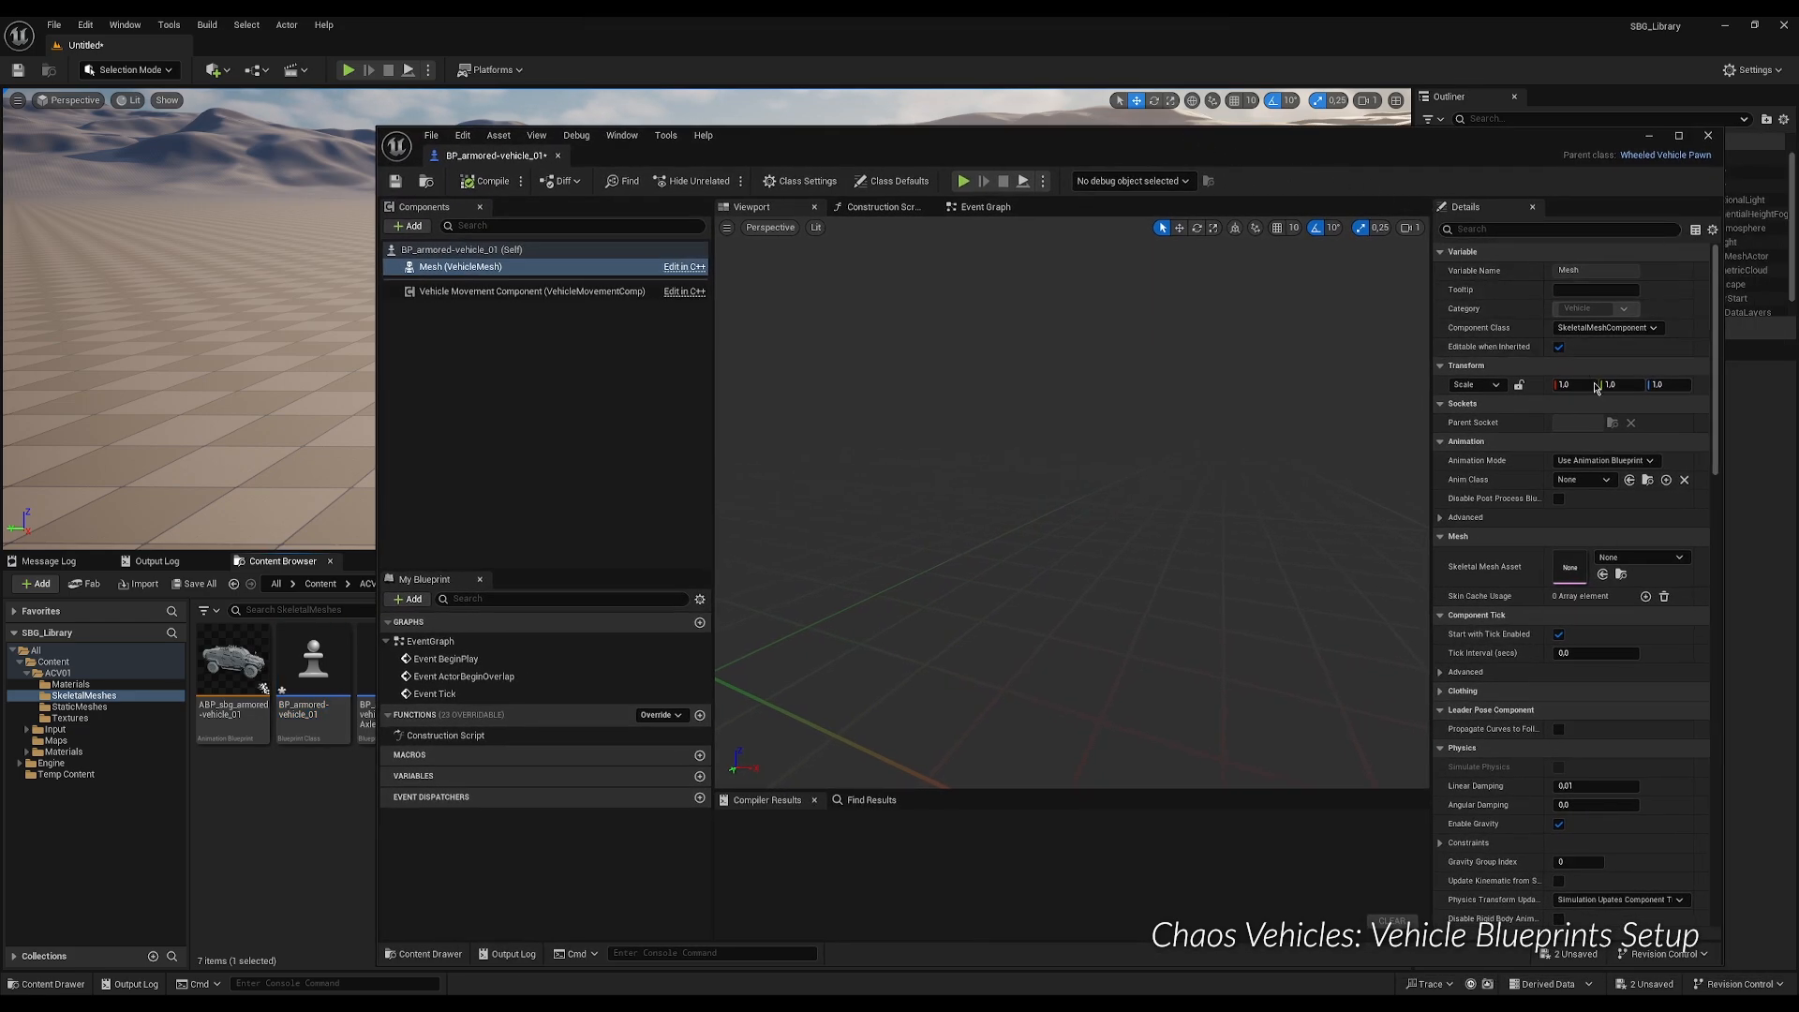
click(1602, 574)
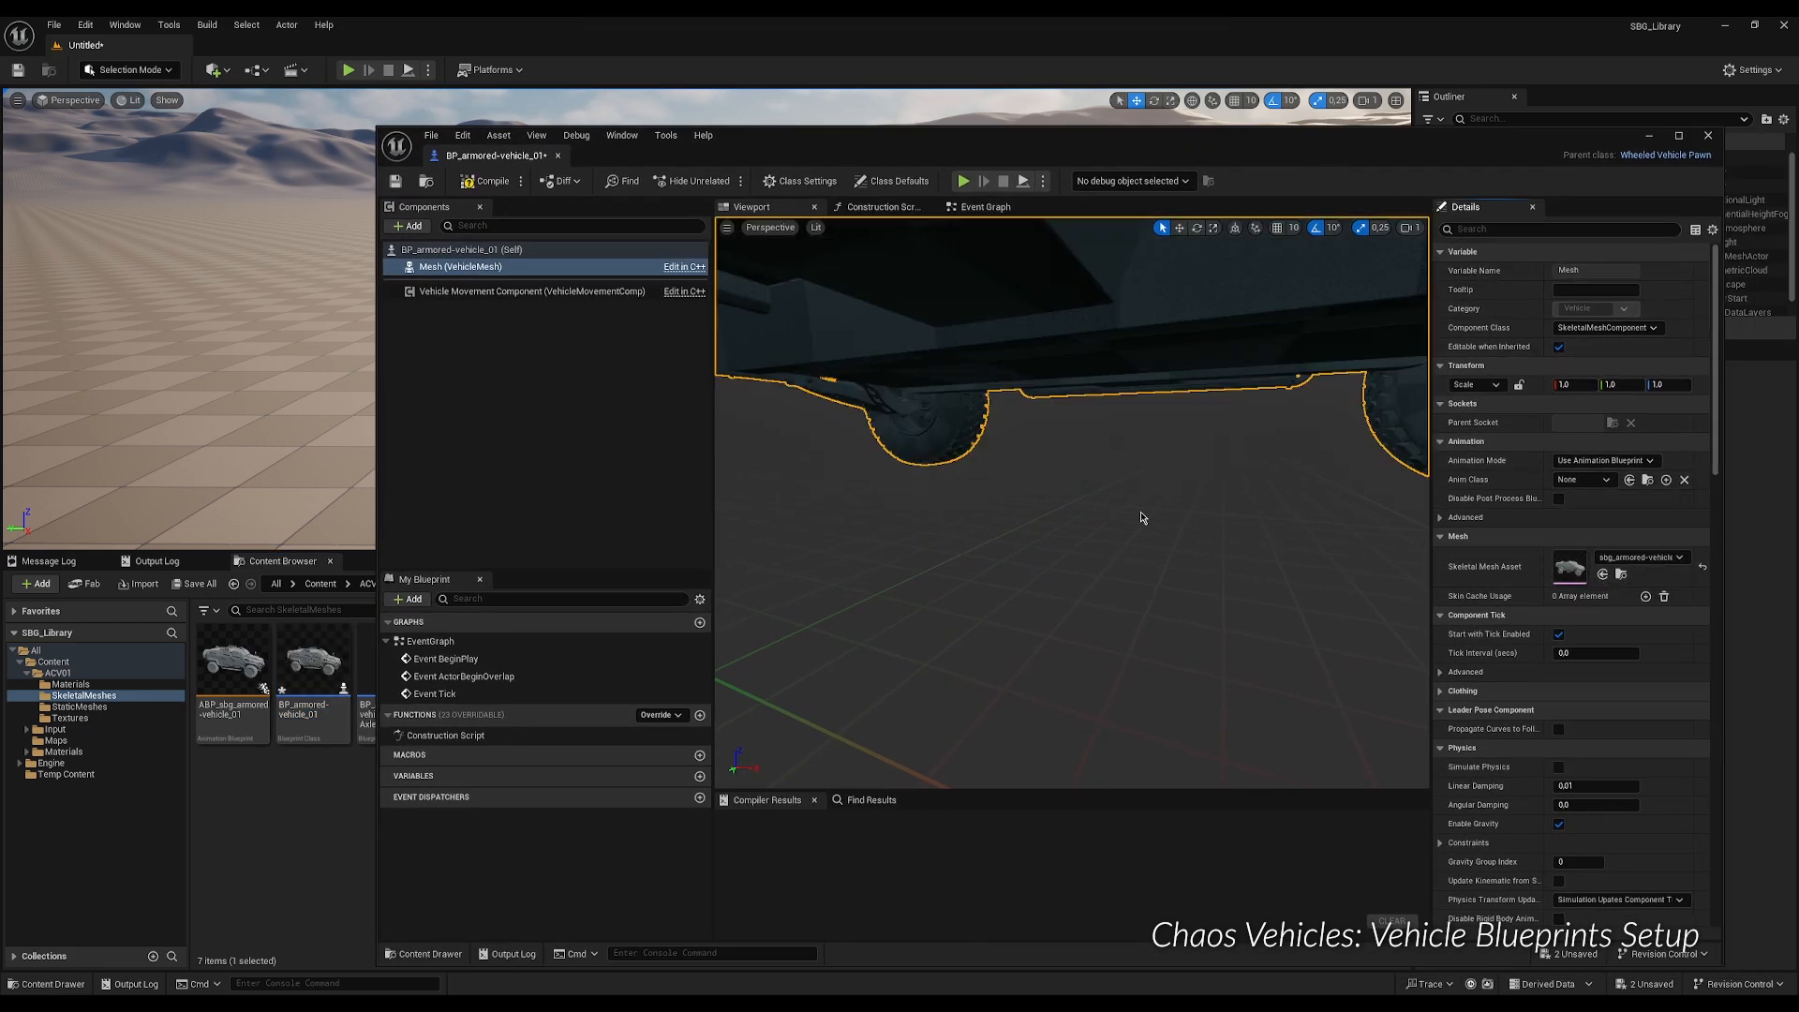
key(f)
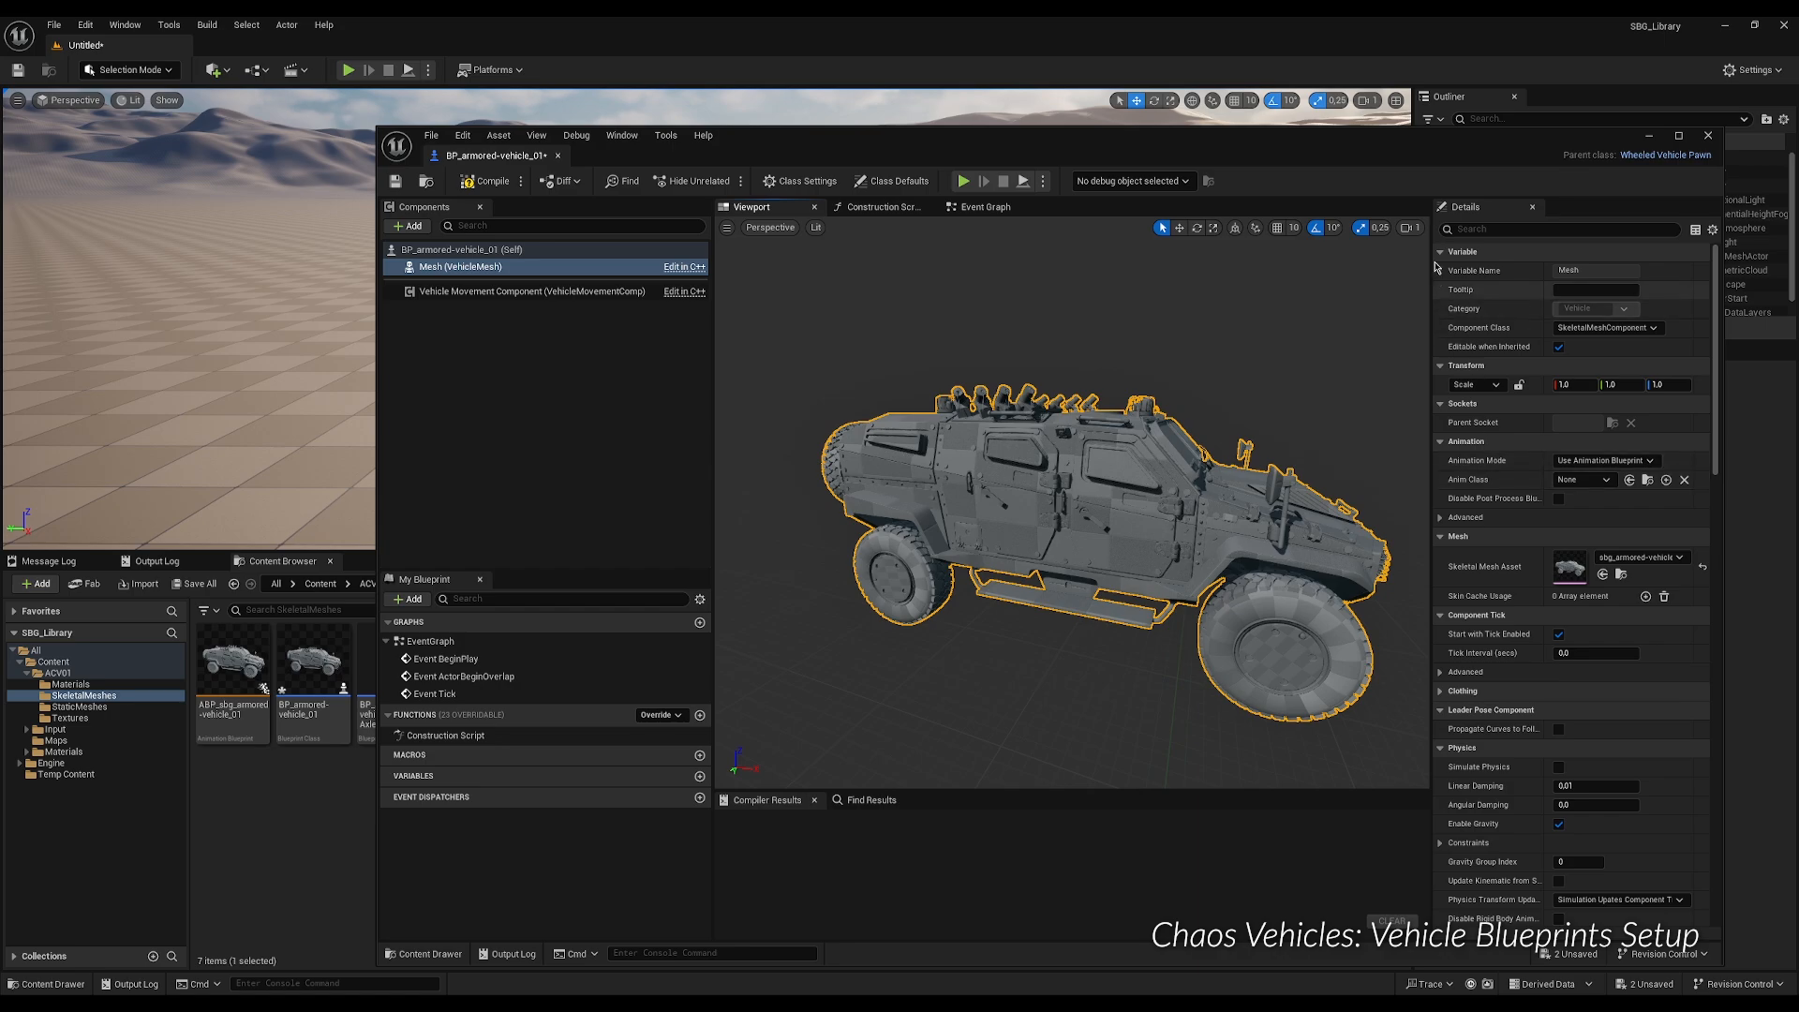
Set the Mesh component's Anim Class to ABP_sbg_armored-vehicle_01 and enable Simulate Physics.
drag(1447, 146, 1570, 137)
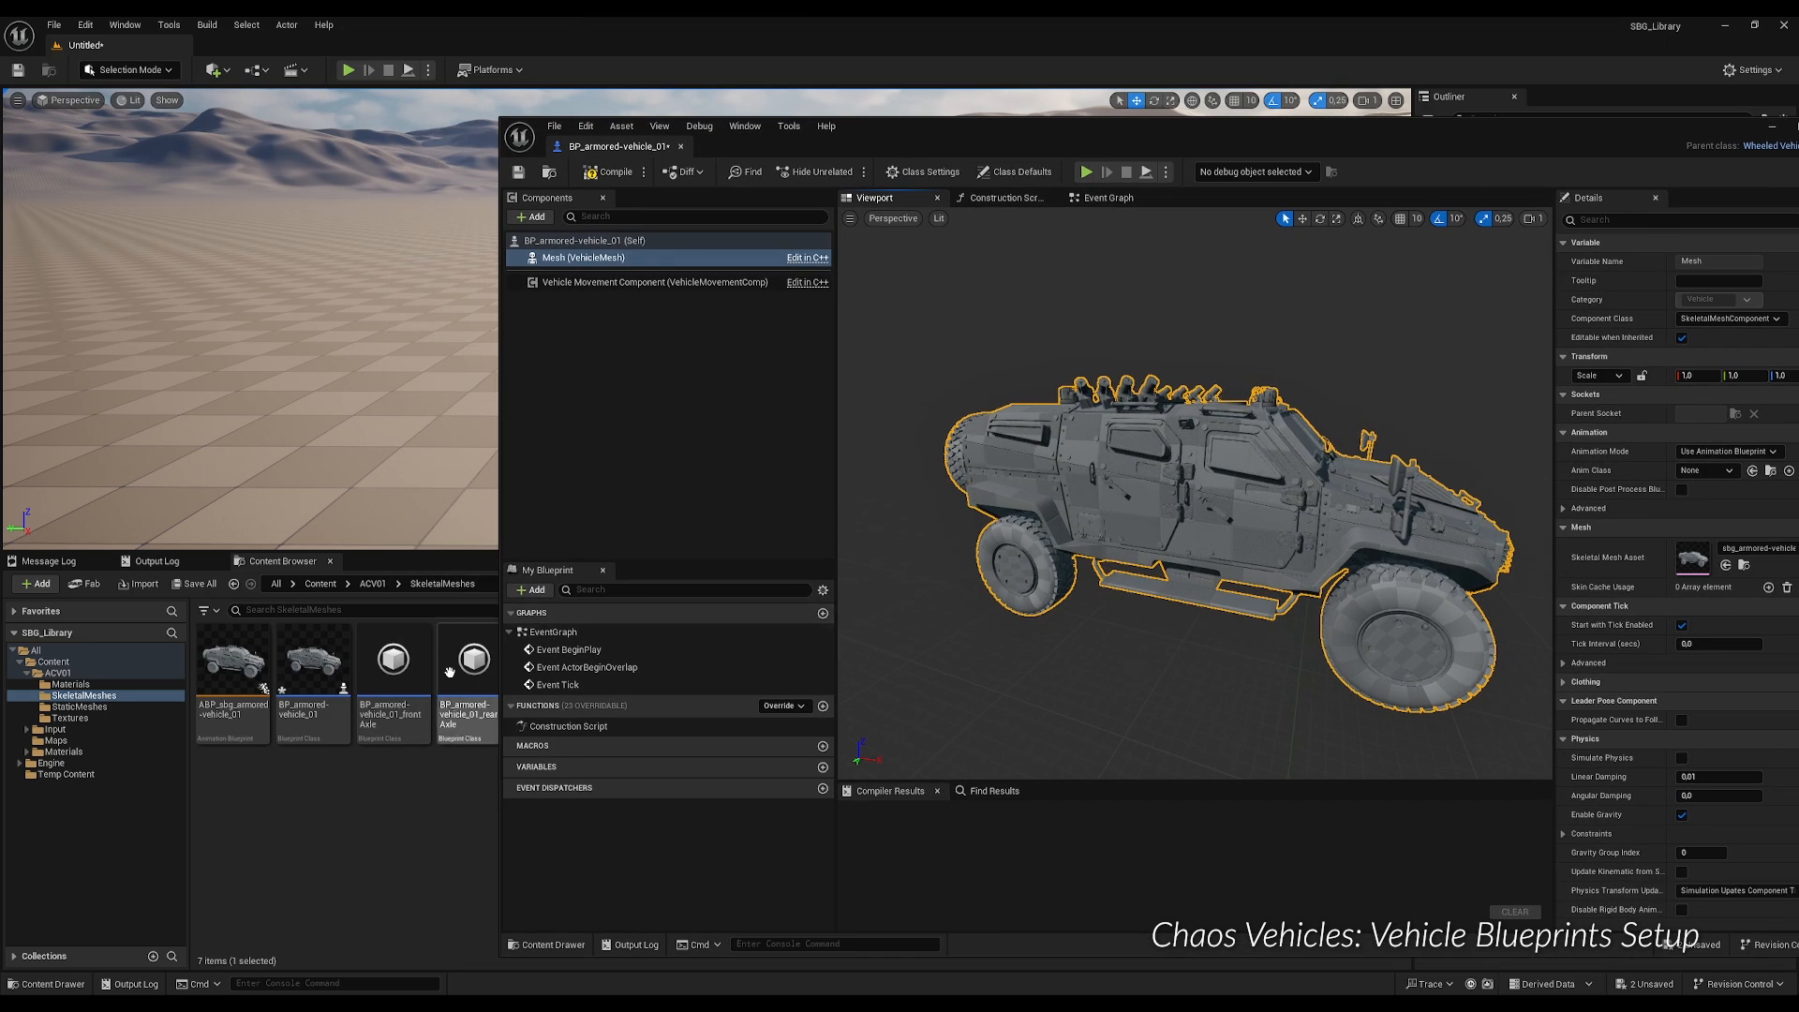
click(245, 656)
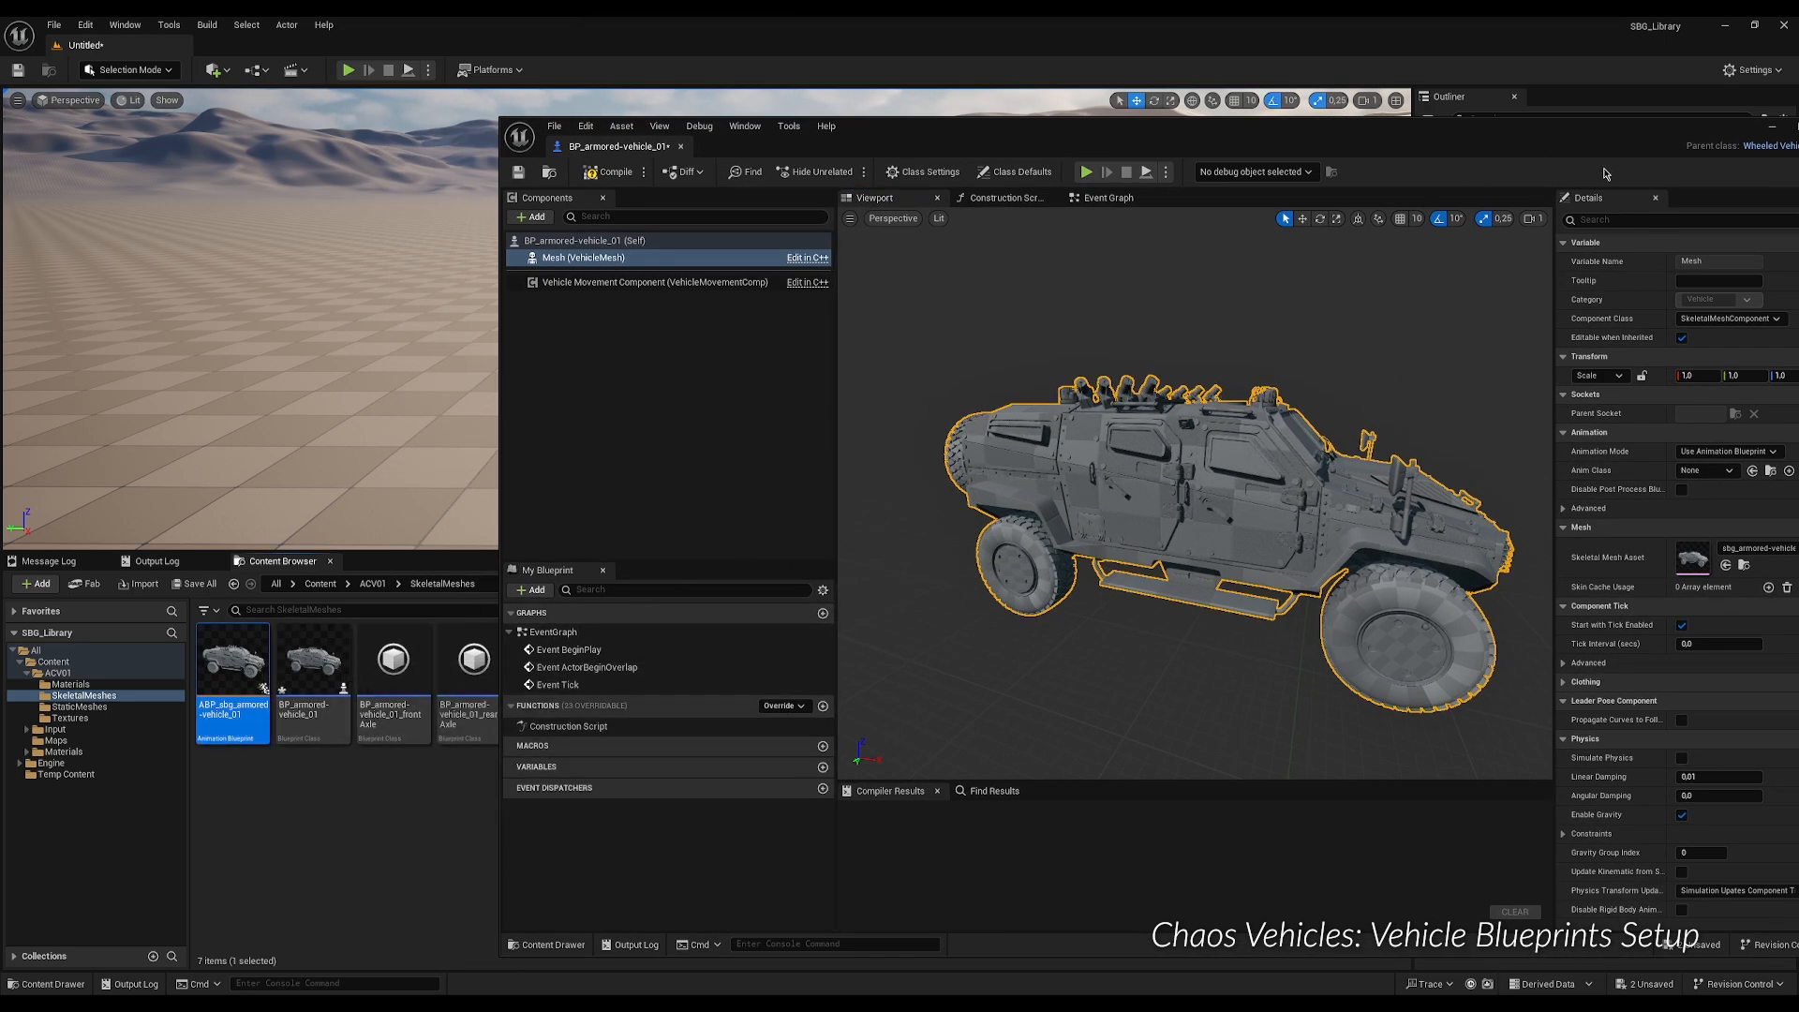
drag(1629, 140, 1494, 133)
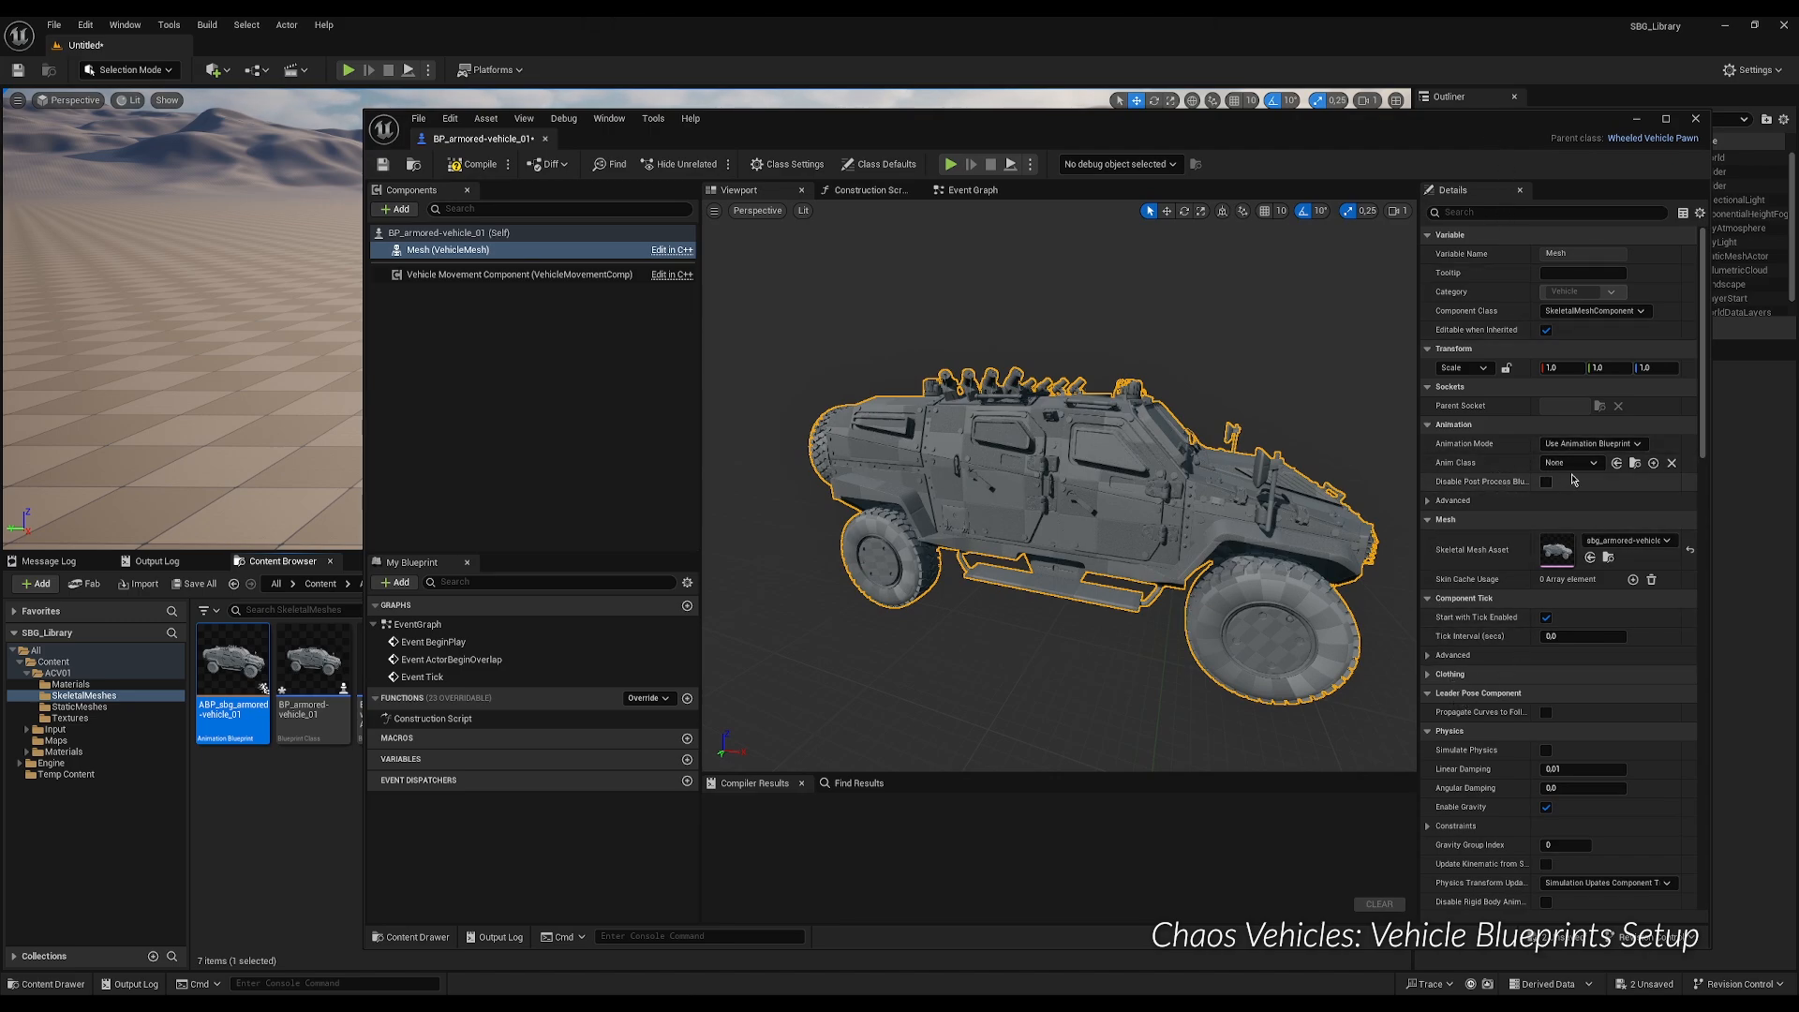
click(1617, 463)
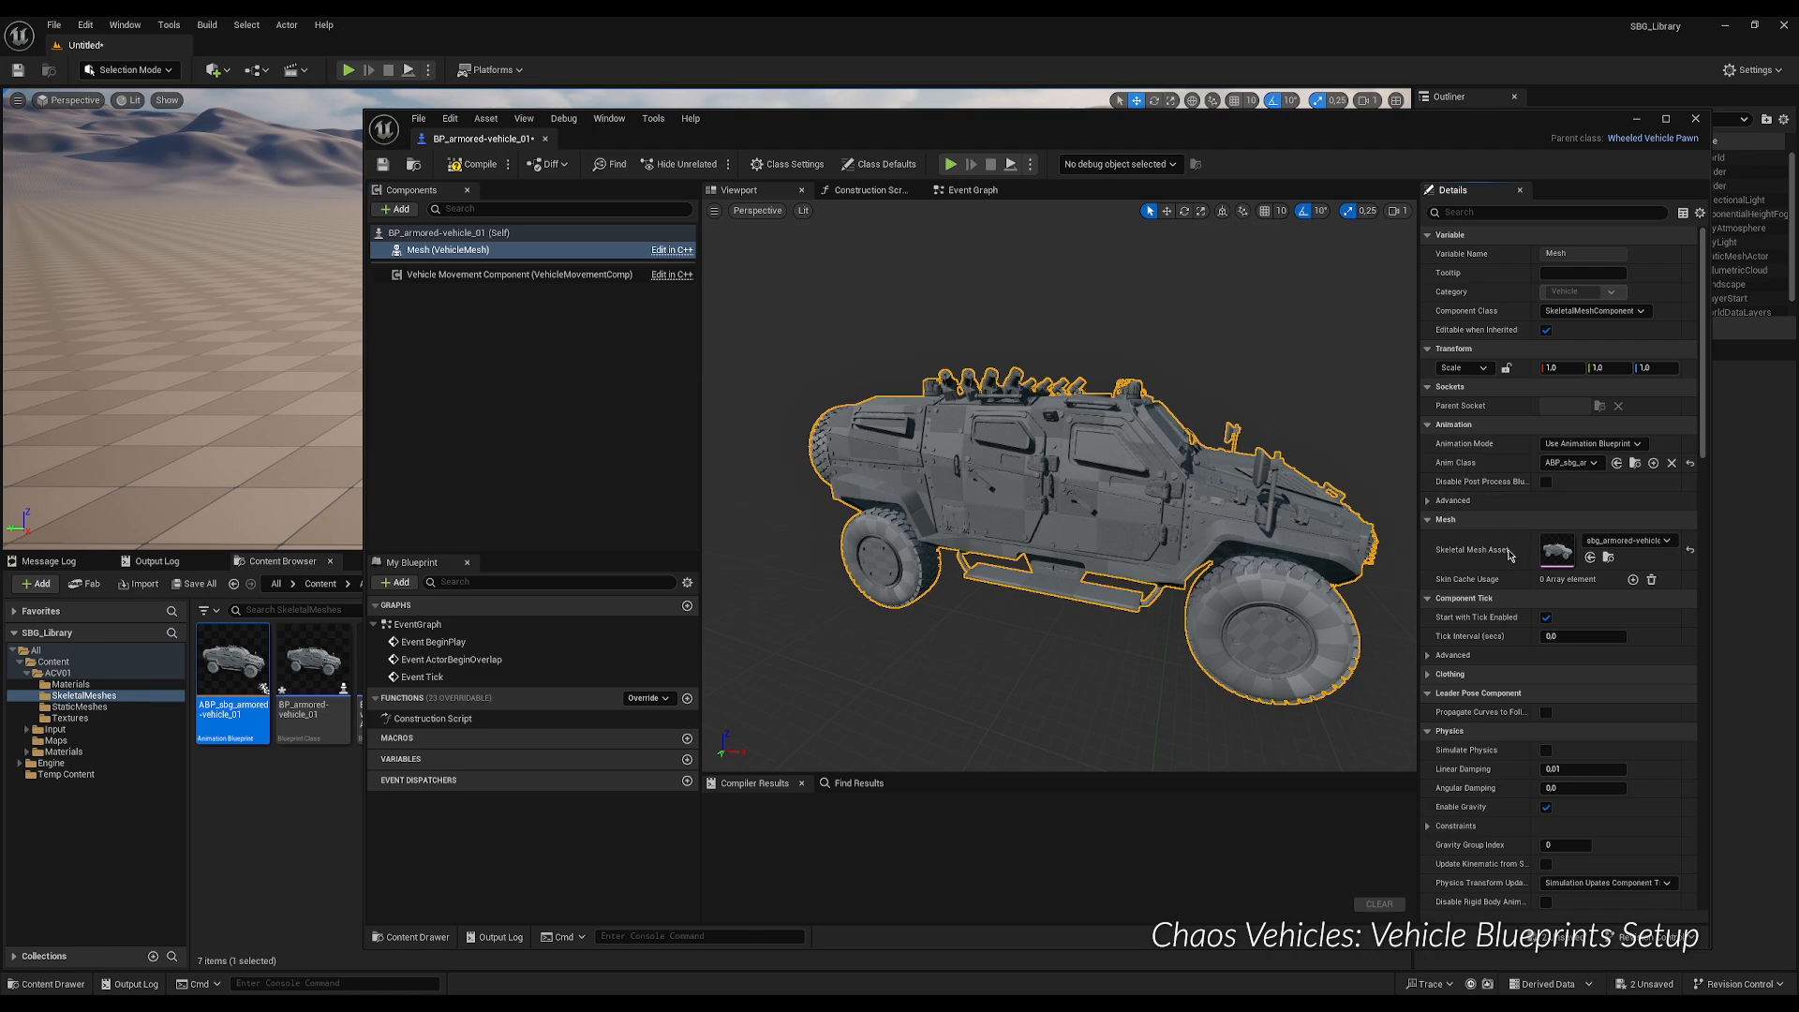
click(1547, 750)
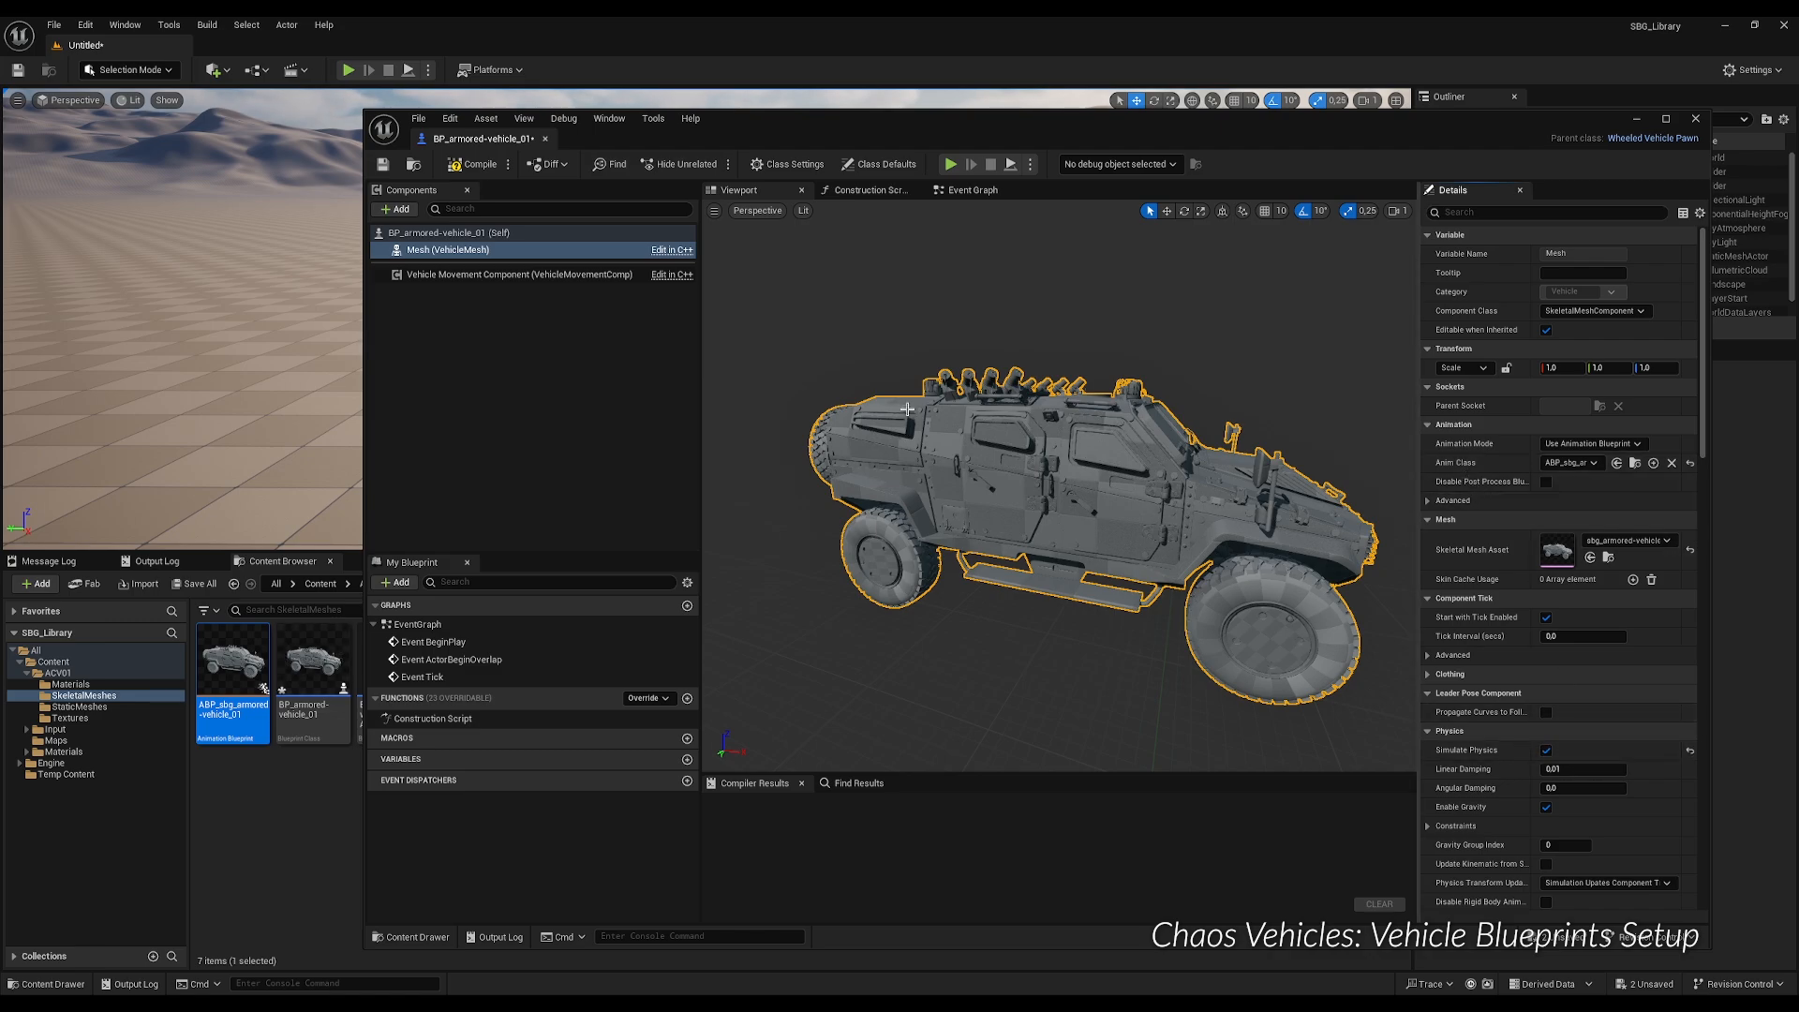
Add four Wheel Setups entries to the Vehicle Movement Component and expand all of them.
click(430, 276)
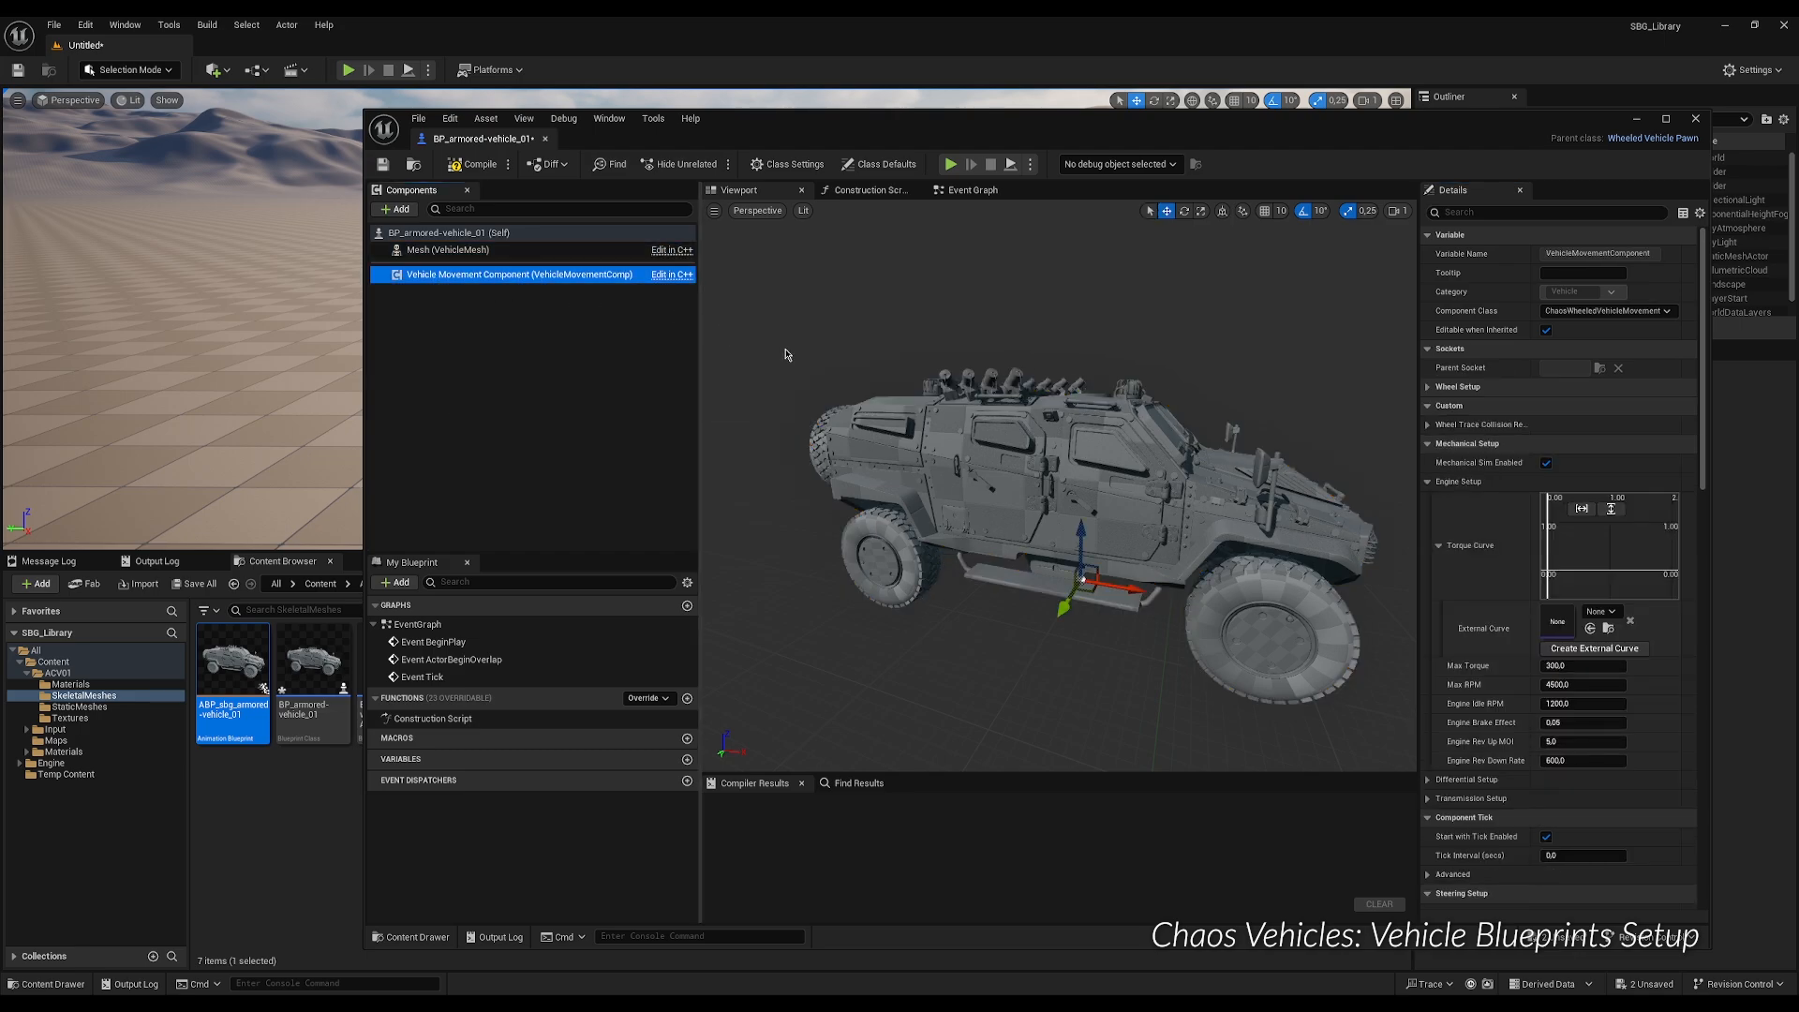
click(1428, 387)
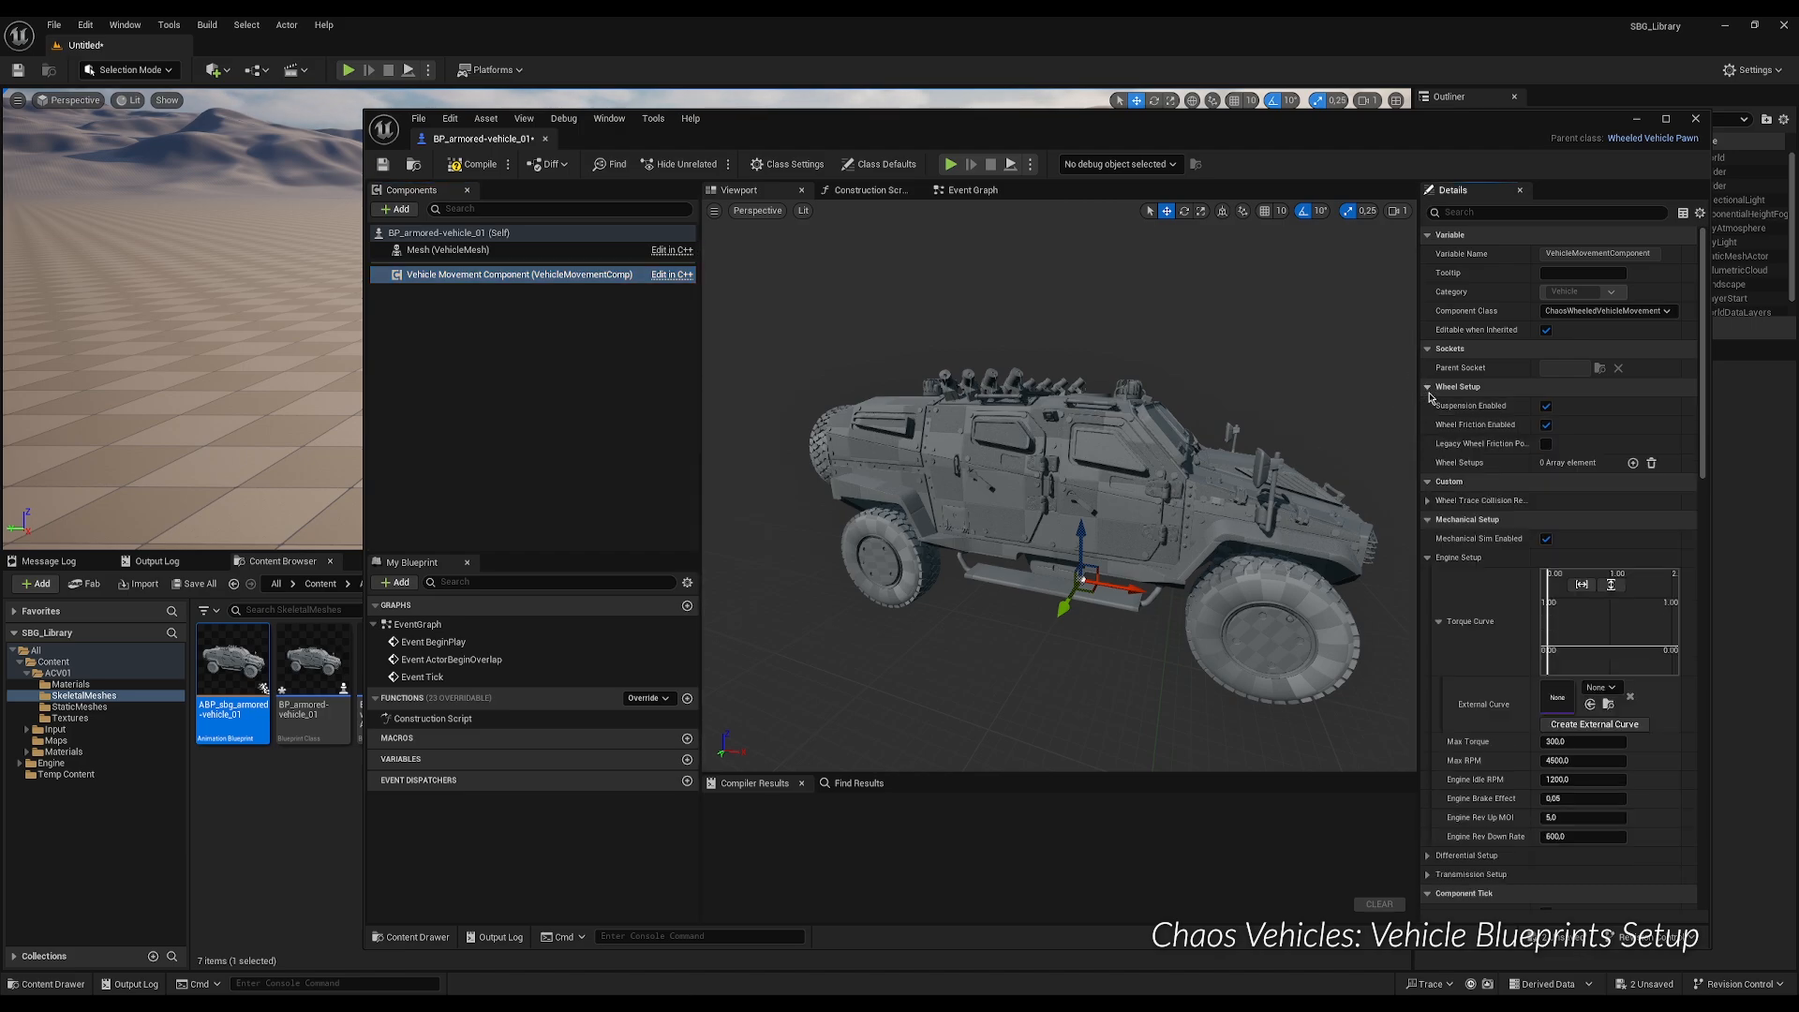
click(1633, 464)
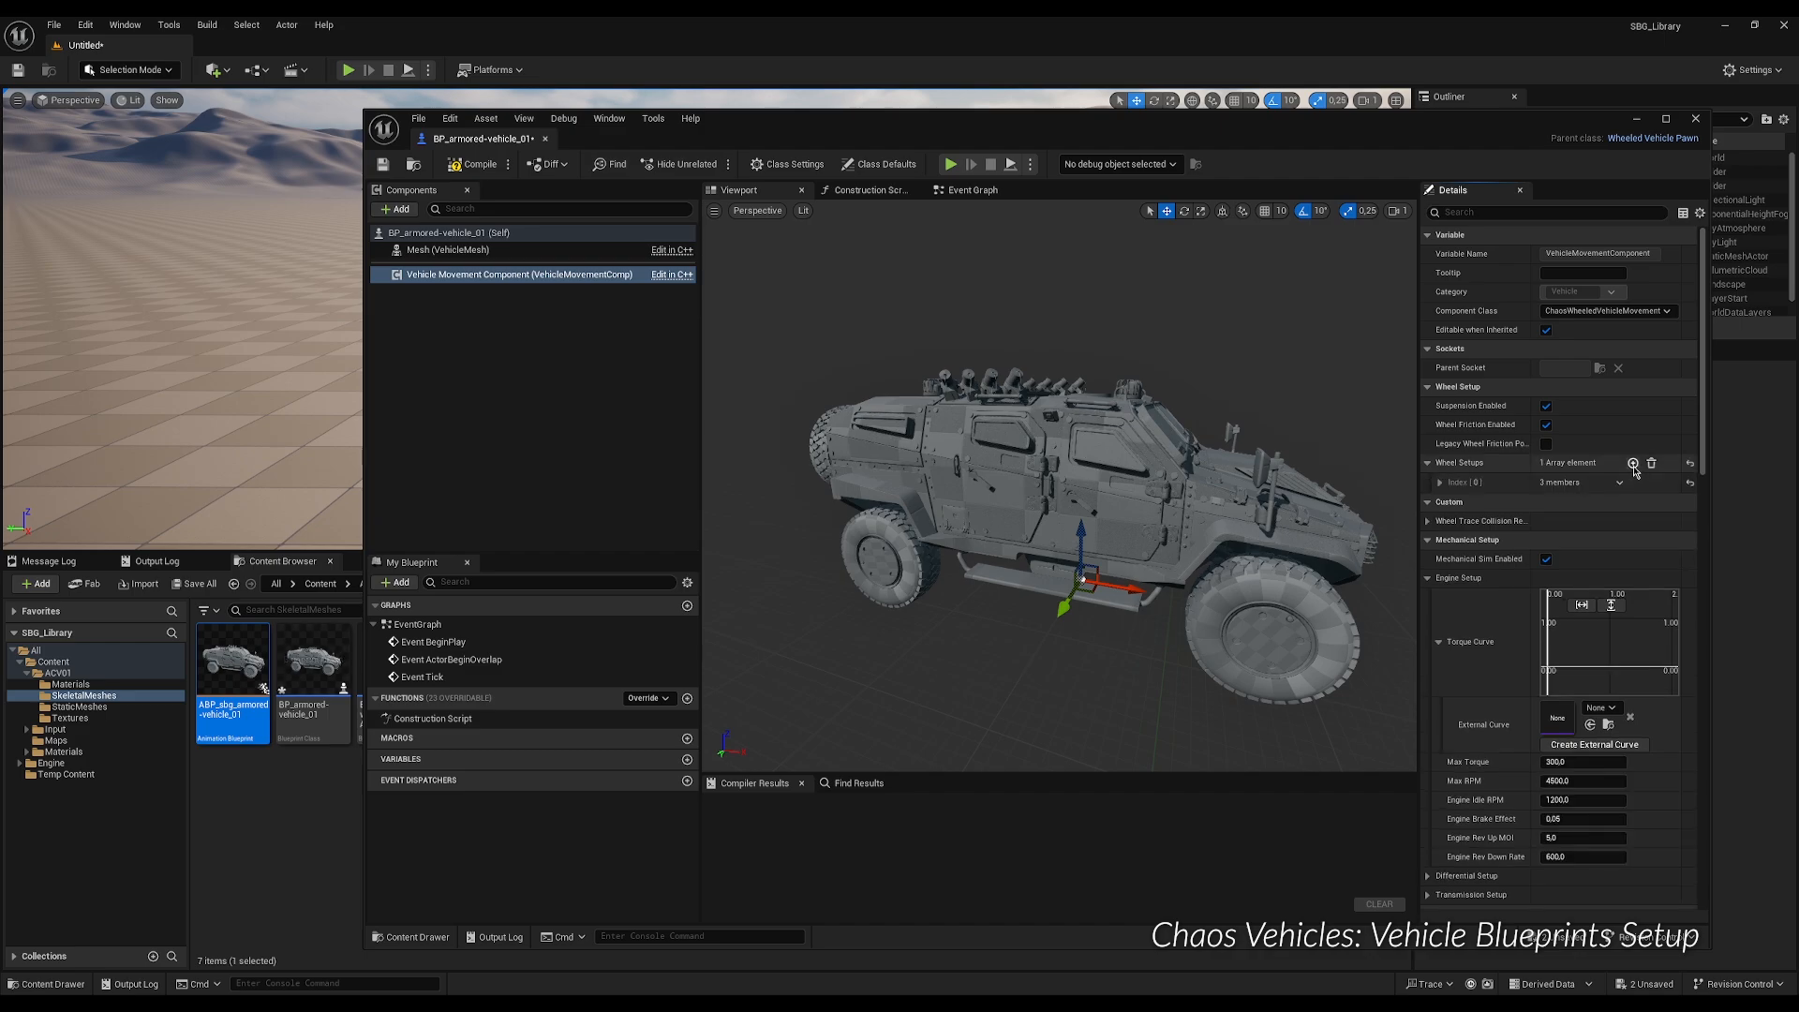
click(1633, 464)
click(1633, 464)
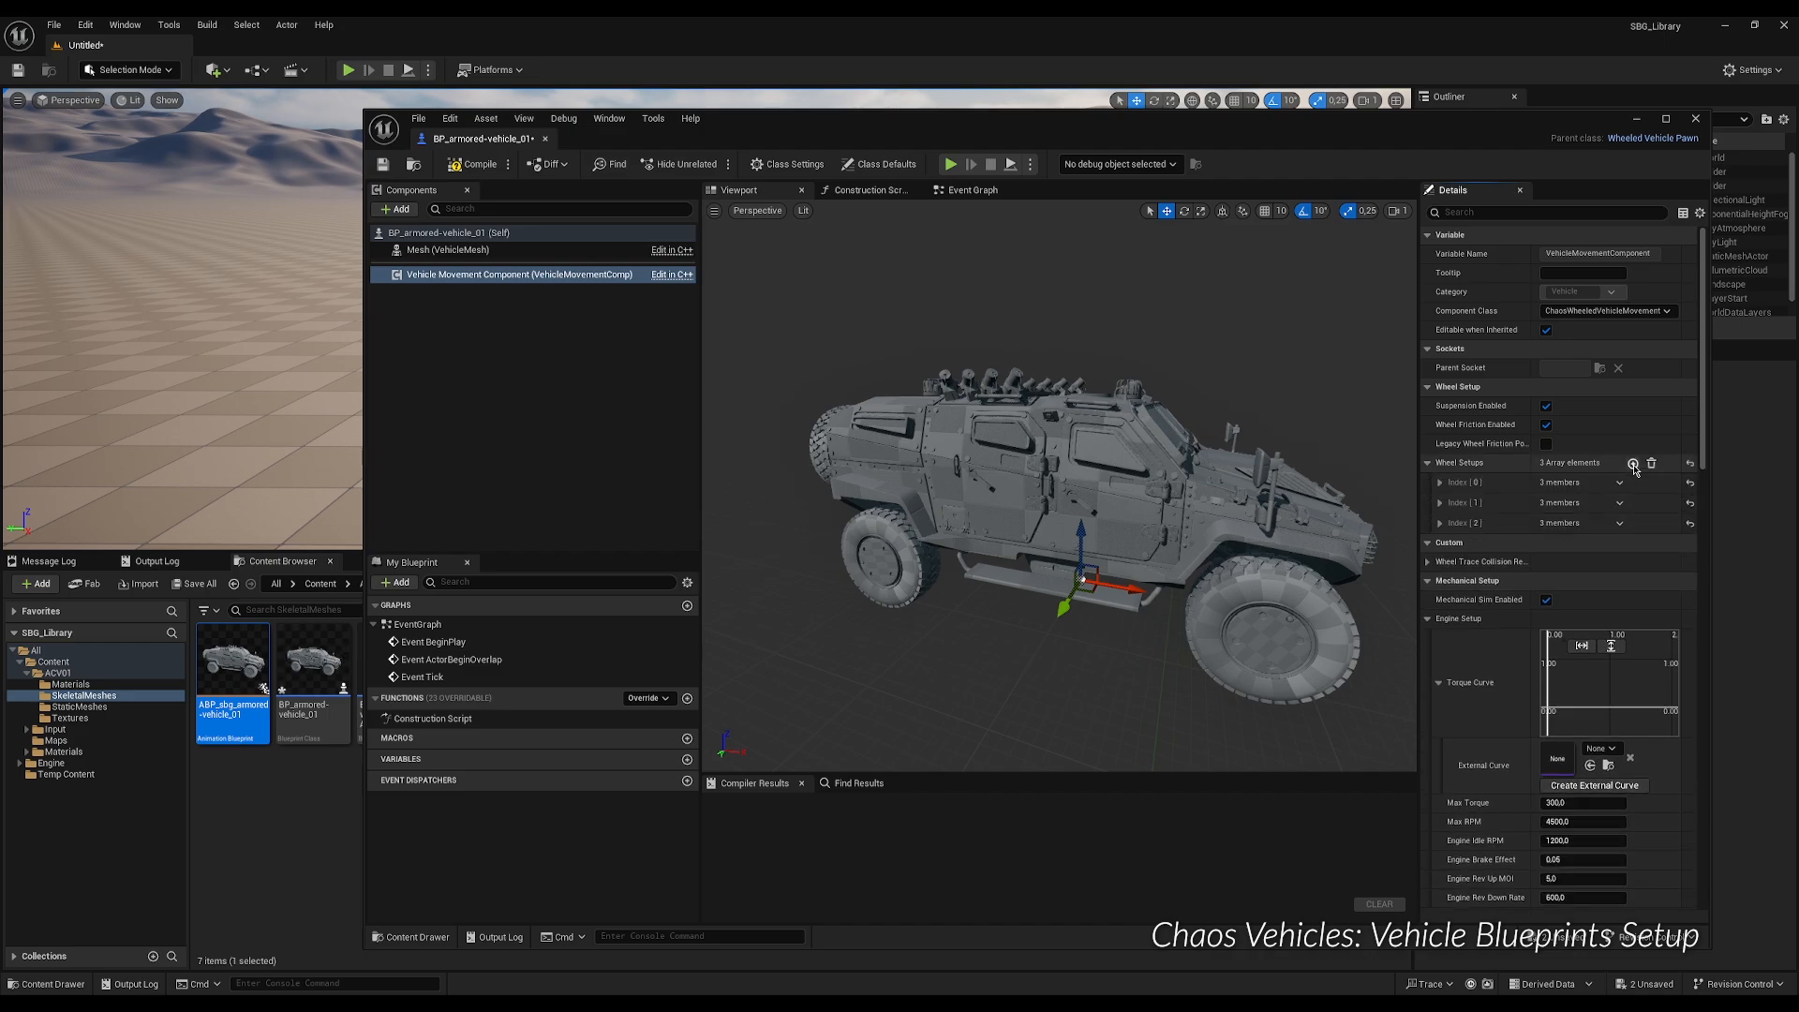
click(1633, 464)
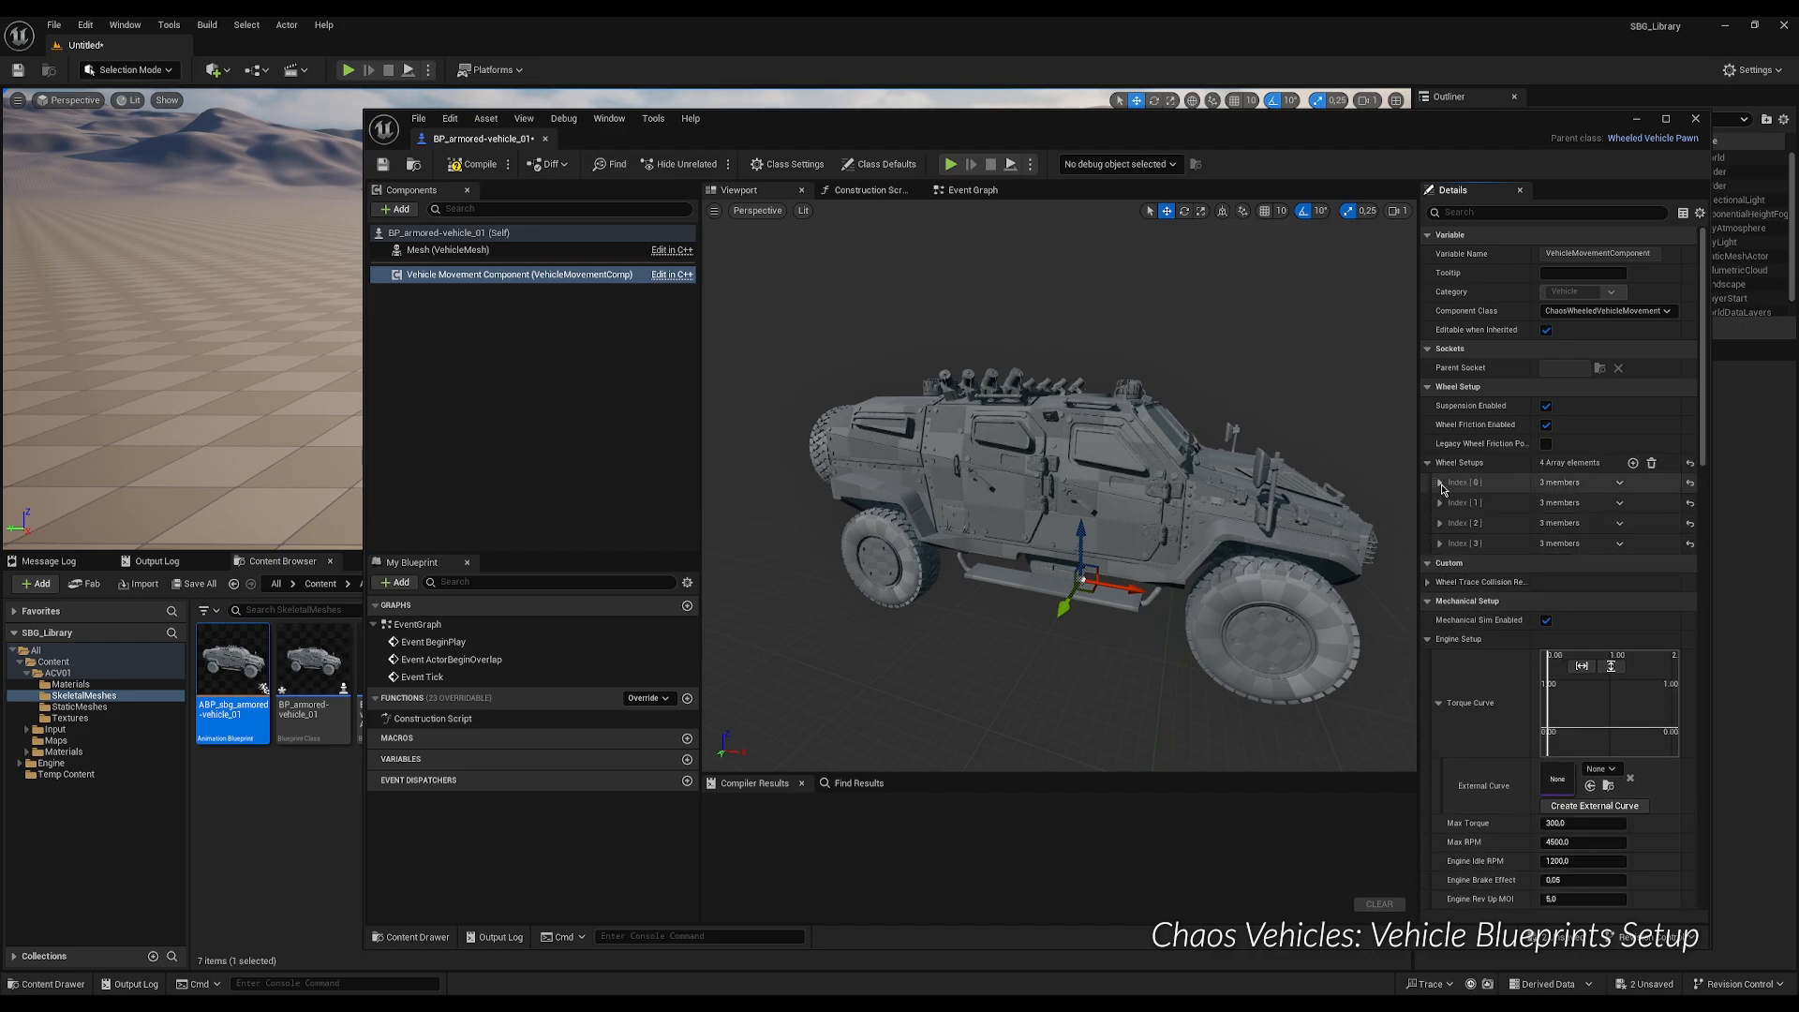
click(1440, 482)
click(1440, 560)
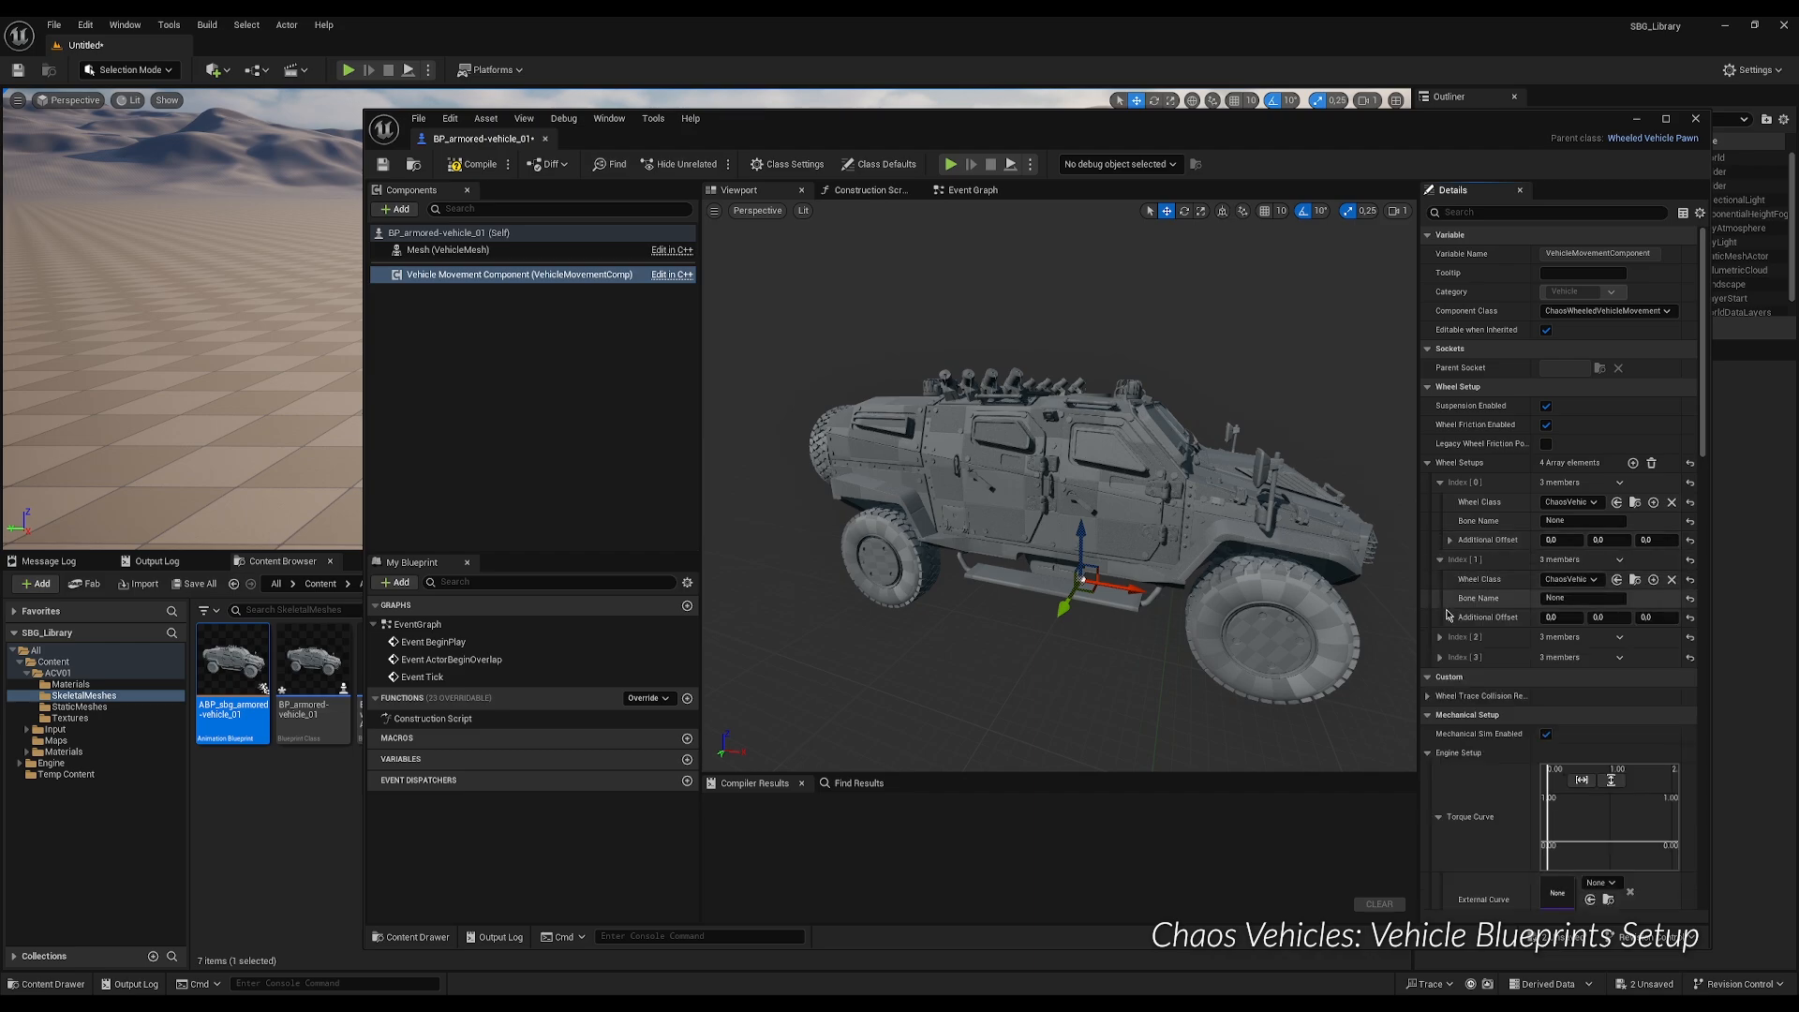
click(1441, 638)
click(1440, 714)
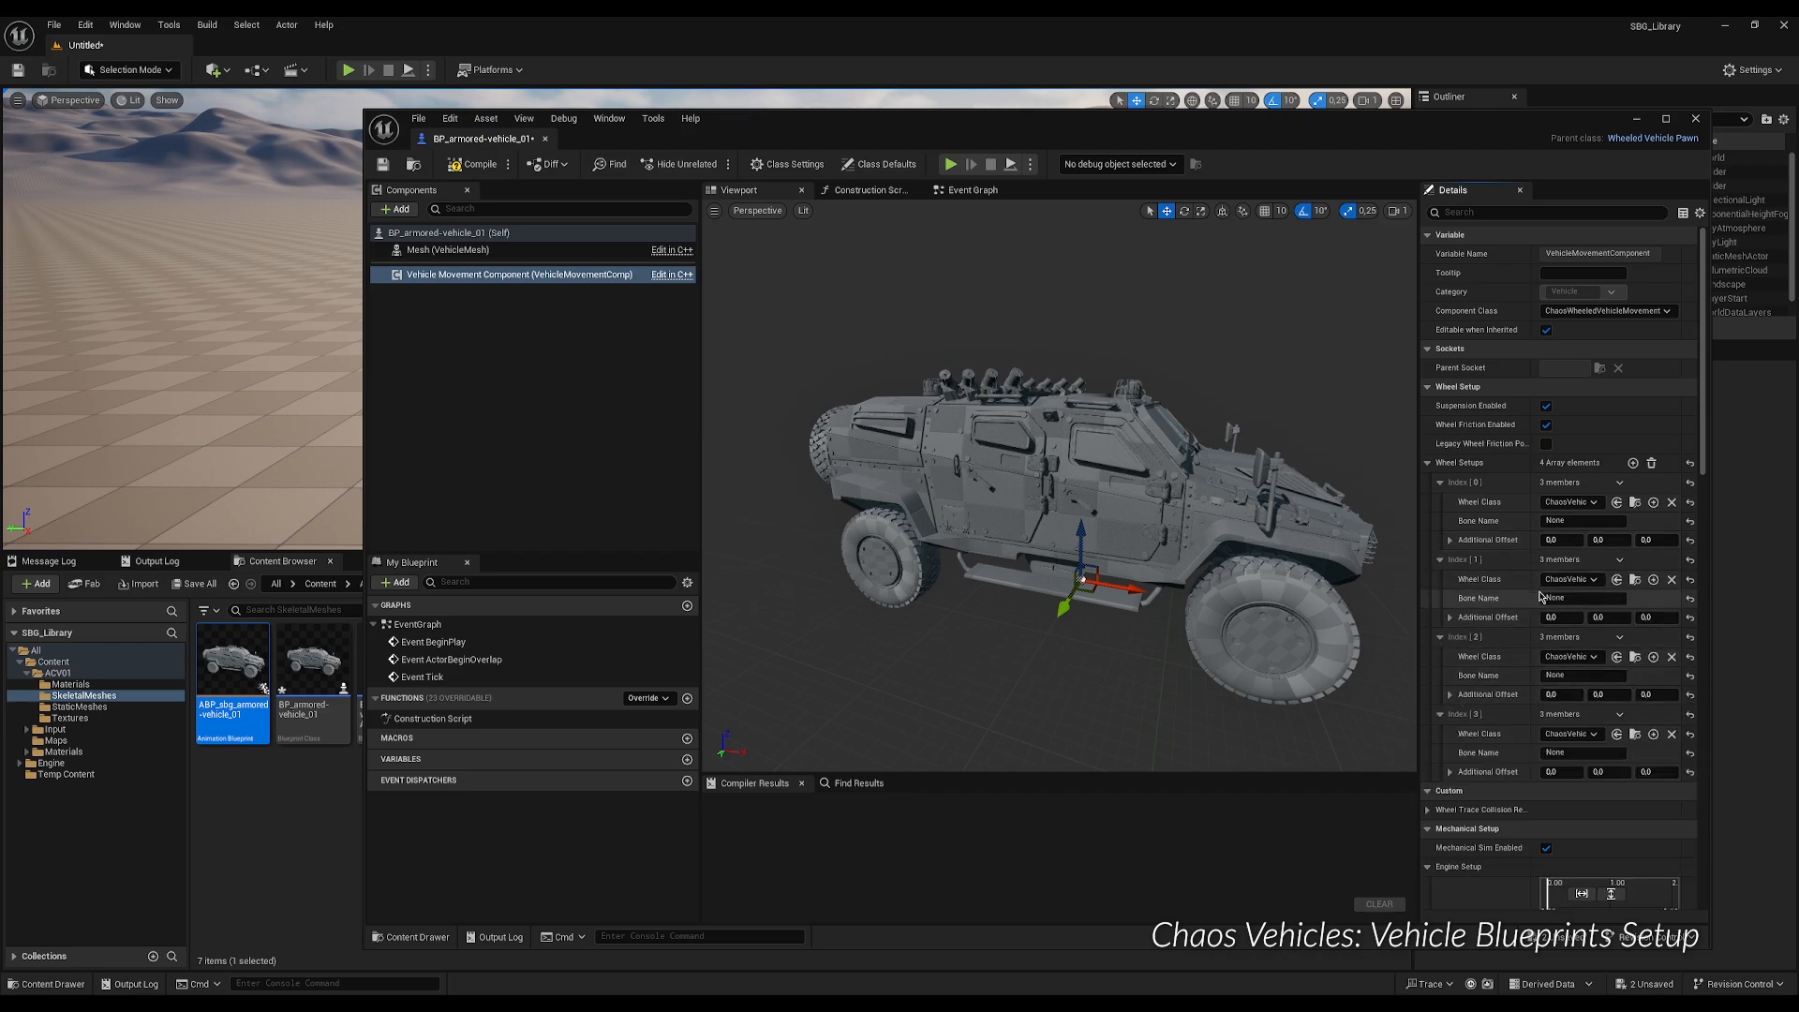
Assign the front axle wheel blueprint as the Wheel Class of wheel setups Index 0 and Index 1.
scroll(1537, 586, down, 3)
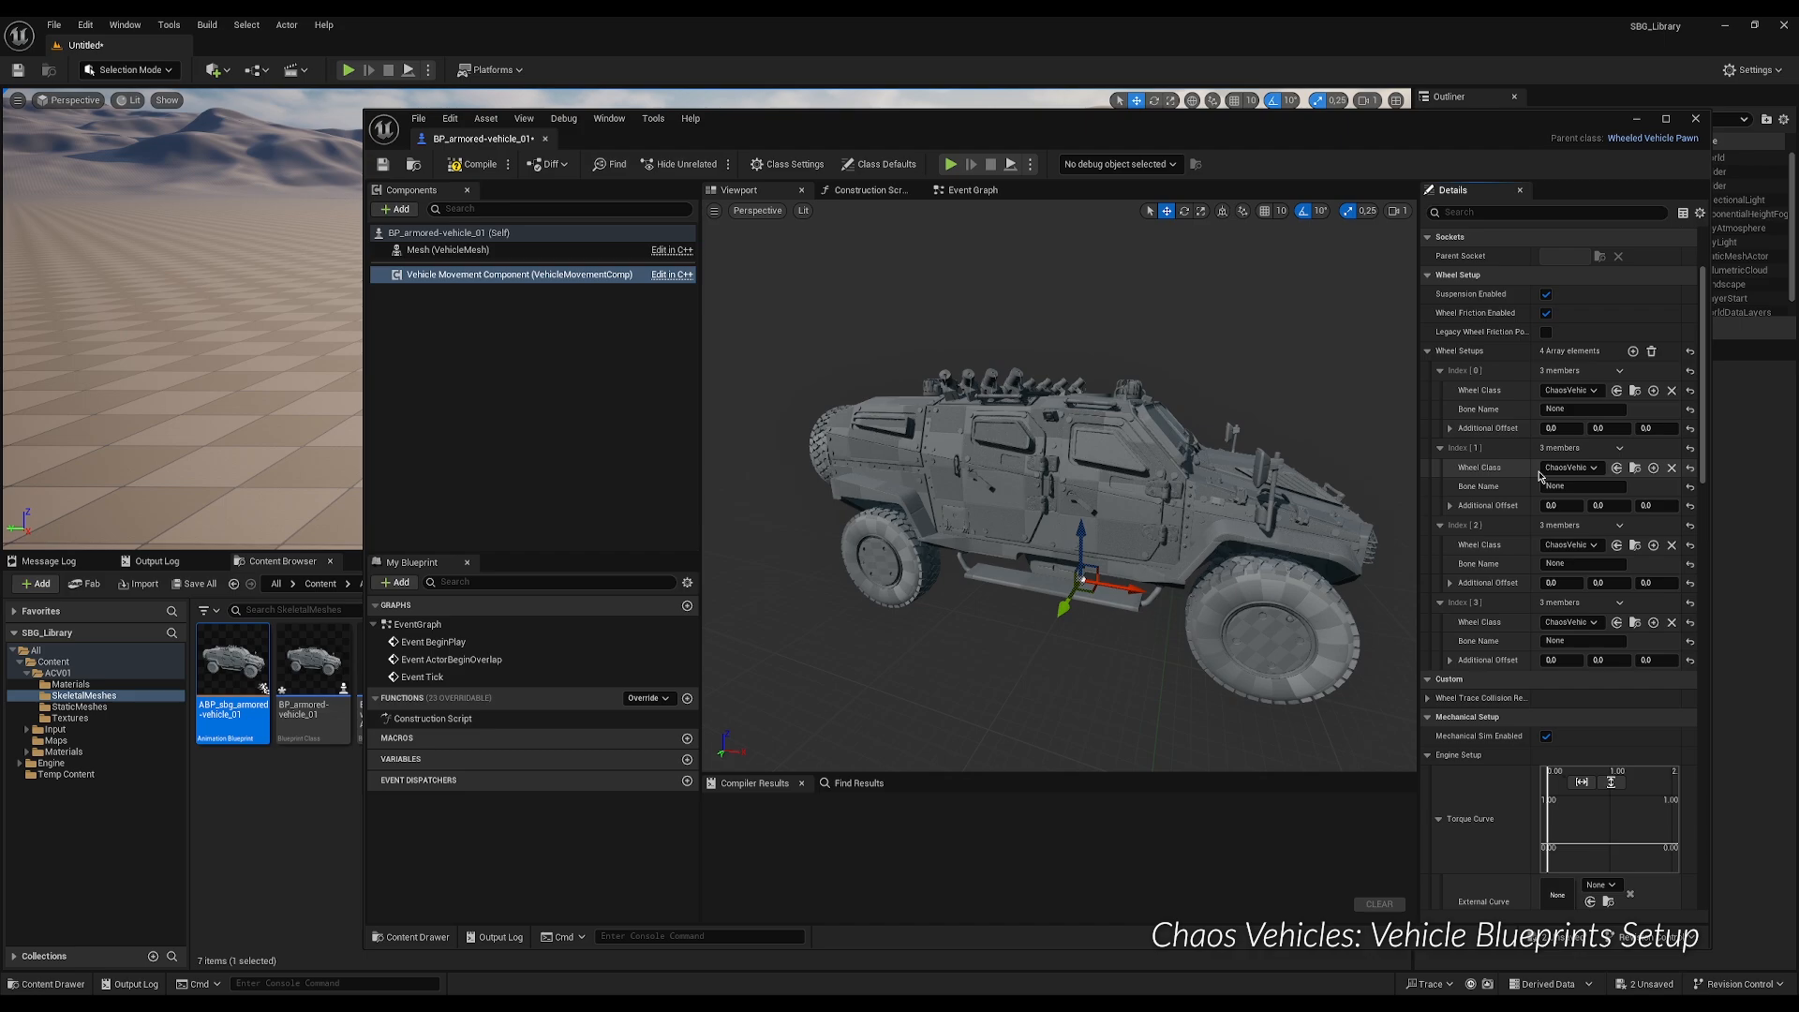
drag(764, 140, 938, 122)
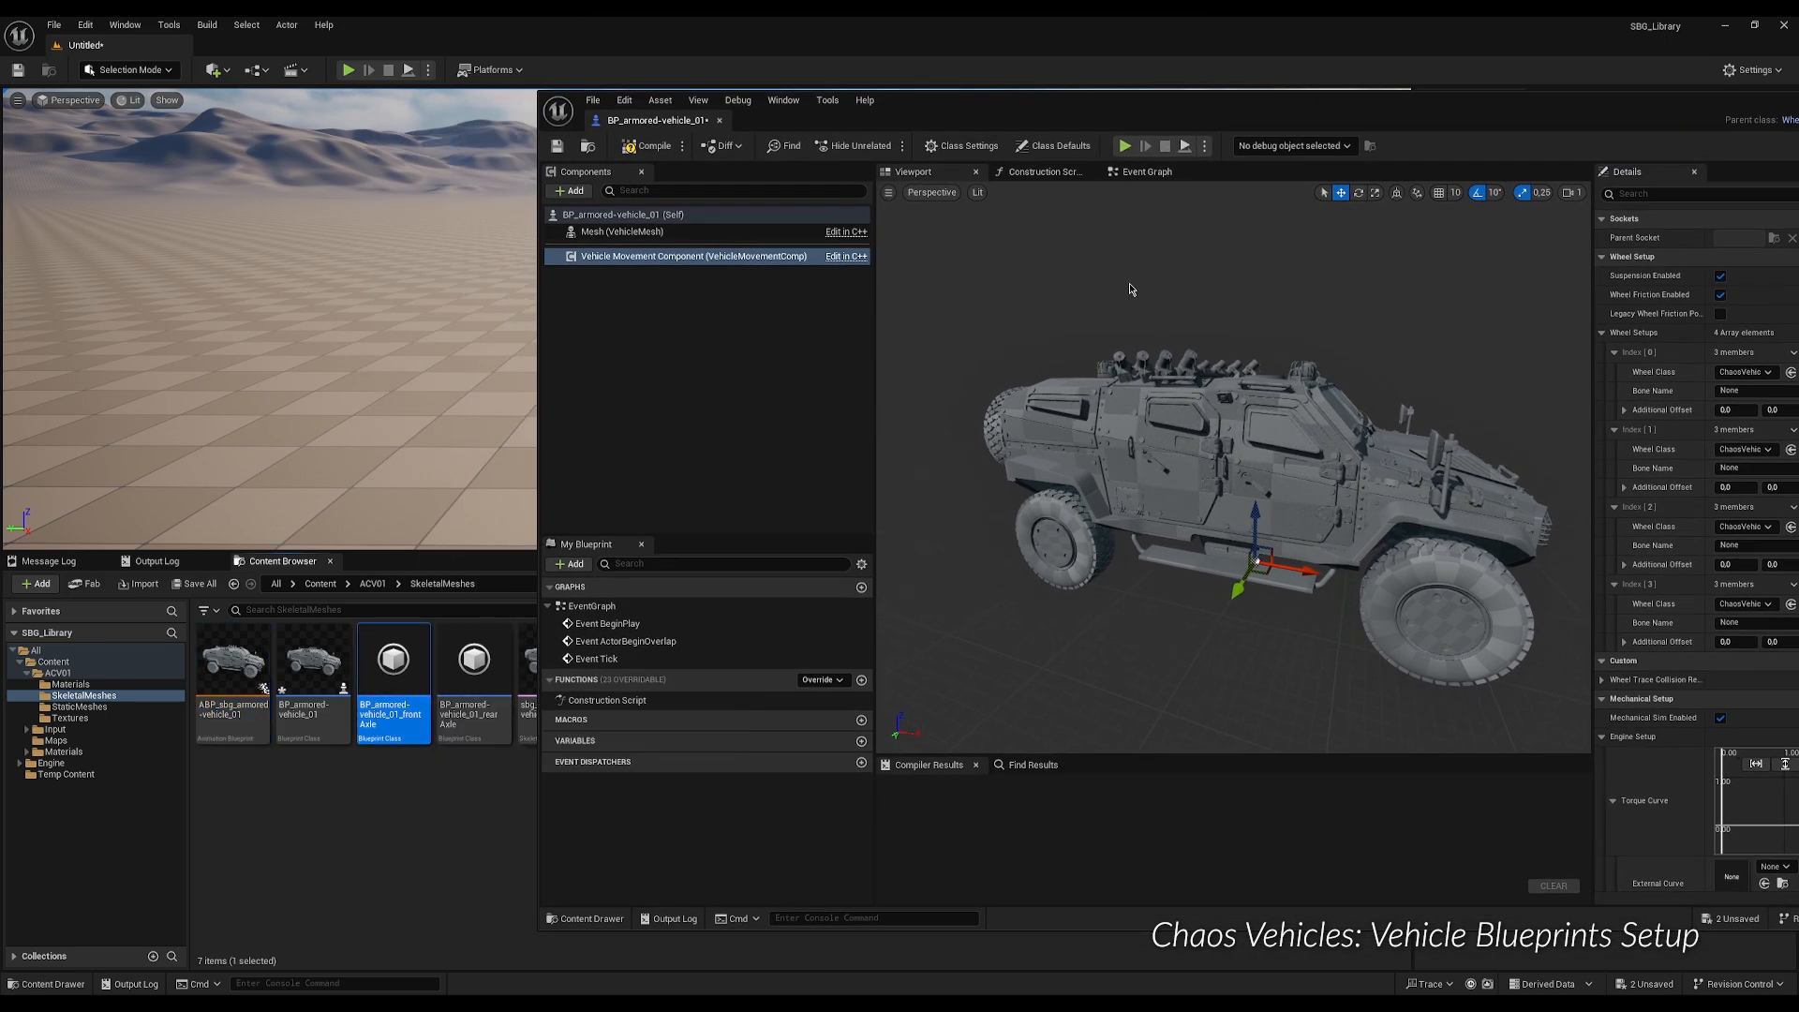
drag(1595, 120, 1405, 126)
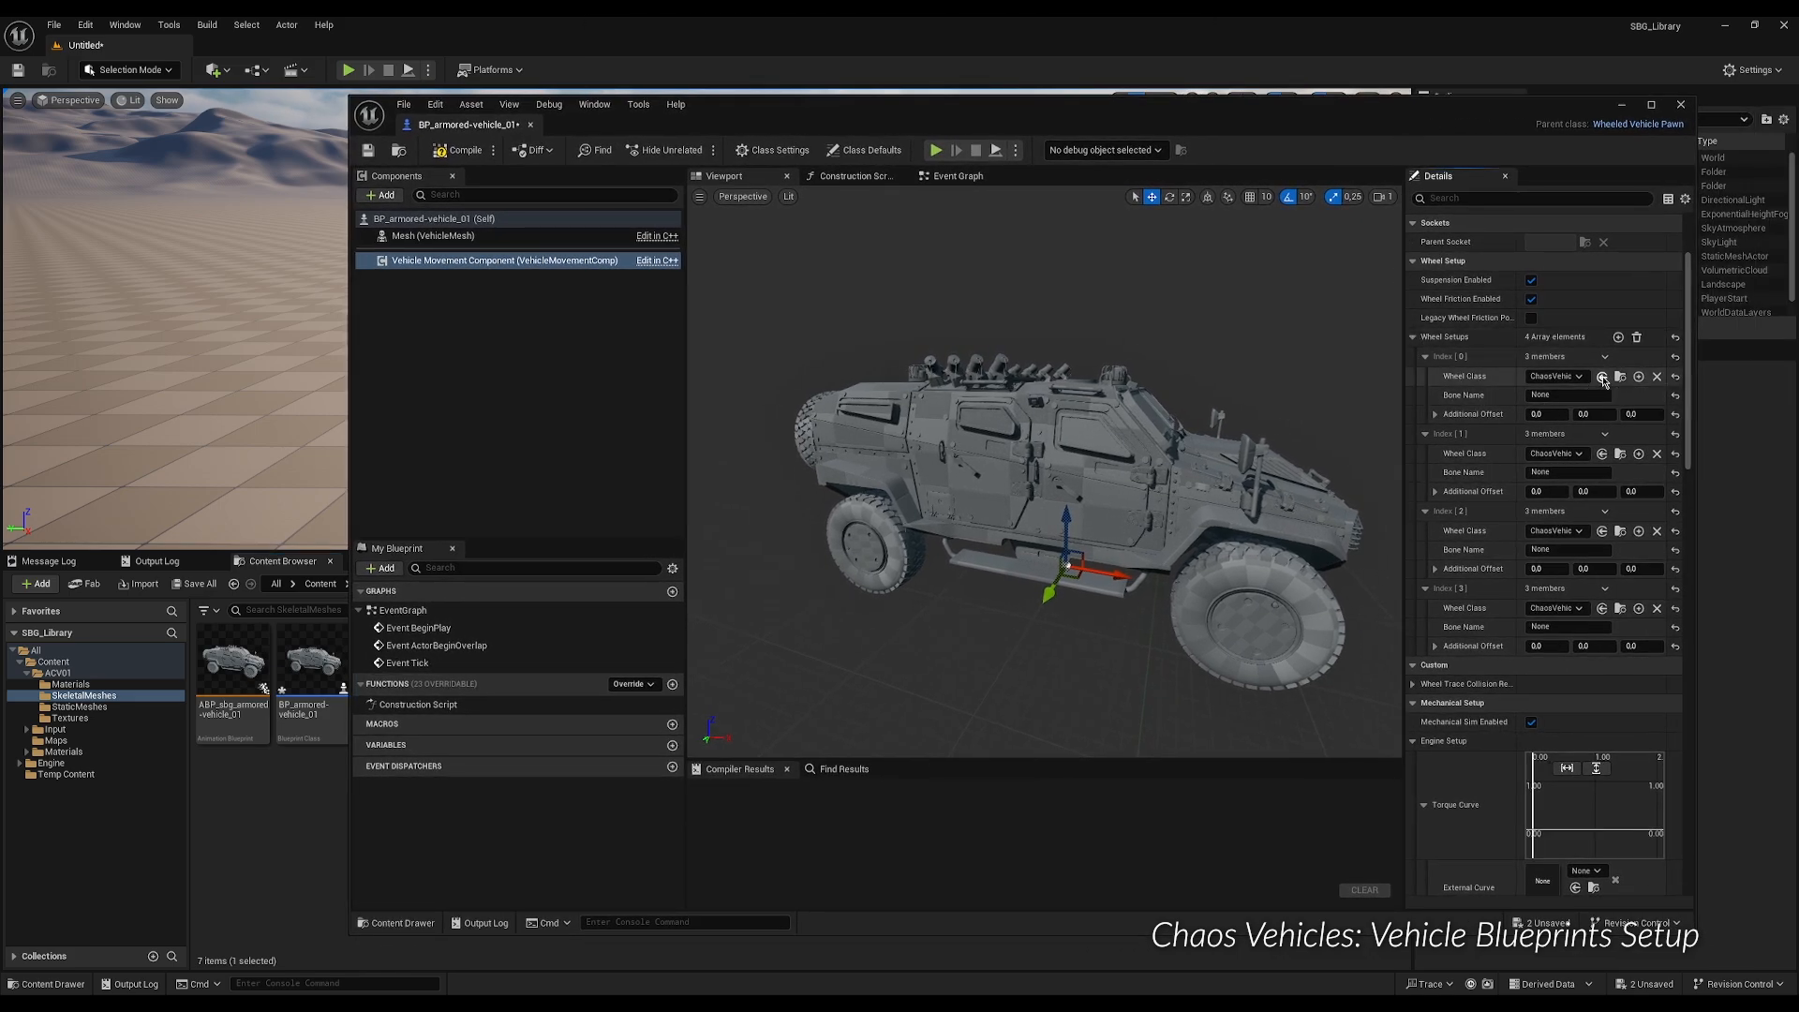
click(1602, 377)
click(1603, 454)
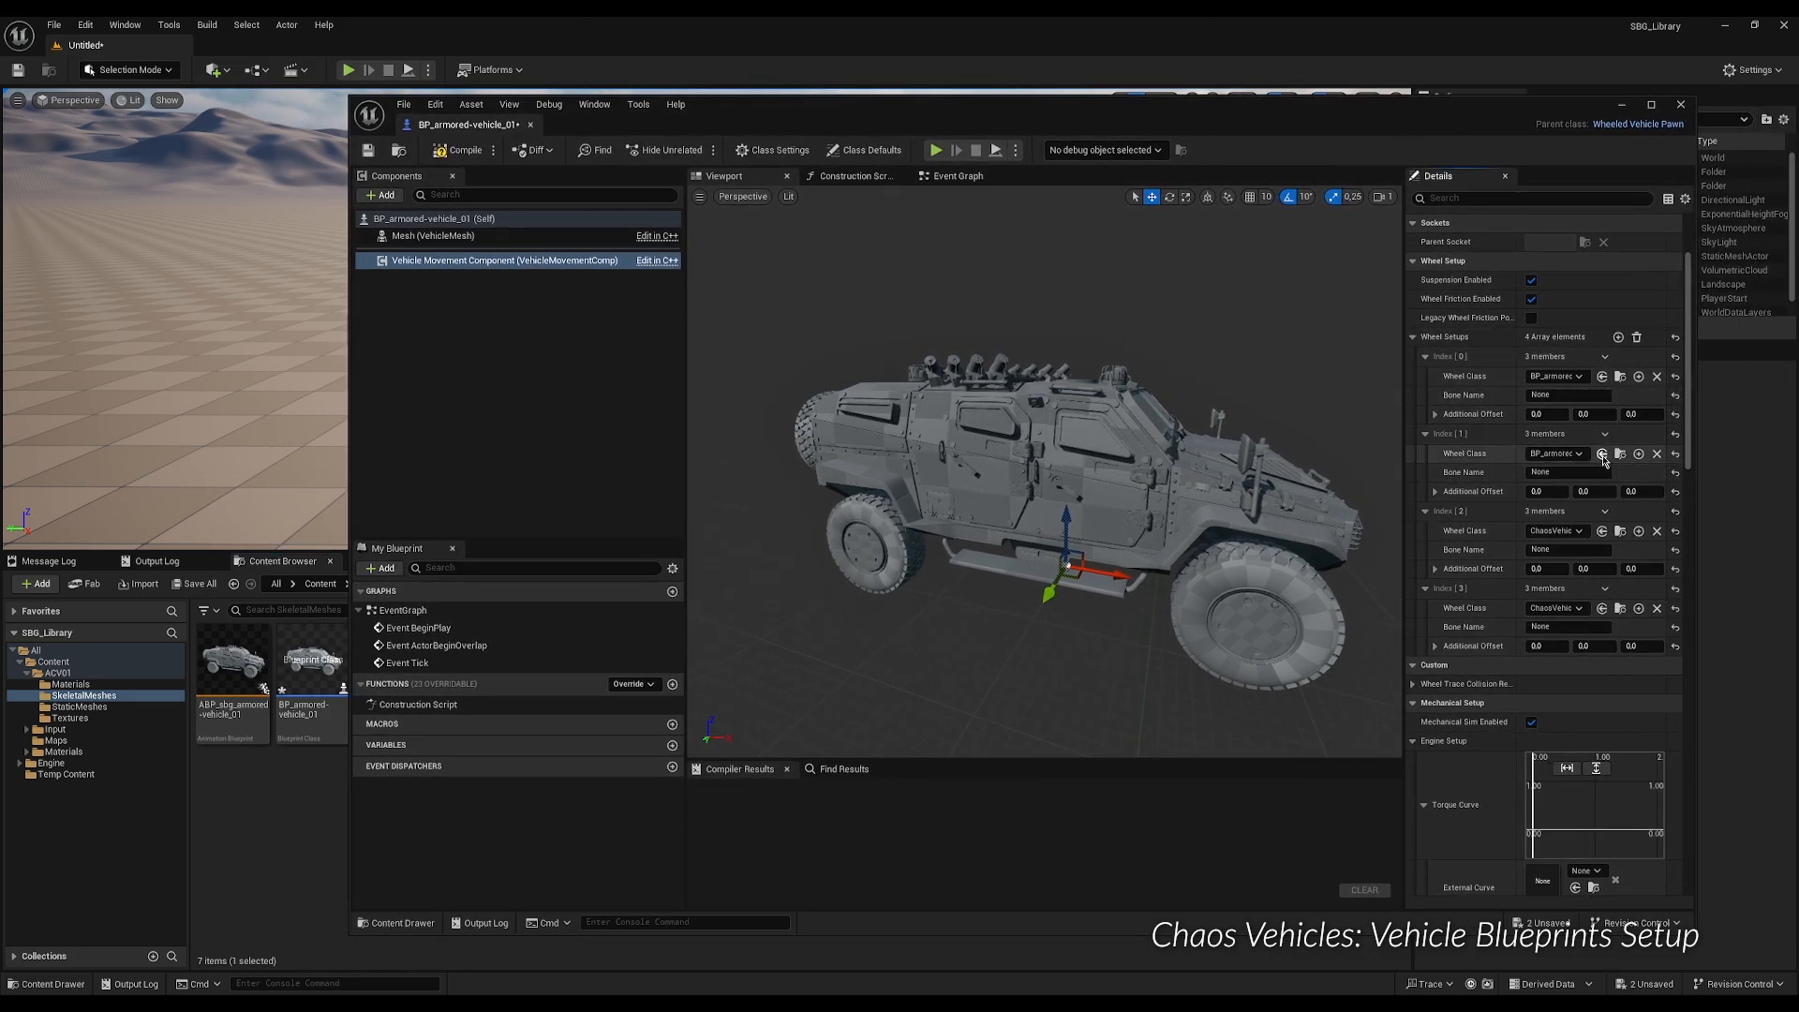
Assign the rear axle wheel blueprint as the Wheel Class of wheel setups Index 2 and Index 3.
drag(1338, 120, 1278, 129)
click(473, 667)
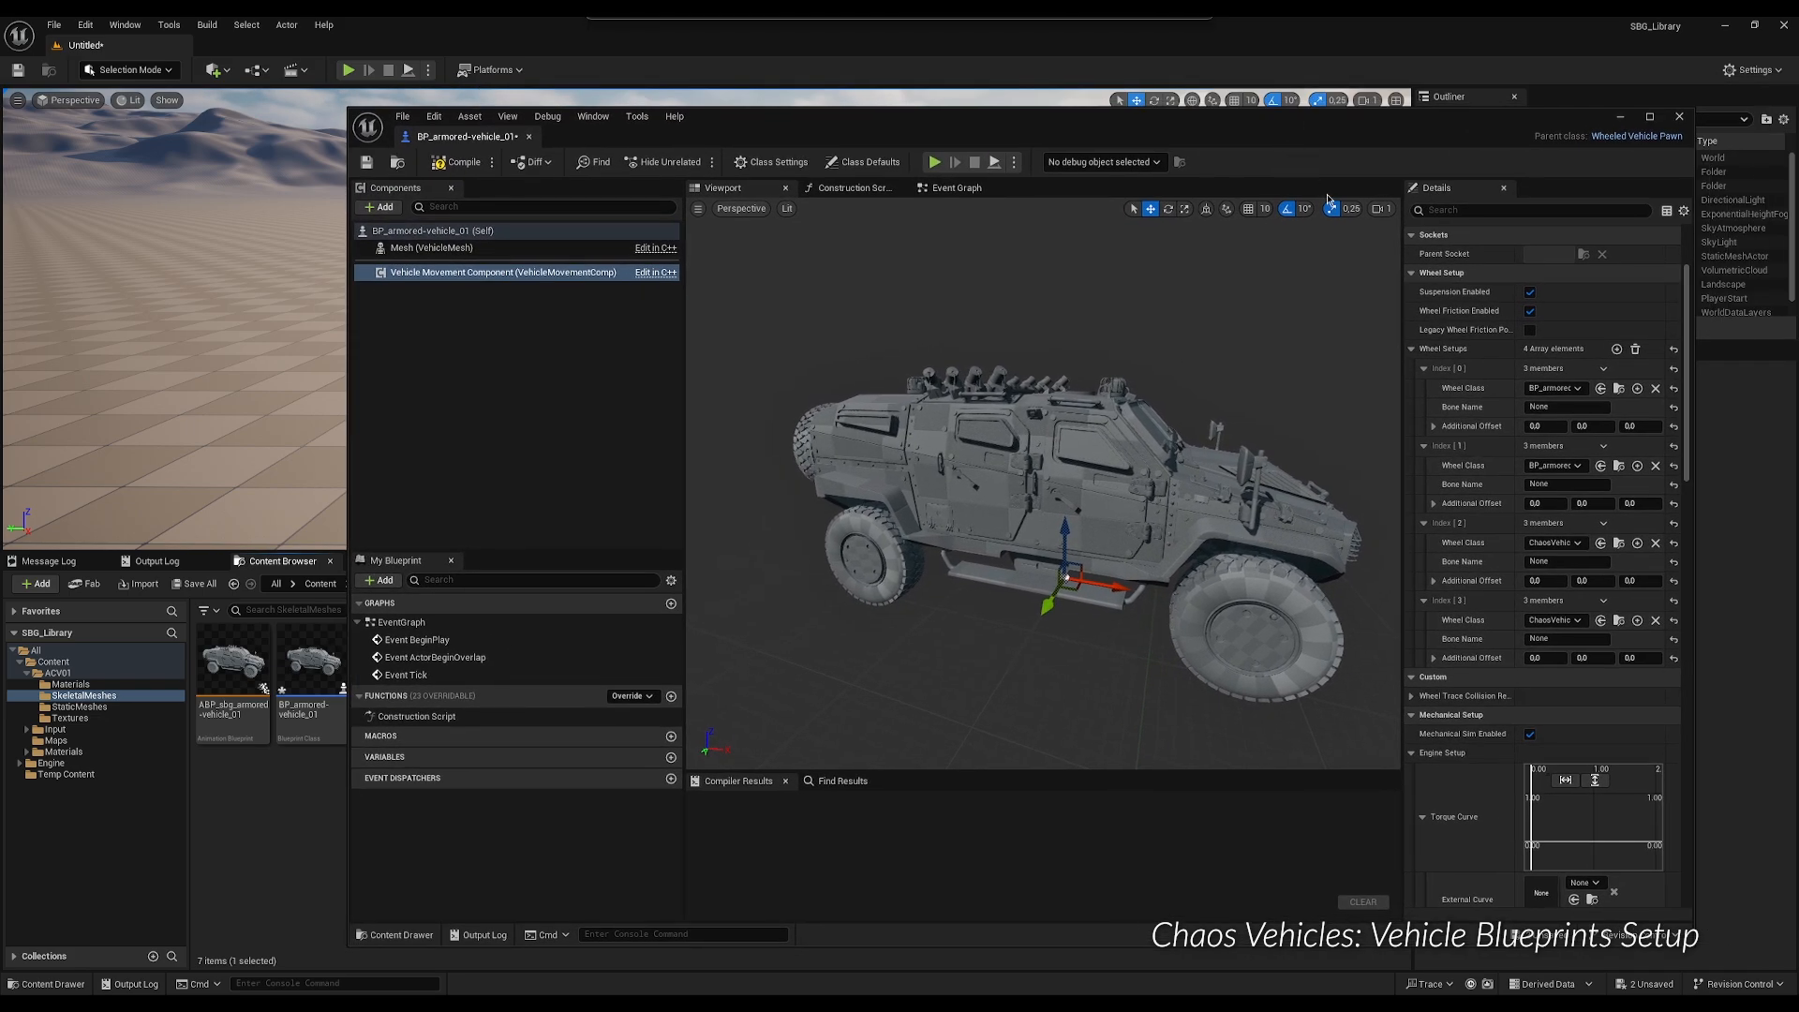
click(1601, 543)
click(1601, 620)
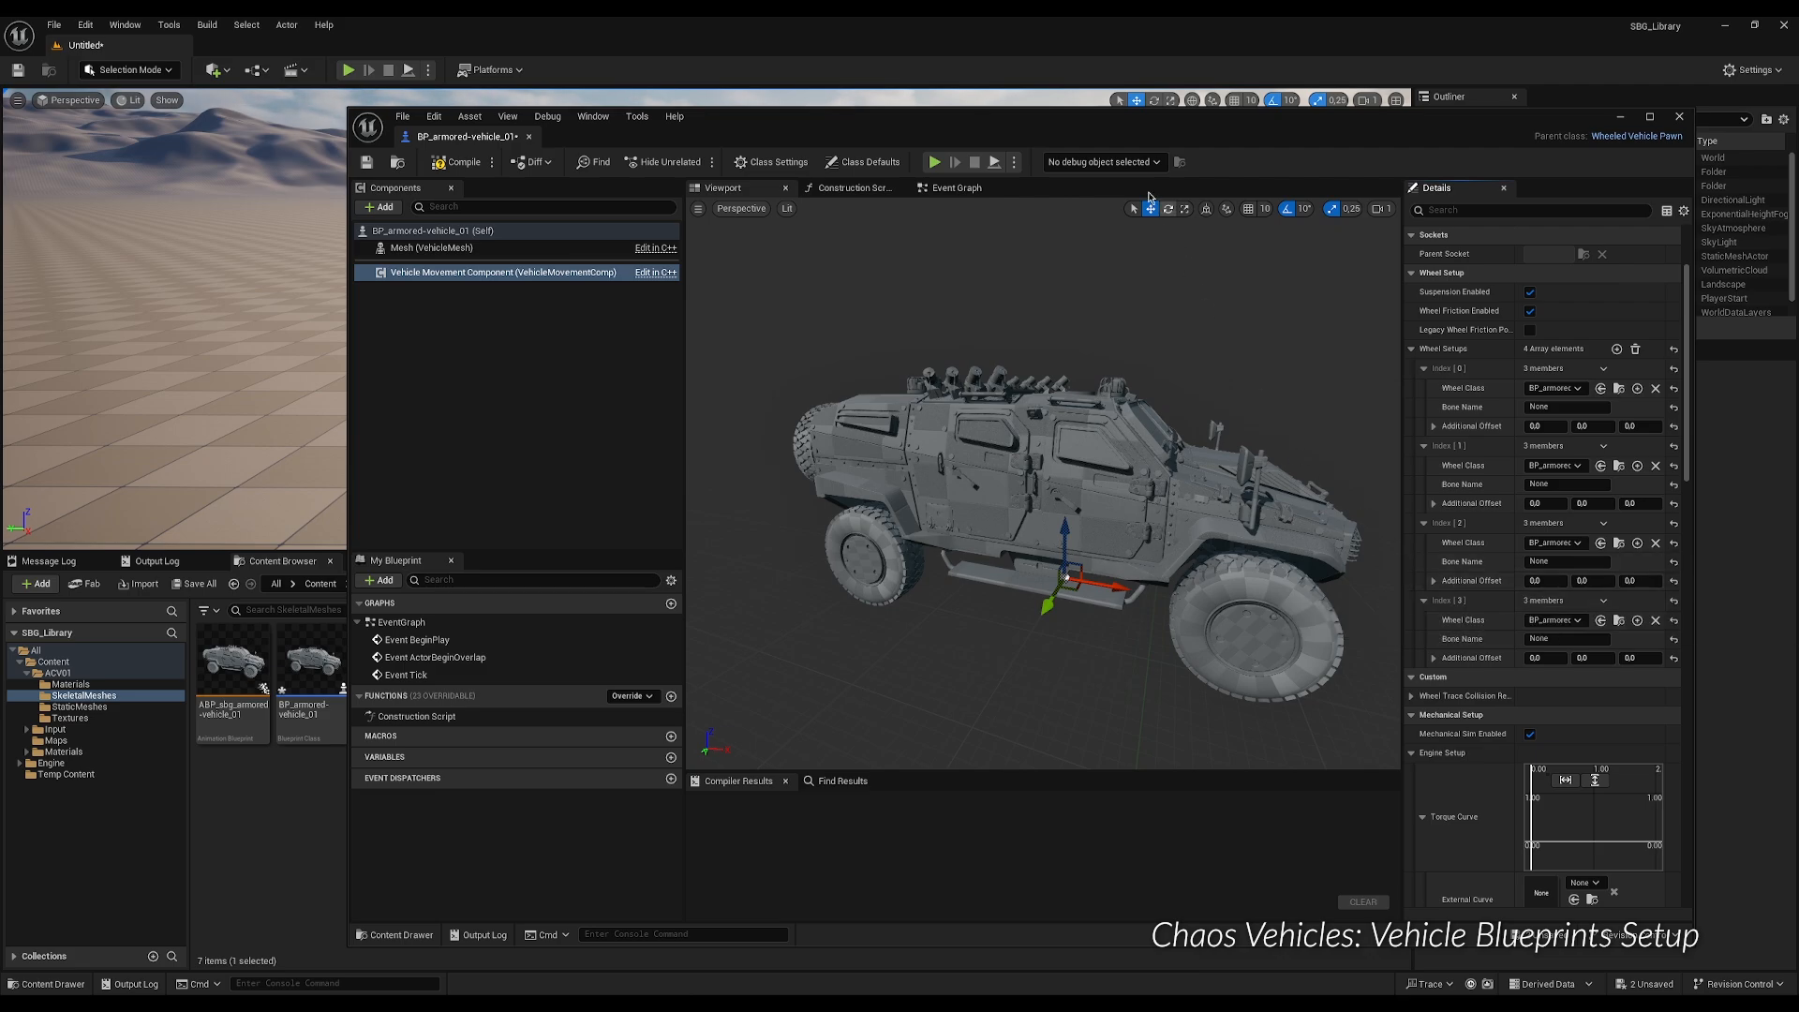
Open sbg_armored-vehicle_01_SK_Skeleton, collapse the Body bone hierarchy and copy the name of the Wheel_FL bone.
drag(1034, 132, 1470, 144)
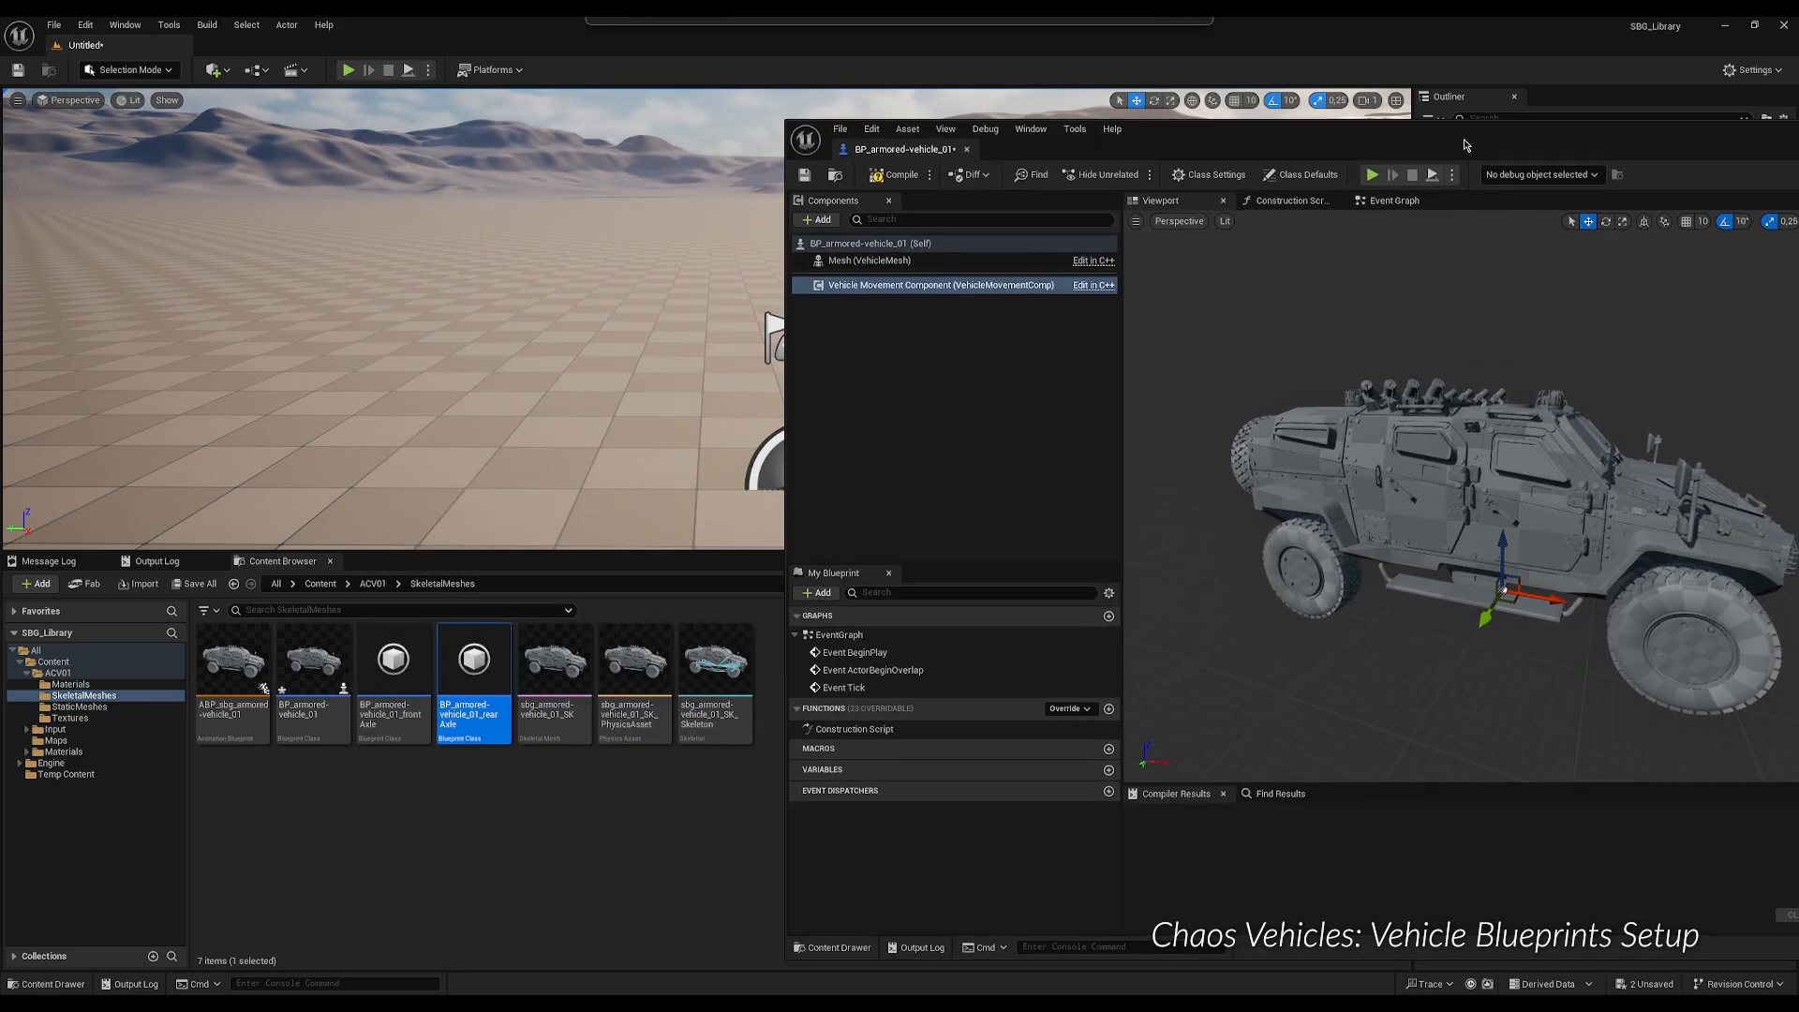
double_click(705, 673)
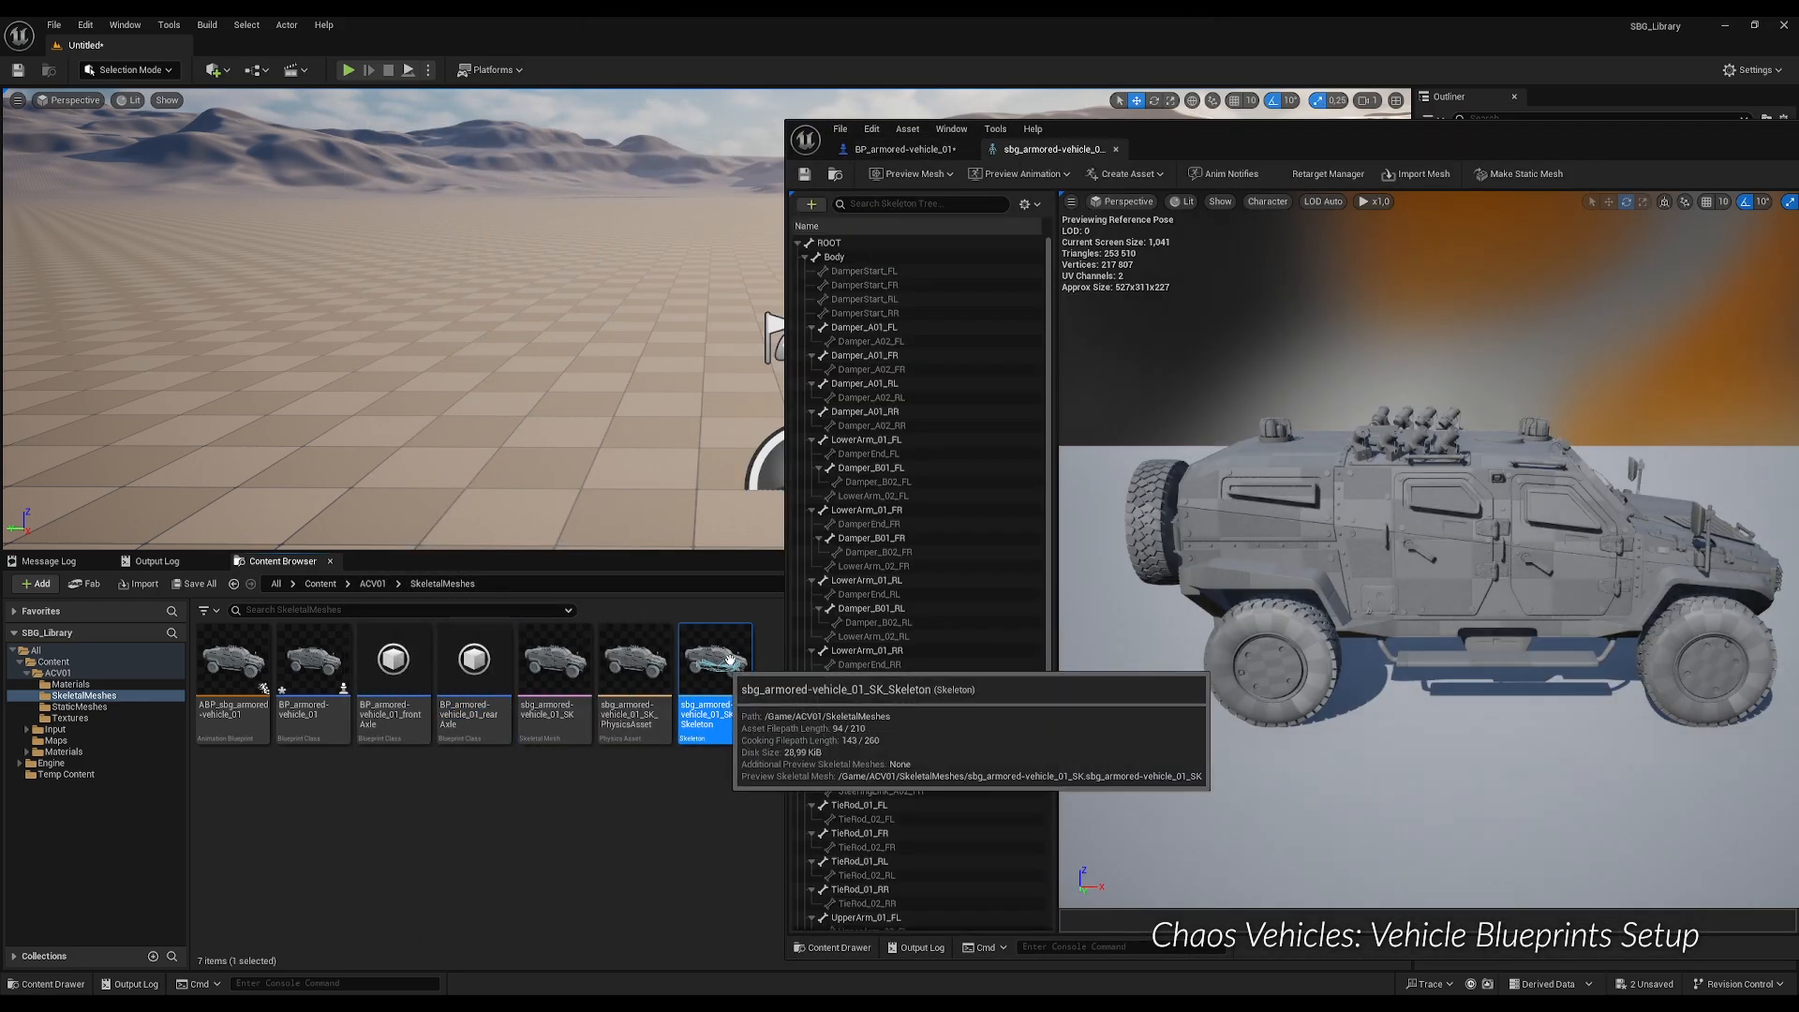
drag(1396, 143, 1026, 128)
click(436, 242)
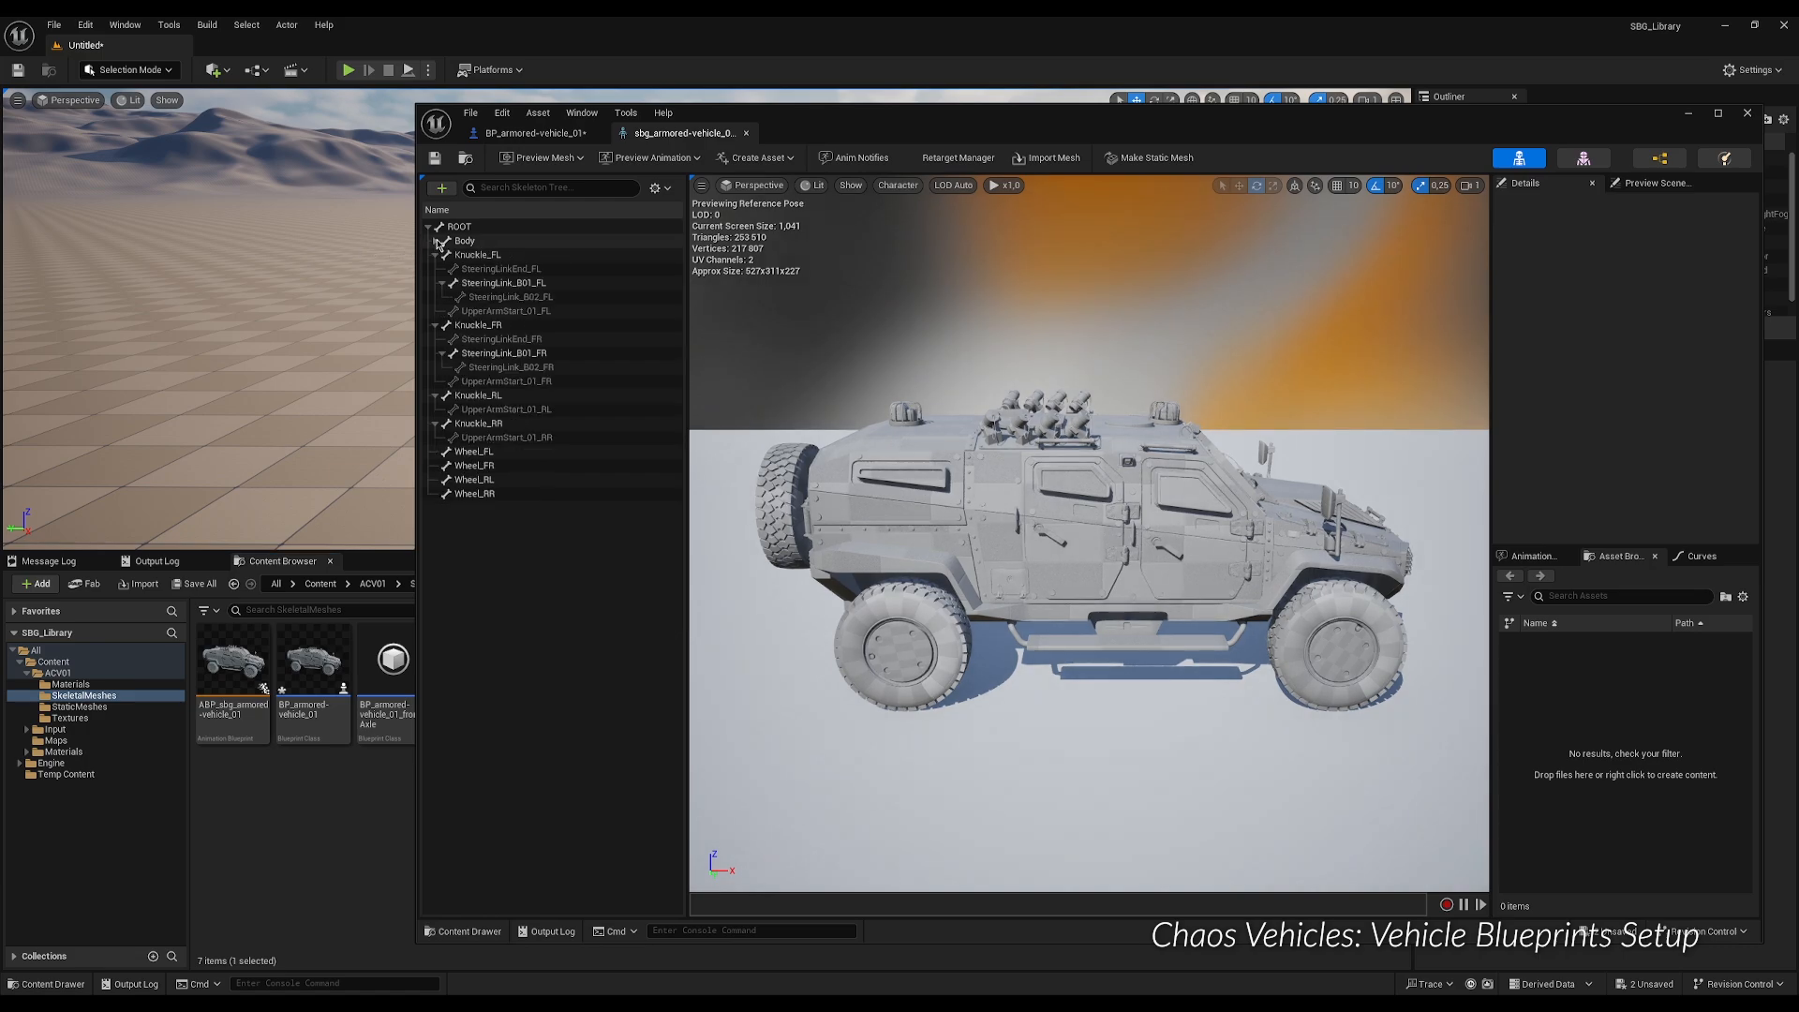
click(503, 453)
right_click(503, 457)
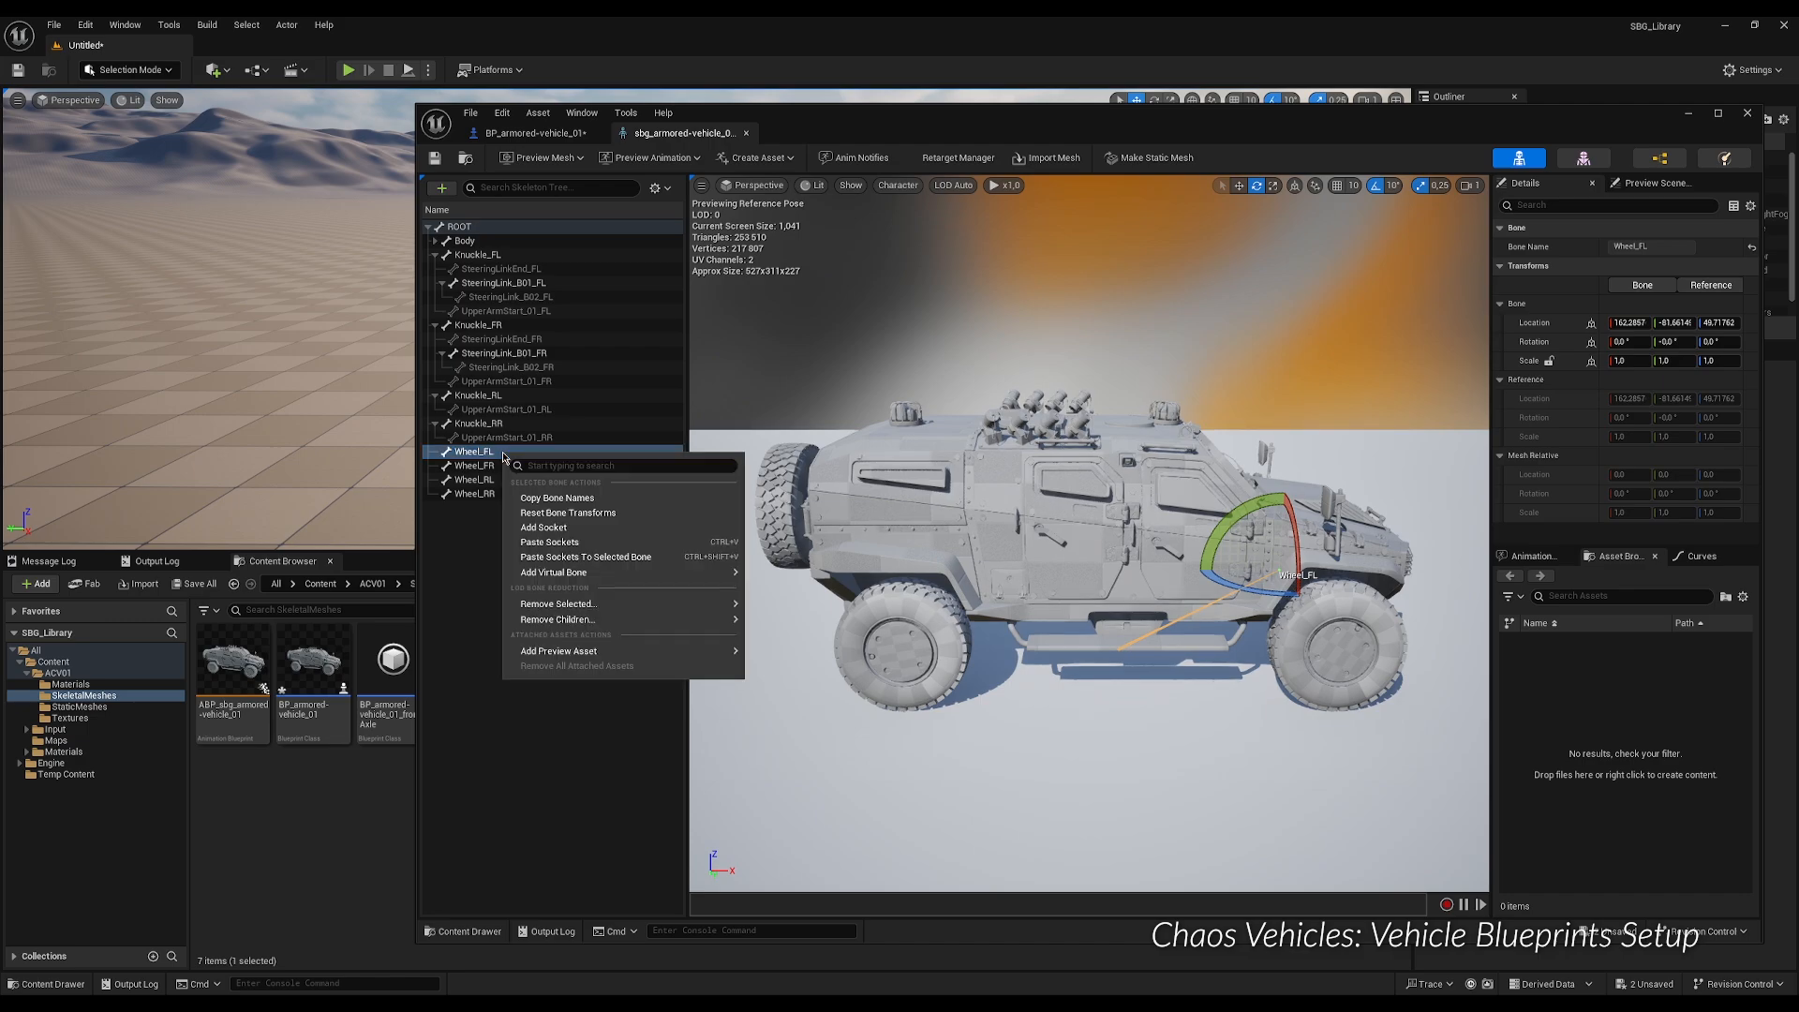
click(523, 500)
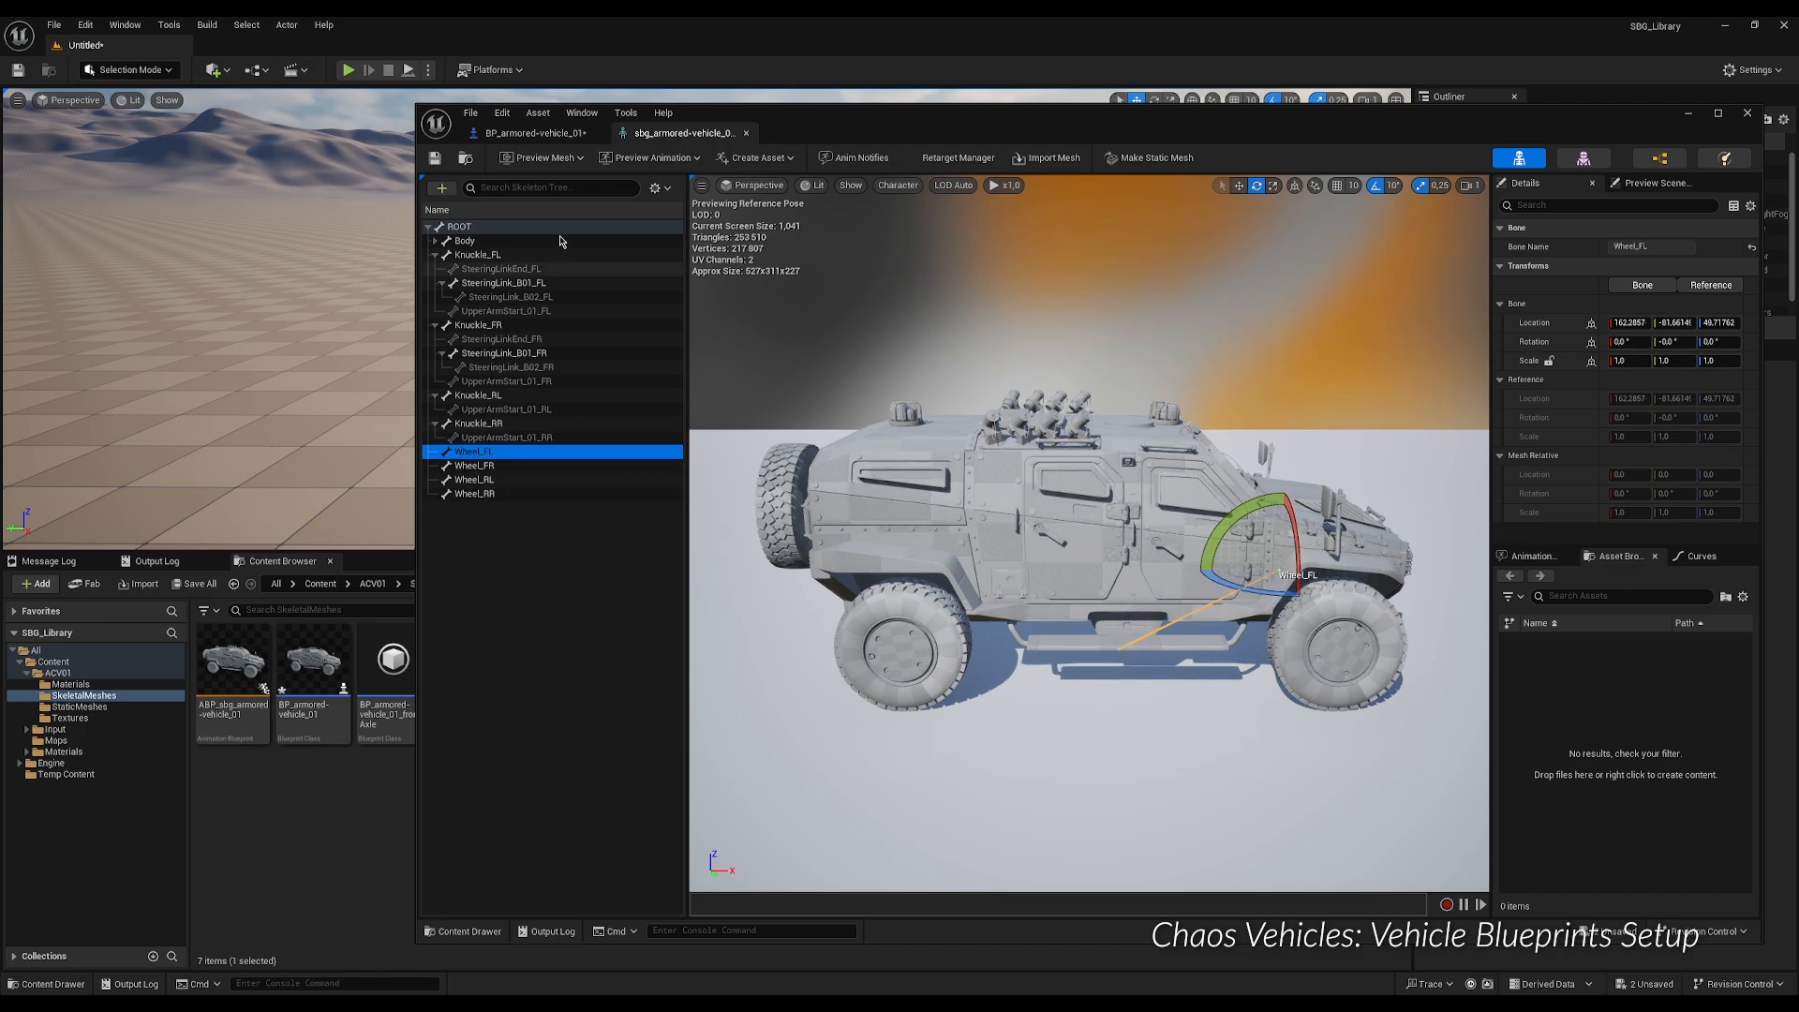
In the vehicle pawn blueprint, set the Bone Name of wheel setup Index 0 to Wheel_FL and Index 1 to Wheel_FR.
click(562, 135)
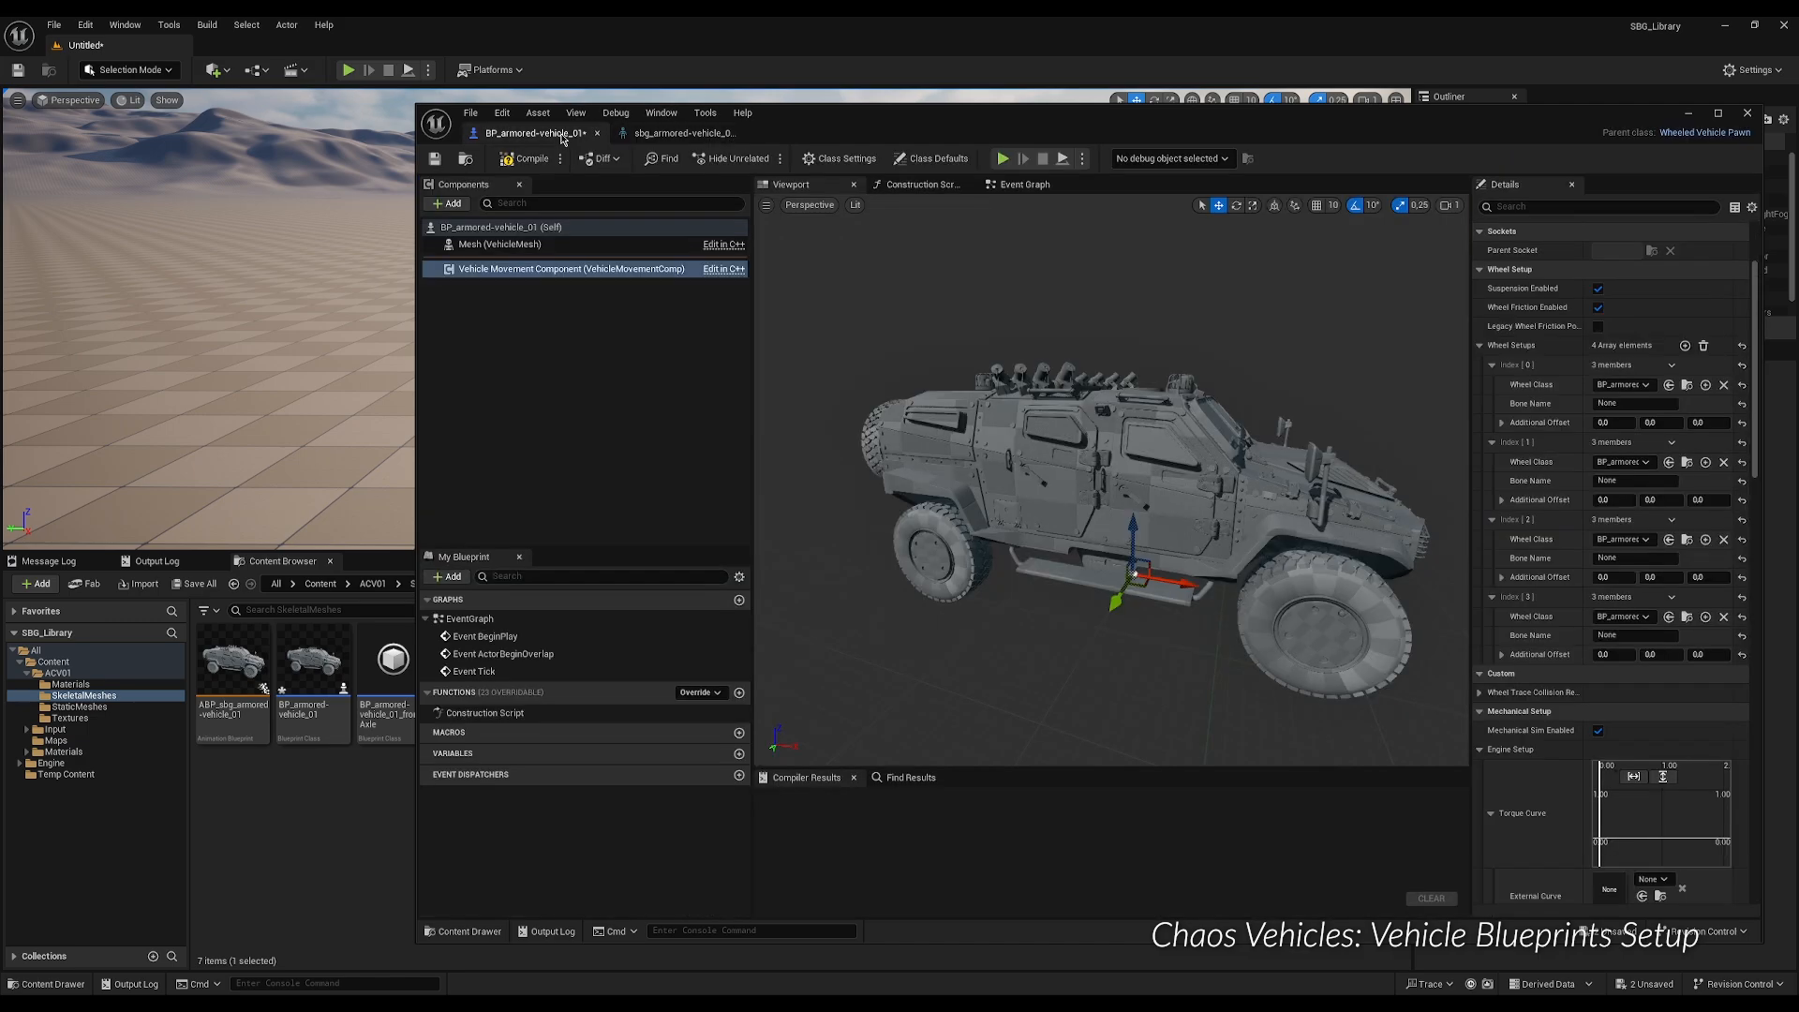
click(1626, 406)
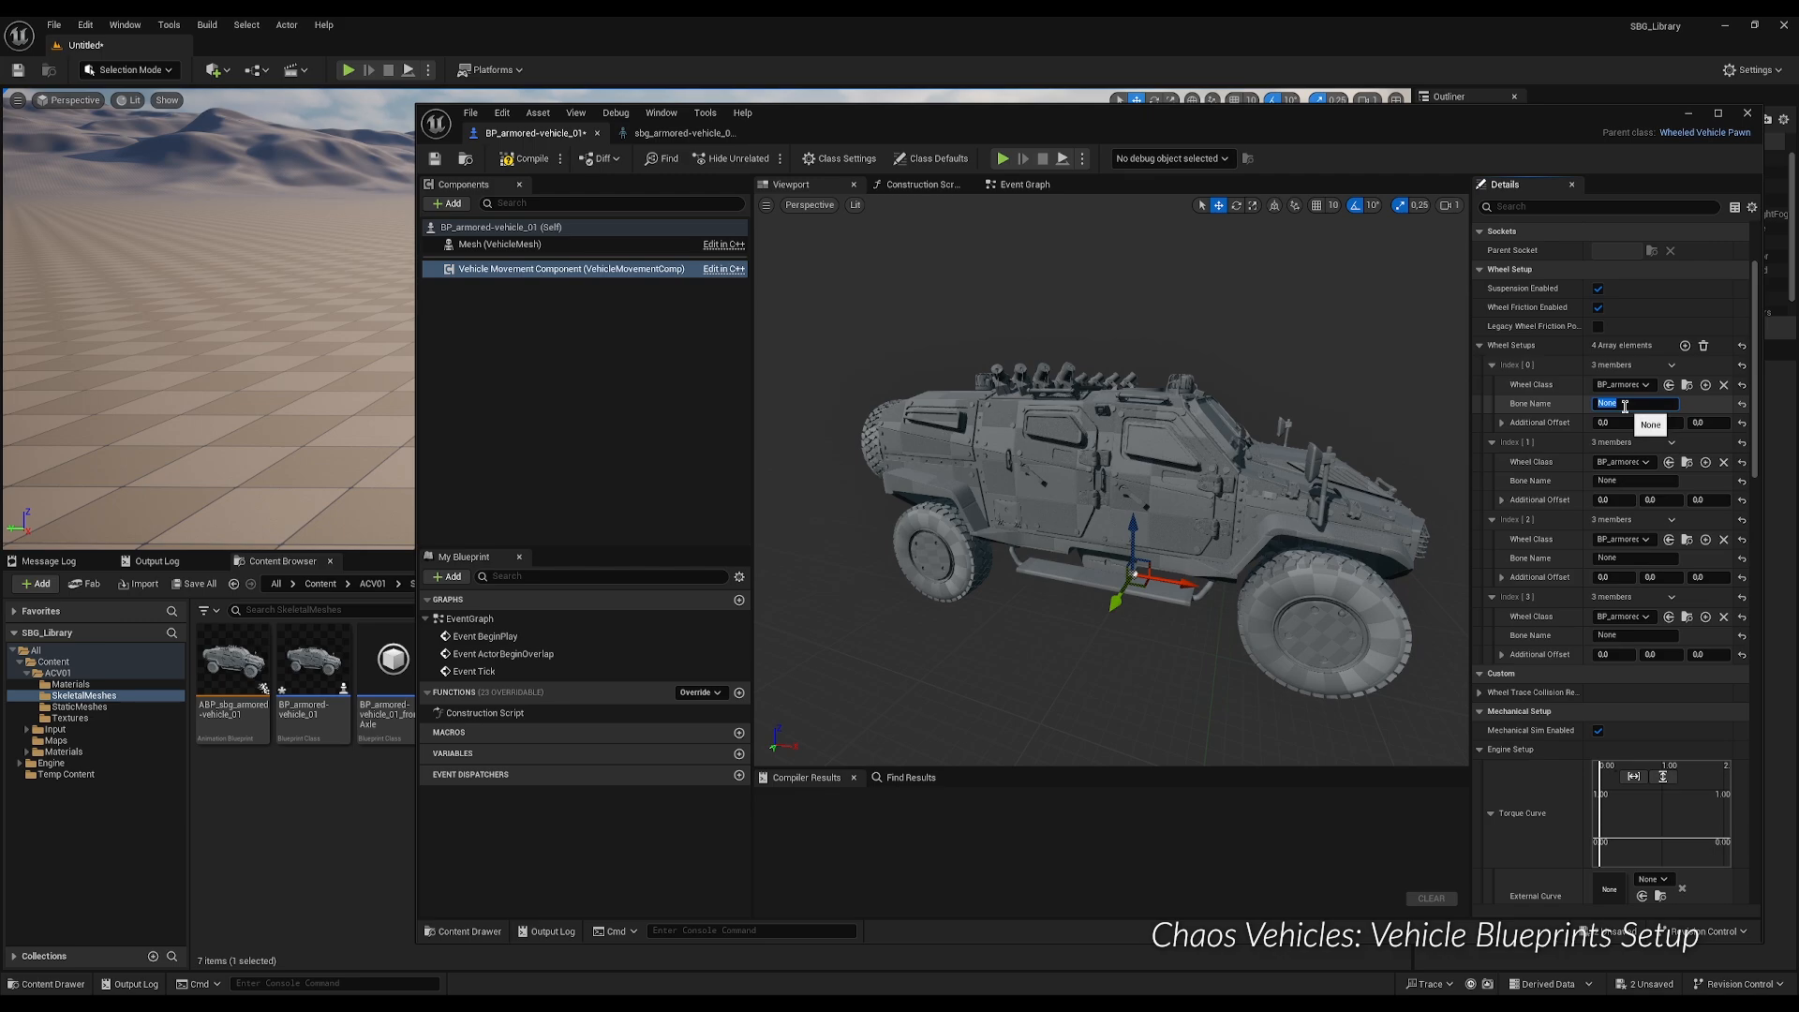
key(ctrl+v)
click(1616, 480)
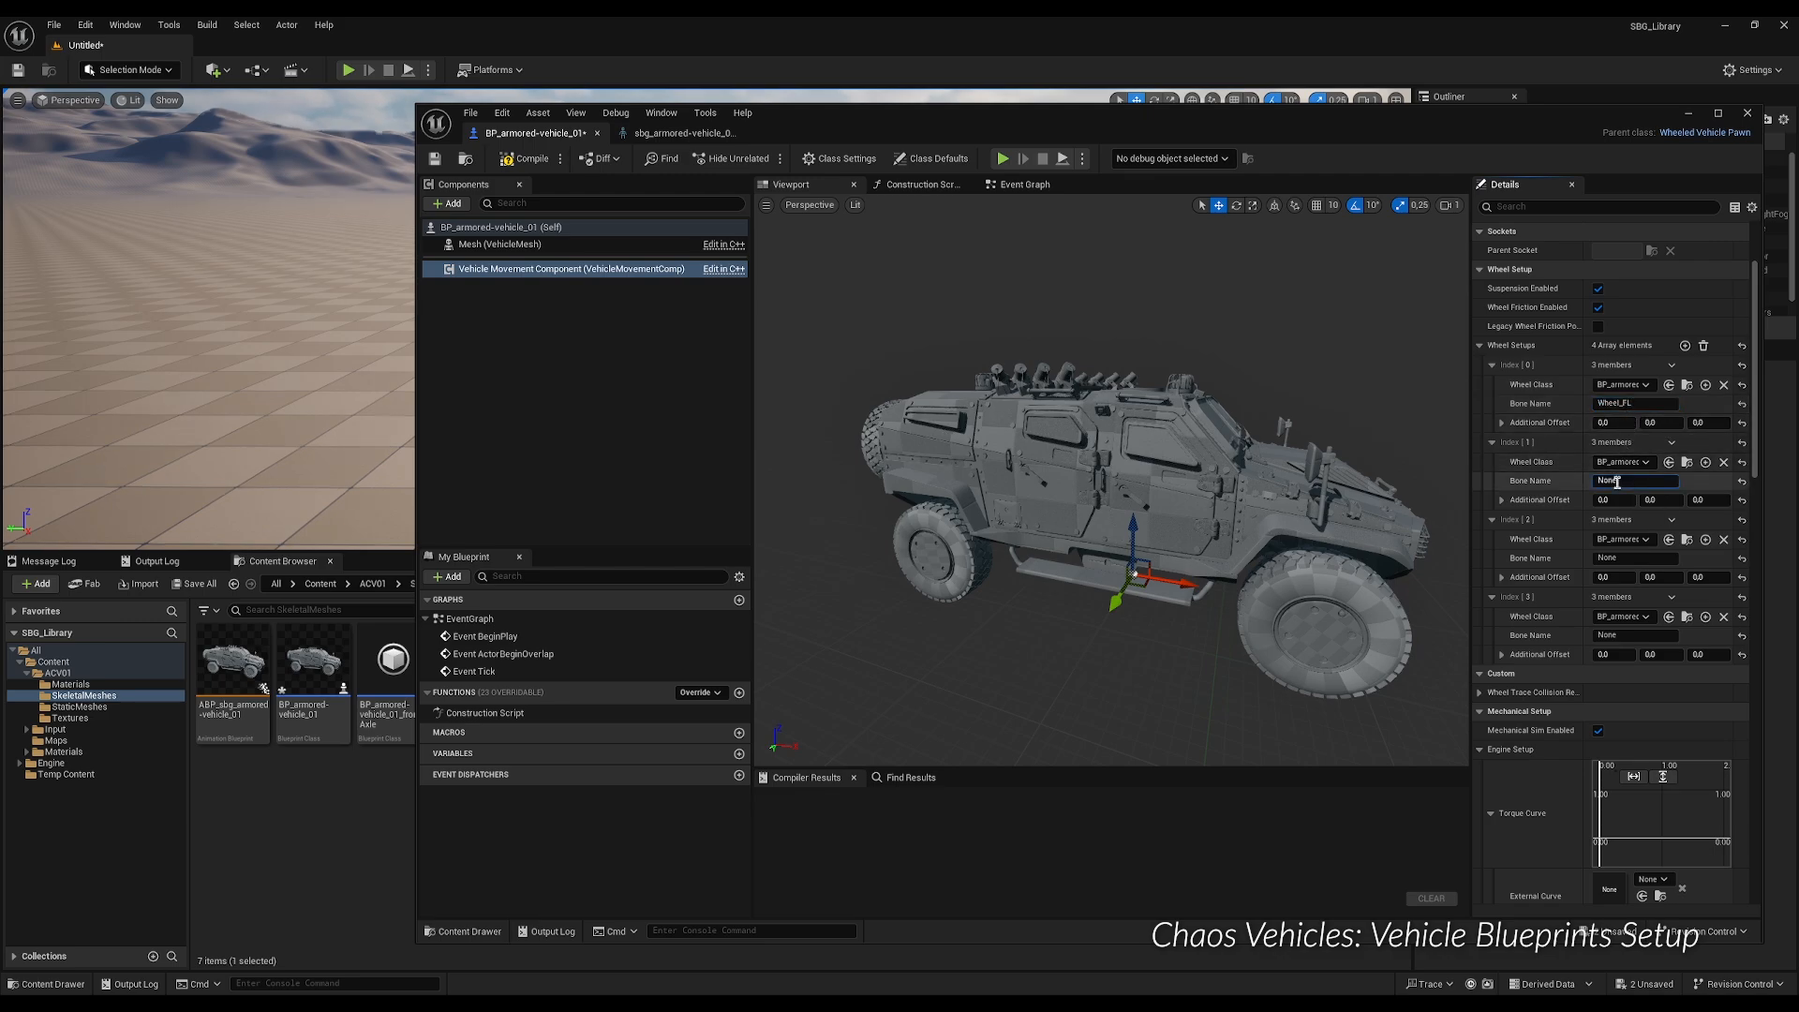
double_click(1617, 481)
key(ctrl+v)
key(BackSpace)
text(R)
Set the Bone Name of wheel setup Index 2 to Wheel_RL and Index 3 to Wheel_RR, then collapse the Wheel Setup section.
double_click(1627, 558)
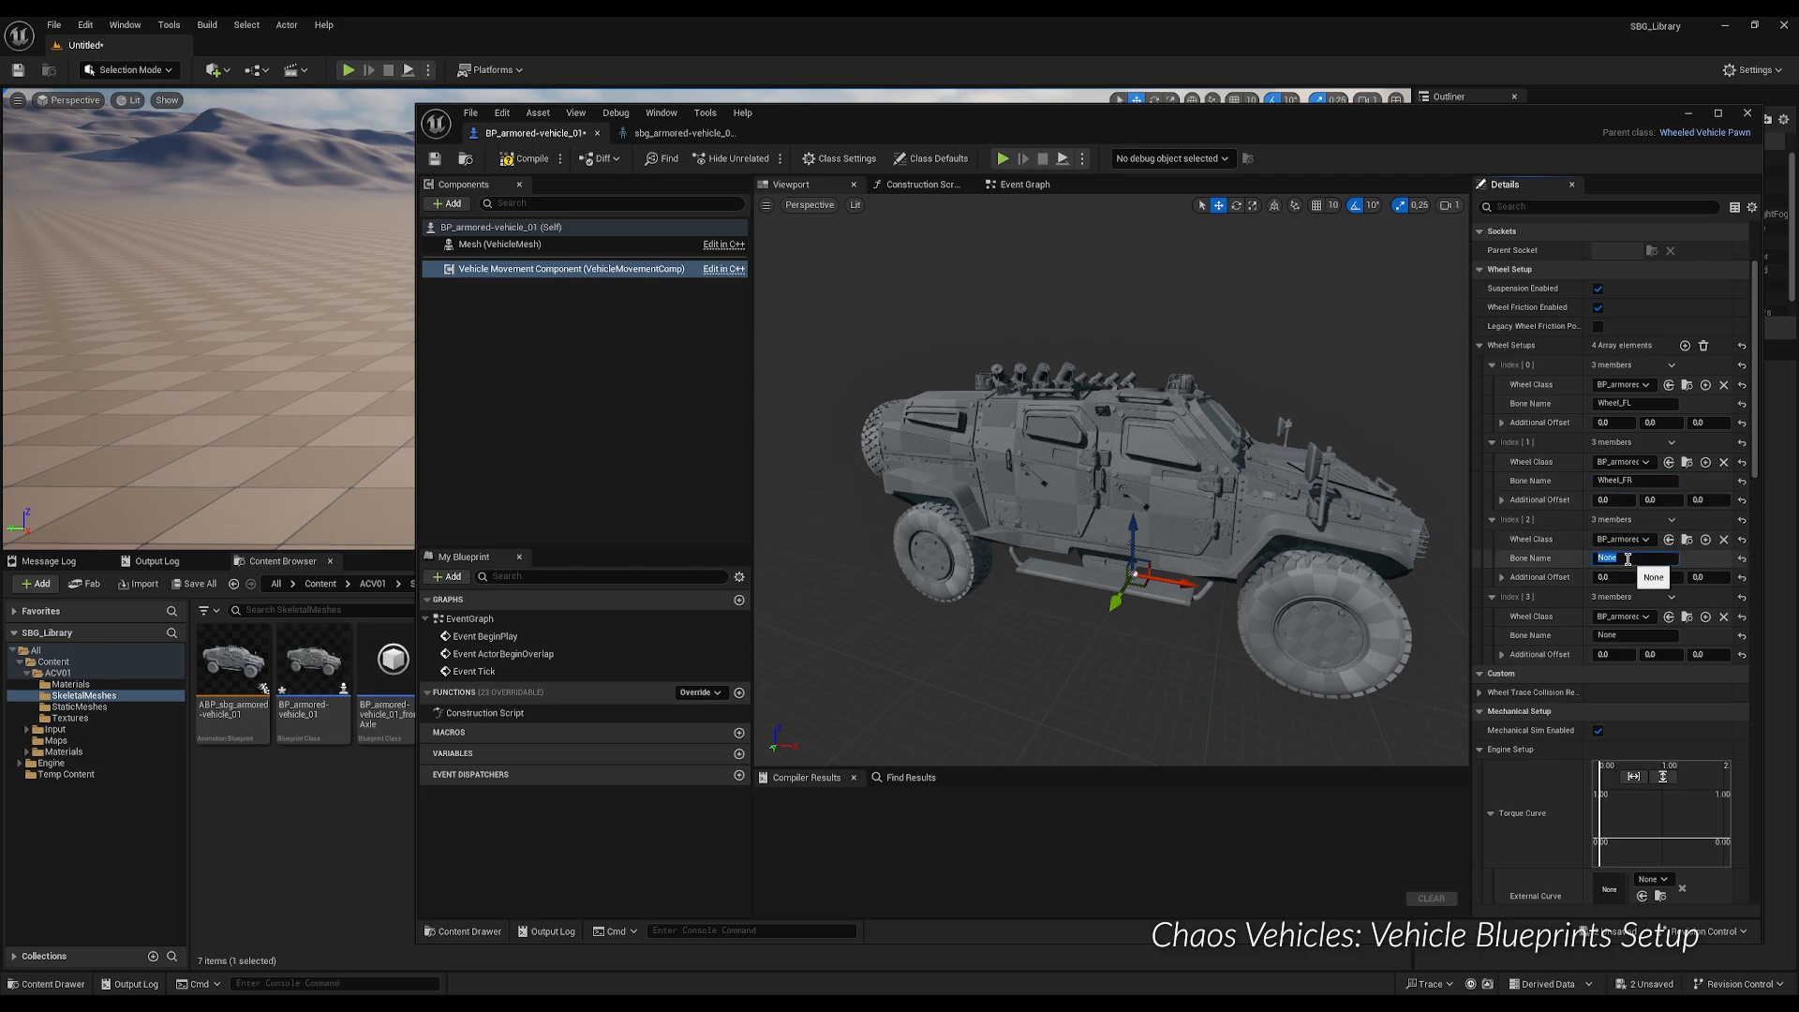
key(ctrl+v)
key(BackSpace)
text(R)
double_click(1596, 637)
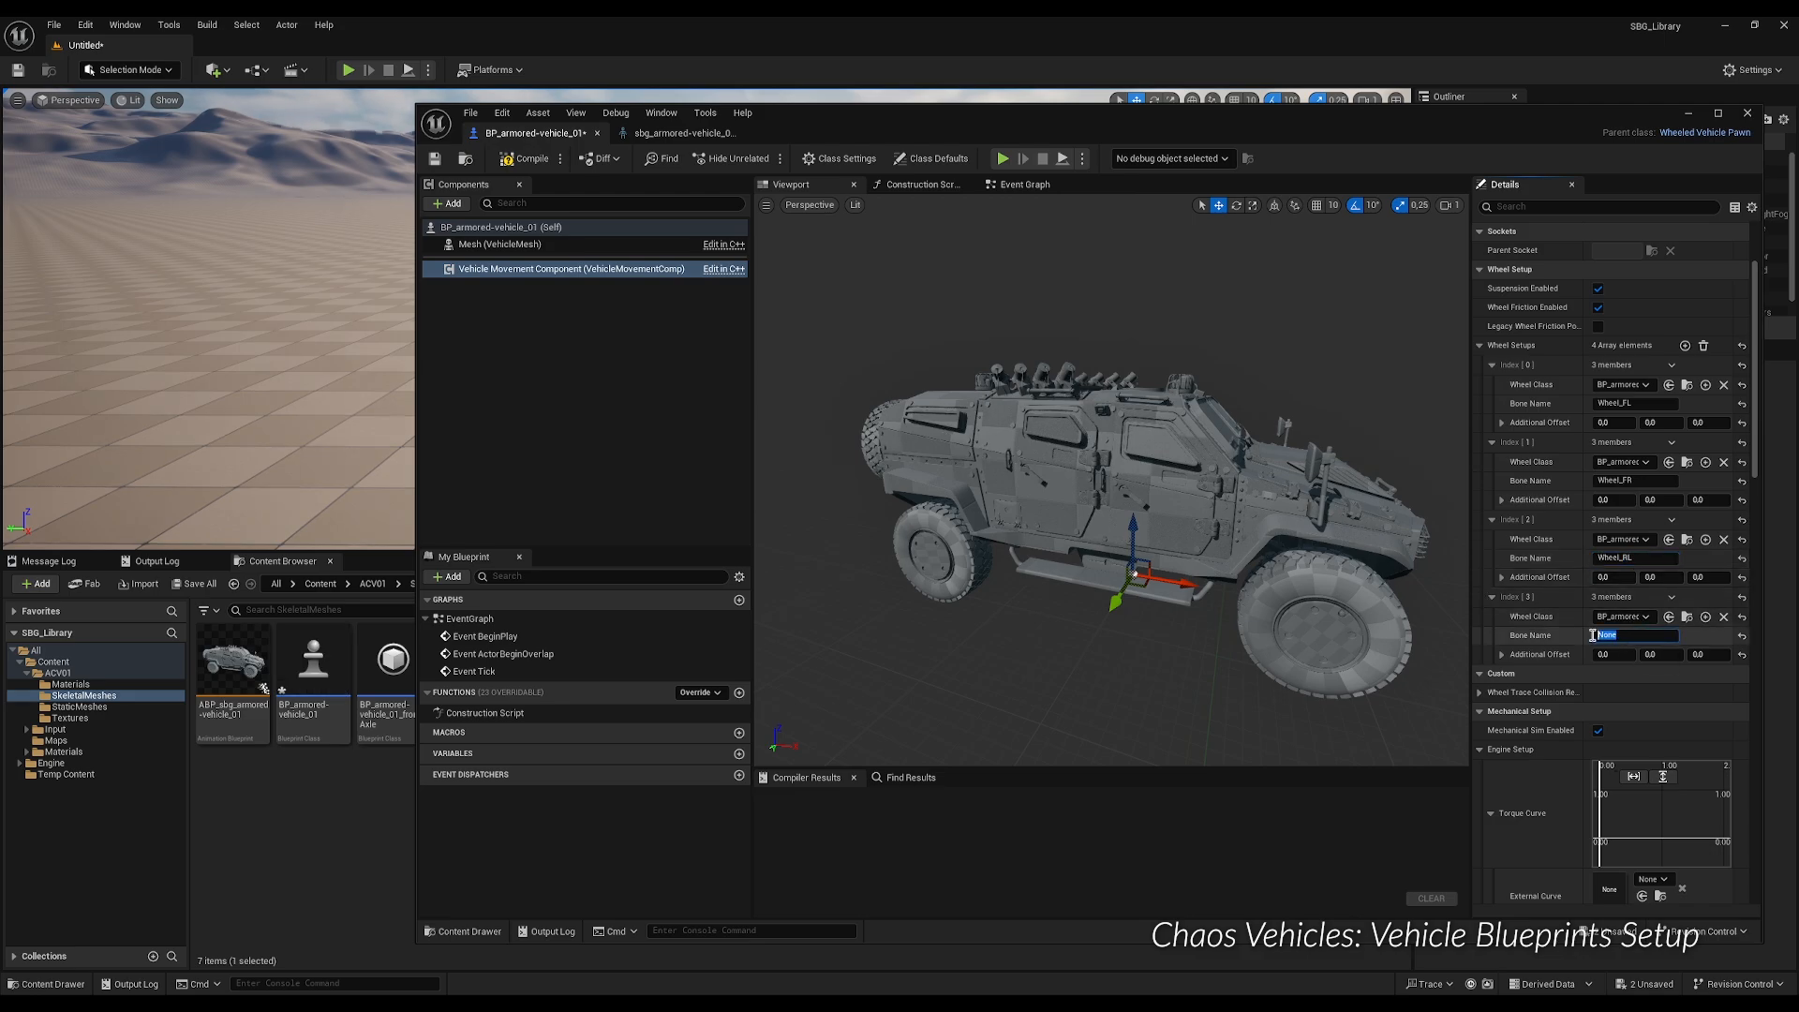
key(ctrl+v)
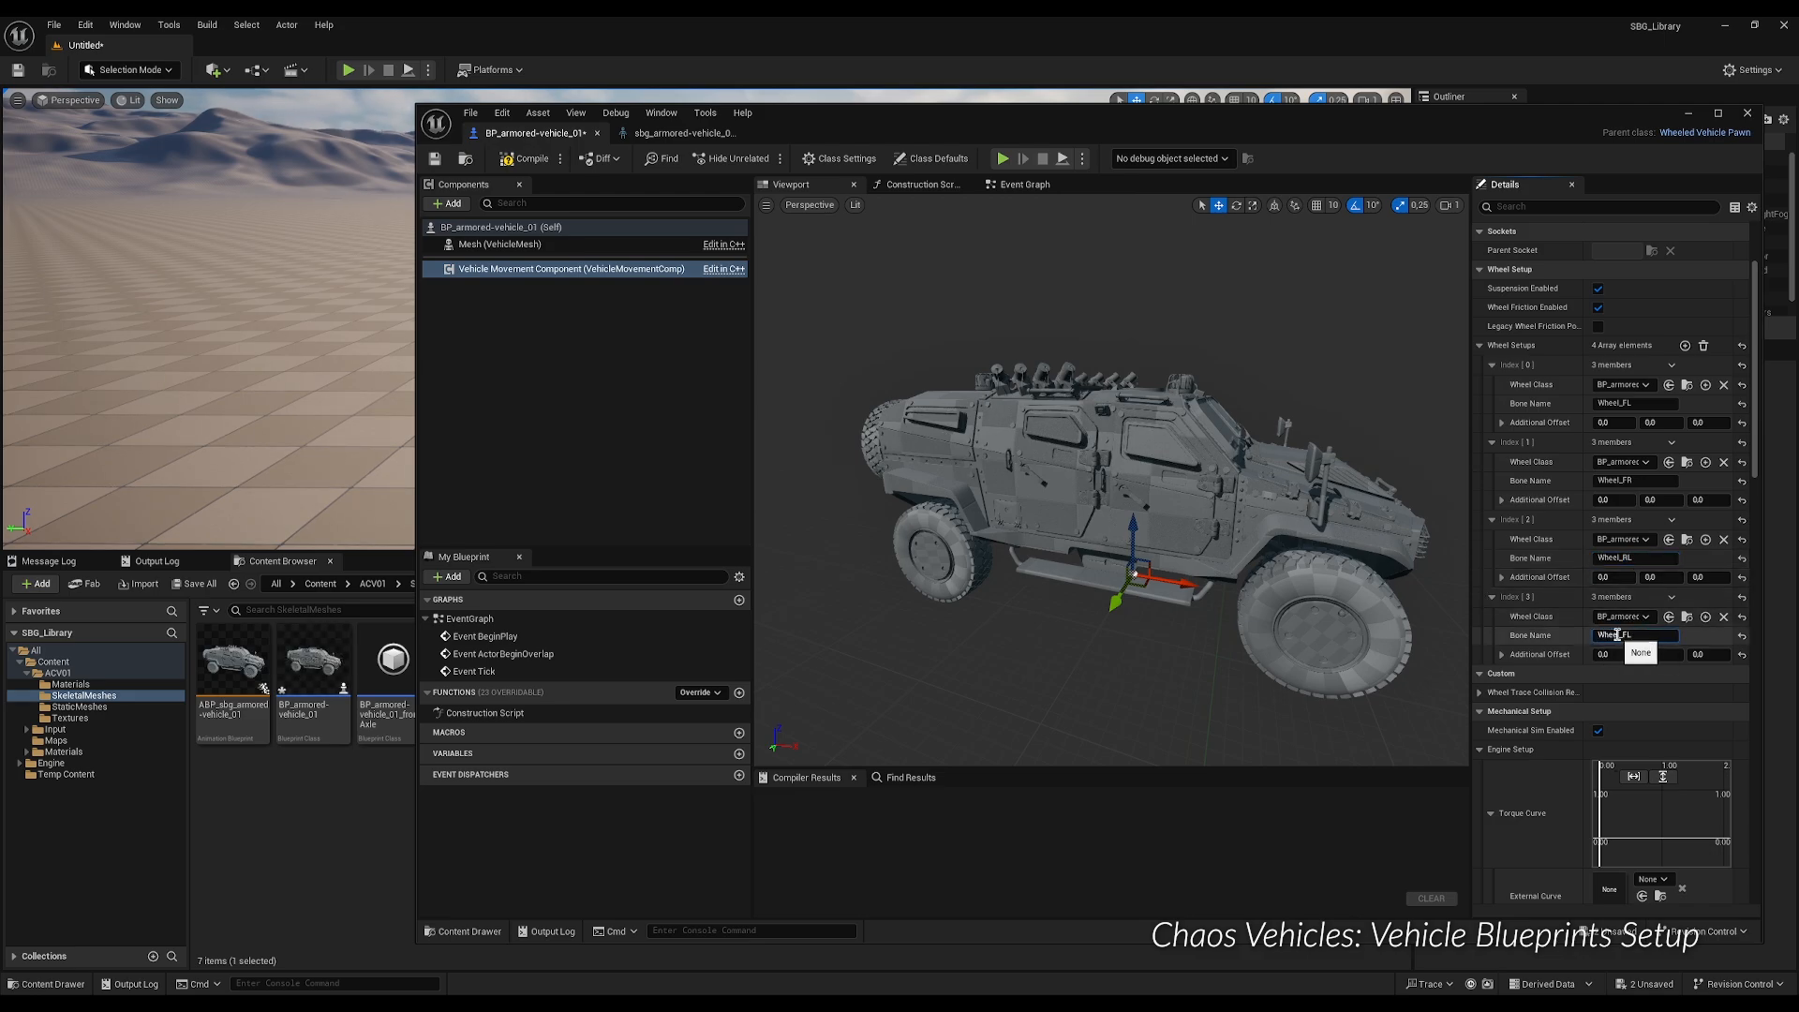
drag(1618, 635, 1634, 635)
text(RR)
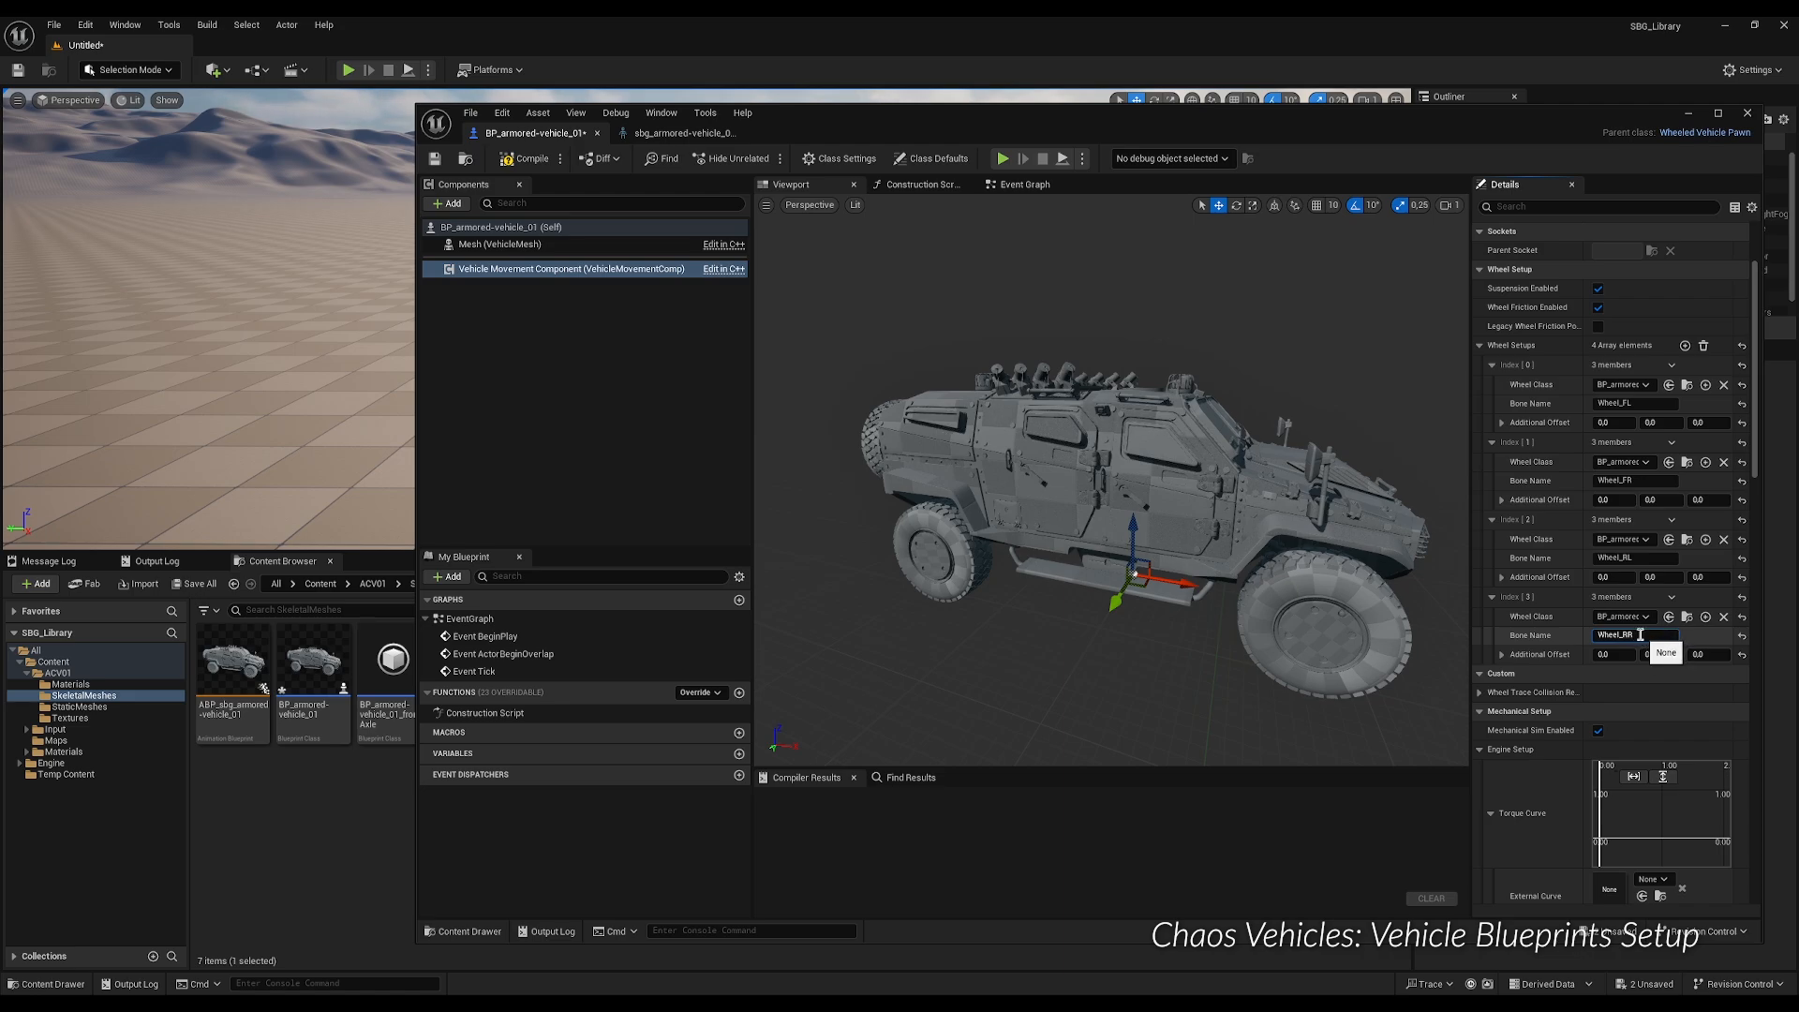
click(1481, 270)
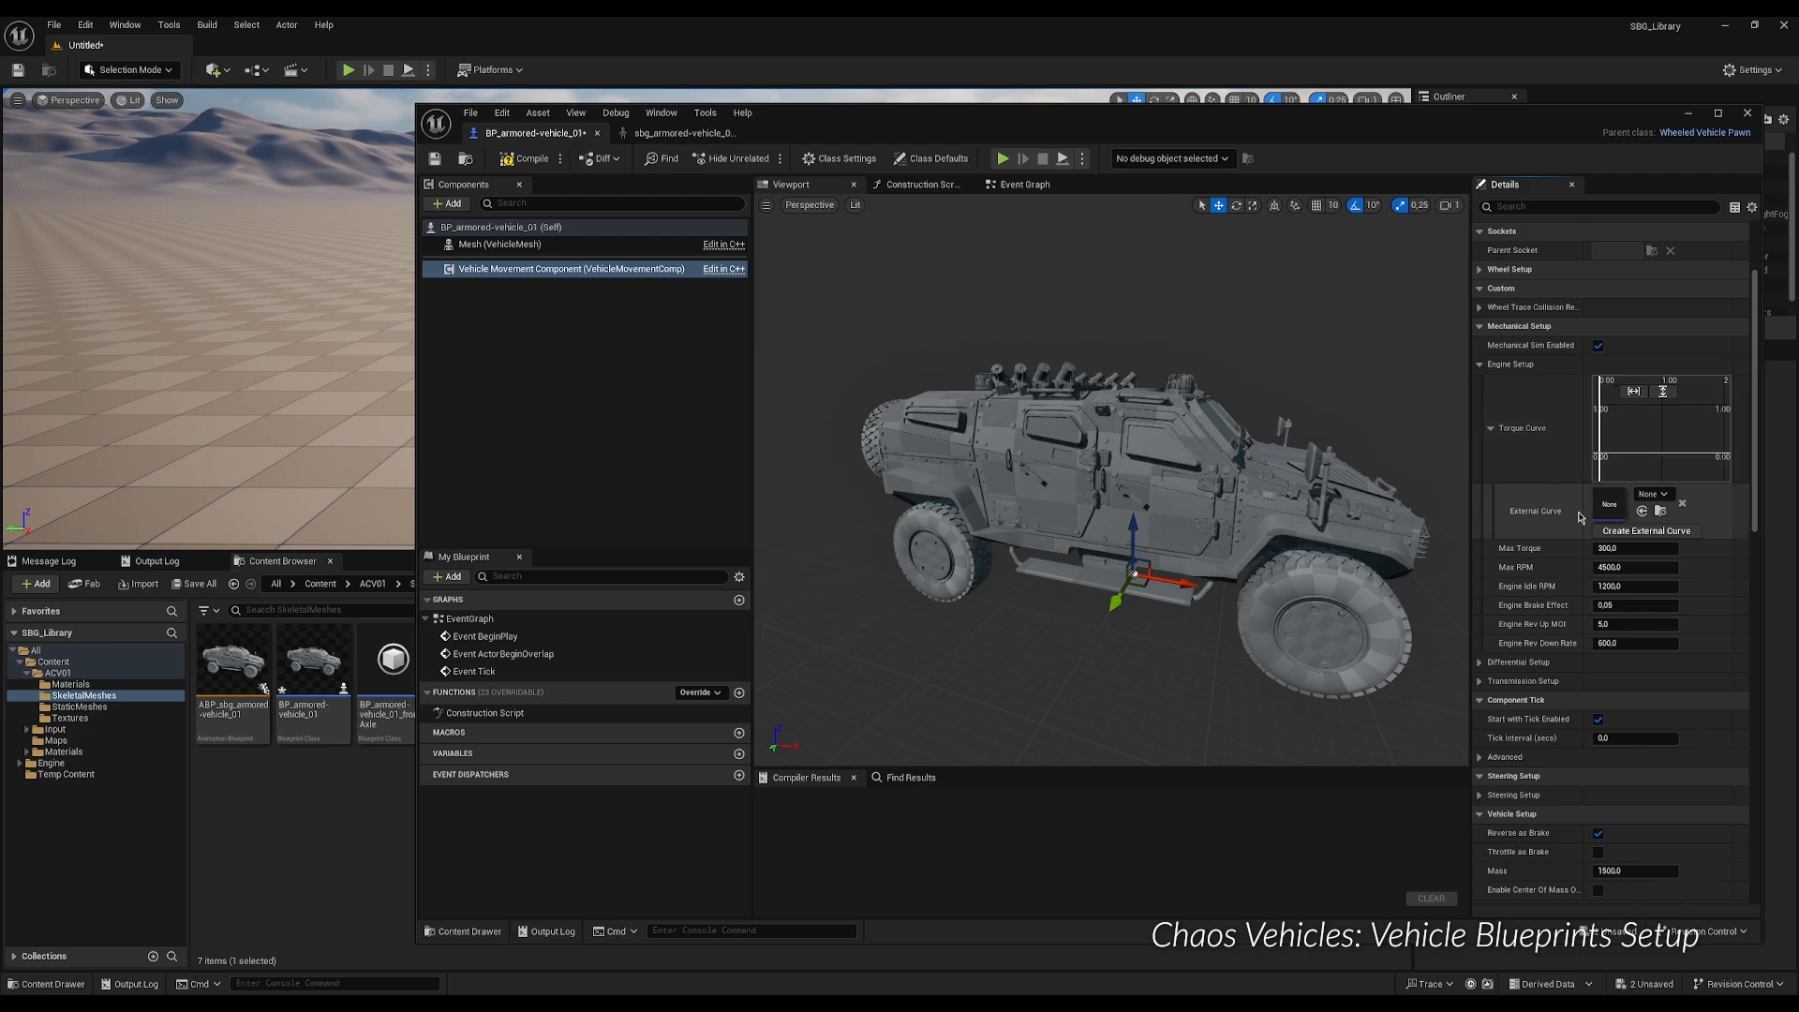
Create an external curve asset for the engine's Torque Curve, named sbg_armored-vehicle_01_curve, in the SkeletalMeshes folder.
click(1603, 531)
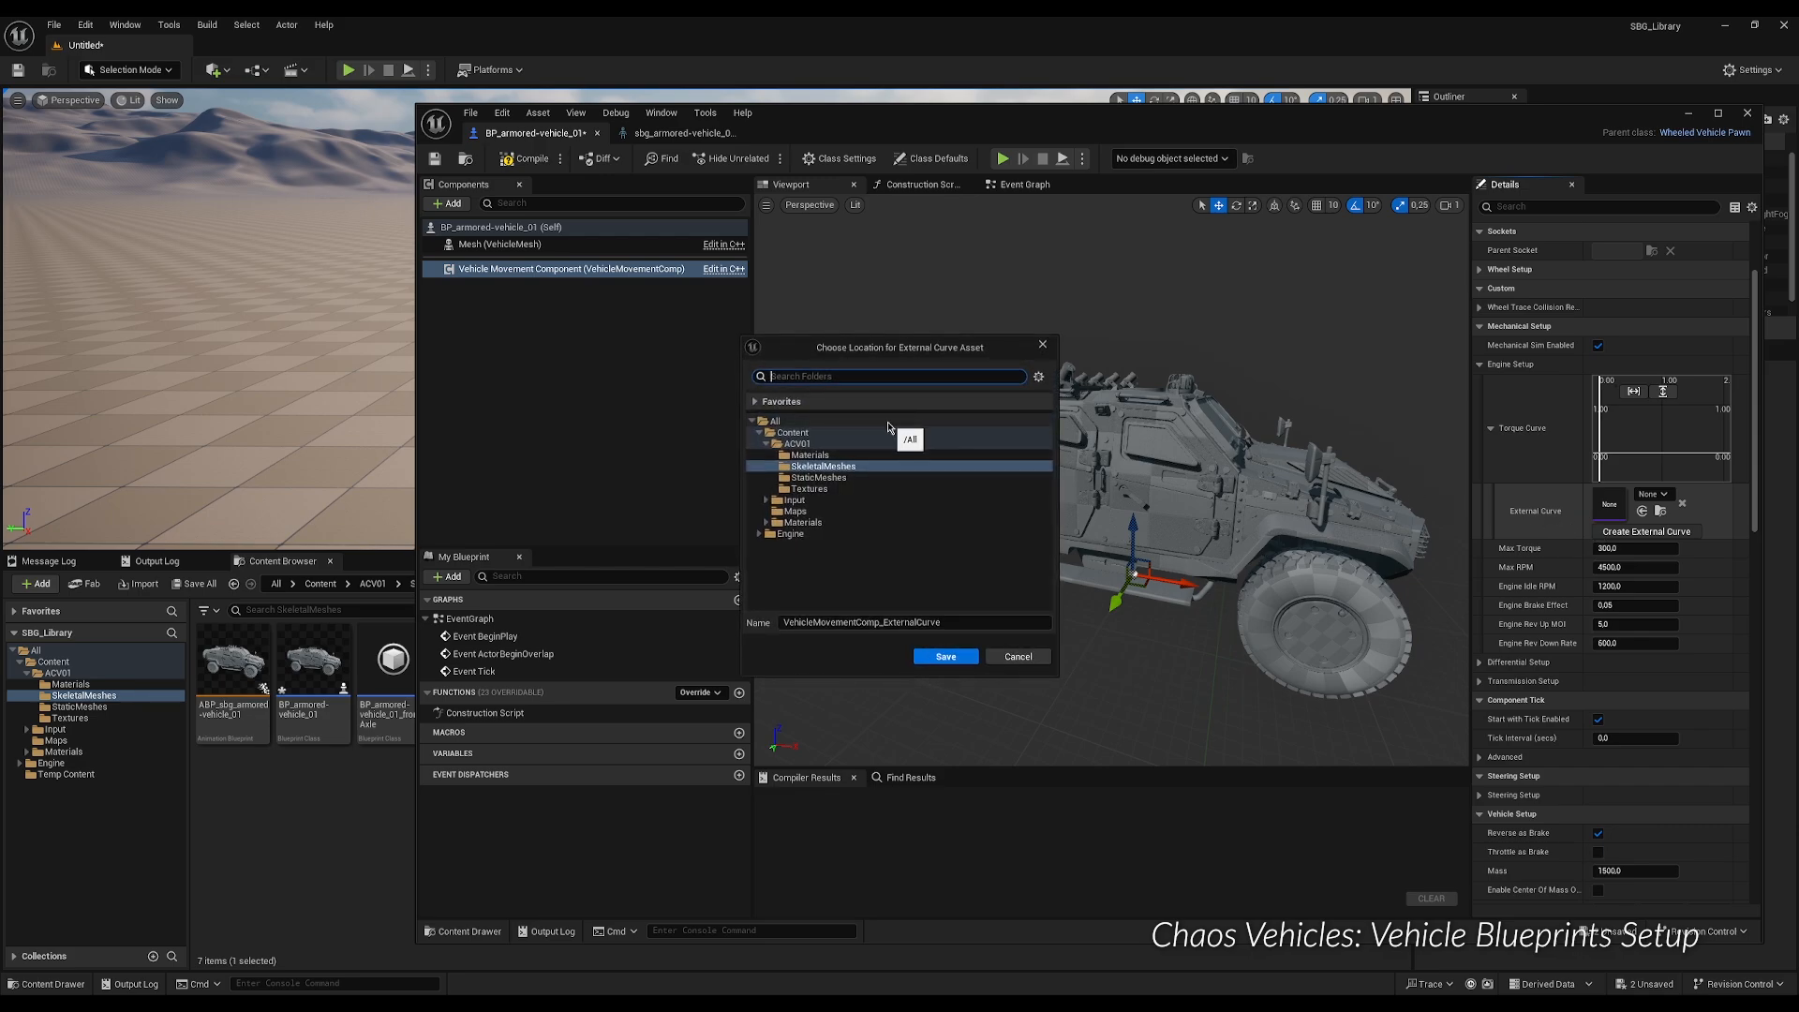
drag(957, 623, 766, 623)
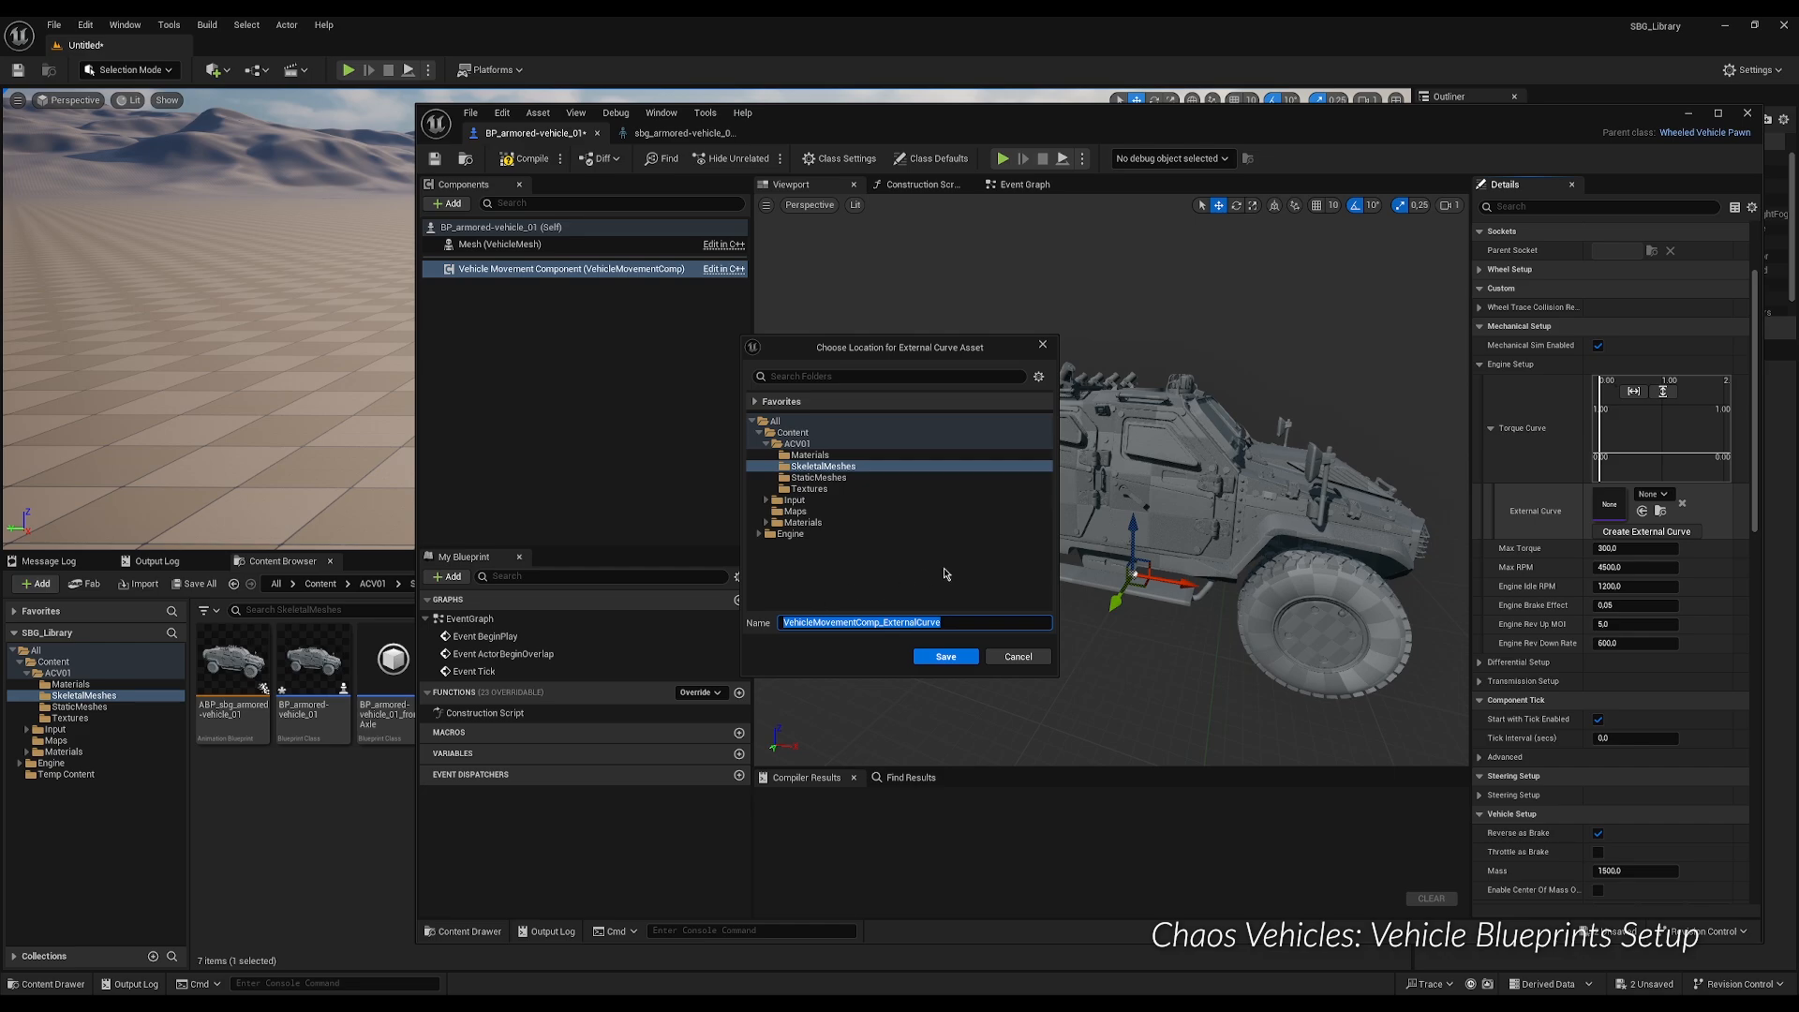
text(sbg_armored-vehicle_01_curve)
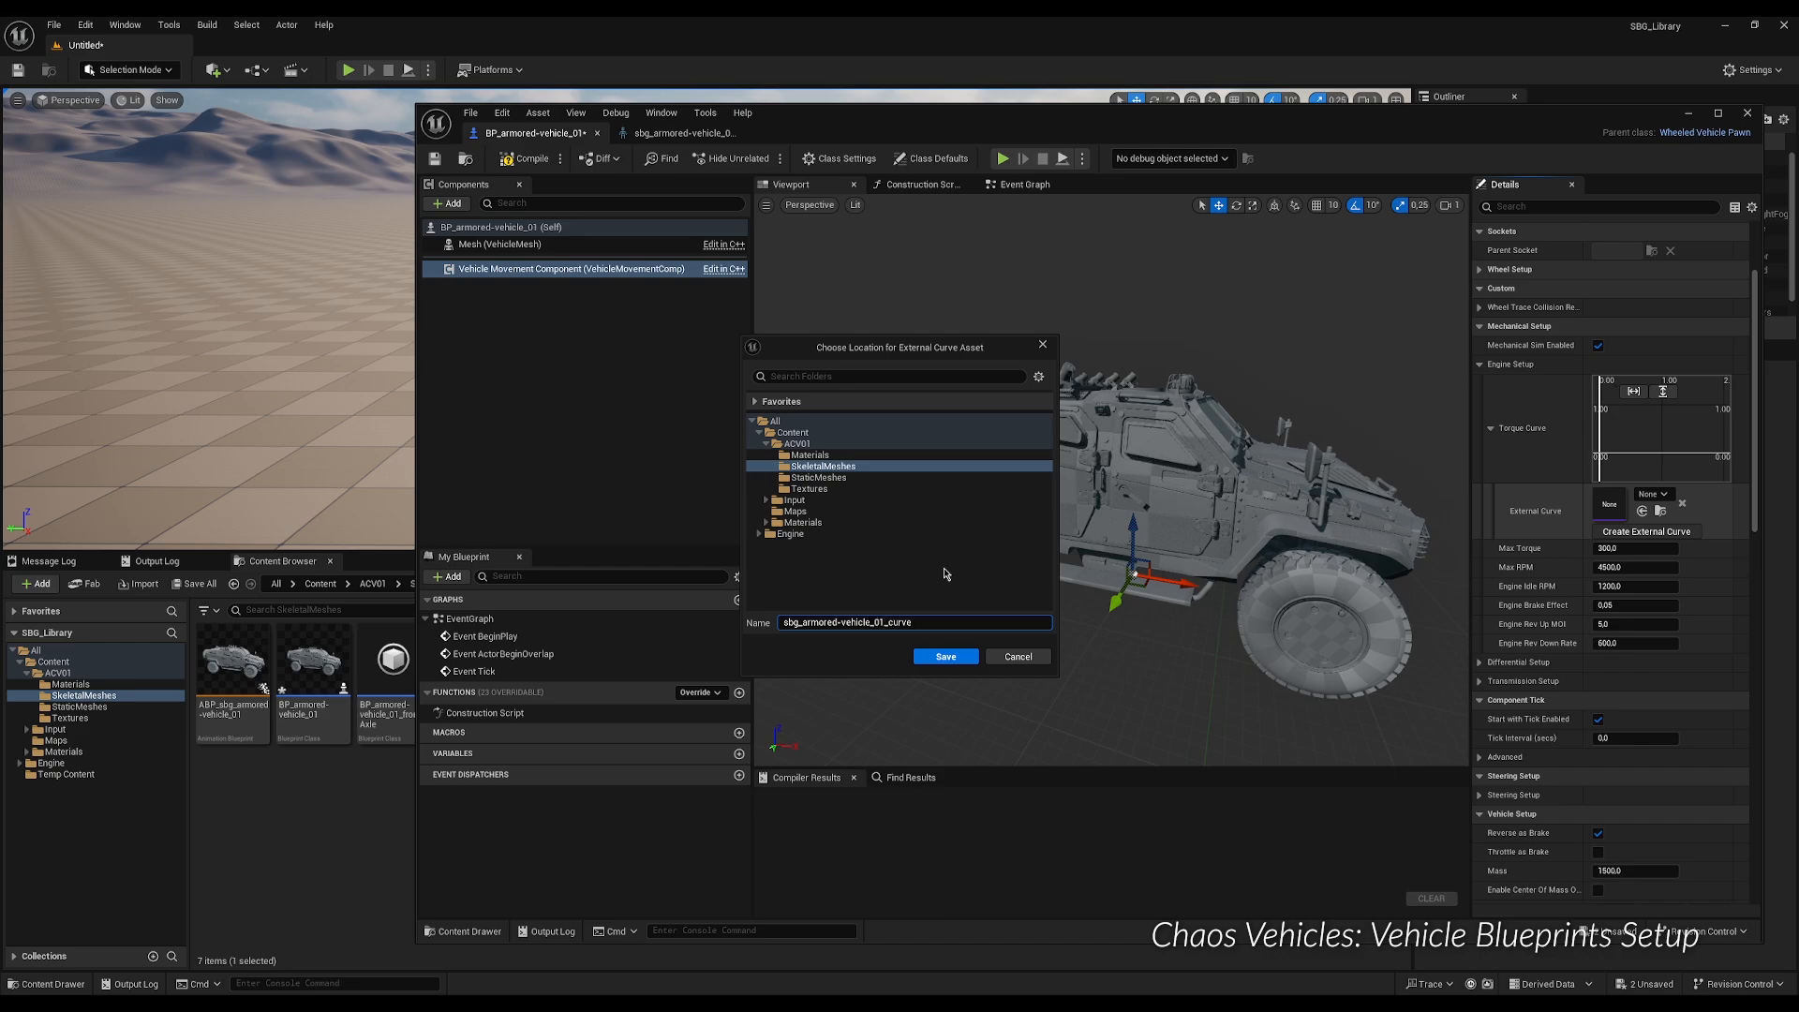
key(Return)
click(942, 656)
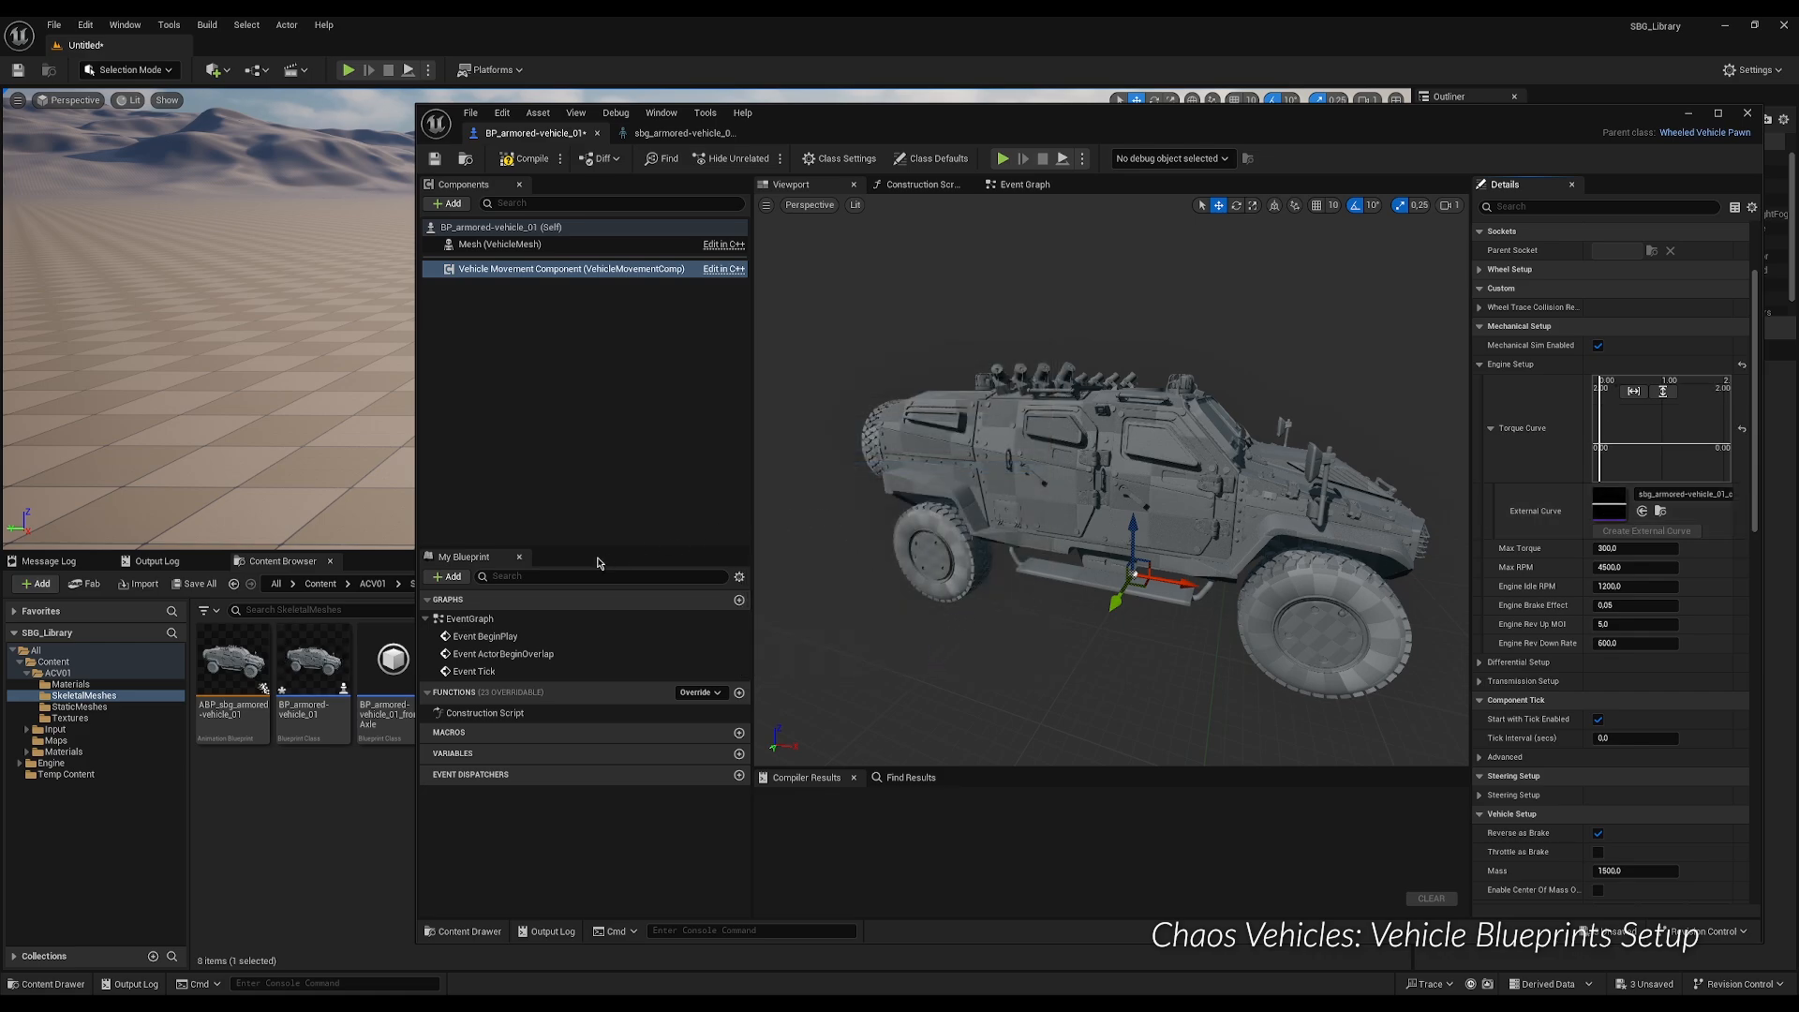
Open the new external torque curve and add four keys spread out along the zero value line.
double_click(1609, 506)
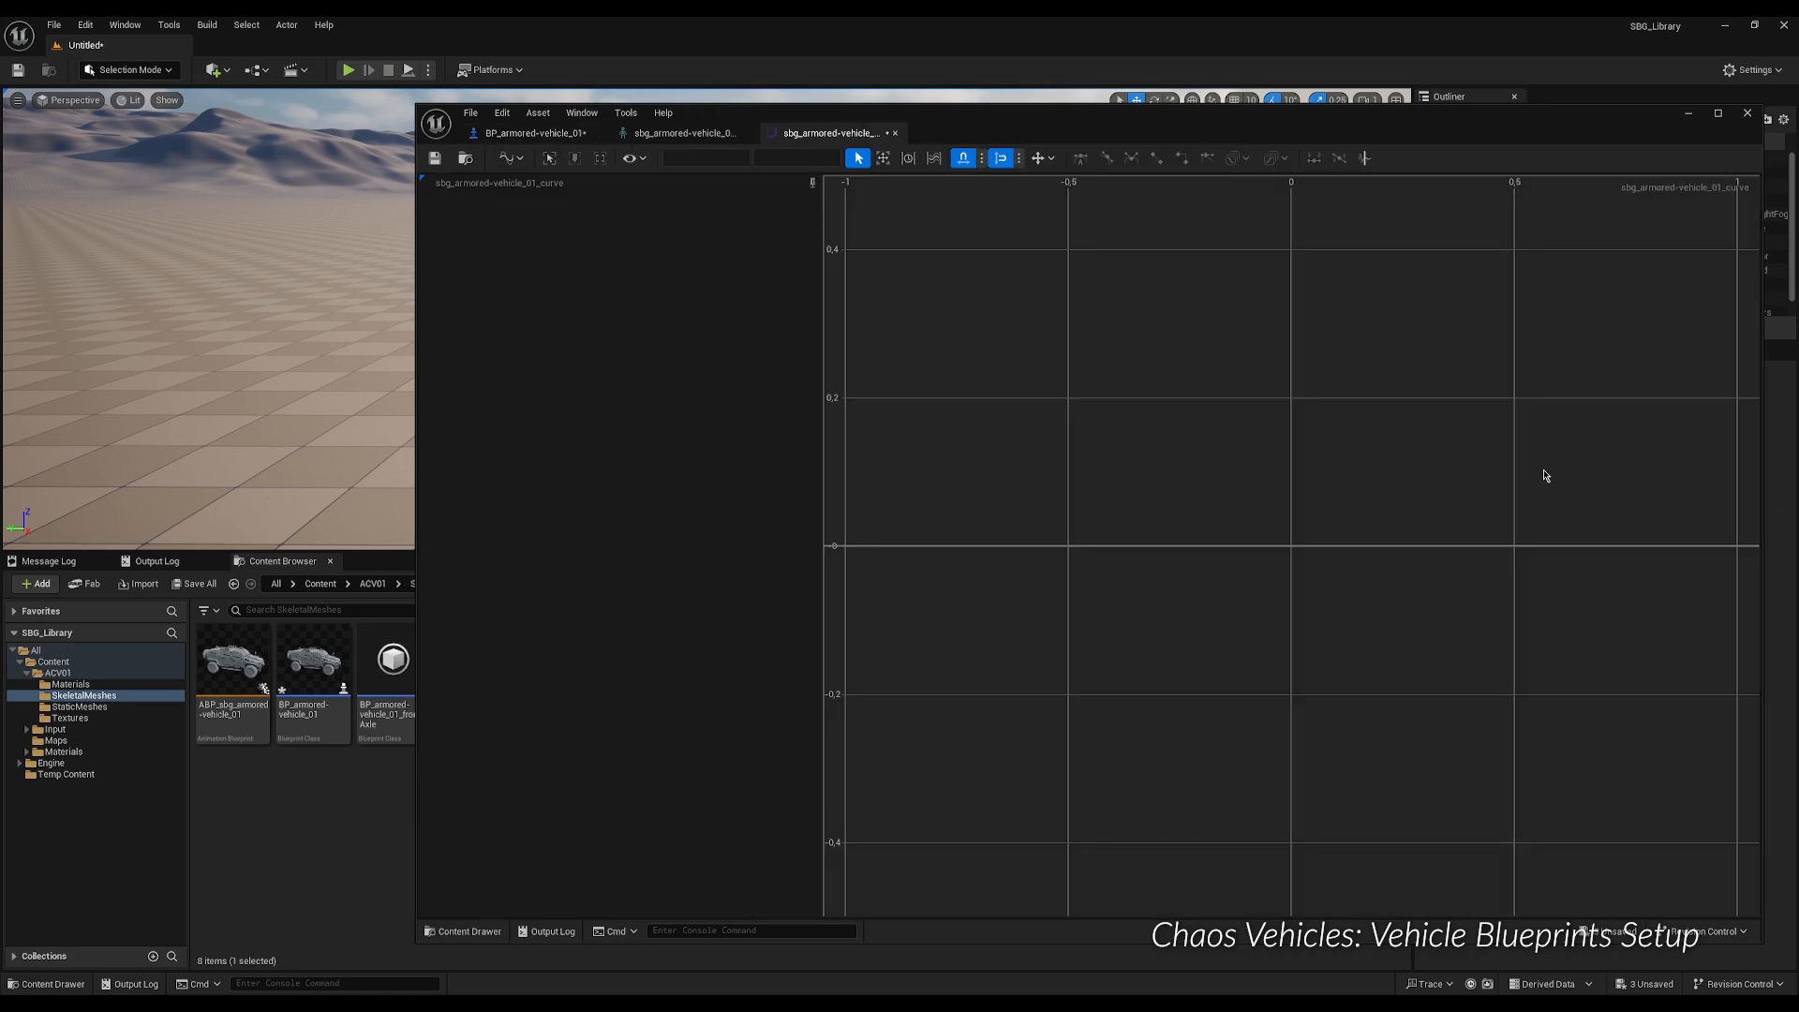
middle_click(934, 545)
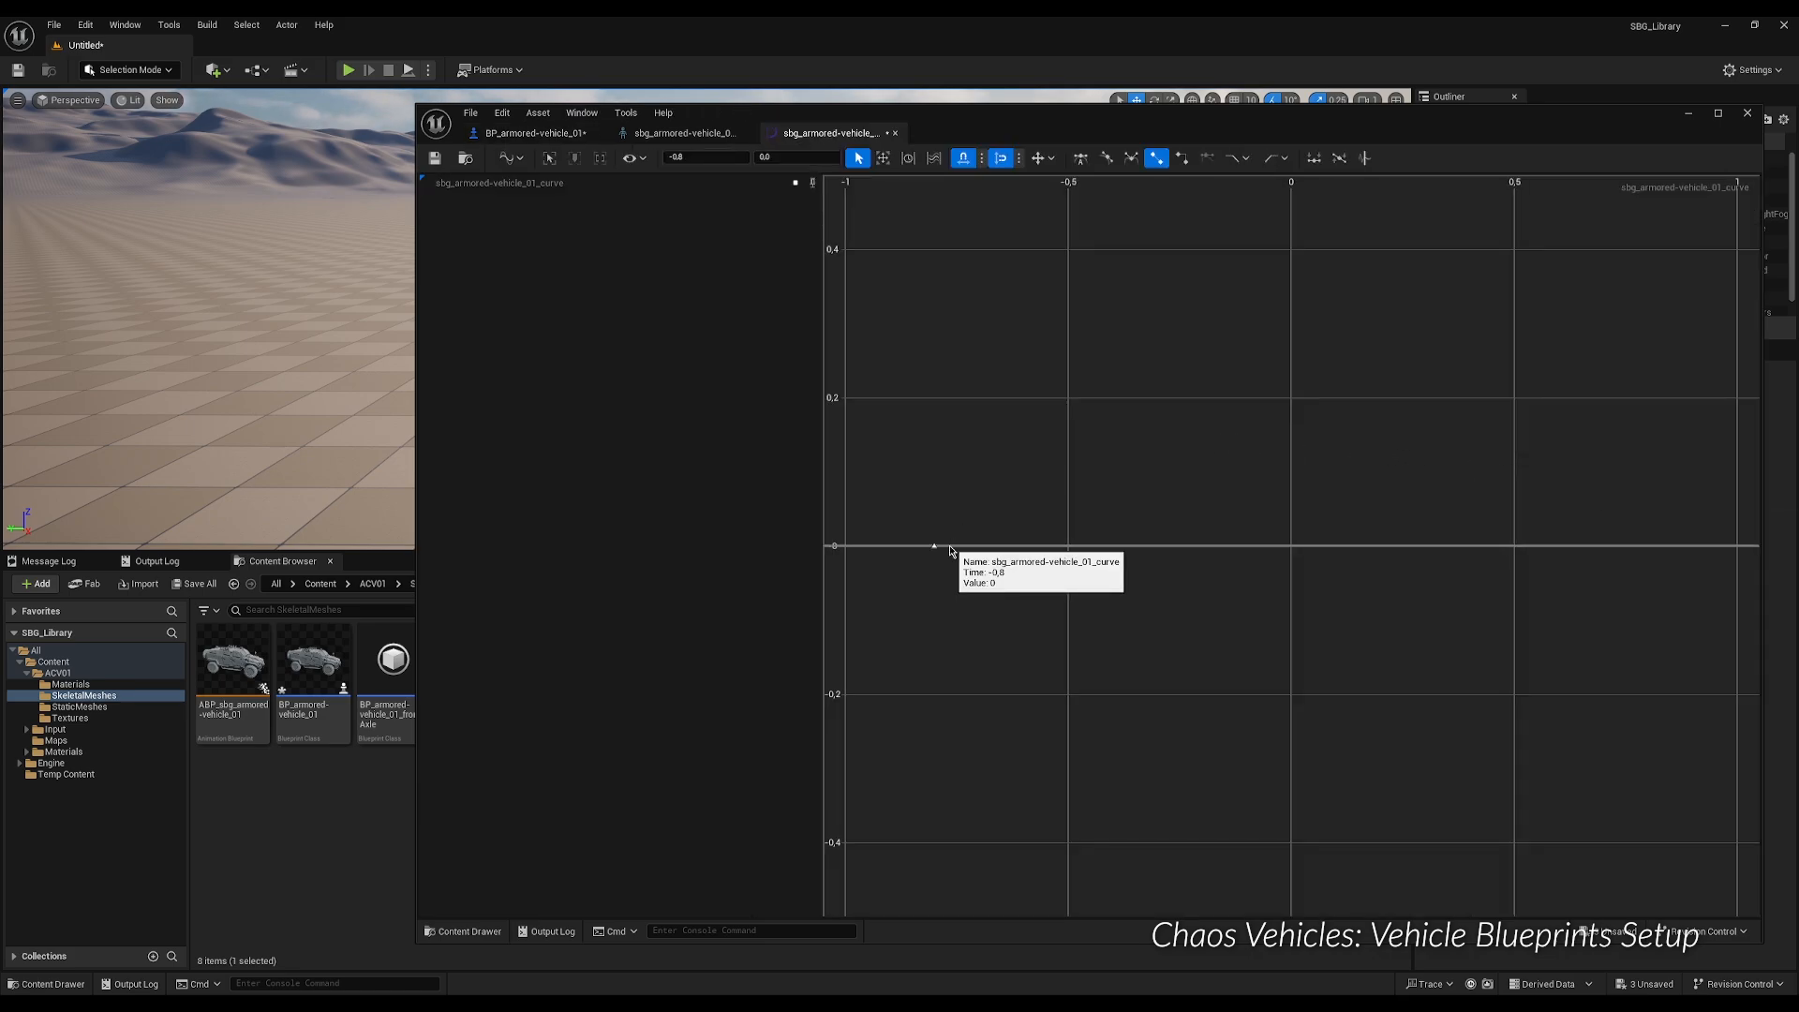
middle_click(1158, 545)
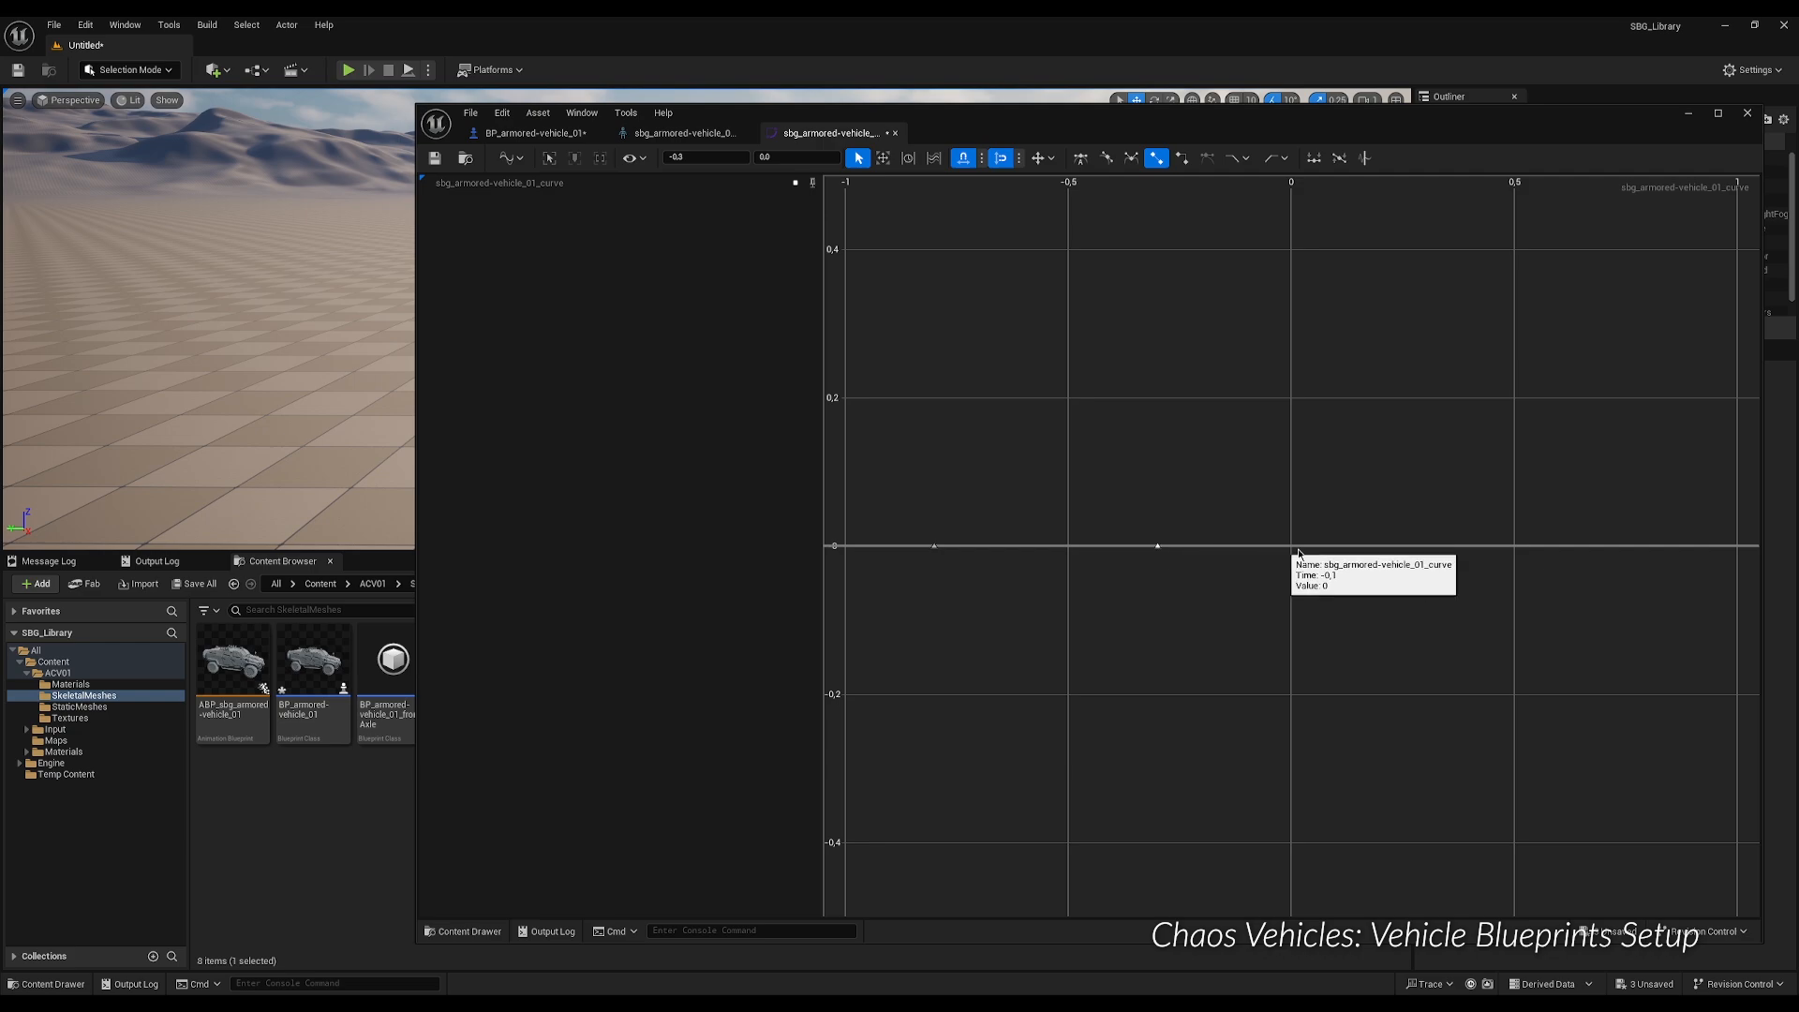
middle_click(1381, 545)
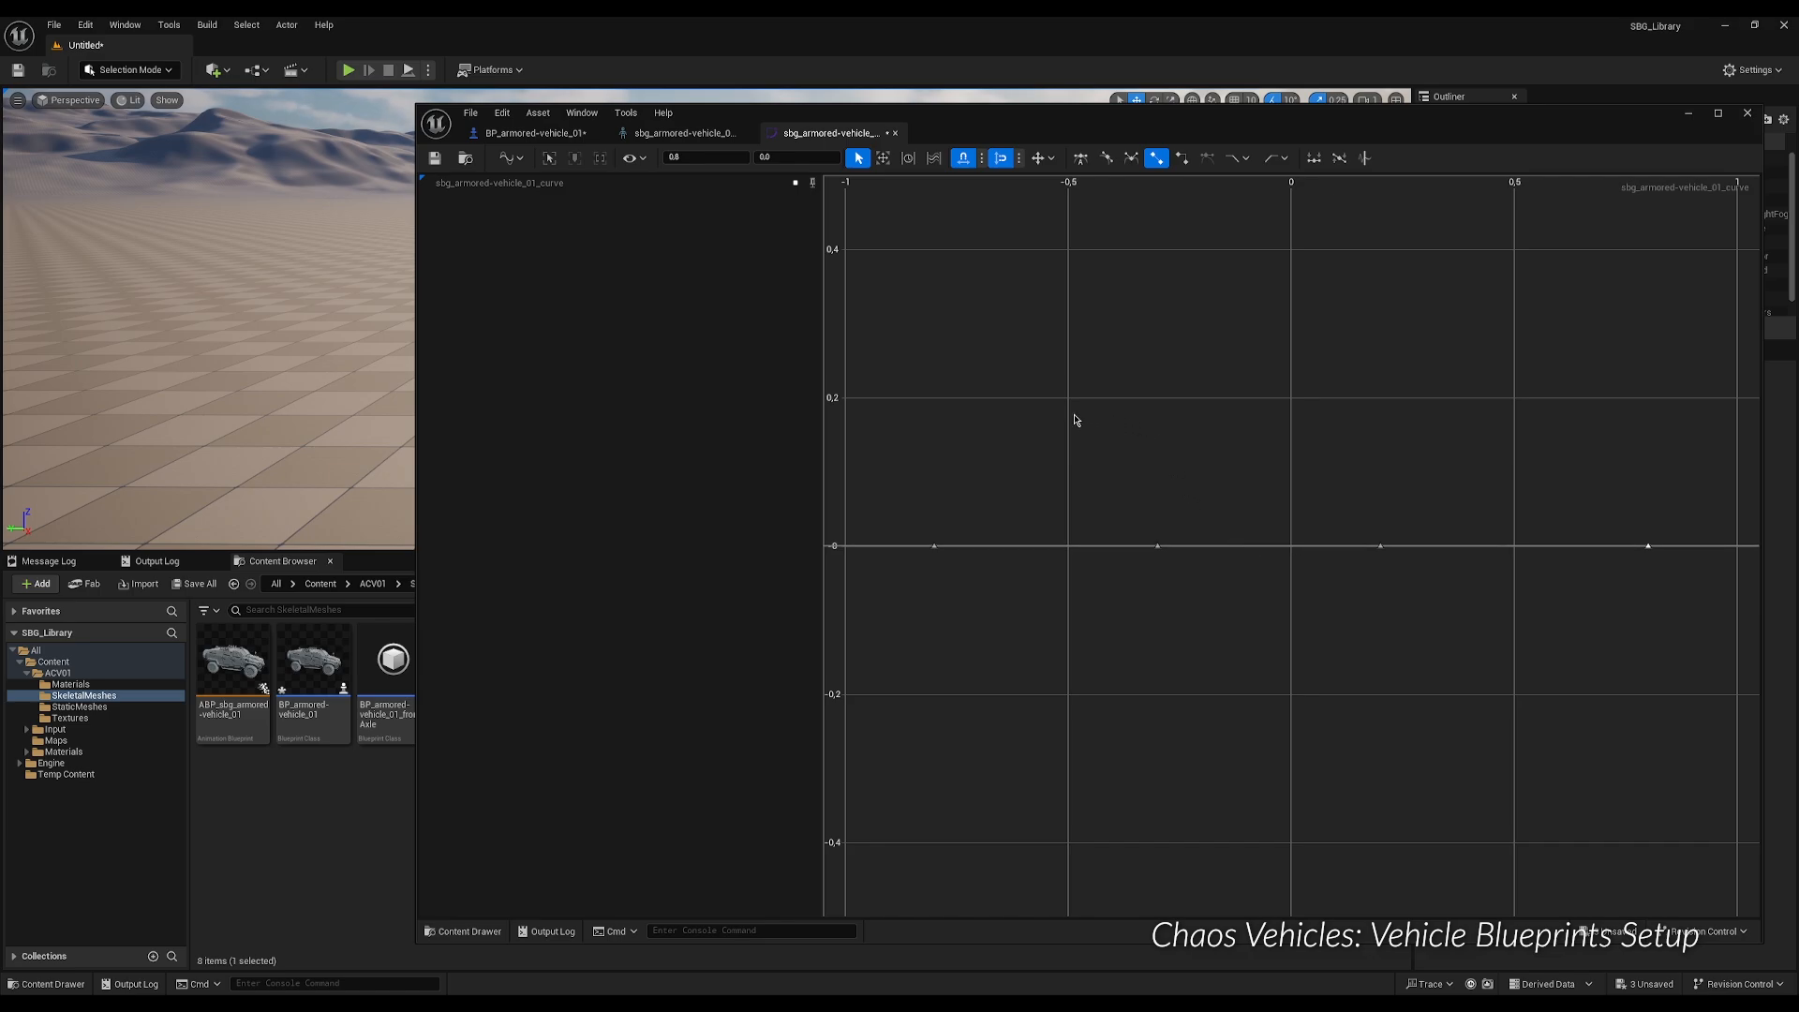
Set the first key of the torque curve to time 0 and value 0,5.
drag(906, 446, 982, 607)
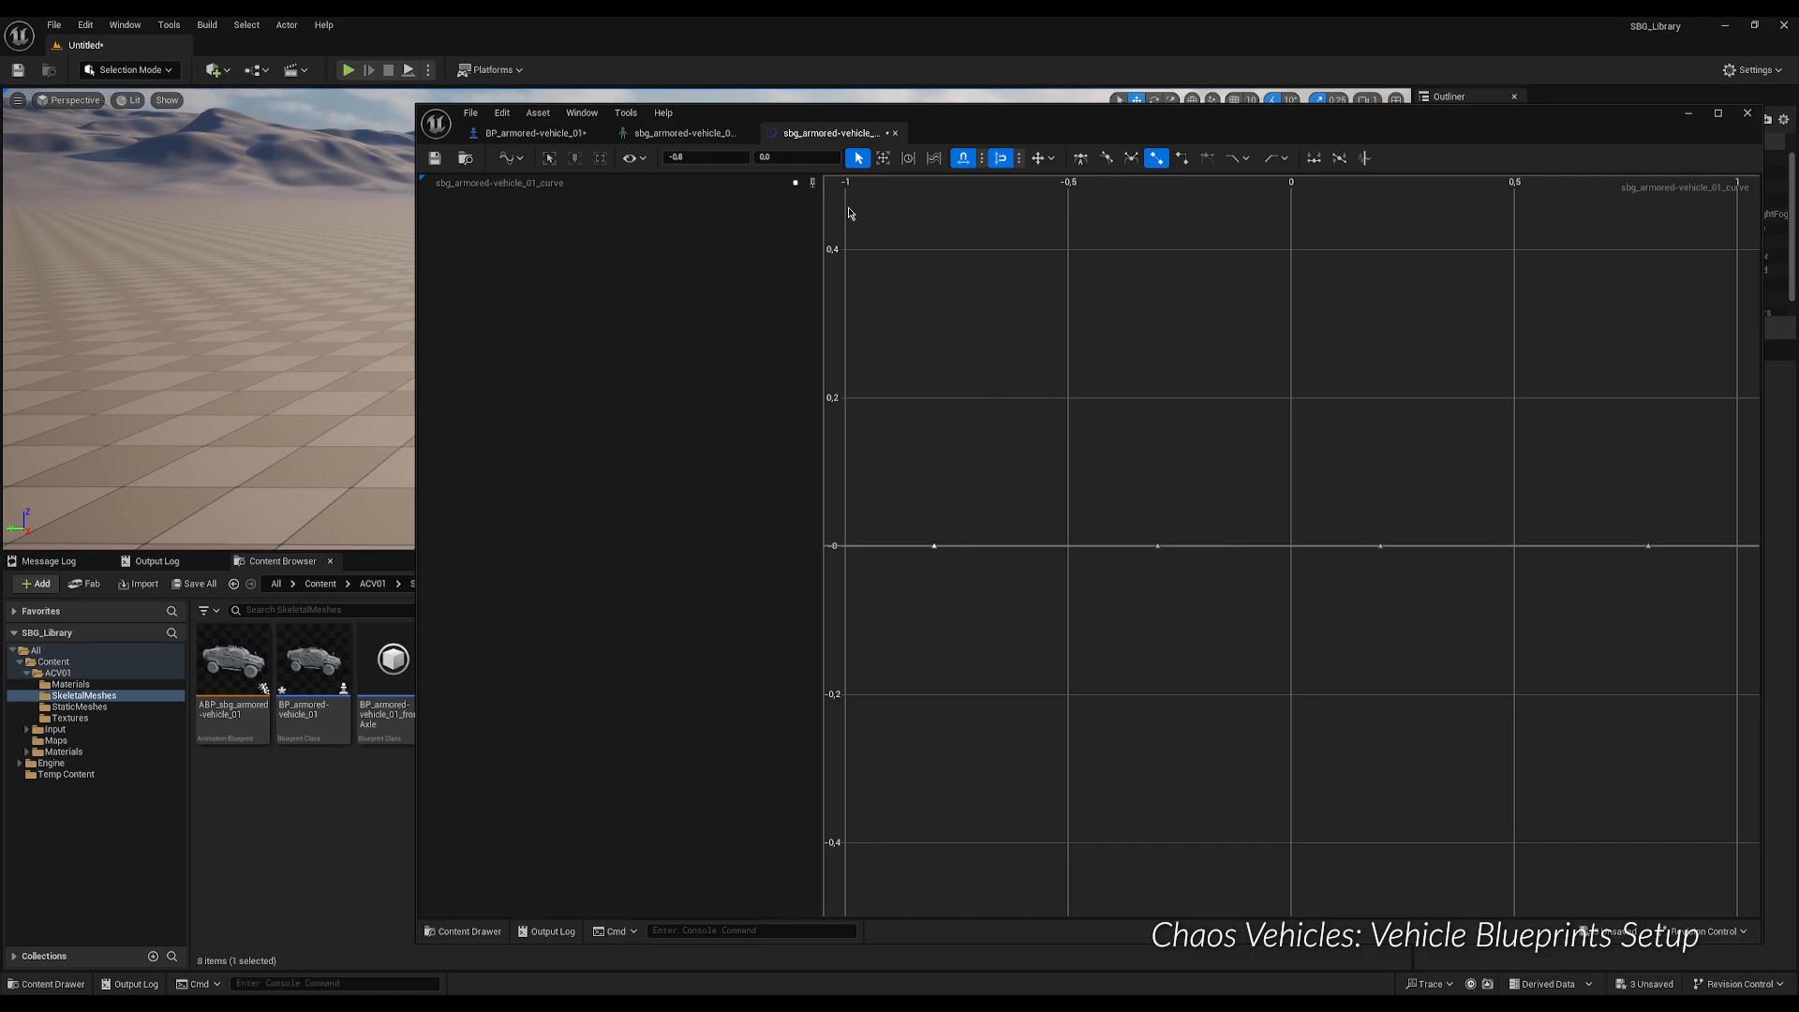
click(709, 158)
text(0)
key(Return)
click(783, 159)
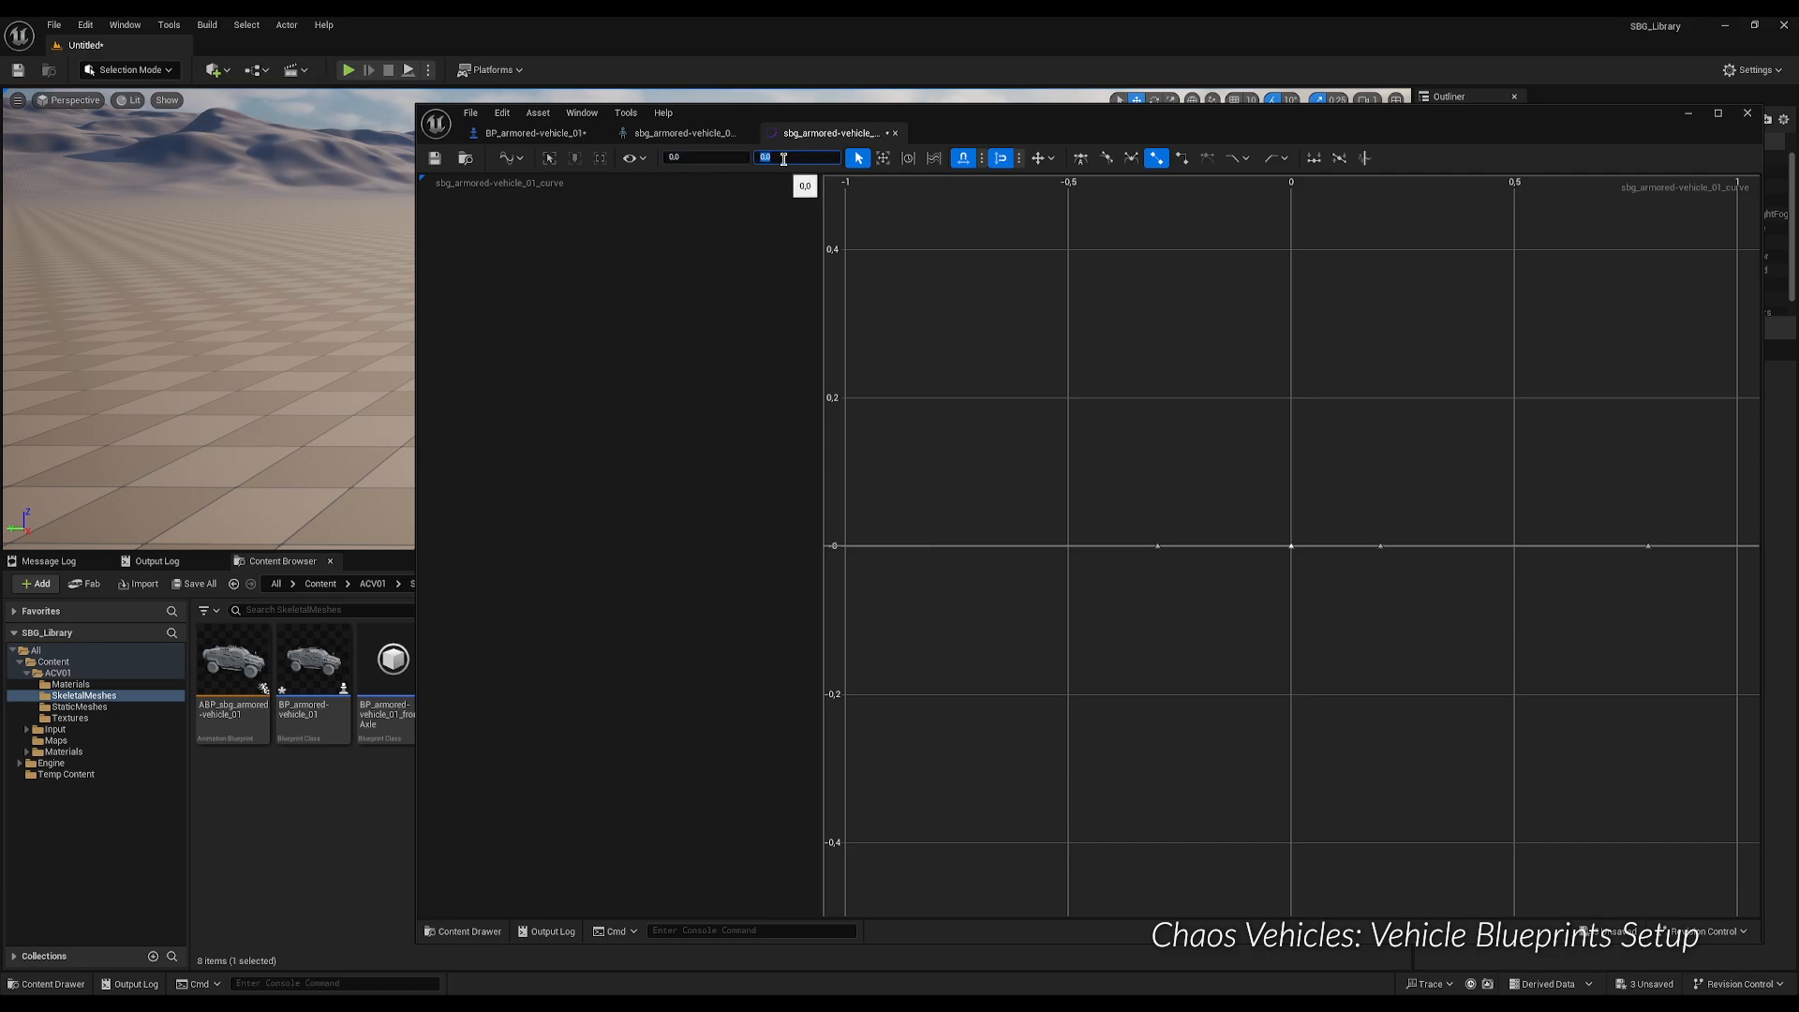
text(0,5)
key(Return)
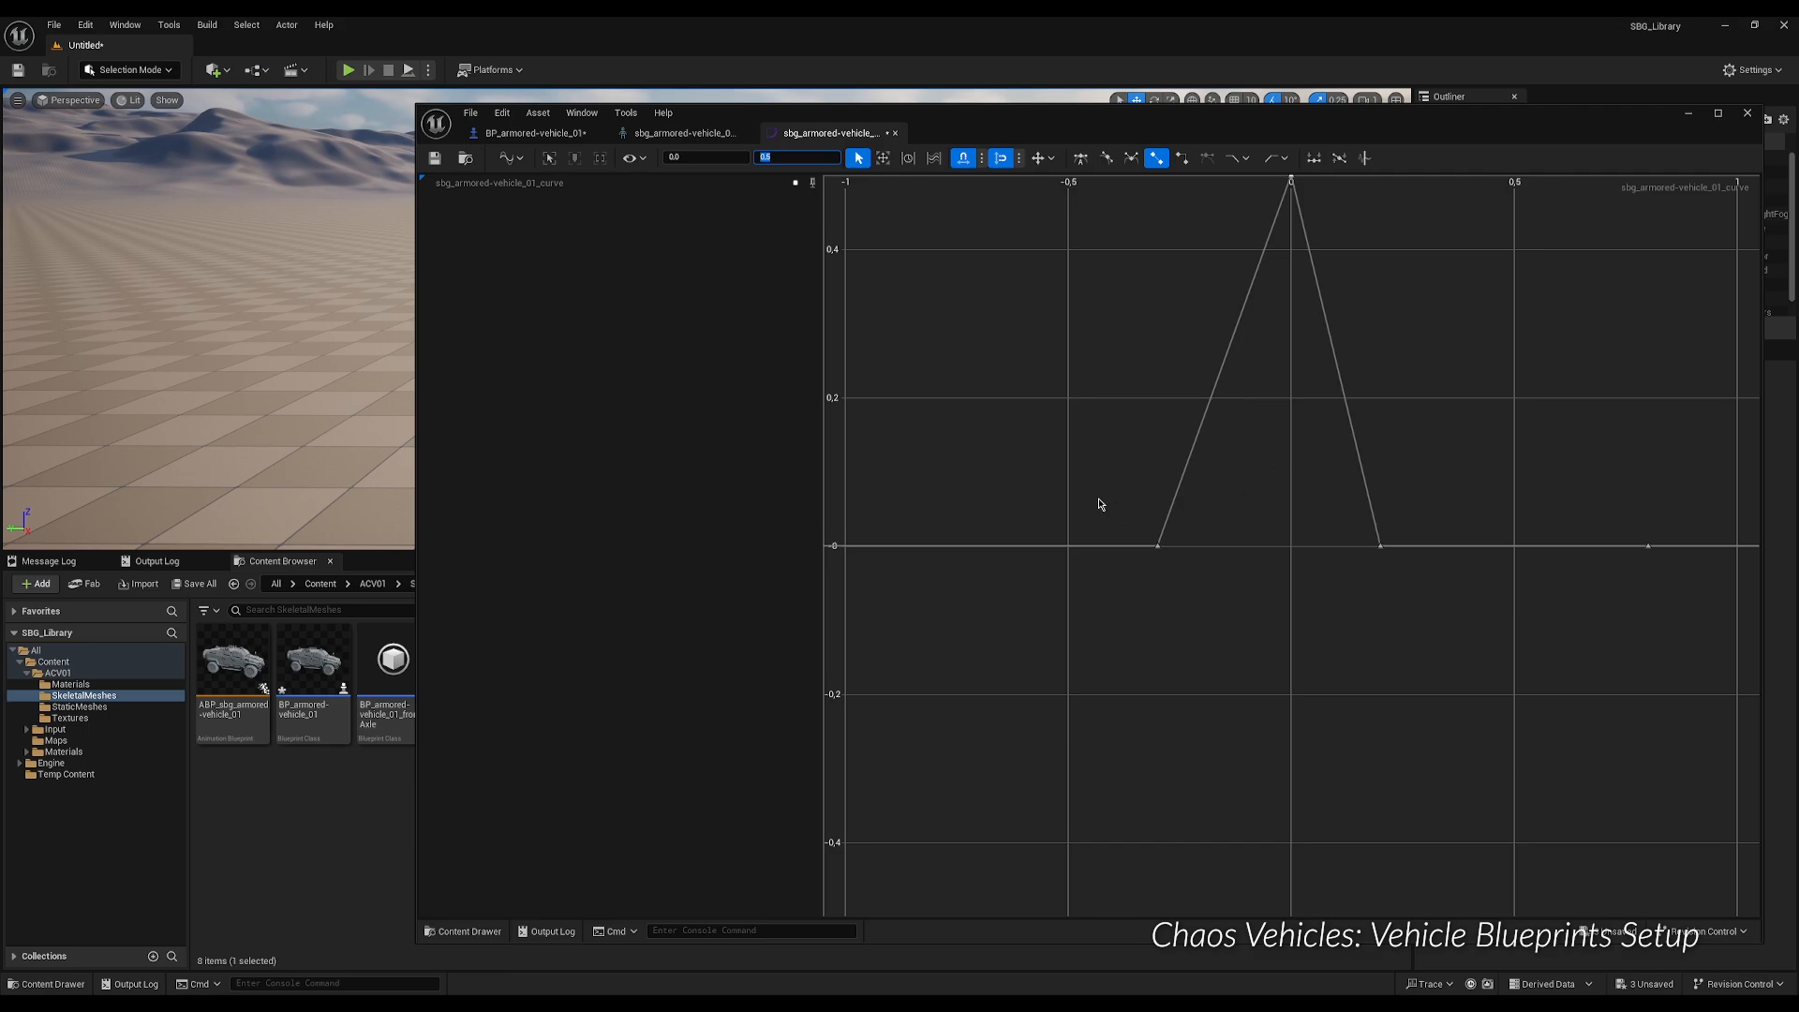
Set the second key of the torque curve to time 1000 and value 1.
drag(1100, 502, 1209, 577)
drag(1621, 506, 1711, 628)
drag(1101, 498, 1214, 619)
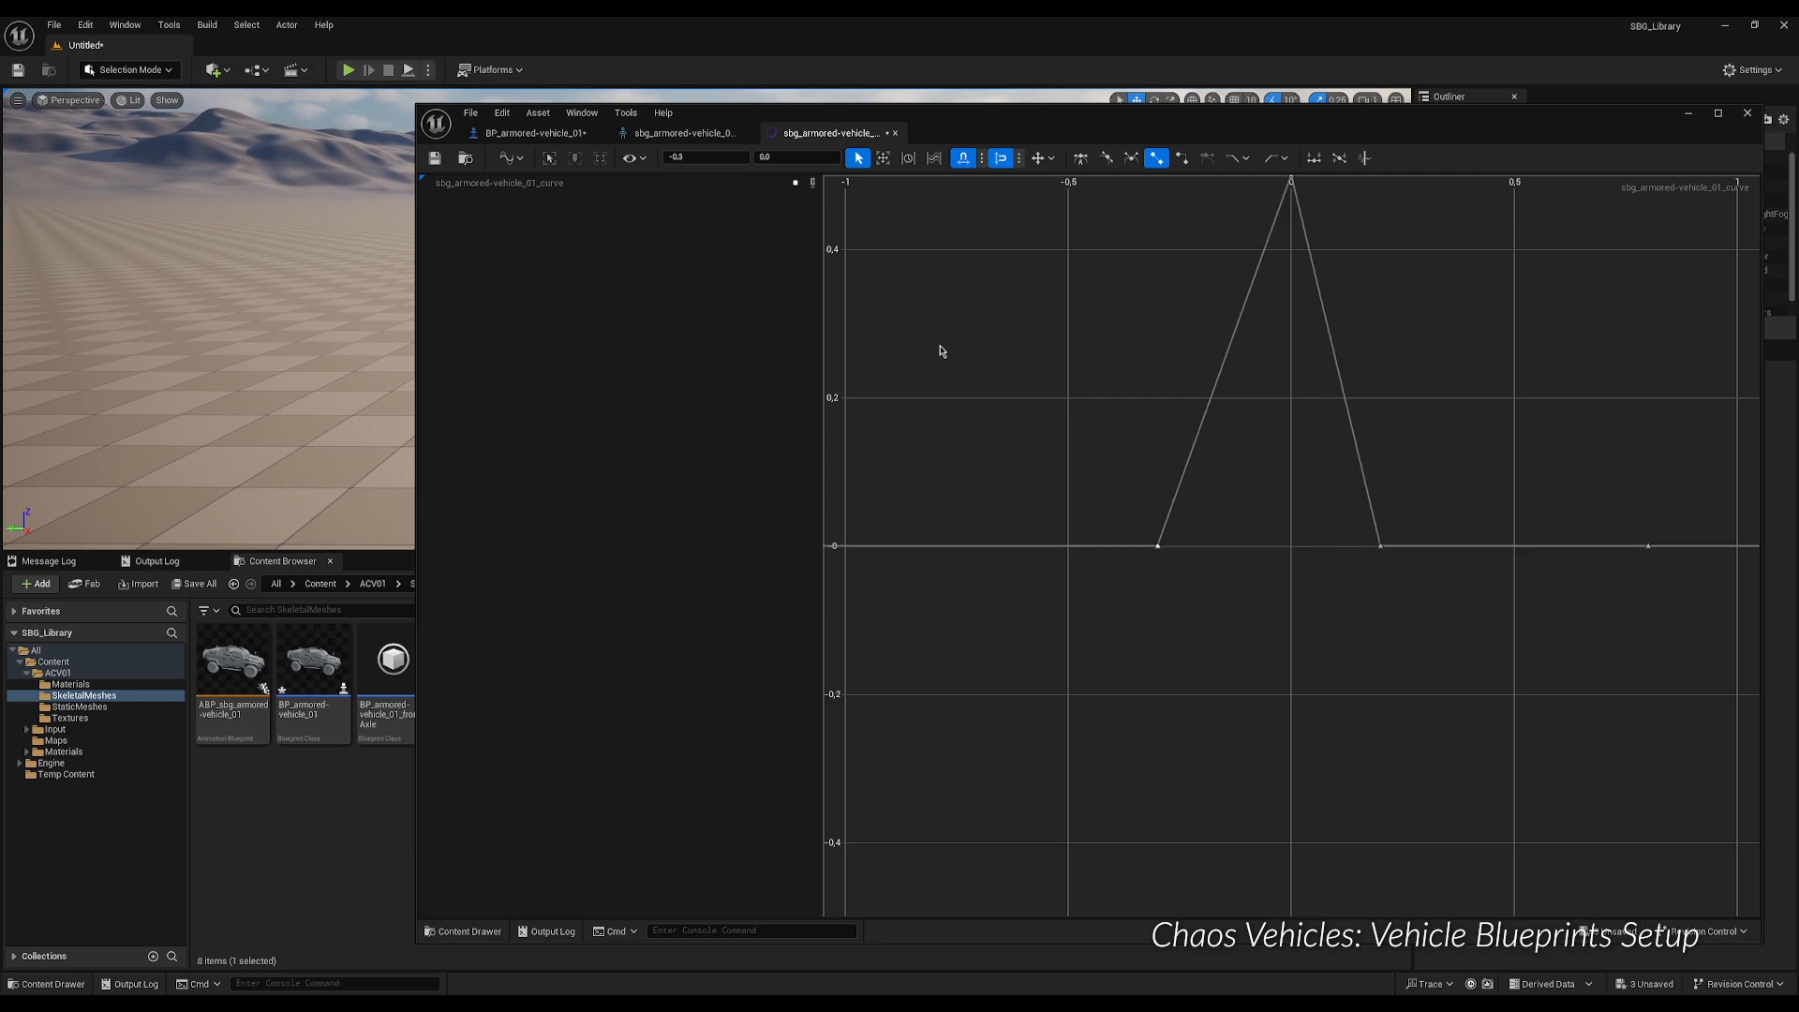
click(703, 162)
text(100)
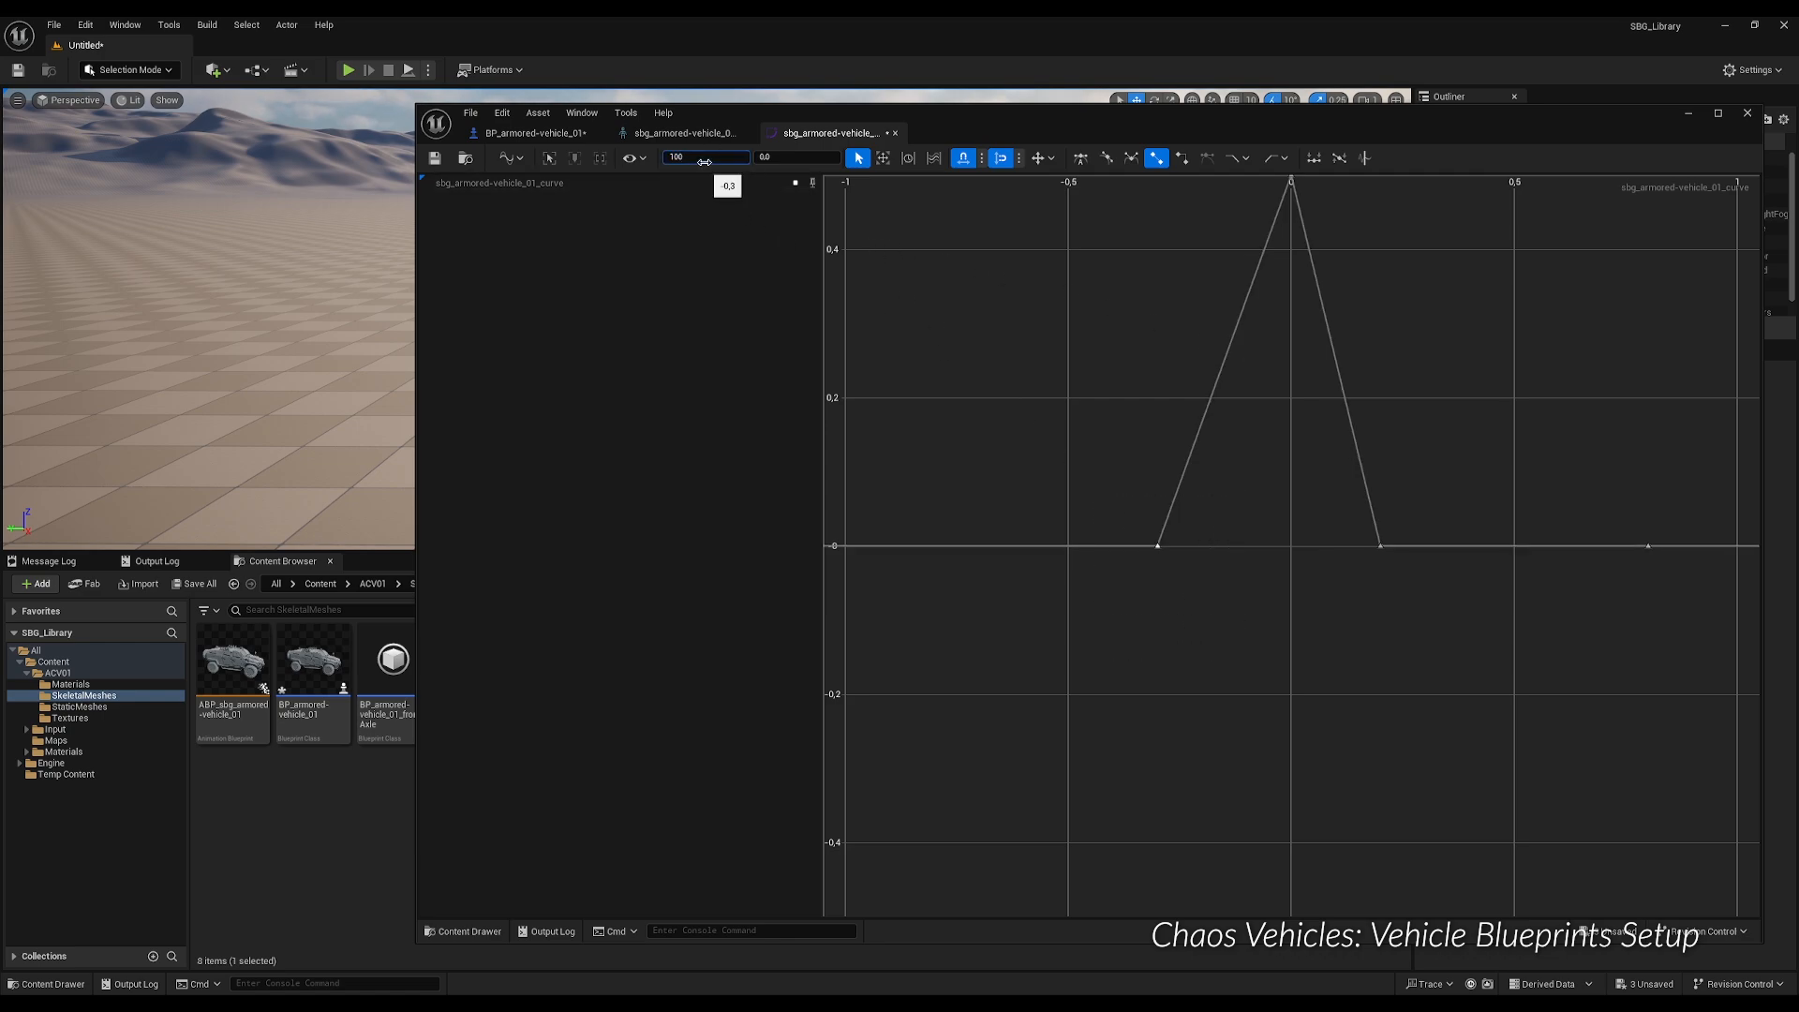
text(0)
click(785, 161)
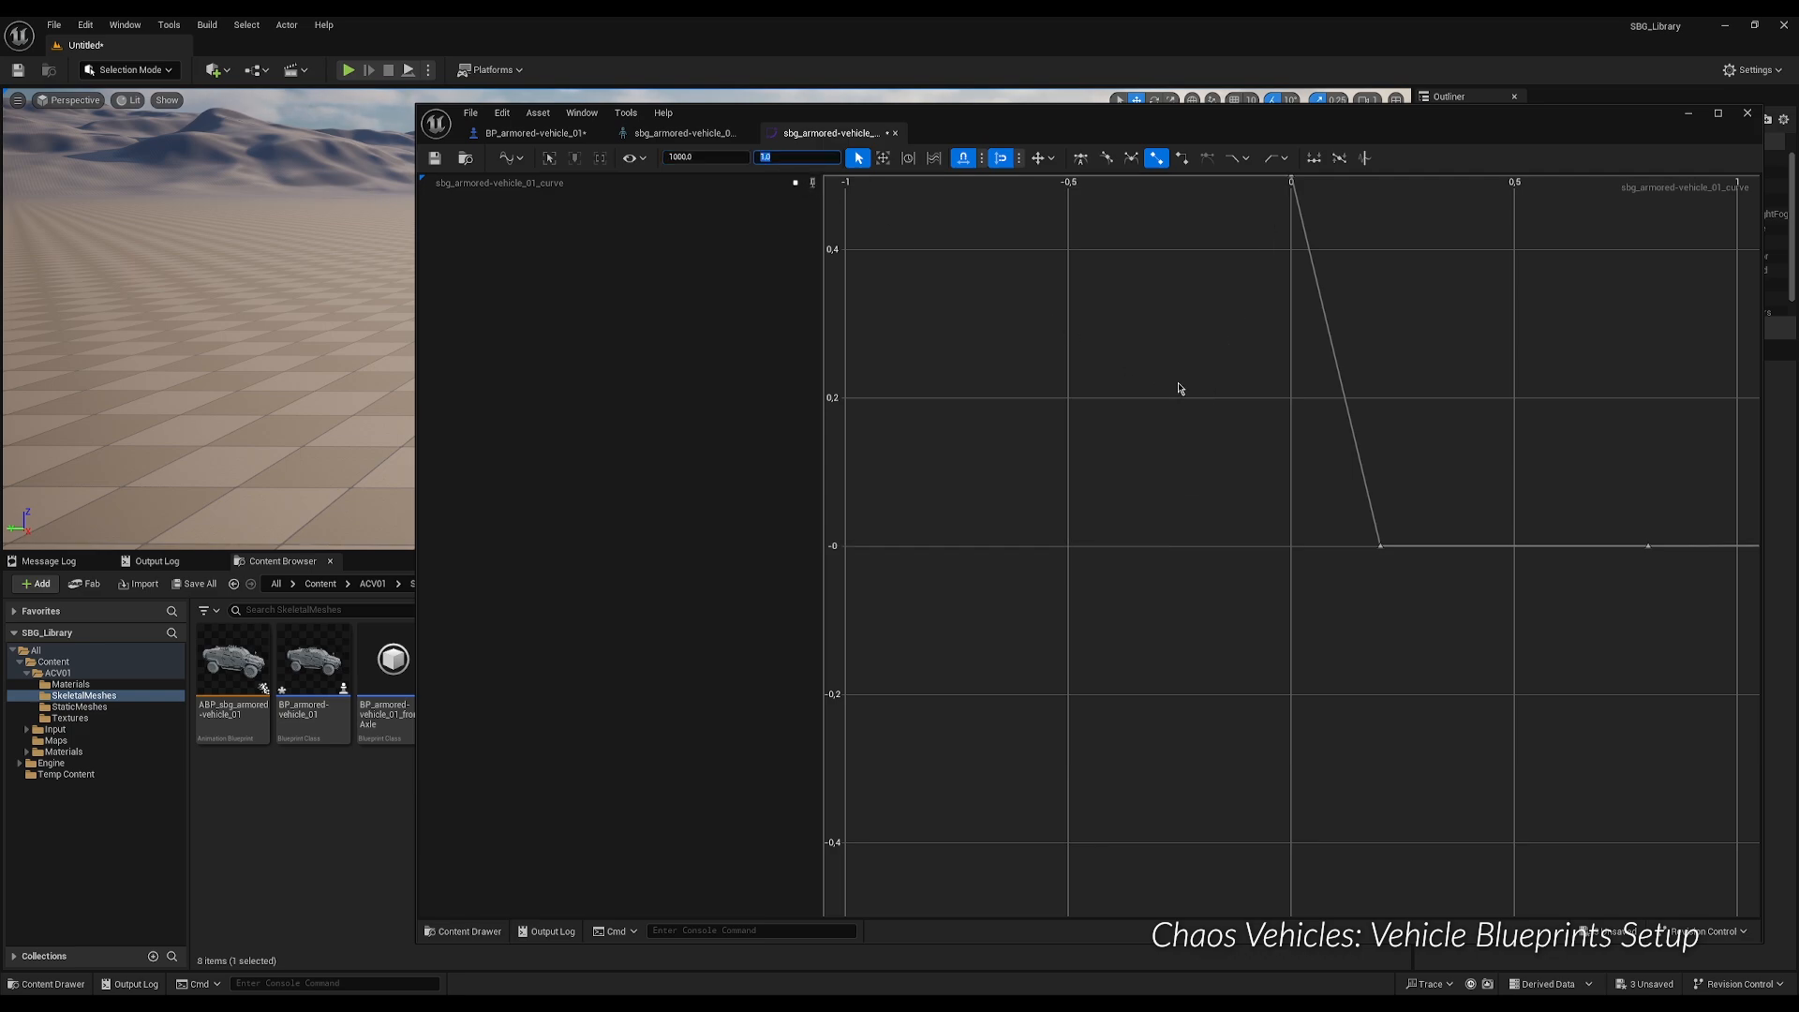
Set the third key of the torque curve to time 4000 and value 0,8.
drag(1341, 516, 1400, 569)
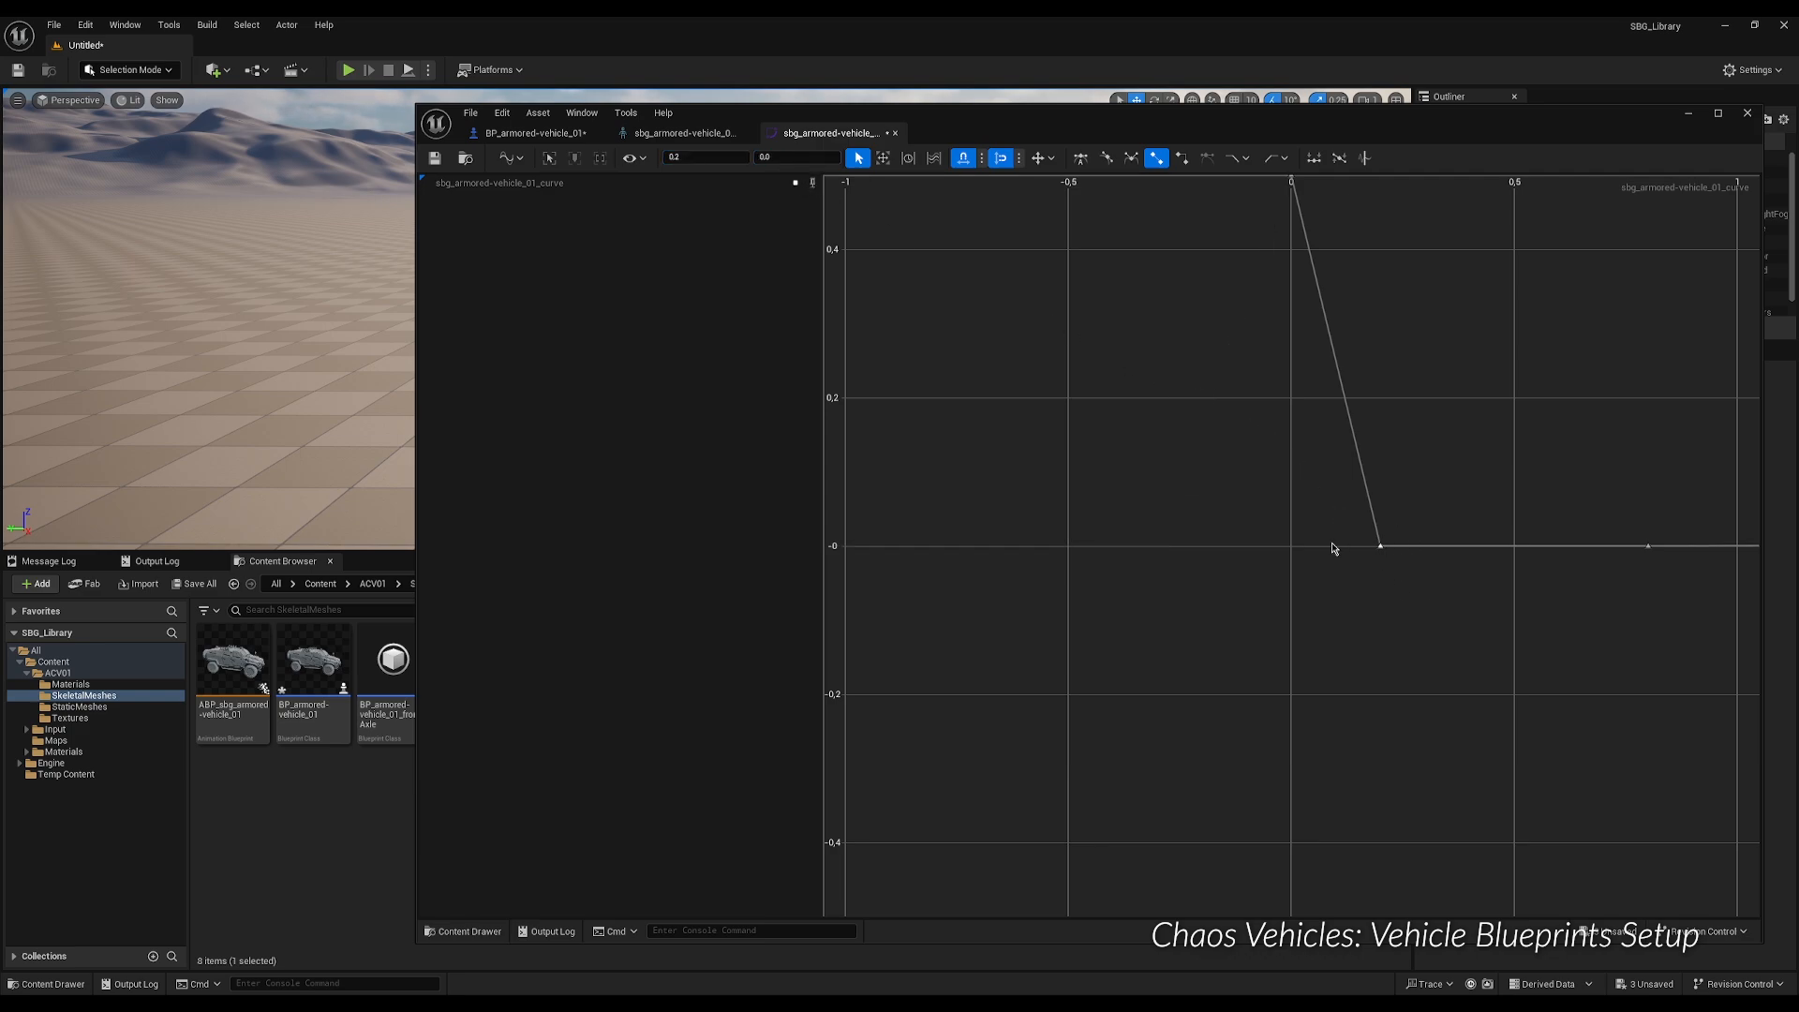
click(712, 158)
text(400)
key(Return)
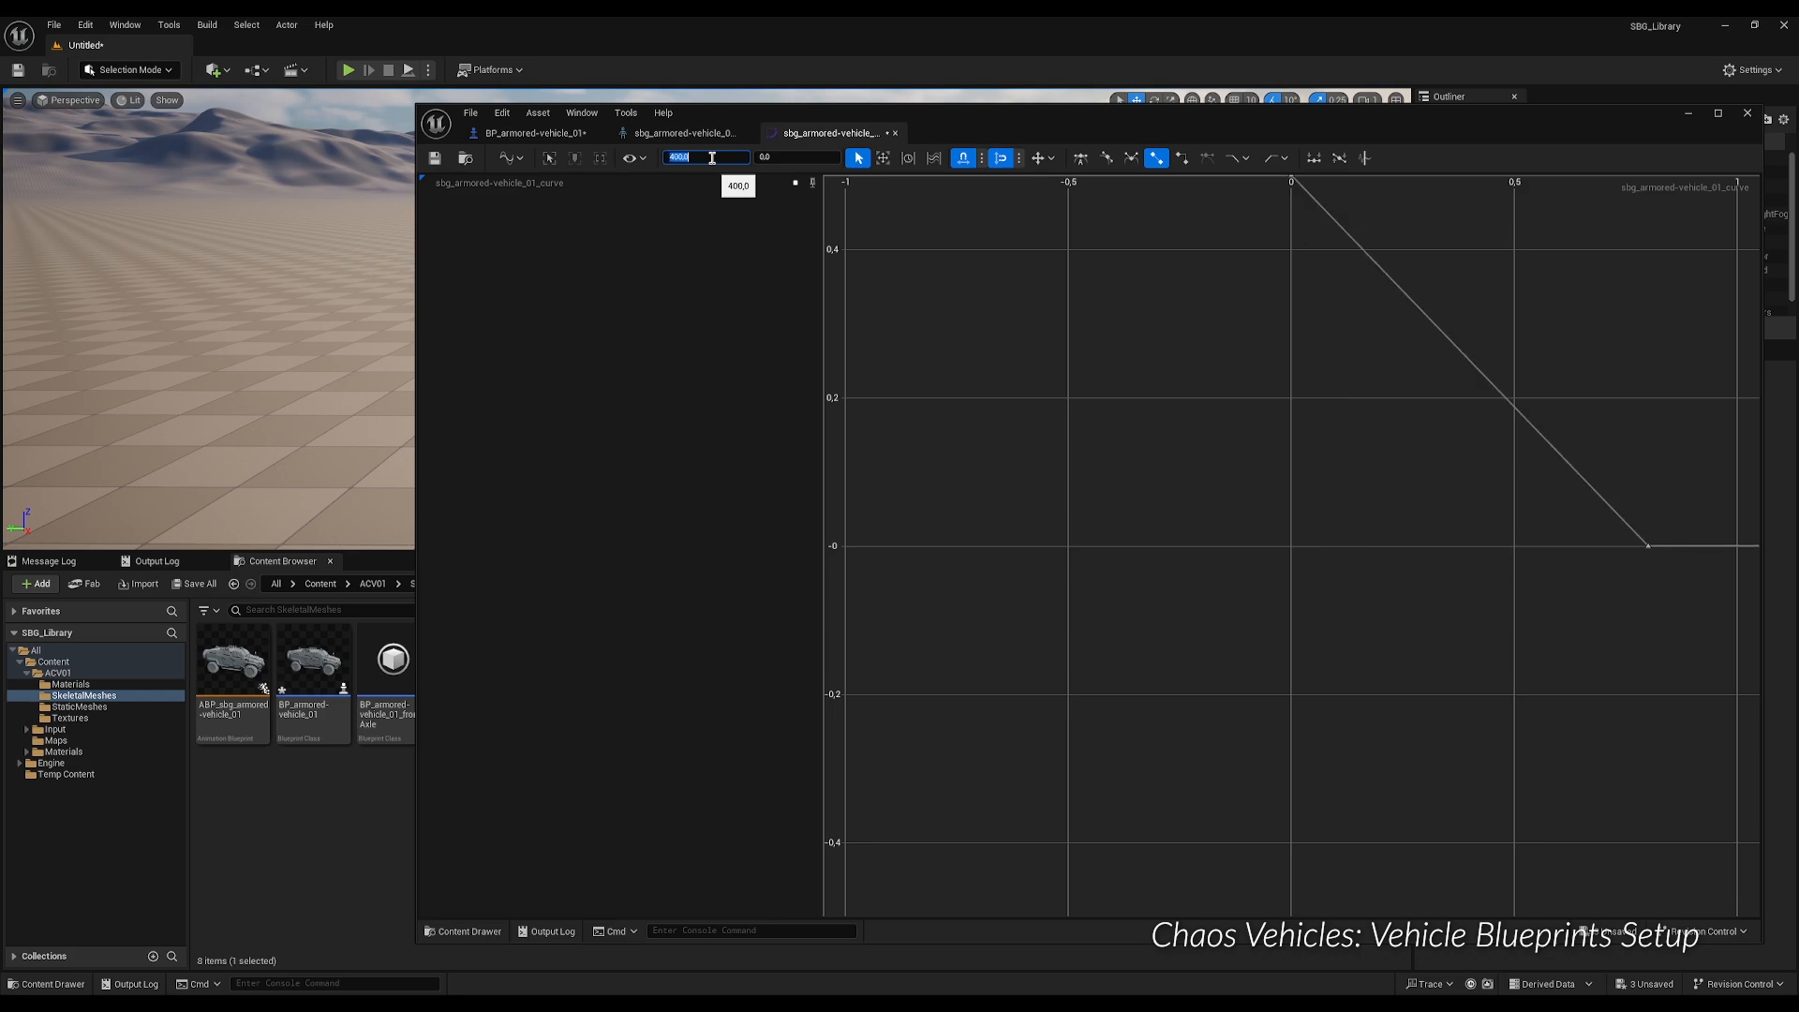
text(4000)
key(Return)
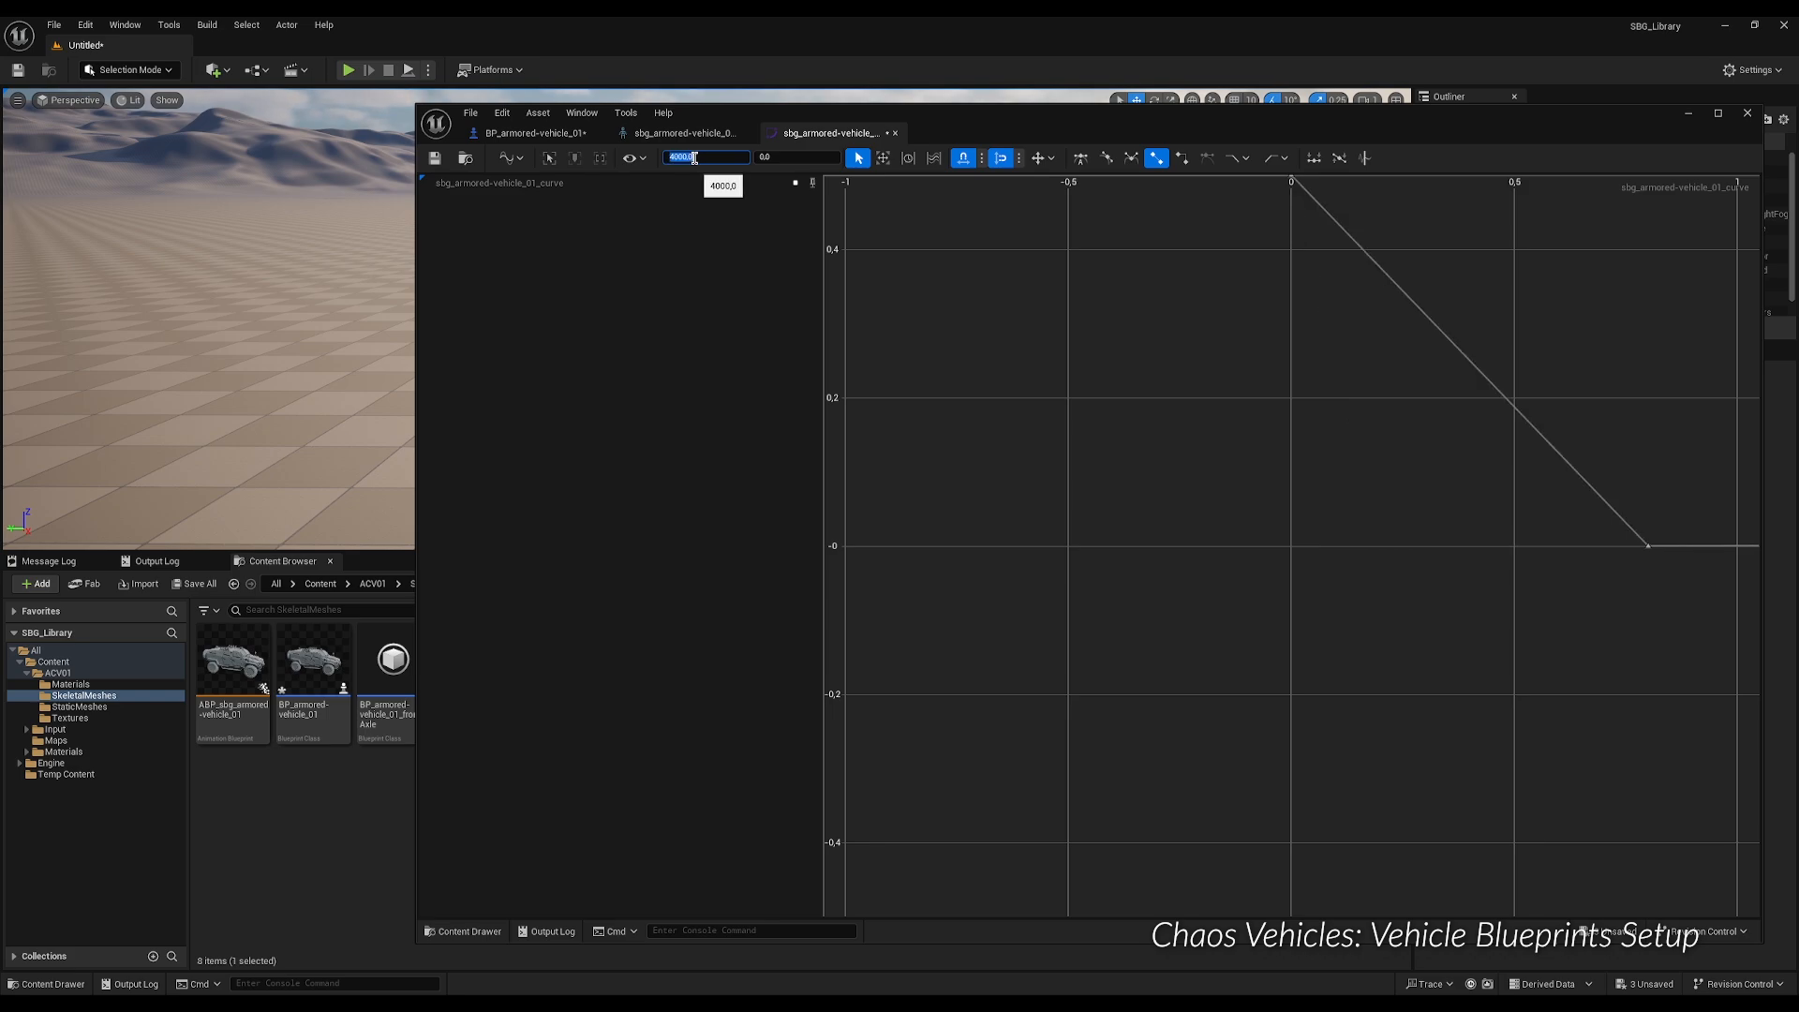
click(788, 162)
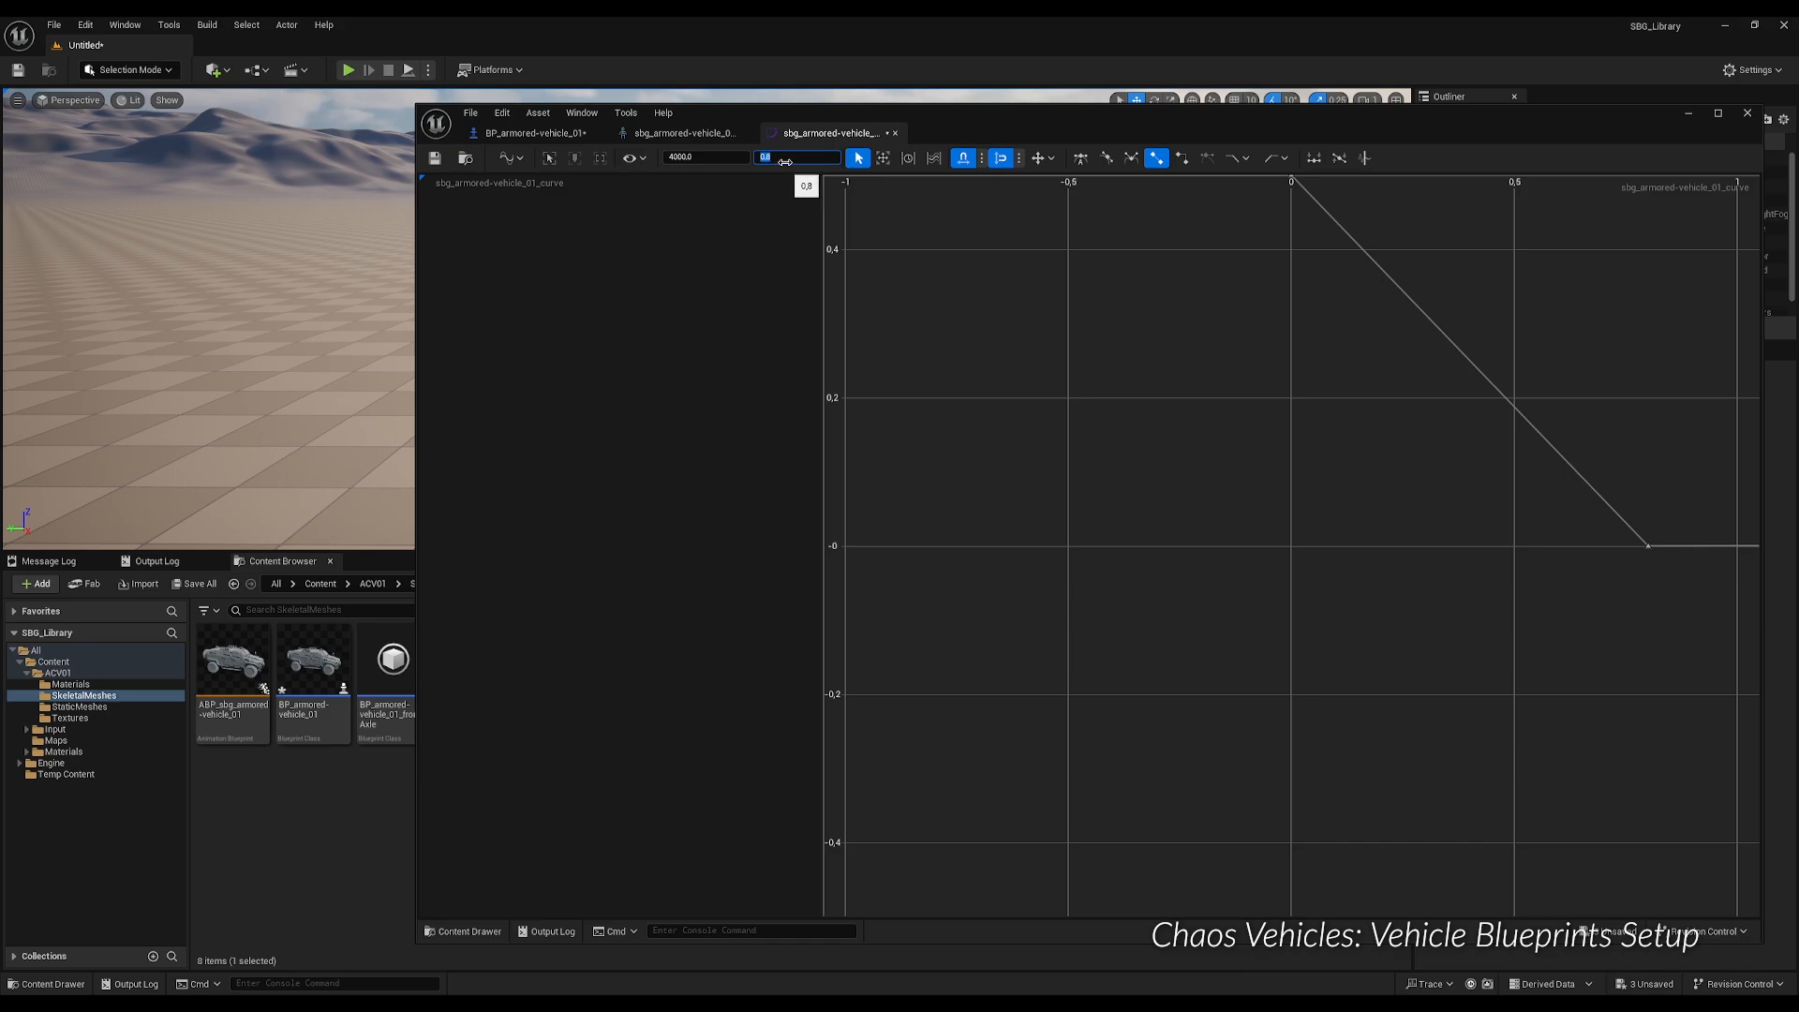
Set the fourth key of the torque curve to time 5000 and value 0,5.
drag(1633, 478, 1691, 619)
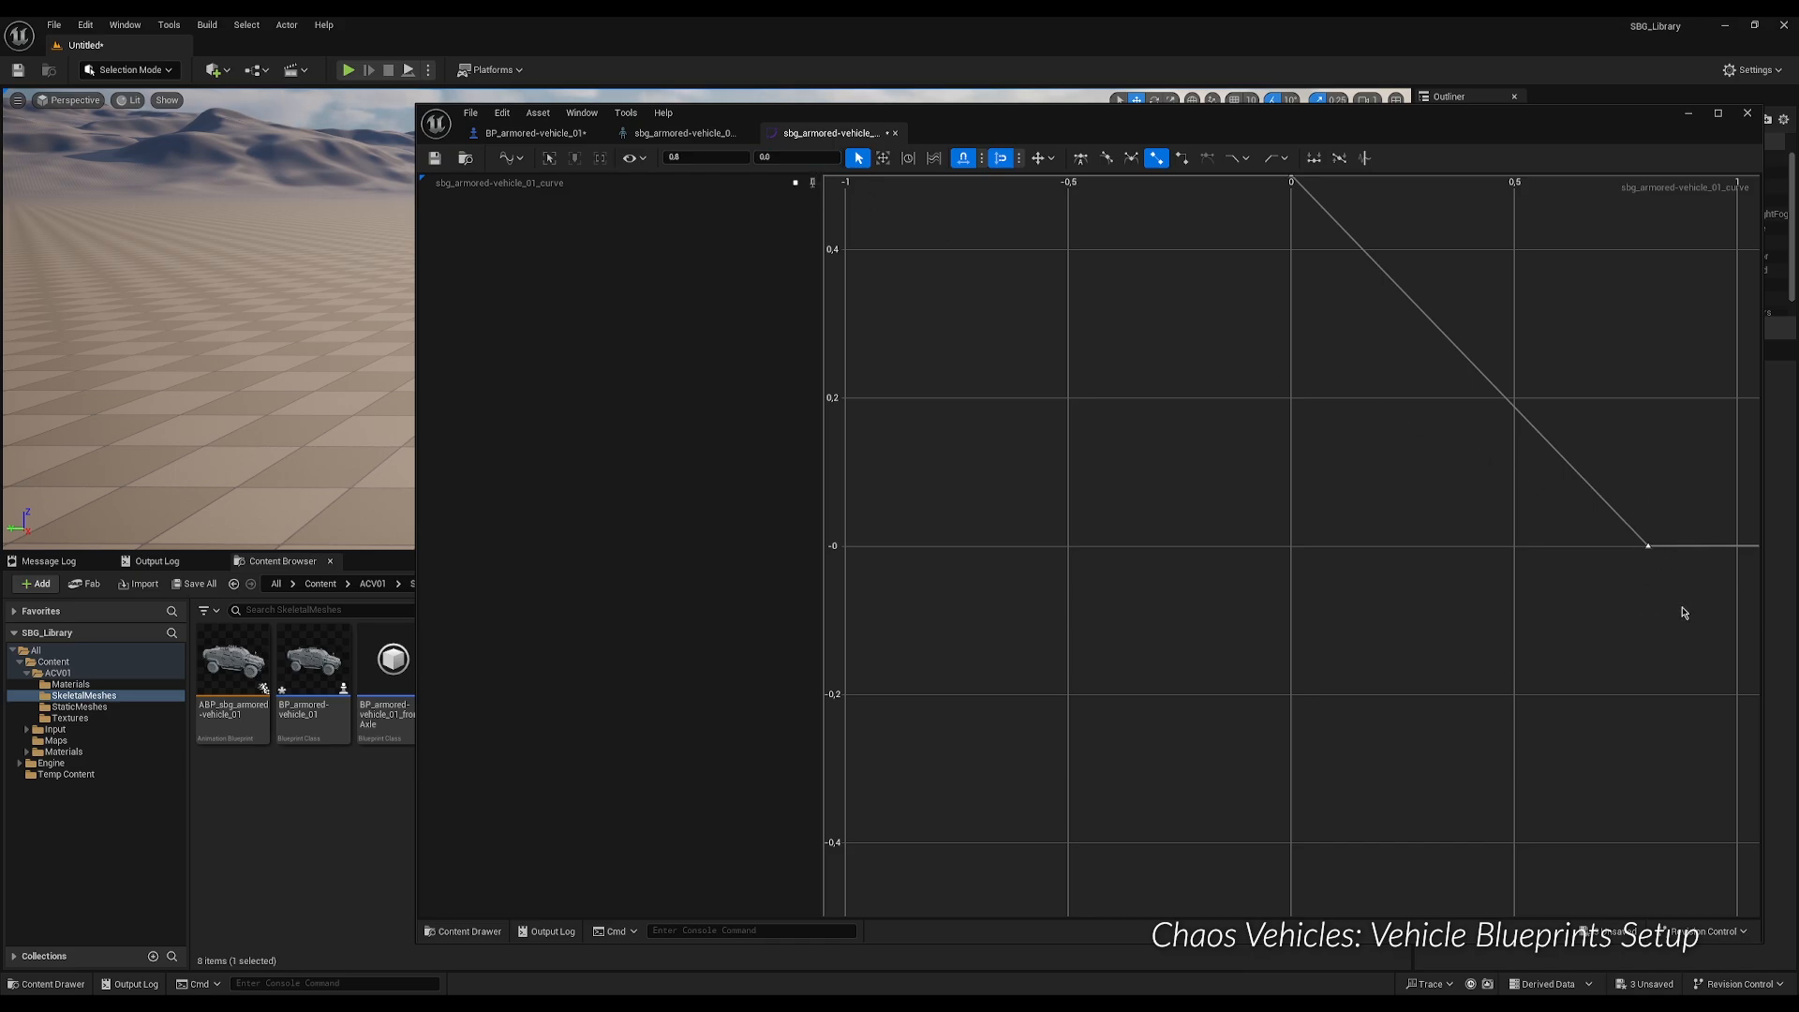
click(709, 159)
text(5000)
click(792, 160)
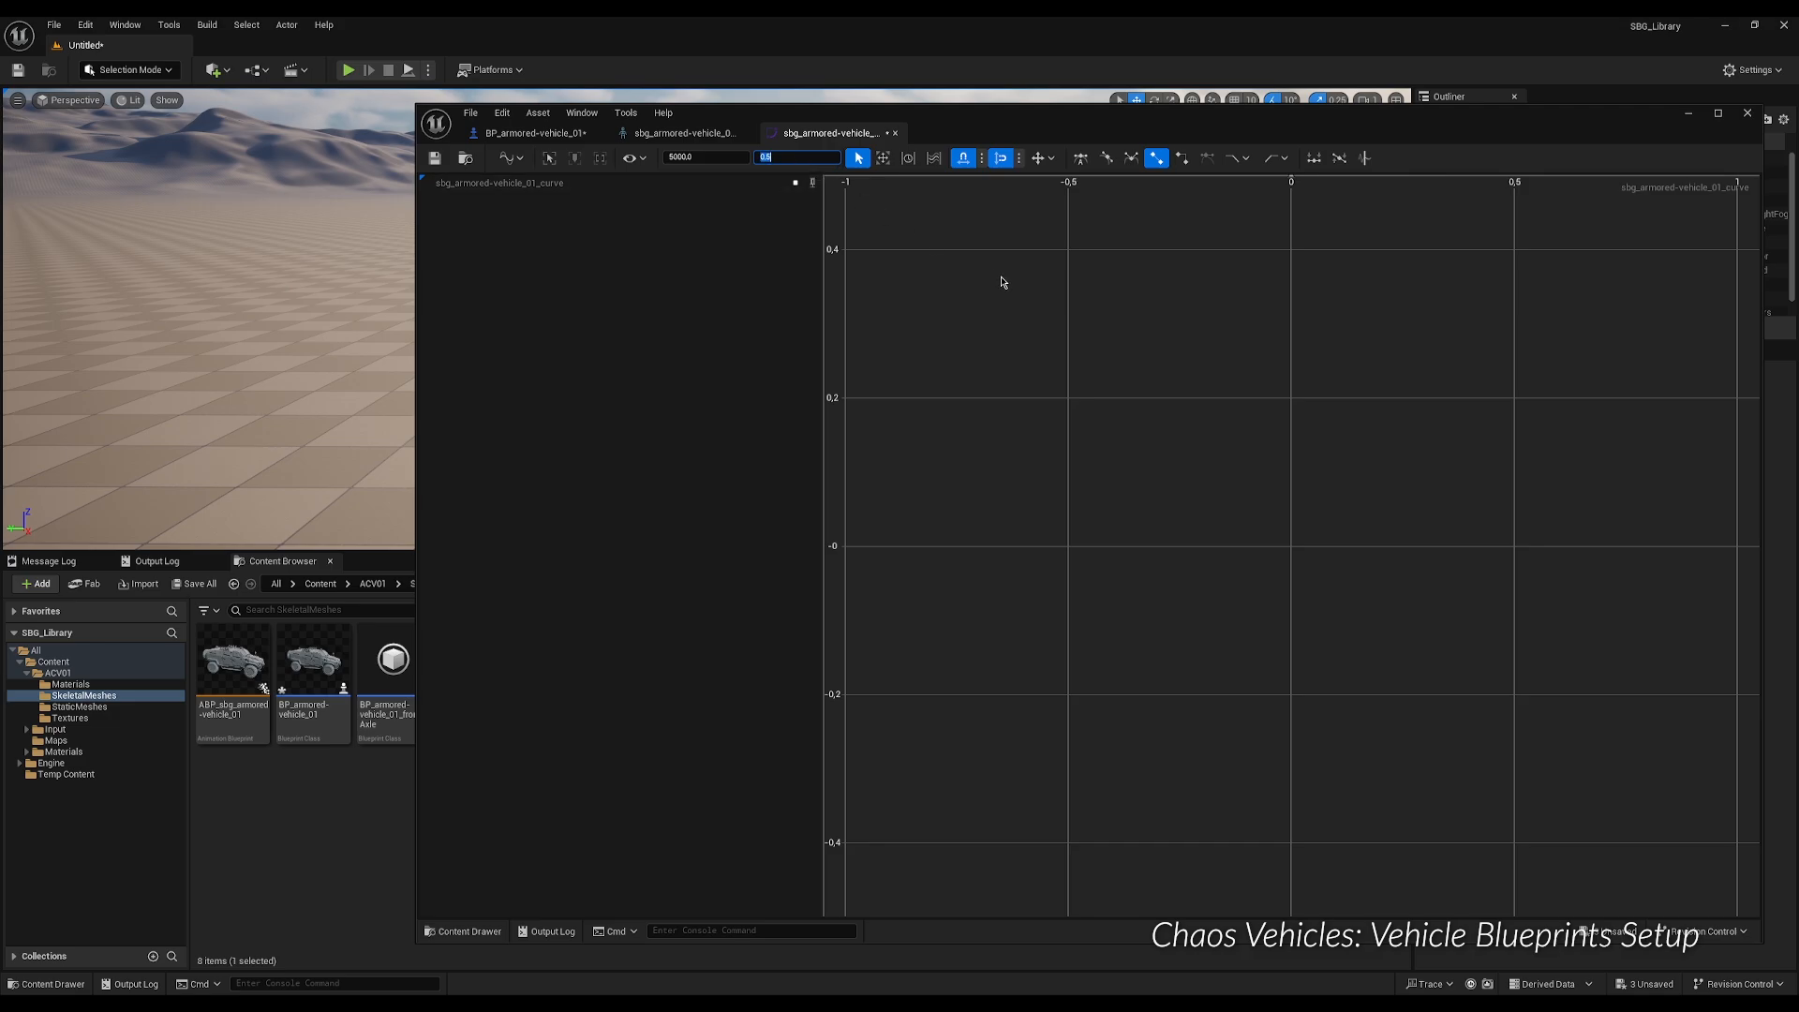
Deselect the curve keys and save the sbg_armored-vehicle_01_curve asset.
click(919, 213)
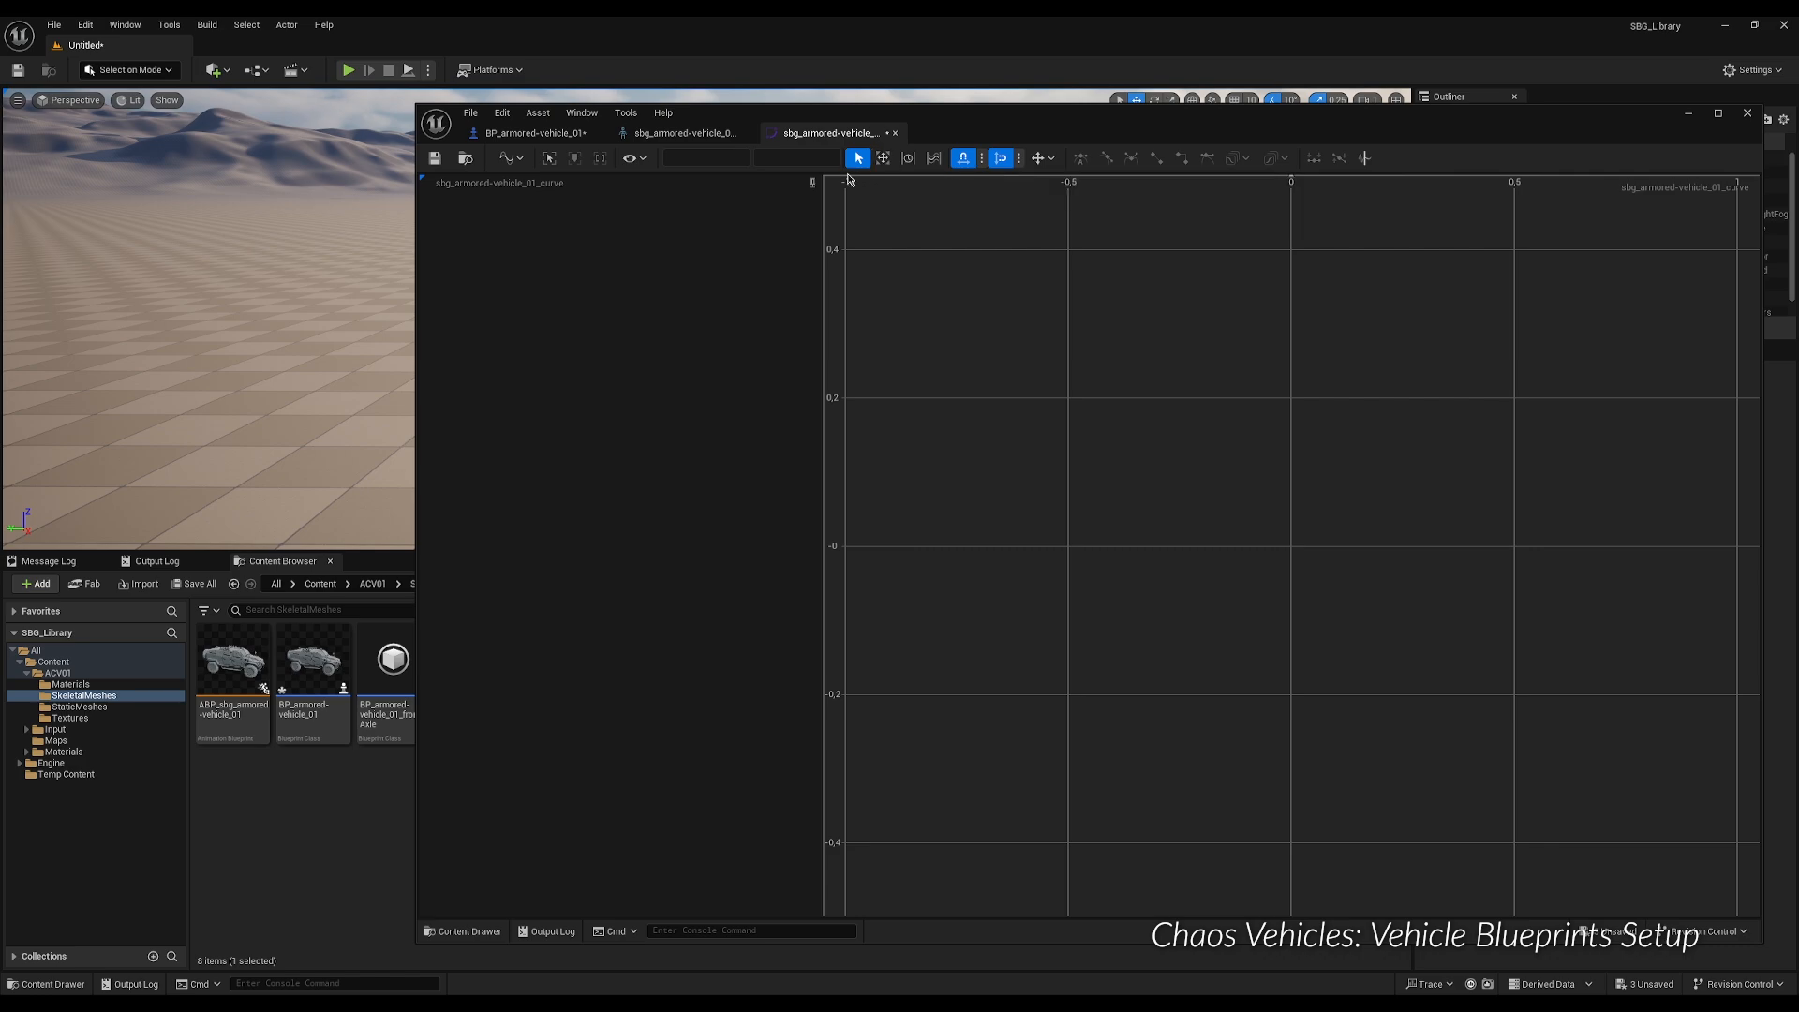
key(f)
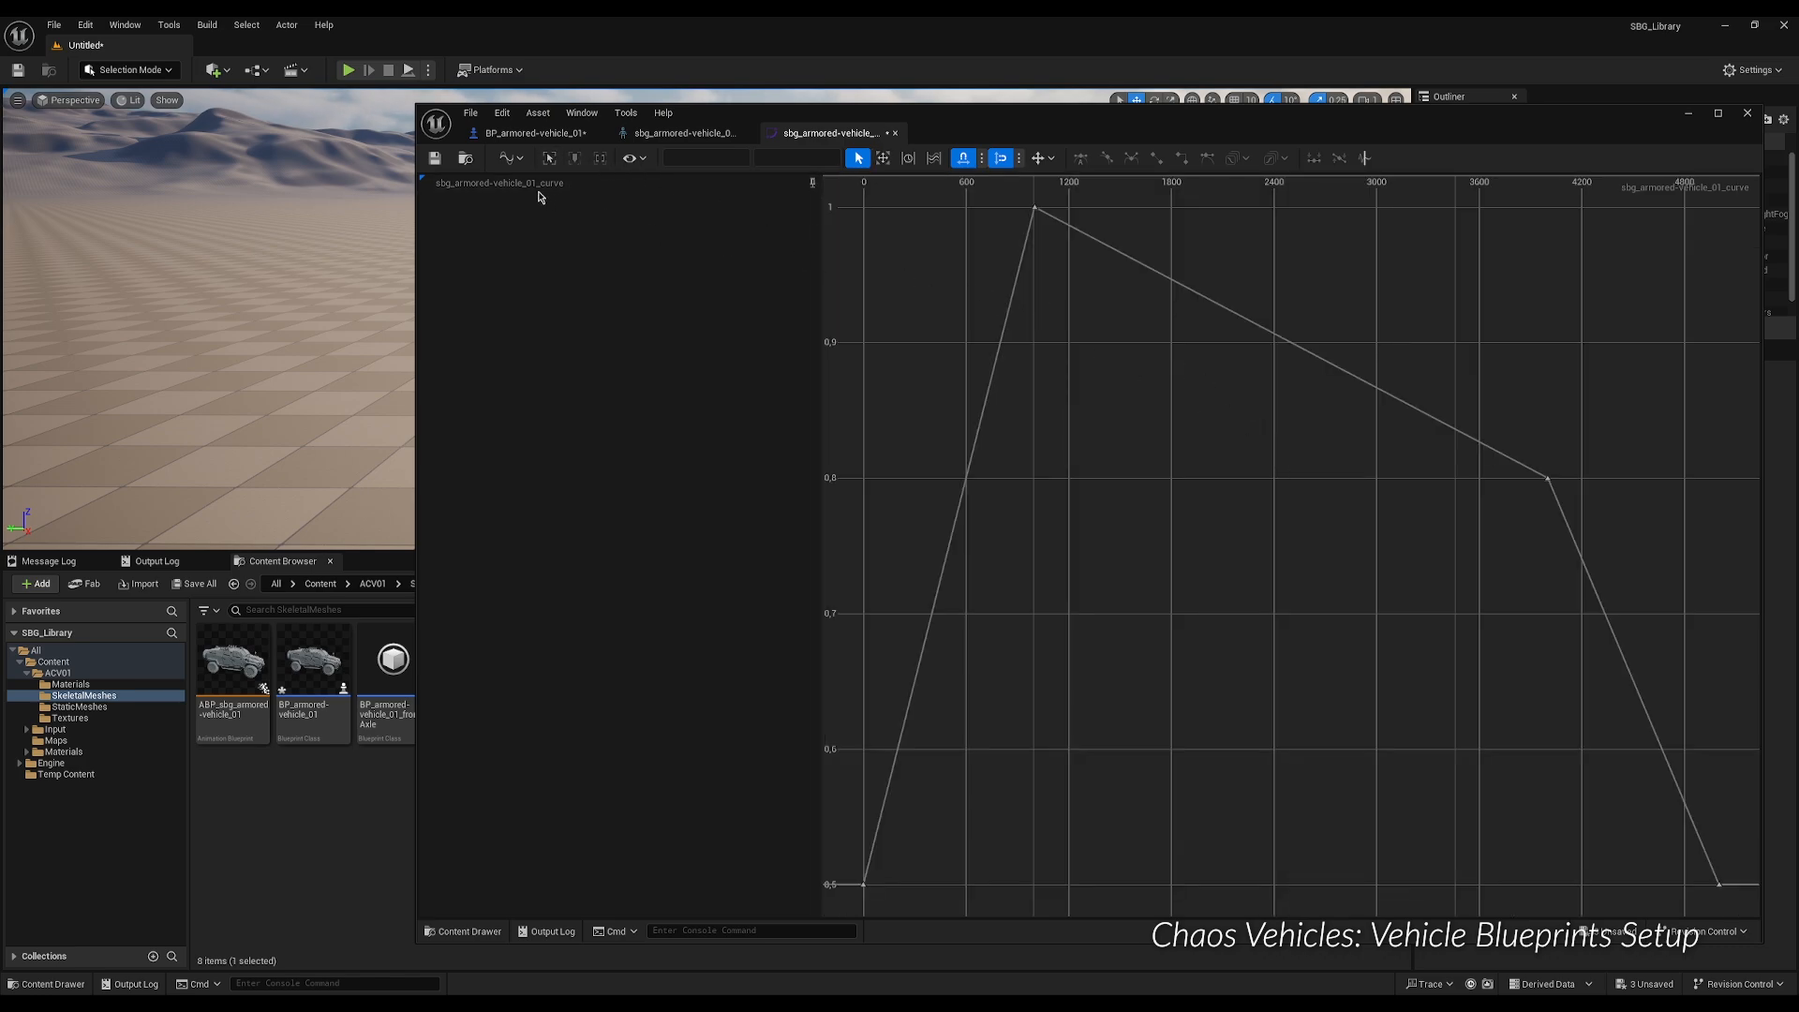
click(436, 159)
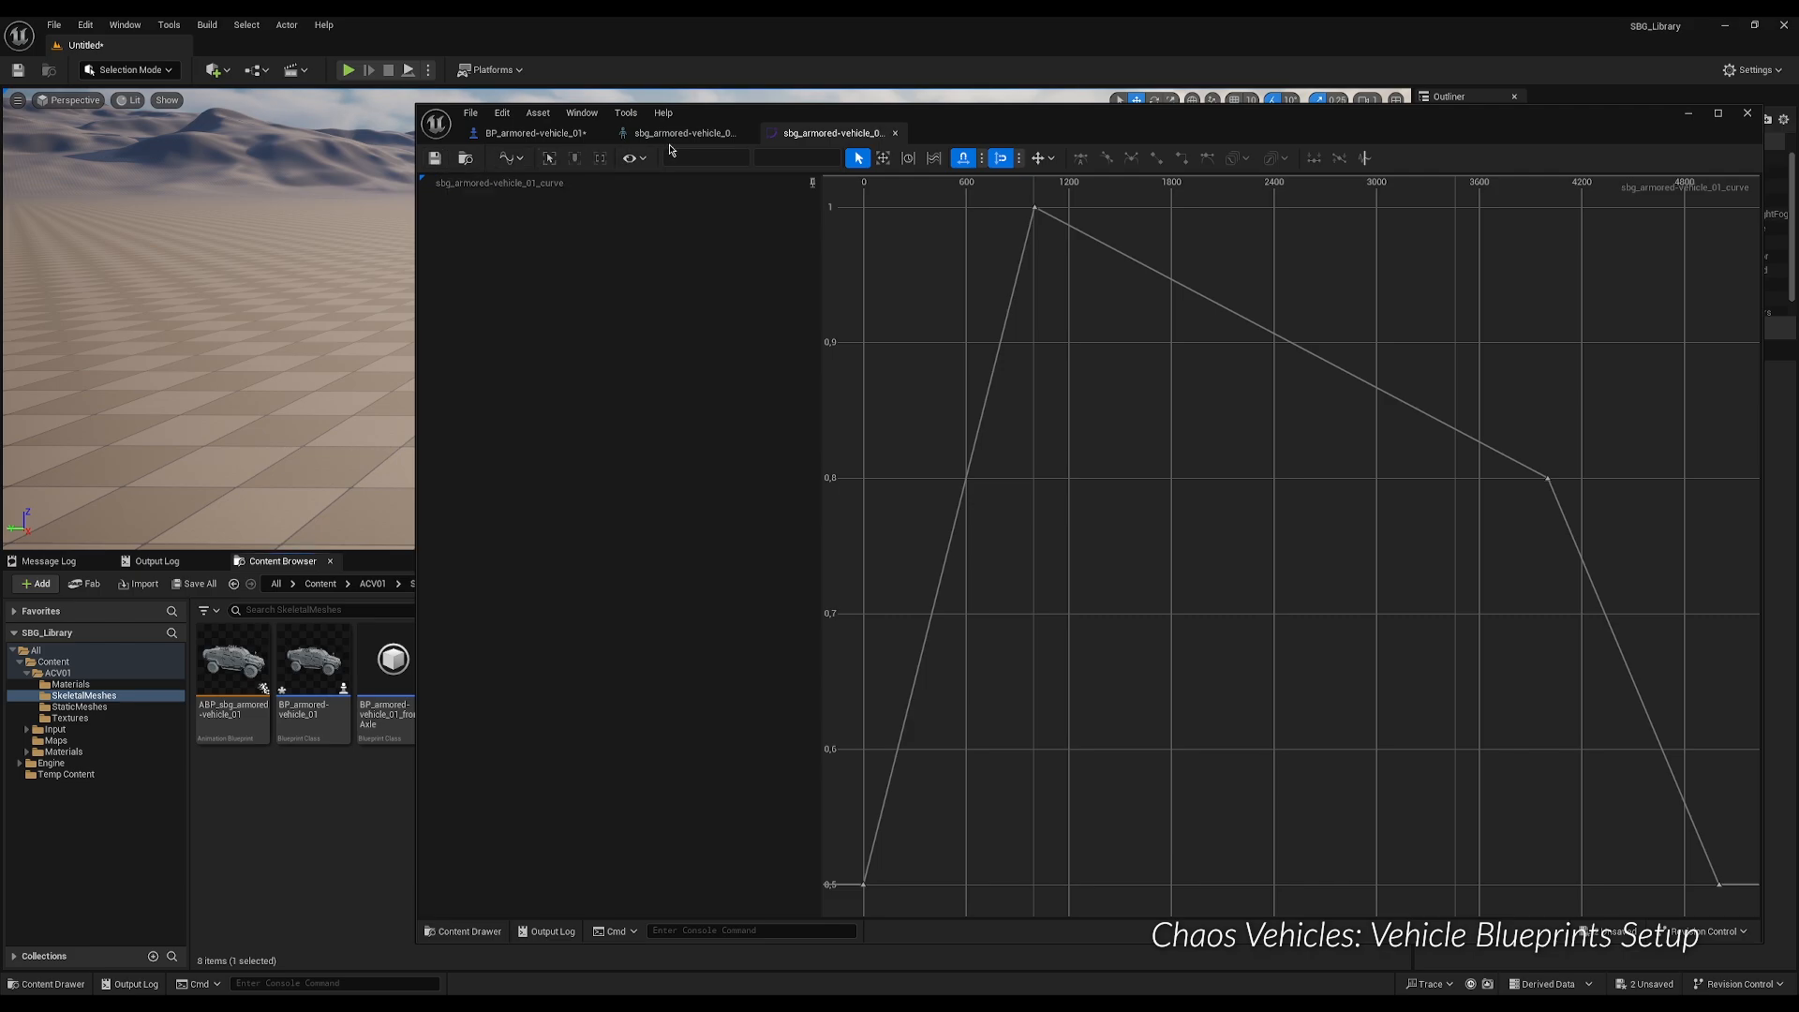
Return to the BP_armored-vehicle_01 blueprint and set Max RPM in the Engine Setup to 5000.
click(536, 133)
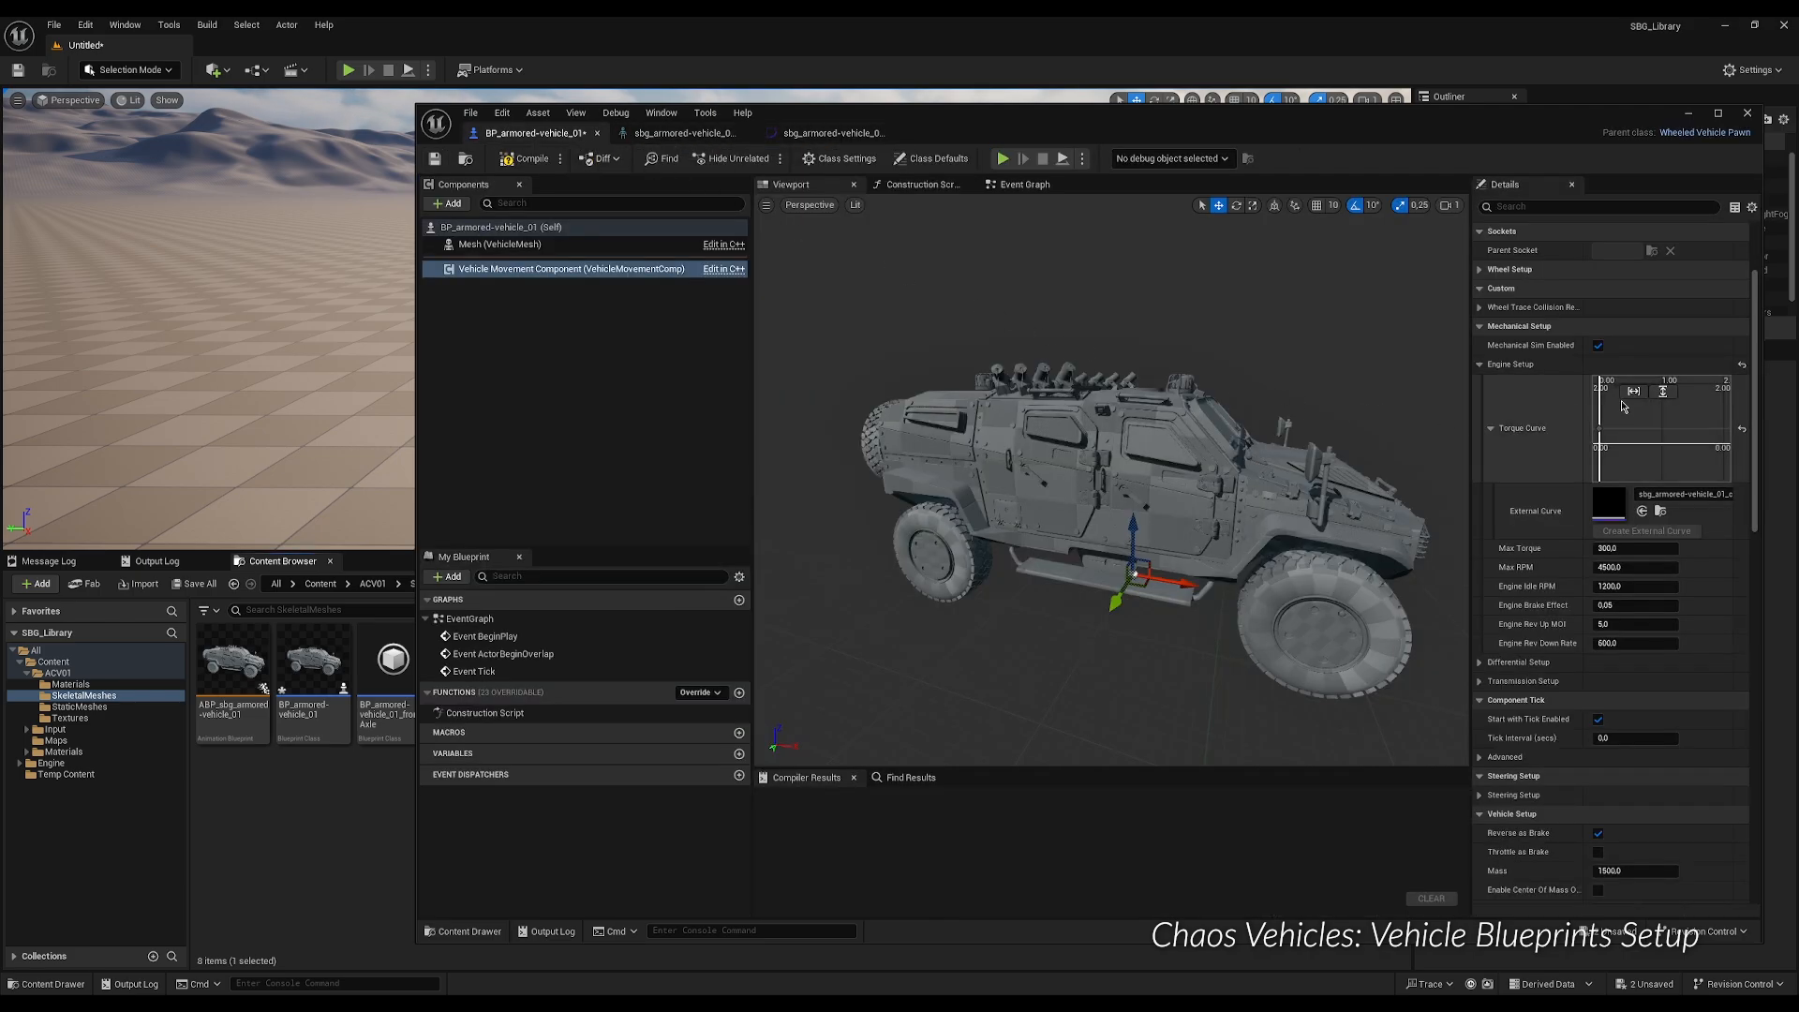
click(1663, 391)
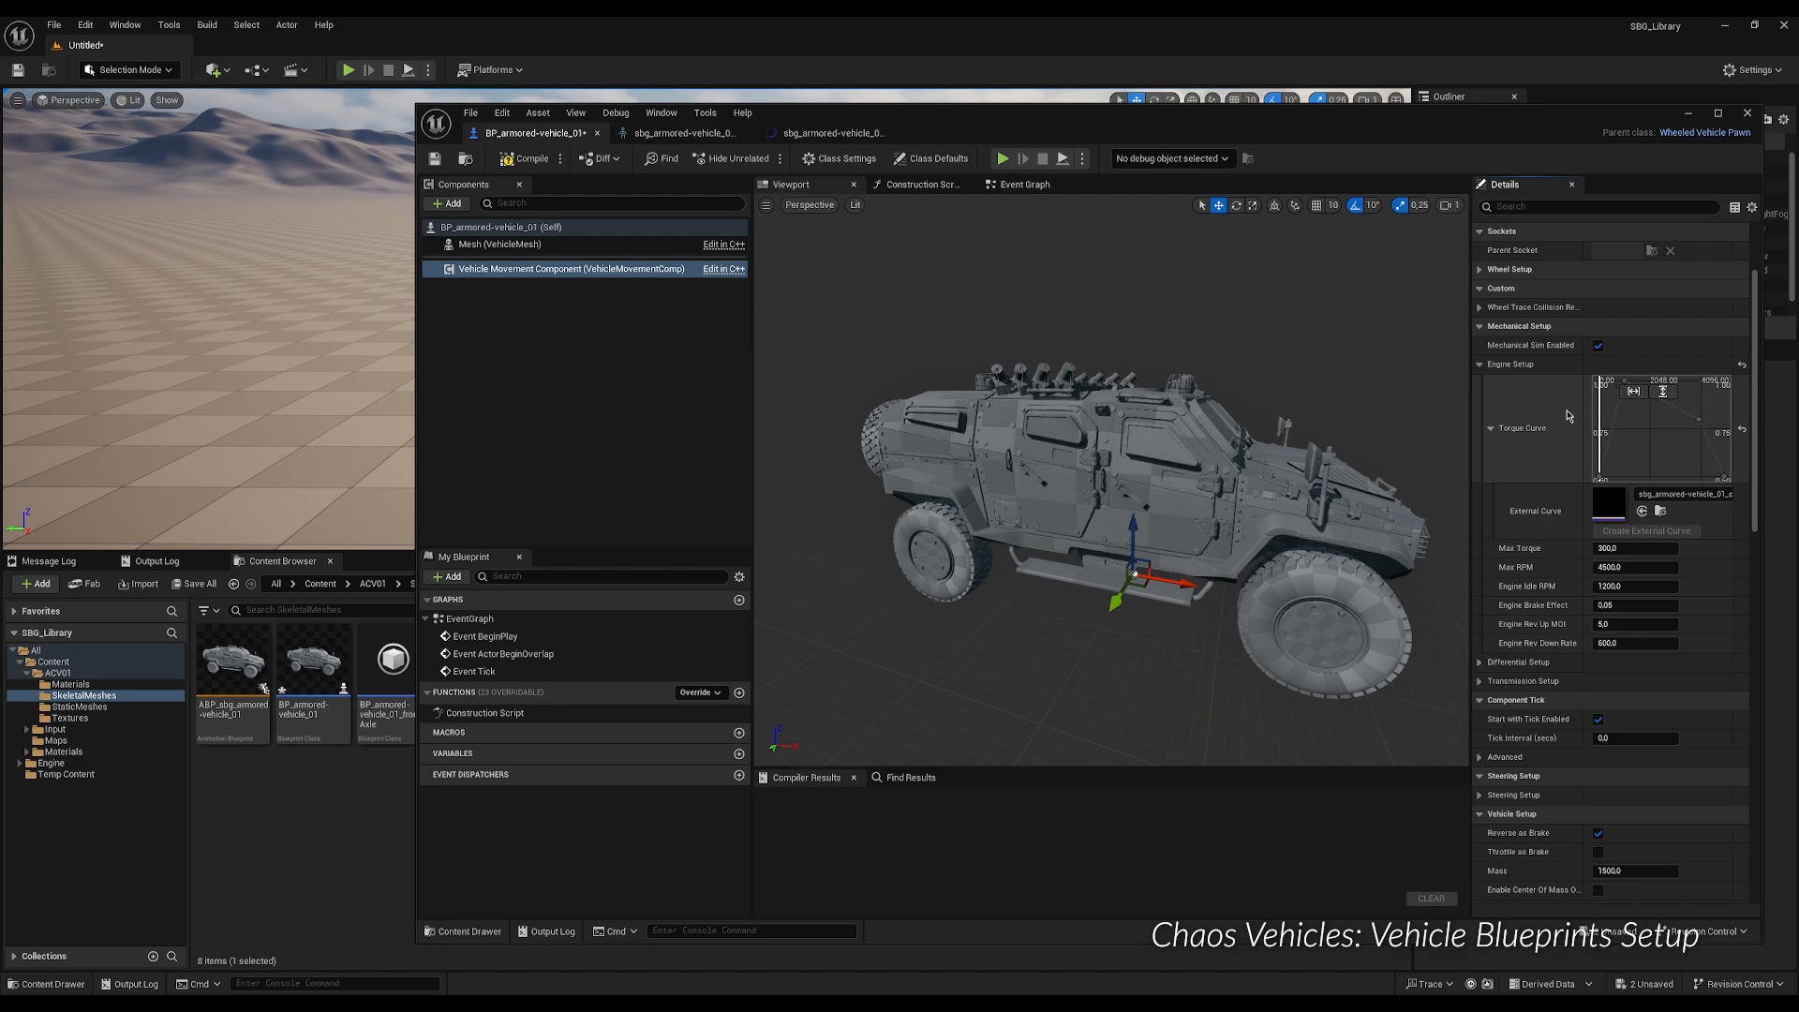
click(1663, 391)
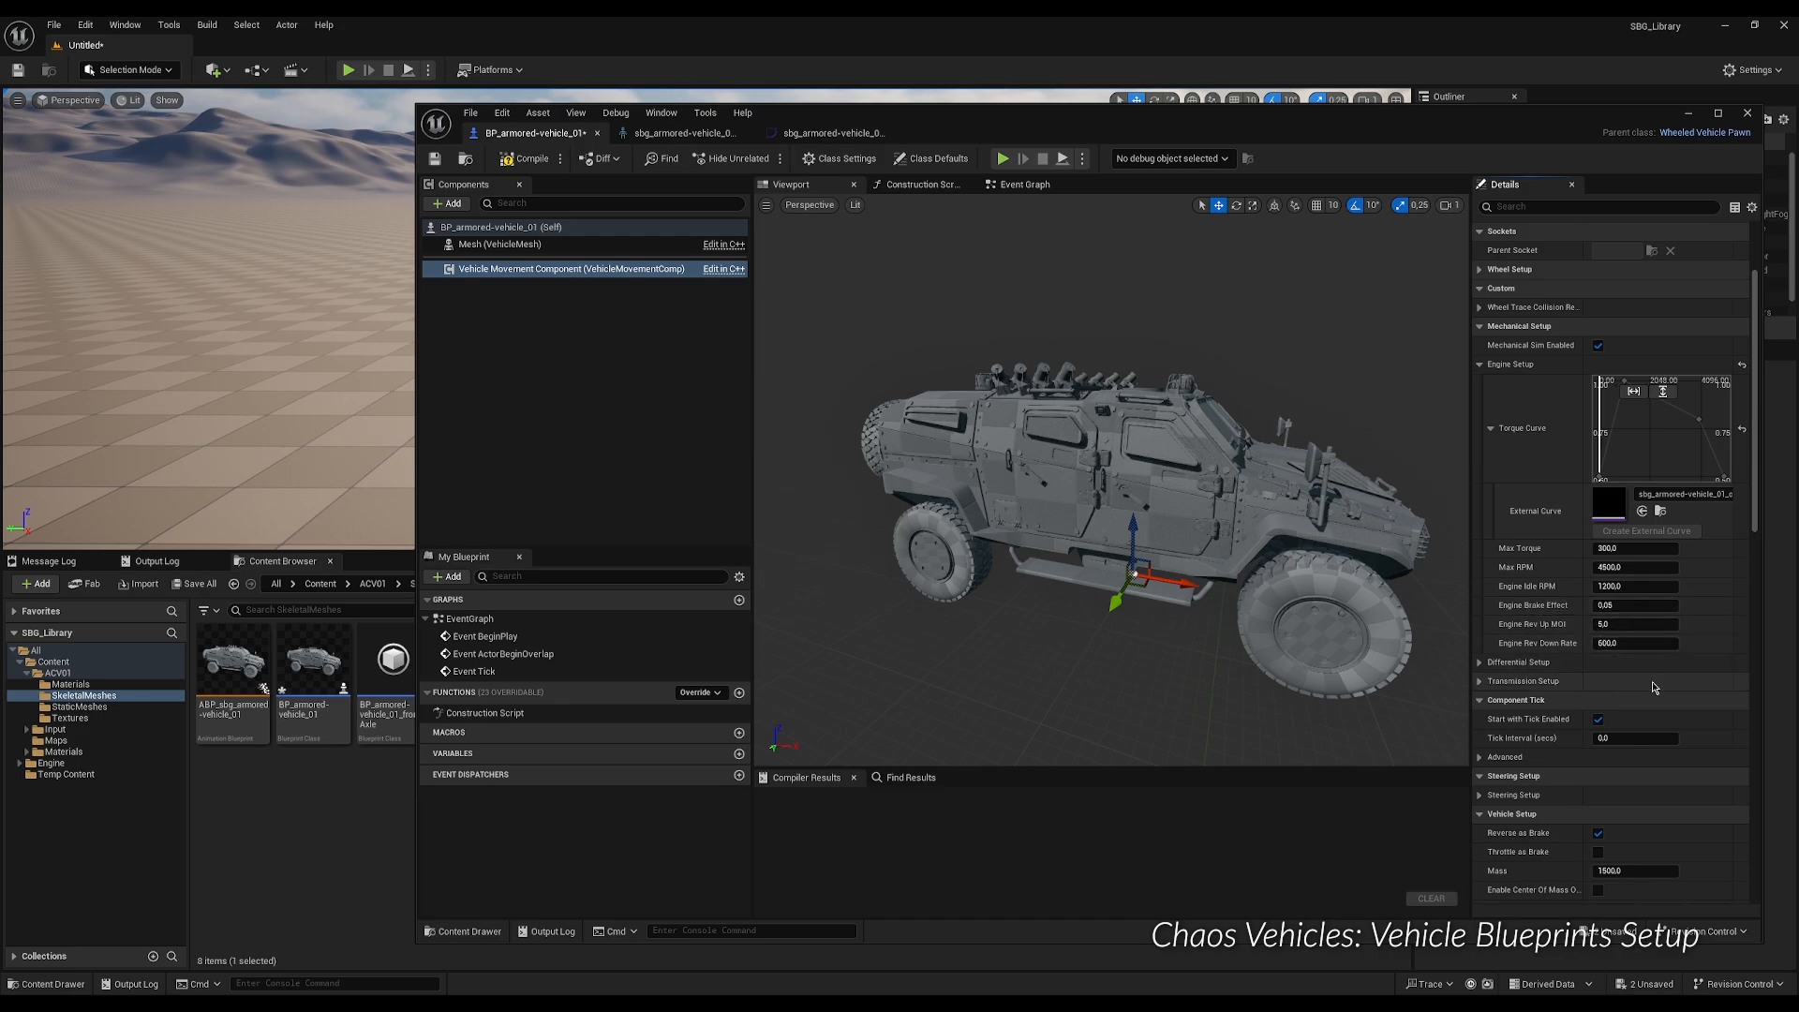
click(1635, 567)
text(5)
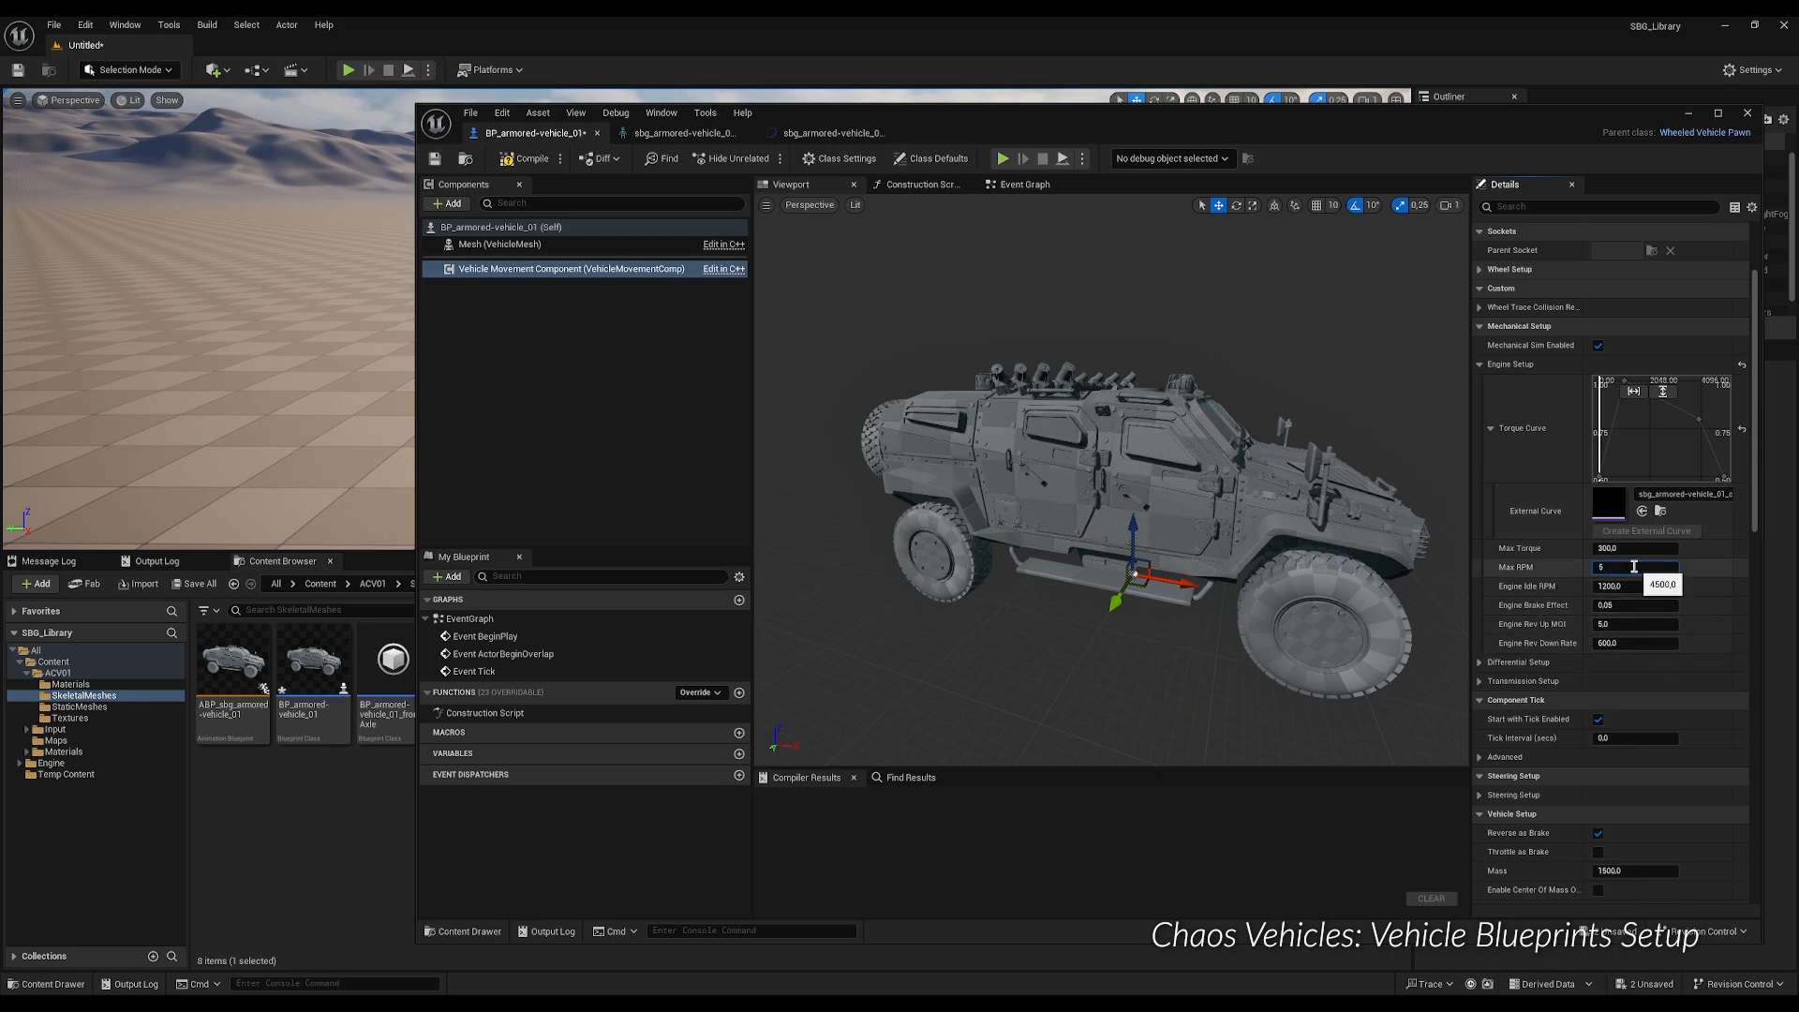
key(Return)
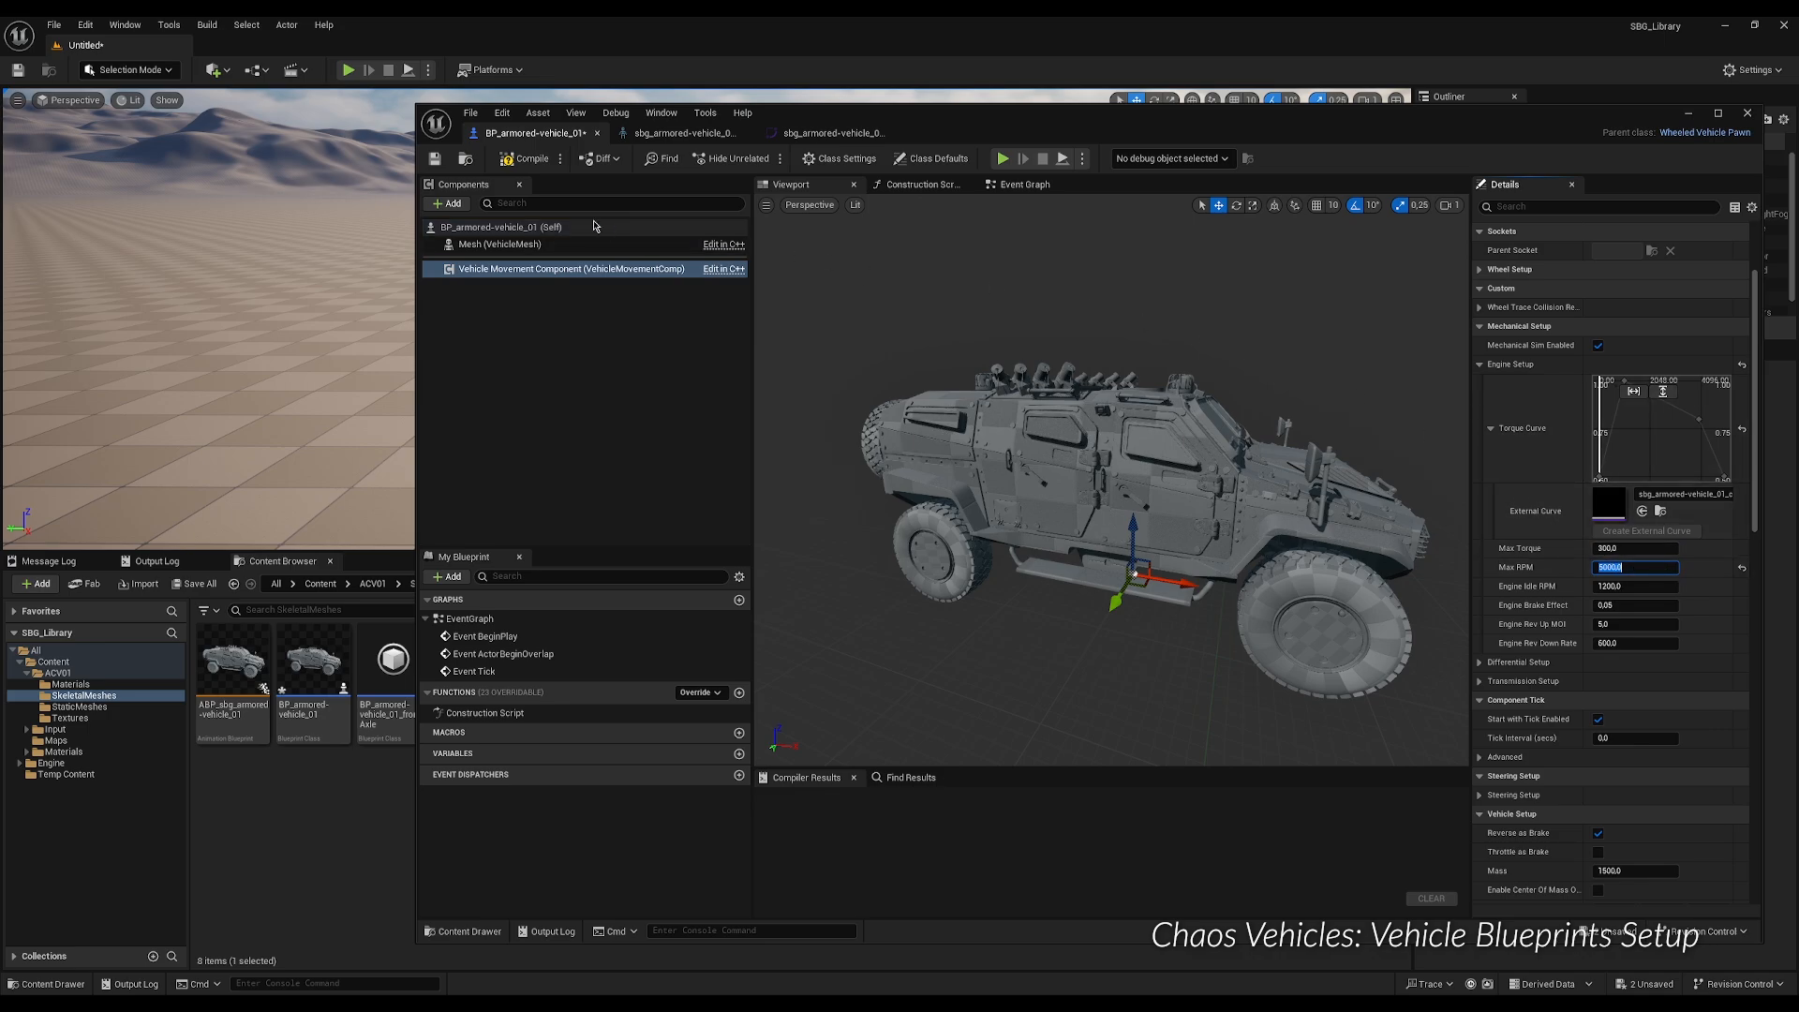
Save the vehicle pawn blueprint and open its Event Graph.
click(434, 159)
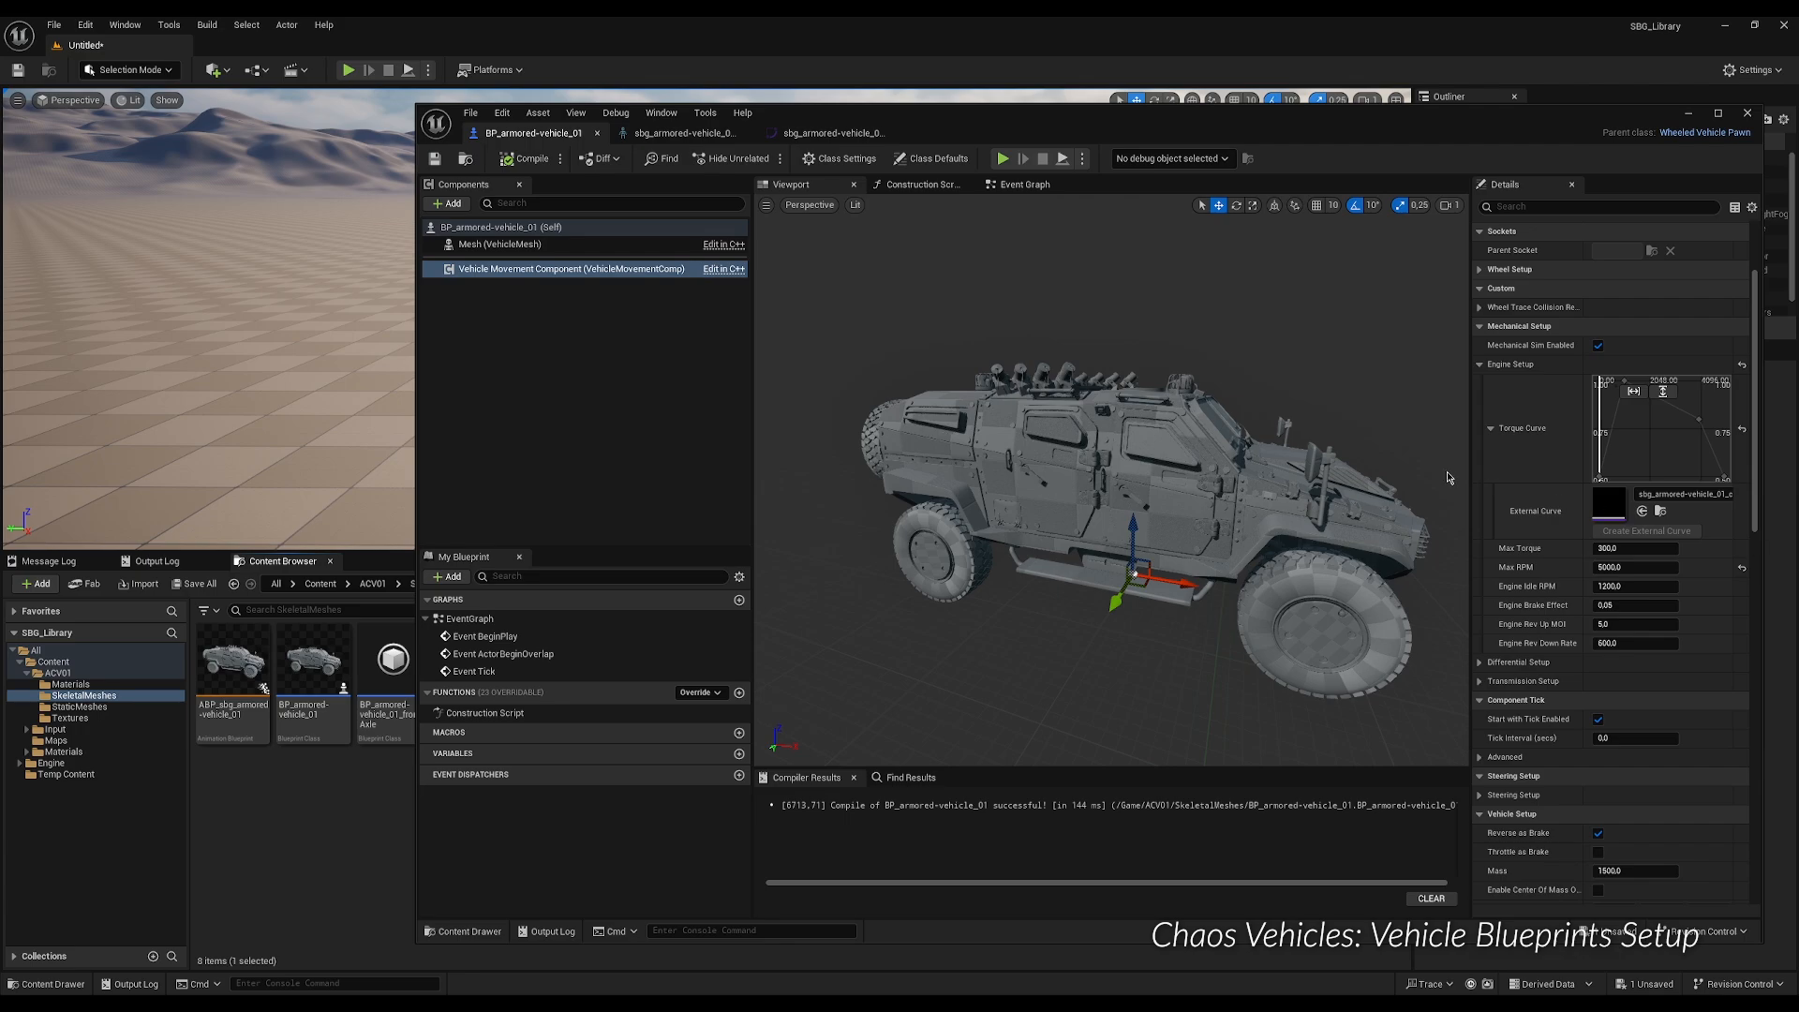
click(1021, 186)
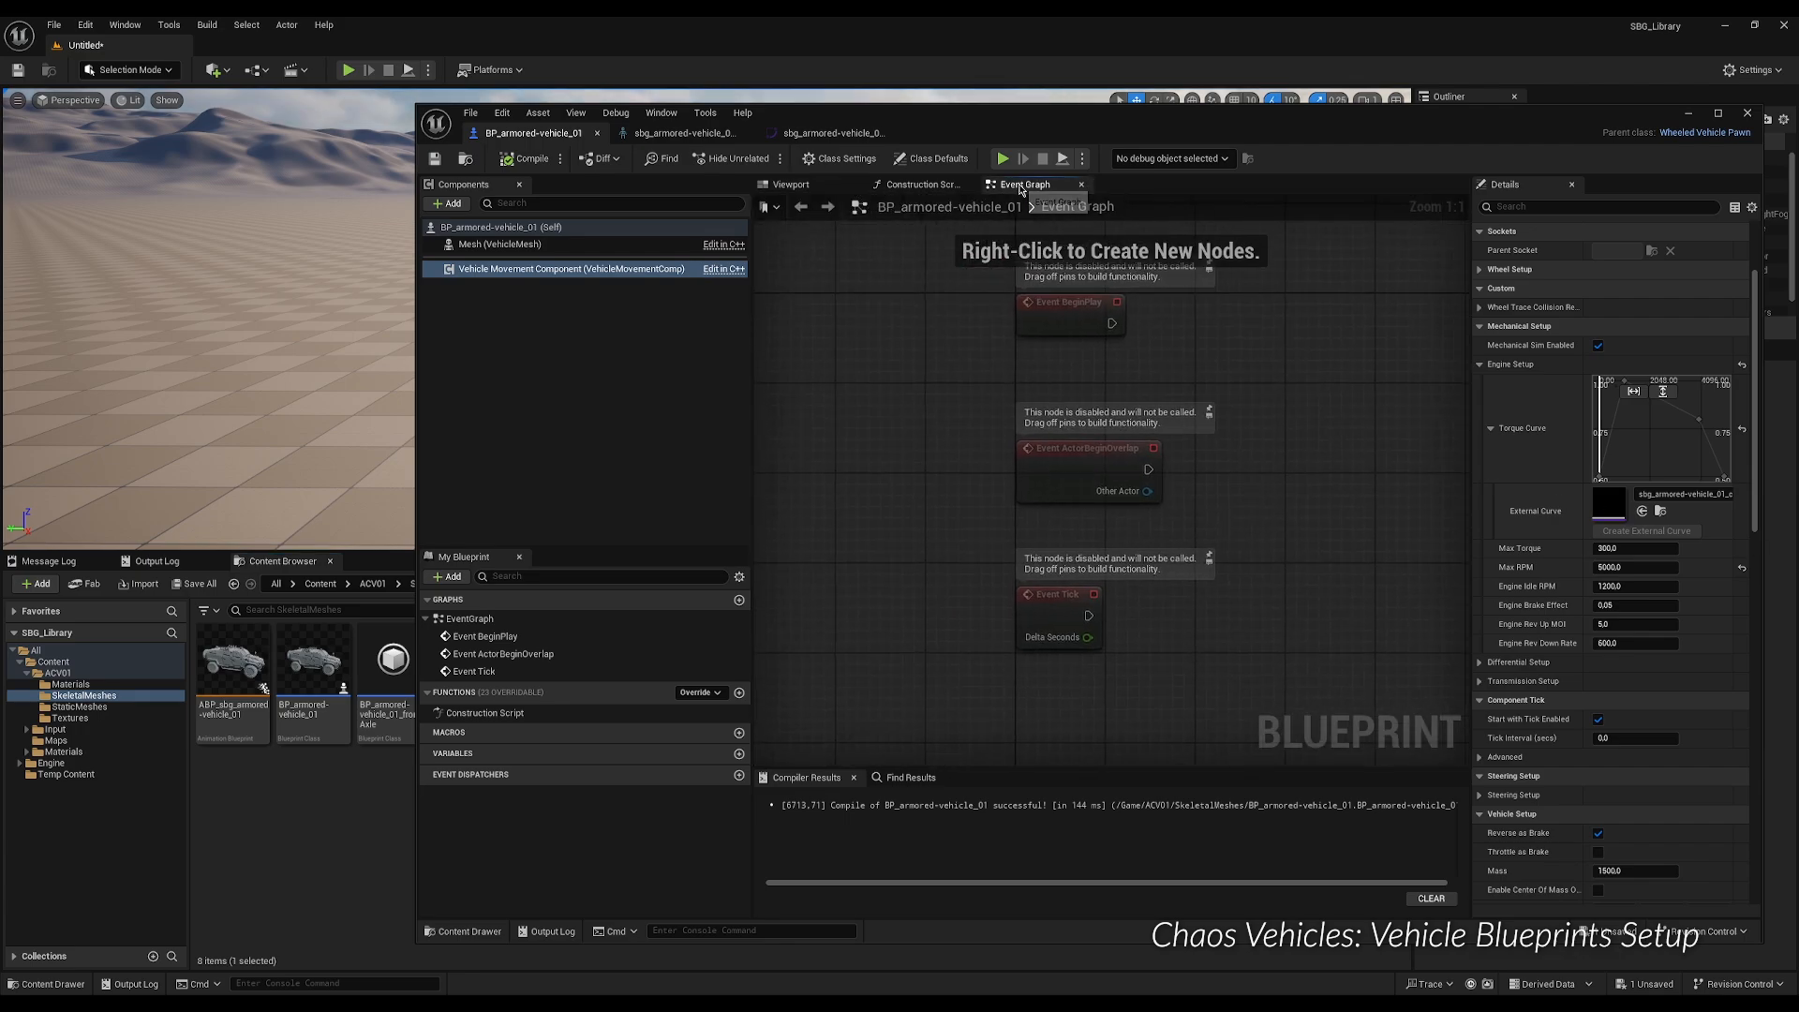
Delete the three default event nodes and add an InputAxis Forward/Reverse event to the Event Graph.
drag(973, 284, 1264, 704)
key(Delete)
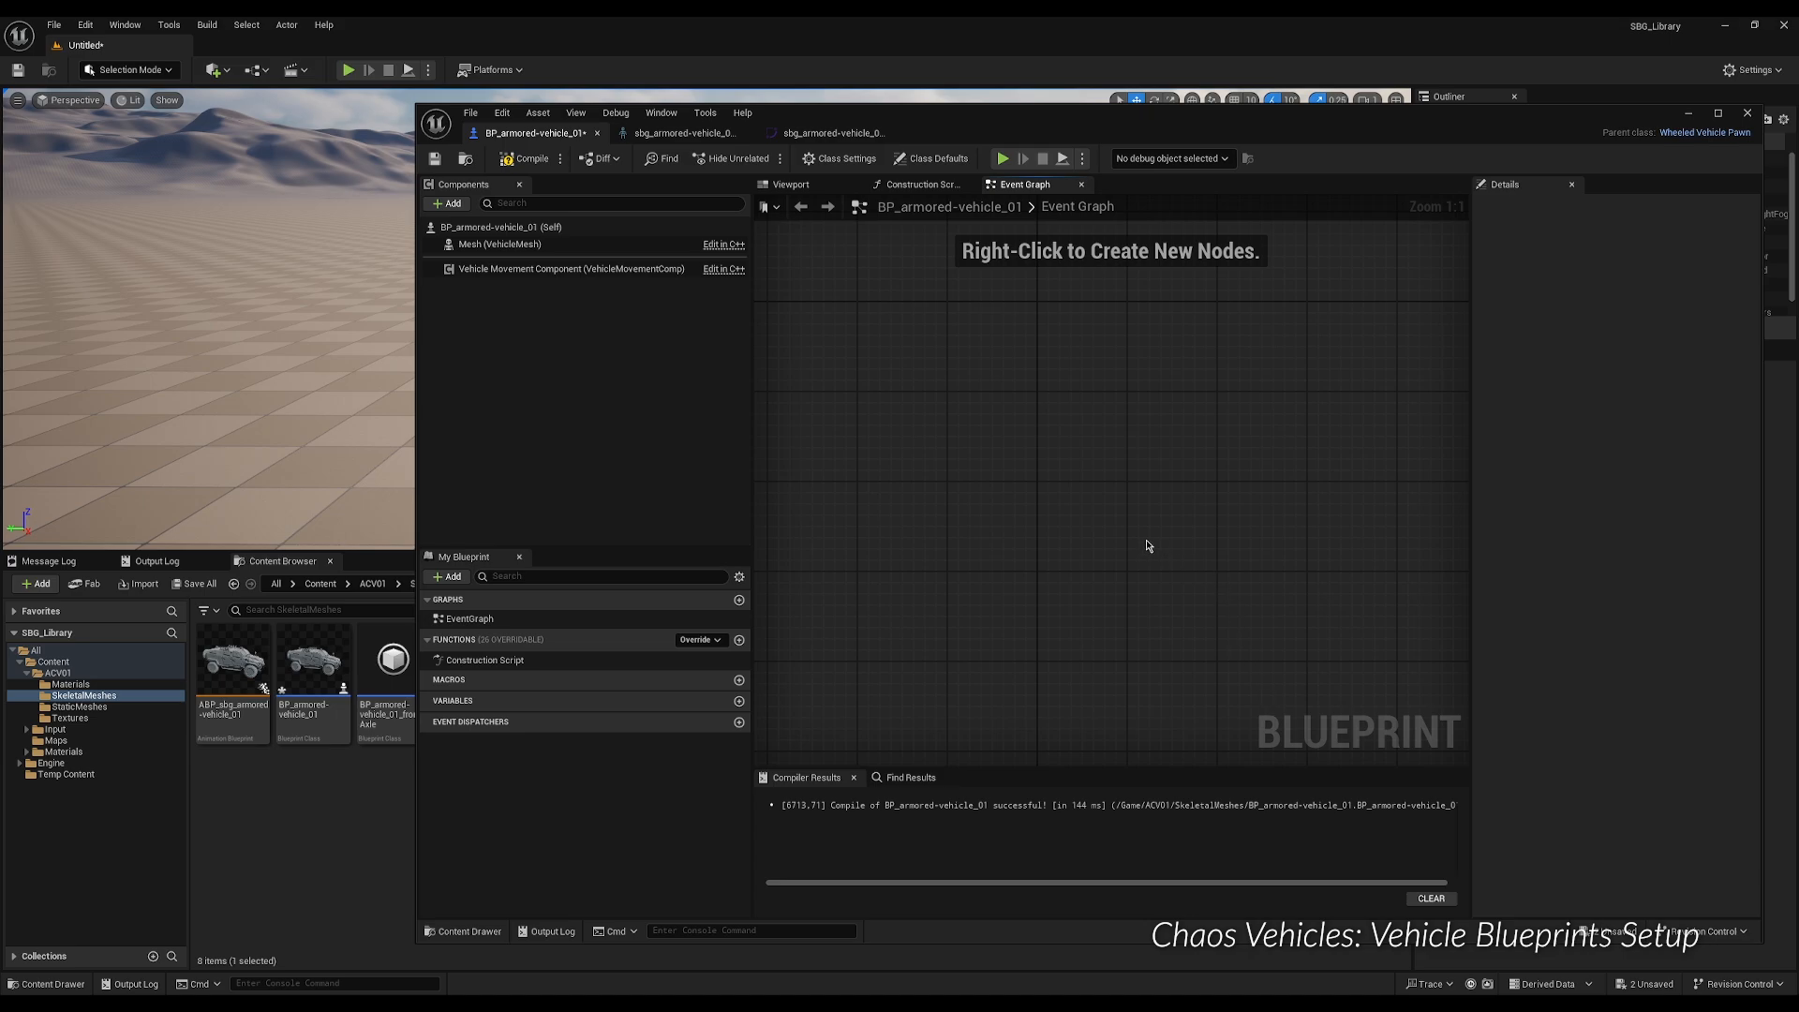
right_click(1020, 507)
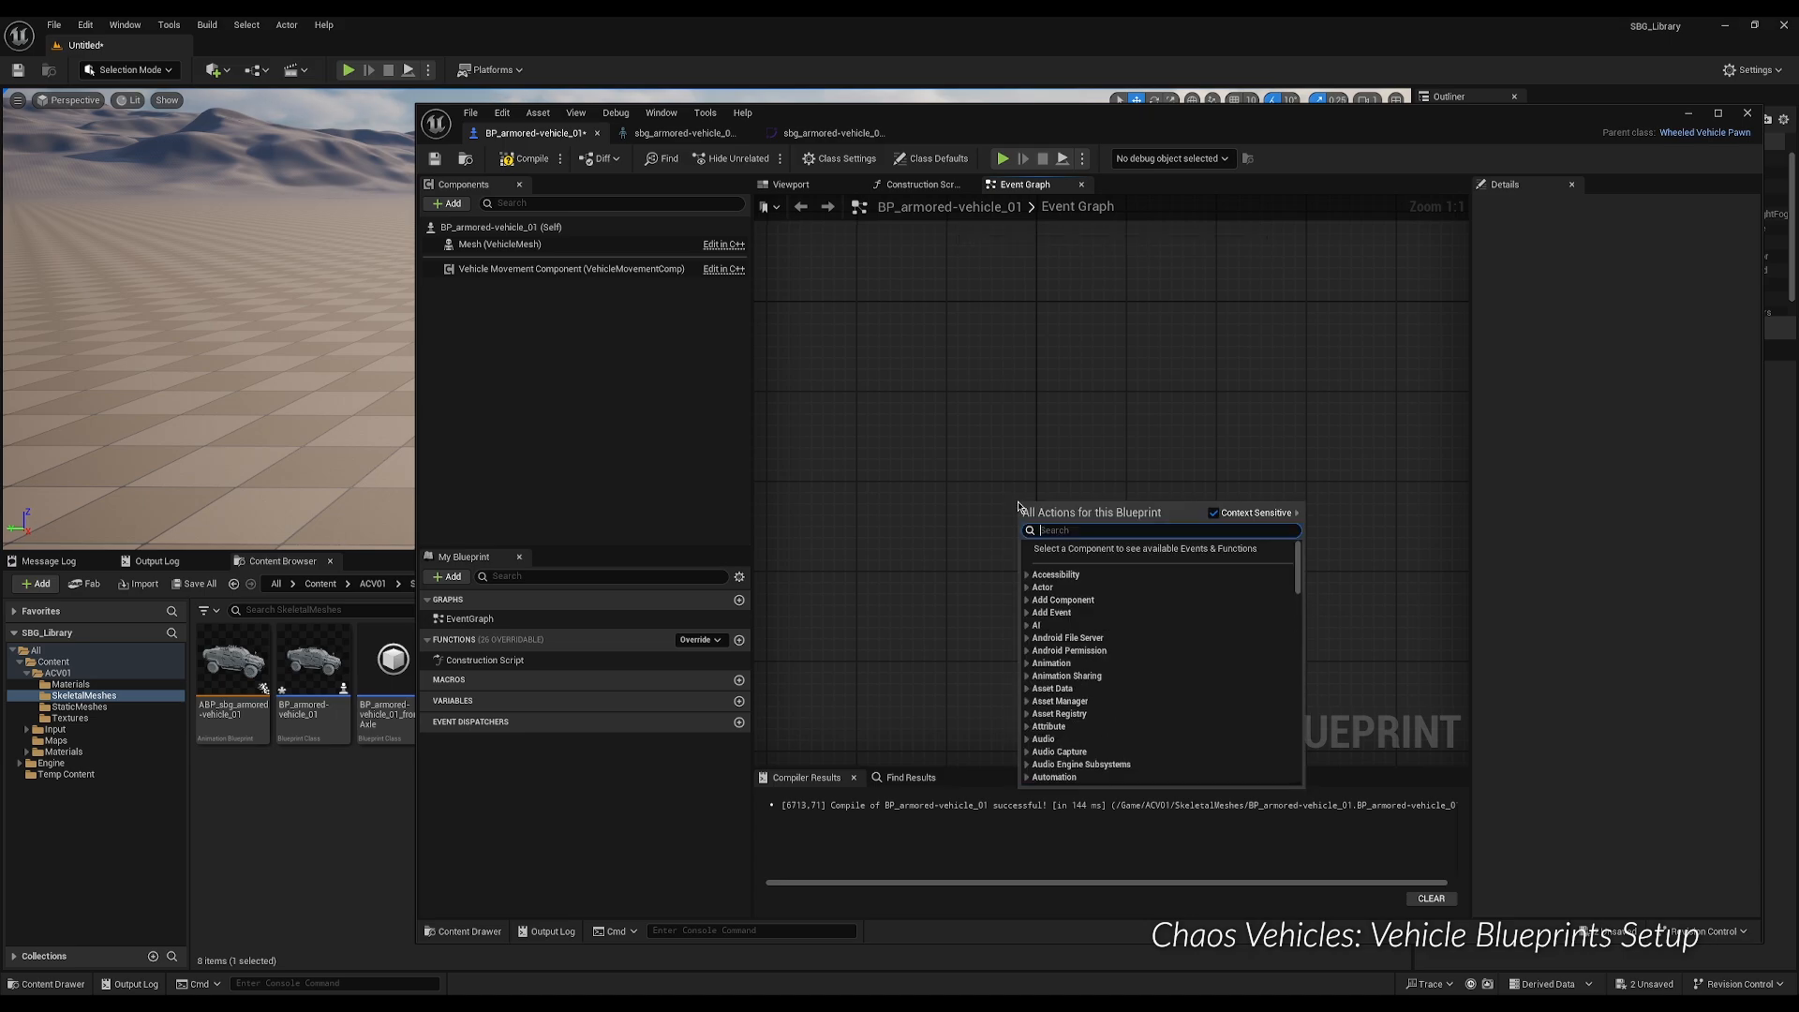
text(inp)
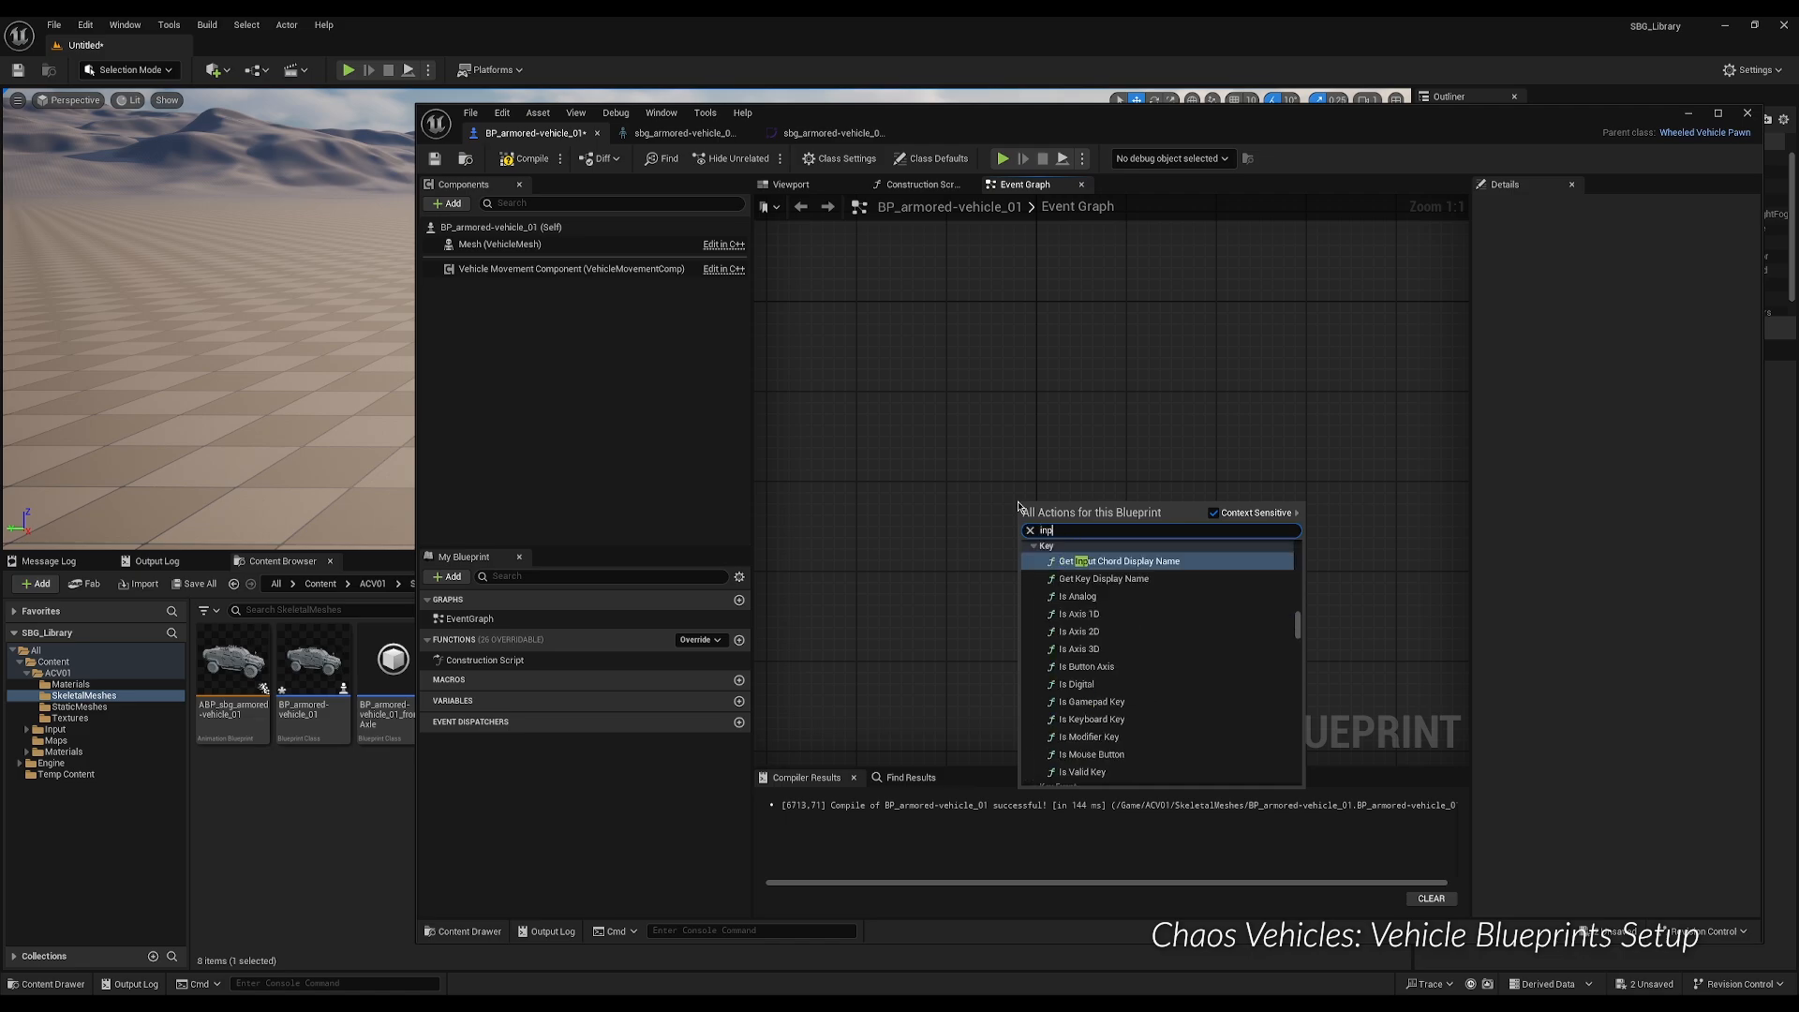
text(ut forw)
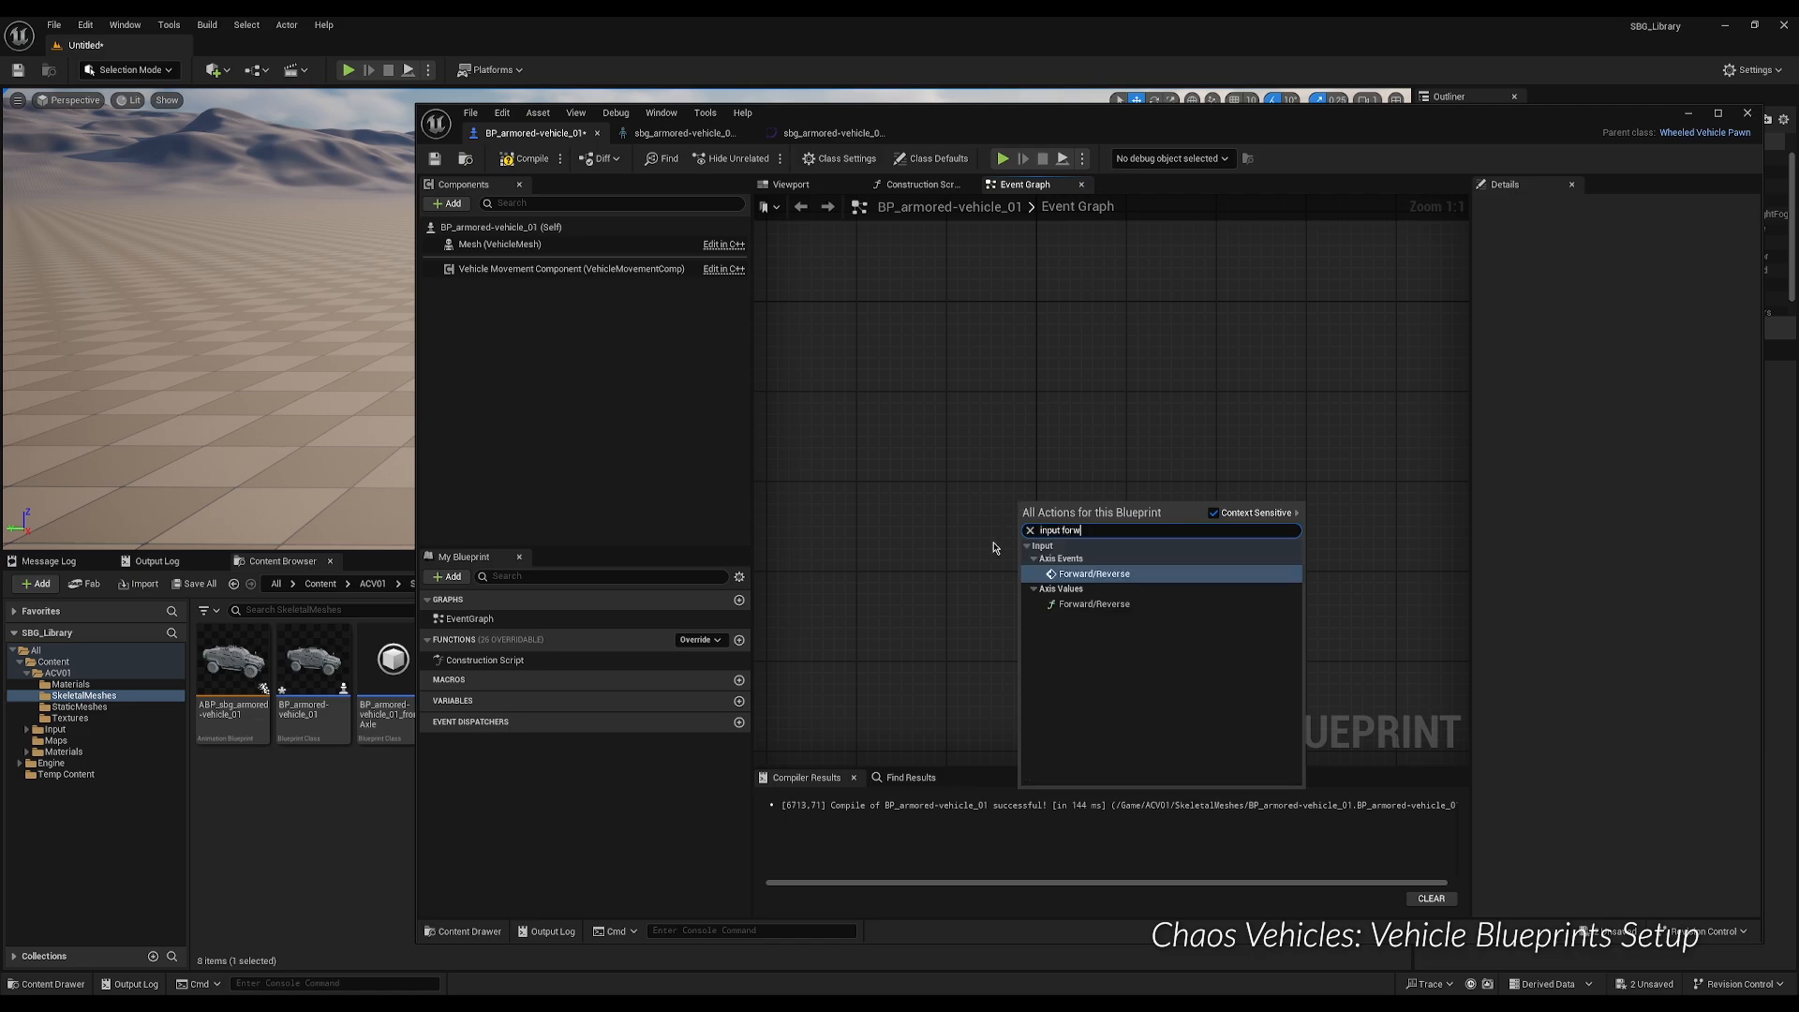
click(1085, 574)
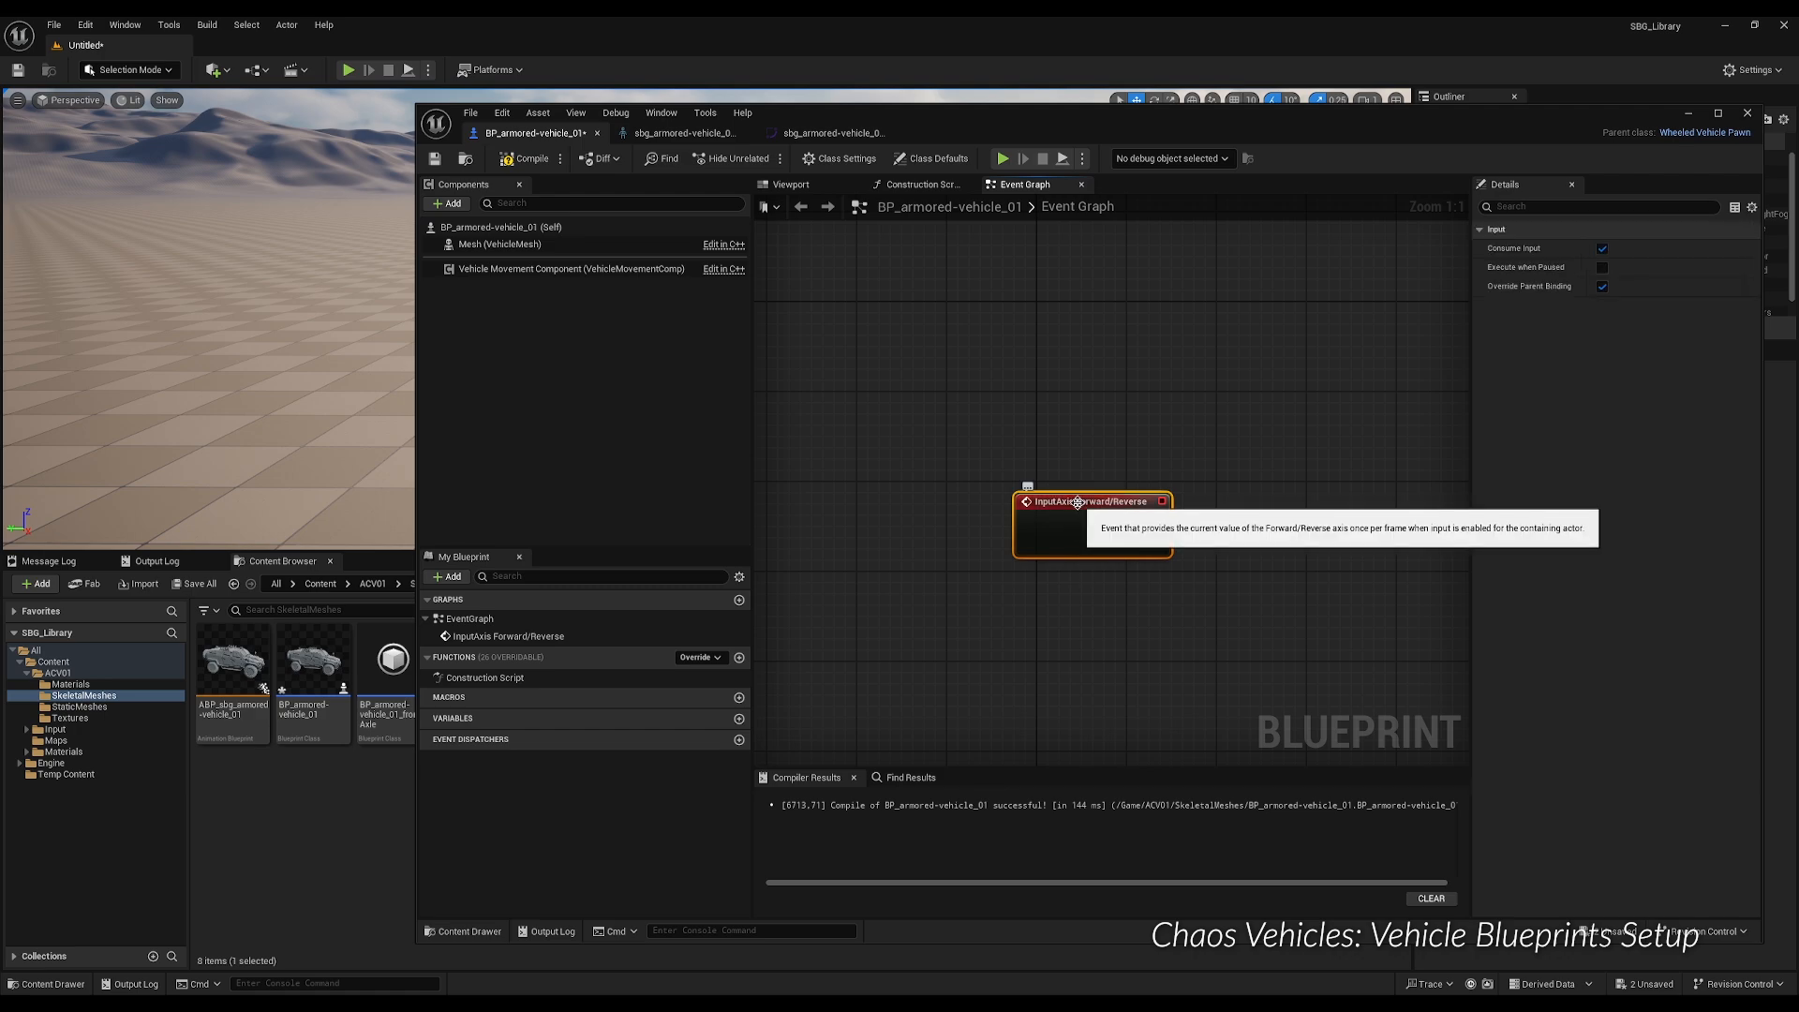
drag(1078, 496, 968, 397)
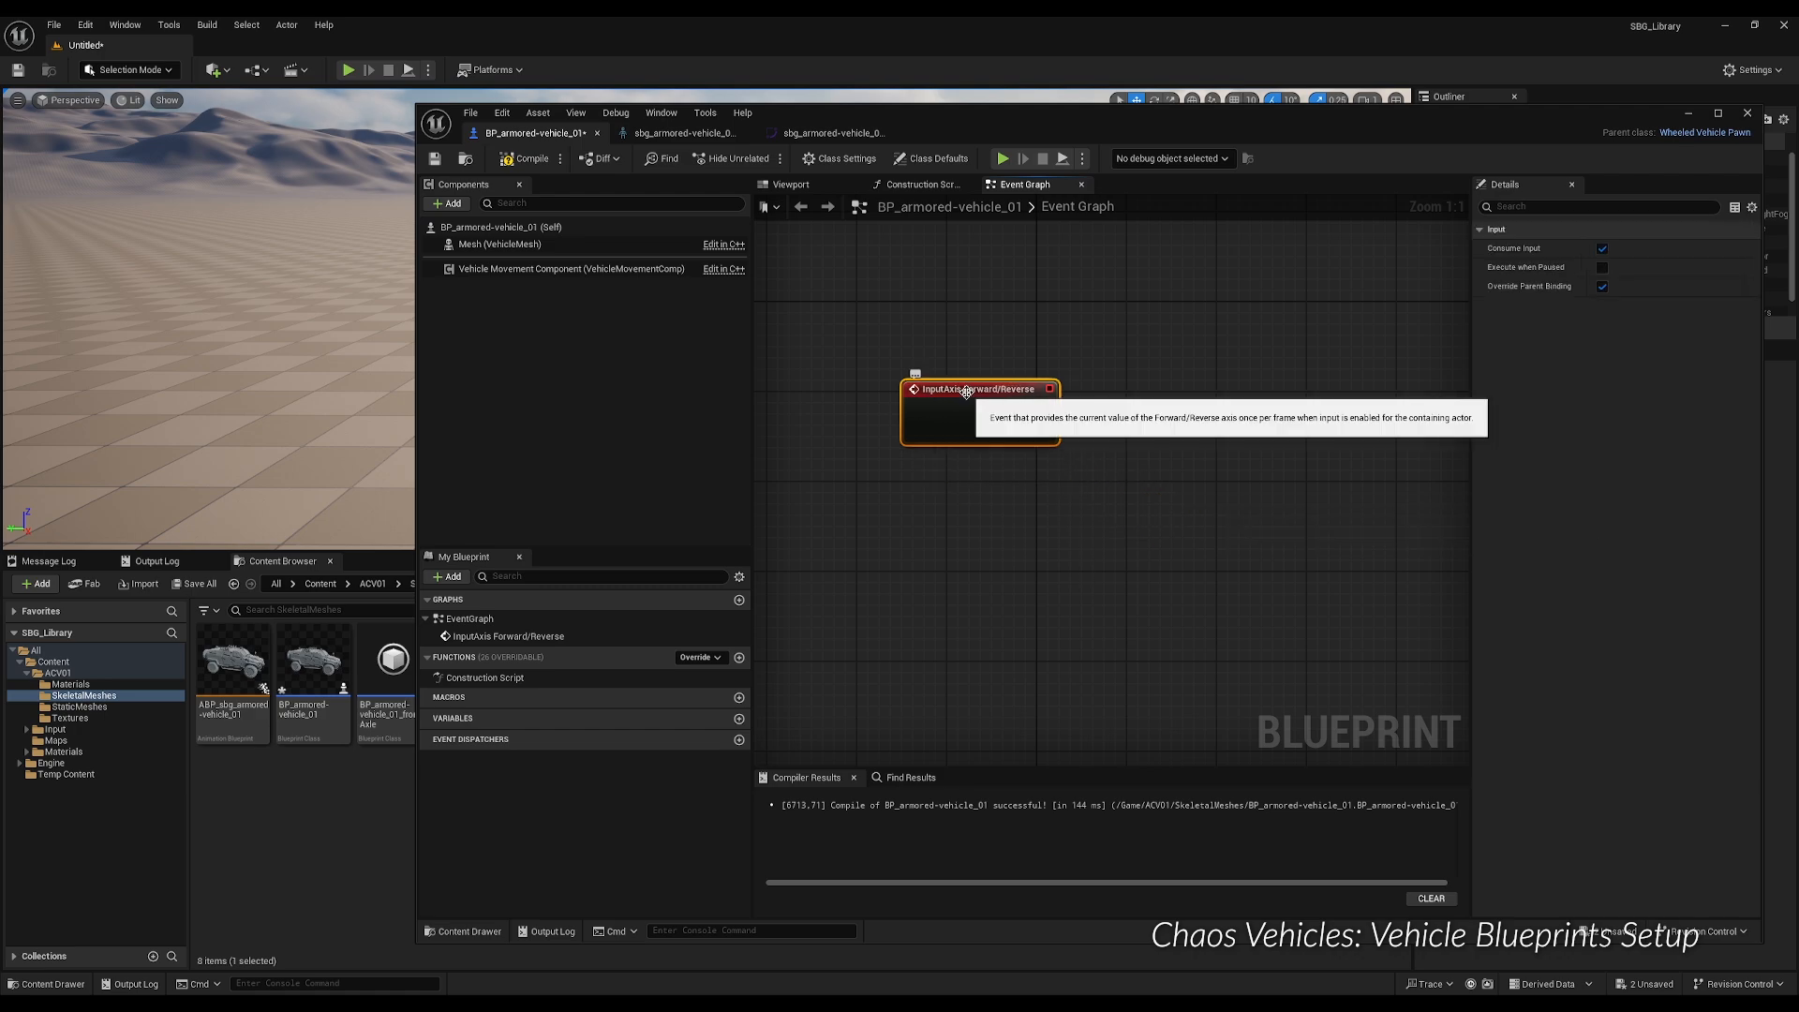
Add an InputAxis Left/Right event and align it below the Forward/Reverse event.
right_click(967, 509)
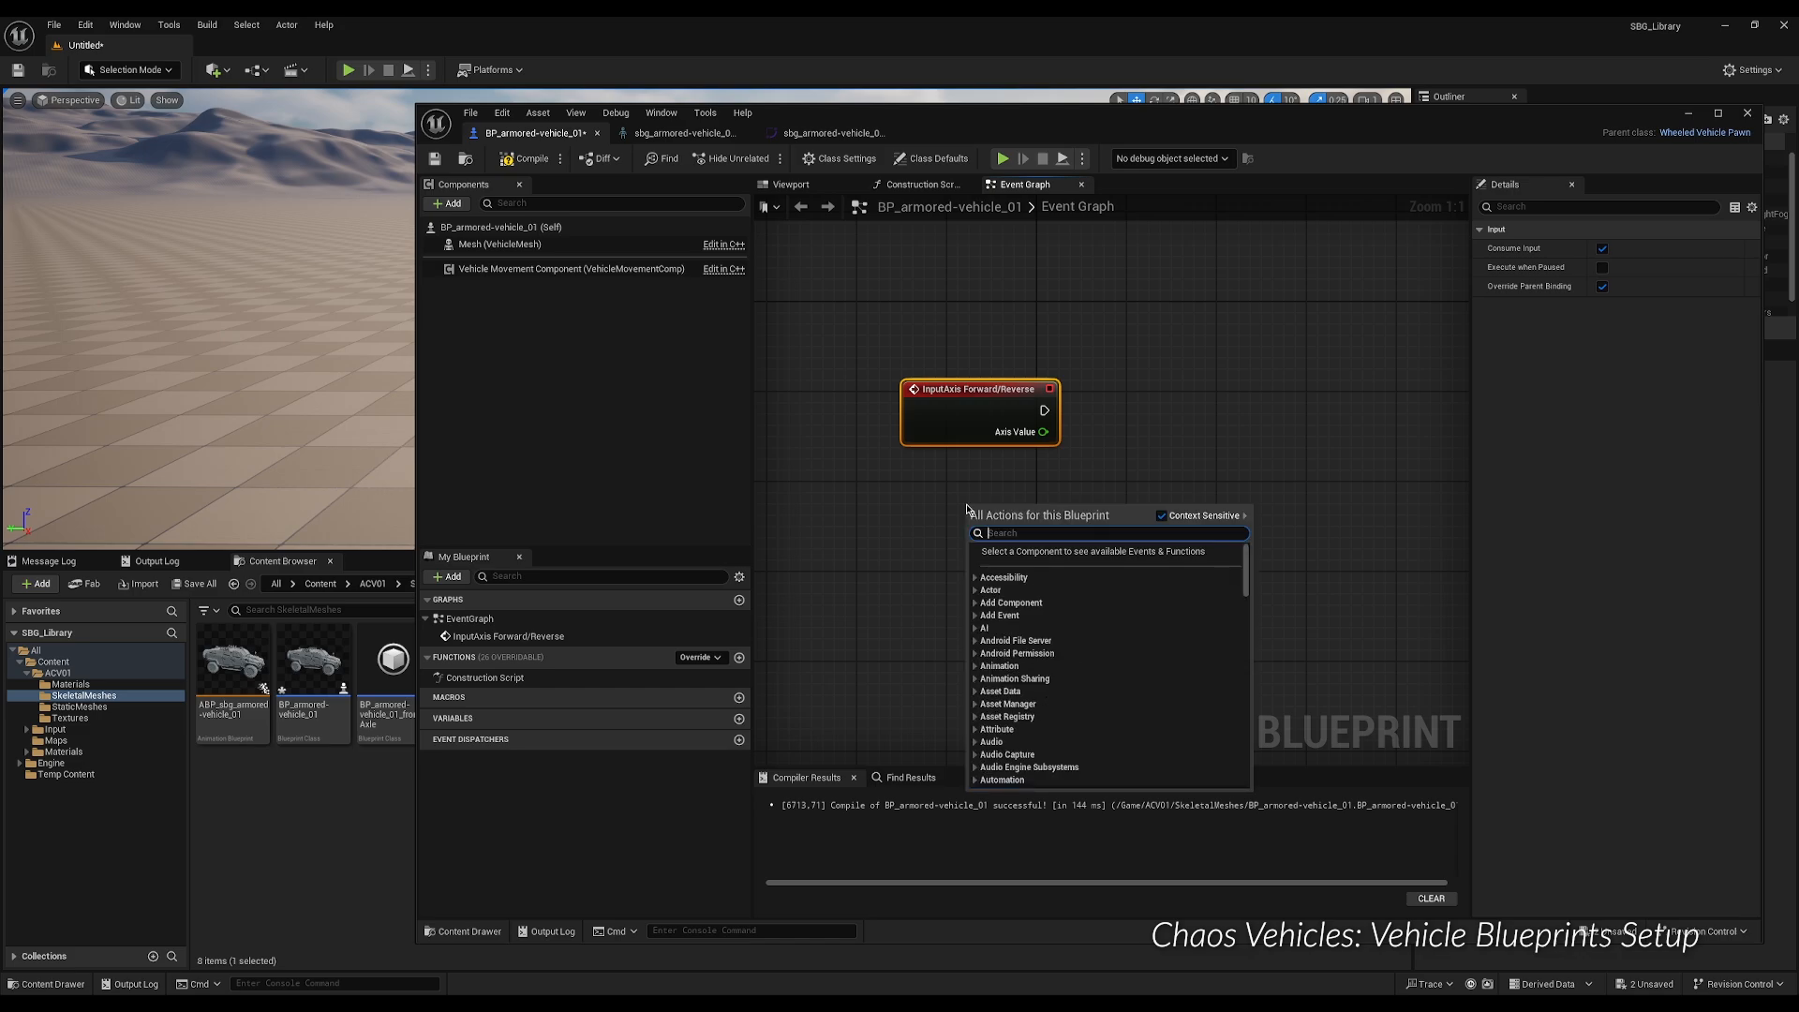
text(input le)
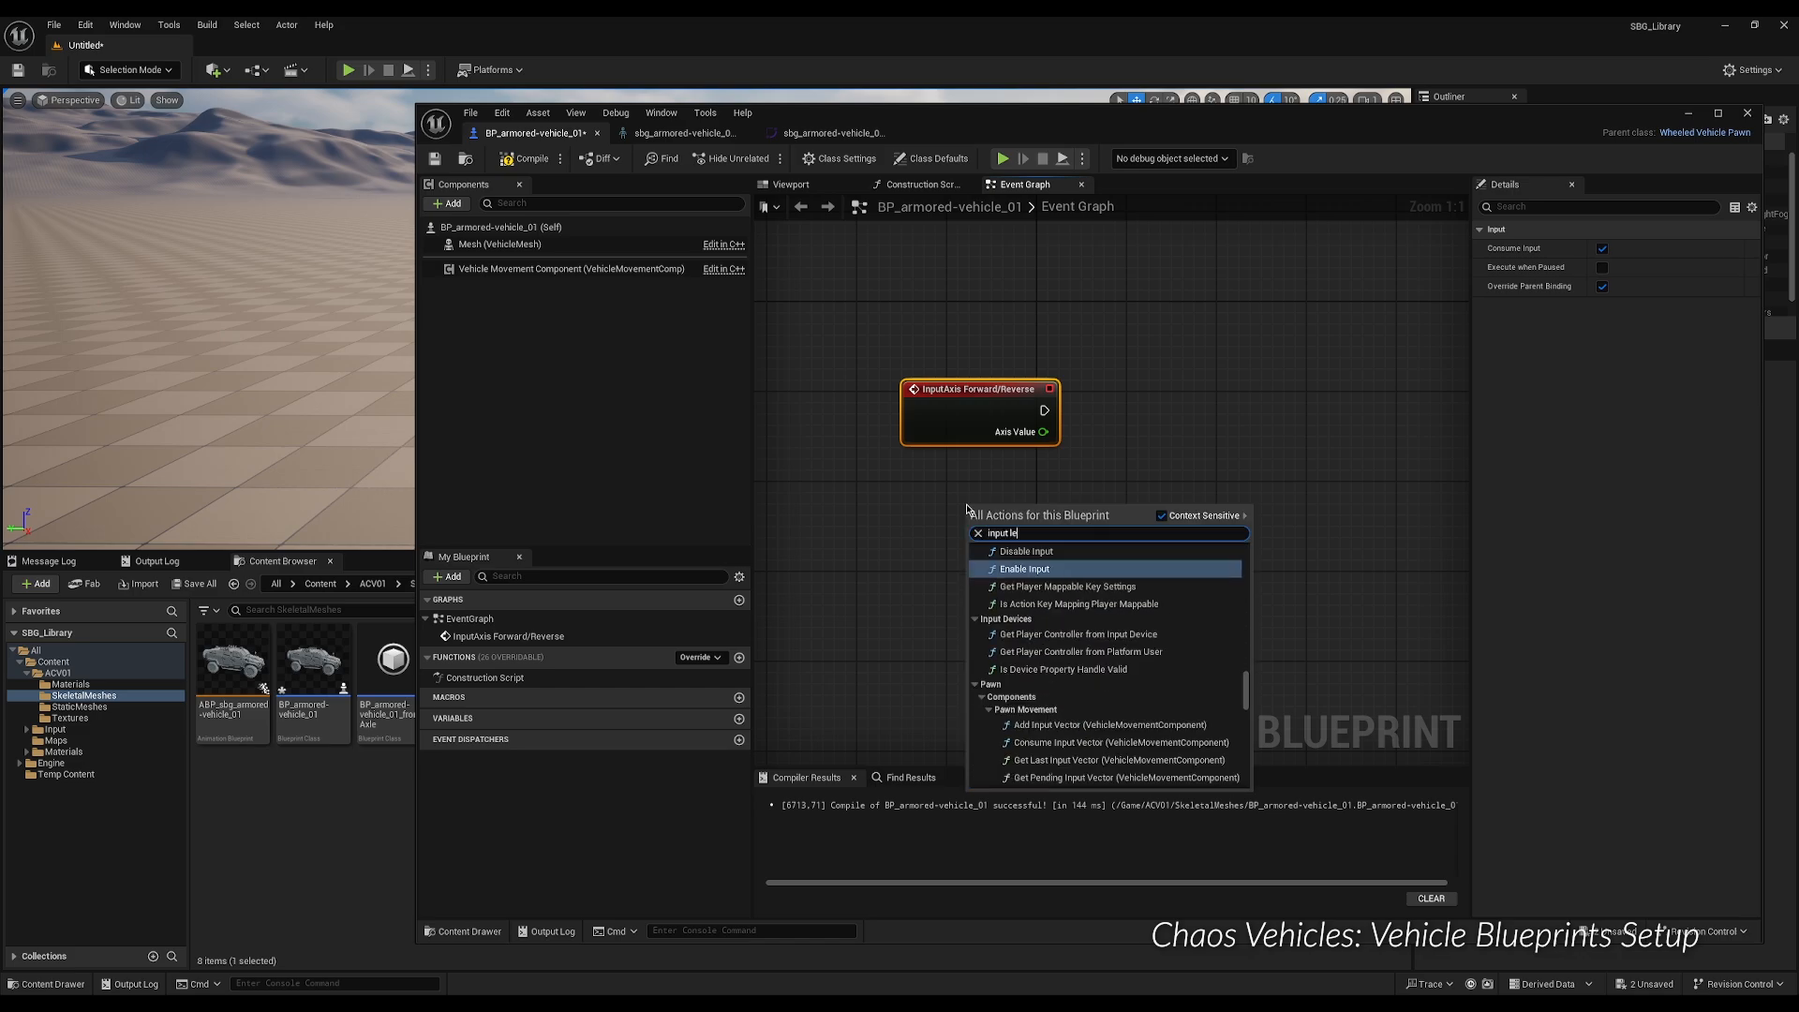
text(ft)
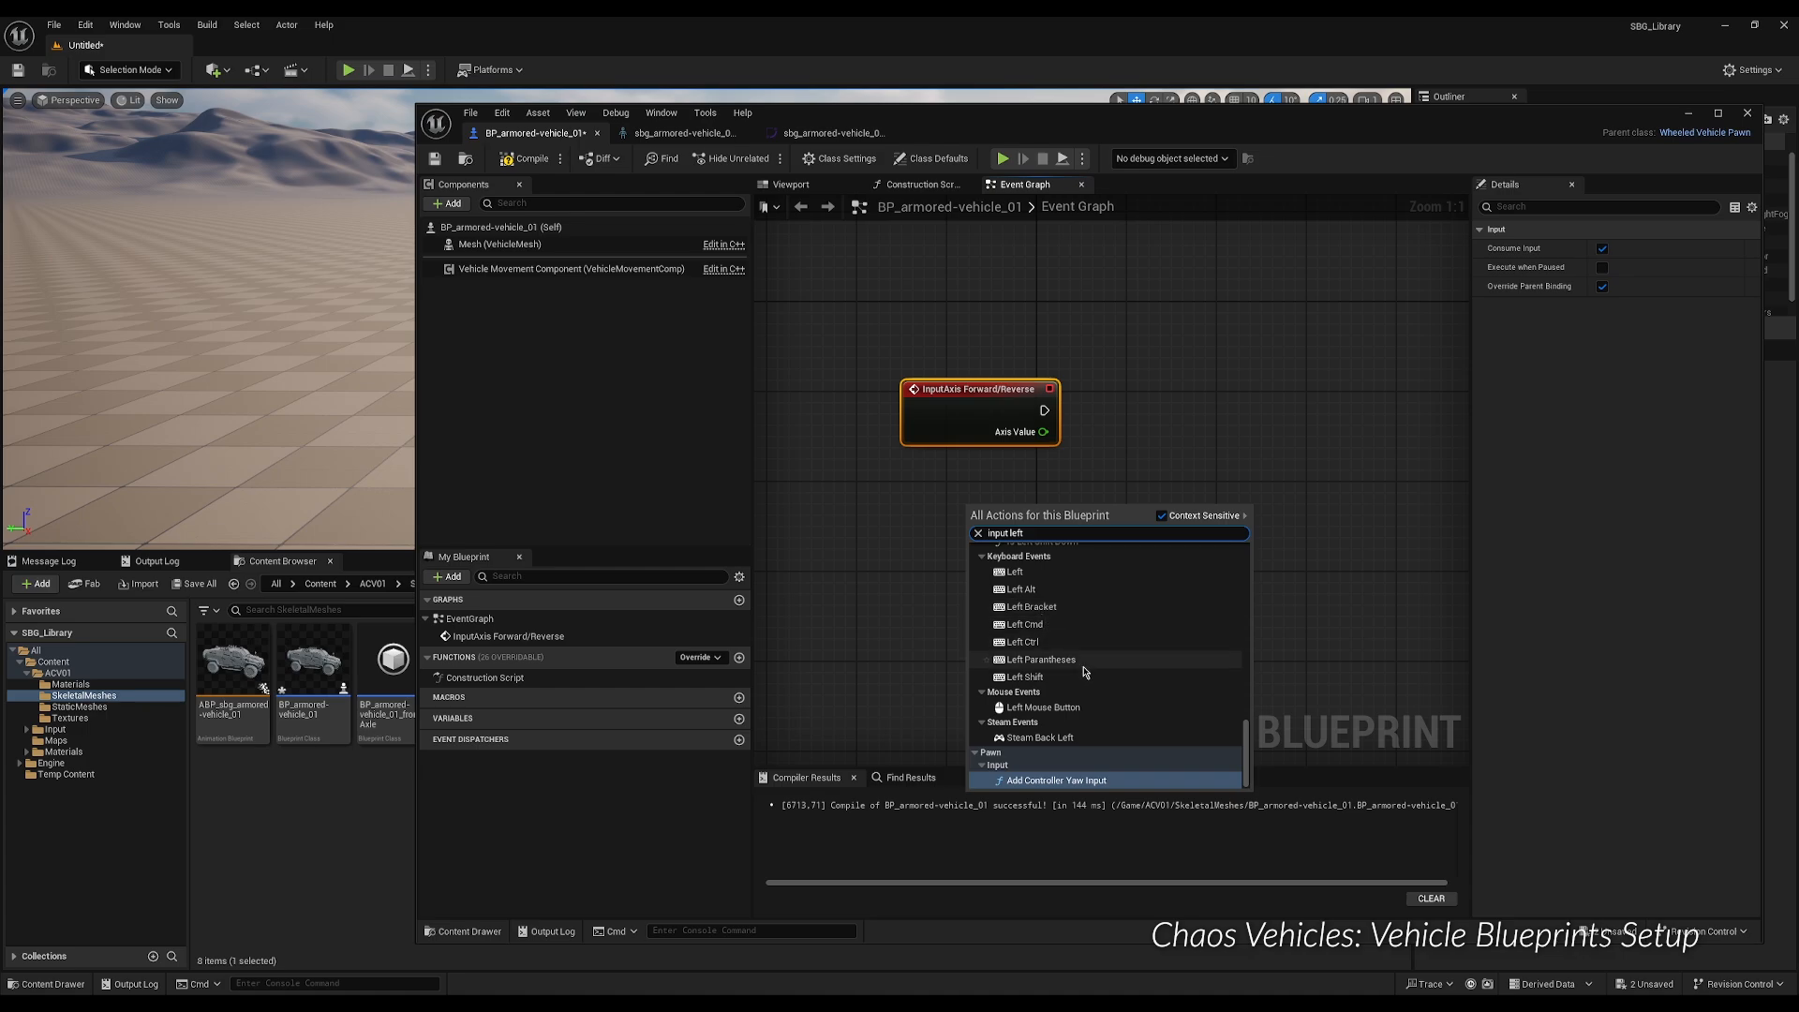
text(/right)
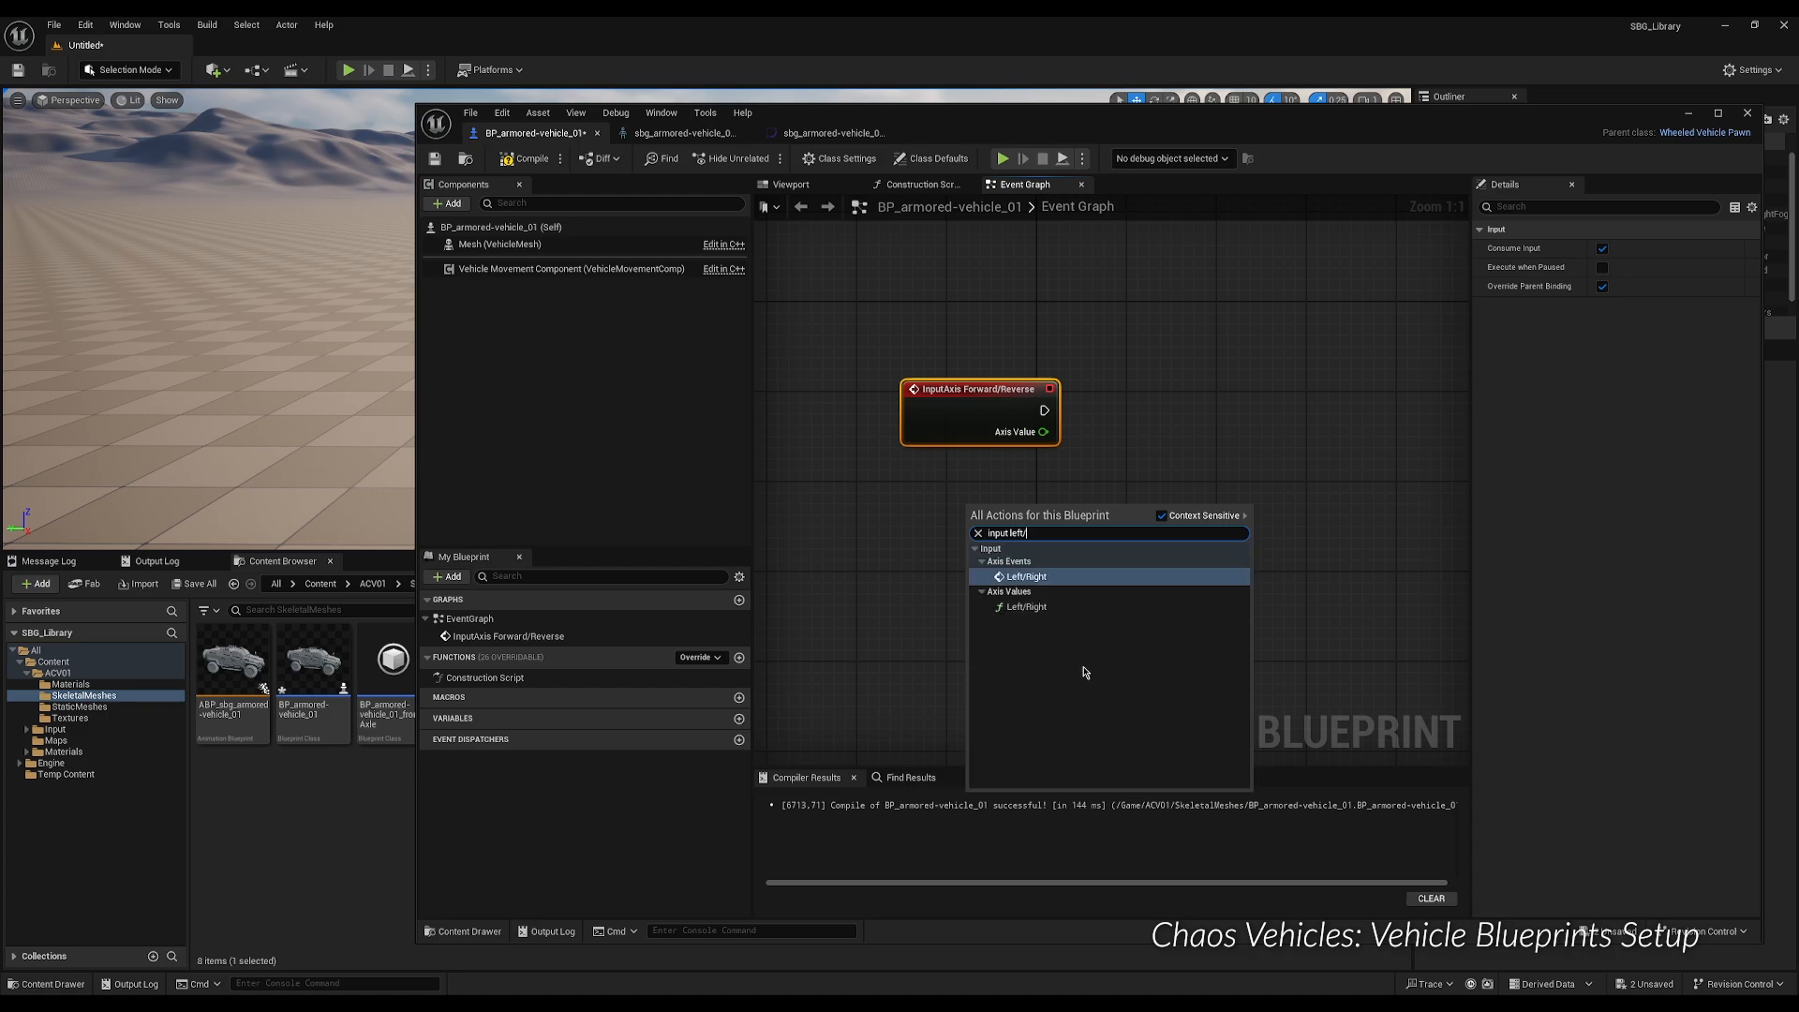
click(1047, 578)
drag(1036, 522, 980, 512)
Add an InputAction Brake event and align it below the Left/Right event.
click(1022, 644)
right_click(1014, 645)
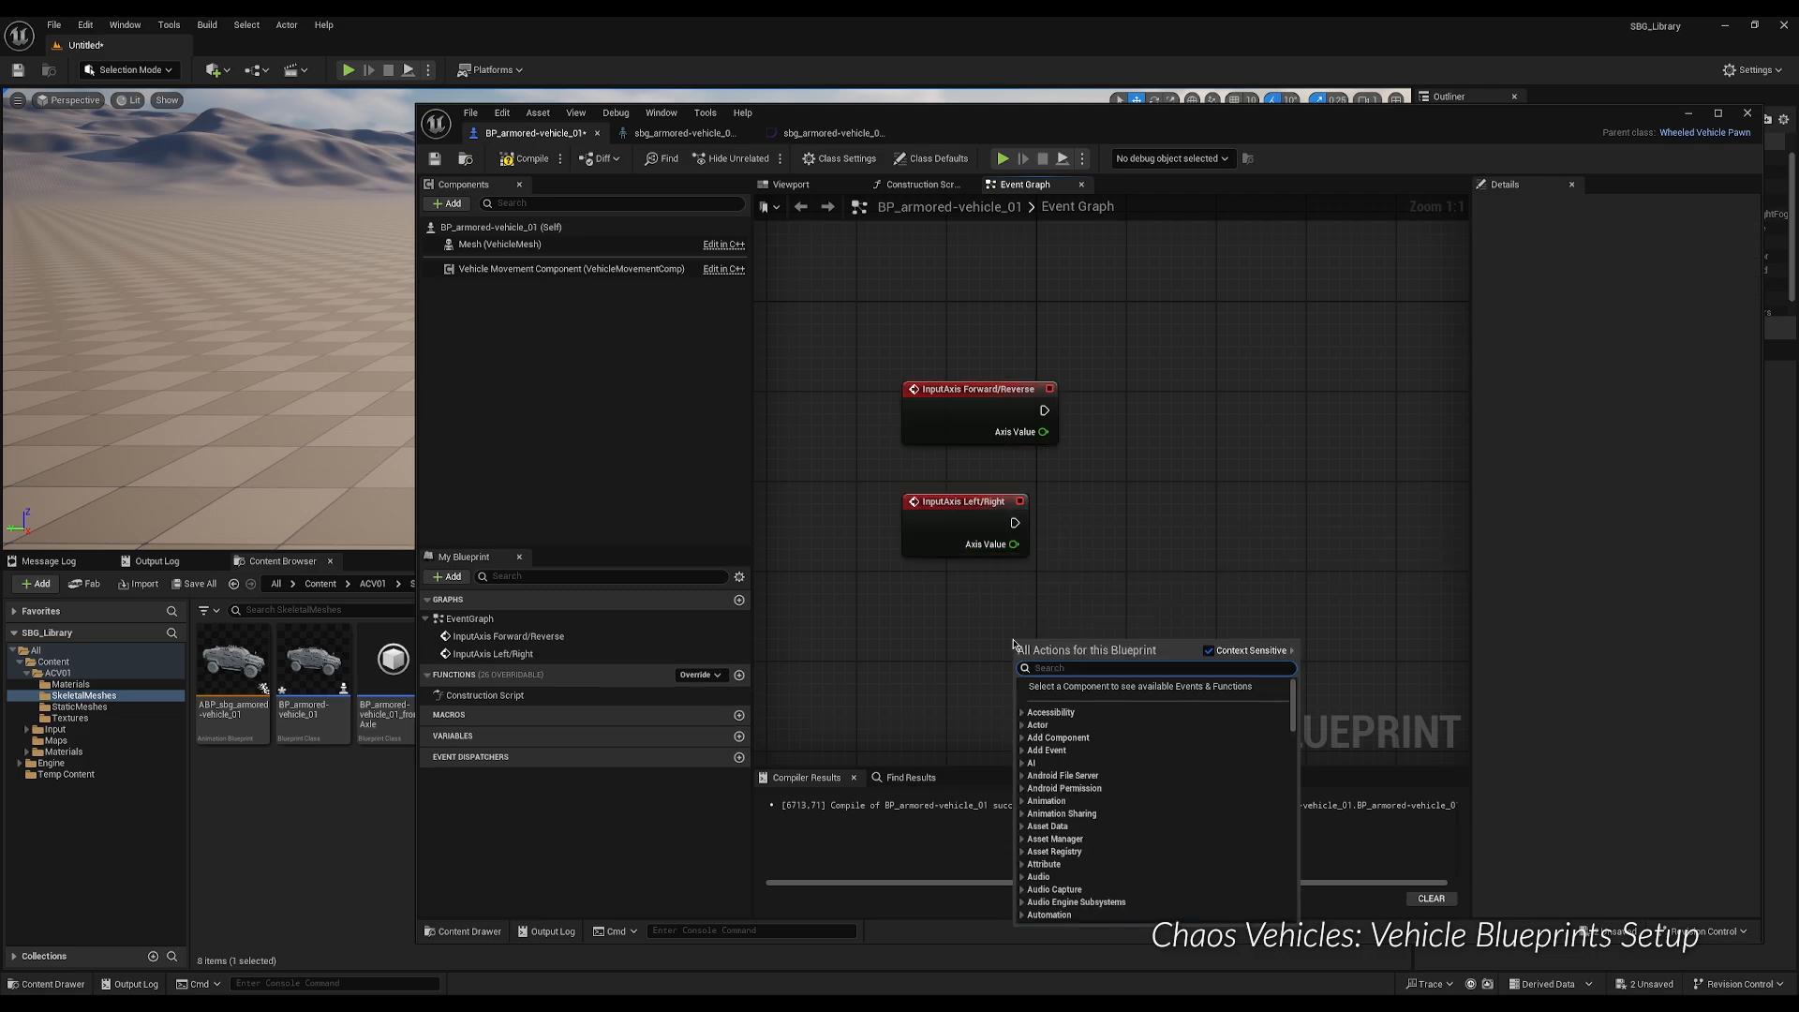
text(inp)
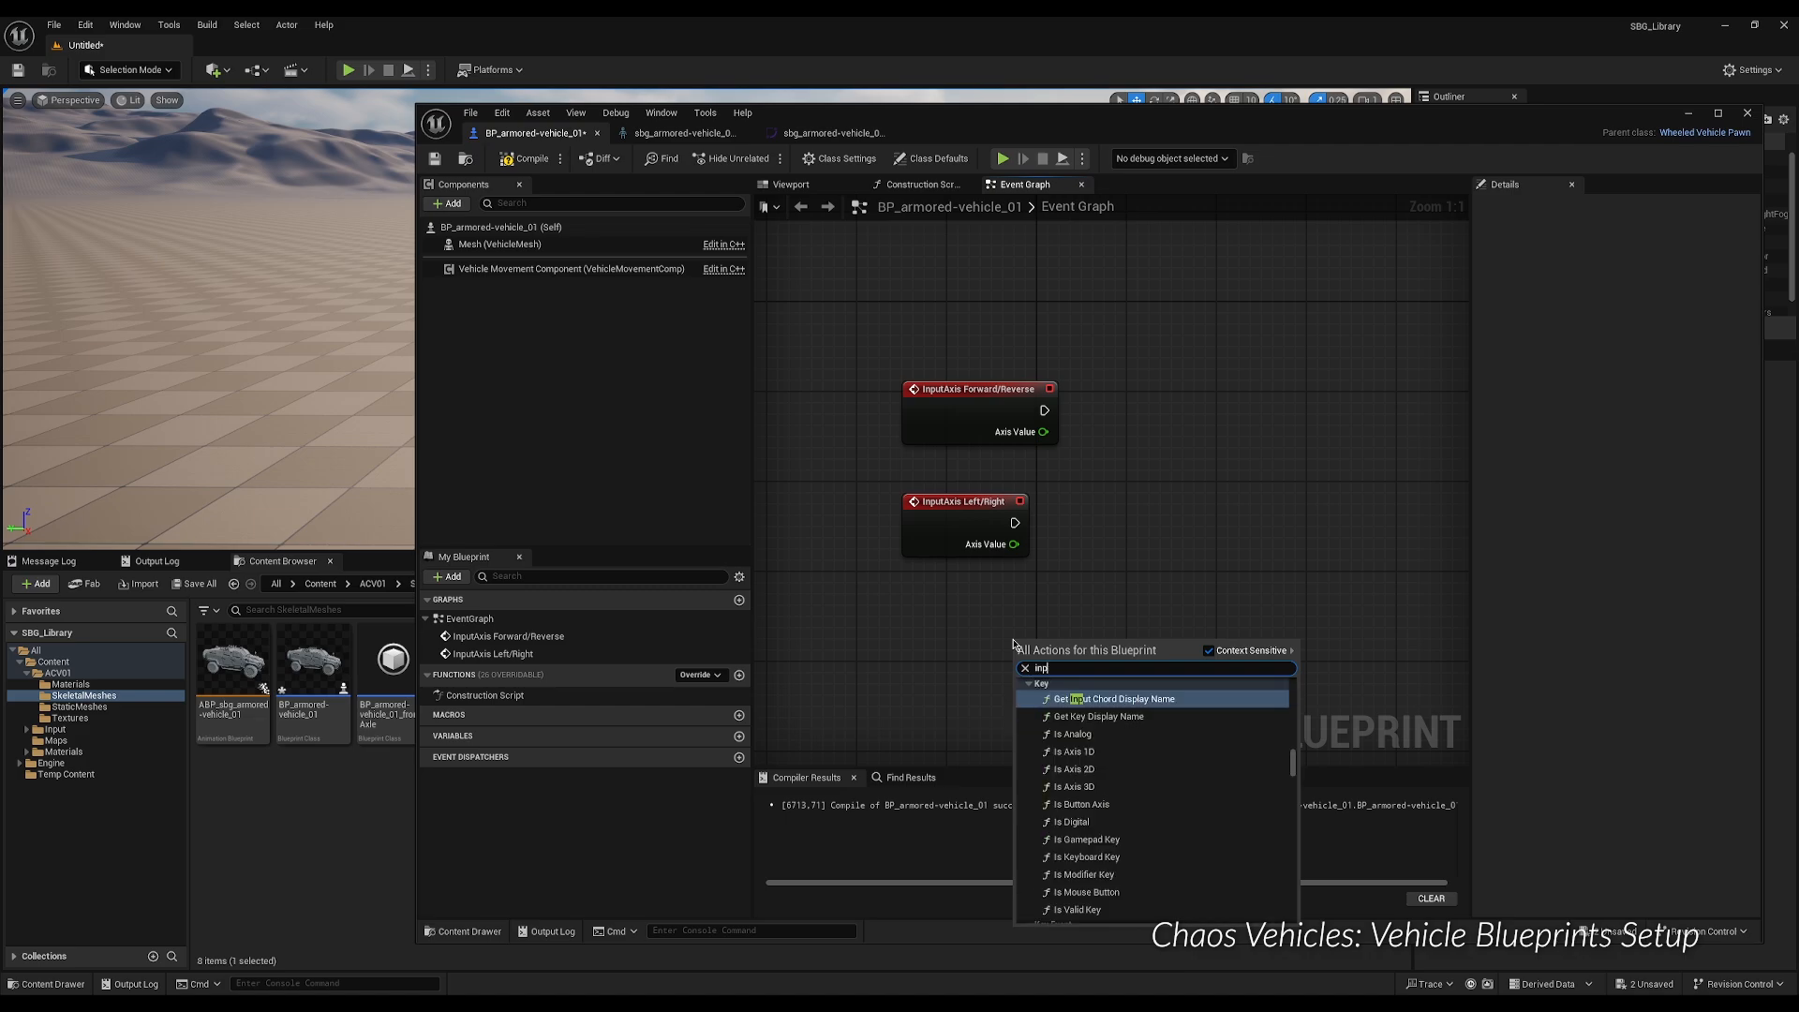
text(ut brake)
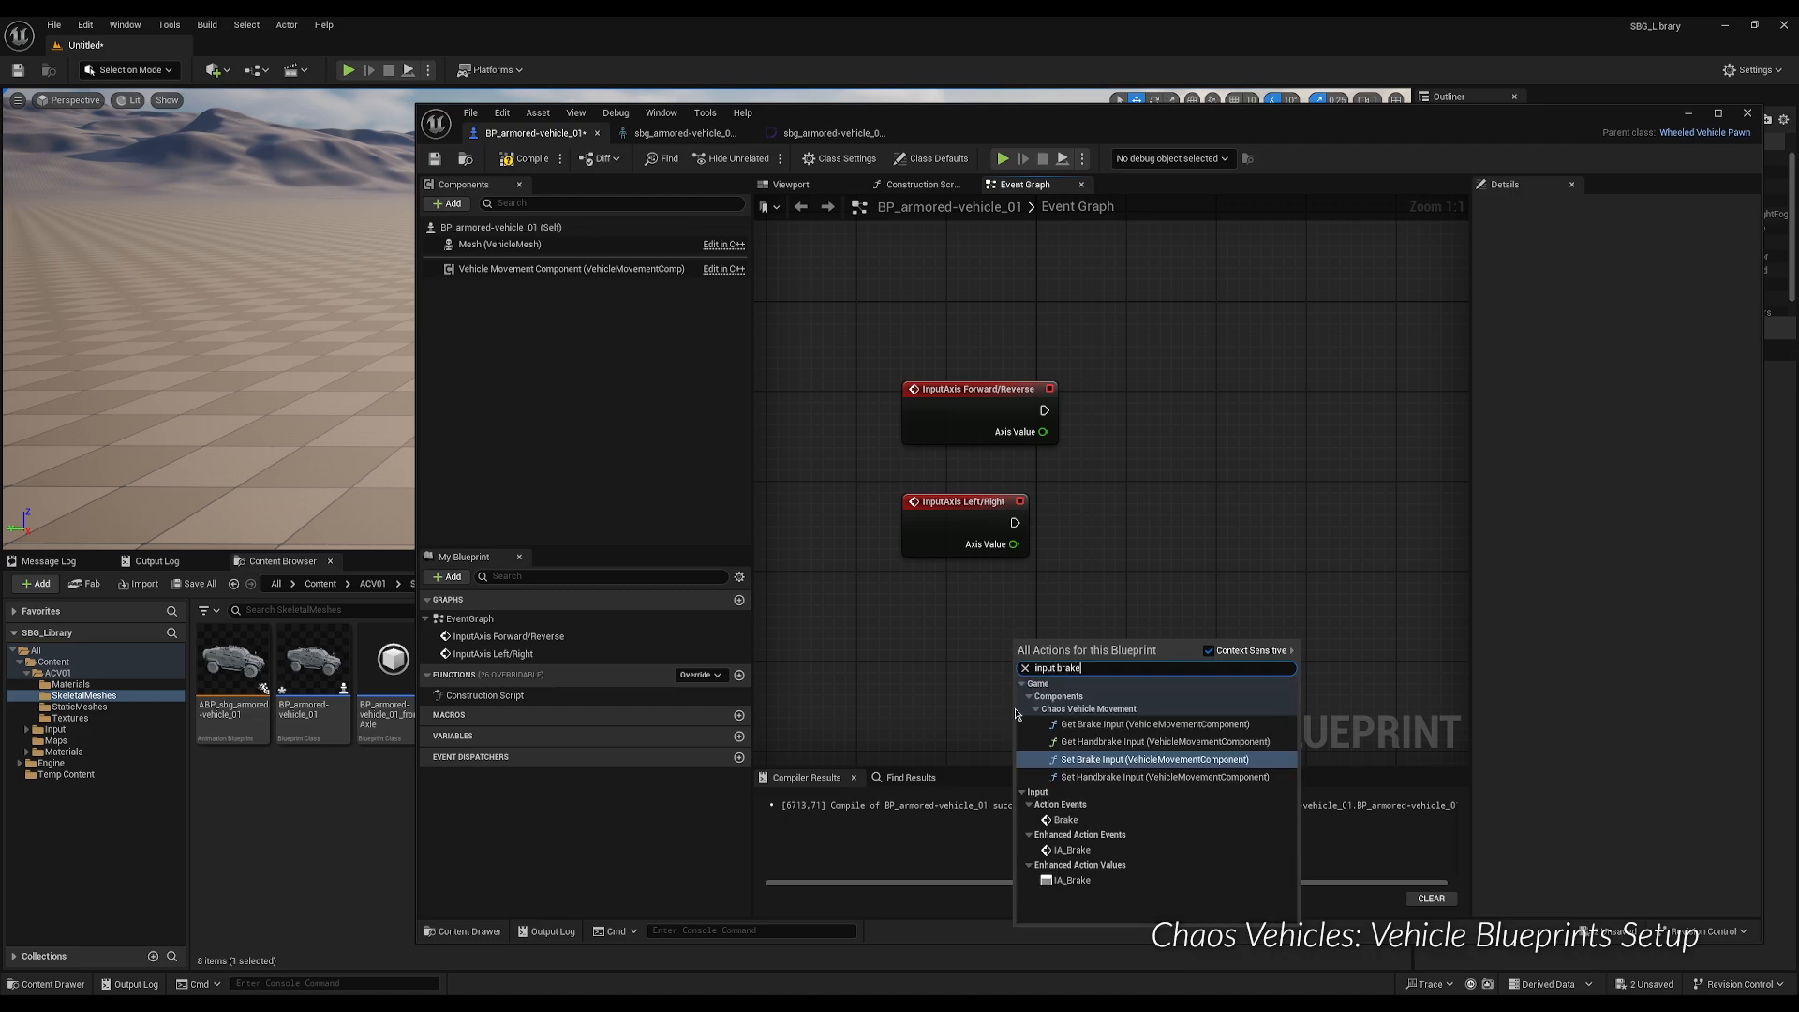
click(1069, 820)
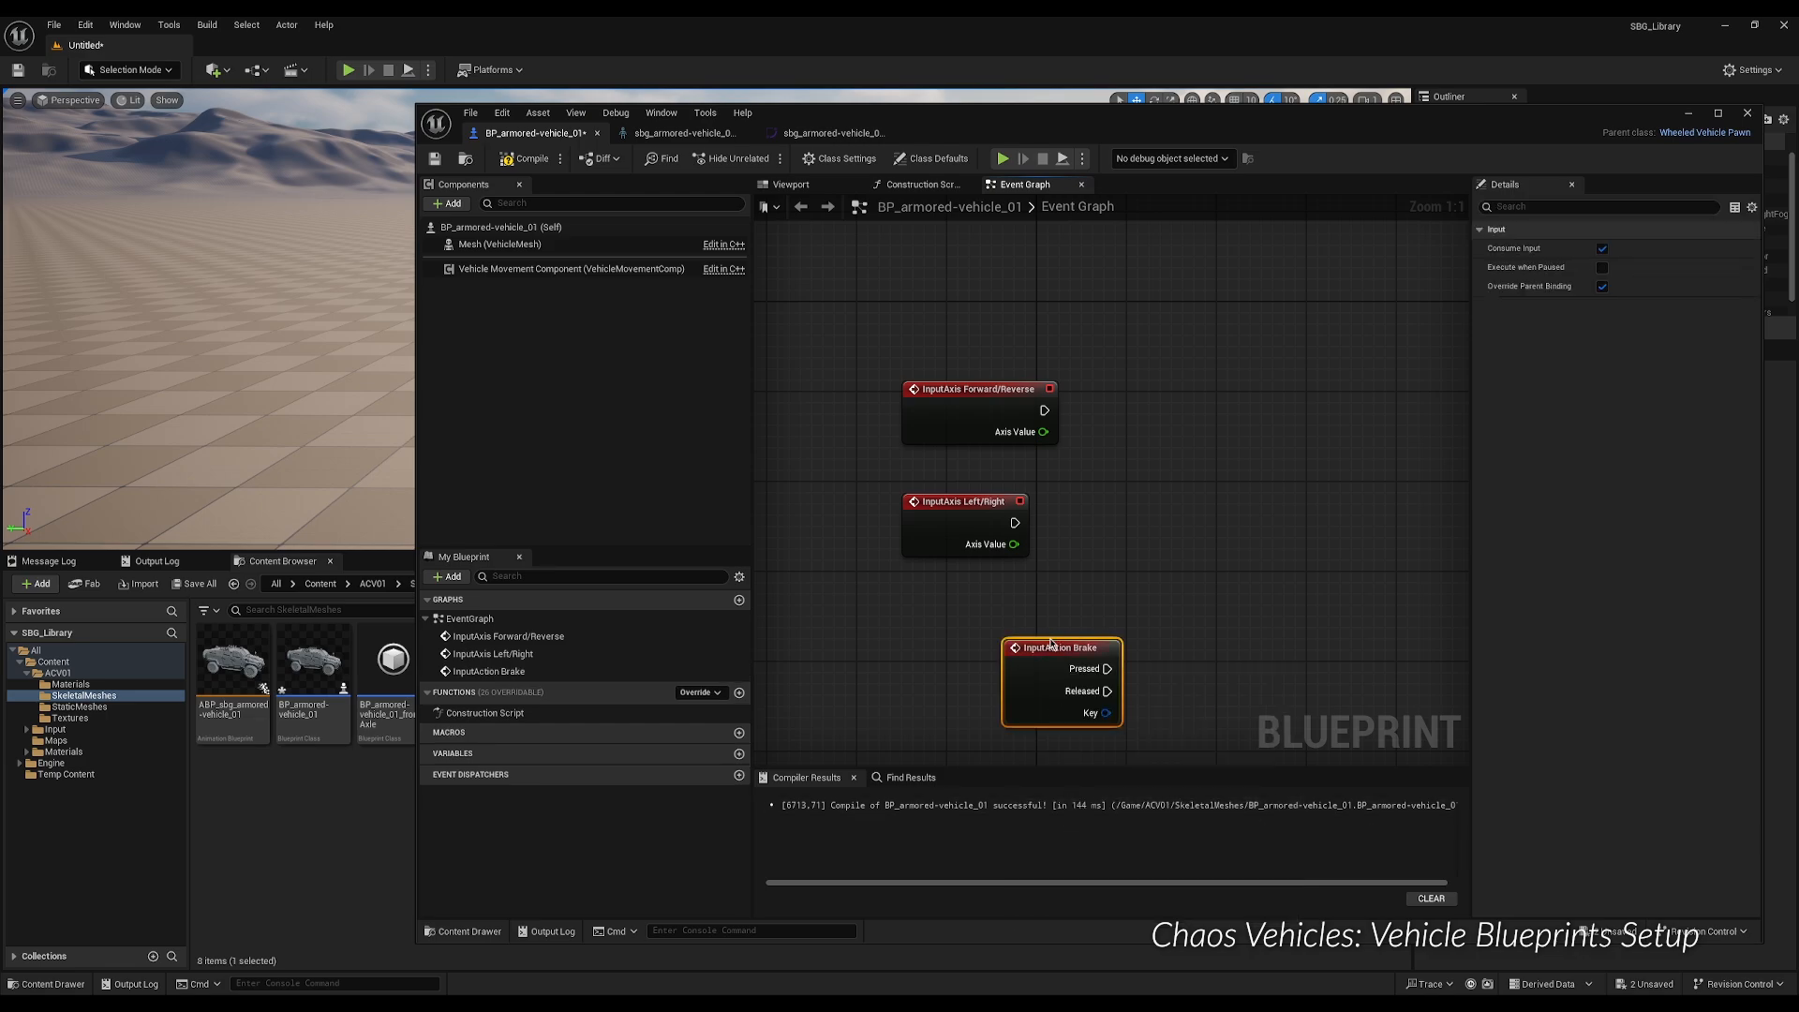
drag(1059, 648, 957, 616)
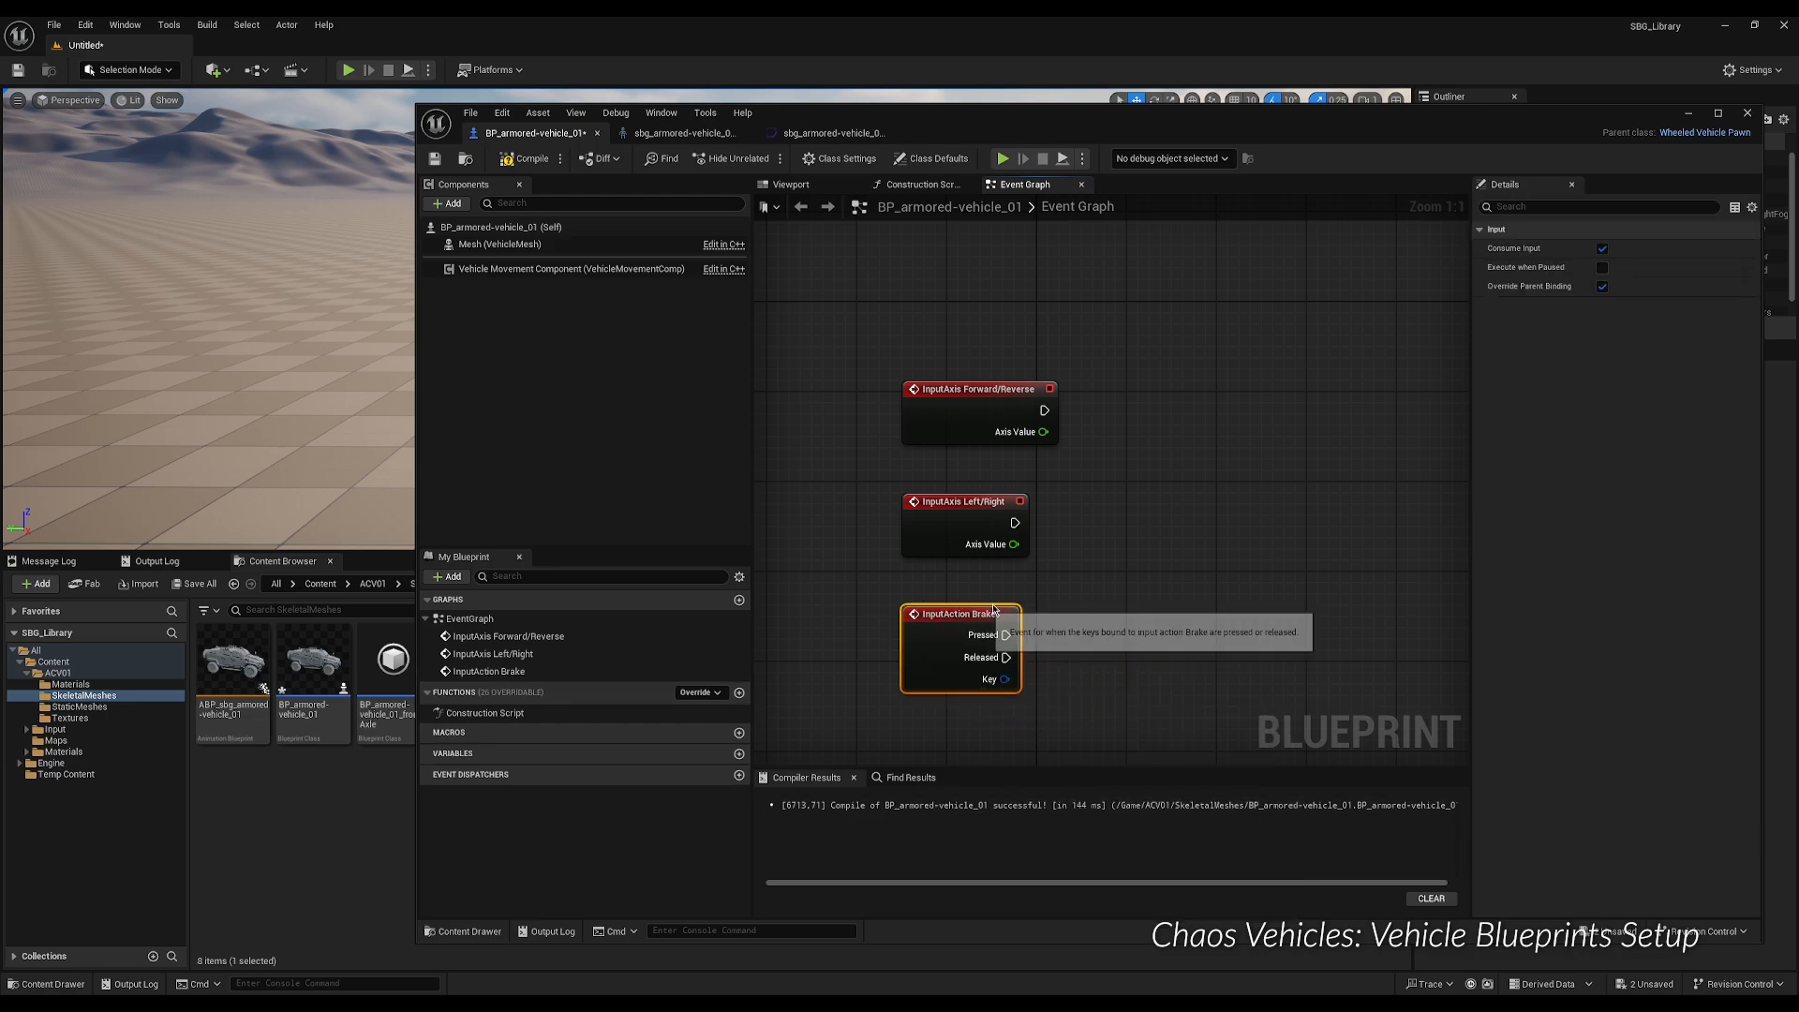
Place a Vehicle Movement Component reference in the graph and add a Set Throttle Input node from it, level with the Forward/Reverse event.
scroll(1139, 520, down, 1)
right_drag(1182, 502, 1127, 524)
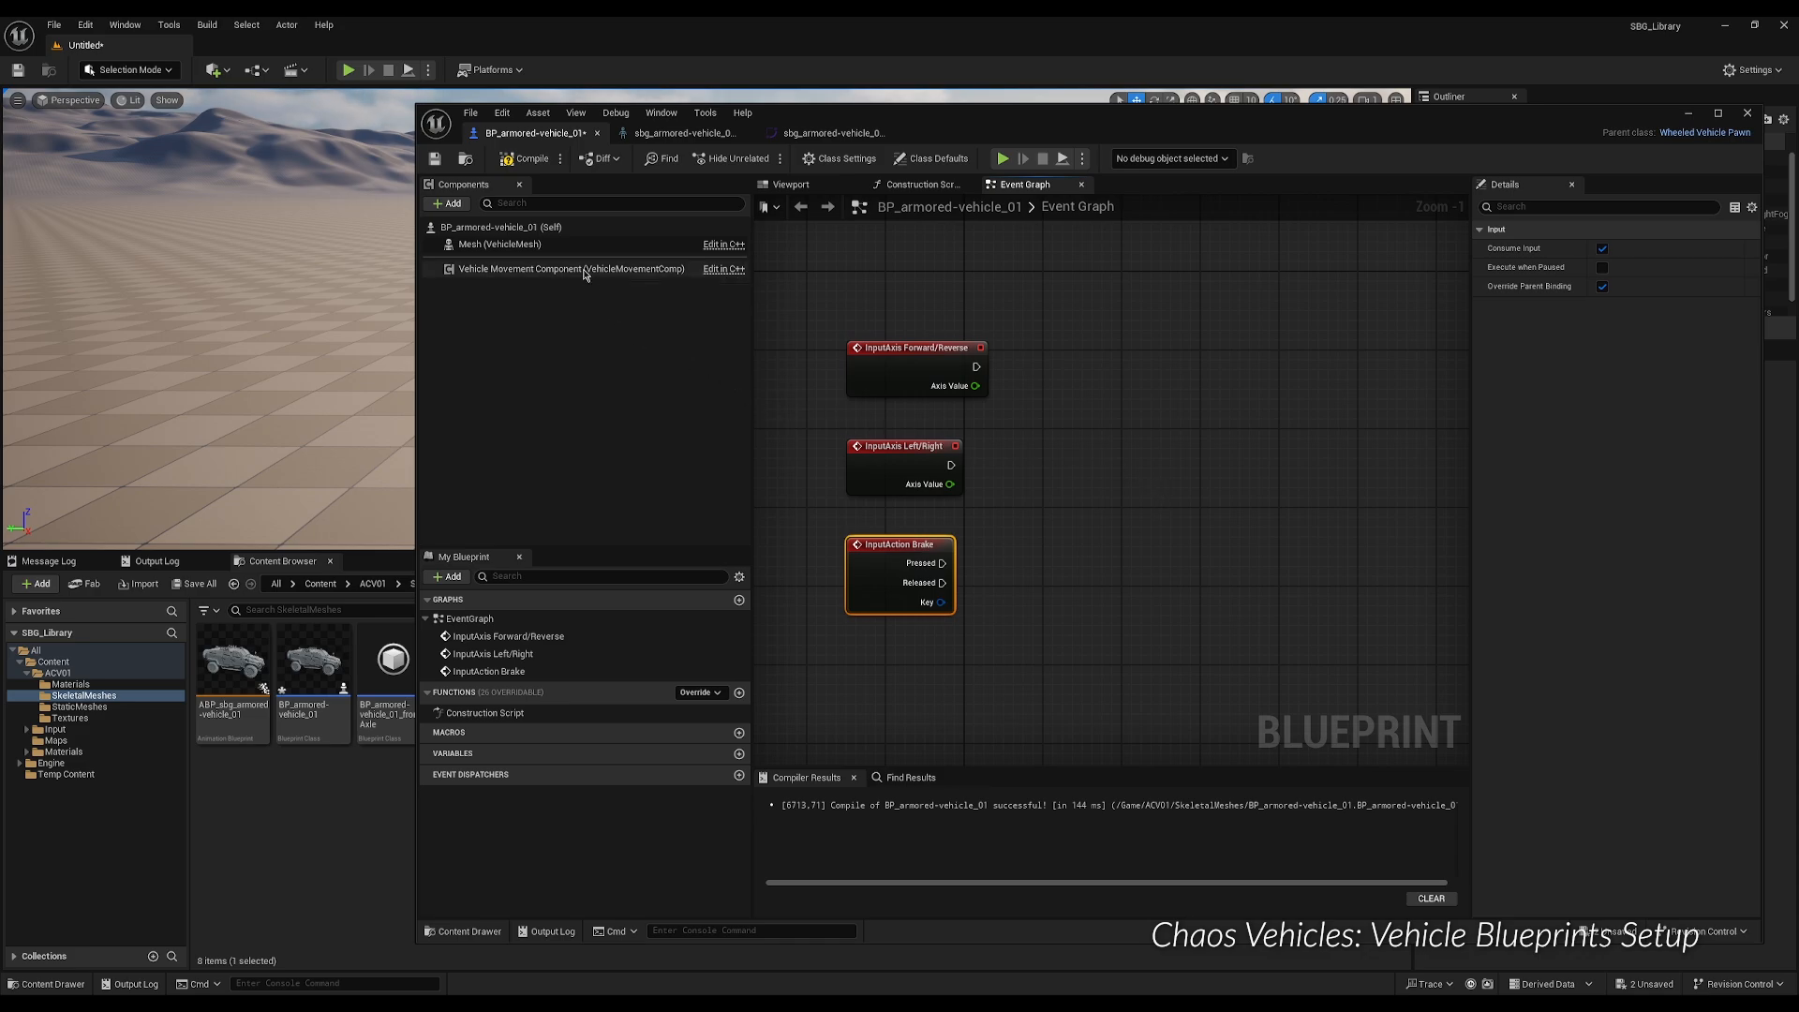
drag(609, 269, 1154, 607)
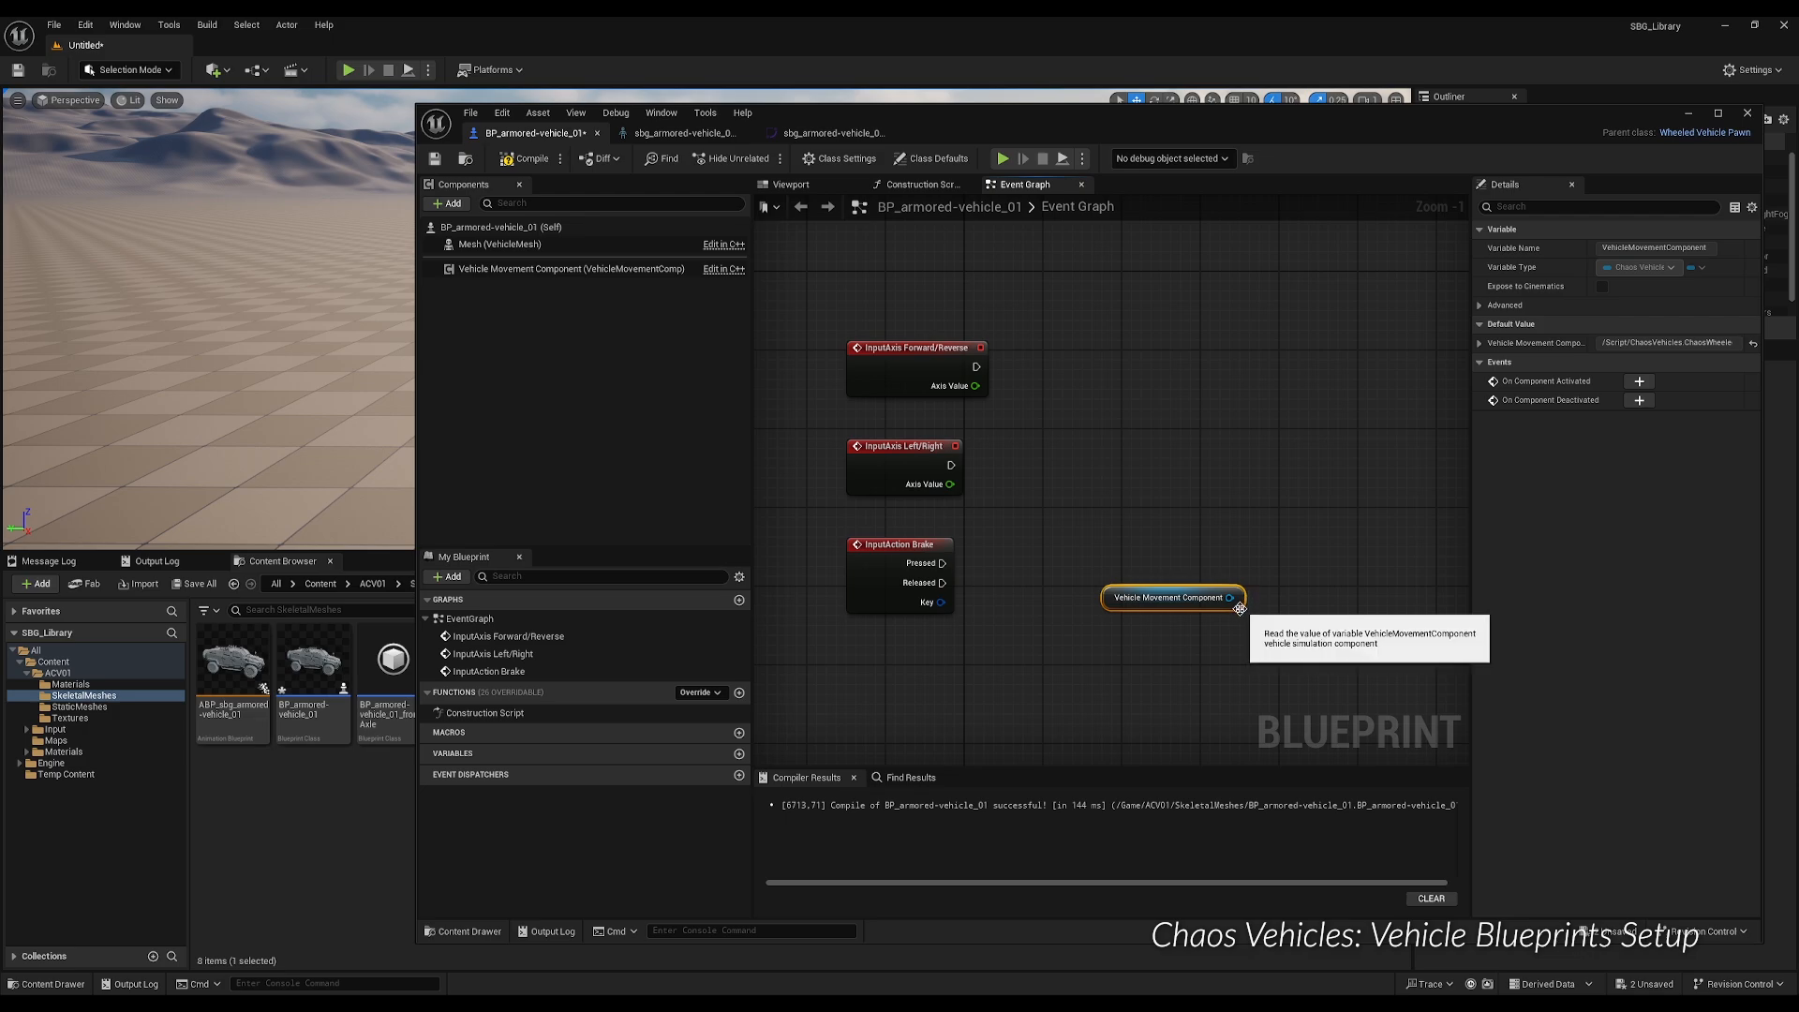
drag(1231, 597, 1284, 494)
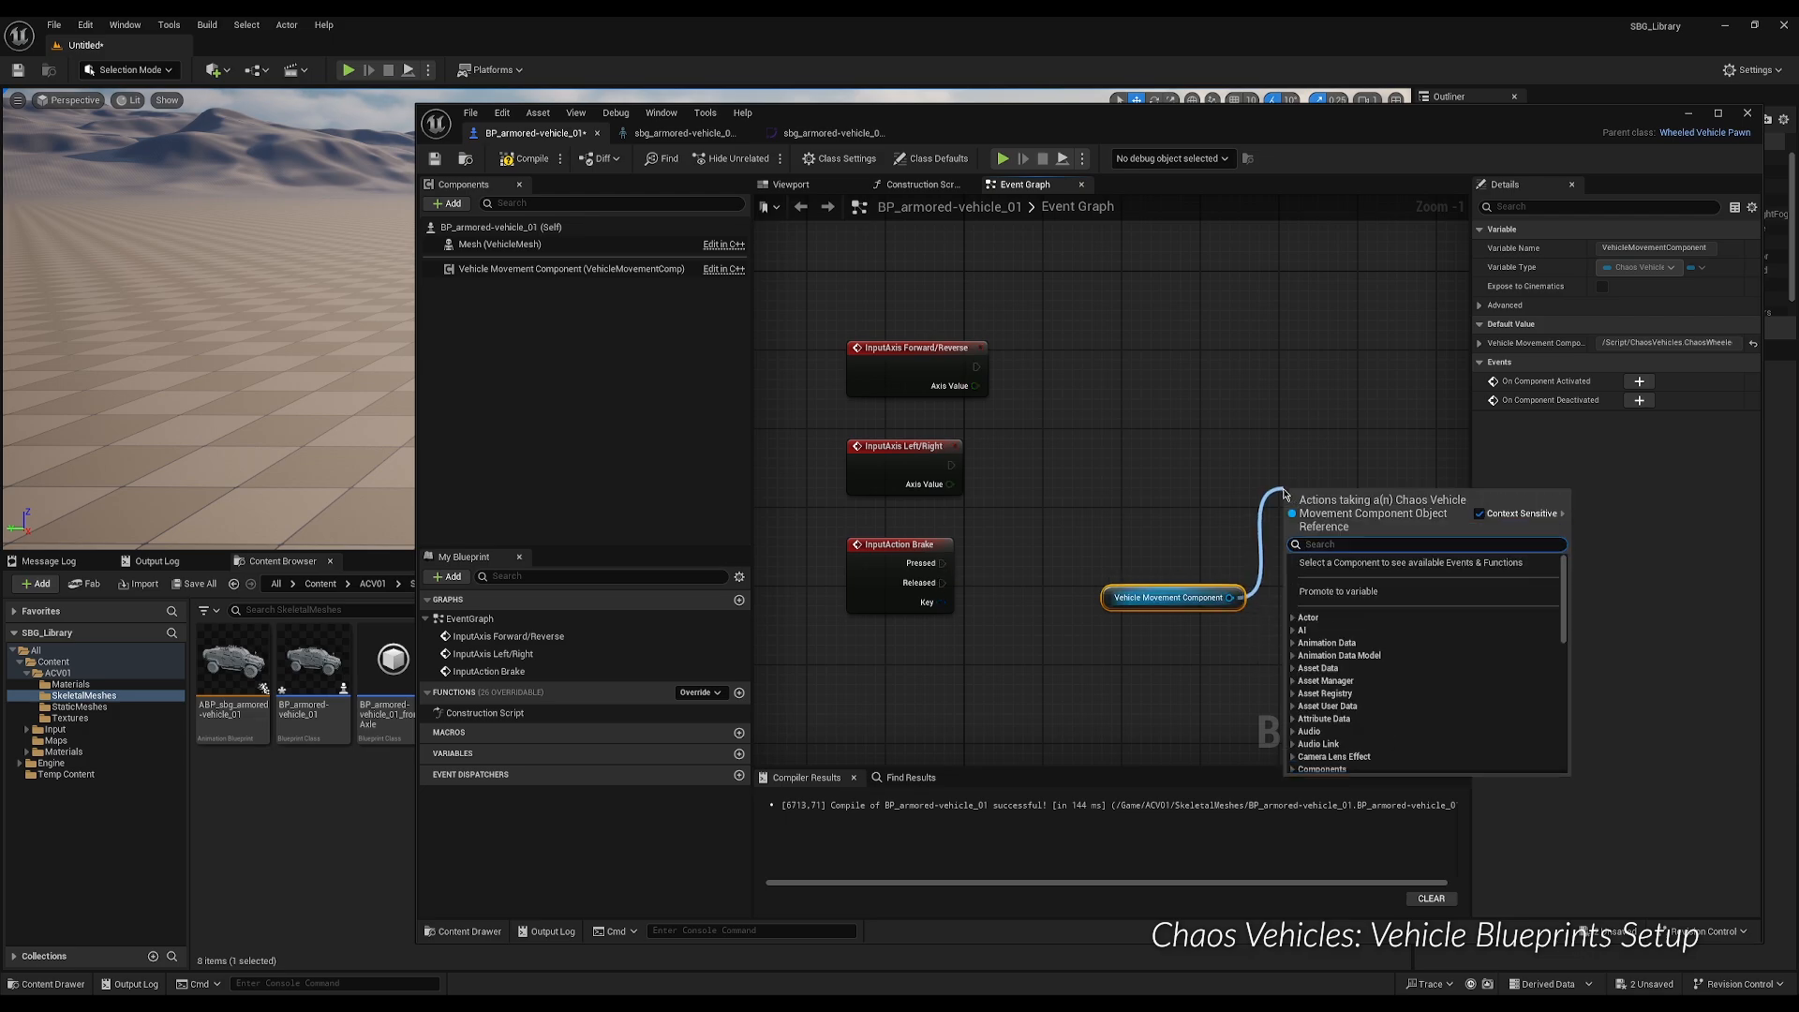
text(set thro)
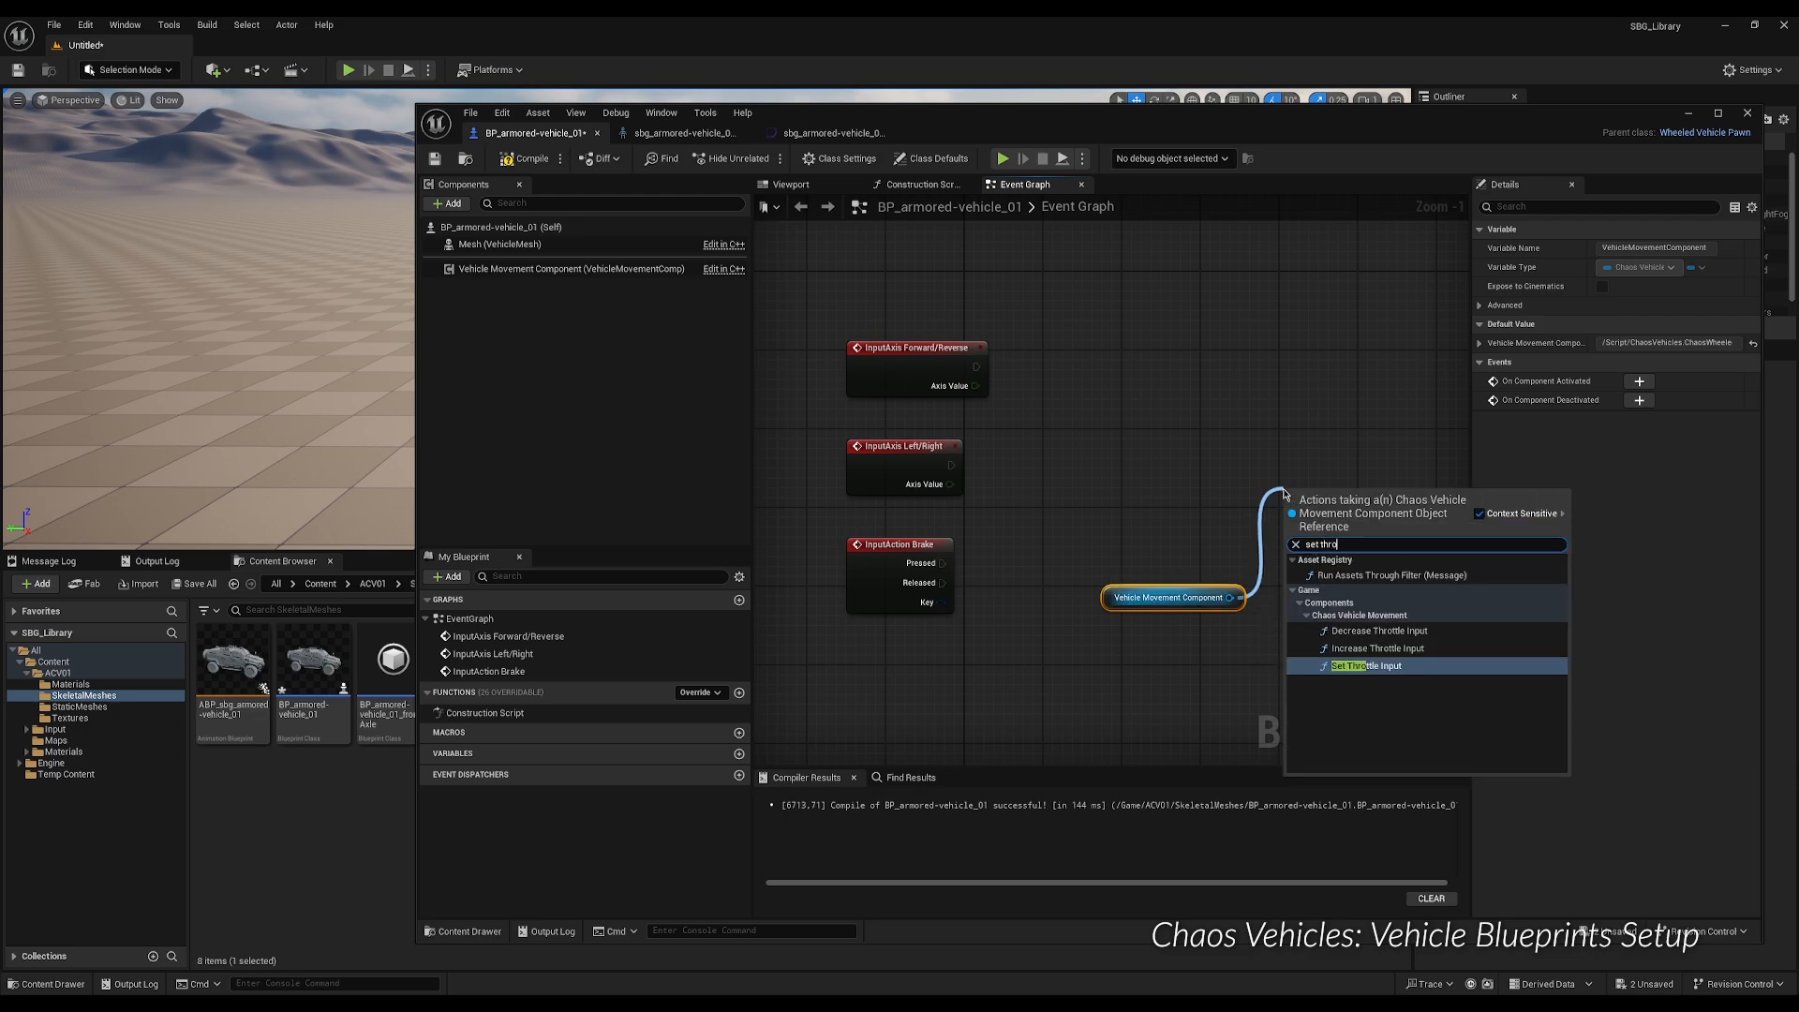
key(Return)
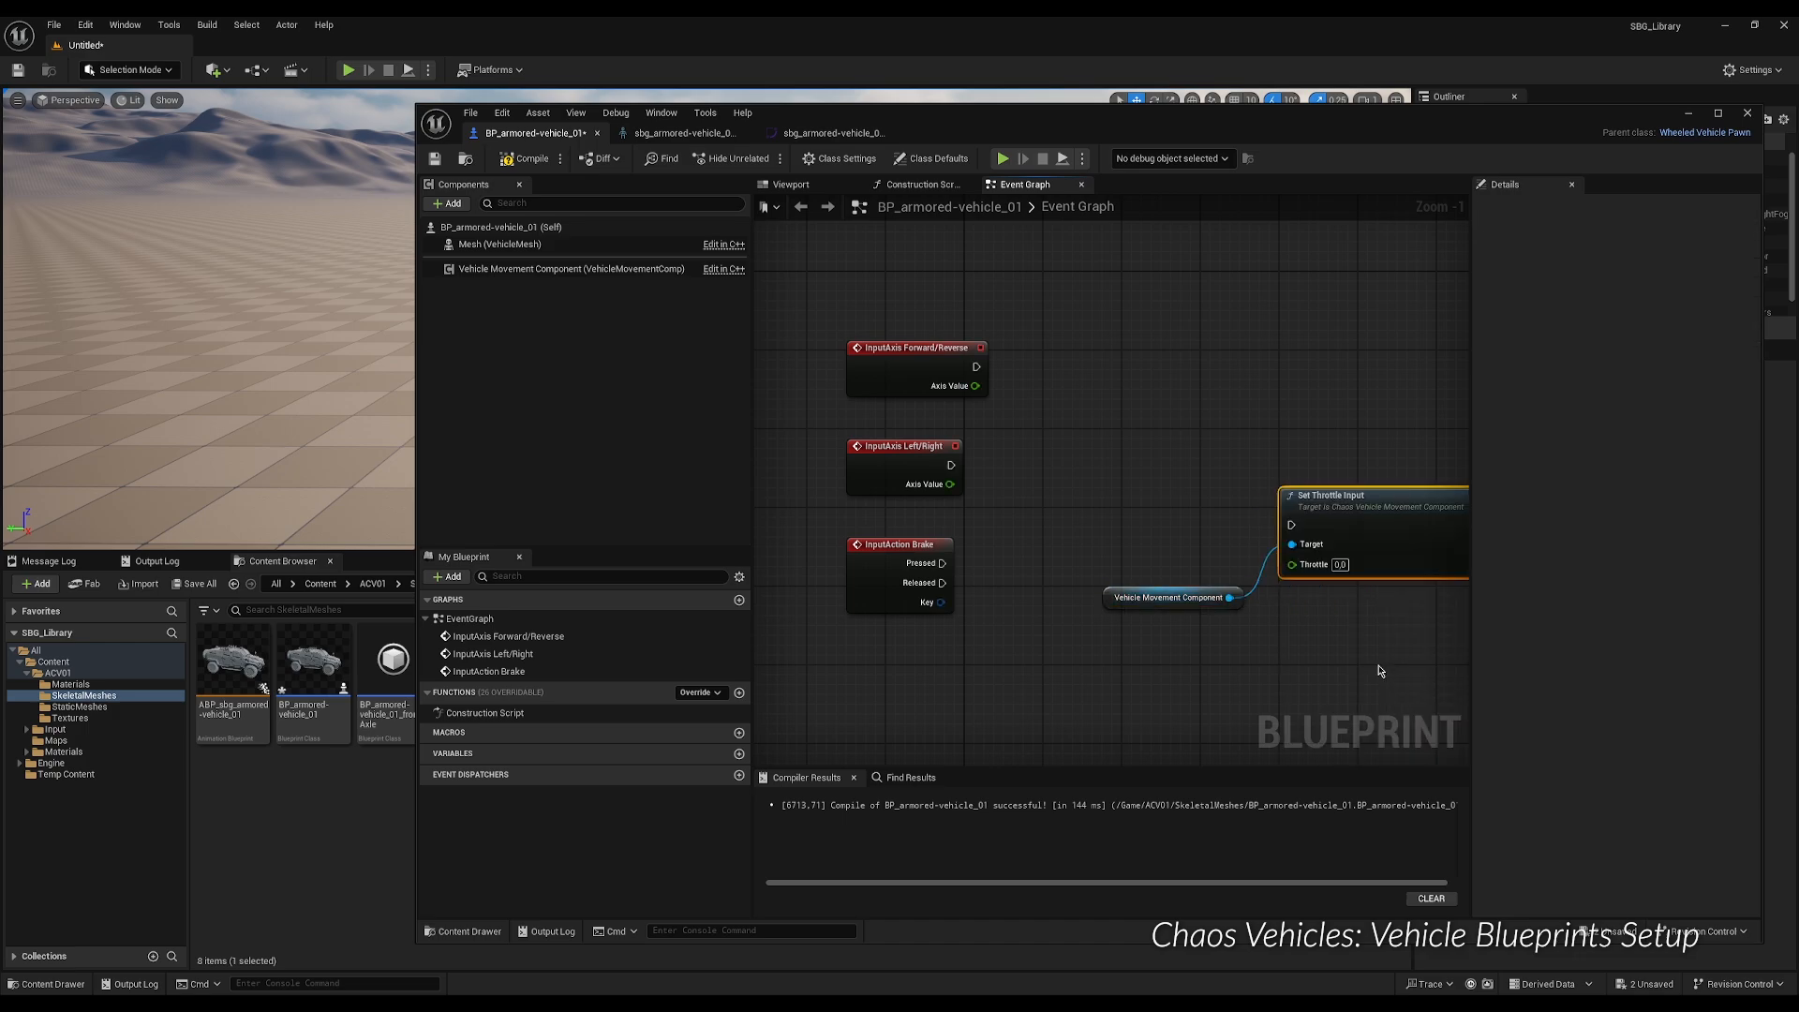
drag(1349, 487, 1358, 353)
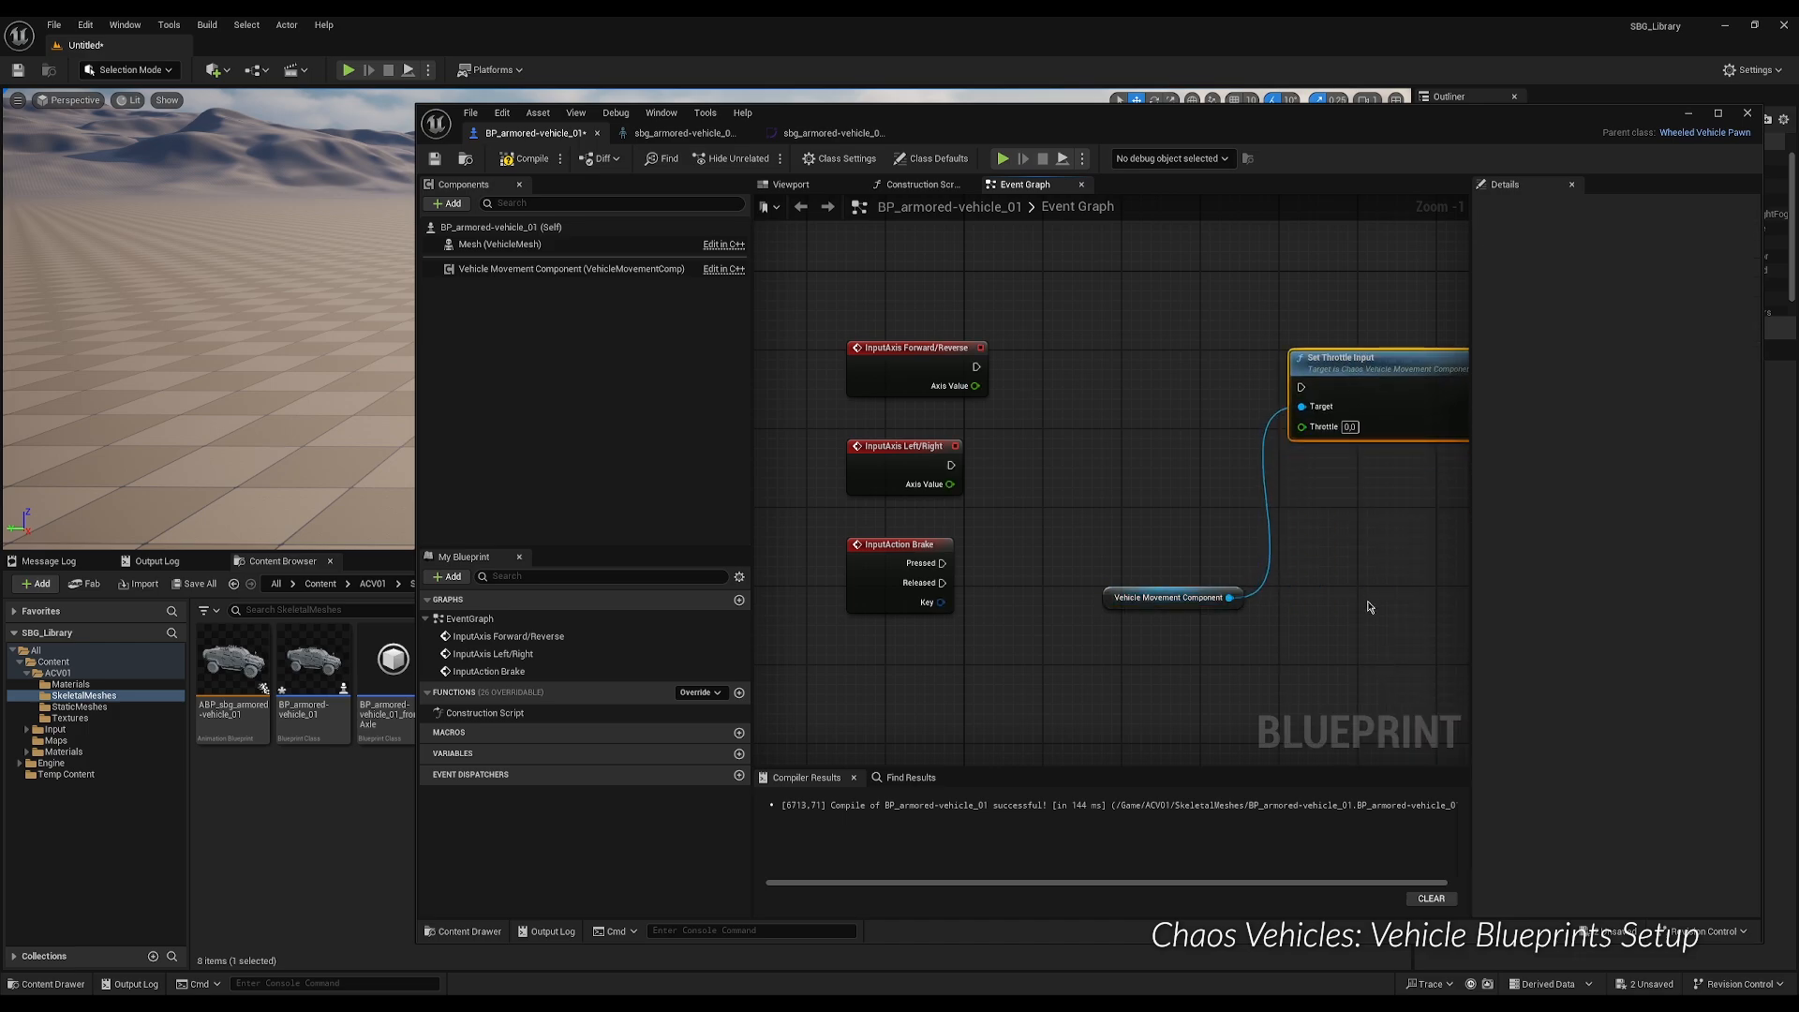
Add a Set Steering Input node from the Vehicle Movement Component reference and space it out below Set Throttle Input.
right_drag(1370, 604, 1281, 515)
scroll(1247, 576, down, 1)
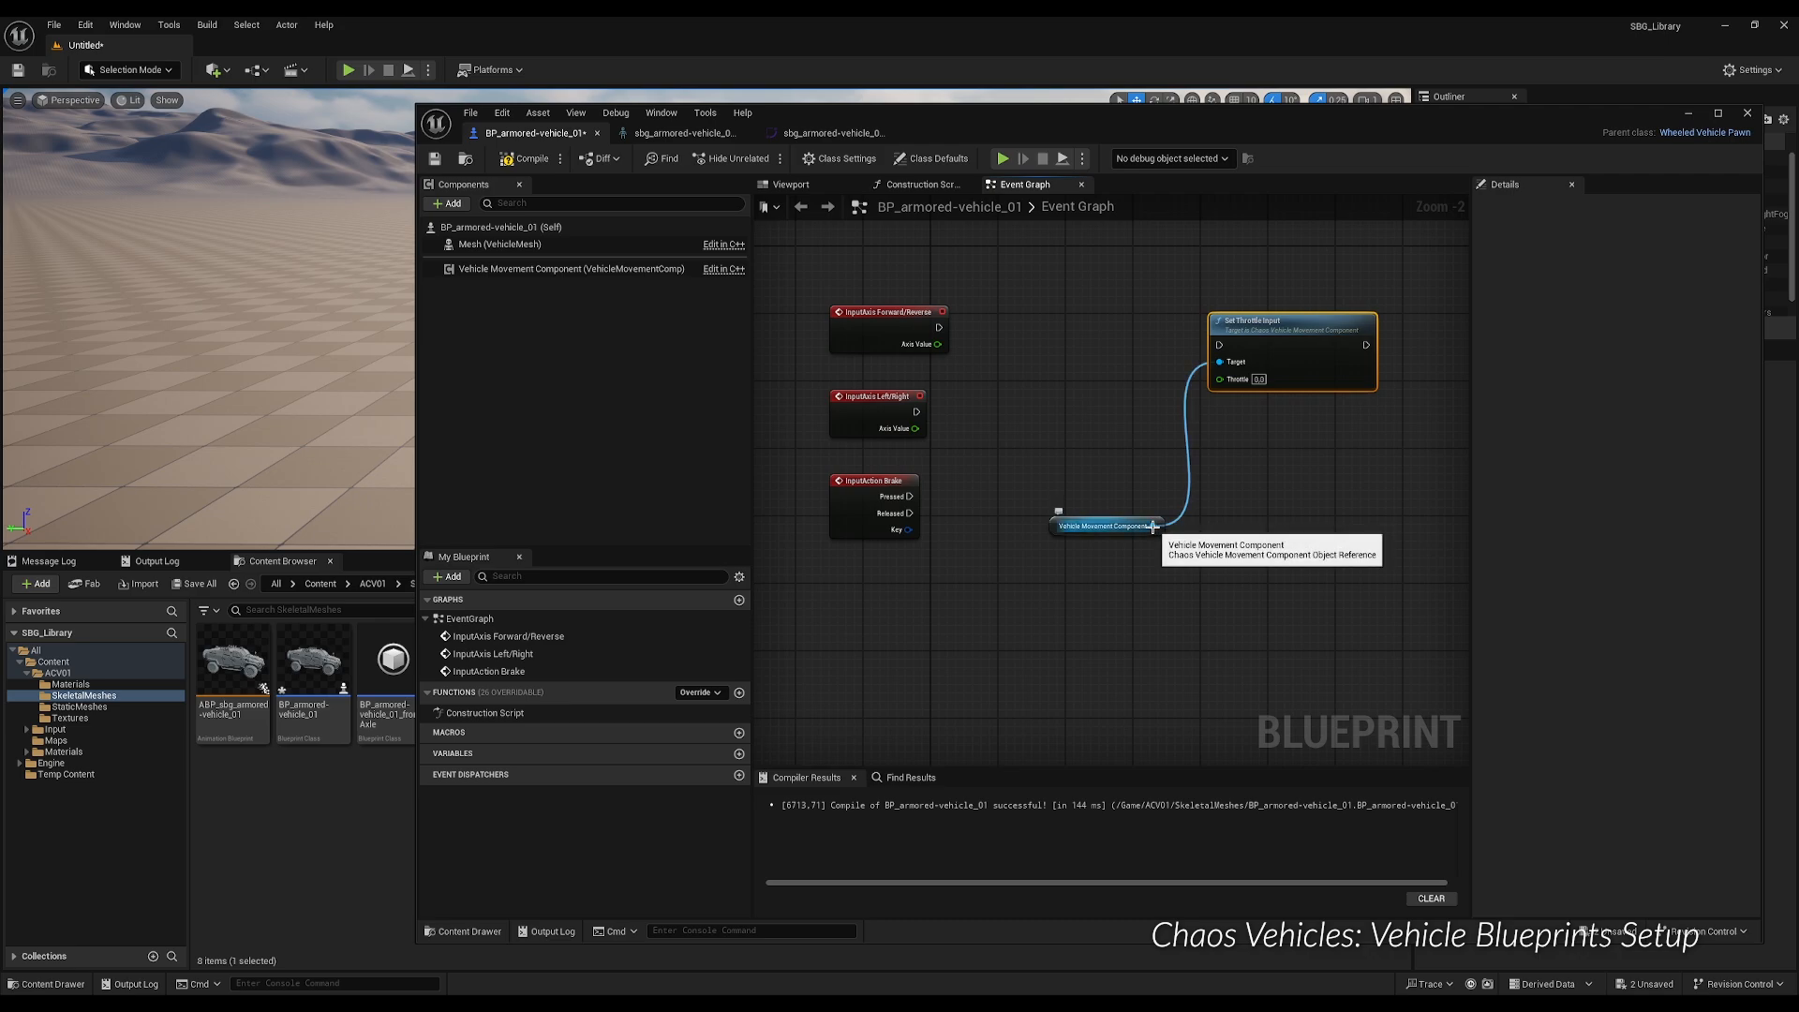
drag(1152, 527, 1242, 507)
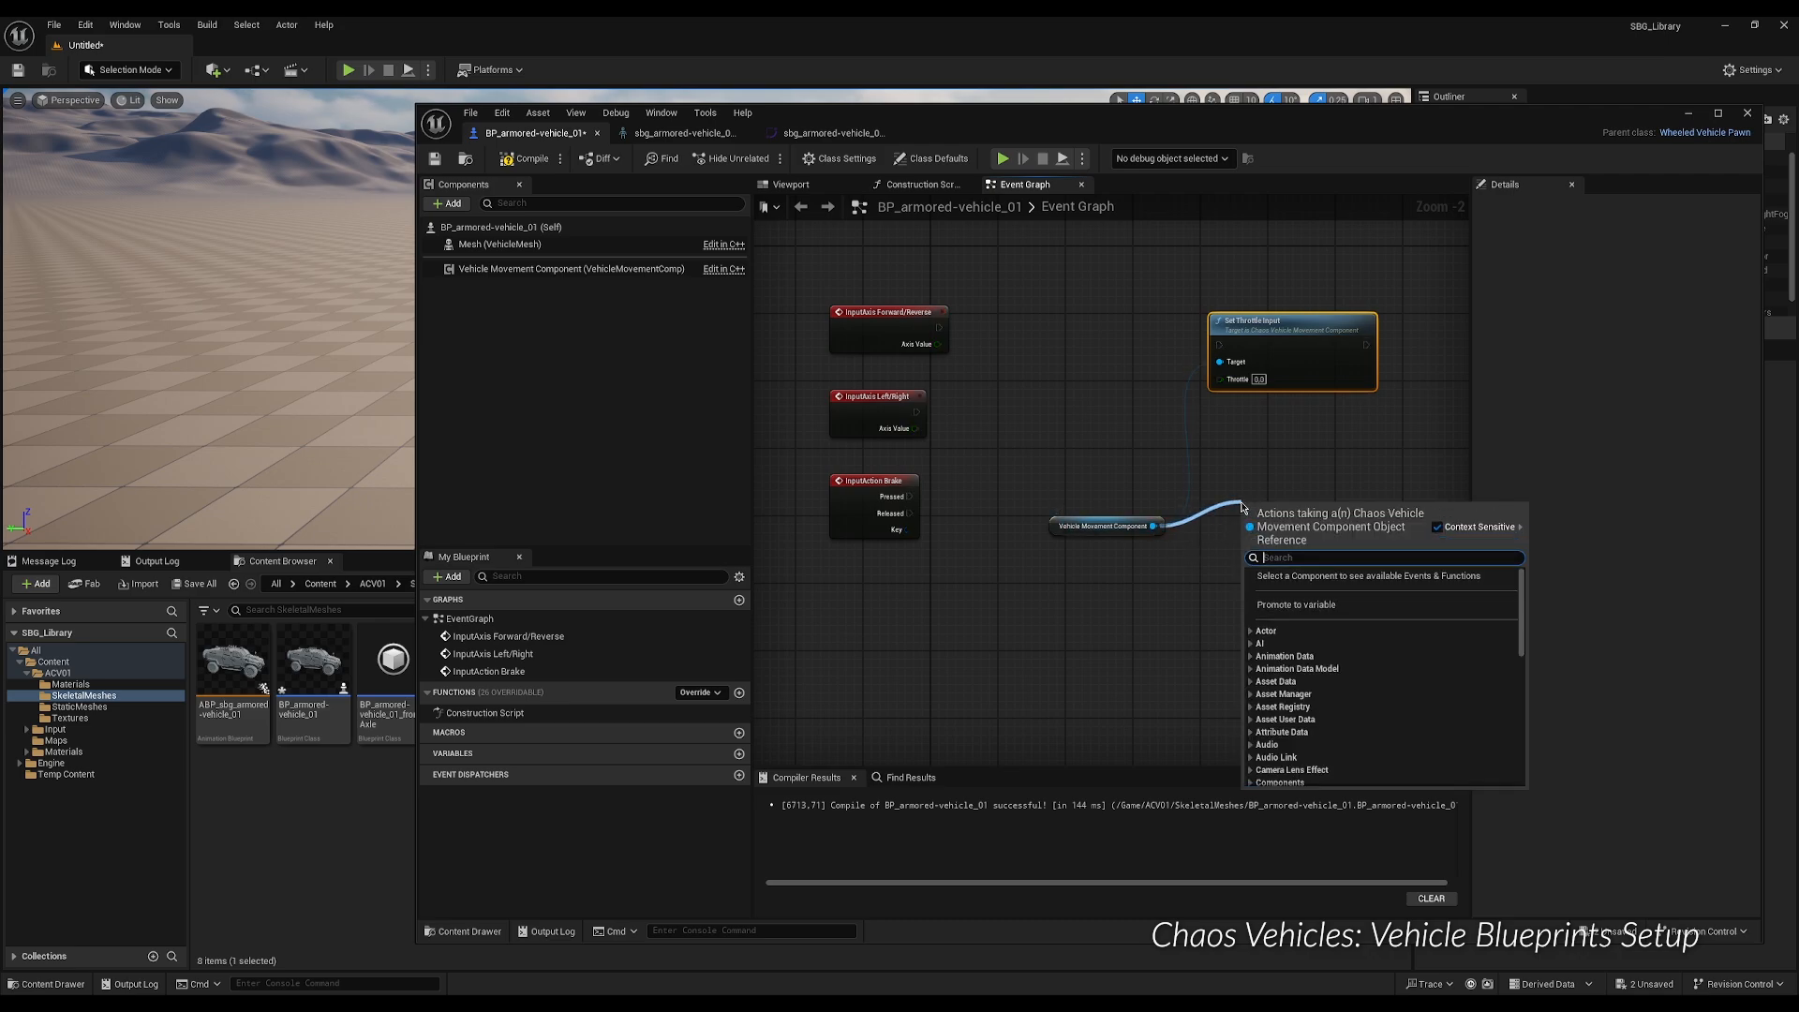
text(set stee)
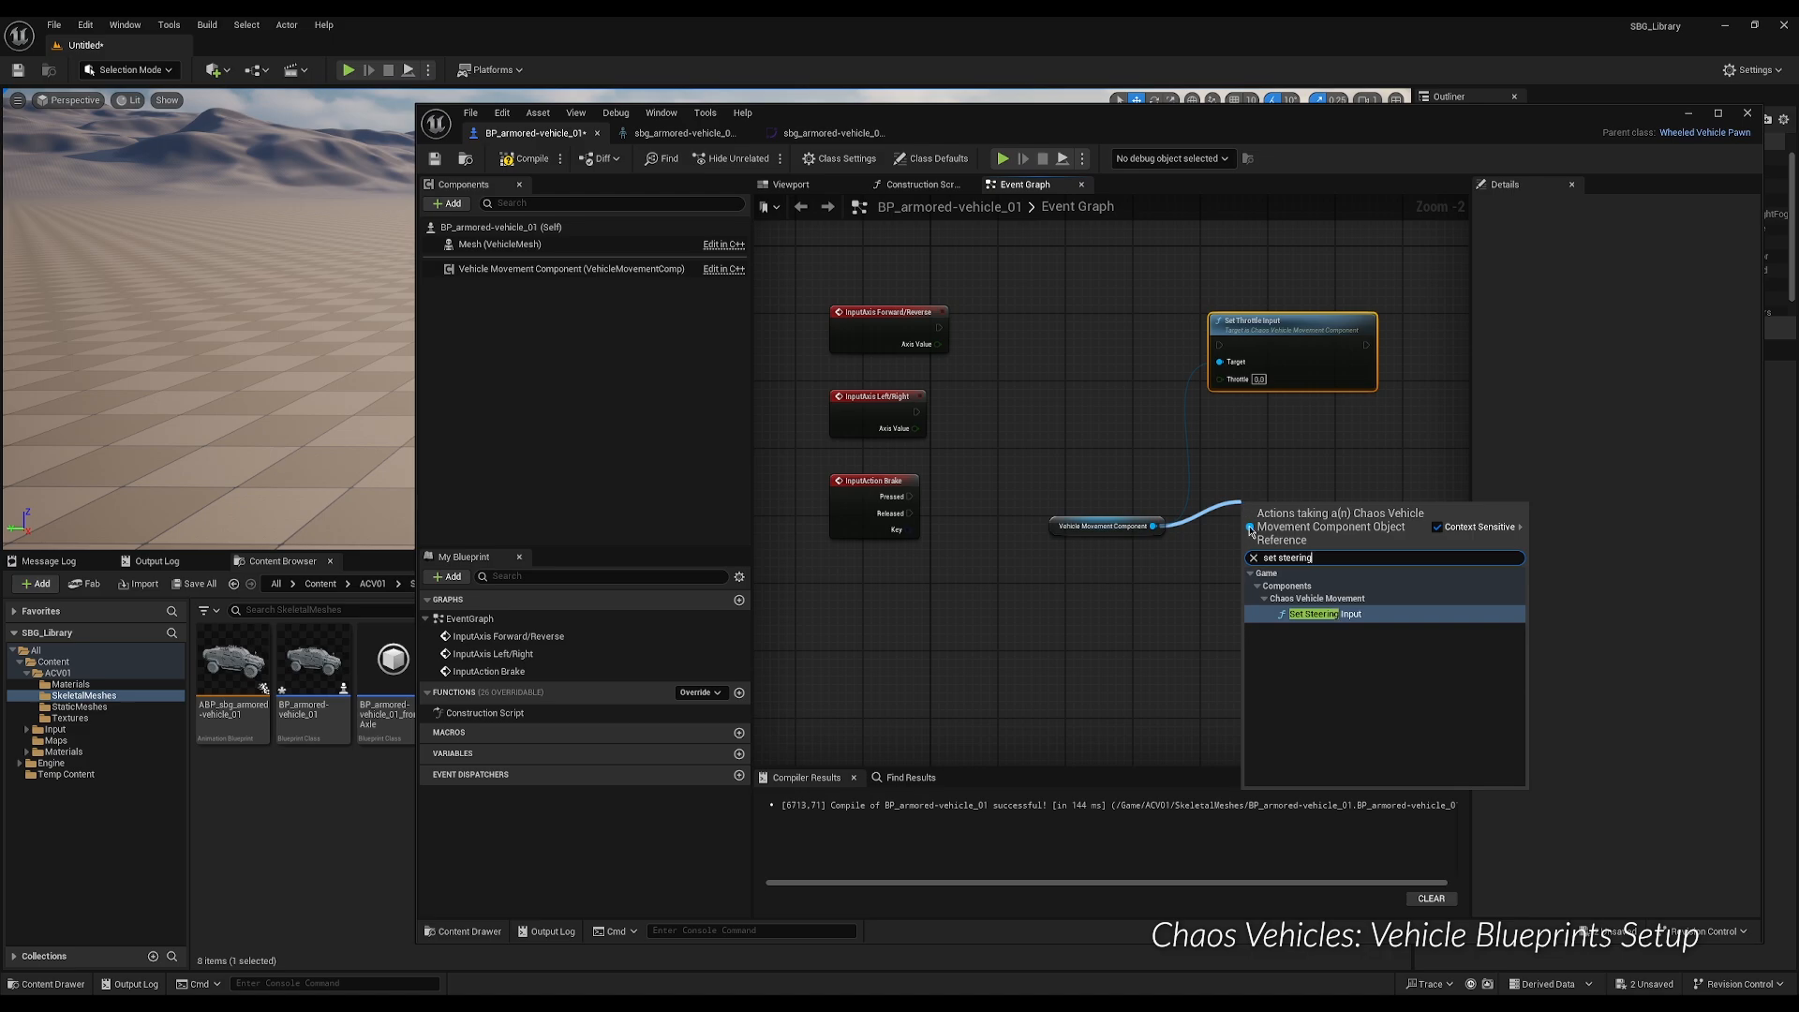
text(ring)
click(1317, 614)
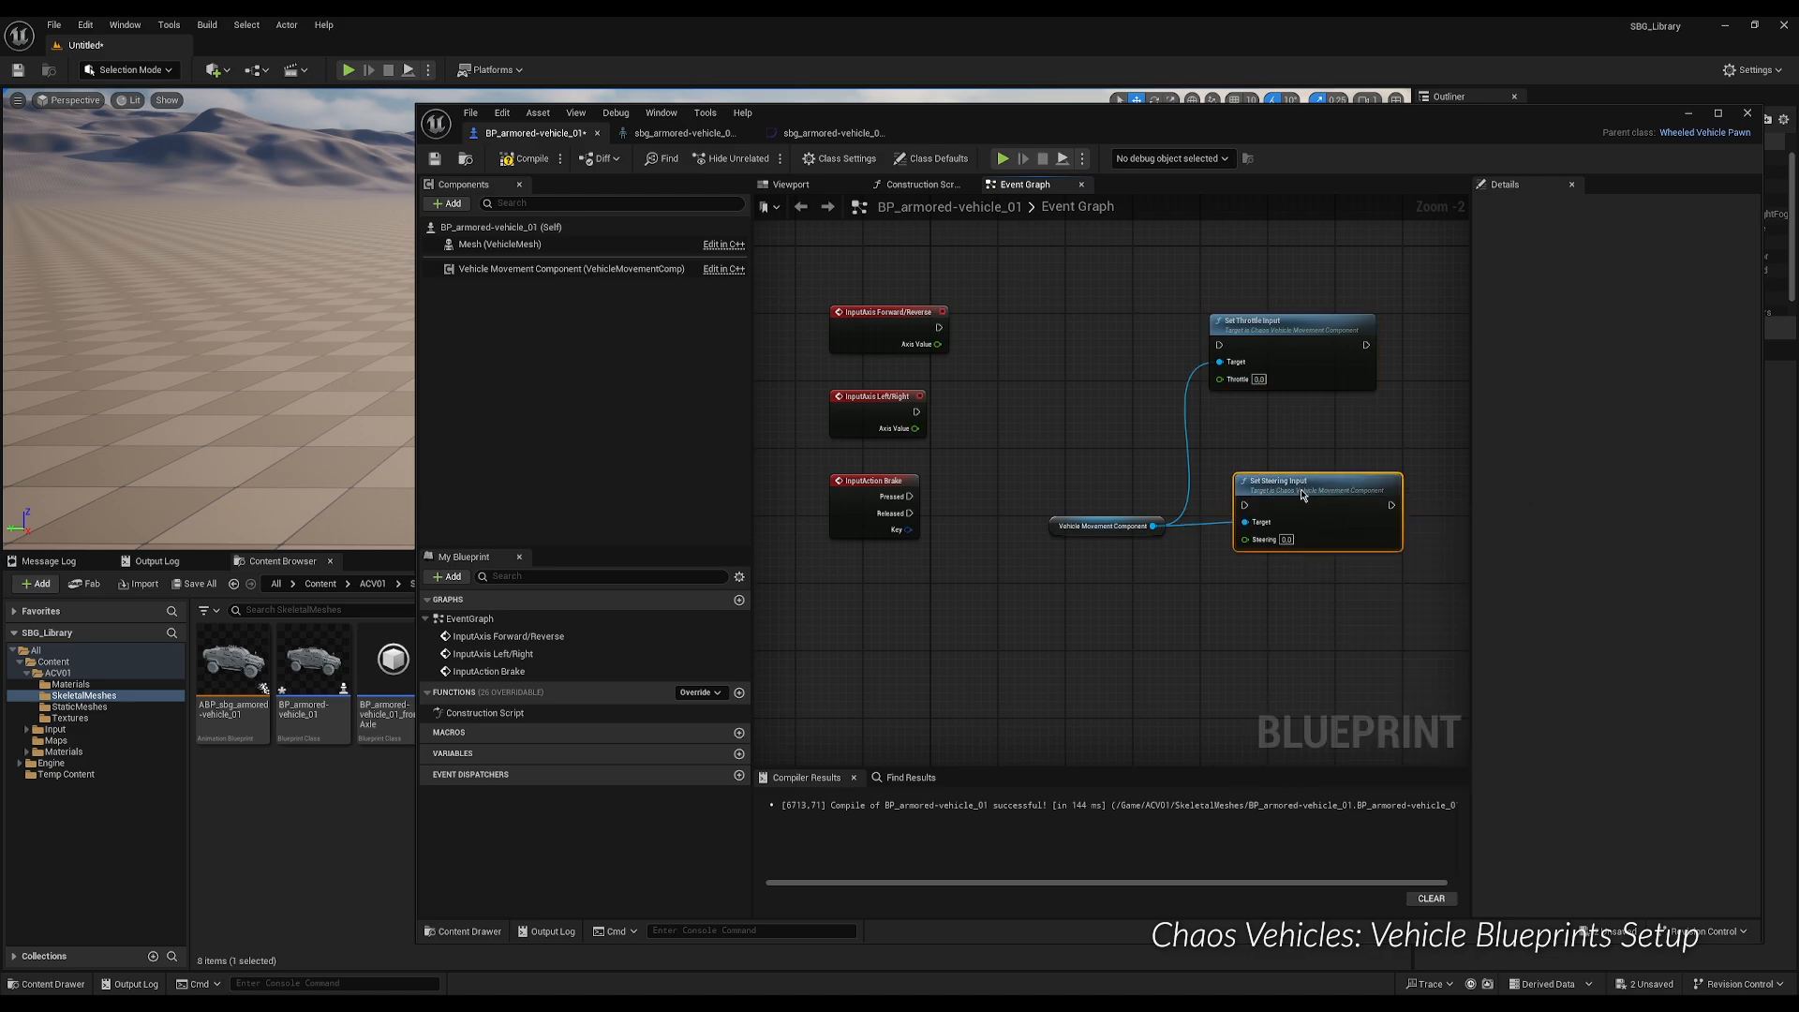
drag(1301, 341, 1338, 328)
drag(1307, 471, 1333, 471)
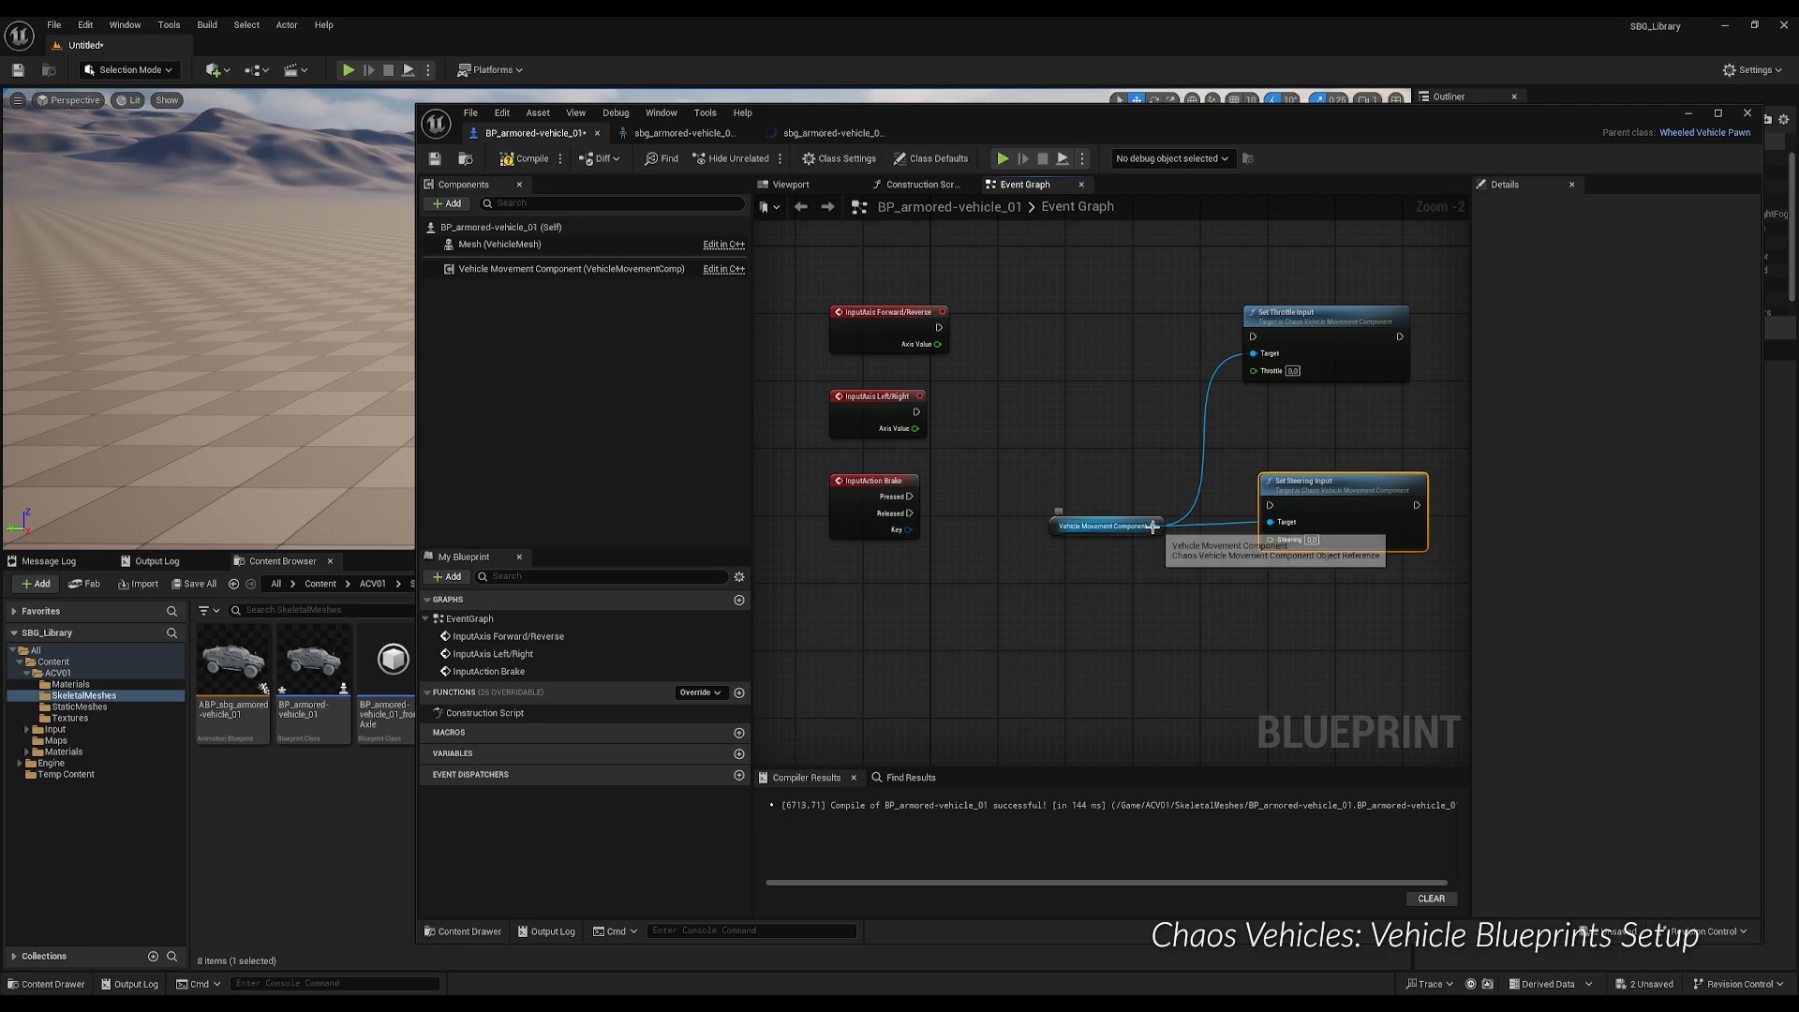
Add a Set Brake Input node targeting the Vehicle Movement Component, below the Set Steering Input node.
drag(1156, 528, 1264, 630)
text(set)
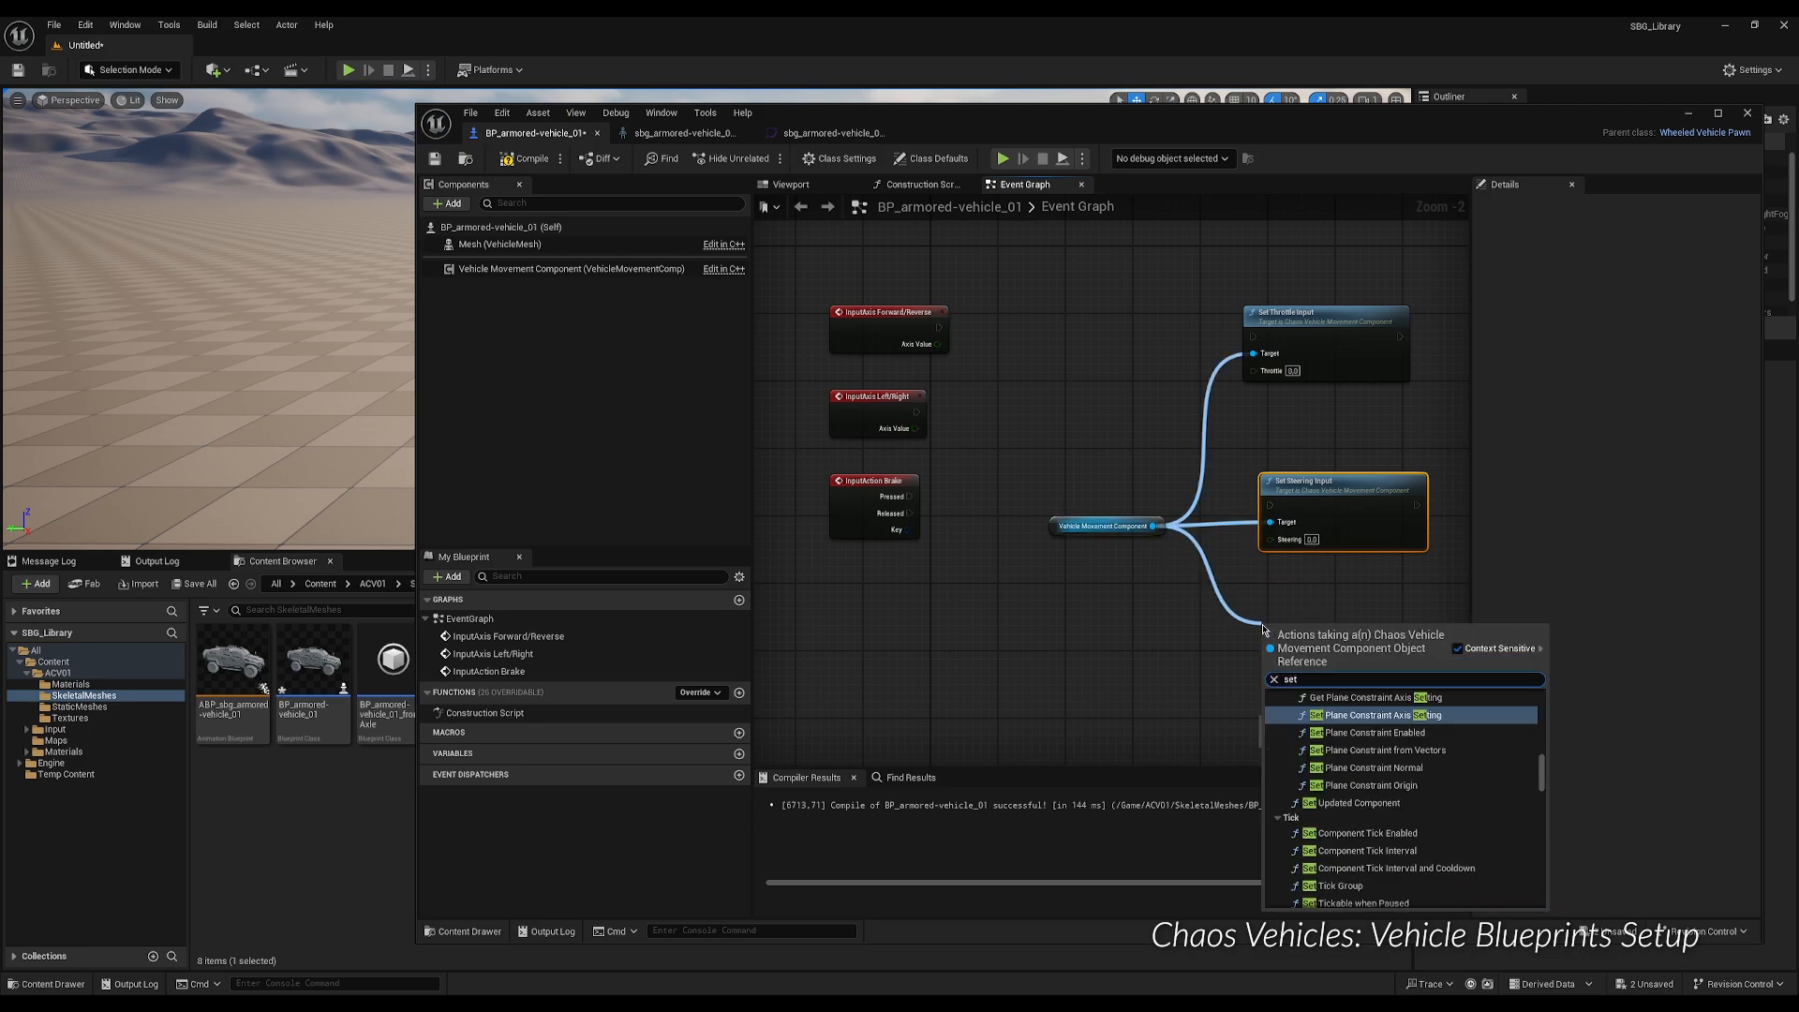
text( brak)
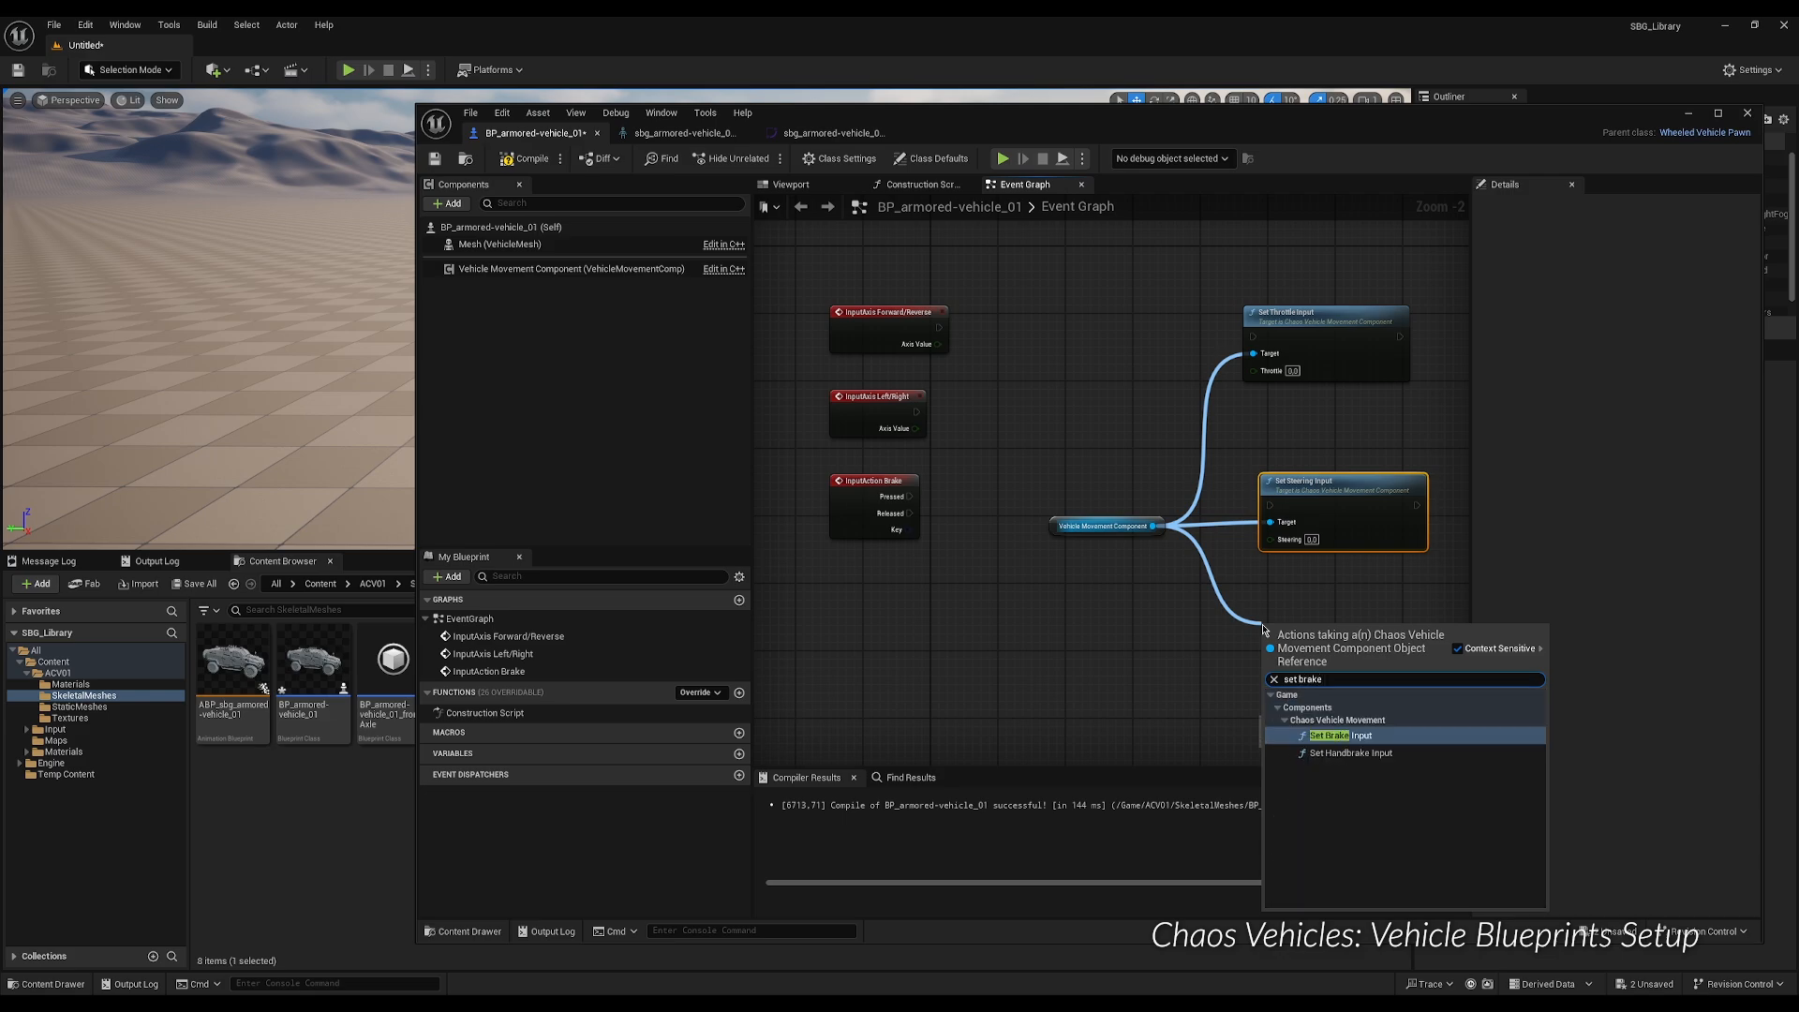
text(e)
click(1336, 738)
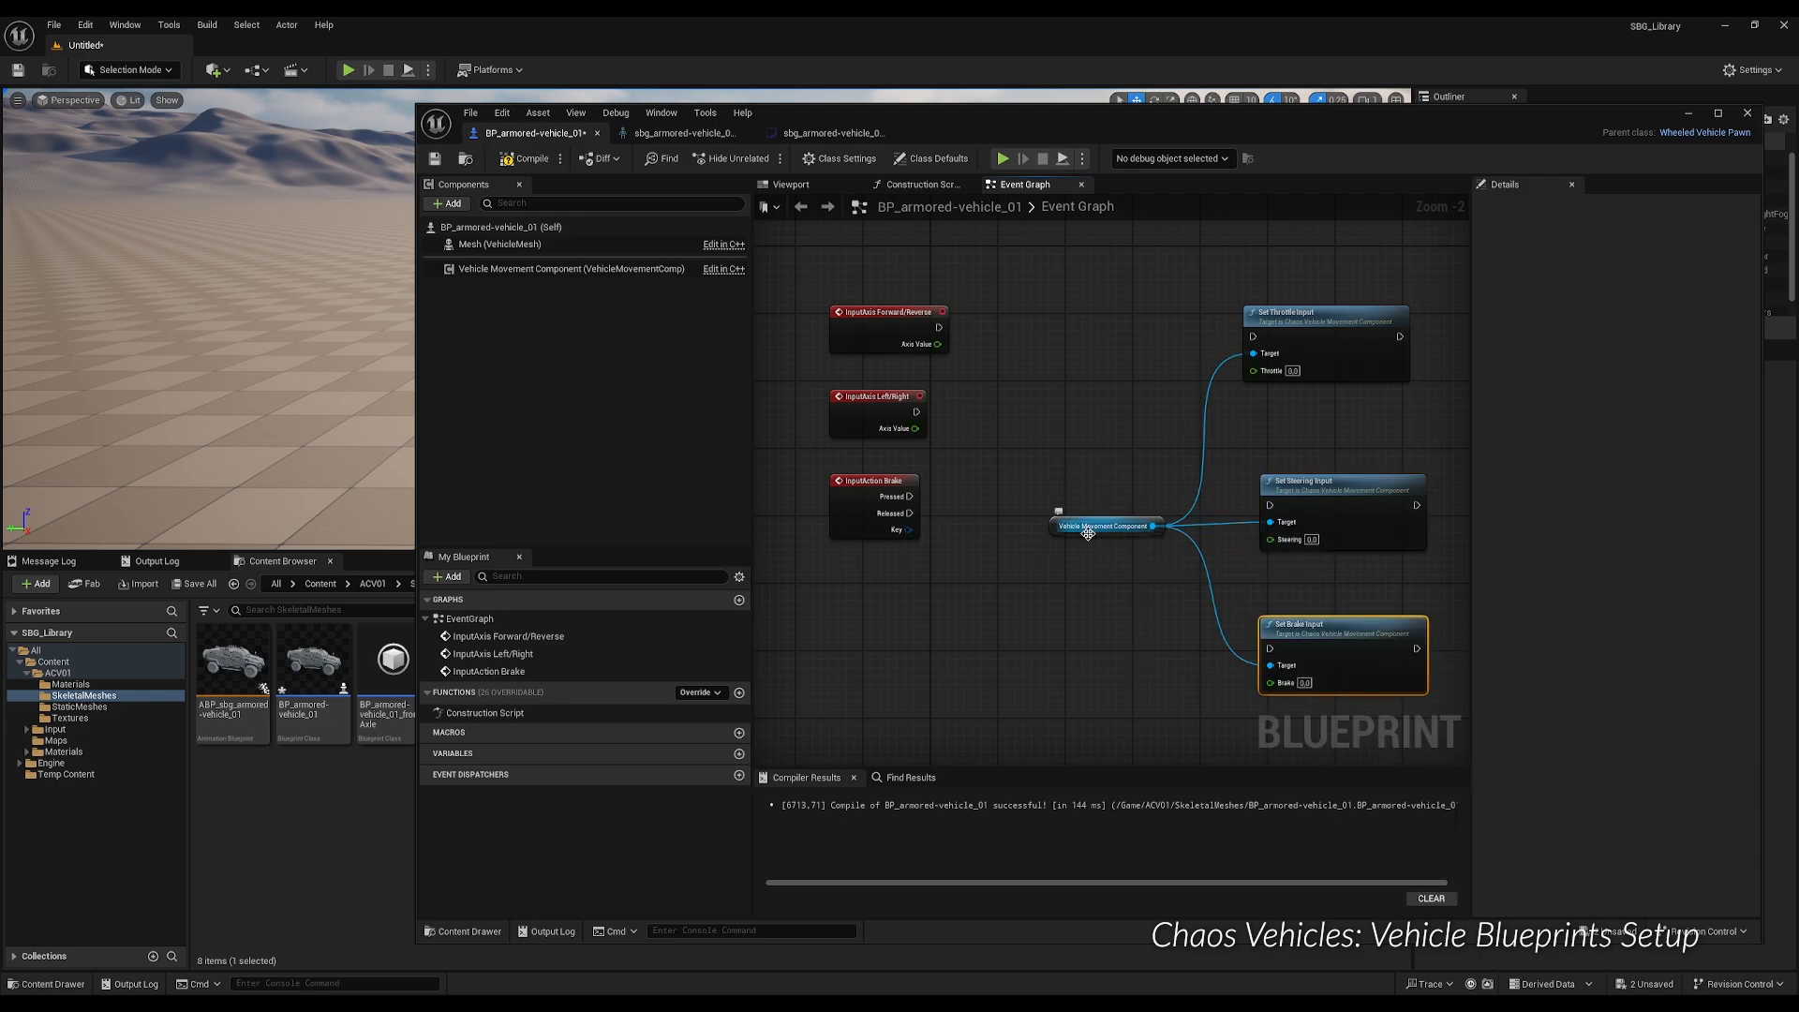
Move the Vehicle Movement Component reference below the input events and shift the throttle, steering and brake nodes up together.
drag(1097, 534, 923, 661)
drag(1295, 287, 1298, 513)
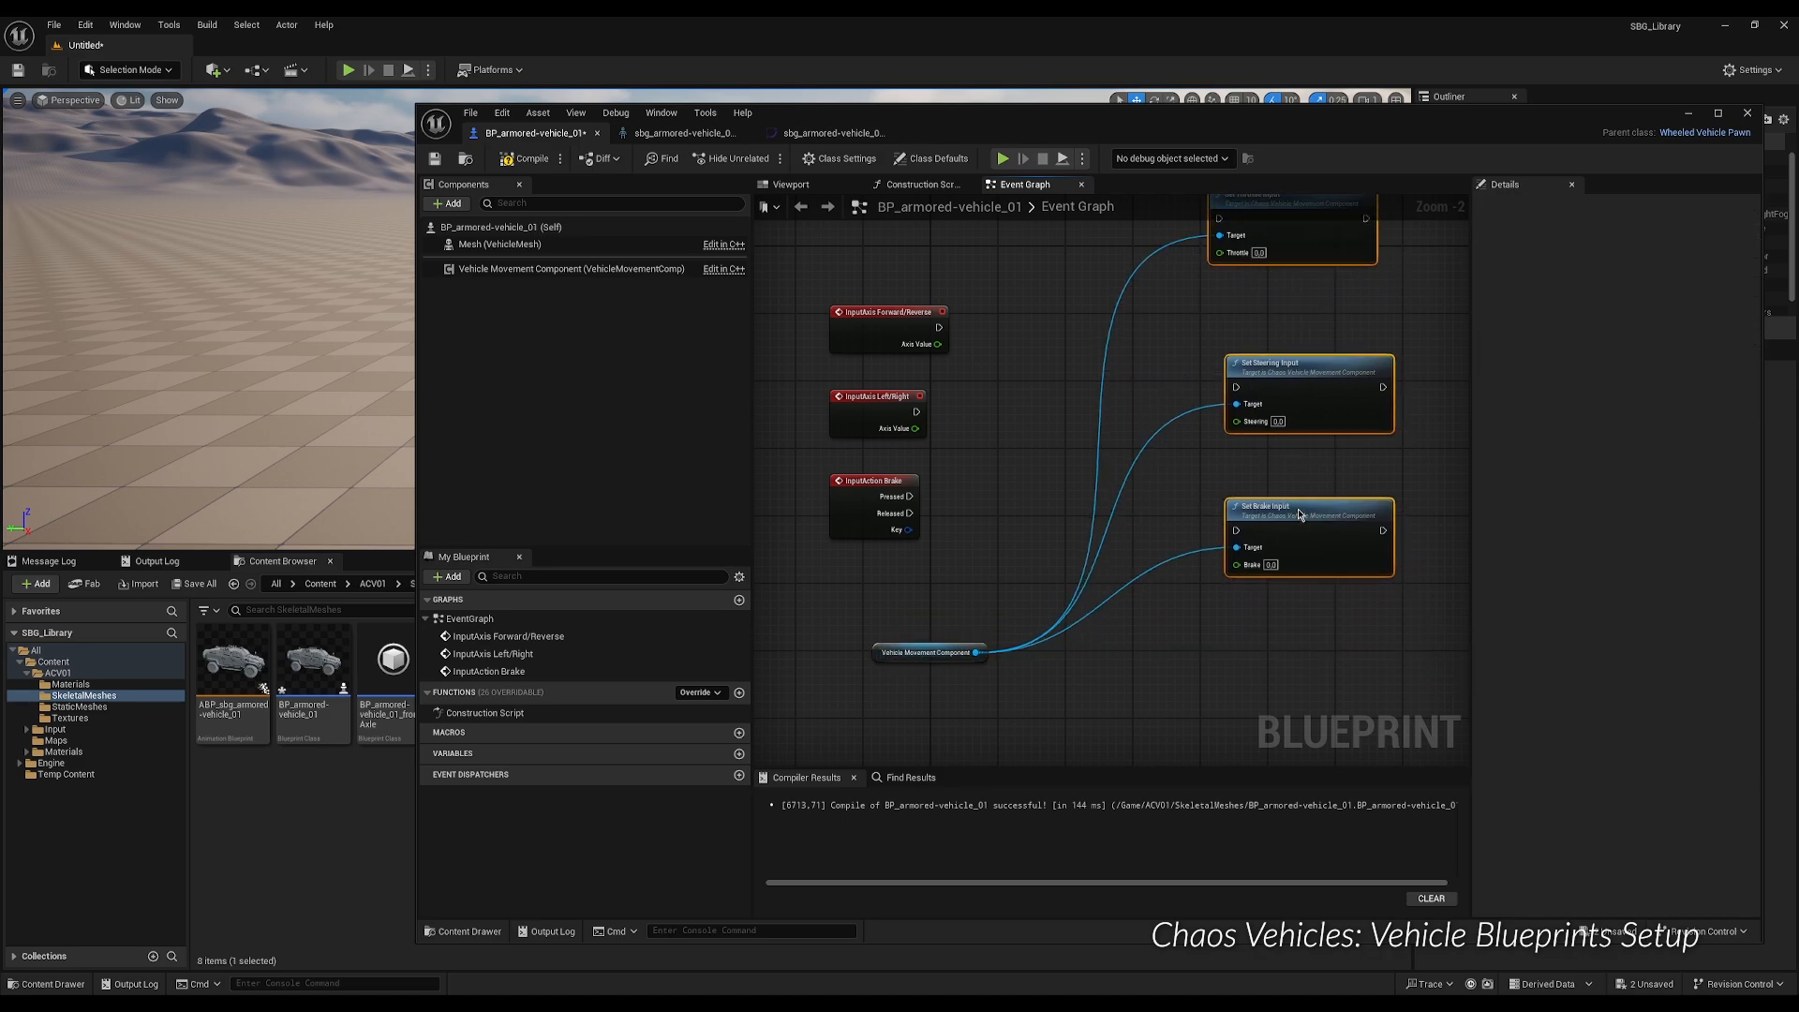
click(1213, 455)
right_drag(1219, 469, 1121, 467)
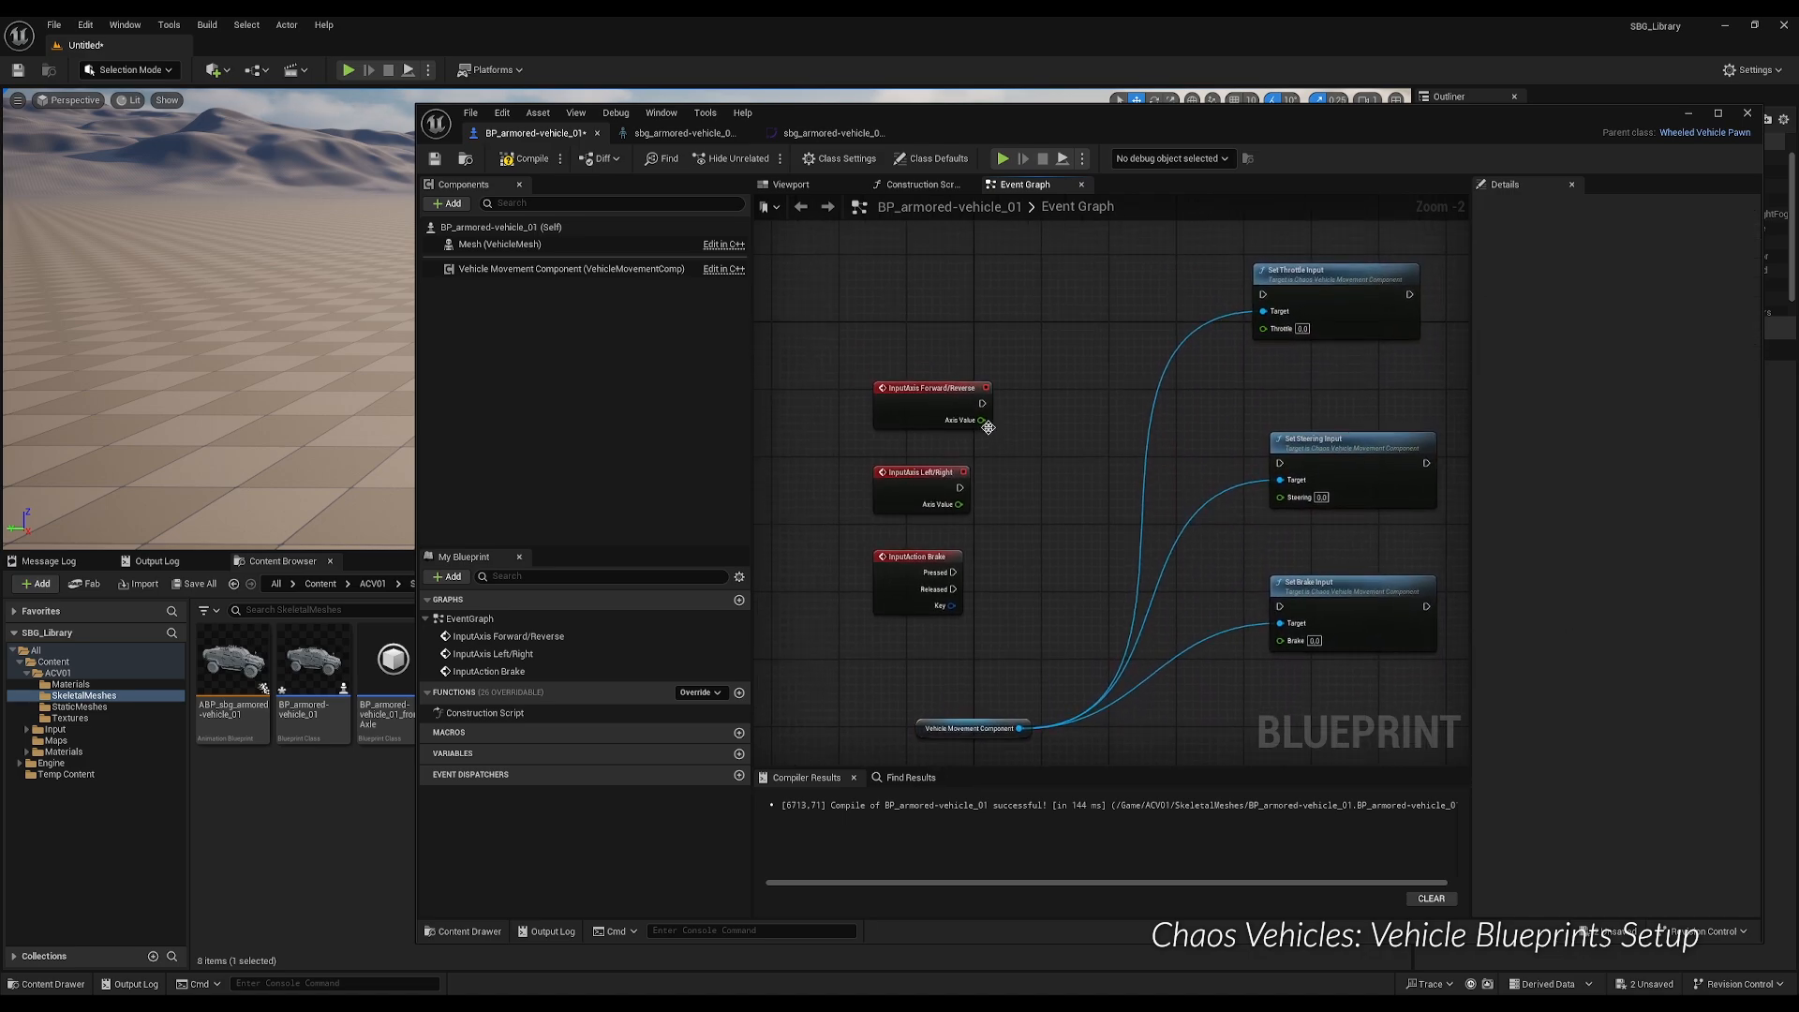
Connect the execution and Axis Value outputs of Forward/Reverse to Set Throttle Input and those of Left/Right to Set Steering Input.
drag(984, 421, 1264, 330)
drag(982, 403, 1263, 294)
drag(961, 507, 1280, 496)
drag(958, 488, 1279, 463)
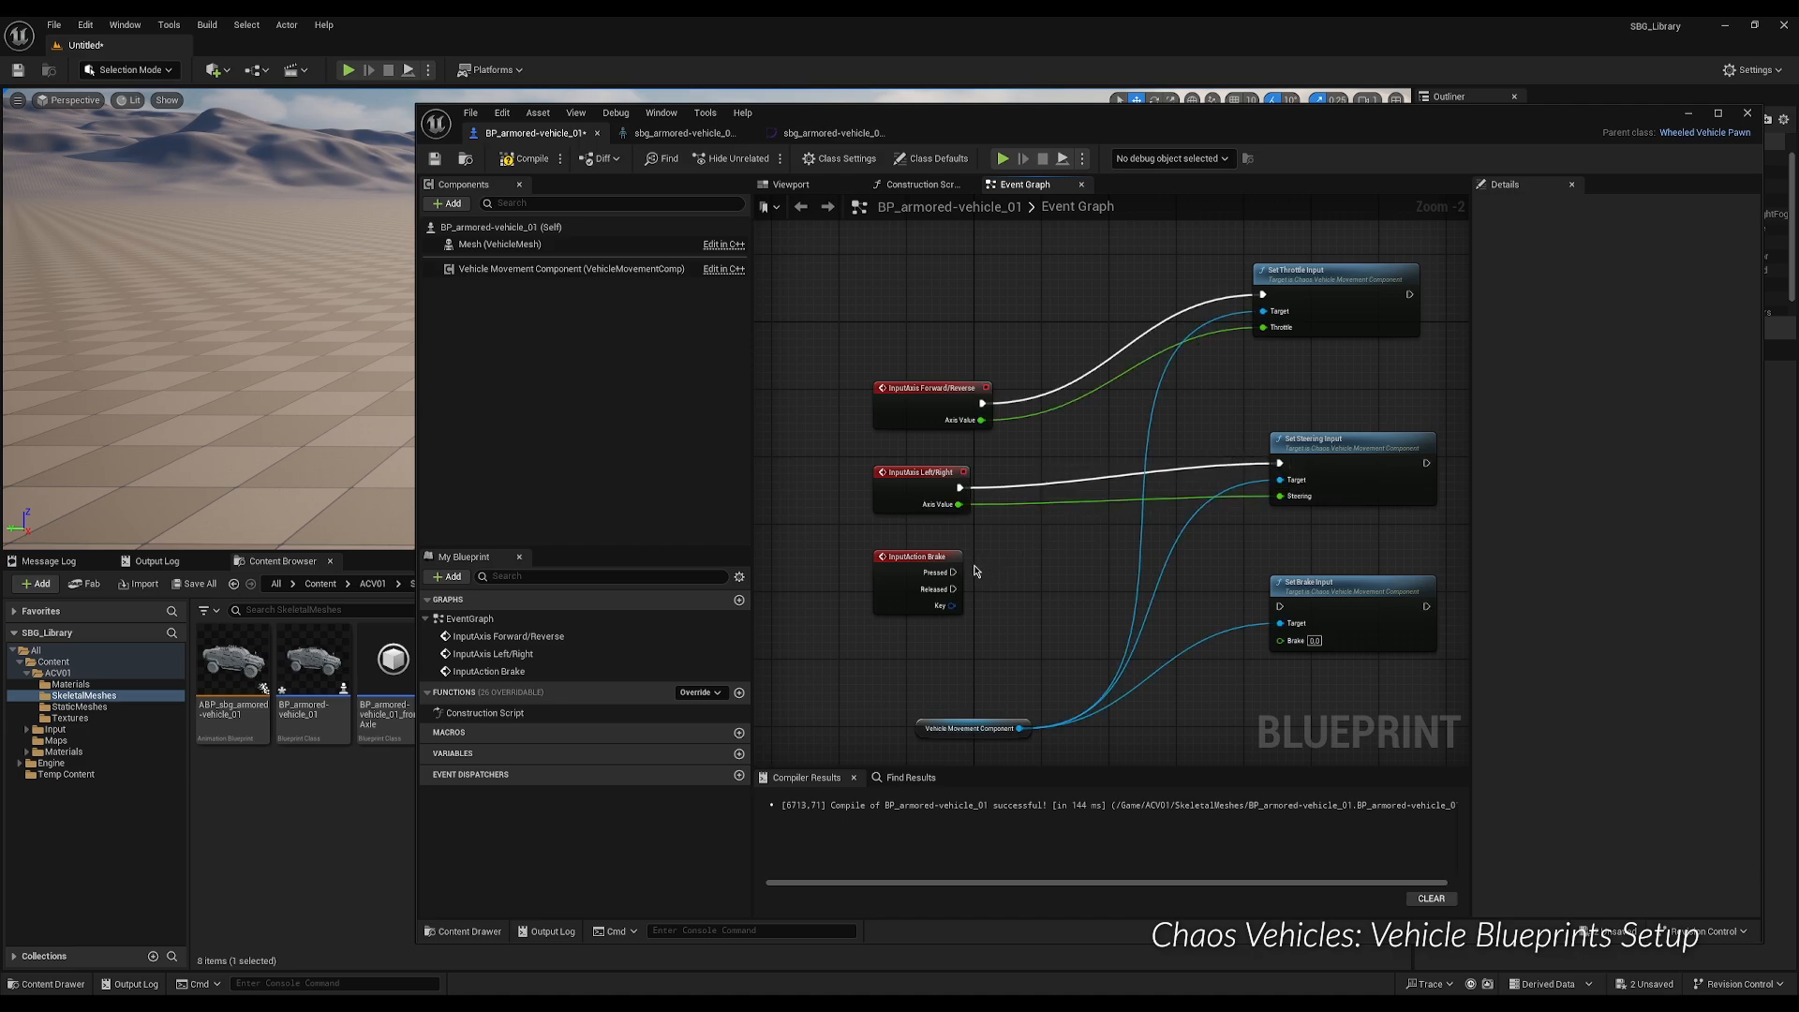
Connect the Brake event's Pressed output to Set Brake Input and align the brake and steering nodes with their events.
drag(953, 572, 1313, 557)
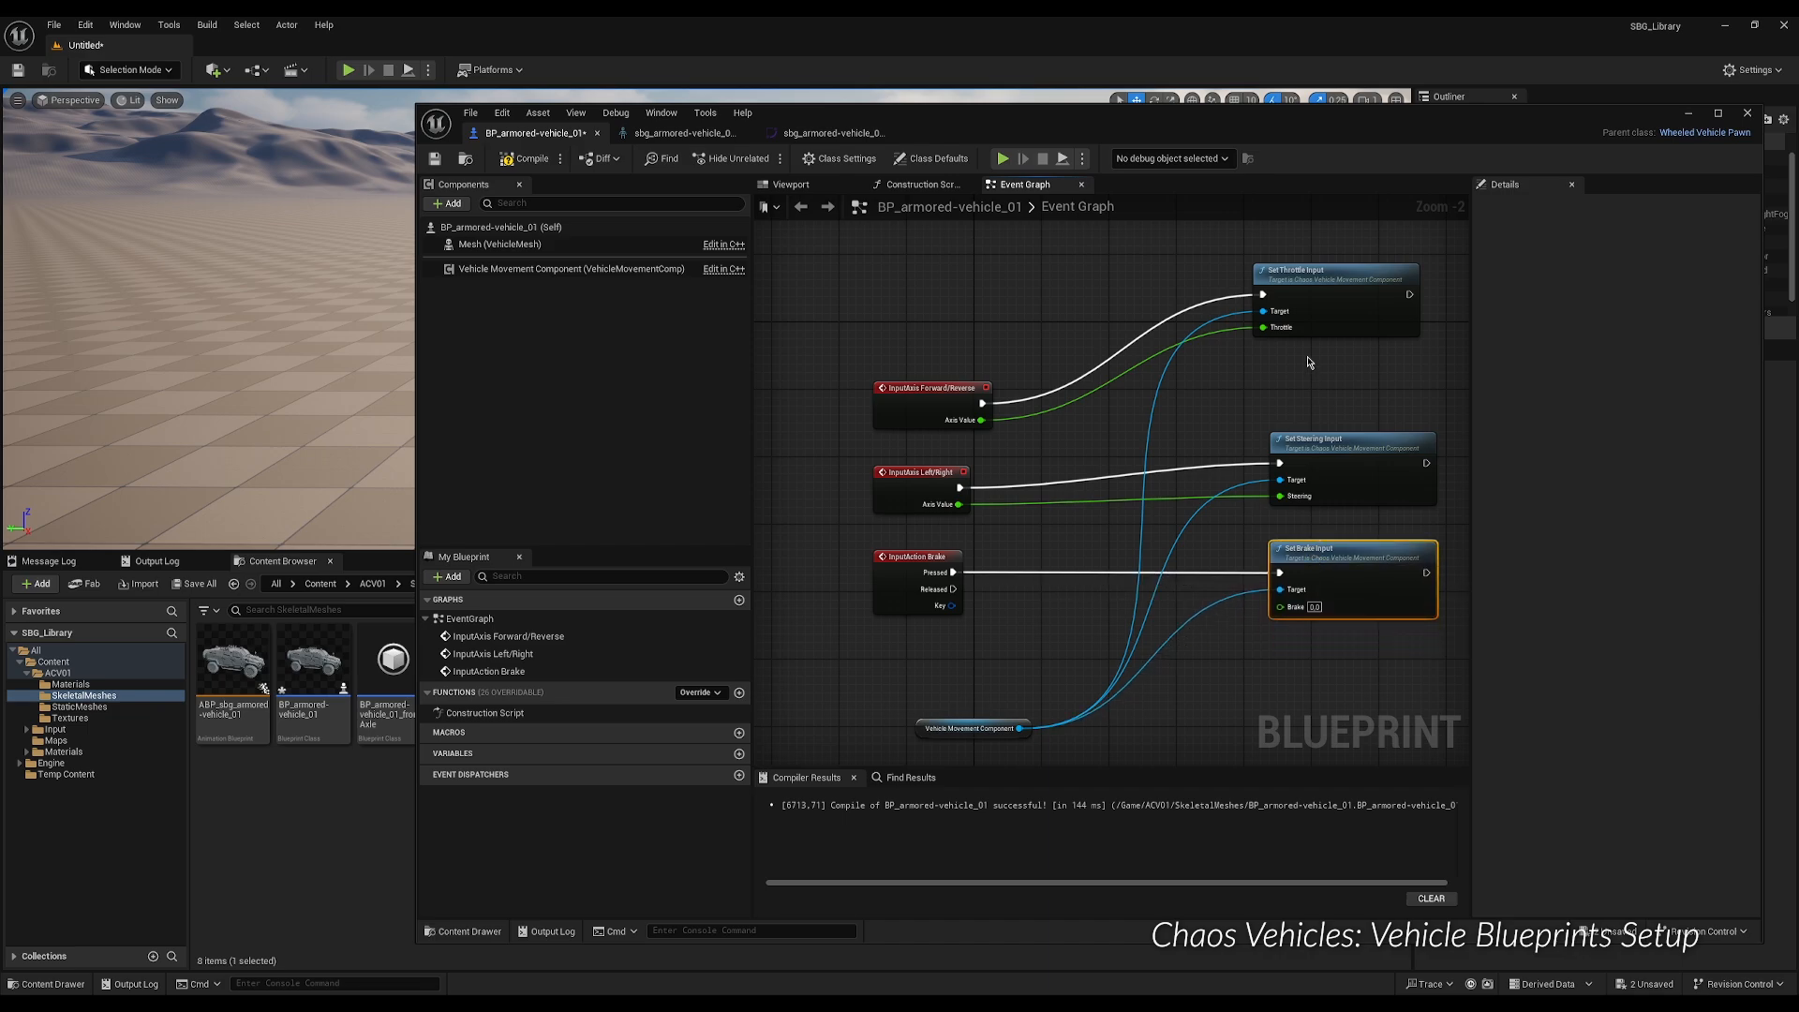
drag(1304, 451, 1303, 468)
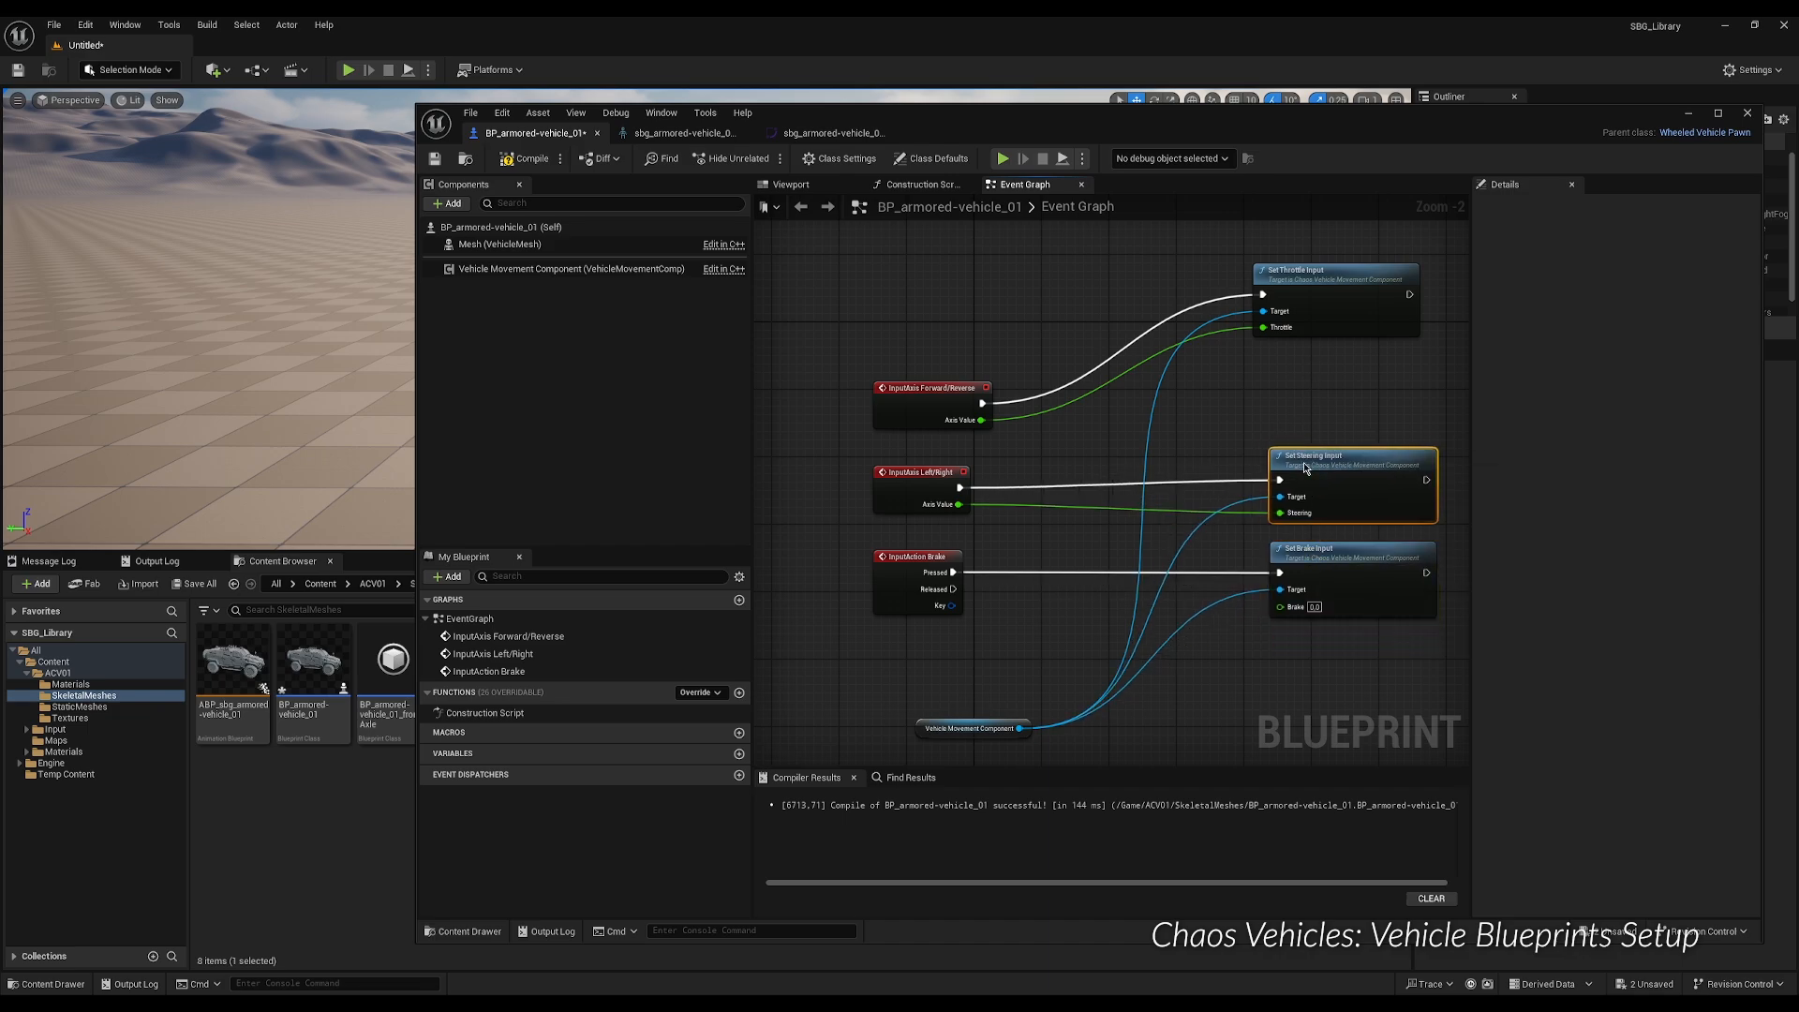
drag(914, 512, 927, 504)
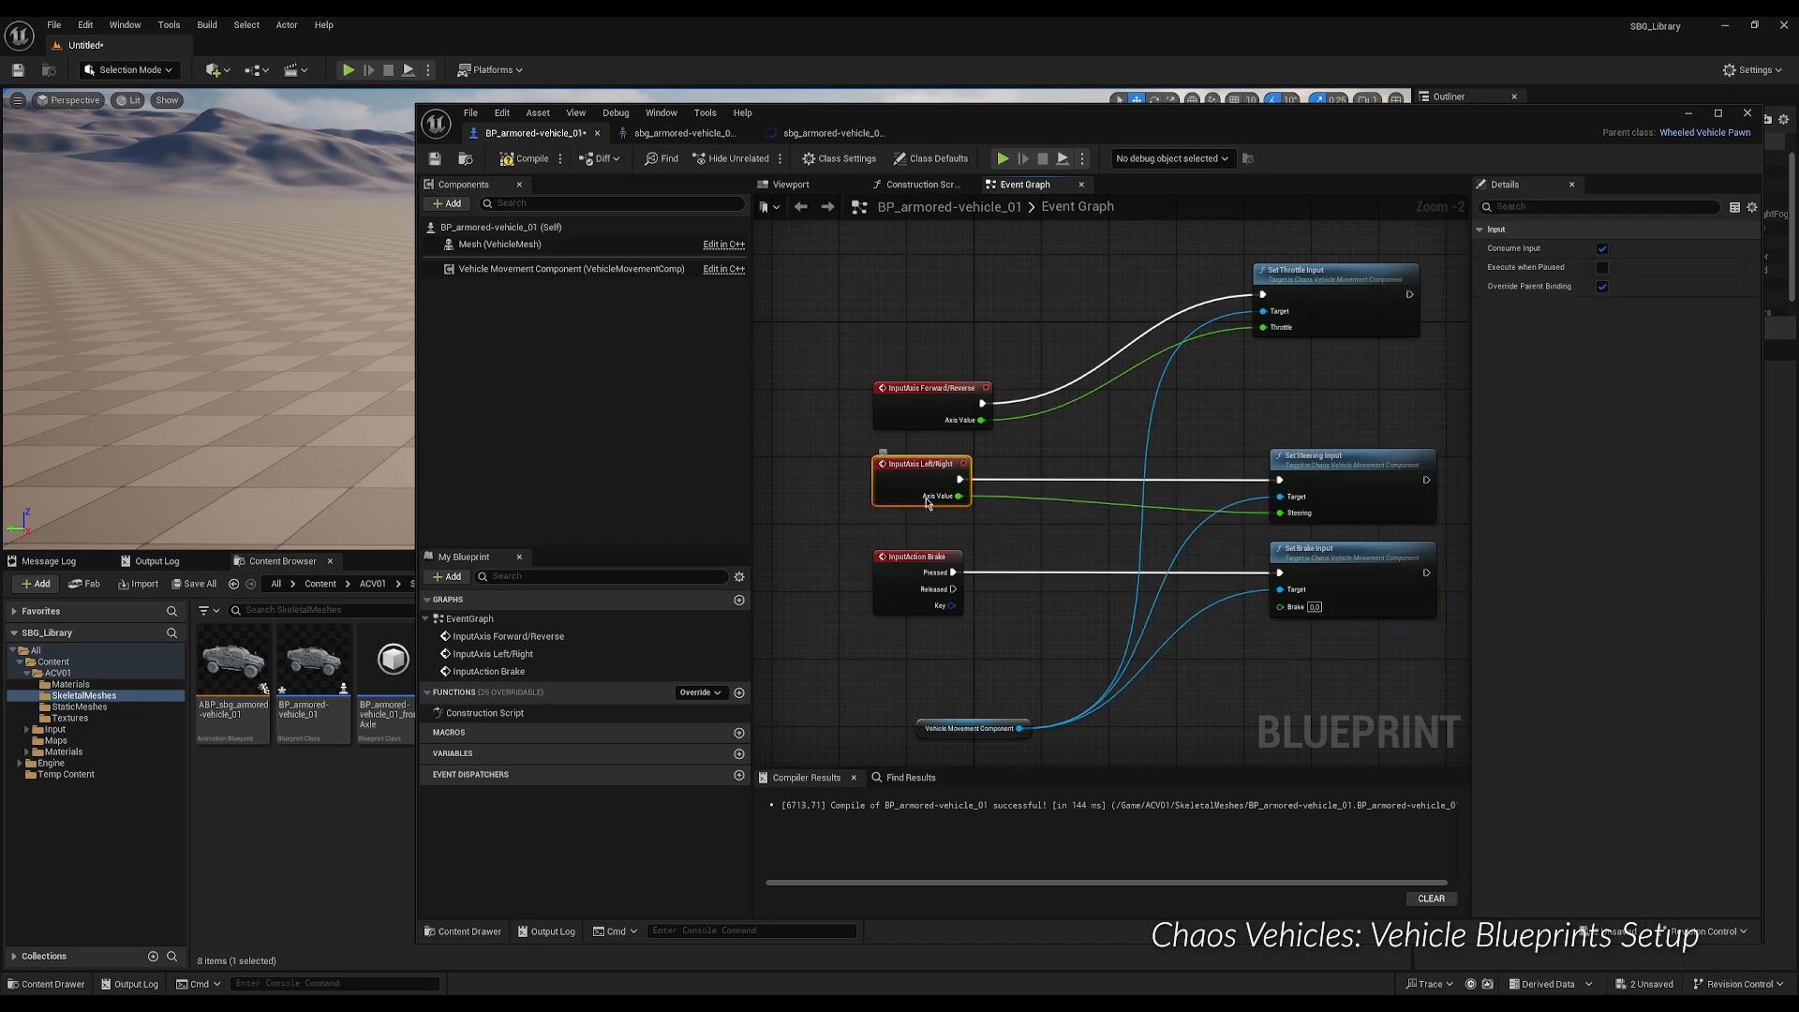
Align the Set Throttle Input node with the Forward/Reverse event above the steering row, and compile and save the blueprint.
click(1312, 281)
drag(1323, 275, 1338, 377)
drag(932, 417, 931, 409)
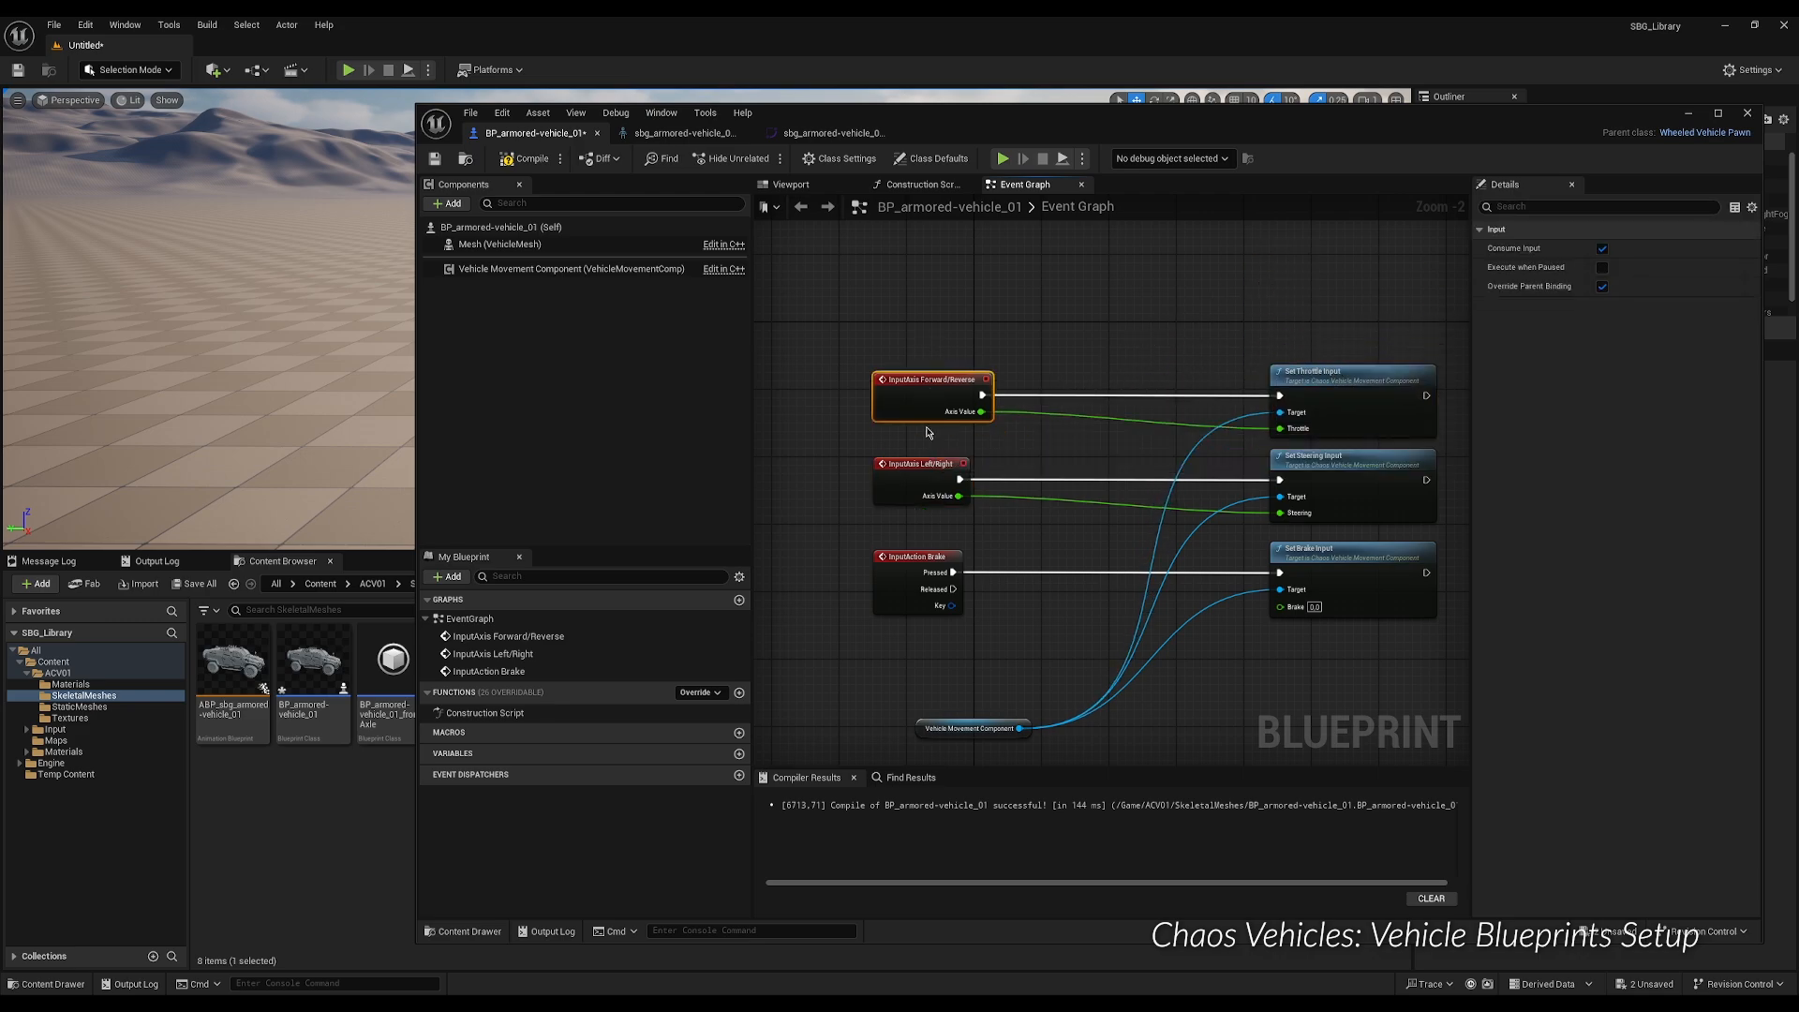
right_drag(1109, 339, 1071, 282)
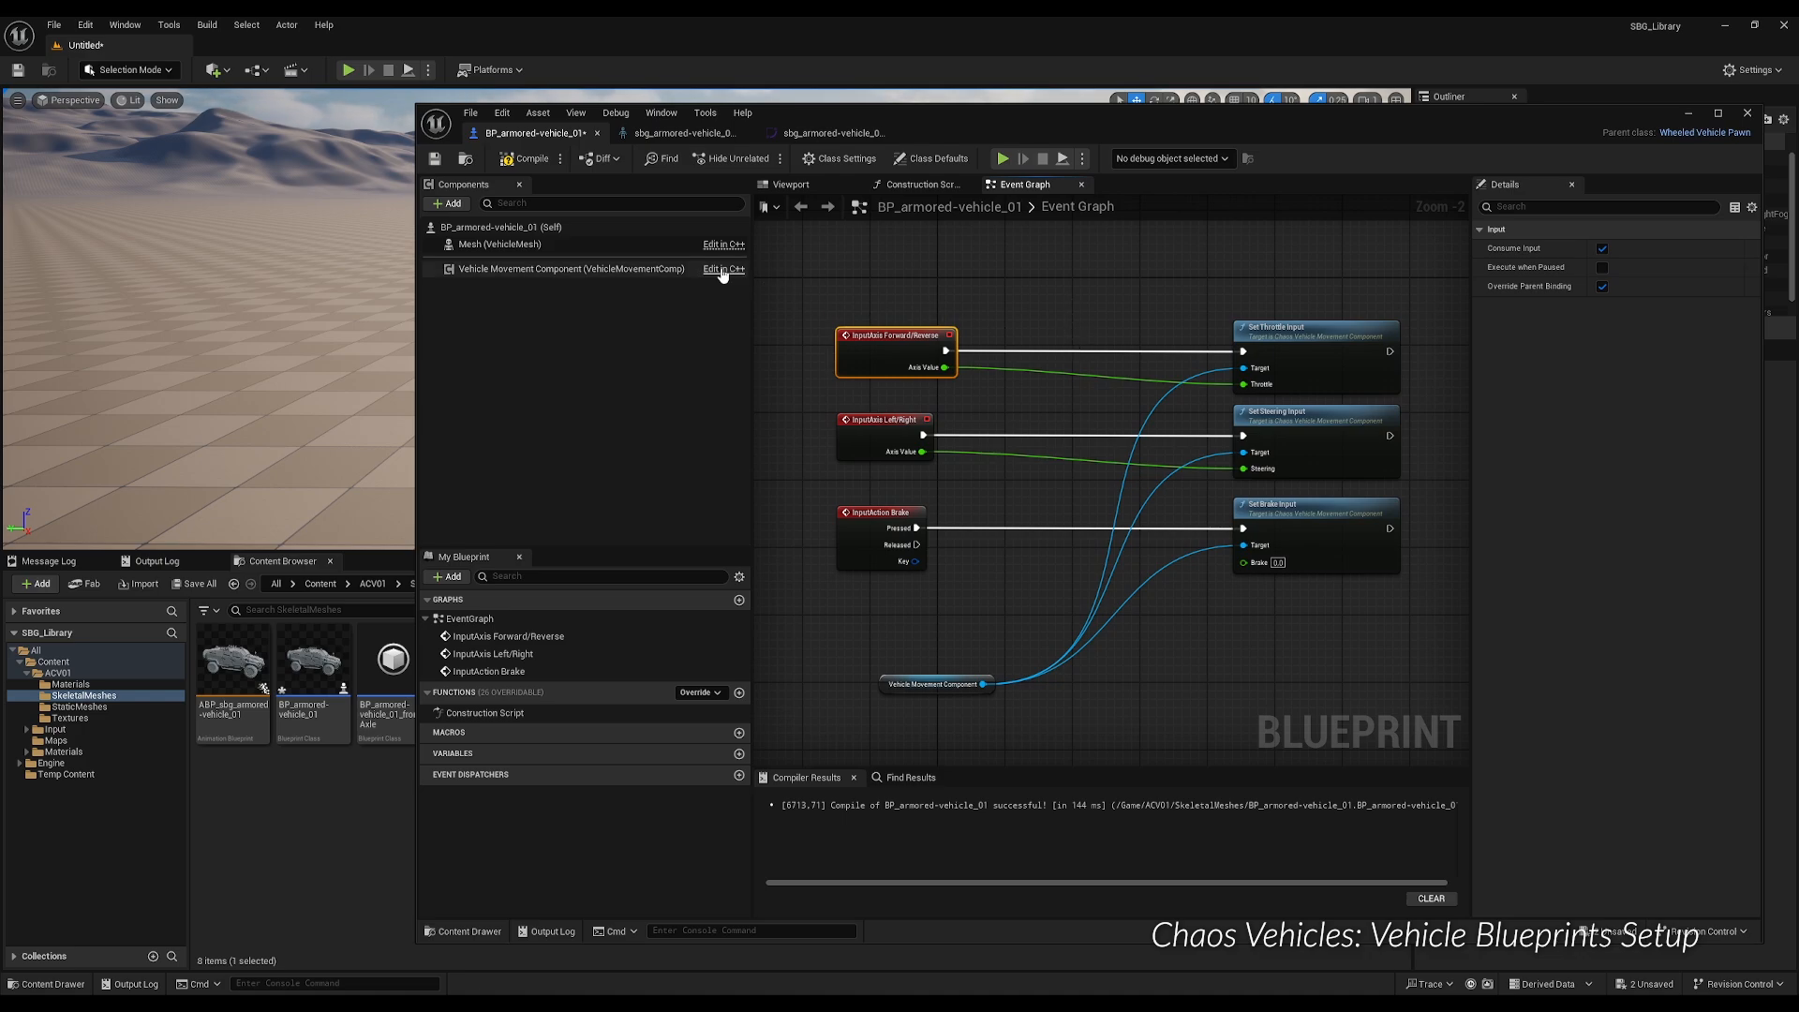
click(515, 161)
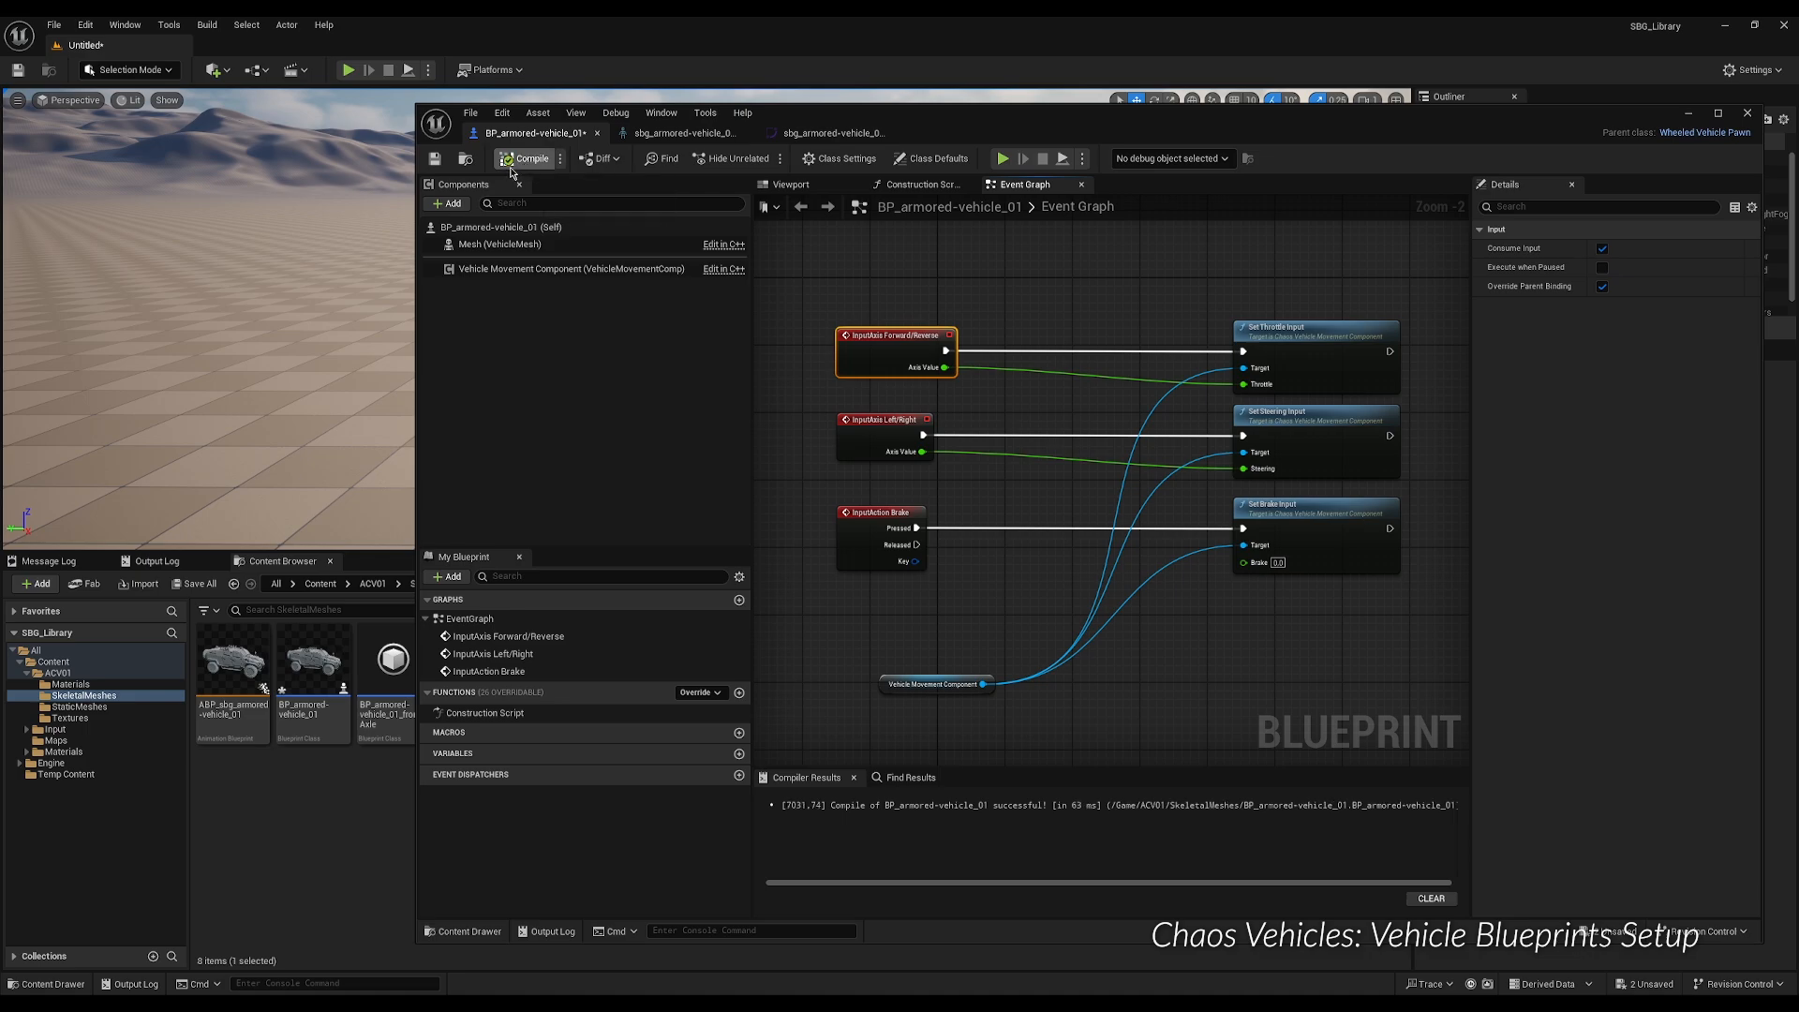
click(435, 158)
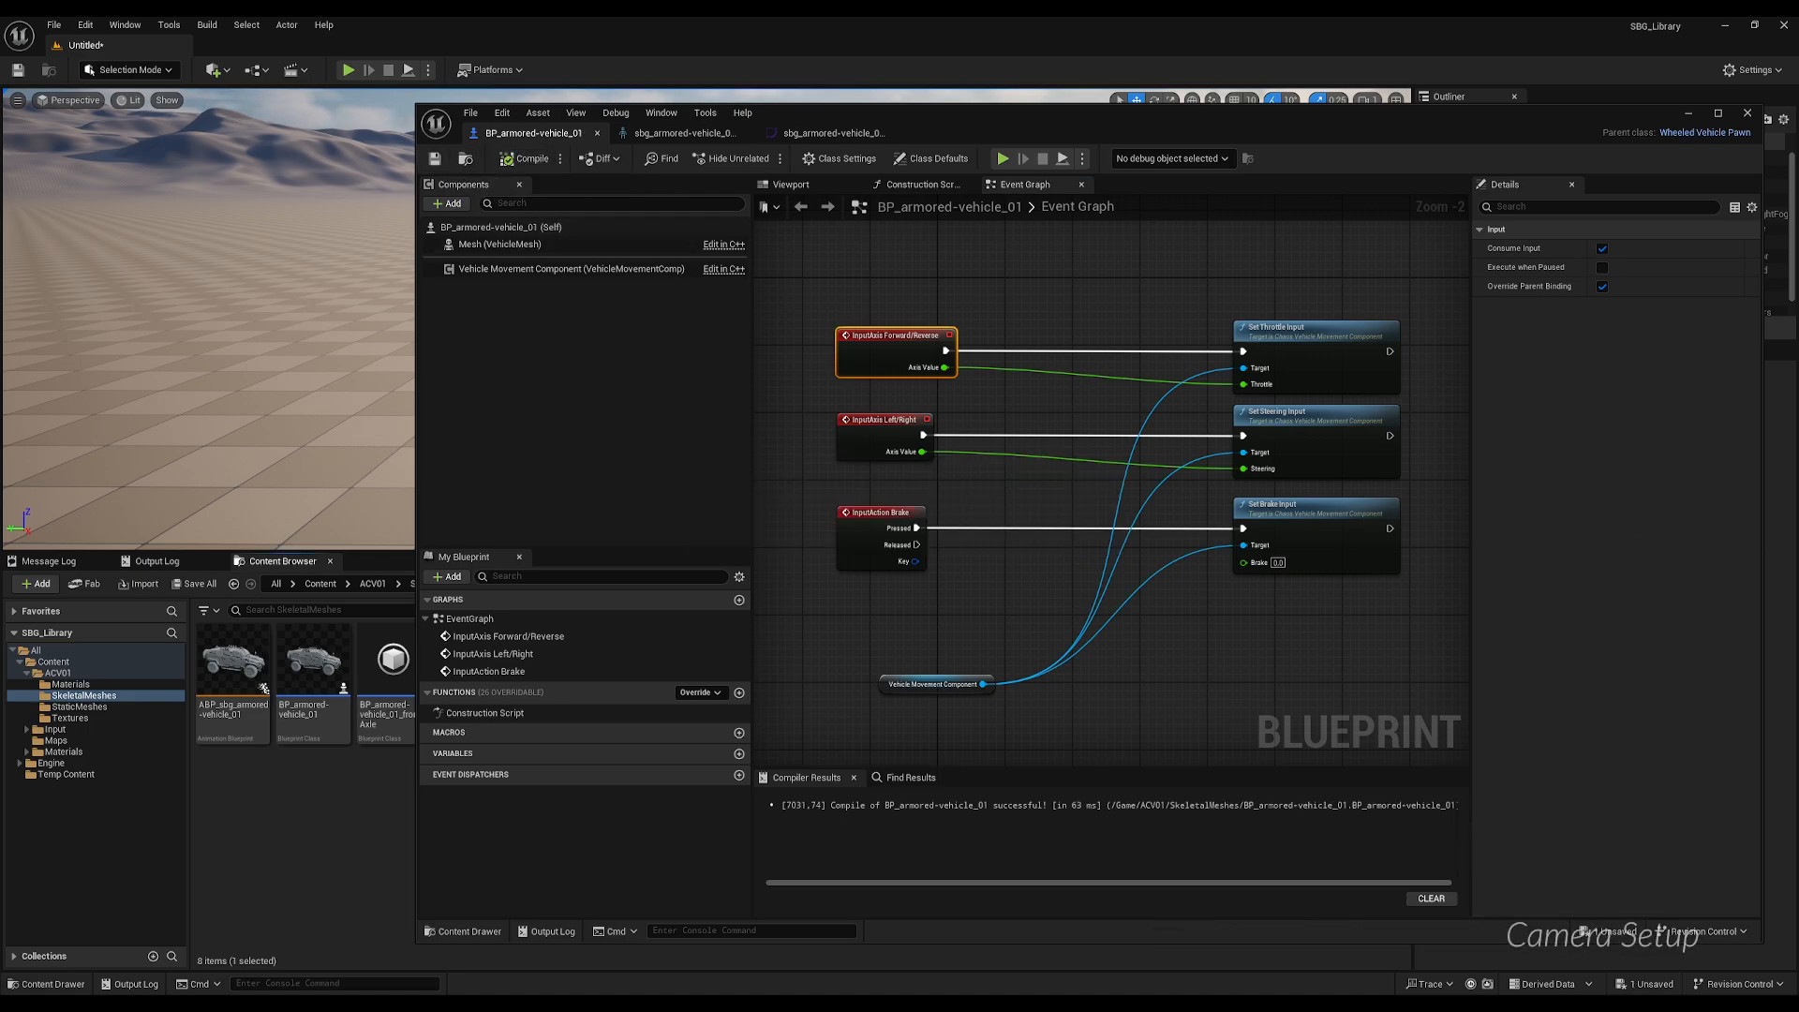
Add a Spring Arm component under the vehicle Mesh in the blueprint, keeping its default name.
click(817, 191)
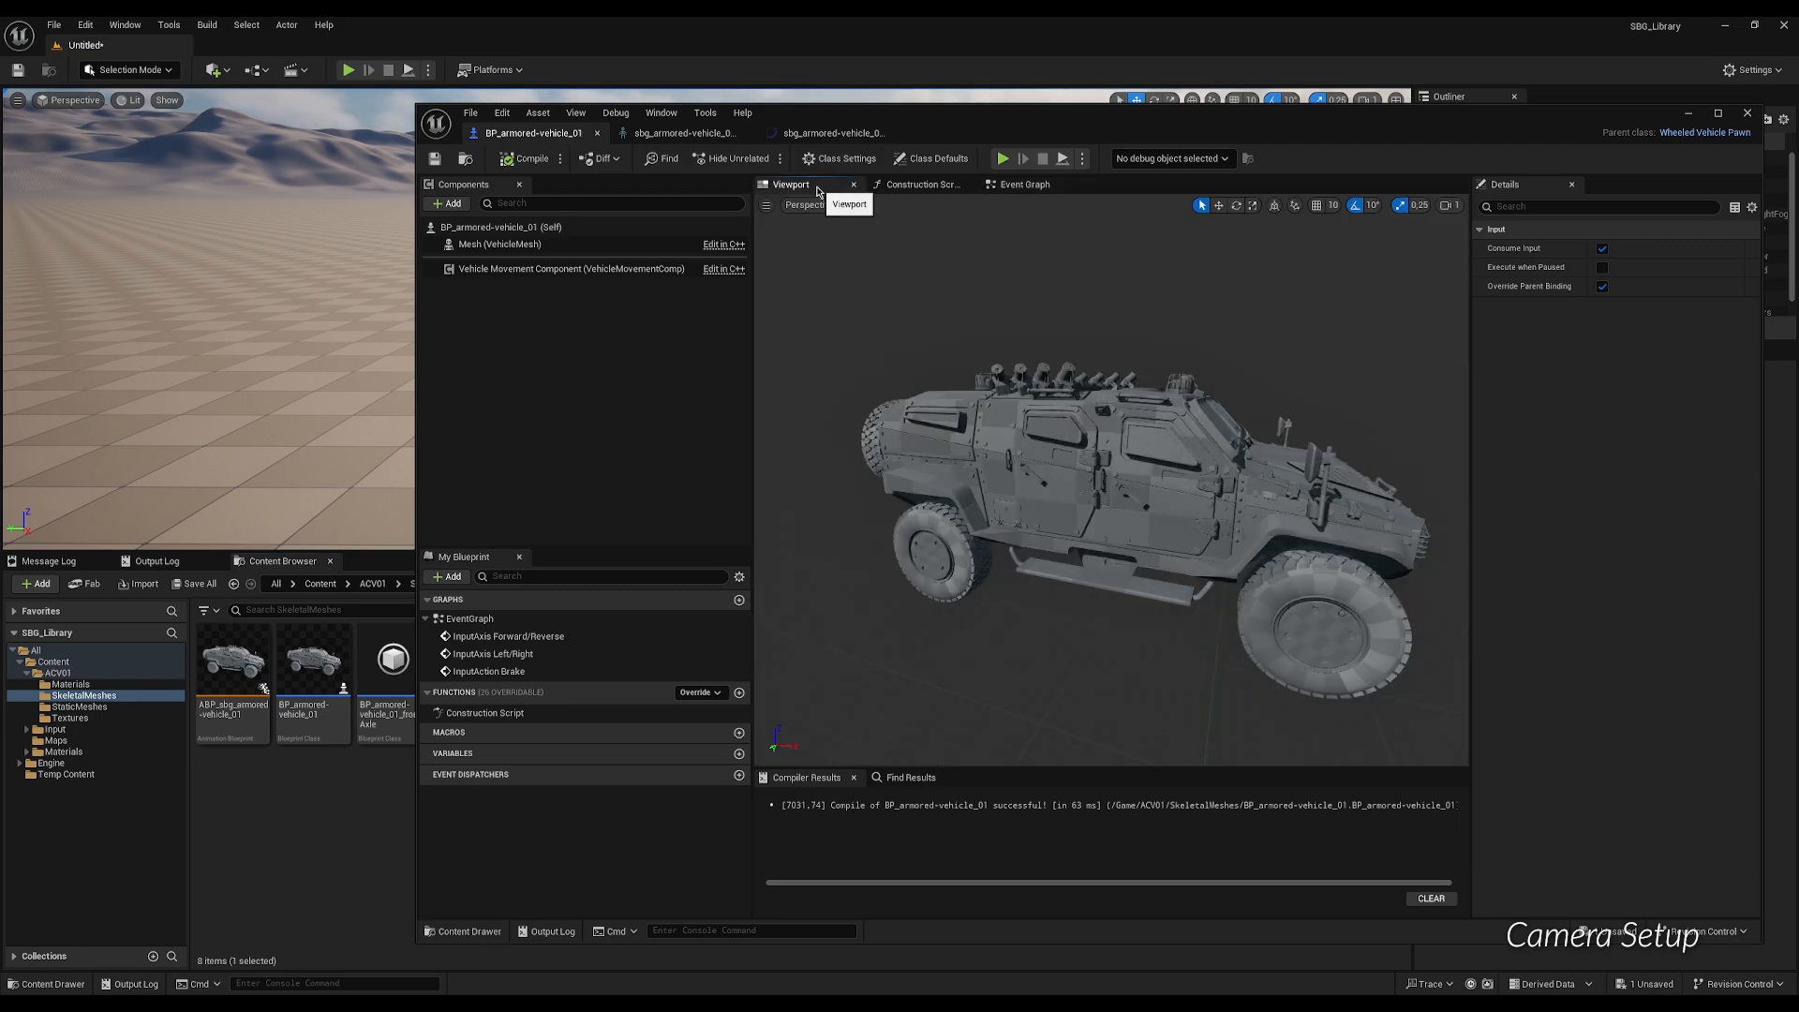
click(536, 244)
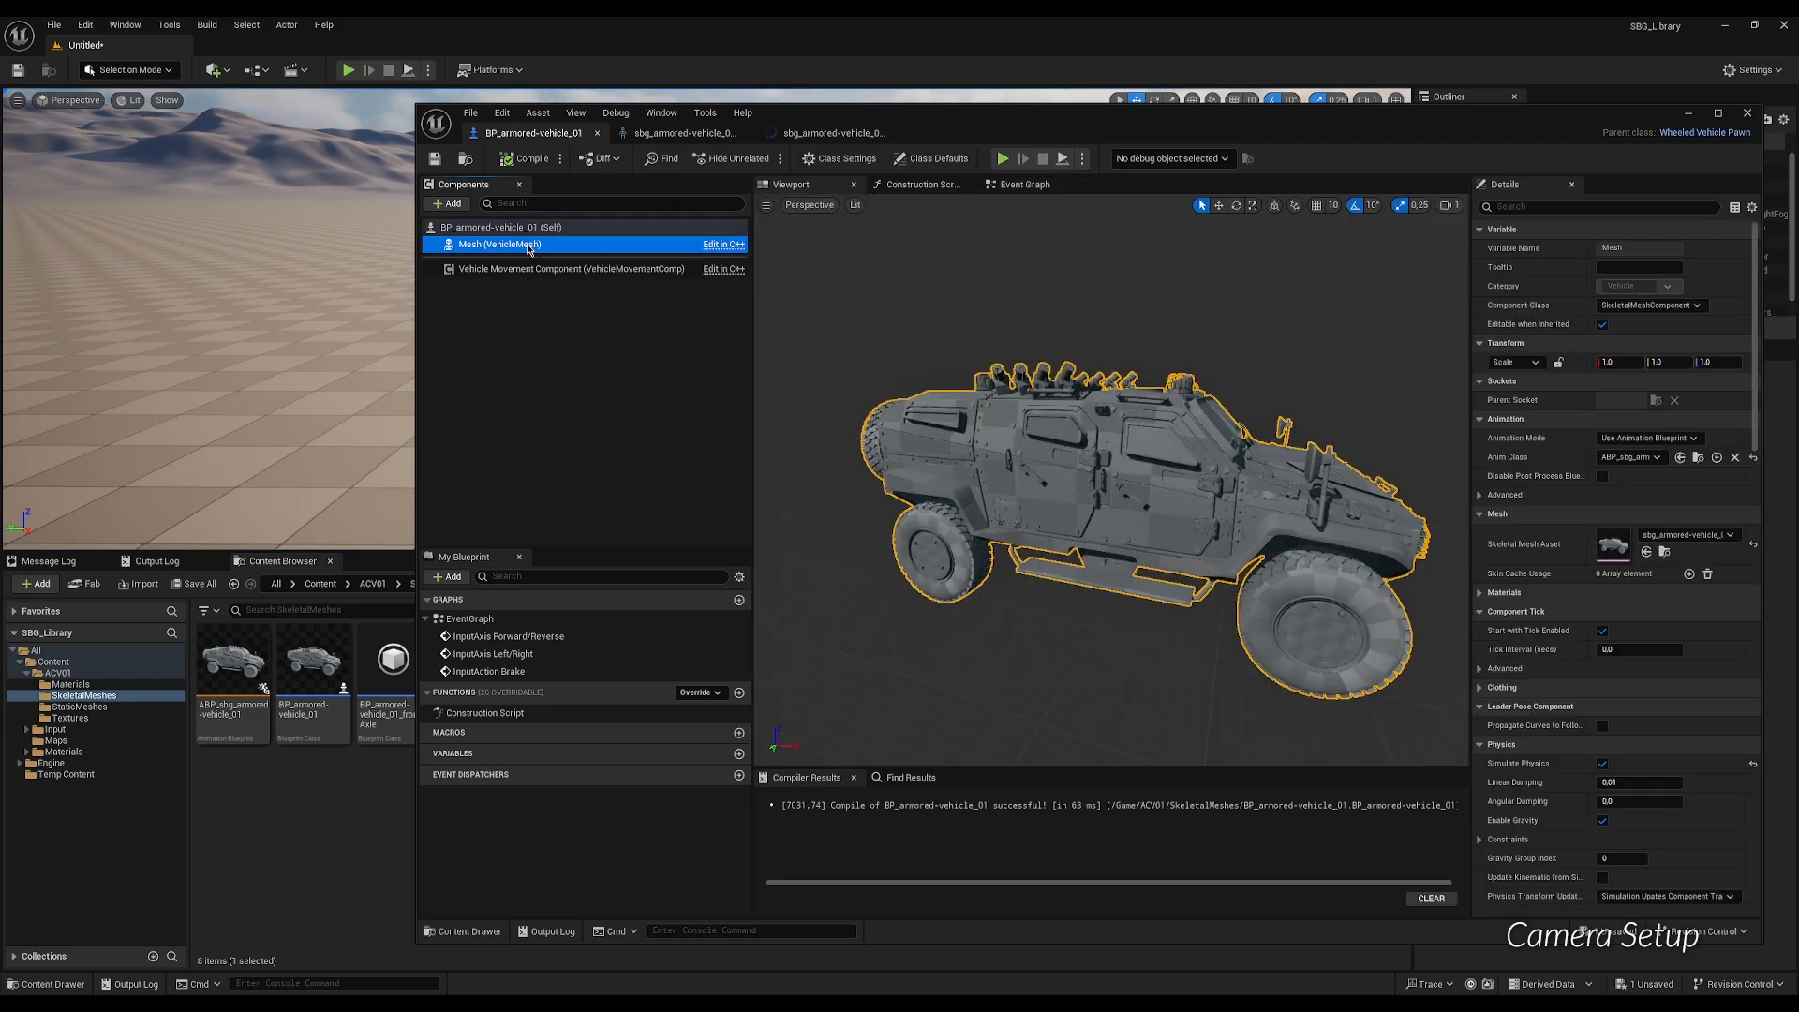
click(452, 205)
text(spring)
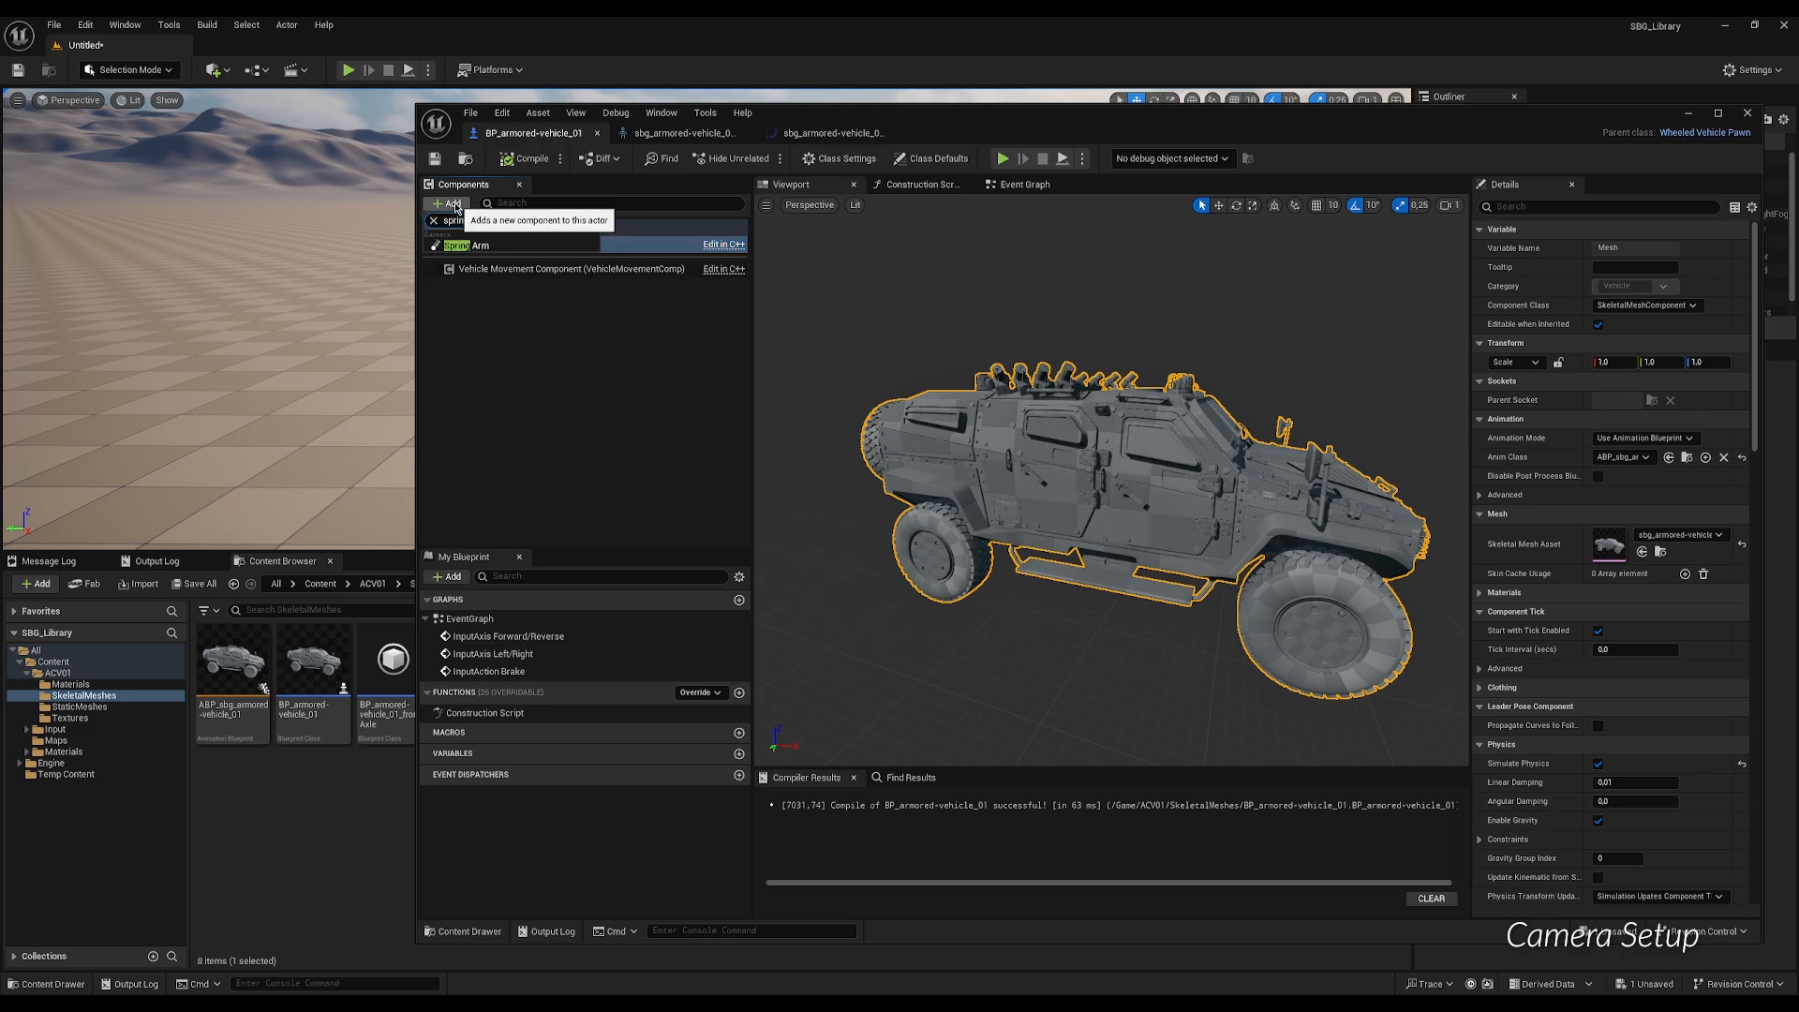
click(464, 245)
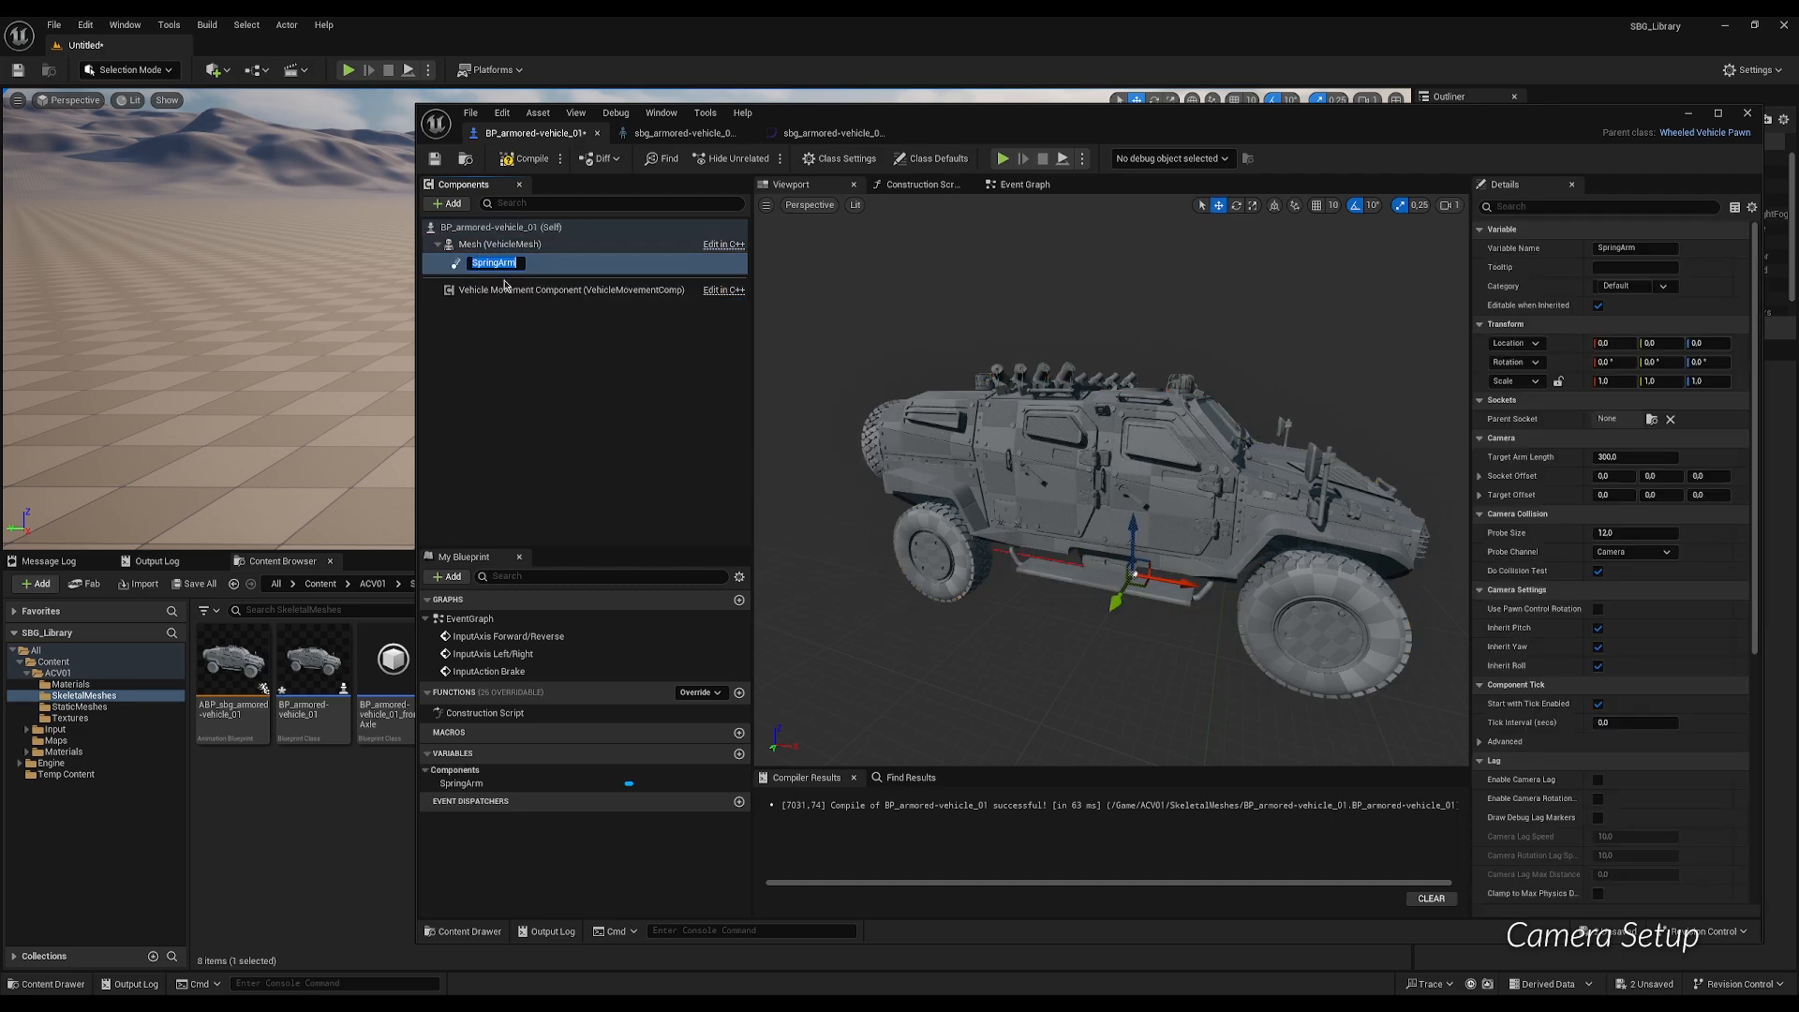
key(Return)
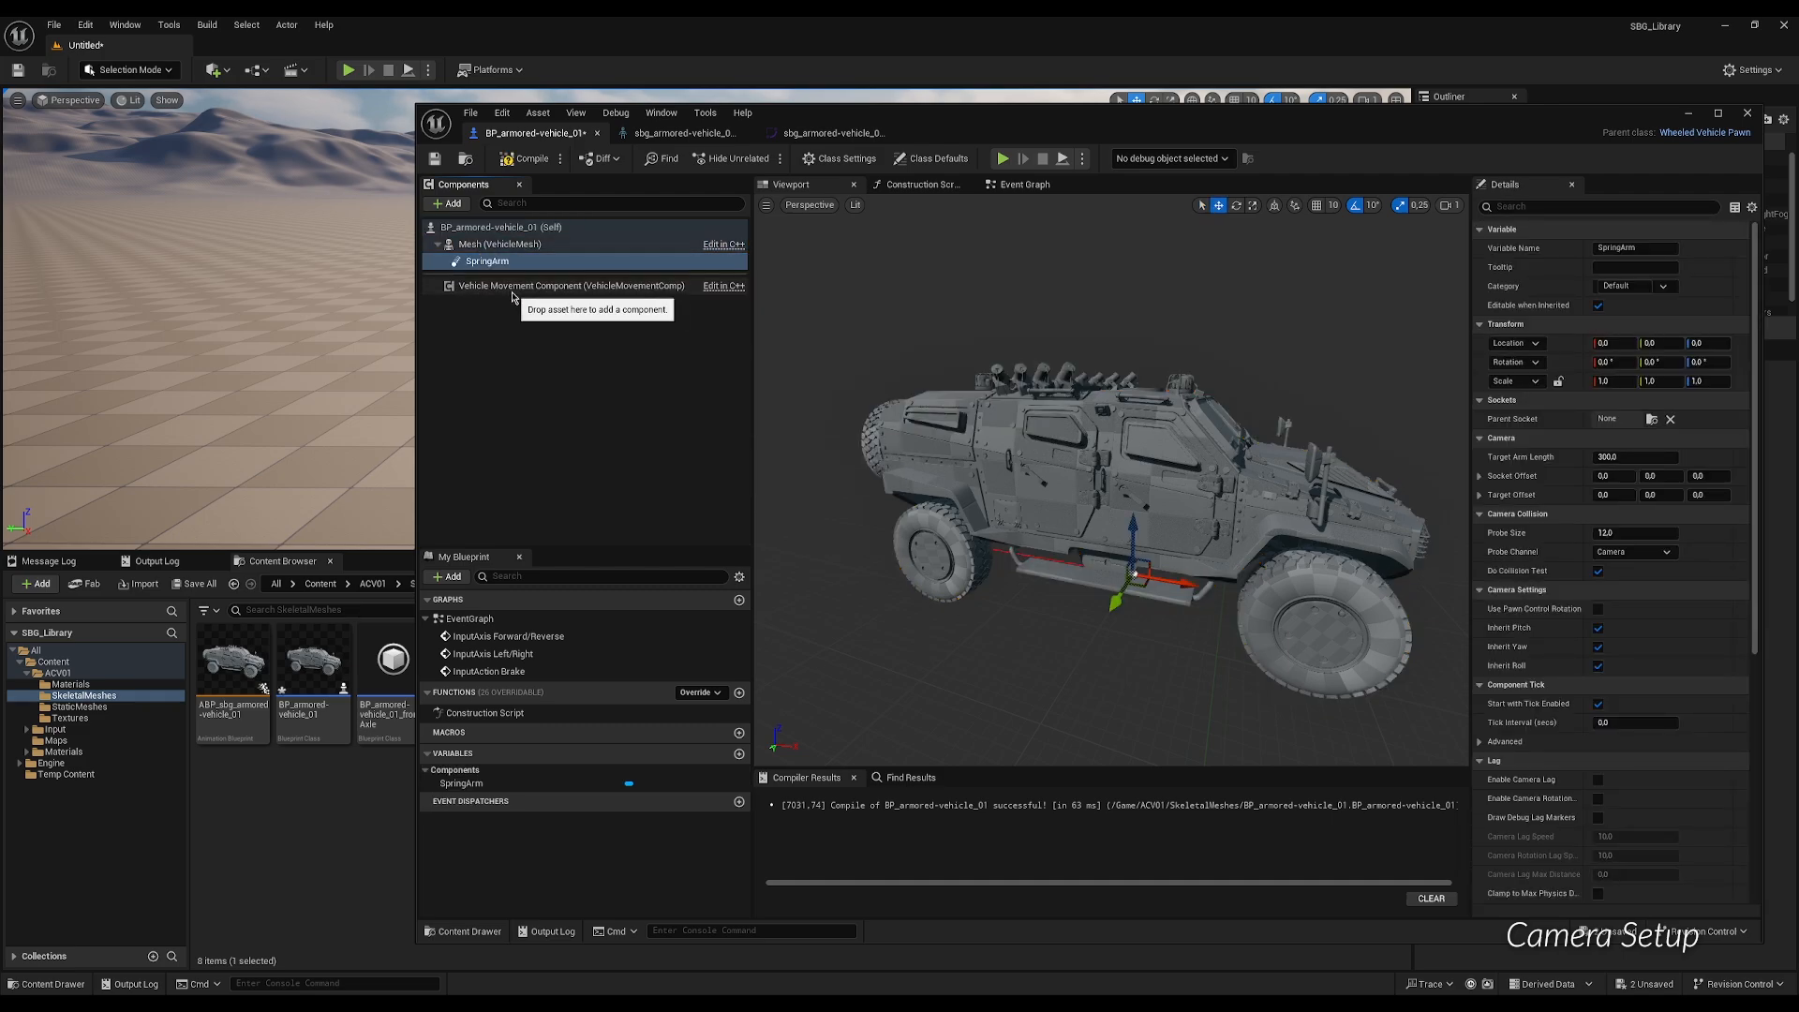
Add a Camera component as a child of the SpringArm.
click(447, 203)
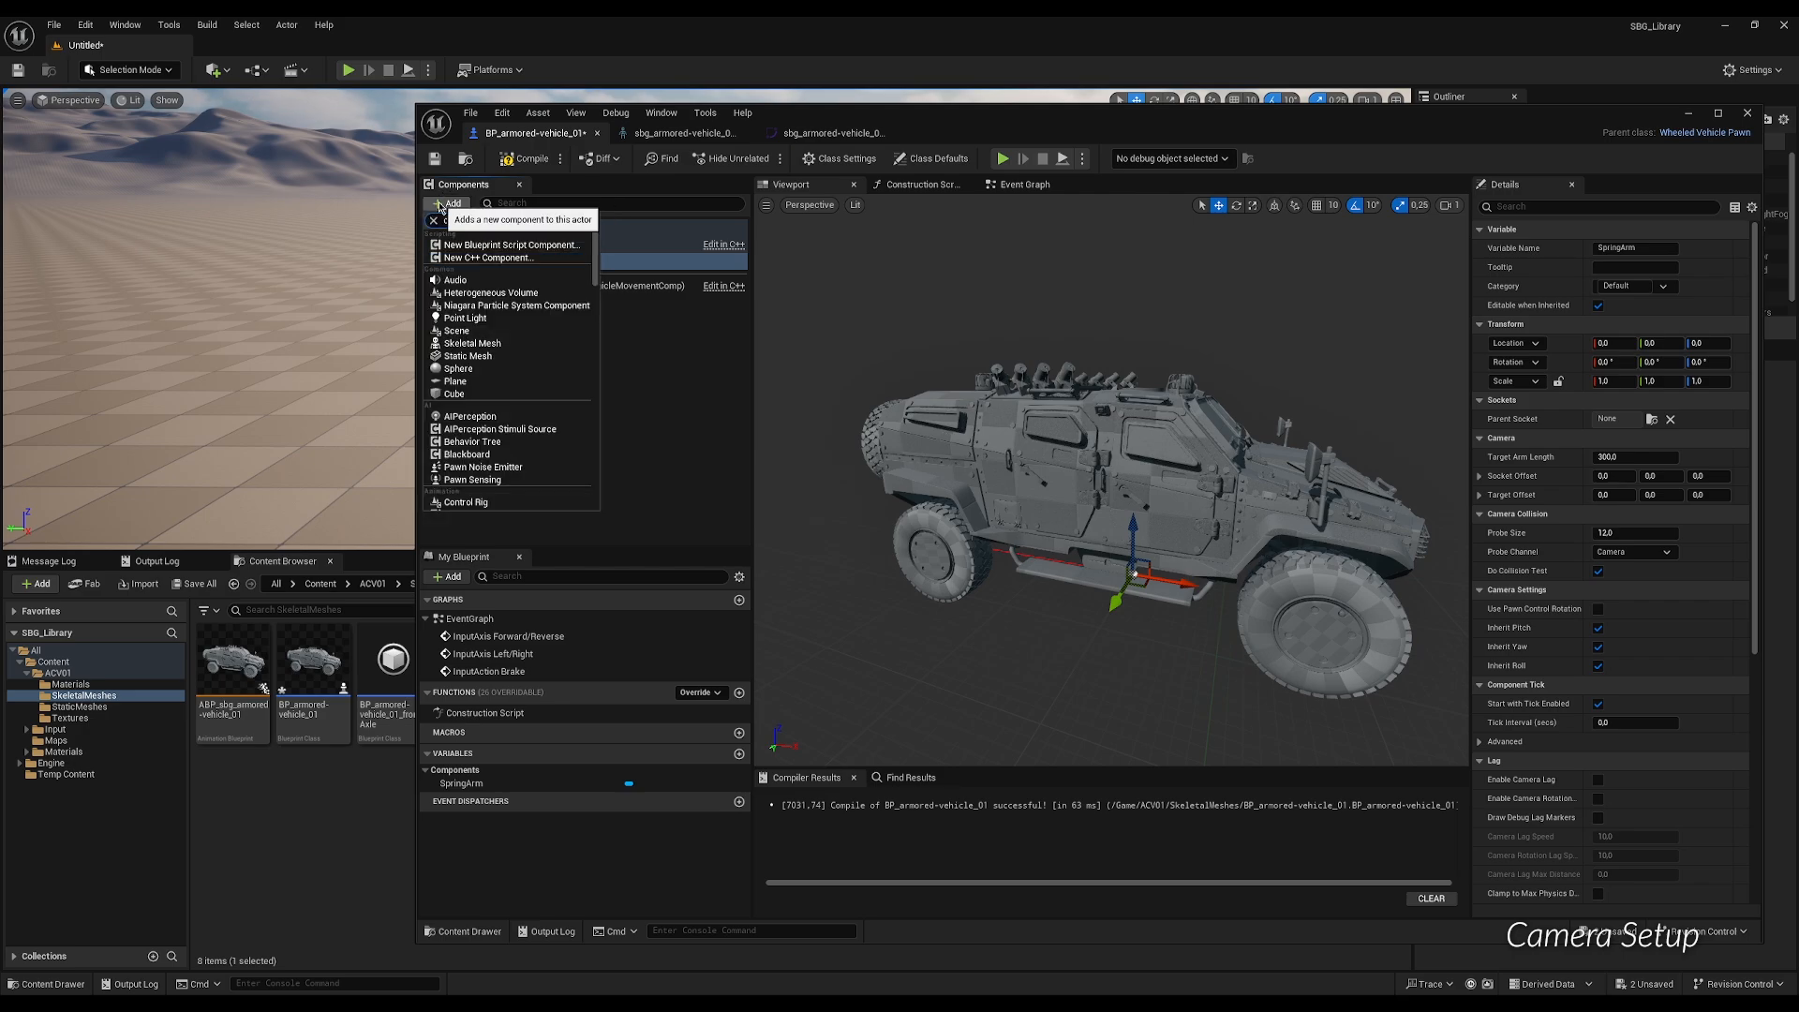
text(cam)
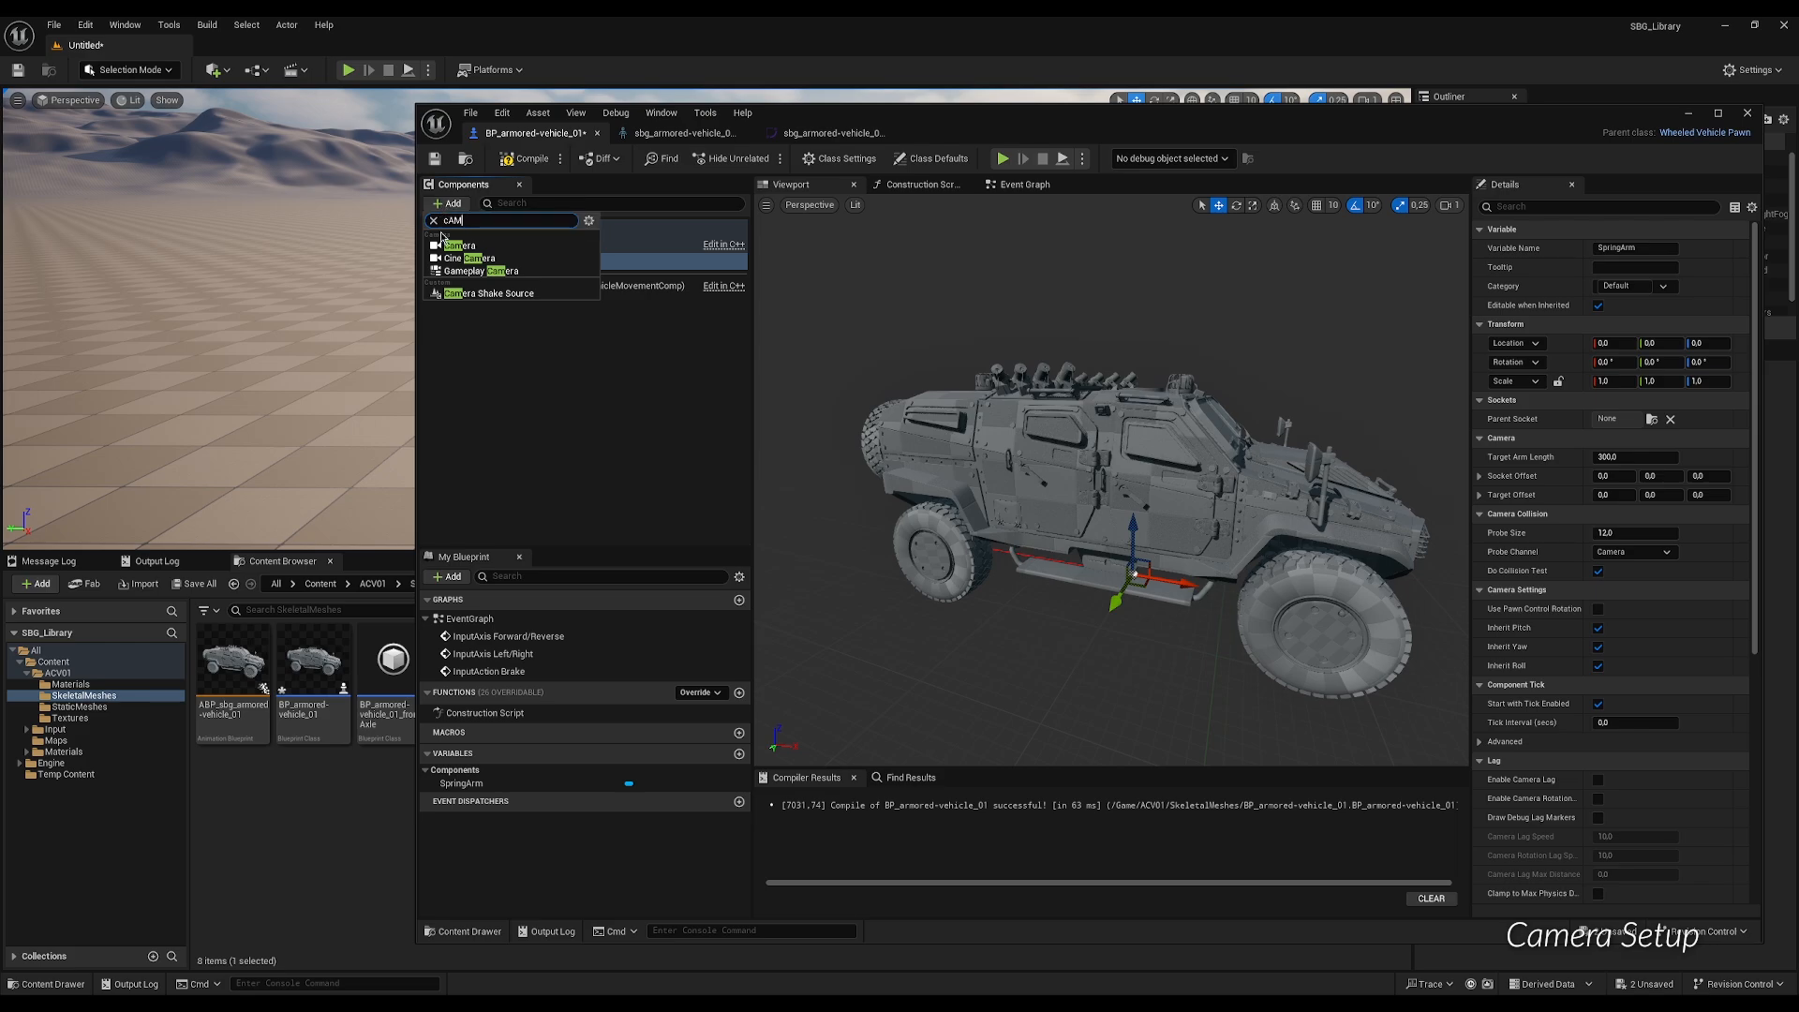
click(457, 245)
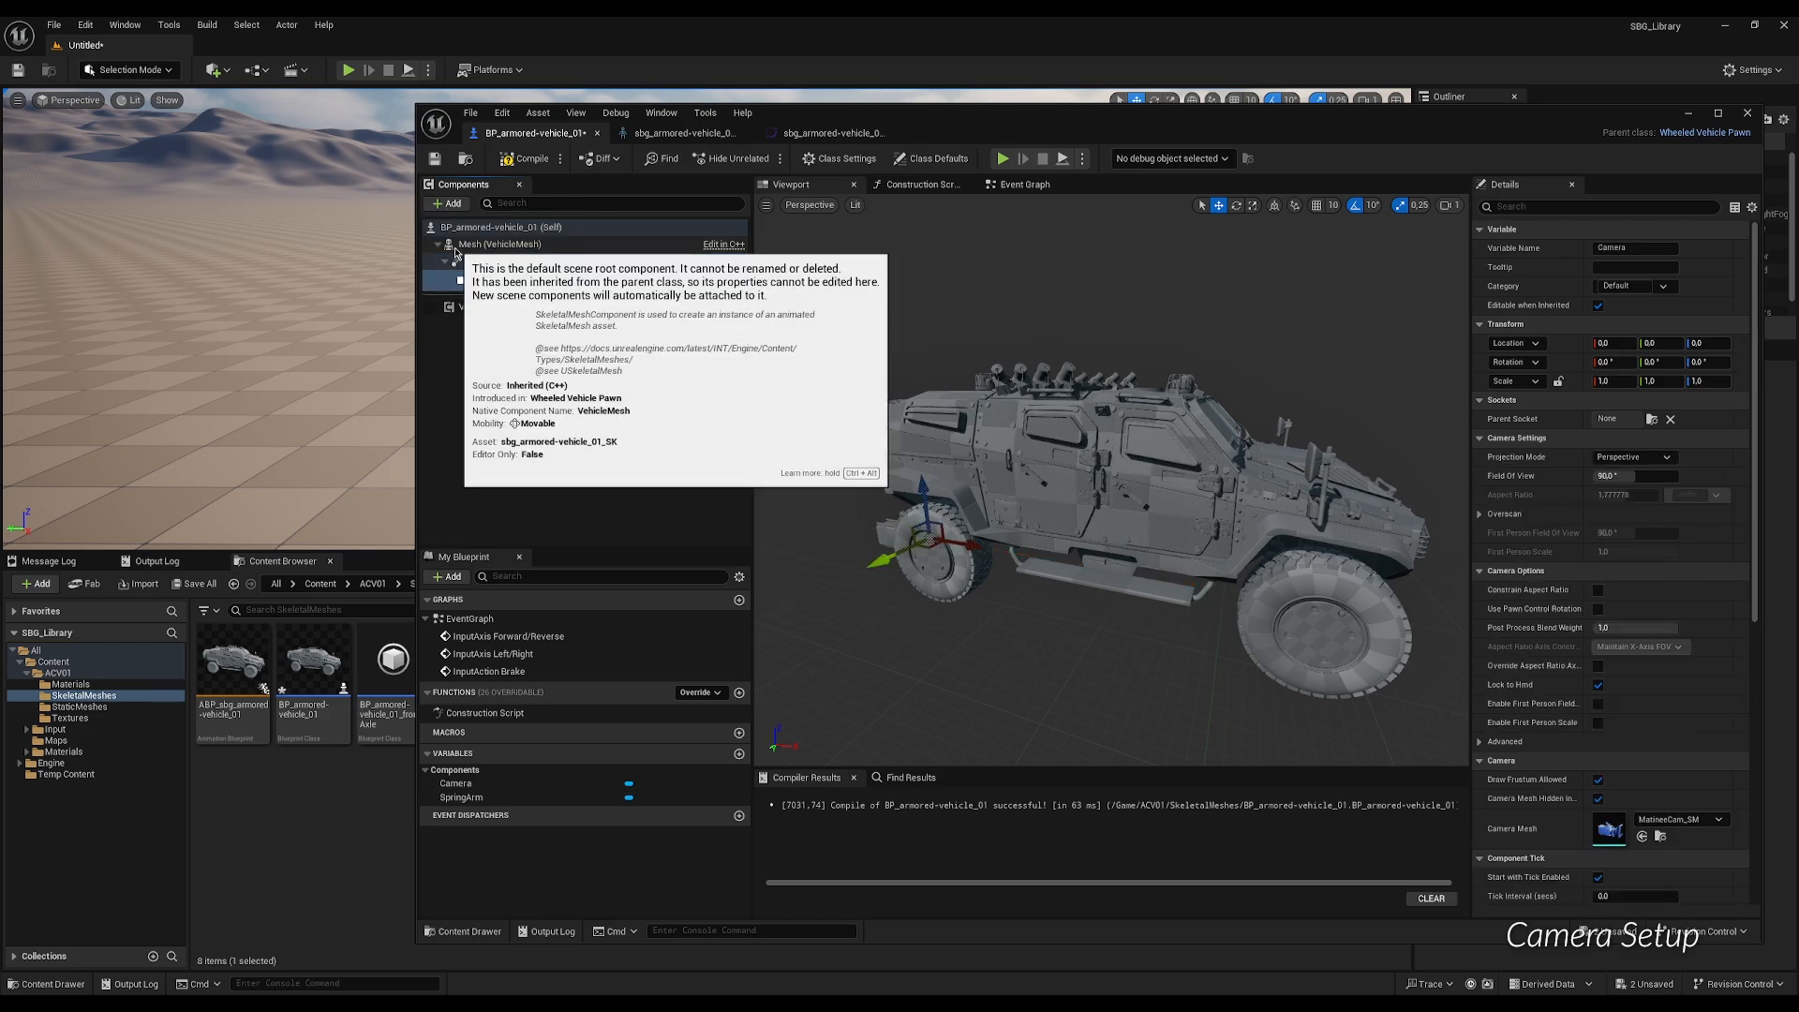
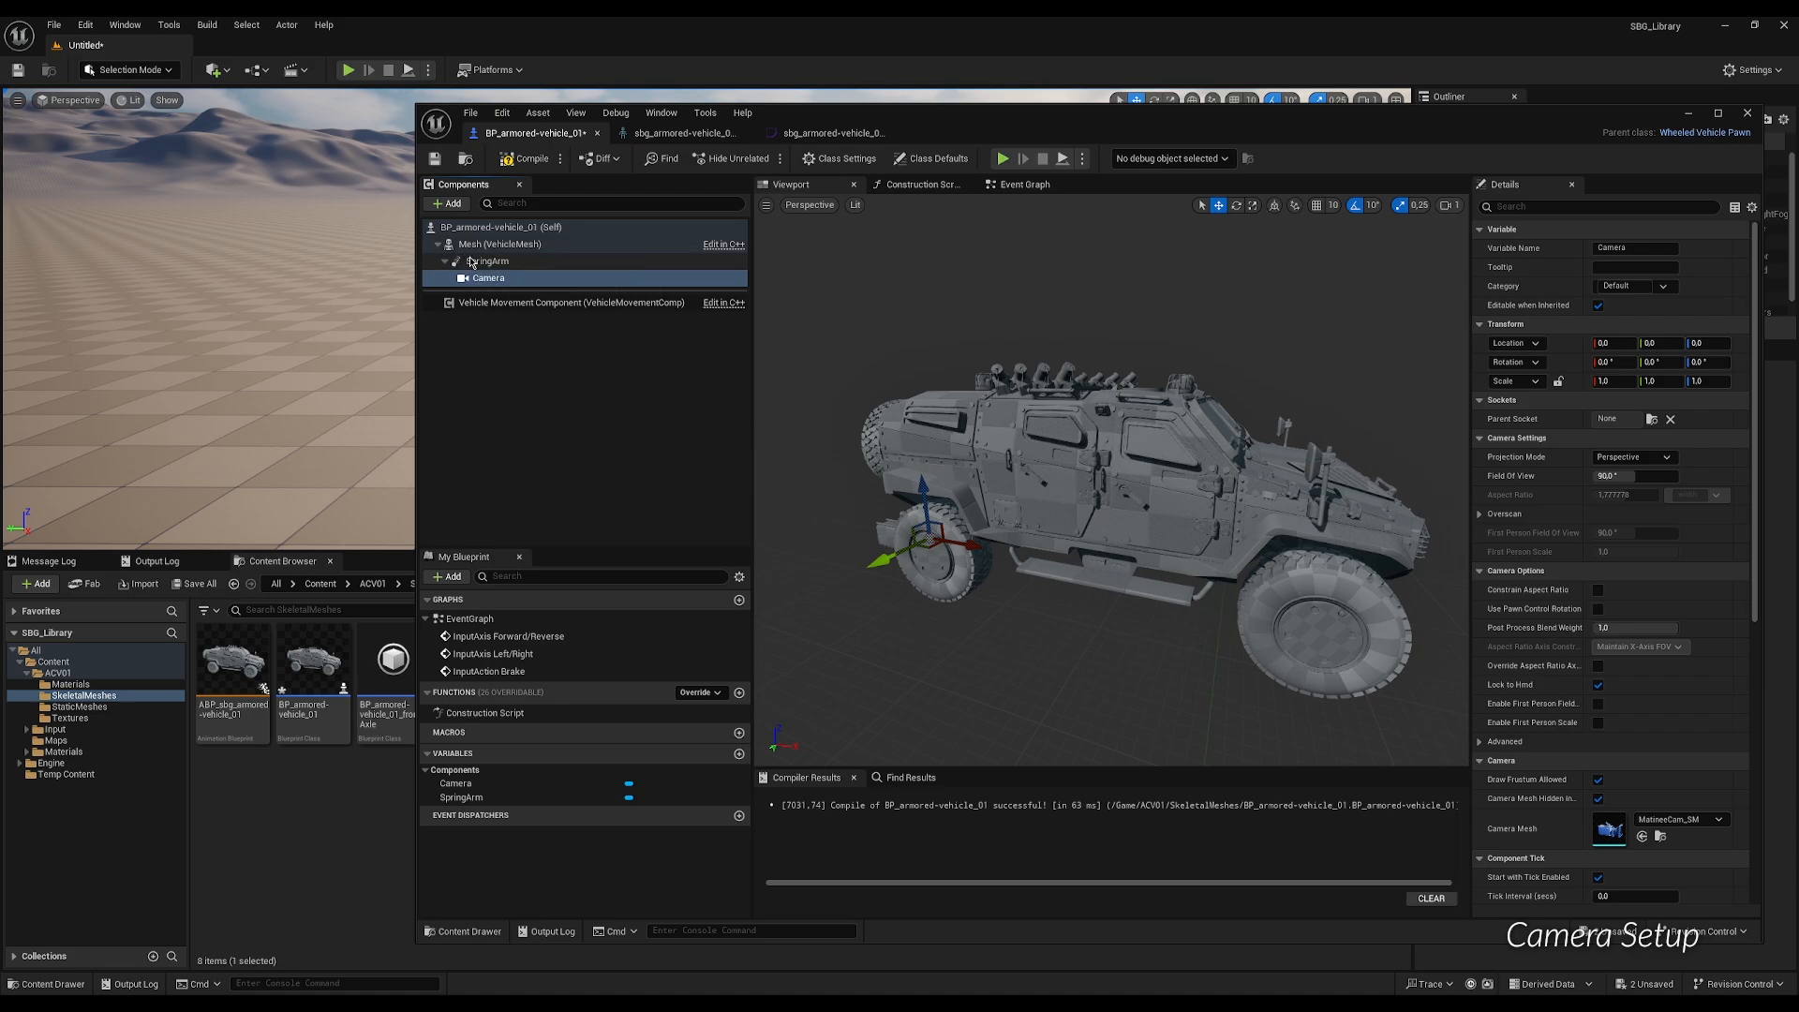
Enable Camera Rotation Lag on the SpringArm and set its Camera Rotation Lag Speed to 2.0.
click(579, 263)
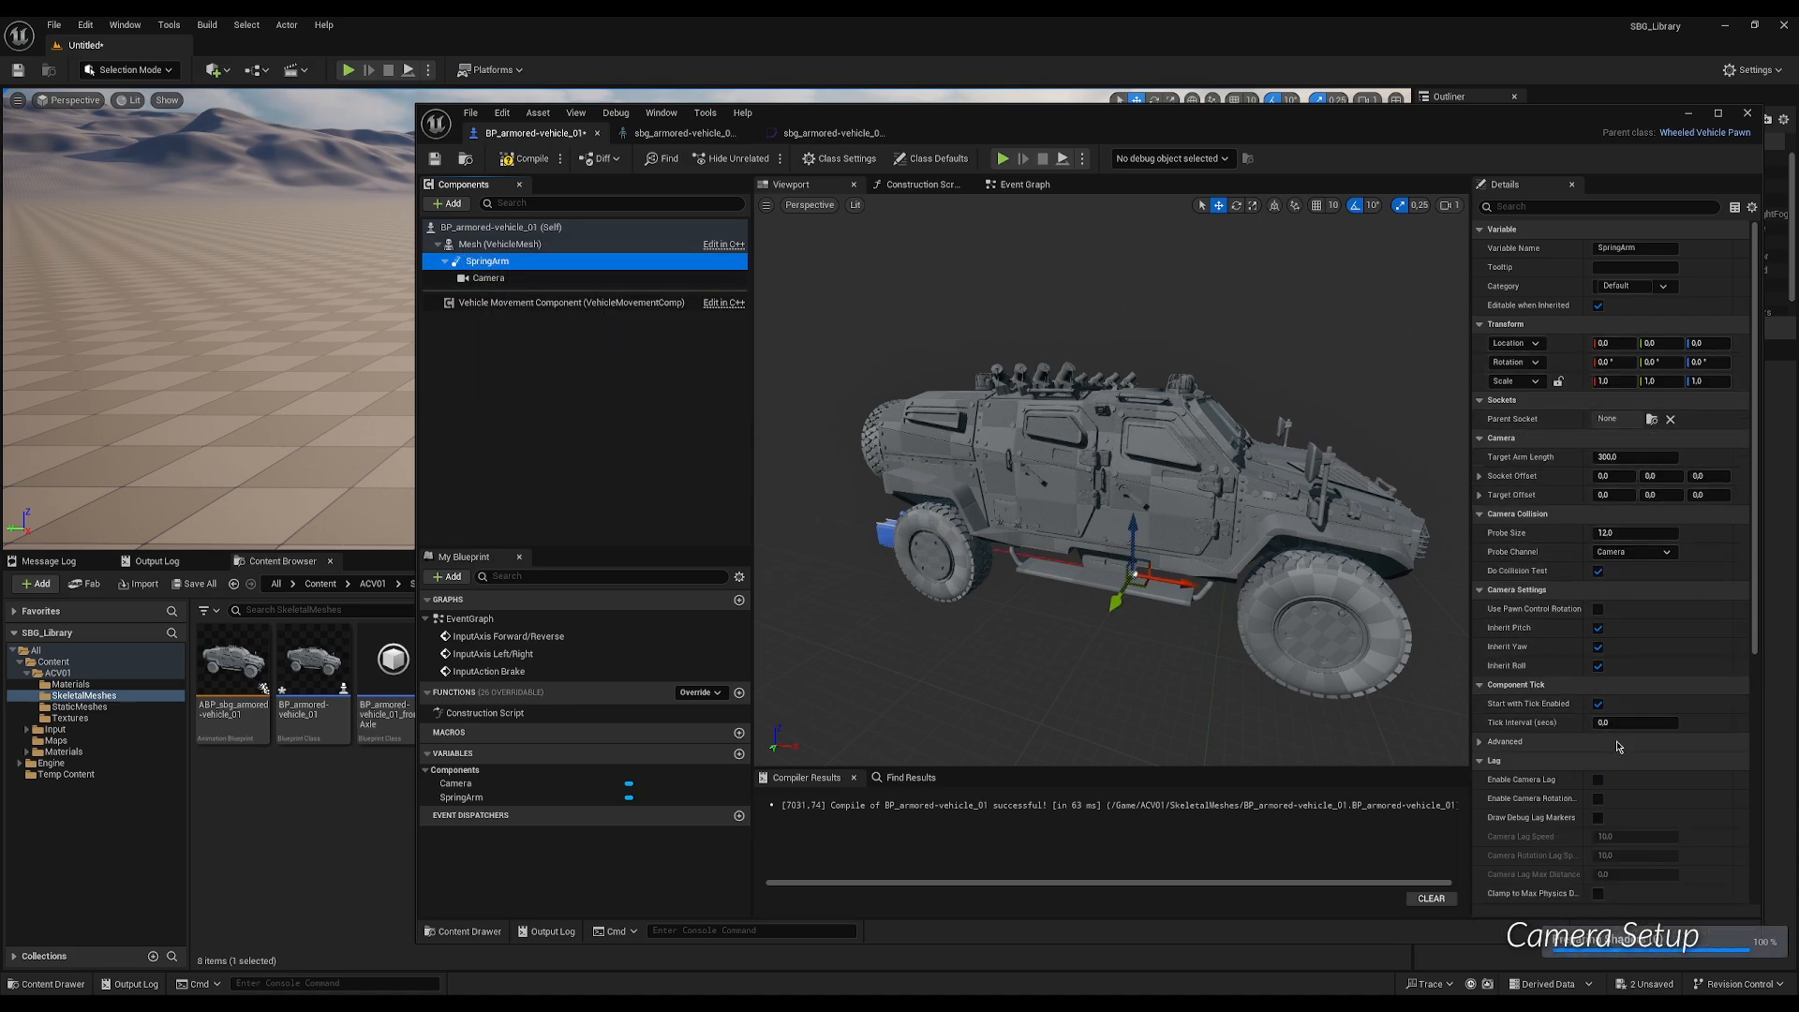
click(1599, 800)
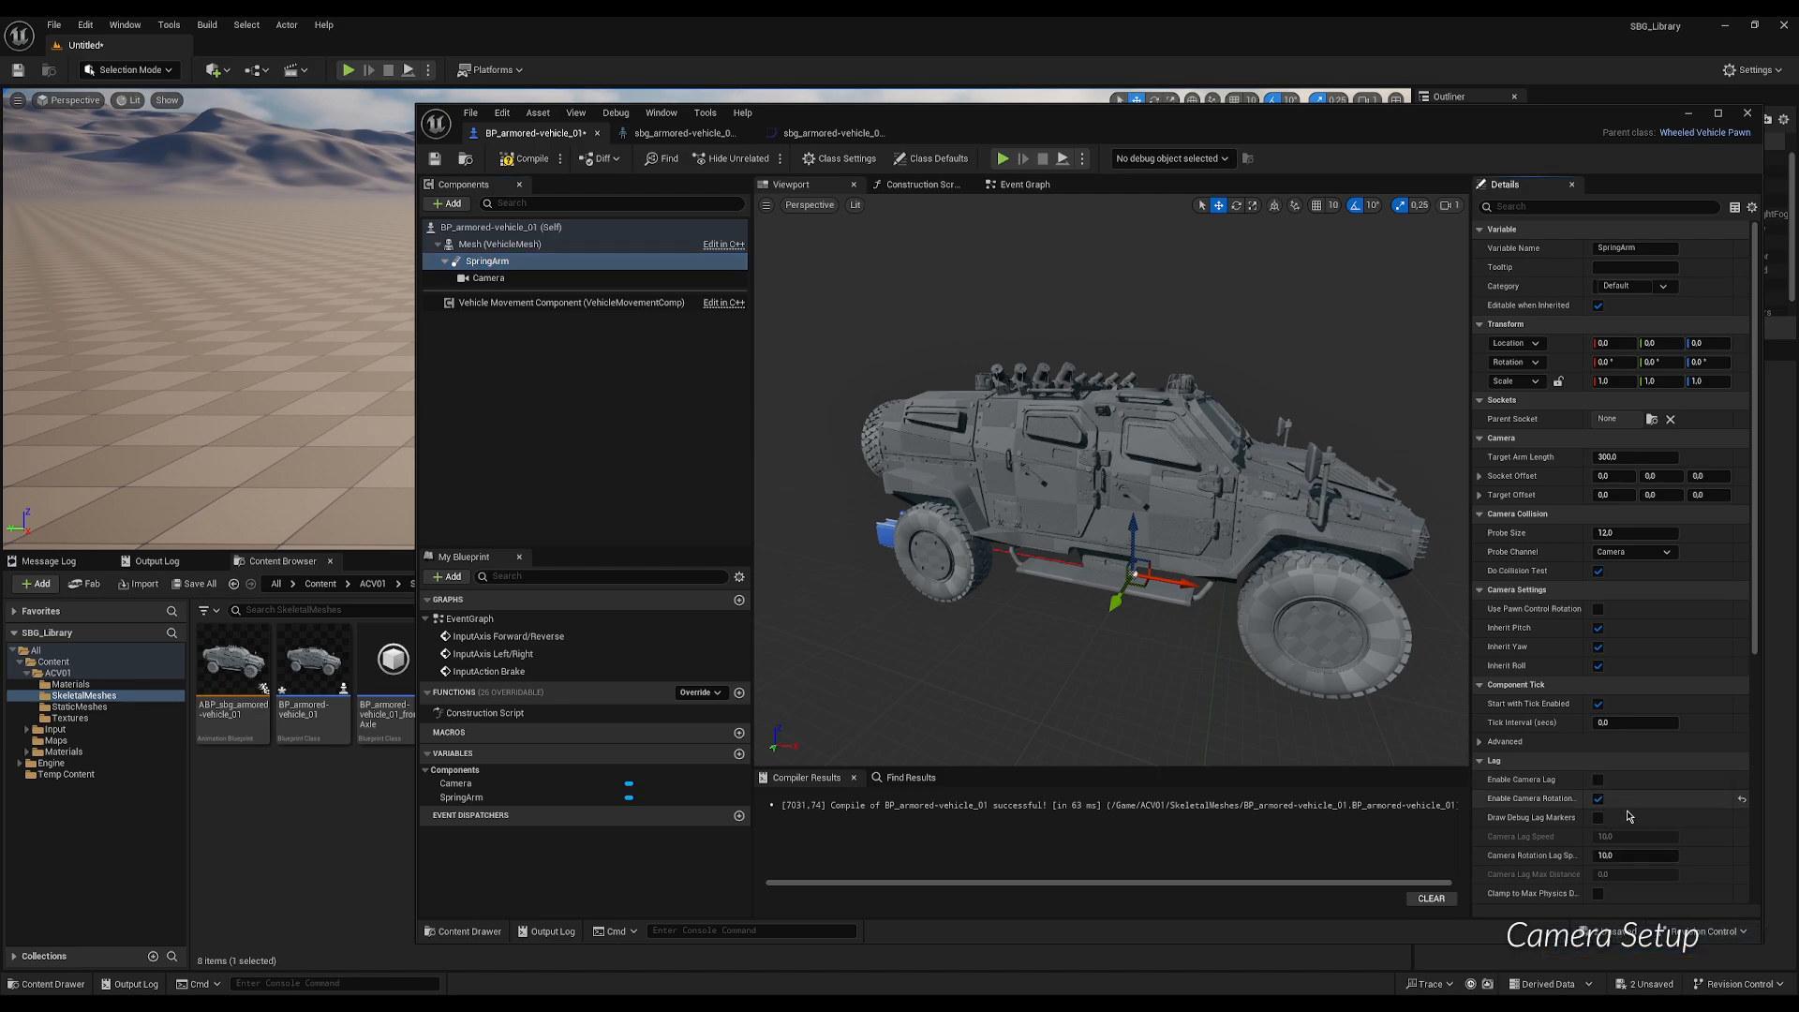
click(1628, 855)
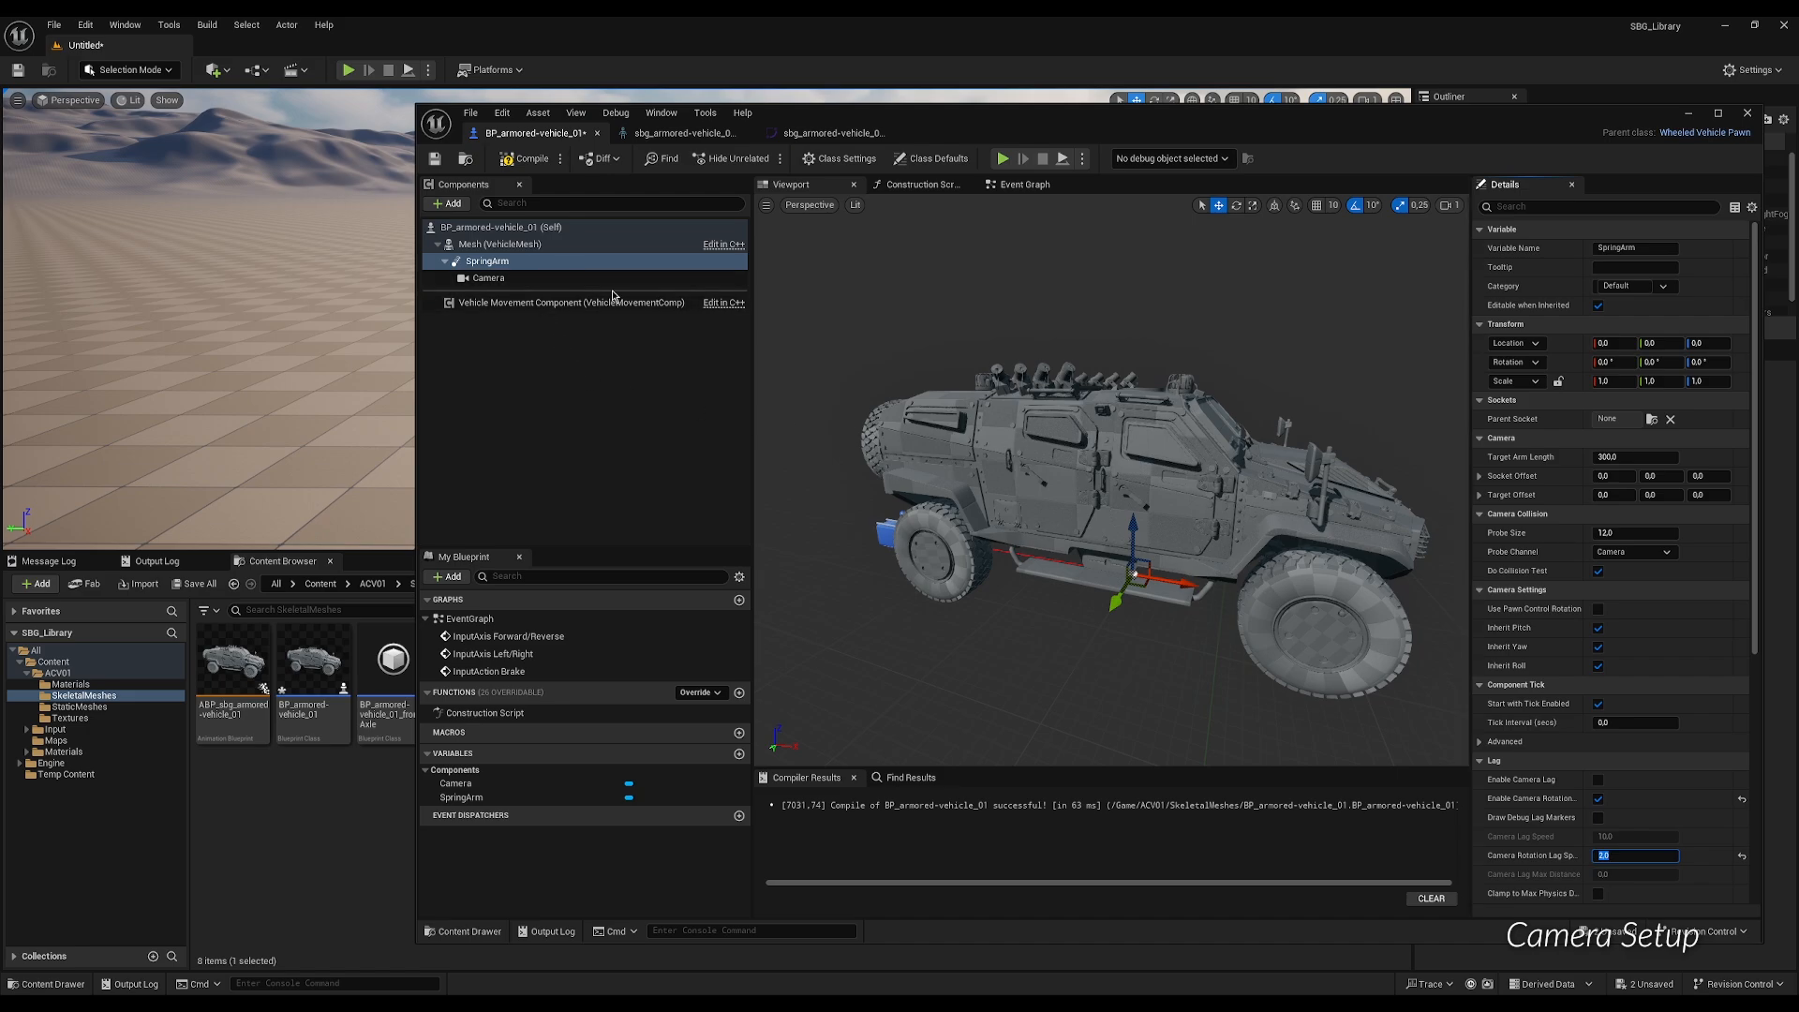
Move the SpringArm above the rear of the roof, pitch it to -10°, and compile and save the blueprint.
drag(1132, 541, 1136, 380)
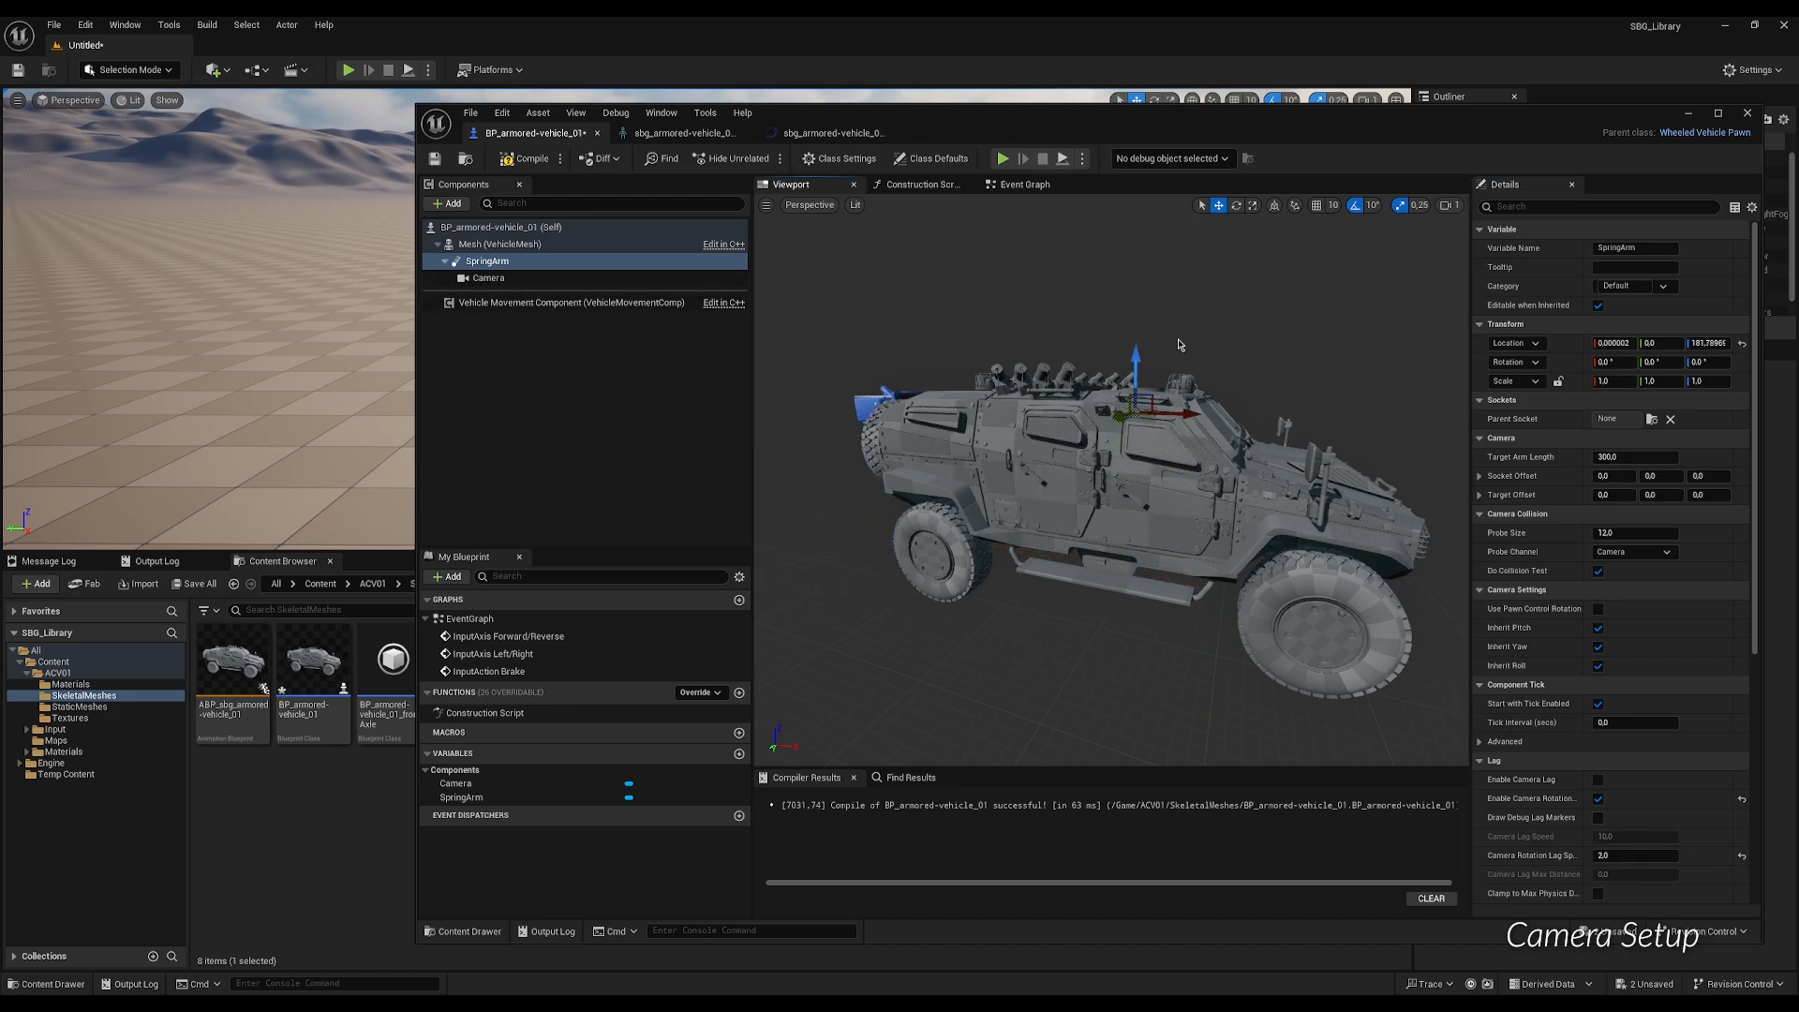
click(870, 402)
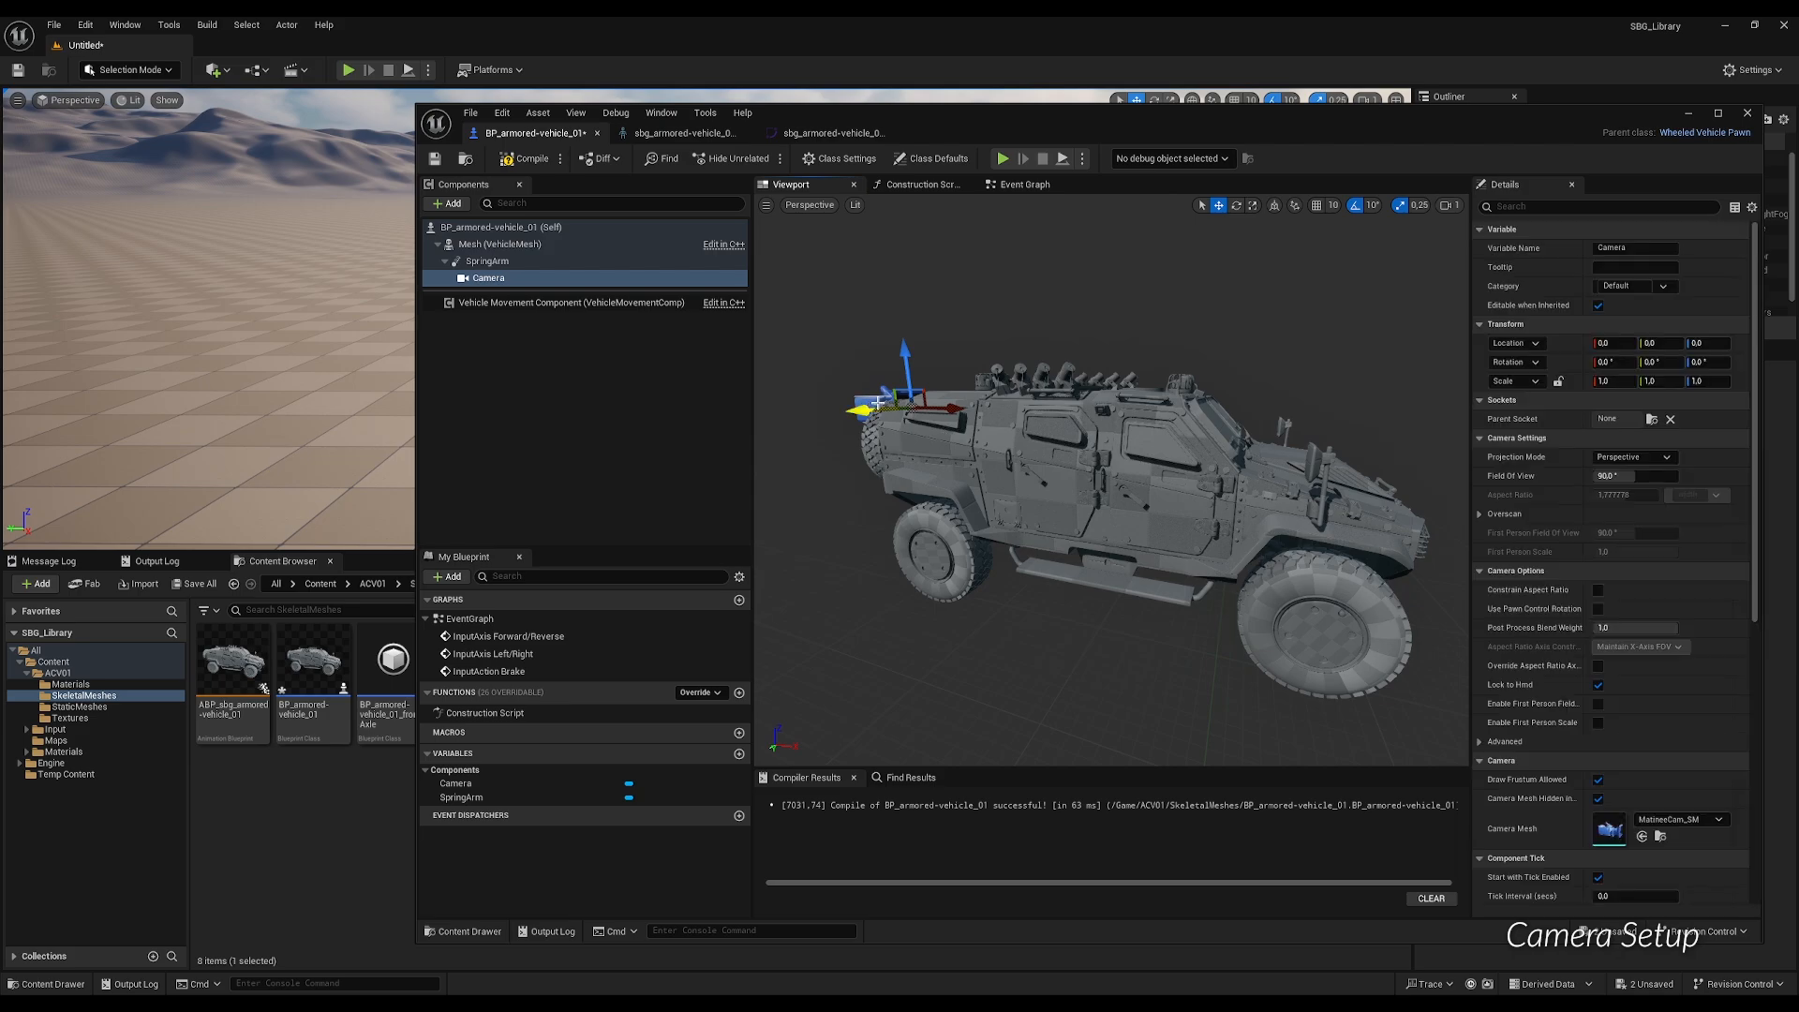
click(500, 264)
drag(1136, 379, 1078, 413)
key(e)
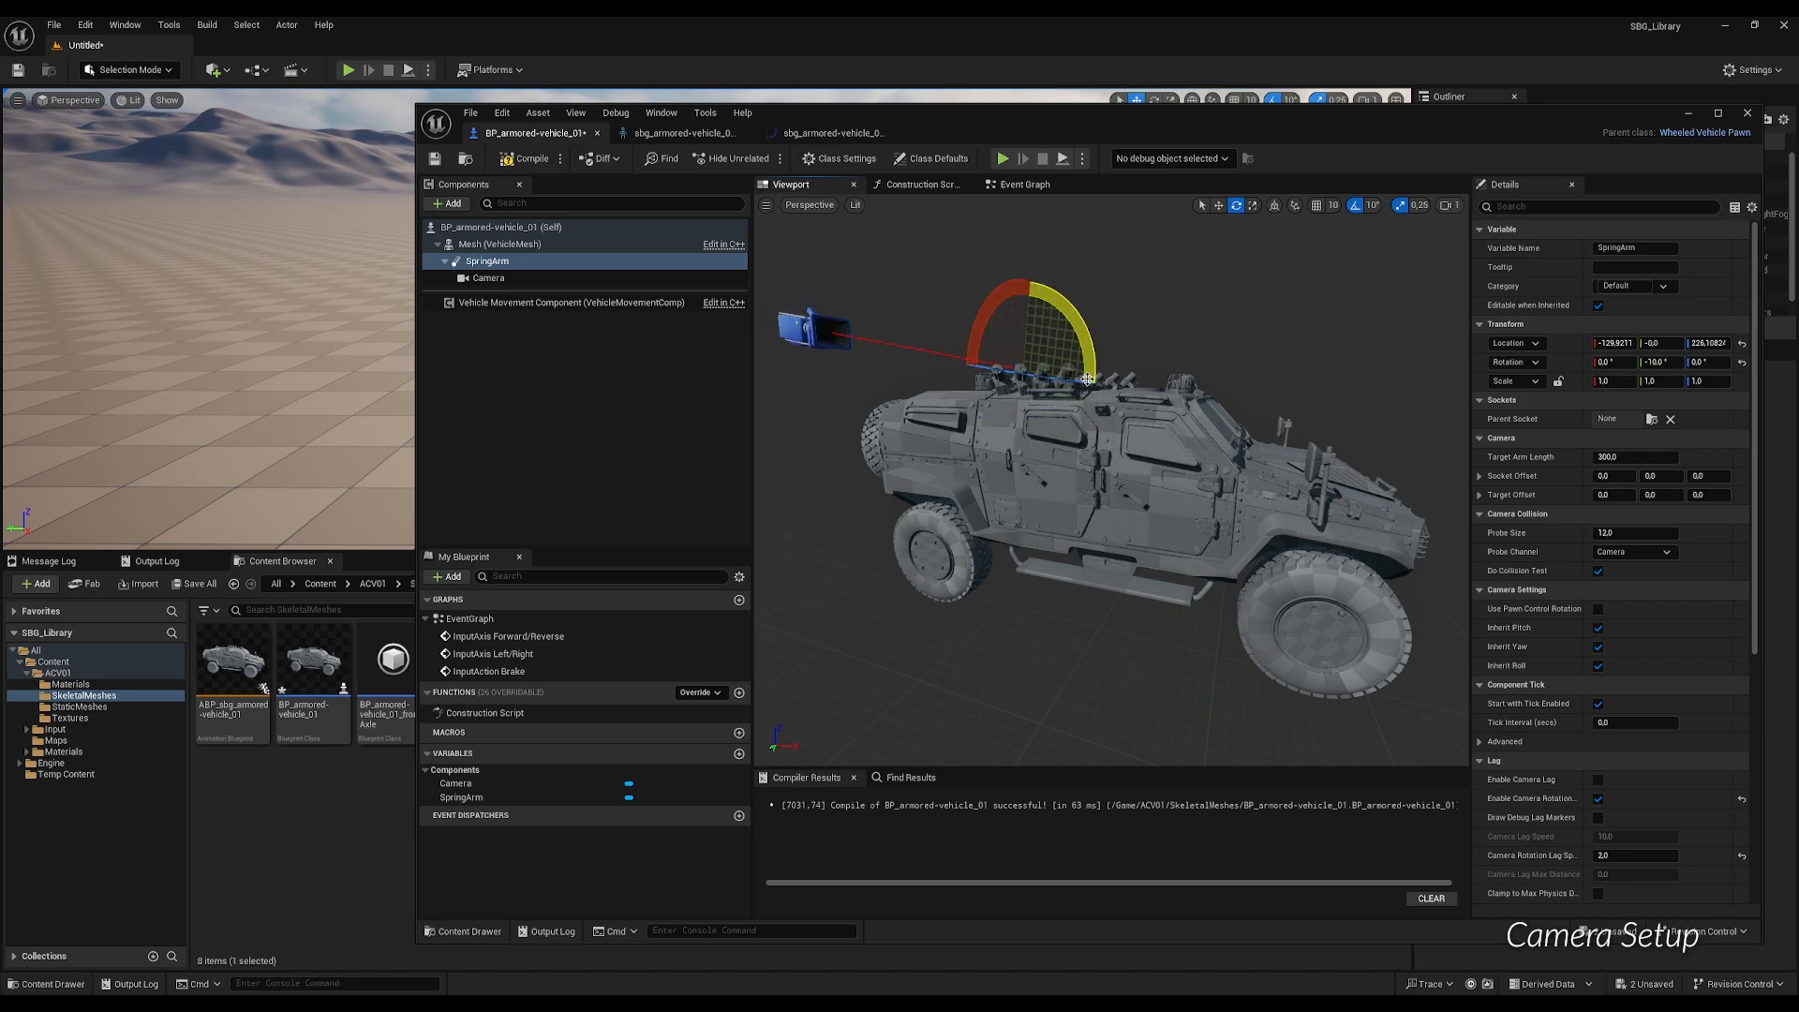
click(522, 160)
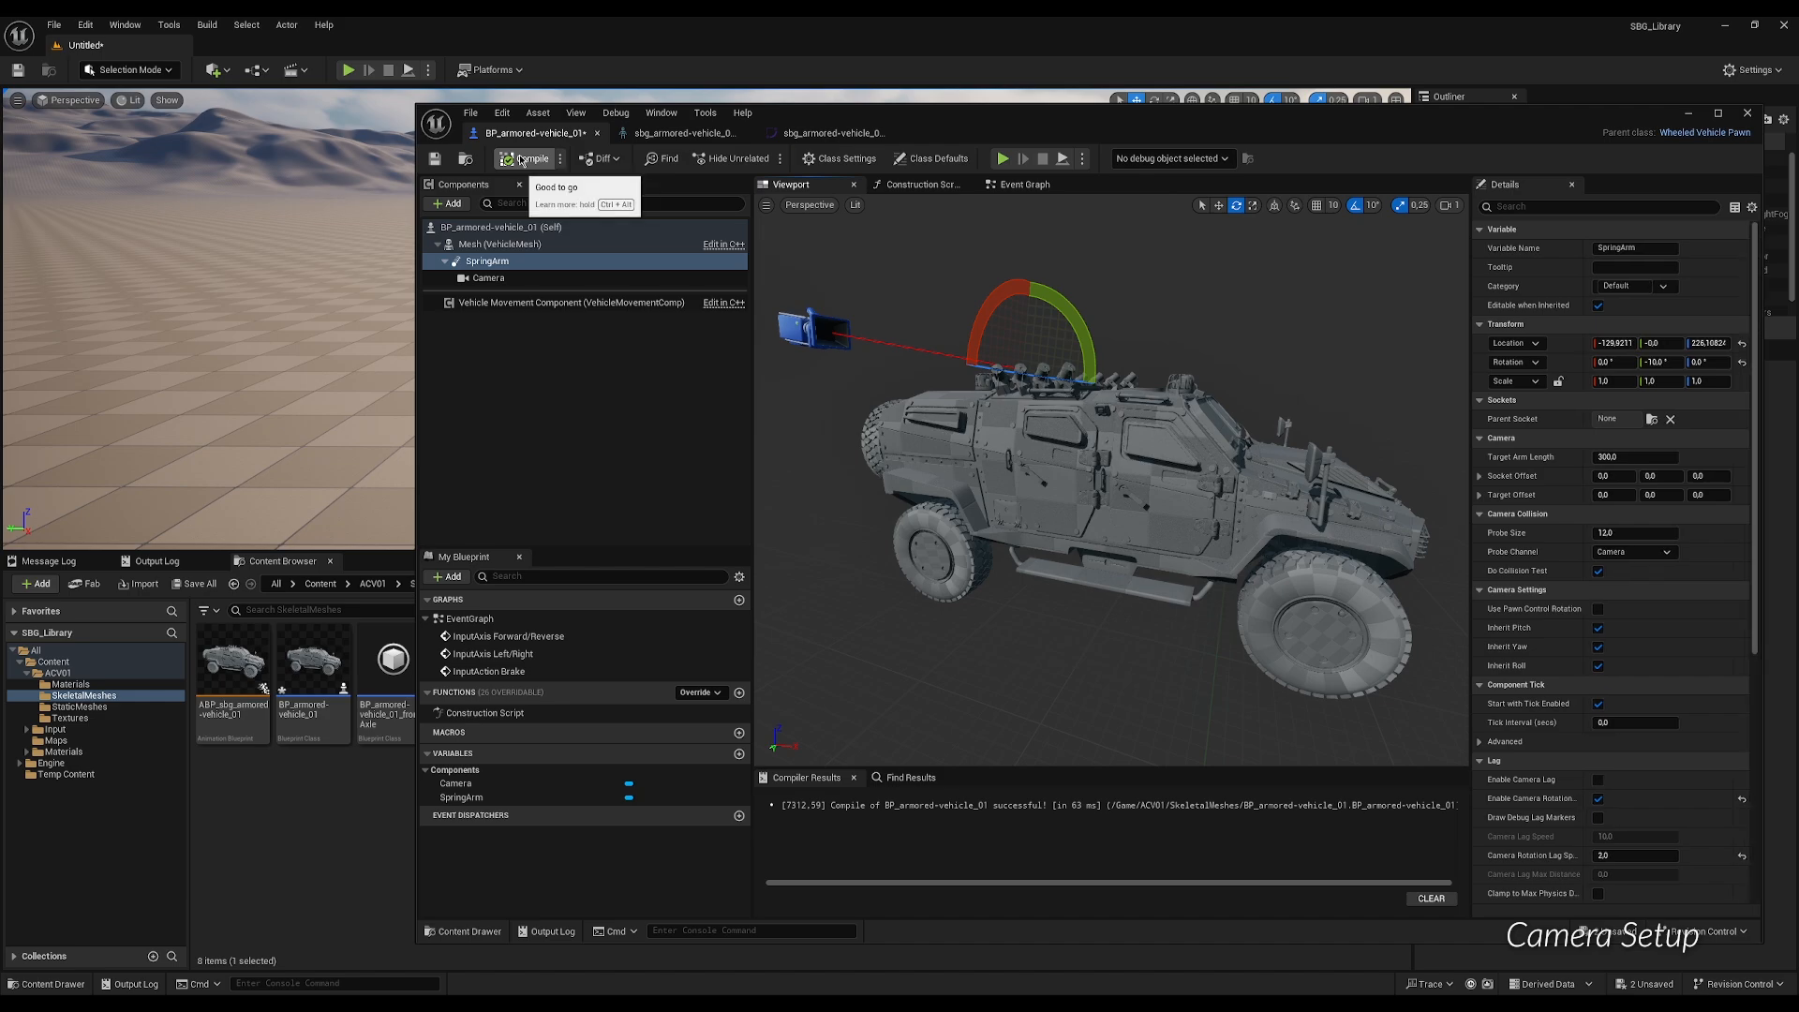
click(435, 160)
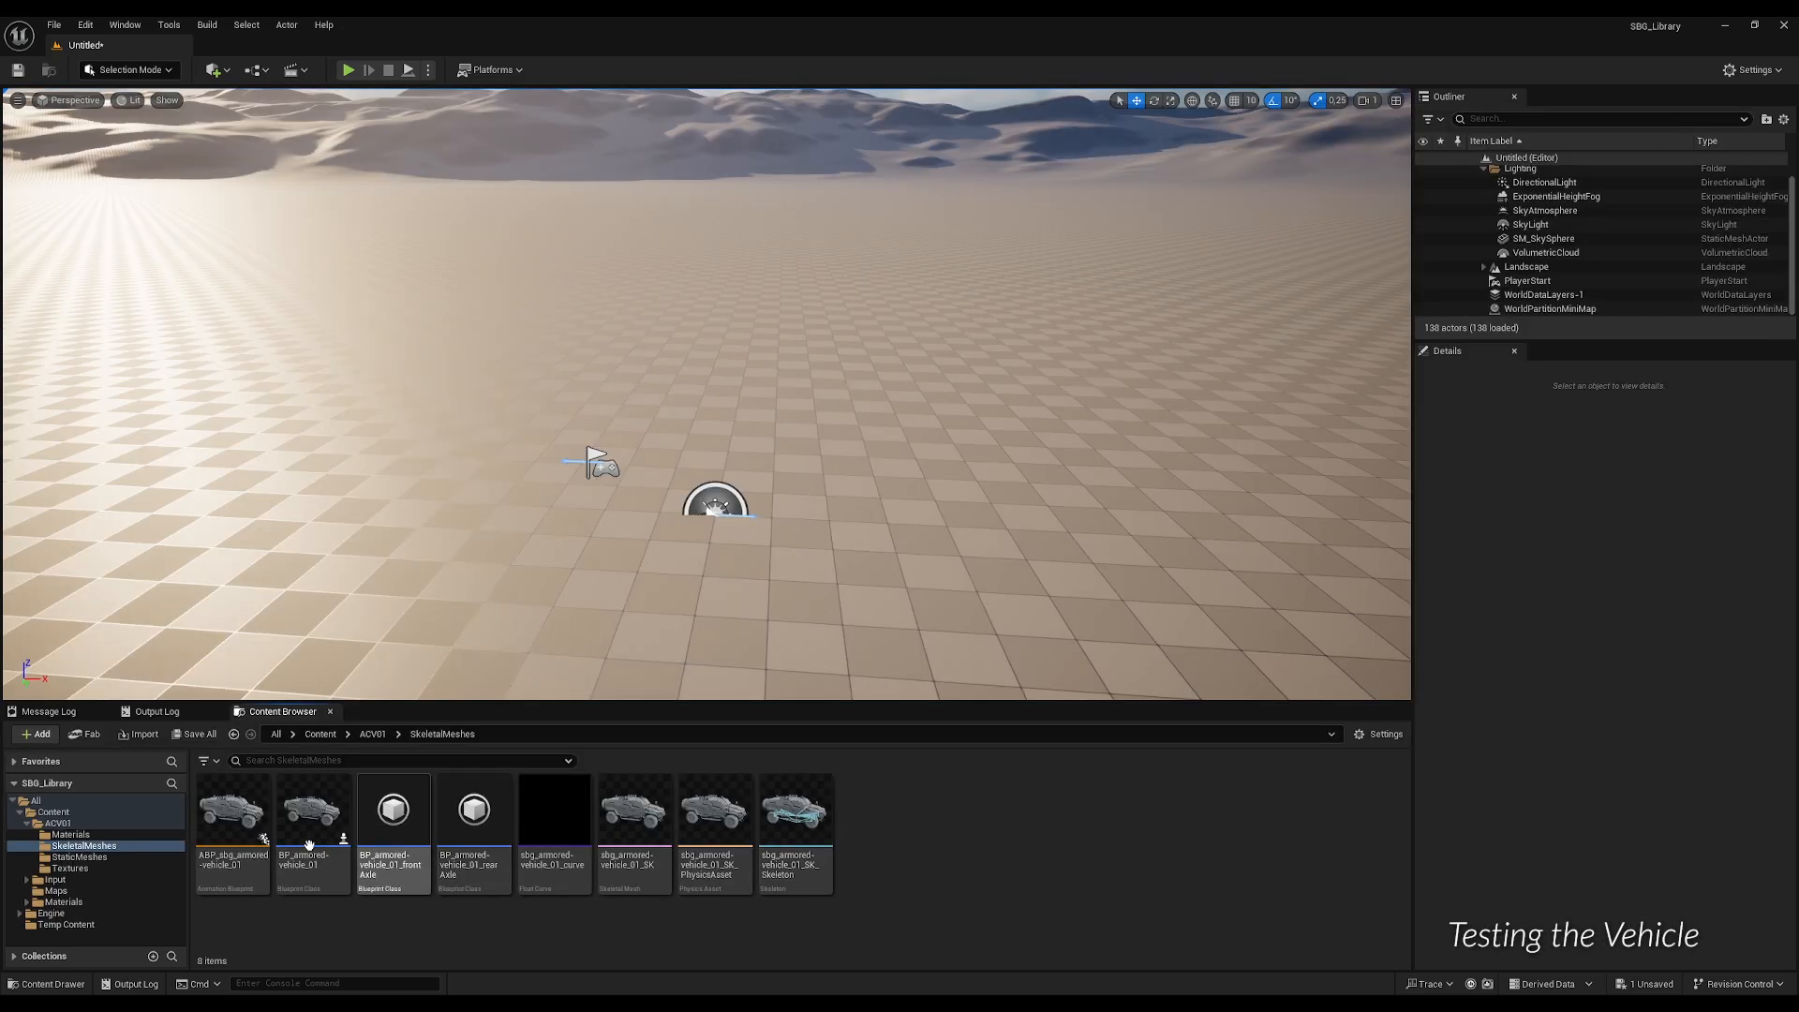
Place BP_armored-vehicle_01 in the level near the player start and set its Auto Possess Player to Player 0.
click(313, 843)
drag(313, 843, 903, 526)
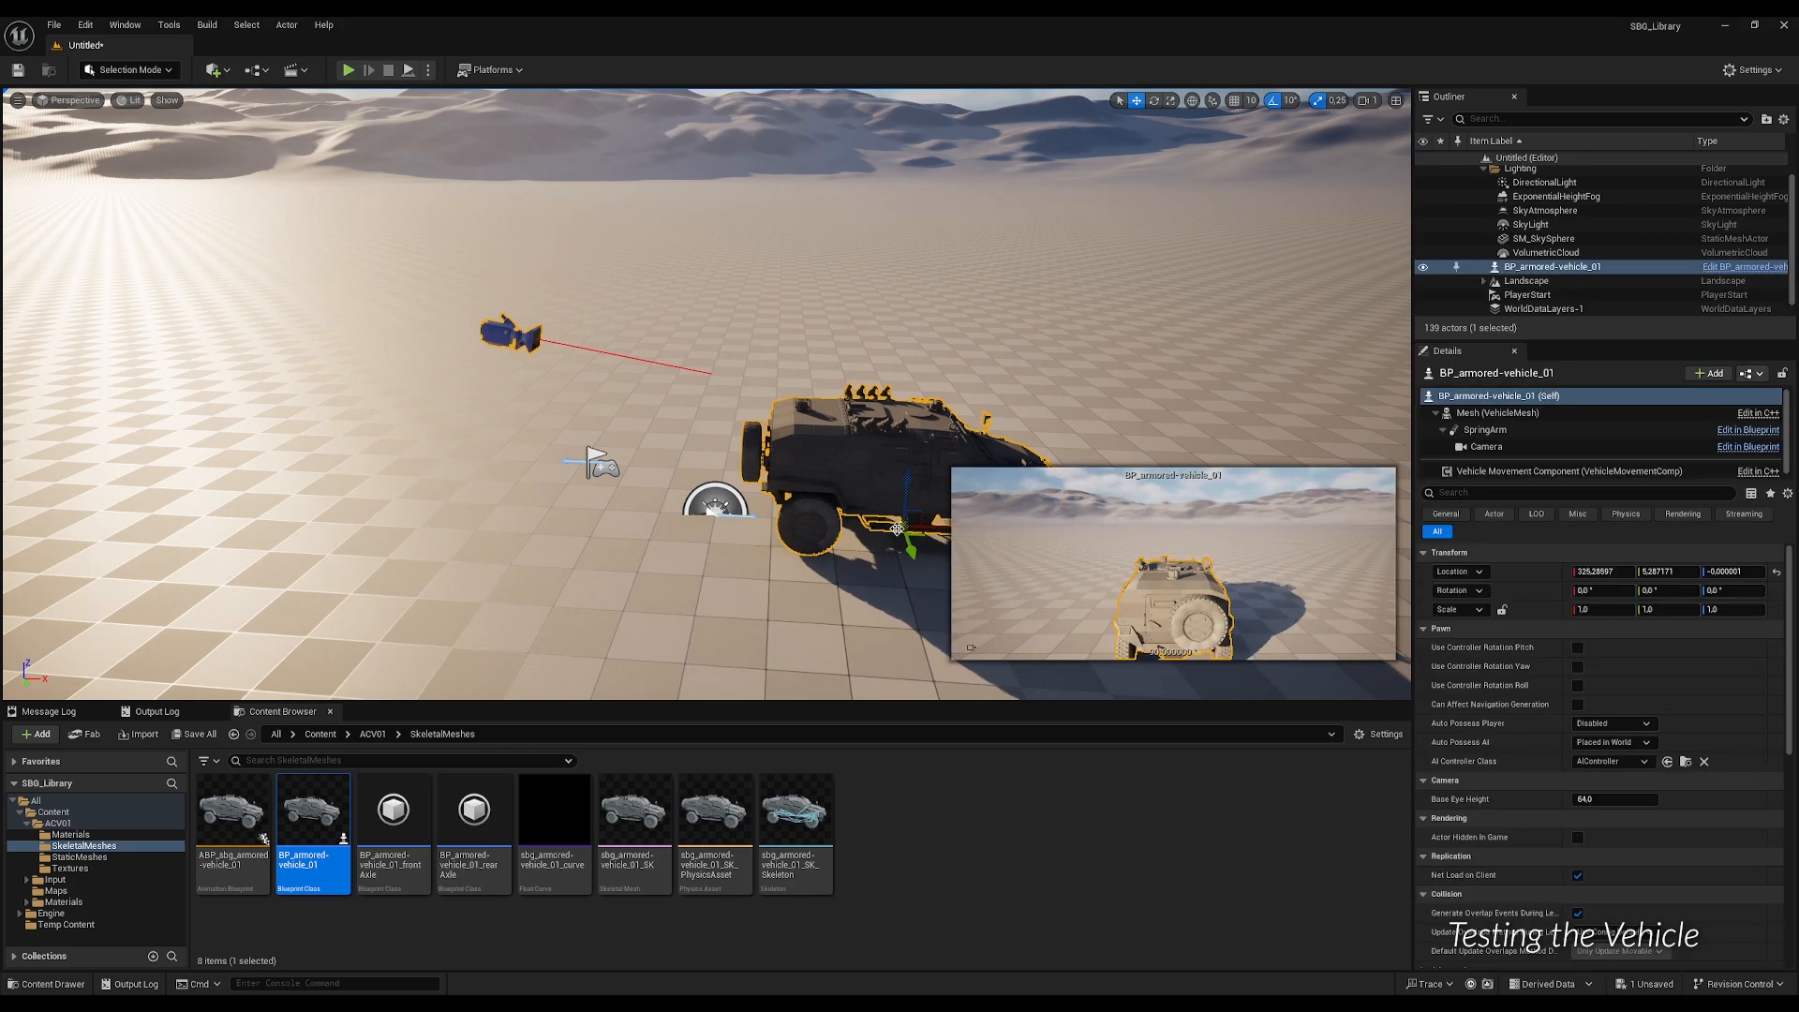
click(1648, 731)
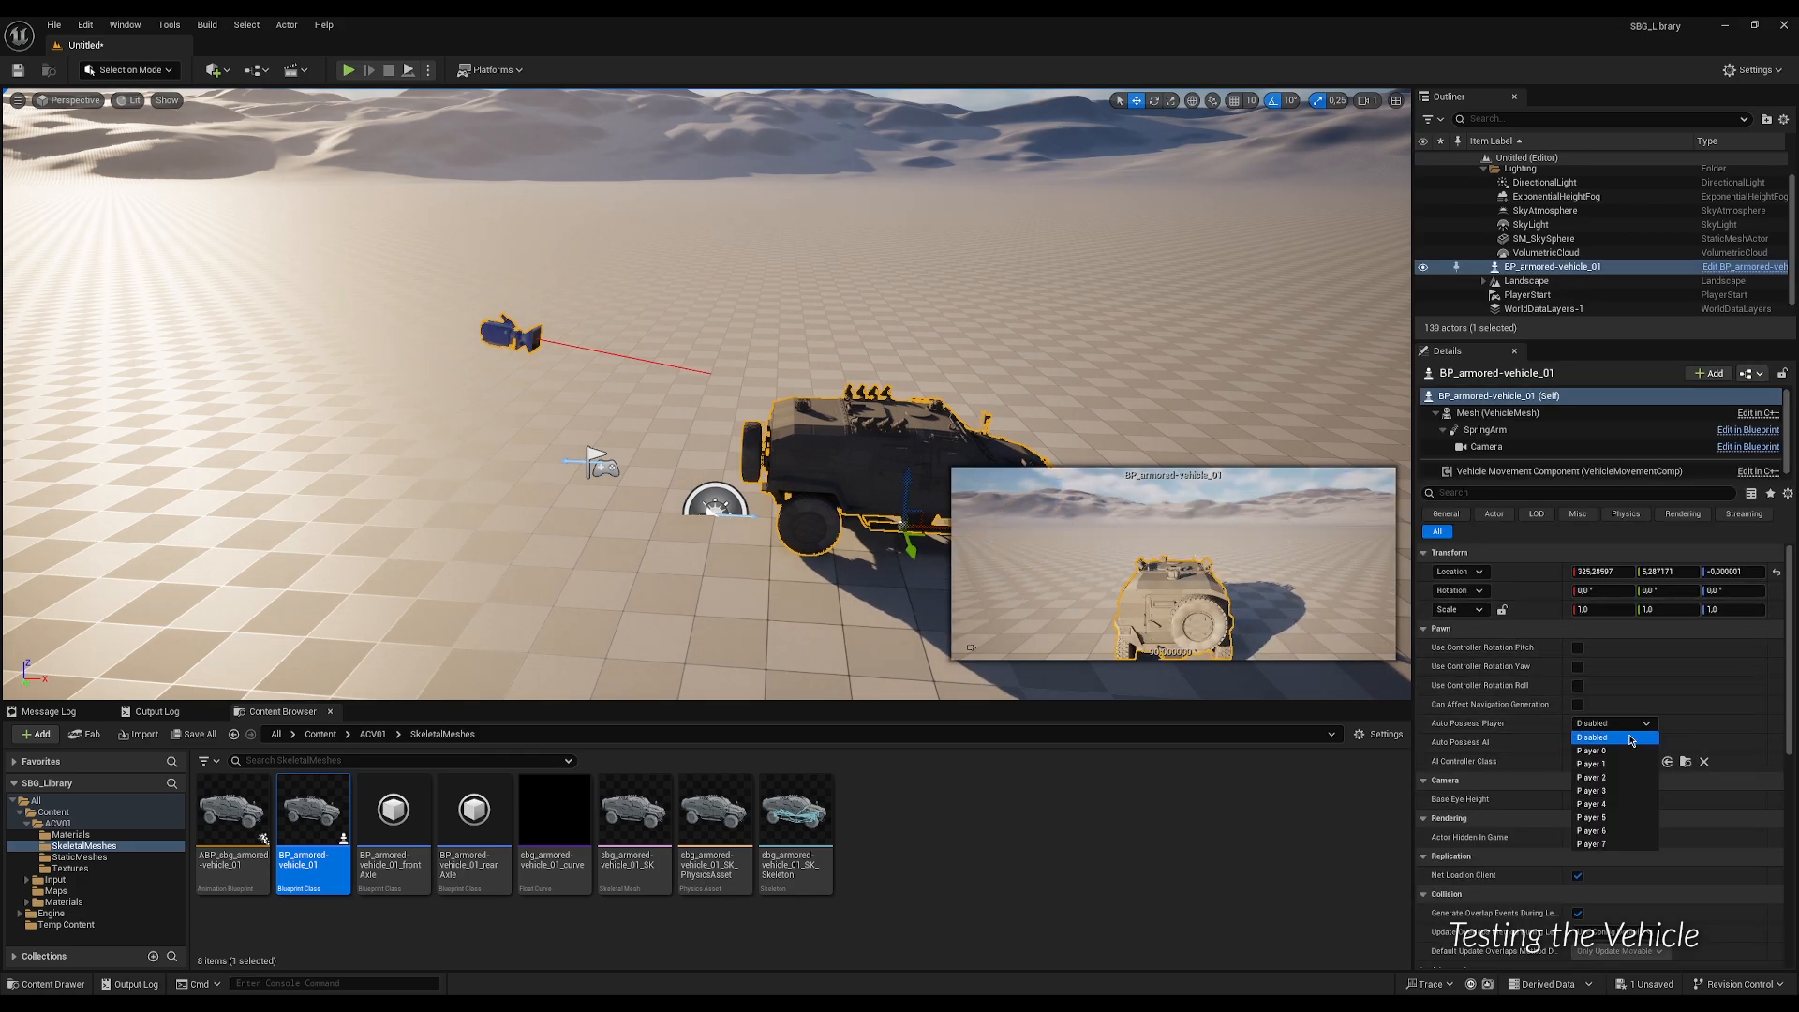
click(1601, 752)
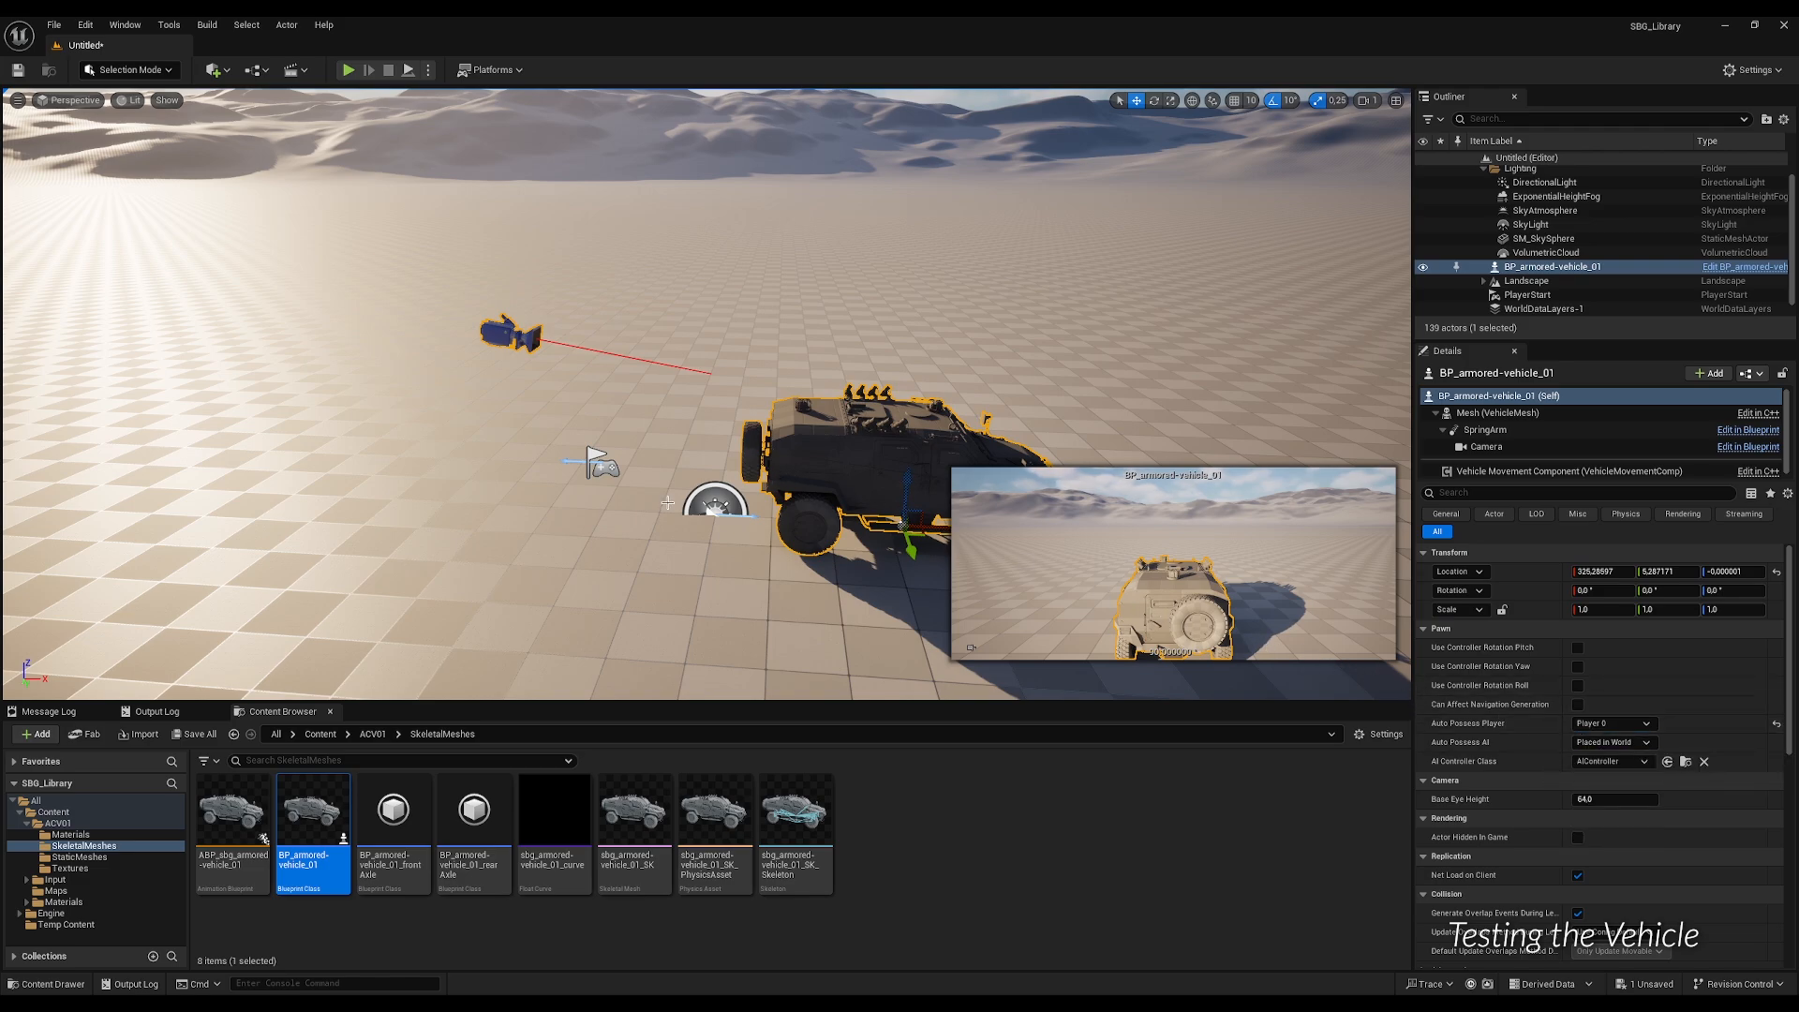
Play the level in the editor, test-drive the vehicle forward with left and right steering, and end the play session.
right_drag(667, 503, 667, 503)
key(alt+p)
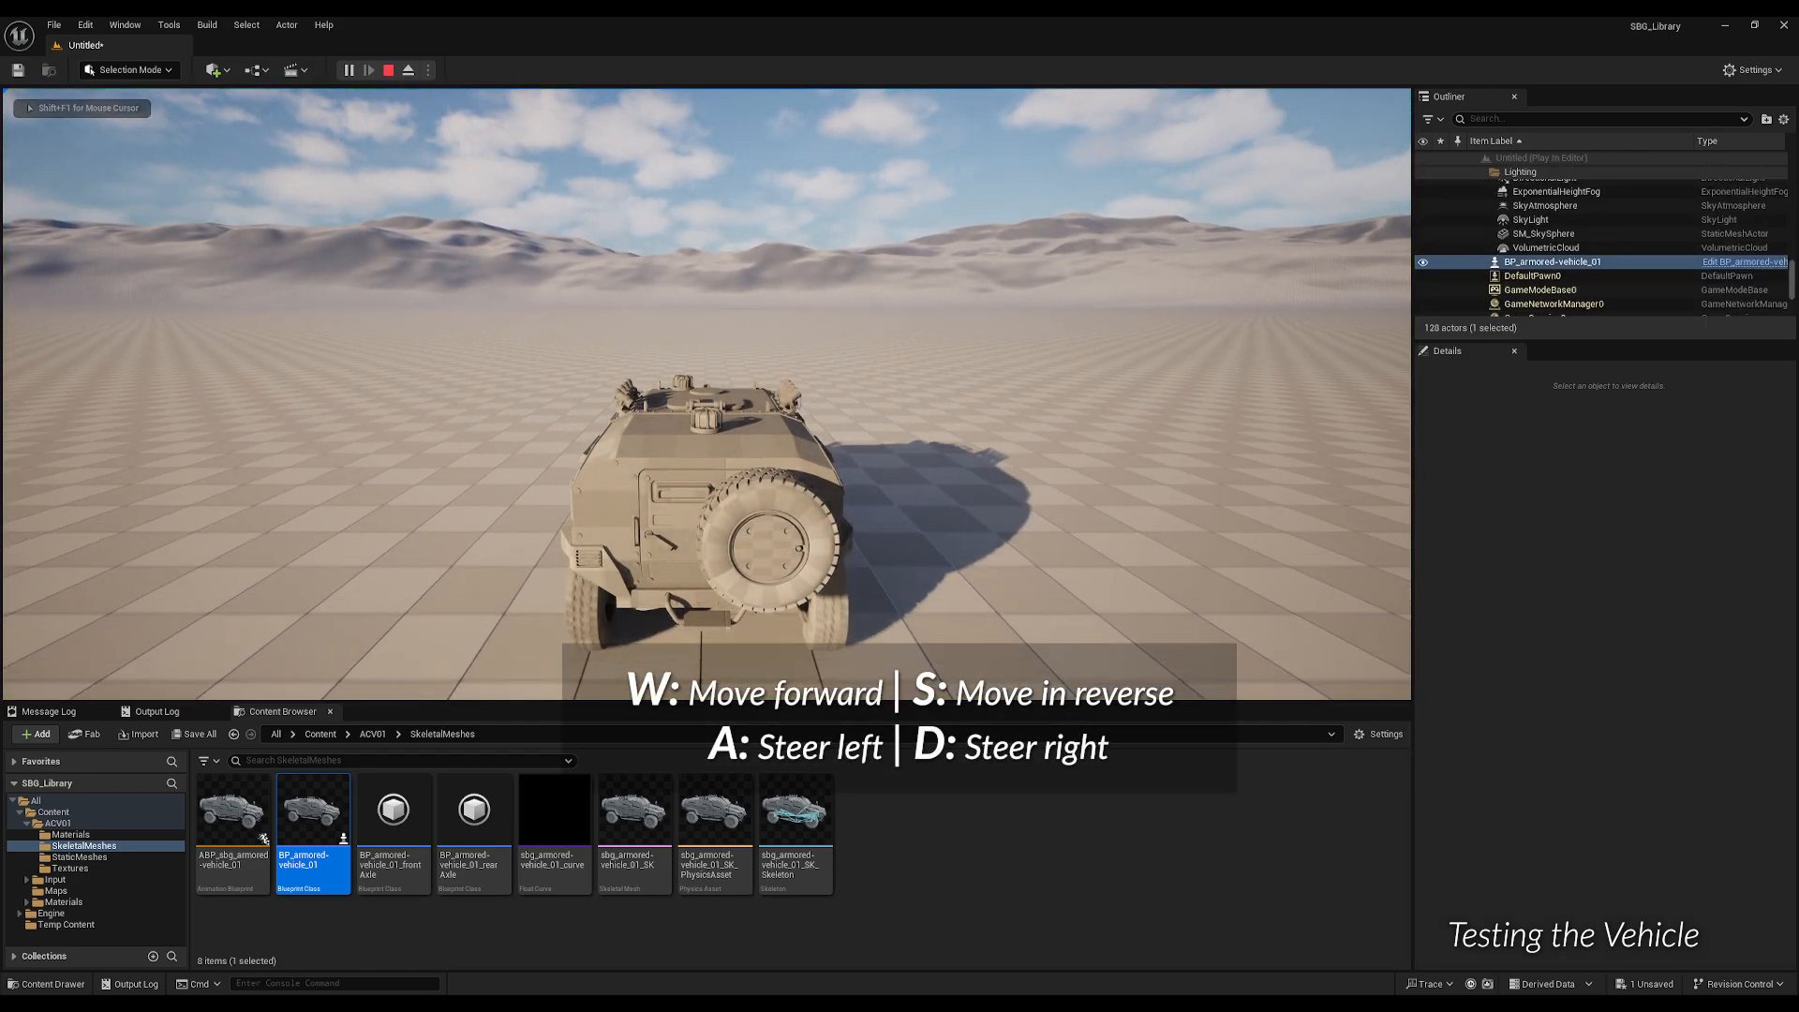
key(w)
key(d)
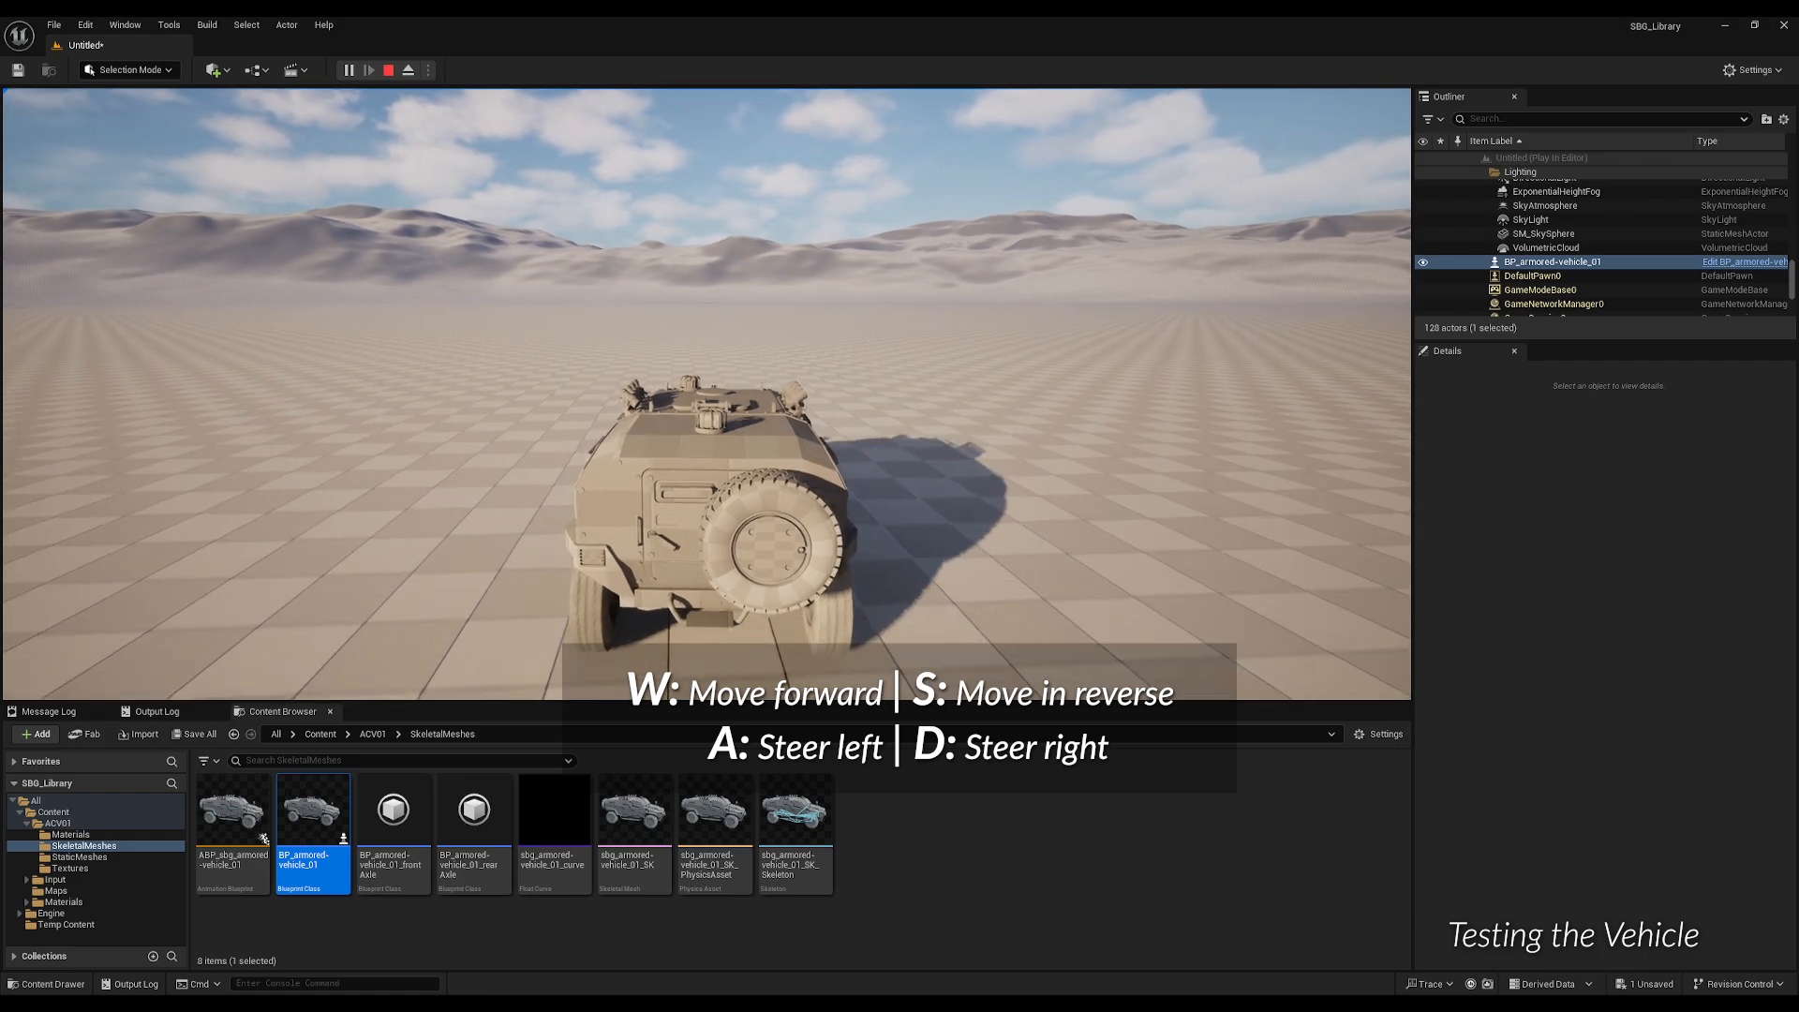
key(w)
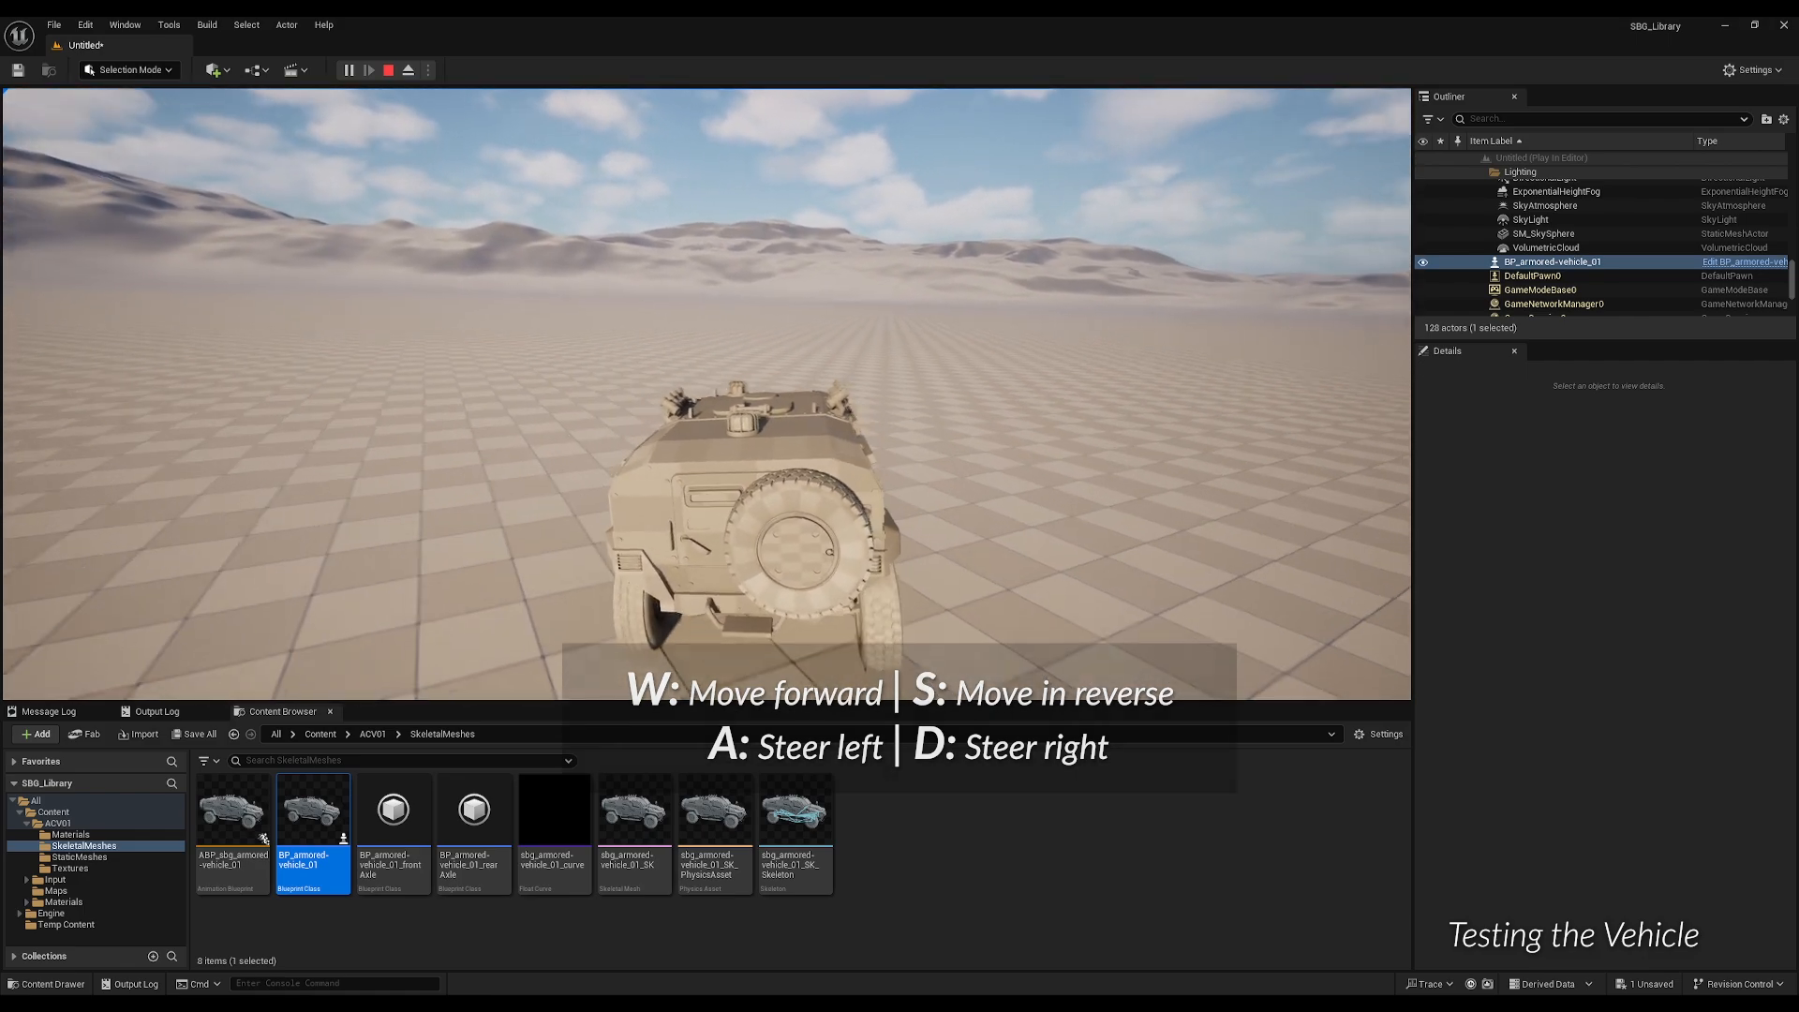
key(w)
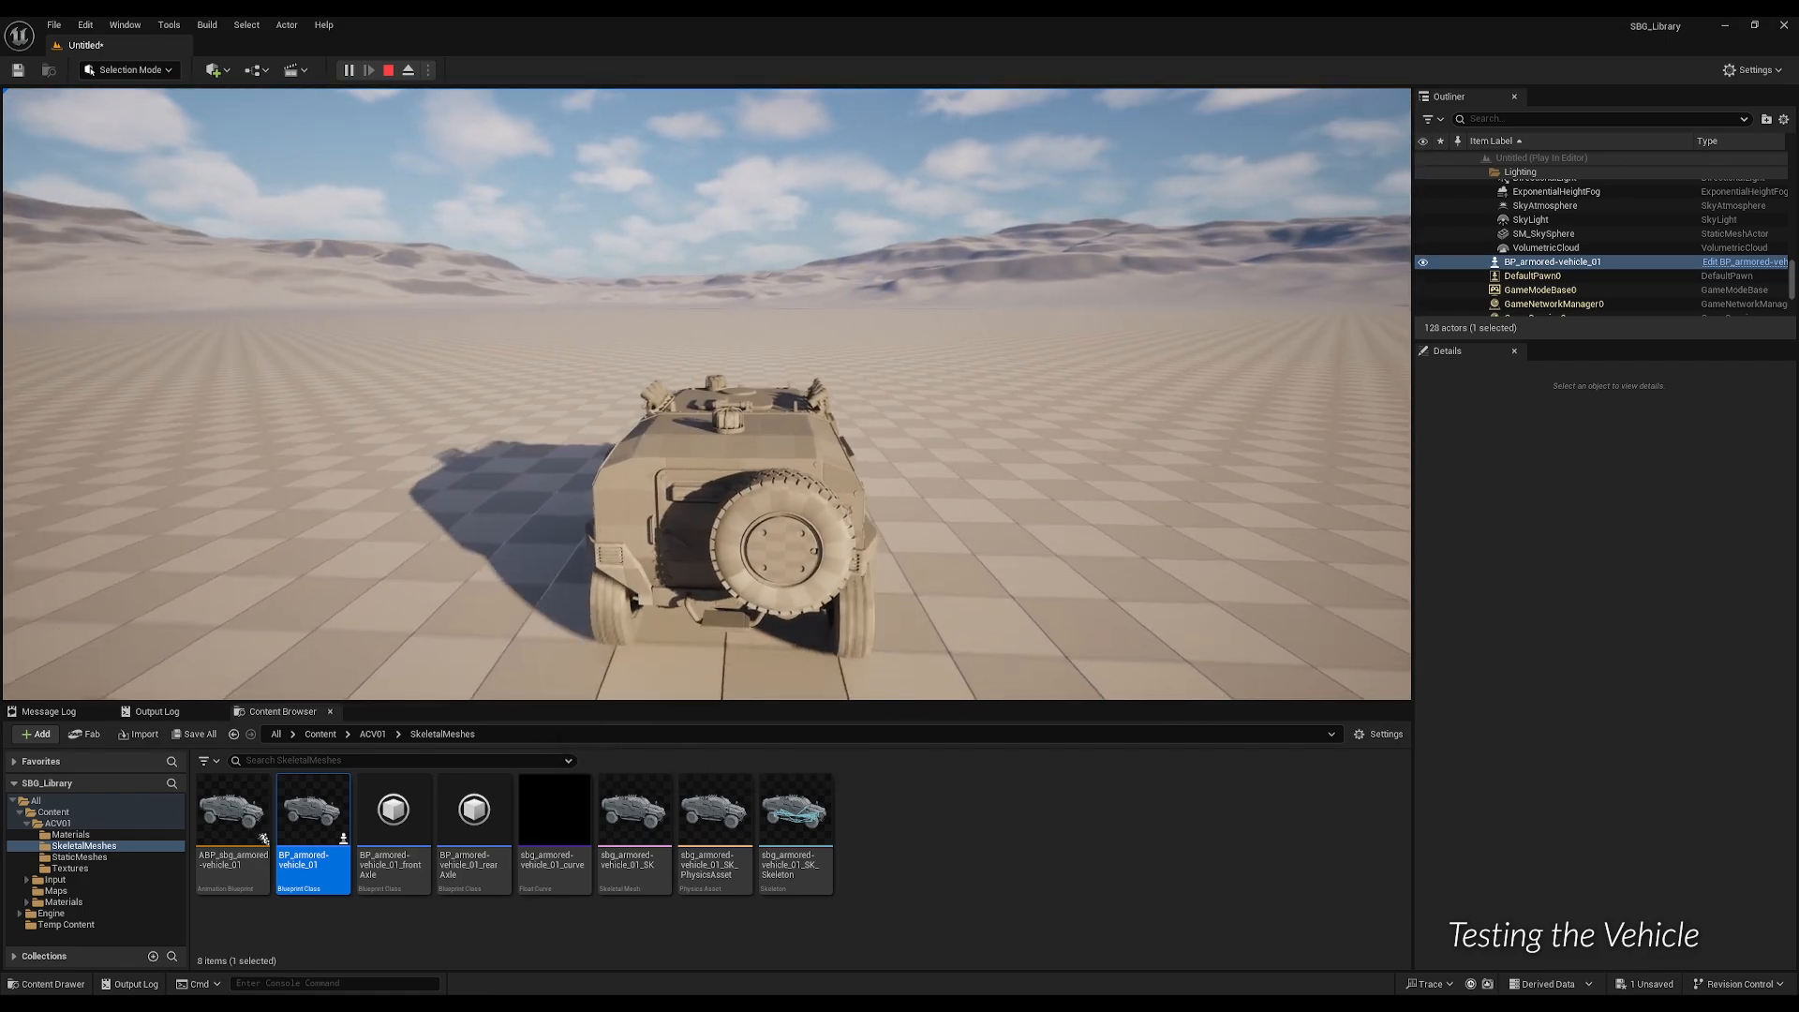
key(w)
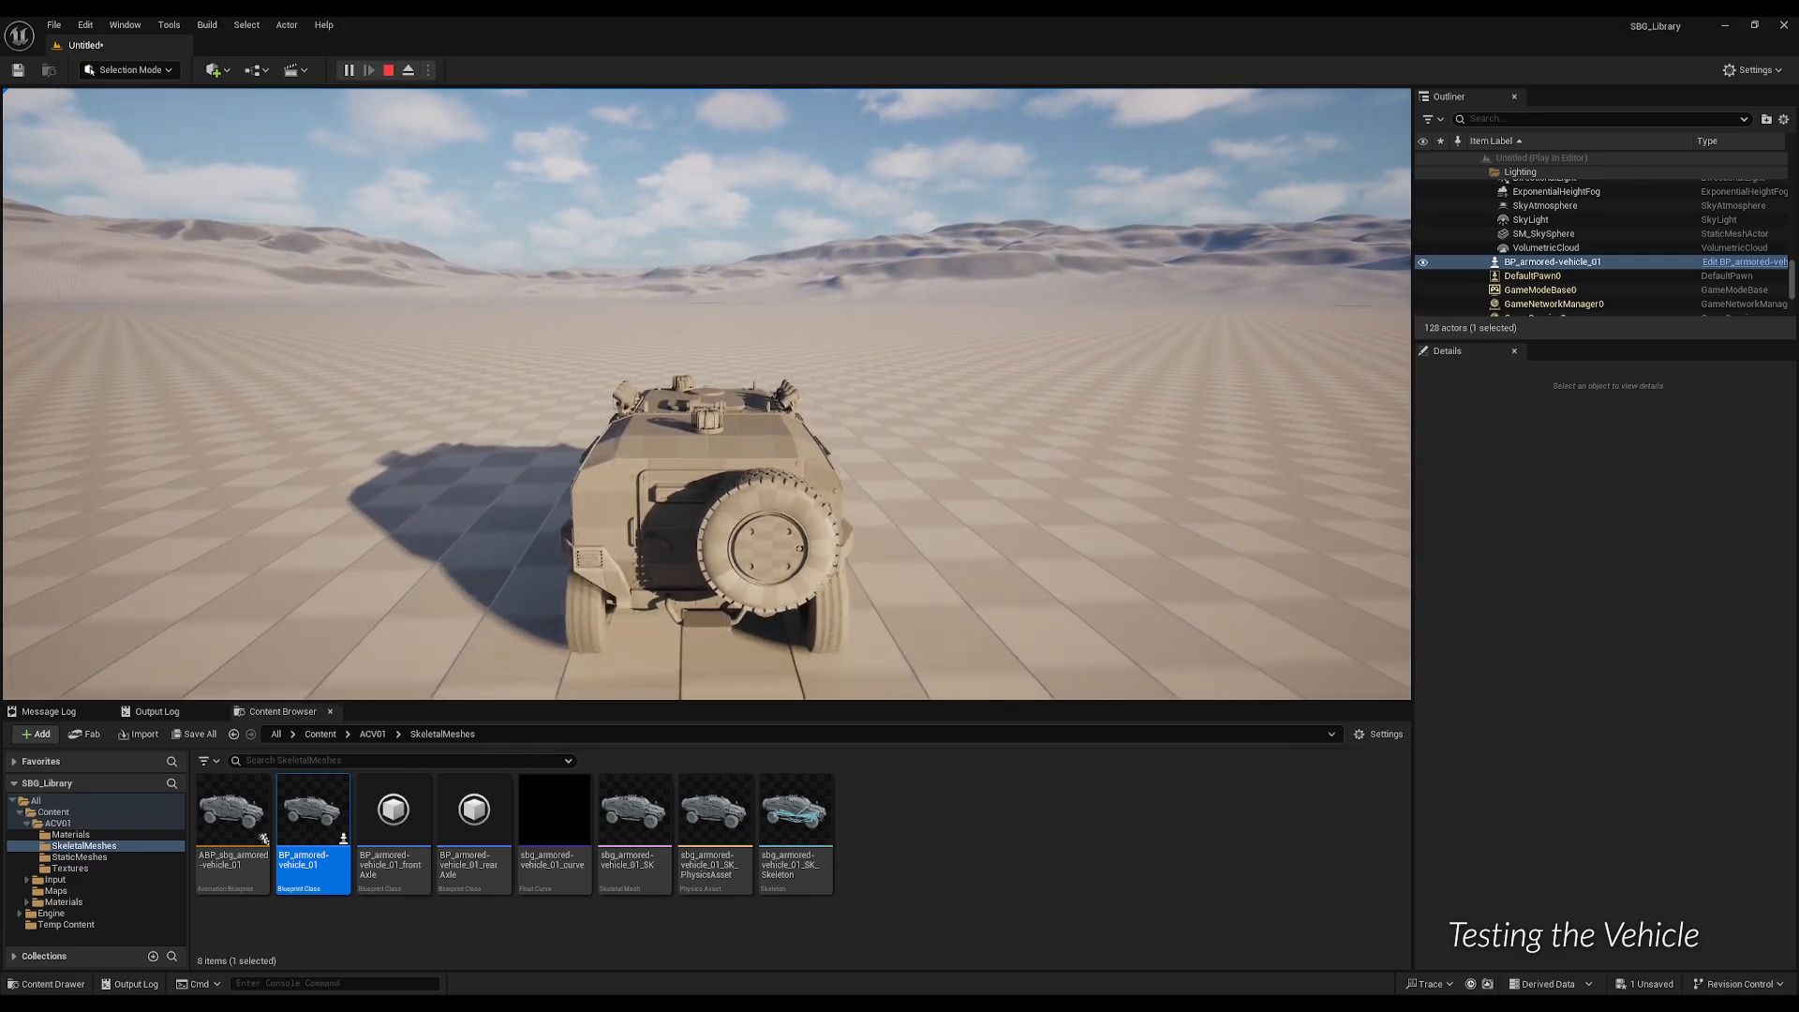
key(w)
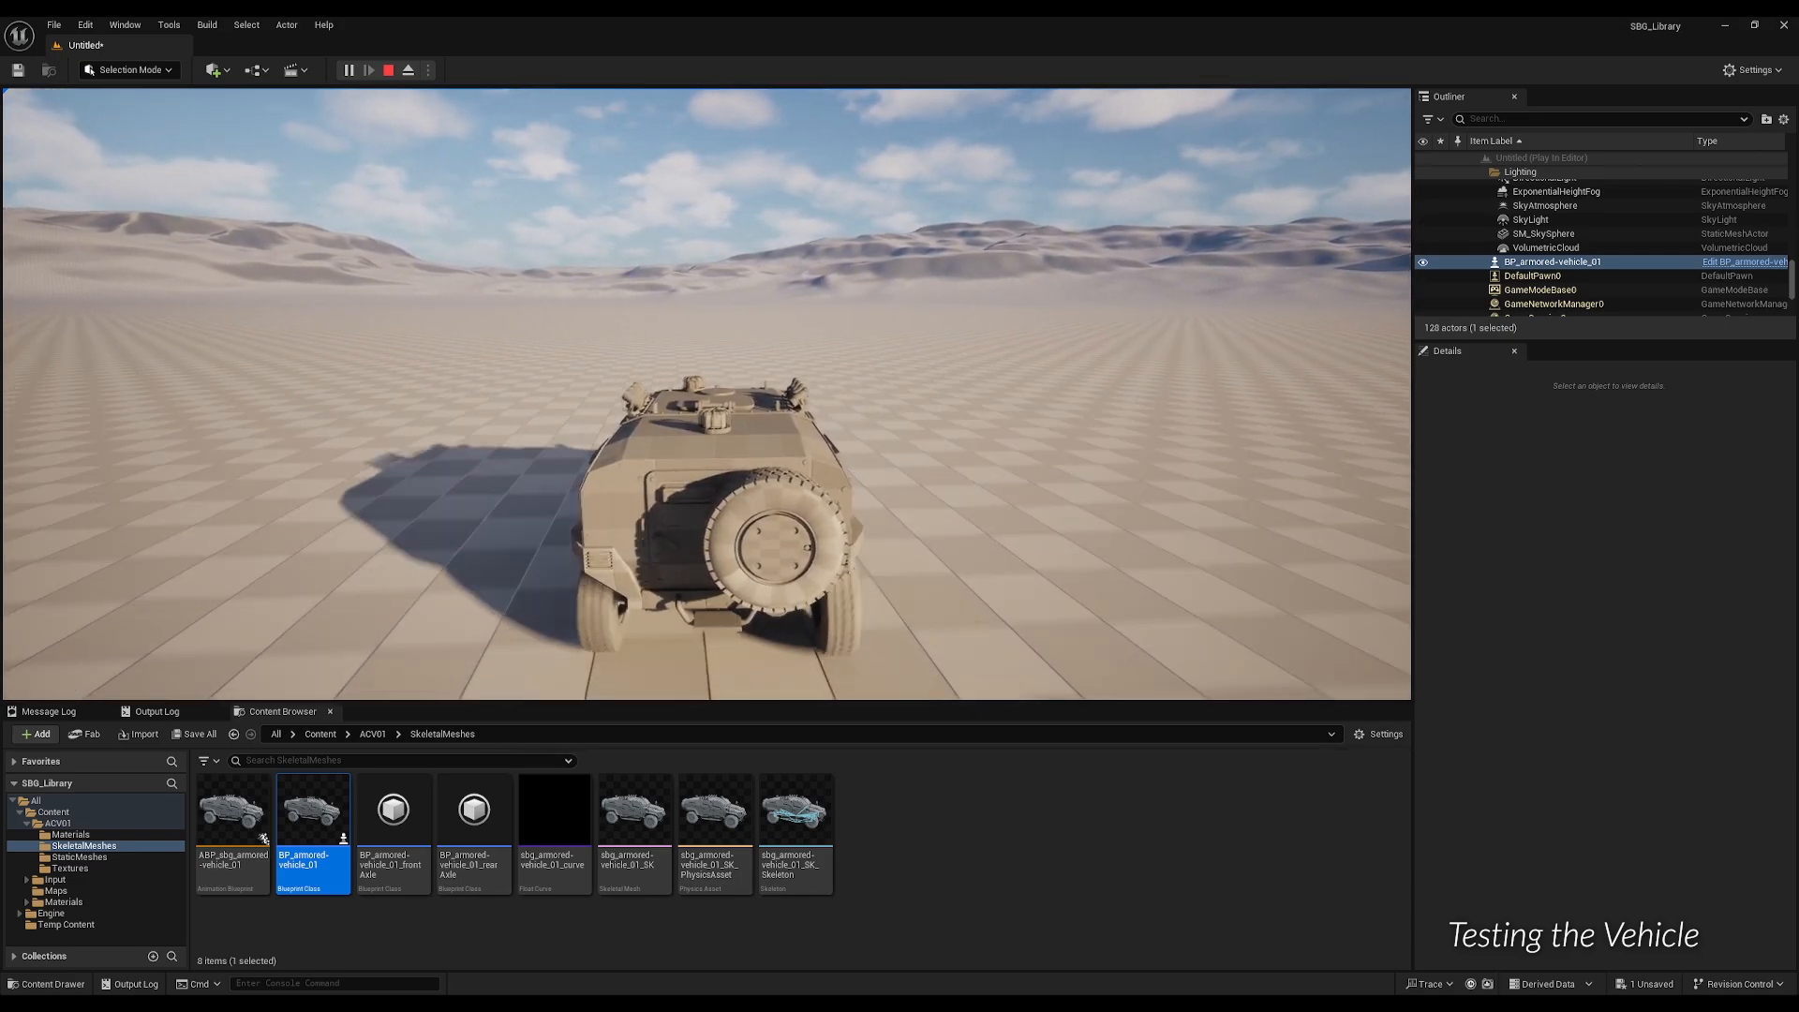
key(w)
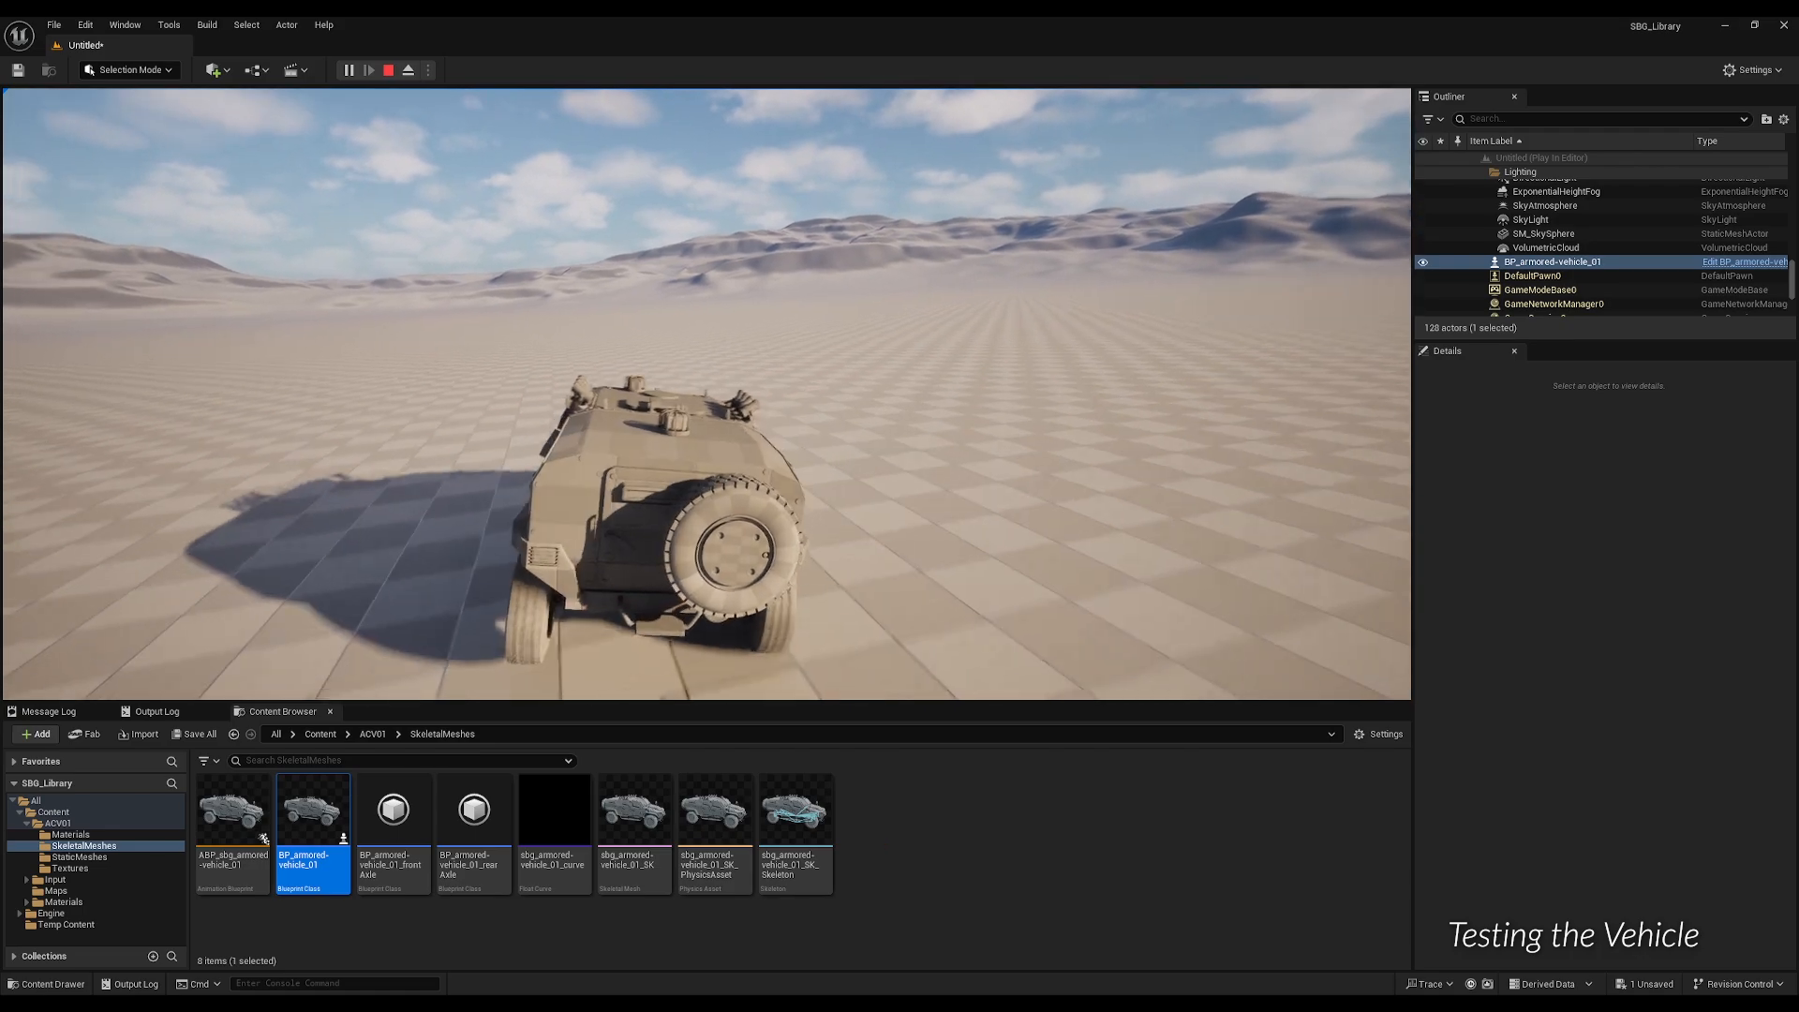
key(a)
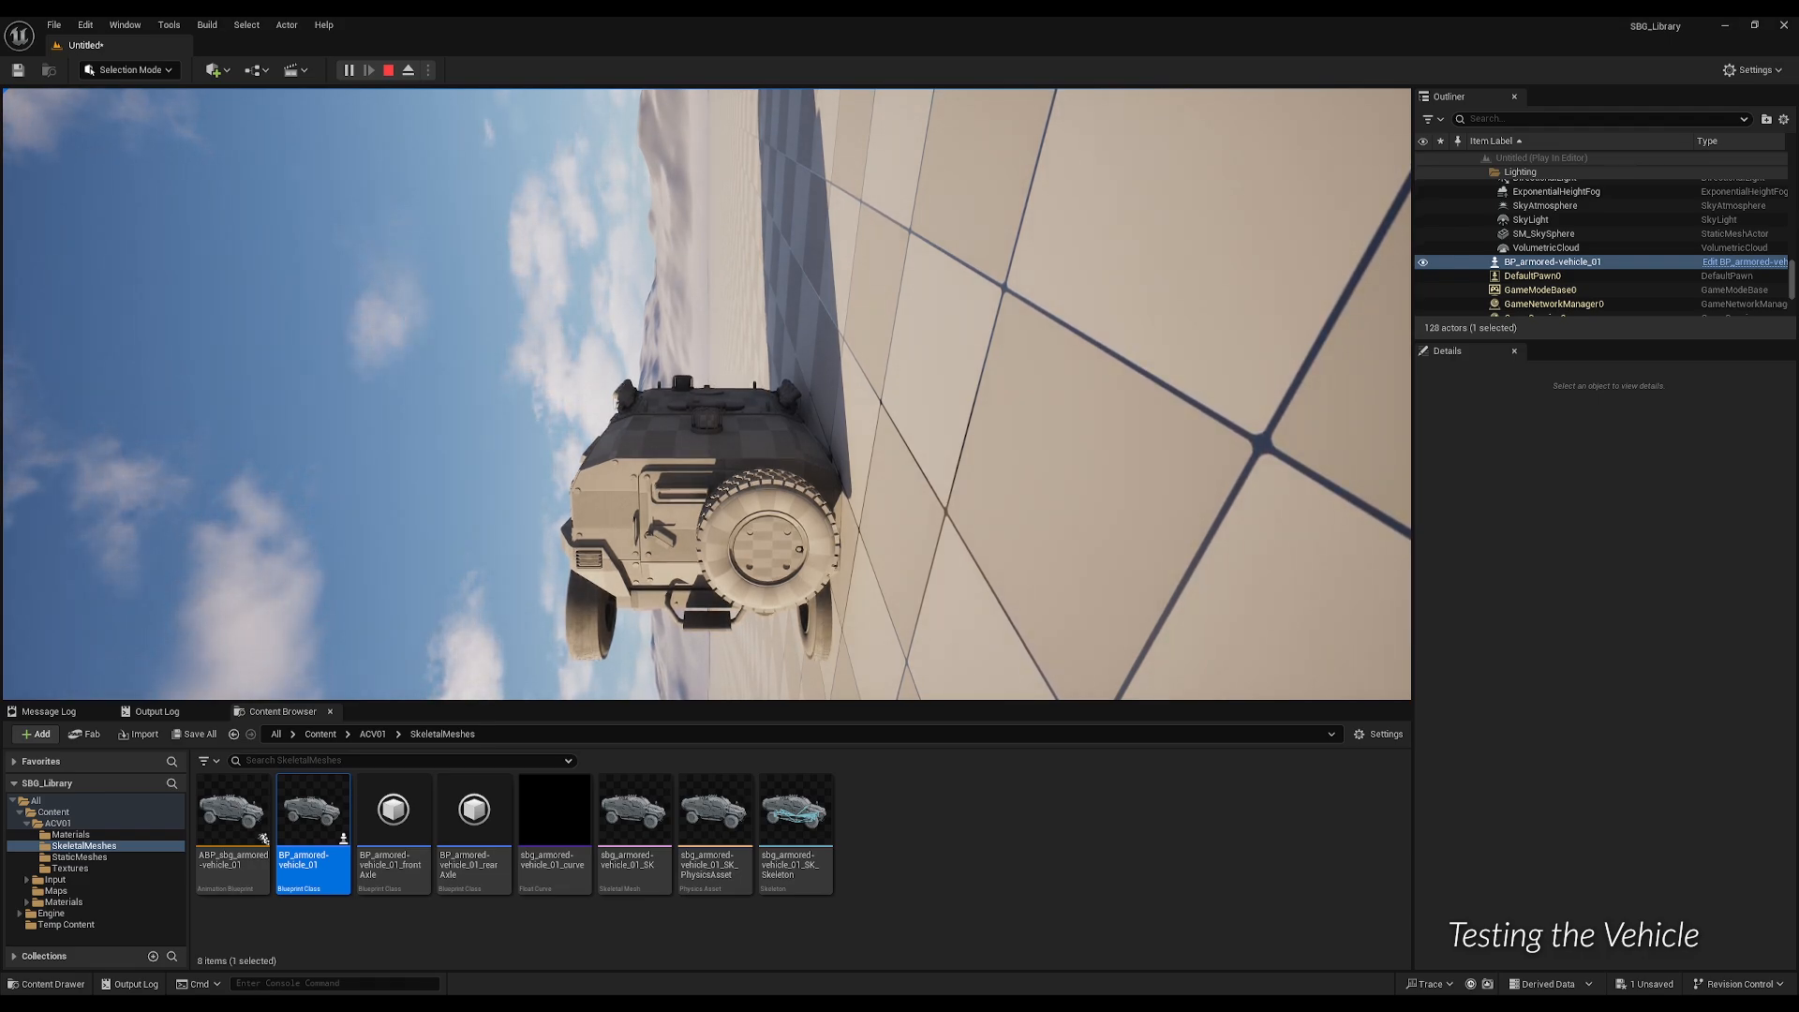
key(Escape)
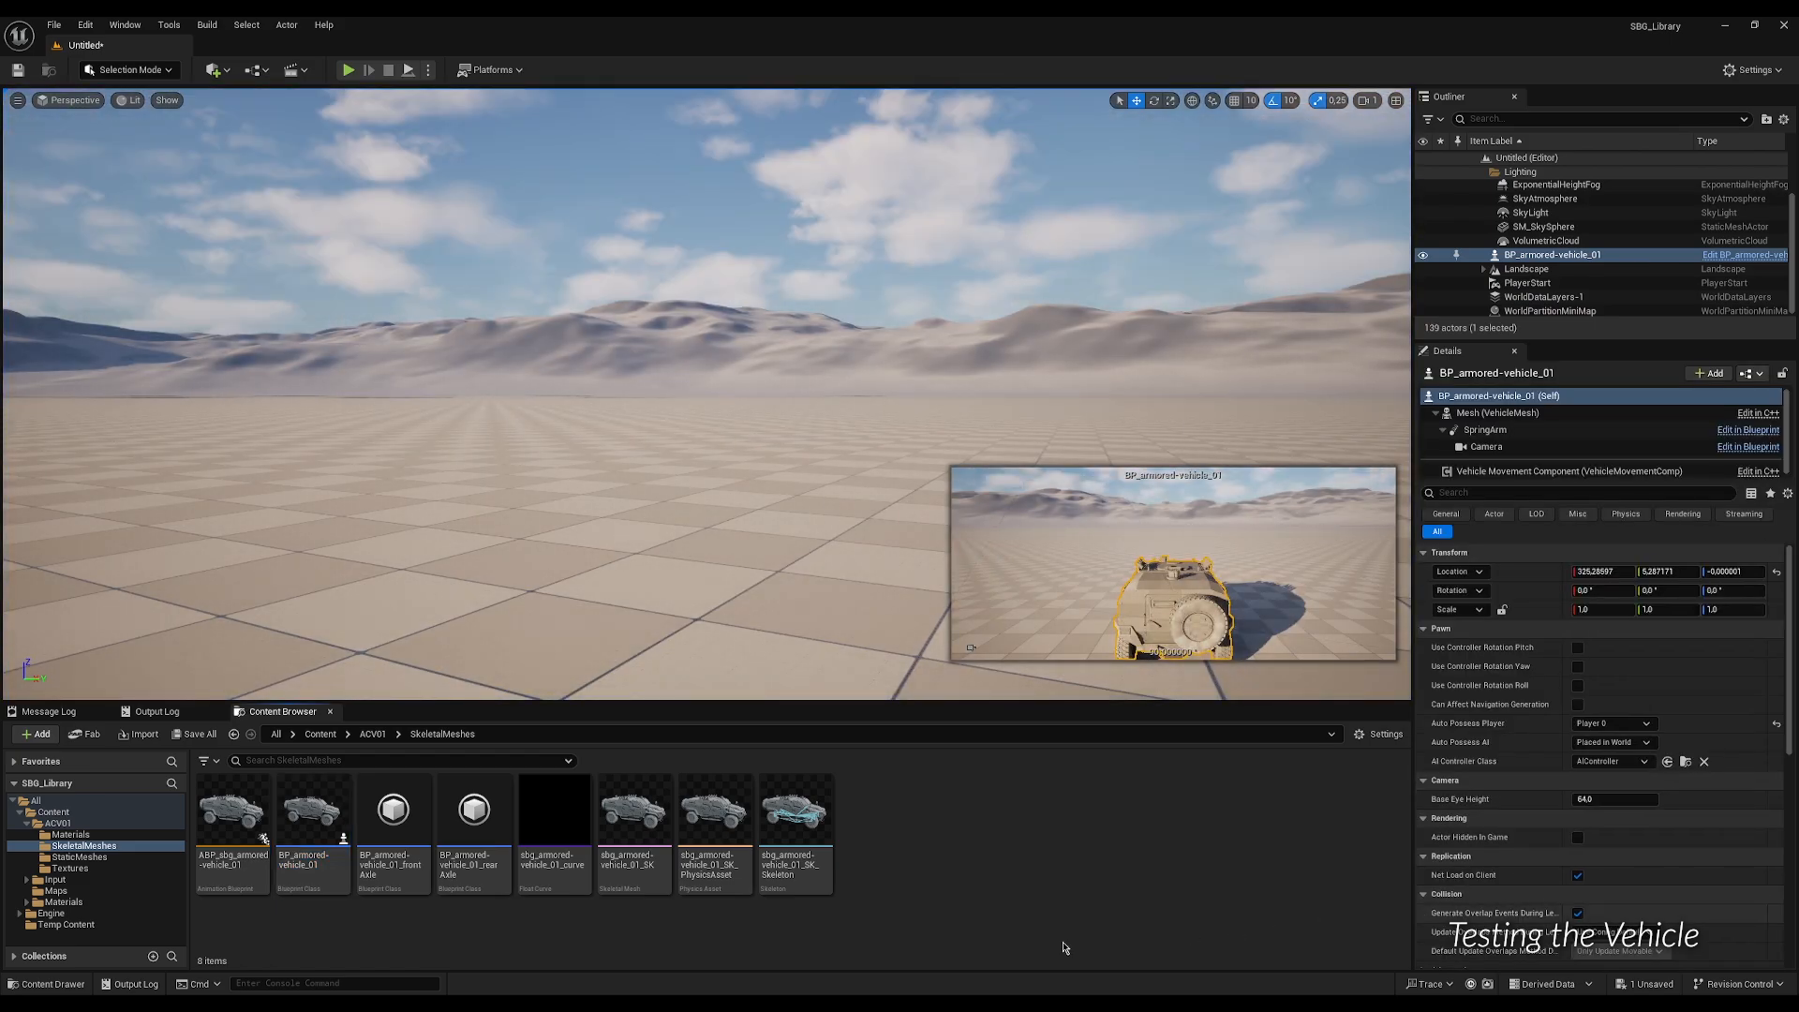
In BP_armored-vehicle_01's Vehicle Movement Component, enable the center of mass override with Z about -32.8, and compile, save and close the blueprint.
double_click(310, 816)
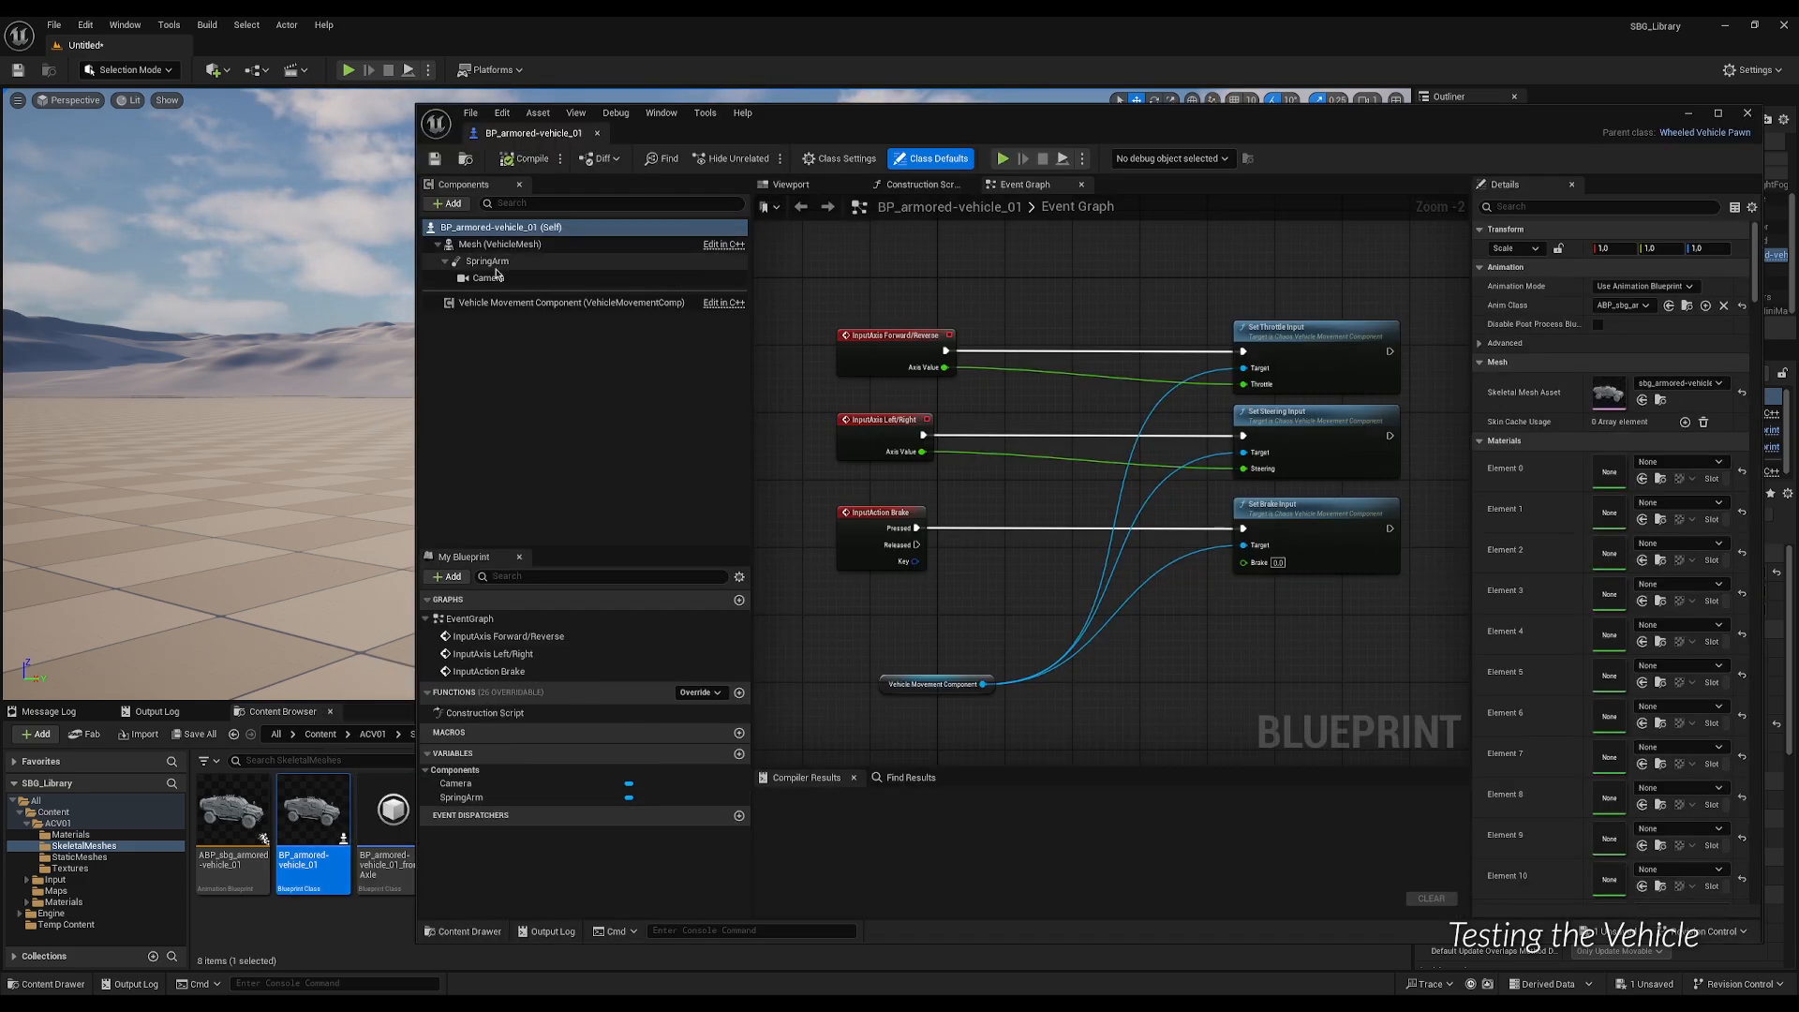
click(482, 306)
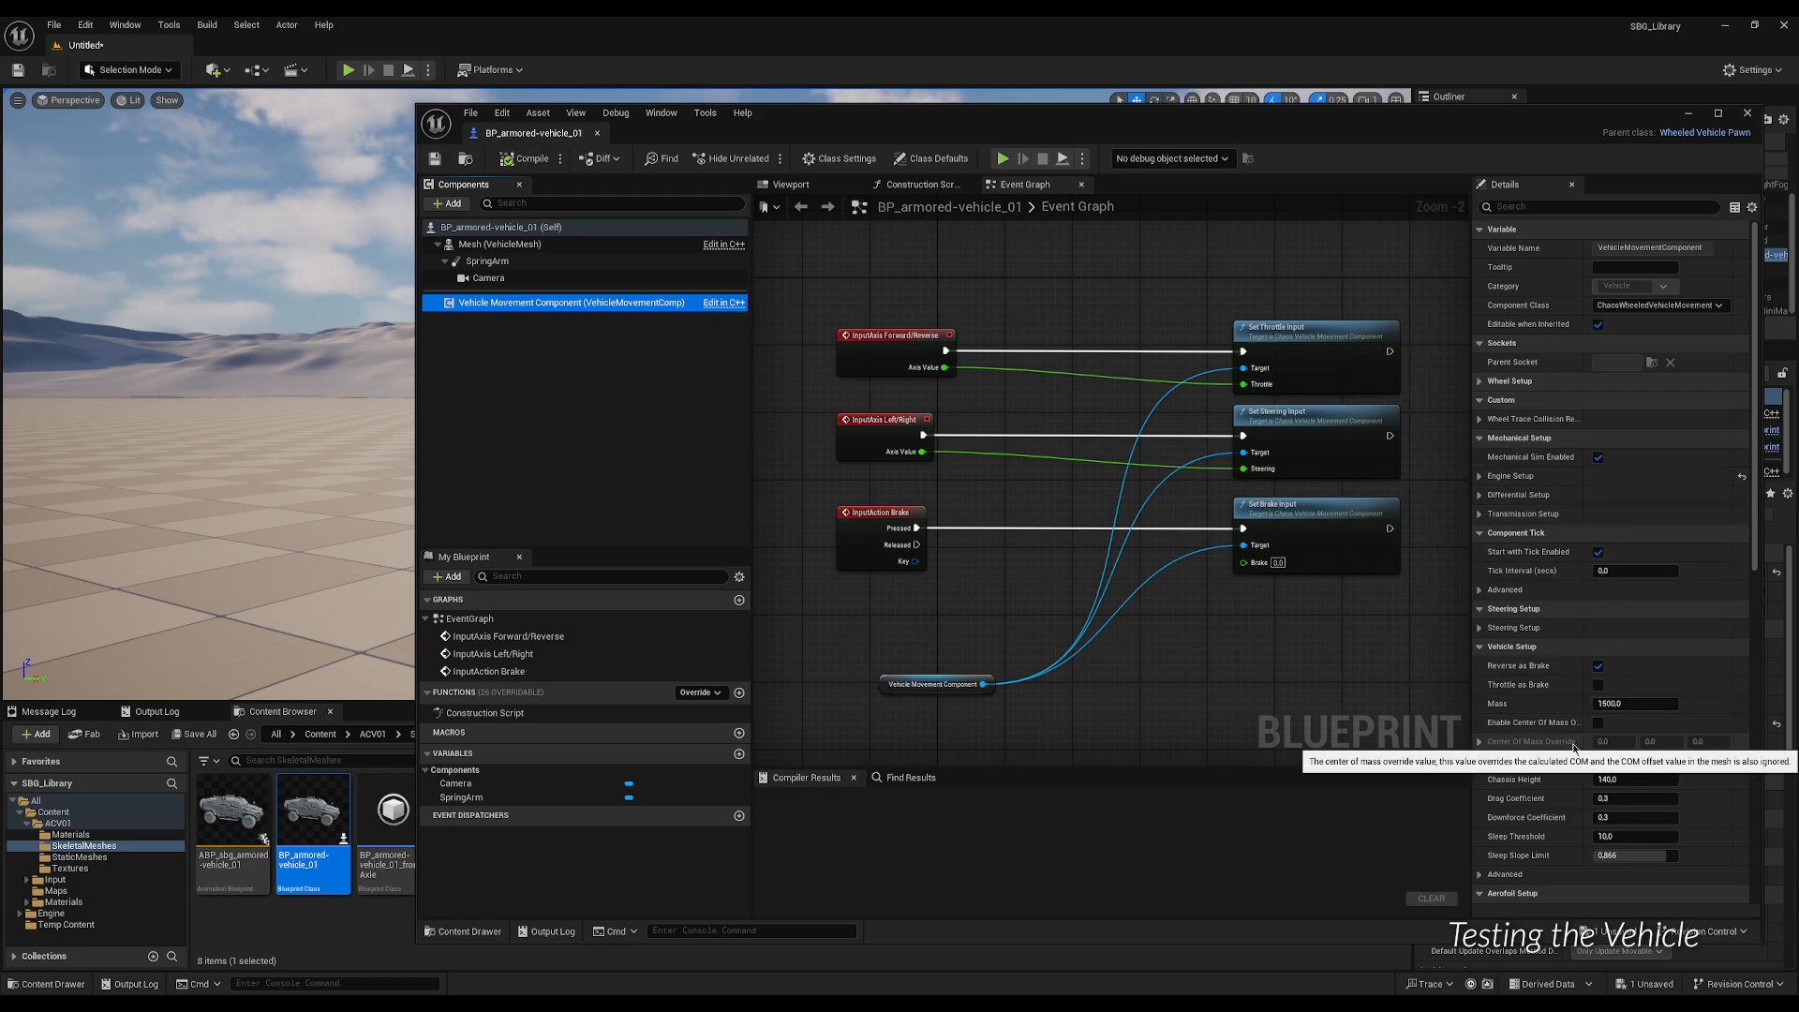
scroll(1574, 746, down, 1)
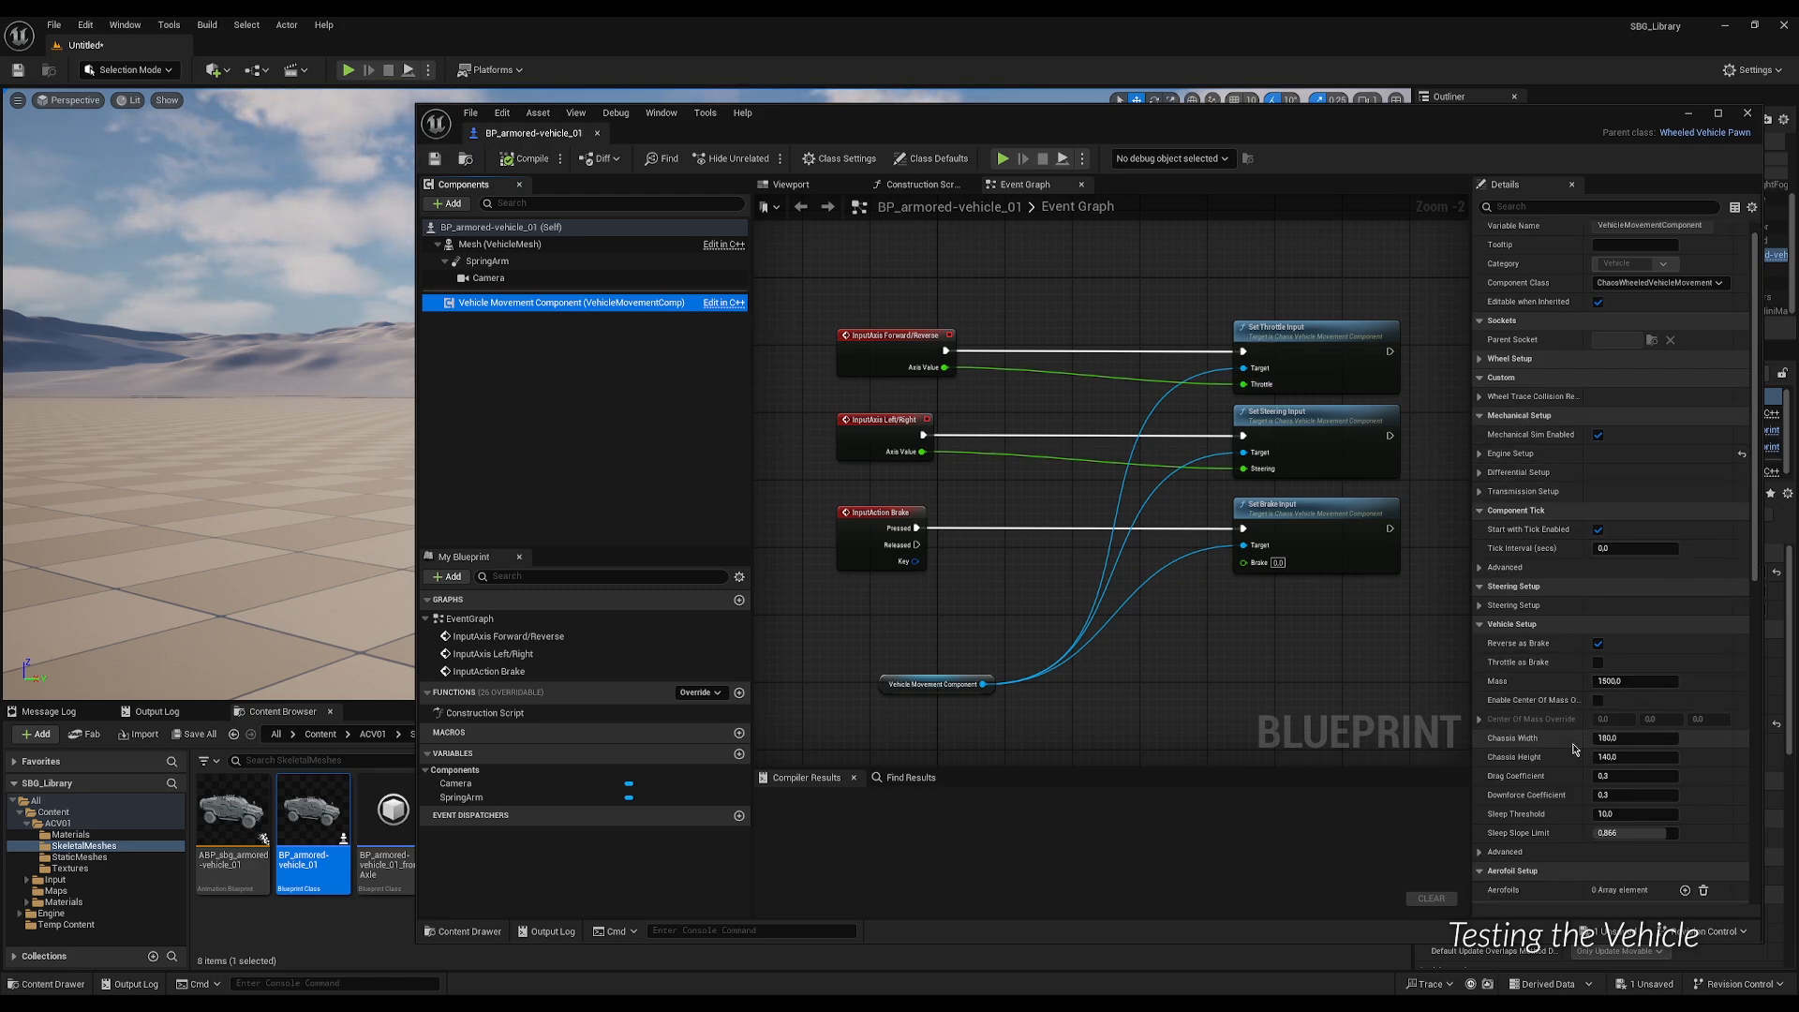
click(1598, 701)
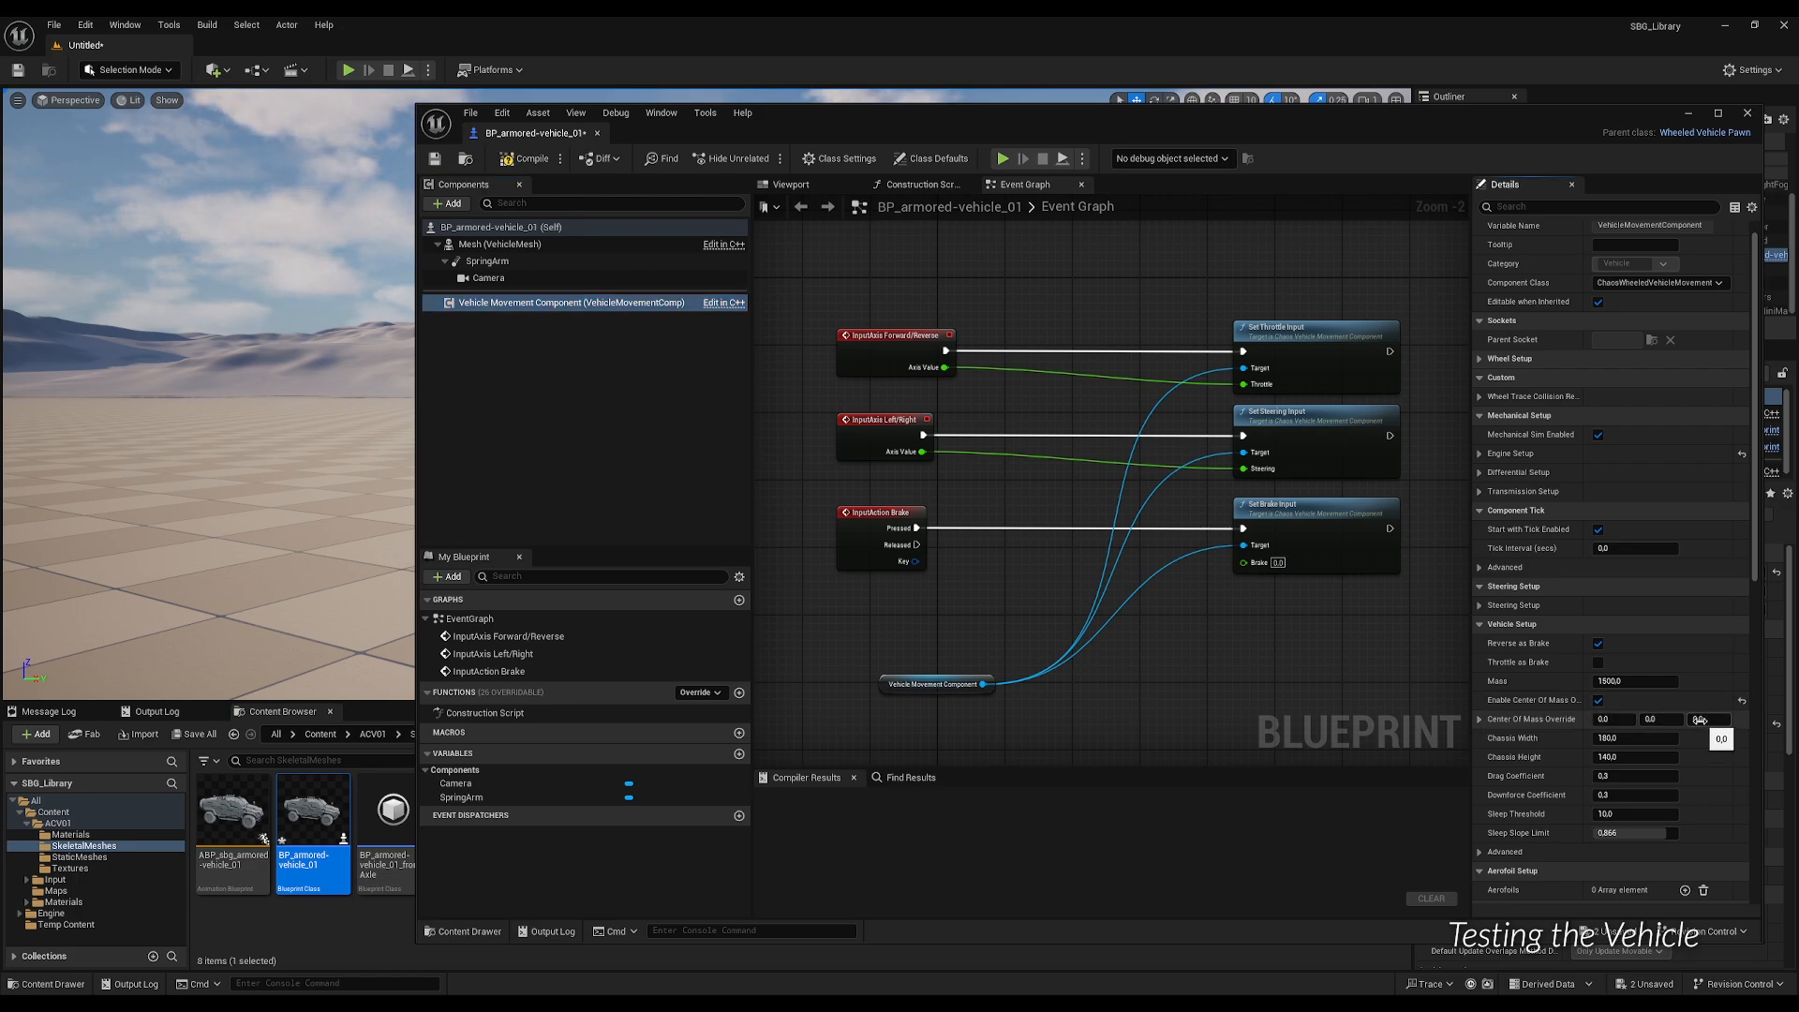
drag(1701, 719, 1657, 720)
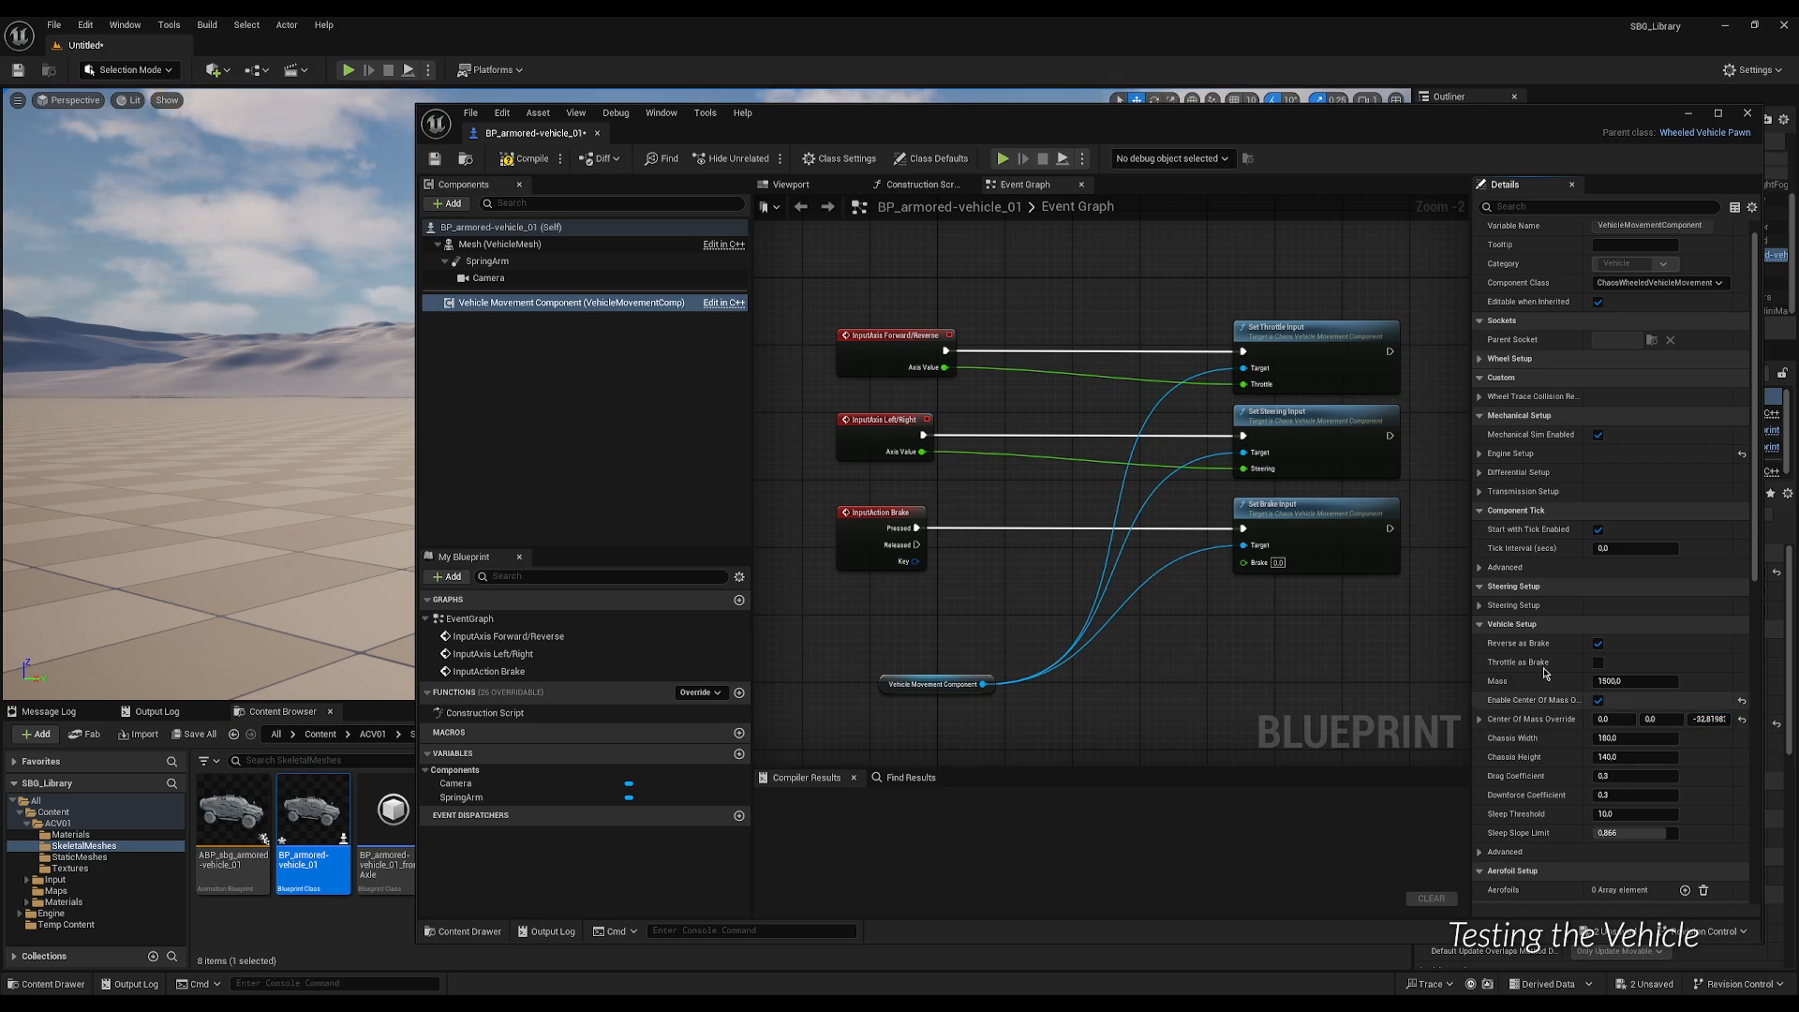
click(527, 158)
click(434, 160)
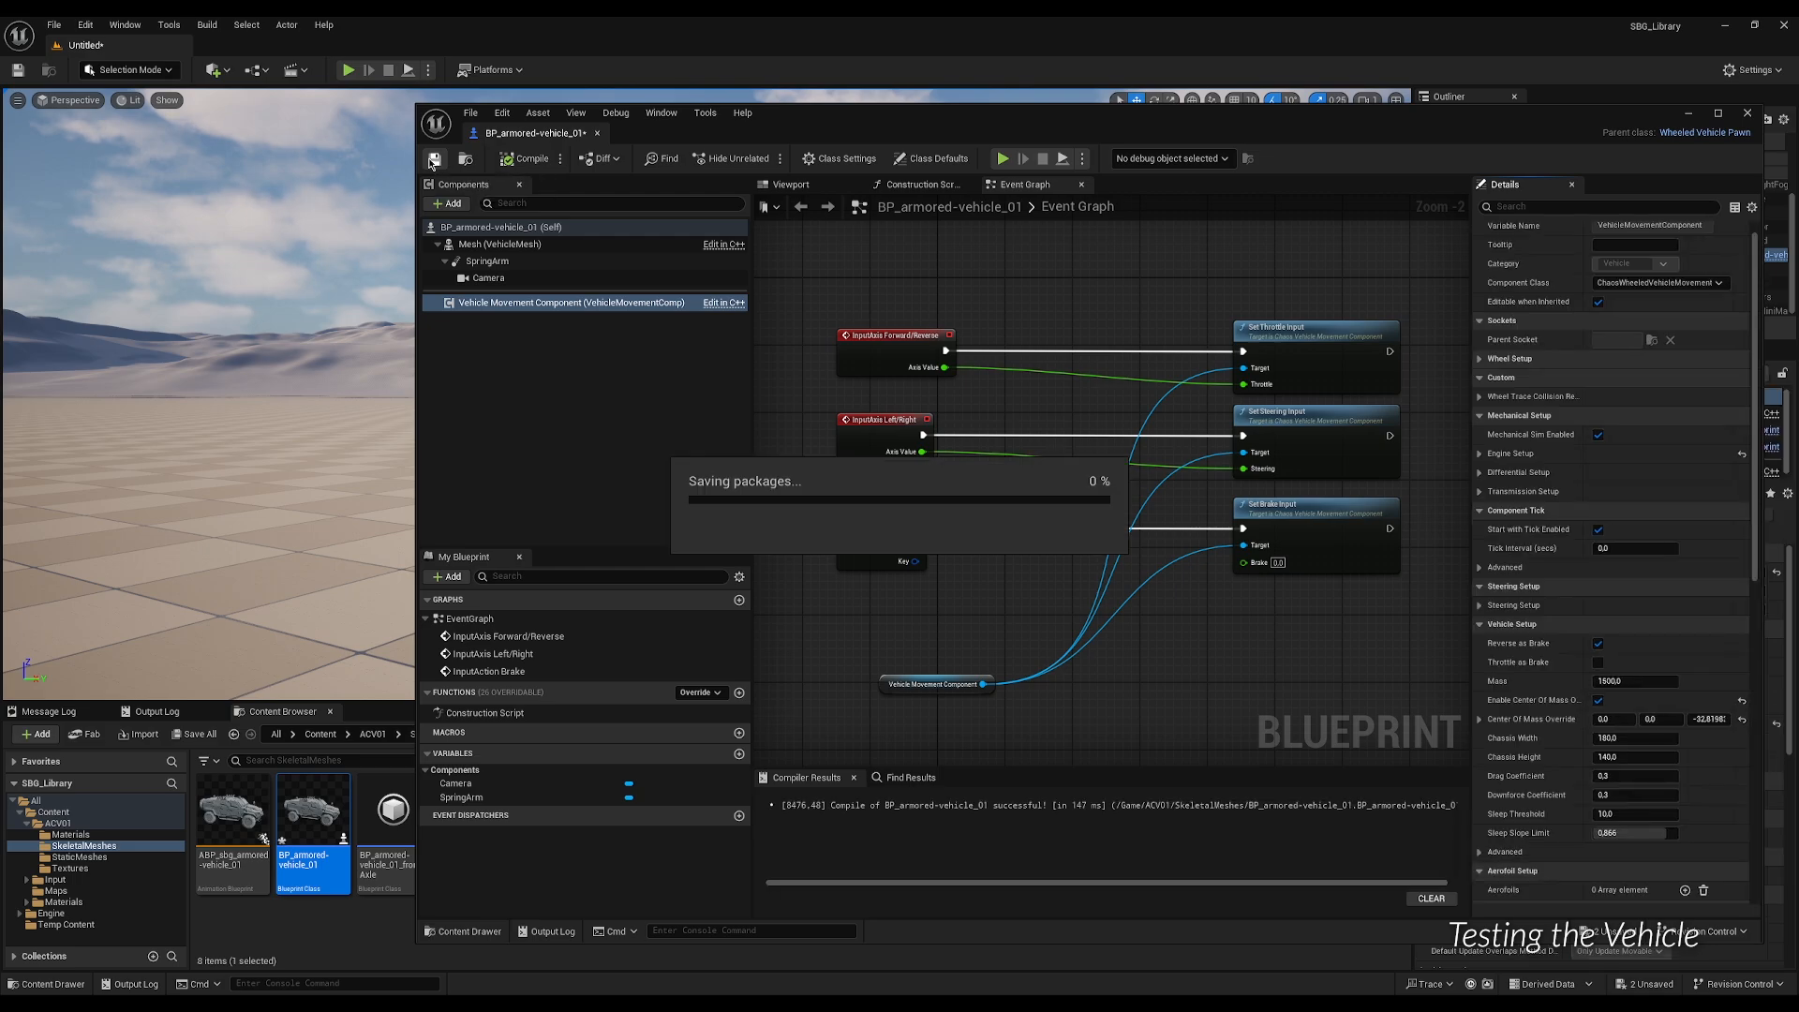
click(1748, 112)
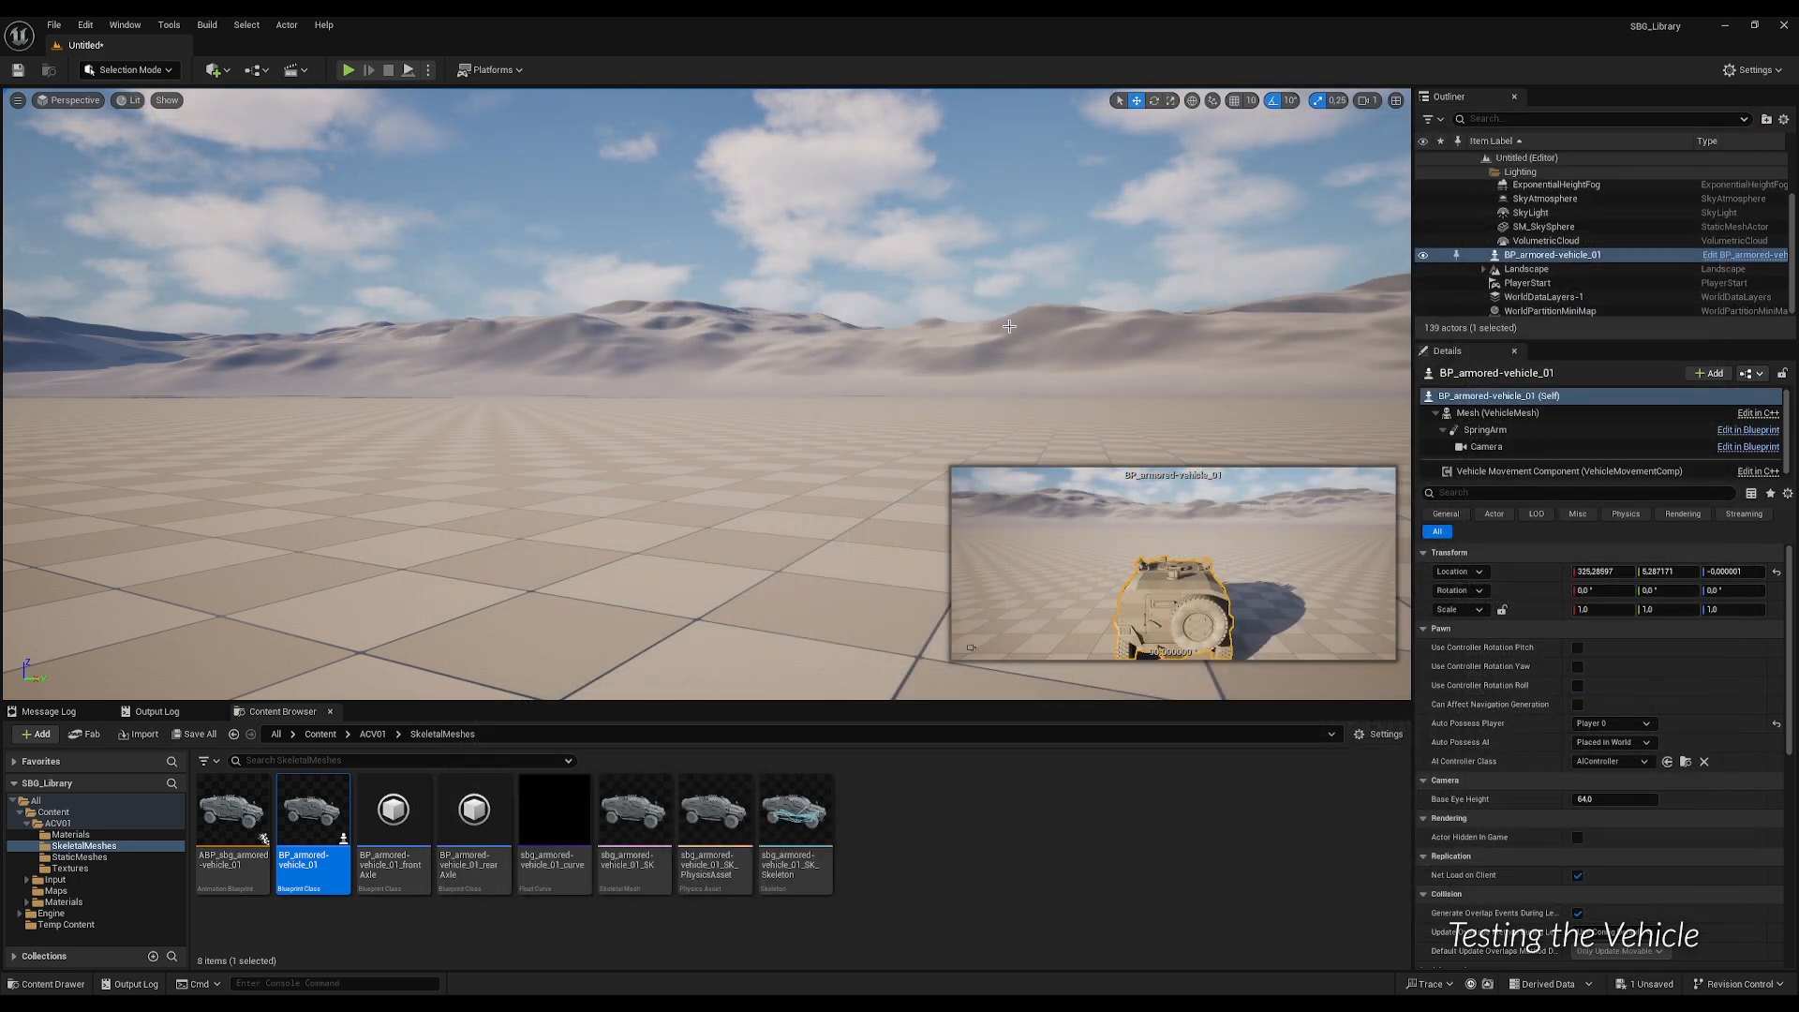
Play the level in the editor, drive the vehicle forward through turns to test its stability, and end the play session.
key(alt+p)
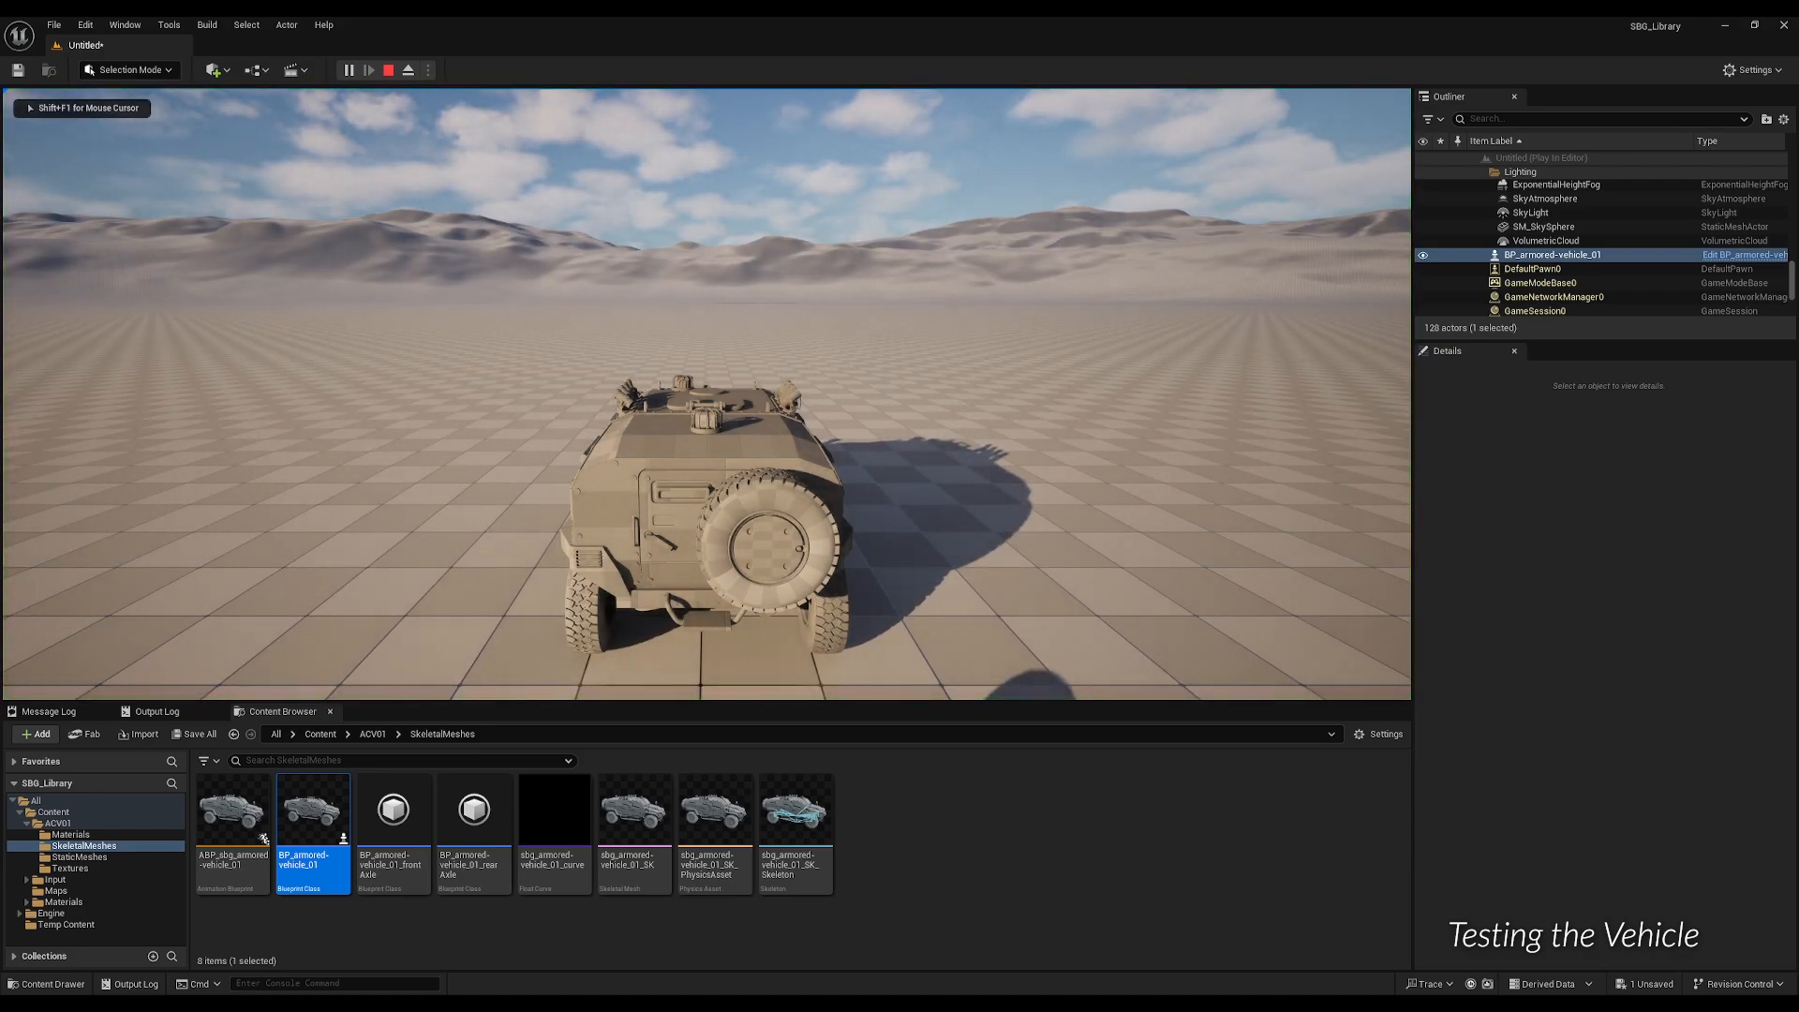
key(w)
key(d)
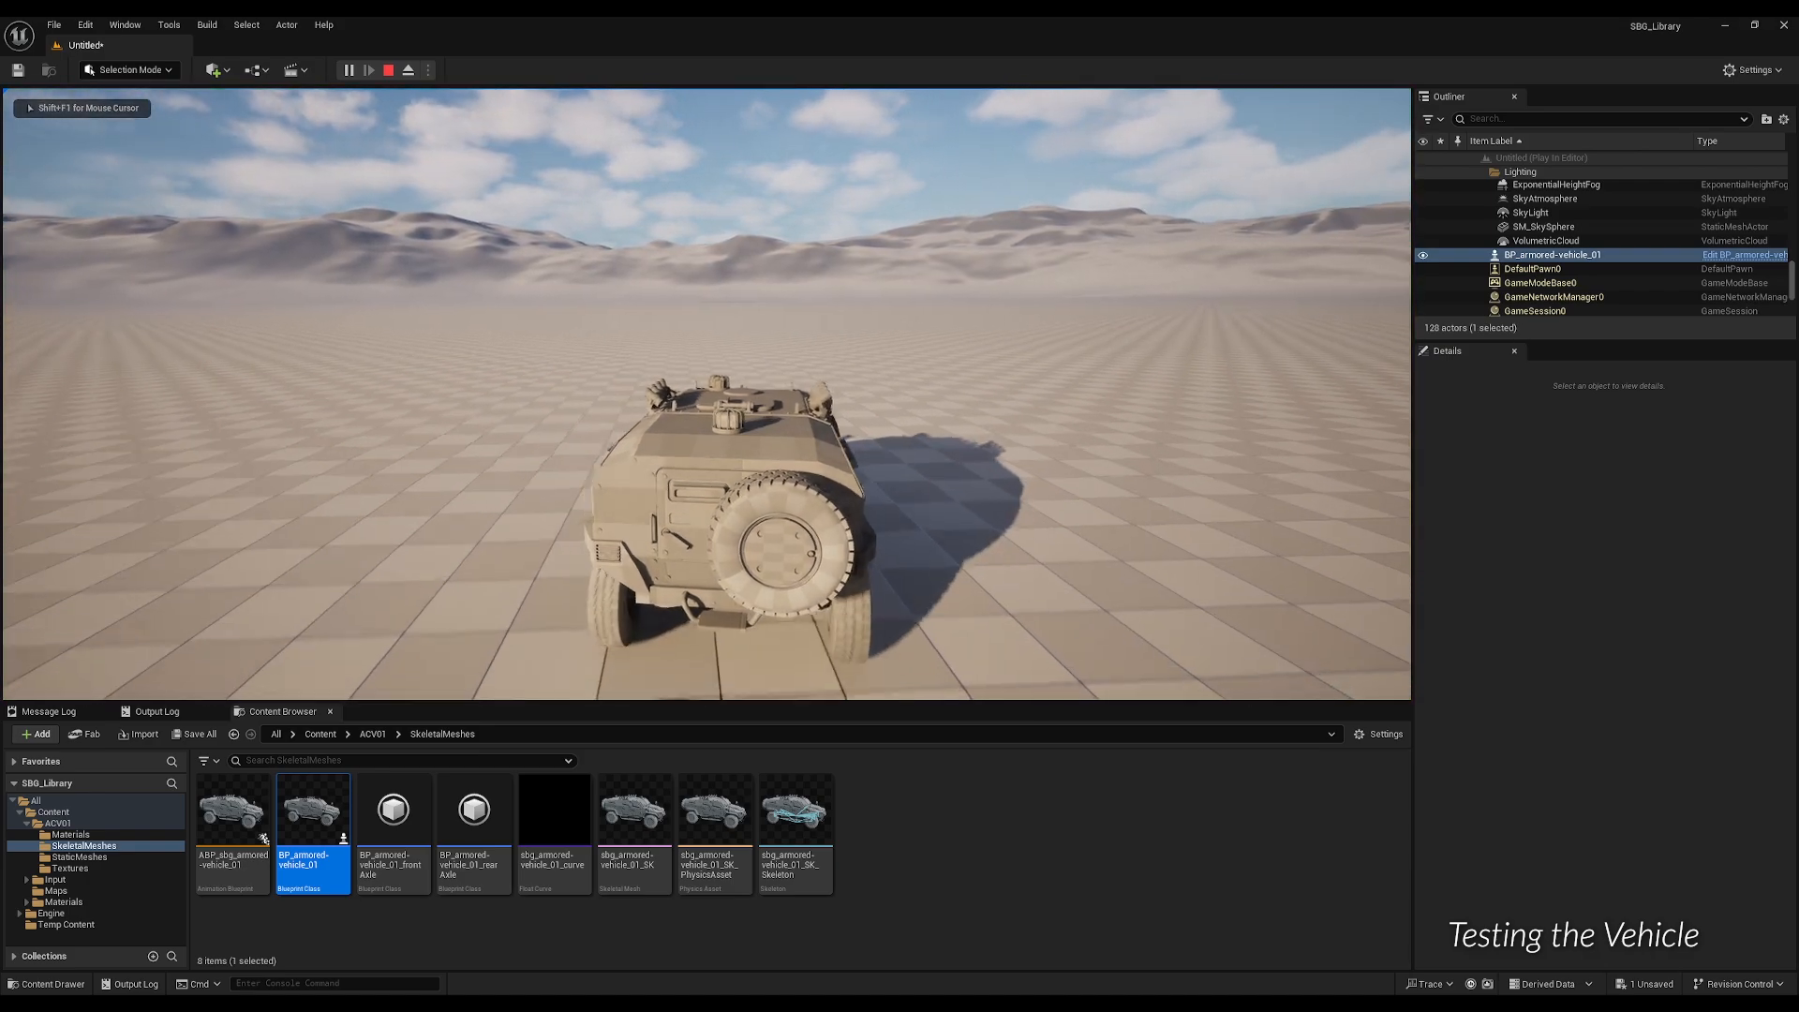
key(w)
key(d)
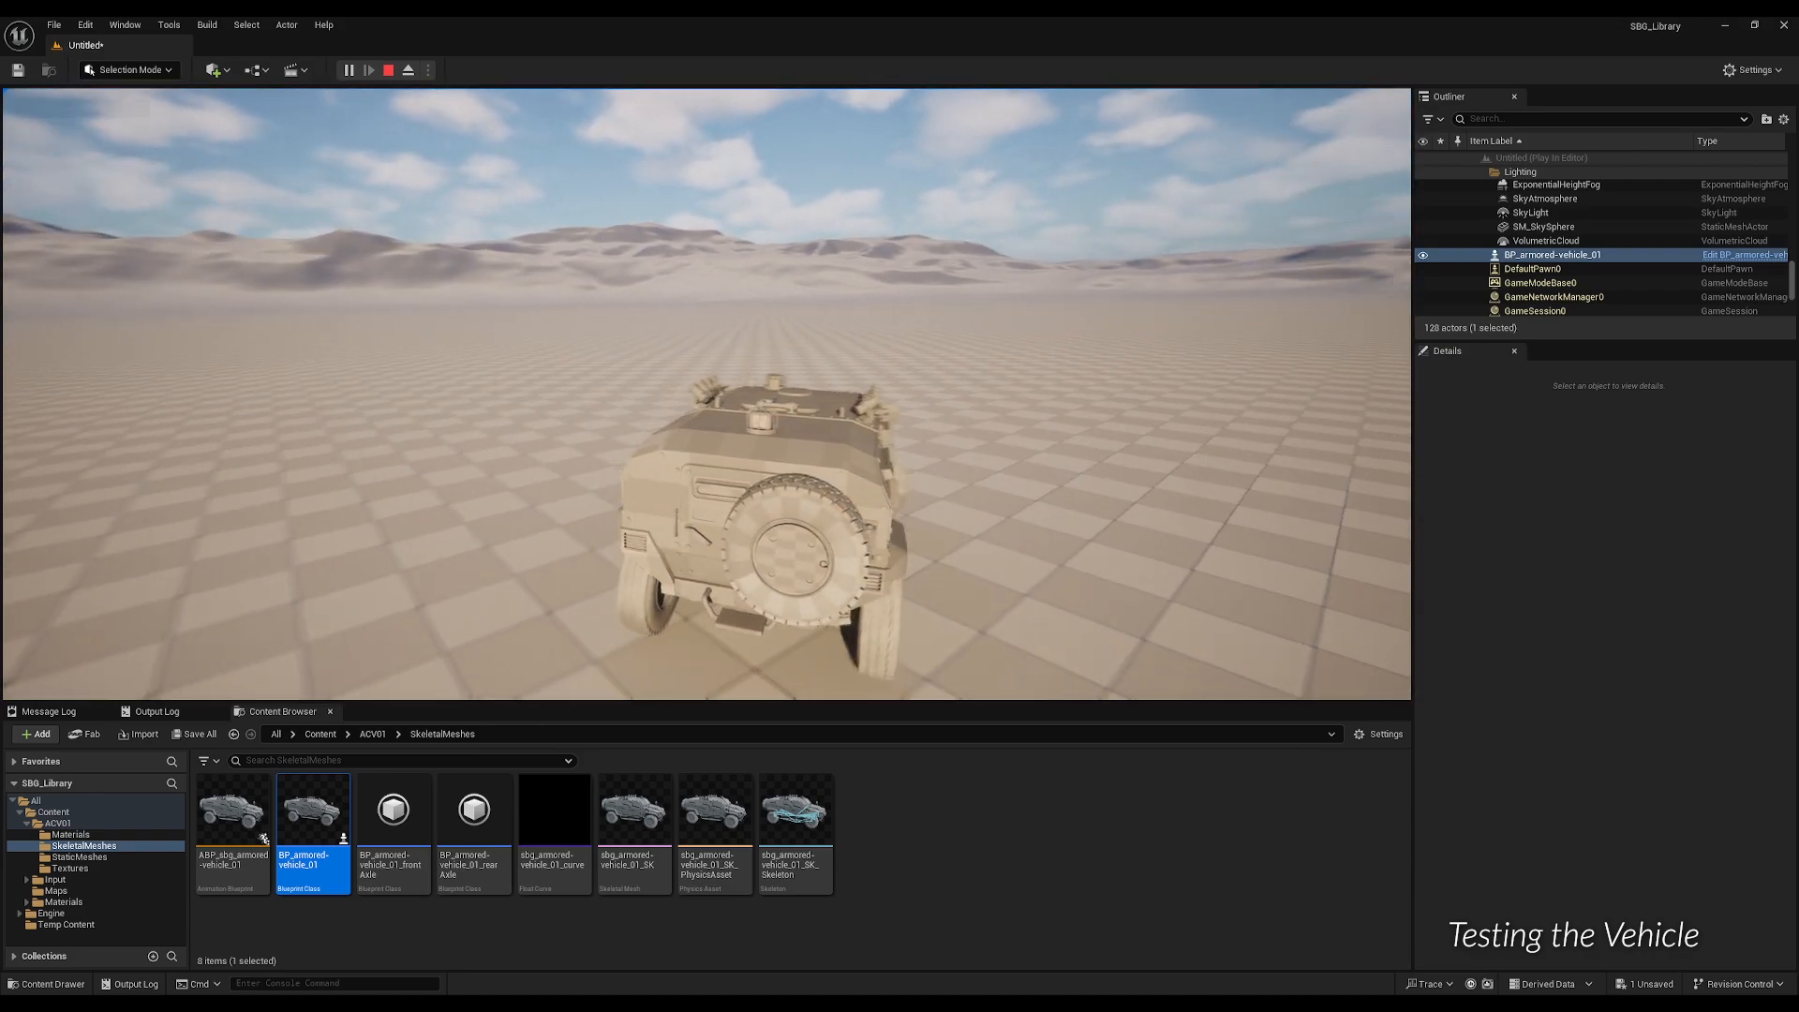
key(w)
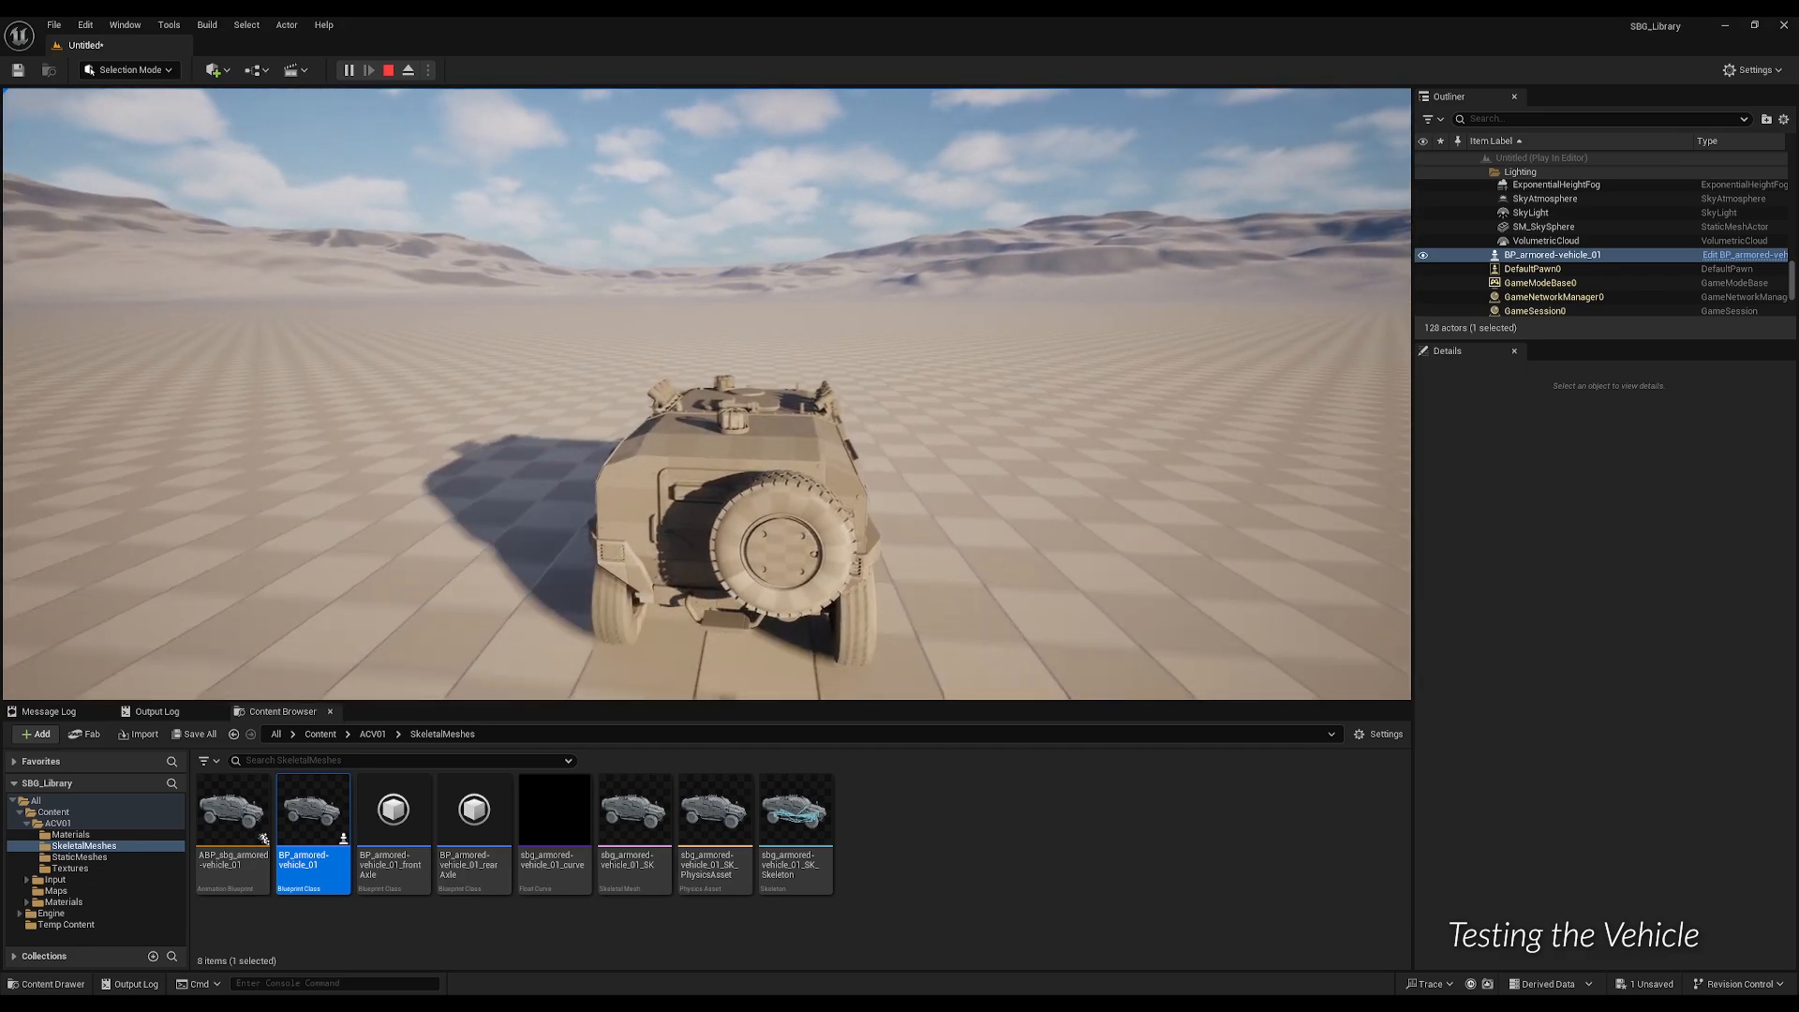
key(w)
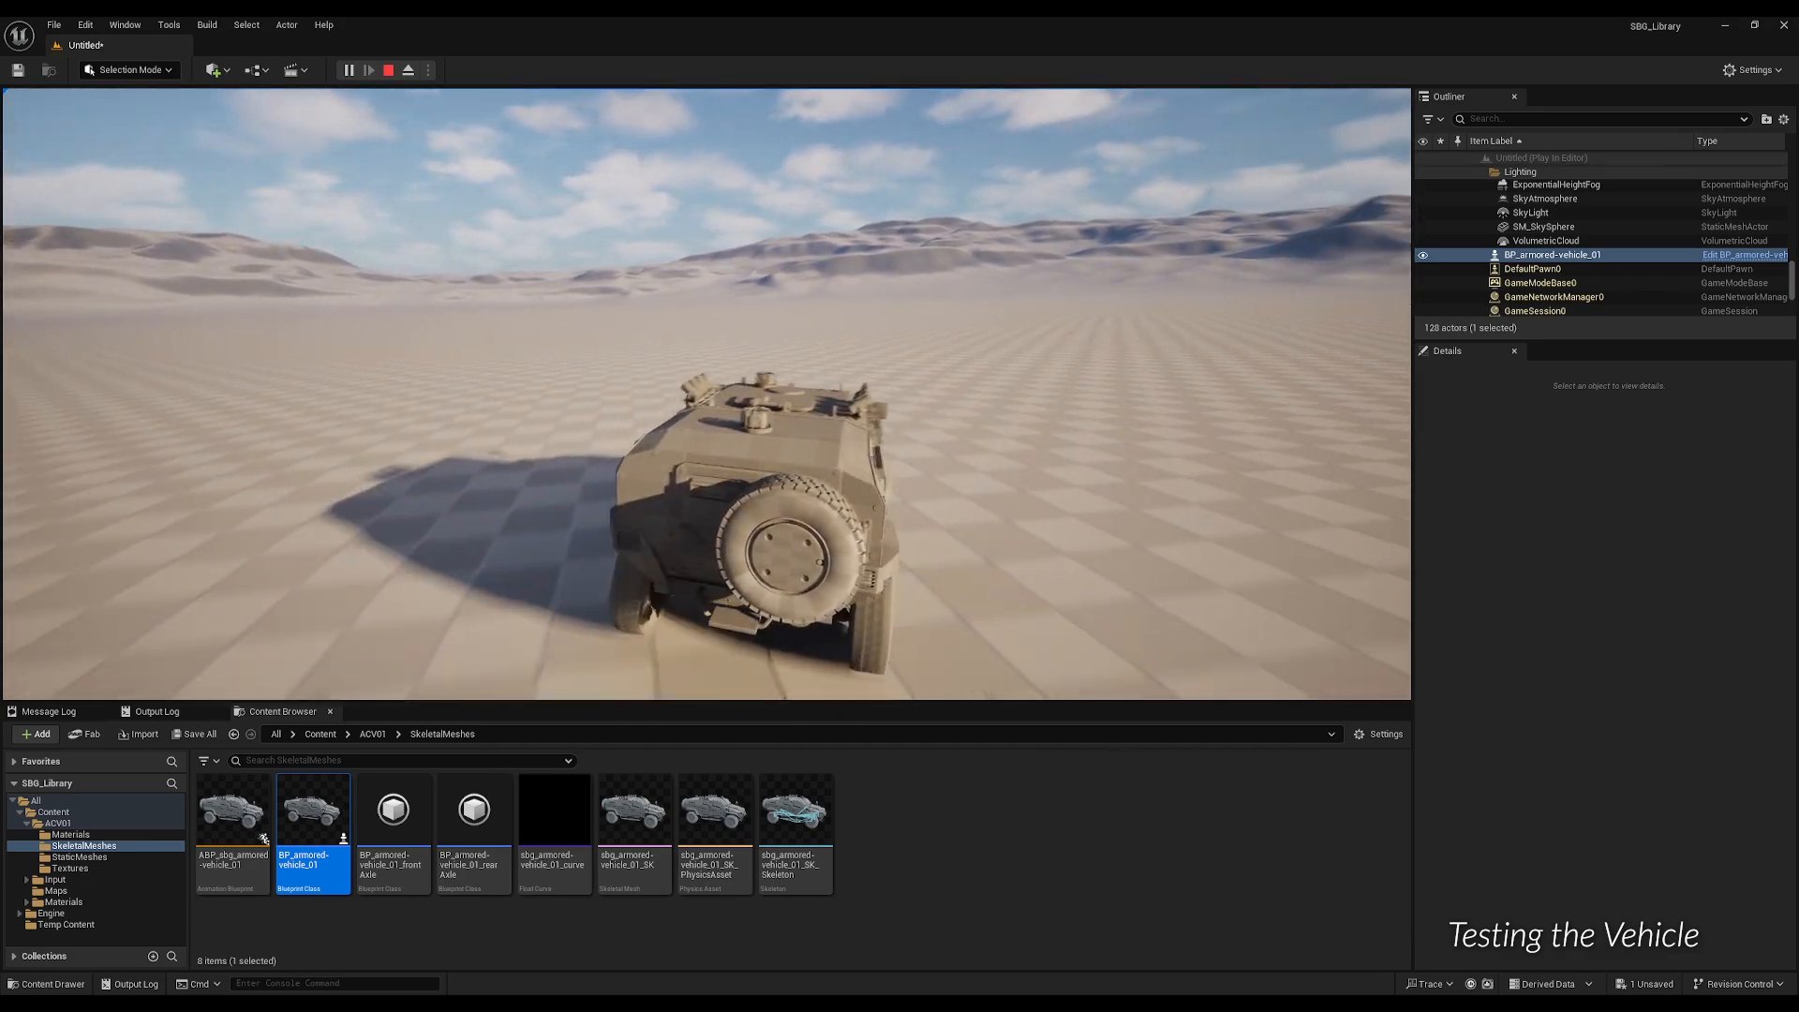
key(w)
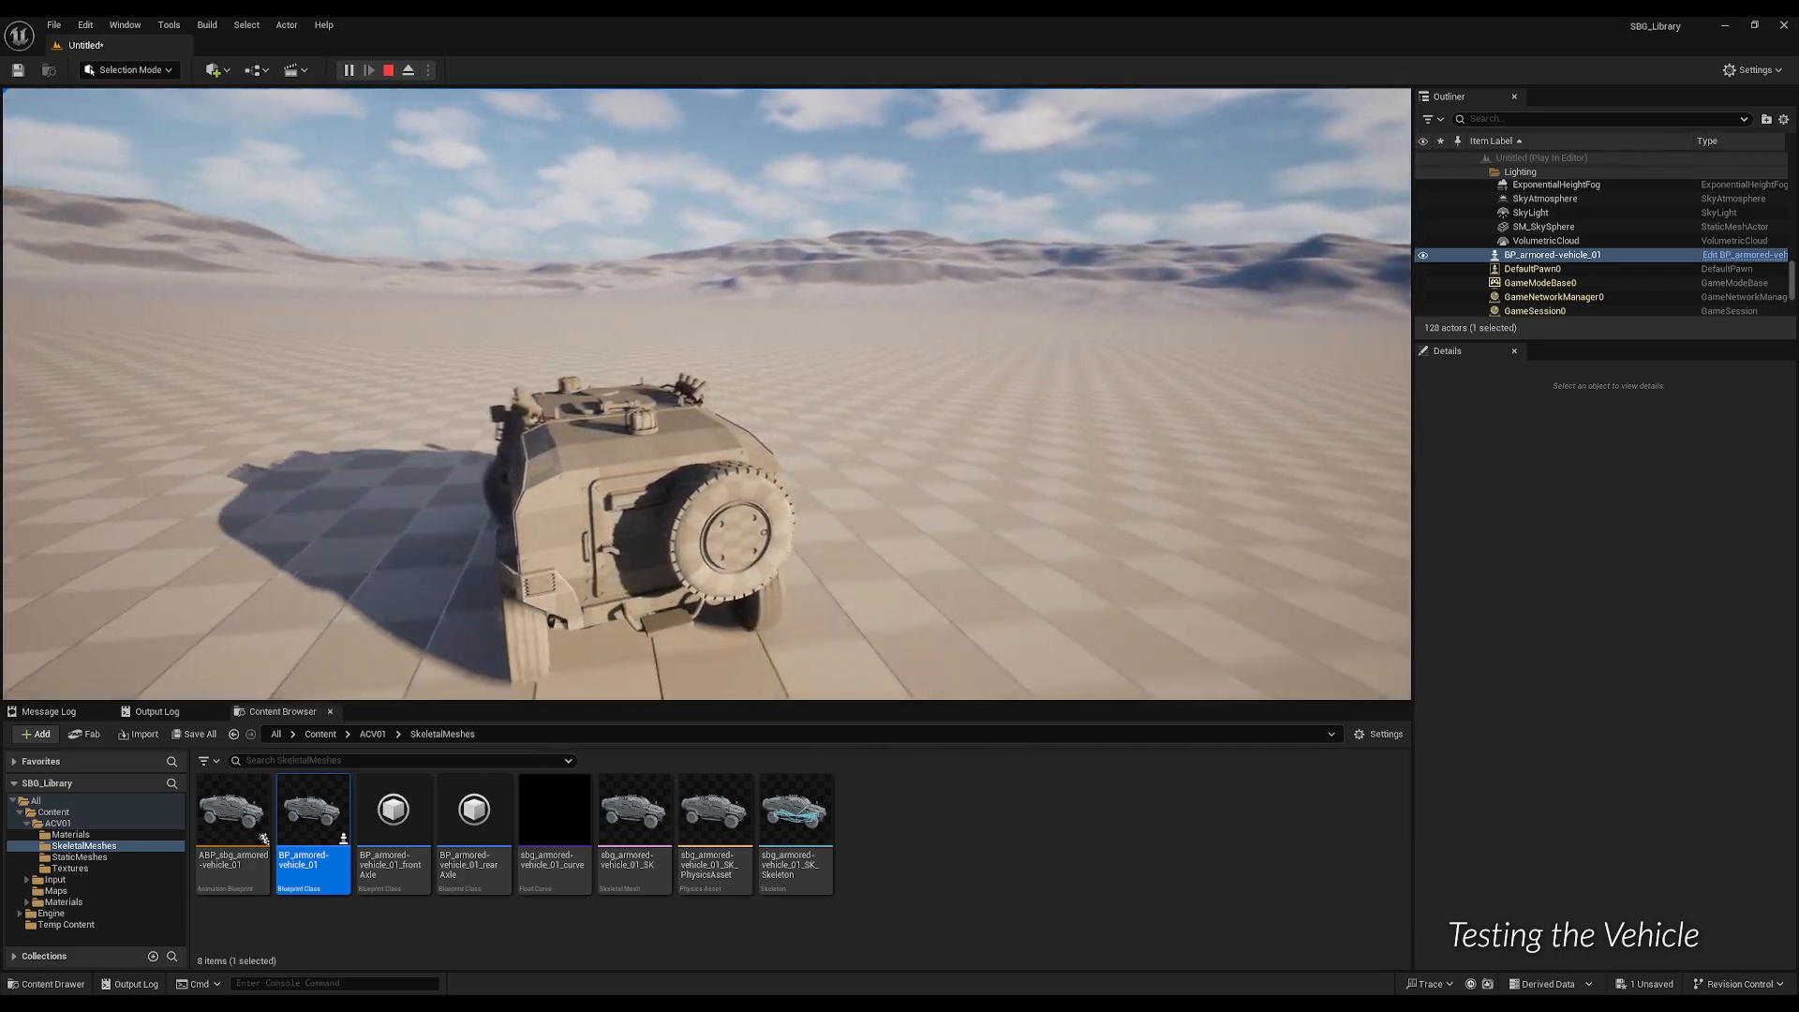
key(w)
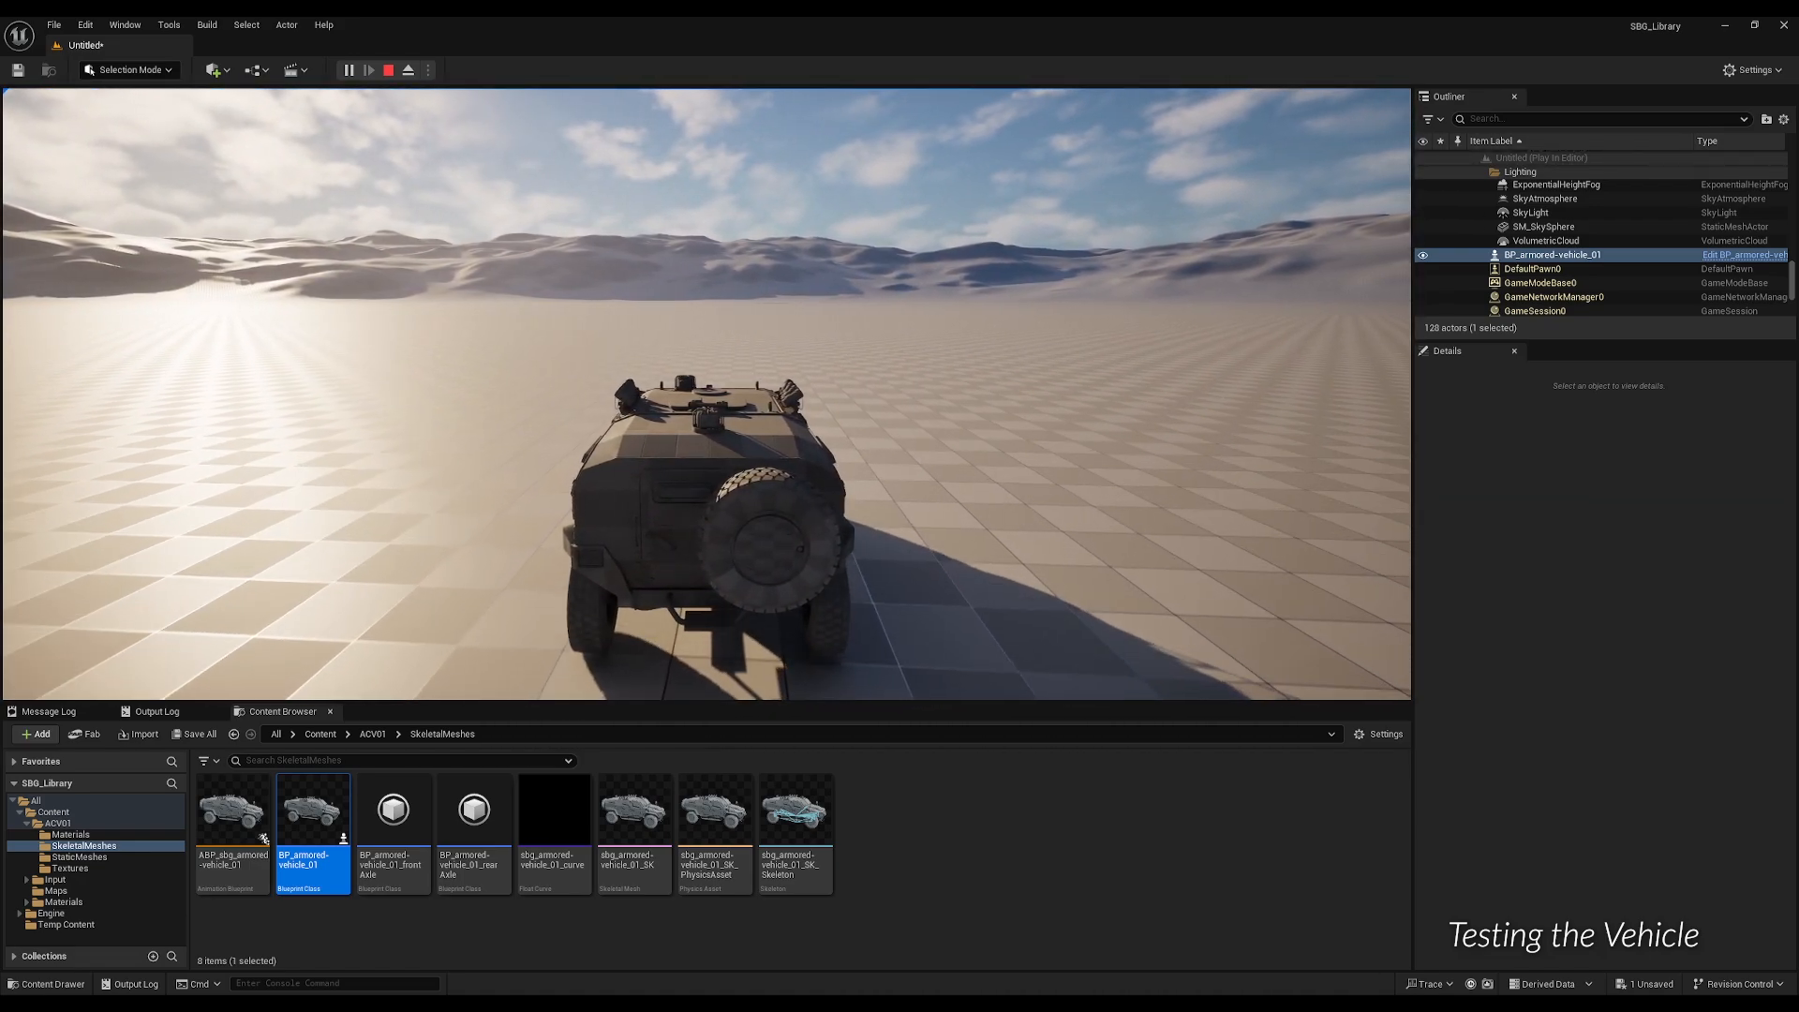
key(Escape)
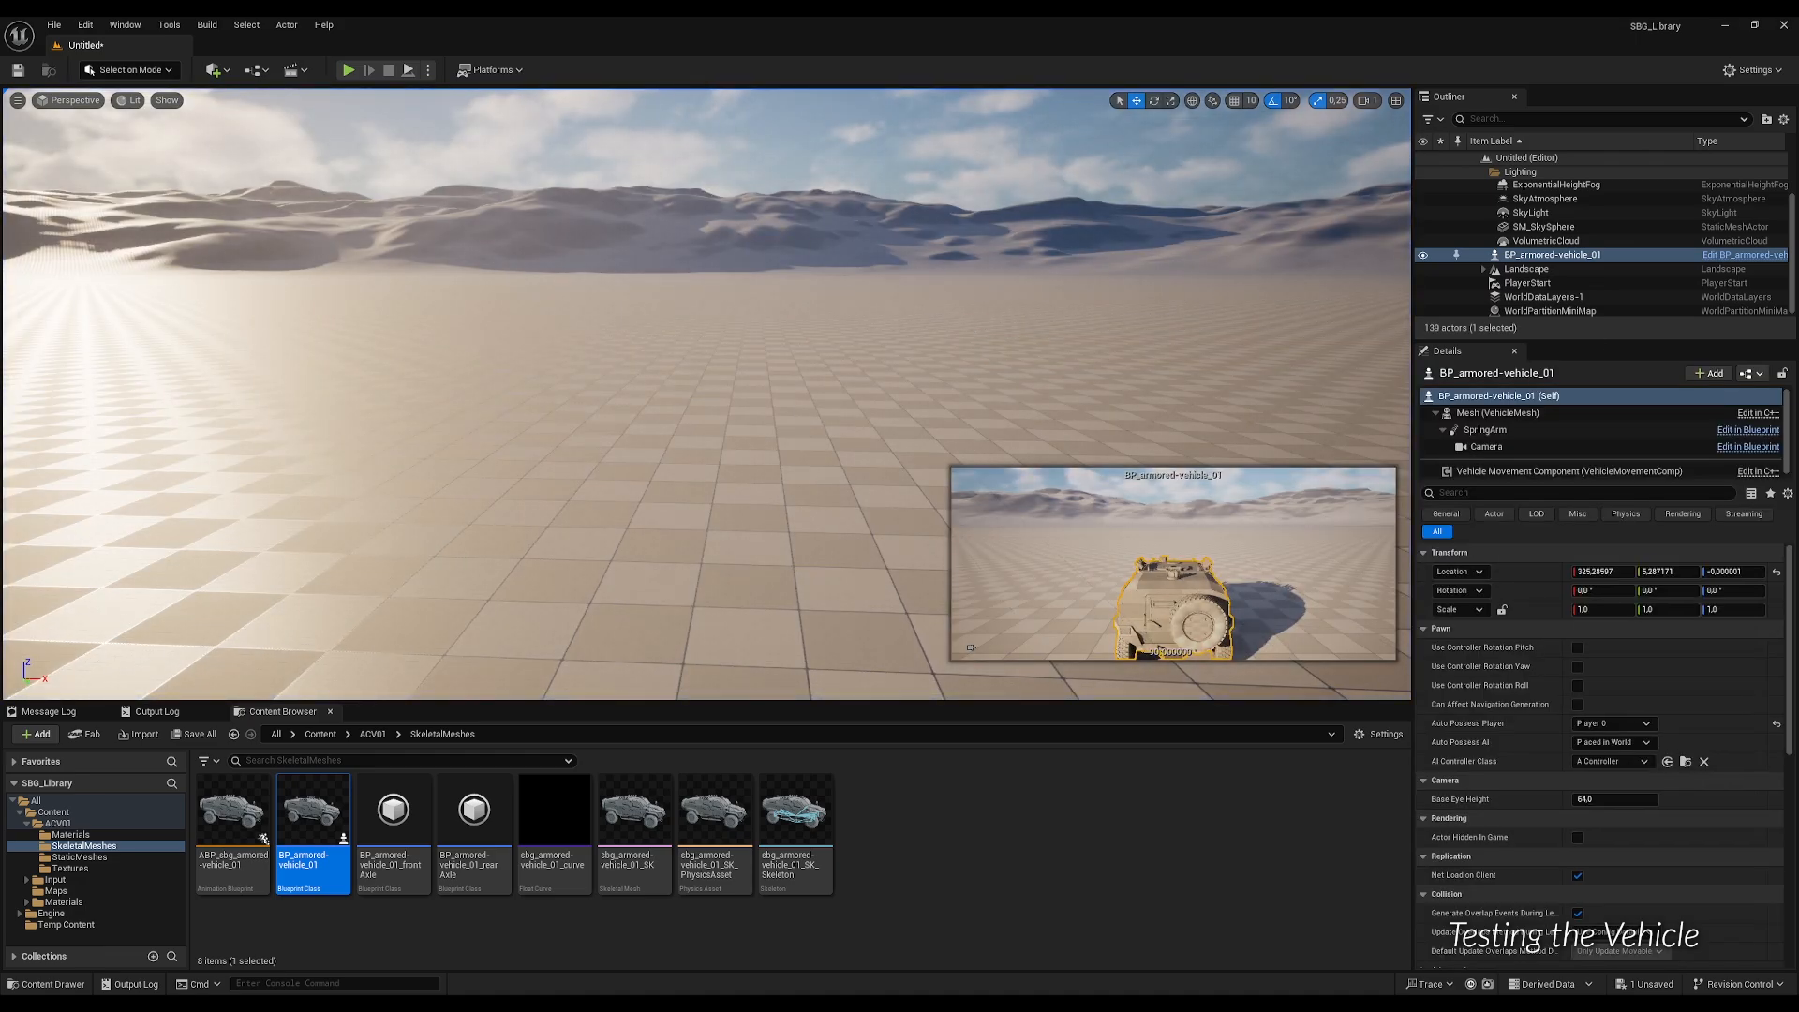
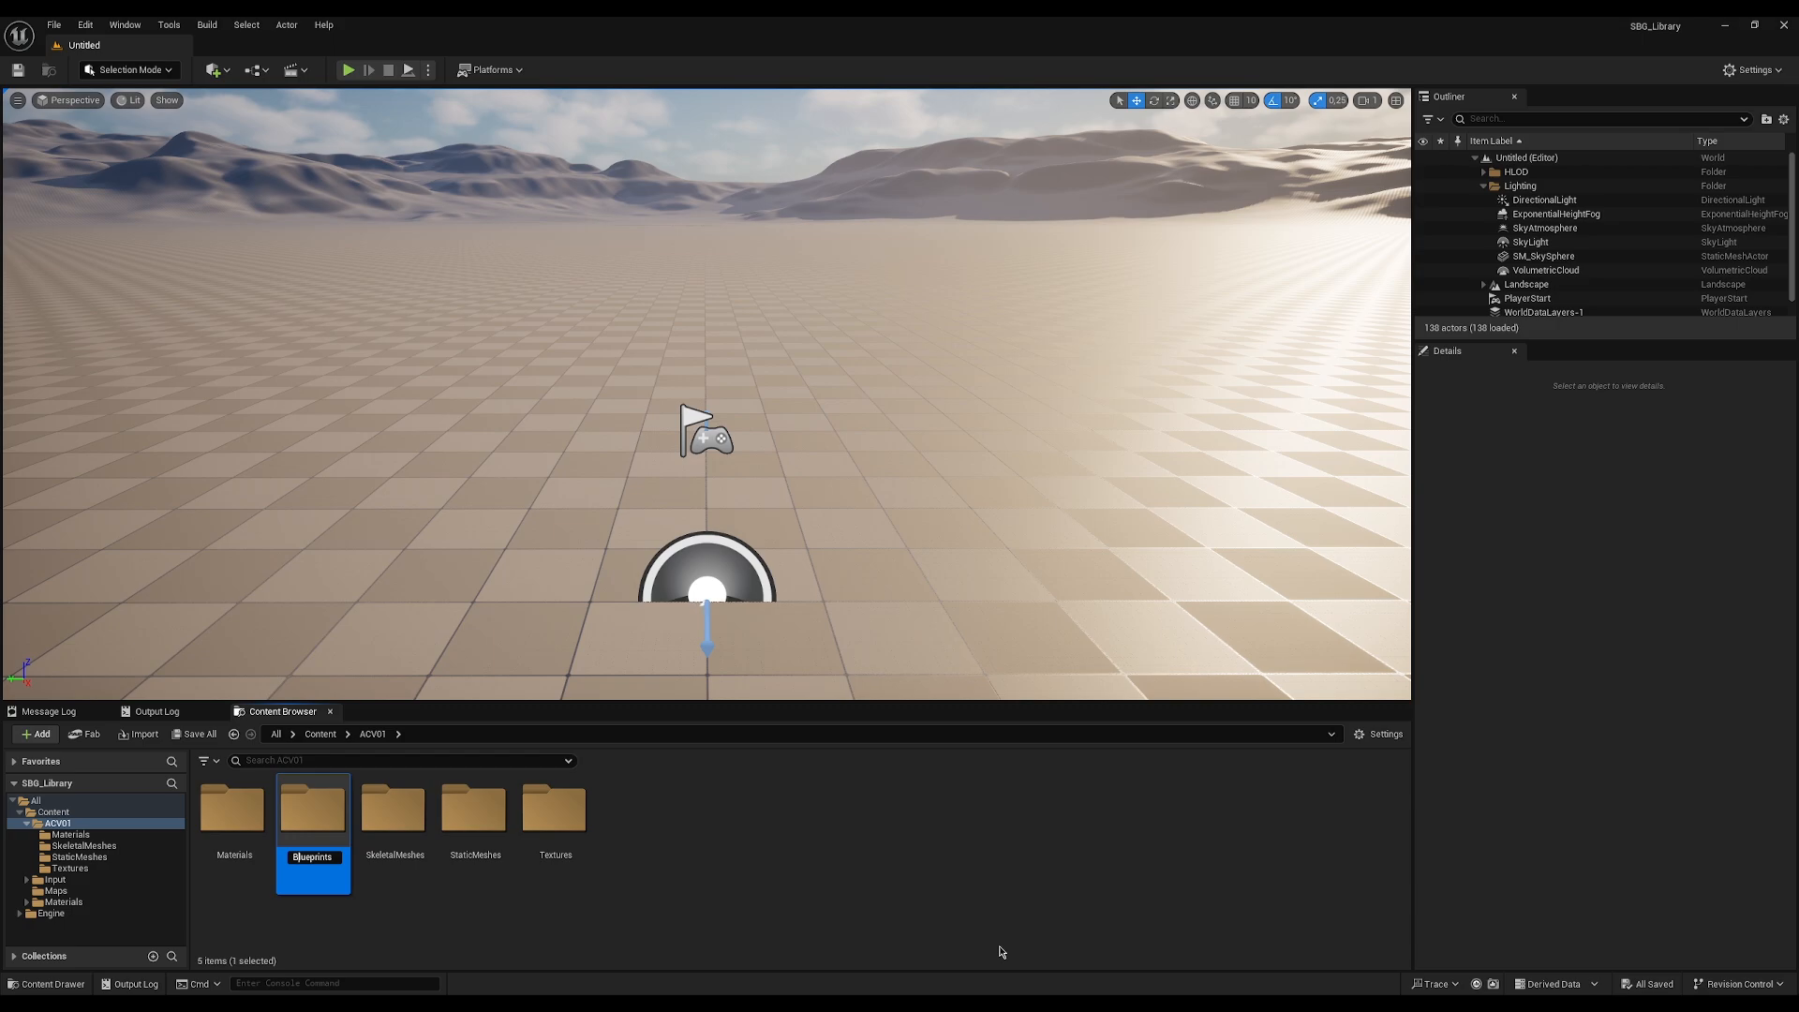
Name the new ACV01 folder Blueprints and move the animation blueprint, vehicle blueprint and both axle blueprints from SkeletalMeshes into it.
key(Return)
click(83, 856)
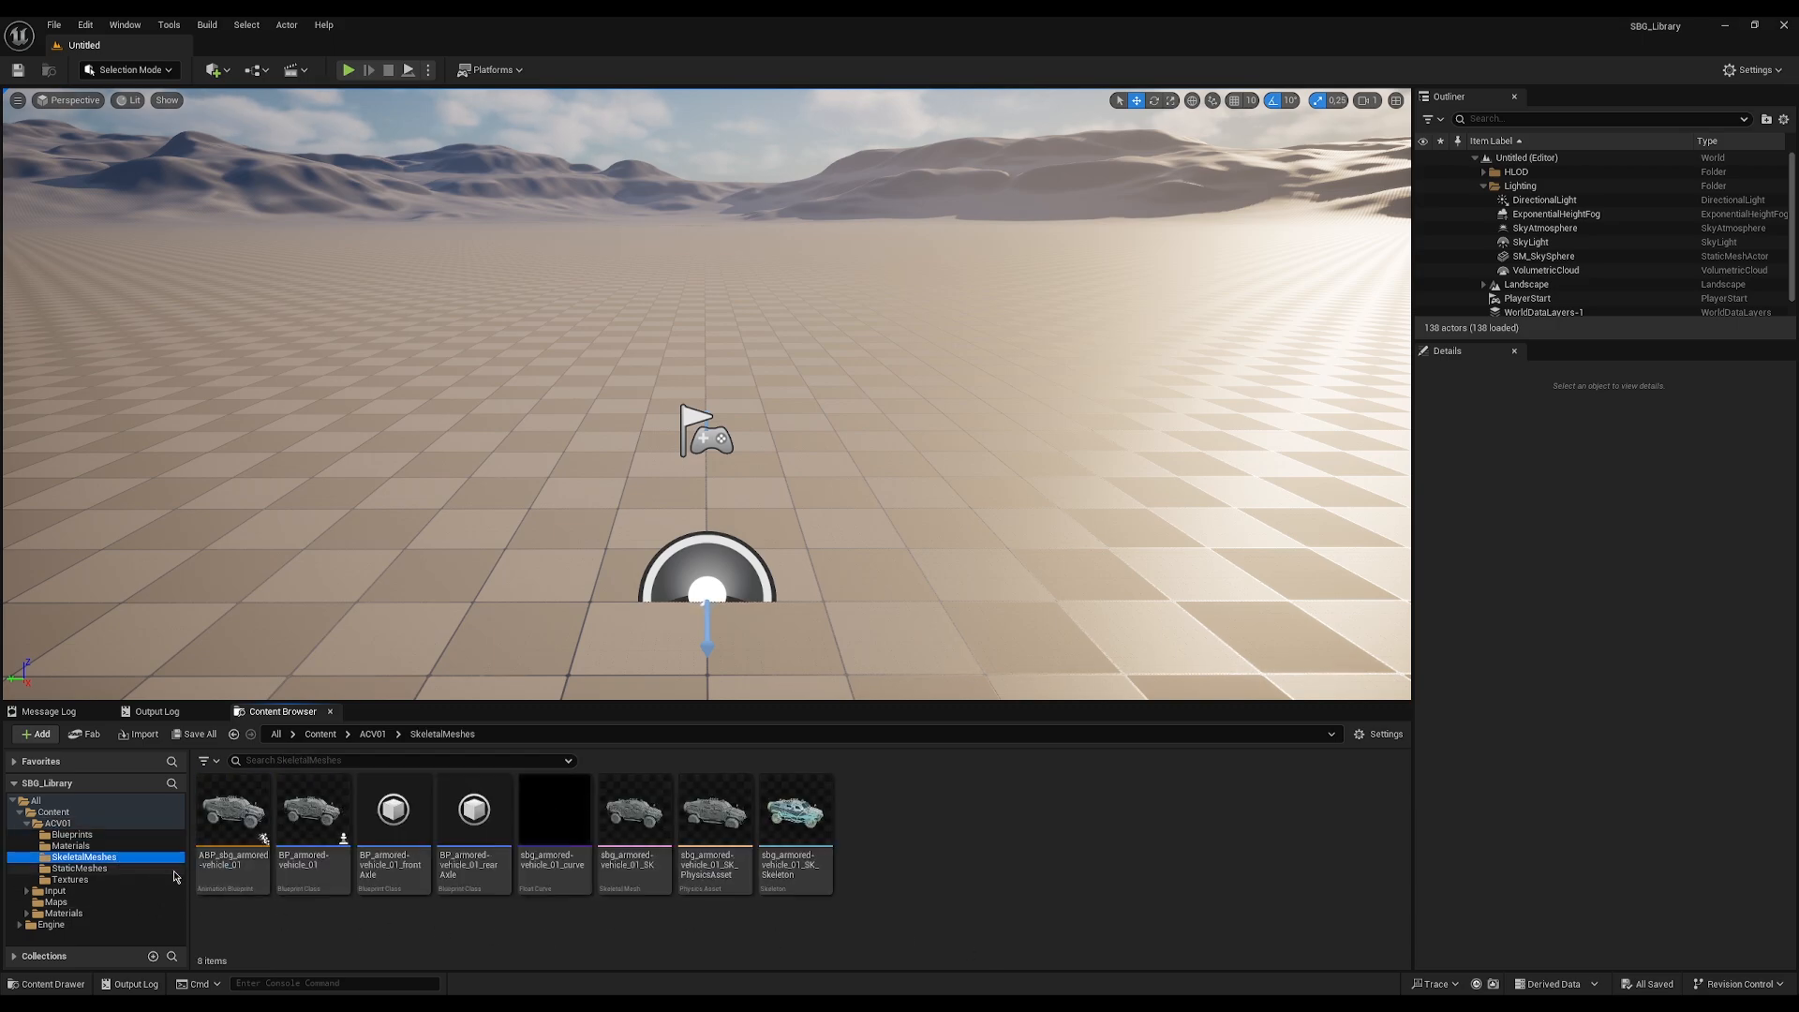
click(301, 848)
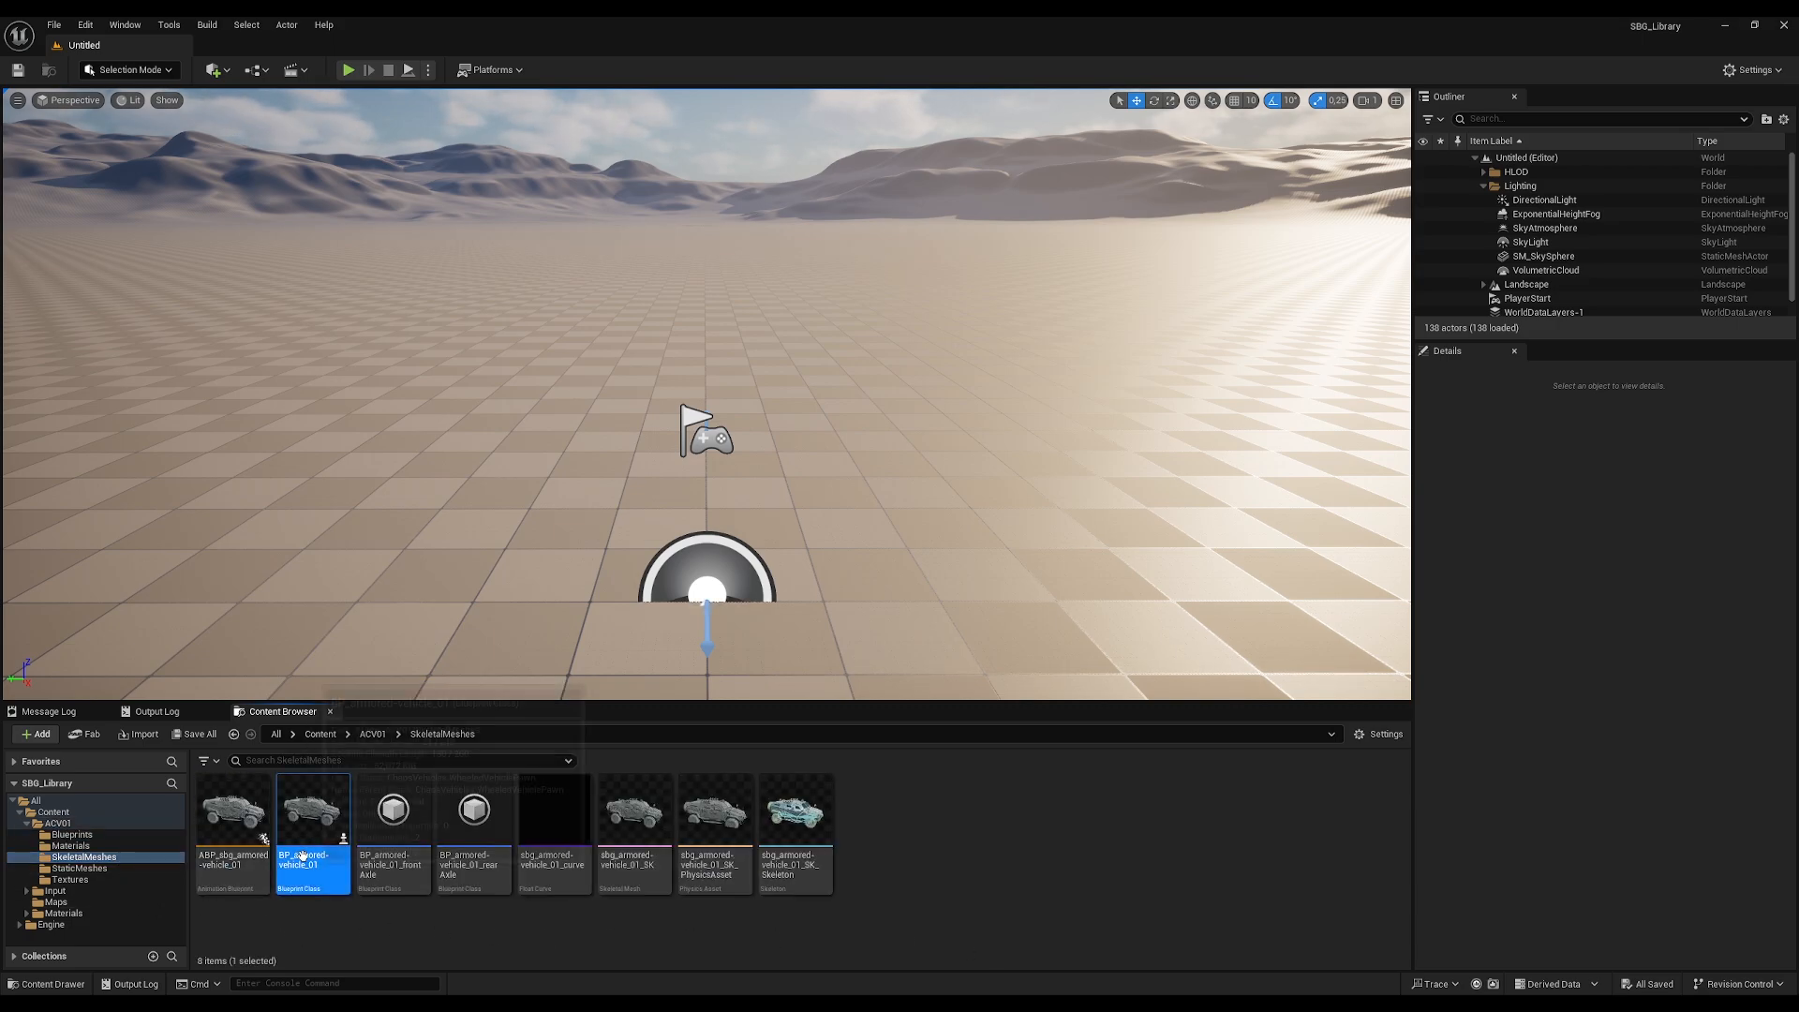
ctrl+click(390, 832)
ctrl+click(473, 812)
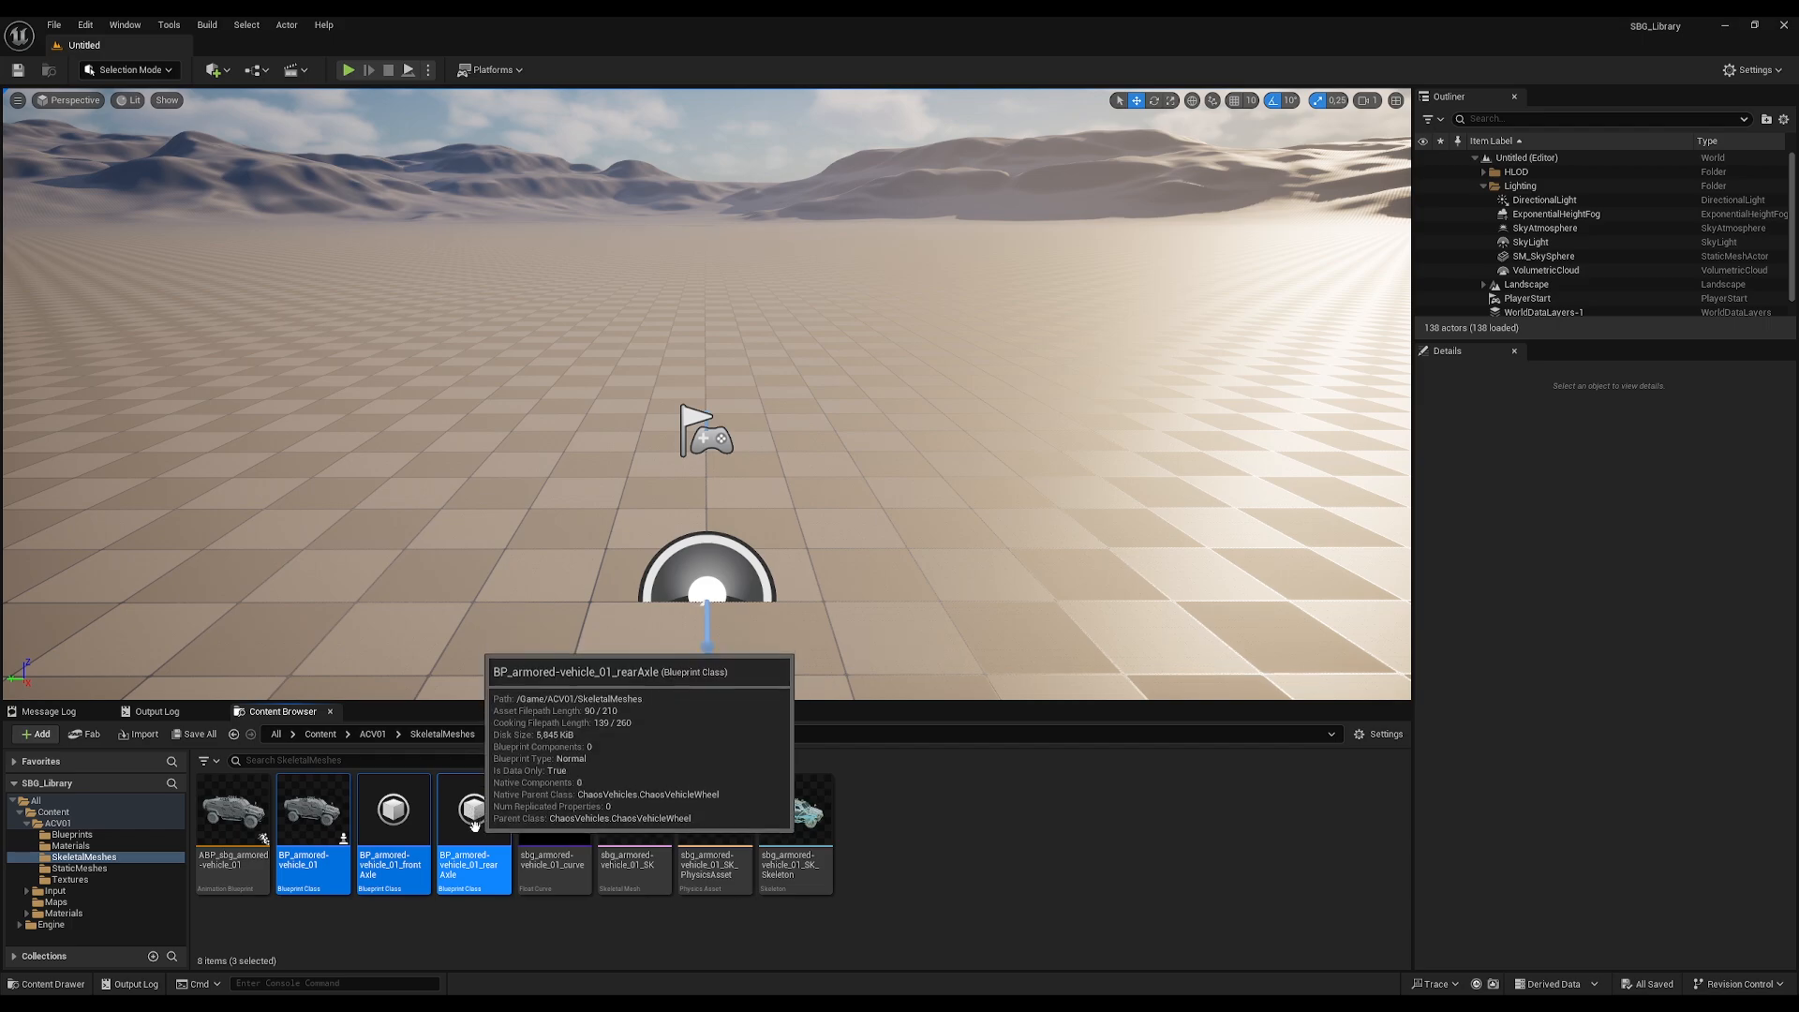
ctrl+click(240, 849)
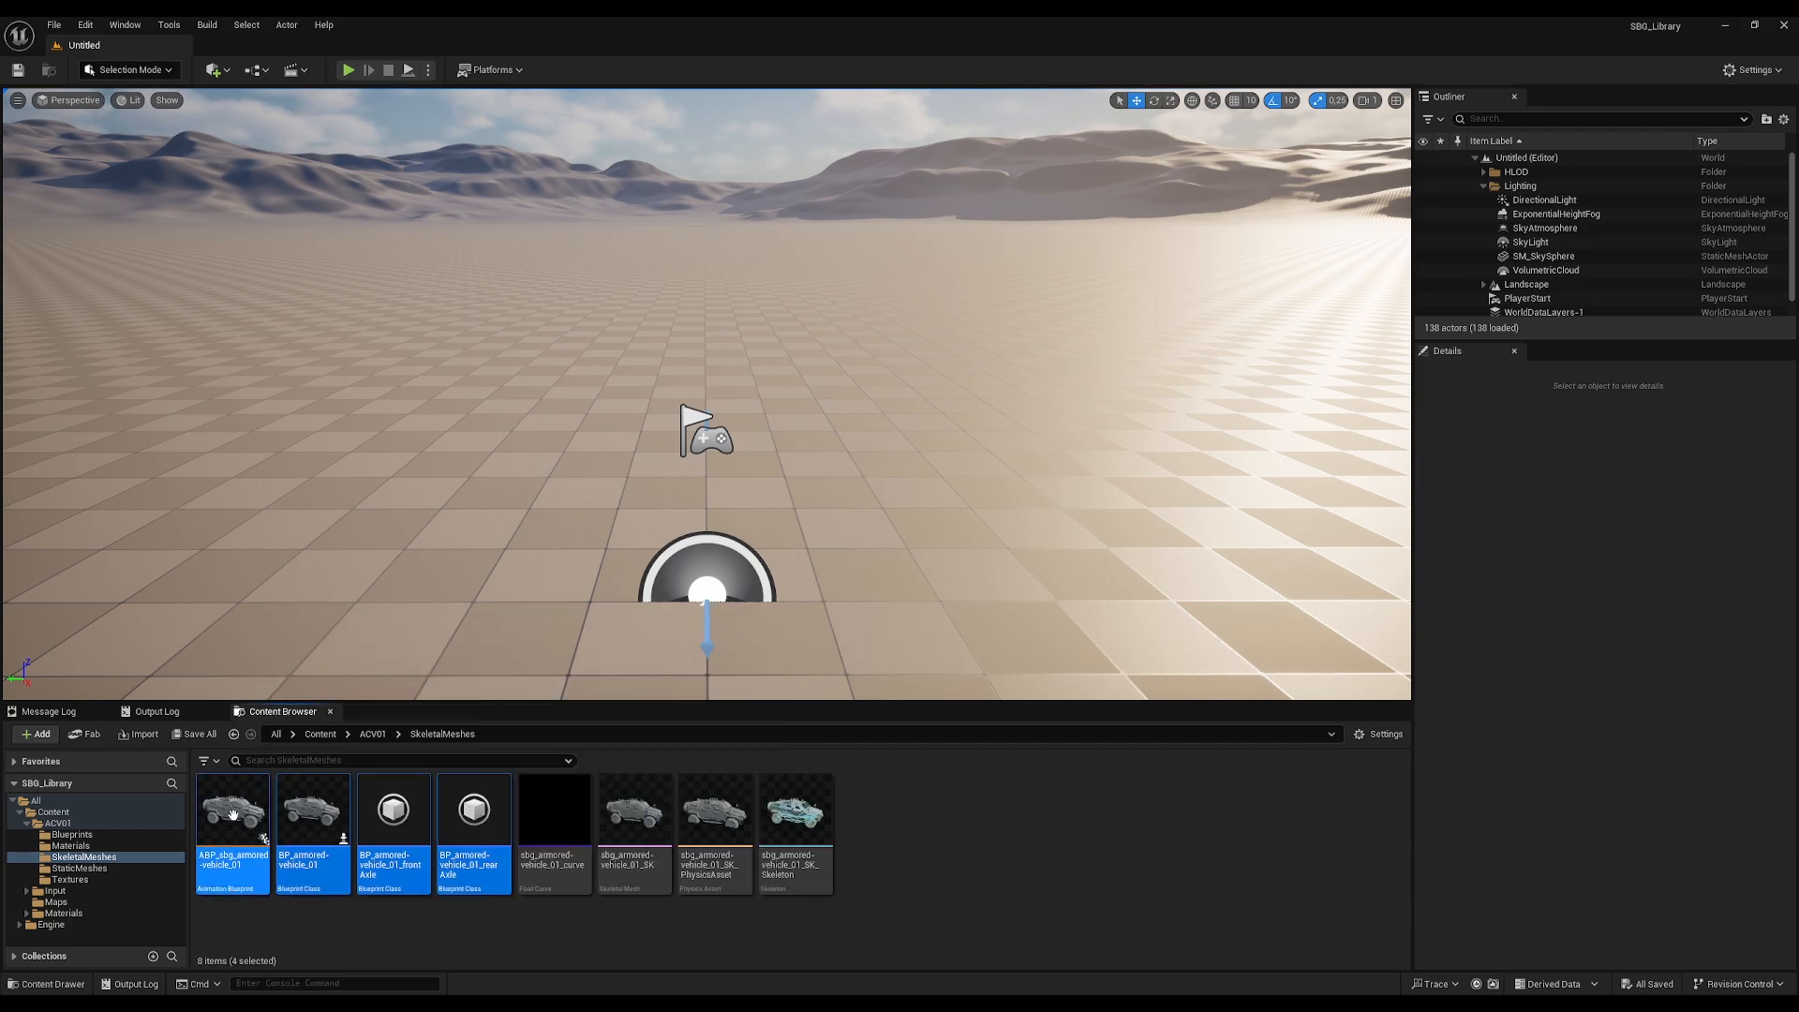
drag(234, 814, 106, 843)
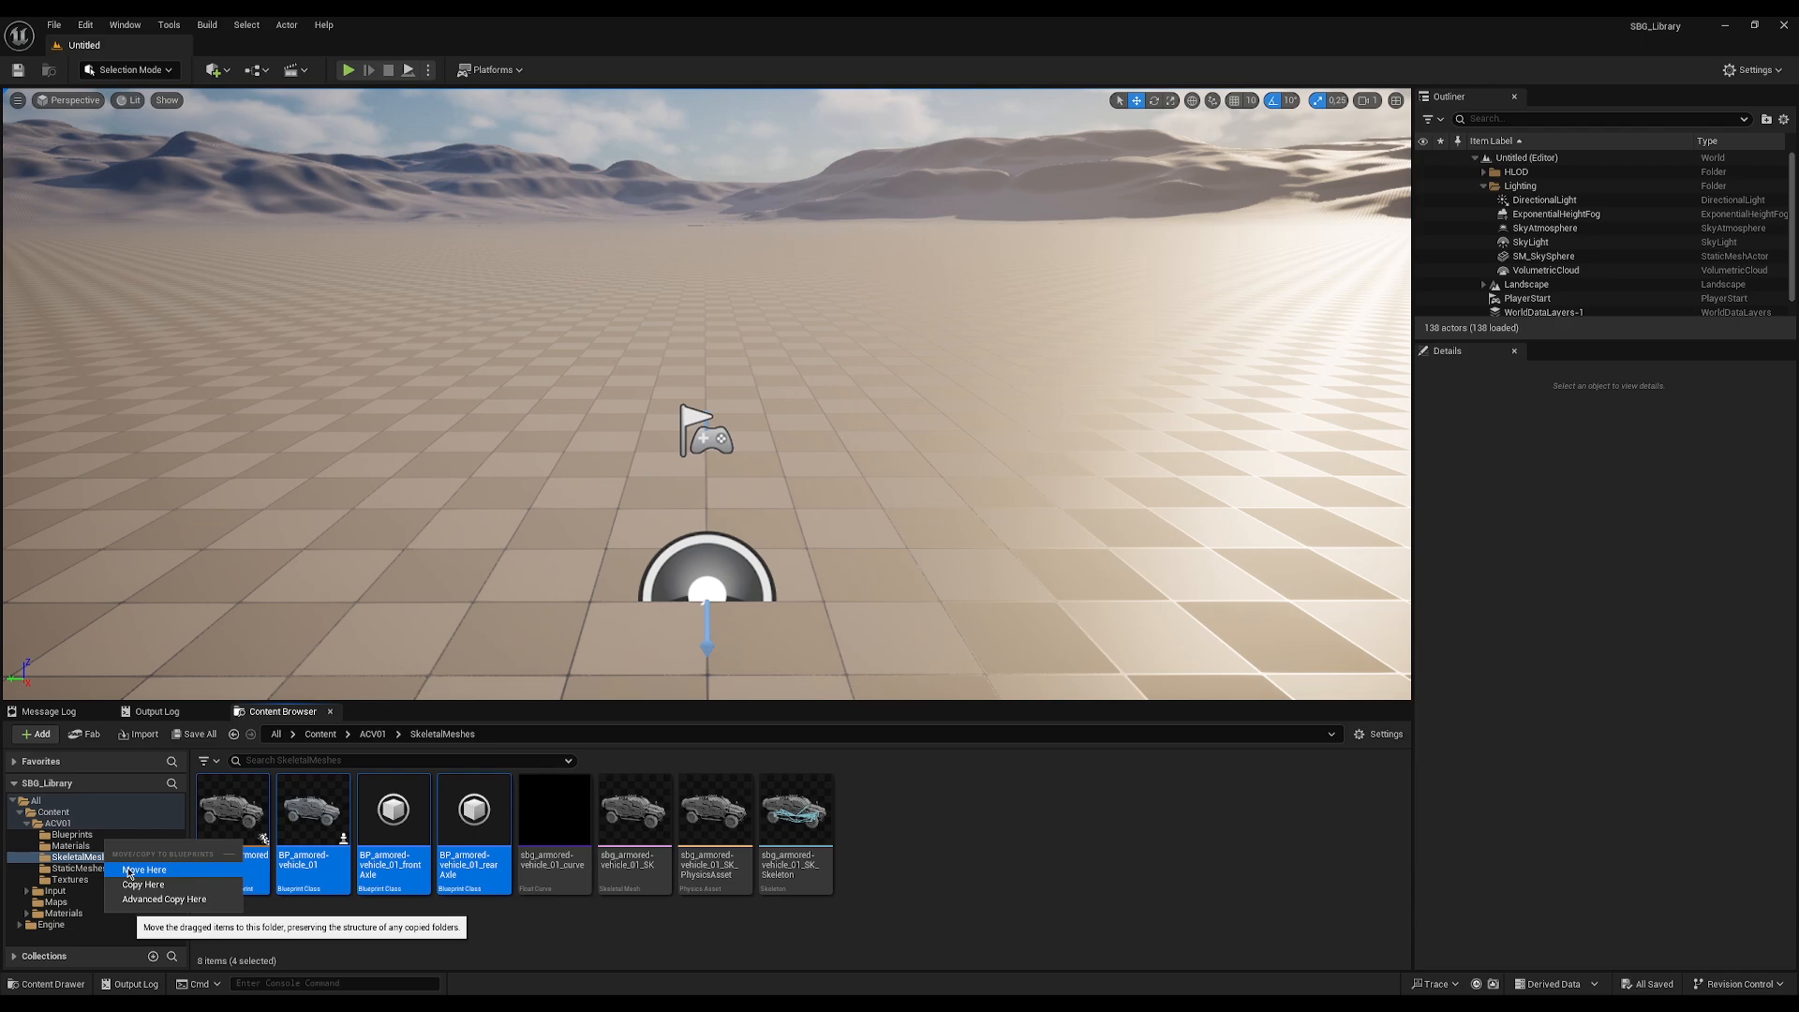
click(131, 870)
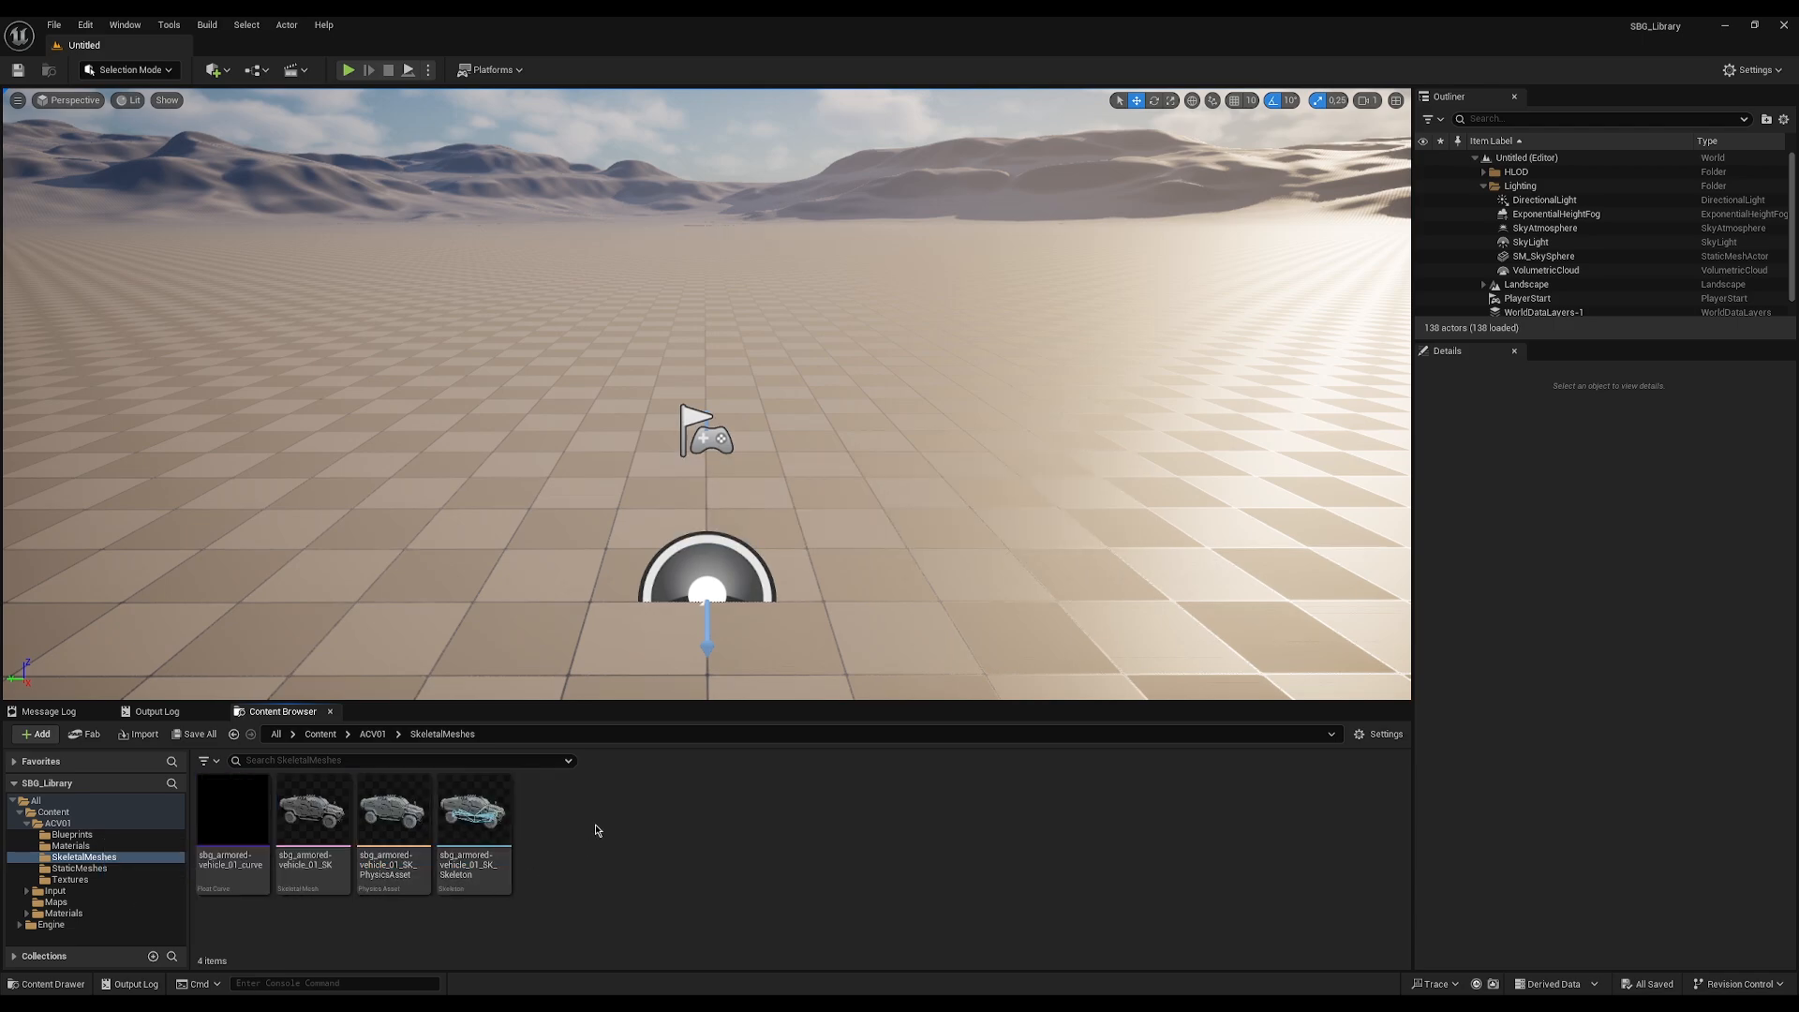
Create a Control Rig from the skeletal mesh sbg_armored-vehicle_01_SK.
click(310, 835)
right_click(312, 833)
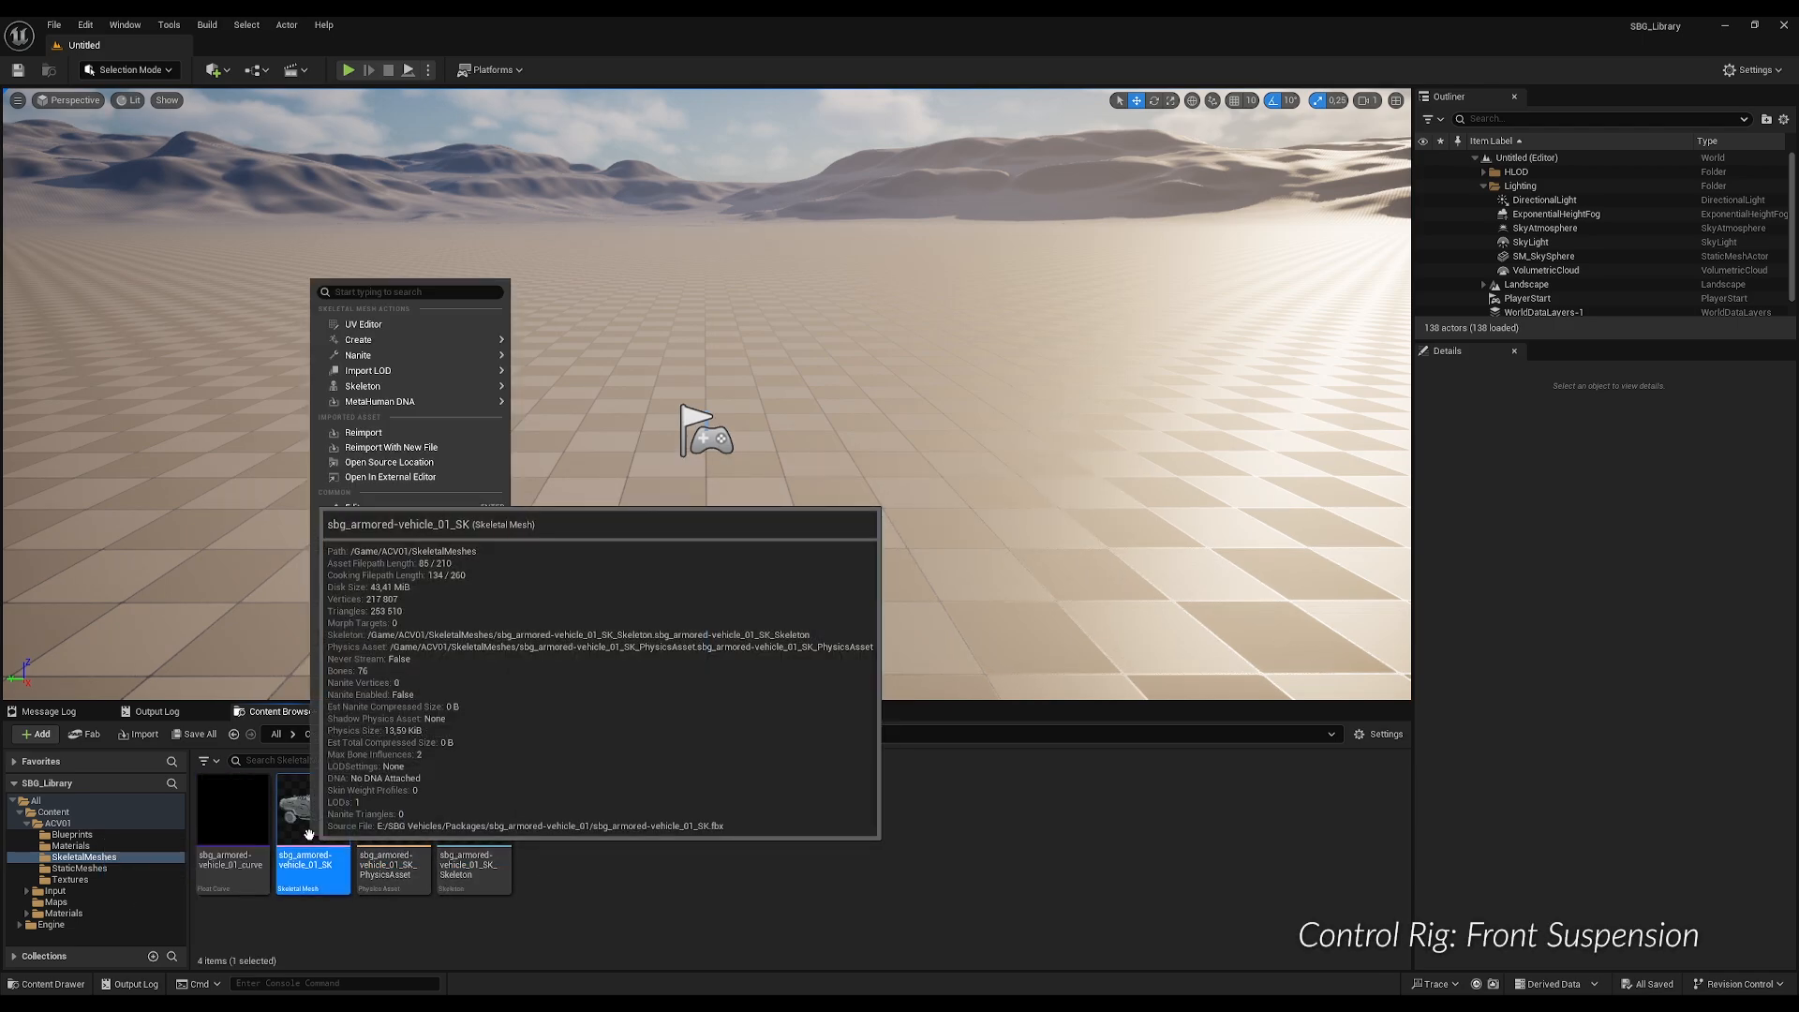
mouse_move(478, 342)
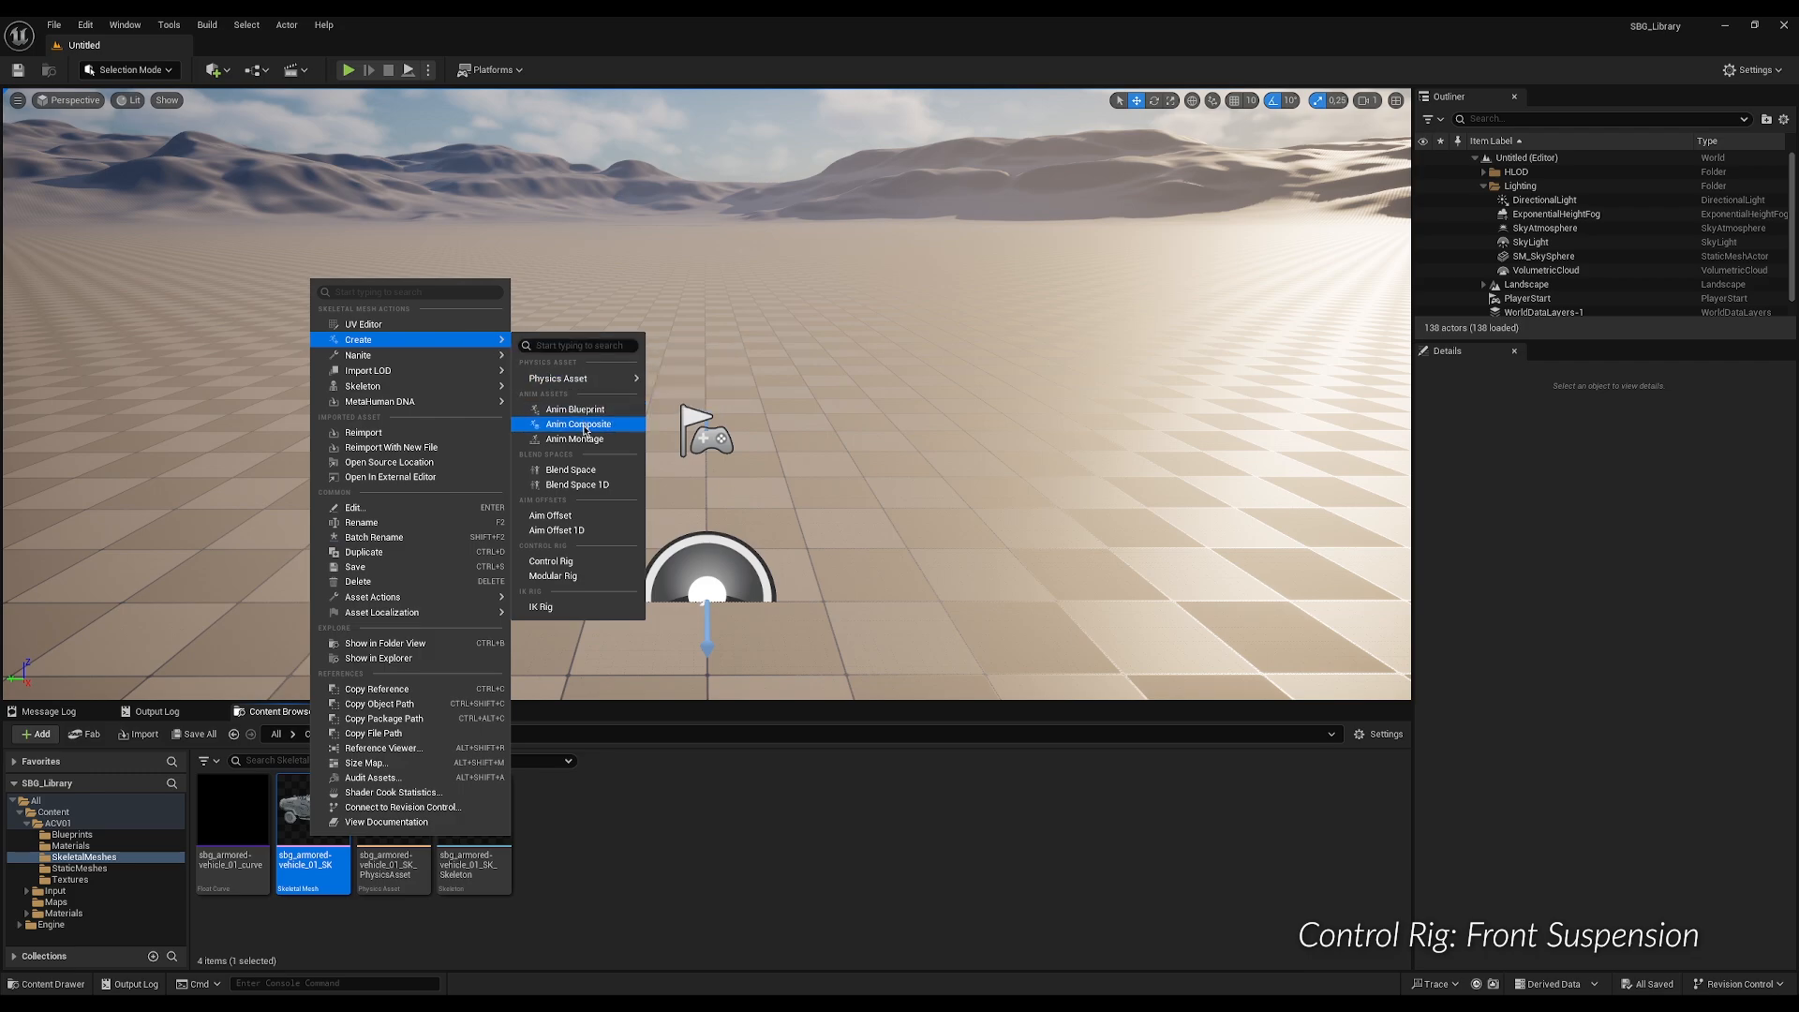
click(553, 561)
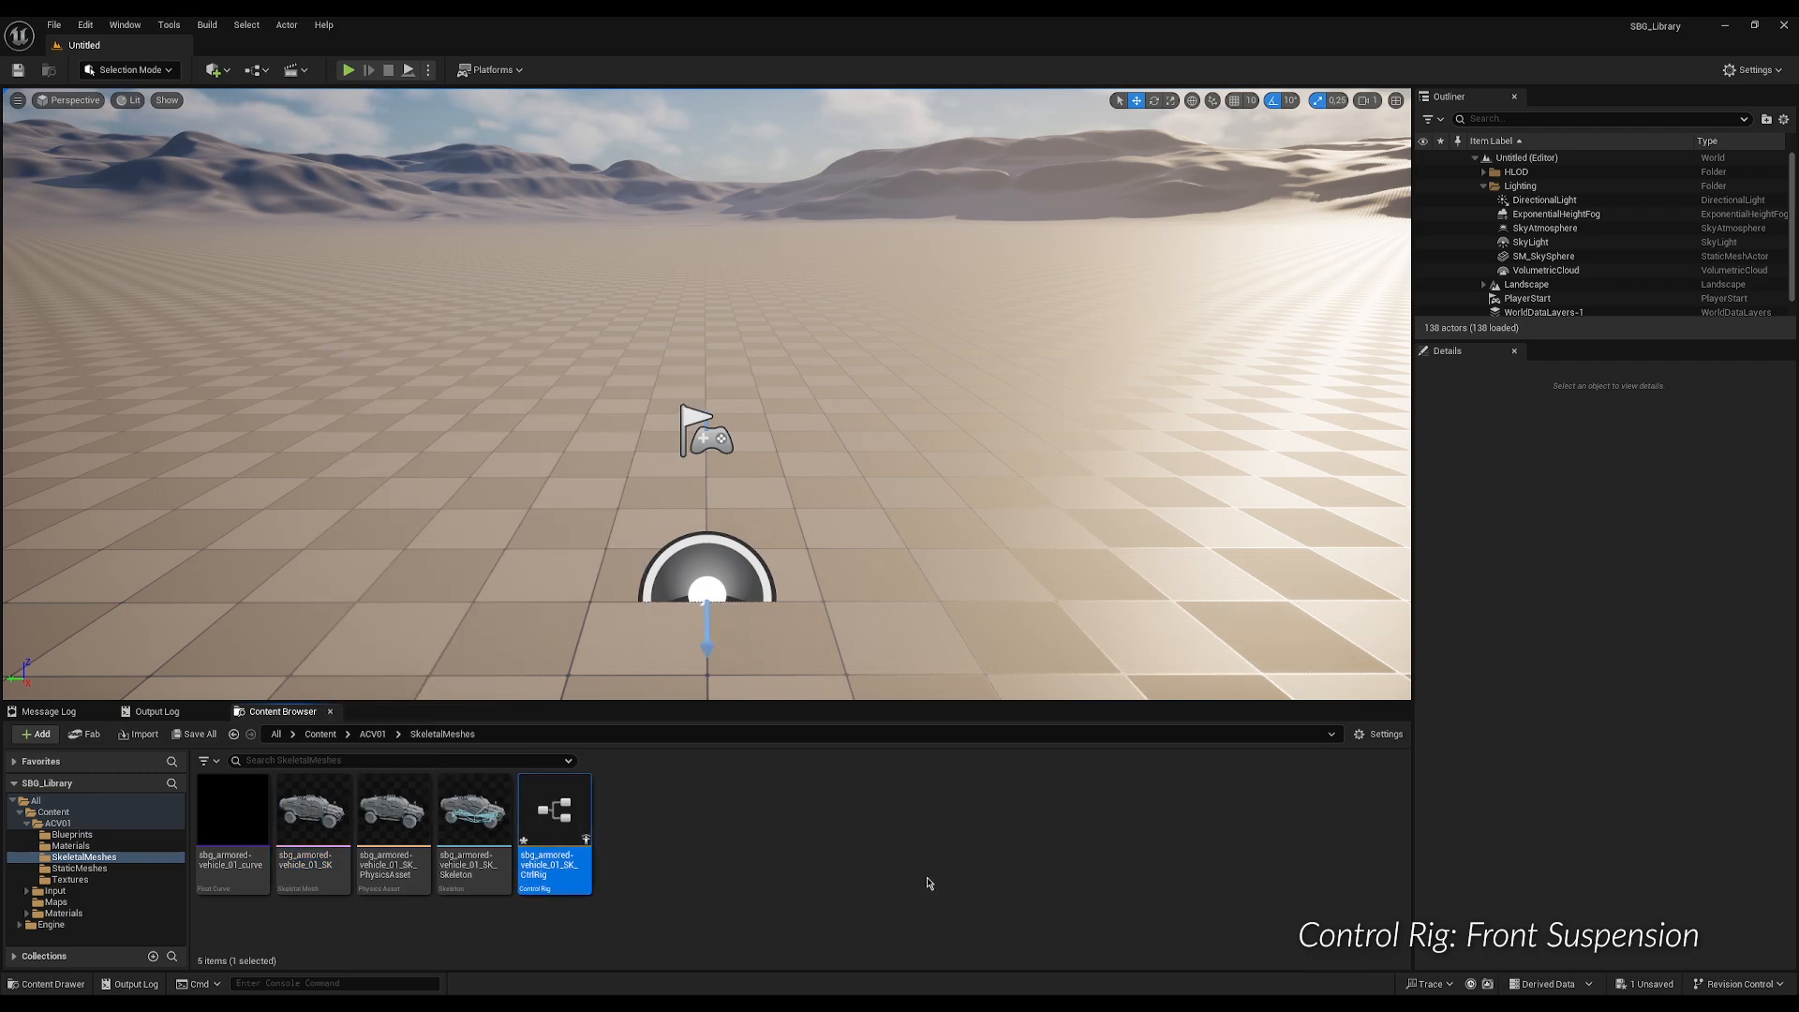
Rename the Control Rig asset as RIG_sbg_armored-vehicle_01.
key(F2)
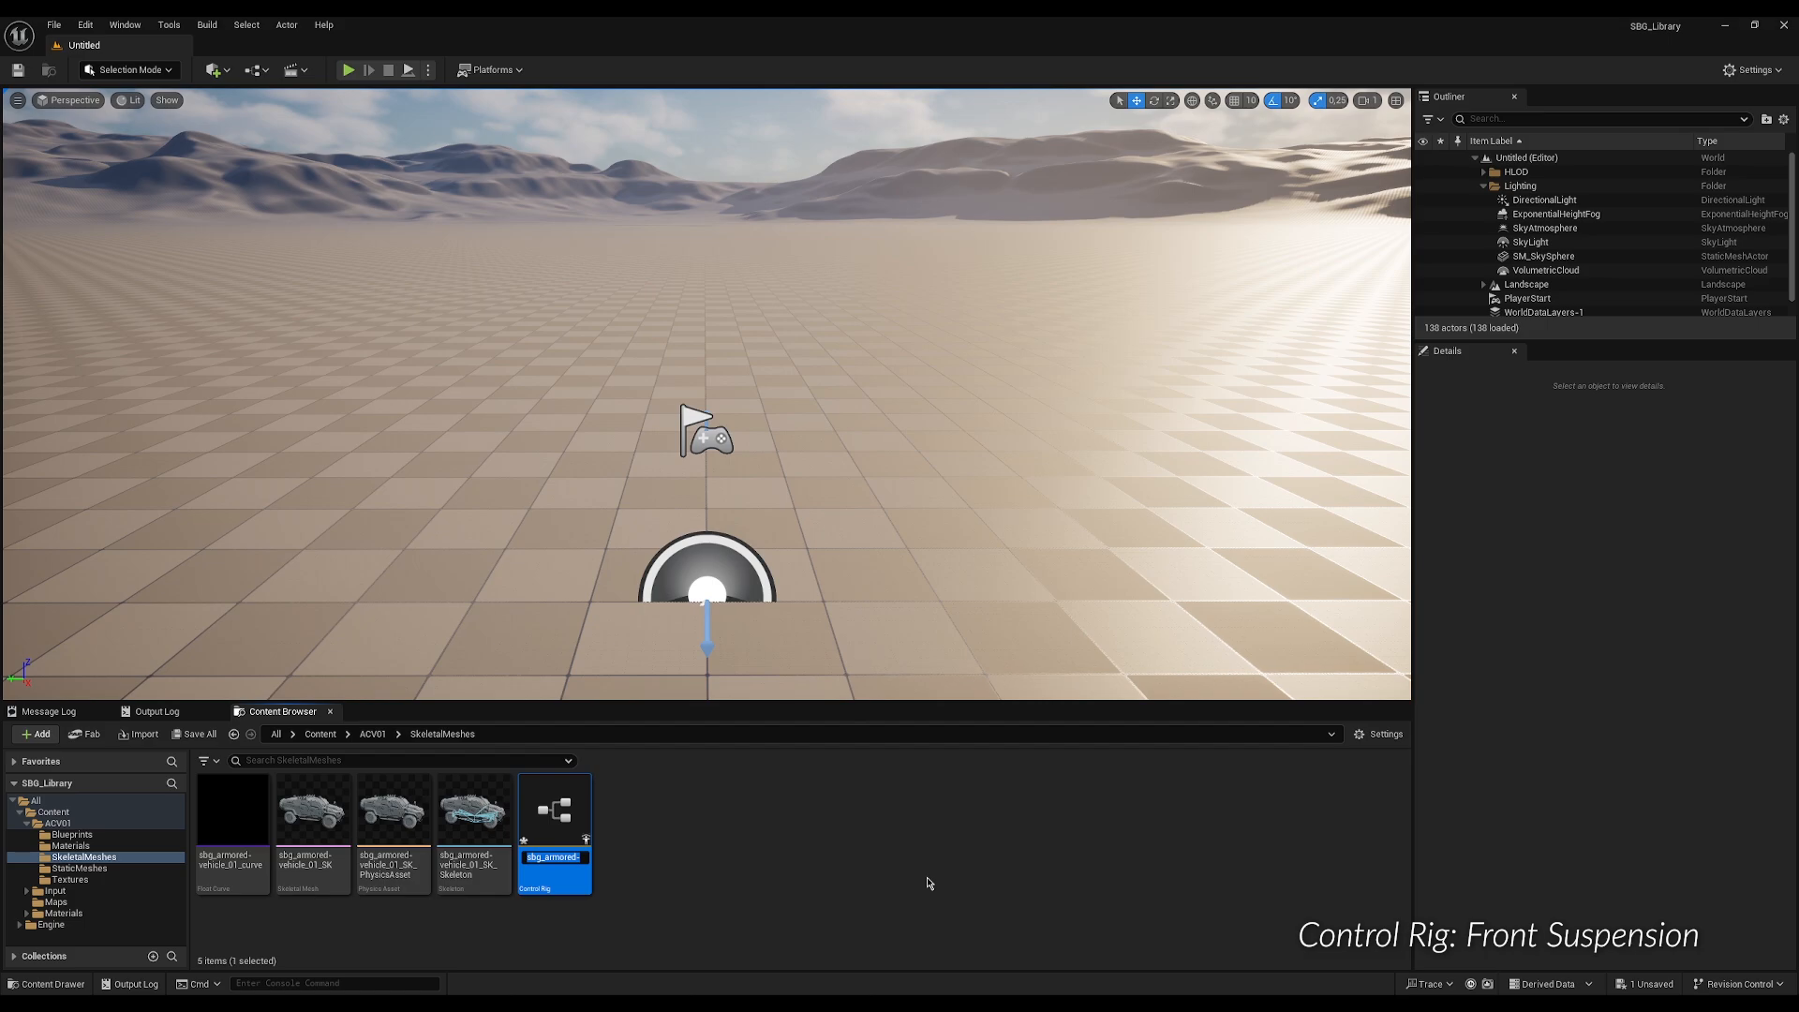
key(Home)
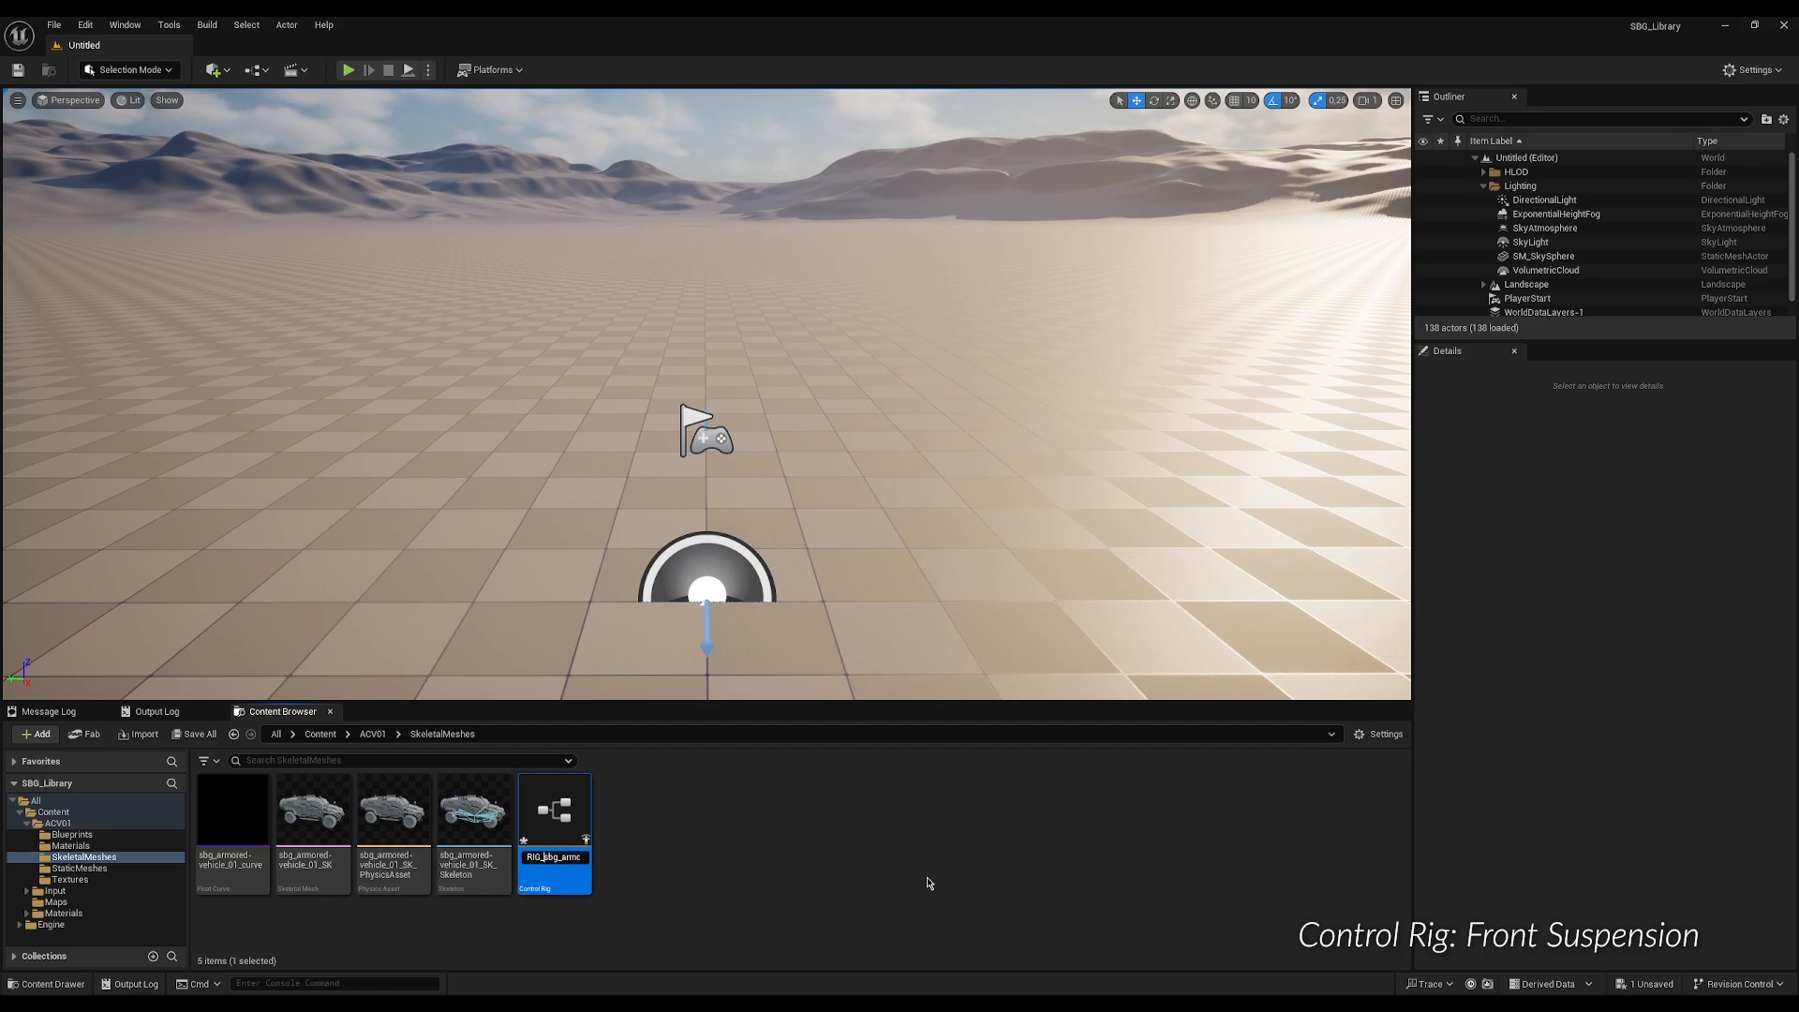
key(End)
key(BackSpace)
key(BackSpace)
key(BackSpace)
key(BackSpace)
key(BackSpace)
key(BackSpace)
key(BackSpace)
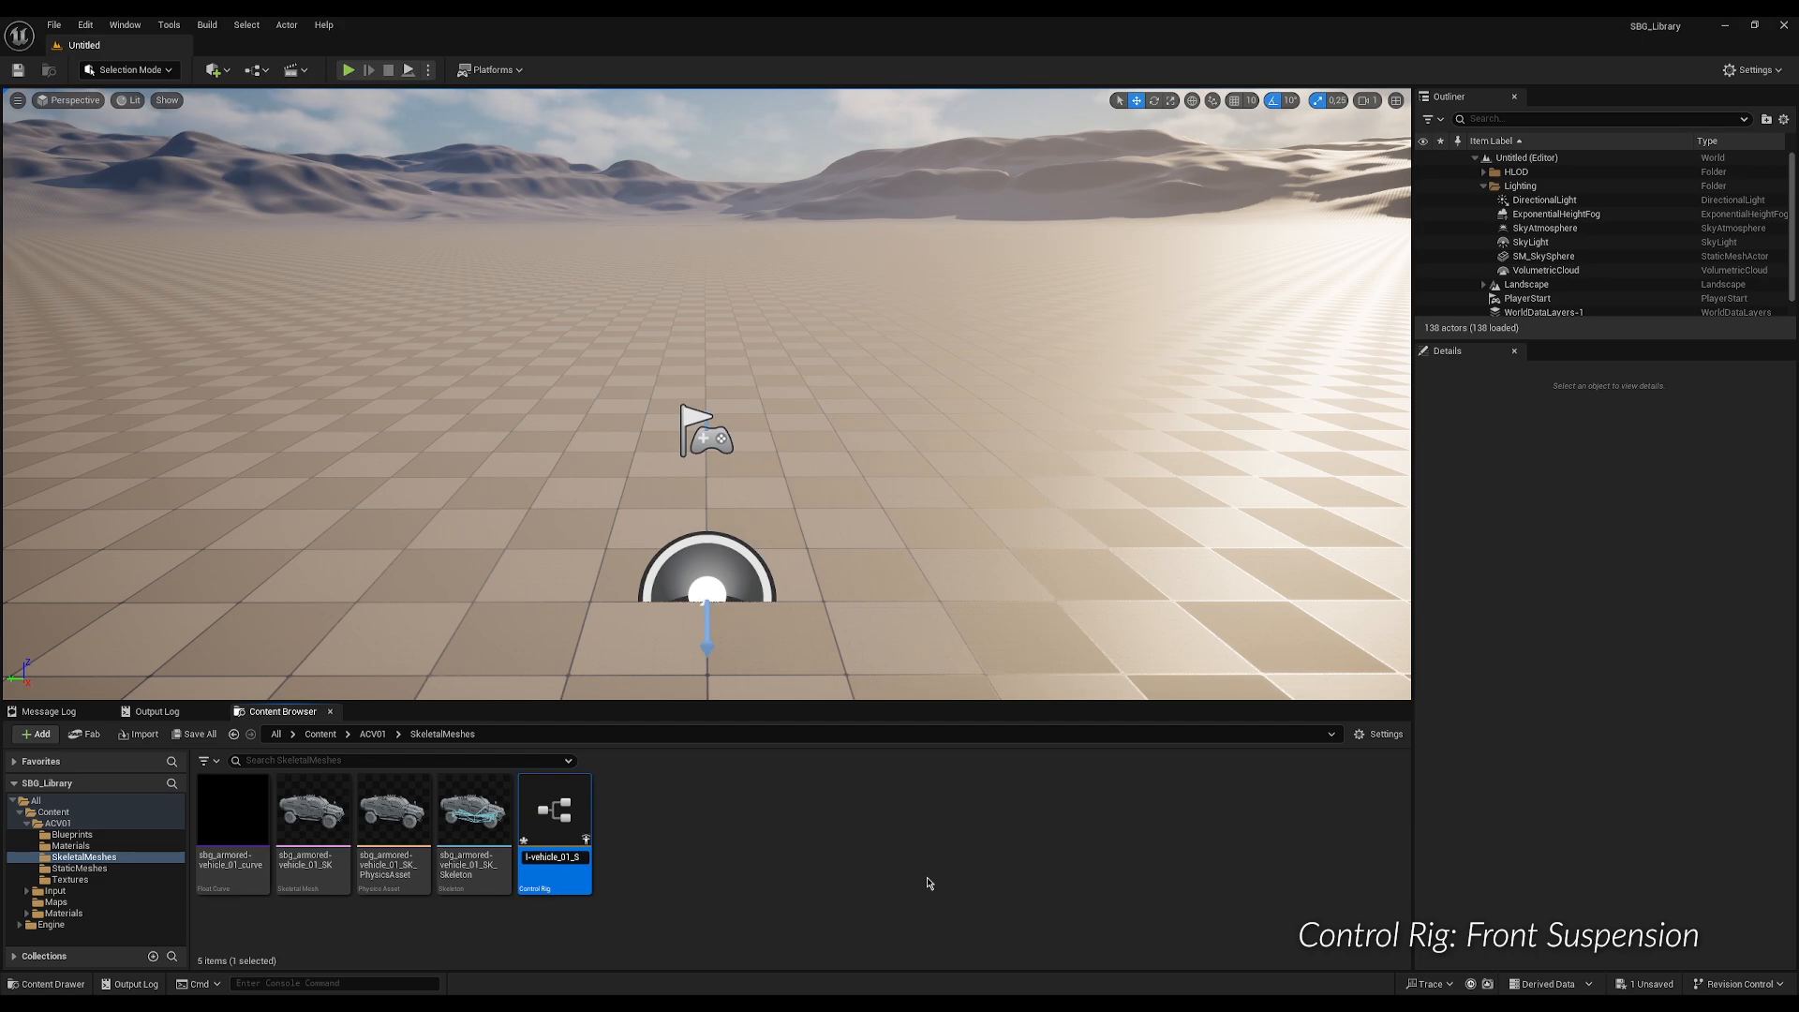
key(BackSpace)
key(Return)
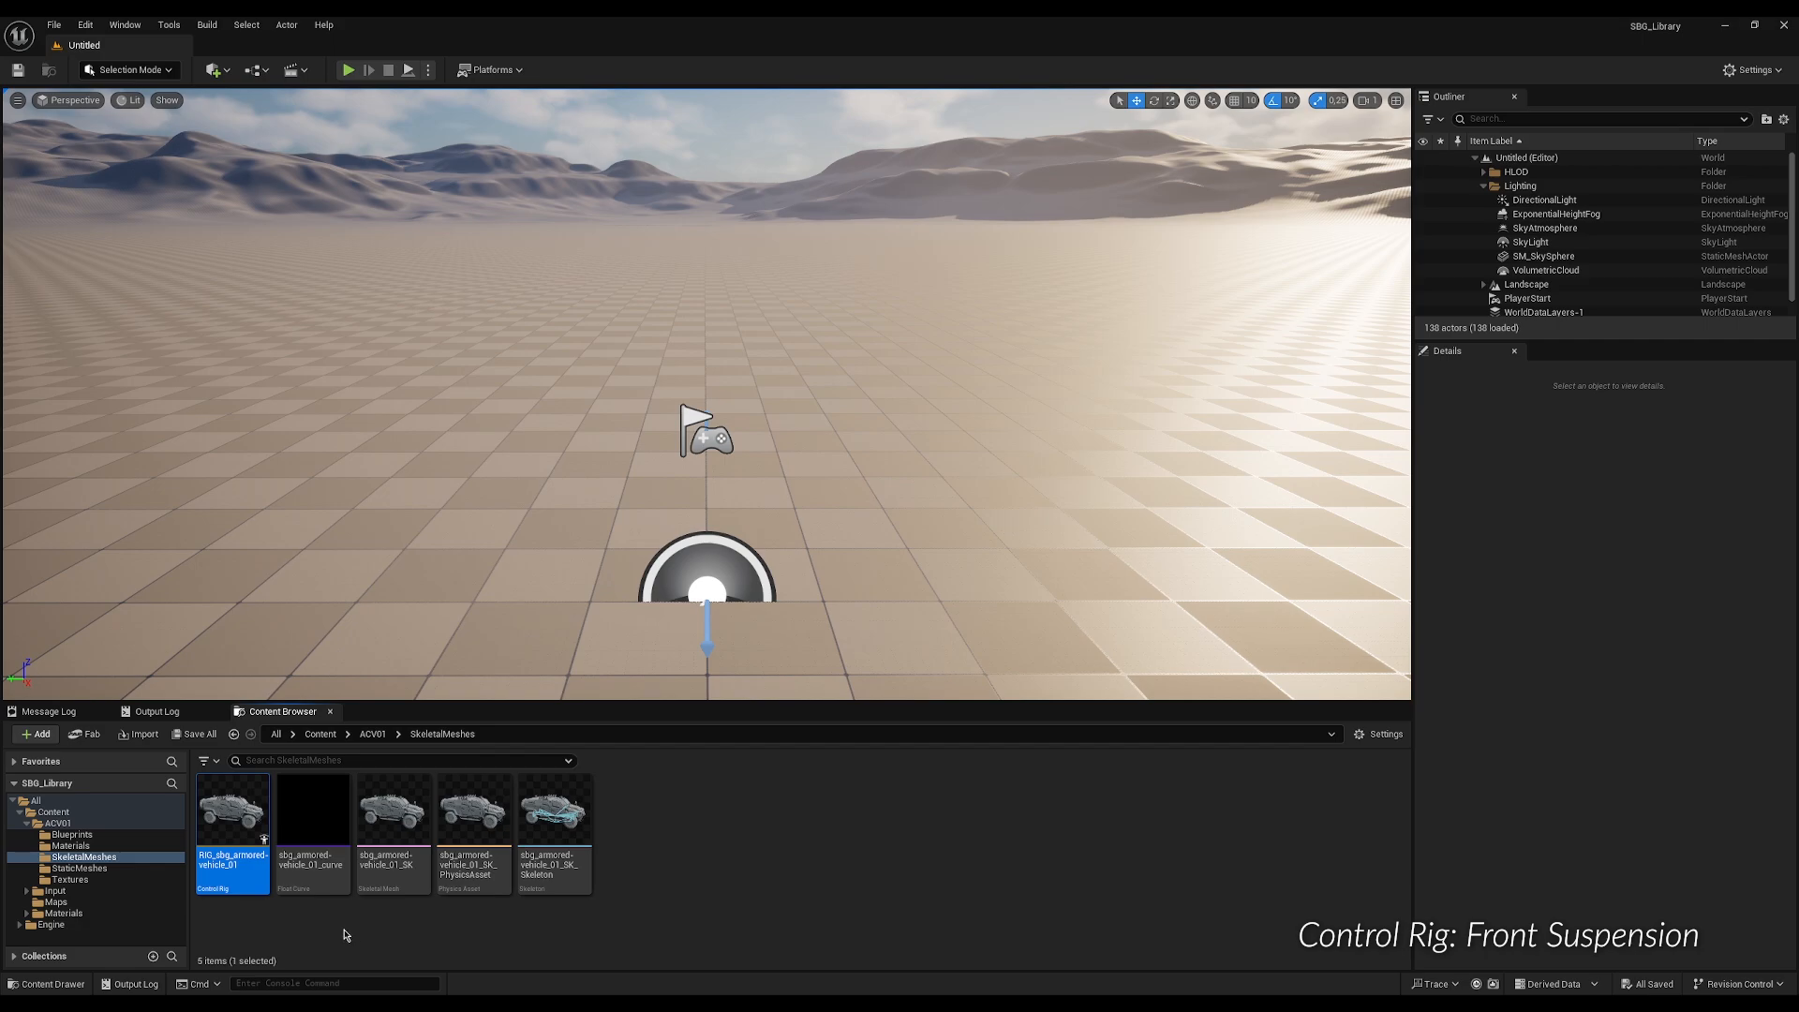
Open RIG_sbg_armored-vehicle_01, filter the bones by "knuckle" and add a Get Transform - Bone node for Knuckle_FR to the Forwards Solve graph.
double_click(234, 833)
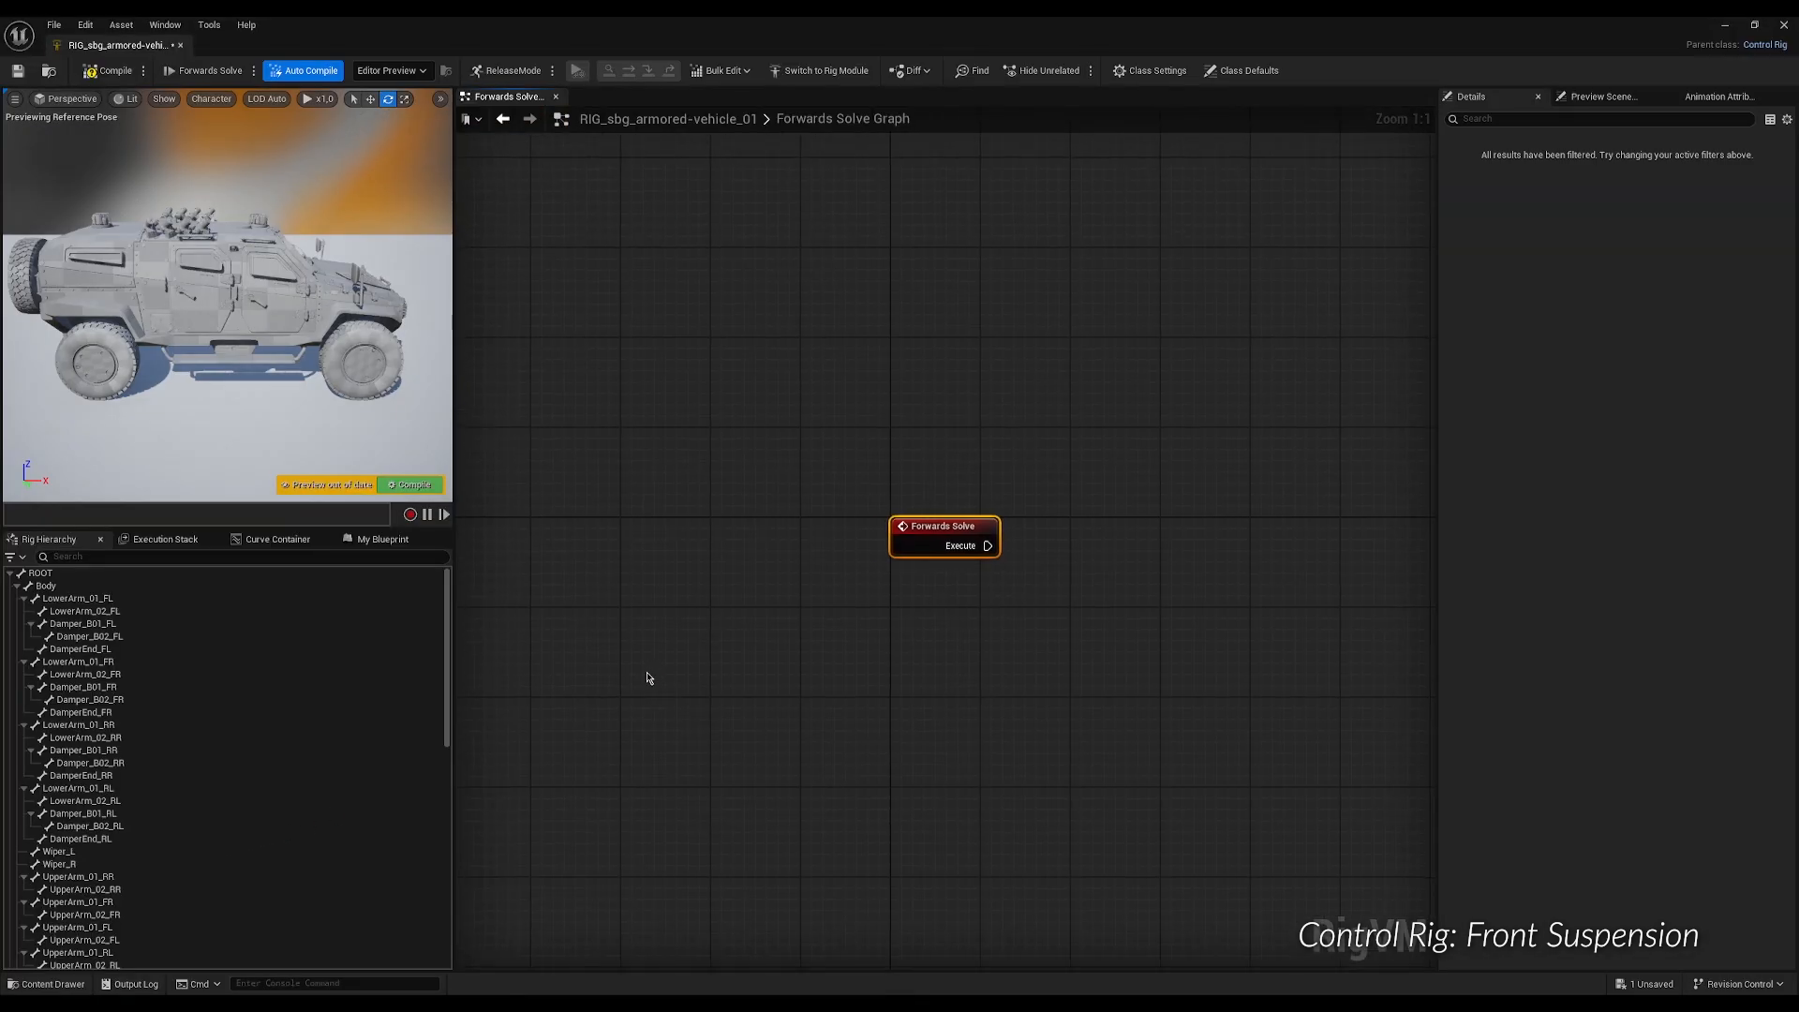
right_drag(1035, 642, 747, 584)
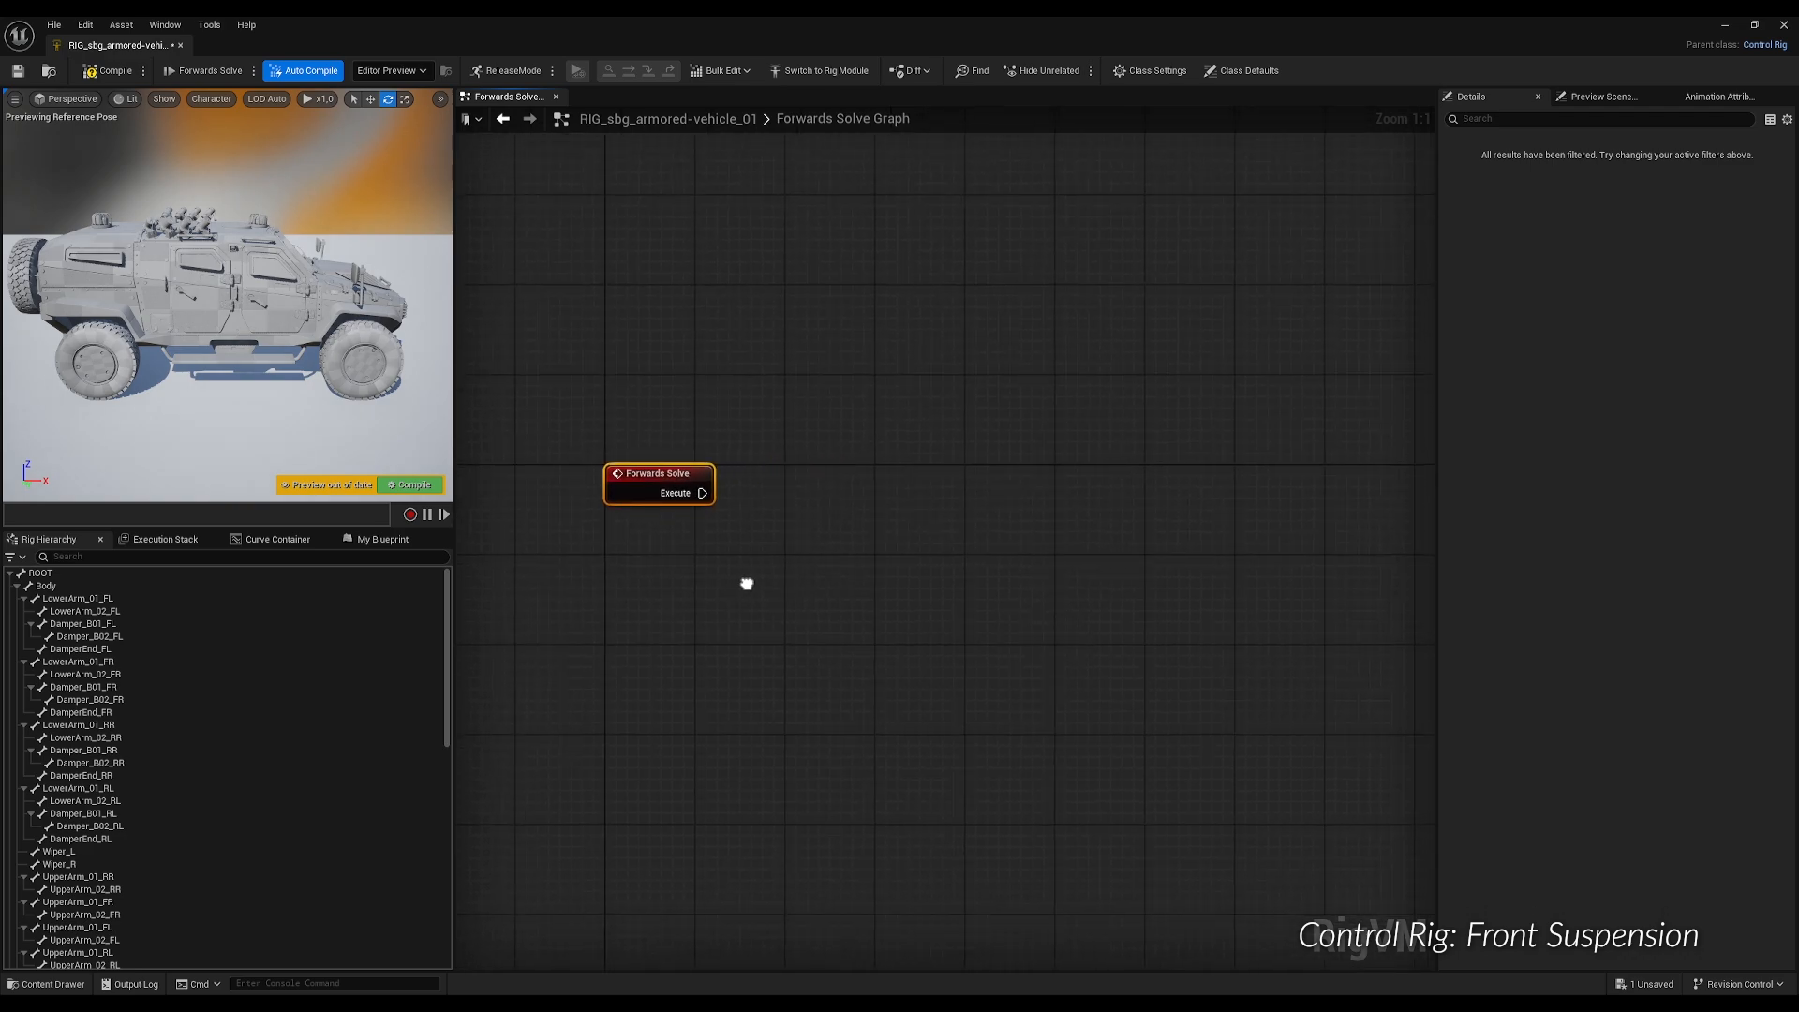
click(265, 556)
text(knuckle)
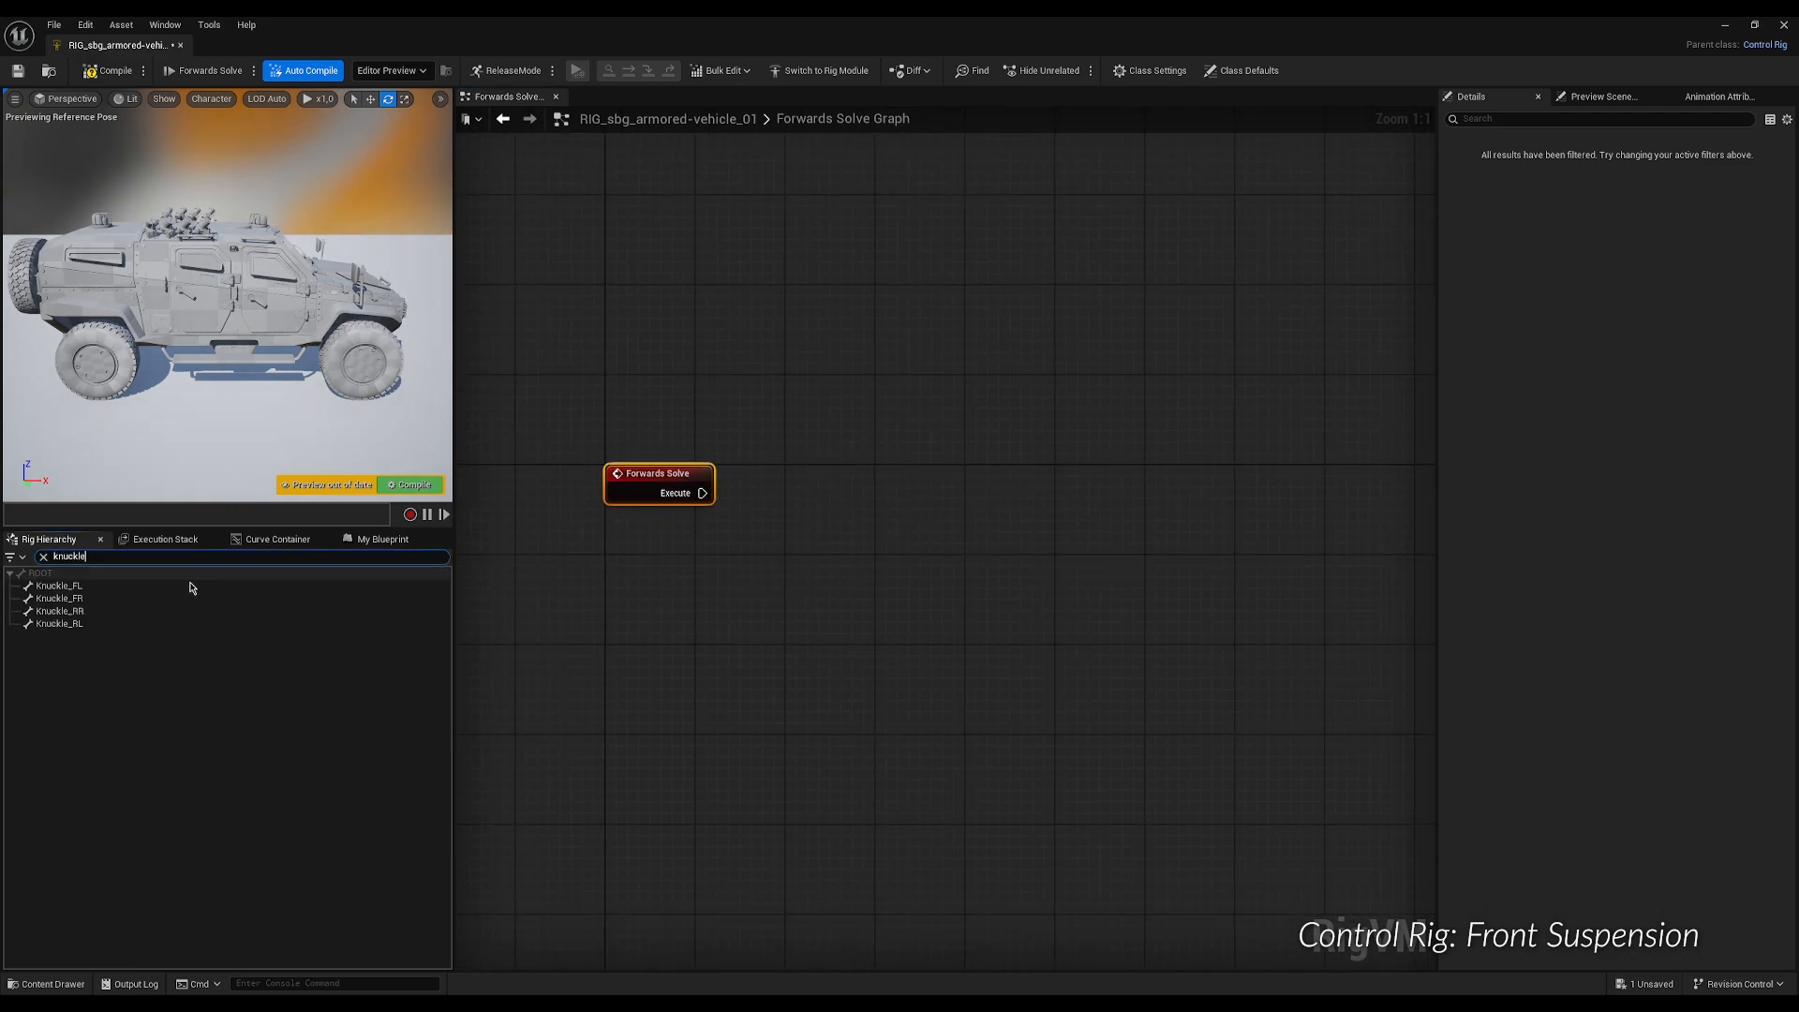
drag(98, 602, 858, 626)
click(903, 659)
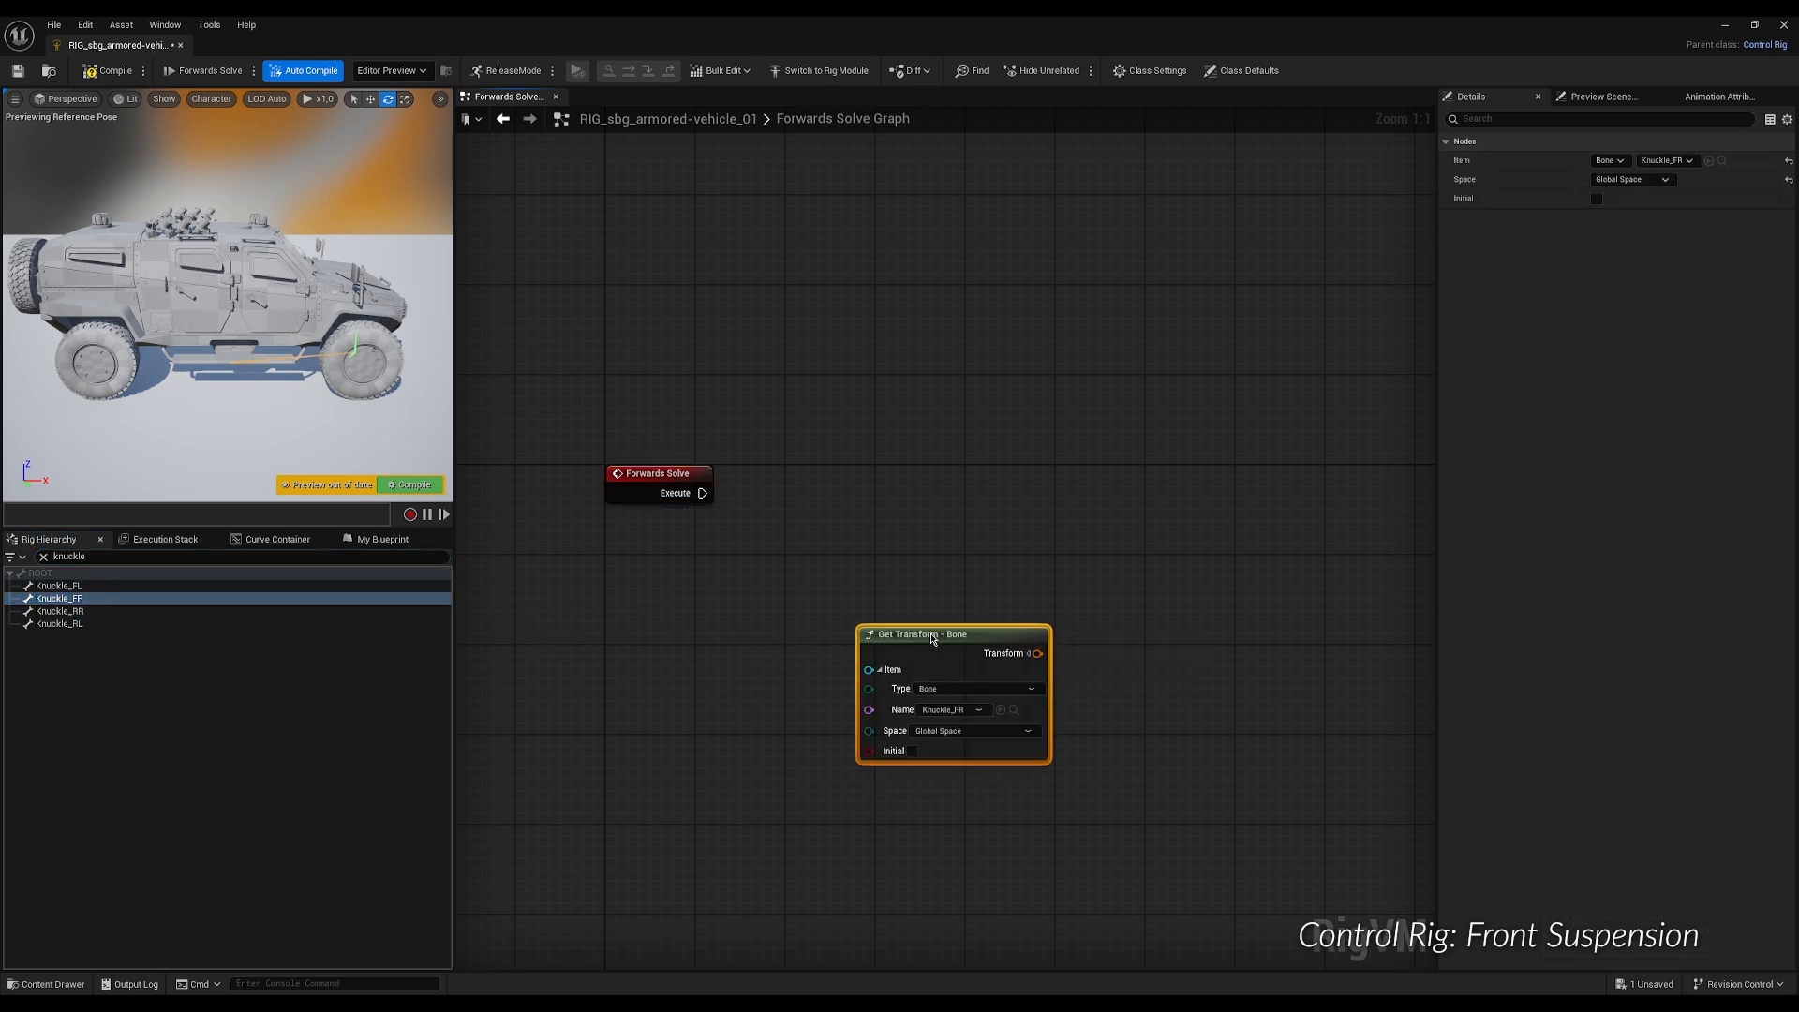
Filter the bones by "upperarmstart" and add a Get Transform - Bone node for UpperArmStart_01_FR beside the Knuckle_FR node.
right_drag(1091, 545, 742, 514)
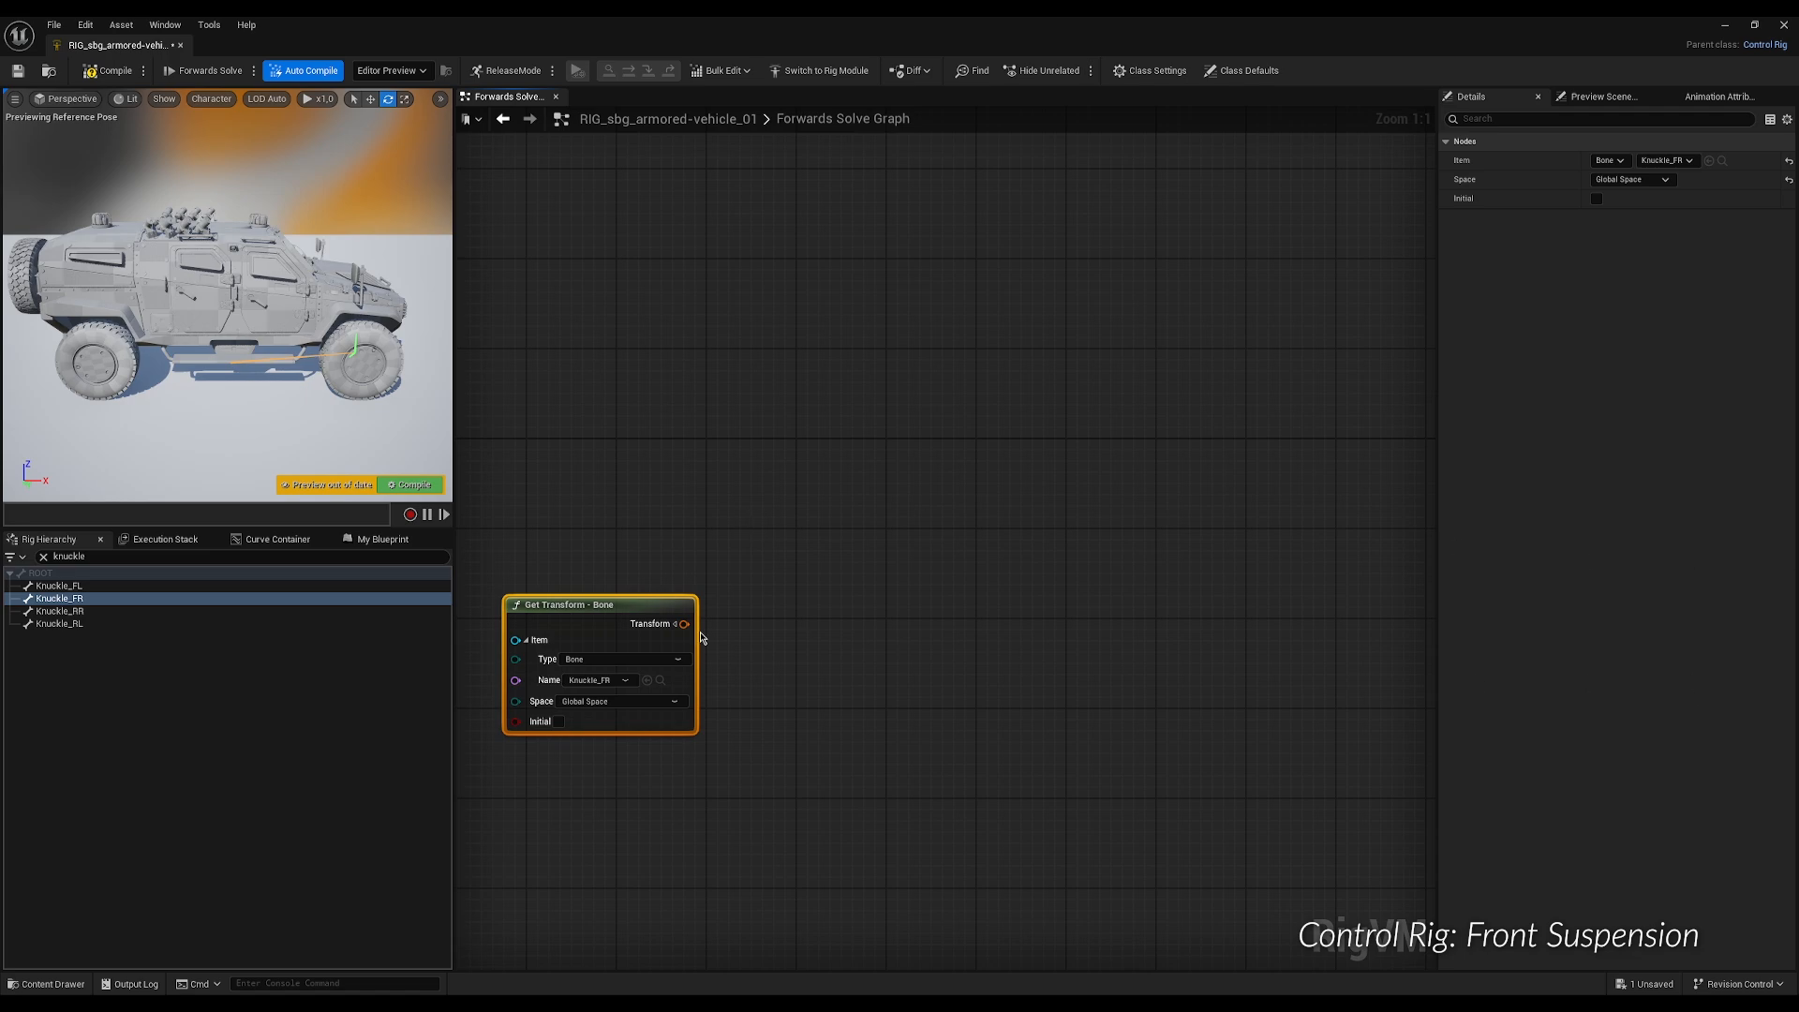
click(237, 555)
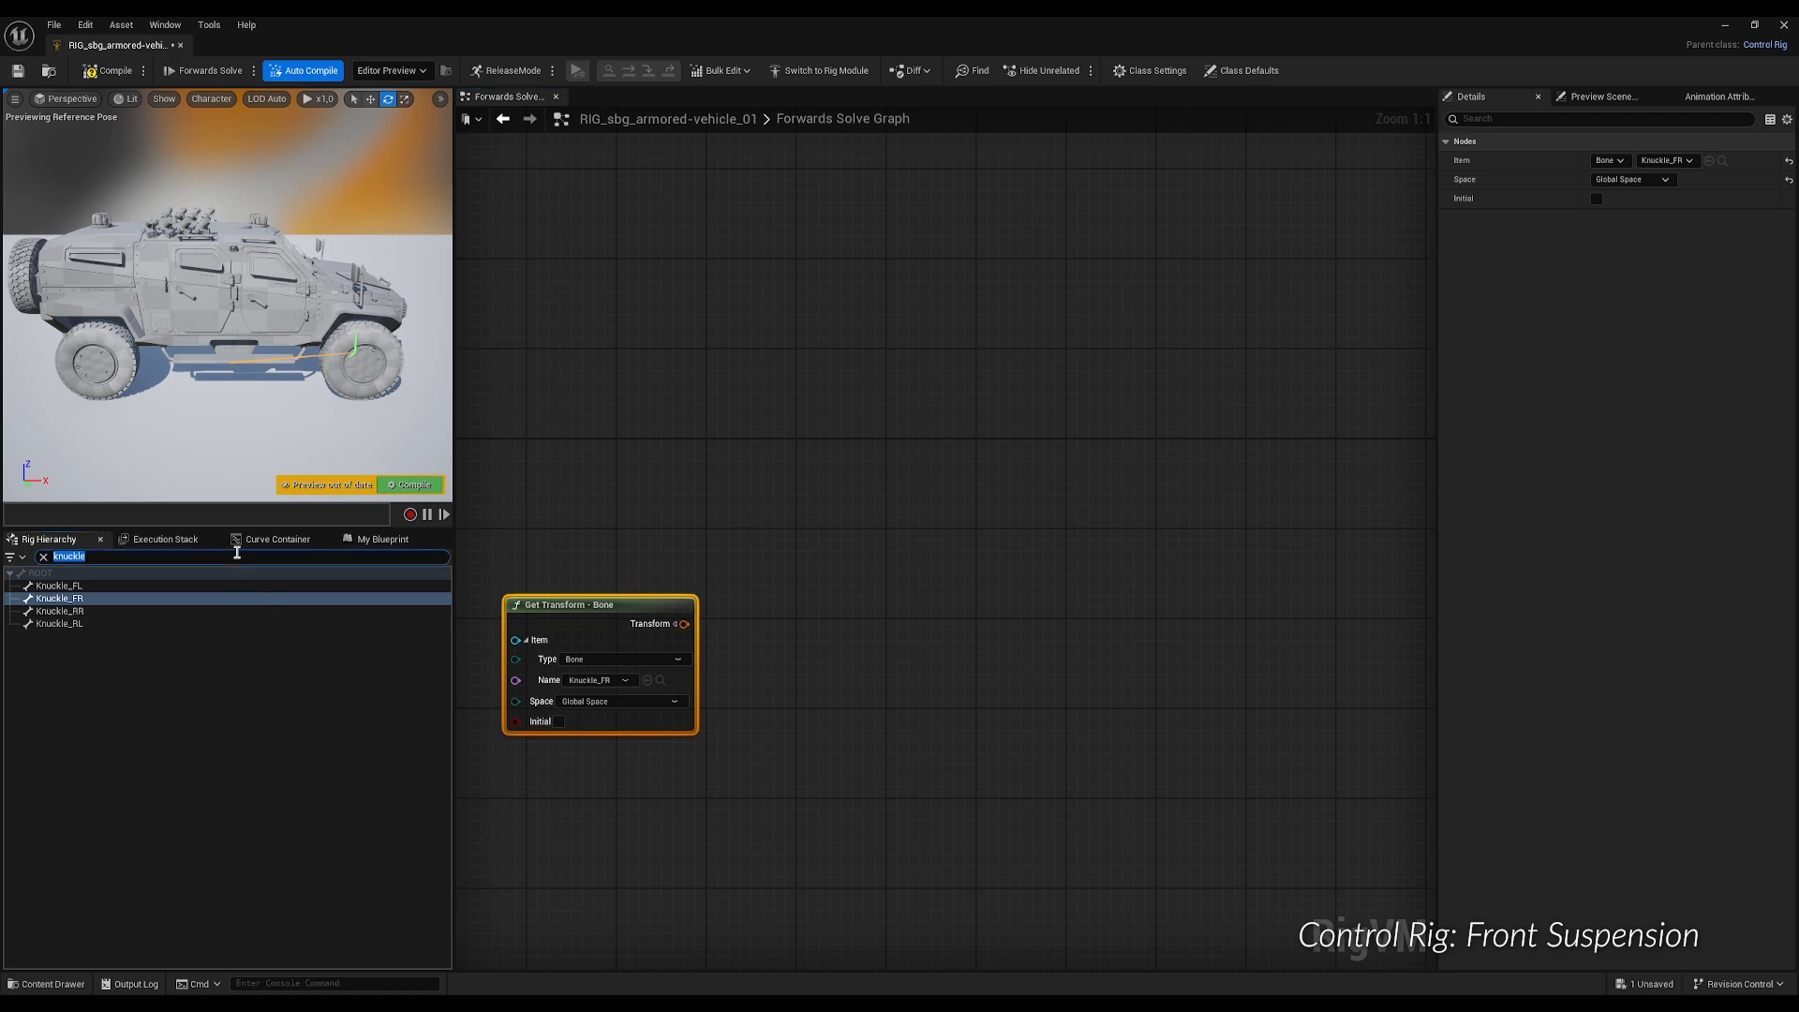
text(upperarm)
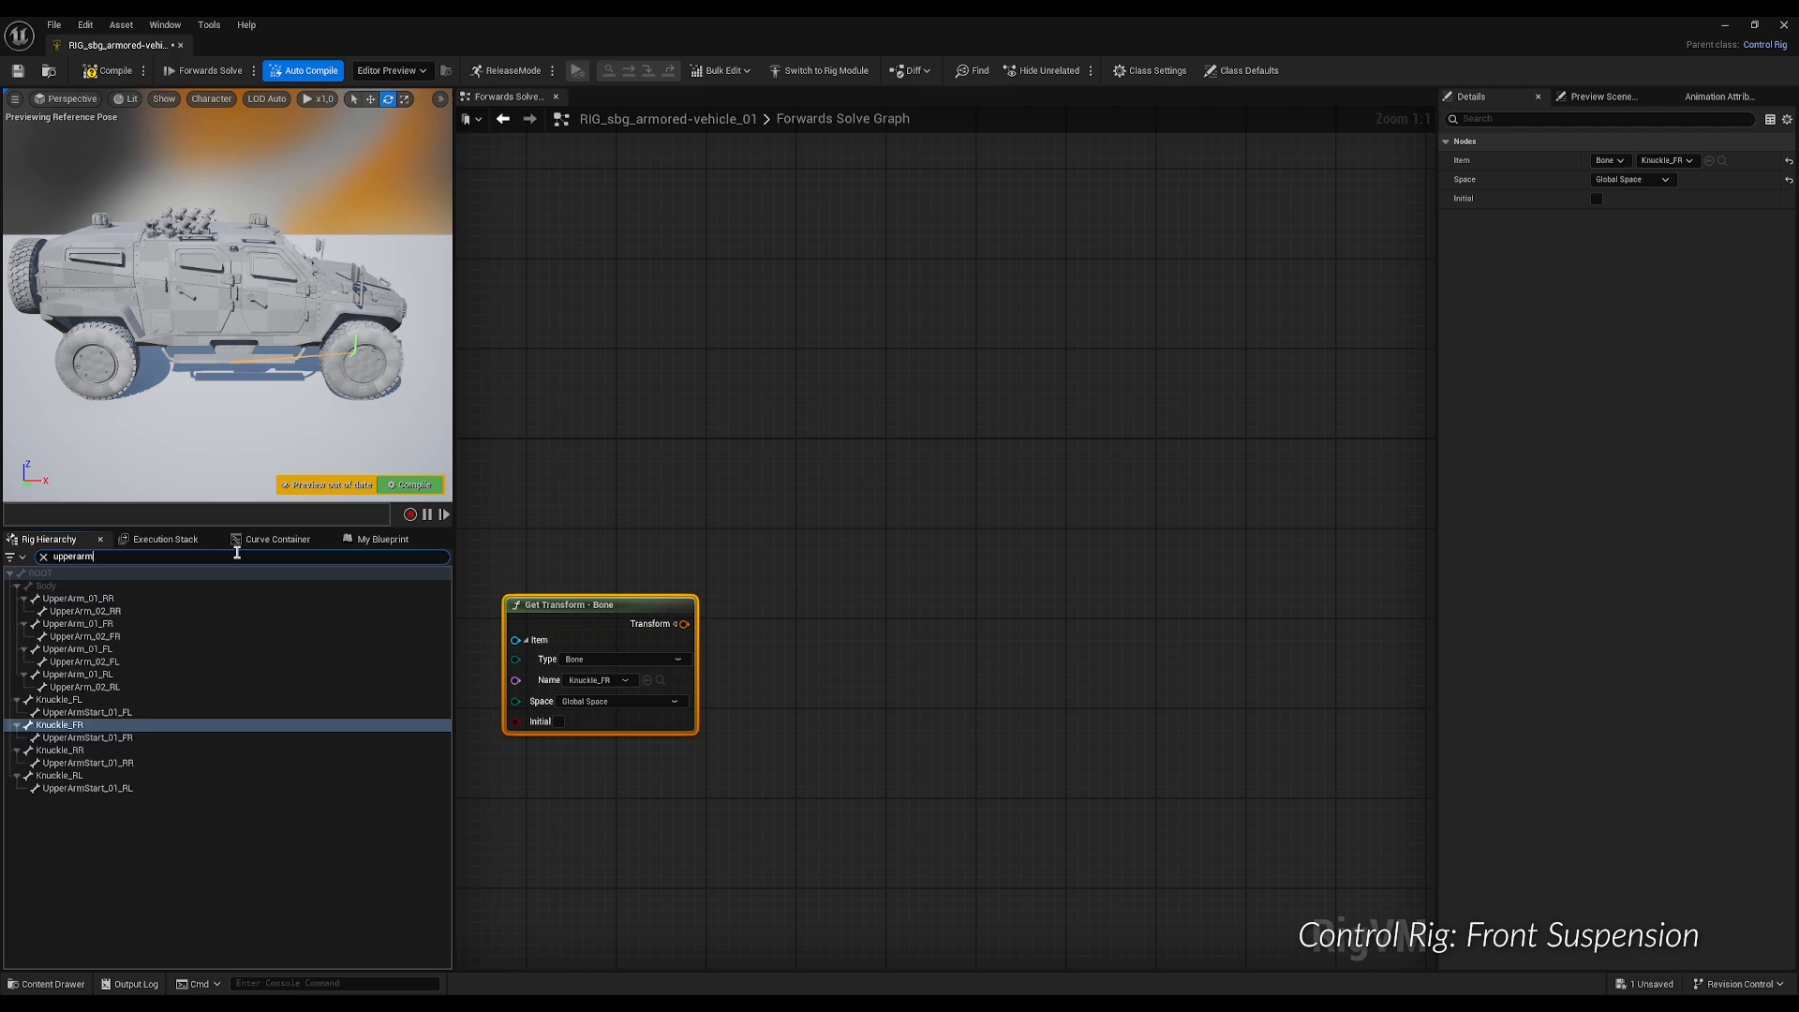
text(start)
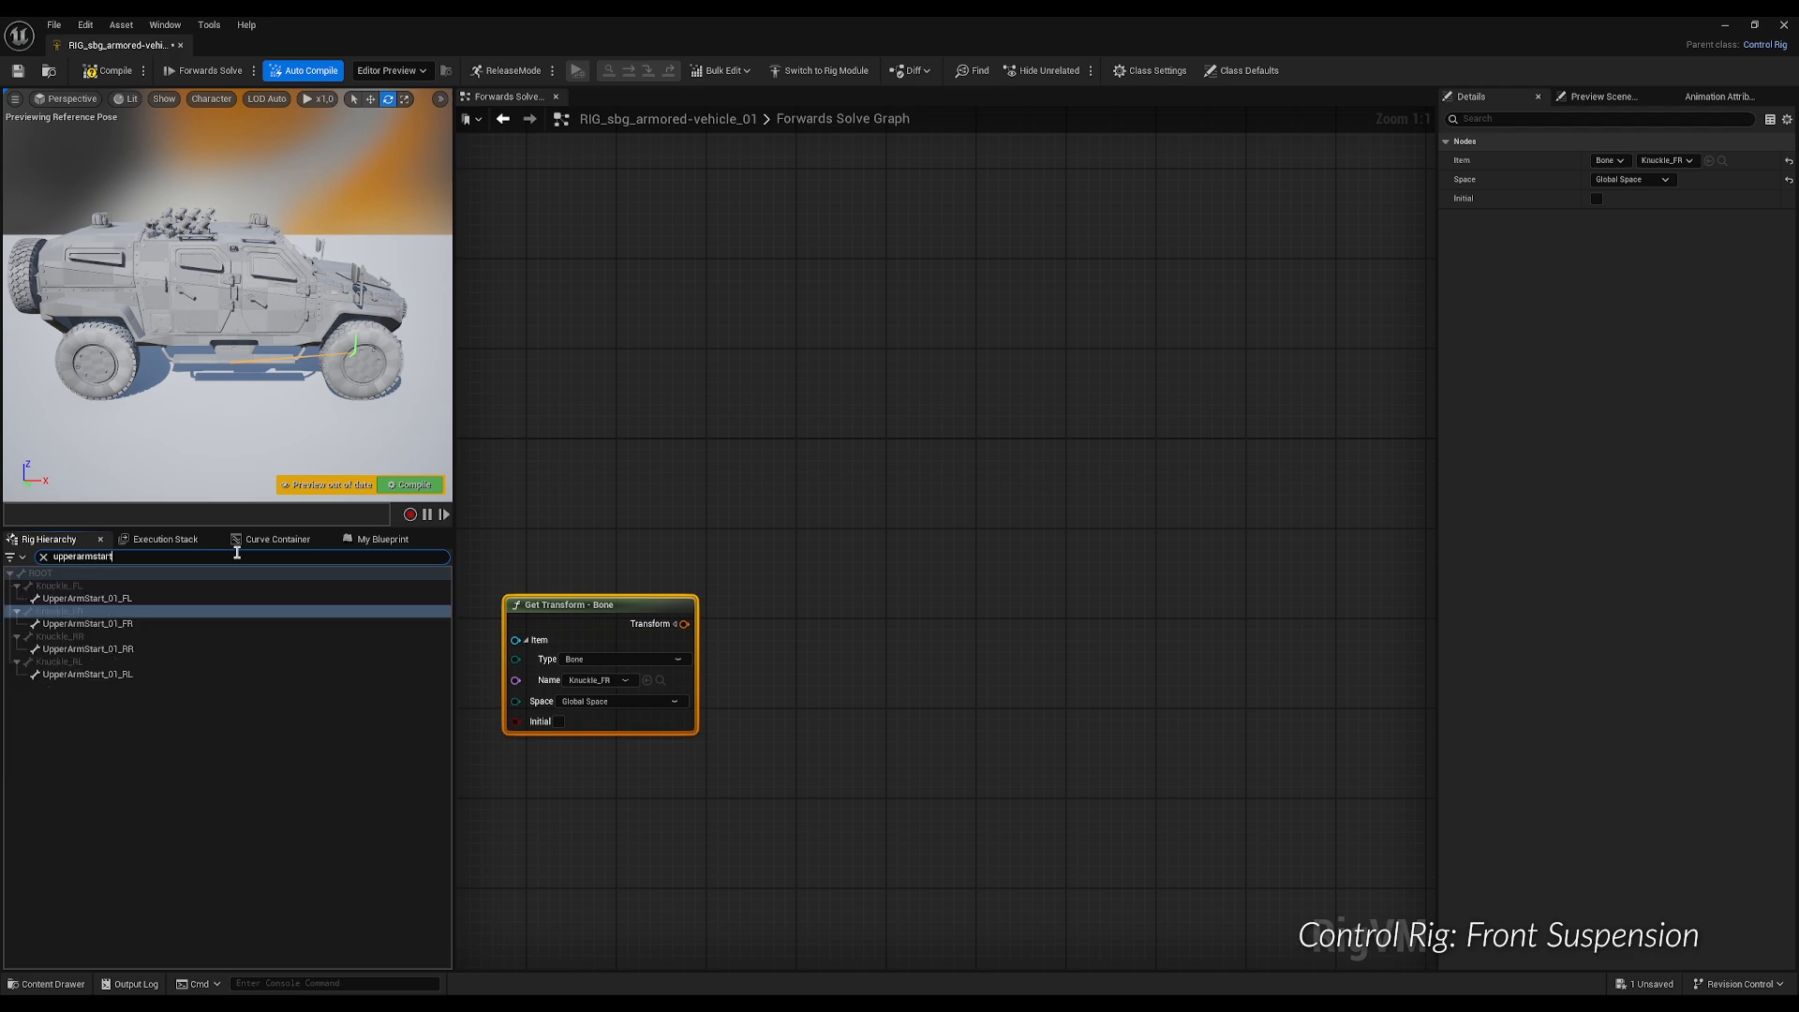
drag(108, 628, 789, 597)
click(838, 674)
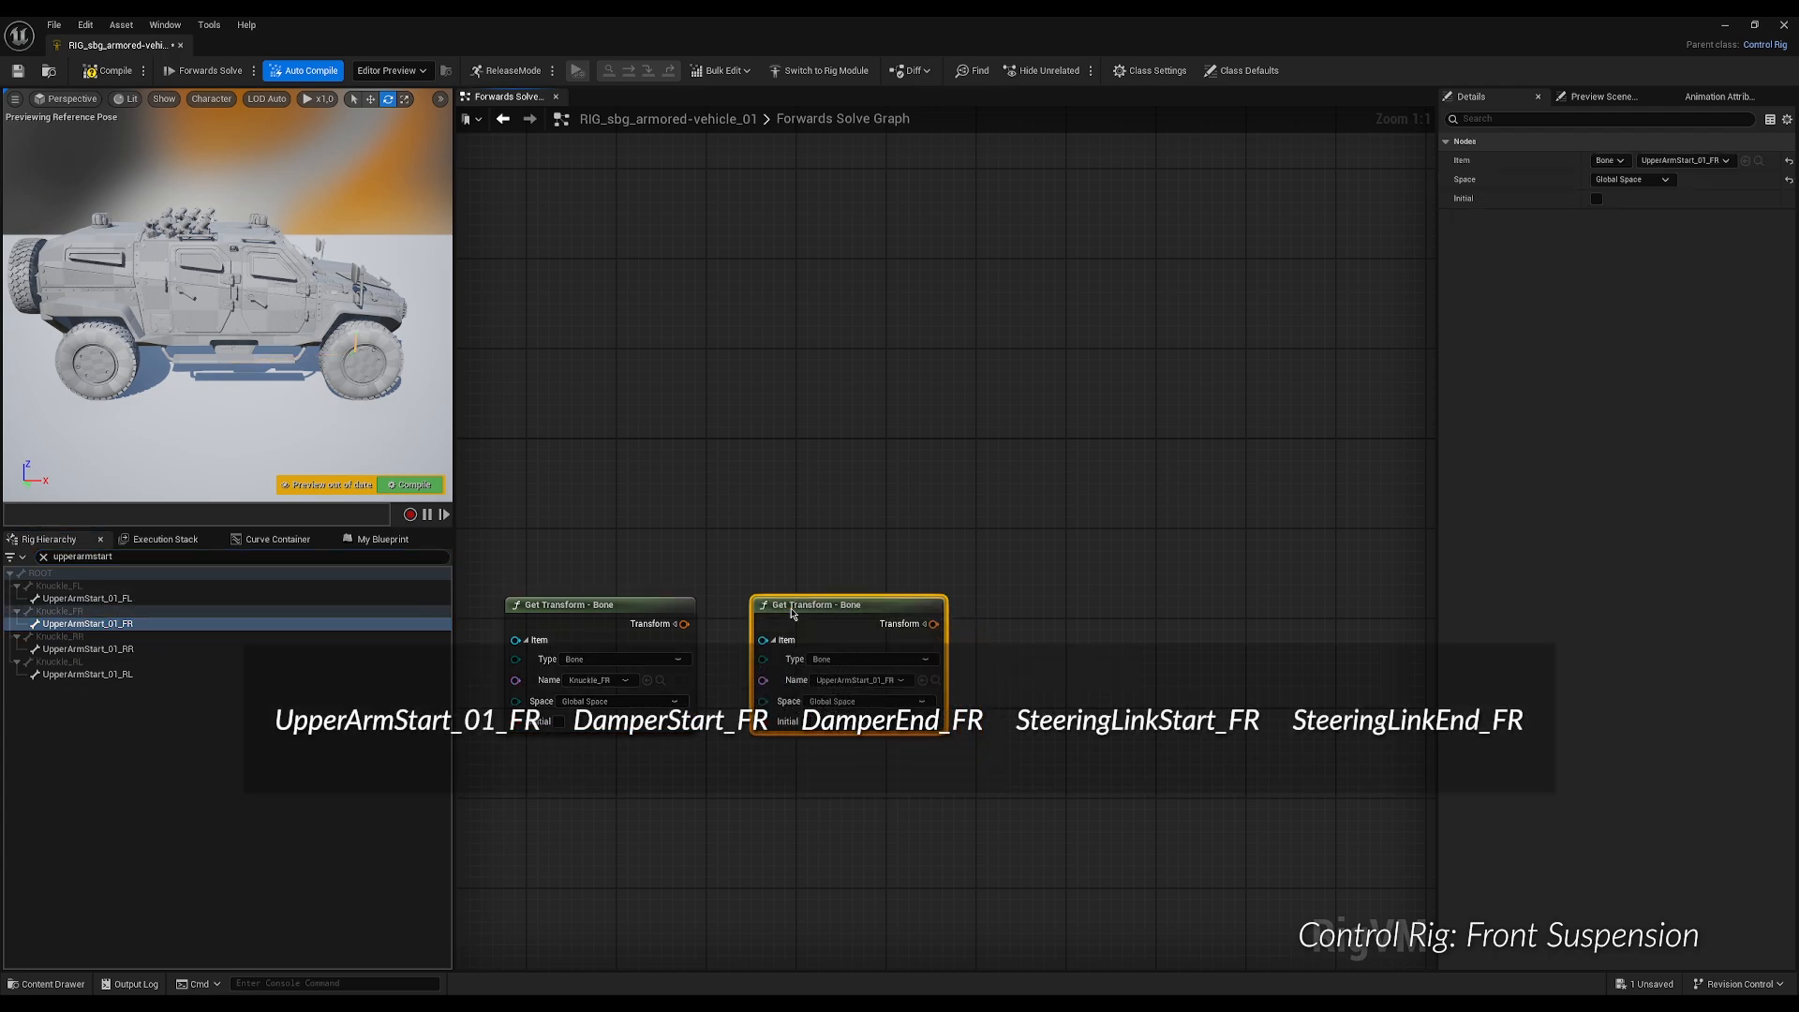
Filter the bones by "damperstart" and add a Get Transform - Bone node for DamperStart_FR beside the UpperArmStart_01_FR node.
click(128, 559)
text(d)
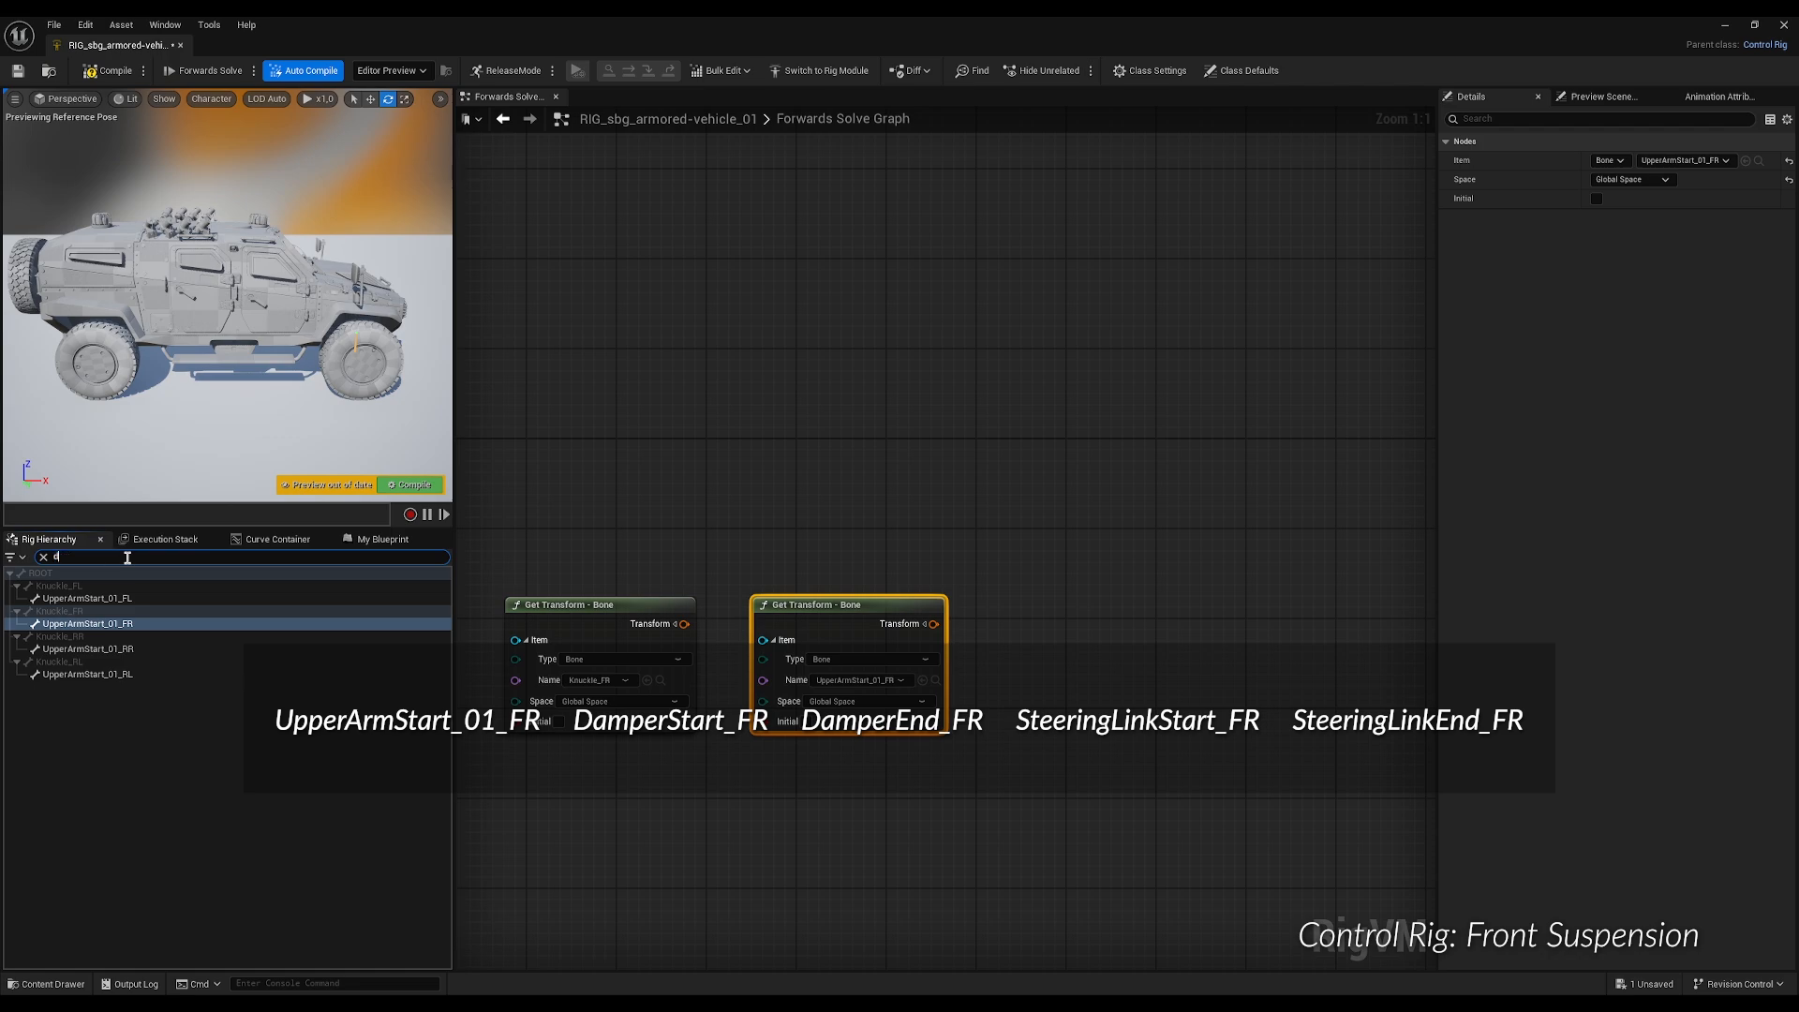
text(amper)
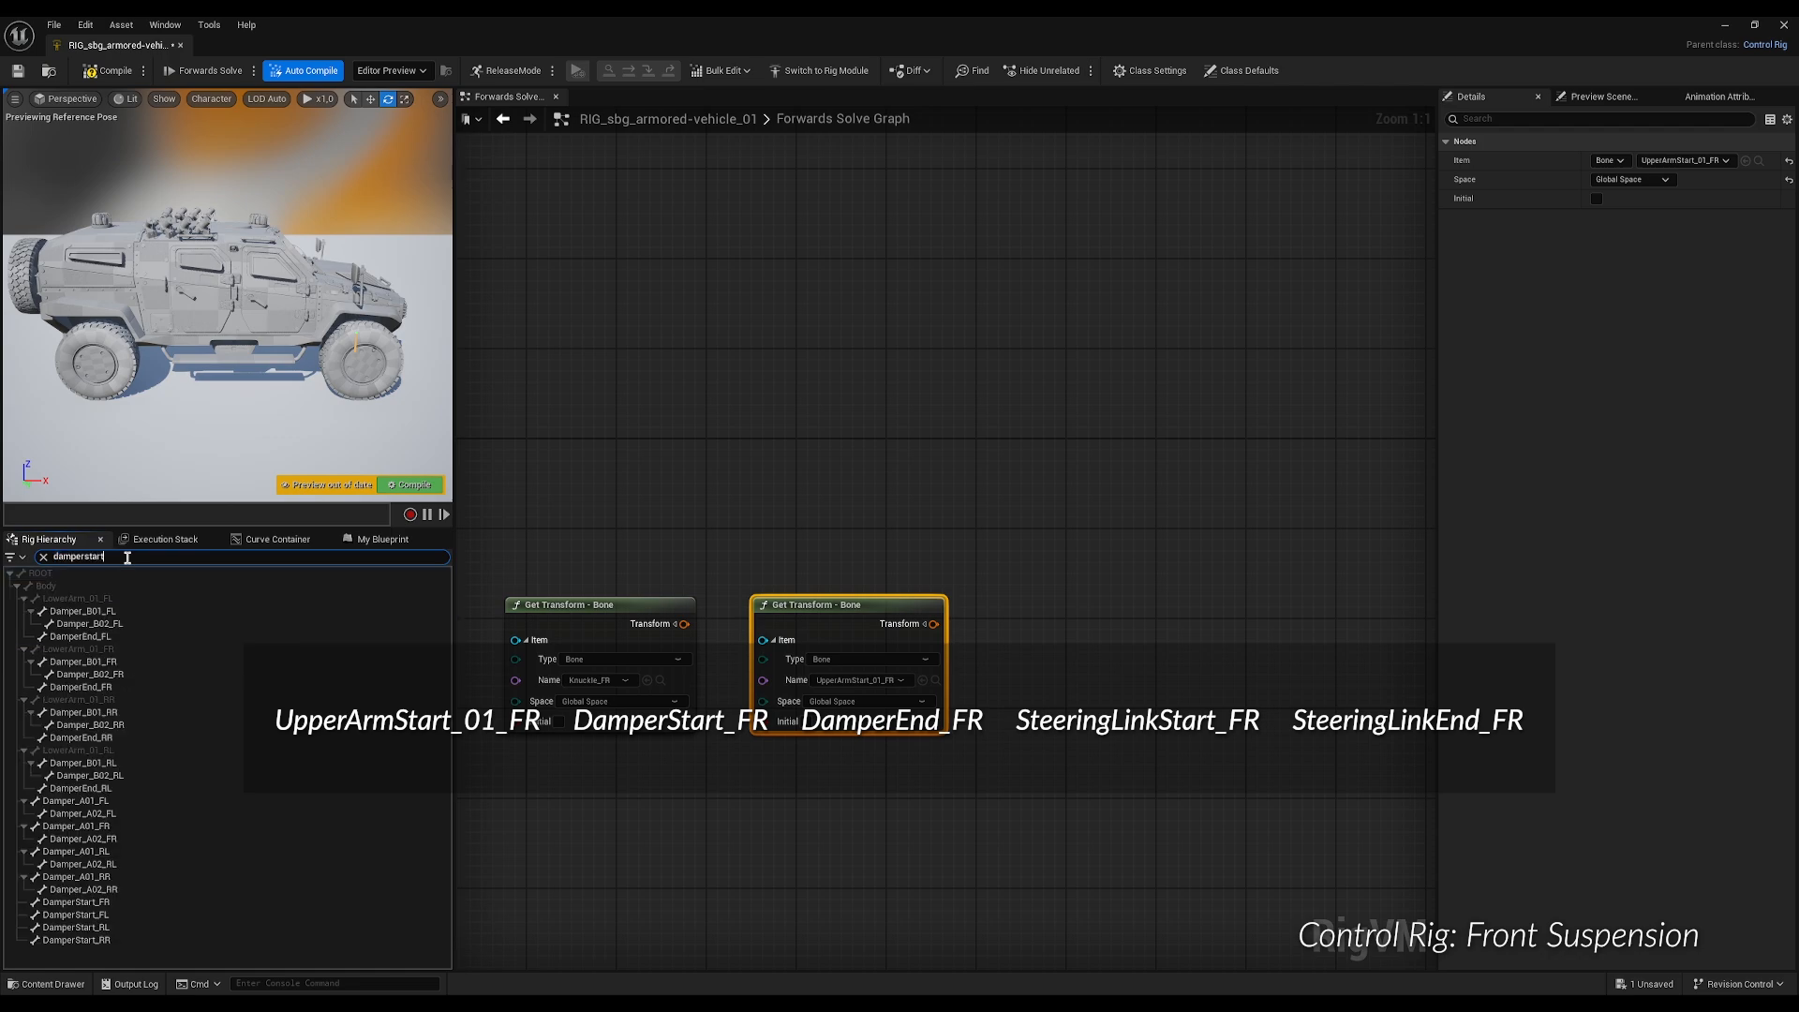
drag(75, 599, 1033, 604)
click(1087, 653)
Filter the bones by "damperend" and add a Get Transform - Bone node for DamperEnd_FR at the end of the row.
drag(84, 557, 132, 556)
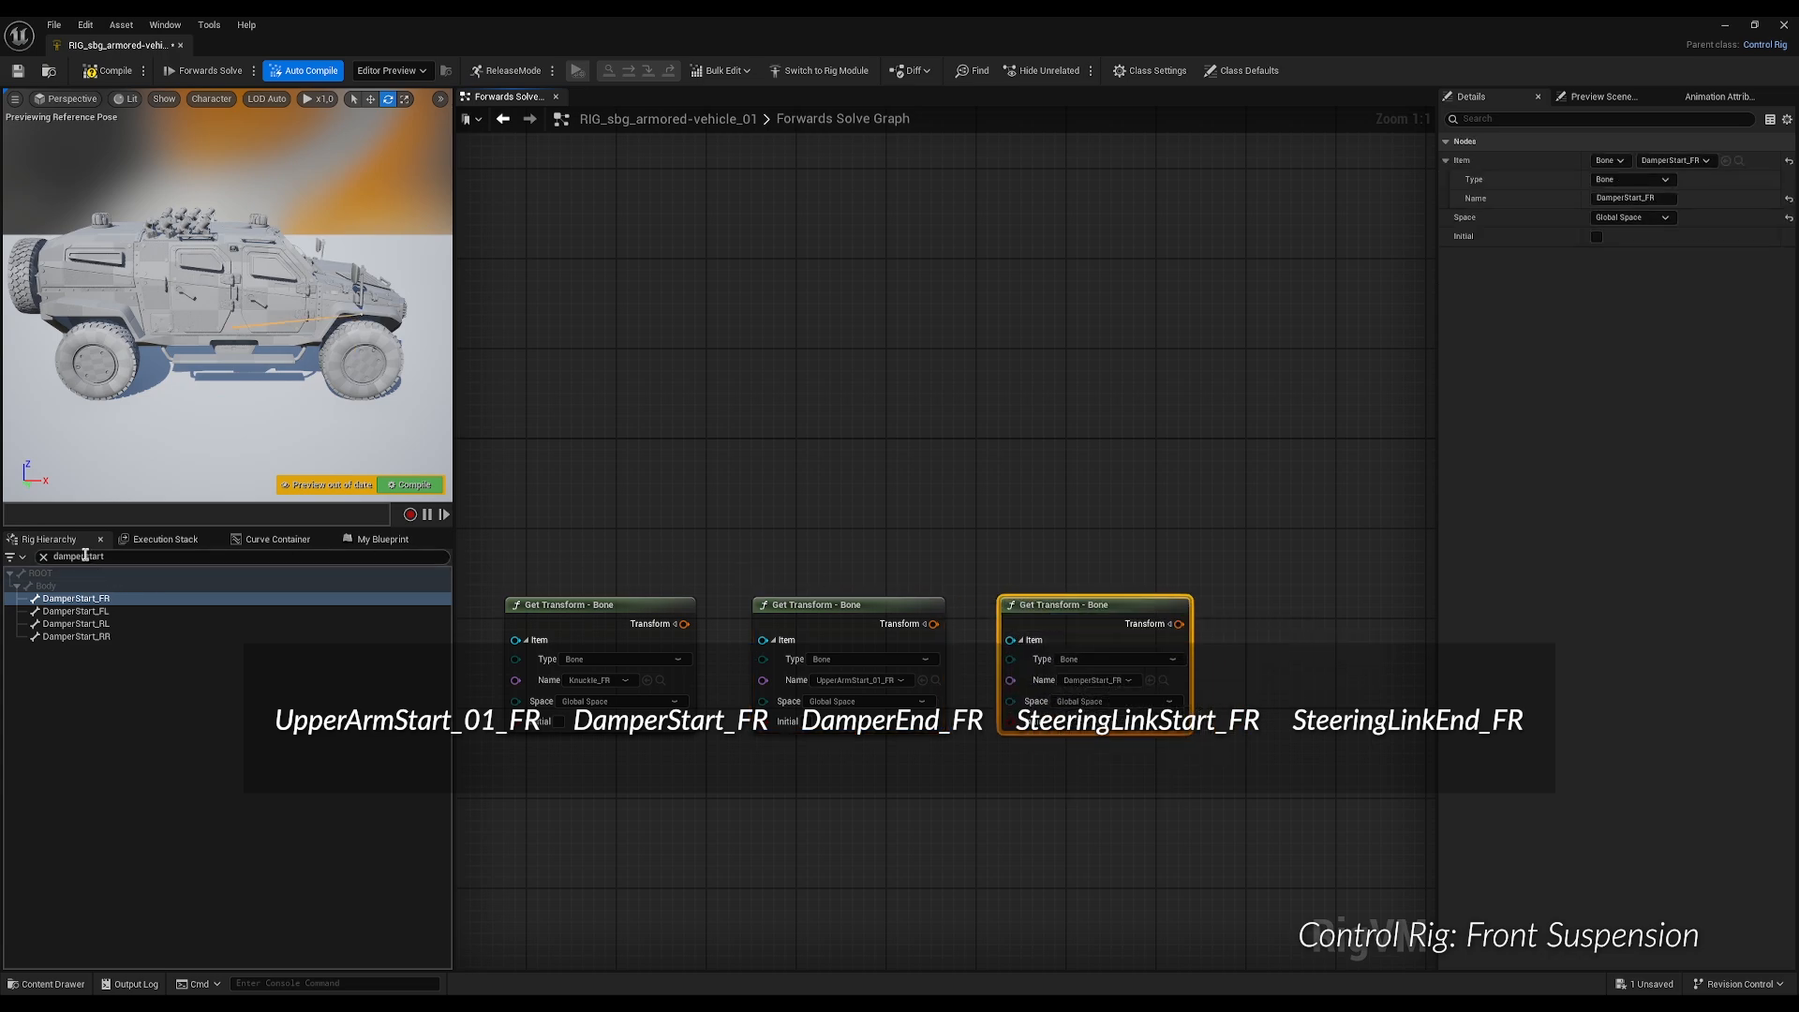
text(end)
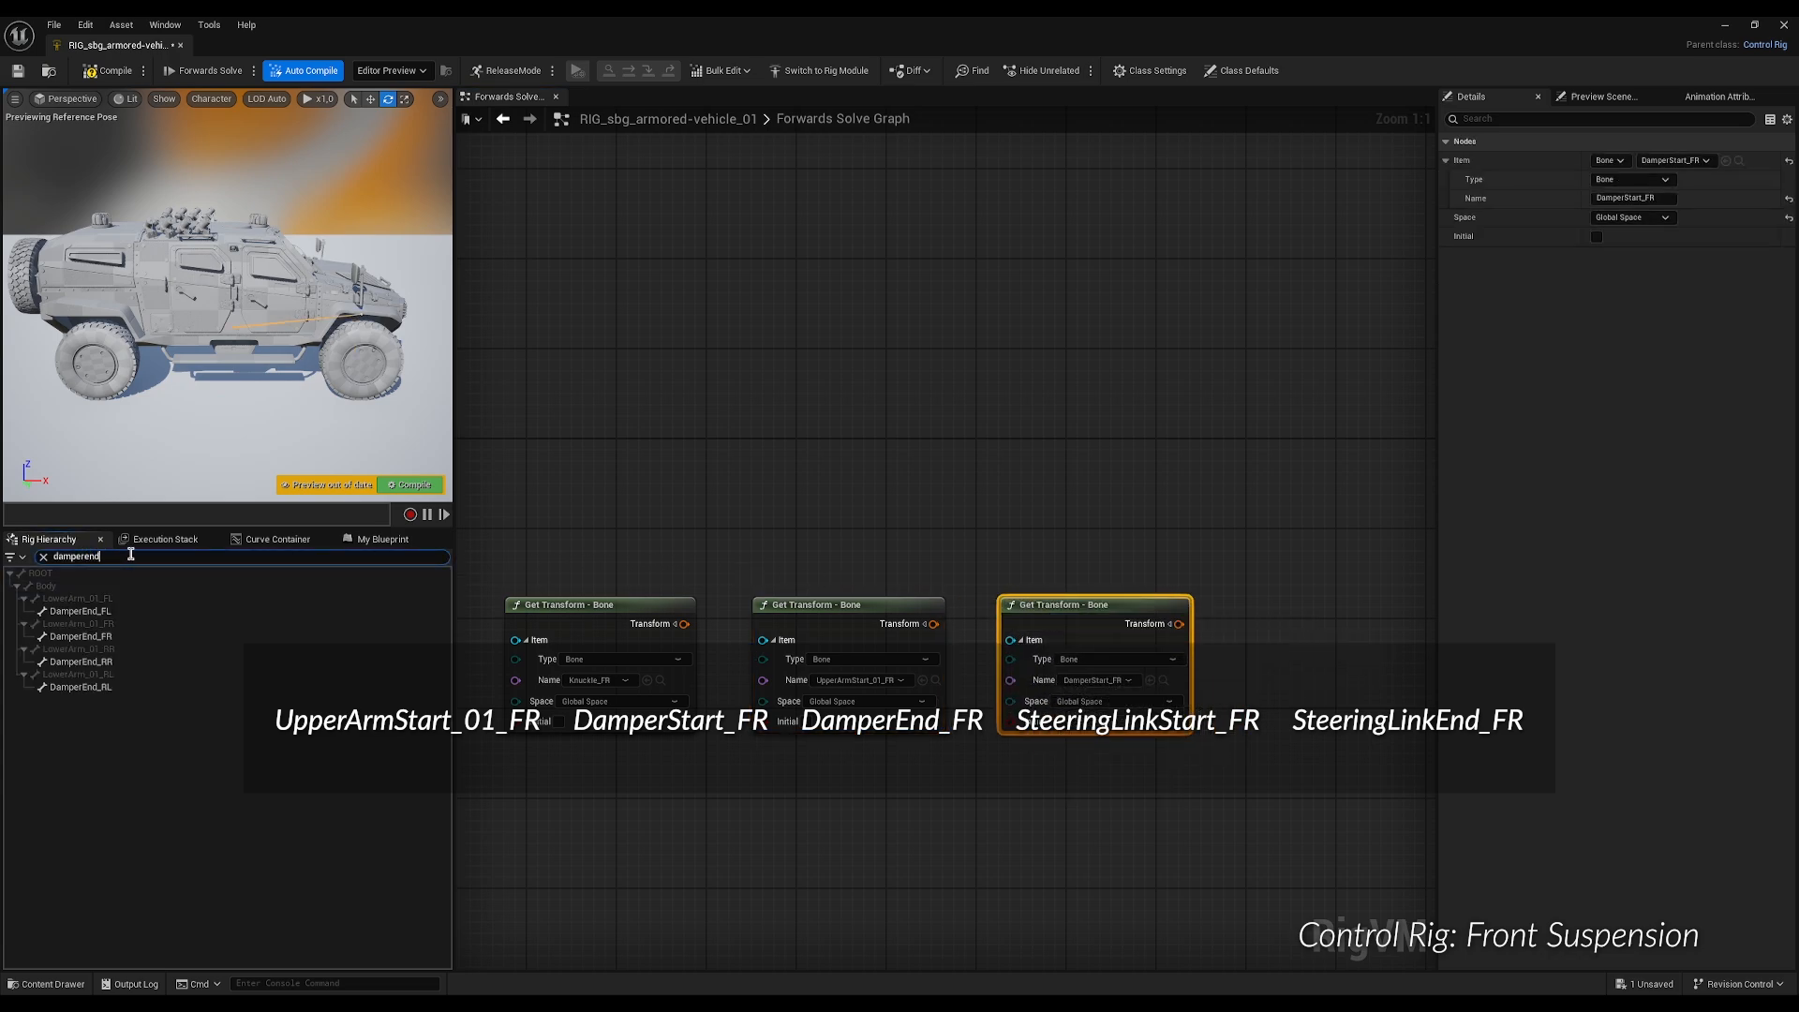
drag(81, 636, 1280, 624)
click(1331, 669)
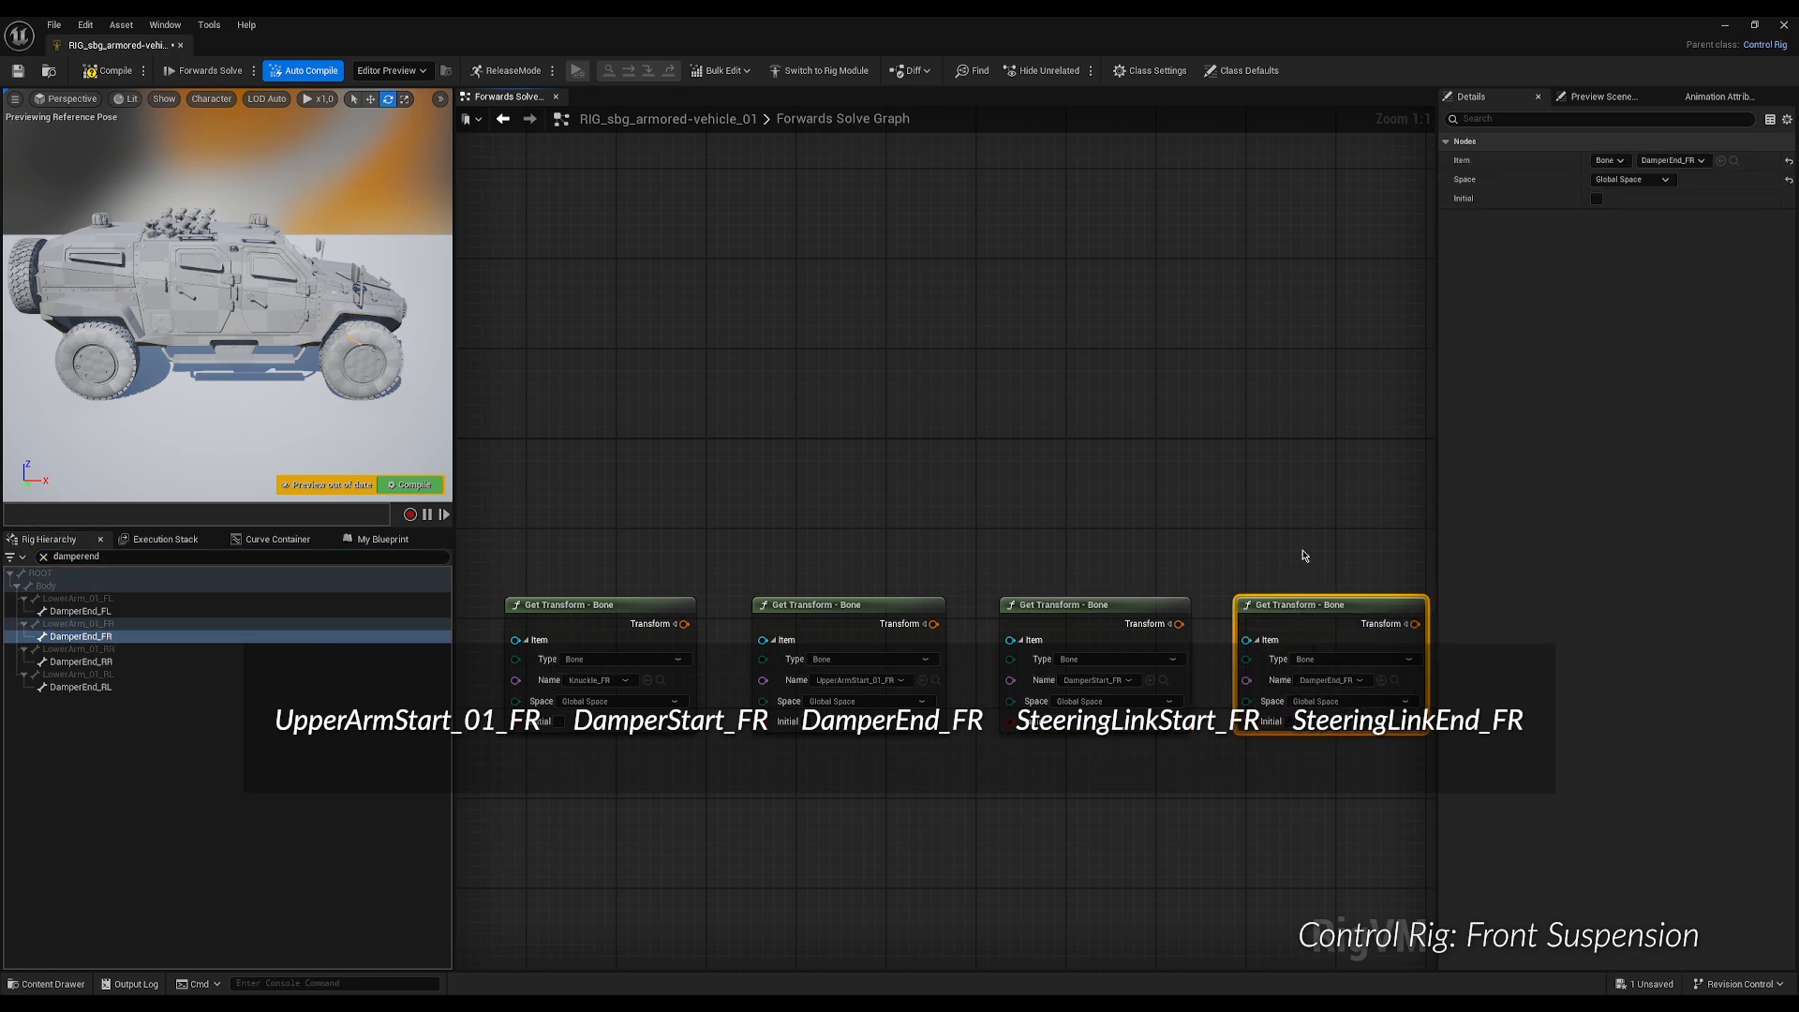
Filter the bones by "steeringlinkstart" and add a Get Transform - Bone node for SteeringLinkStart_FR beside the DamperEnd_FR node.
right_drag(1302, 557, 635, 559)
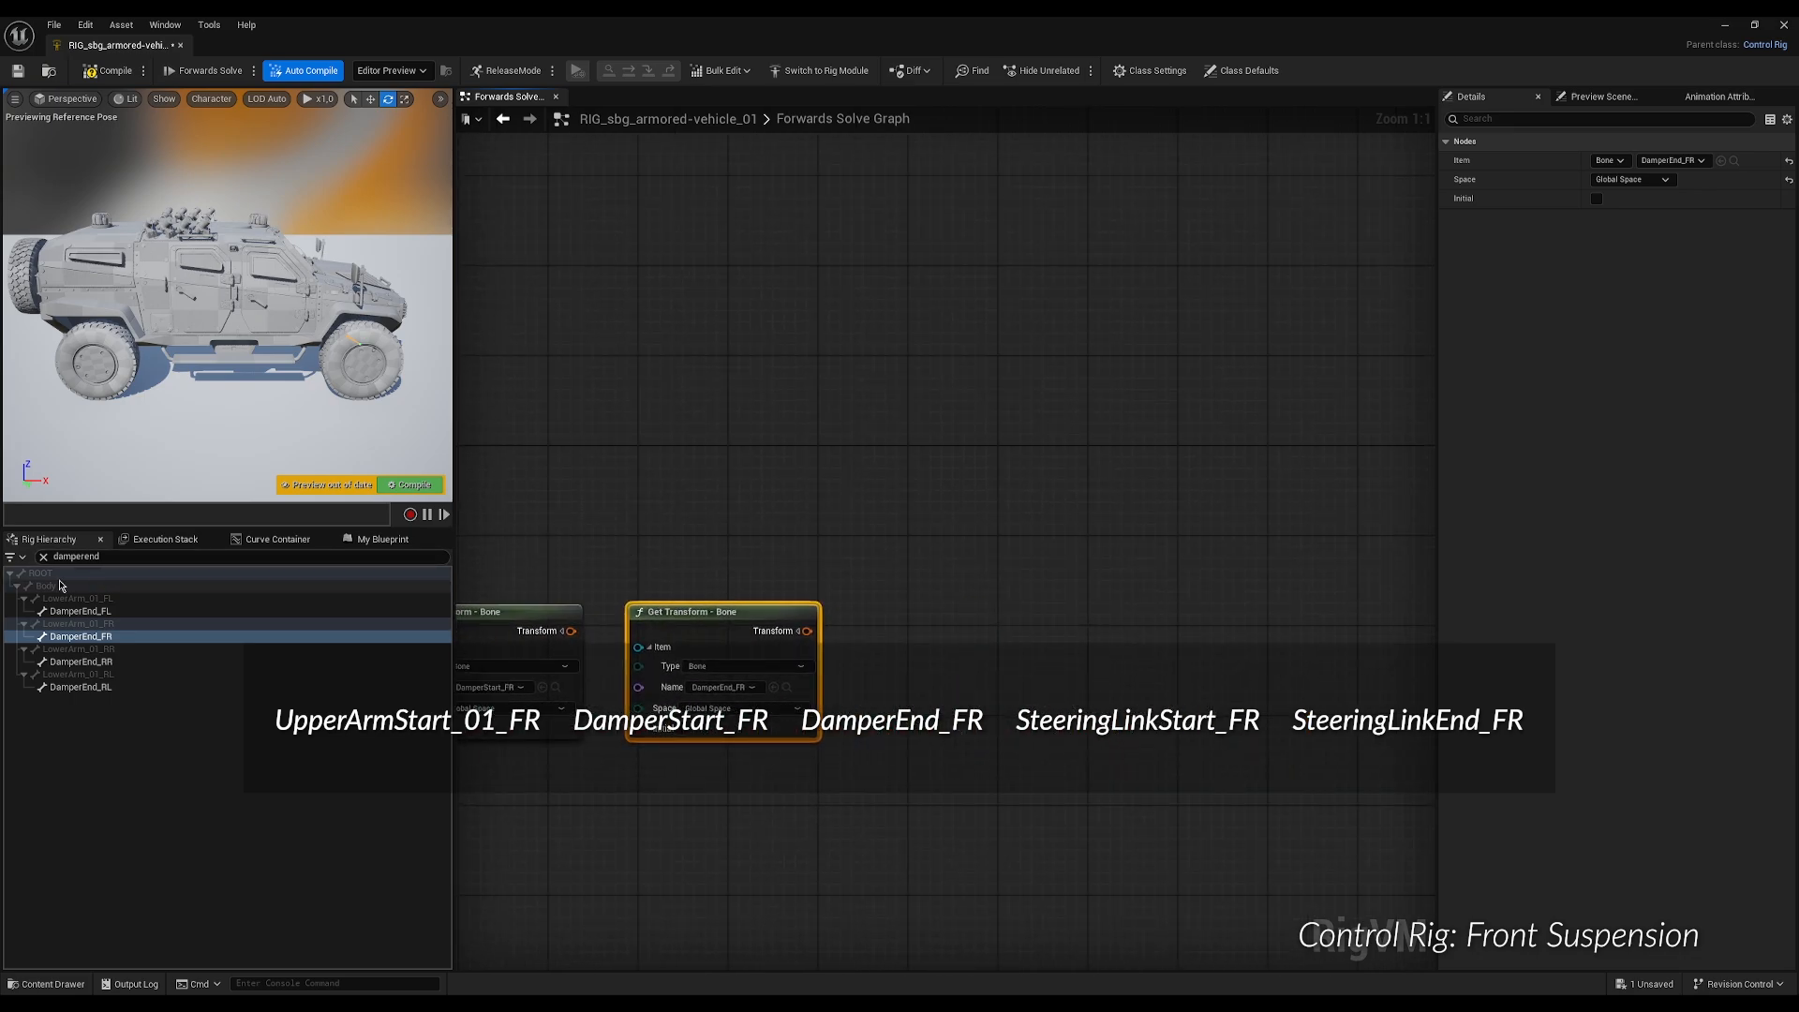
double_click(88, 556)
text(steeringlinkstart)
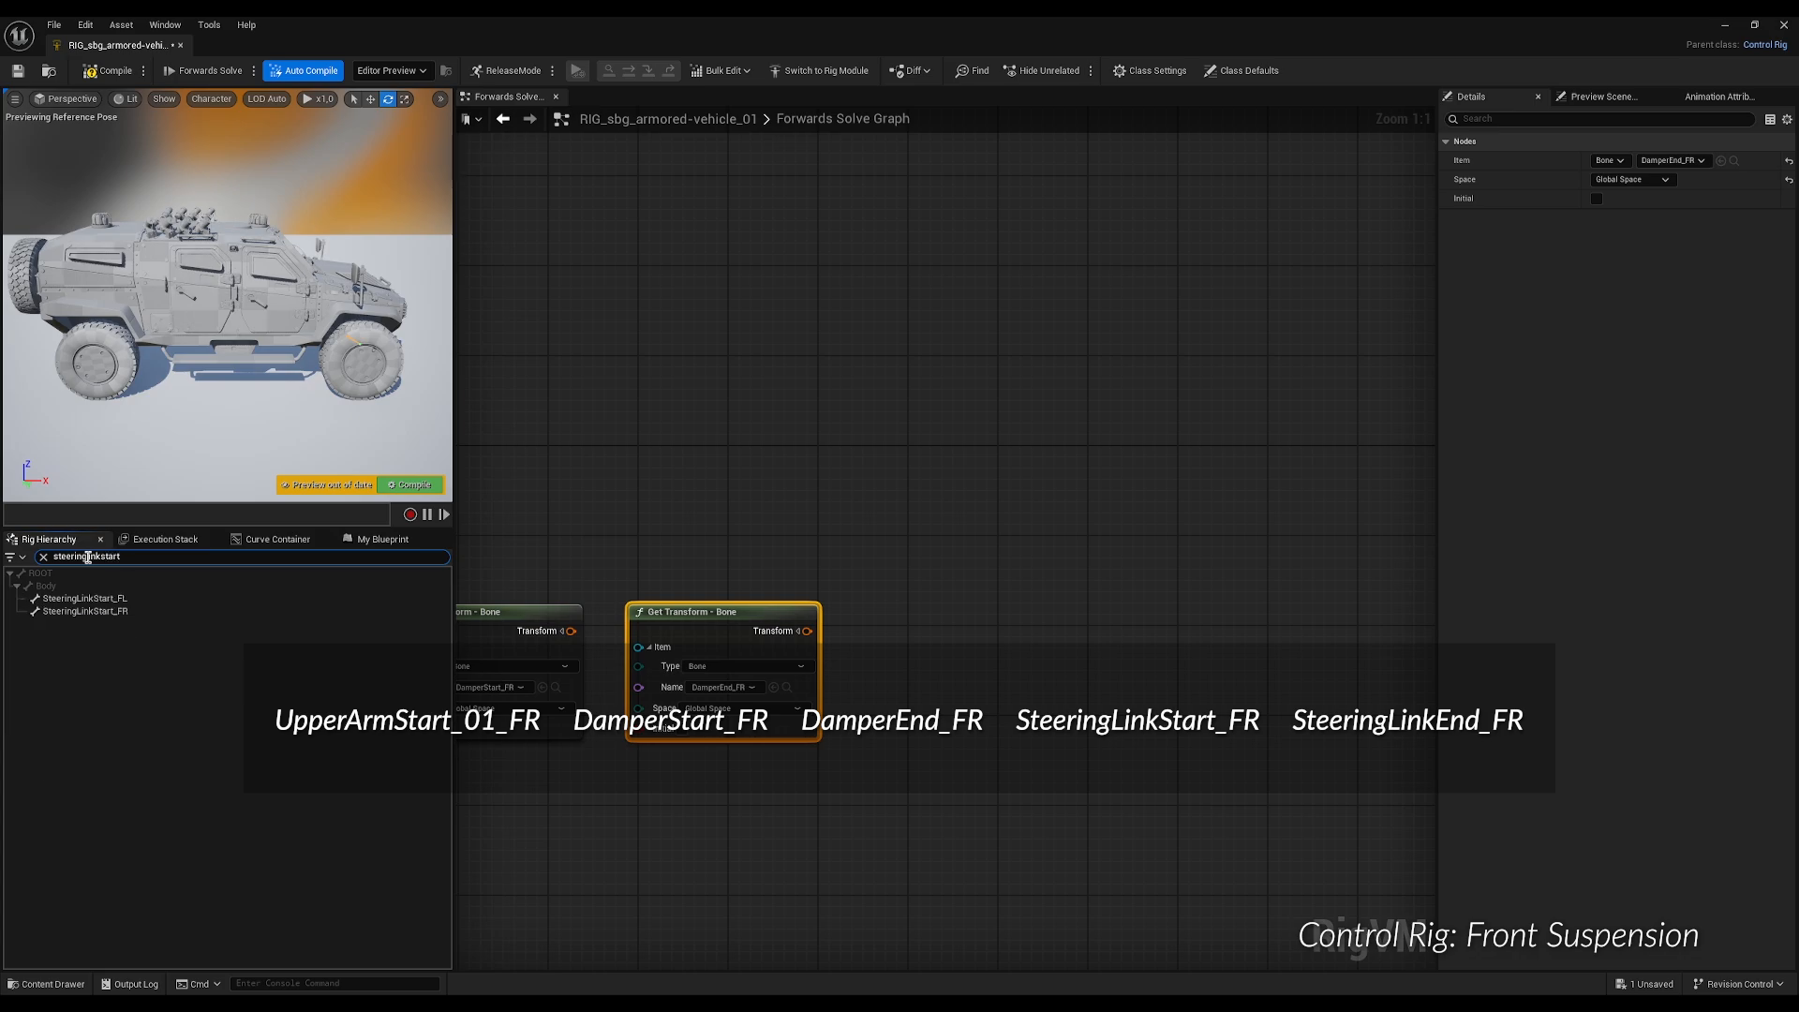
drag(84, 611, 903, 616)
click(927, 665)
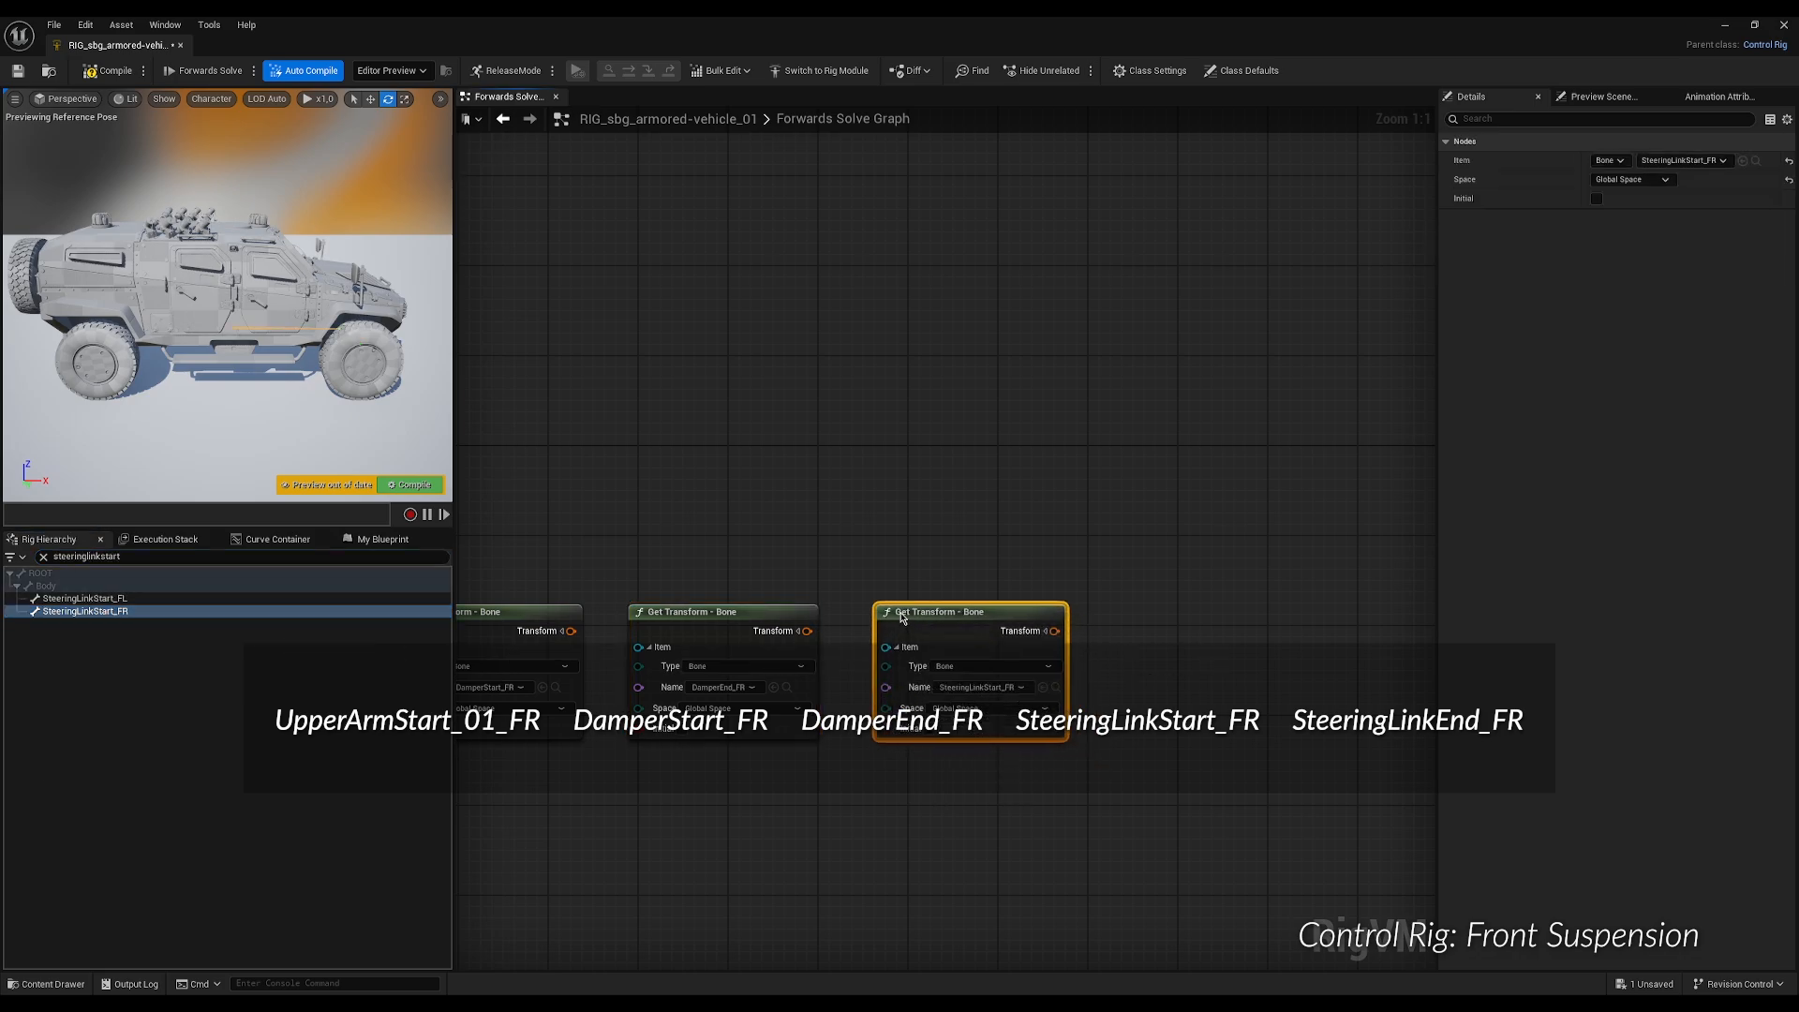
Filter the bones by "steeringlinkend" and add a Get Transform - Bone node for SteeringLinkEnd_FR beside the SteeringLinkStart_FR node.
click(186, 556)
key(shift+Left)
key(shift+Left)
key(shift+Left)
key(shift+Left)
key(shift+Left)
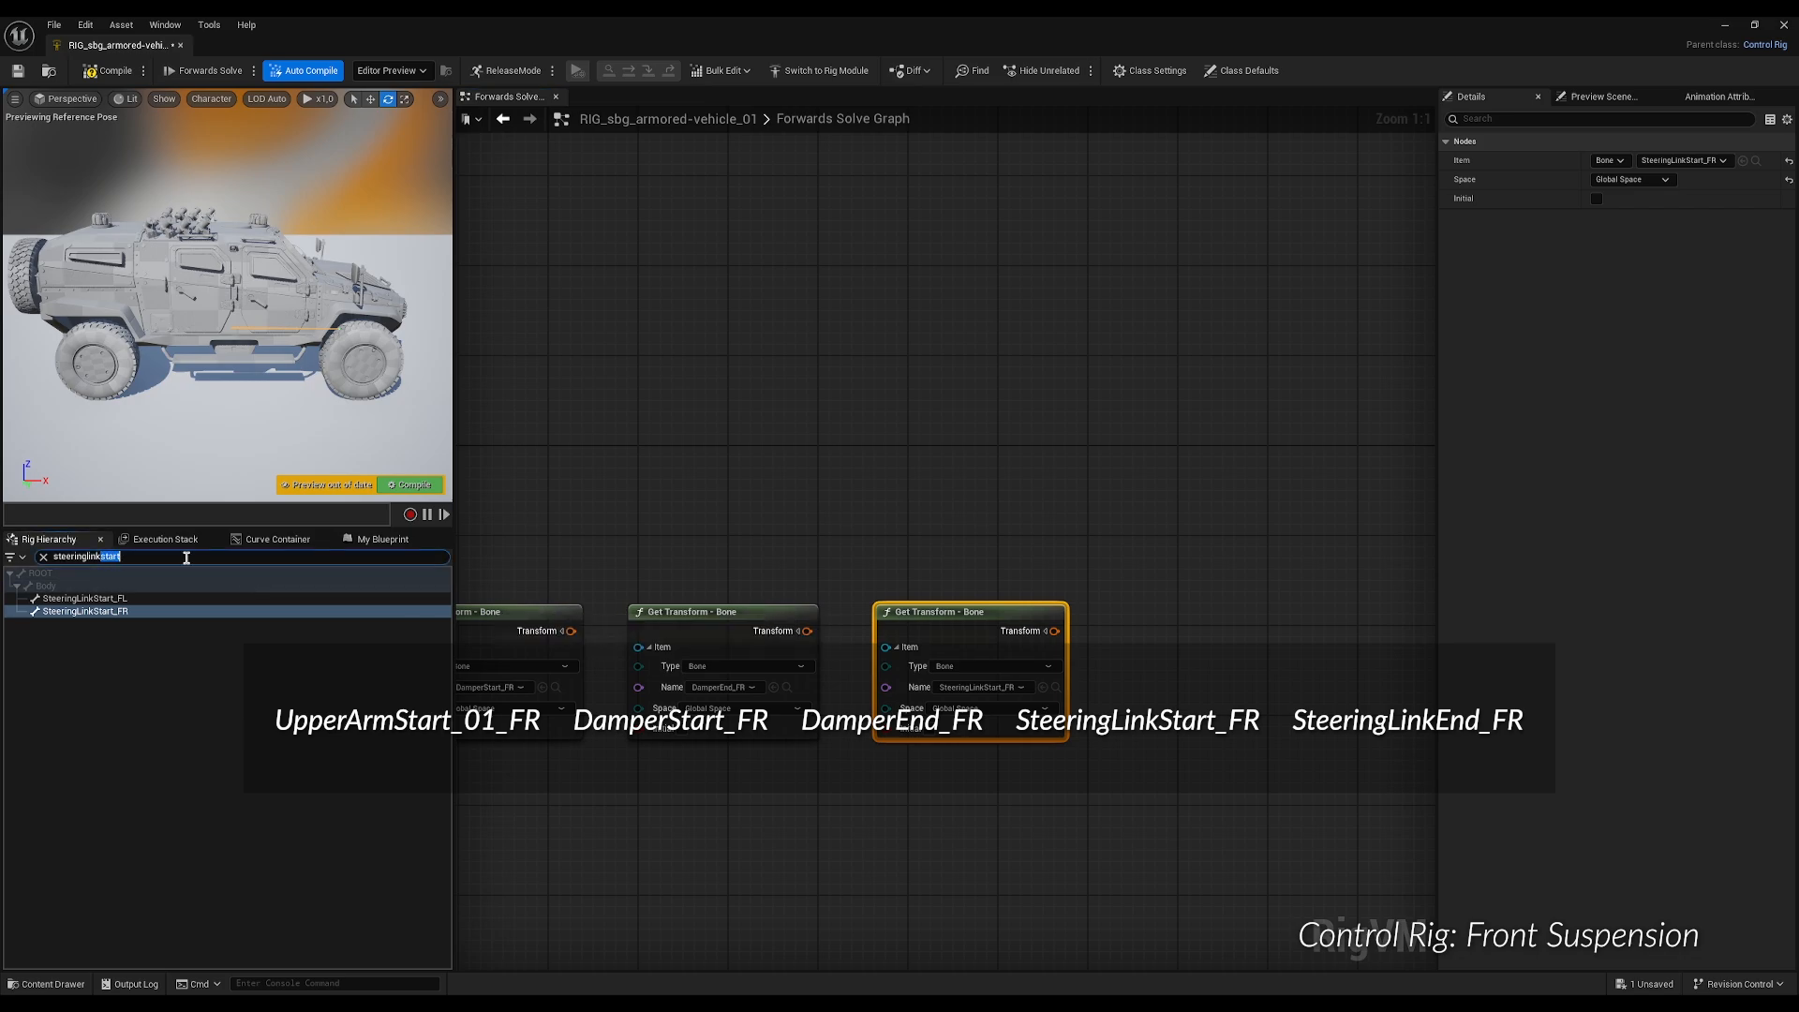
text(end)
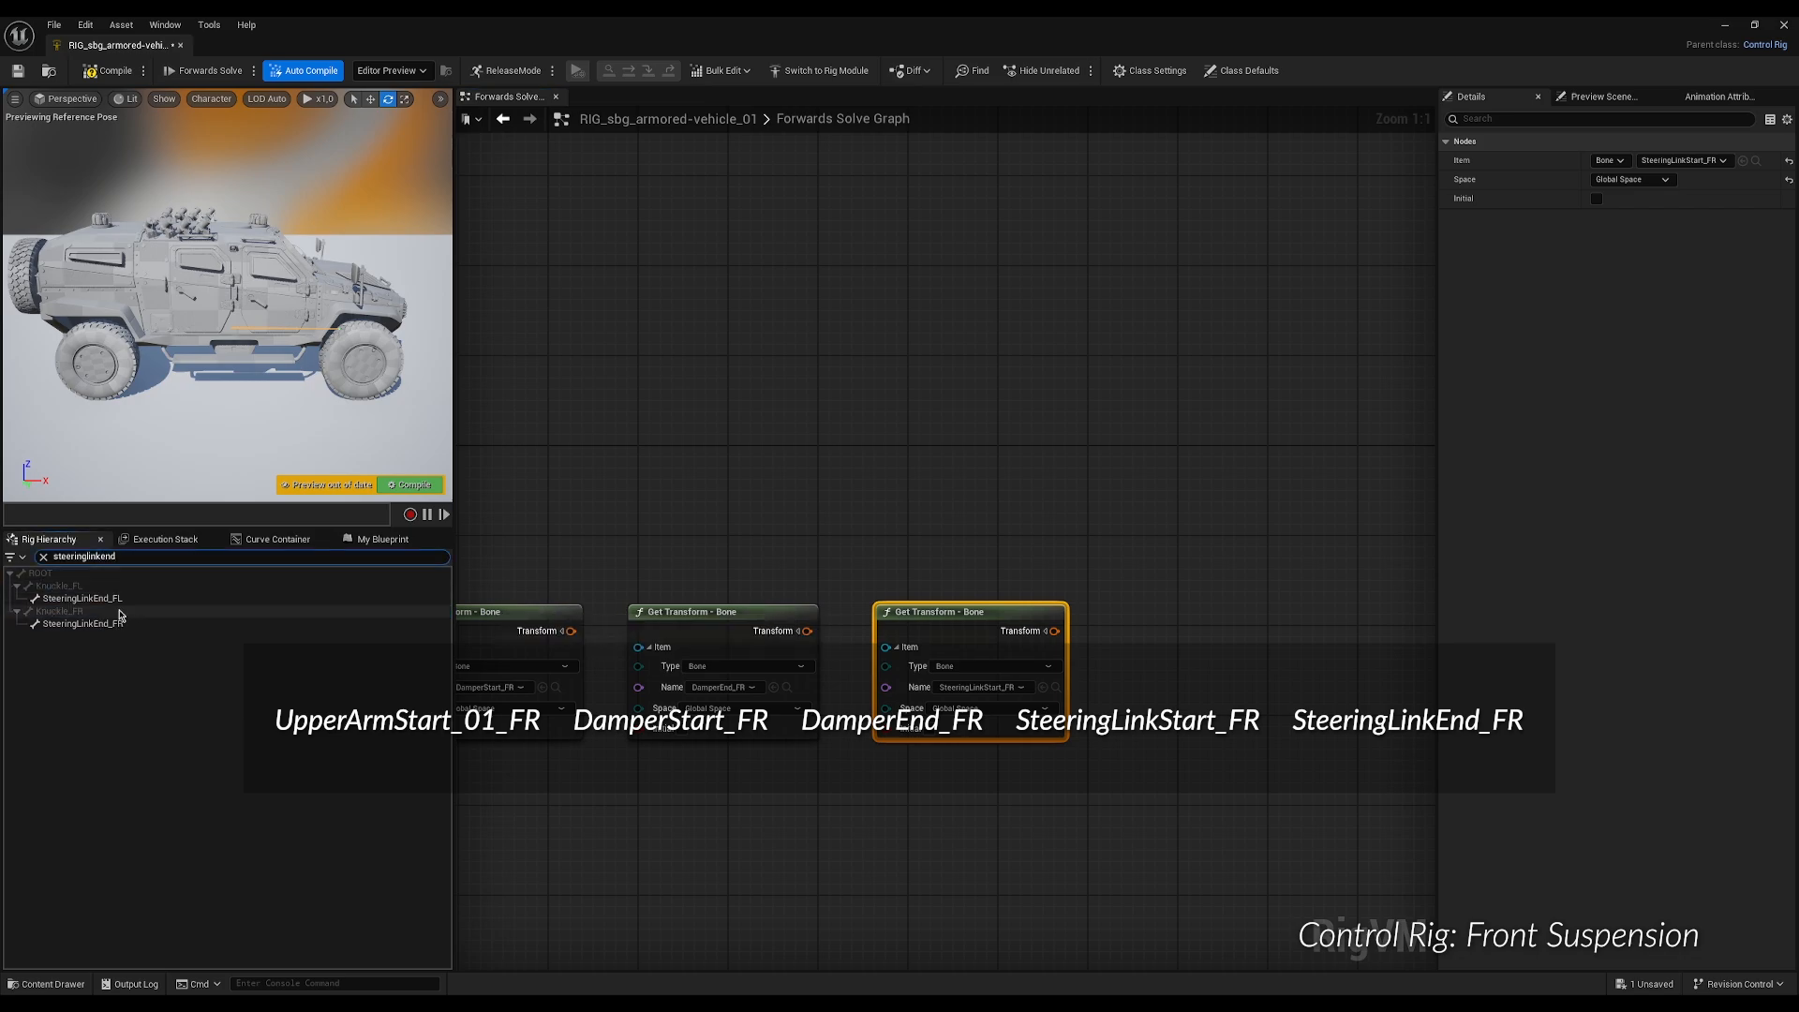
drag(162, 623, 1166, 656)
click(1172, 671)
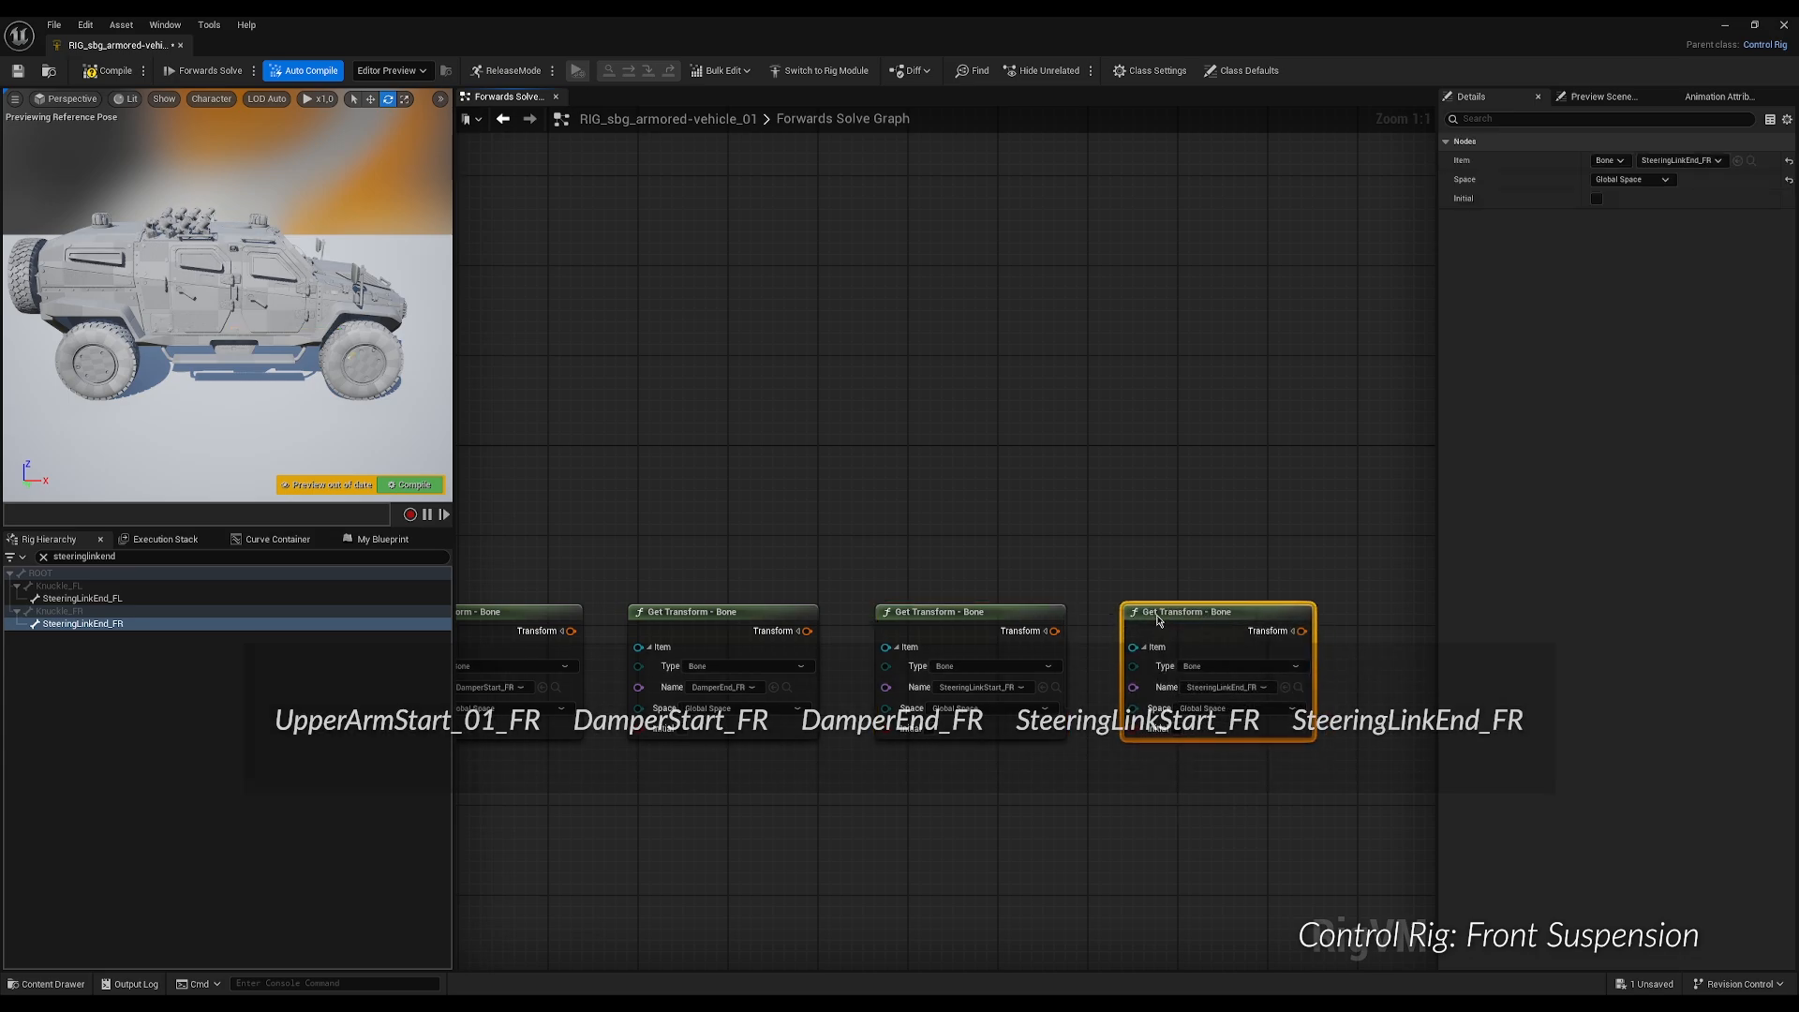
Add a Parent Constraint node to the Forwards Solve graph and place it above the row of Get Transform nodes.
scroll(854, 607, down, 1)
scroll(855, 607, down, 2)
scroll(1177, 559, down, 2)
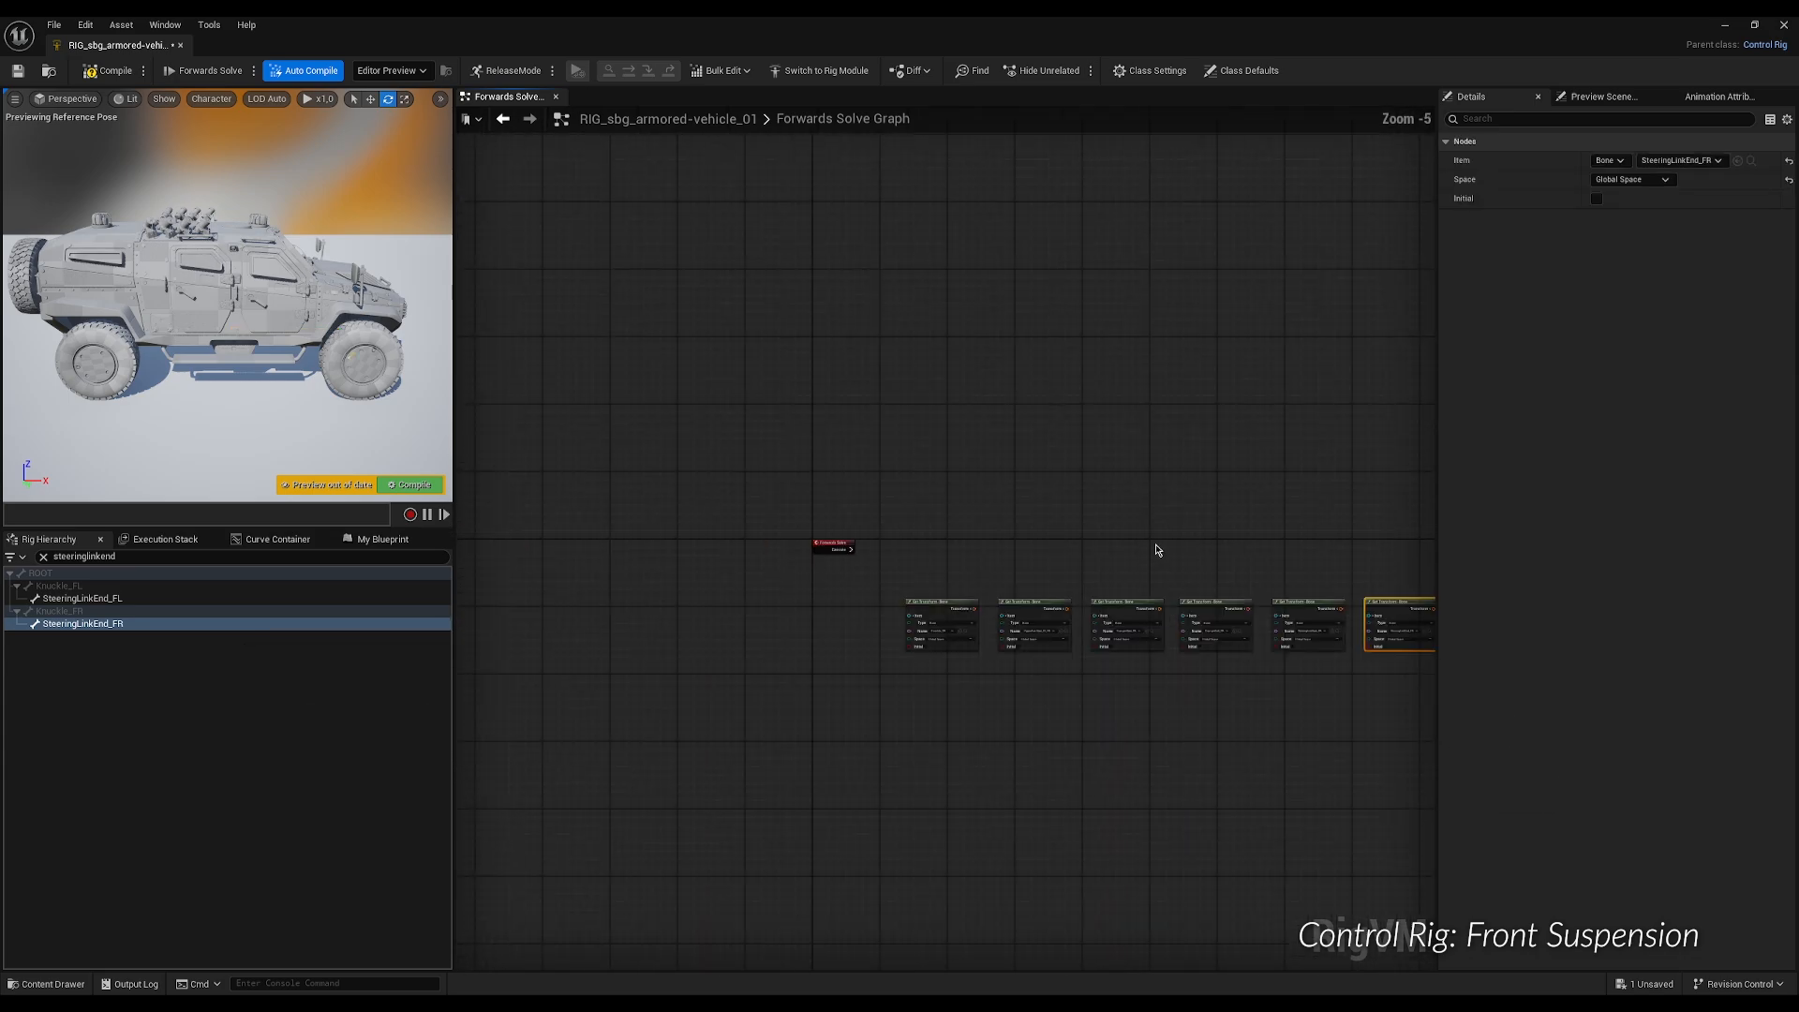
right_drag(1156, 554, 885, 611)
right_click(736, 536)
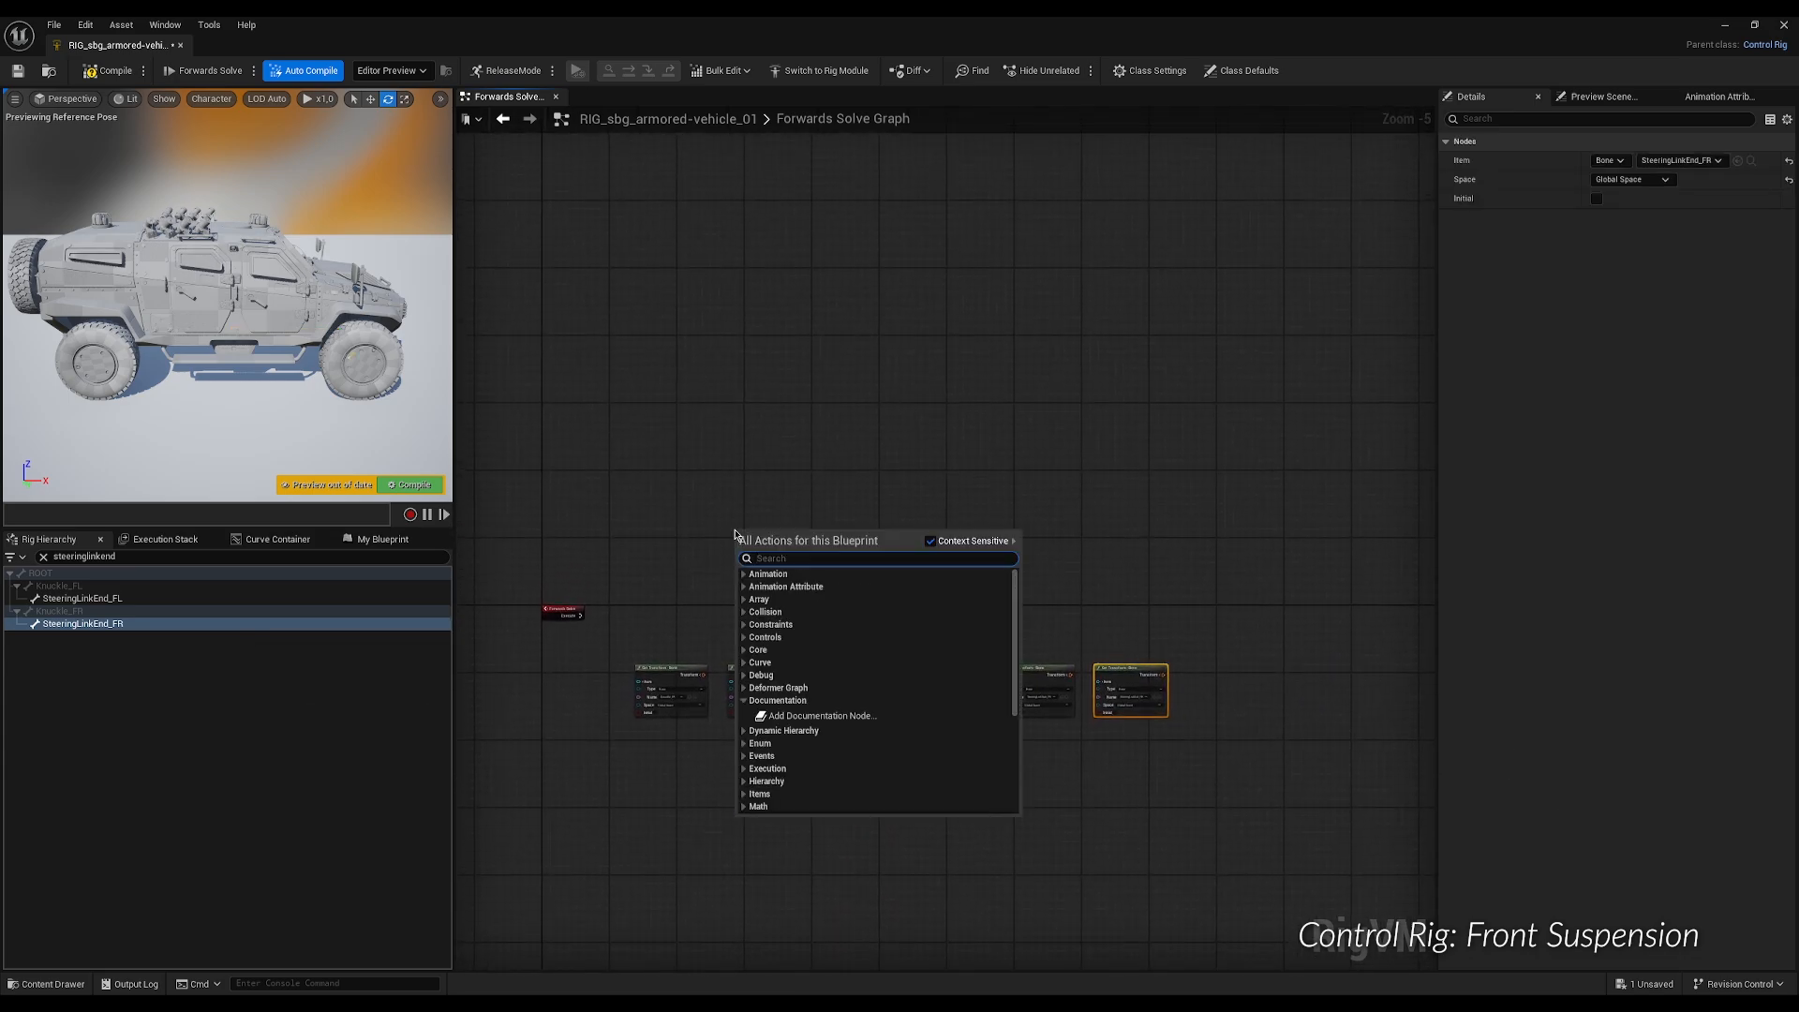
text(parent c)
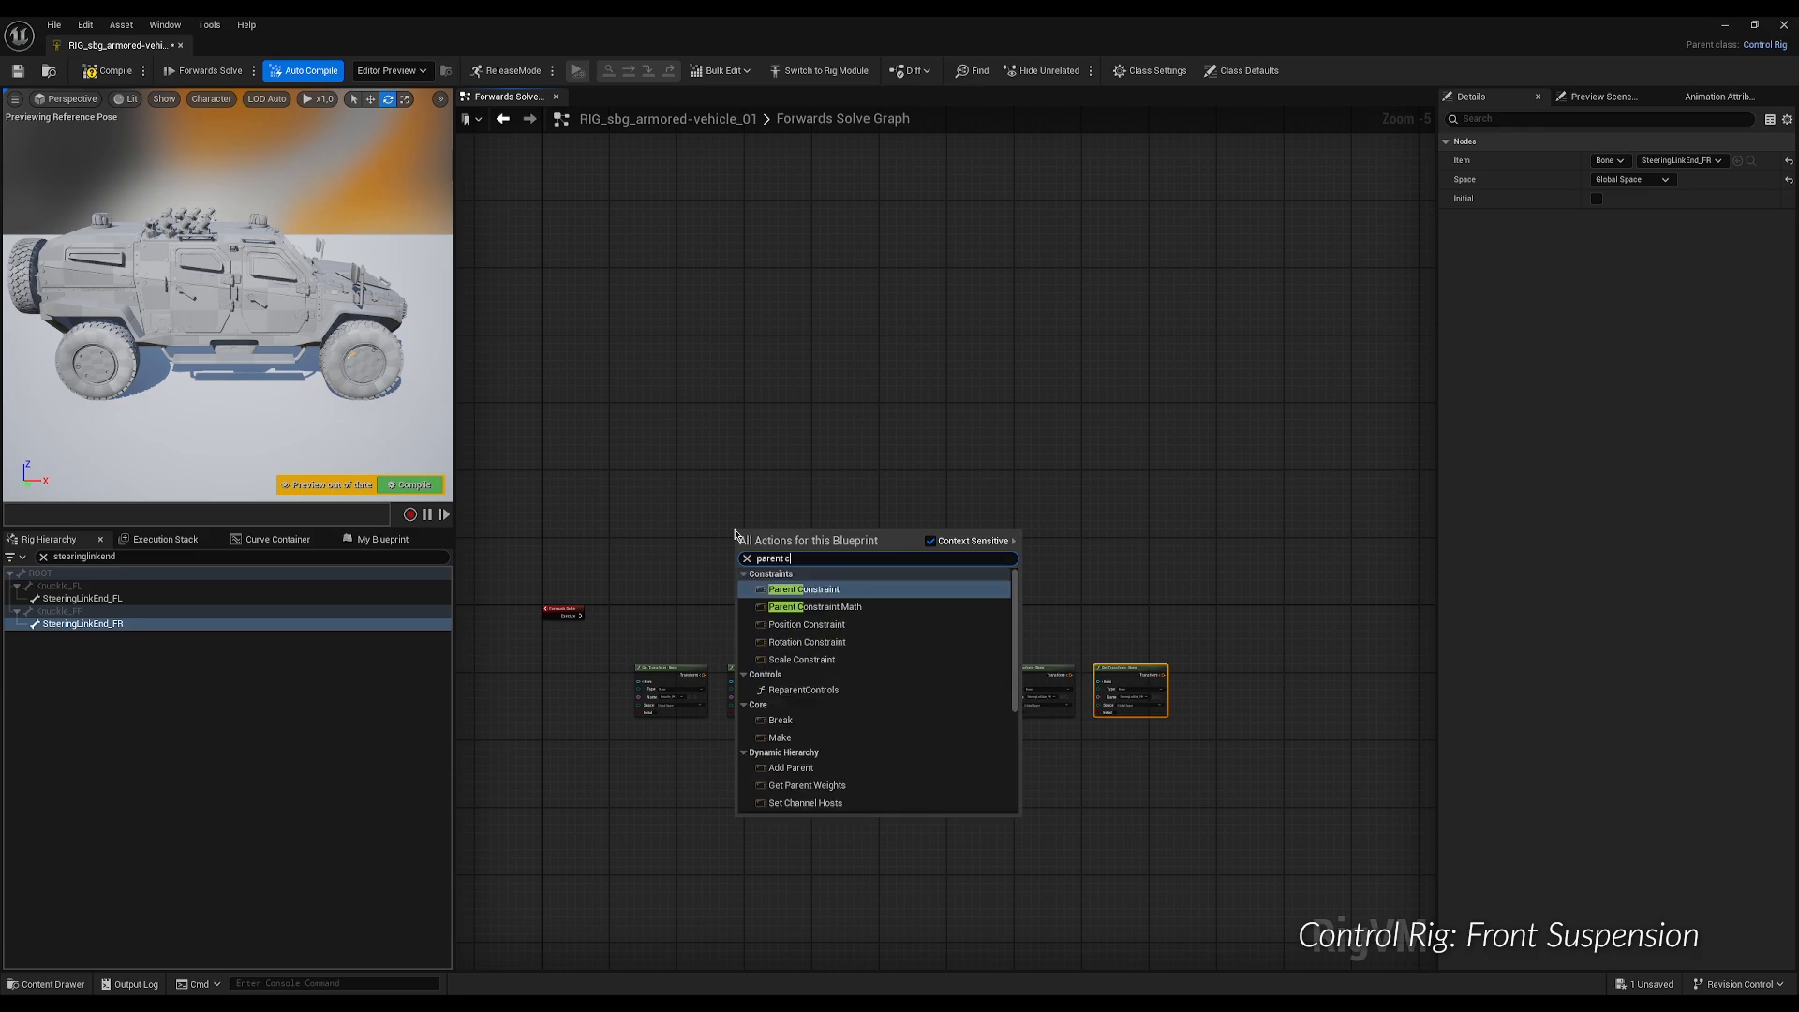
text(ons)
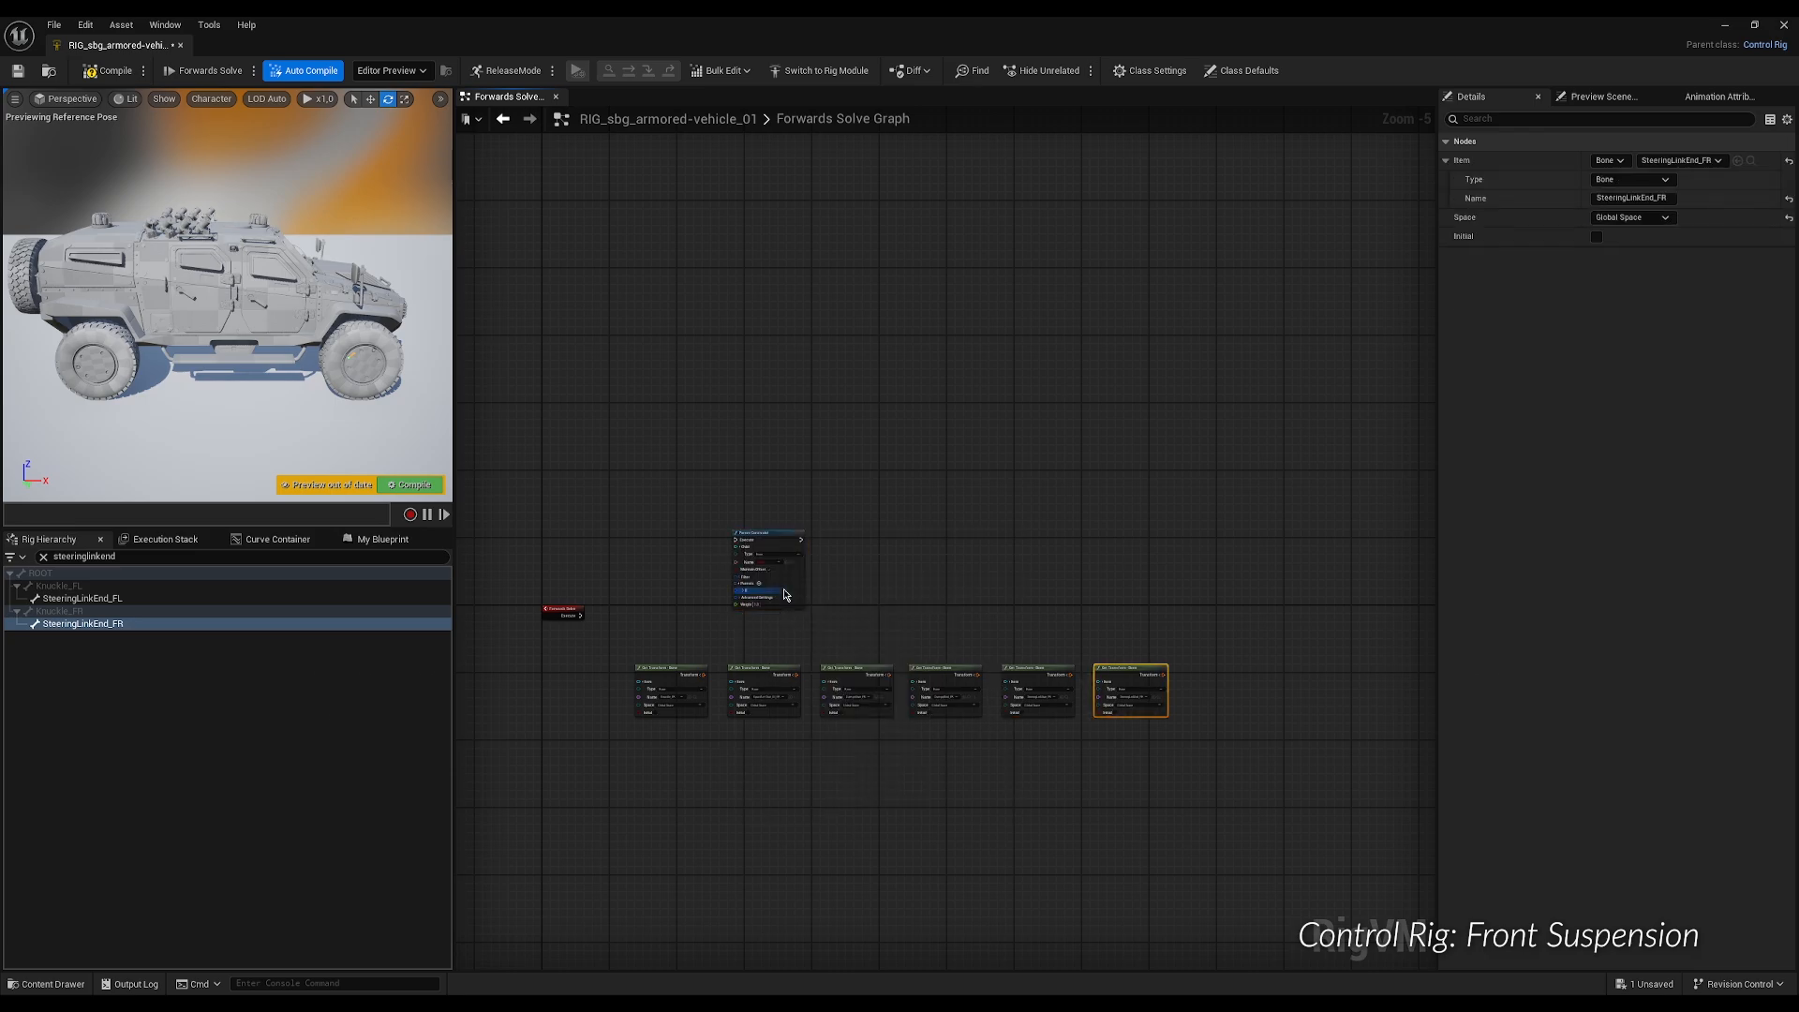
key(Return)
click(758, 534)
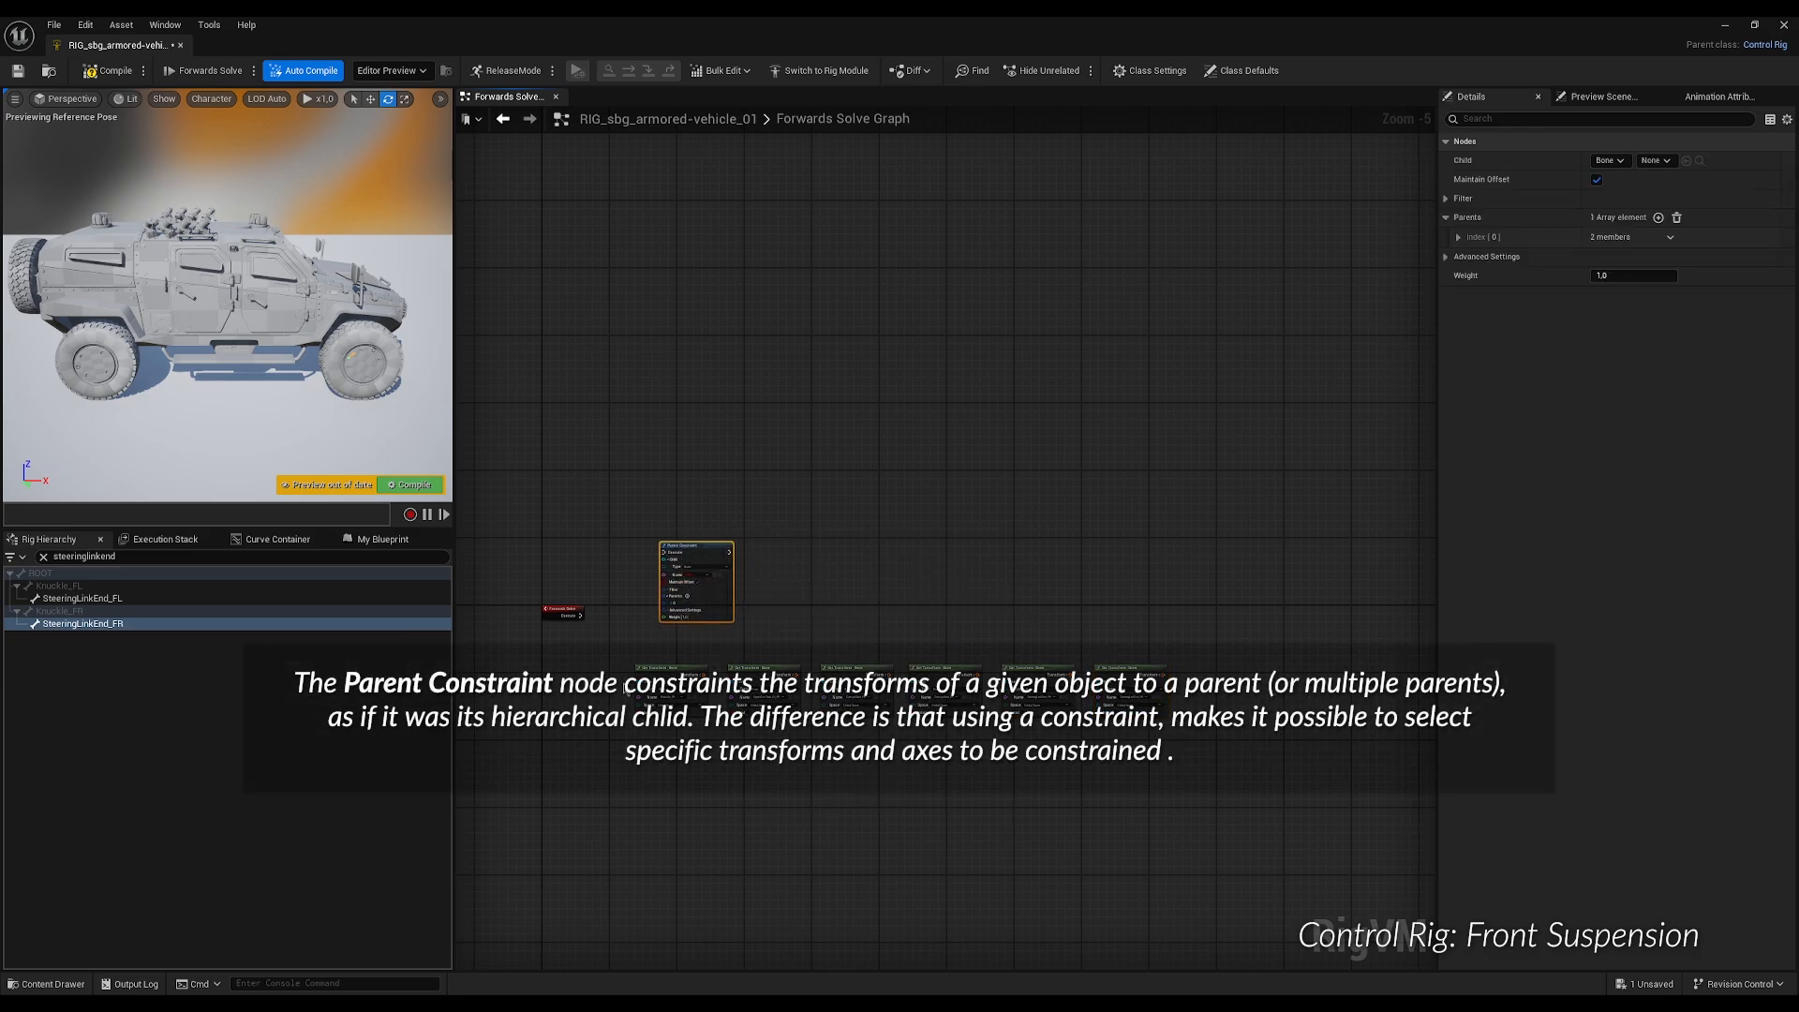
Filter the bones by "knuckle" and assign Knuckle_FR as the child of the Parent Constraint node.
scroll(754, 660, up, 4)
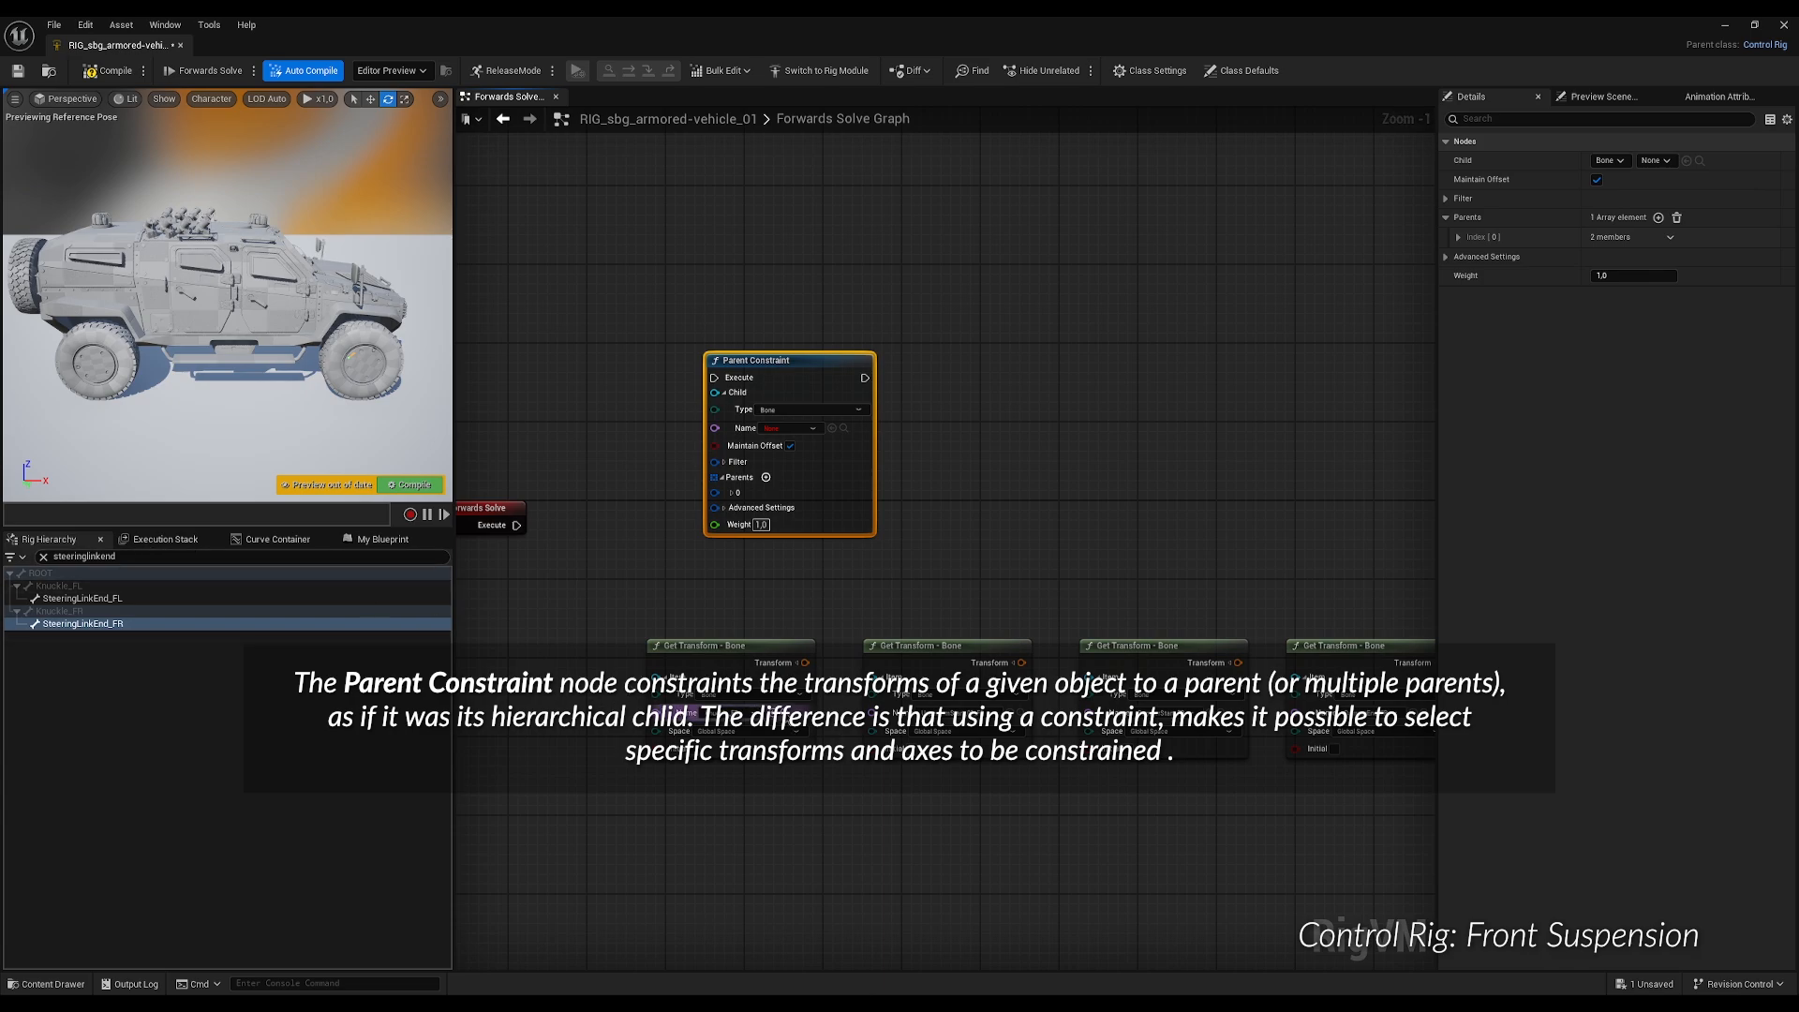
click(789, 715)
drag(178, 558, 4, 558)
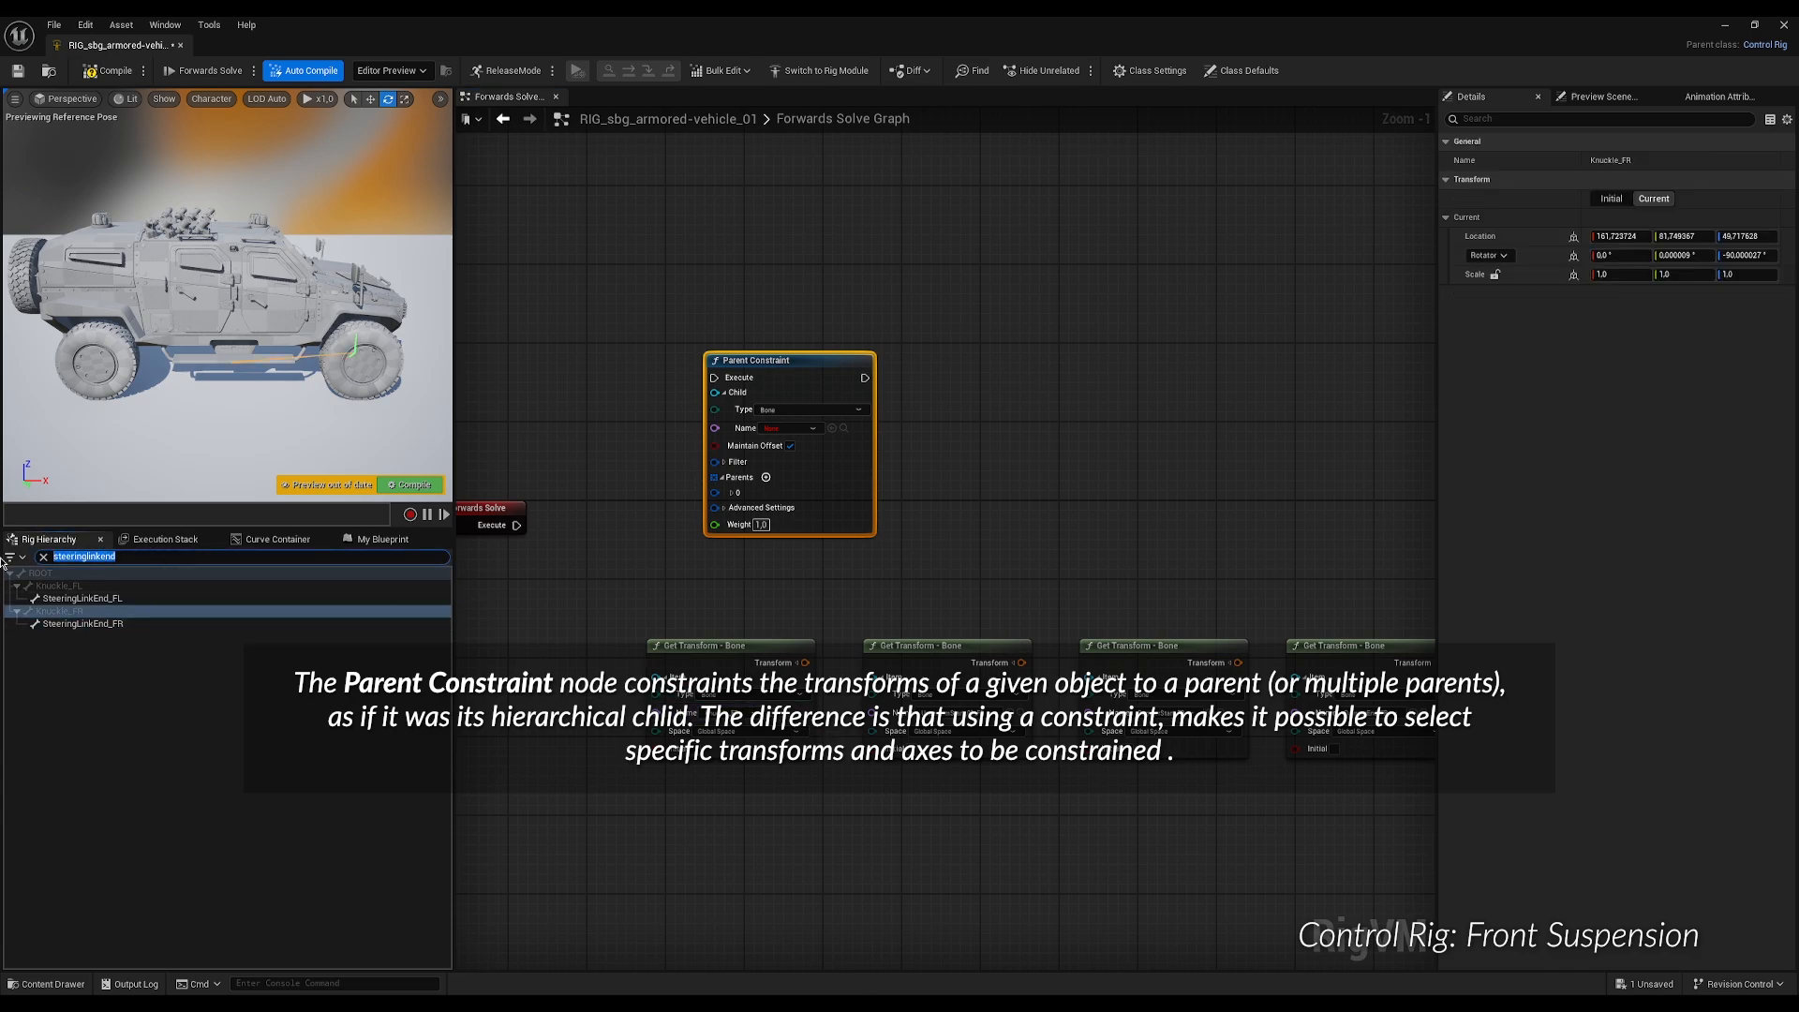
key(BackSpace)
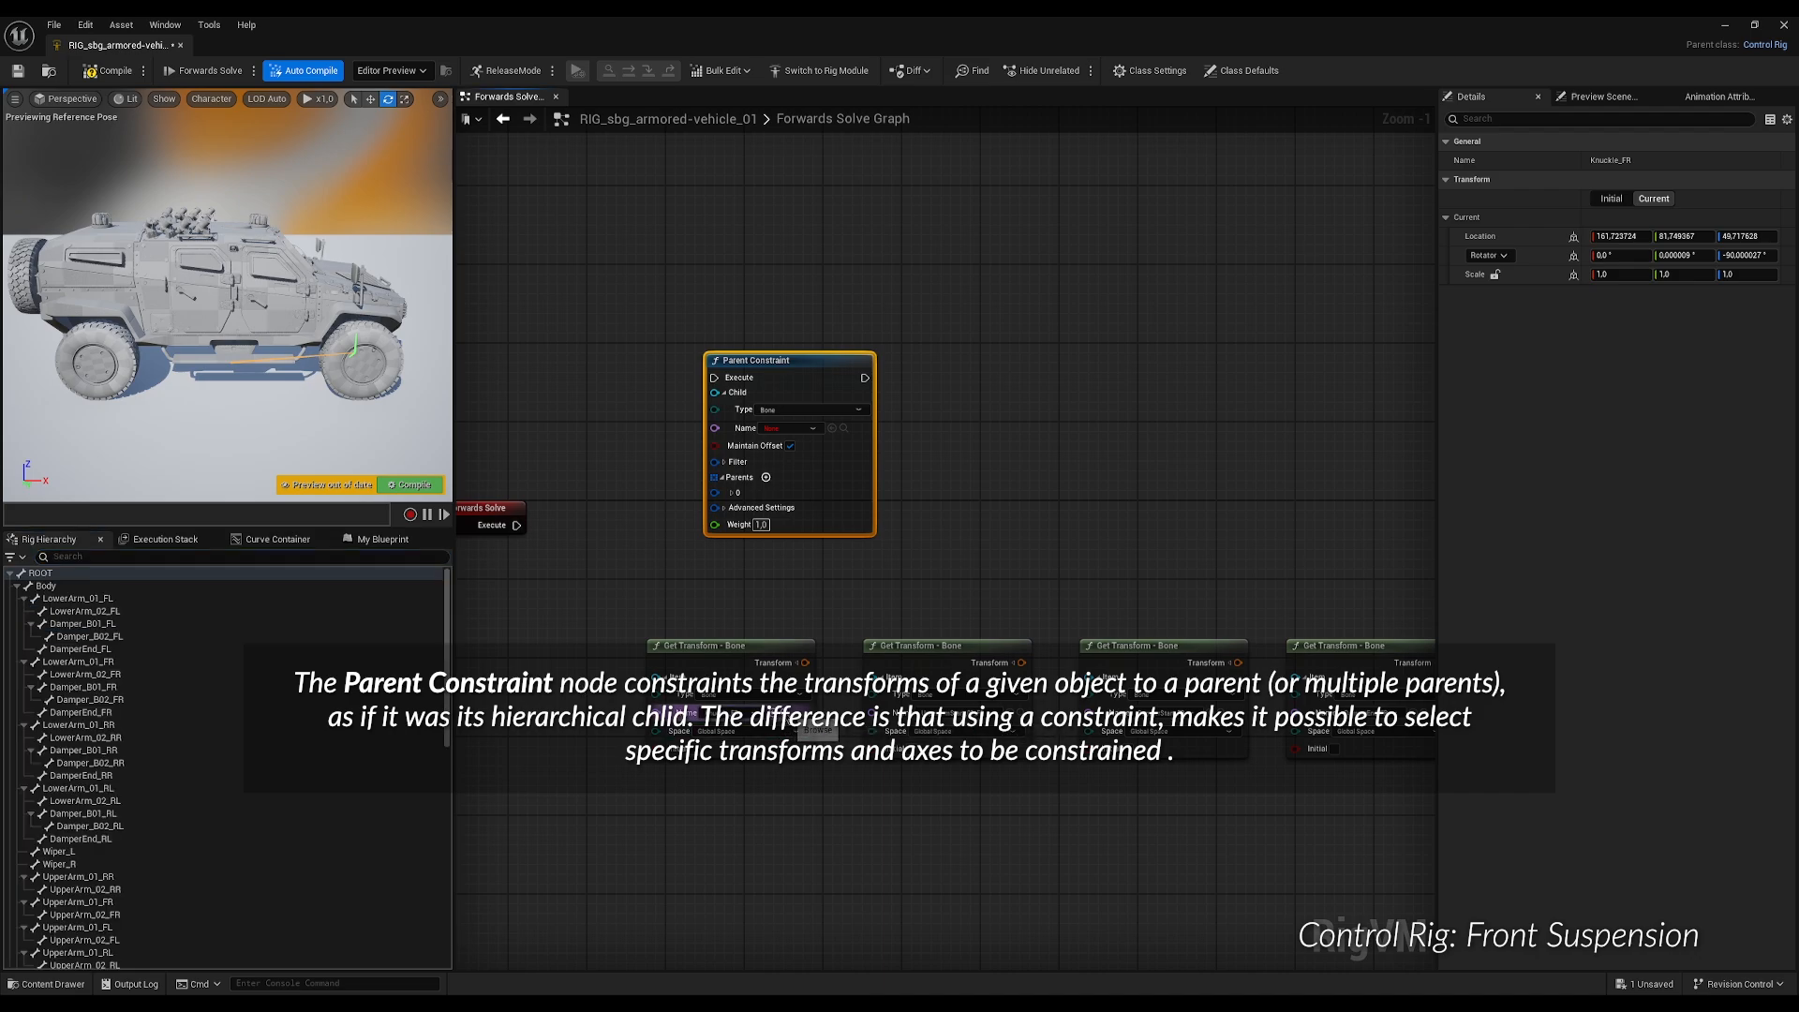
click(691, 600)
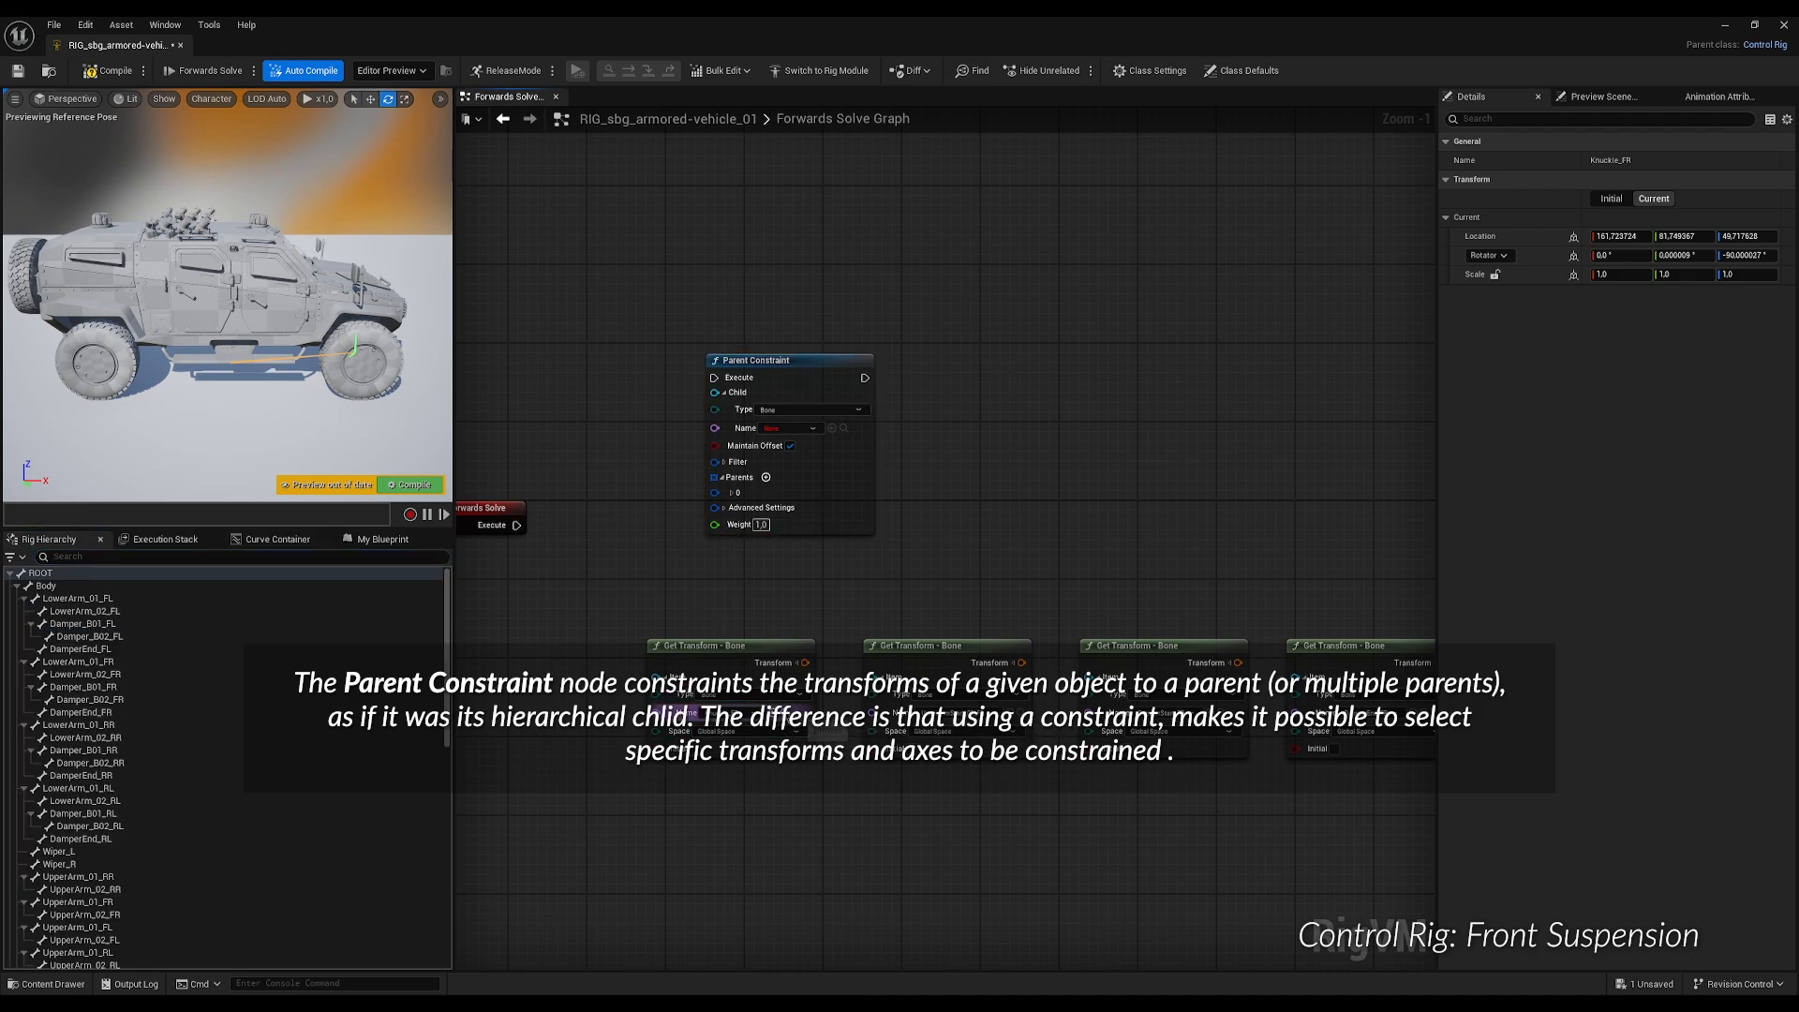
click(327, 558)
text(k)
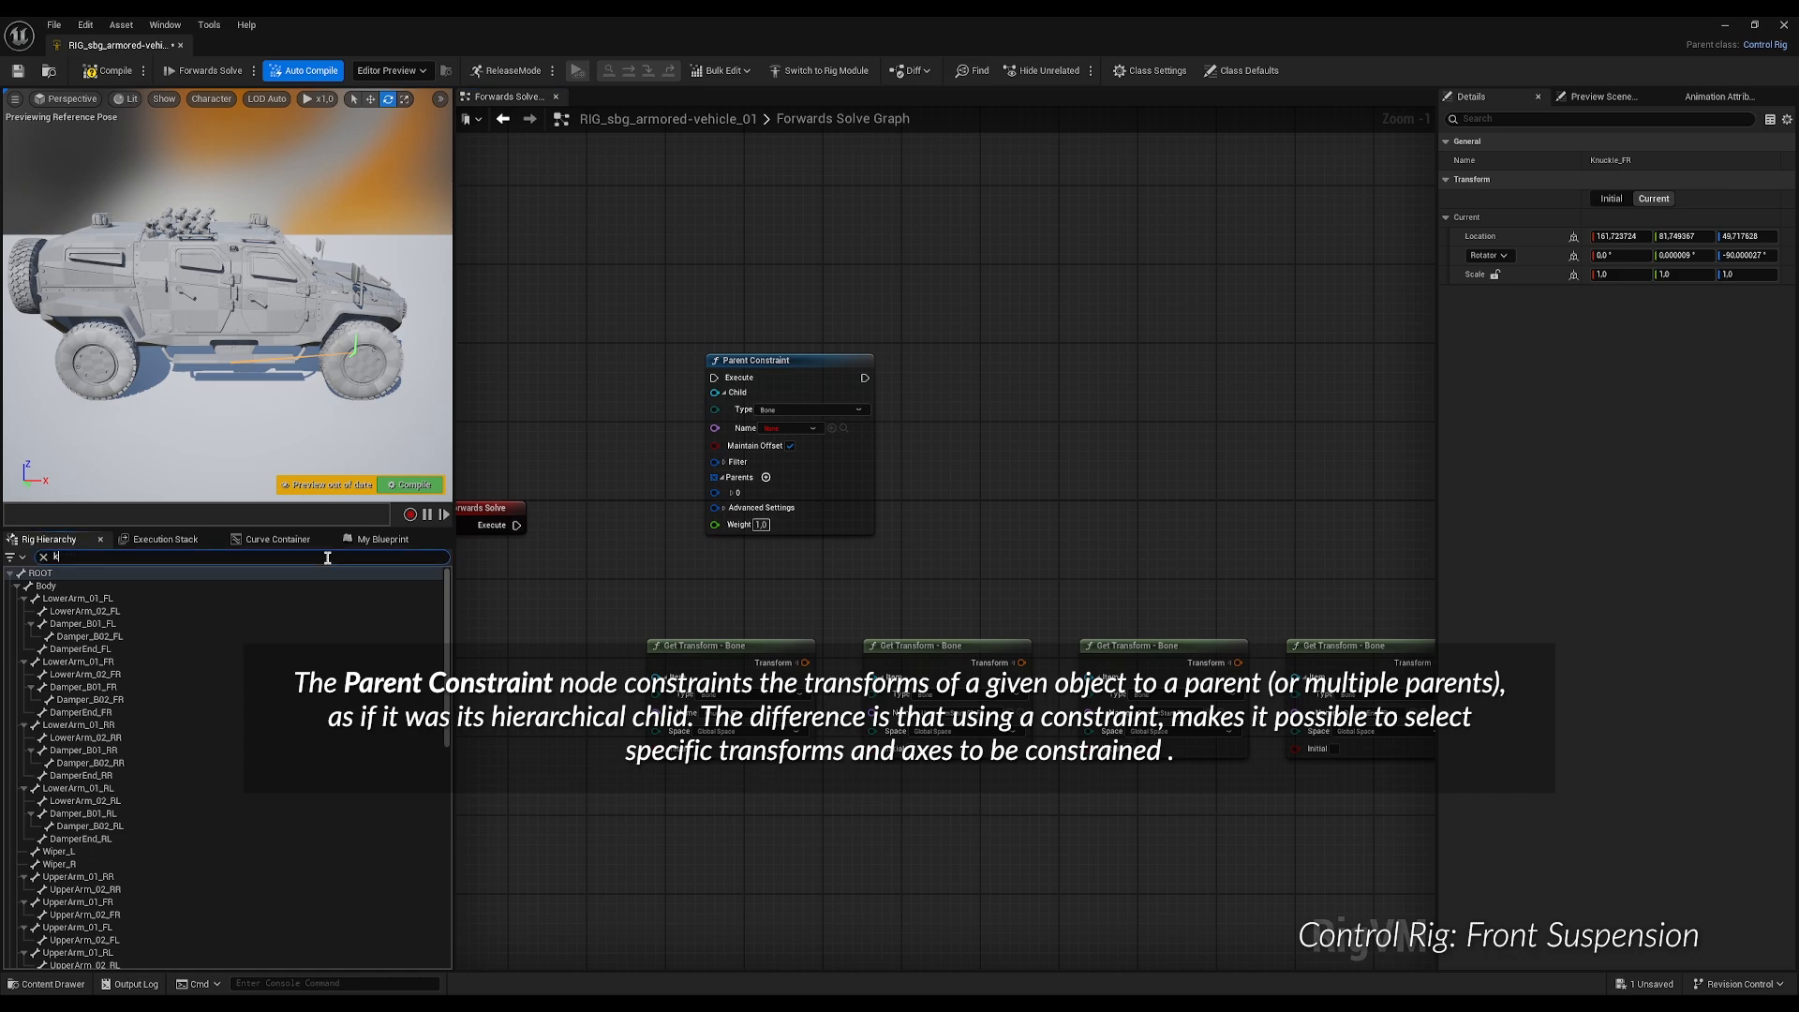
text(nuckle)
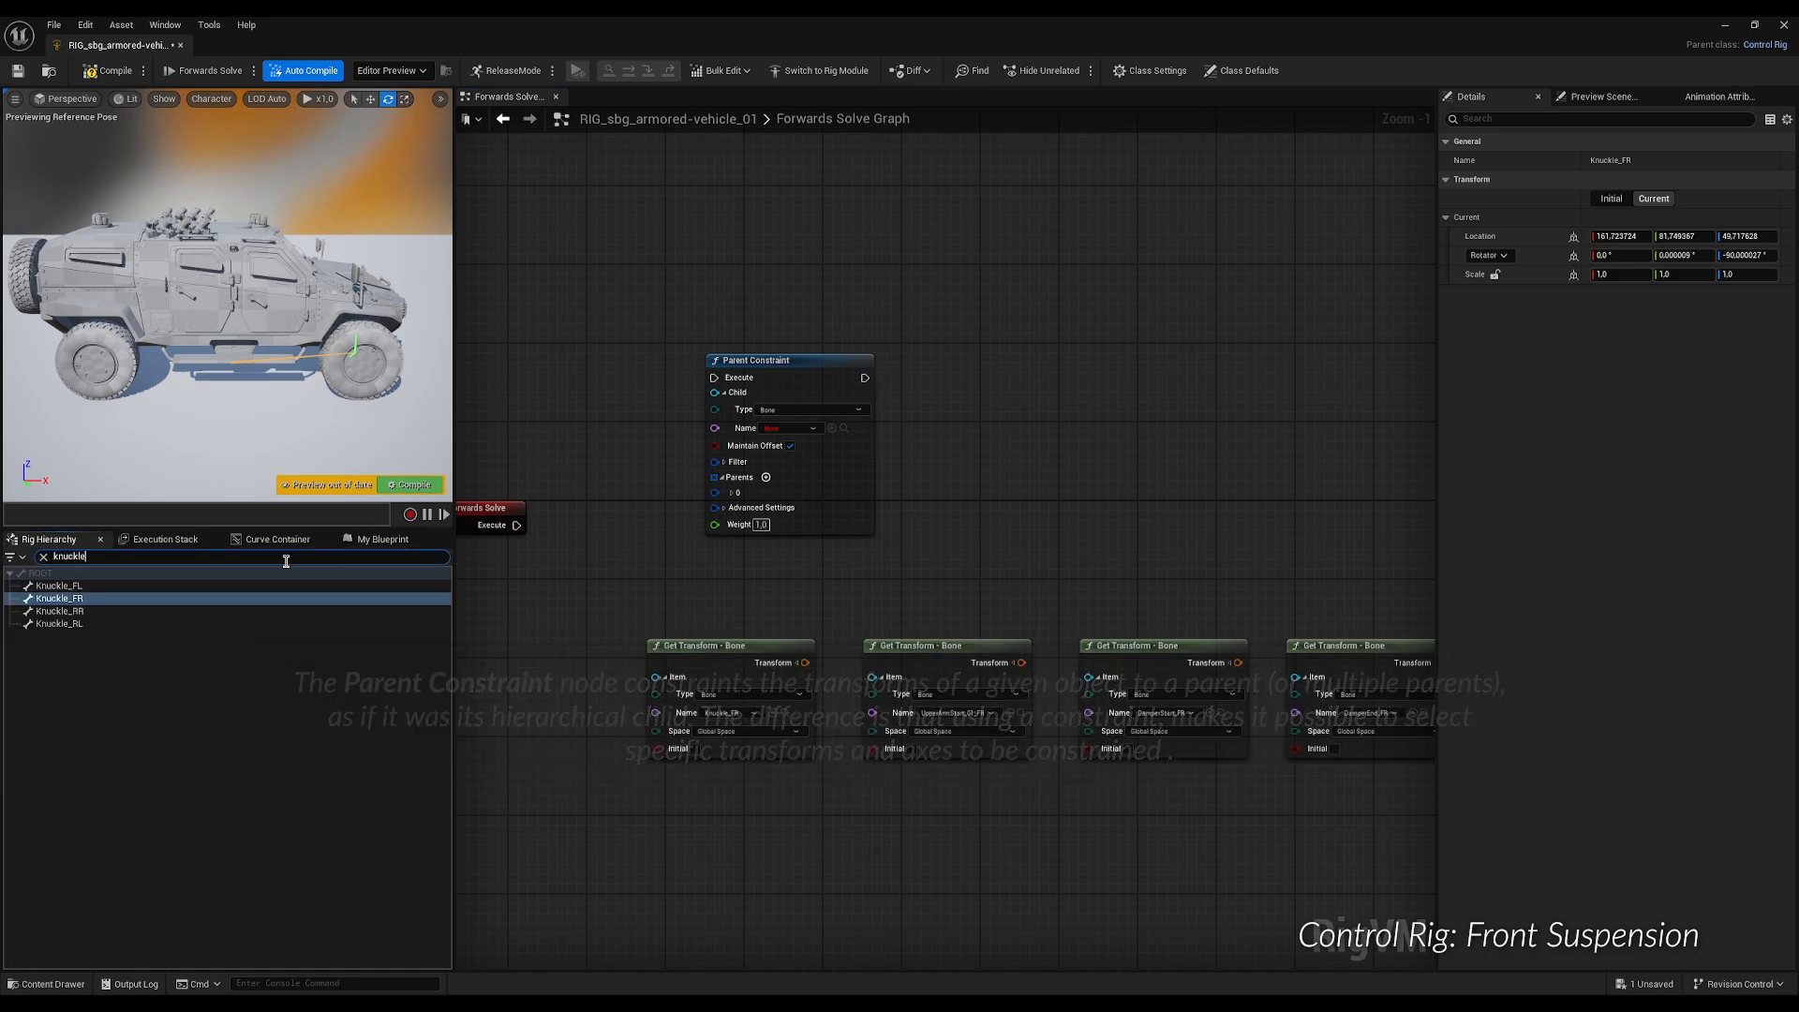
click(832, 428)
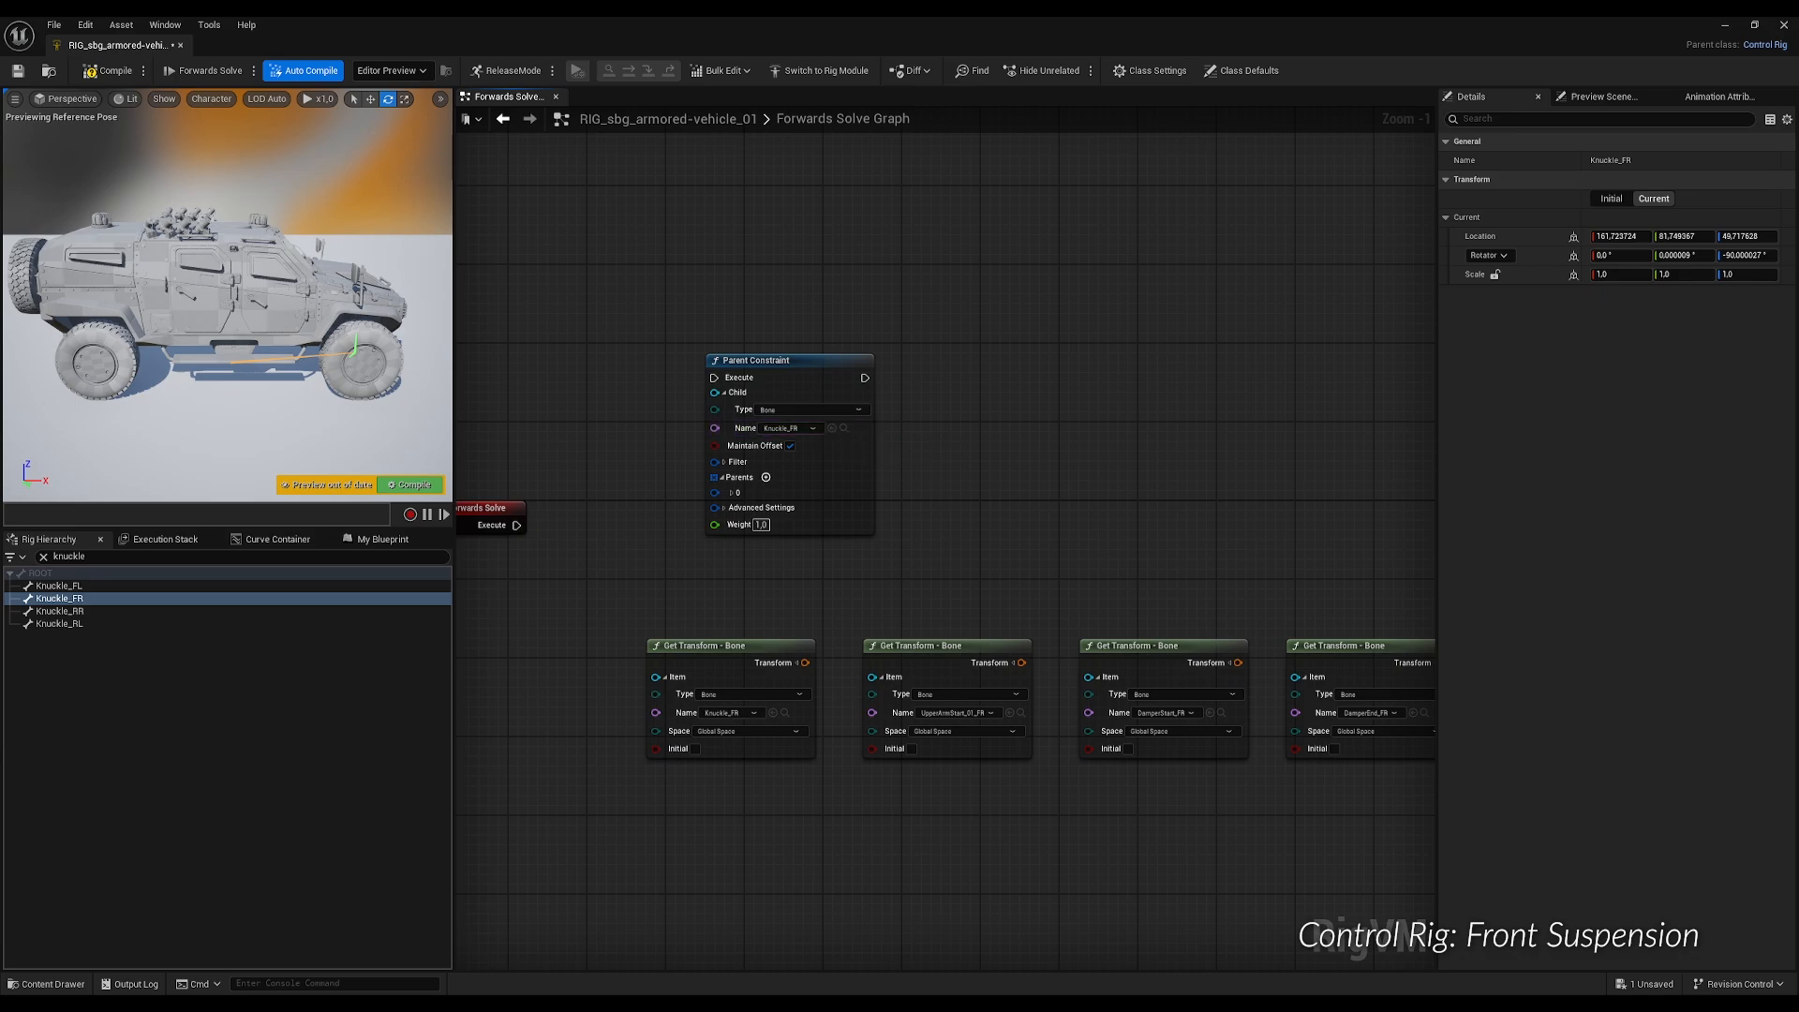
Expand the Parent Constraint's translation and rotation filters, move the node clear of the Get Transform row and disable X and Y in both filters.
click(724, 463)
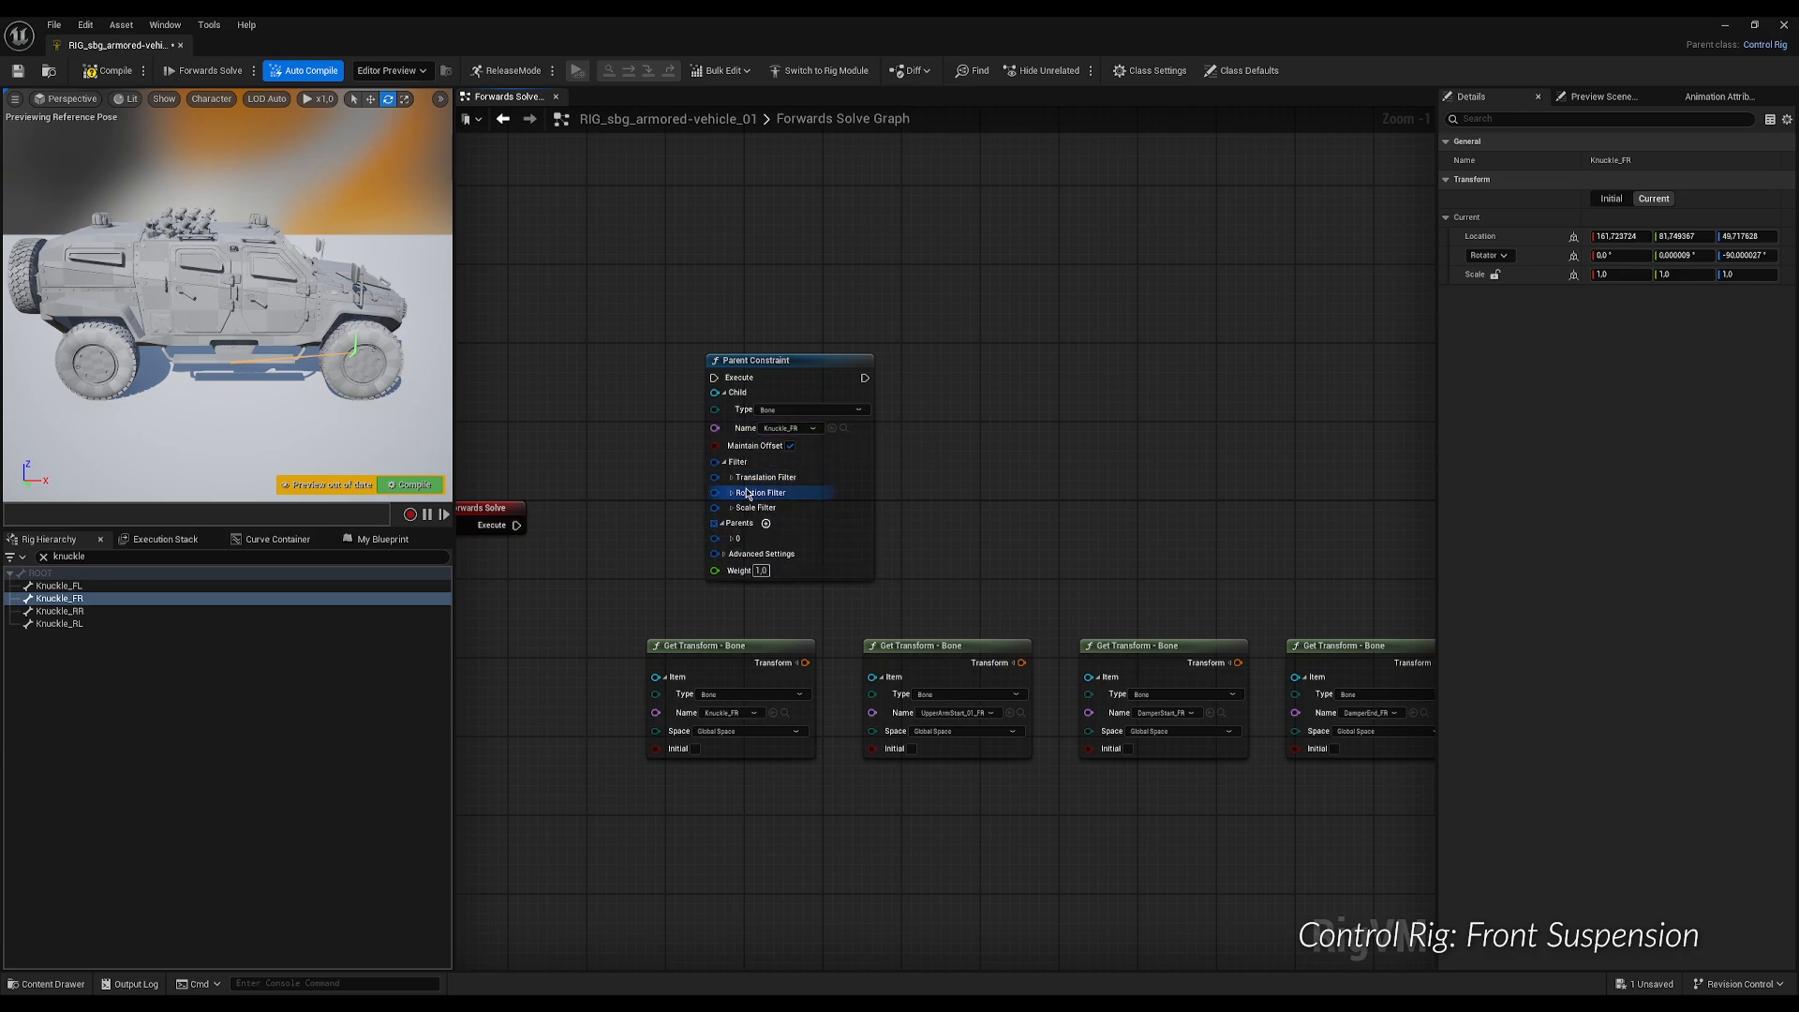
click(730, 477)
click(732, 547)
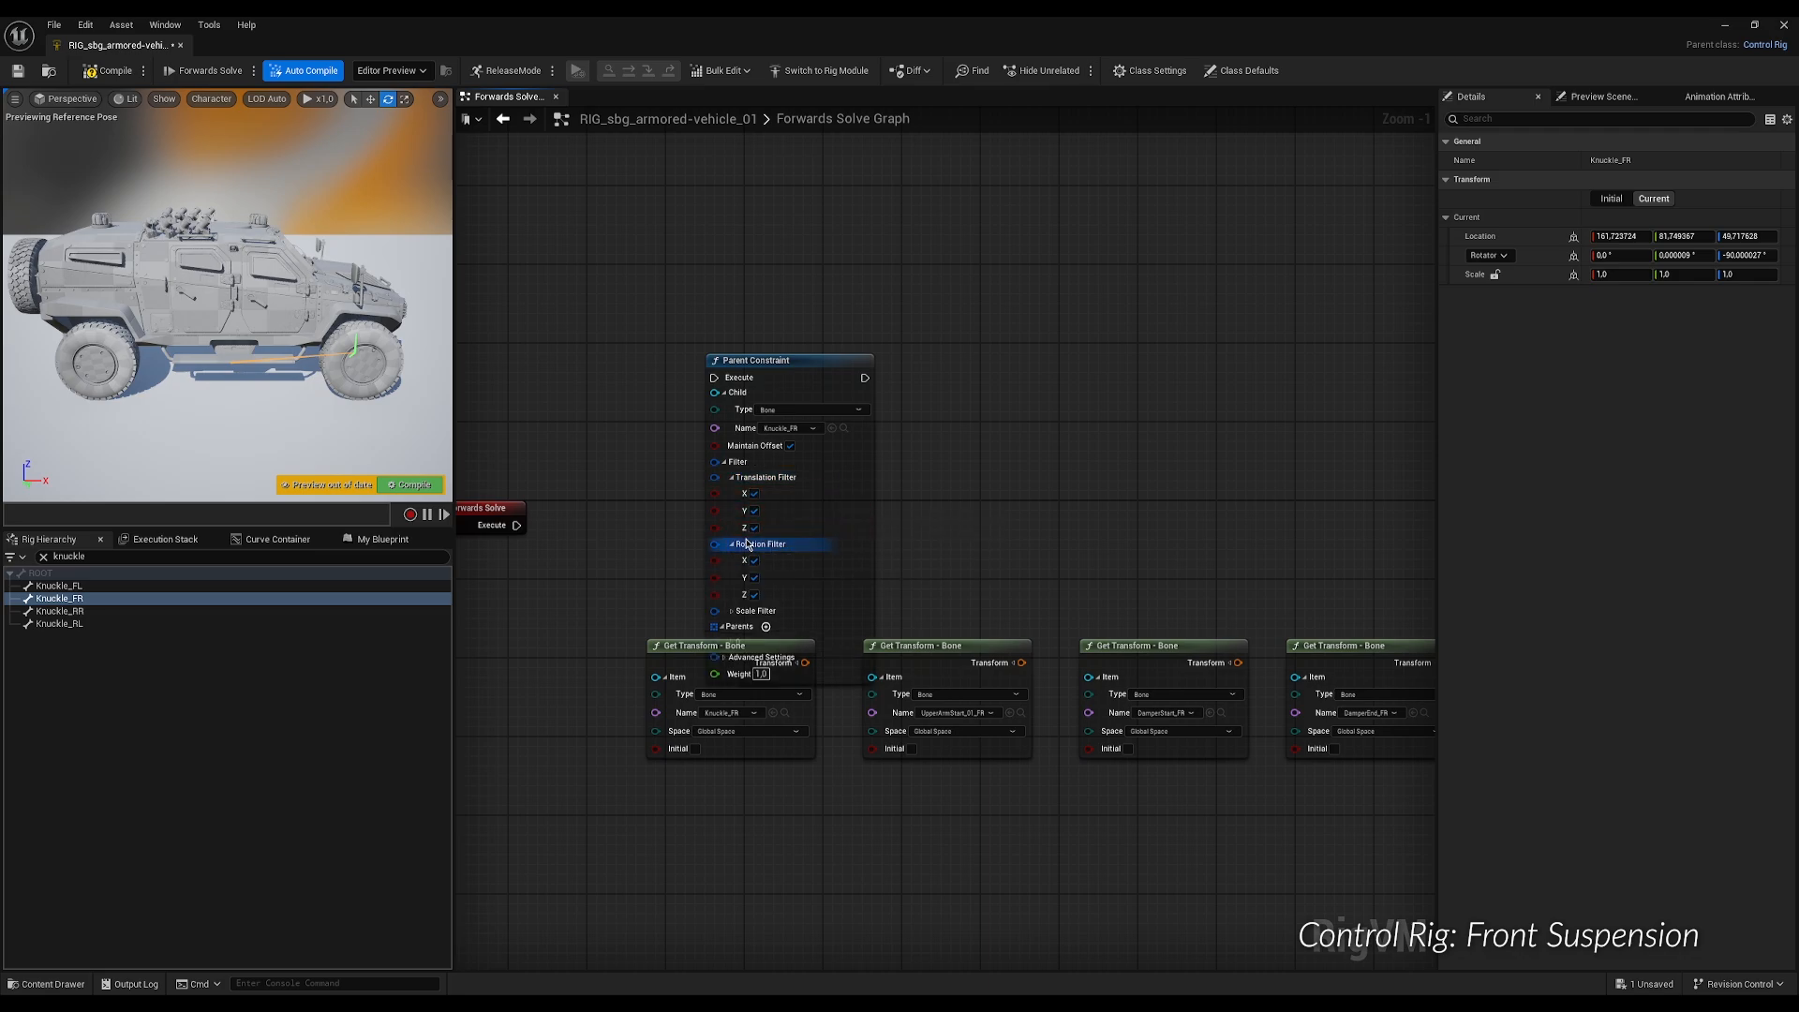
drag(764, 366, 673, 258)
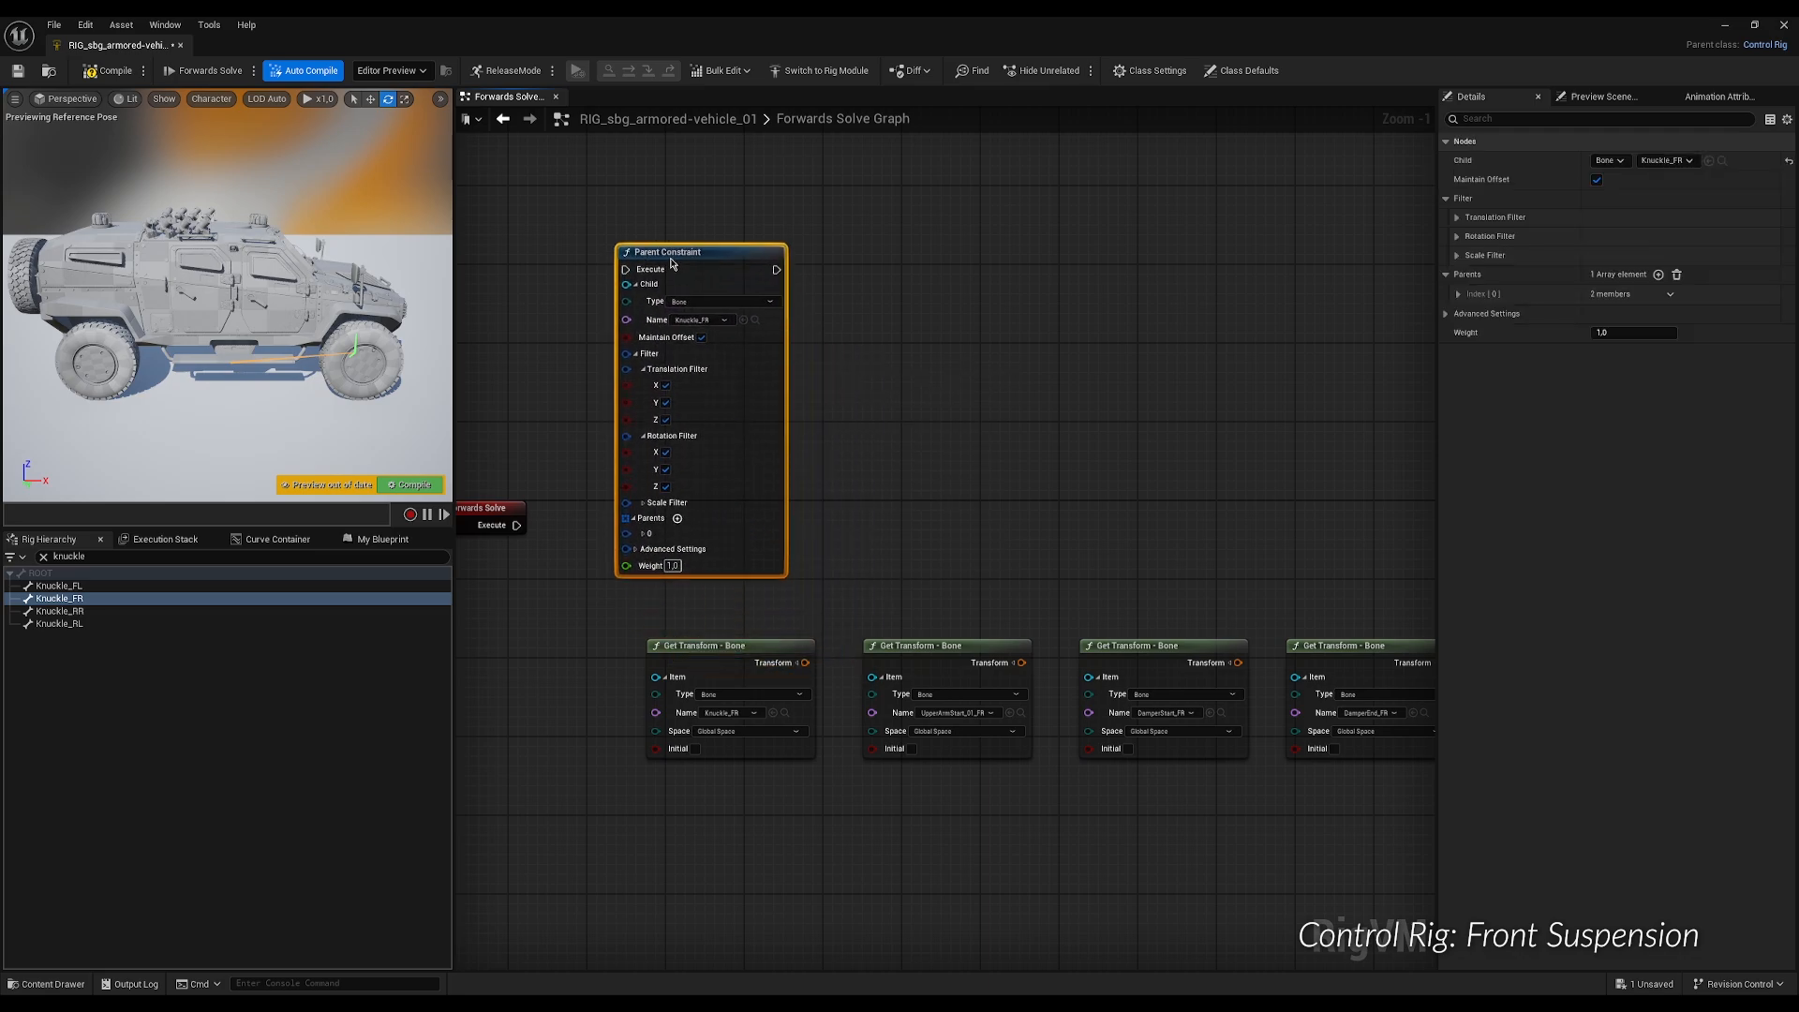
click(665, 385)
click(666, 403)
click(665, 451)
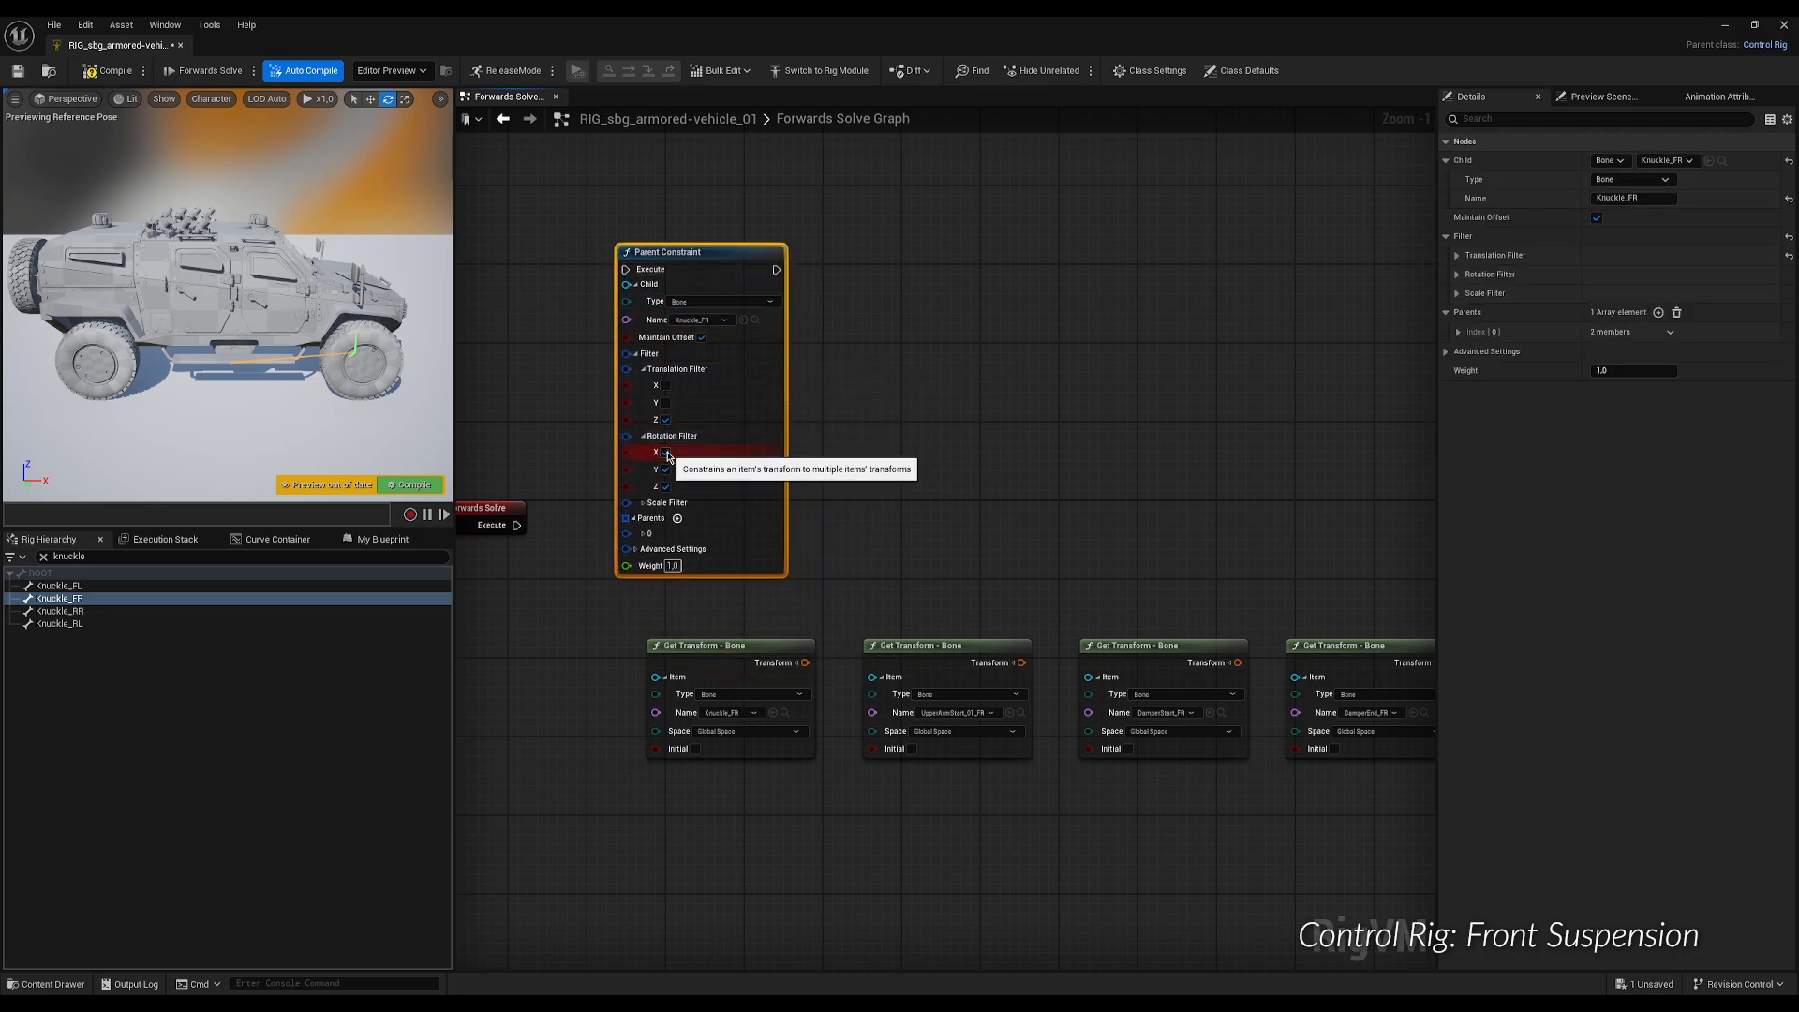
click(665, 470)
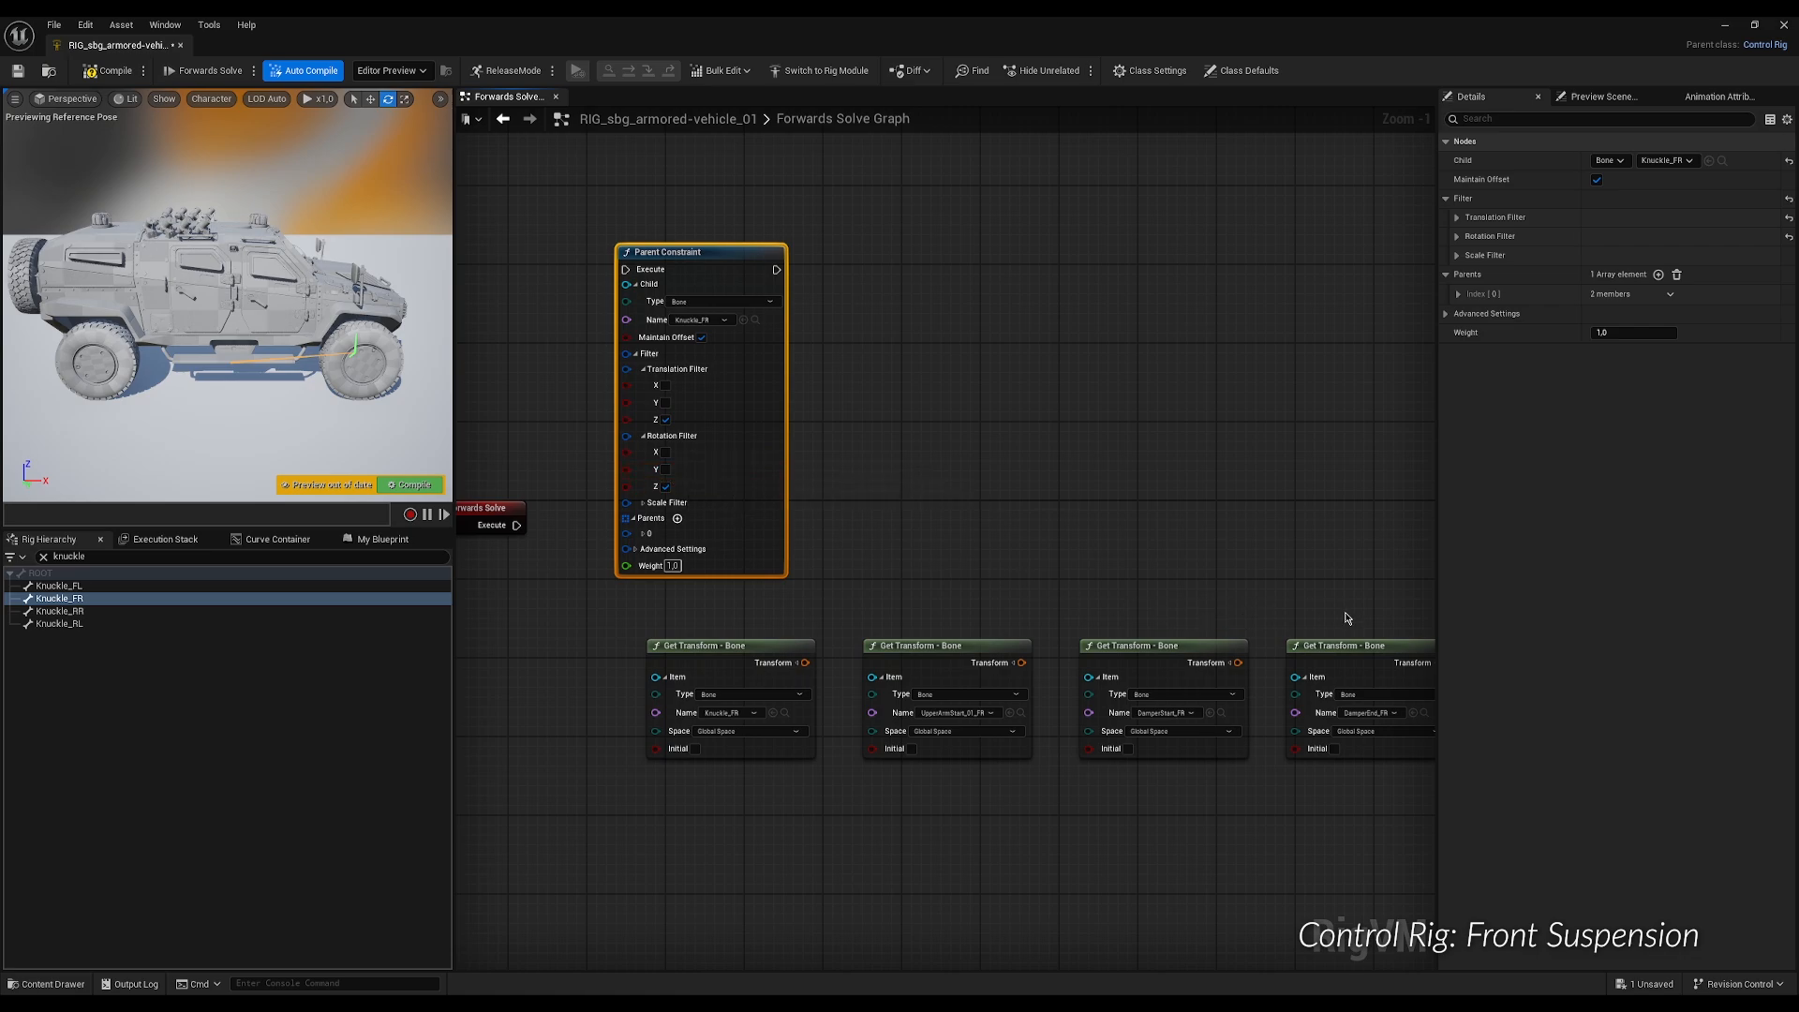
Filter the bones by "wheel", expand the Parent Constraint's first parent item, move the node up and assign Wheel_FR as that parent.
click(140, 557)
text(whe)
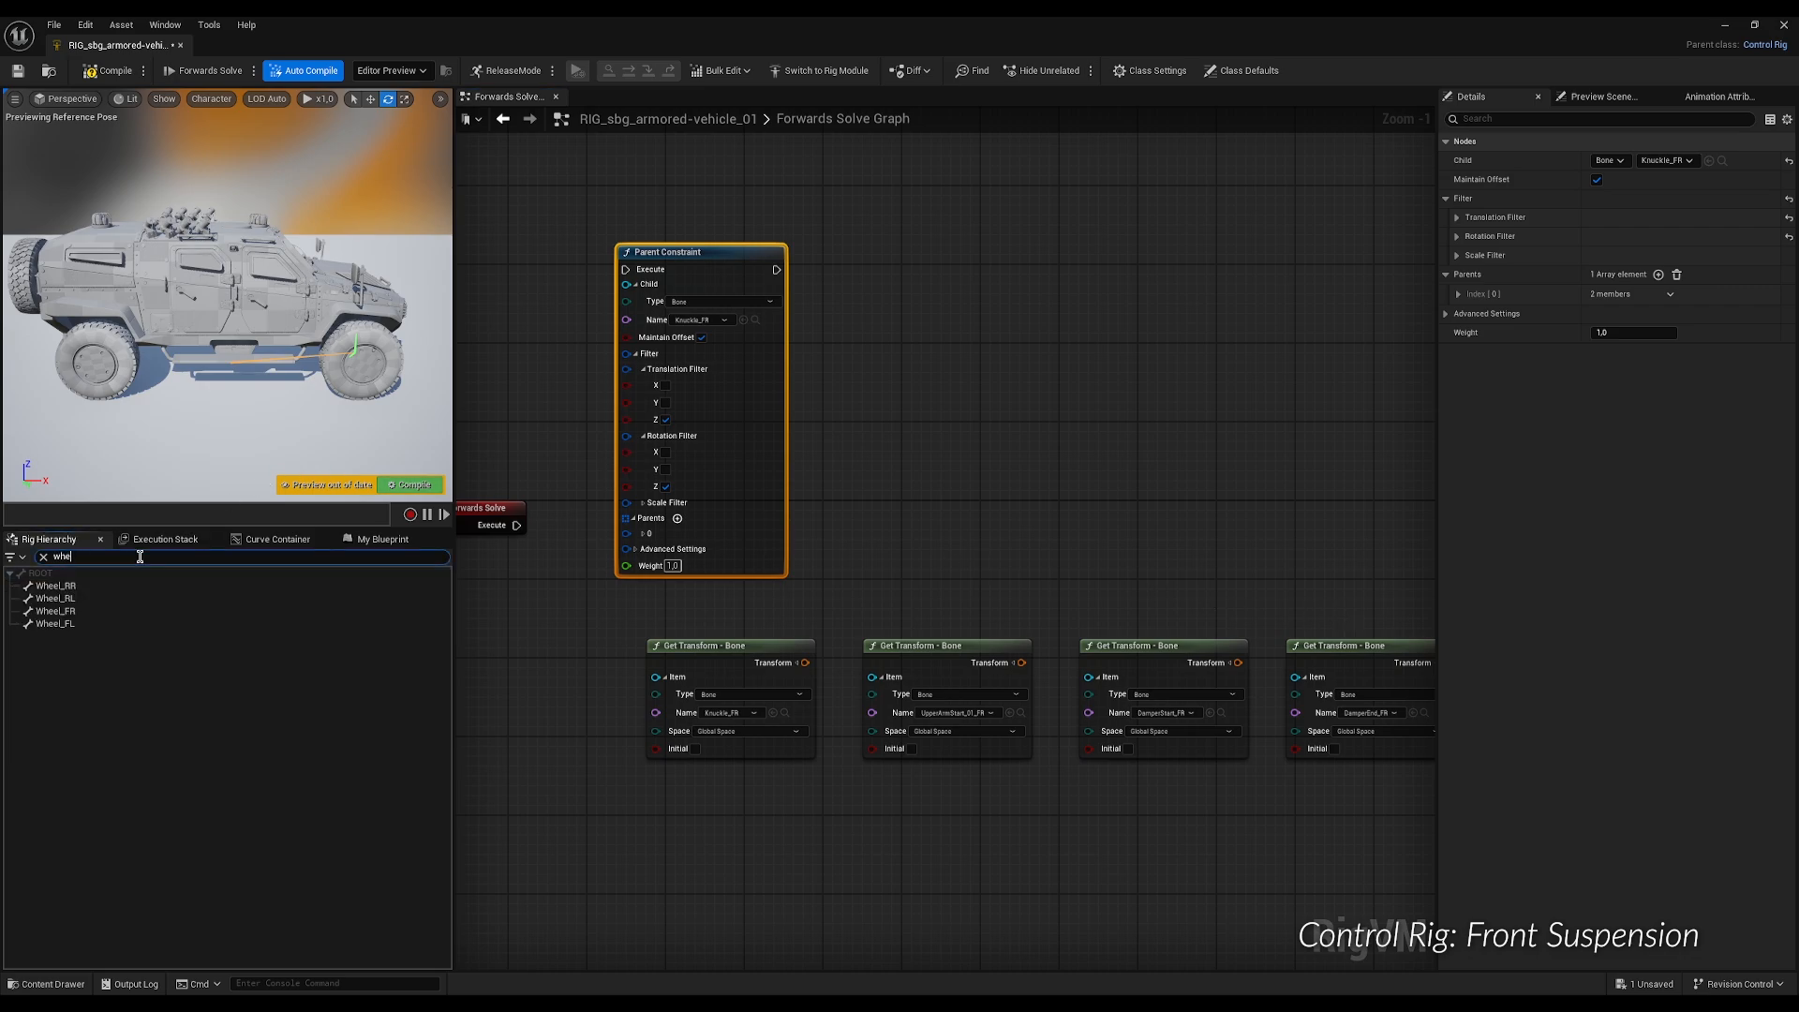
text(el)
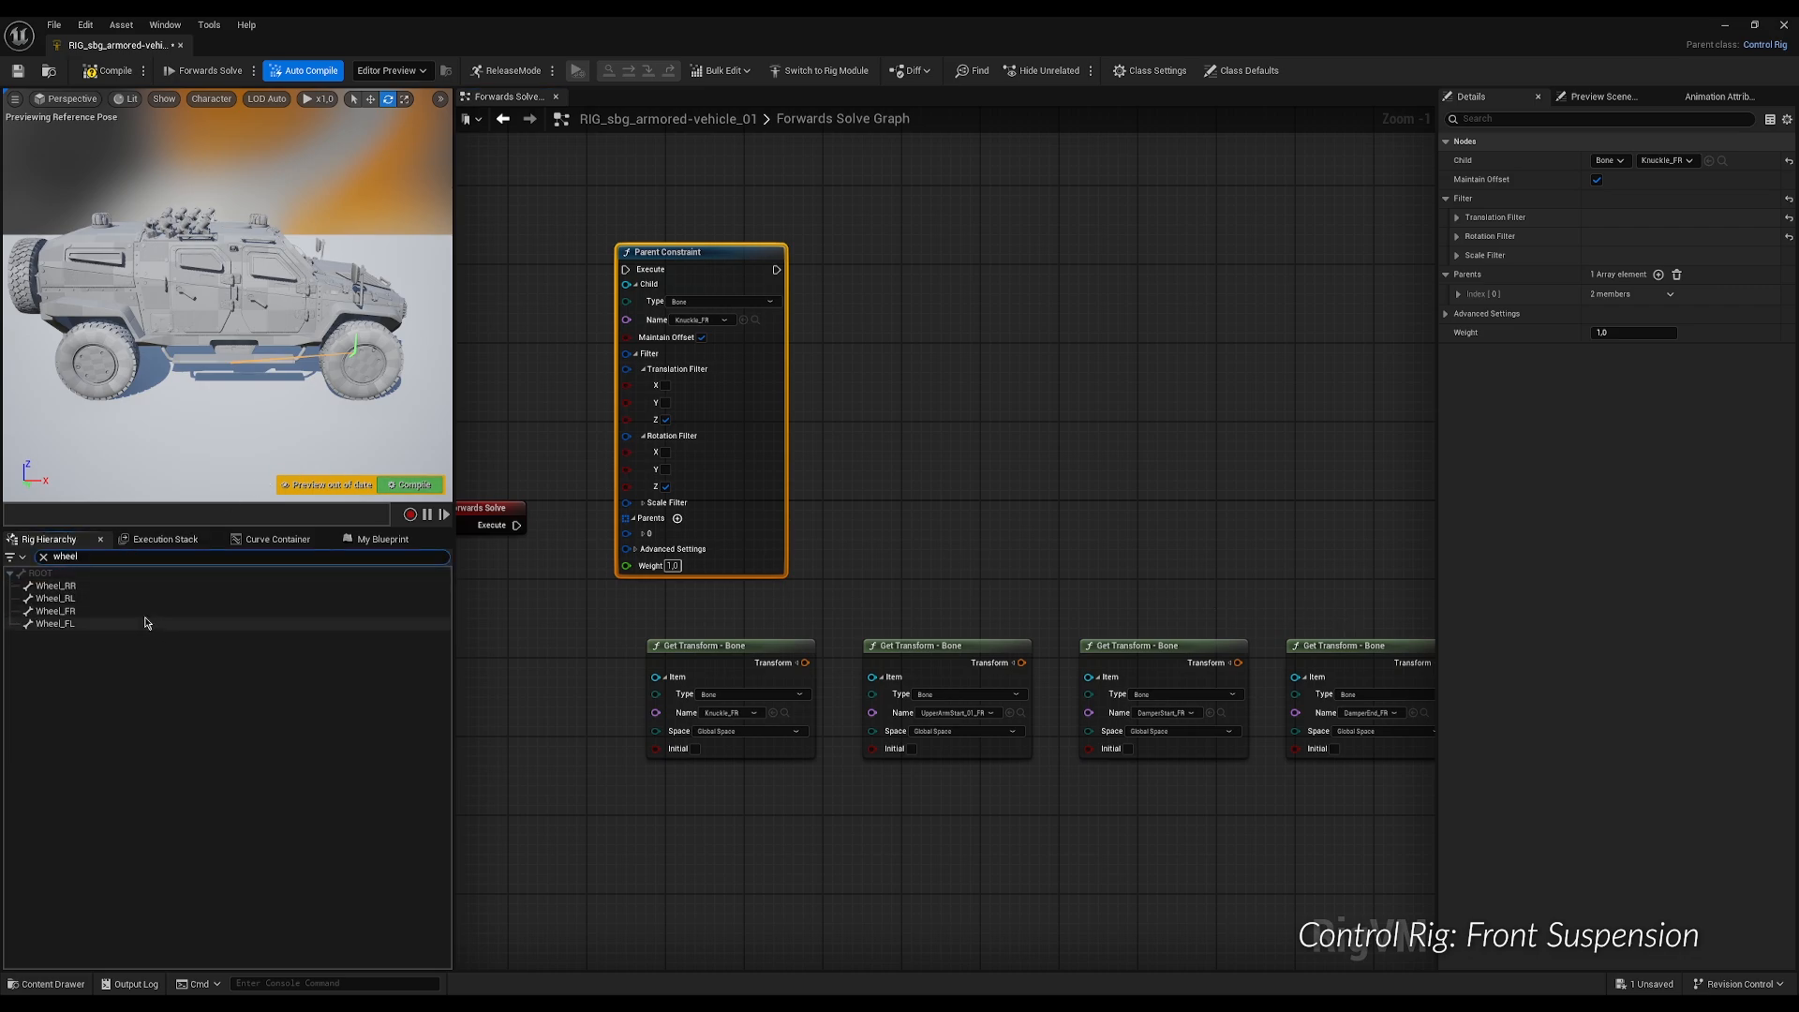
click(255, 610)
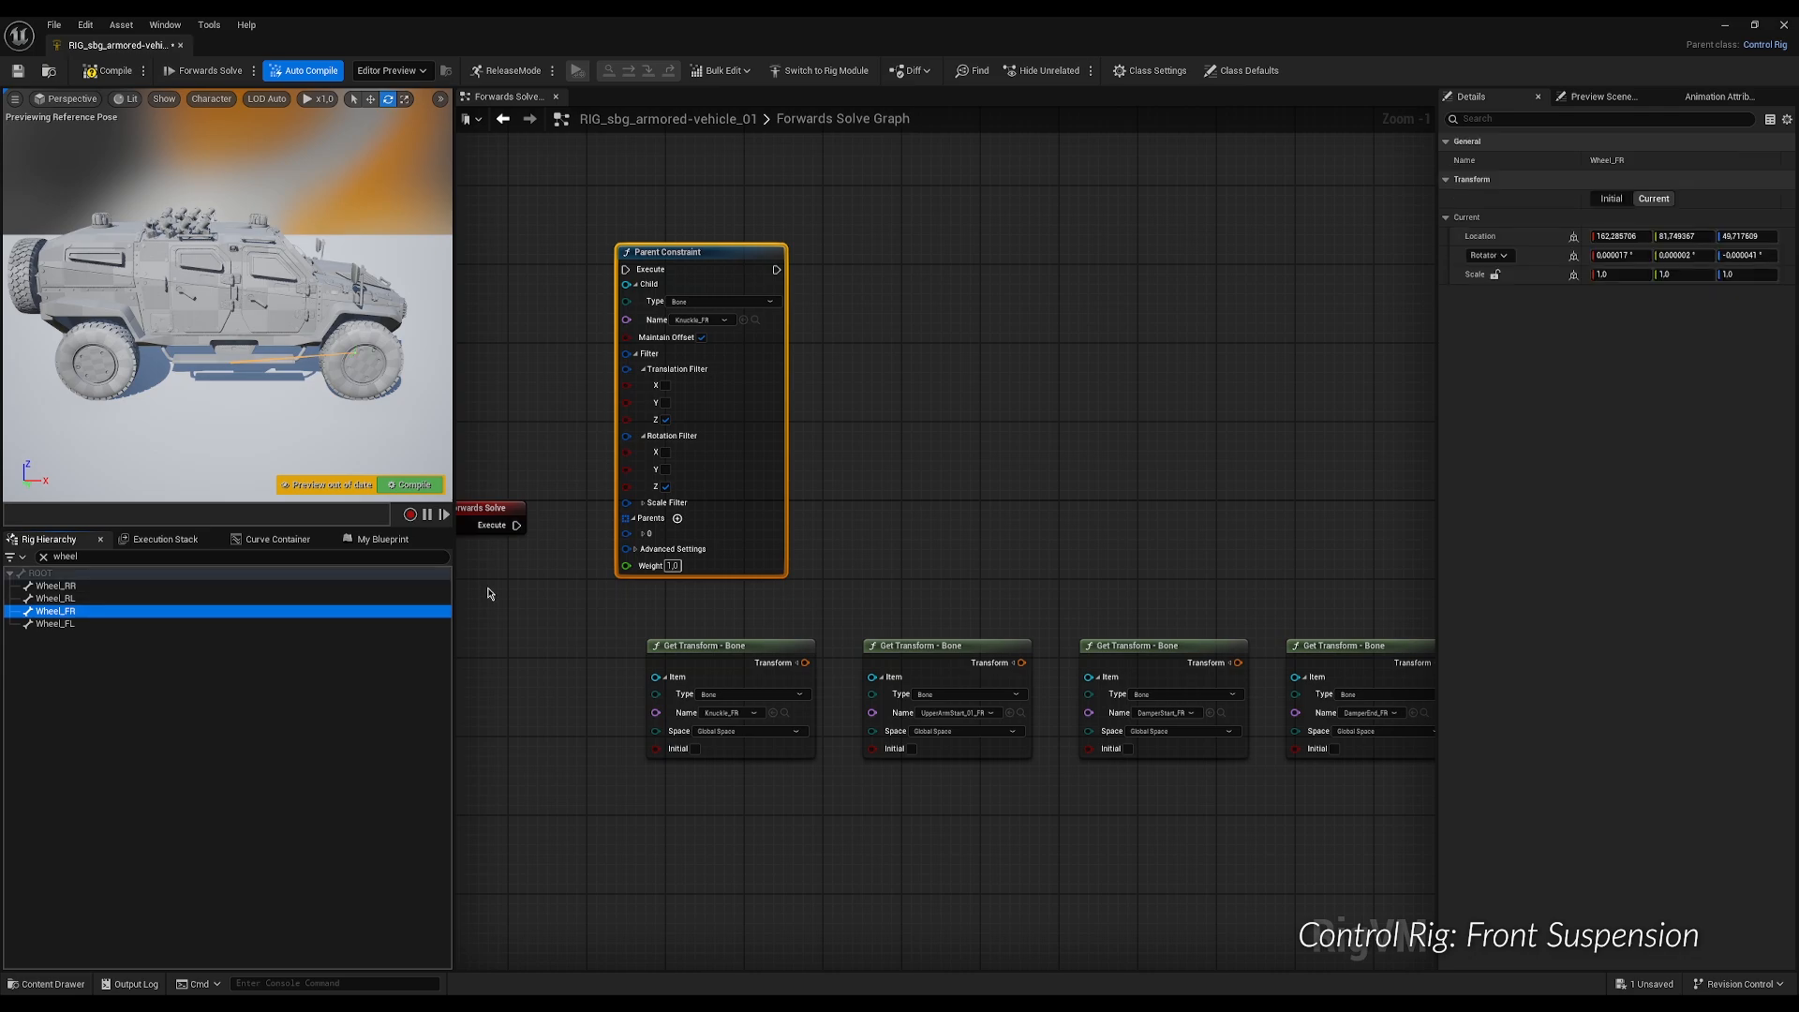
click(645, 534)
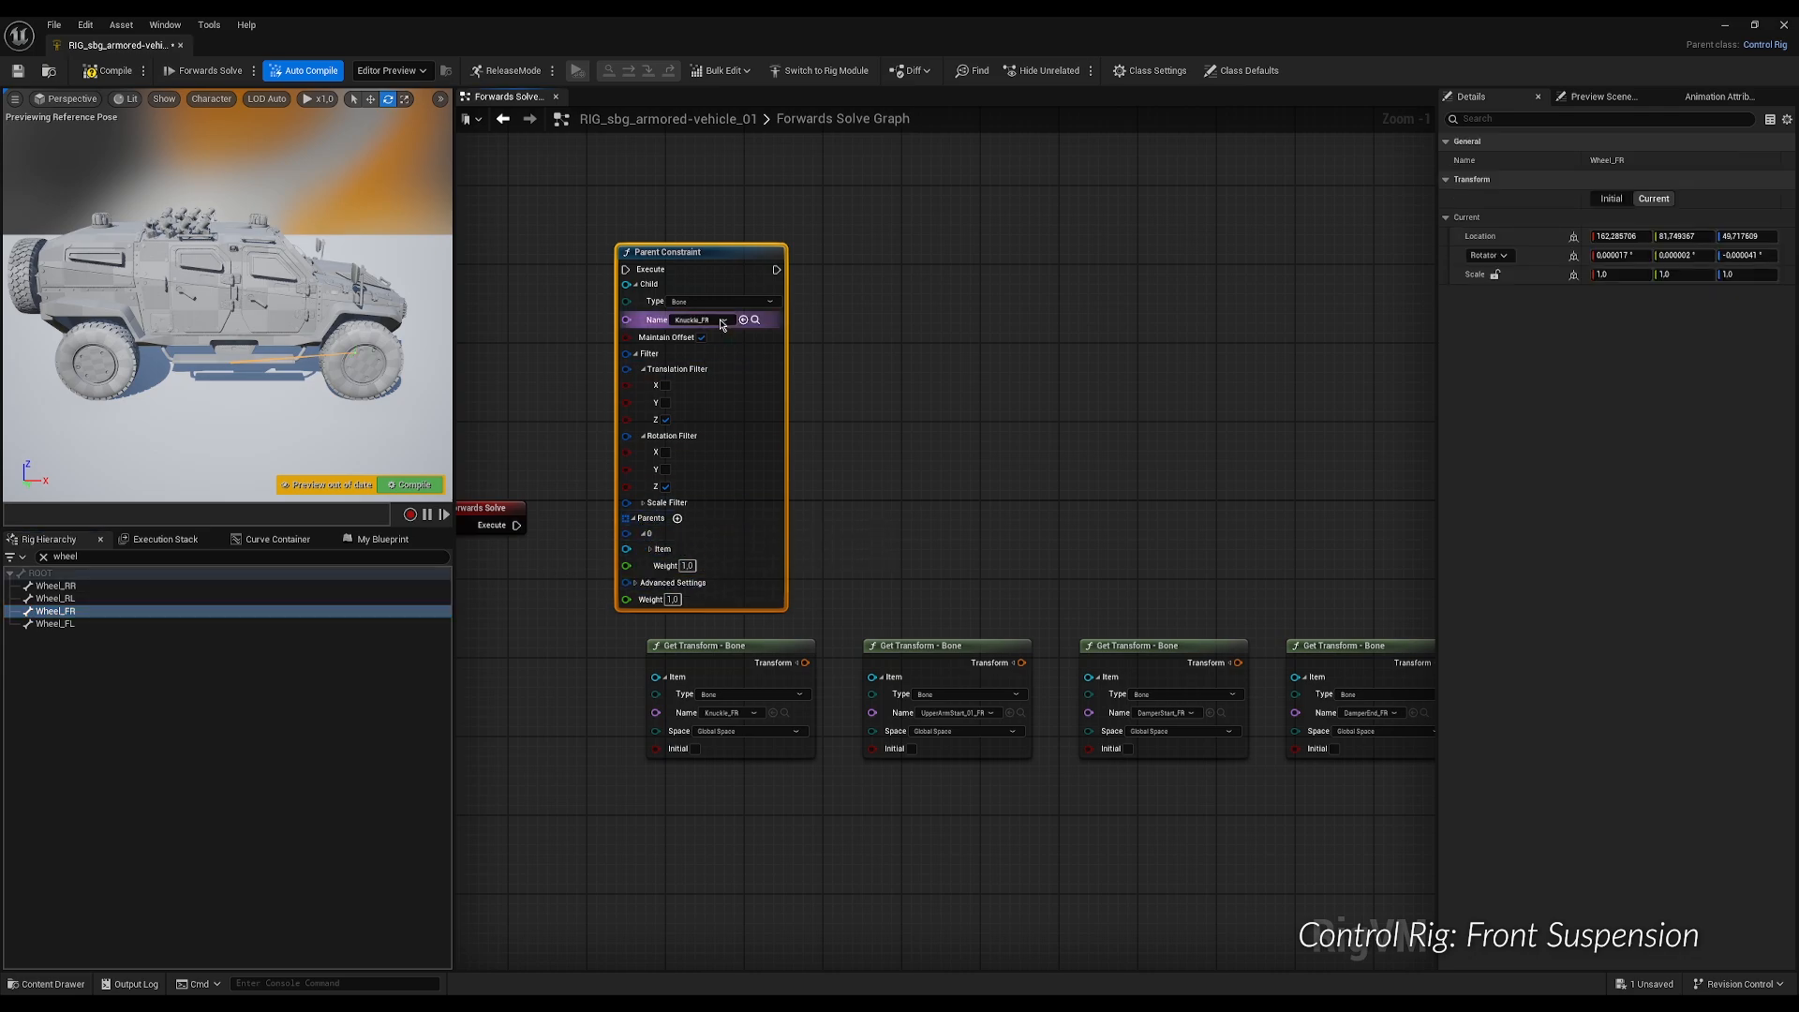
click(650, 549)
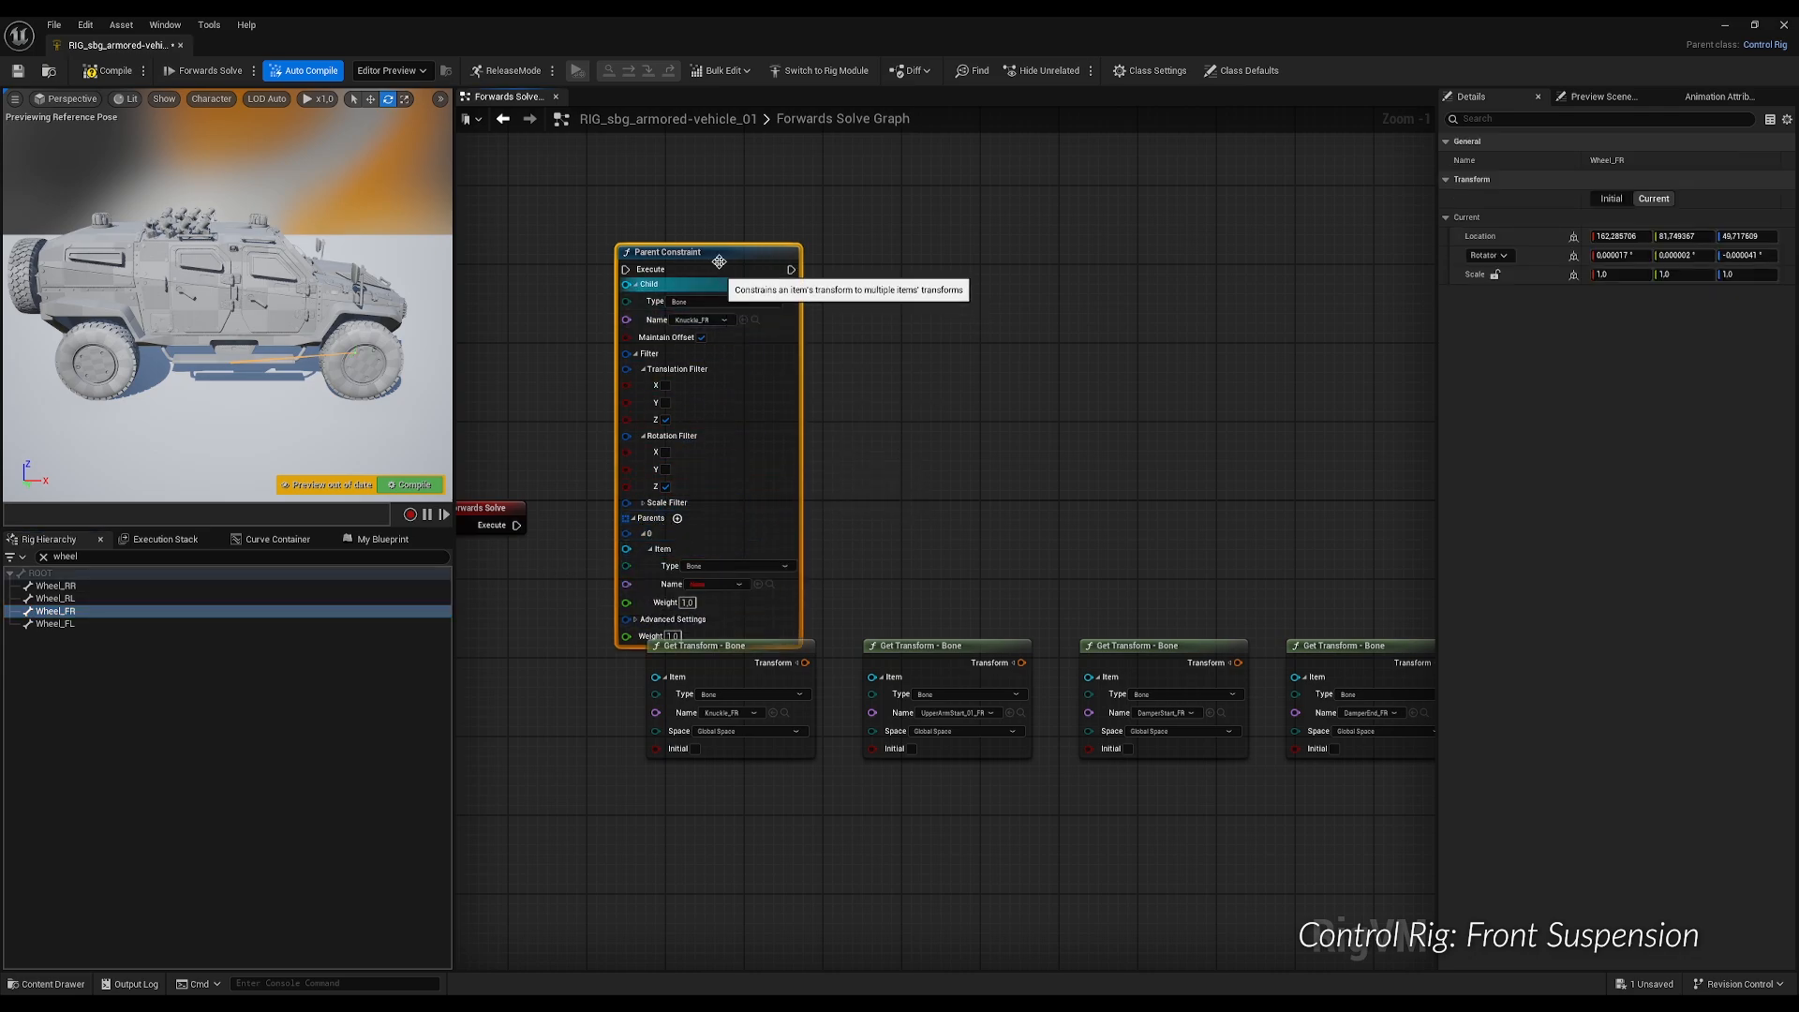
drag(717, 254, 717, 204)
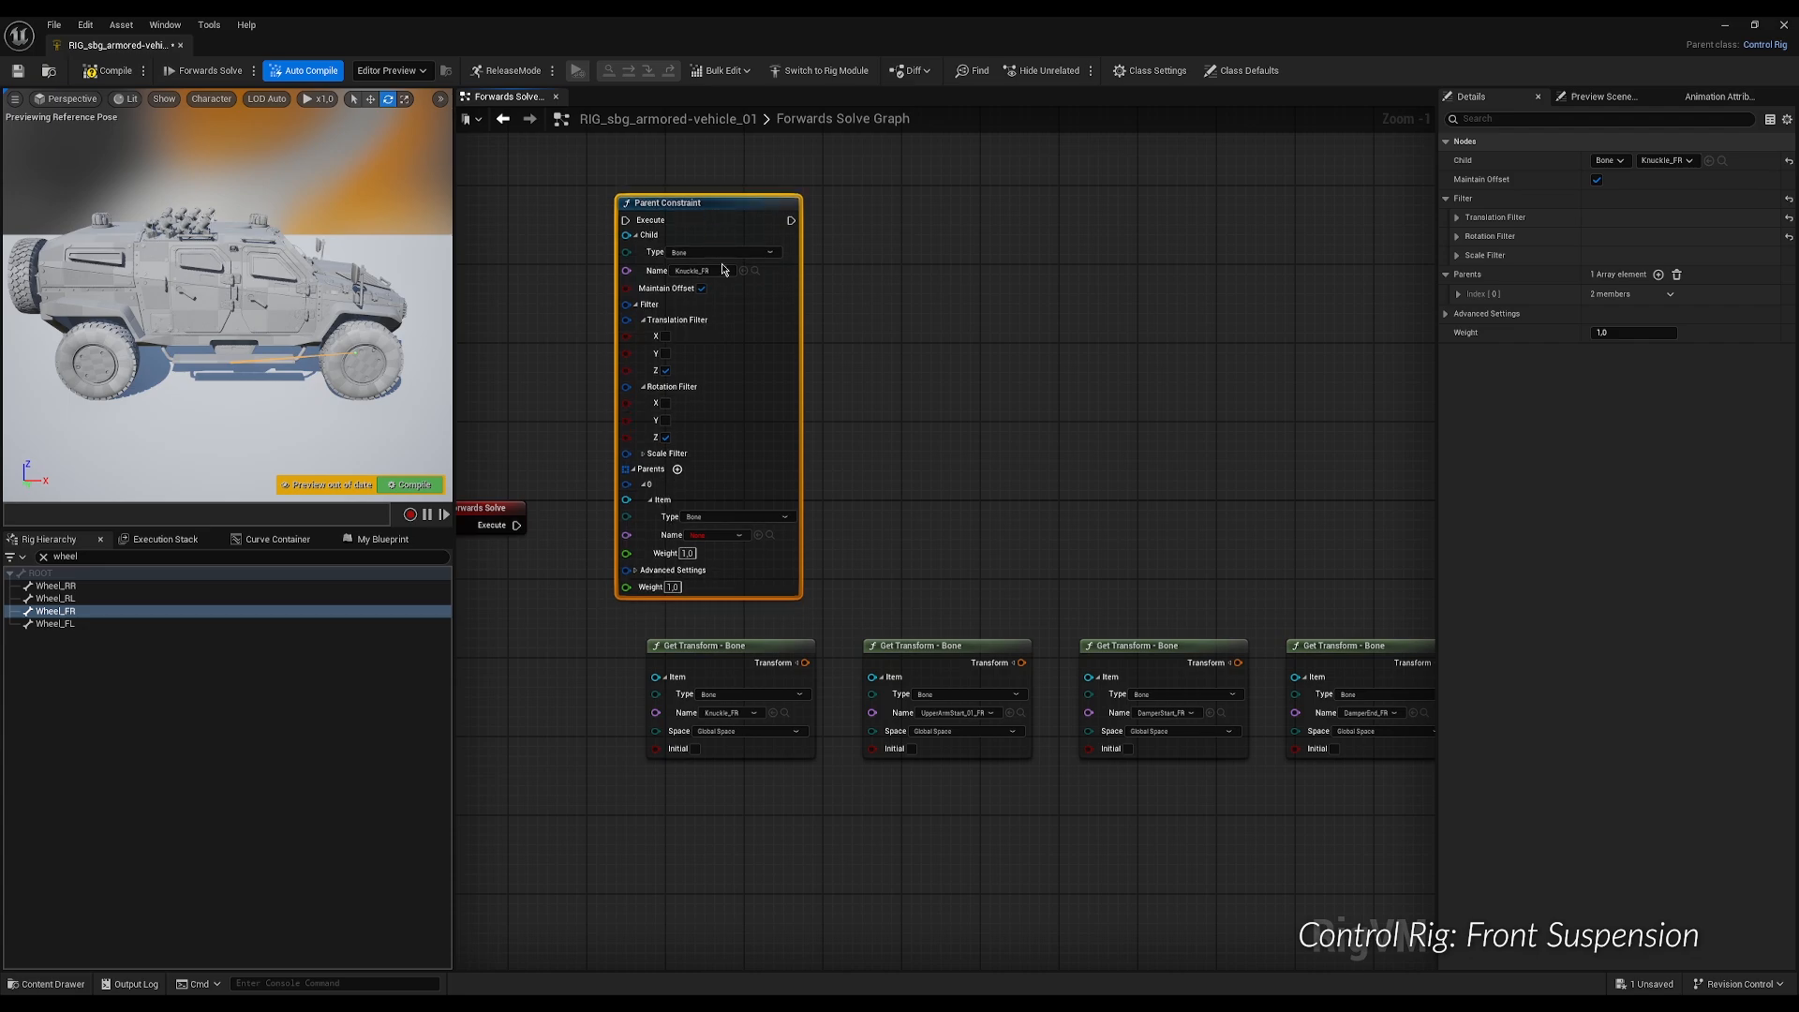
click(758, 535)
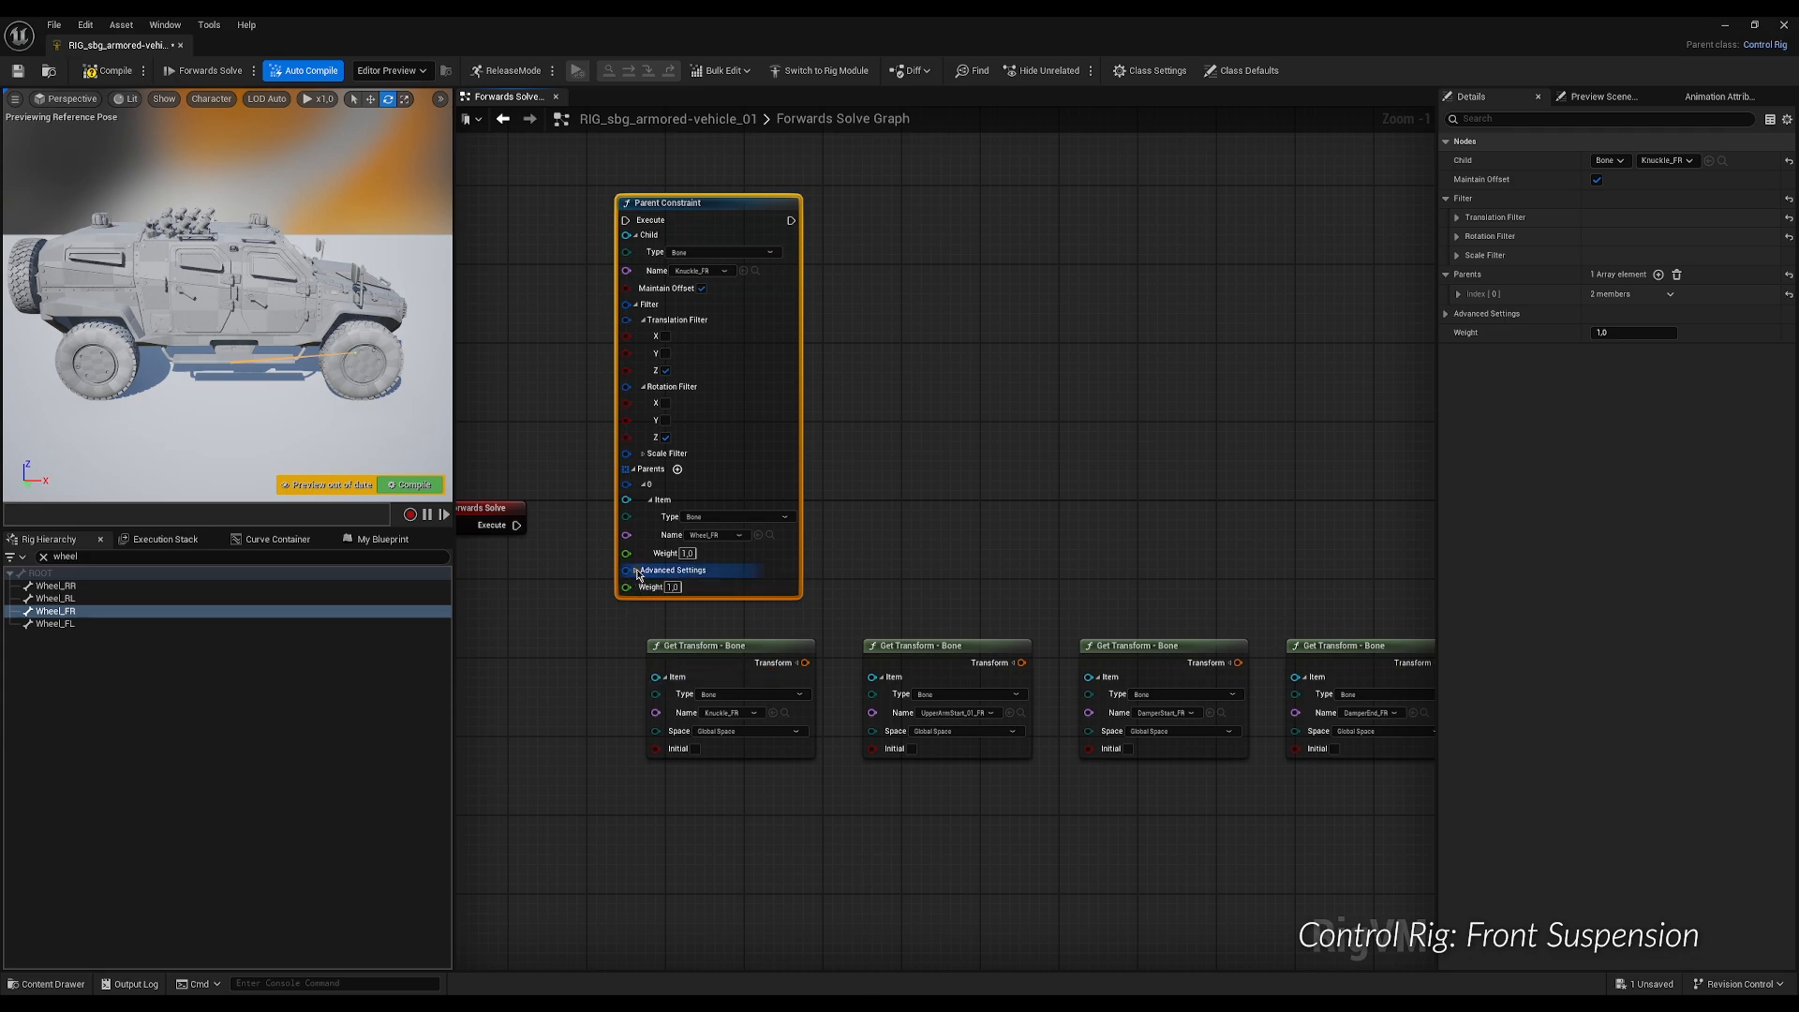
Expand the Parent Constraint's advanced settings, set Rotation Order for Filter to XYZ and move the node clear of the Get Transform row.
click(673, 571)
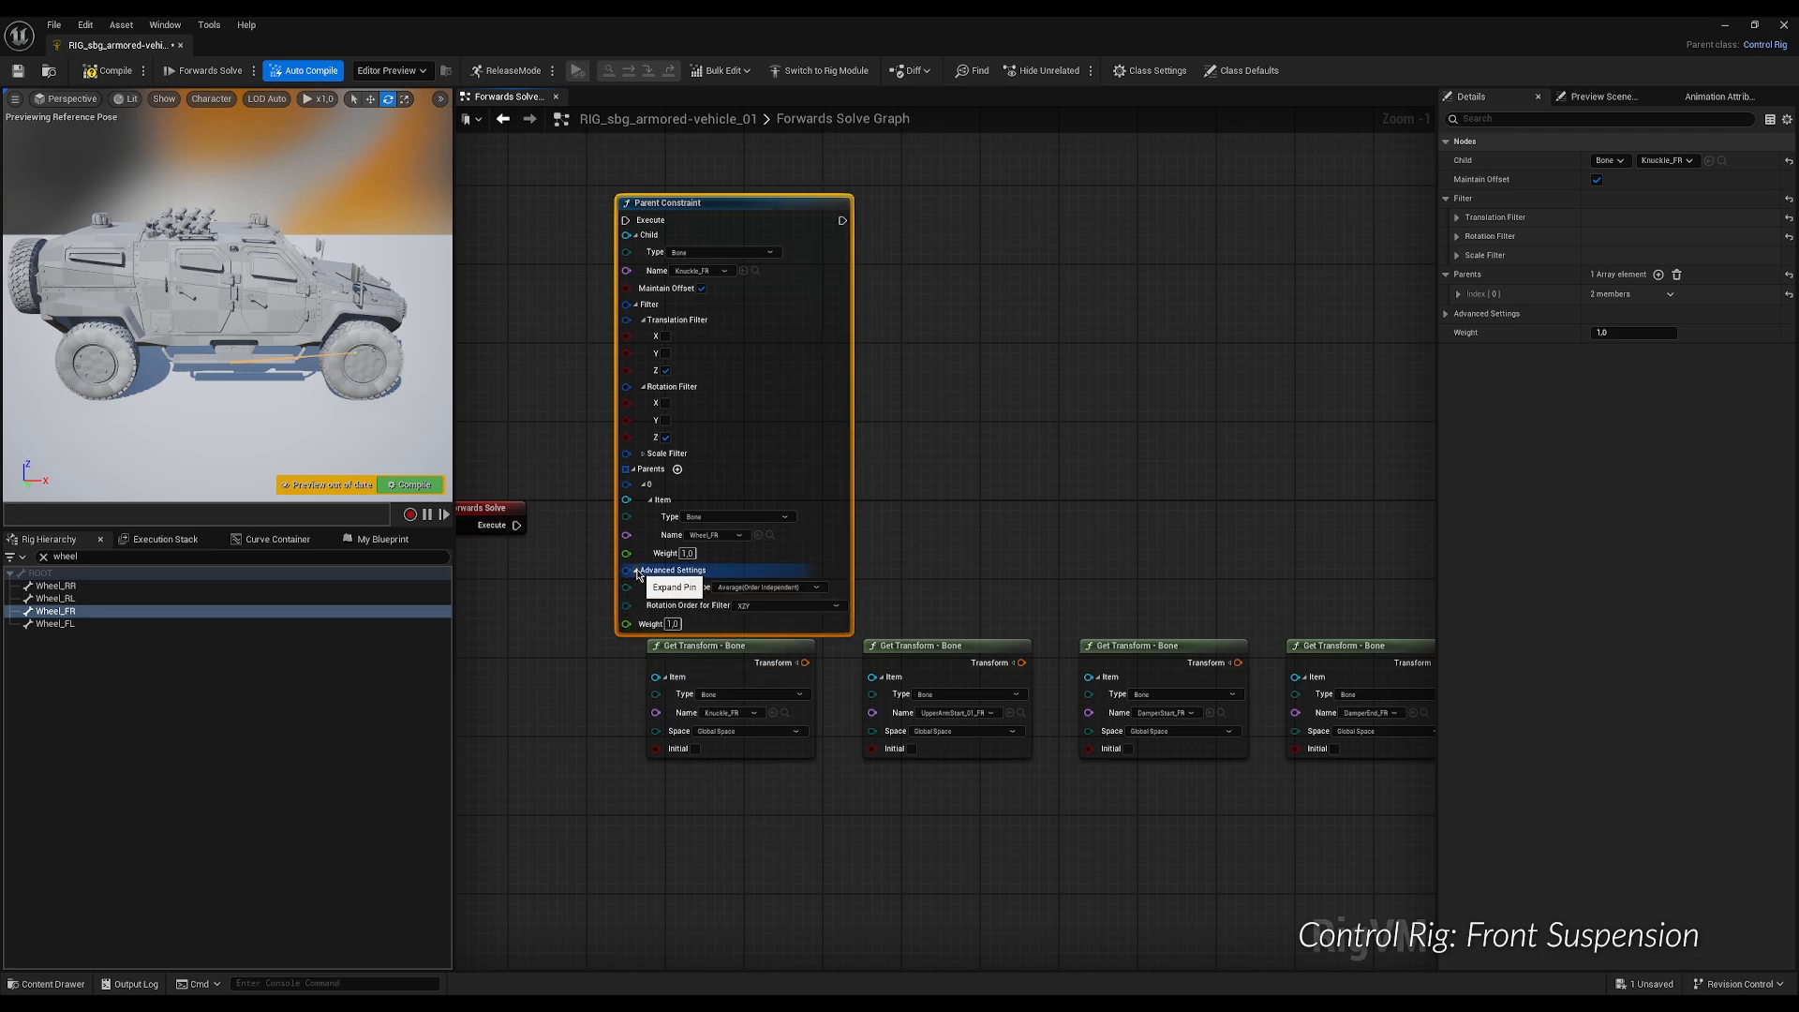
click(837, 606)
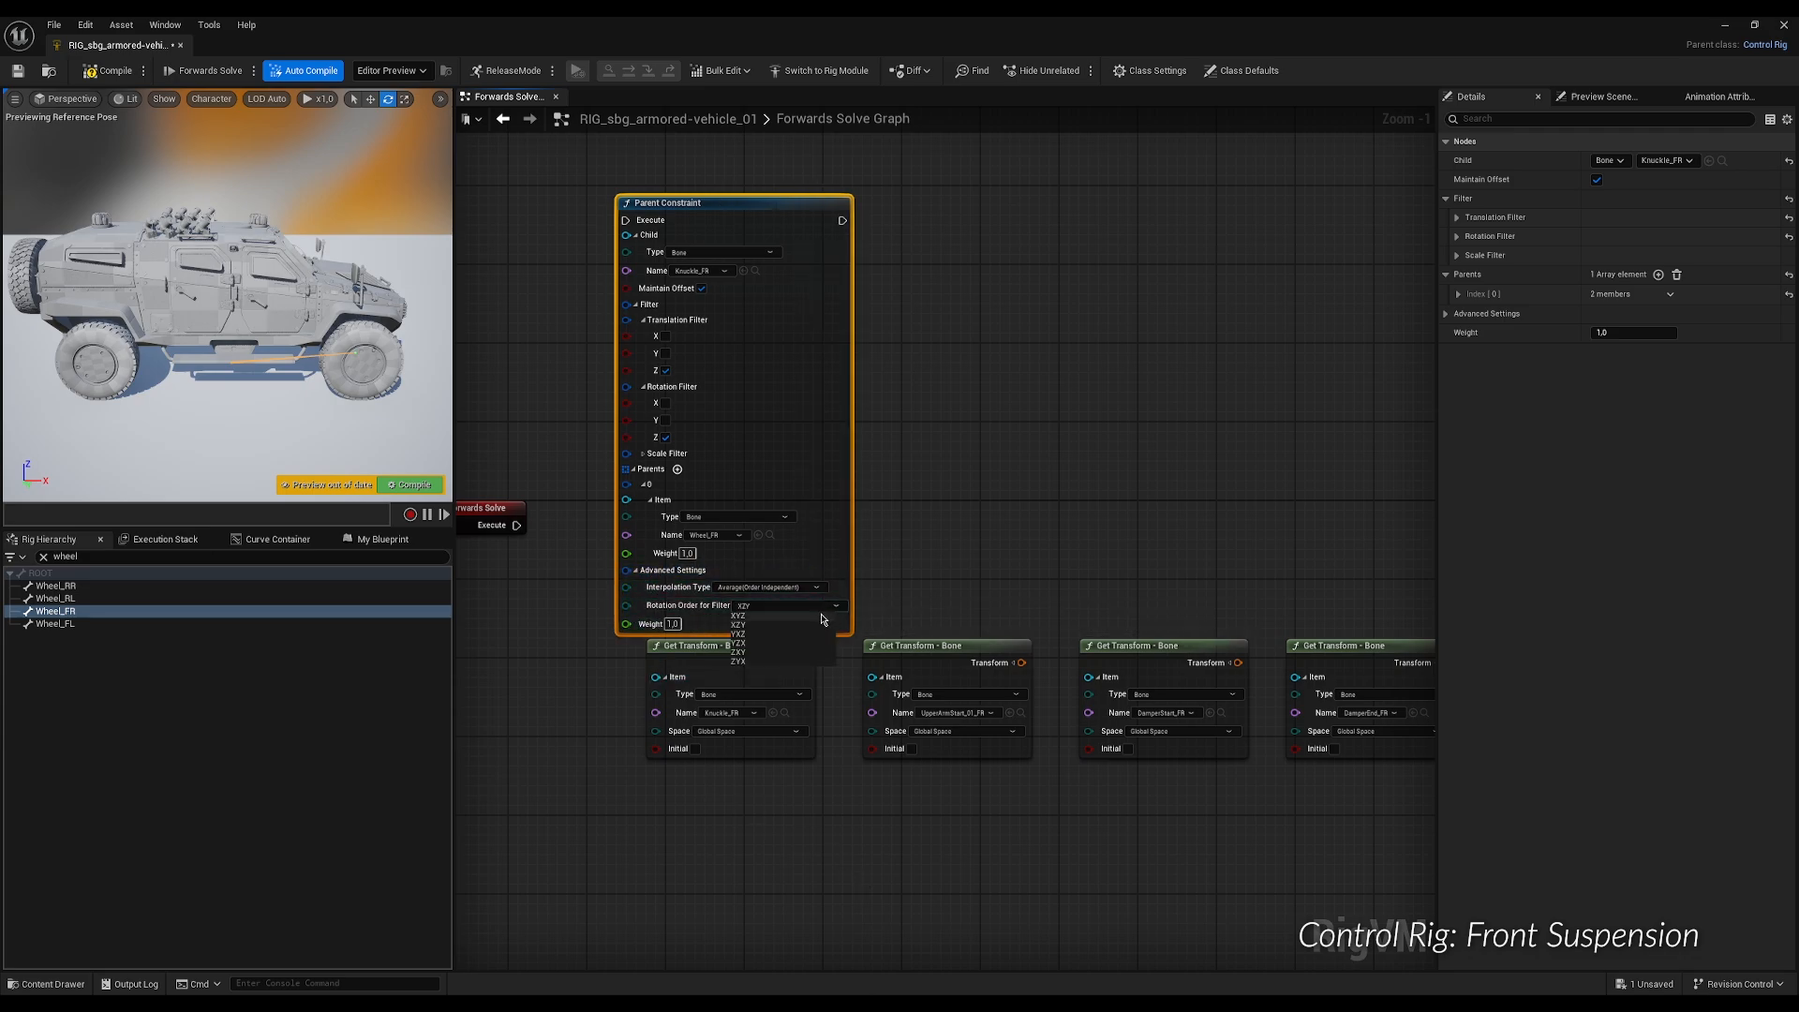
click(822, 617)
drag(714, 211, 708, 181)
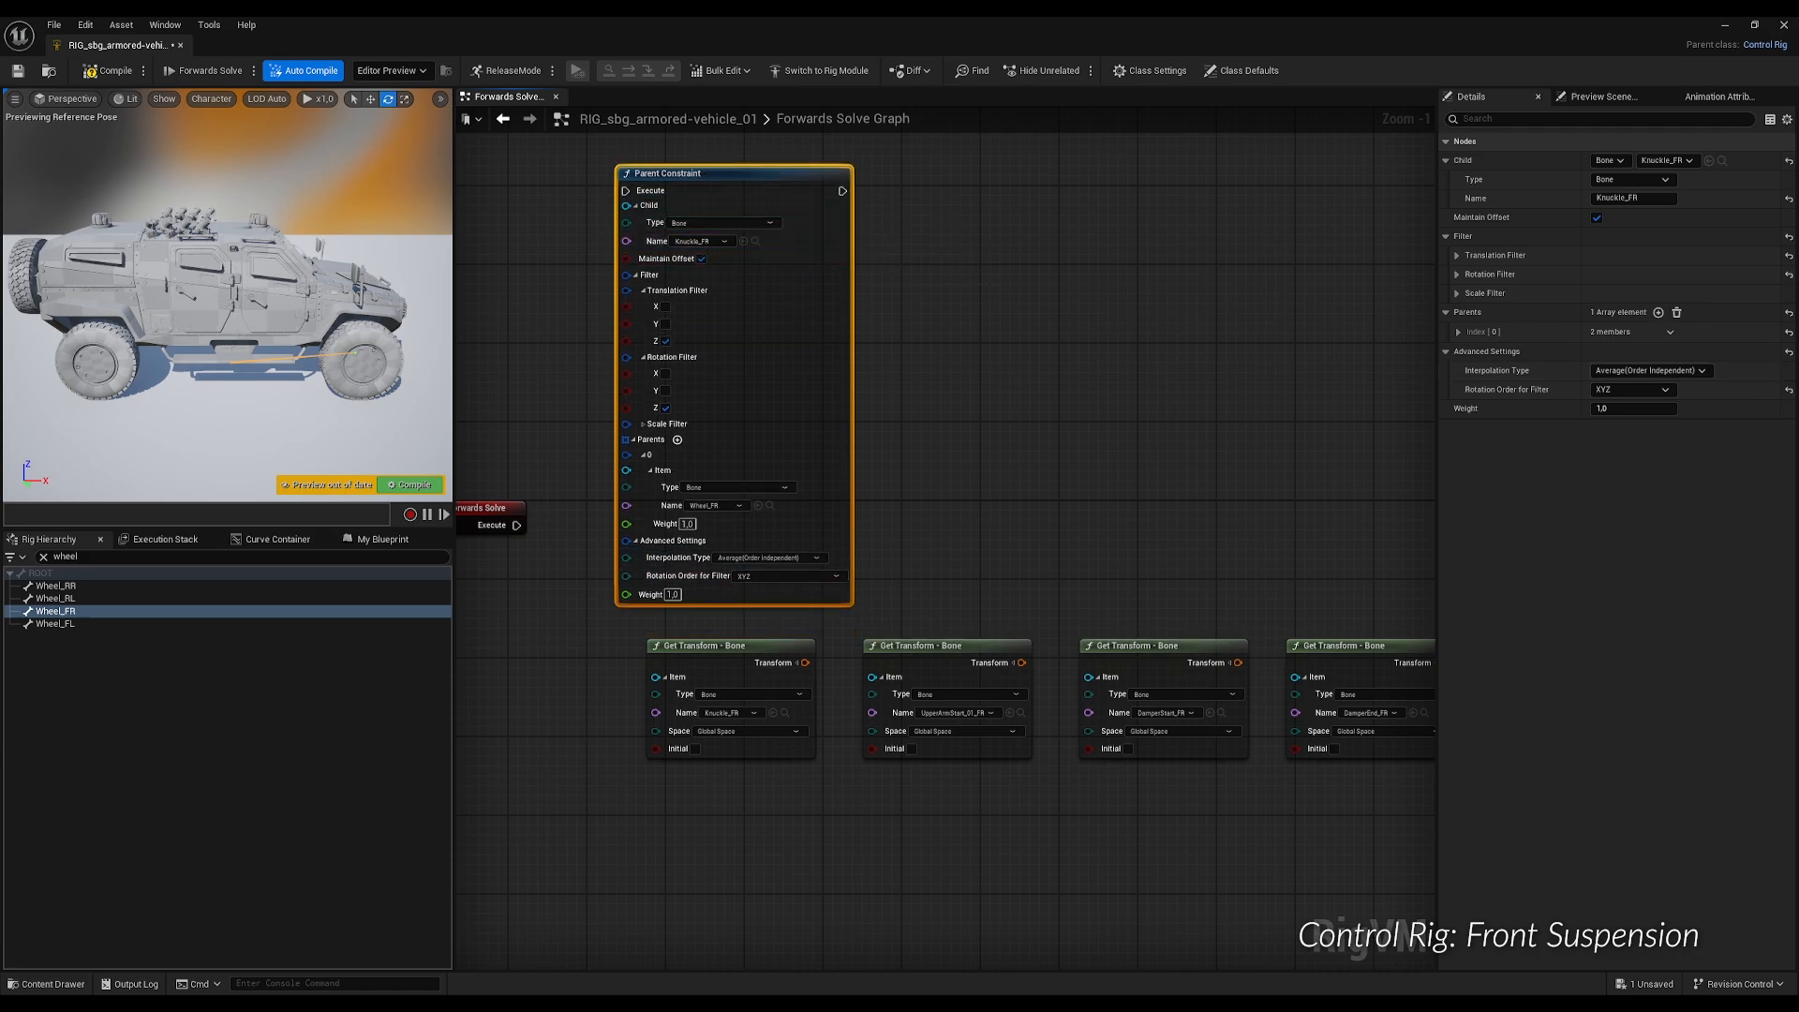
Add a Basic IK node to the Forwards Solve graph and place it above the row of Get Transform nodes.
scroll(468, 562, down, 1)
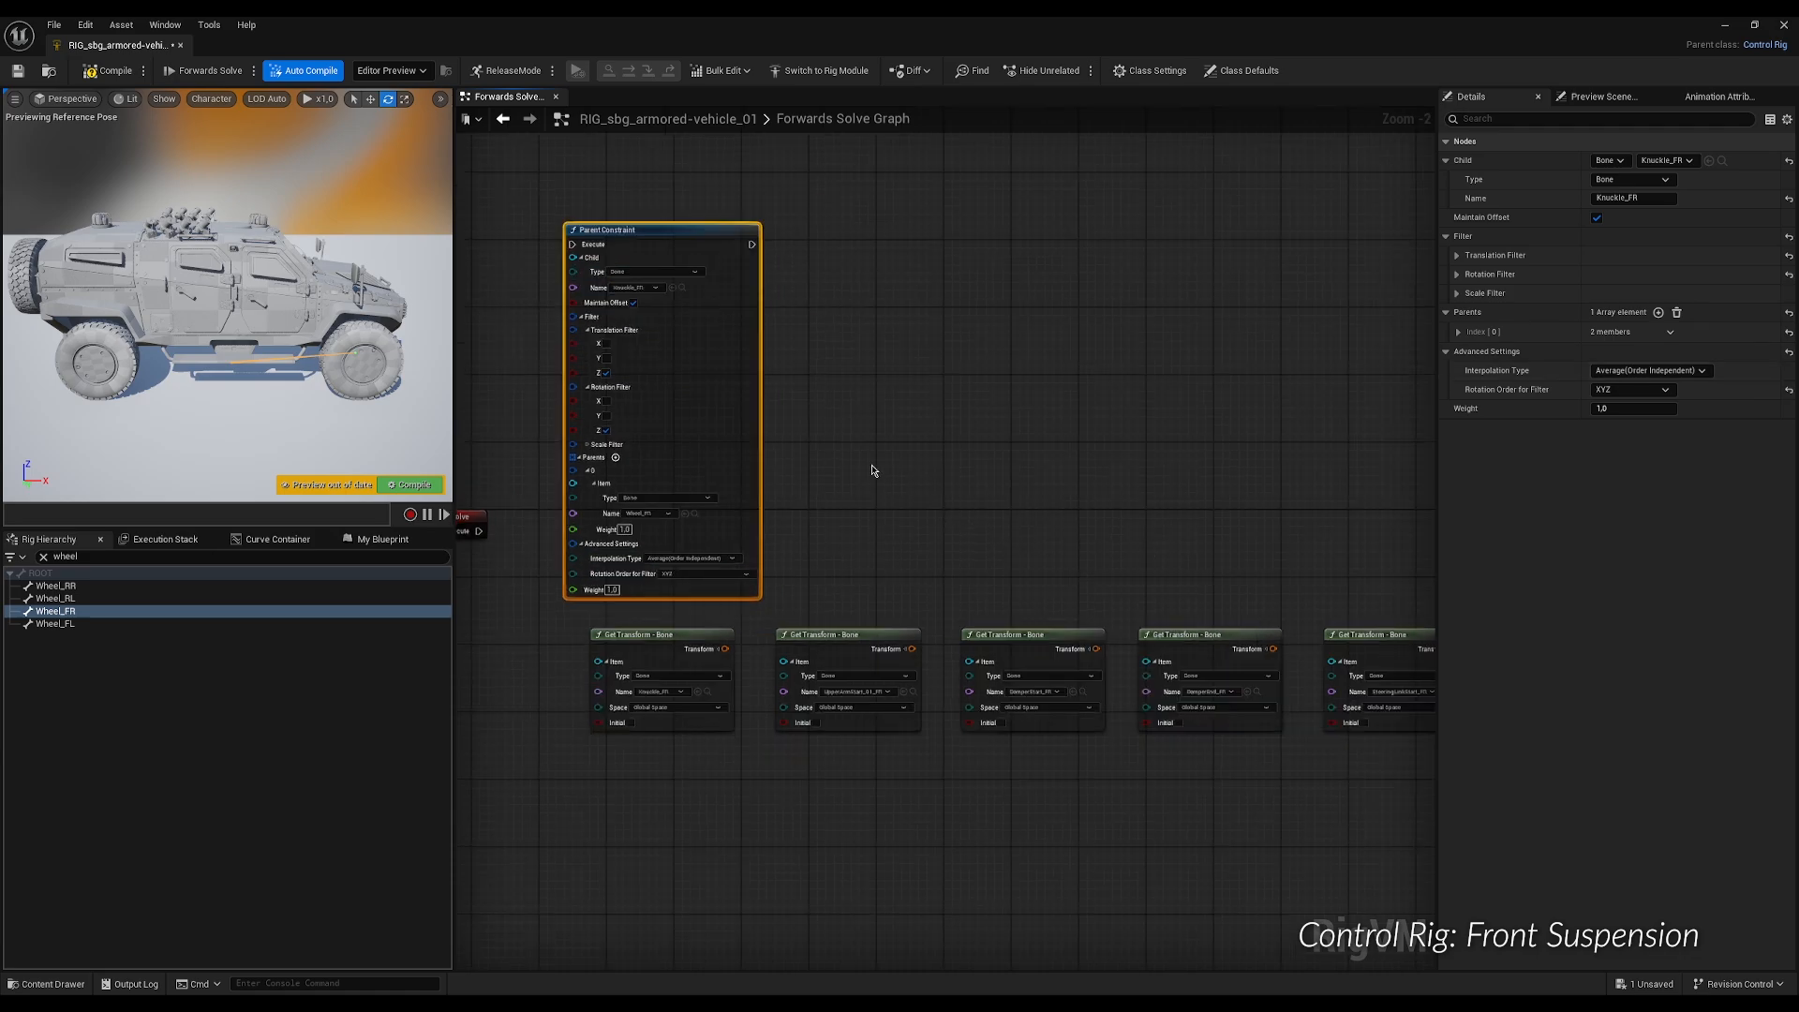
right_drag(1024, 401, 919, 433)
right_click(920, 431)
text(basic)
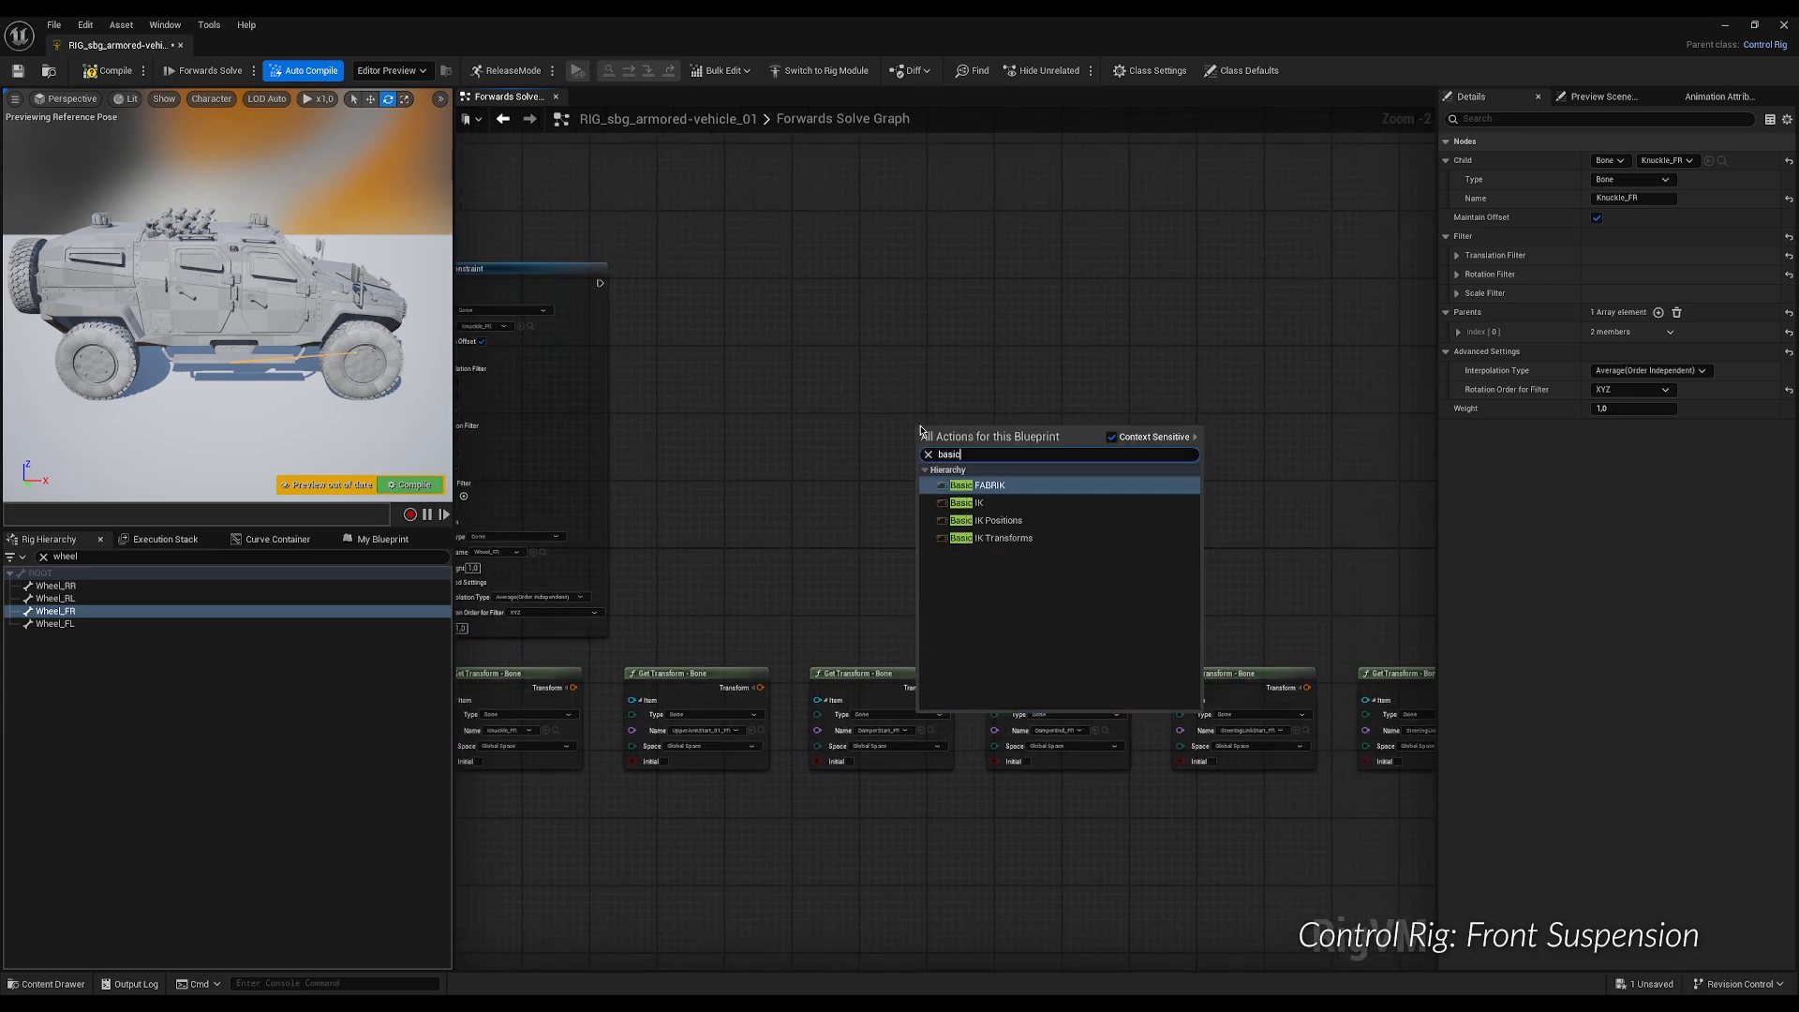
text( ik)
click(966, 503)
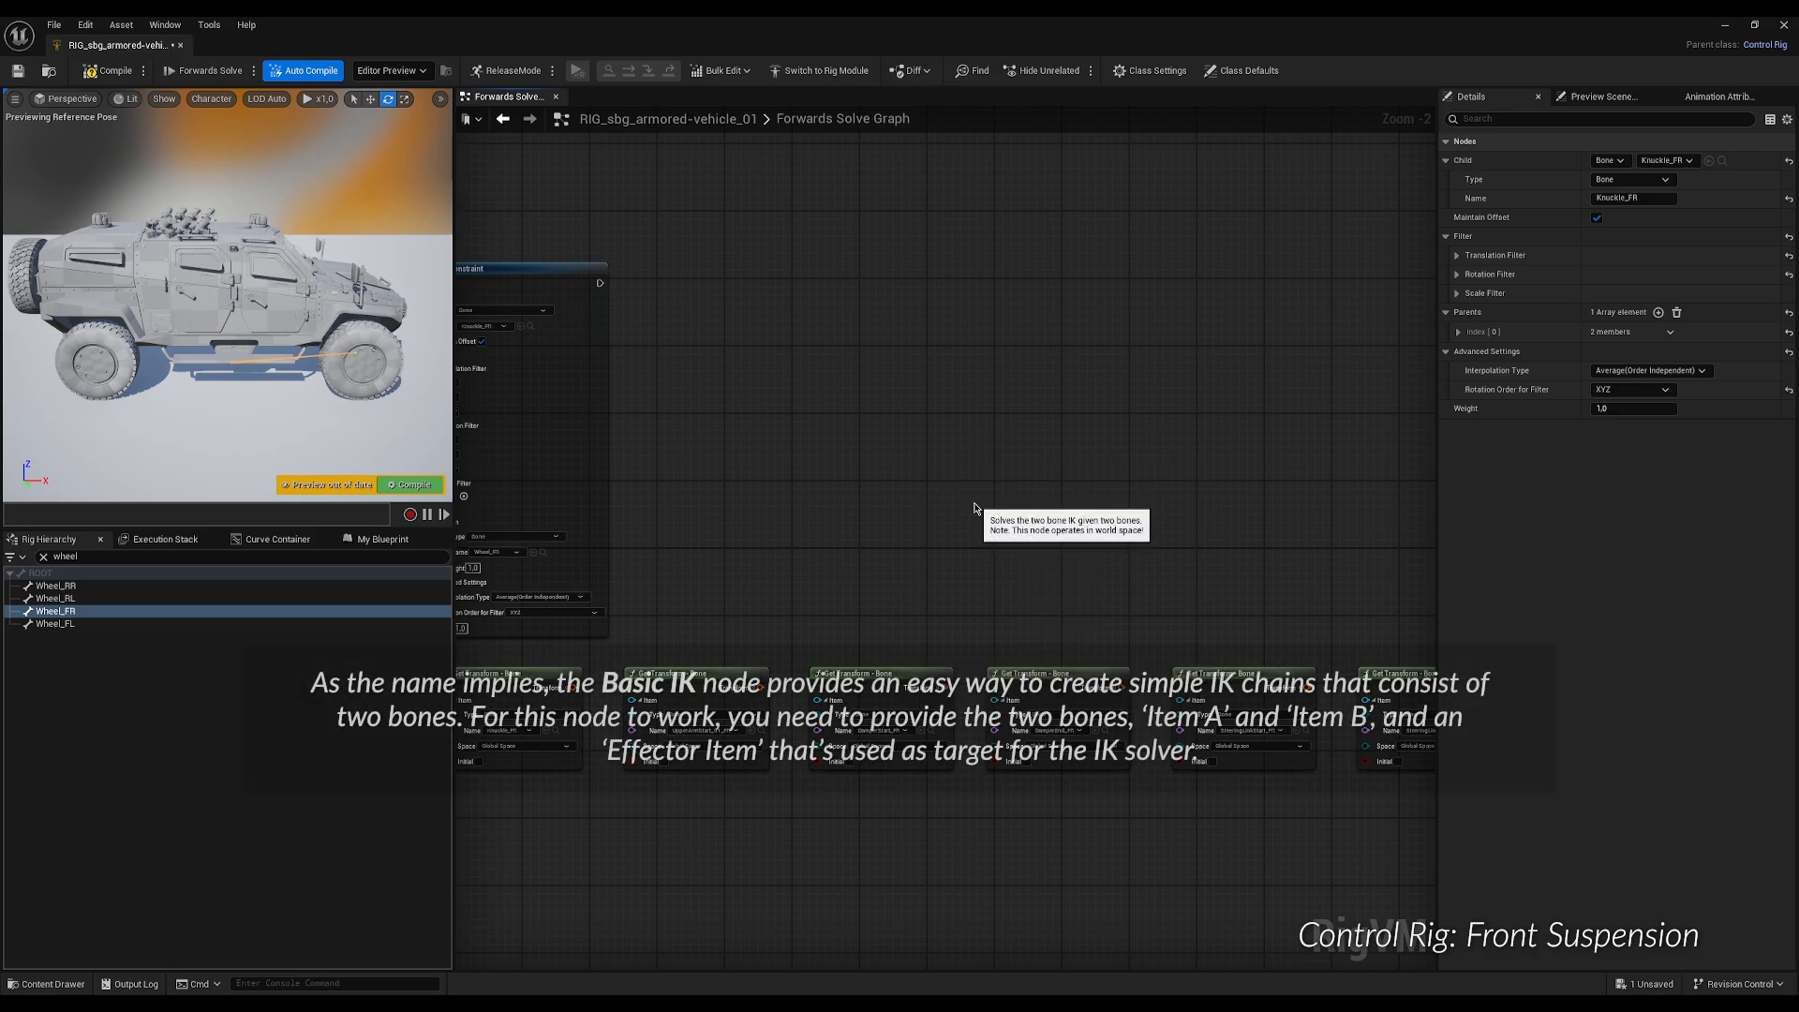
drag(968, 431, 900, 210)
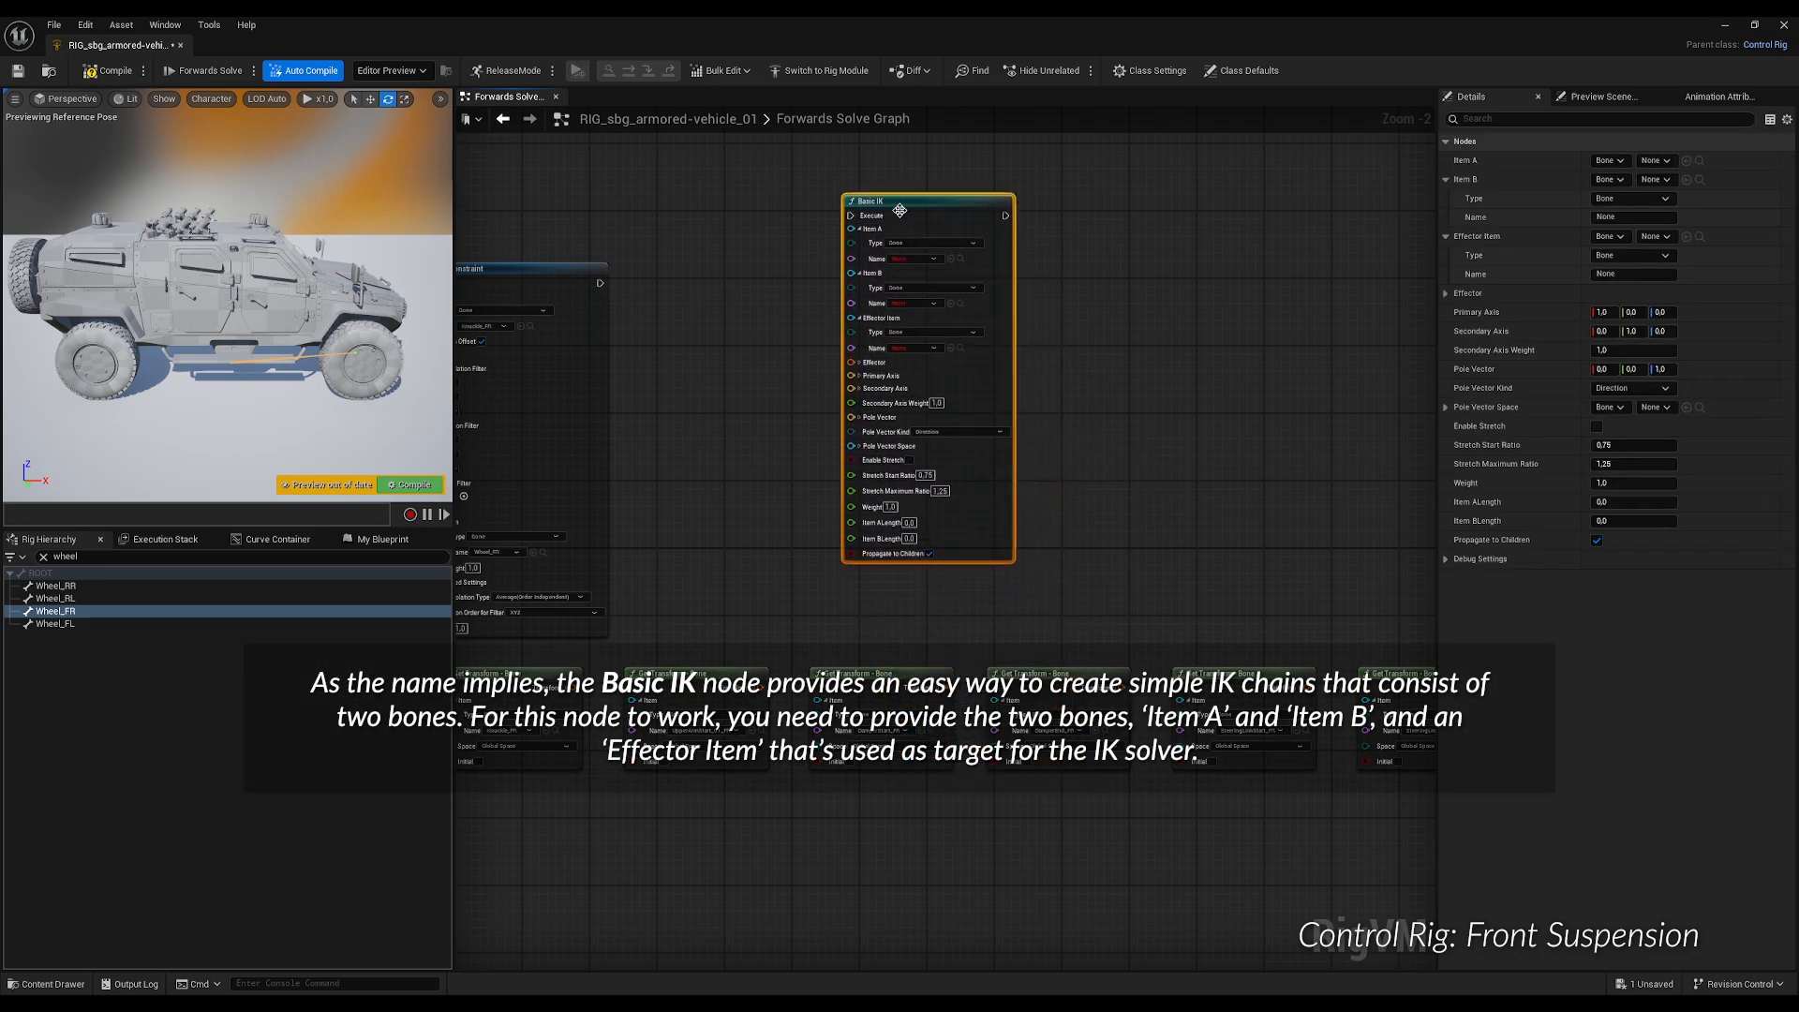
Set the Basic IK node's Pole Vector Kind to Location and assign the Knuckle_FR bone as its Pole Vector Space.
click(1000, 432)
click(956, 450)
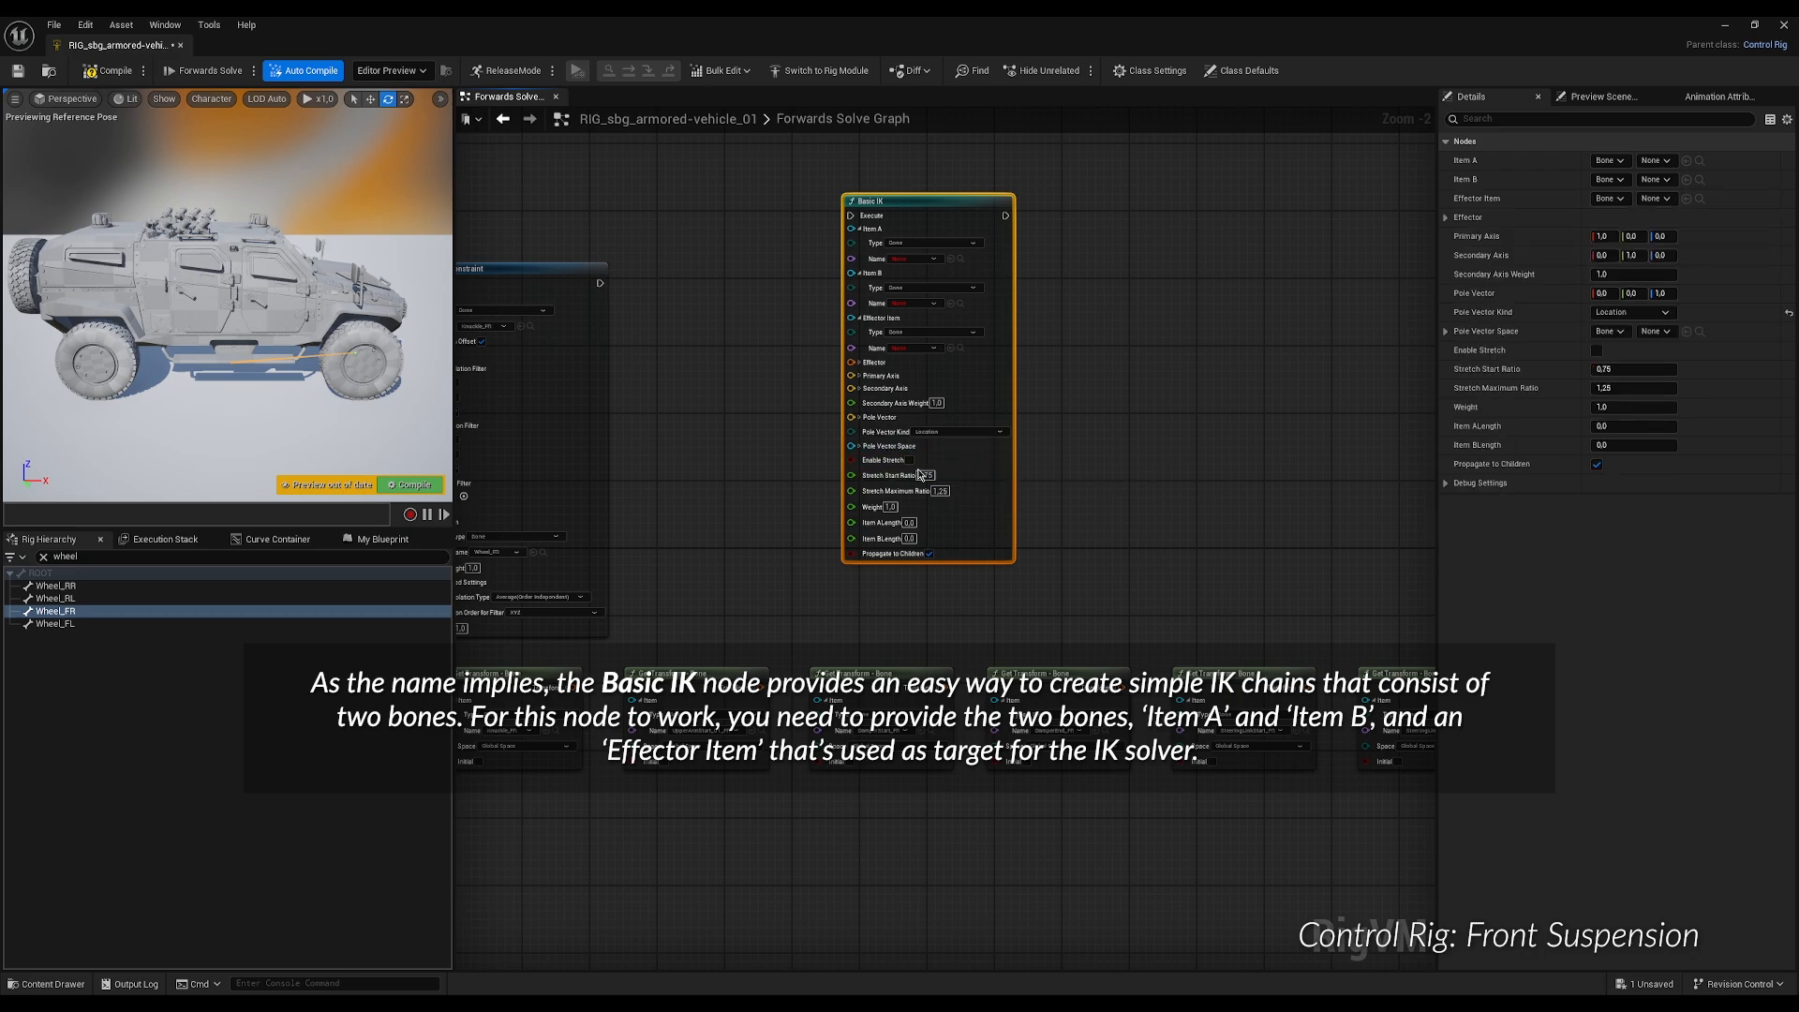
click(859, 446)
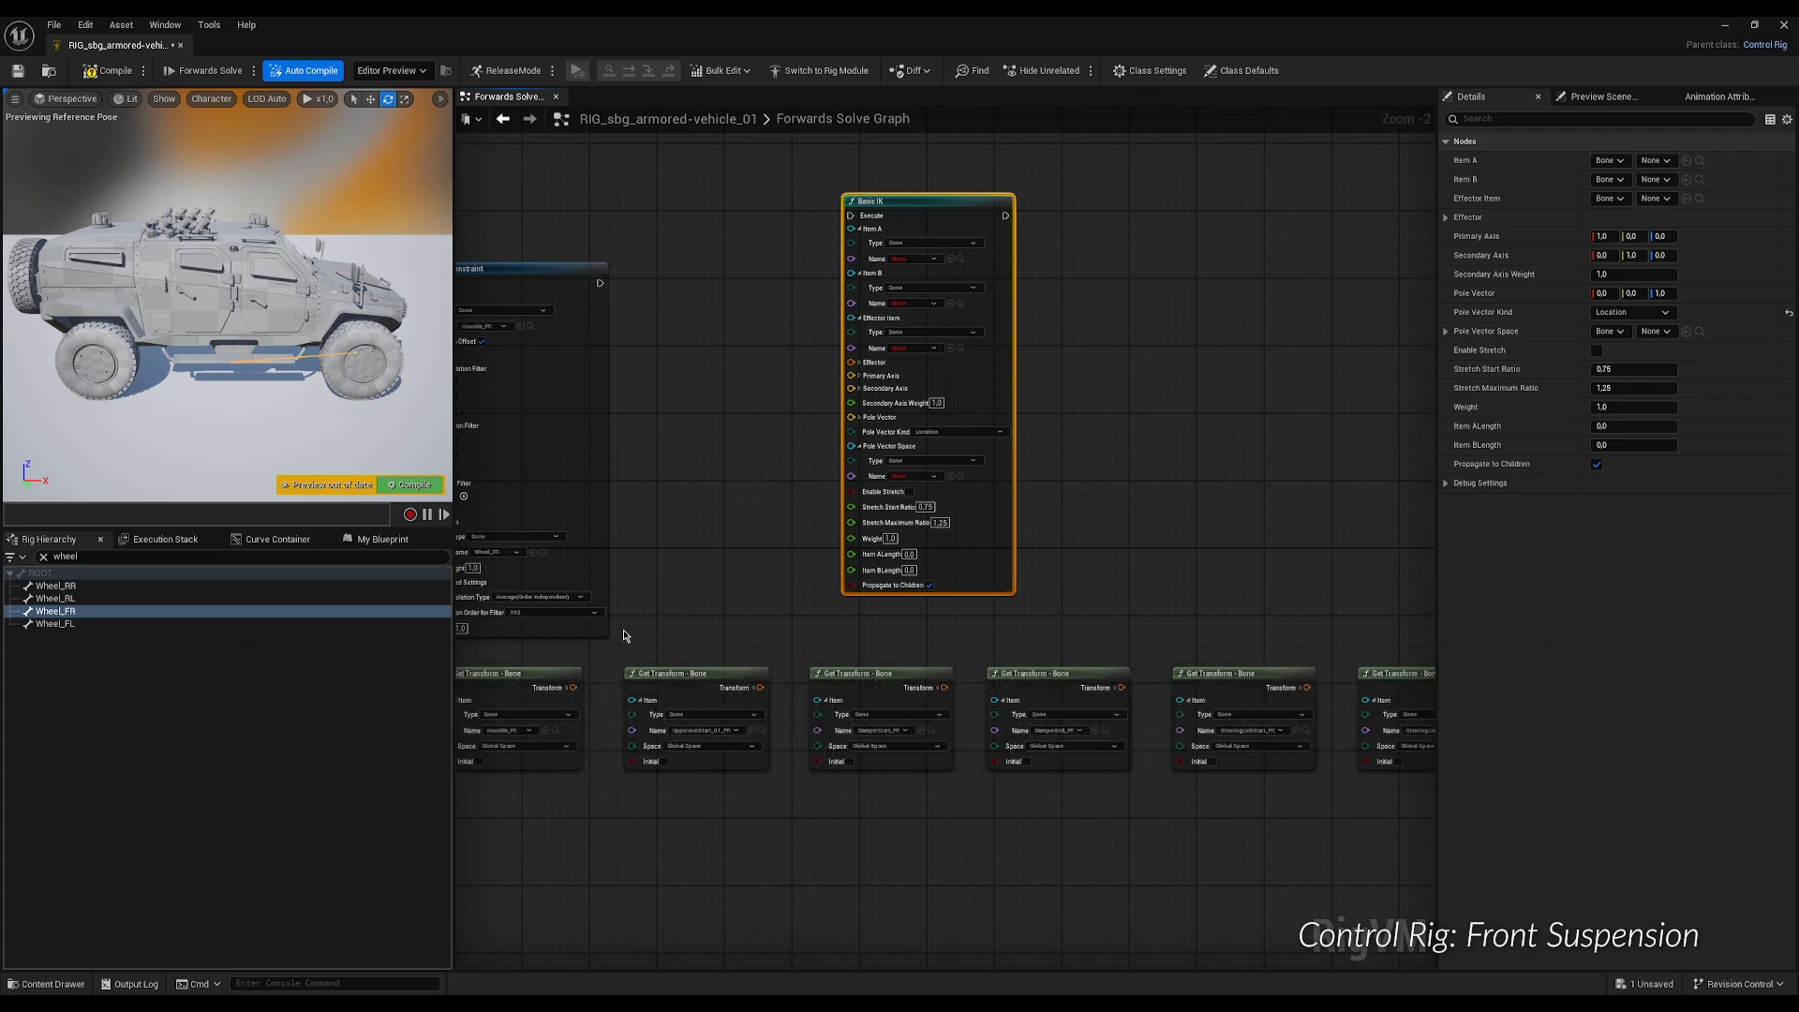
click(371, 553)
text(kn)
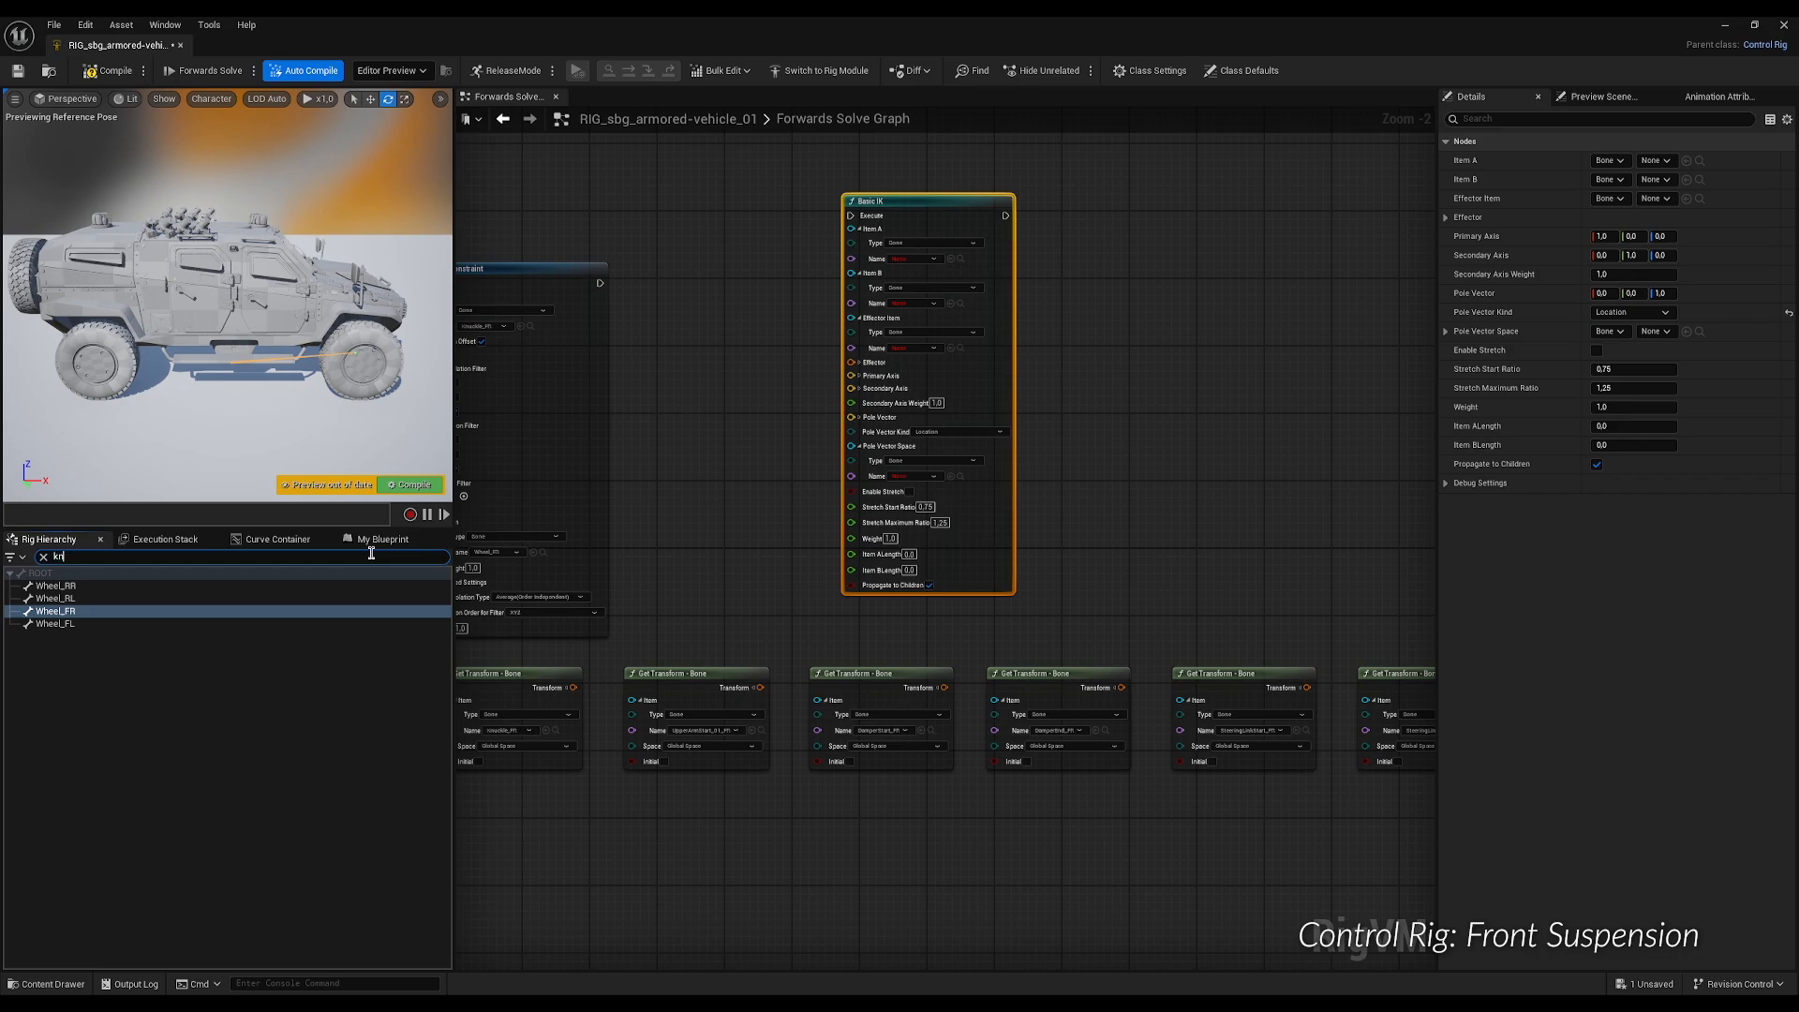
text(uckle)
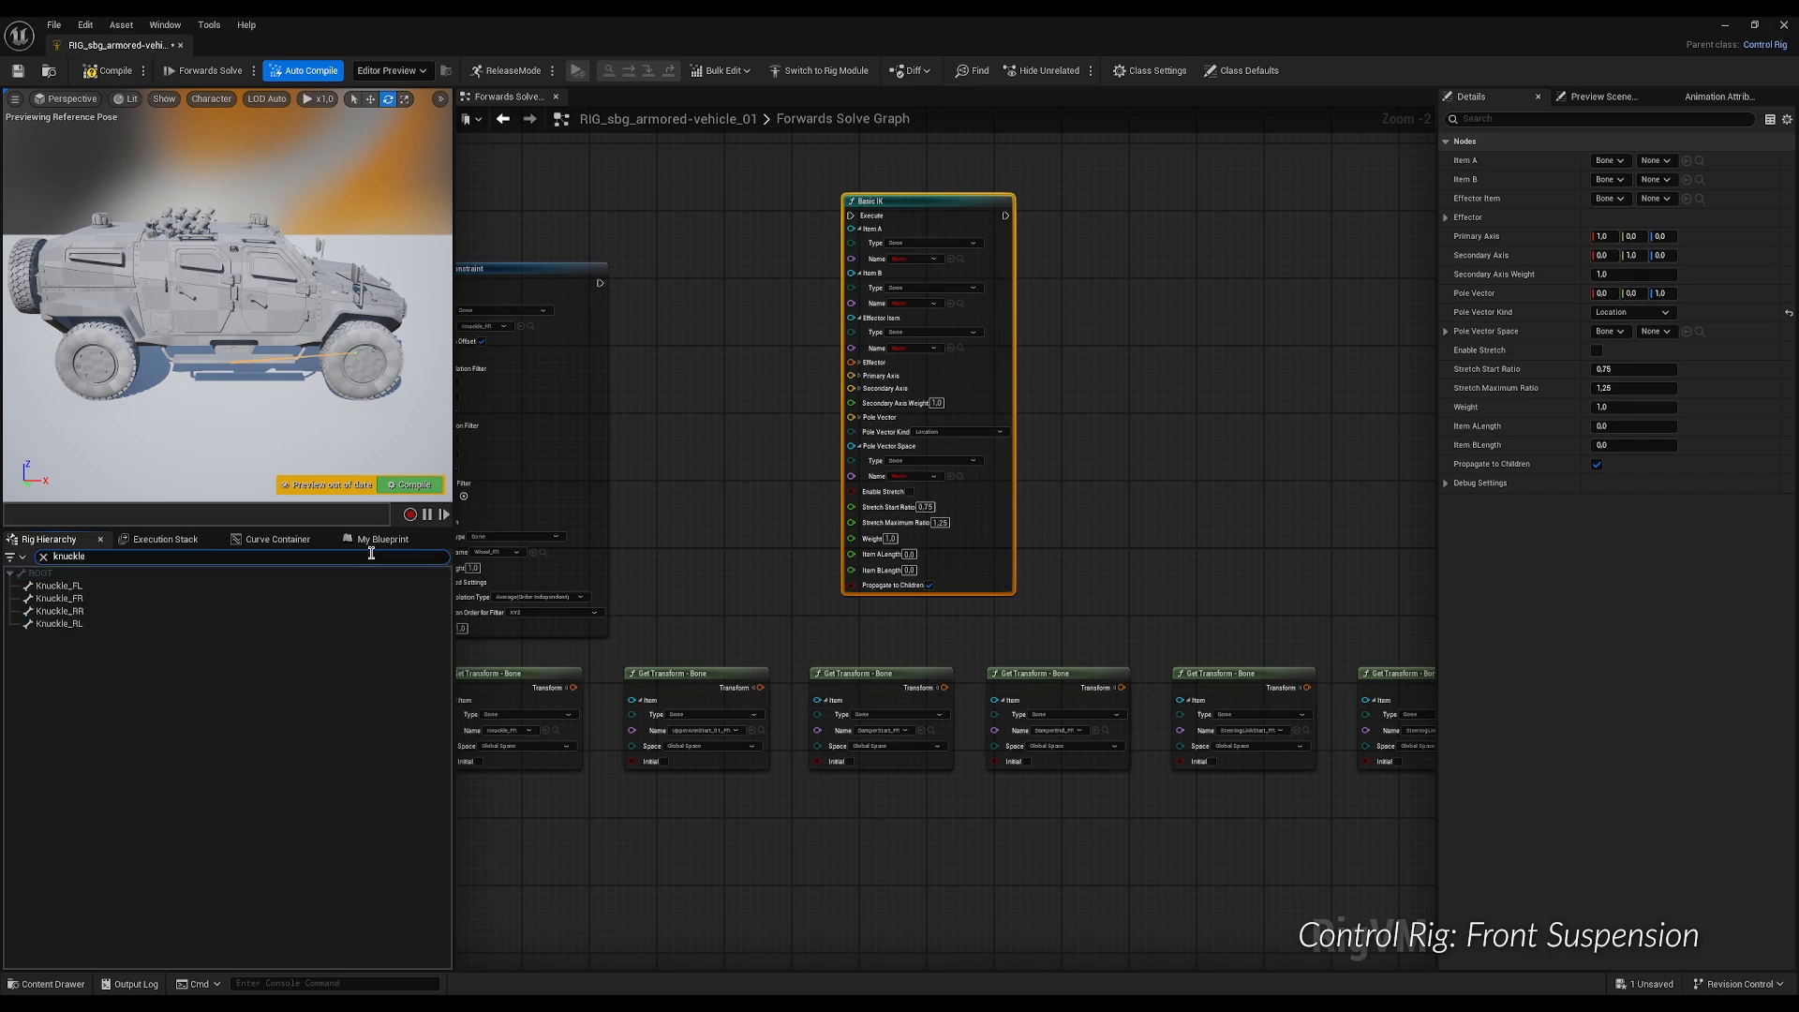
click(141, 598)
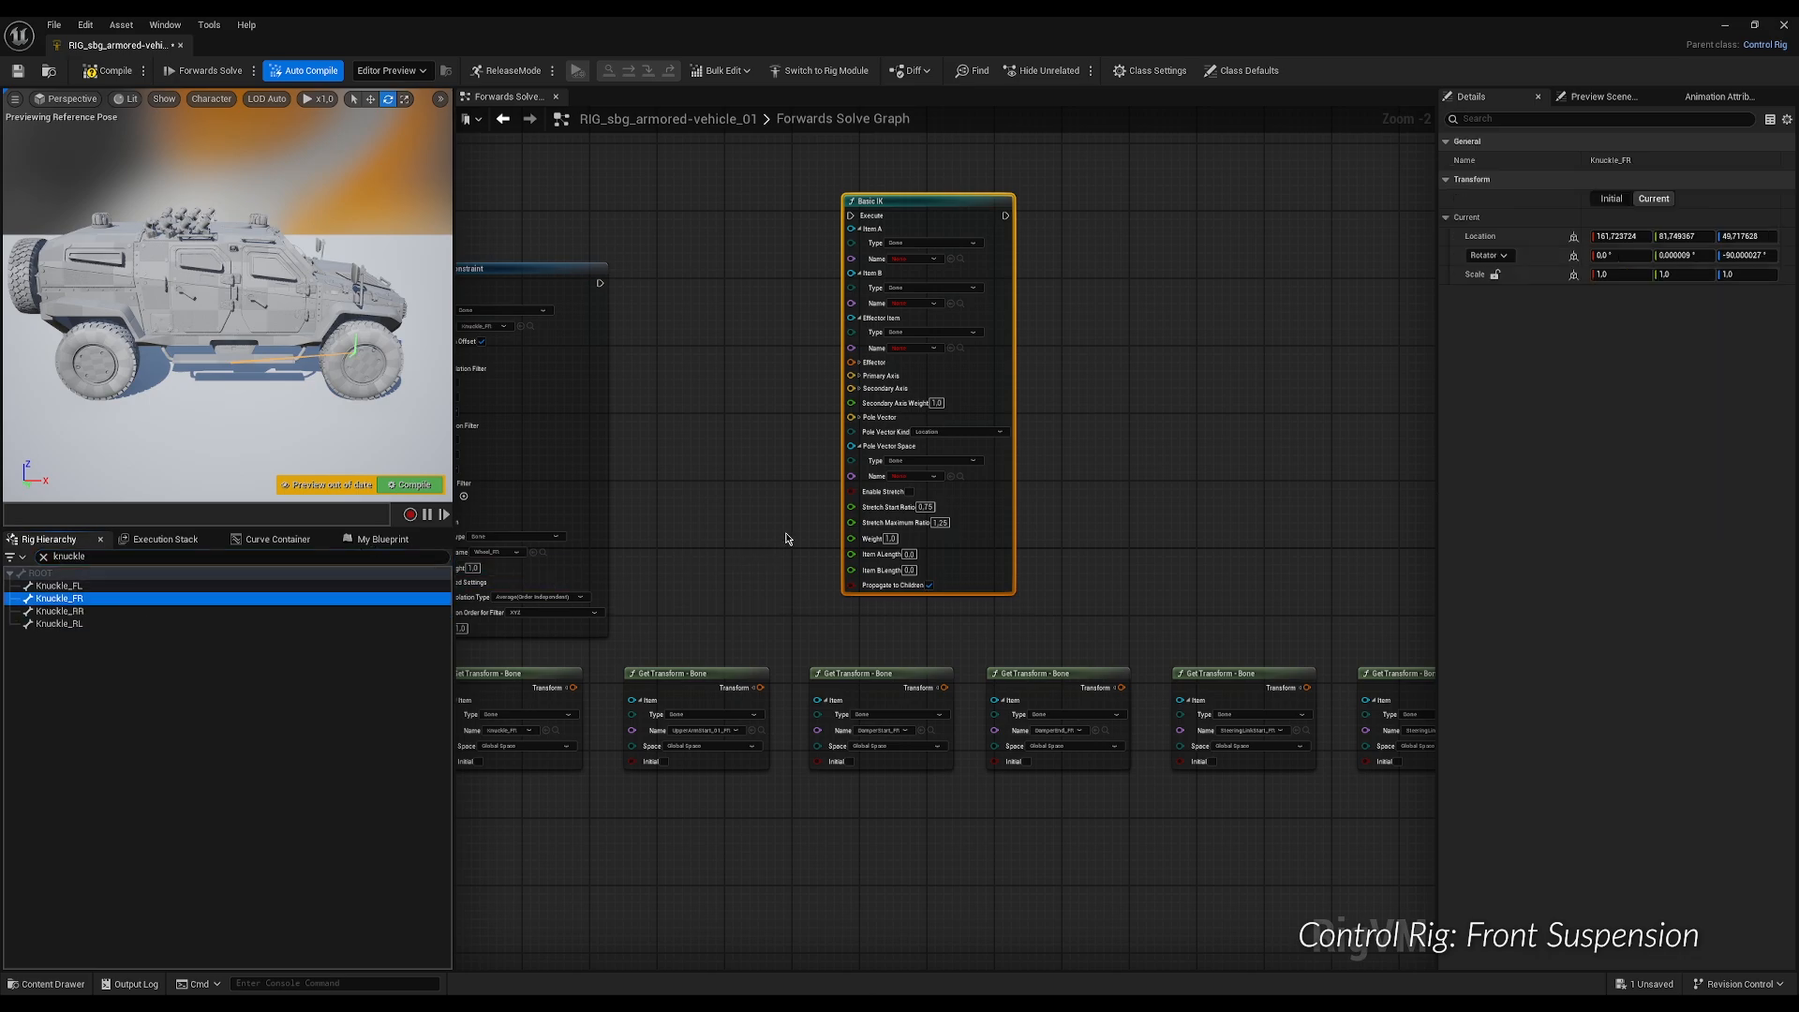
click(951, 476)
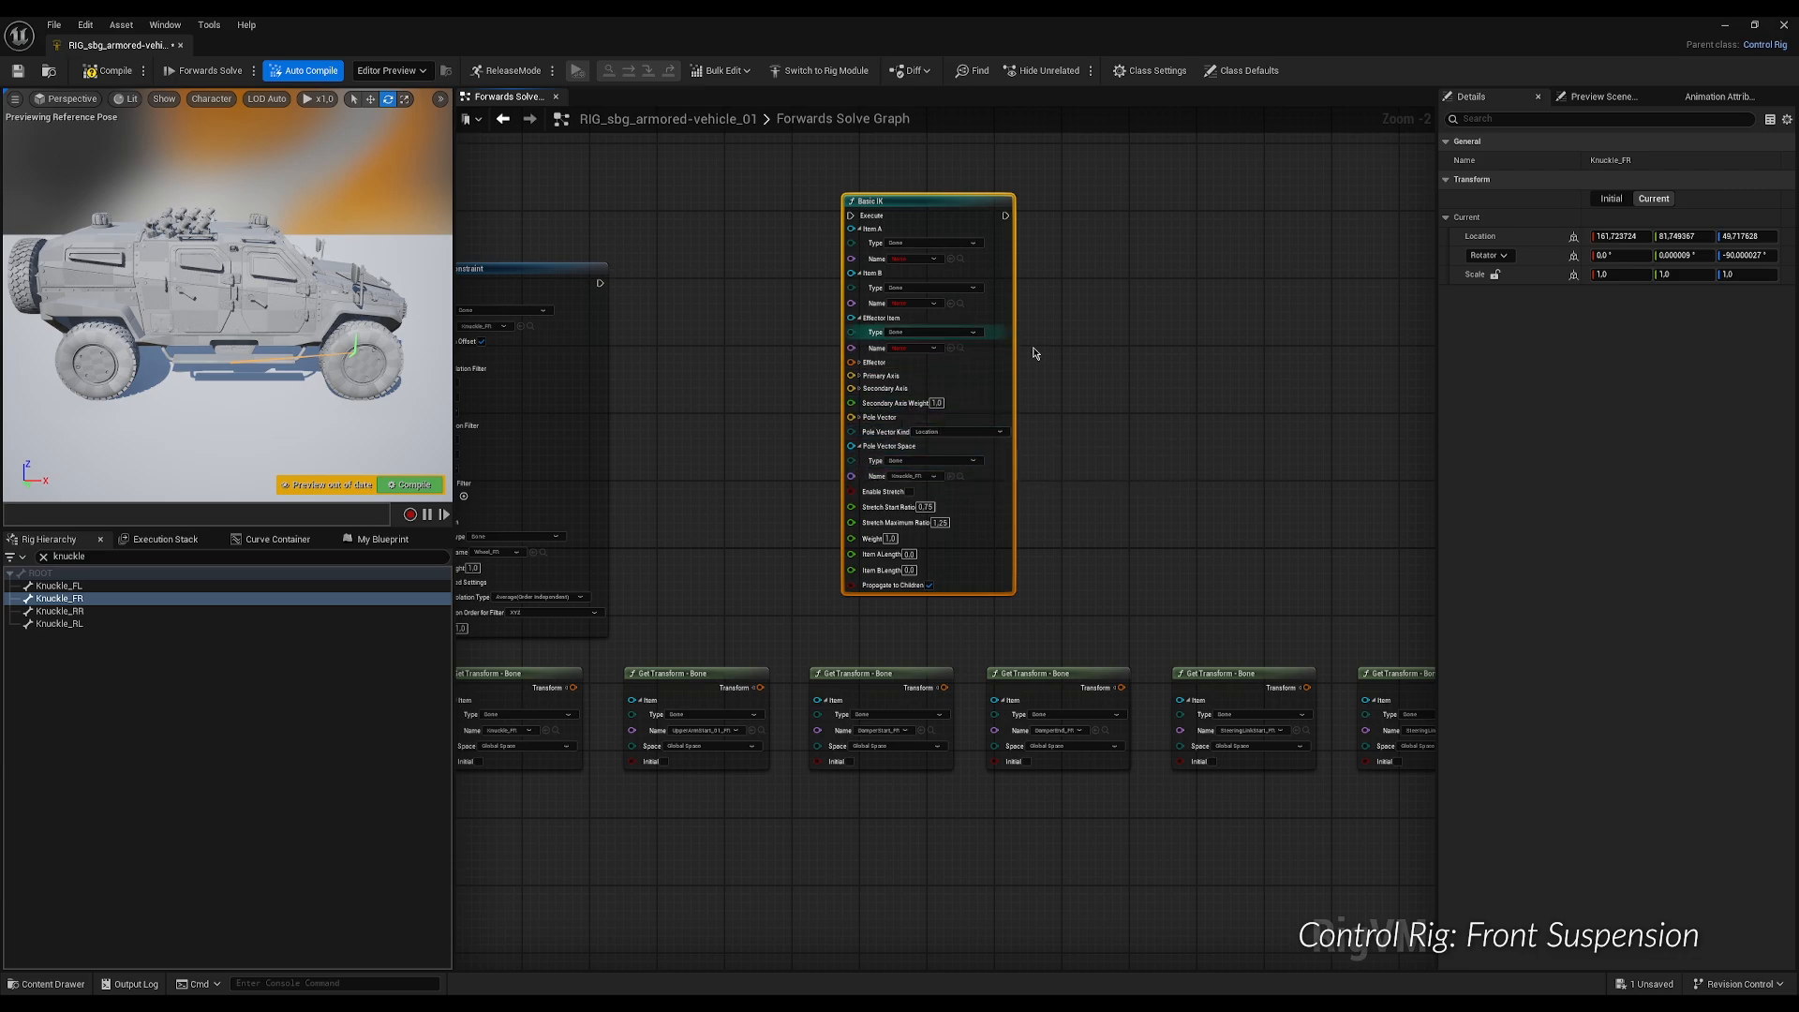
Duplicate the Basic IK node four times and line the copies up in a row beside the original.
scroll(1080, 381, down, 3)
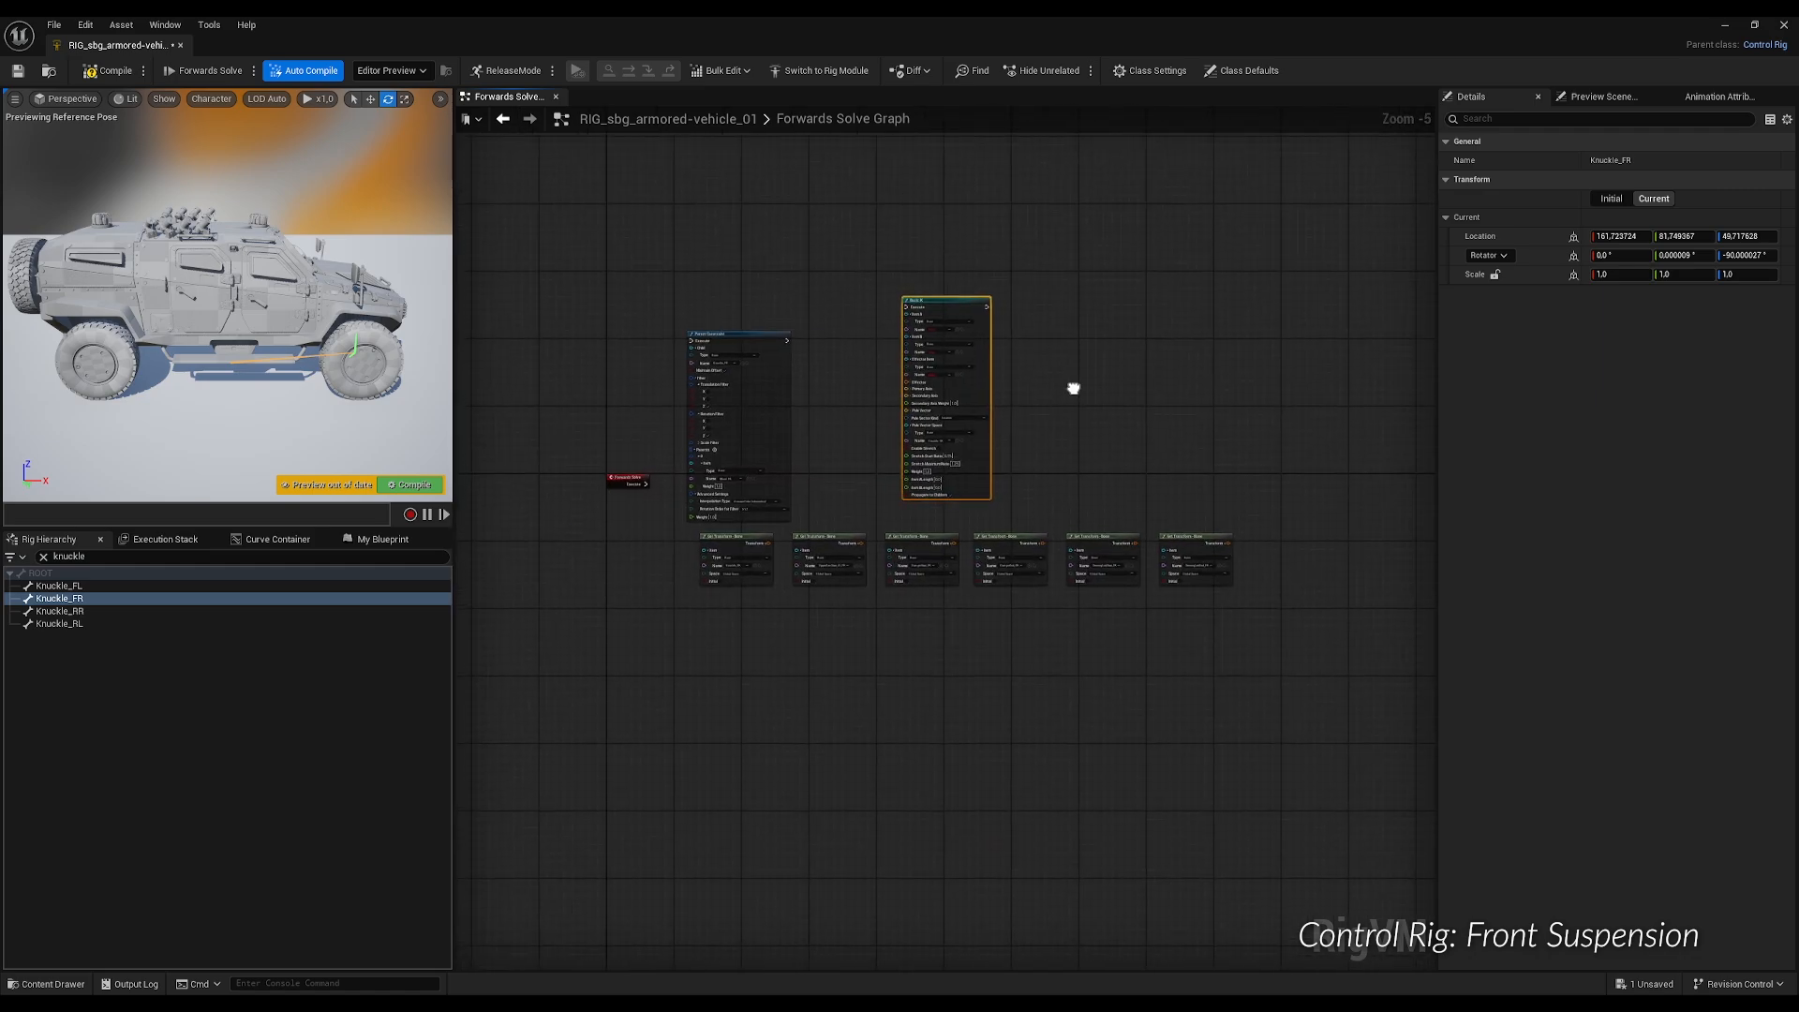
right_drag(1074, 388, 925, 461)
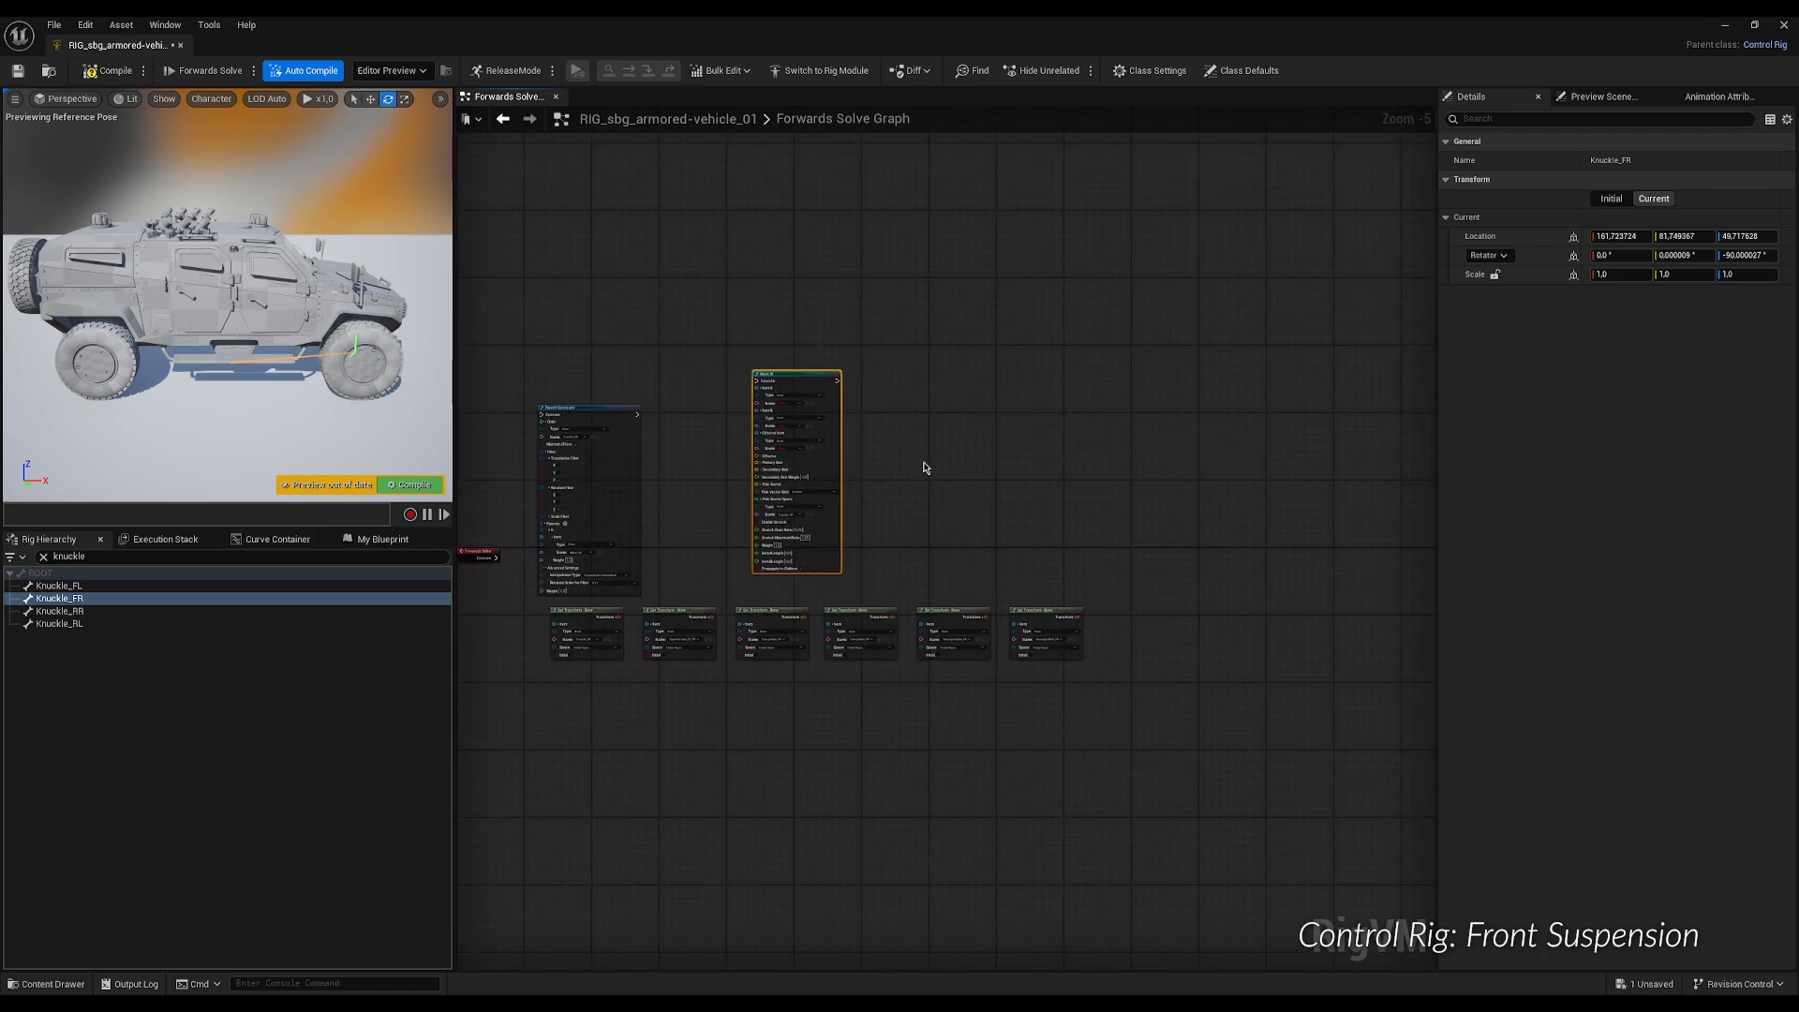
click(783, 375)
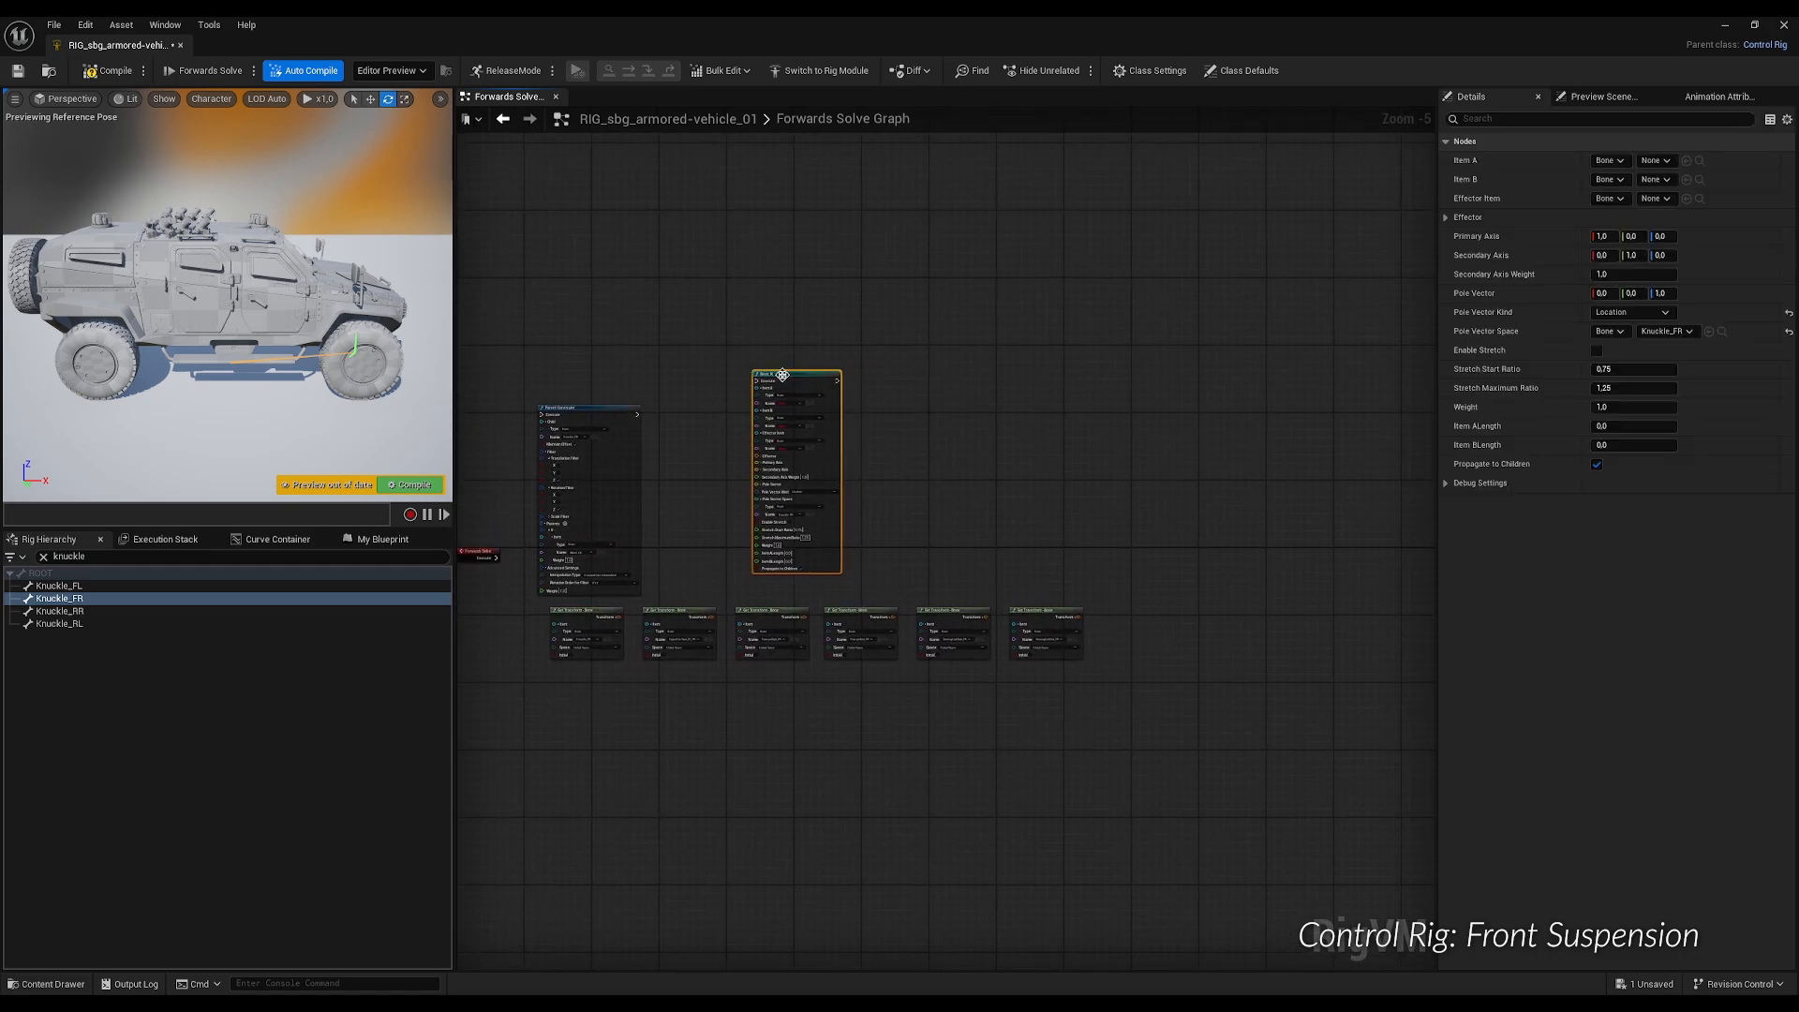
key(ctrl+d)
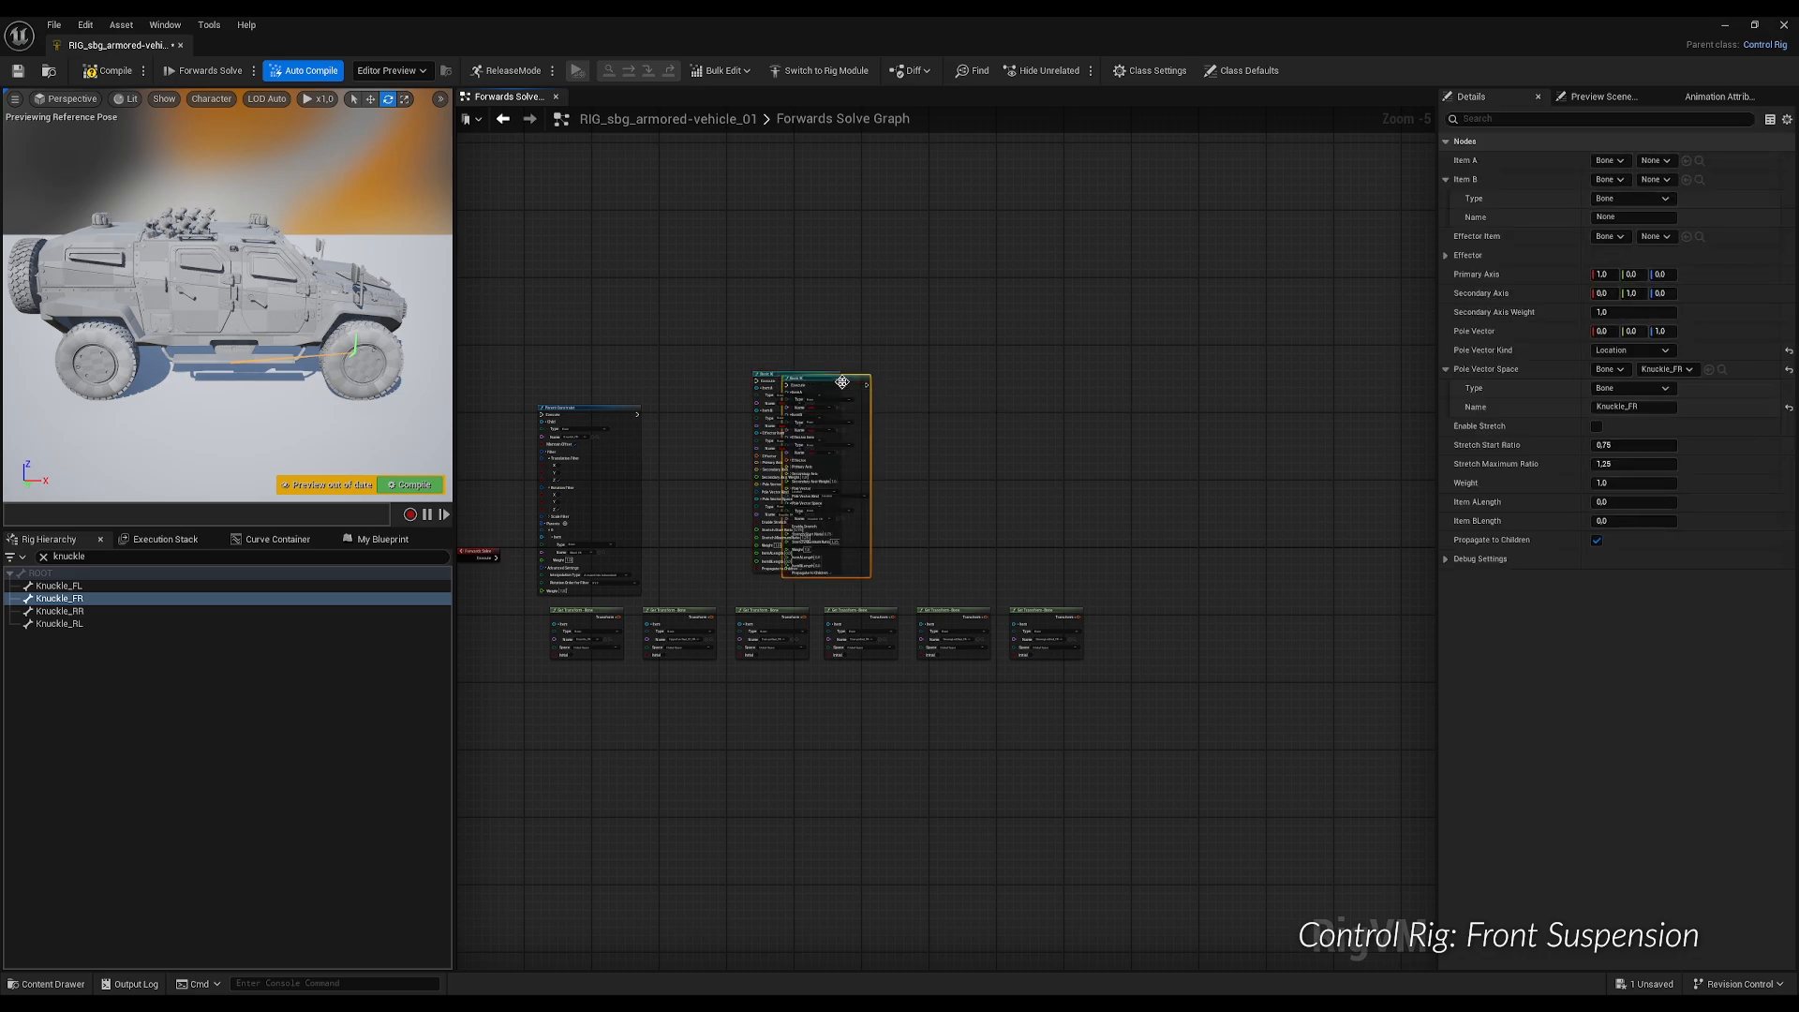
drag(839, 379, 961, 378)
key(ctrl+d)
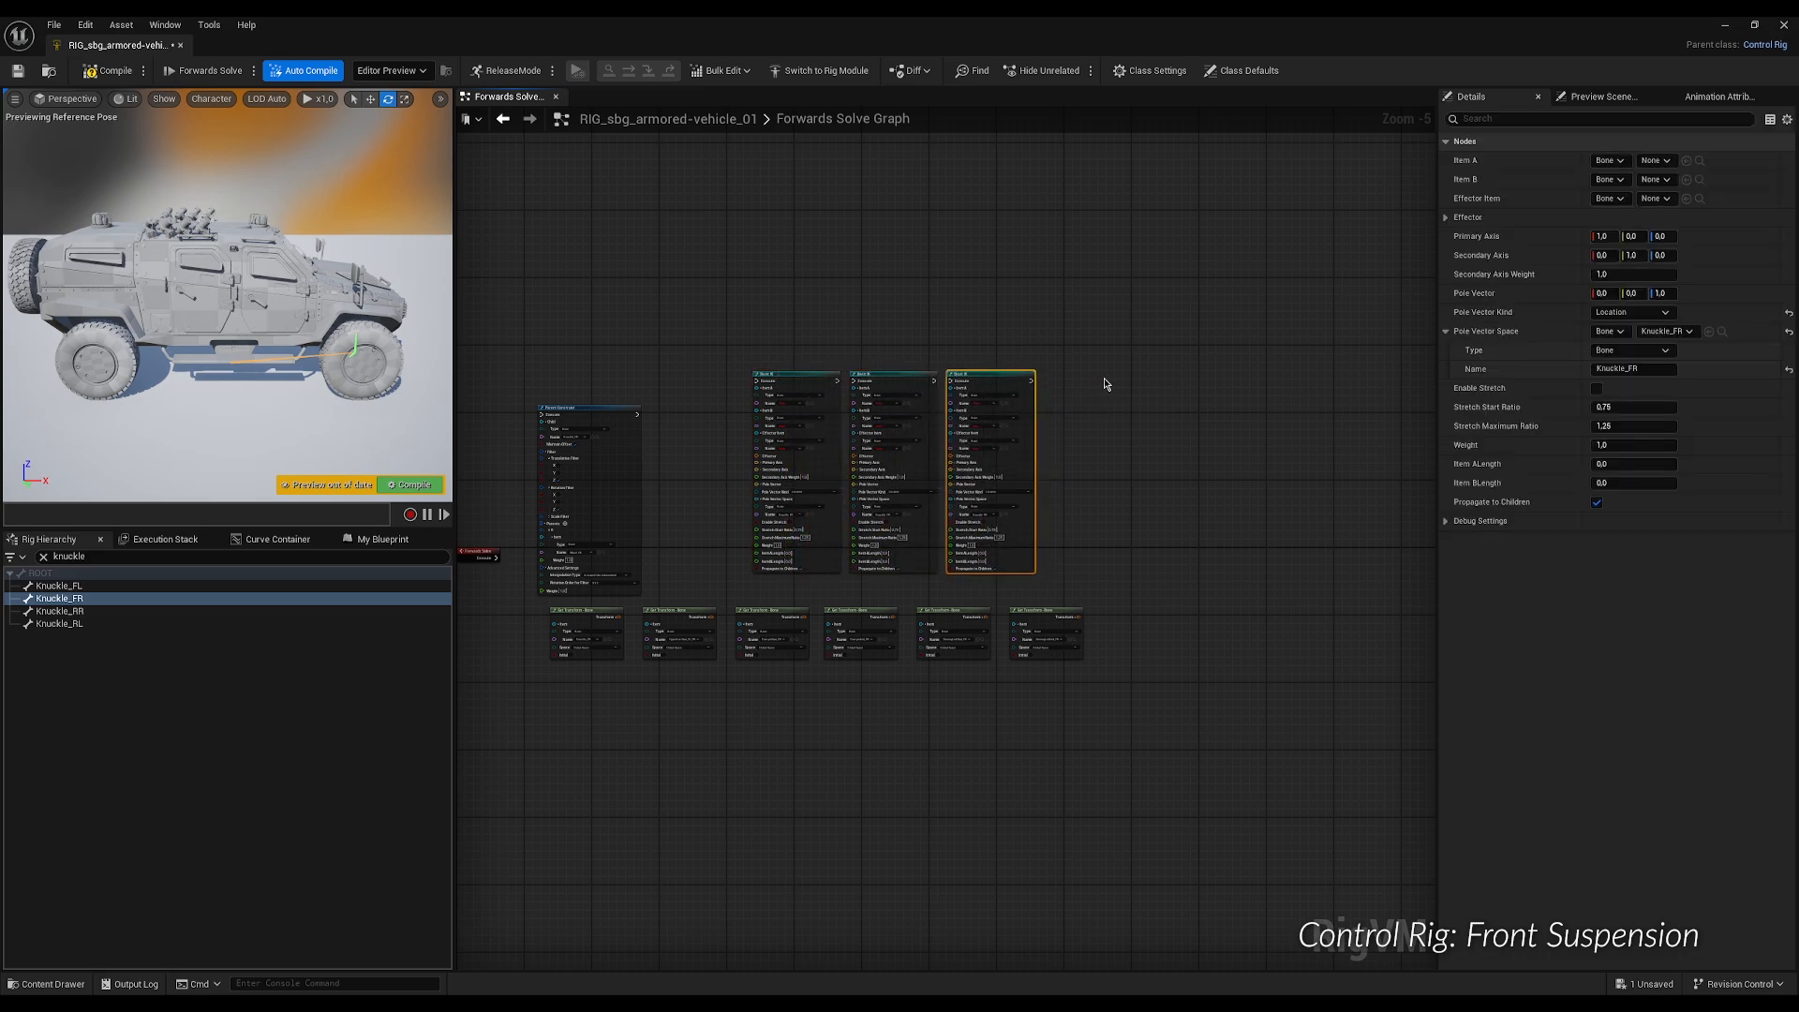
key(ctrl+d)
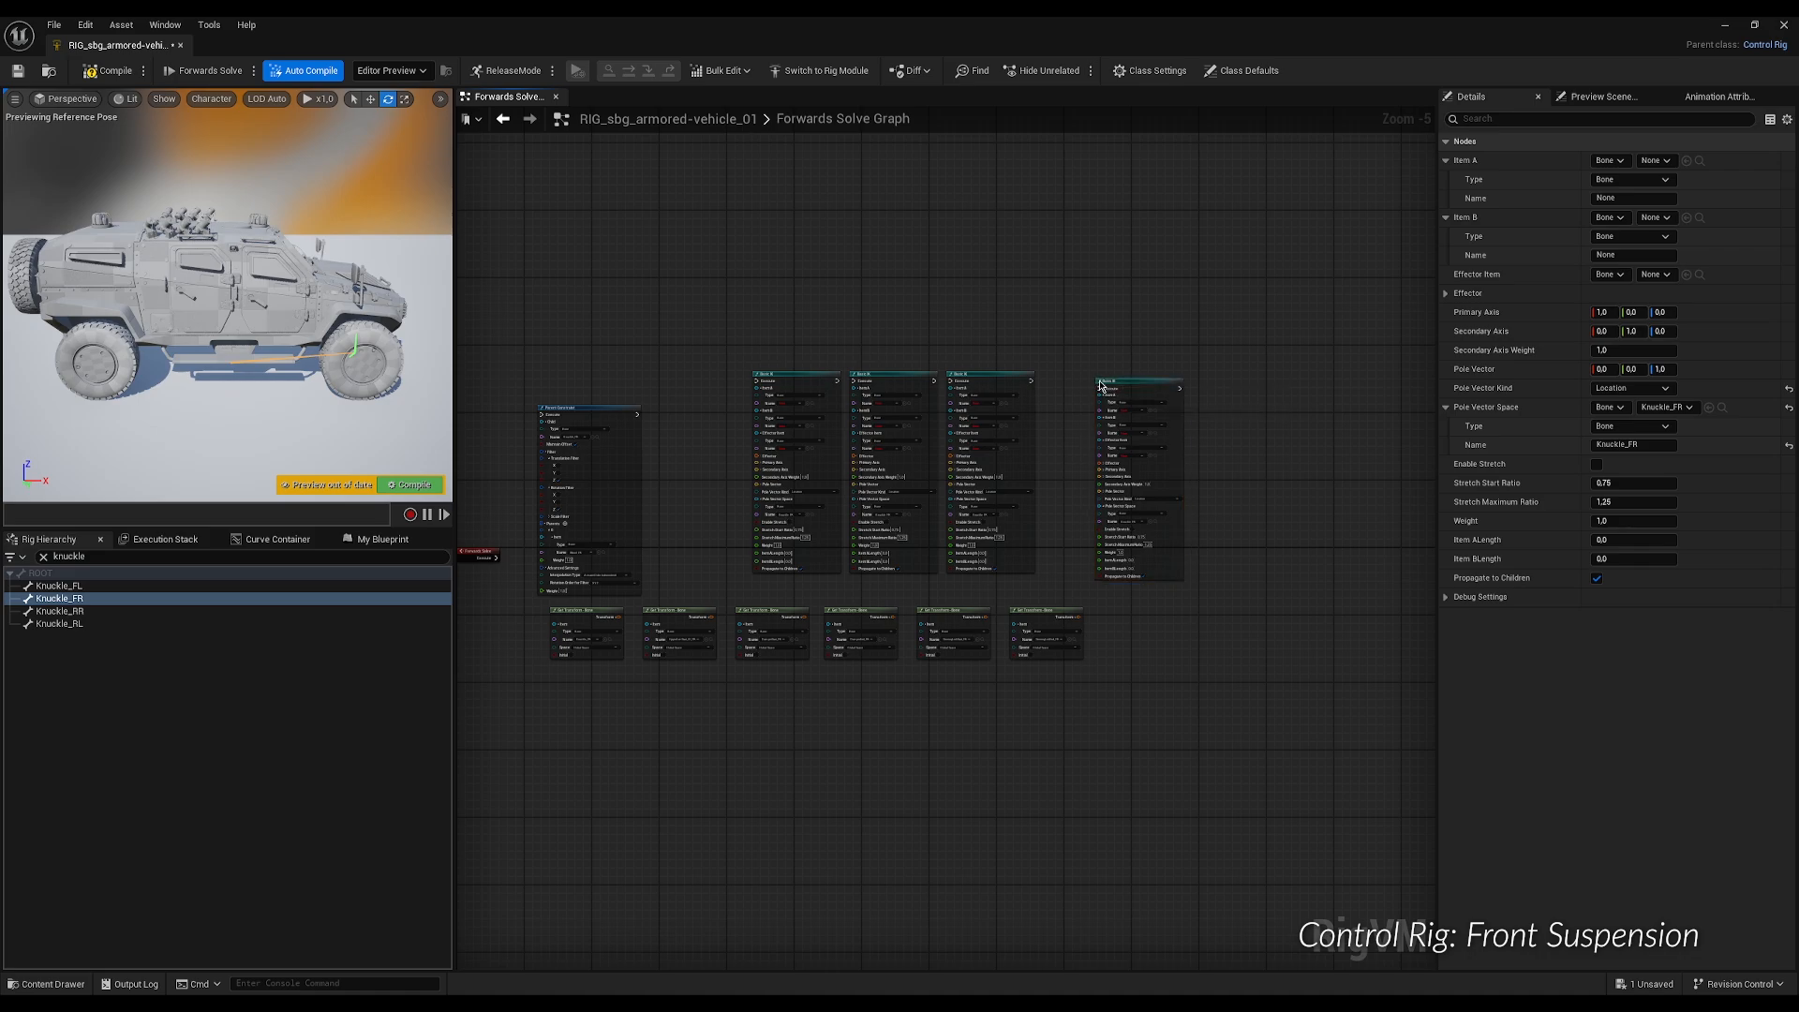
drag(1101, 386, 1069, 382)
key(ctrl+d)
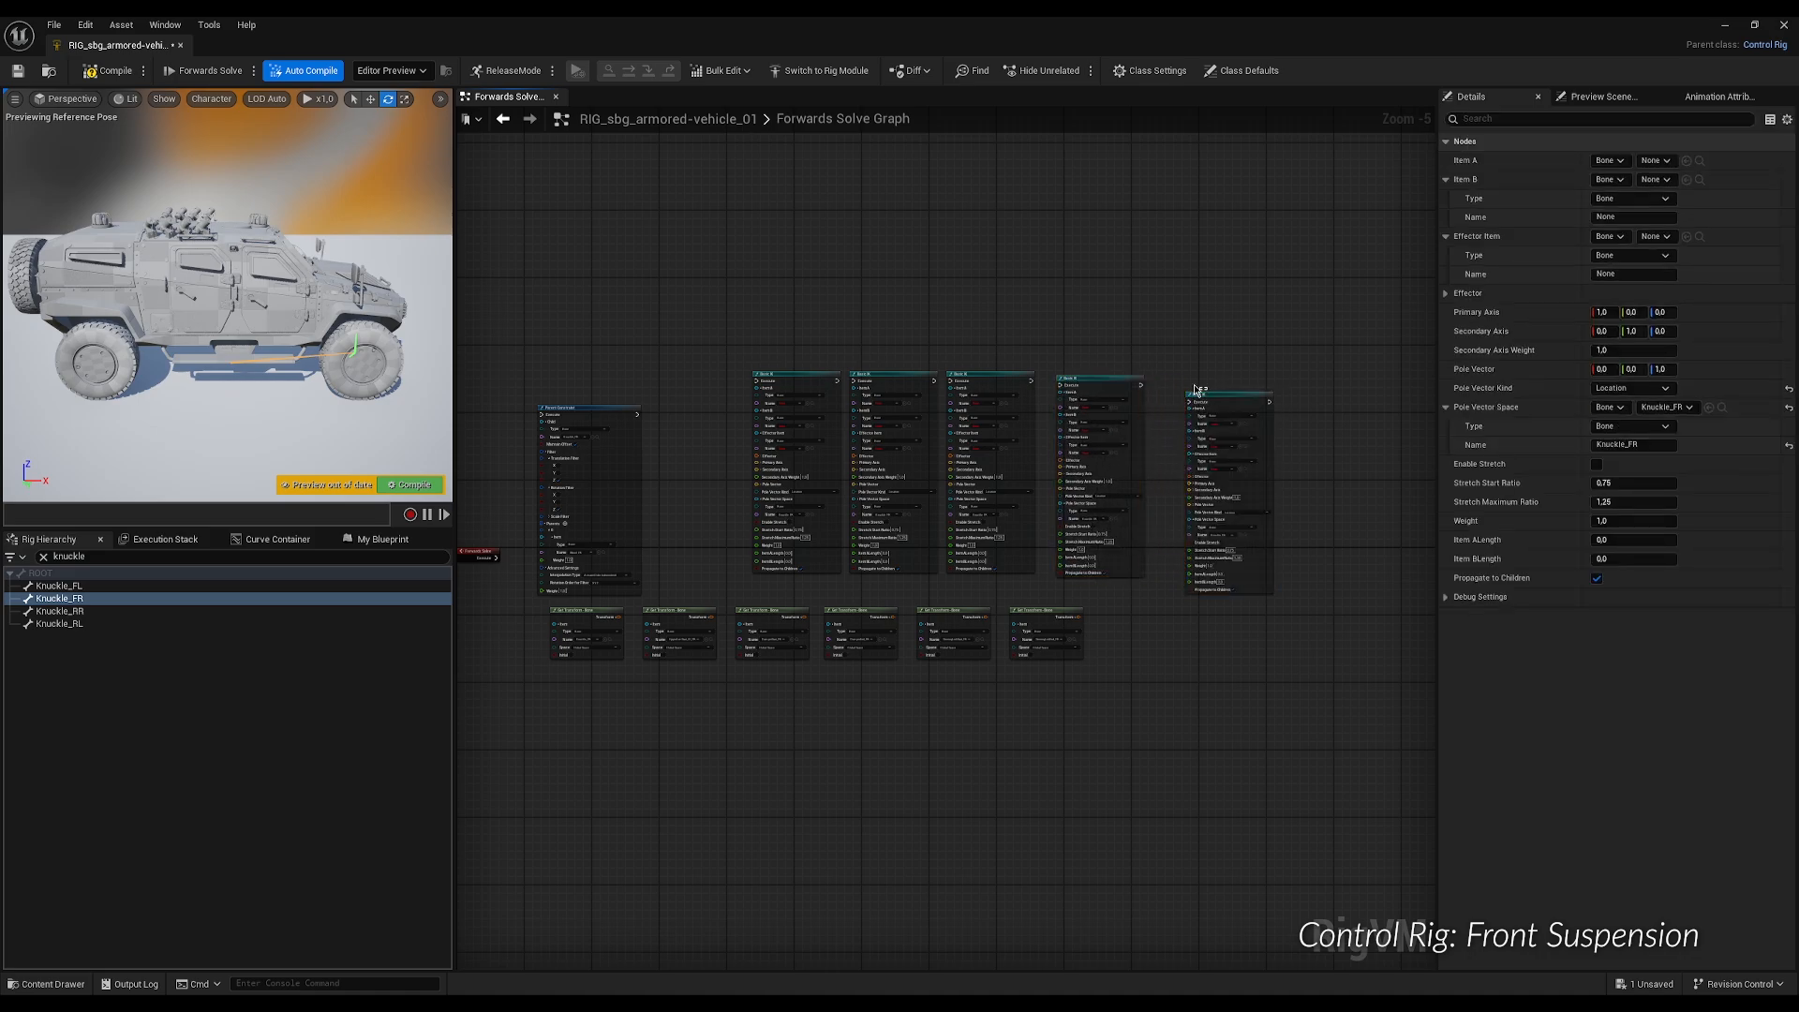
drag(1204, 394, 1170, 383)
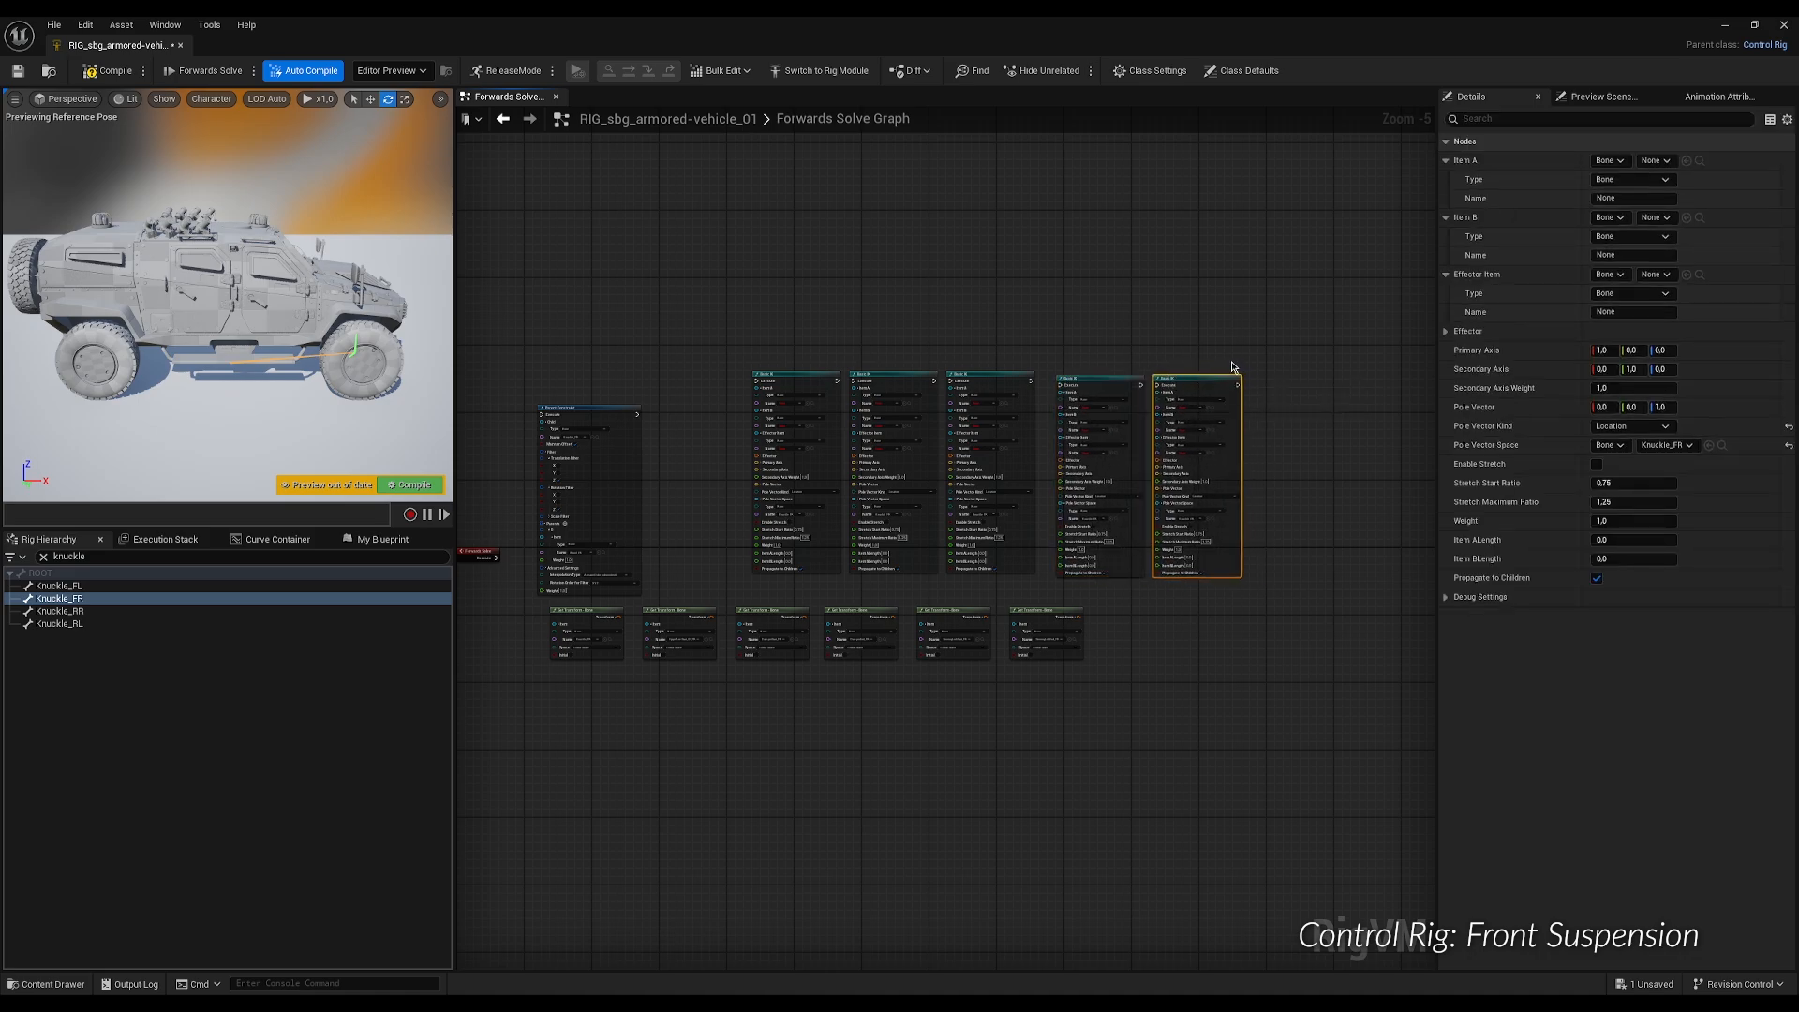
Add two more copies of the Basic IK node at the end of the row.
key(ctrl+d)
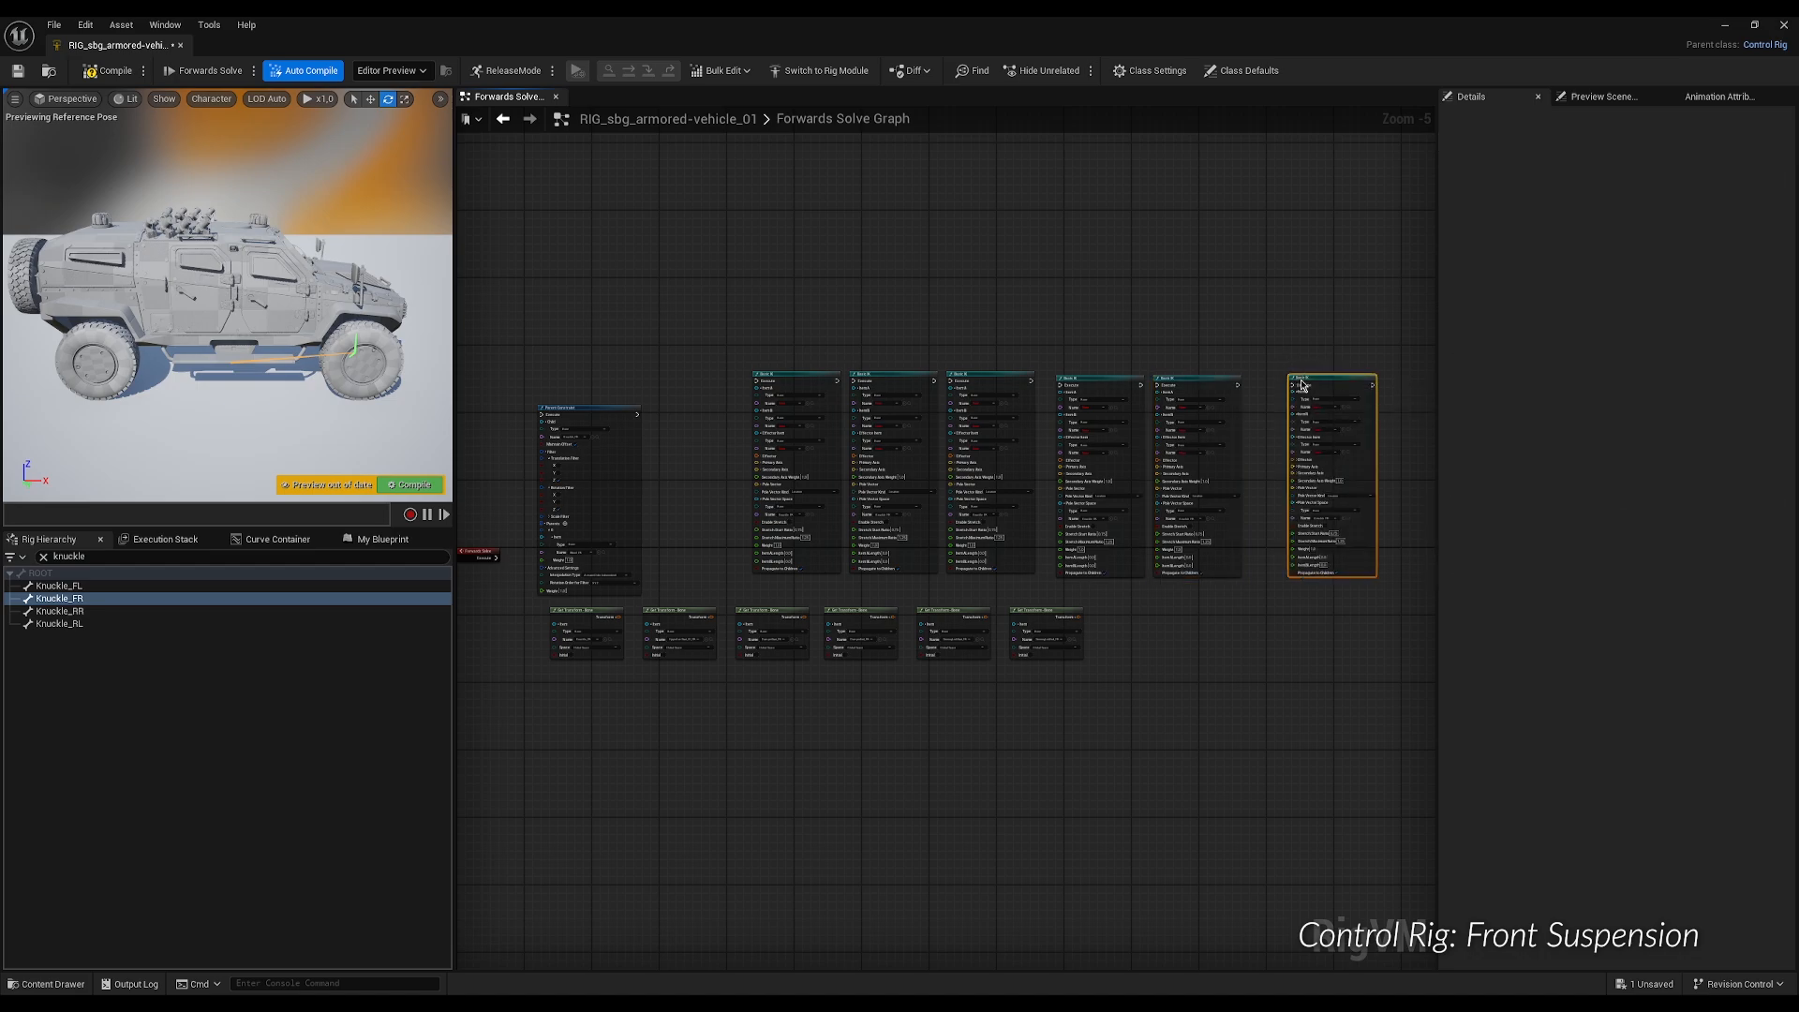
drag(1327, 383, 1301, 383)
click(1385, 401)
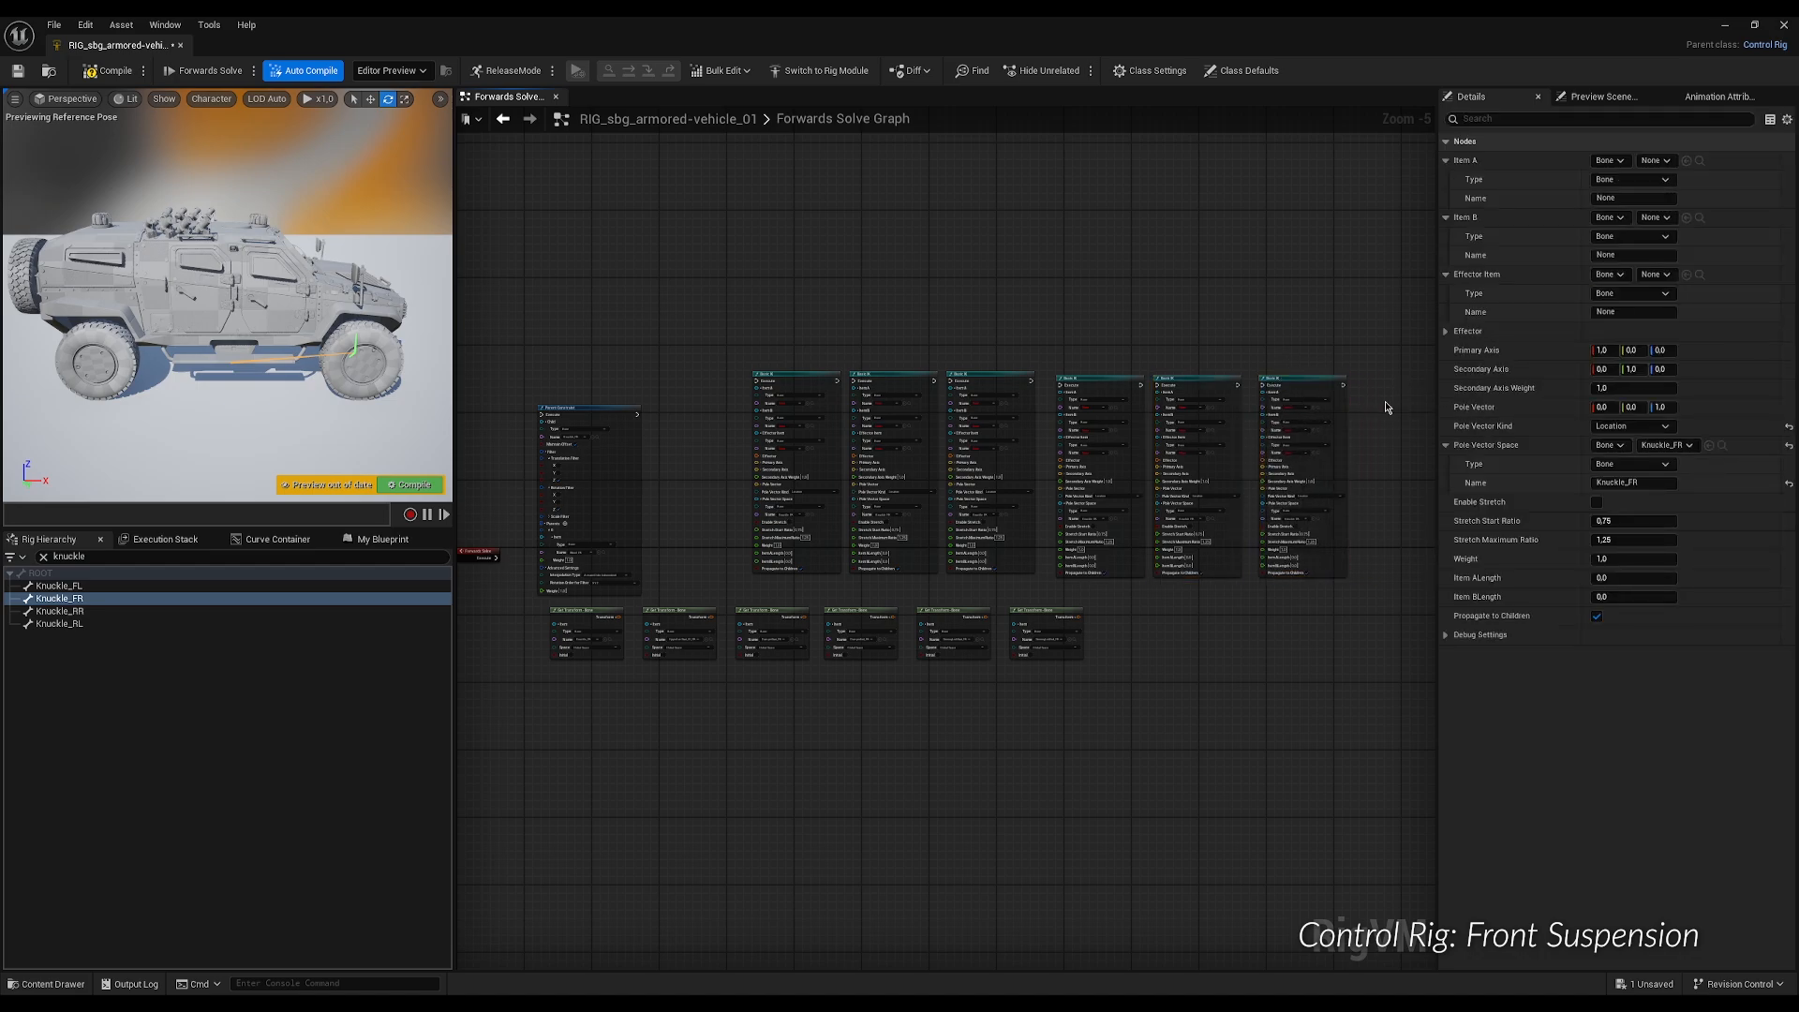
click(1313, 380)
key(ctrl+d)
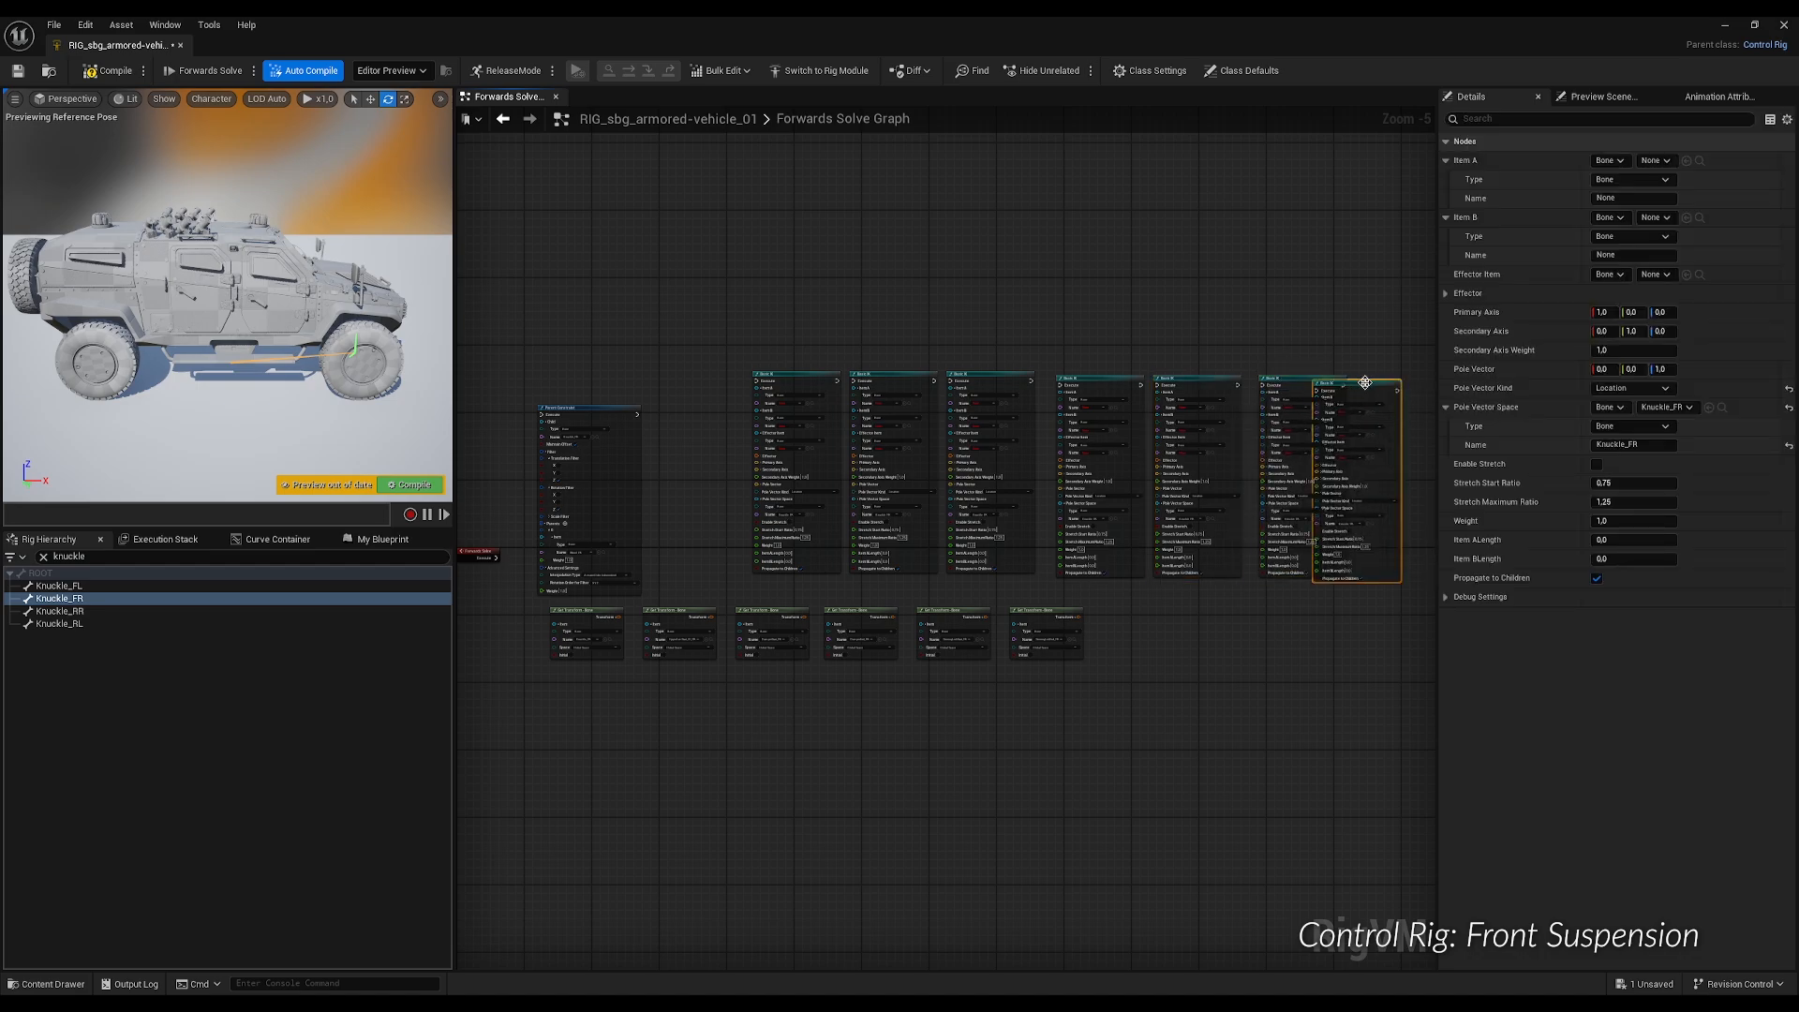
drag(1365, 383, 1409, 384)
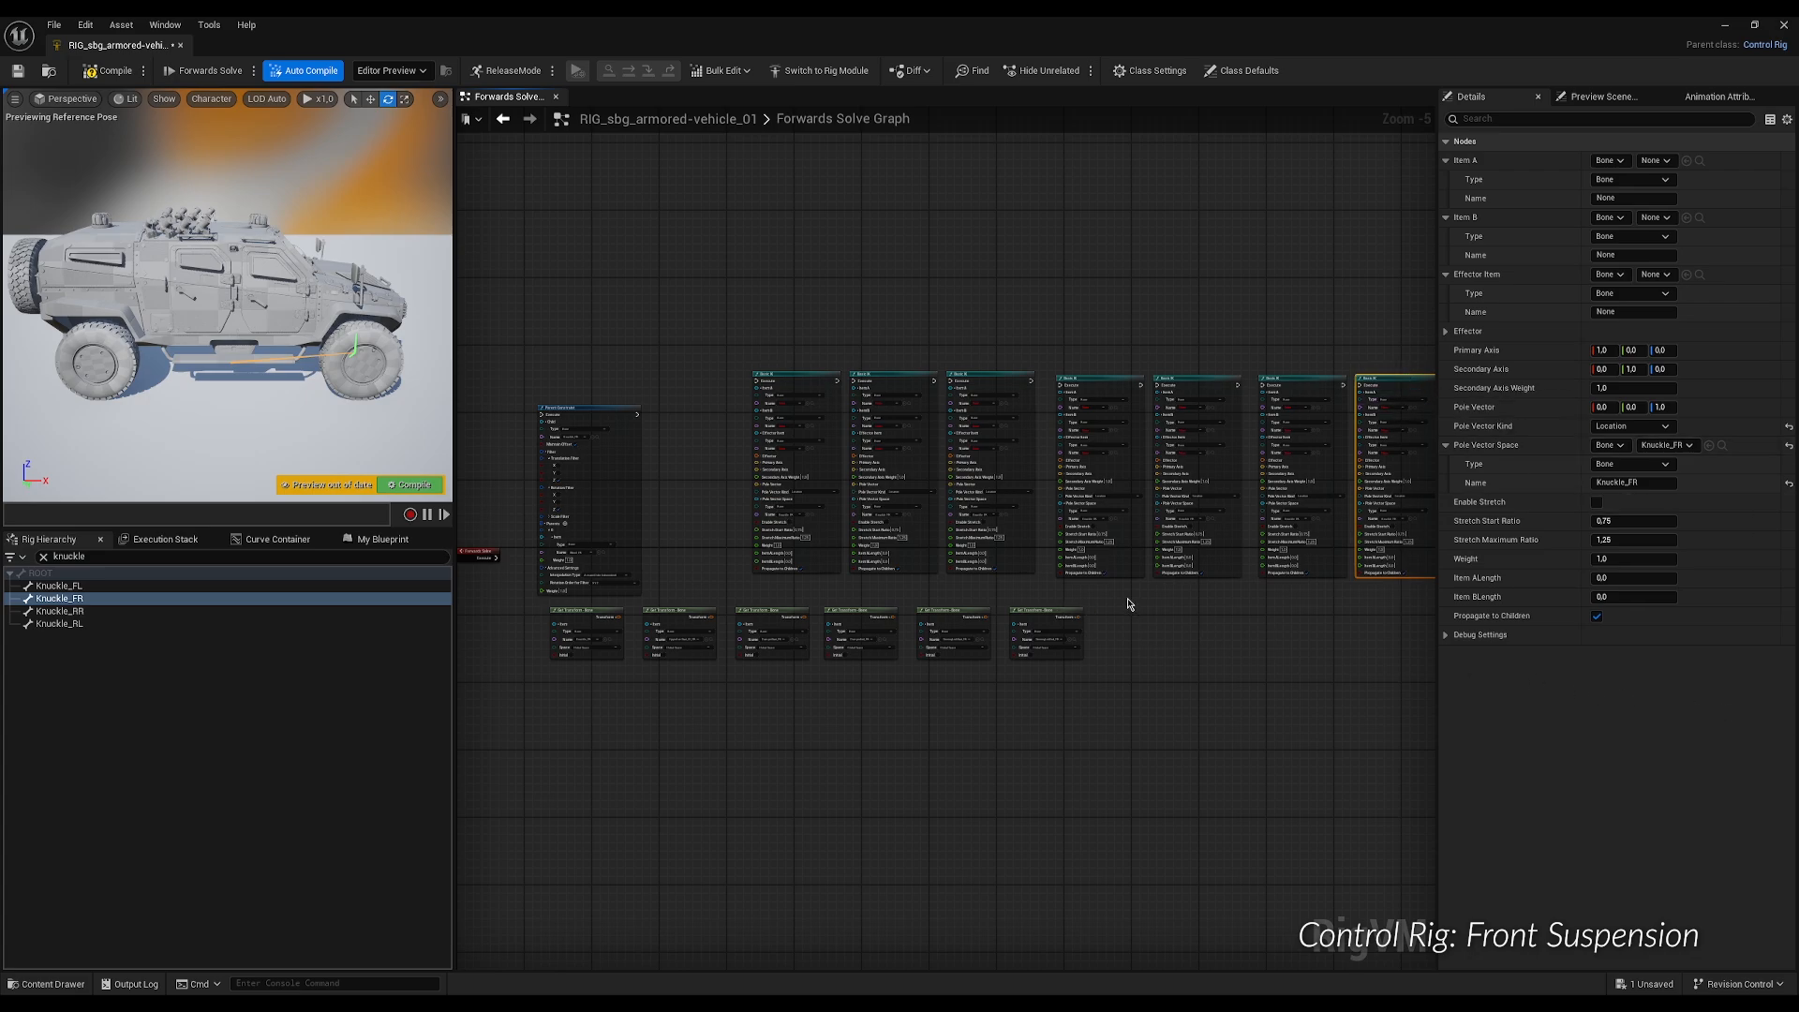
Shift the Forwards Solve and Parent Constraint nodes away from the Basic IK row and move the first Basic IK node closer to the Parent Constraint.
scroll(1044, 559, down, 4)
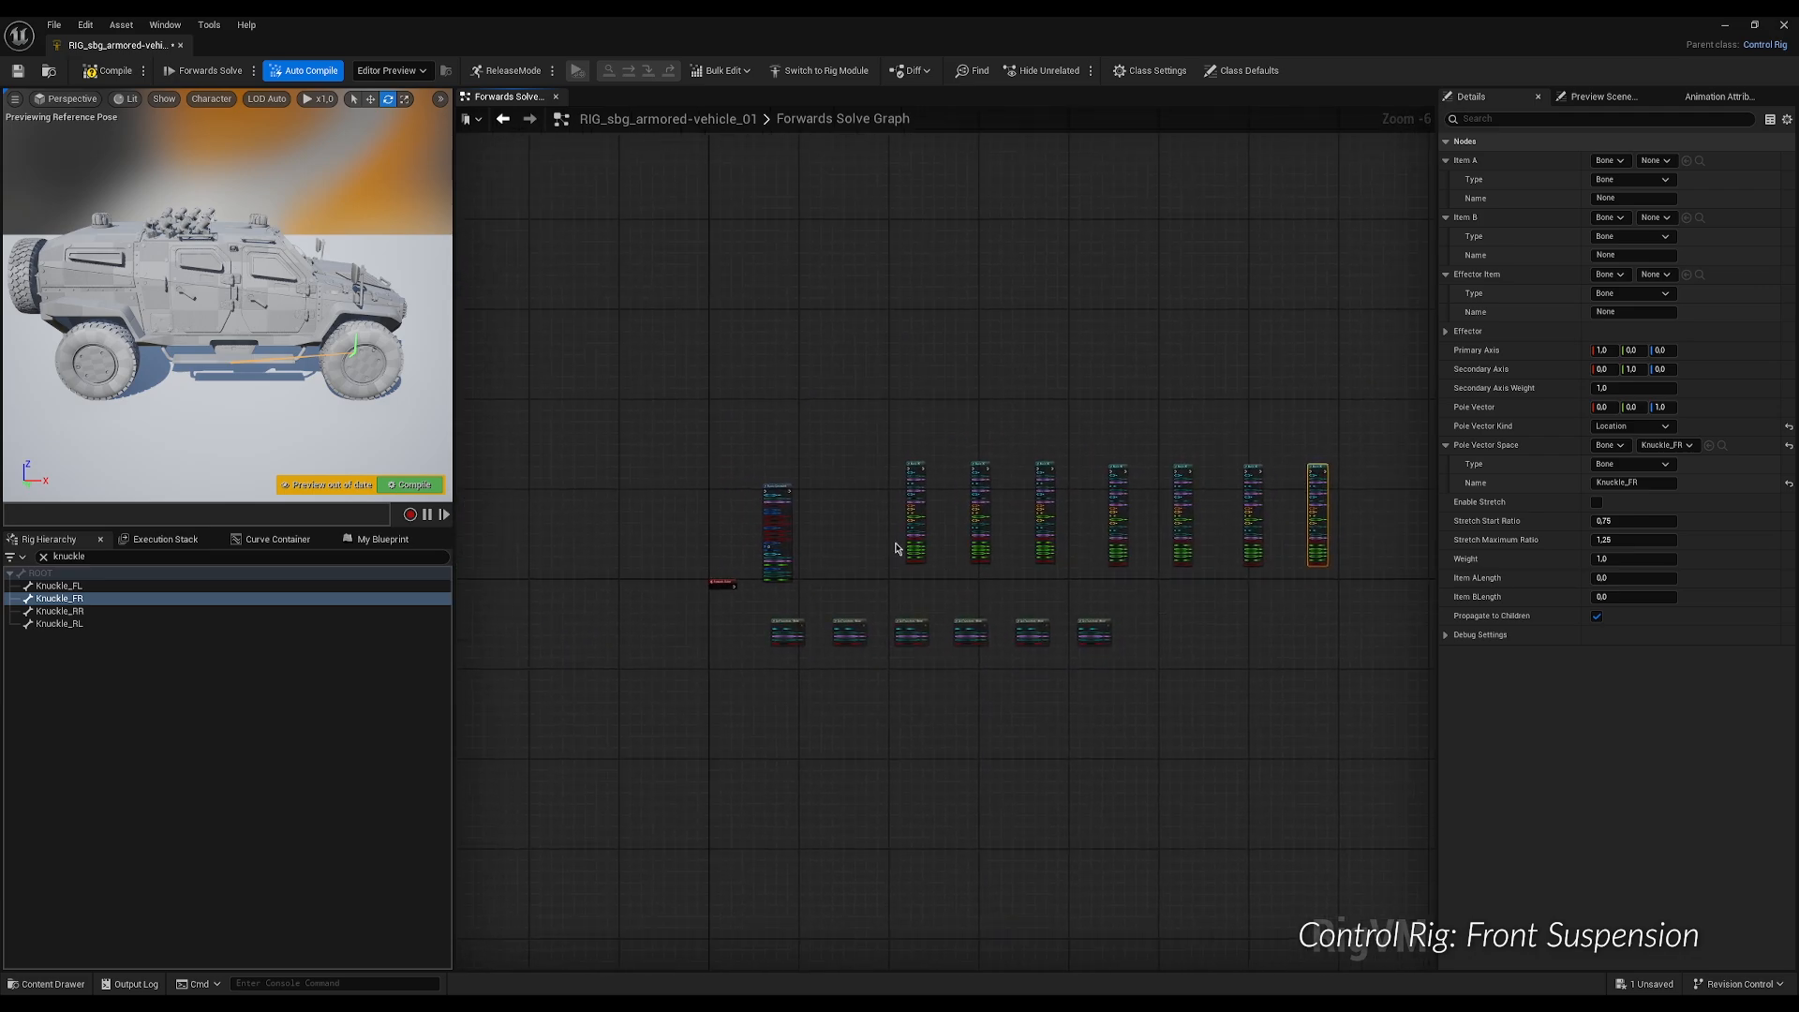
drag(672, 467, 798, 594)
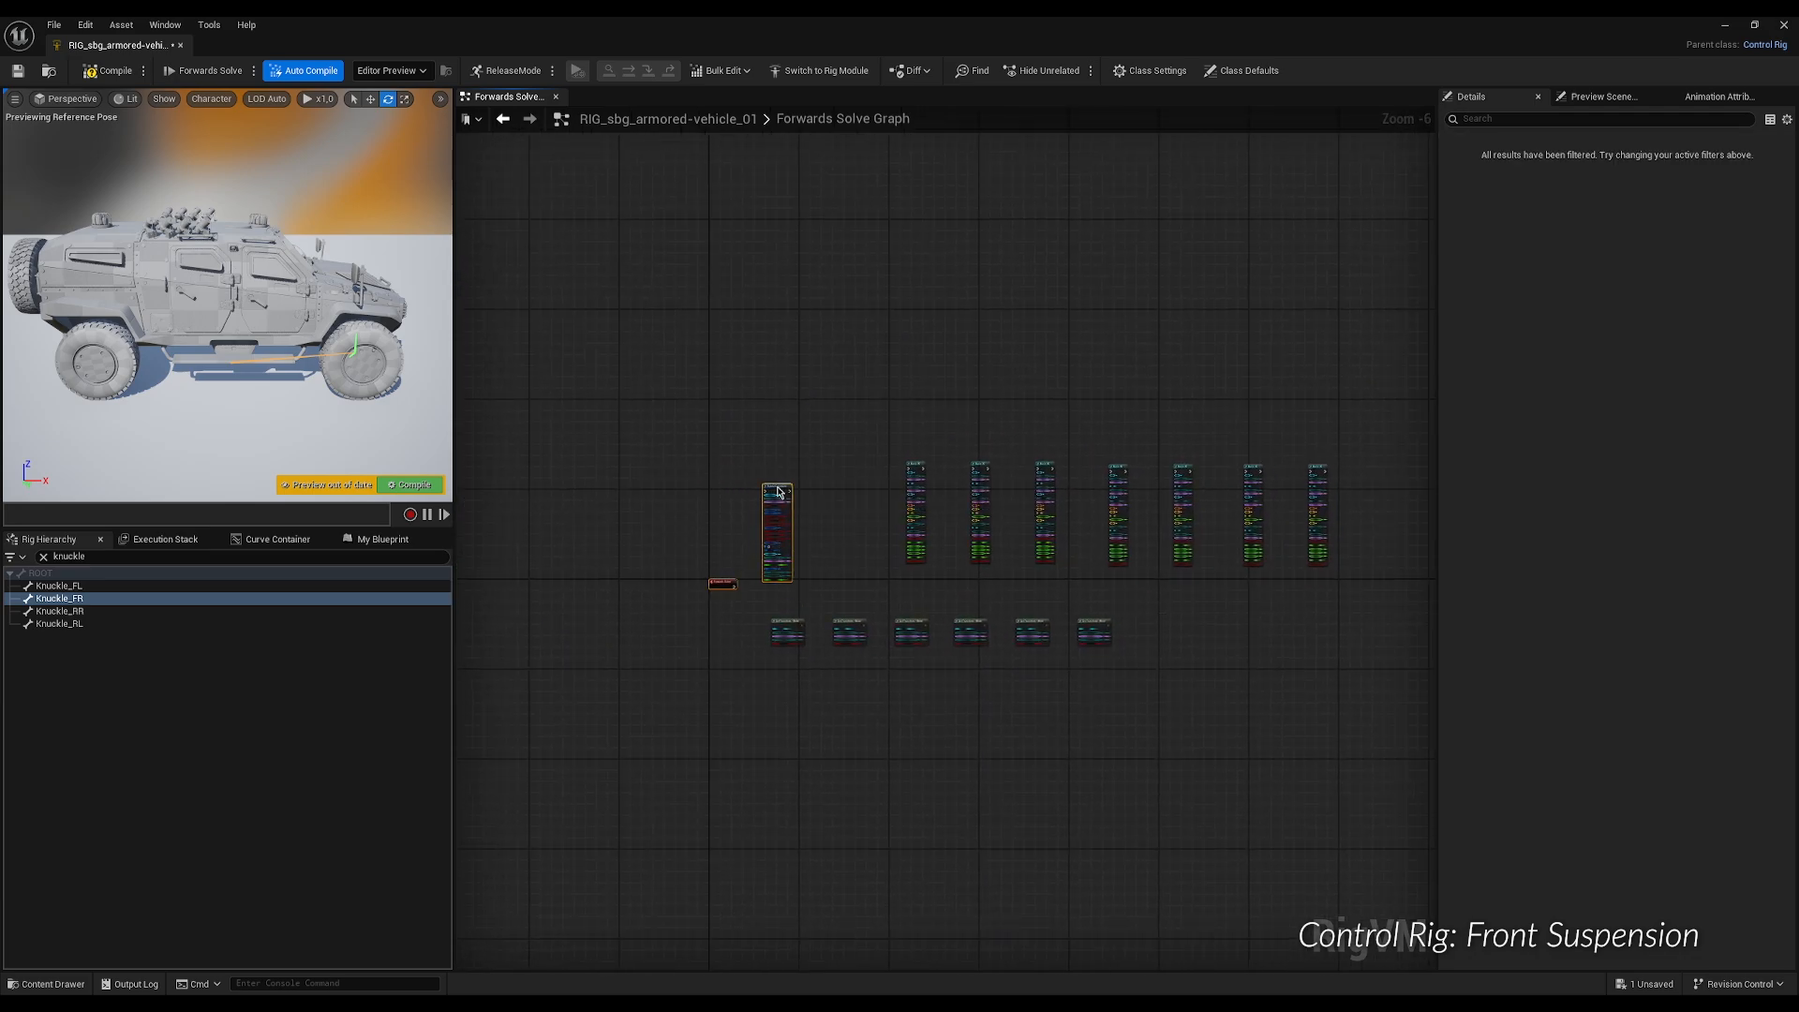
drag(777, 491, 710, 466)
drag(913, 466, 808, 461)
scroll(774, 570, up, 3)
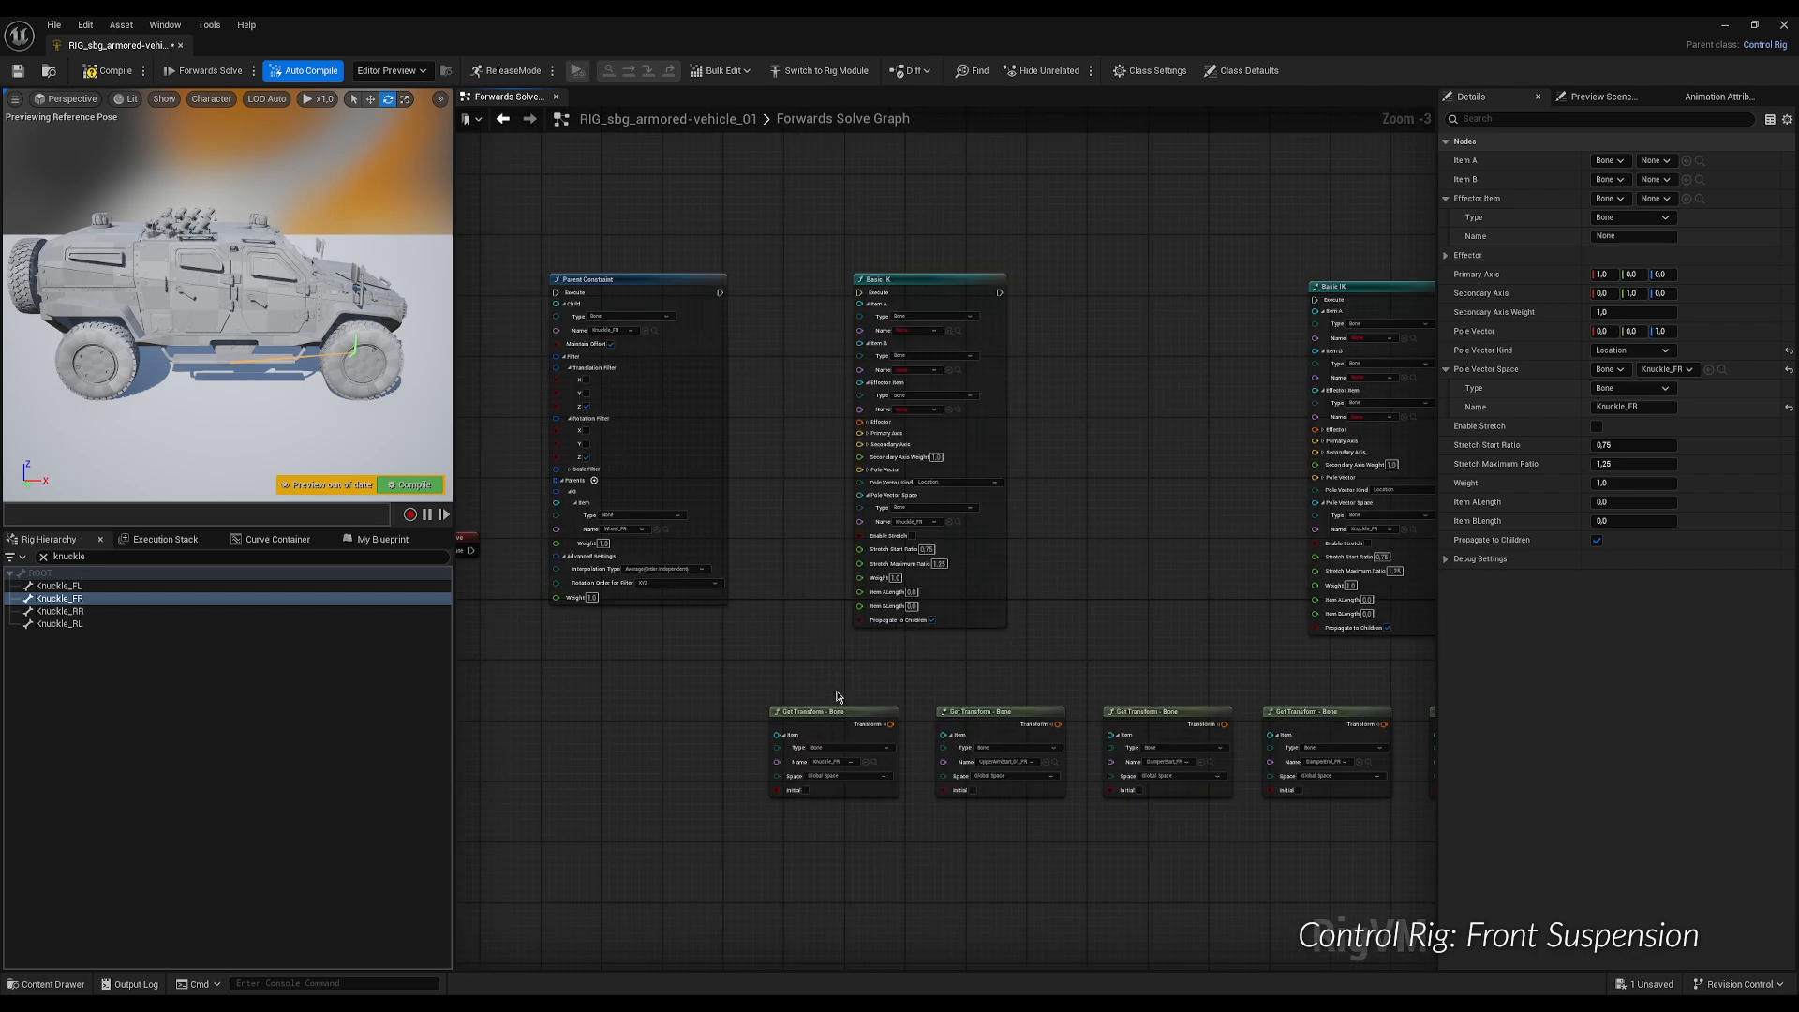
Wire the Knuckle_FR bone transform into the first Basic IK node's Effector and assign LowerArm_01_FR as its Item A.
drag(828, 714, 667, 675)
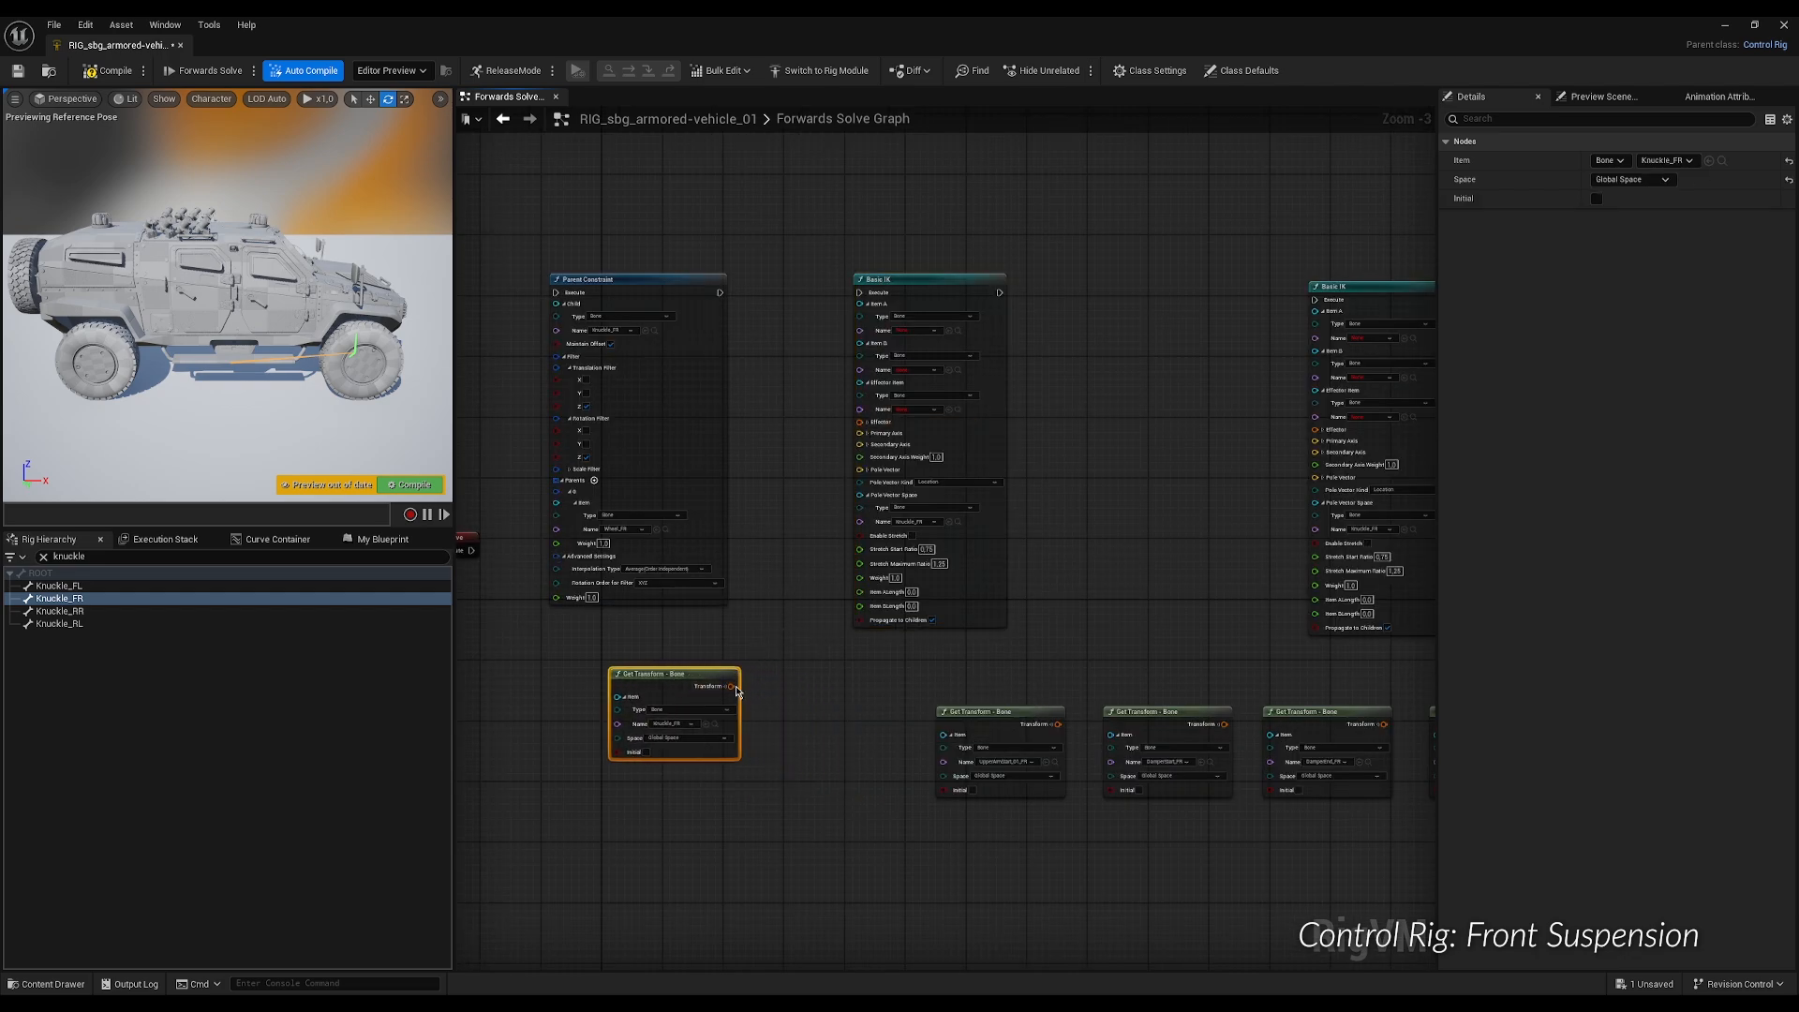
drag(733, 687, 858, 421)
click(214, 557)
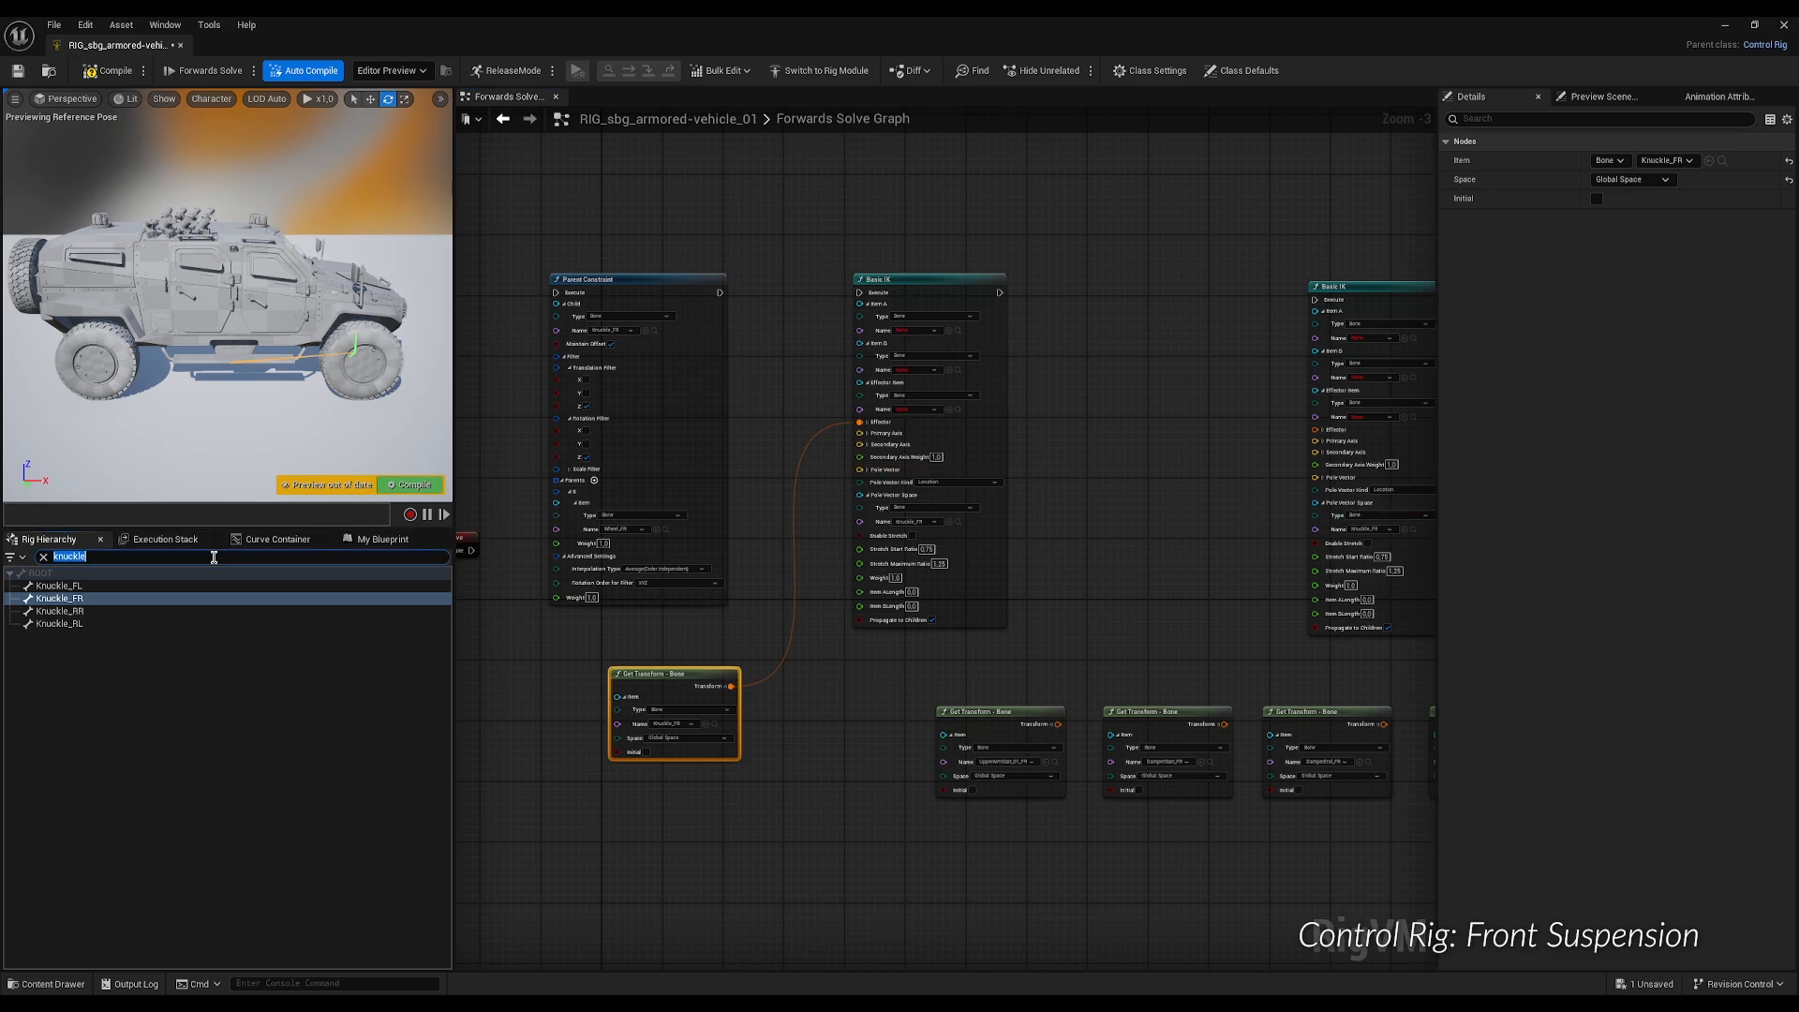
text(lowe)
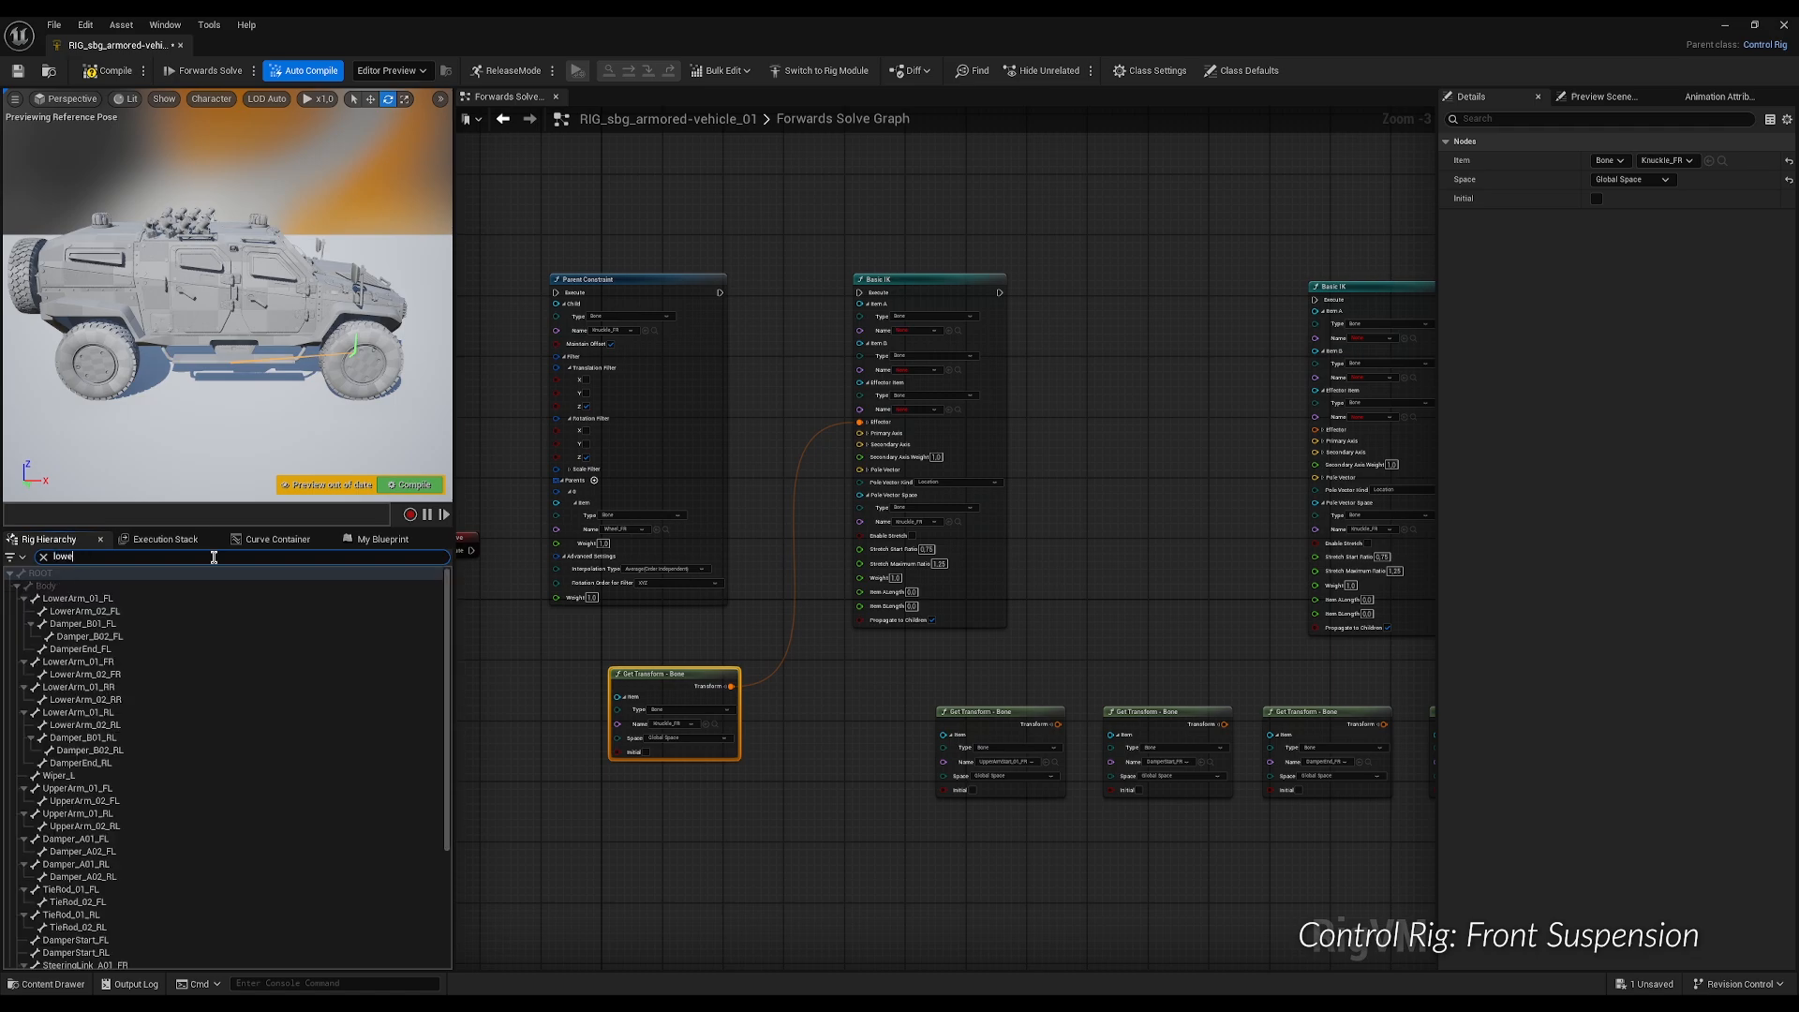
text(rarm)
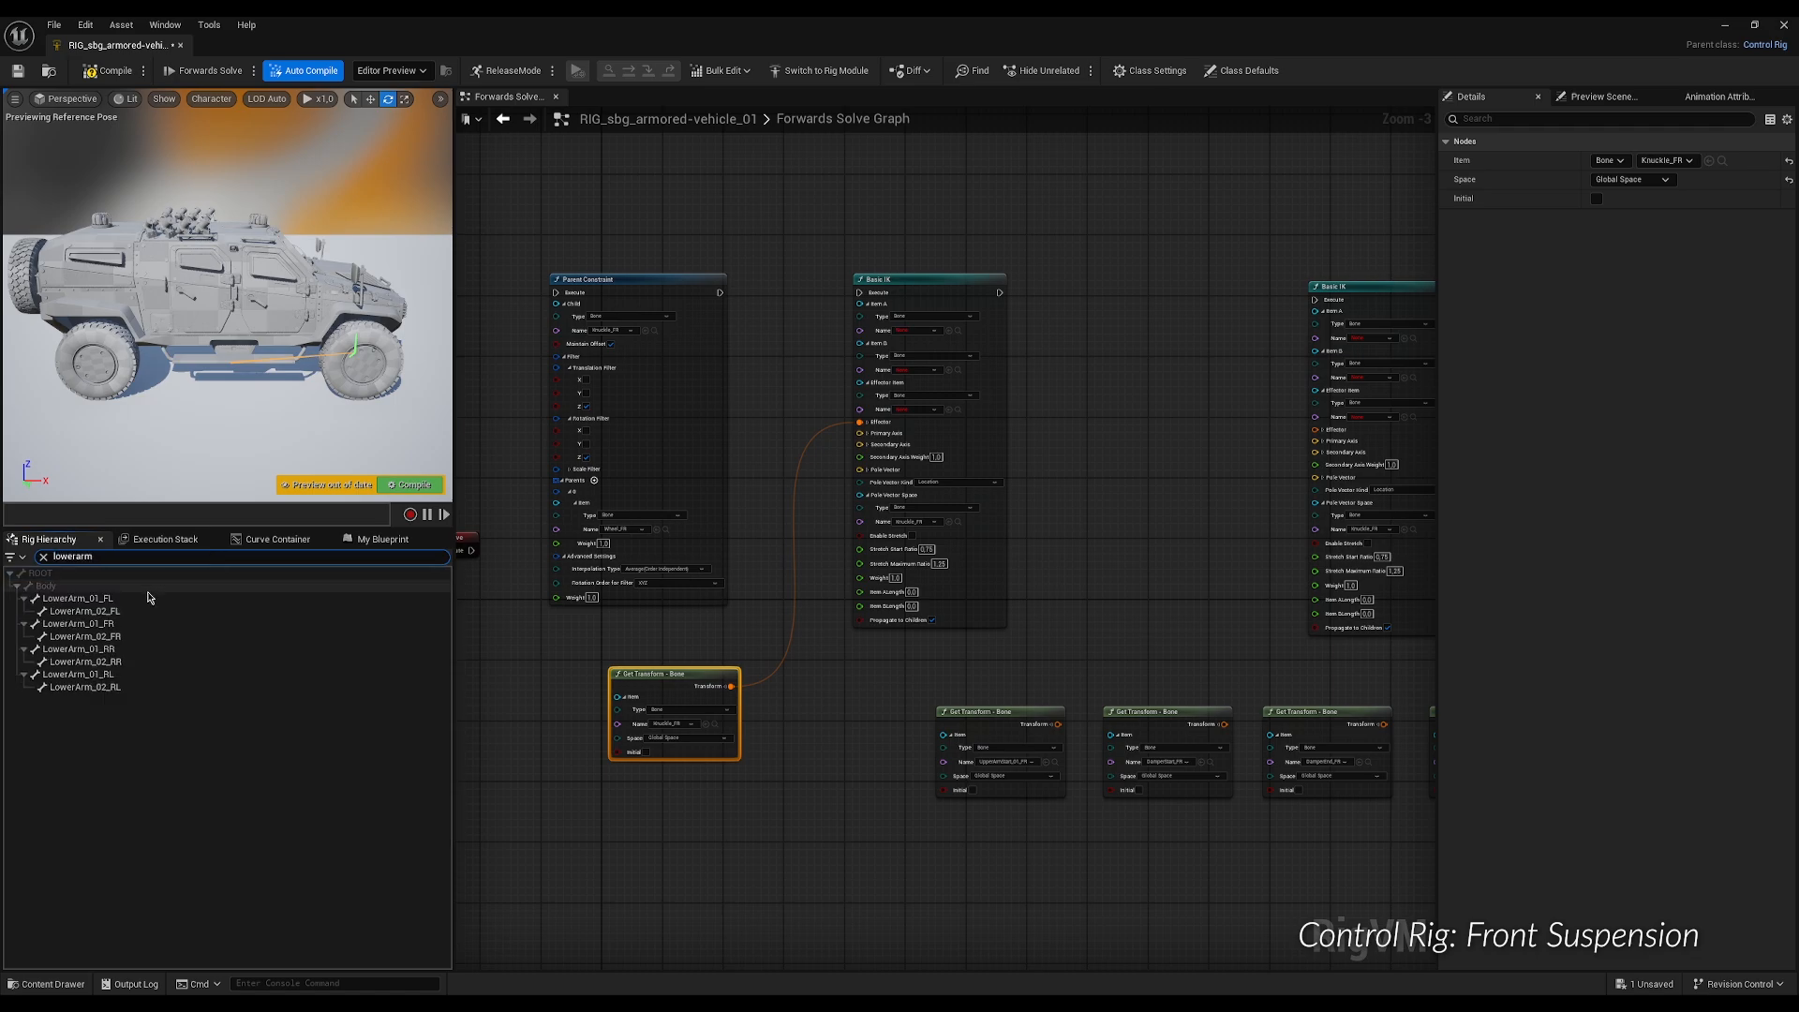
click(126, 624)
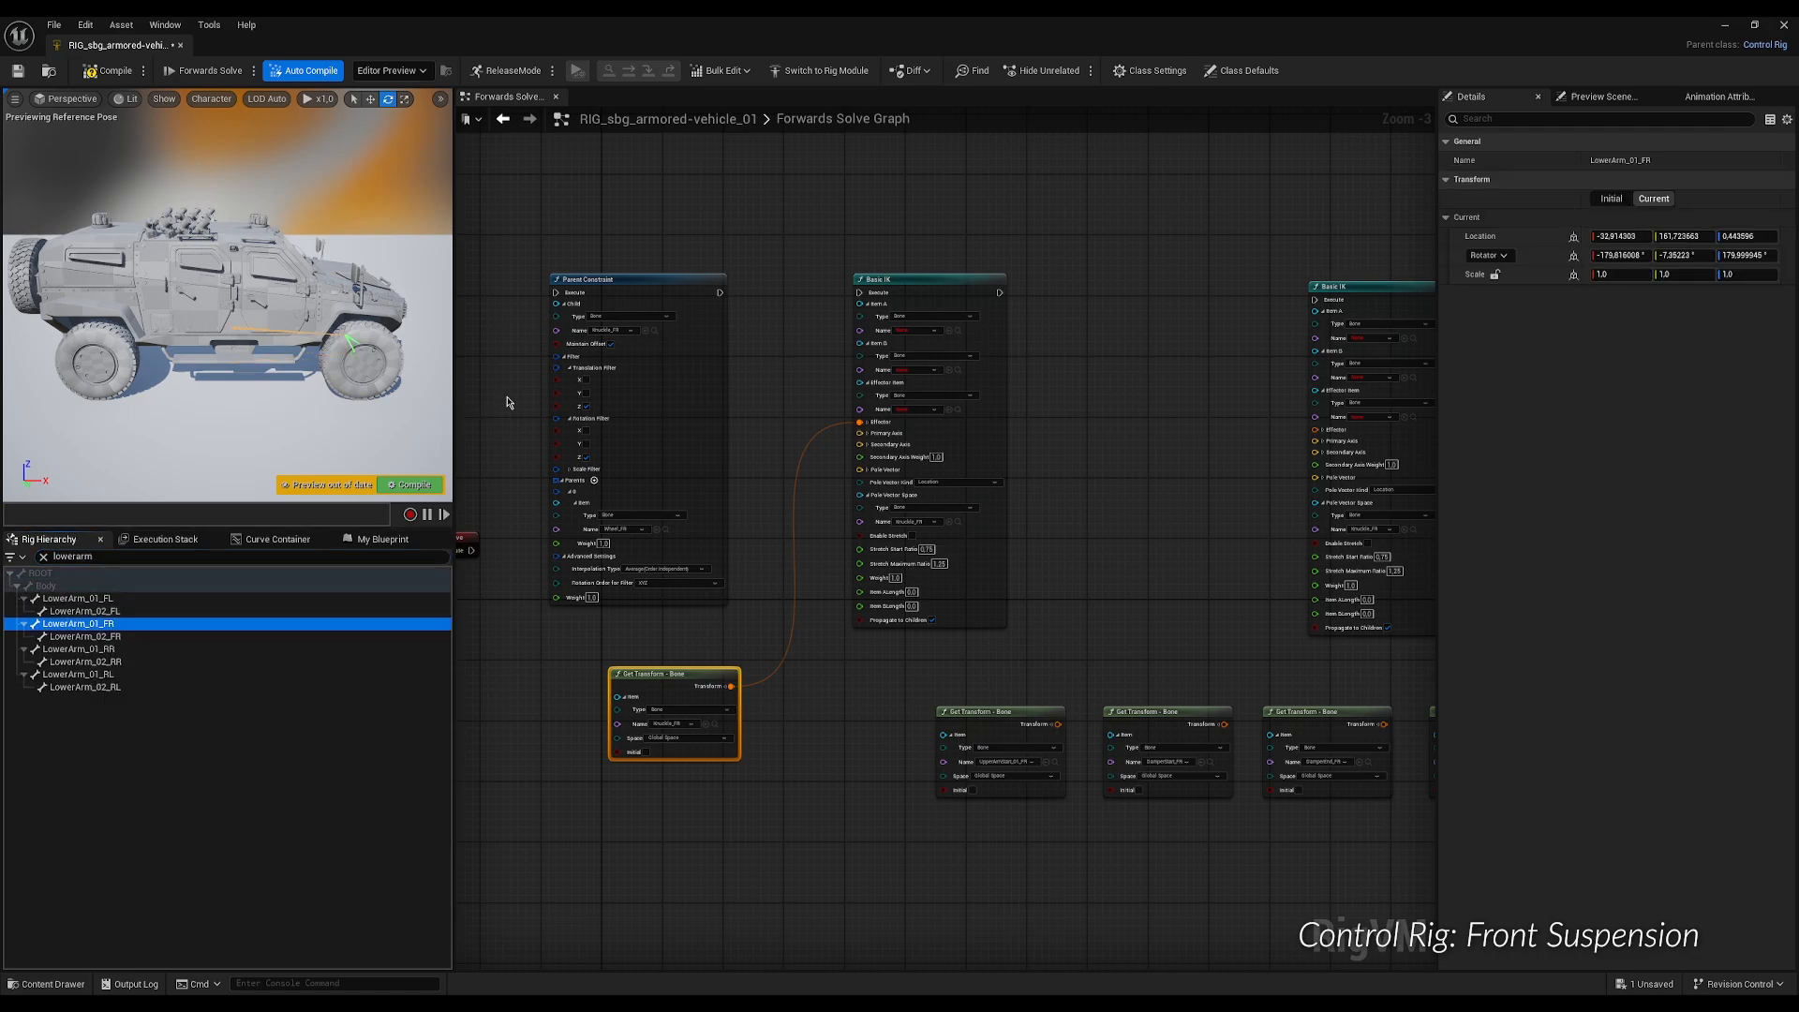
click(950, 333)
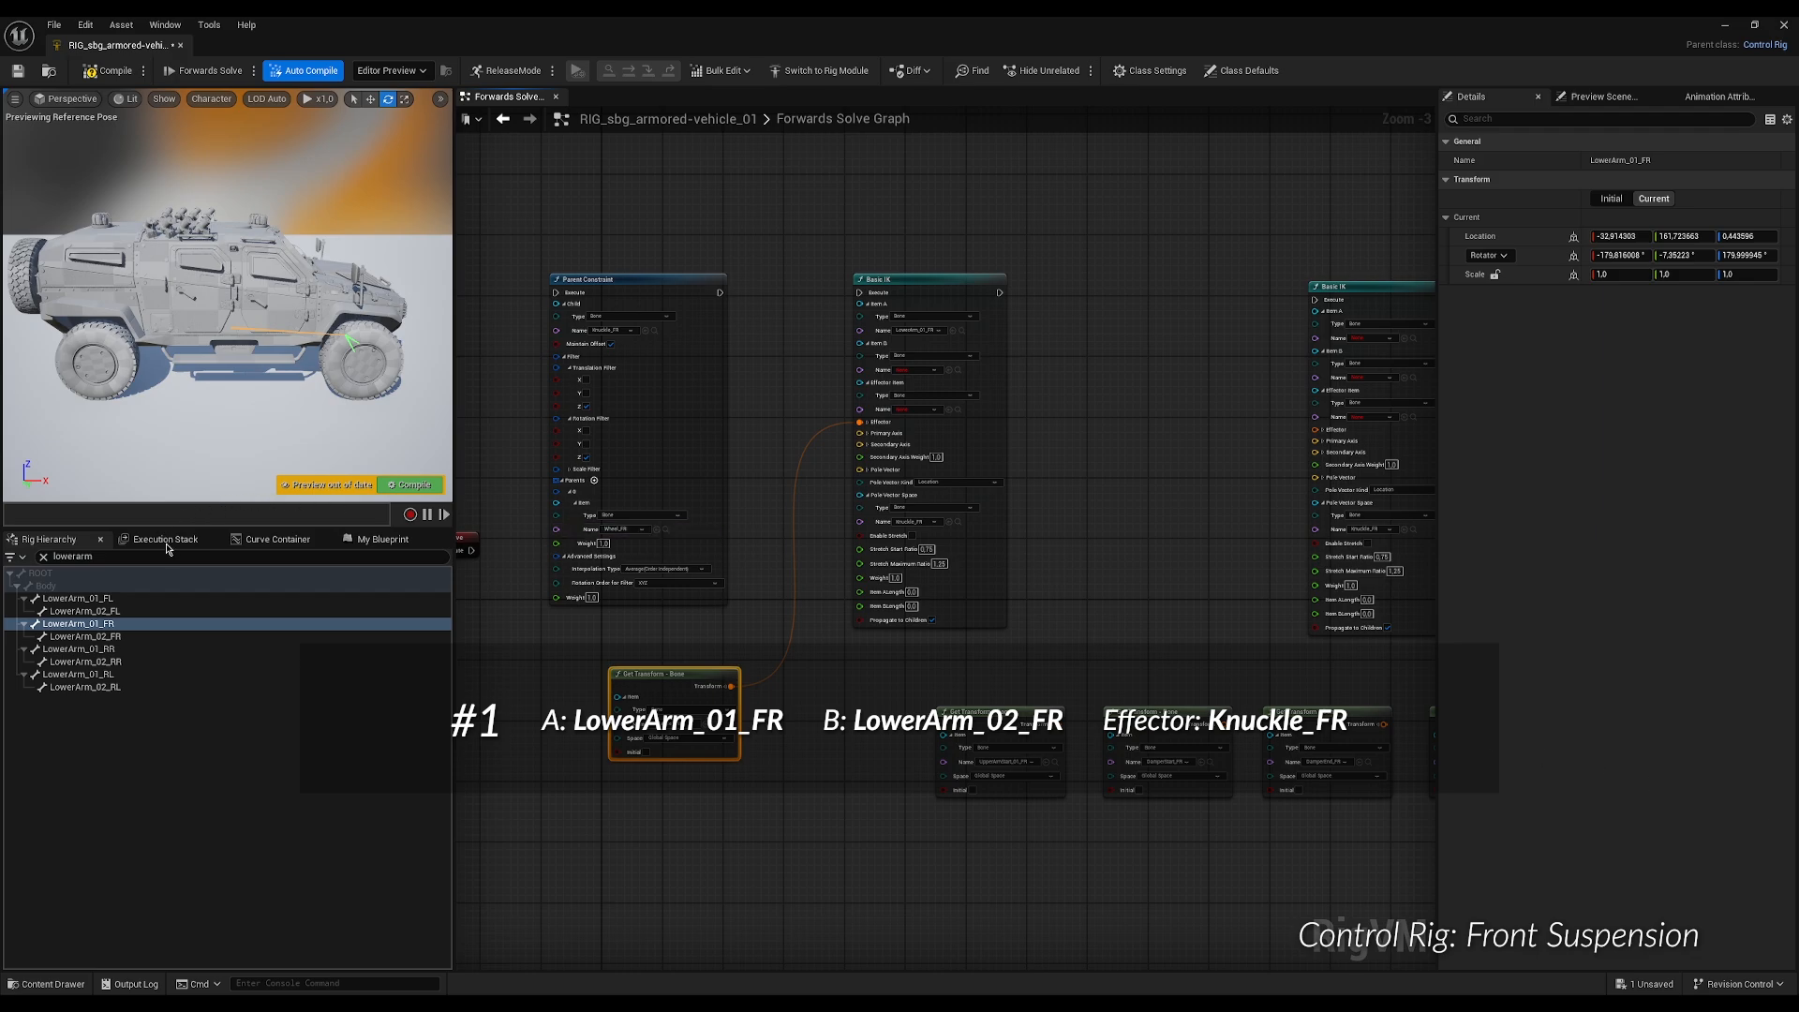
Assign LowerArm_02_FR as Item B and Knuckle_FR as the Effector Item of the first Basic IK node.
click(118, 621)
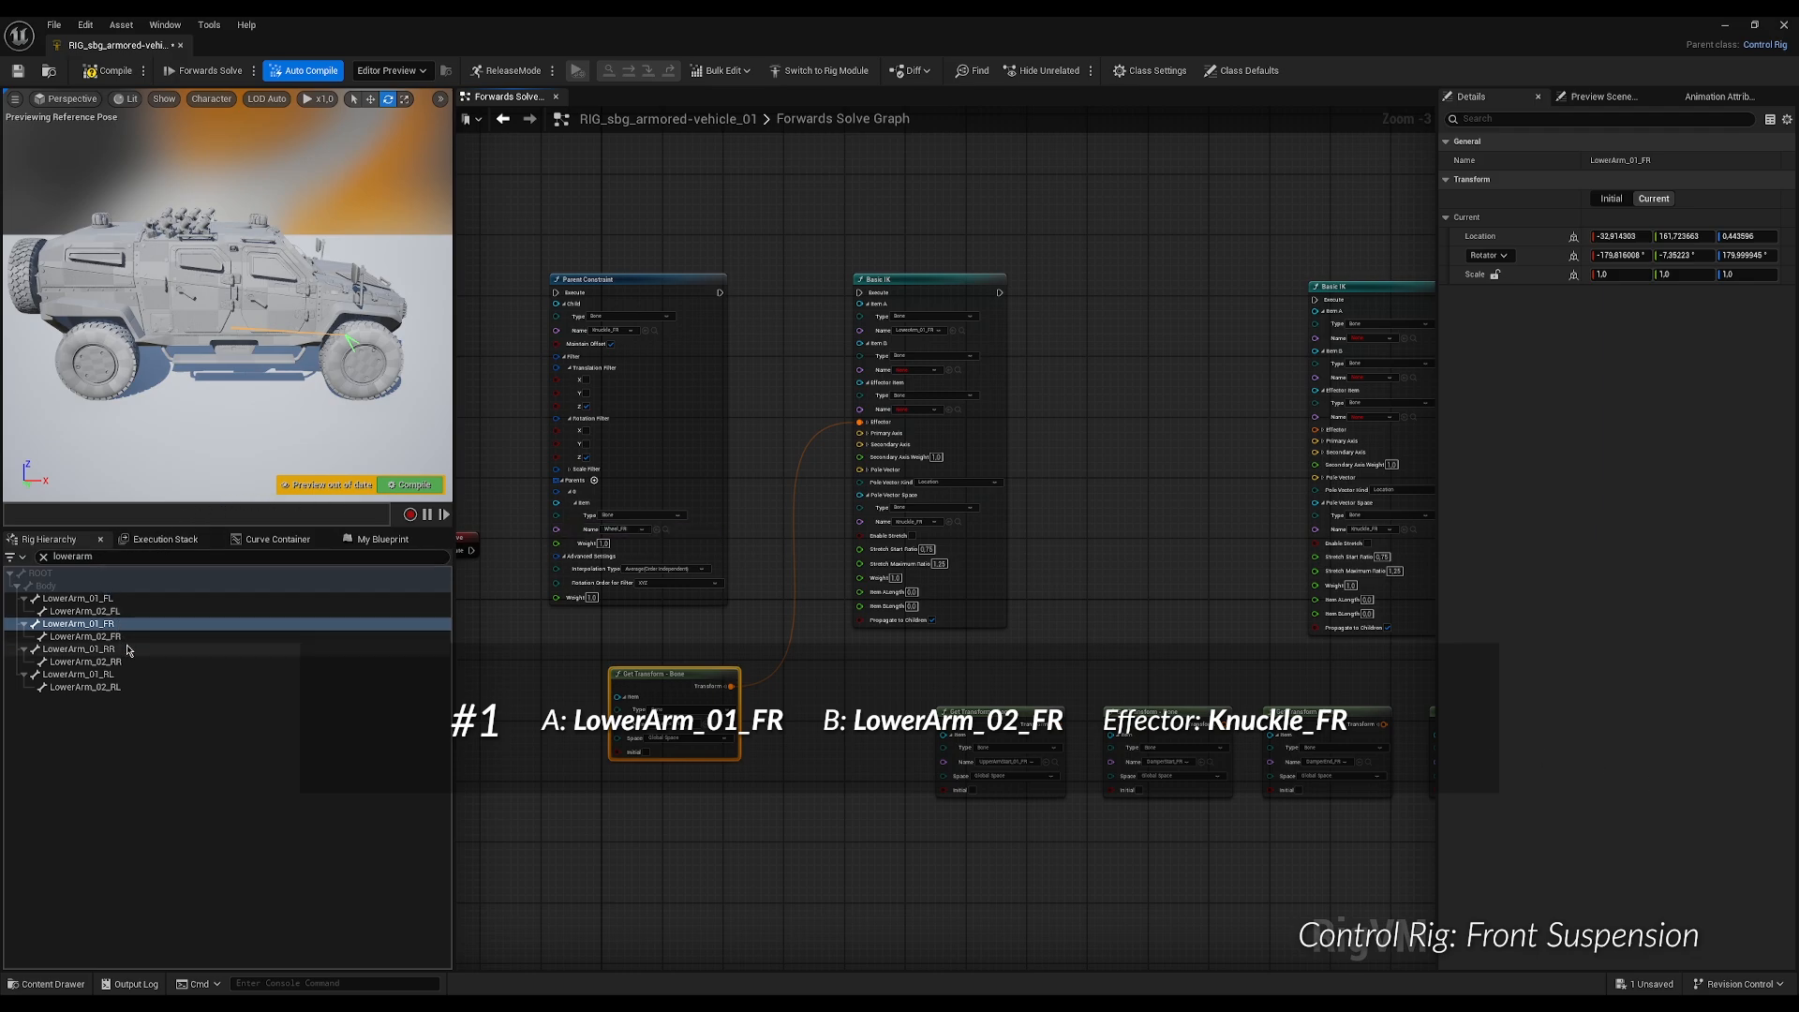
click(114, 637)
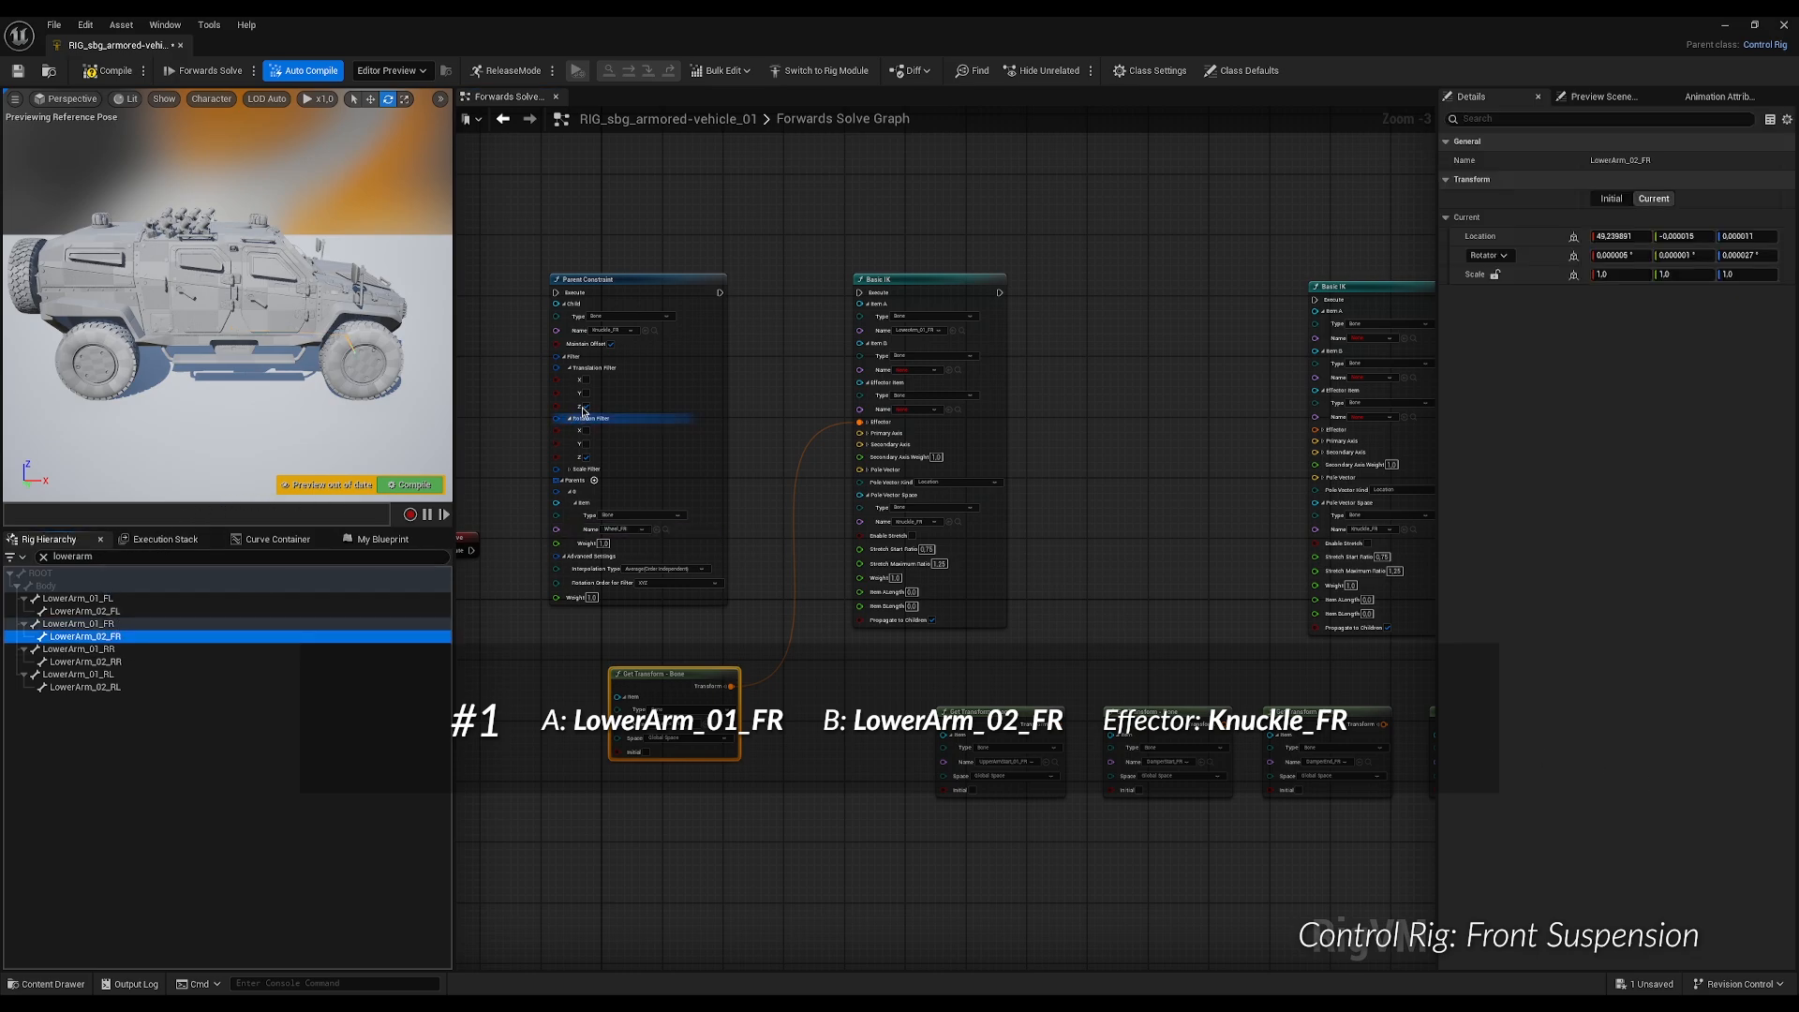
click(951, 371)
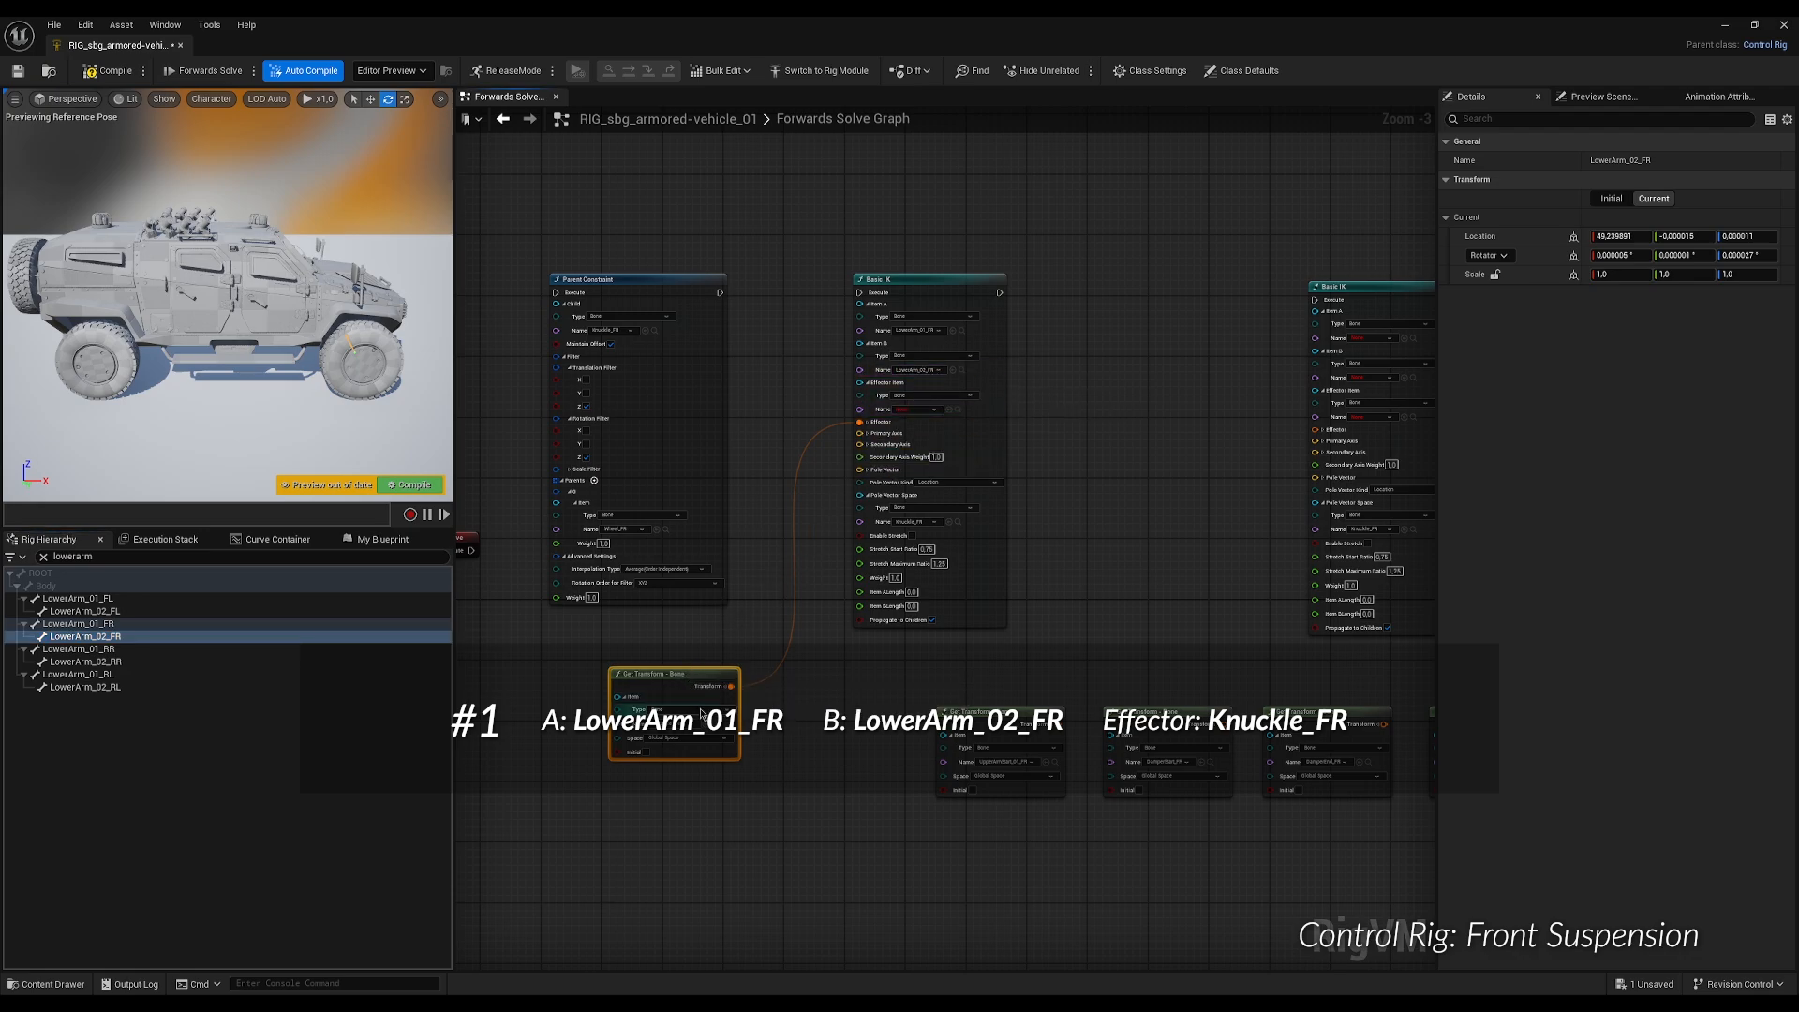
click(689, 677)
click(717, 726)
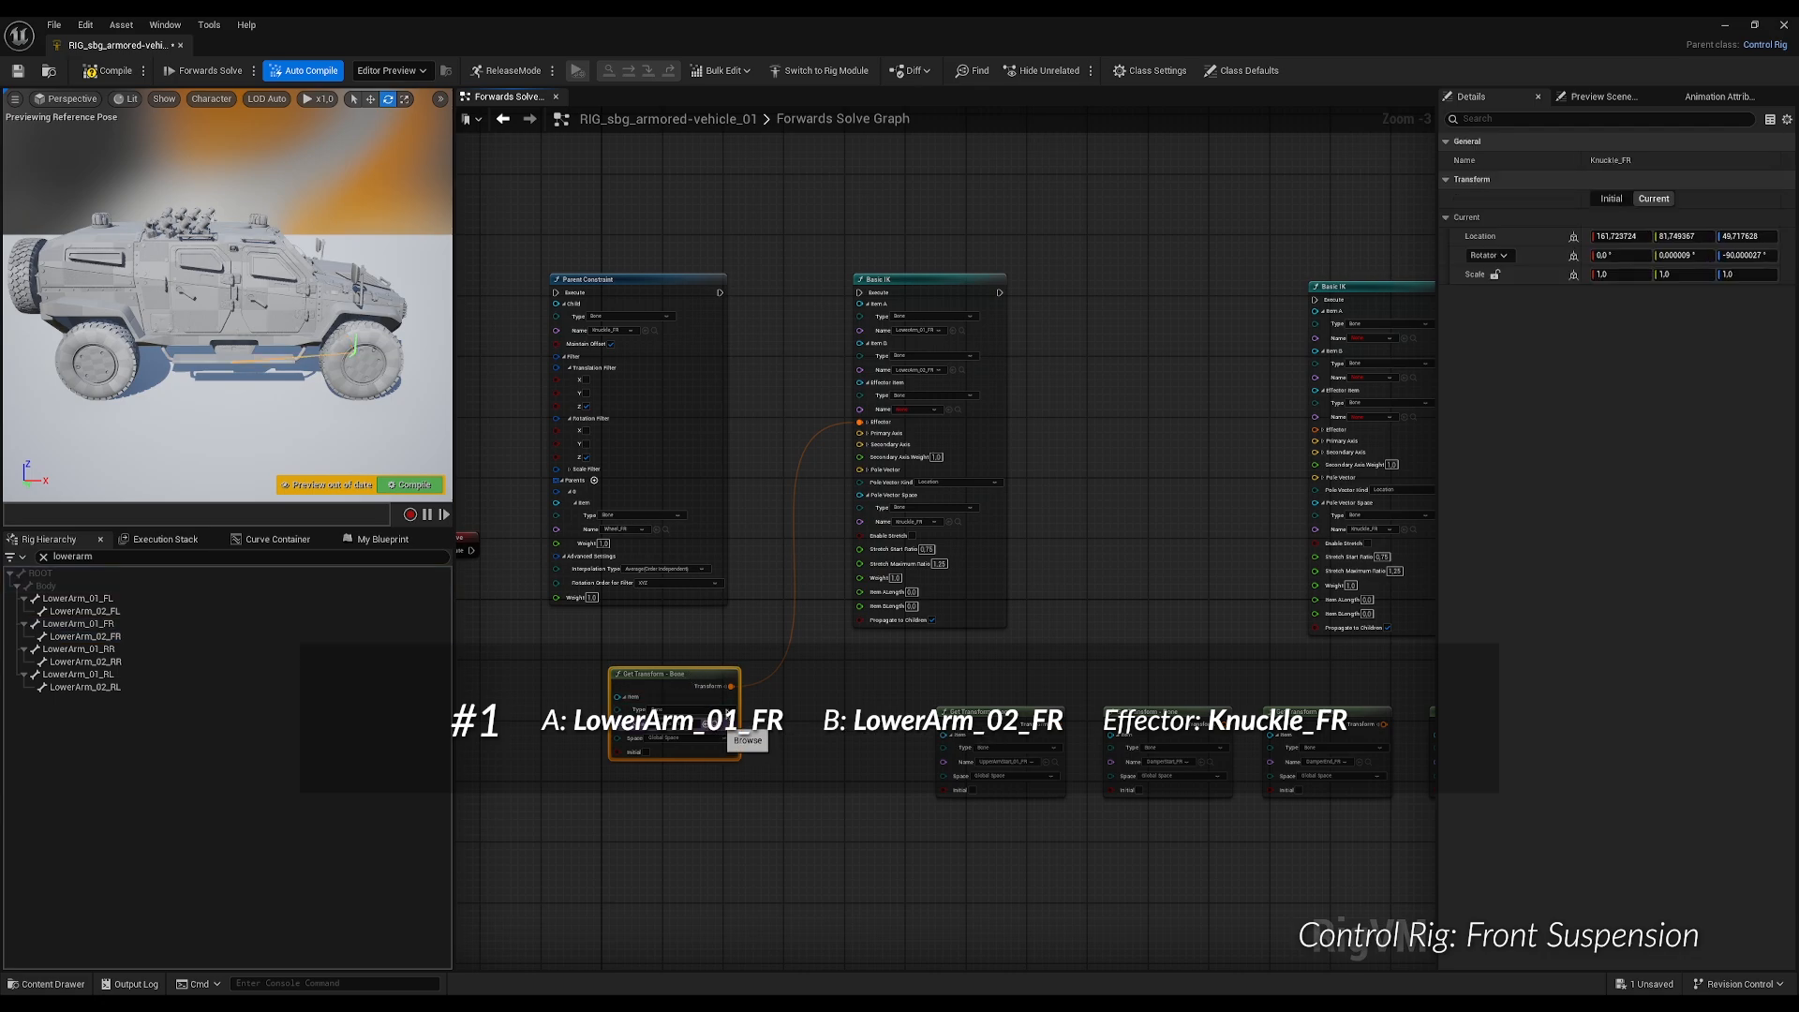
click(951, 411)
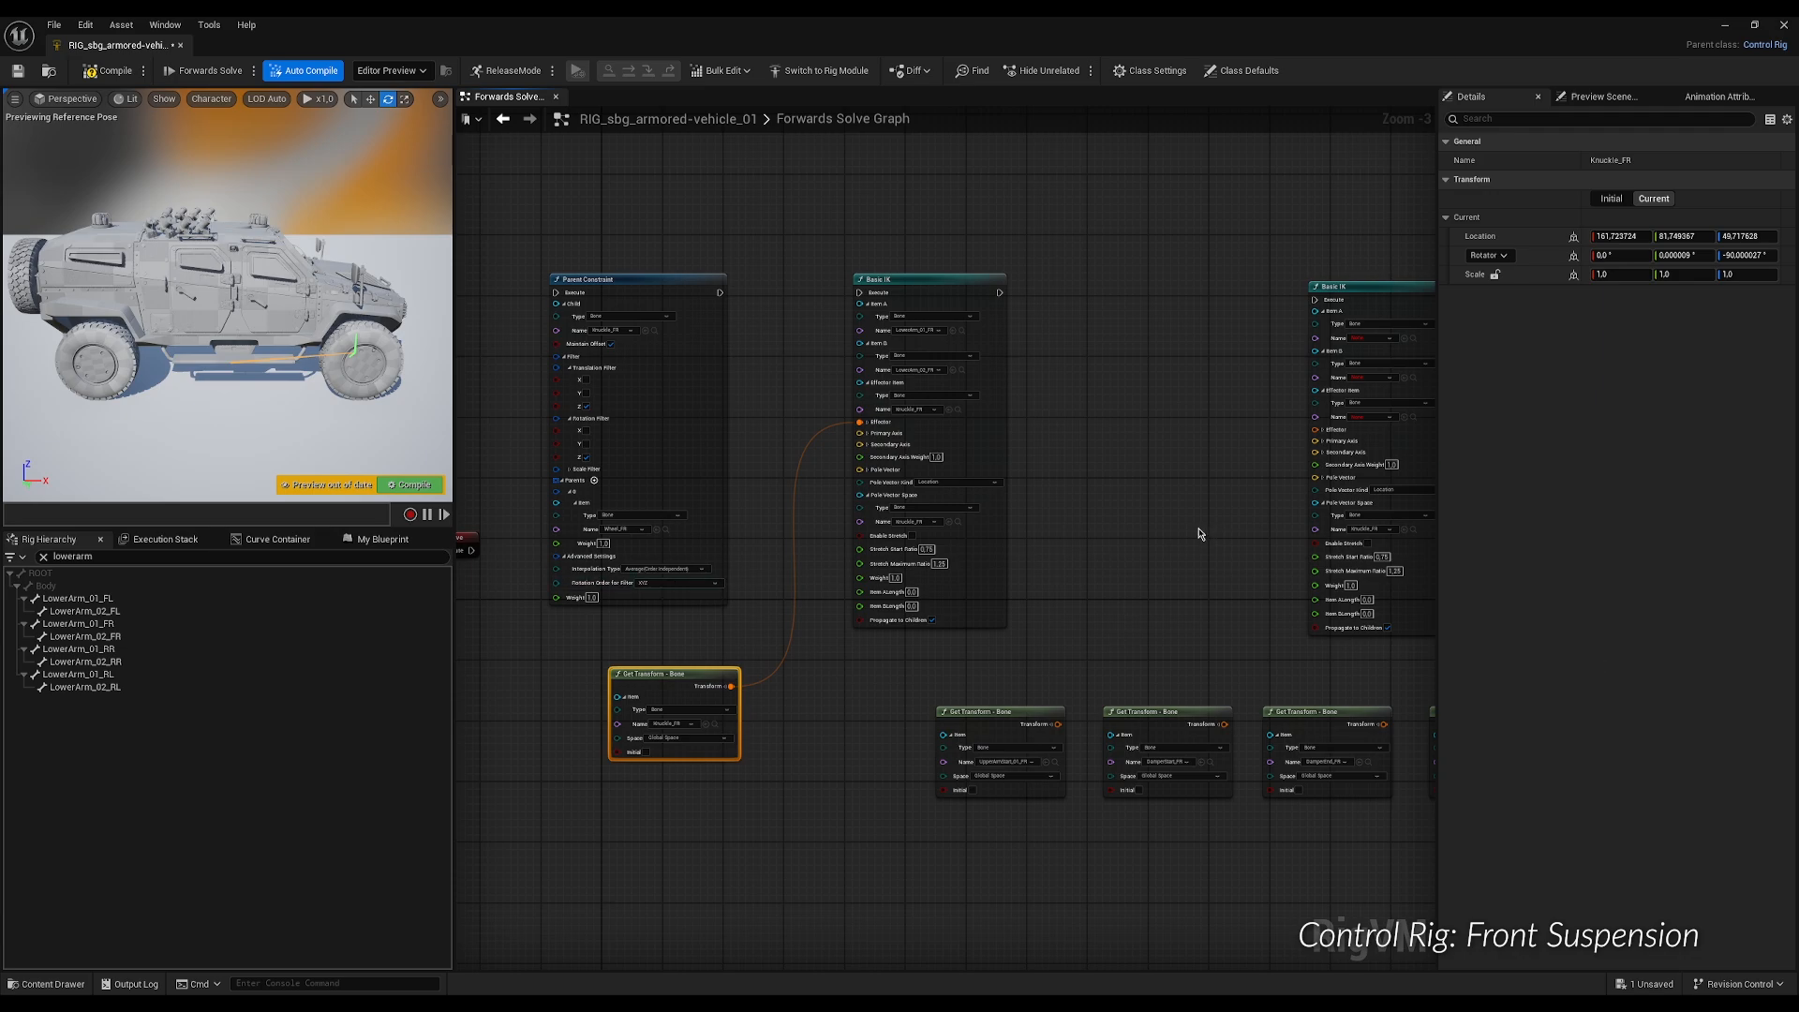
Move the second Basic IK node closer to the first and feed its Effector from the UpperArmStart_01_FR bone transform.
right_drag(1198, 535, 984, 534)
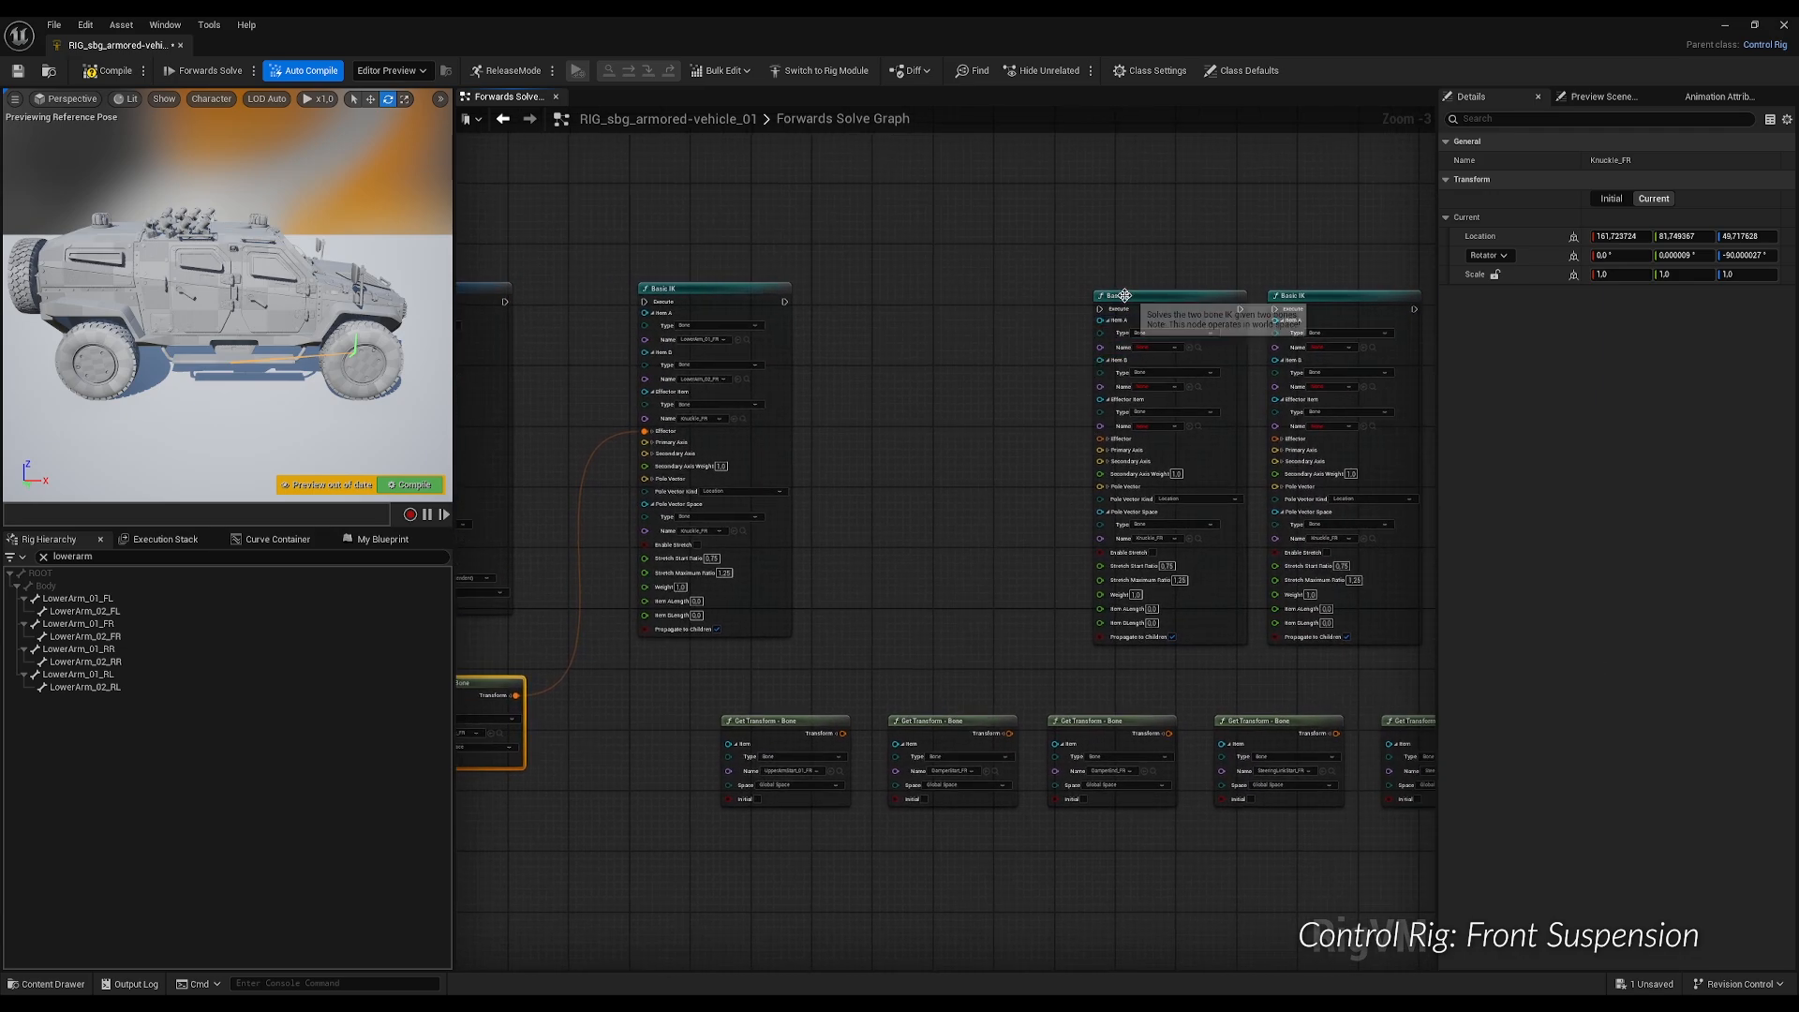
drag(1124, 295, 967, 298)
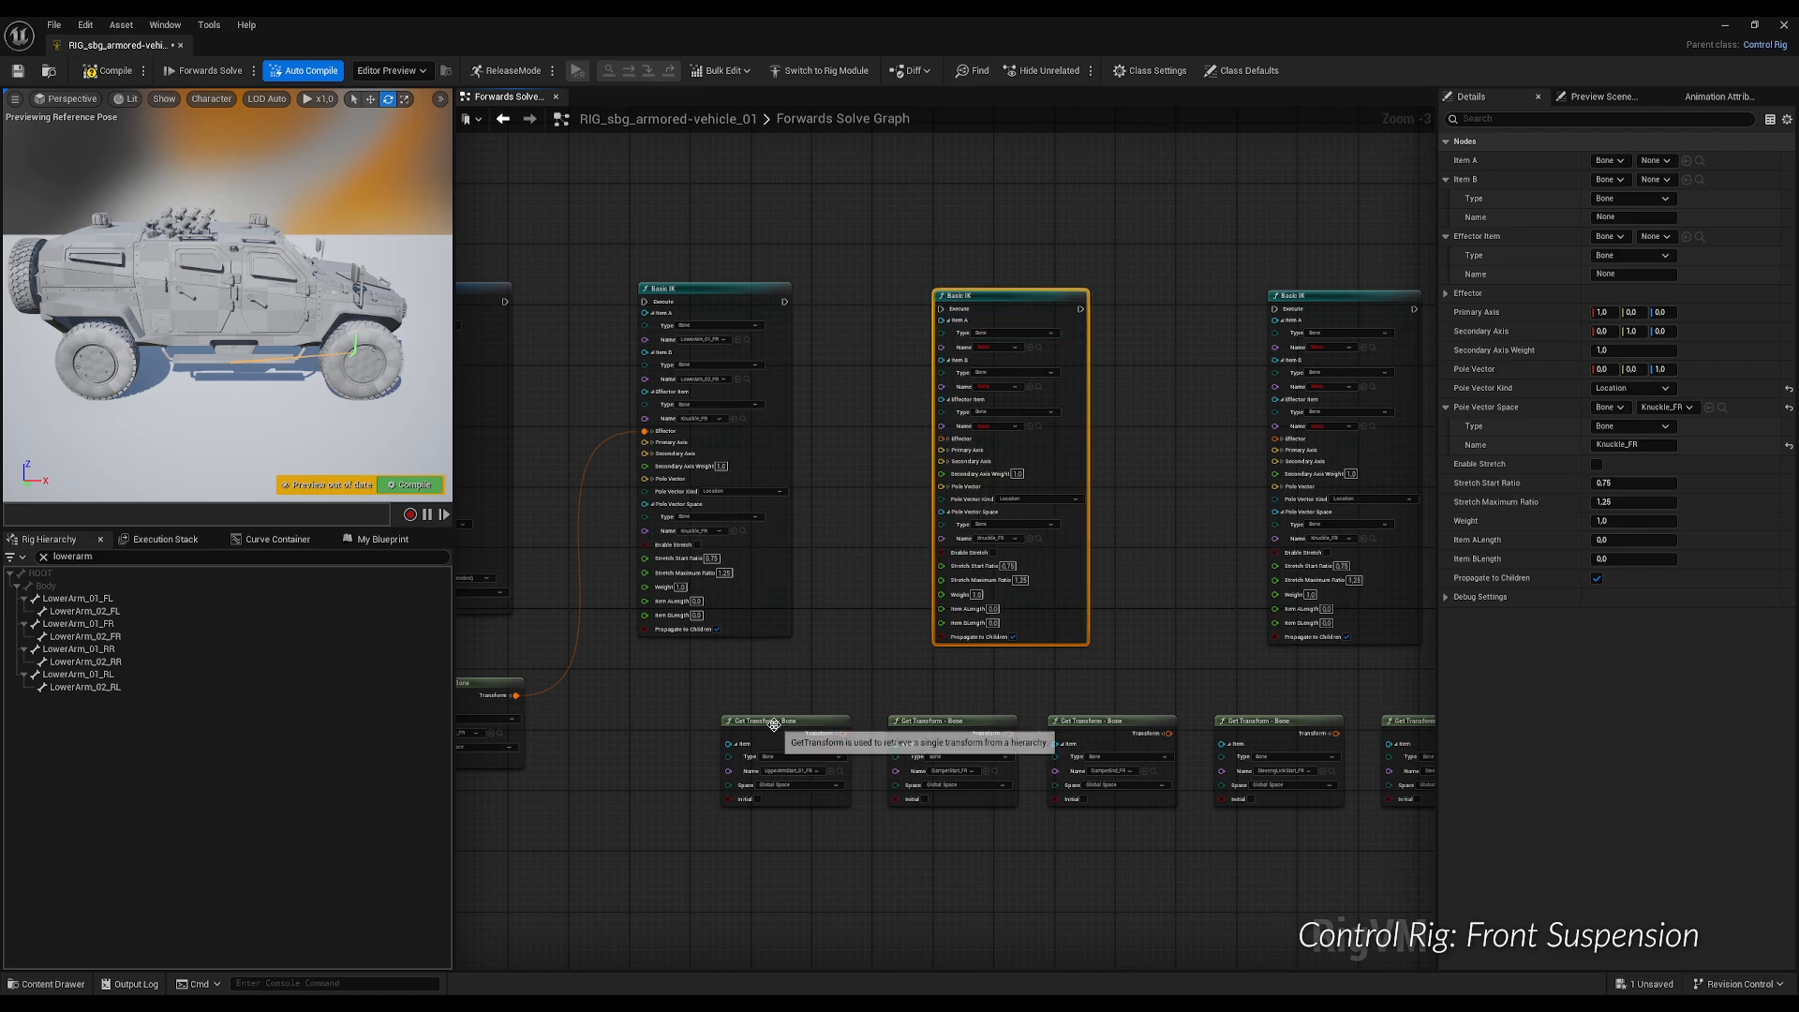
drag(778, 727, 941, 439)
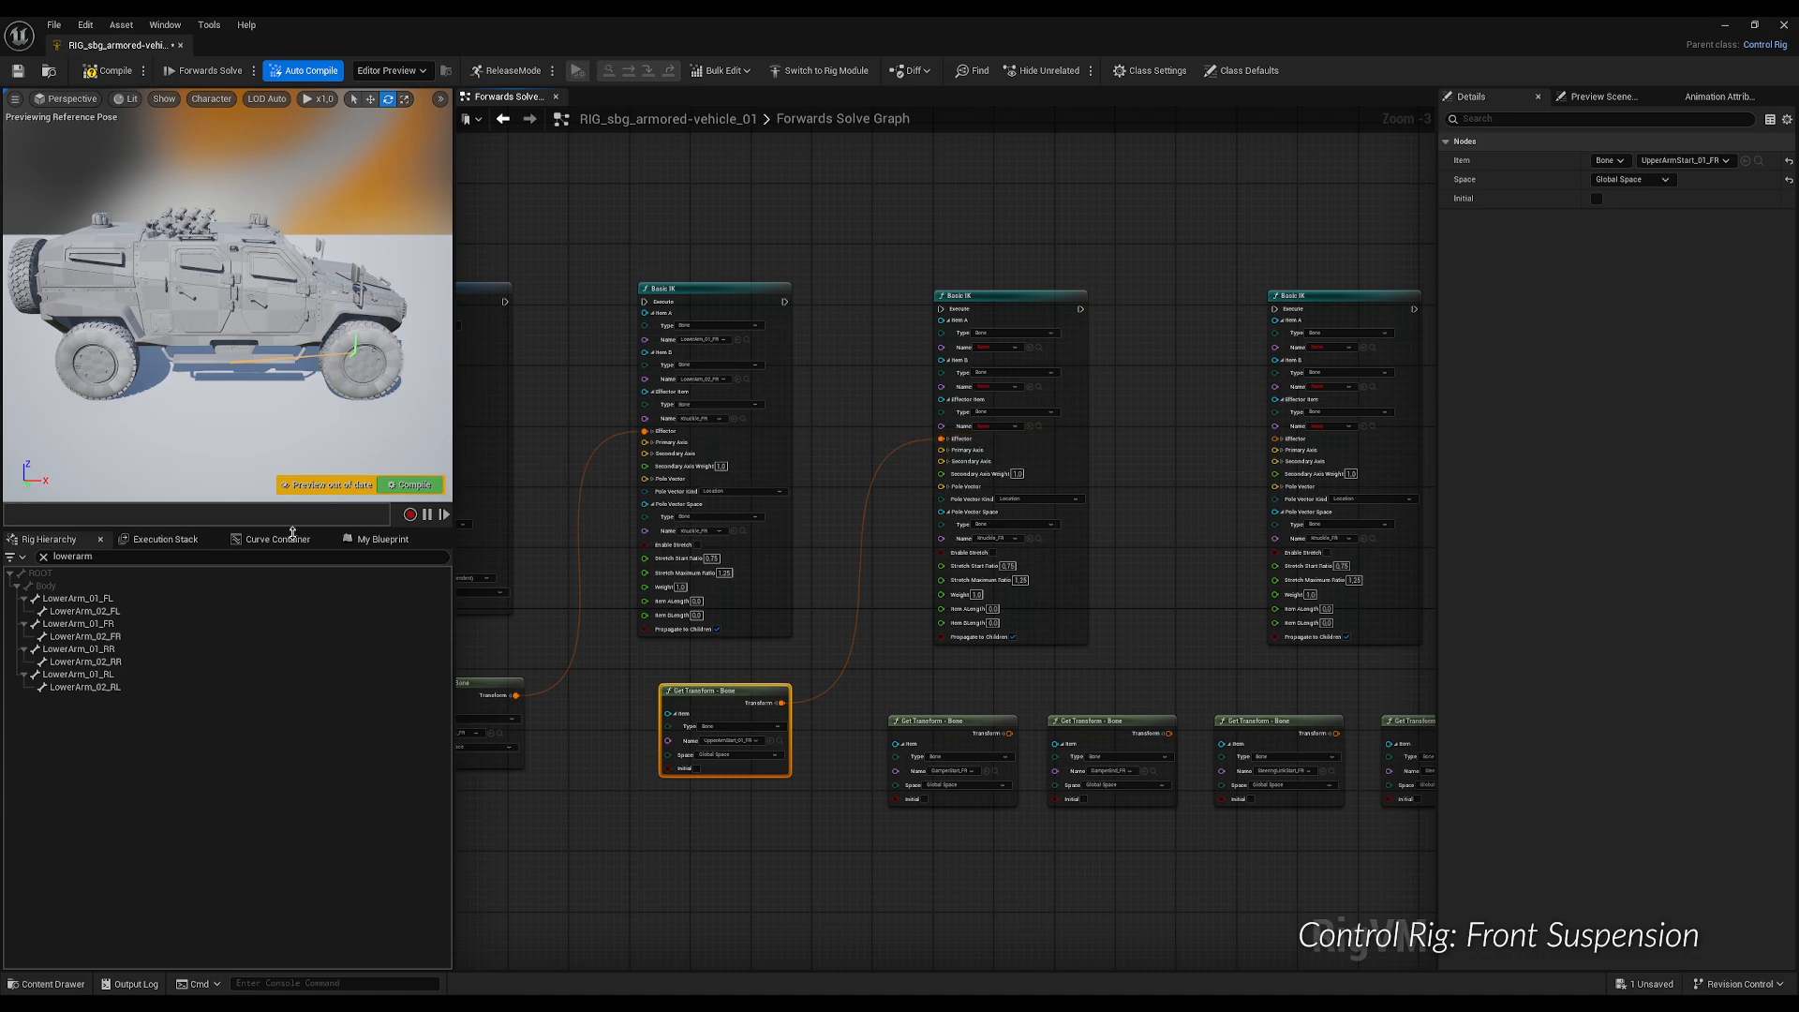
Set the second Basic IK node's Item A to UpperArm_01_FR, Item B to UpperArm_02_FR and Effector Item to UpperArmStart_01_FR.
click(123, 557)
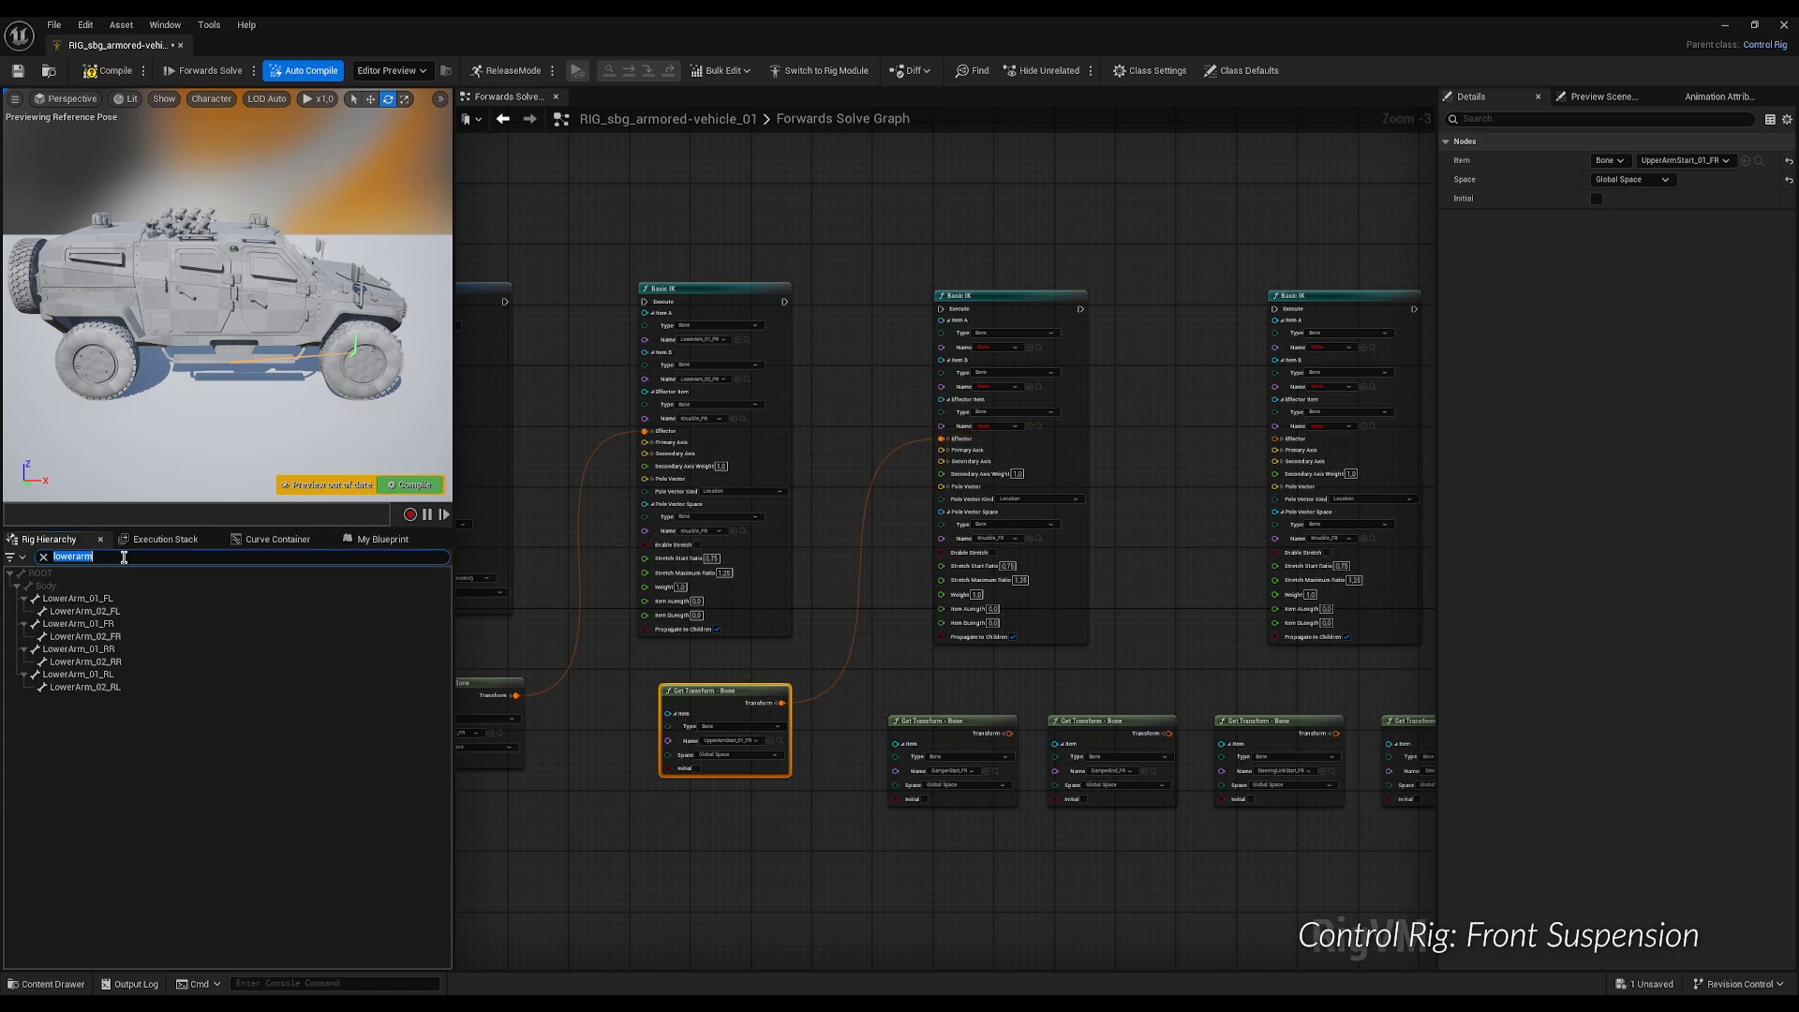
text(upp)
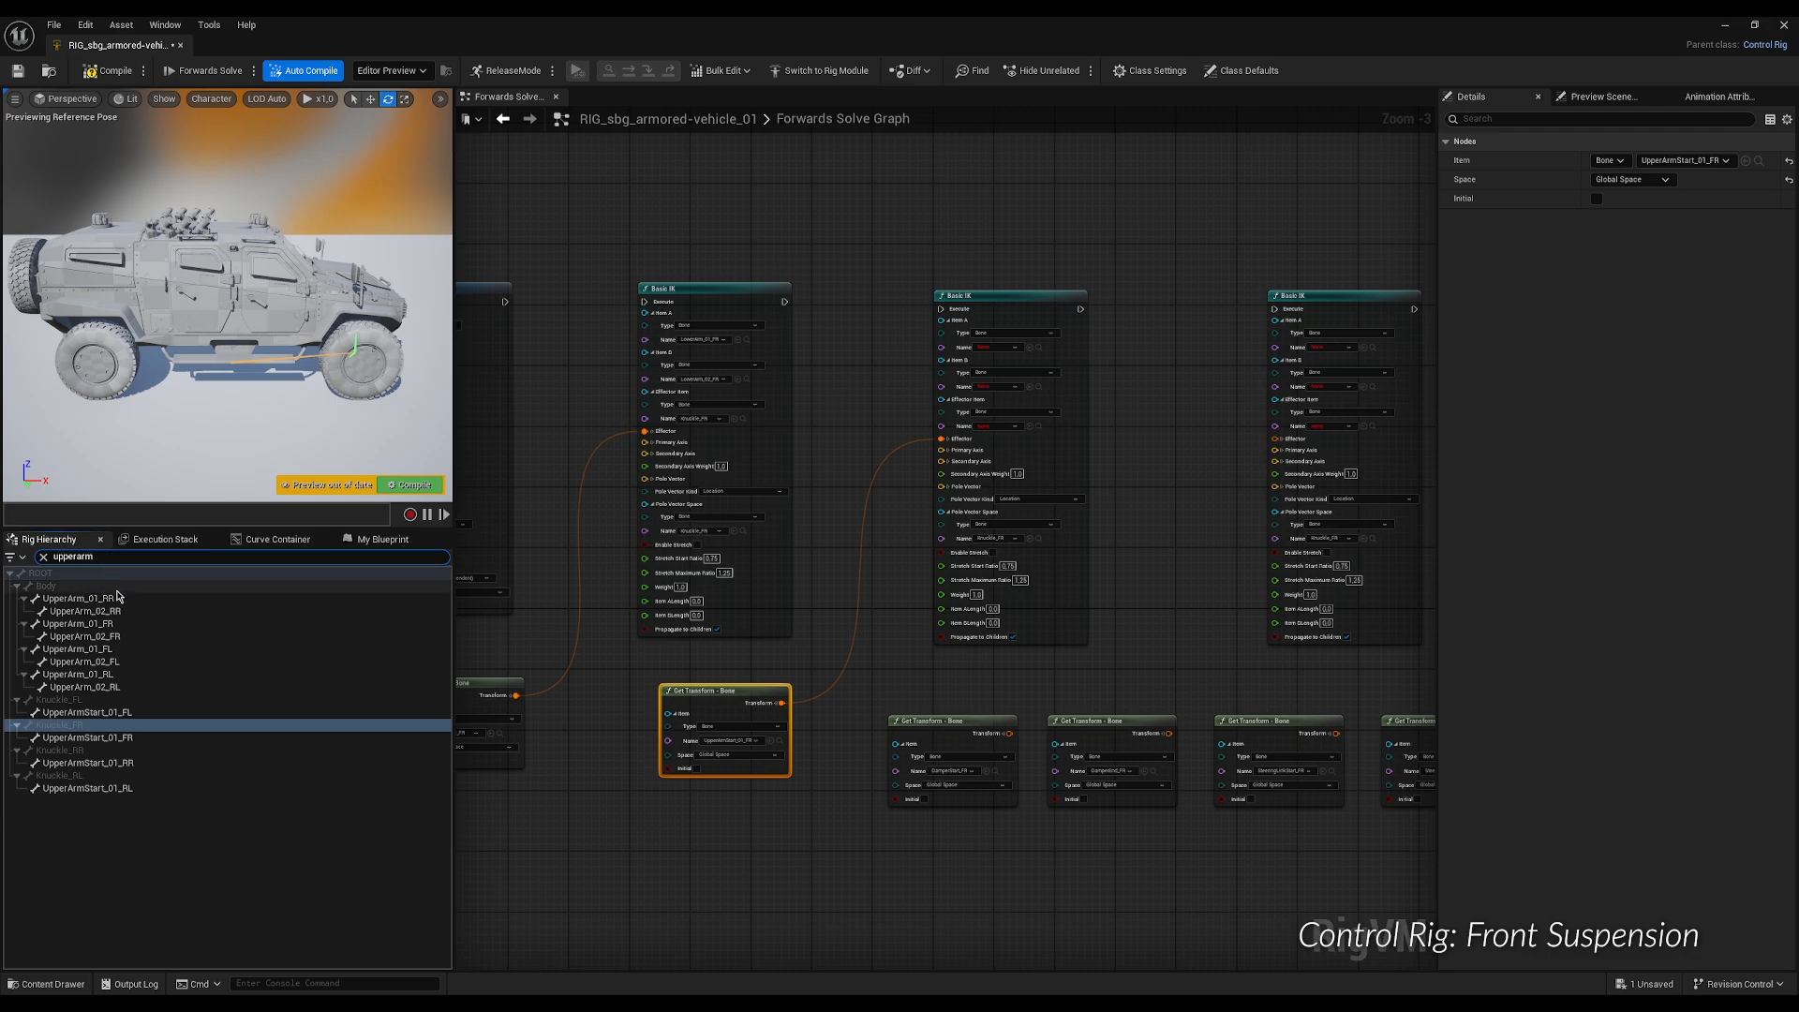
click(112, 624)
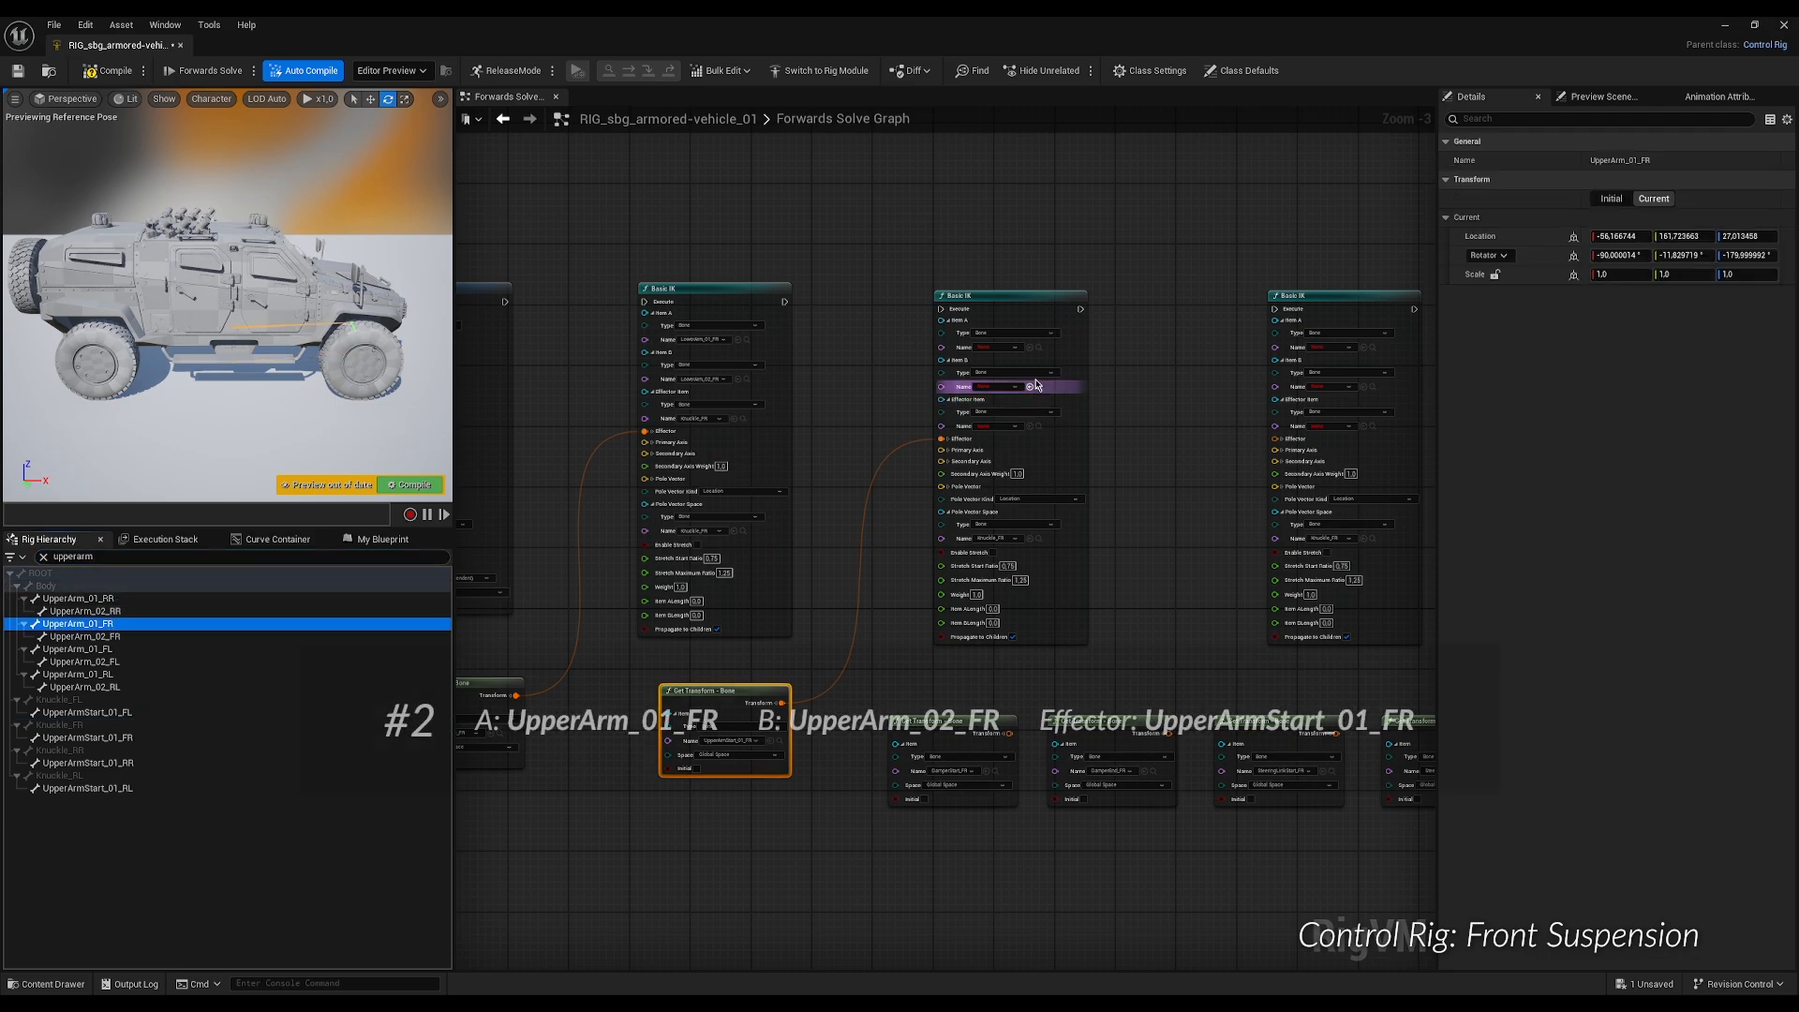
drag(1037, 385, 1033, 351)
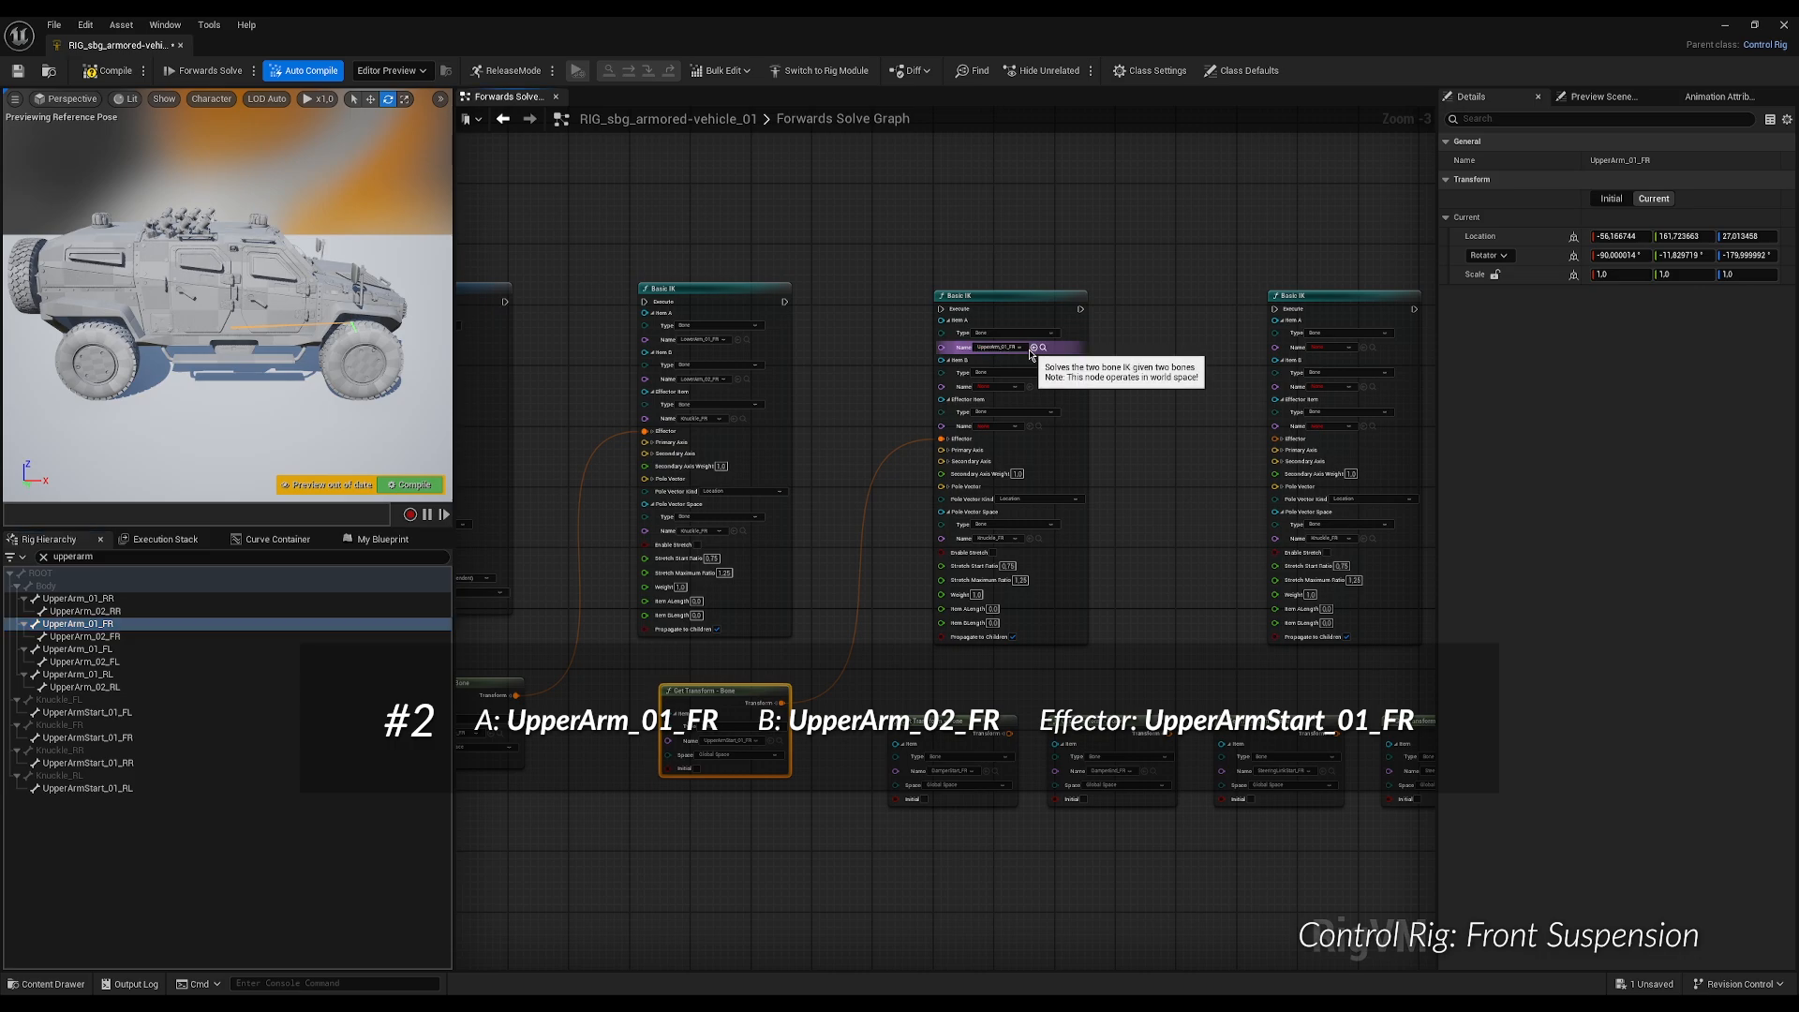
click(138, 638)
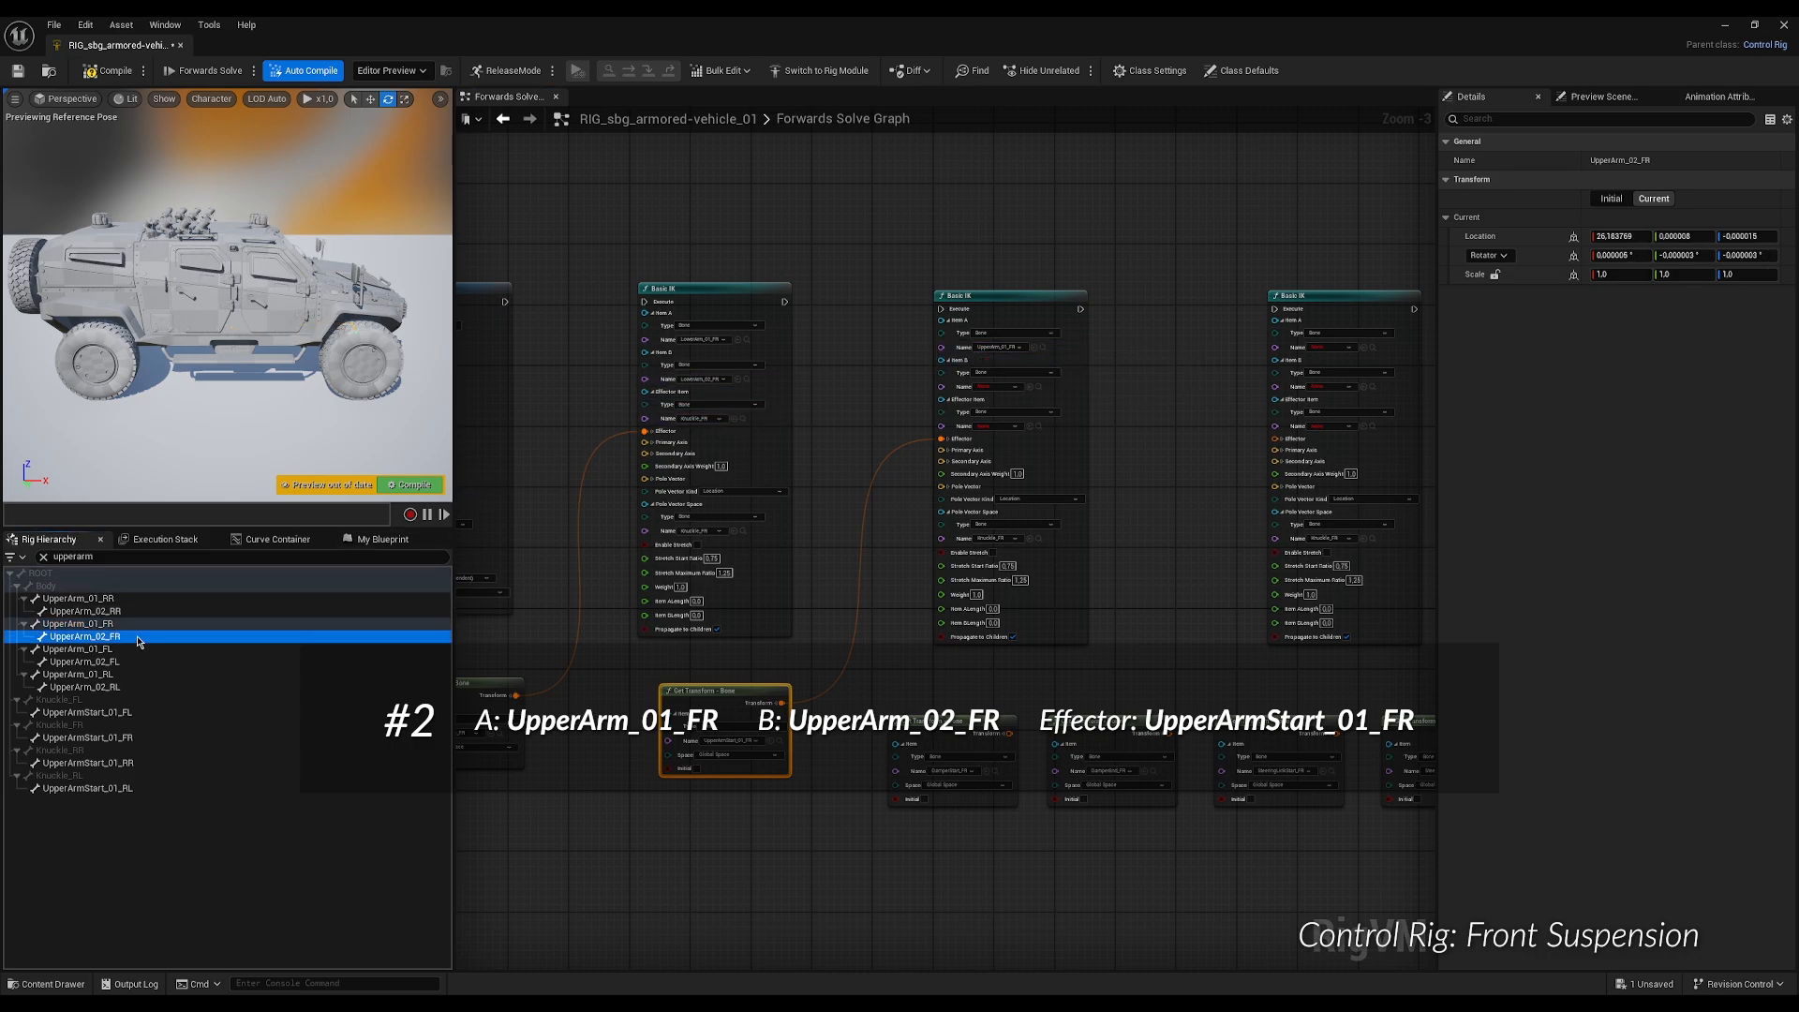
click(1031, 387)
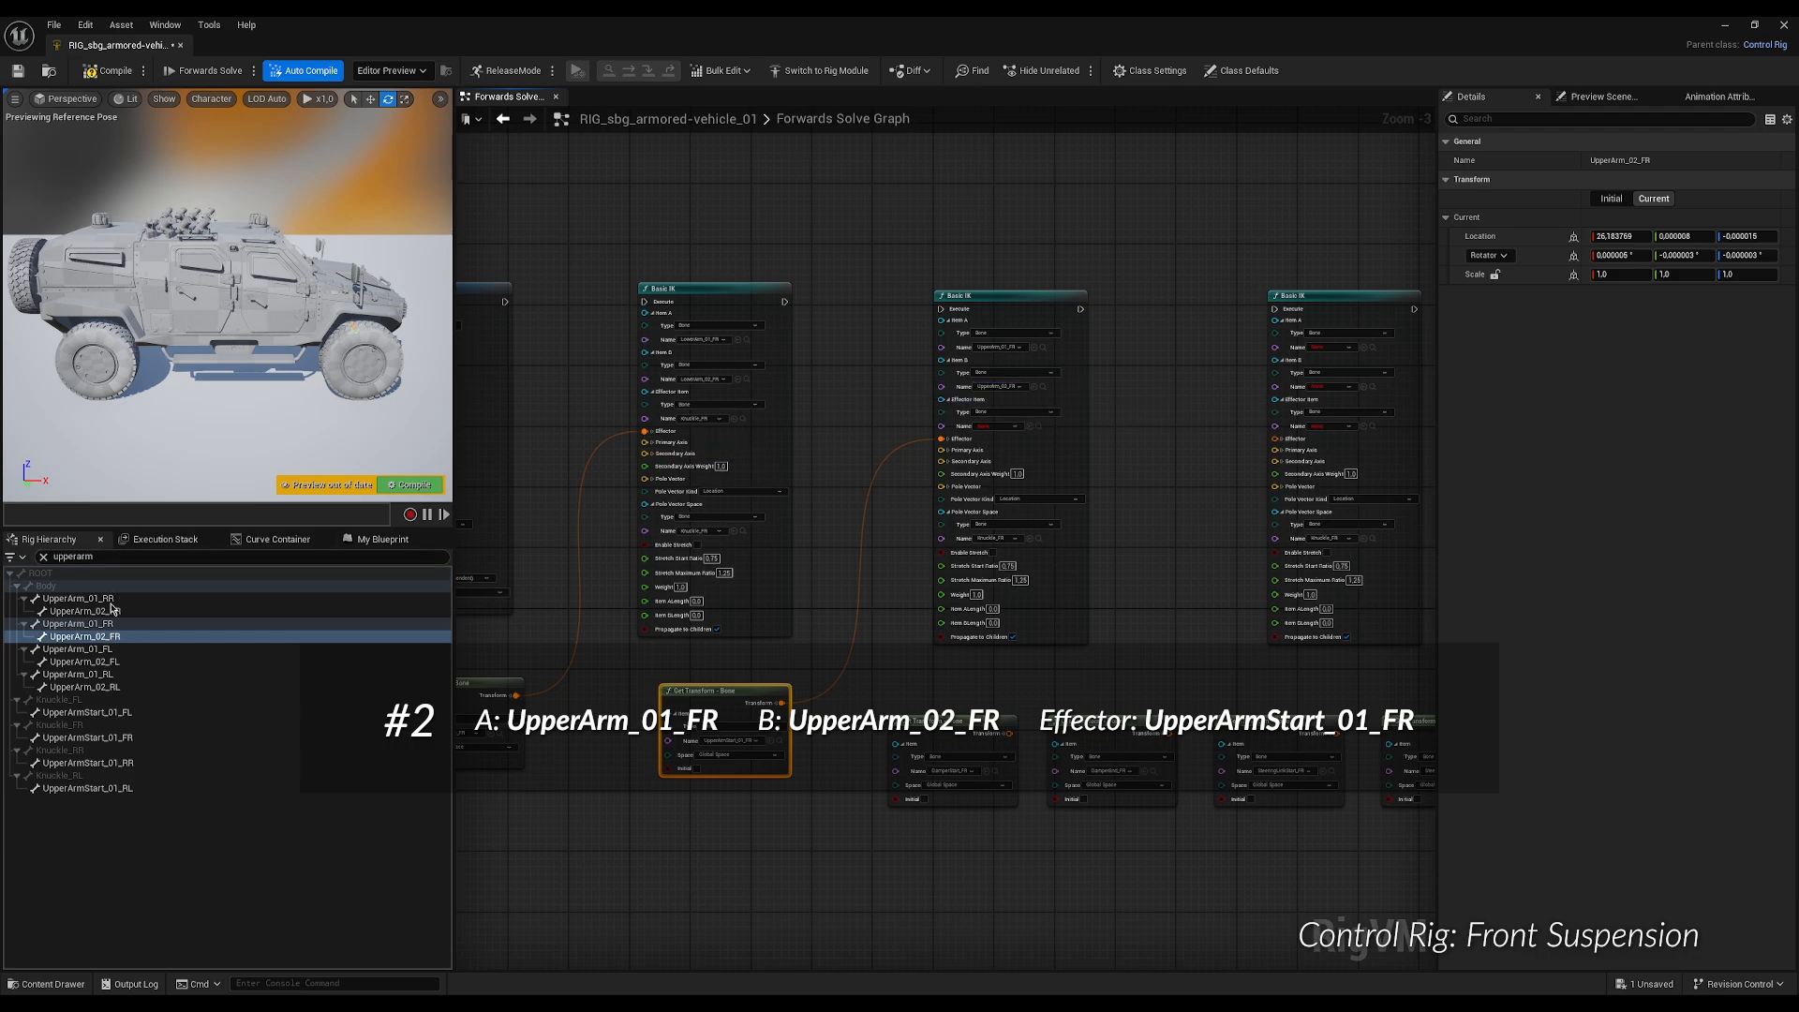
click(125, 739)
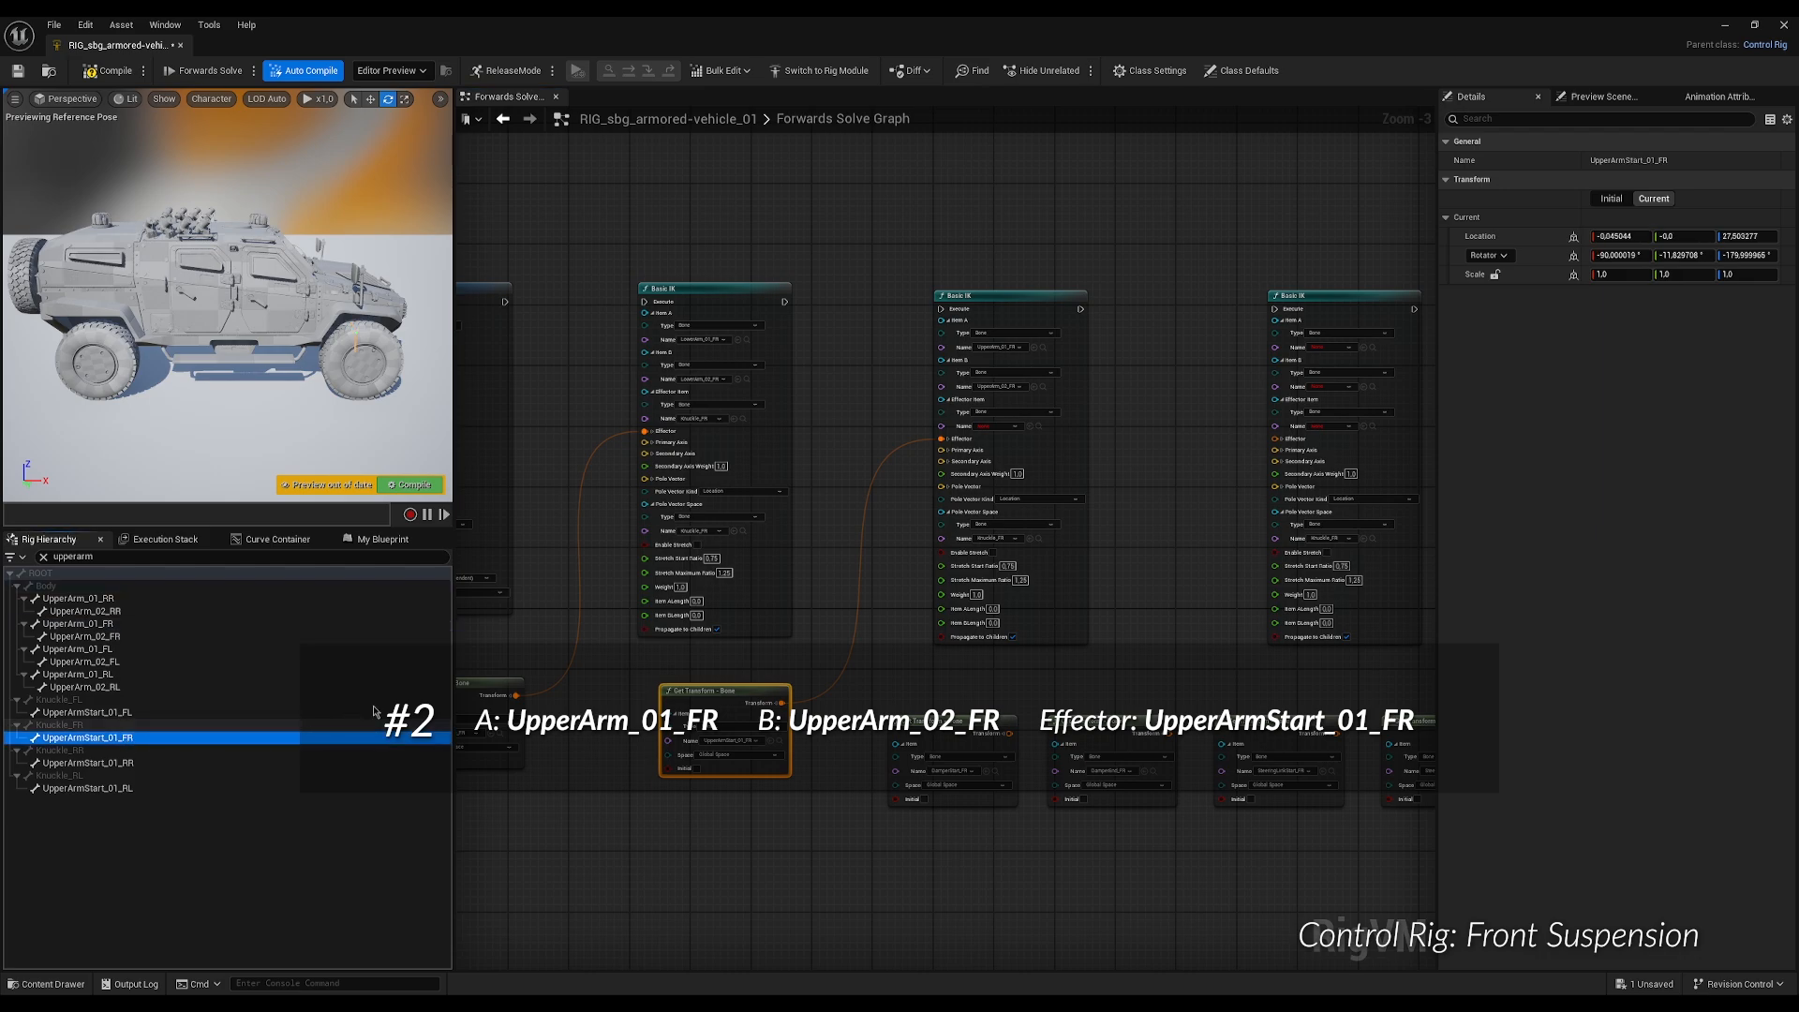
click(1031, 427)
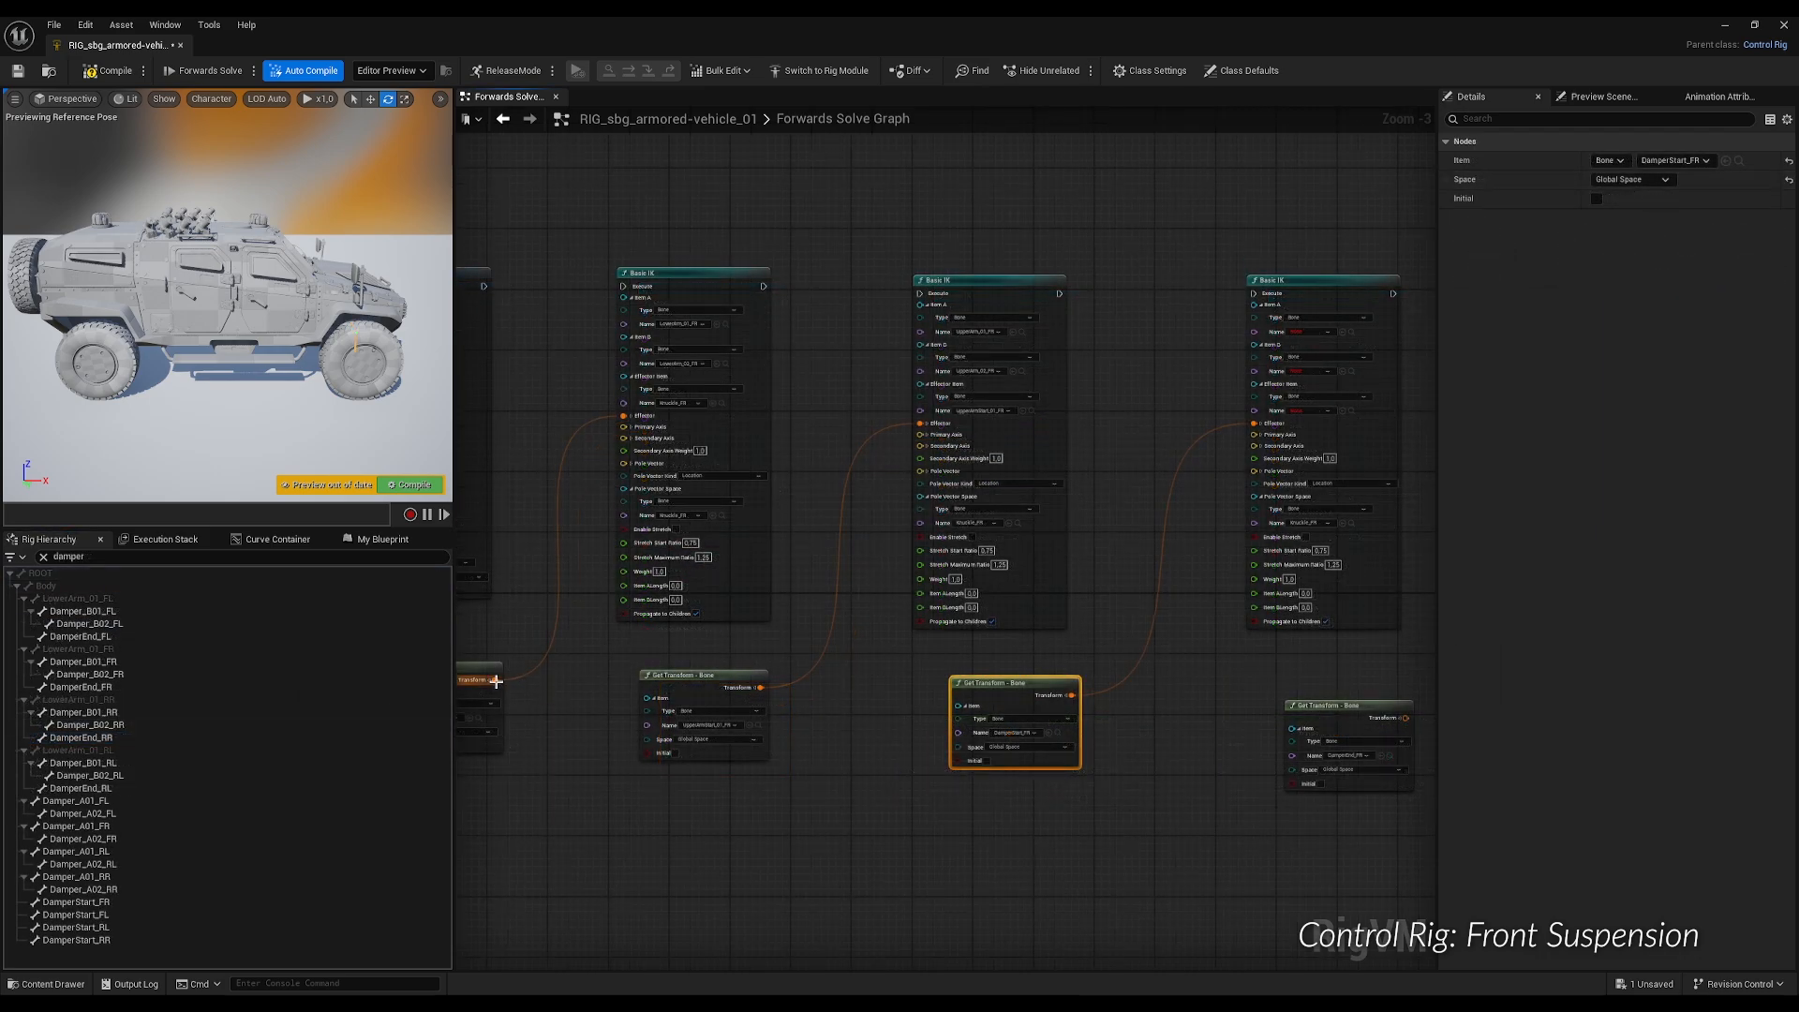
Rewire the third Basic IK node's Effector to the Knuckle_FR transform, shift the unused Get Transform nodes away and place that IK beside the second.
drag(494, 680, 1251, 423)
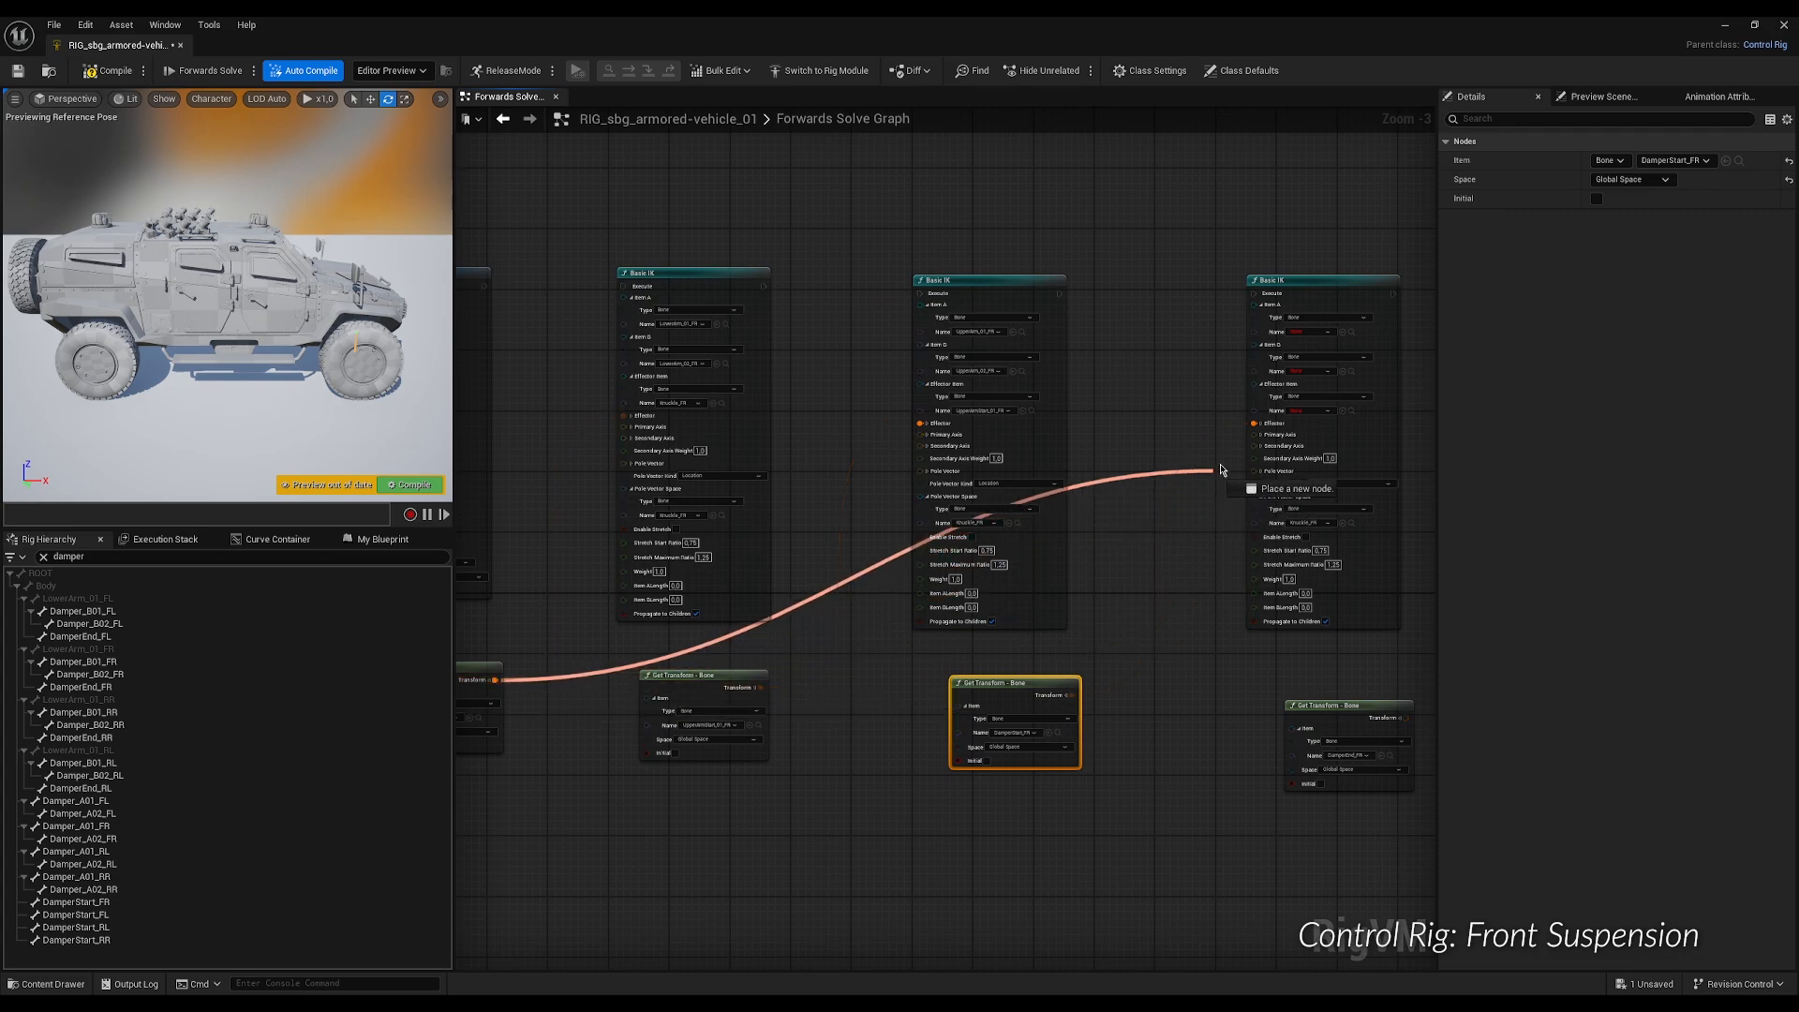
right_drag(1211, 642, 810, 621)
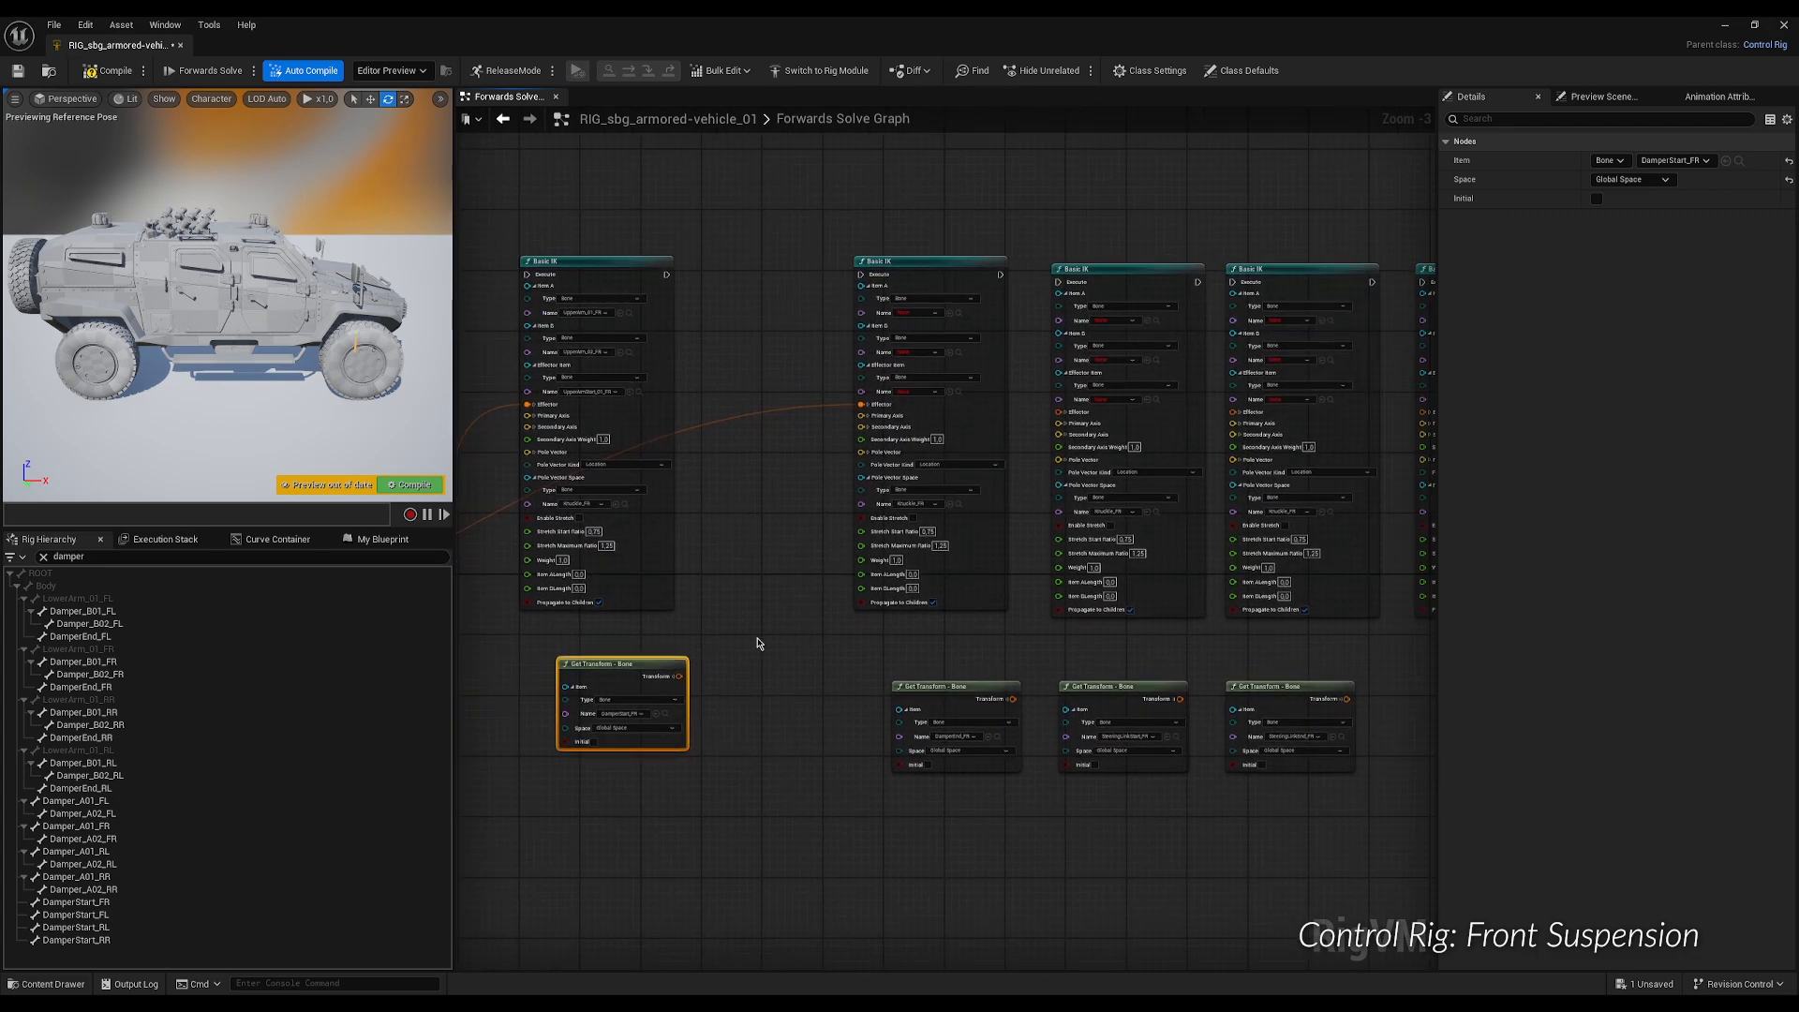
drag(614, 813, 1354, 678)
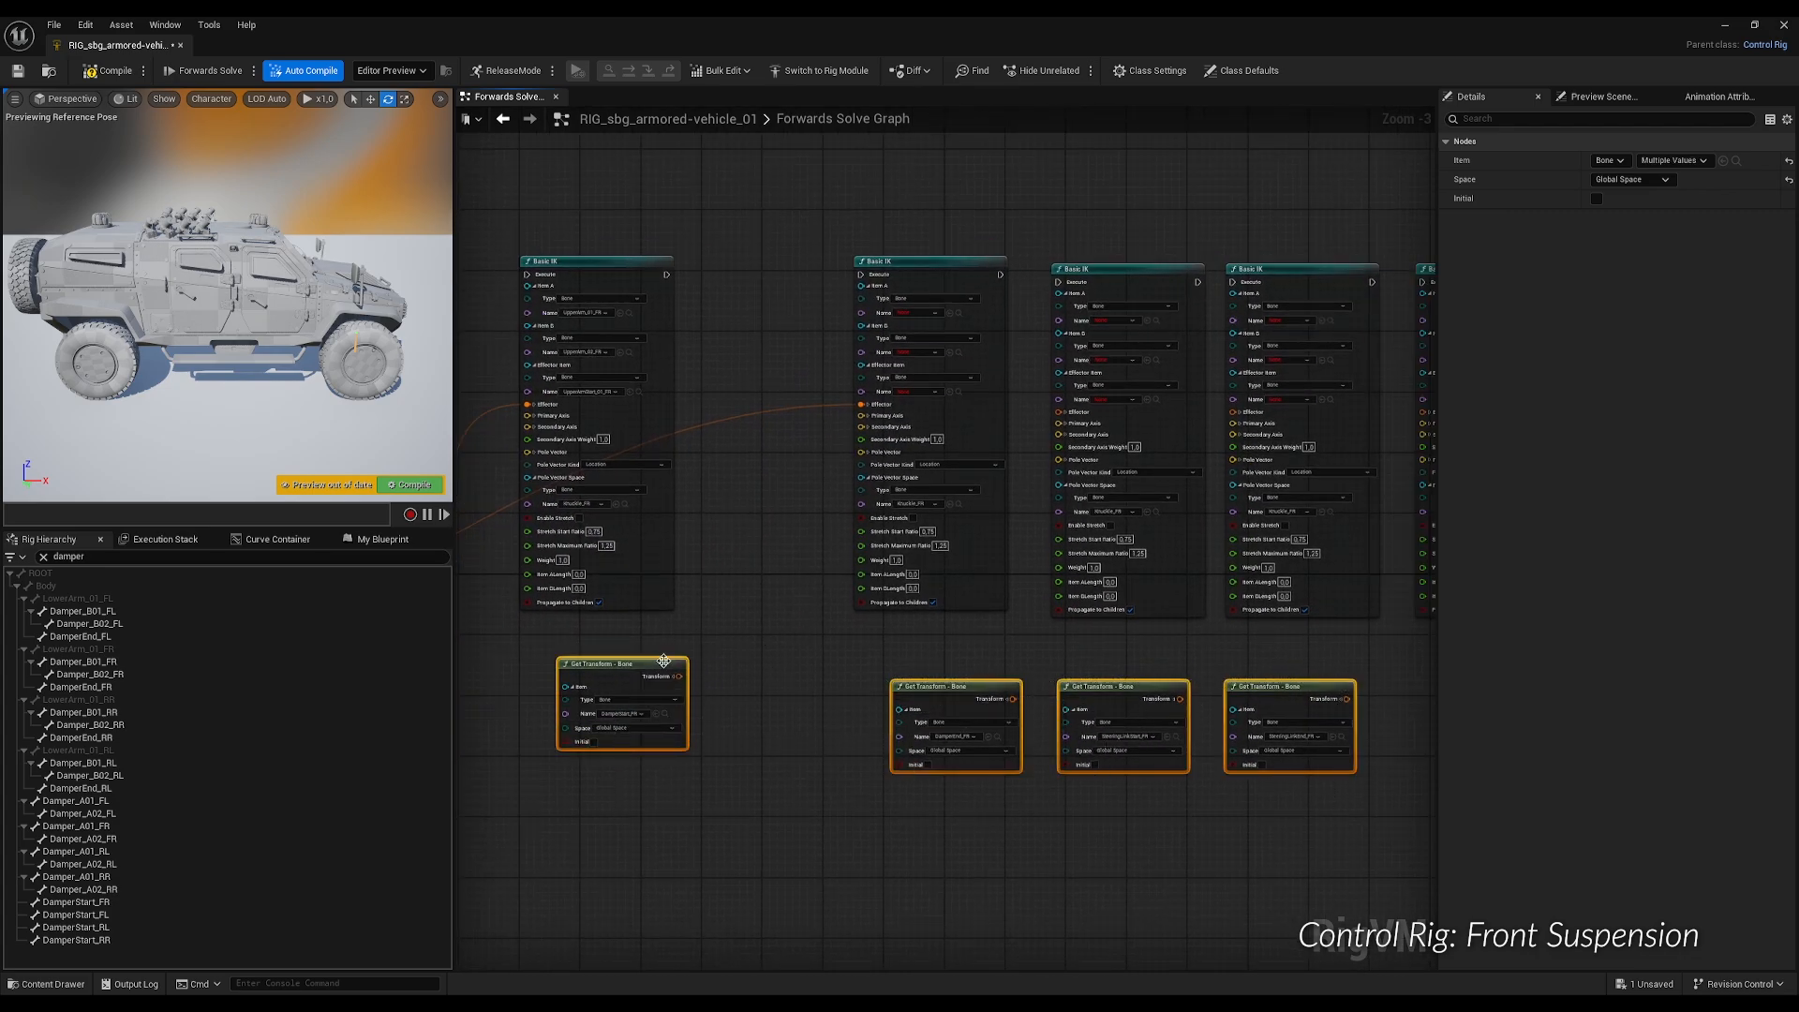
drag(675, 666, 937, 680)
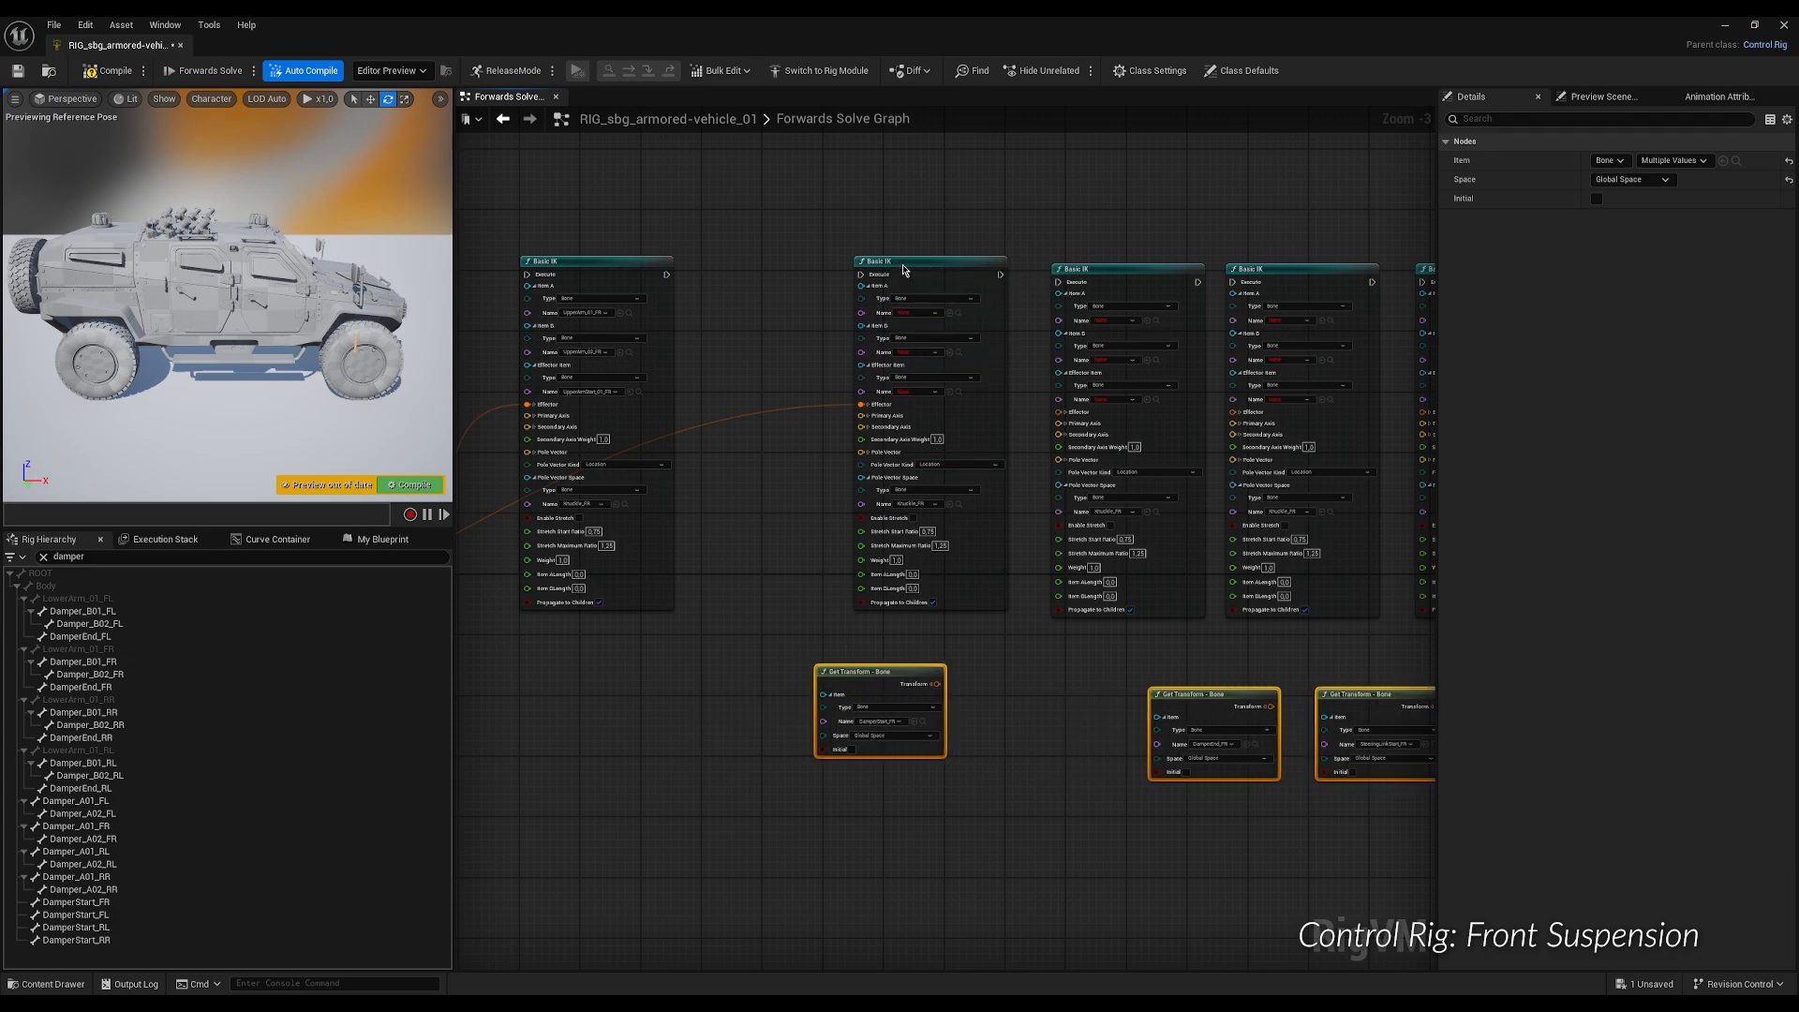
drag(900, 269, 777, 272)
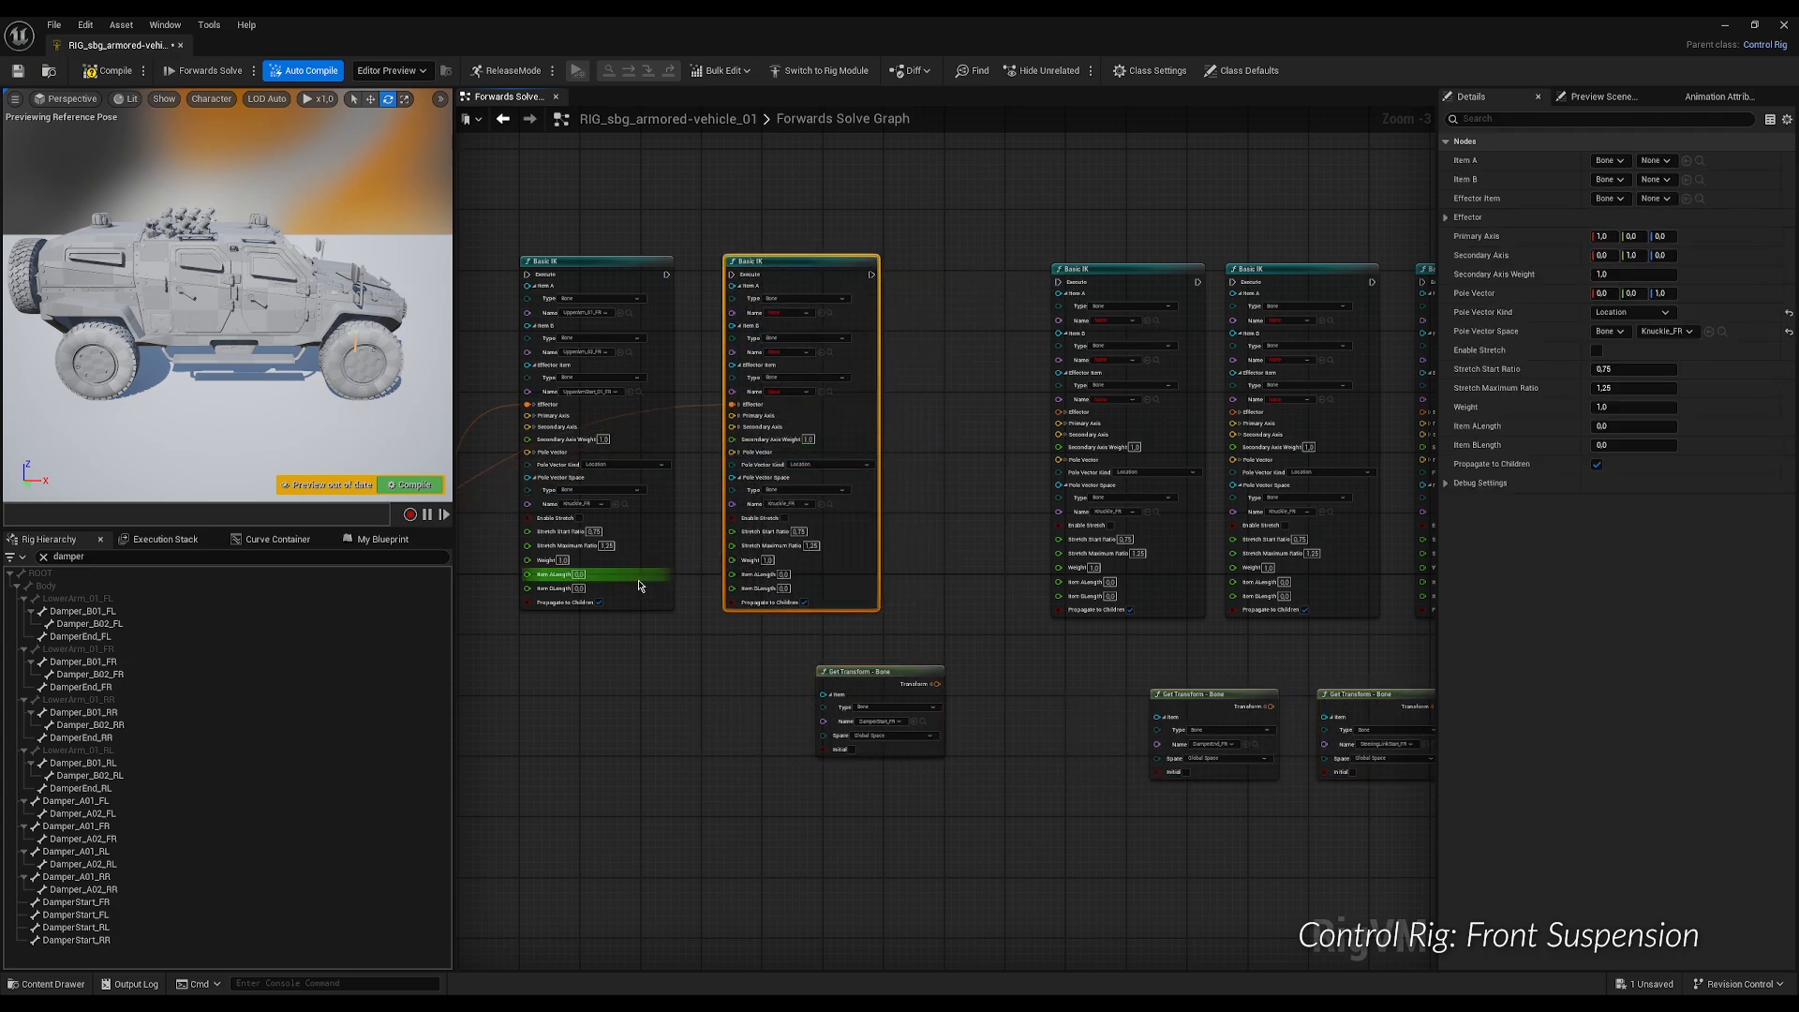
Replace the rig hierarchy's damper filter with a new bone search beginning with "t".
click(198, 558)
text(t)
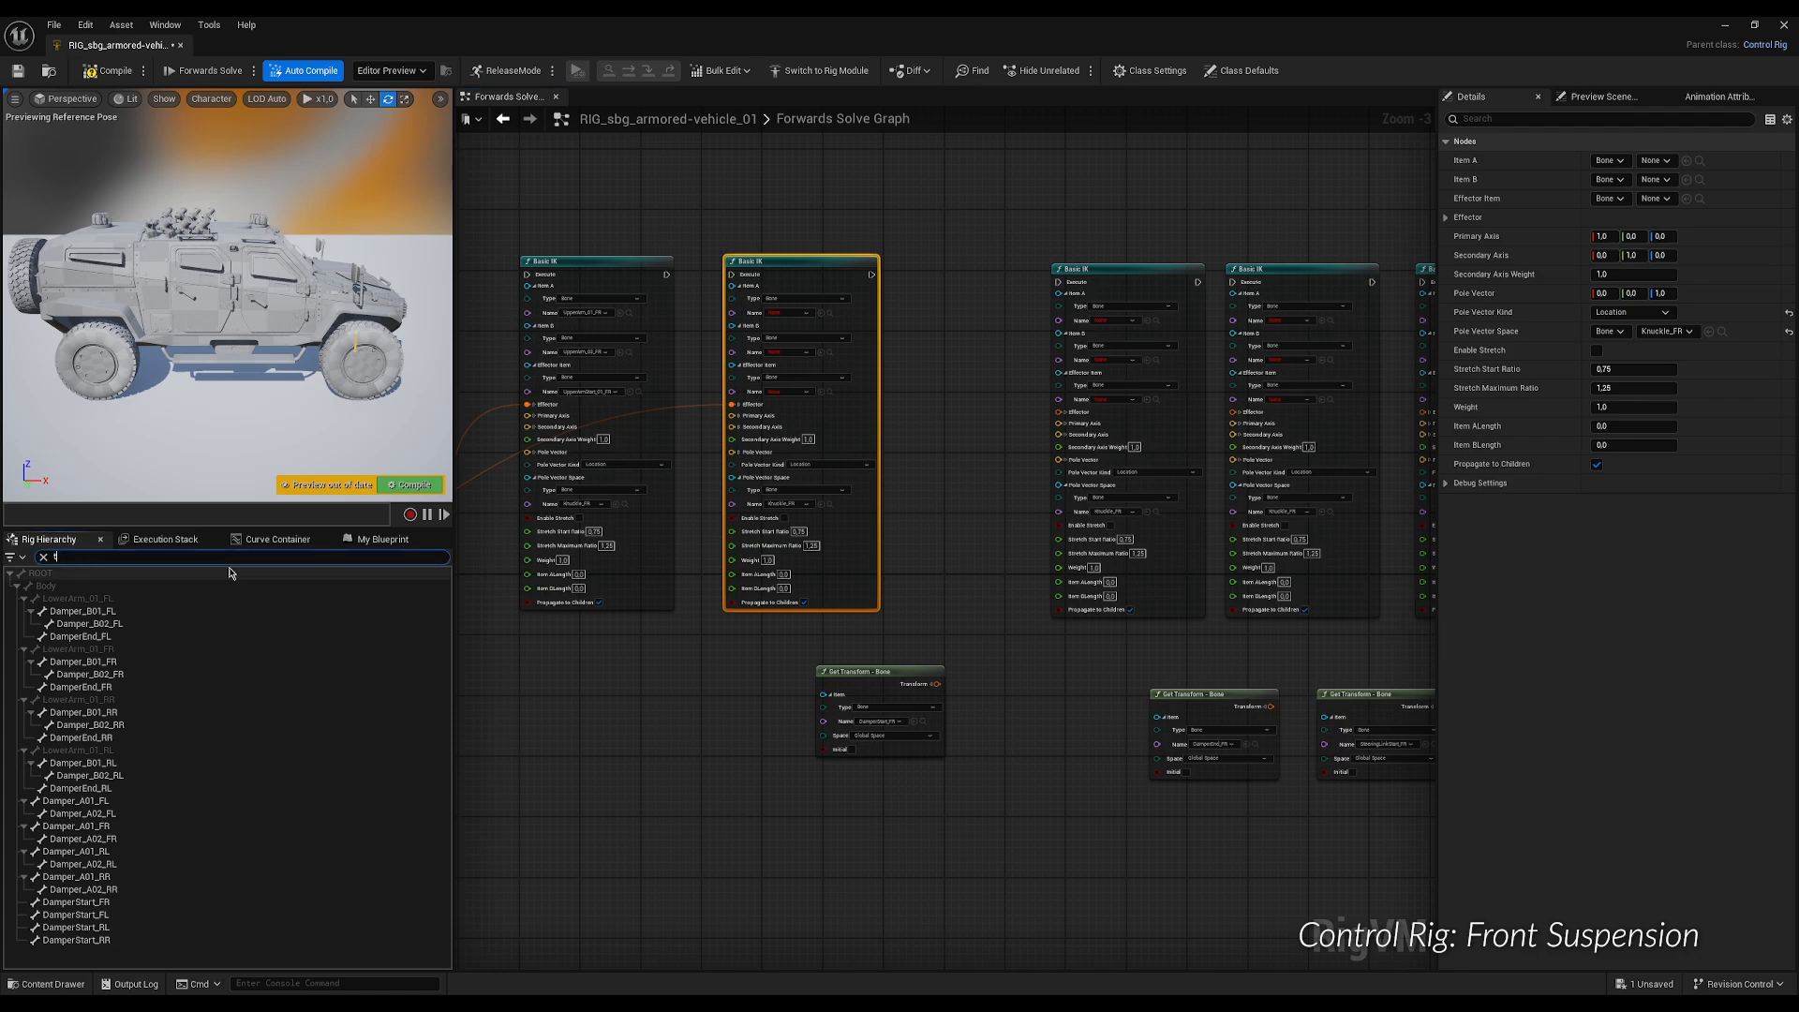
Assign TieRod_01_FR as Item A, TieRod_02_FR as Item B and Knuckle_FR as Effector Item on the third Basic IK node.
text(ierod)
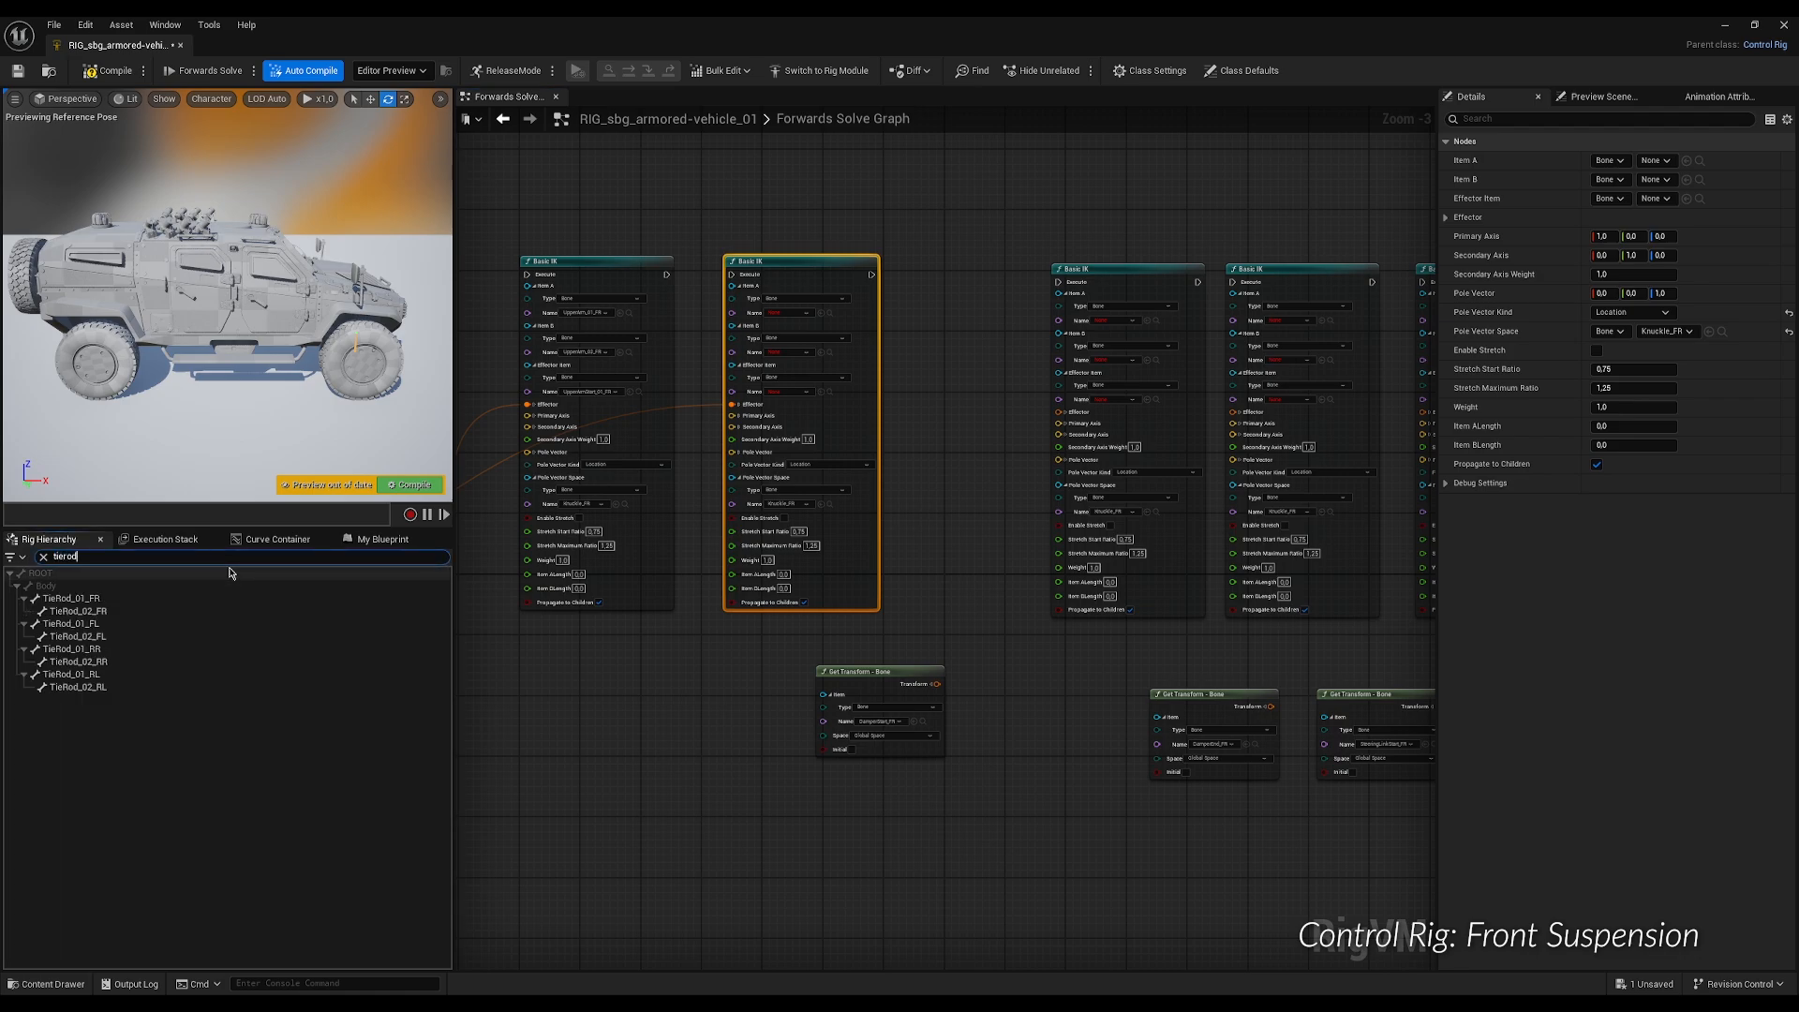
click(187, 596)
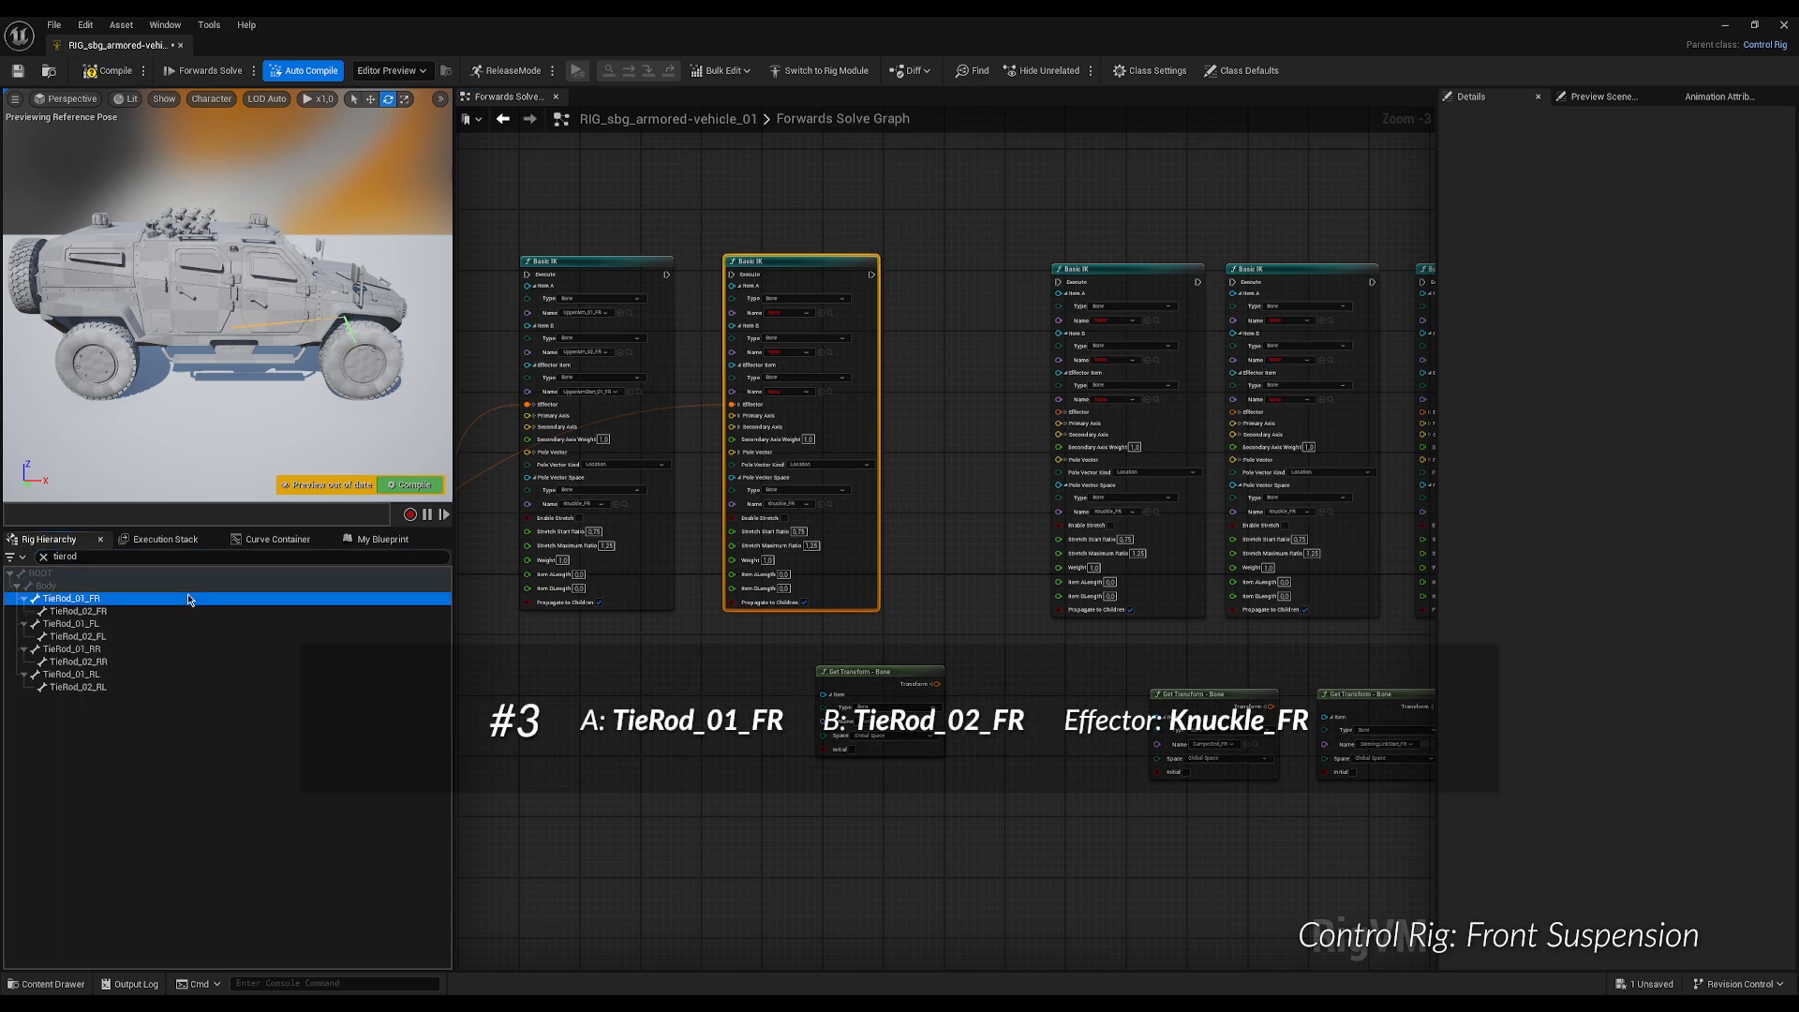
click(821, 313)
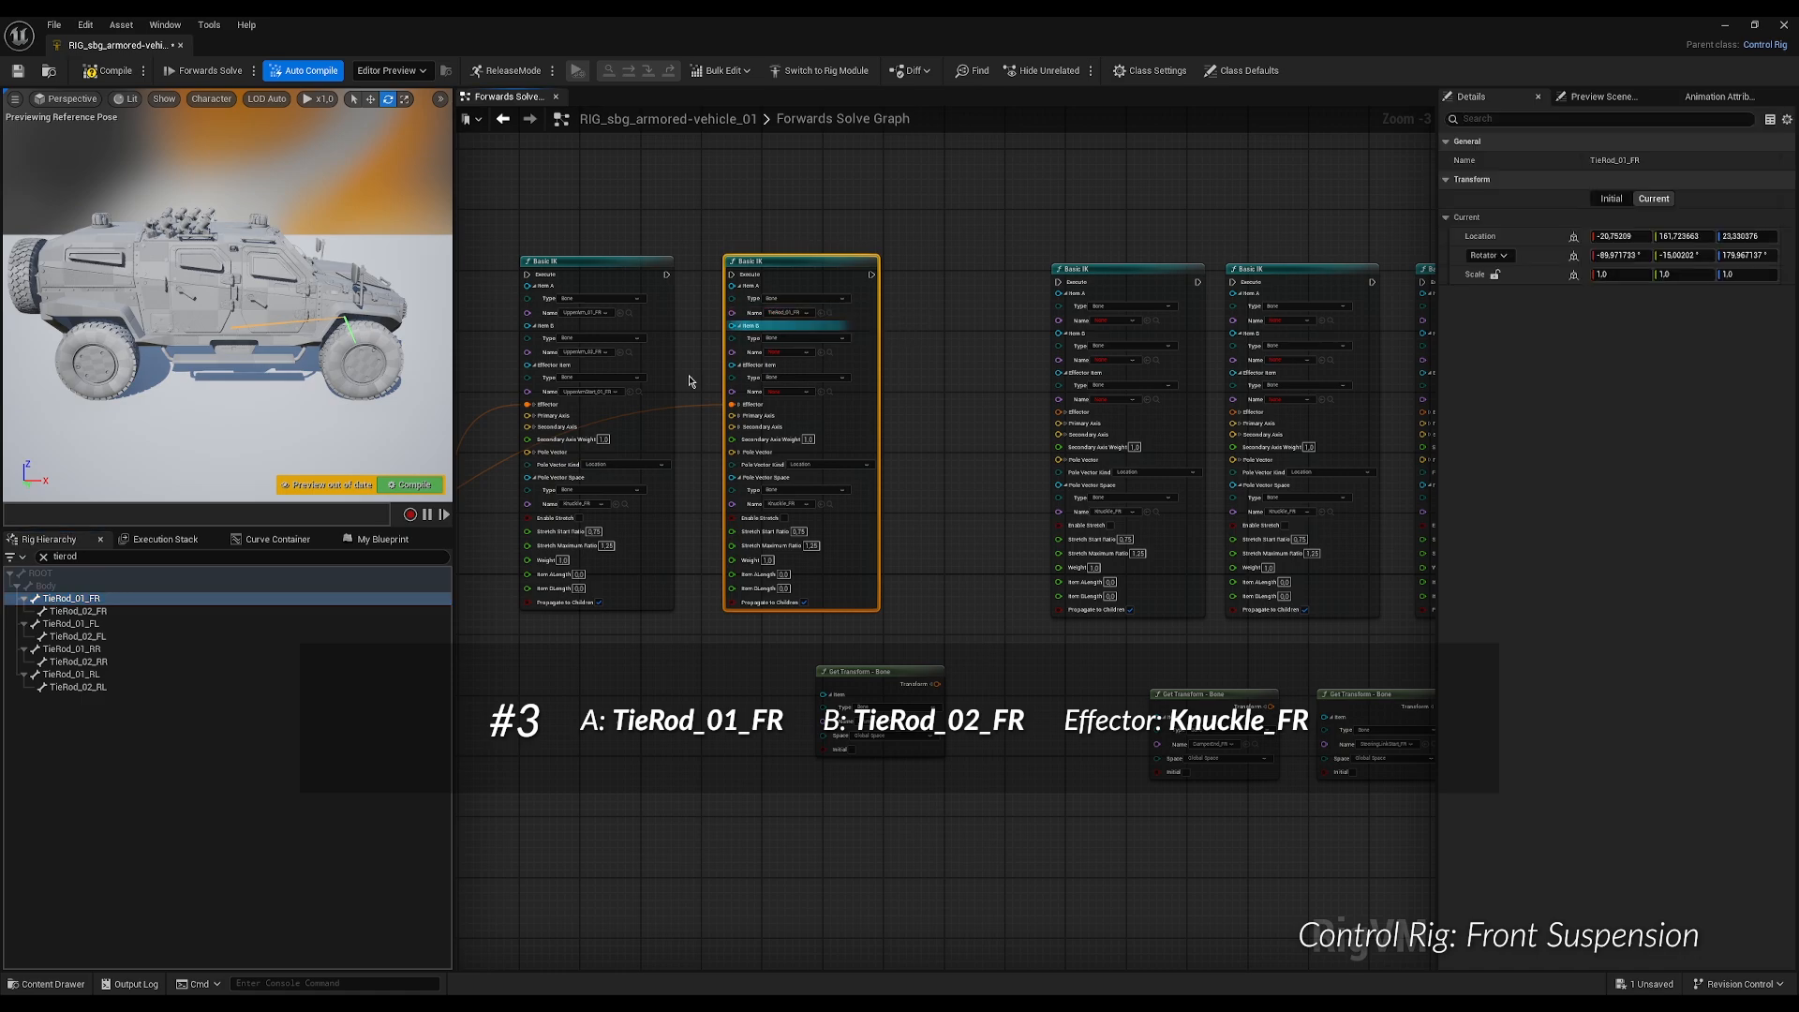
click(96, 613)
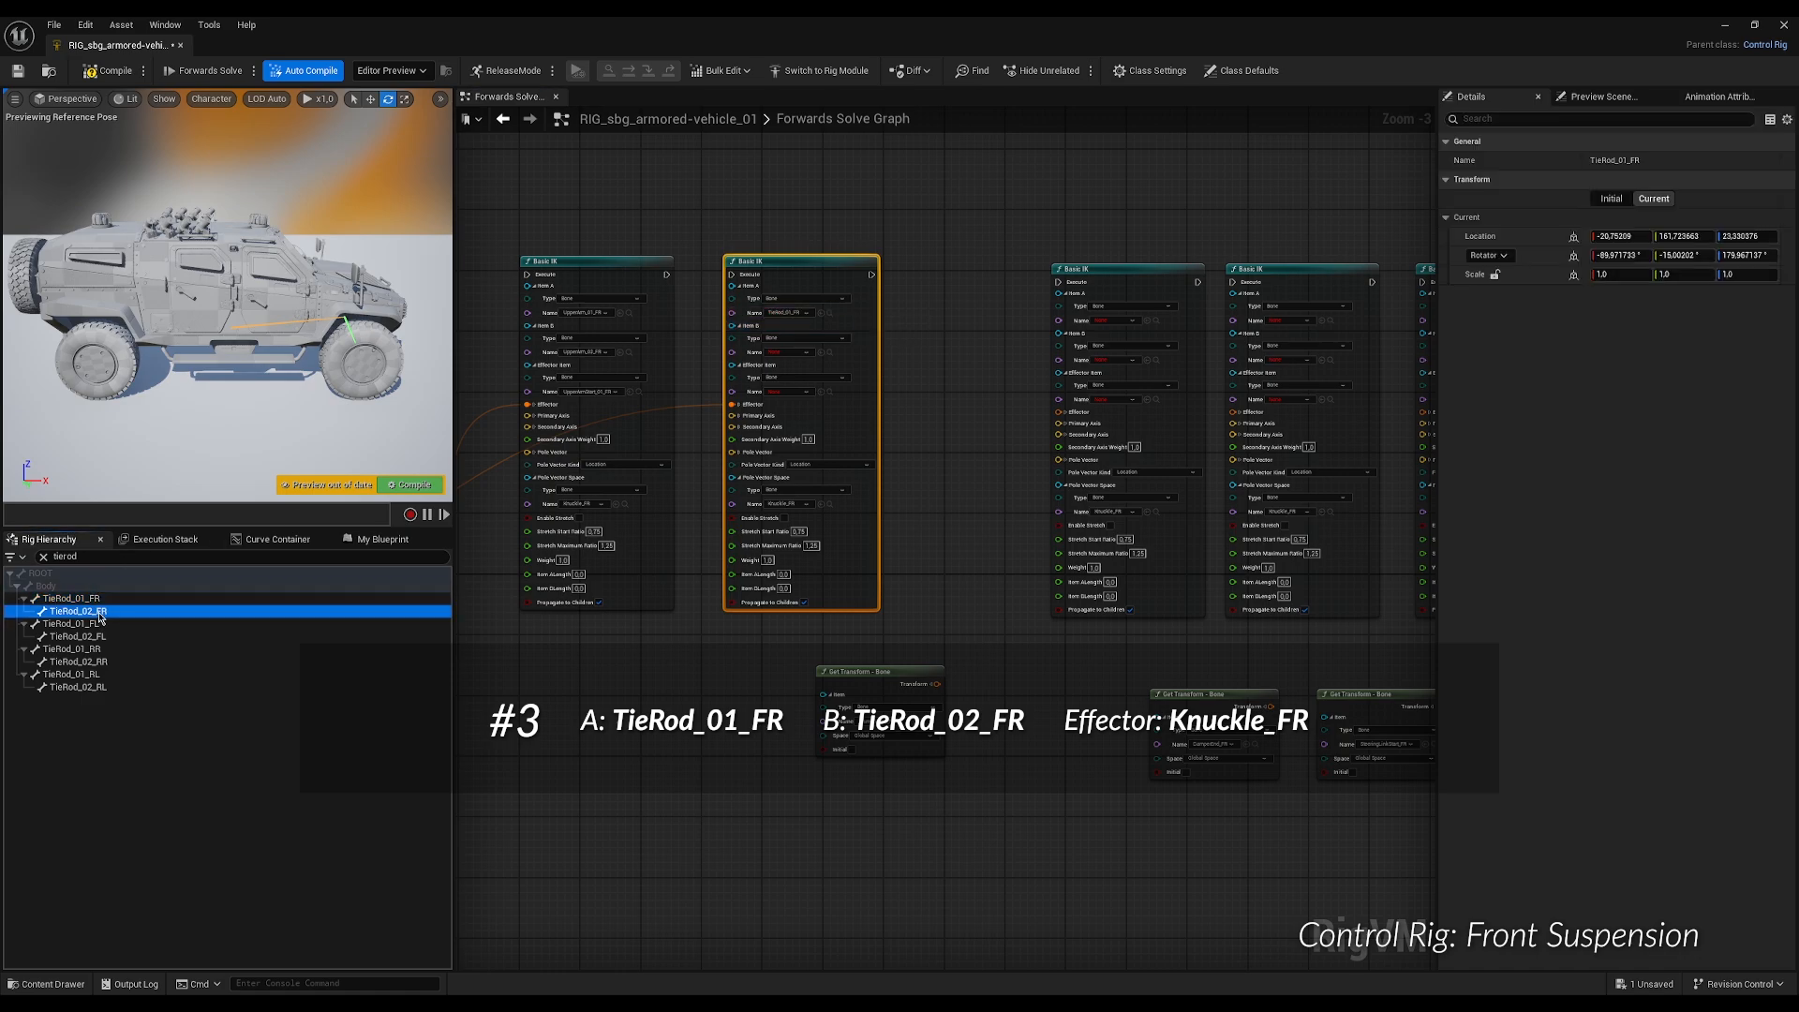
click(821, 353)
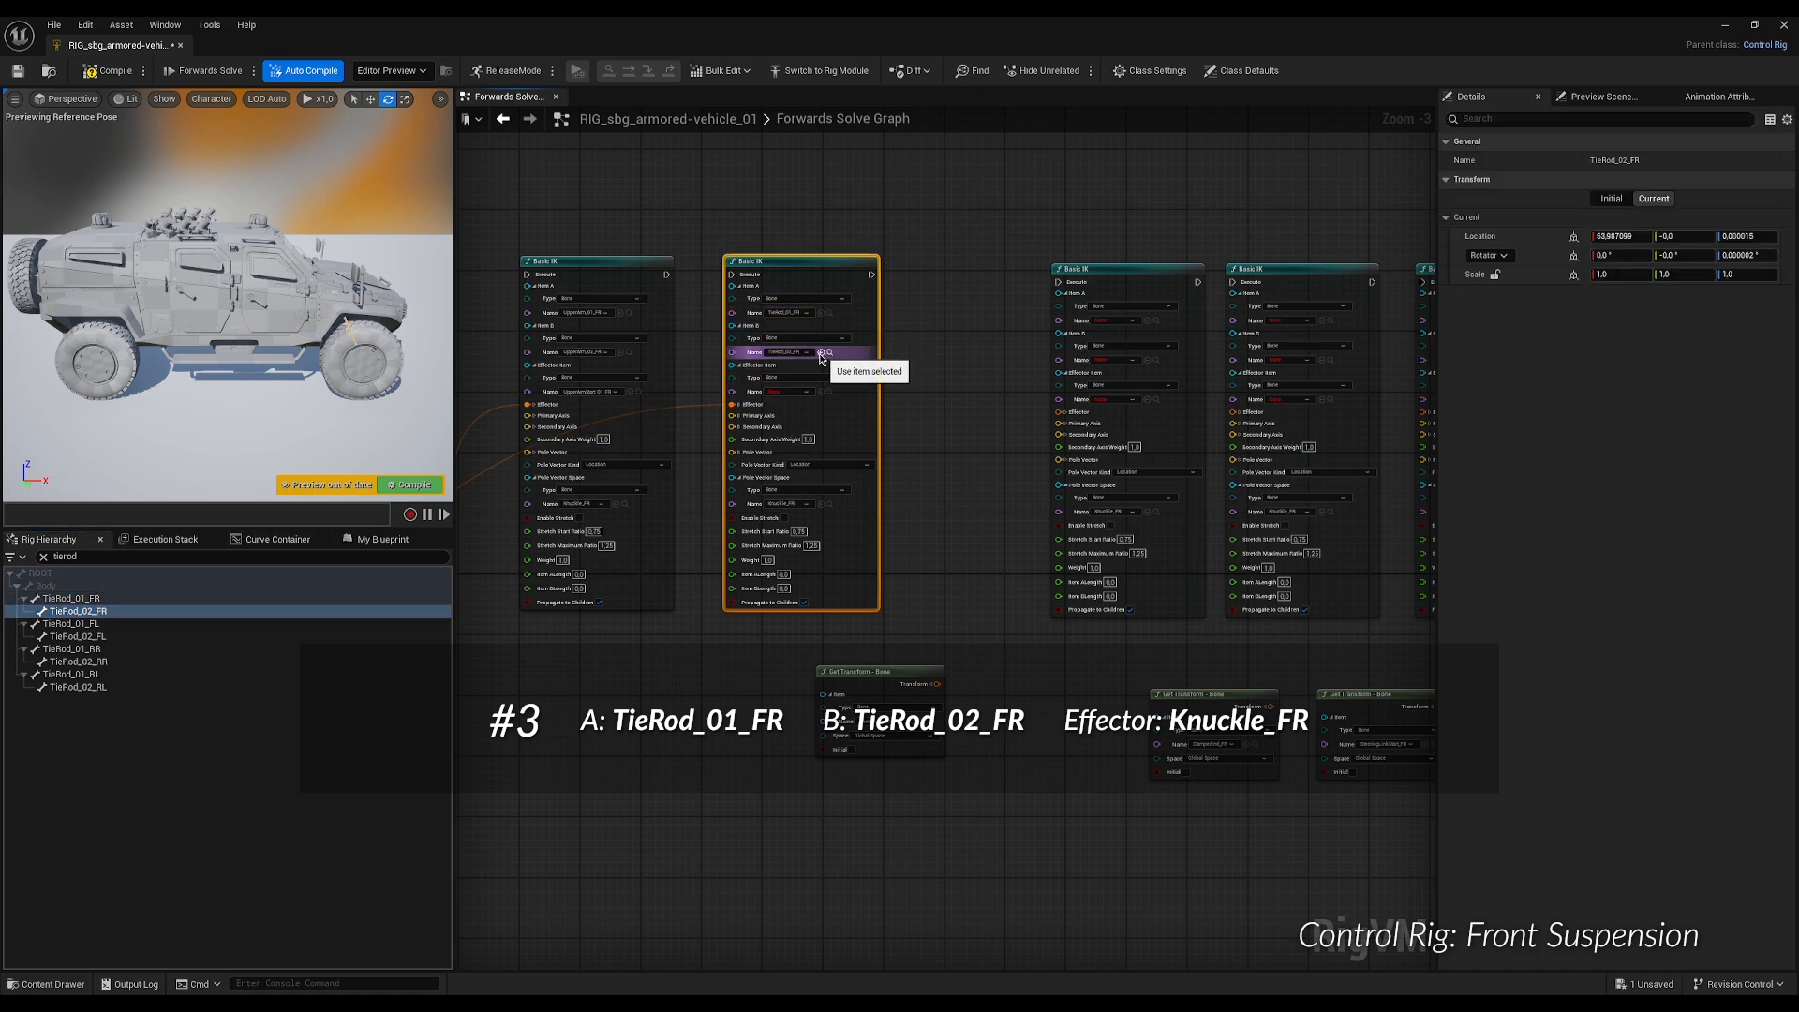
right_drag(601, 656, 1093, 630)
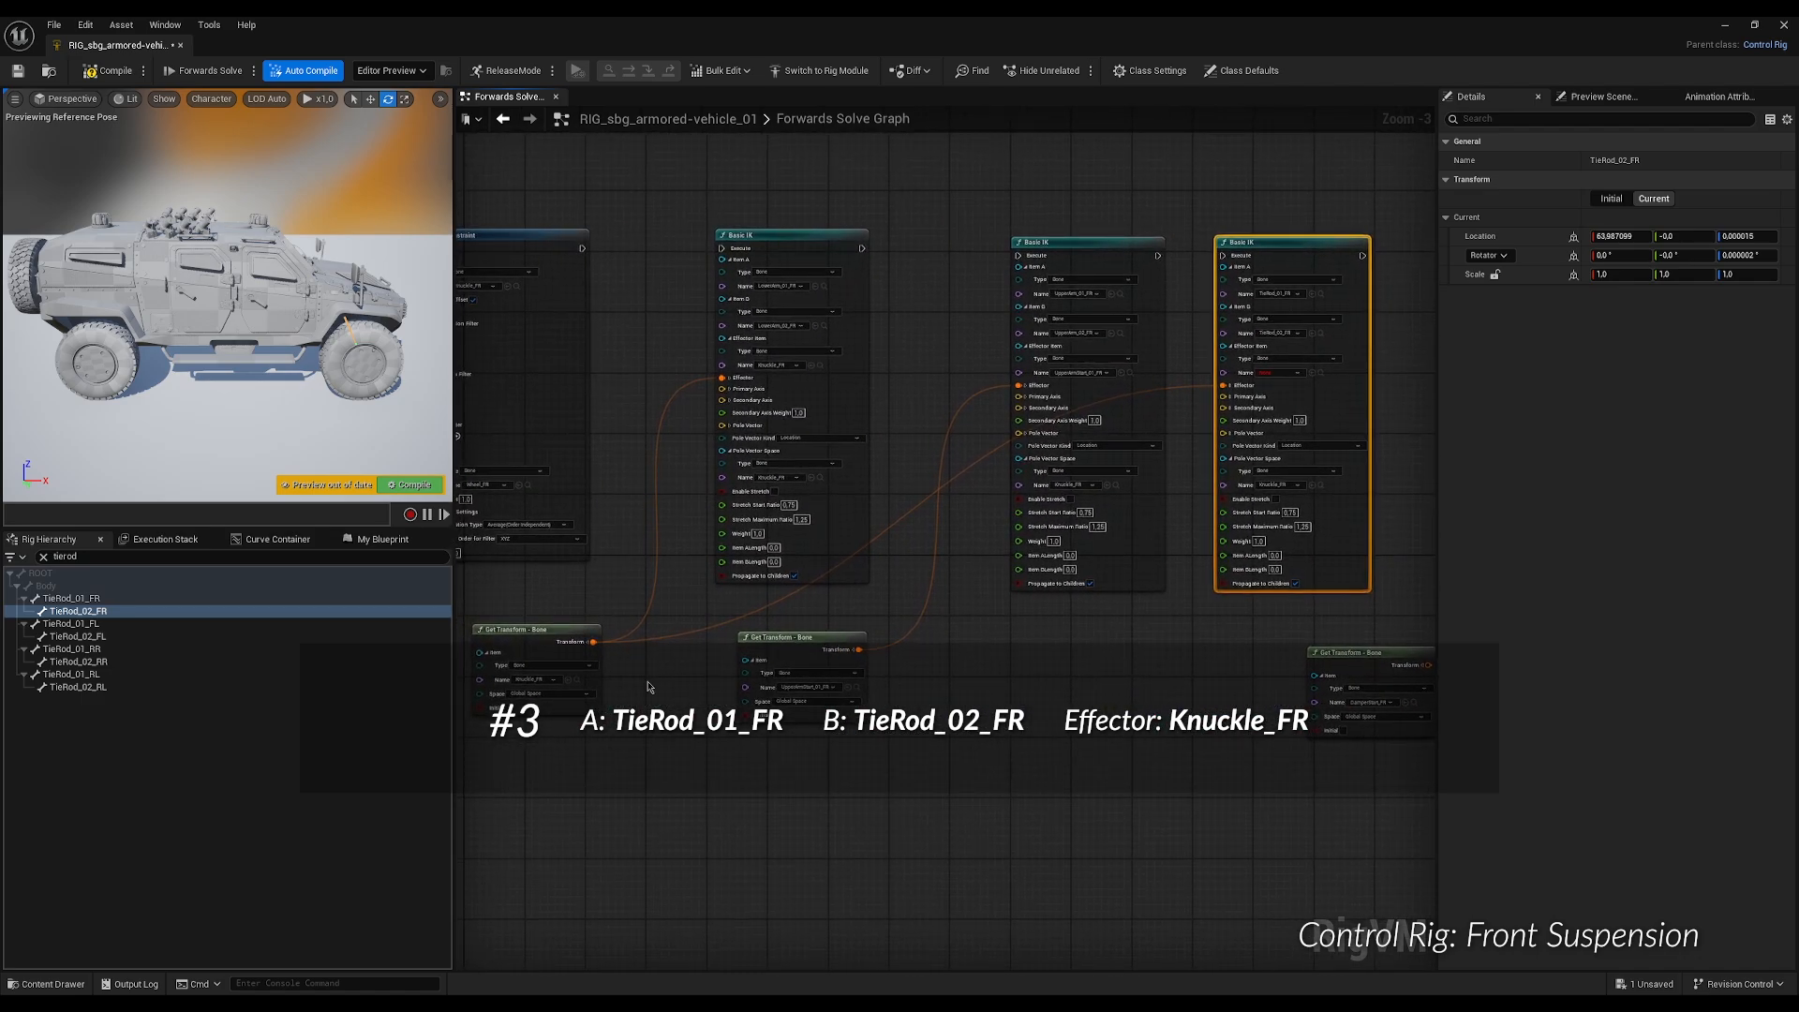
click(578, 682)
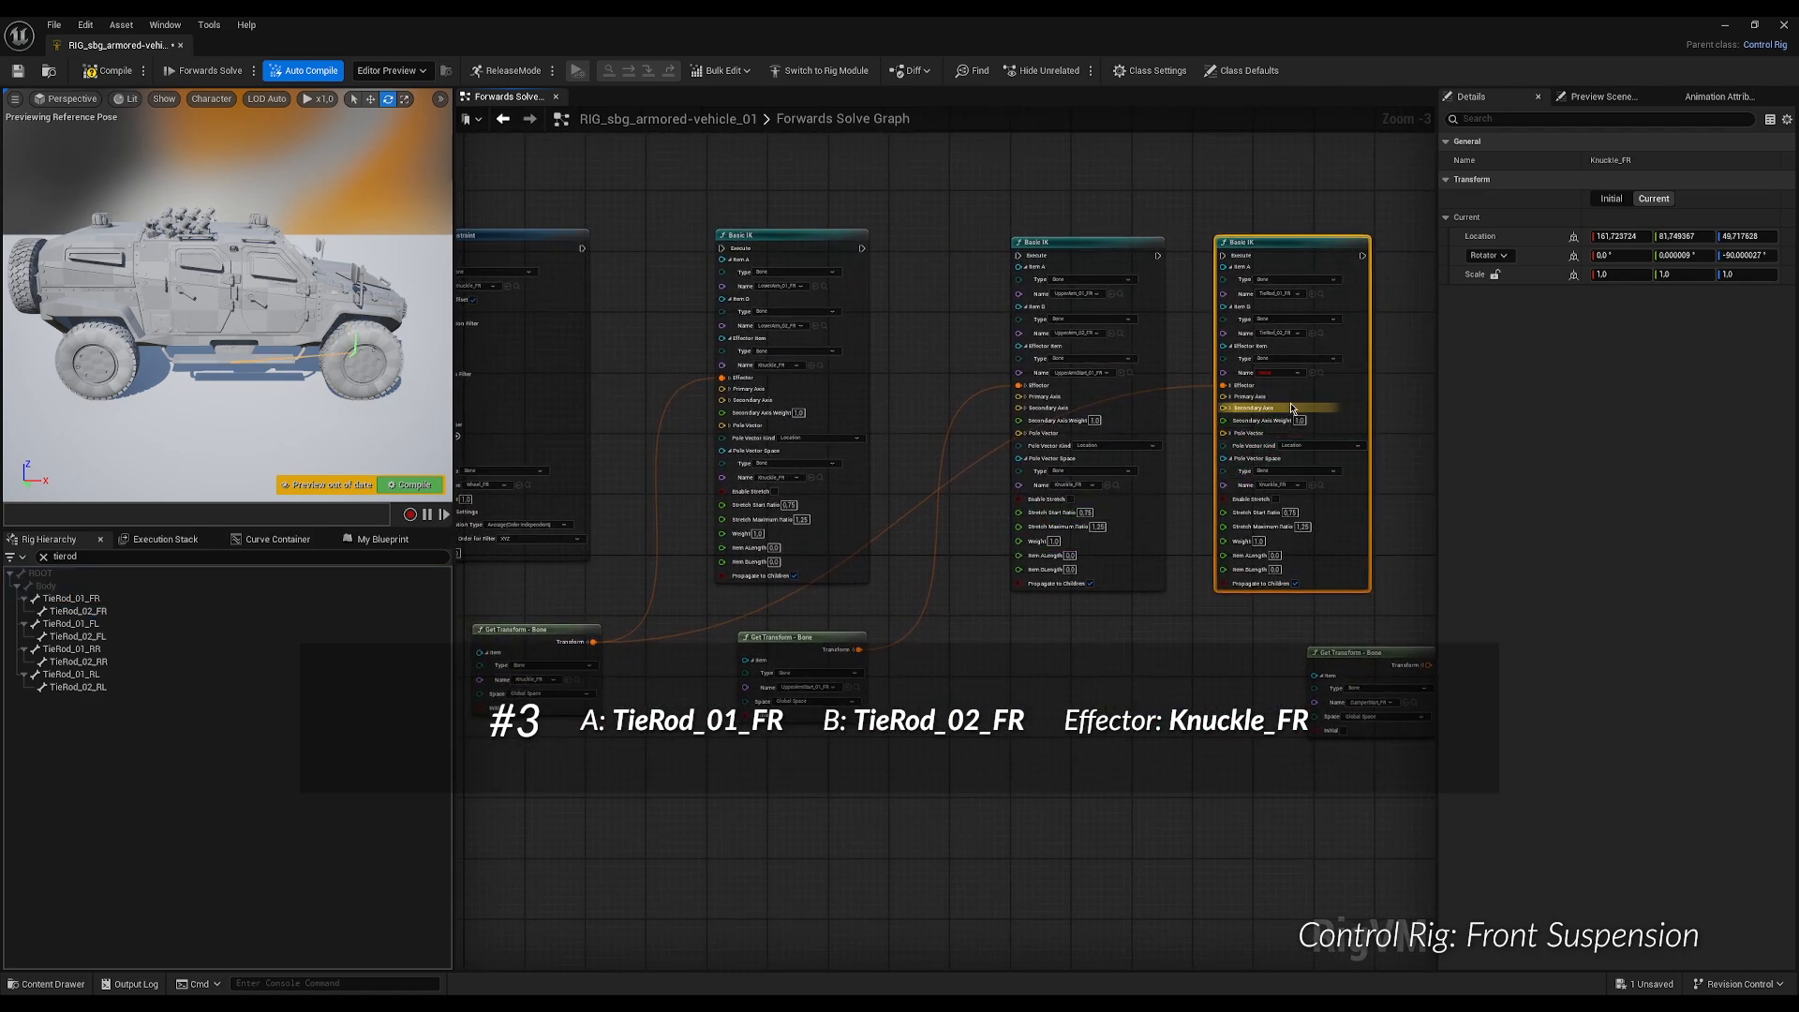
click(1311, 375)
Wire the DamperStart_FR transform into the fourth Basic IK's Effector and set its Item A to Damper_B01_FR, Item B to Damper_B02_FR and Effector Item to DamperStart_FR.
right_drag(1211, 628, 599, 663)
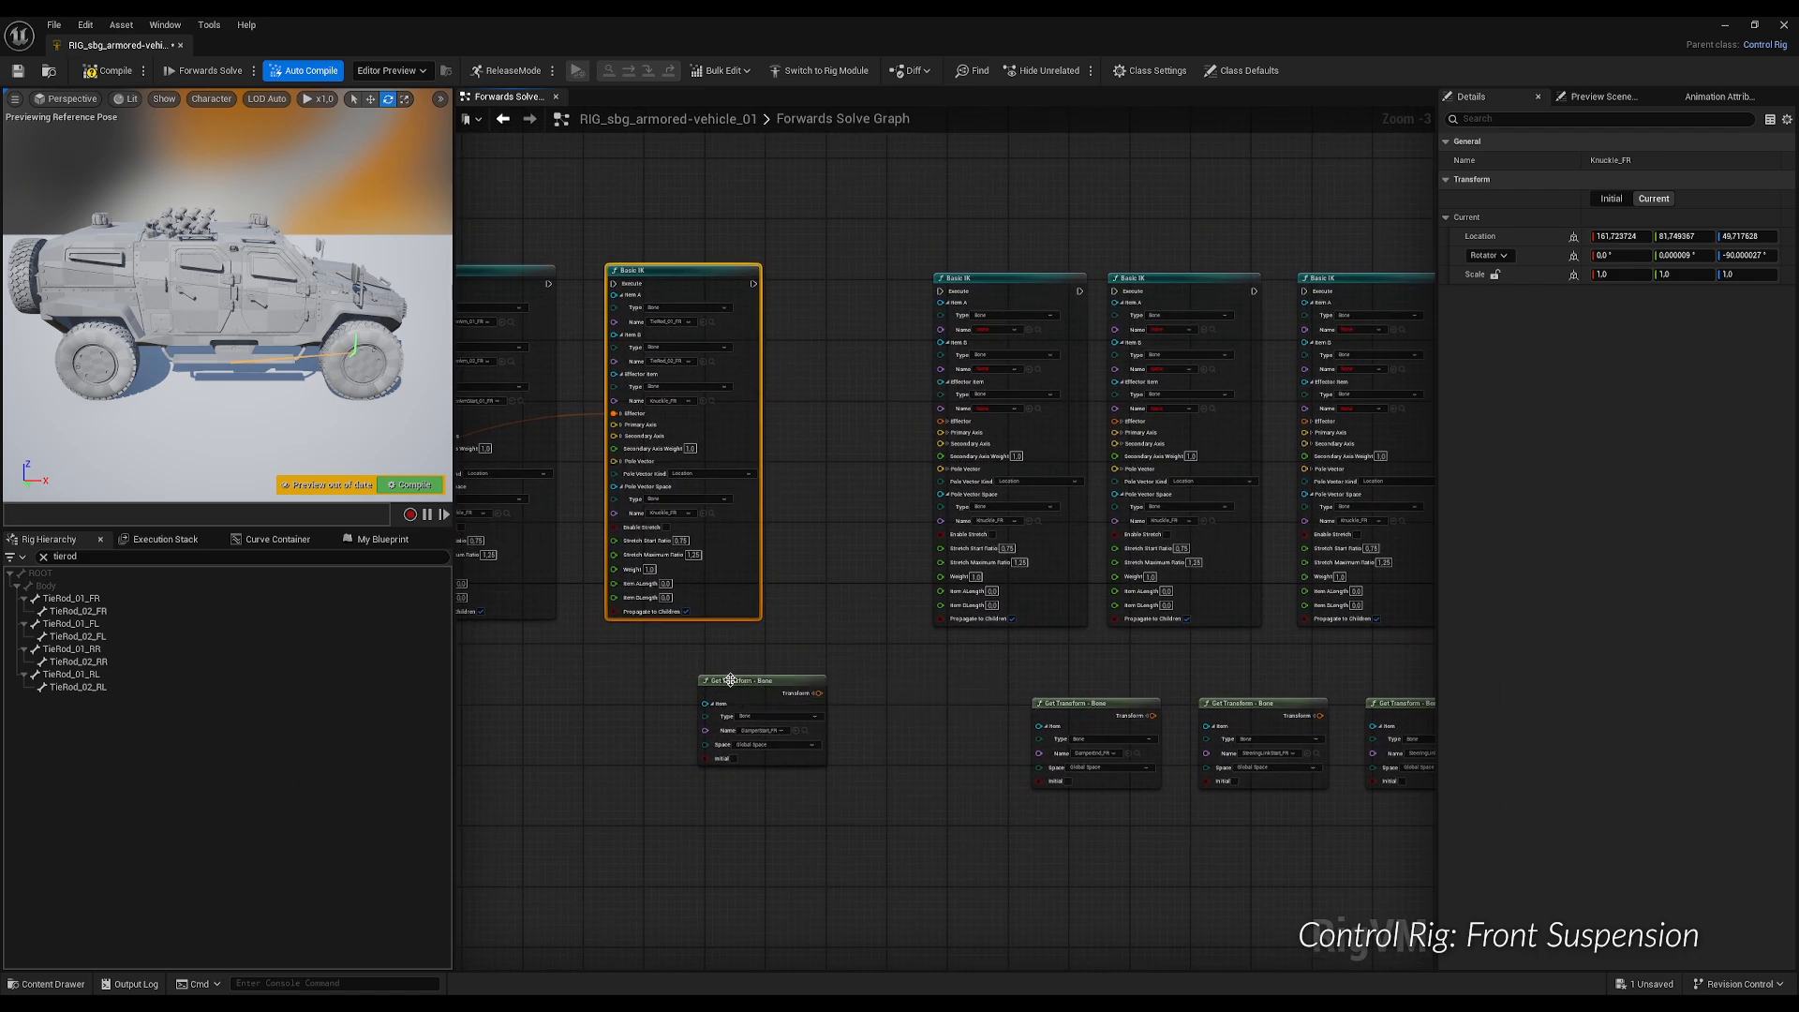
drag(731, 680, 940, 421)
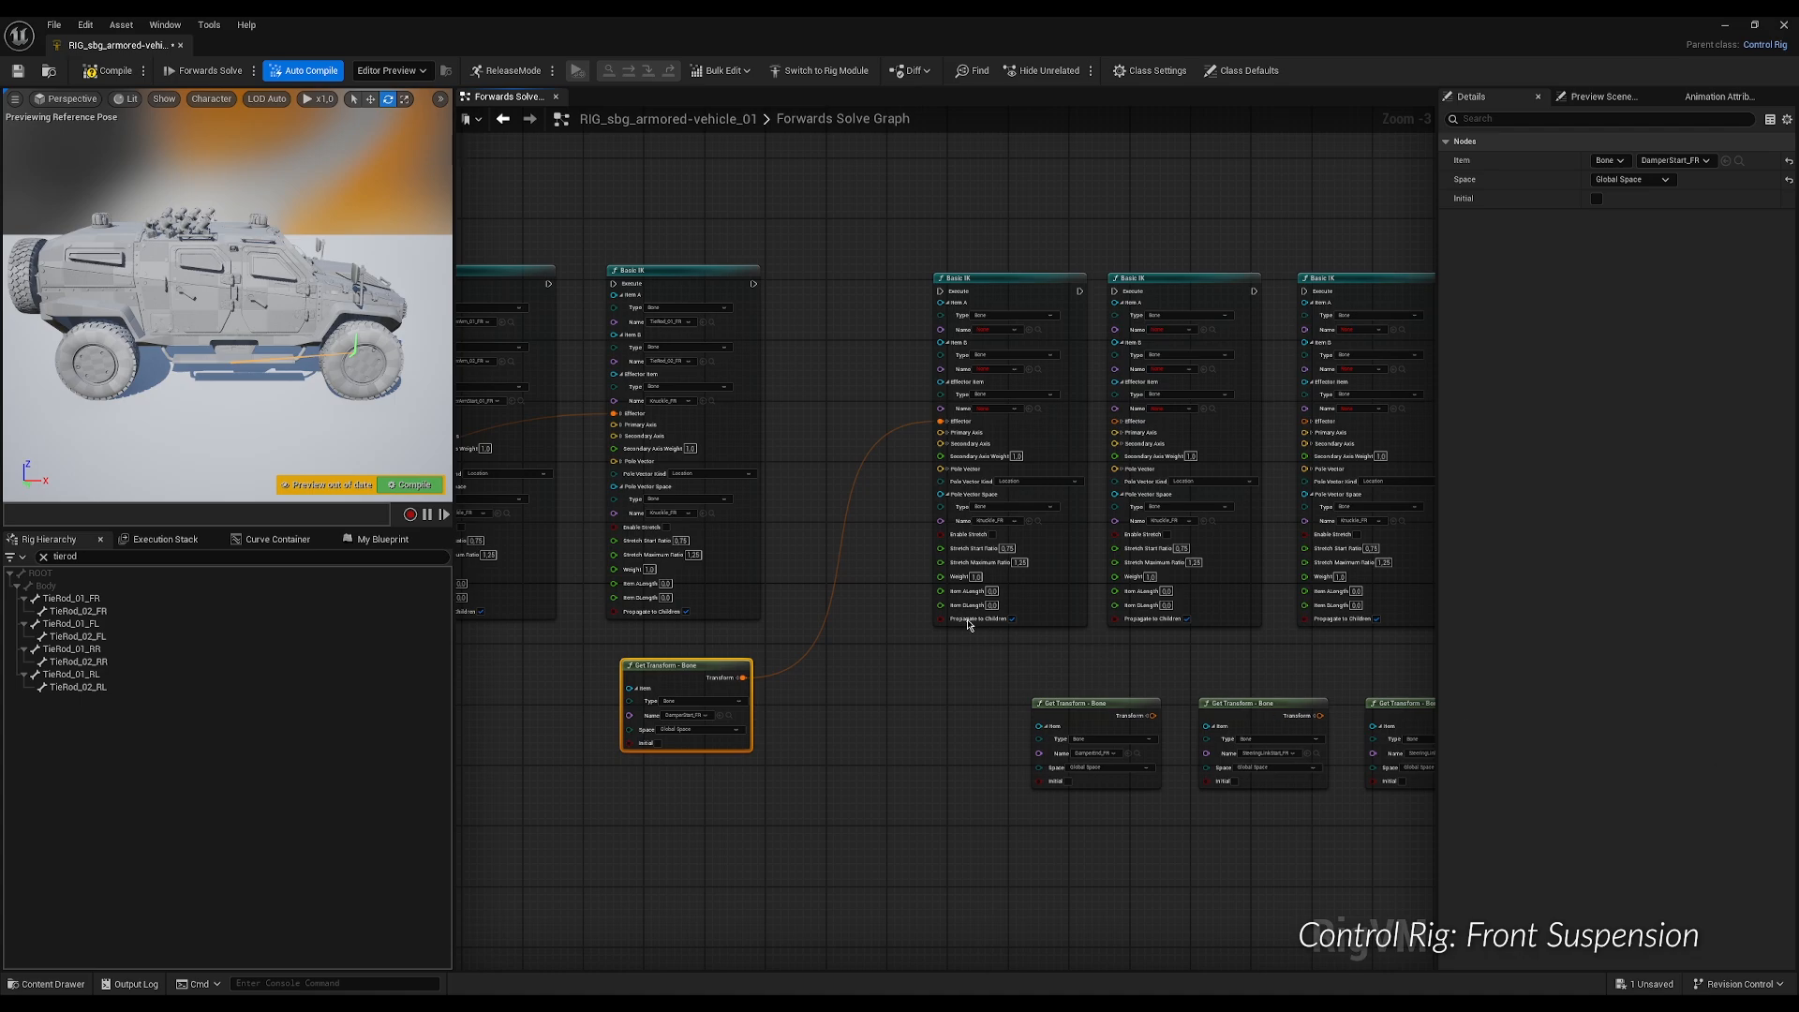
click(318, 553)
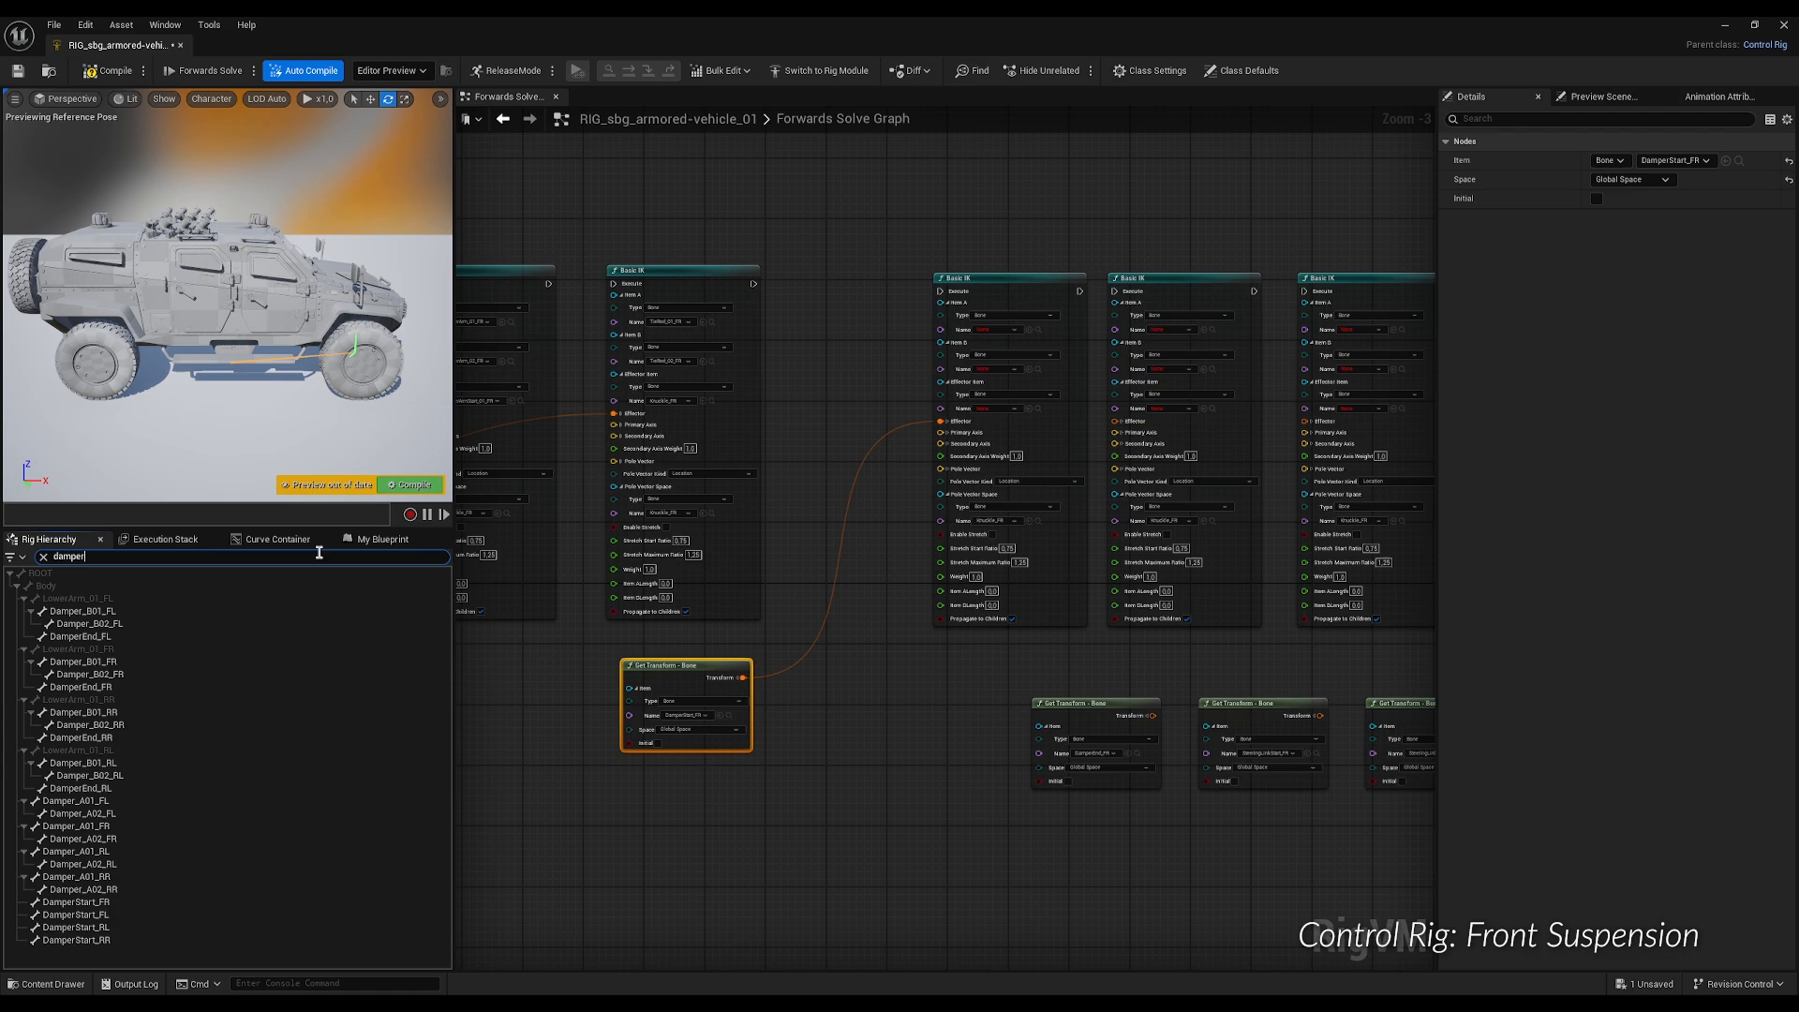
click(139, 662)
click(1032, 330)
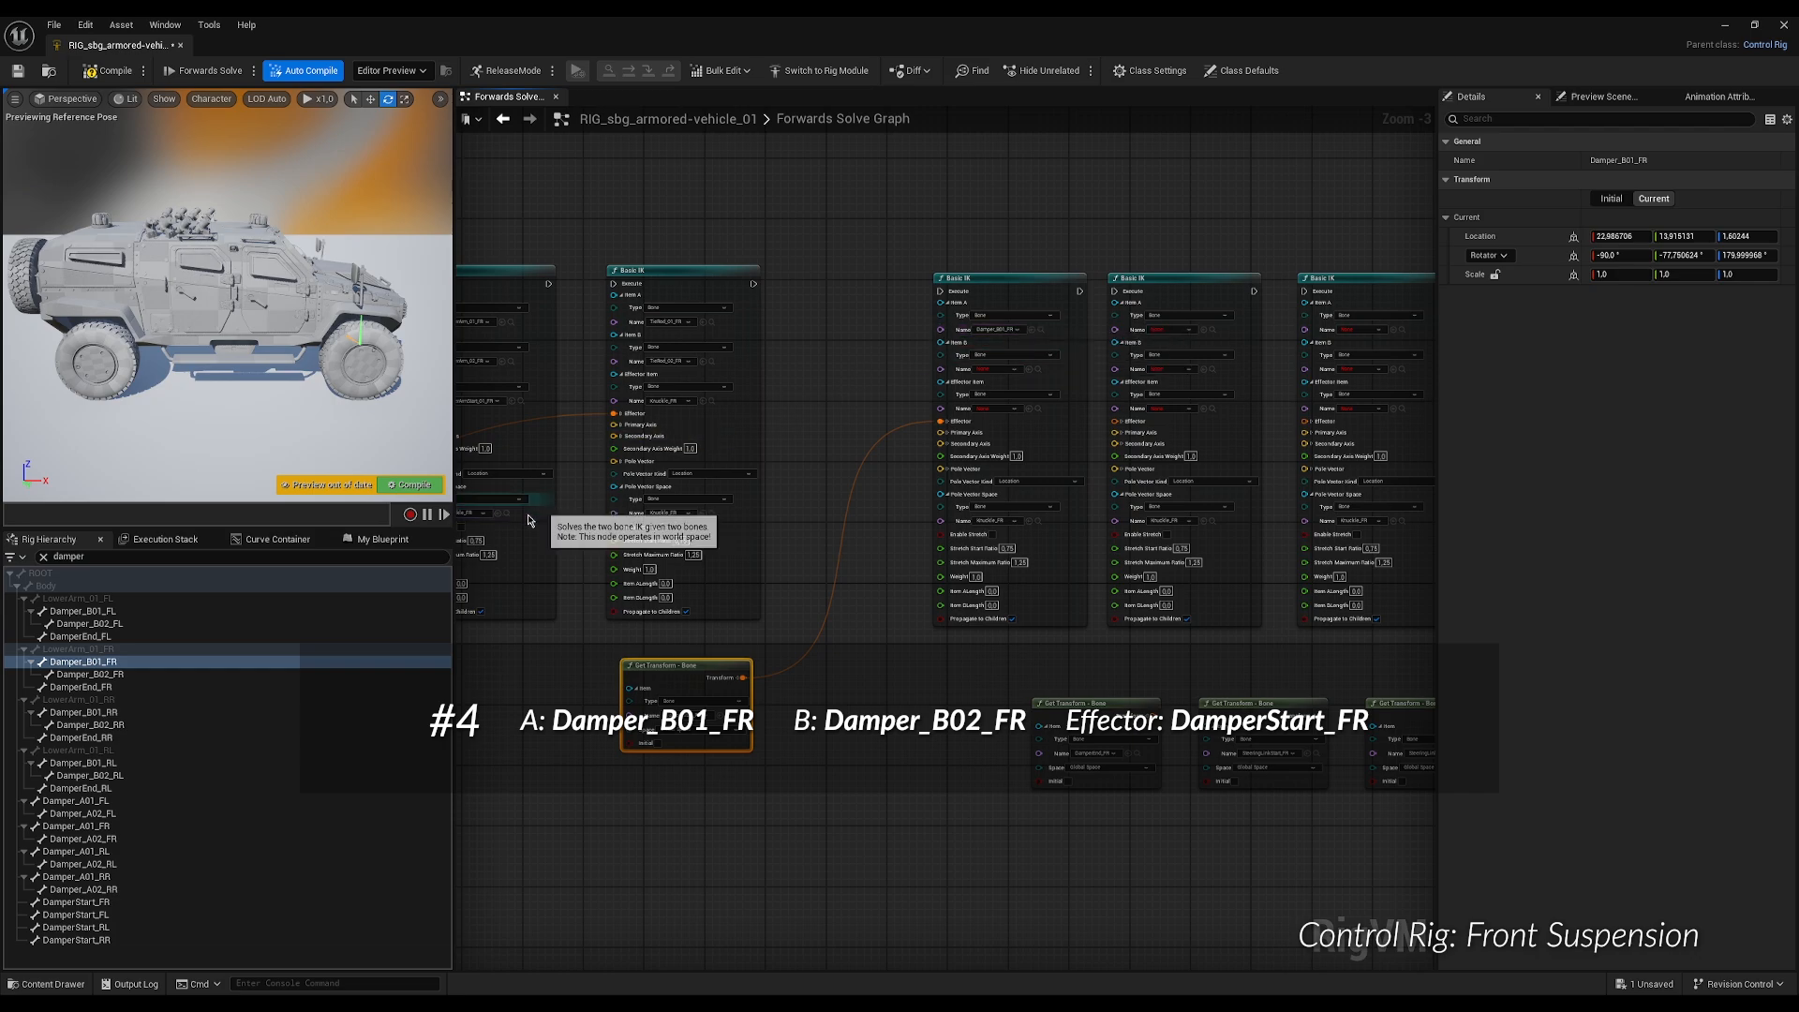
click(108, 673)
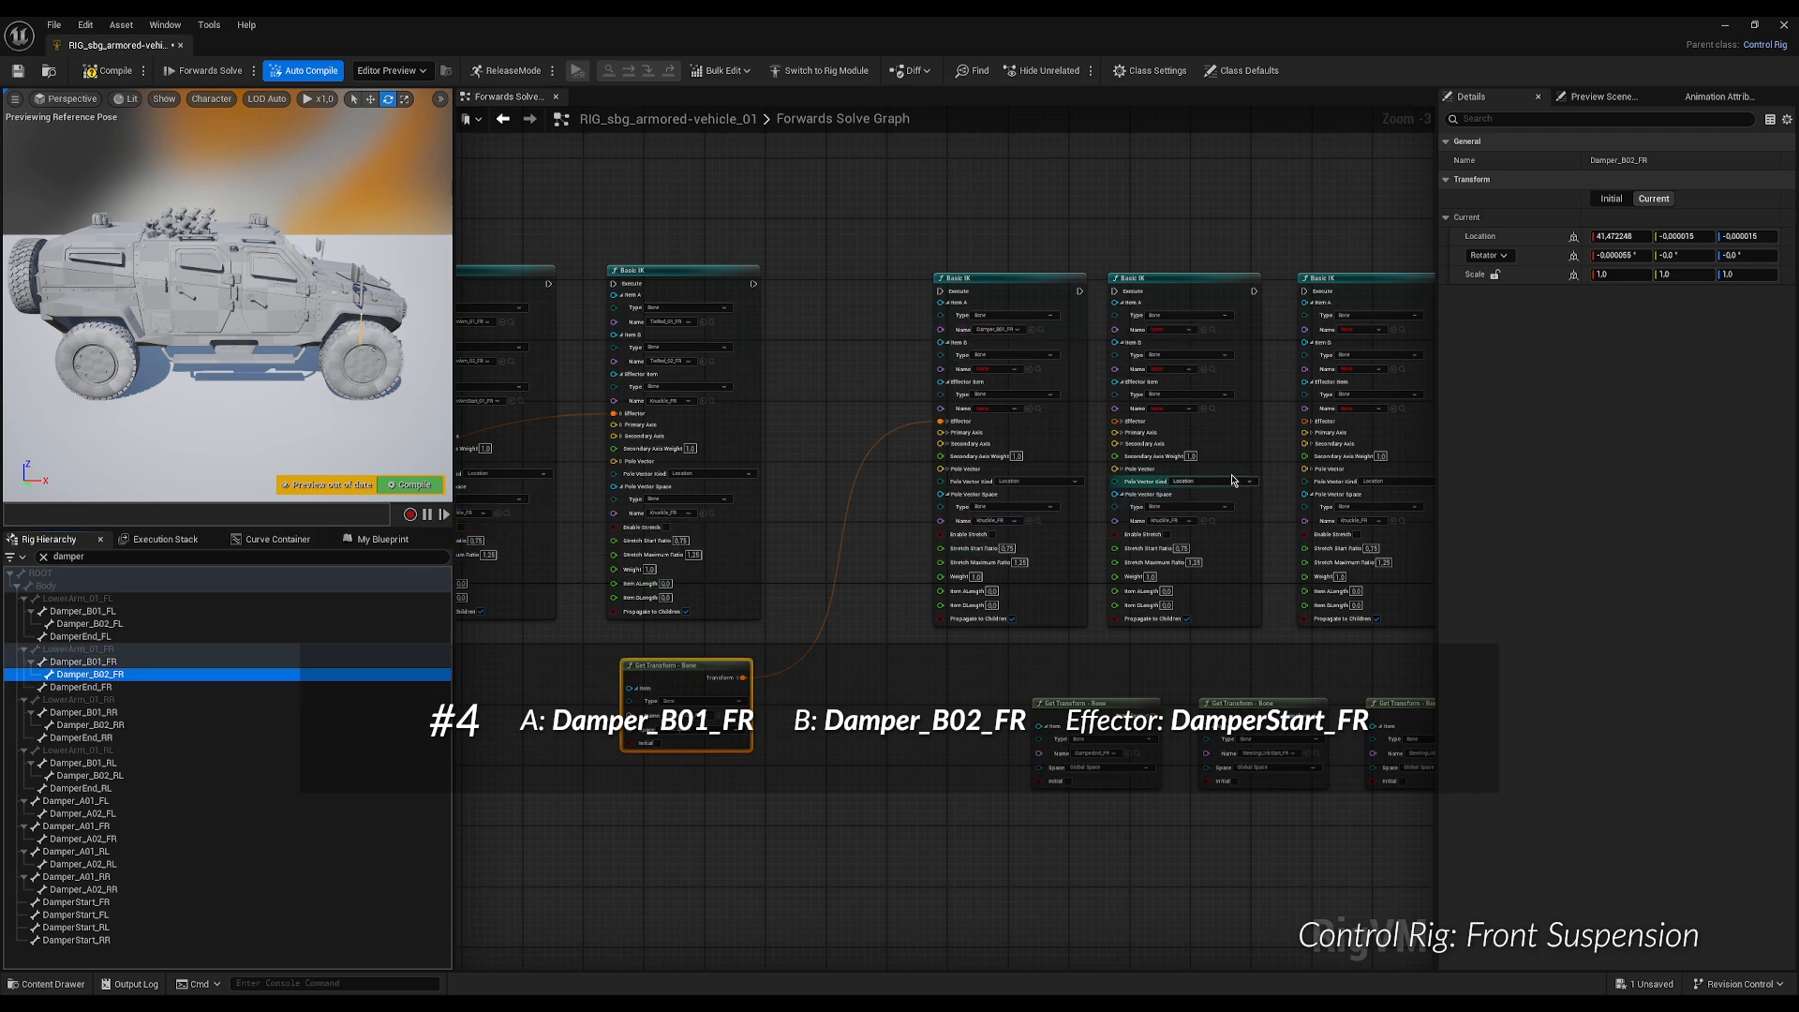
click(1031, 372)
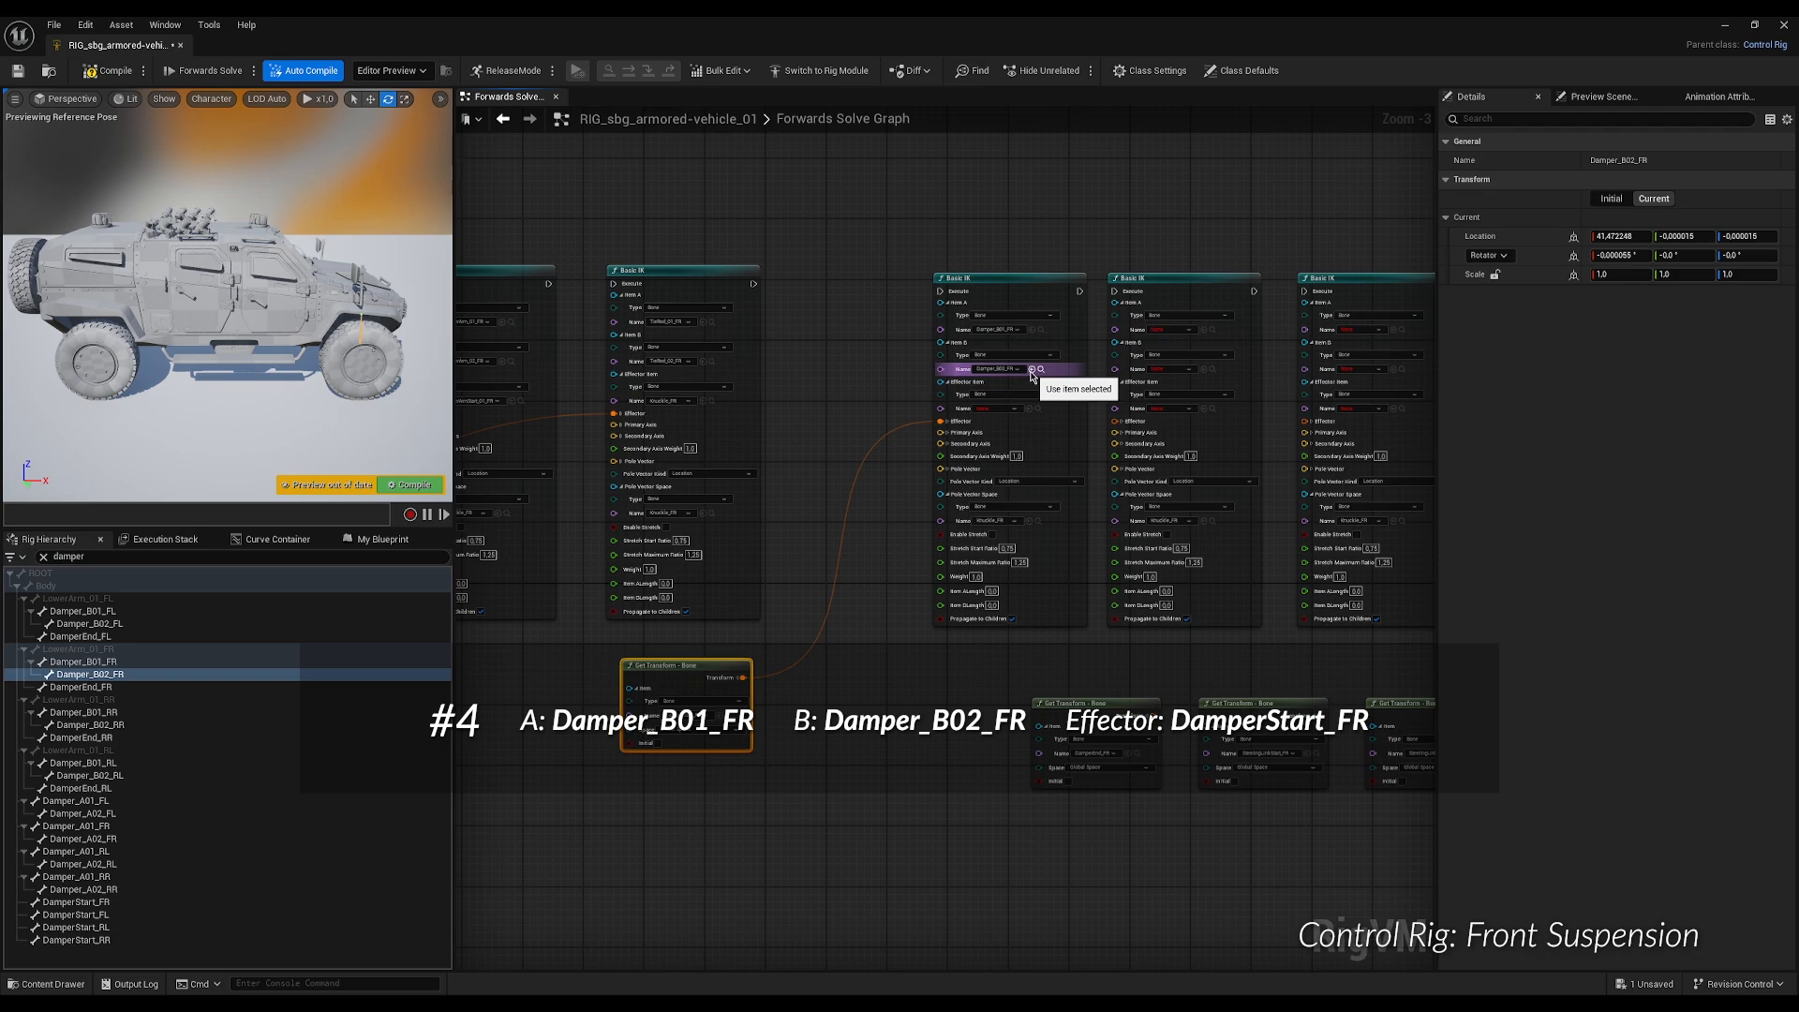
click(75, 902)
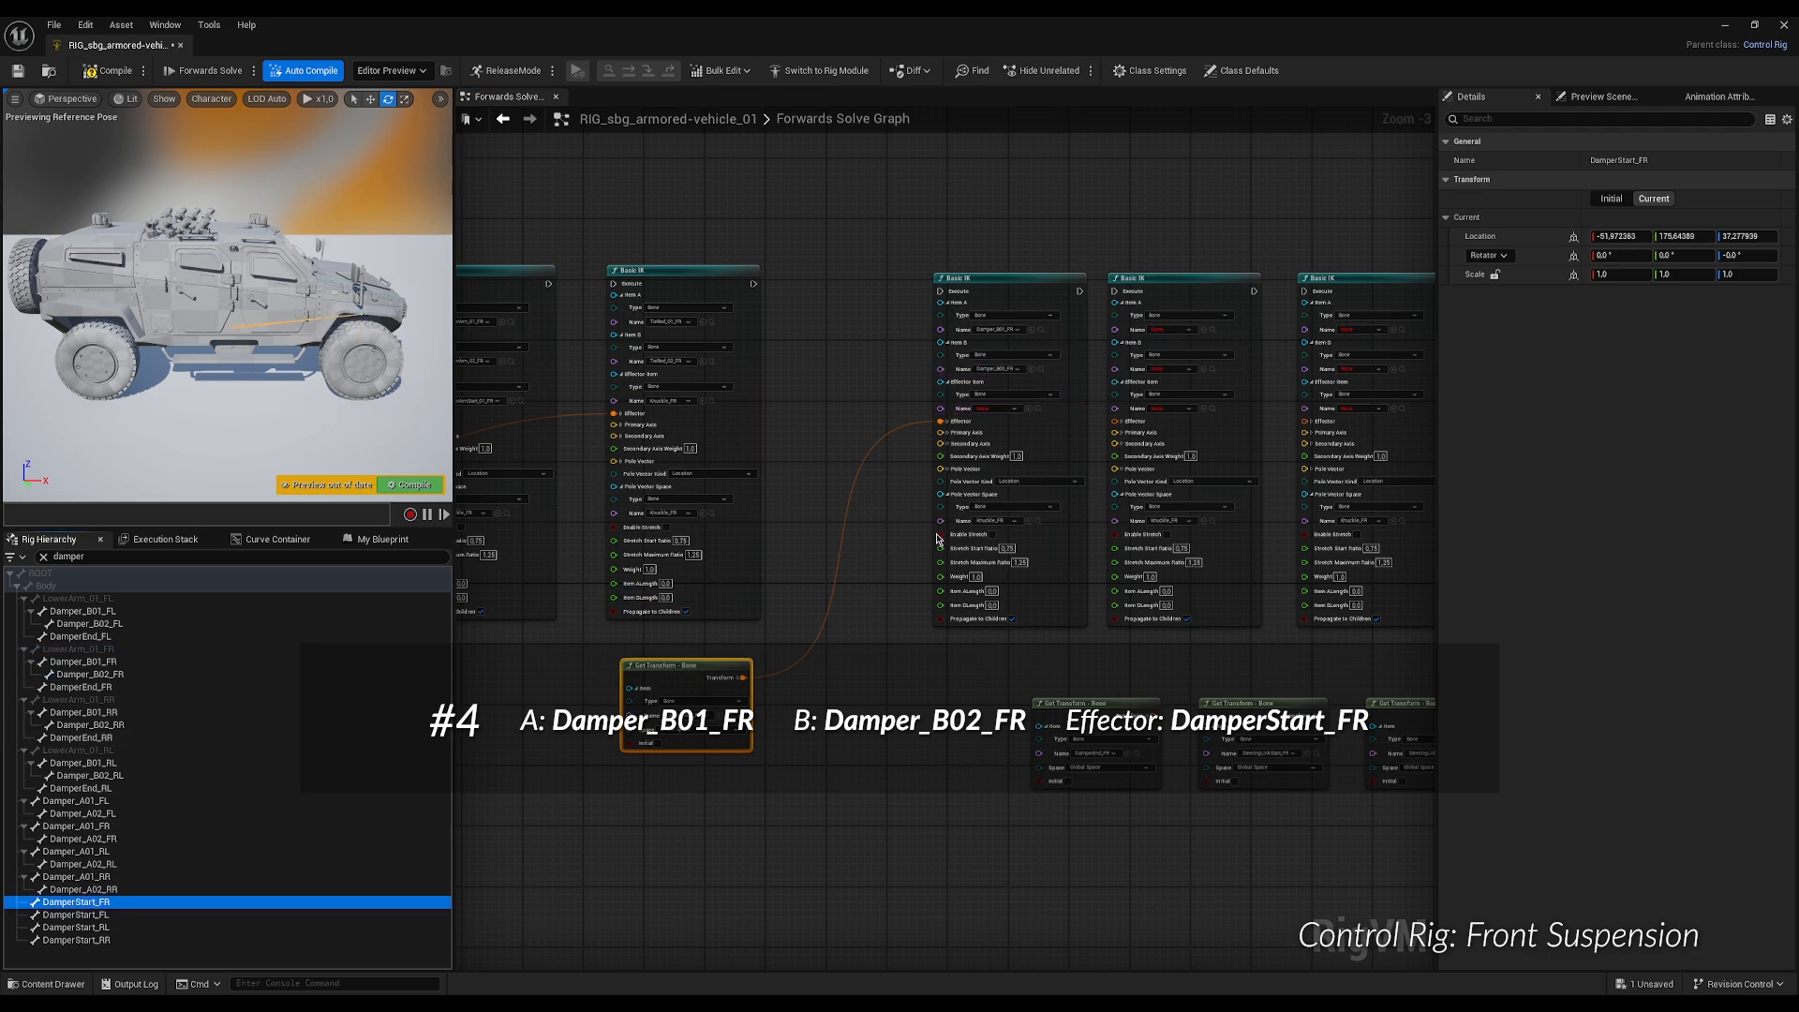
click(1028, 409)
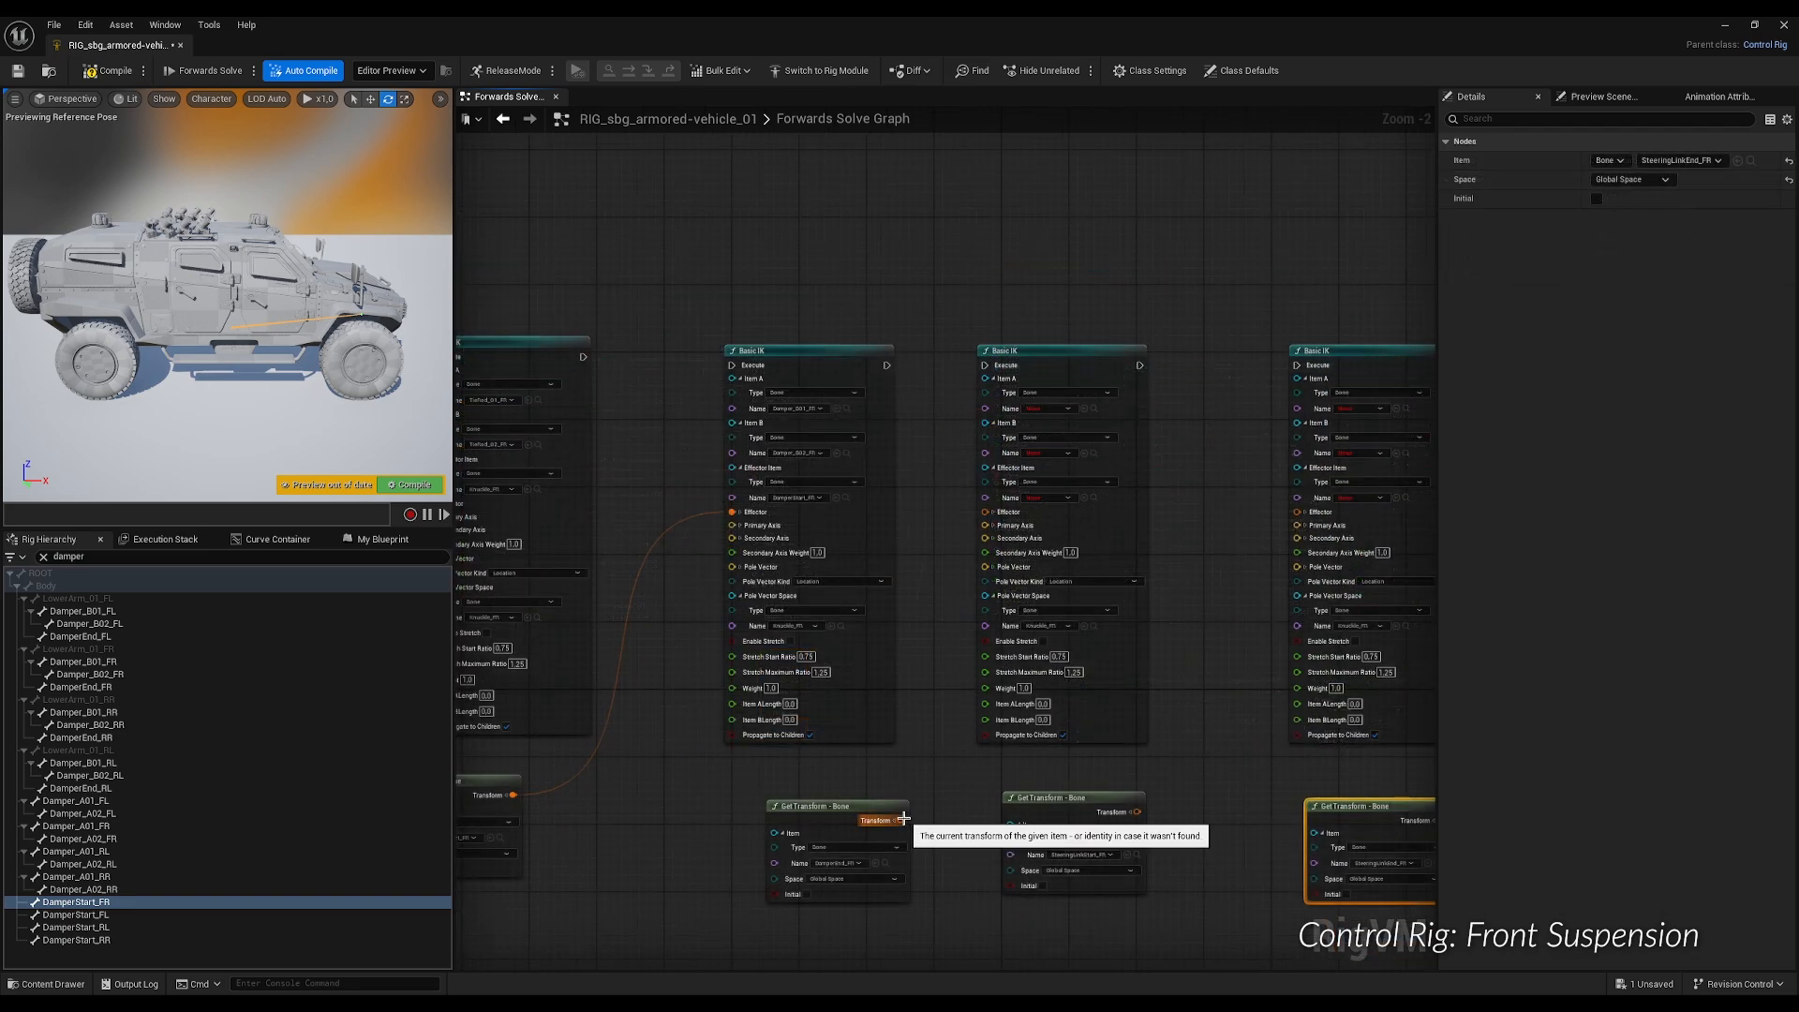
Wire the DamperEnd_FR transform into the fifth Basic IK's Effector and set its Item A to Damper_A01_FR, Item B to Damper_A02_FR and Effector Item to DamperEnd_FR.
drag(904, 819, 990, 514)
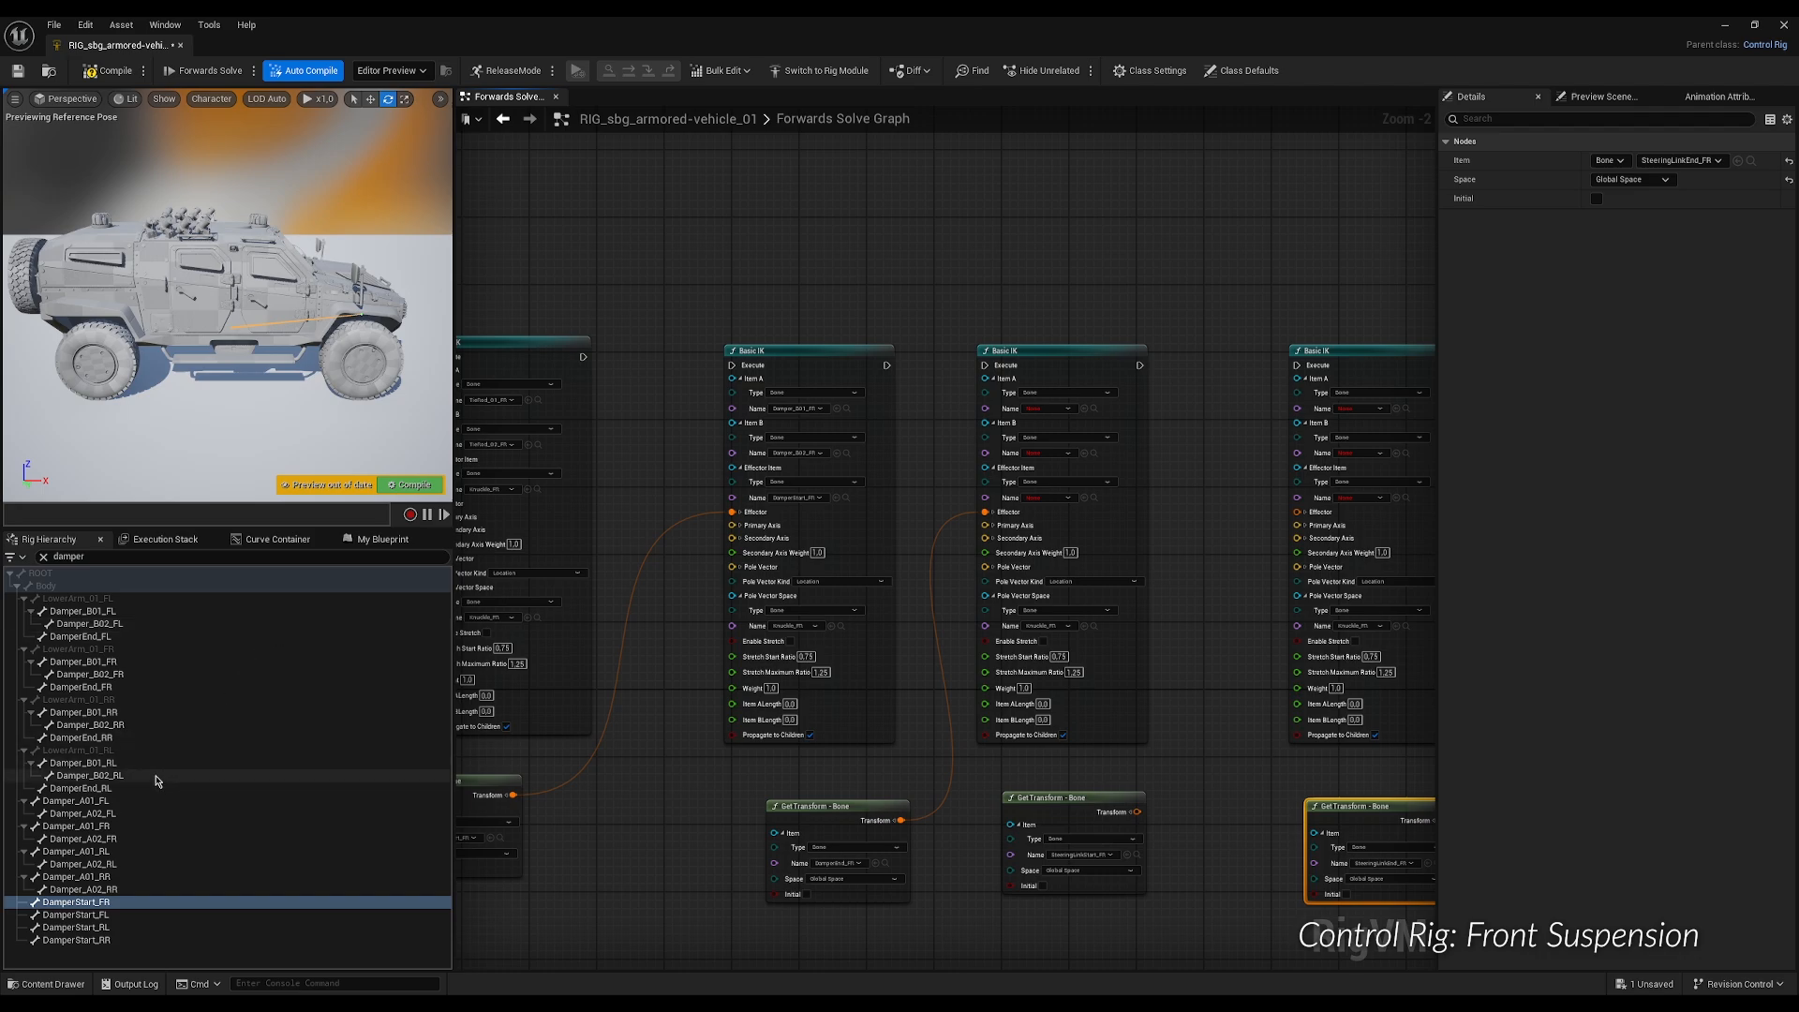
click(168, 825)
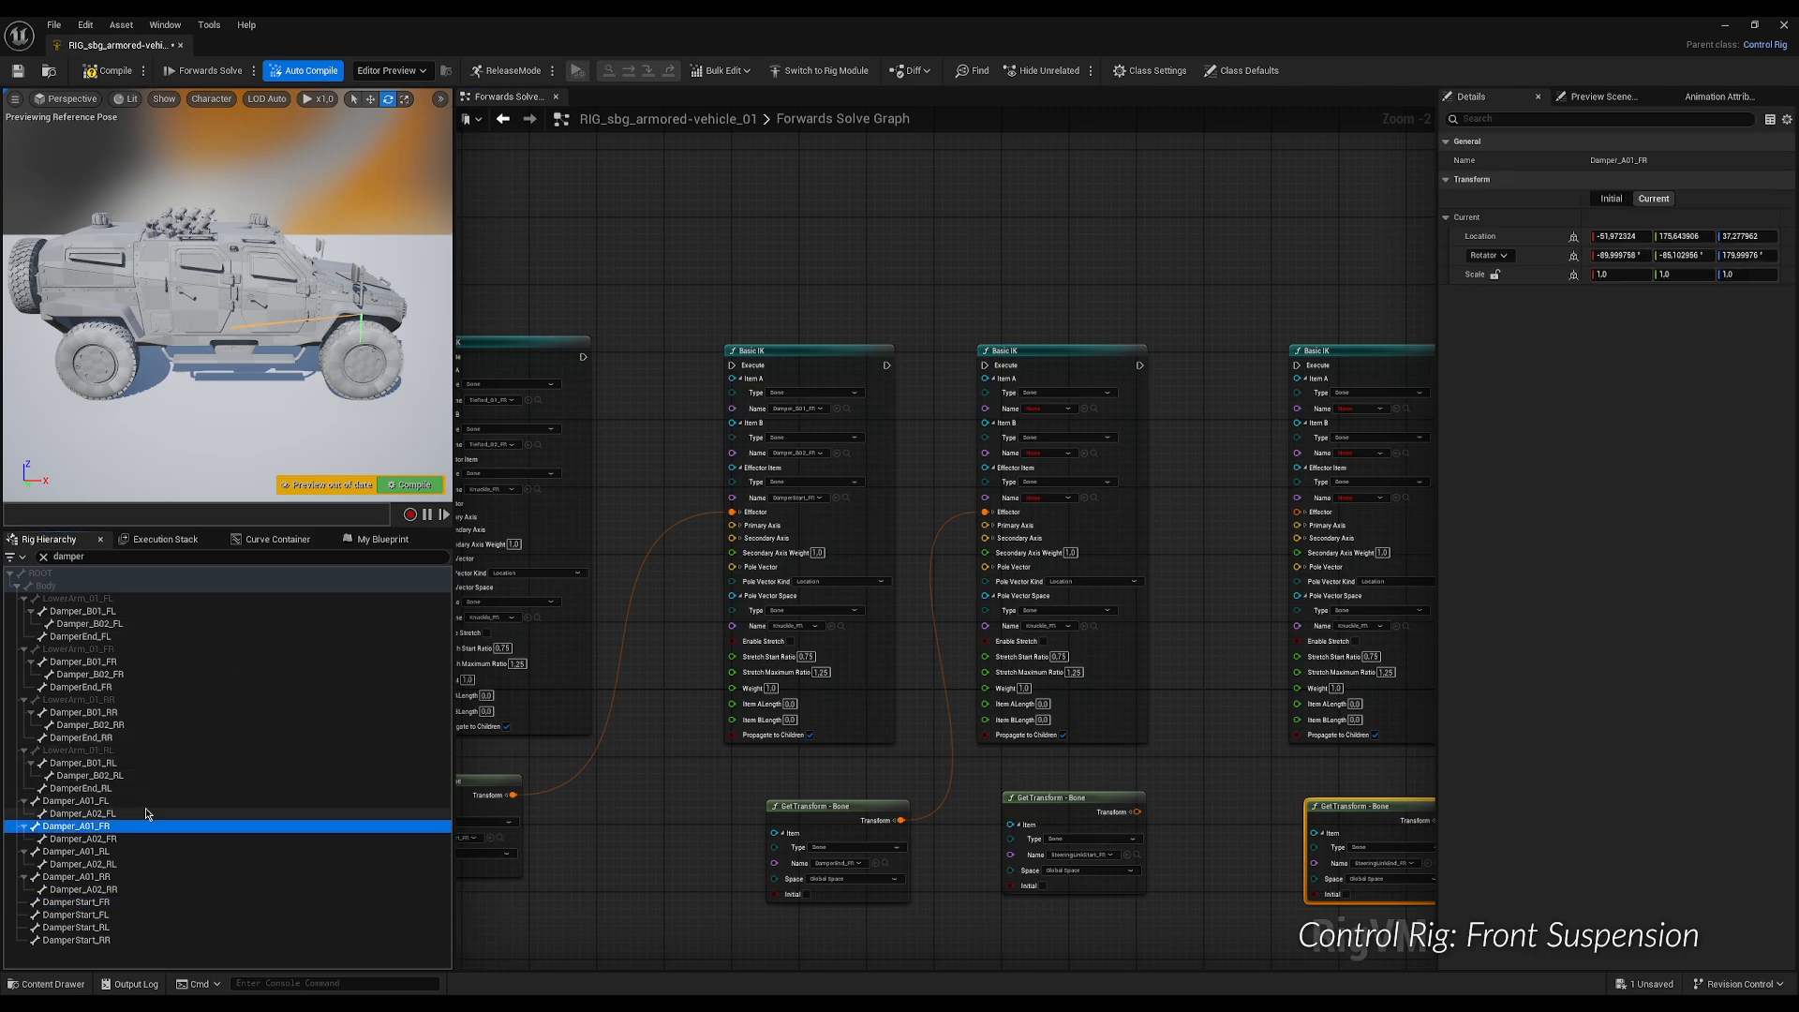
click(1084, 409)
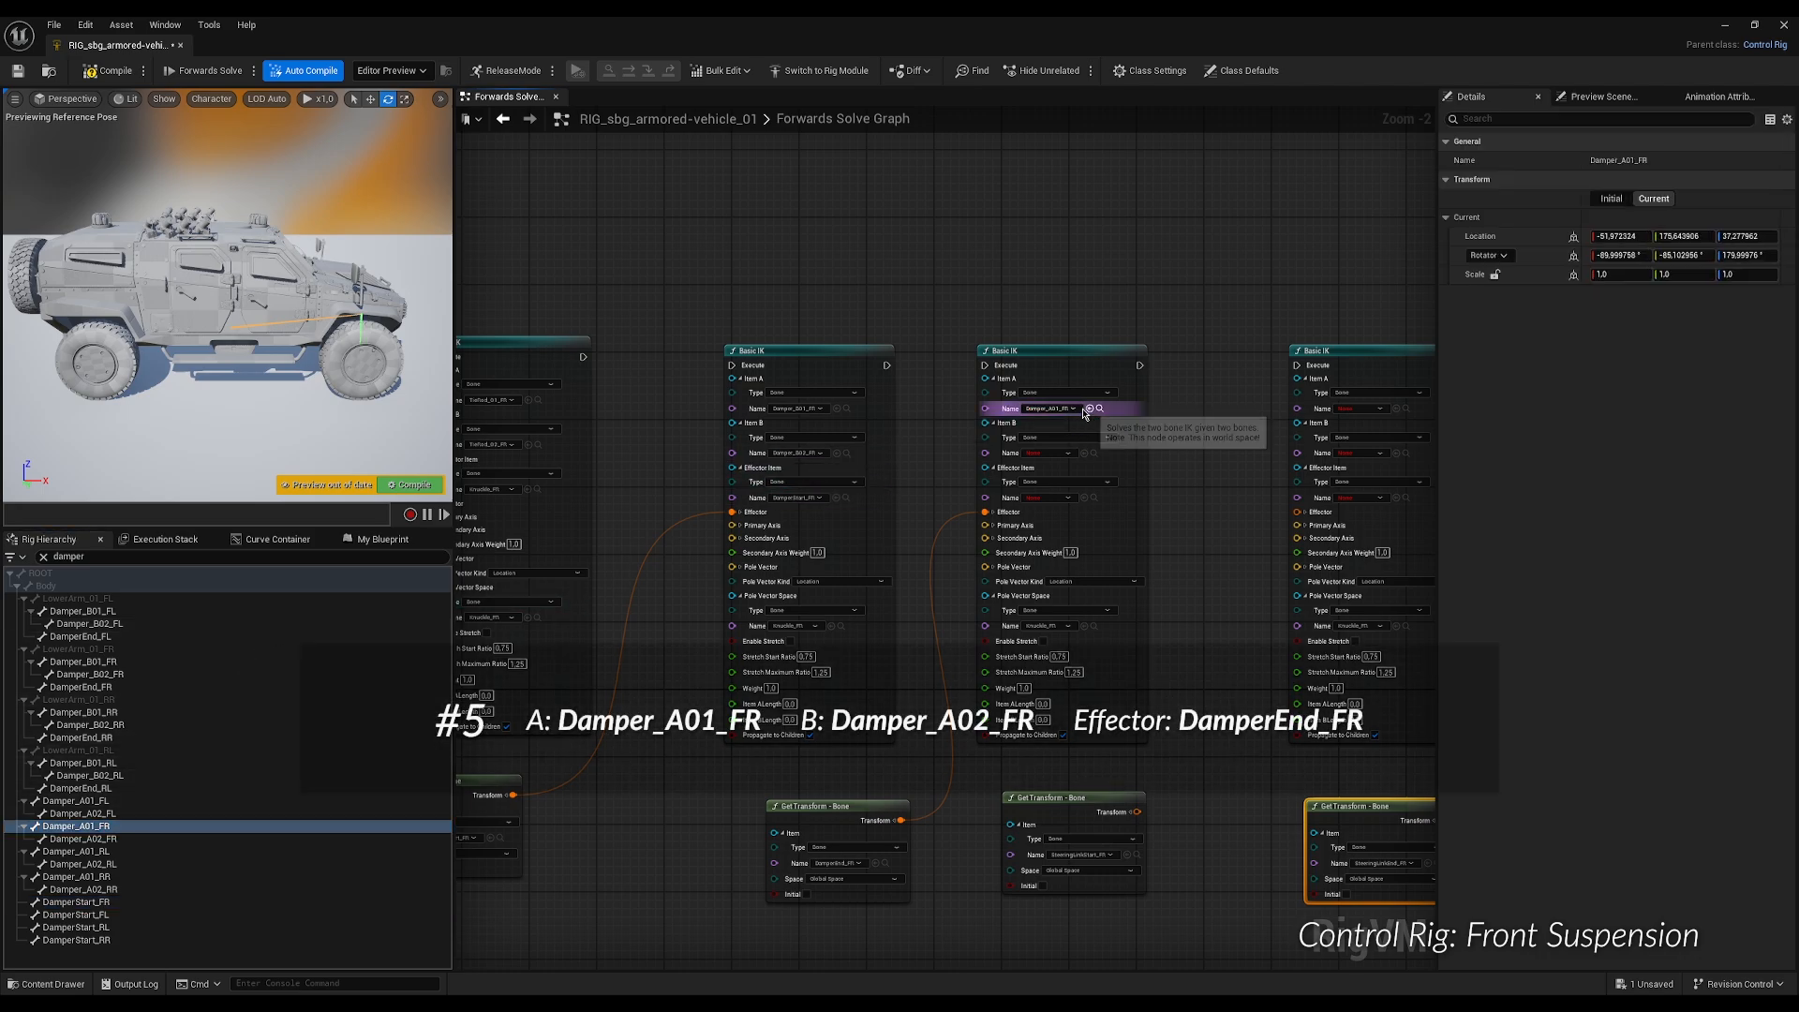
click(161, 839)
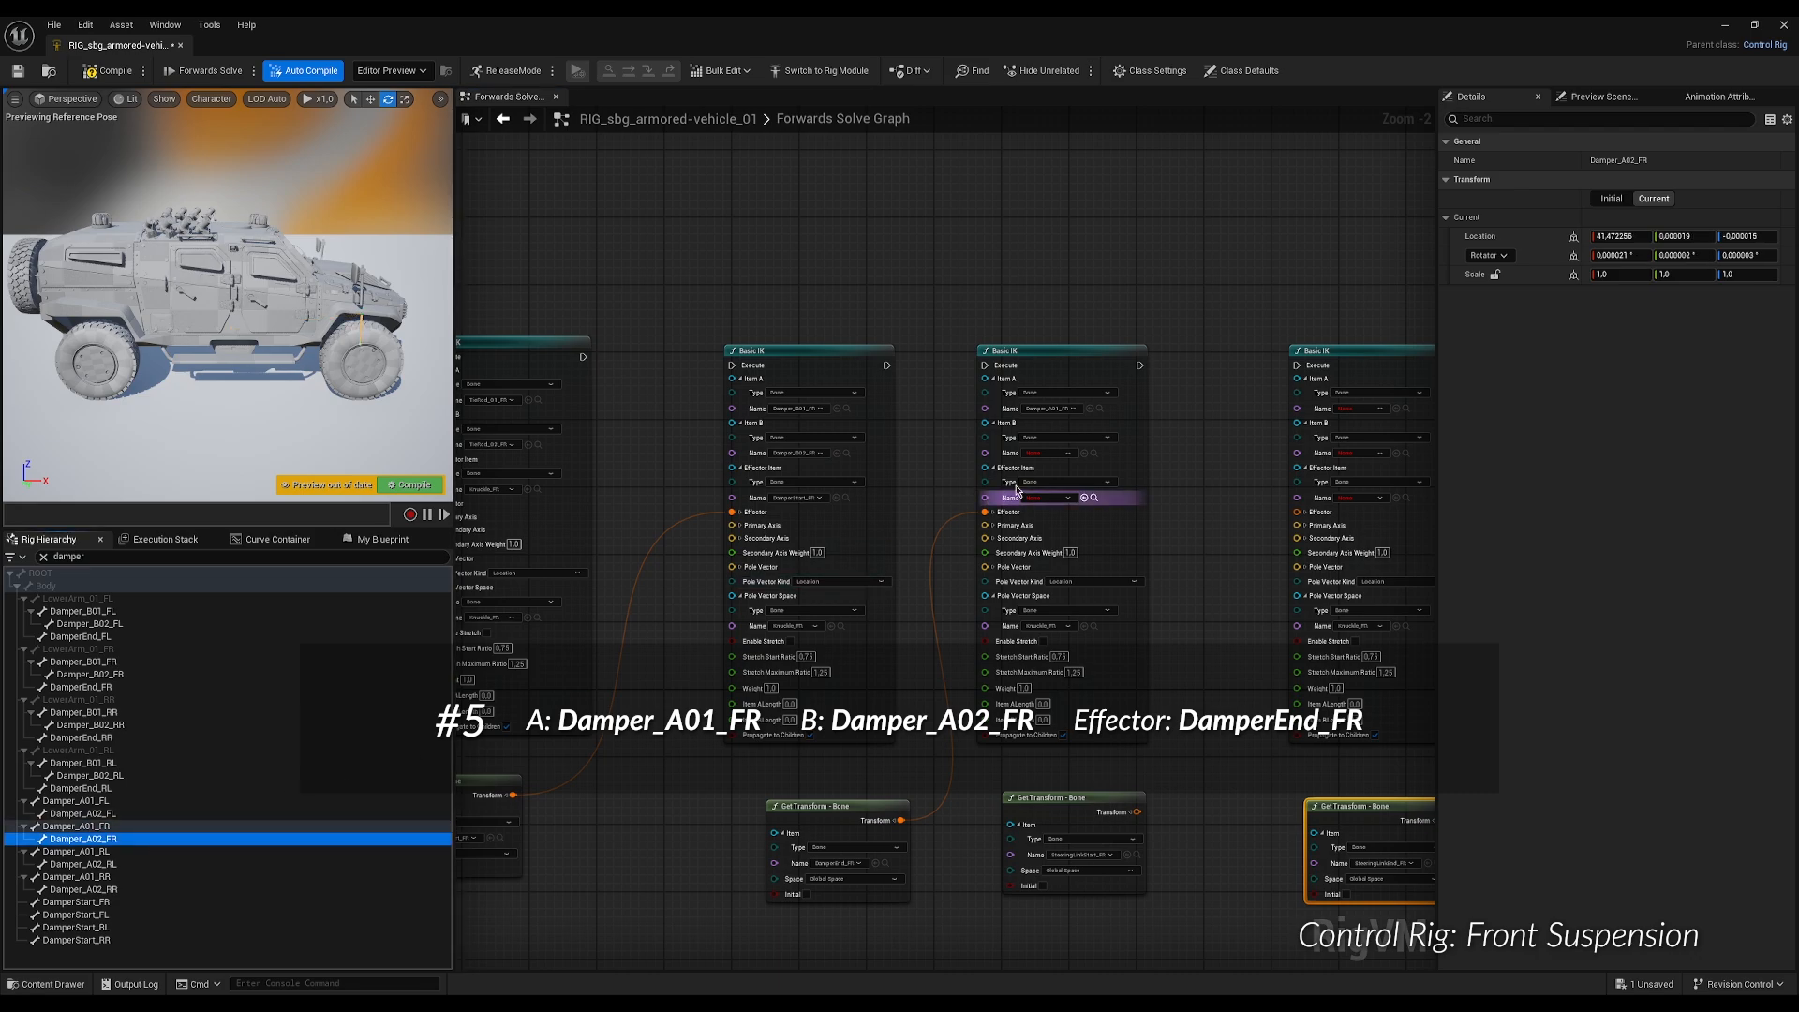
click(1089, 453)
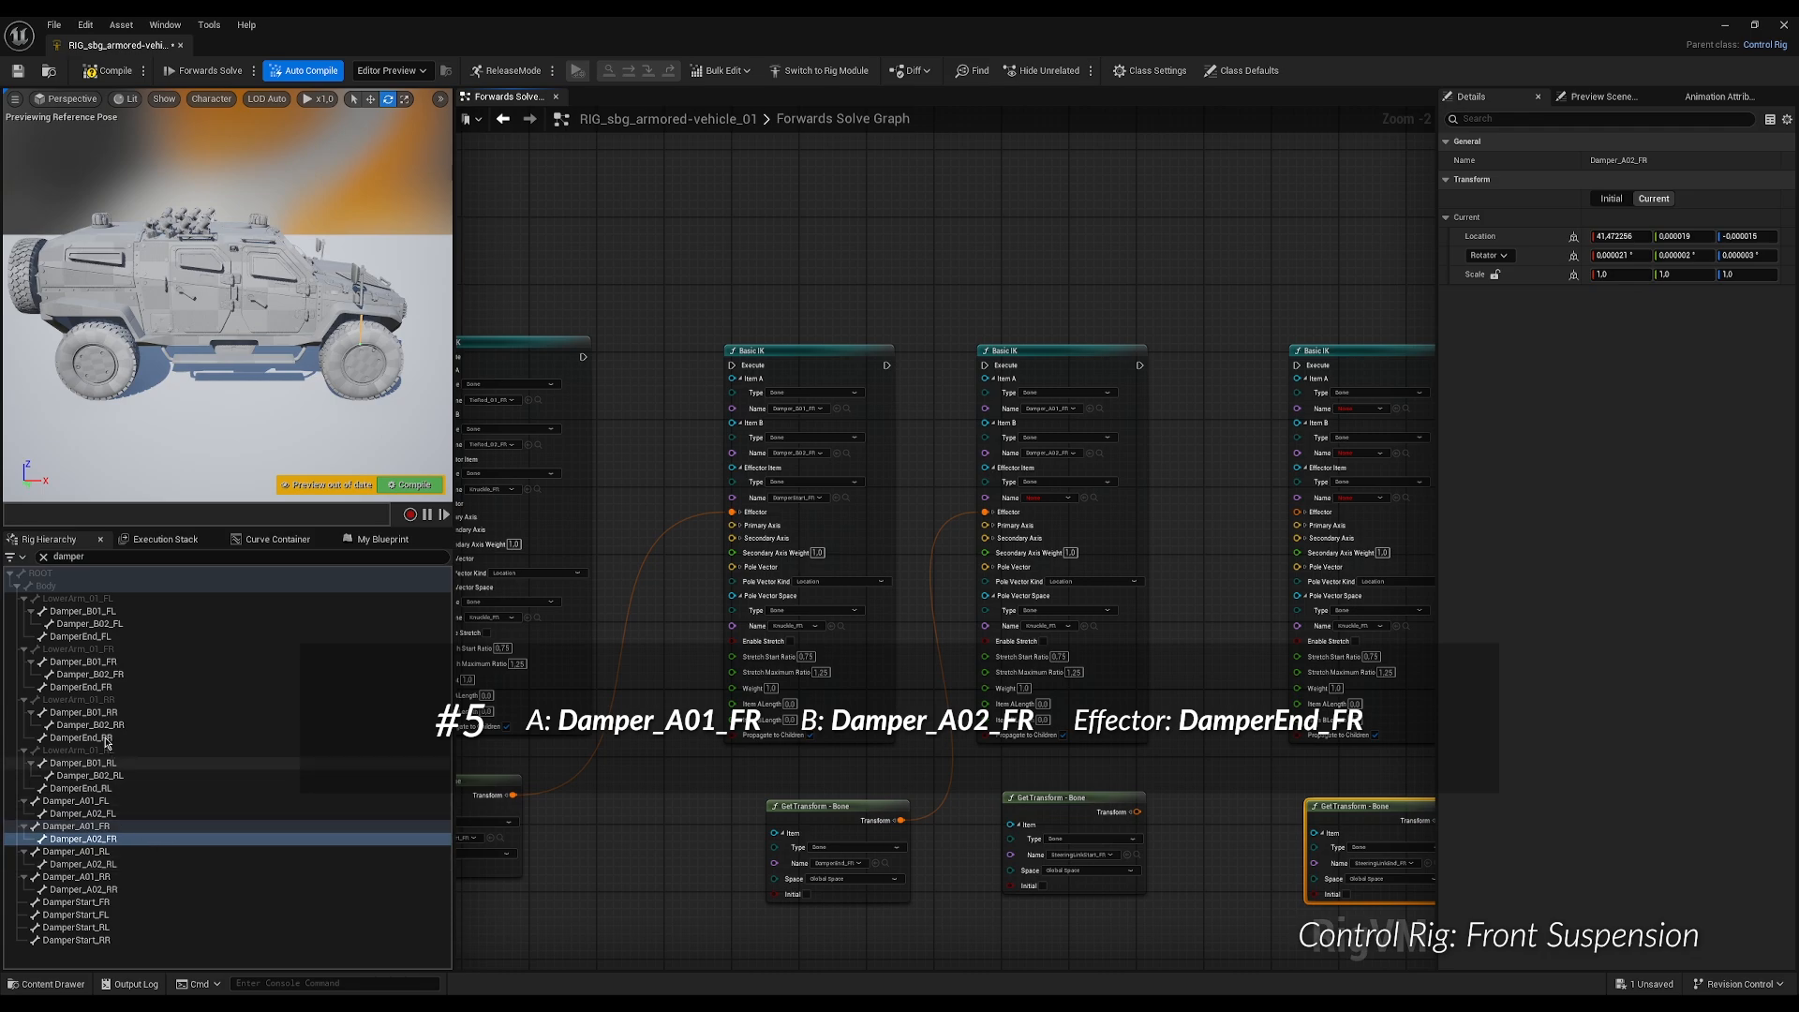
click(85, 687)
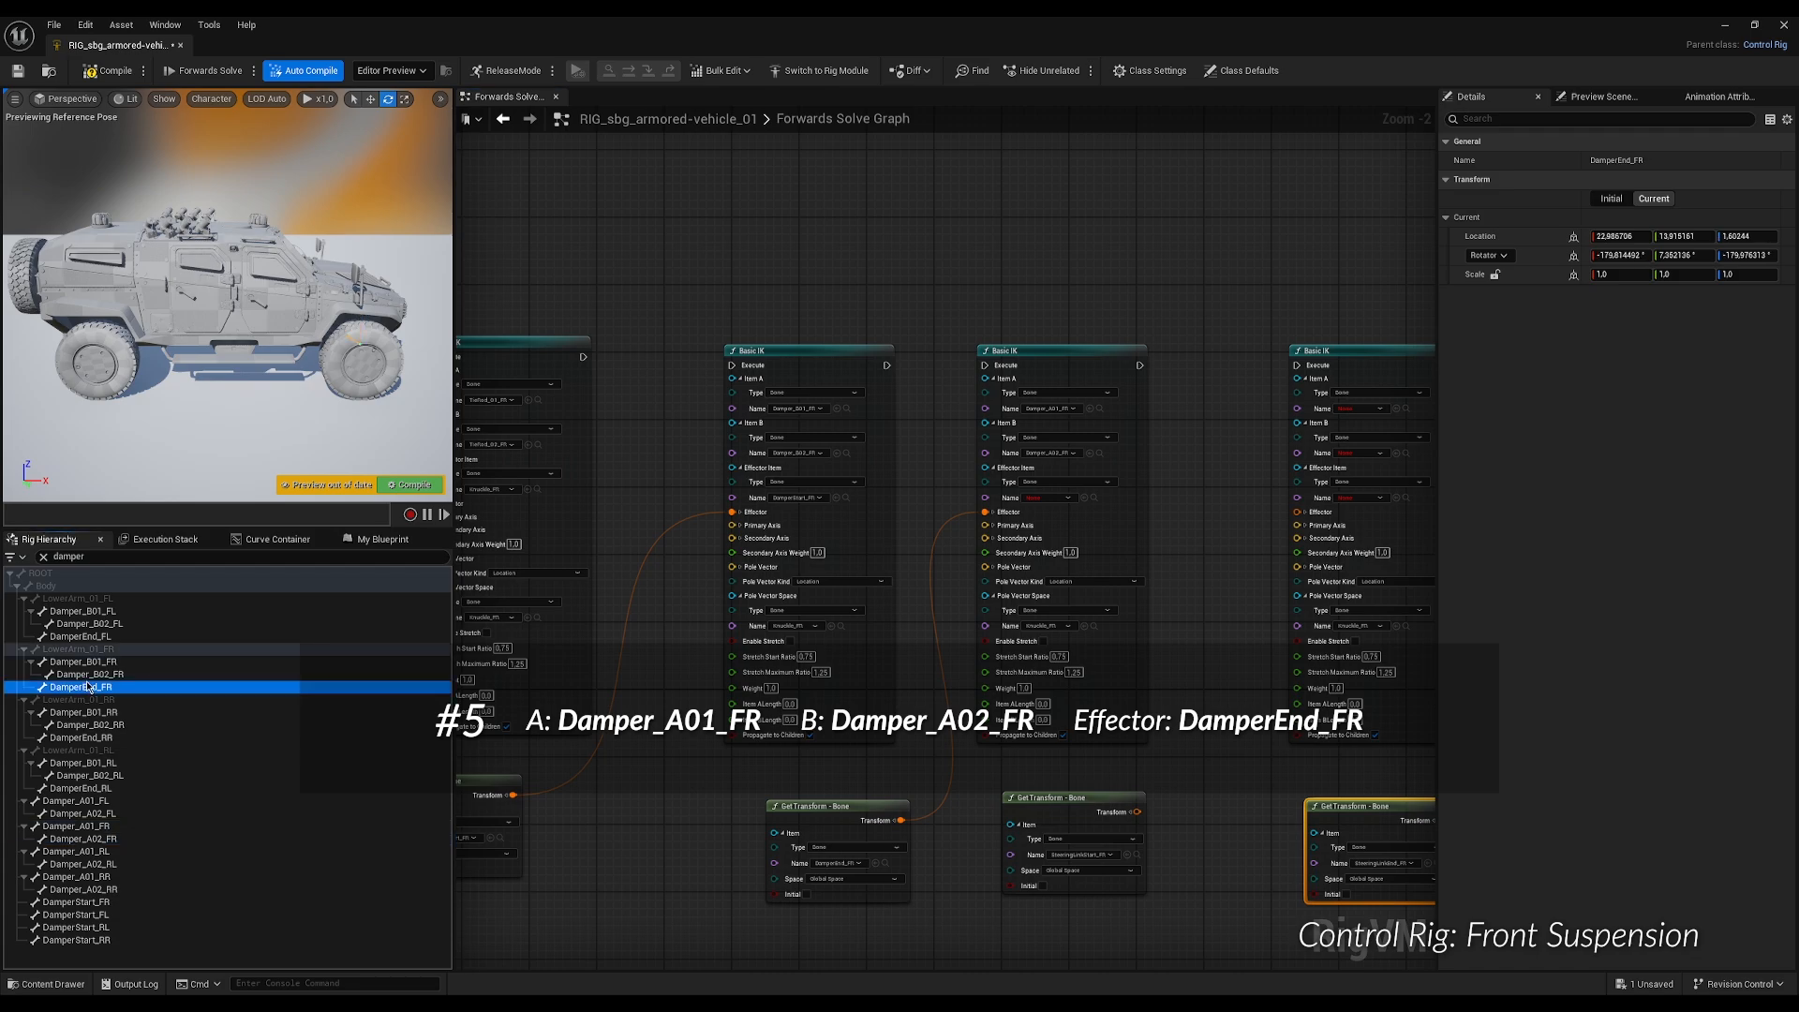
click(1085, 498)
Wire the SteeringLinkStart_FR transform into the sixth Basic IK's Effector and assign its items SteeringLink_B01_FR (A), SteeringLink_B02_FR (B) and SteeringLinkStart_FR (Effector Item).
right_drag(1222, 595, 827, 588)
drag(741, 808, 900, 507)
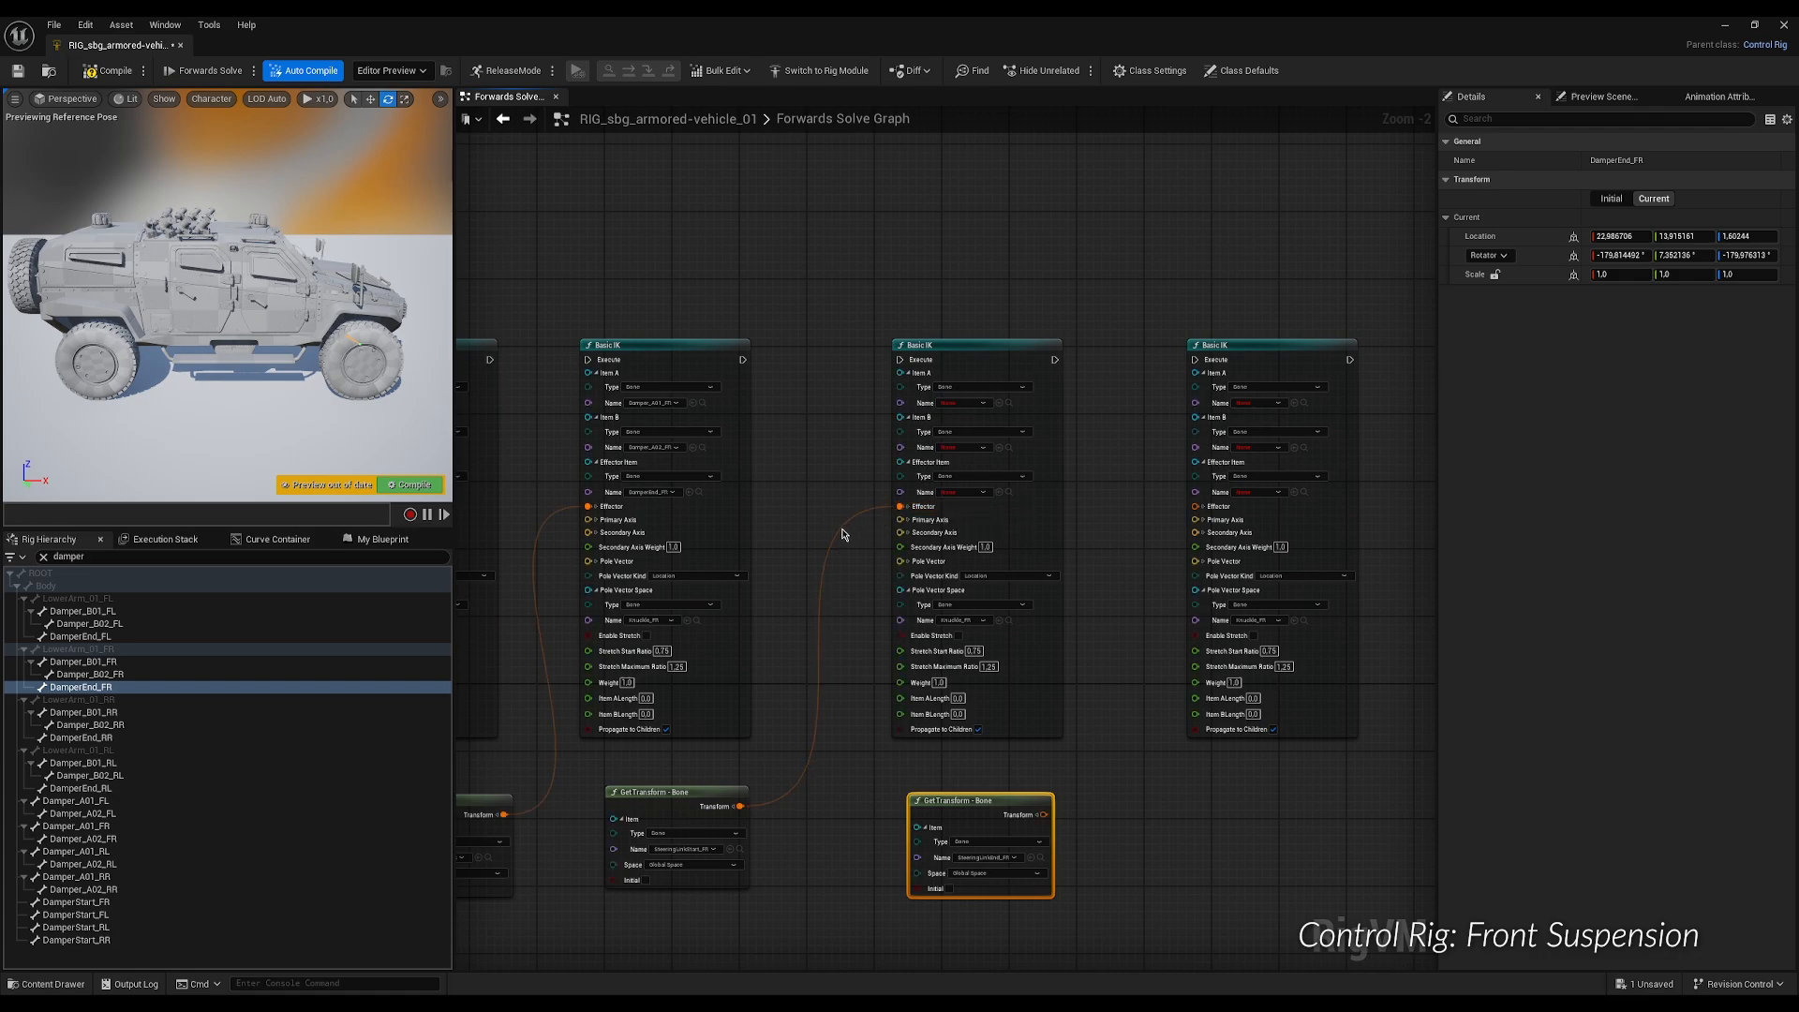
click(169, 558)
text(steeringlink)
click(84, 725)
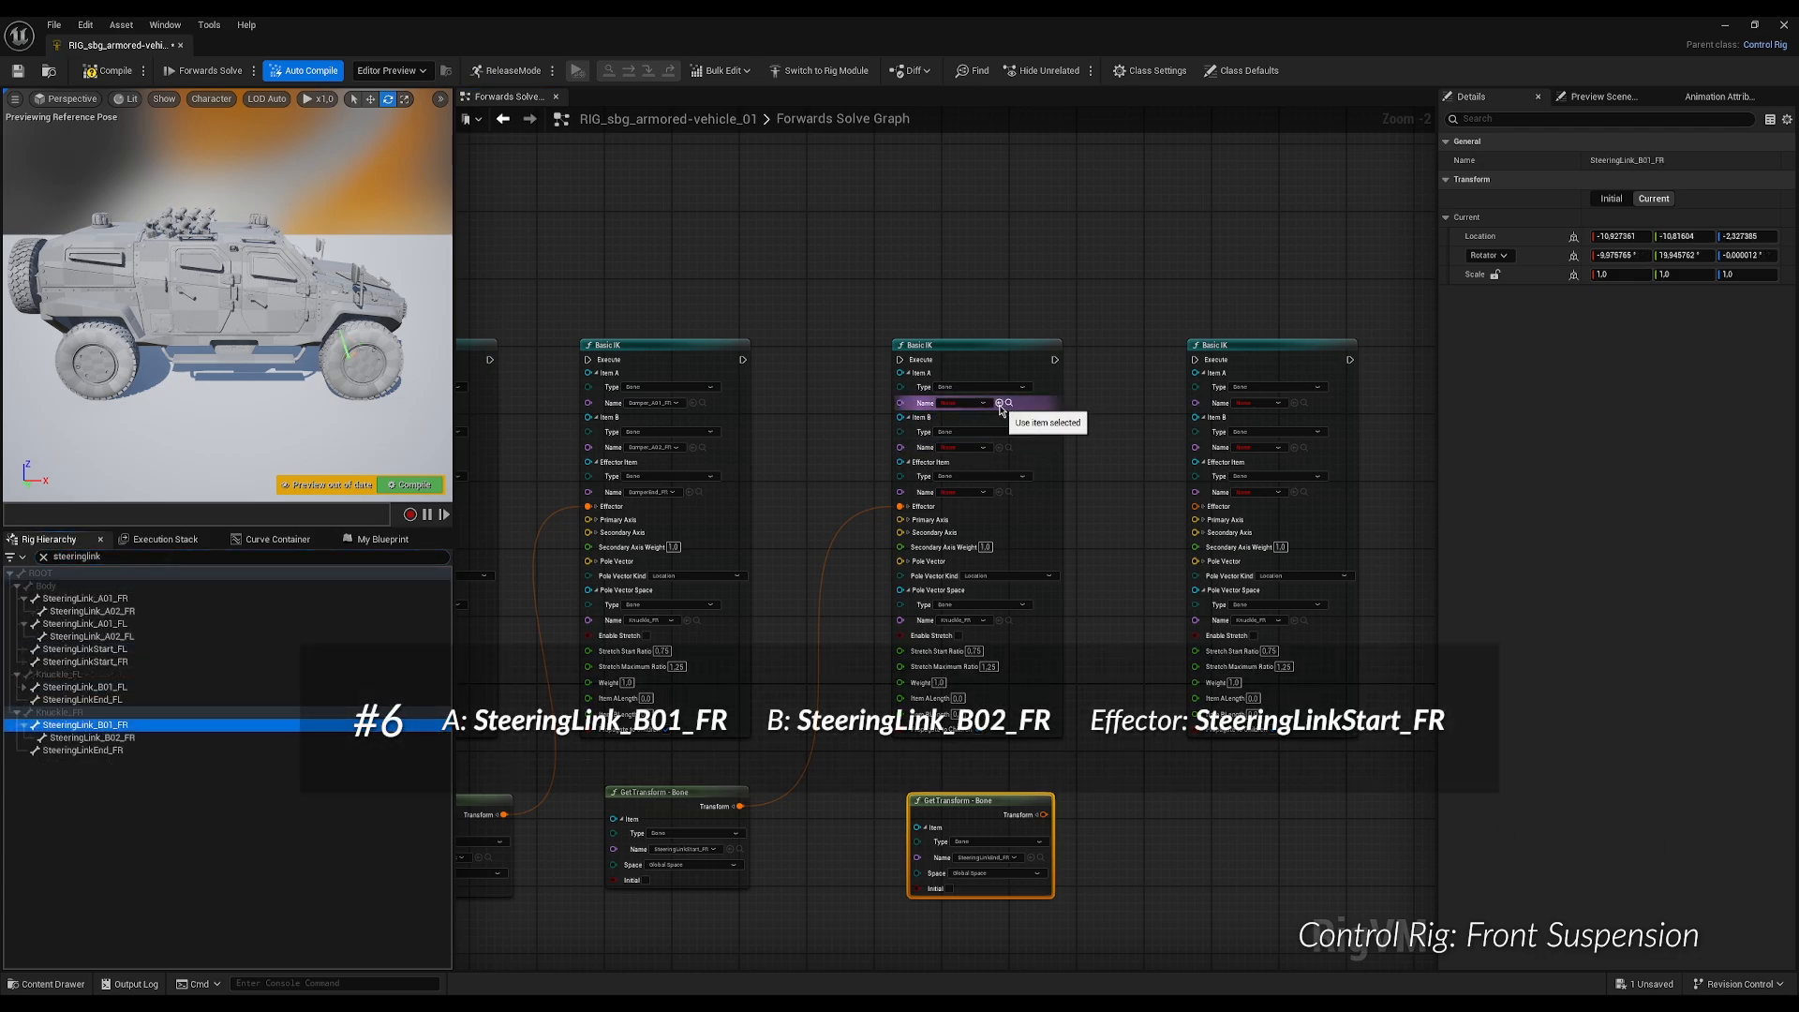
click(999, 404)
click(130, 739)
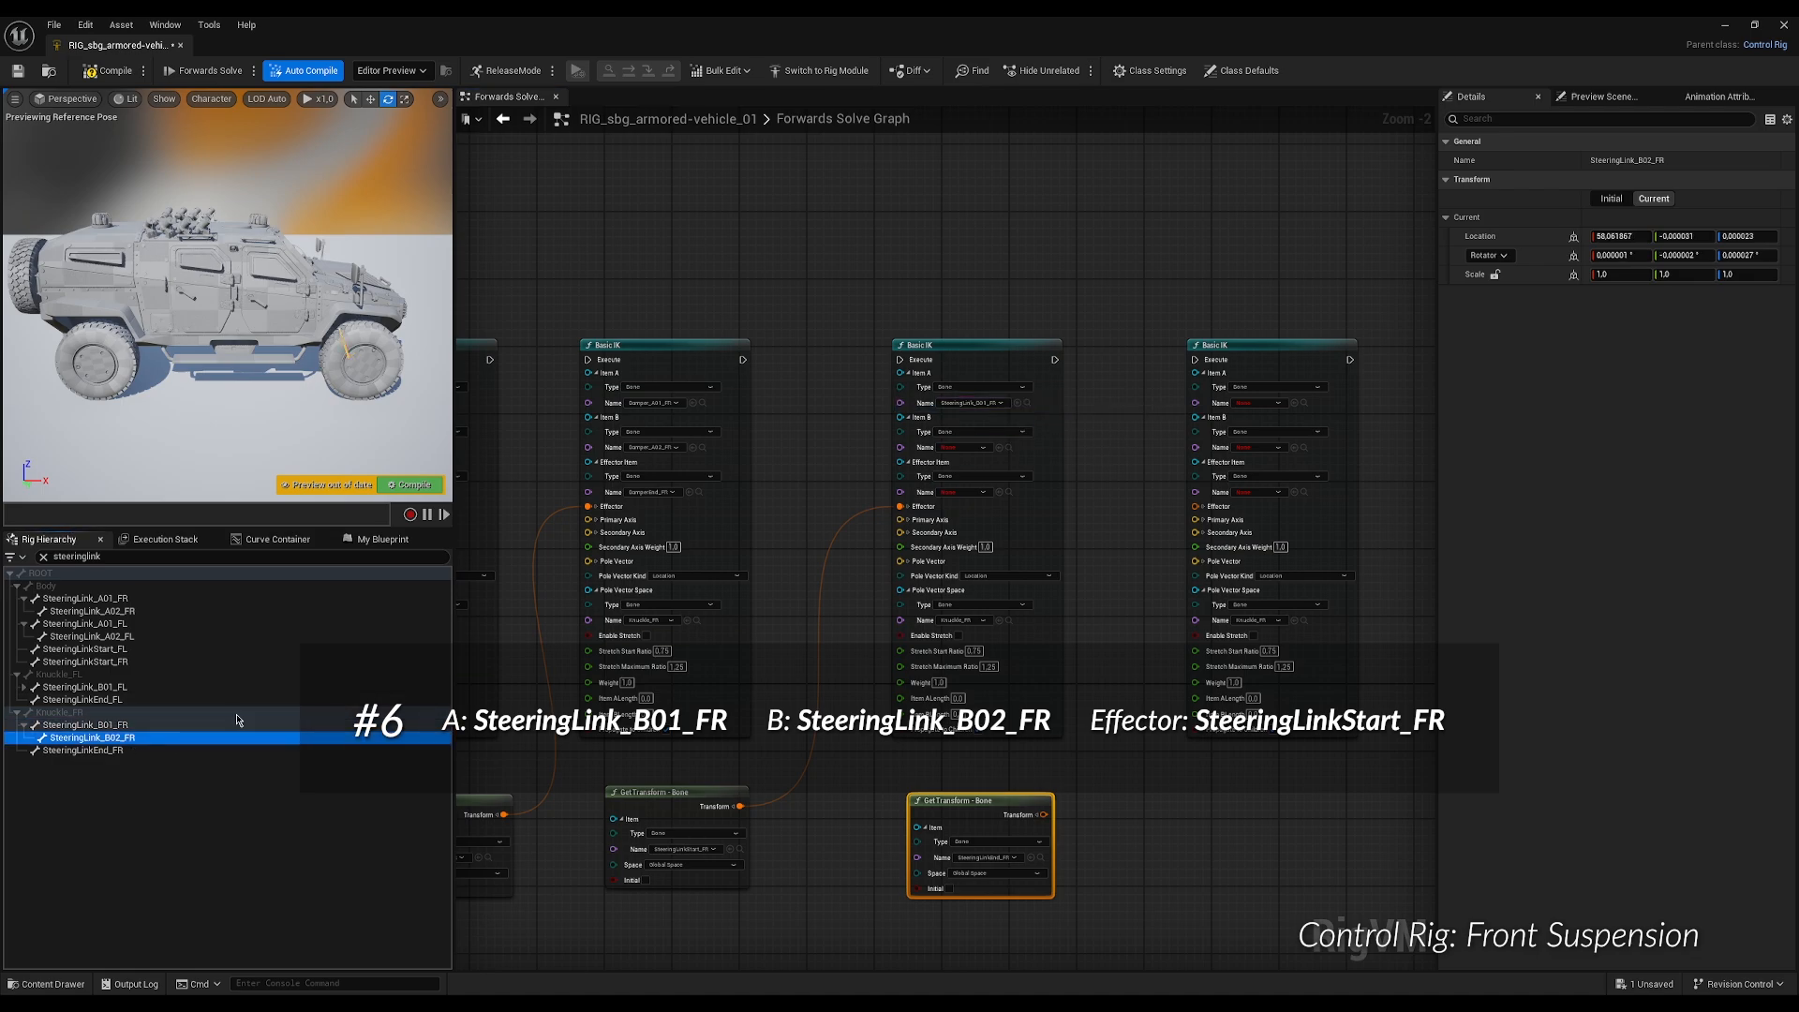
click(1000, 449)
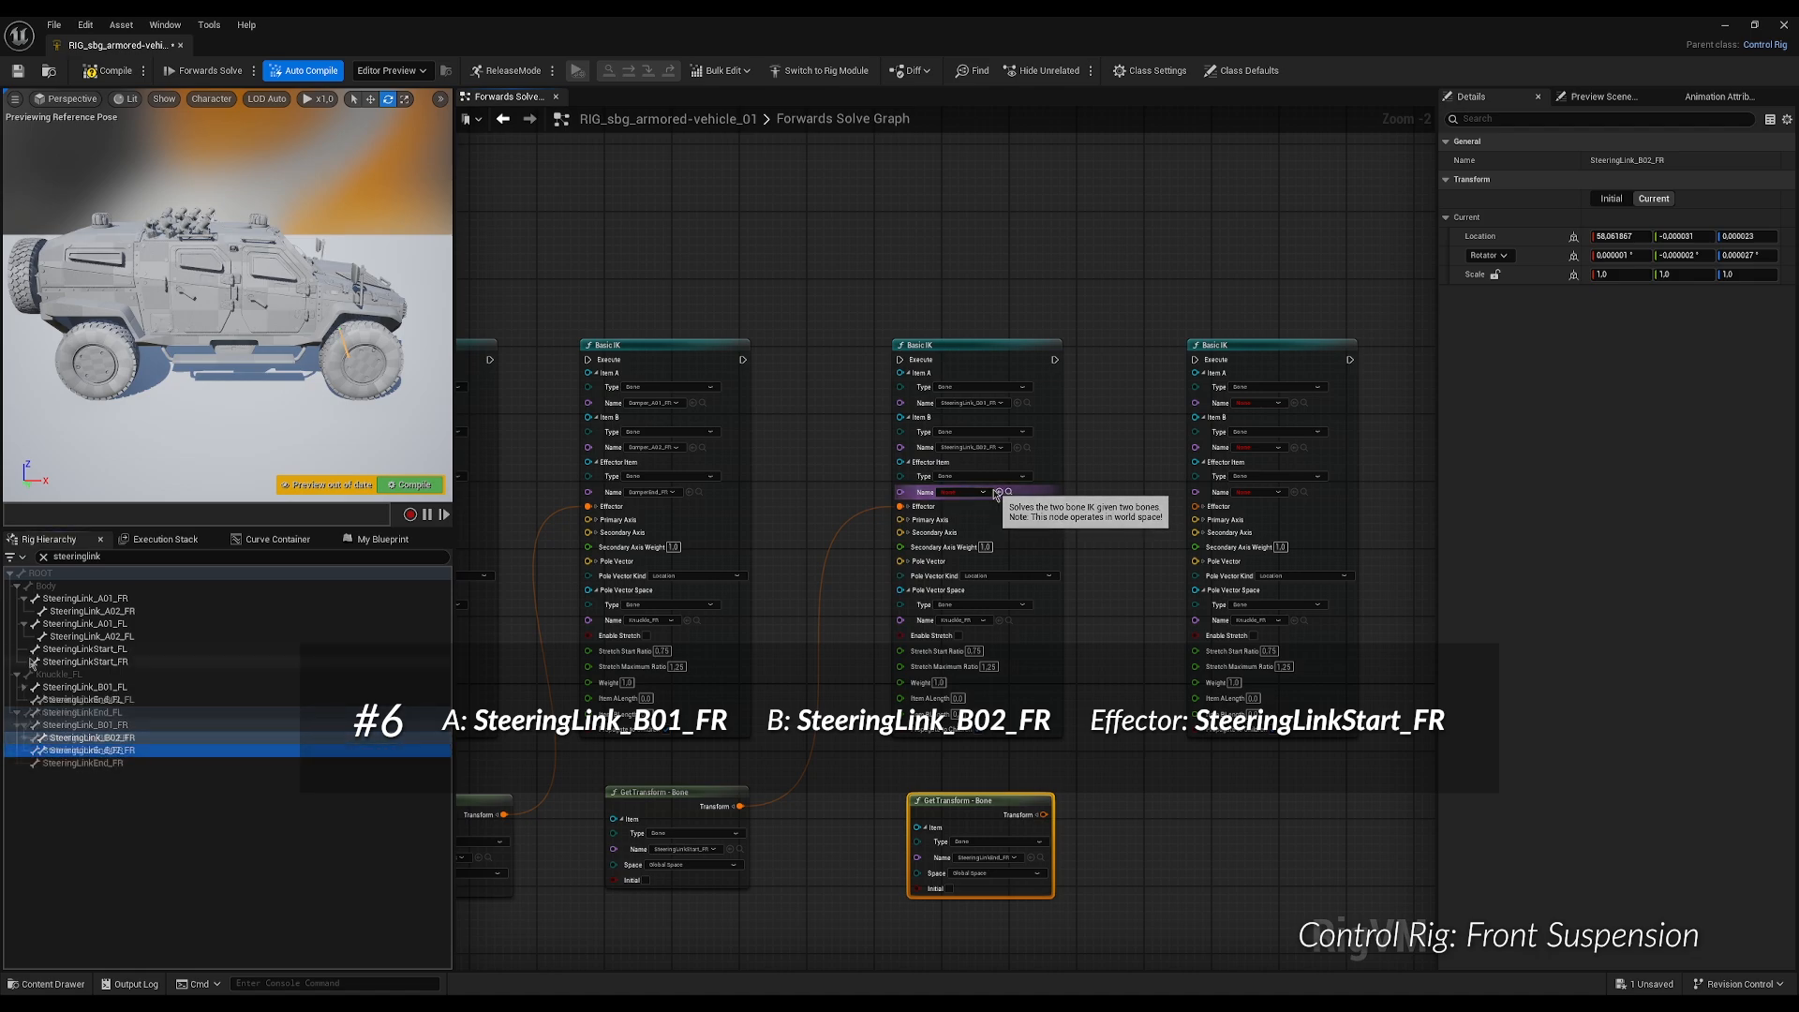
click(43, 661)
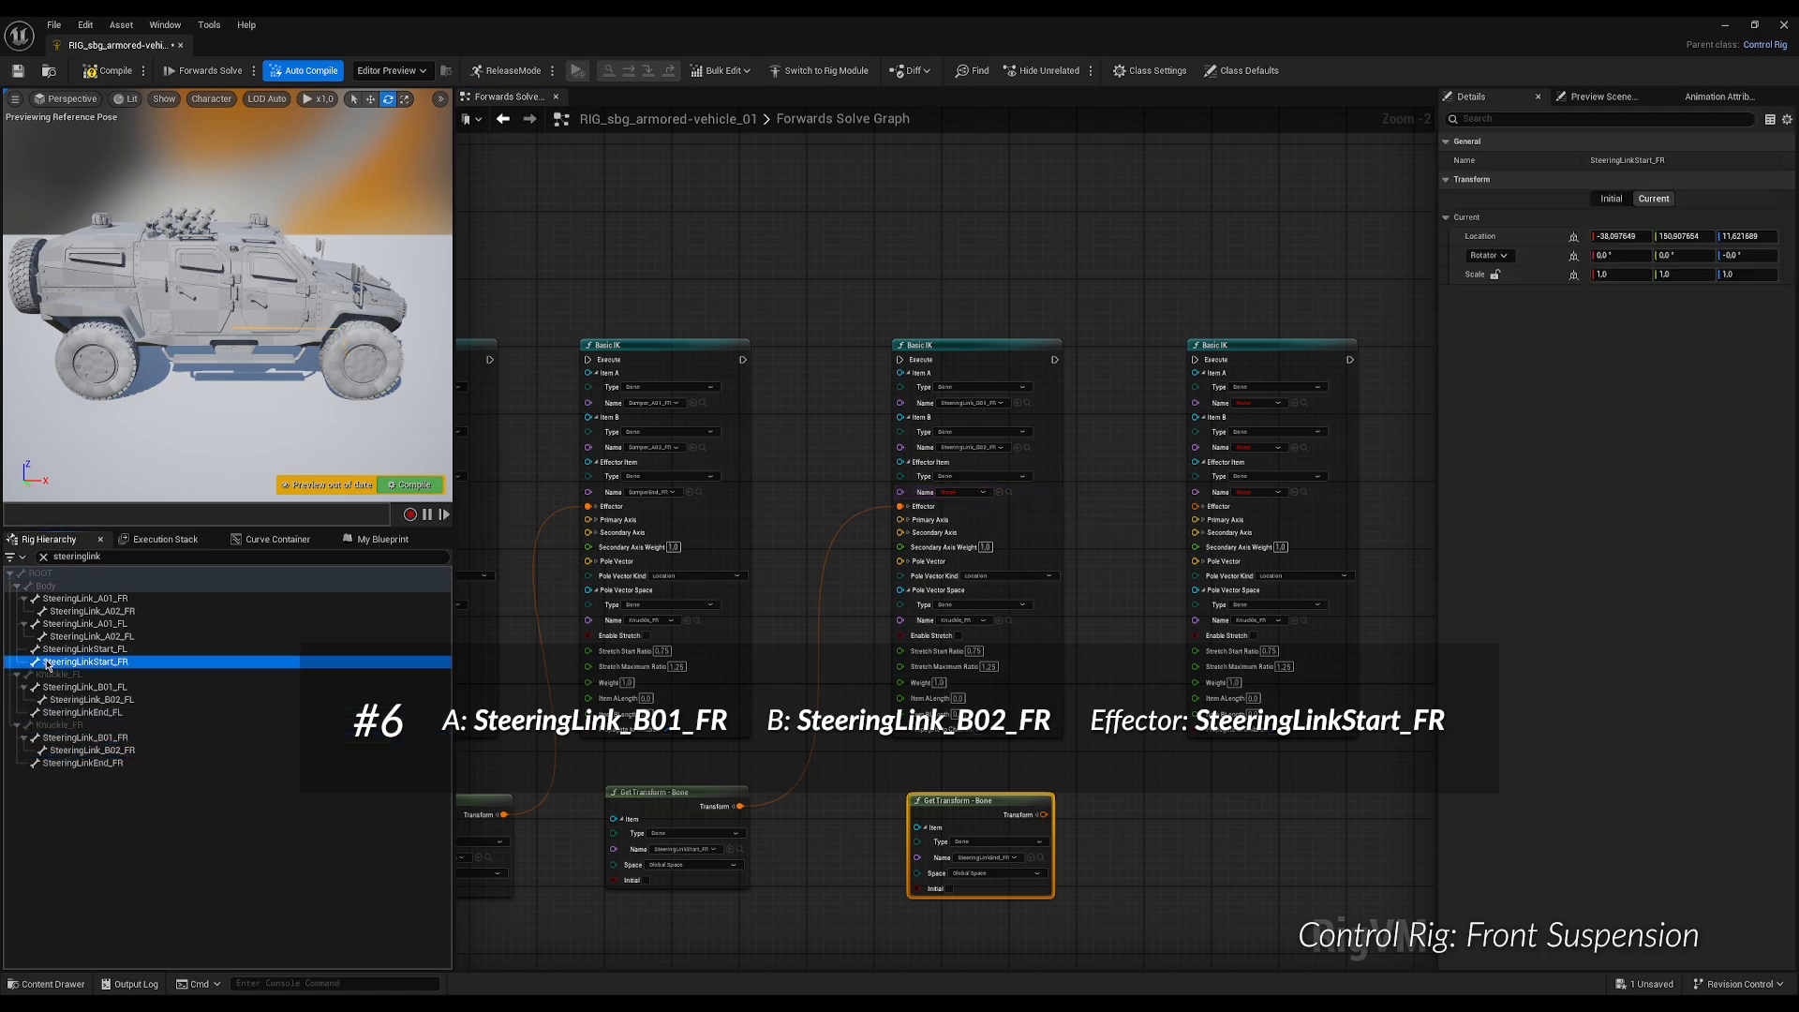
click(999, 492)
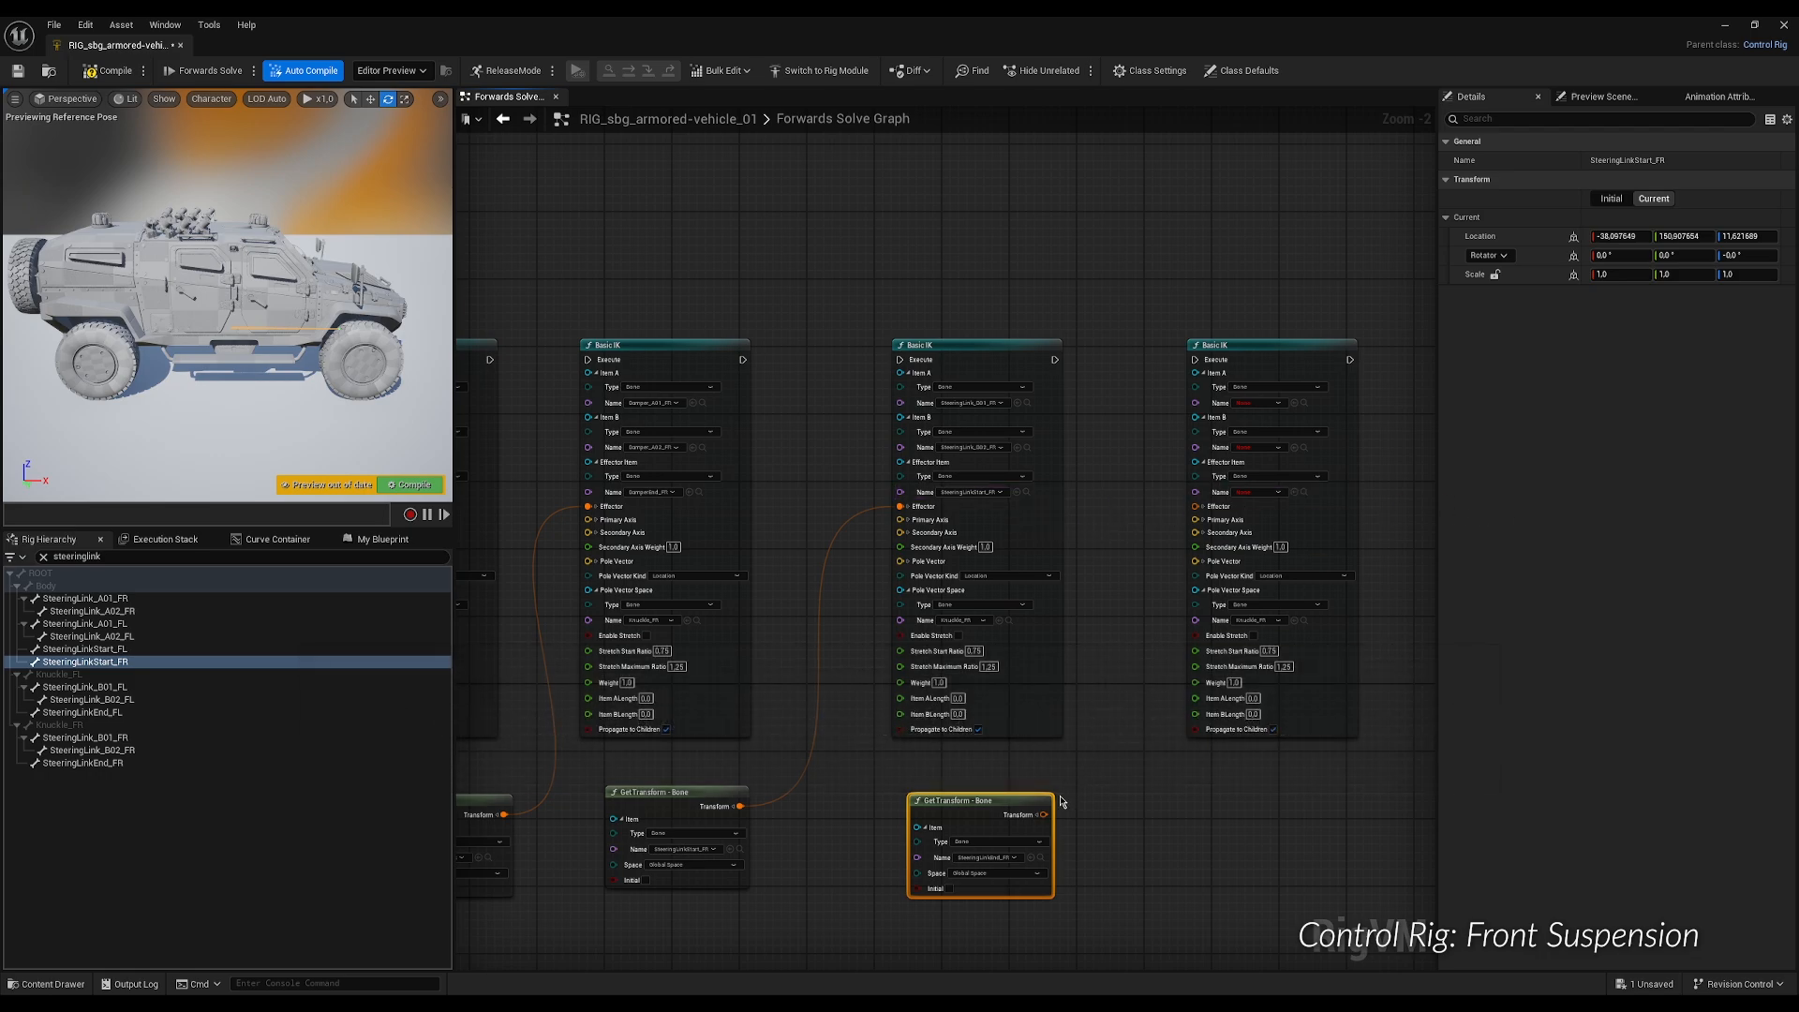
Wire the SteeringLinkEnd_FR transform into the seventh Basic IK's Effector and assign its items SteeringLink_A01_FR (A), SteeringLink_A02_FR (B) and SteeringLinkEnd_FR (Effector Item).
drag(1044, 815, 1209, 512)
click(158, 601)
drag(158, 607, 1298, 410)
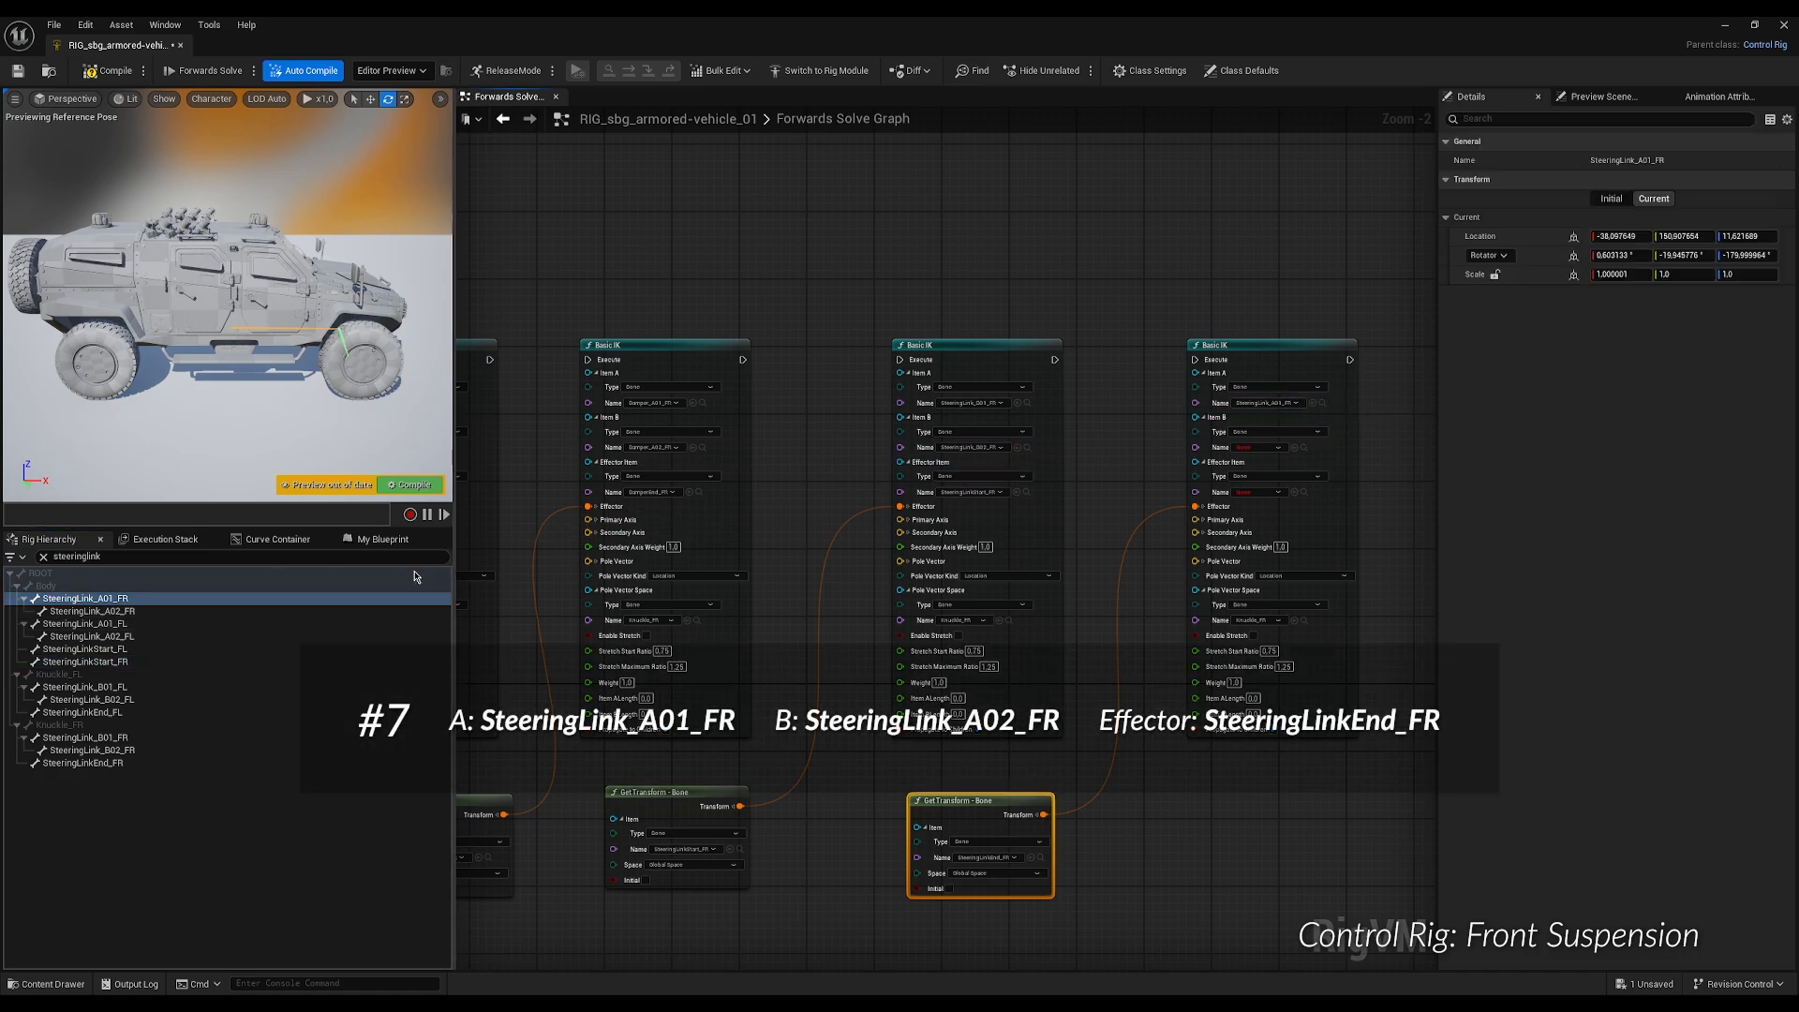
drag(142, 613, 1296, 454)
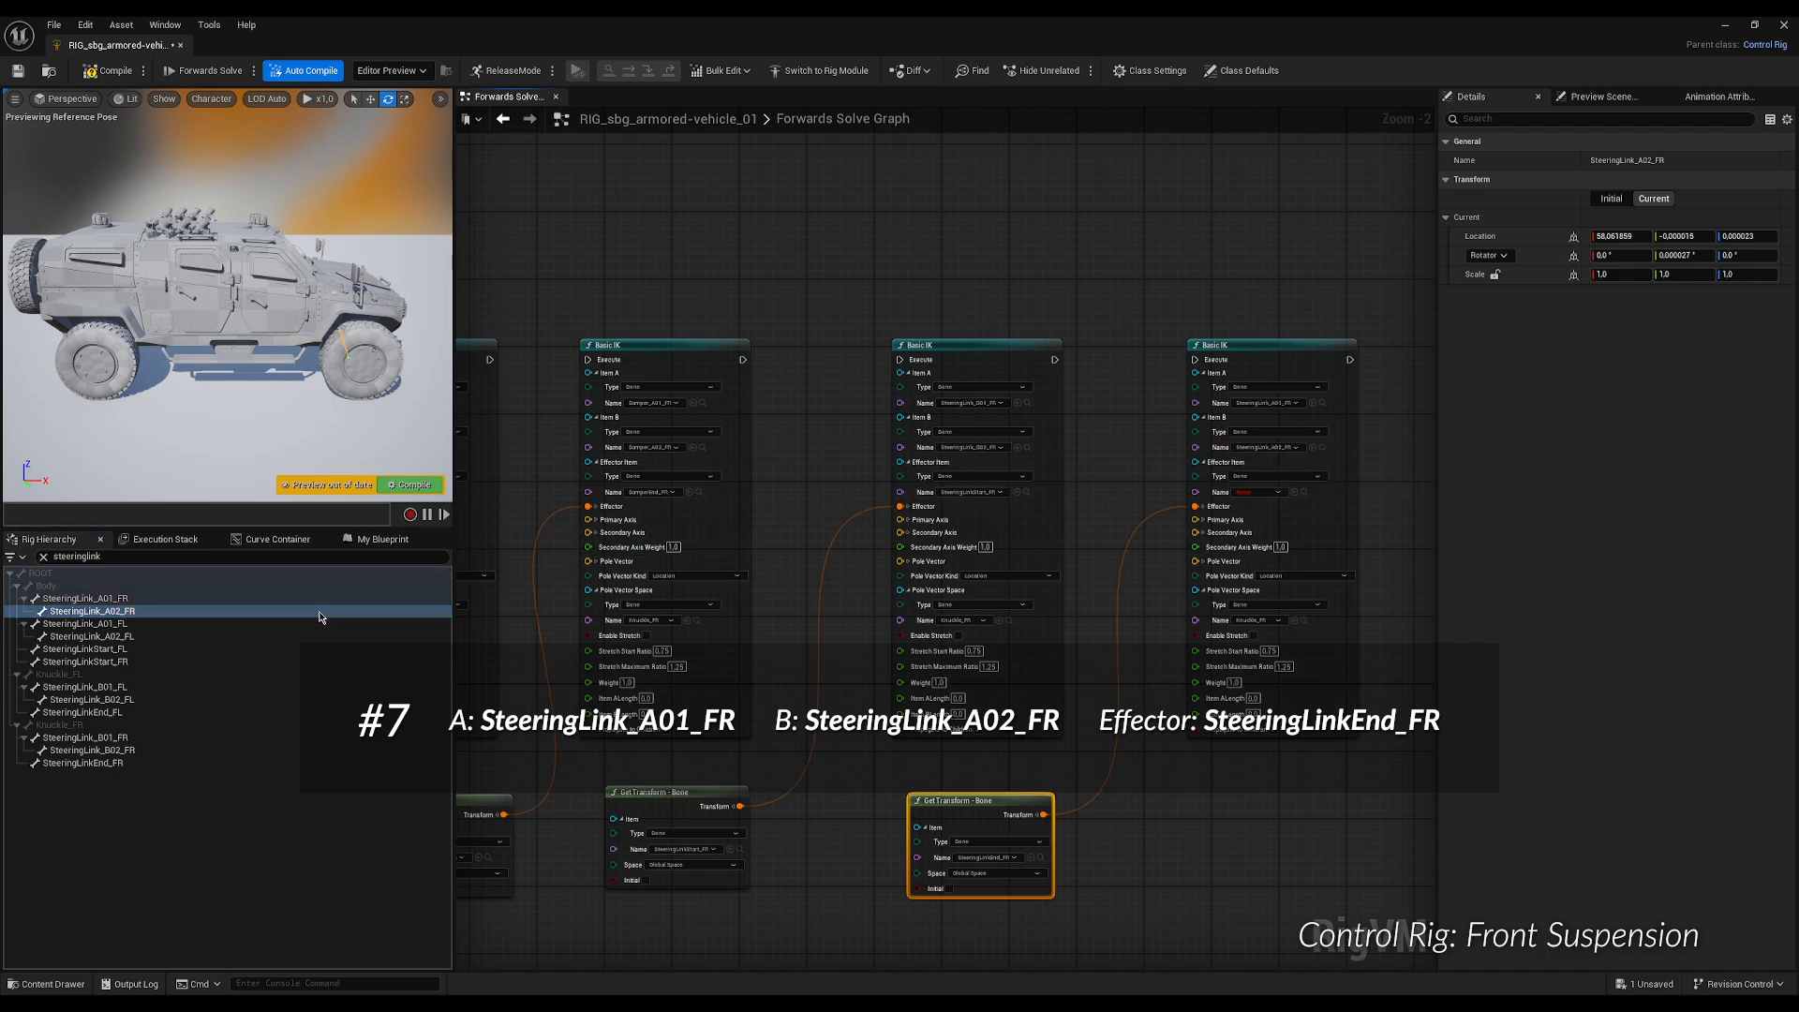
drag(113, 763, 1043, 863)
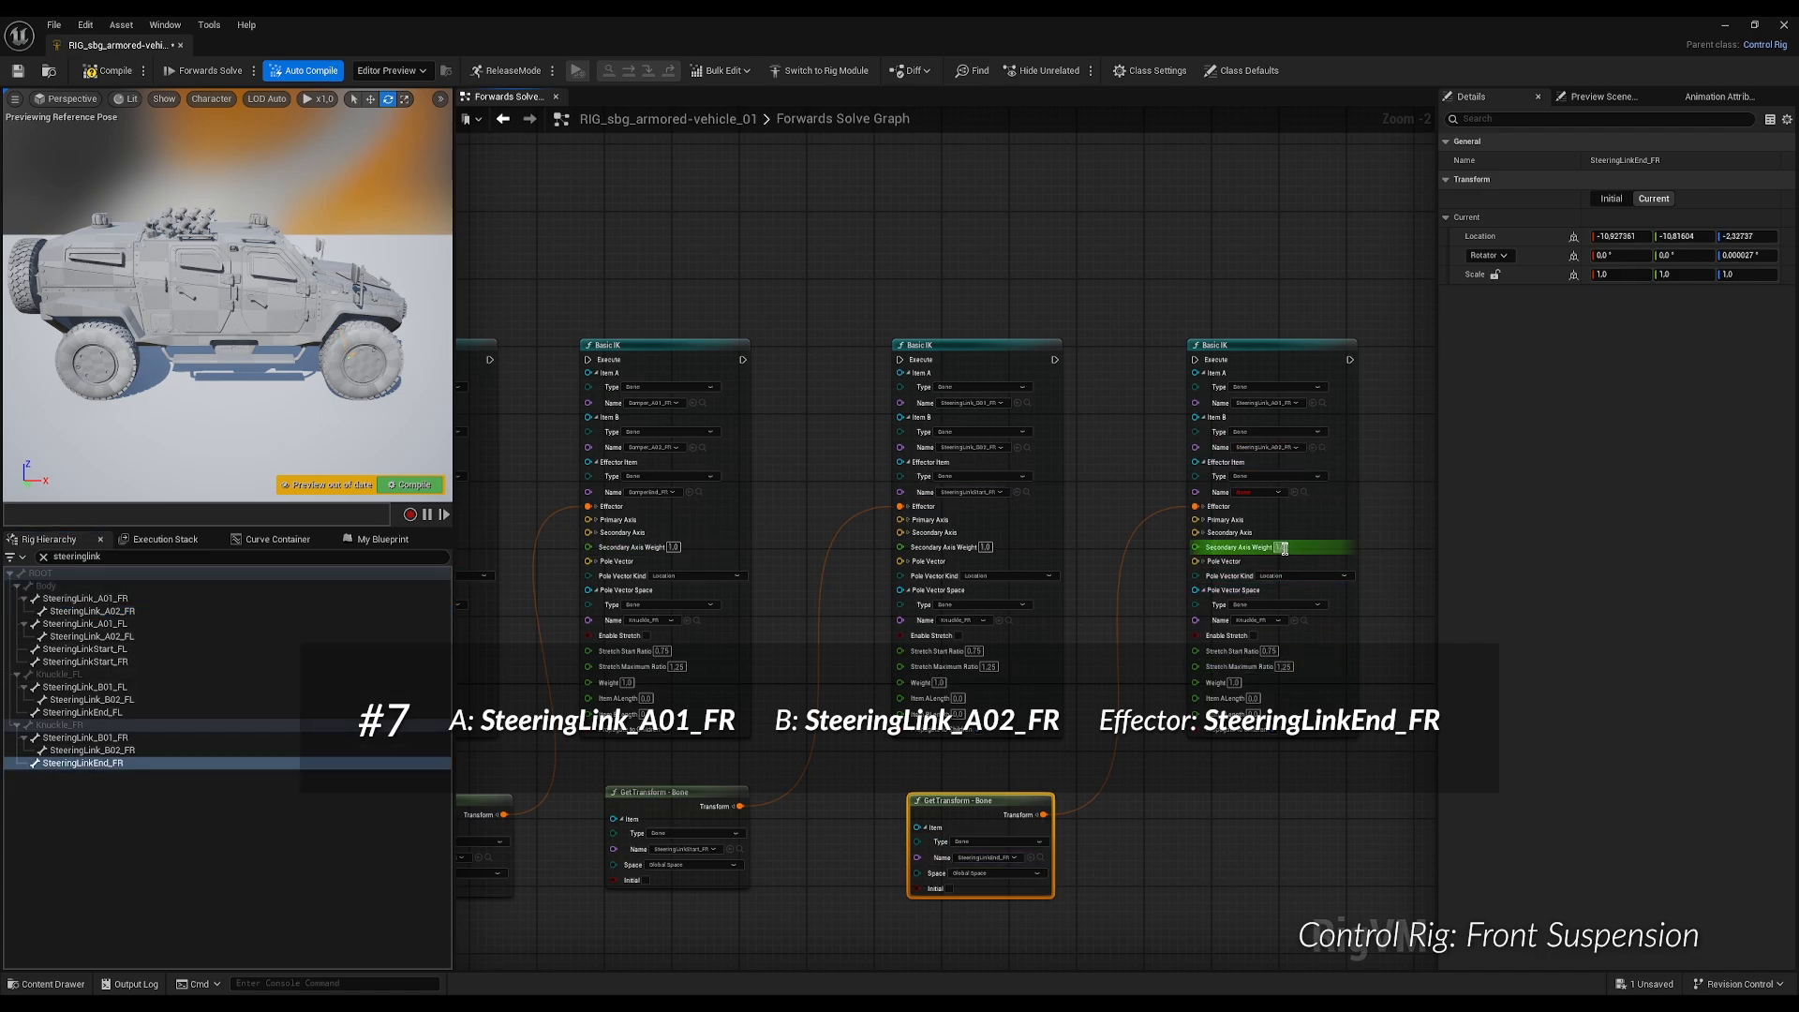
click(1295, 493)
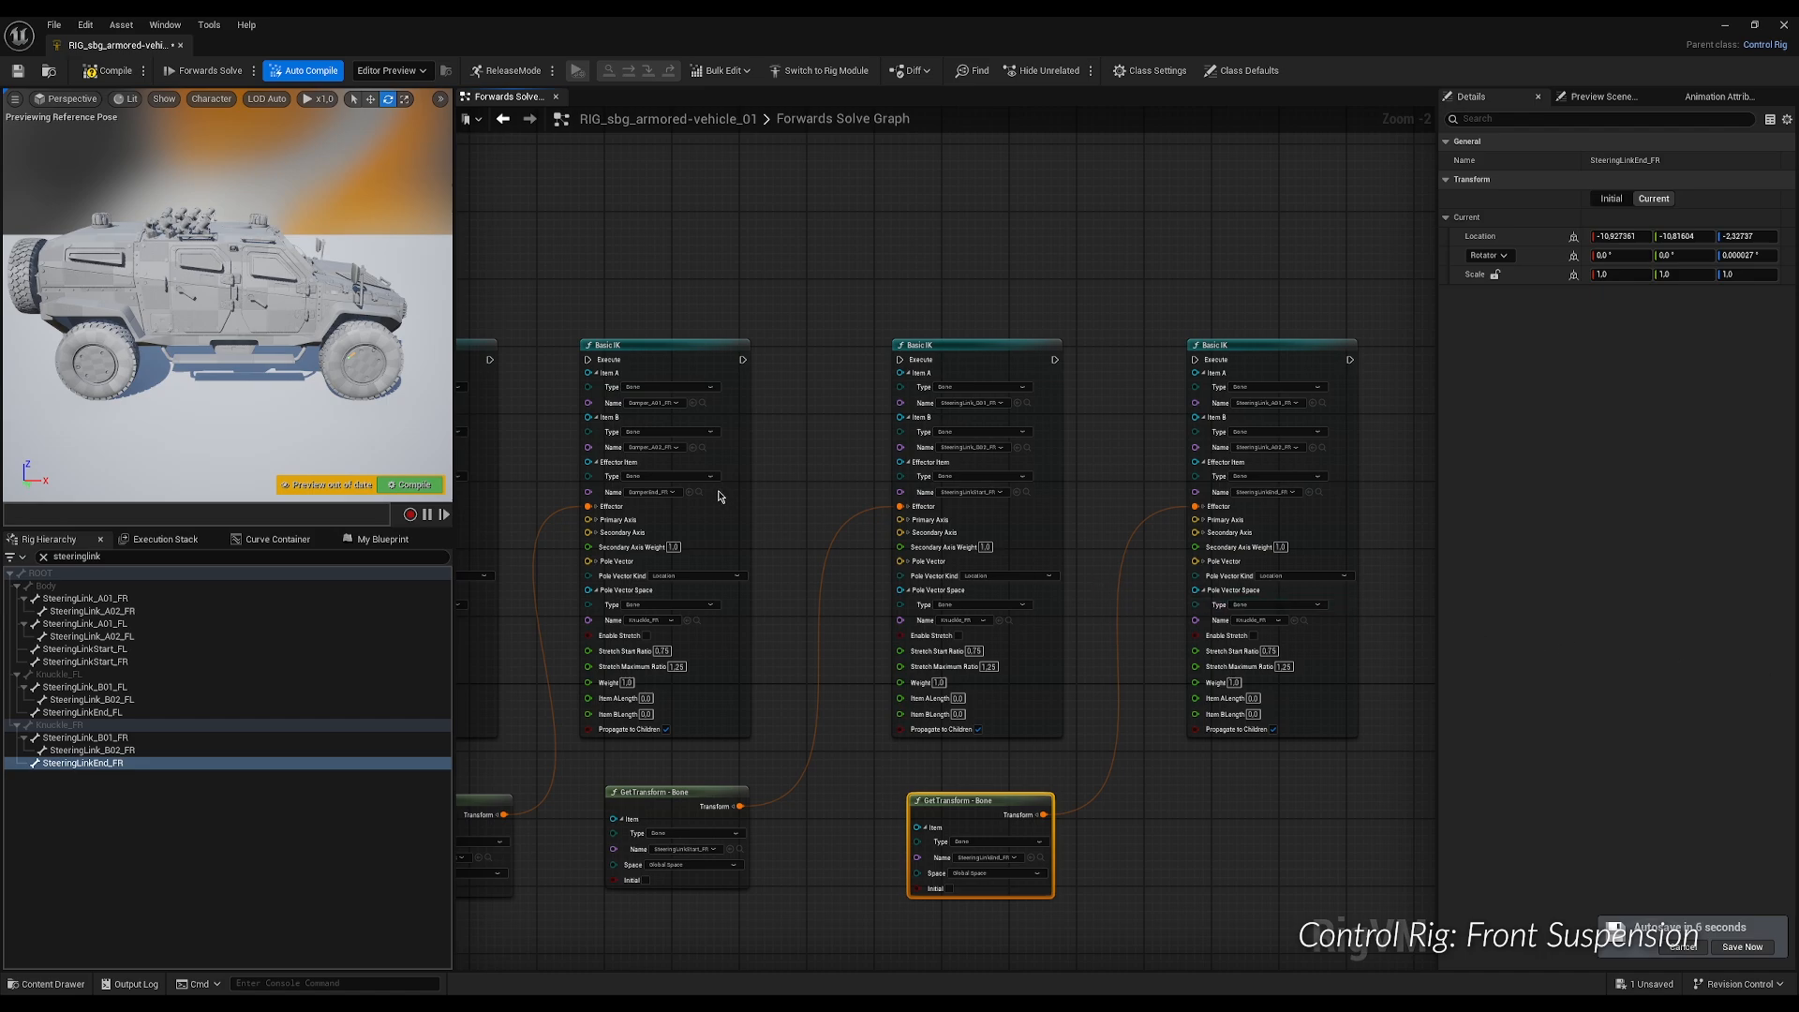
Connect the Forwards Solve event's execution to the Parent Constraint, and the Parent Constraint's execution to the first Basic IK.
scroll(943, 475, down, 3)
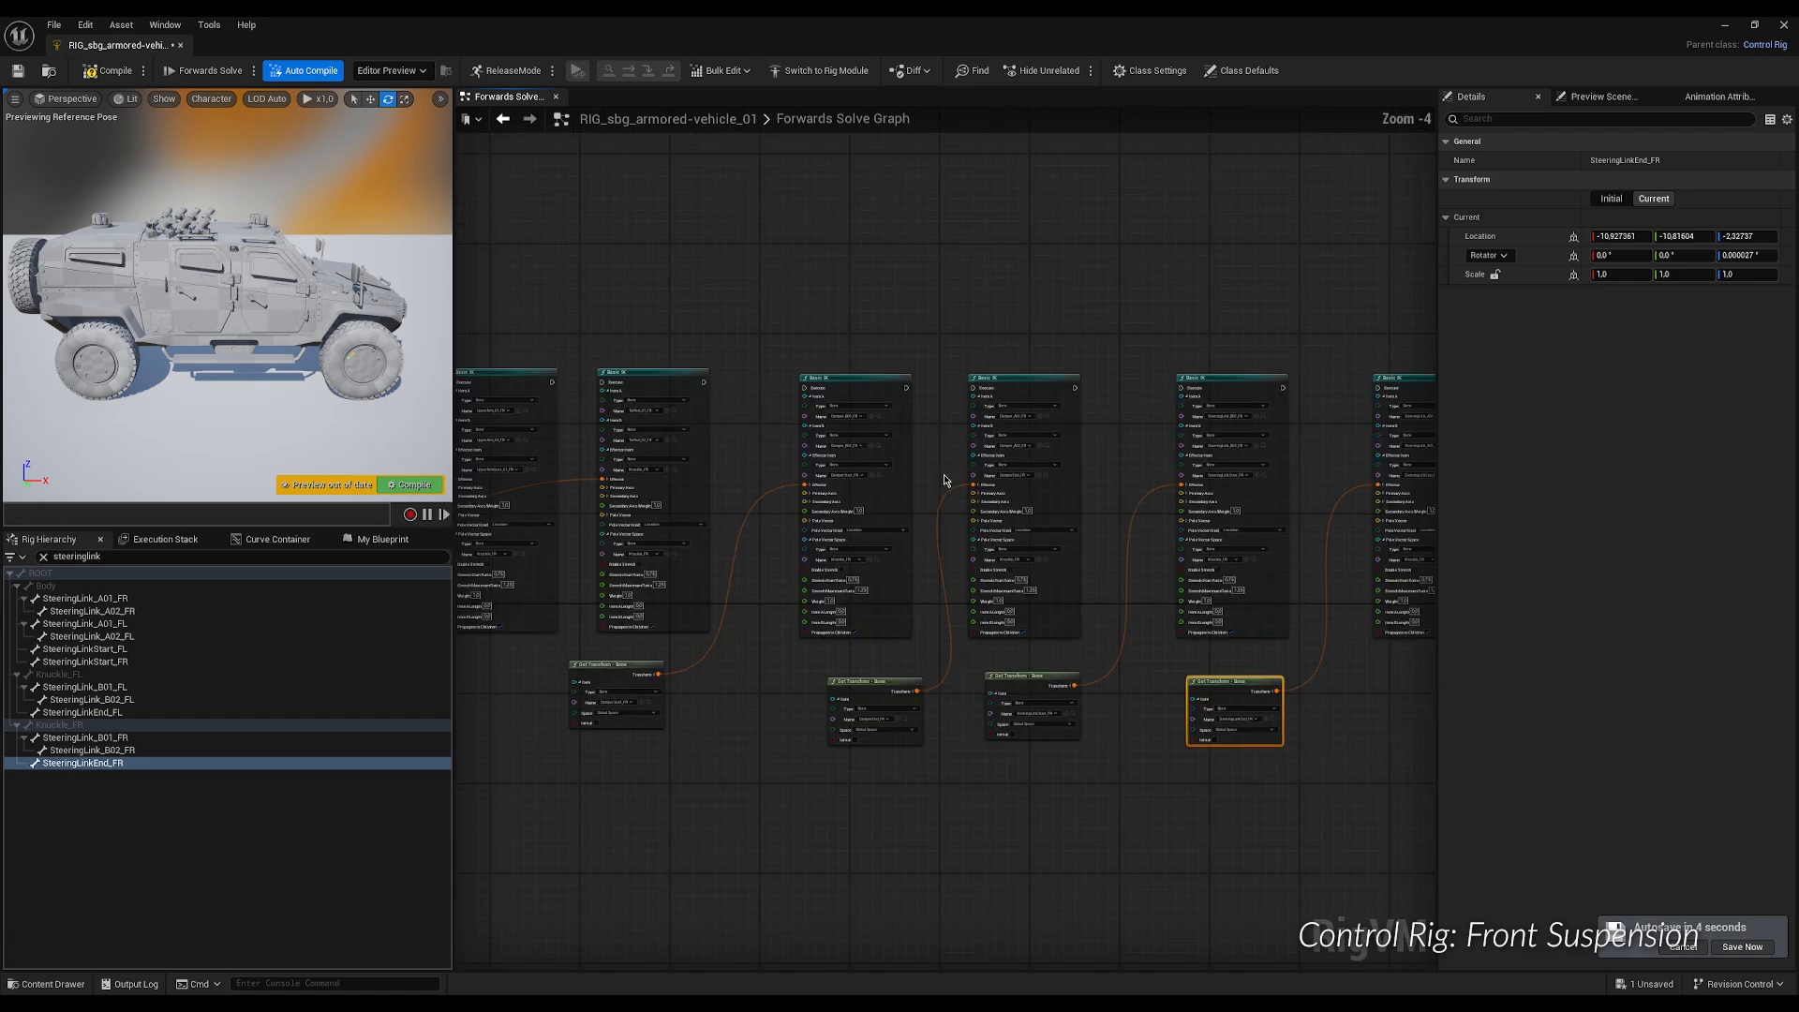
right_drag(820, 489, 1505, 521)
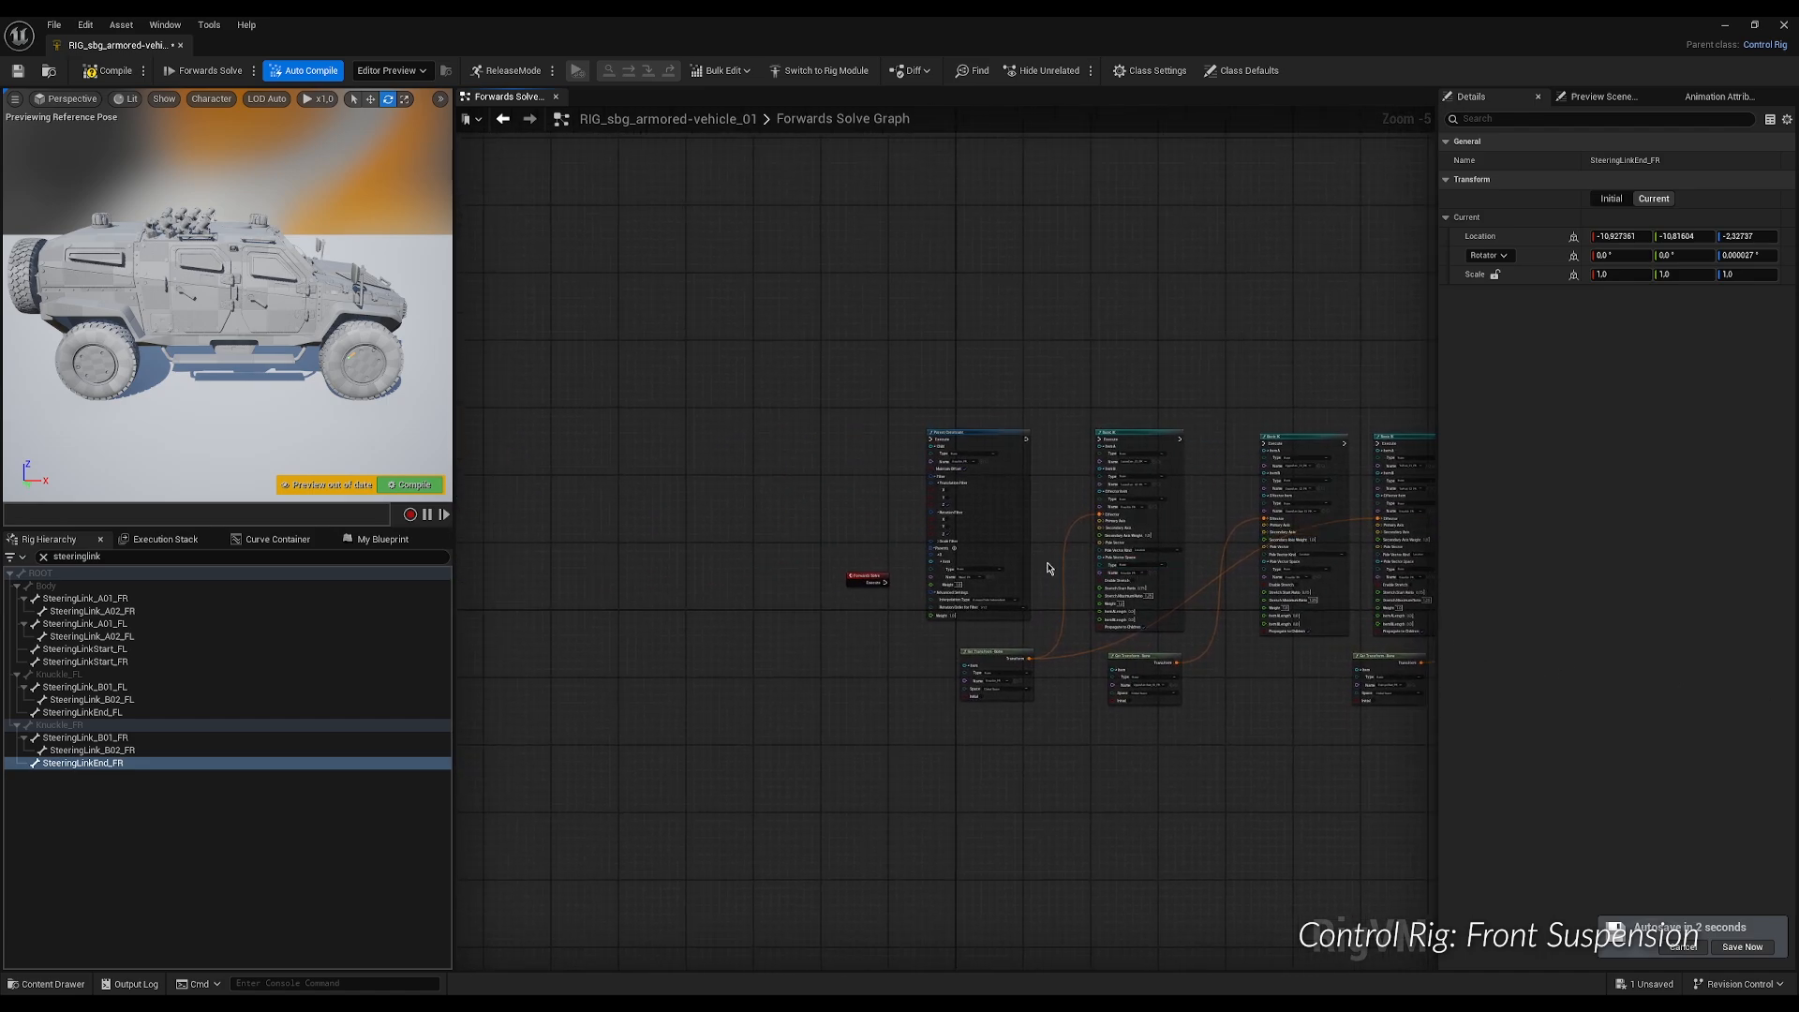
scroll(1047, 565, up, 1)
scroll(855, 576, up, 1)
drag(790, 582, 909, 341)
drag(1070, 335, 1209, 336)
Chain the execution pins from the first Basic IK through the second, third and fourth to the fifth.
right_drag(1193, 379, 522, 406)
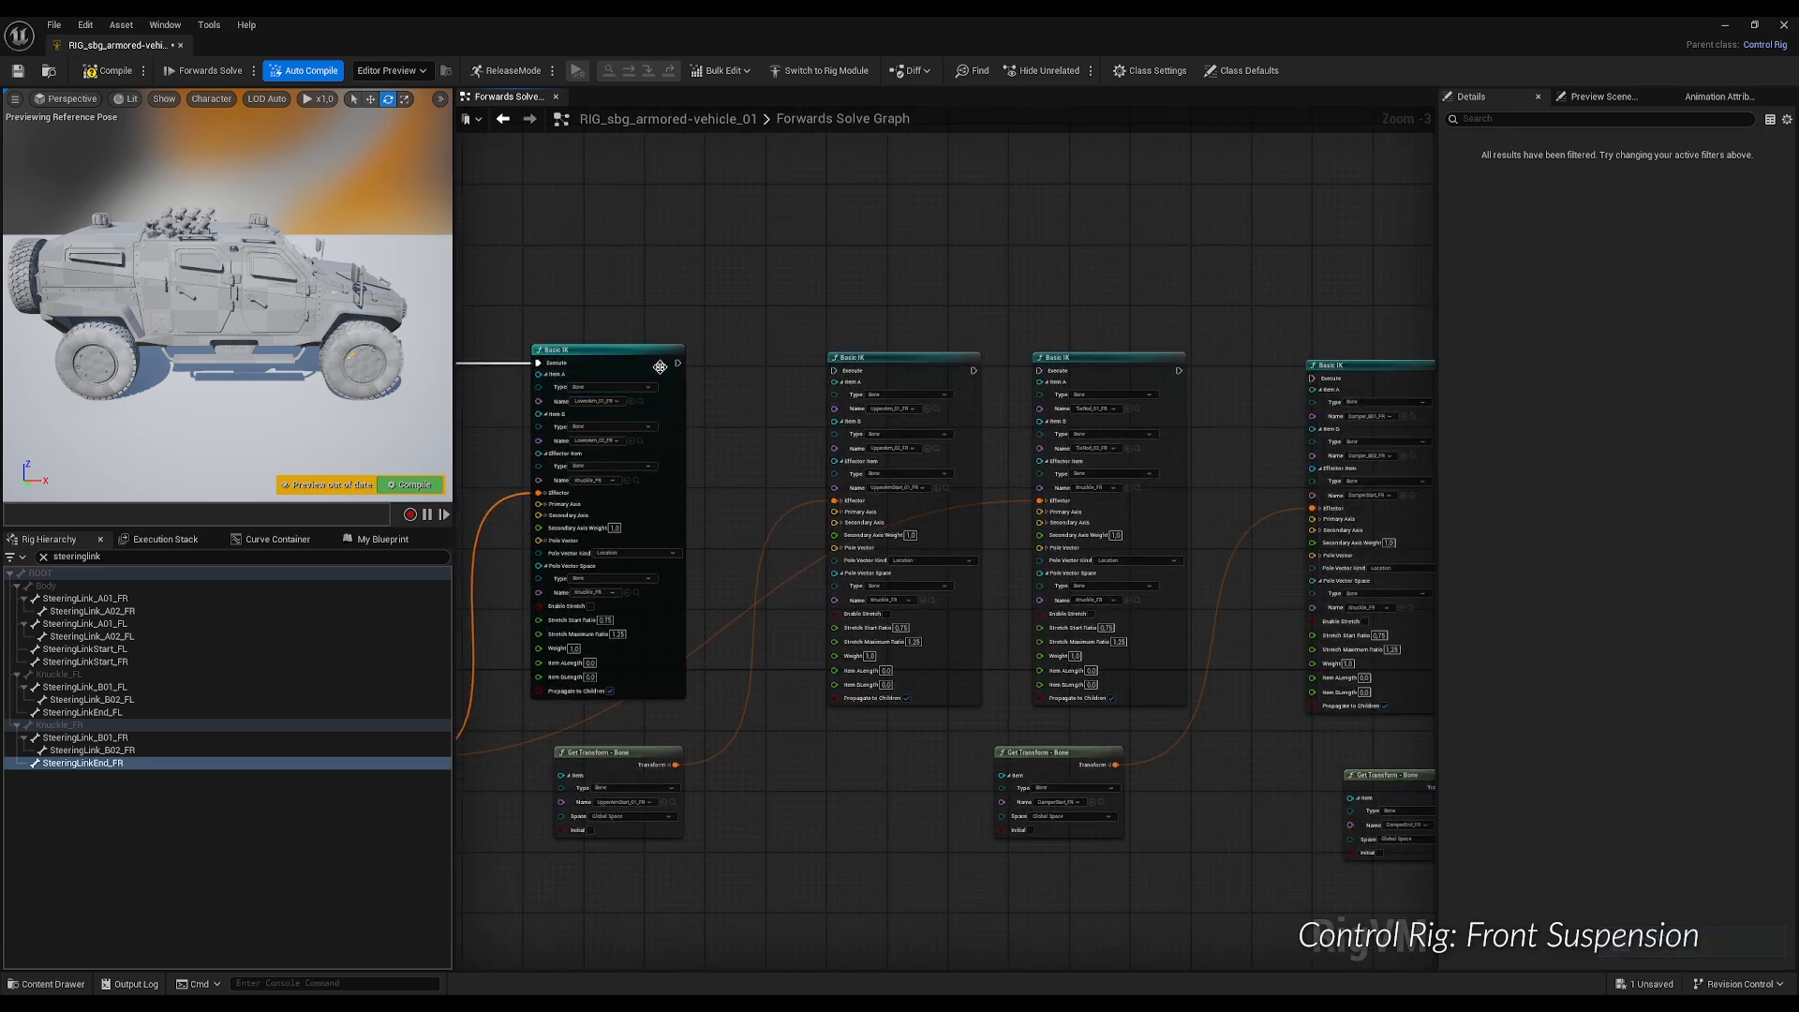
drag(676, 365, 834, 370)
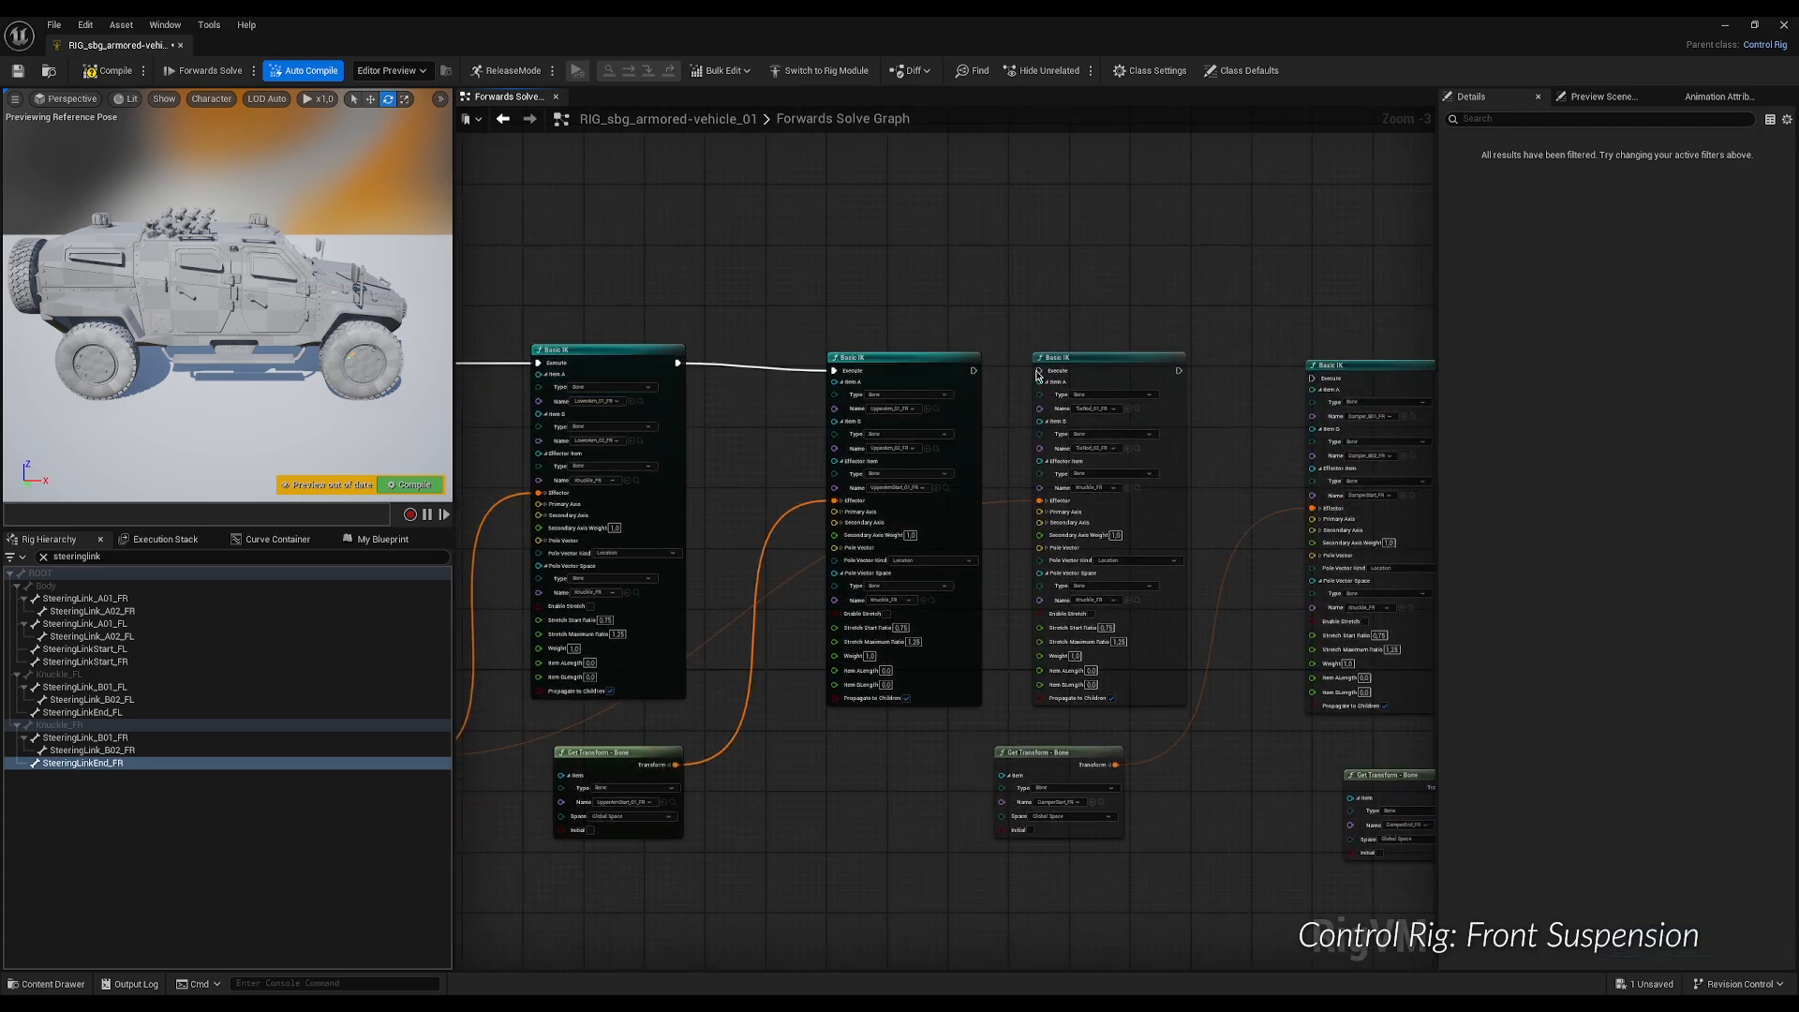
drag(975, 371, 1039, 371)
right_drag(1192, 378, 861, 375)
drag(849, 368, 983, 376)
drag(1122, 375, 1209, 375)
Complete the execution chain from the fifth Basic IK through the sixth to the seventh.
right_drag(1329, 306, 850, 311)
drag(869, 381, 1011, 381)
right_drag(1167, 309, 856, 293)
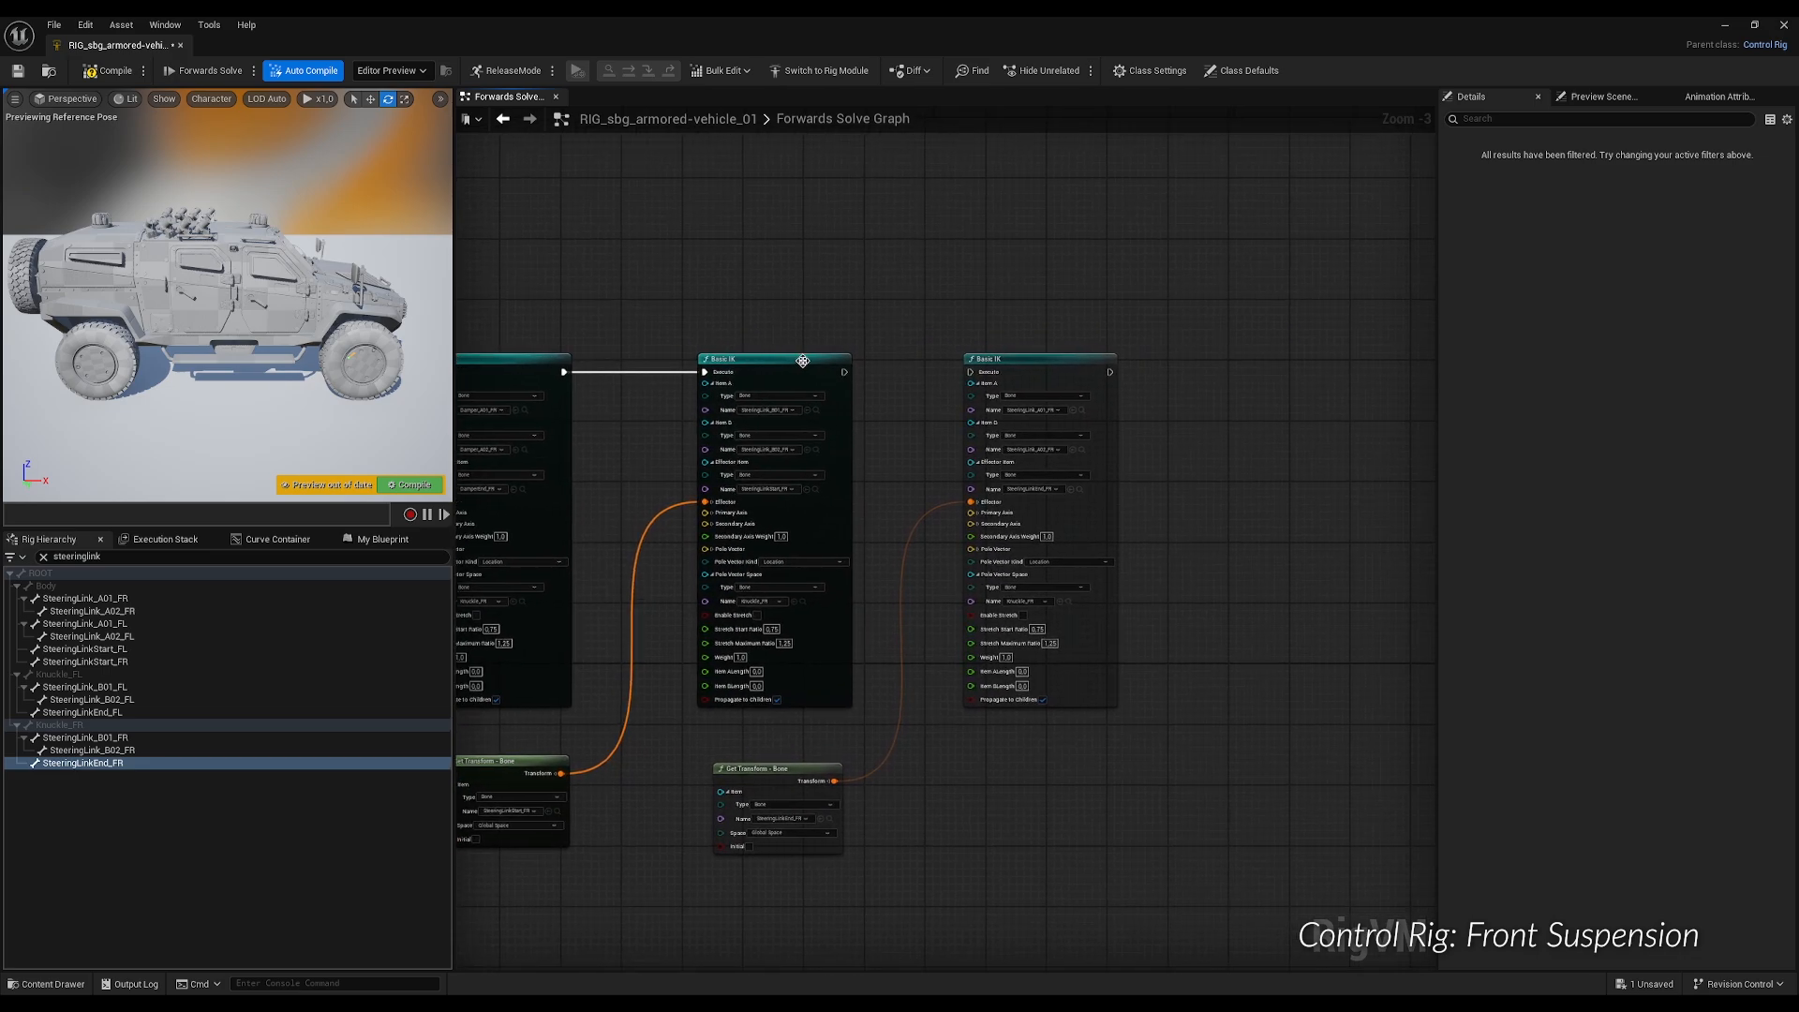
drag(844, 372, 968, 378)
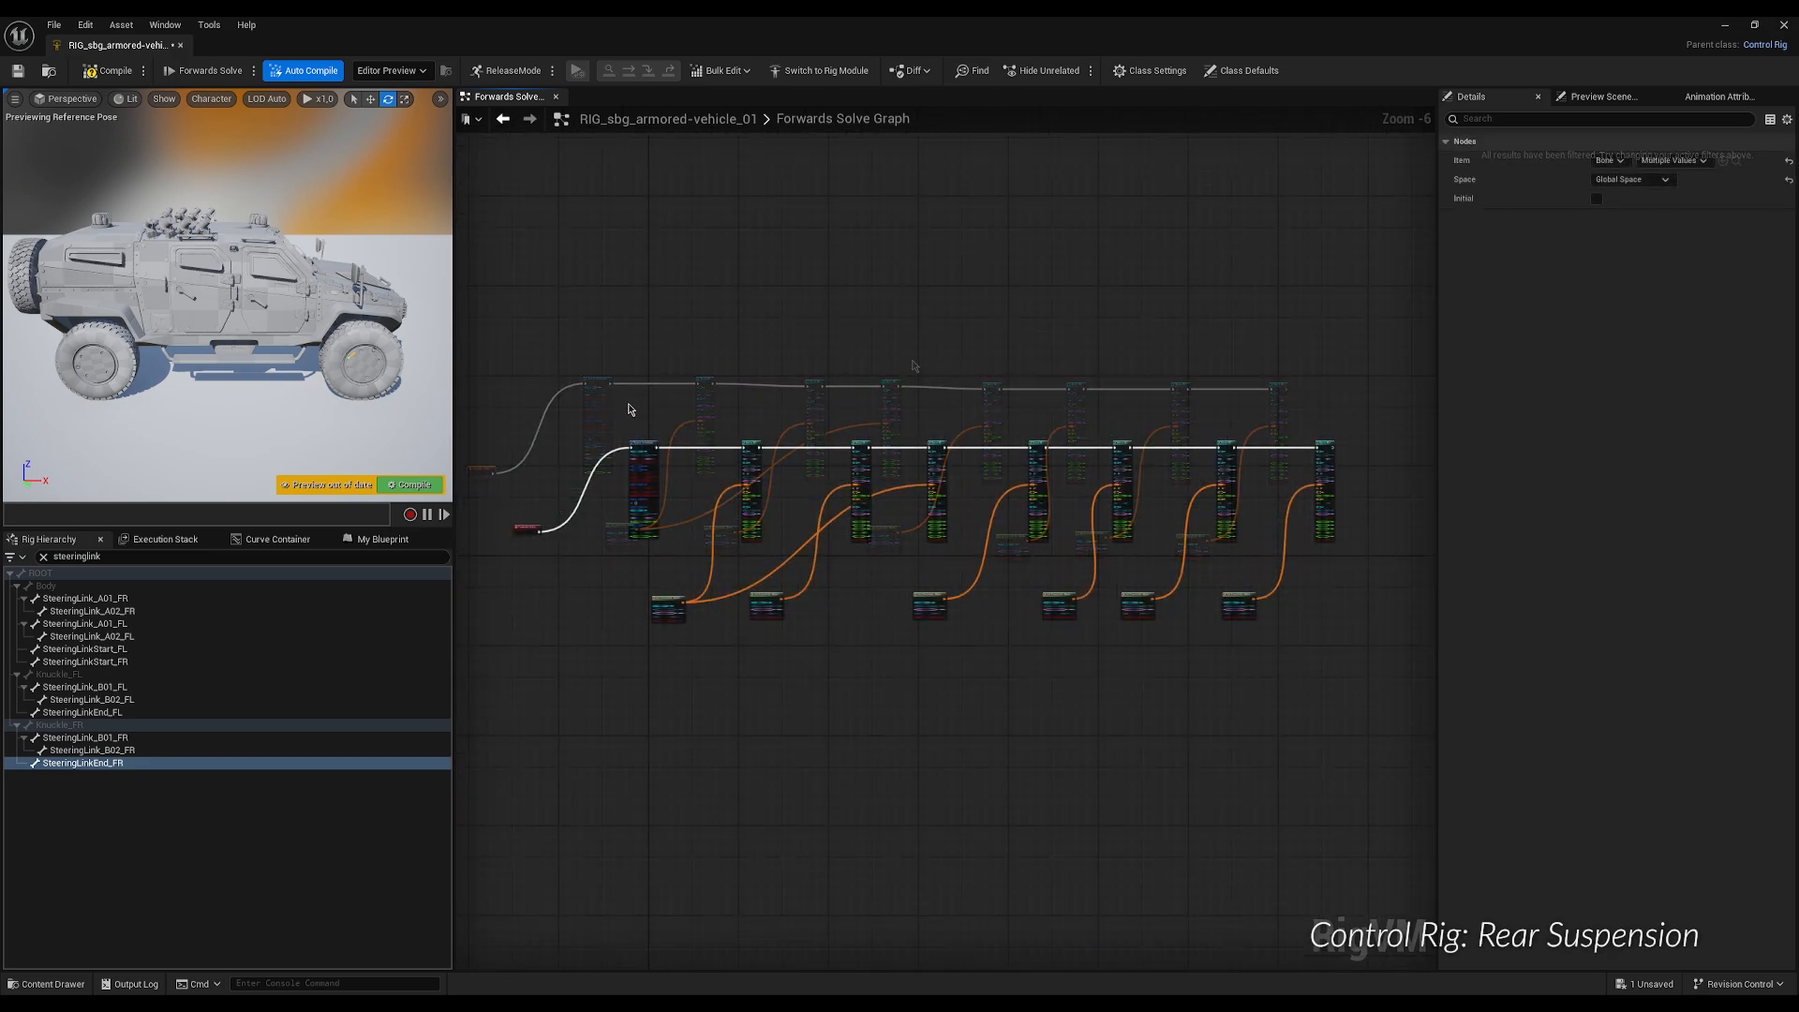
Duplicate the Parent Constraint, the first five Basic IKs and their four Get Transform nodes, placing the copies below the originals.
drag(659, 433, 1134, 542)
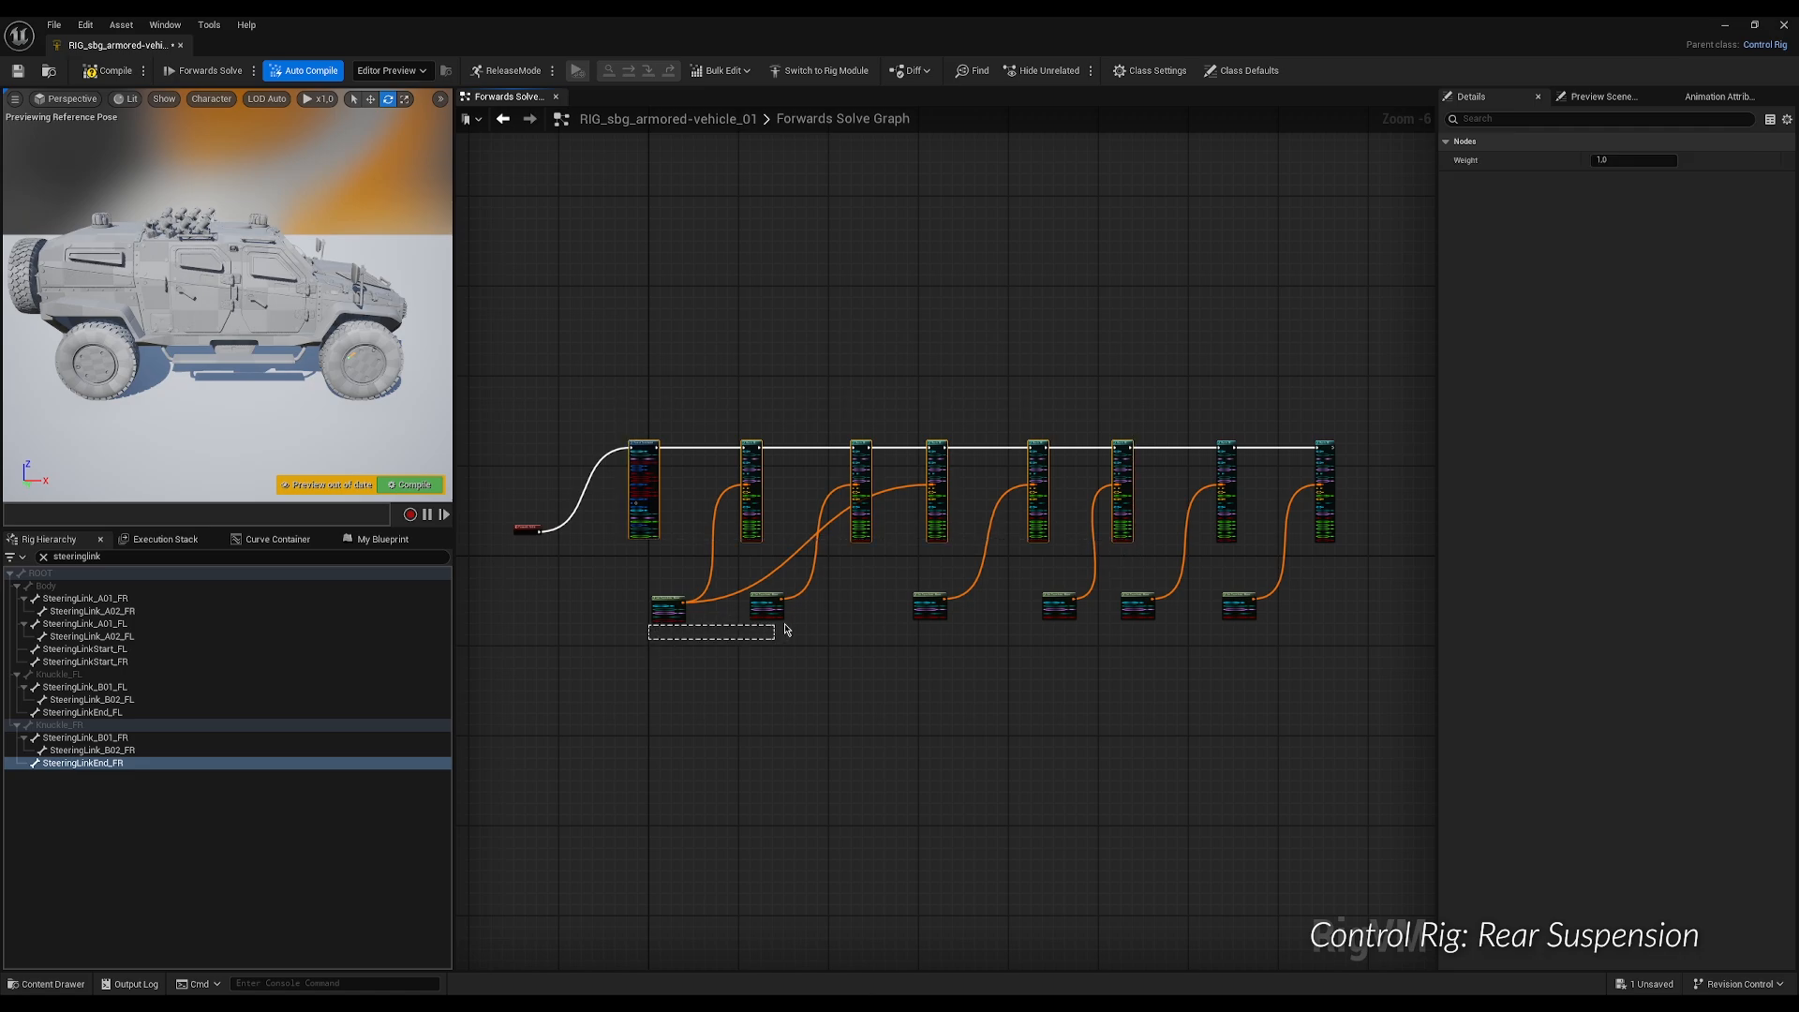
drag(785, 629, 1171, 585)
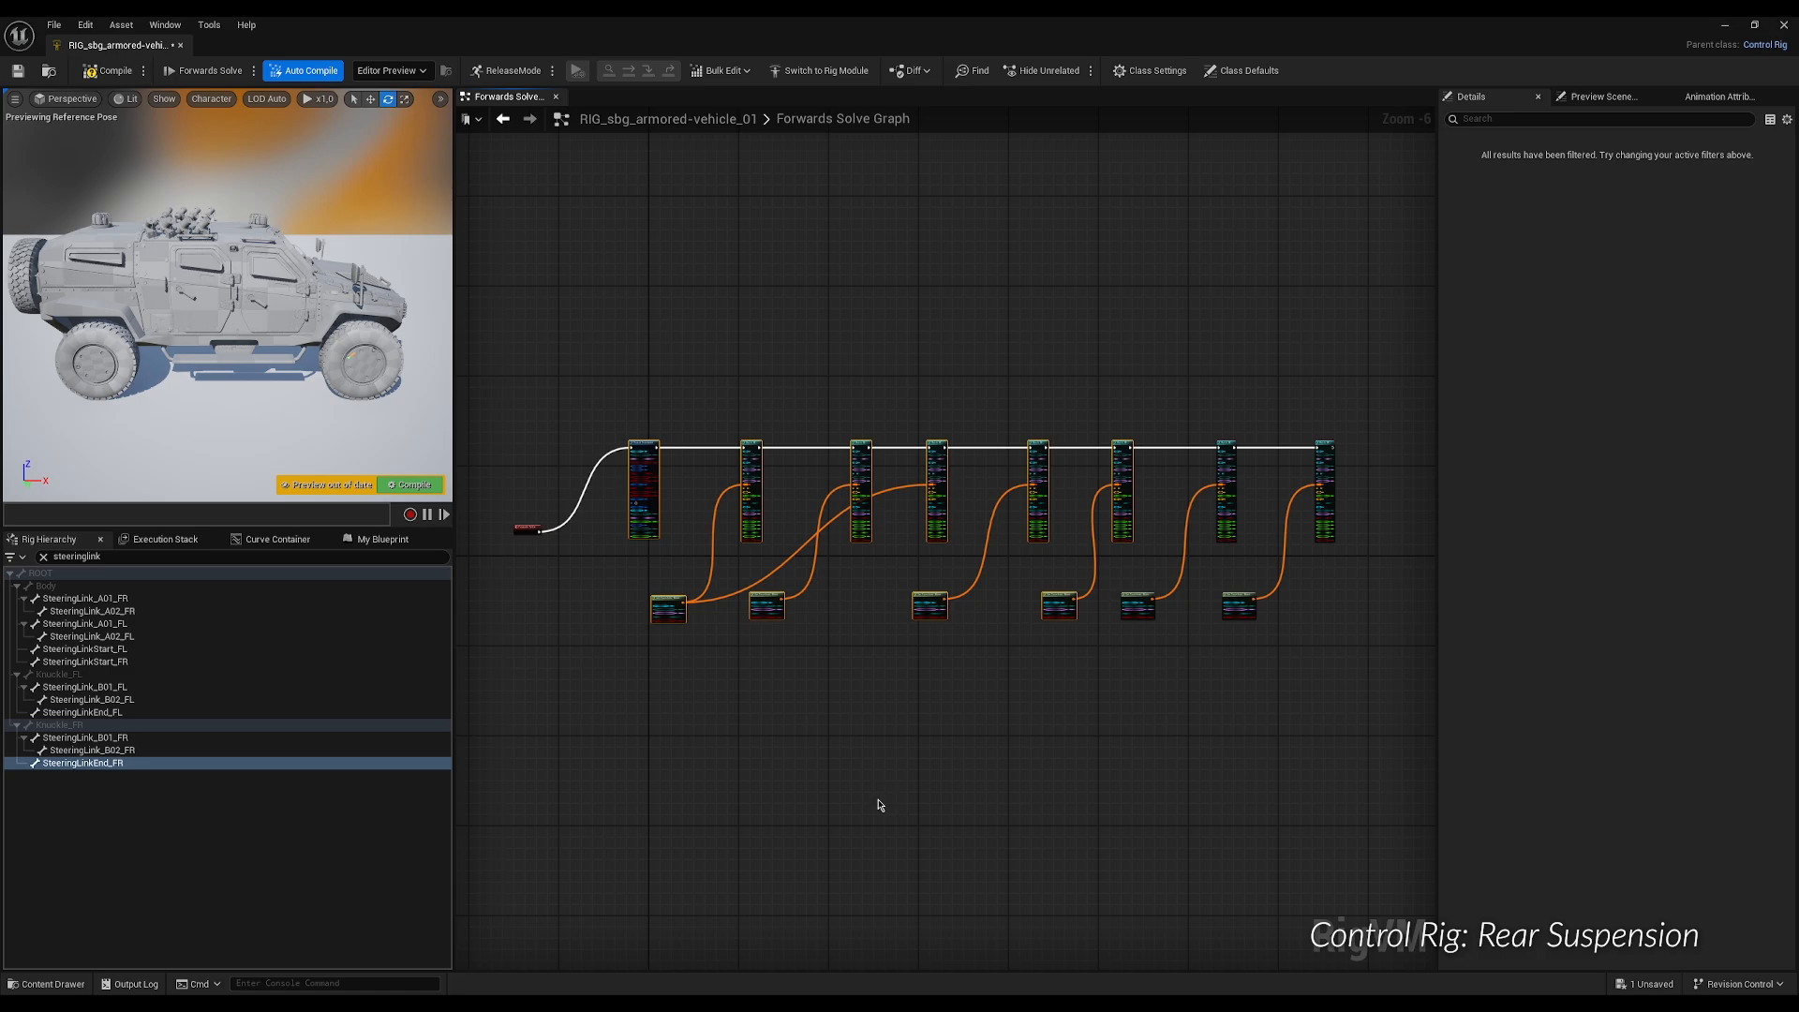
key(ctrl+c)
key(ctrl+v)
right_drag(743, 671, 839, 483)
scroll(840, 483, up, 2)
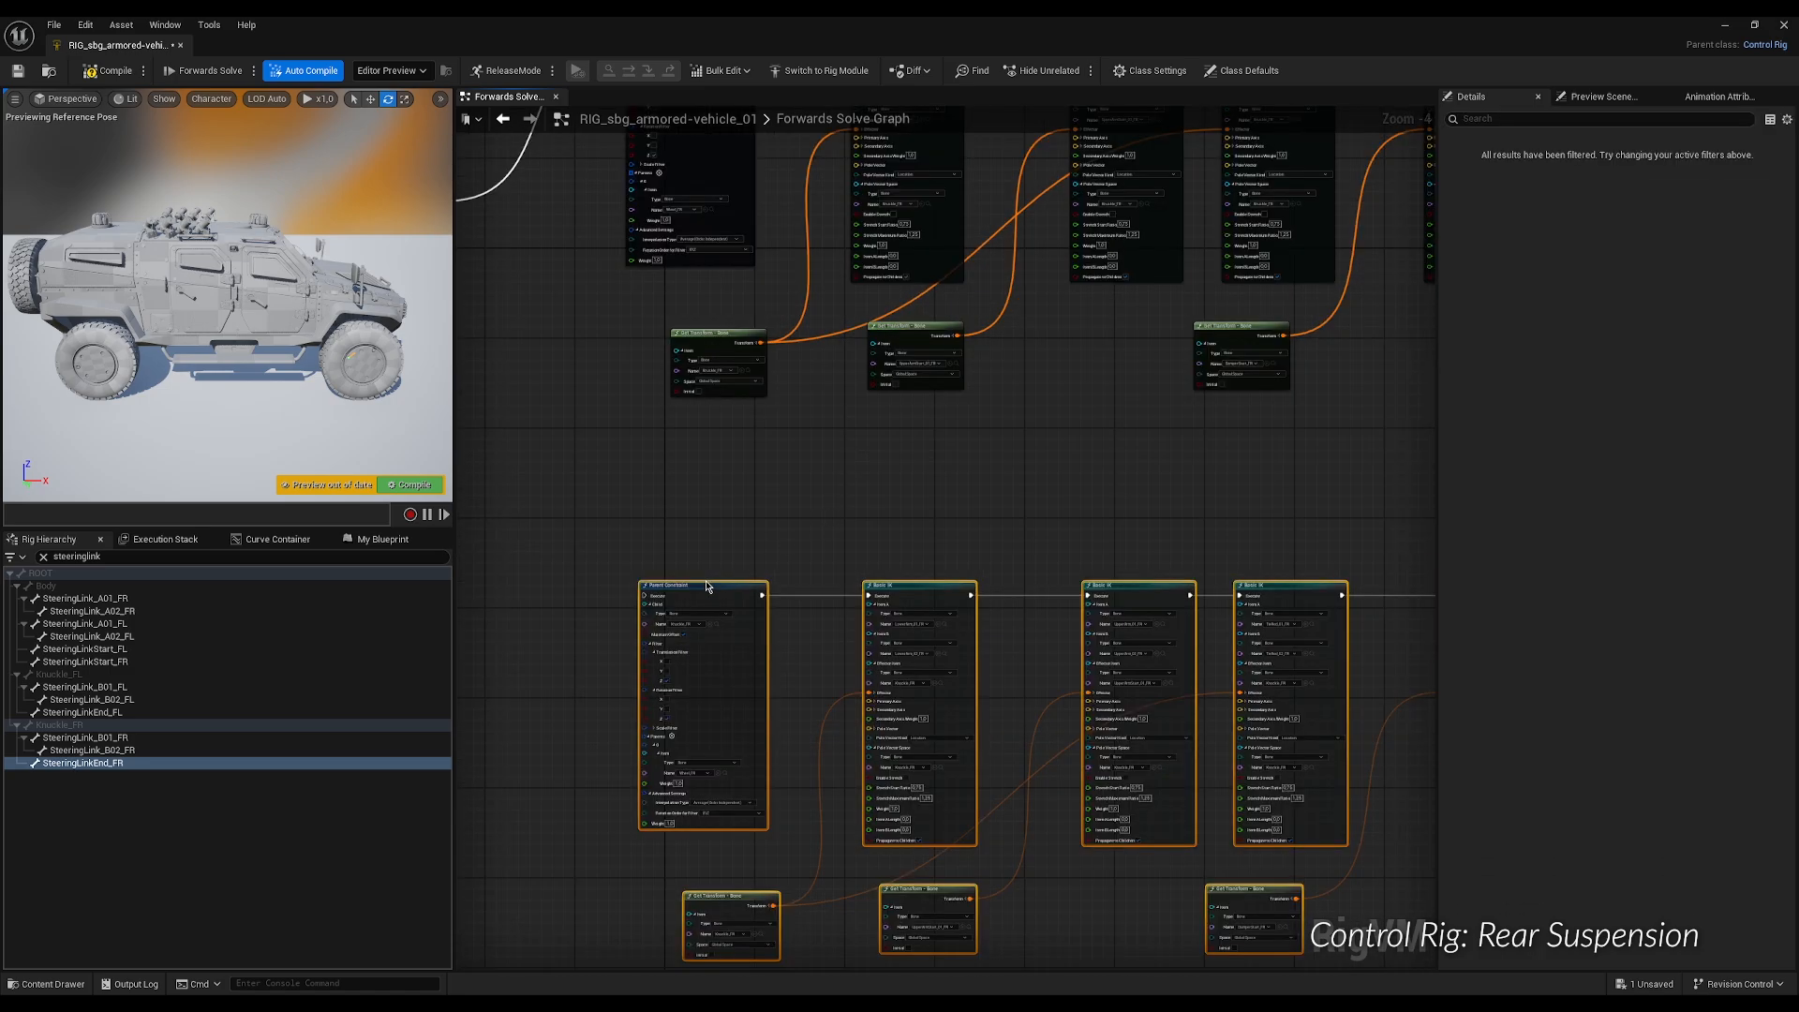
drag(715, 587, 737, 569)
click(773, 518)
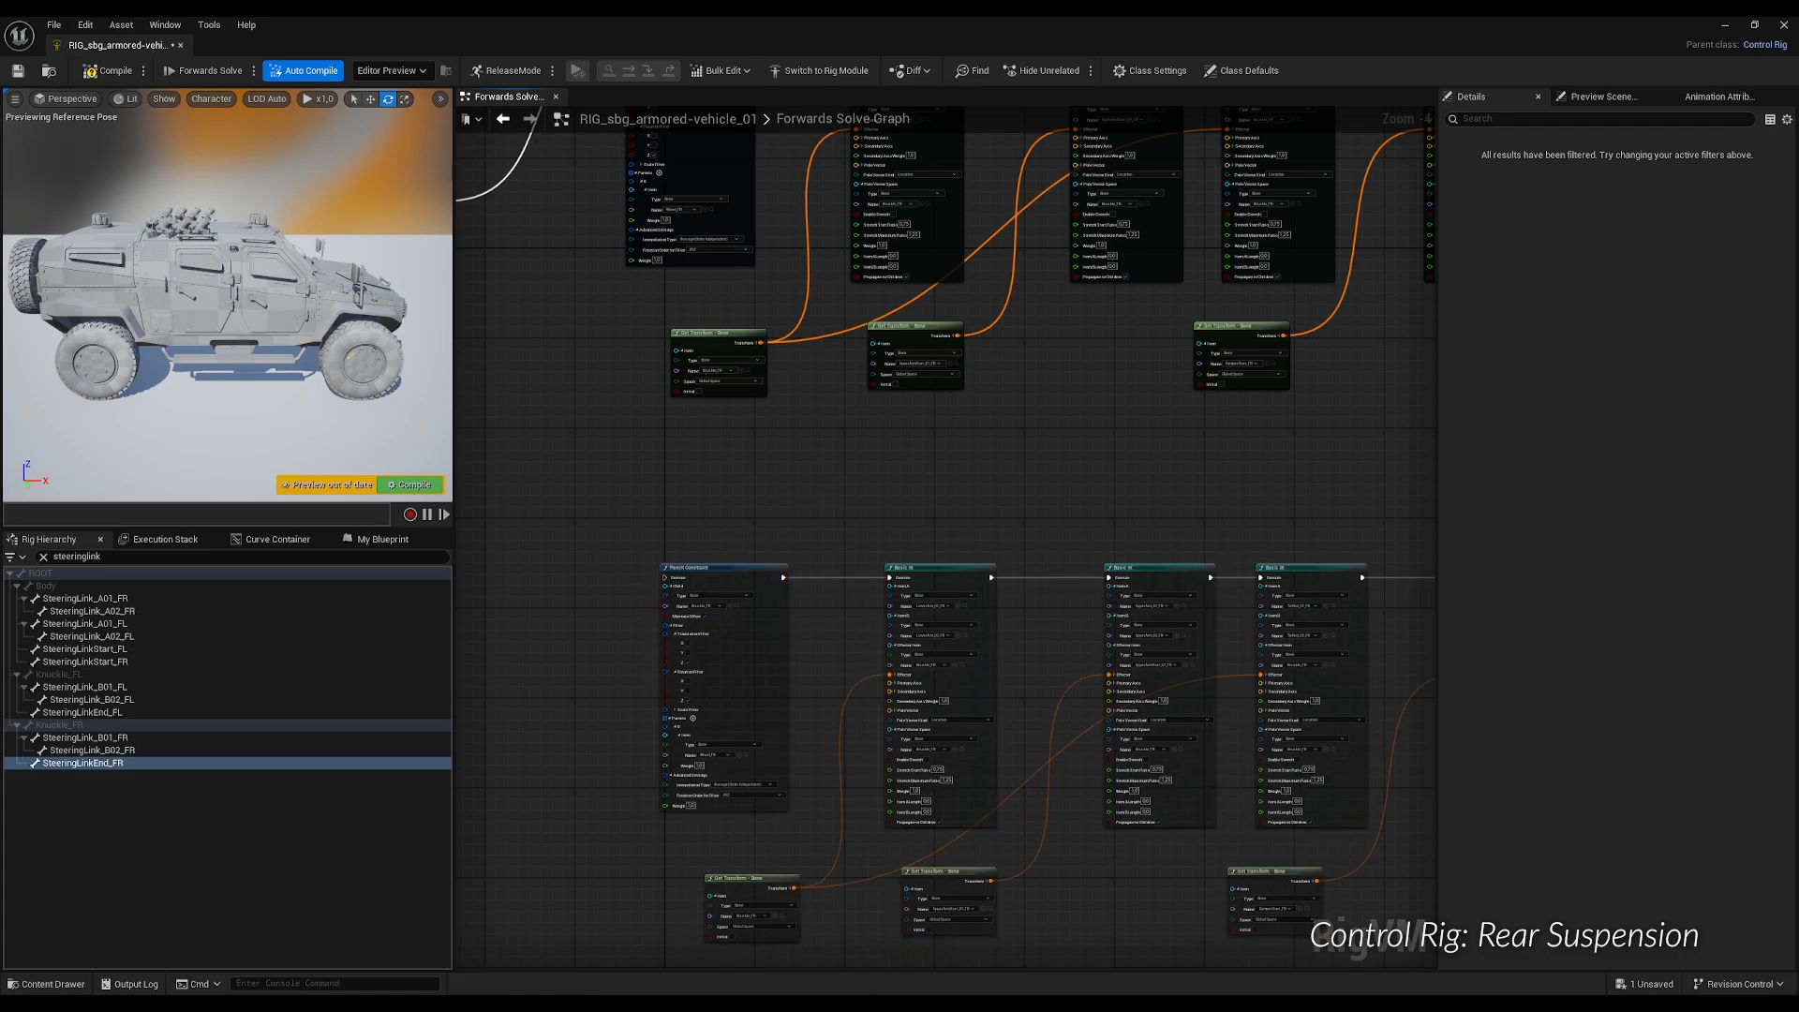
Find Knuckle_RR in the rig hierarchy and assign it to the first copied Get Transform node.
right_drag(1087, 857, 1053, 600)
scroll(707, 671, up, 1)
scroll(708, 671, up, 1)
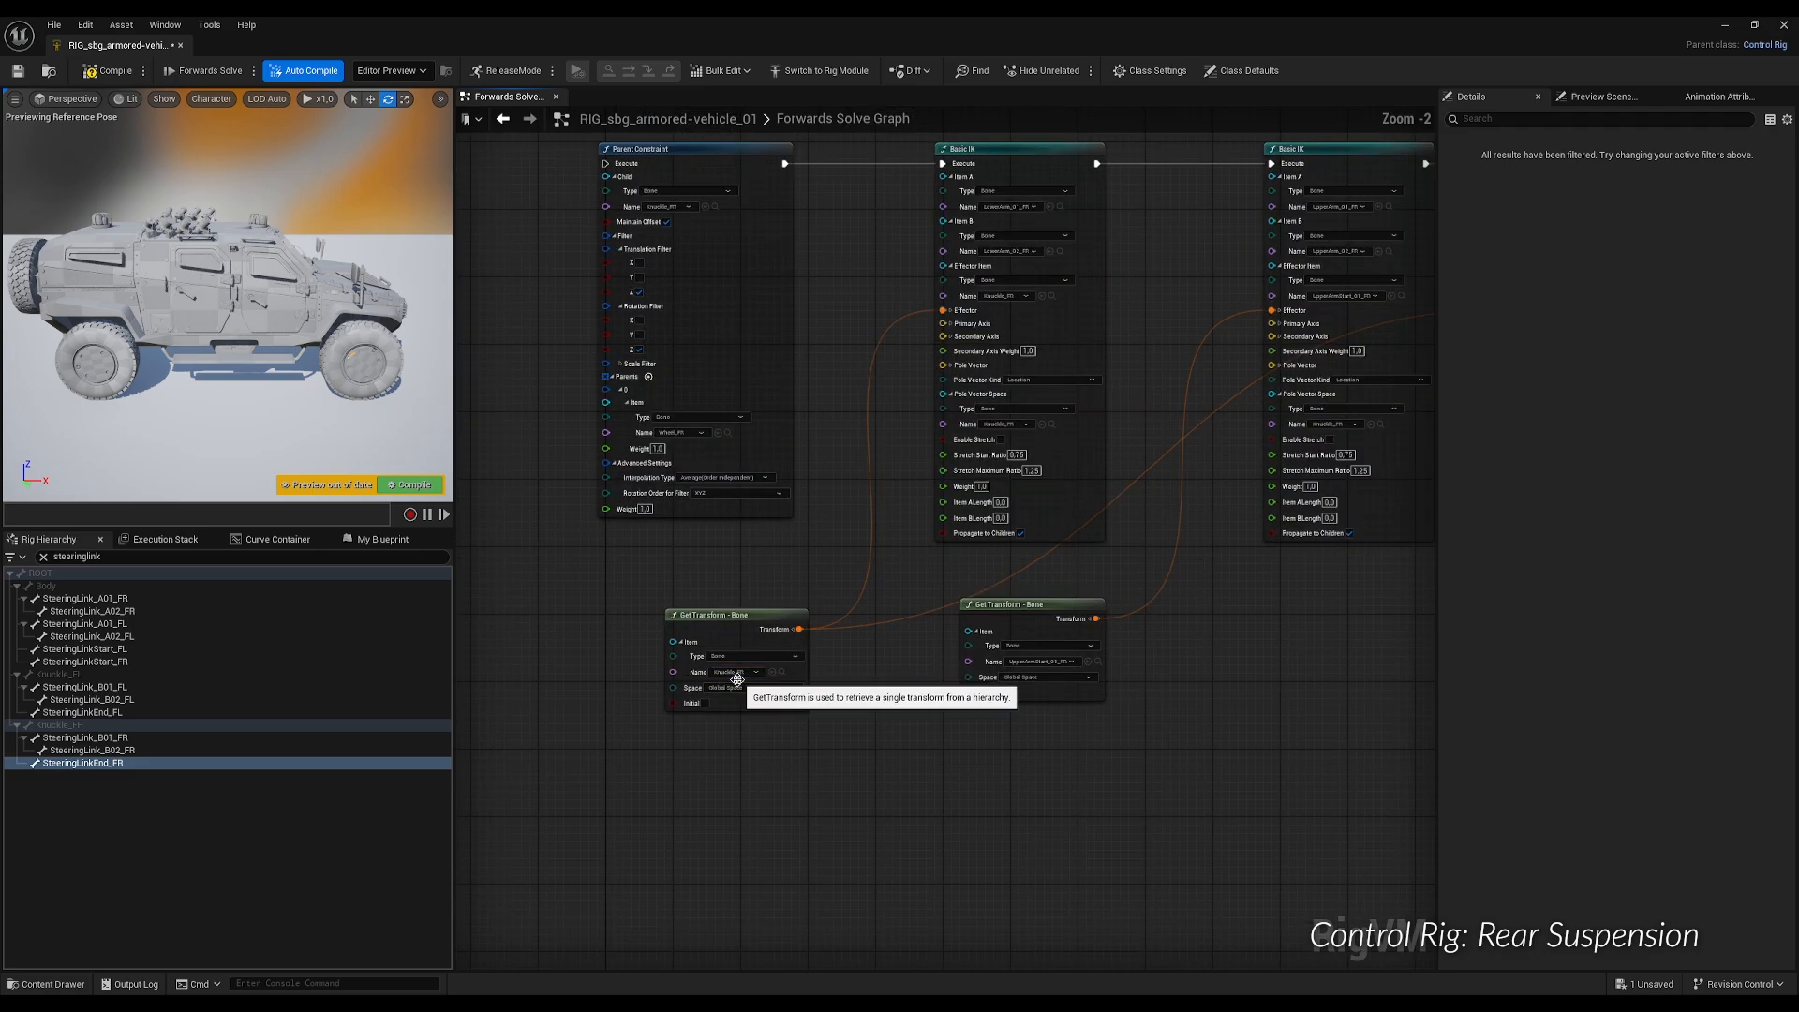
click(176, 555)
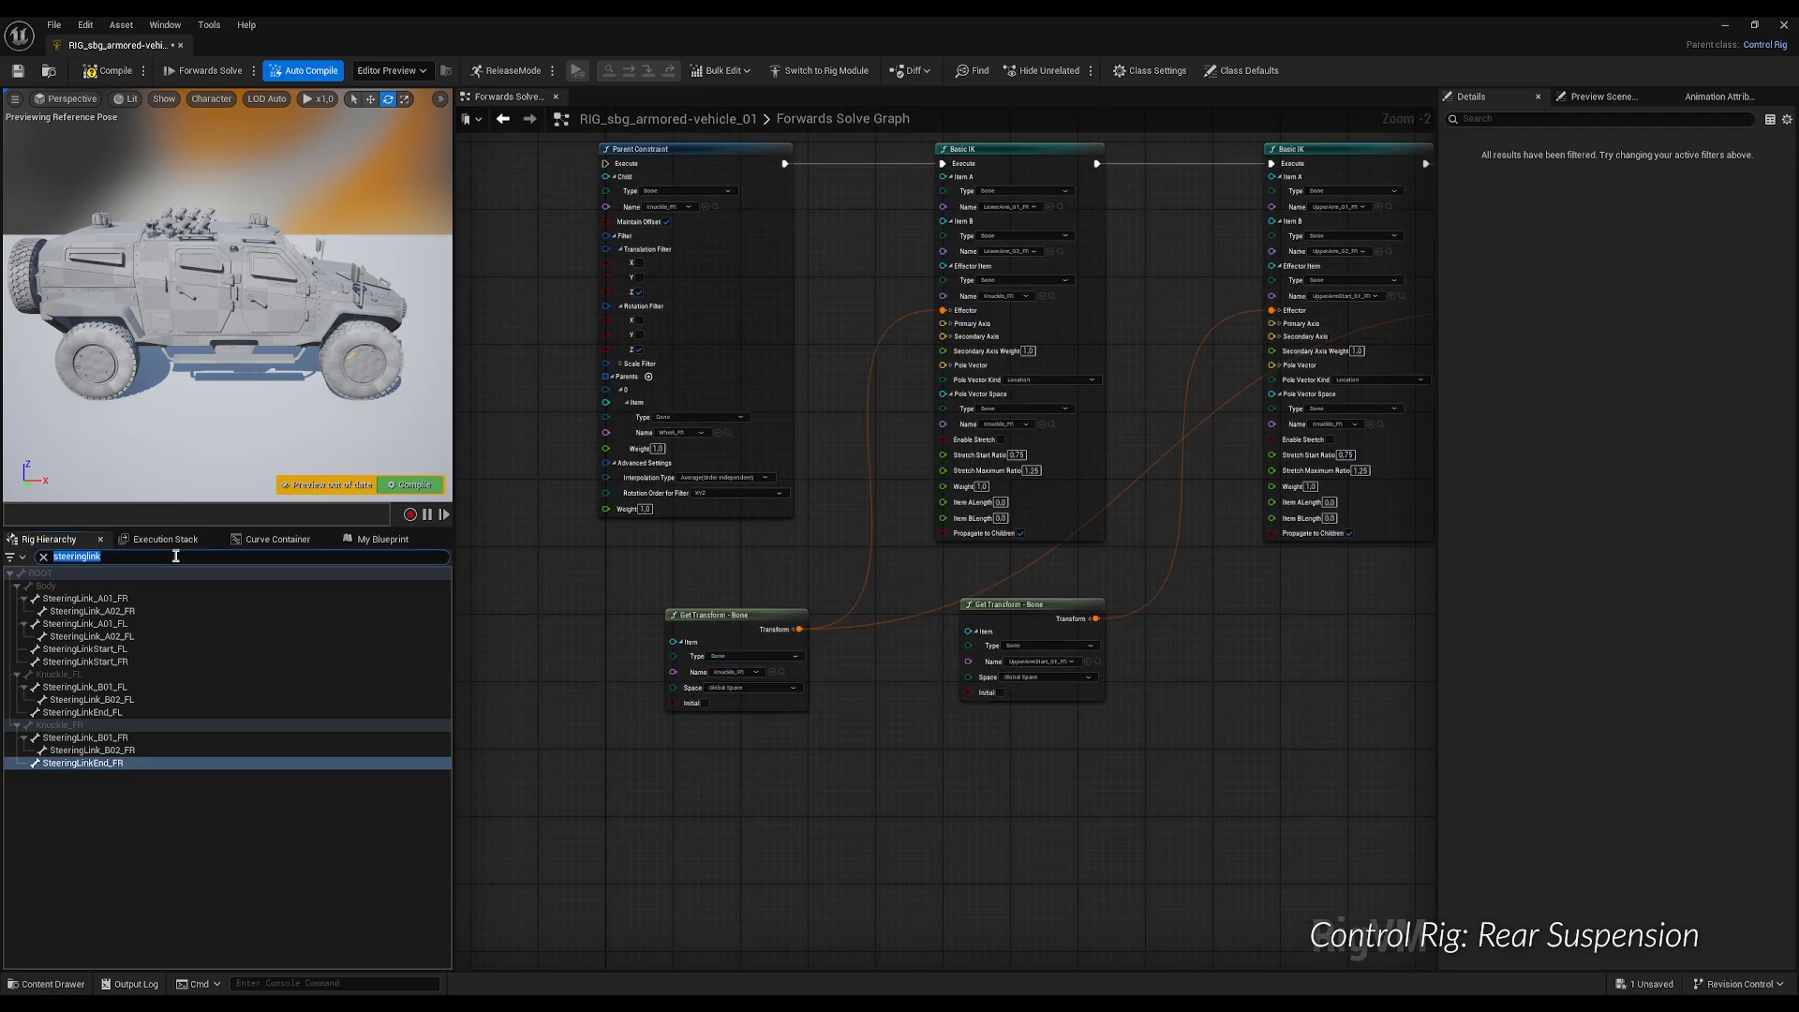
text(knuckle)
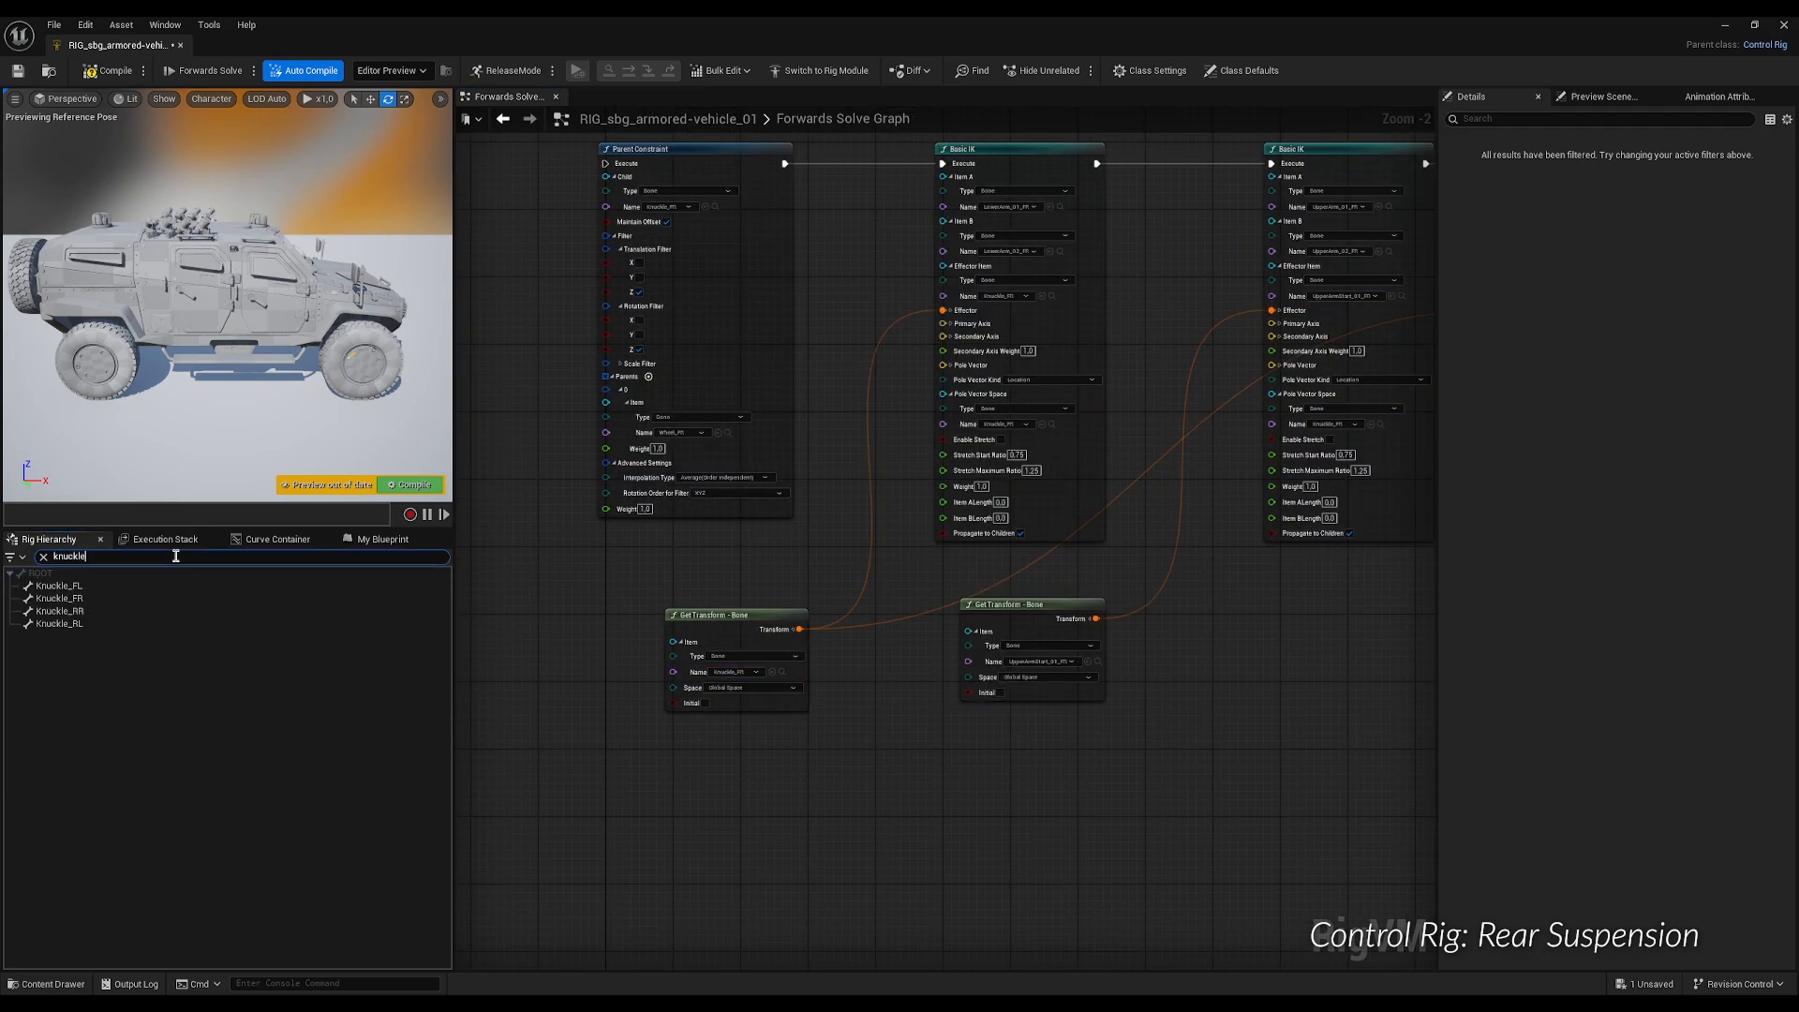
click(60, 611)
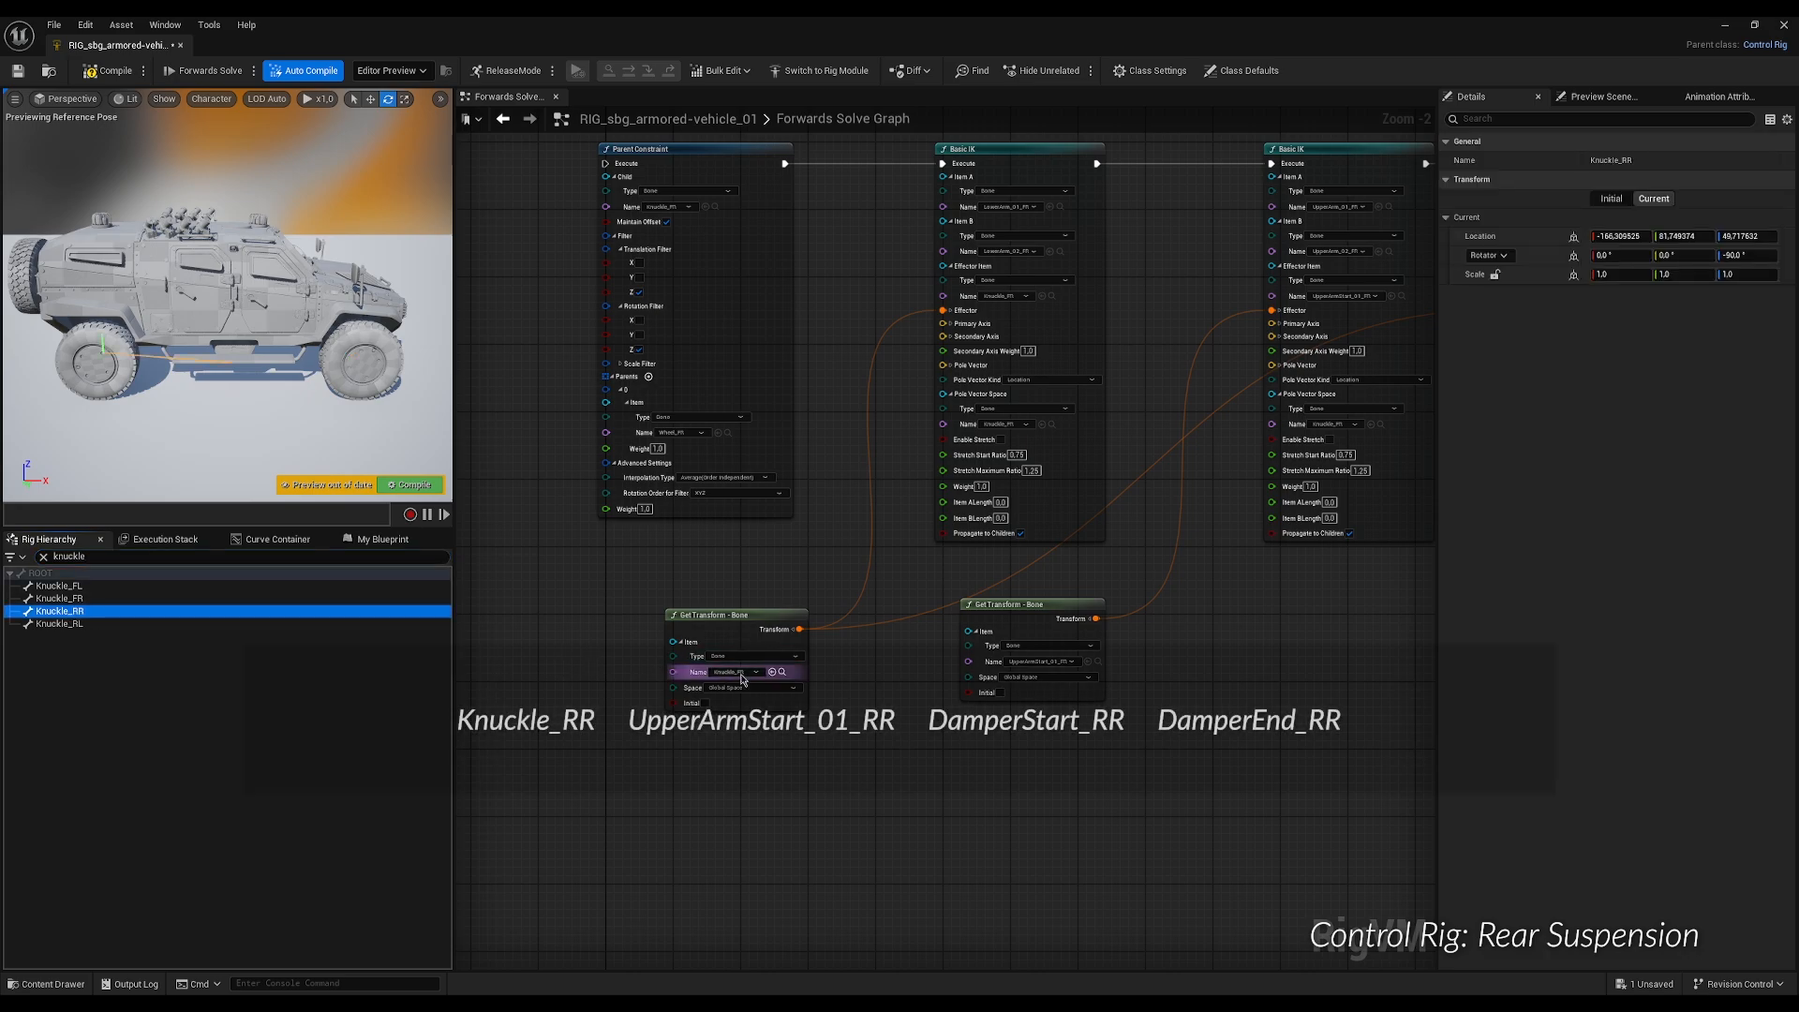
click(773, 672)
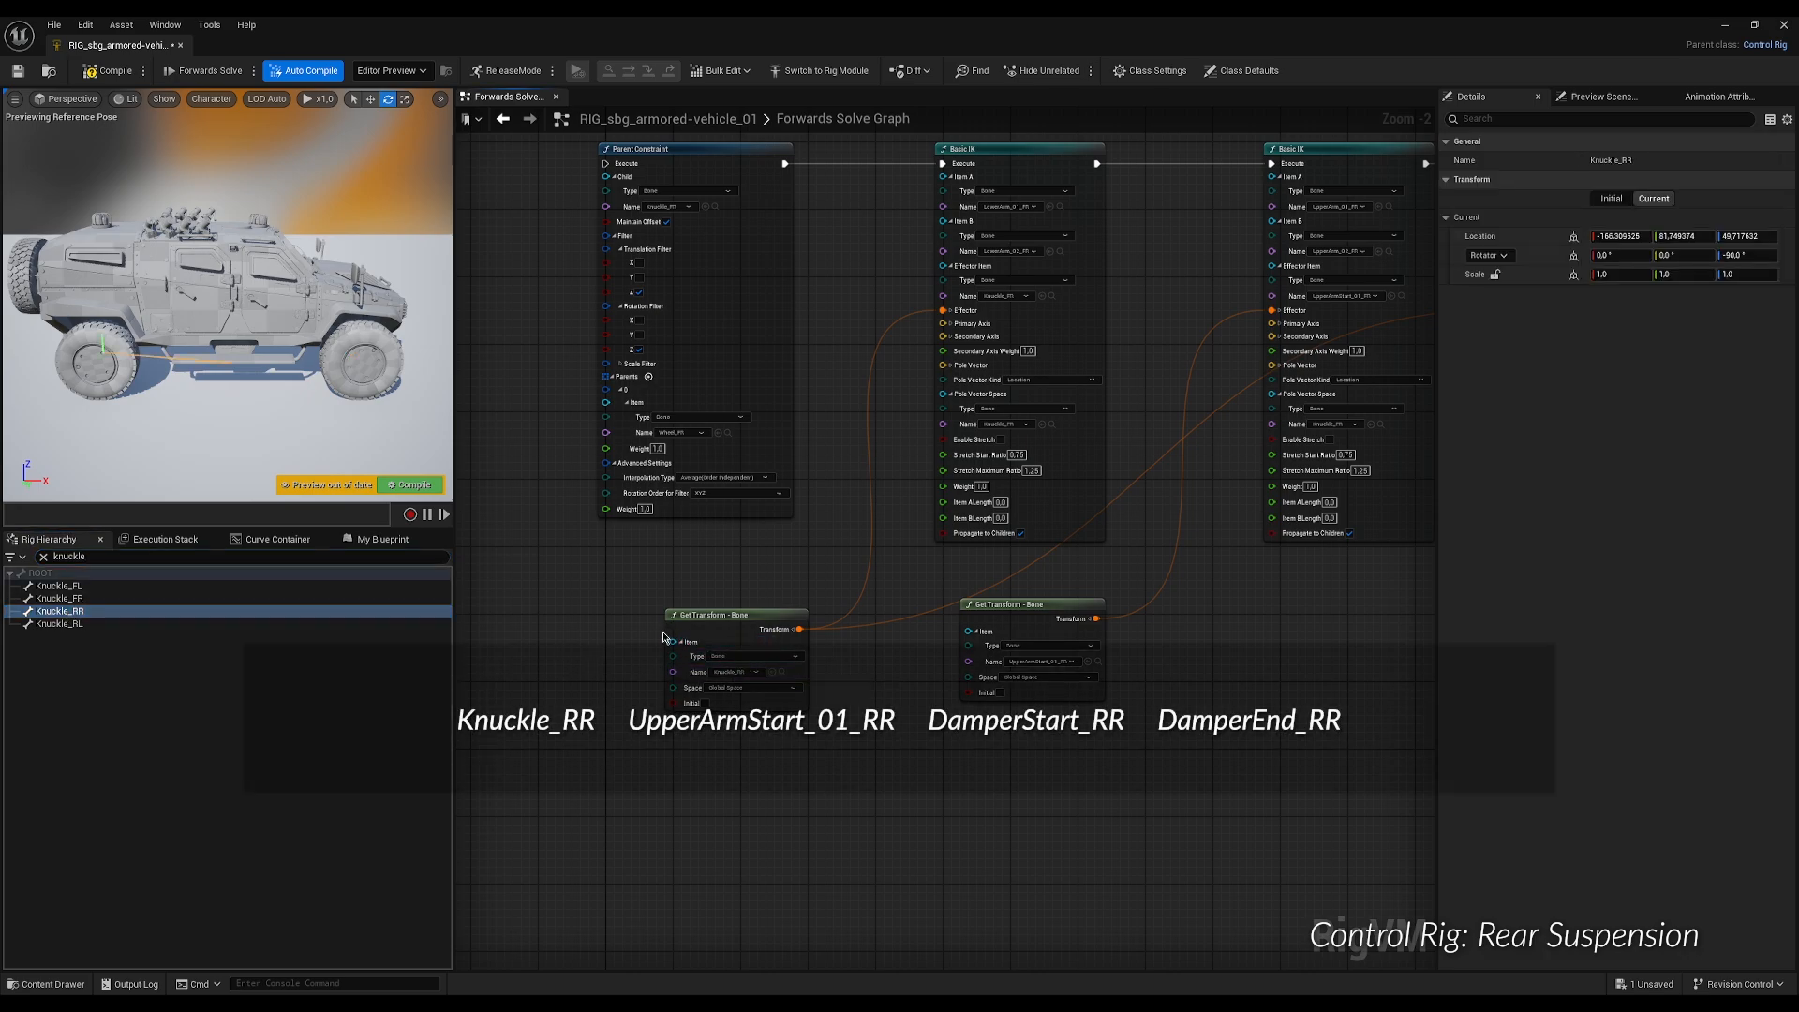
Find UpperArmStart_01_RR in the rig hierarchy and assign it to the second copied Get Transform node.
click(162, 555)
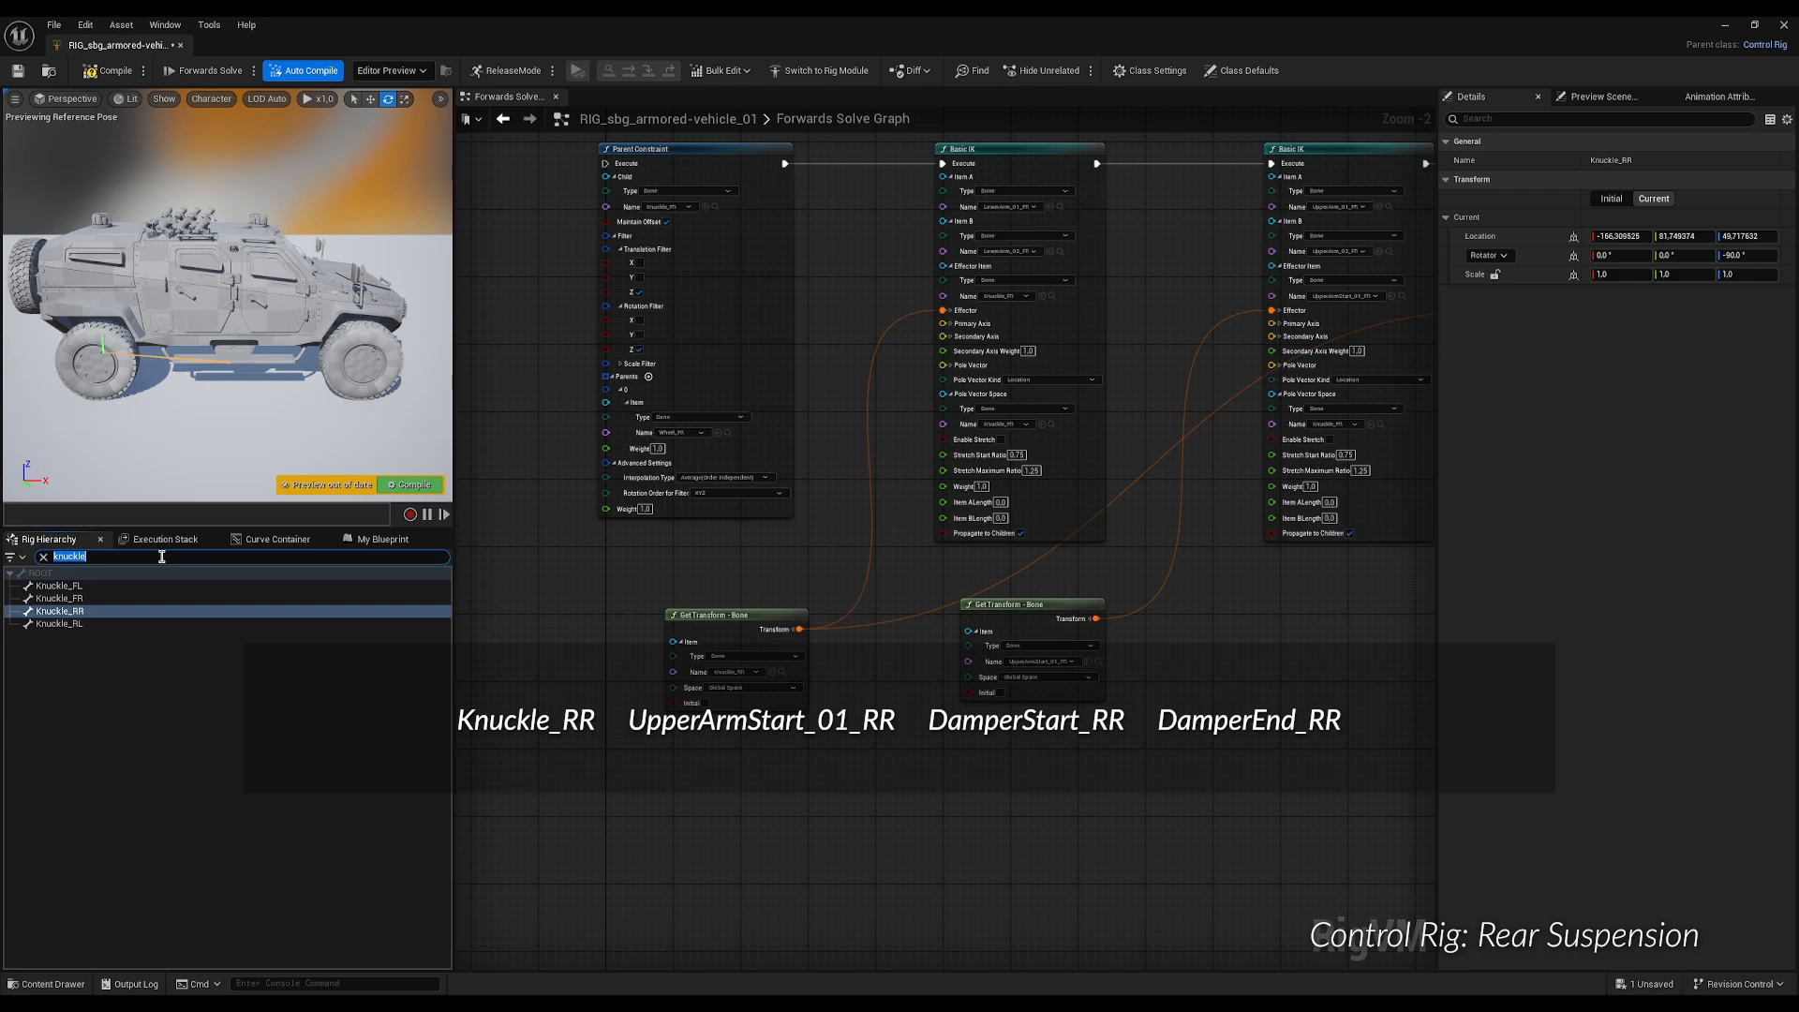
text(upper)
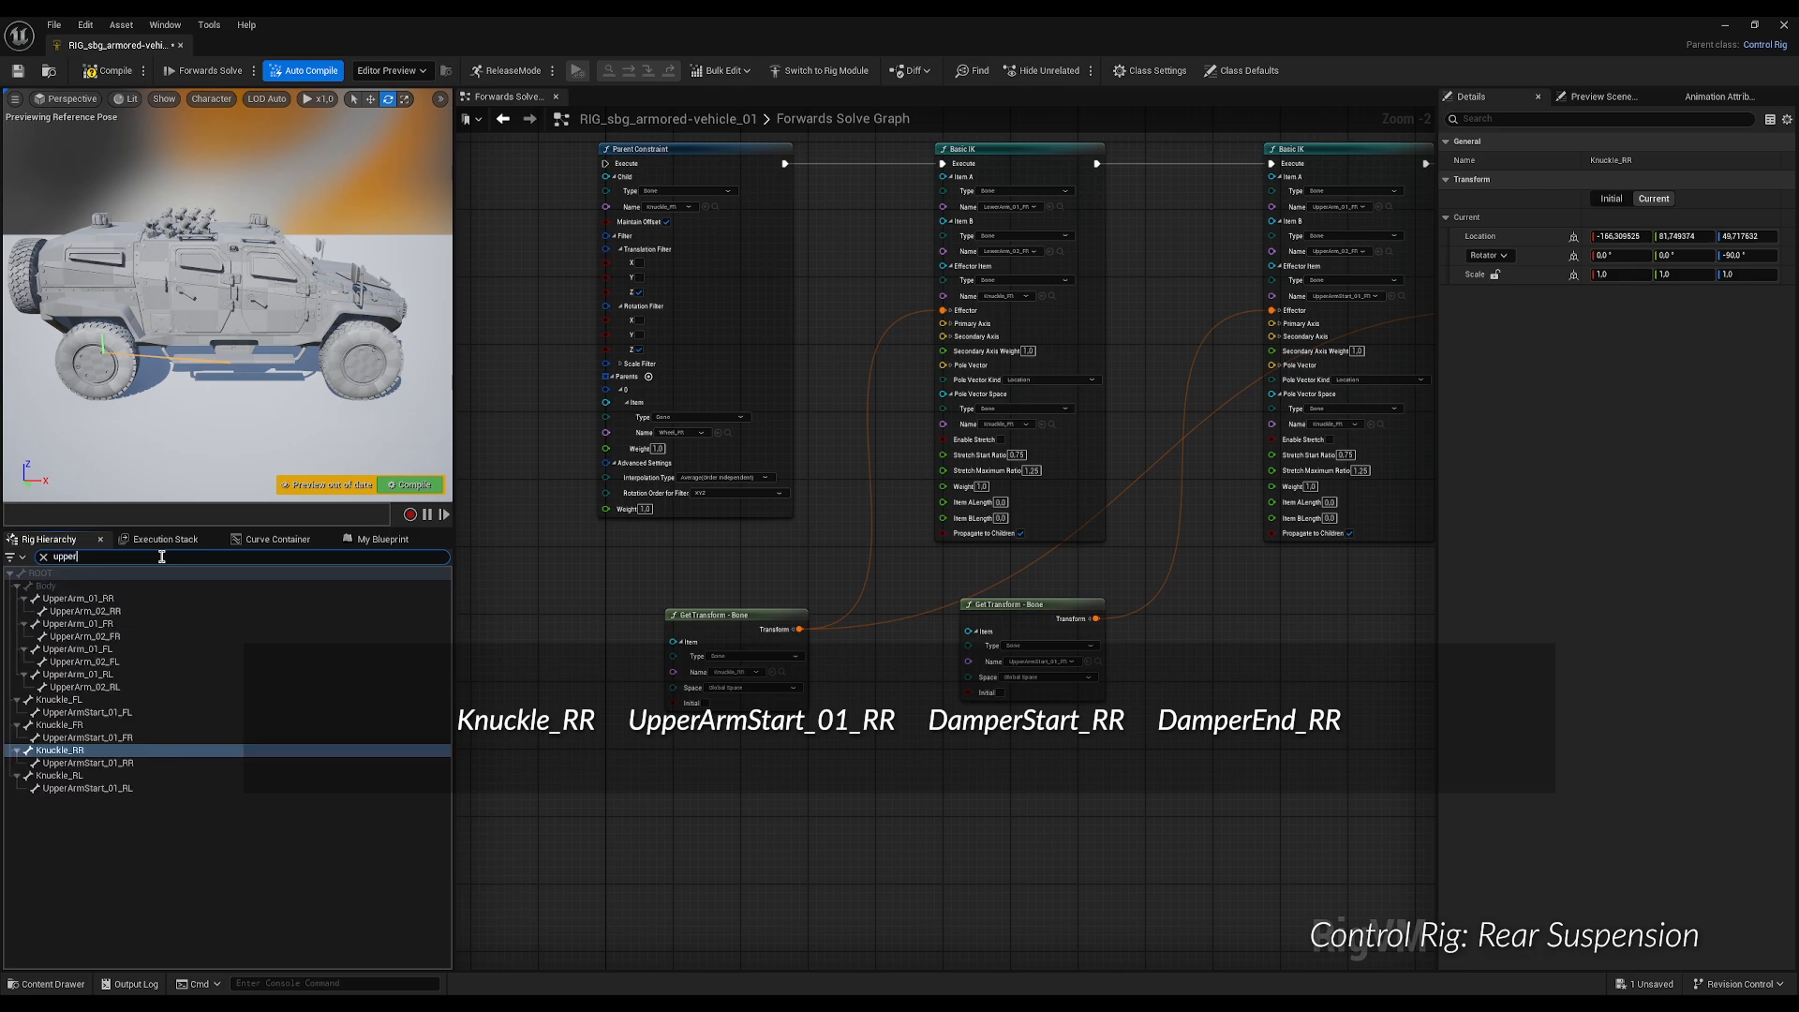
text(ar)
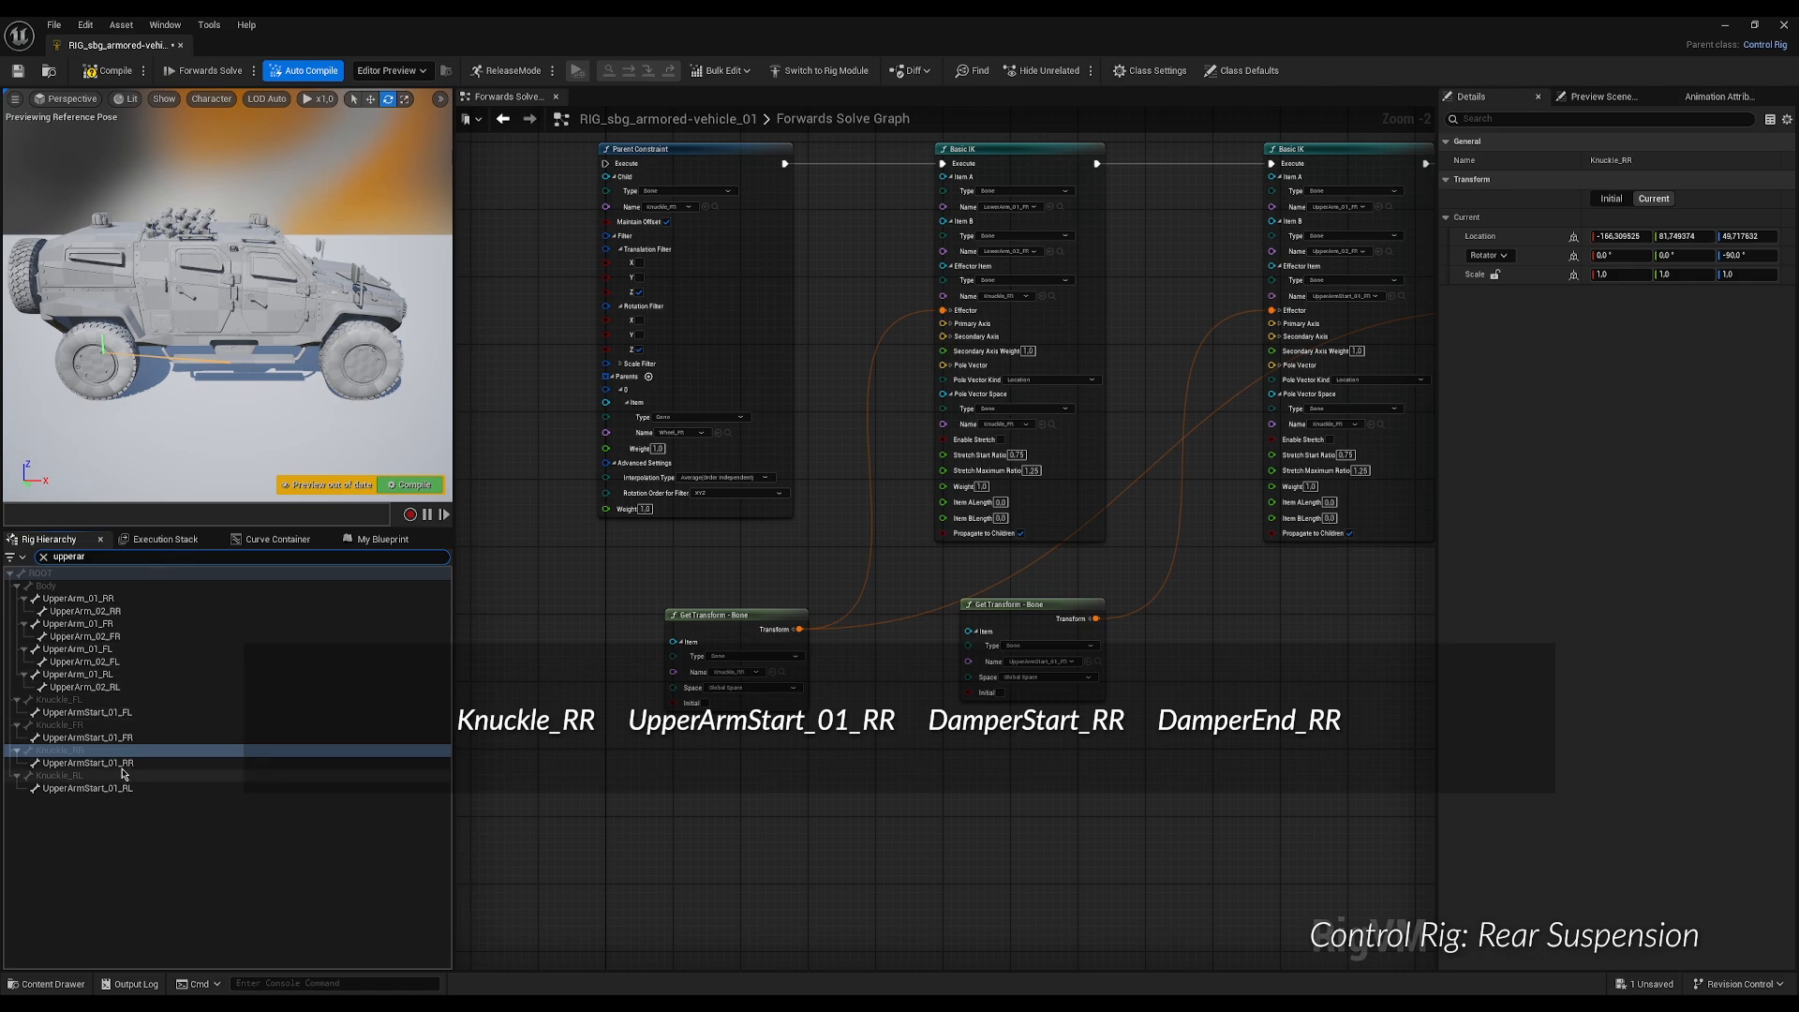
click(372, 764)
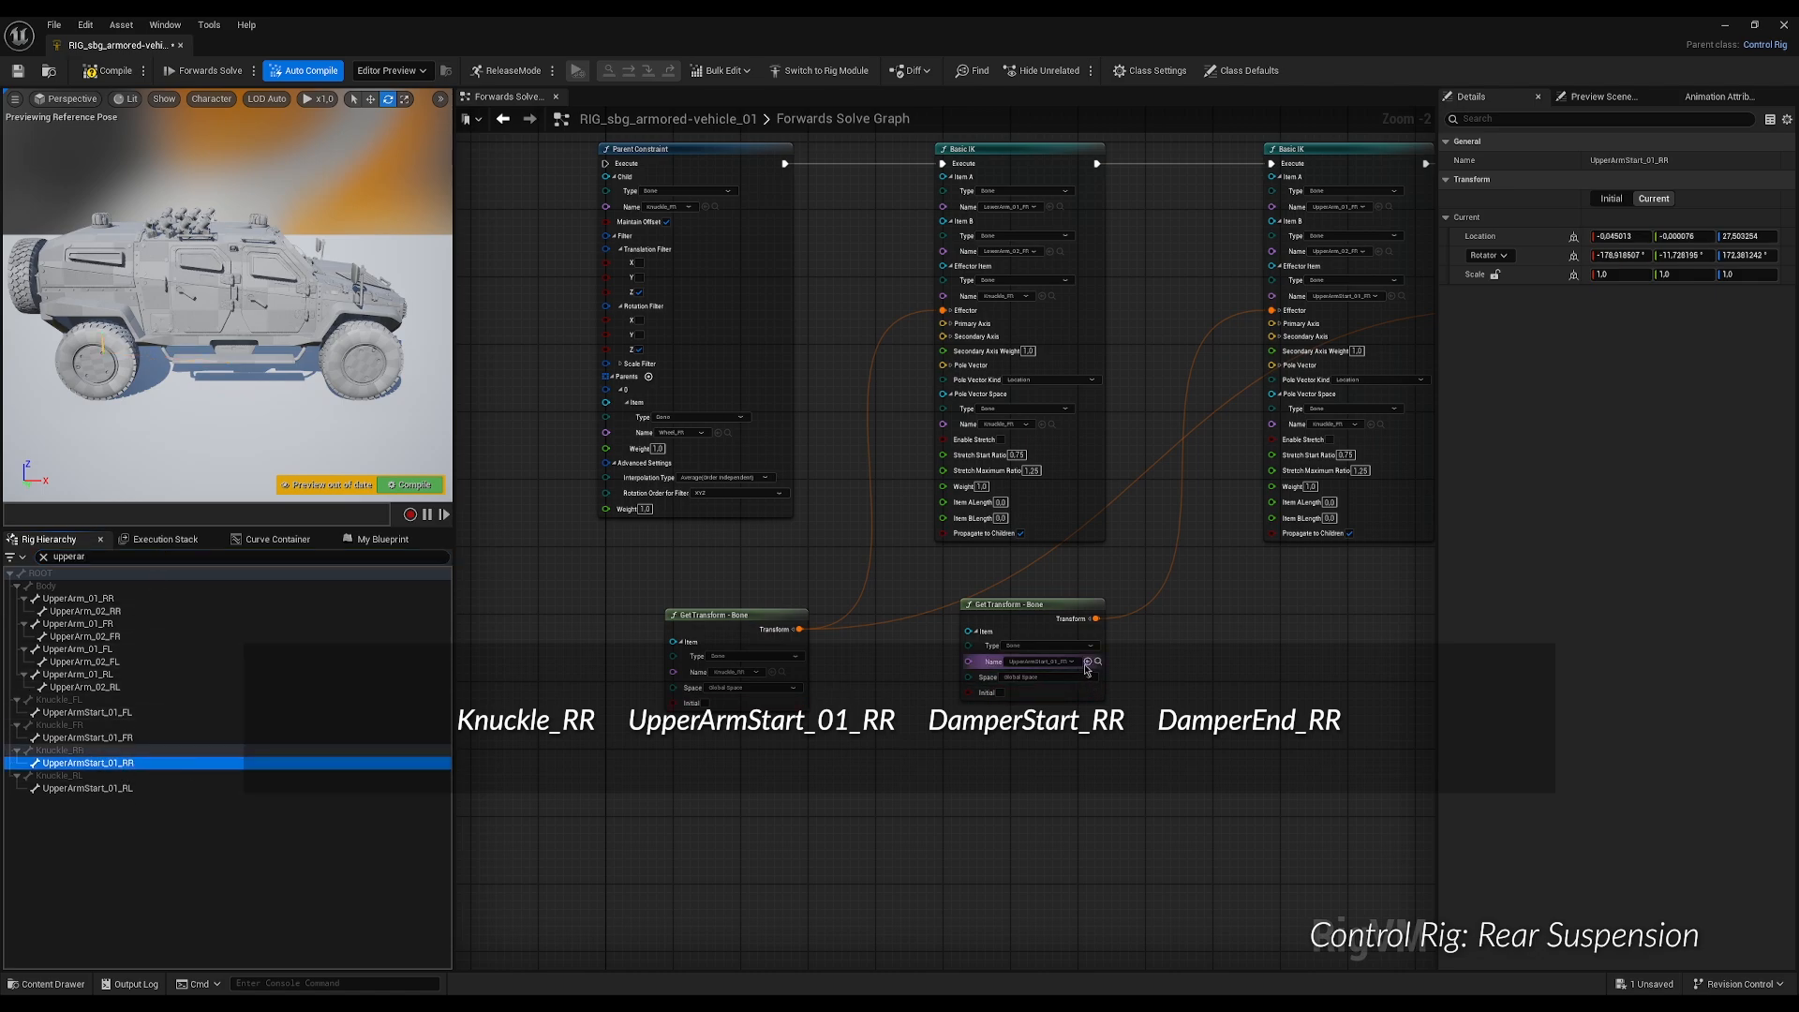
Find DamperStart_RR in the rig hierarchy and assign it to the third copied Get Transform node.
right_drag(1222, 656, 623, 656)
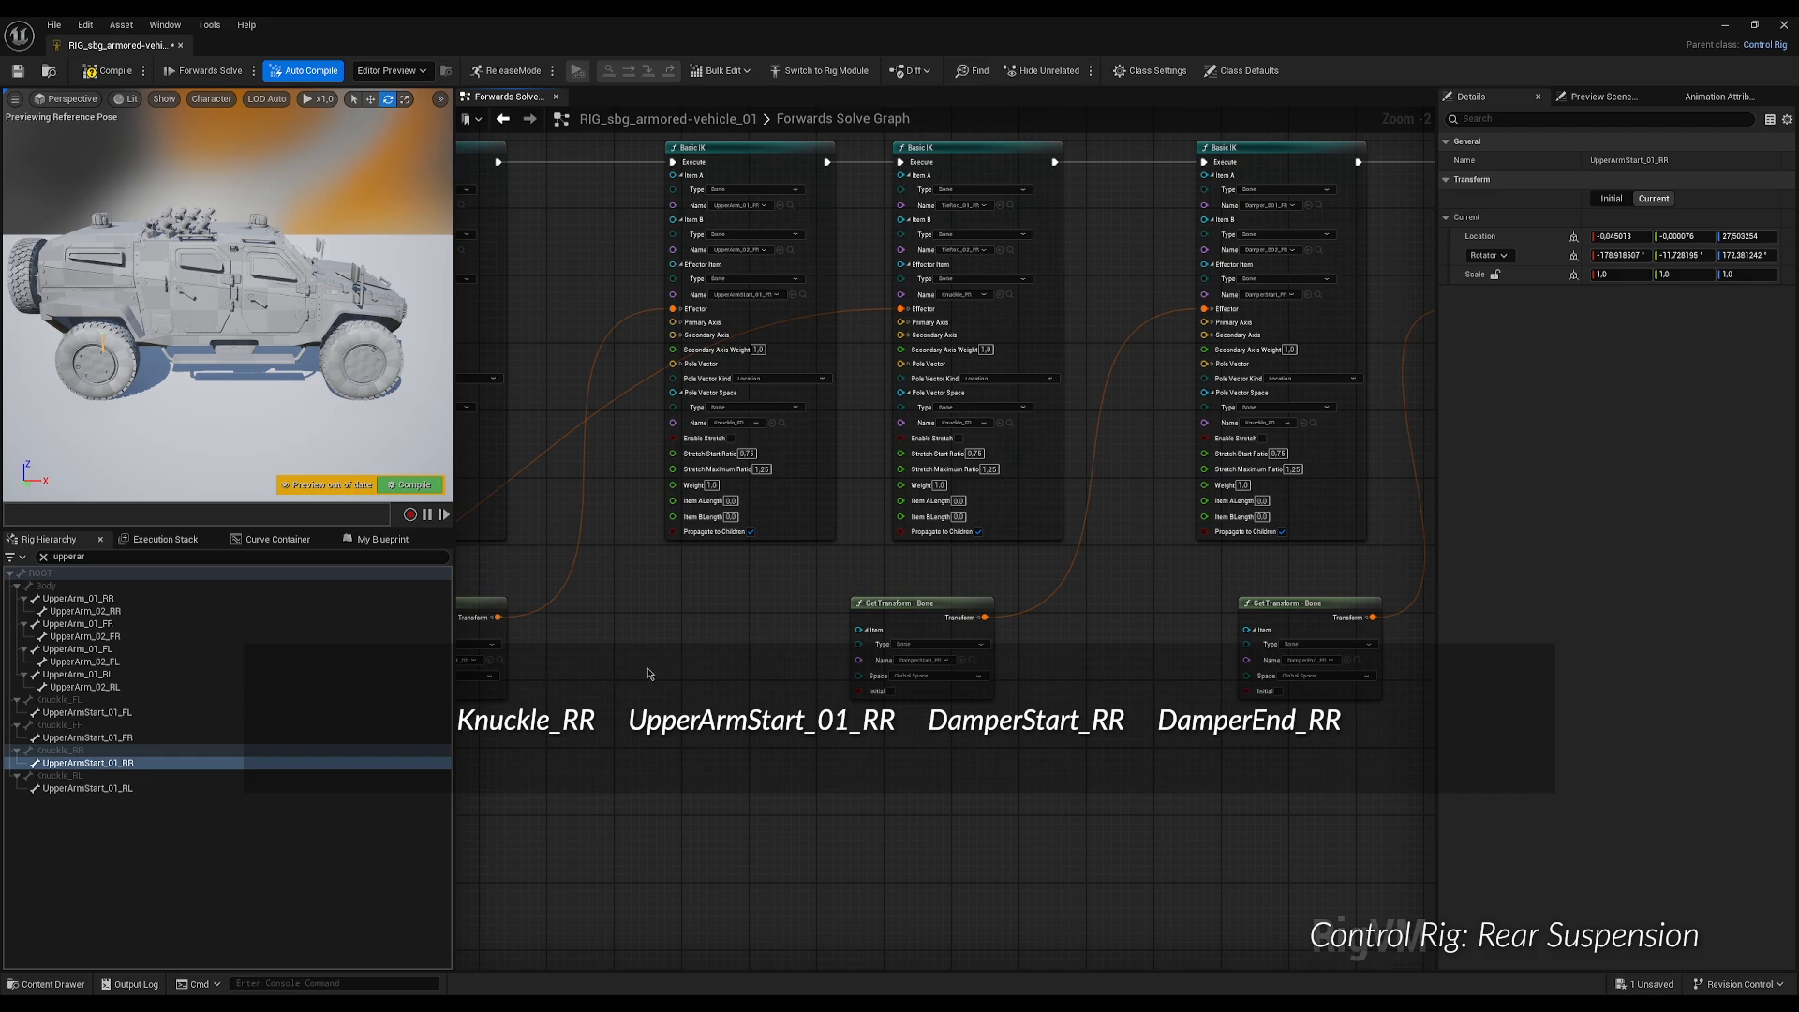
click(88, 557)
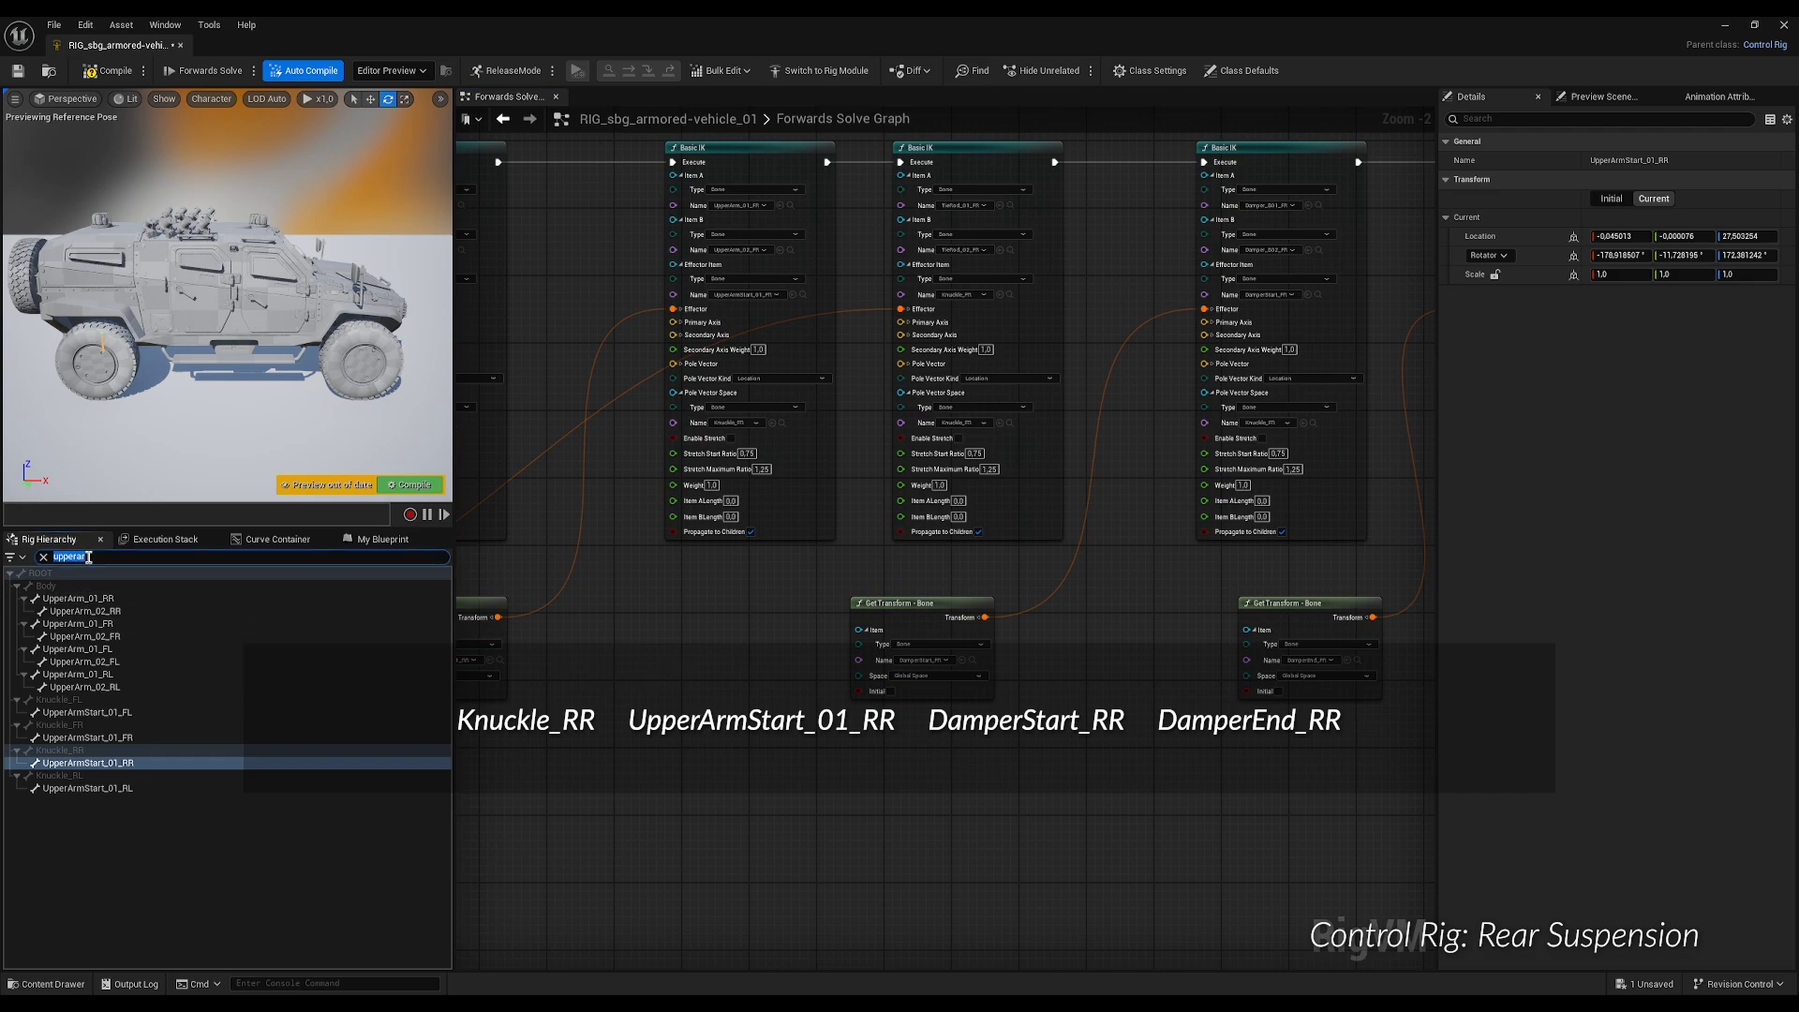
text(damp)
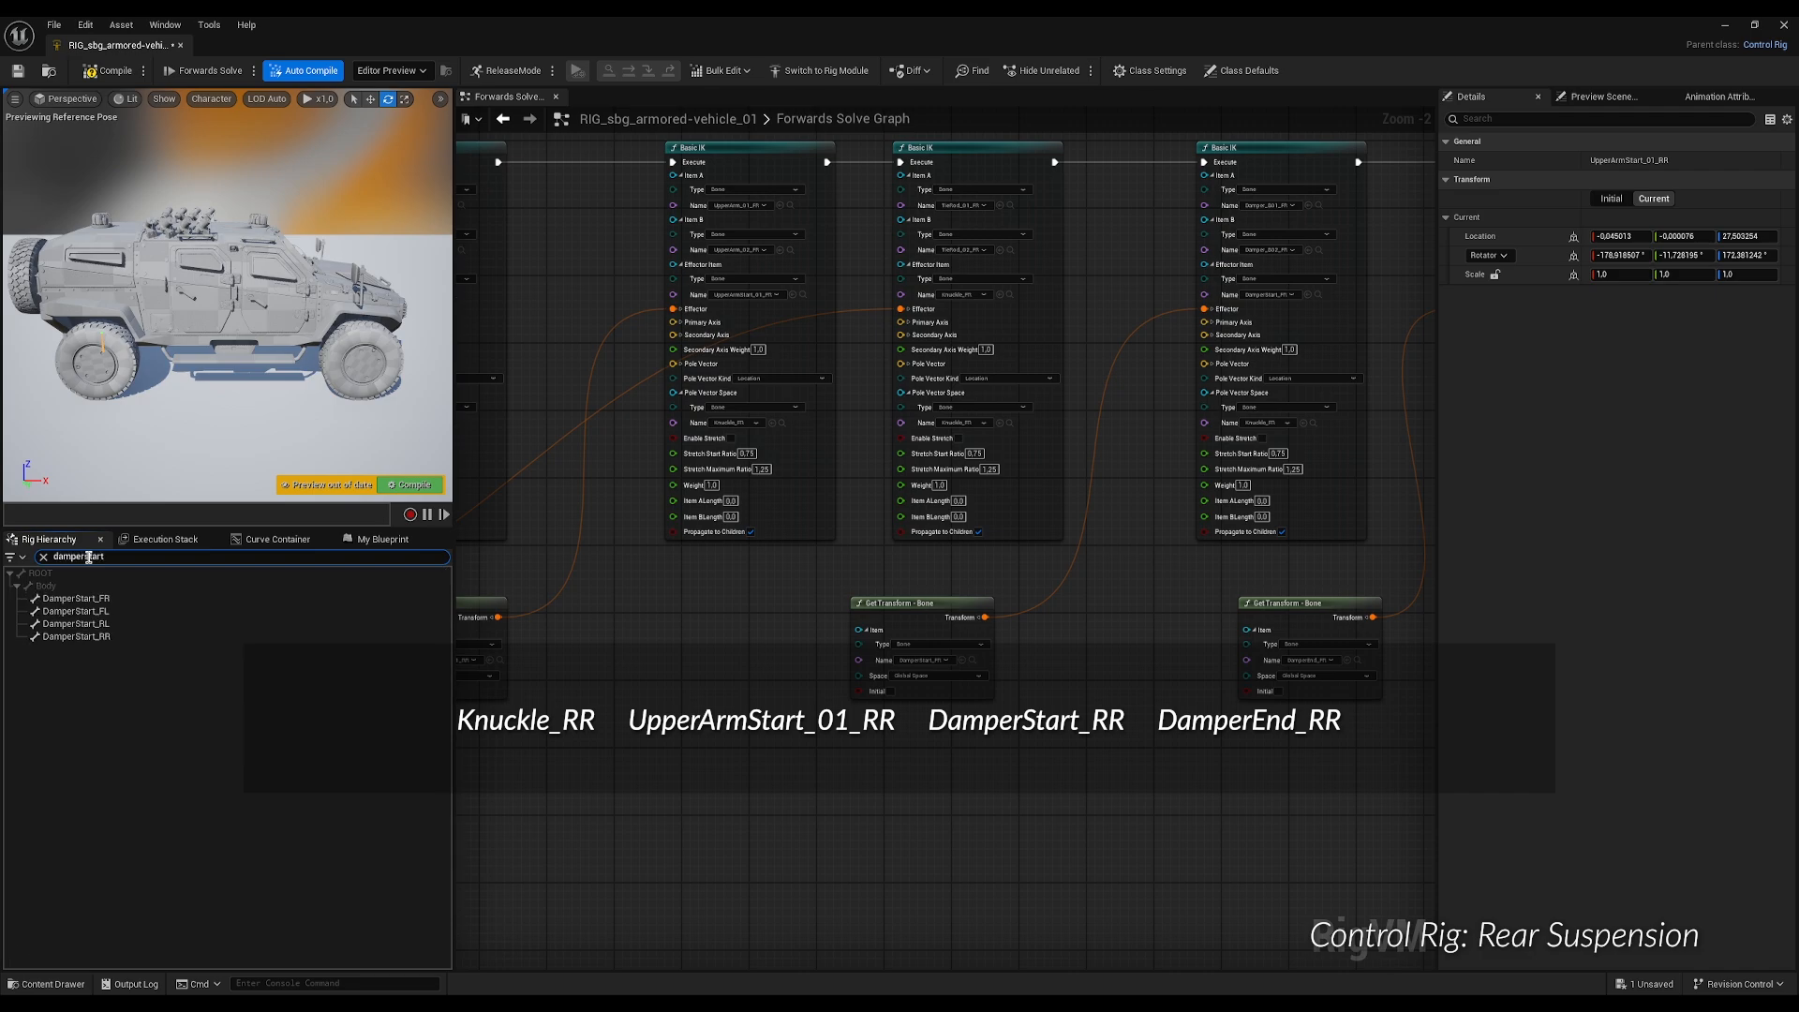
text(erstart)
click(99, 637)
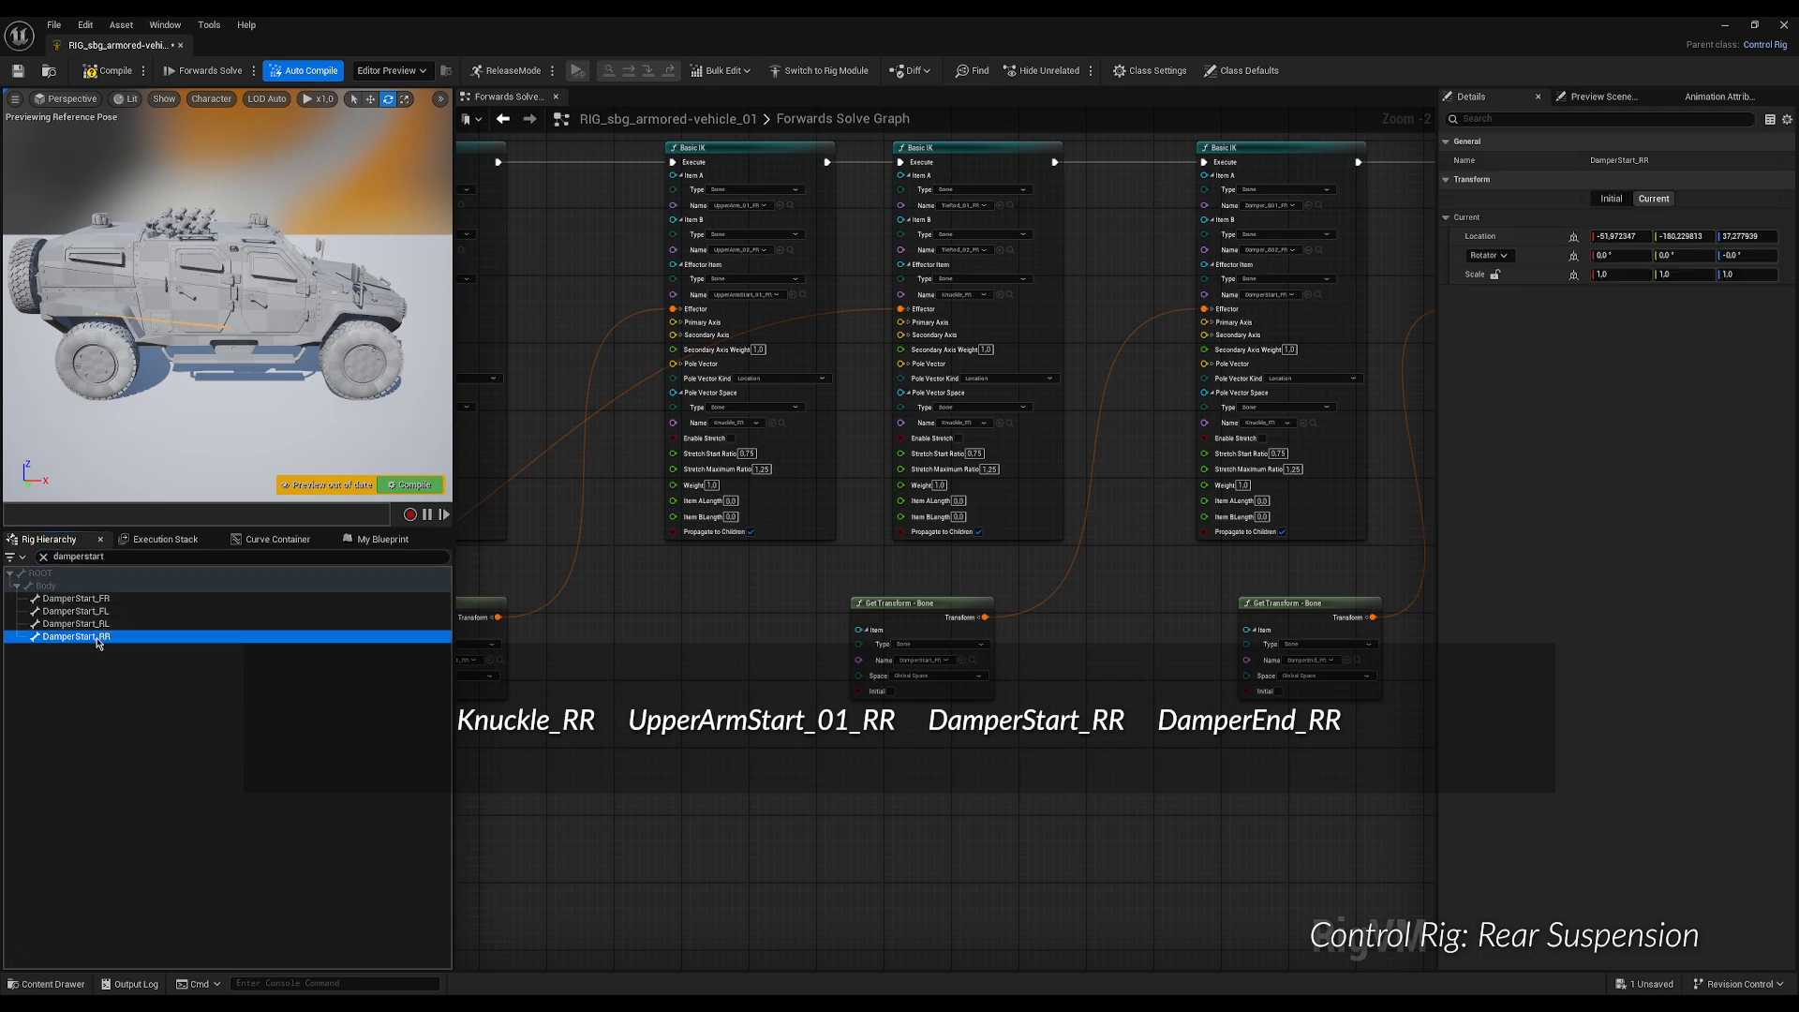
click(962, 662)
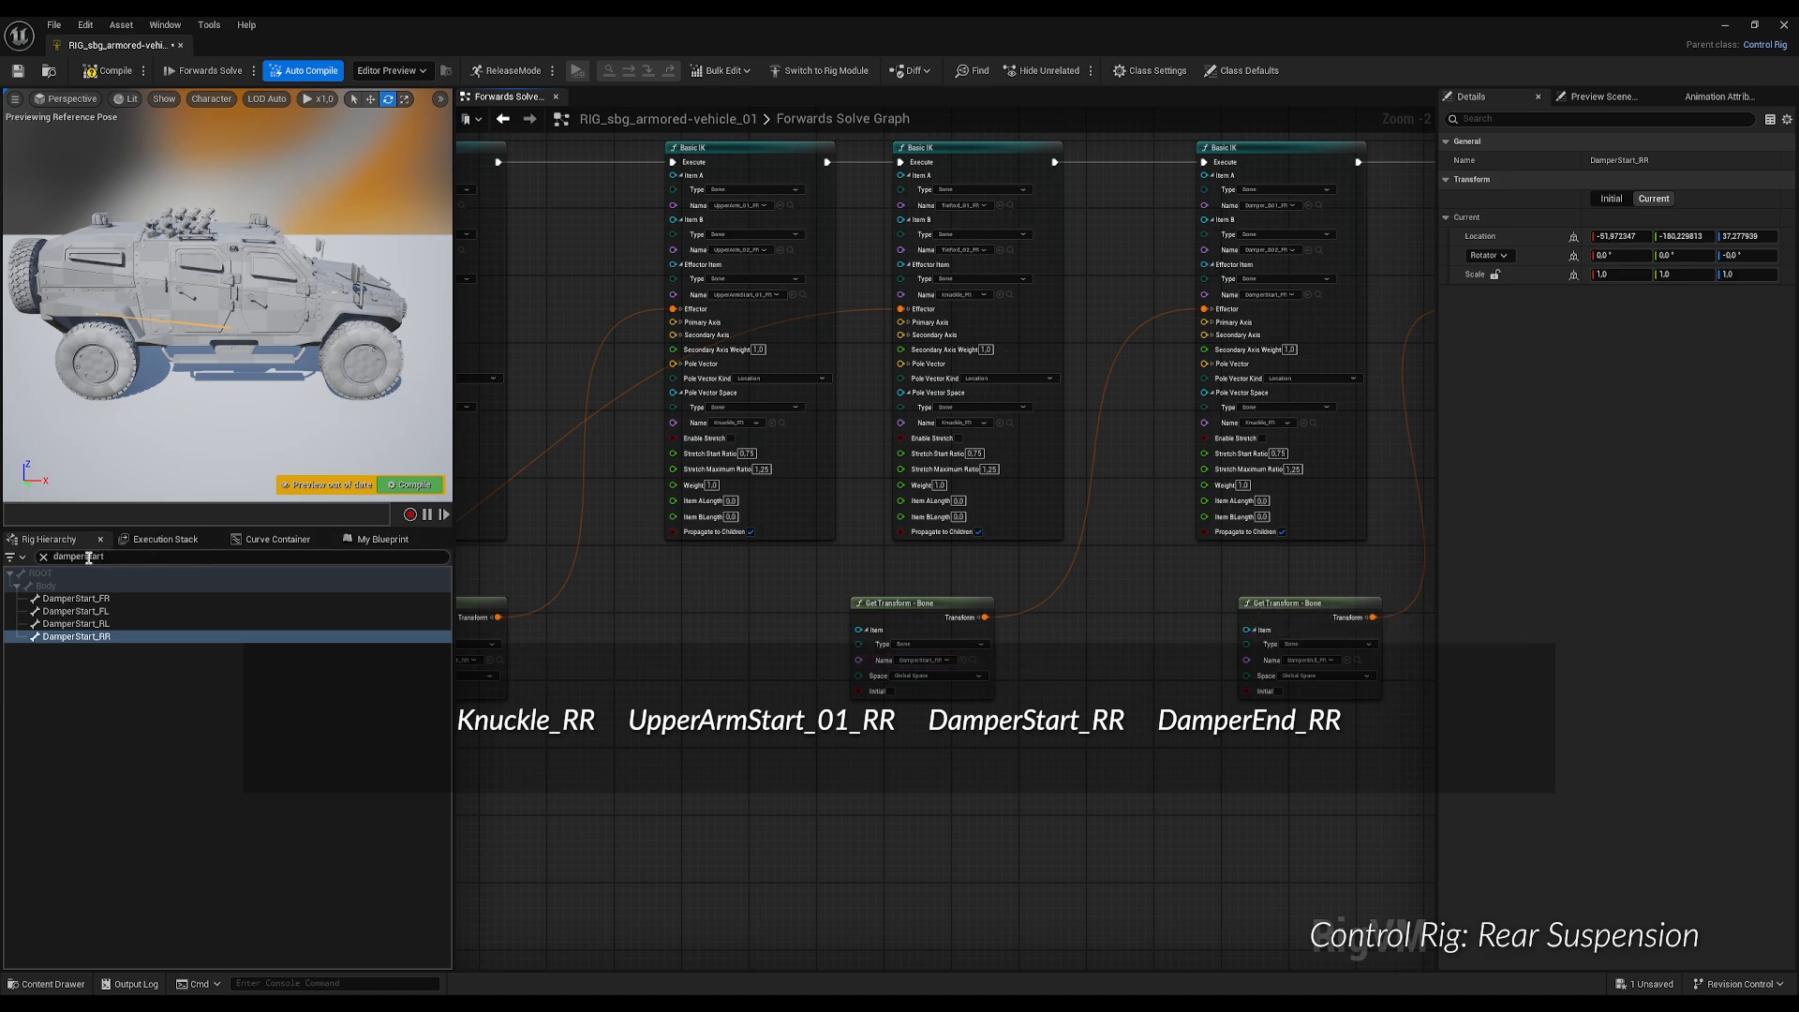
Find DamperEnd_RR in the rig hierarchy and assign it to the fourth copied Get Transform node.
drag(85, 556, 169, 557)
text(e)
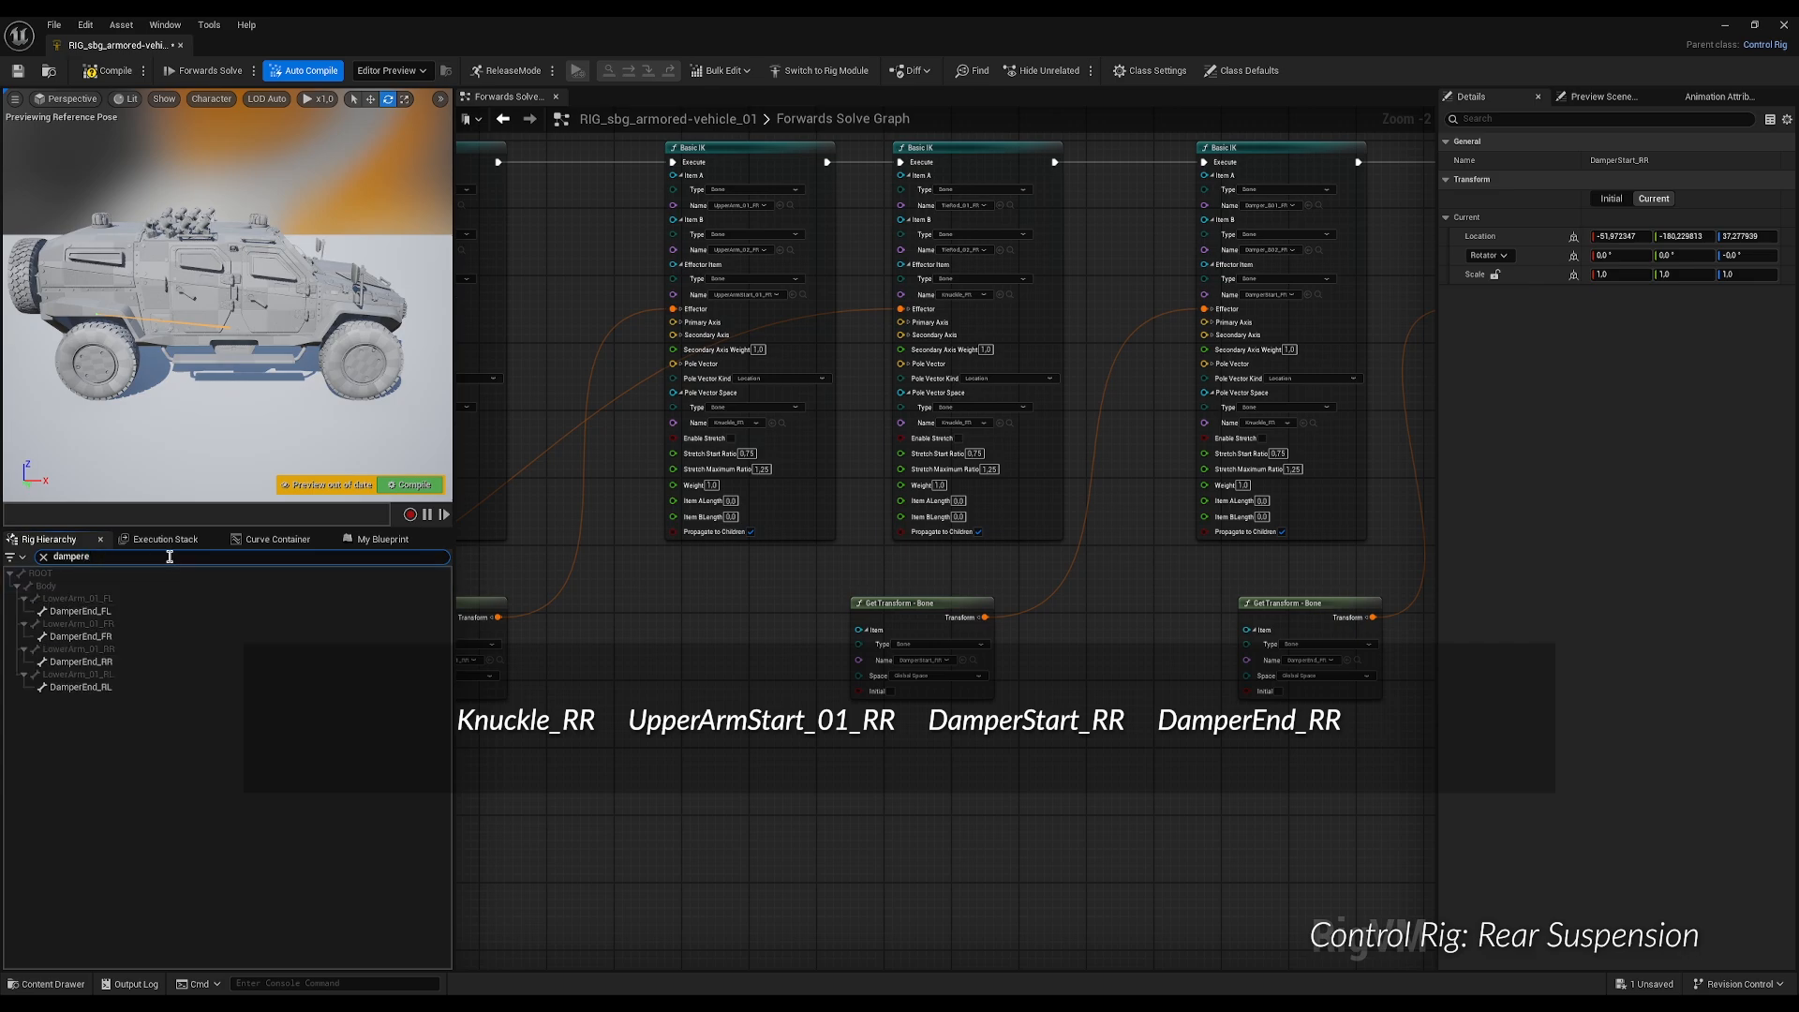
text(nd)
click(80, 662)
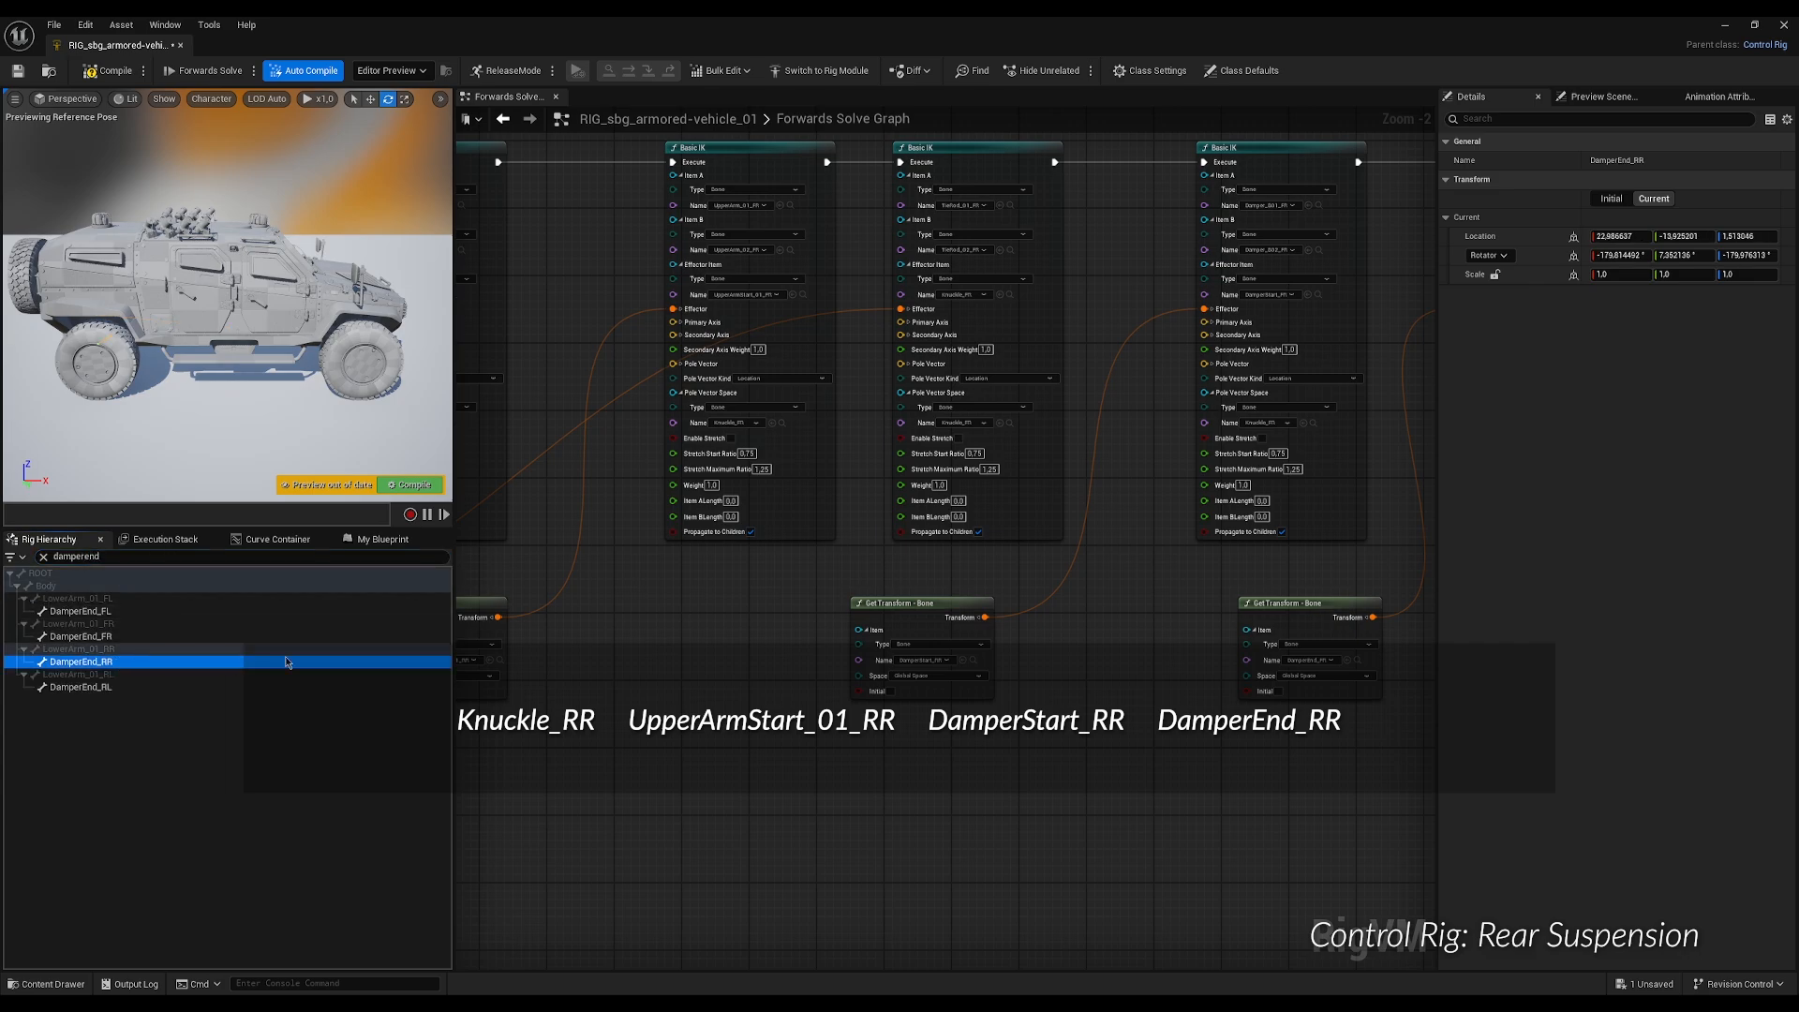
click(1347, 660)
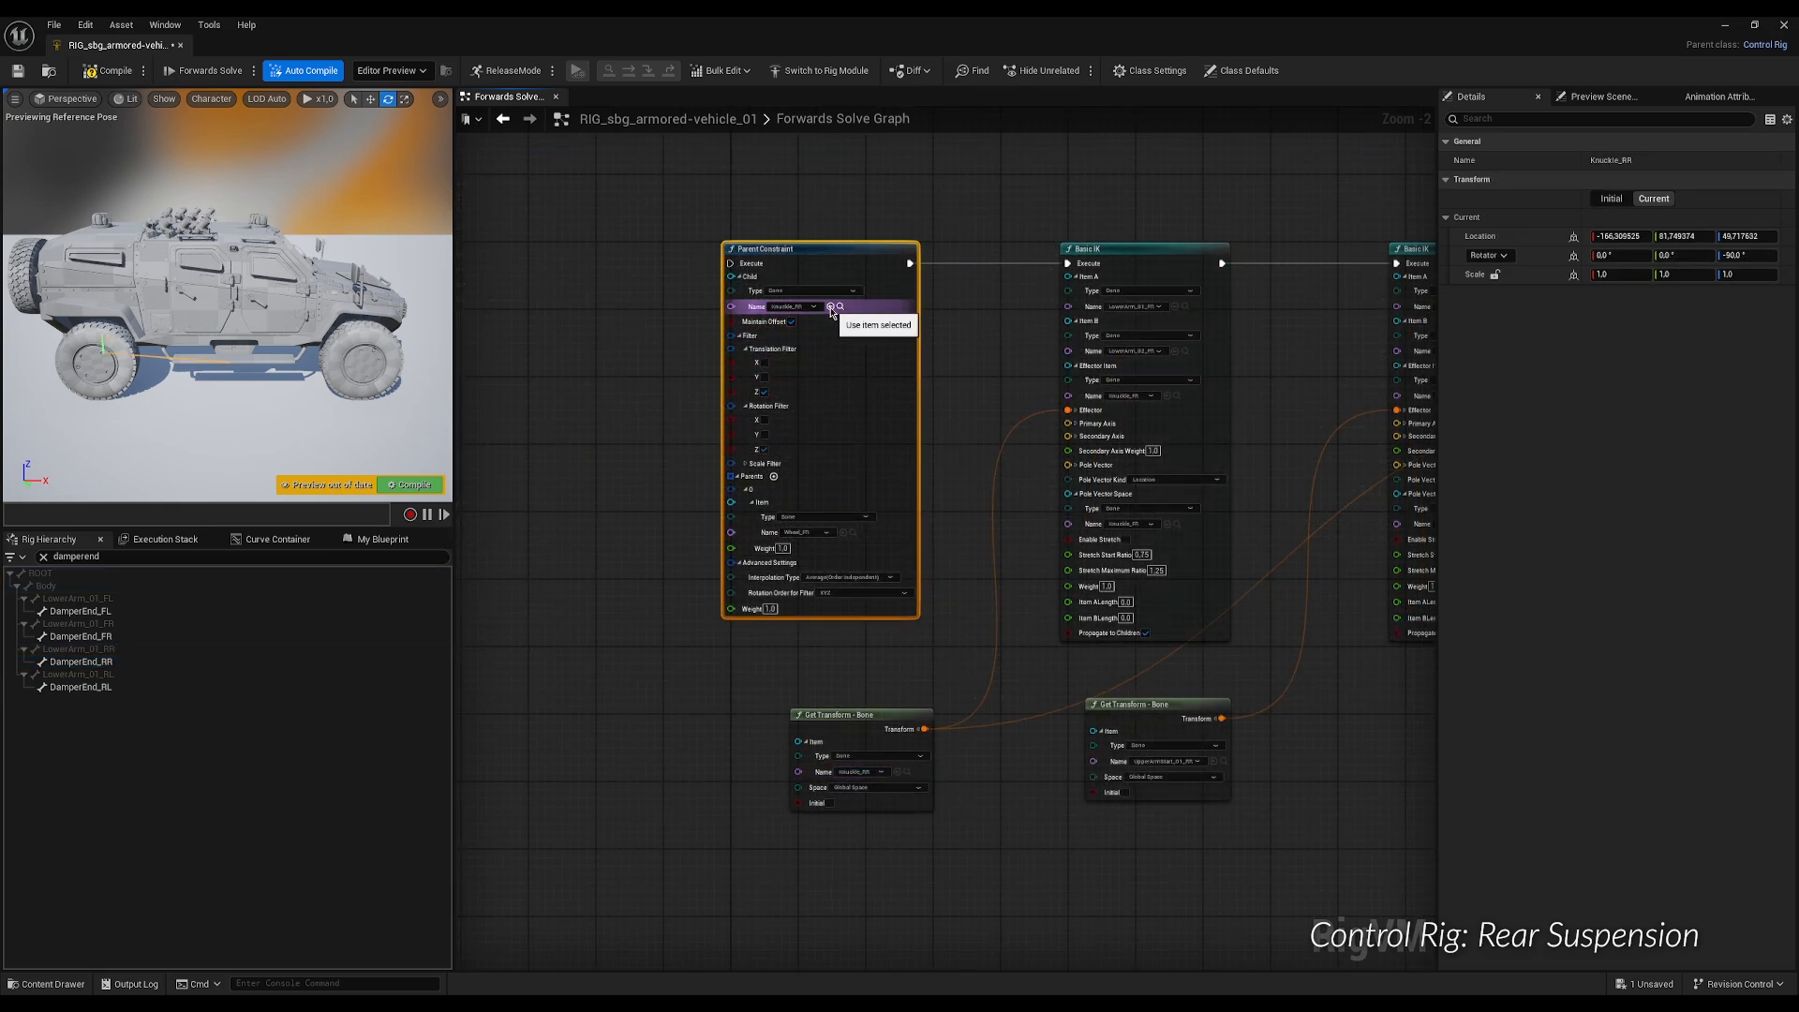
Find Wheel_RR in the rig hierarchy and assign it as the copied Parent Constraint's parent item.
click(153, 559)
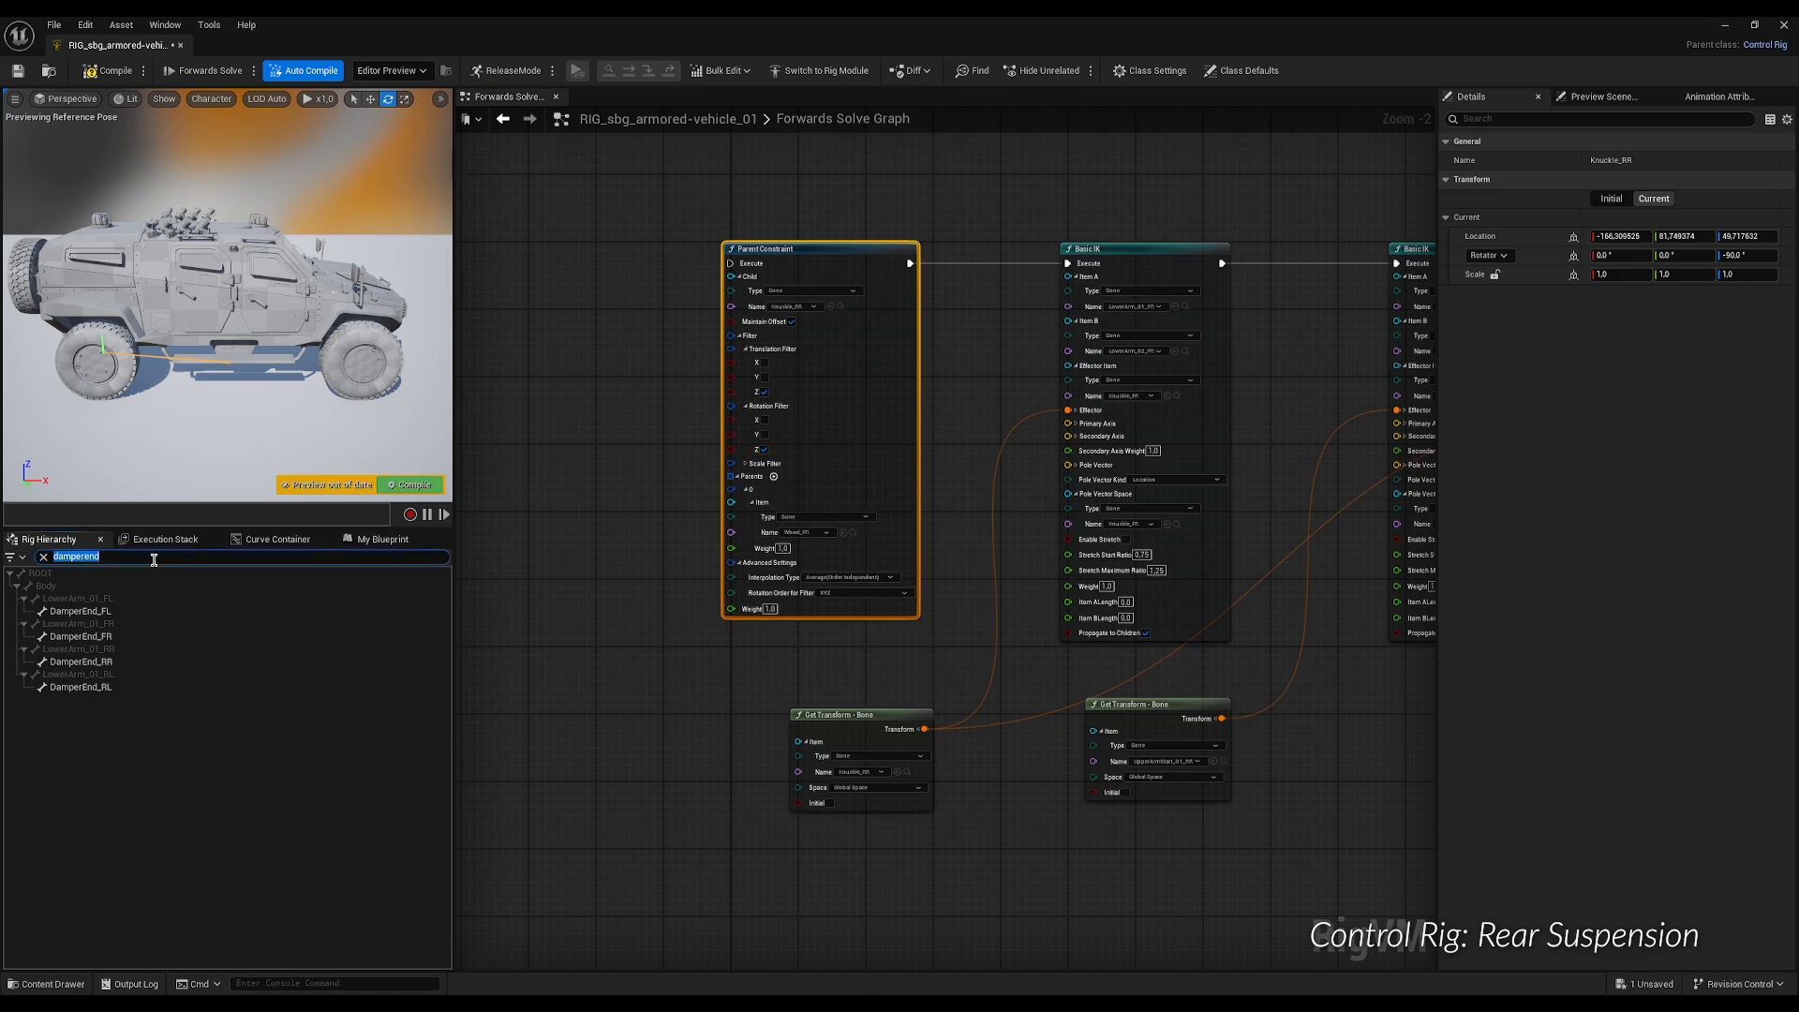
text(wheel)
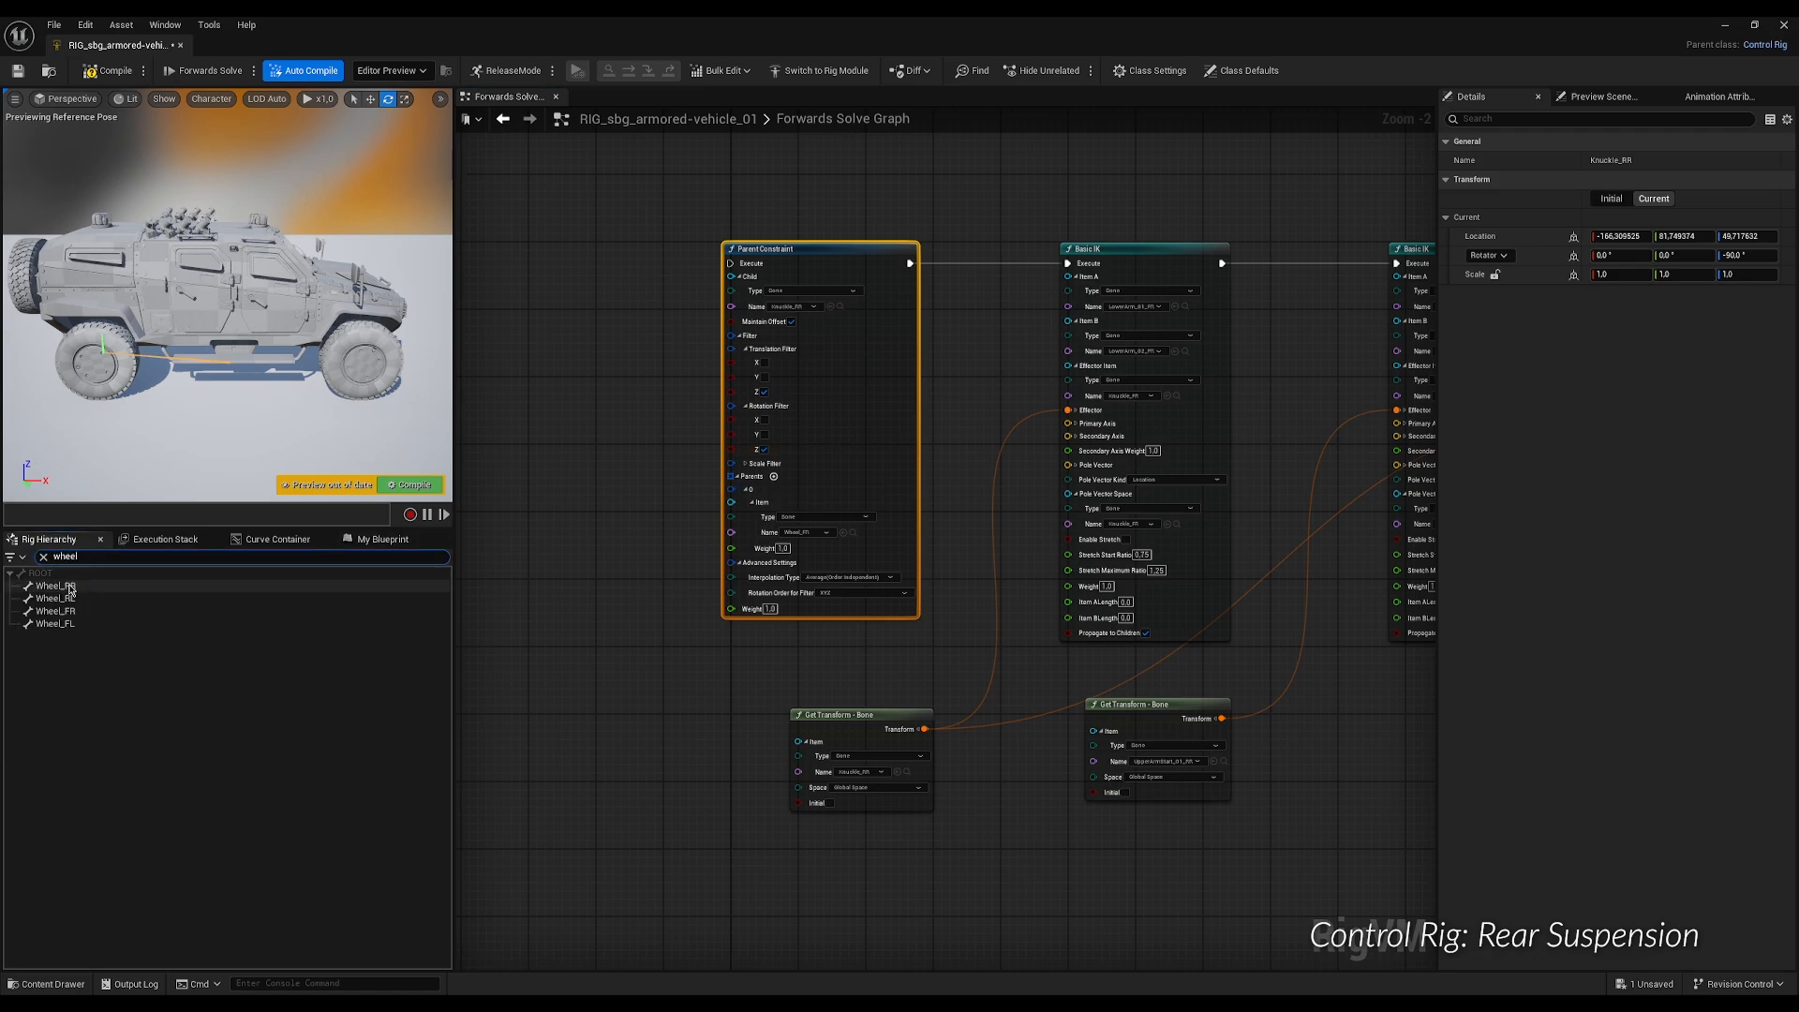
click(69, 589)
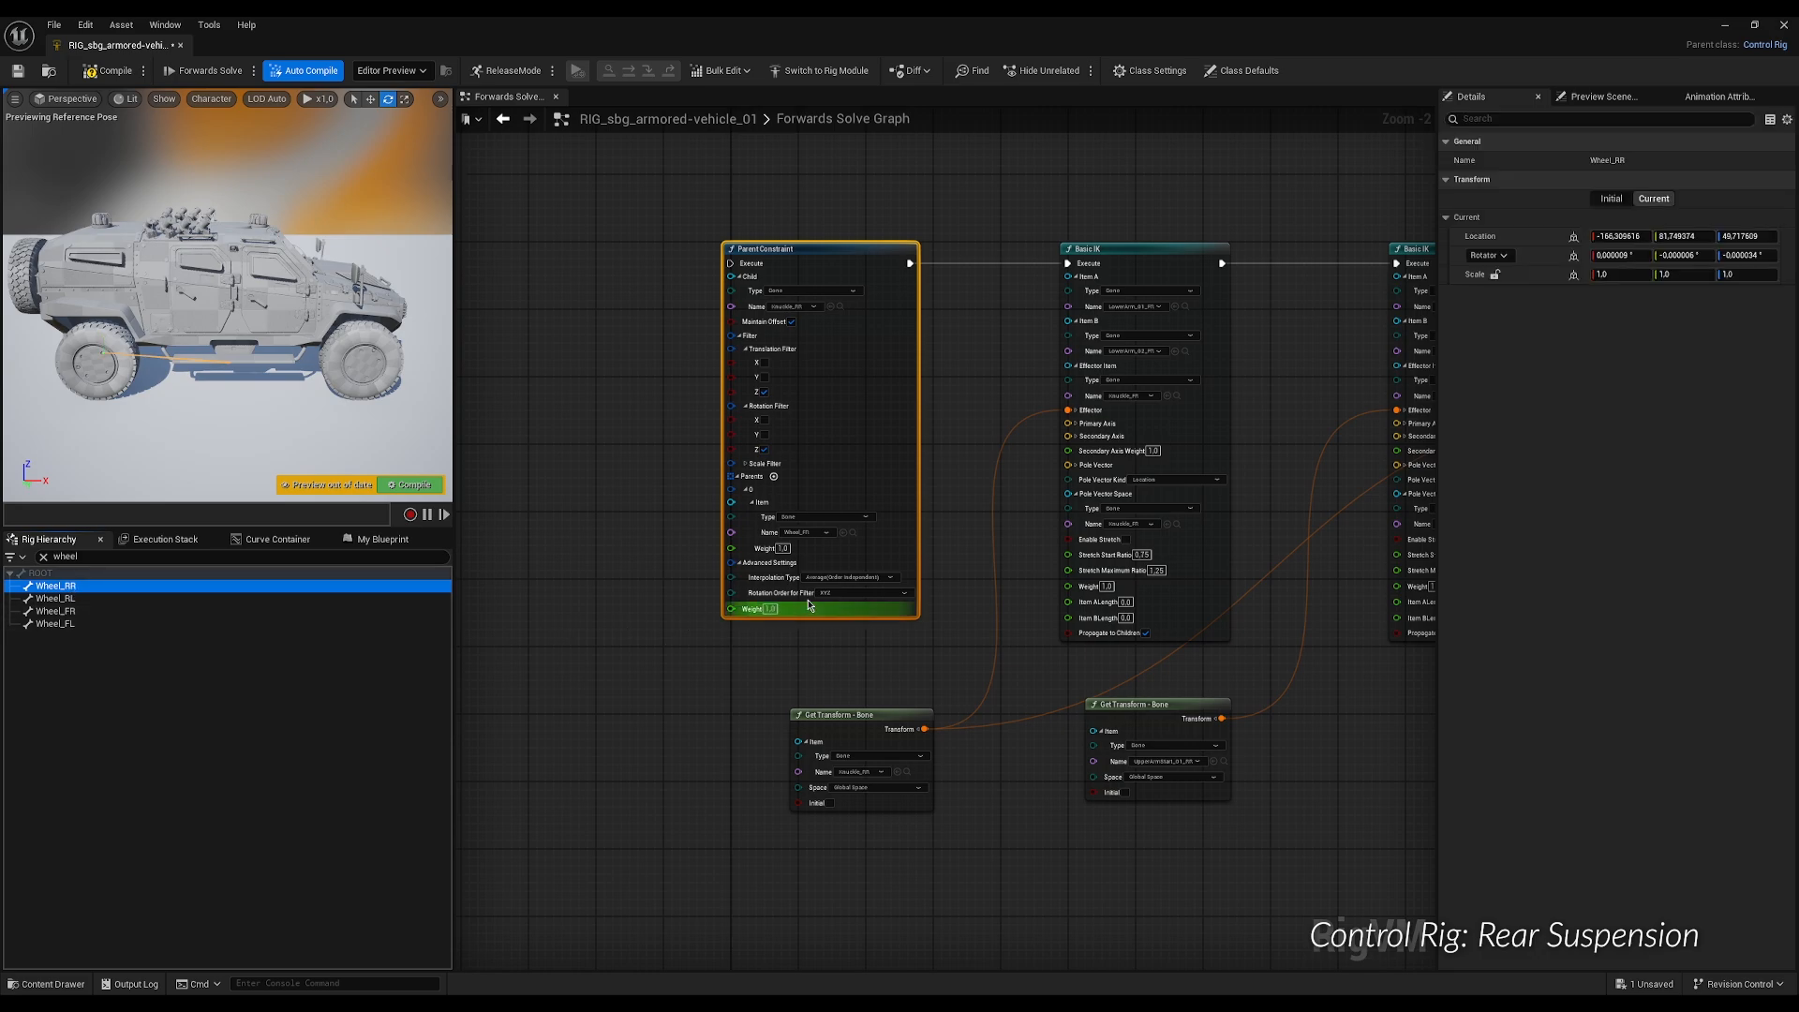
click(843, 534)
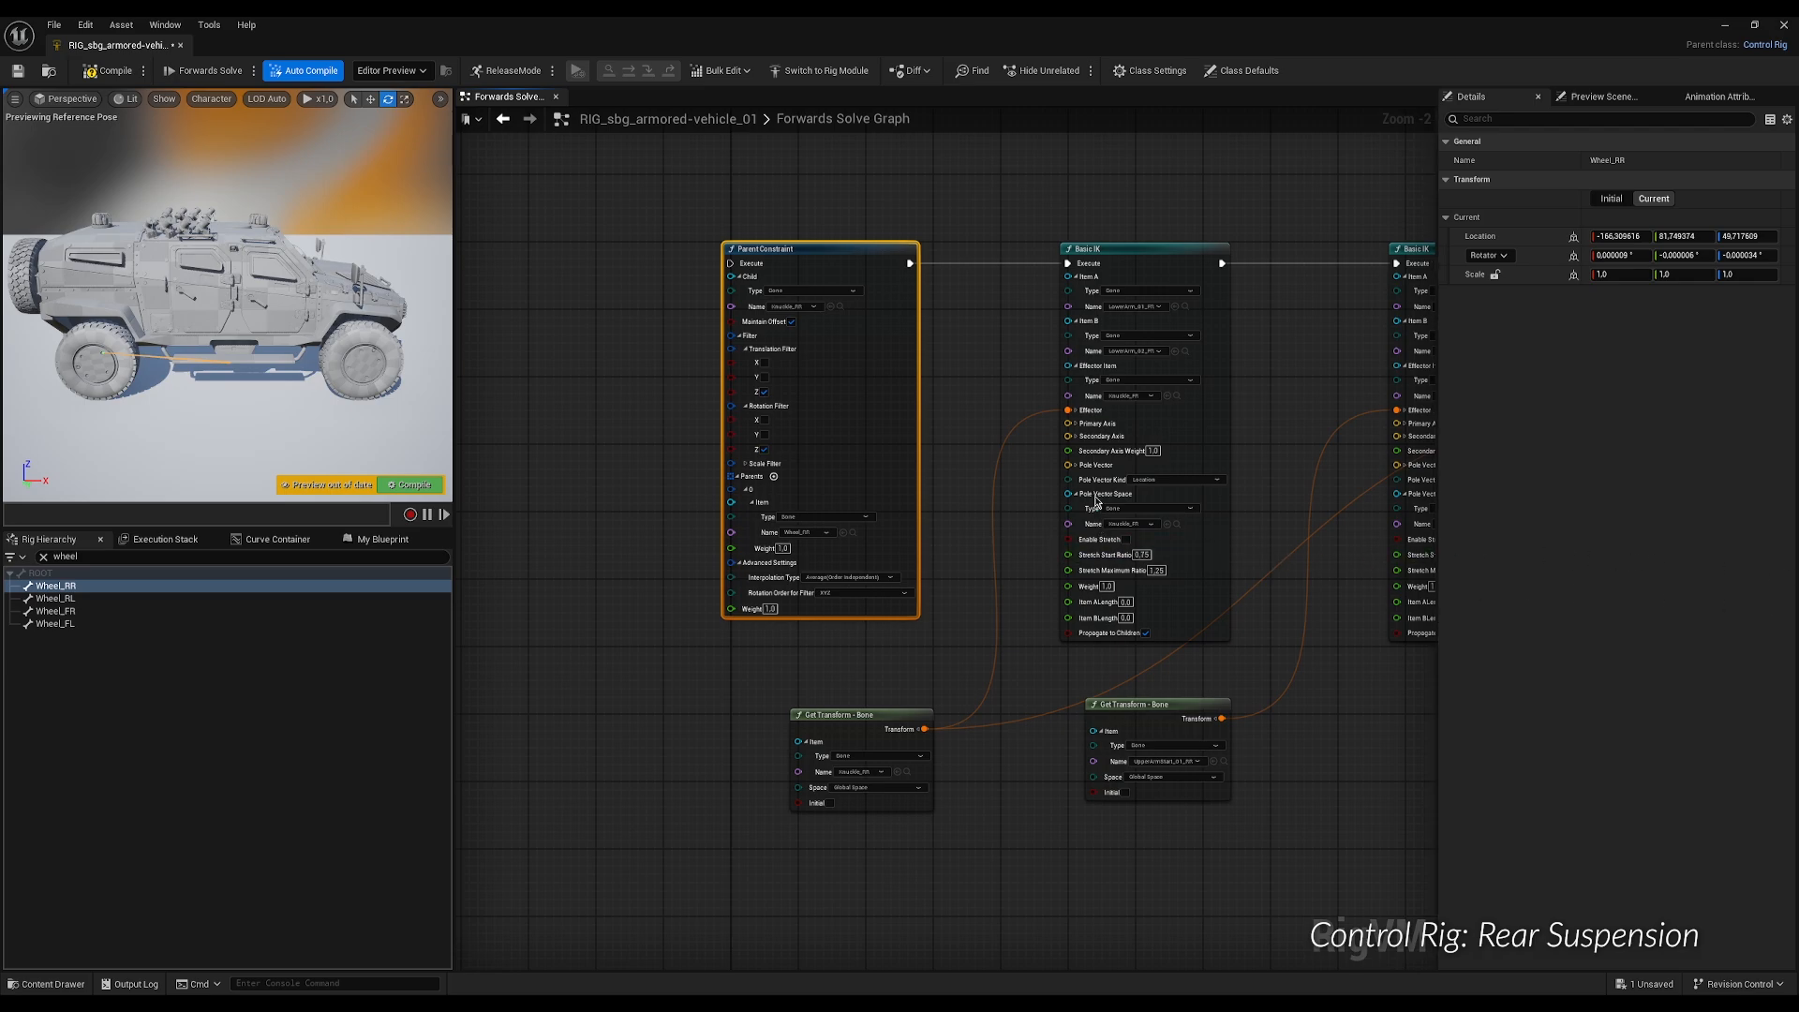
Find LowerArm_01_RR in the rig hierarchy and assign it as Item A of the first copied Basic IK node.
right_drag(1049, 336, 823, 395)
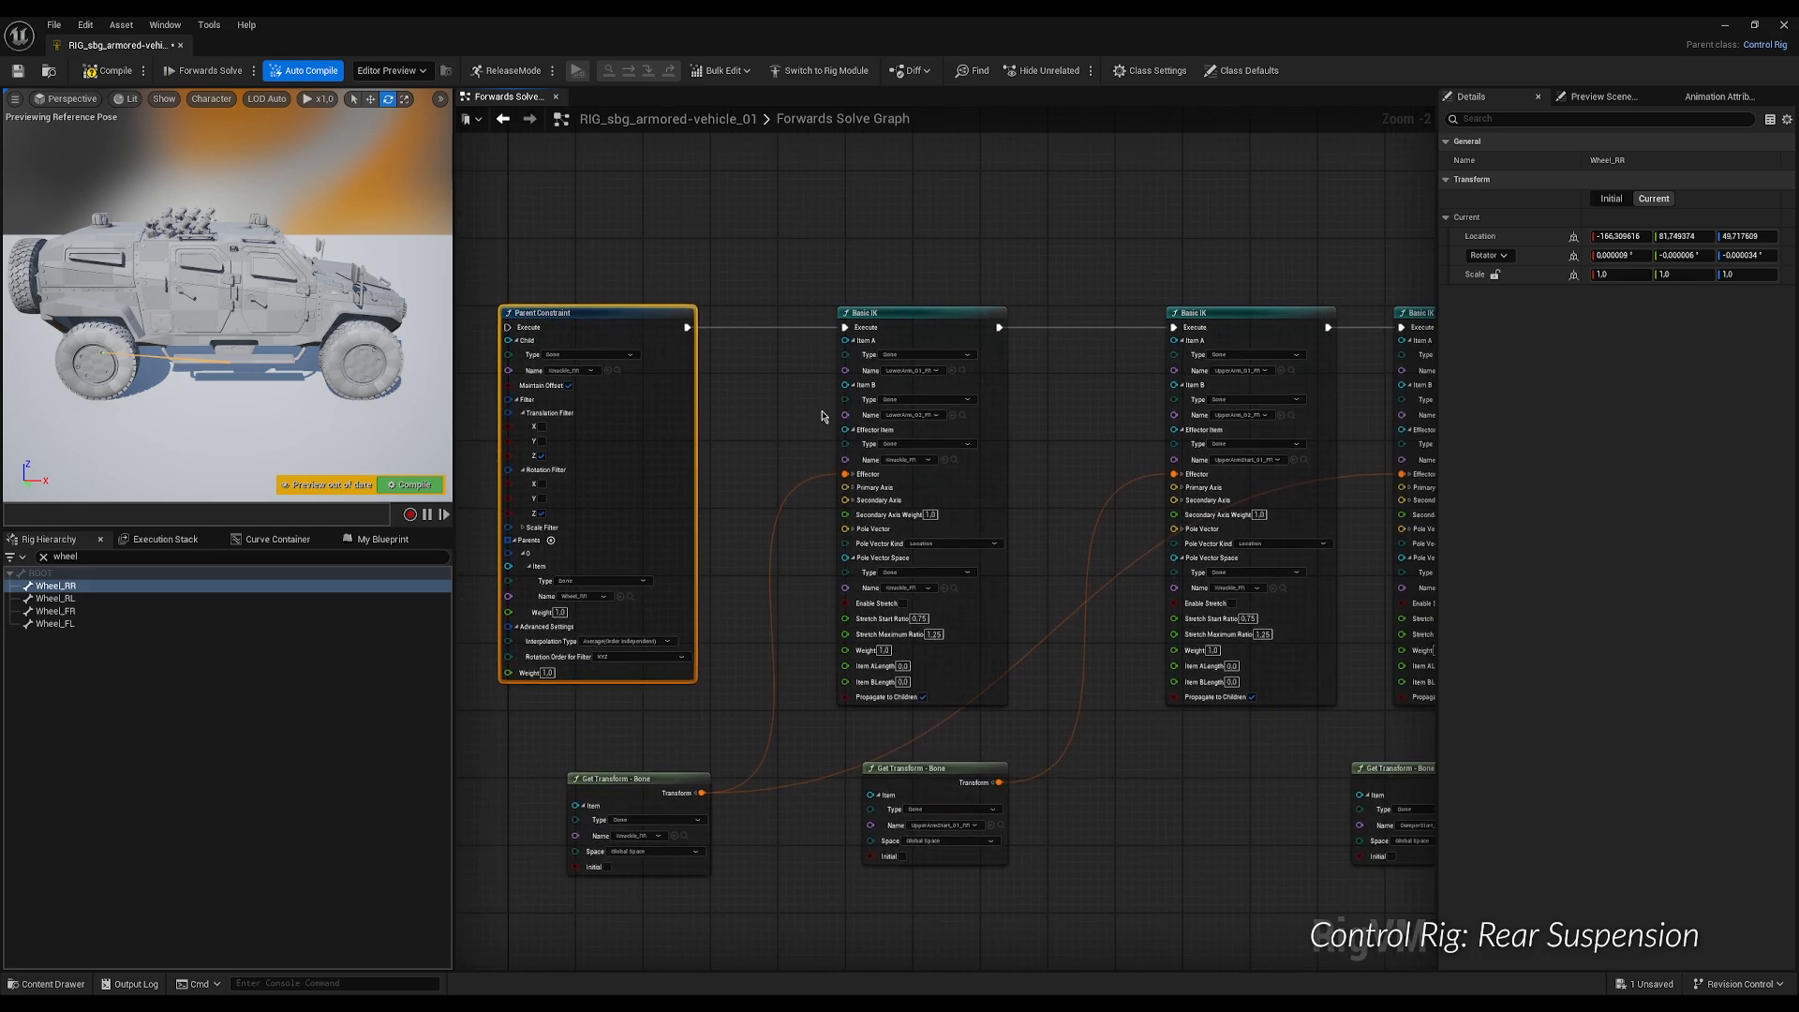
click(964, 372)
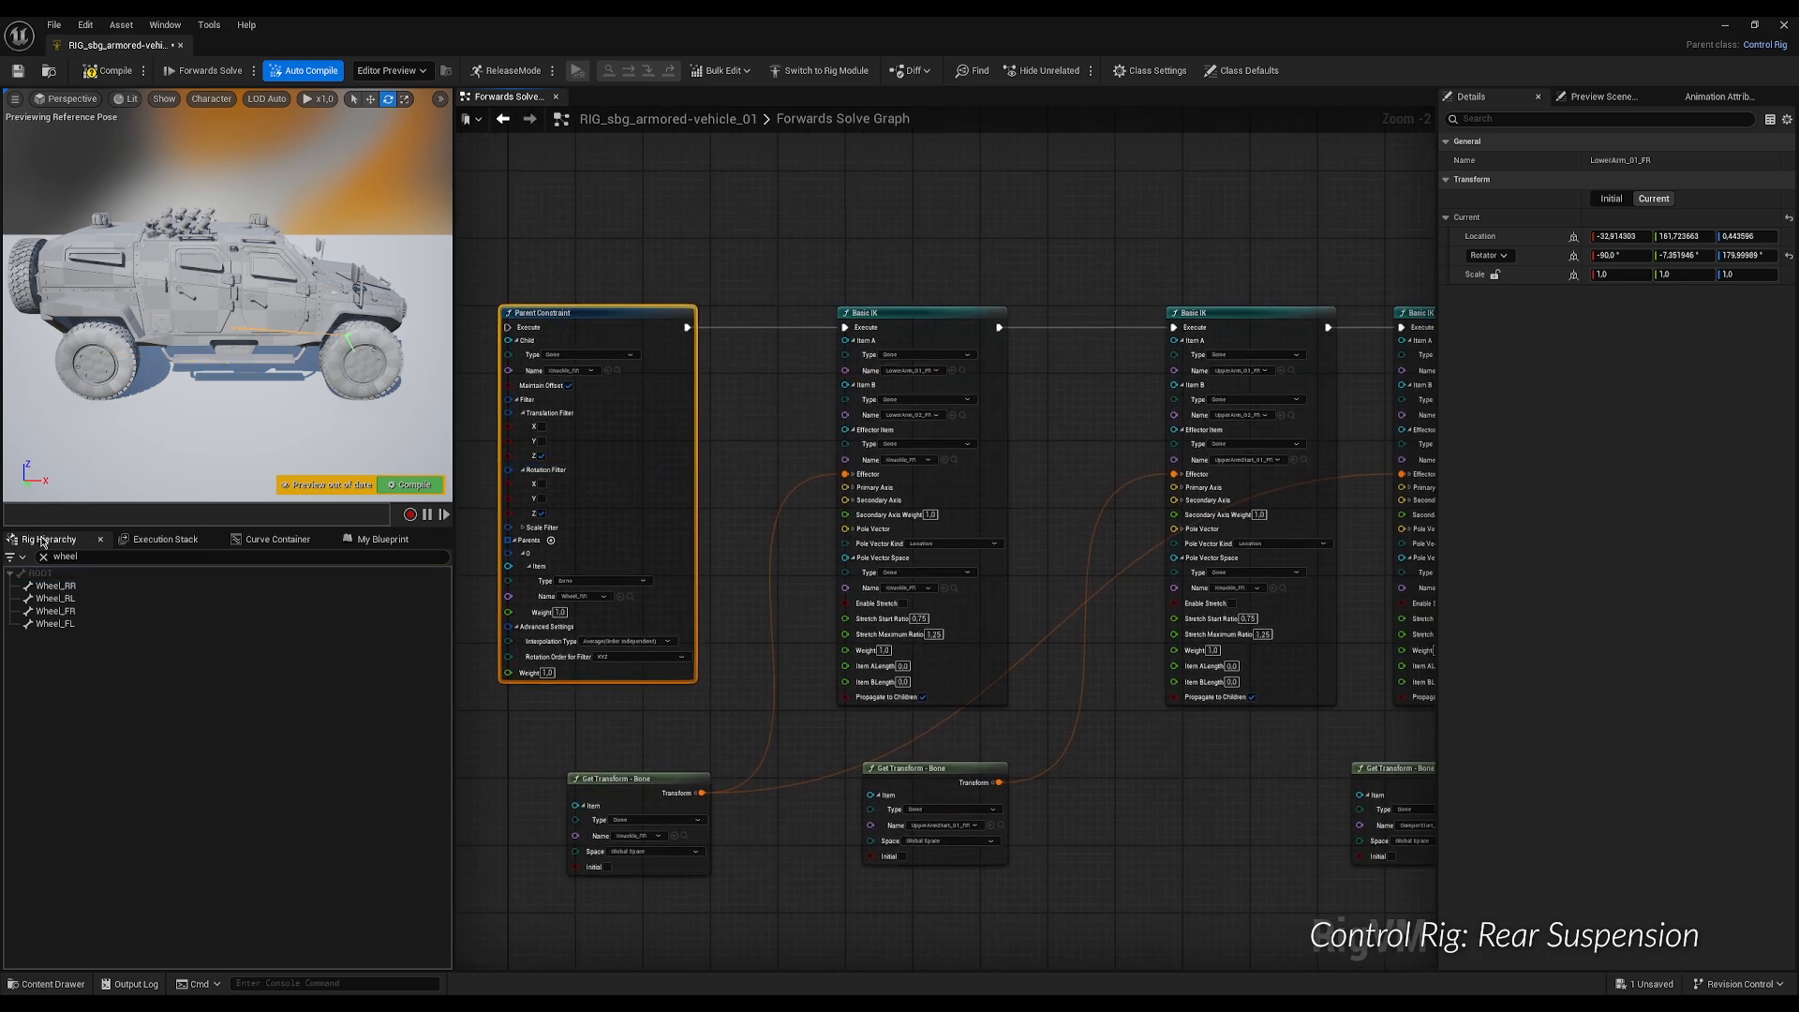
click(90, 556)
key(BackSpace)
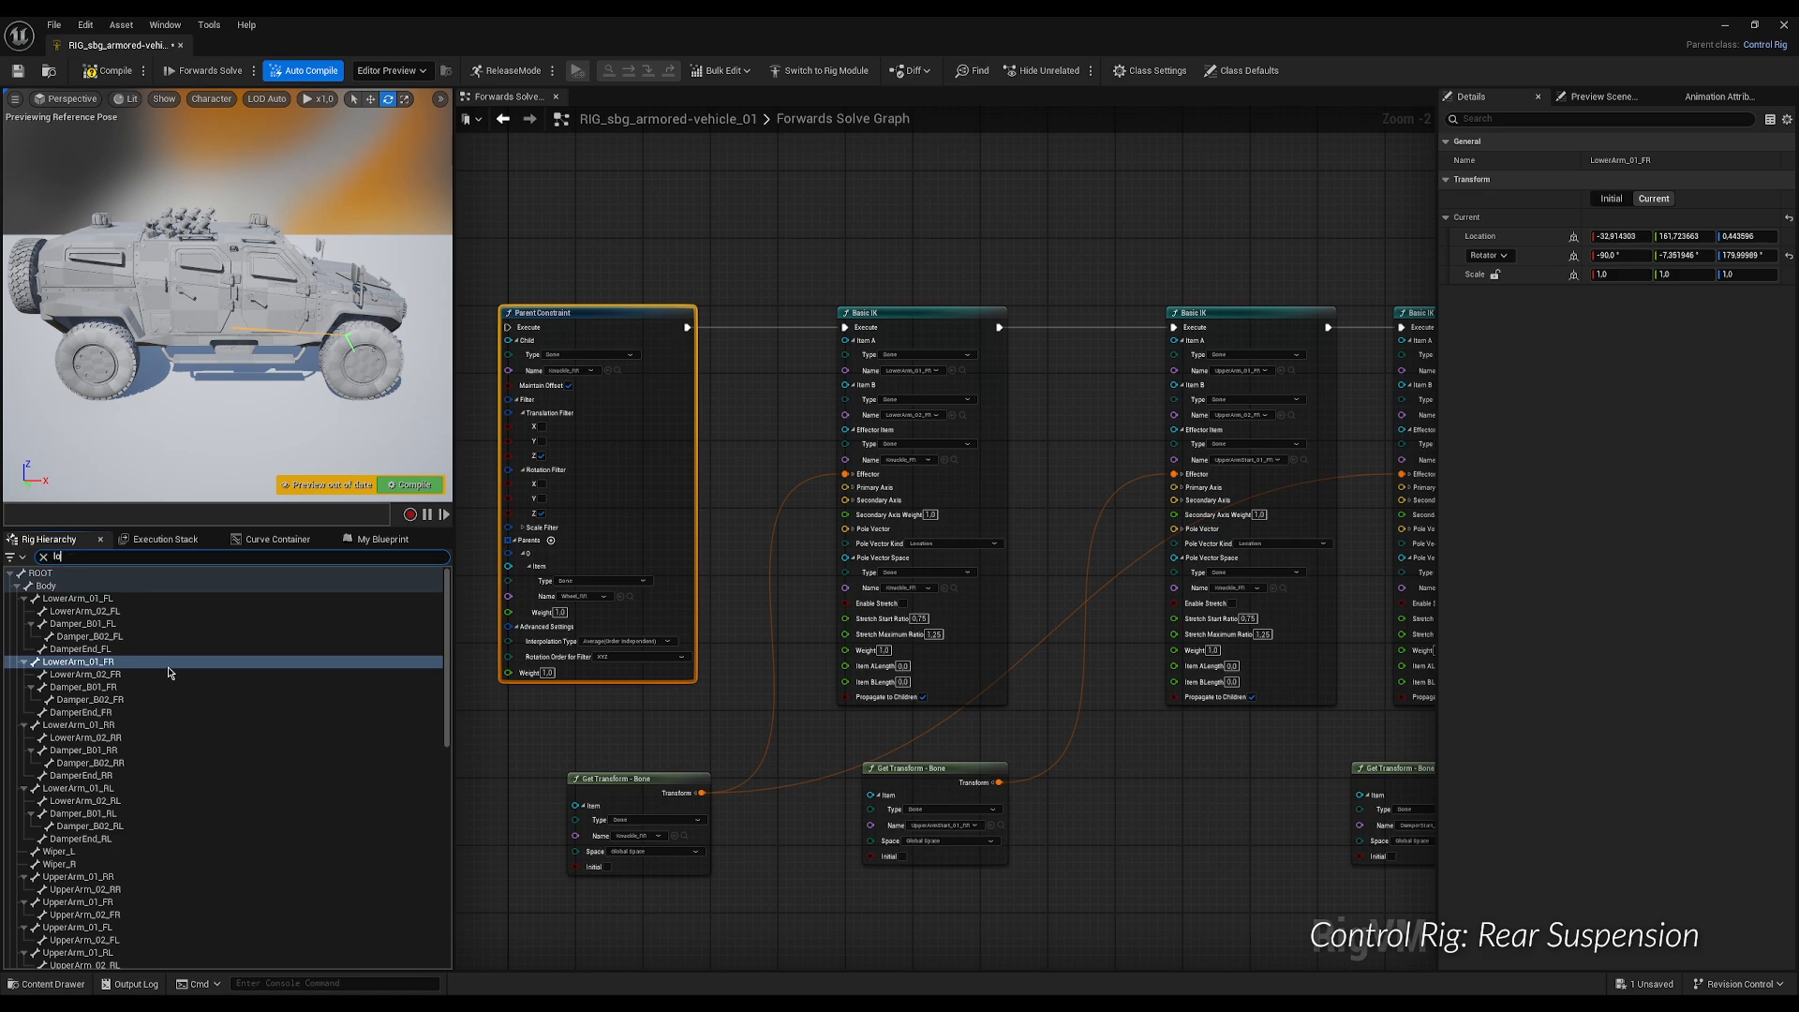
text(werarm)
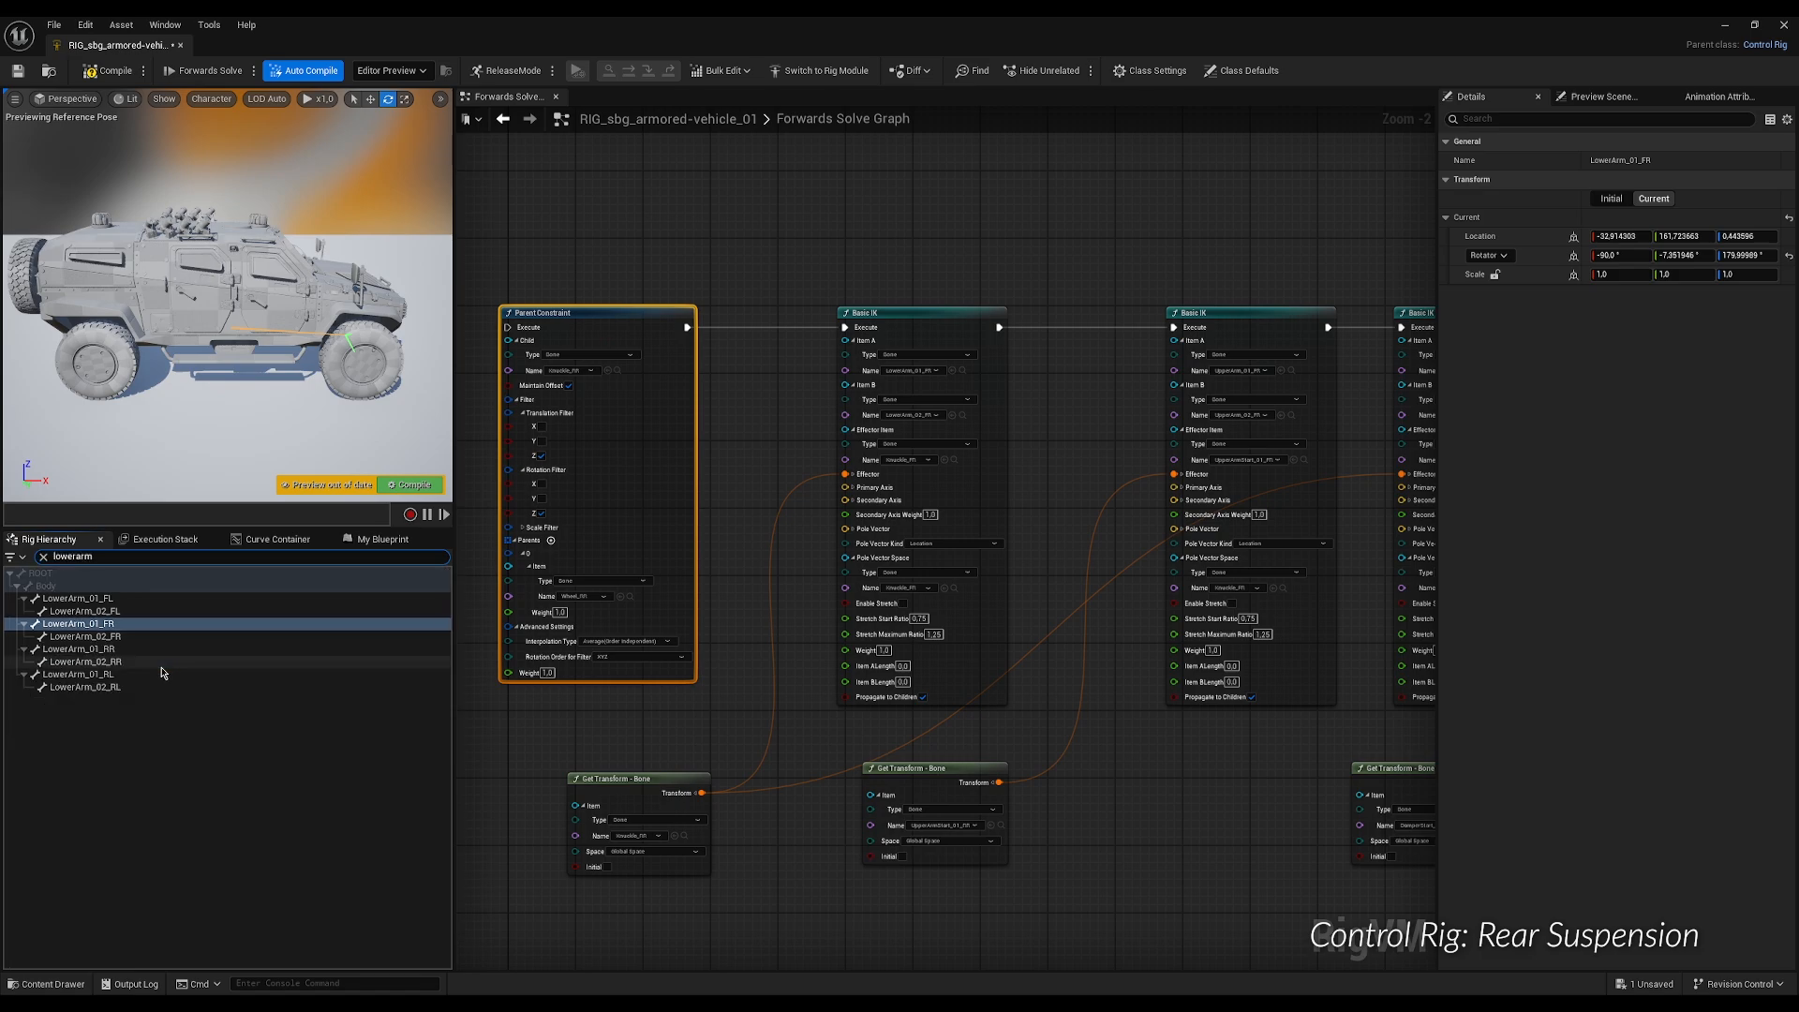
click(114, 650)
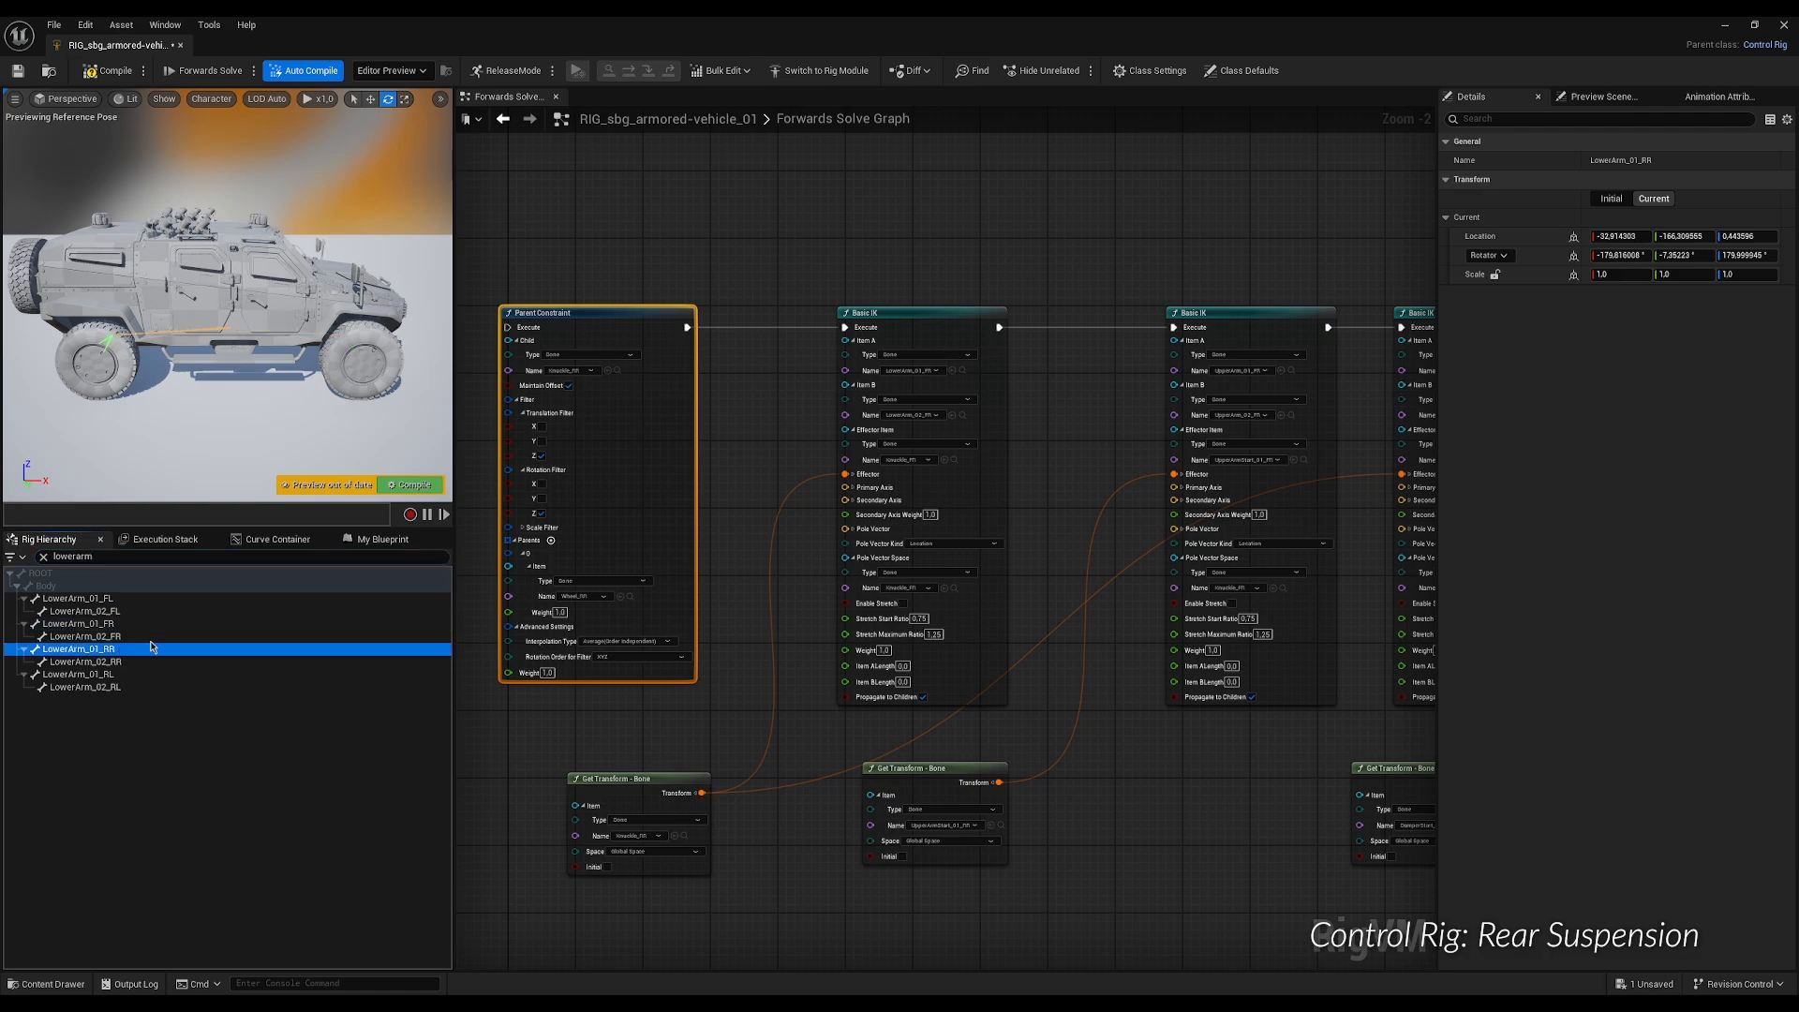
click(953, 372)
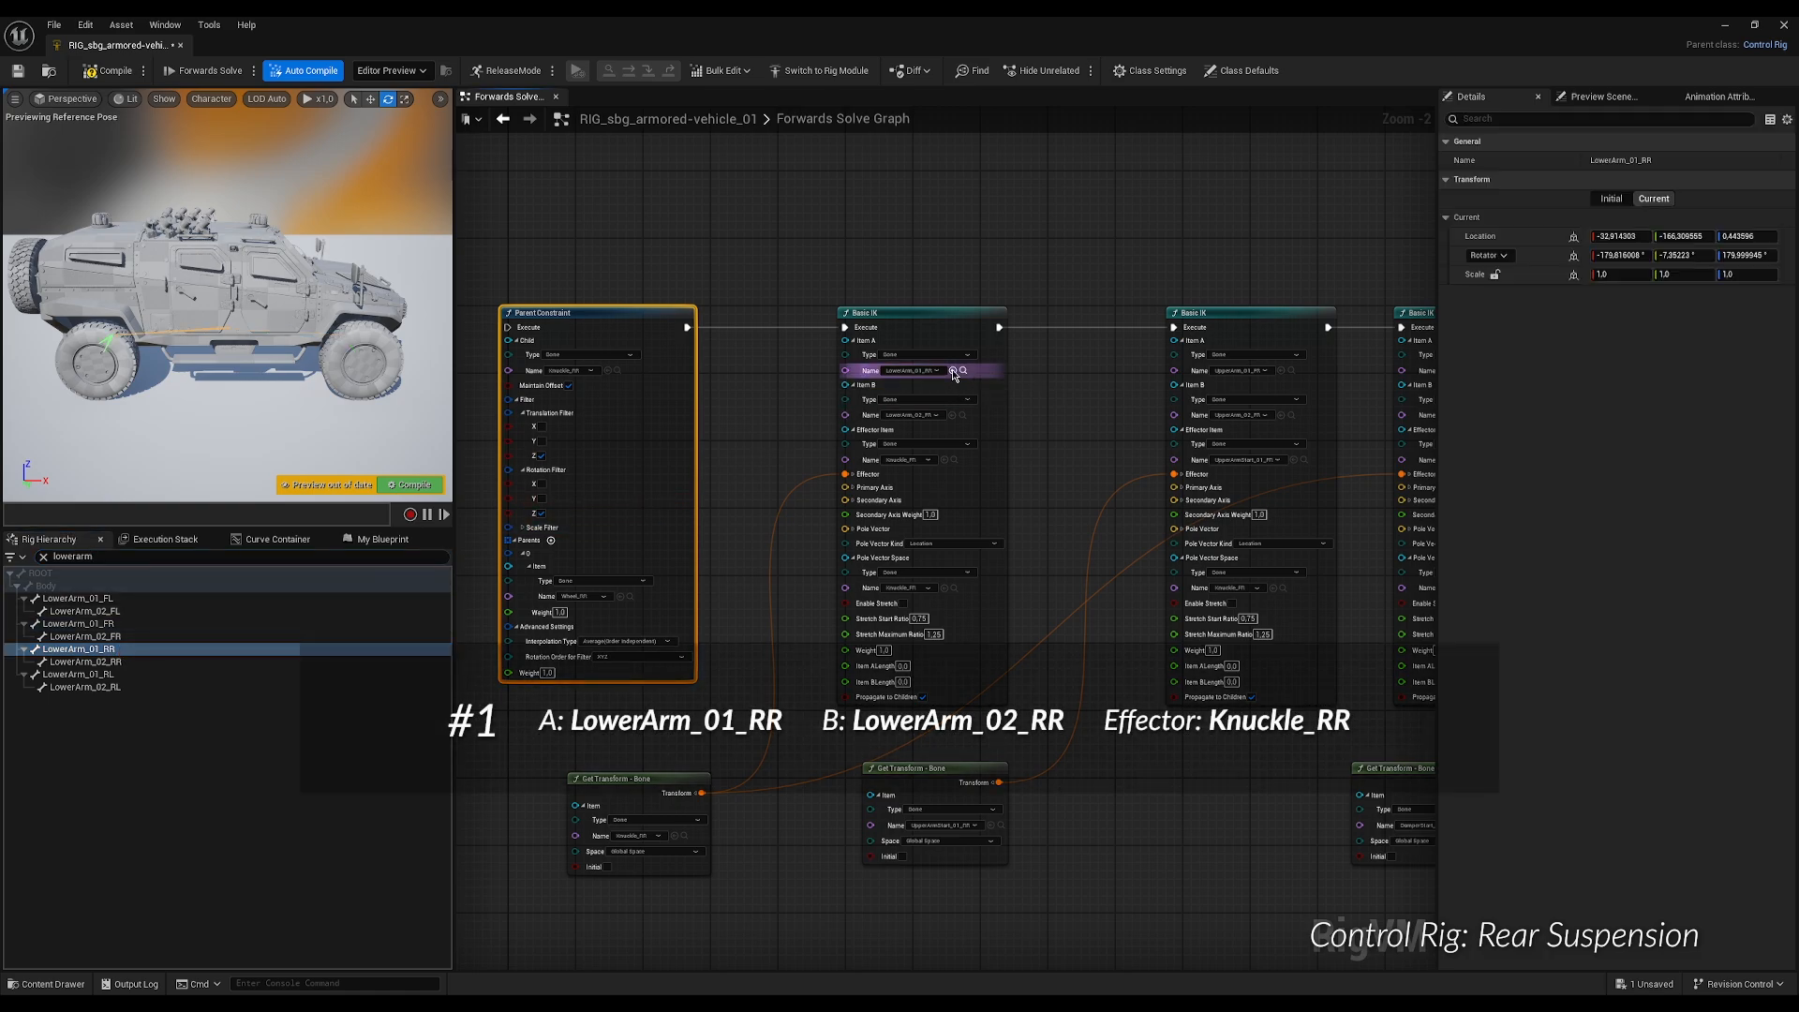
Assign LowerArm_02_RR as Item B and Knuckle_RR as the effector item of the first copied Basic IK node.
click(130, 664)
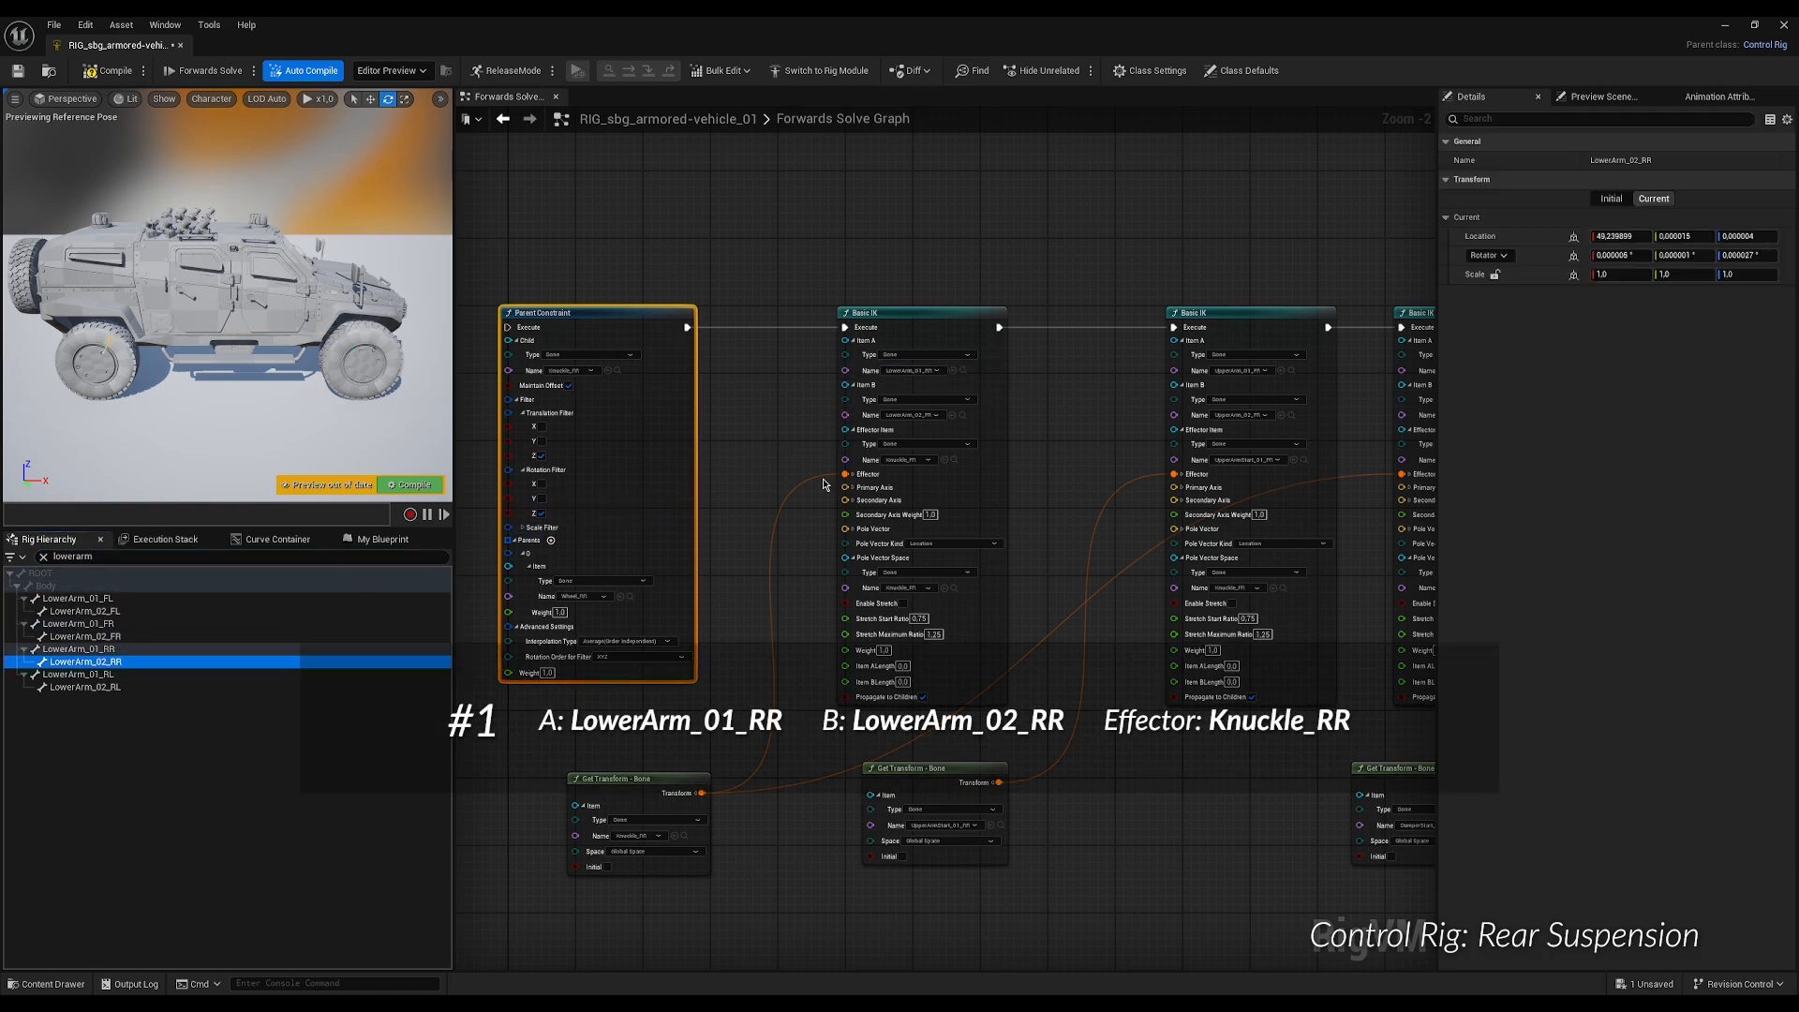
click(952, 415)
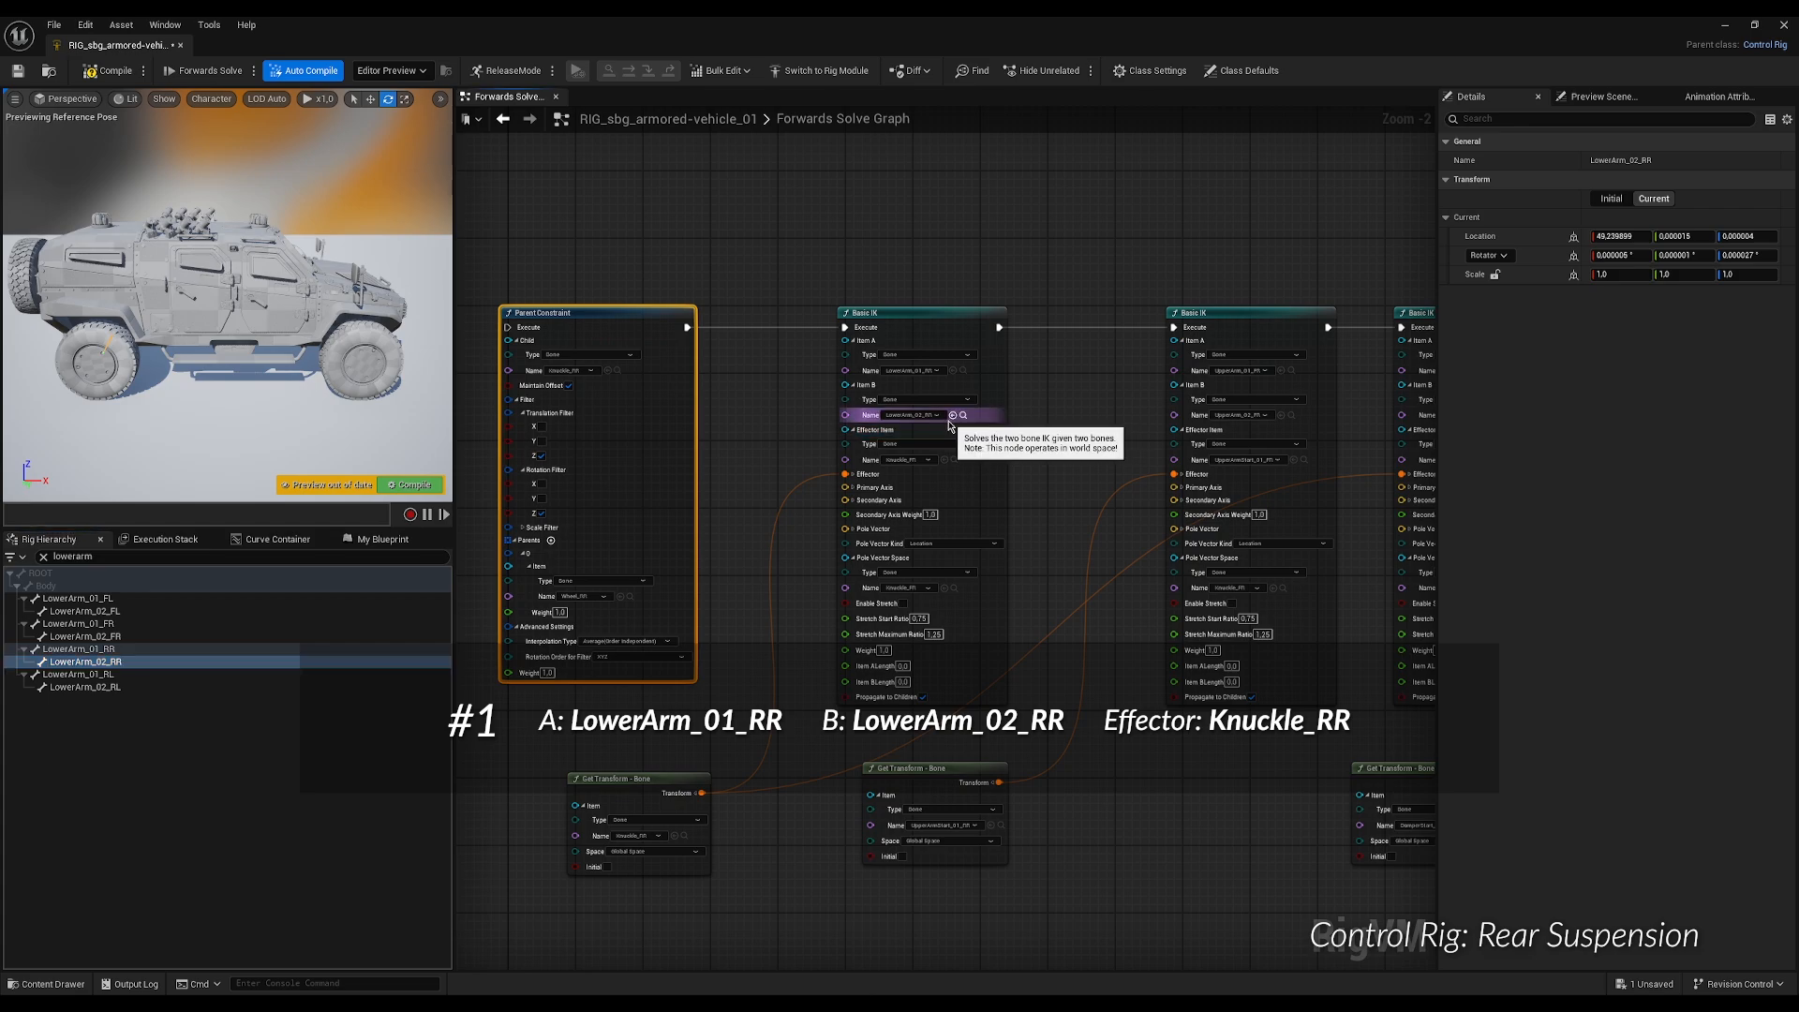
click(685, 836)
click(948, 462)
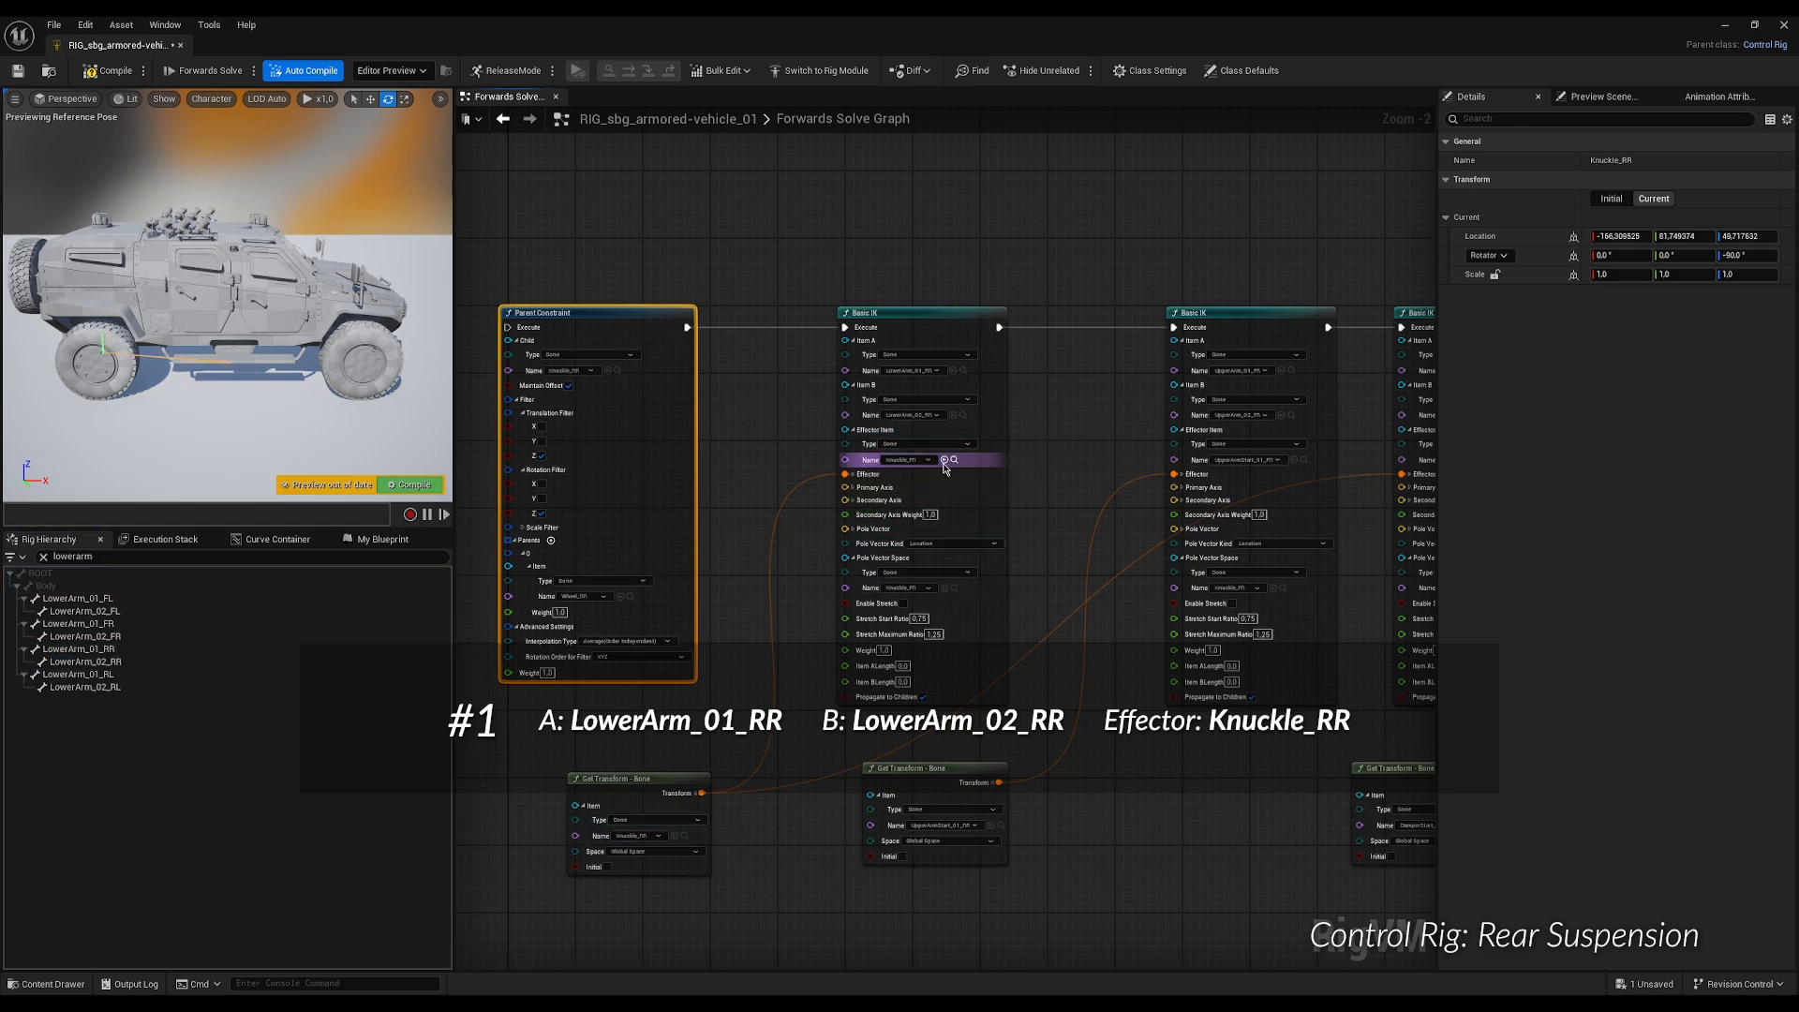
Find UpperArm_01_RR in the rig hierarchy and assign it as Item A of the second copied Basic IK node.
right_drag(1092, 423, 819, 434)
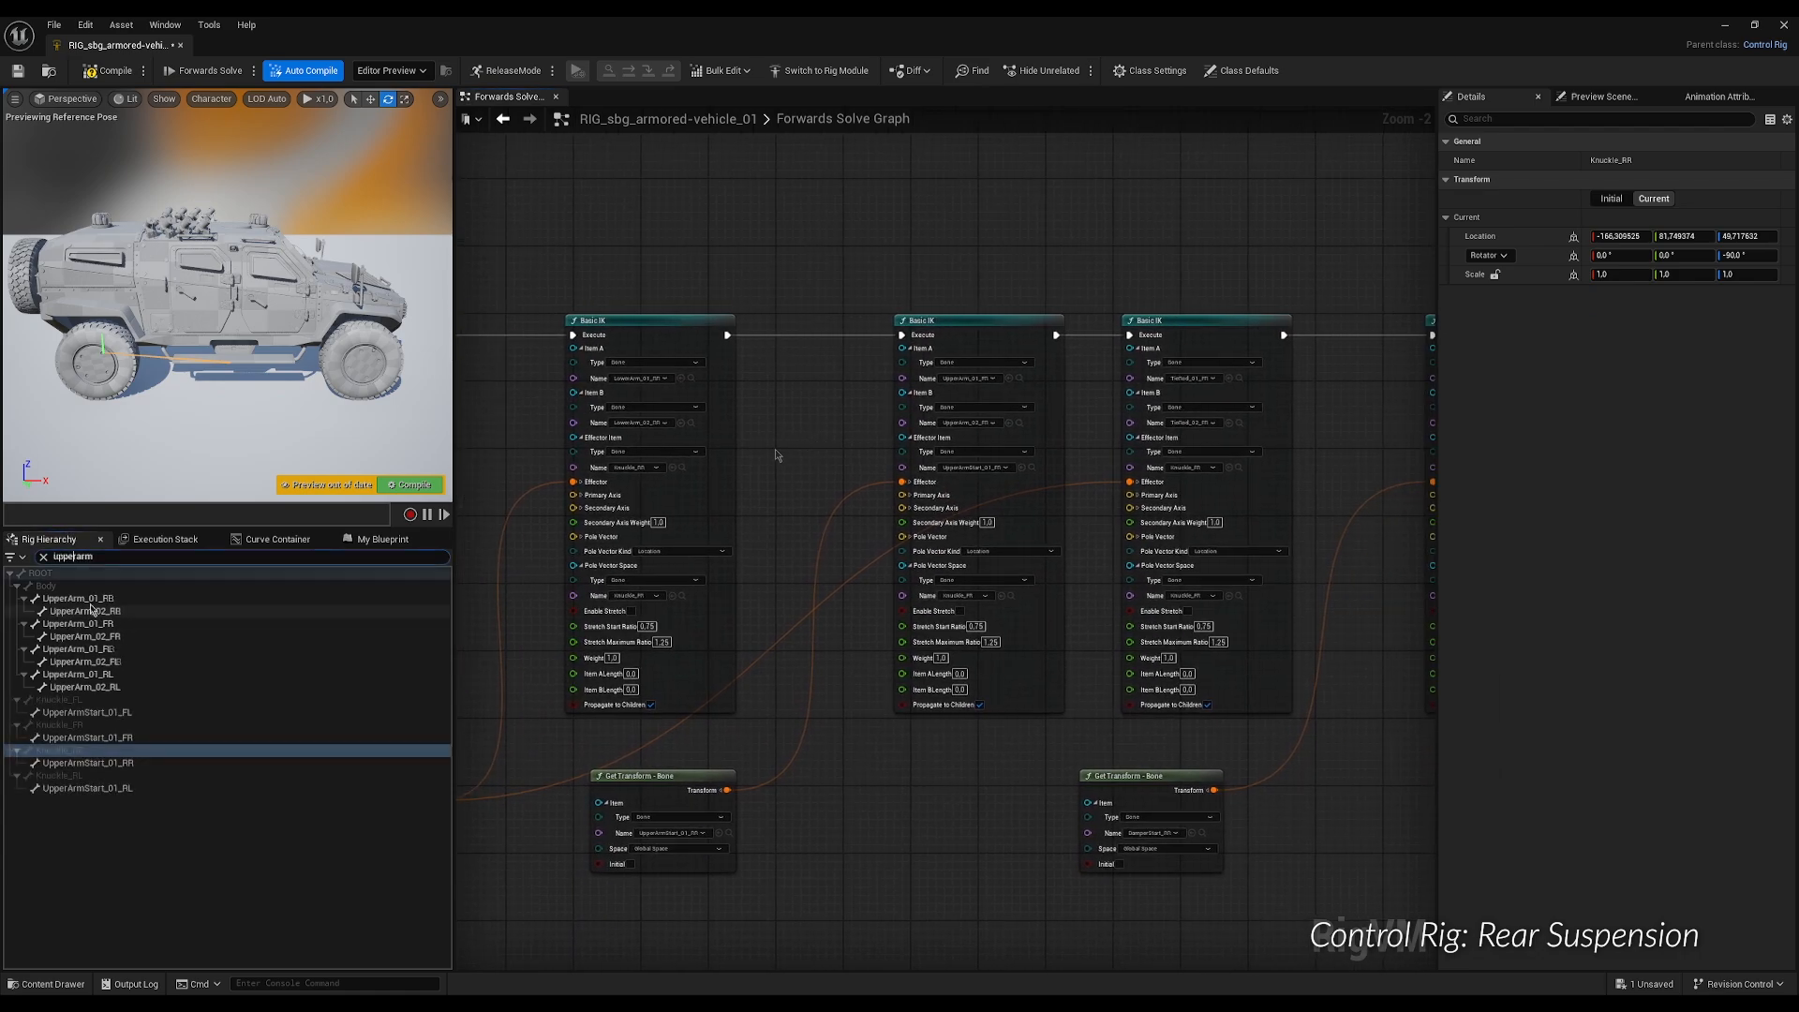
click(201, 598)
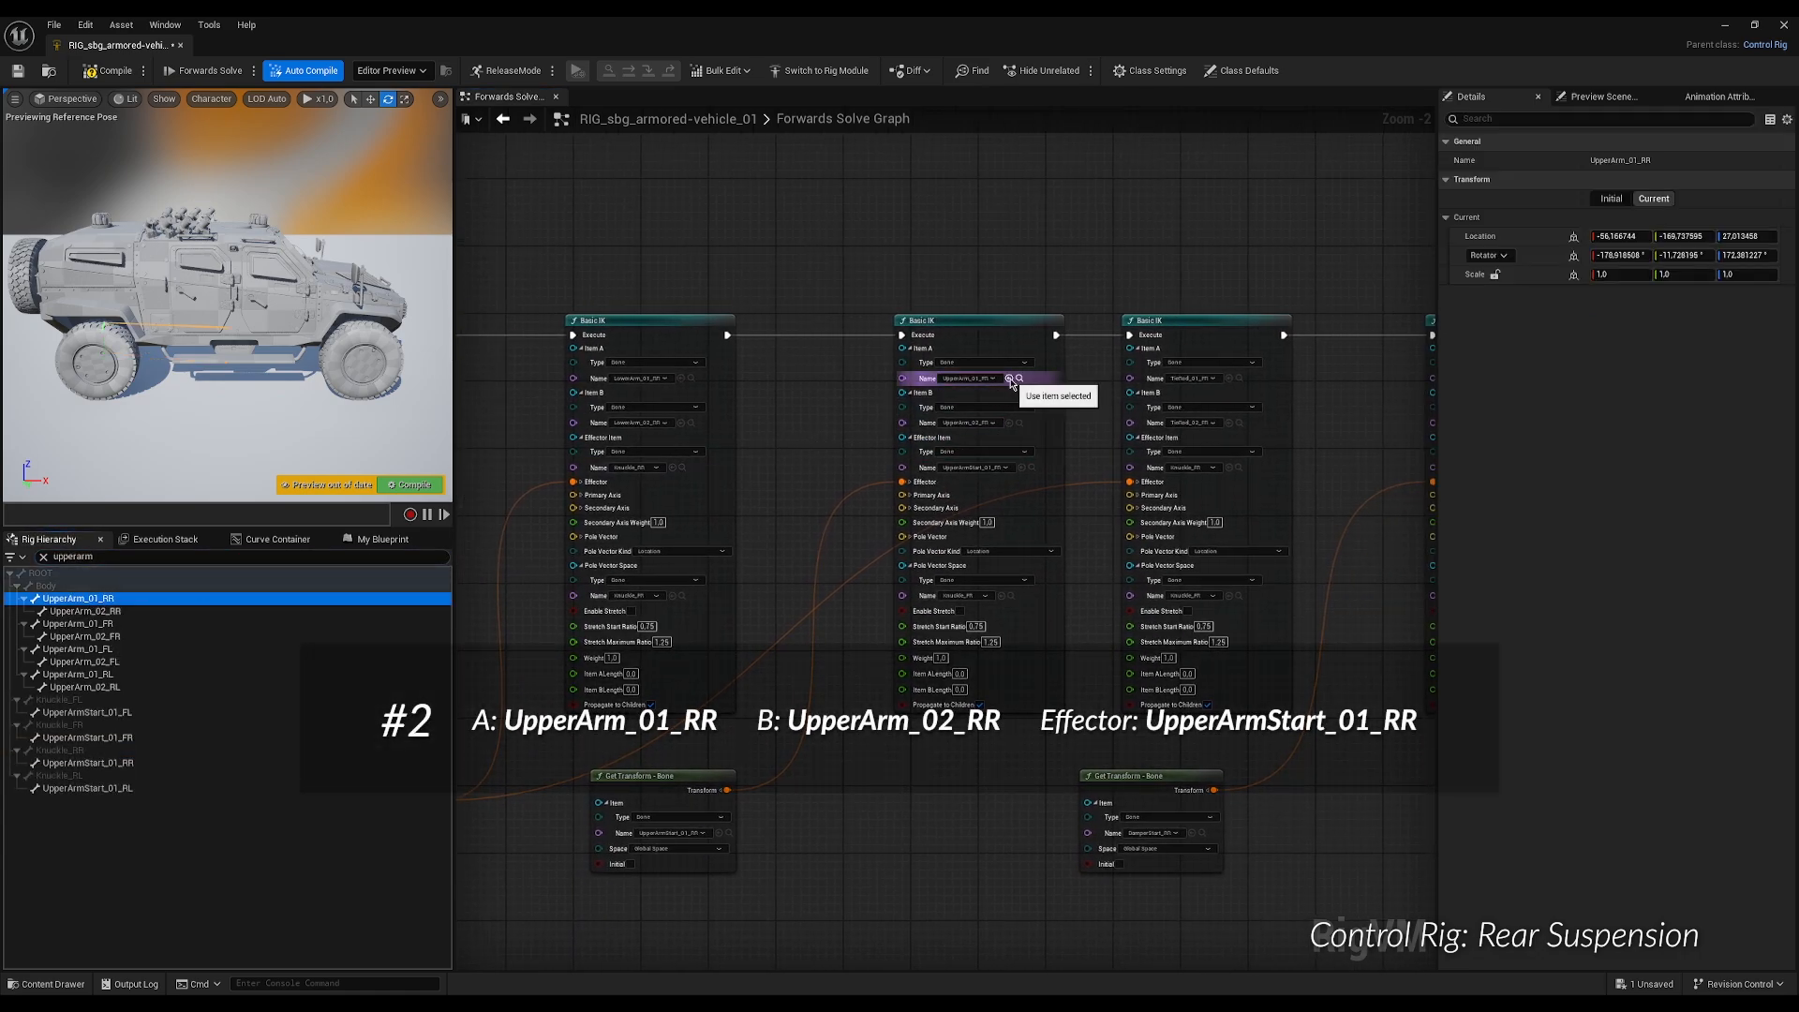
click(1010, 379)
Assign UpperArm_02_RR as Item B and UpperArmStart_01_RR as the effector item of the second copied Basic IK node.
click(86, 611)
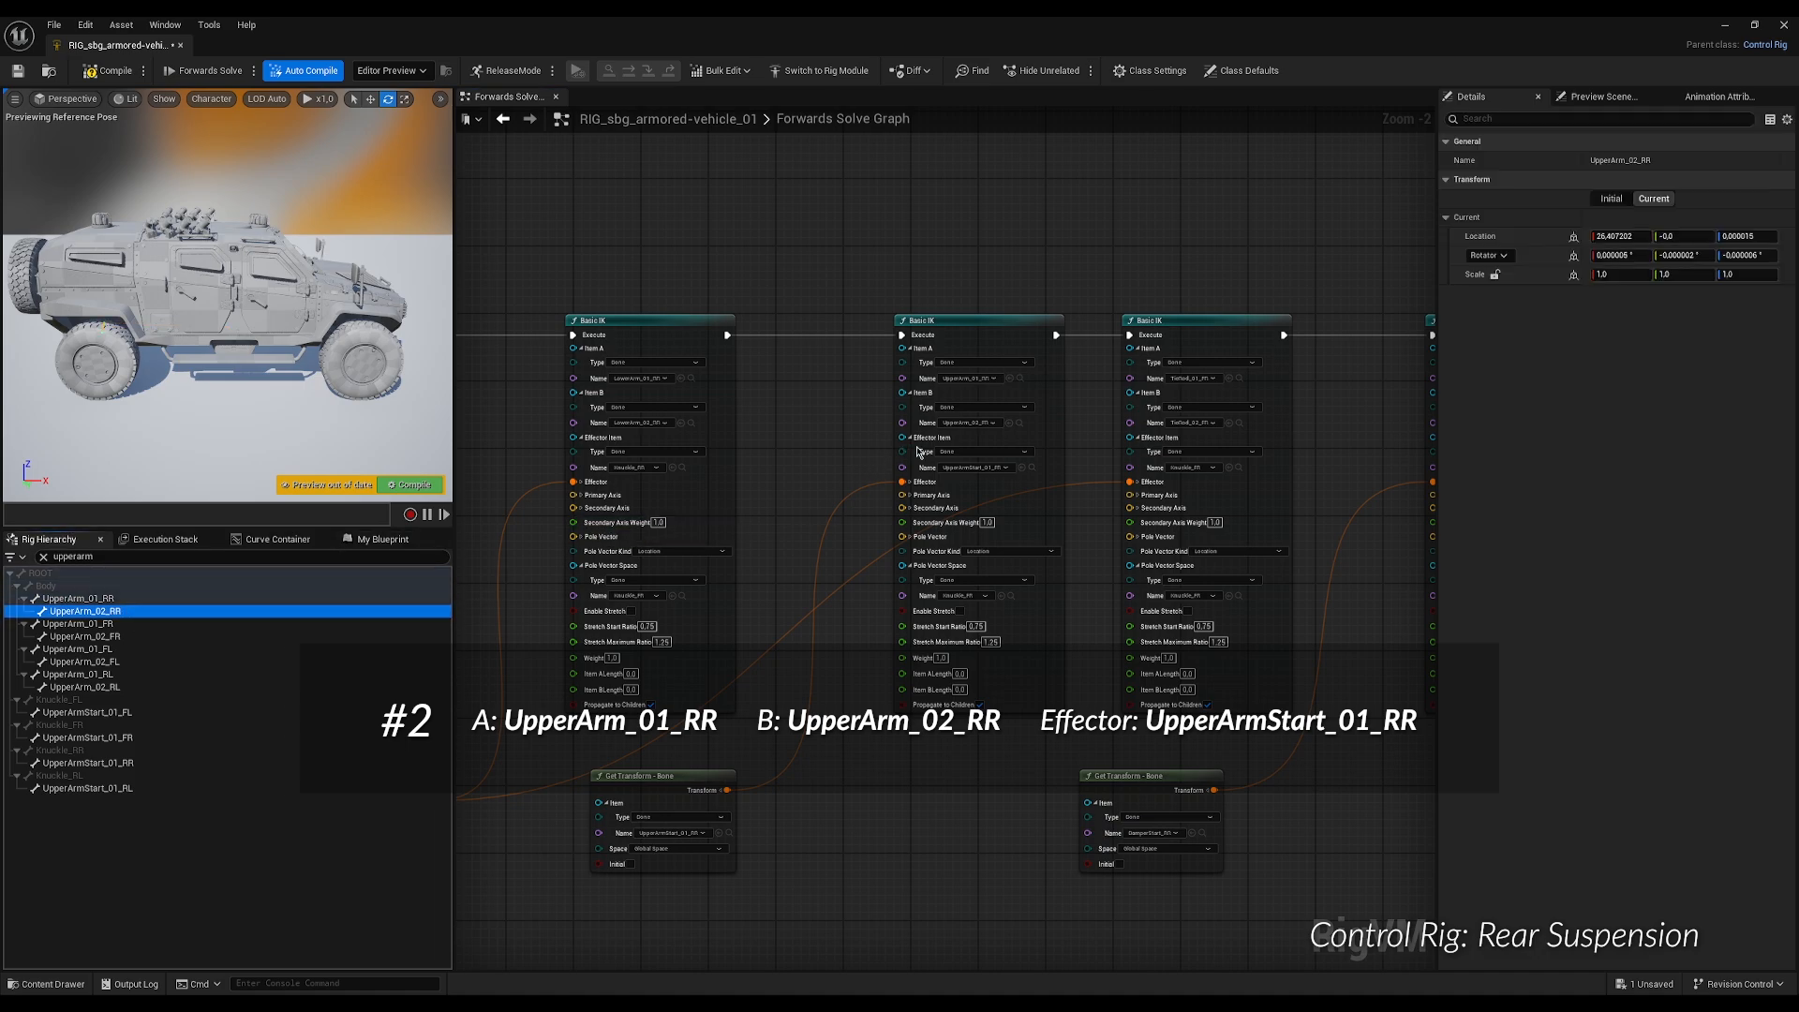
click(1010, 424)
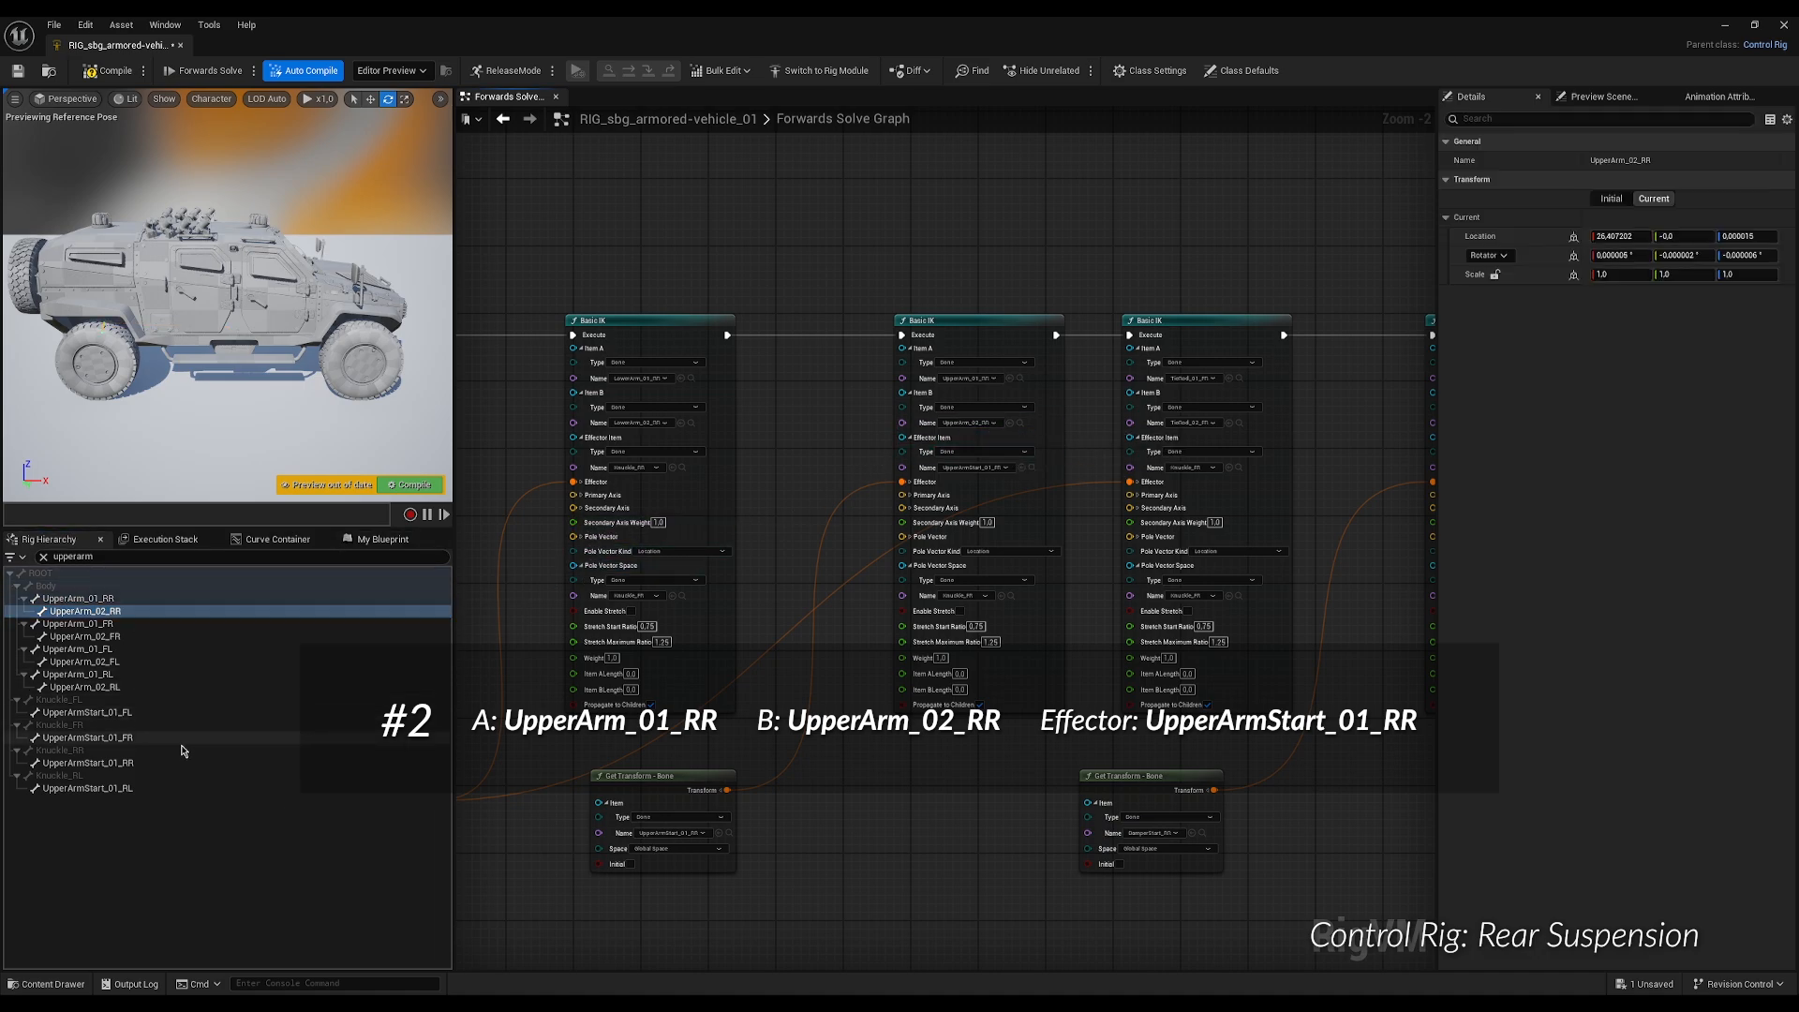
click(88, 763)
click(1010, 468)
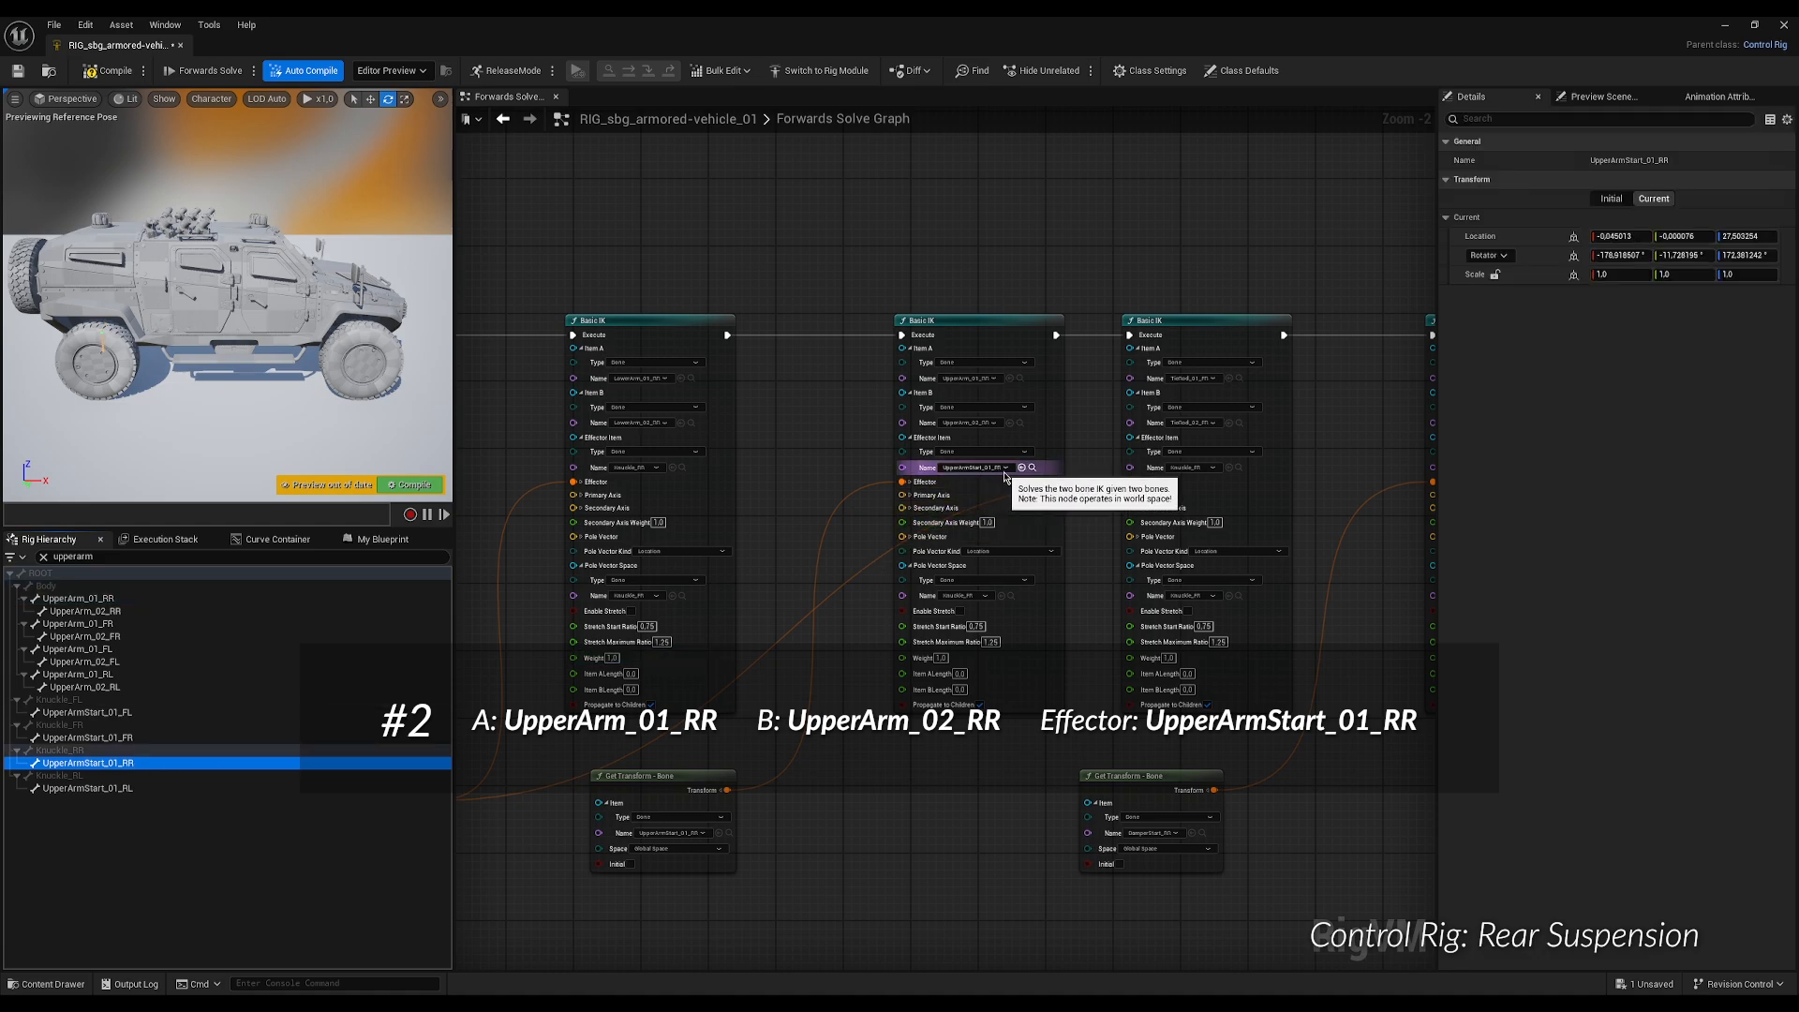
click(1022, 467)
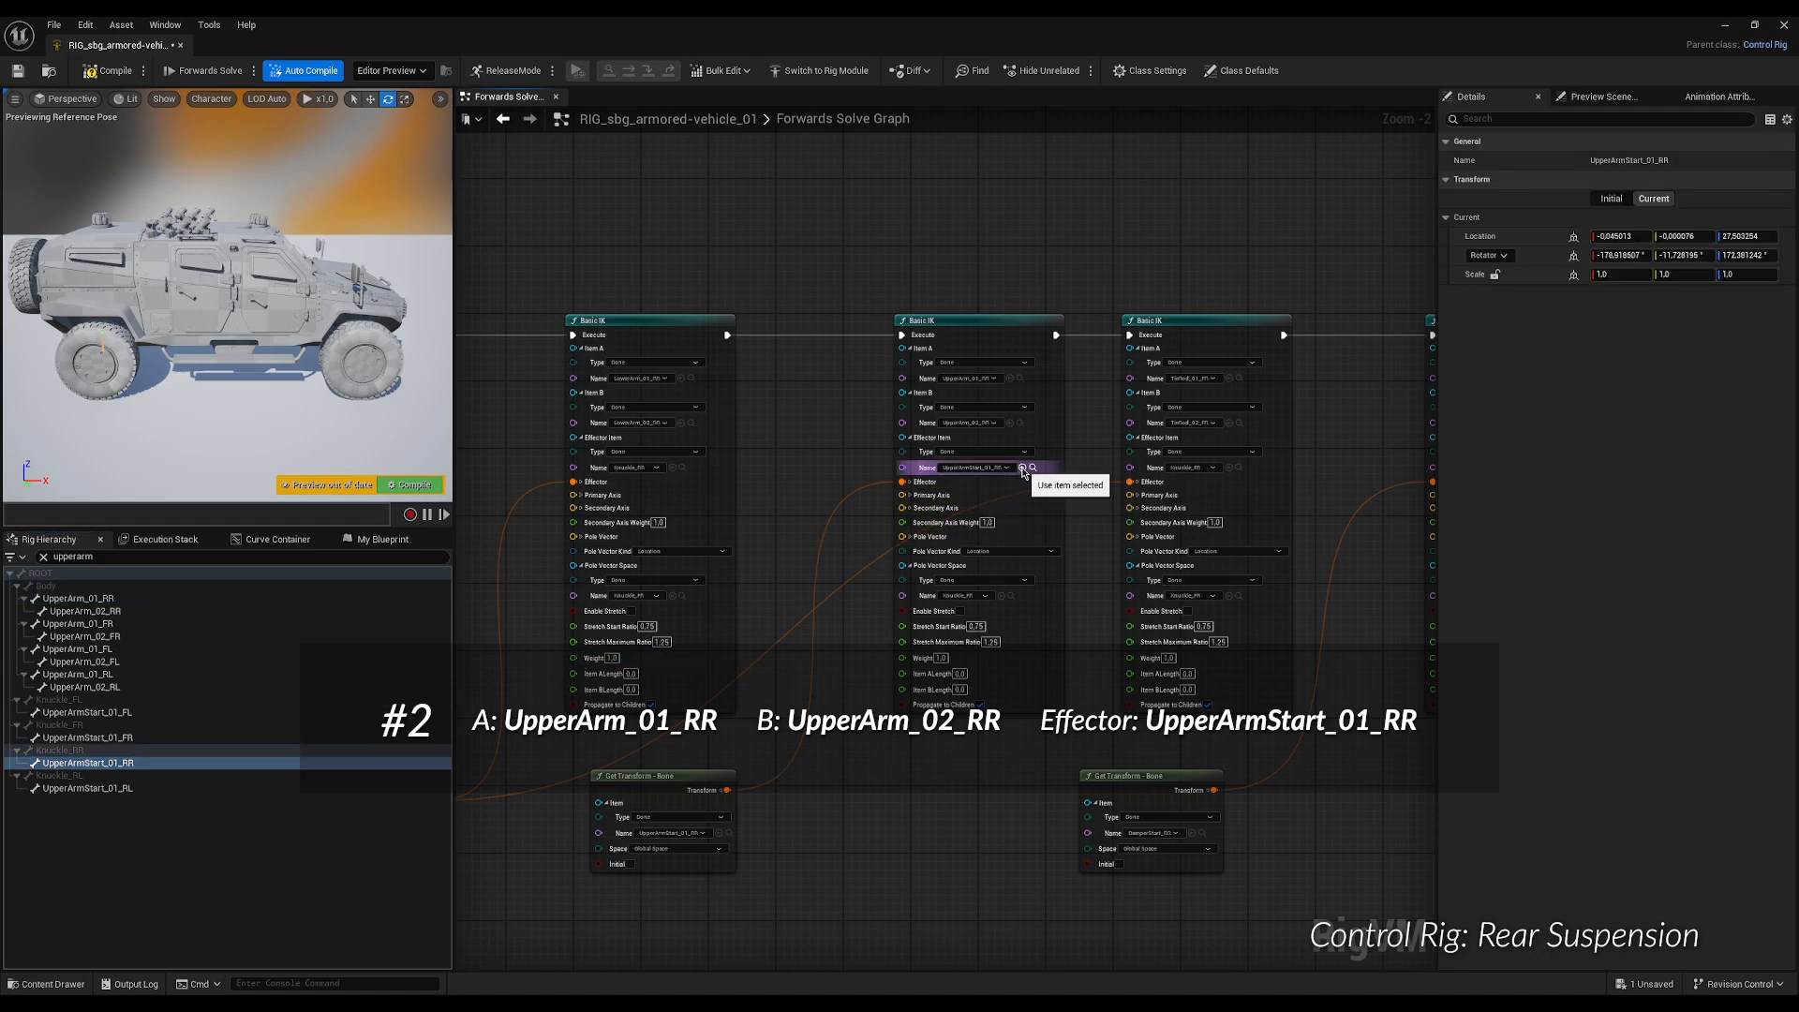
Find TieRod_01_RR in the rig hierarchy and assign it as Item A of the third copied Basic IK node.
right_drag(1078, 583, 690, 569)
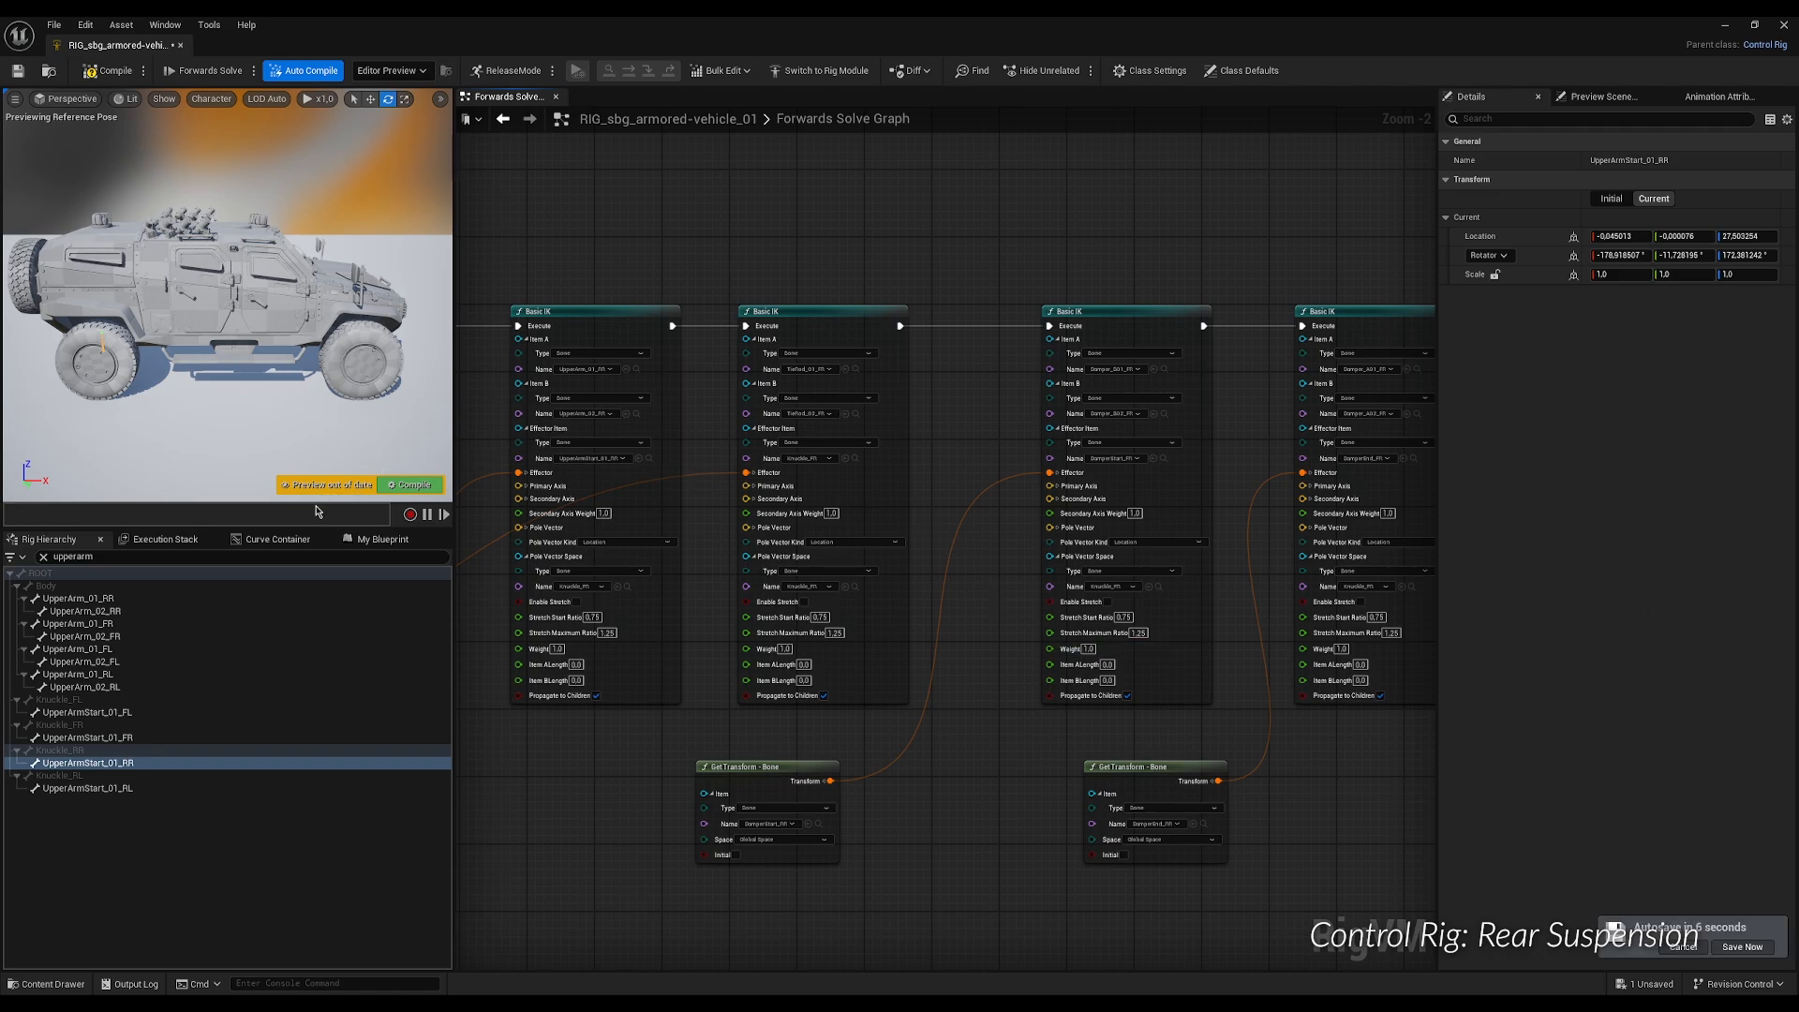
double_click(193, 556)
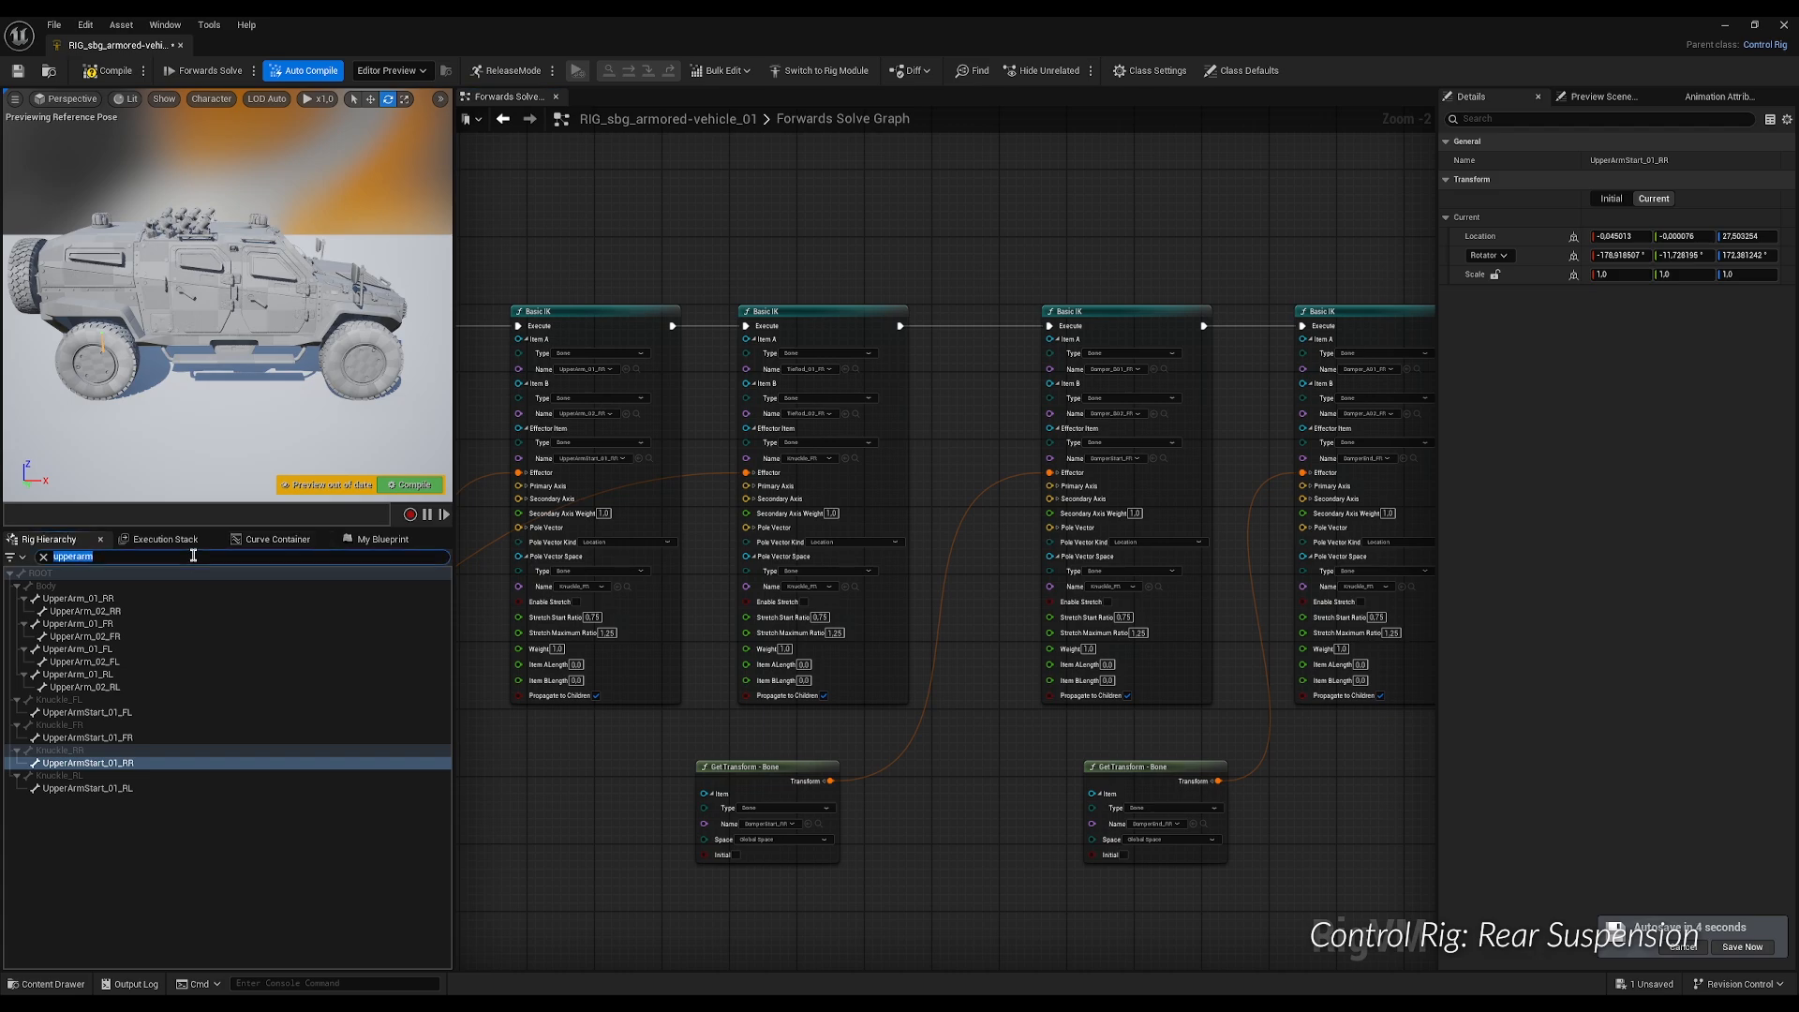
text(tier)
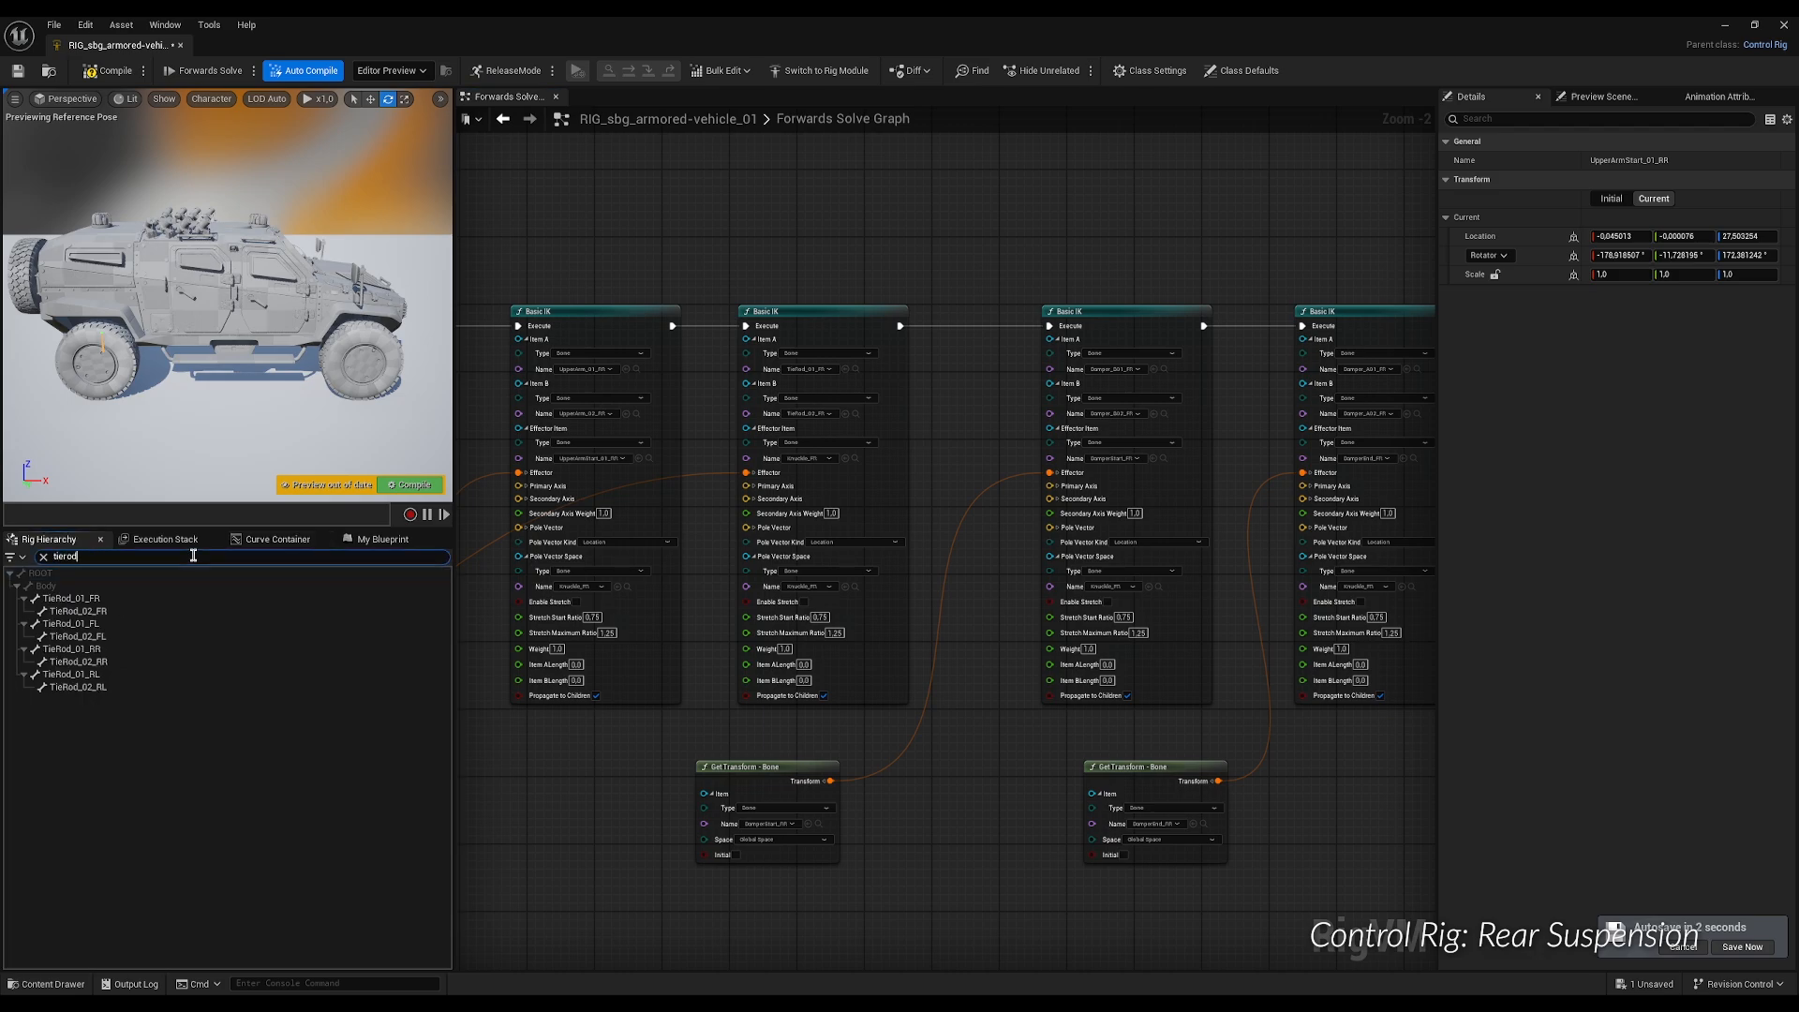
text(od)
click(75, 649)
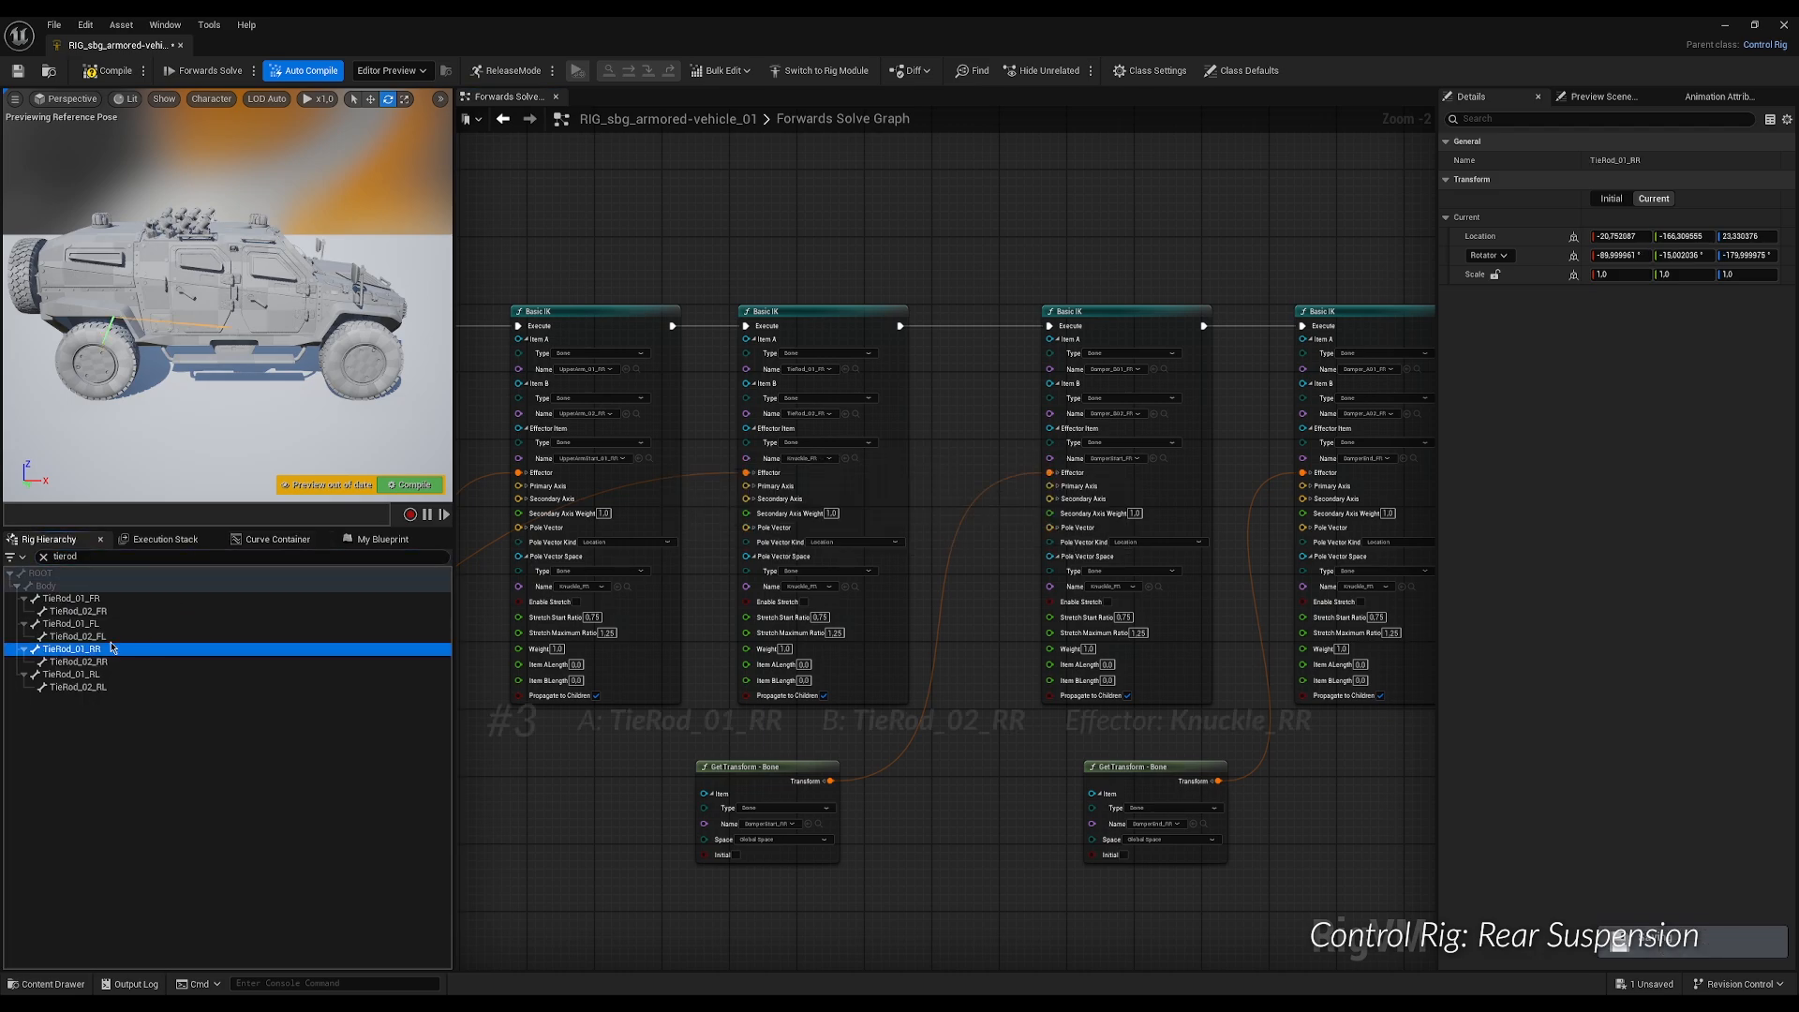
click(846, 369)
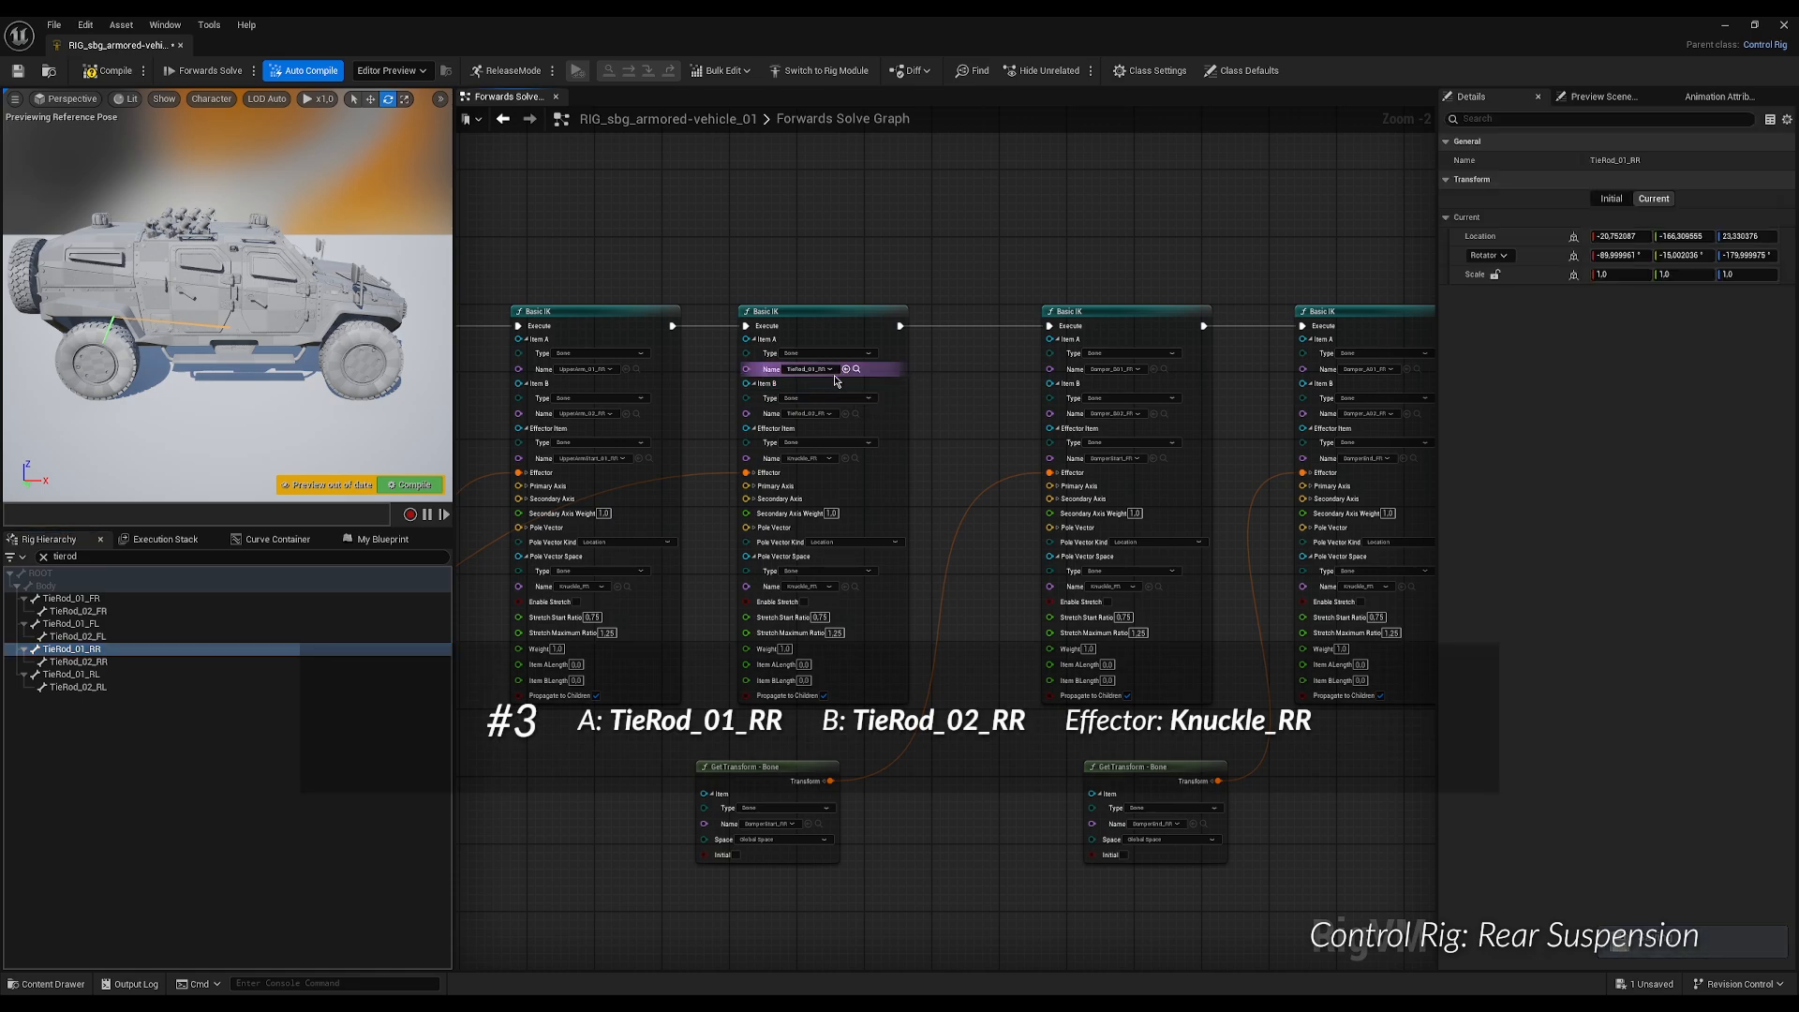
Assign TieRod_02_RR as Item B and Knuckle_RR as the effector item of the third copied Basic IK node.
click(141, 662)
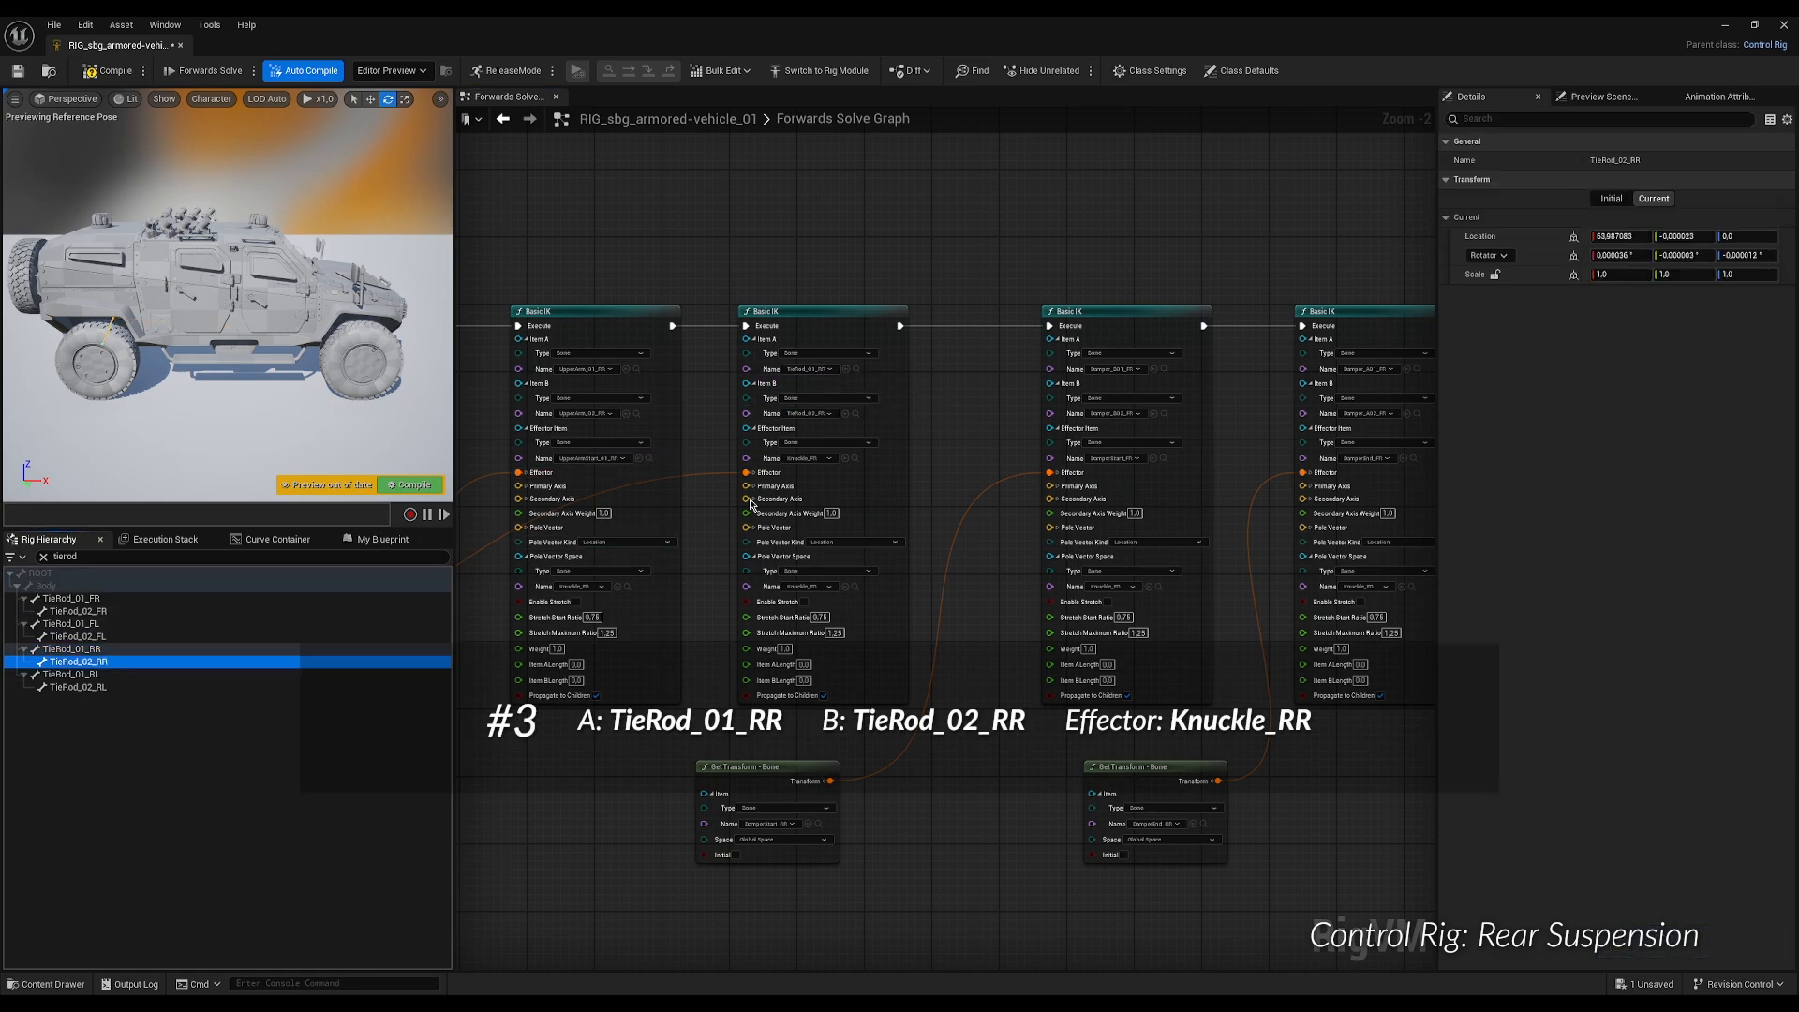
click(845, 413)
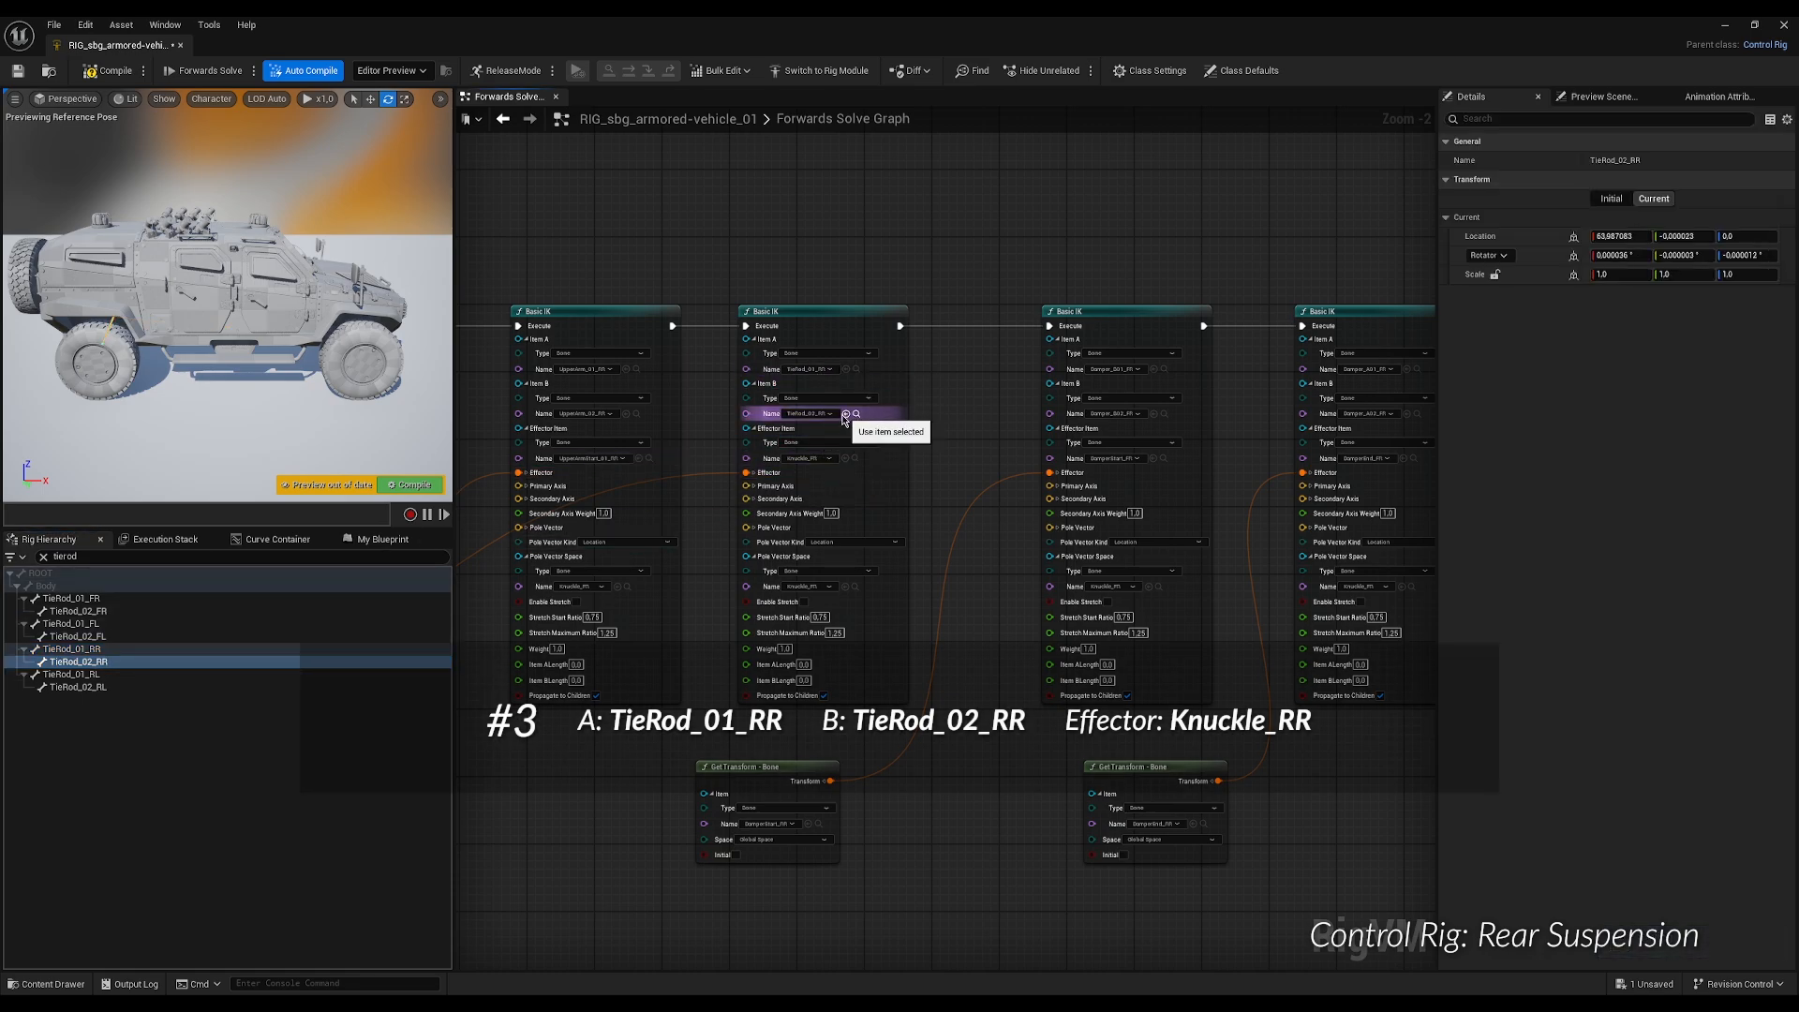
right_drag(486, 509, 789, 482)
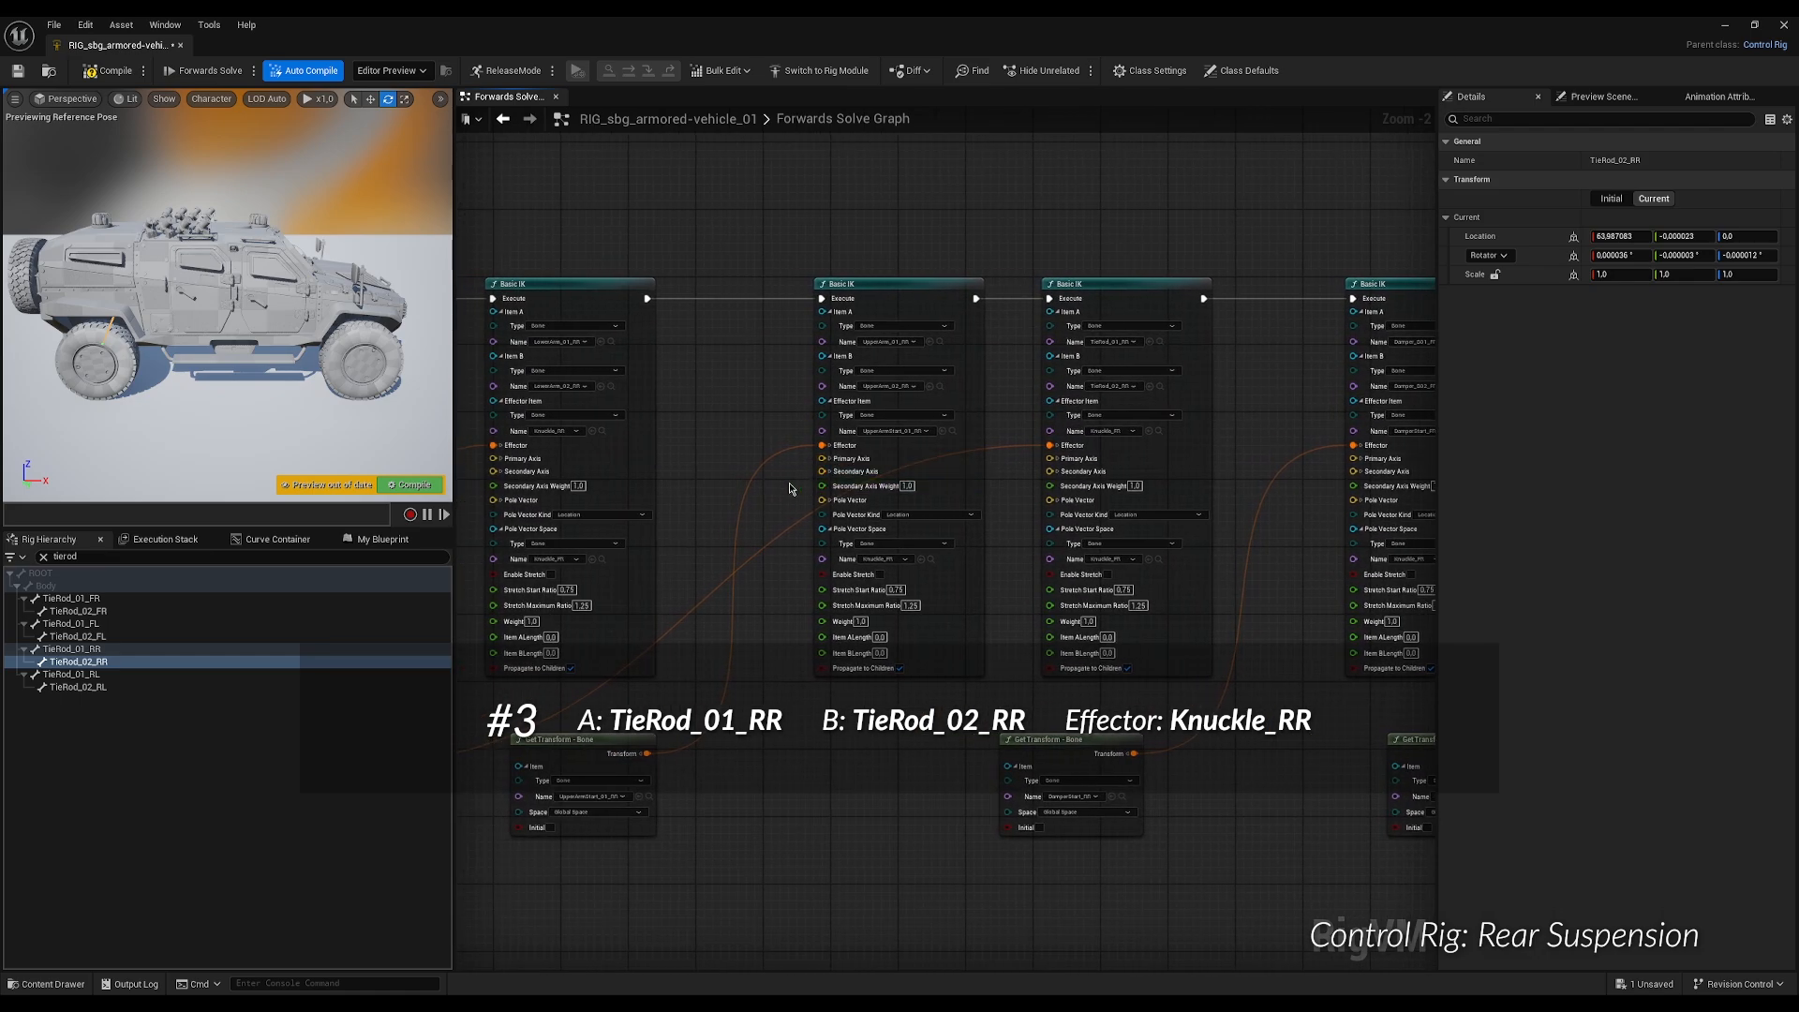
click(602, 431)
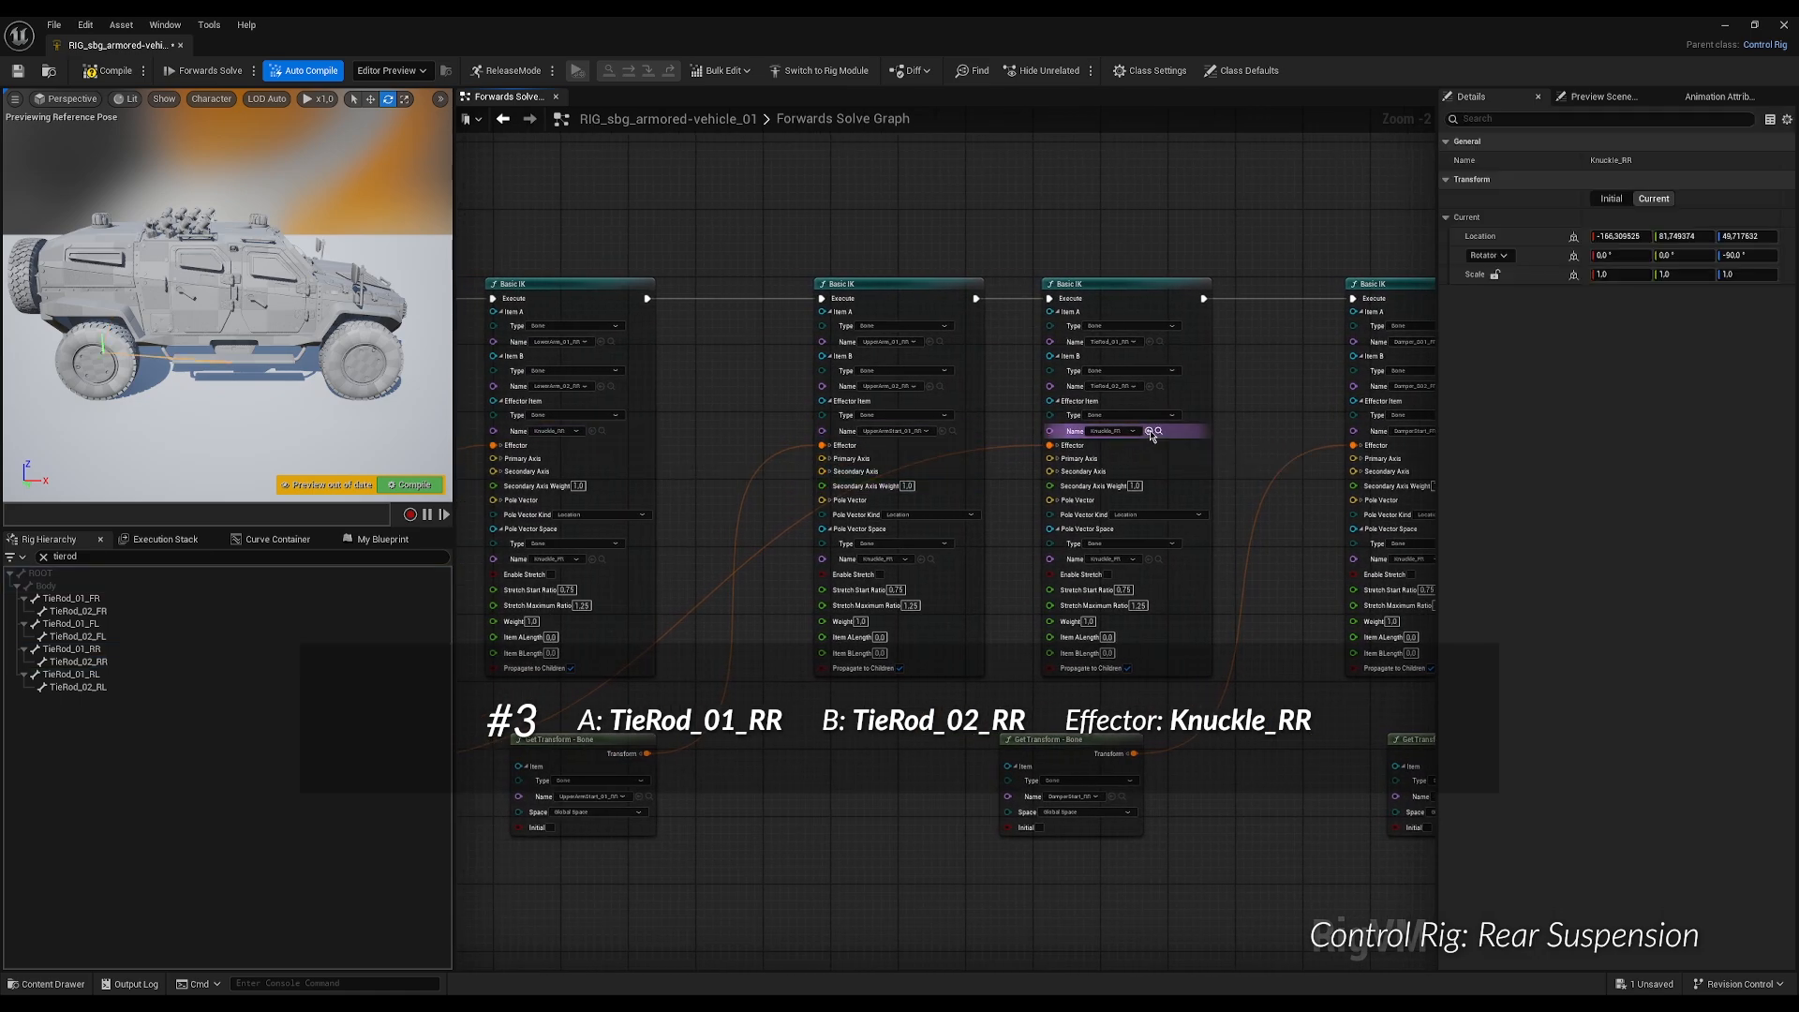
Find Damper_B01_RR in the rig hierarchy and assign it as Item A of the fourth copied Basic IK node.
right_drag(1152, 436, 672, 441)
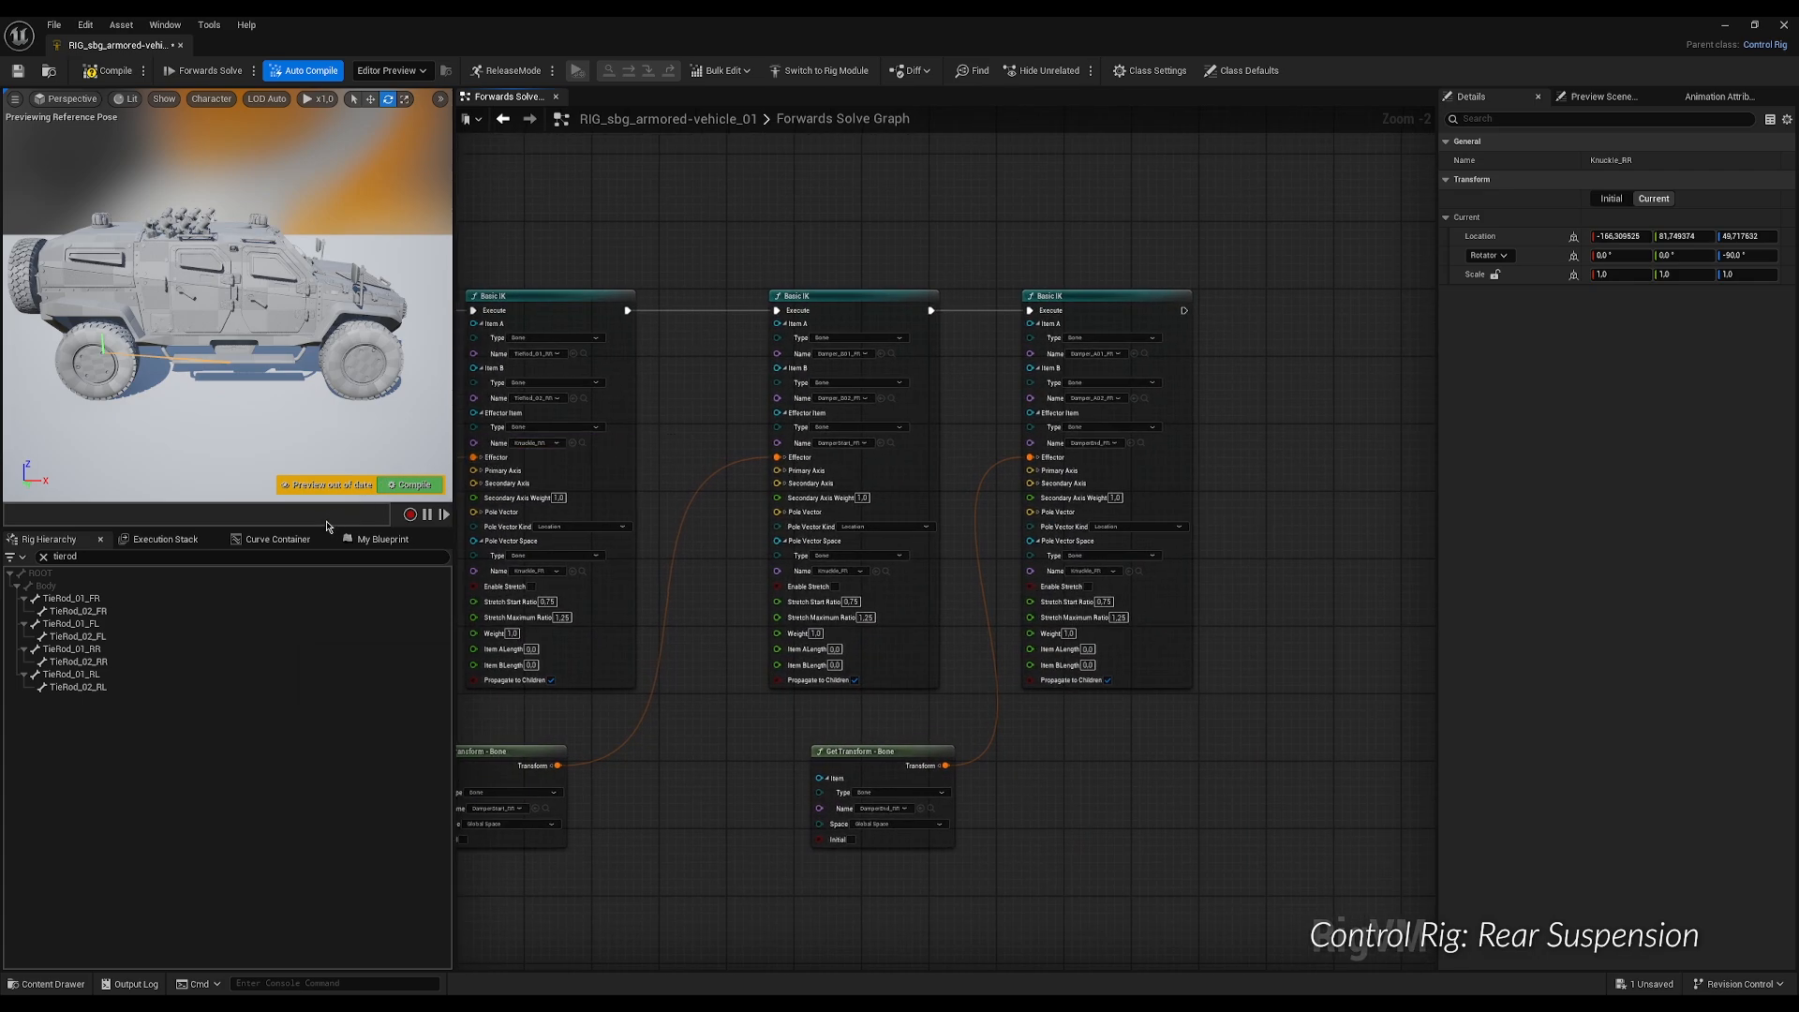
double_click(203, 555)
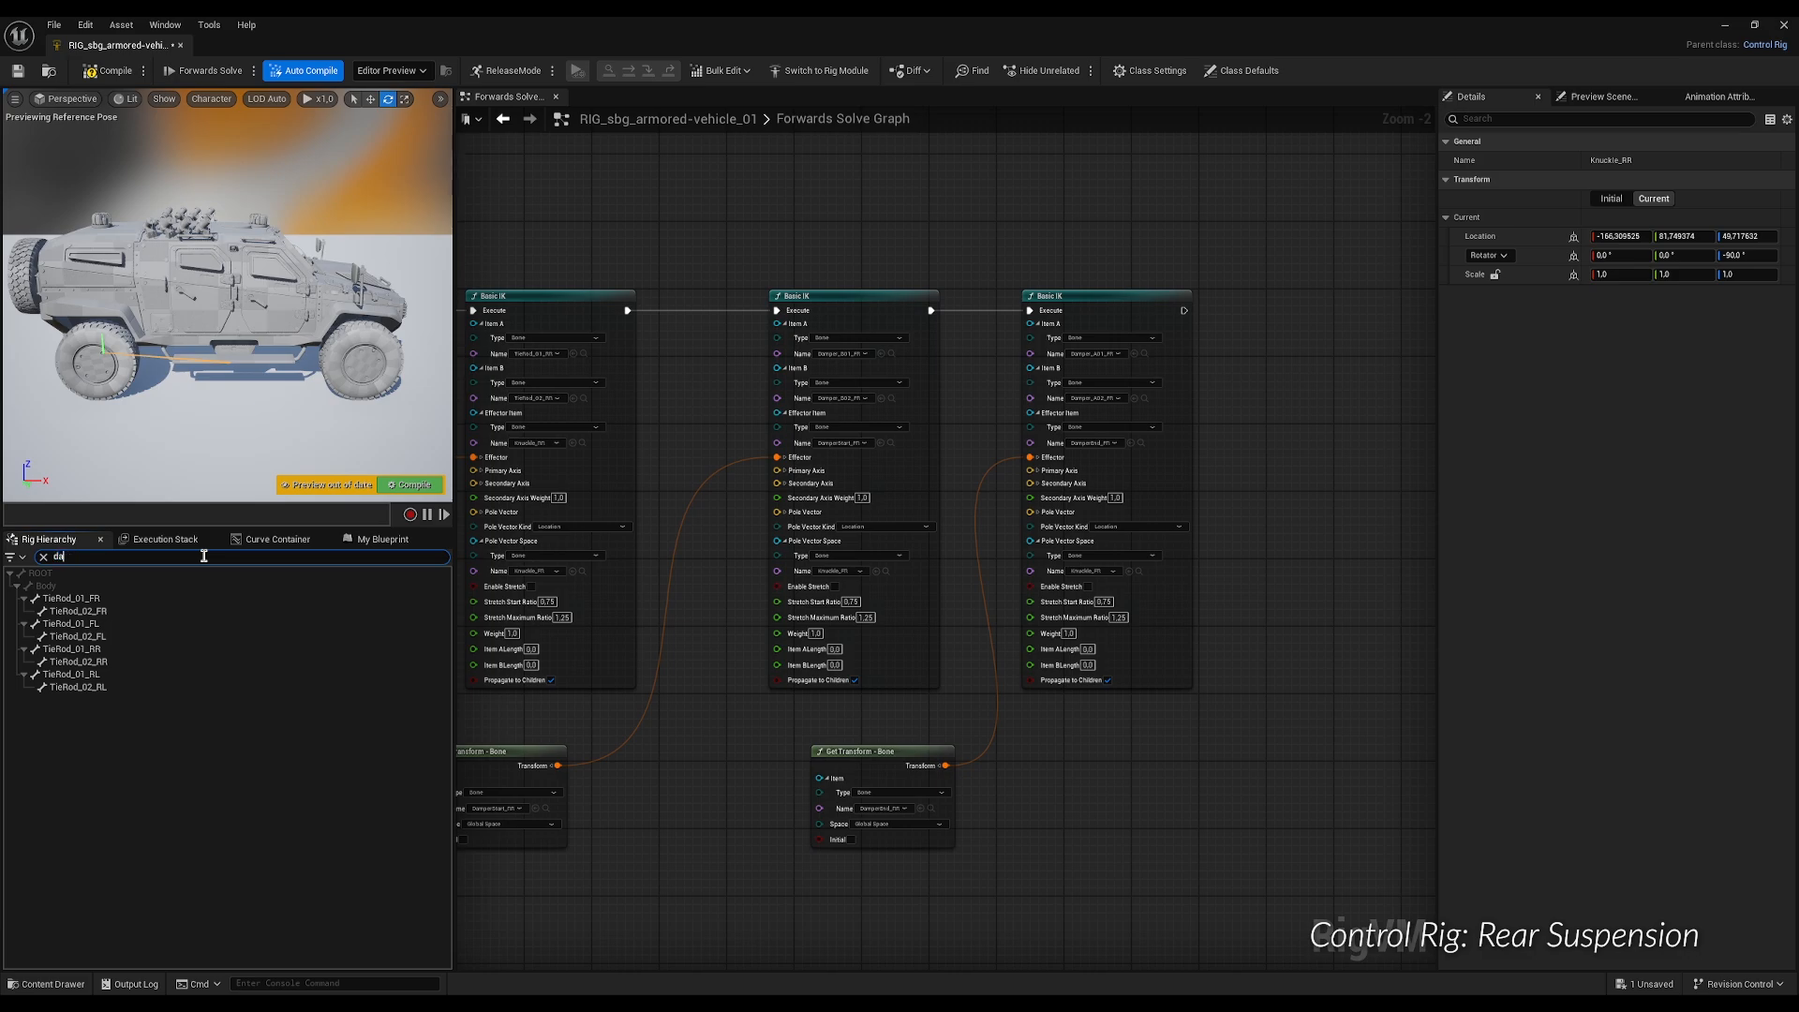
text(damper)
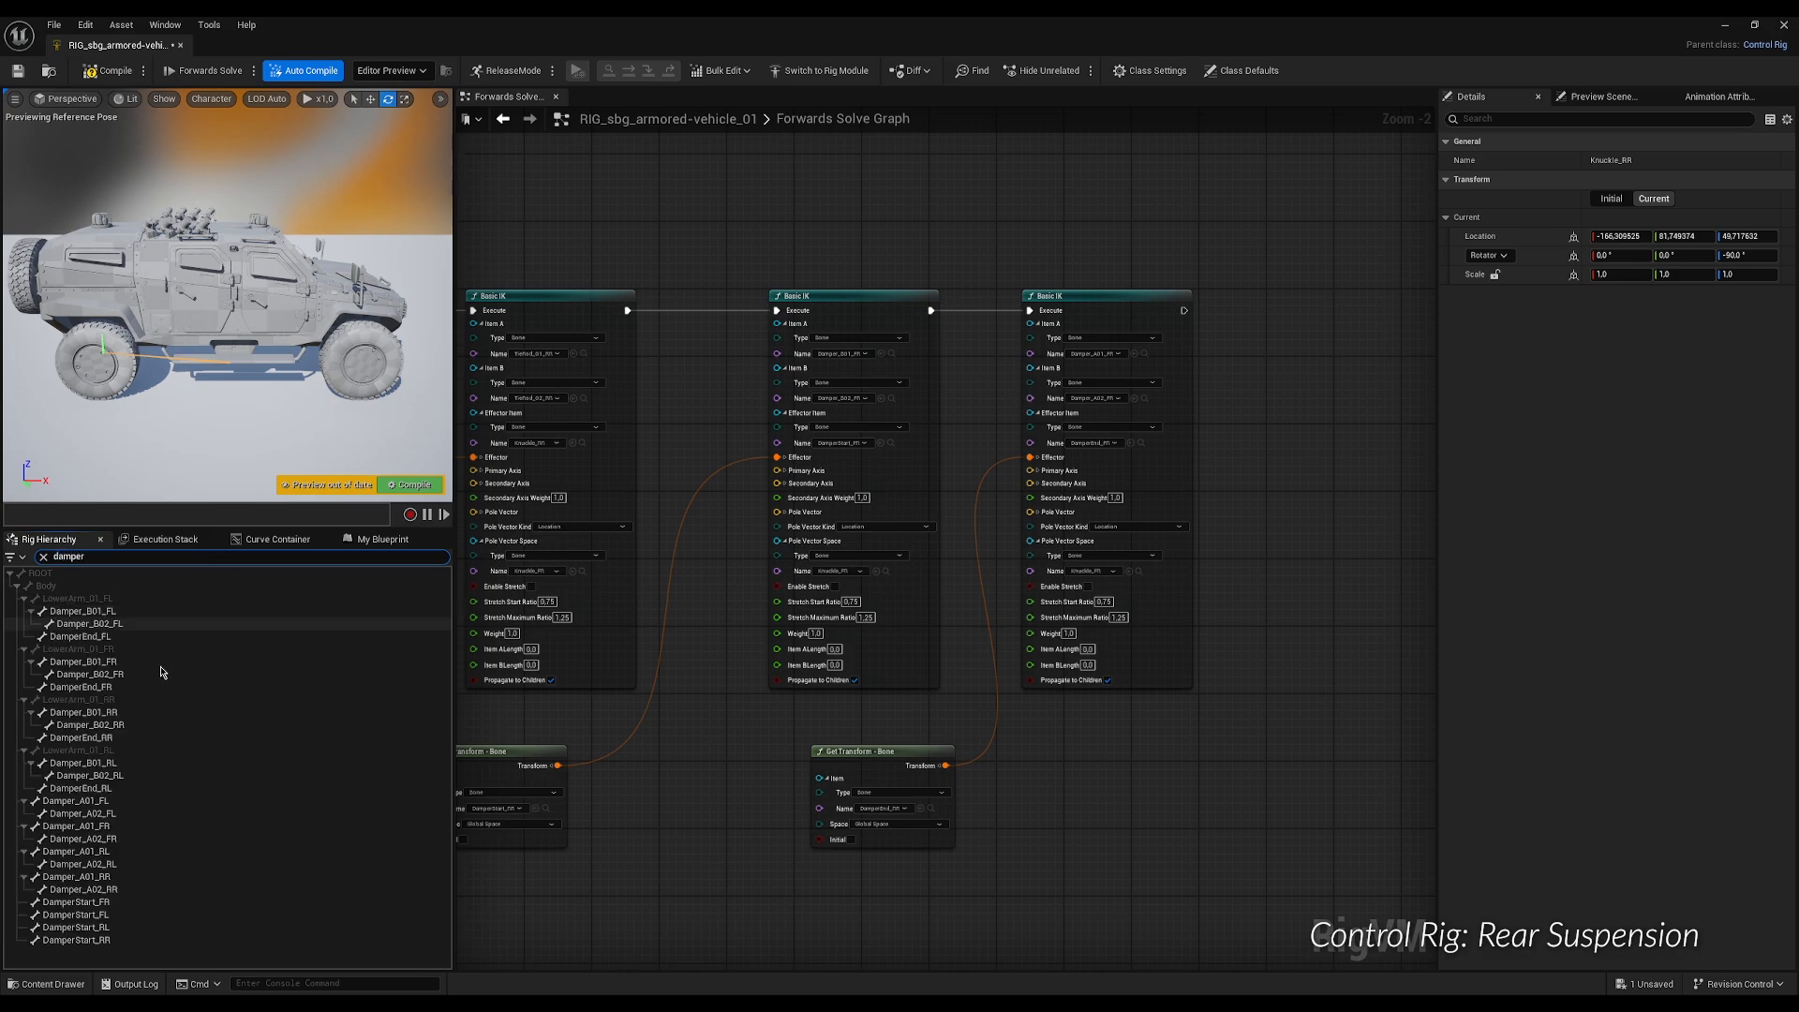
click(102, 713)
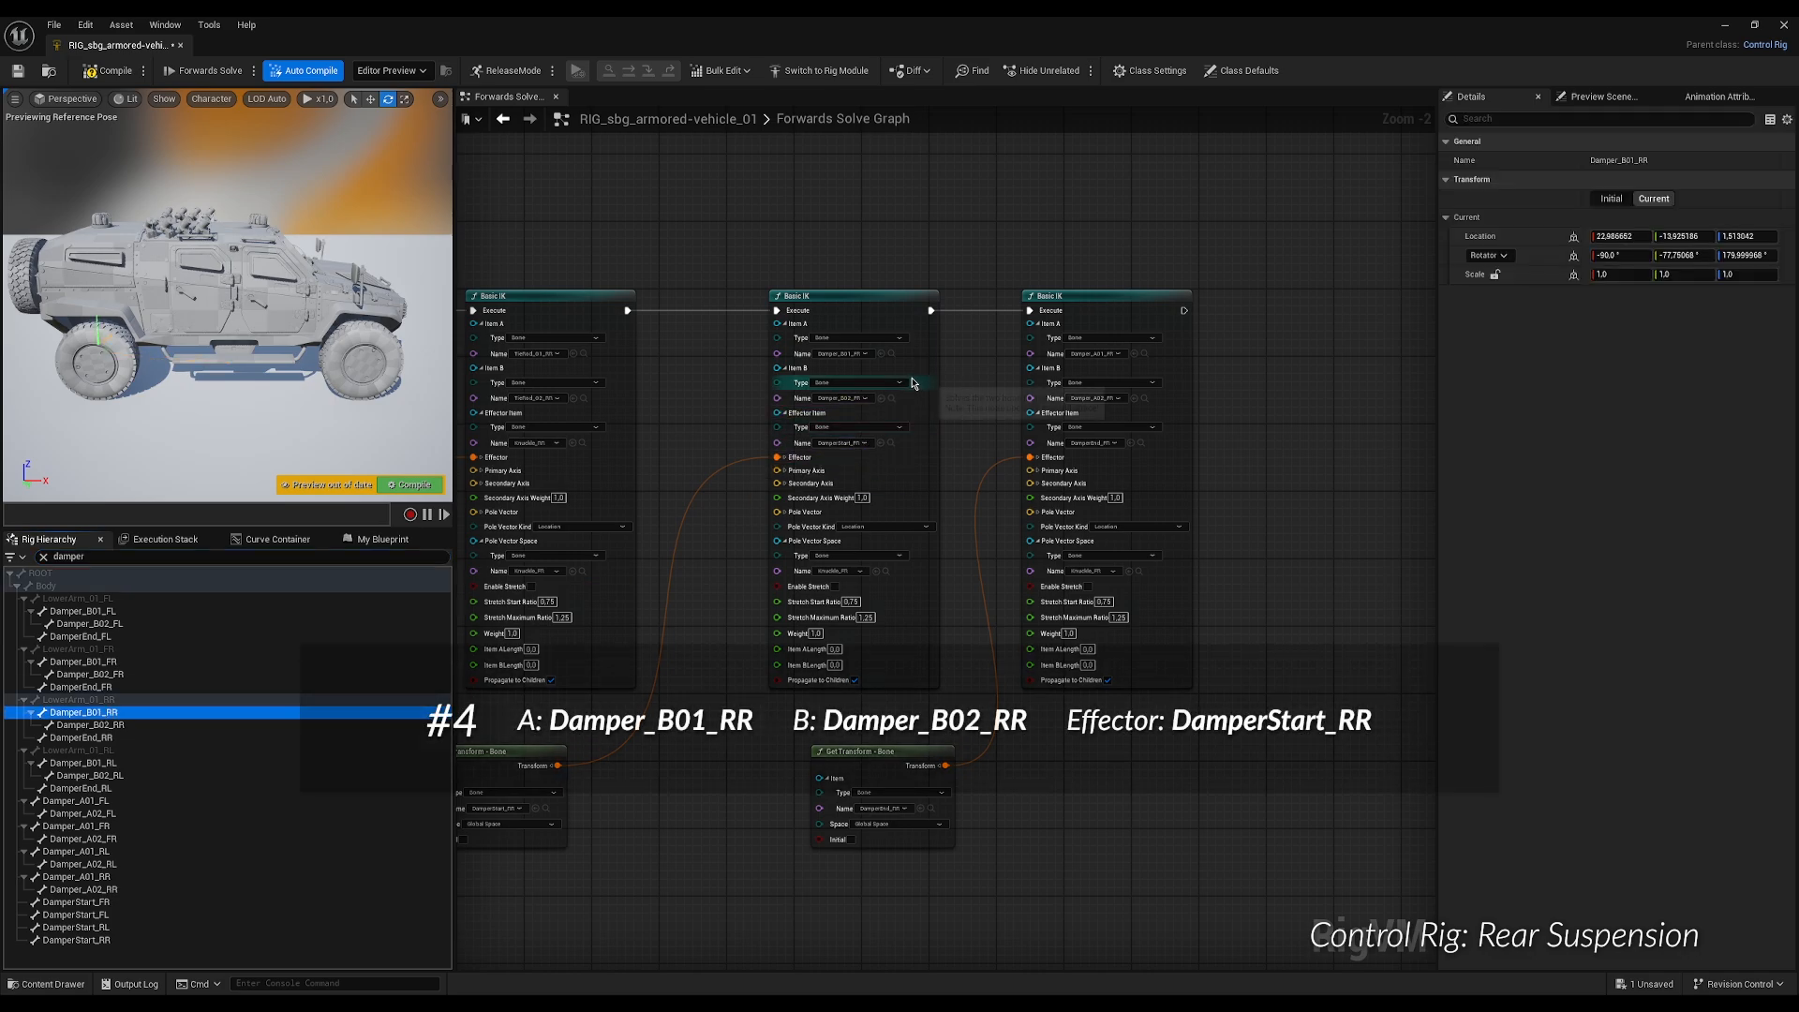
click(882, 356)
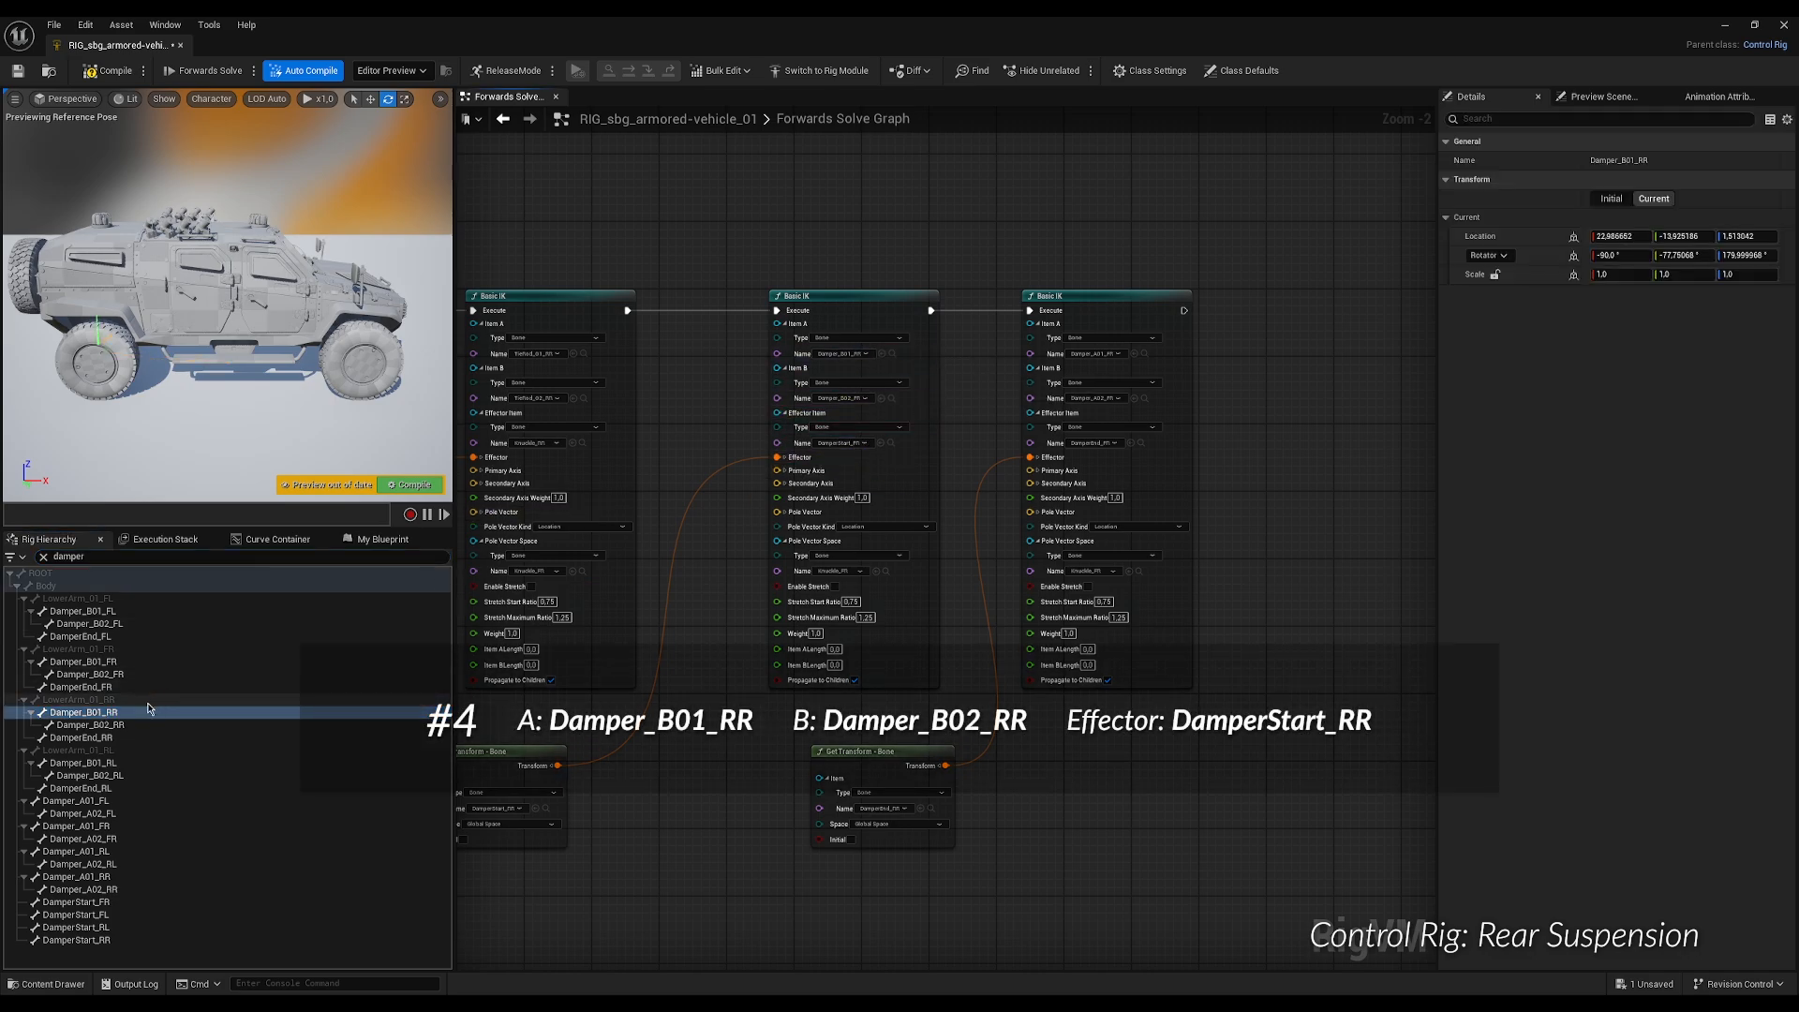
Assign Damper_B02_RR as Item B and DamperStart_RR as the effector item of the fourth copied Basic IK node.
click(89, 725)
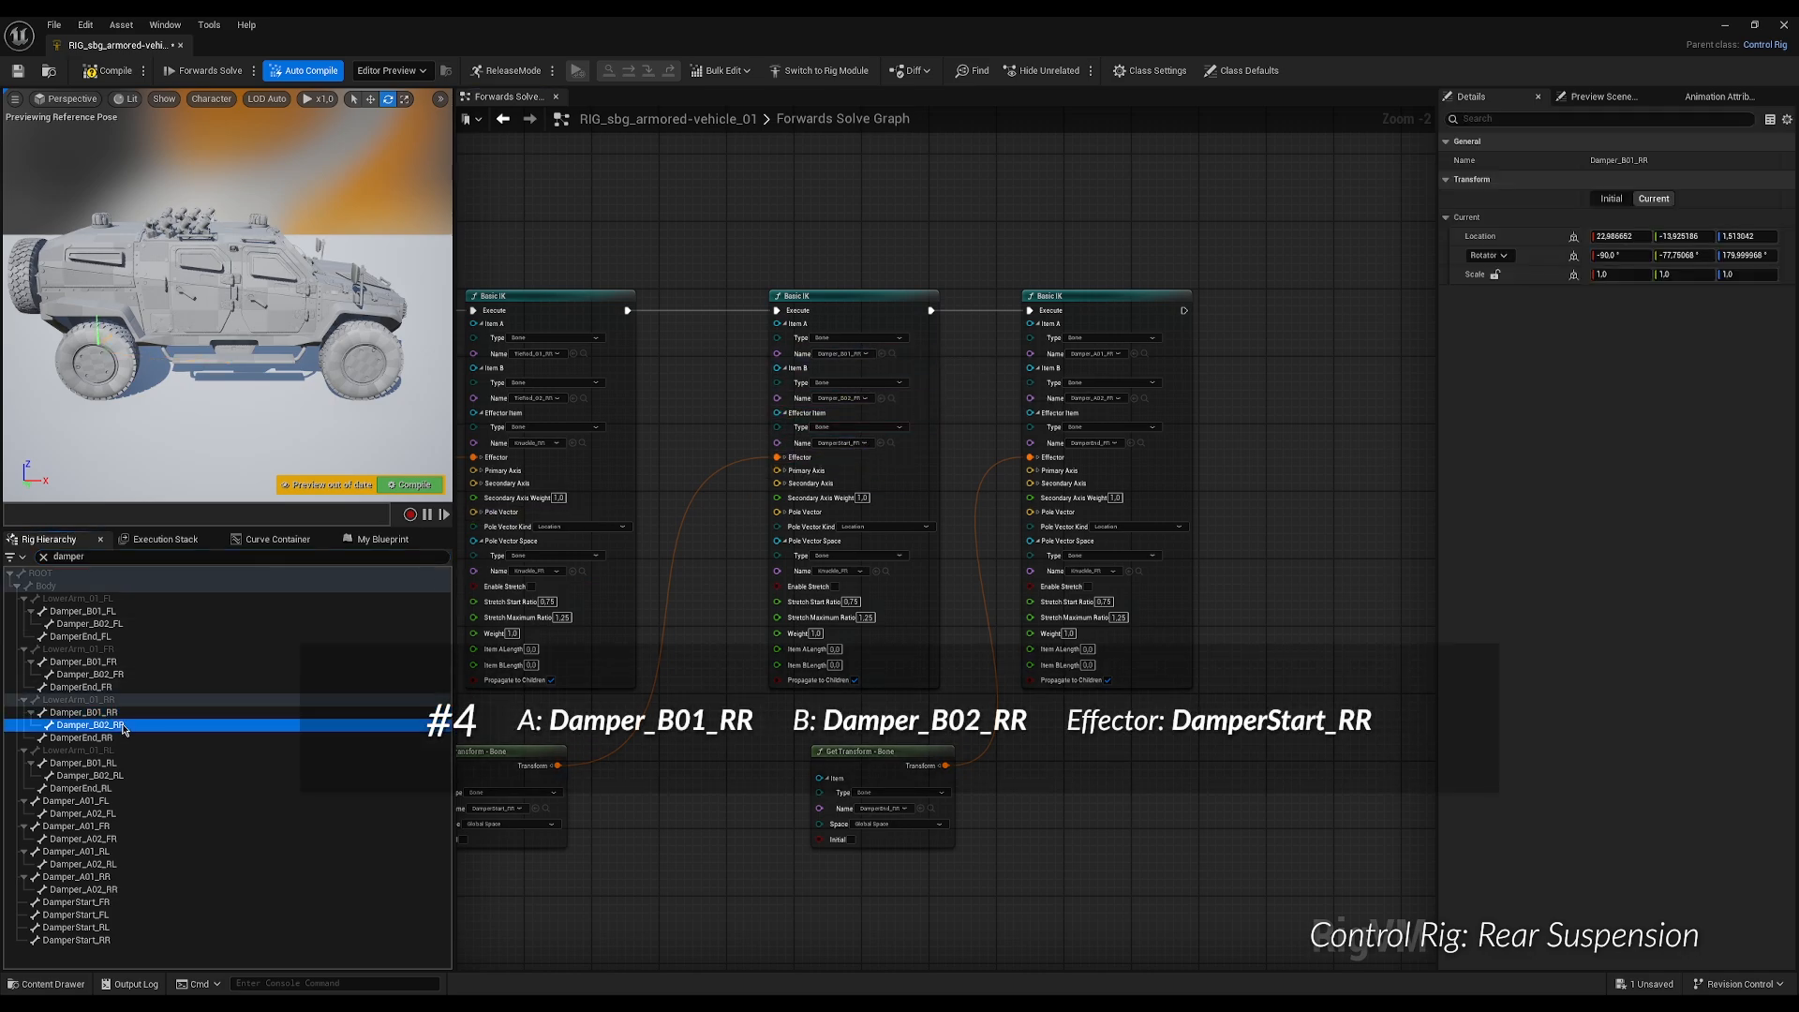
click(882, 398)
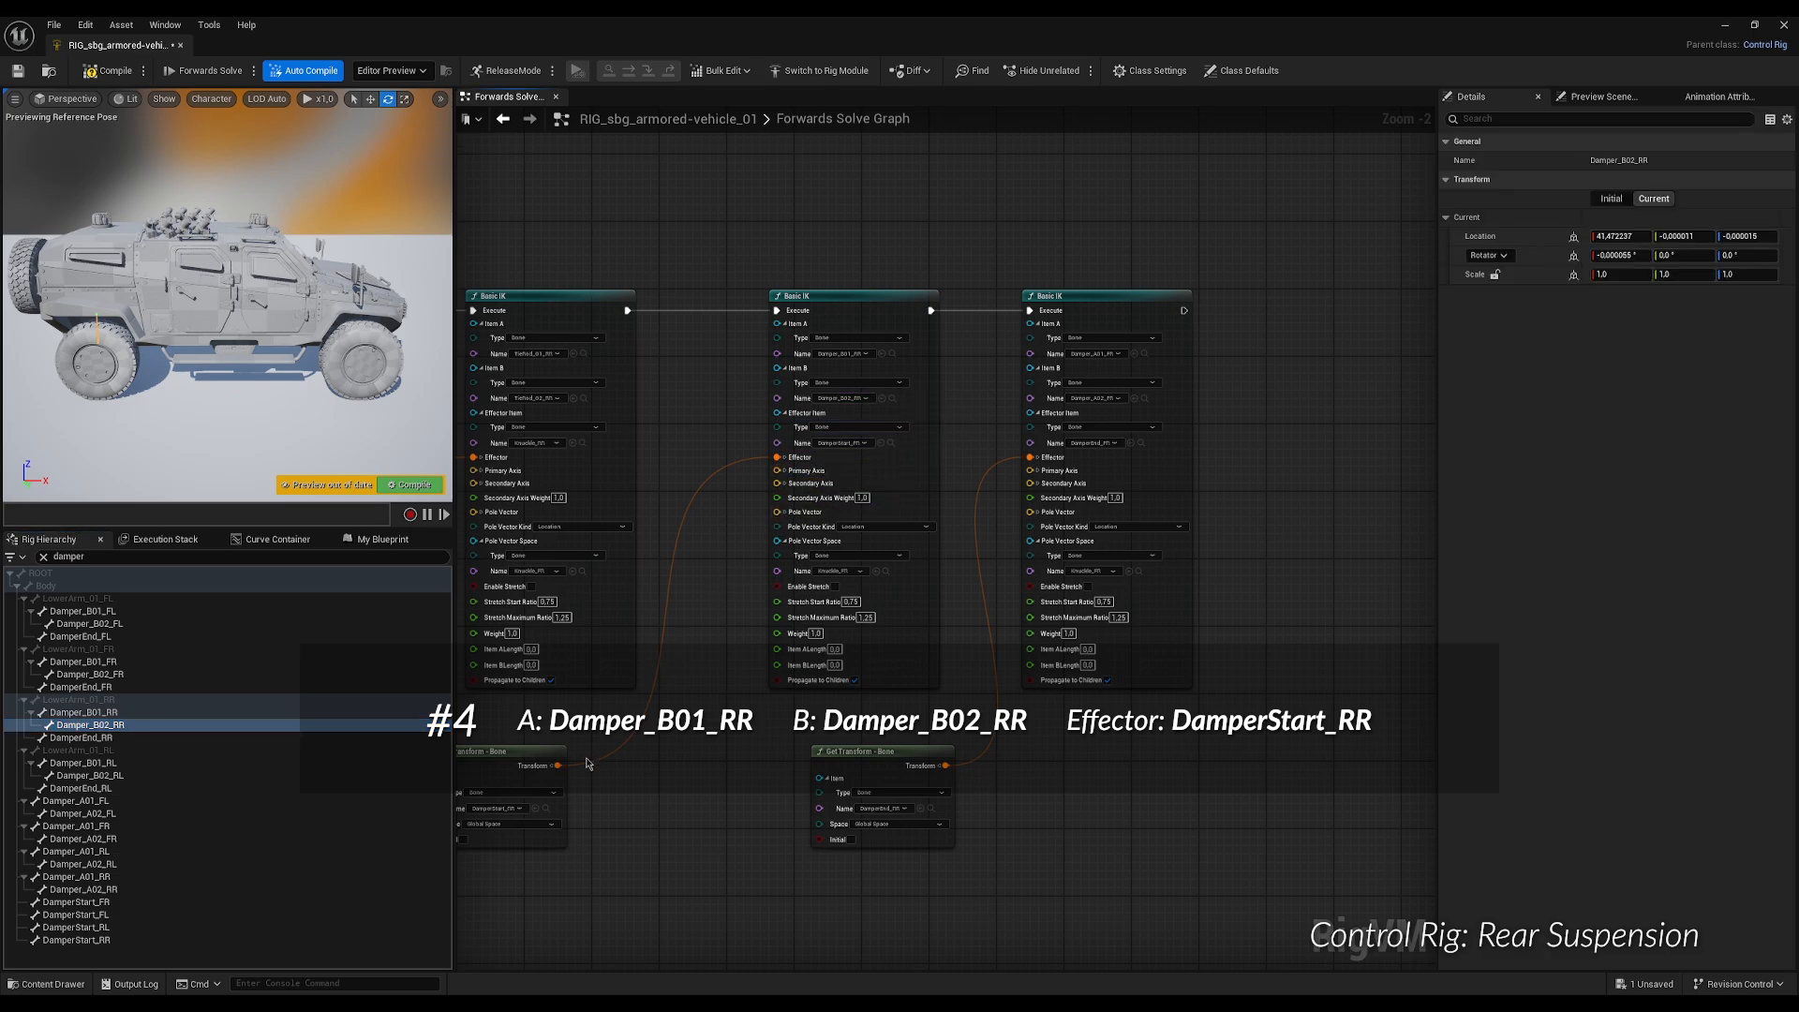
click(546, 808)
click(882, 443)
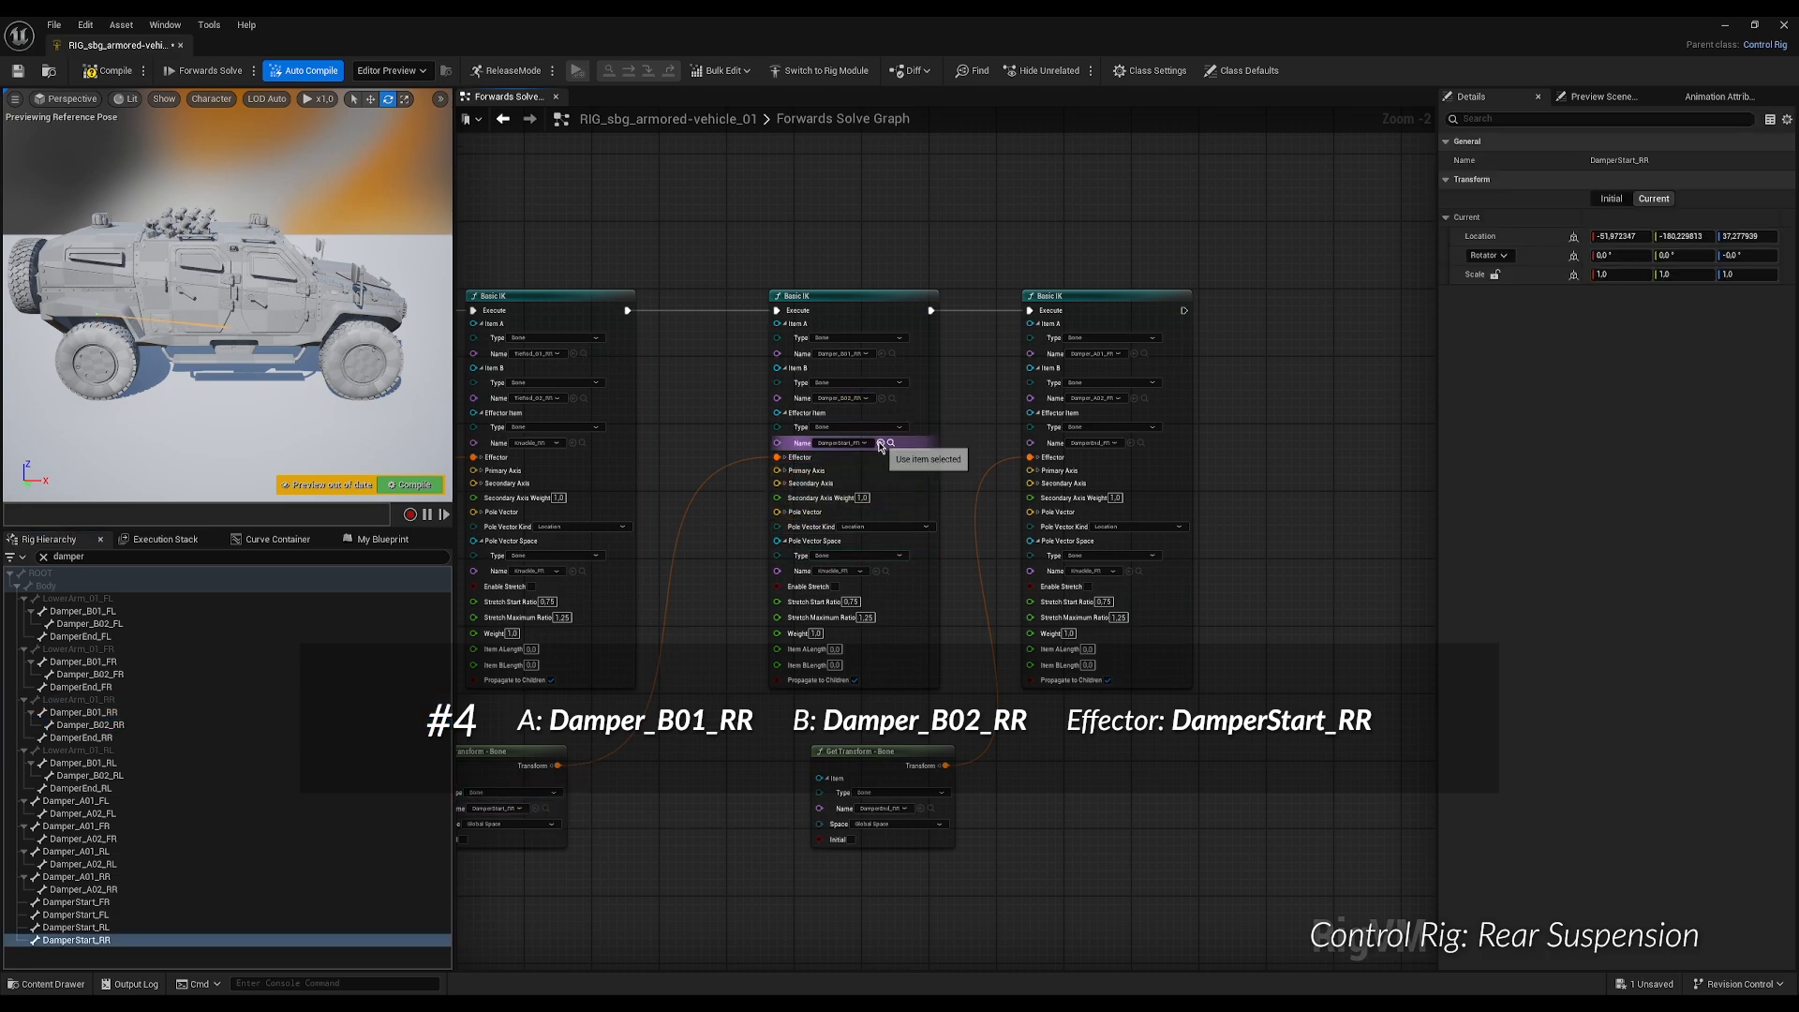
Assign Damper_A01_RR from the rig hierarchy as Item A of the fifth copied Basic IK node.
right_drag(986, 387, 807, 378)
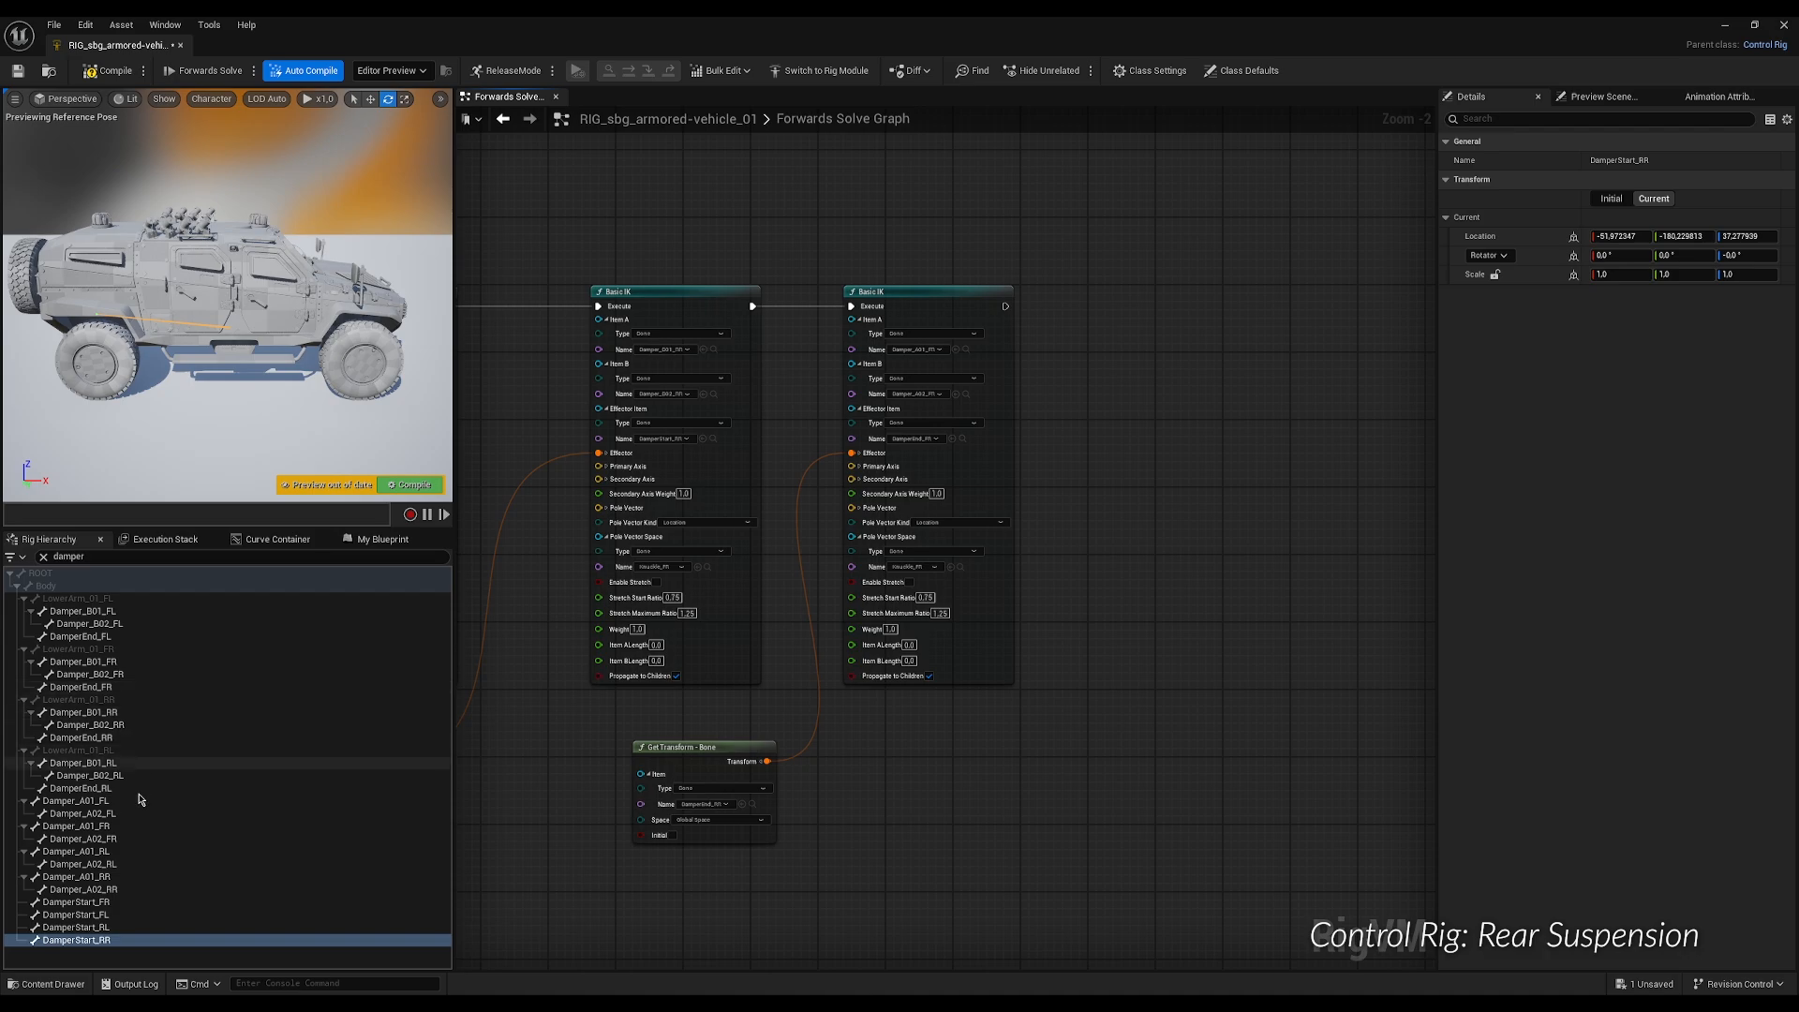
click(113, 876)
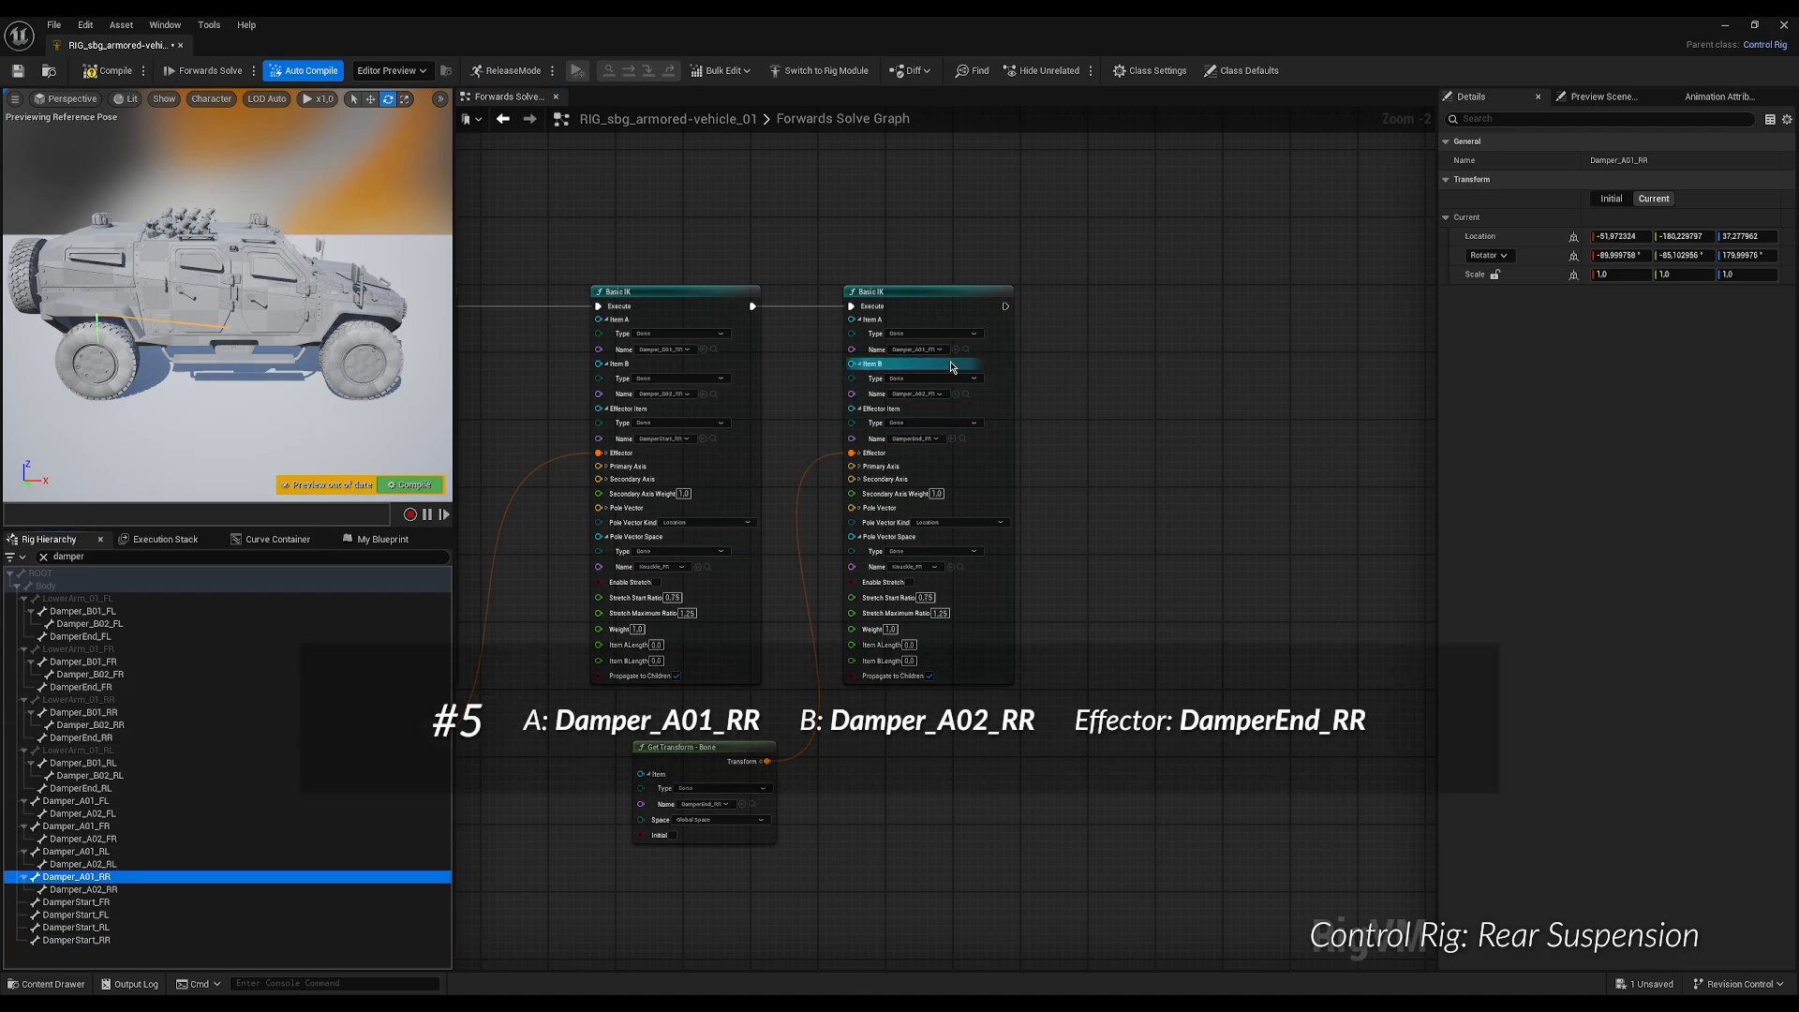
click(954, 349)
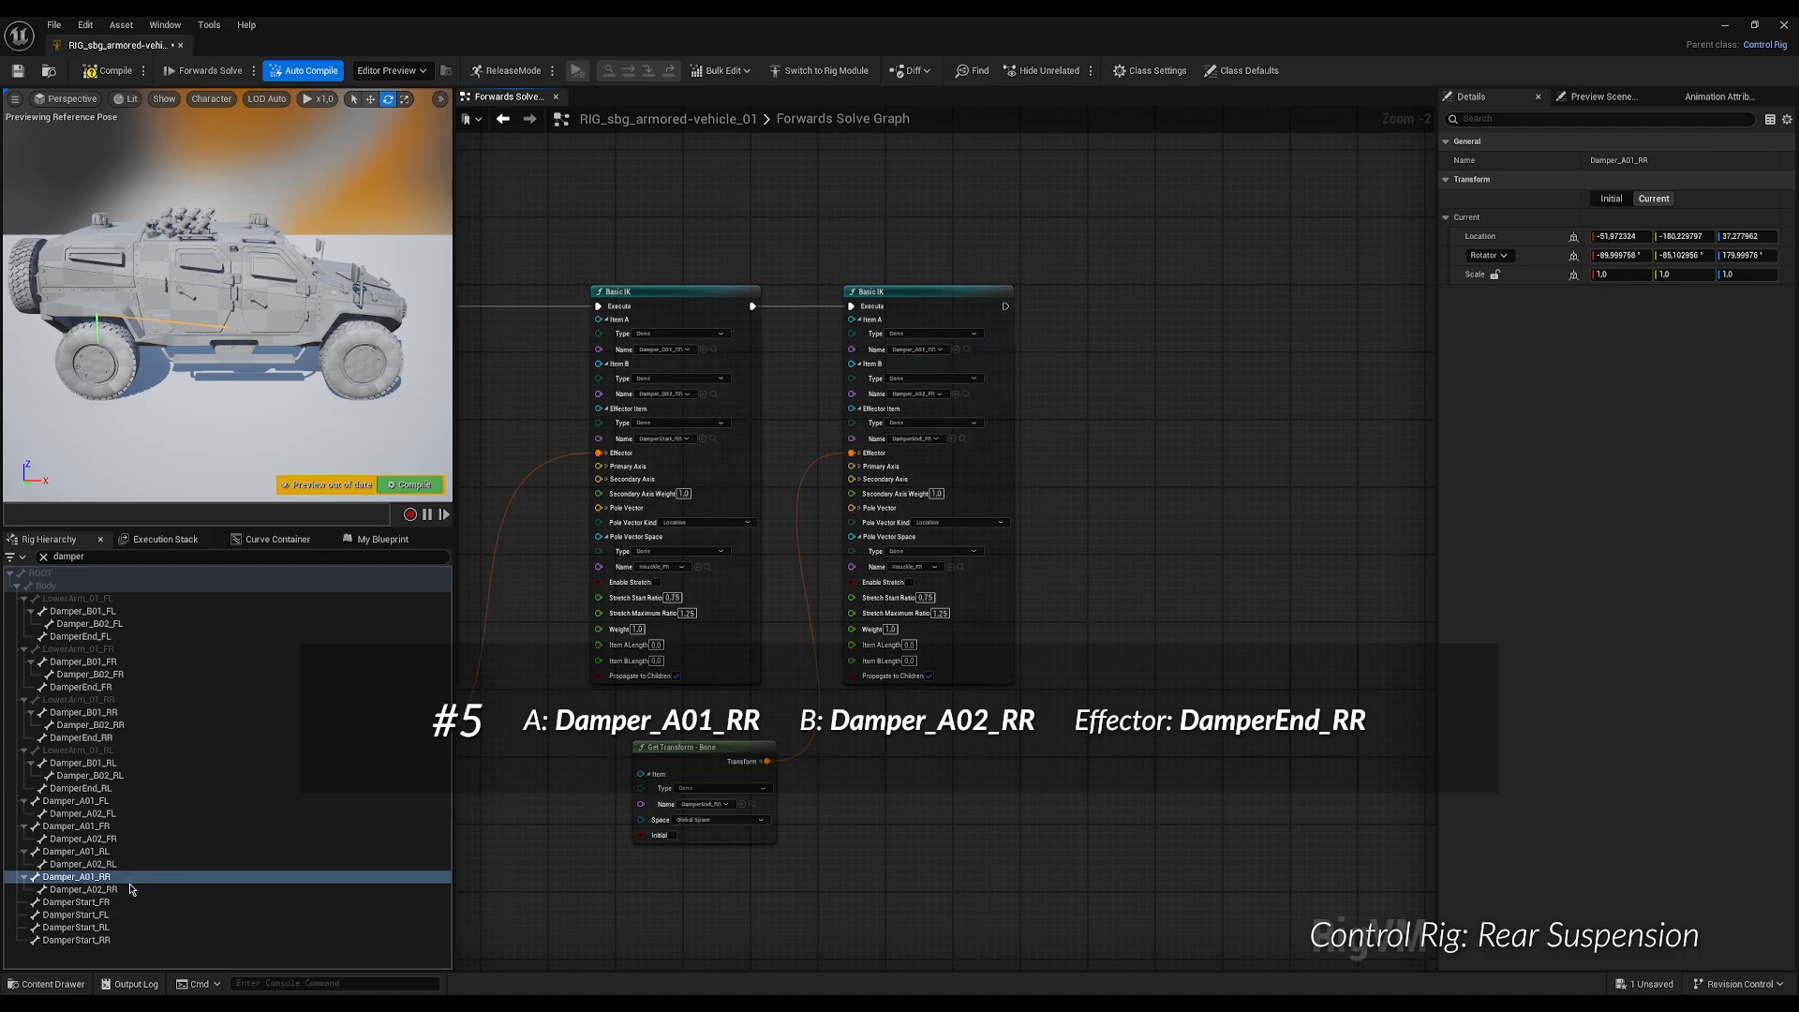
Assign Damper_A02_RR as Item B of the fifth copied Basic IK node and find its effector item, DamperEnd_RR, in the rig hierarchy.
click(94, 889)
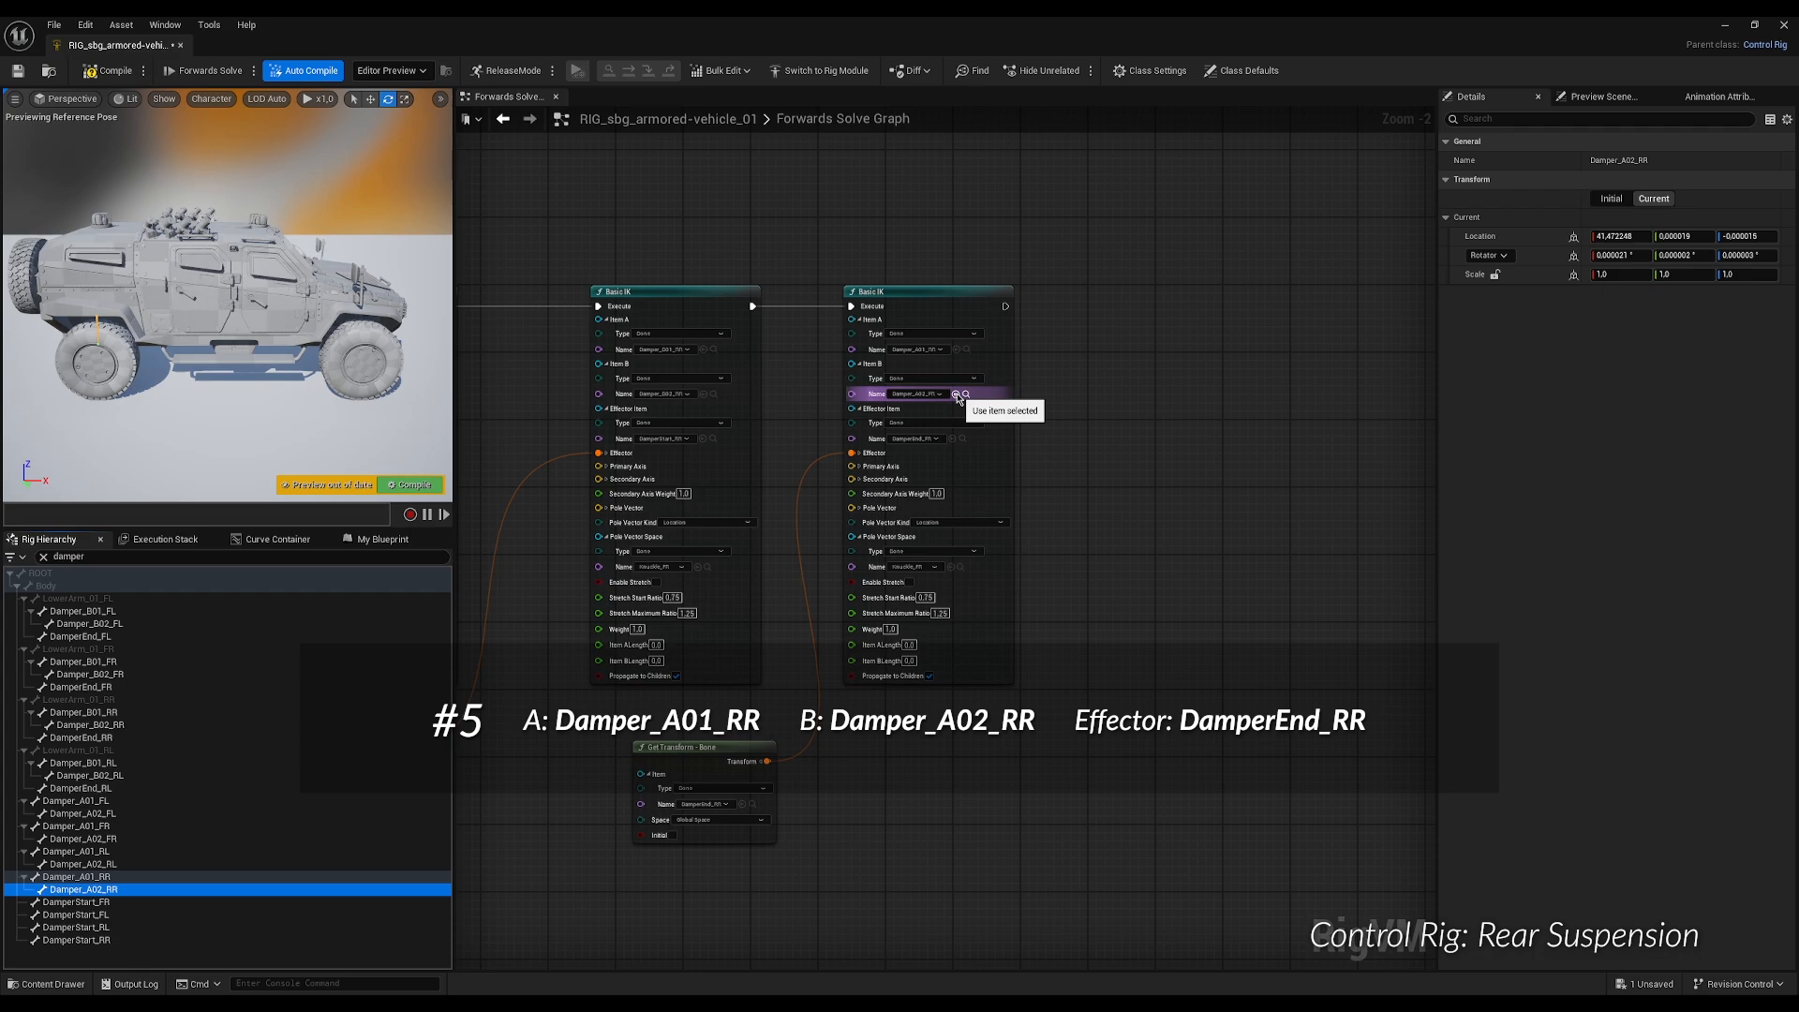
click(957, 395)
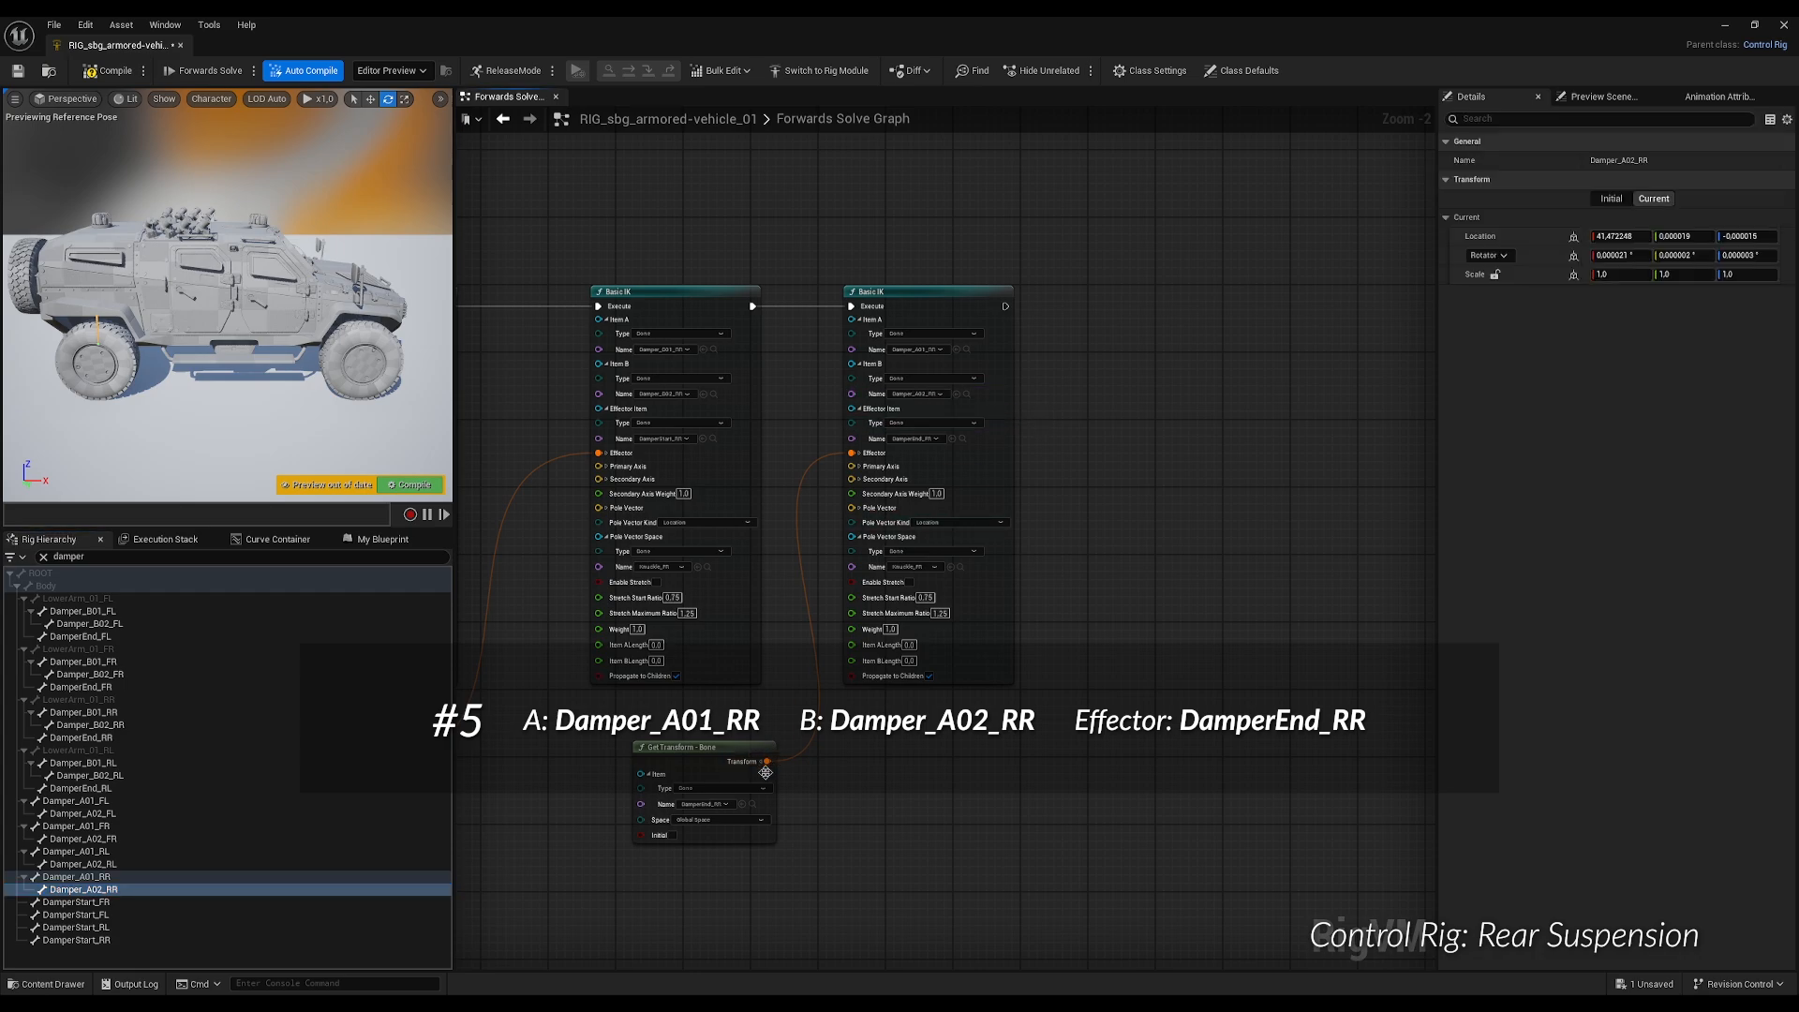
click(752, 804)
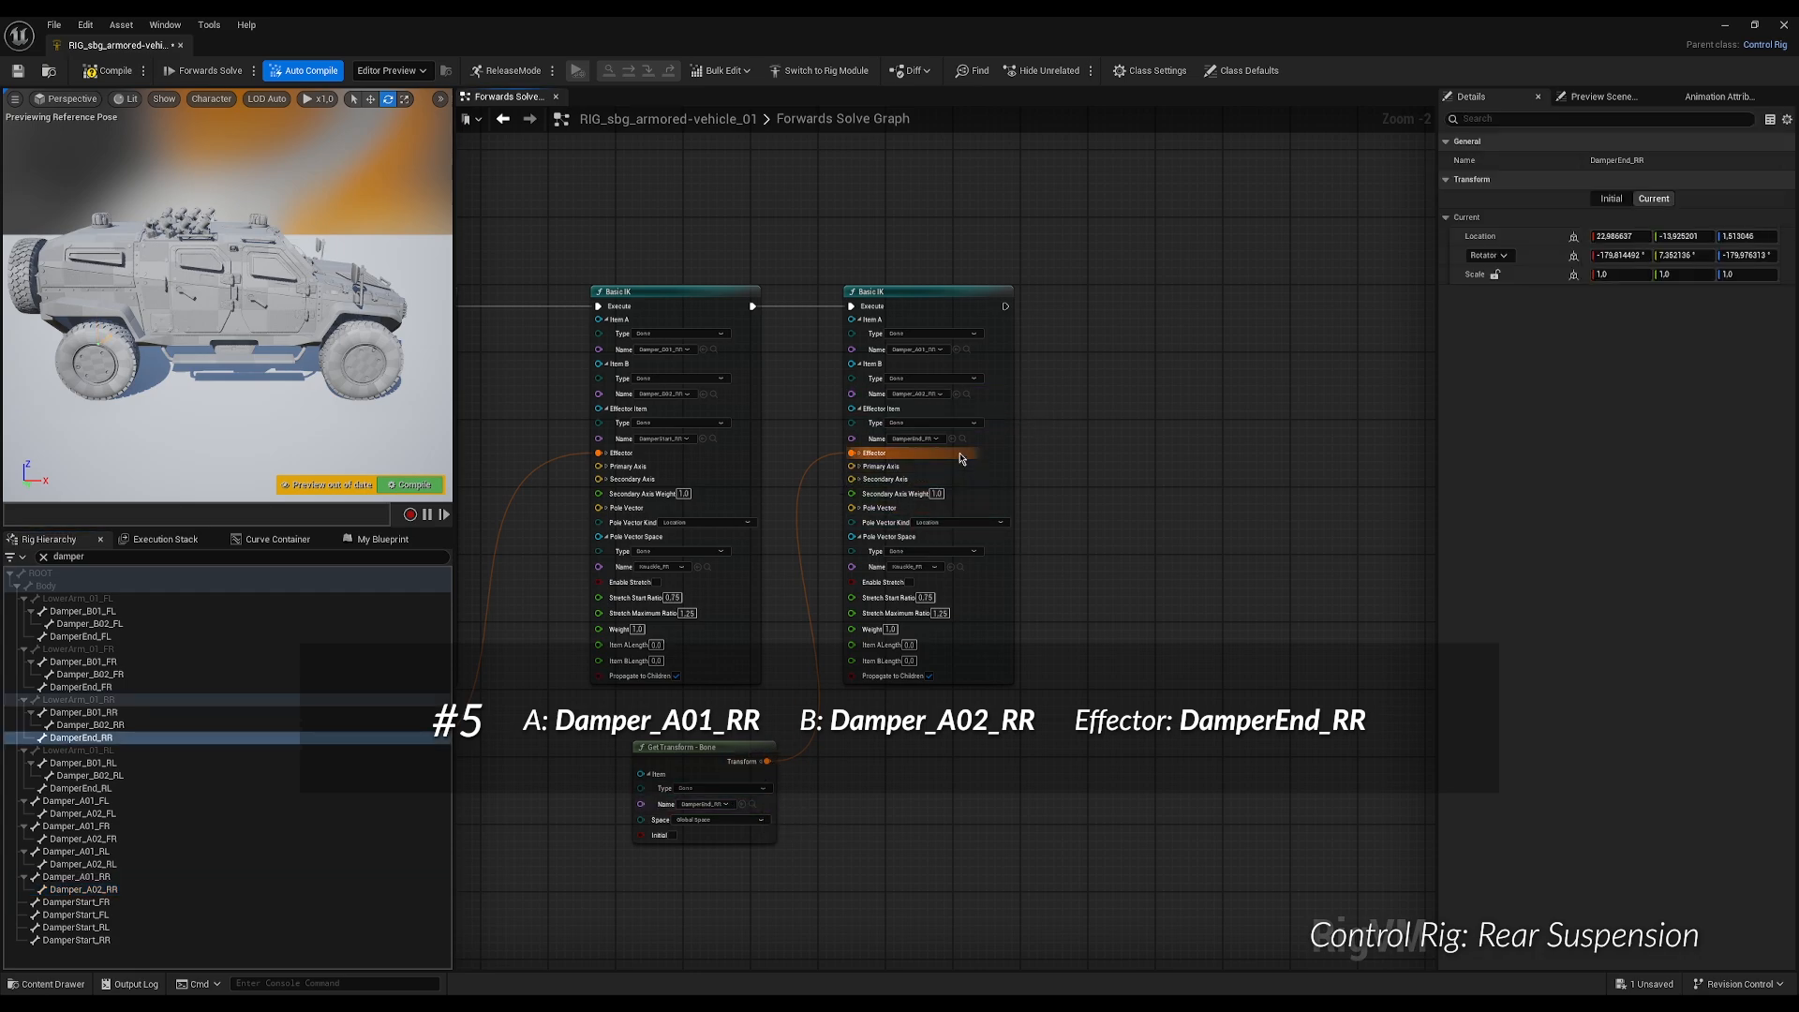
Review the finished rear-right node chain back to its Parent Constraint, then compile and save the Control Rig.
right_drag(813, 402, 1302, 422)
scroll(881, 380, up, 1)
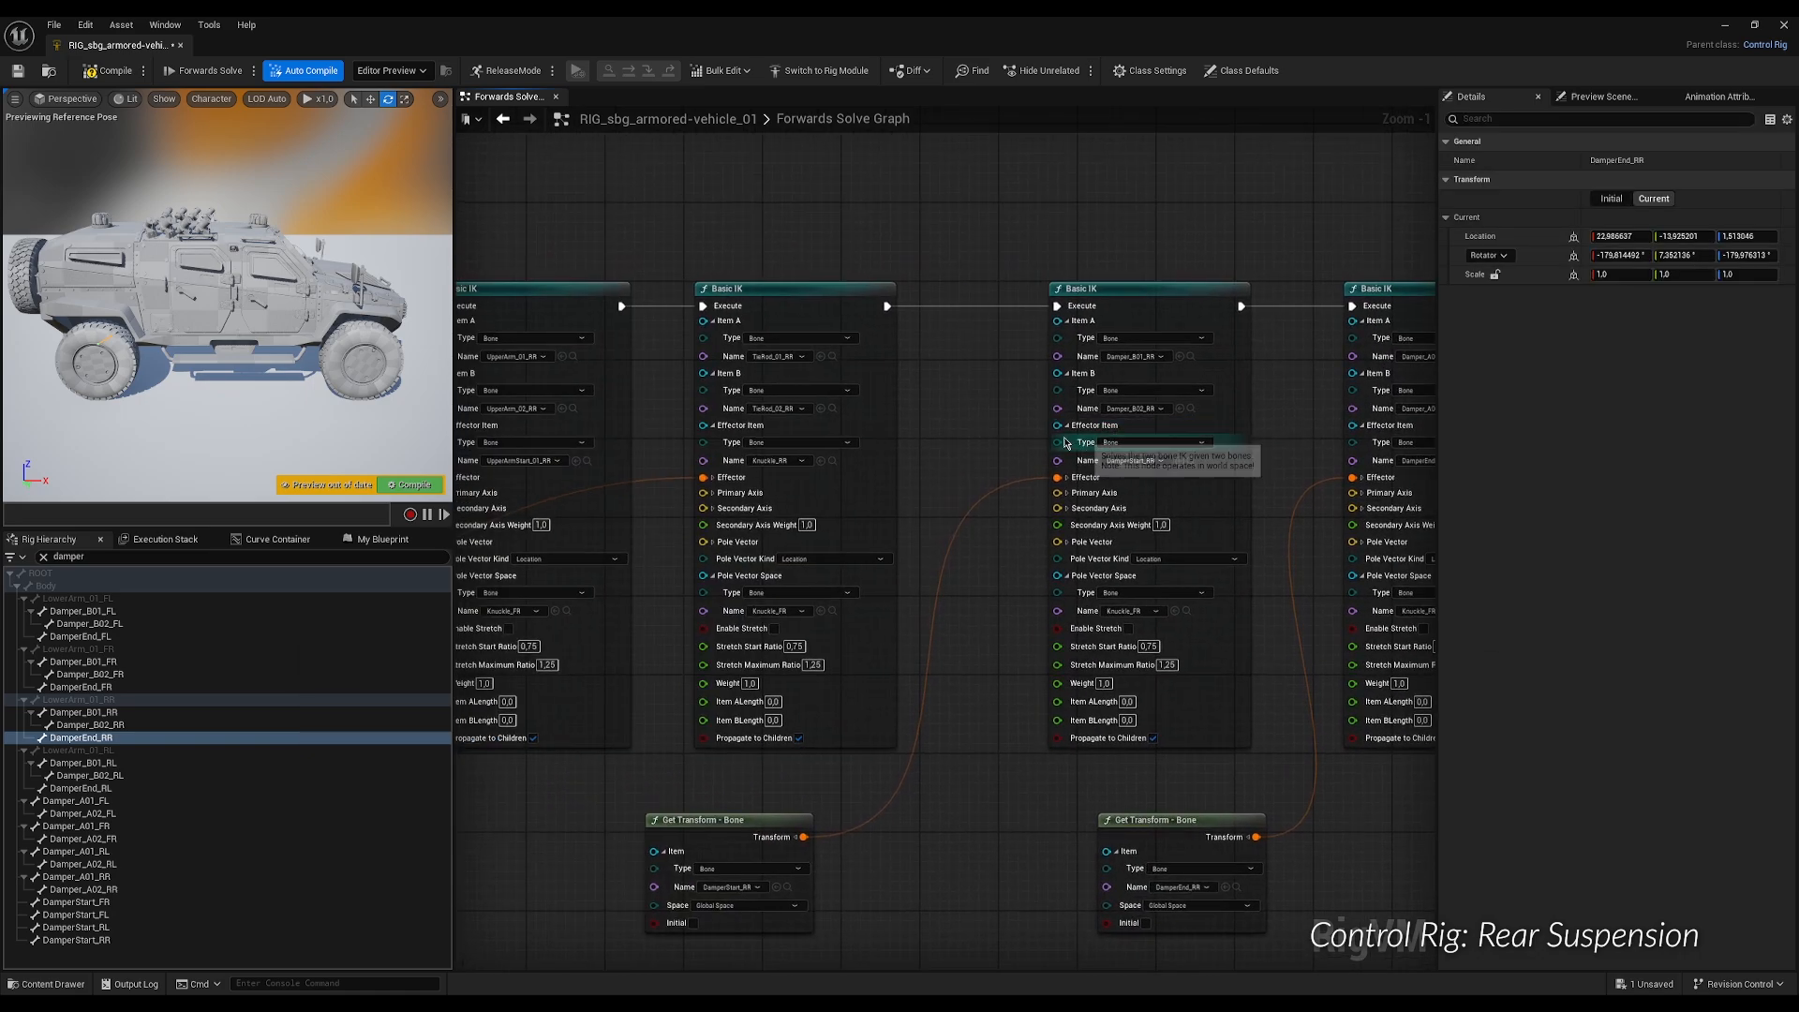
right_drag(1066, 443, 1420, 444)
right_drag(1178, 450, 1424, 448)
click(474, 226)
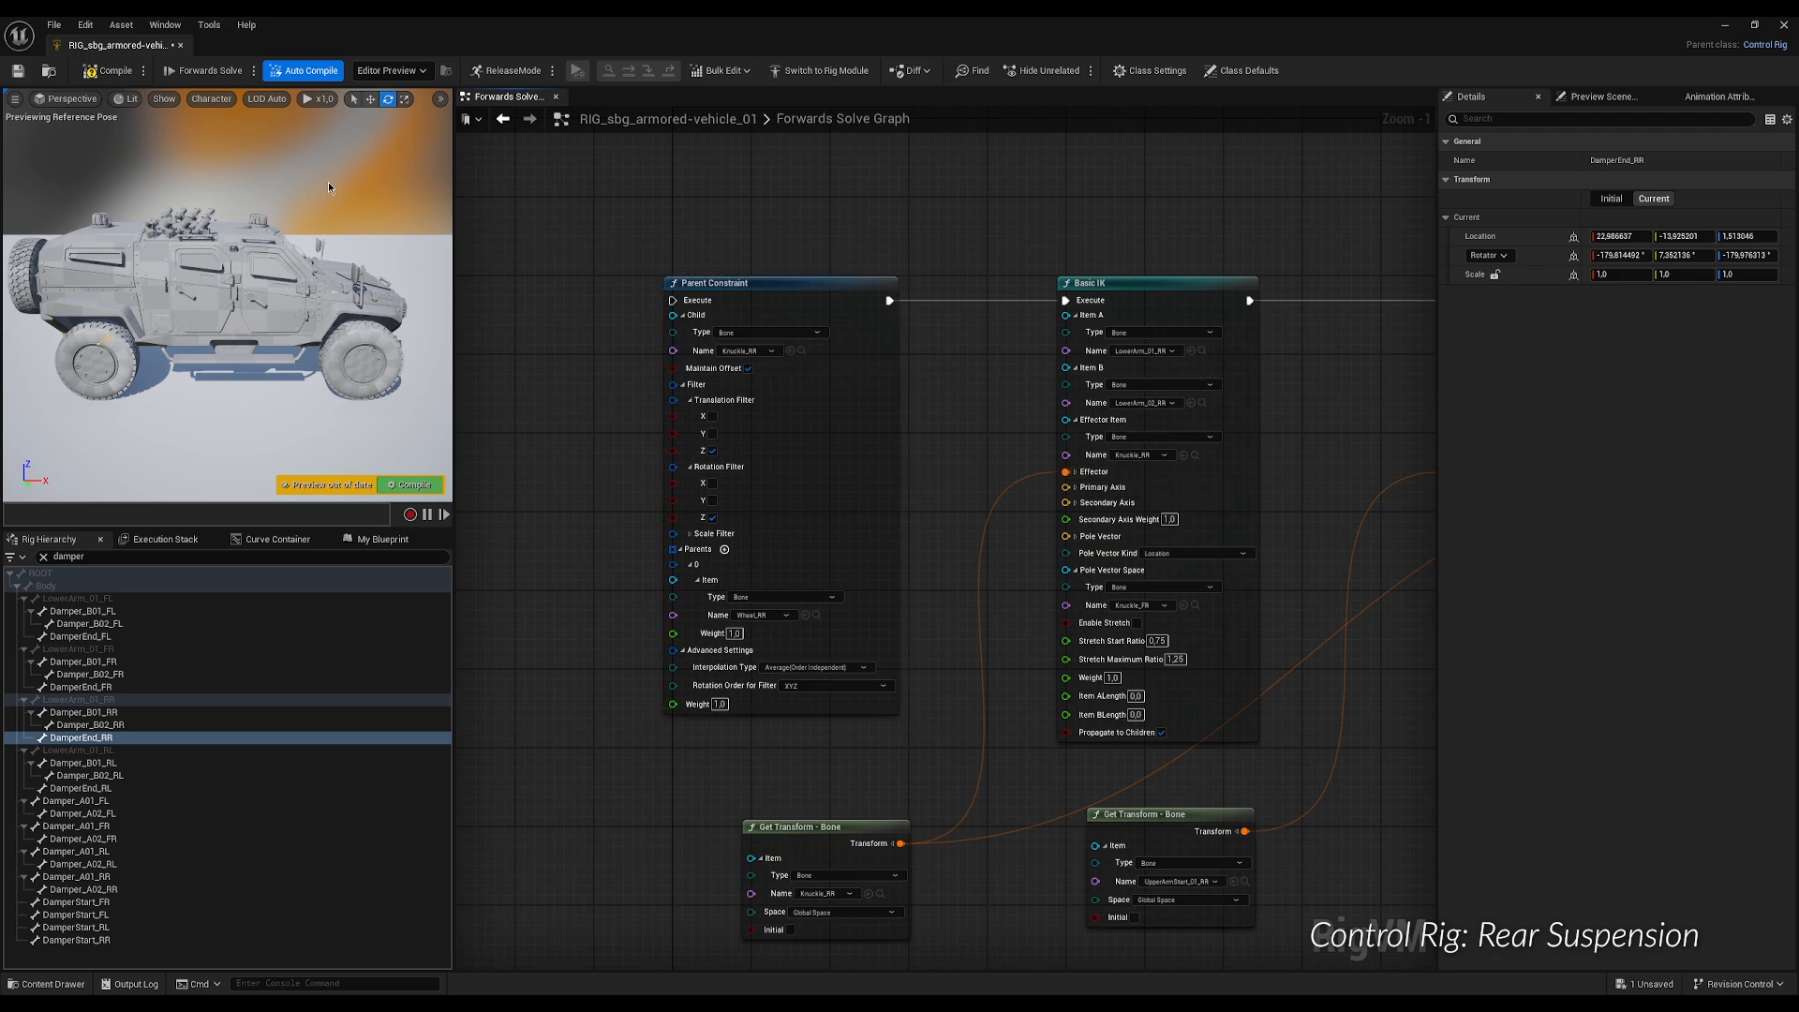
click(111, 70)
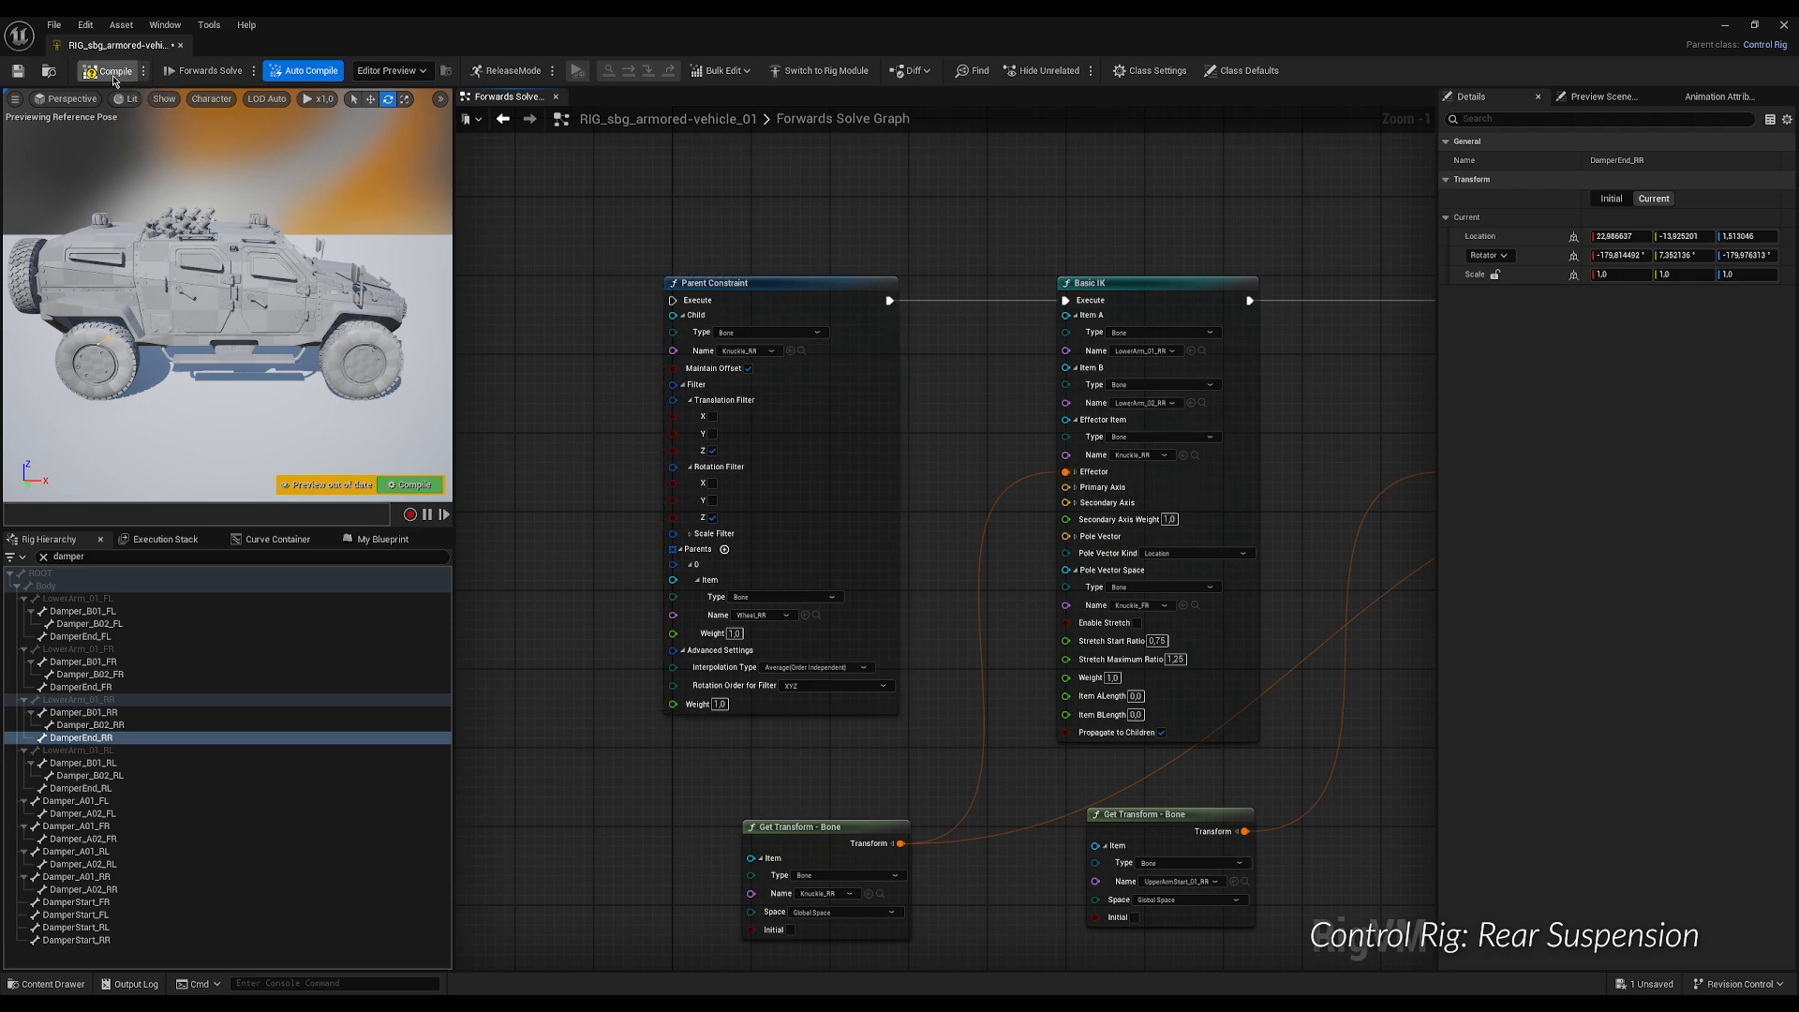
click(17, 72)
Duplicate the front-right and rear-right suspension node chains, placing each copy below its original chain.
scroll(839, 349, down, 3)
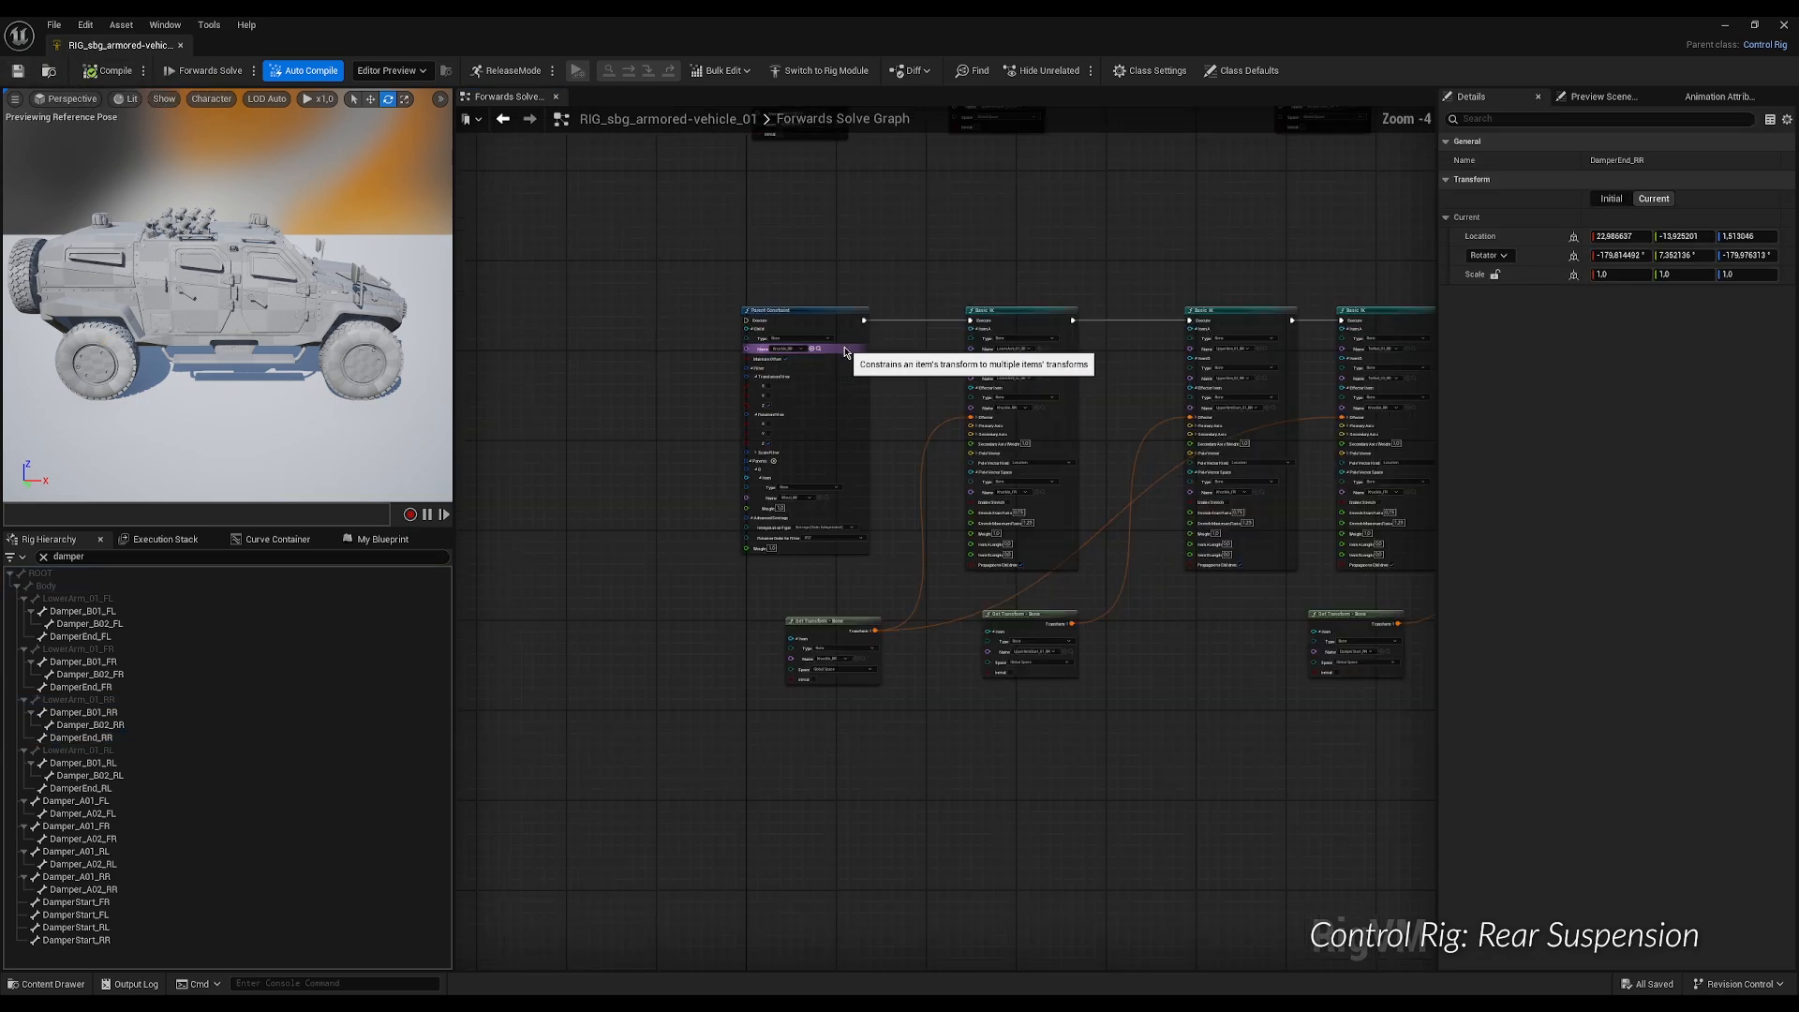
scroll(848, 354, down, 2)
right_drag(916, 362, 1024, 453)
drag(621, 420, 1183, 662)
drag(671, 459, 664, 735)
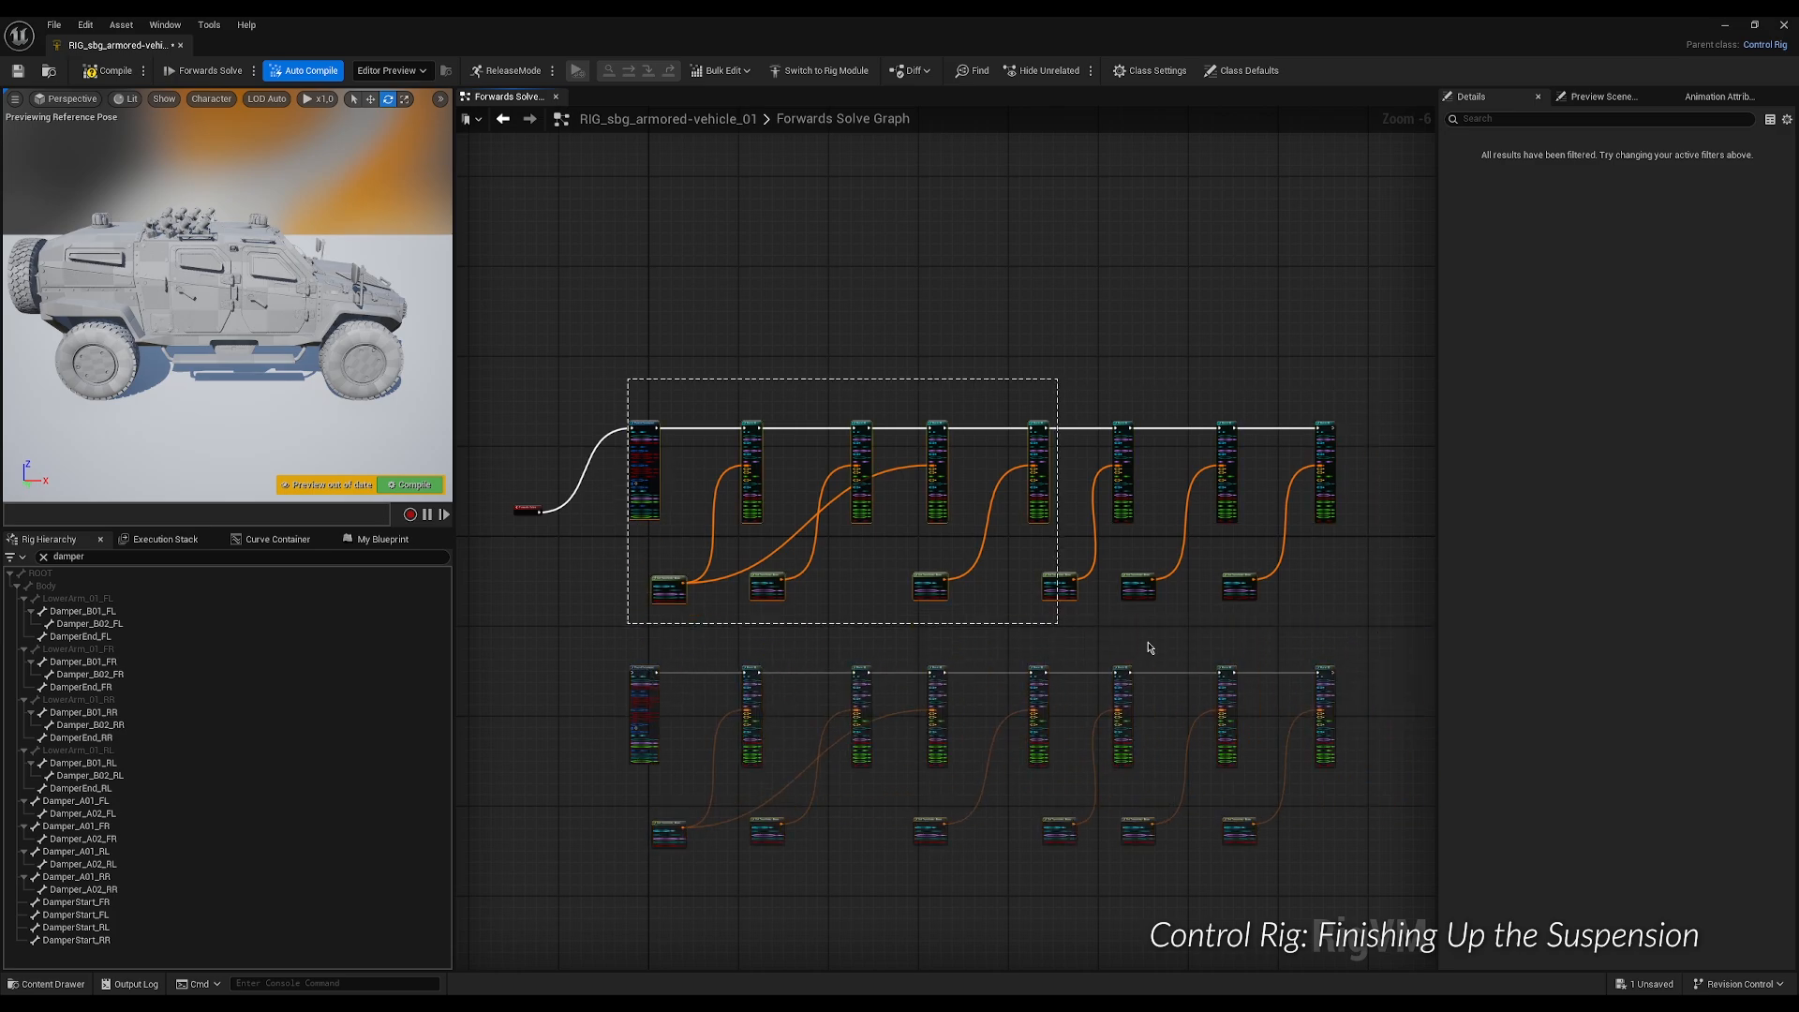
Group the top suspension node chain in a comment box named Front-Right.
right_click(1104, 583)
text(comm)
key(Return)
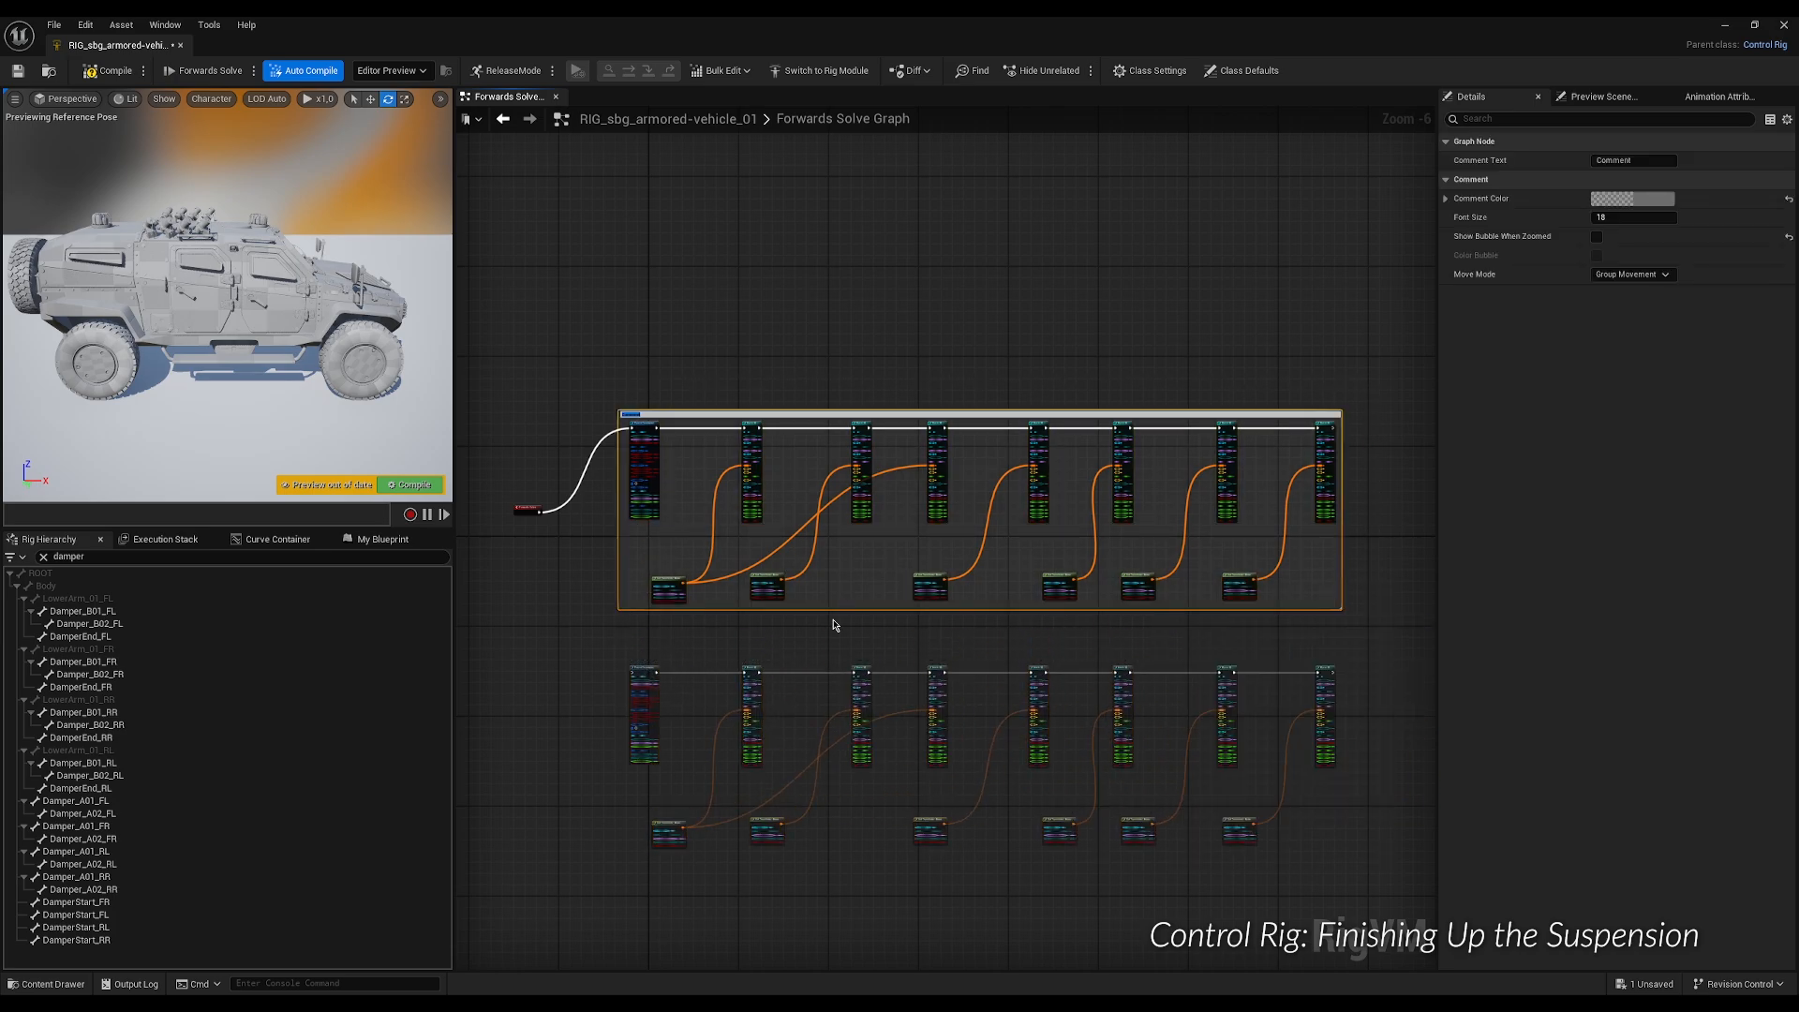
scroll(628, 413, up, 4)
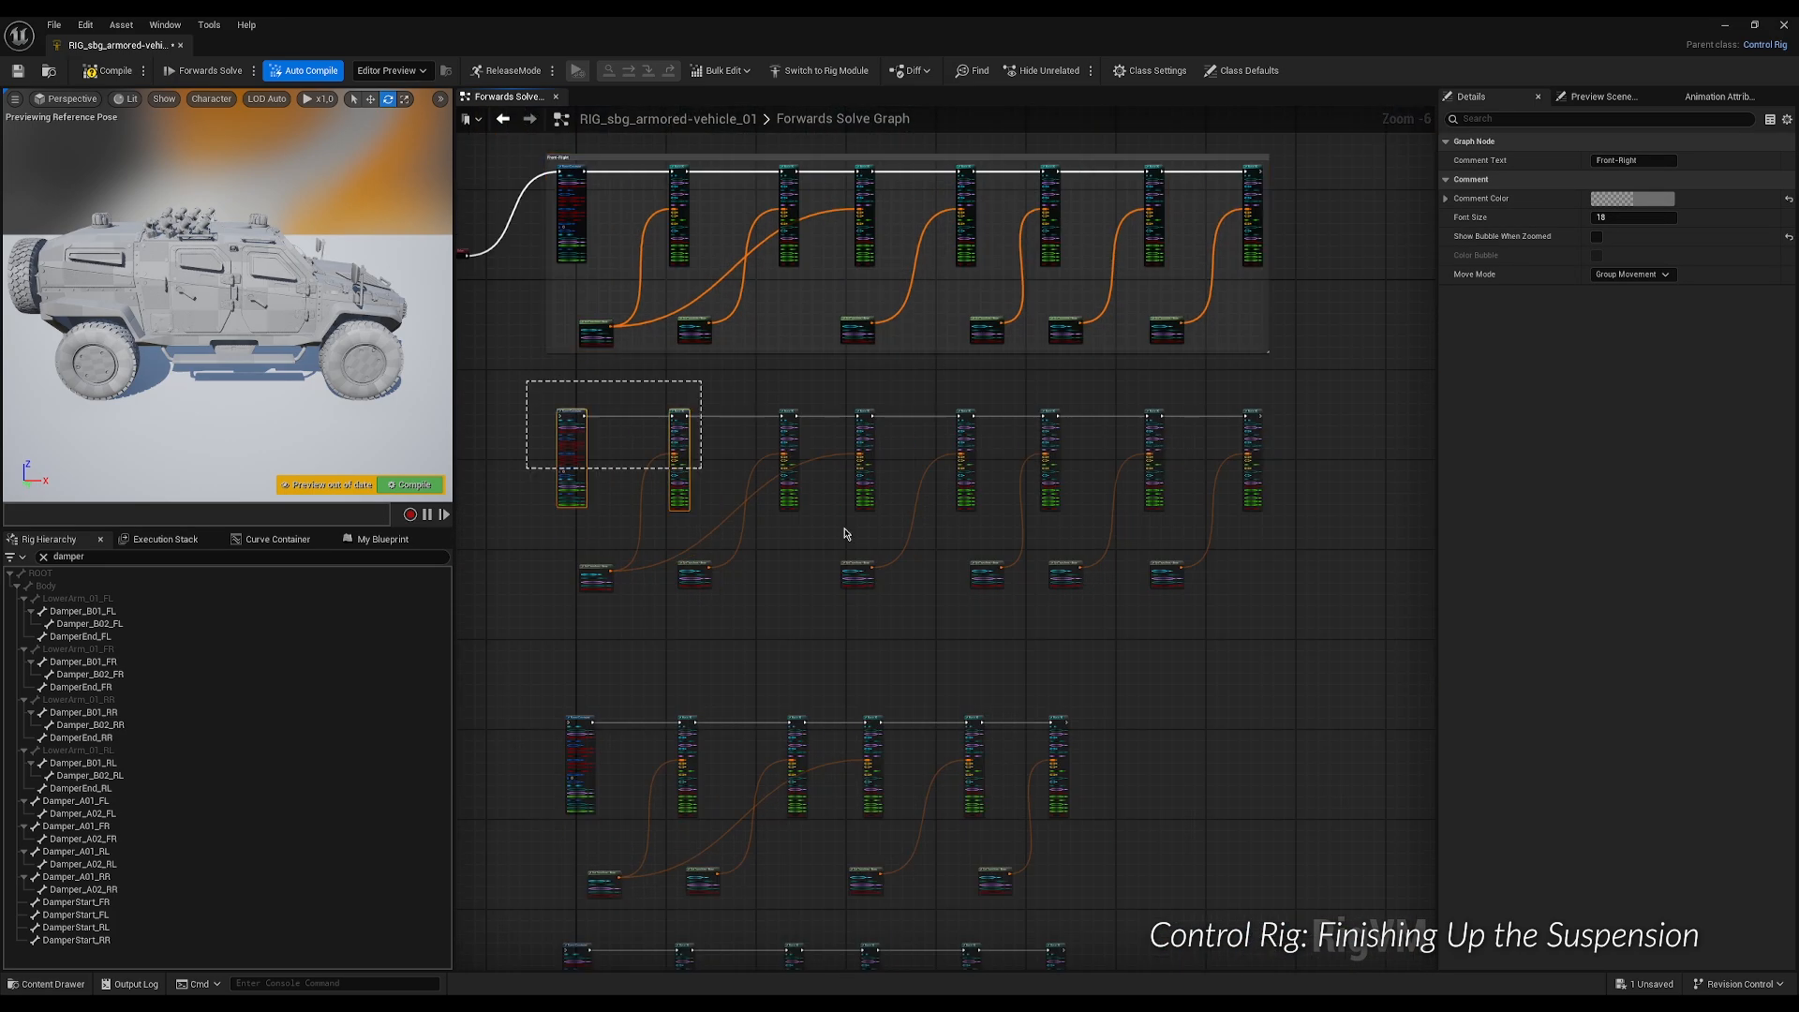
Group the copied front suspension node chain in a comment box named Front-Left.
right_click(795, 551)
text(comm)
key(Return)
scroll(671, 459, up, 3)
text(Front-)
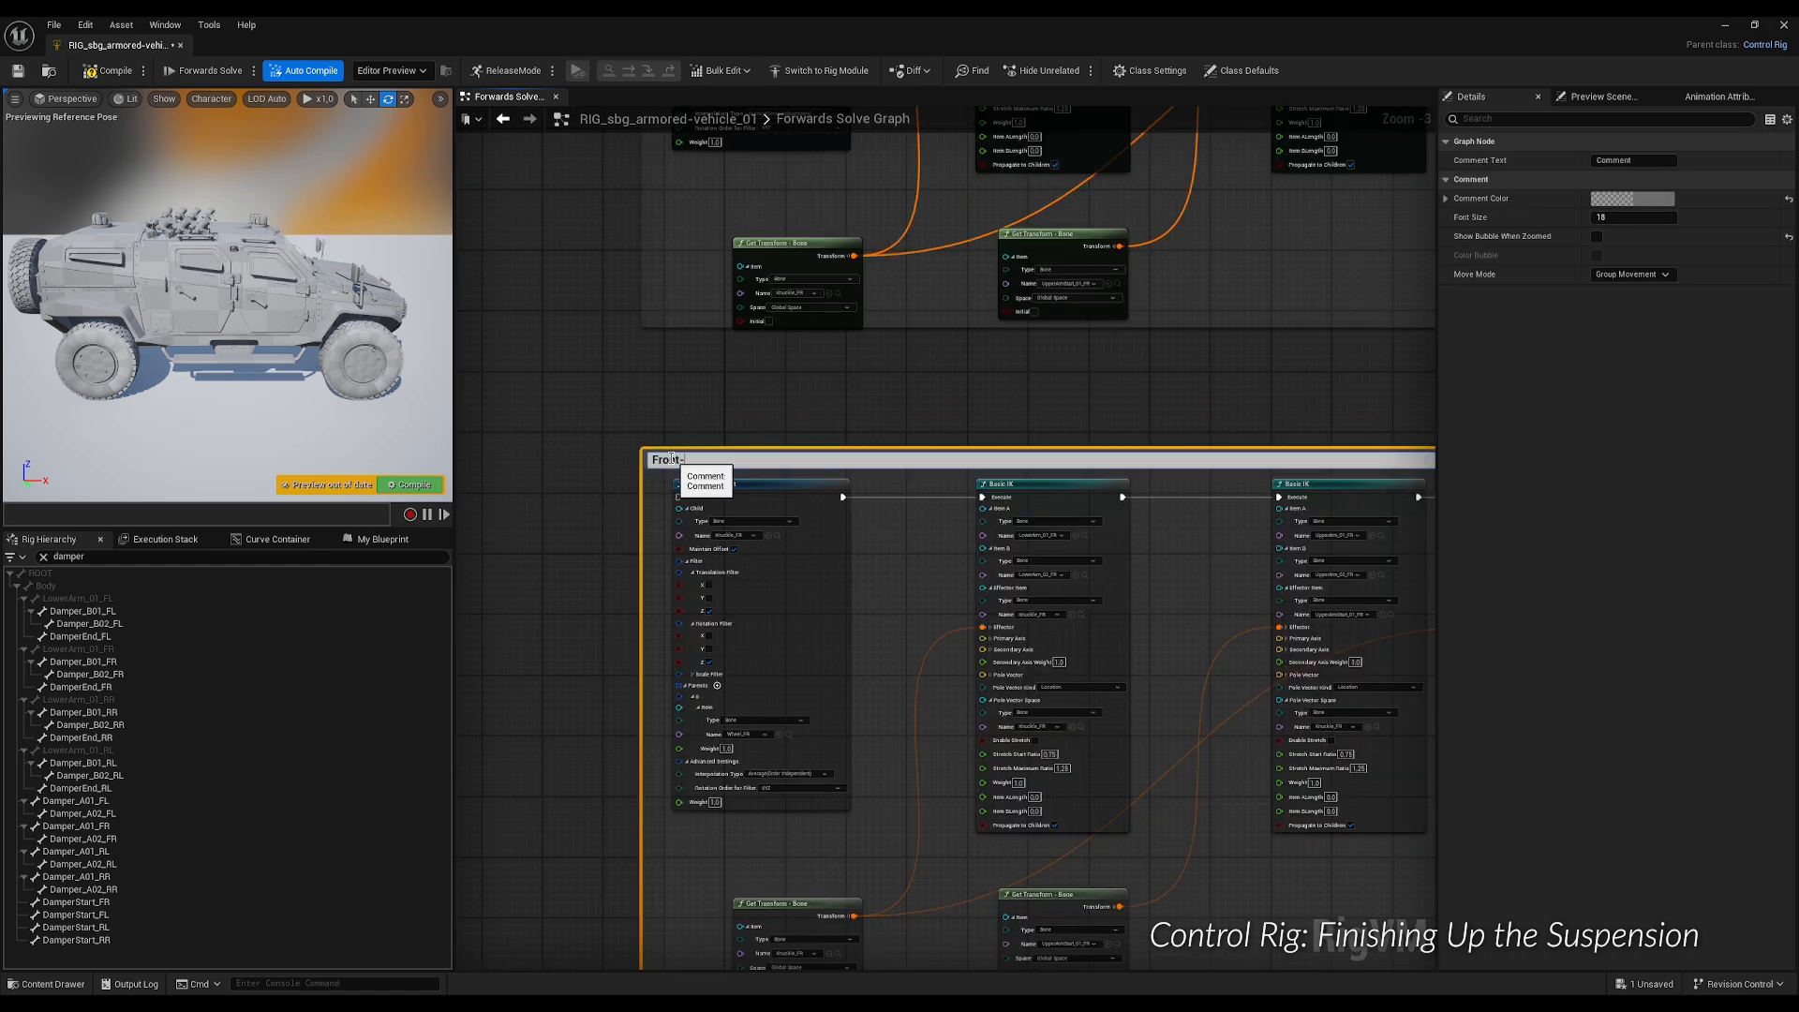
text(Left)
click(635, 497)
Move the original rear suspension chain closer to the Front-Left group and wrap it in a comment box named Rear-Right.
scroll(635, 497, down, 3)
drag(555, 419, 1124, 677)
drag(598, 480, 586, 424)
right_click(639, 480)
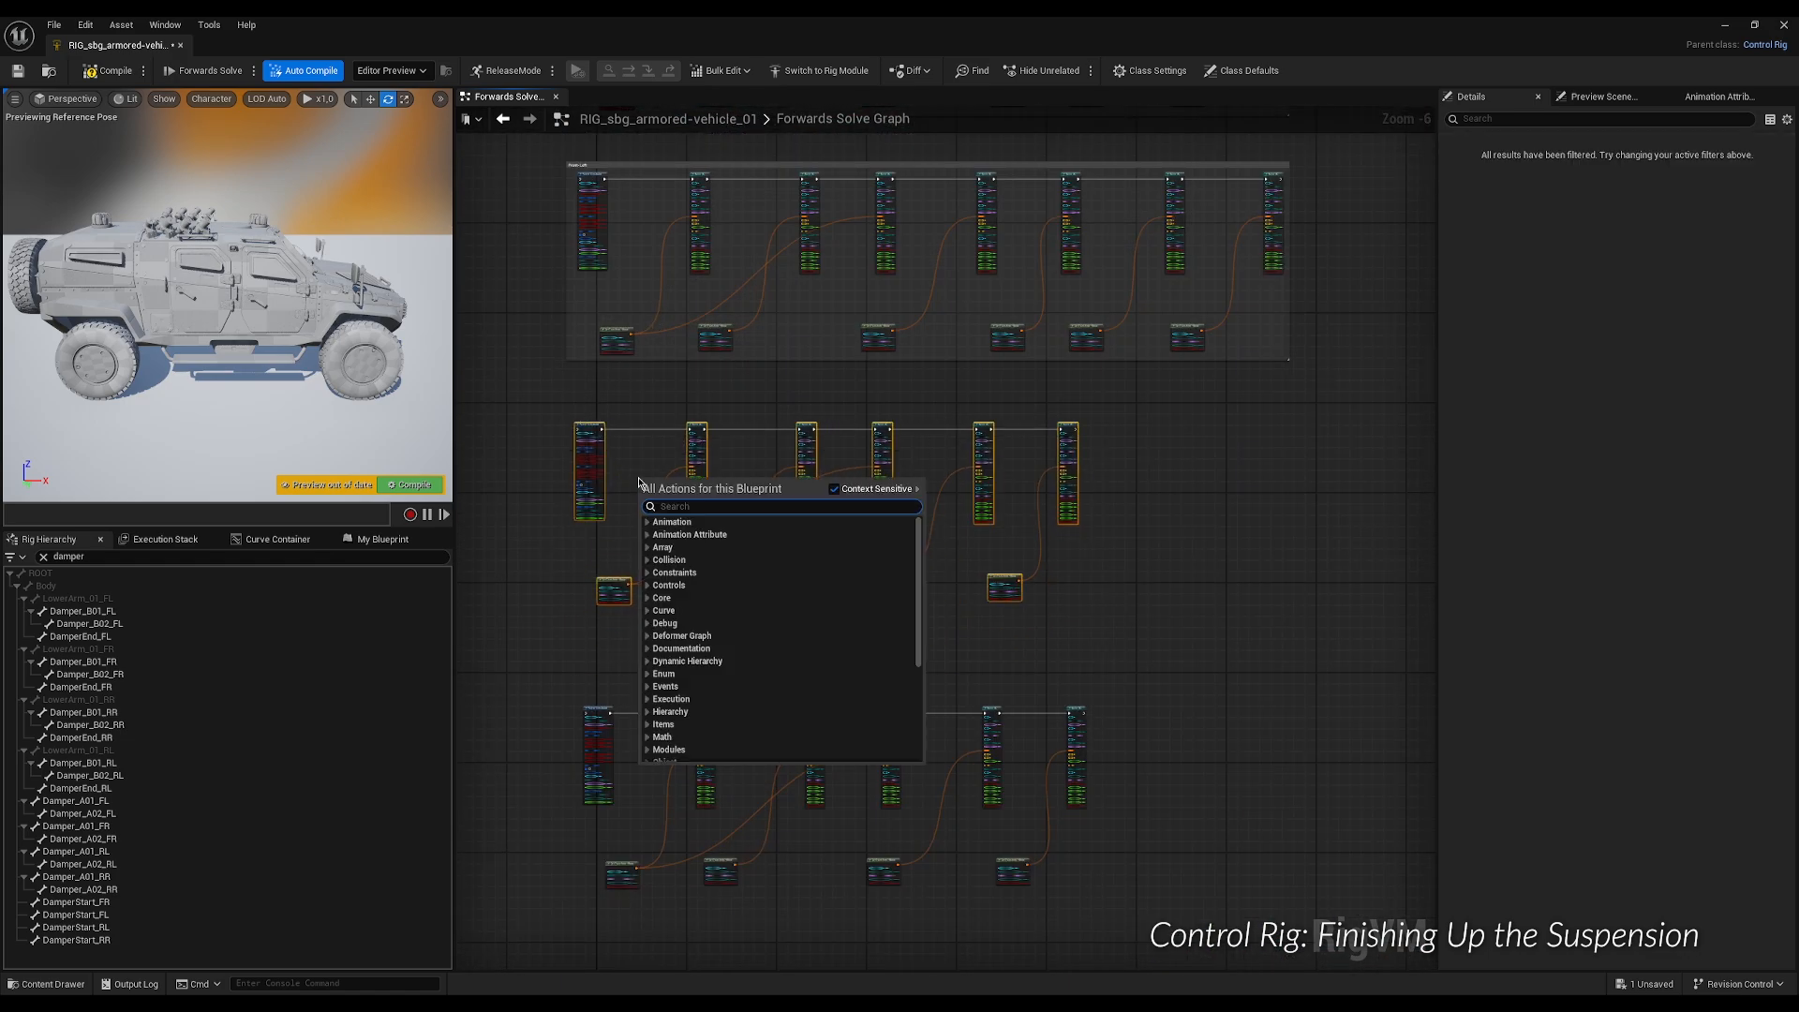
text(comm)
key(Return)
scroll(656, 496, up, 3)
text(Rear-Right)
Wrap the lowest, copied rear suspension chain in a comment box named Rear-Left and align it under the other groups.
scroll(694, 650, down, 5)
drag(1092, 806, 694, 650)
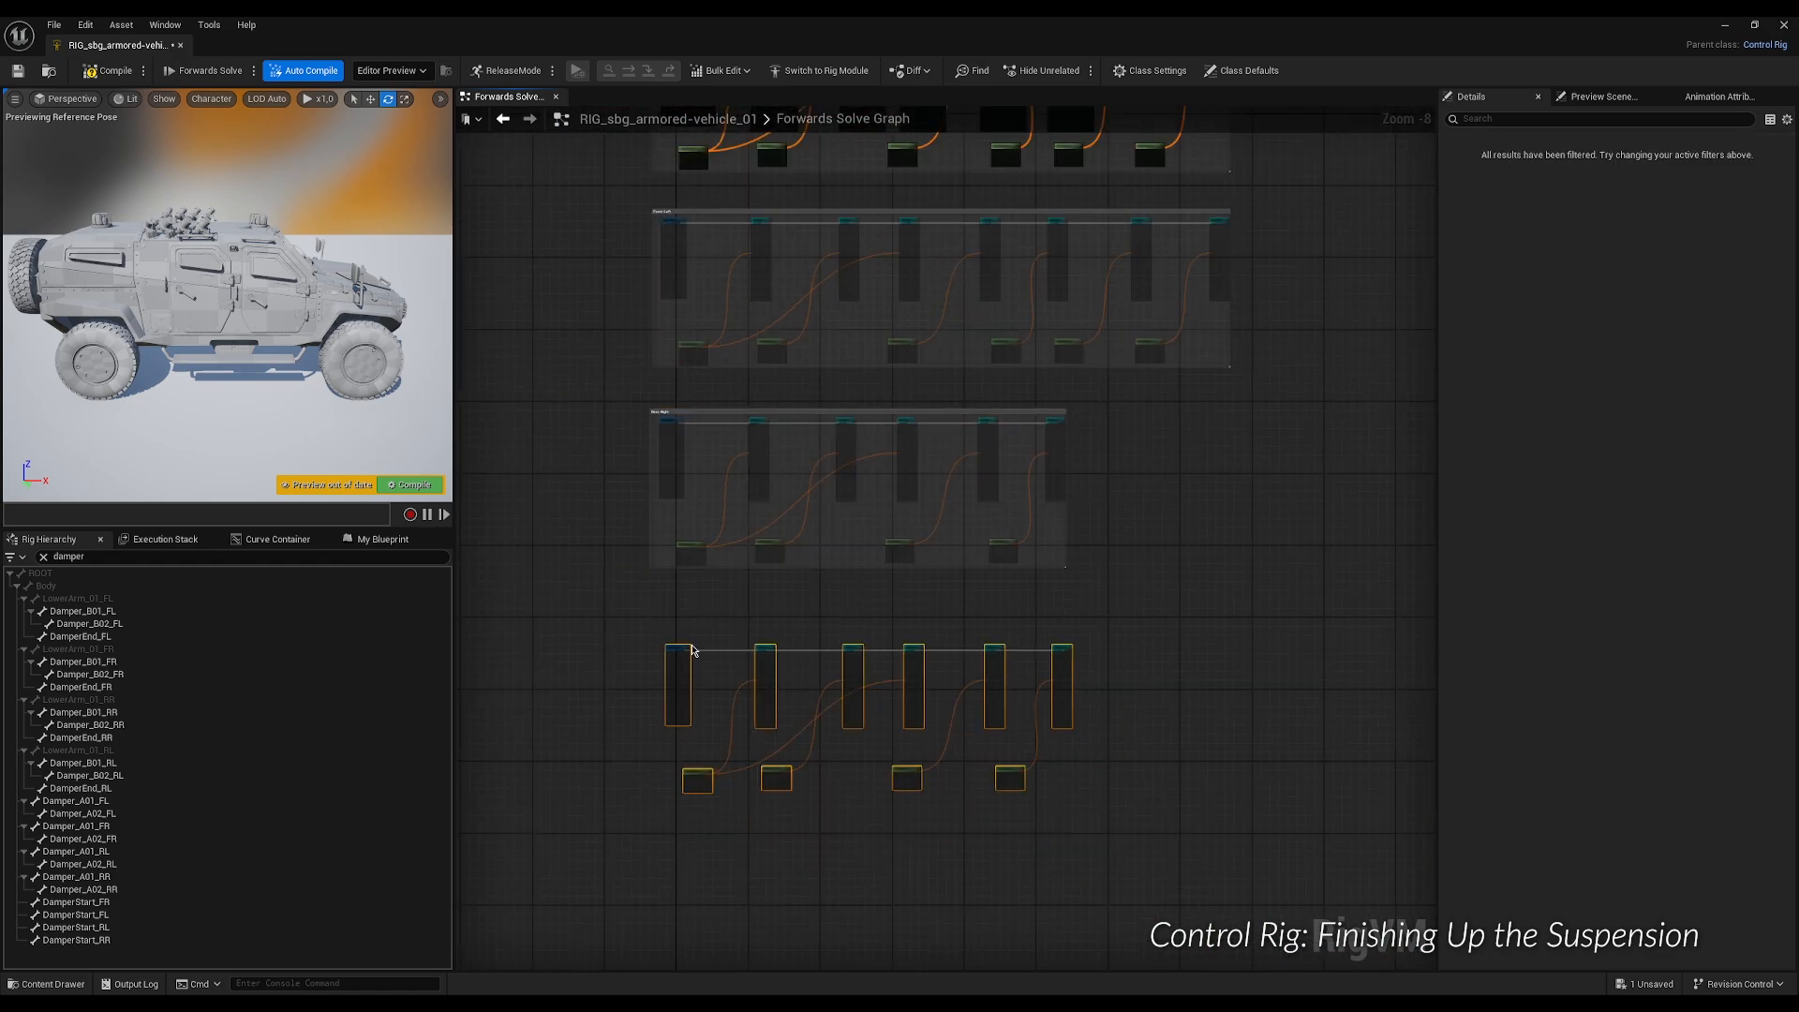
right_click(693, 651)
text(comm)
key(Return)
scroll(771, 671, up, 5)
text(Rear-Left)
key(Return)
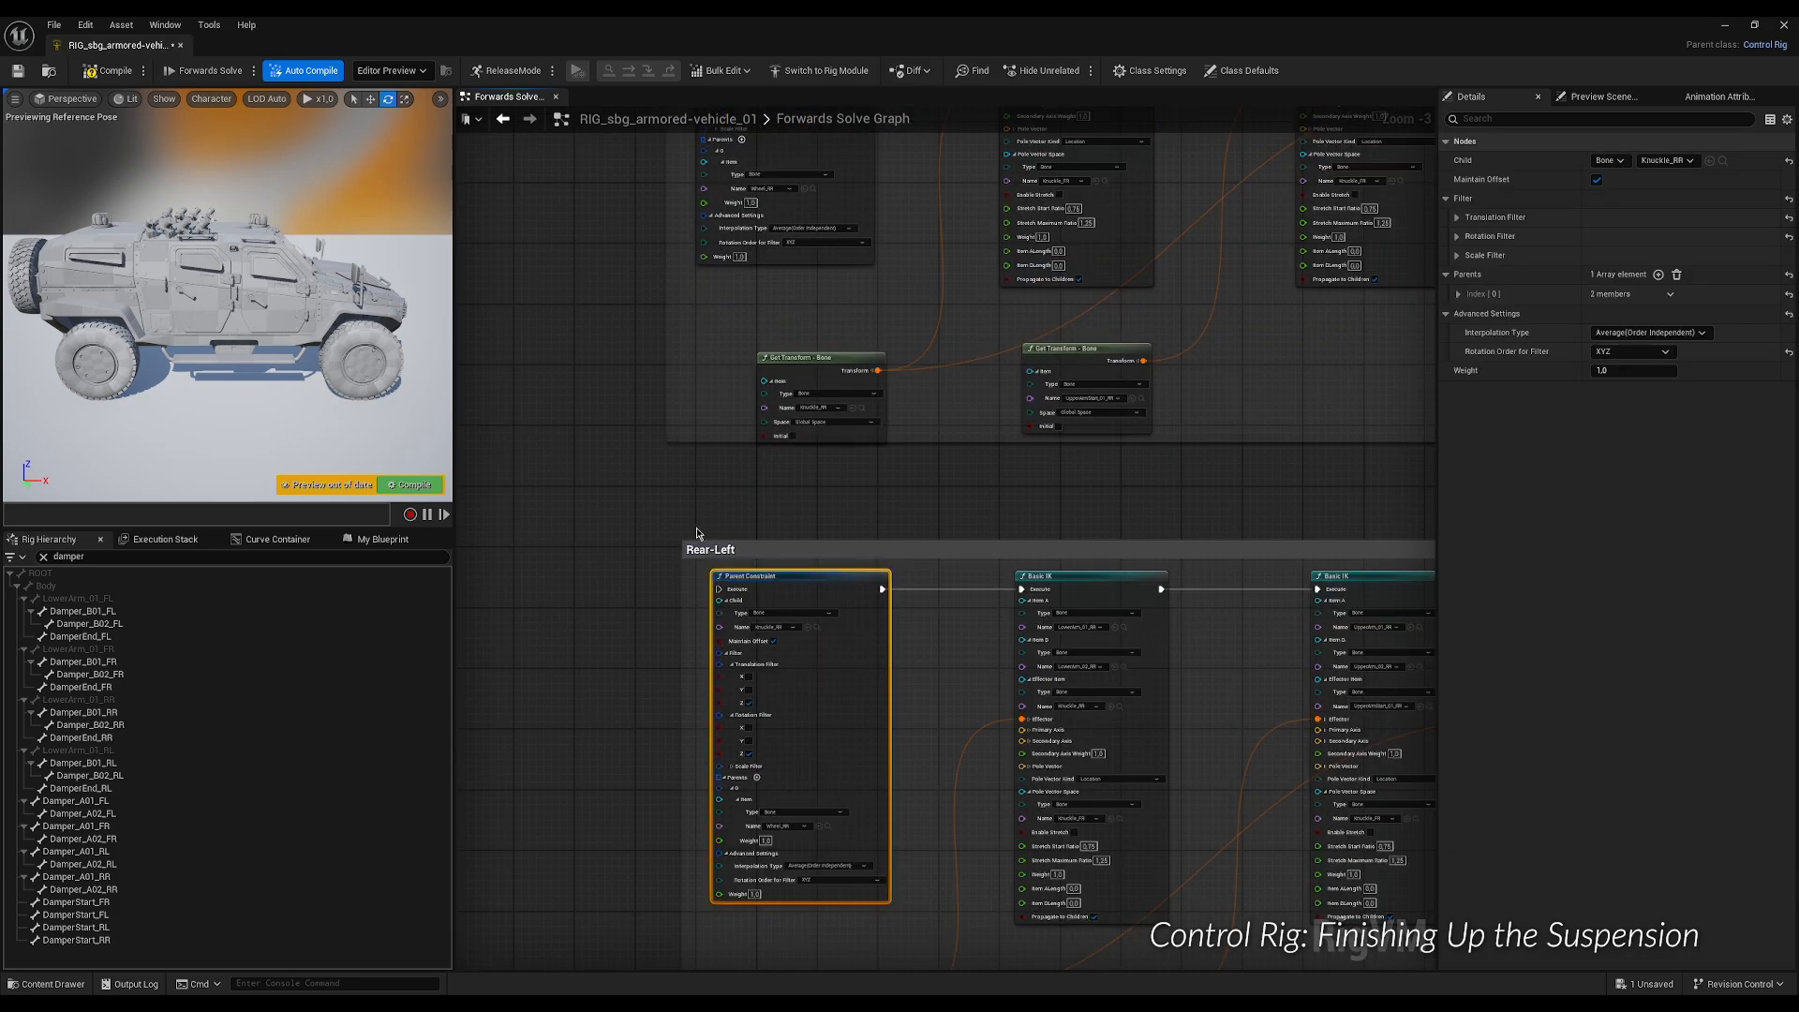
drag(697, 548, 682, 535)
In the Front-Left group, set the first Get Transform node's bone to Knuckle_FL and the second one's to UpperArmStart_01_FL.
right_drag(607, 322, 581, 862)
right_drag(579, 140, 499, 510)
click(43, 557)
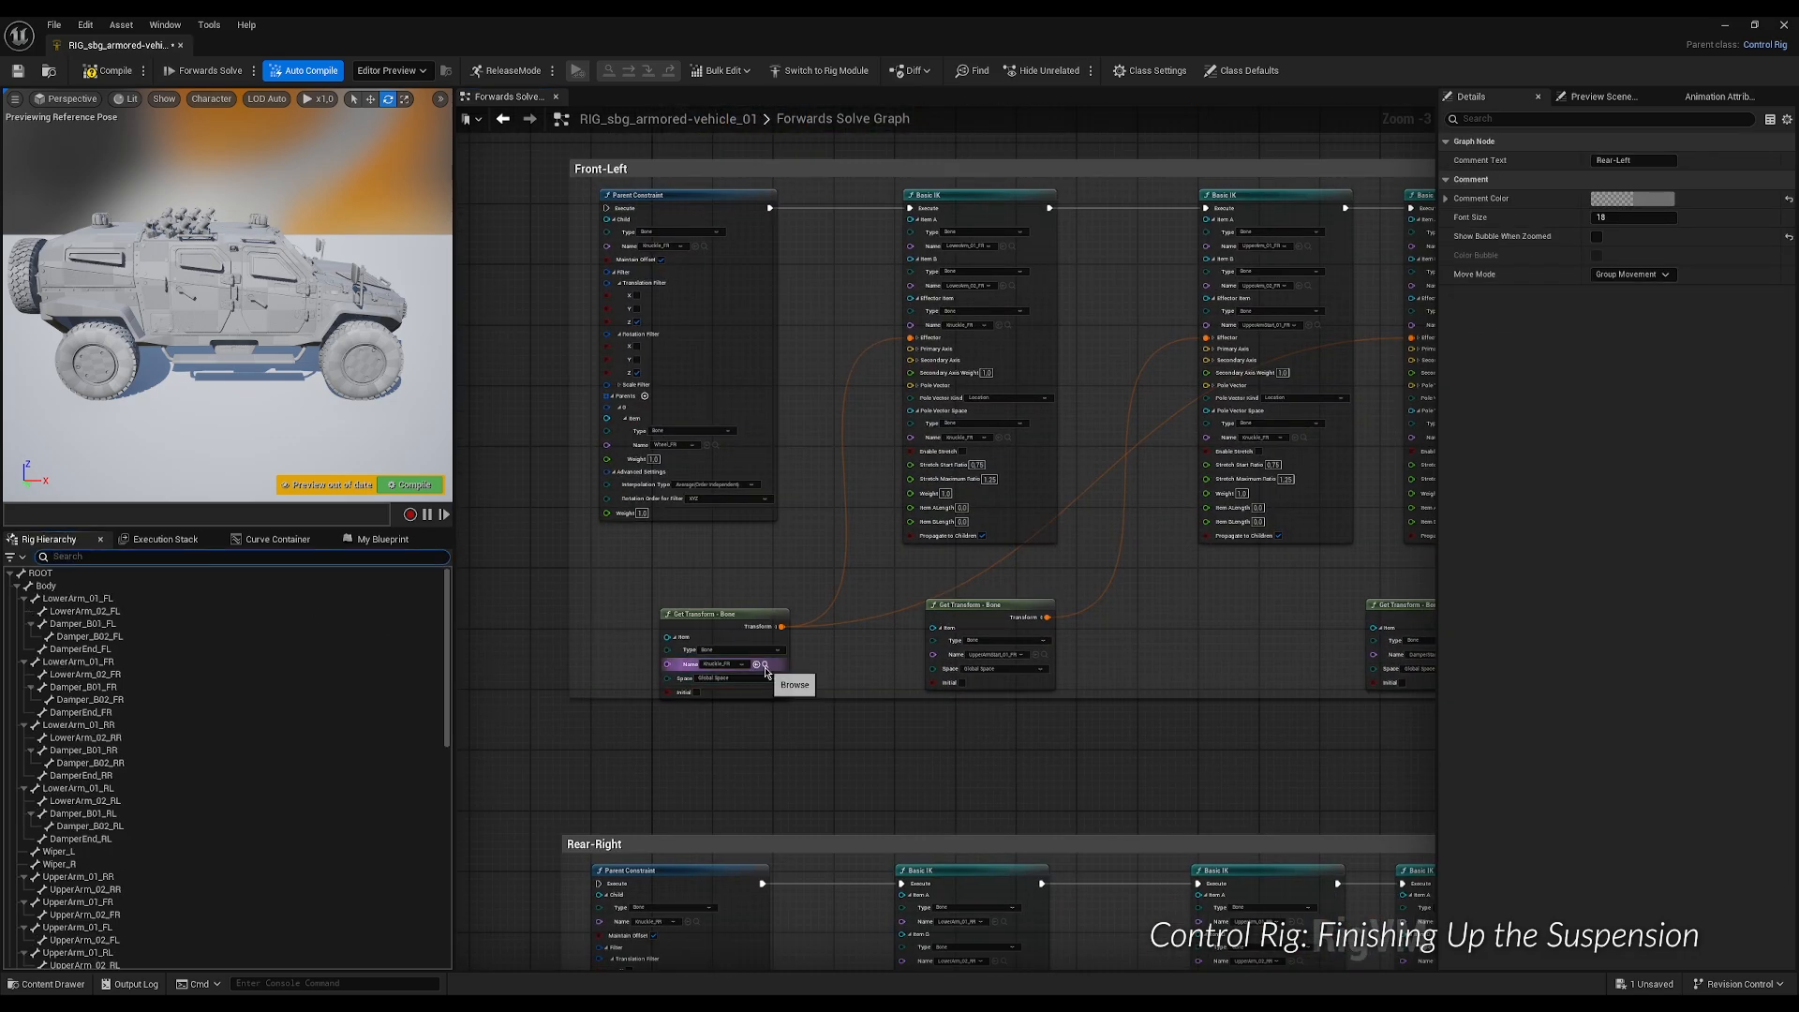
click(764, 665)
click(93, 737)
click(756, 664)
click(1044, 655)
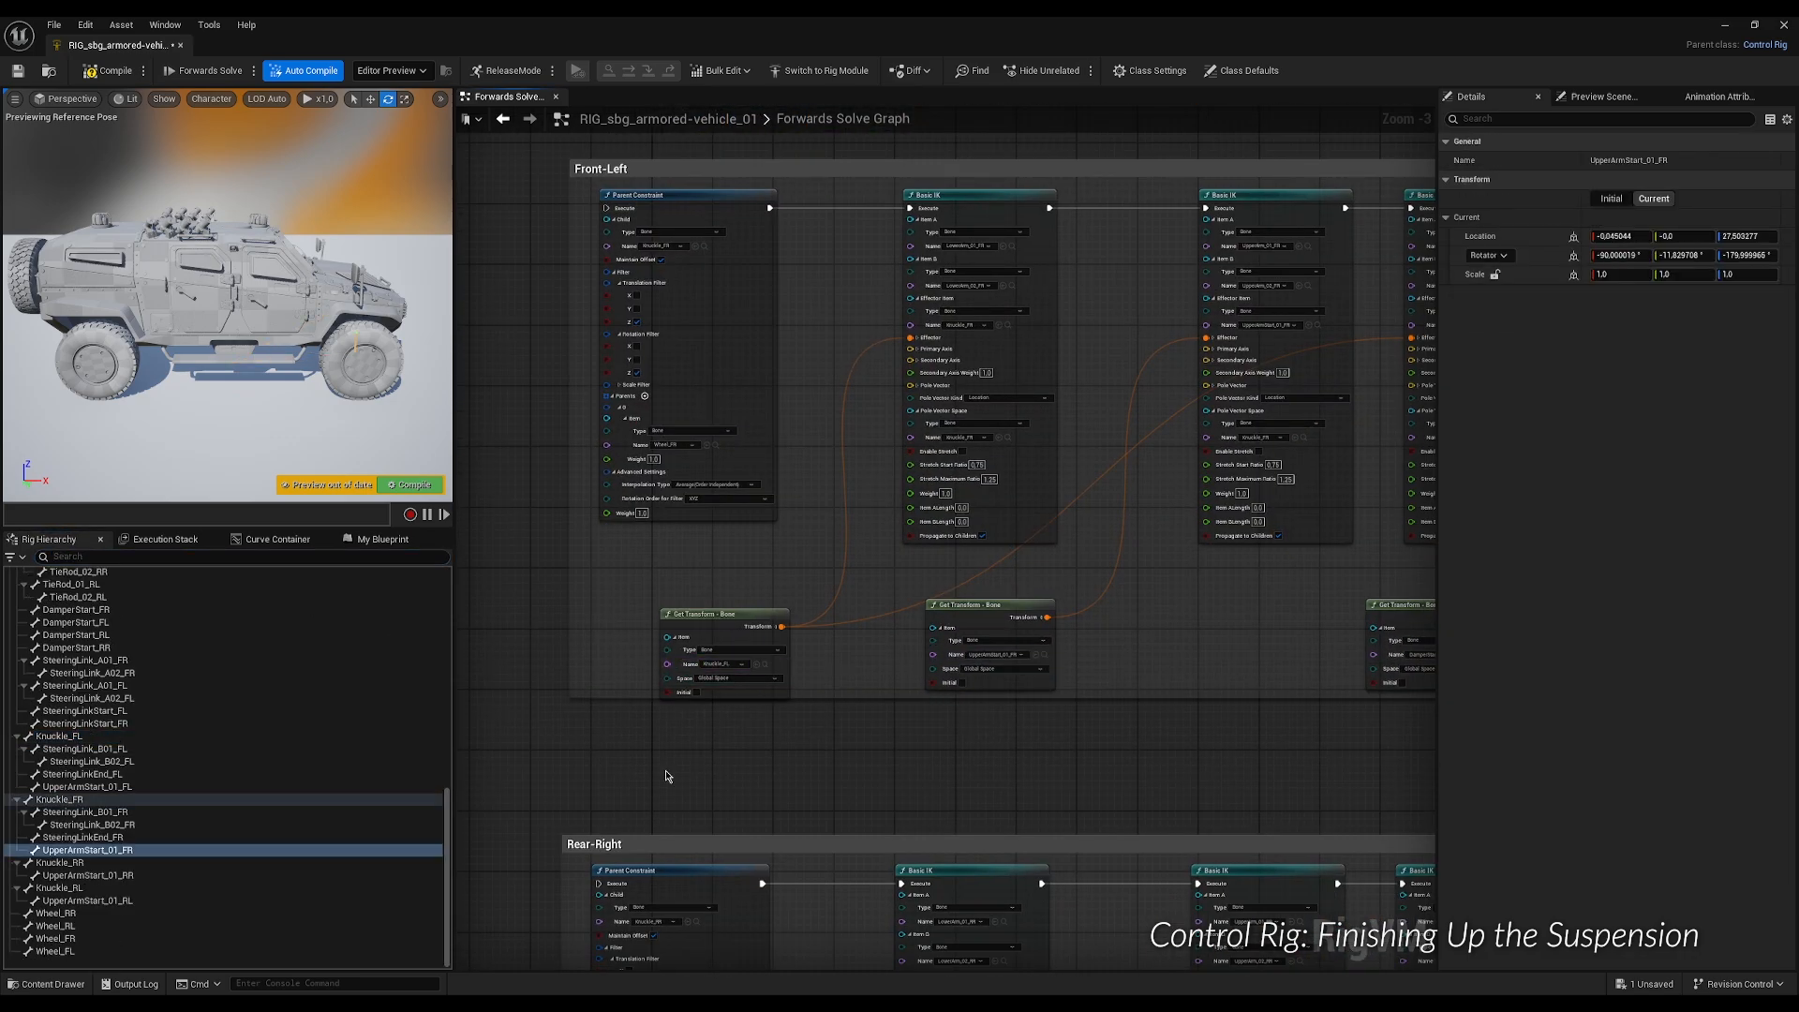
click(189, 788)
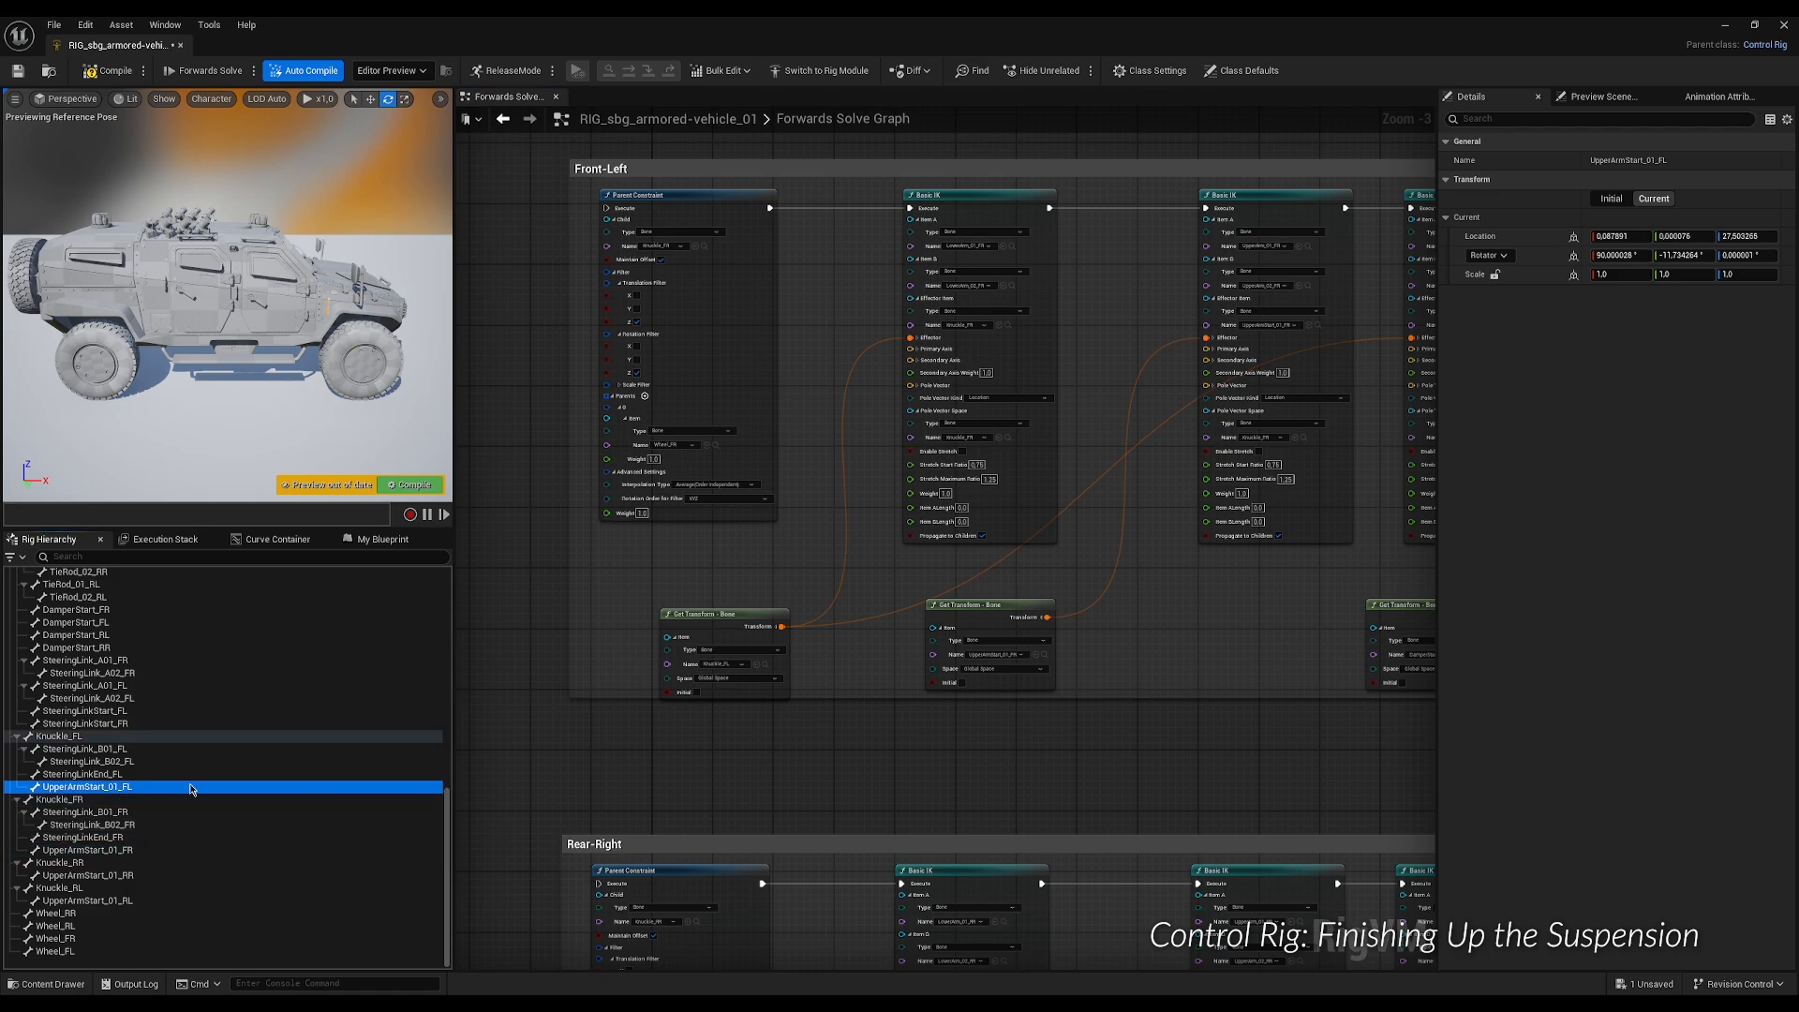
click(1035, 655)
Set the third and fourth Front-Left Get Transform nodes' bones to DamperStart_FL and DamperEnd_FL.
right_drag(1277, 715, 697, 714)
click(893, 654)
click(133, 626)
click(882, 655)
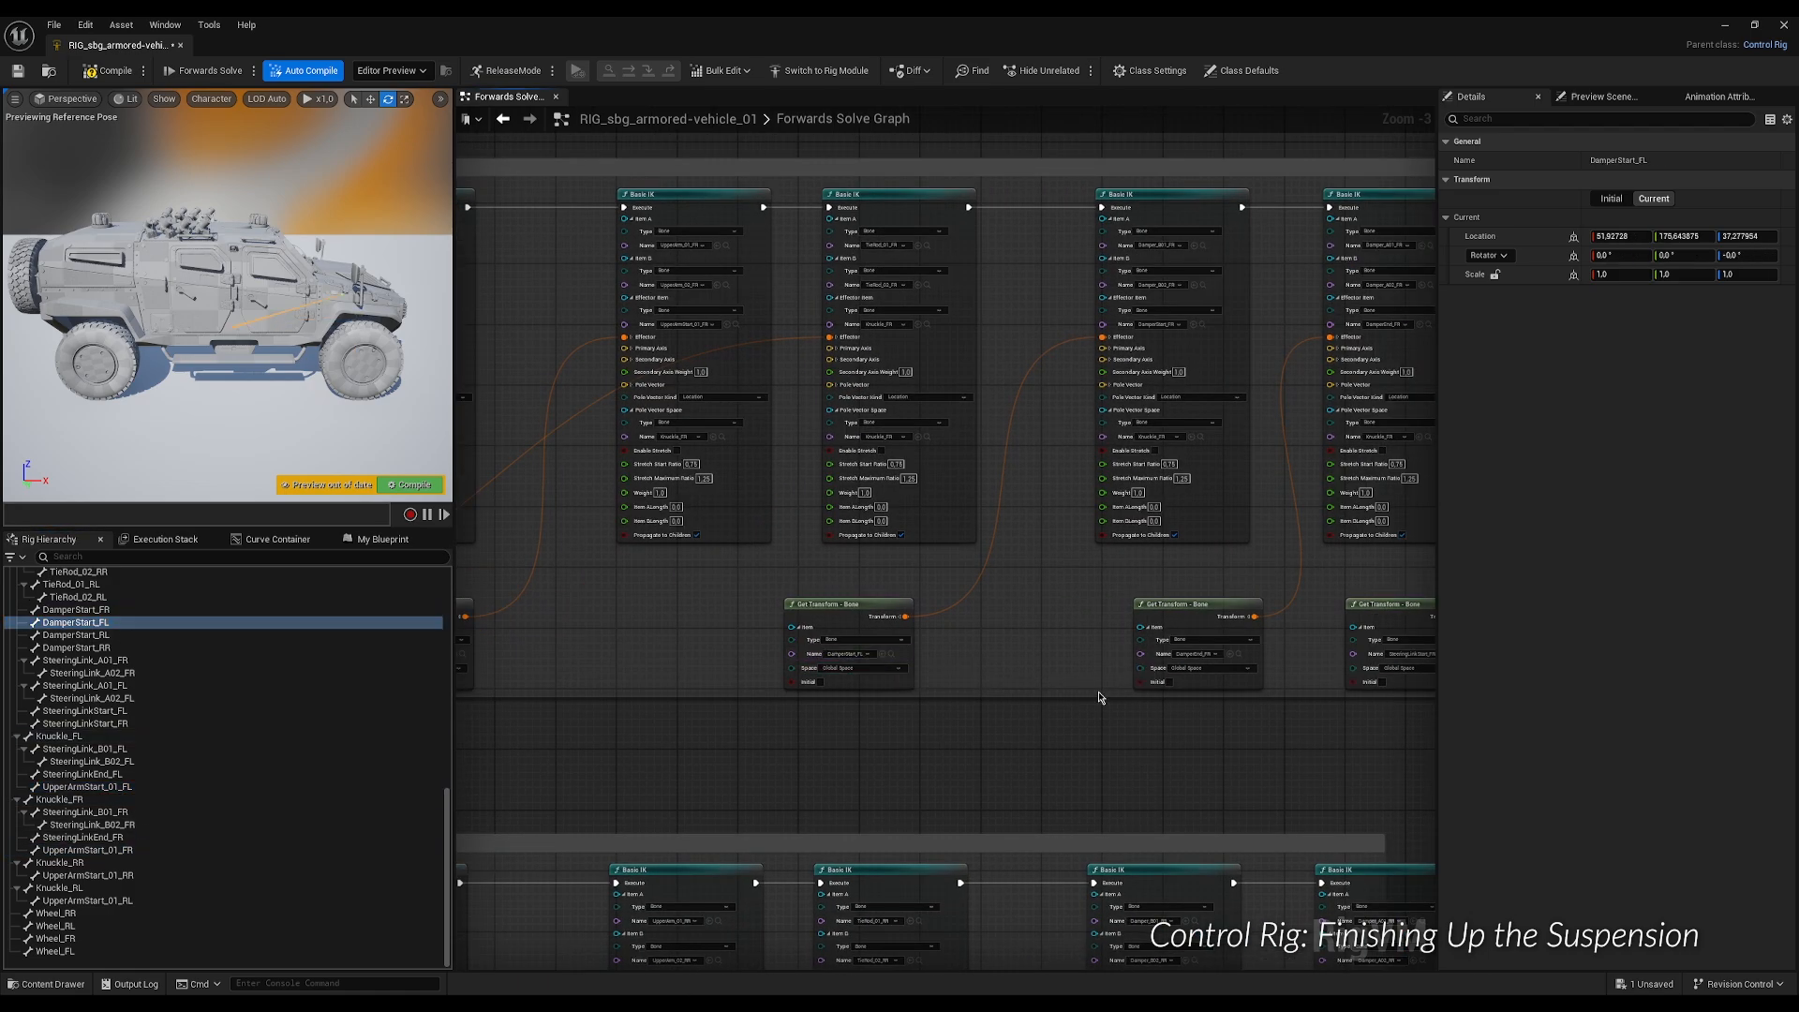
right_drag(1100, 699, 699, 720)
click(839, 675)
click(81, 649)
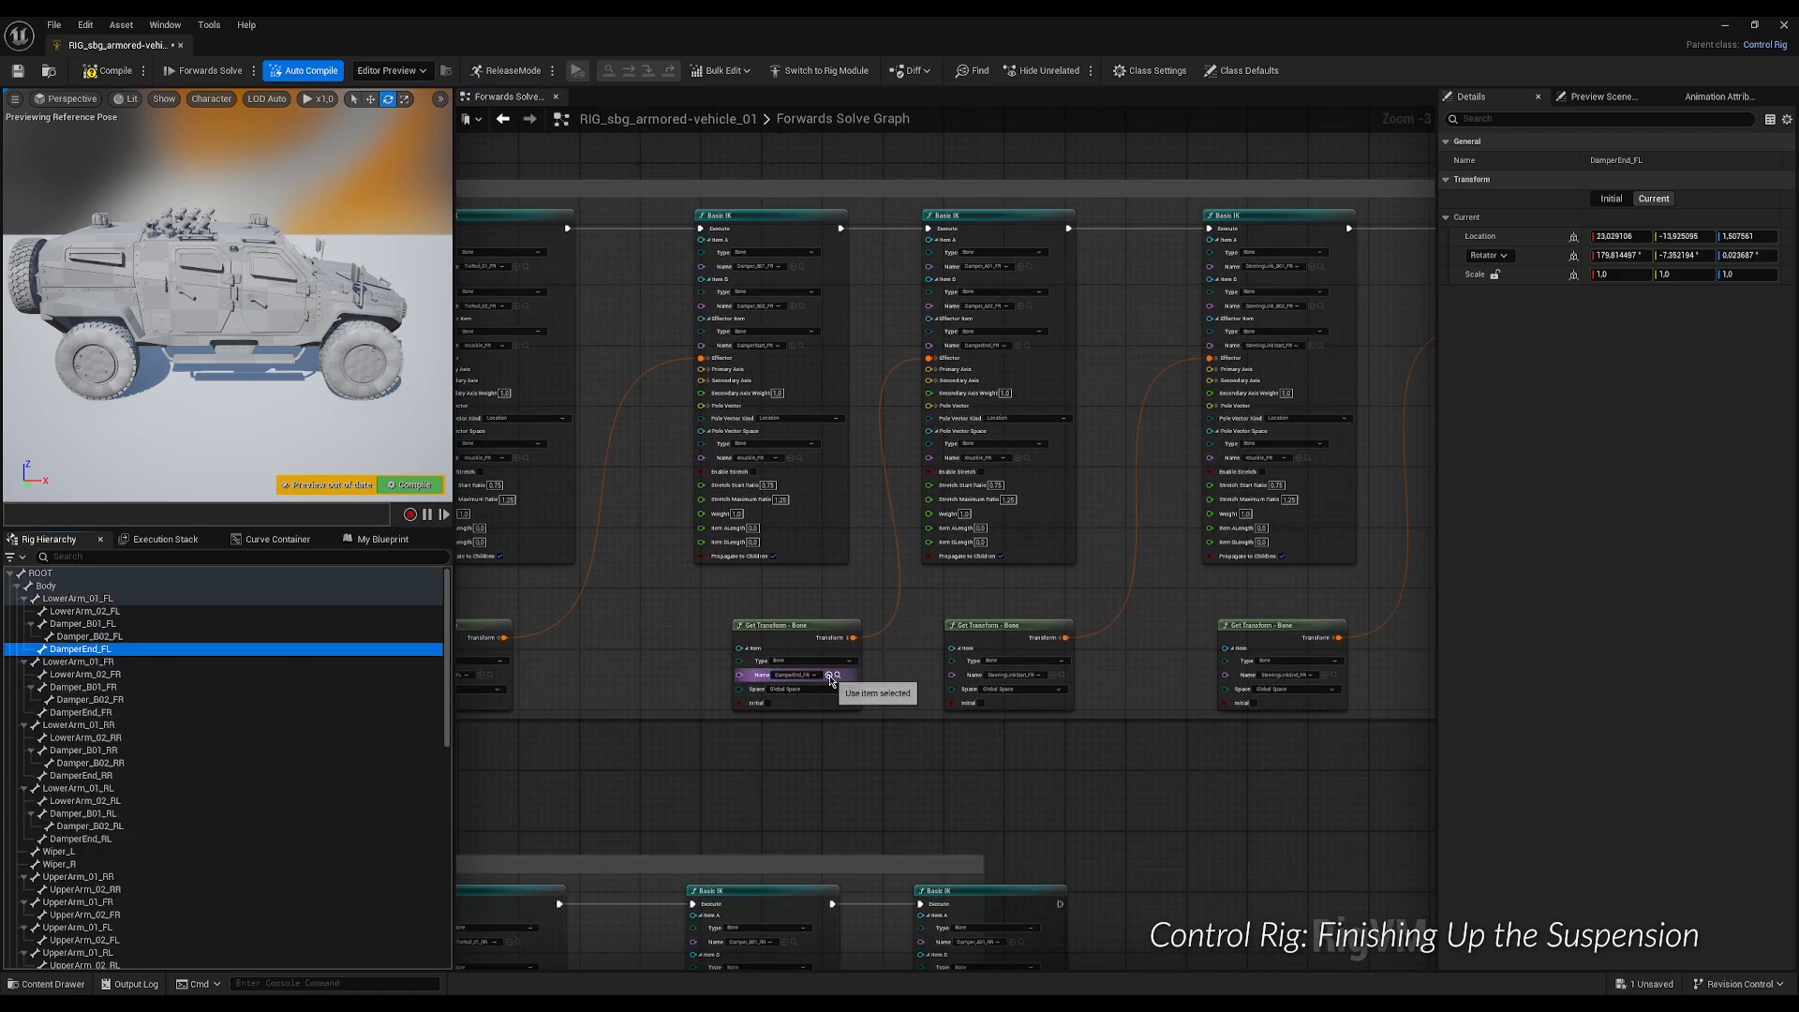
click(829, 675)
Set the last two Front-Left Get Transform nodes' bones to SteeringLinkStart_FL and SteeringLinkEnd_FL.
click(1053, 675)
right_drag(1158, 729, 821, 741)
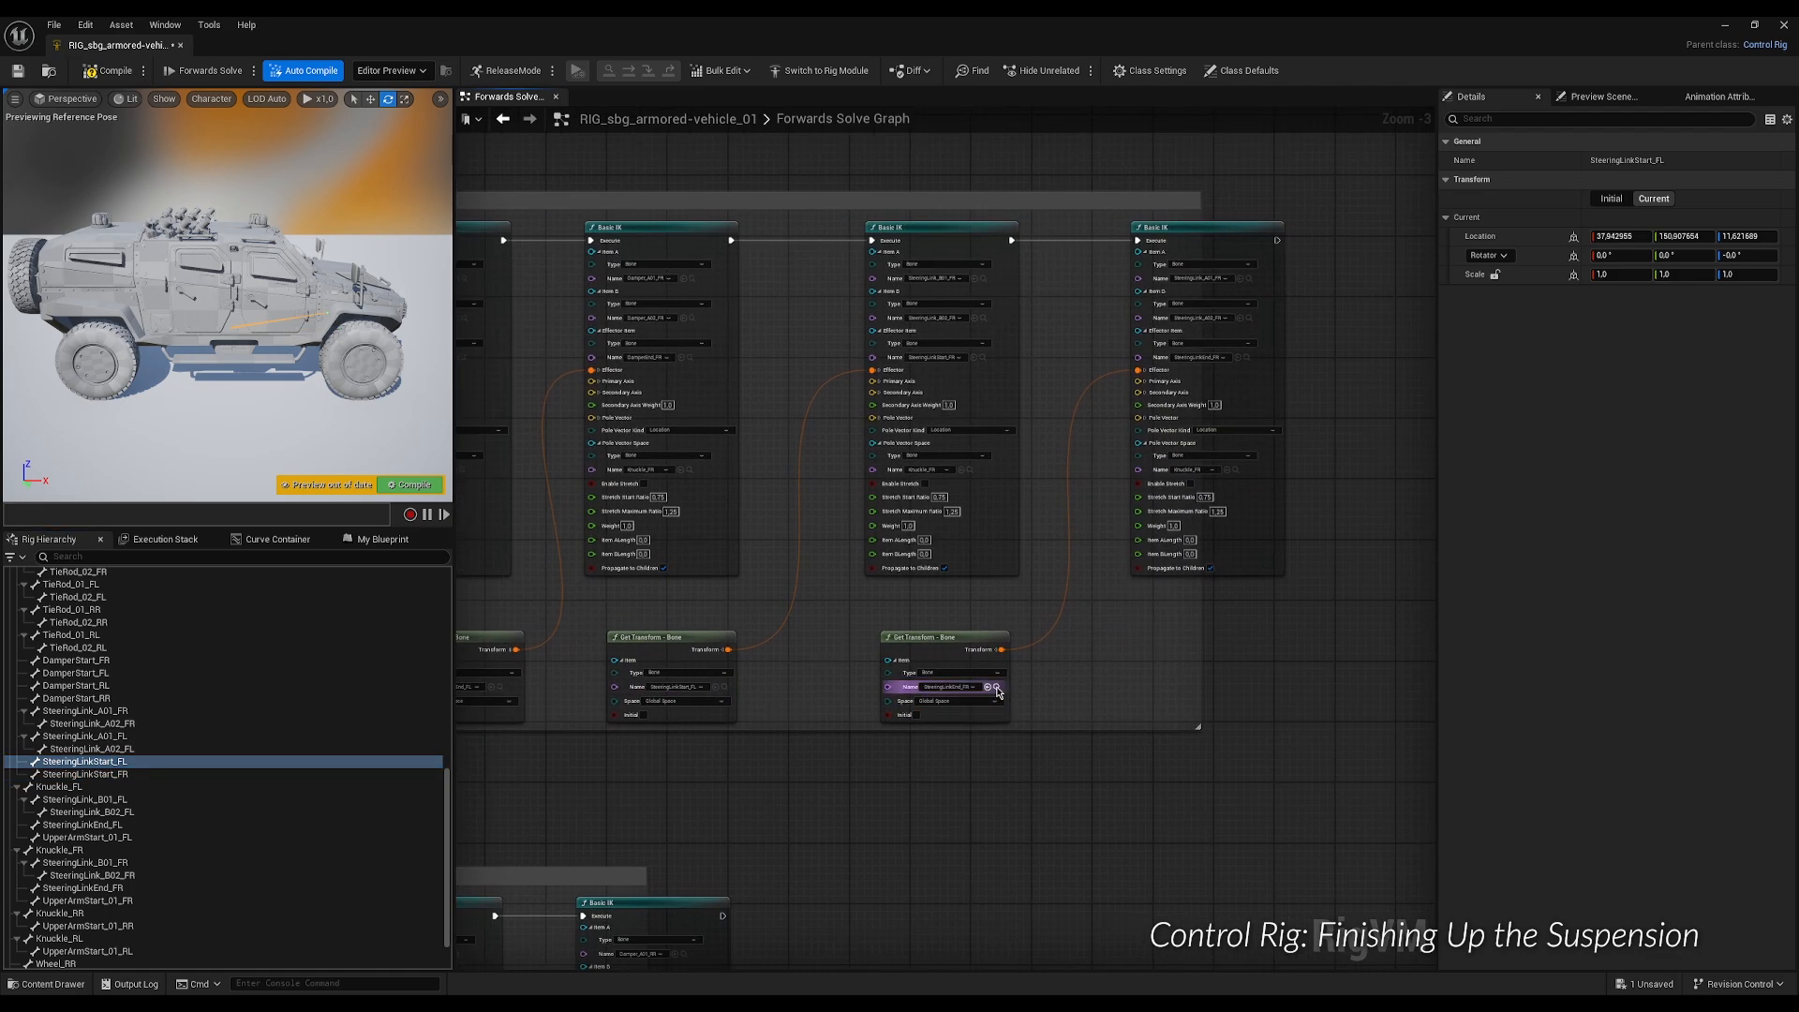
click(989, 687)
click(299, 825)
click(978, 687)
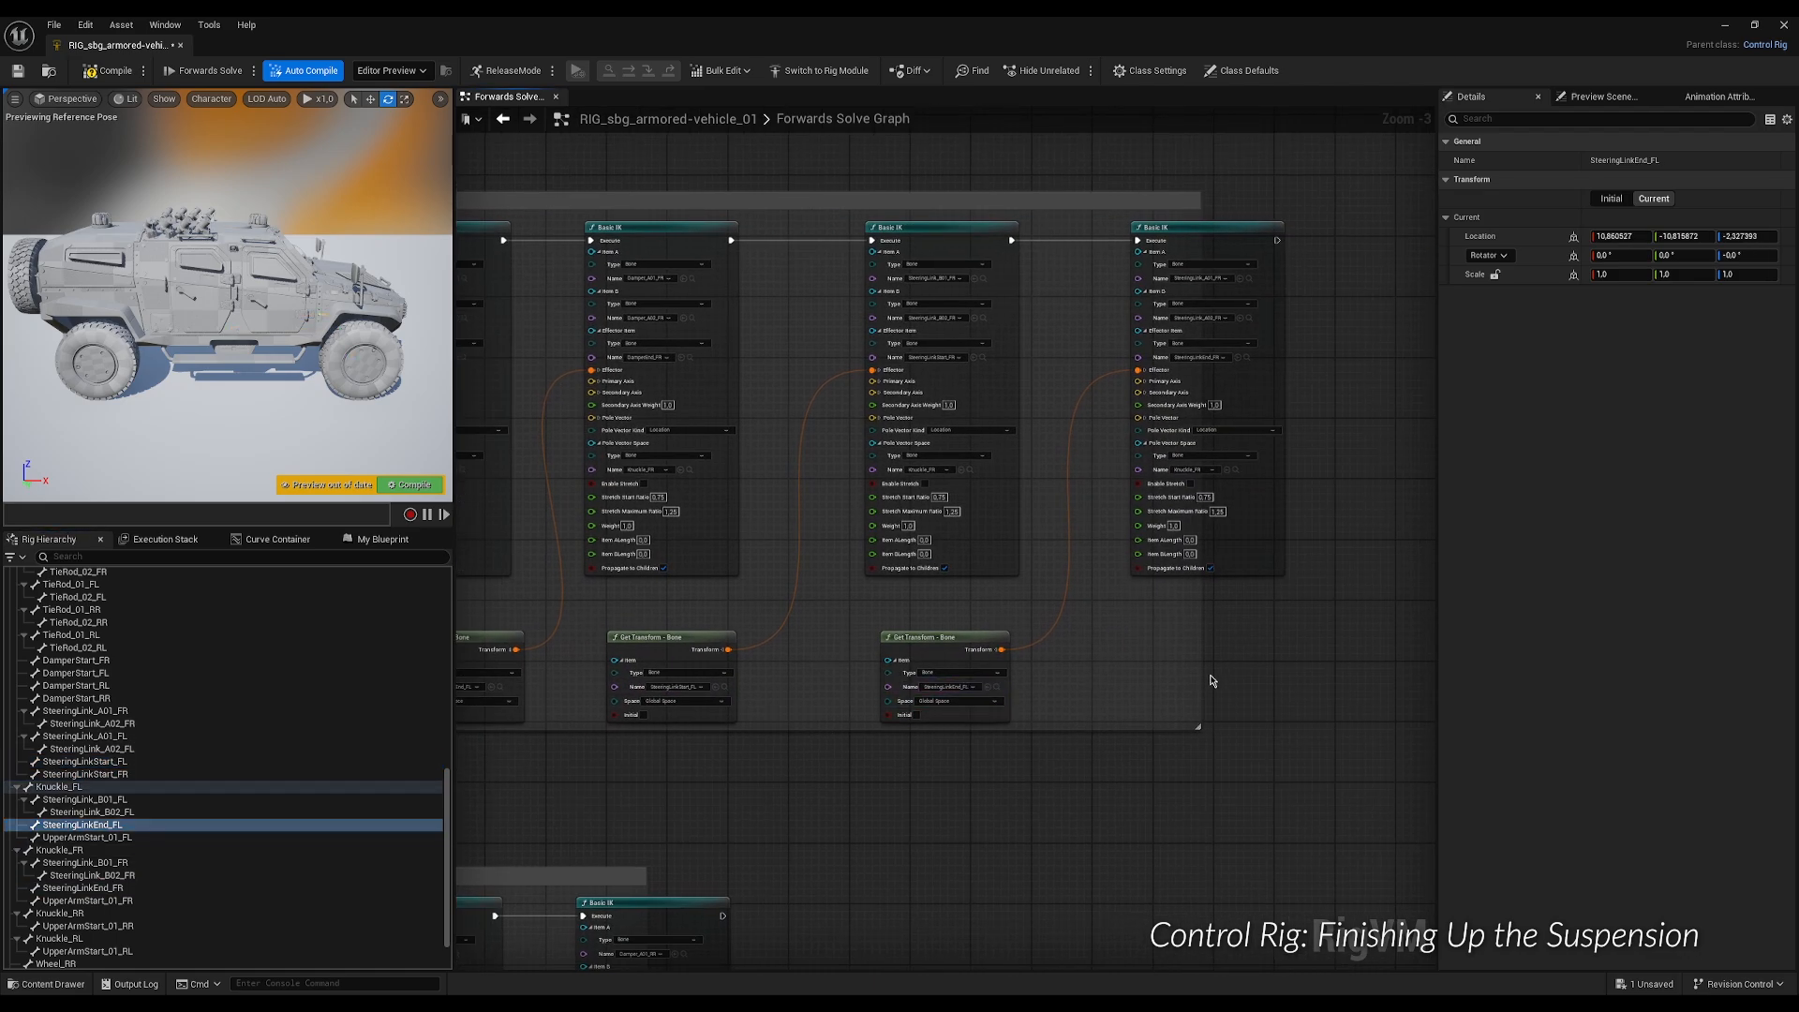
Set the Front-Left Parent Constraint's child to Knuckle_FL and its parent item to Wheel_FL.
right_drag(1065, 727, 1305, 798)
click(792, 829)
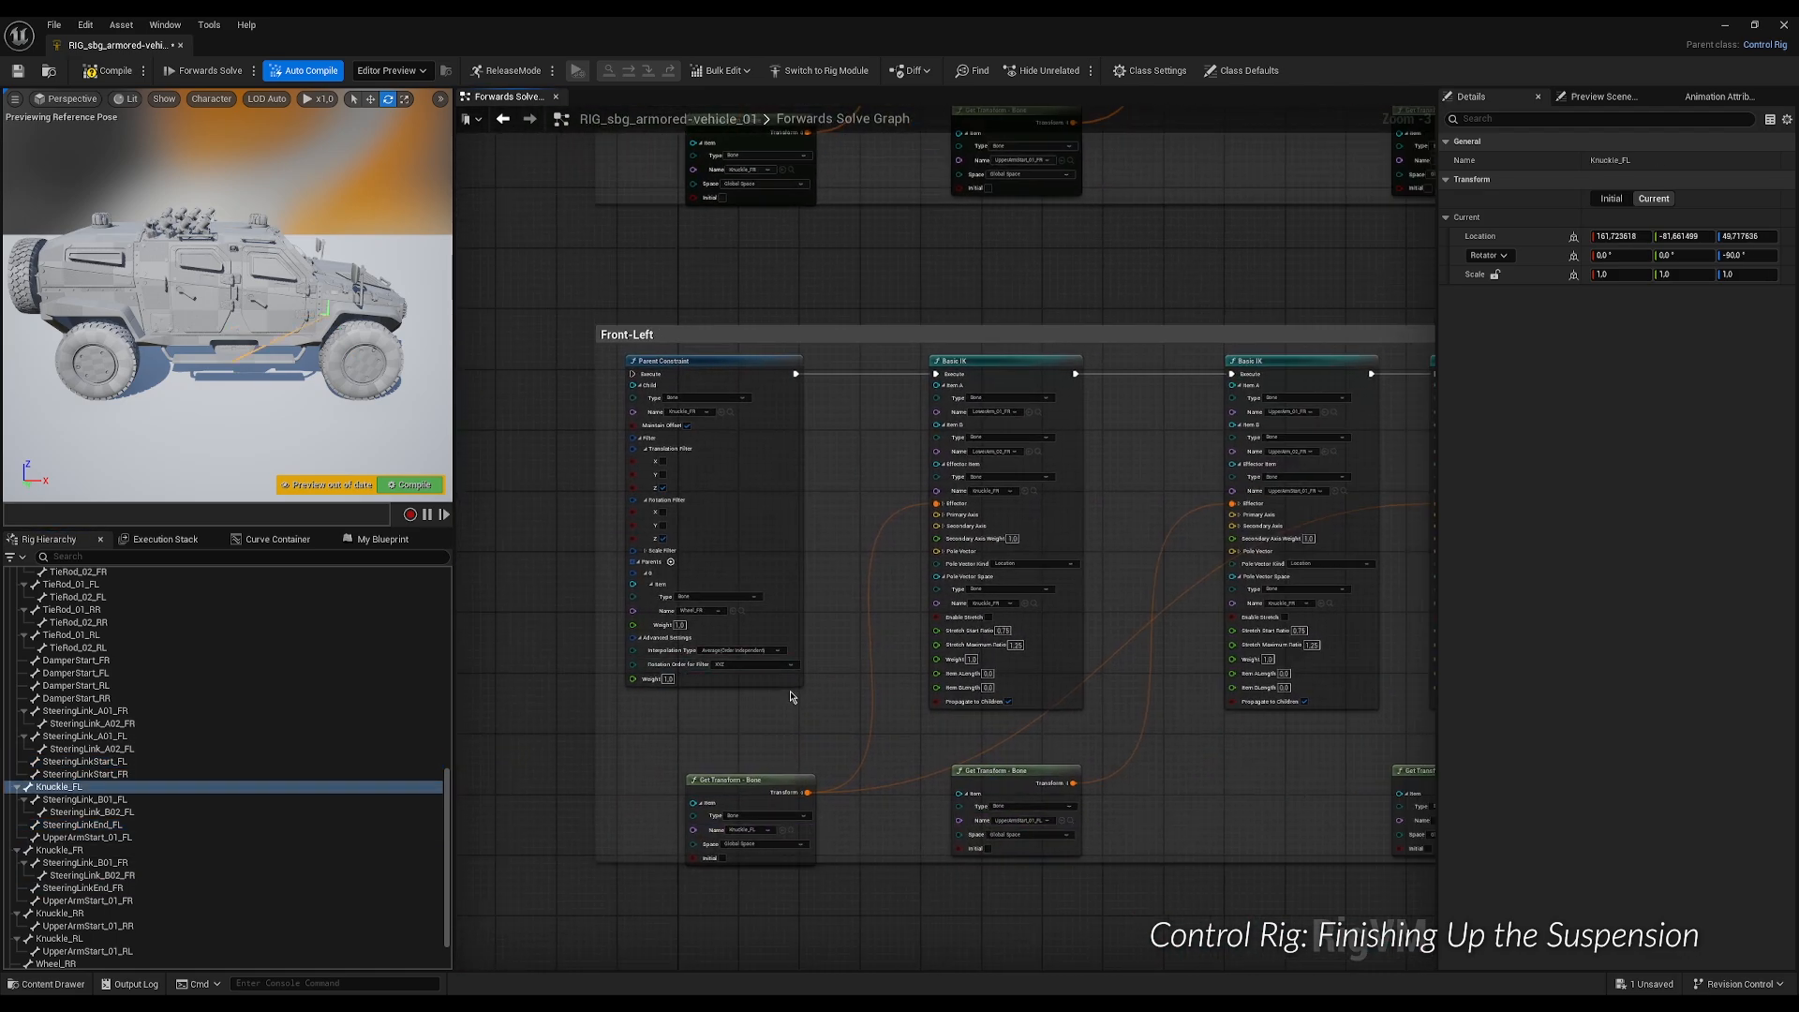
click(741, 611)
click(150, 951)
click(734, 611)
Assign Knuckle_FL as the pole vector space of every Basic IK node in the Front-Left group.
right_drag(945, 569, 847, 578)
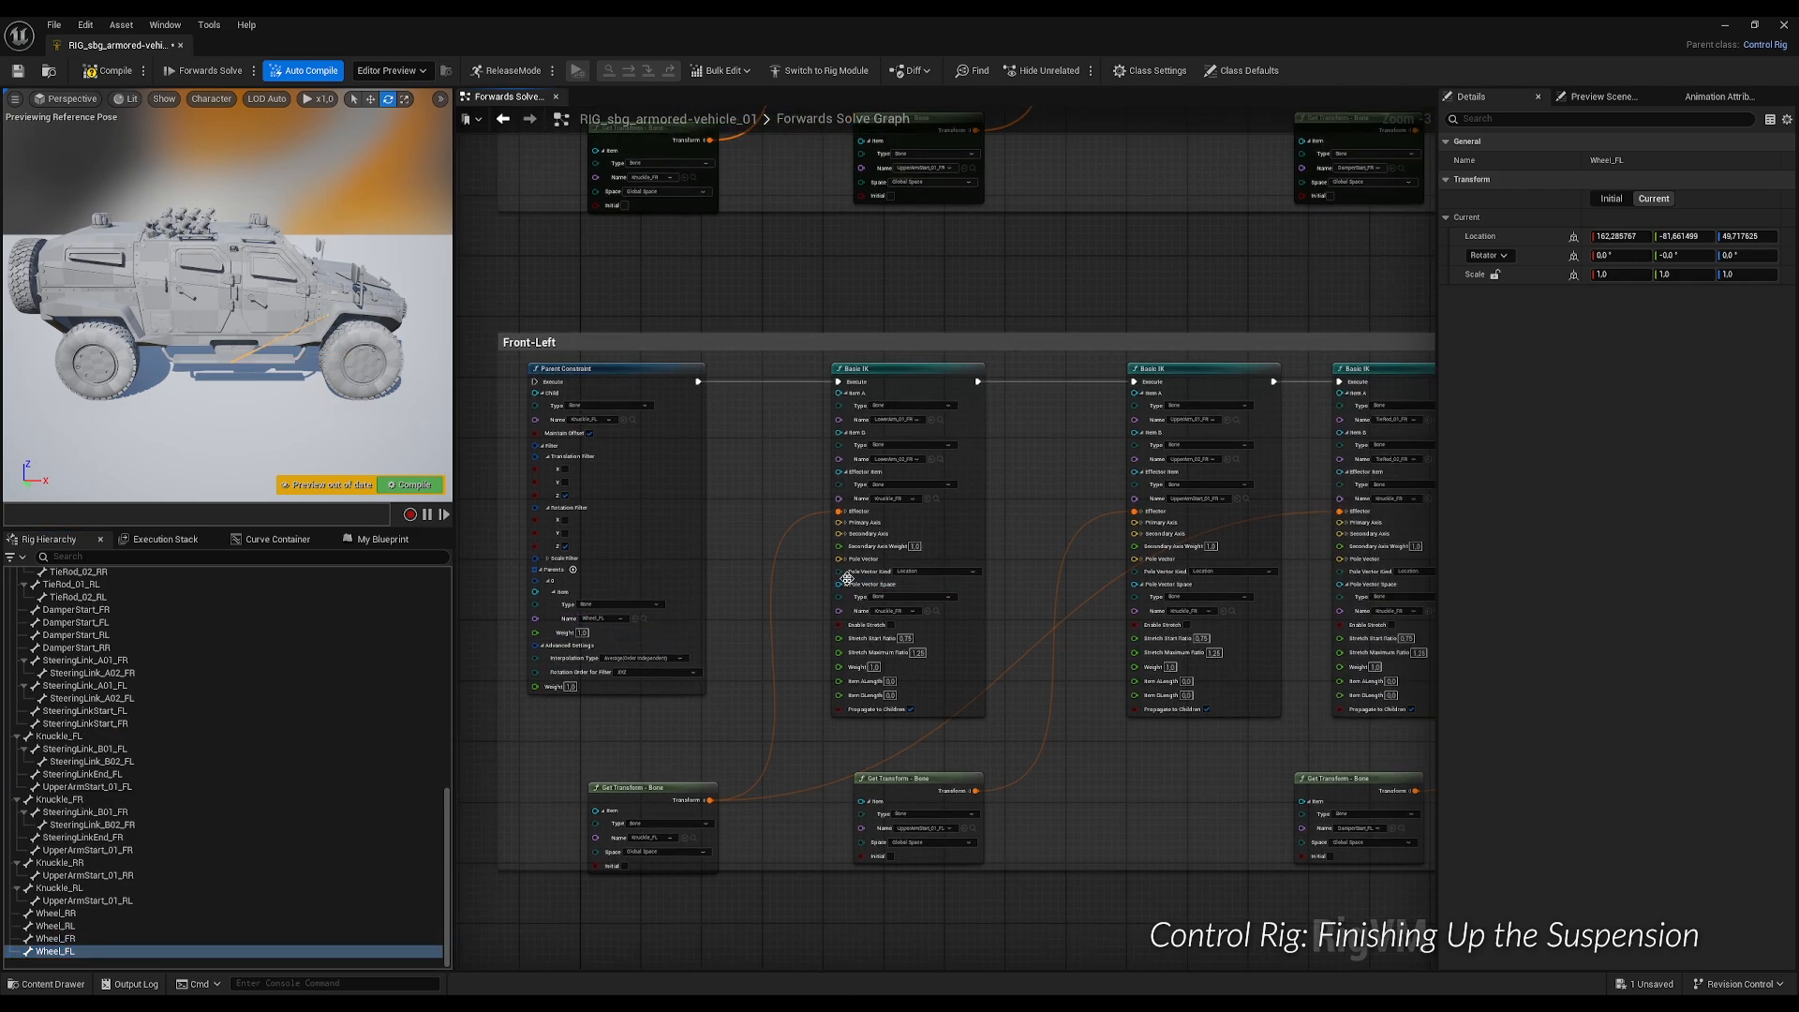
scroll(847, 578, up, 1)
click(677, 869)
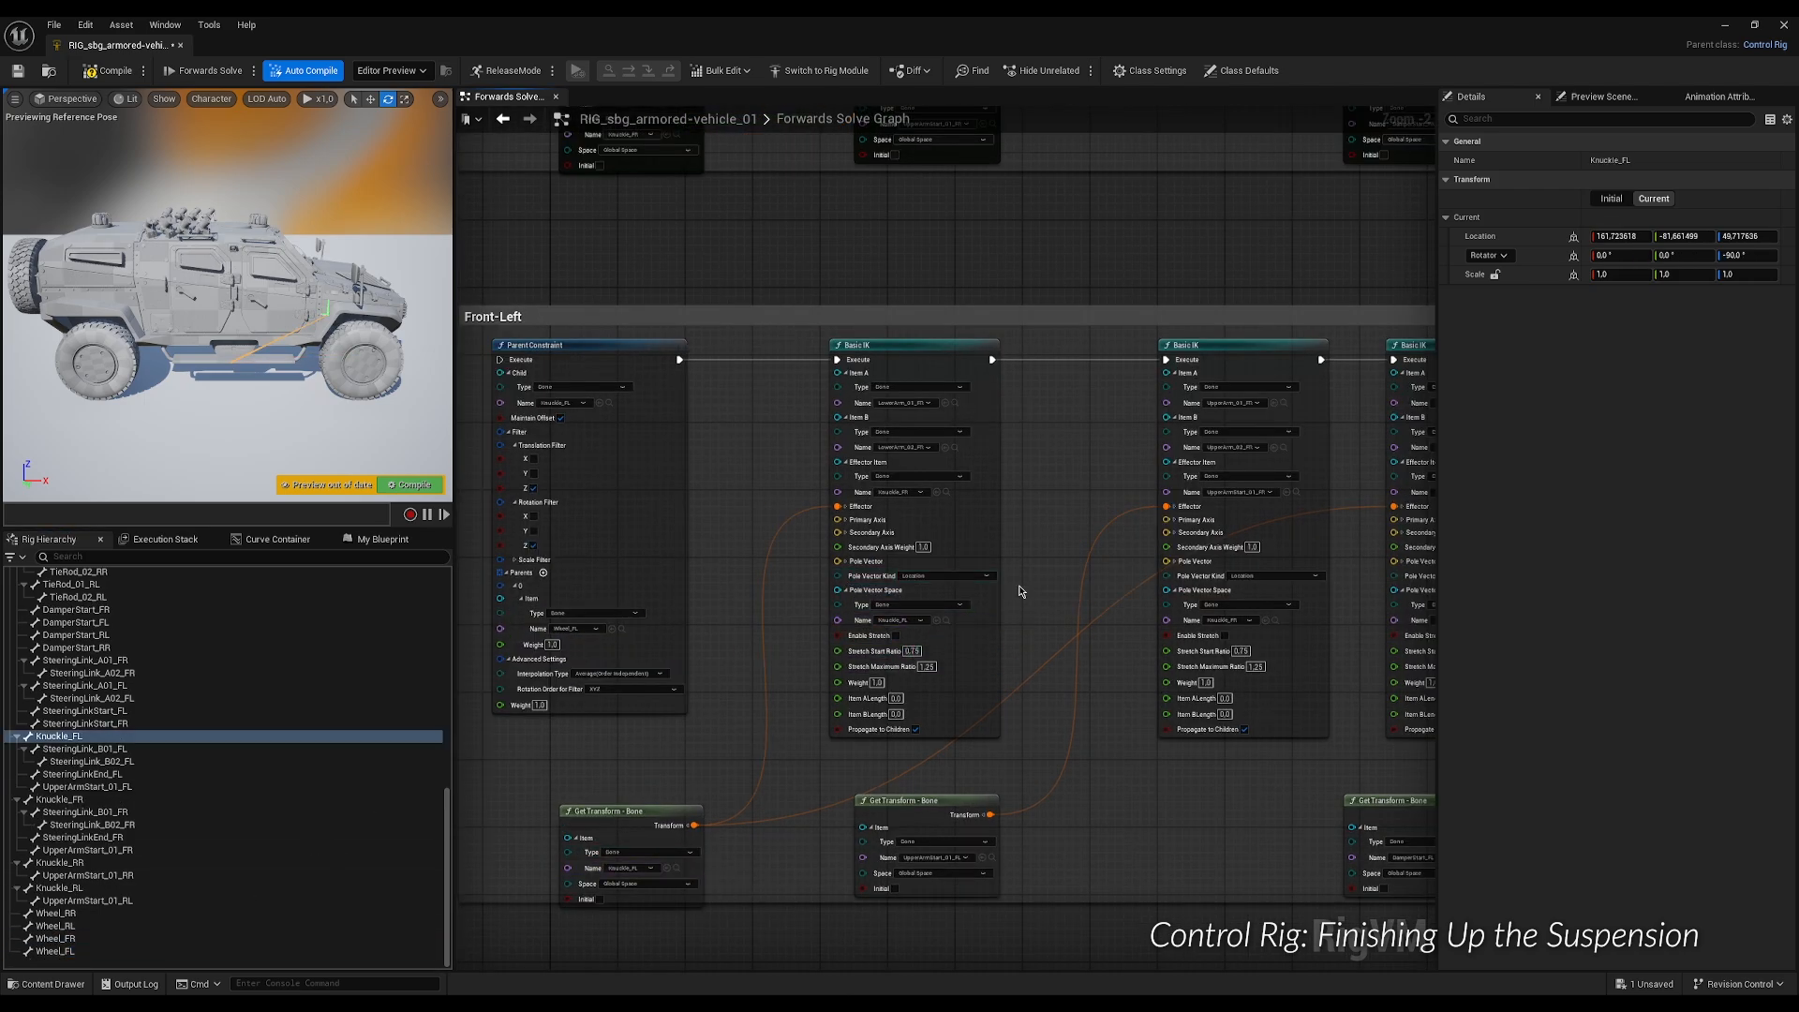
right_drag(1020, 591, 859, 607)
right_drag(952, 641, 870, 630)
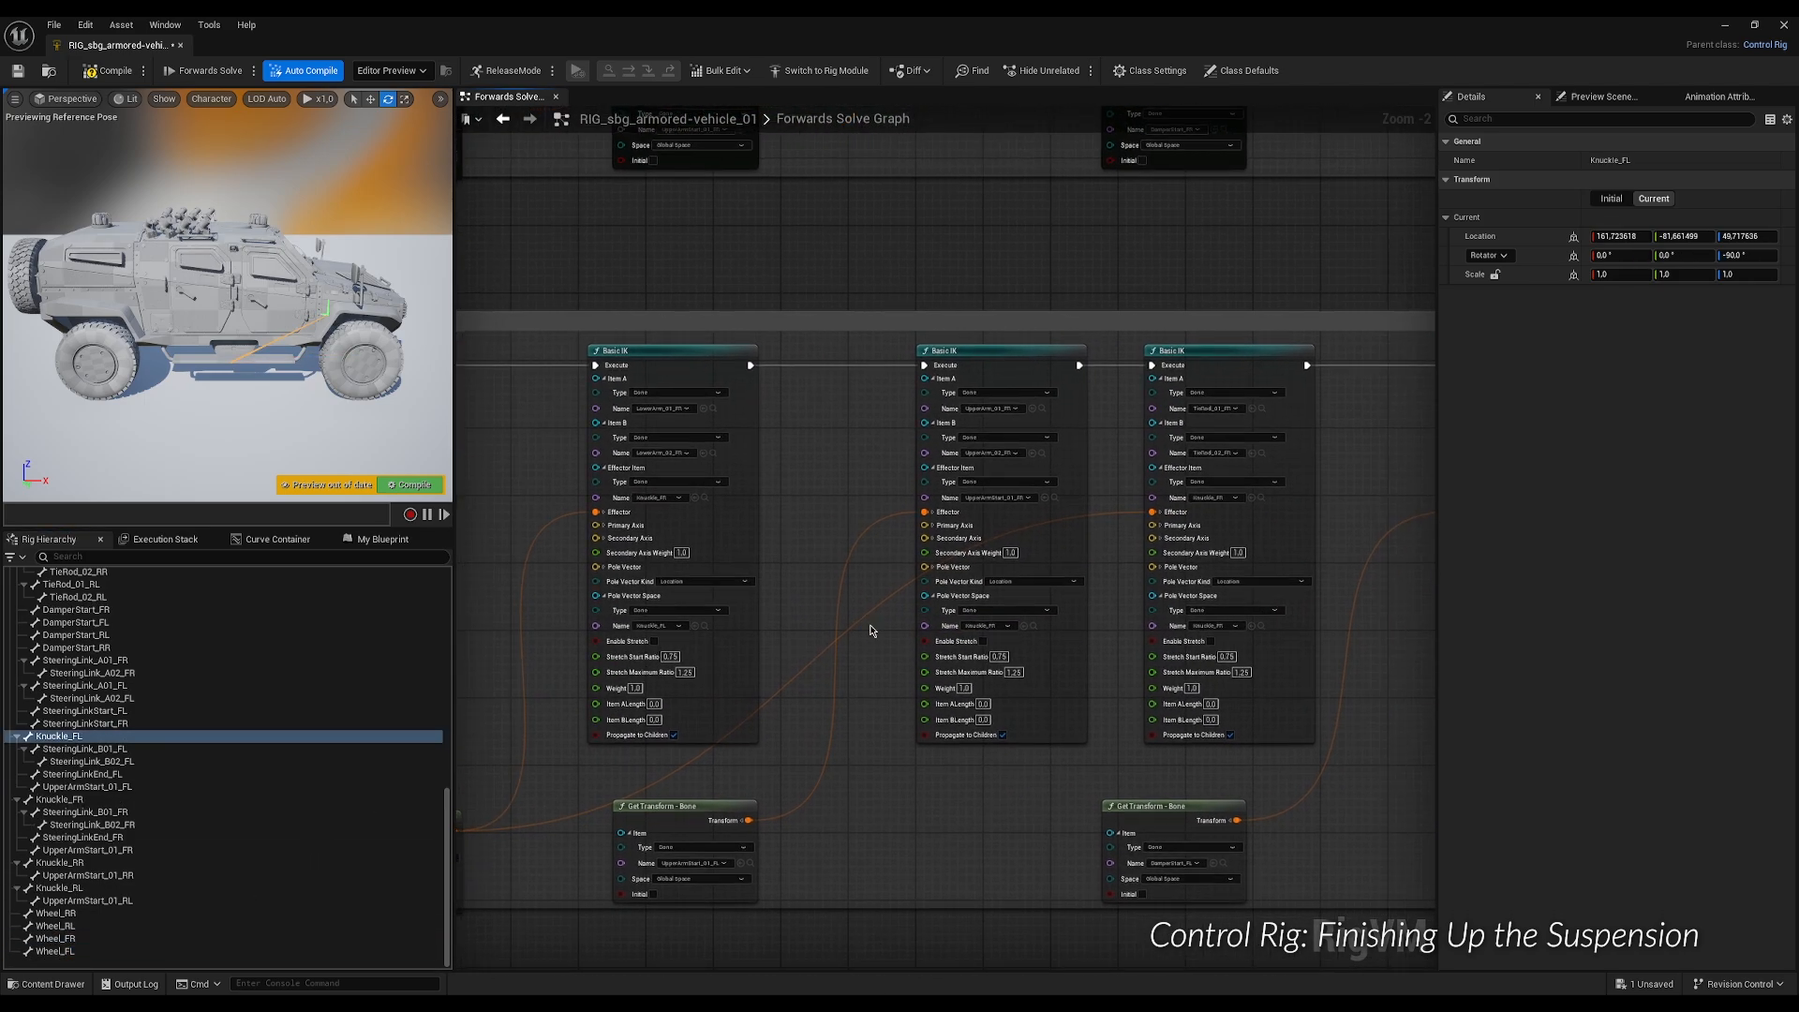
click(1025, 626)
right_drag(1180, 639, 1052, 633)
click(1124, 620)
right_drag(1387, 629, 1036, 623)
click(1069, 615)
right_drag(1309, 622, 1088, 614)
click(1018, 609)
click(1063, 611)
click(1093, 612)
Assign LowerArm_01_FL as Item A, LowerArm_02_FL as Item B and Knuckle_FL as effector item of the first Front-Left Basic IK node.
right_drag(826, 624, 1406, 671)
right_drag(487, 604, 967, 626)
click(1028, 479)
click(82, 599)
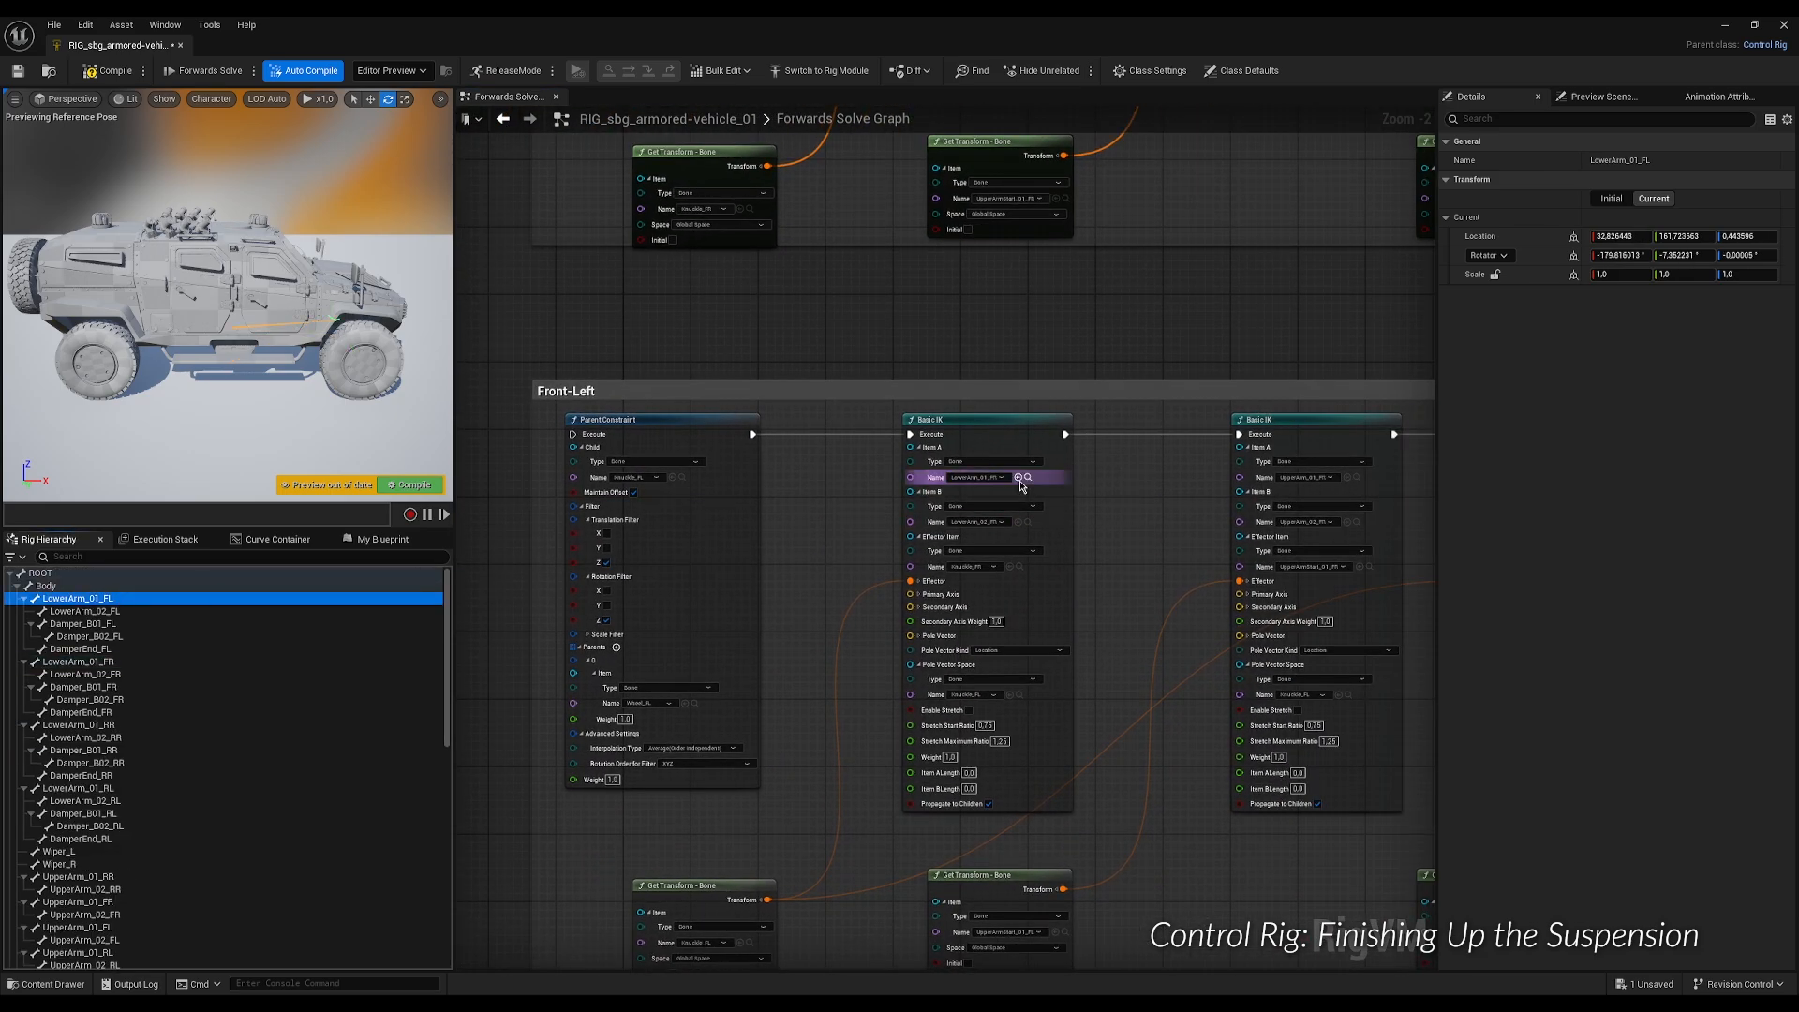
click(1019, 479)
click(87, 611)
click(1018, 523)
click(1019, 696)
click(1011, 568)
Assign UpperArm_01_FL as Item A, UpperArm_02_FL as Item B and UpperArmStart_01_FL as effector item of the second Front-Left Basic IK node.
right_drag(1324, 504, 894, 521)
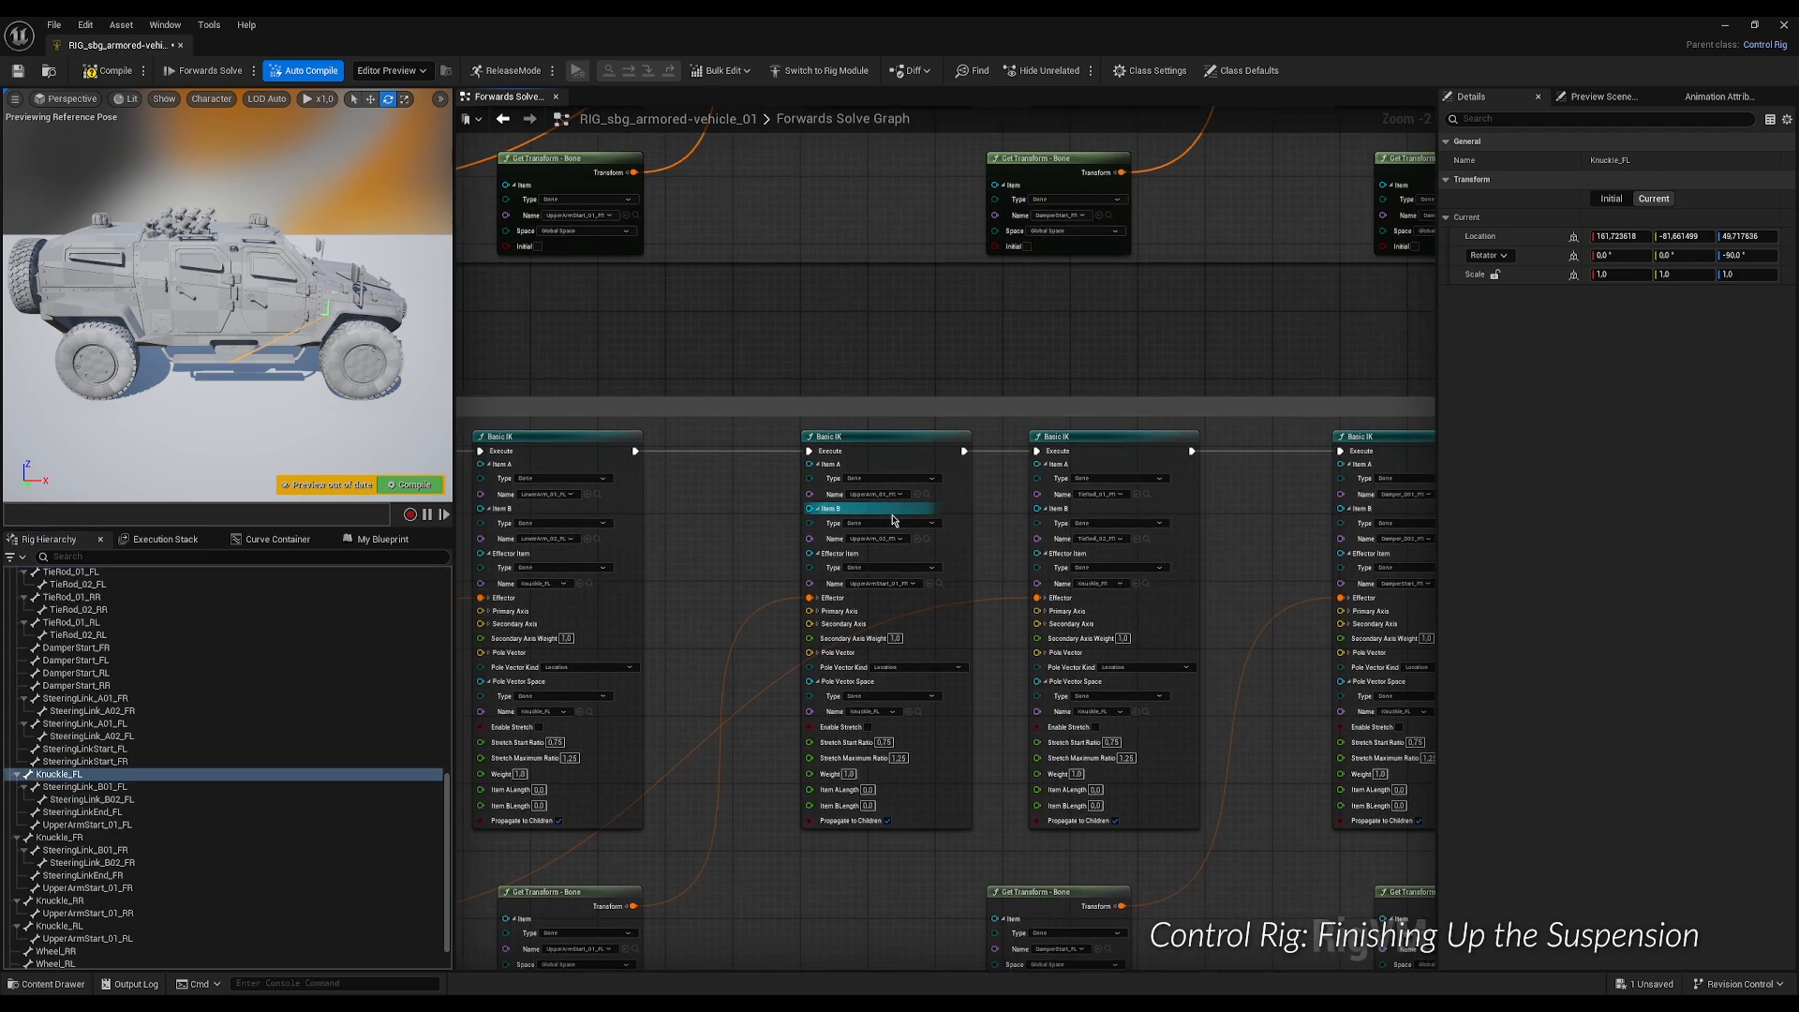
click(926, 495)
click(152, 799)
click(916, 495)
click(82, 811)
click(916, 539)
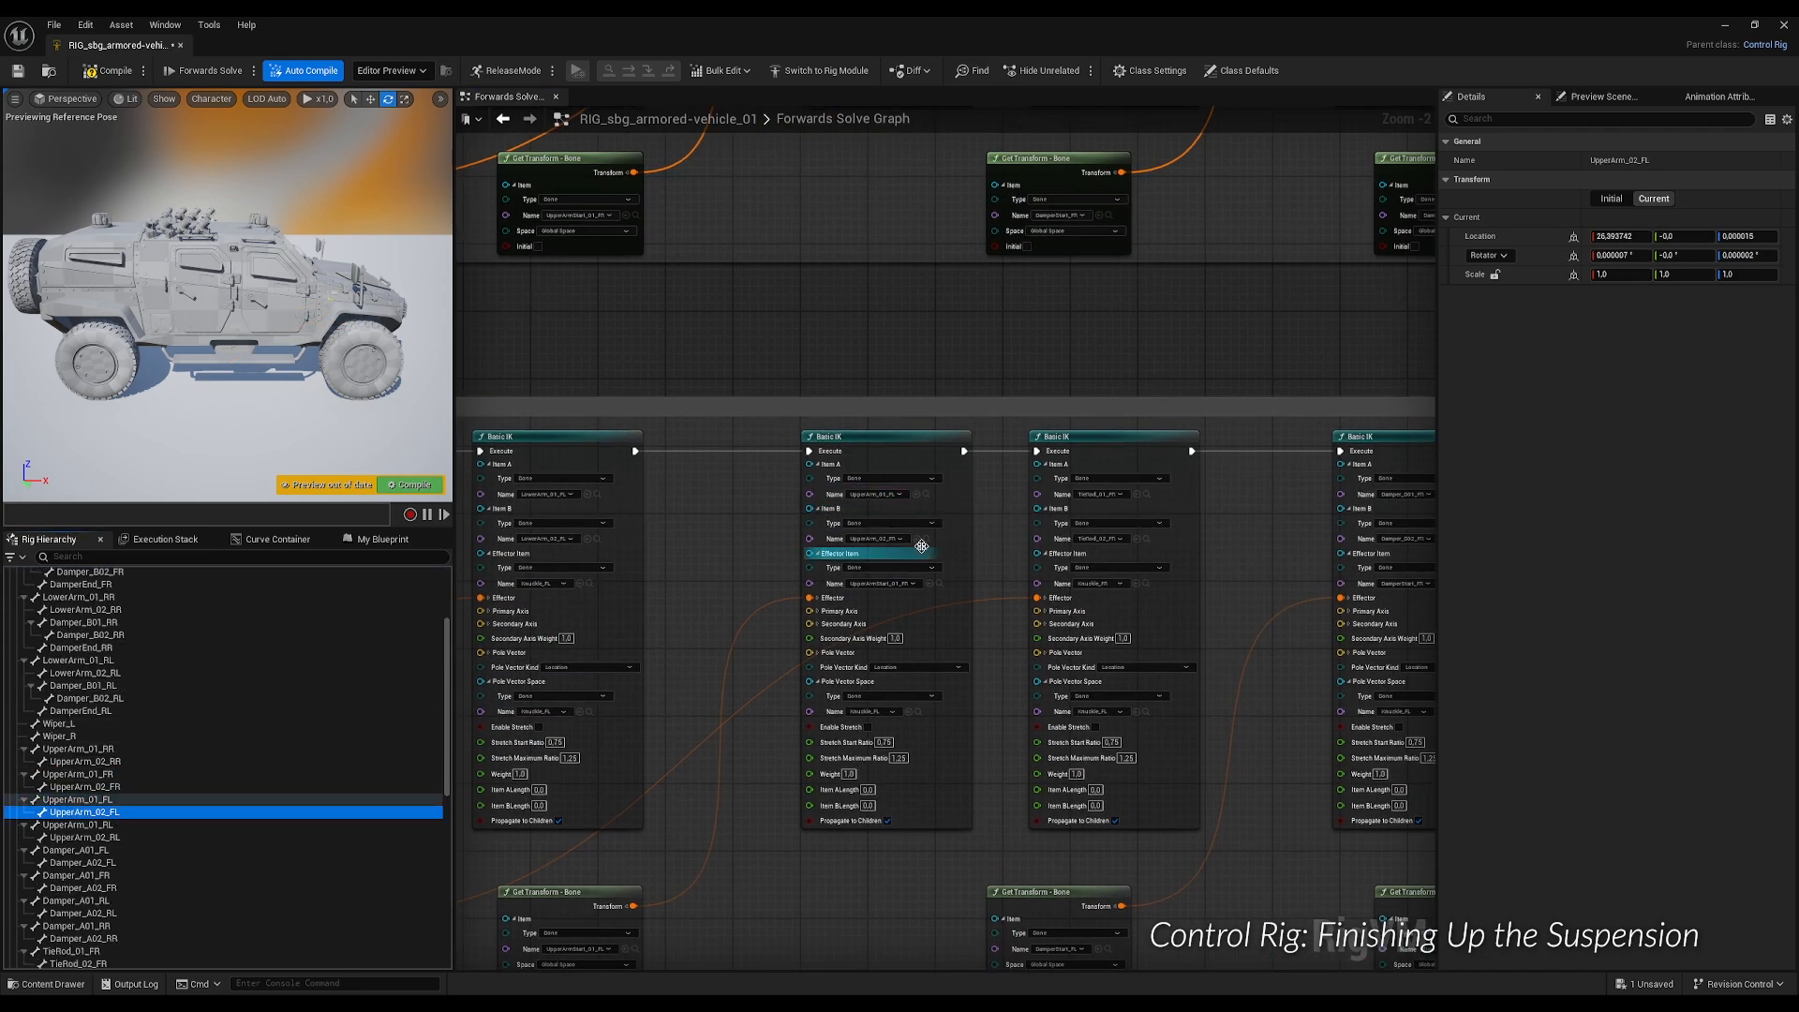
click(939, 584)
click(121, 788)
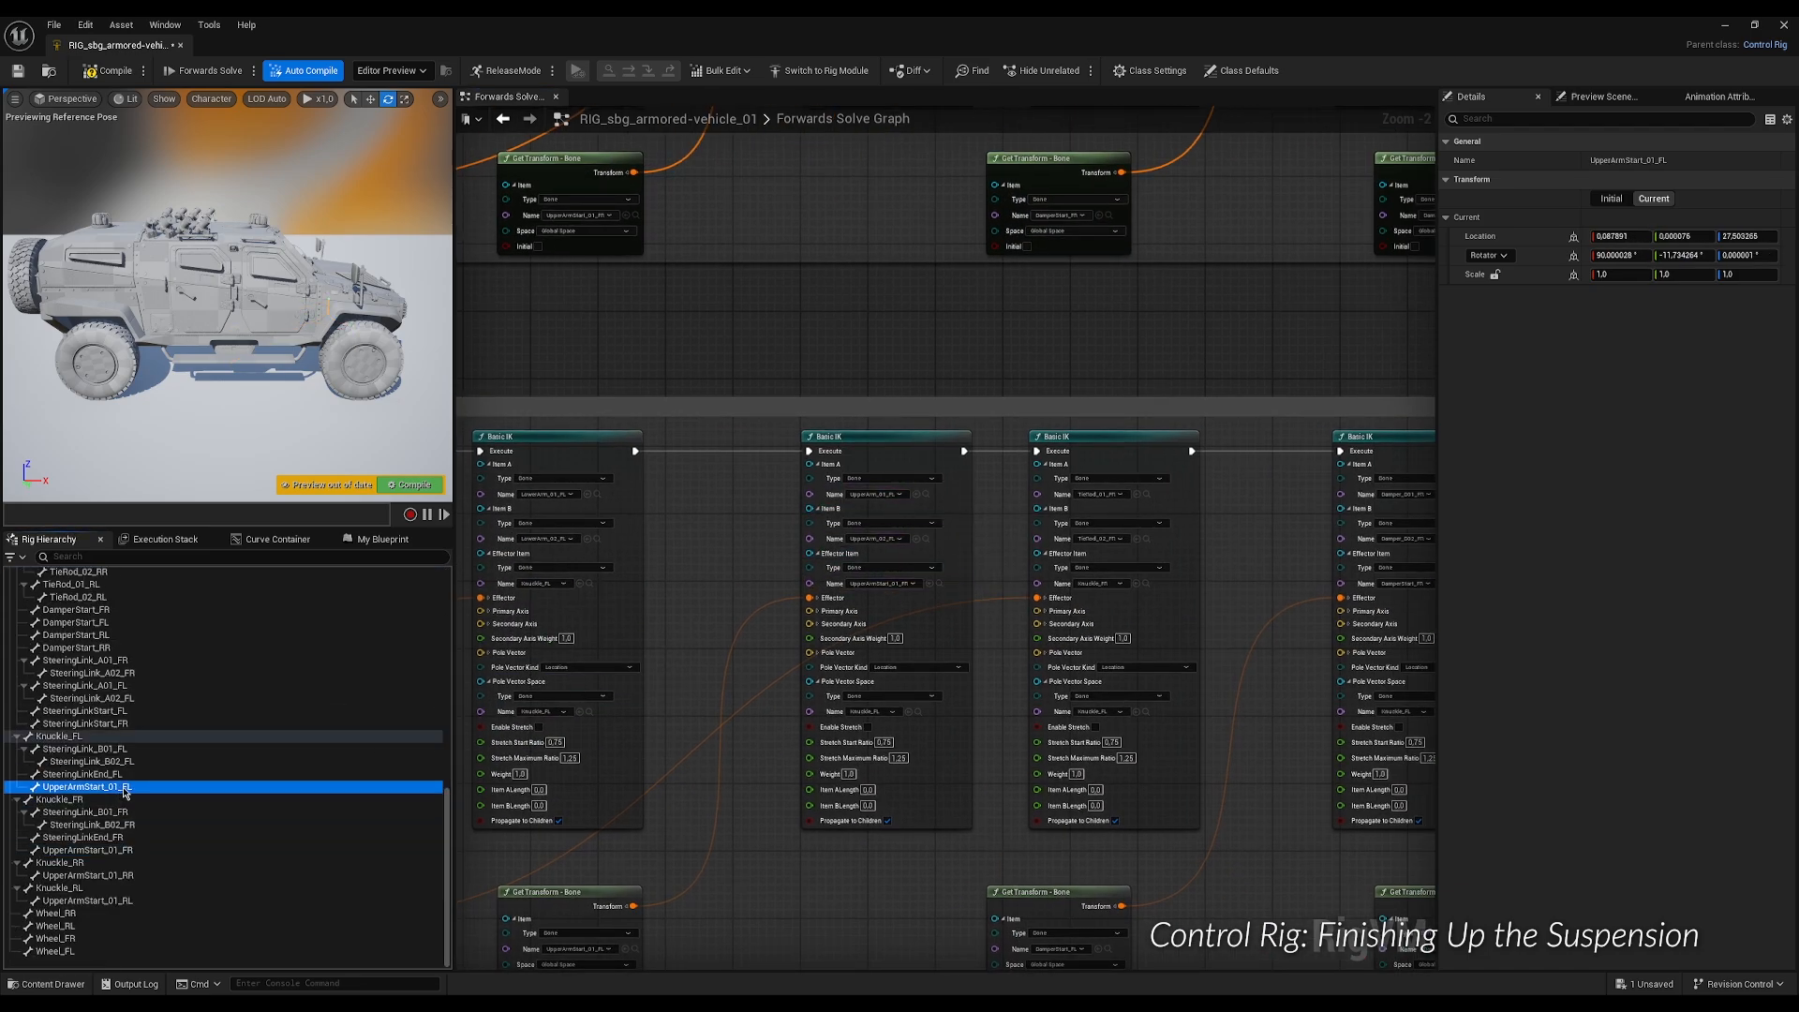
click(928, 584)
Assign TieRod_01_FL as Item A, TieRod_02_FL as Item B and Knuckle_FL as effector item of the third Front-Left Basic IK node.
right_drag(1158, 529, 869, 545)
click(859, 511)
click(114, 803)
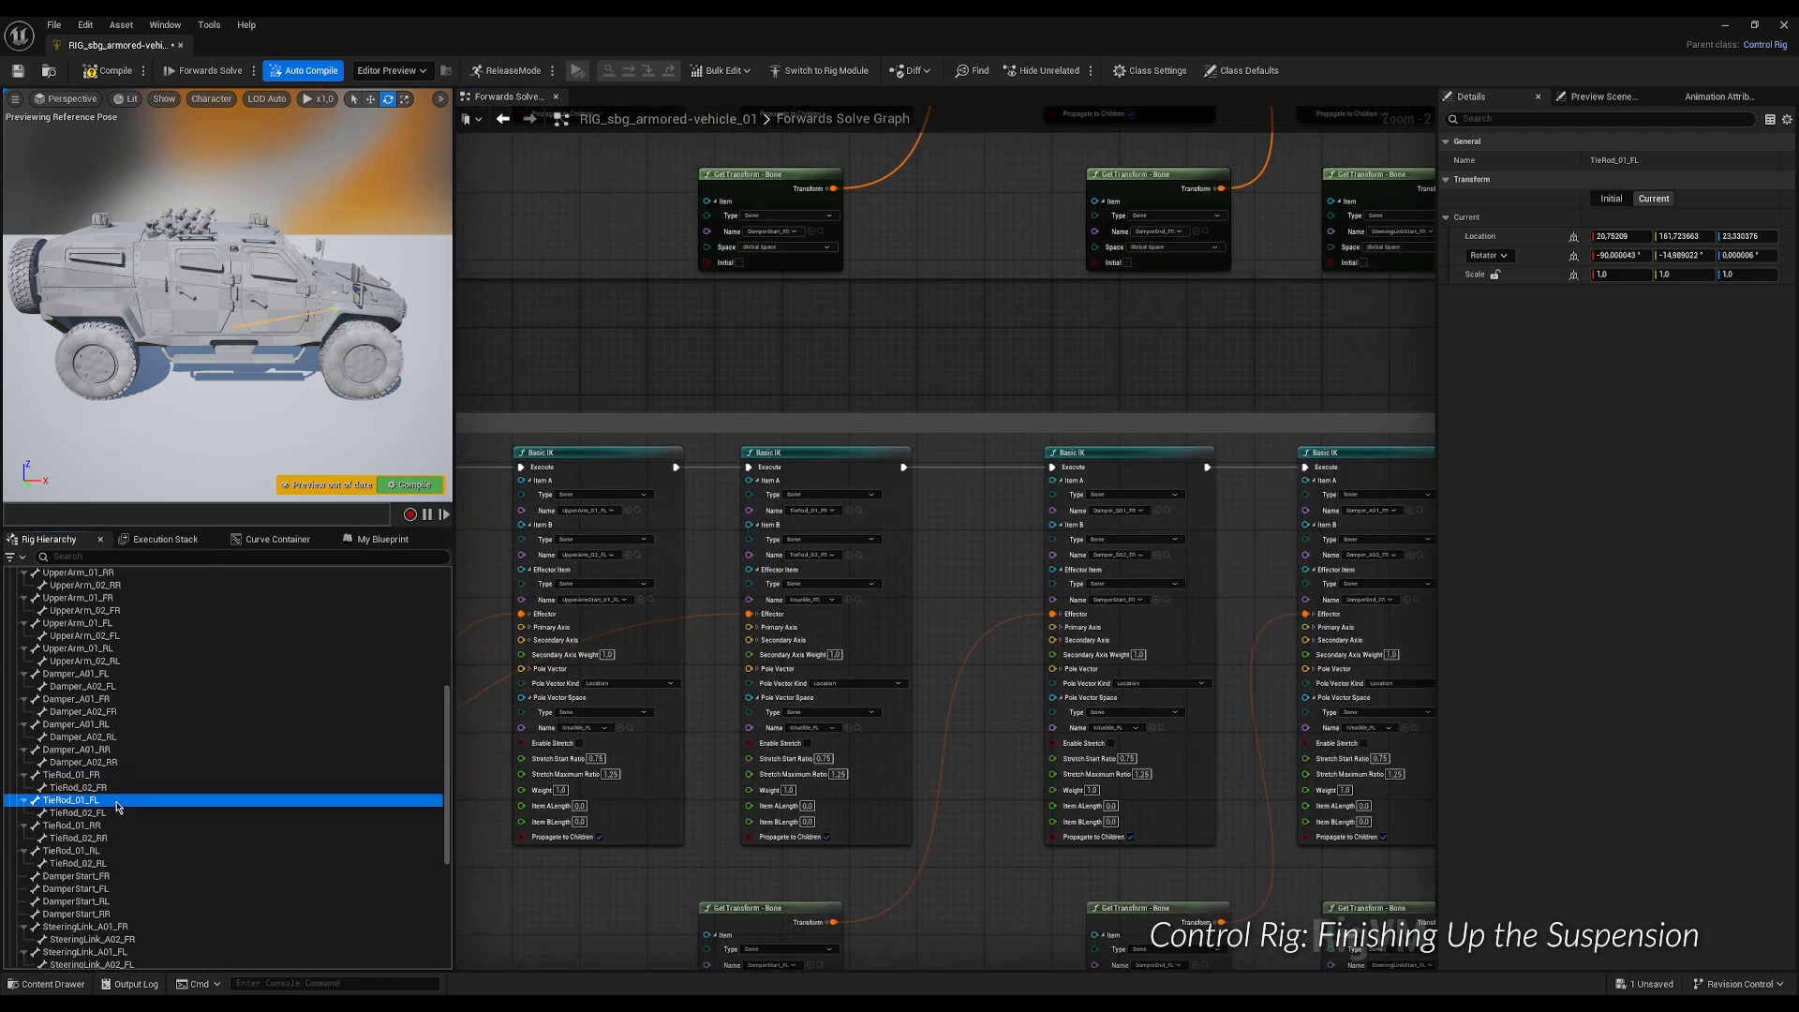
click(848, 511)
click(105, 814)
click(848, 556)
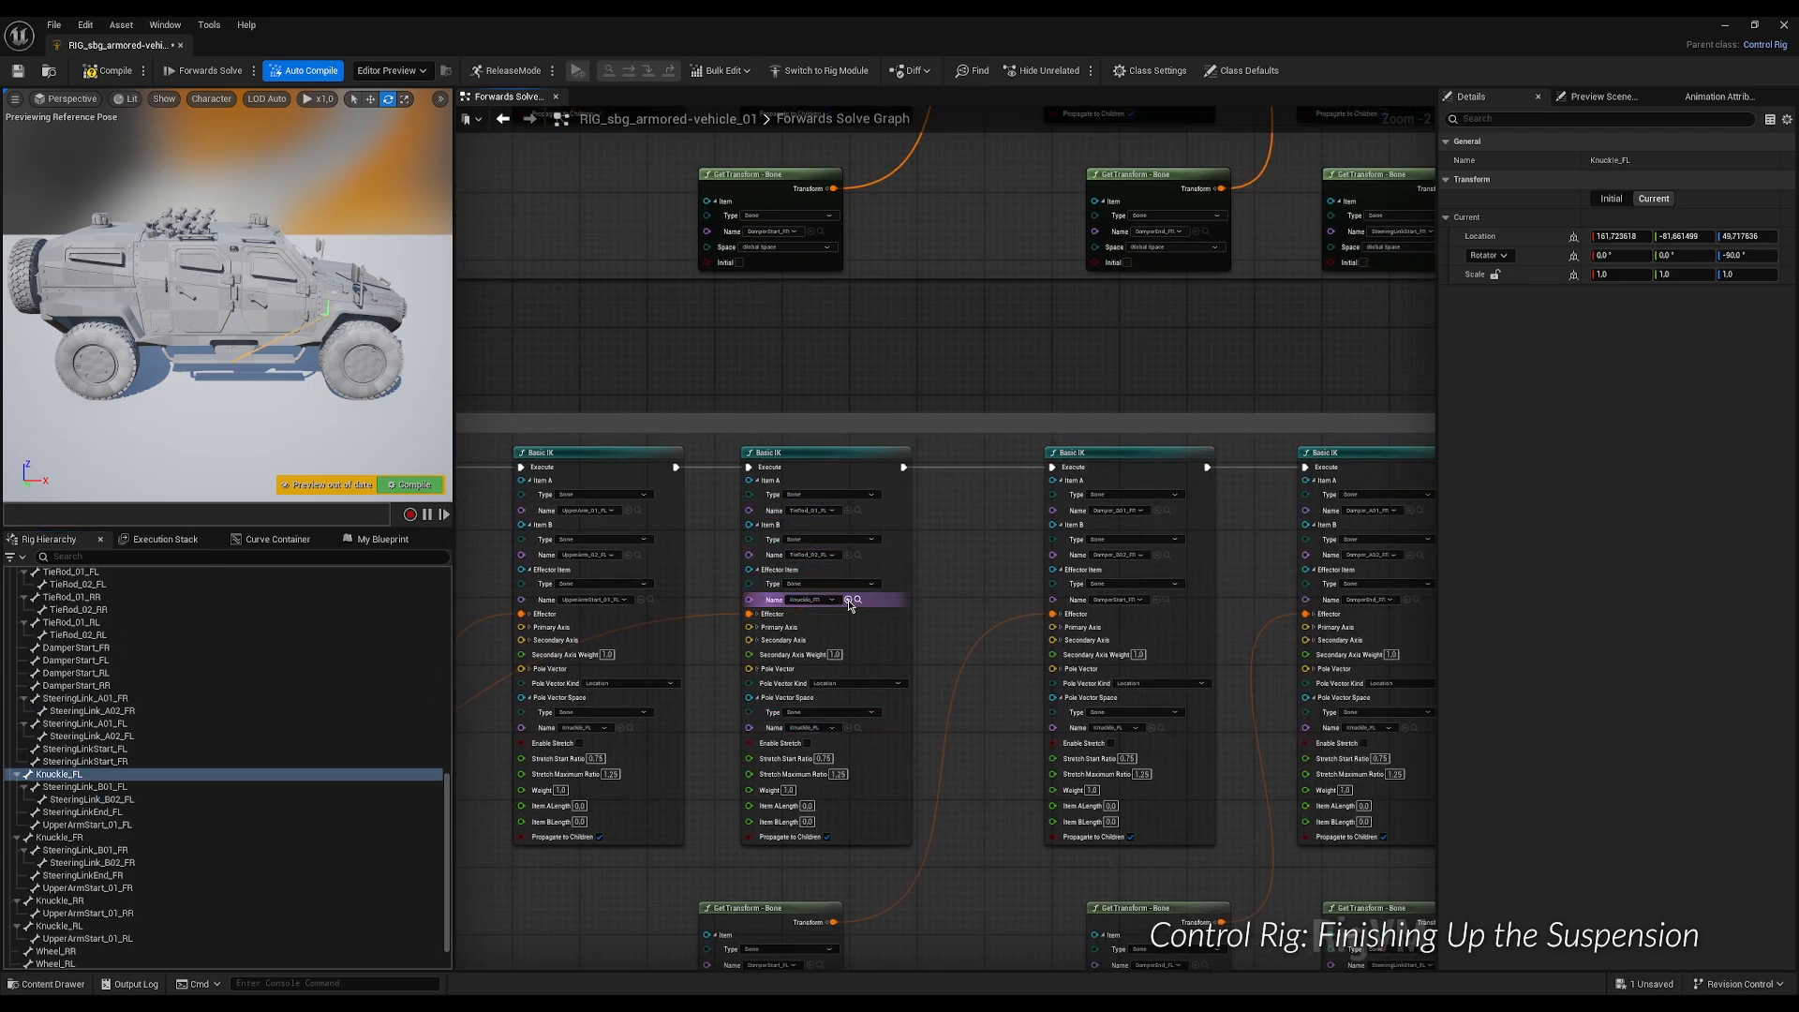
Assign Damper_B01_FL as Item A, Damper_B02_FL as Item B and DamperStart_FL as effector item of the fourth Front-Left Basic IK node.
right_drag(1162, 562, 788, 566)
click(790, 514)
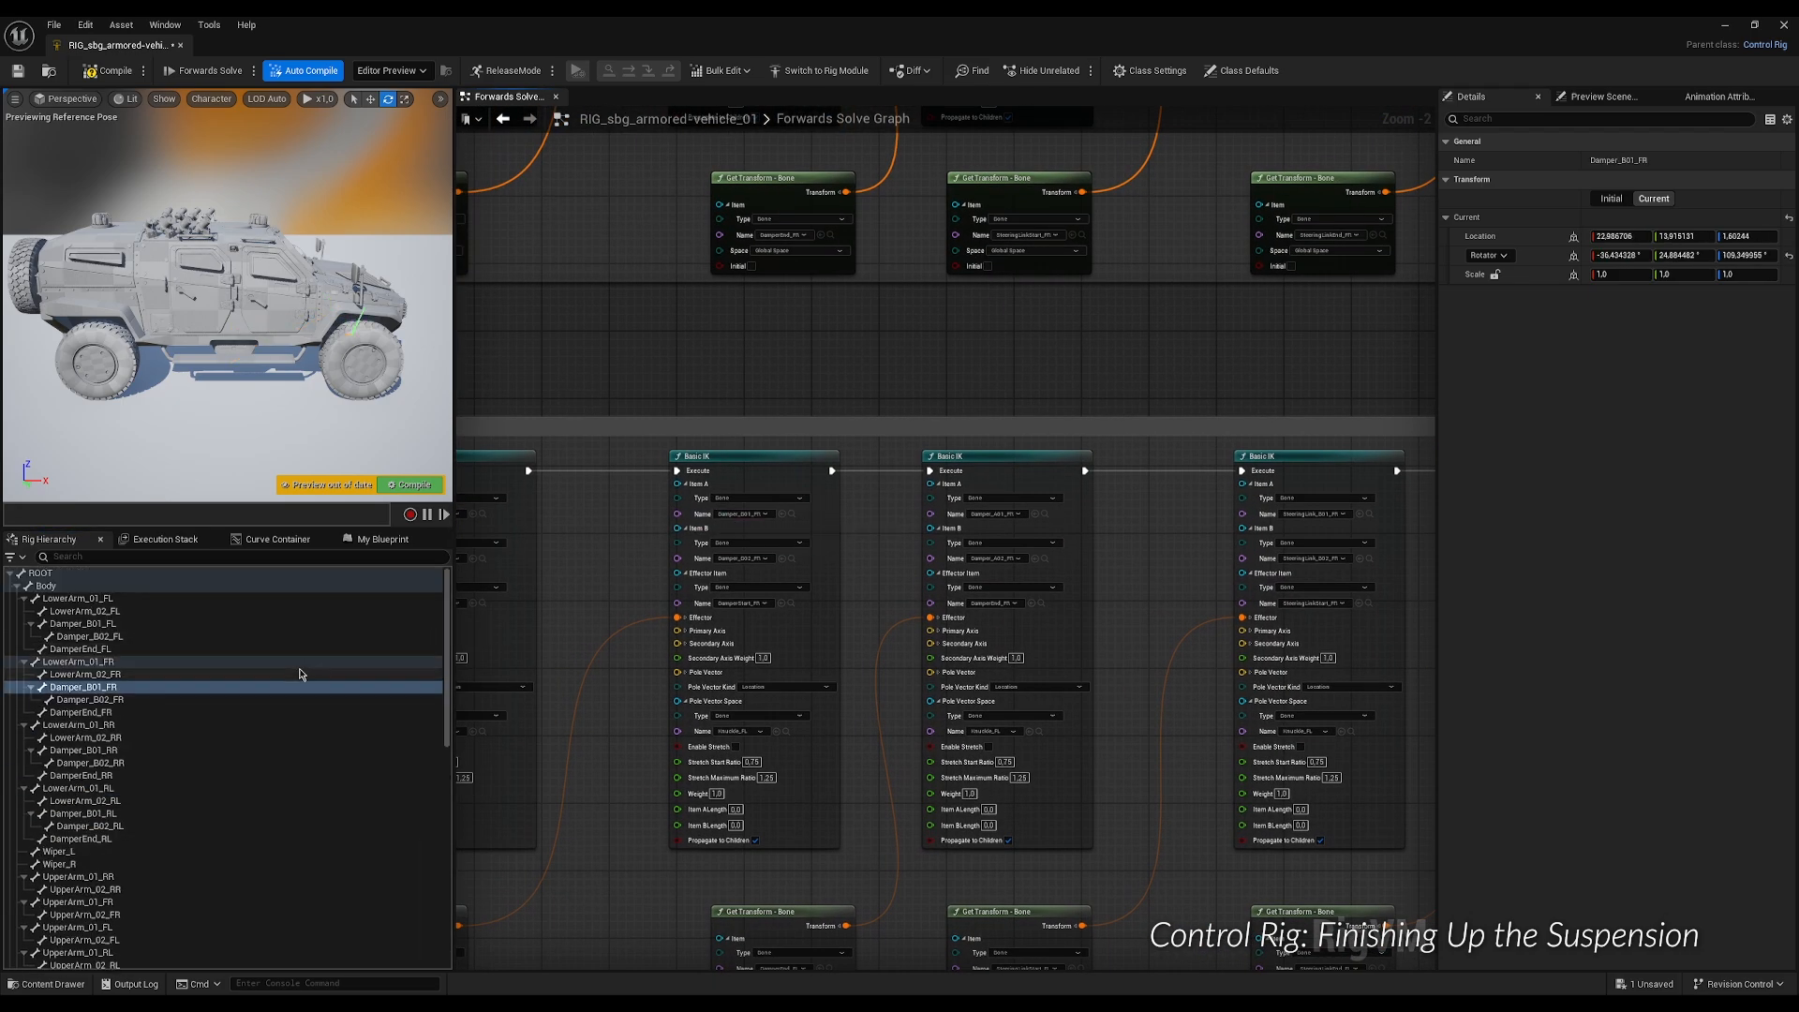
click(319, 623)
click(783, 514)
click(136, 636)
click(785, 559)
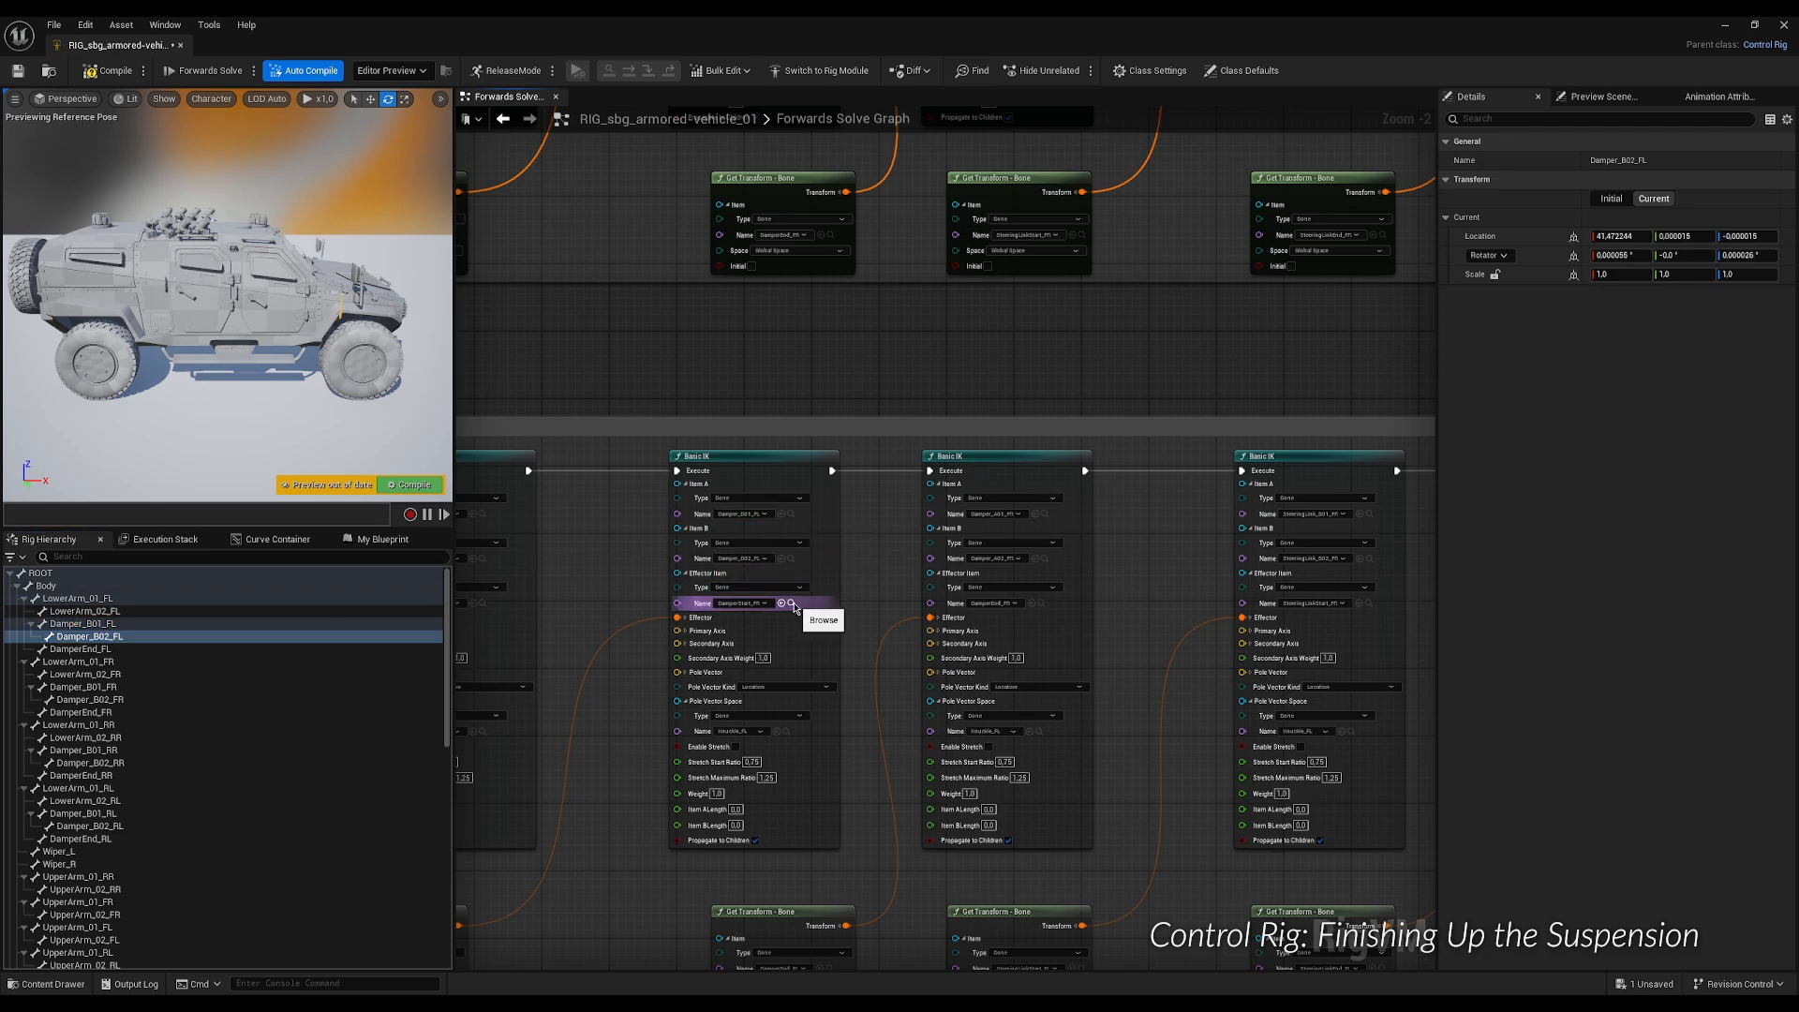
click(793, 605)
click(101, 788)
click(781, 603)
Assign Damper_A01_FL as Item A, Damper_A02_FL as Item B and DamperEnd_FL as effector item of the fifth Front-Left Basic IK node.
right_drag(1040, 562, 846, 568)
click(853, 521)
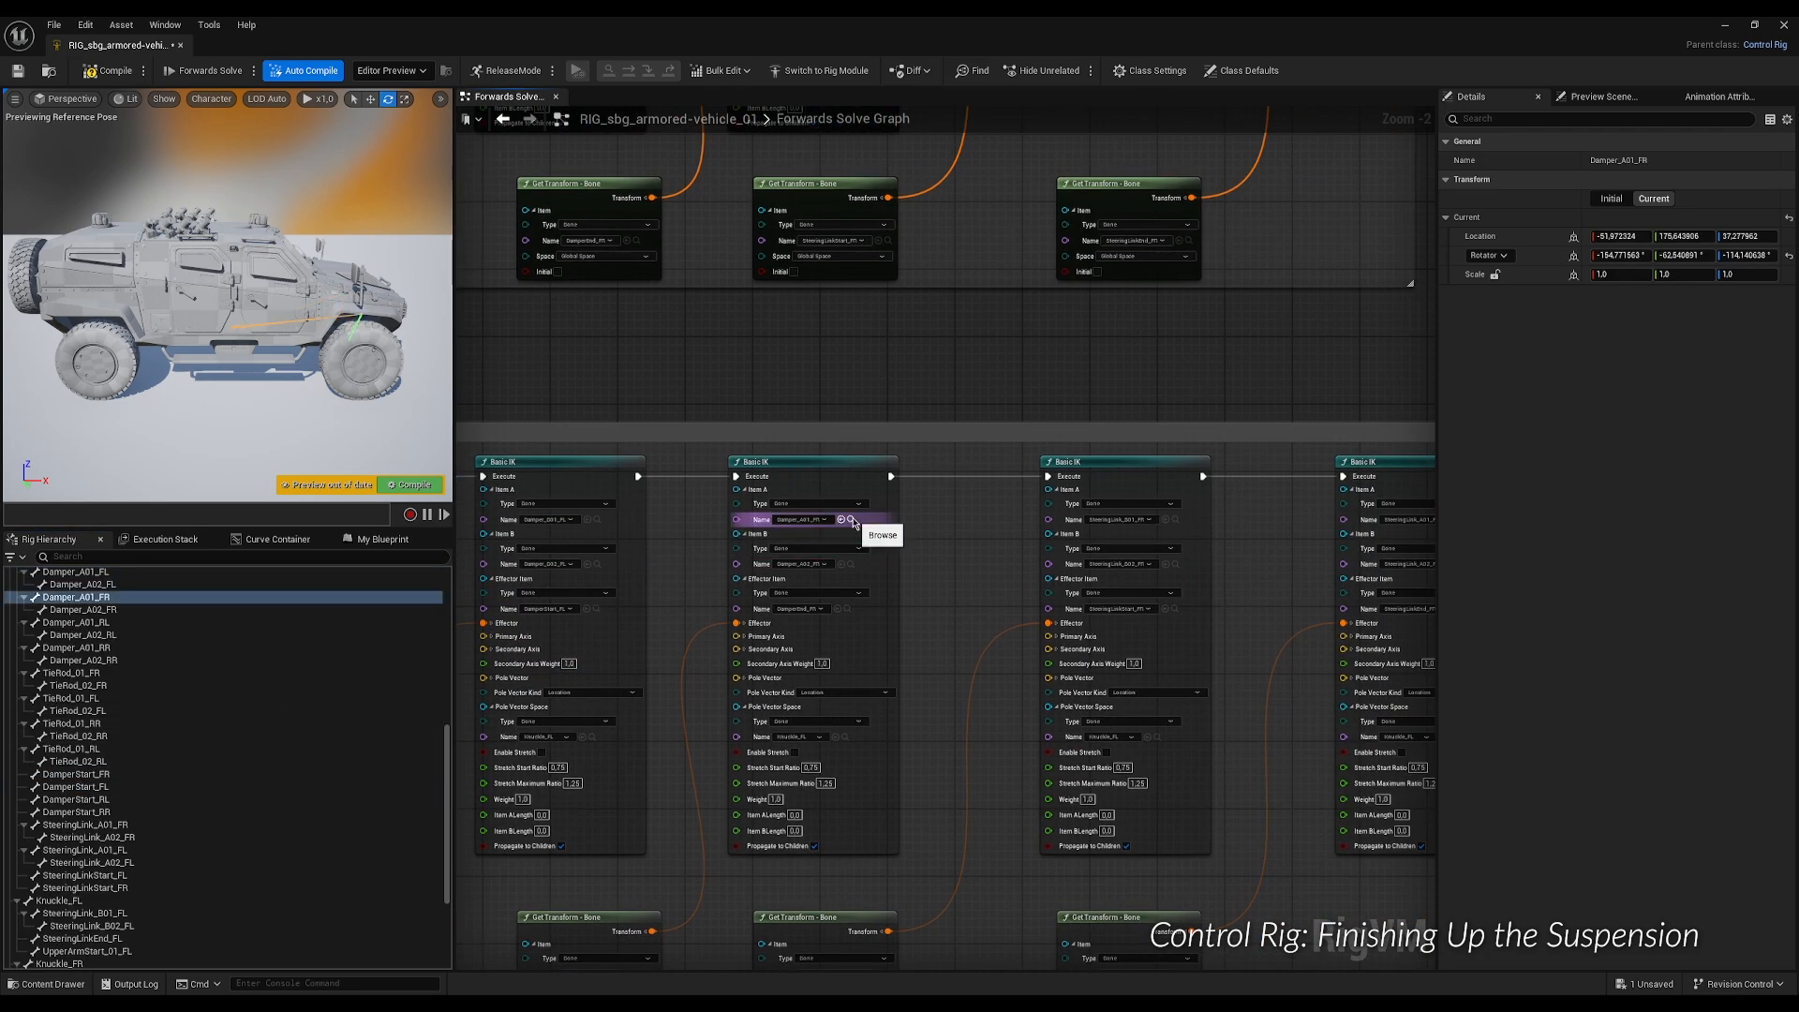
click(115, 584)
click(841, 564)
click(839, 606)
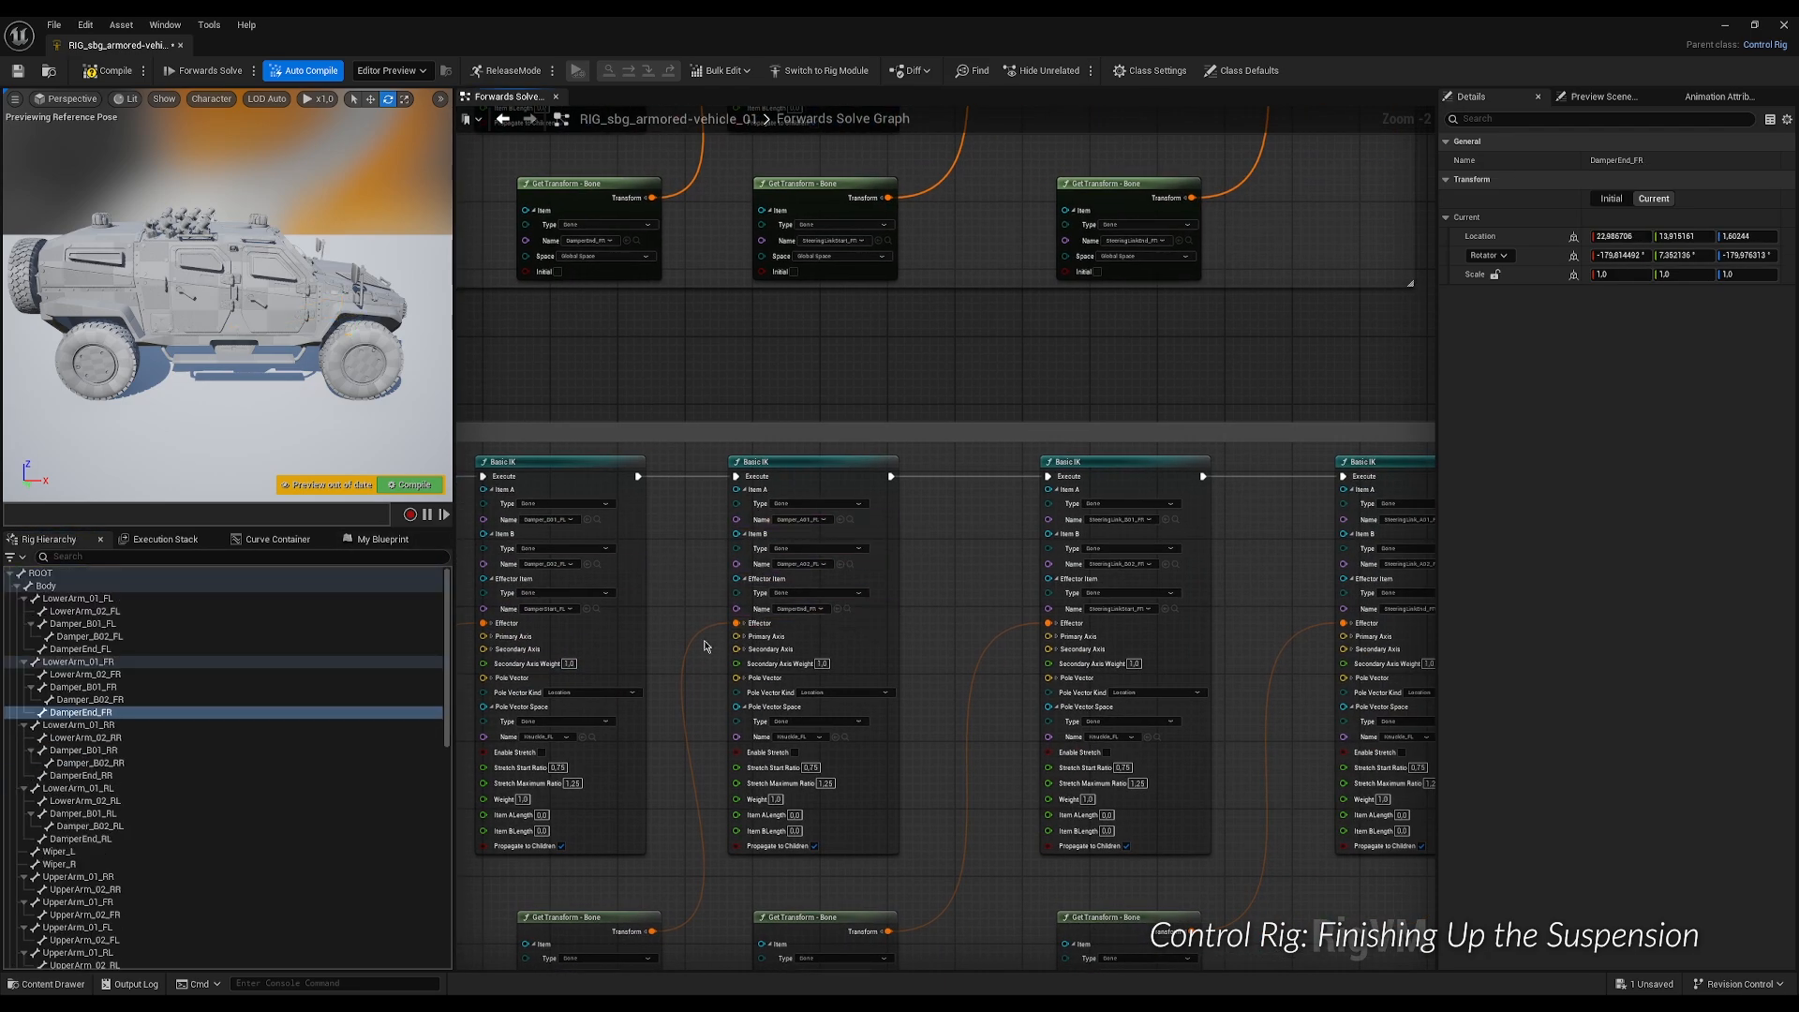
click(120, 649)
click(839, 609)
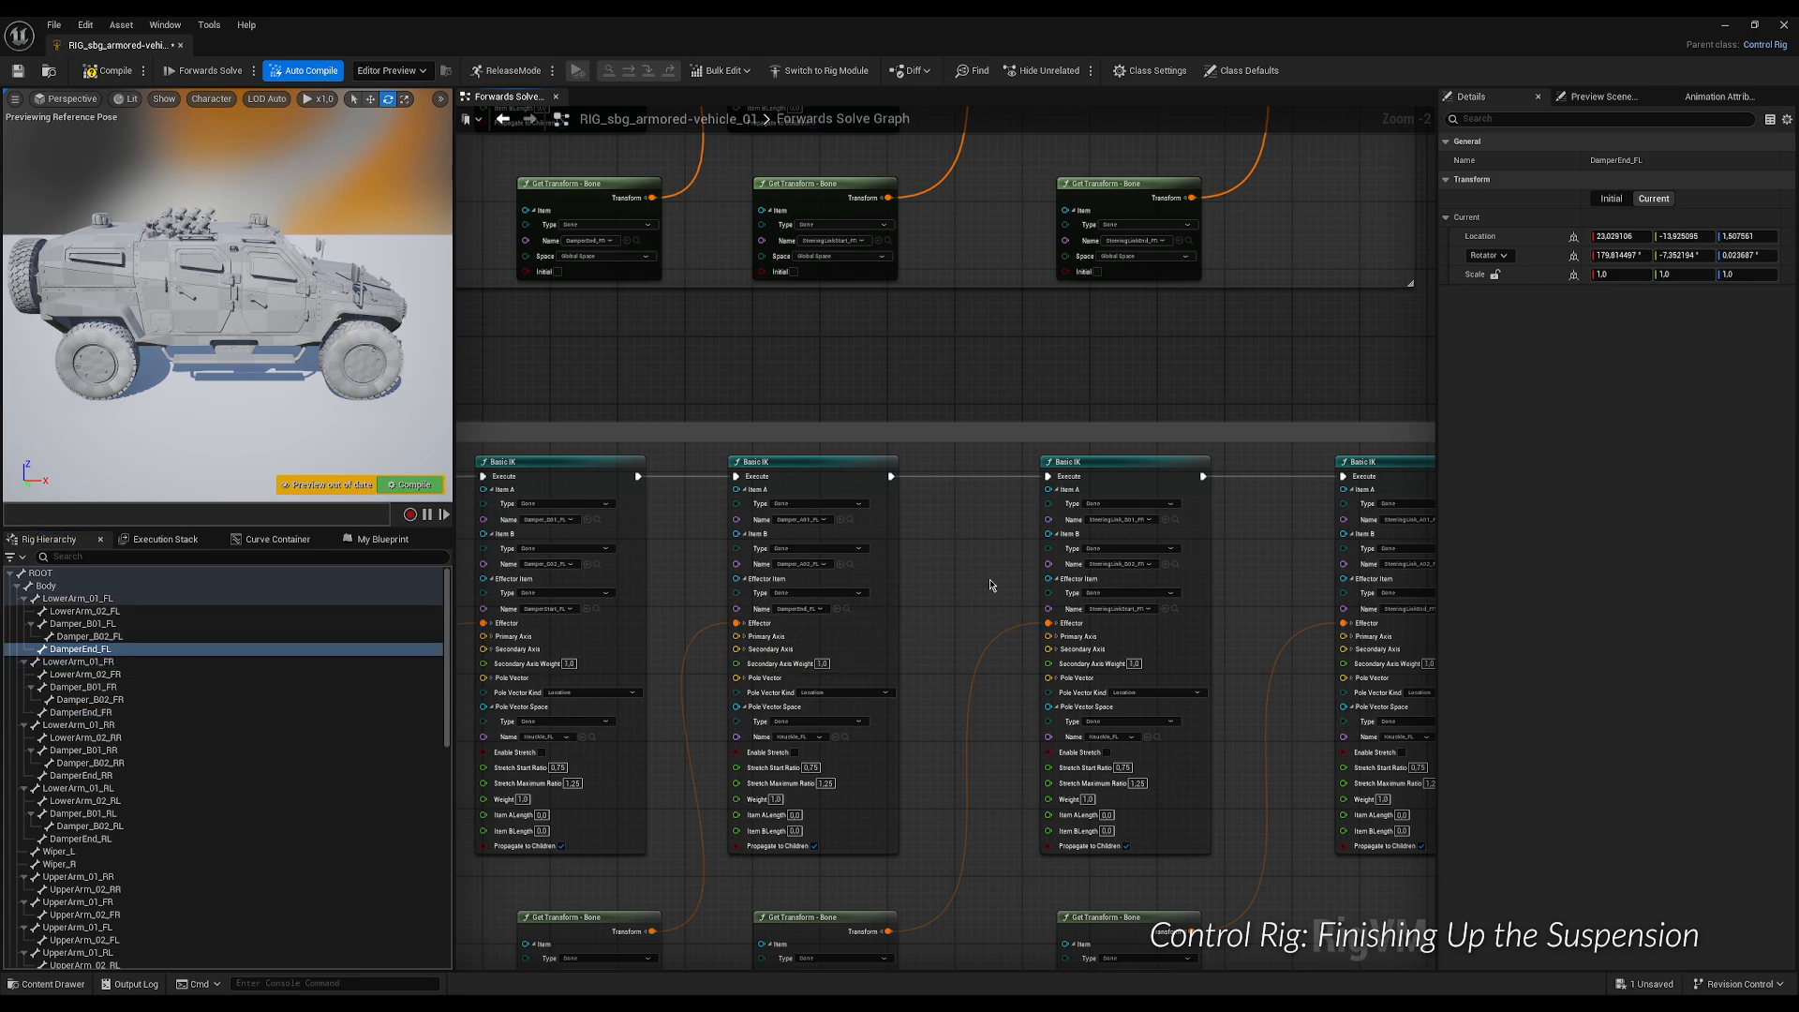
Assign SteeringLink_B01_FL as Item A, SteeringLink_B02_FL as Item B and SteeringLinkStart_FL as effector item of the sixth Front-Left Basic IK node.
right_drag(995, 586, 769, 595)
click(948, 529)
click(132, 748)
click(939, 530)
click(126, 761)
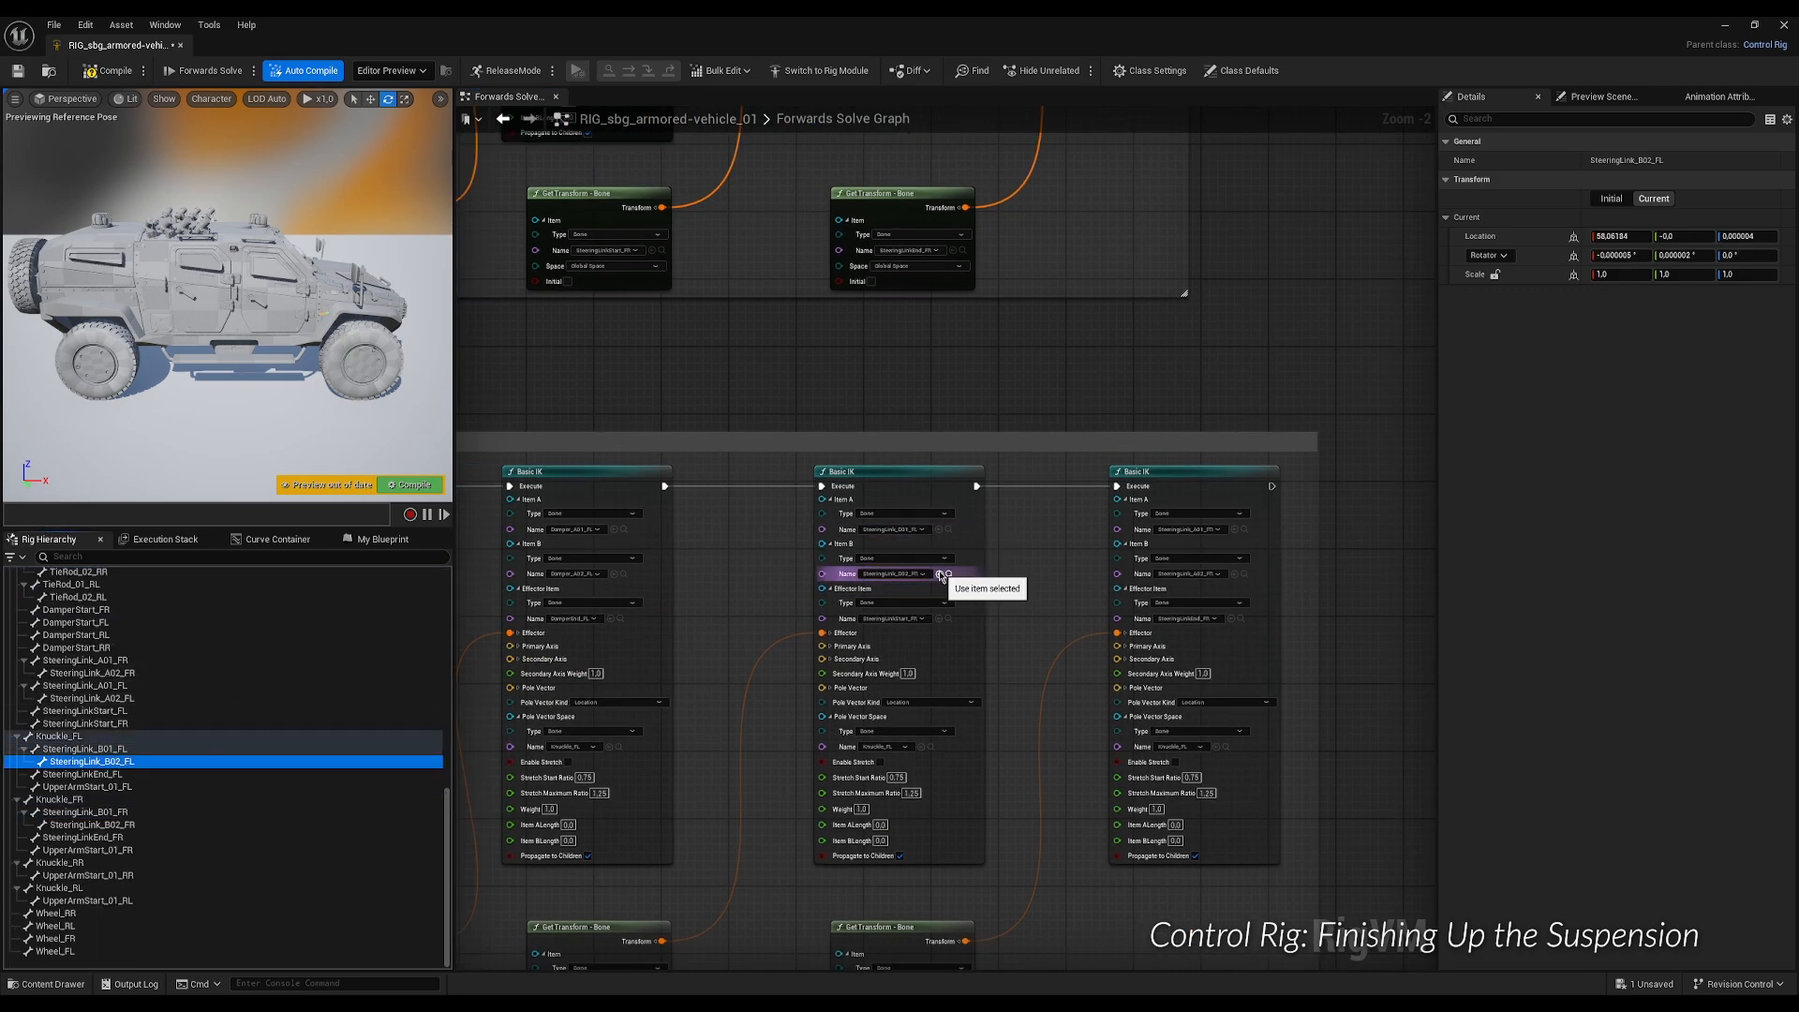
click(939, 574)
click(118, 785)
click(941, 619)
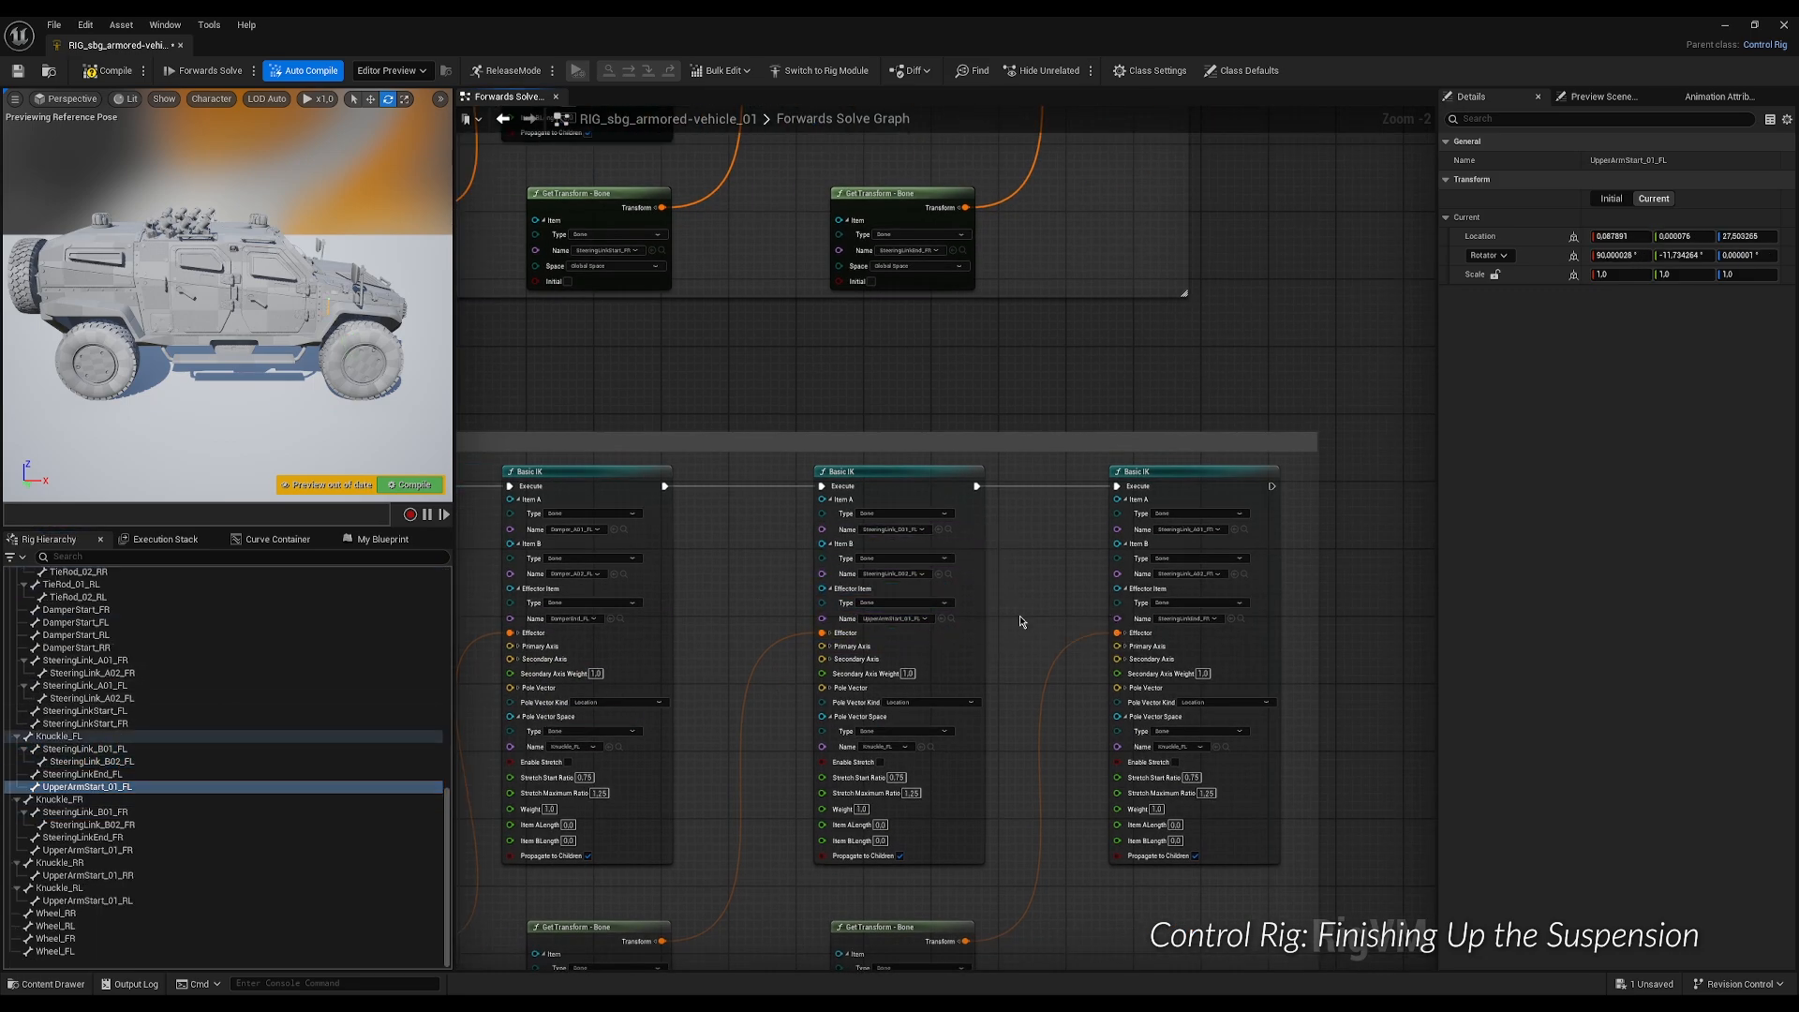
click(1242, 620)
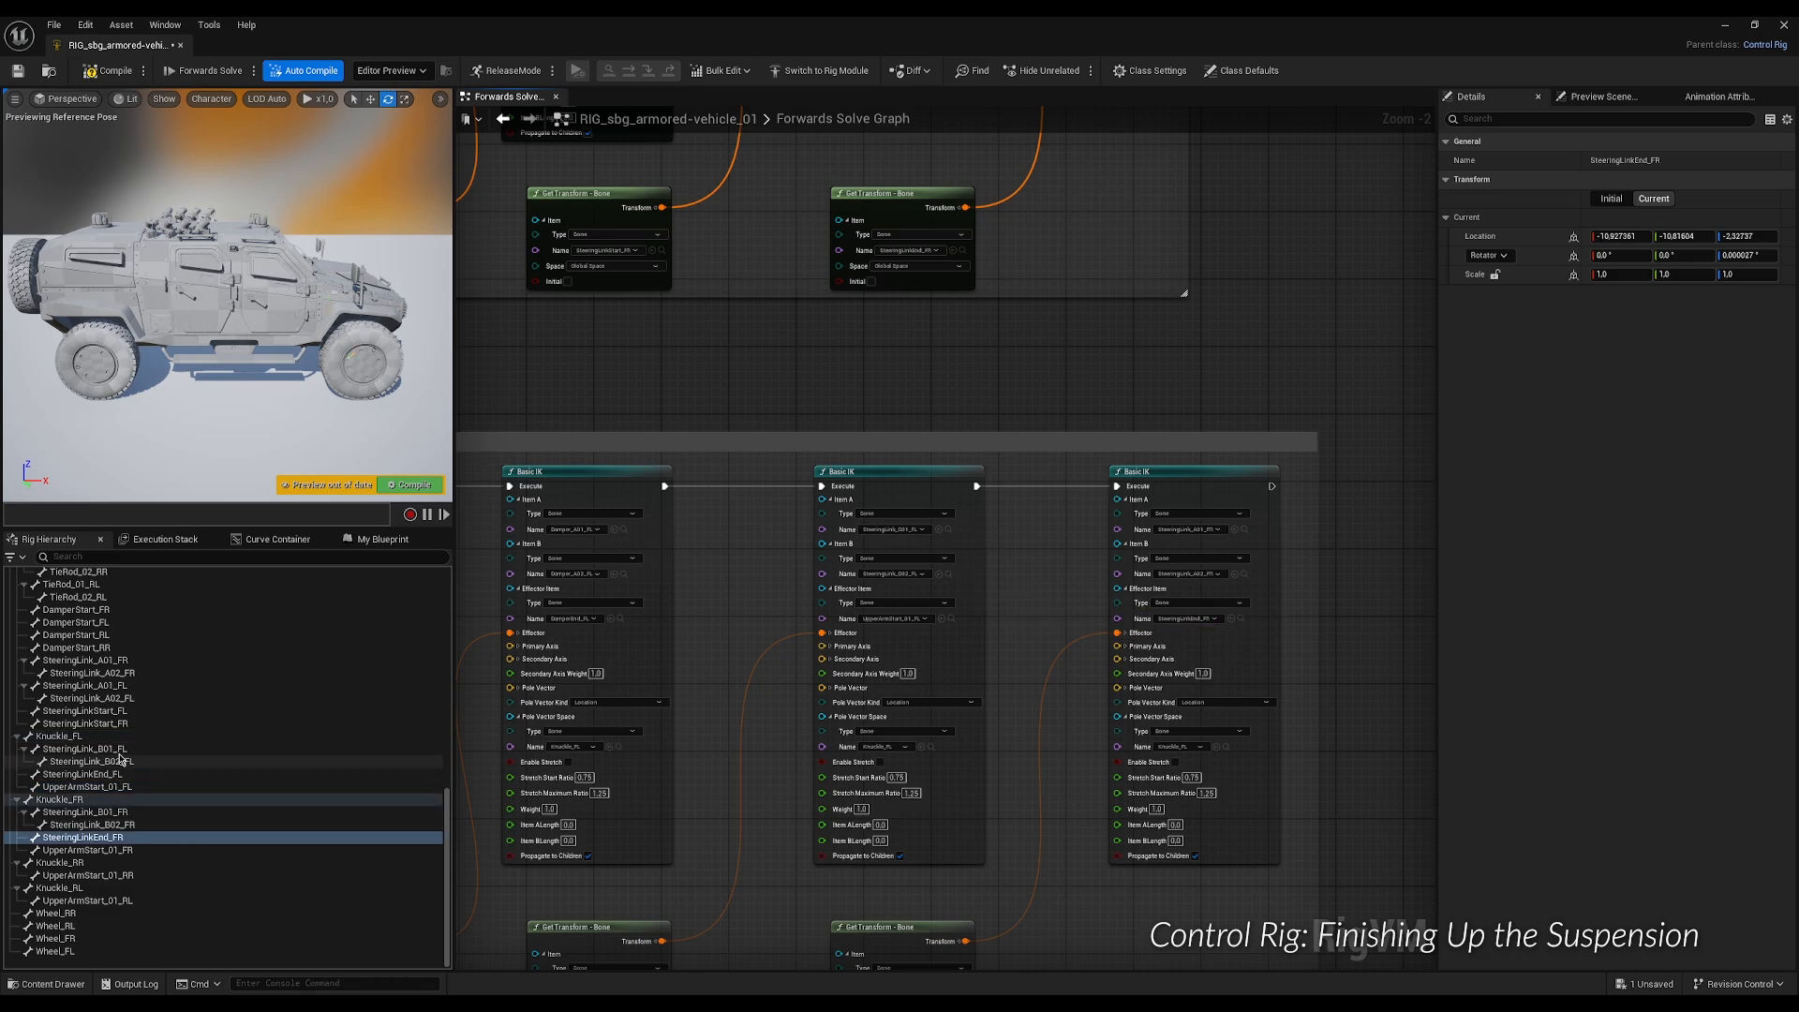
click(84, 711)
click(940, 618)
Assign SteeringLink_A01_FL as Item A, SteeringLink_A02_FL as Item B and SteeringLinkEnd_FL as effector item of the last Front-Left Basic IK node.
right_drag(1025, 632, 731, 623)
click(952, 521)
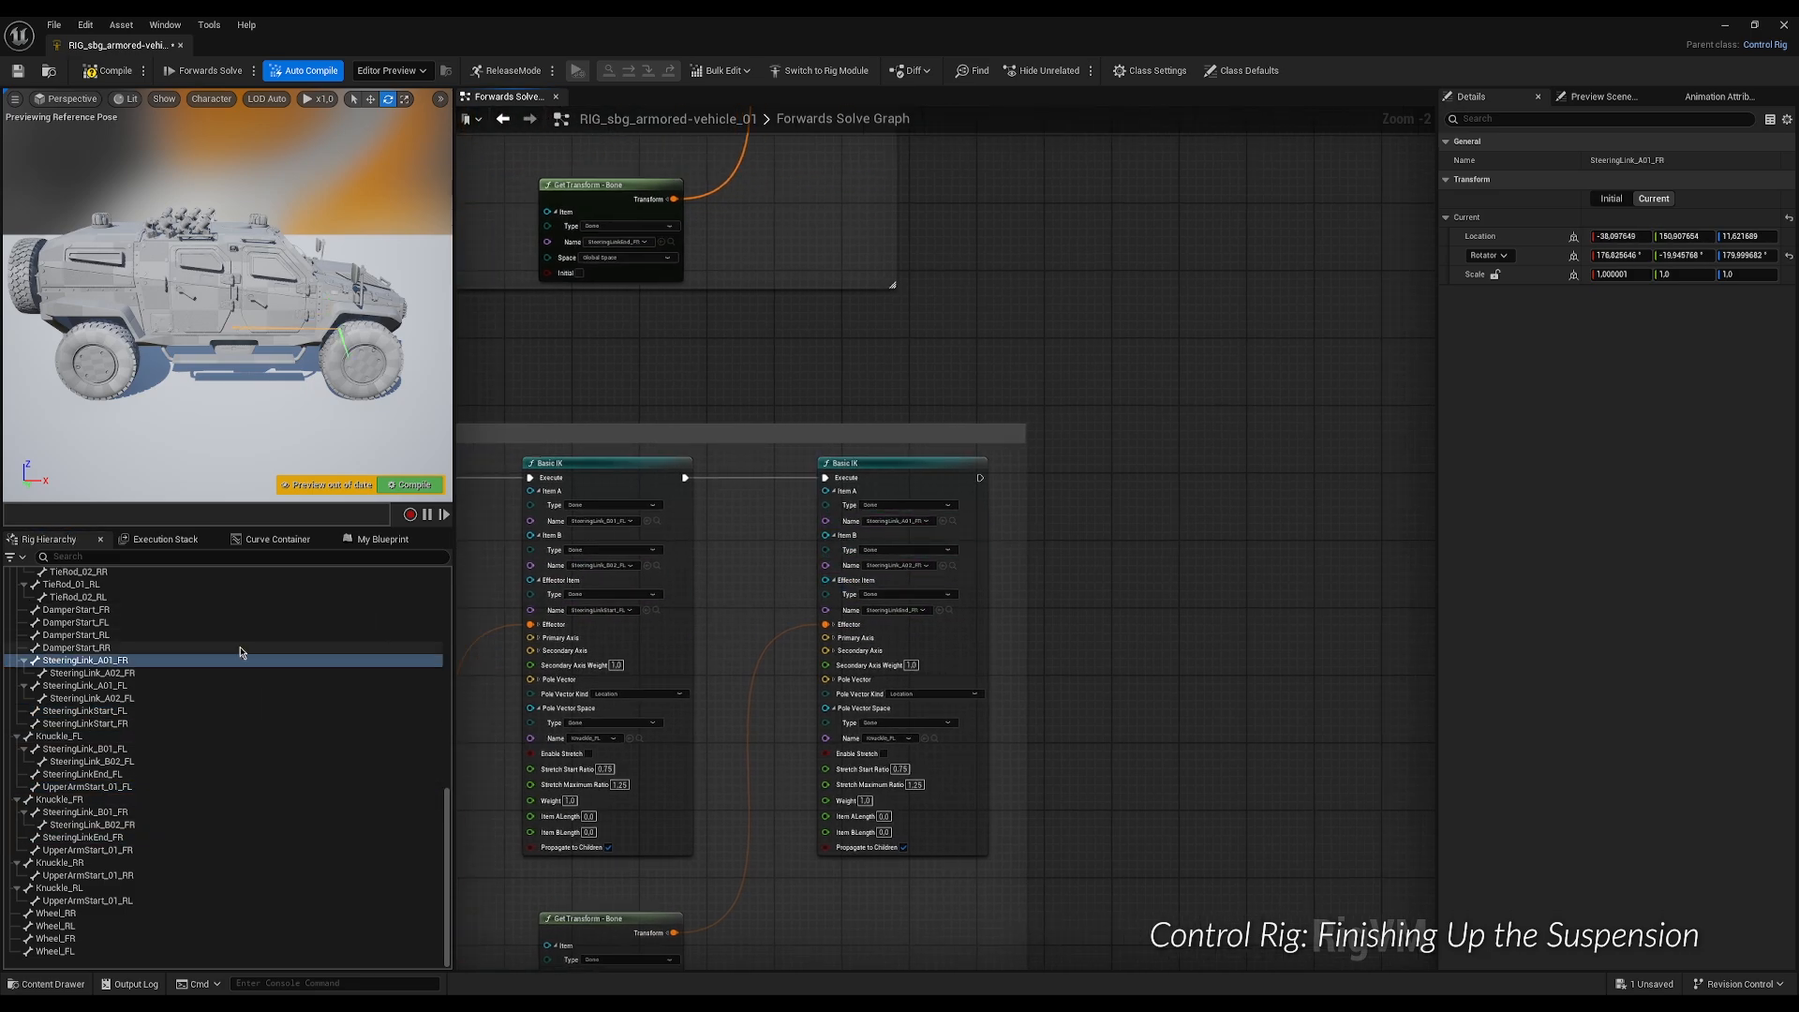
click(89, 685)
click(942, 521)
click(89, 699)
click(941, 565)
click(124, 776)
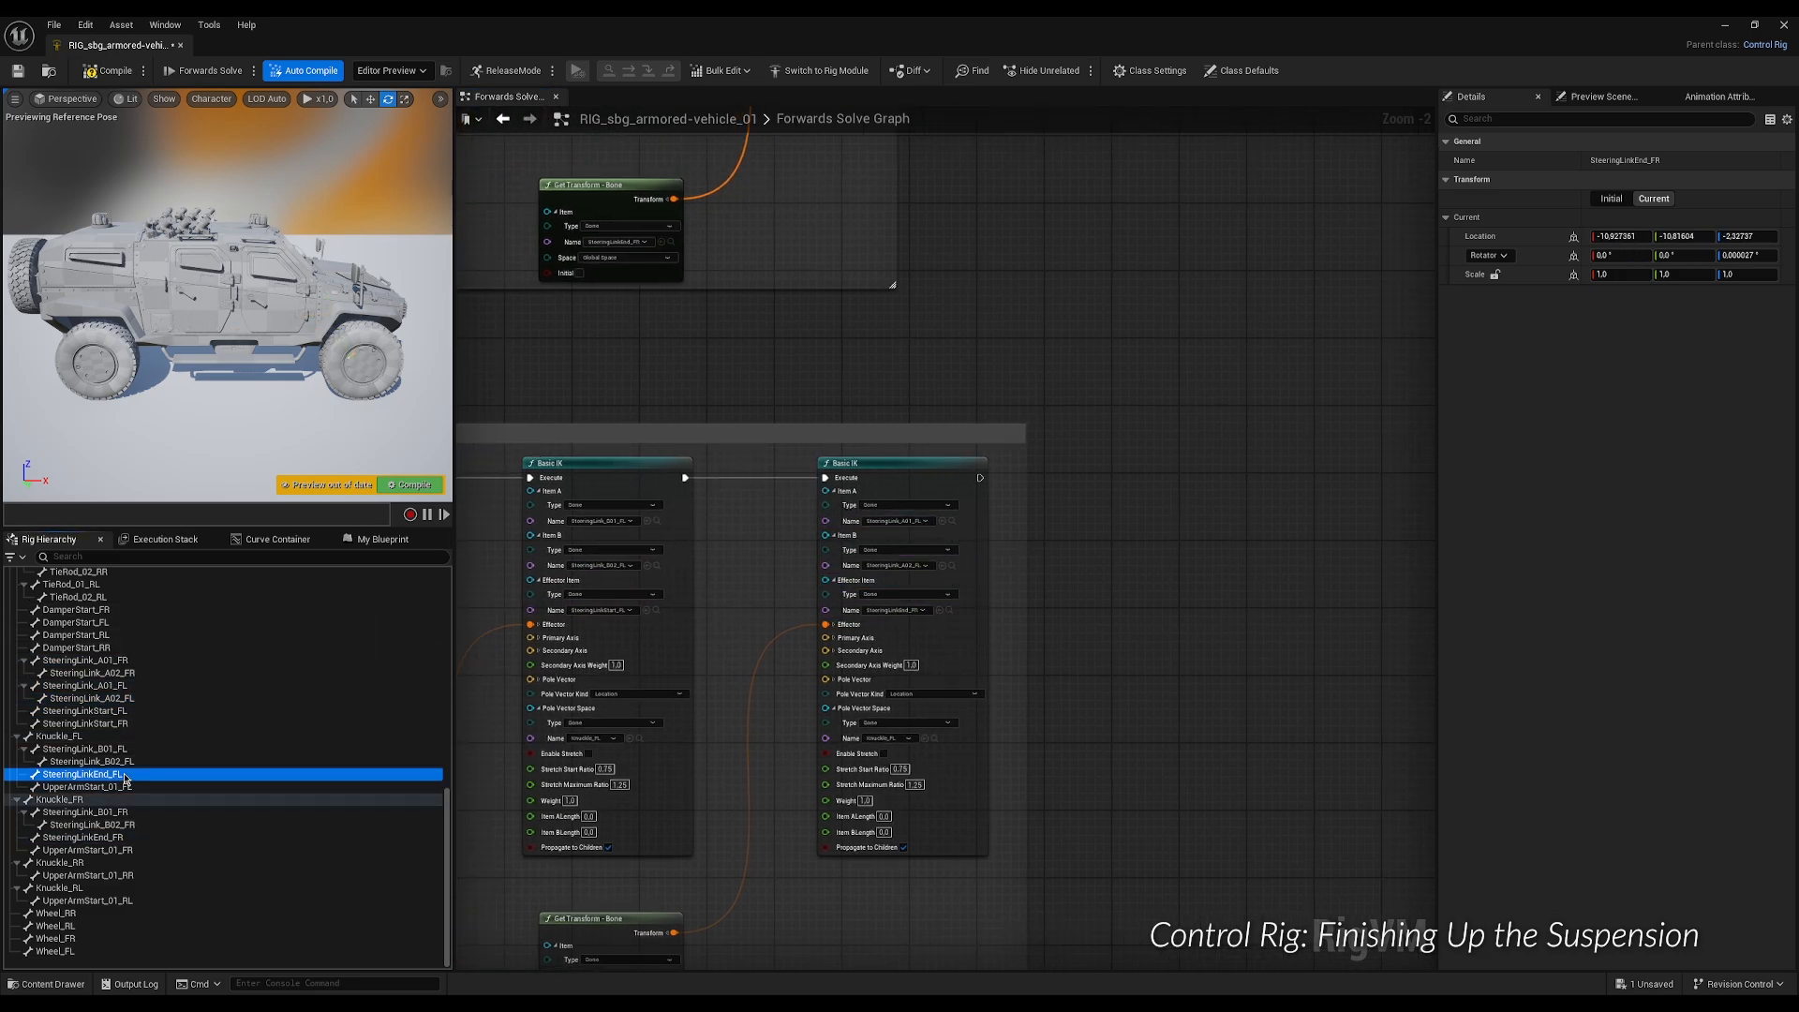
click(941, 610)
Assign Knuckle_RR as the pole vector space item of the Basic IK nodes in the Rear-Right group.
scroll(894, 921, down, 3)
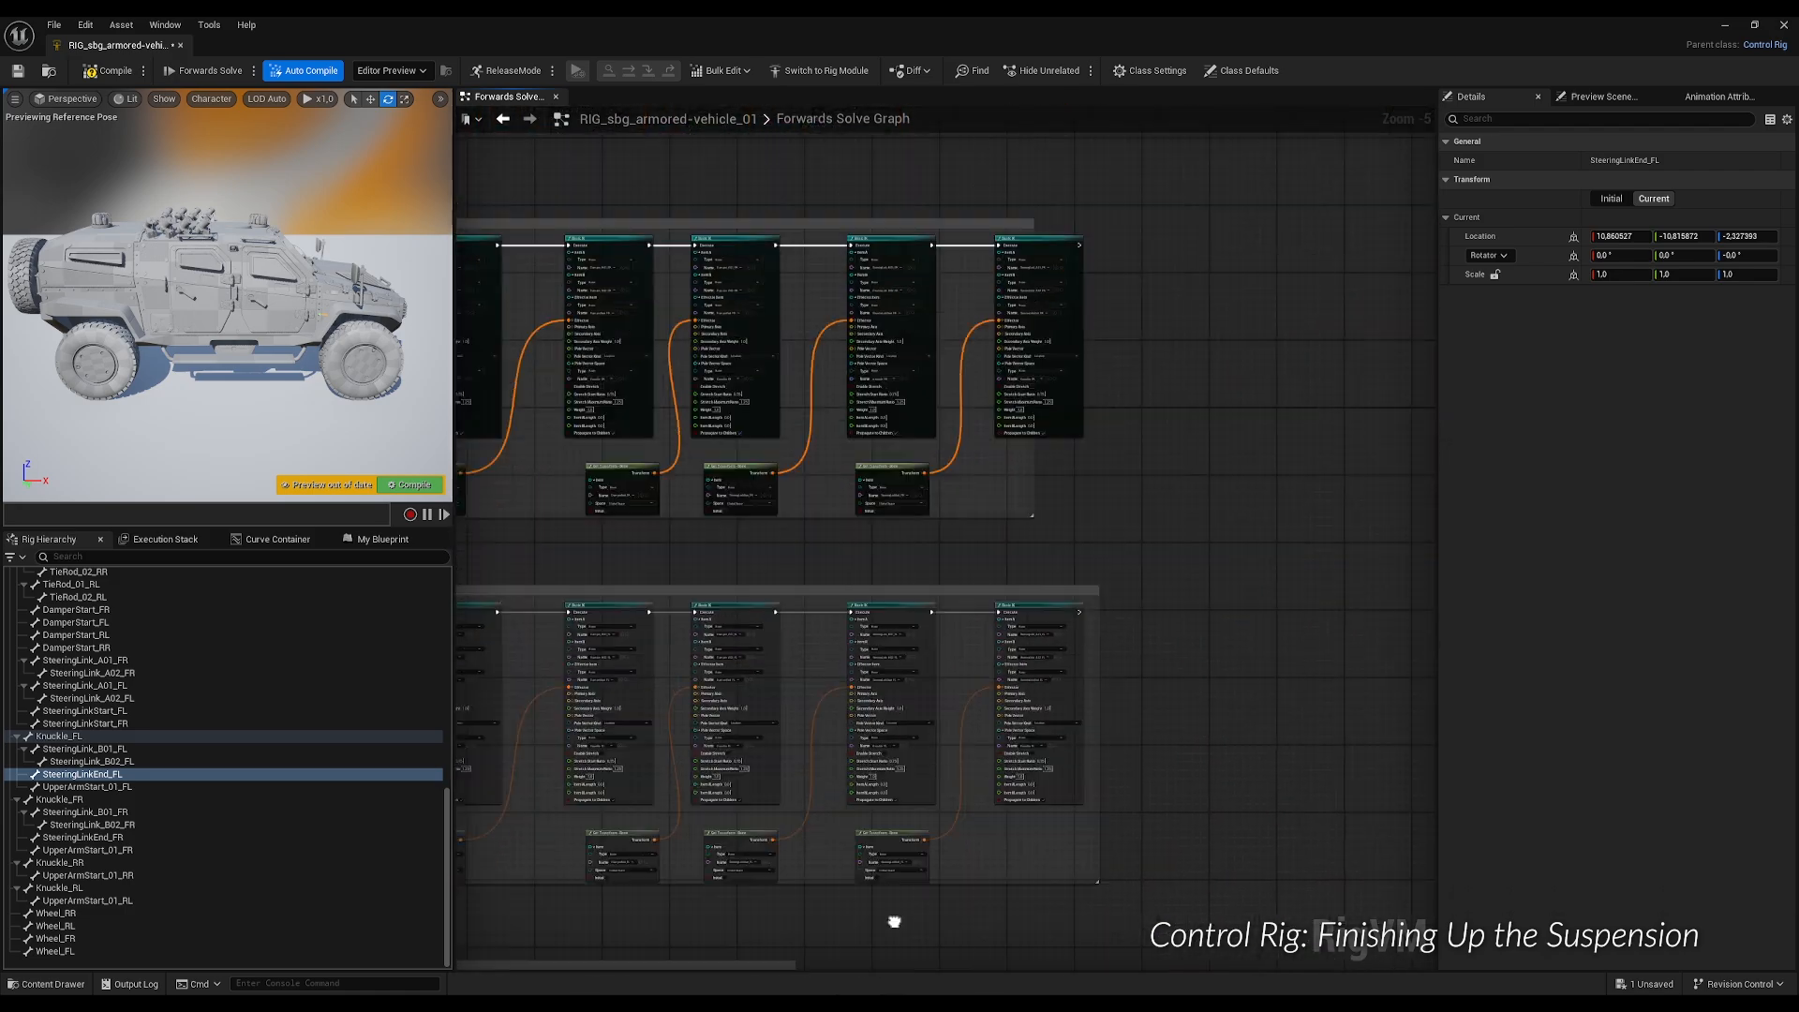
scroll(937, 562, up, 3)
click(994, 595)
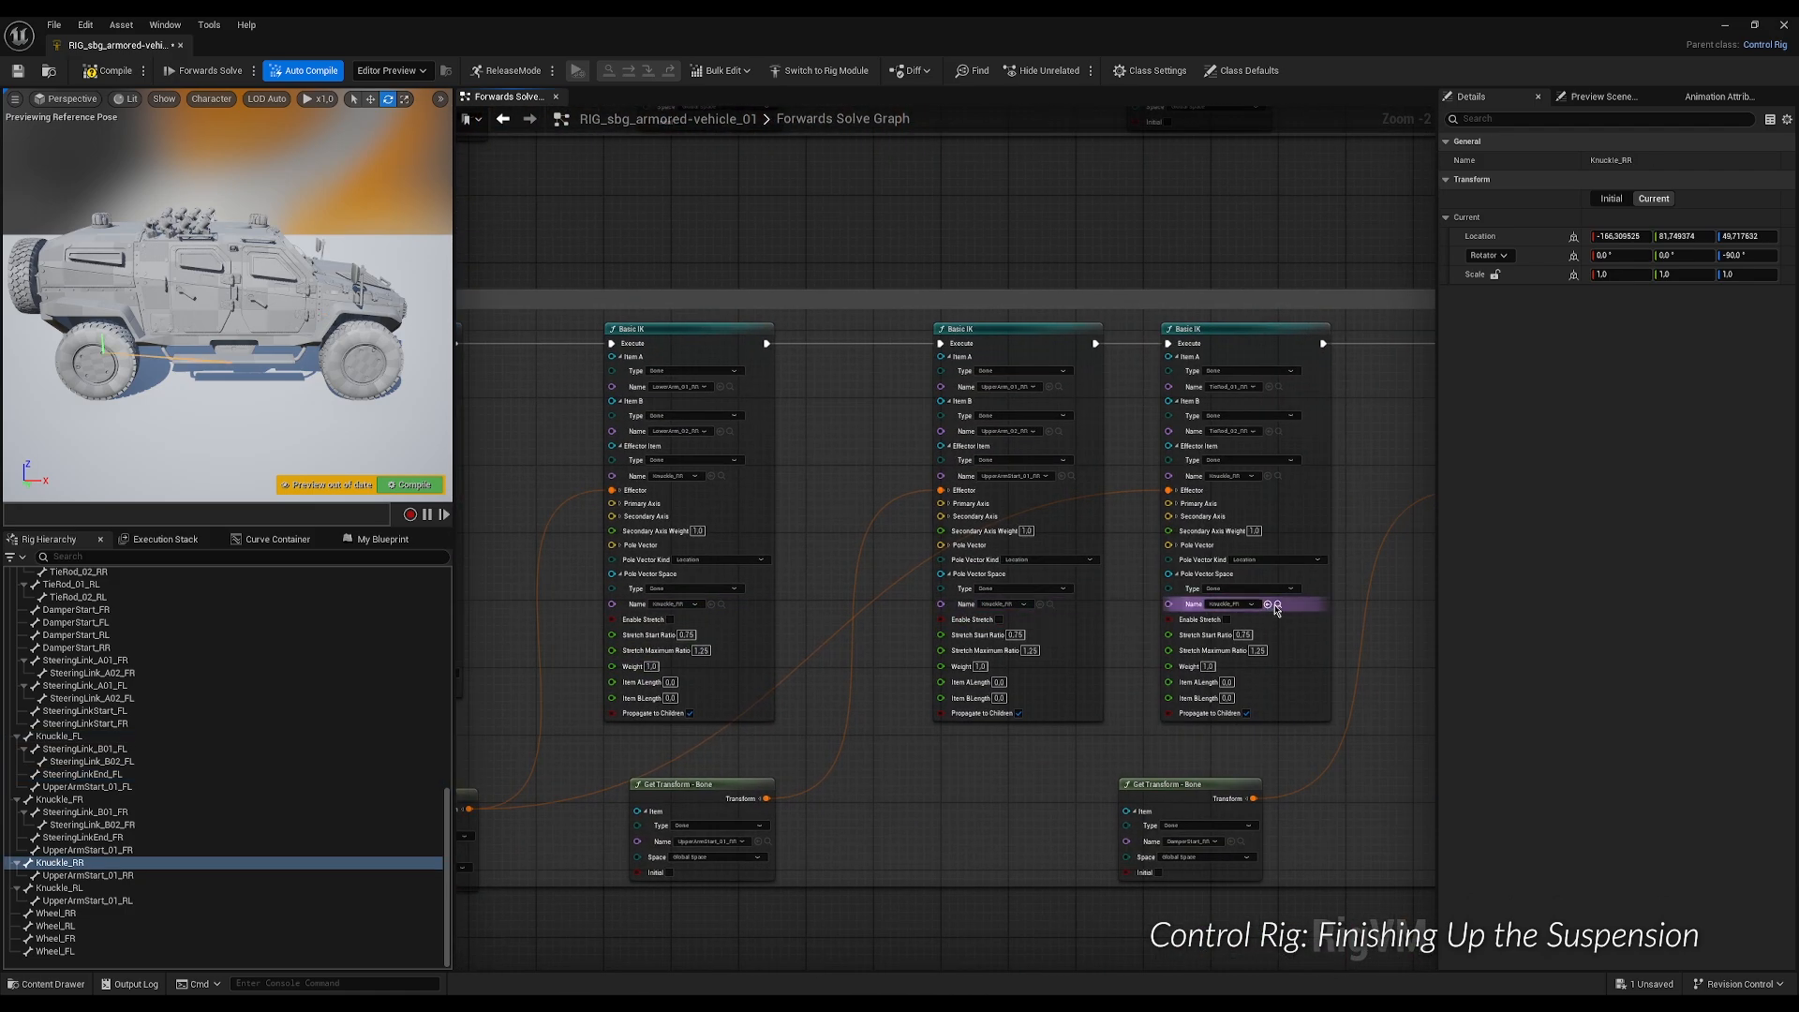
right_drag(1276, 609, 1078, 622)
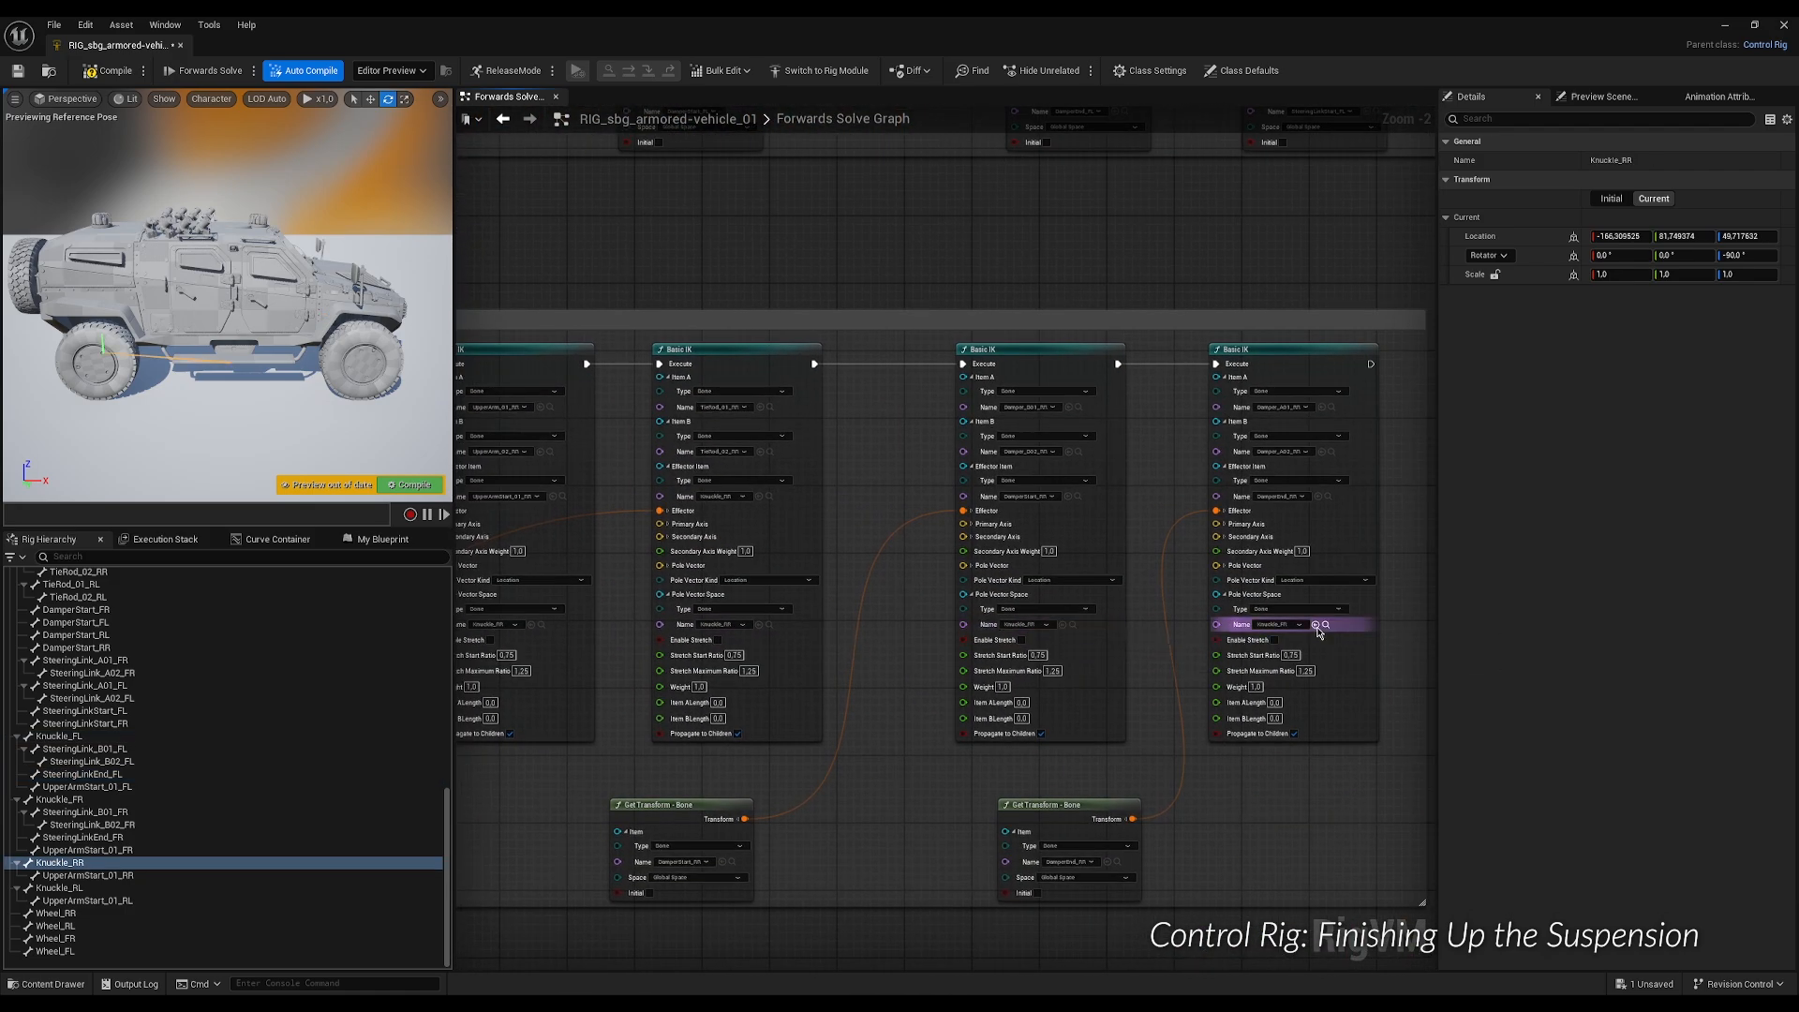
In the Rear-Left group, assign Knuckle_RL to the first Get Transform, the pole vector spaces and the Parent Constraint child, with Wheel_RL as parent.
right_drag(1225, 622, 938, 358)
click(850, 797)
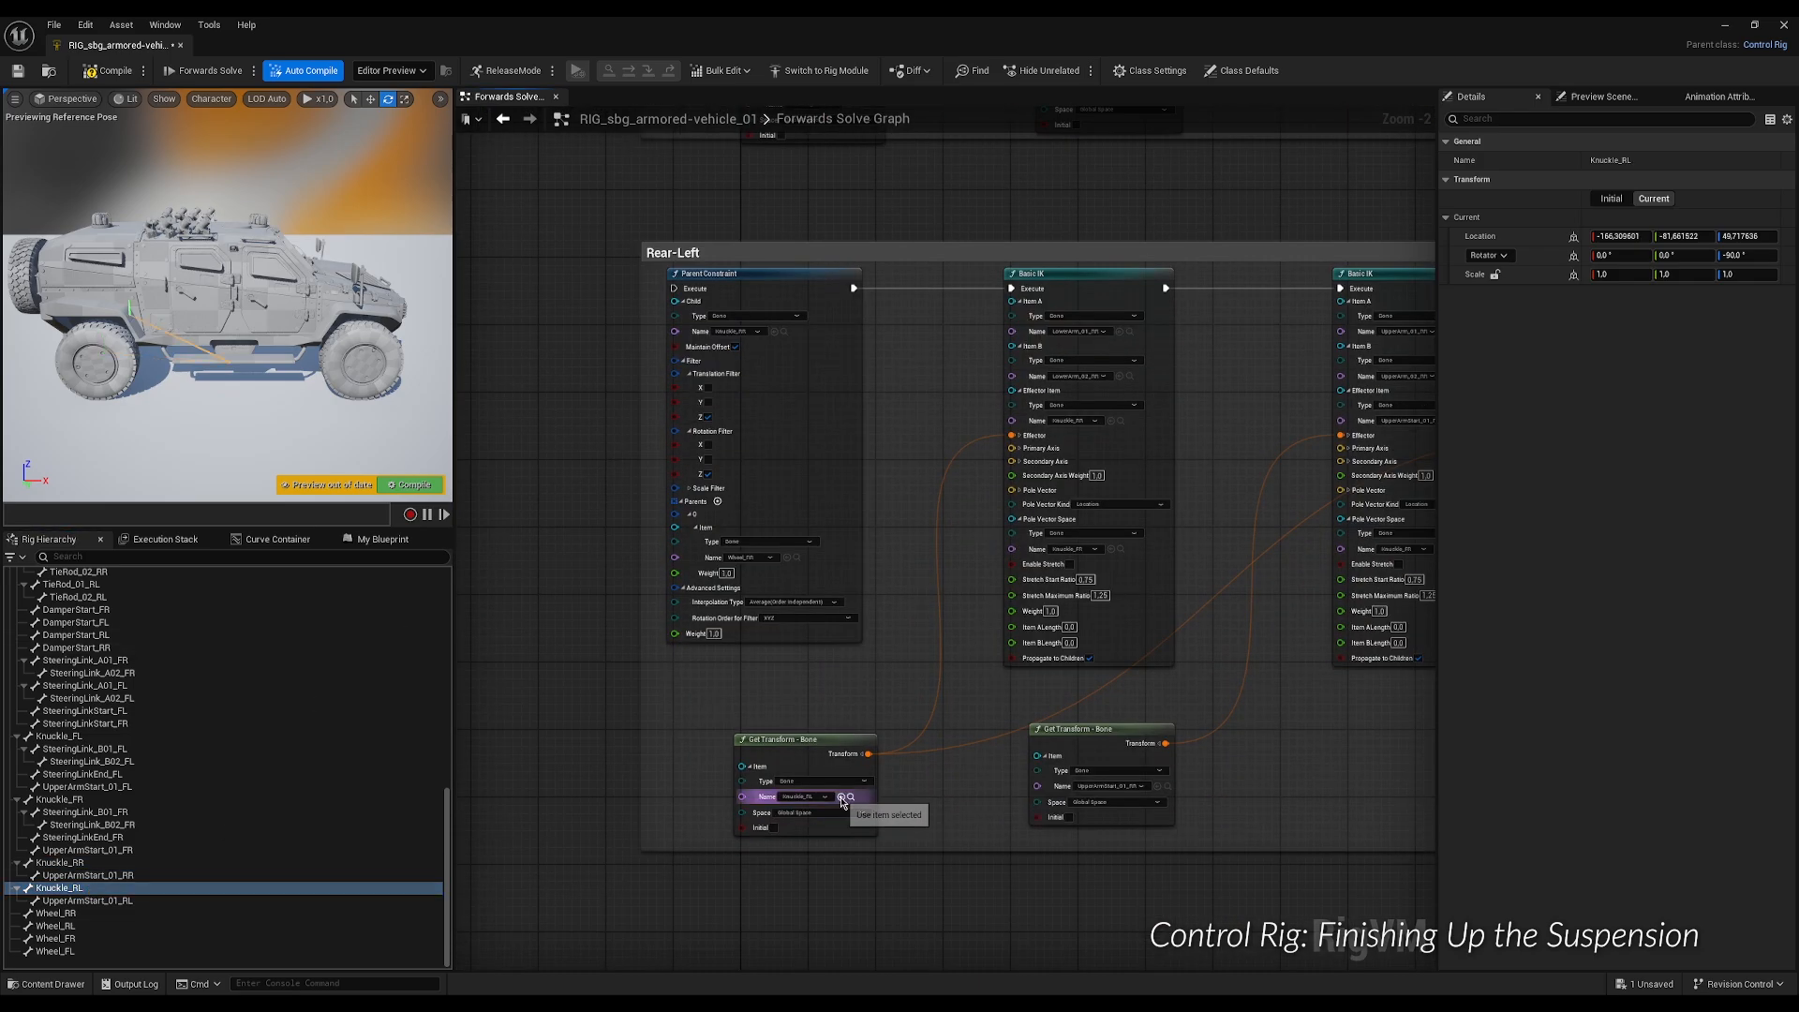
right_drag(790, 354, 995, 583)
right_drag(713, 792, 1469, 828)
click(892, 618)
right_drag(892, 624, 609, 613)
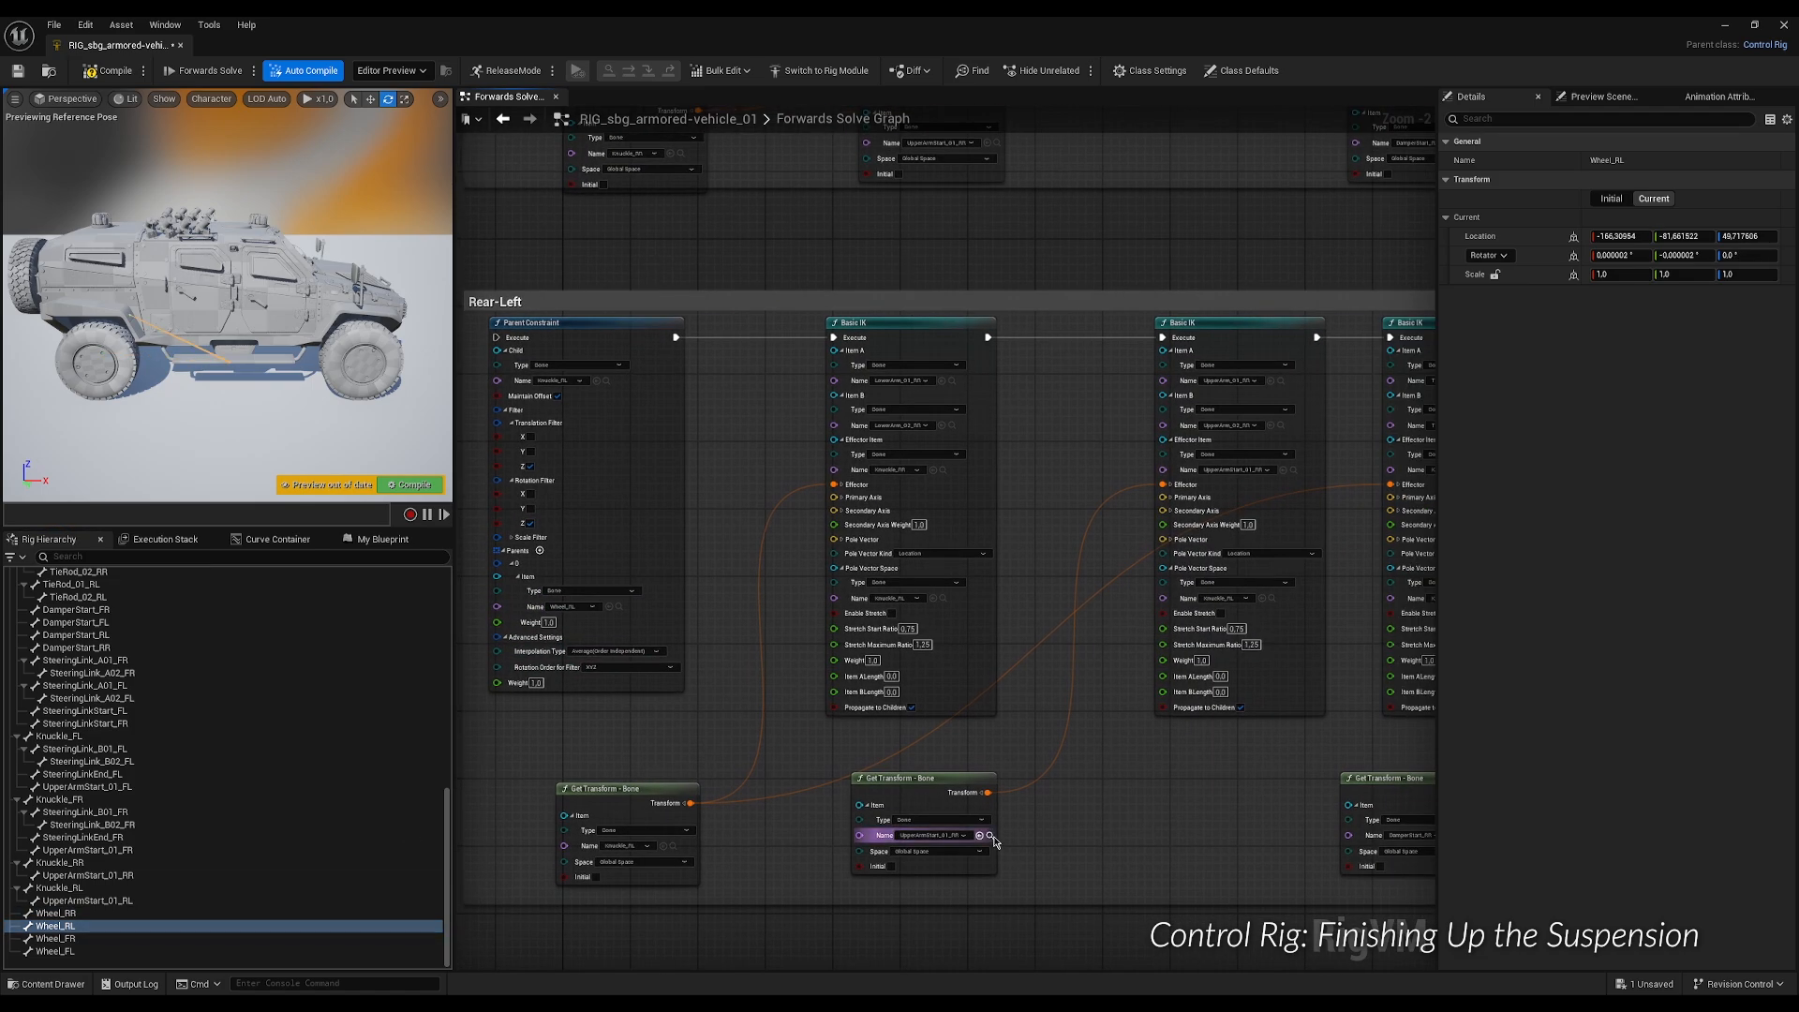
Assign UpperArmStart_01_RL, DamperStart_RL and DamperEnd_RL to the remaining three Get Transform nodes in the Rear-Left group.
click(979, 835)
right_drag(995, 858, 428, 839)
click(887, 815)
right_drag(1250, 833, 1001, 813)
click(1032, 801)
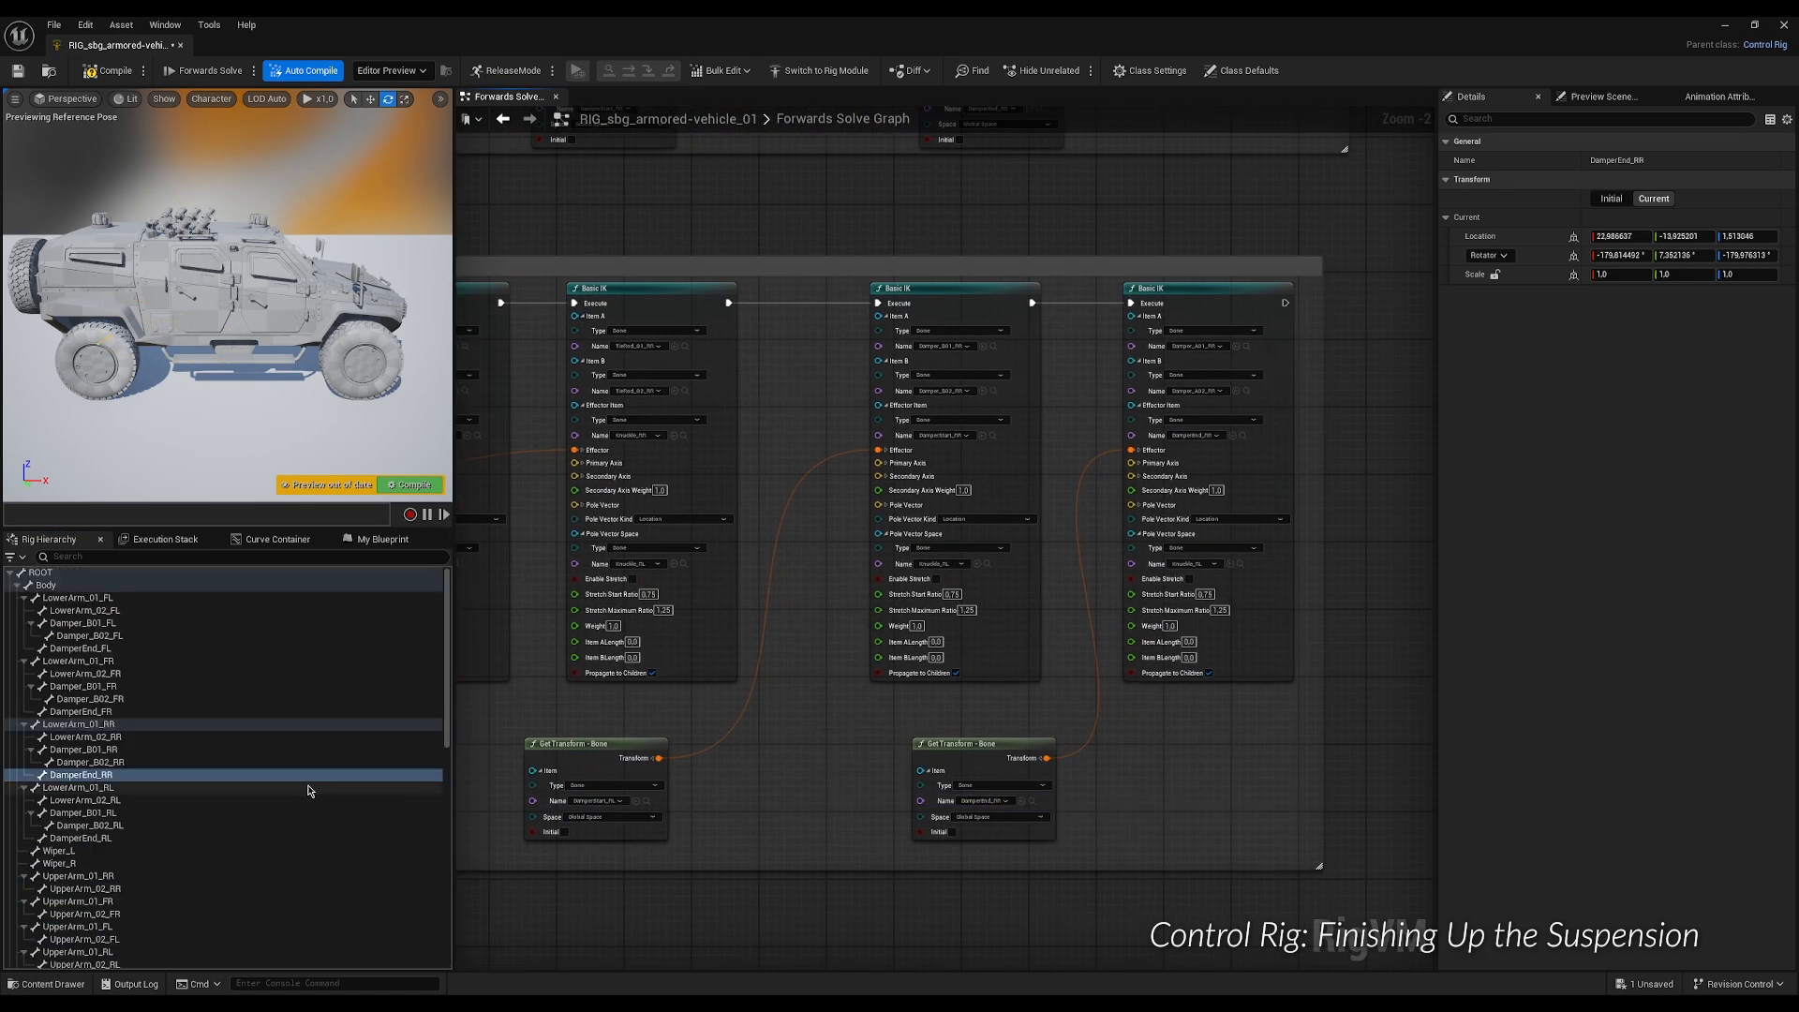
drag(81, 838, 965, 803)
Assign LowerArm_01_RL as Item A, LowerArm_02_RL as Item B and Knuckle_RL as effector item of the first Rear-Left Basic IK node.
right_drag(1031, 562, 796, 750)
click(78, 725)
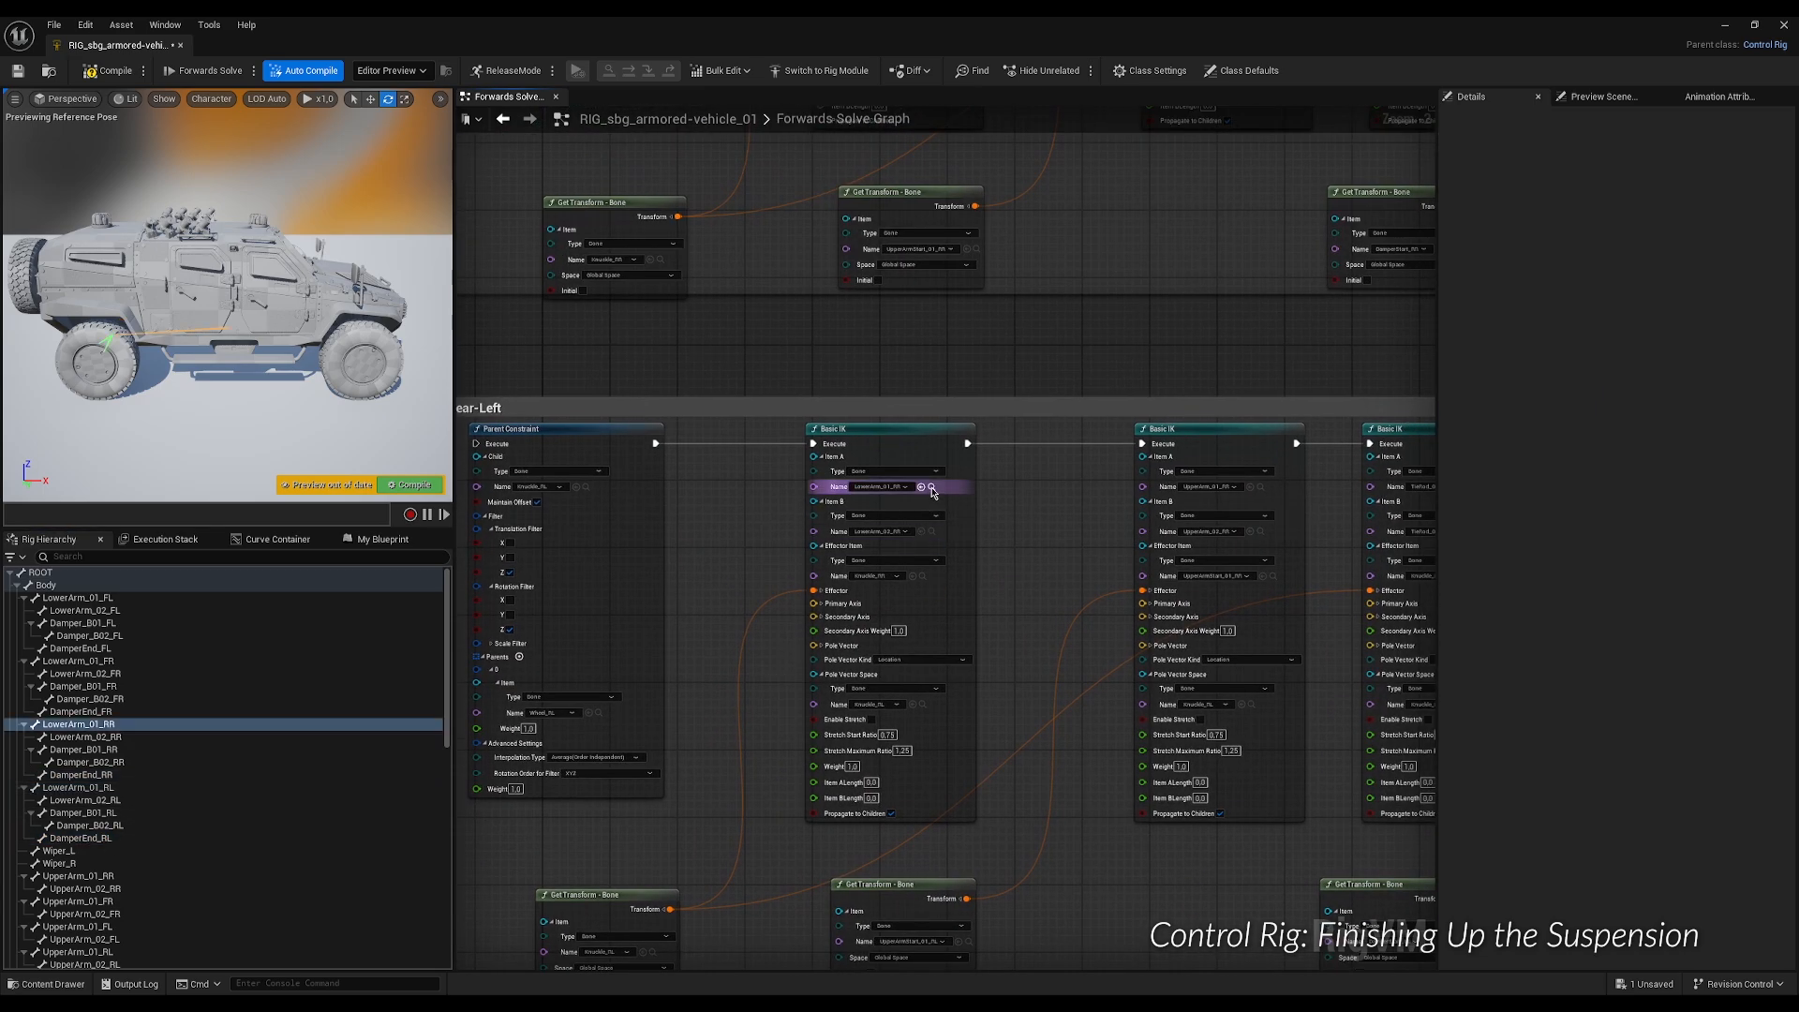
drag(79, 788, 886, 531)
scroll(187, 797, down, 5)
drag(84, 876, 881, 575)
Assign UpperArm_01_RL as Item A, UpperArm_02_RL as Item B and UpperArmStart_01_RL as effector item of the second Rear-Left Basic IK node.
right_drag(1051, 585, 669, 607)
click(879, 511)
click(131, 850)
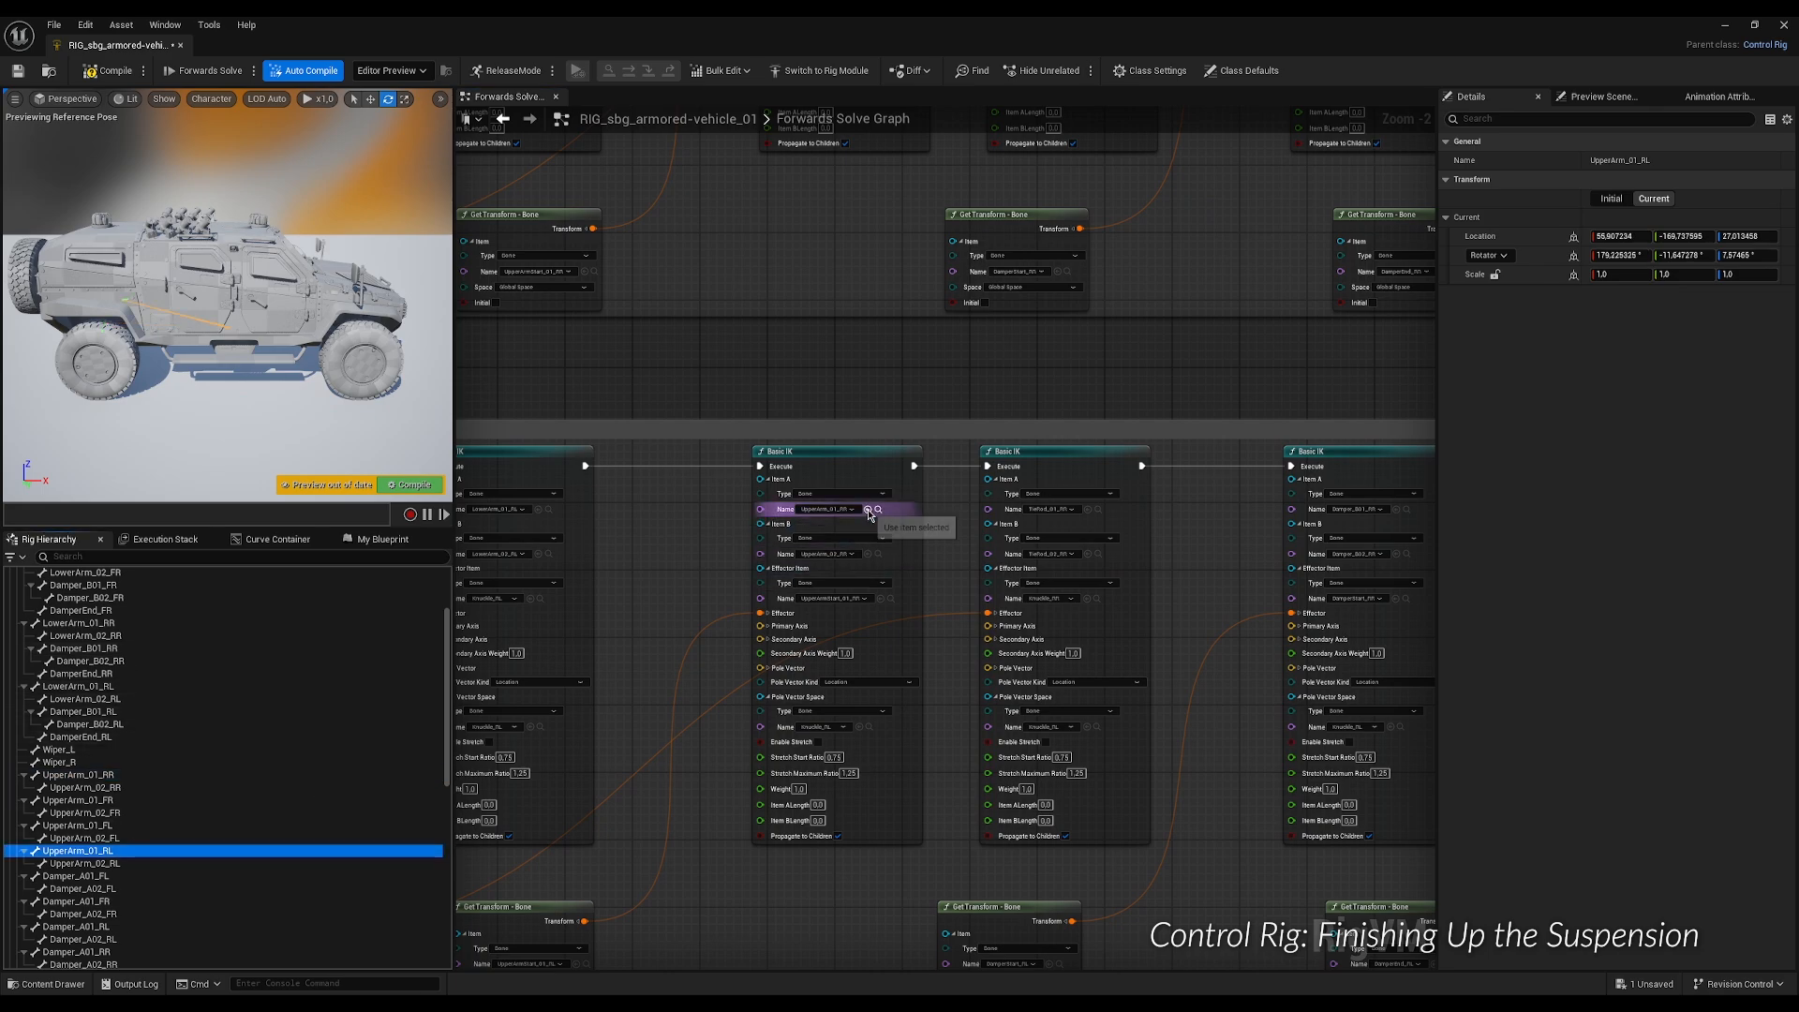
click(869, 510)
click(131, 863)
scroll(187, 796, down, 5)
drag(117, 901, 848, 598)
Assign TieRod_01_RL as Item A, TieRod_02_RL as Item B and Knuckle_RL as effector item of the third Rear-Left Basic IK node.
right_drag(945, 689, 739, 704)
click(664, 741)
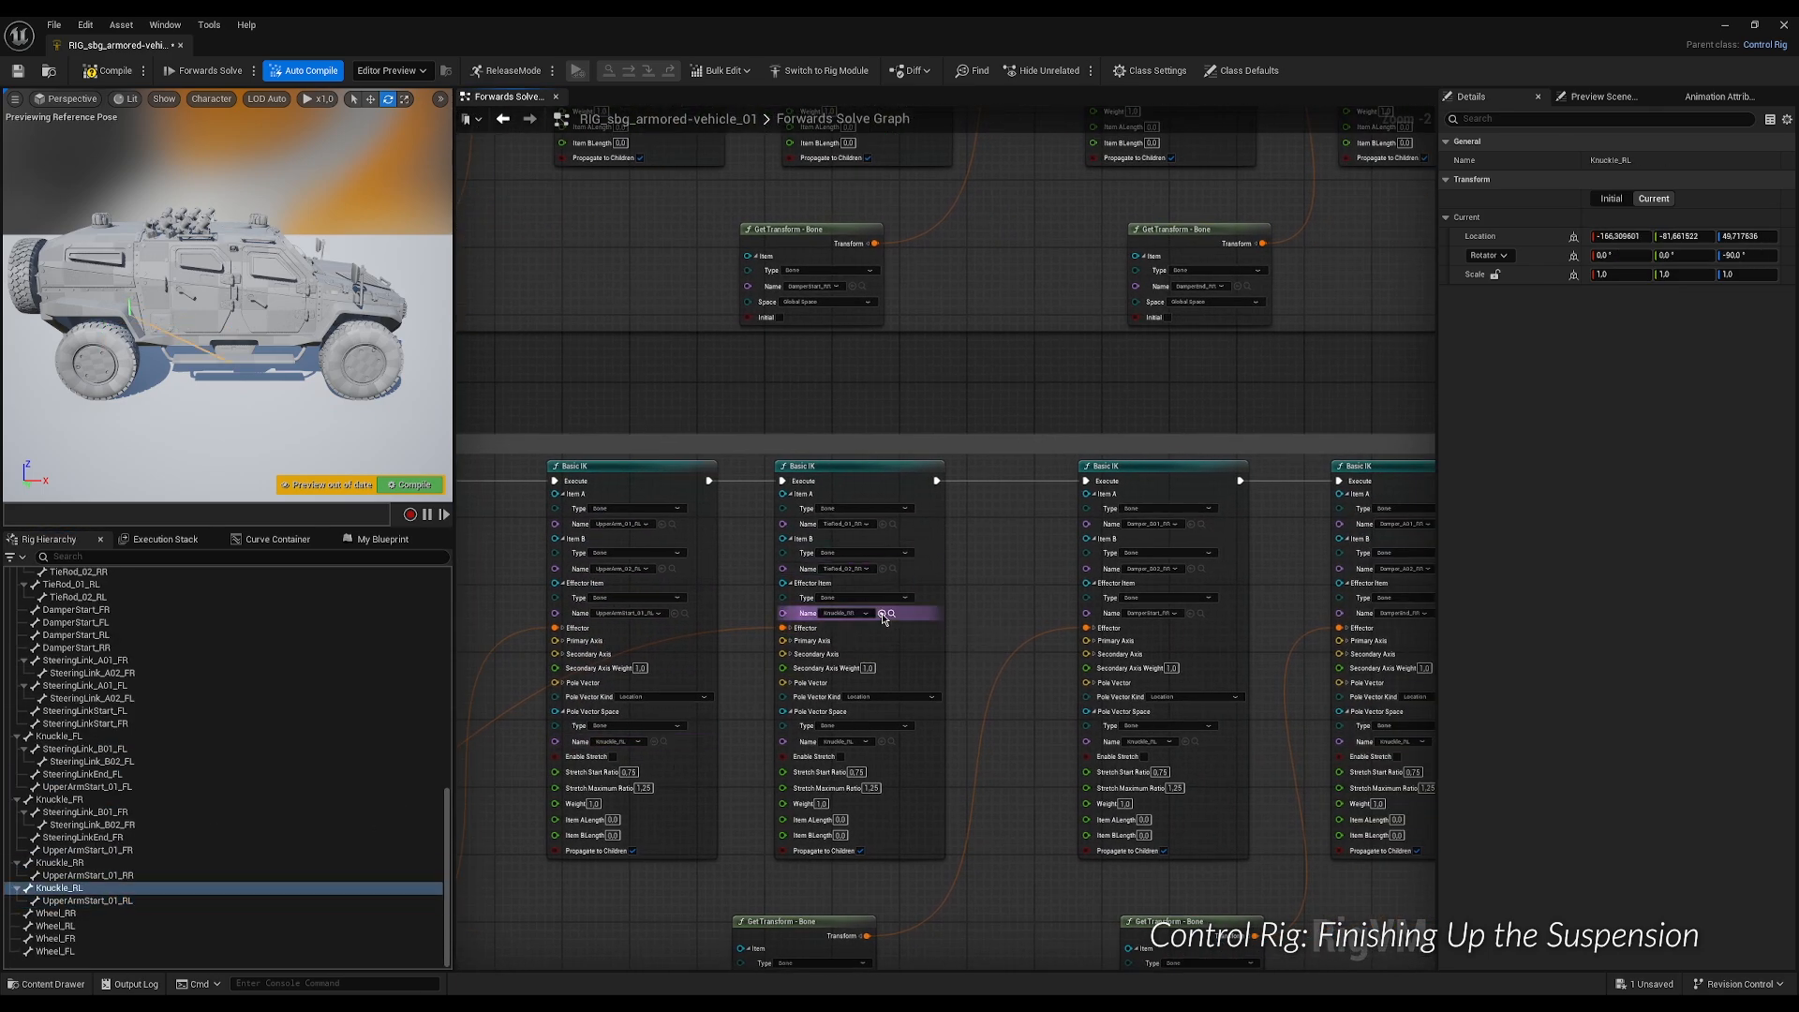
click(882, 613)
click(893, 524)
click(356, 800)
click(883, 523)
click(356, 813)
click(883, 569)
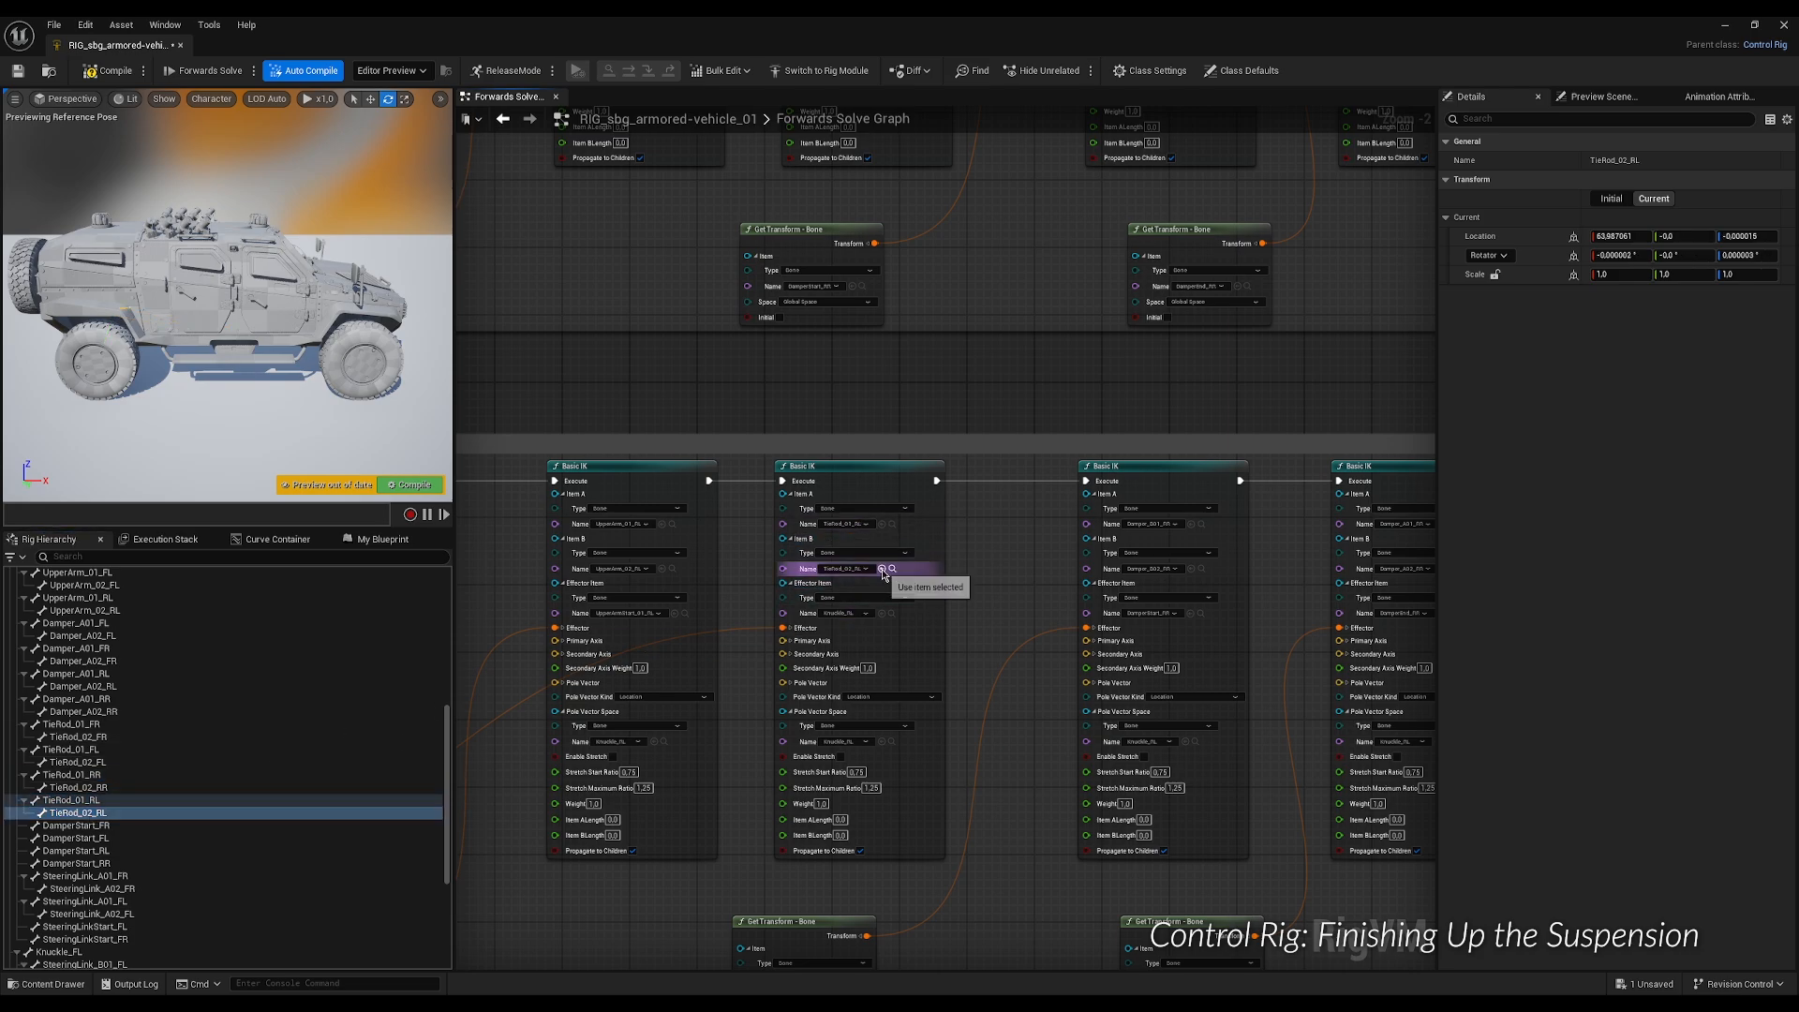
Assign Damper_B01_RL as Item A, Damper_B02_RL as Item B and DamperStart_RL as effector item of the fourth Rear-Left Basic IK node.
right_drag(1147, 527, 844, 532)
click(897, 529)
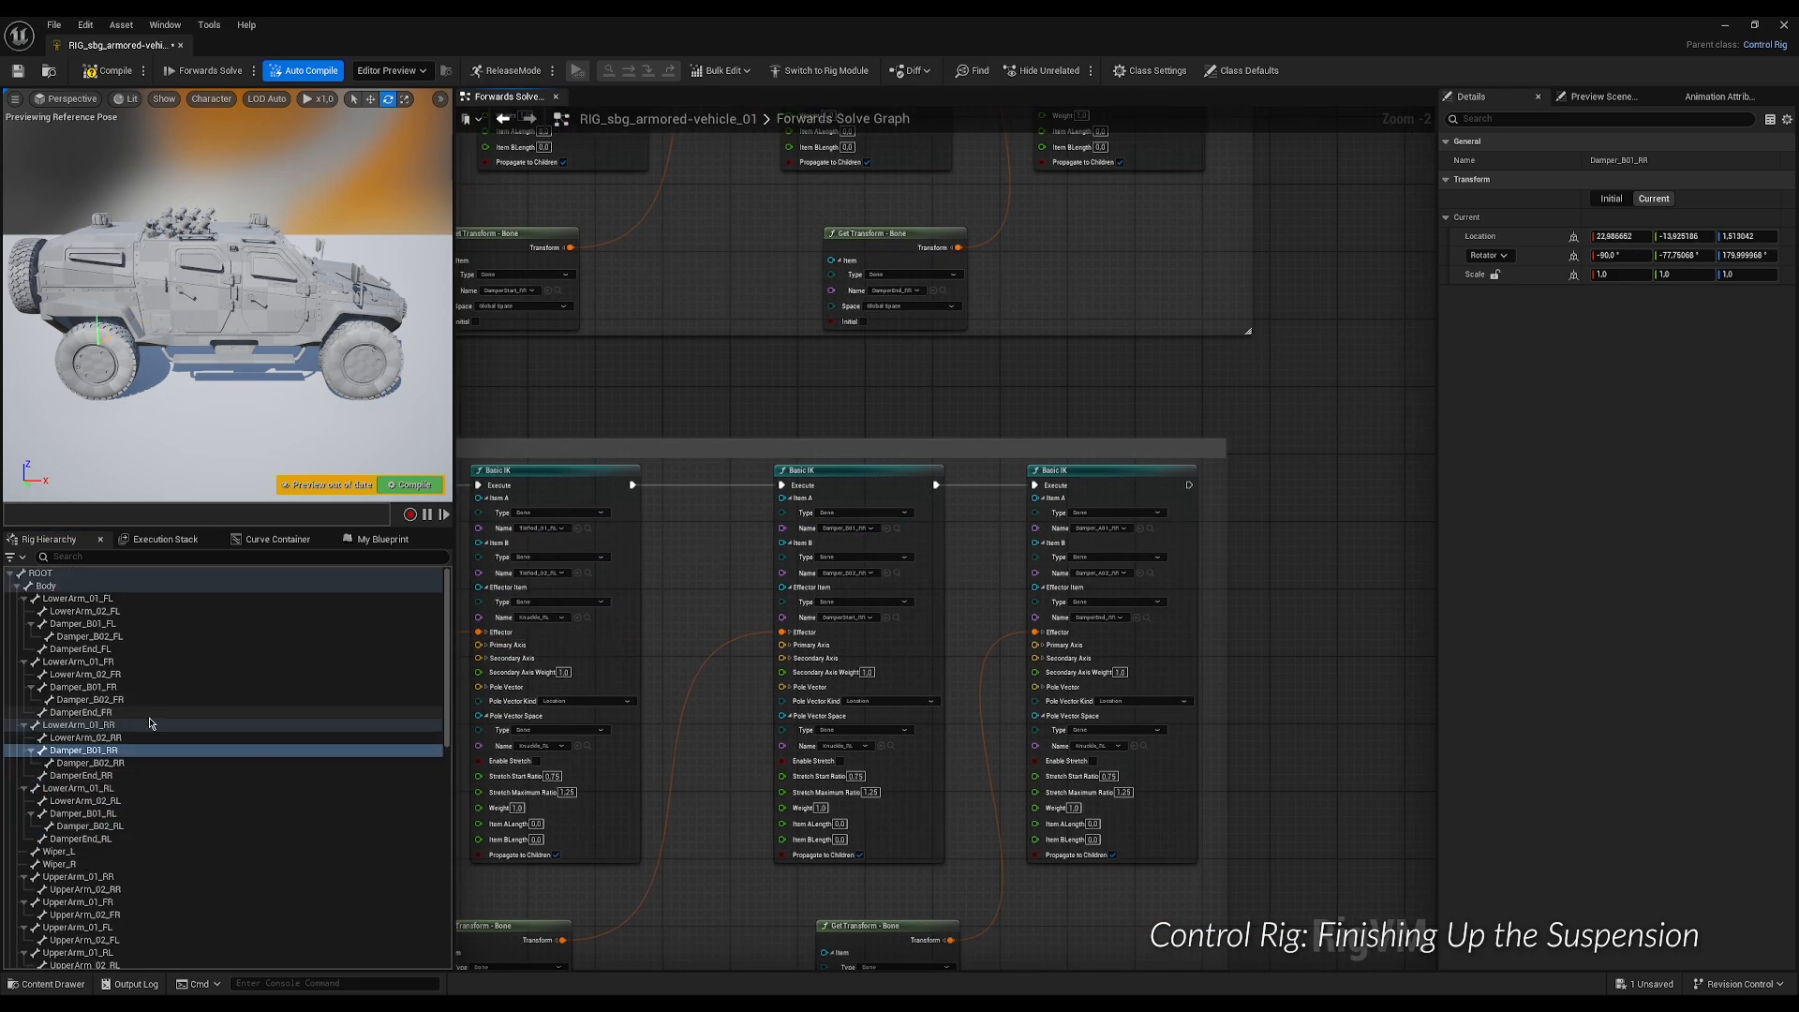
scroll(183, 797, down, 5)
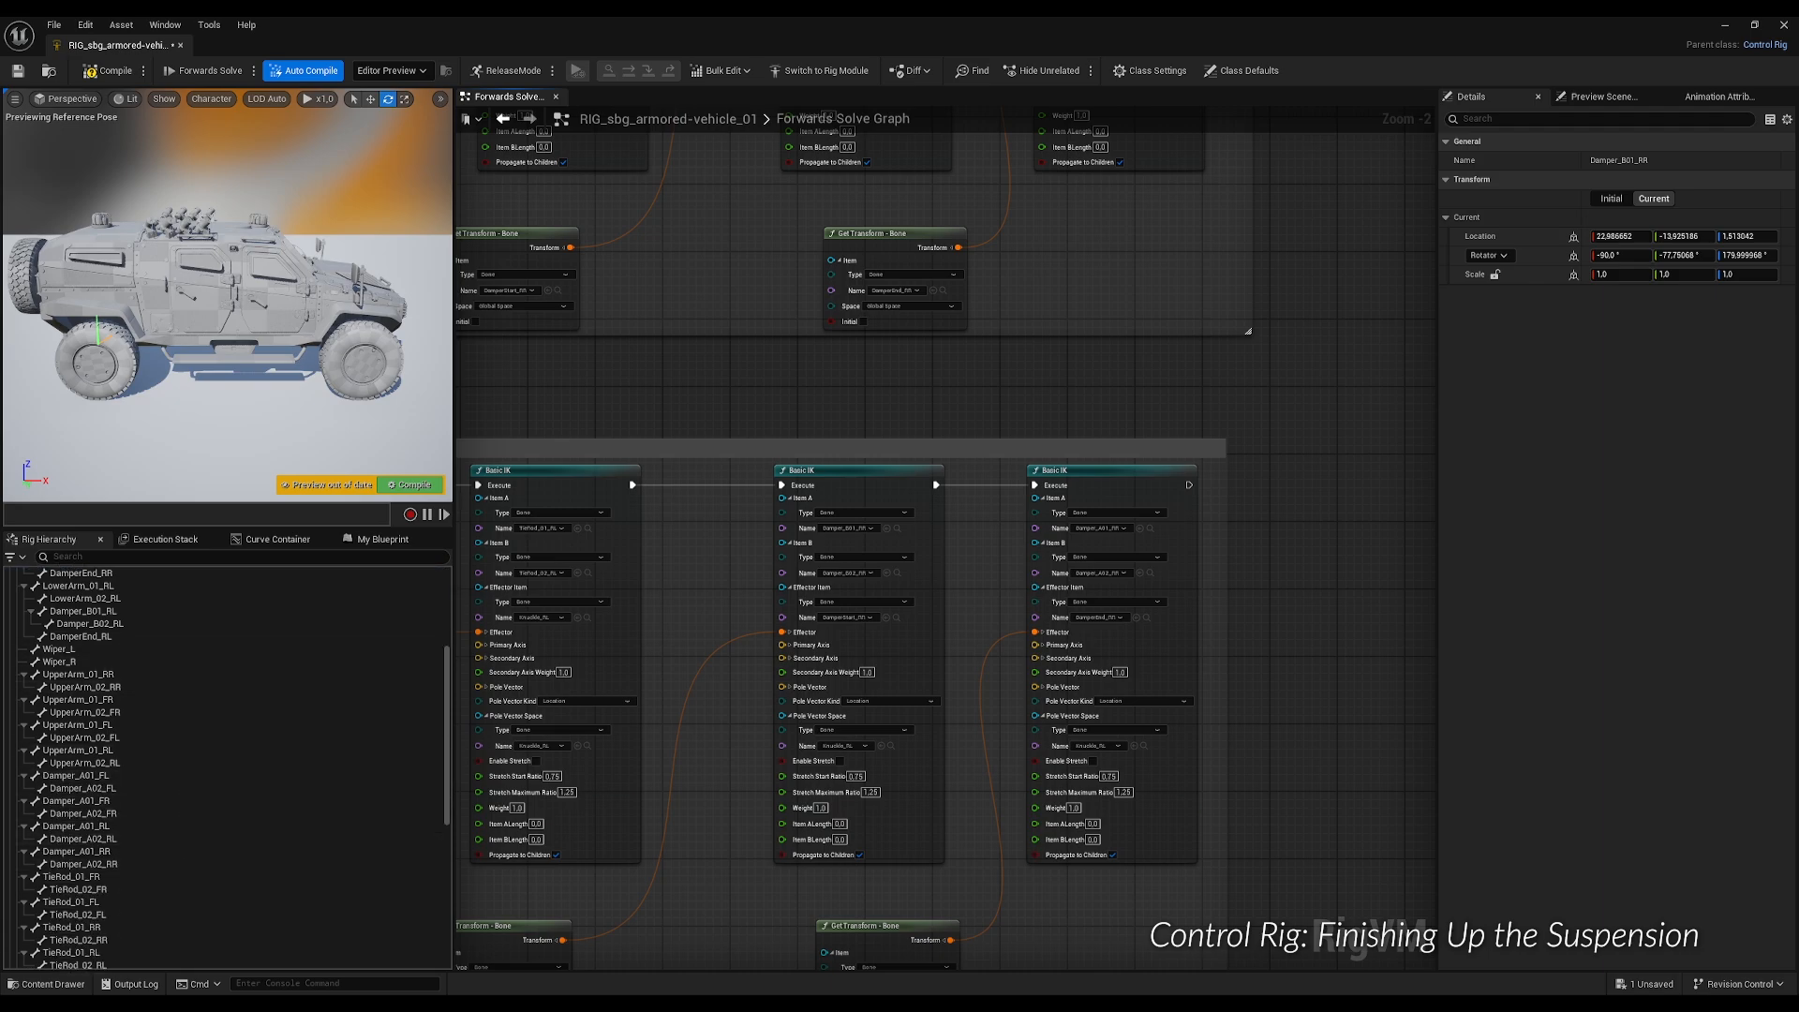
click(128, 611)
click(886, 528)
click(121, 624)
click(886, 572)
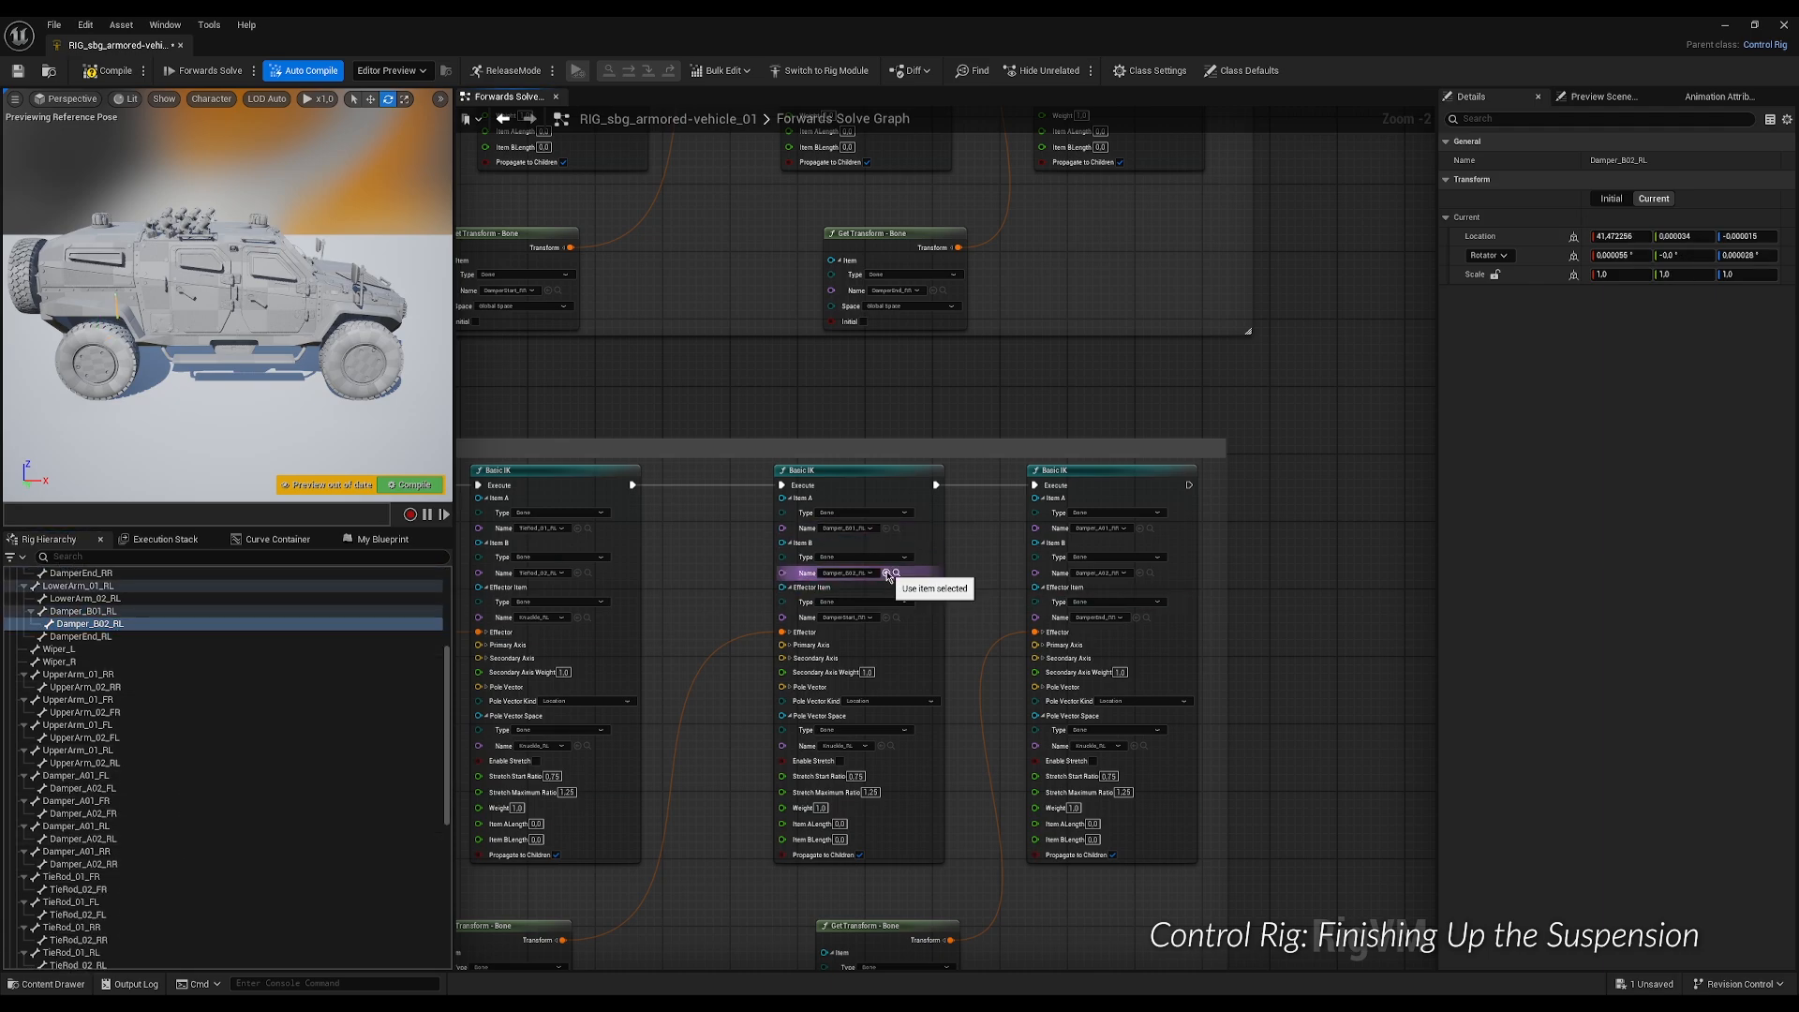
click(897, 619)
click(75, 761)
click(886, 619)
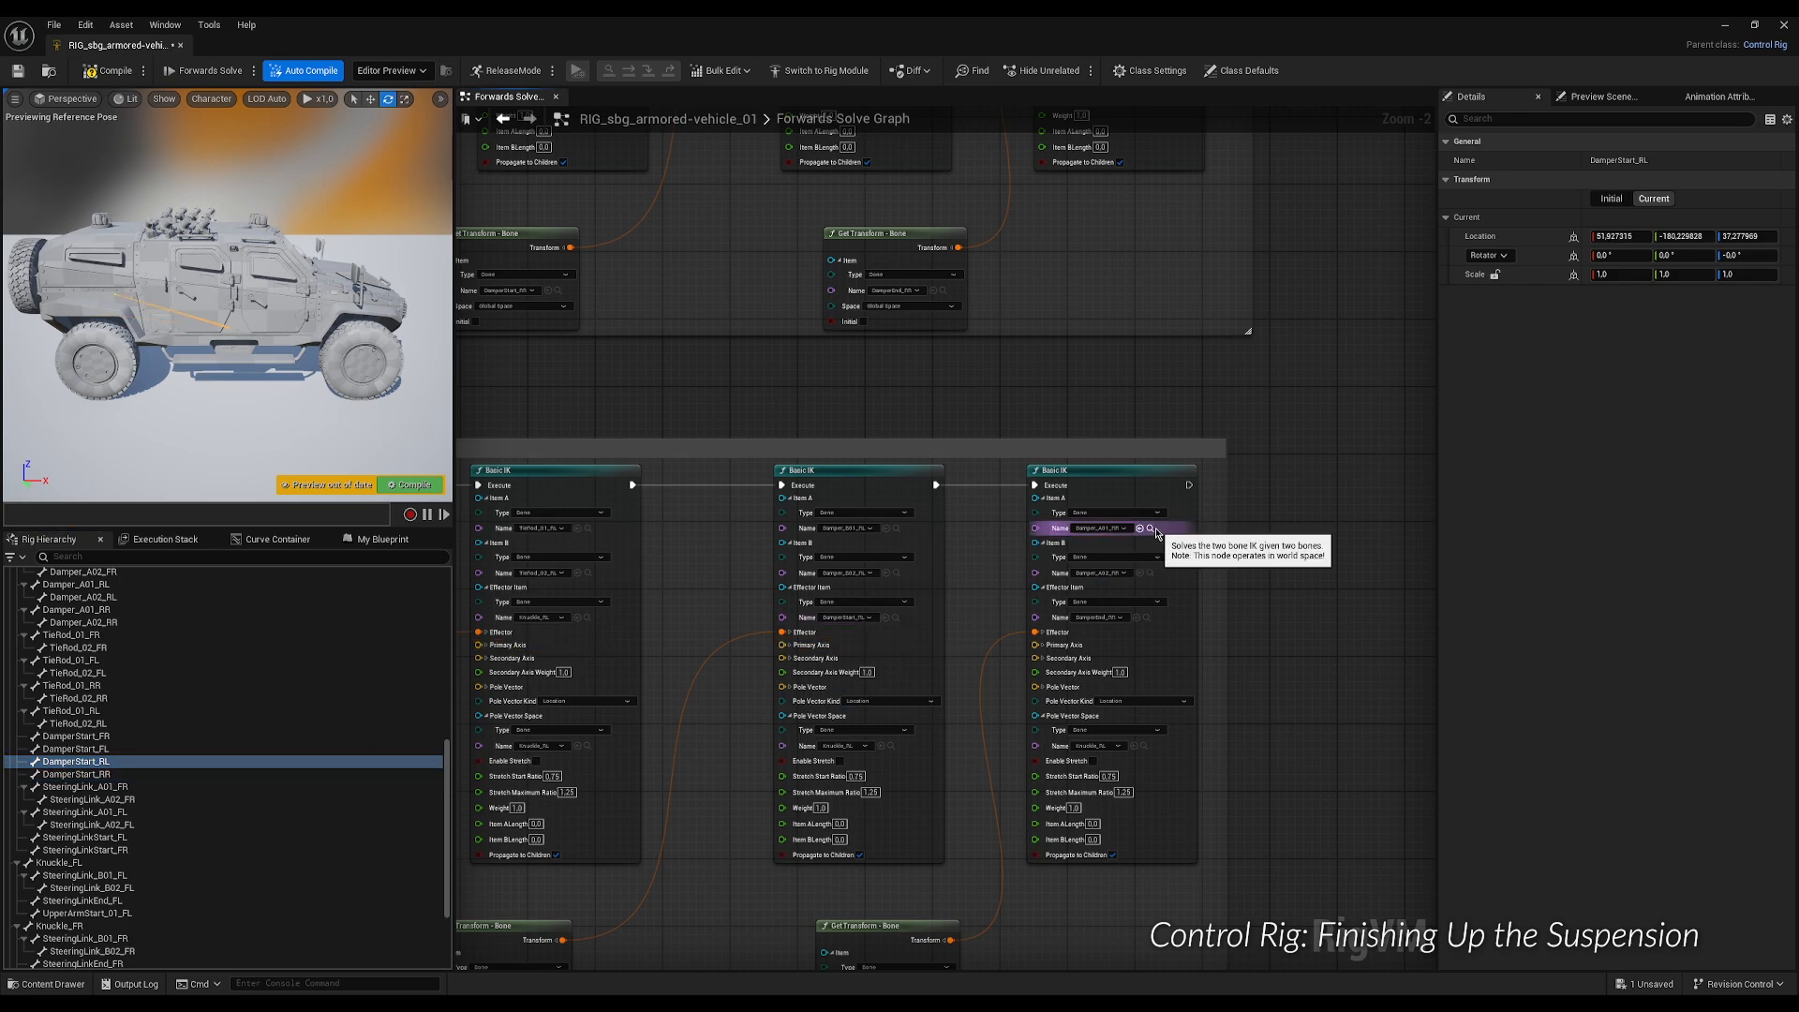
Assign Damper_A01_RL as Item A, Damper_A02_RL as Item B and DamperEnd_RL as effector item of the last Rear-Left Basic IK node.
click(1152, 529)
scroll(254, 681, up, 6)
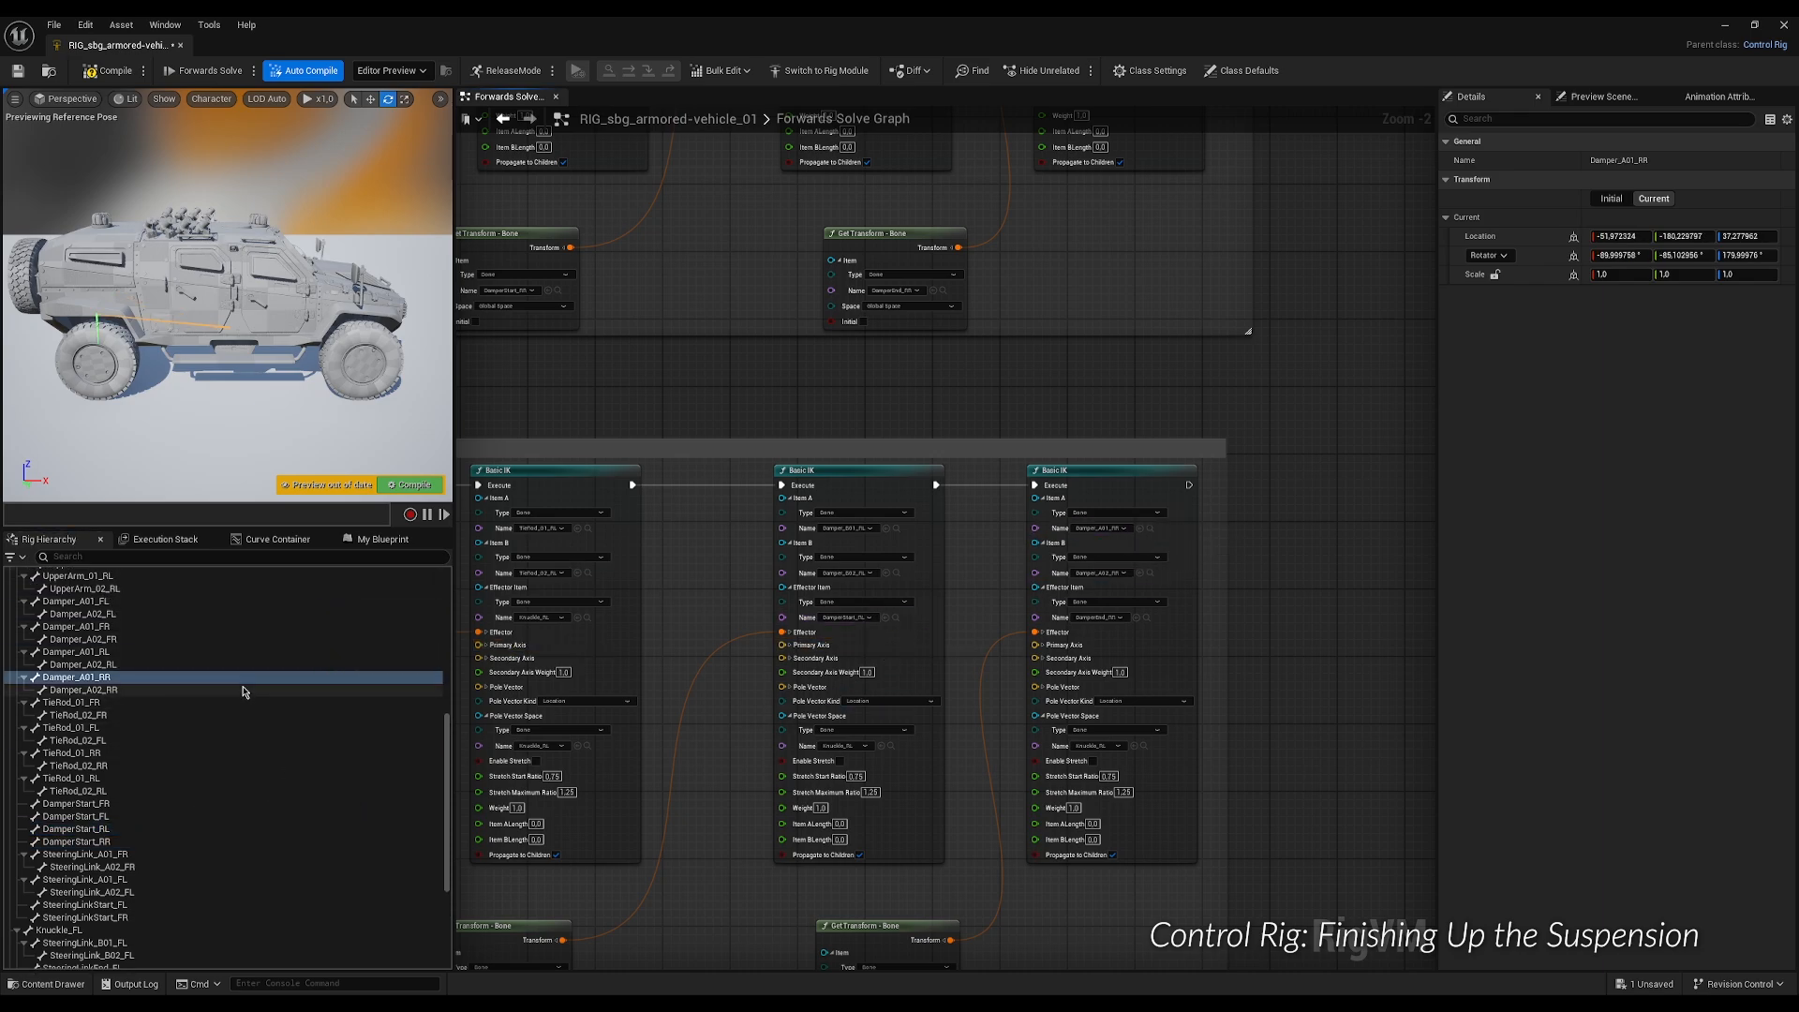
scroll(243, 692, up, 2)
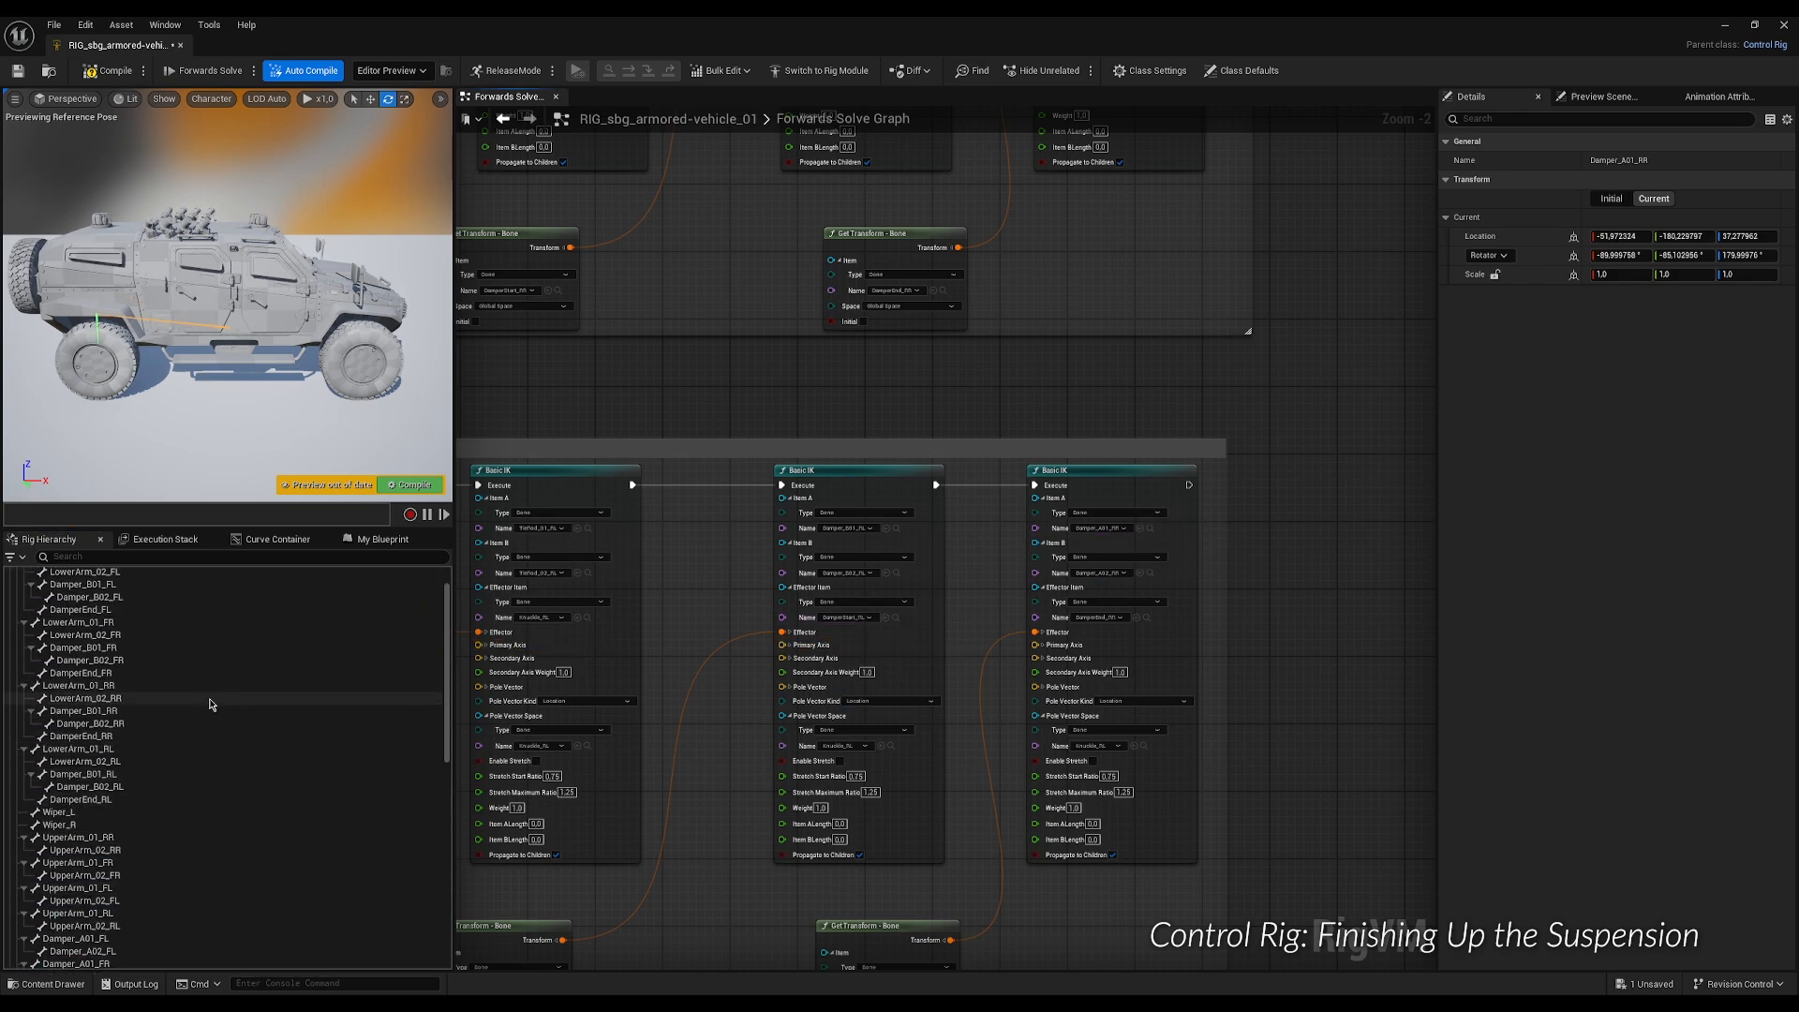
scroll(212, 741, down, 6)
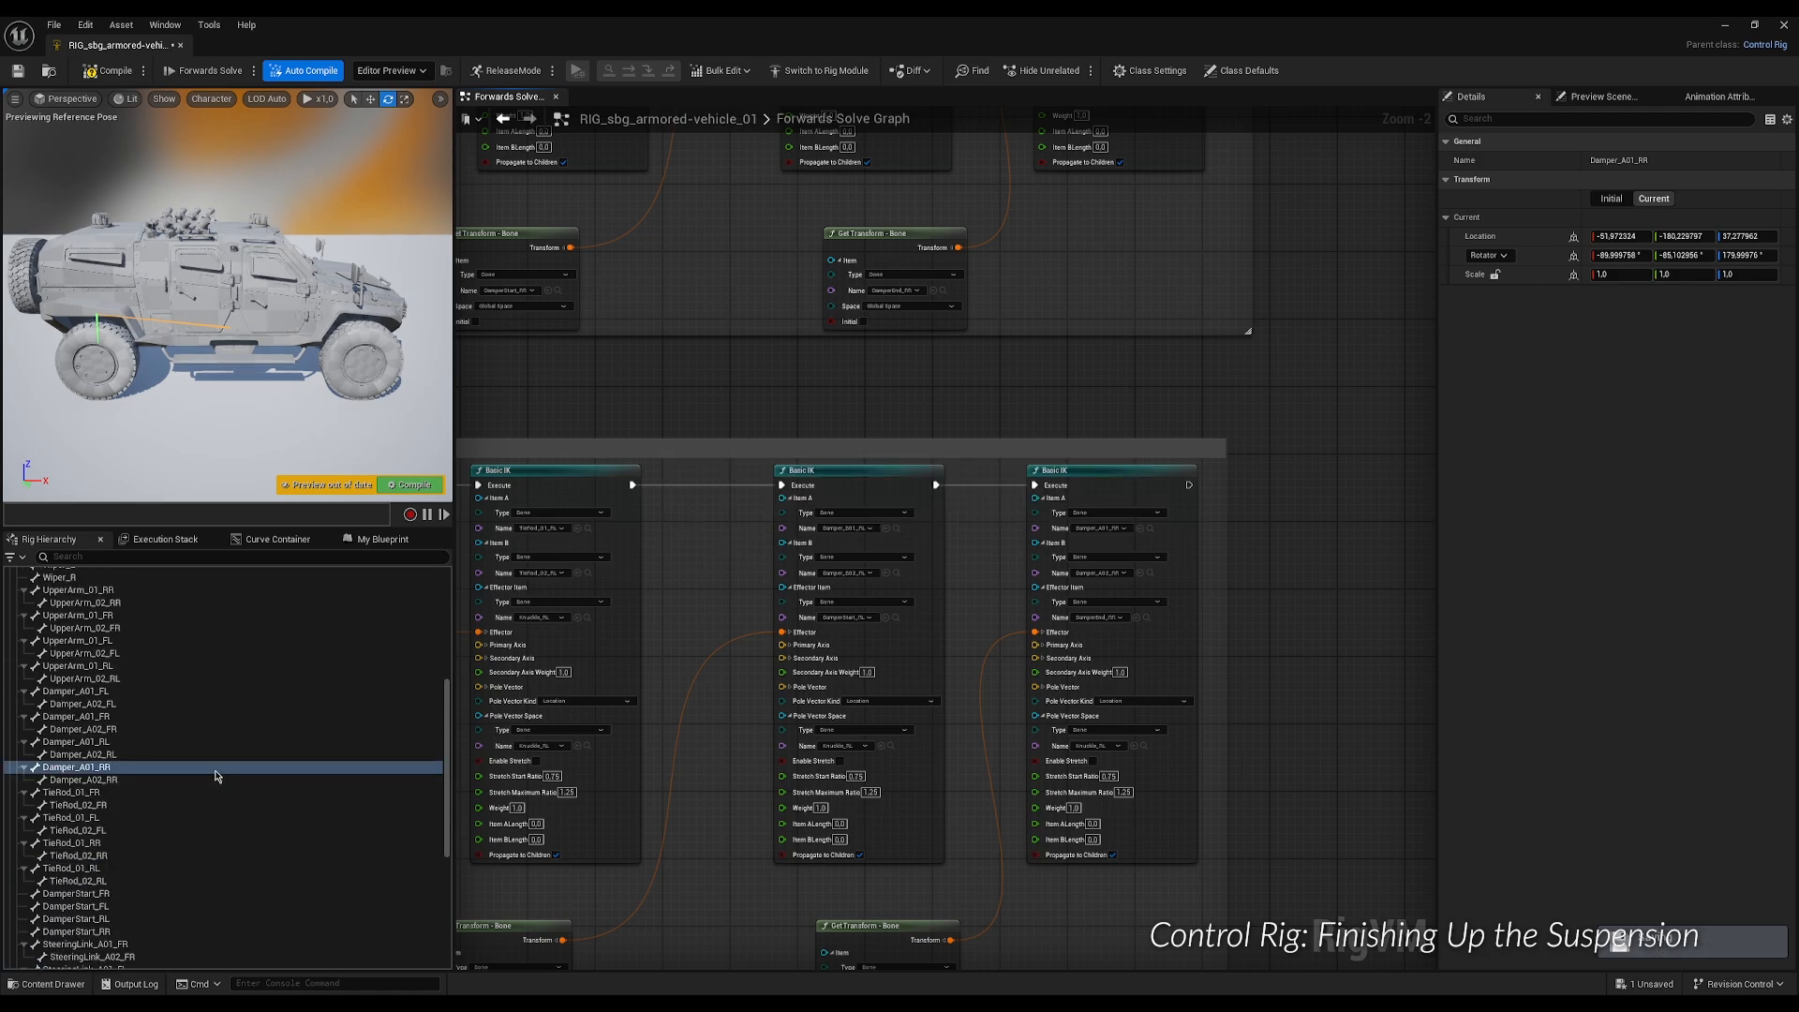
scroll(149, 852, up, 3)
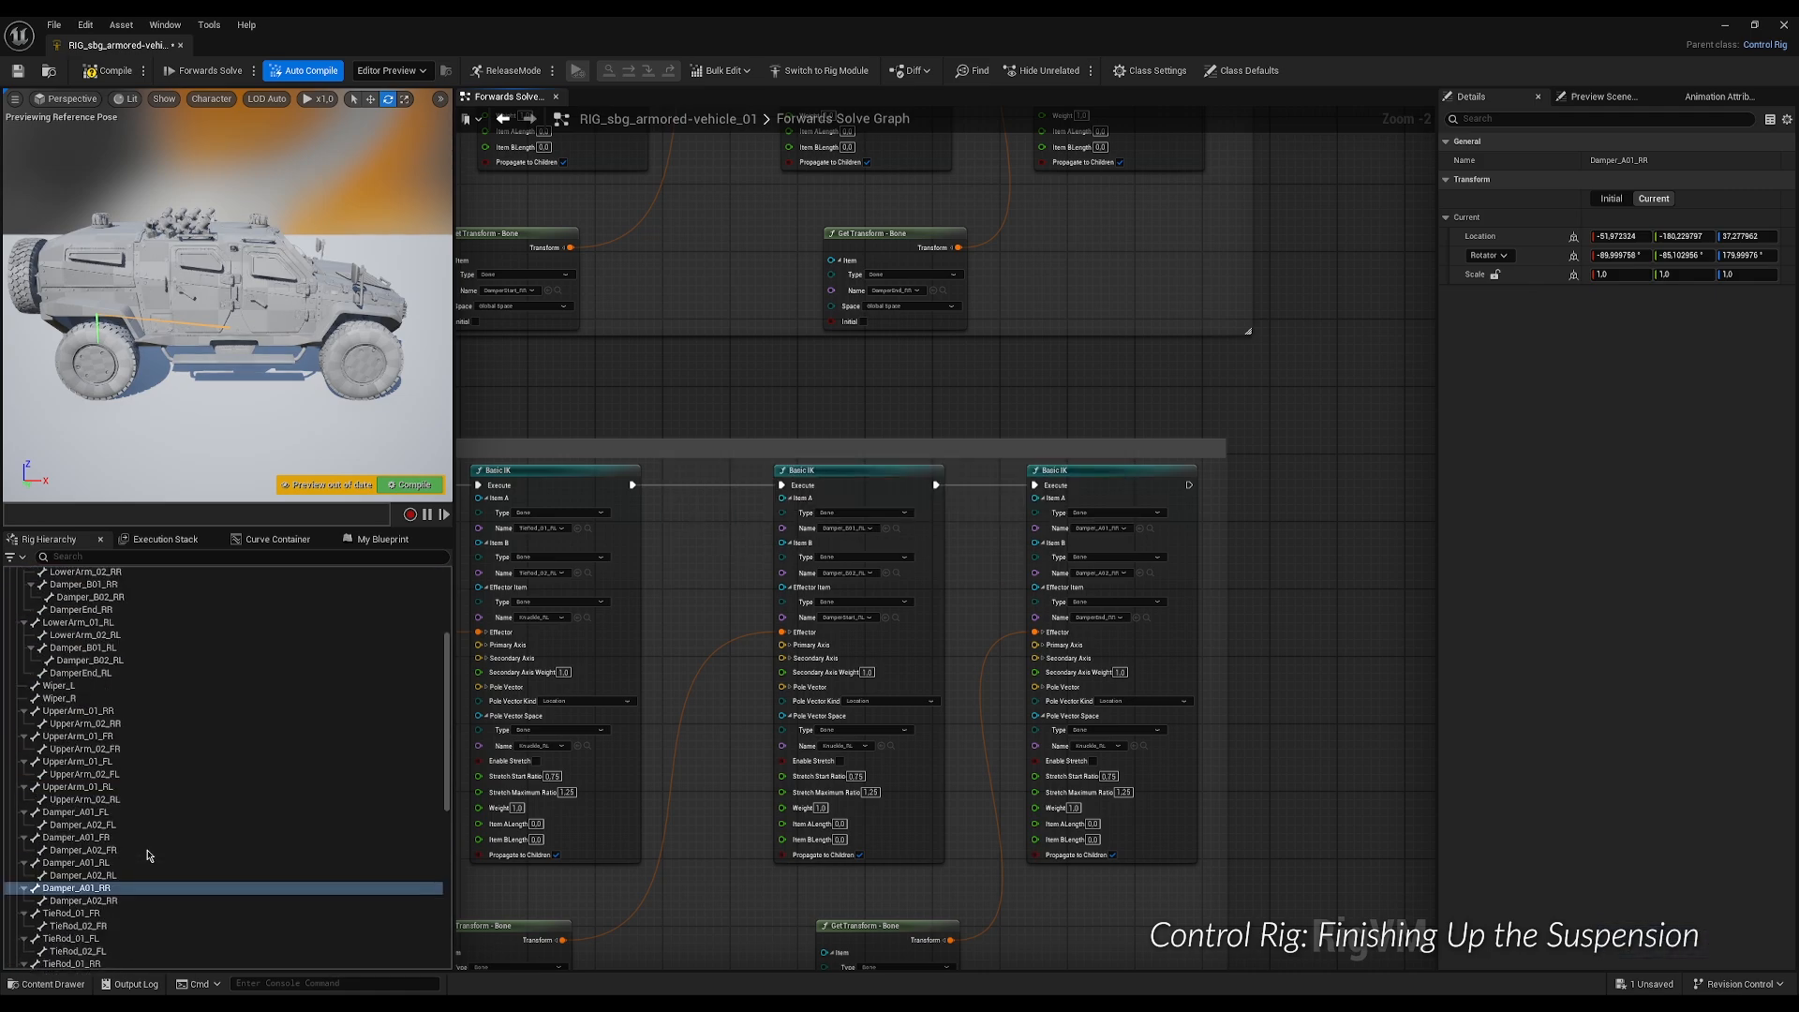
scroll(149, 855, up, 4)
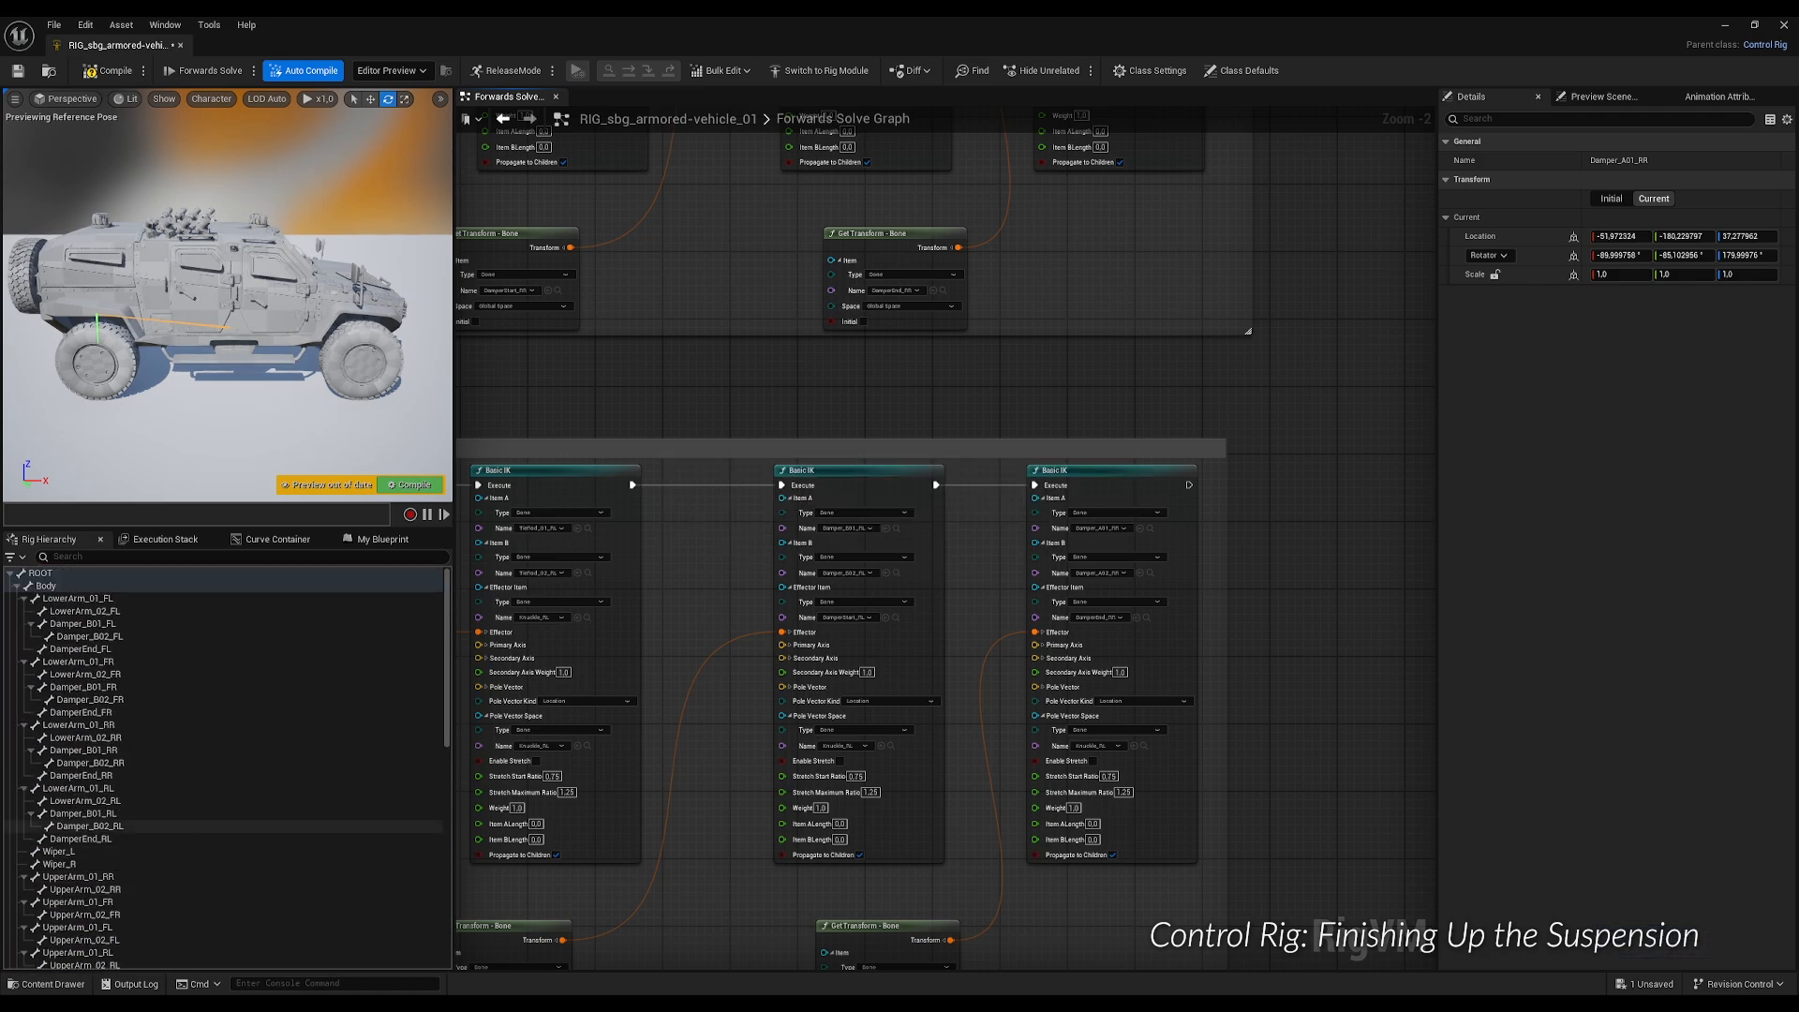
scroll(180, 860, down, 2)
click(113, 951)
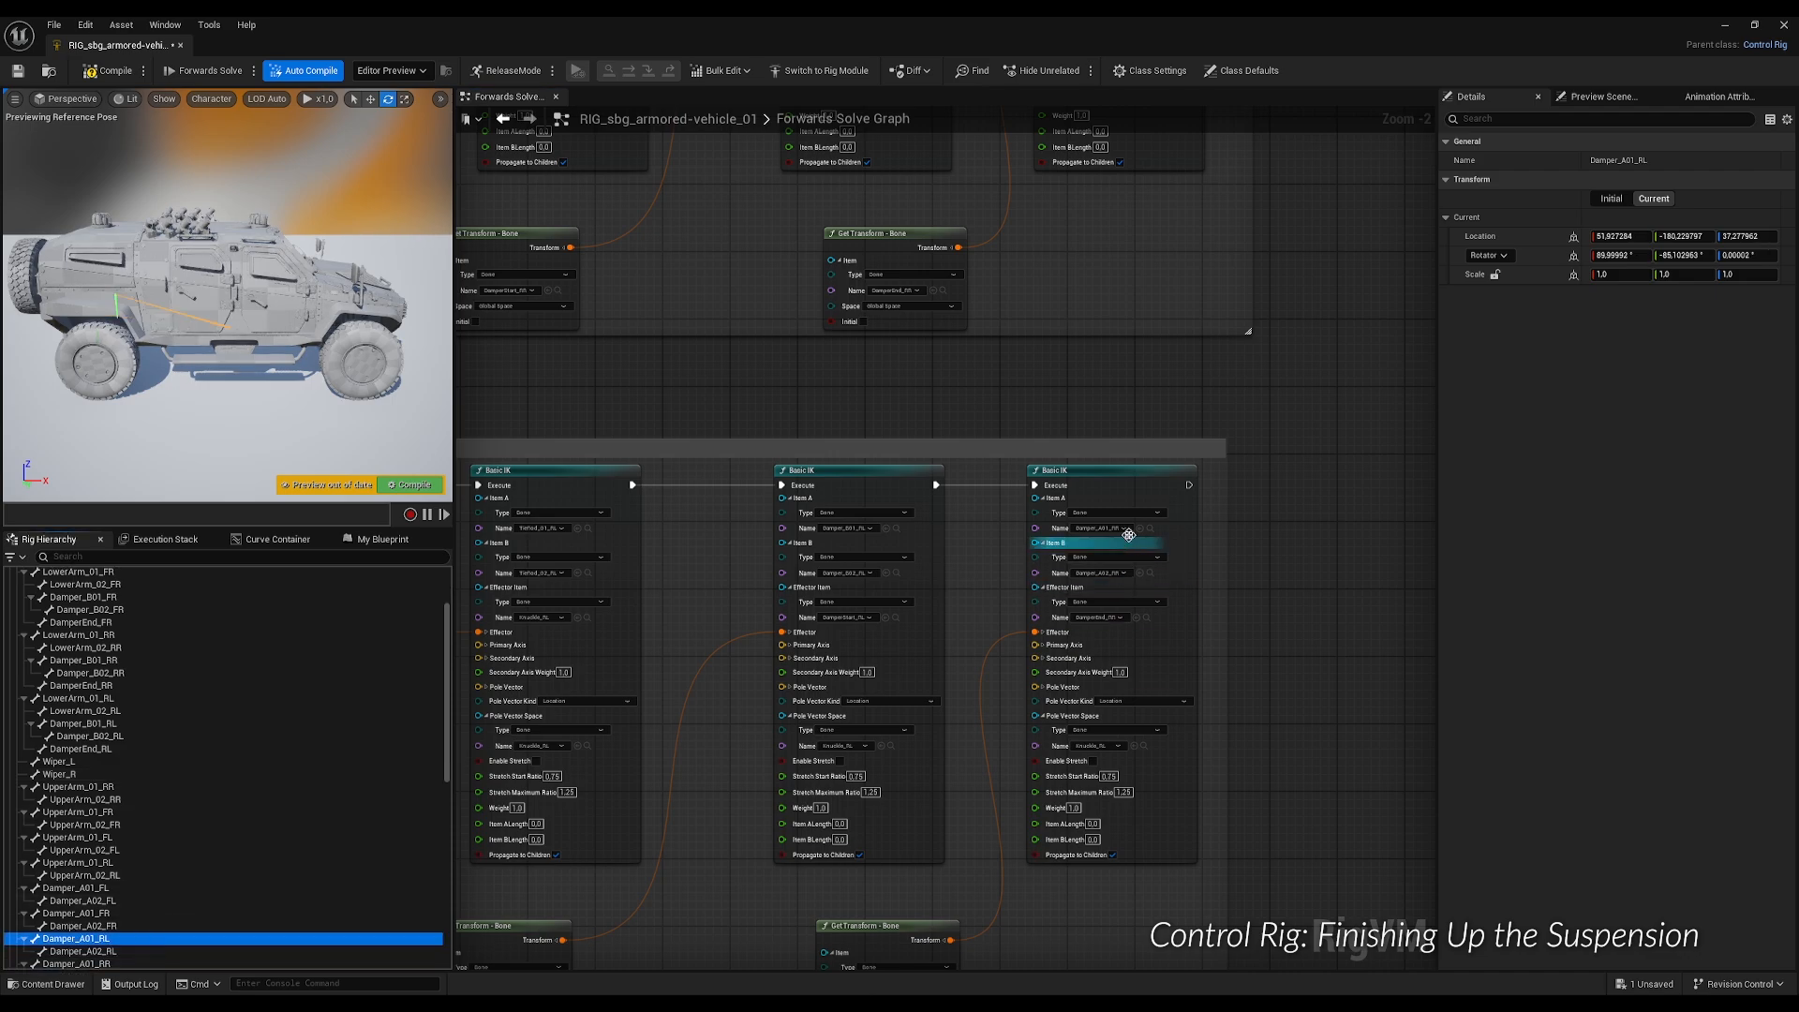
click(187, 686)
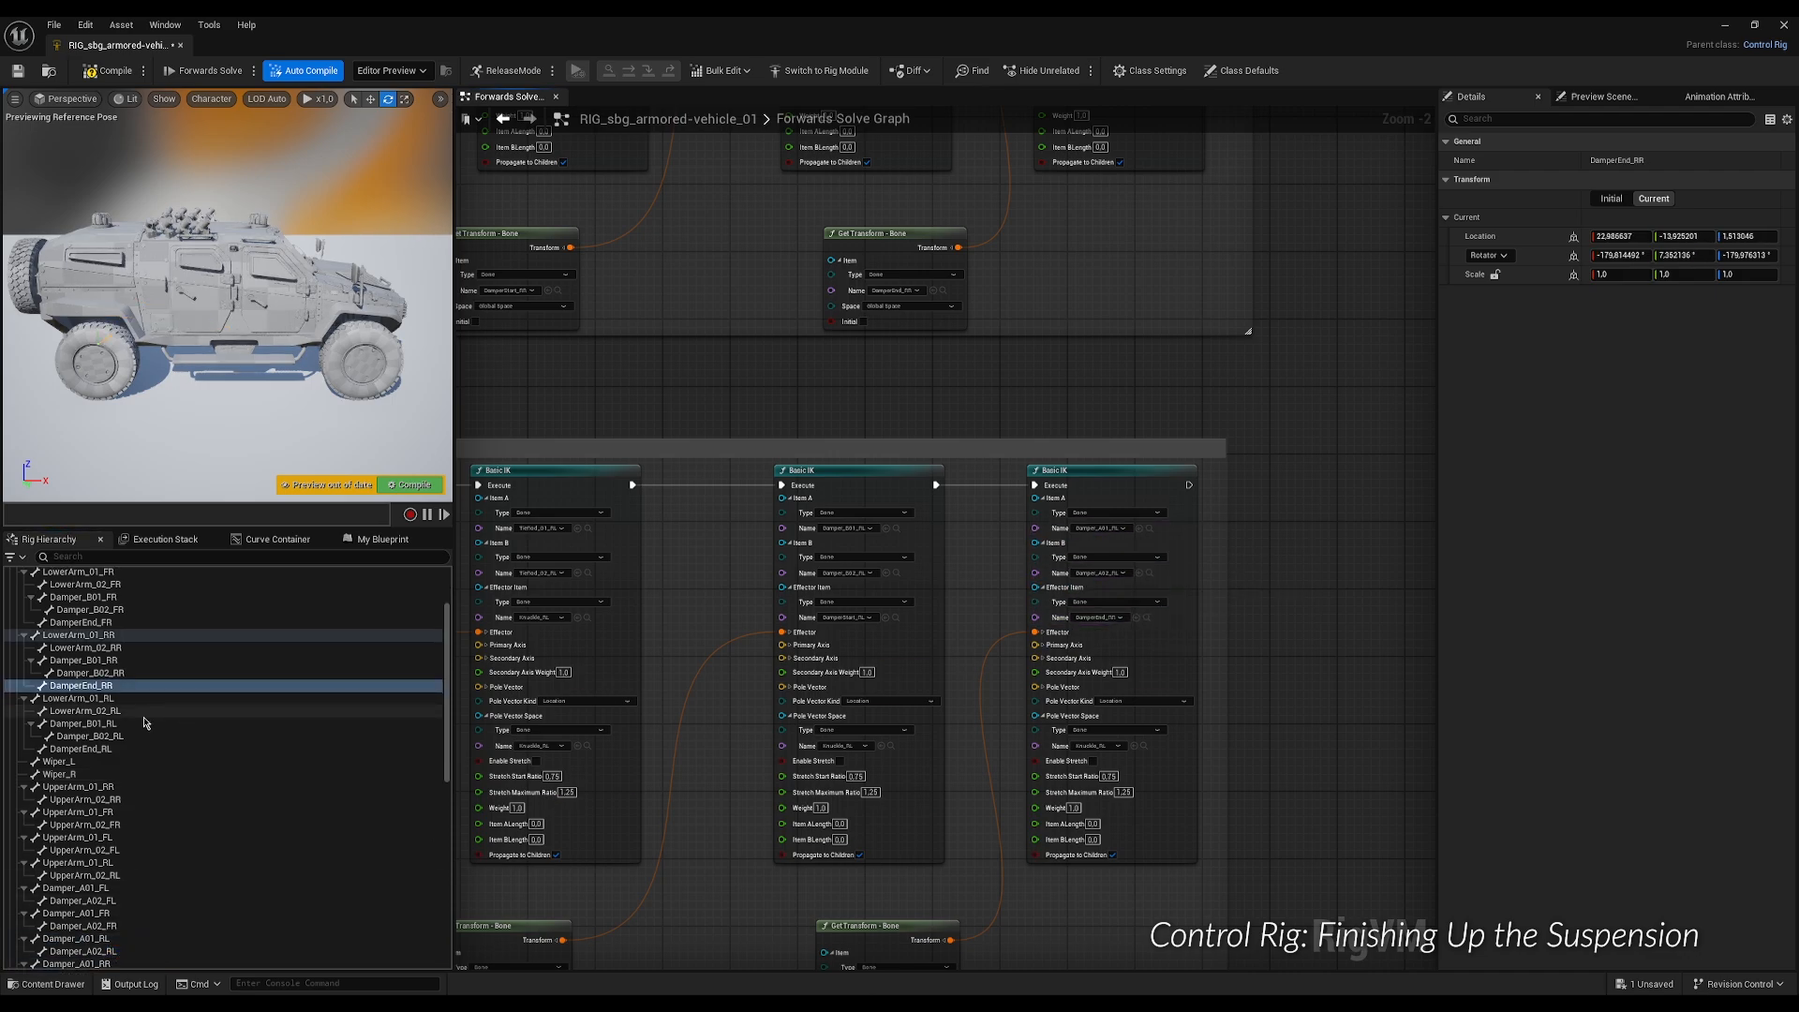
drag(94, 748, 1139, 622)
Move the Forwards Solve node farther away from the four wheel groups to make room in front of them.
scroll(1026, 562, down, 6)
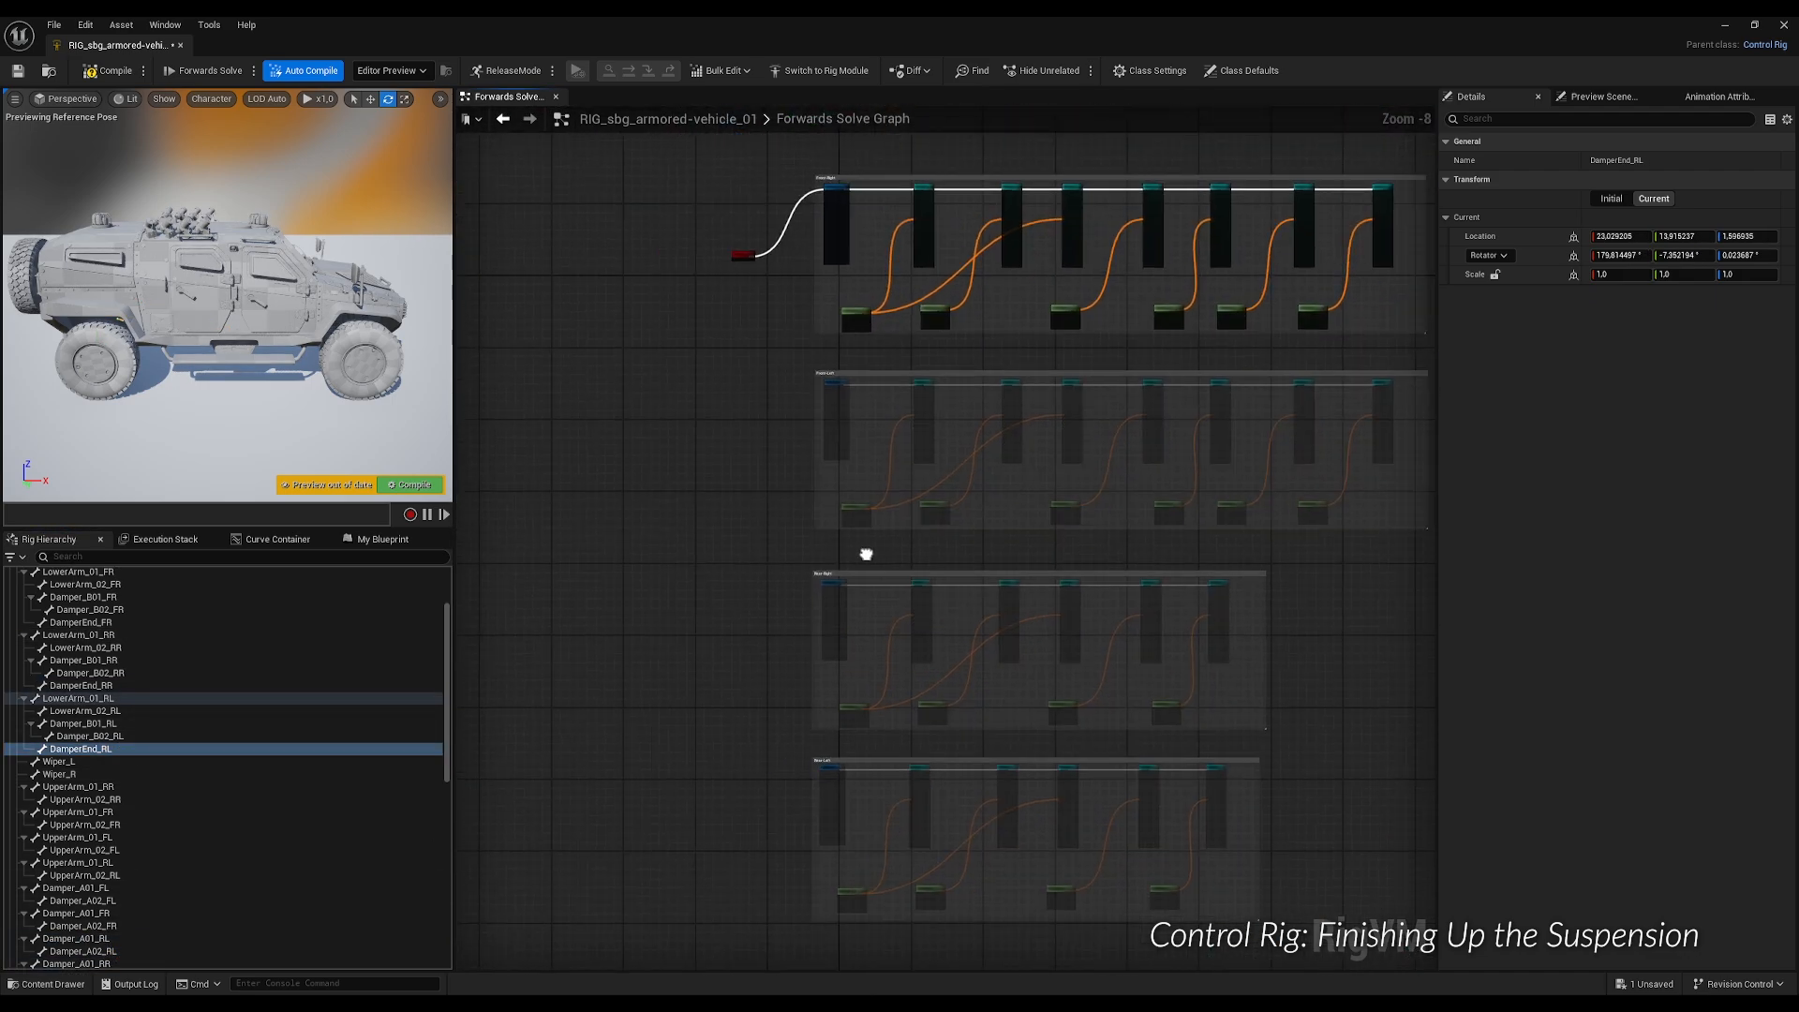
drag(773, 261, 686, 315)
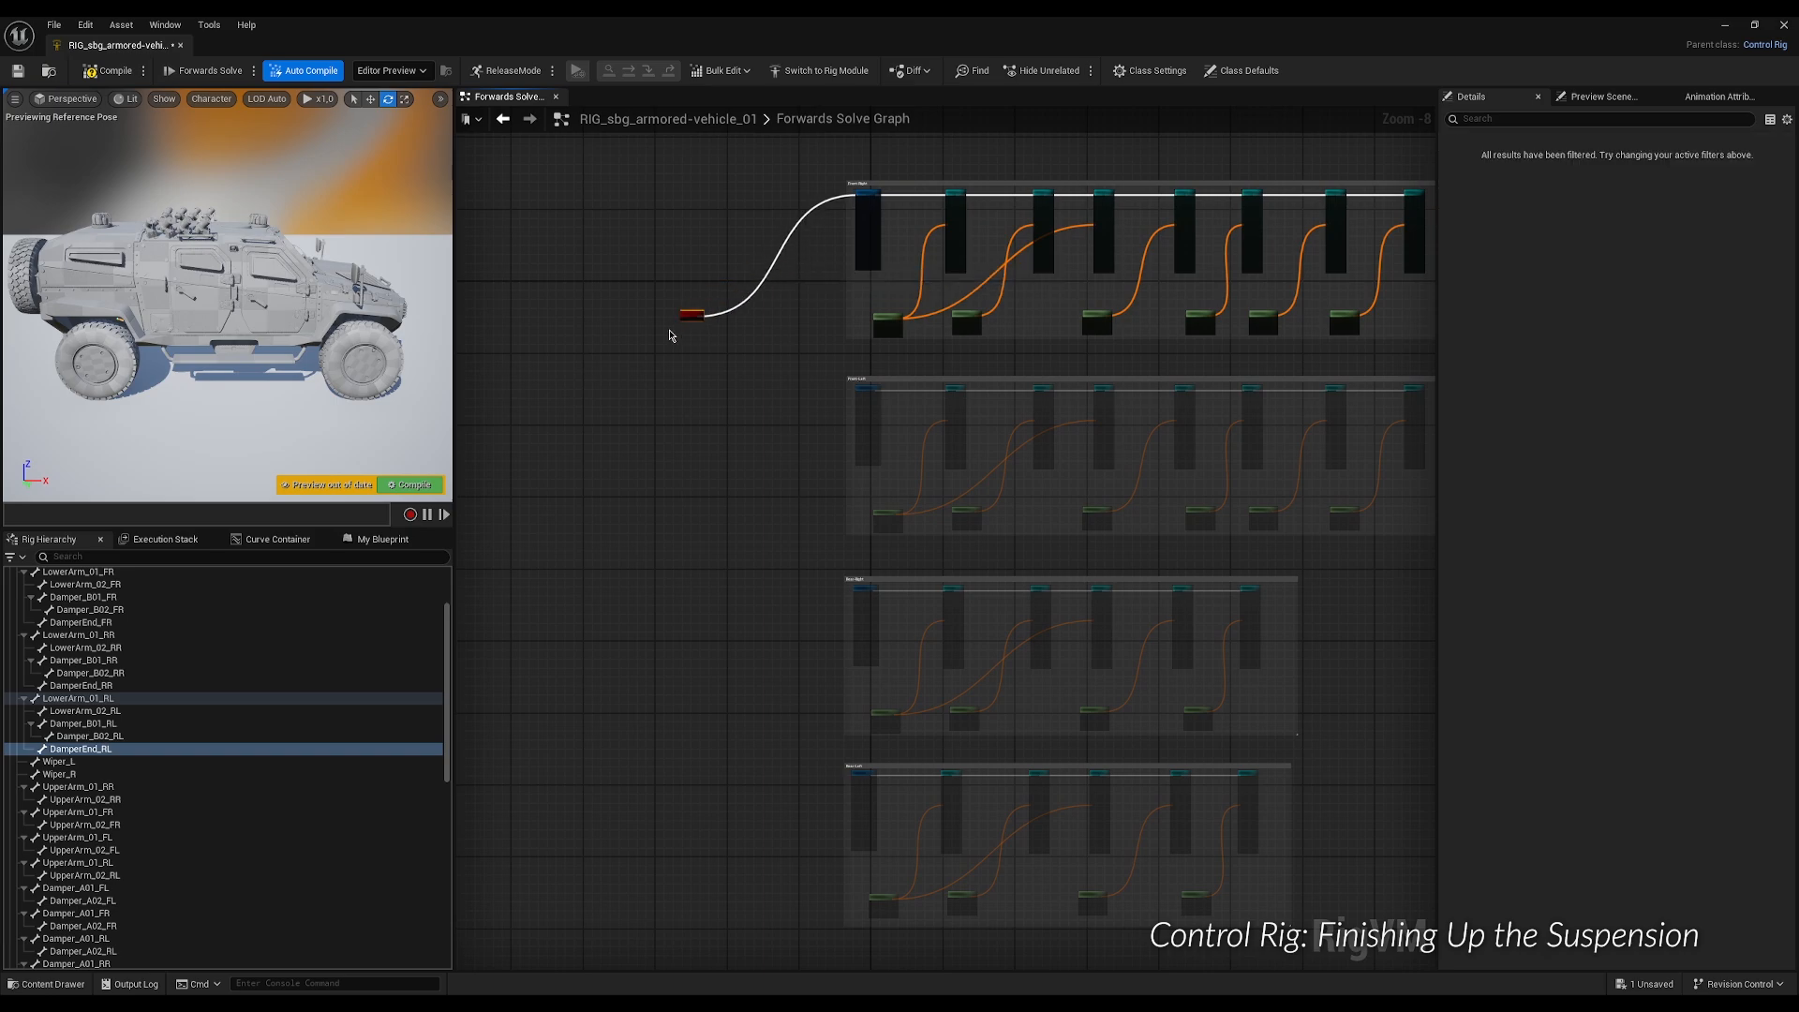
drag(583, 457, 561, 508)
right_drag(679, 476, 972, 454)
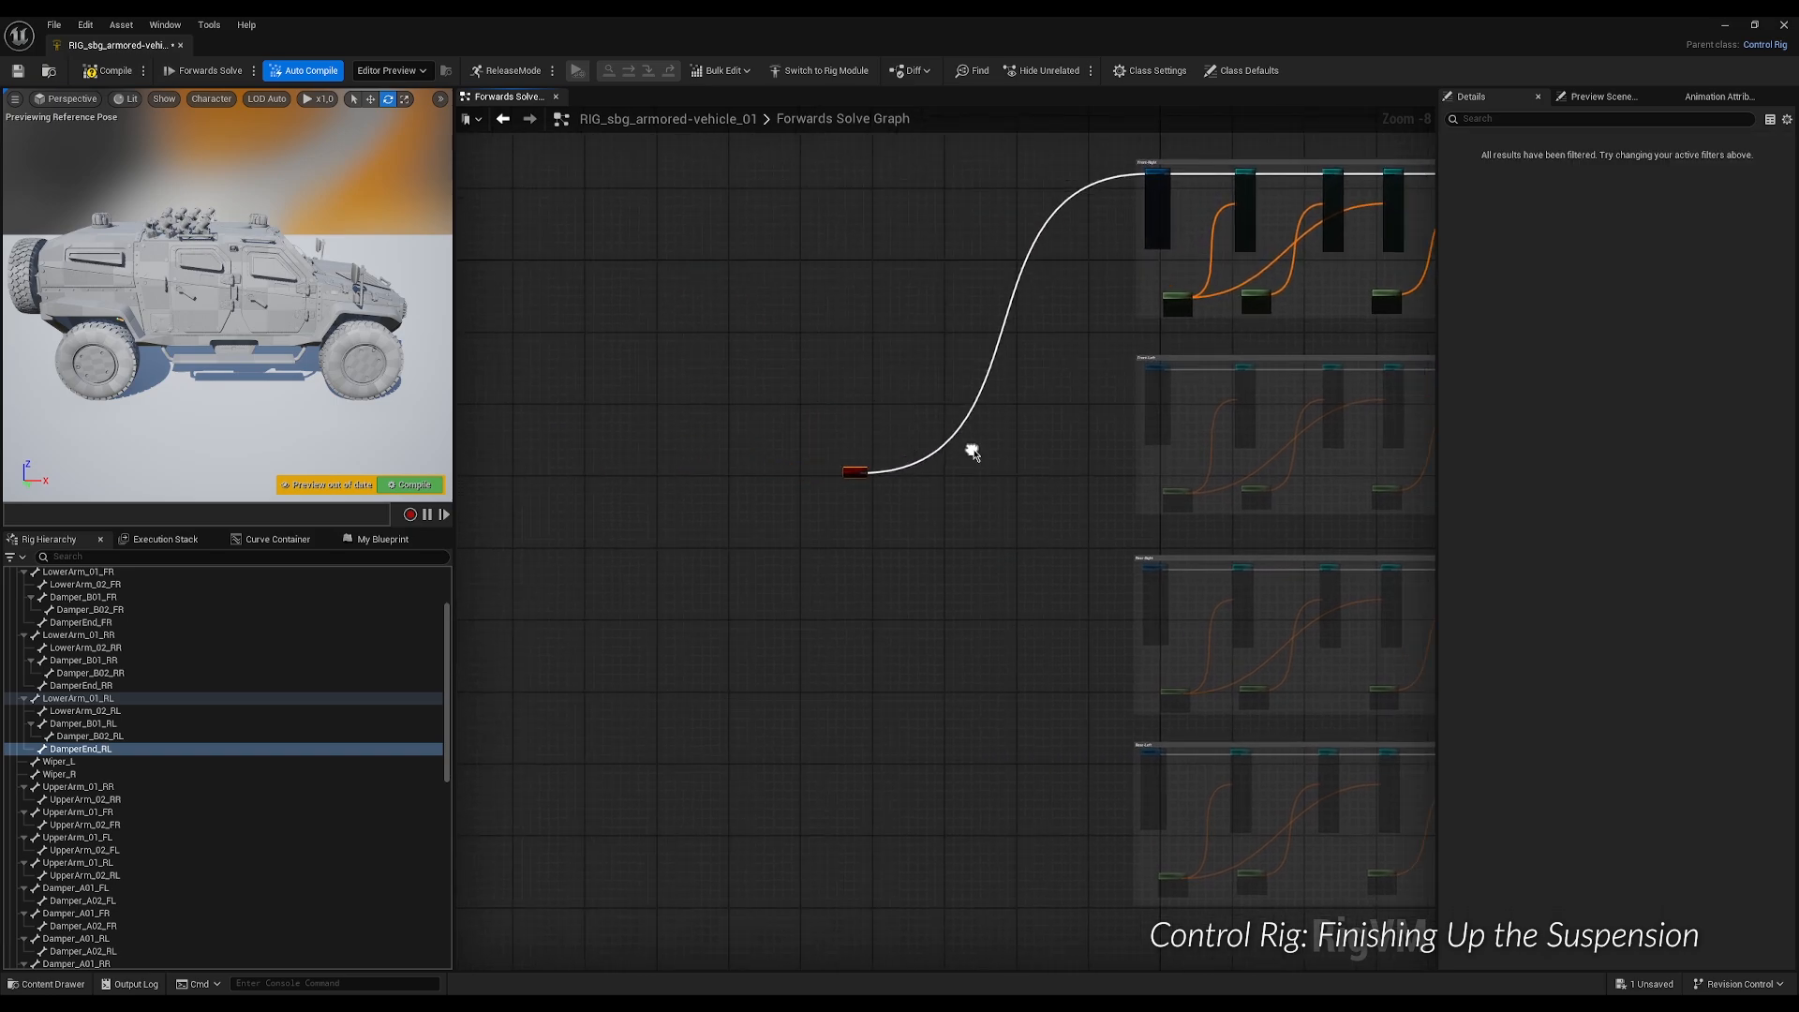
Add a Sequence node beside Forwards Solve and connect the Forwards Solve execution output to it.
scroll(1000, 474, up, 2)
scroll(965, 467, up, 3)
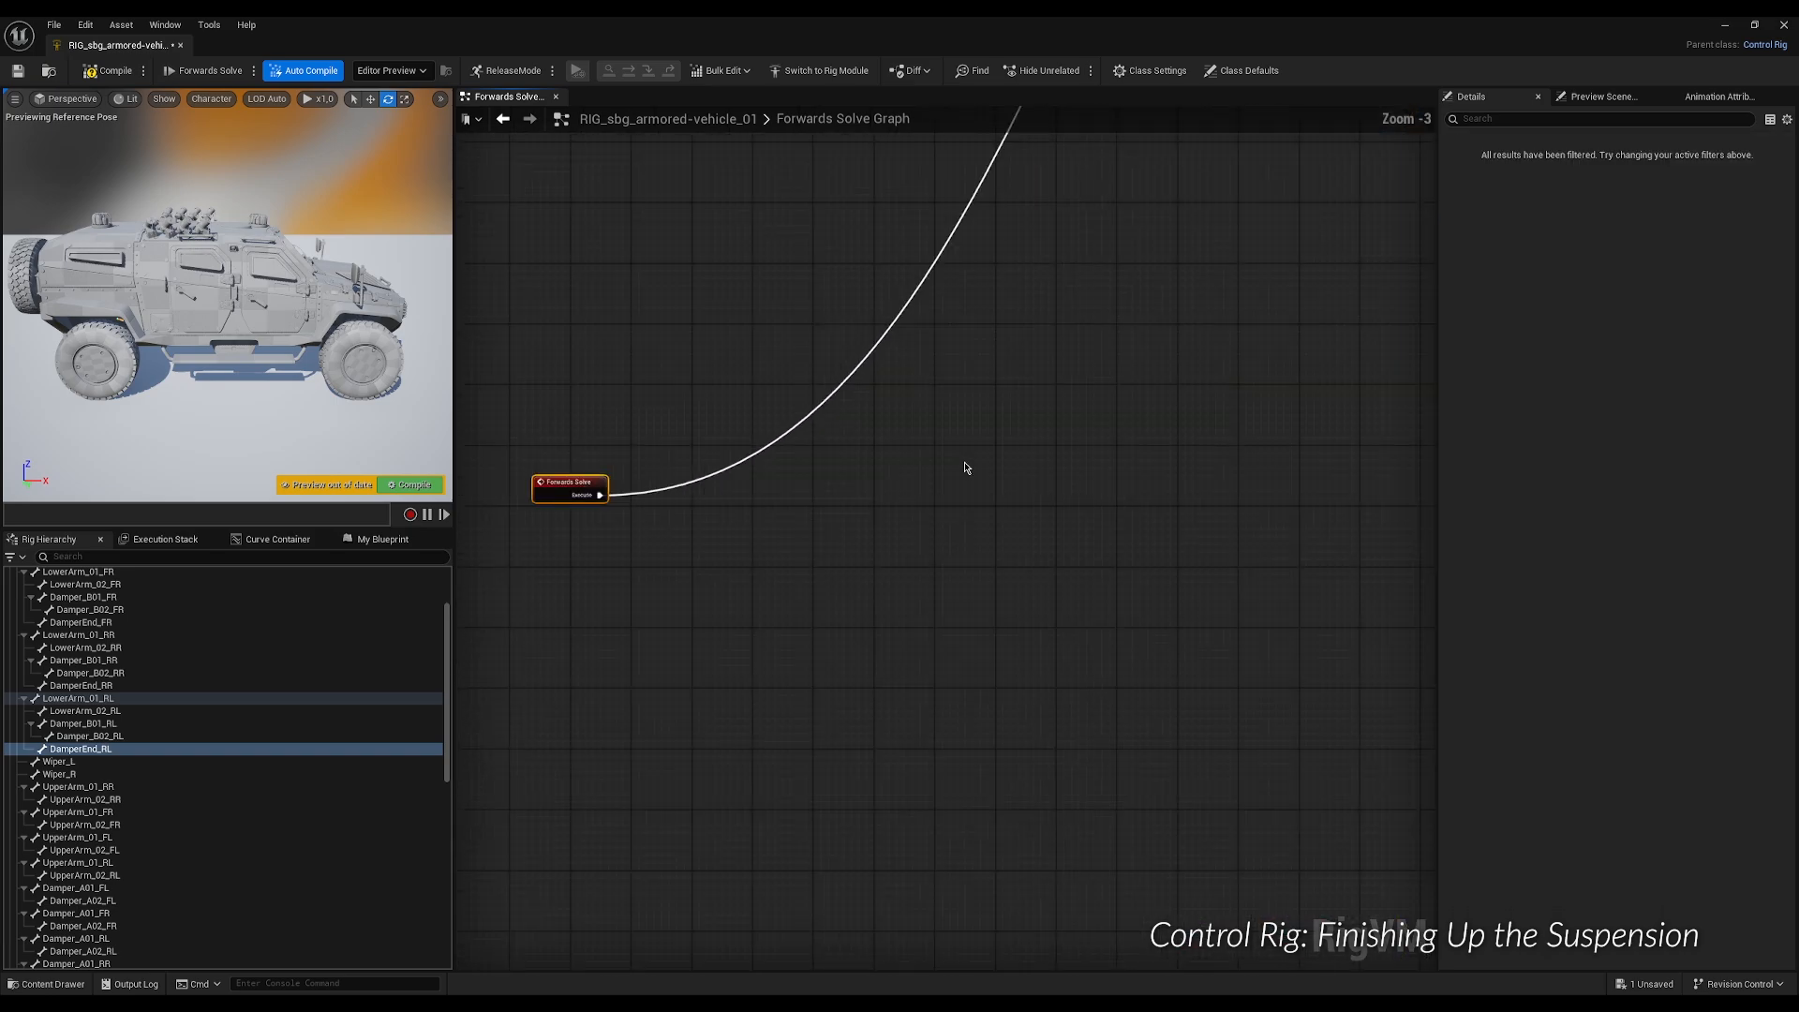
right_click(905, 481)
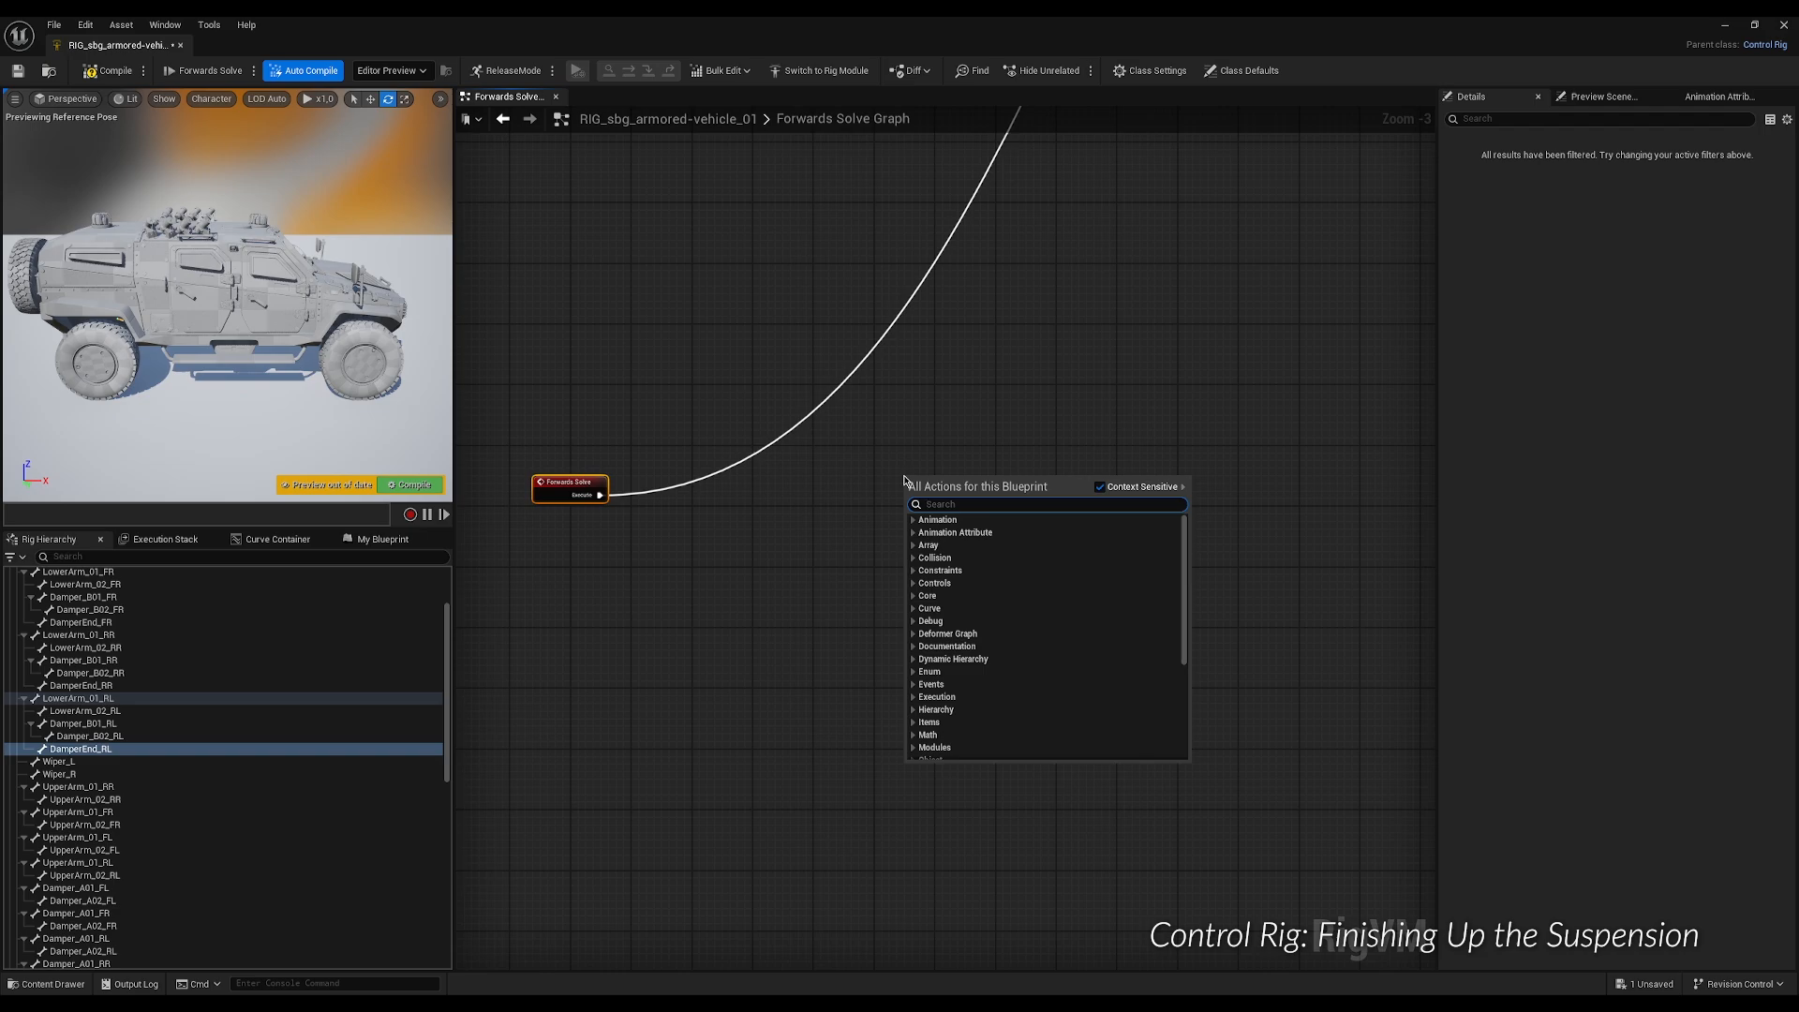
text(seq)
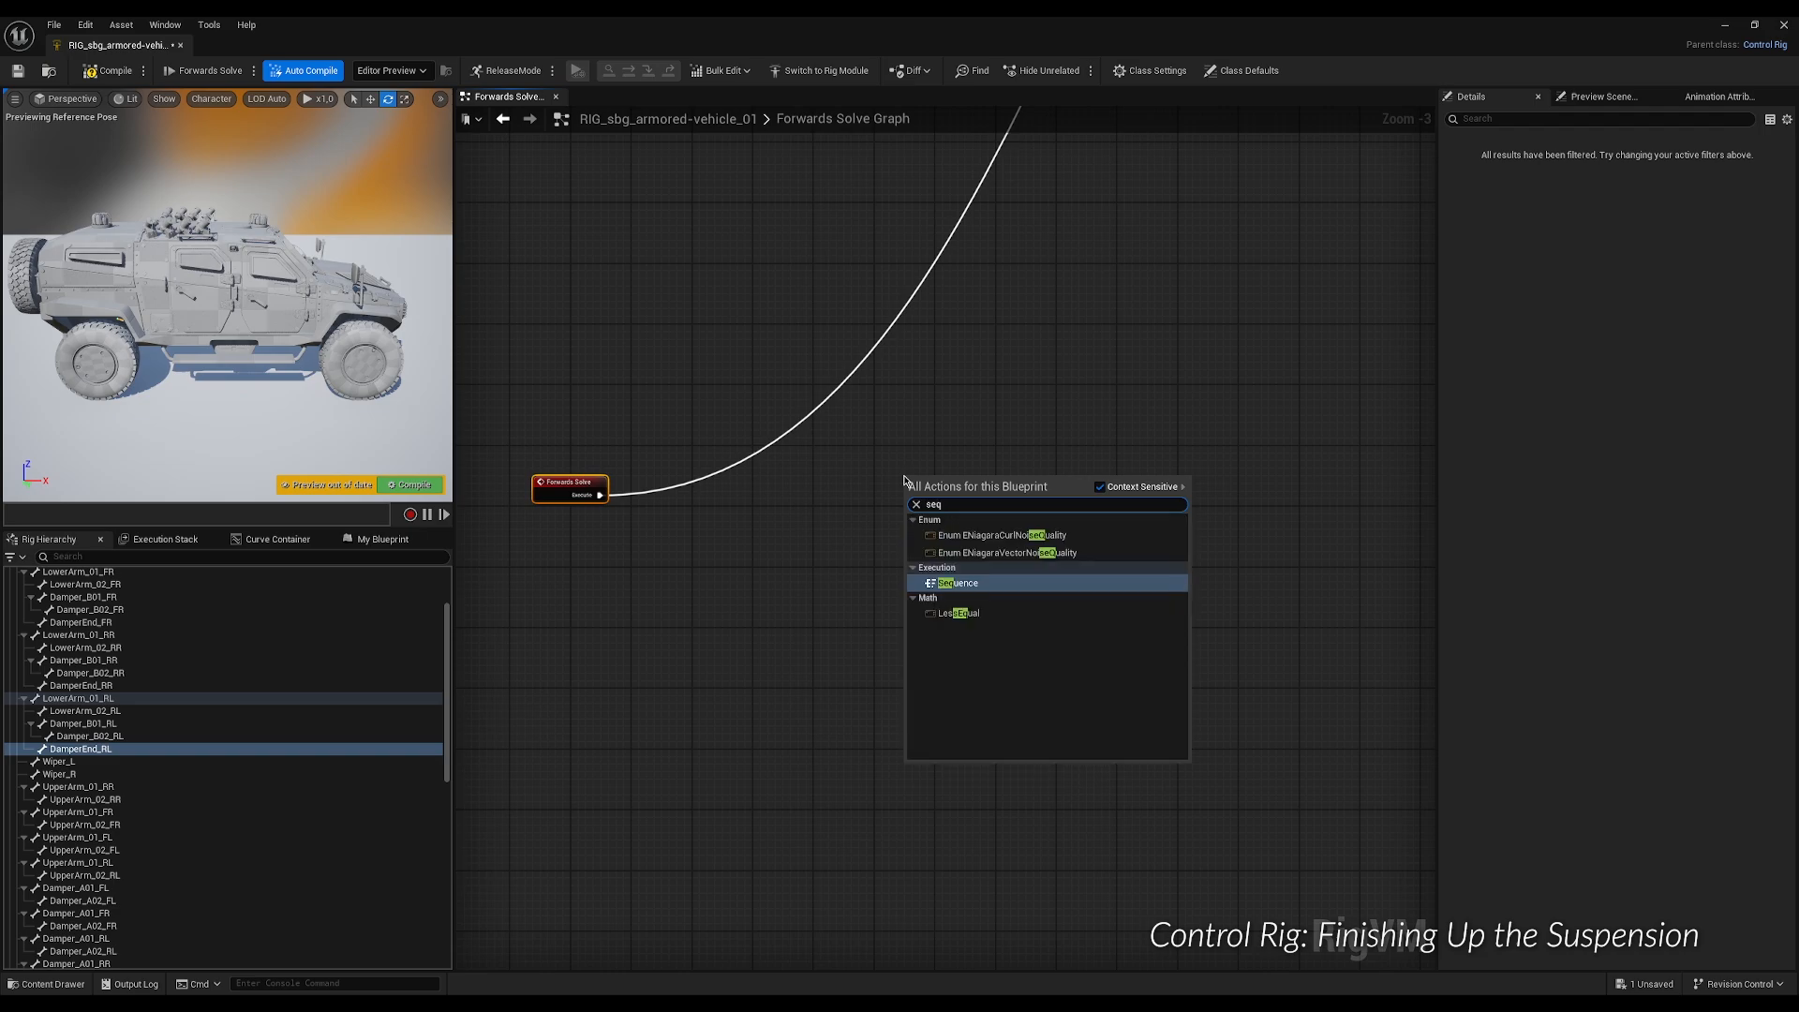
click(958, 583)
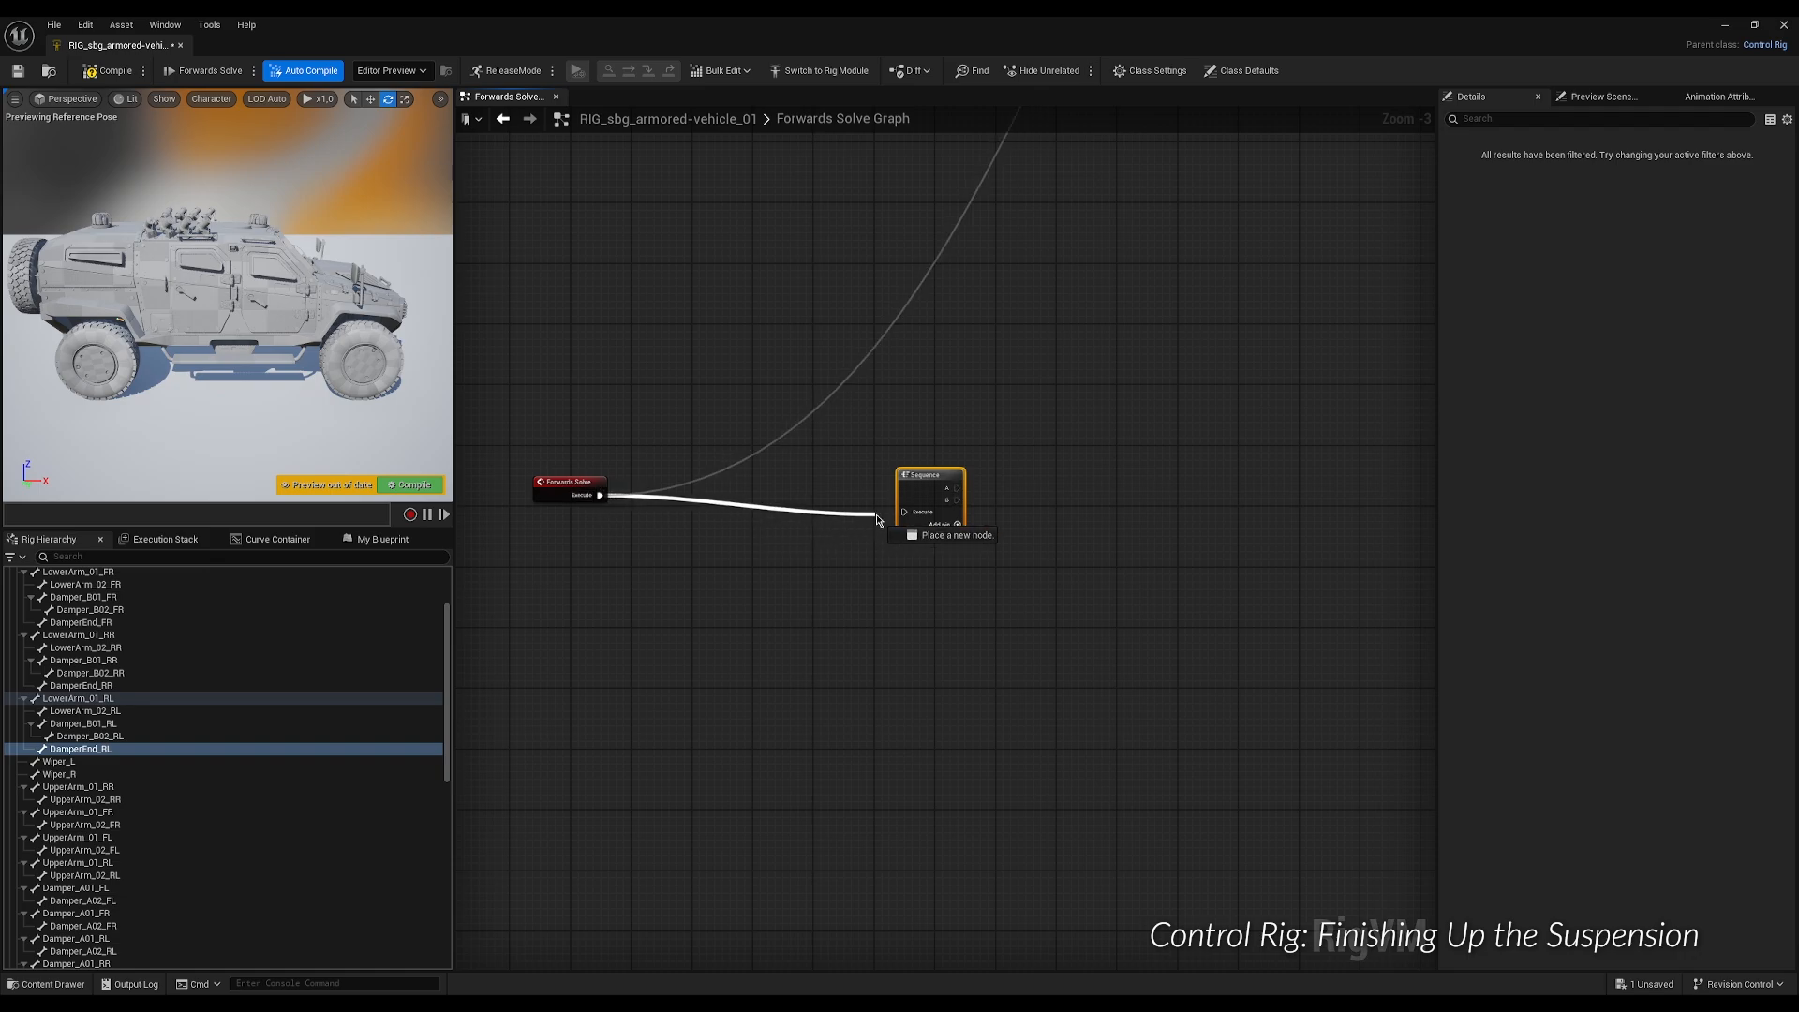
drag(907, 511, 908, 512)
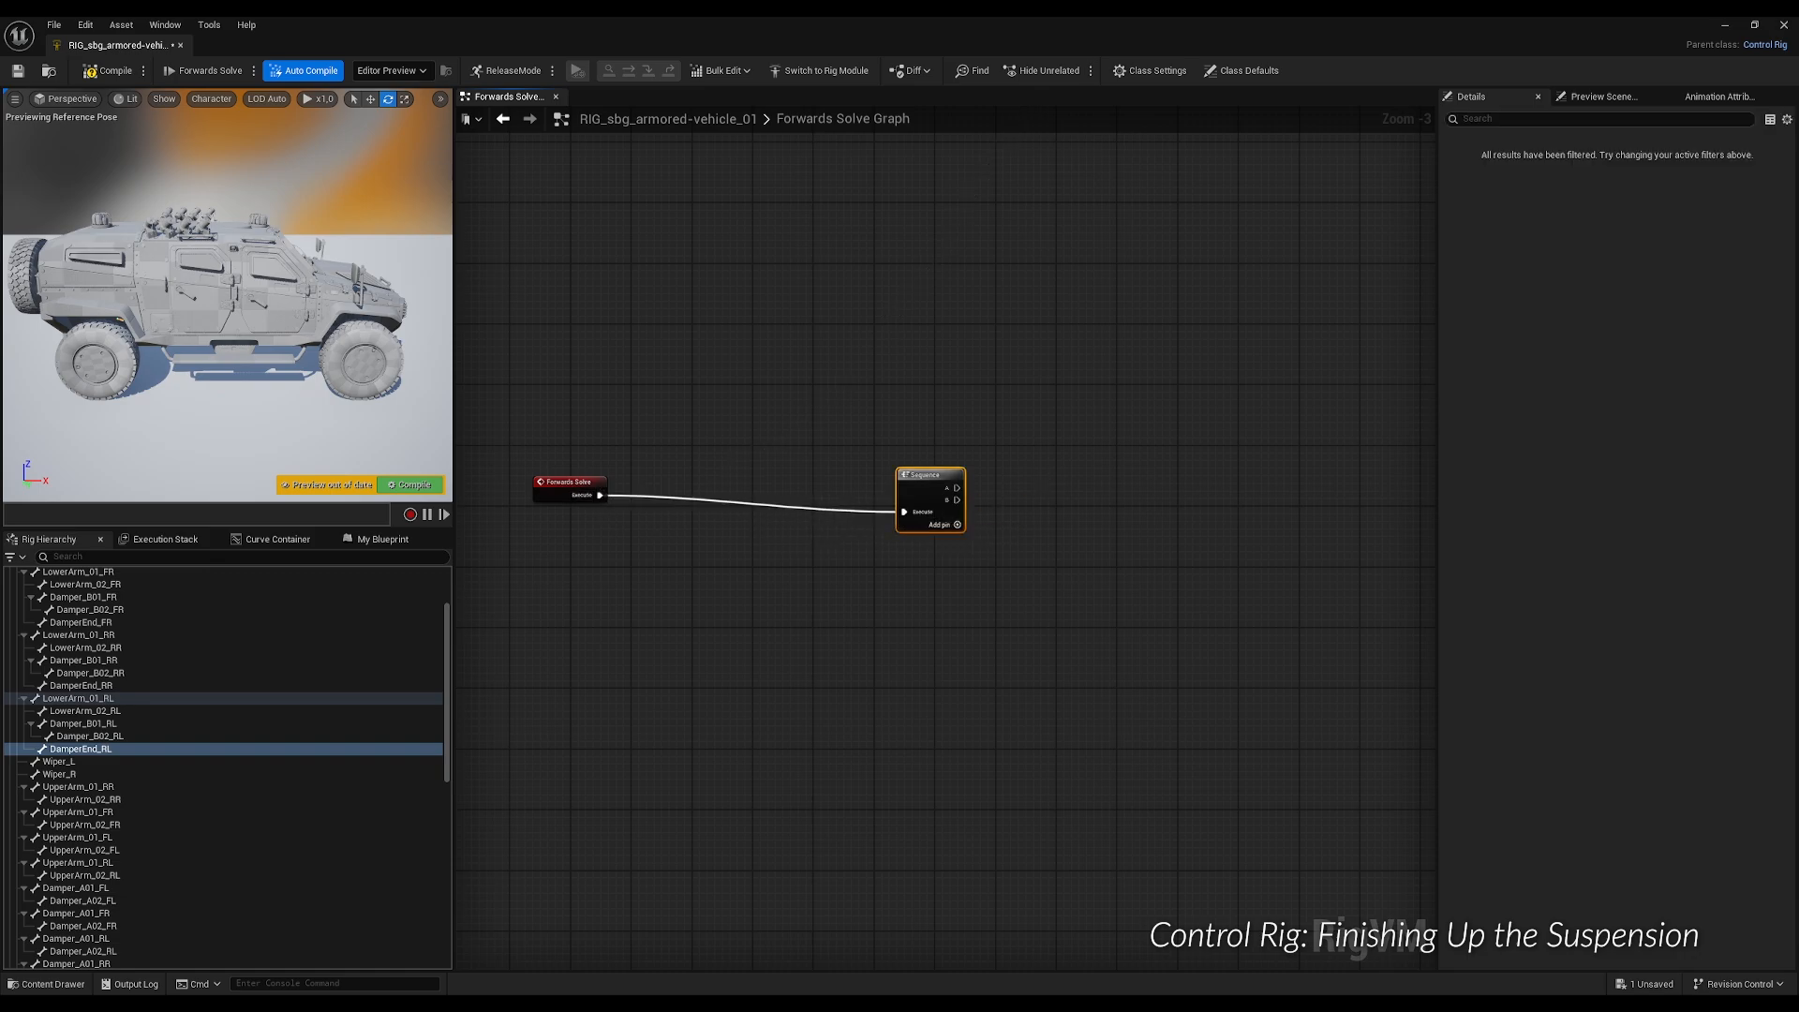
Connect the Sequence's A output to the Front-Right Parent Constraint and its B output to the Front-Left Parent Constraint.
scroll(842, 656, down, 3)
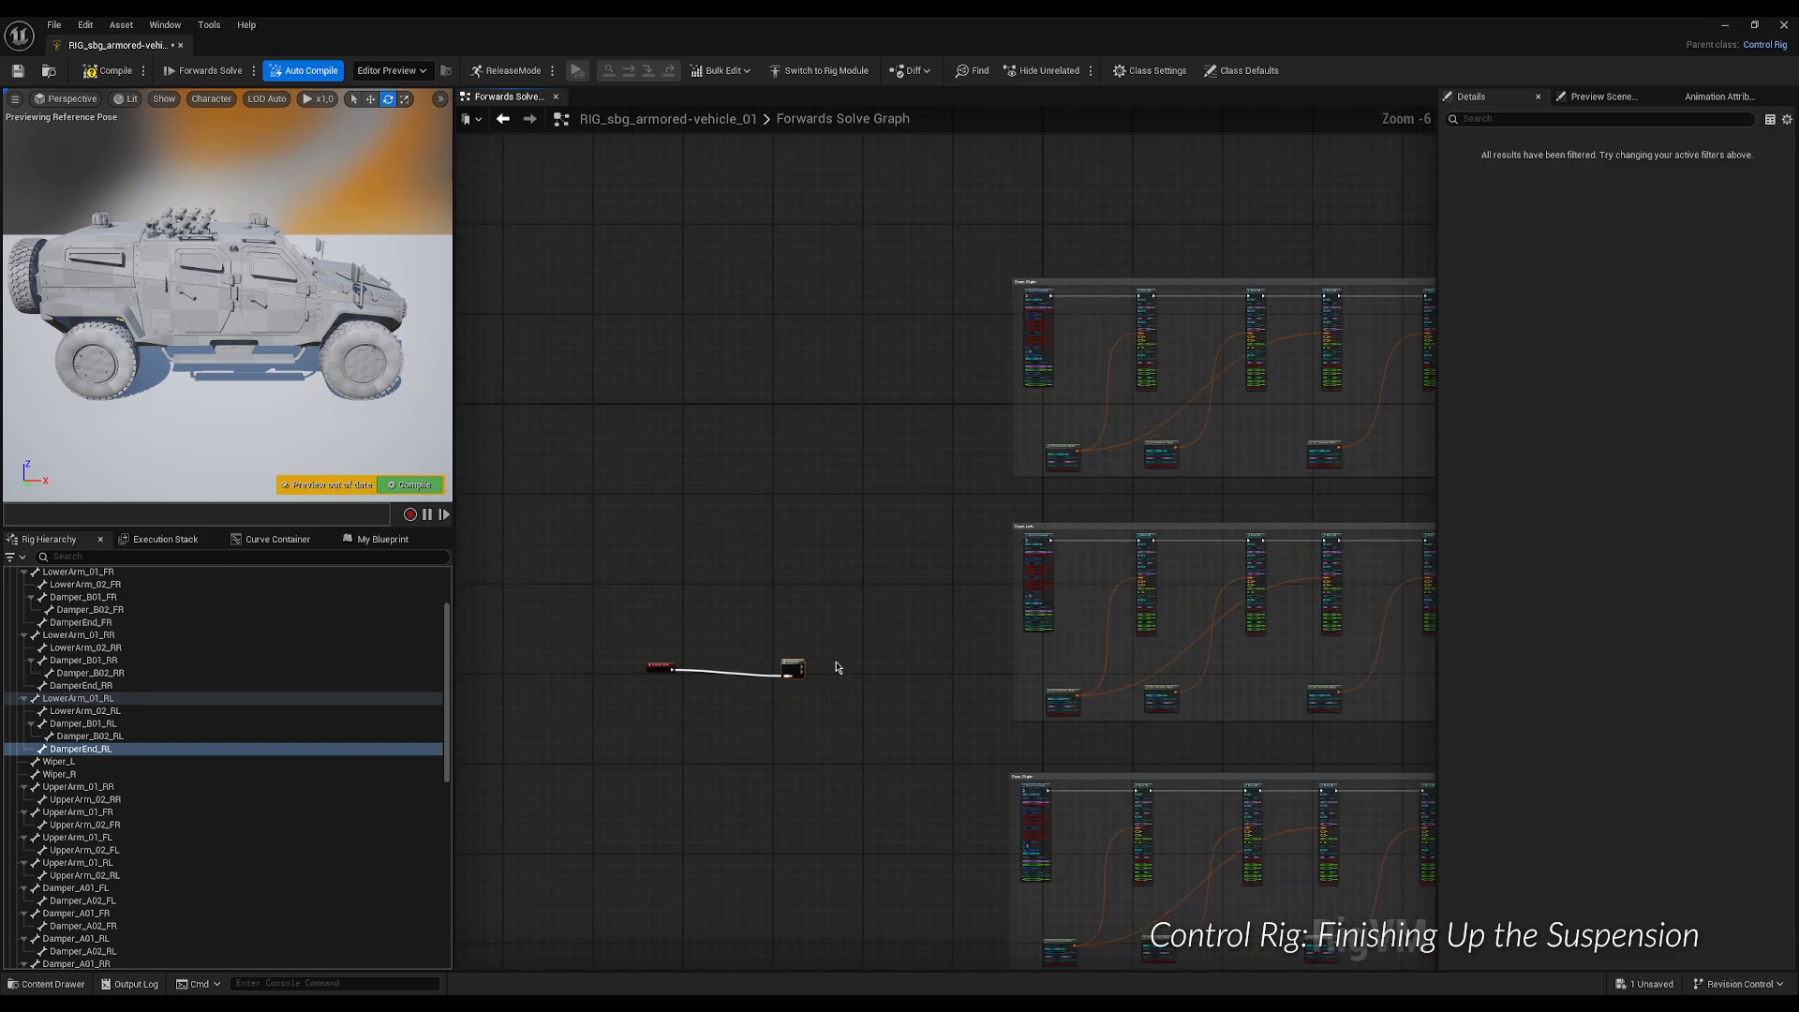
scroll(836, 667, up, 1)
right_drag(842, 655, 800, 735)
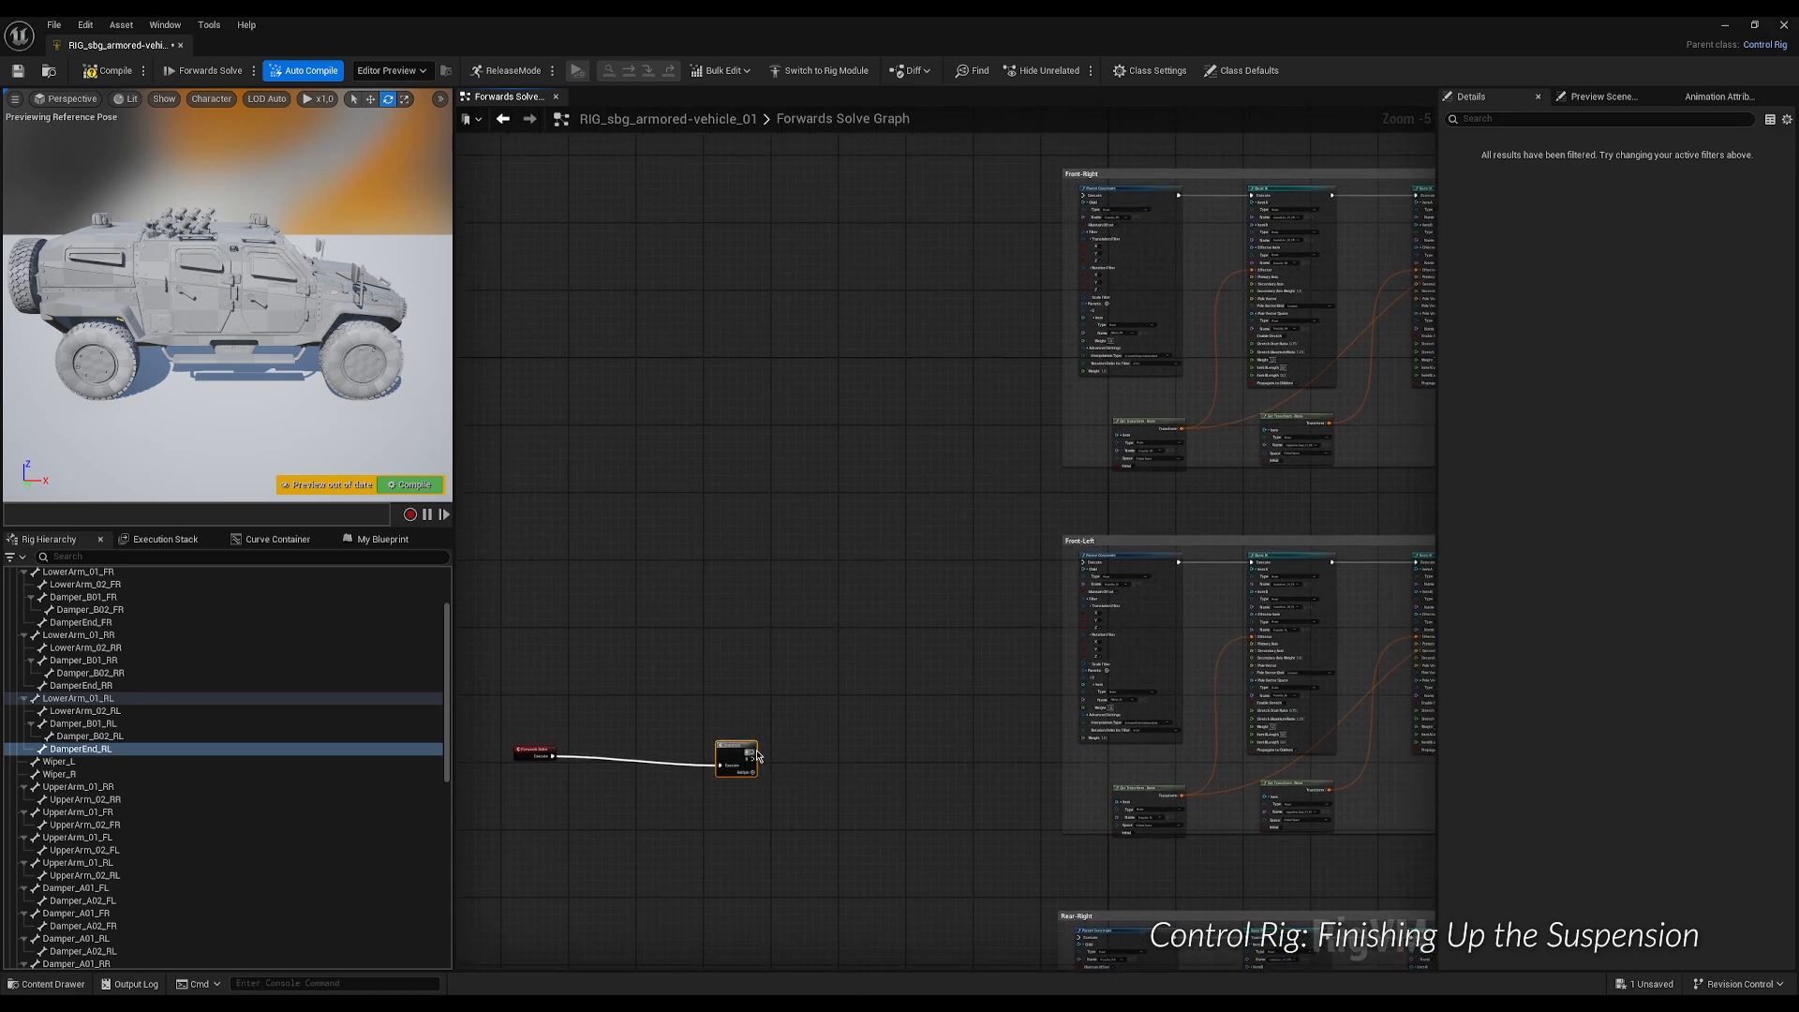
drag(757, 758, 1084, 196)
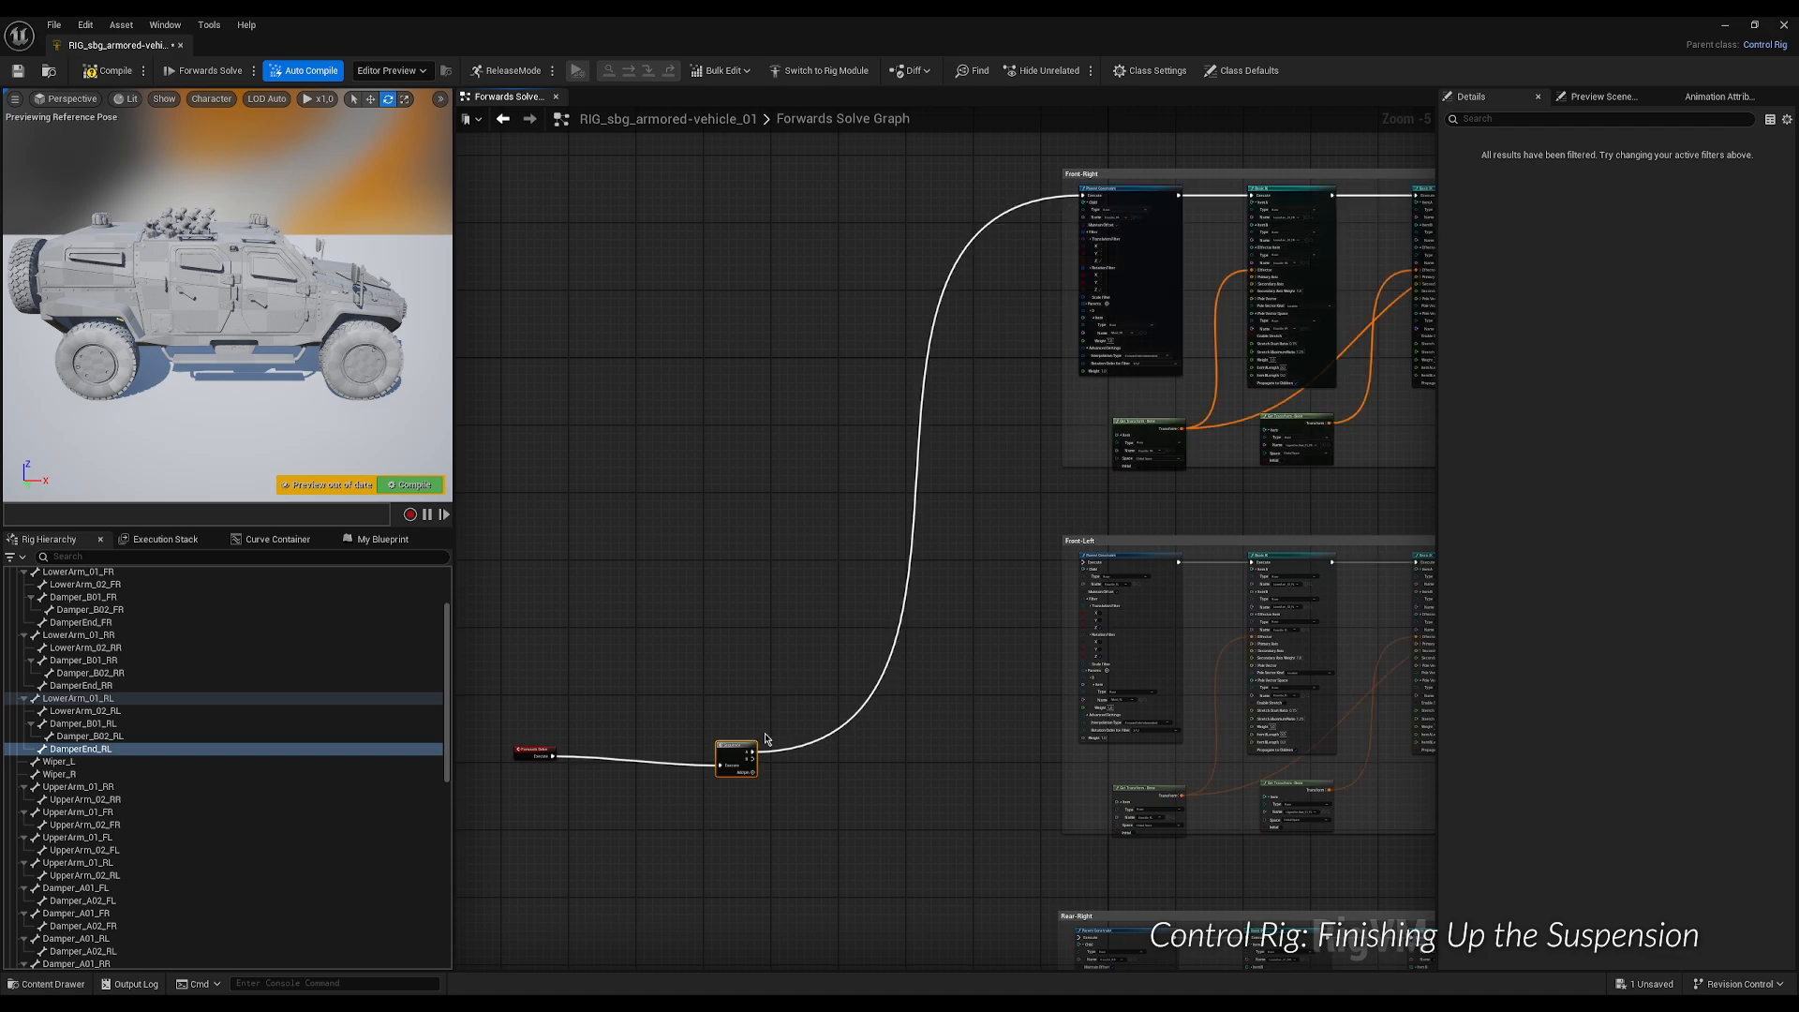
drag(753, 757, 881, 719)
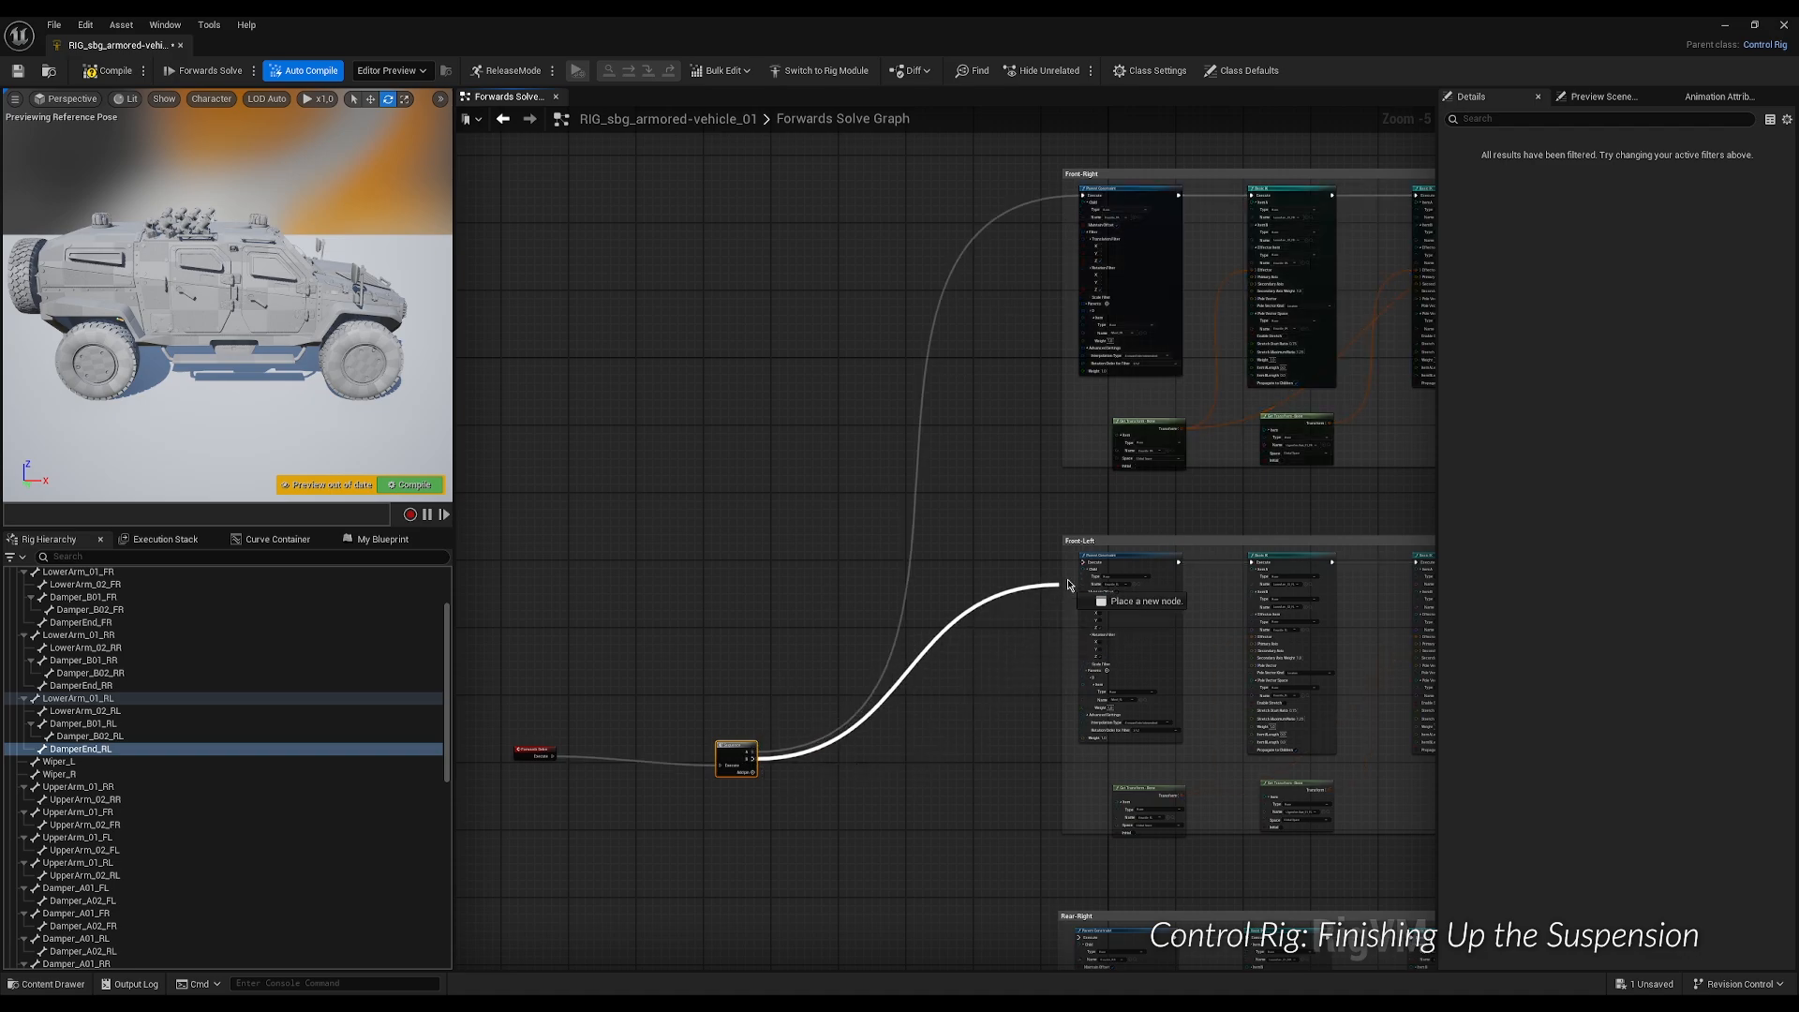
drag(1090, 566, 1087, 564)
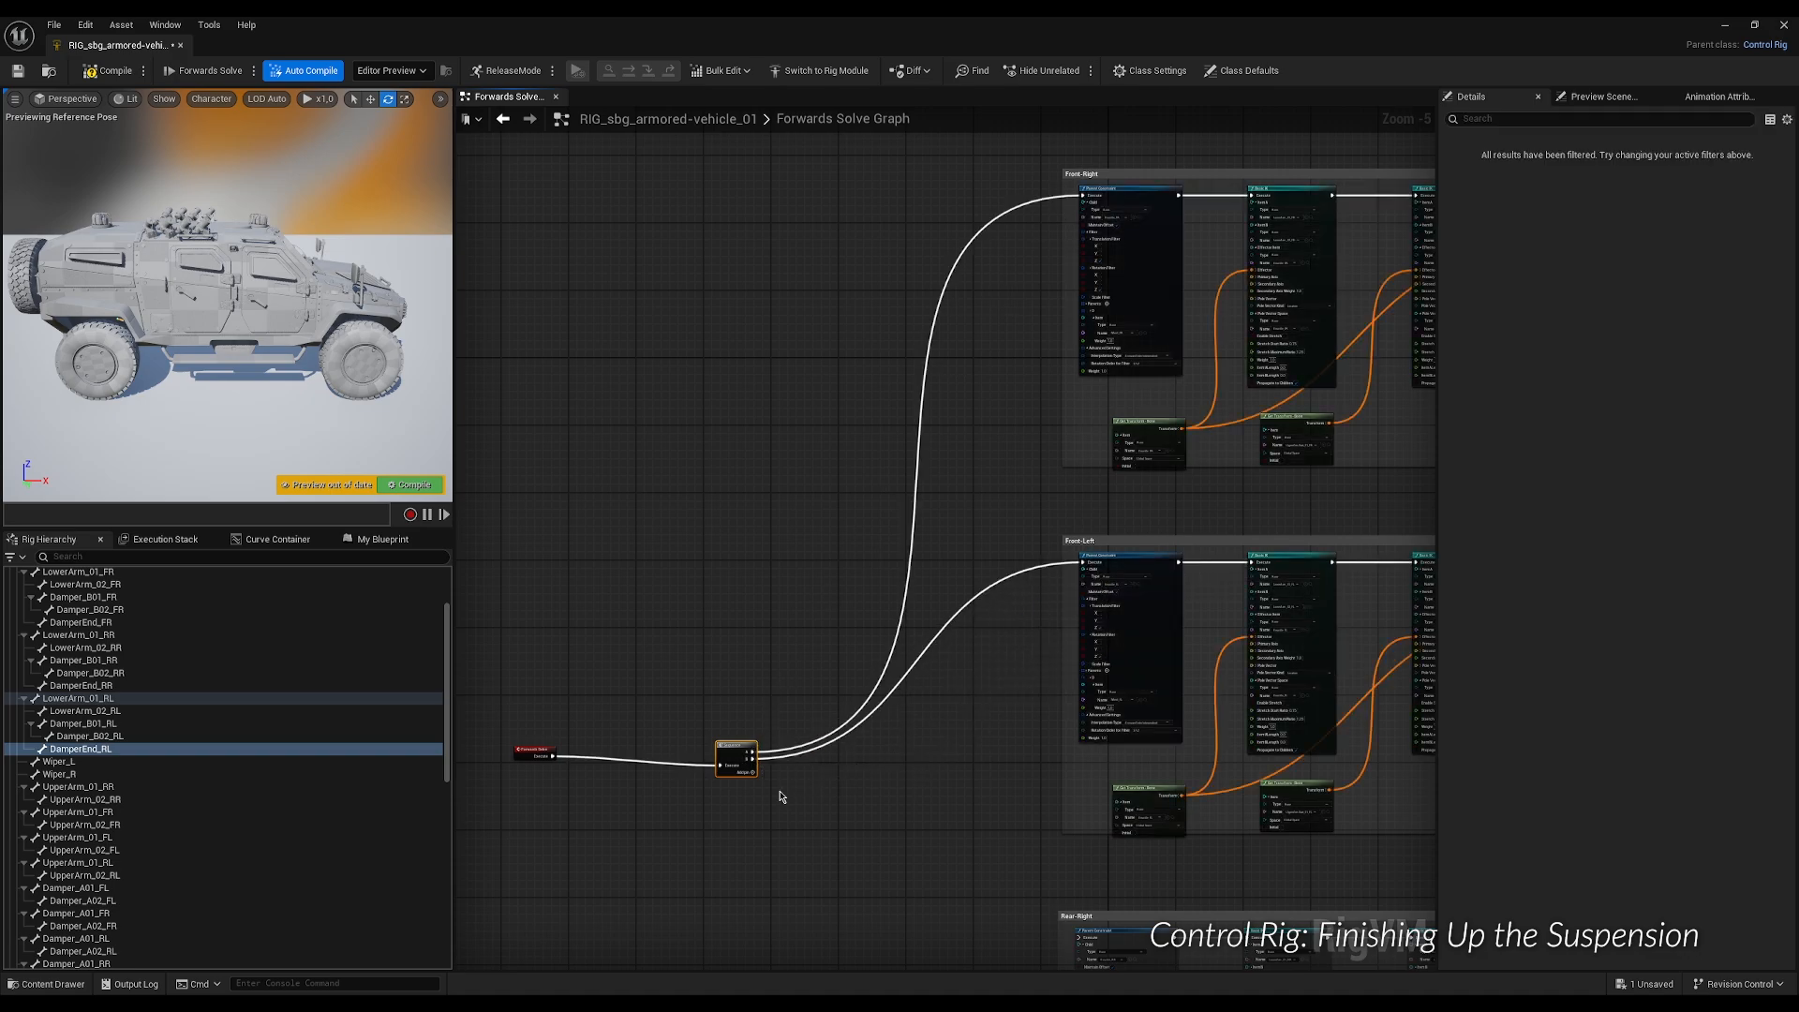
Add two more output pins to the Sequence and connect them to the Rear-Right and Rear-Left Parent Constraint nodes.
click(751, 776)
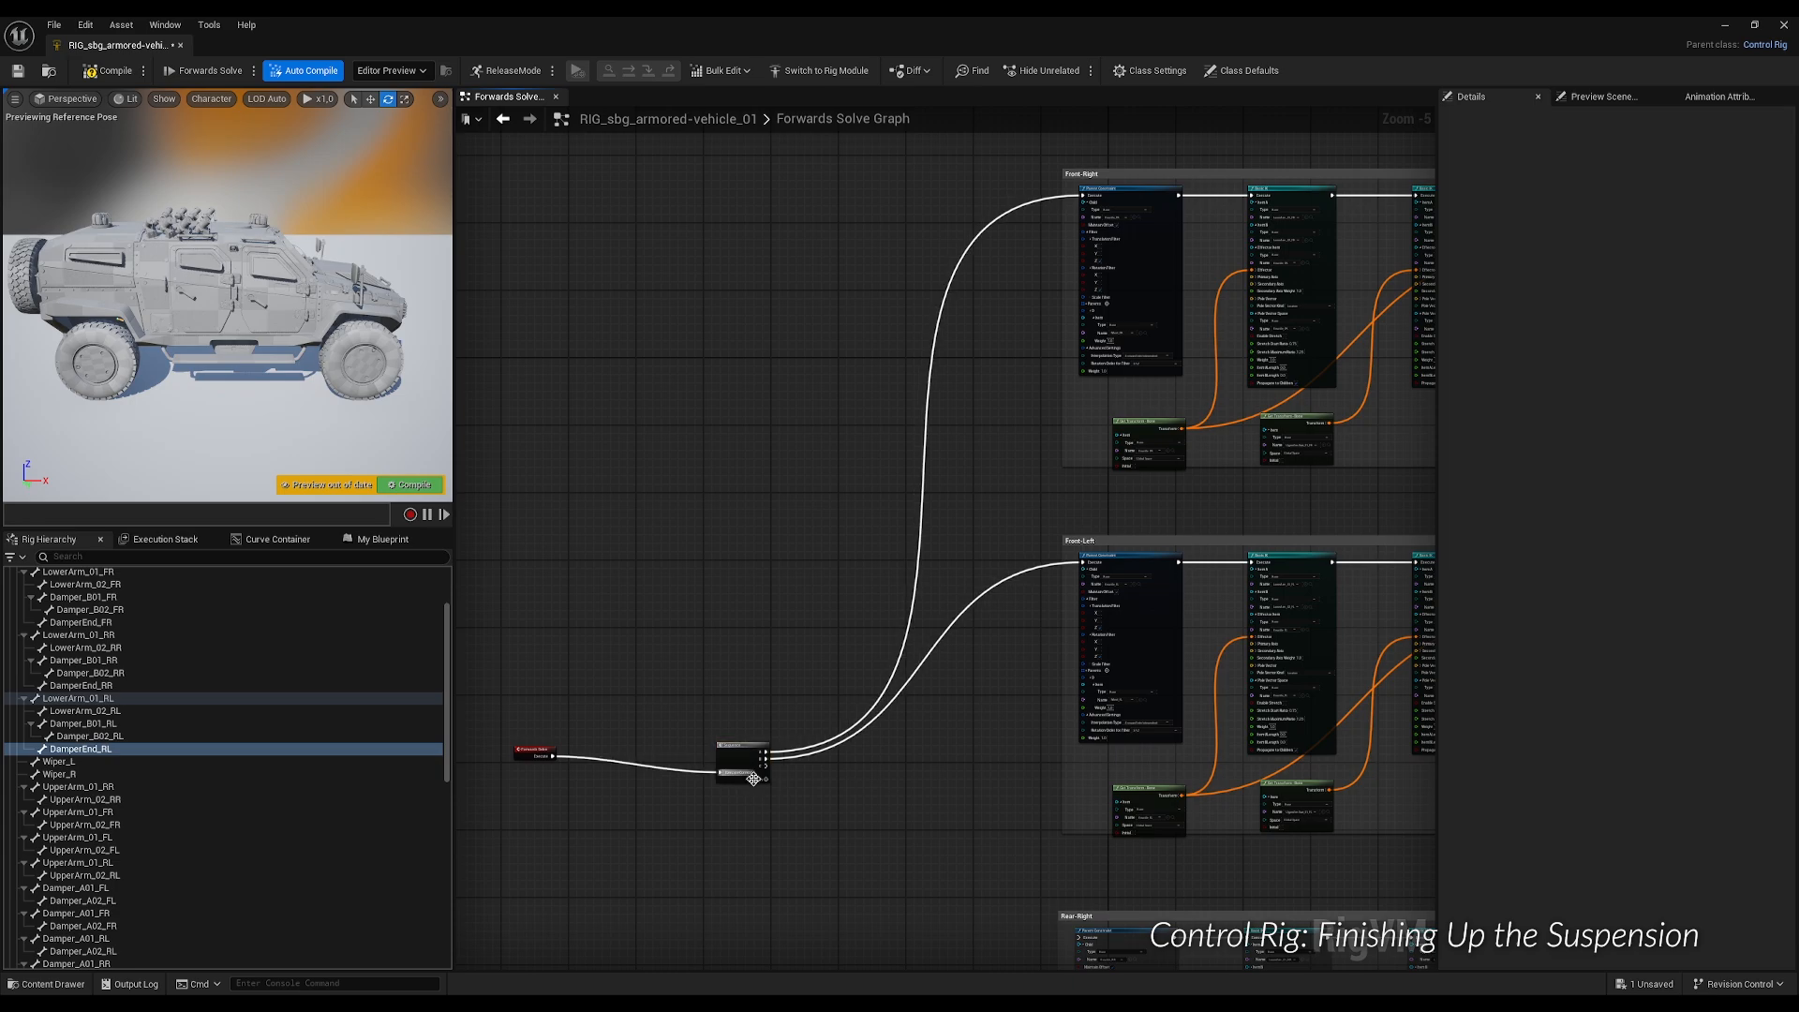
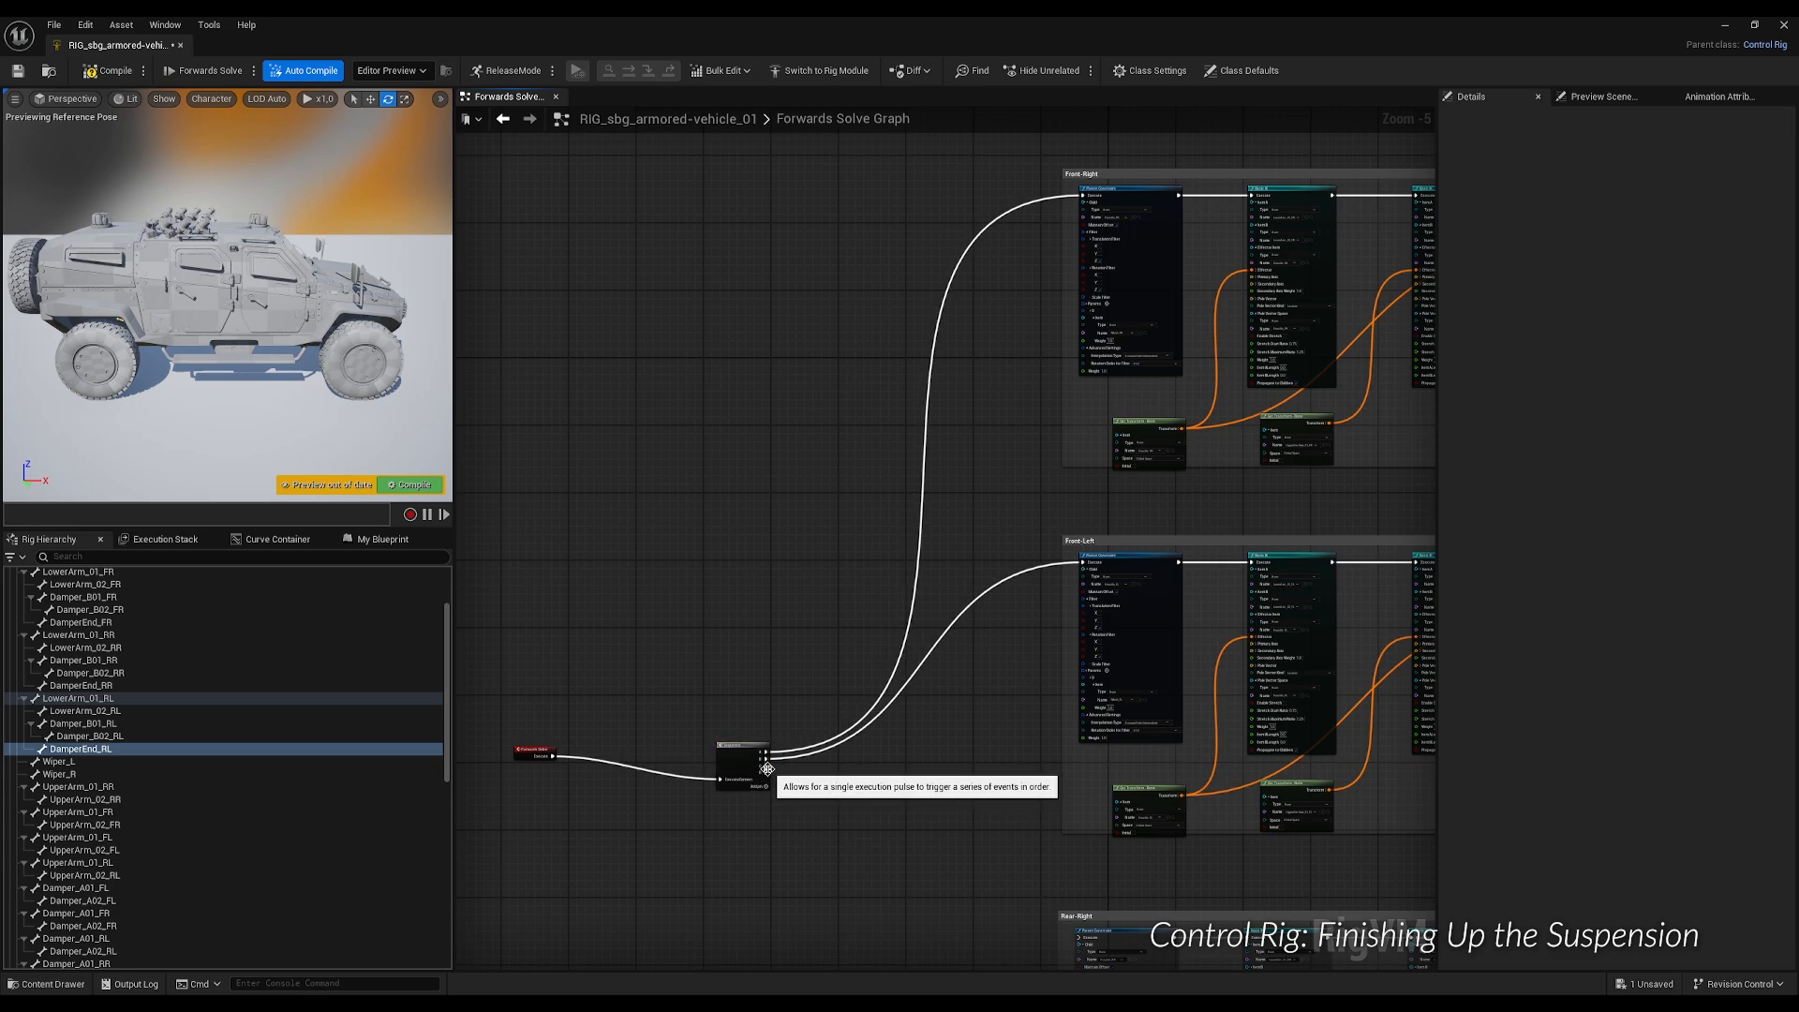
drag(766, 767, 792, 783)
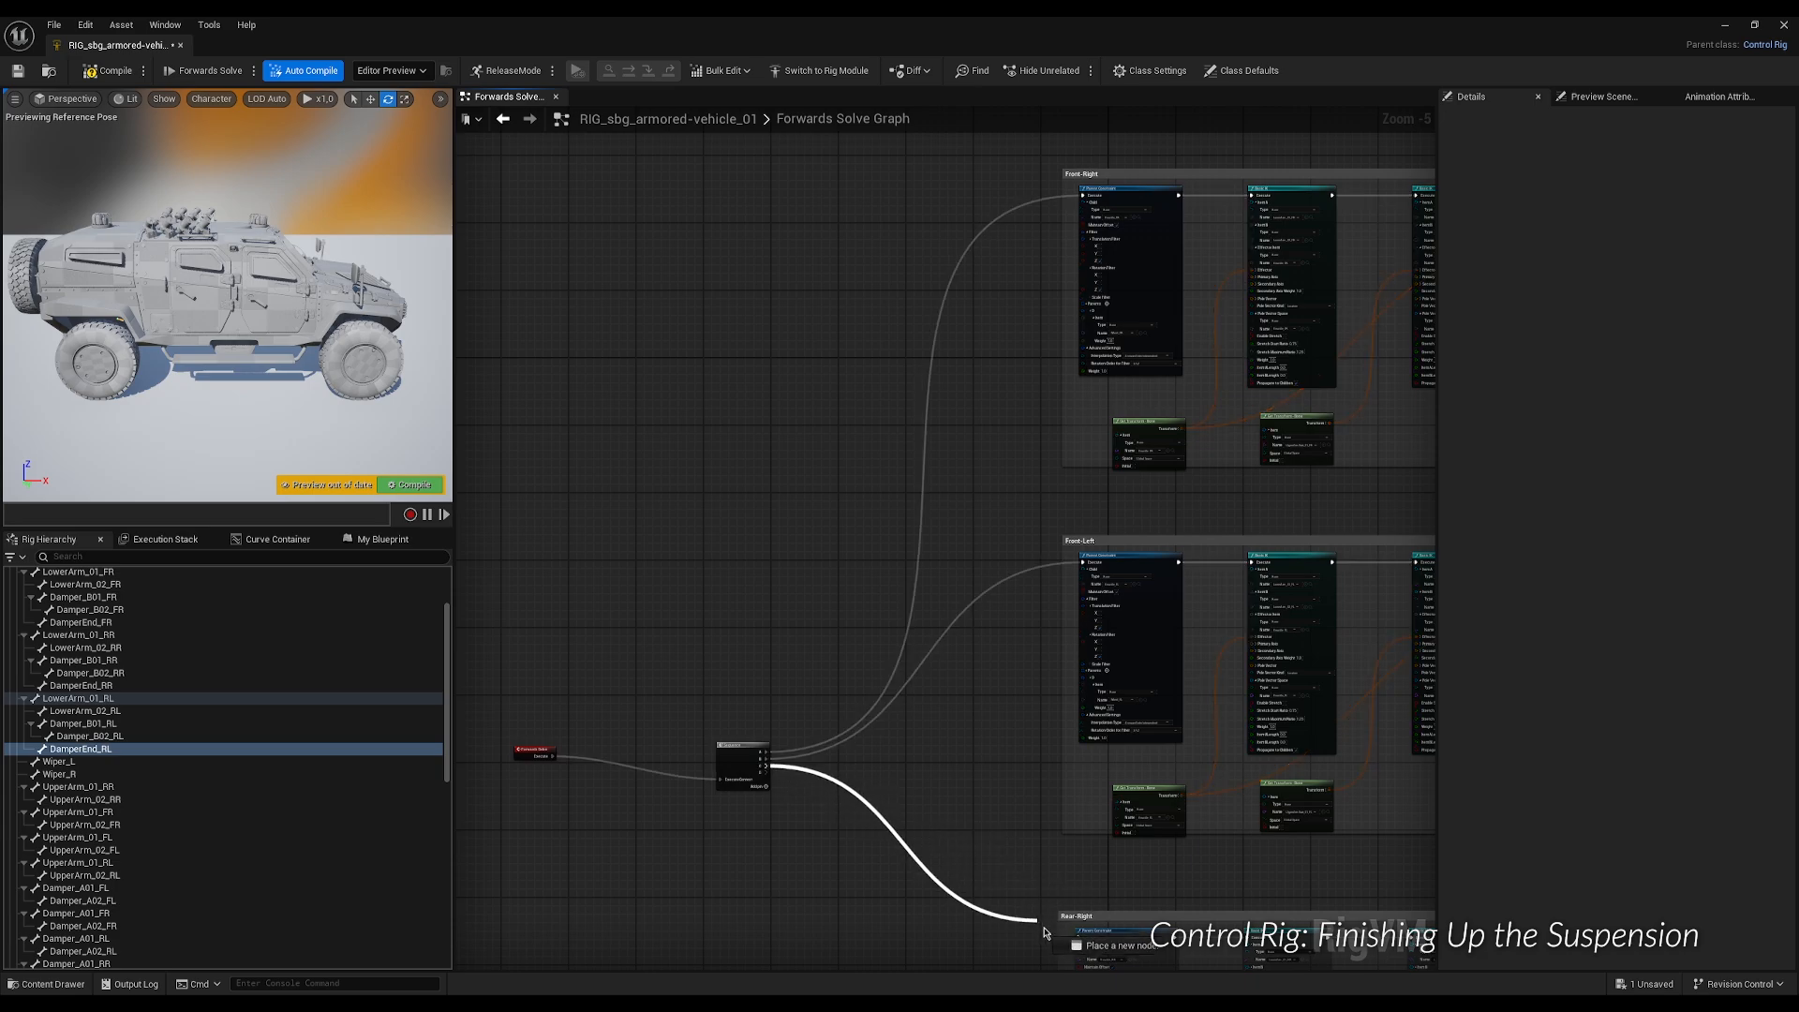
drag(1081, 940, 1082, 939)
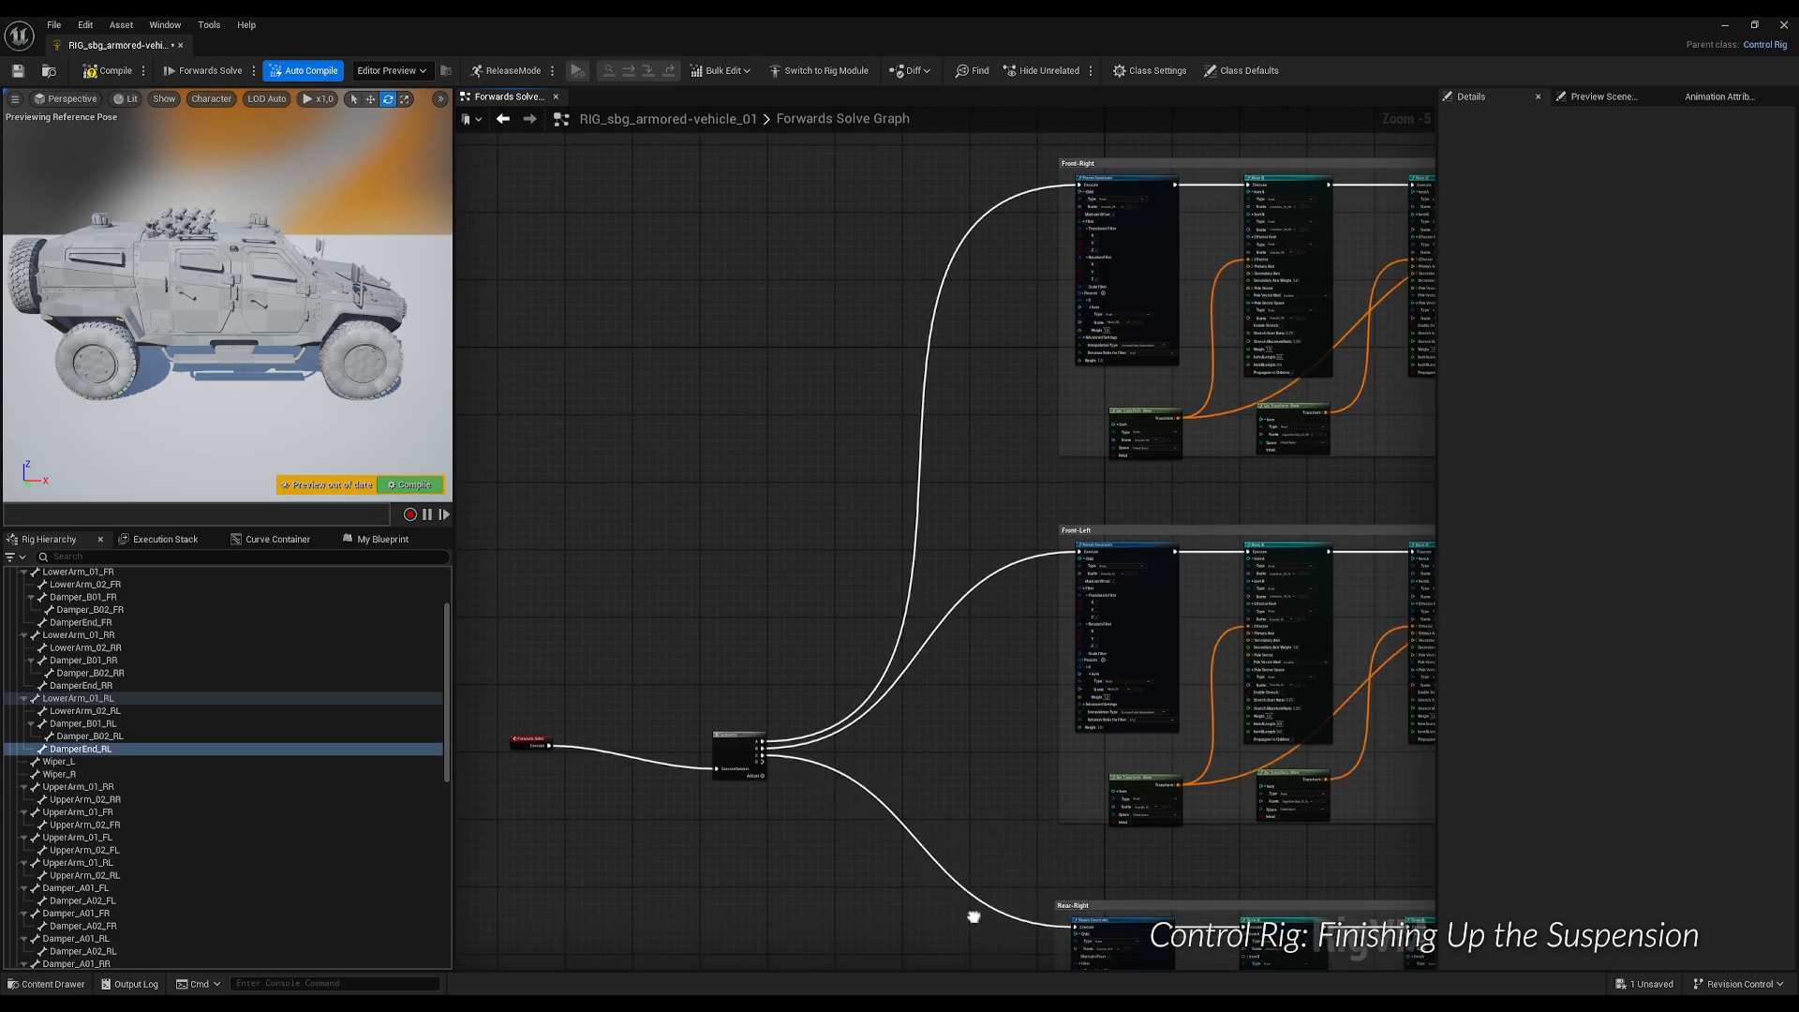
right_drag(971, 916, 911, 448)
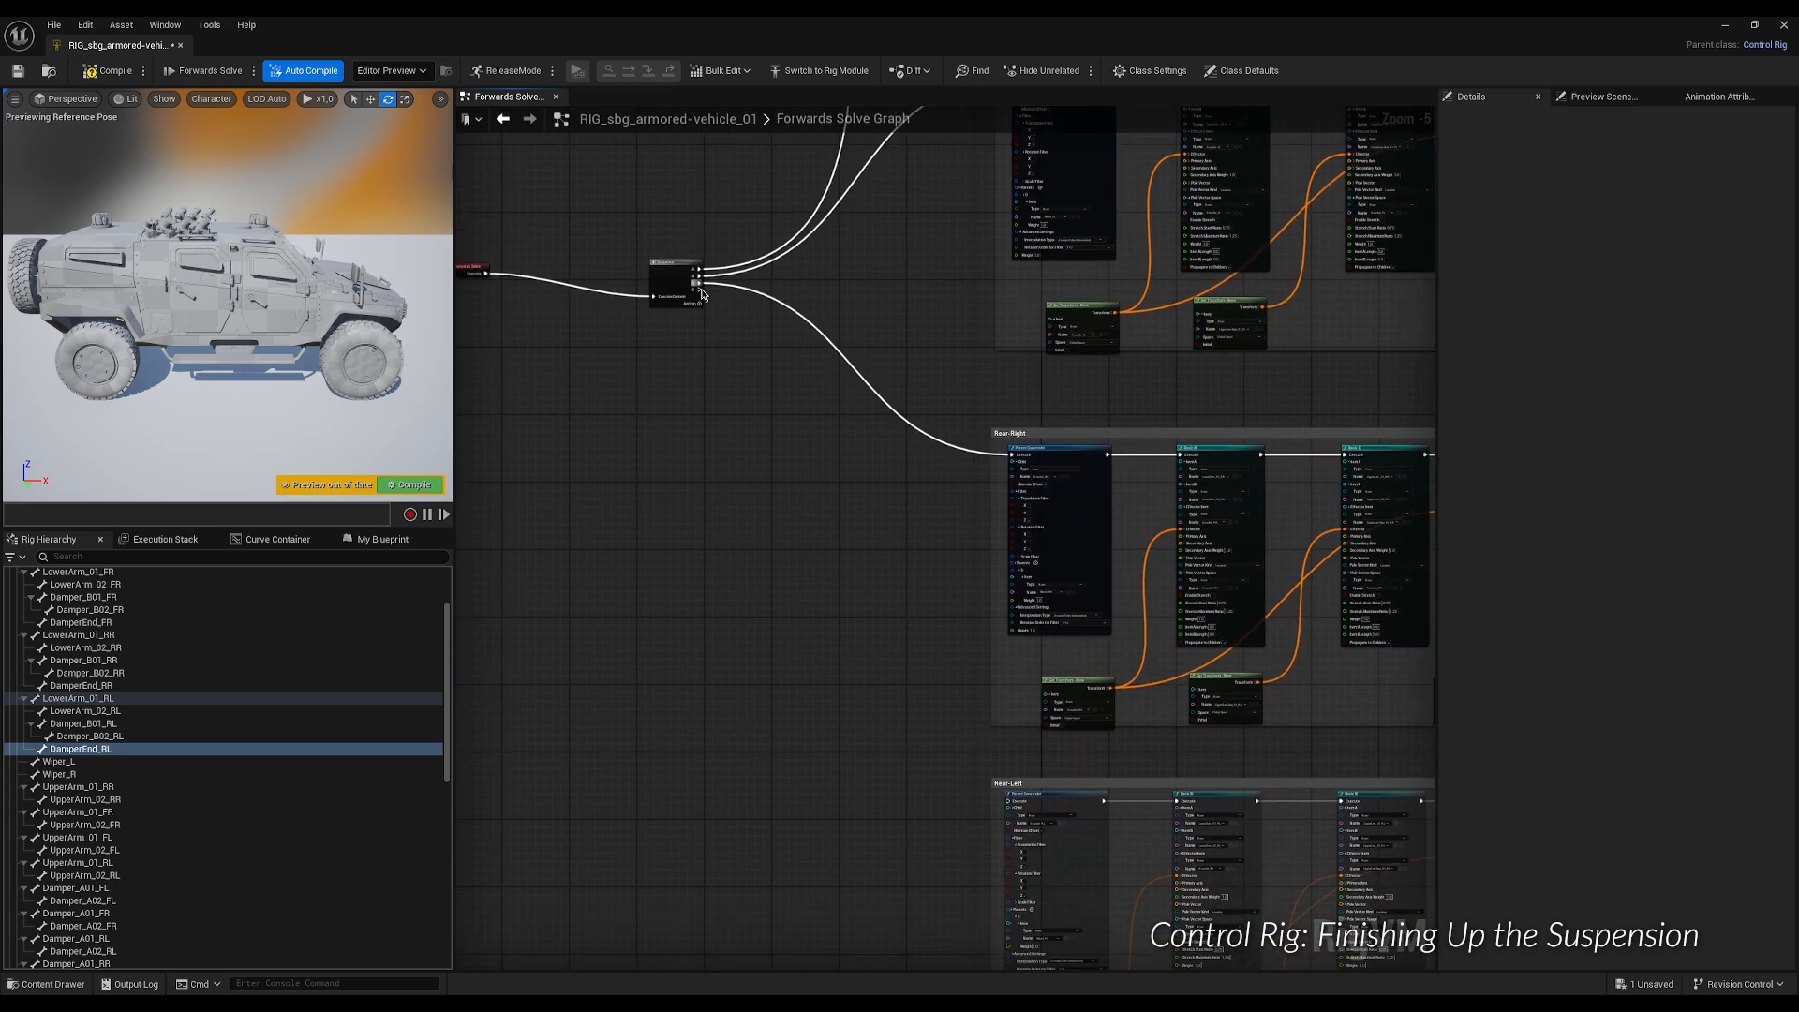
drag(699, 292, 1011, 803)
scroll(905, 675, down, 3)
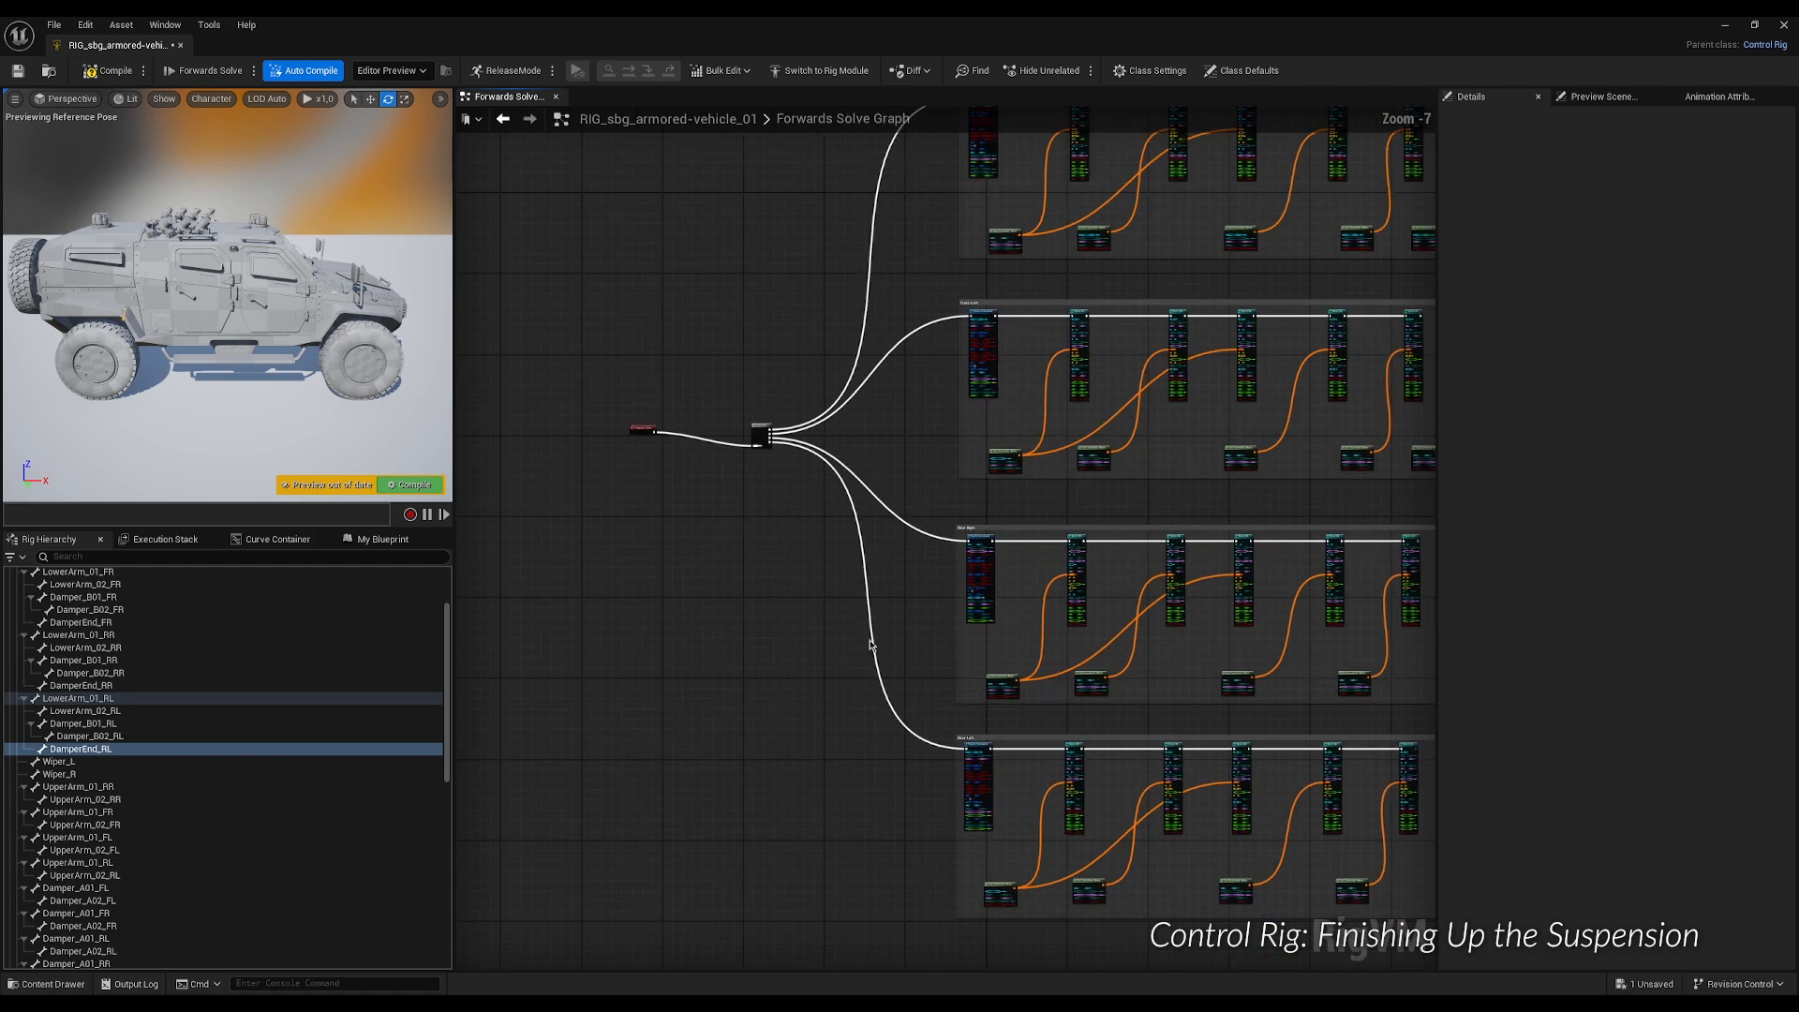
scroll(863, 631, down, 1)
right_drag(840, 624, 769, 622)
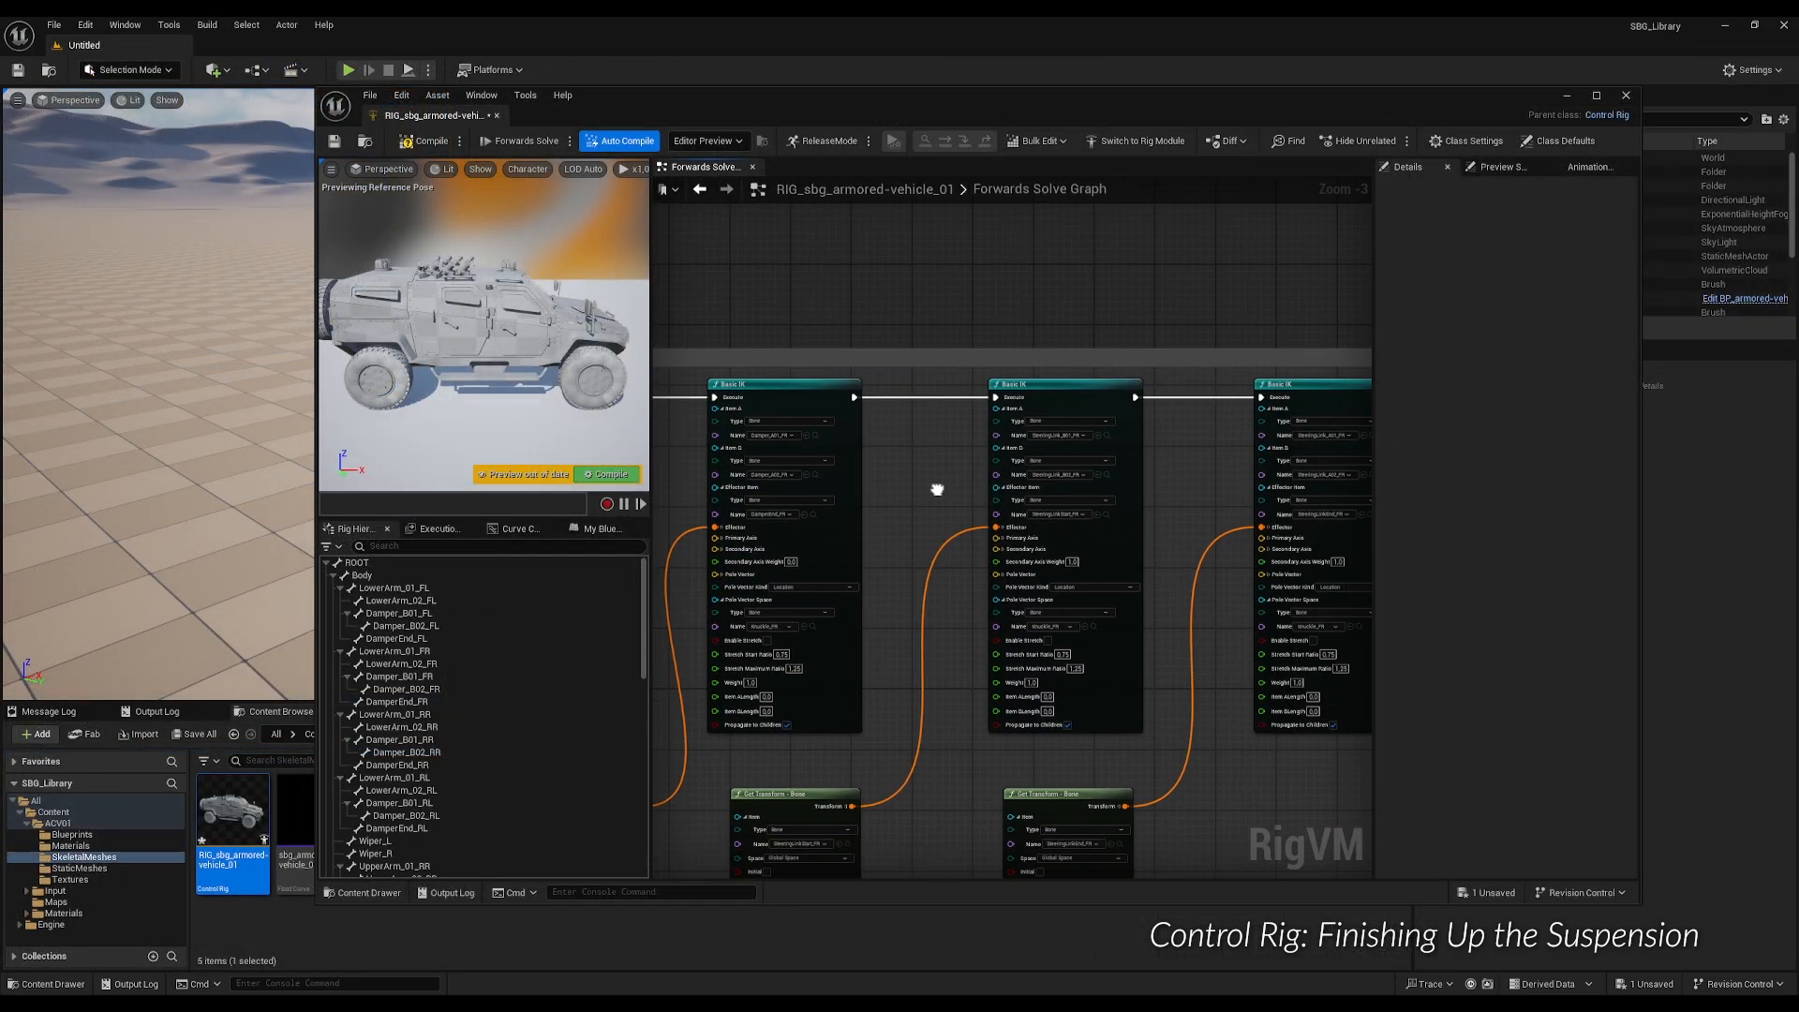
Set the Secondary Axis Weight to 0 on the Basic IK nodes across the wheel groups.
right_drag(937, 490, 997, 382)
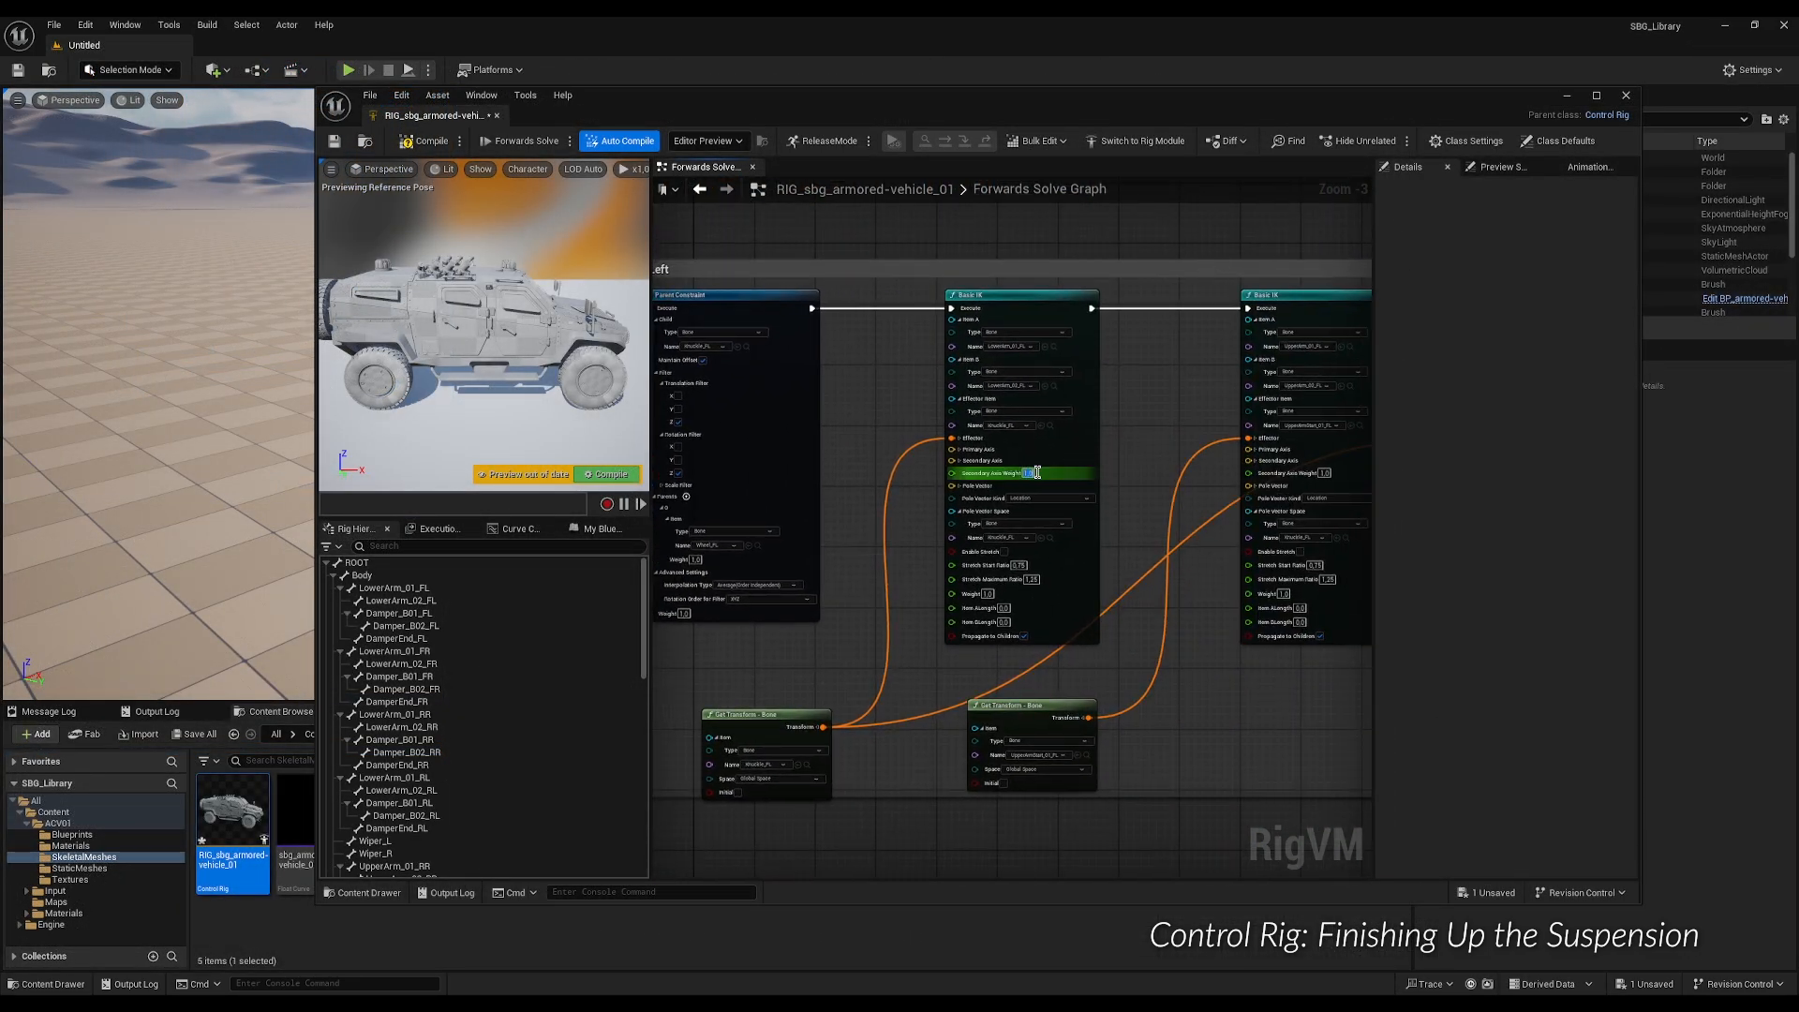
right_drag(886, 474, 881, 490)
right_drag(1215, 491, 949, 471)
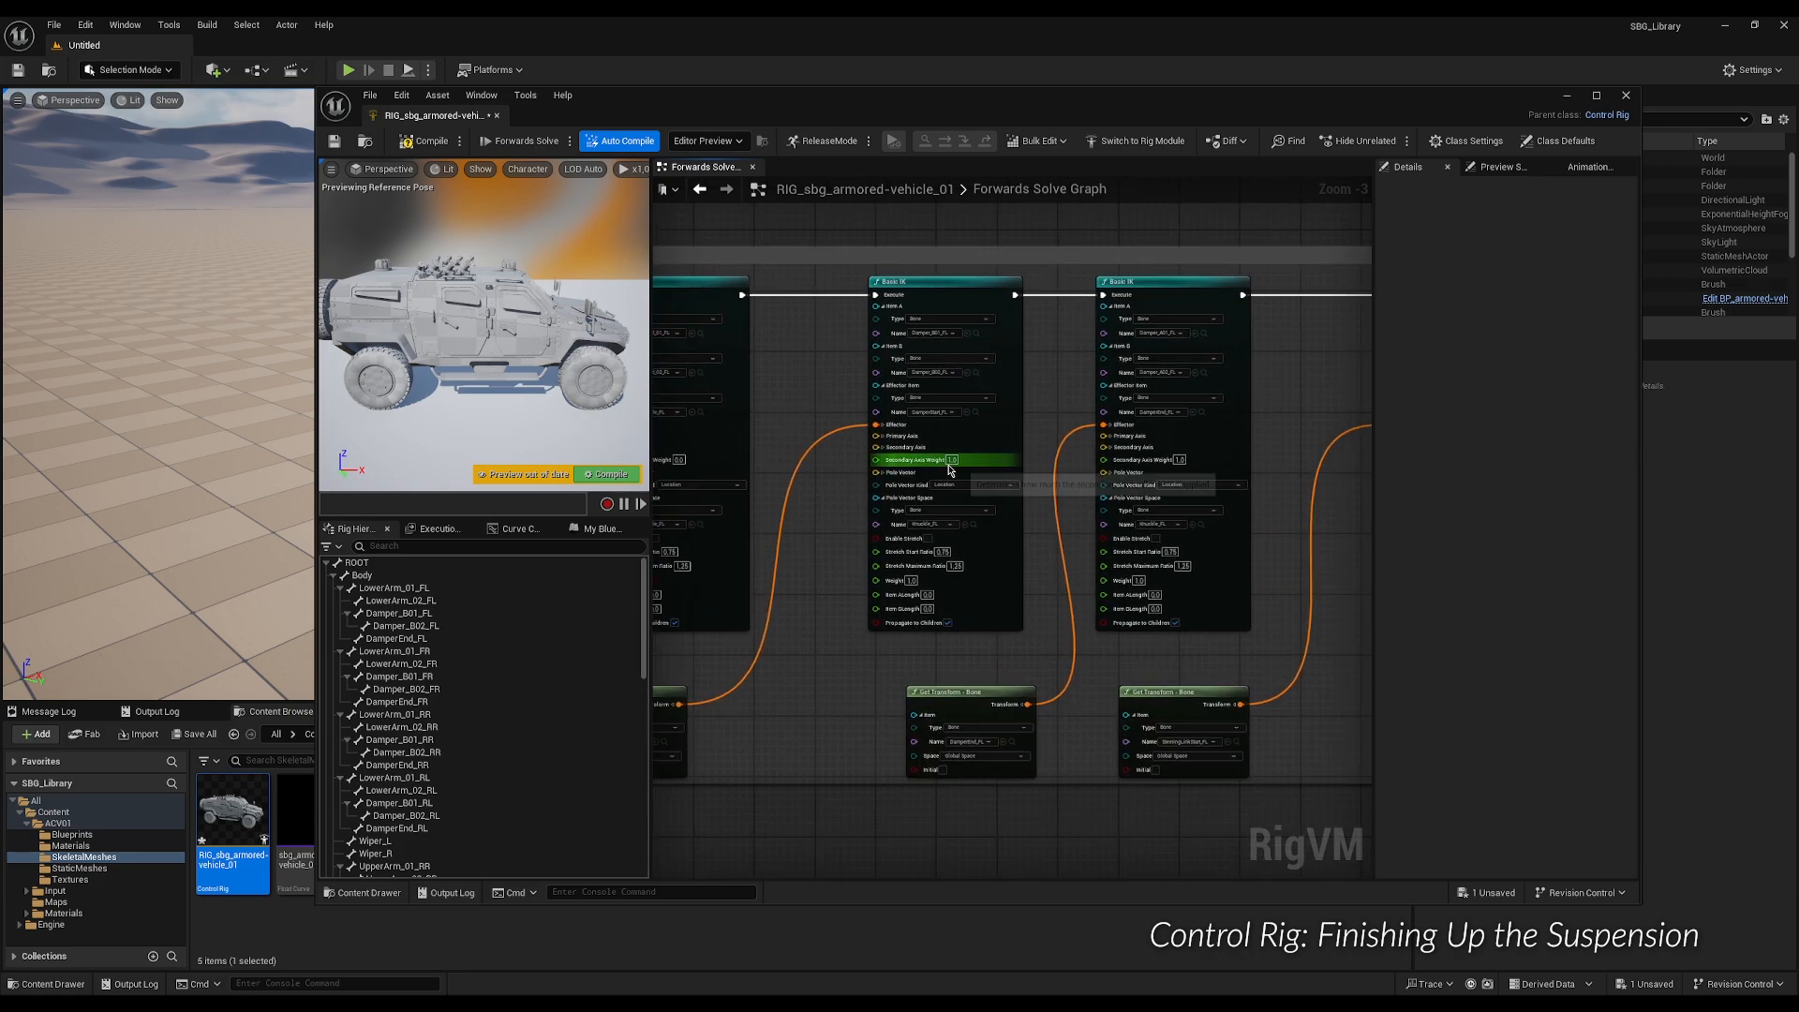
right_drag(1181, 461, 960, 447)
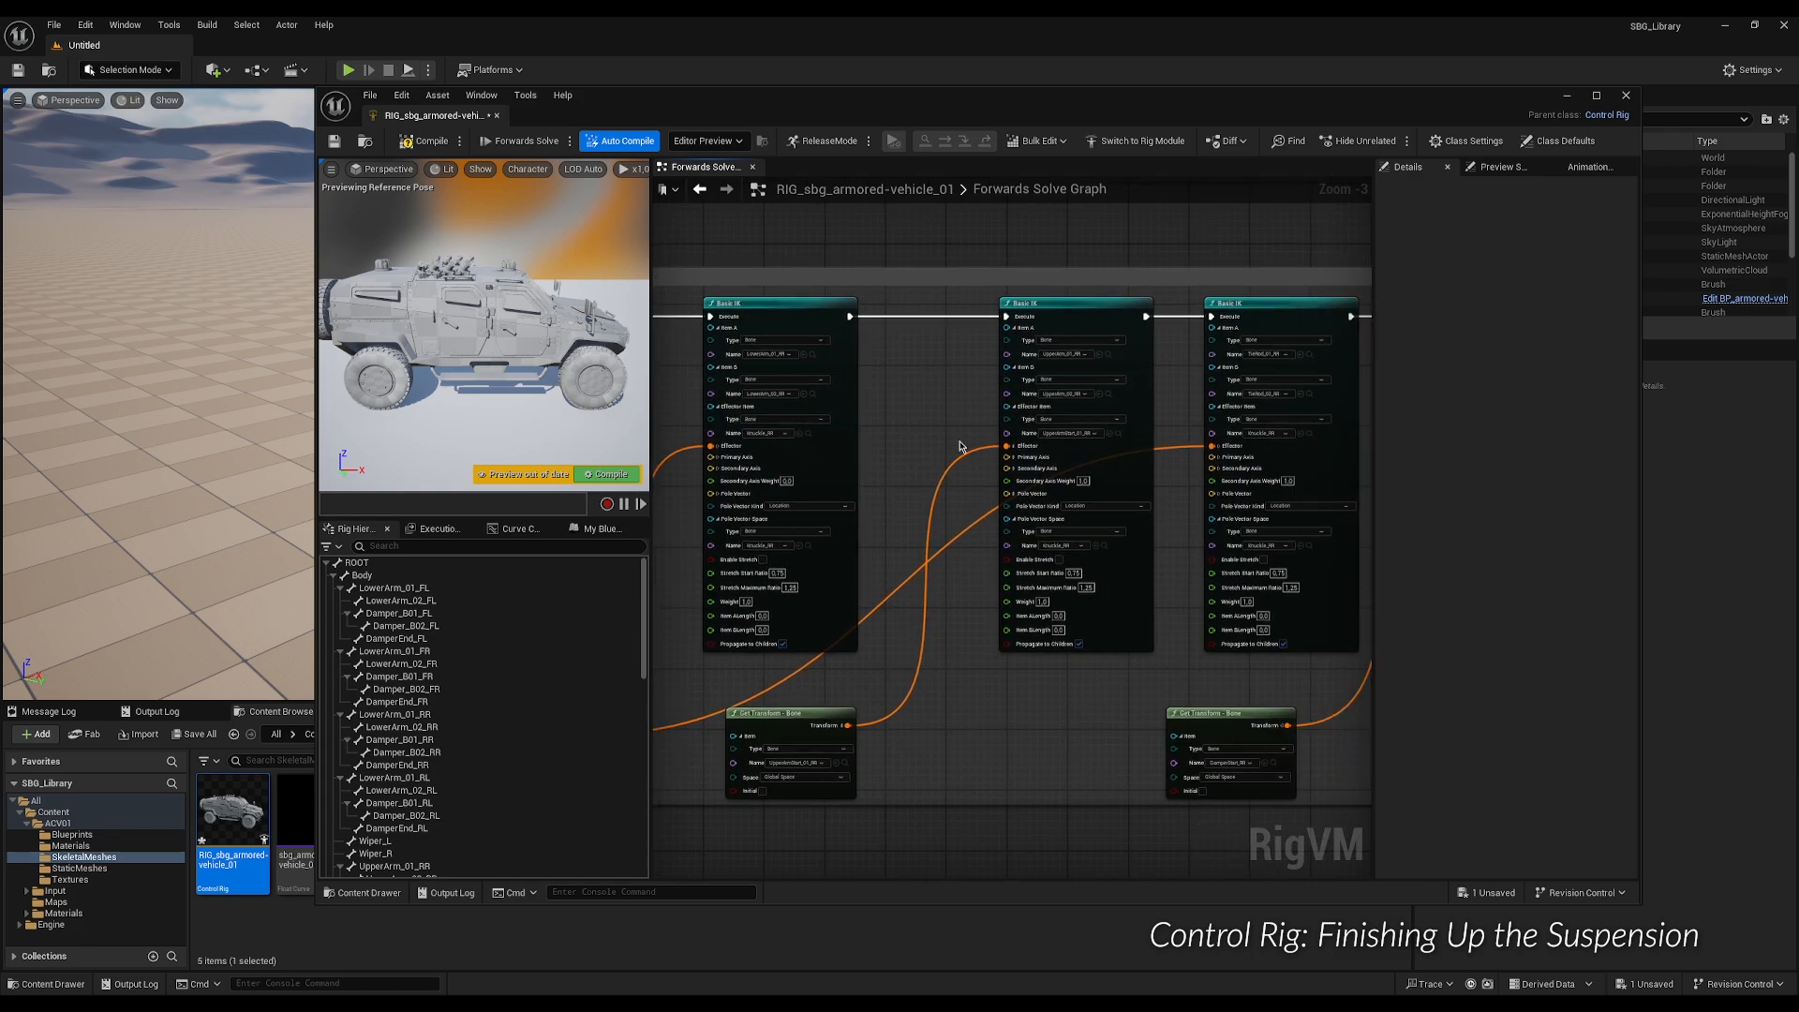
right_drag(1104, 471, 819, 433)
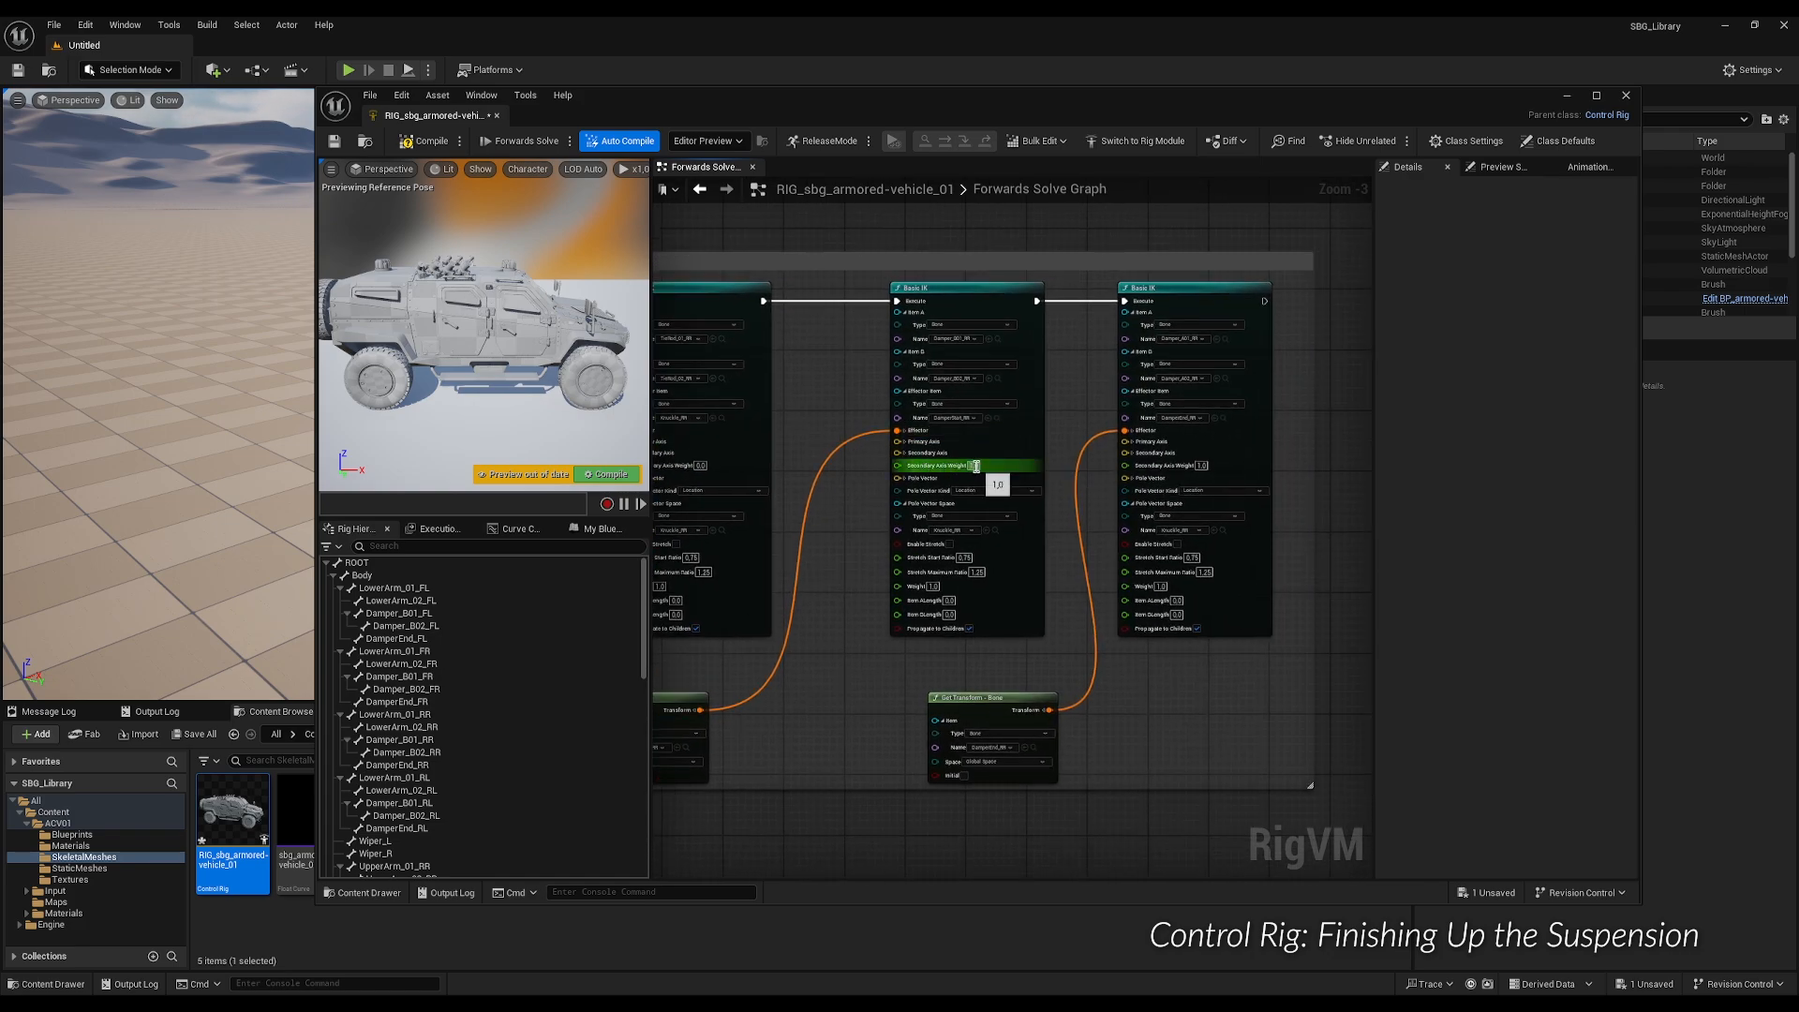
right_drag(877, 448, 1249, 380)
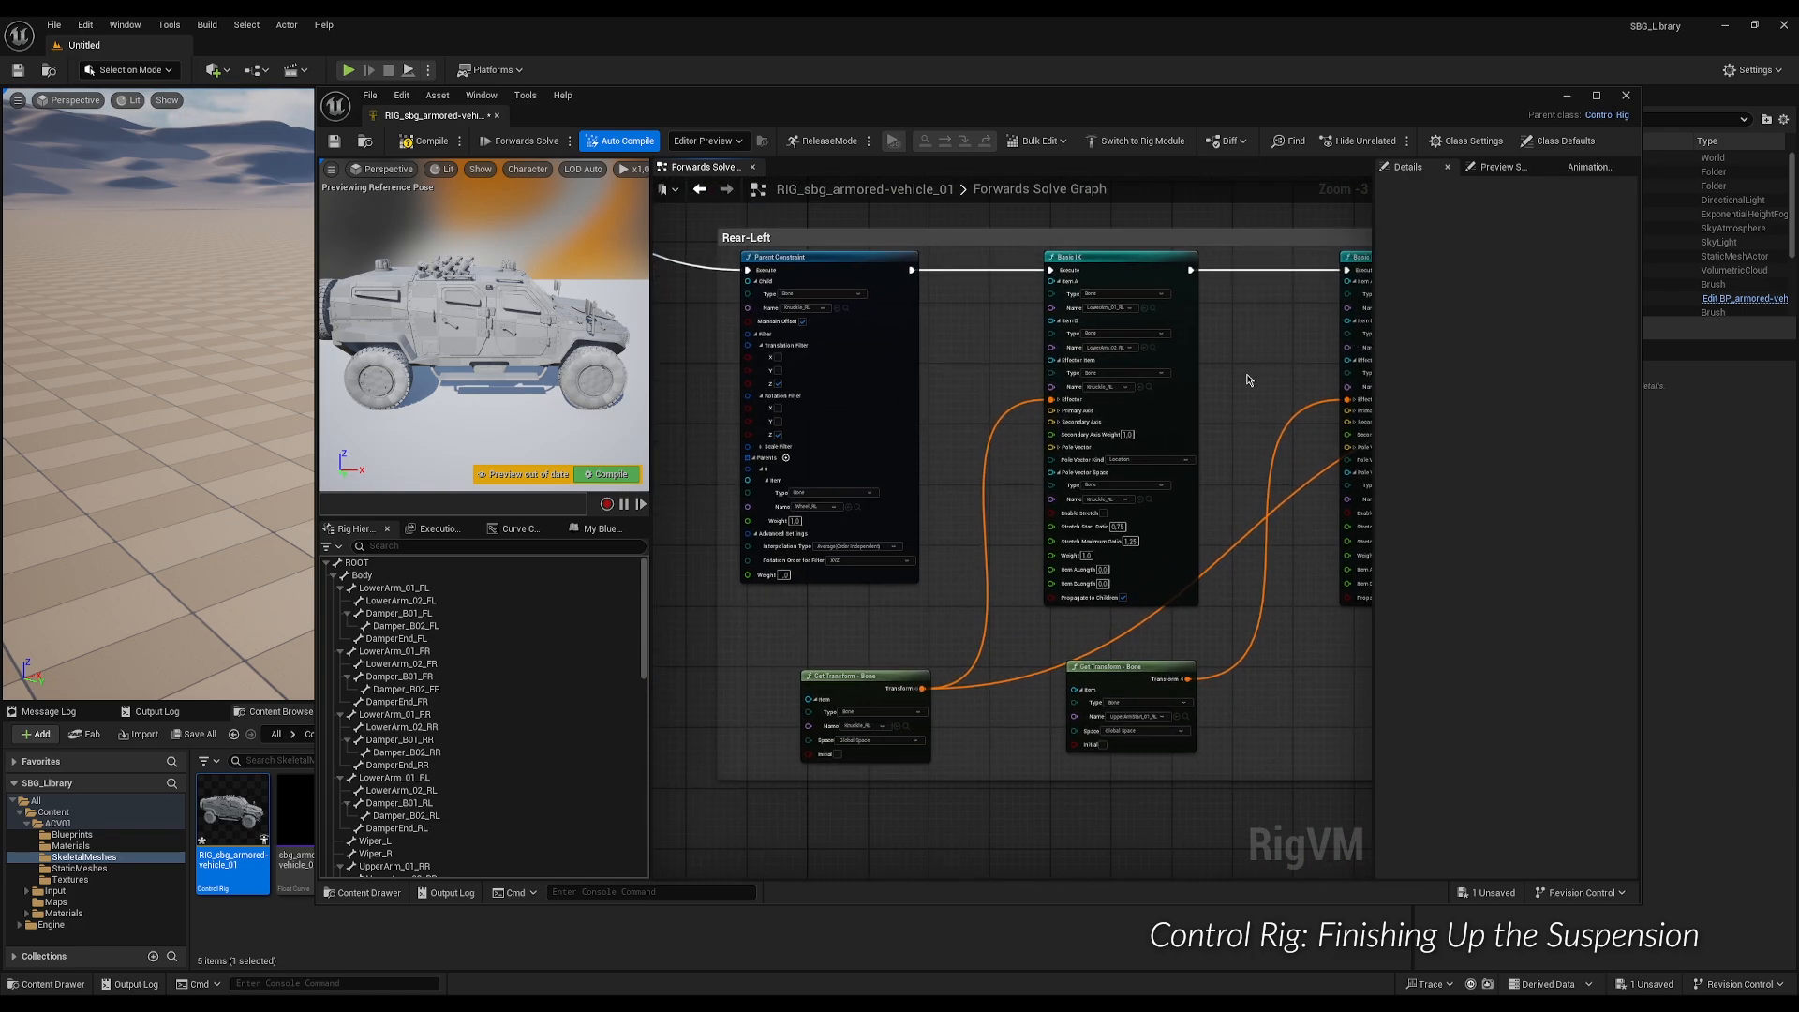
click(1132, 434)
text(0)
right_drag(1260, 448, 900, 452)
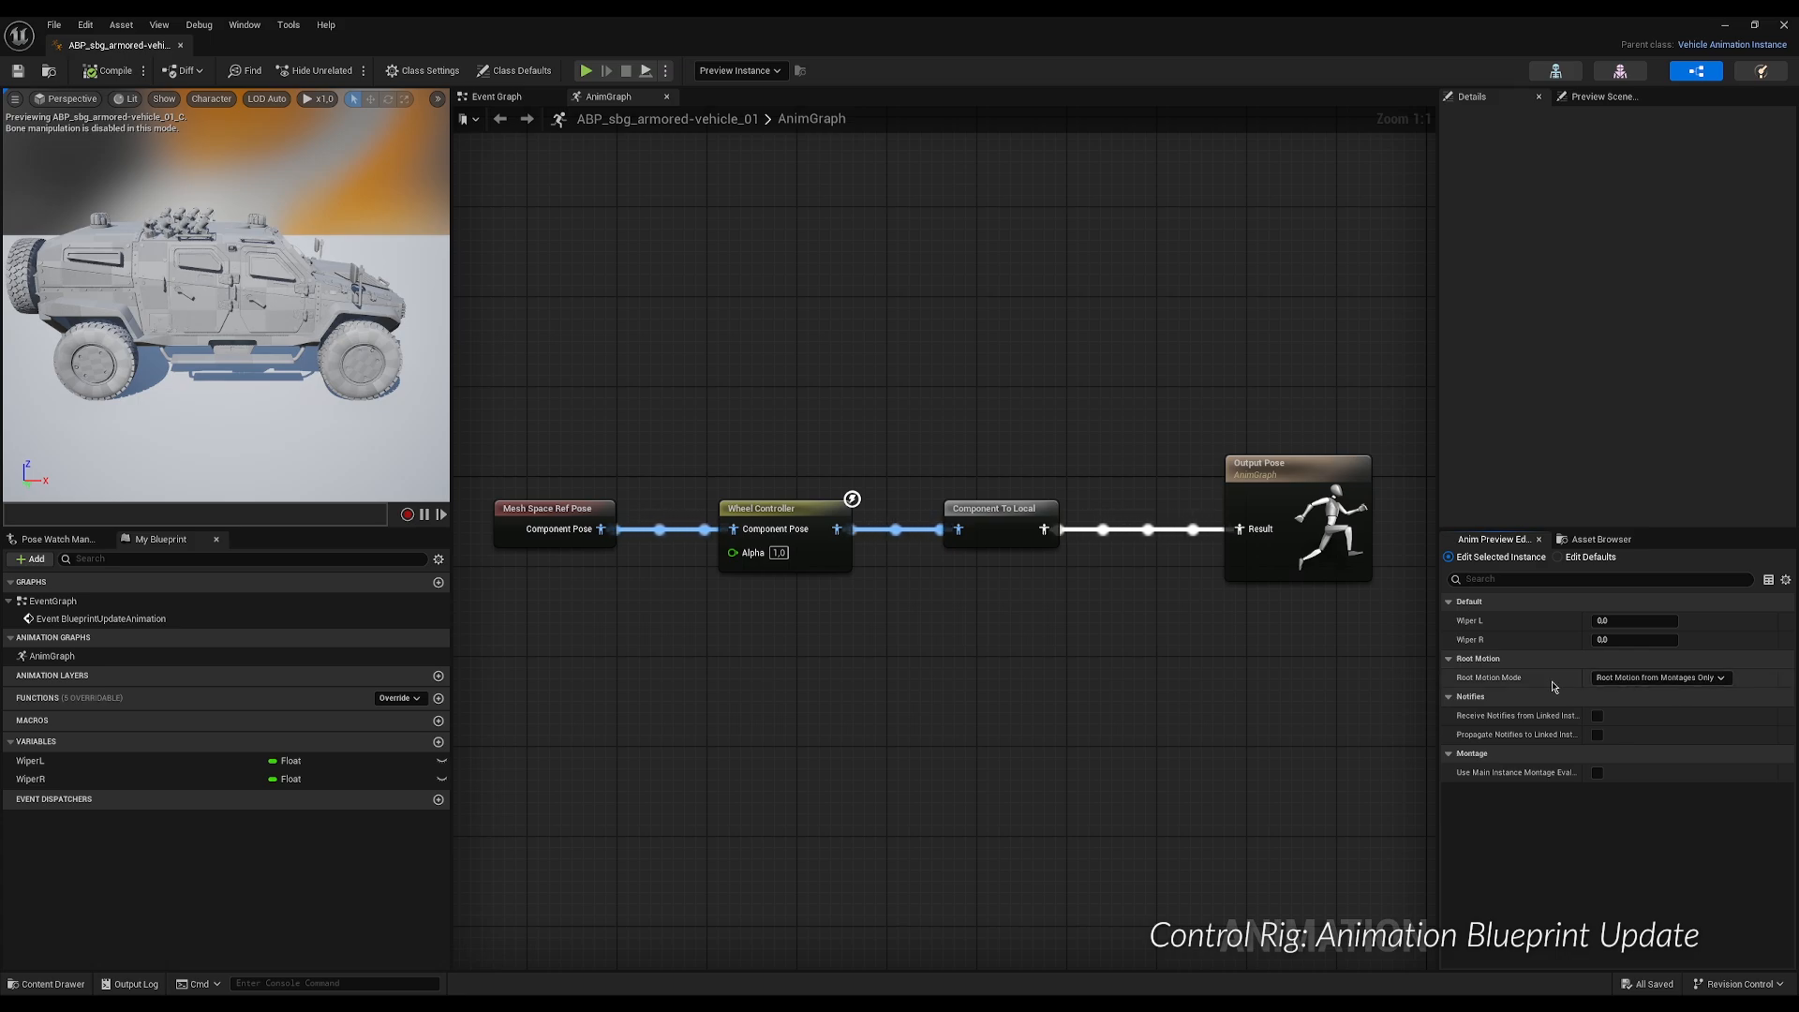
In the vehicle's AnimGraph, move the three pose nodes and Output Pose farther apart to make room between Component To Local and Output Pose.
drag(540, 425, 961, 596)
drag(995, 508, 771, 508)
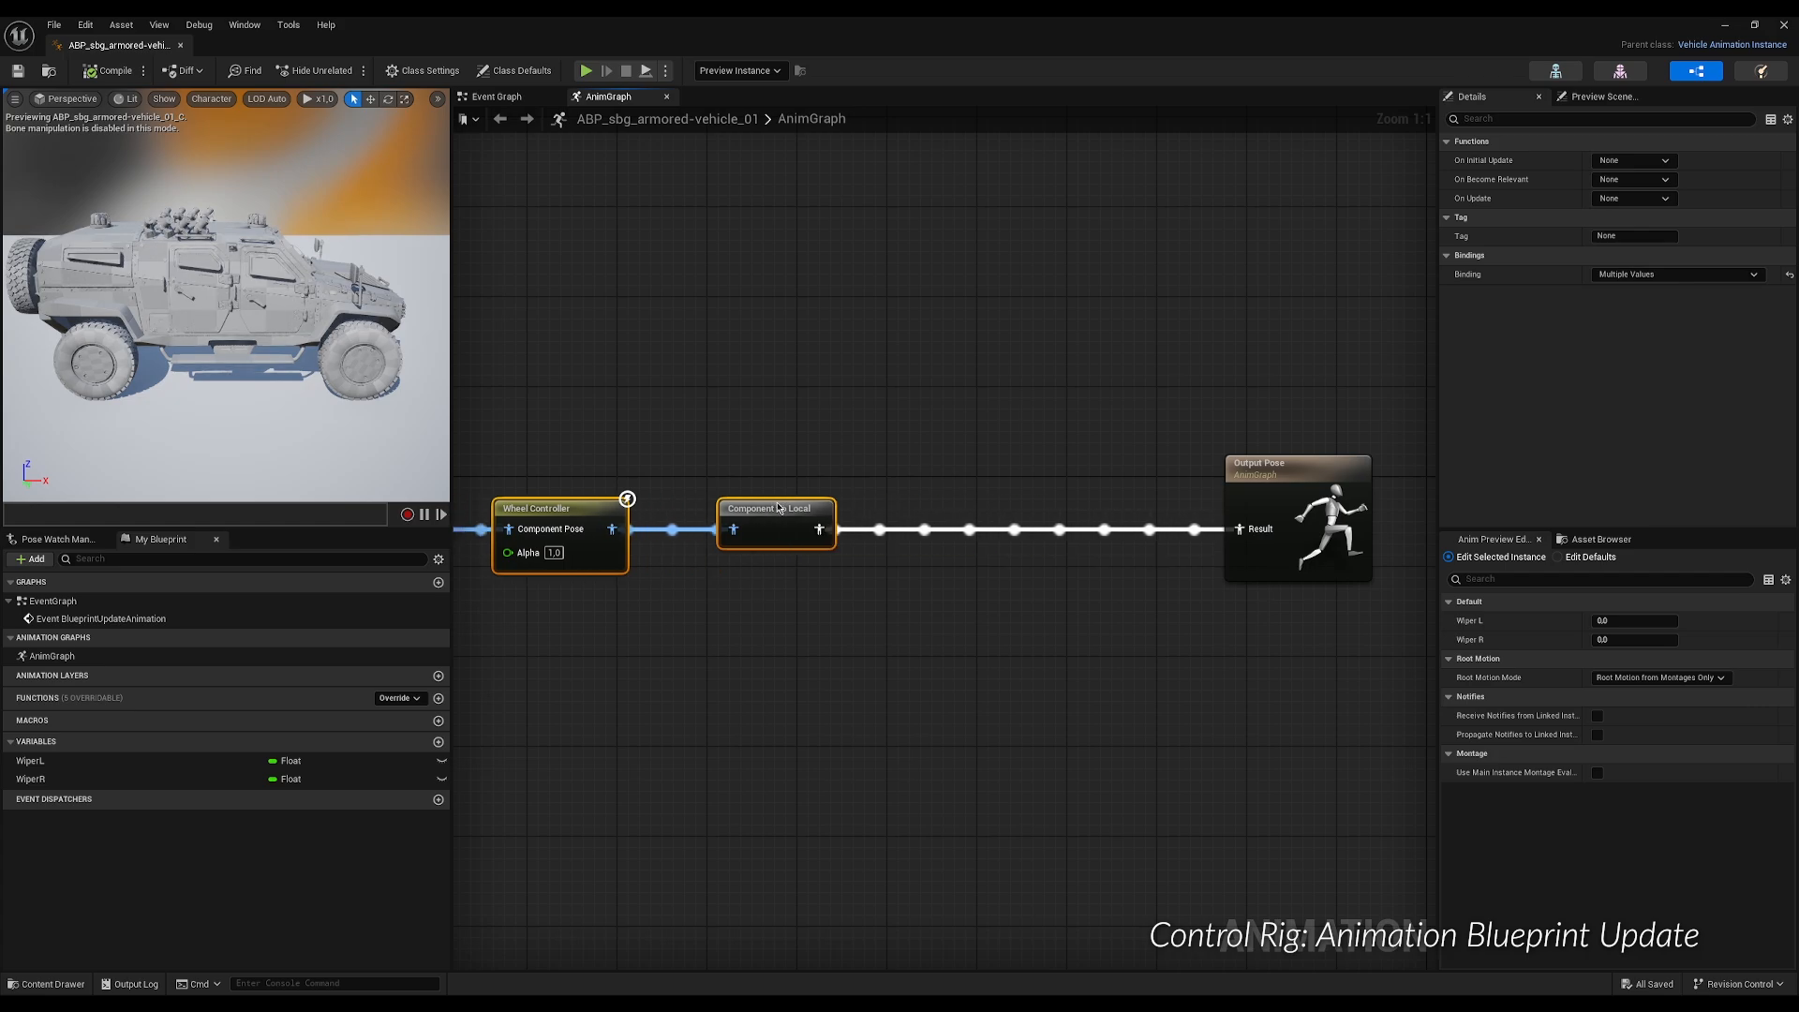
click(1281, 472)
drag(1281, 471, 1315, 471)
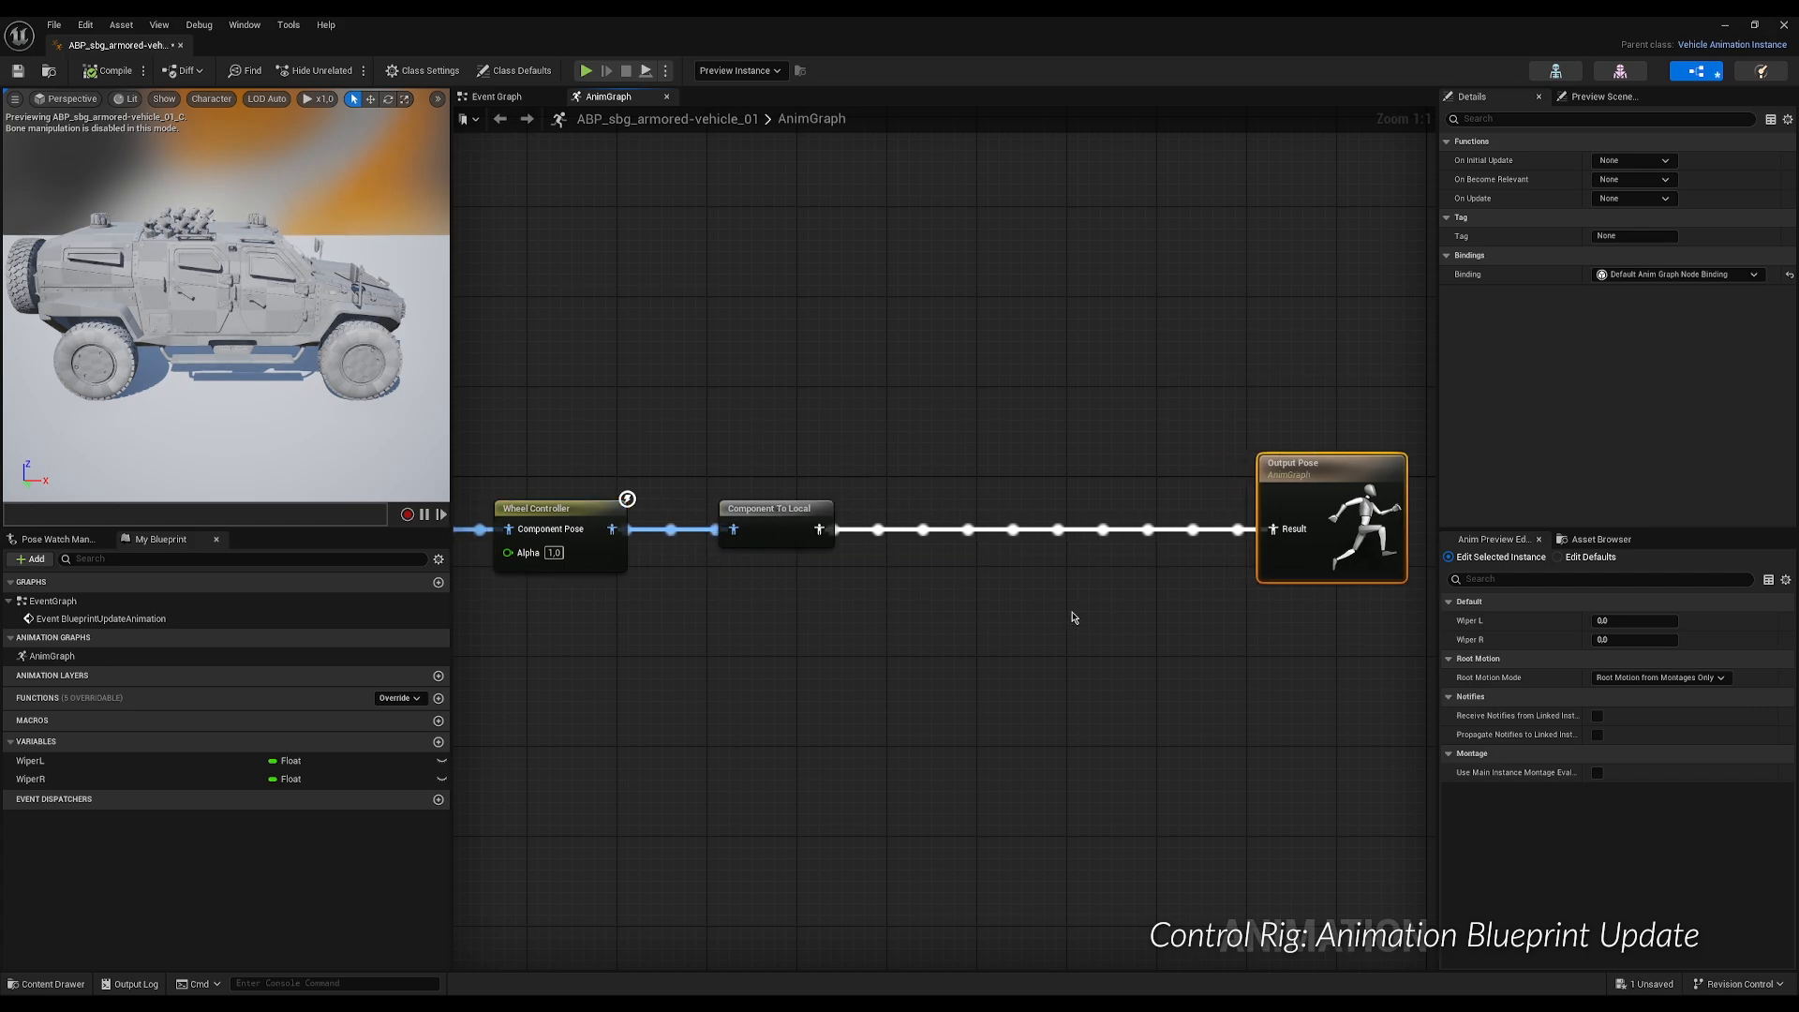
Add a Control Rig node and wire it in line between Component To Local and Output Pose.
right_click(1036, 619)
text(control rig)
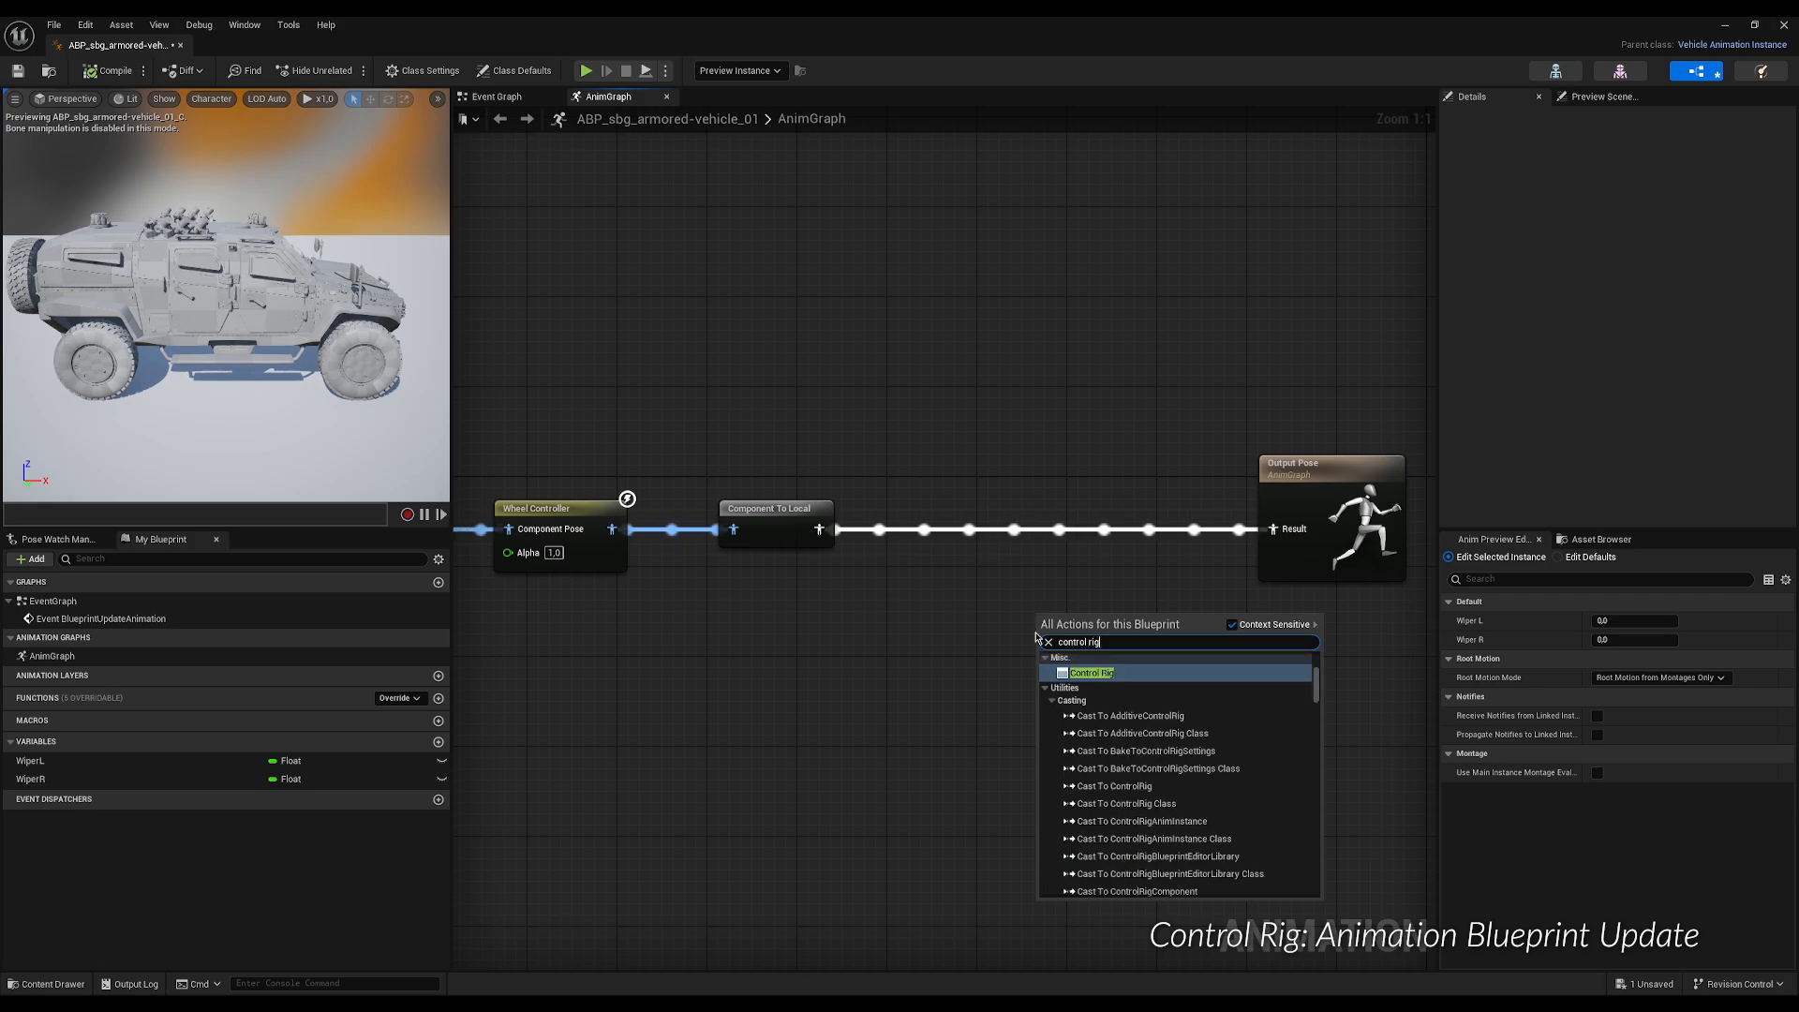
key(Return)
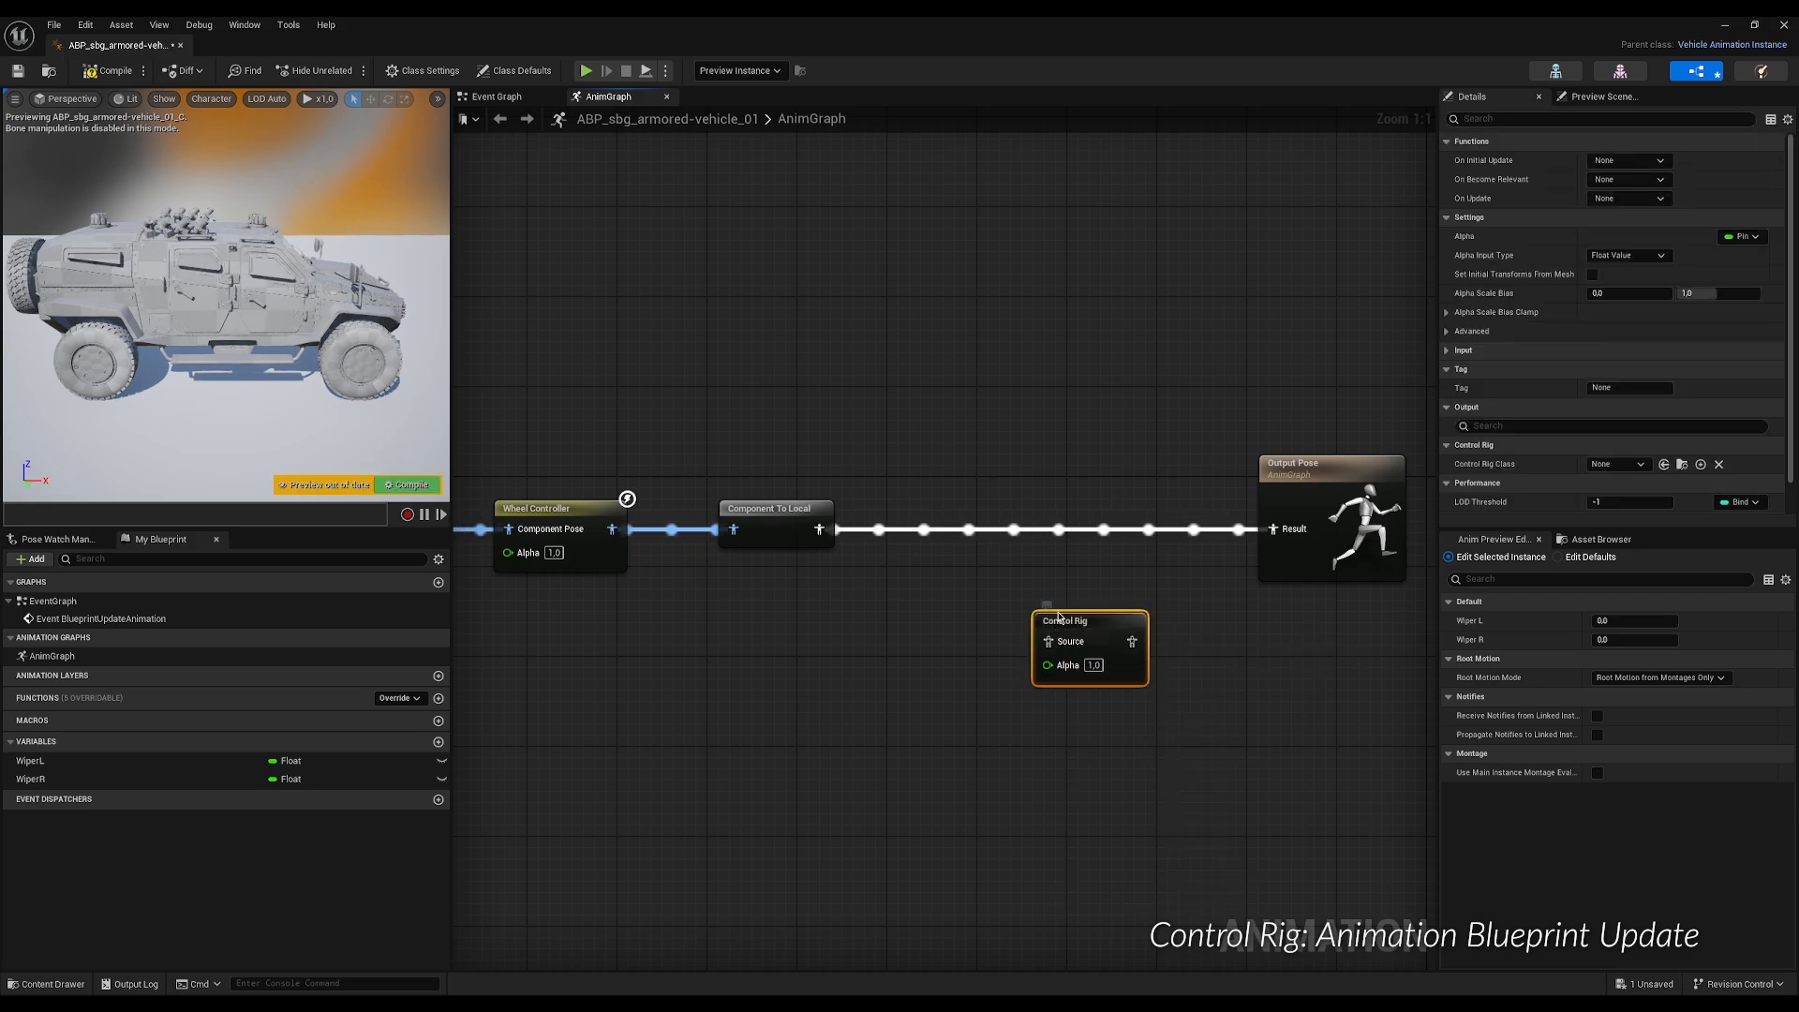
drag(1040, 615, 1294, 528)
drag(1057, 572, 1057, 517)
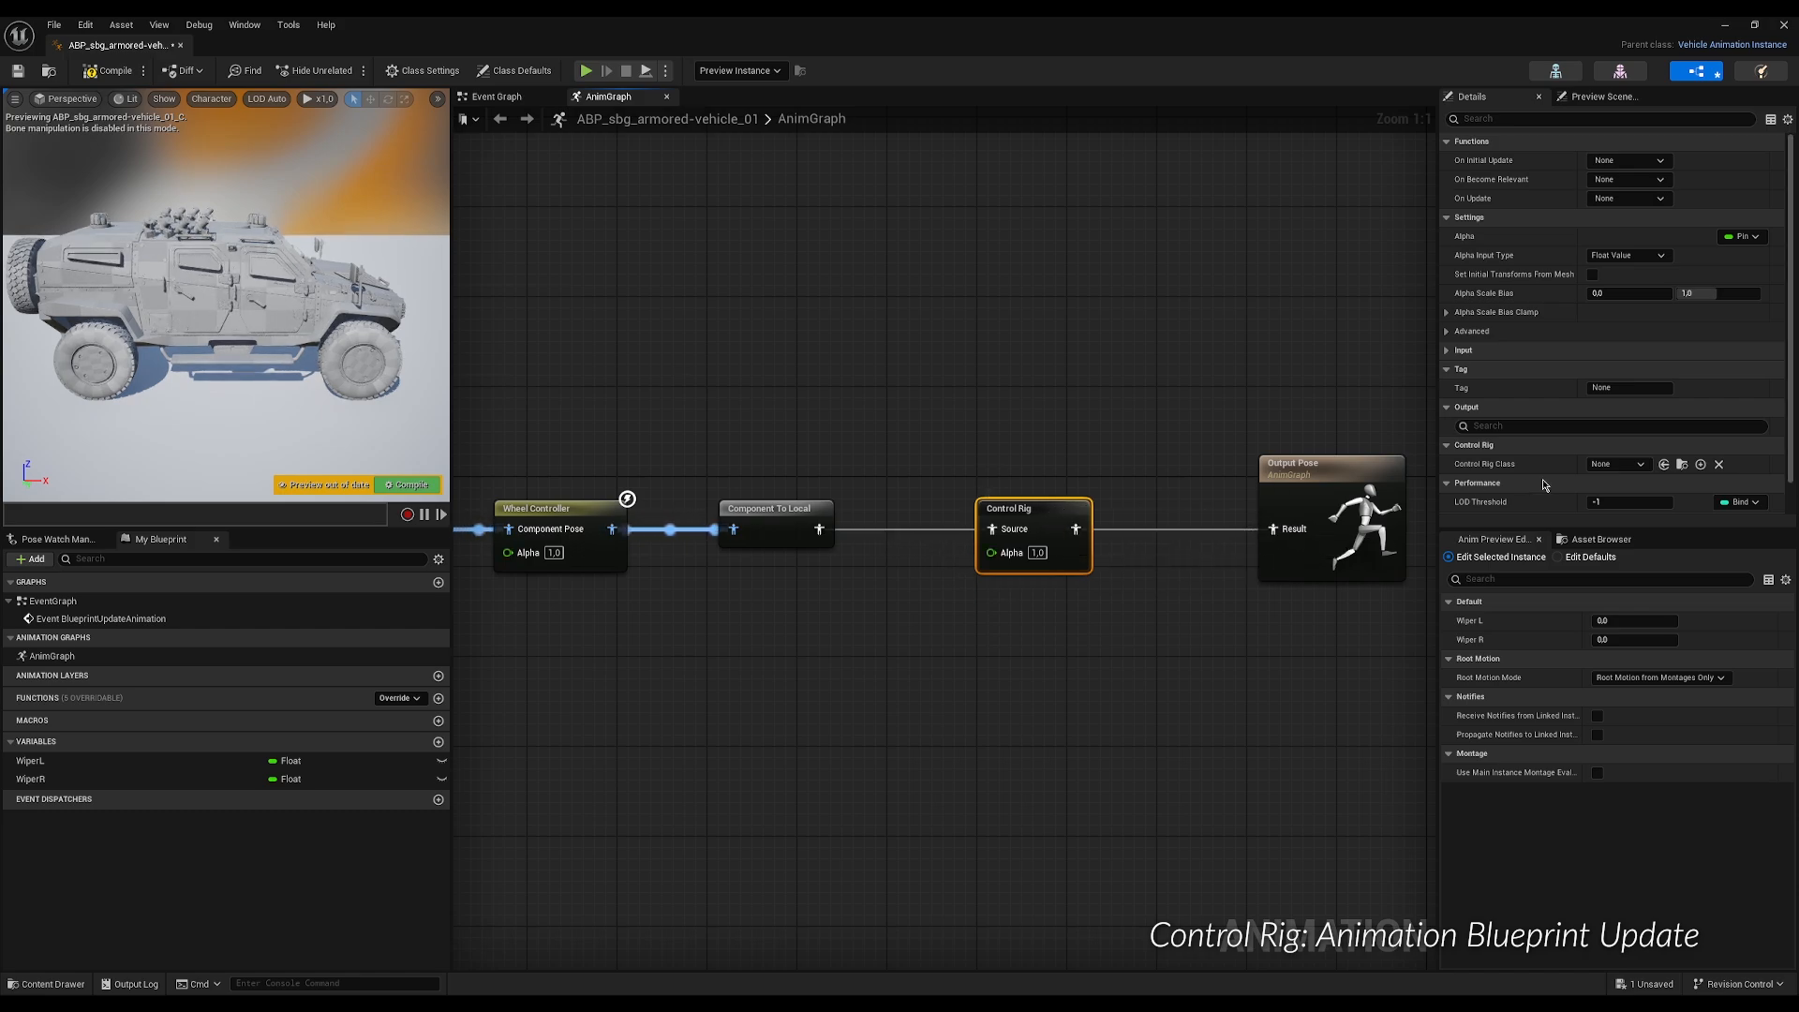
Set the Control Rig node's class to RIG_sbg_armored-vehicle_01, and compile and save the Animation Blueprint.
click(1618, 464)
text(r)
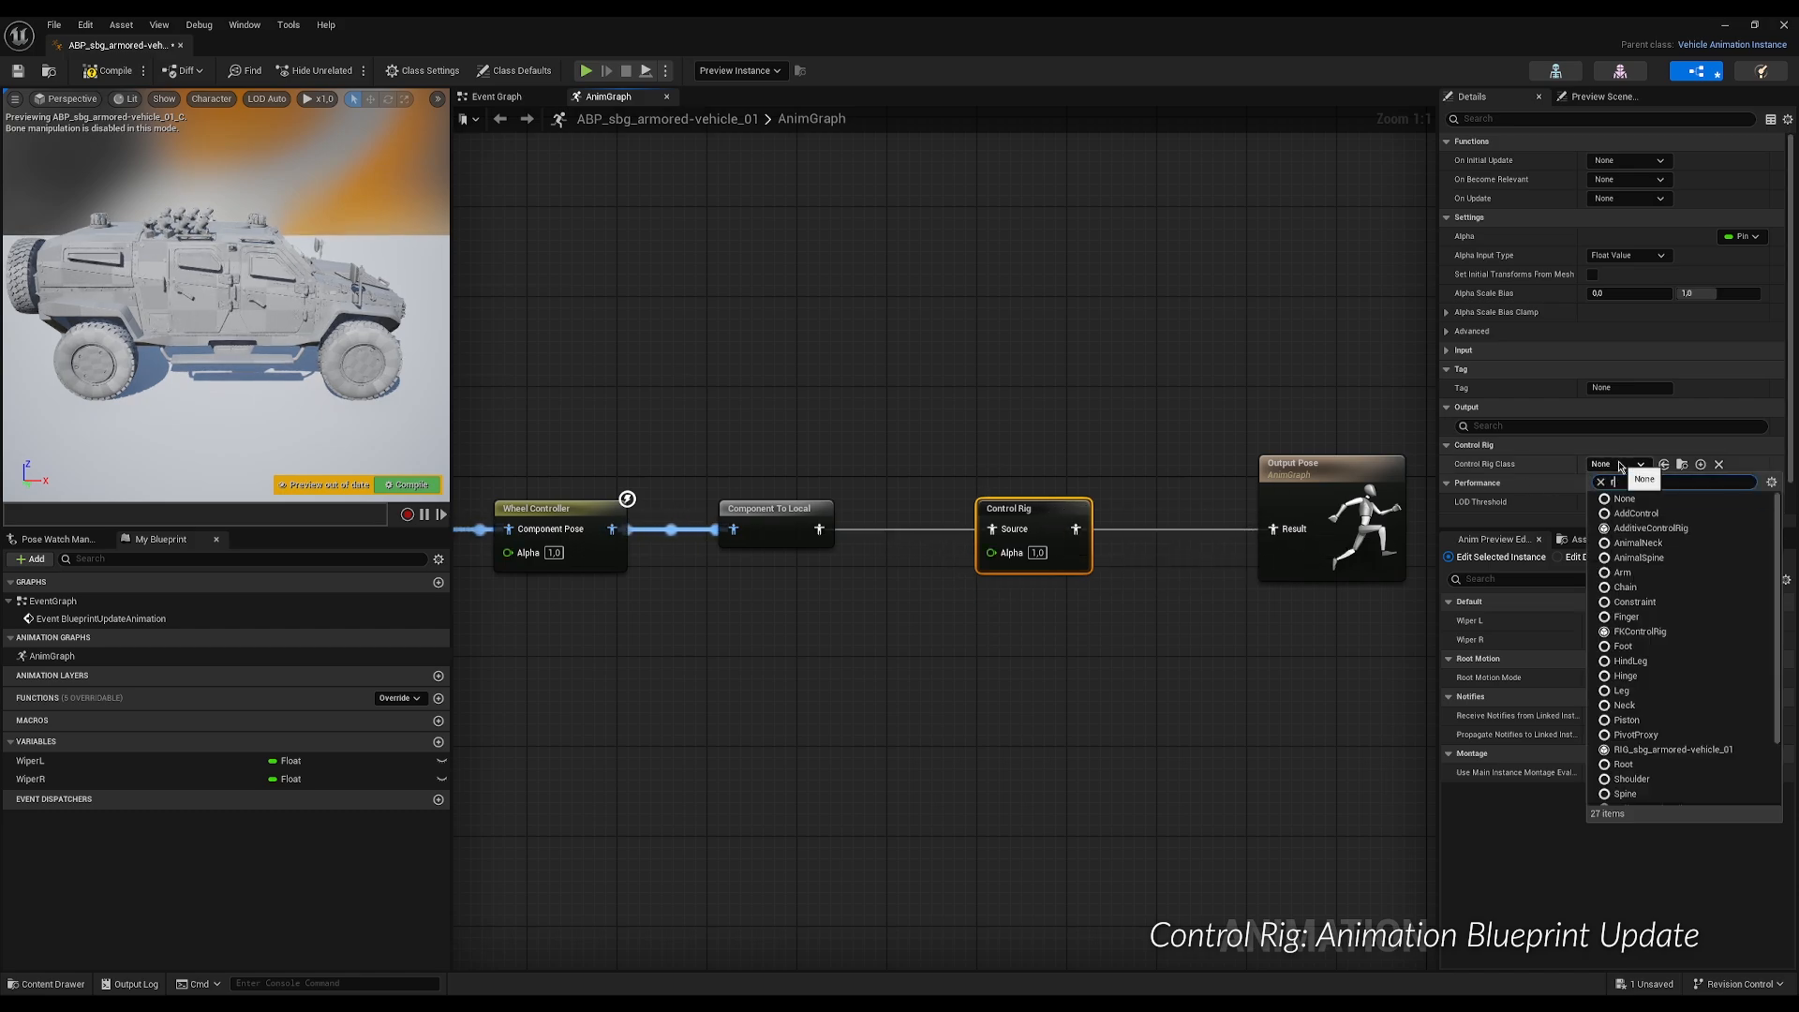
text(ig)
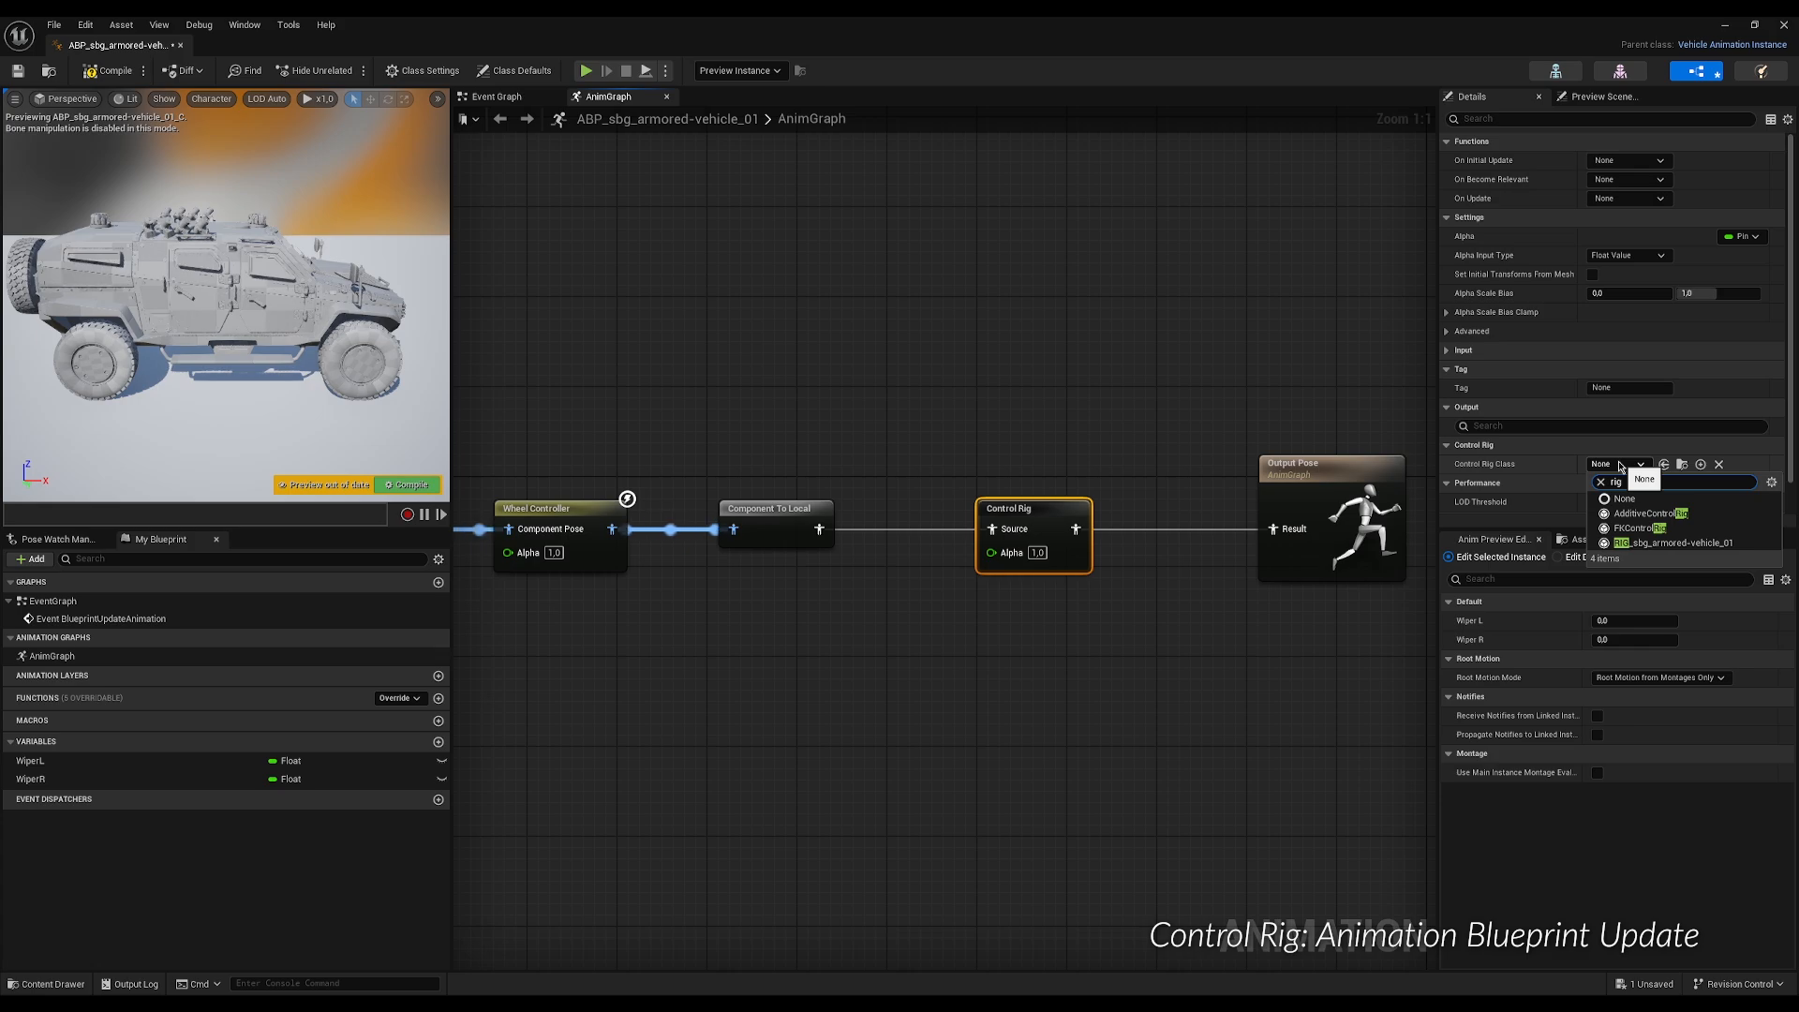
click(1637, 543)
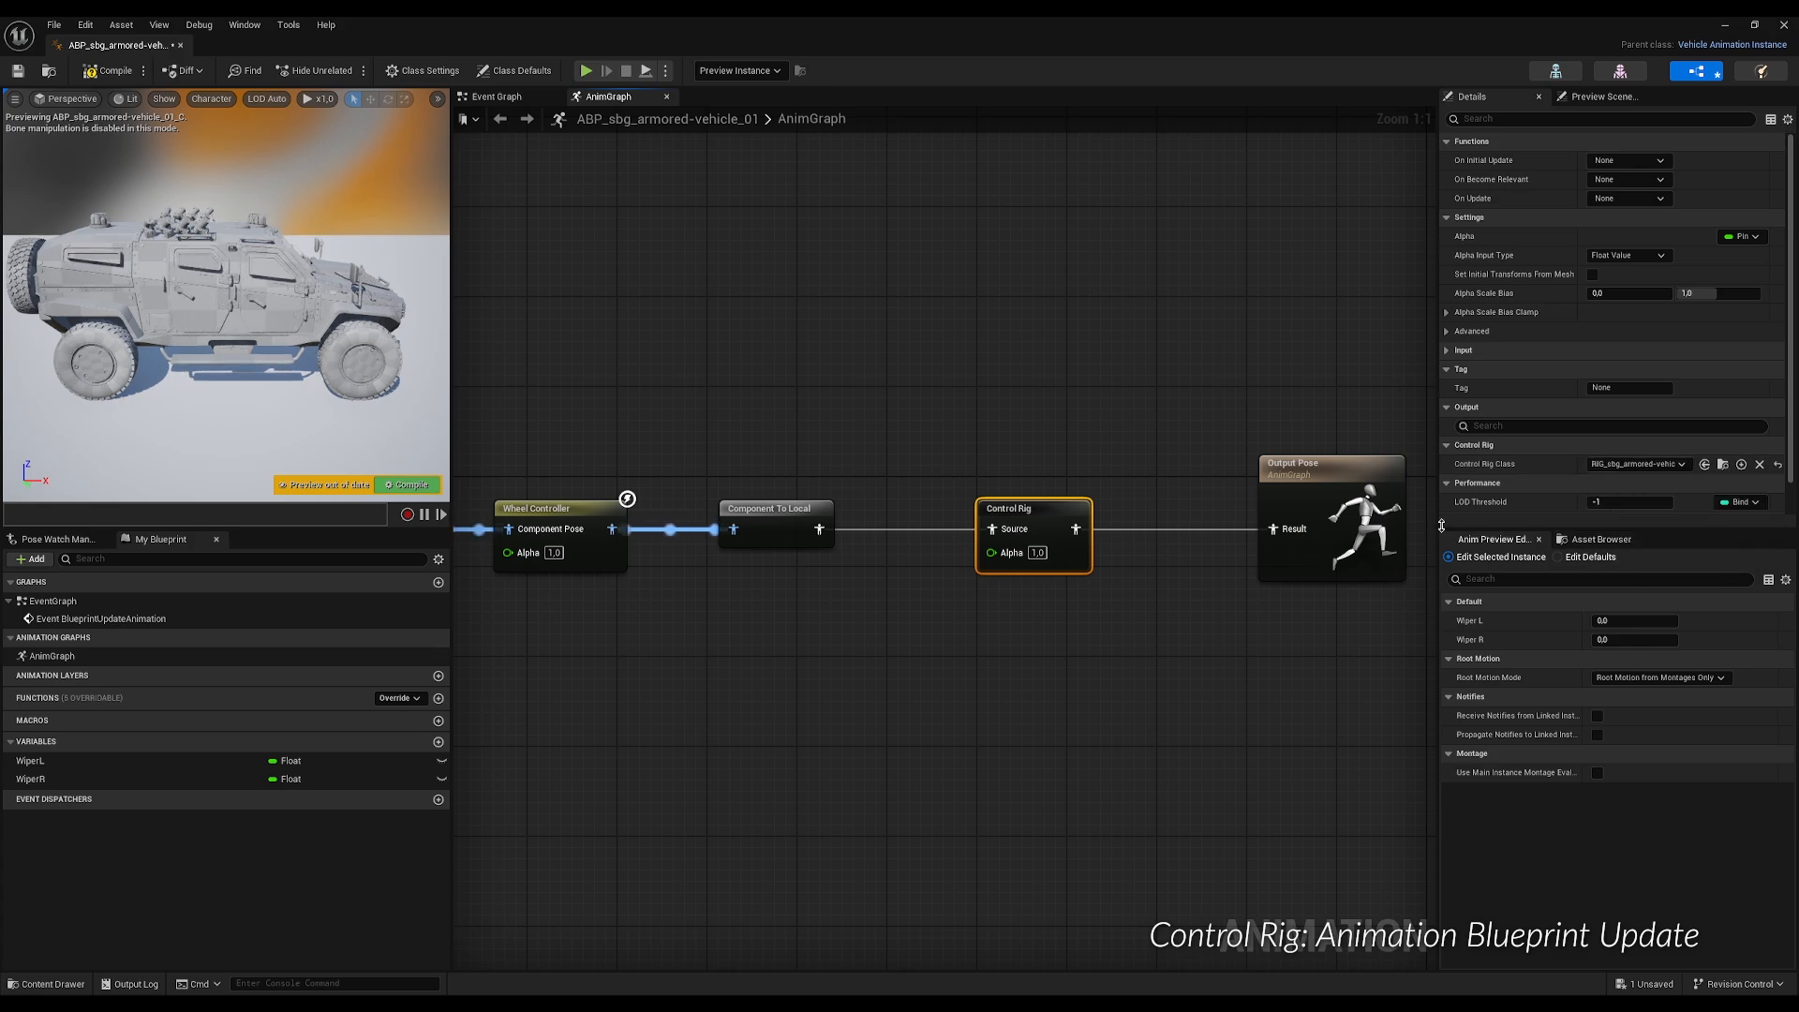
click(114, 72)
click(17, 71)
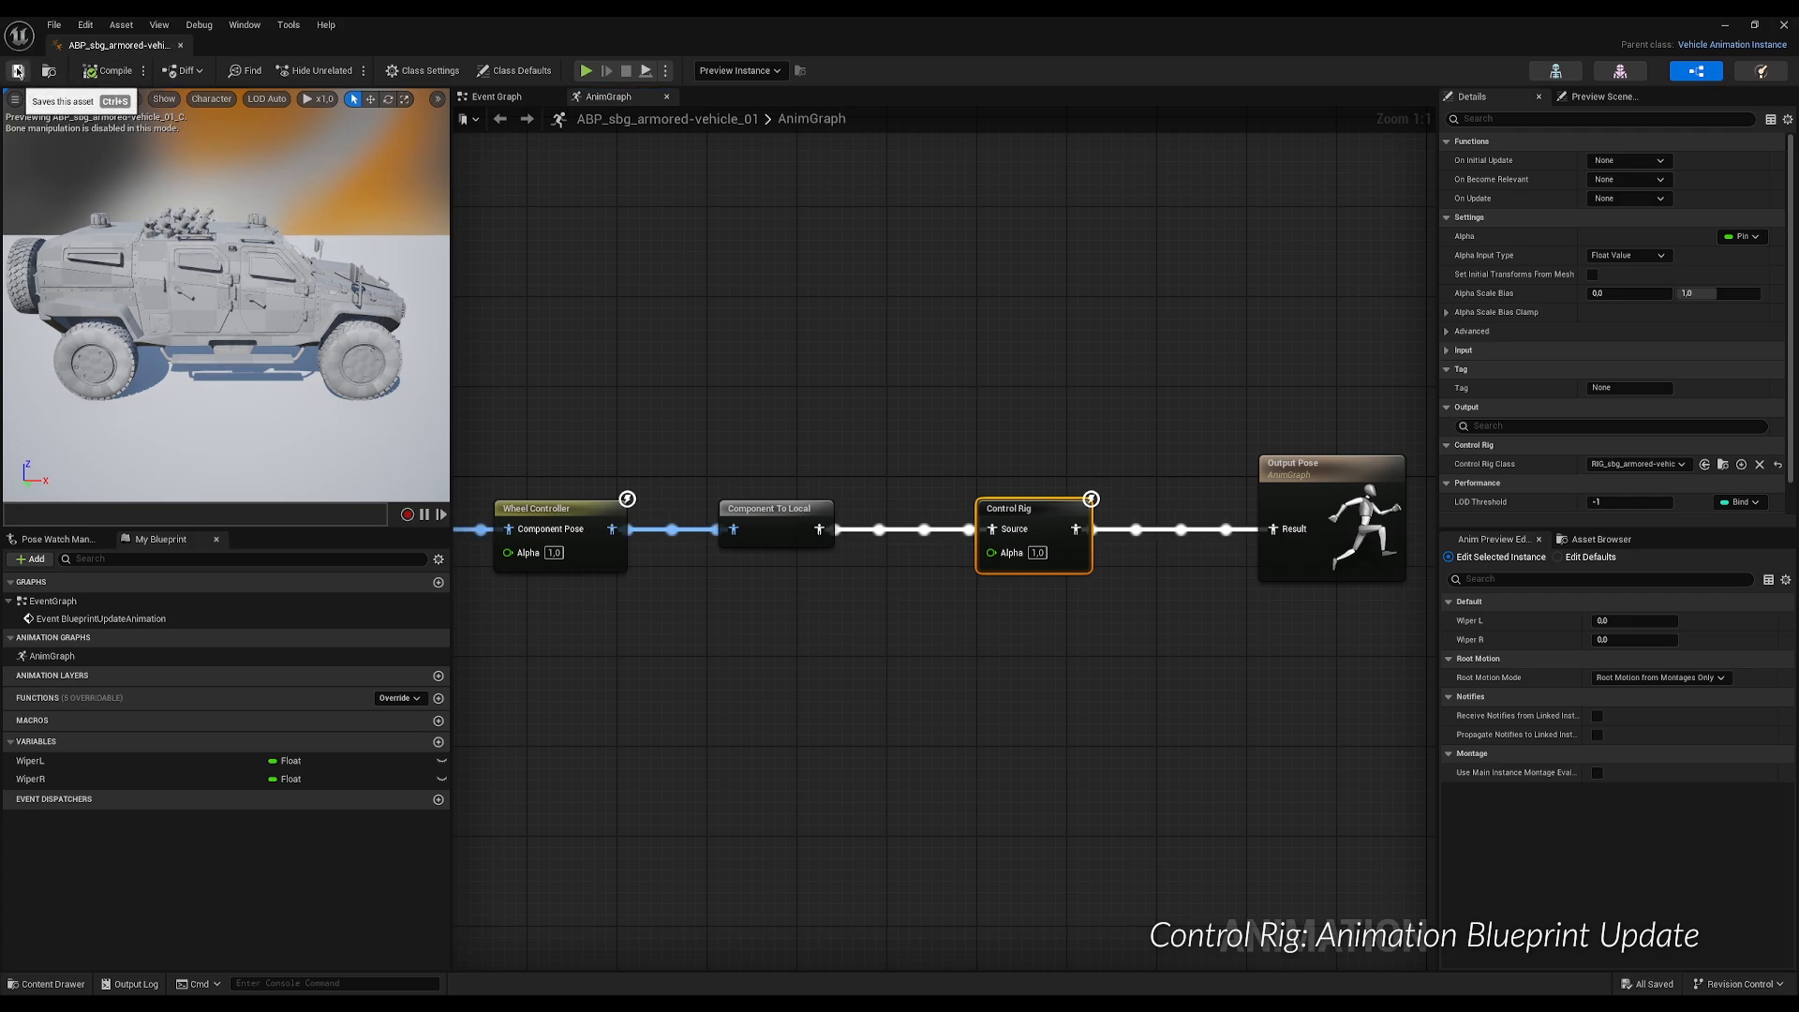
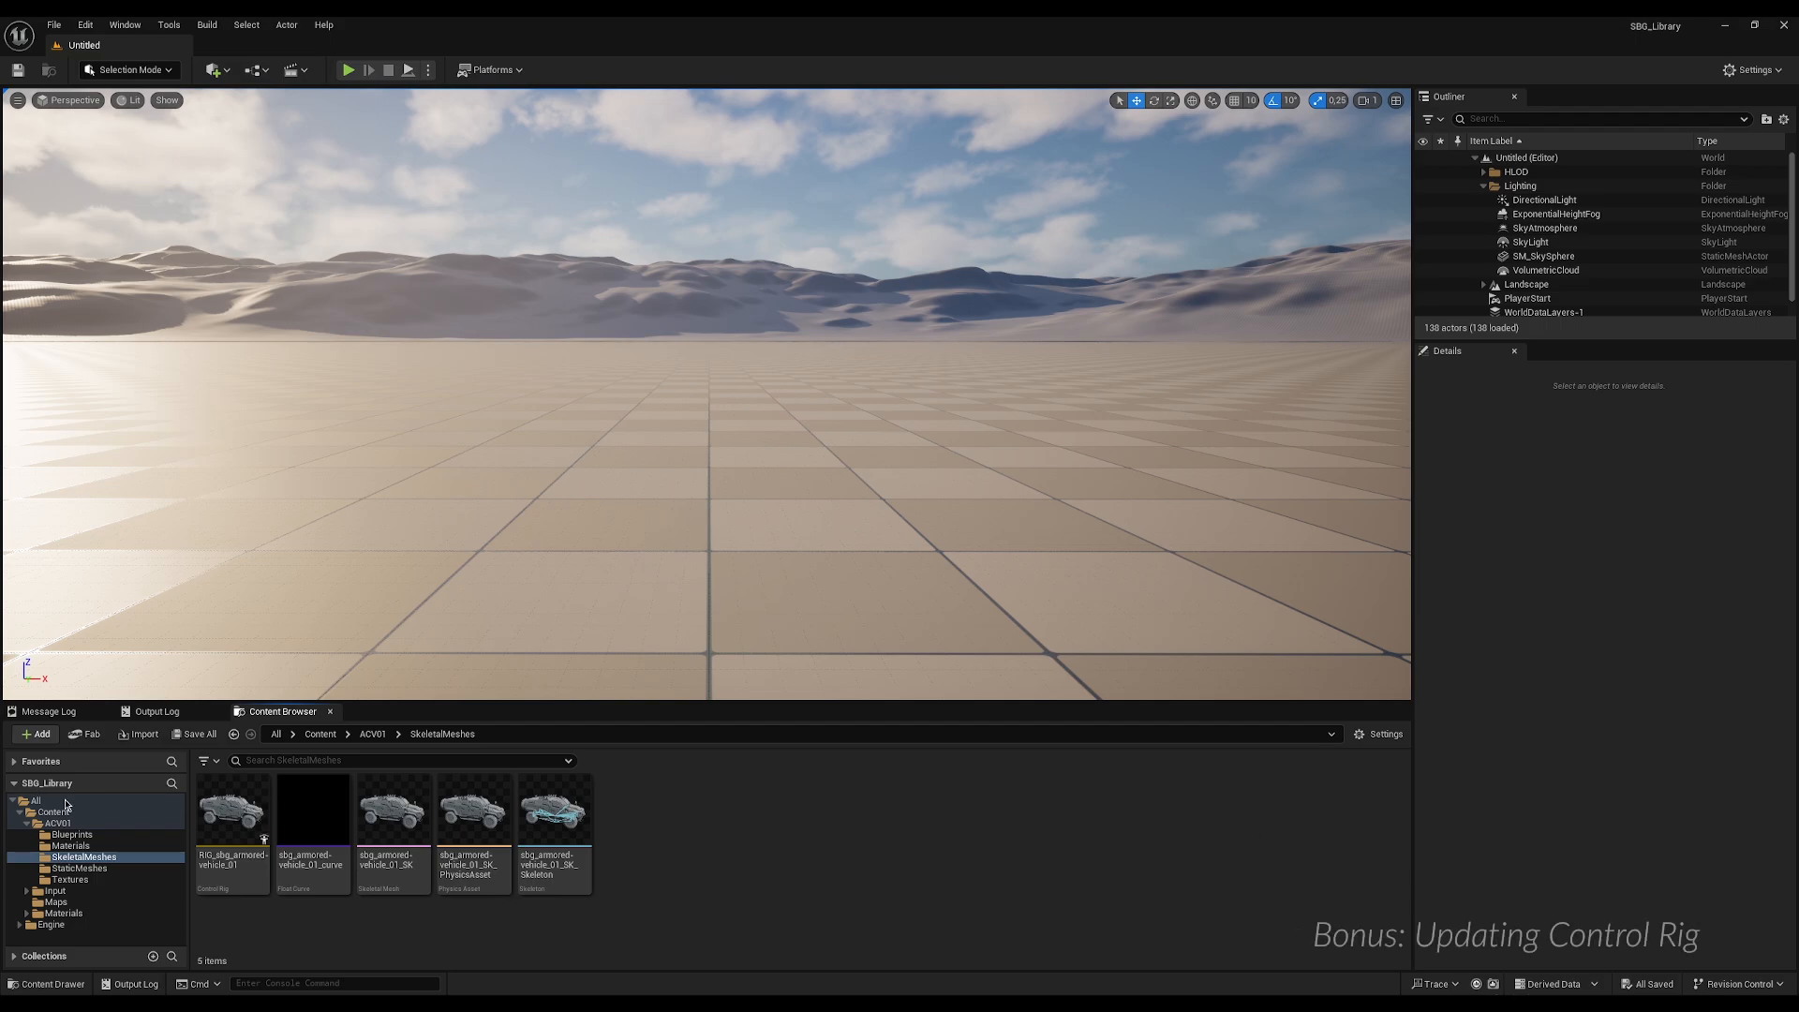
Open the RIG_sbg_armored-vehicle_01 Control Rig and filter its rig hierarchy by "wiper".
double_click(249, 819)
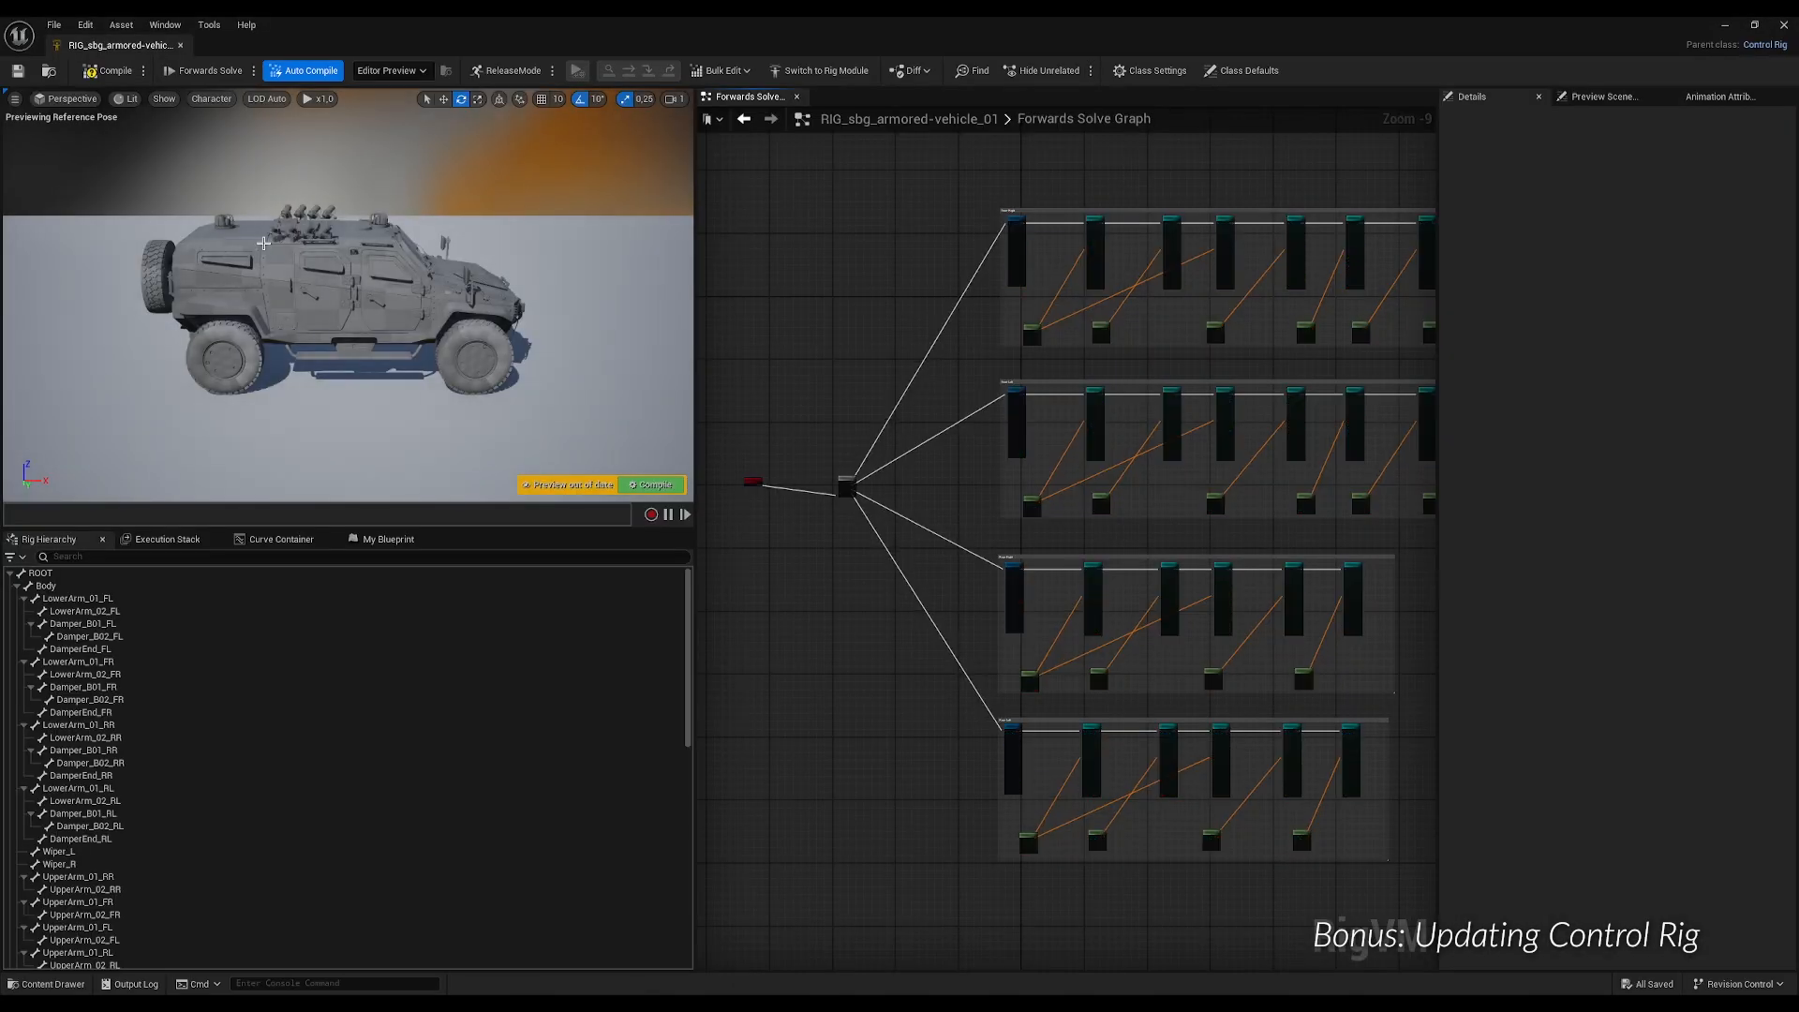
click(103, 557)
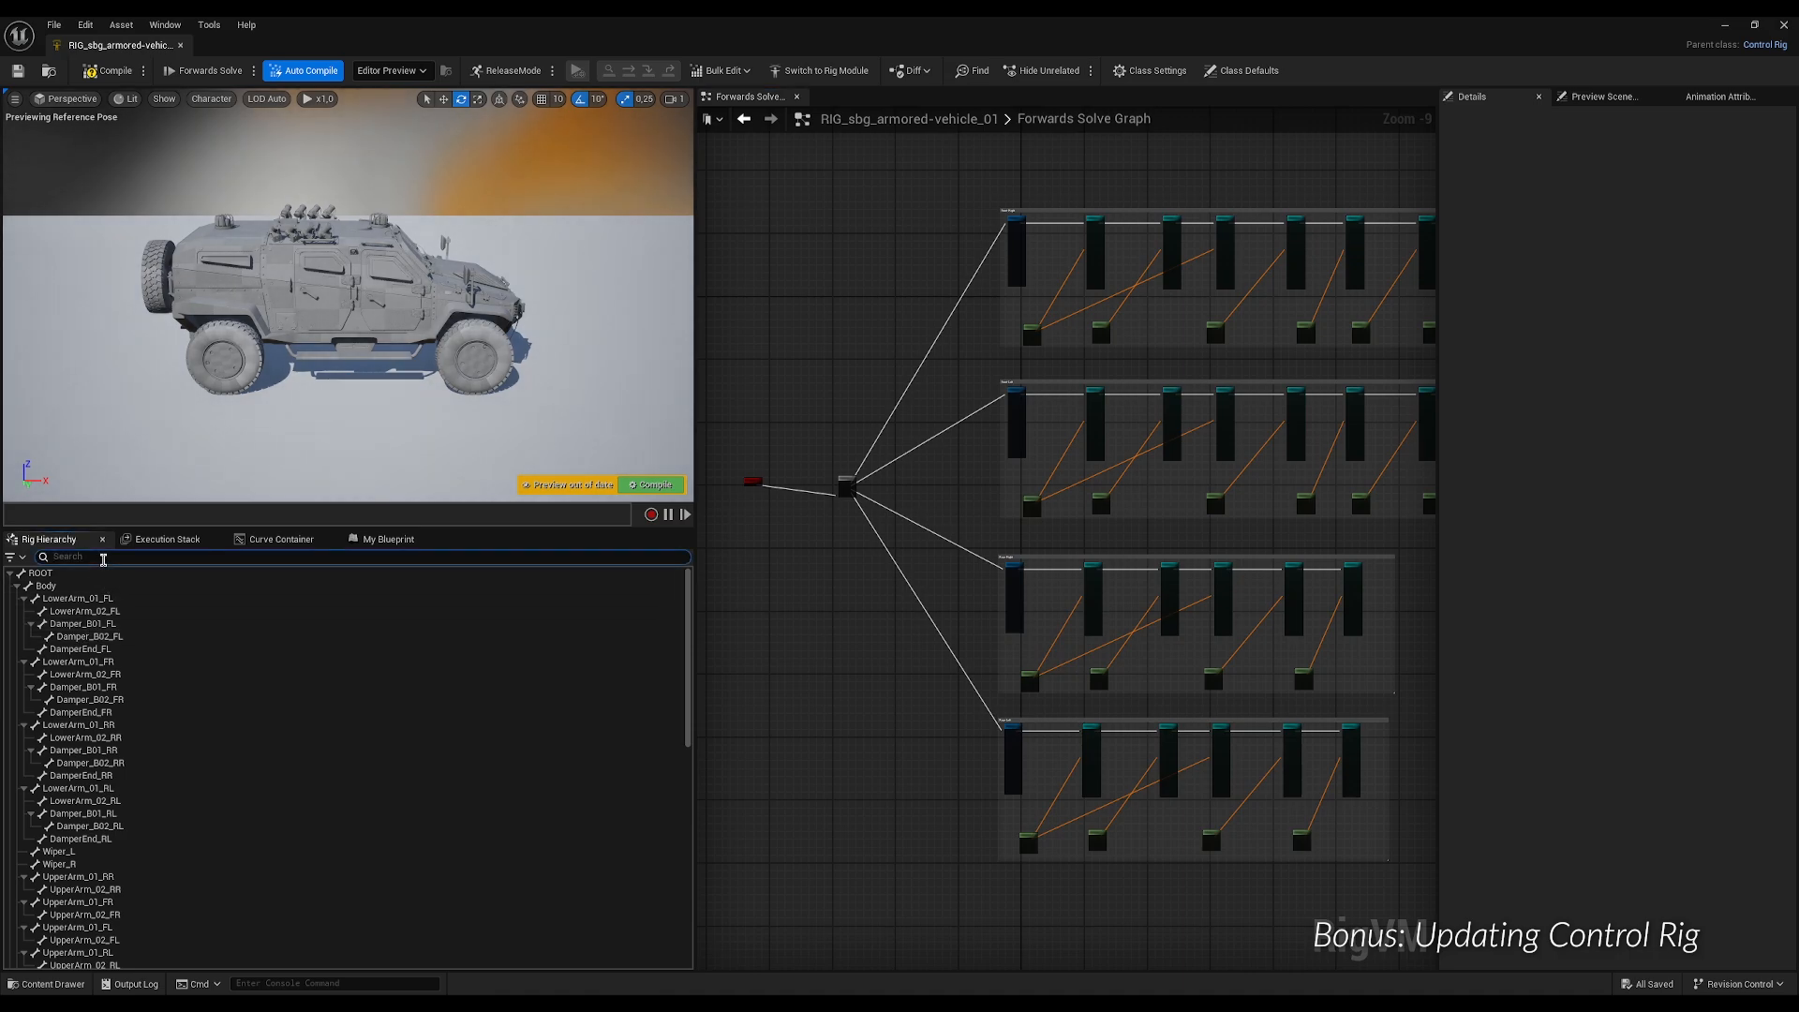
text(wiper)
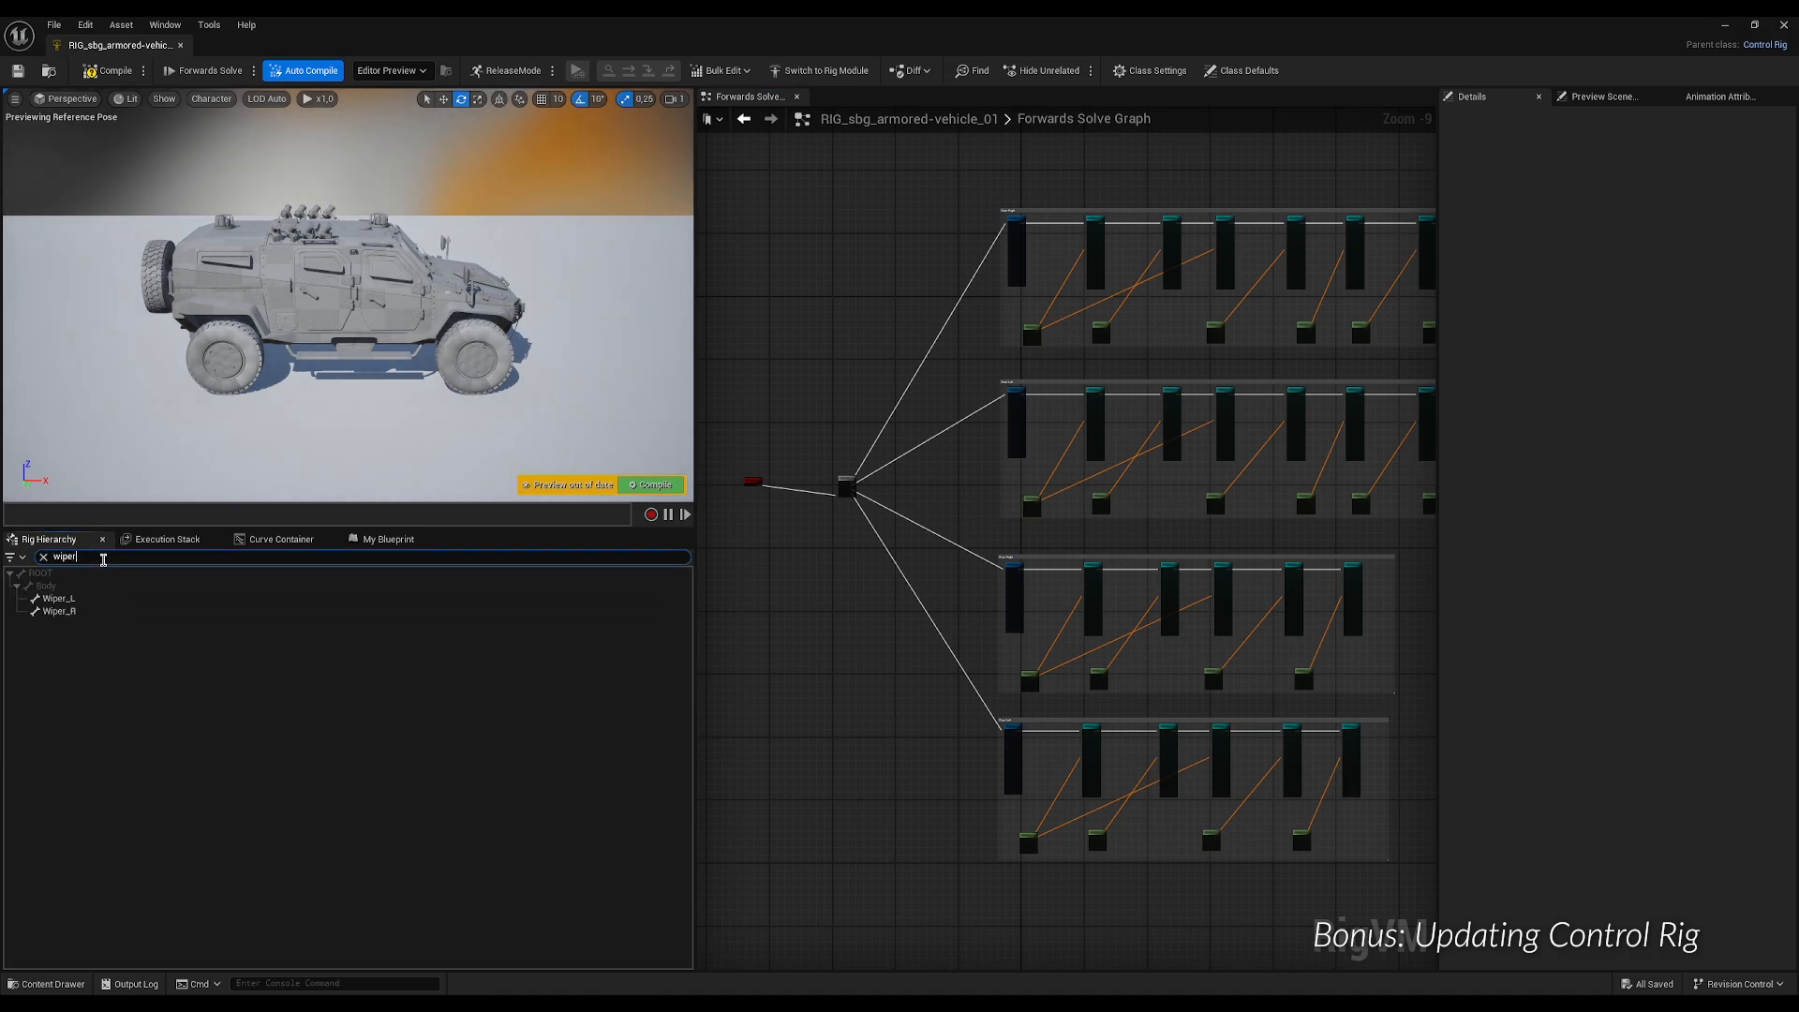
Create a new control from the Wiper_L bone and name it "Wiper L".
click(58, 599)
right_click(69, 601)
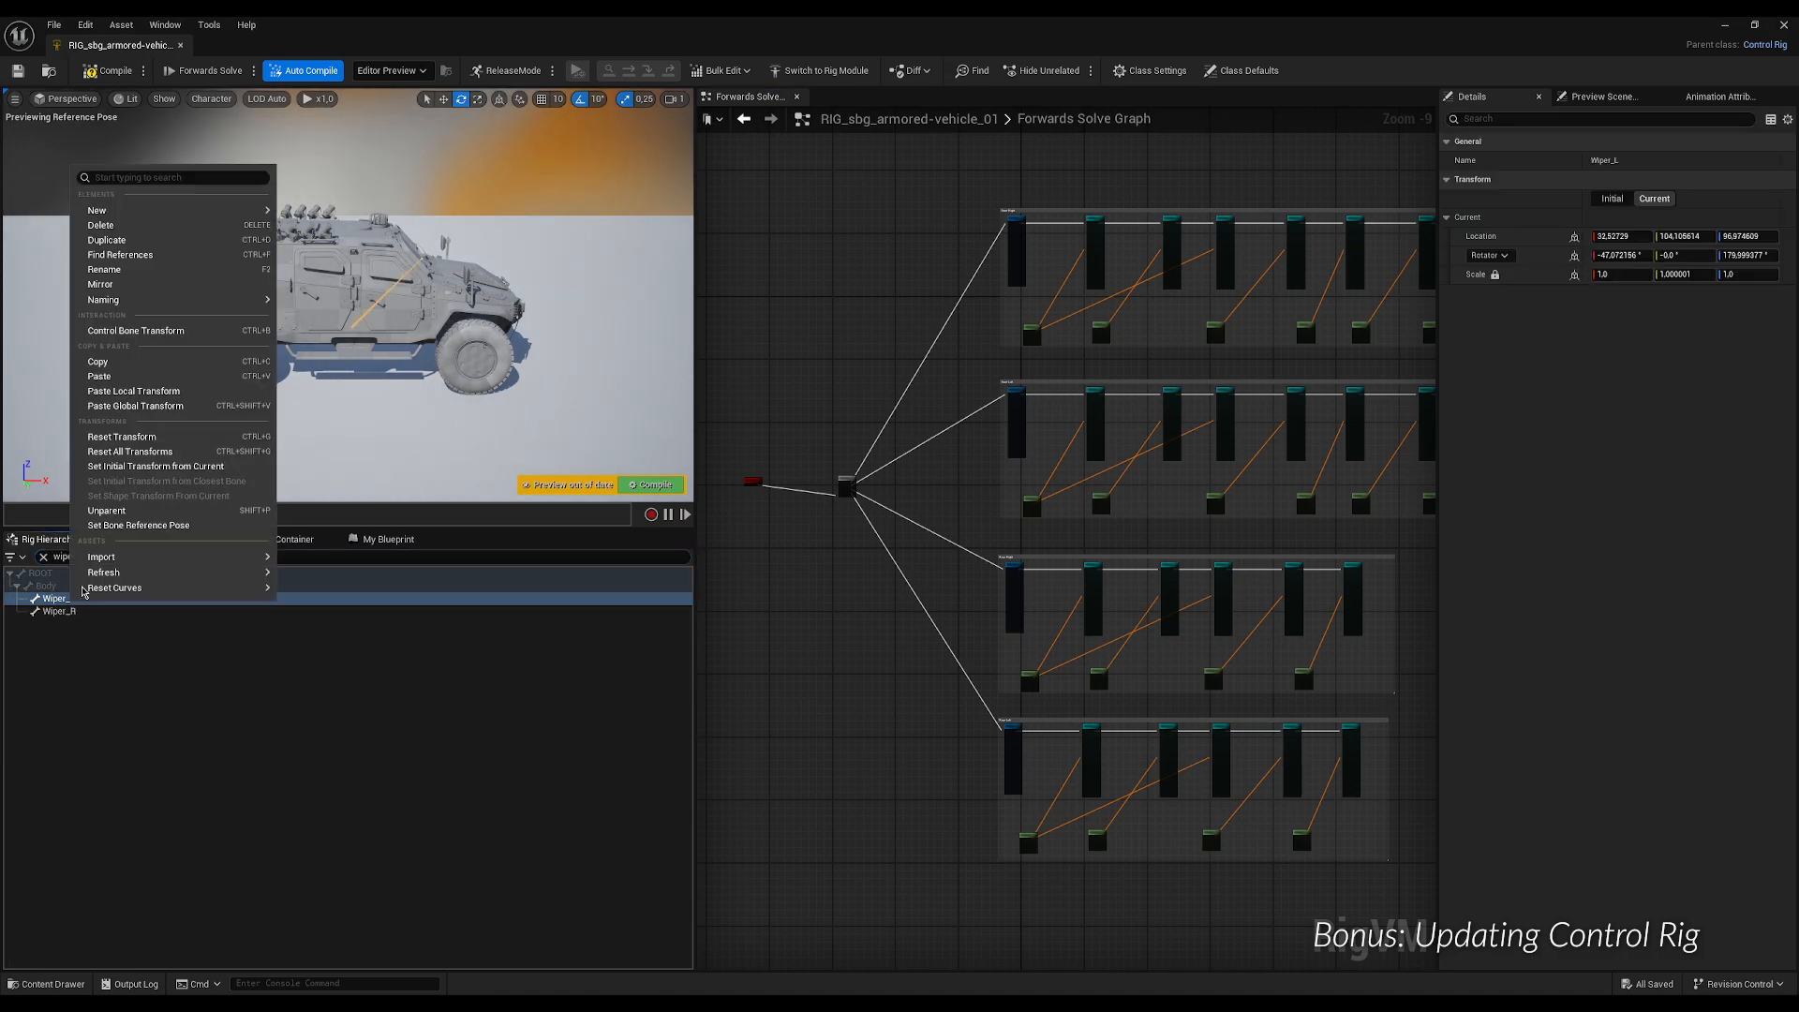
mouse_move(255, 211)
click(323, 234)
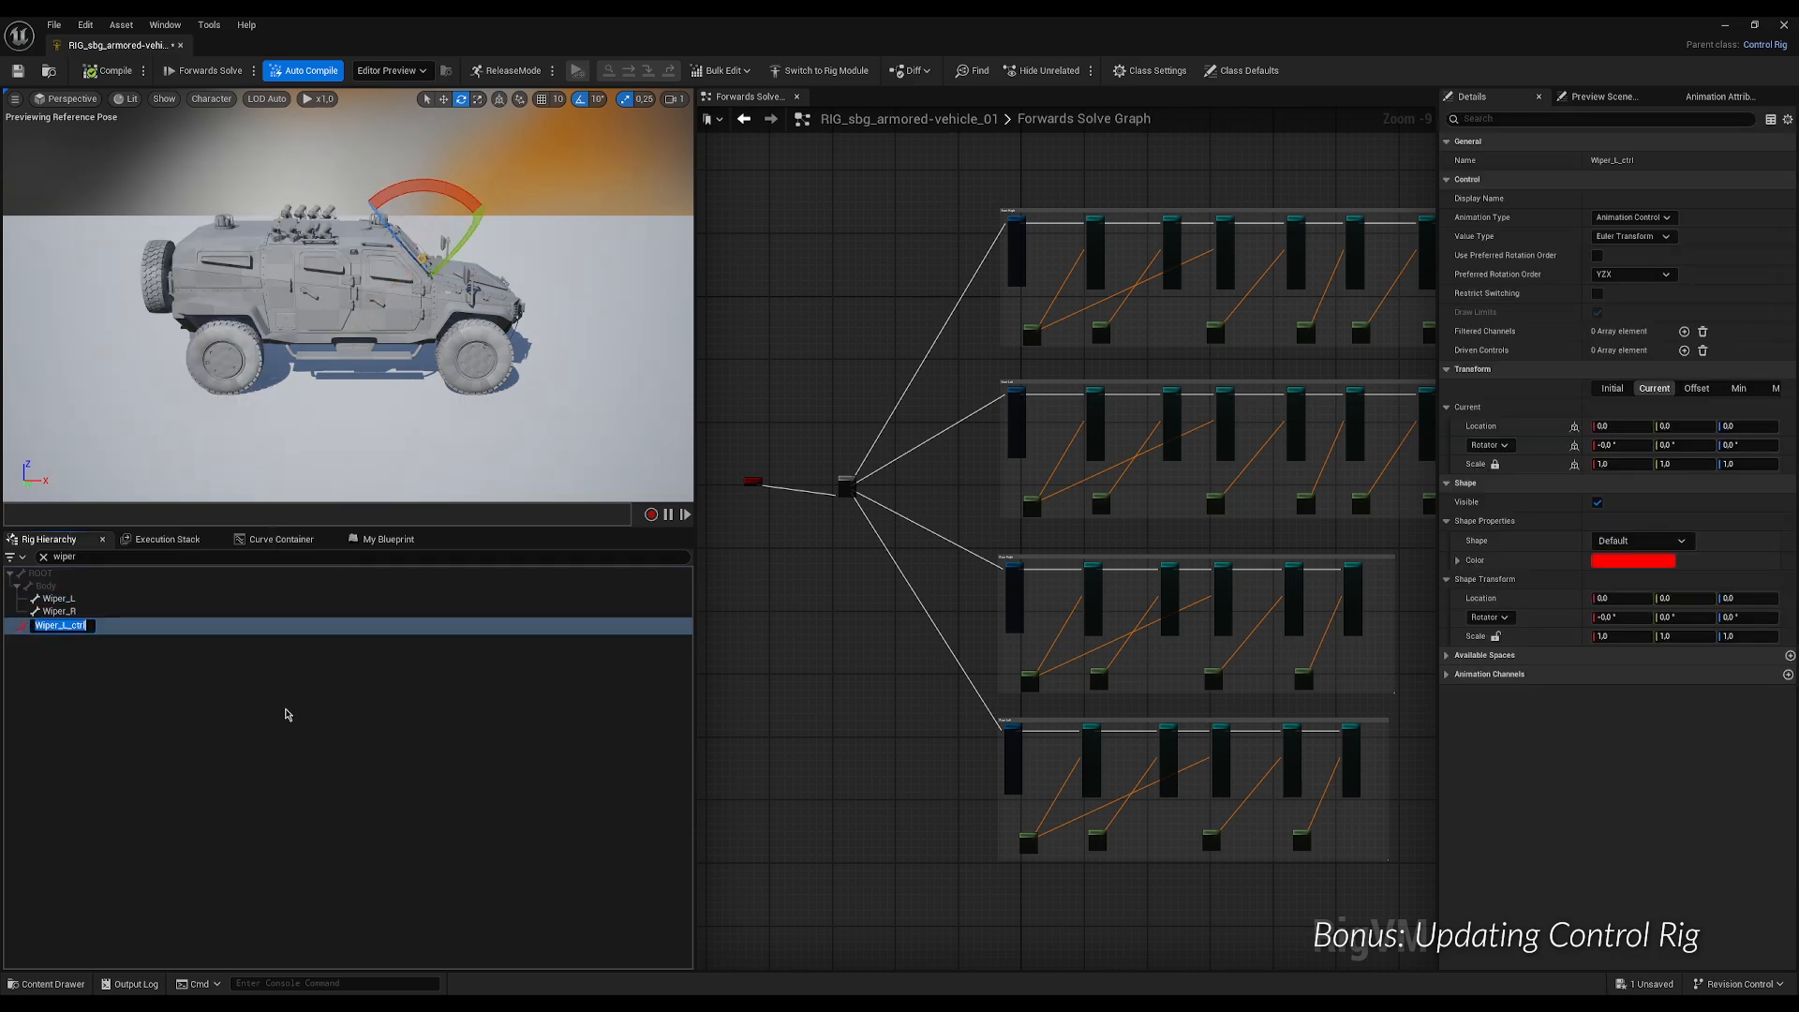
key(Right)
key(BackSpace)
key(Return)
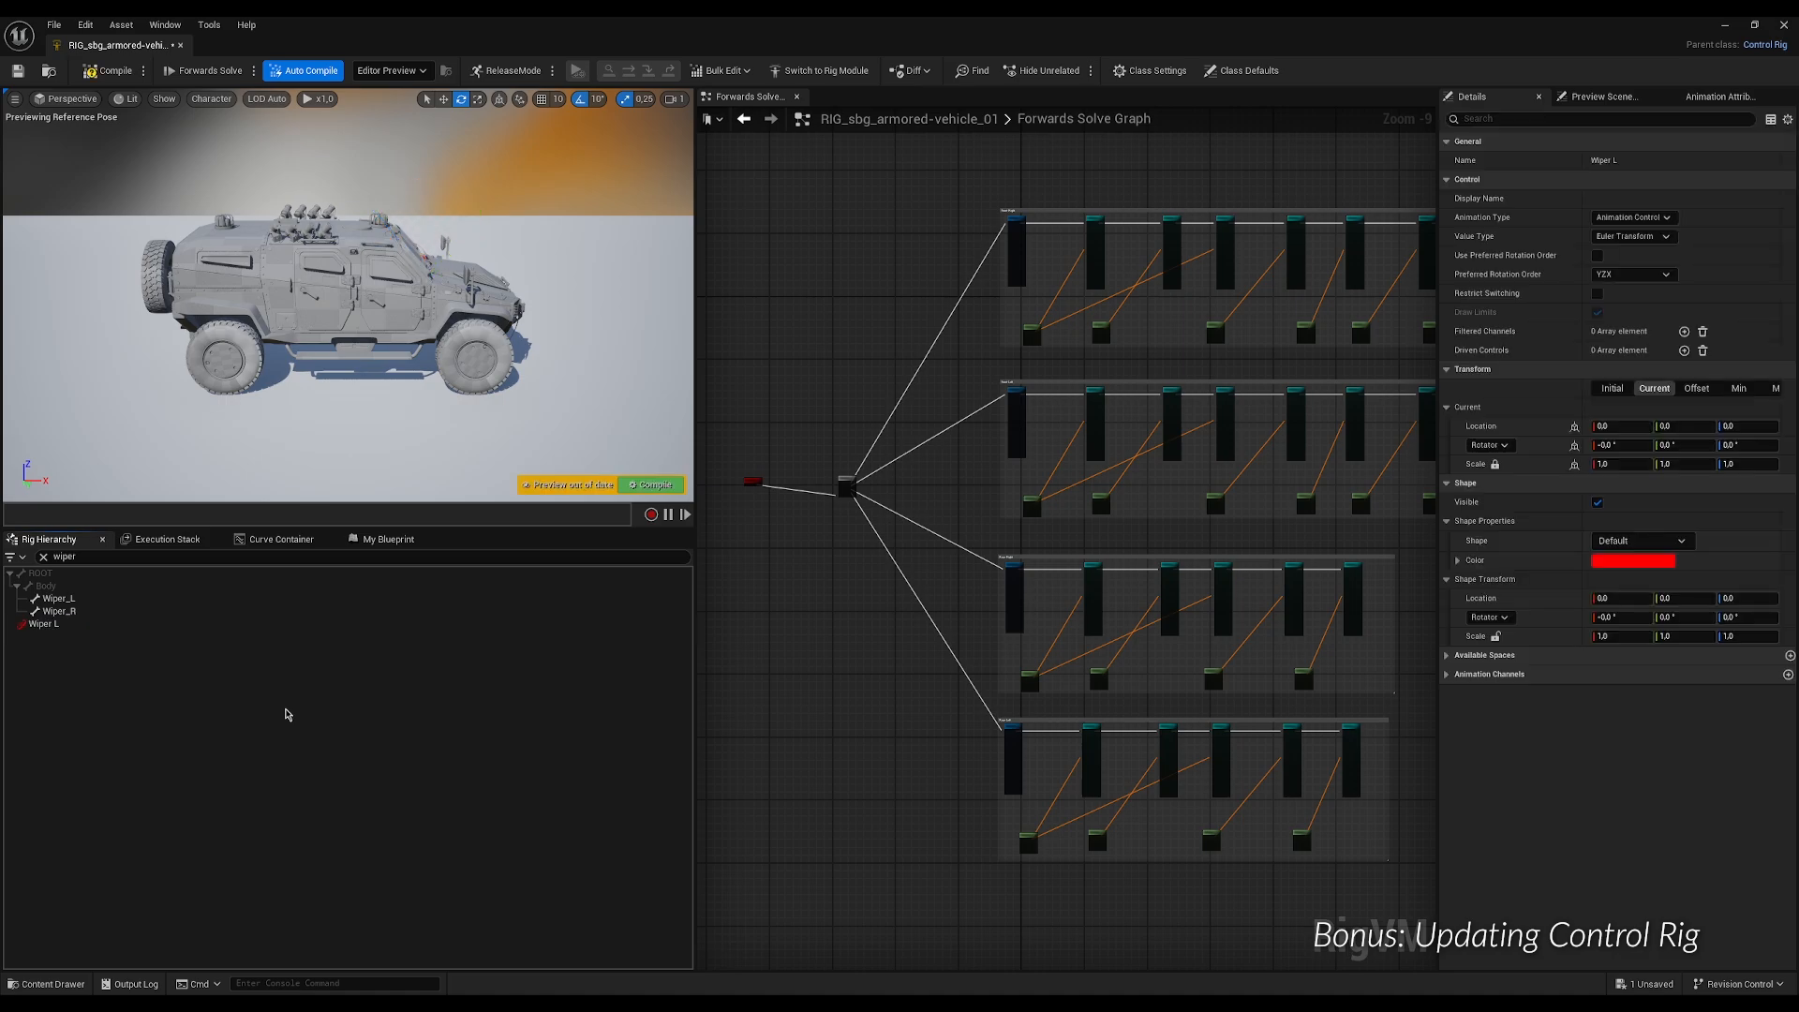
Give the Wiper L control the HalfCircle_Thin shape with a locked, uniform shape scale of 2.
click(45, 624)
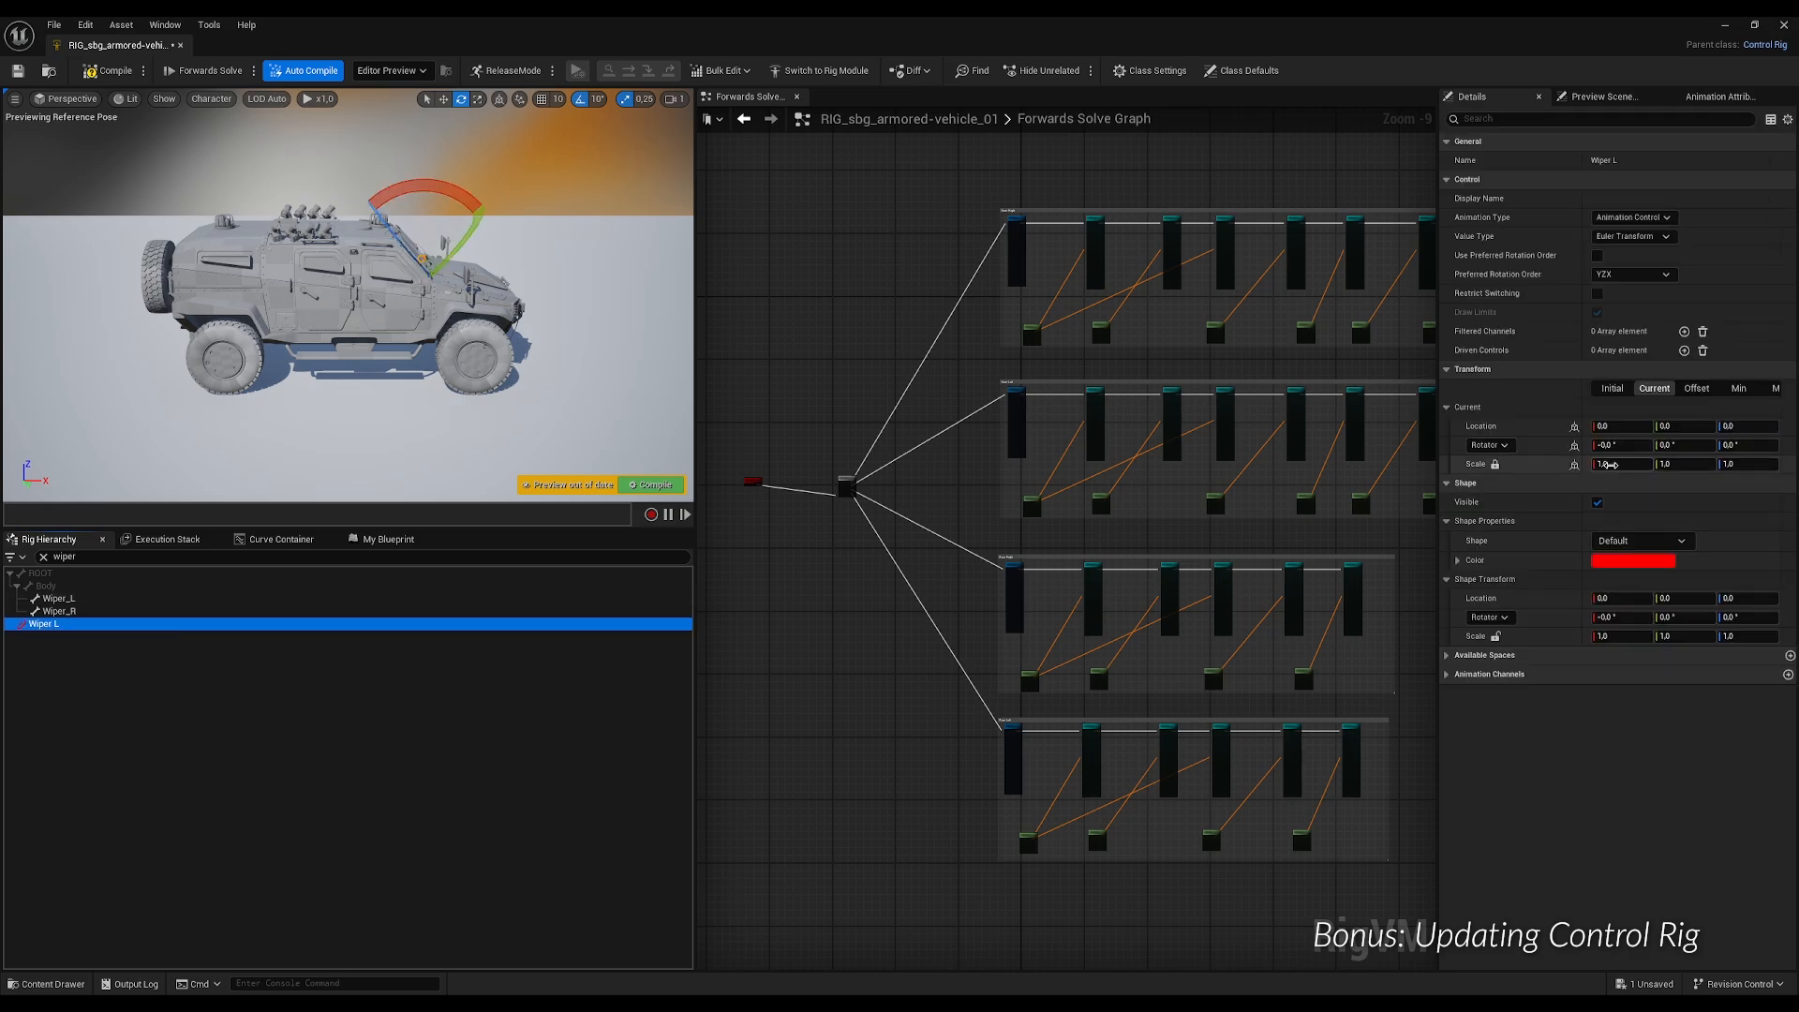
key(f)
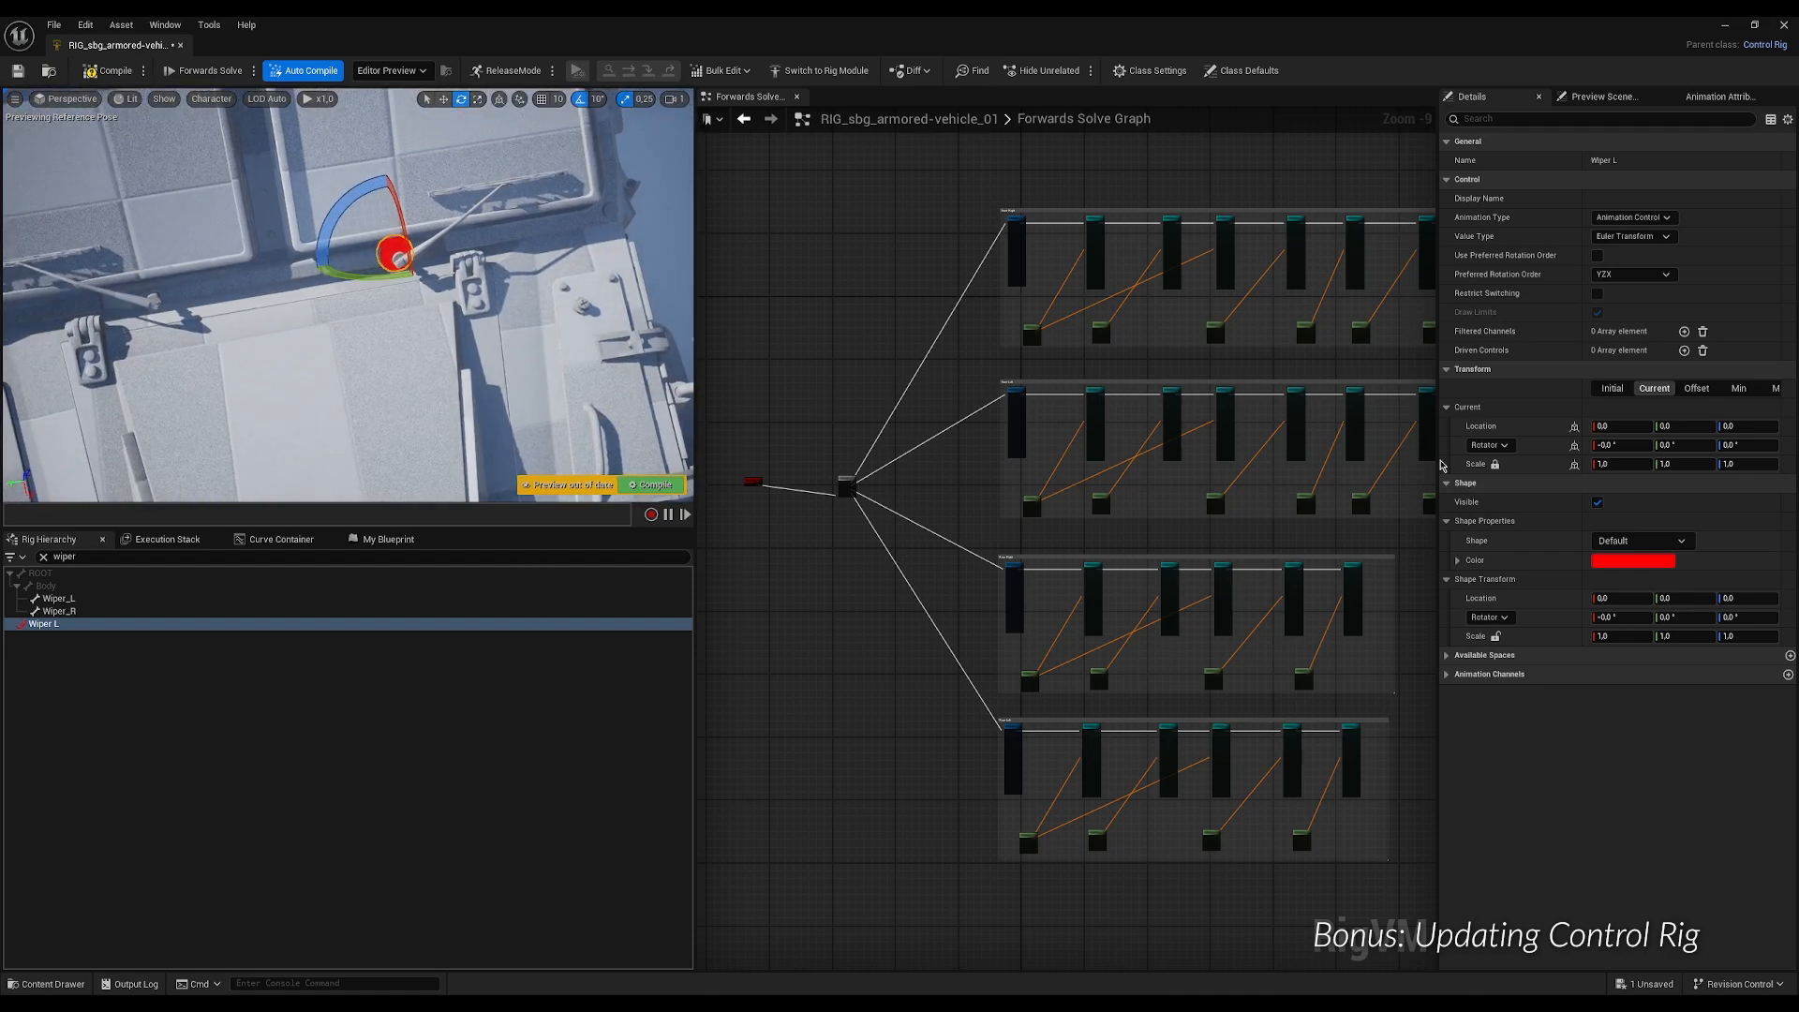
click(1684, 541)
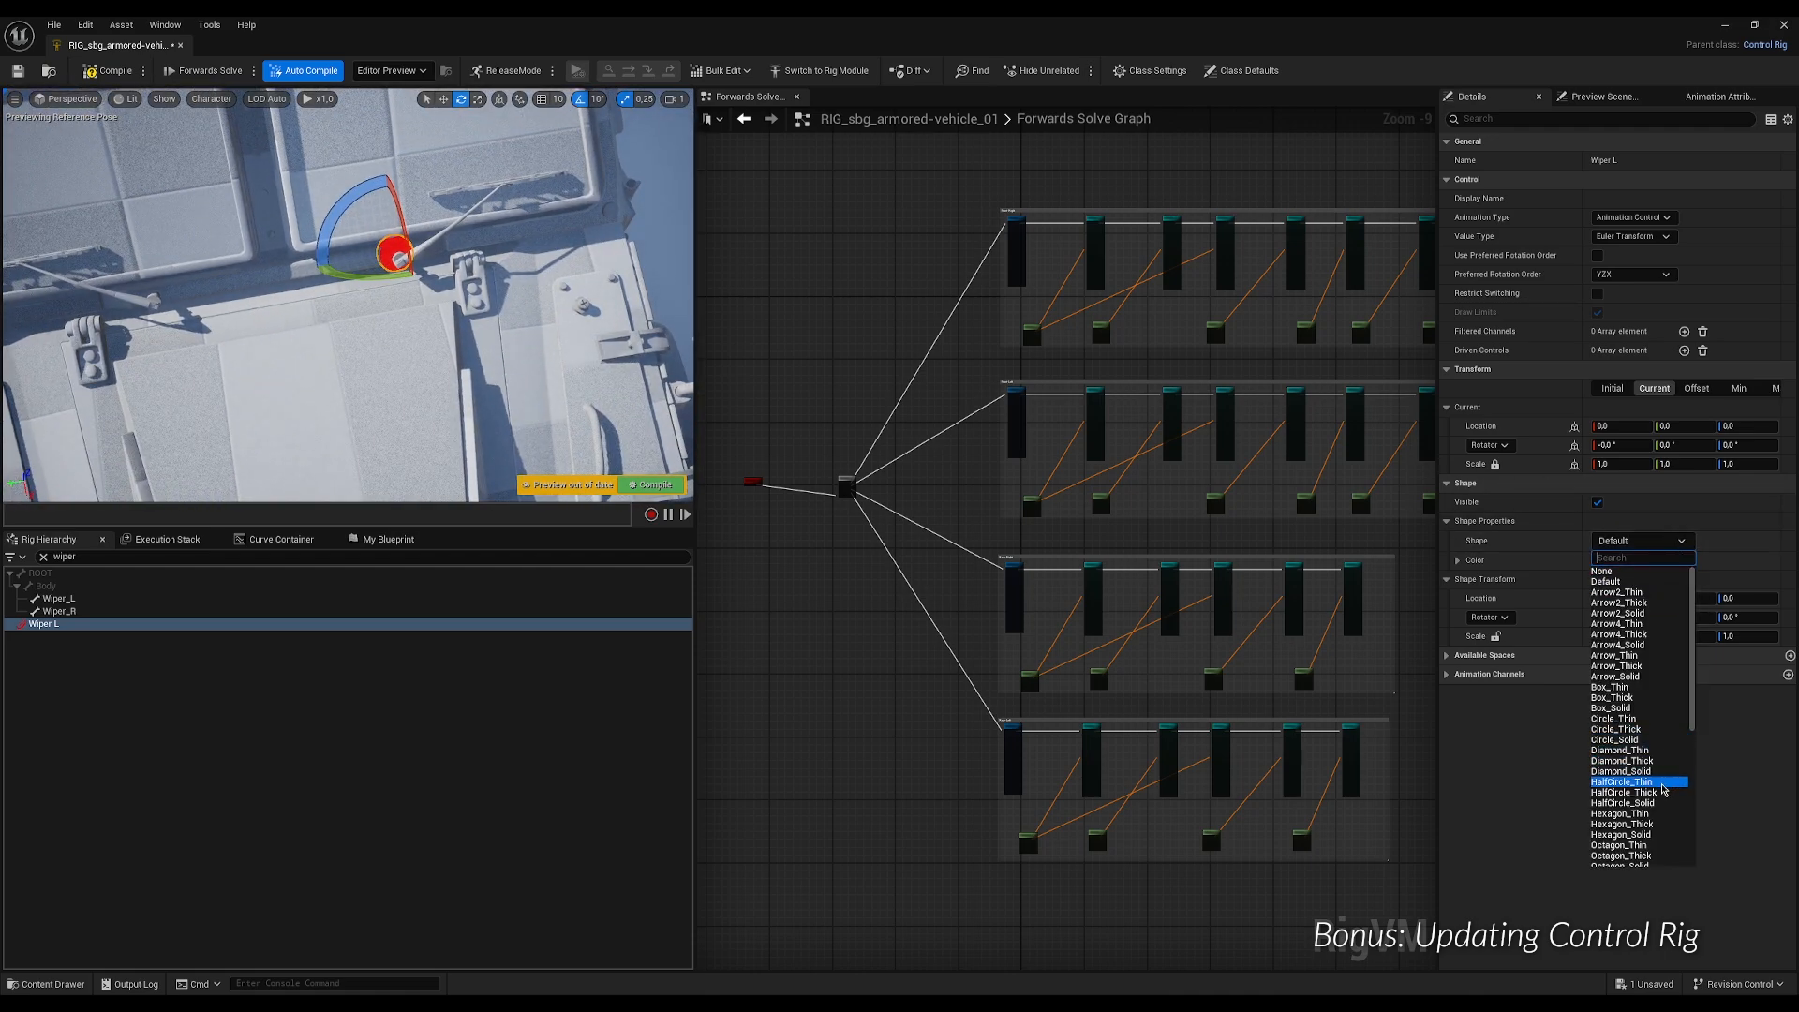
click(1622, 782)
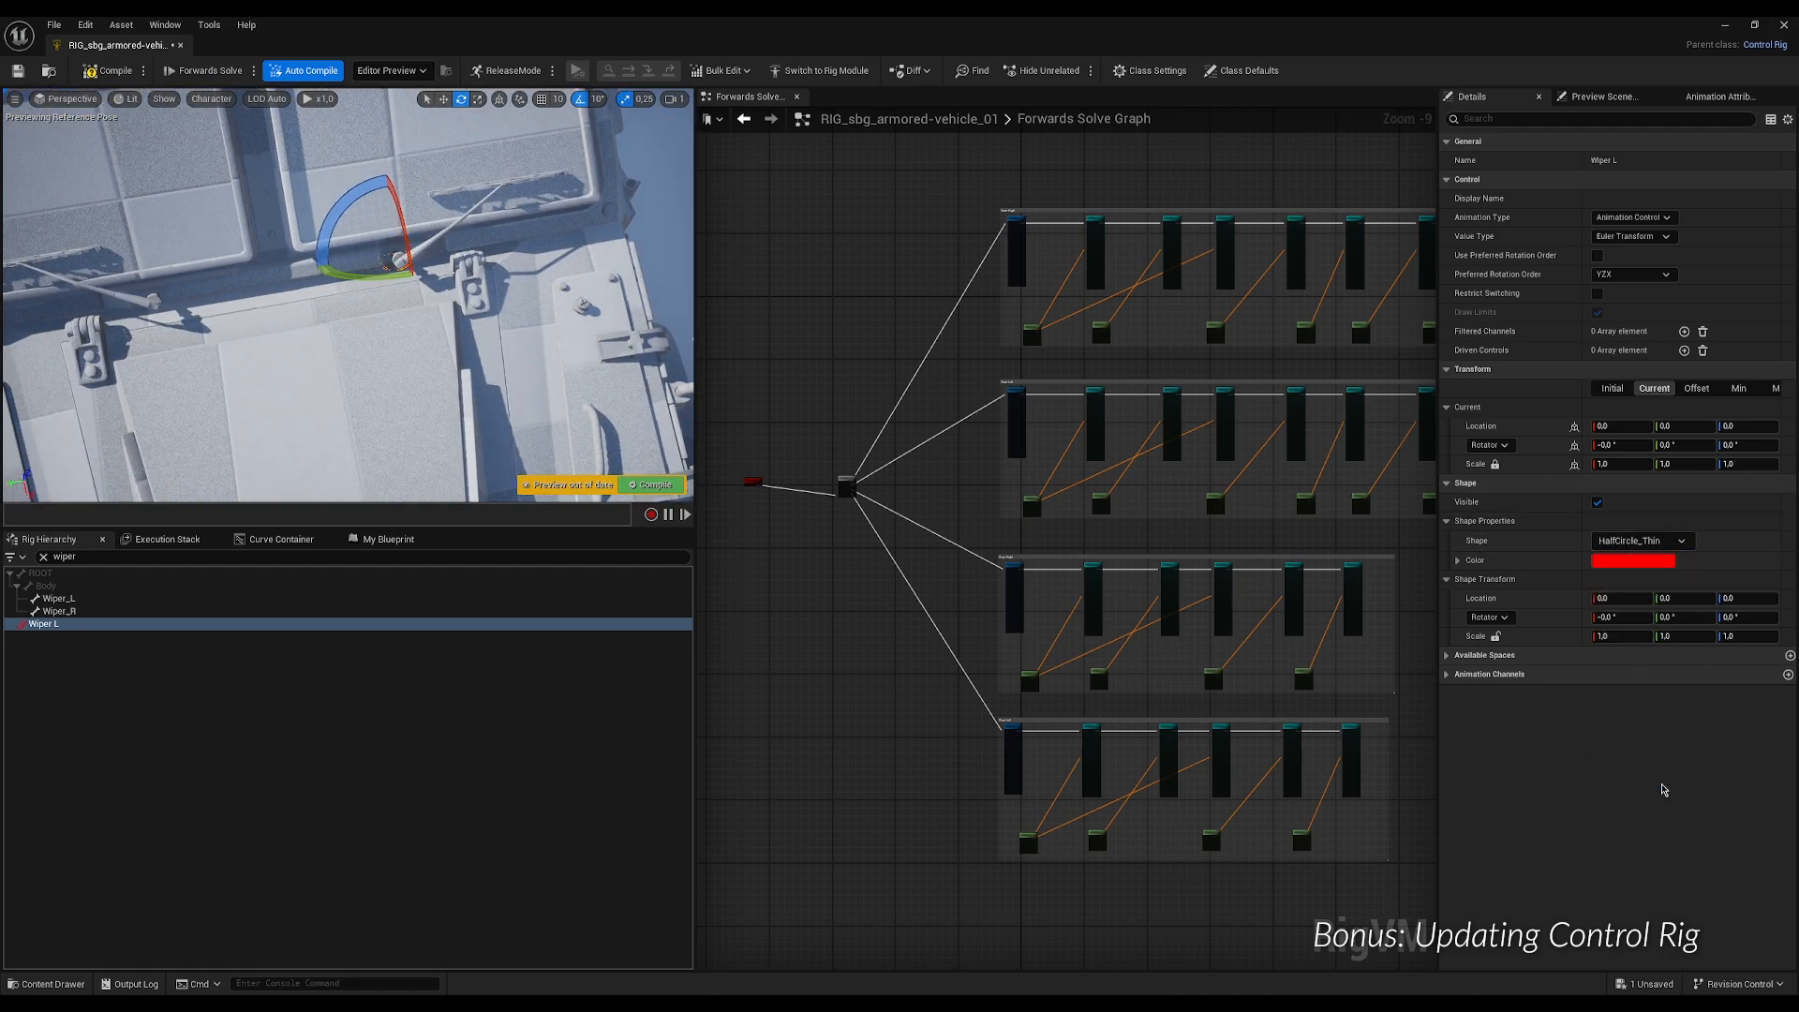
click(1496, 636)
click(1623, 637)
text(2)
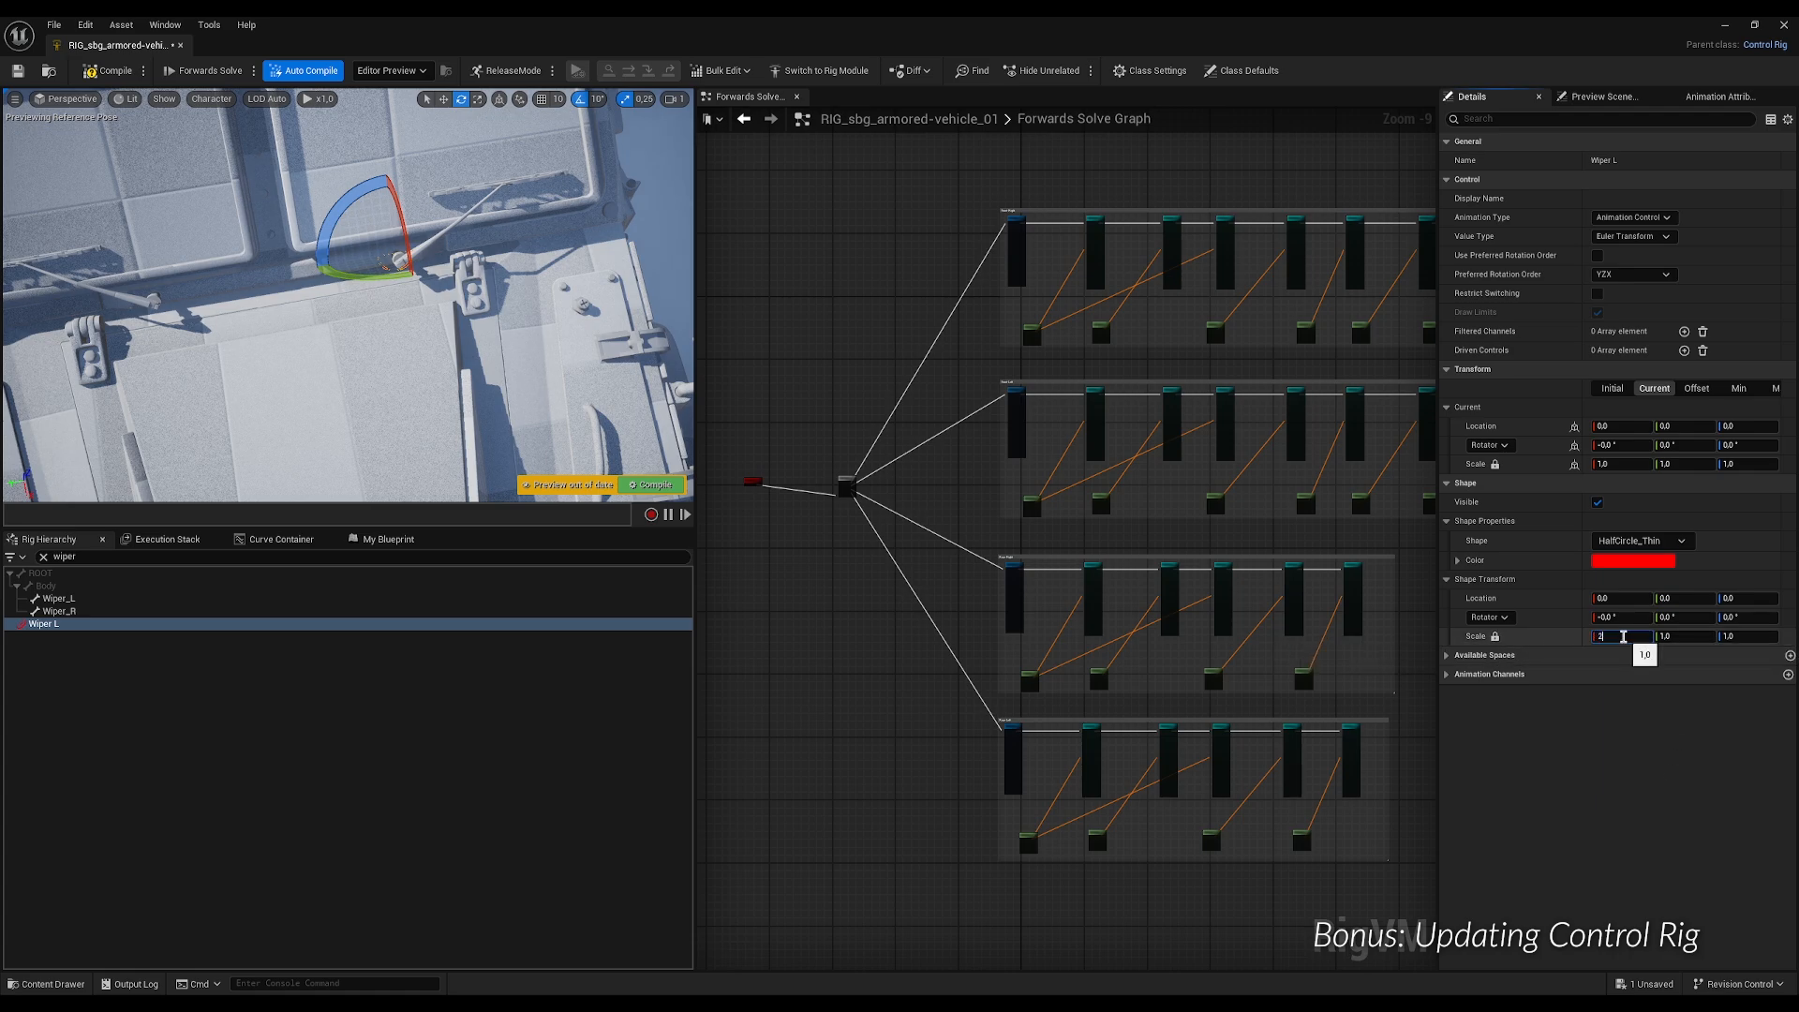
Set the Wiper L control's shape transform to a Z rotation of 180° and a Z location of 10.
click(1741, 617)
text(18)
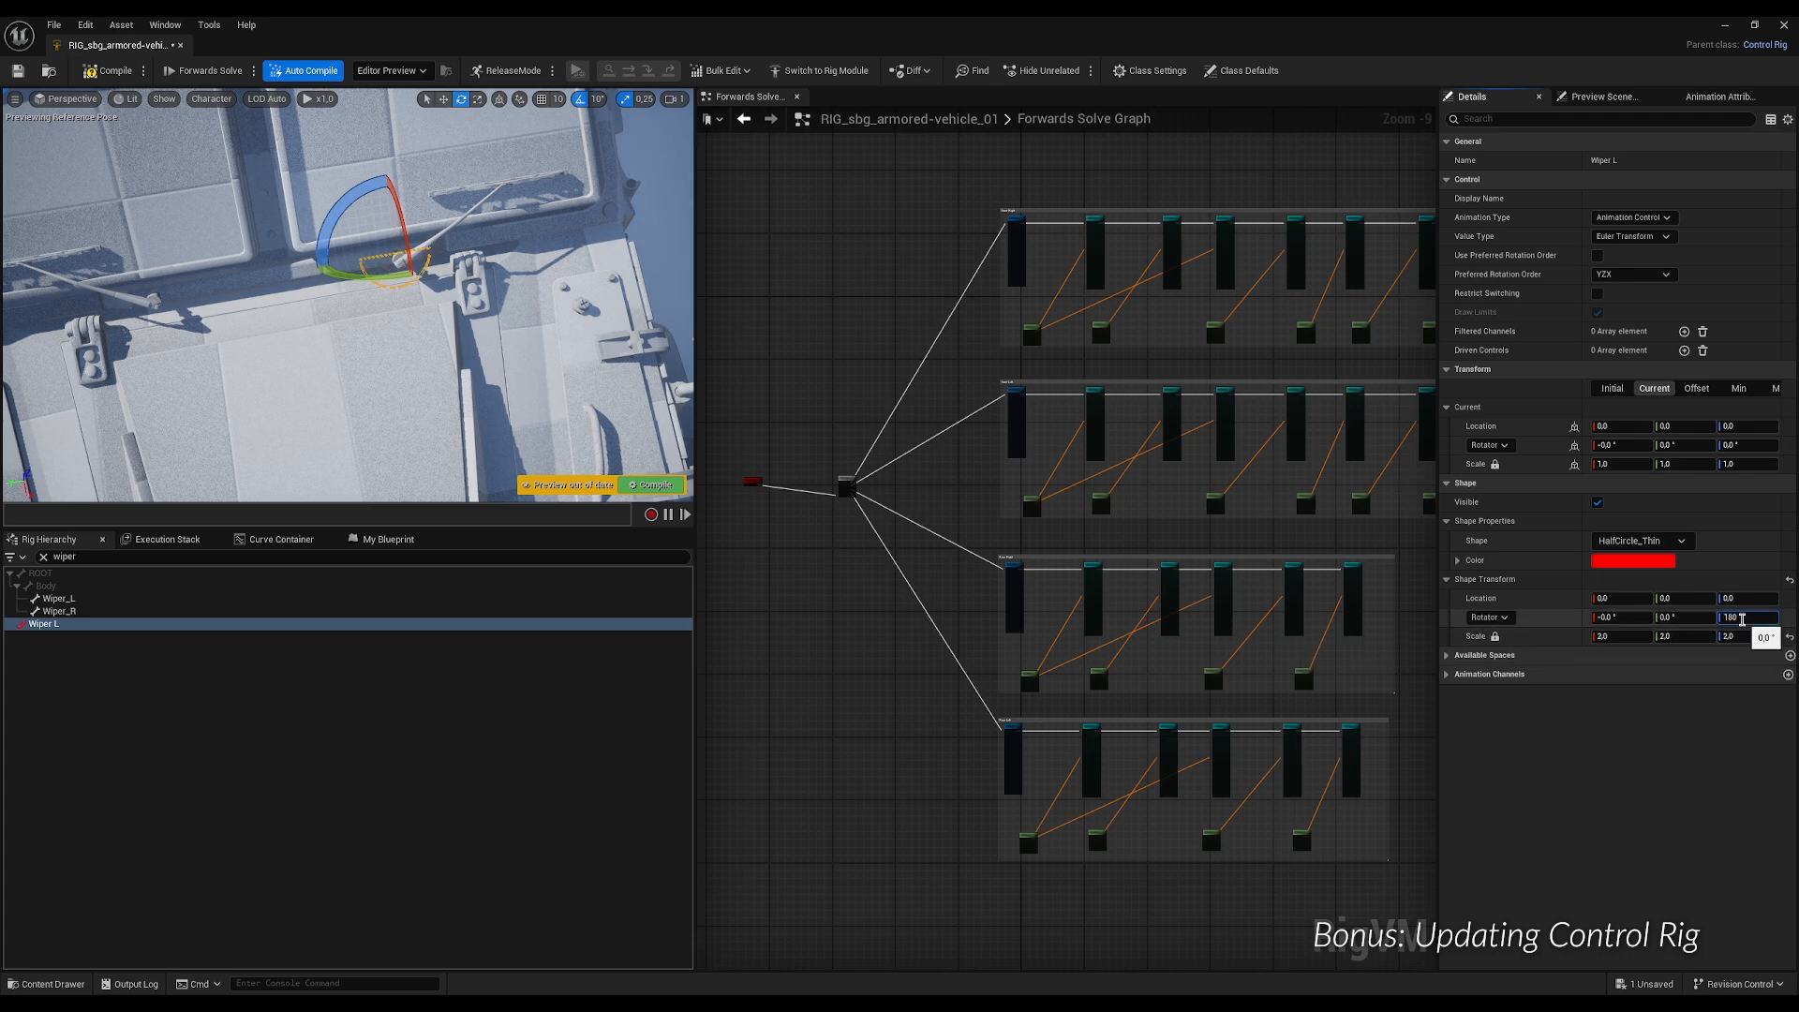
text(0)
key(Return)
click(1741, 597)
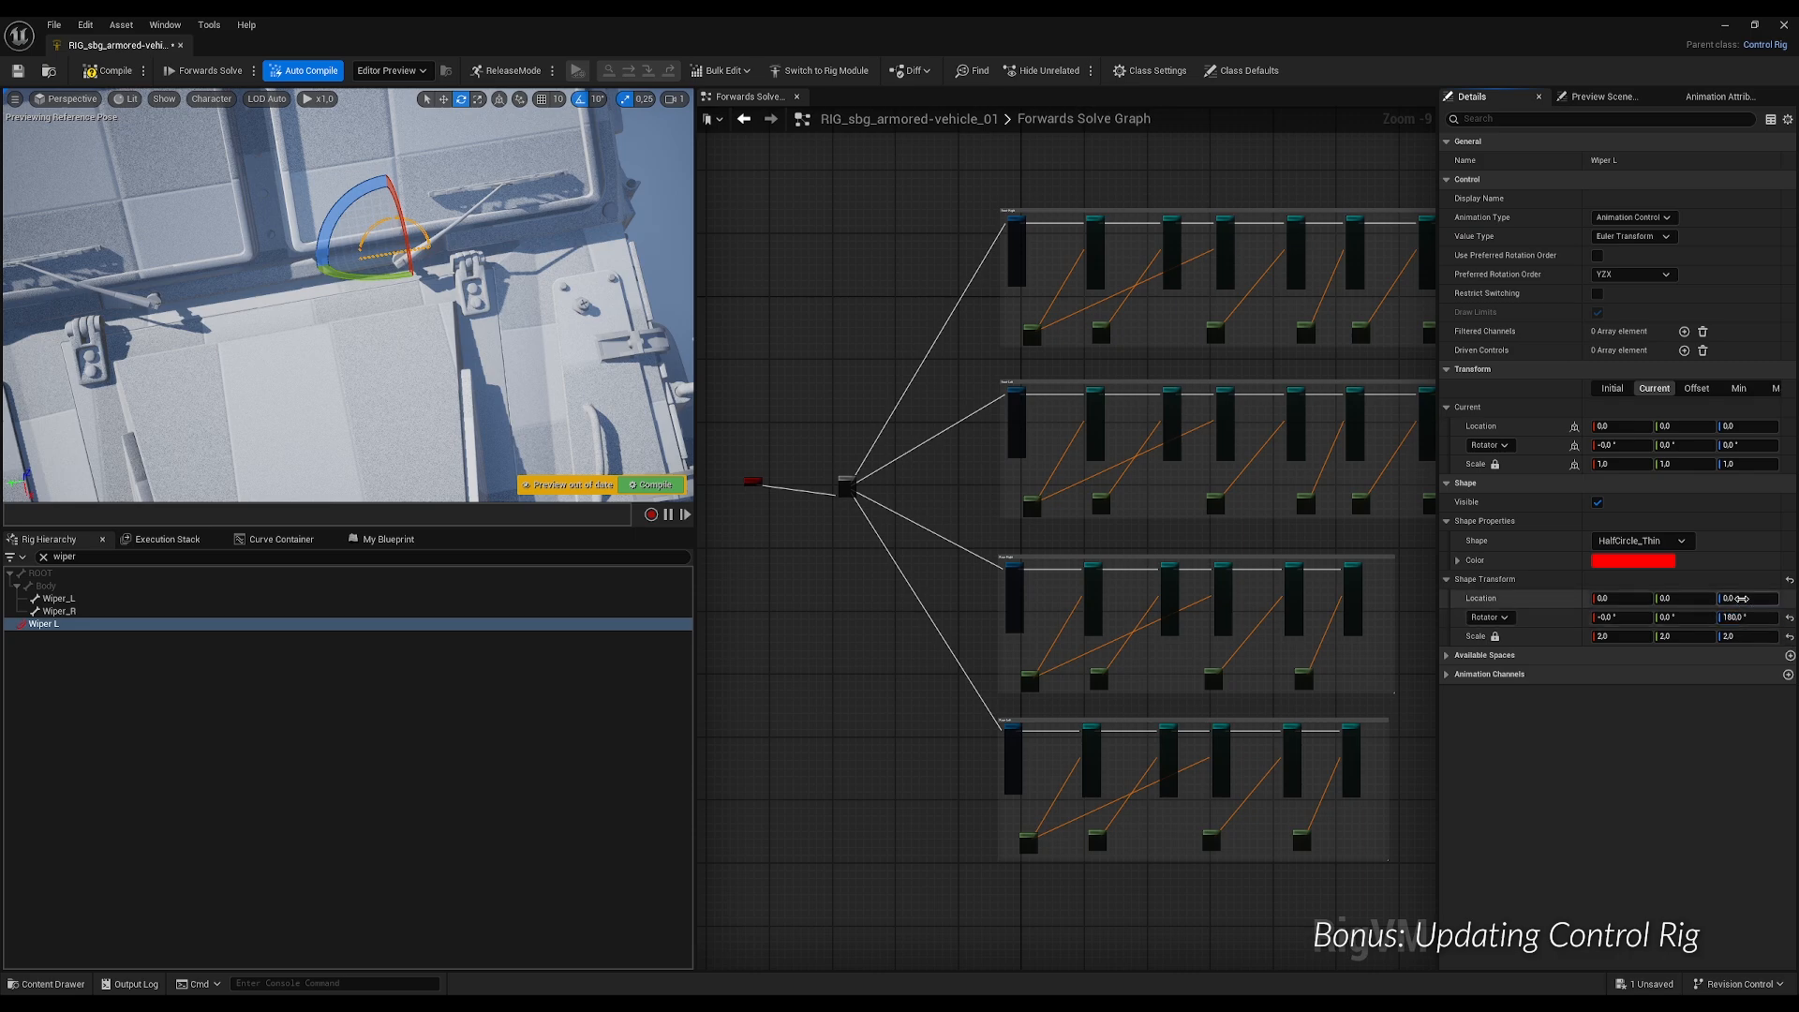
text(10)
key(Return)
right_drag(409, 370, 487, 297)
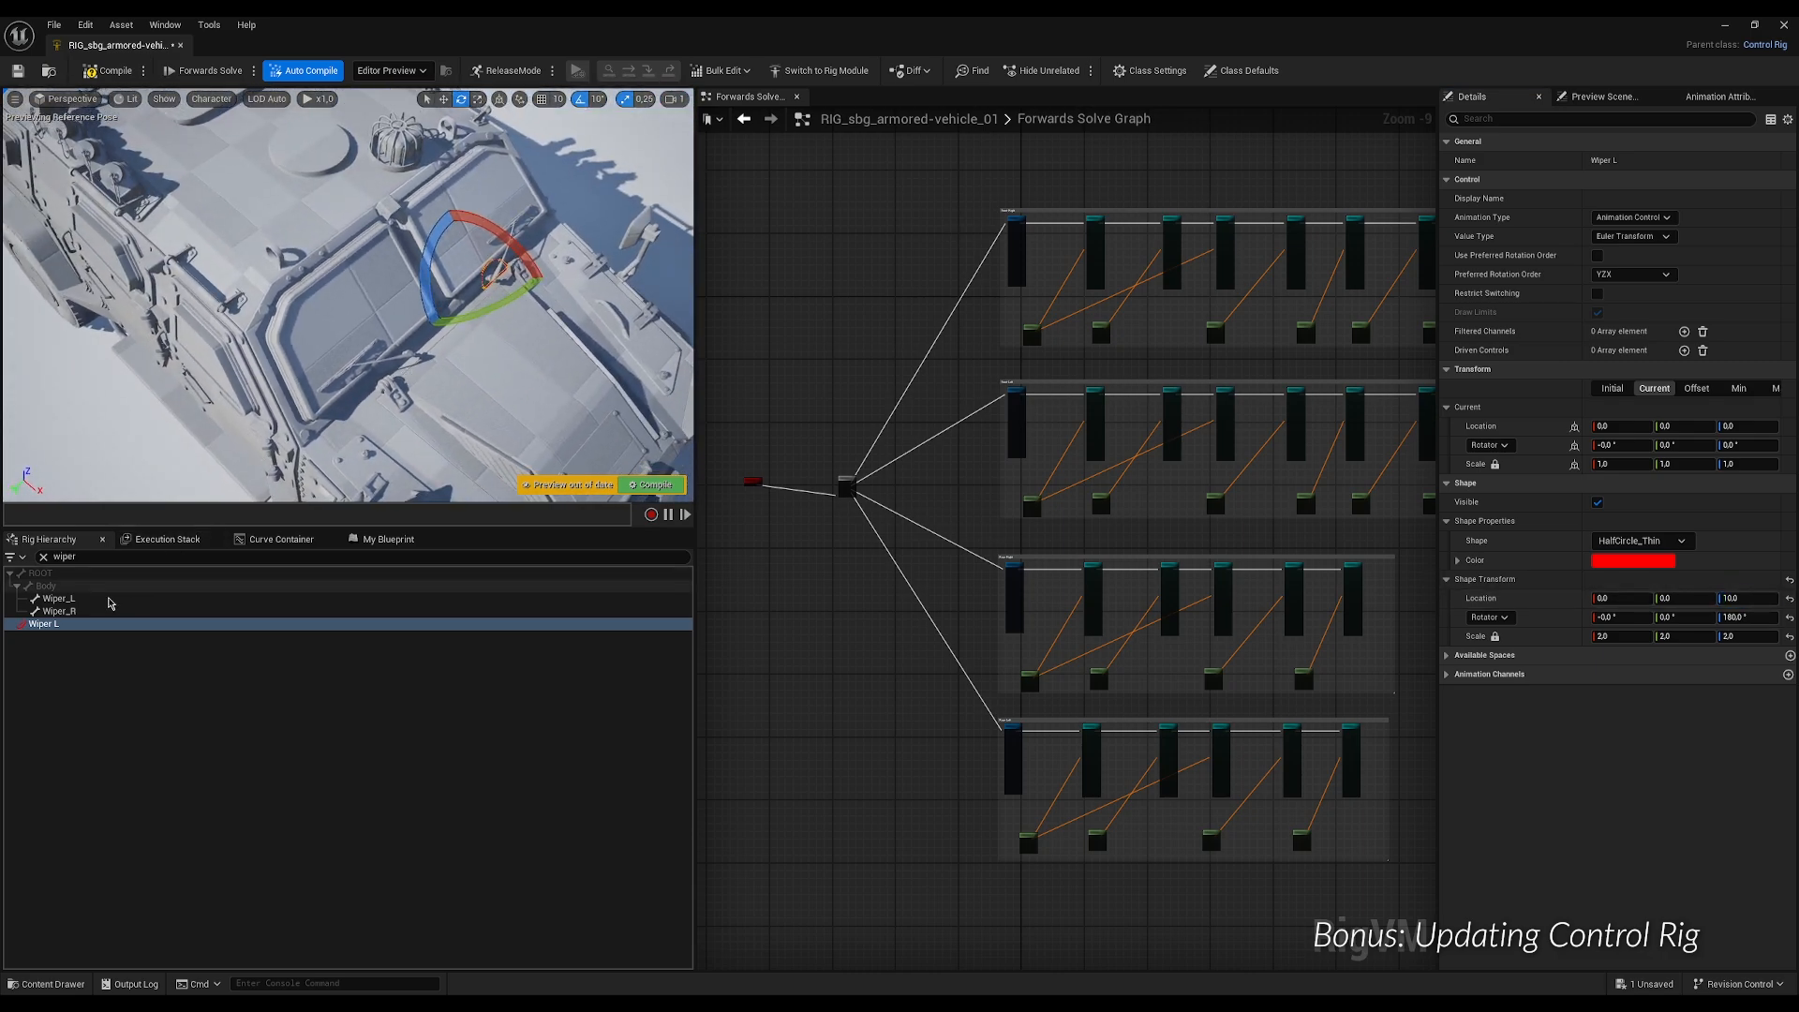
Create a new control from the Wiper_R bone and name it "Wiper R".
click(58, 611)
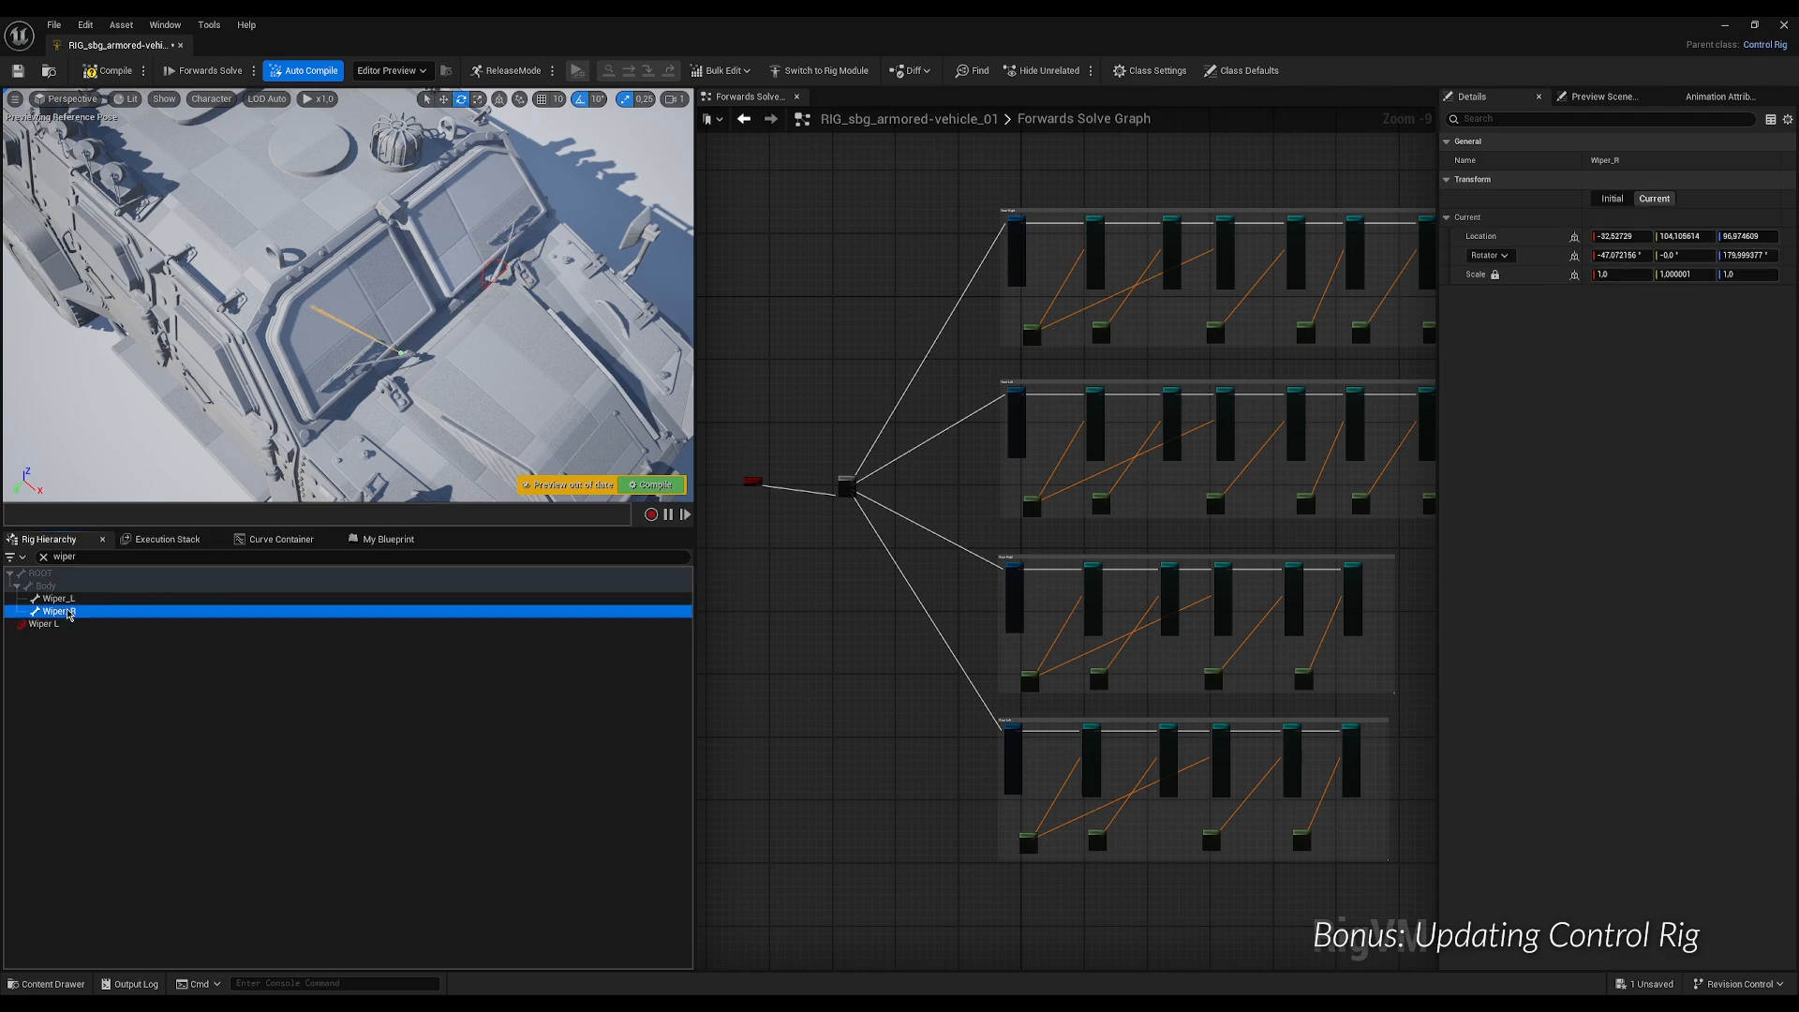
right_click(69, 615)
mouse_move(248, 221)
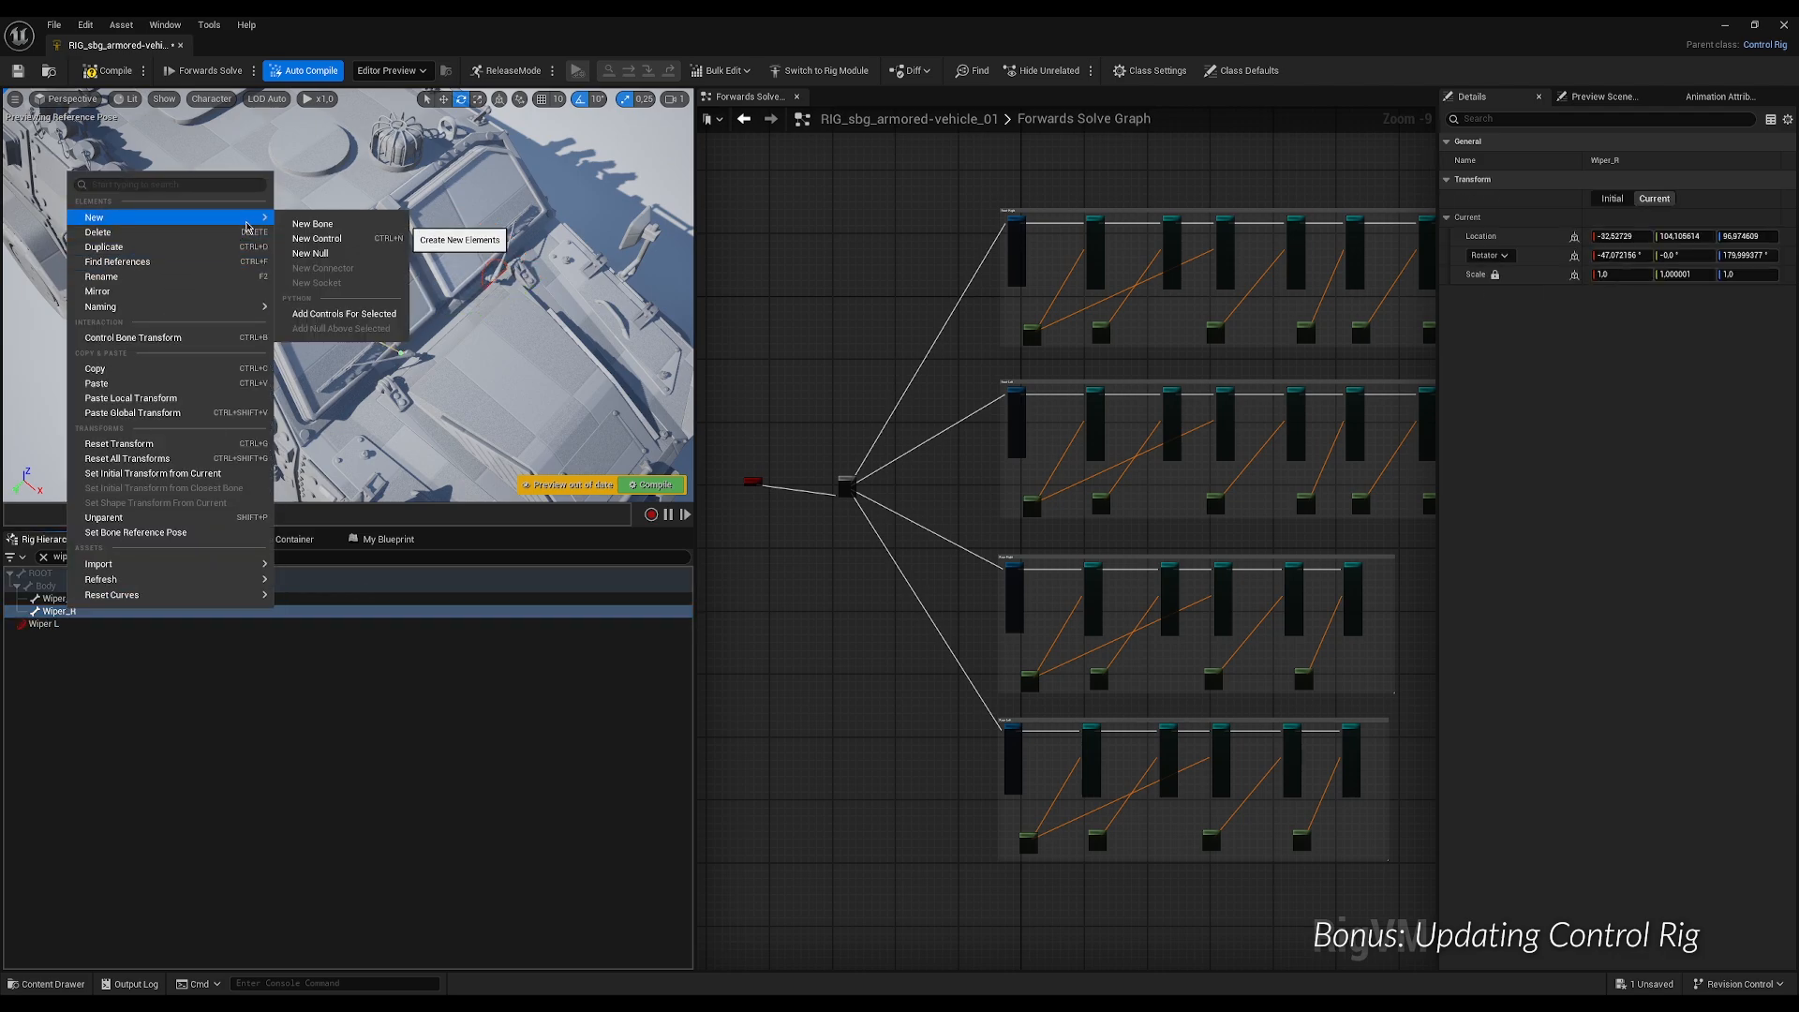
click(312, 240)
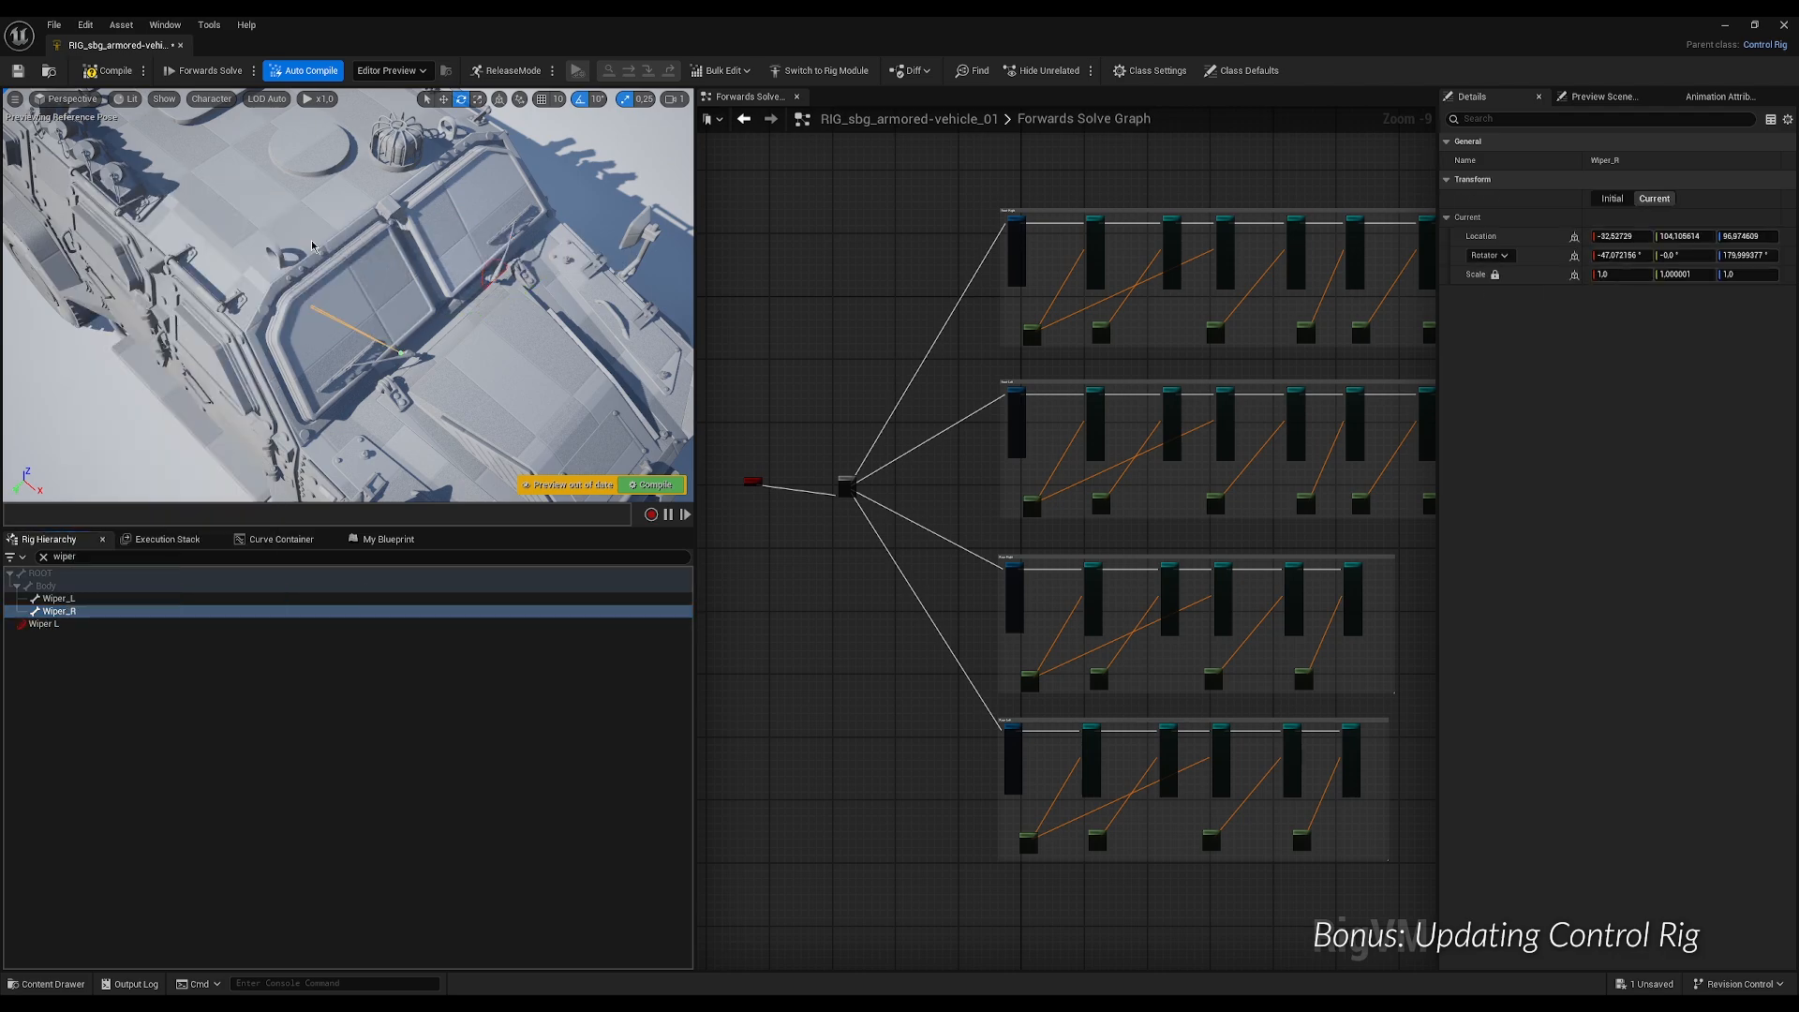
key(F2)
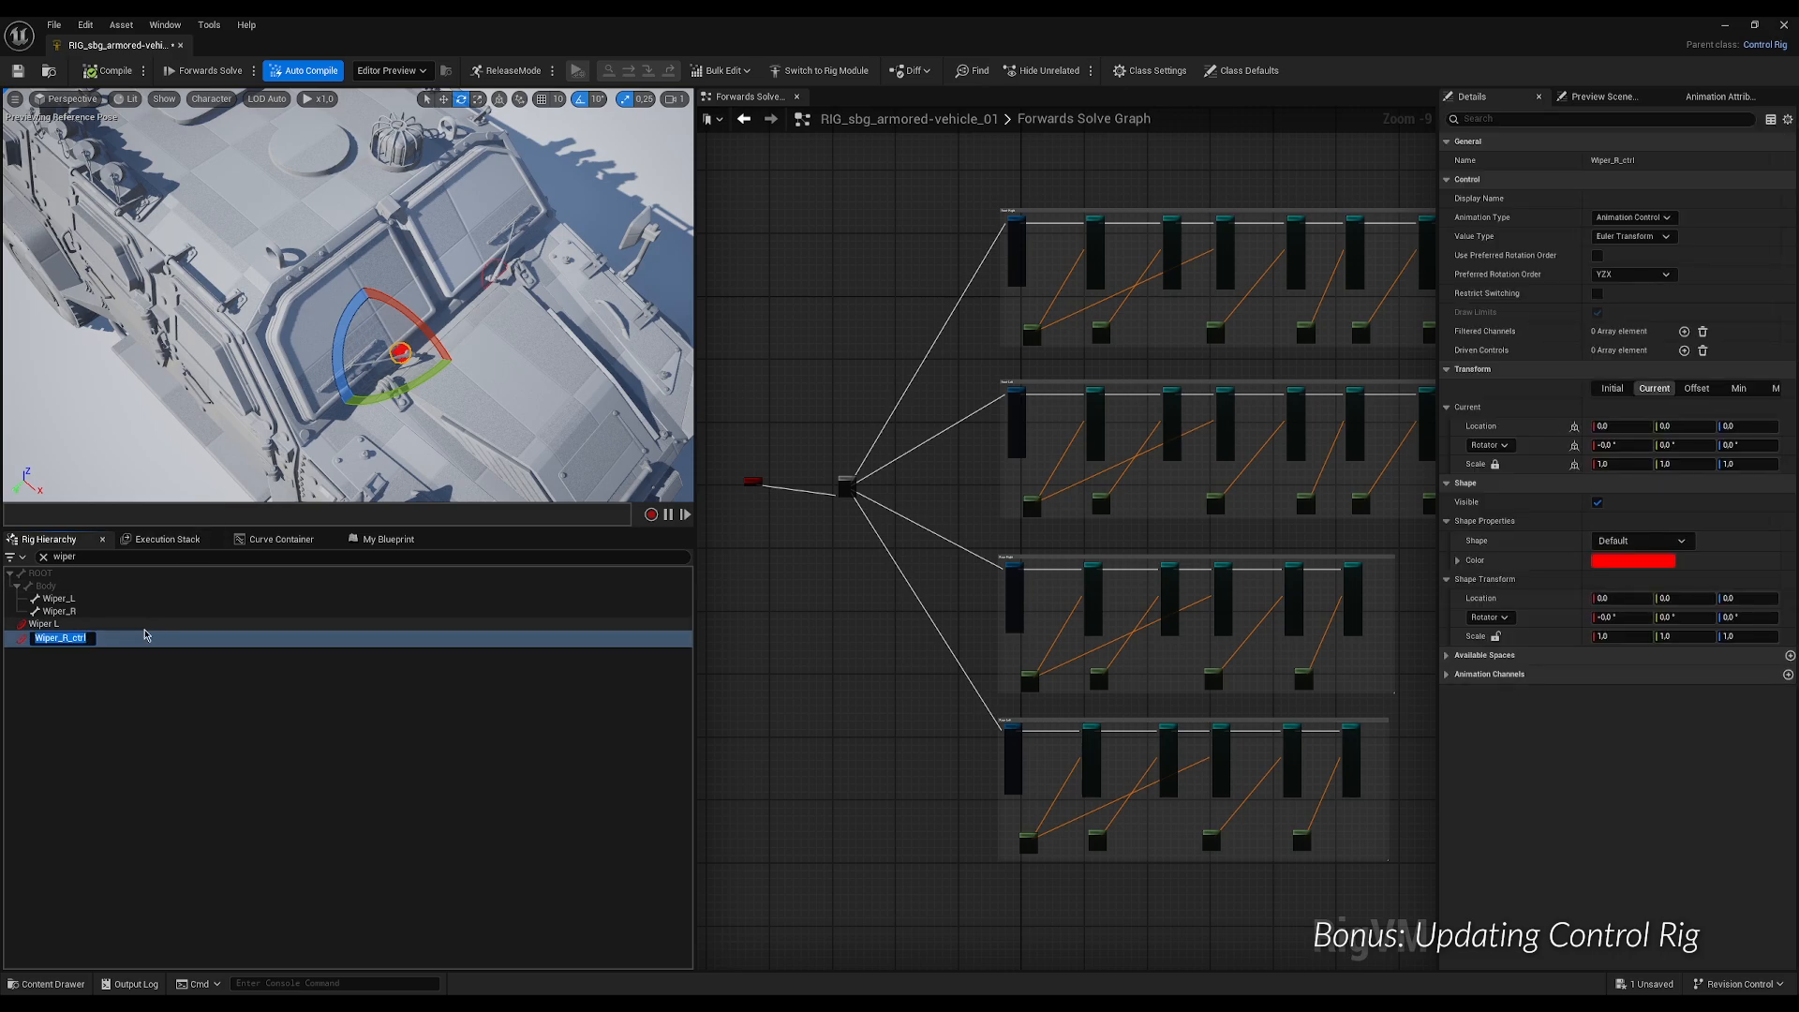
key(Right)
key(Return)
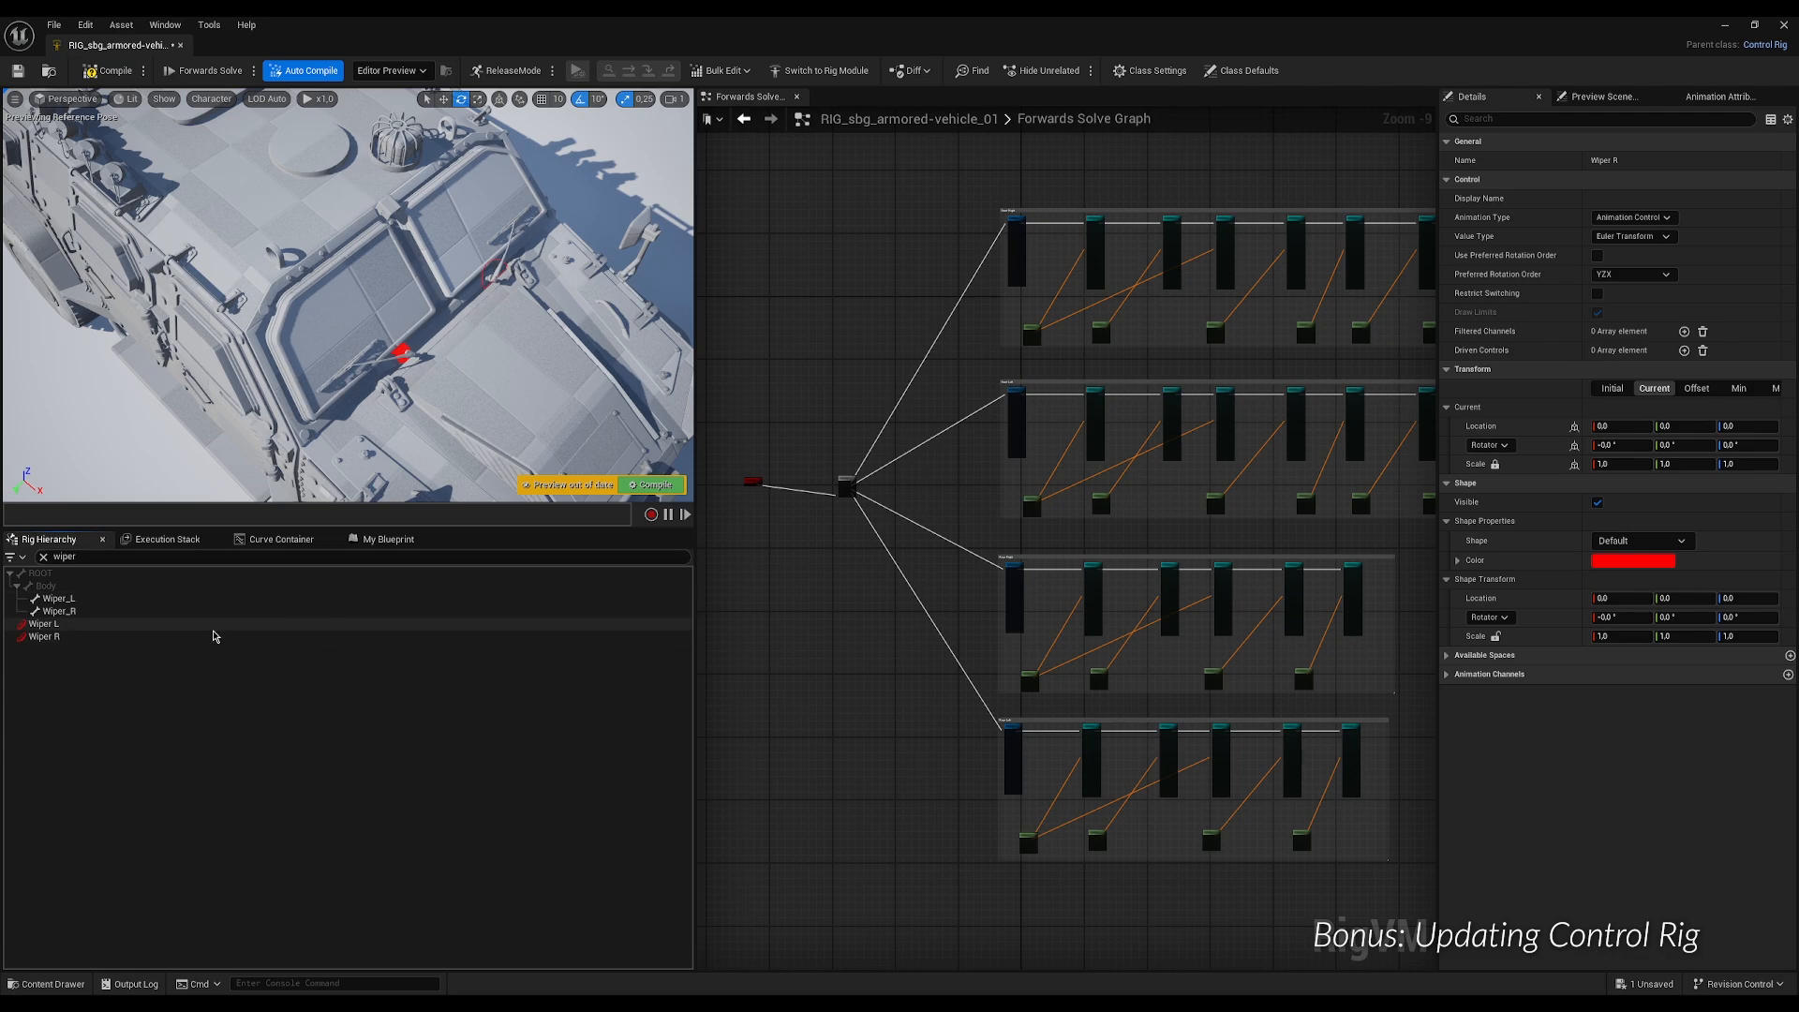
Give the Wiper R control the HalfCircle_Thin shape with a uniform shape scale of 2.
click(208, 638)
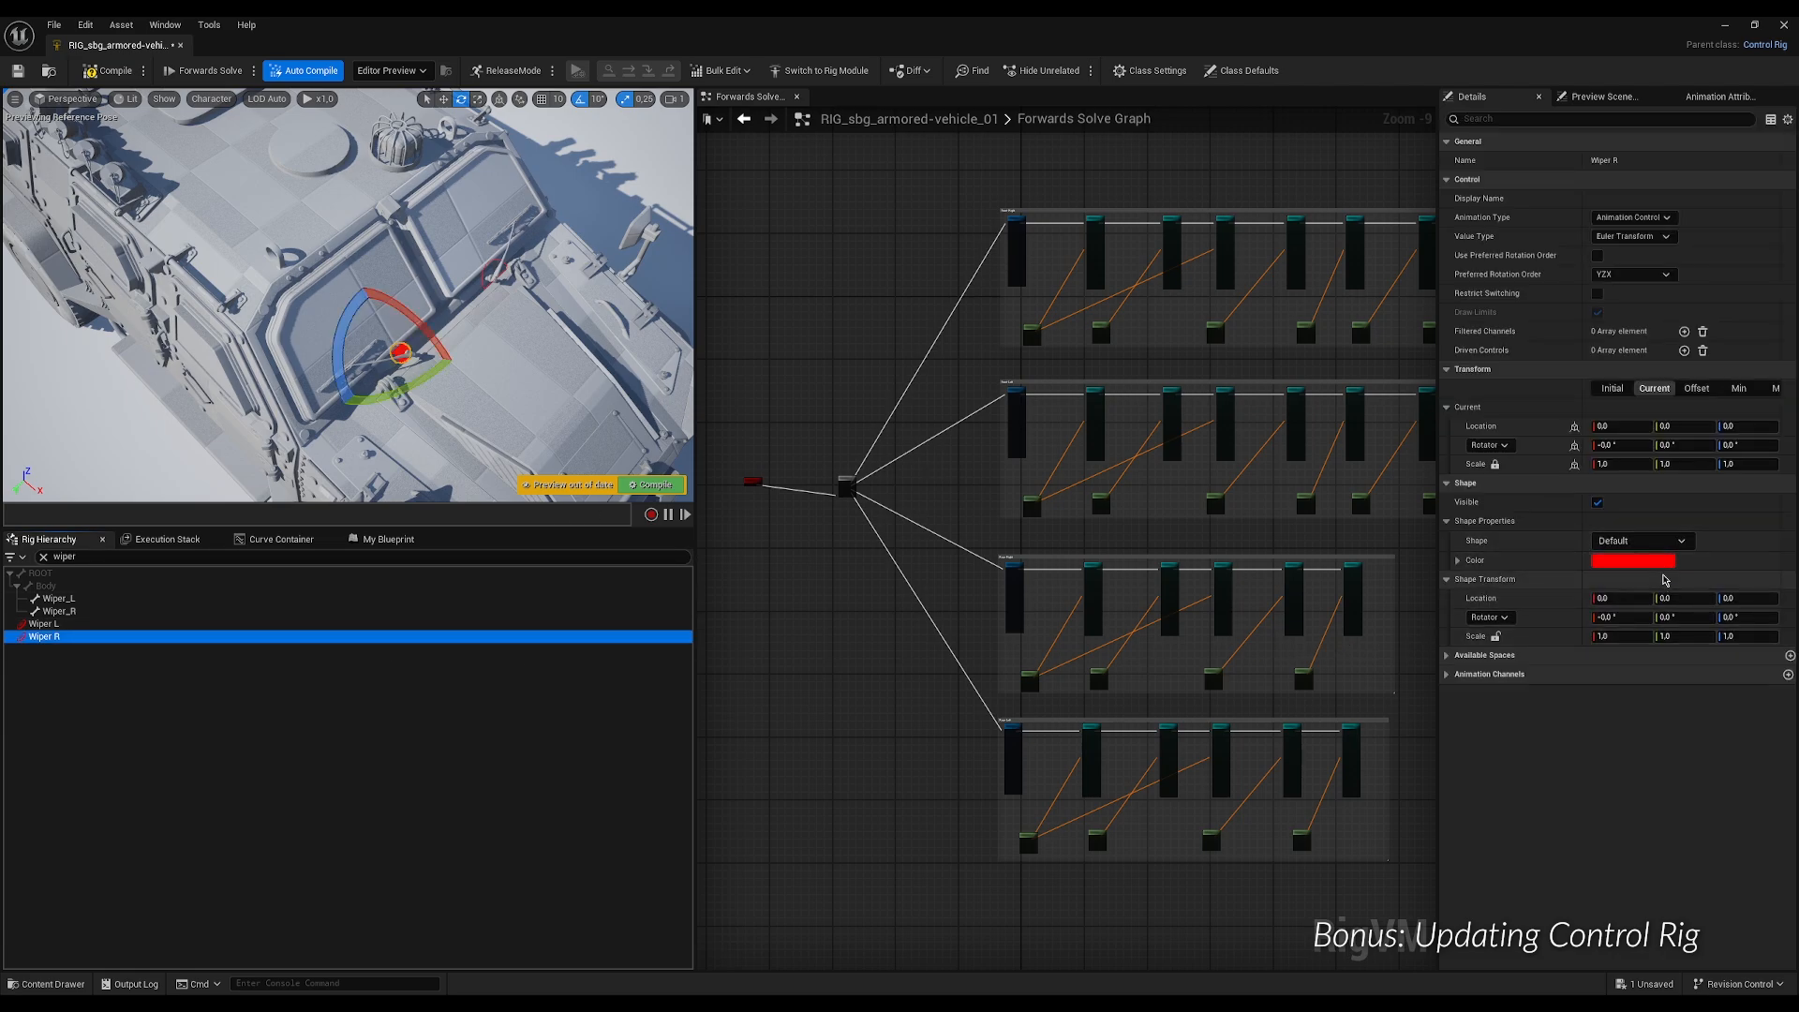
click(1654, 540)
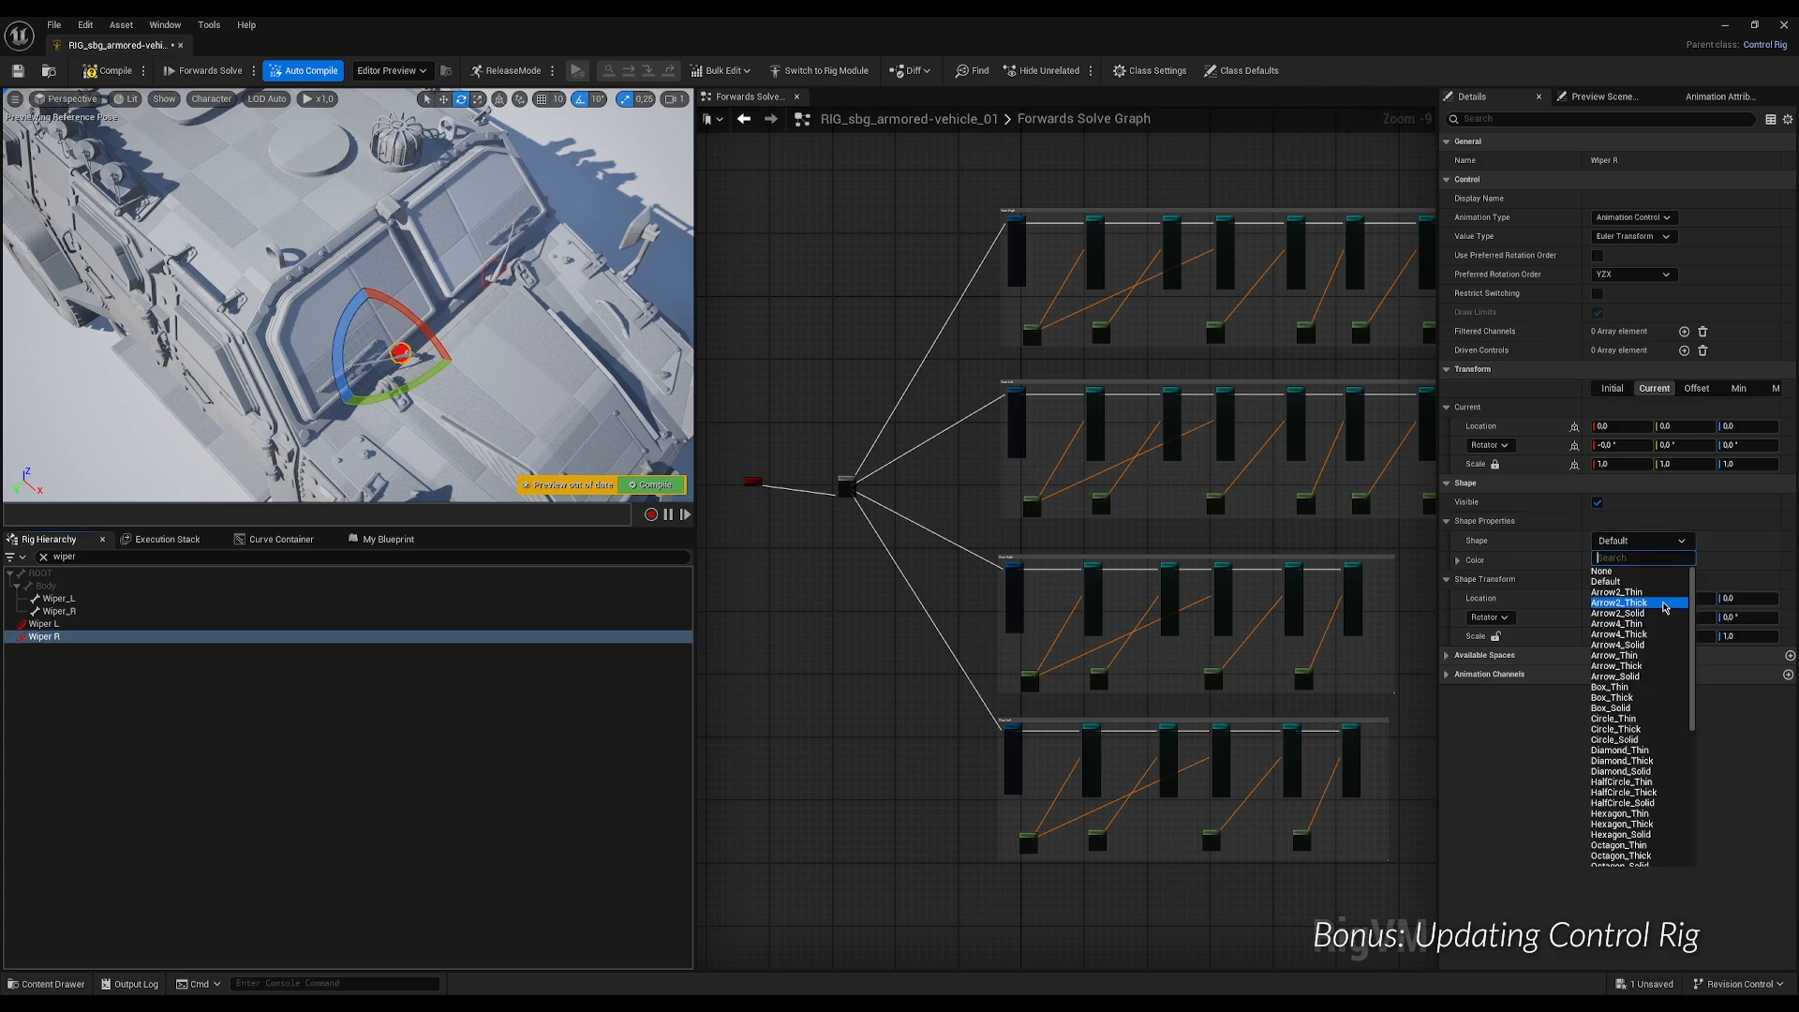
click(1654, 783)
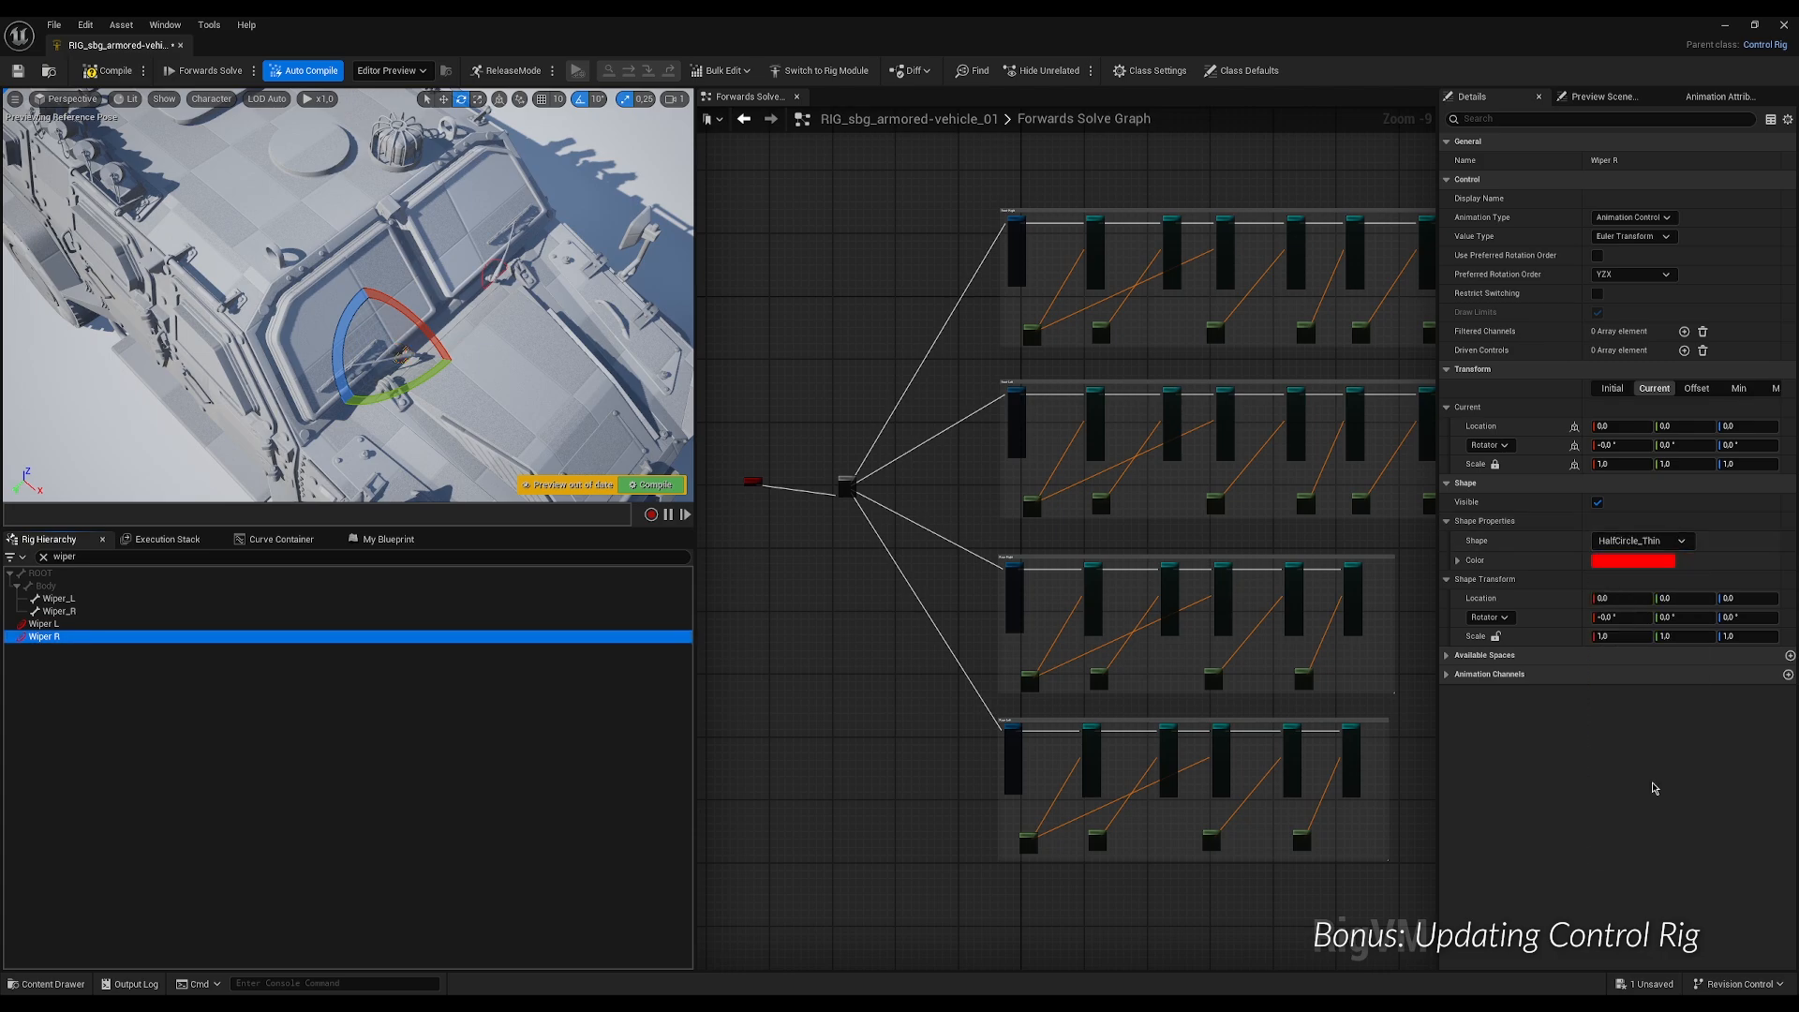
click(1612, 637)
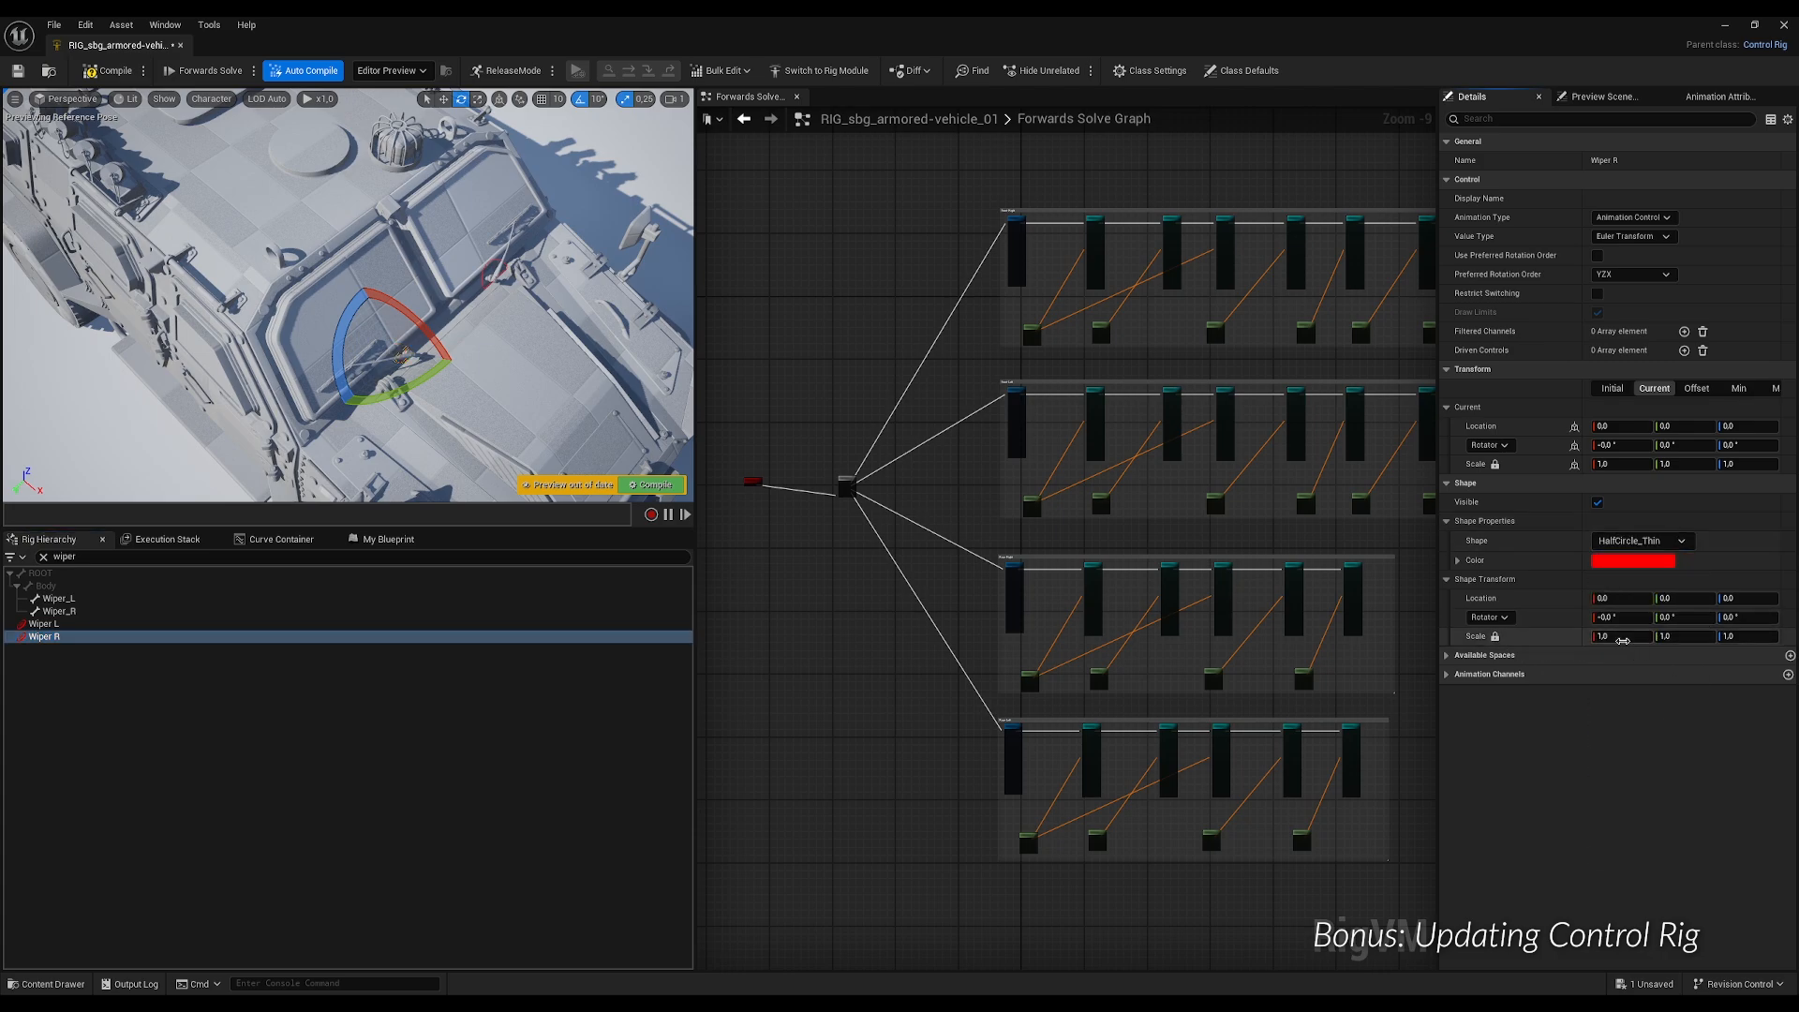
text(2)
key(Return)
Set the Wiper R control's shape transform to a Z rotation of 180° and a Z location of 10.
click(1750, 619)
text(180)
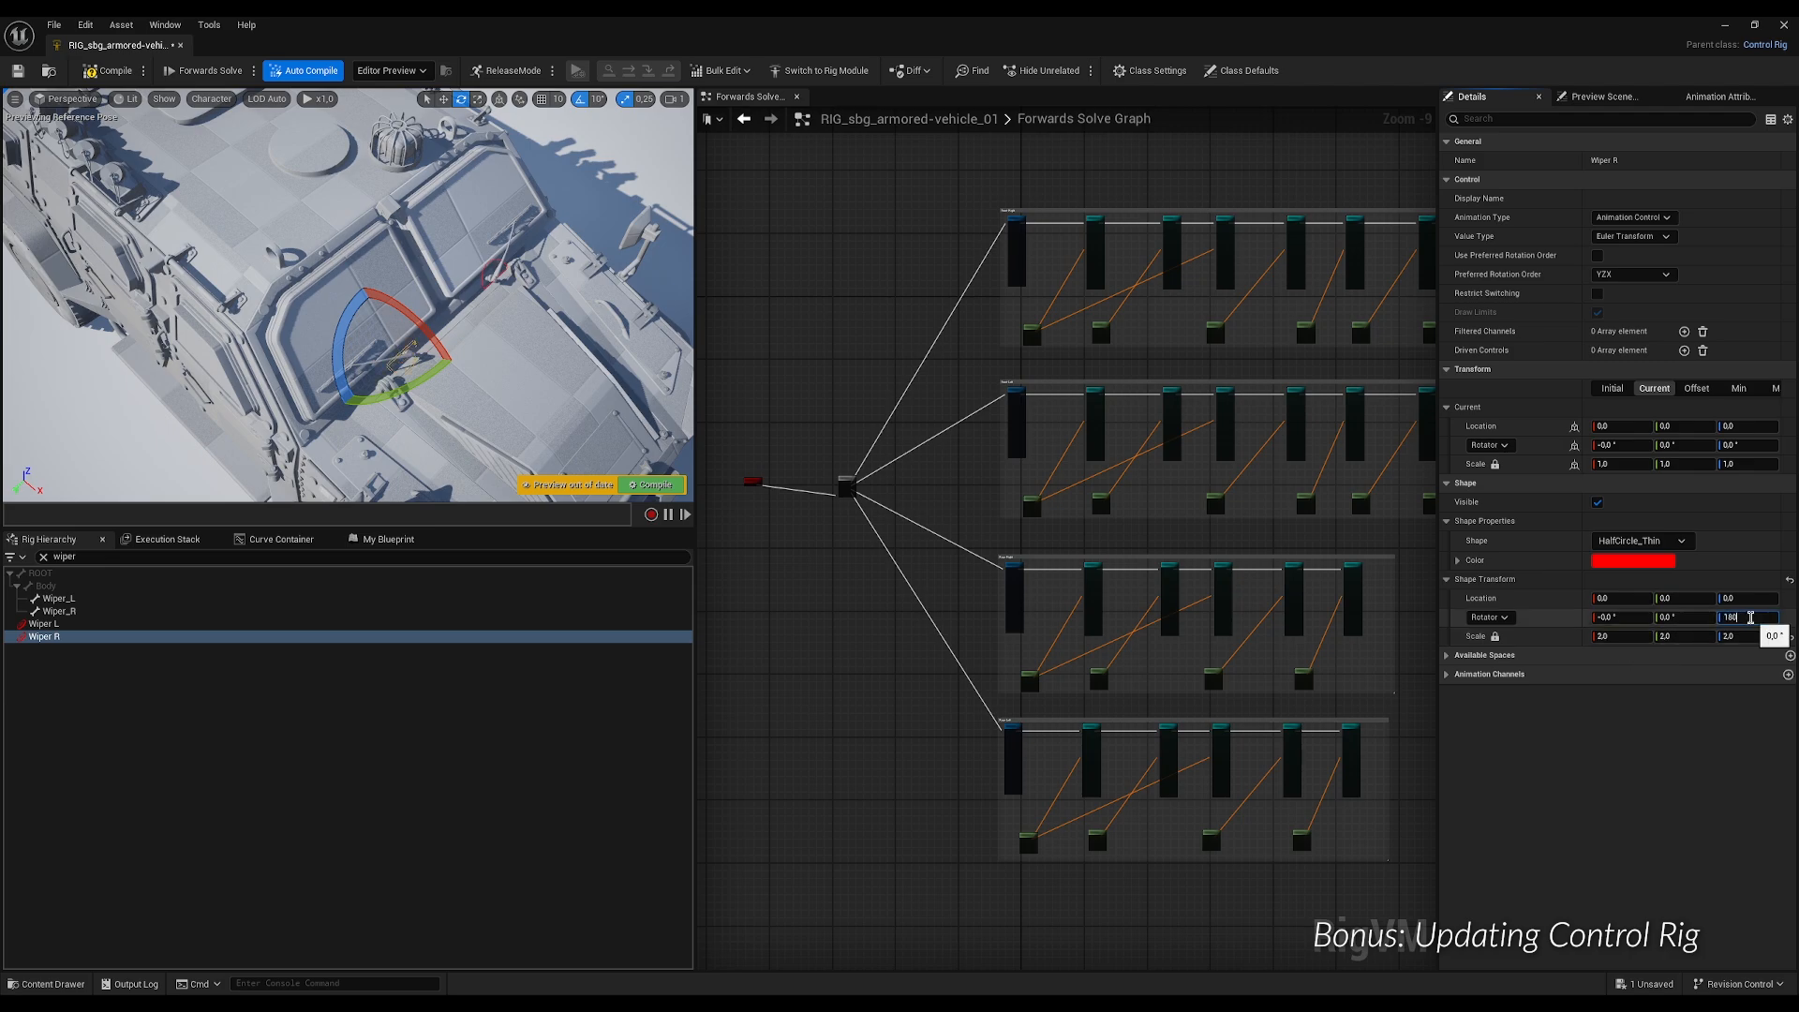
key(Return)
click(1750, 598)
text(10)
key(Return)
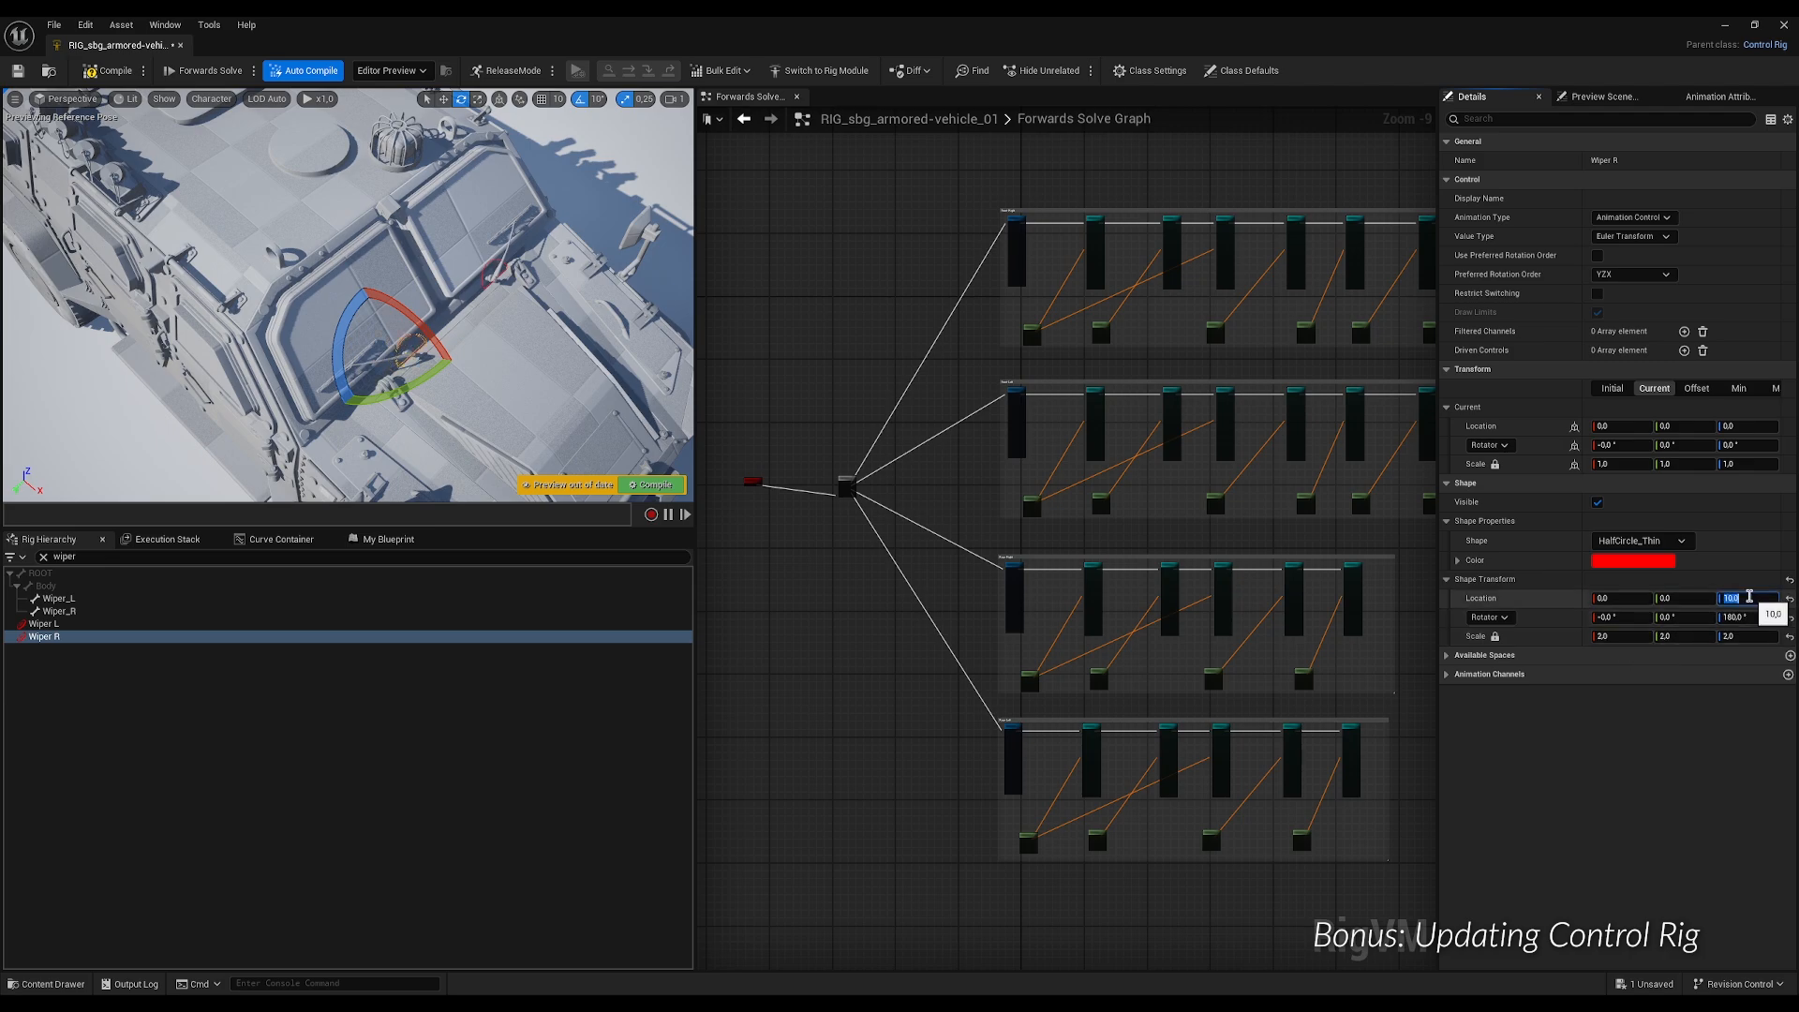
right_drag(424, 370, 456, 369)
key(w)
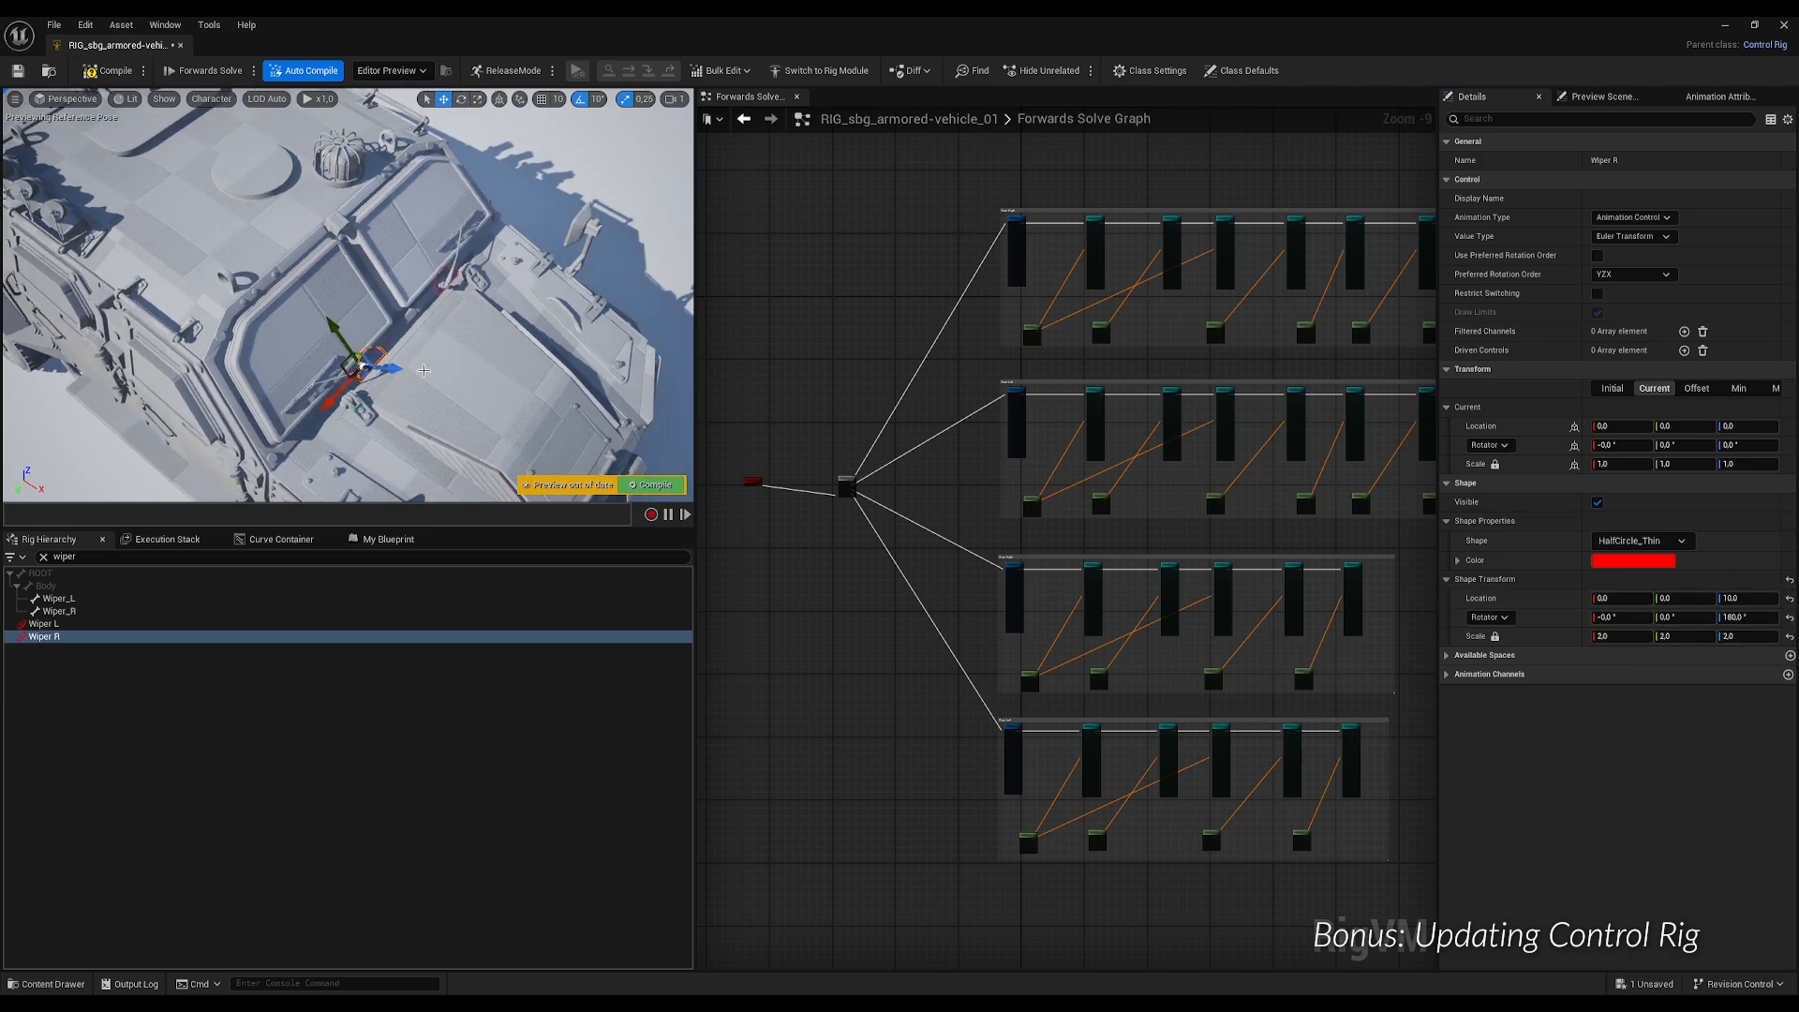
Add Get Transform nodes for the Wiper L and Wiper R controls in the empty graph area below the wheel groups.
right_click(826, 699)
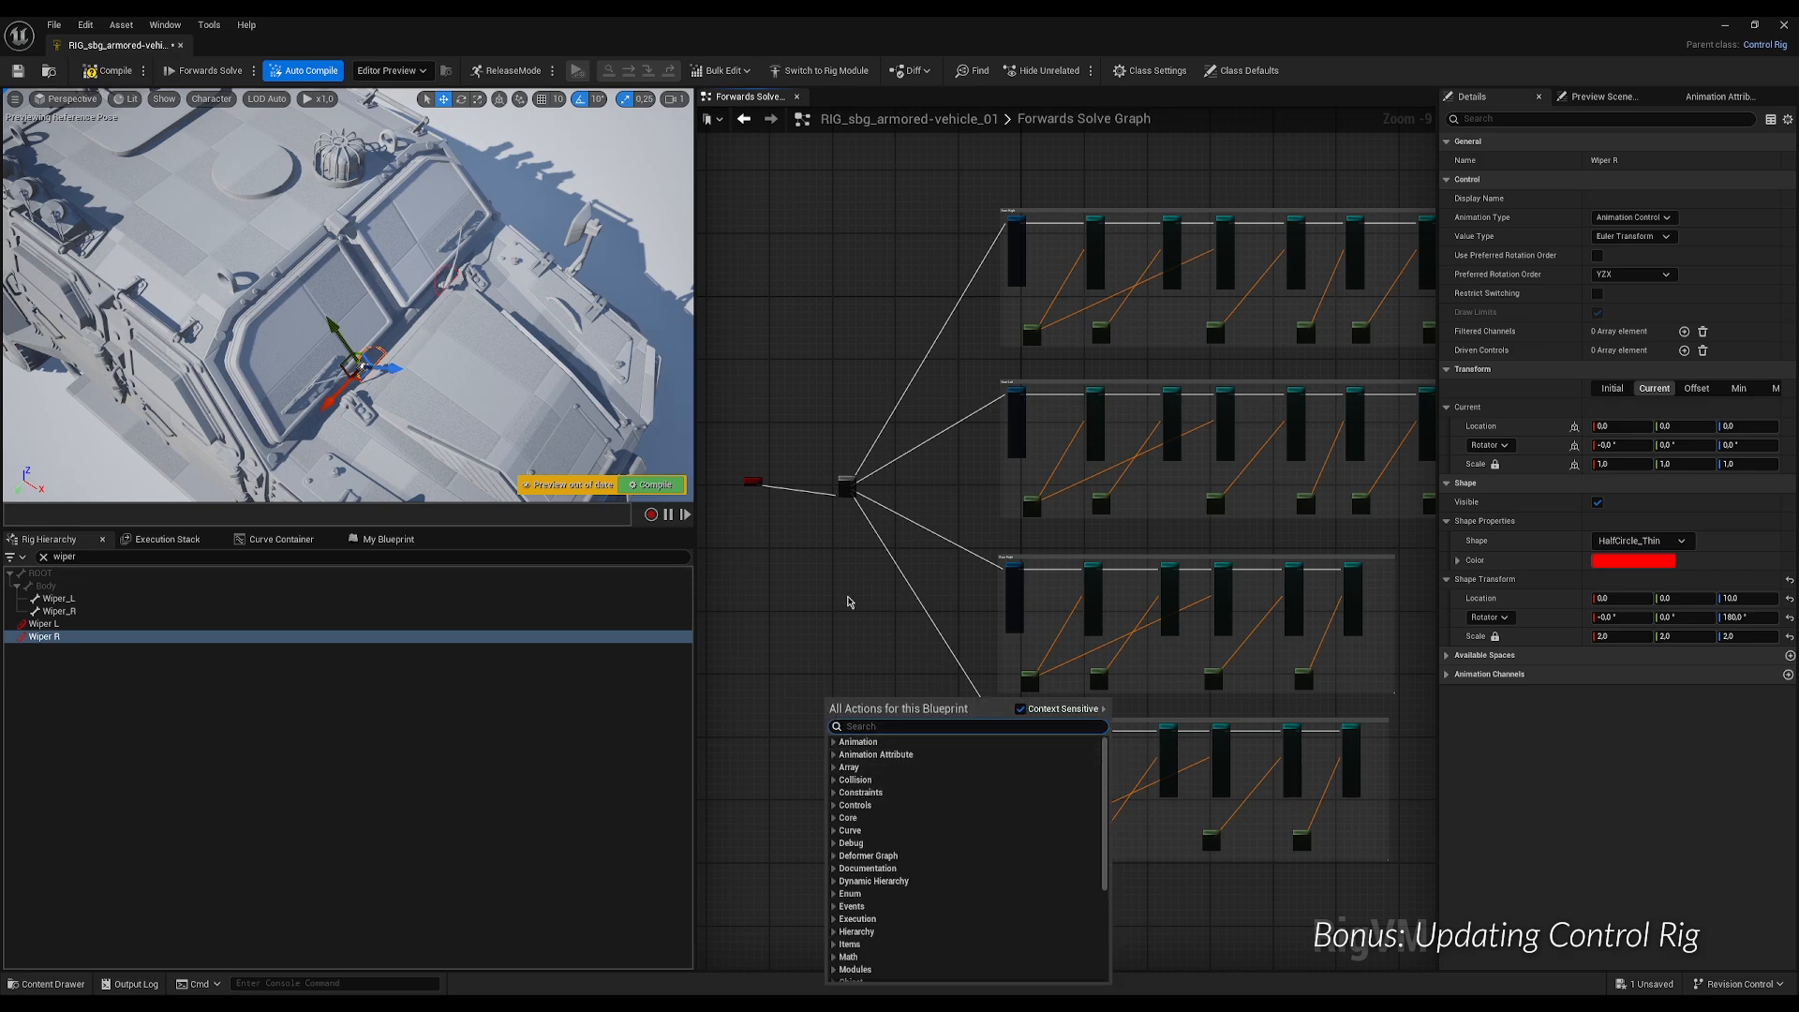
key(Escape)
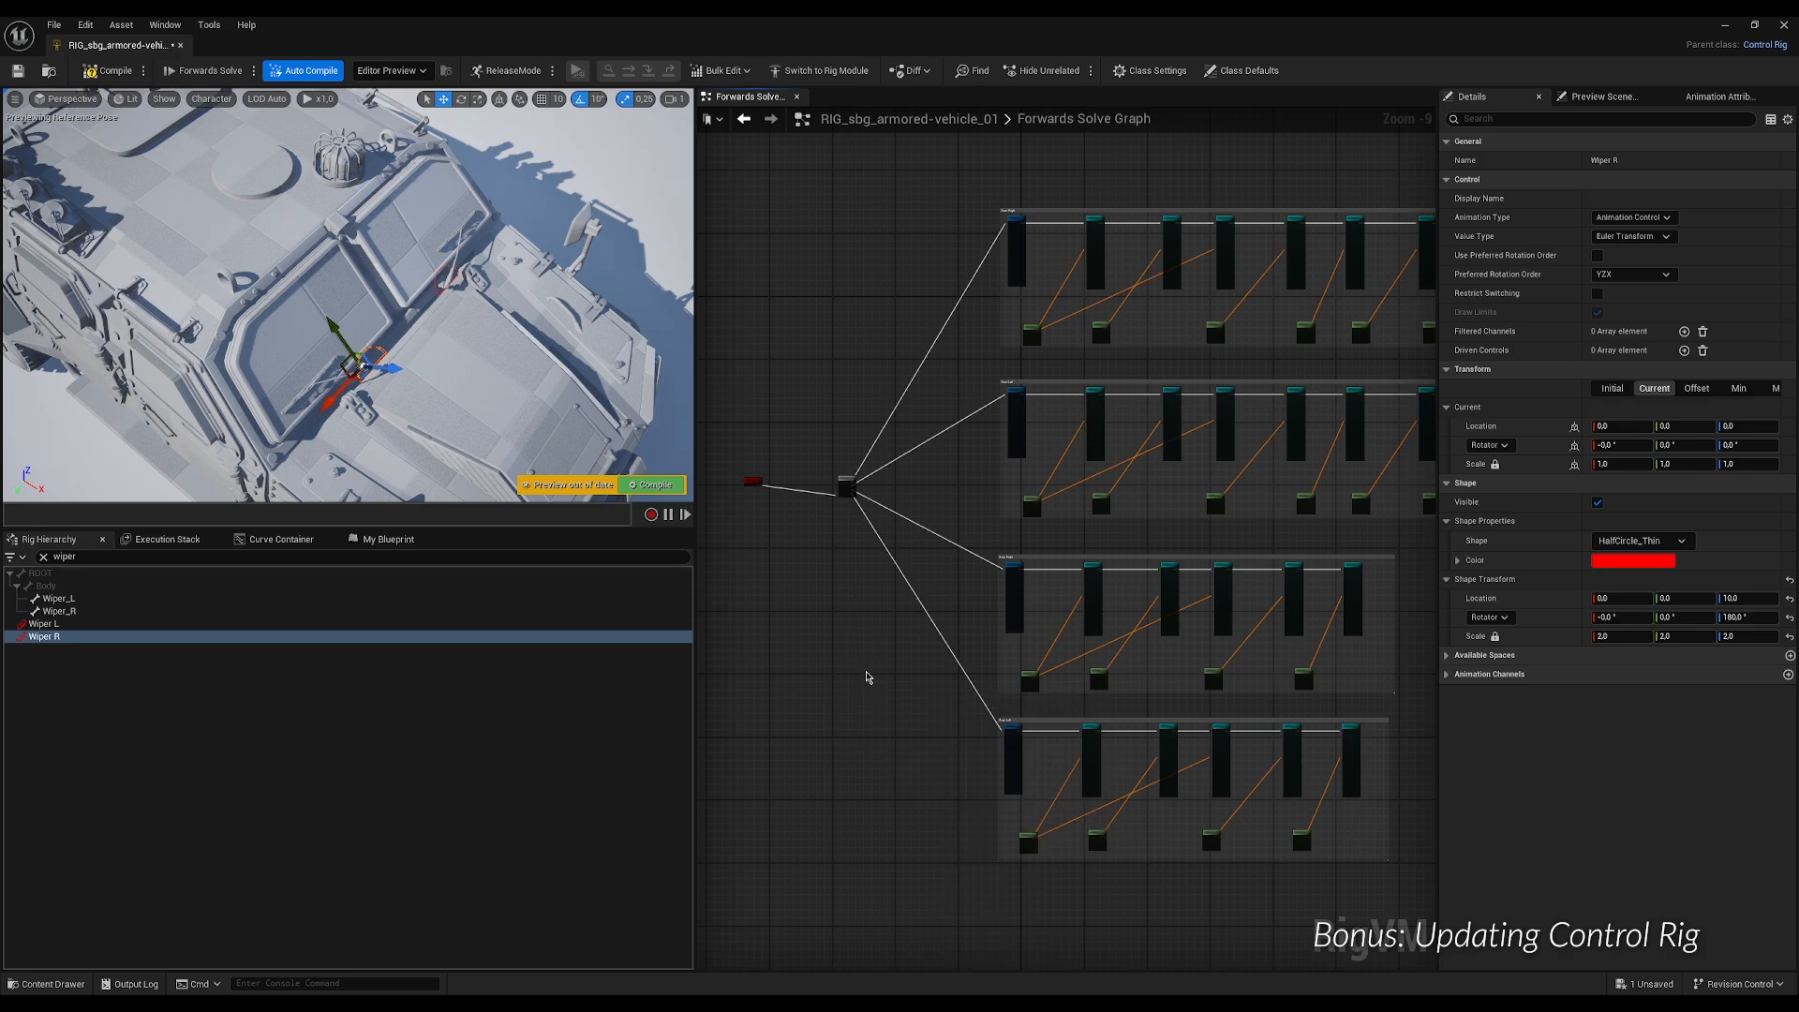
scroll(867, 677, down, 1)
right_drag(856, 662, 784, 201)
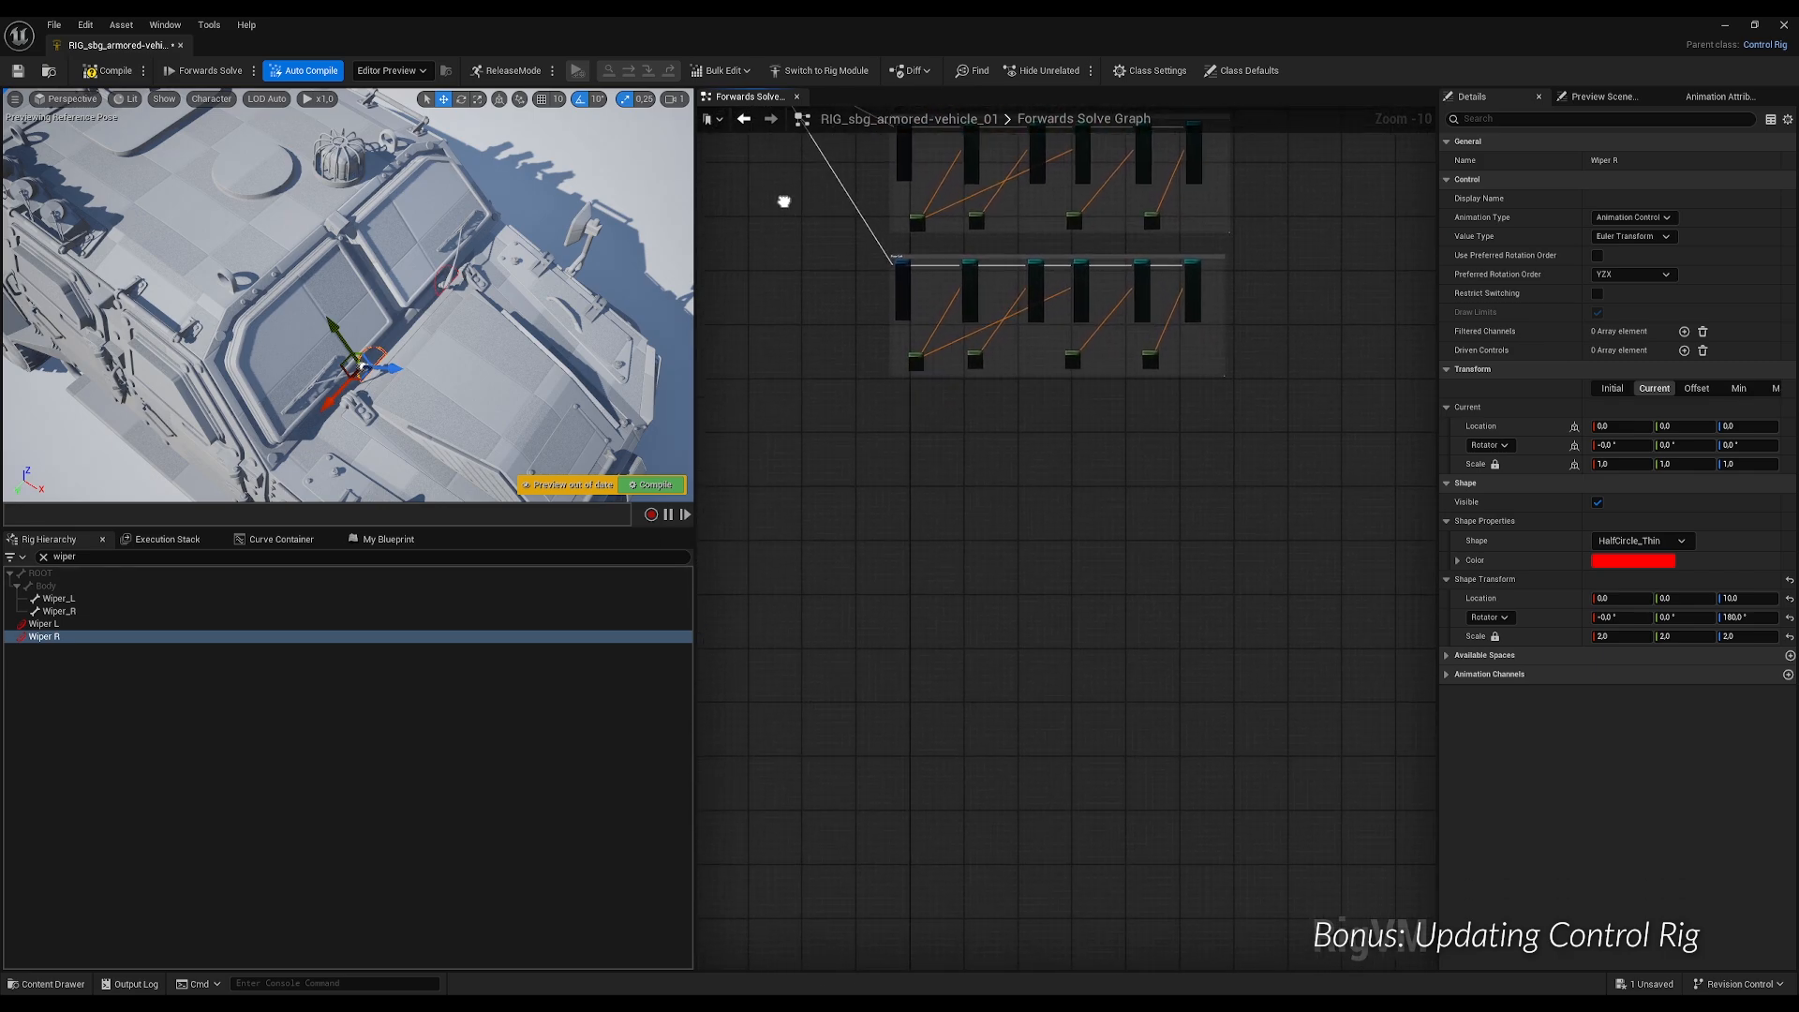
scroll(900, 403, up, 1)
scroll(799, 488, up, 1)
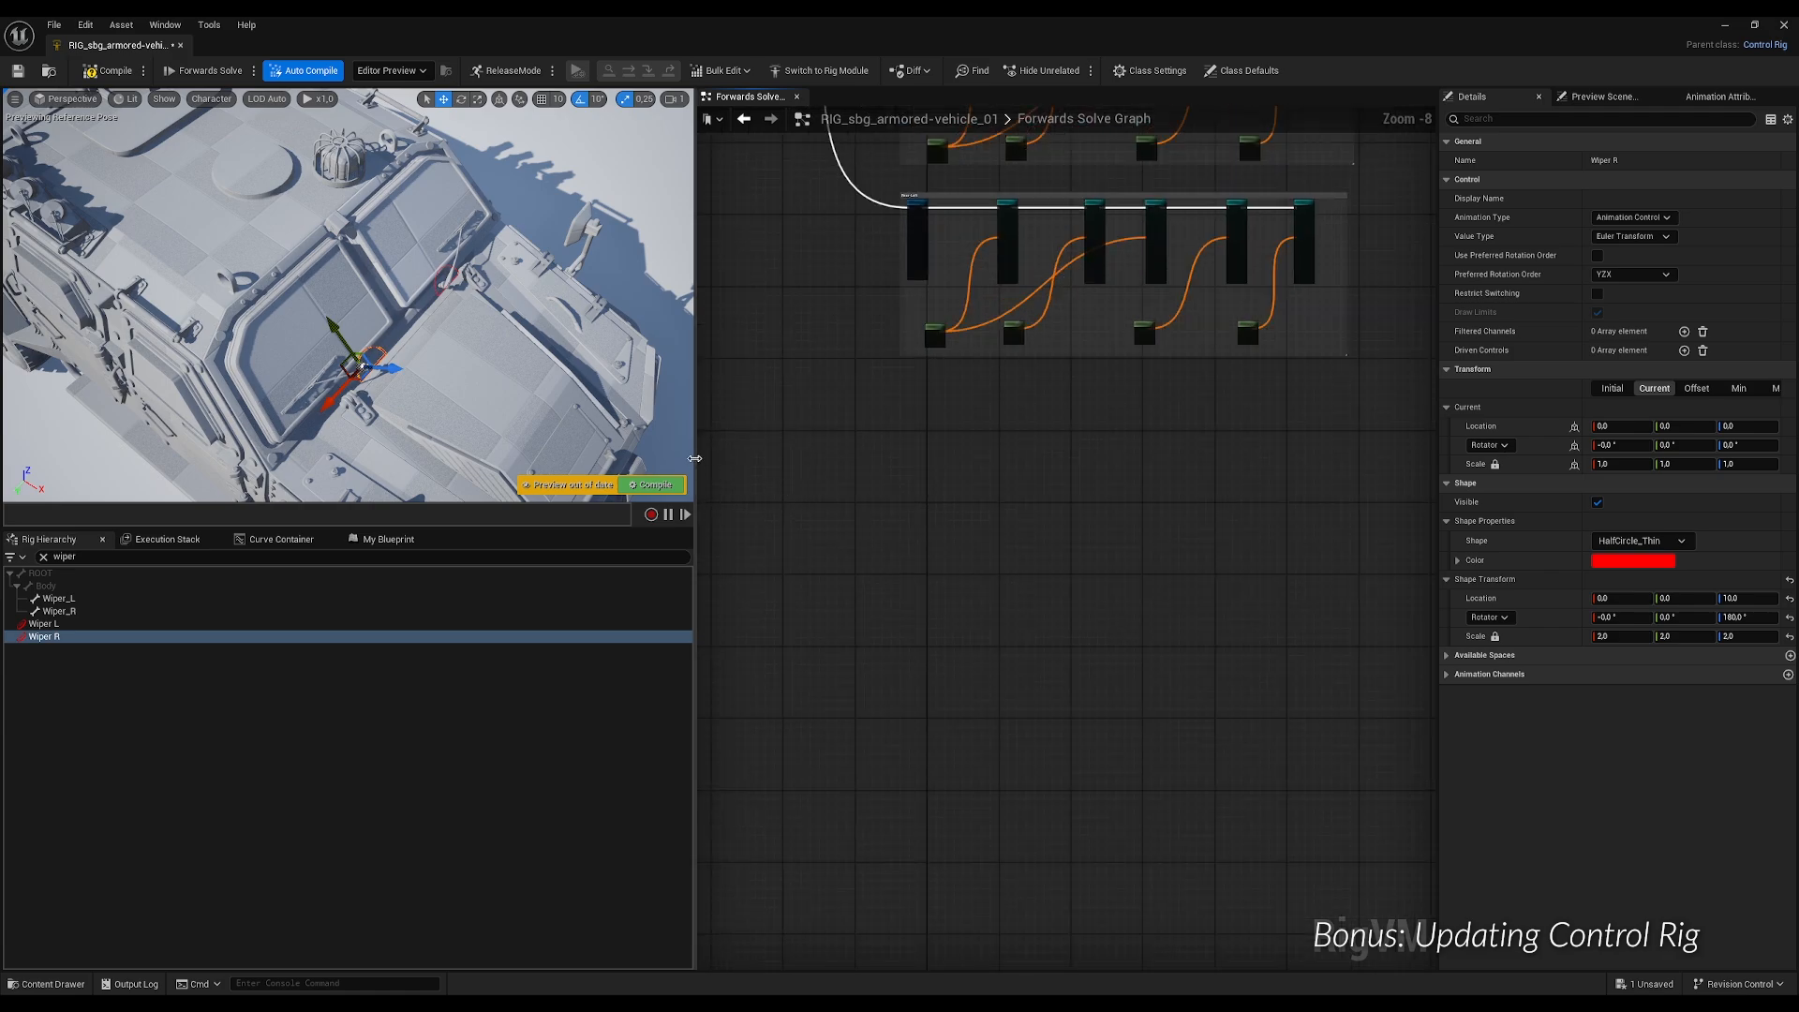
drag(695, 460, 565, 457)
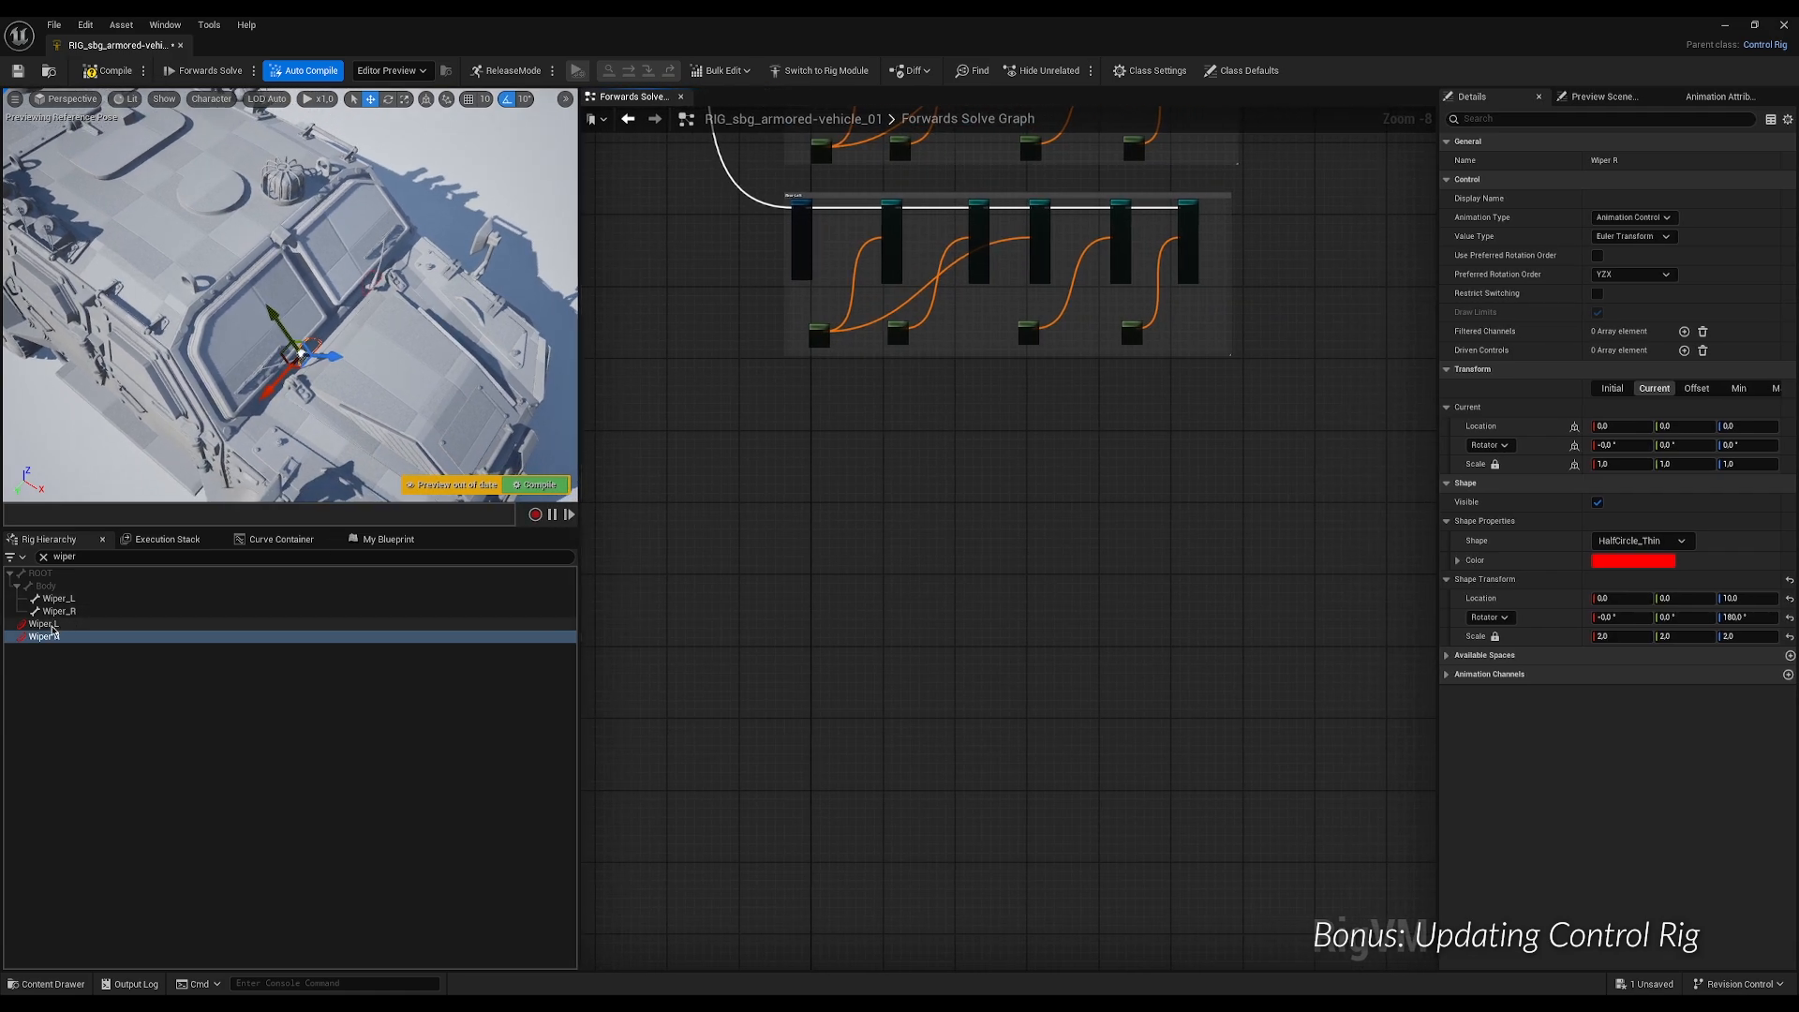
ctrl+click(18, 625)
drag(31, 628, 712, 694)
click(745, 719)
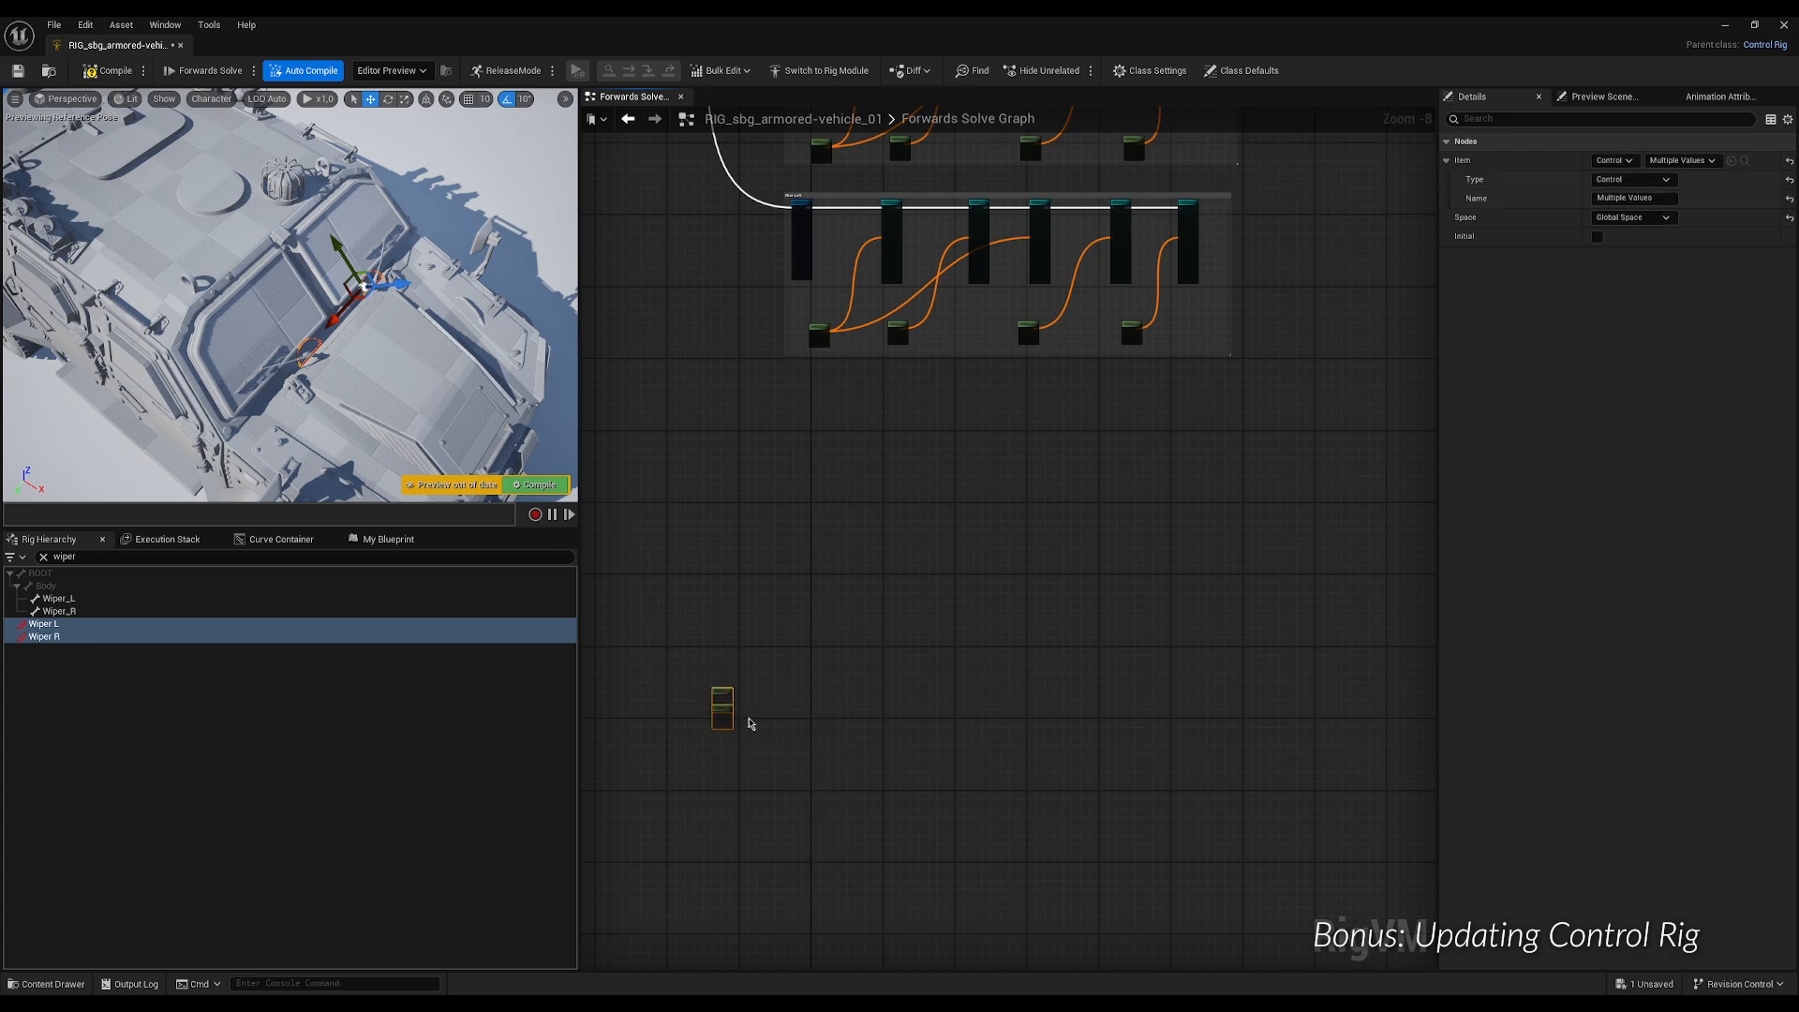
Separate the two overlapping Get Transform nodes by moving the Wiper R node above the Wiper L node.
scroll(751, 723, up, 5)
scroll(792, 717, down, 1)
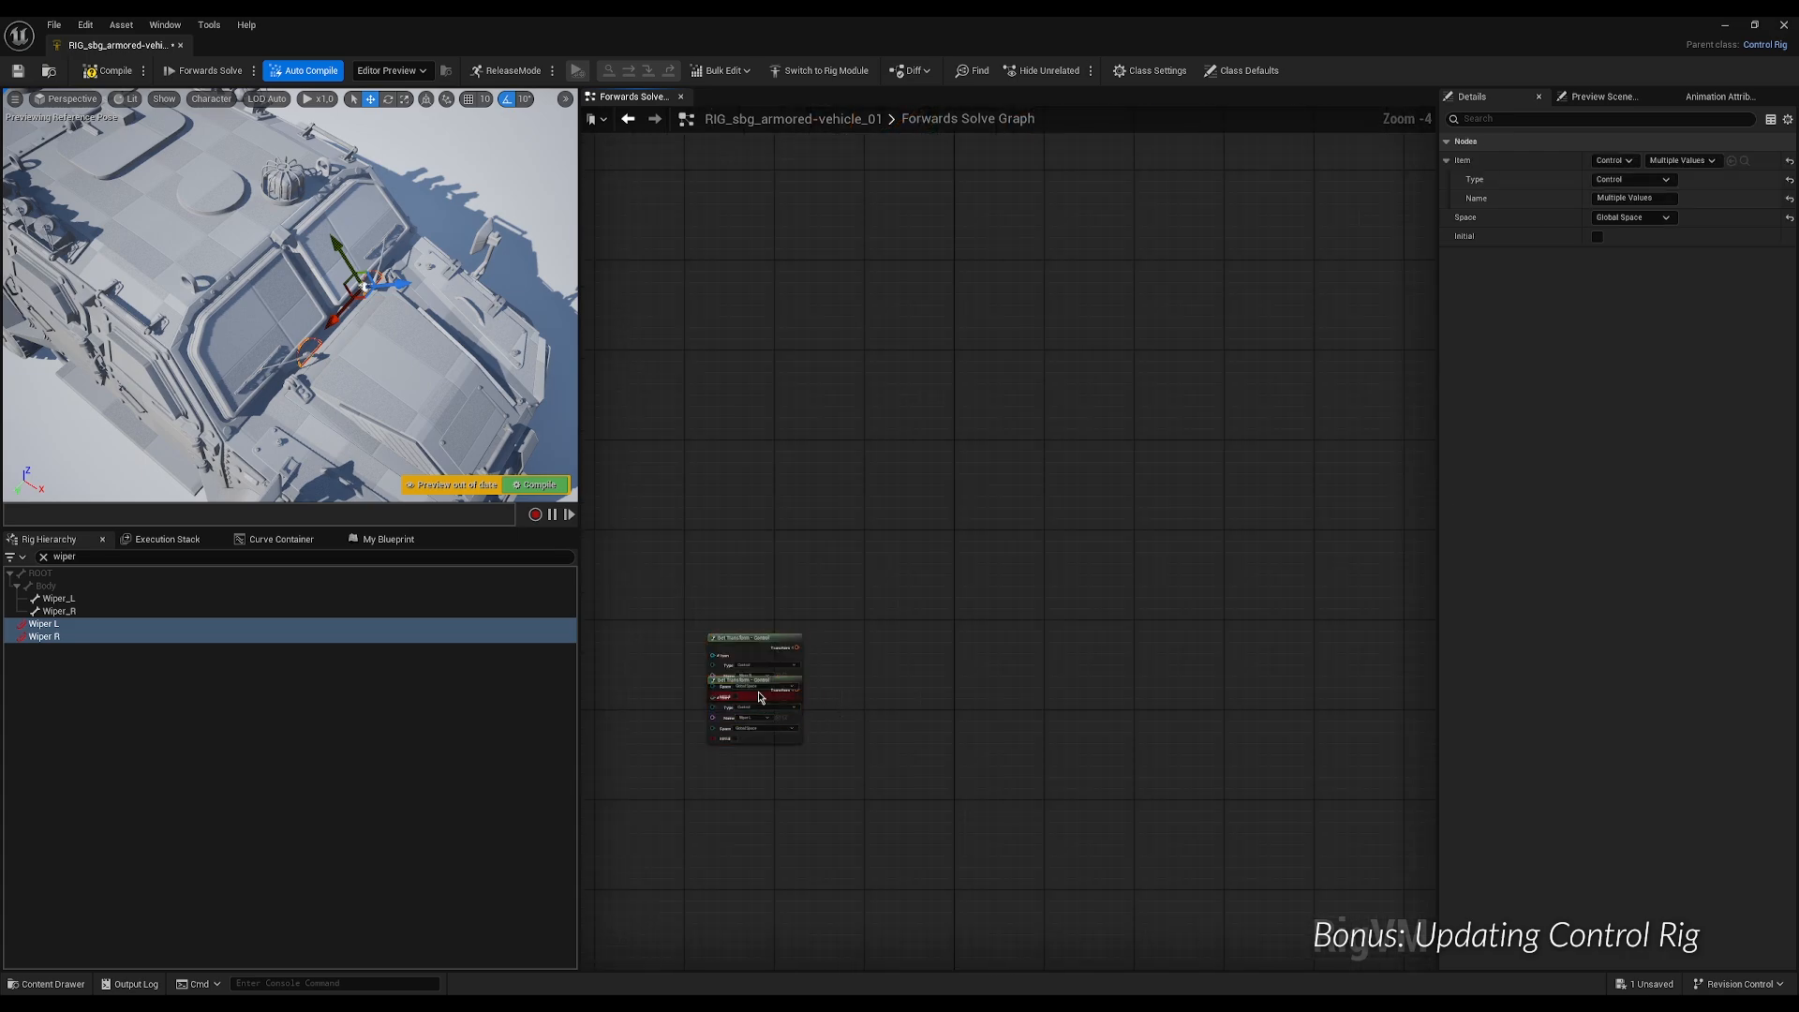
drag(763, 690, 756, 612)
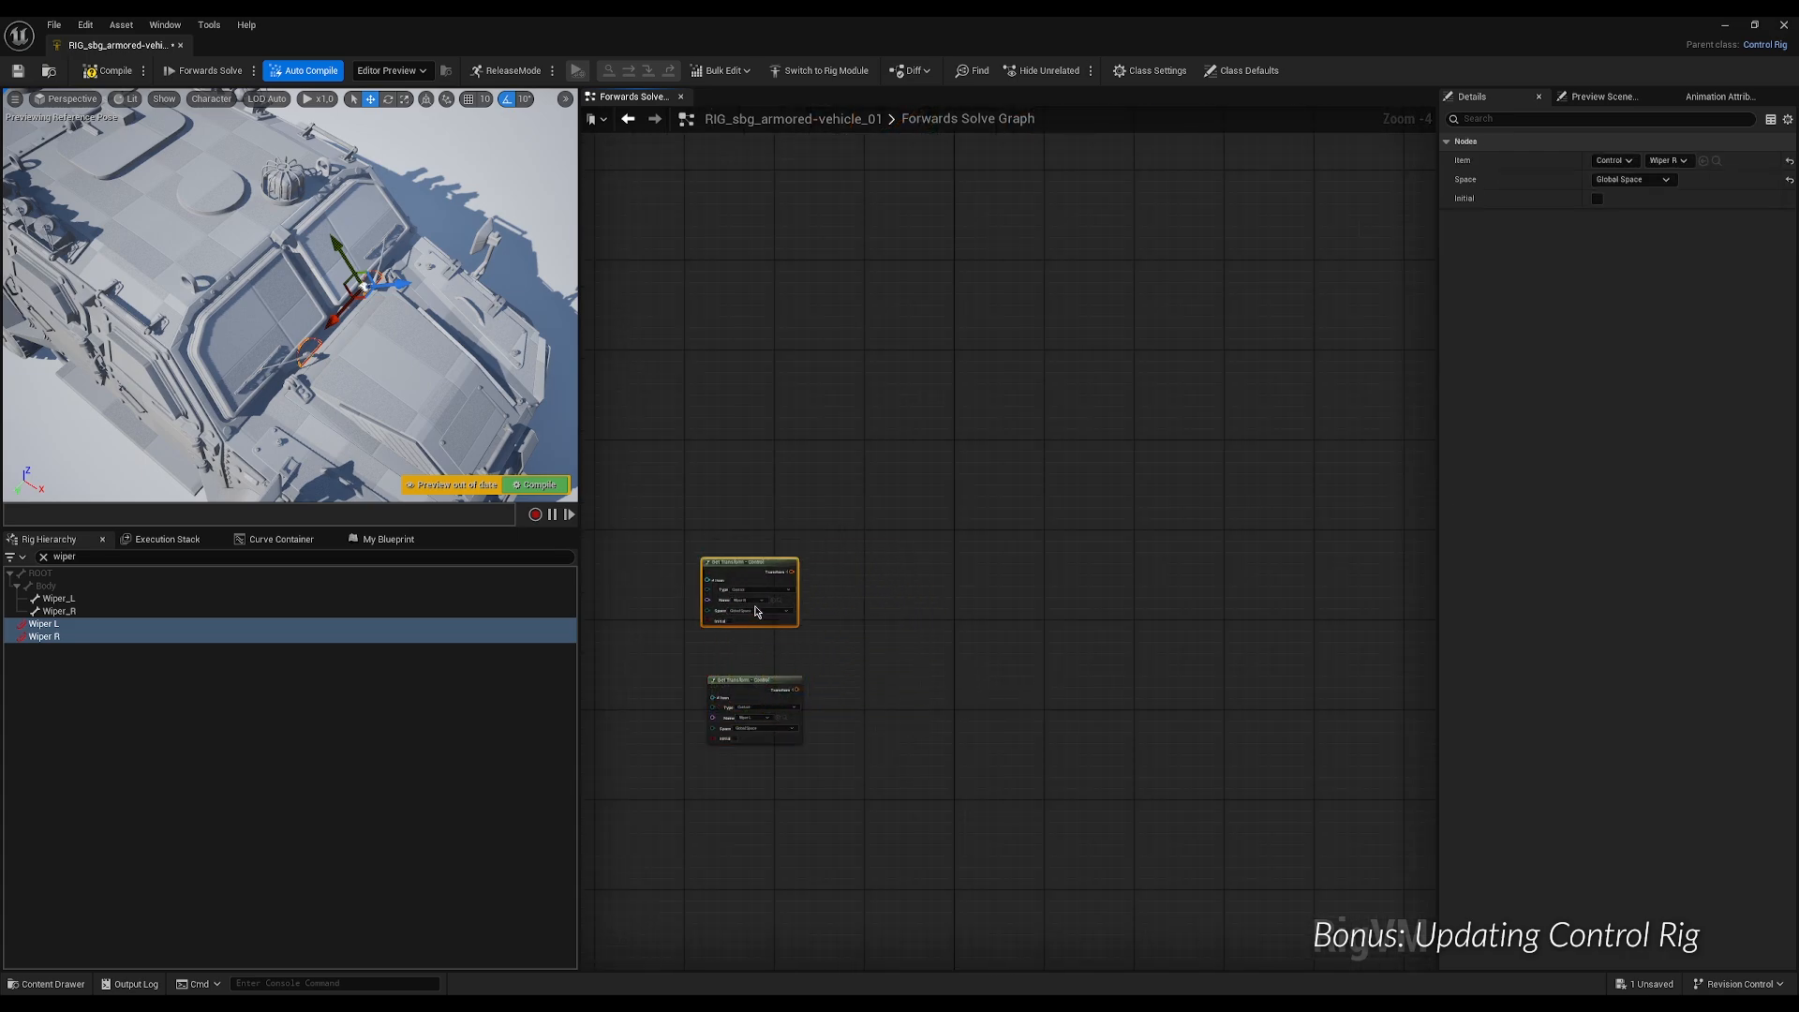
click(856, 543)
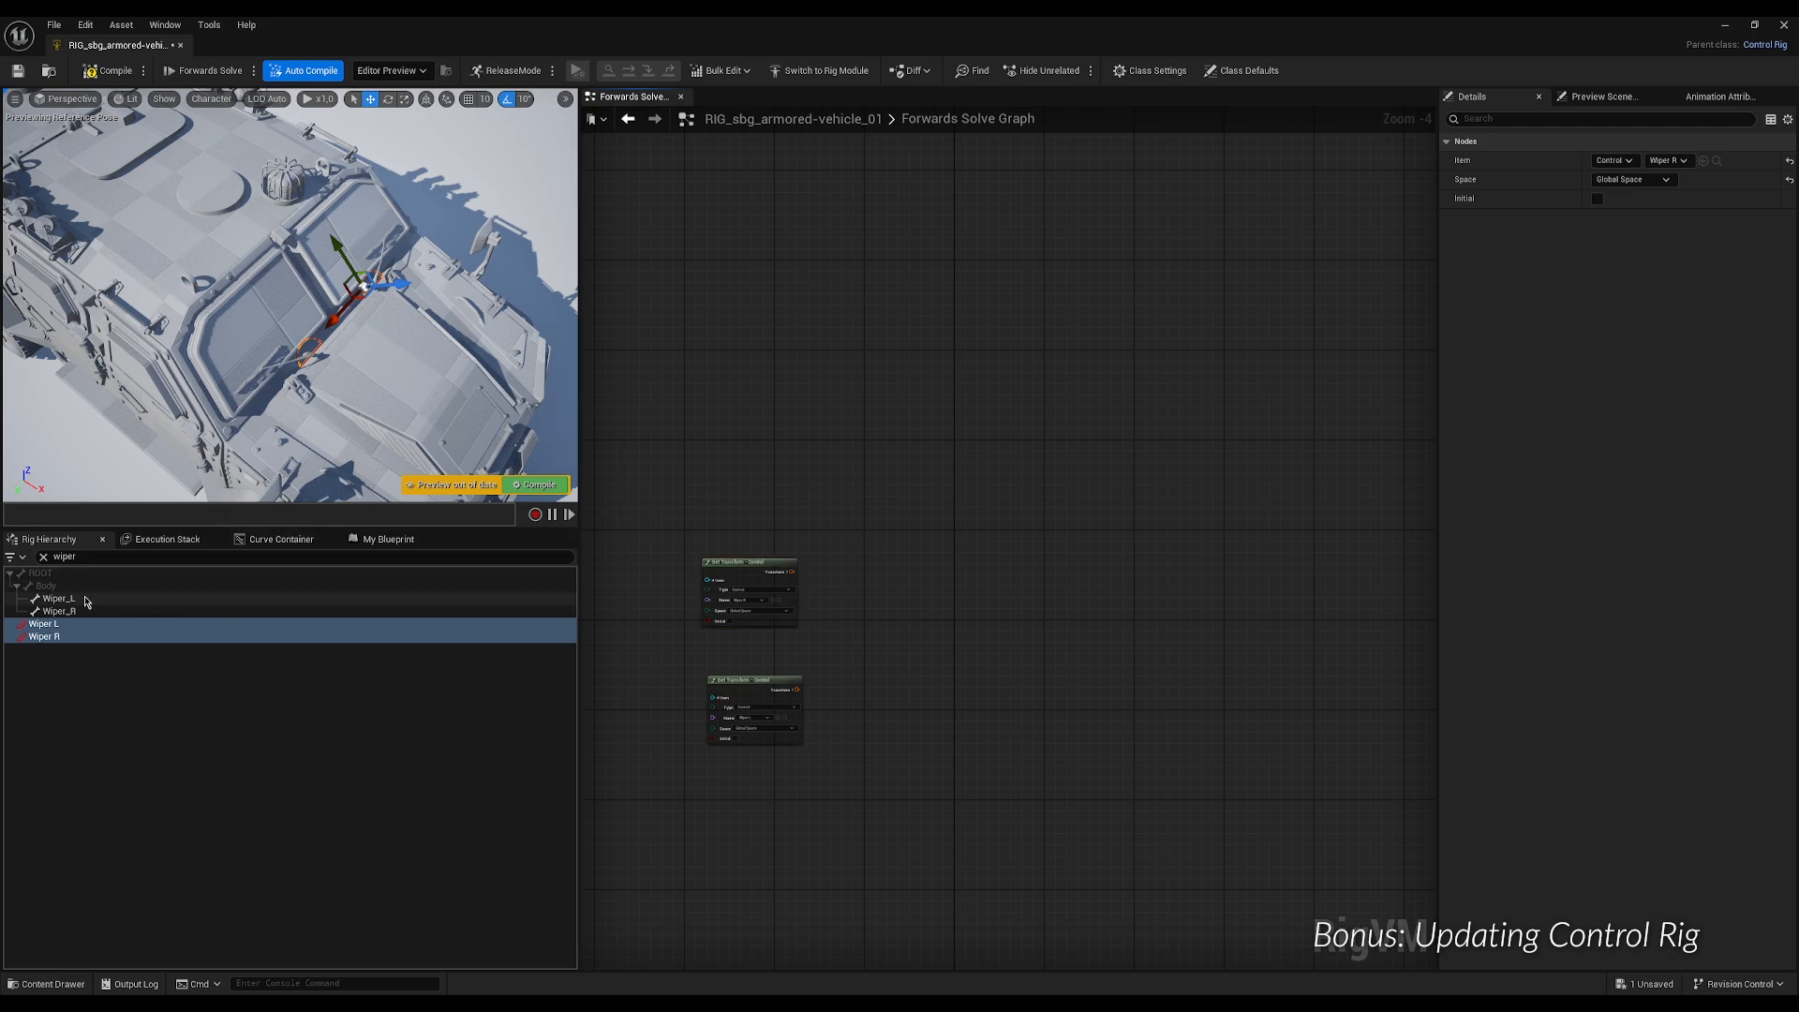
Add Set Transform nodes for the Wiper_L and Wiper_R bones beside the Get Transform nodes, with Wiper_L above Wiper_R.
click(84, 603)
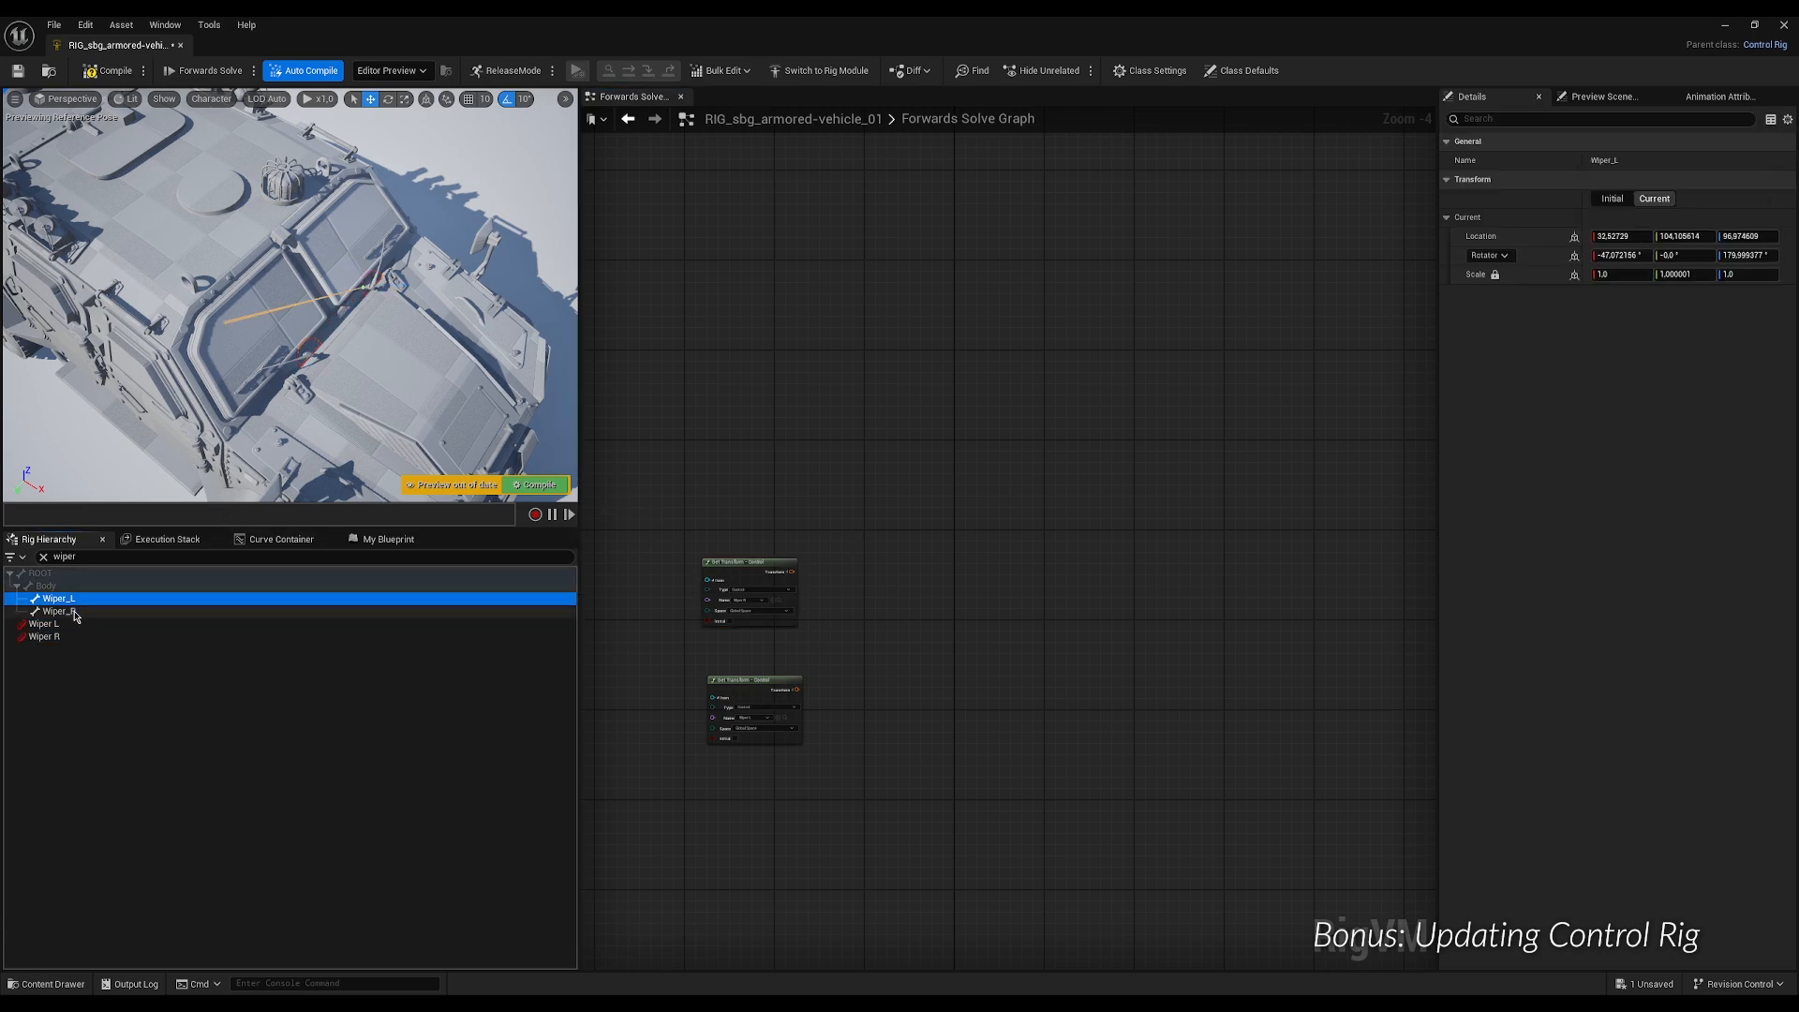
ctrl+click(75, 612)
drag(77, 608, 960, 622)
click(993, 664)
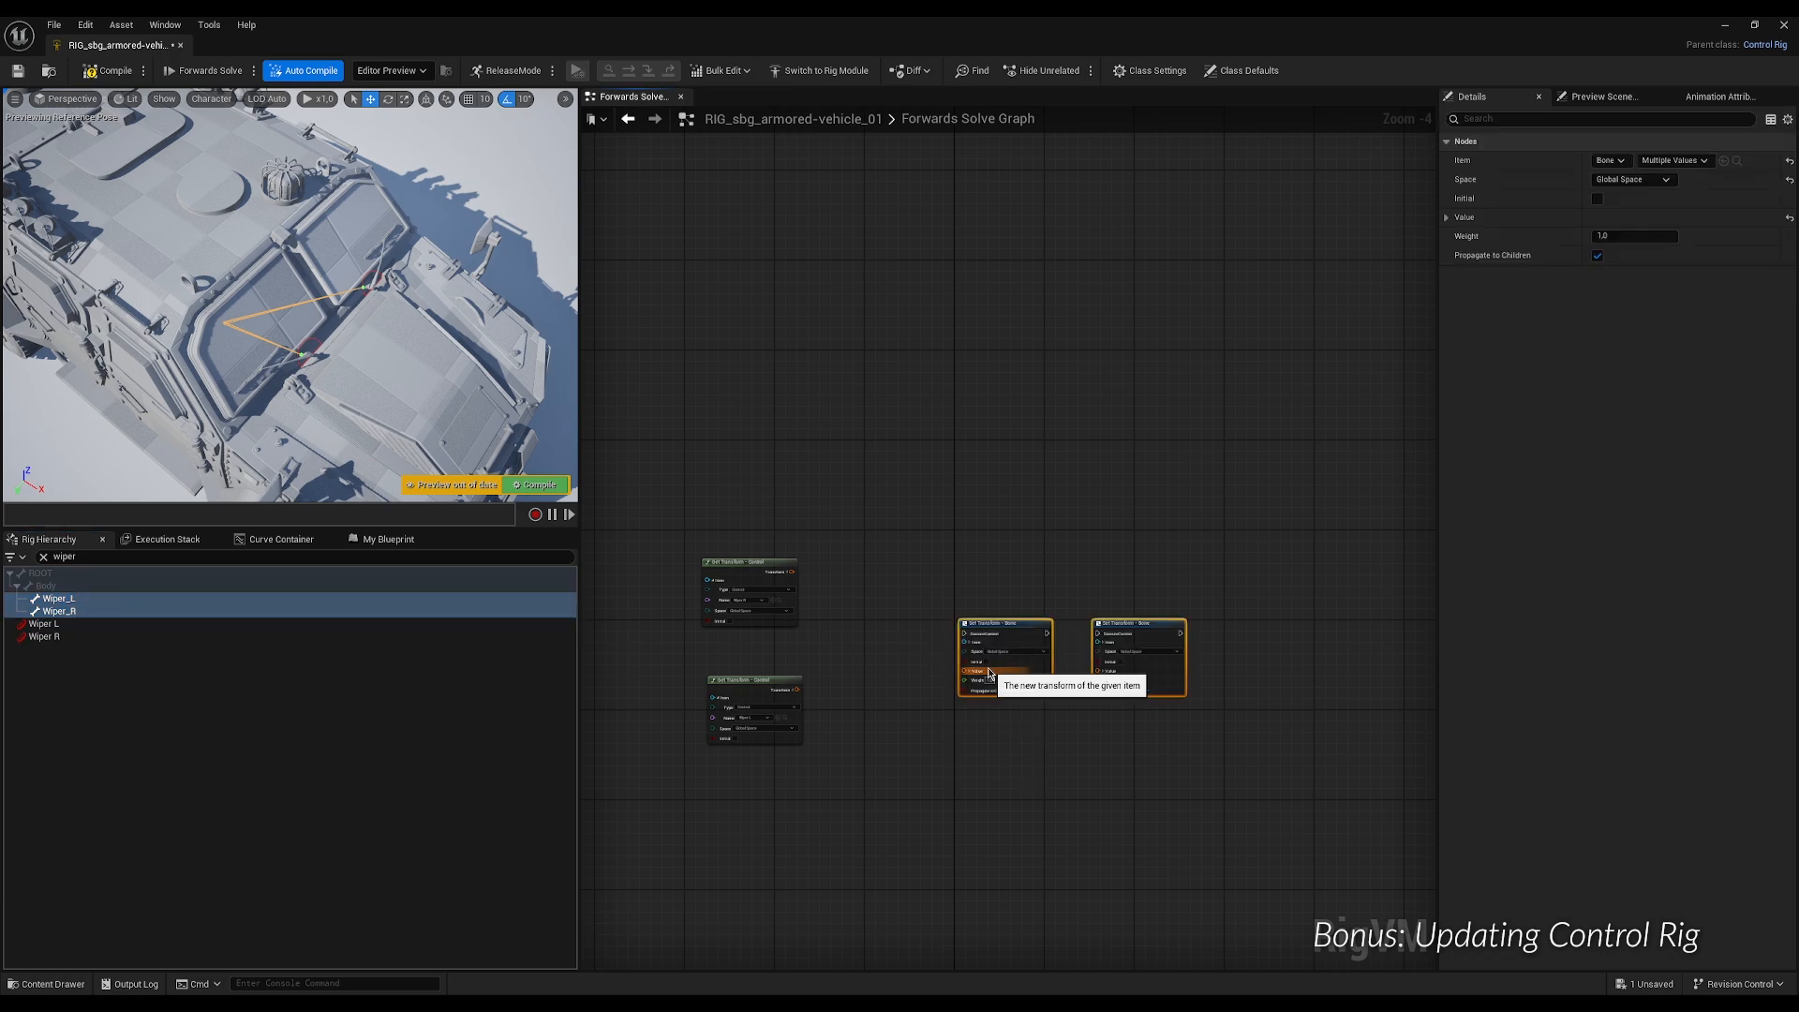
click(909, 521)
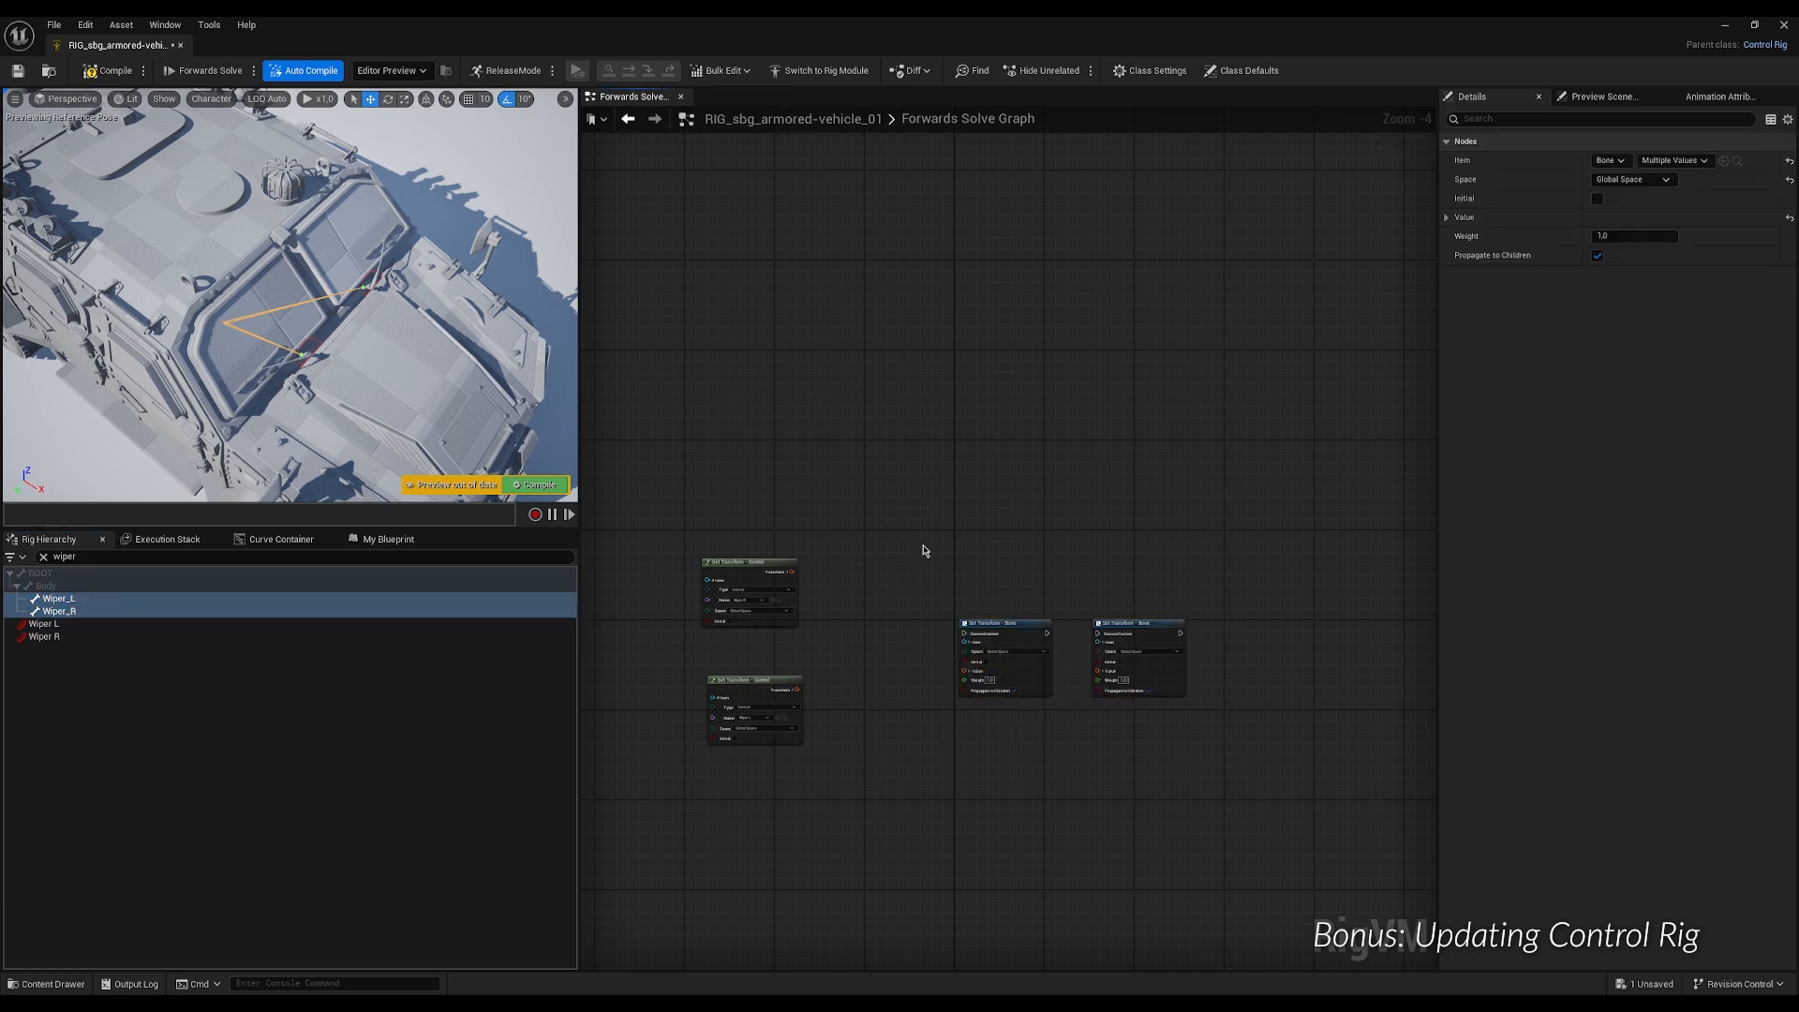
drag(981, 625, 893, 458)
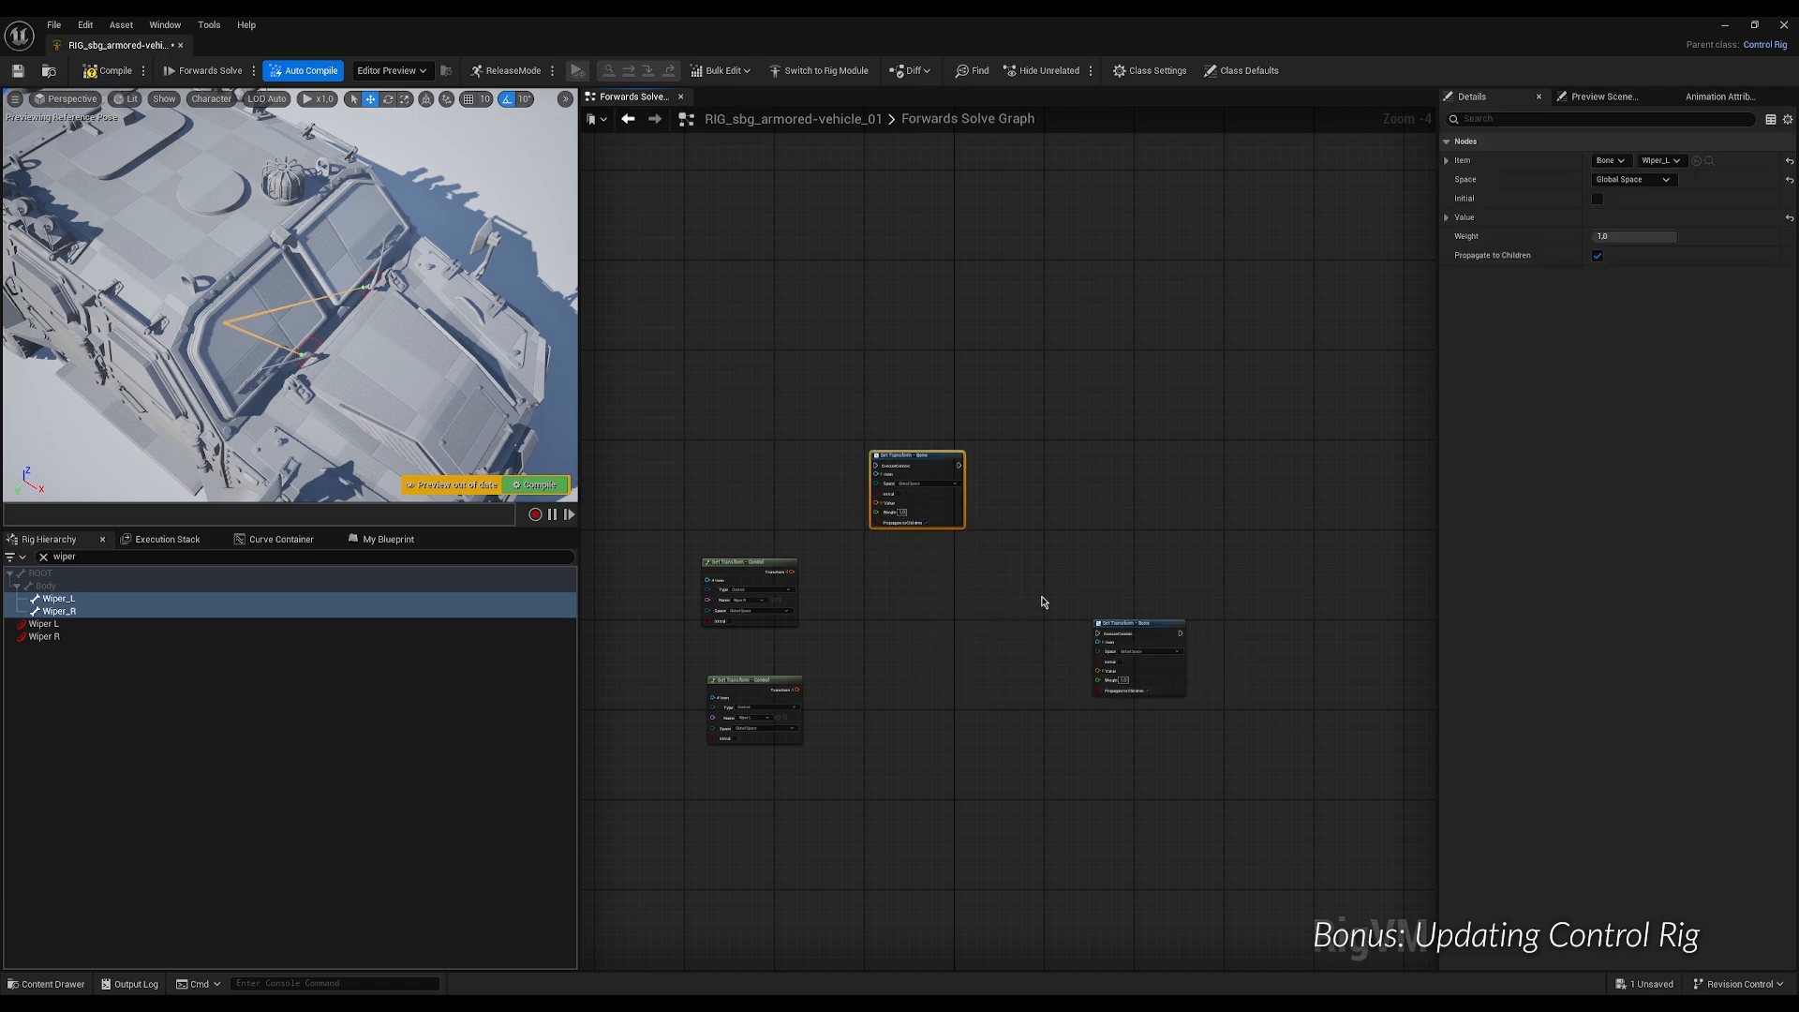
drag(1117, 625, 900, 632)
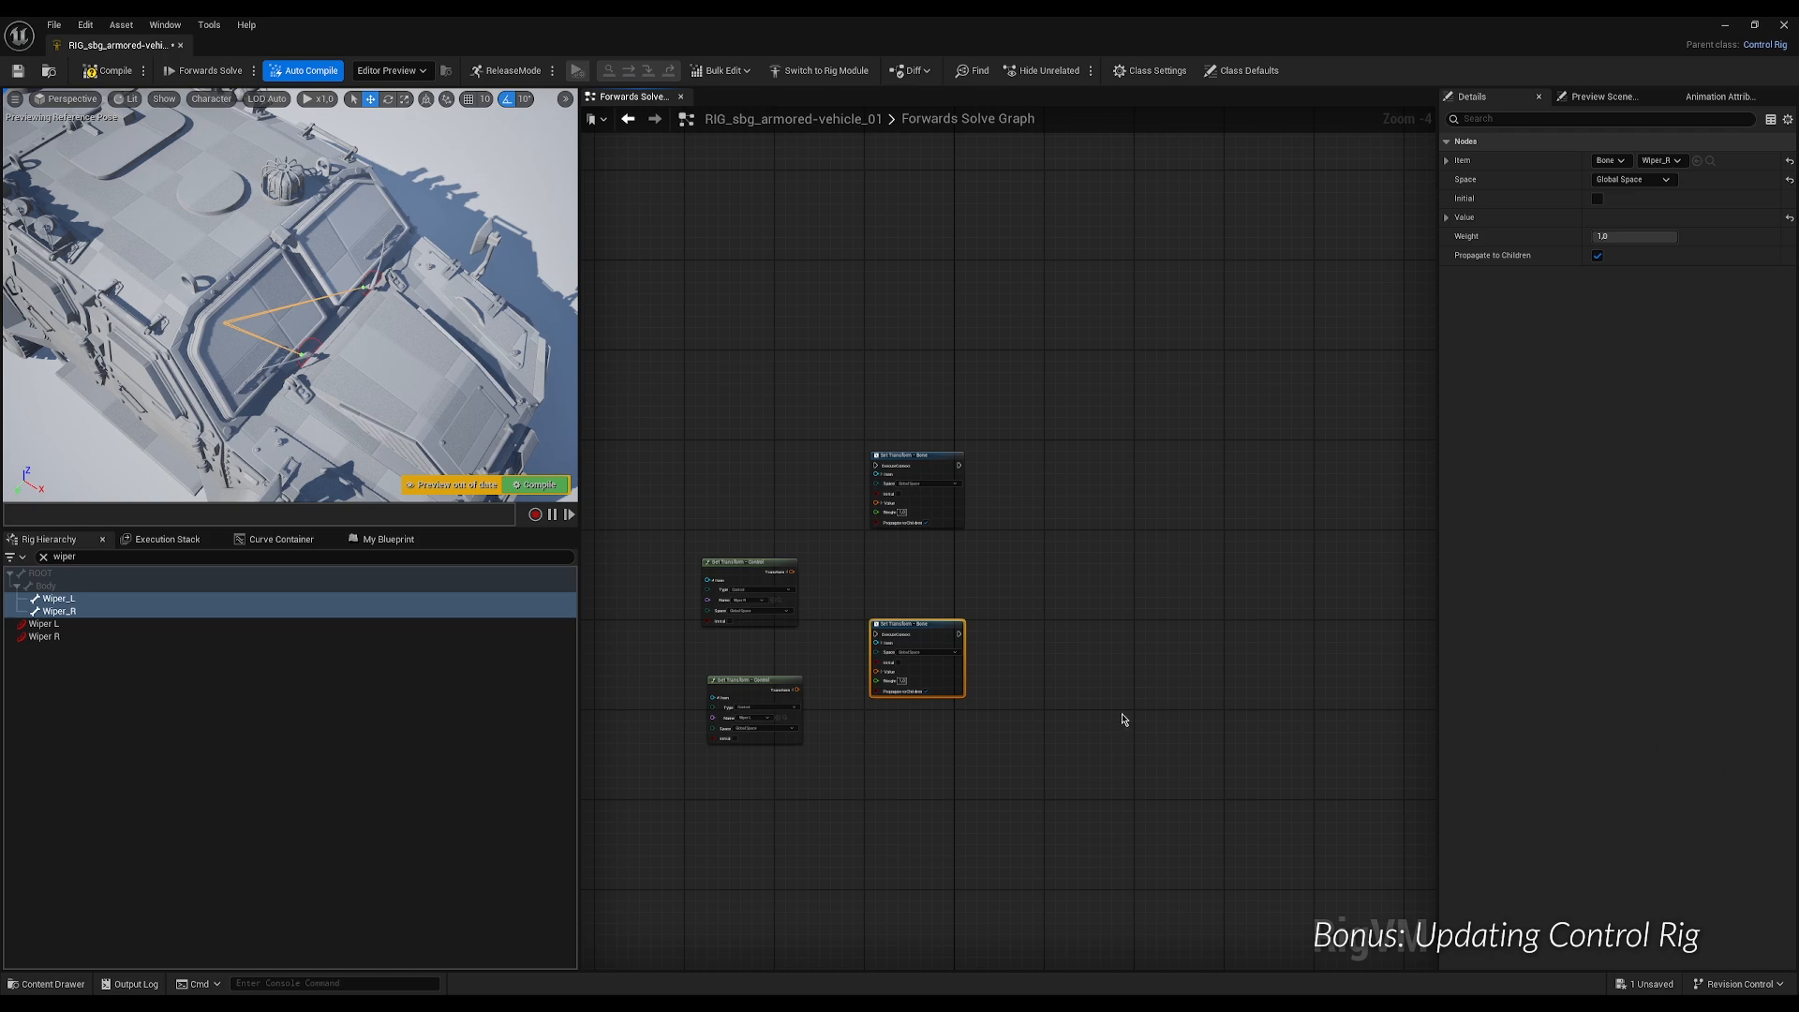
Connect the Wiper L control's transform to the value of the Wiper_L bone's Set Transform node and move the Get node beside it.
scroll(774, 664, up, 2)
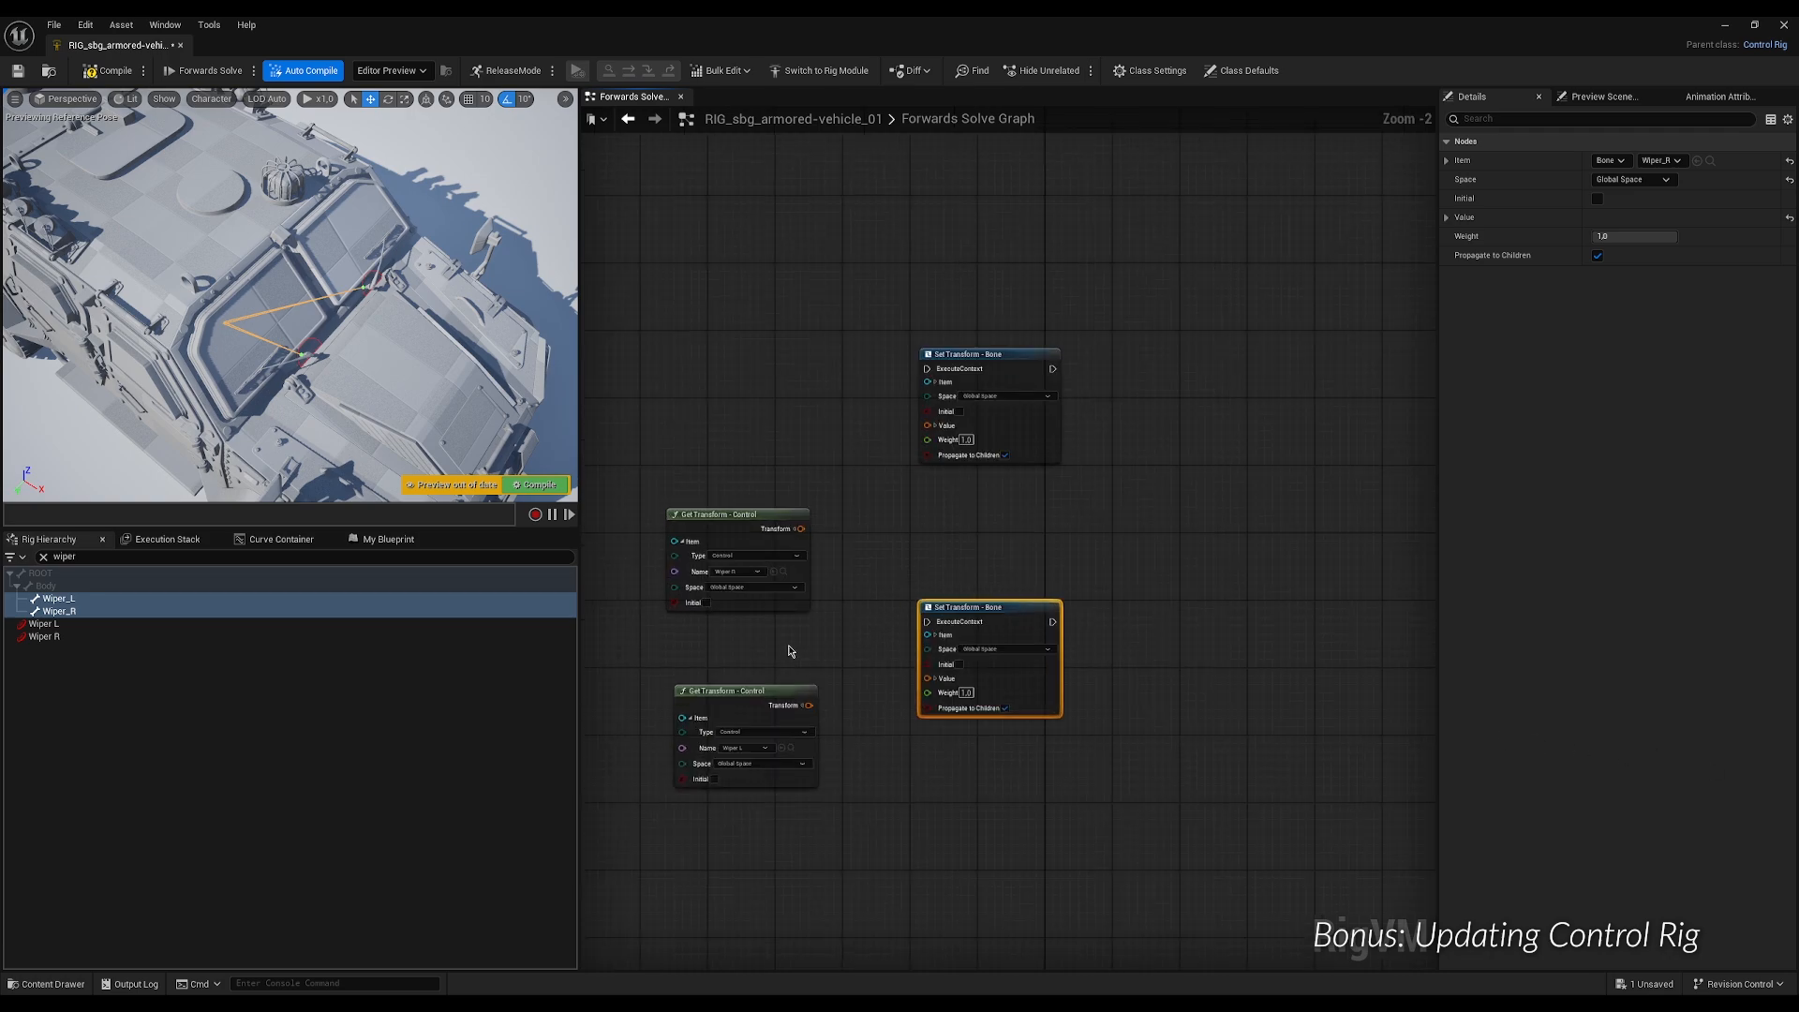
scroll(823, 600, up, 1)
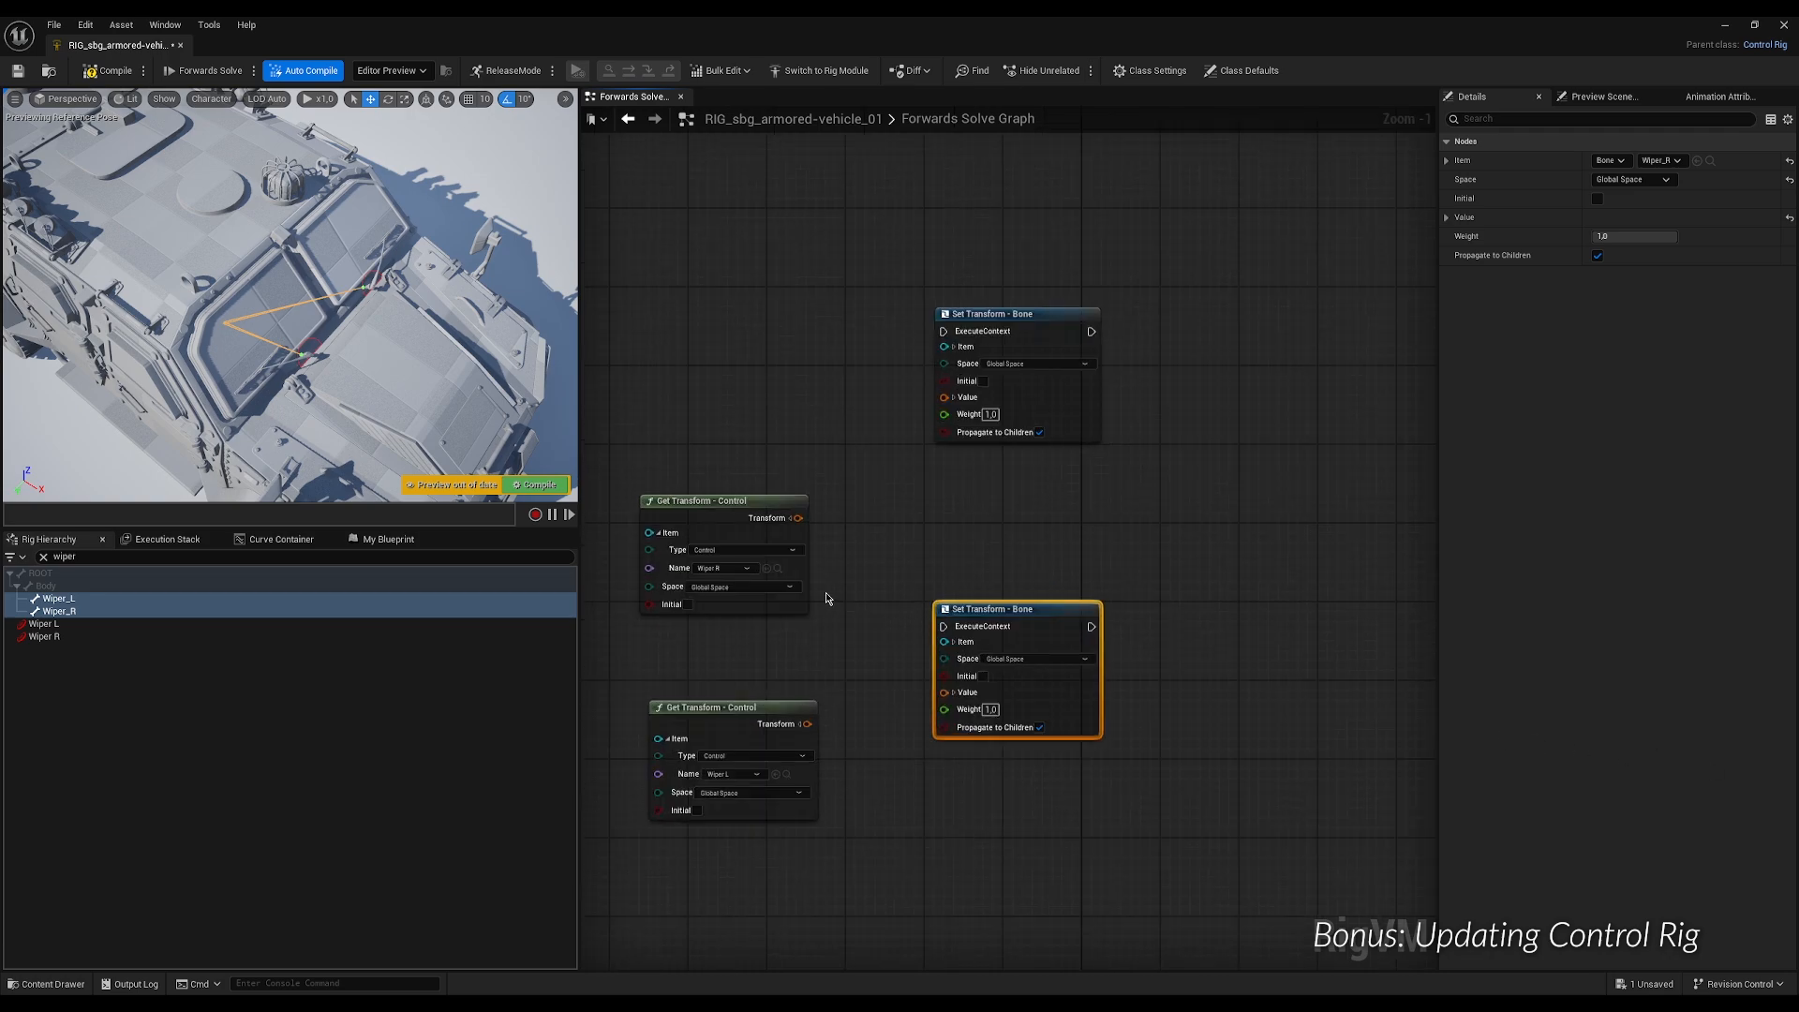
click(953, 347)
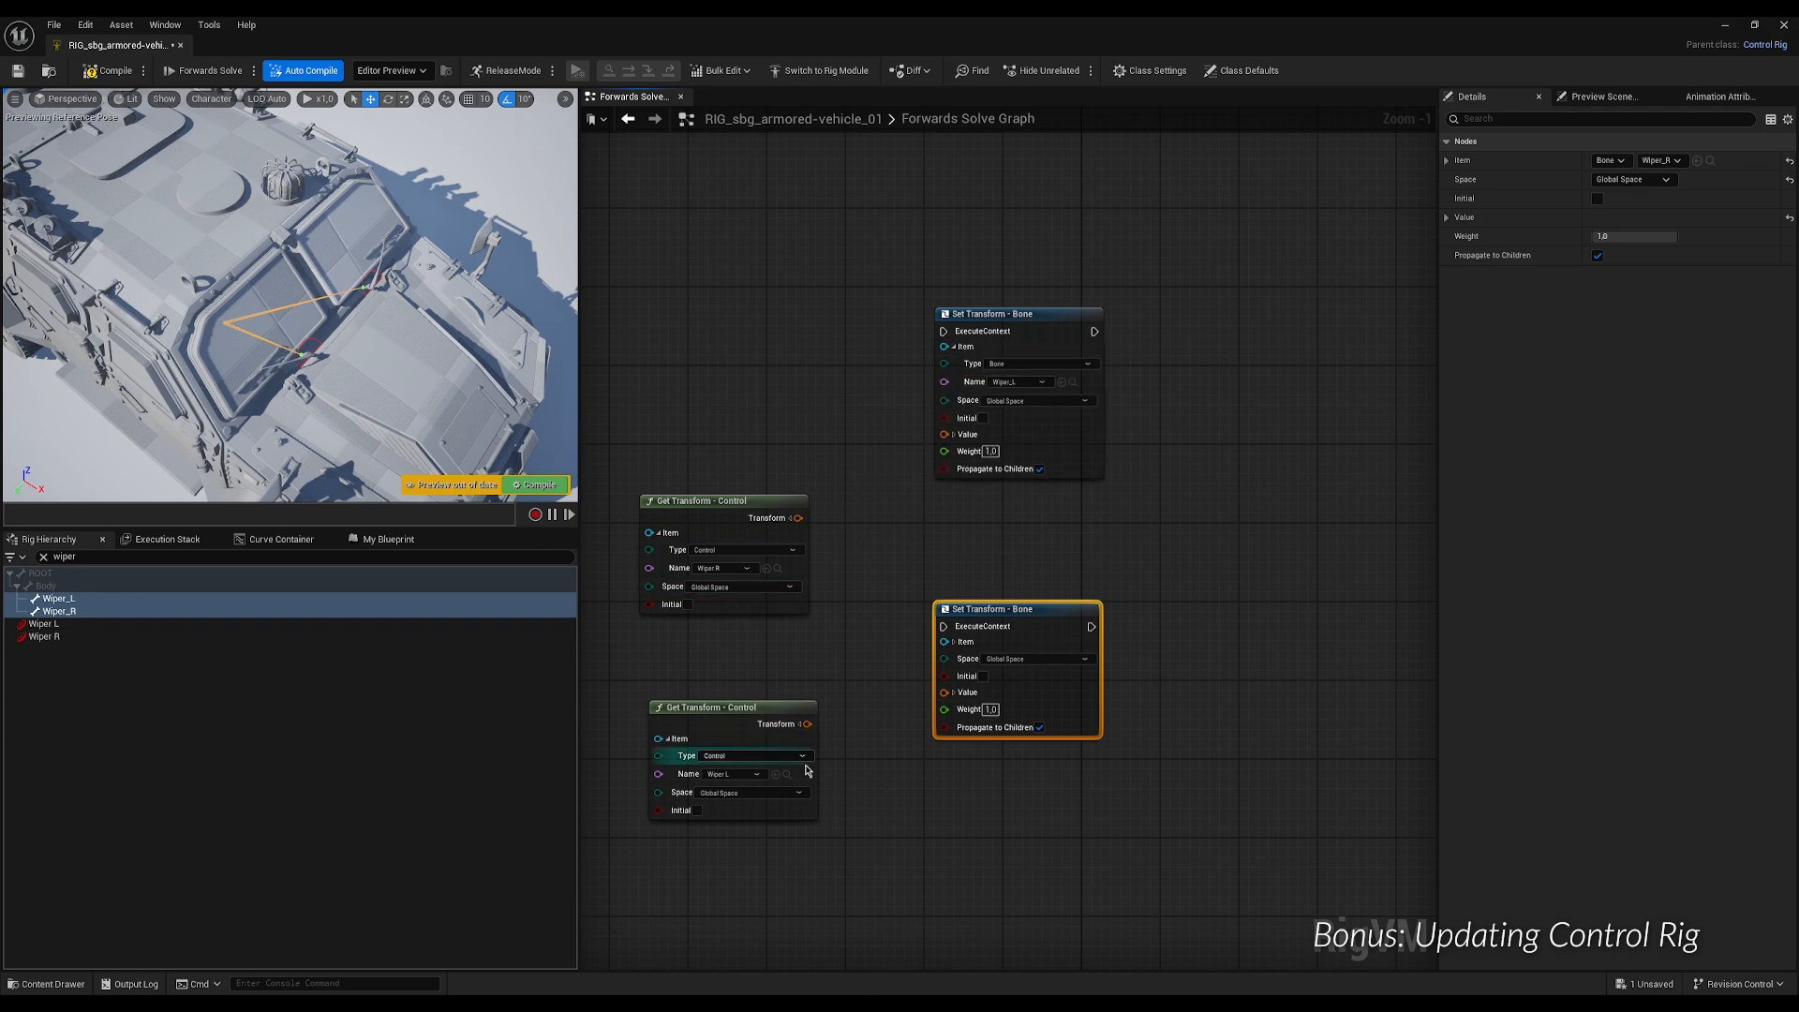
drag(806, 723, 945, 433)
drag(745, 714, 742, 381)
Chain the Wiper_R bone's Set Transform node after the Wiper_L one and feed it the Wiper R control's transform, with the Get nodes below.
drag(1007, 615, 1262, 329)
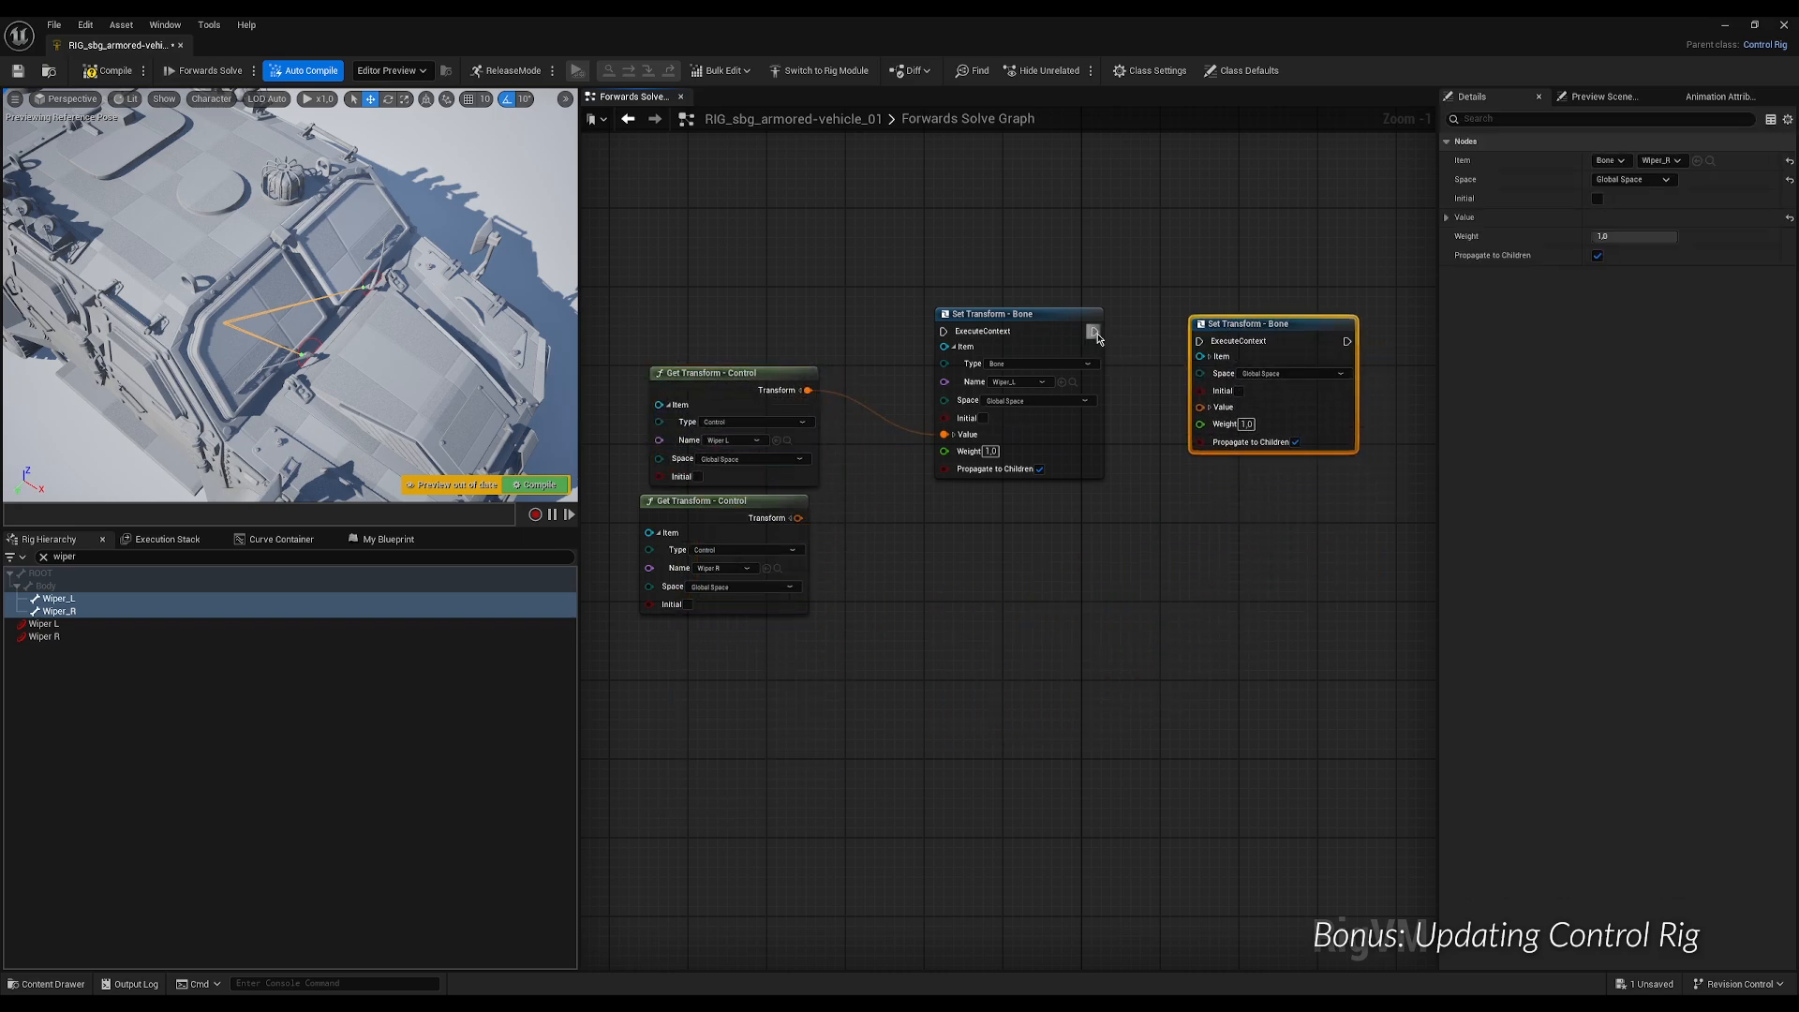
drag(1093, 331, 1199, 342)
click(1210, 357)
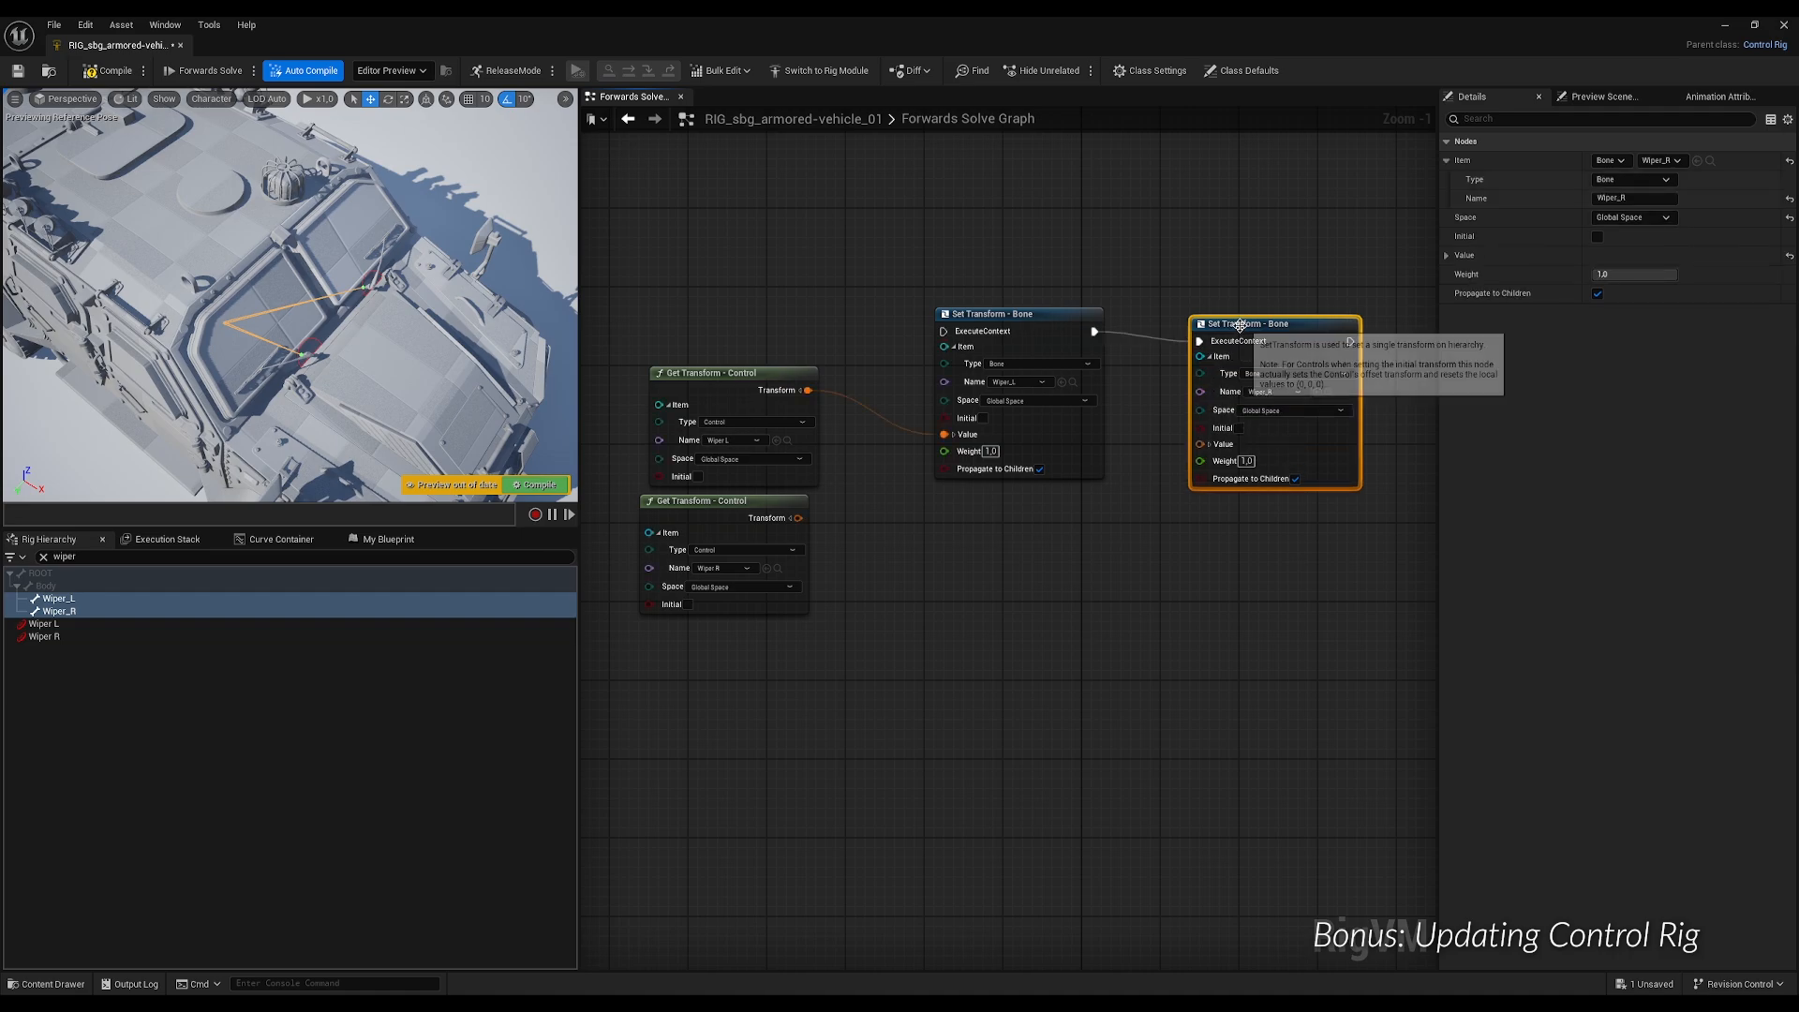
drag(729, 506, 1199, 441)
drag(736, 372, 744, 480)
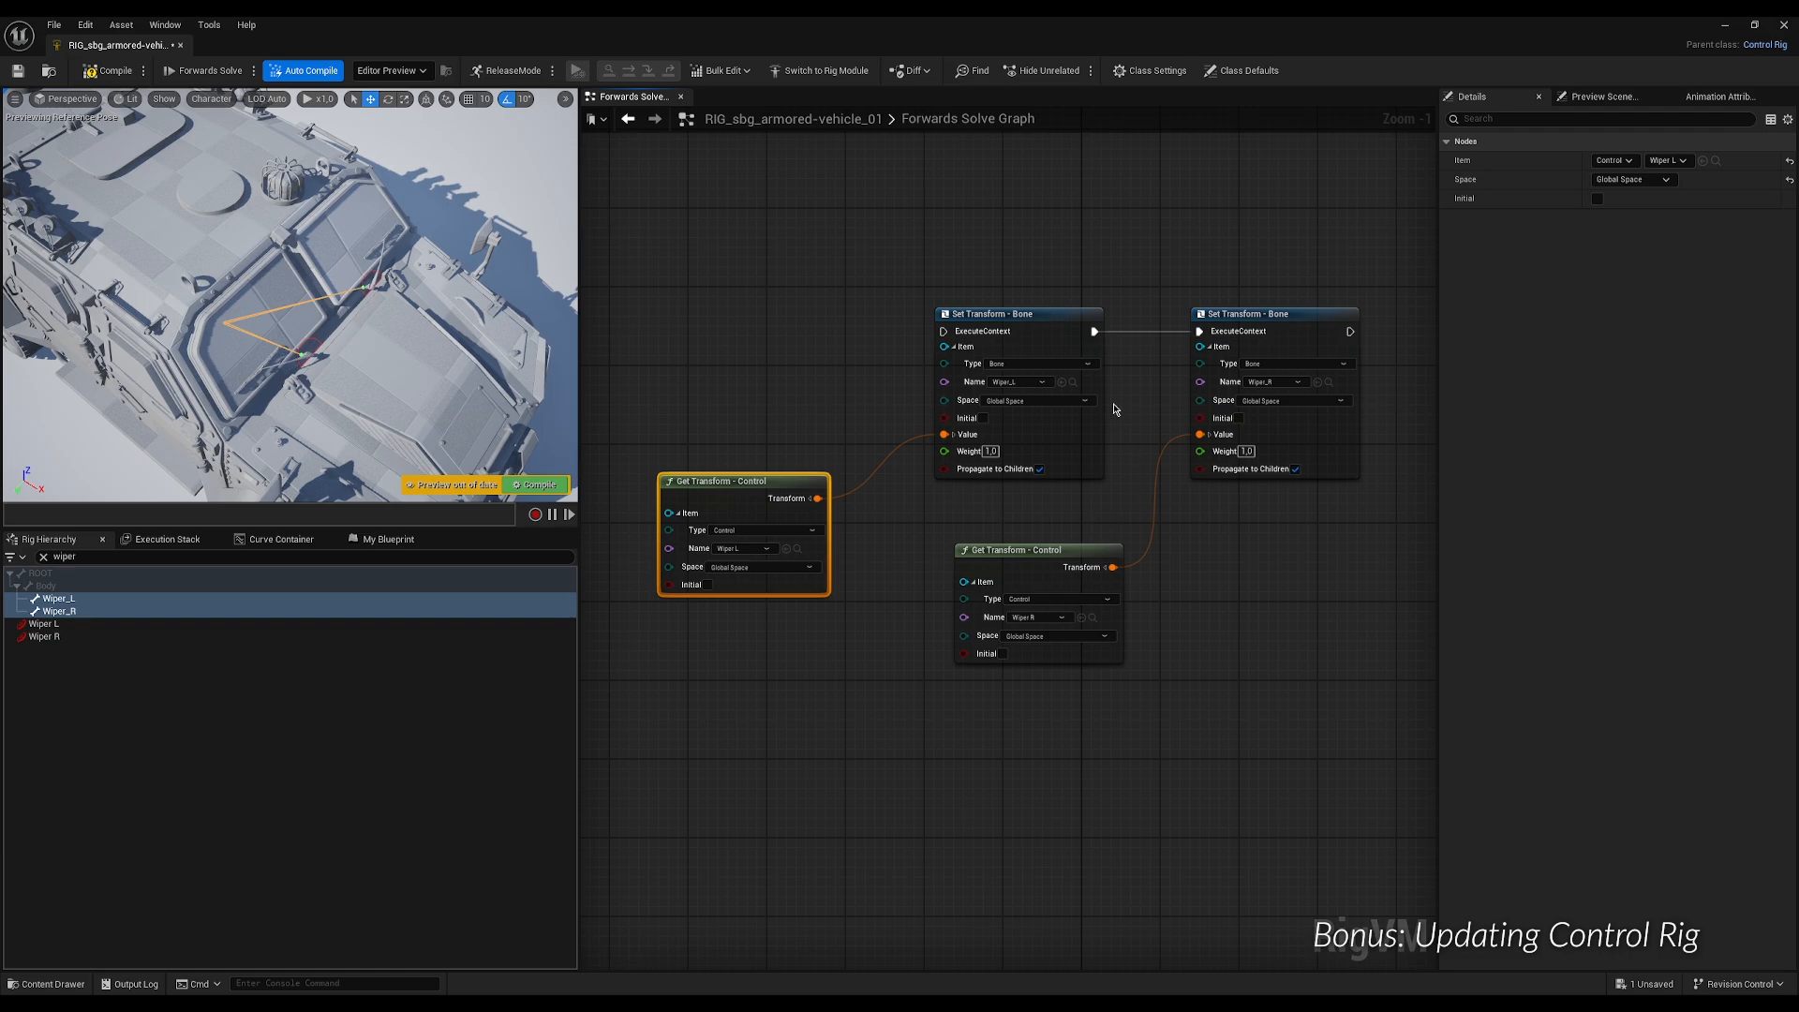
Move the four wiper nodes together to just below the Rear-Left wheel group.
scroll(1078, 375, down, 7)
right_drag(993, 293, 956, 555)
drag(883, 602, 1104, 715)
drag(1011, 613, 1100, 370)
Add an output pin to the Sequence node and connect it to the Wiper_L bone's Set Transform node.
right_drag(992, 346, 994, 645)
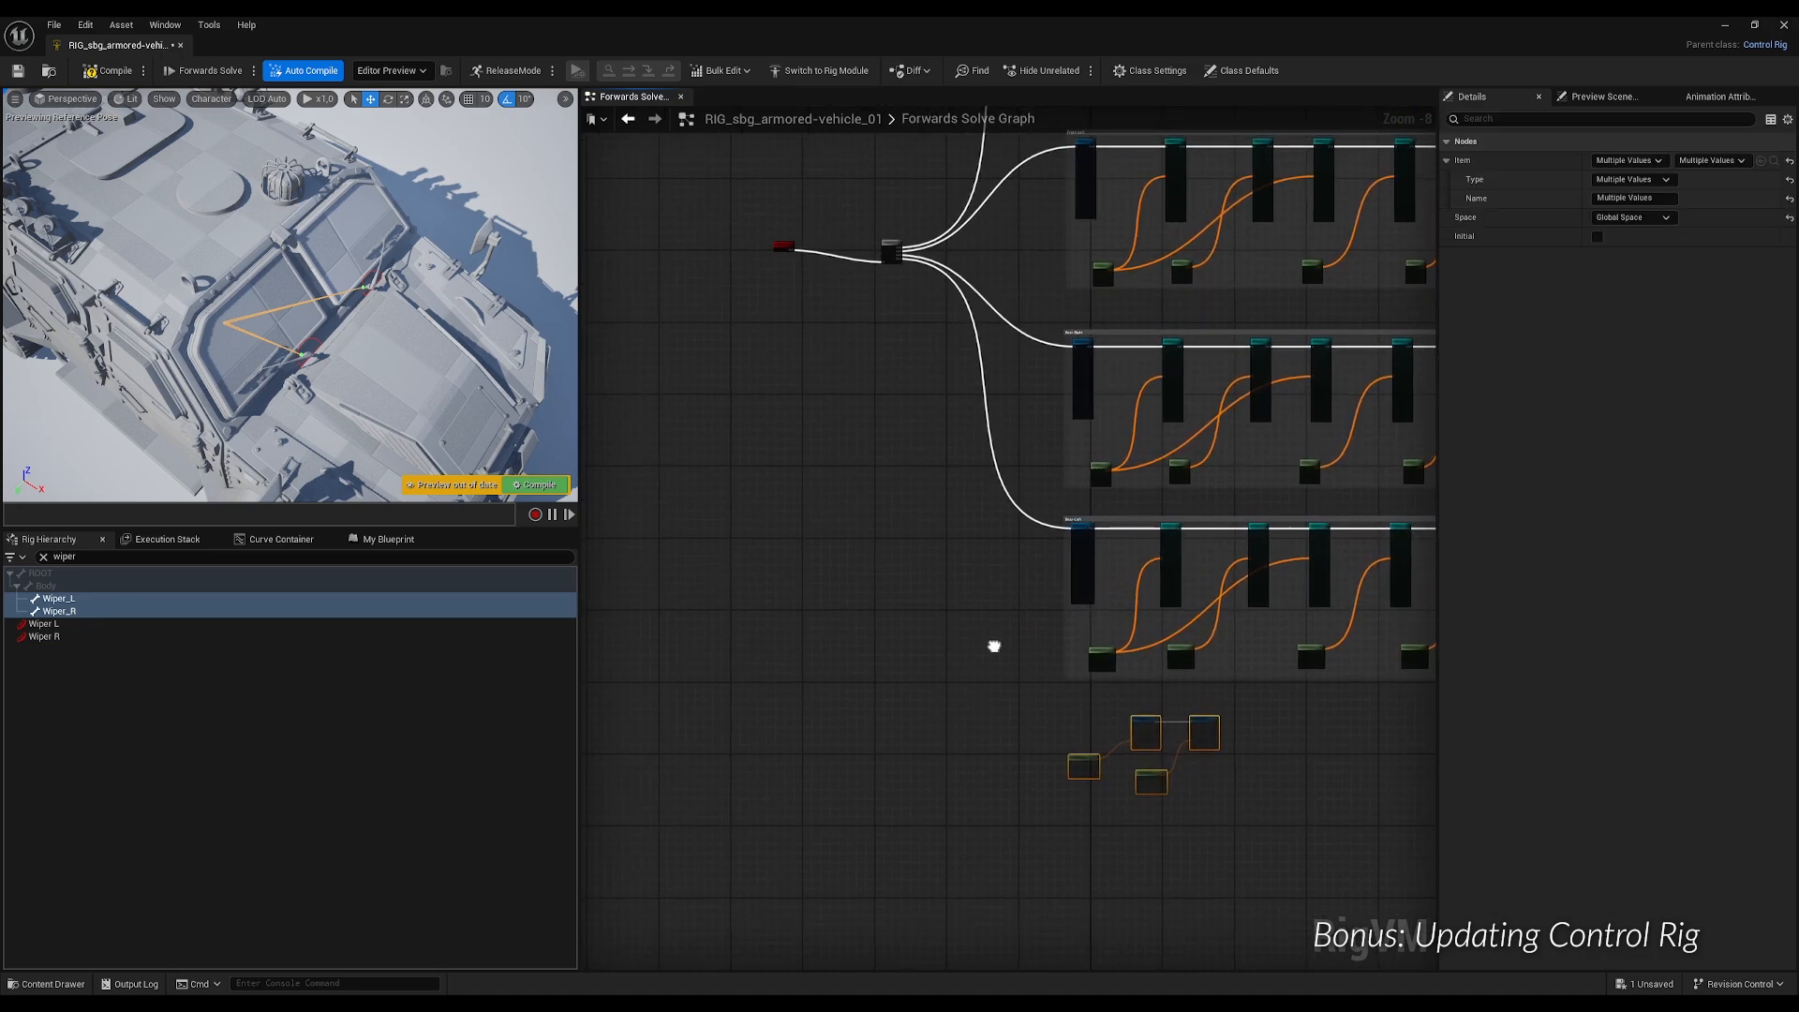
scroll(888, 251, up, 7)
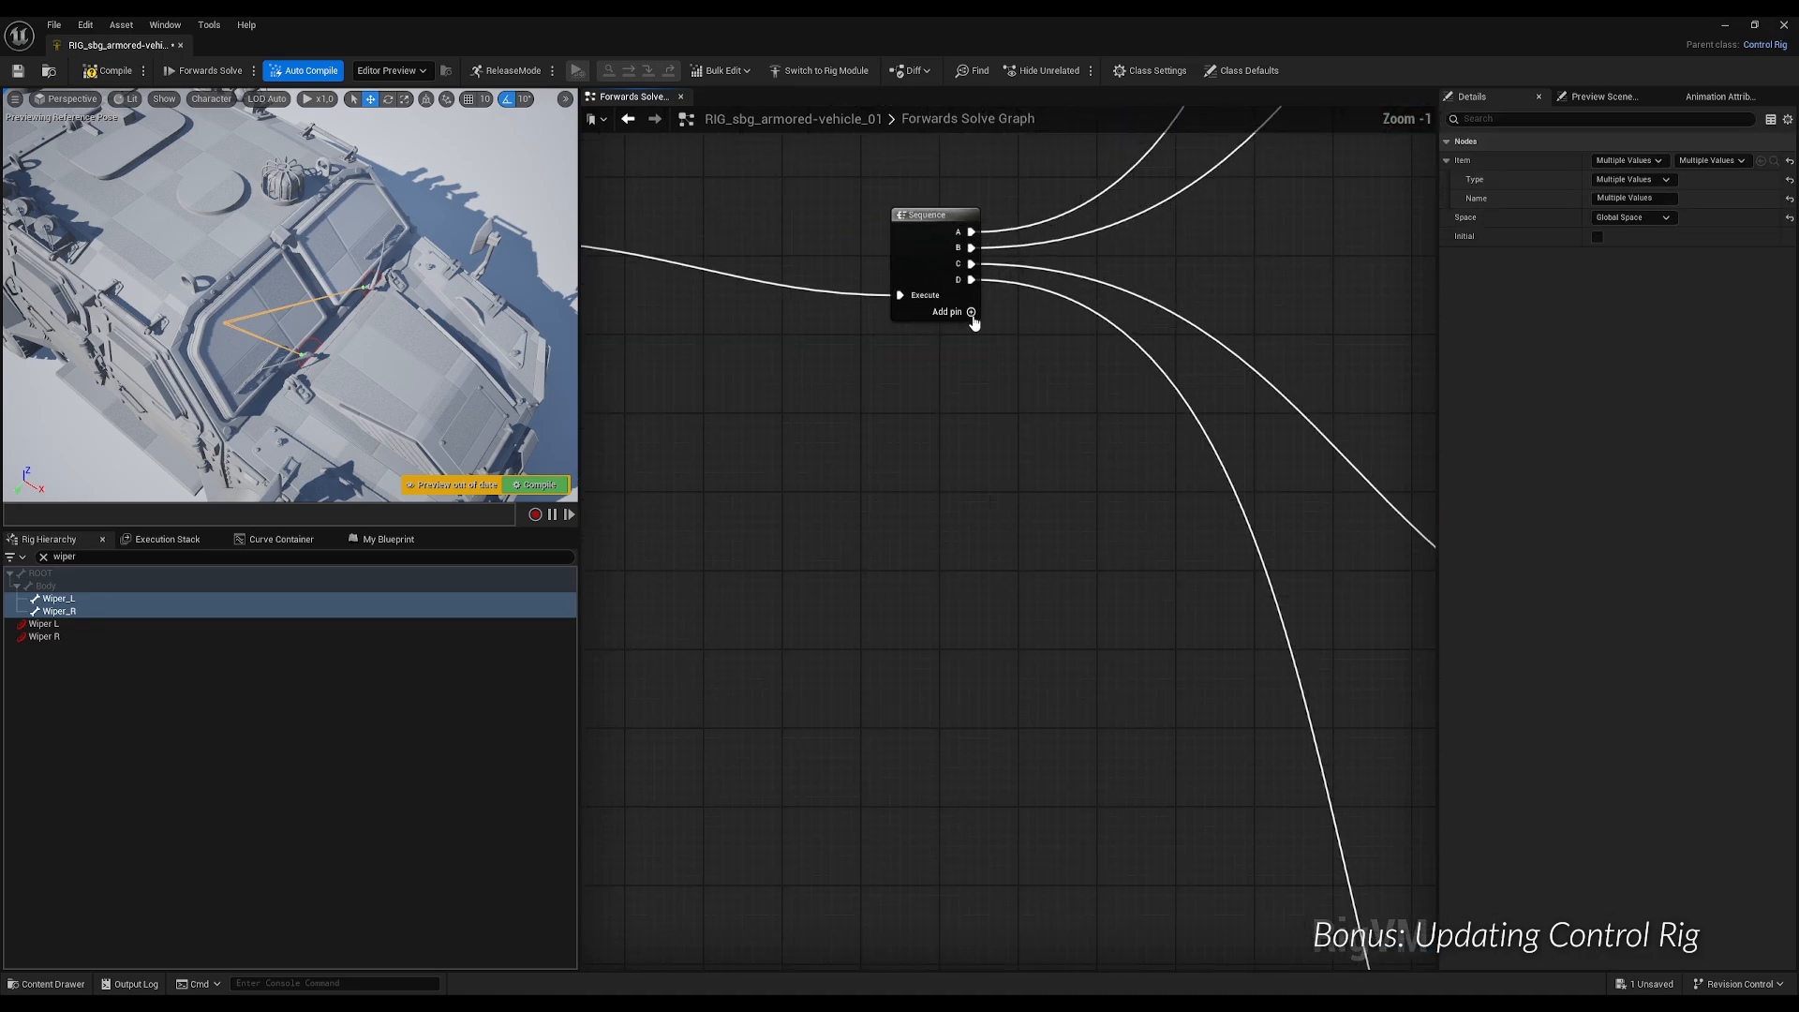
click(972, 314)
scroll(987, 357, down, 2)
right_drag(1112, 642, 875, 262)
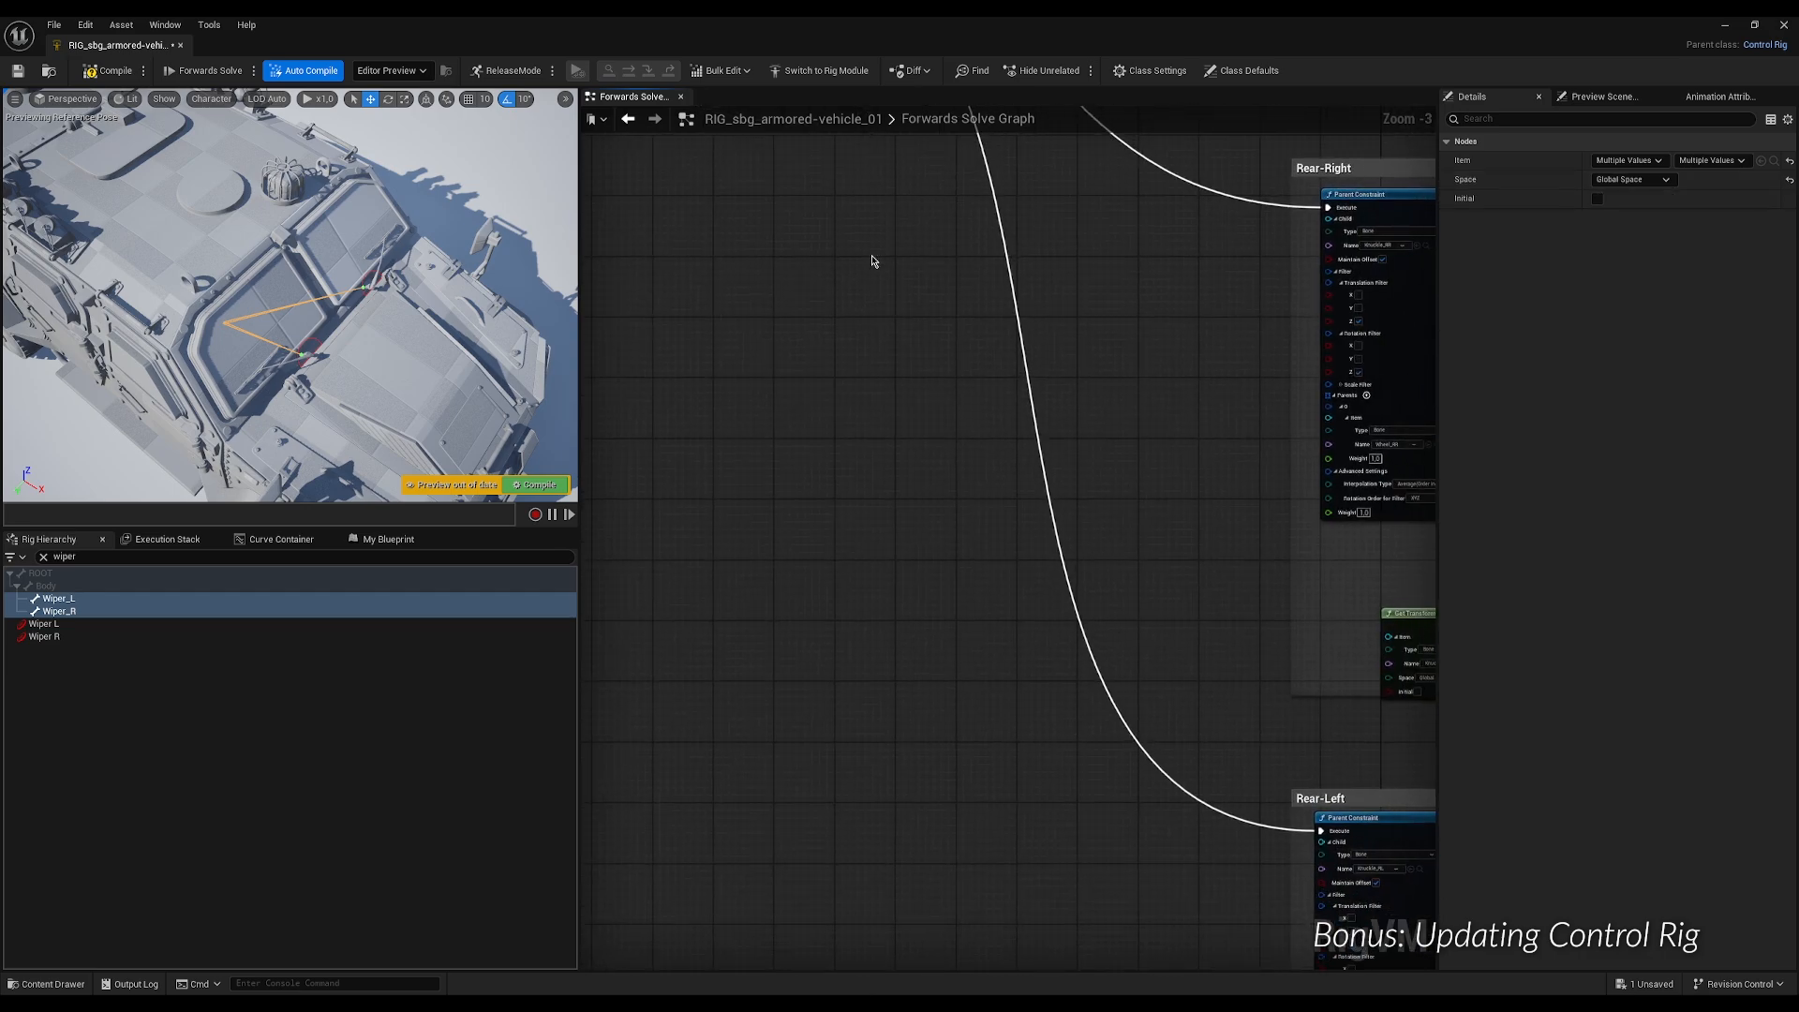
scroll(876, 261, down, 1)
scroll(886, 357, down, 2)
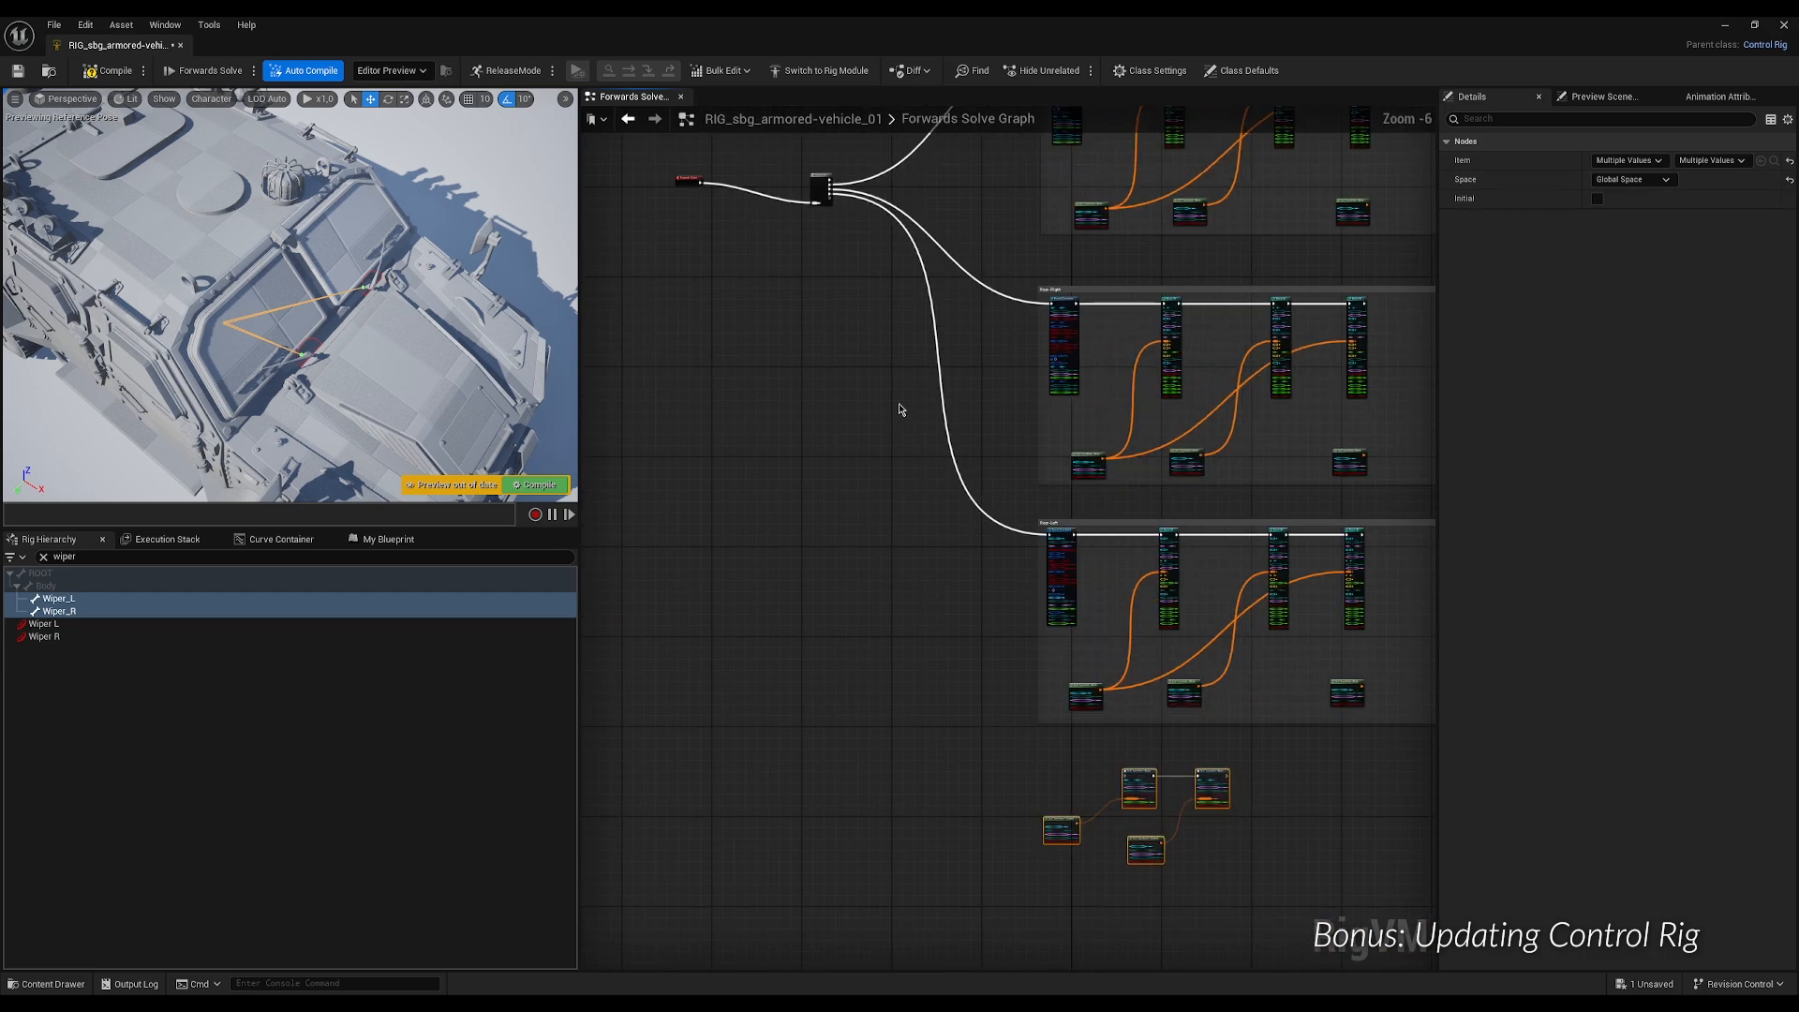
mouse_move(832, 199)
mouse_down()
mouse_move(1068, 735)
mouse_move(1114, 780)
mouse_move(911, 593)
mouse_move(809, 244)
mouse_move(829, 204)
mouse_up()
click(1112, 780)
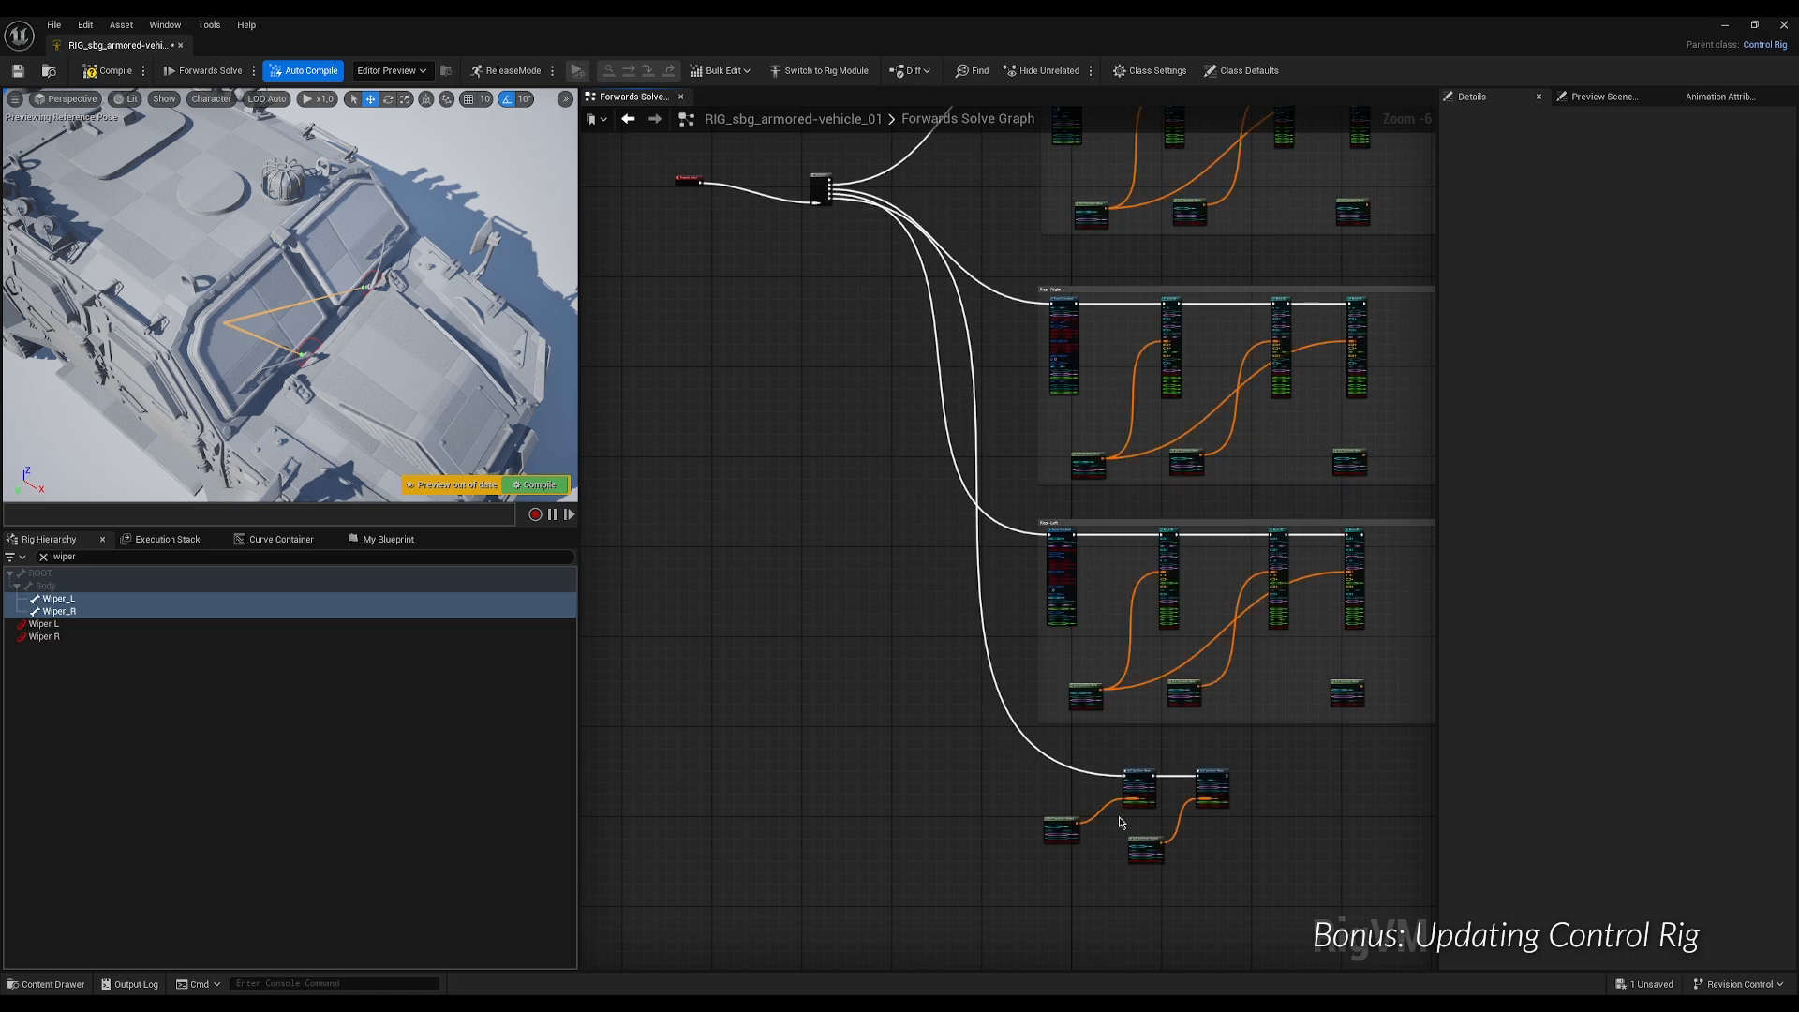
Group the four wiper nodes in a comment box titled Wipers.
scroll(1122, 823, up, 2)
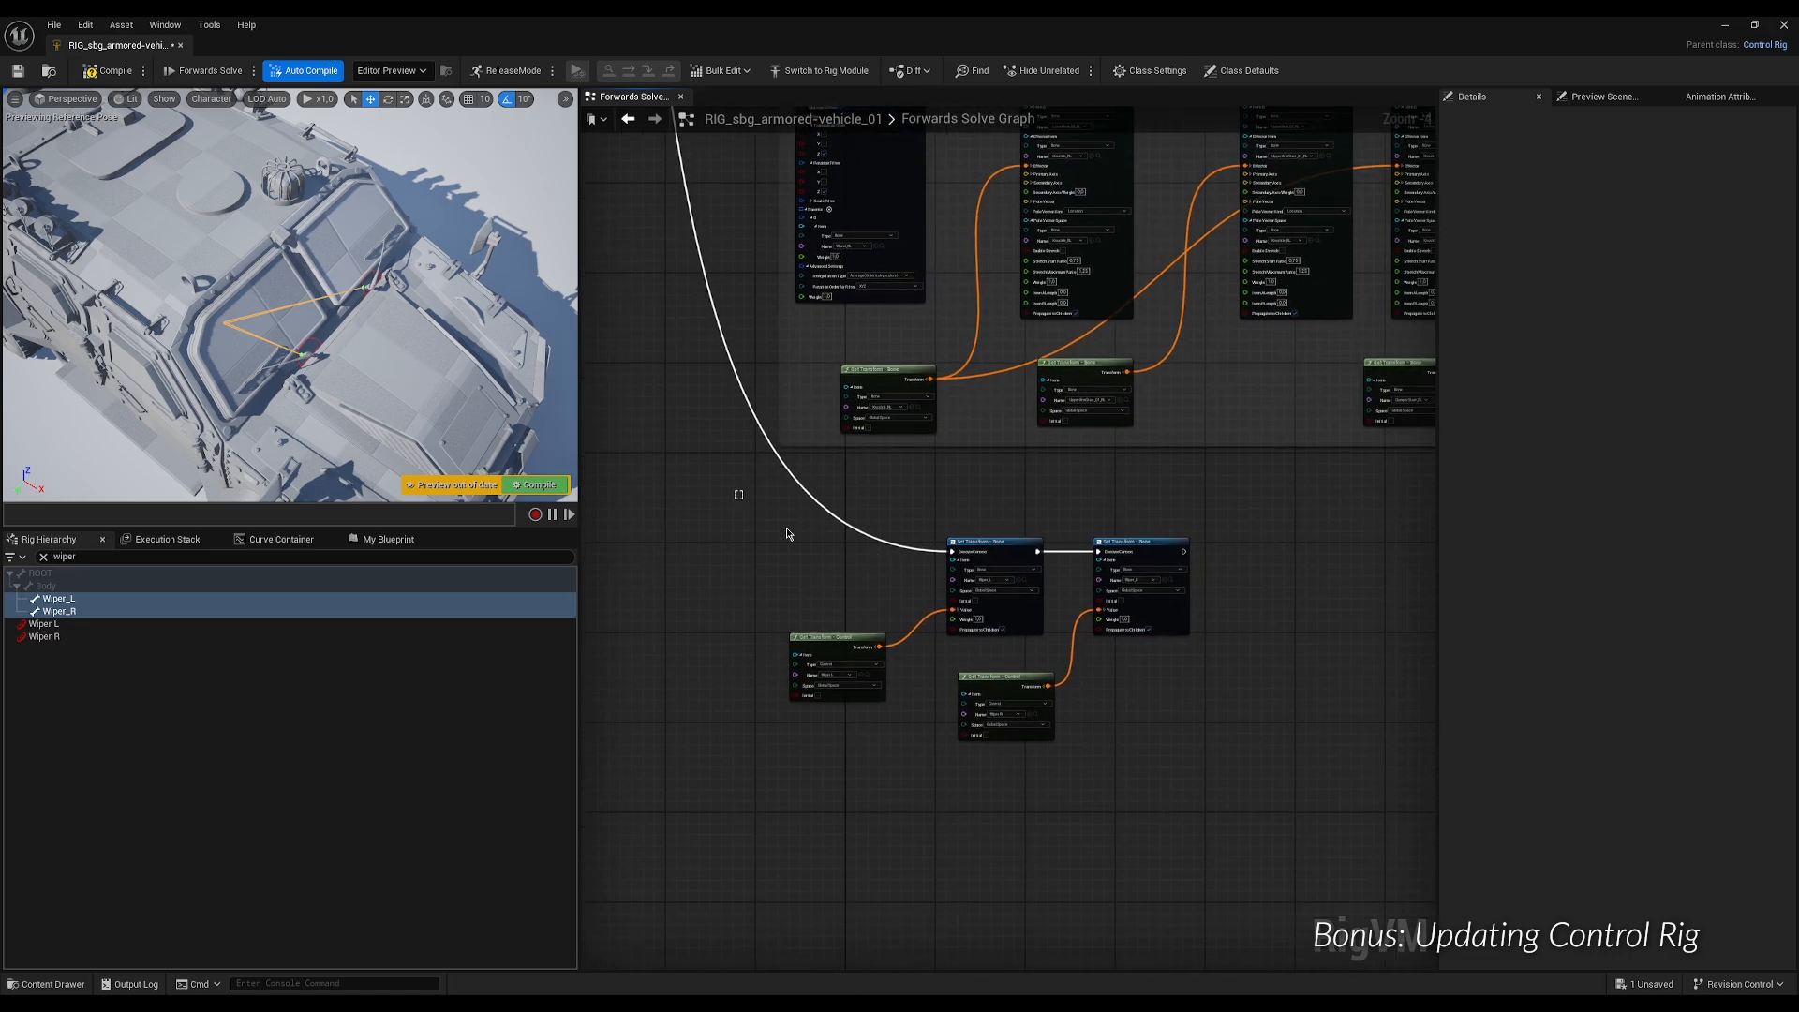
drag(739, 494, 1292, 822)
right_click(895, 565)
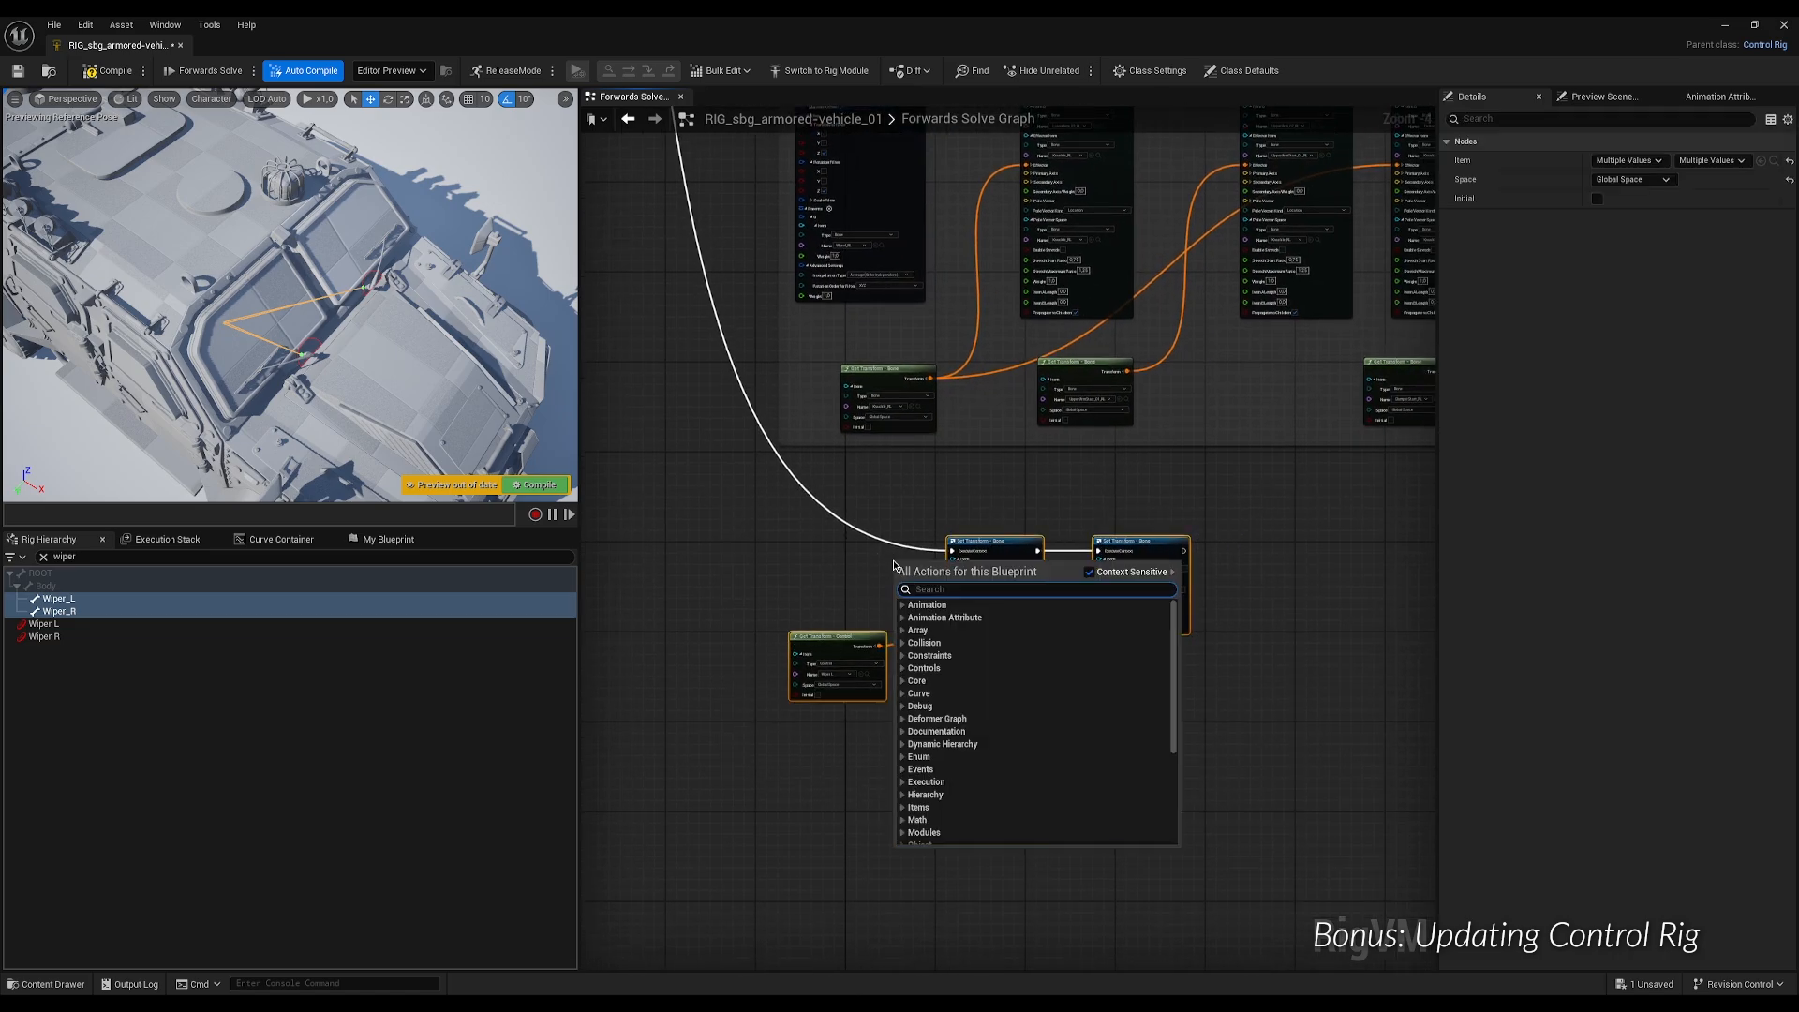
text(comm)
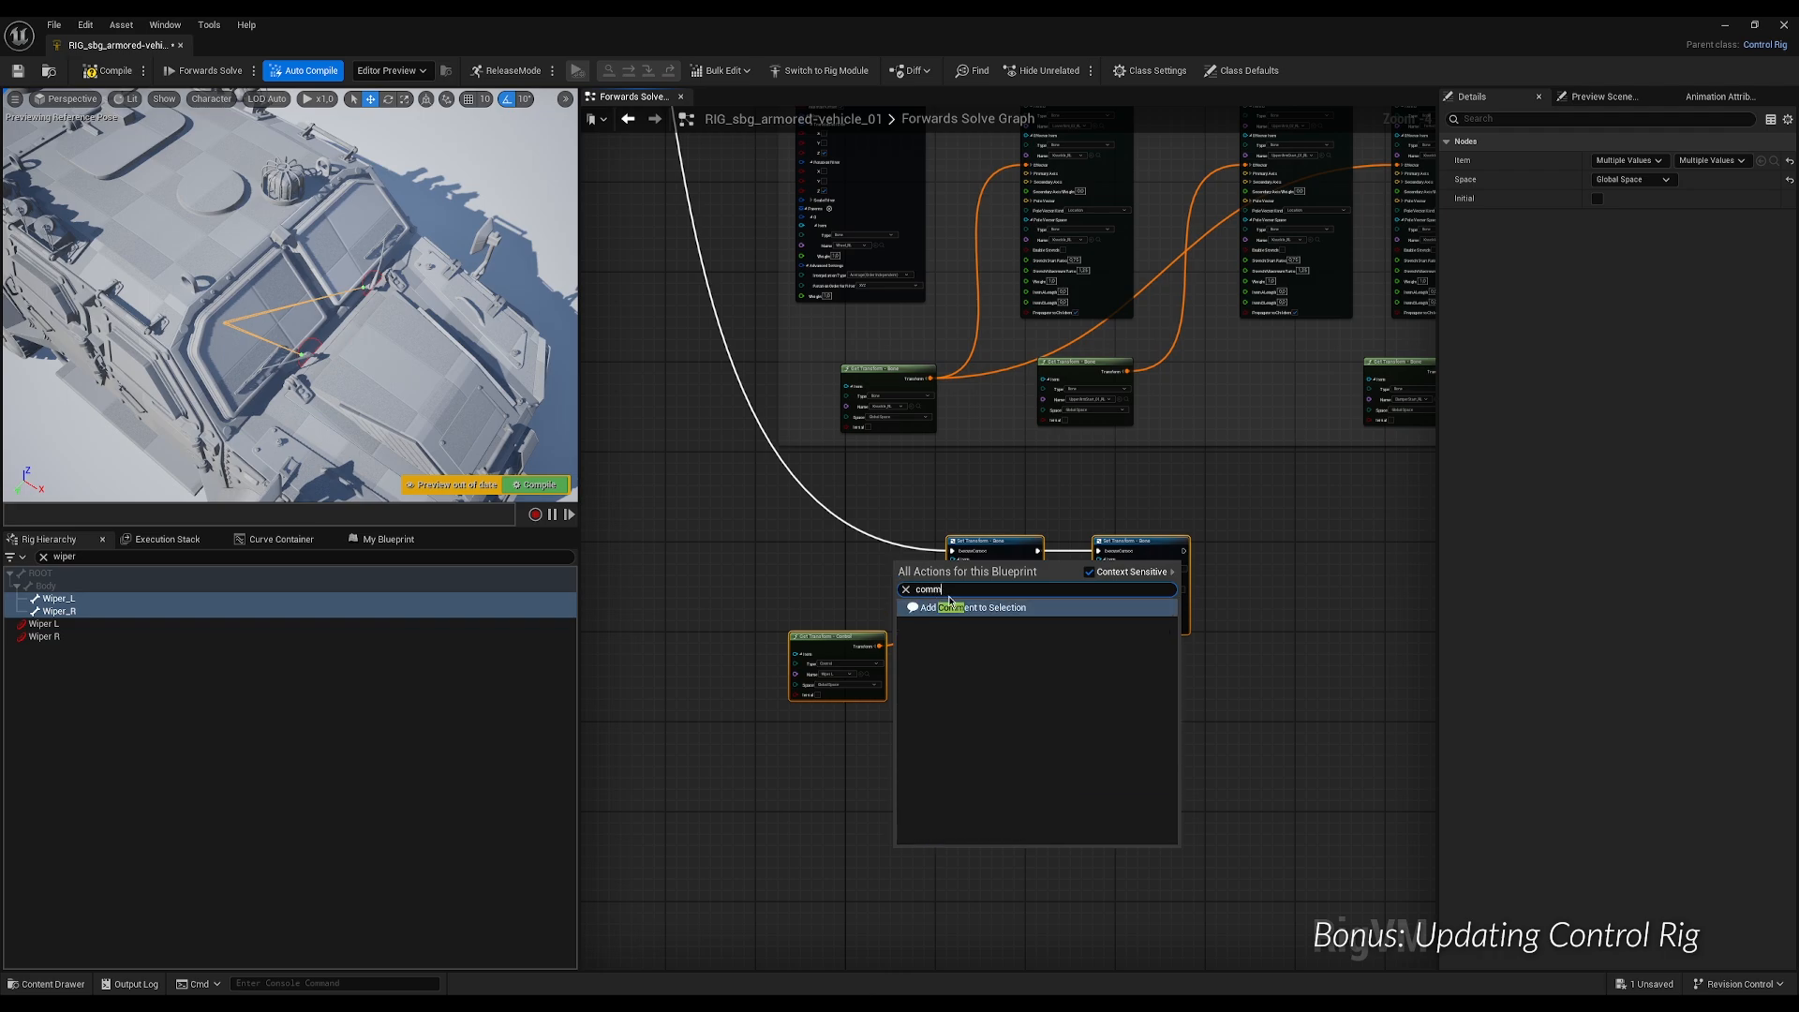
click(950, 606)
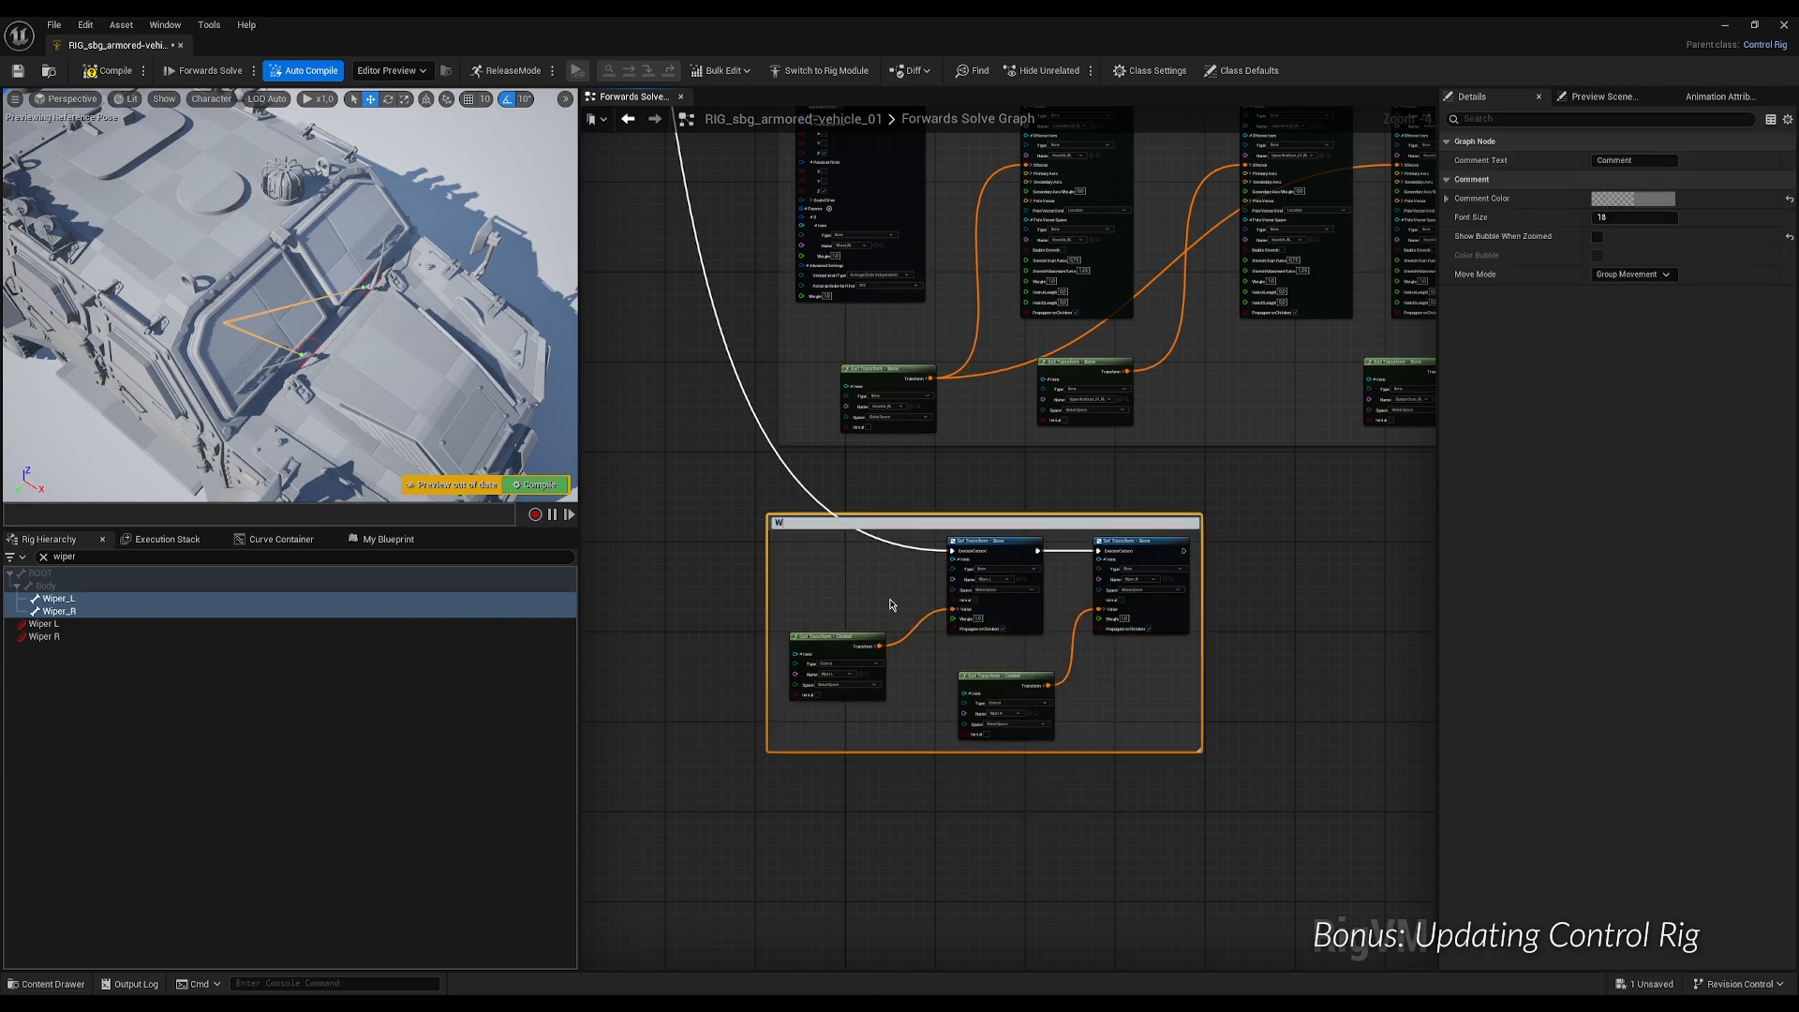
key(Return)
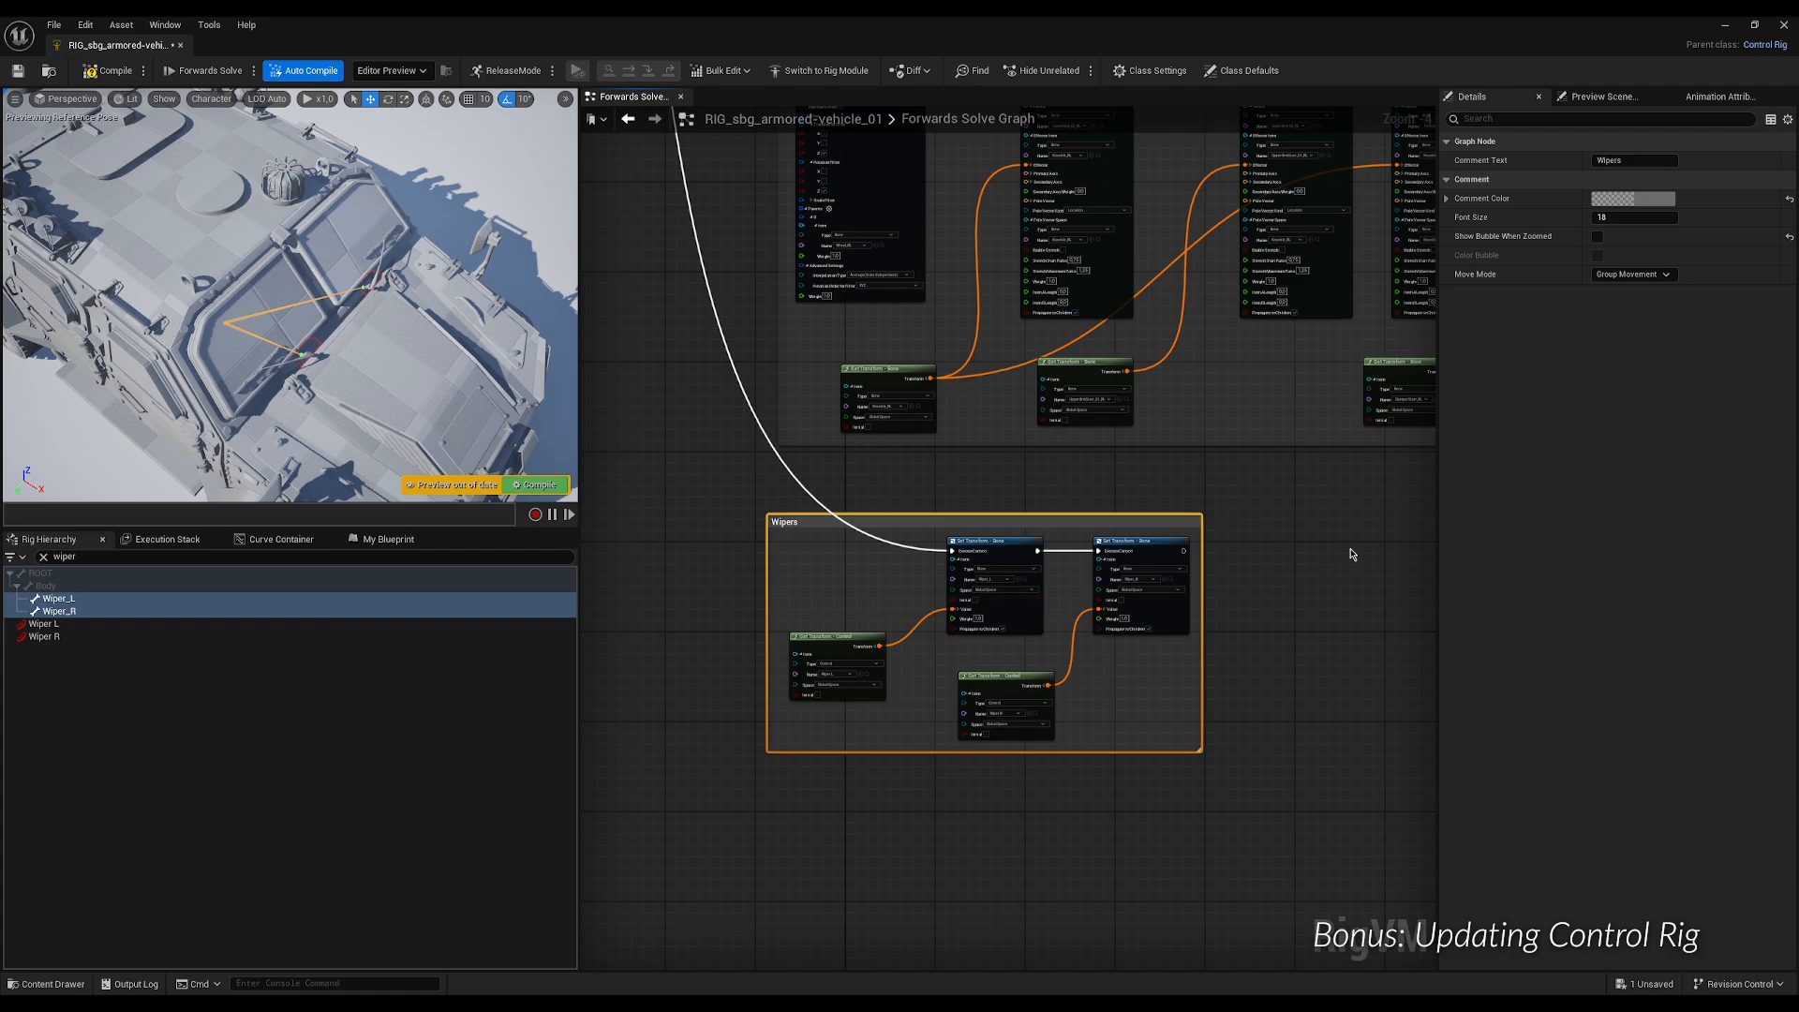
Compile and save the armored vehicle's Control Rig.
click(1353, 554)
click(110, 70)
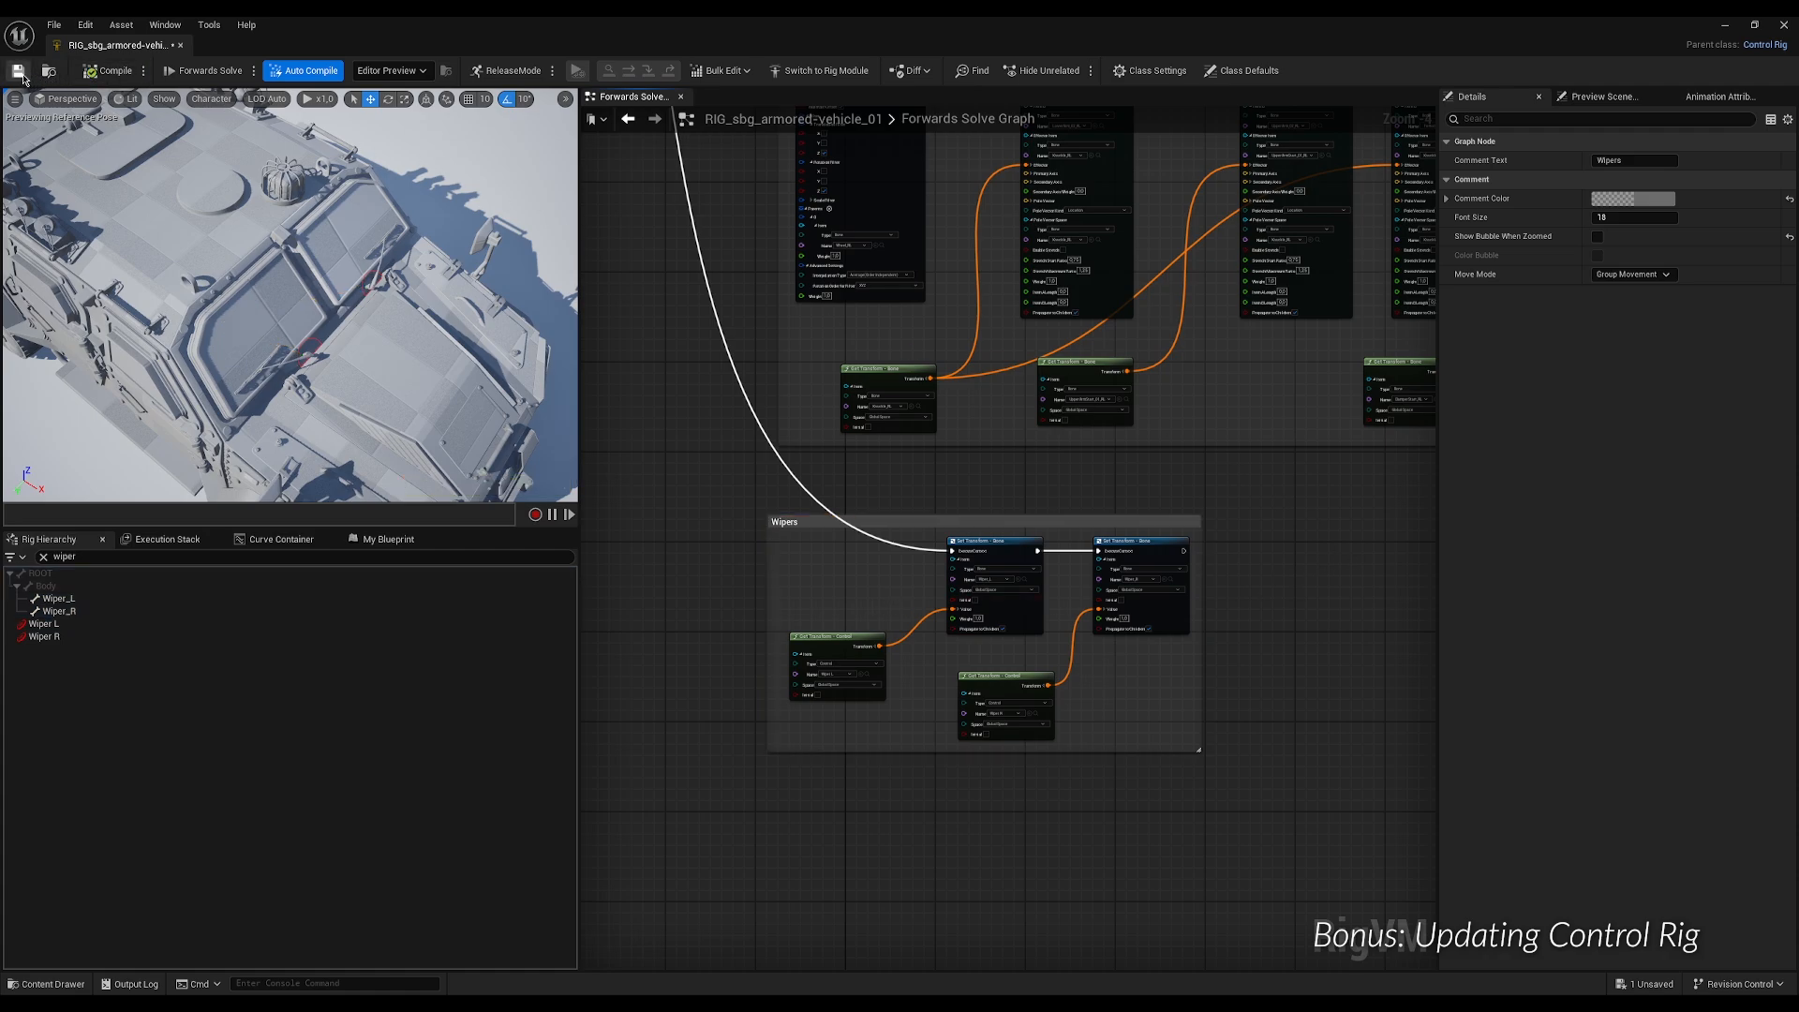
click(17, 71)
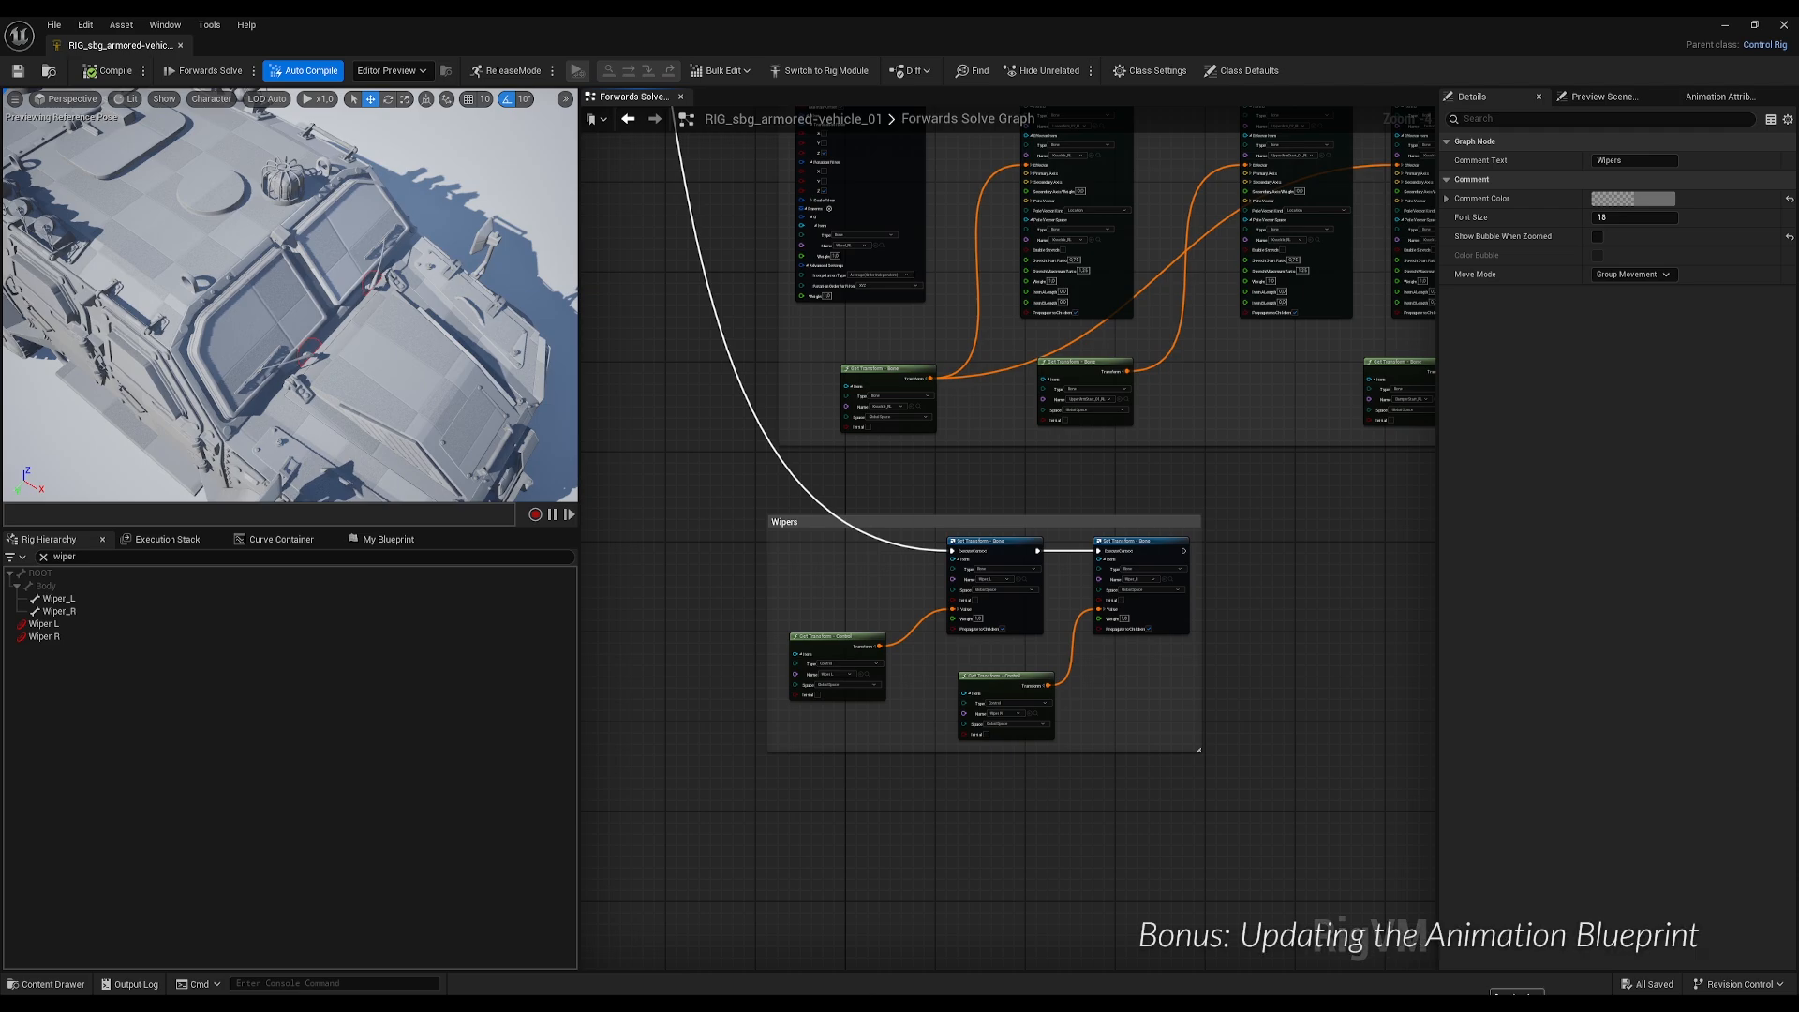
Close the Control Rig editor and open the ABP_sbg_armored-vehicle_01 Animation Blueprint from the Blueprints folder.
click(1782, 26)
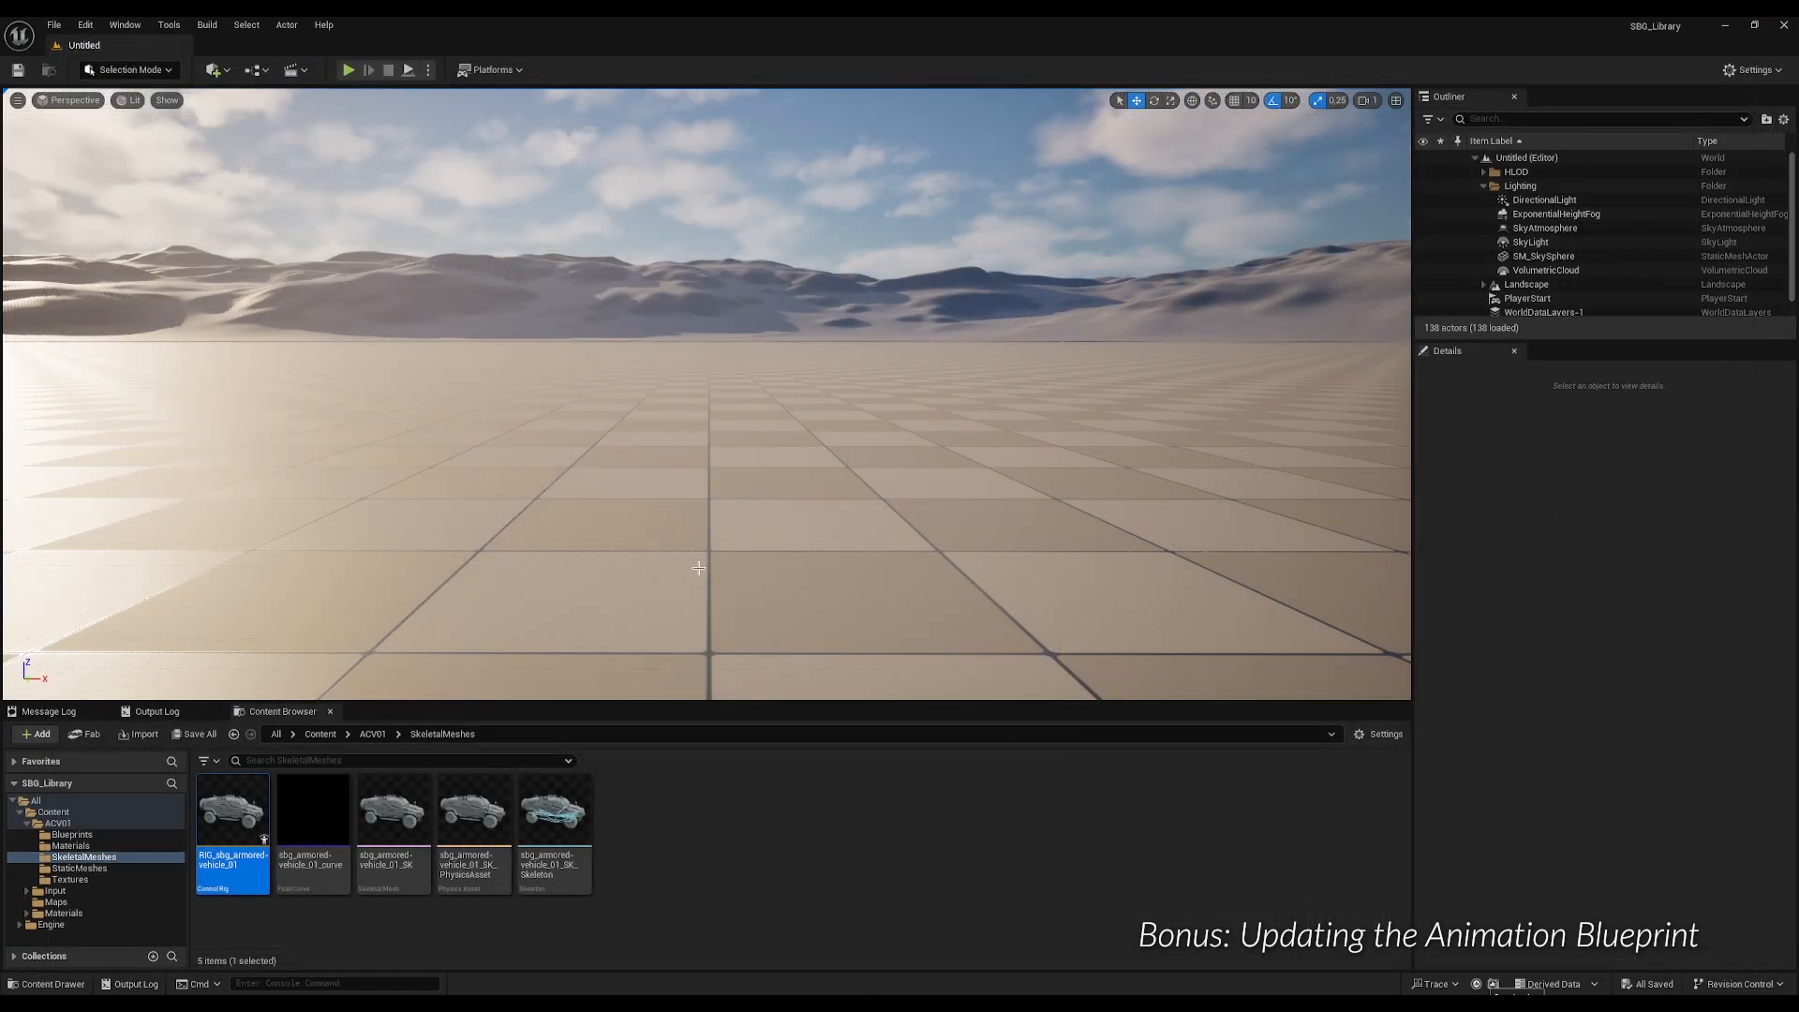
click(109, 834)
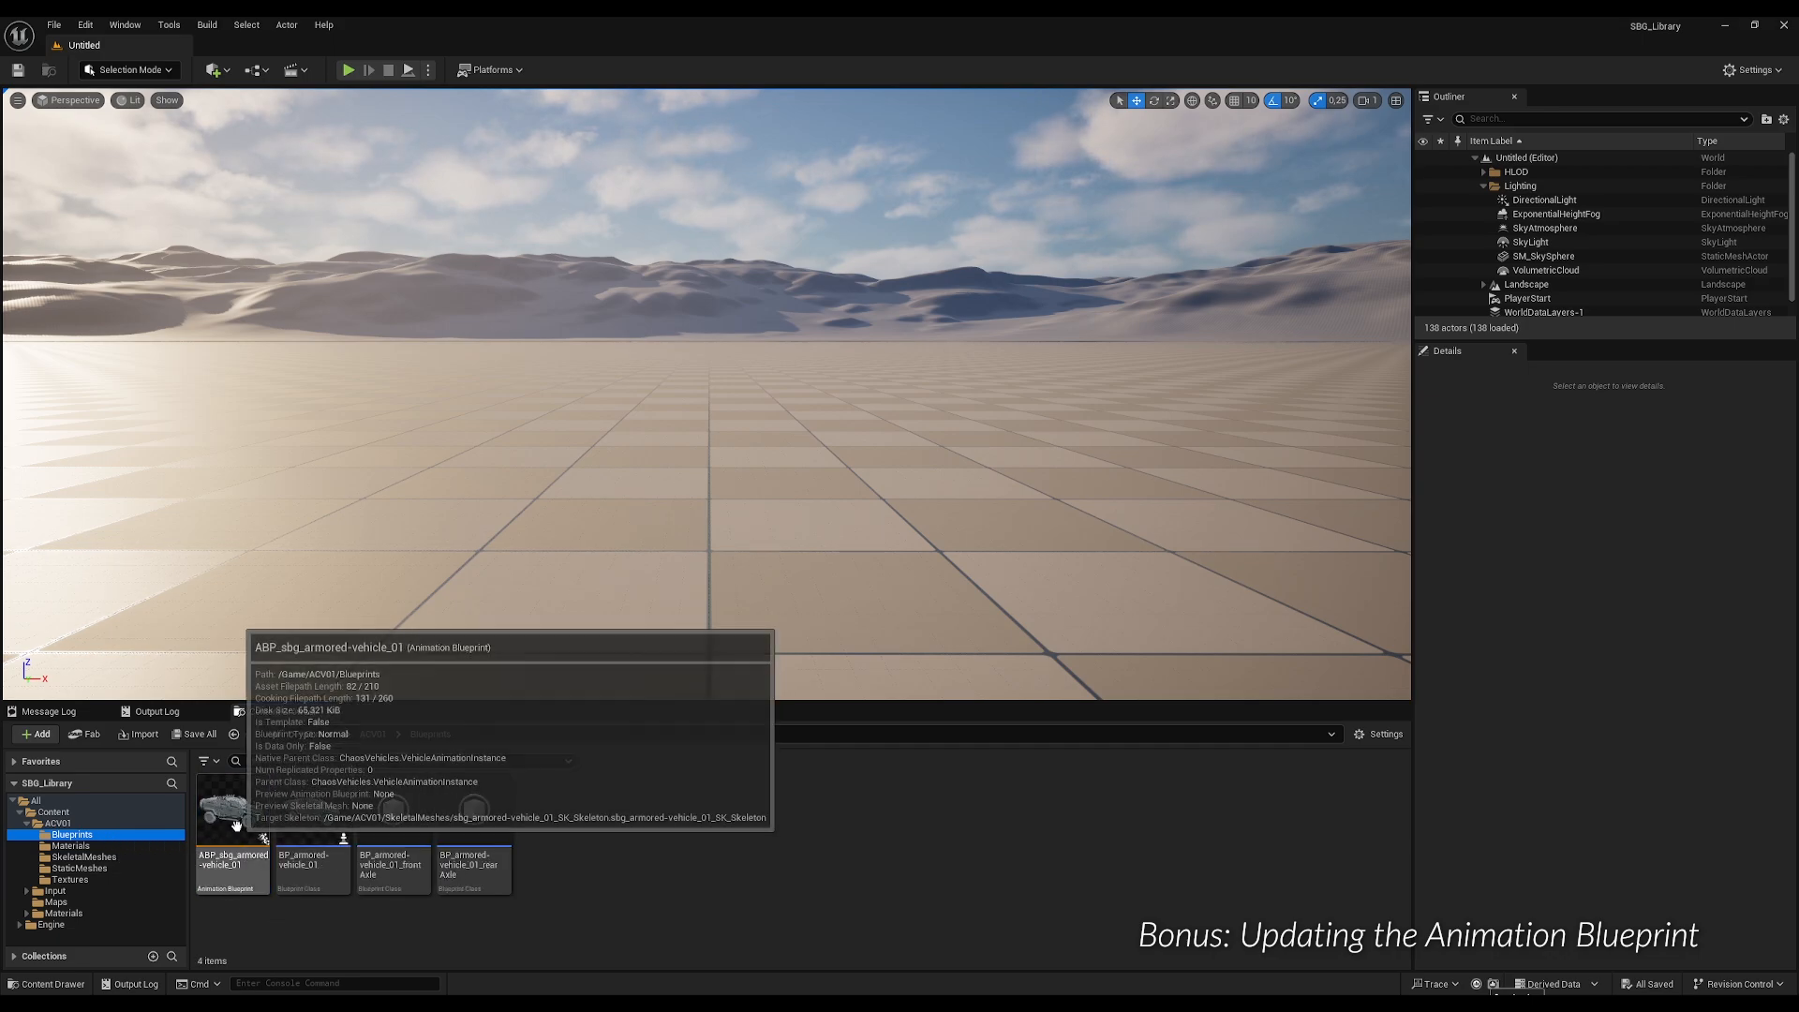
click(236, 825)
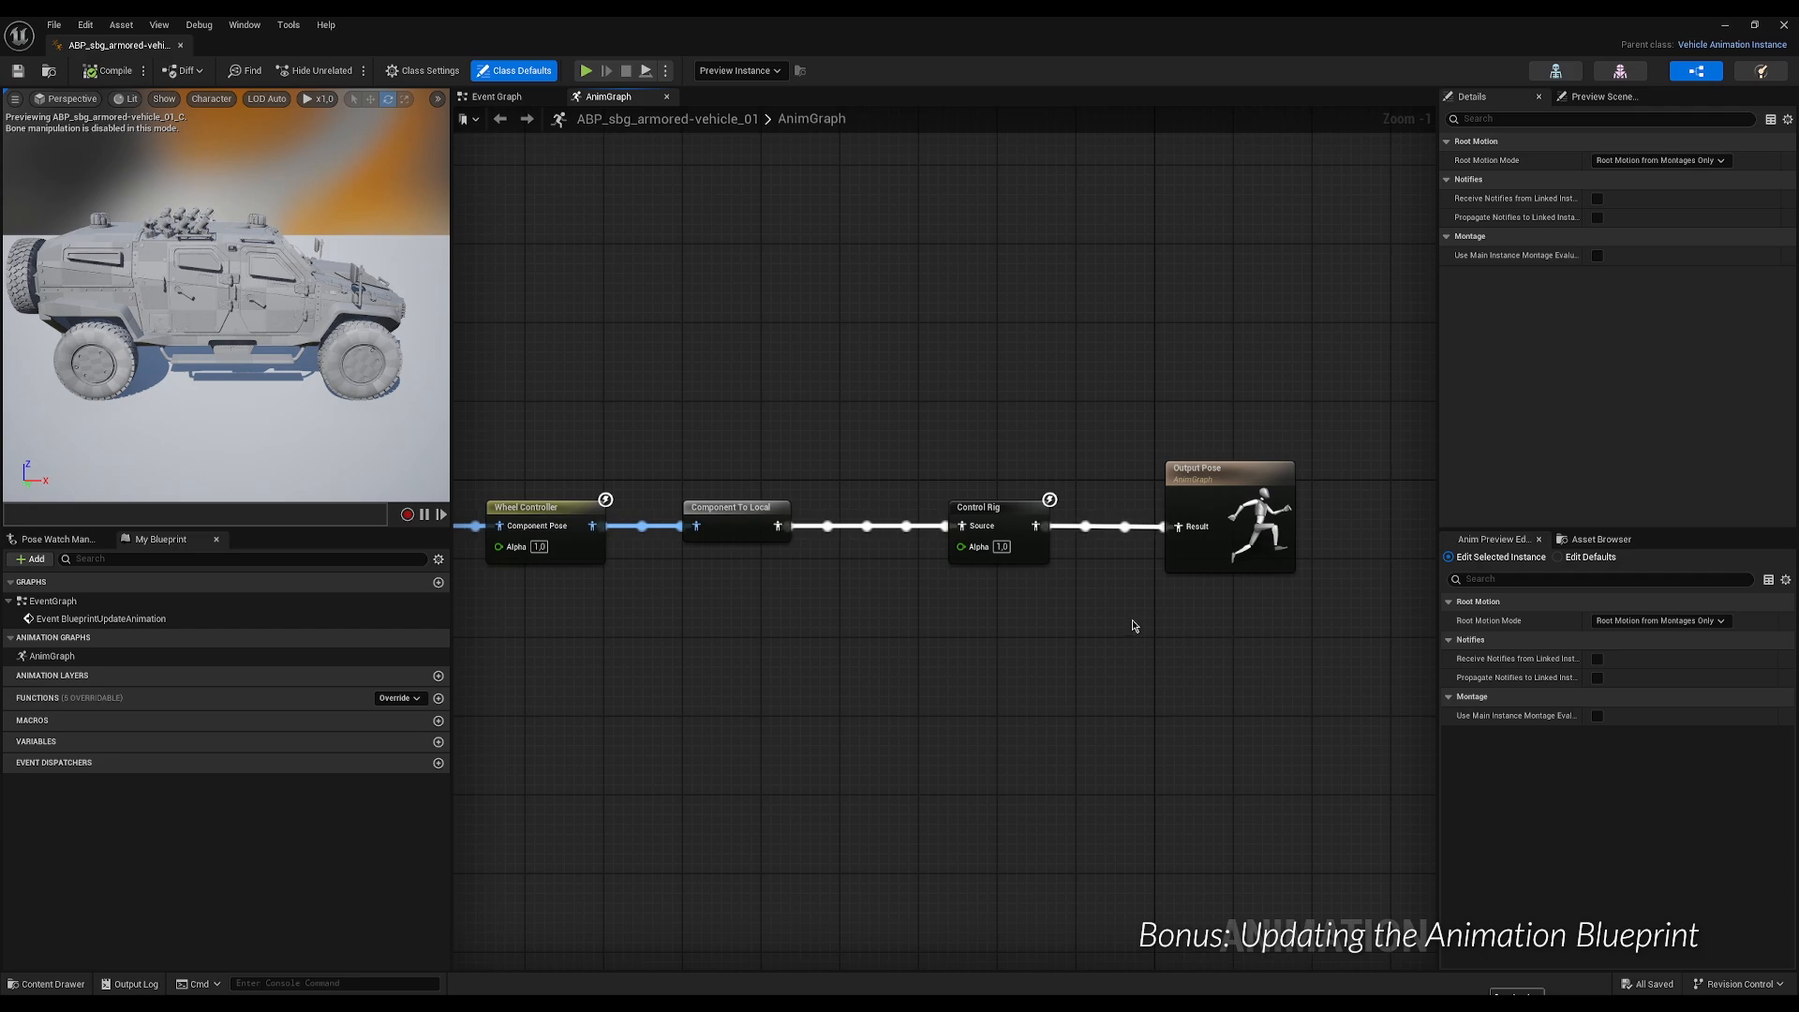
Expose the Wiper L and Wiper R inputs as pins on the Control Rig node in the AnimGraph.
right_drag(1136, 627, 1287, 439)
click(1160, 320)
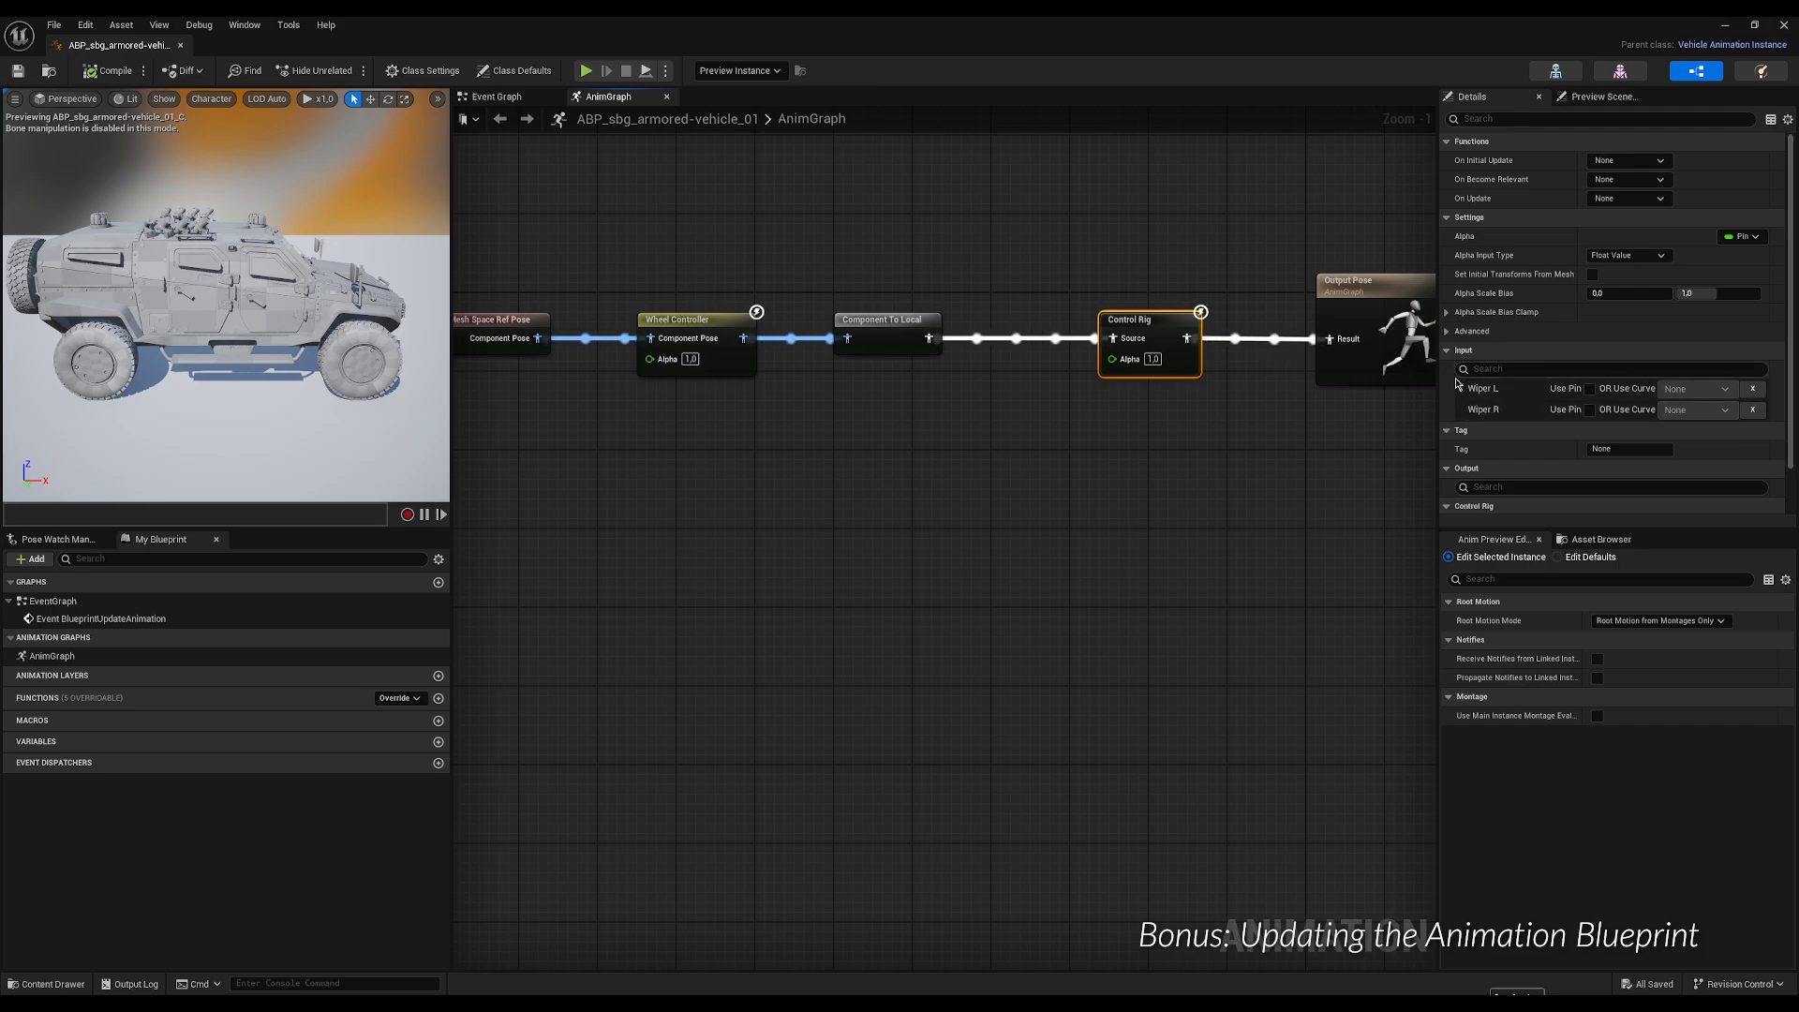
click(1591, 389)
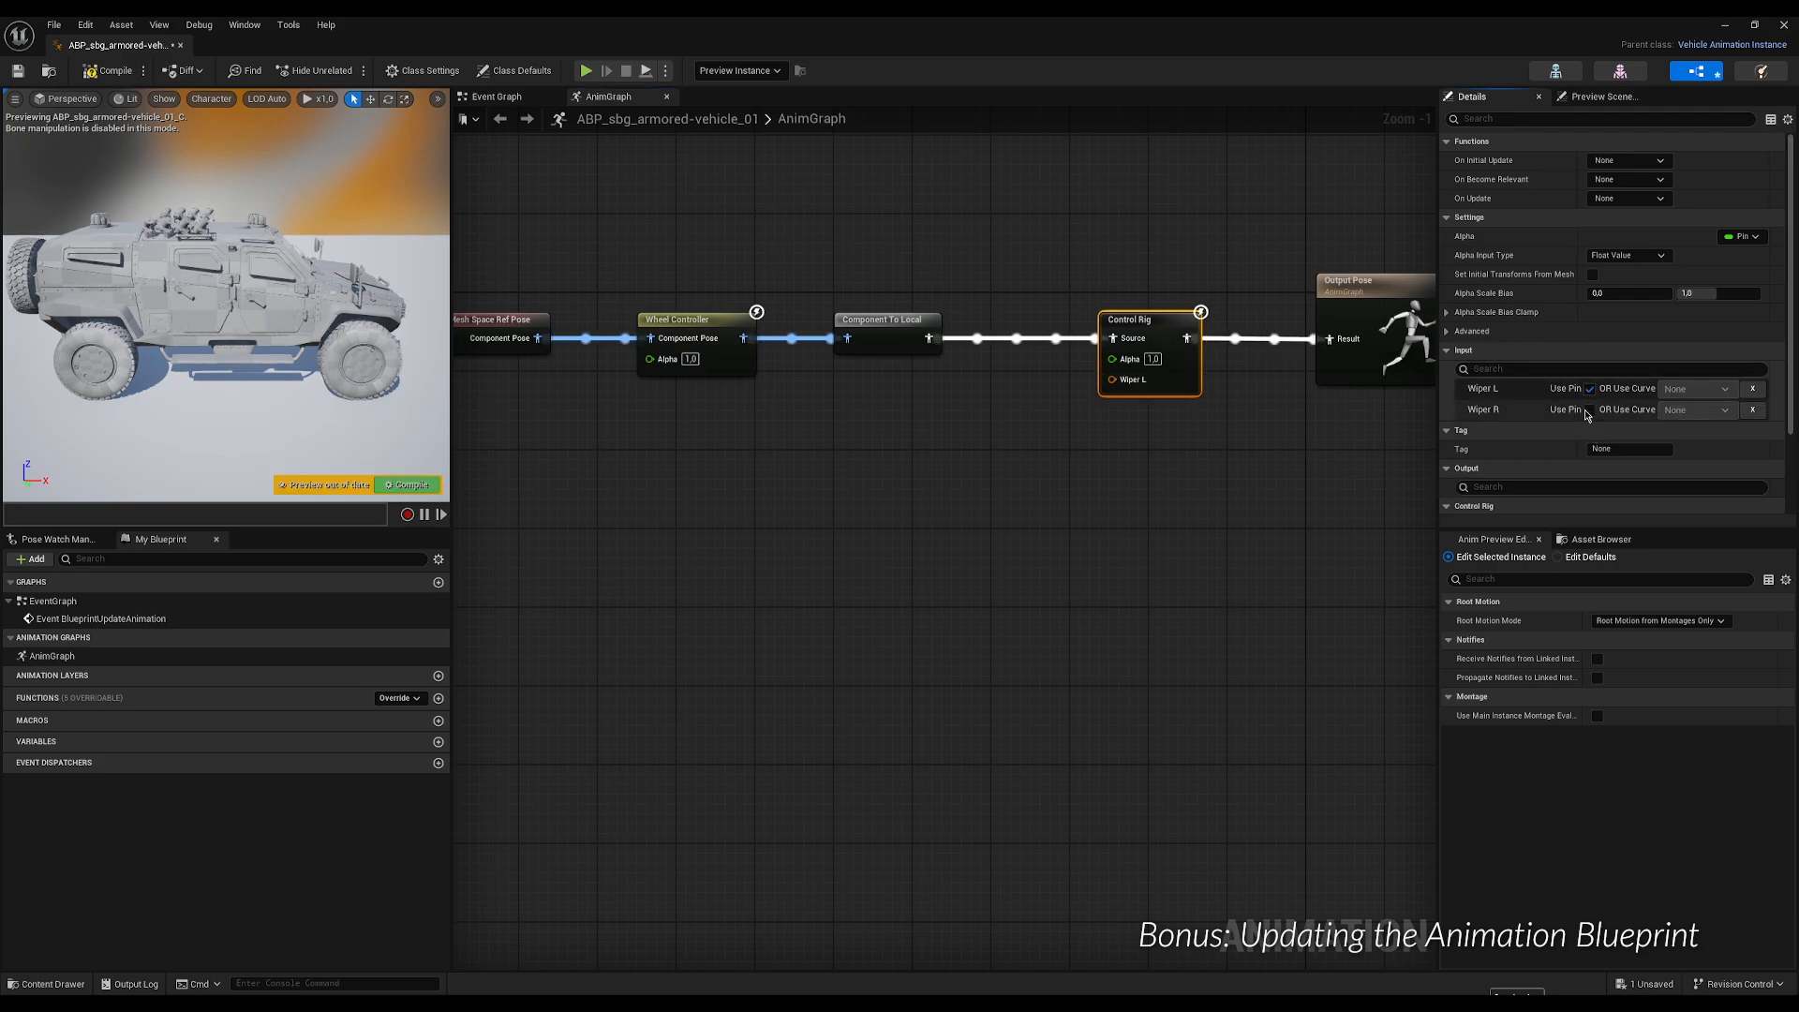
click(1590, 410)
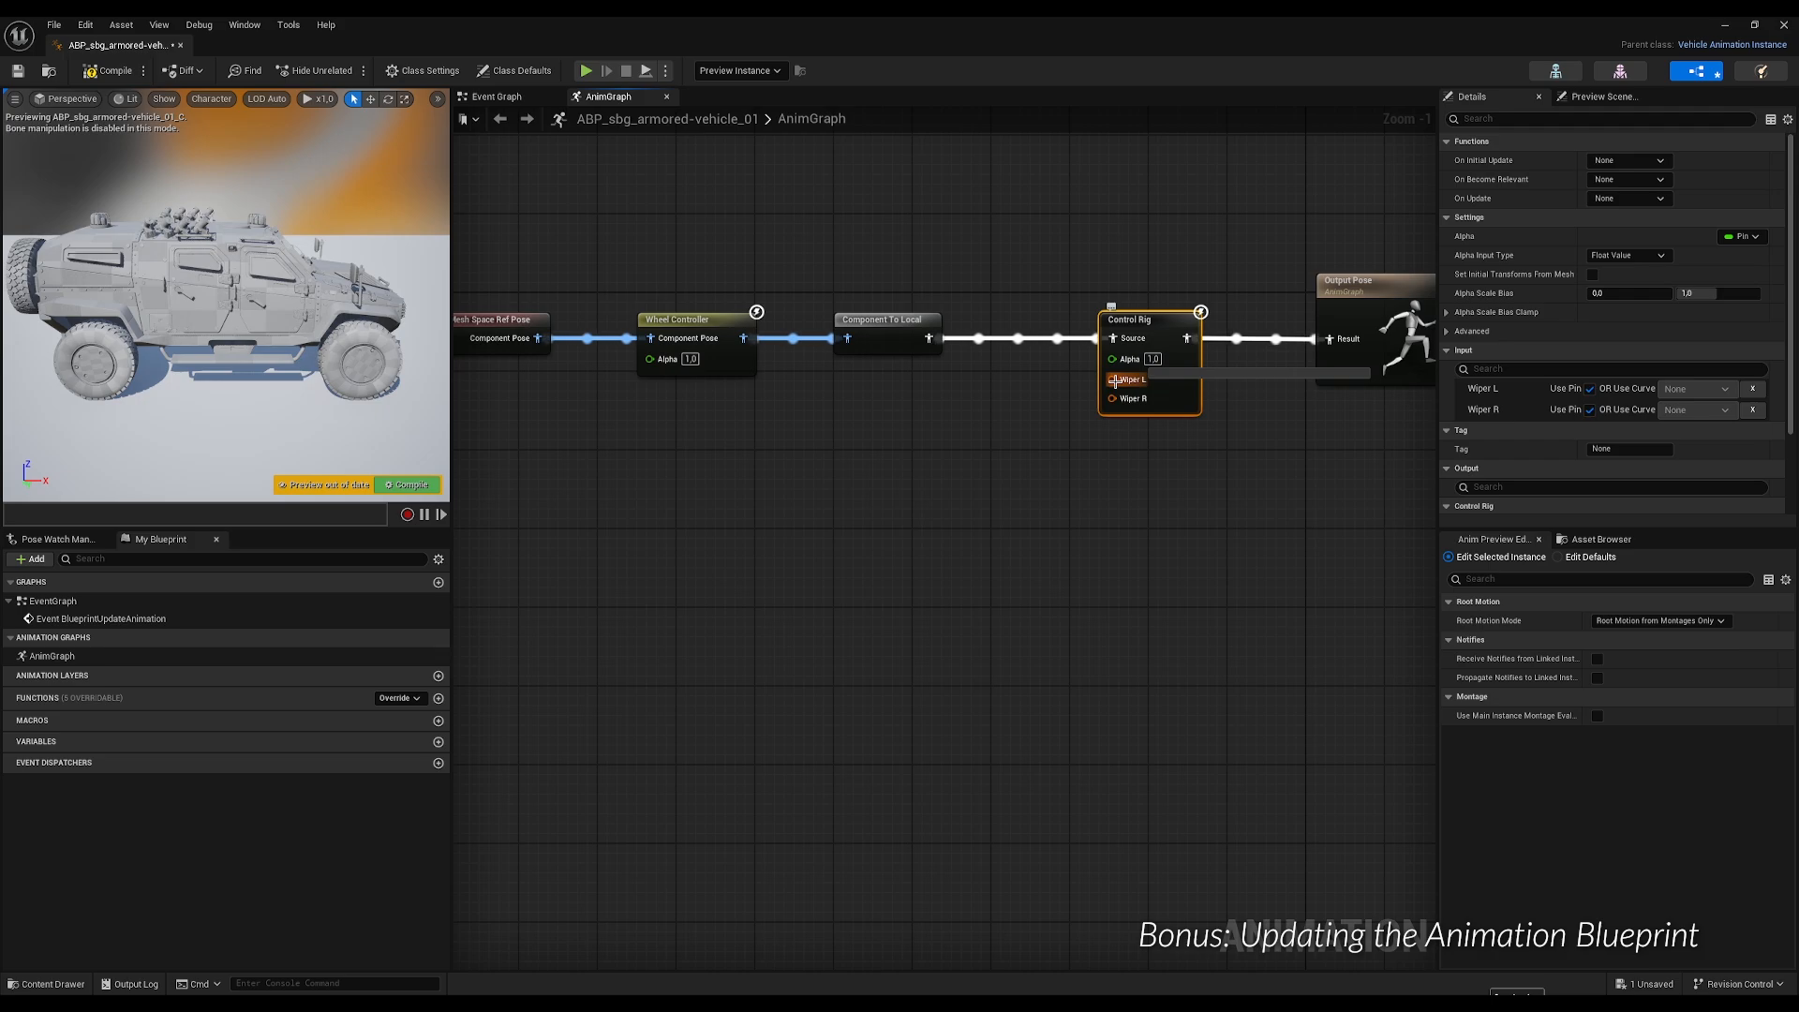
Split the Control Rig node's Wiper L and Wiper R pins into location, rotation and scale.
right_click(1115, 380)
click(1136, 442)
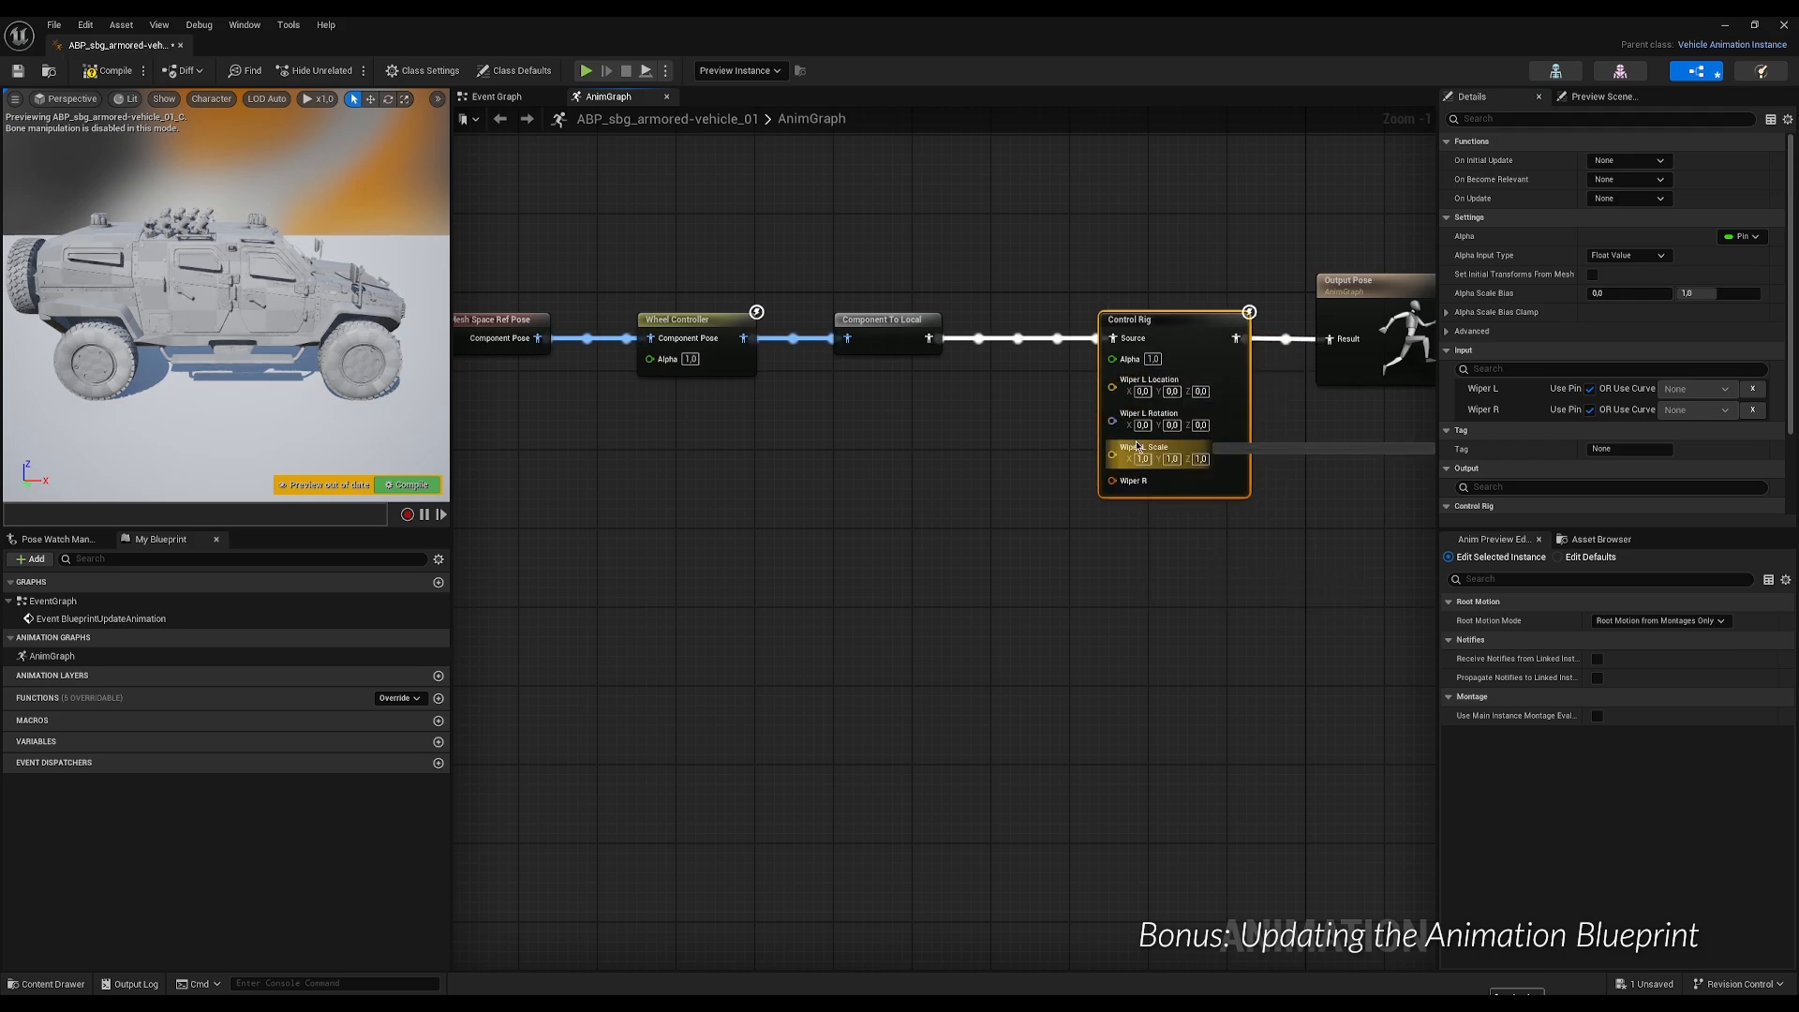
right_click(1115, 484)
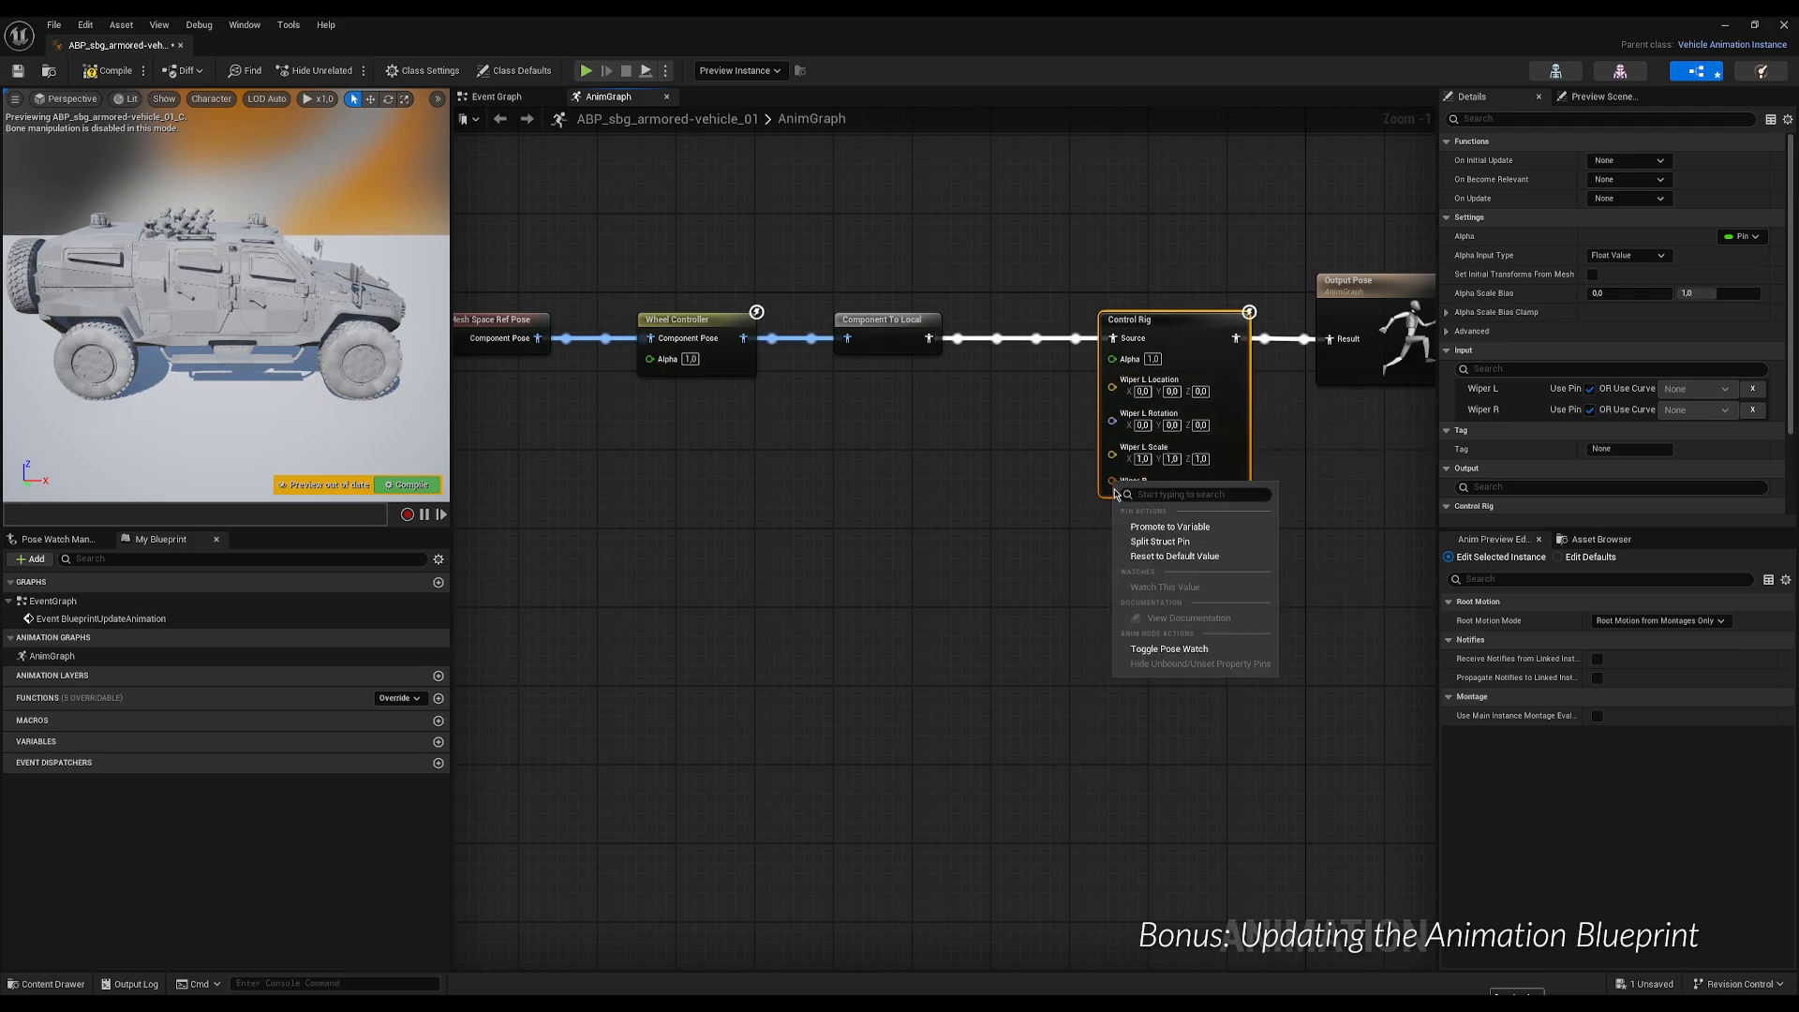
click(1130, 544)
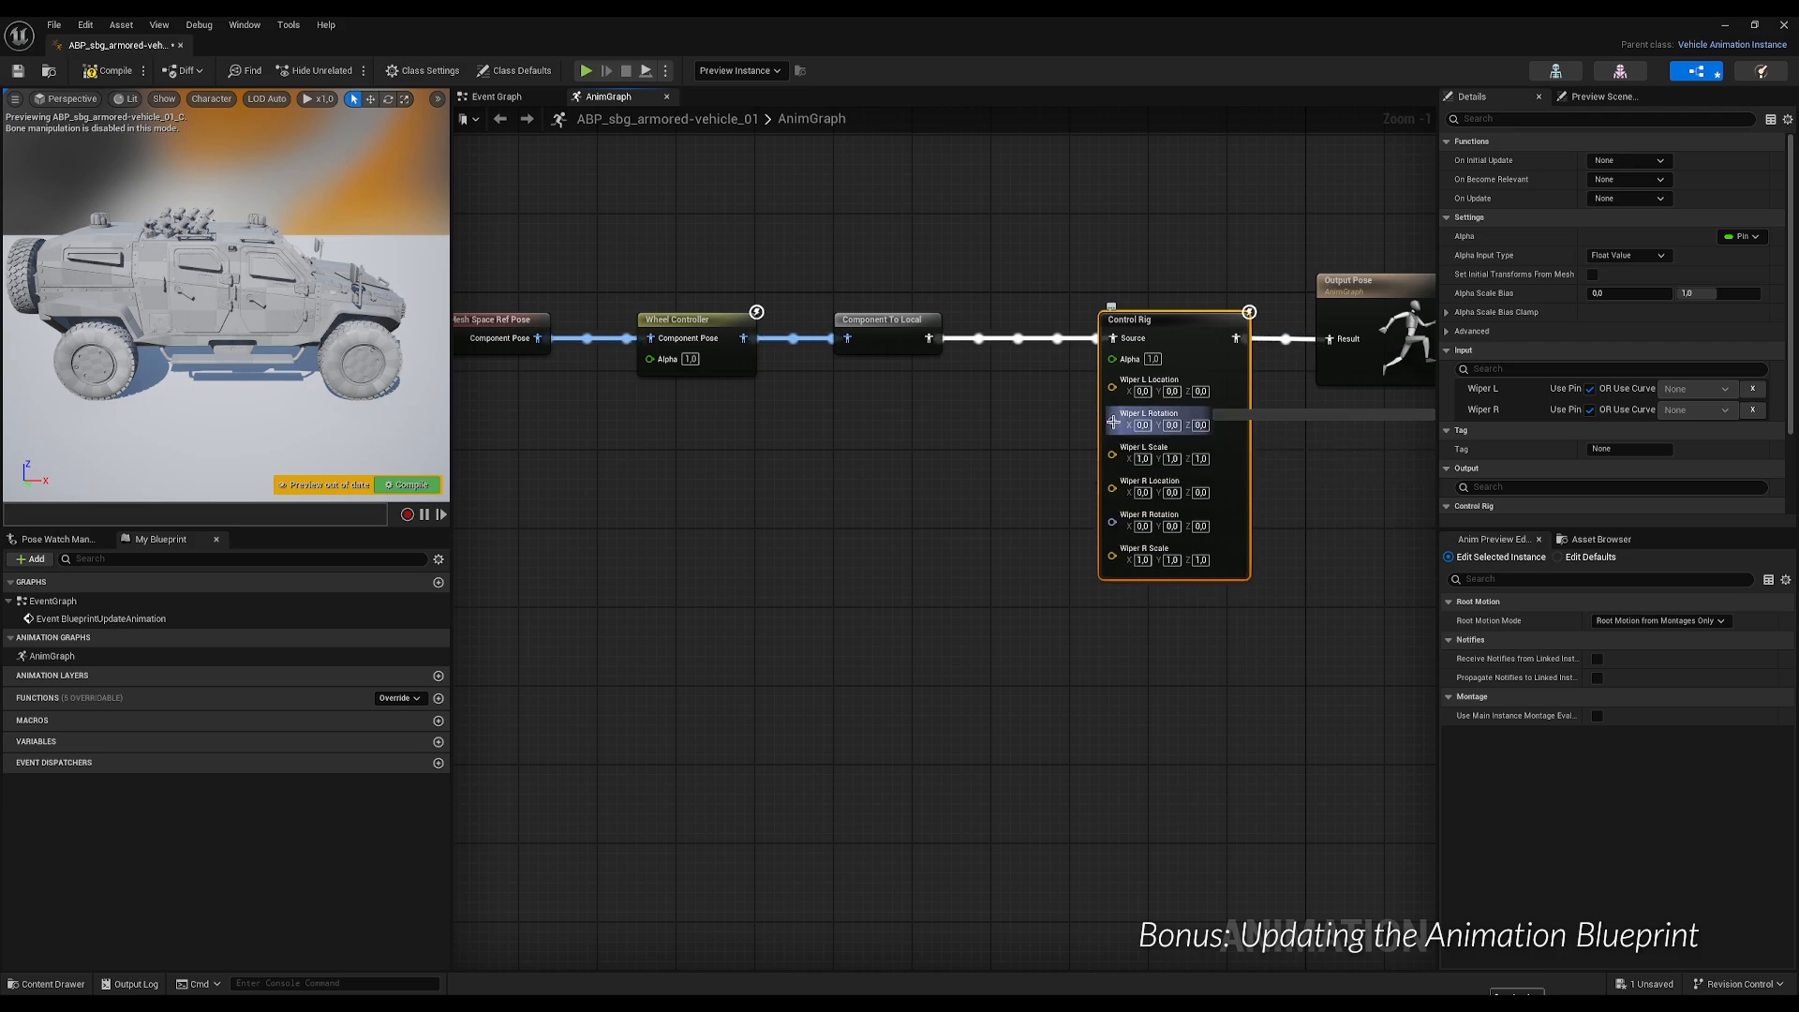
Split the Control Rig node's Wiper L Rotation and Wiper R Rotation pins into separate roll, pitch and yaw pins.
right_click(1113, 421)
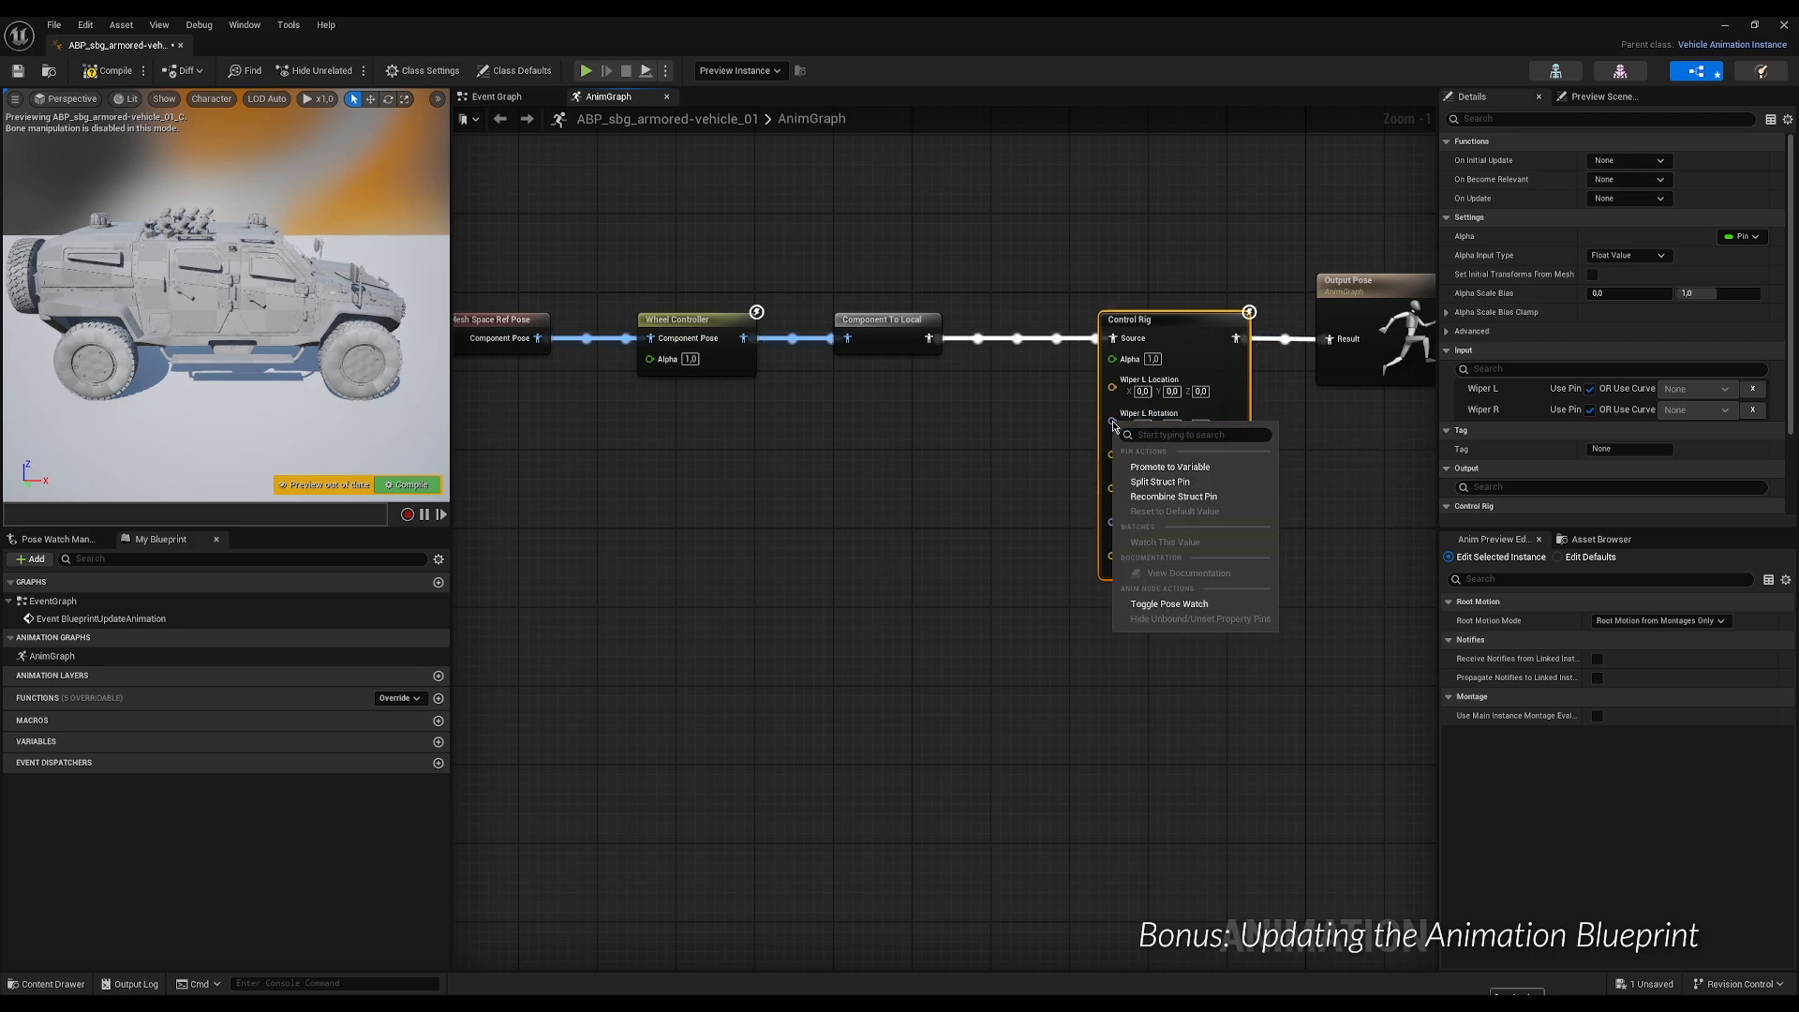
click(1137, 484)
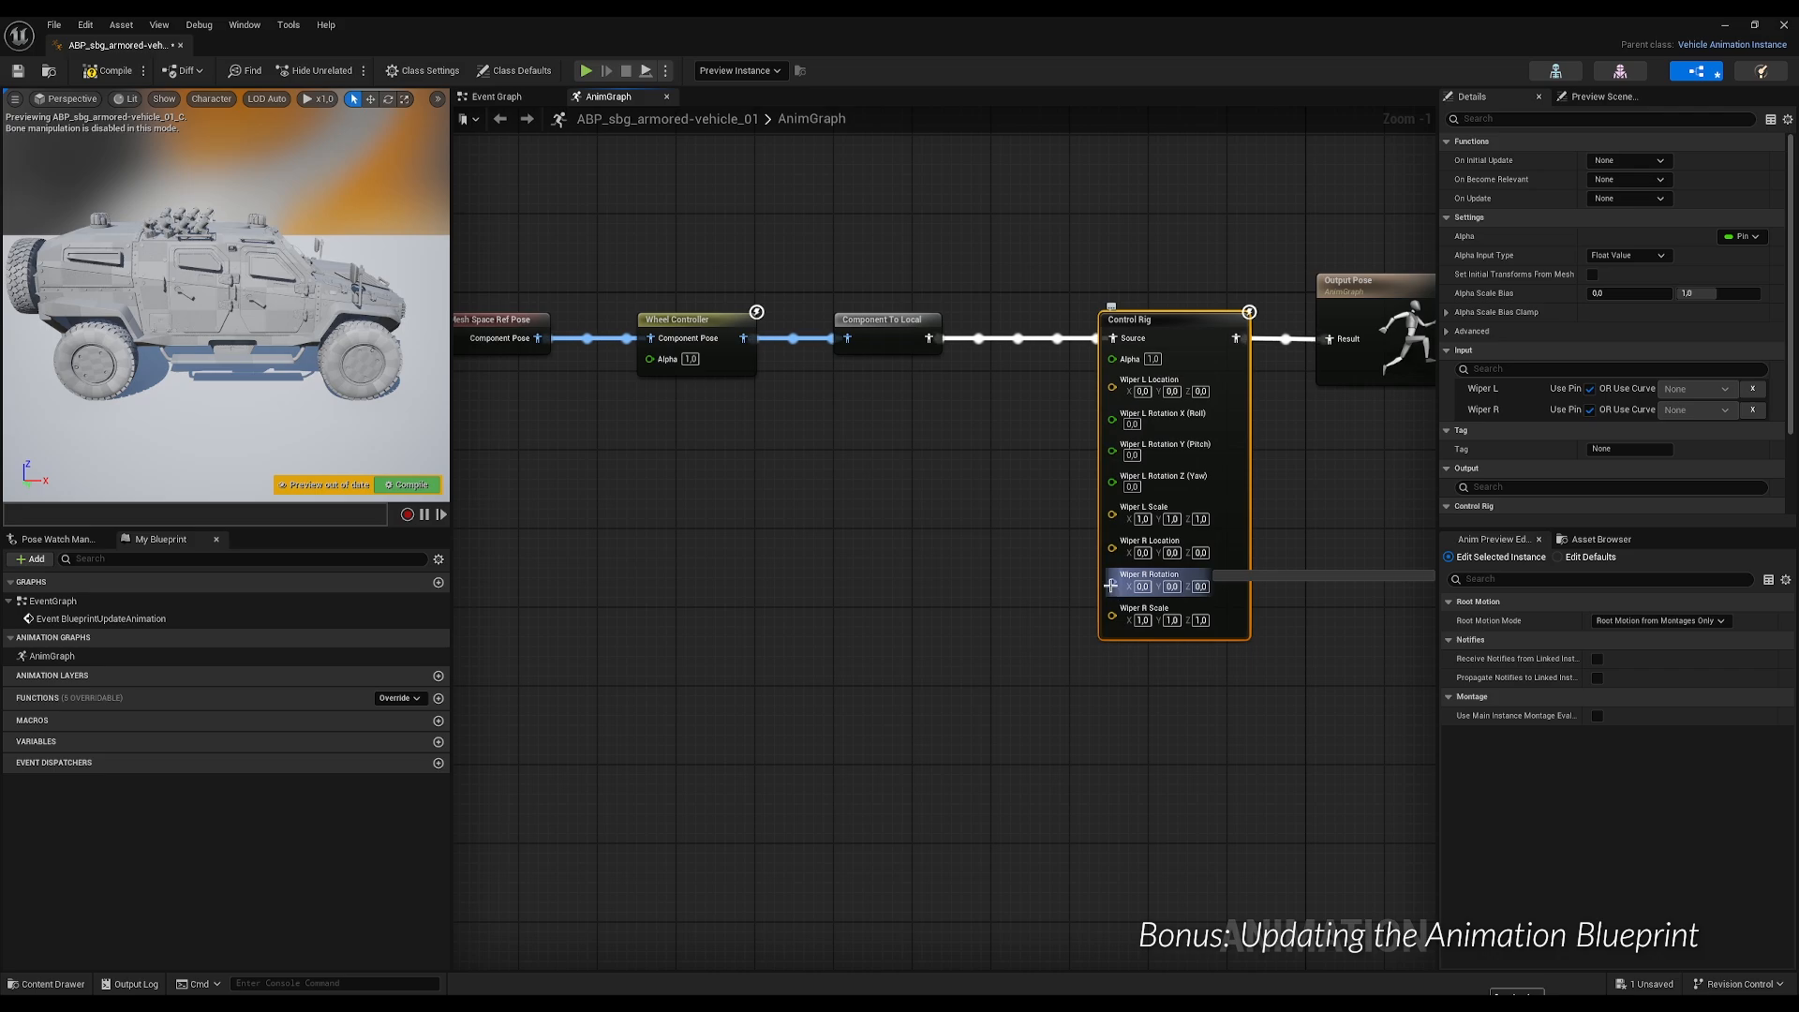
right_click(1111, 586)
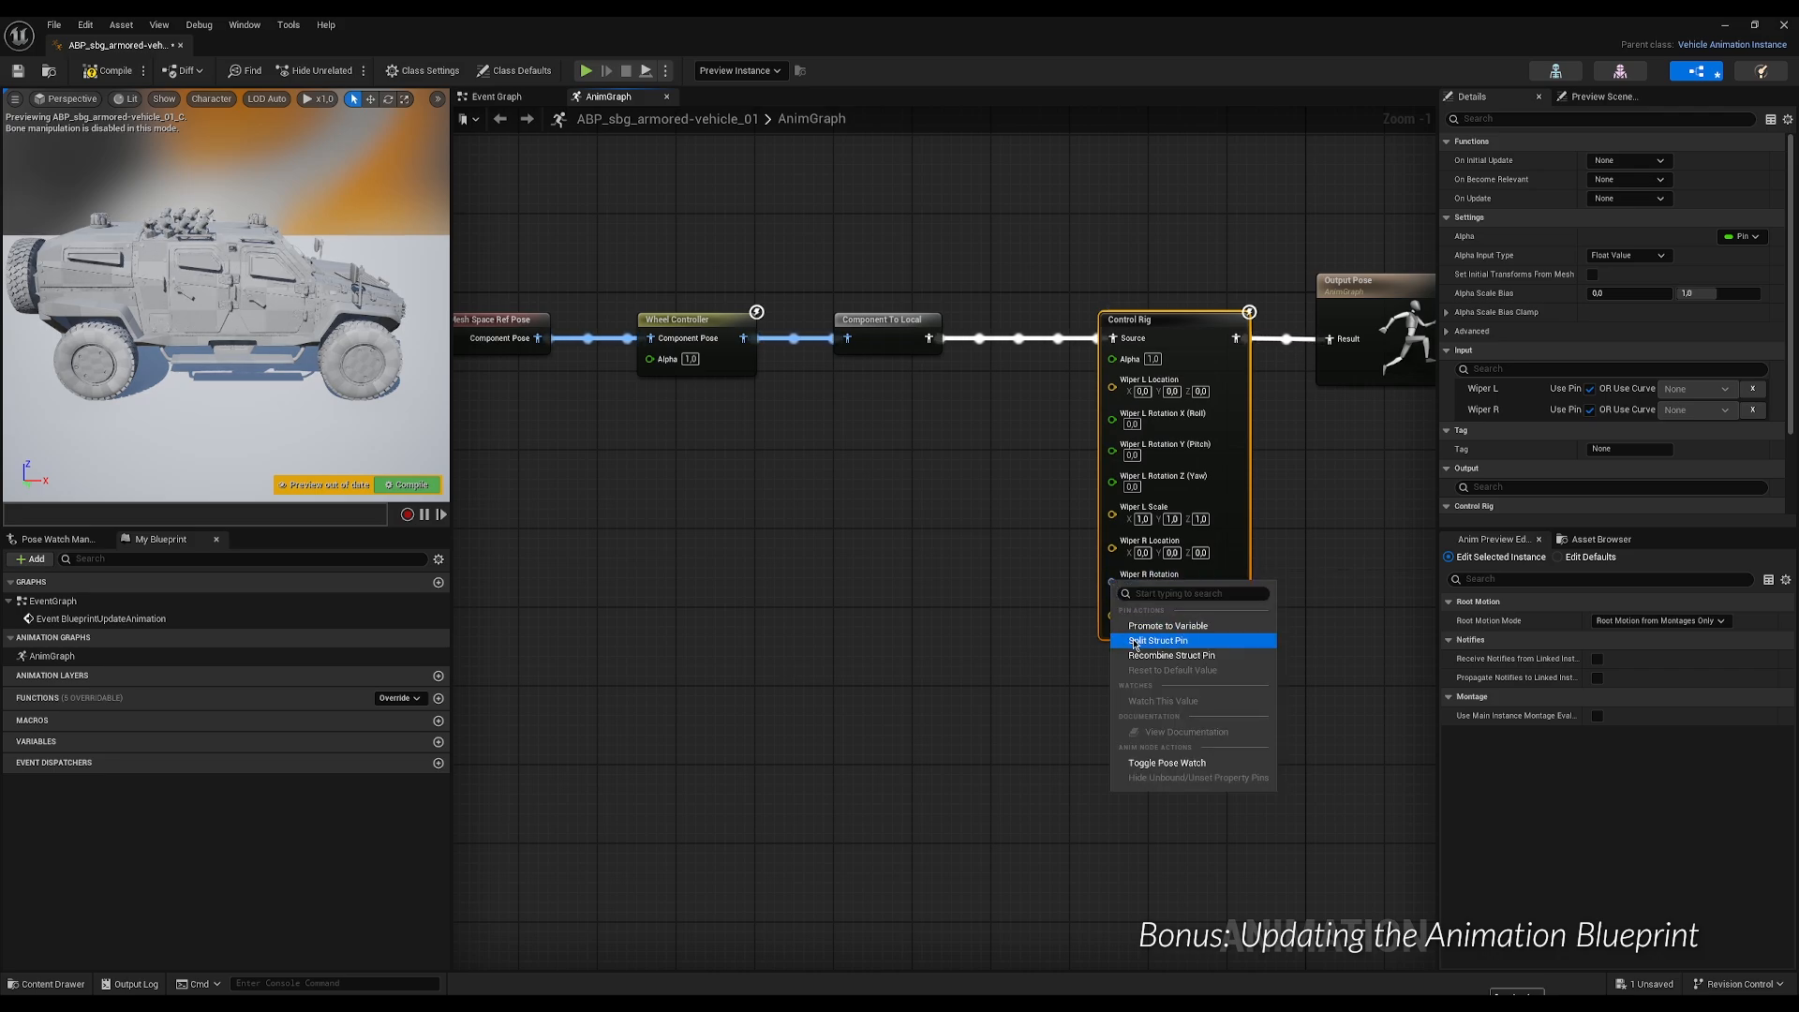
click(1136, 642)
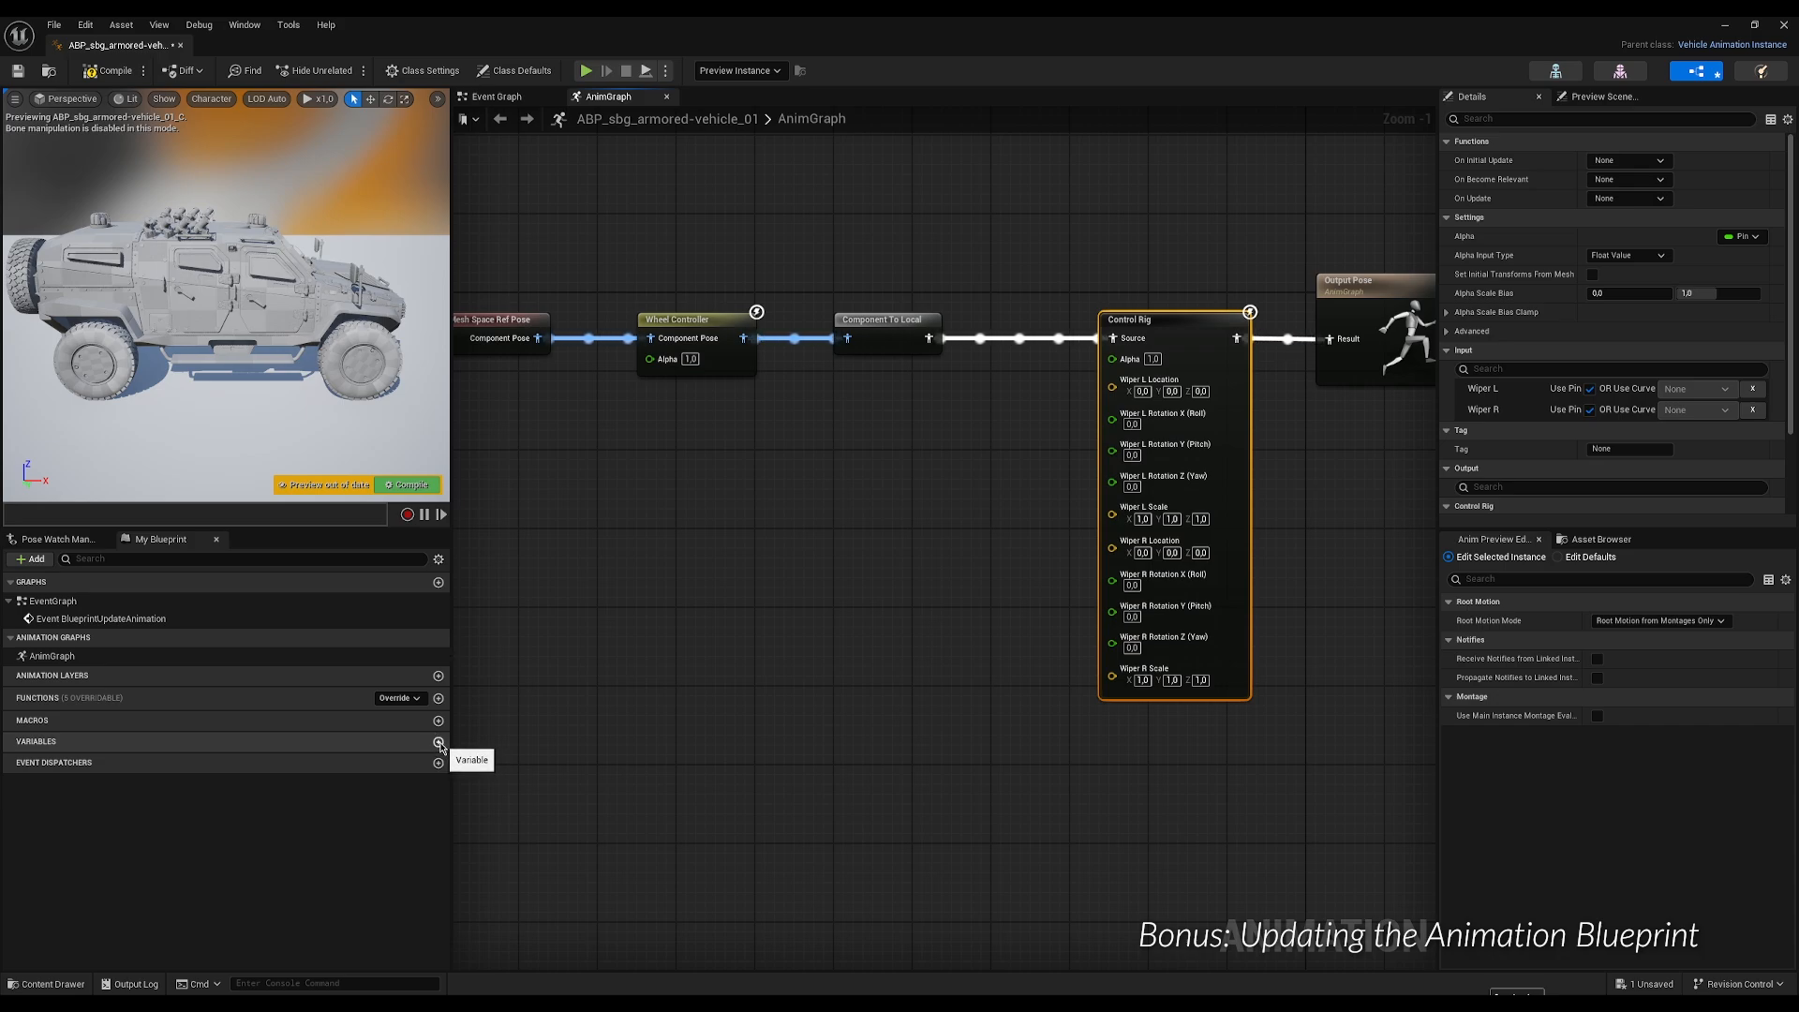
Create two Float variables named WiperL and WiperR in the Animation Blueprint.
click(438, 742)
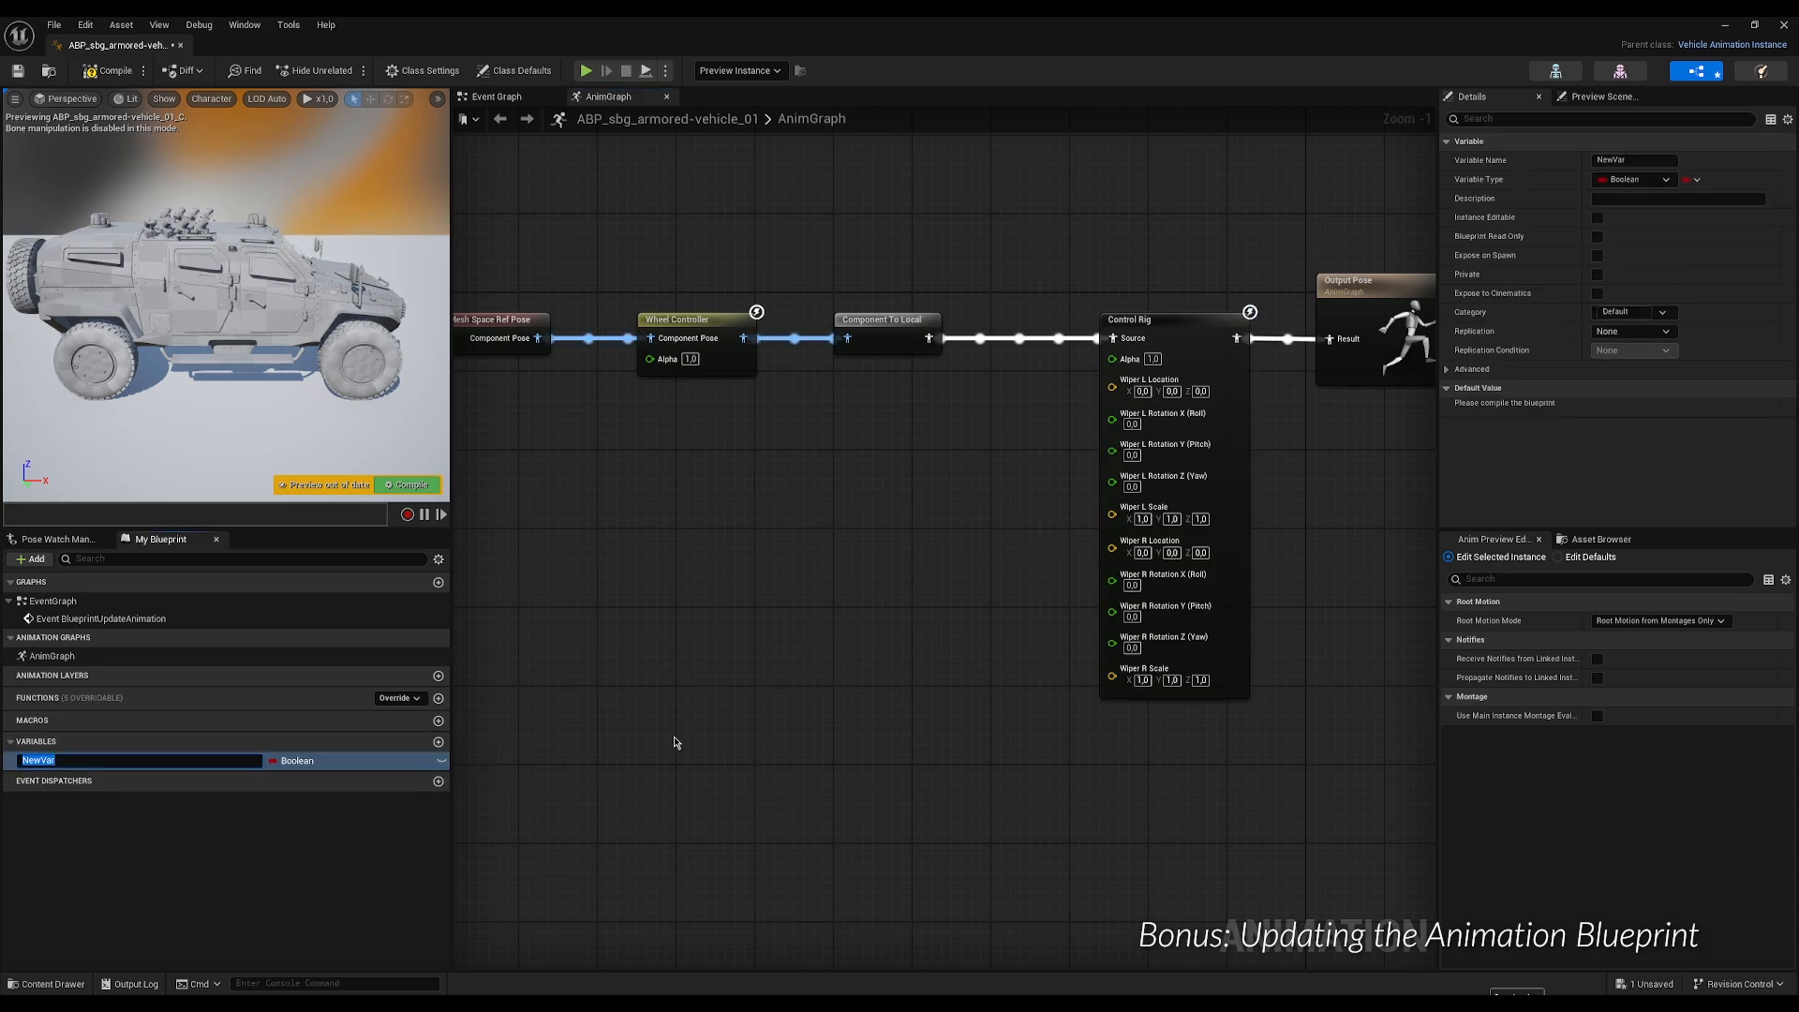
text(WiperL)
key(Return)
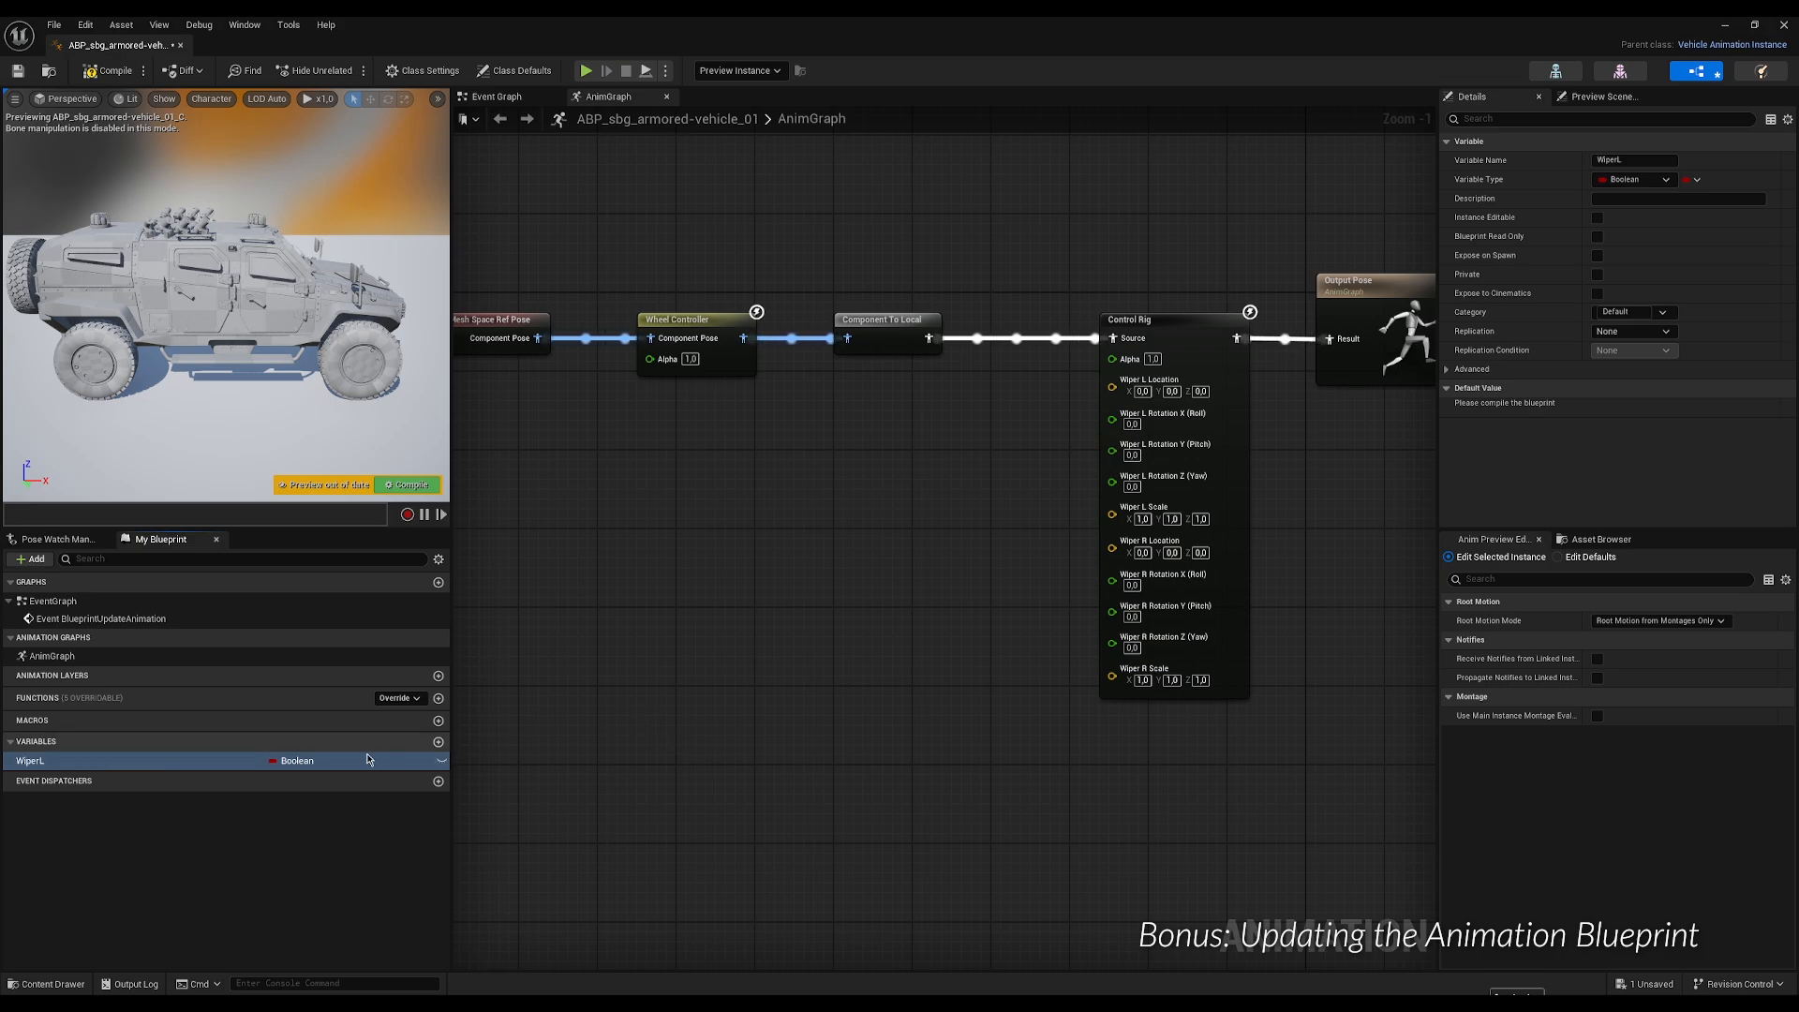
click(293, 760)
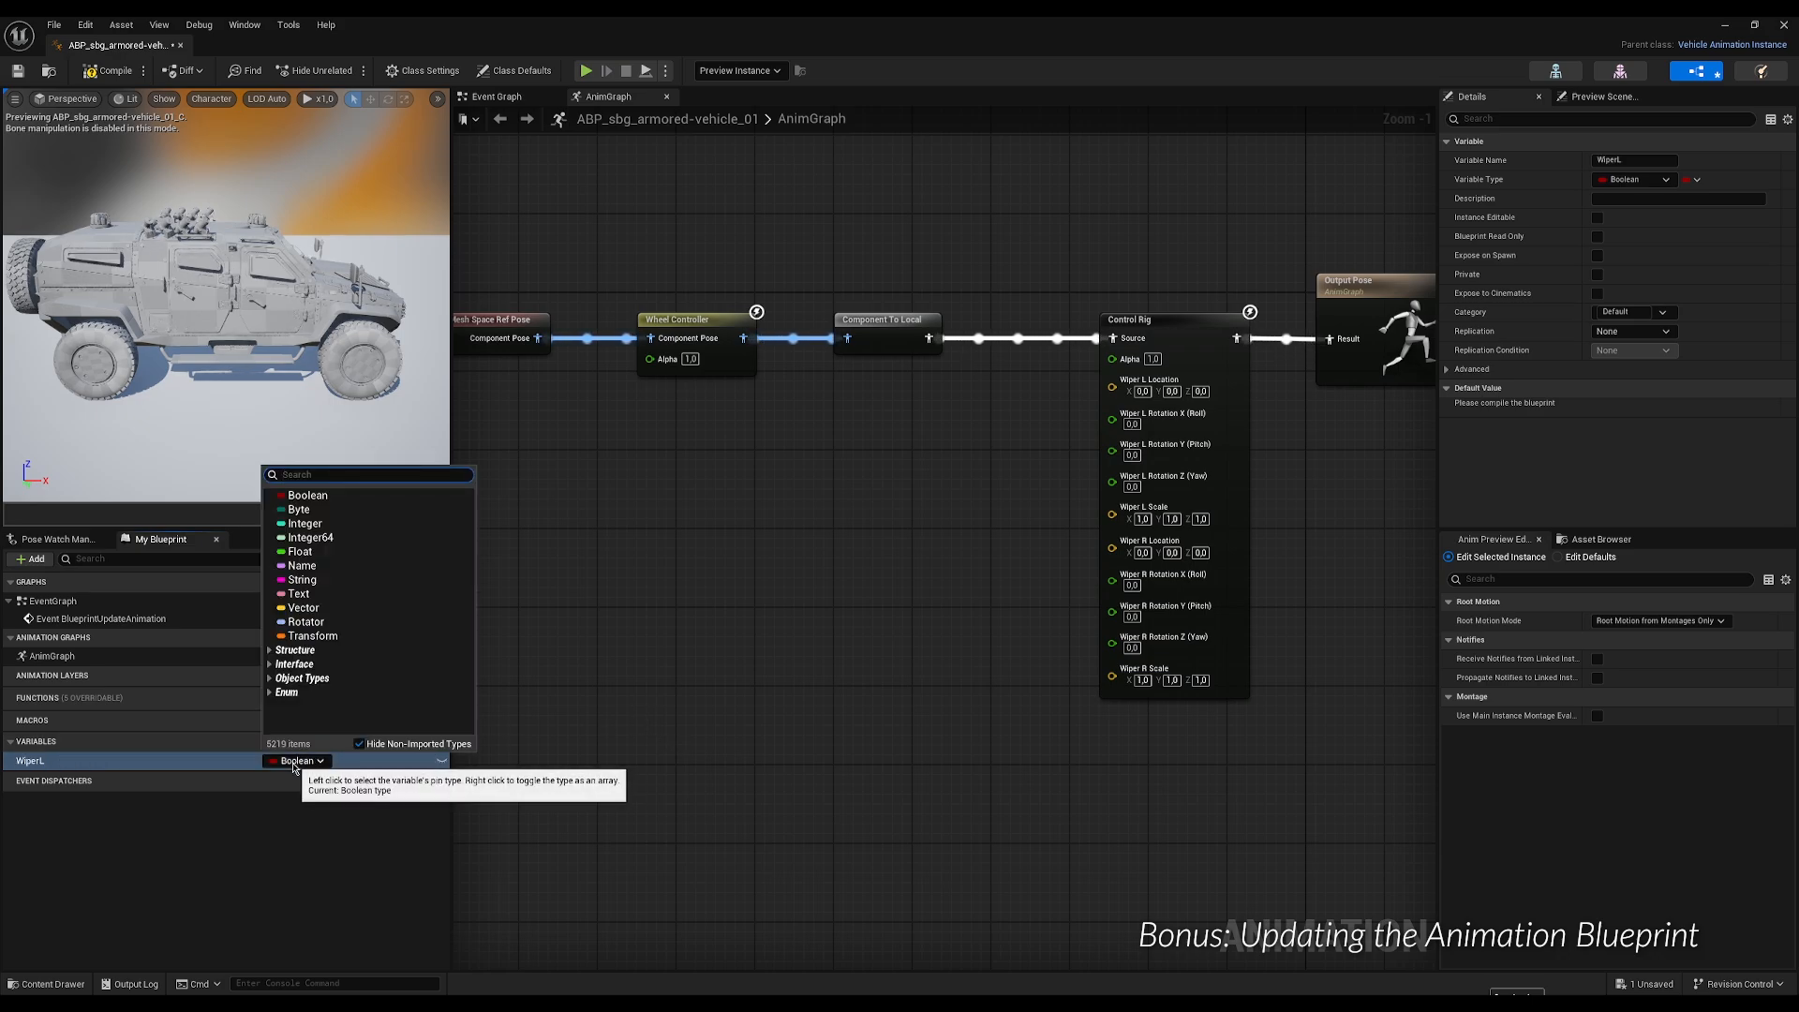
click(307, 556)
click(439, 742)
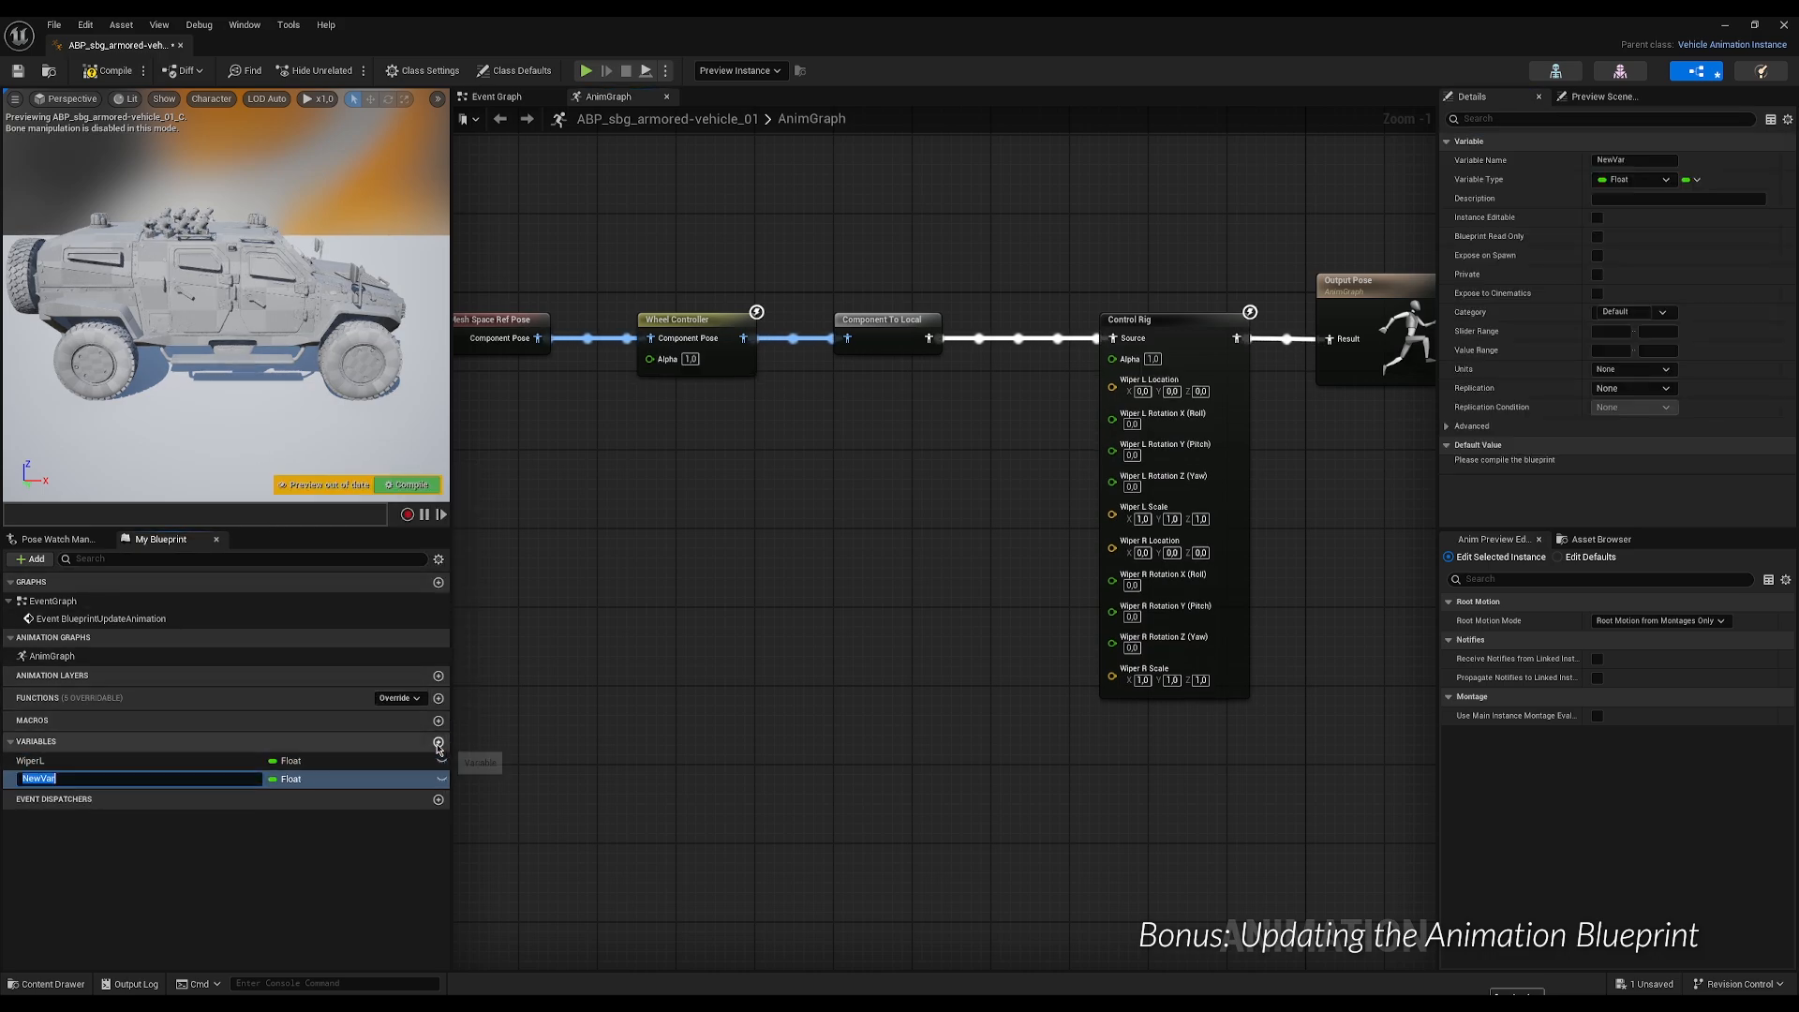
text(WiperR)
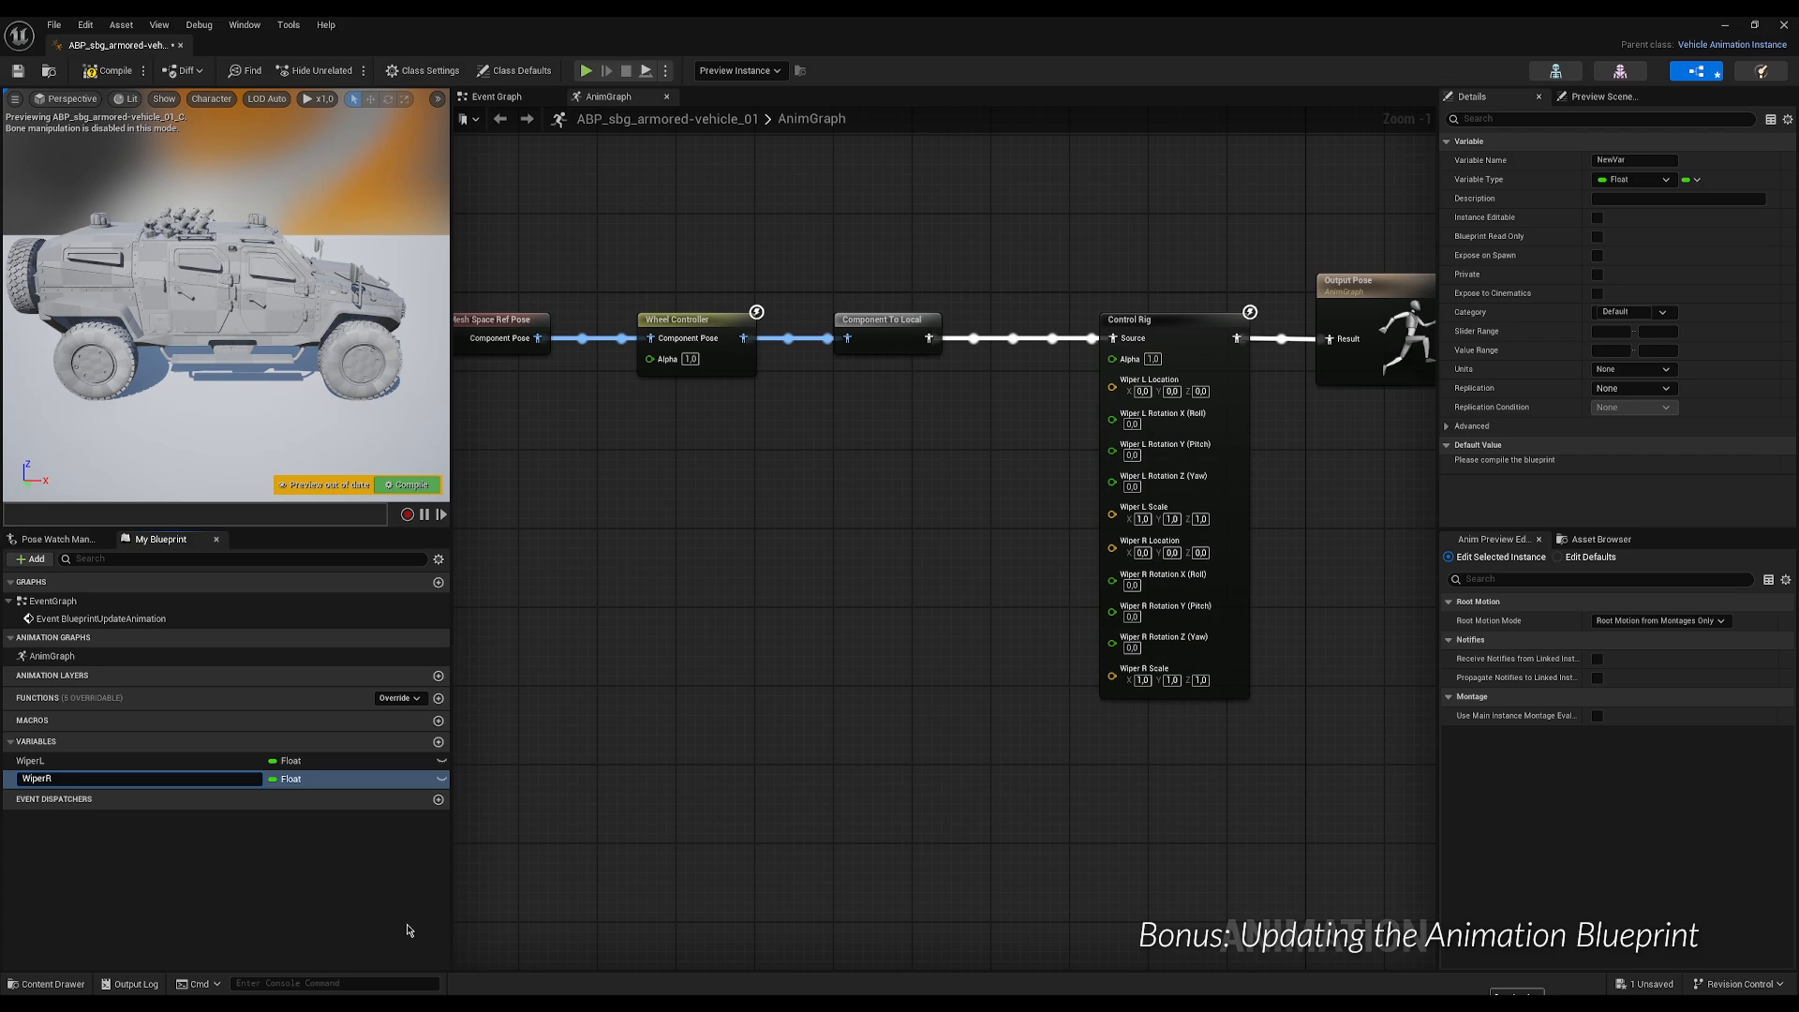
key(Return)
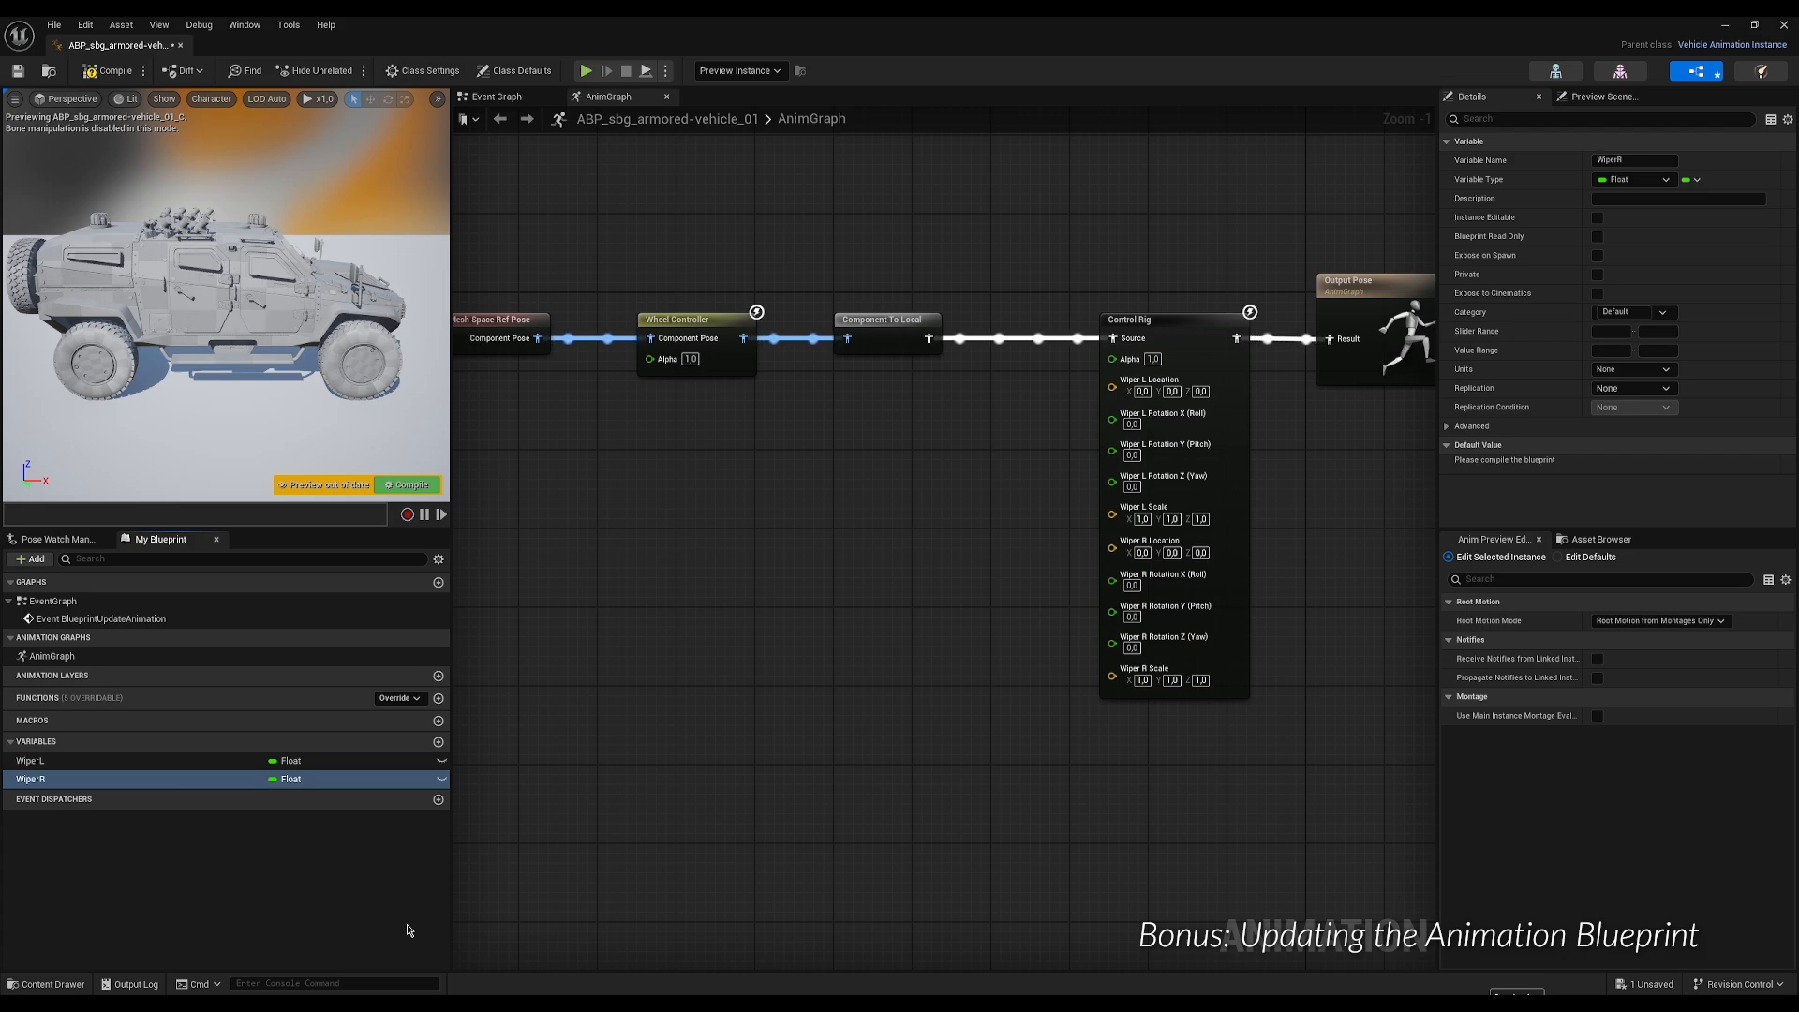
Place Get nodes for WiperL and WiperR in the AnimGraph, one above the other before the Control Rig node.
click(49, 763)
drag(52, 764, 776, 536)
click(808, 549)
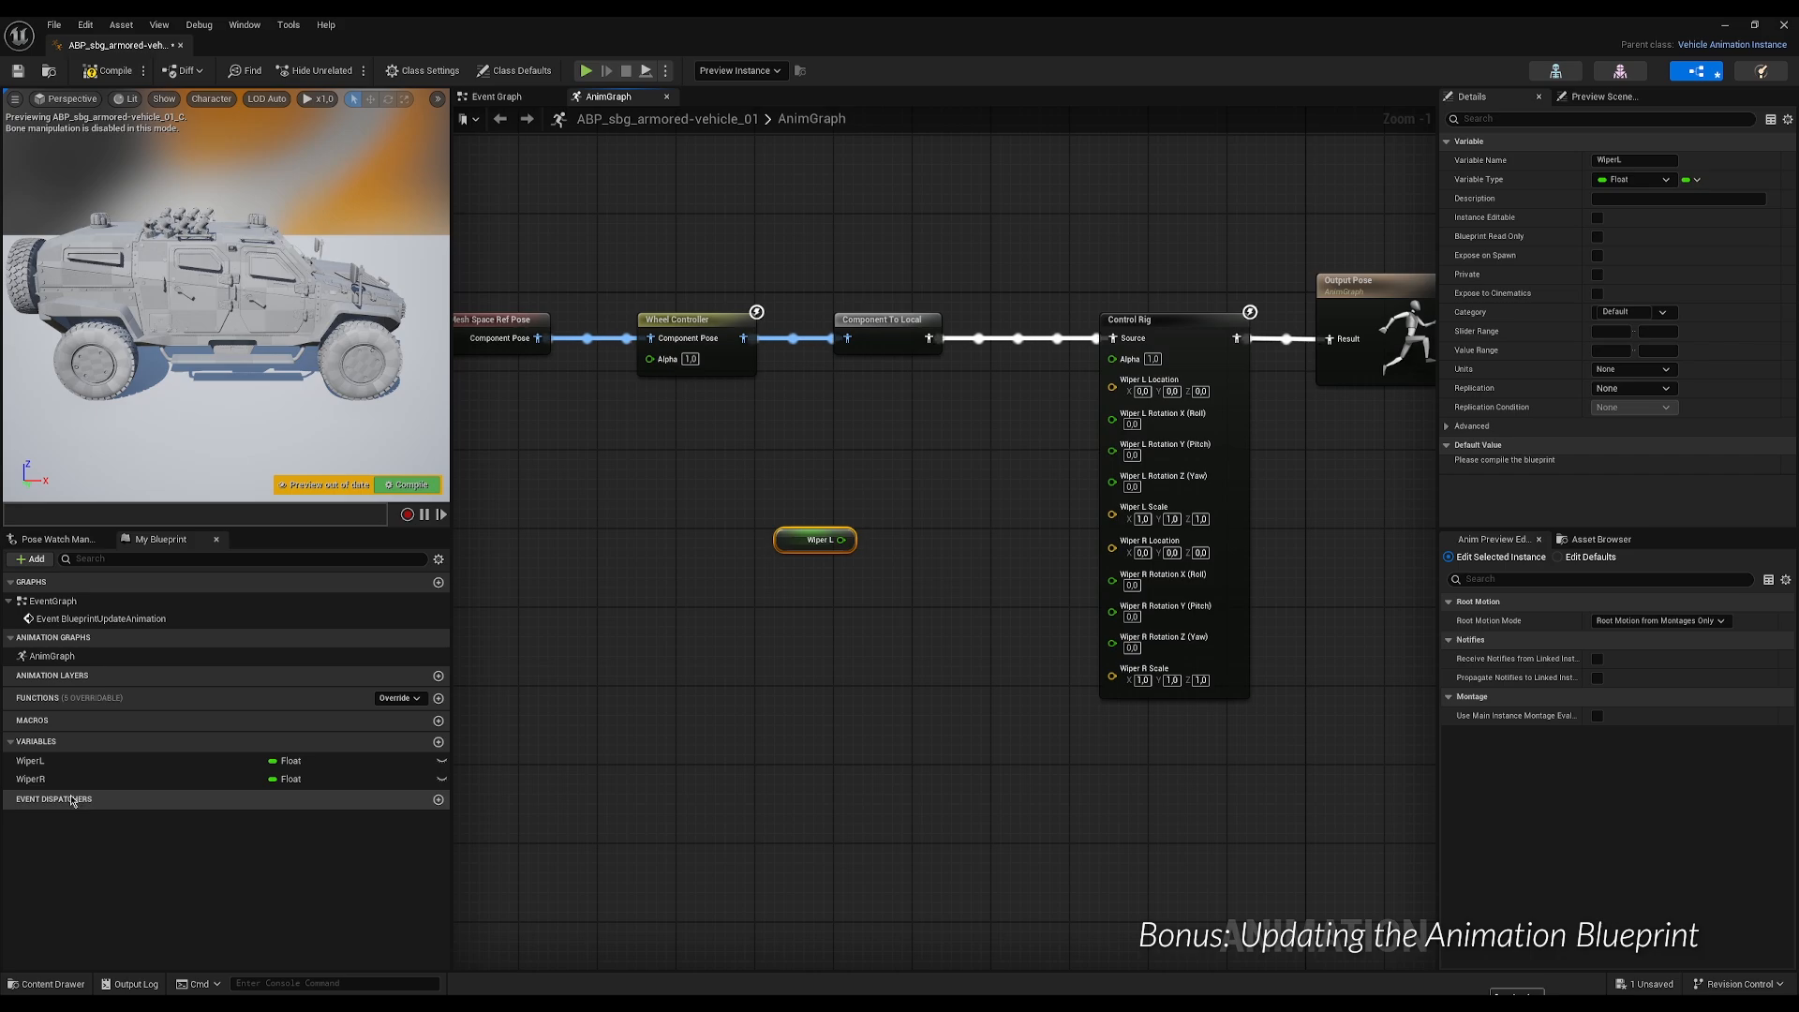
drag(37, 778, 812, 648)
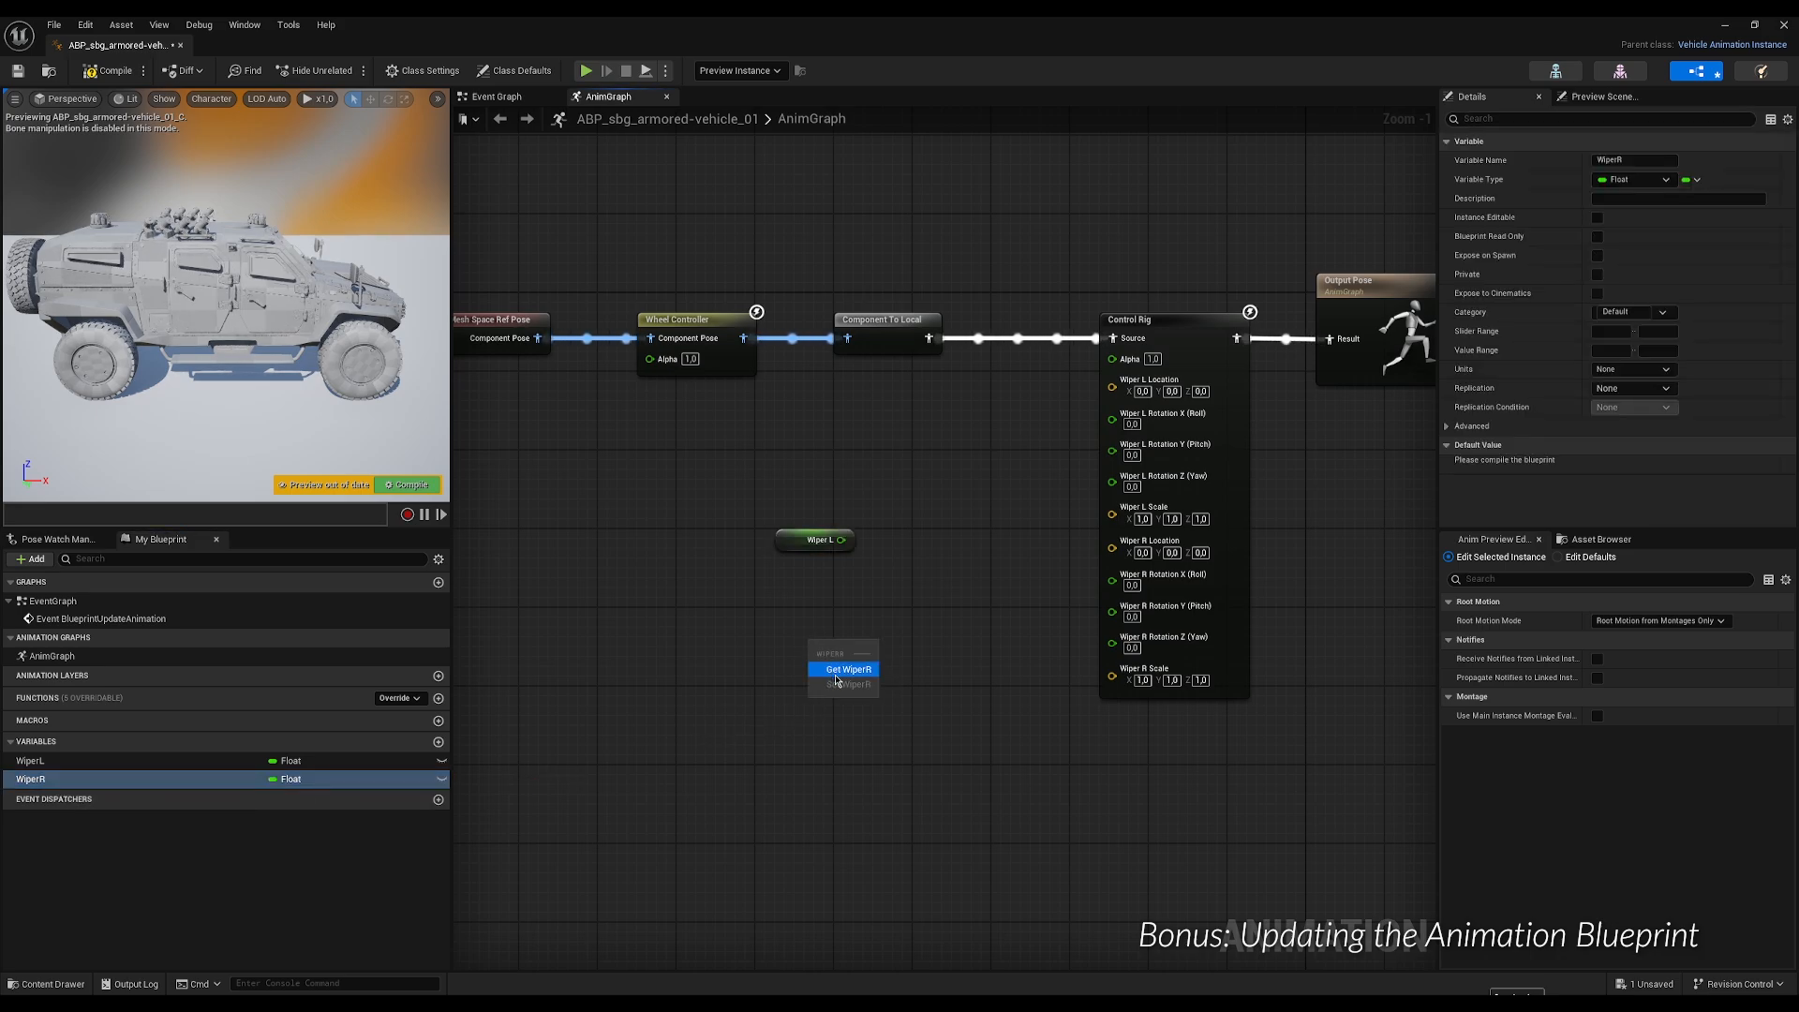
click(839, 671)
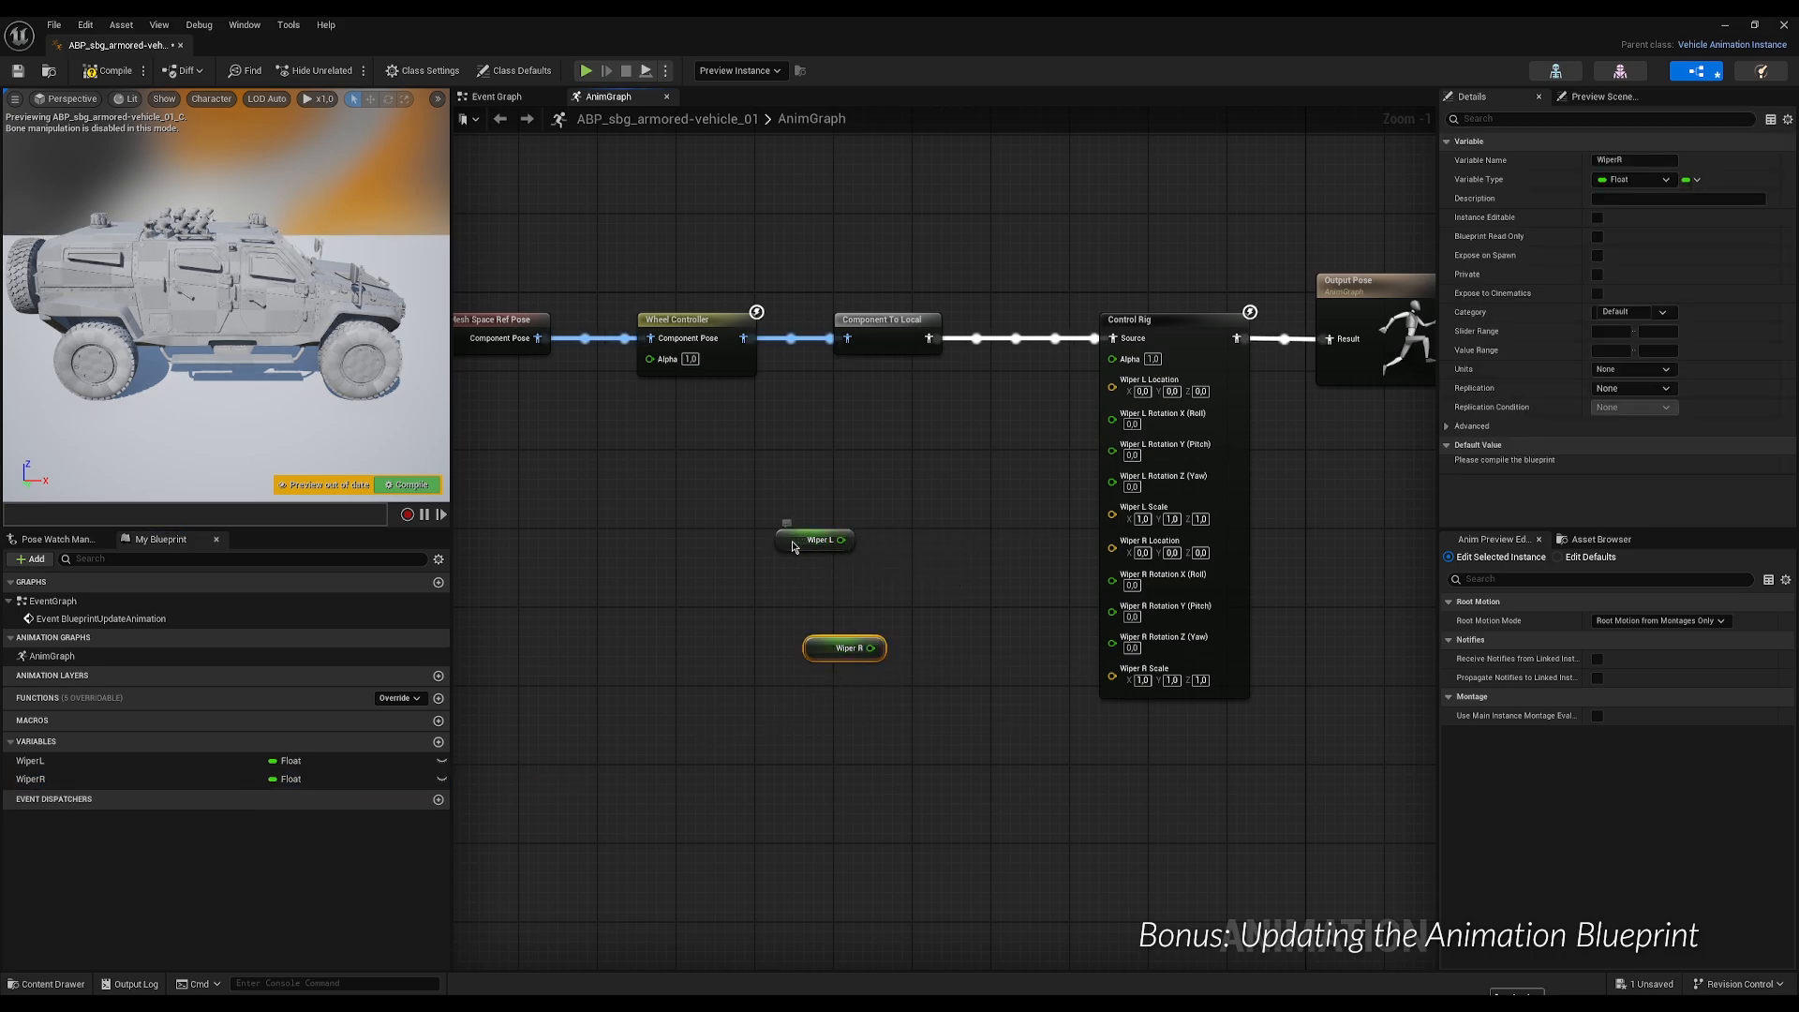
drag(792, 546, 830, 557)
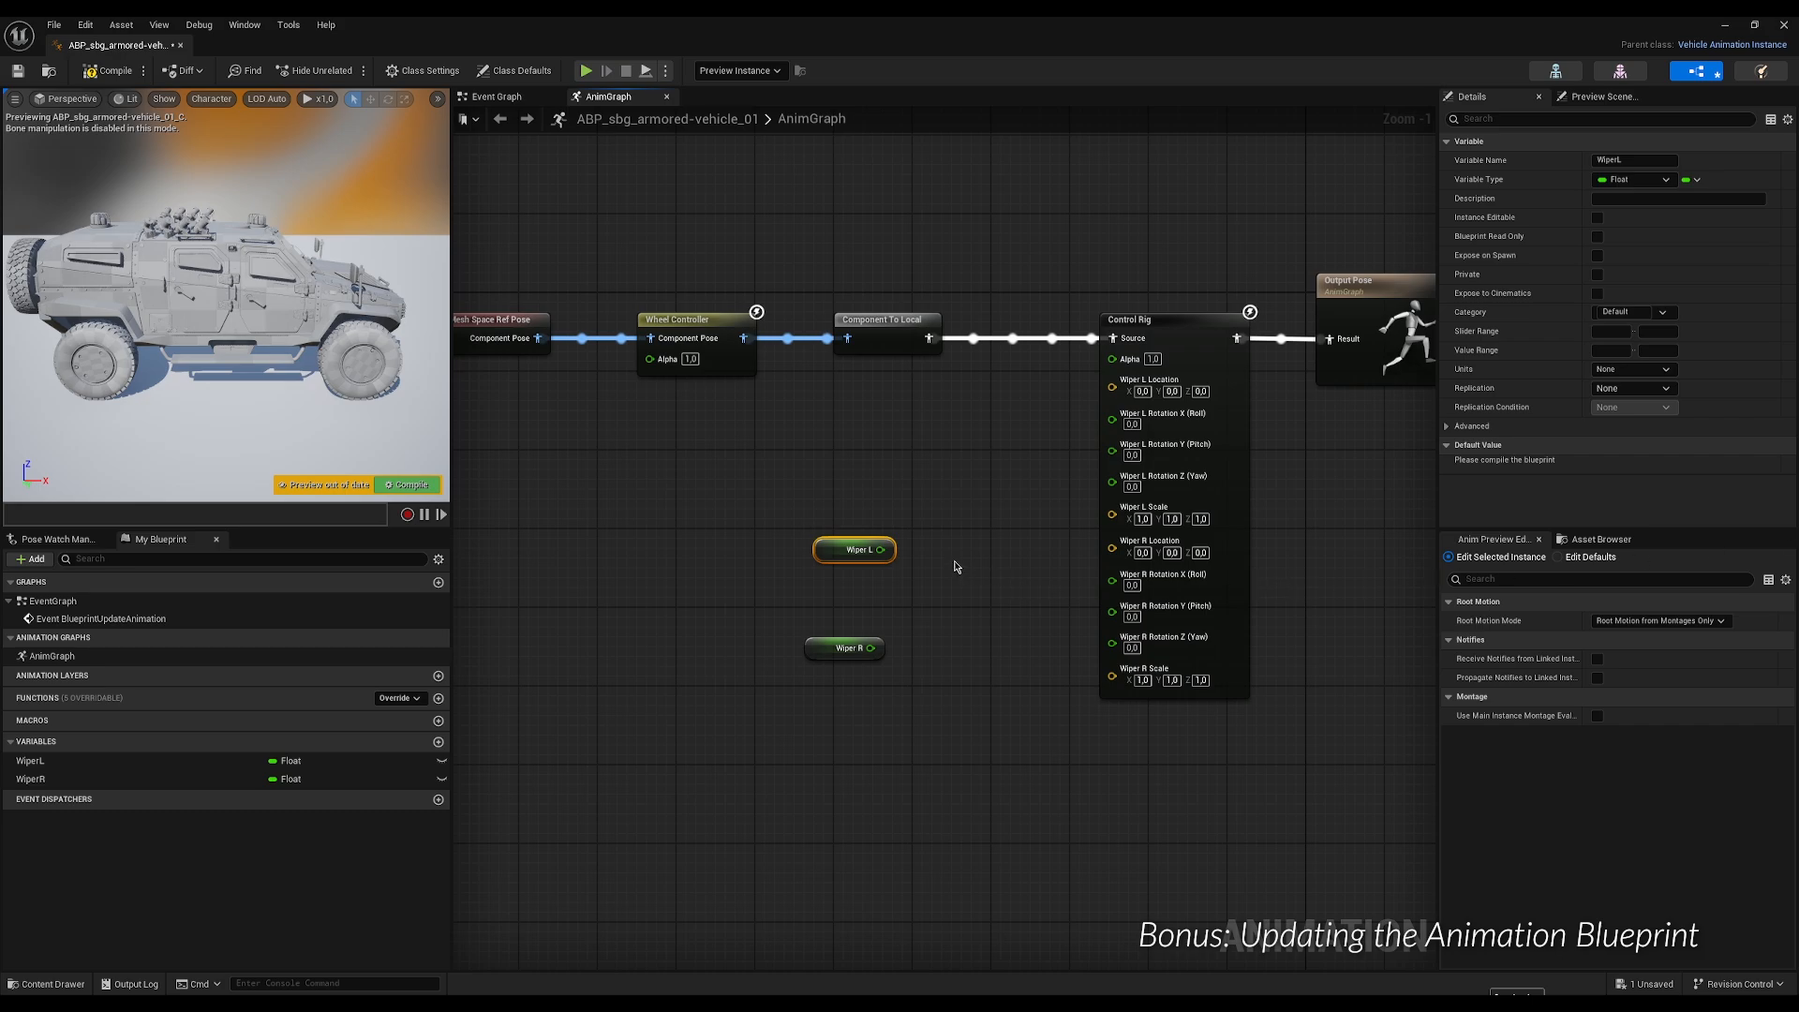
Connect WiperL to Wiper L Rotation Z (Yaw) and WiperR to Wiper R Rotation Z (Yaw) on the Control Rig node.
drag(881, 551, 1116, 487)
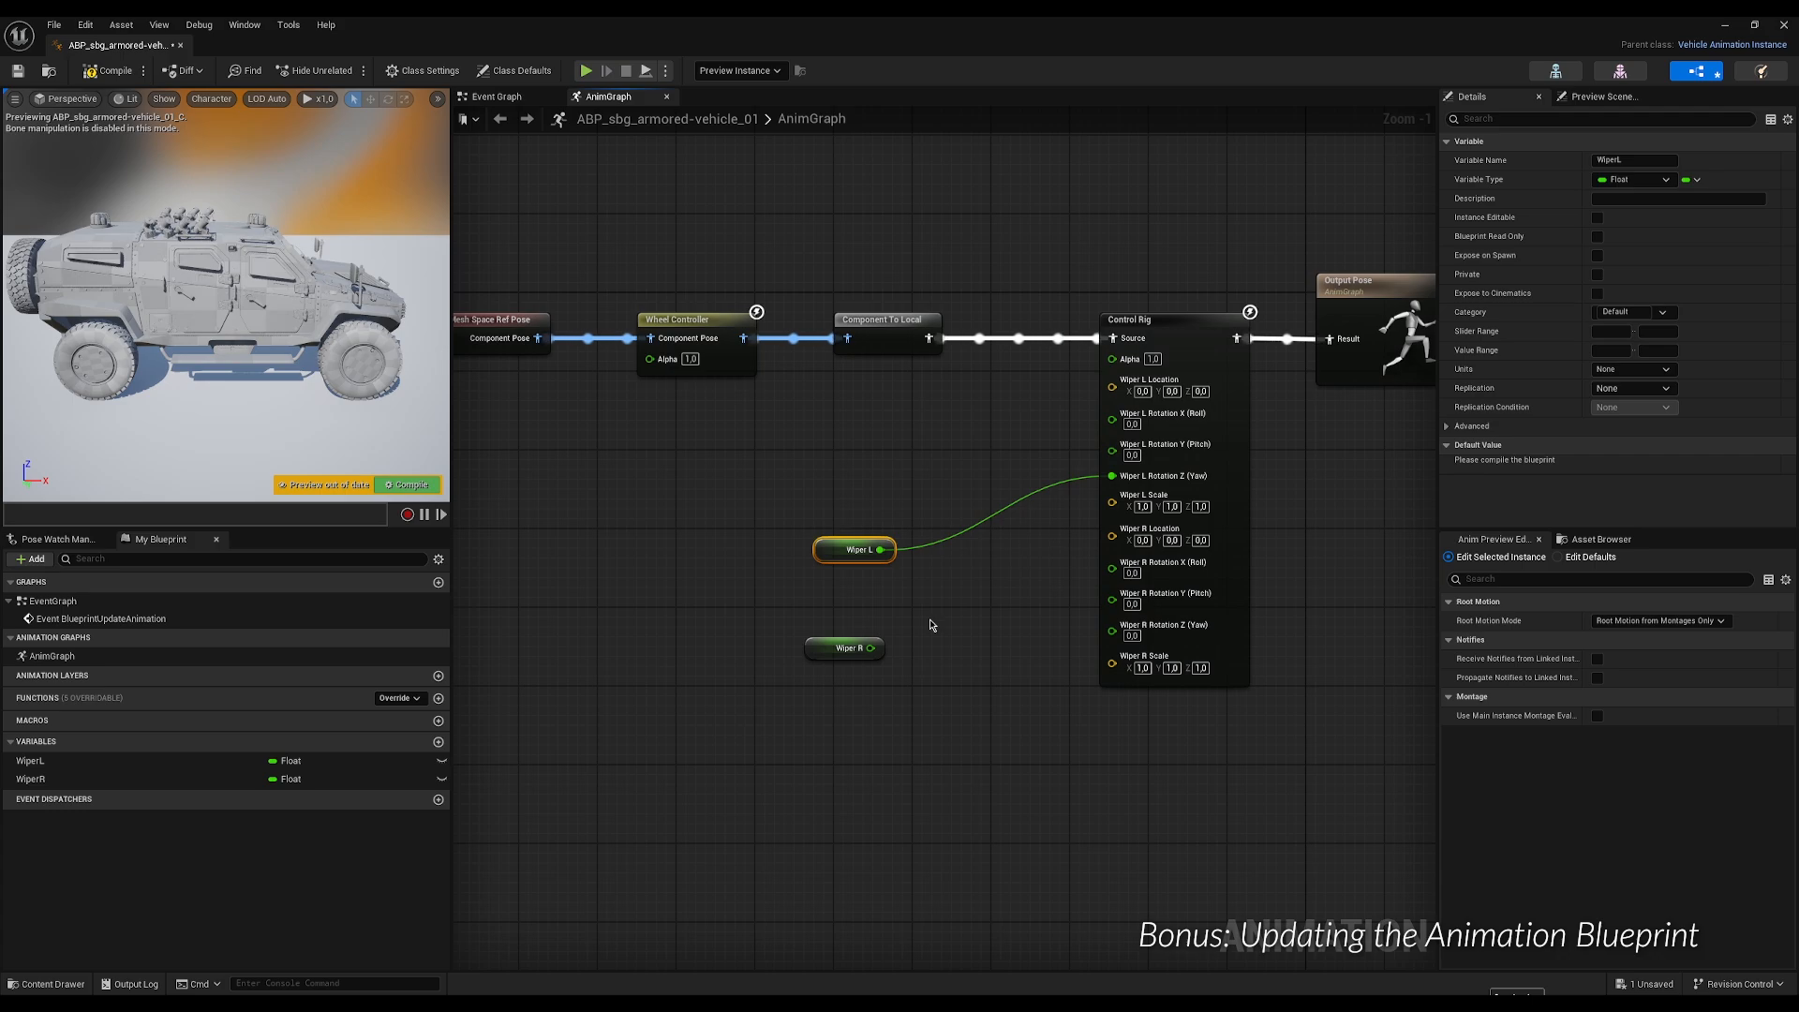
drag(870, 647, 1112, 628)
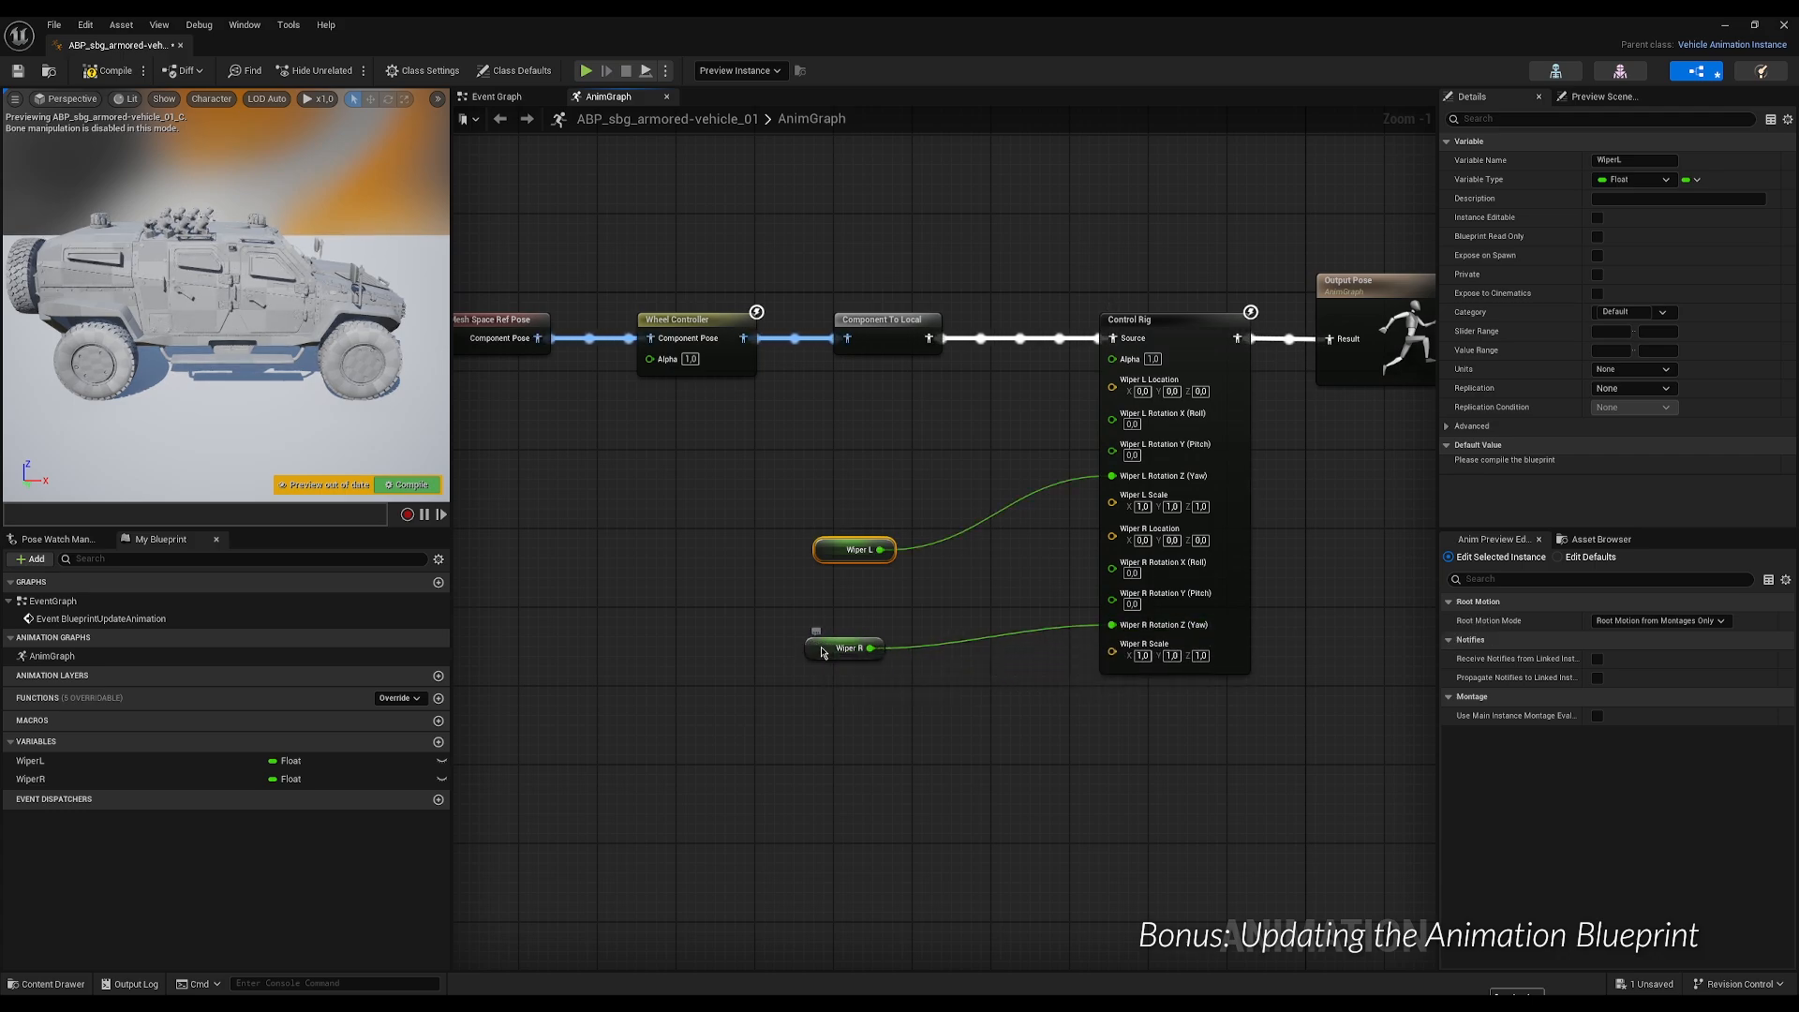
drag(829, 641, 849, 632)
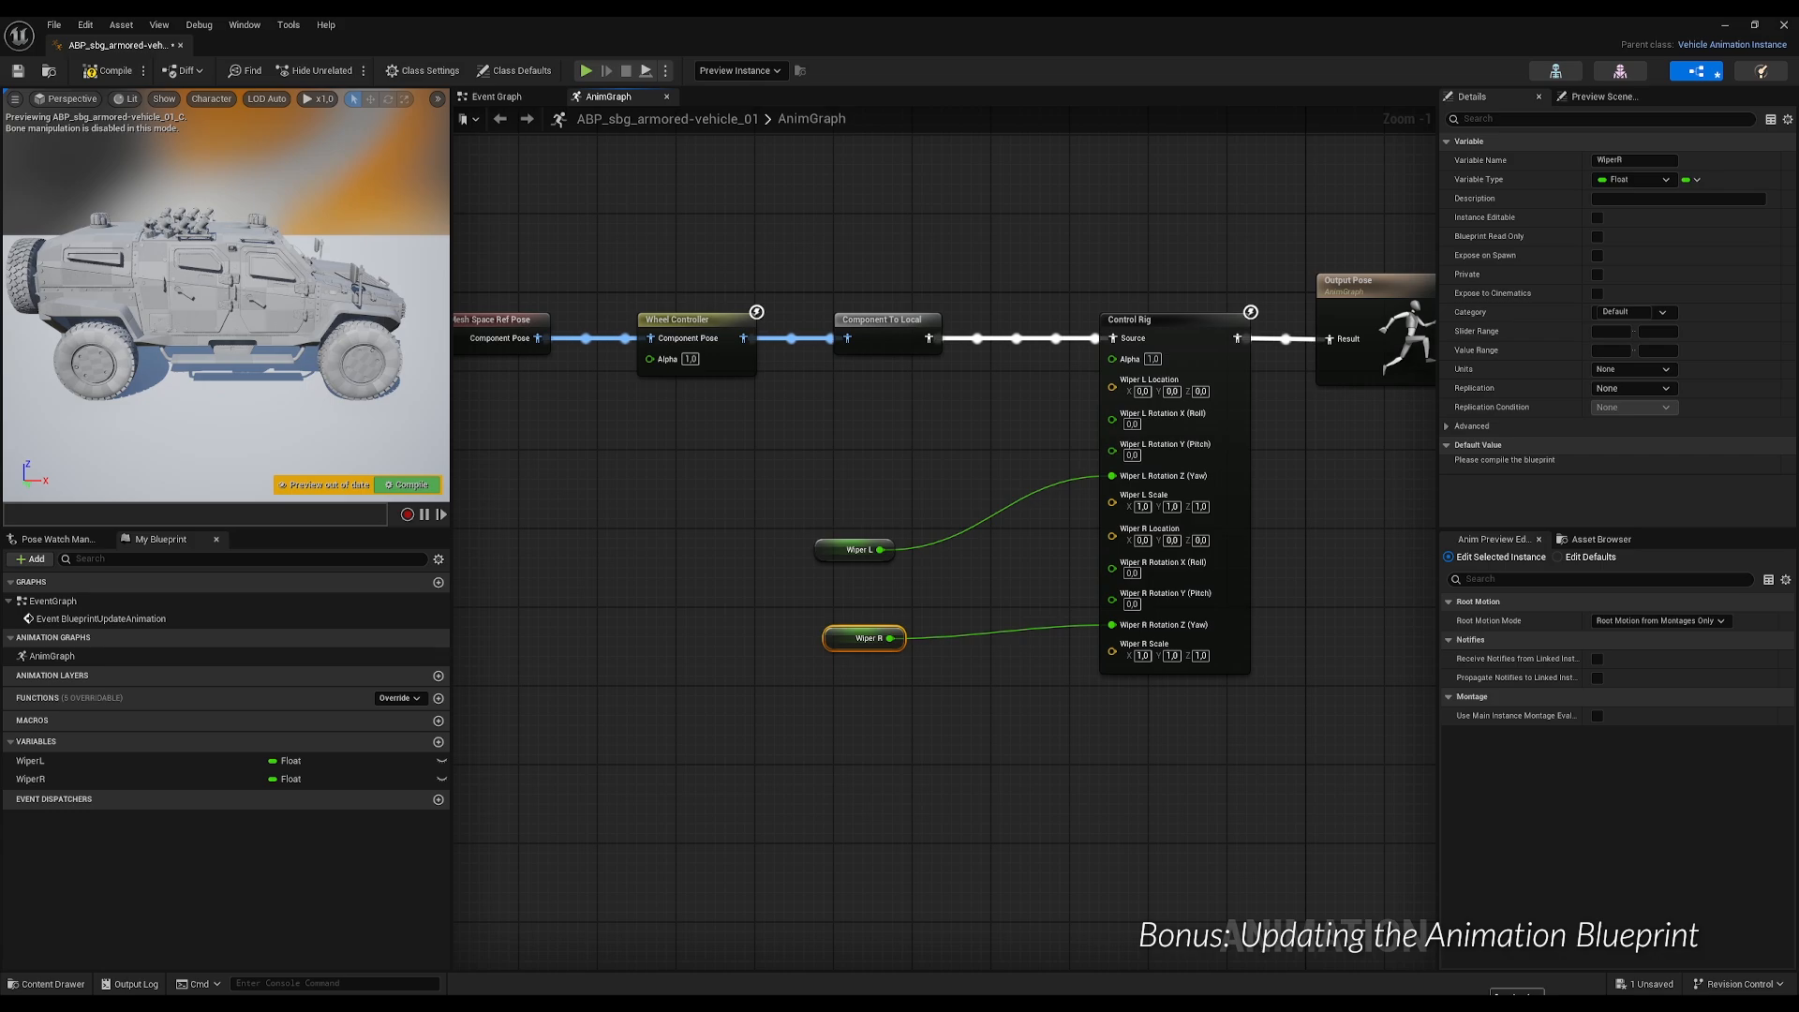
click(1213, 328)
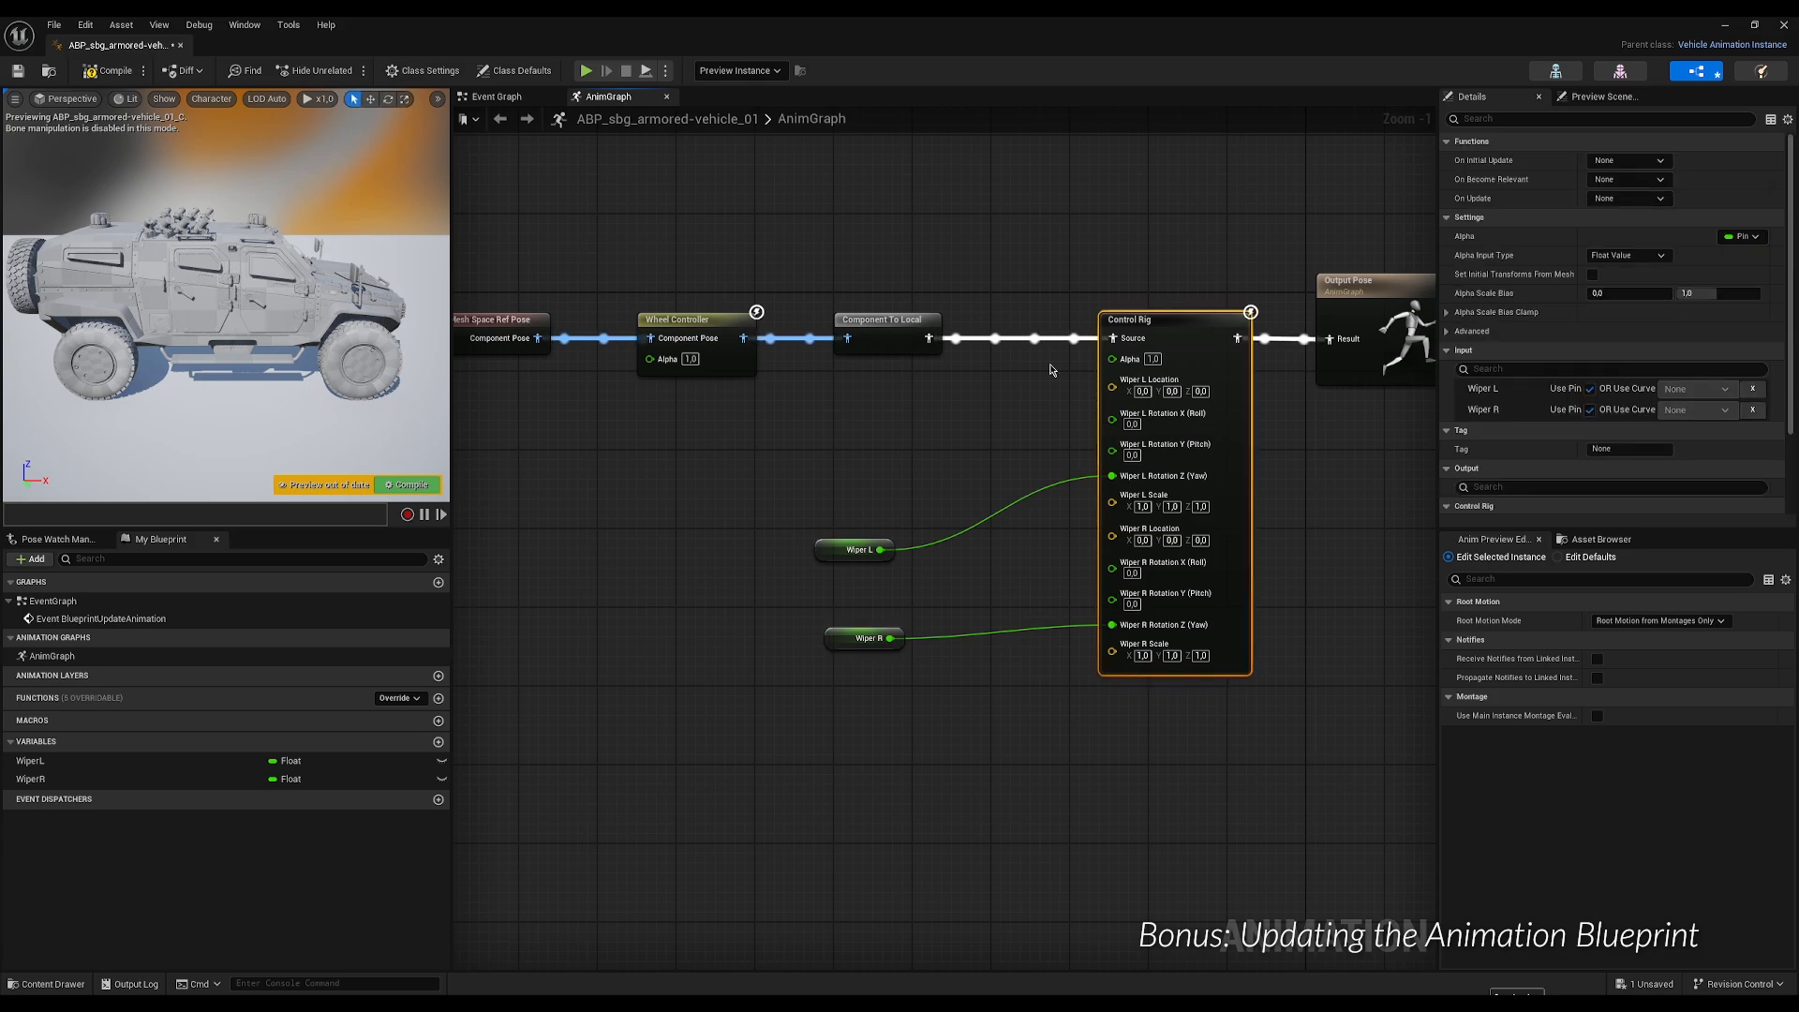
Compile and save the Animation Blueprint, then close its editor.
click(90, 73)
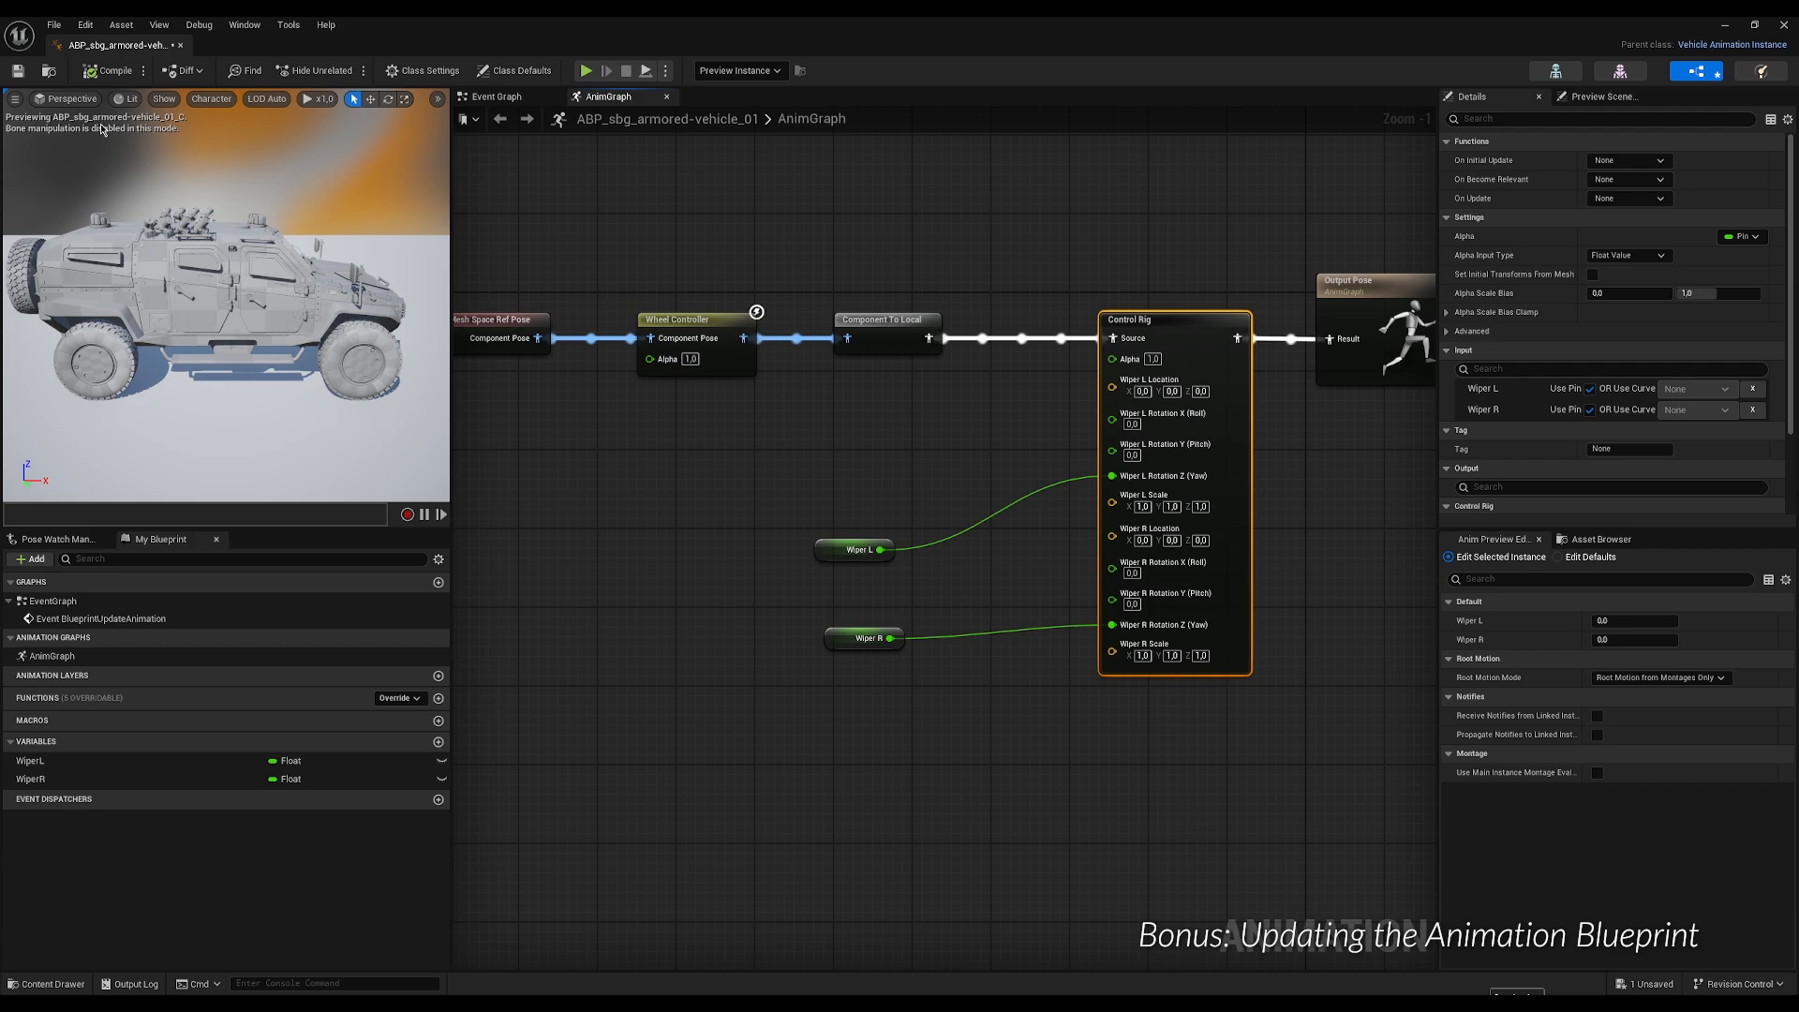
click(19, 73)
click(1782, 26)
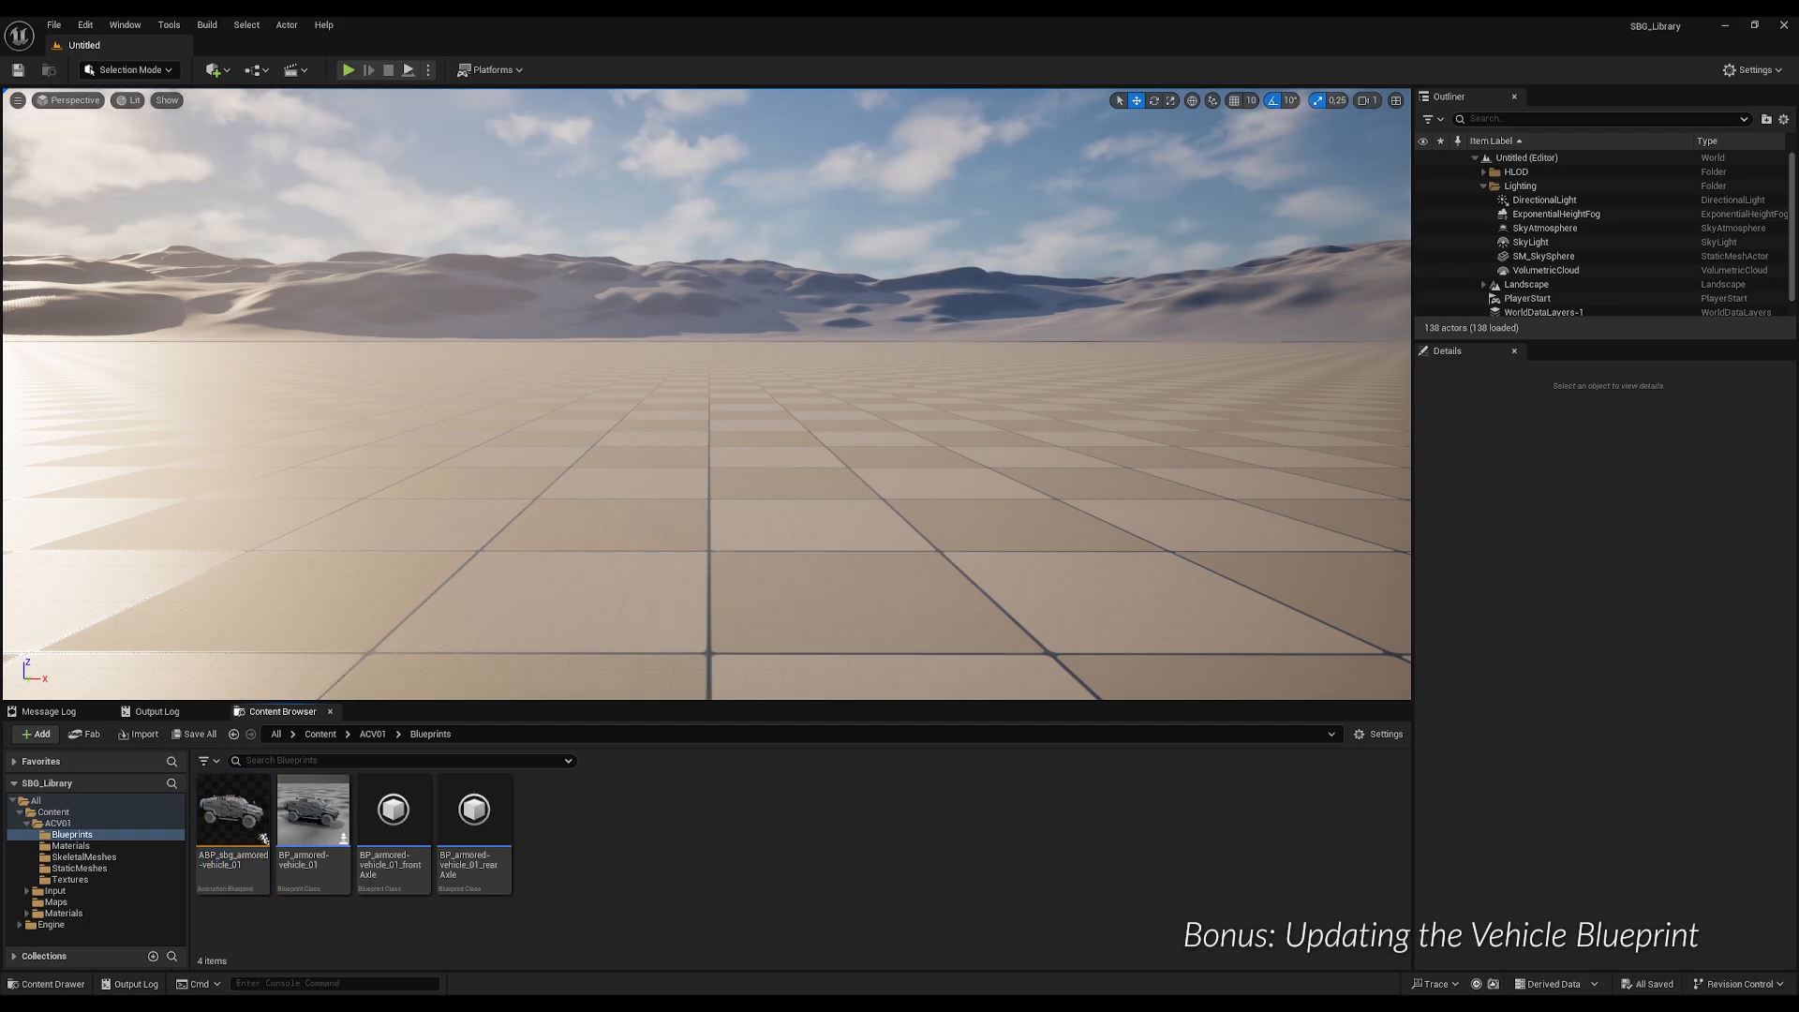
Open the BP_armored-vehicle_01 Blueprint and add a Boolean variable named WipersOn.
double_click(314, 803)
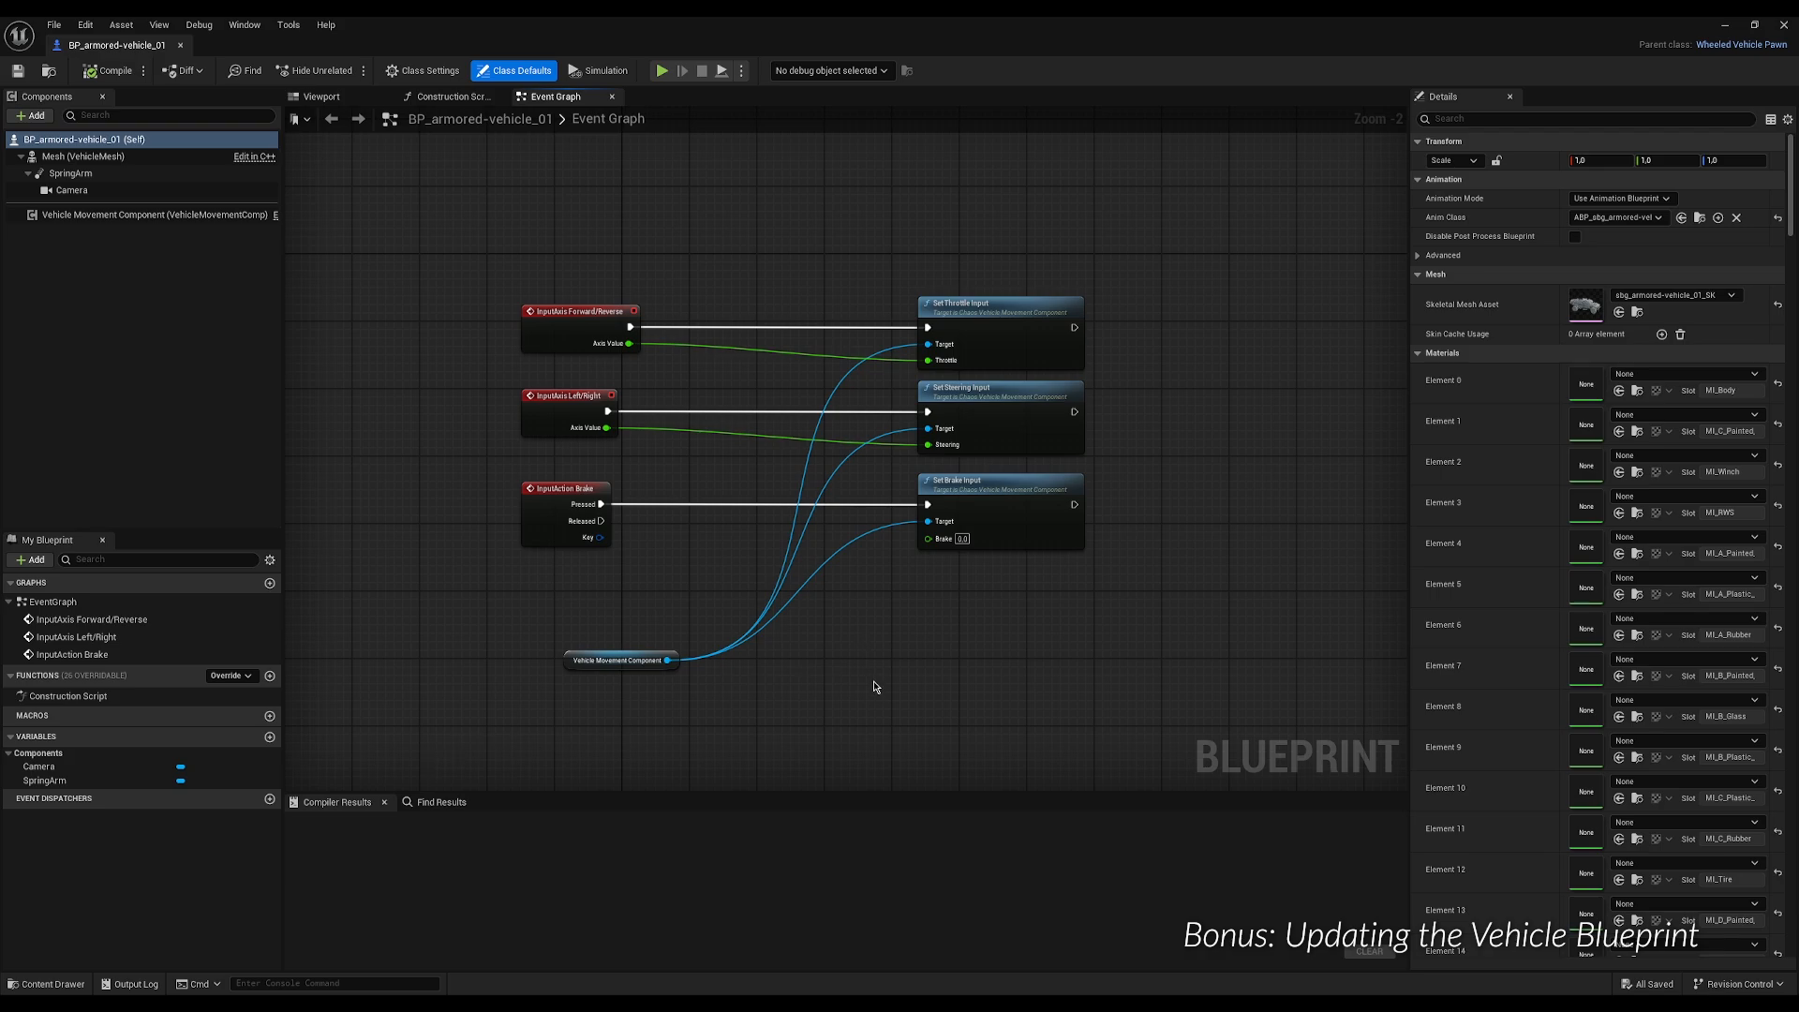
right_drag(874, 687, 890, 118)
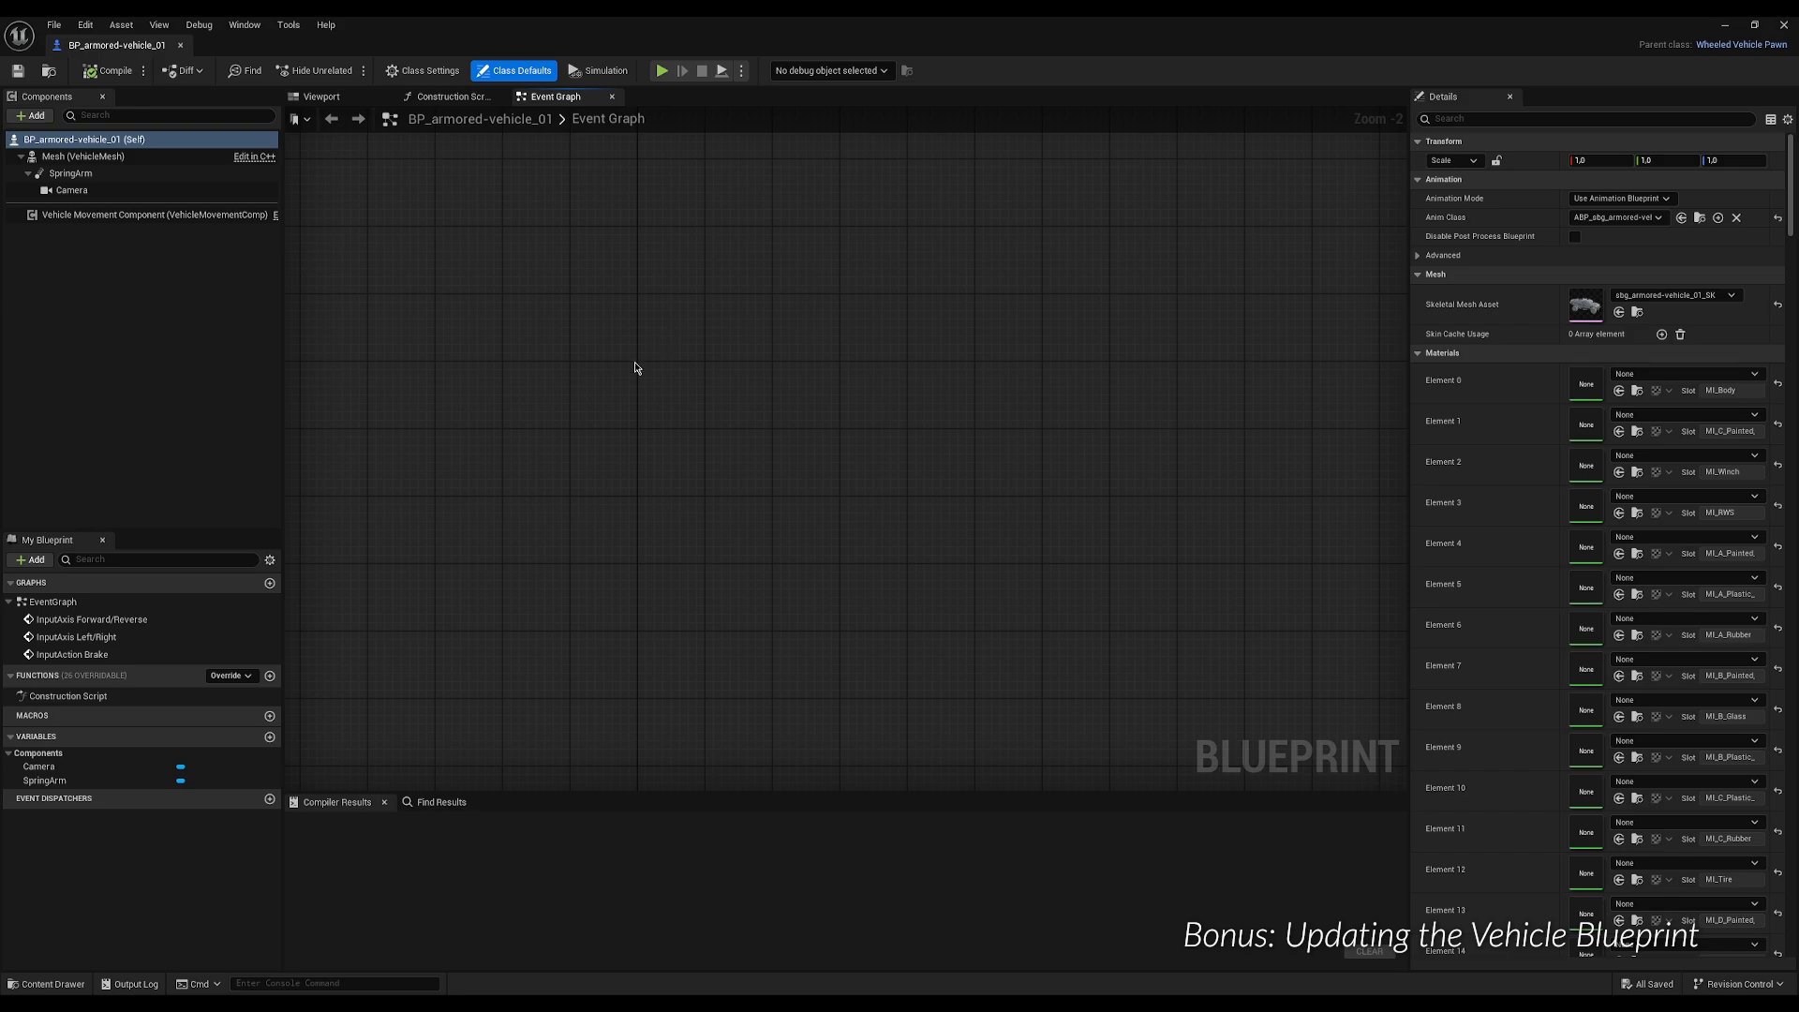
click(270, 737)
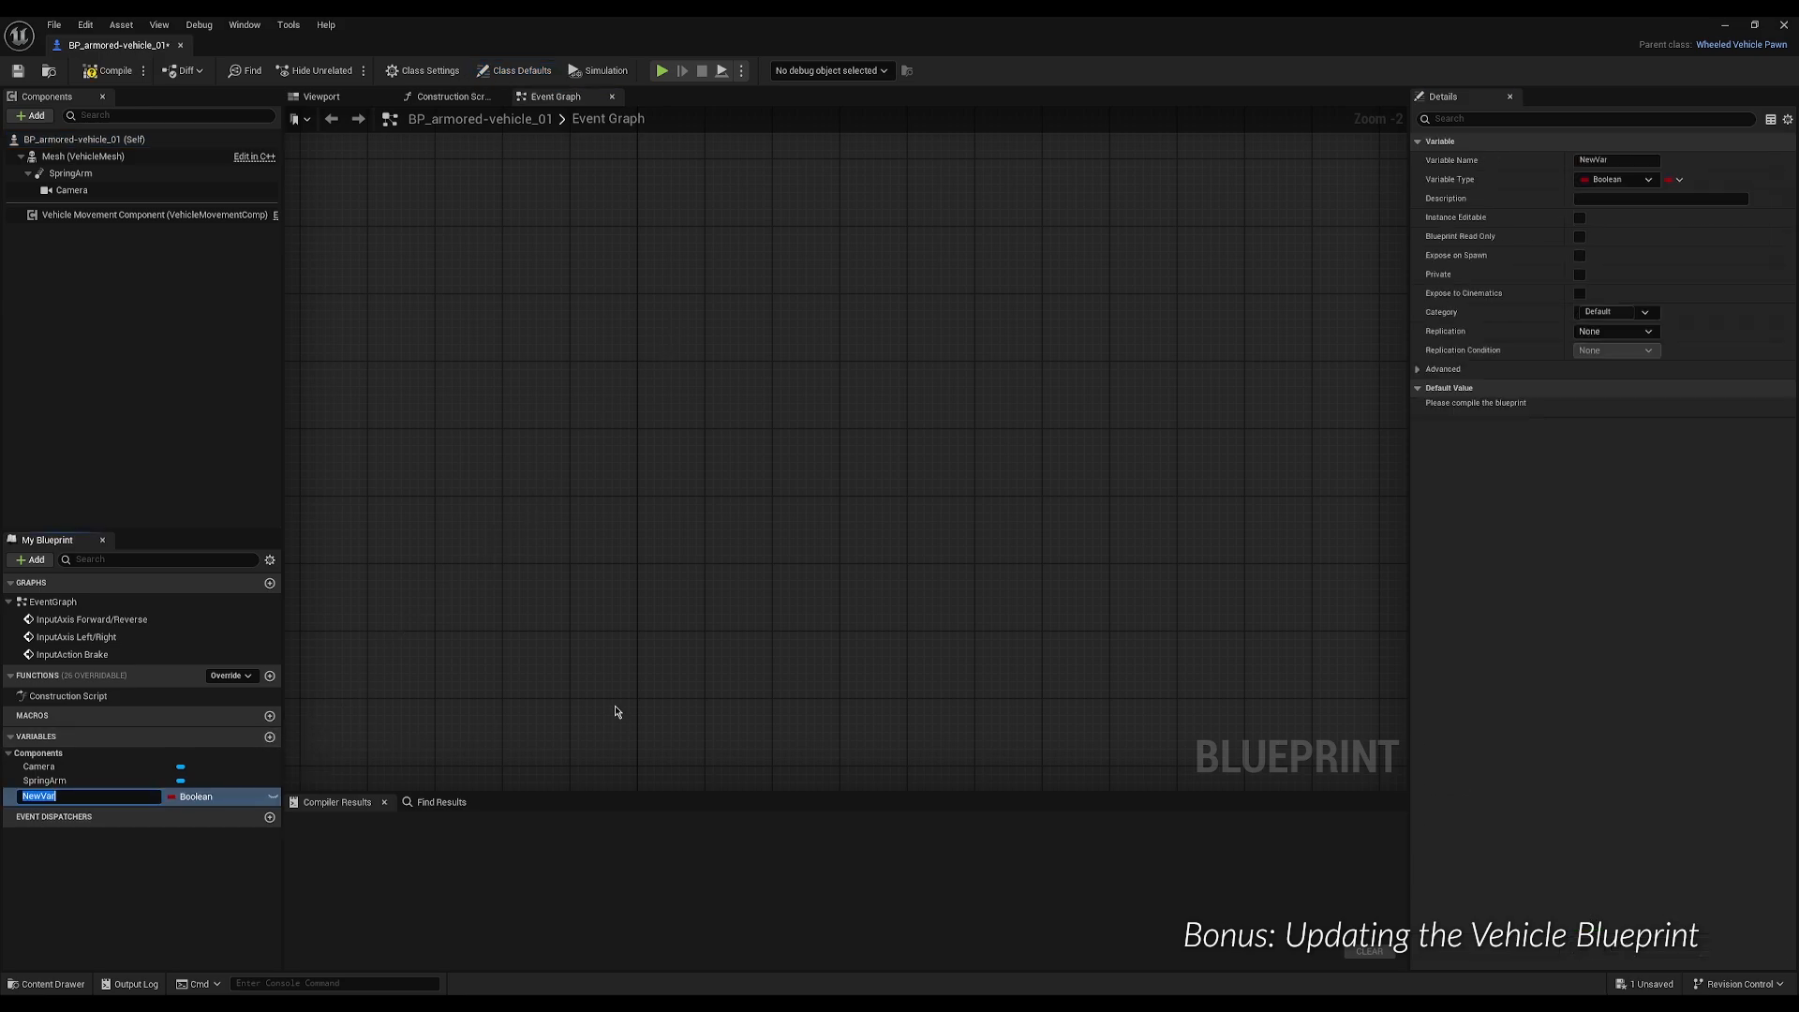
text(WipersOn)
key(Return)
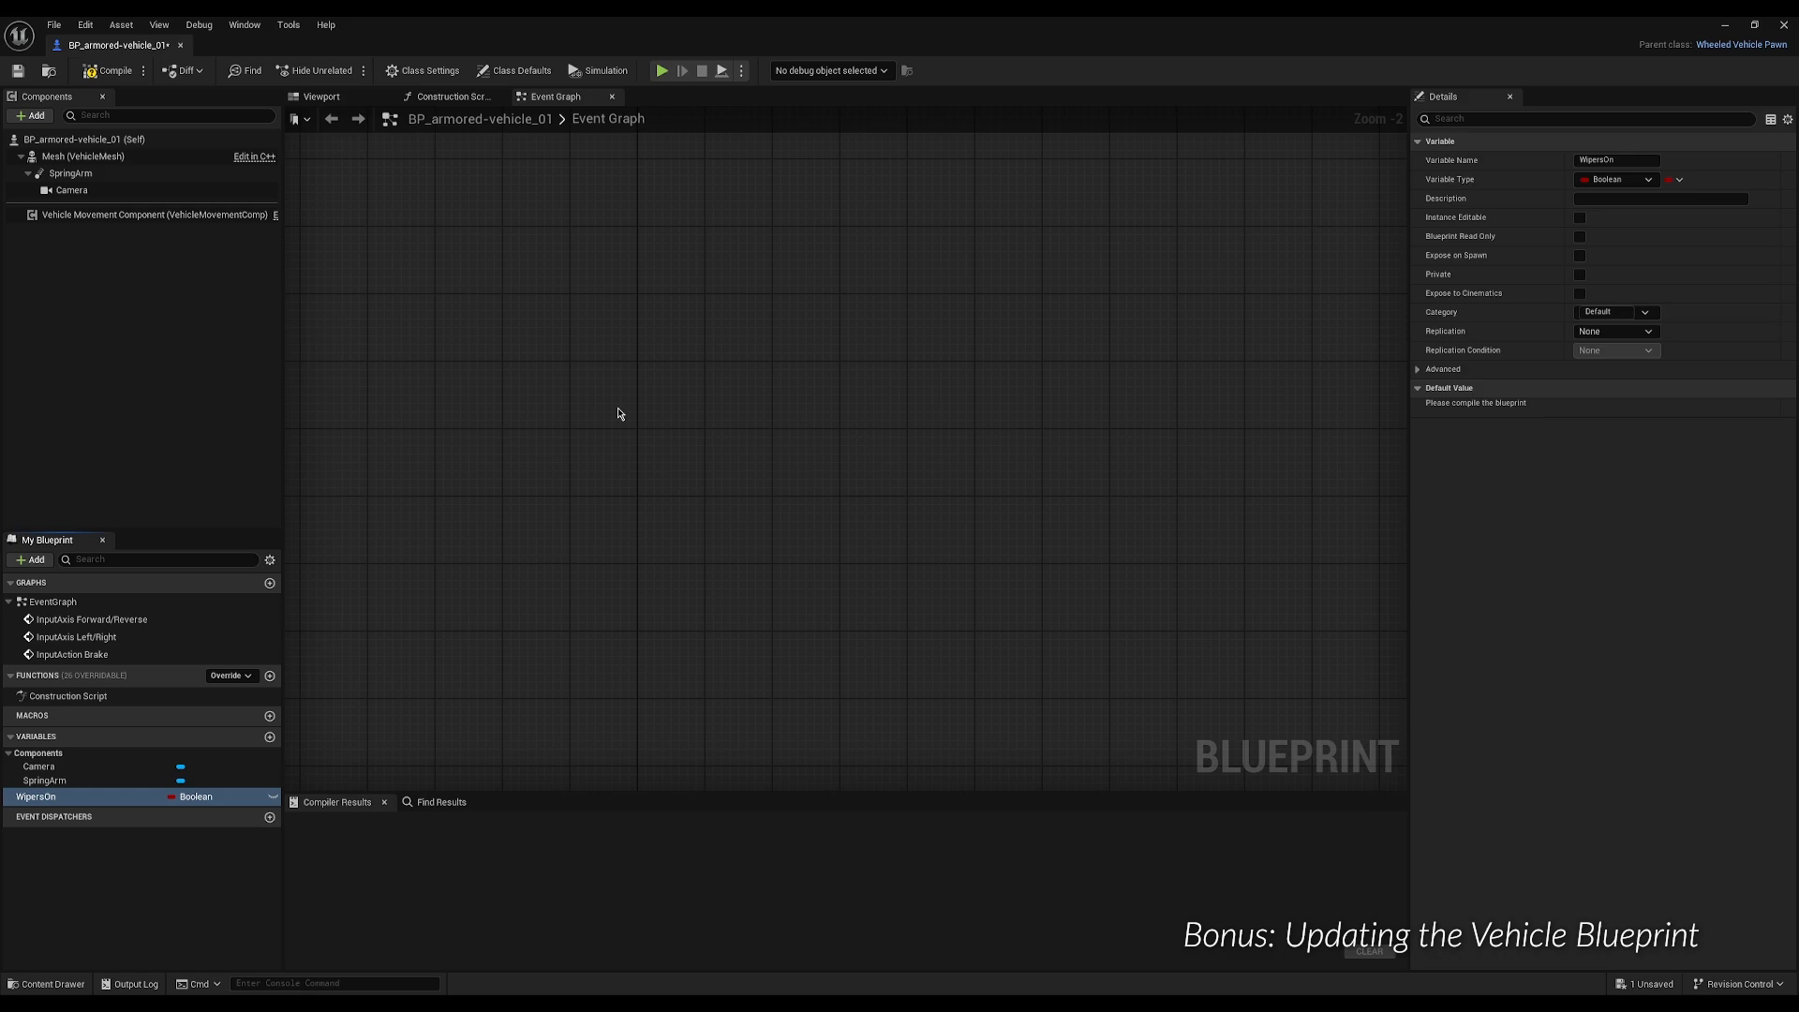
Add a Branch node in an empty area of the Event Graph with WipersOn as its condition.
right_click(618, 413)
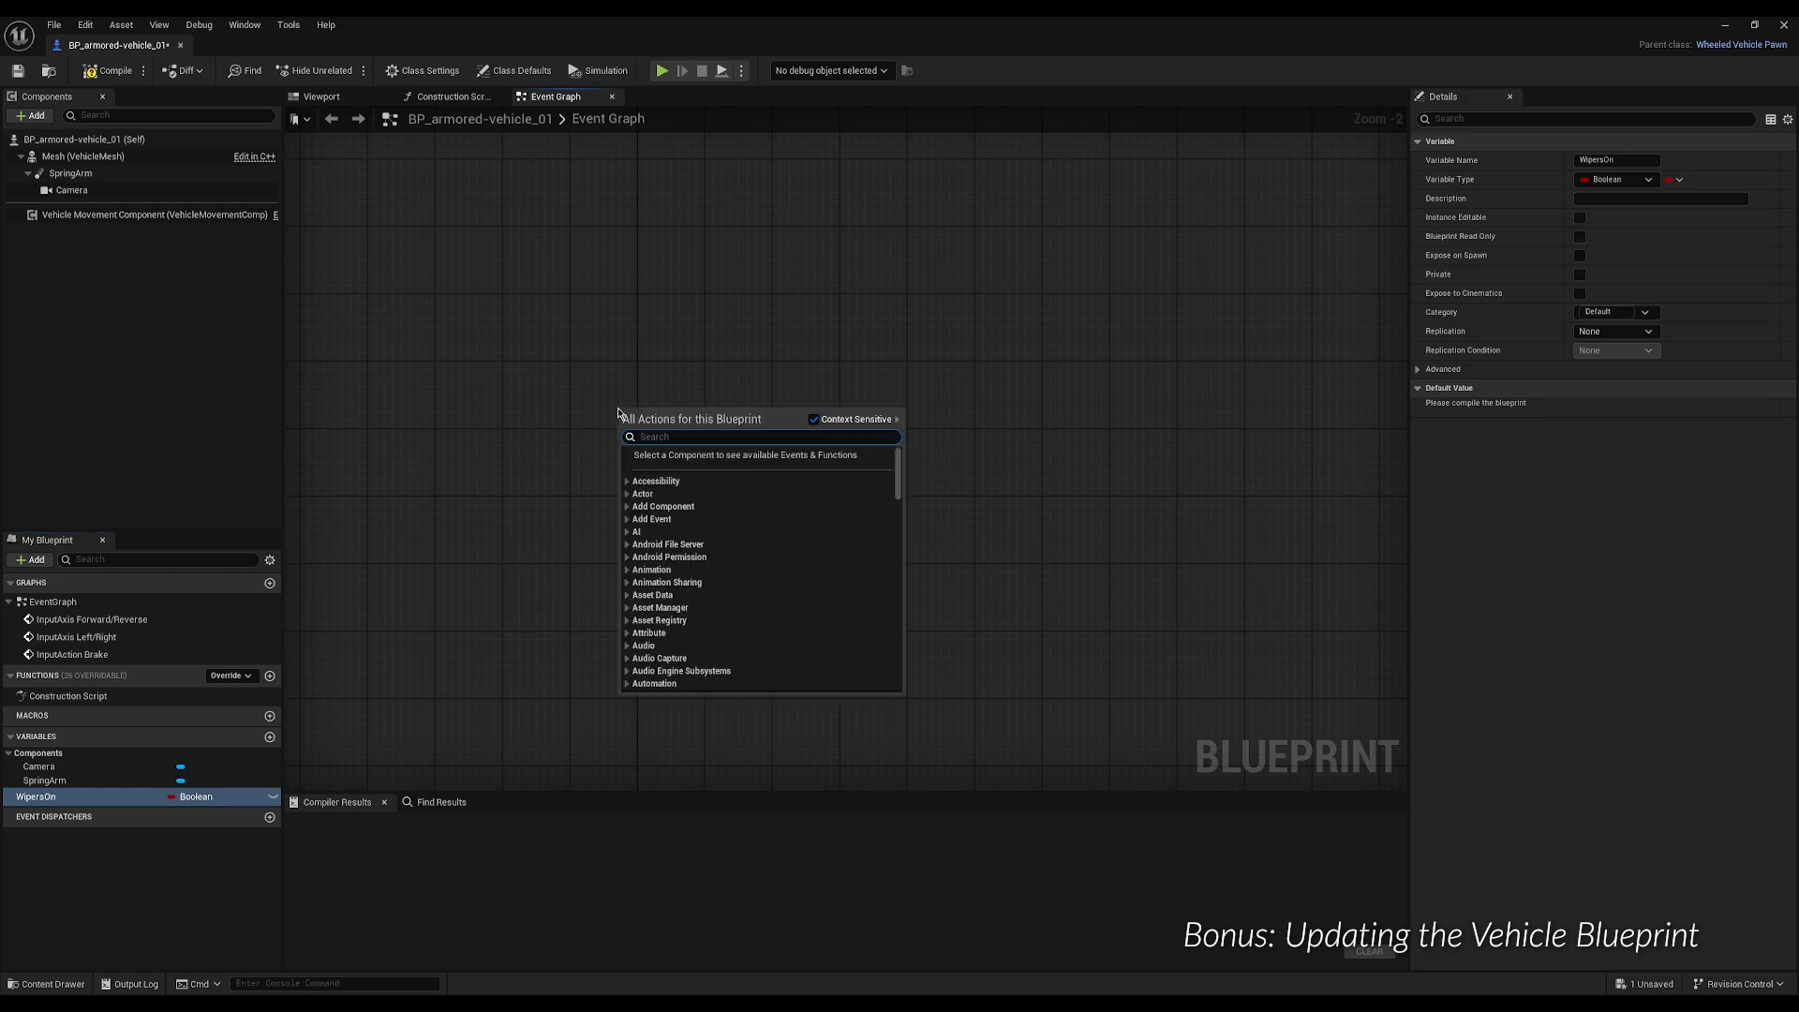
text(branch)
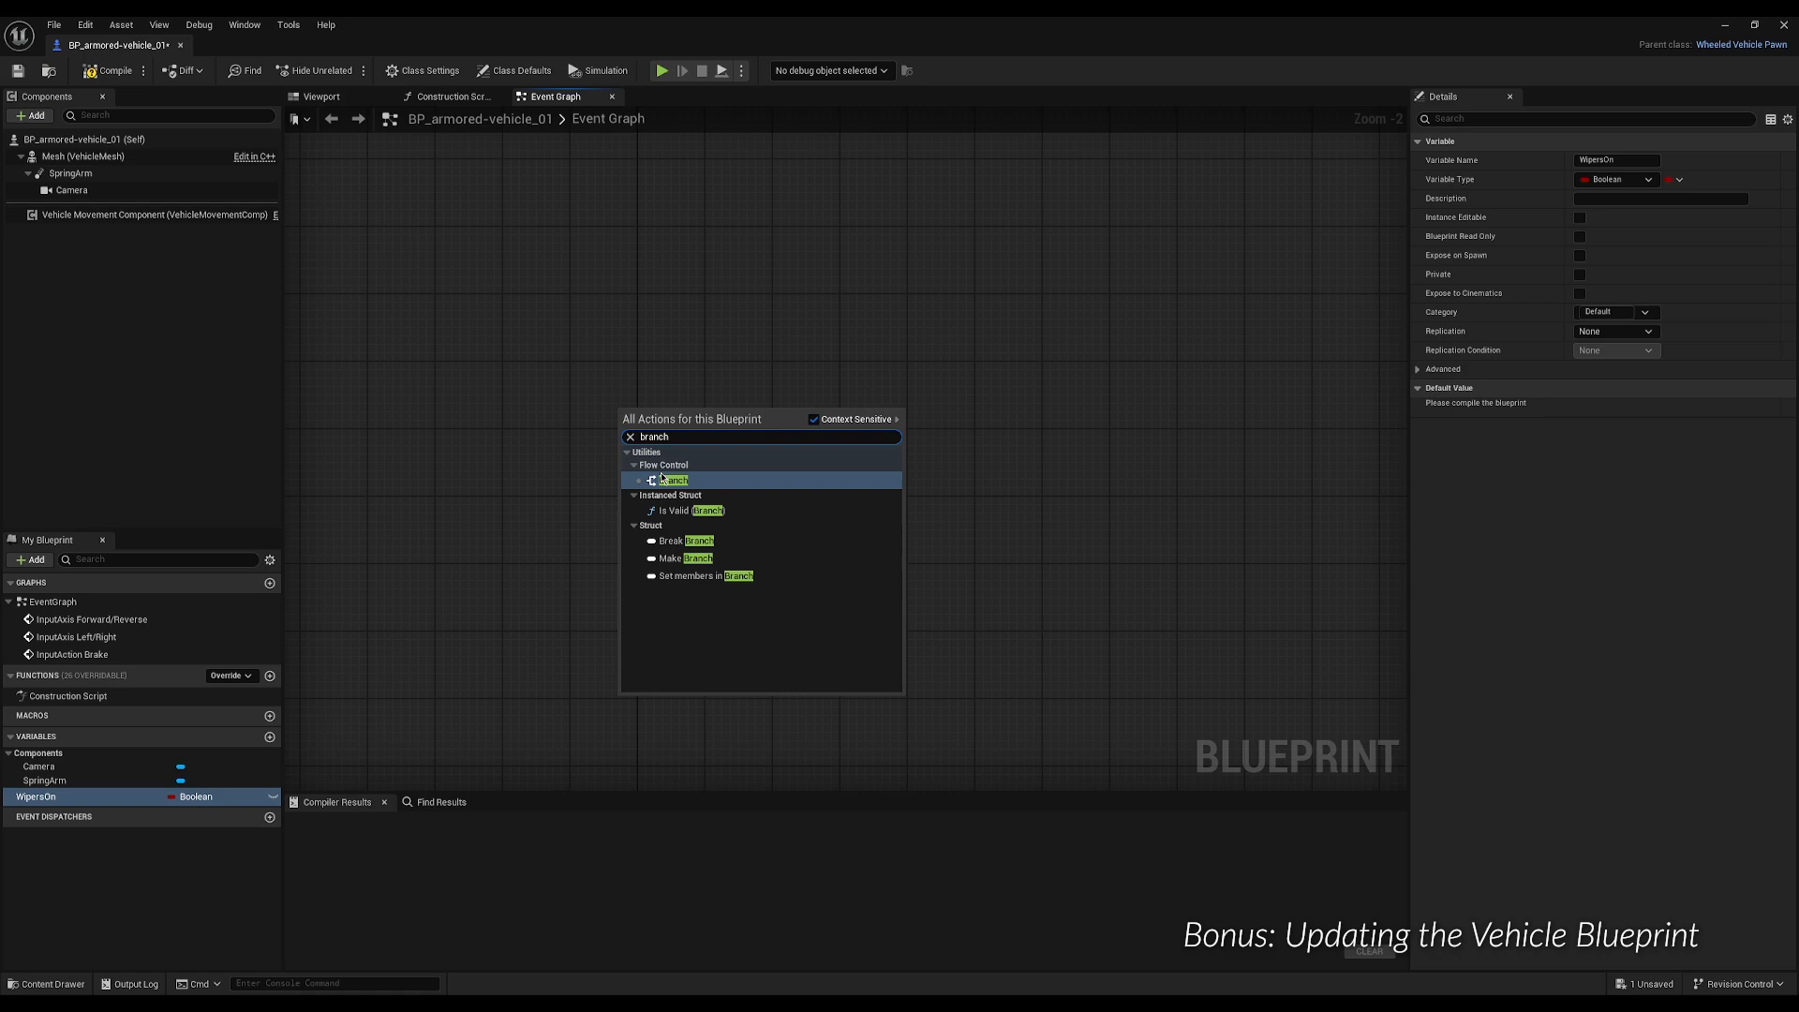
click(673, 481)
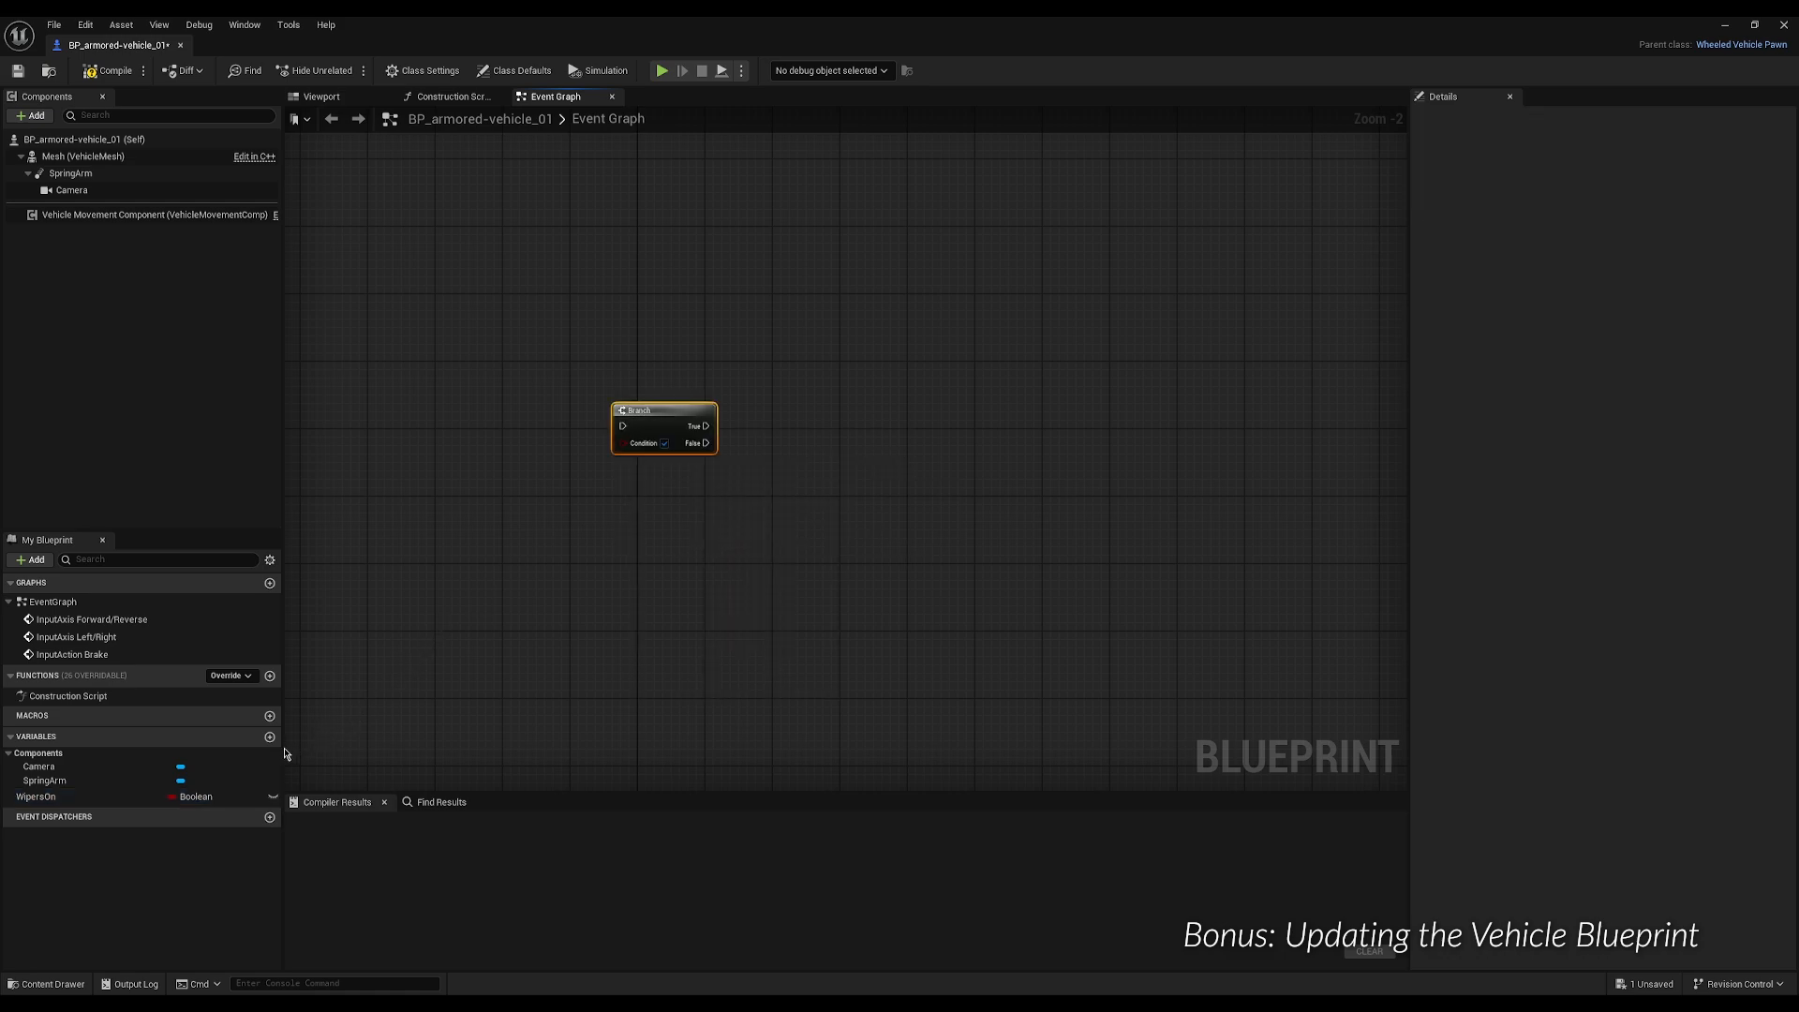
drag(37, 797, 626, 450)
click(426, 590)
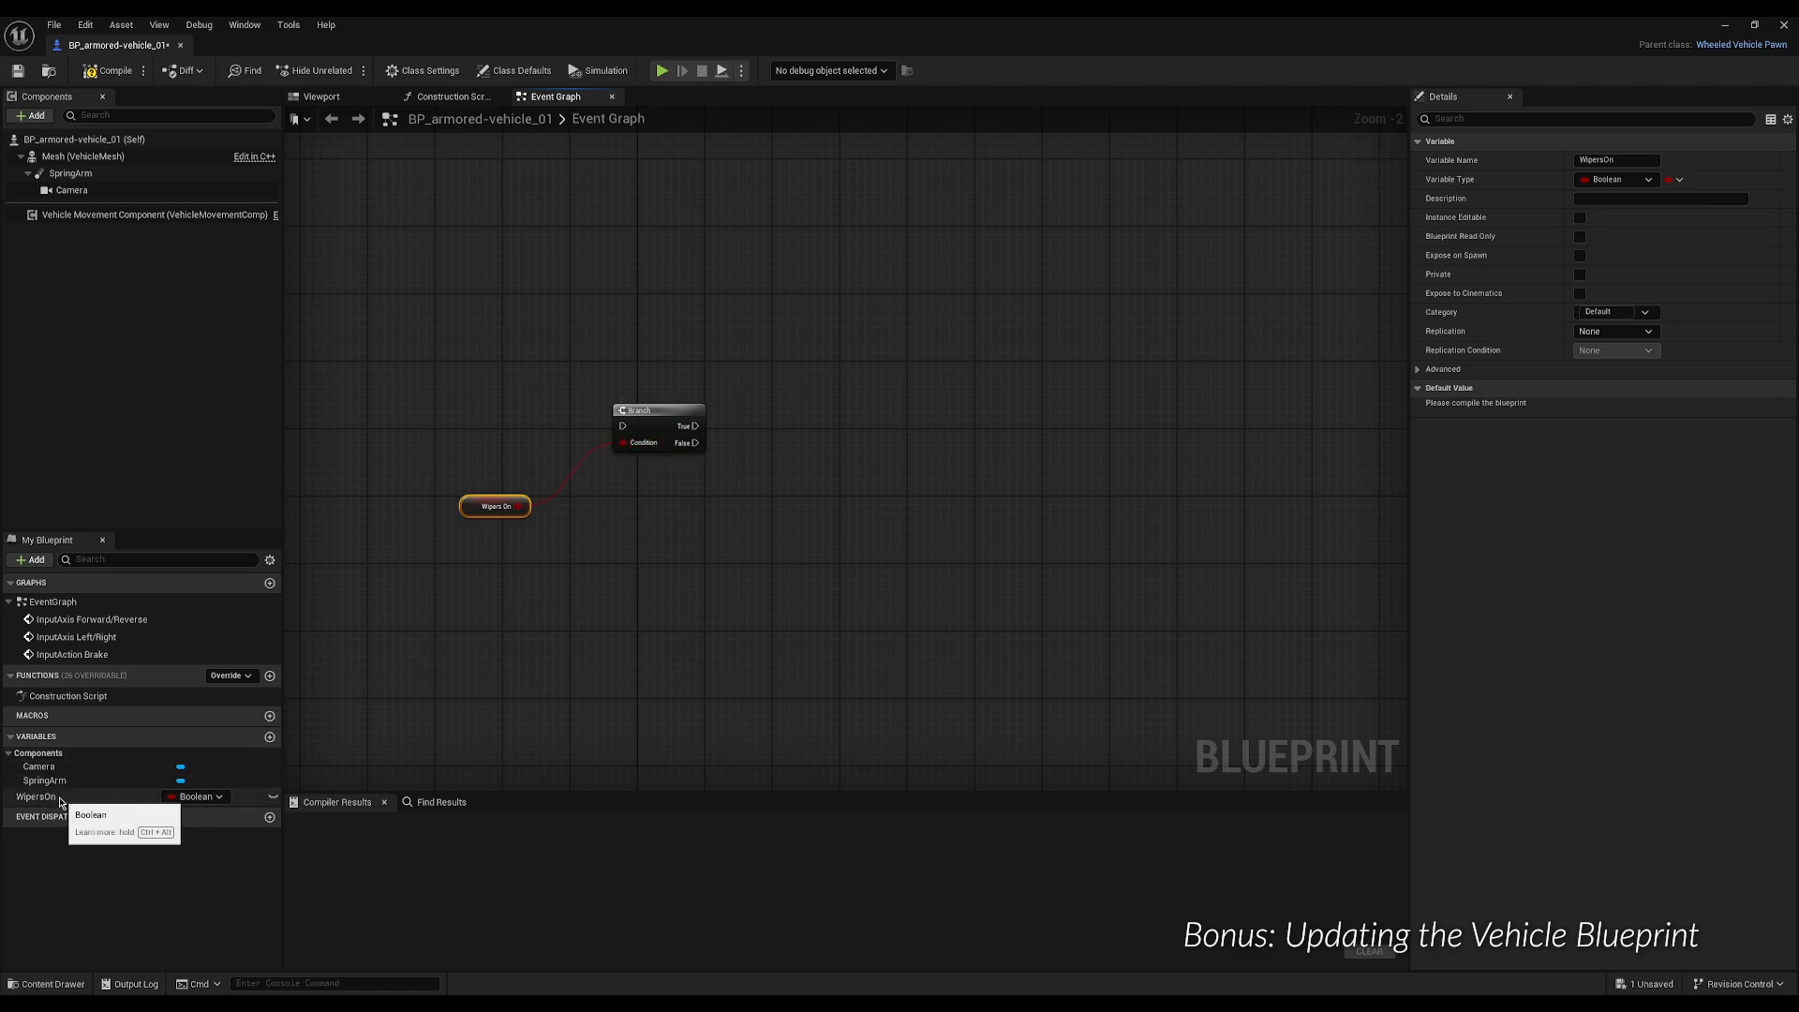
Add two Set WipersOn nodes after the Branch, the upper one set to false and the lower one to true.
drag(56, 797, 733, 550)
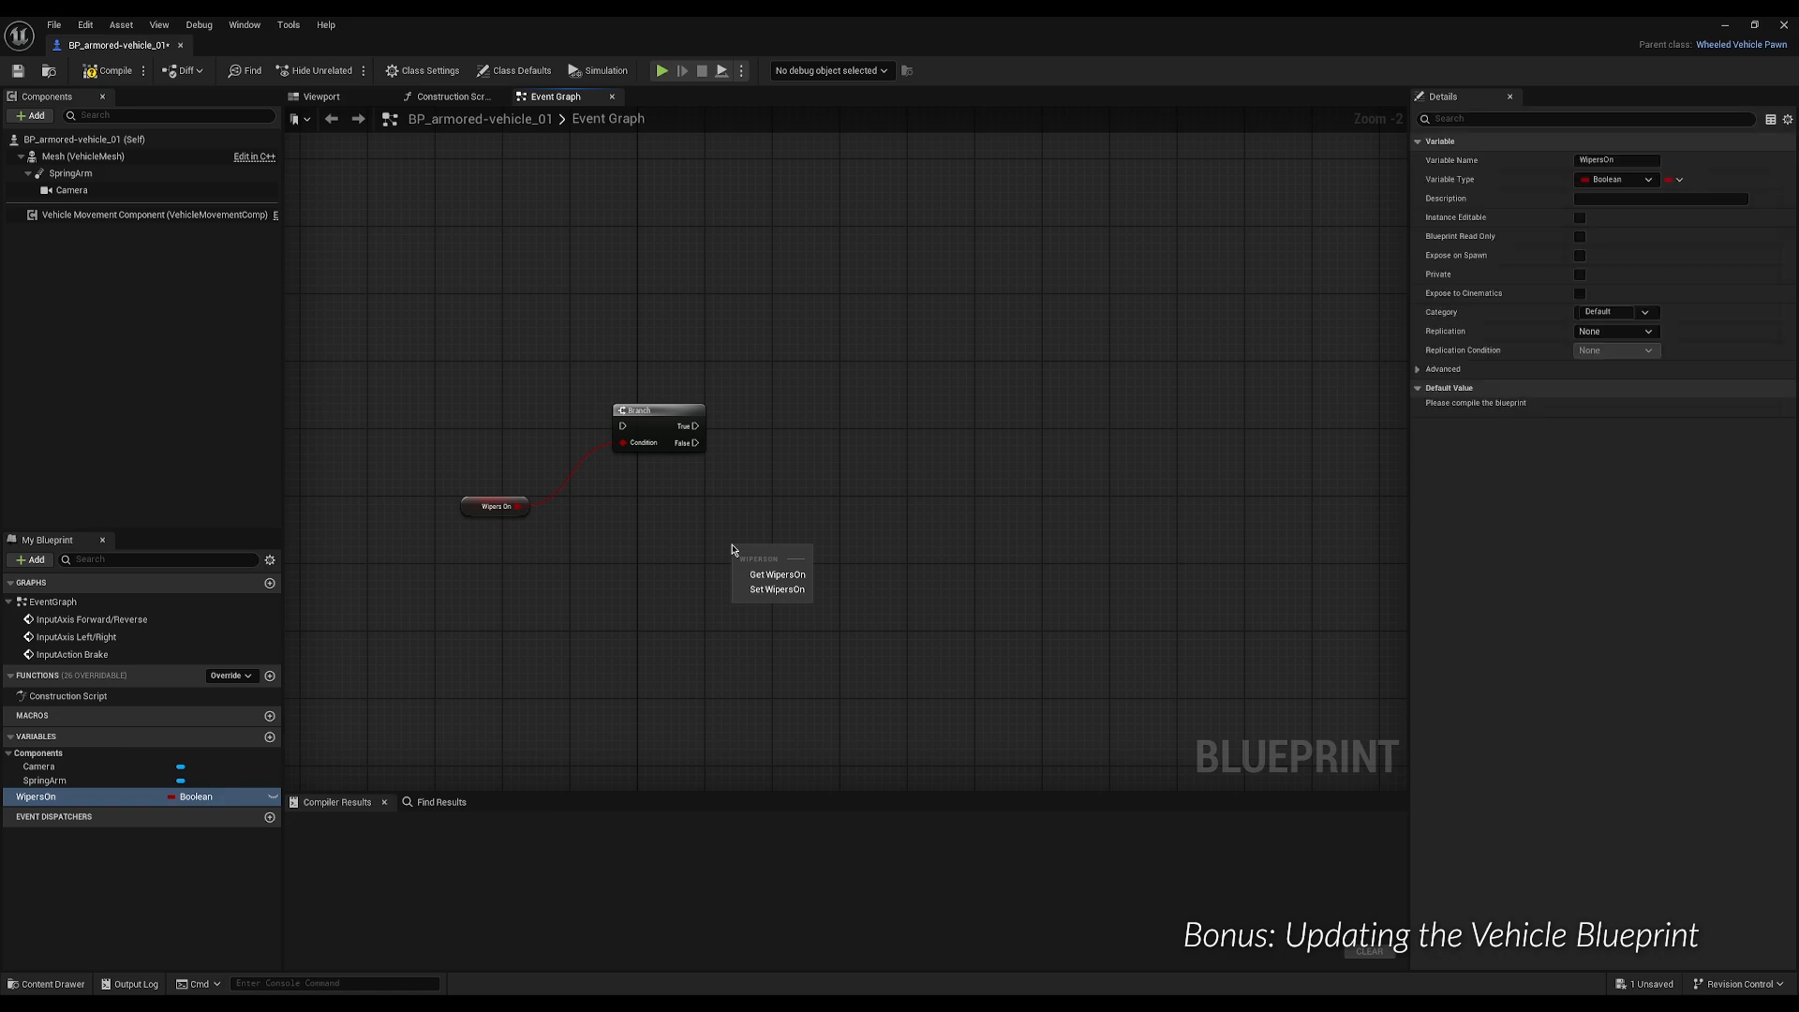
click(763, 590)
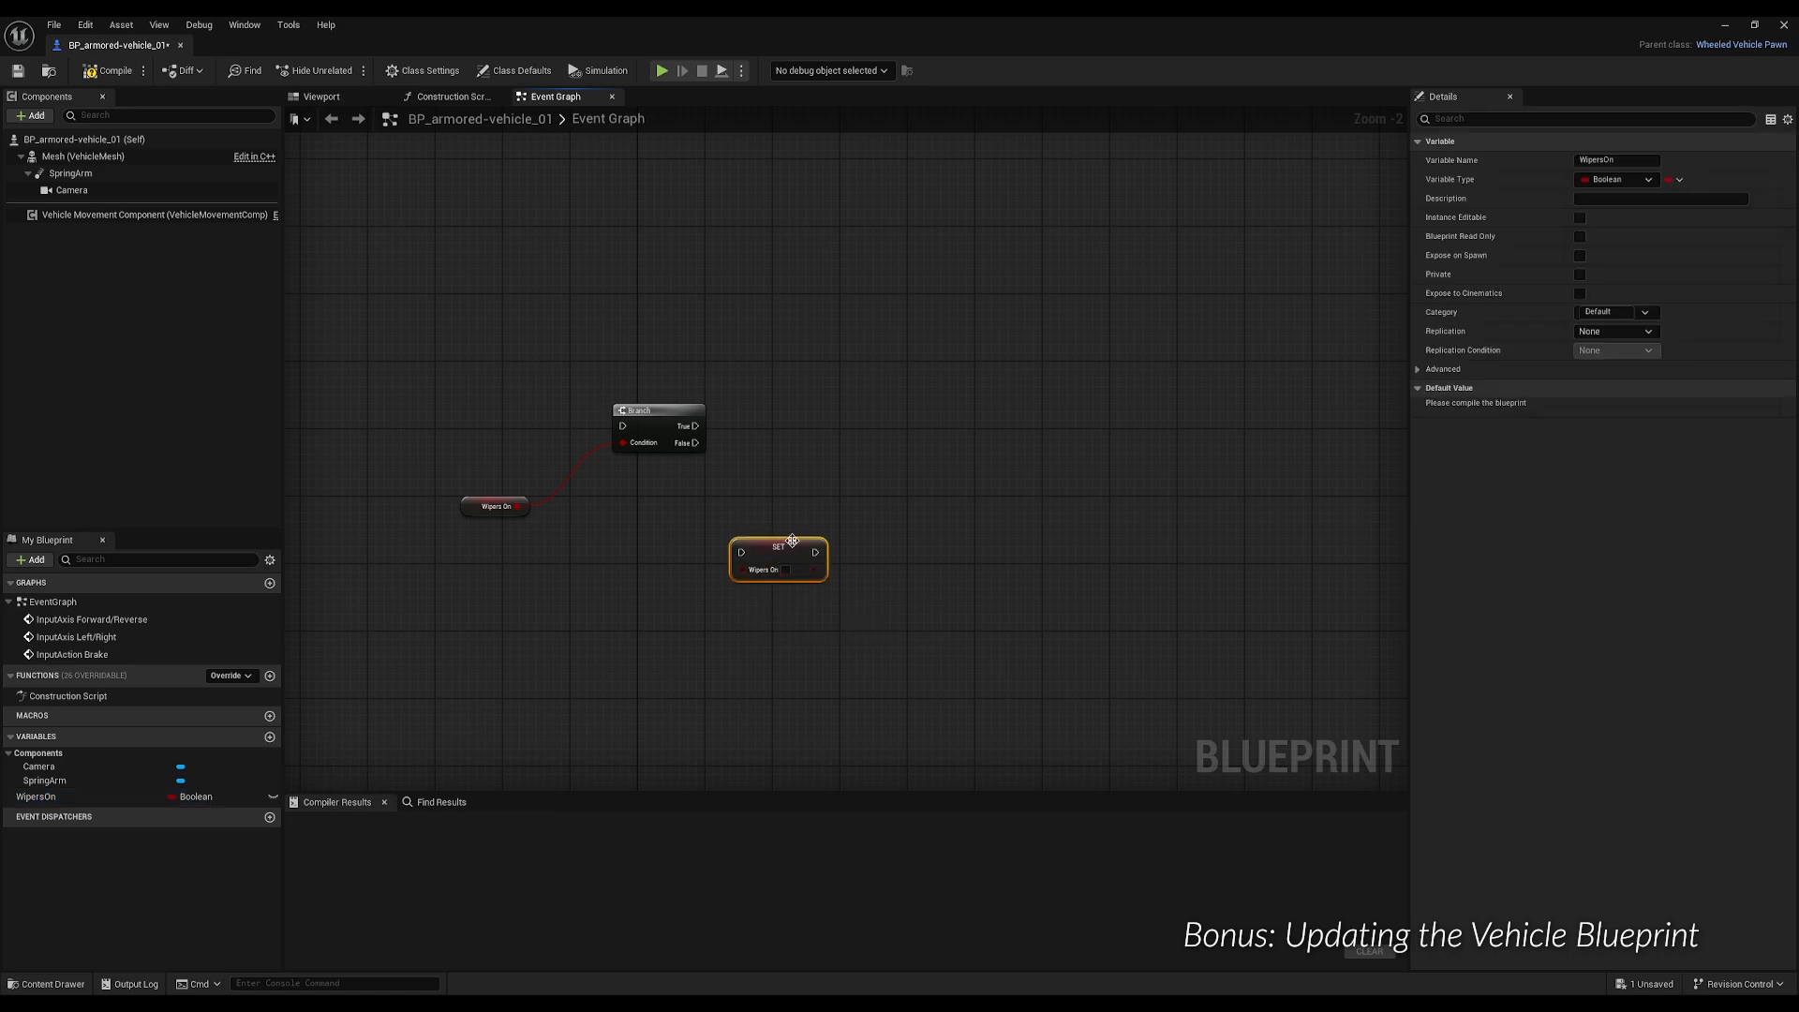
drag(784, 544, 829, 505)
key(ctrl+d)
click(819, 517)
click(948, 437)
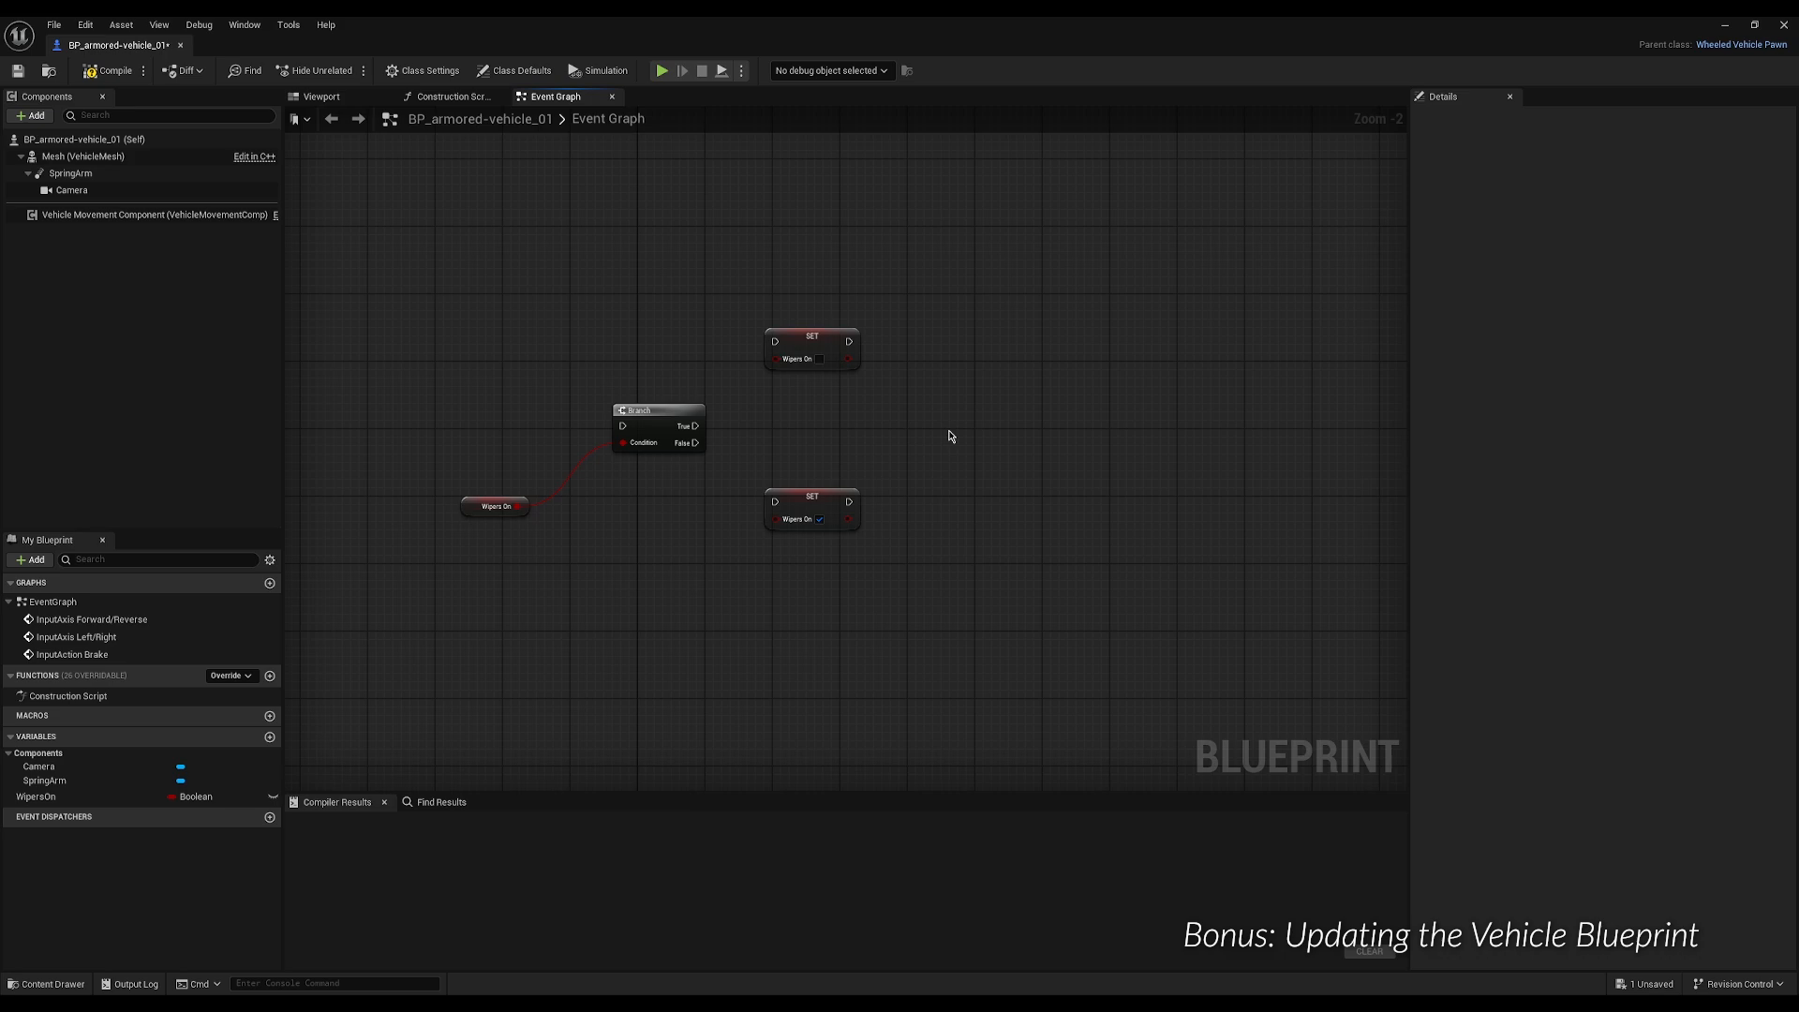
Add a Timeline node named Wipers beyond the two Set WipersOn nodes.
right_click(968, 445)
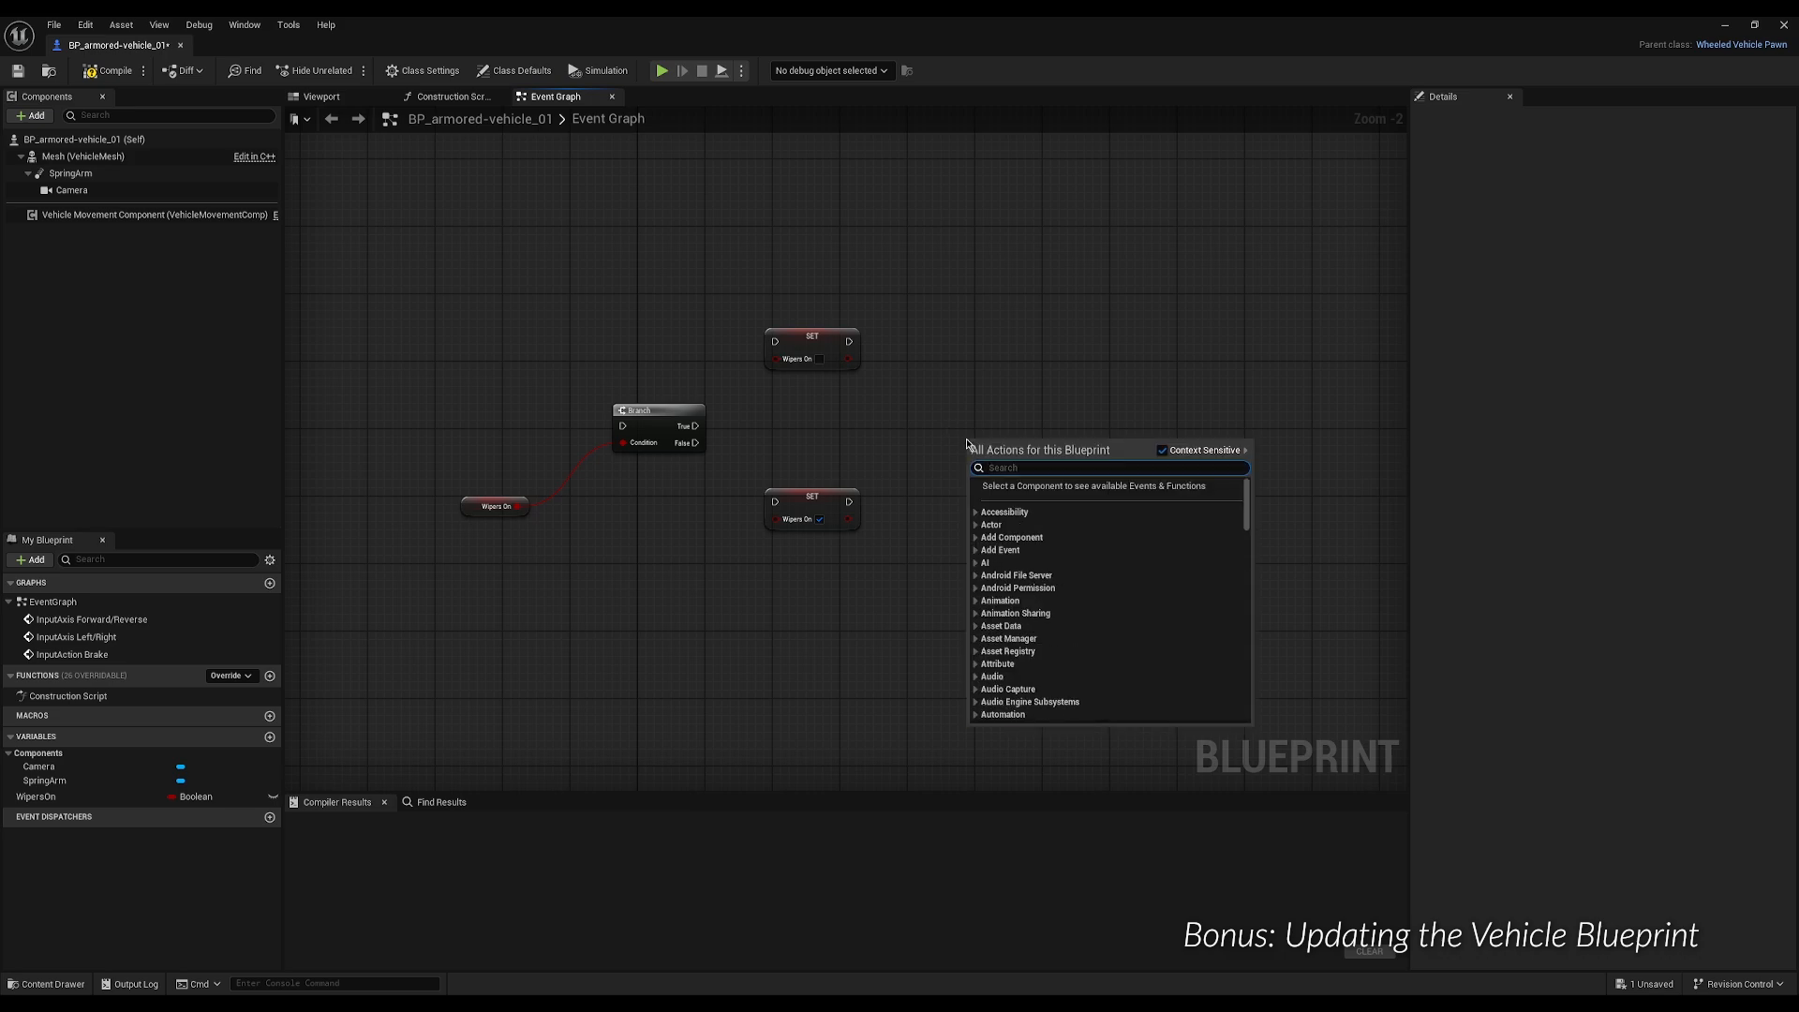
text(timeline)
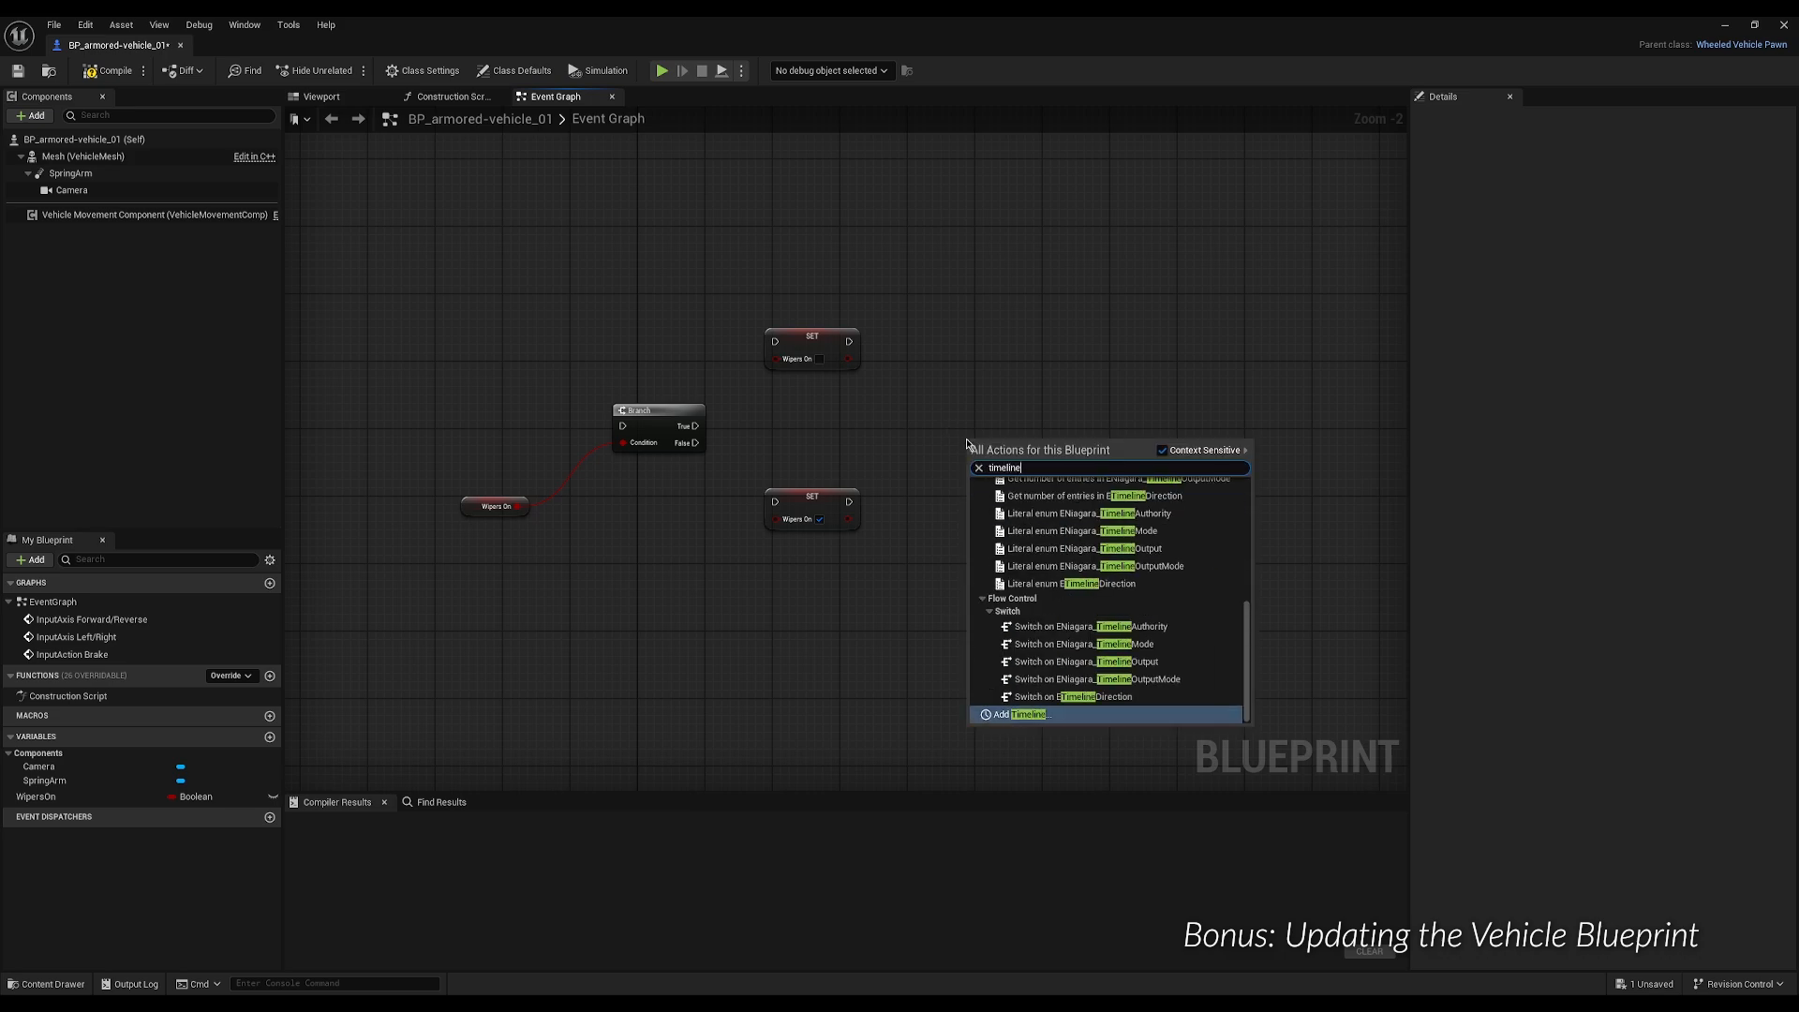
click(1029, 714)
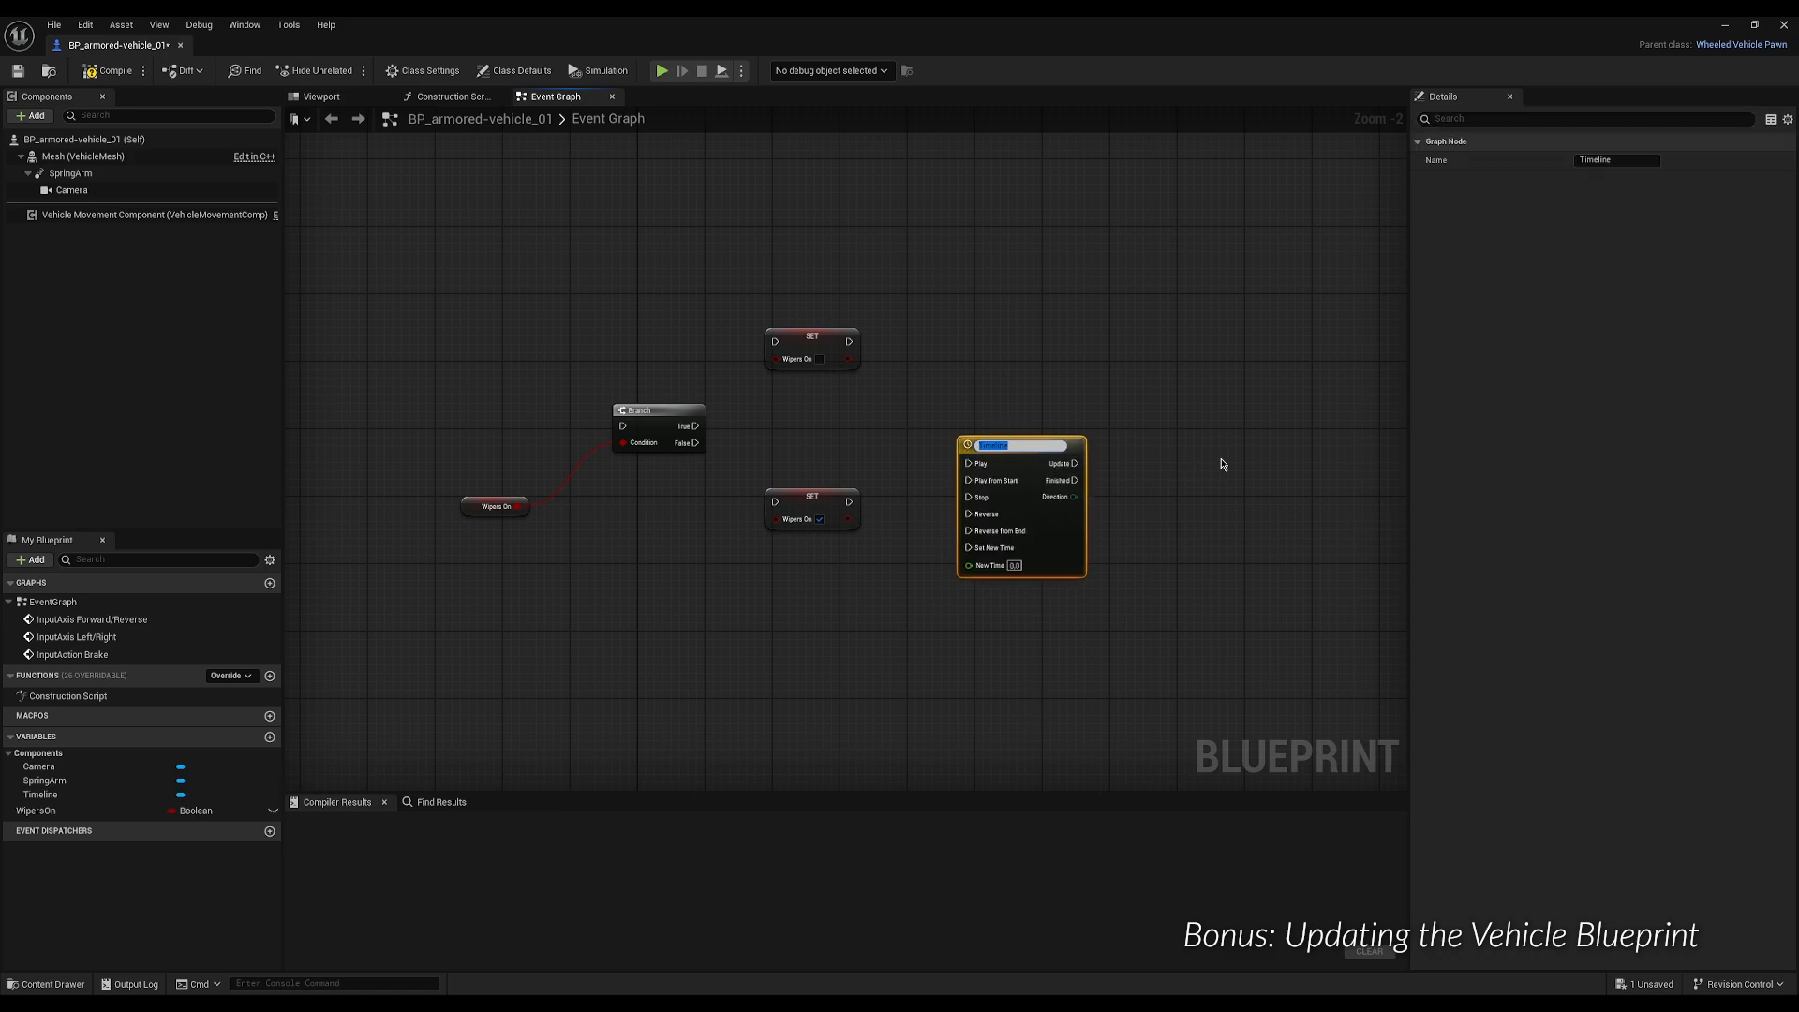
text(Wipers)
key(Return)
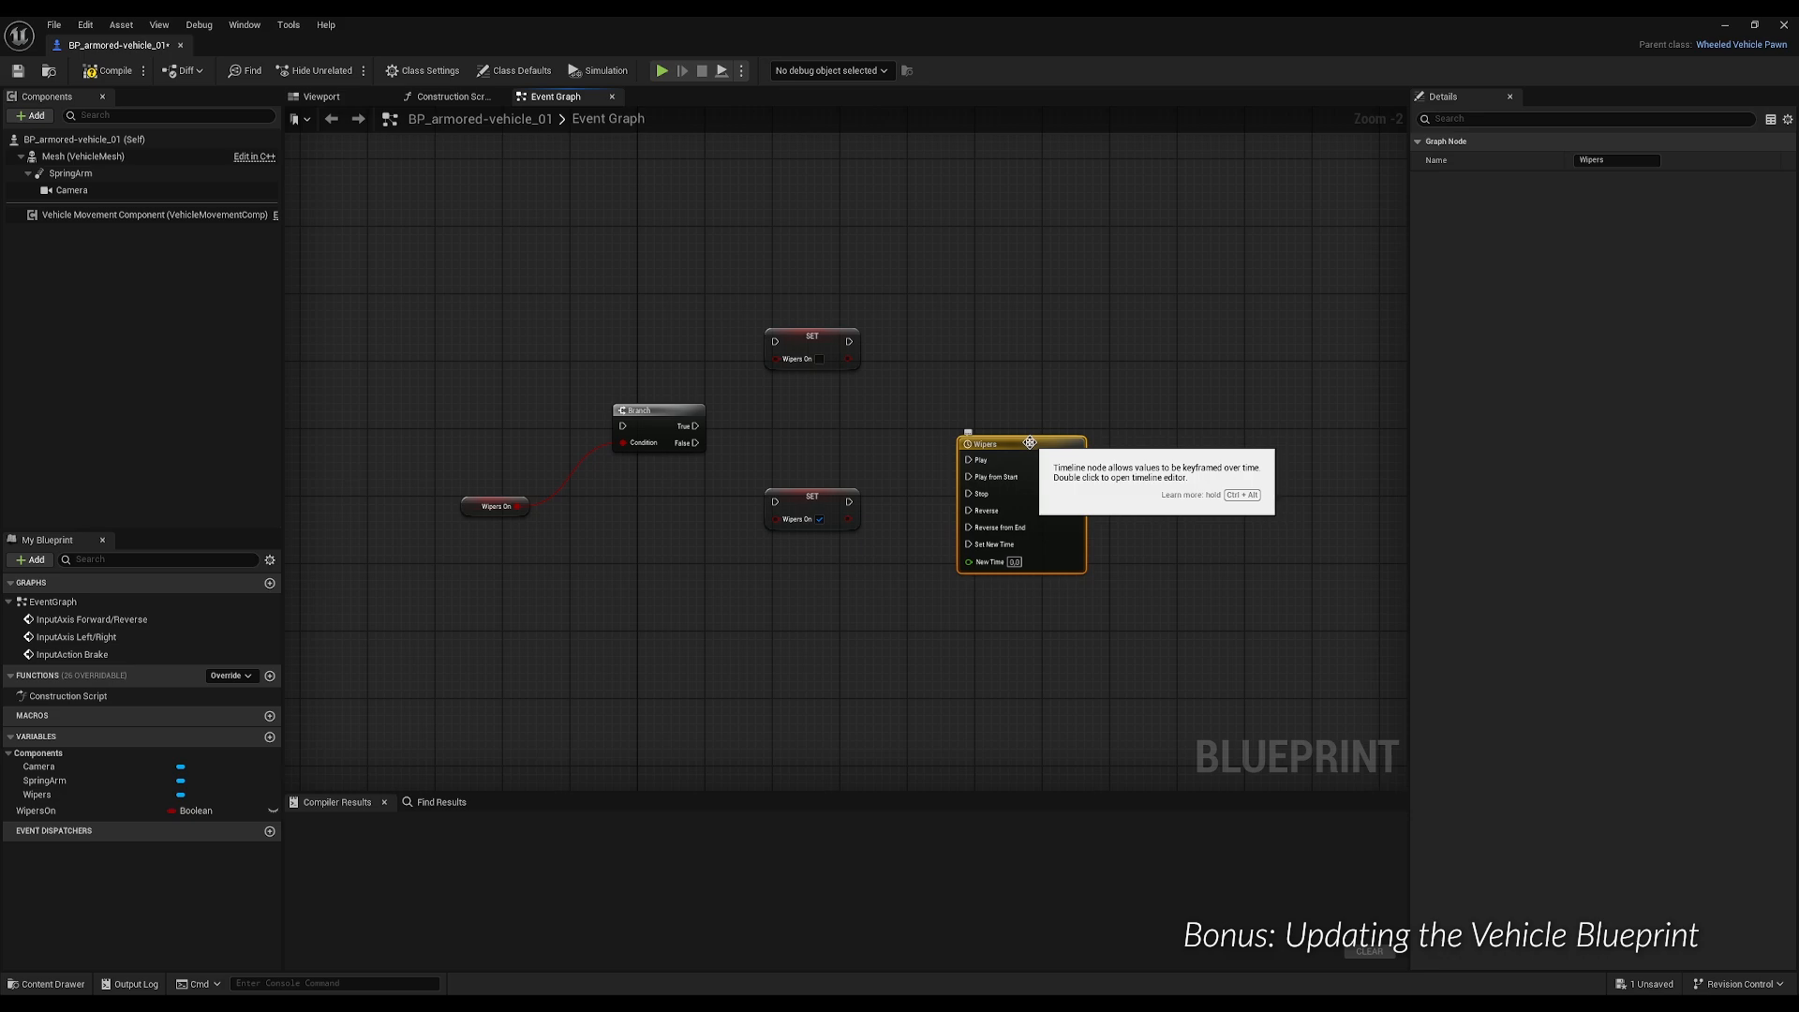
Move the Wipers Timeline node farther from the Set WipersOn nodes and add a float track with the default name to its timeline.
drag(1030, 446, 1176, 396)
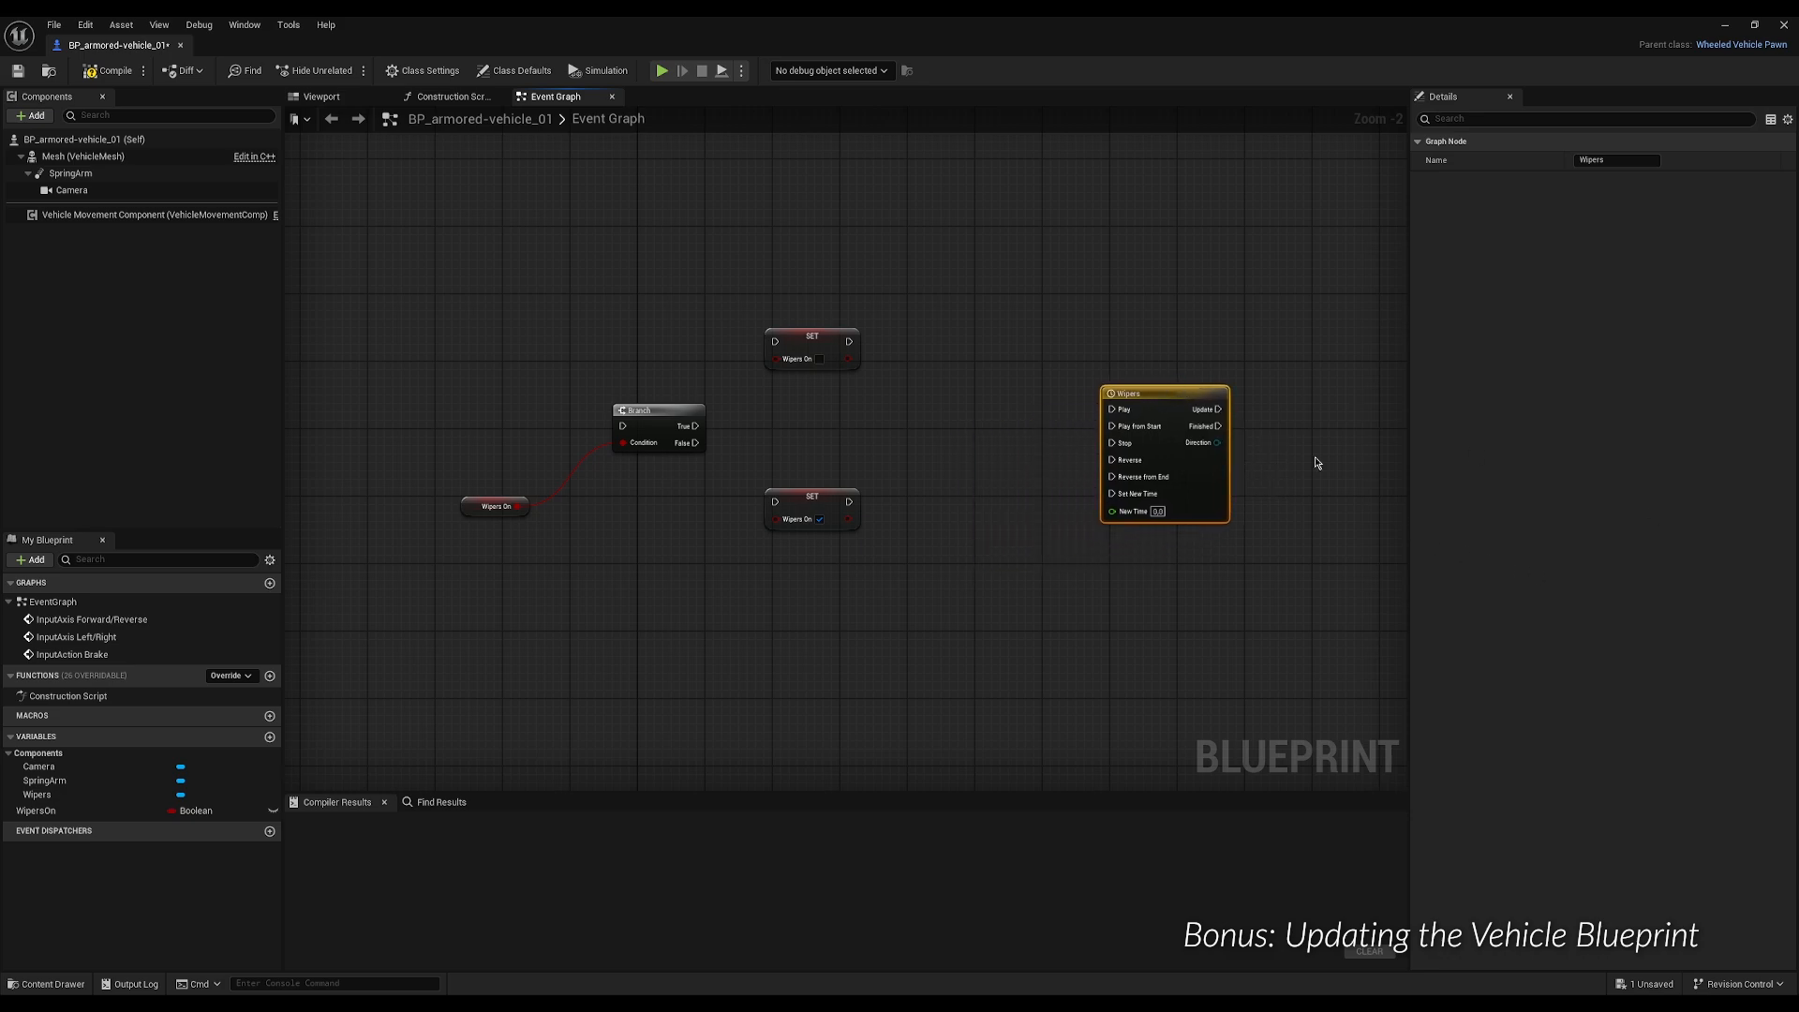
double_click(1152, 399)
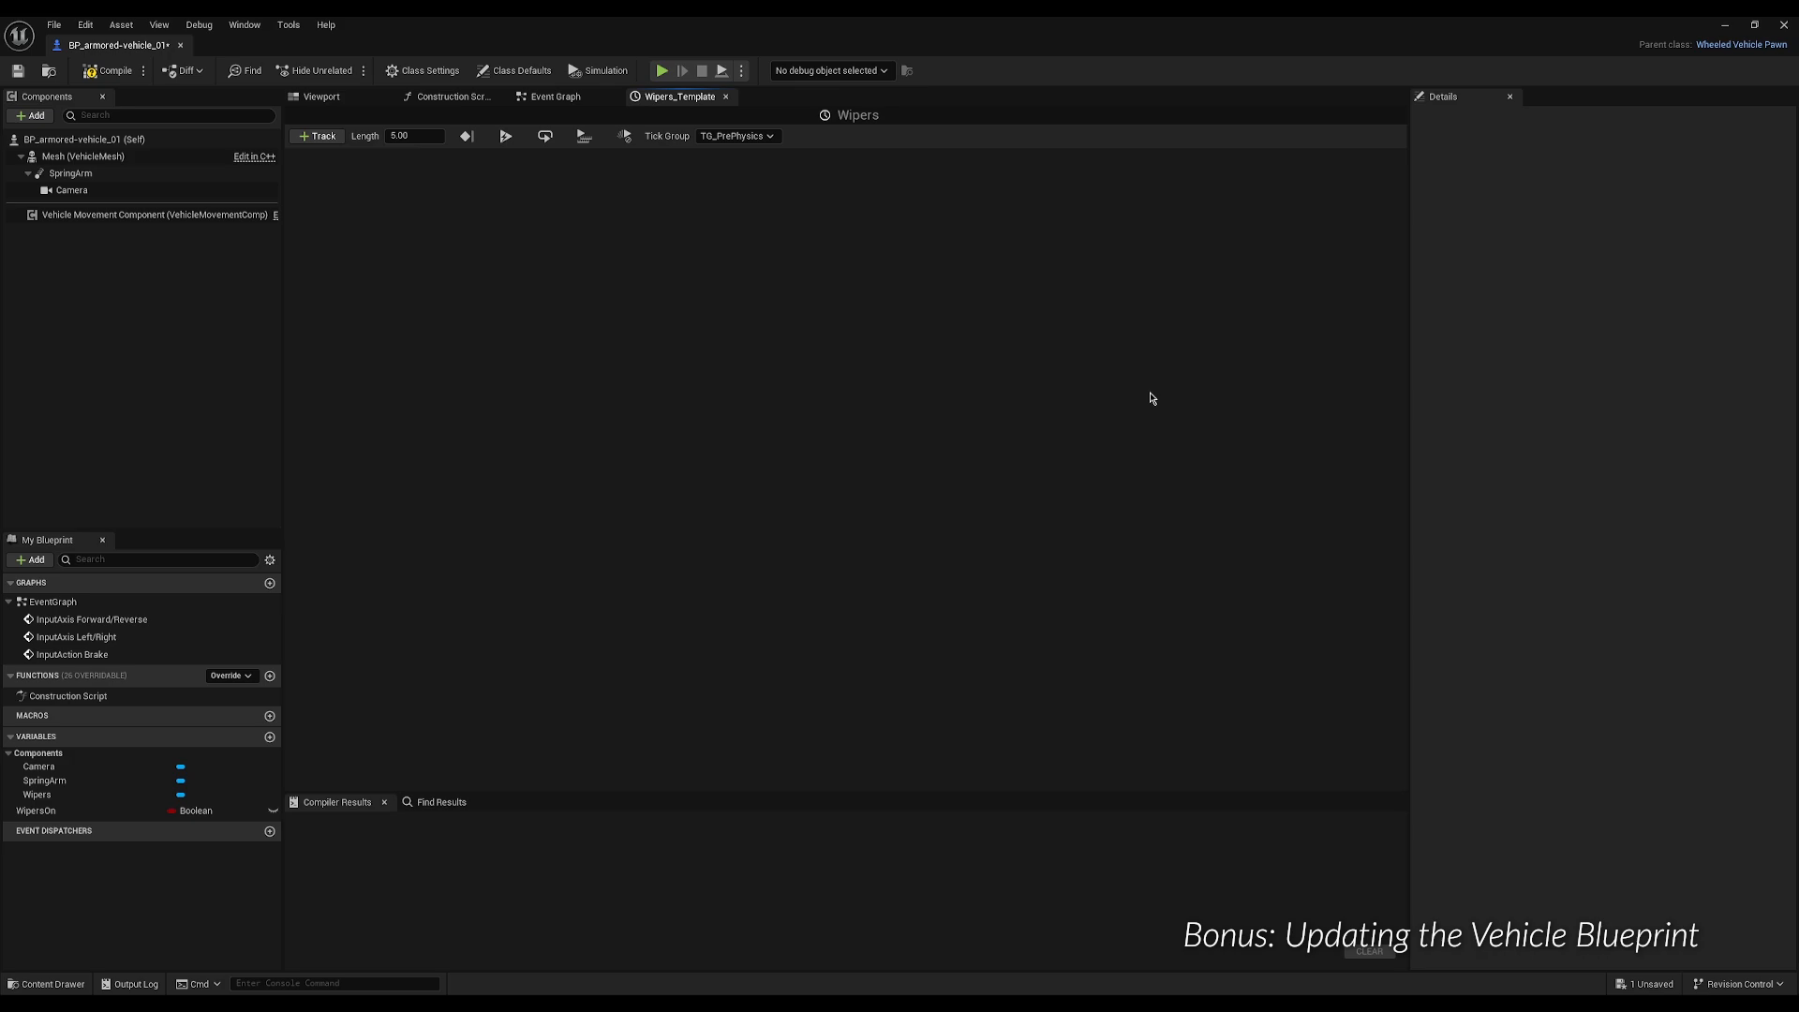
click(323, 138)
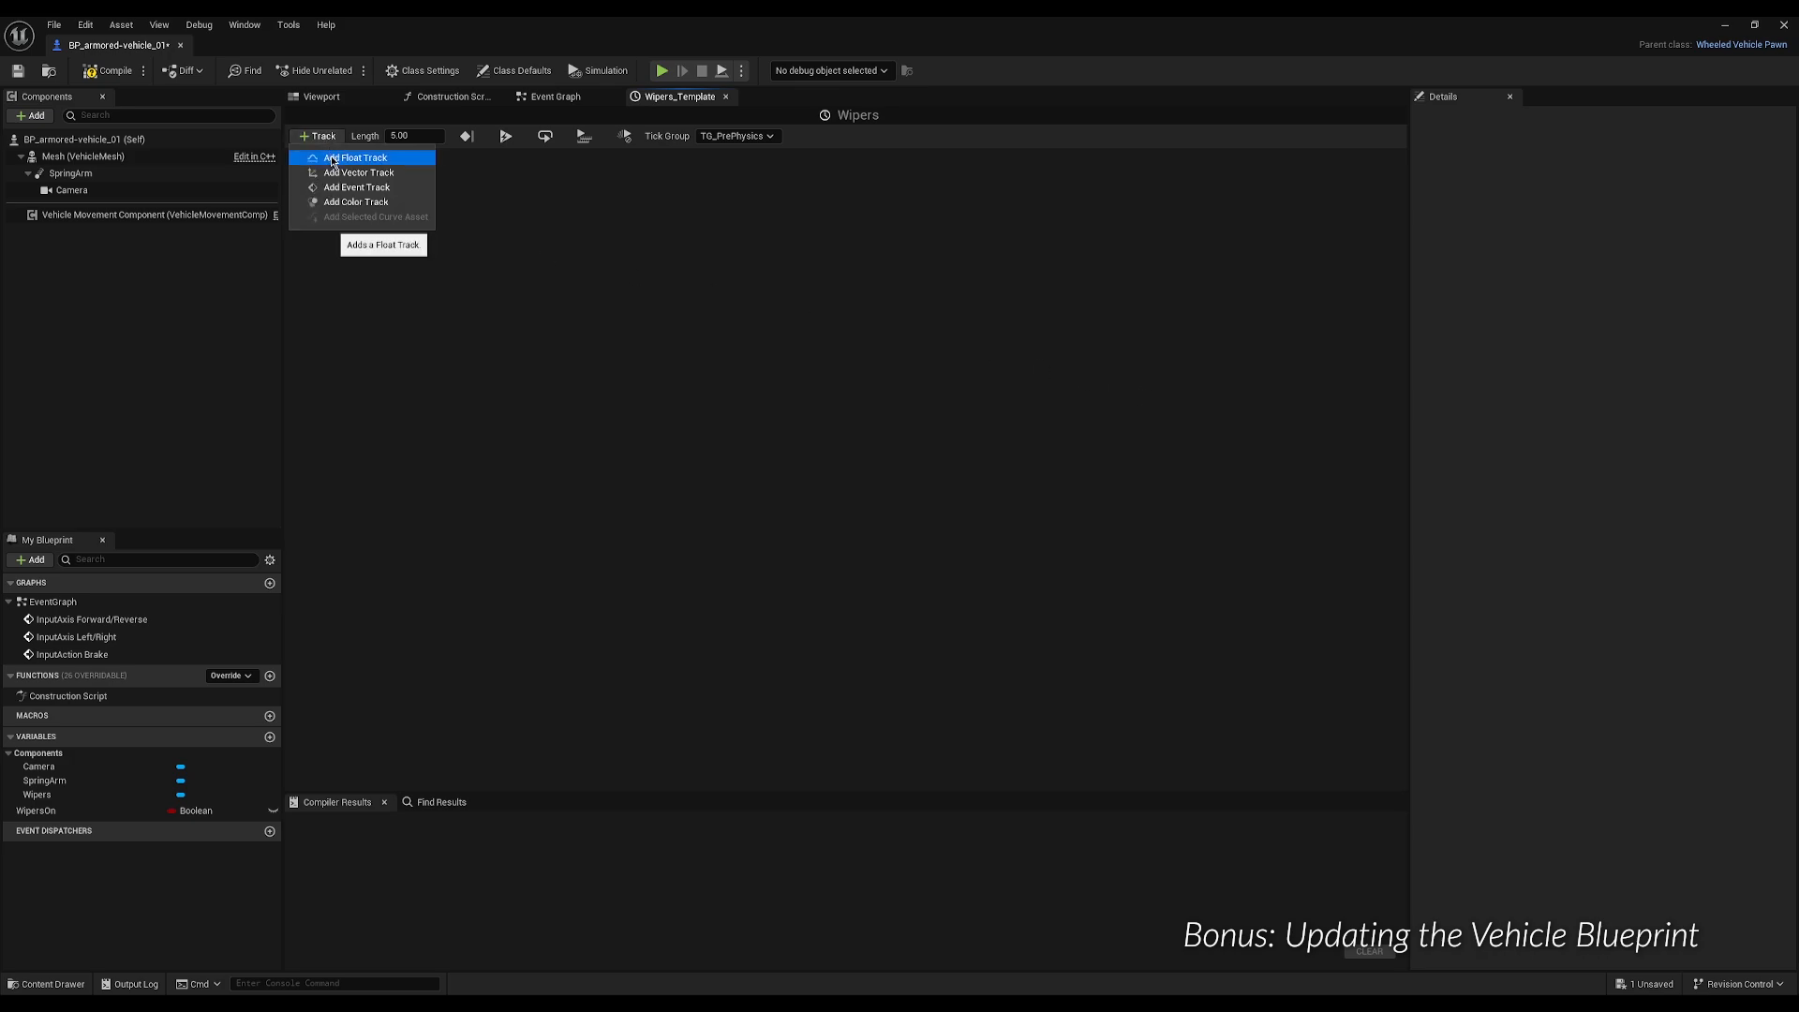
click(332, 158)
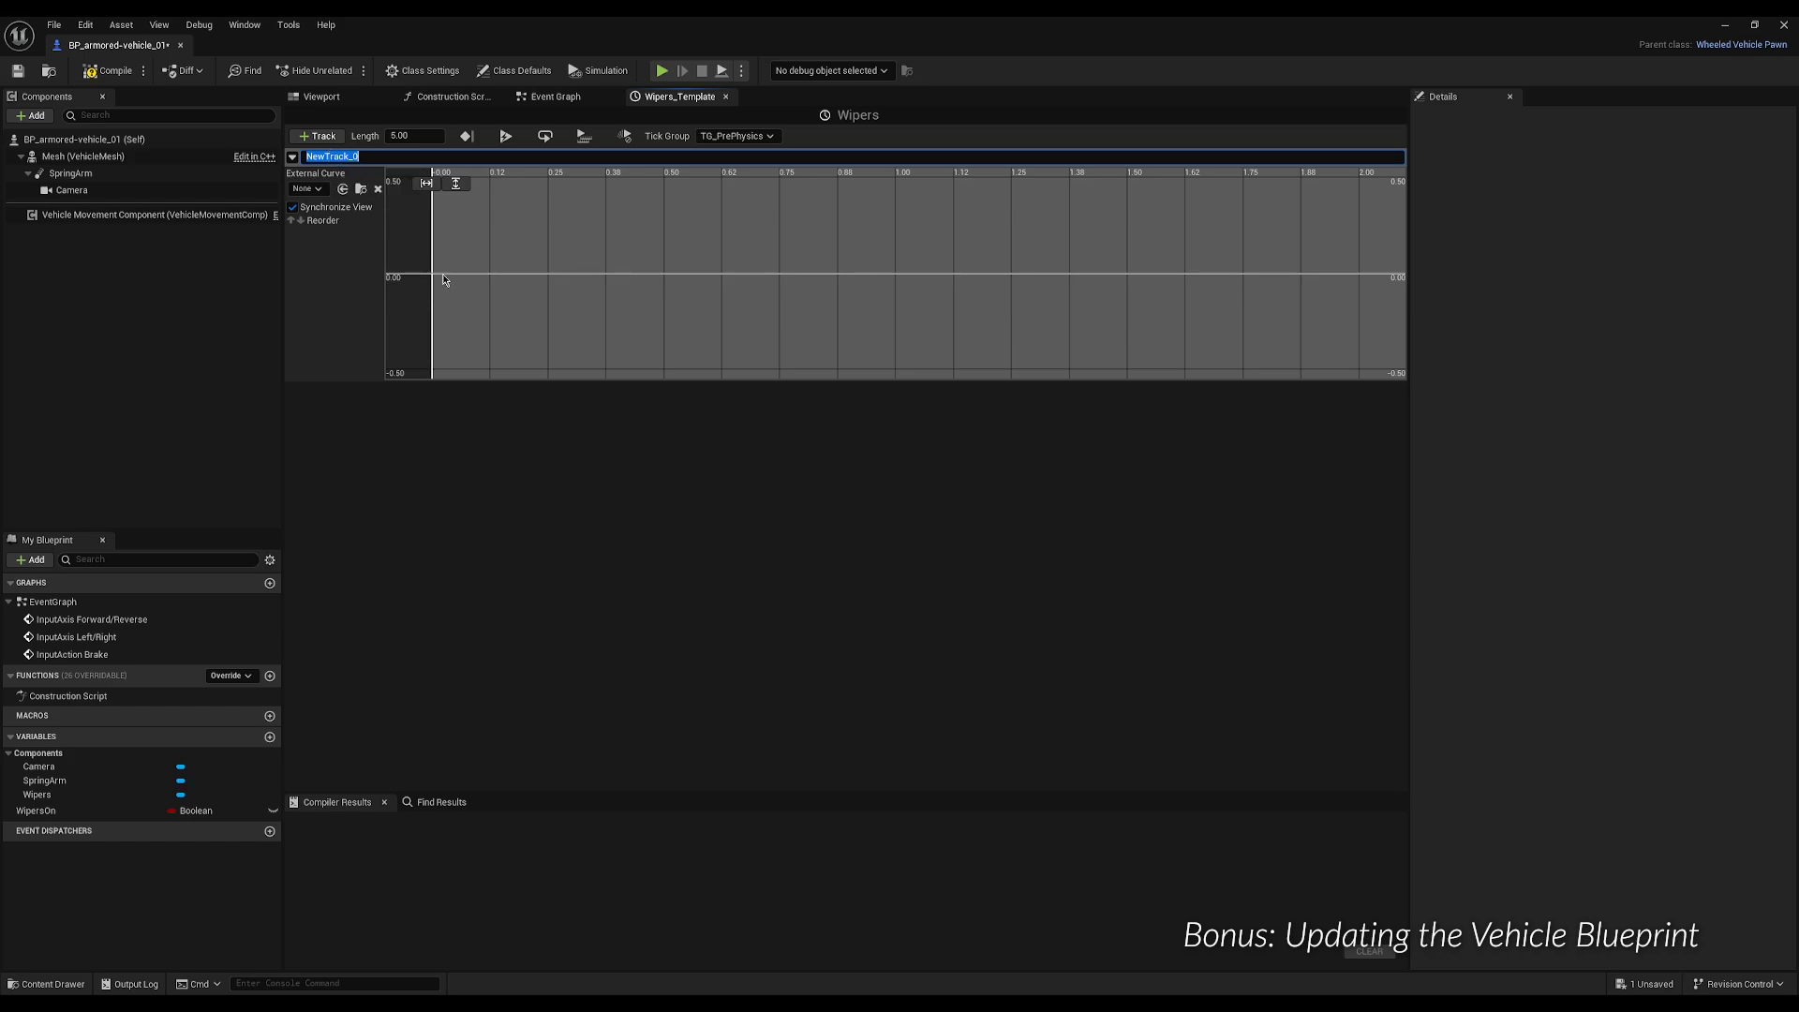
key(Return)
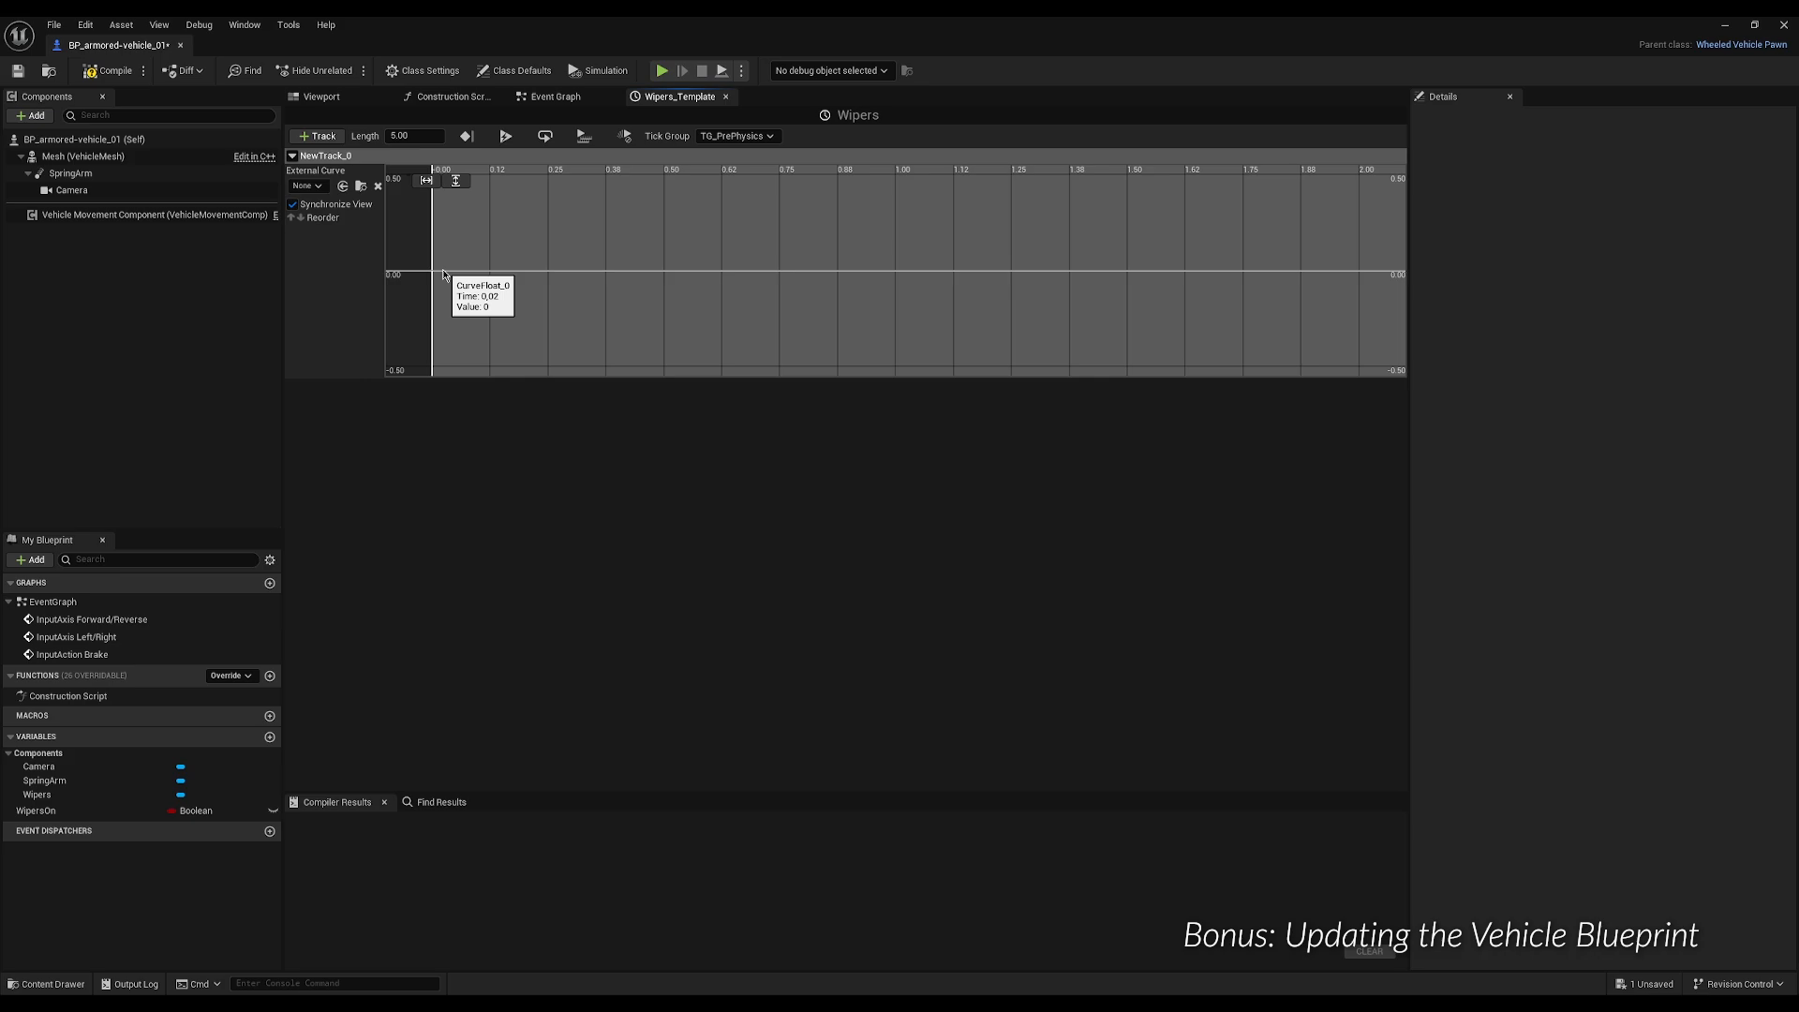
Add three keys to the float track's curve at times of about 0.02, 0.54 and 1.18, all on the zero line.
right_click(443, 274)
click(471, 298)
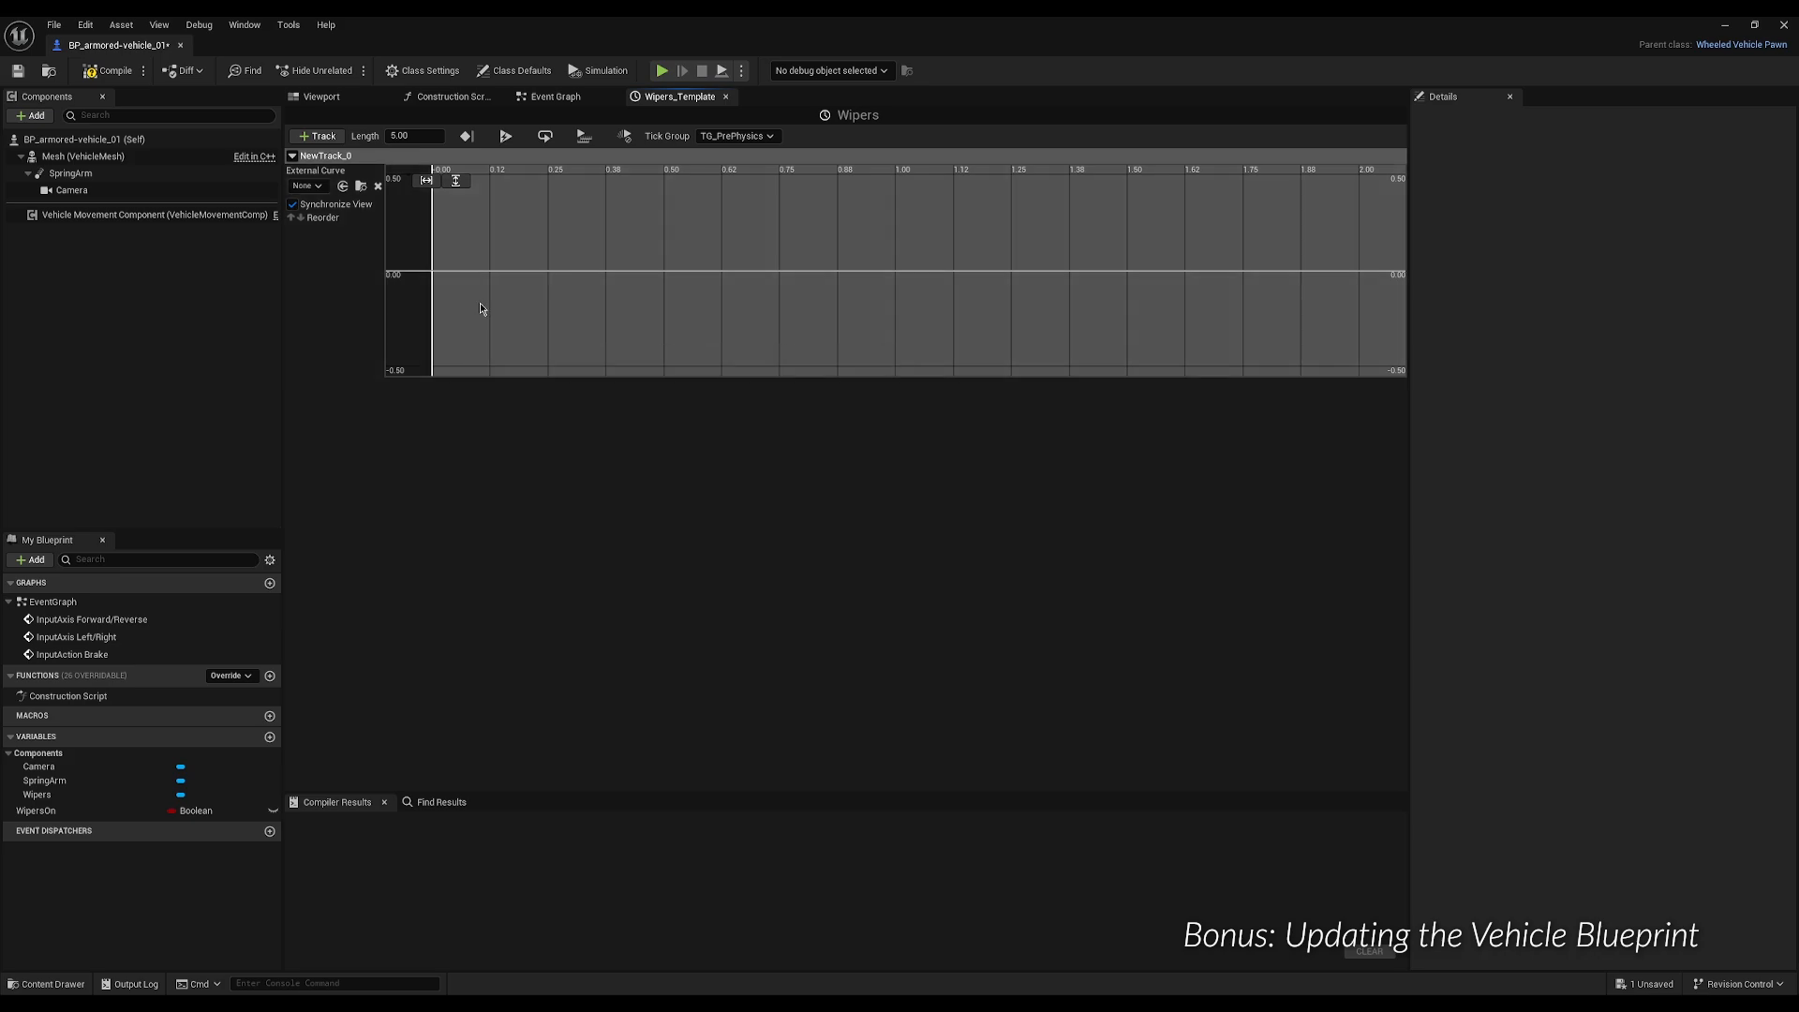
right_click(682, 271)
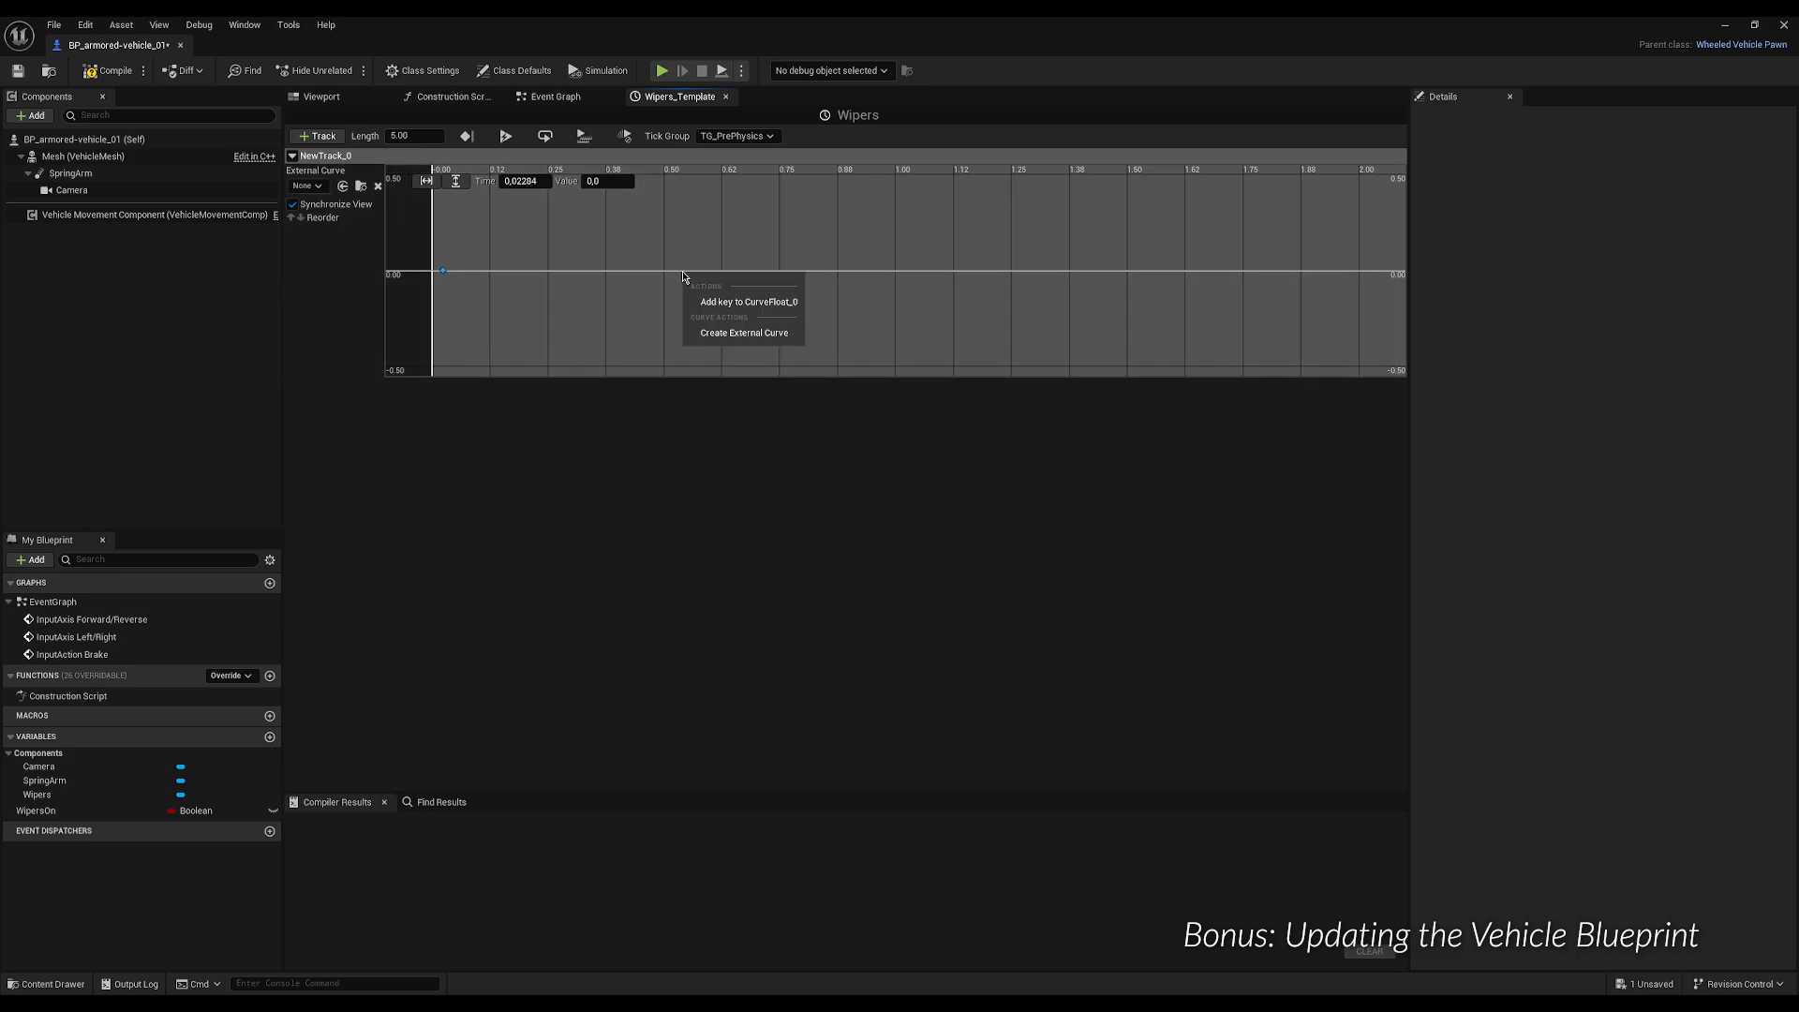
click(704, 300)
right_click(976, 273)
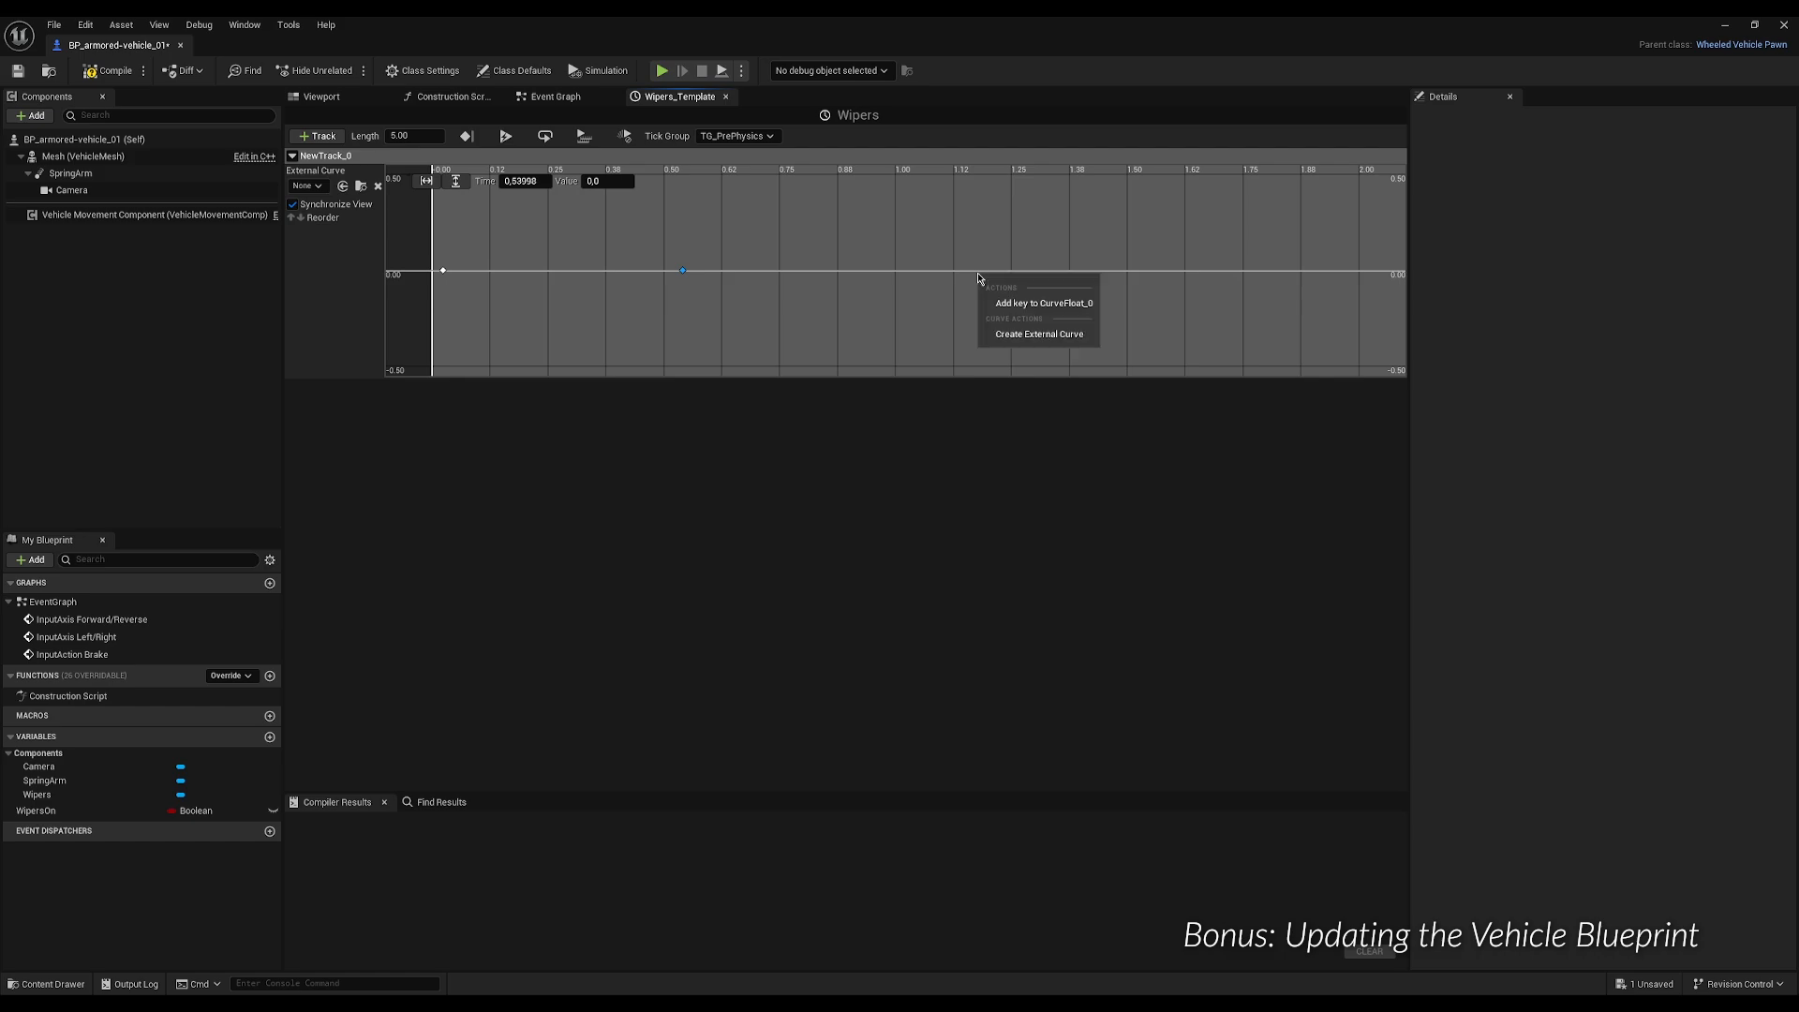
click(1001, 300)
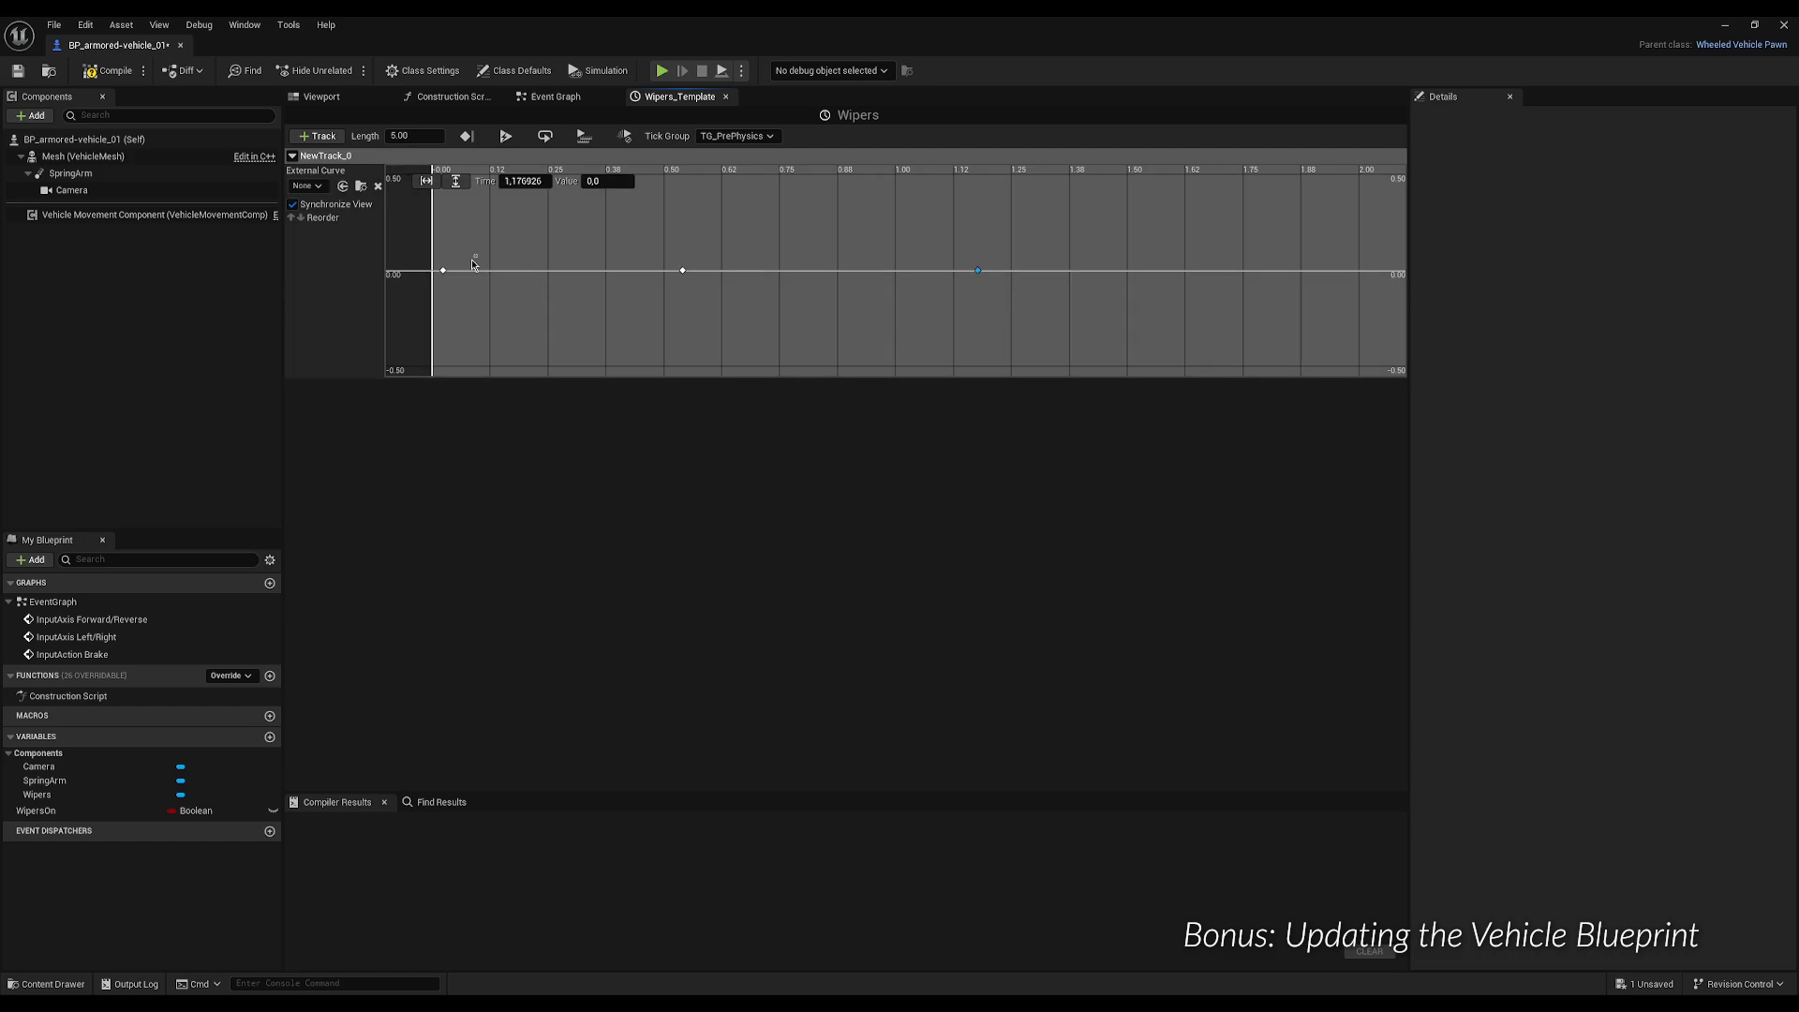
Set the first key's time to 0 and the last key's time to 1.
drag(473, 265, 428, 298)
click(543, 180)
text(0)
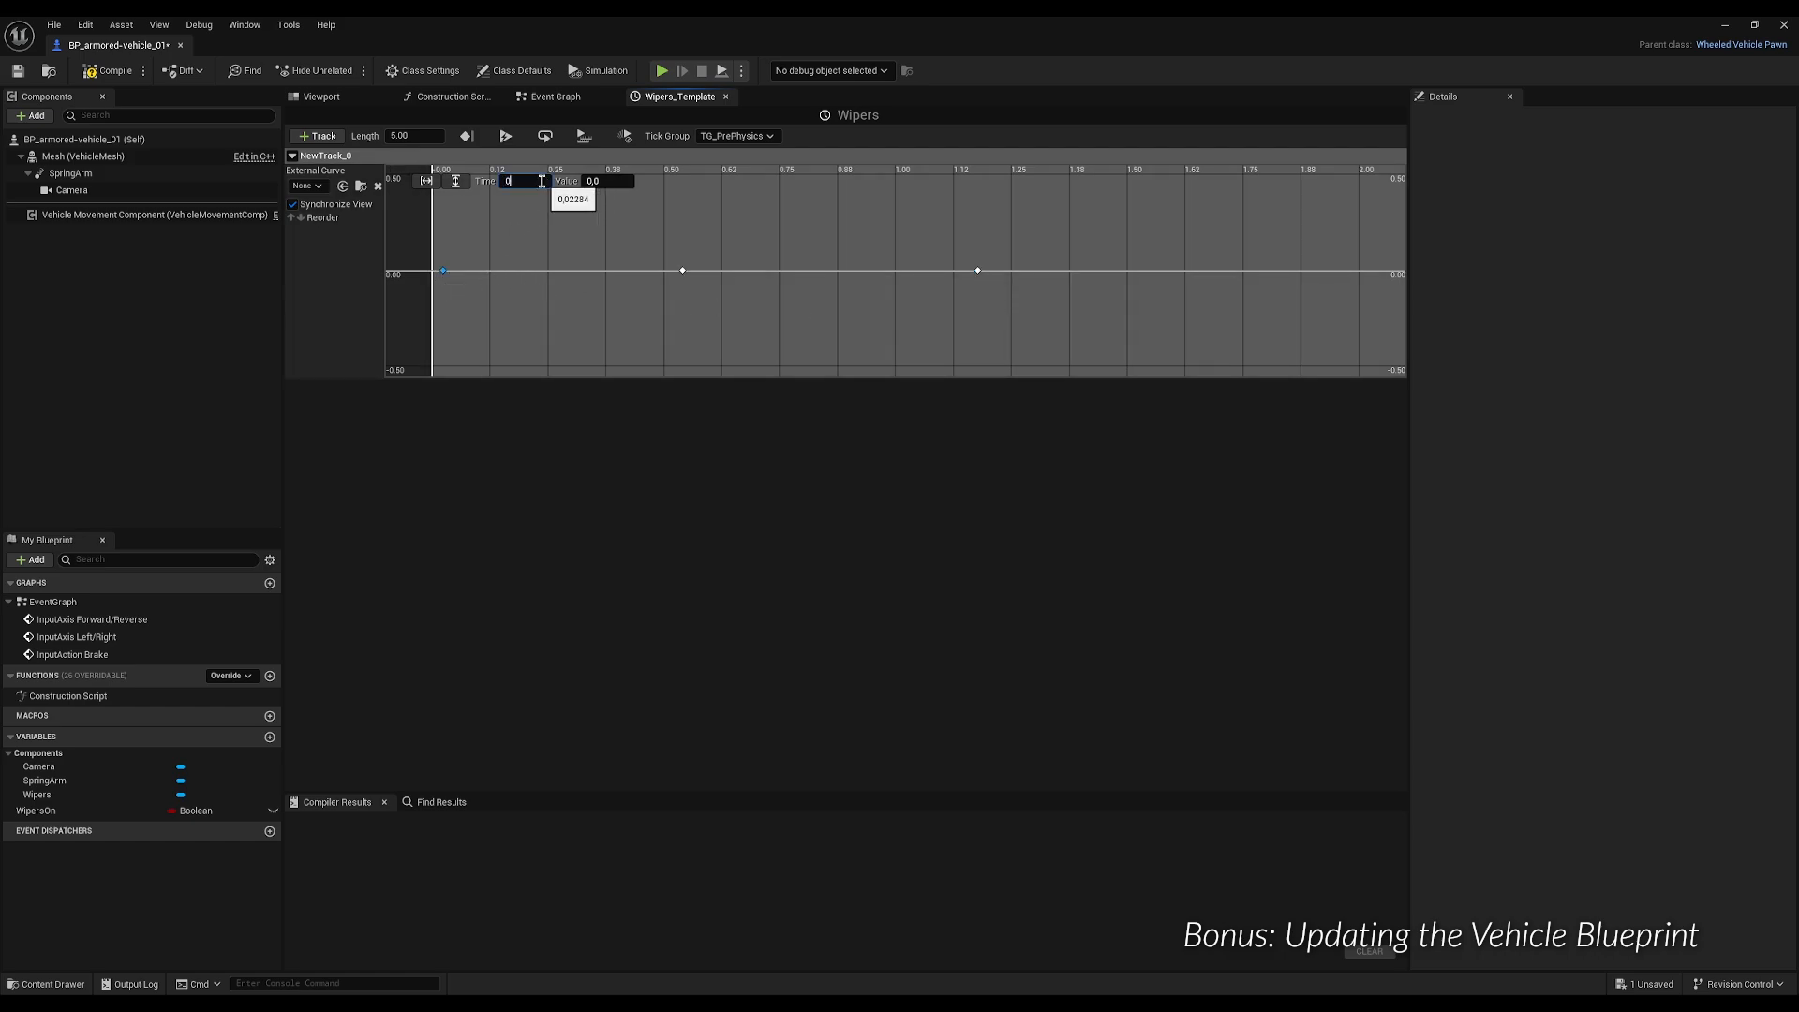
key(Return)
drag(931, 228, 1024, 294)
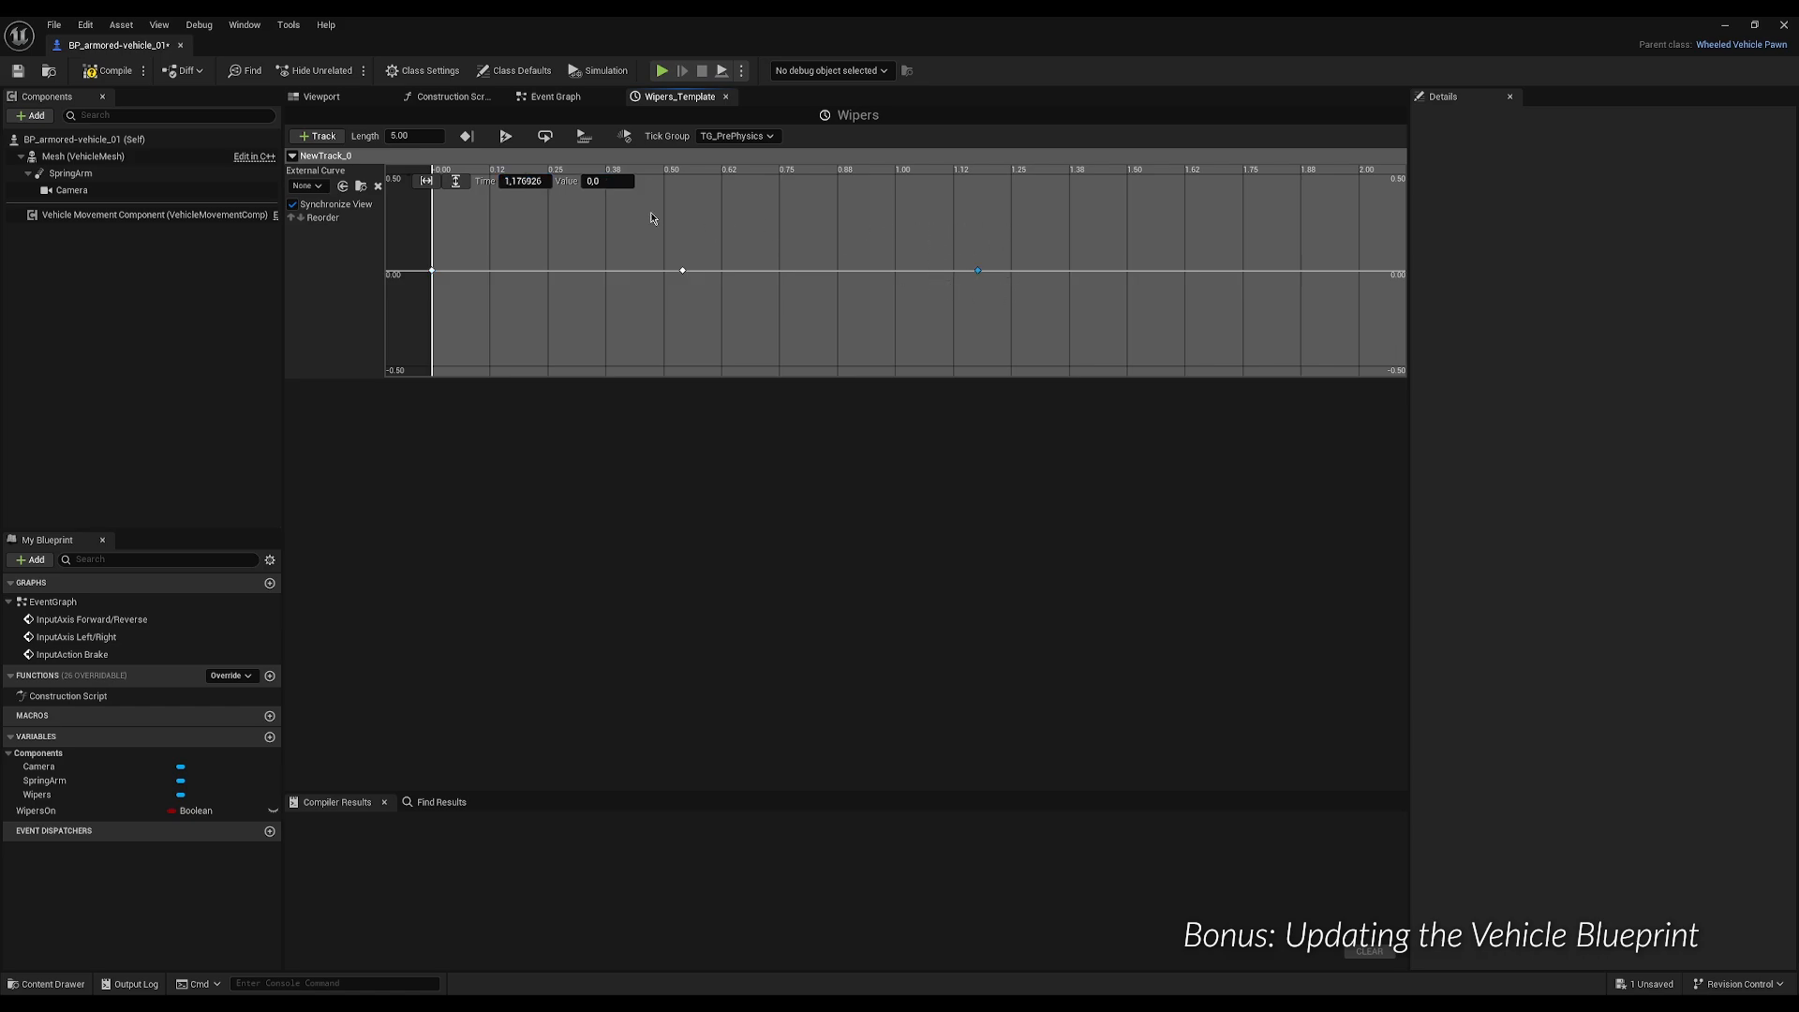
click(536, 182)
text(1,)
key(Return)
Set the middle key's time to 0.35 and its value to -90.
drag(635, 217, 696, 299)
click(528, 181)
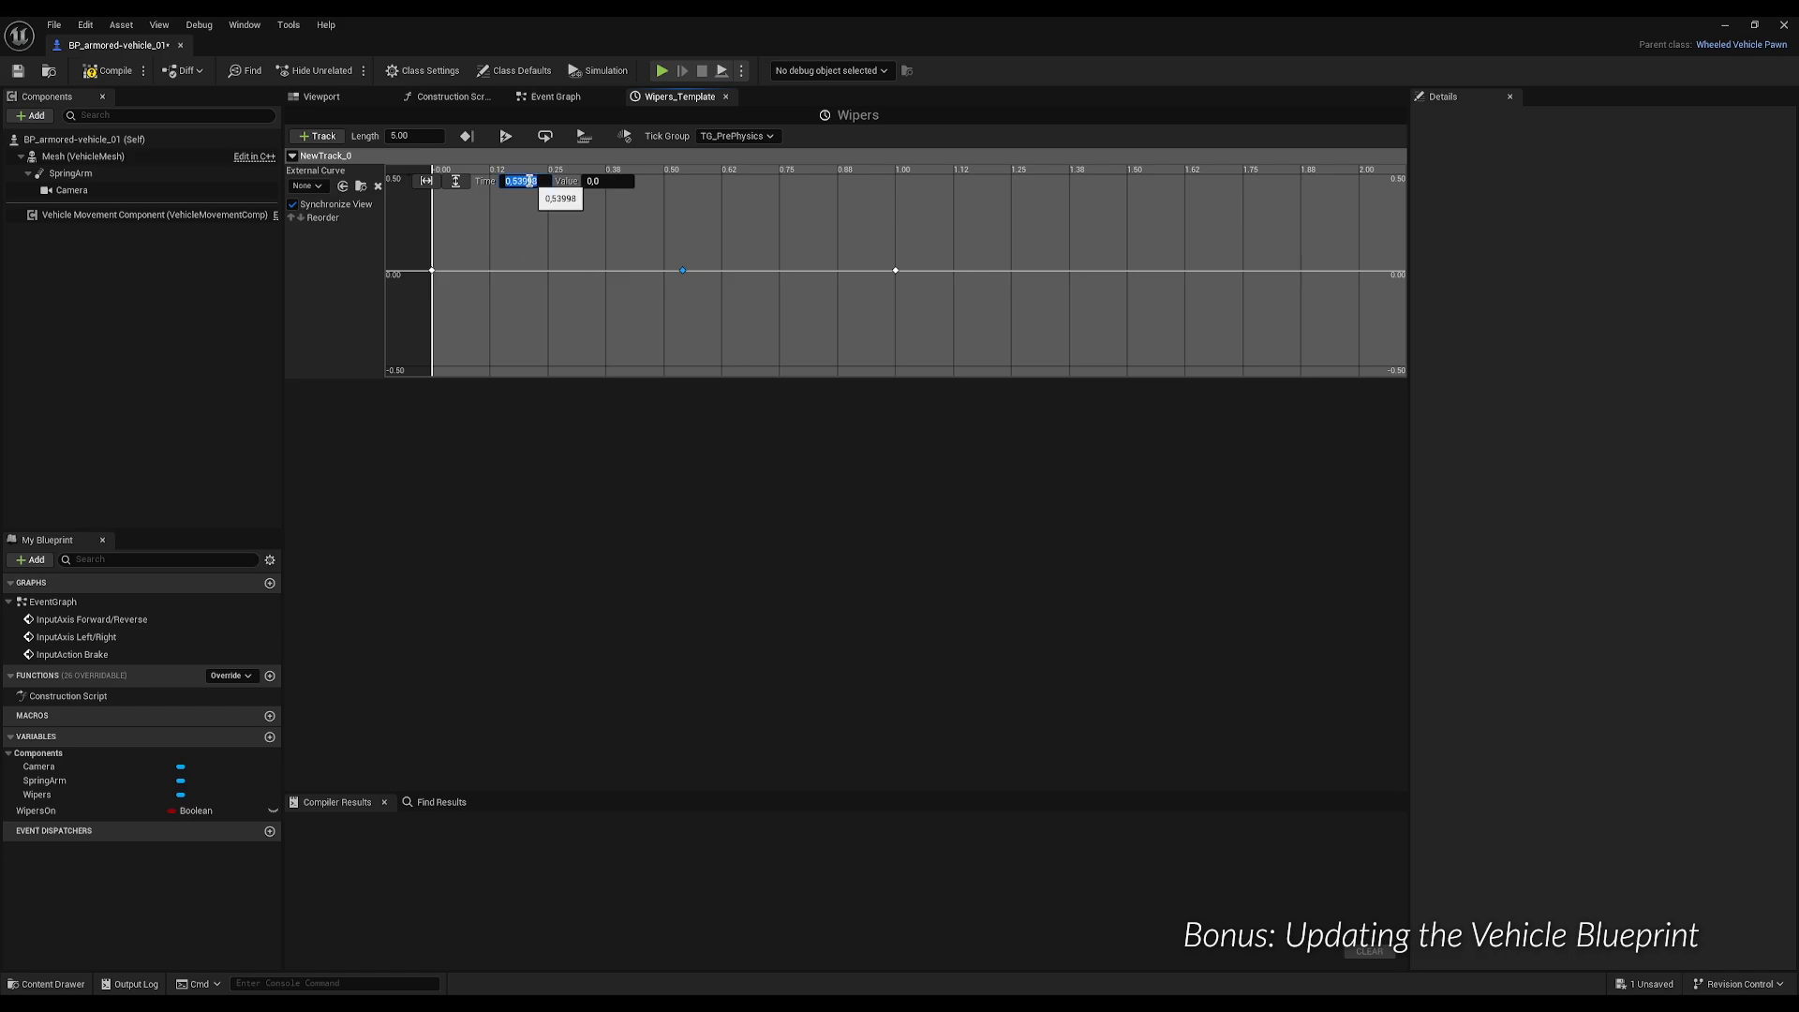
text(0.35)
key(Return)
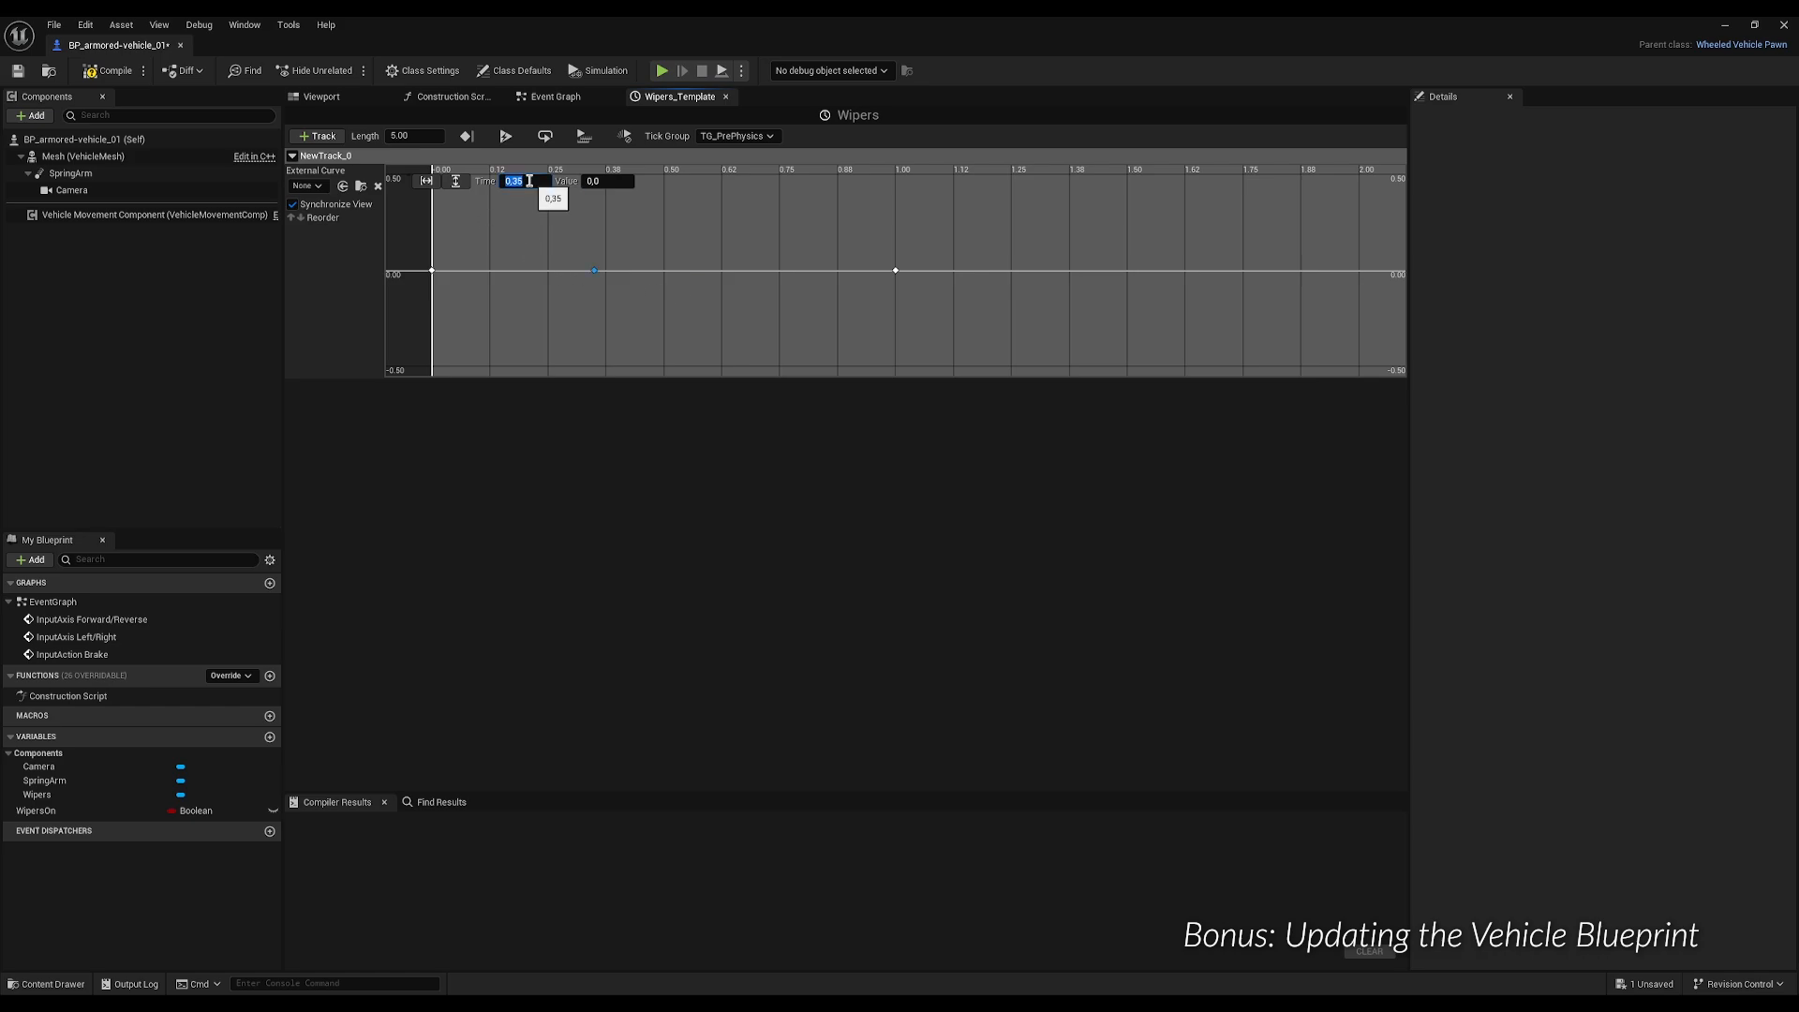
click(605, 182)
text(-90)
key(Return)
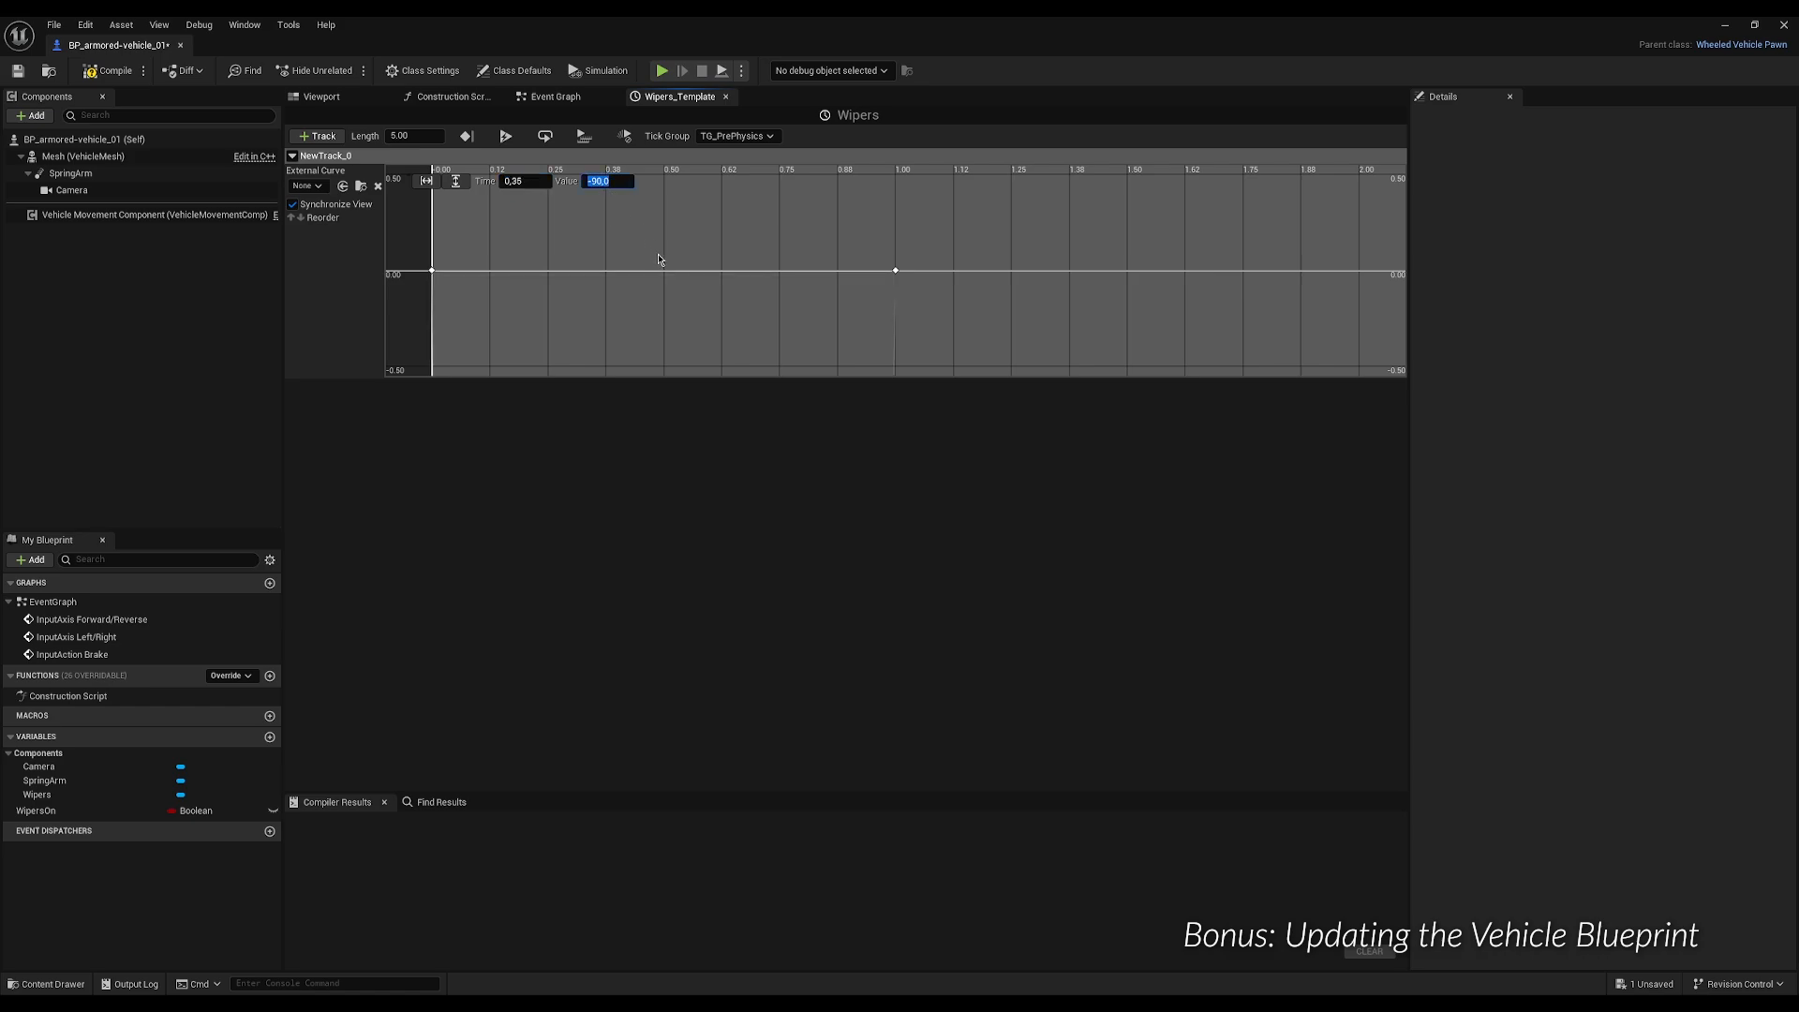
Change the interpolation of all three curve keys to Auto.
click(455, 181)
click(427, 181)
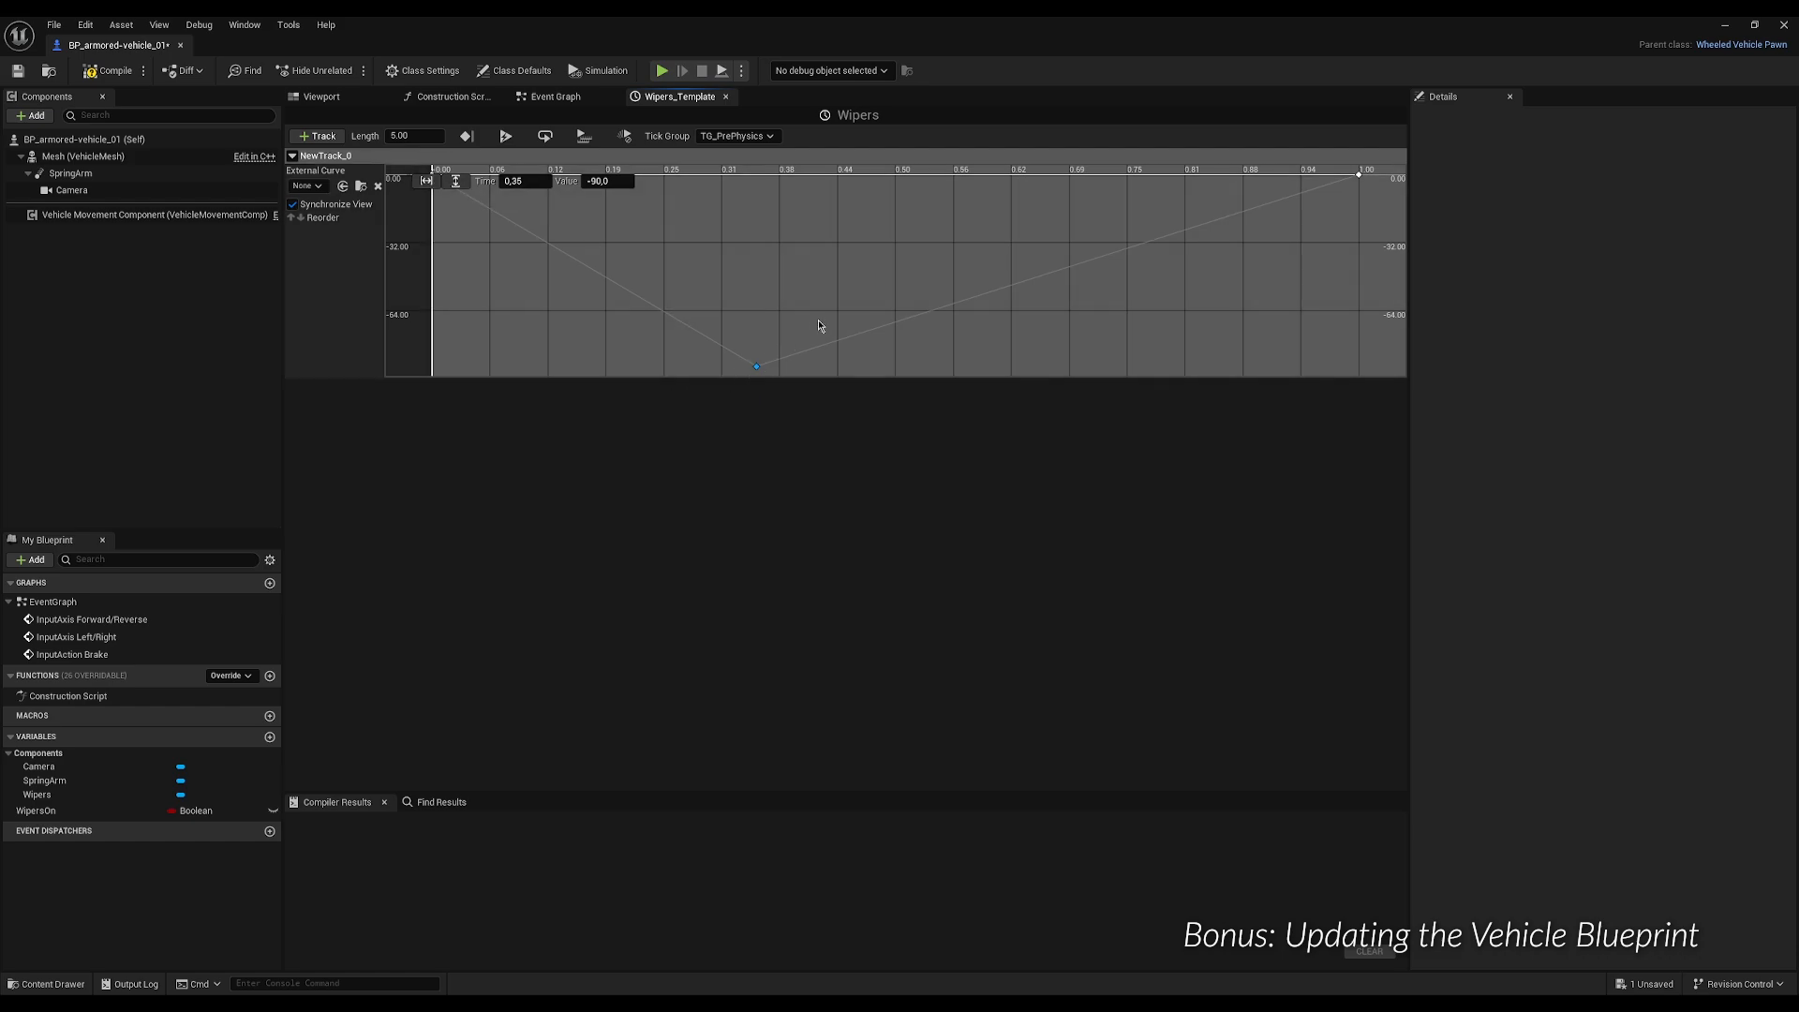
right_click(758, 369)
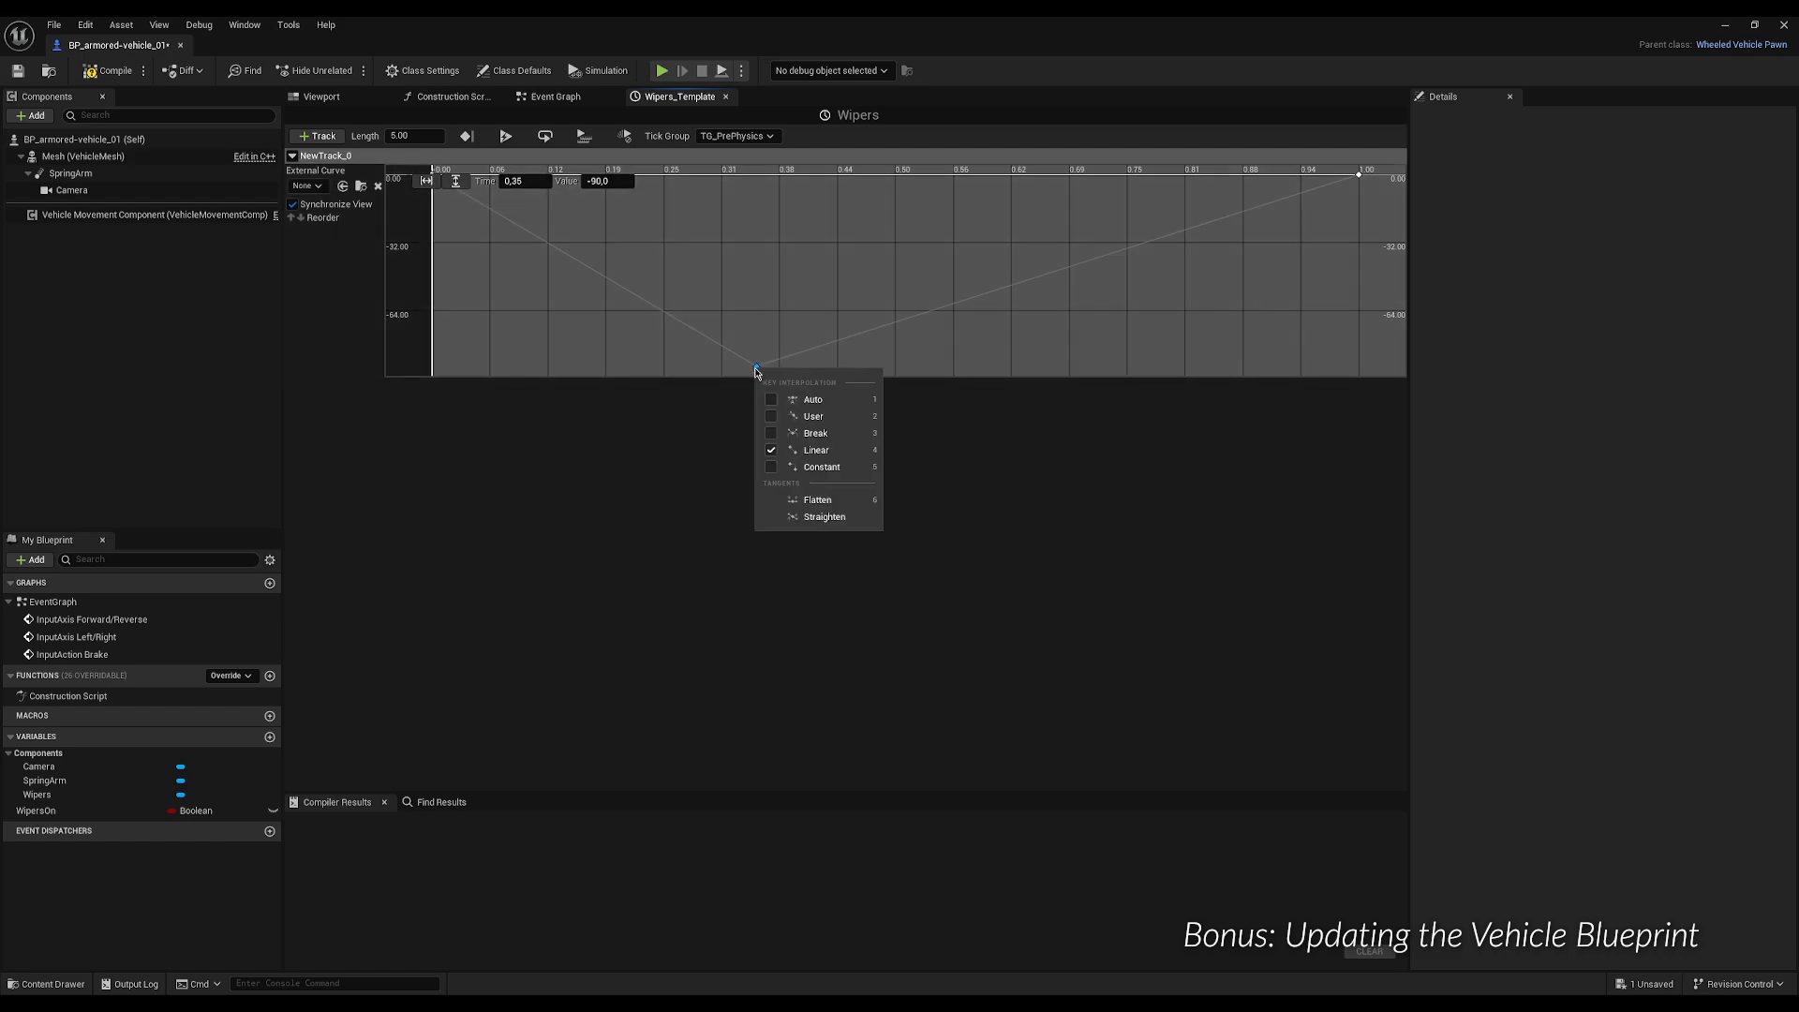
click(769, 401)
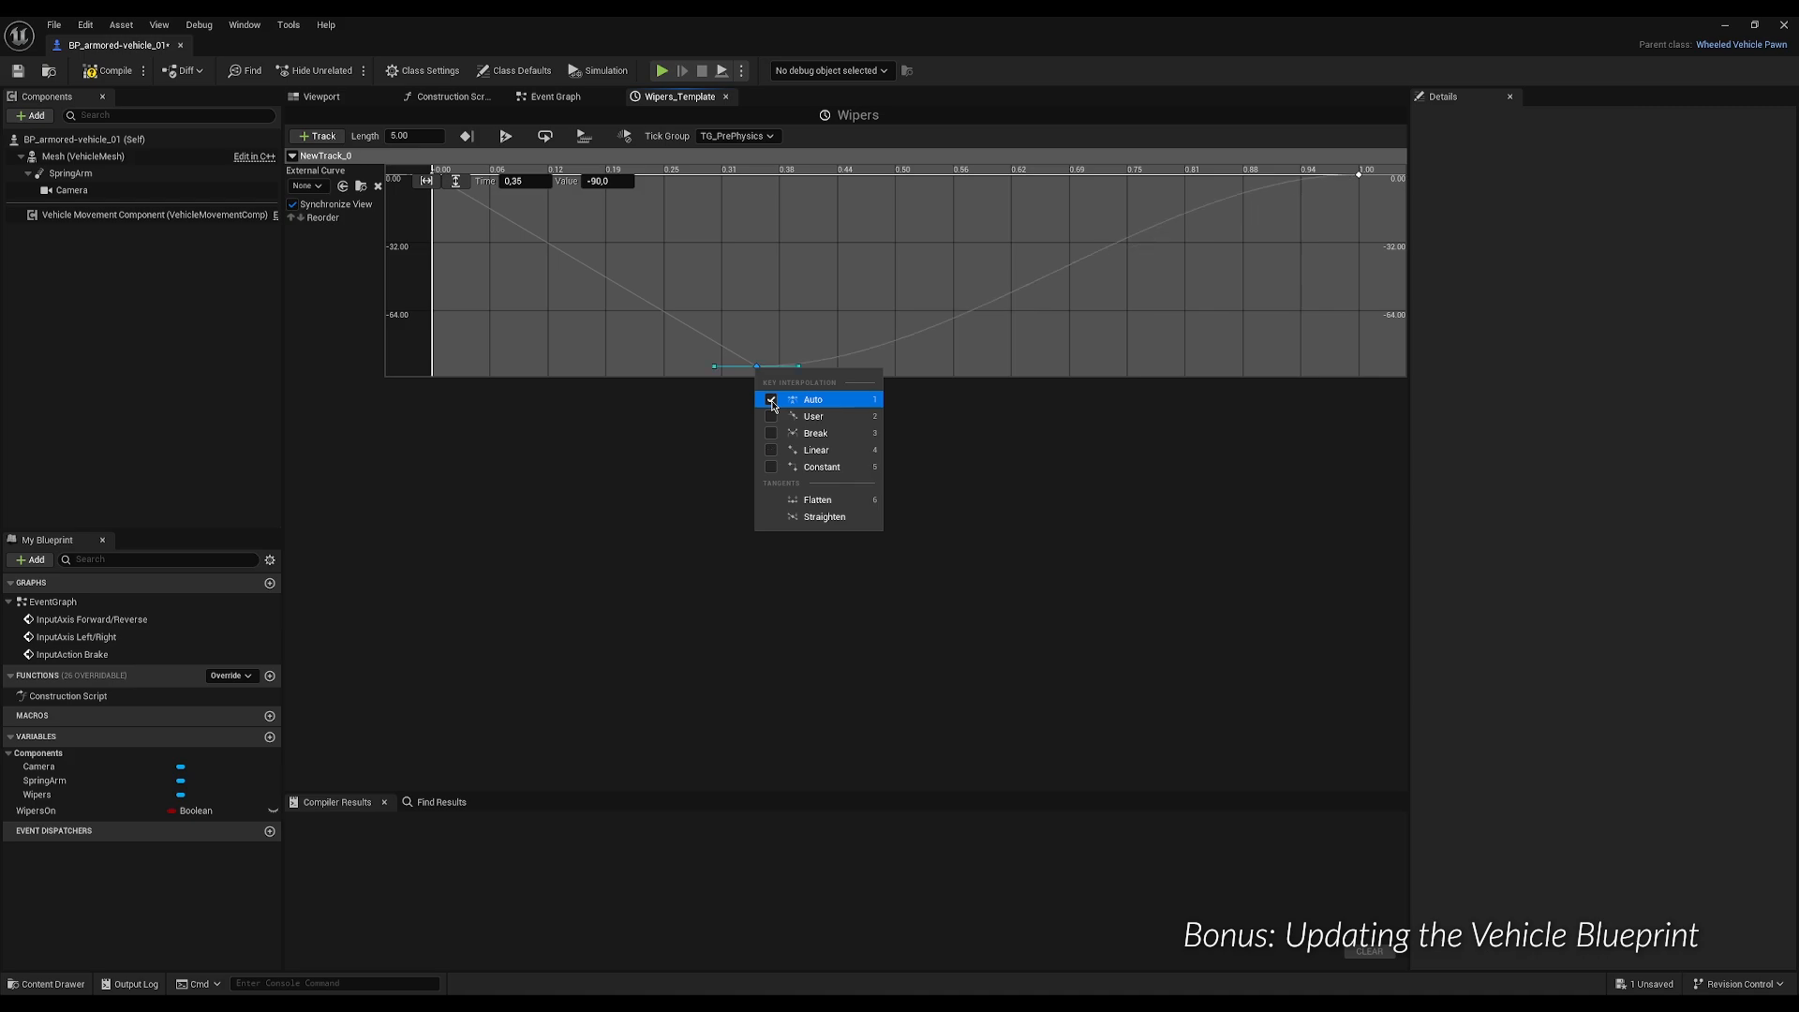
click(422, 228)
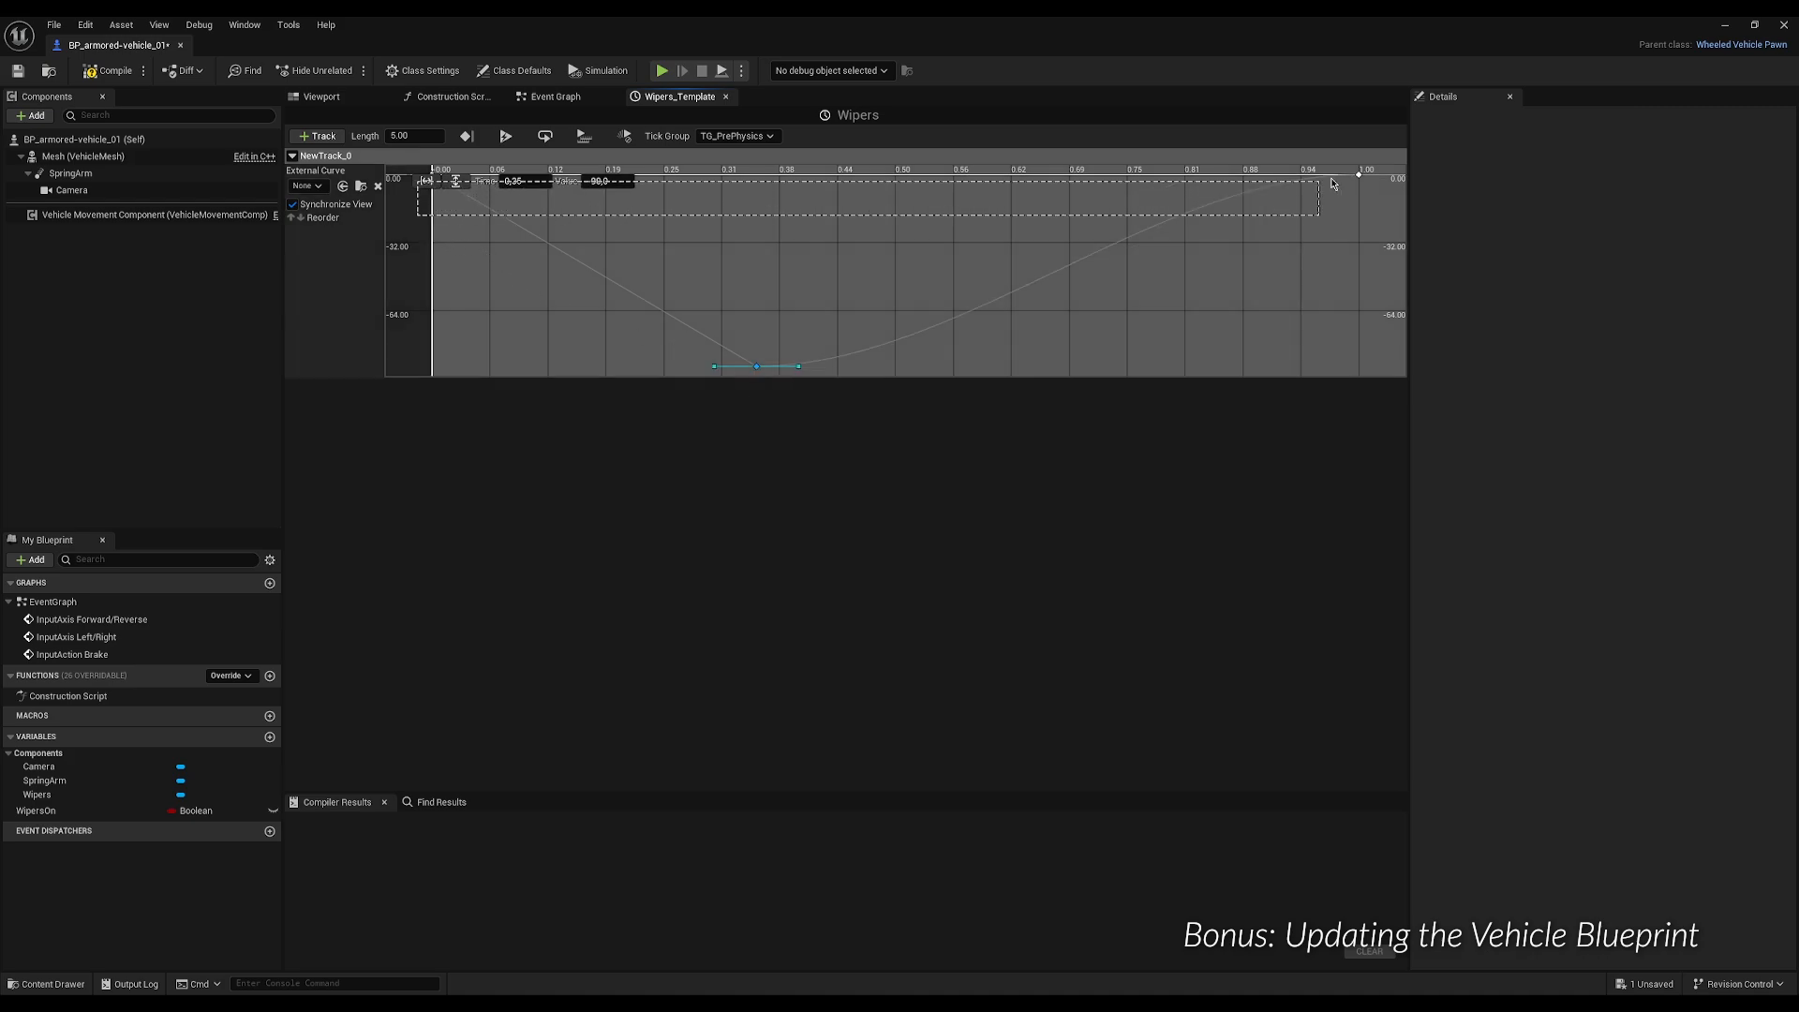
click(1360, 174)
right_click(1360, 176)
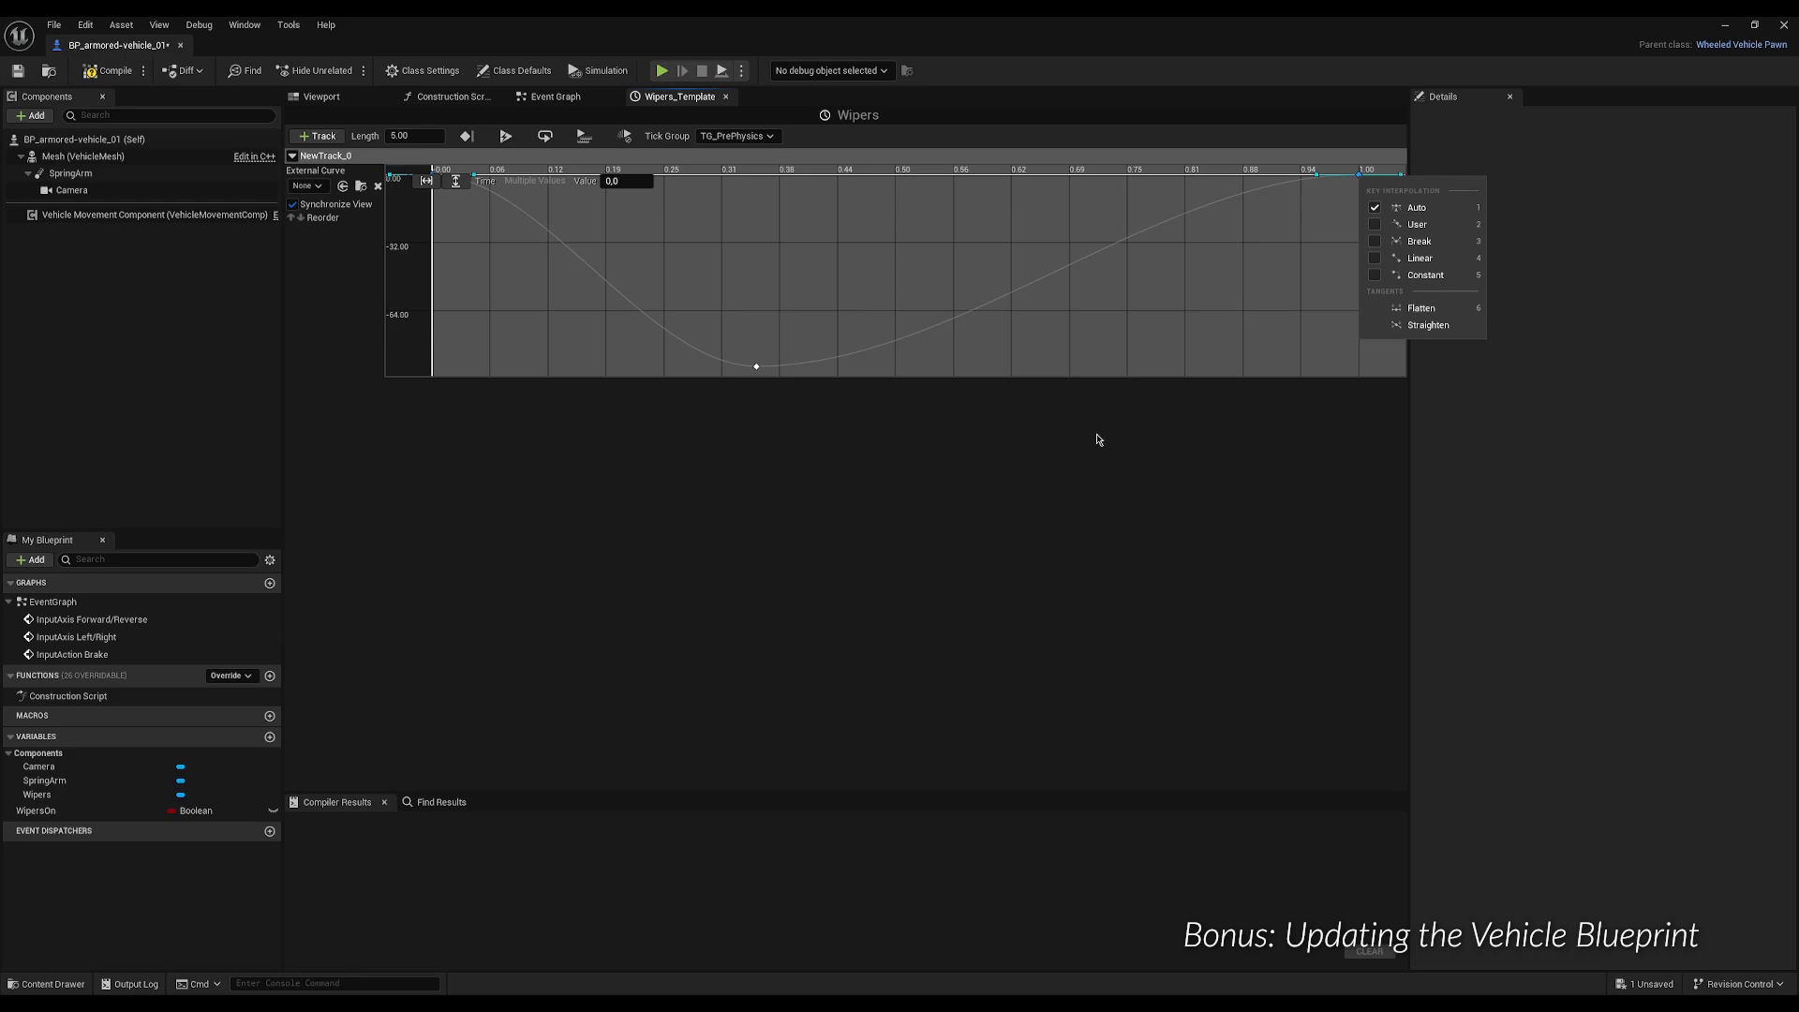
key(1)
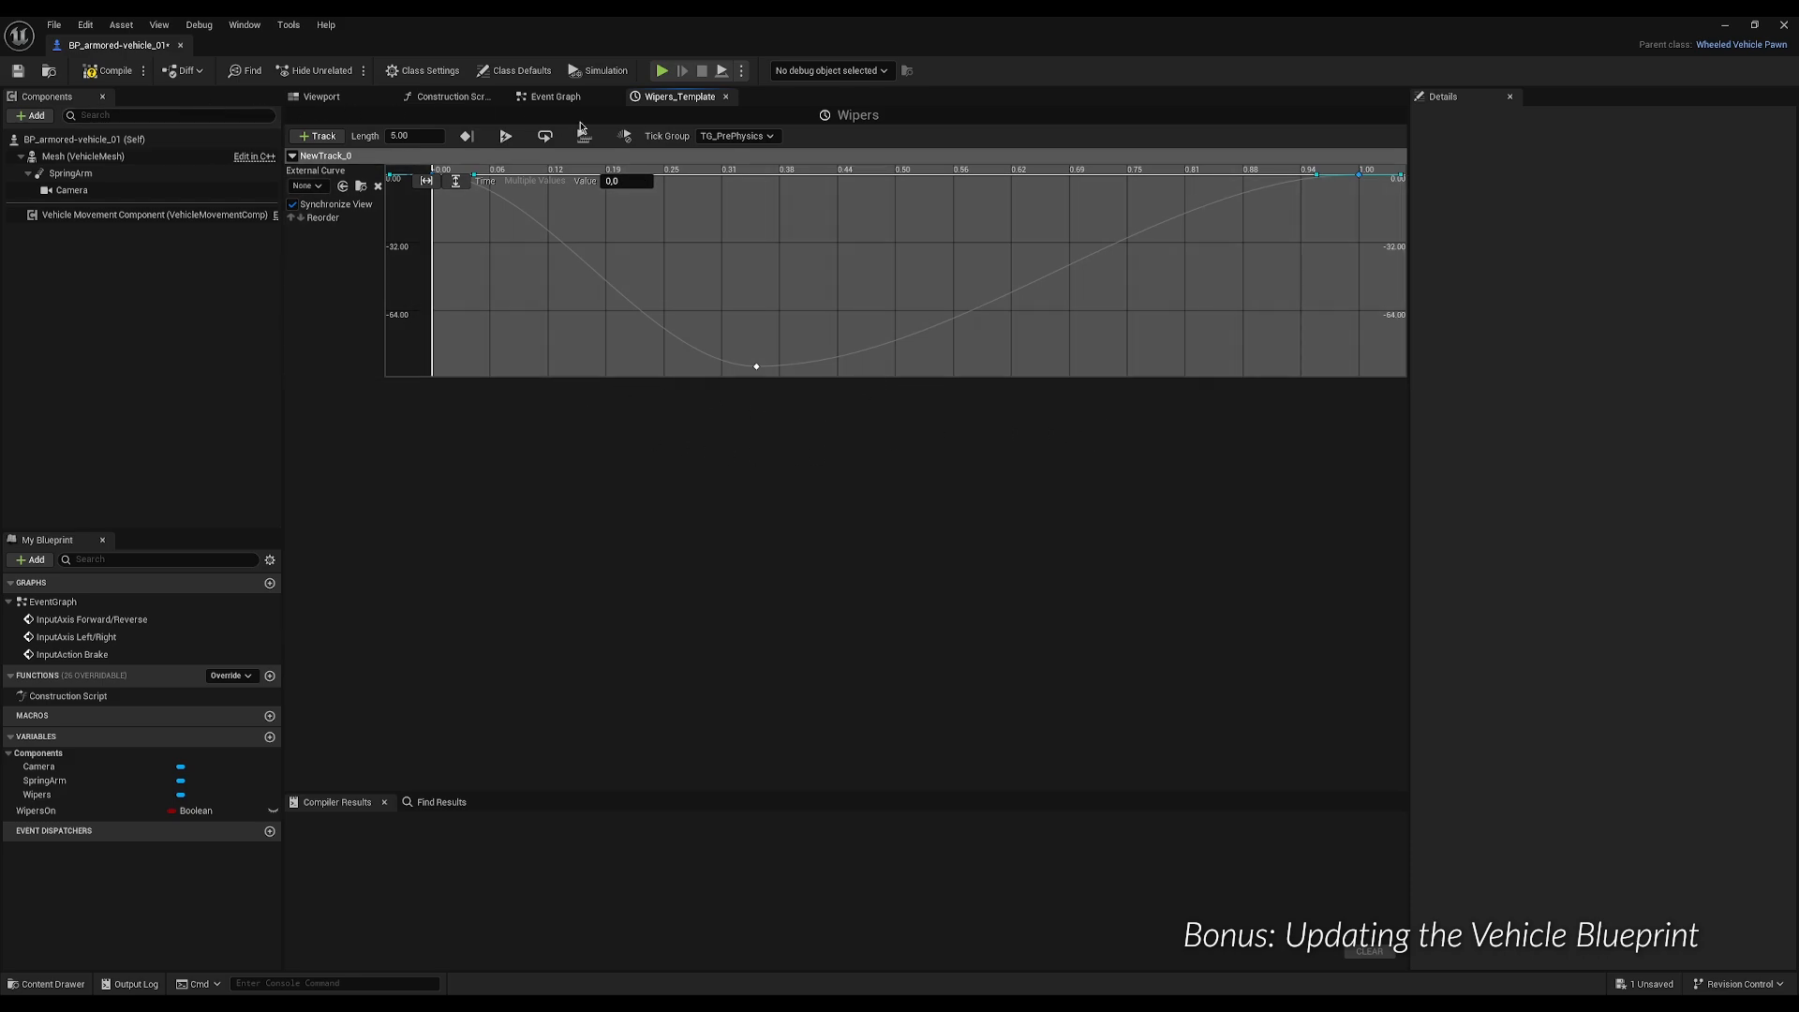
Close the timeline editor, then compile and save the vehicle Blueprint.
click(727, 98)
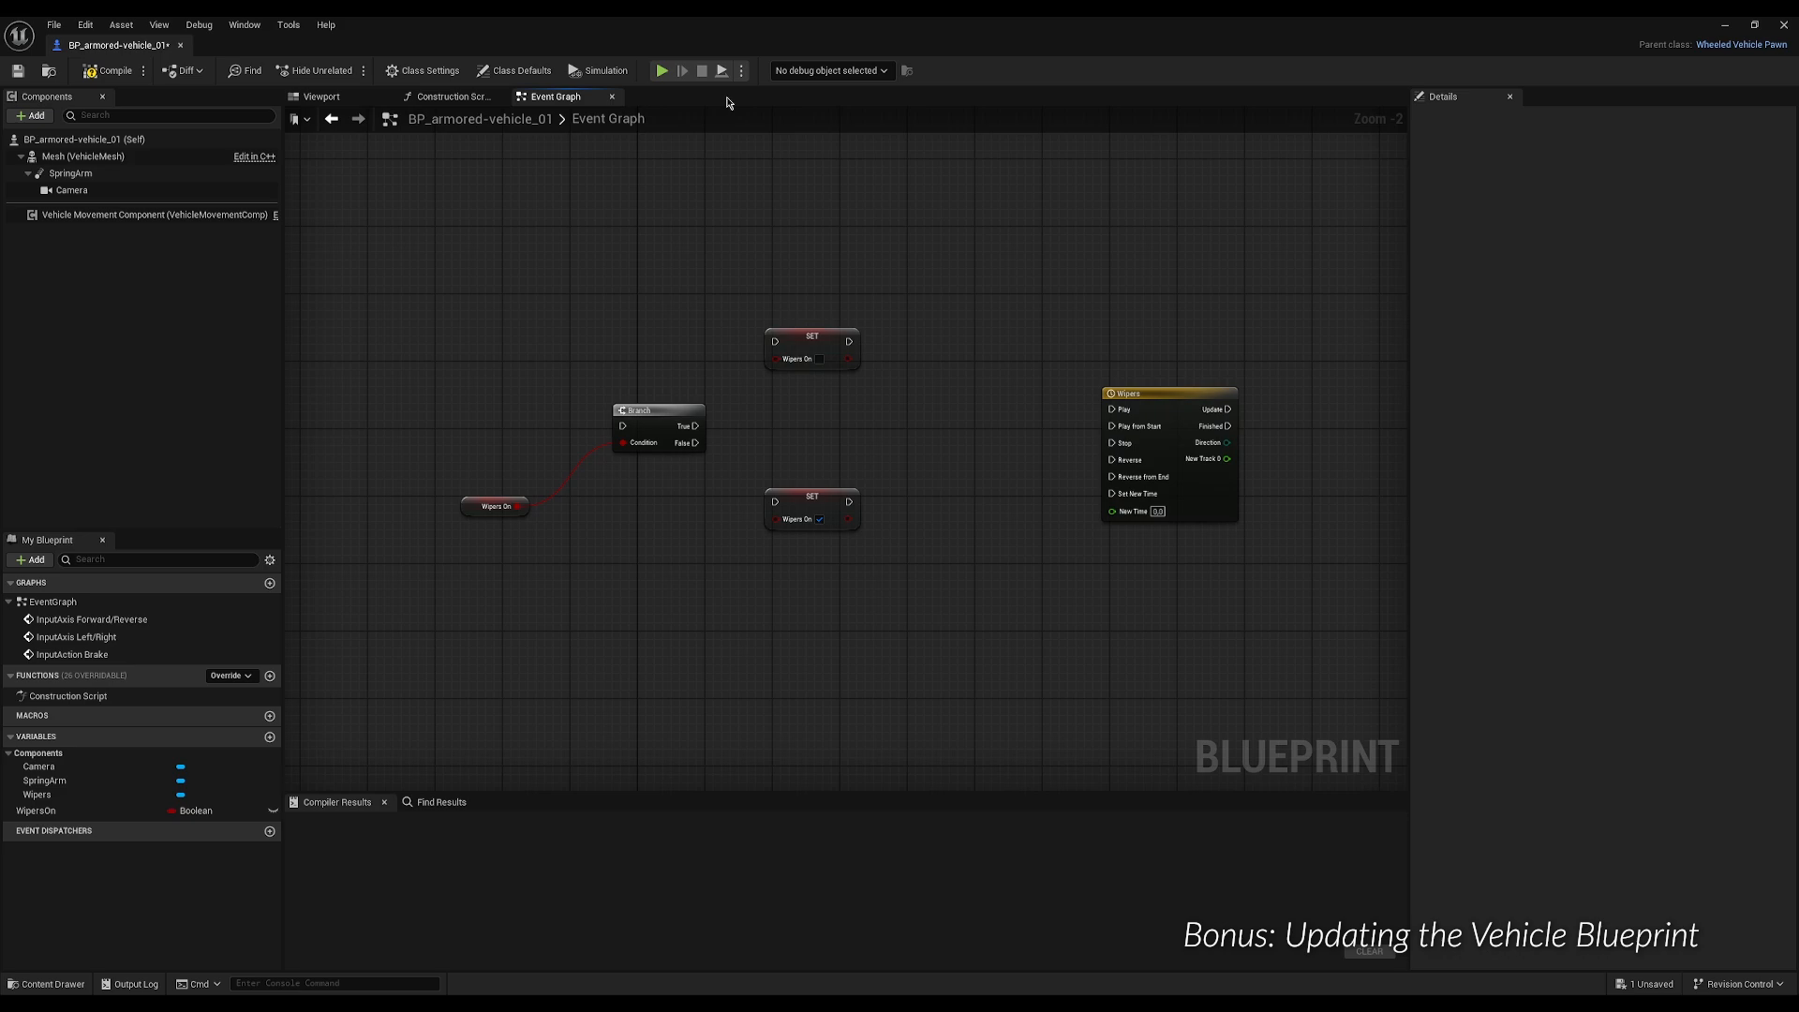
click(110, 70)
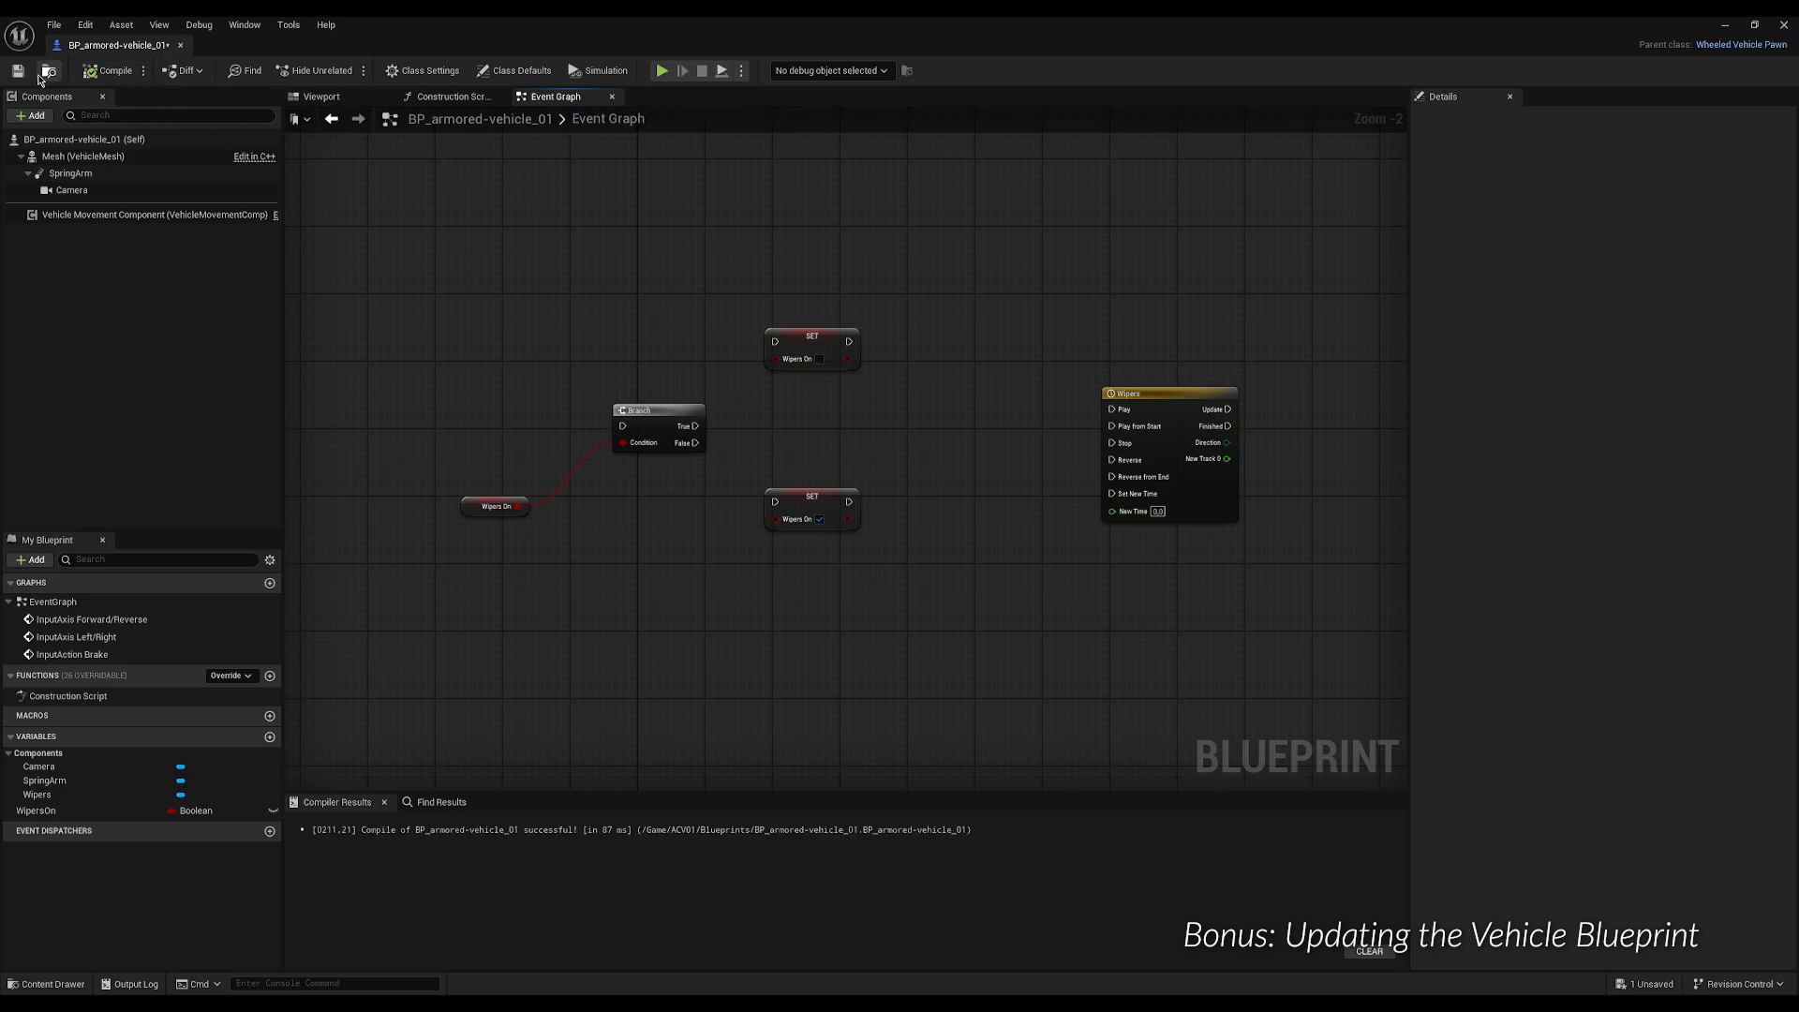
click(17, 72)
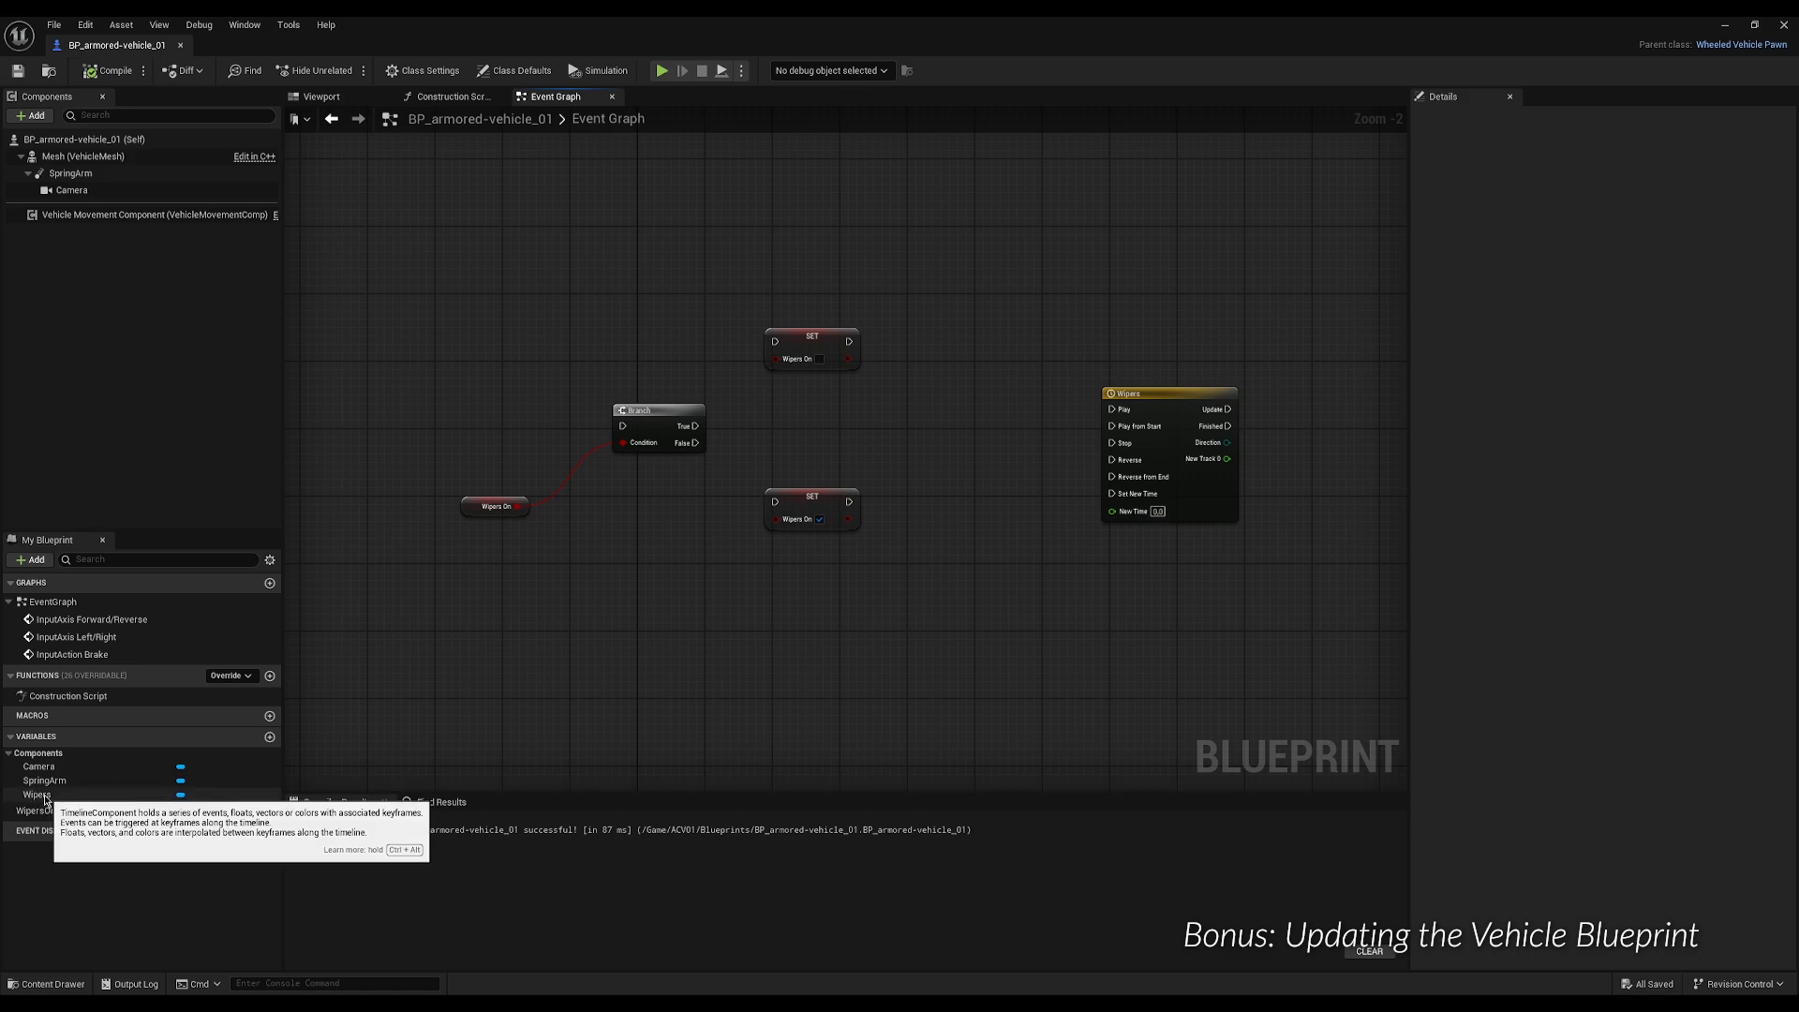
Place a getter for the Wipers timeline component beside the Set WipersOn nodes and add a Set Looping node targeting it.
drag(39, 795, 943, 463)
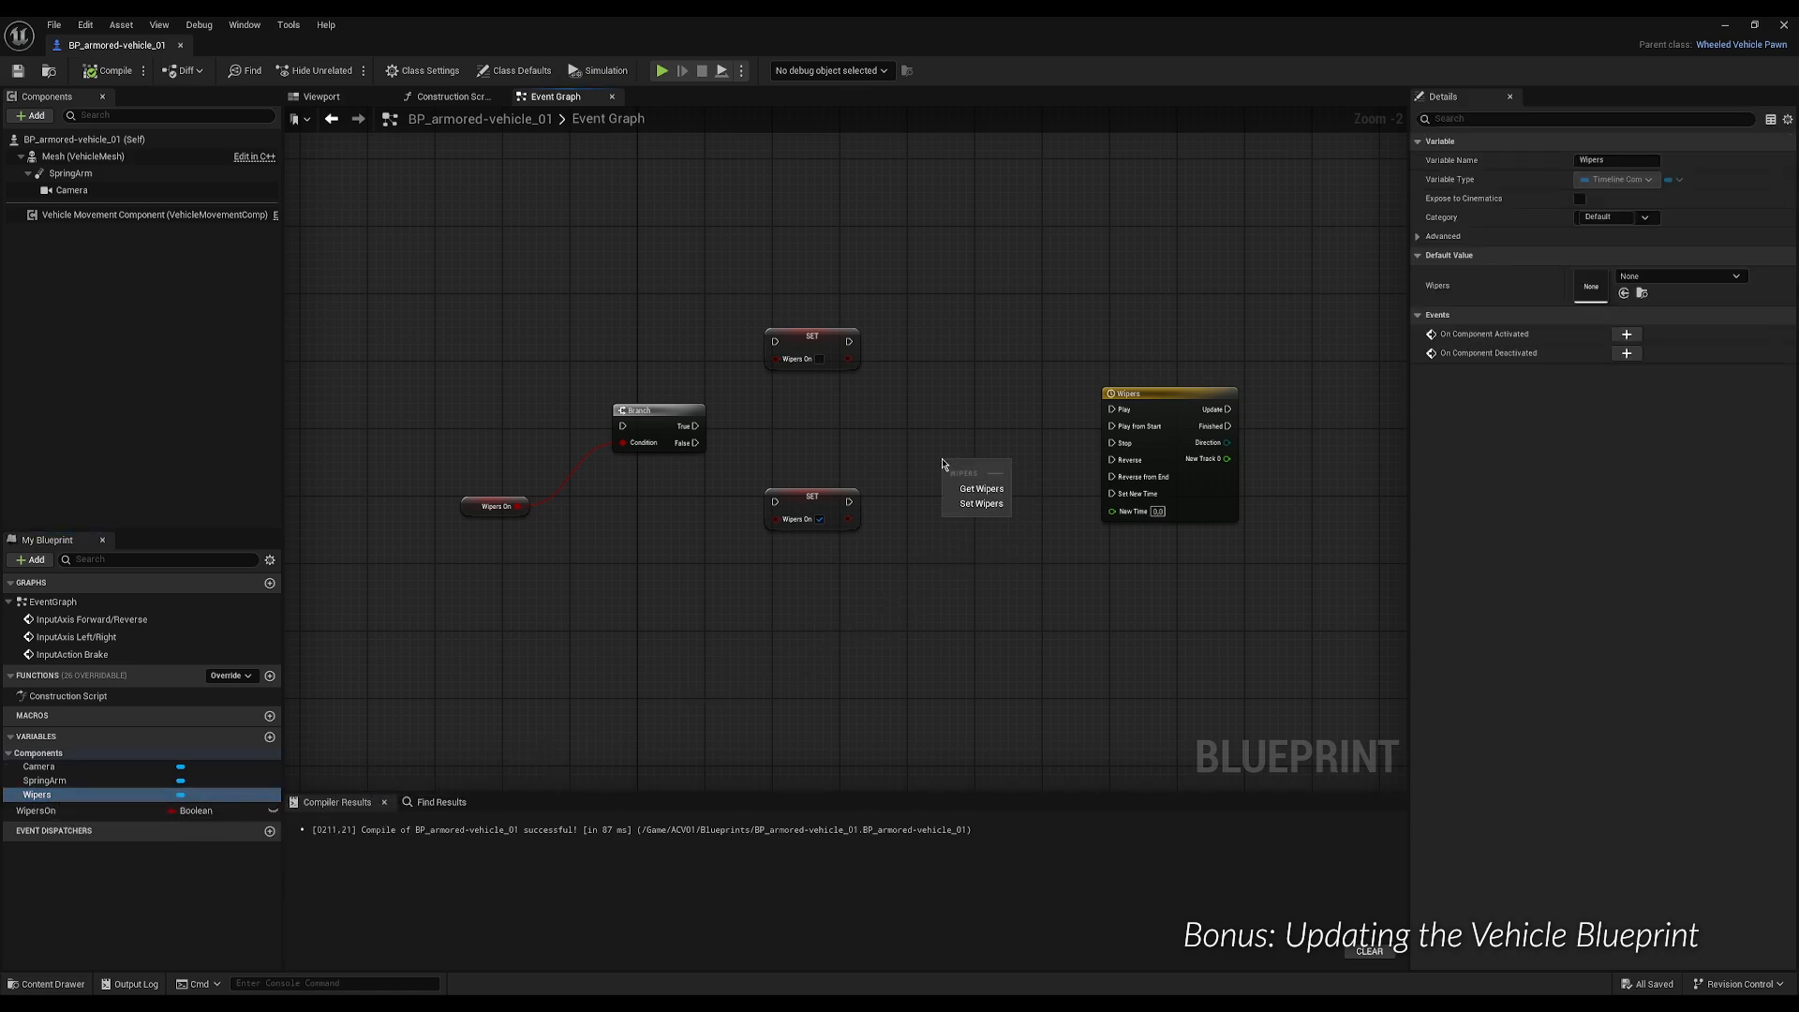
click(979, 488)
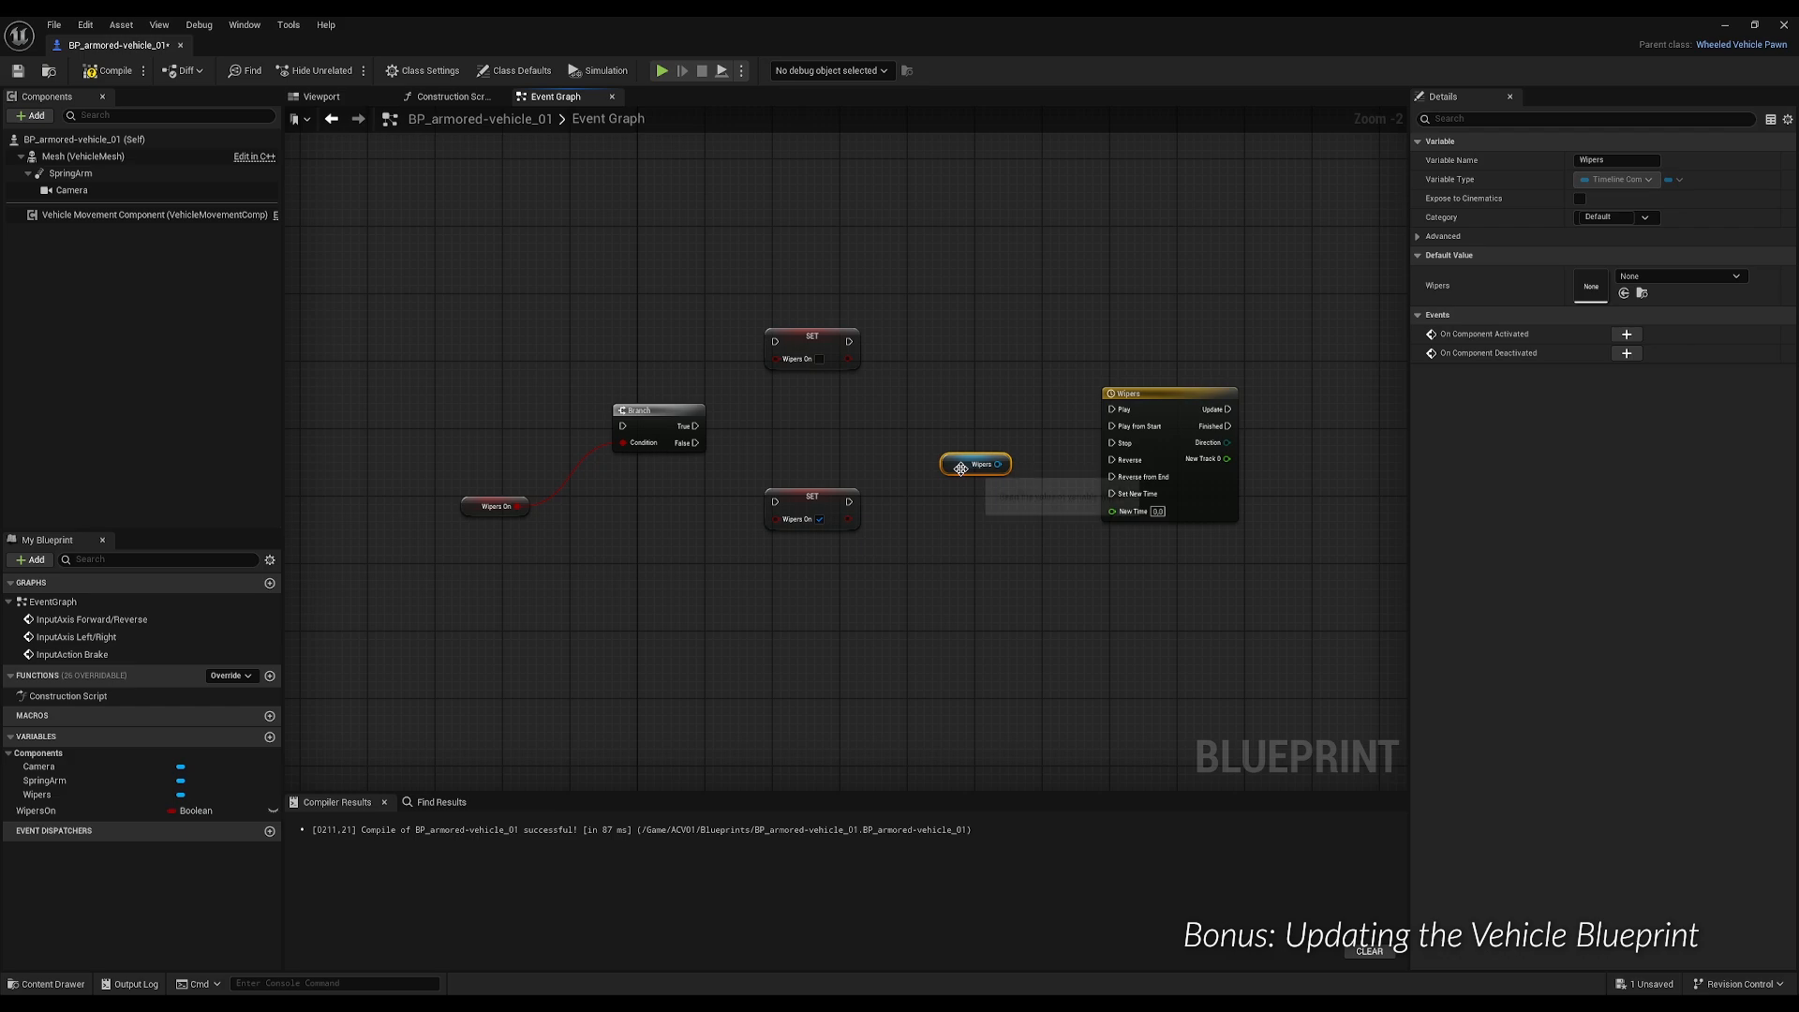
drag(938, 463, 930, 454)
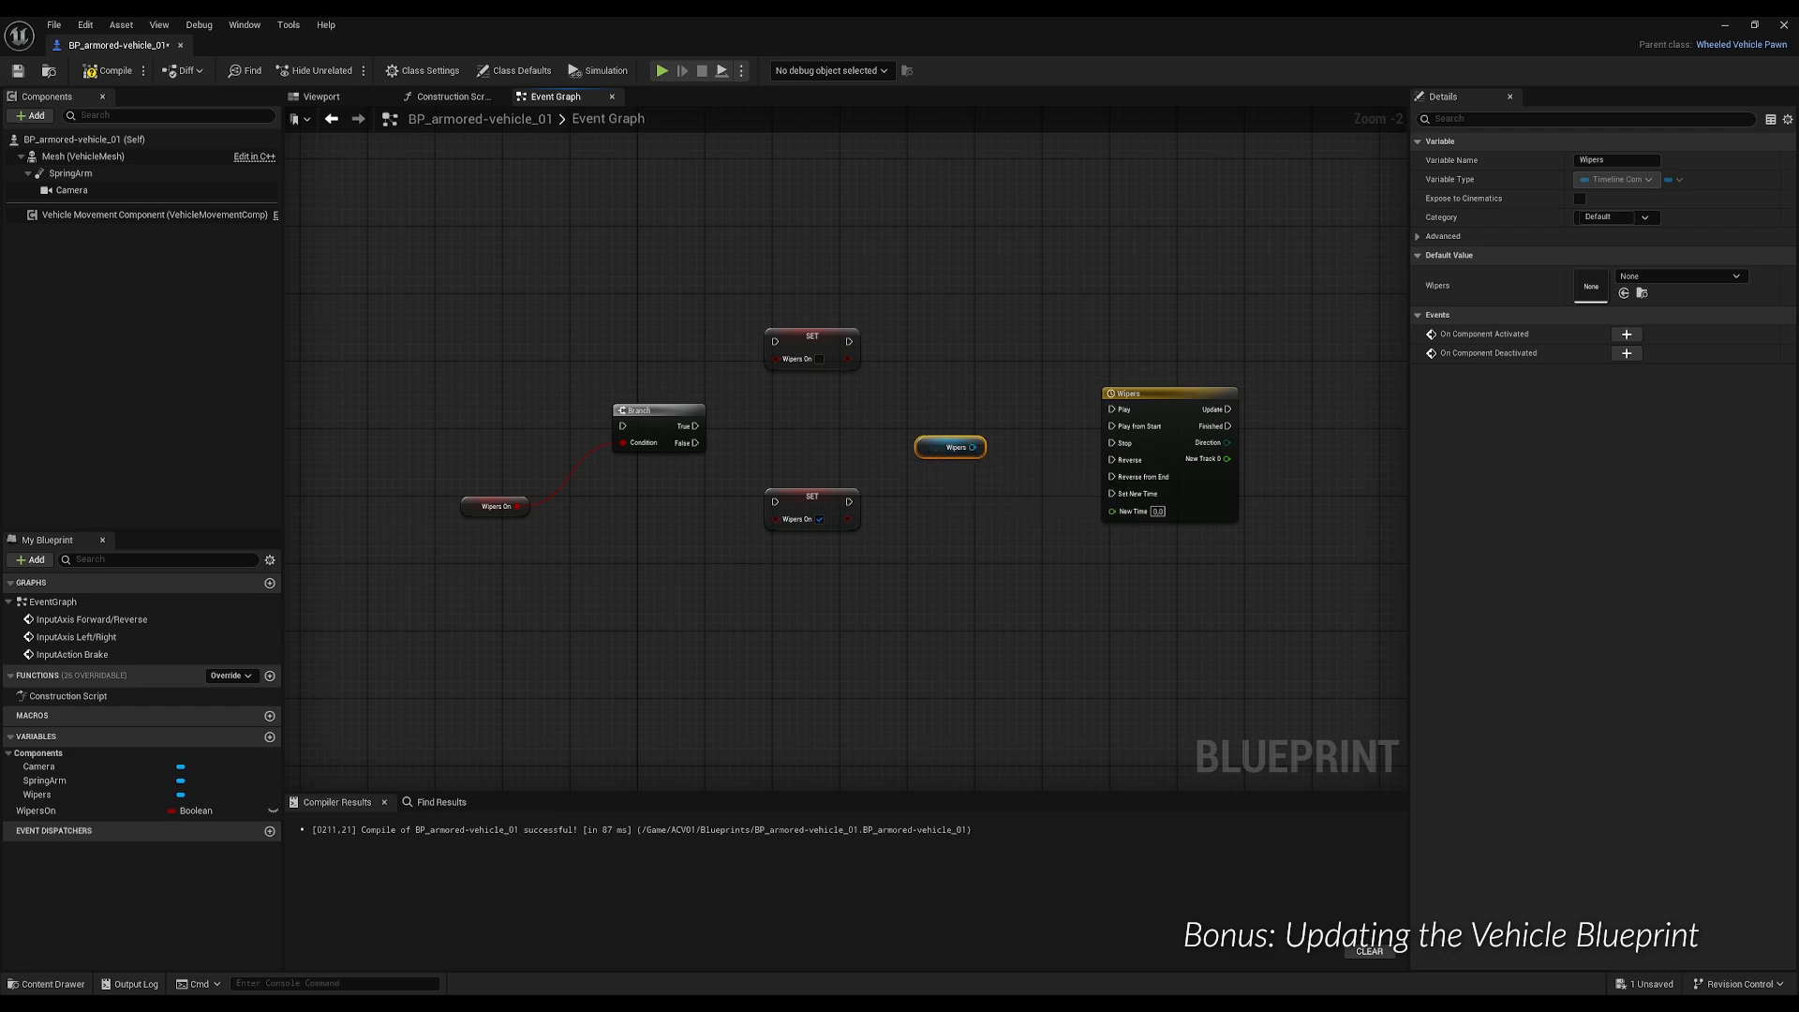
drag(928, 452, 944, 385)
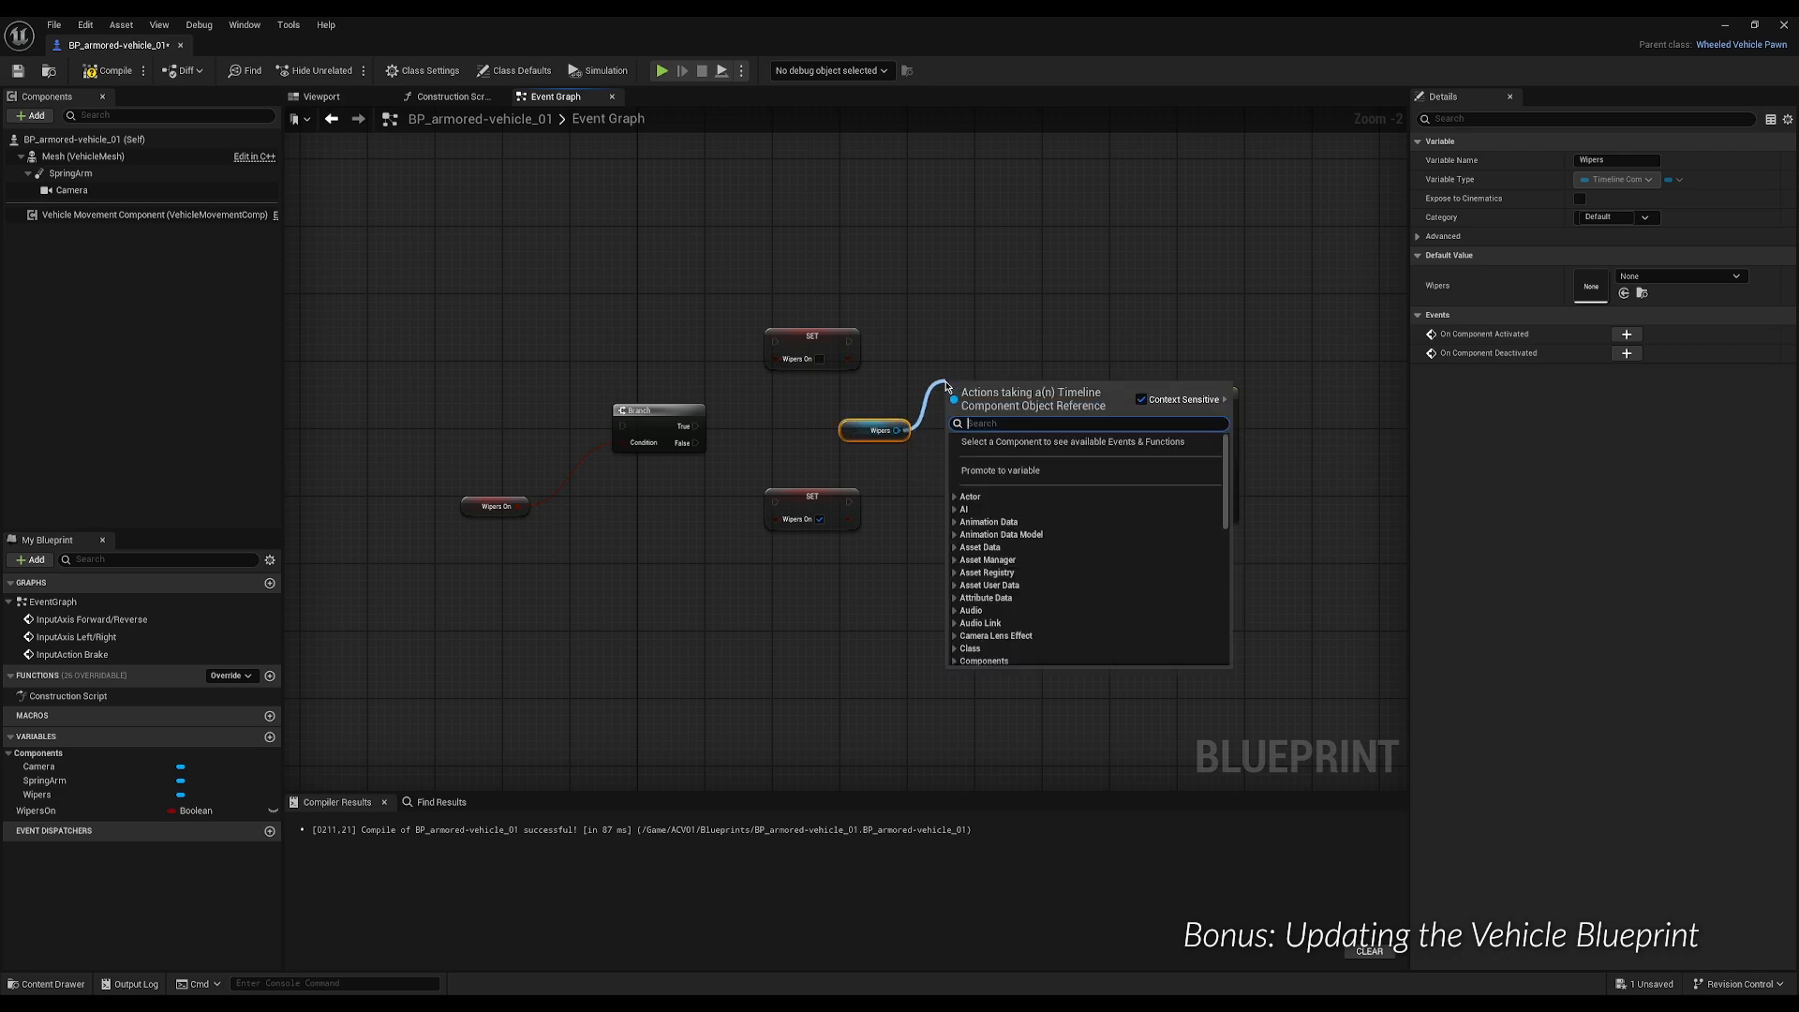
text(se)
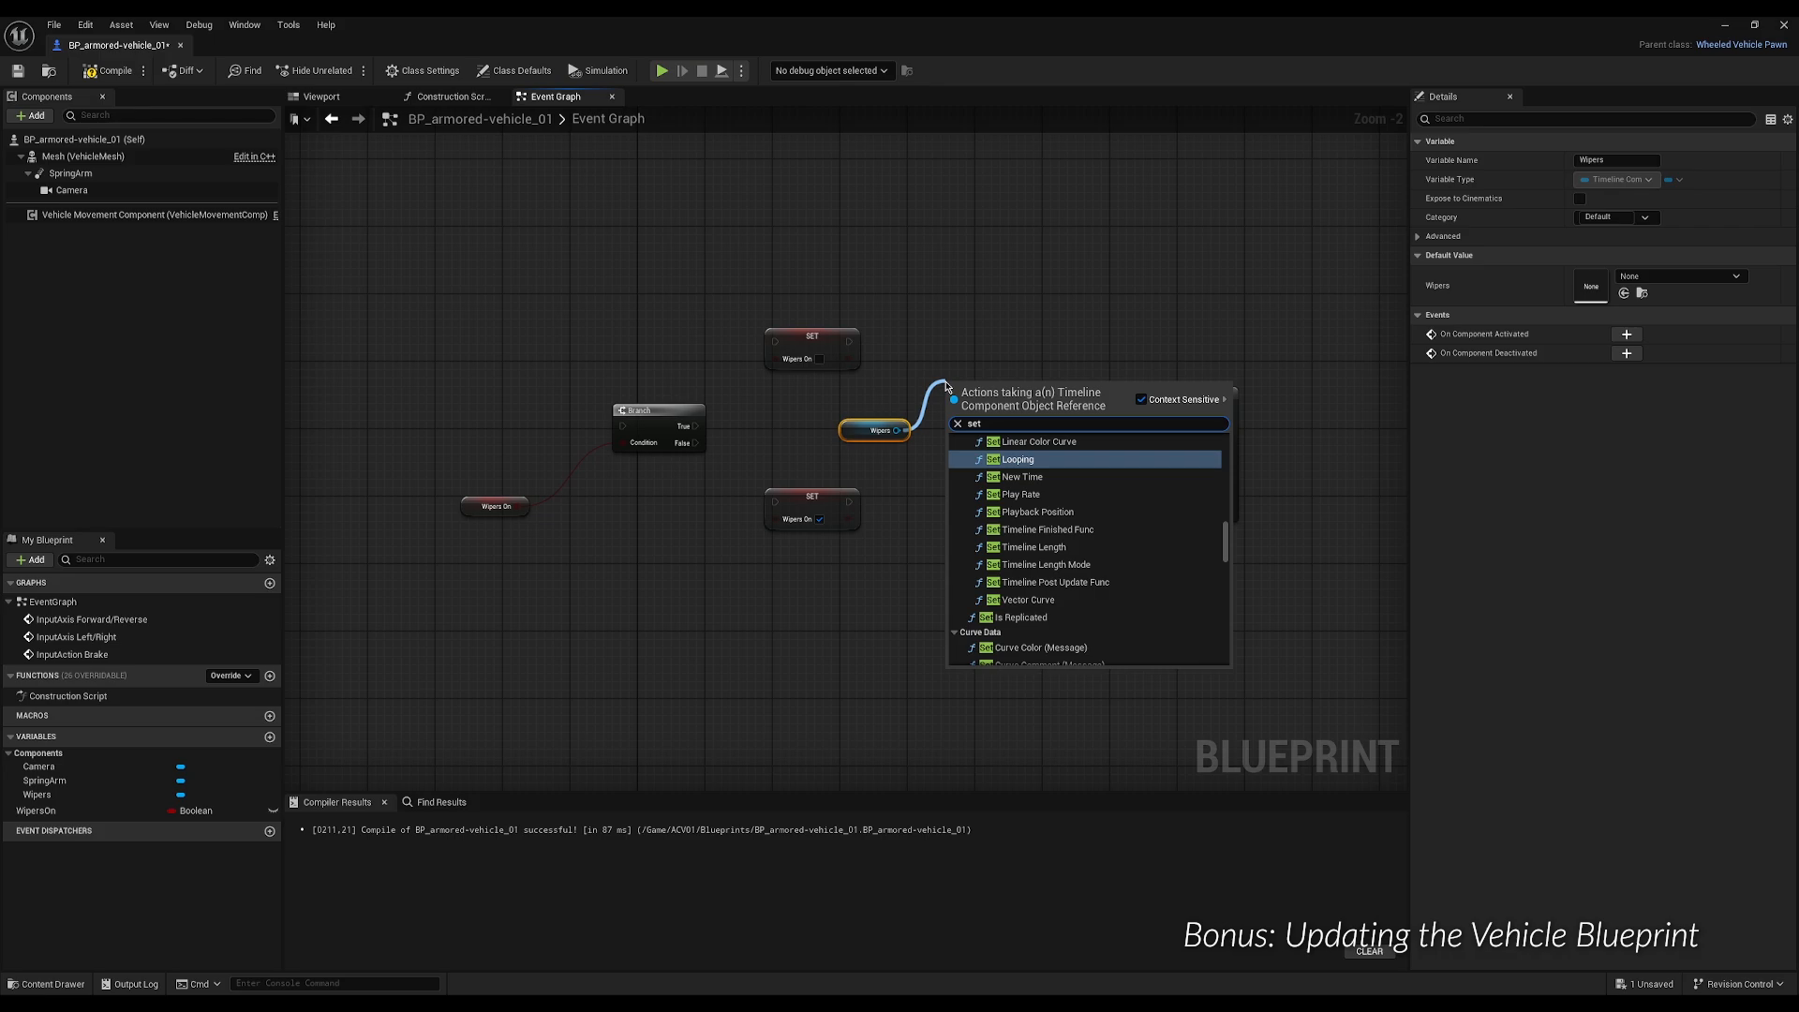
text(t)
click(1012, 460)
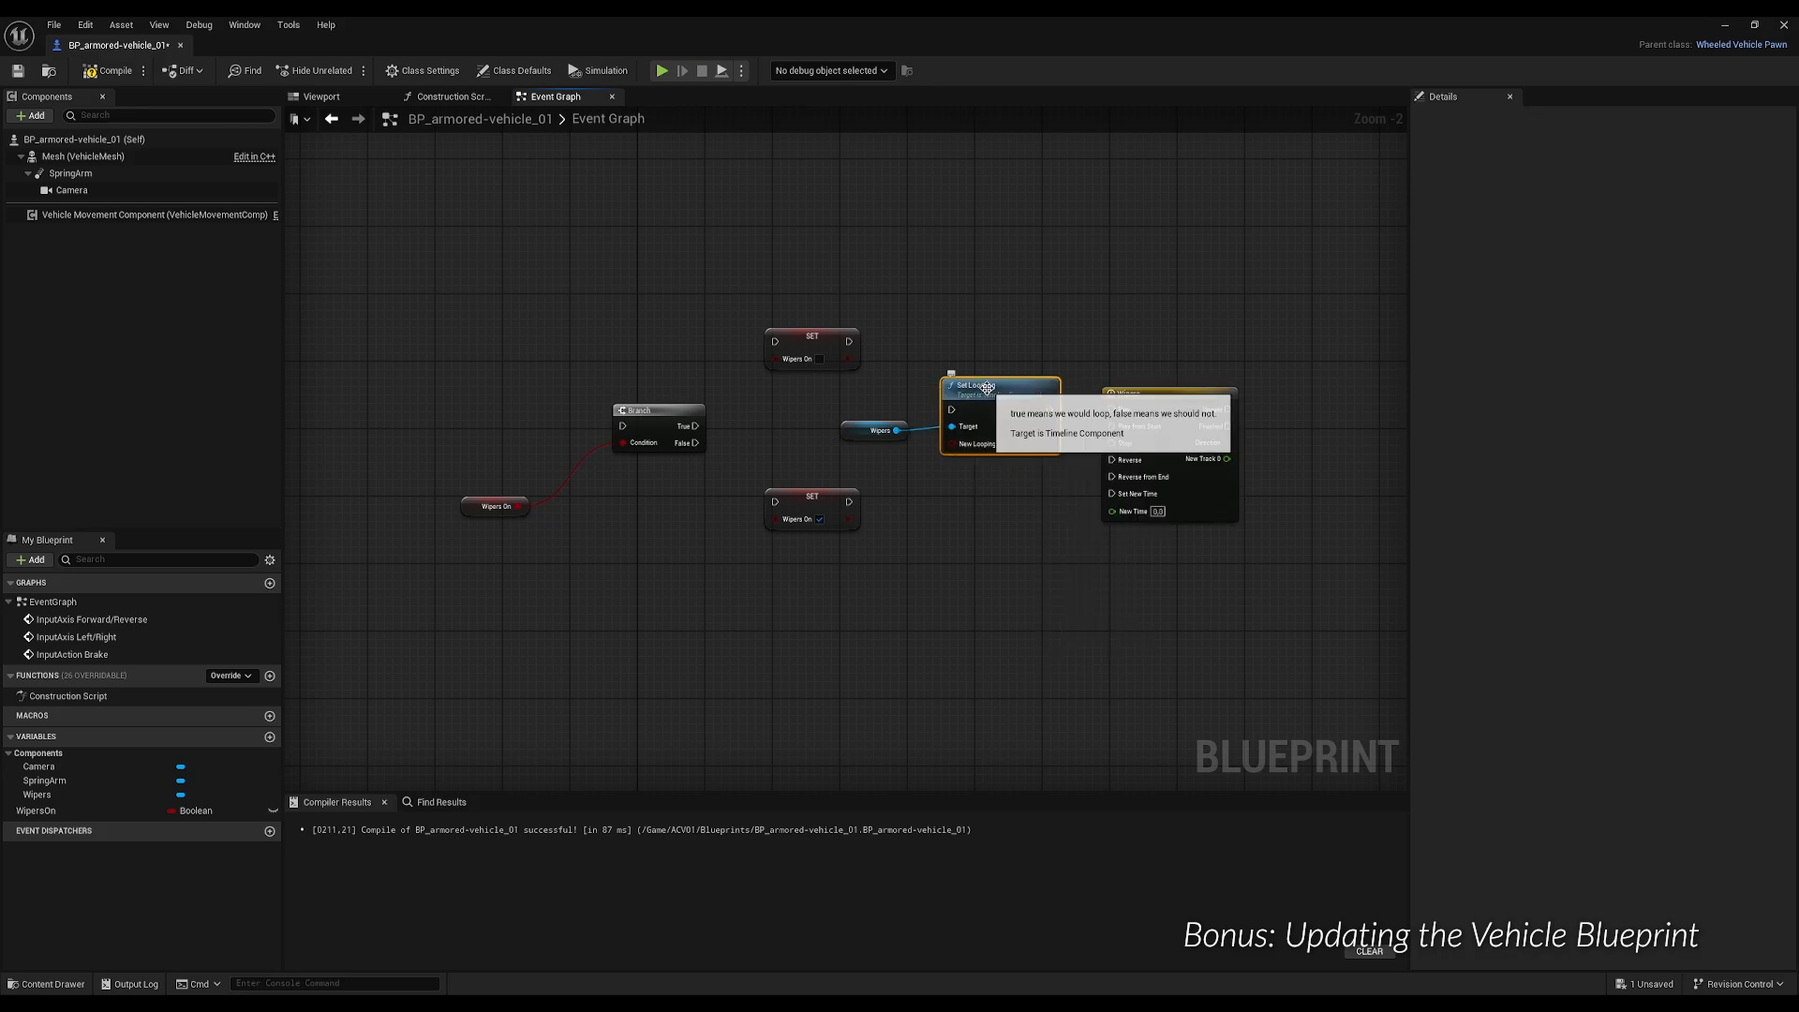
Make room before the Timeline node and add a second Set Looping node below the first, targeting Wipers with New Looping enabled.
scroll(1111, 362, down, 1)
right_drag(1128, 346, 962, 337)
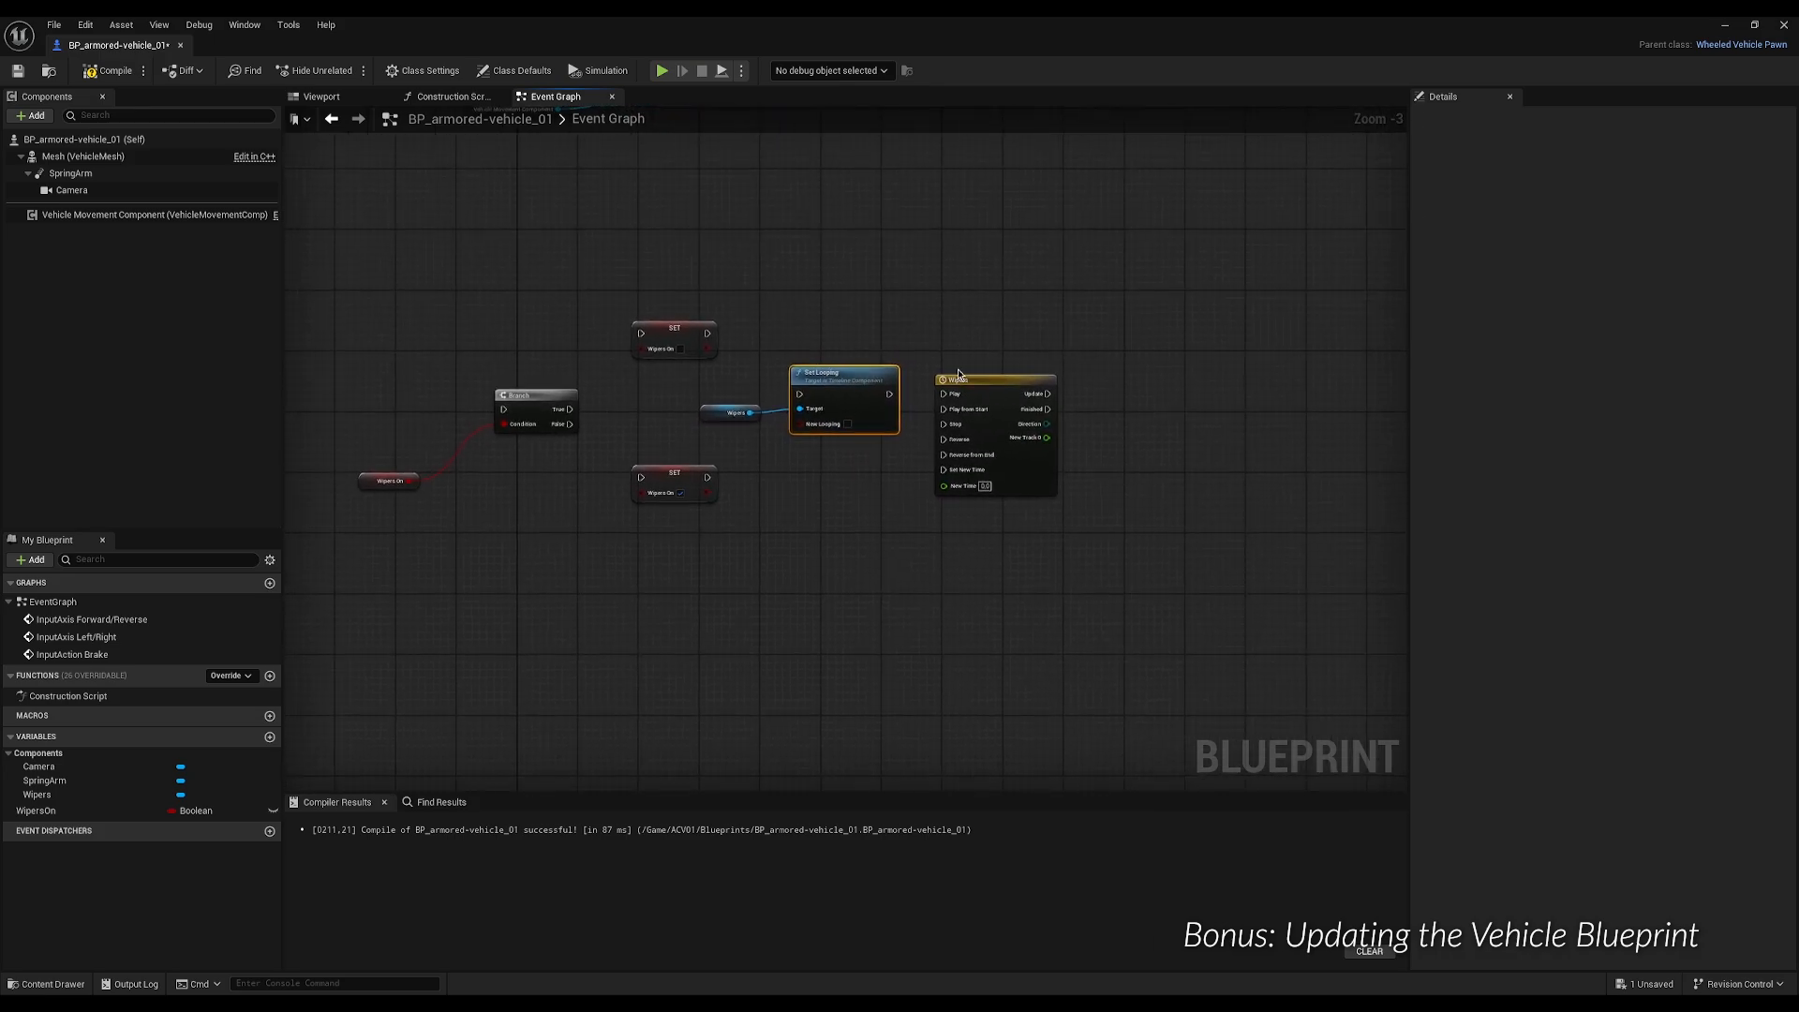
drag(988, 386, 1128, 385)
drag(860, 379, 895, 454)
key(ctrl+d)
drag(753, 418, 900, 487)
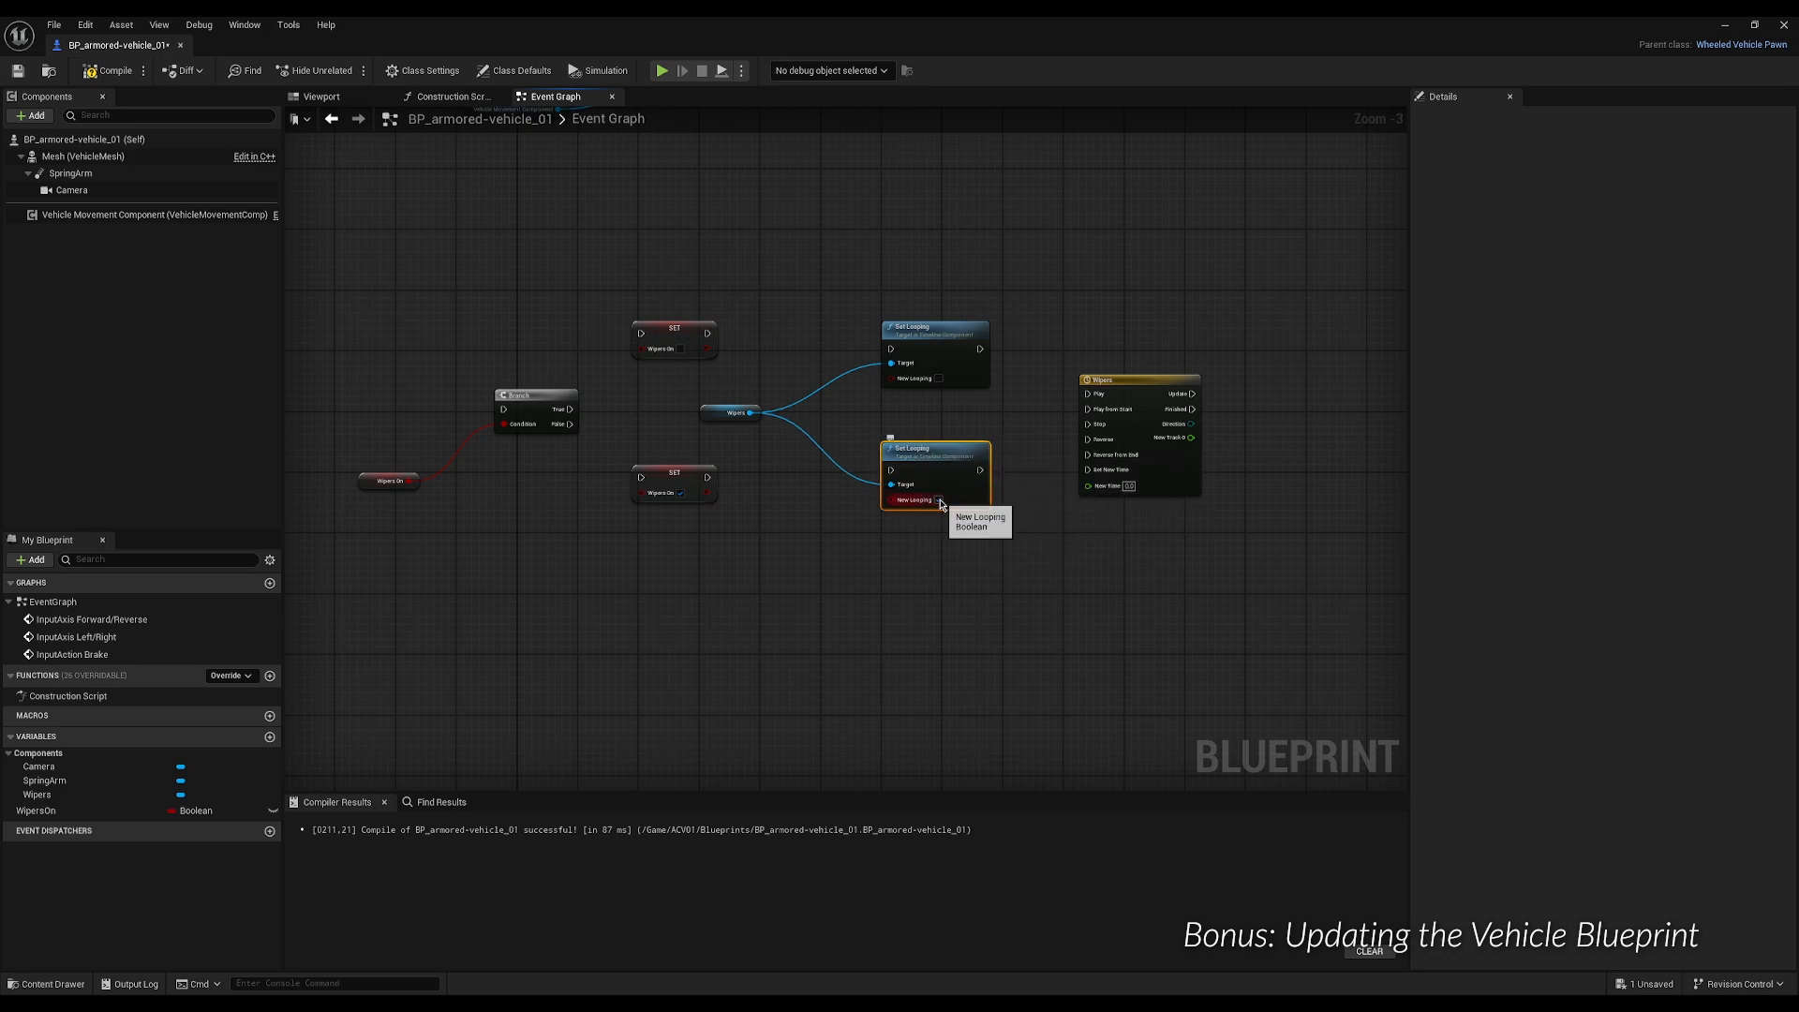
click(938, 500)
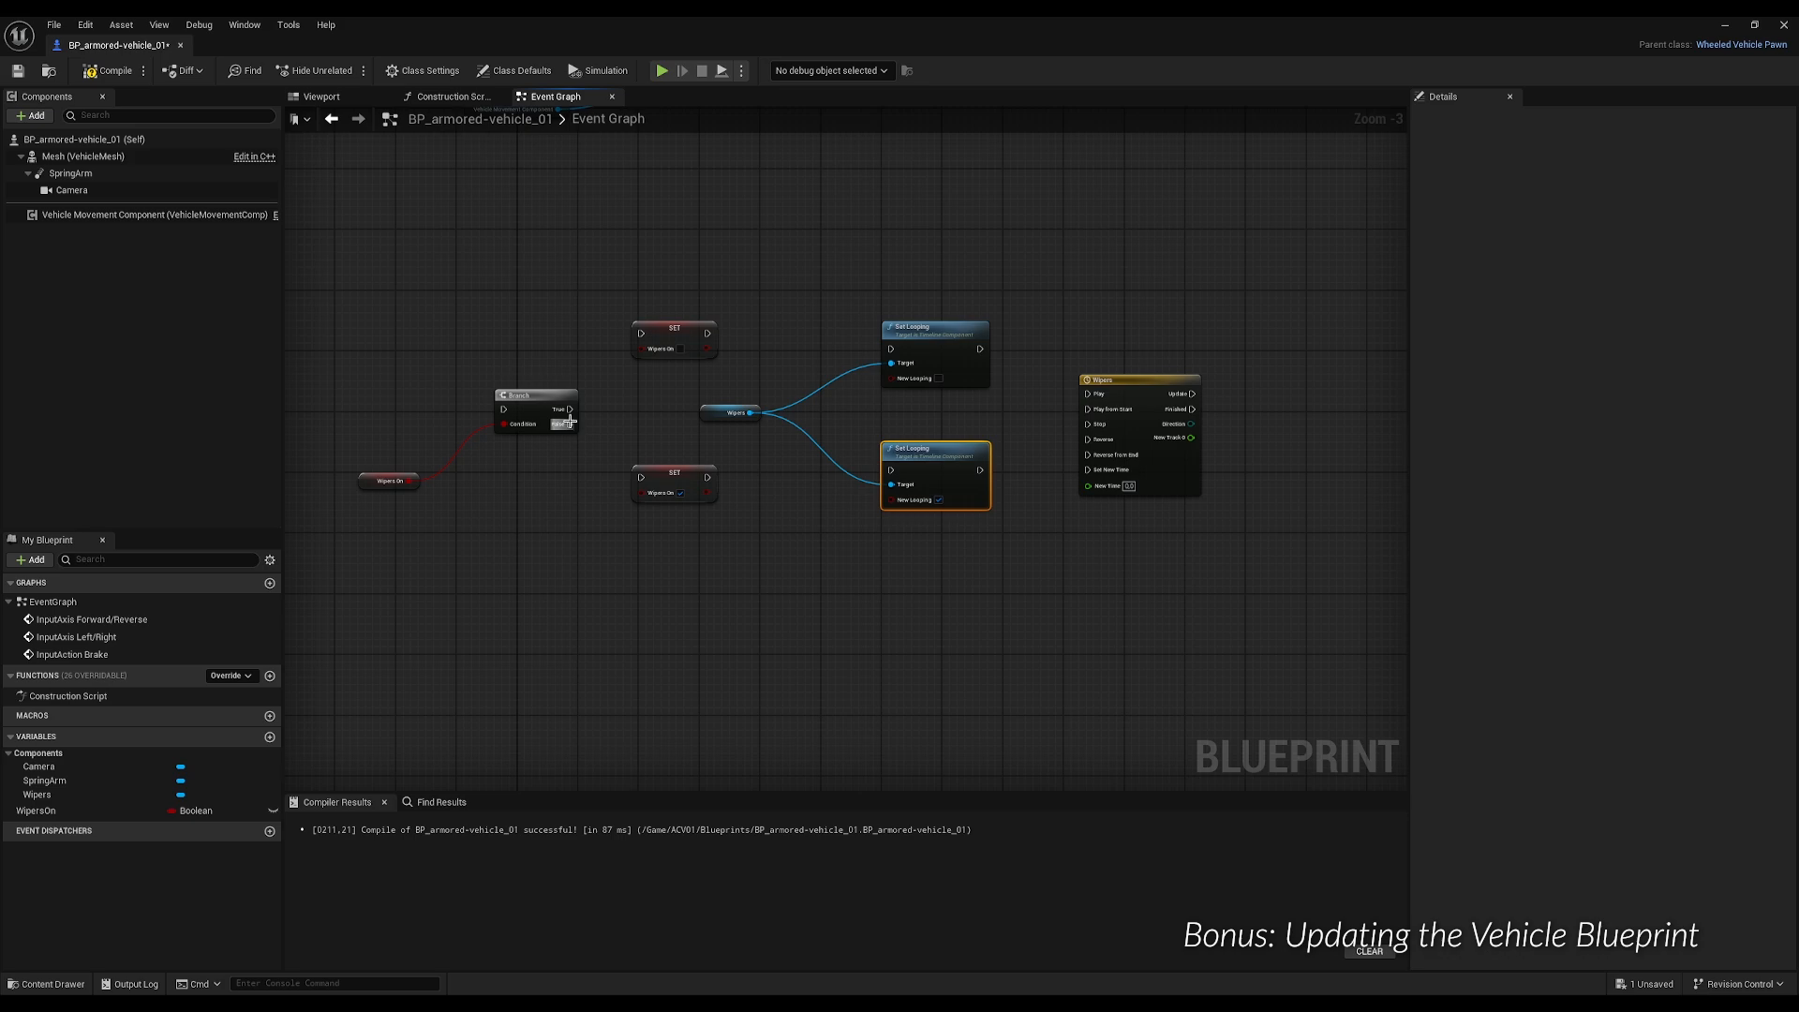
Wire Branch True through the upper Set WipersOn to the upper Set Looping, and False through the lower Set WipersOn to the lower Set Looping.
drag(569, 424, 643, 482)
drag(569, 408, 892, 354)
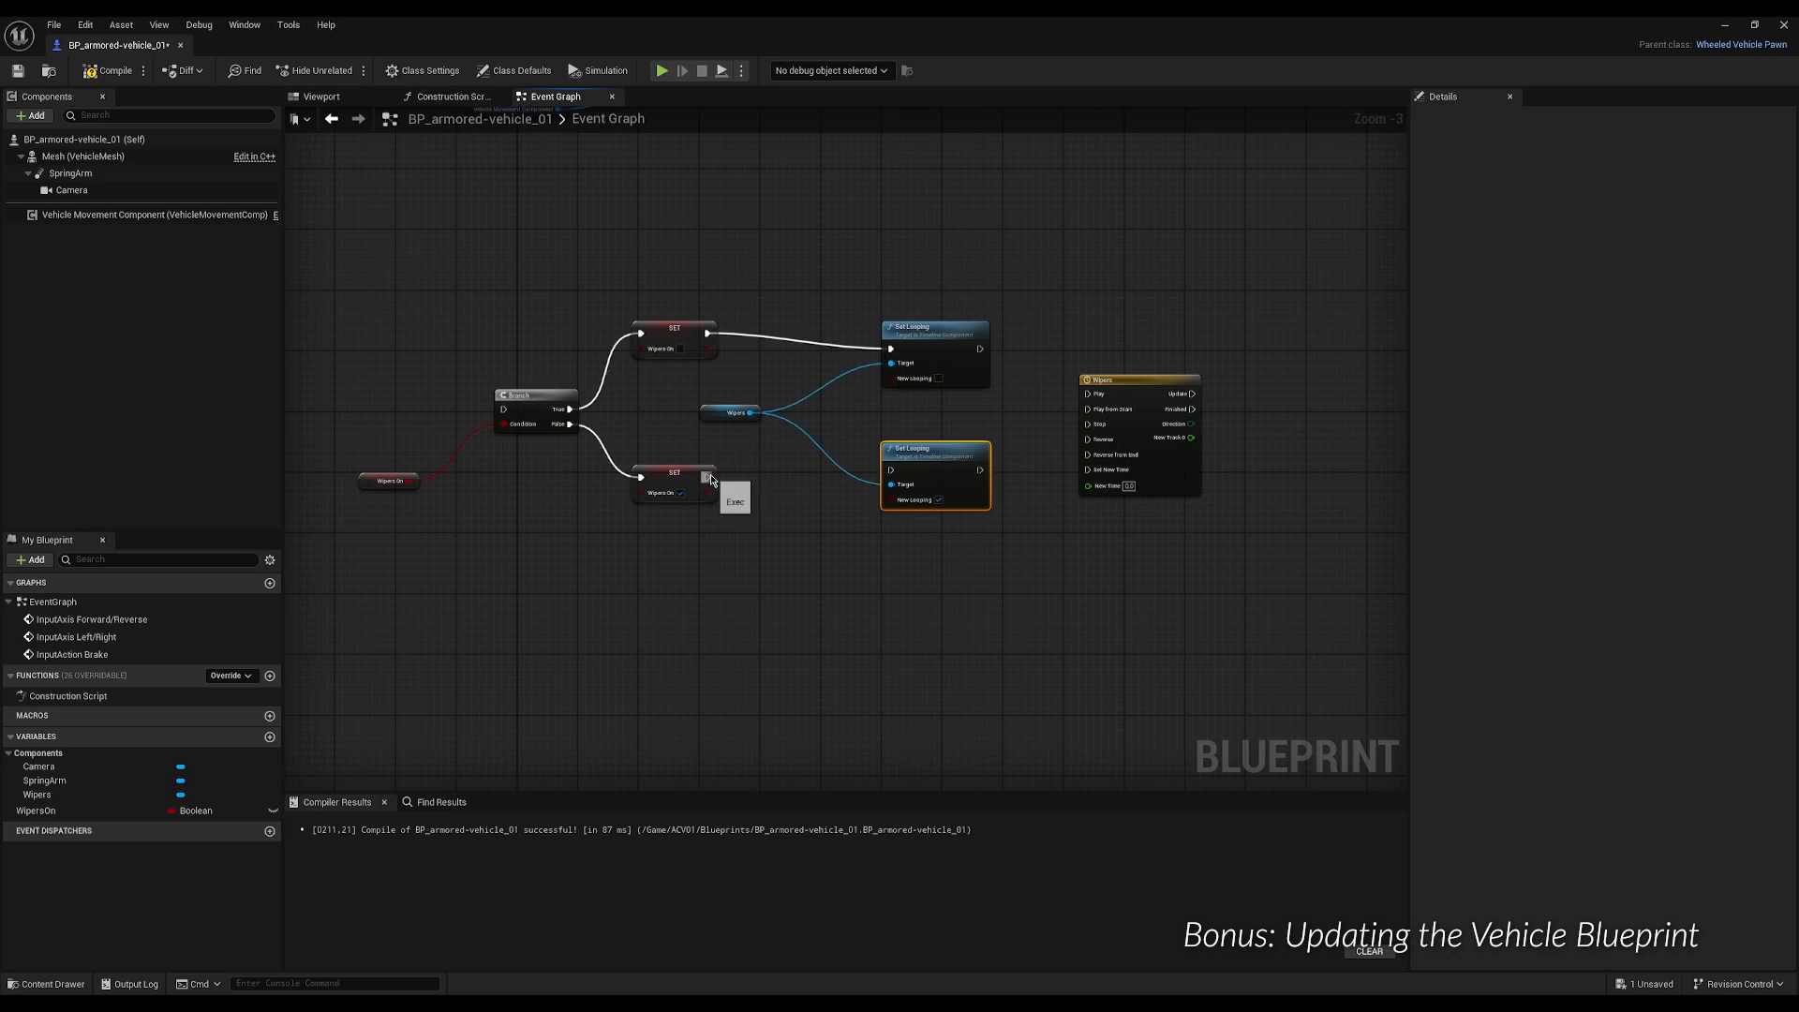
drag(710, 477, 892, 474)
Try to top-align the upper Set WipersOn node with the upper Set Looping node.
drag(689, 295, 914, 338)
right_click(921, 336)
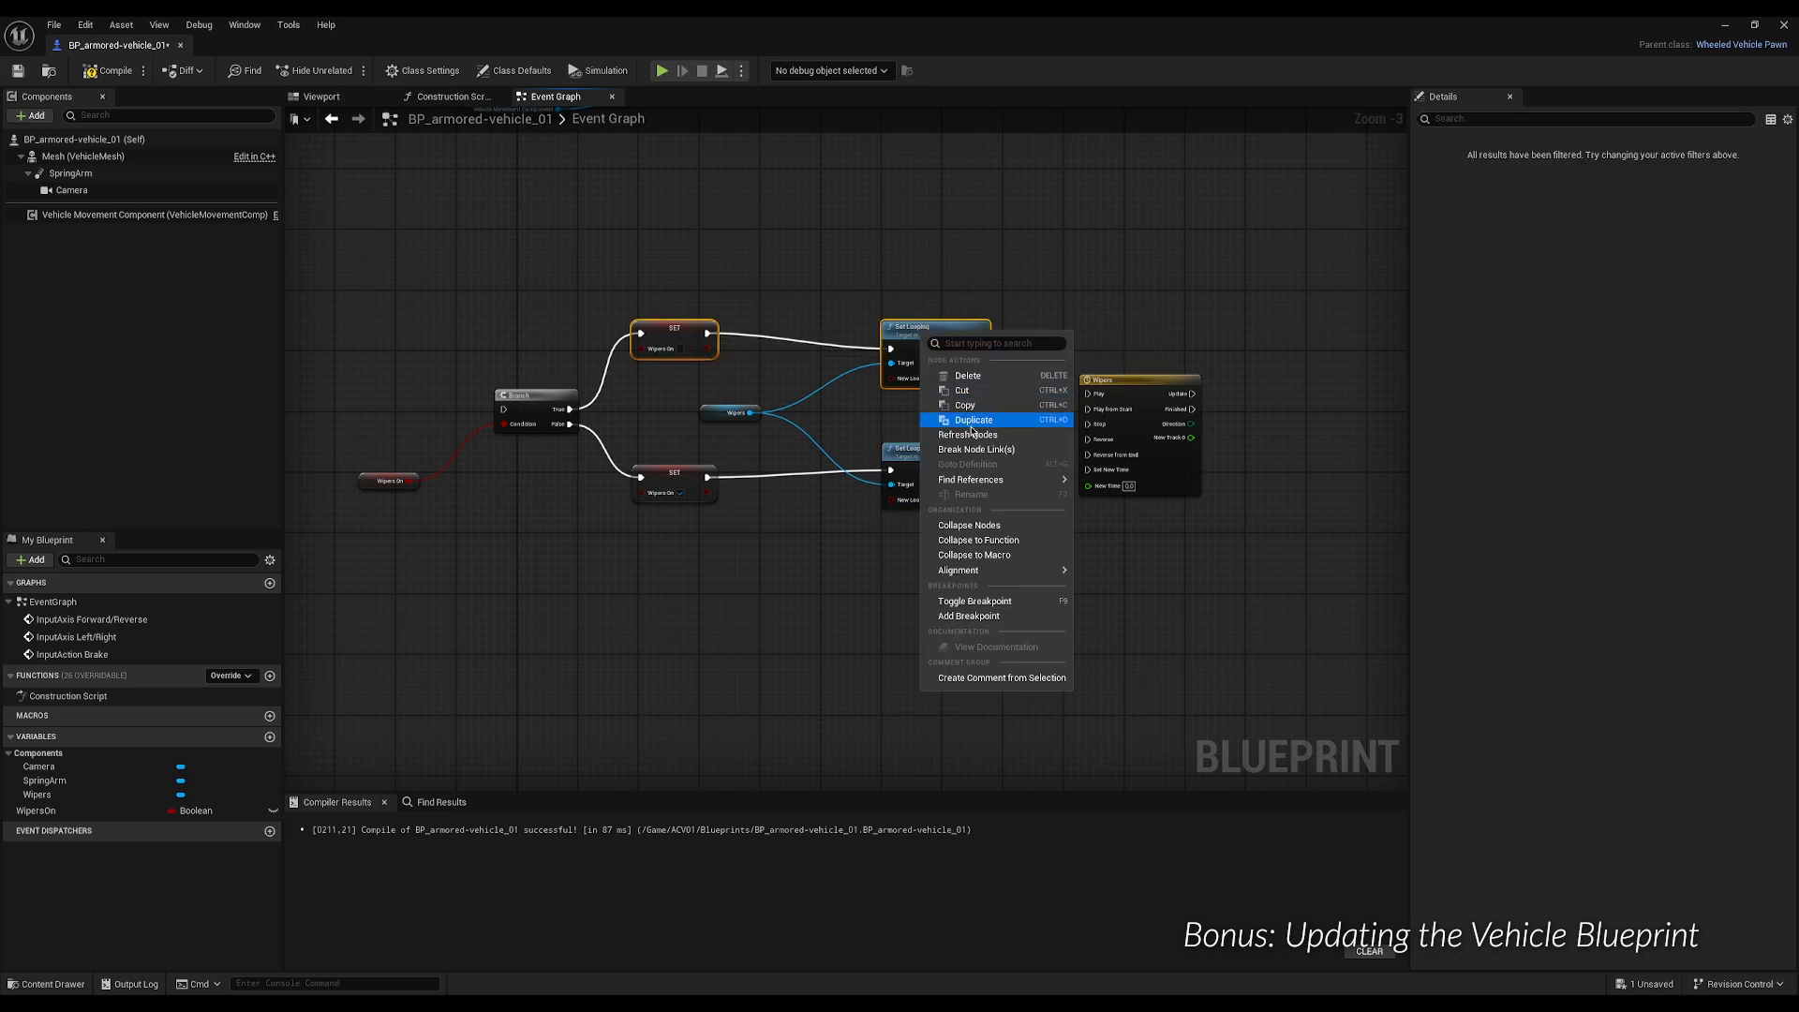
mouse_move(1035, 572)
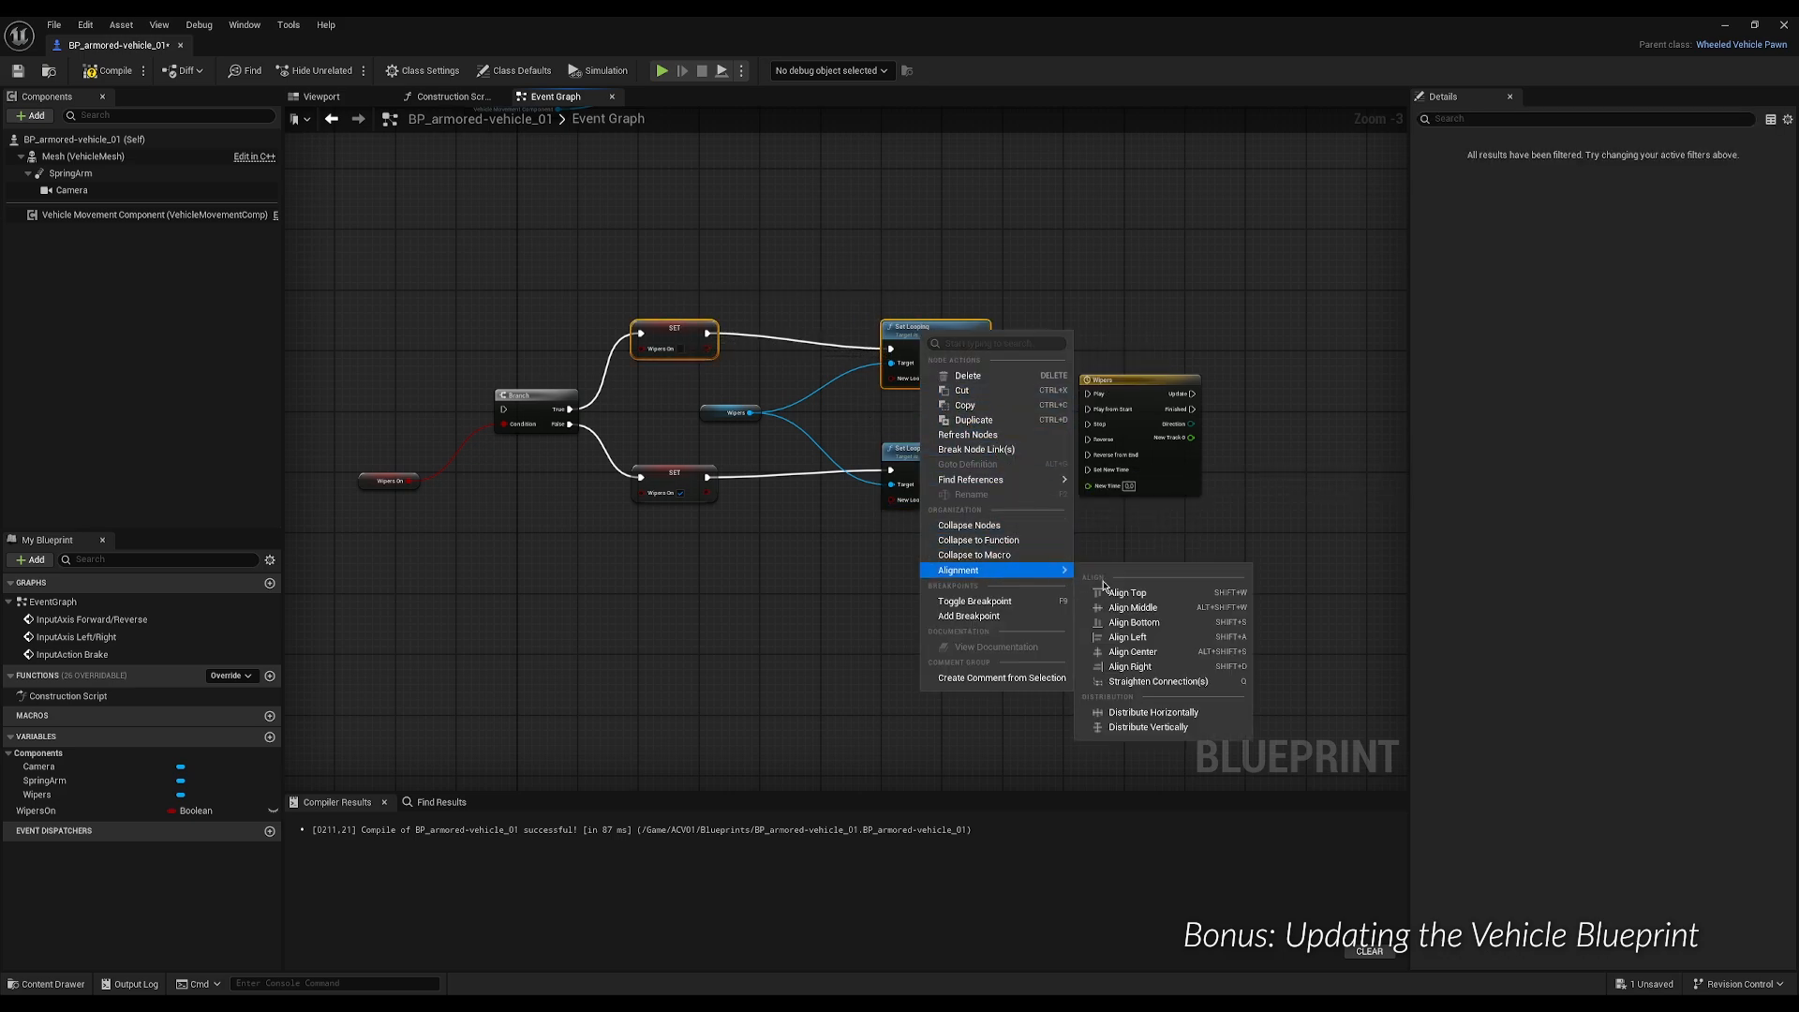
click(1125, 594)
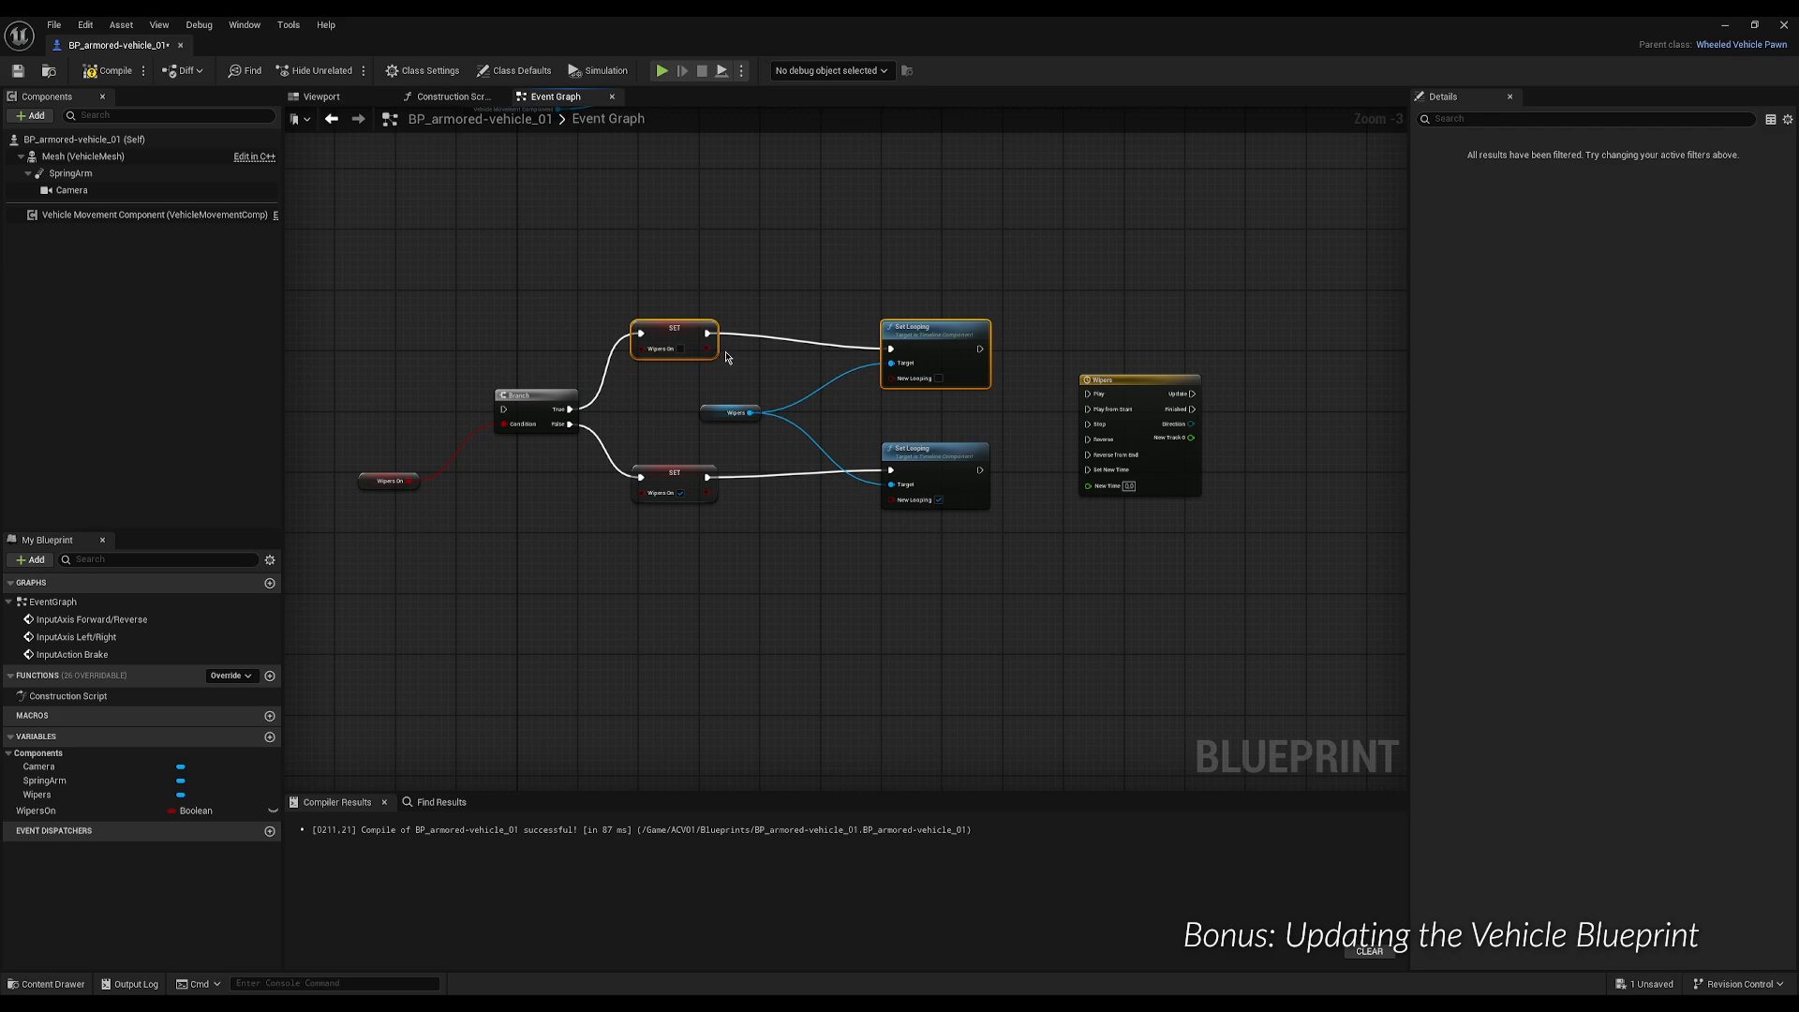
right_click(893, 342)
click(802, 319)
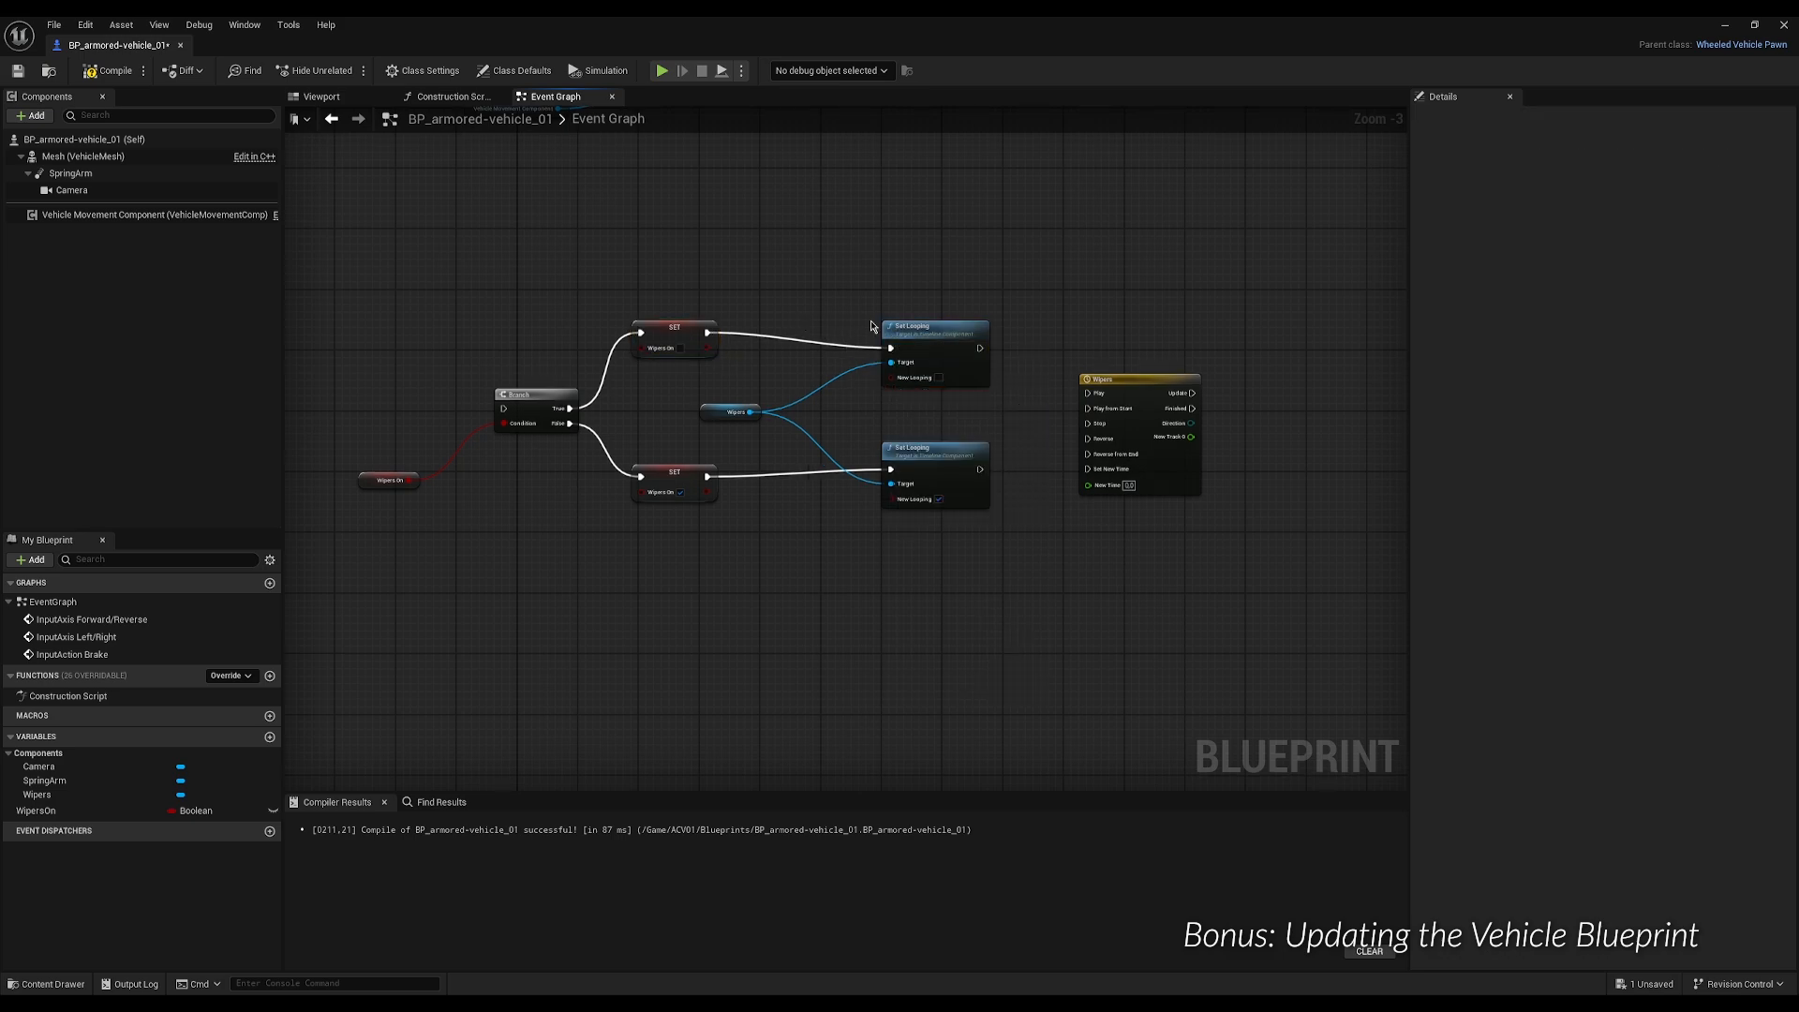
Nudge the upper Set Looping node up and the lower one down to straighten their execution wires from the Set WipersOn nodes.
click(922, 354)
key(Up)
key(Up)
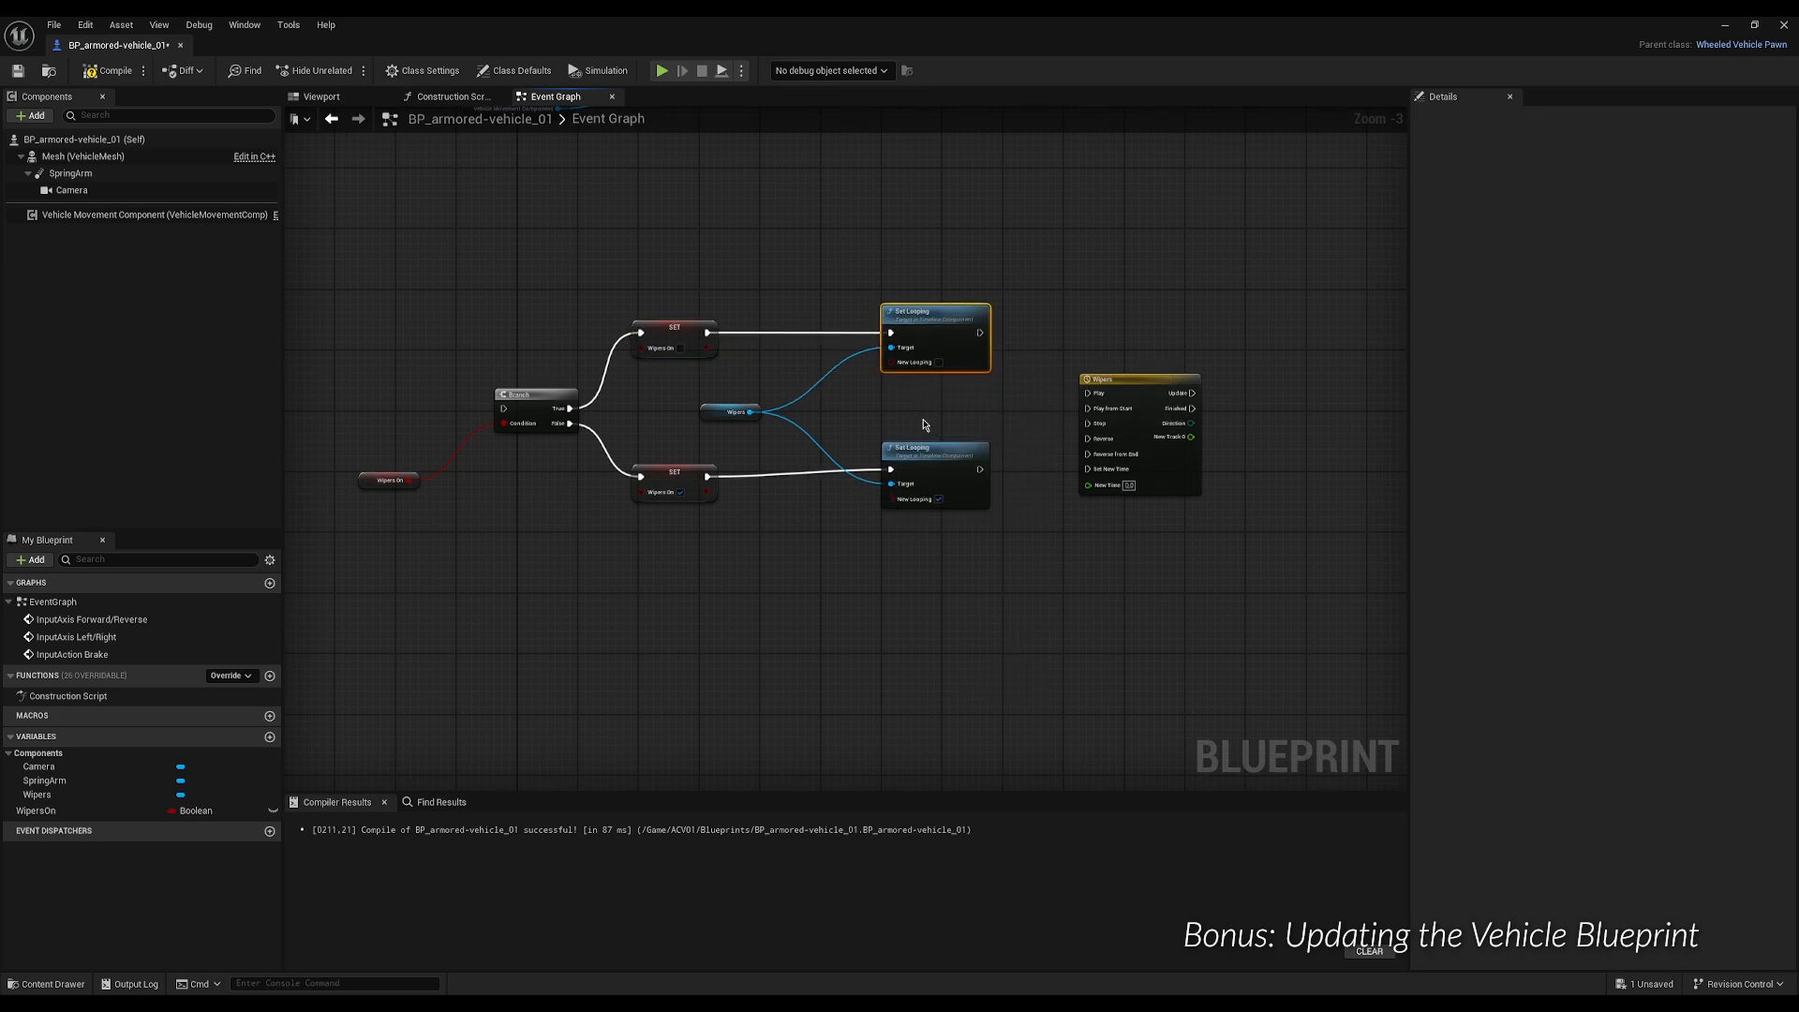
drag(923, 424, 949, 533)
key(Down)
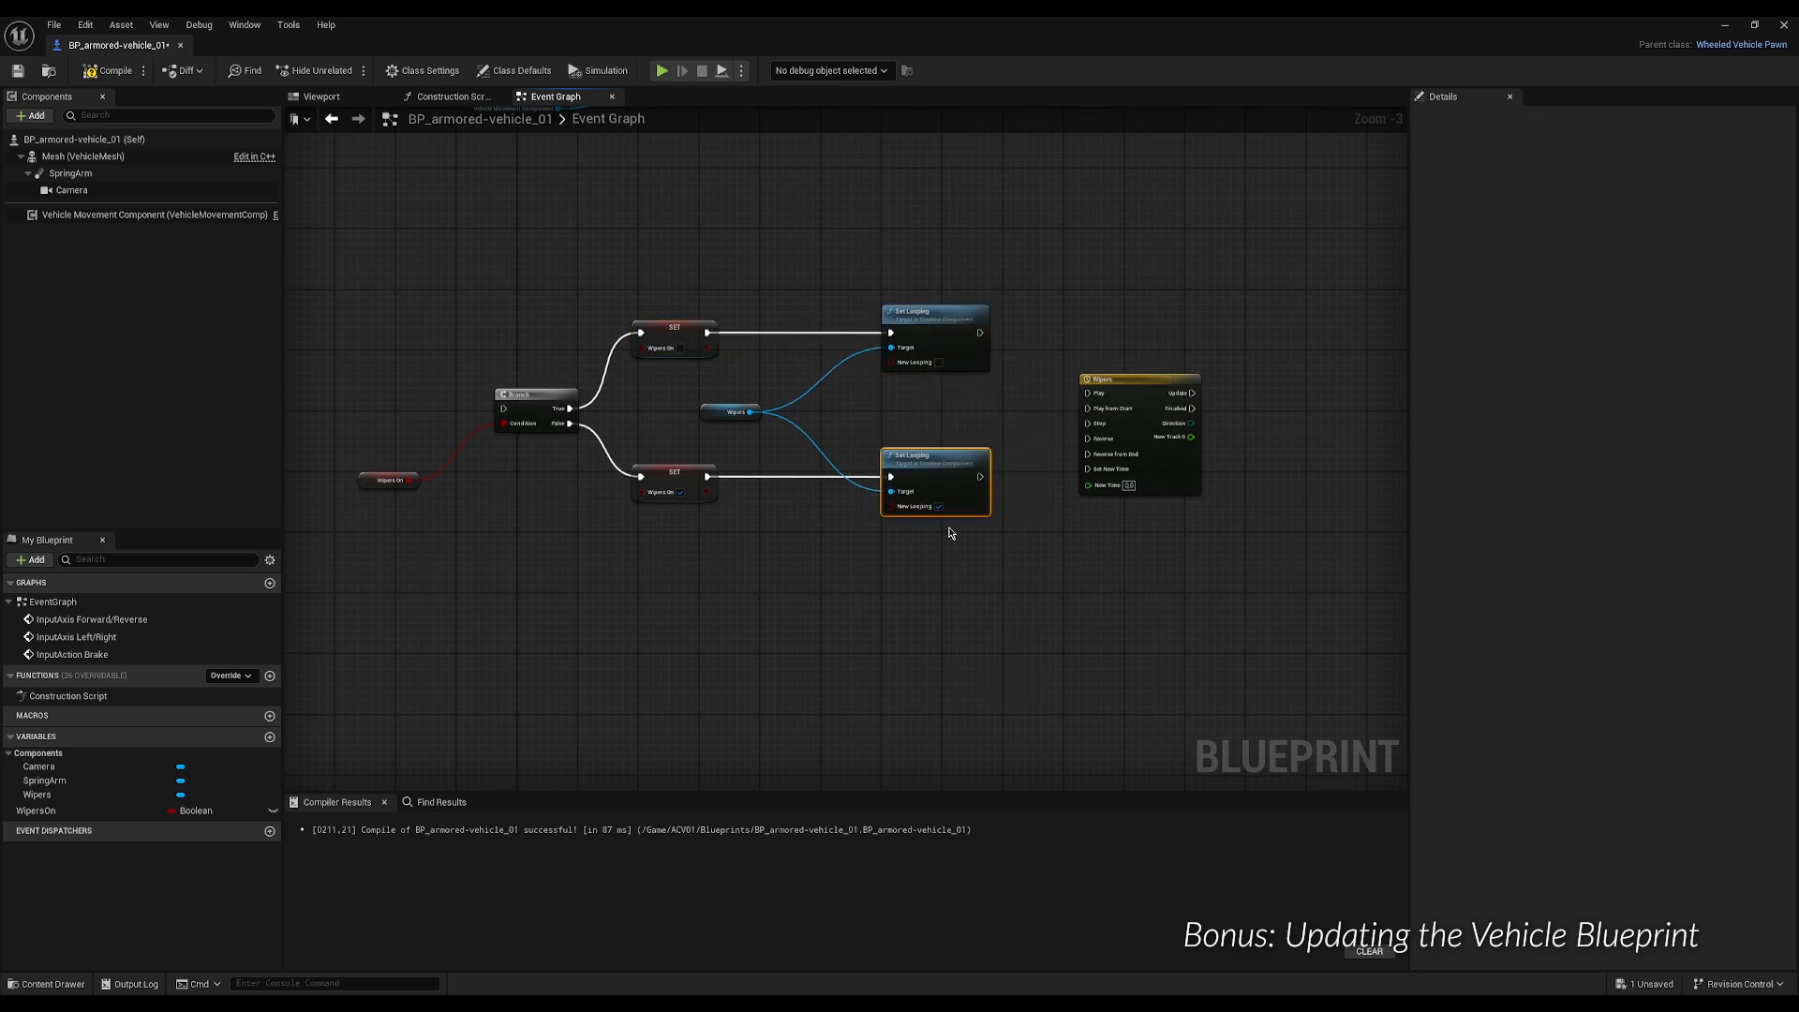
click(1016, 423)
Move the Wipers Timeline node beside the lower Set Looping node and wire that node's execution output into Play from Start.
right_drag(1019, 424, 873, 367)
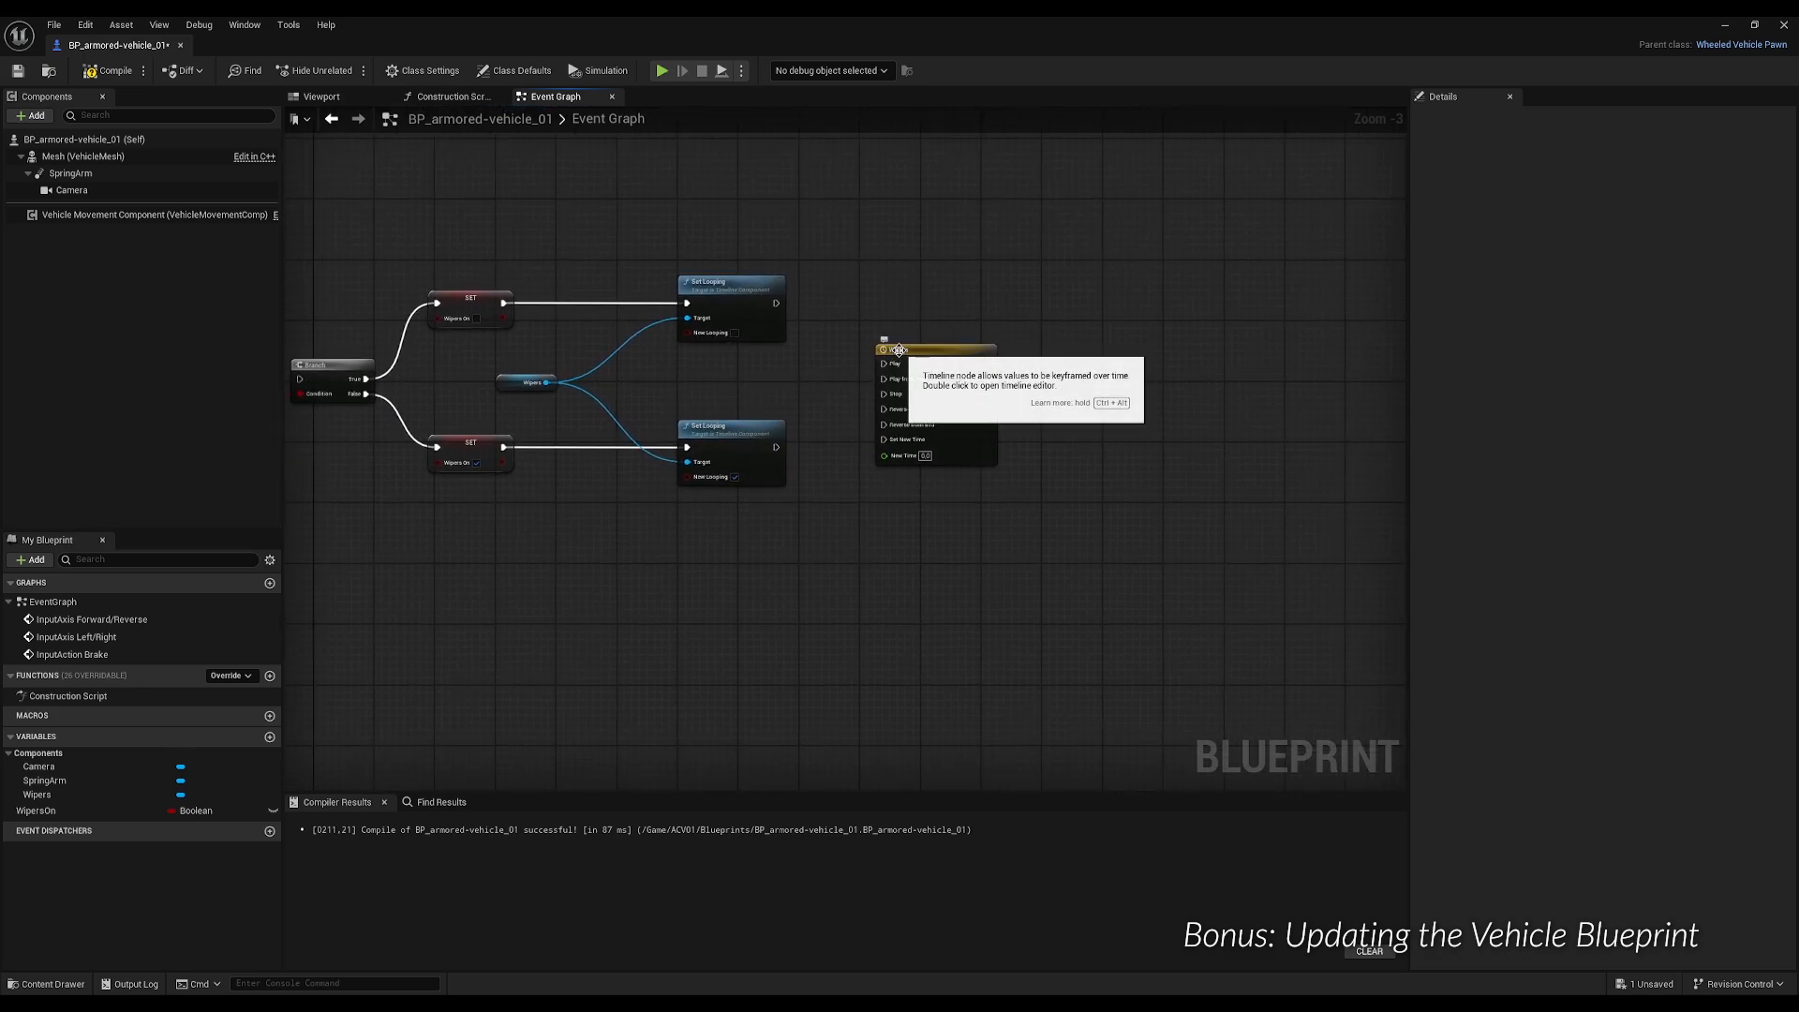
drag(898, 350, 882, 418)
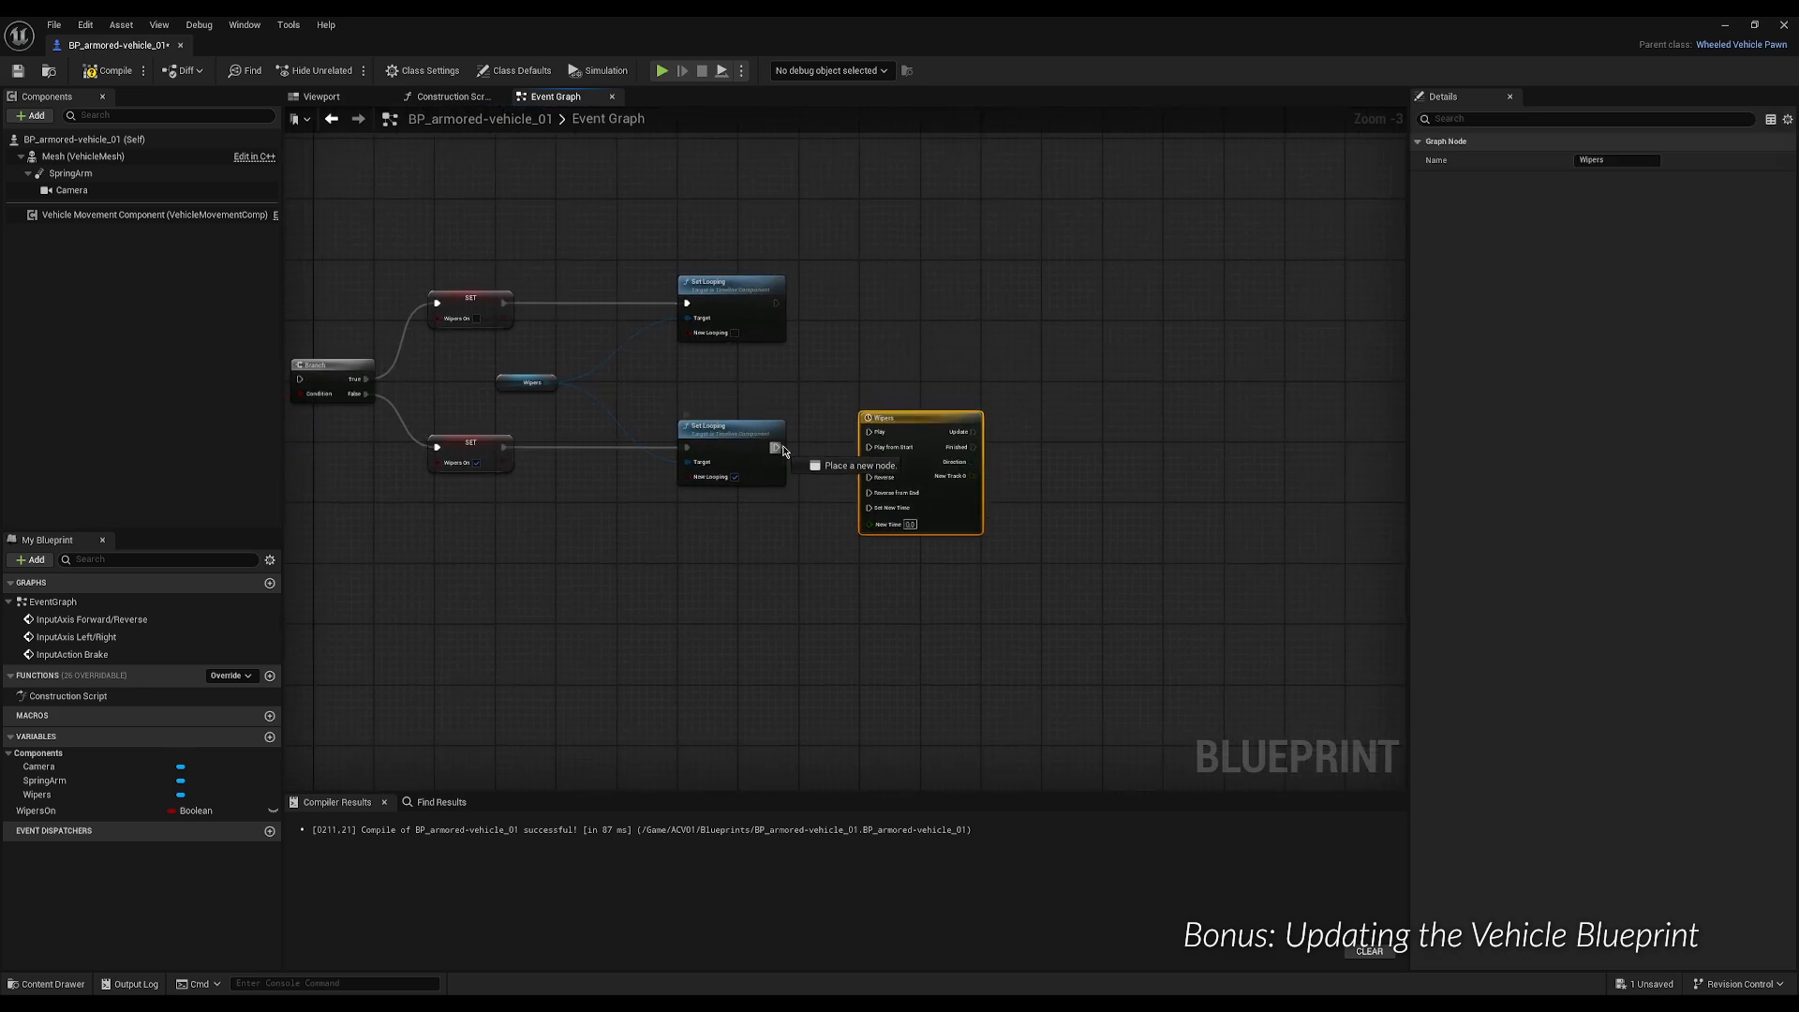
drag(783, 452, 870, 453)
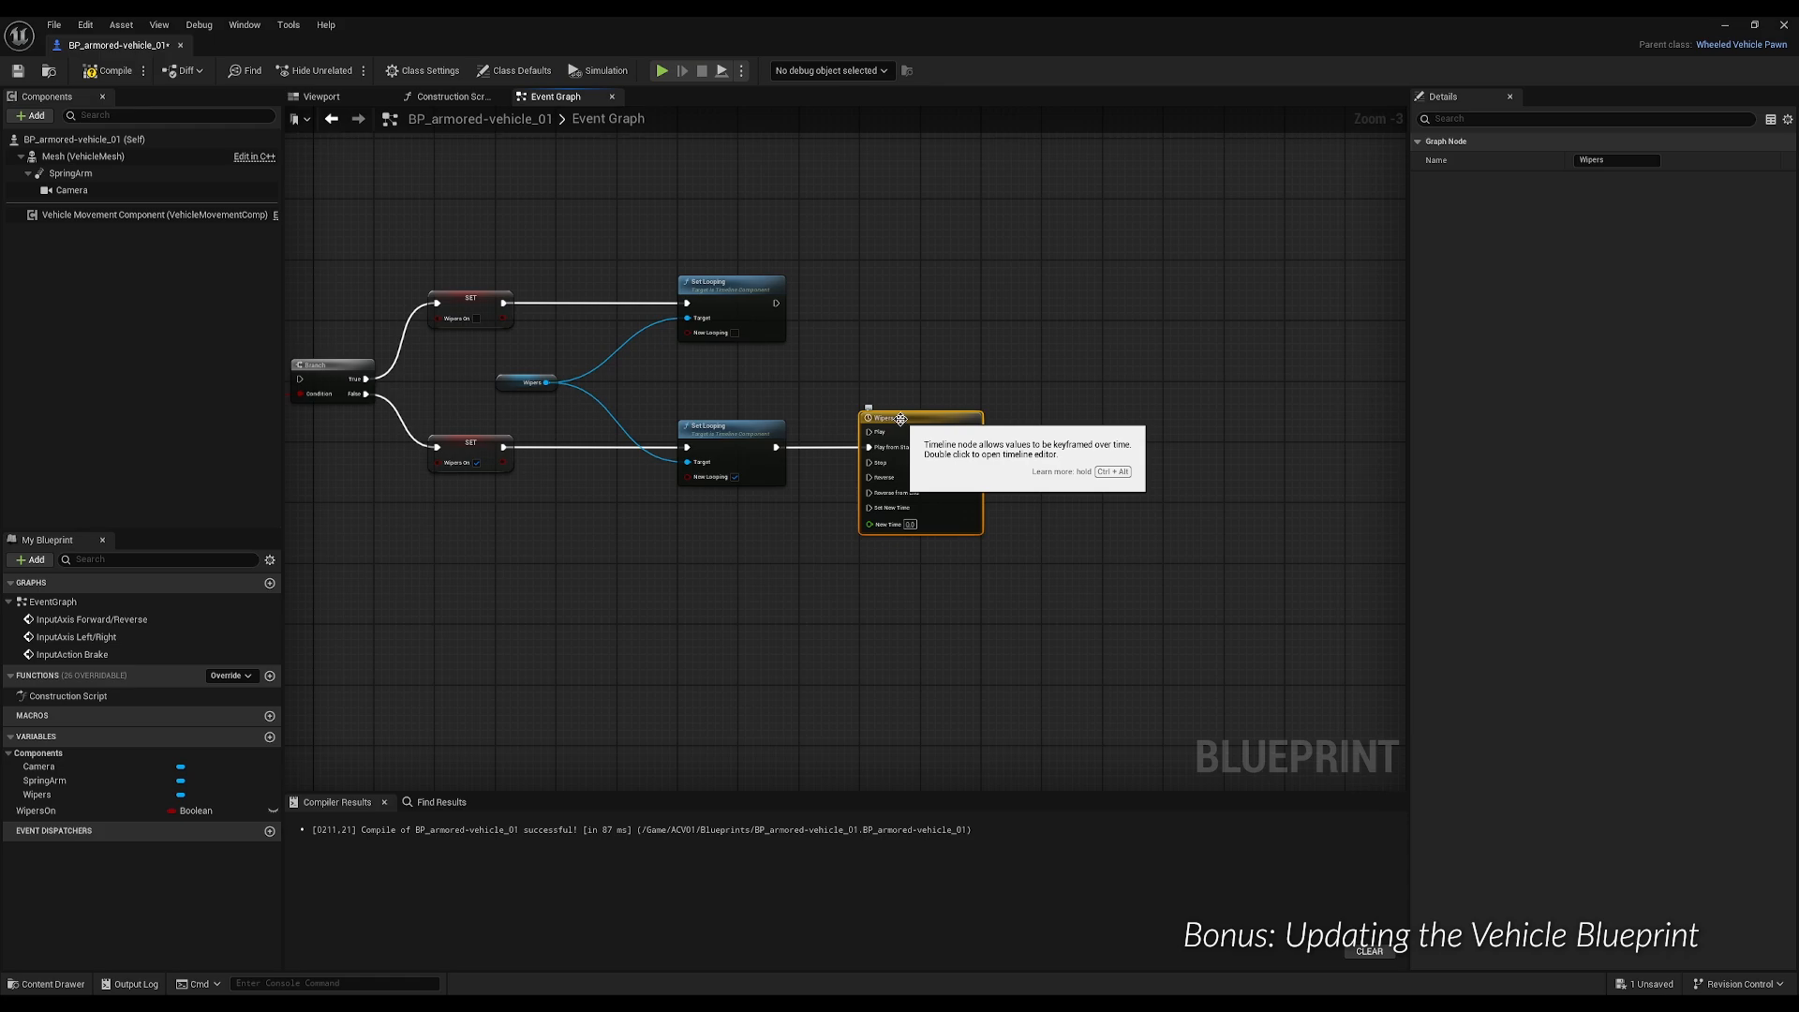
click(855, 357)
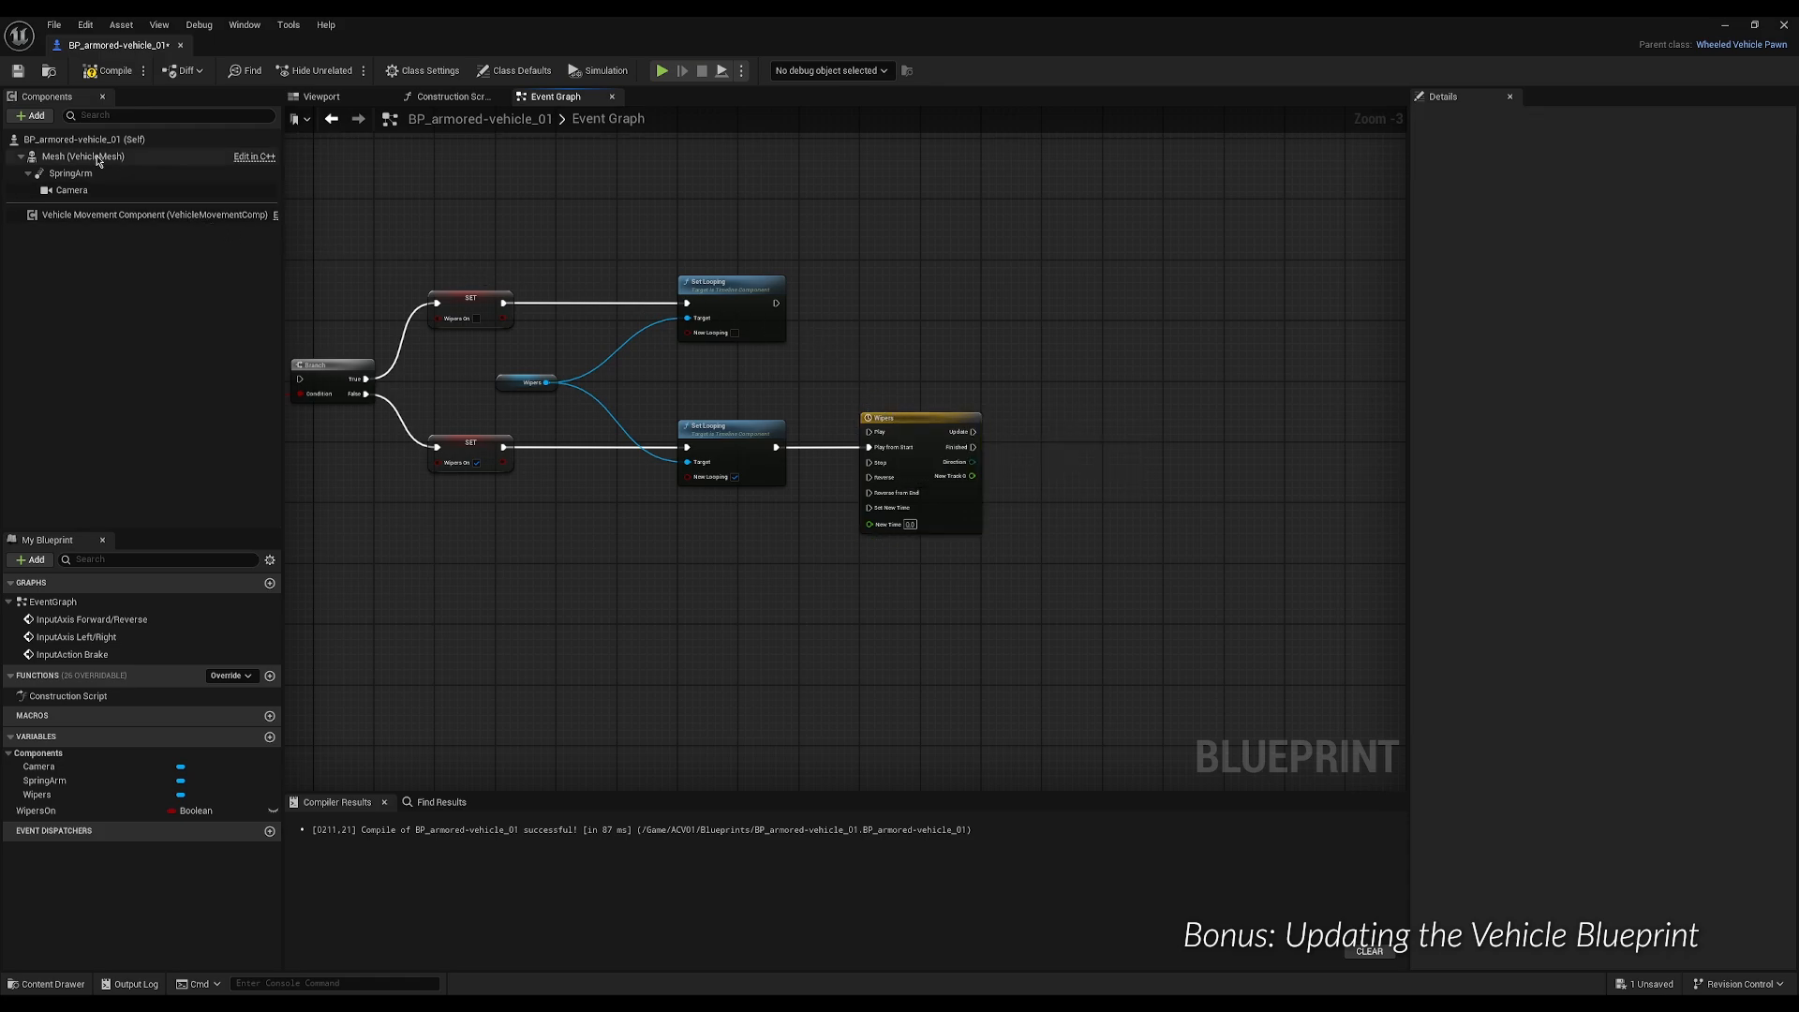
Place a Mesh getter above the Timeline node and add a Get Anim Instance node targeting it.
drag(97, 159, 888, 307)
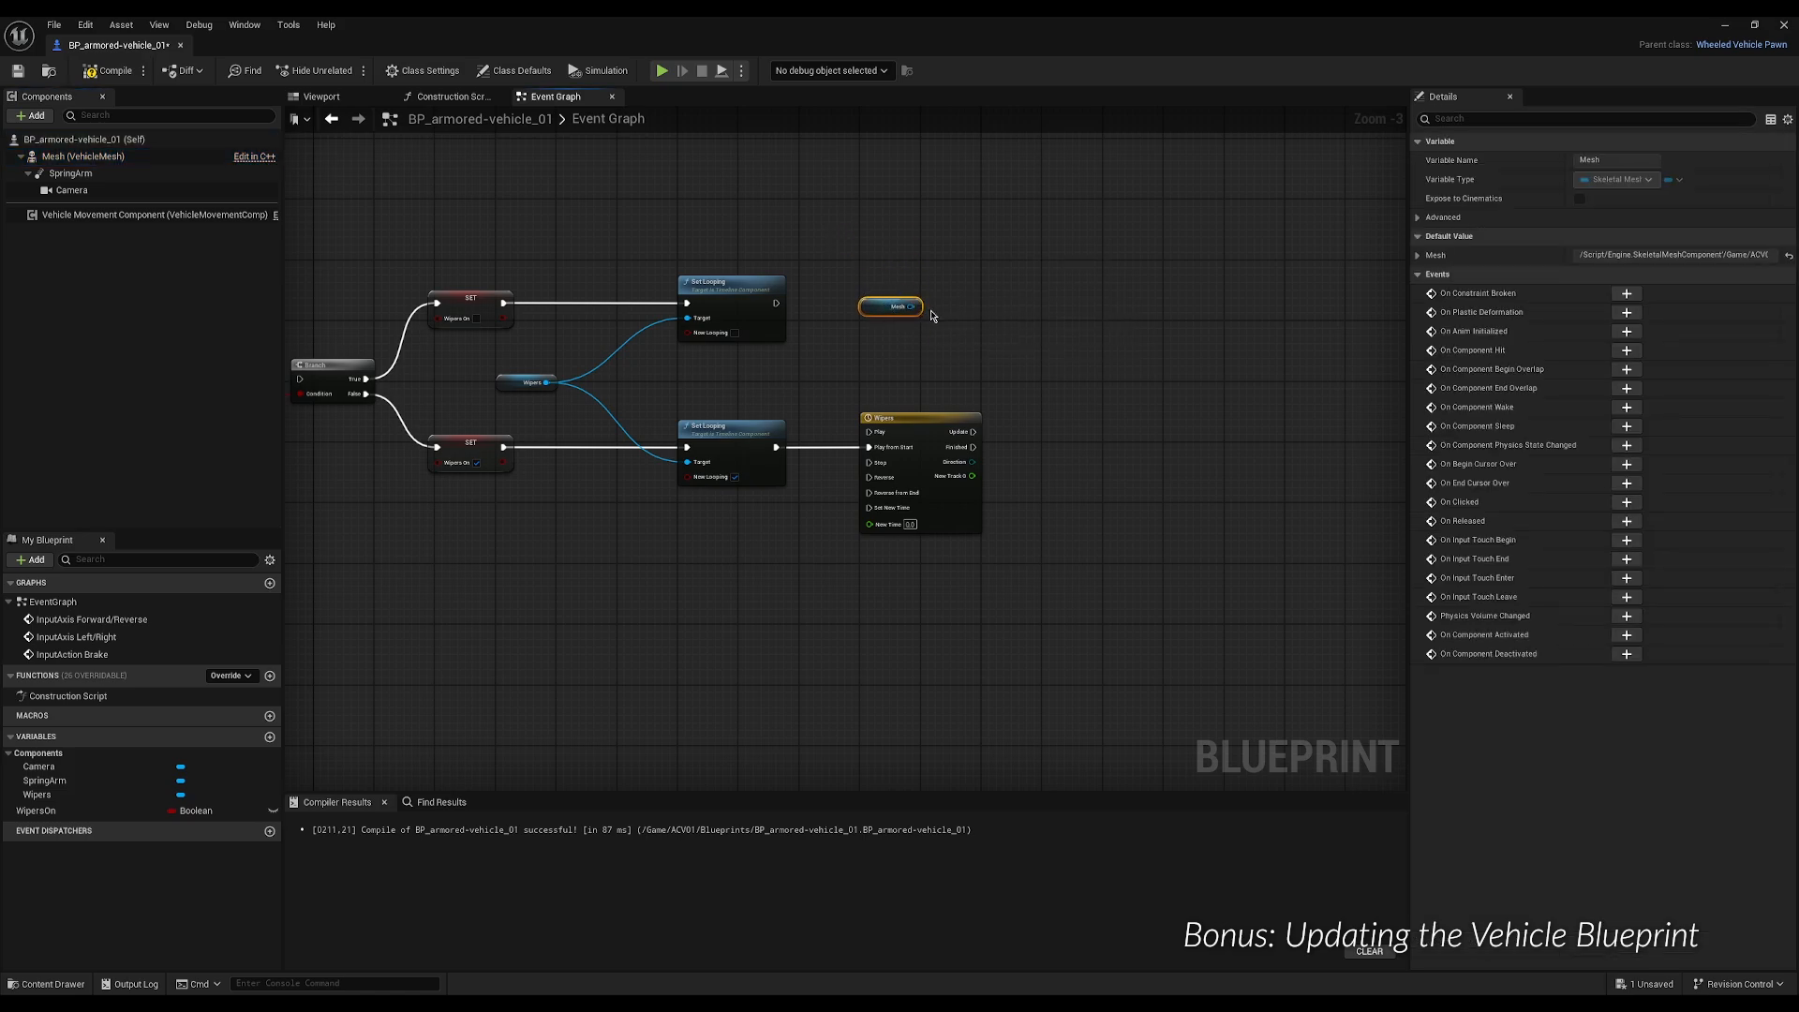
drag(913, 307, 1010, 316)
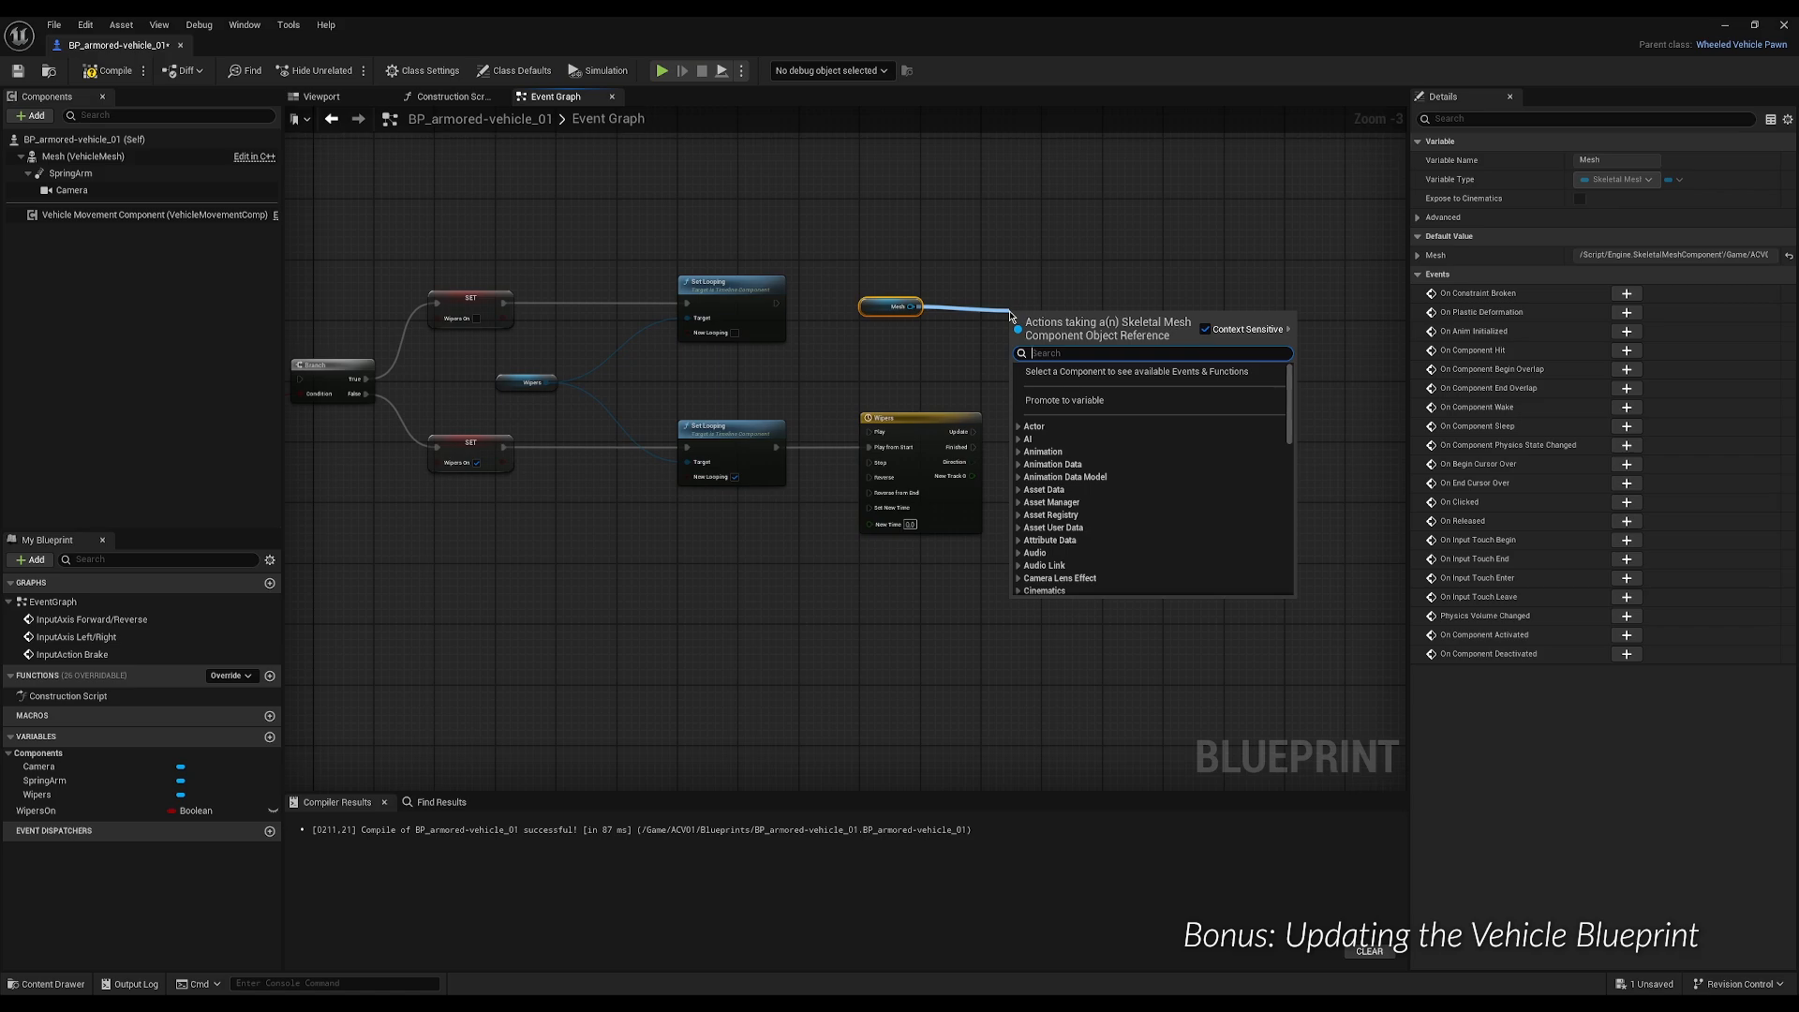
text(get)
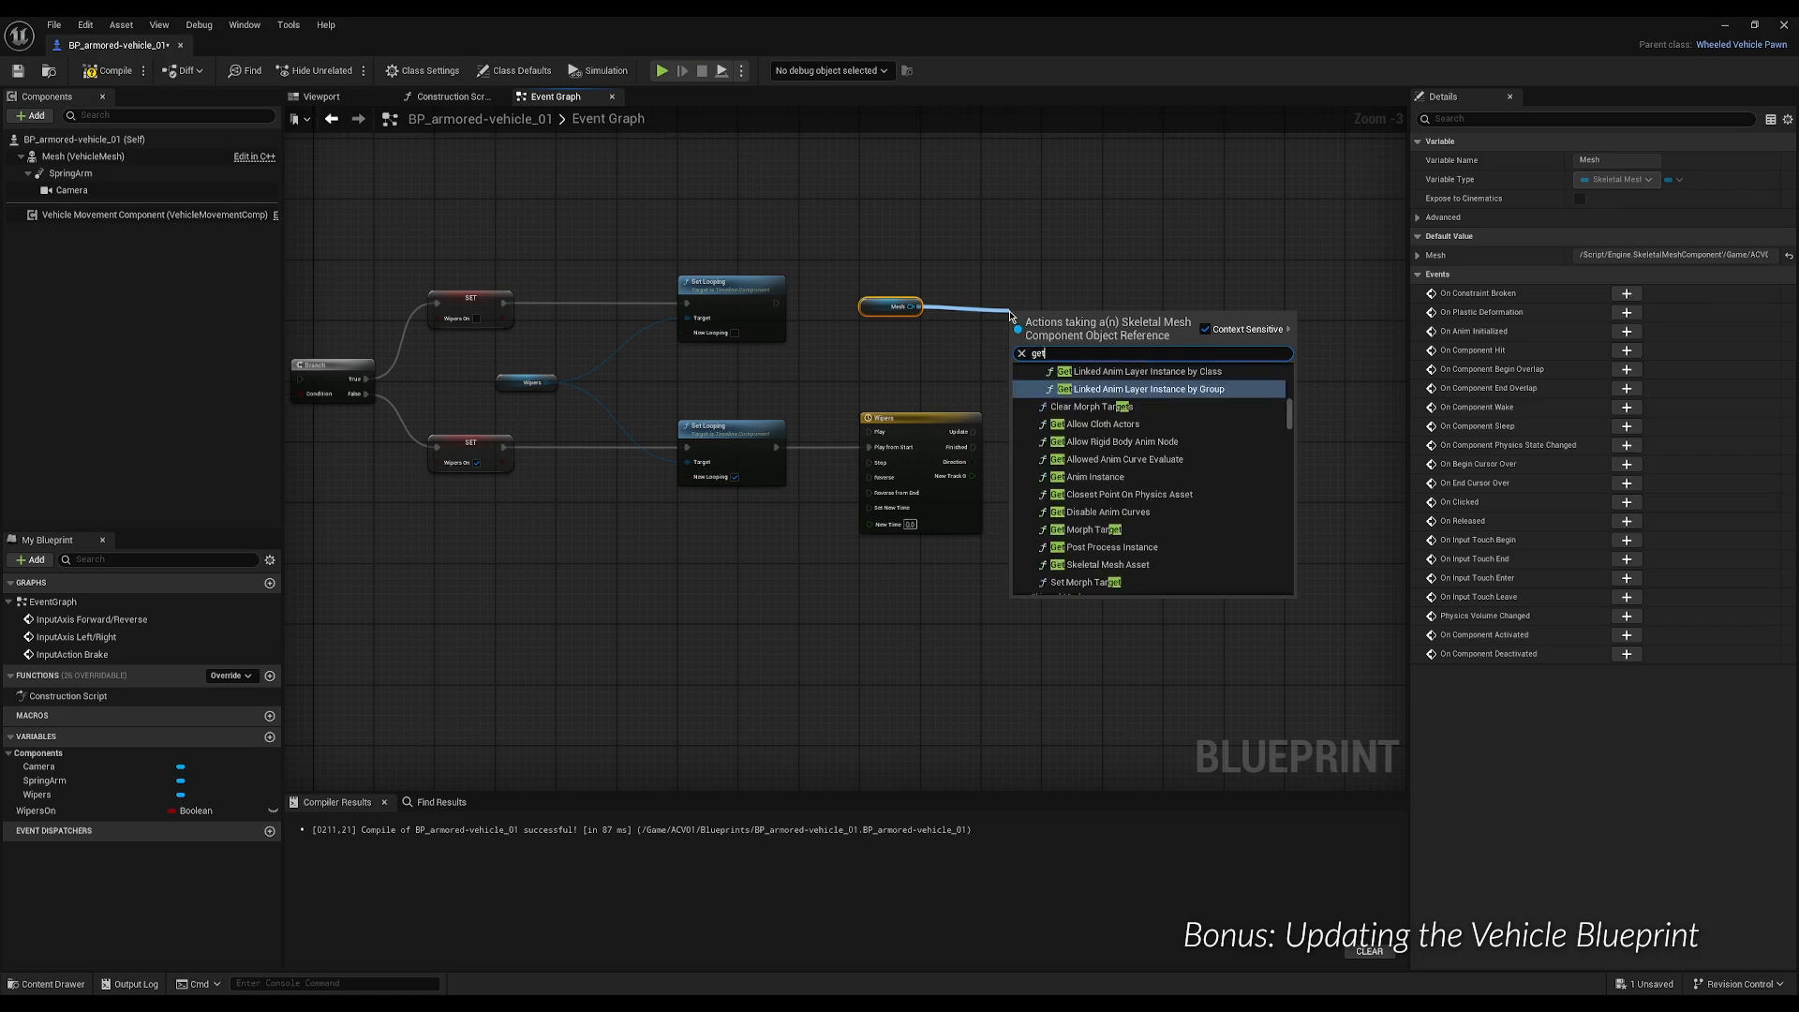
text( an)
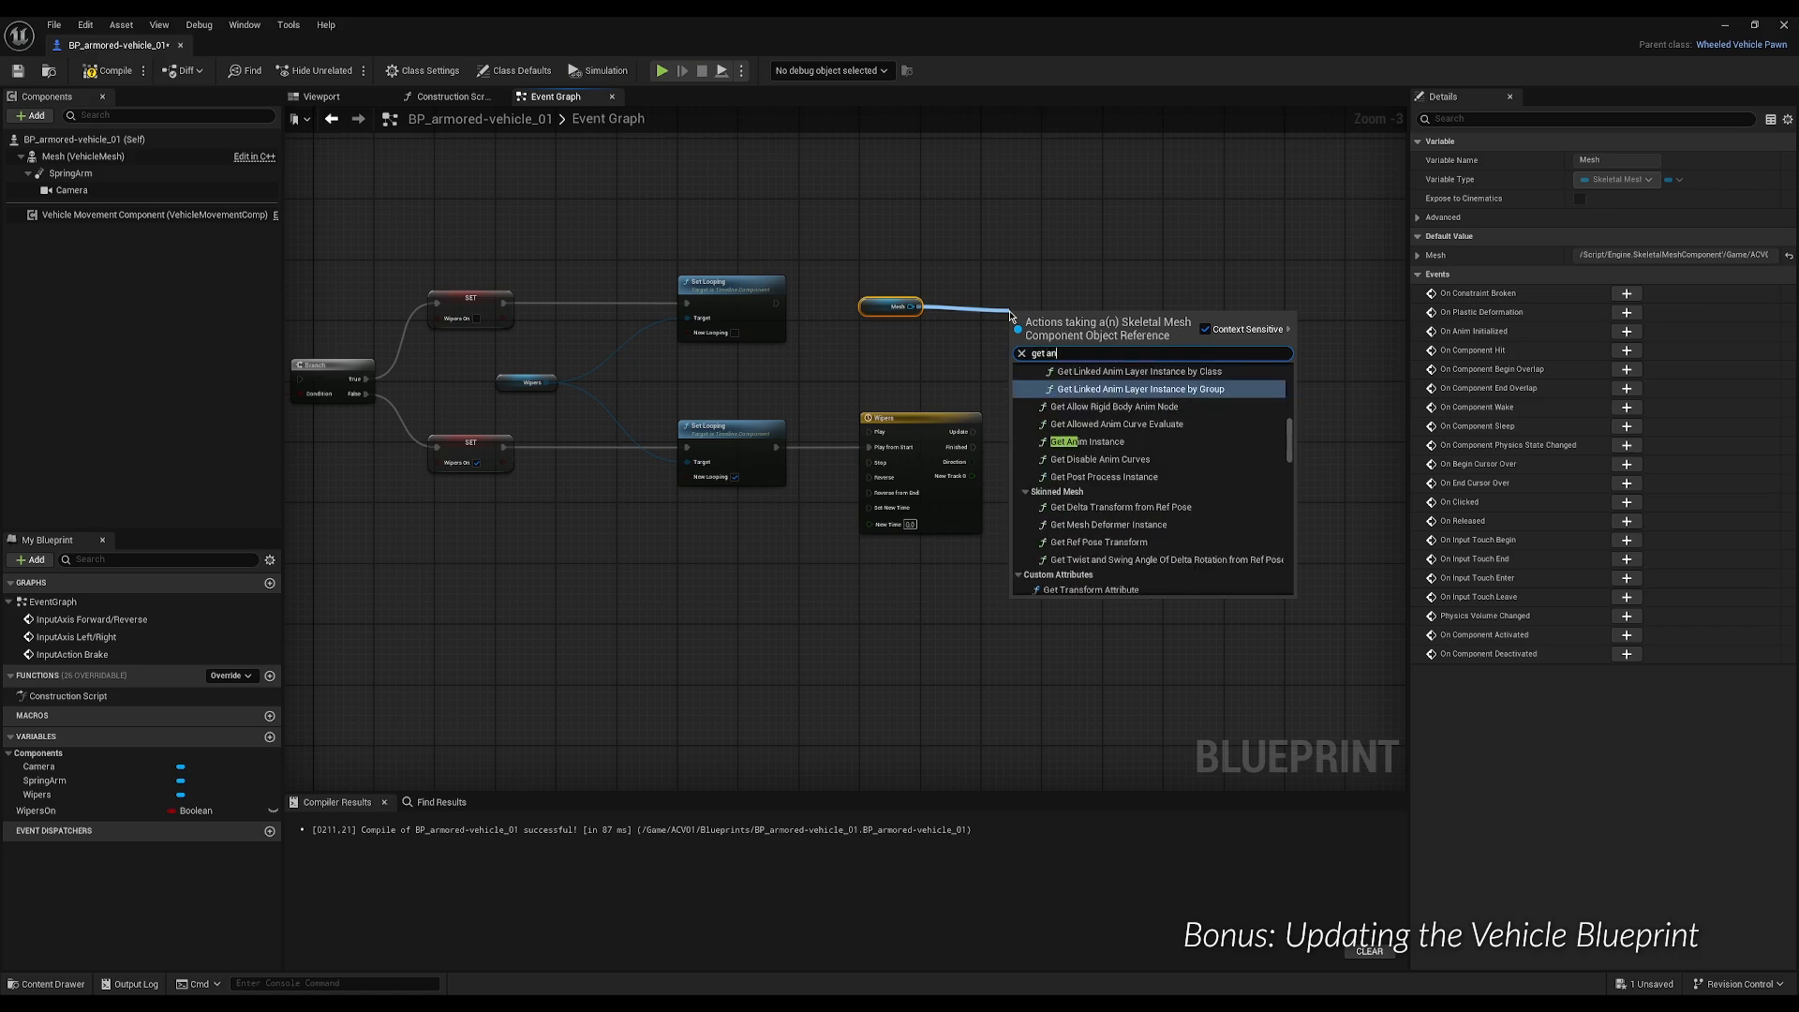
text(im)
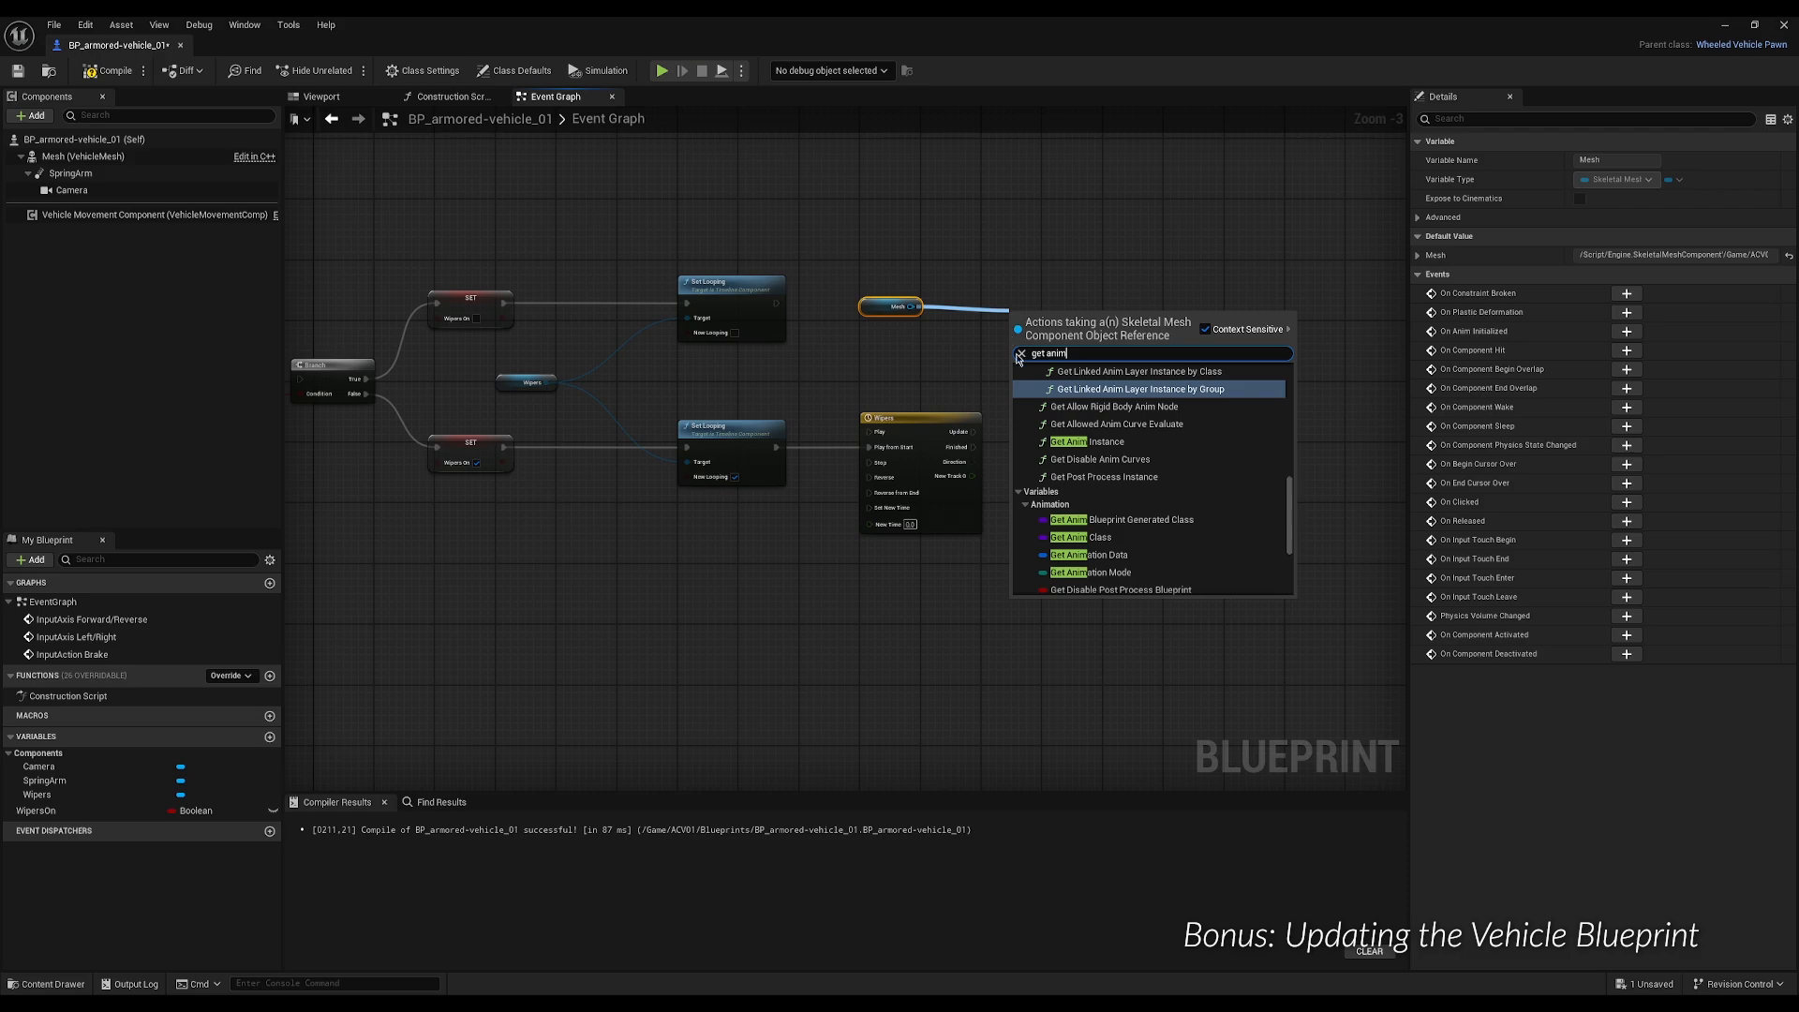
click(1078, 441)
drag(1041, 308, 1039, 293)
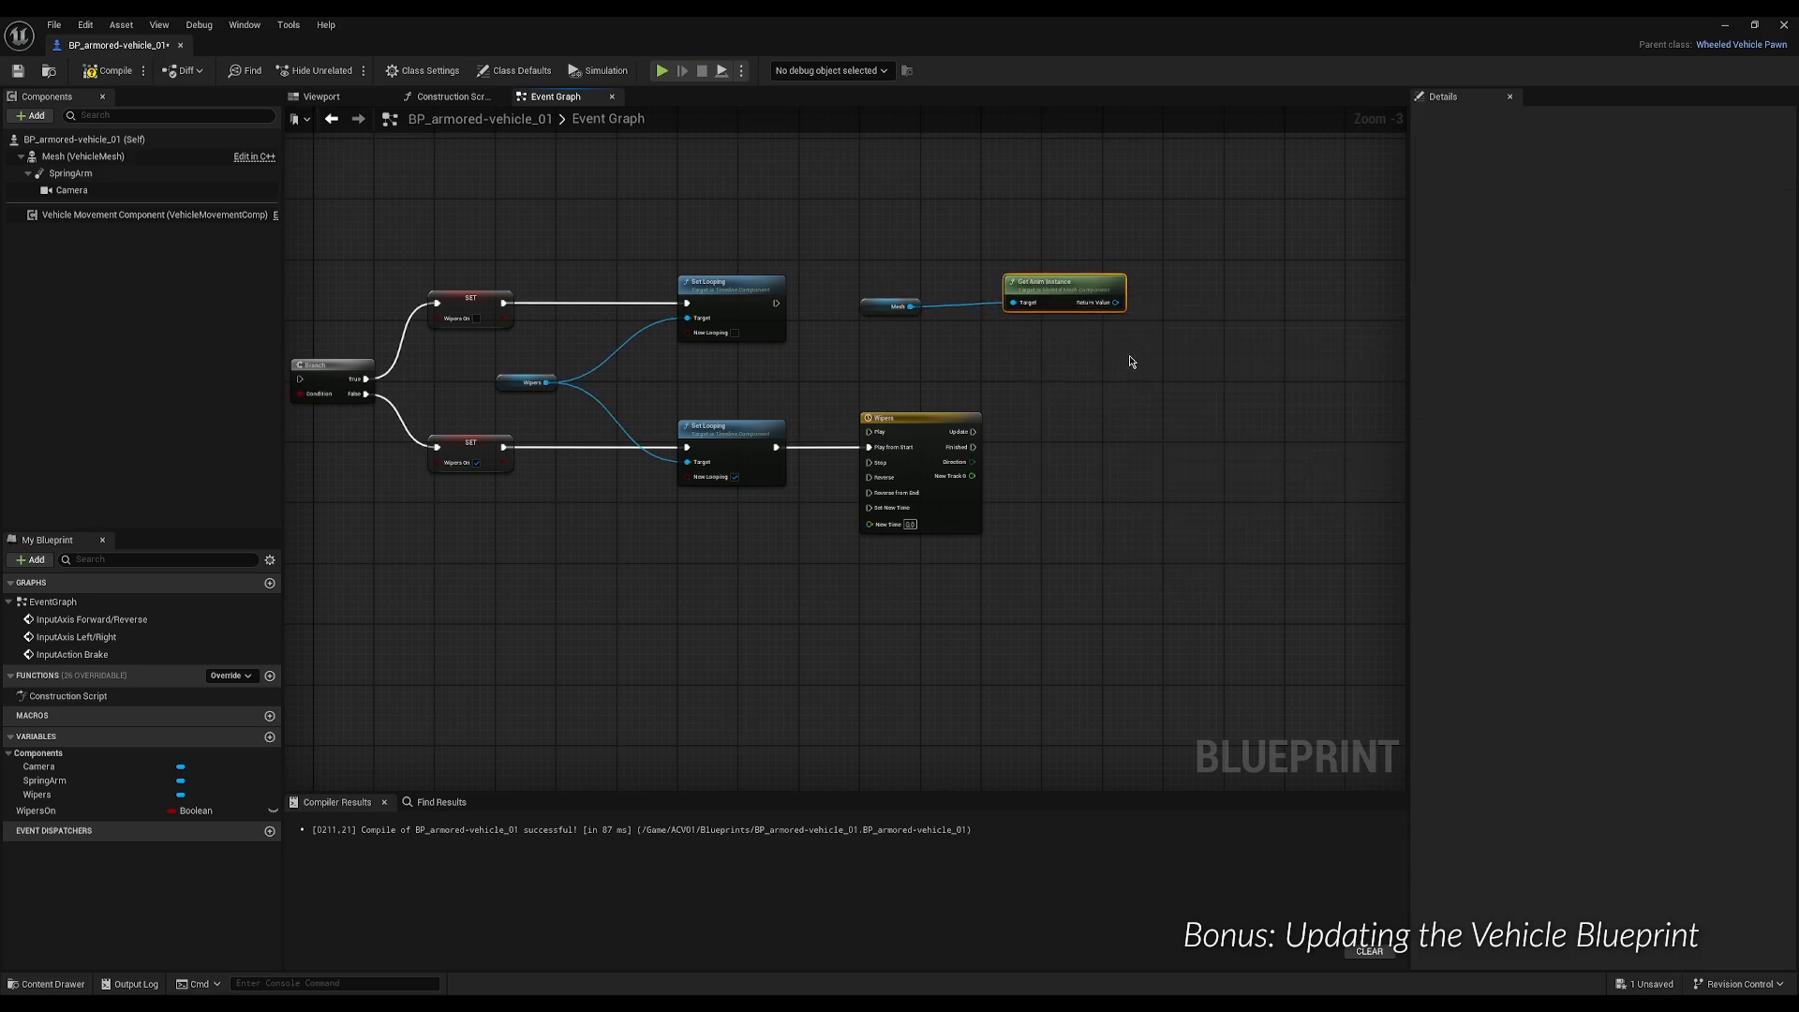
Add a Cast To ABP_sbg_armored-vehicle_01 node fed by Get Anim Instance's Return Value.
right_drag(1128, 356, 838, 355)
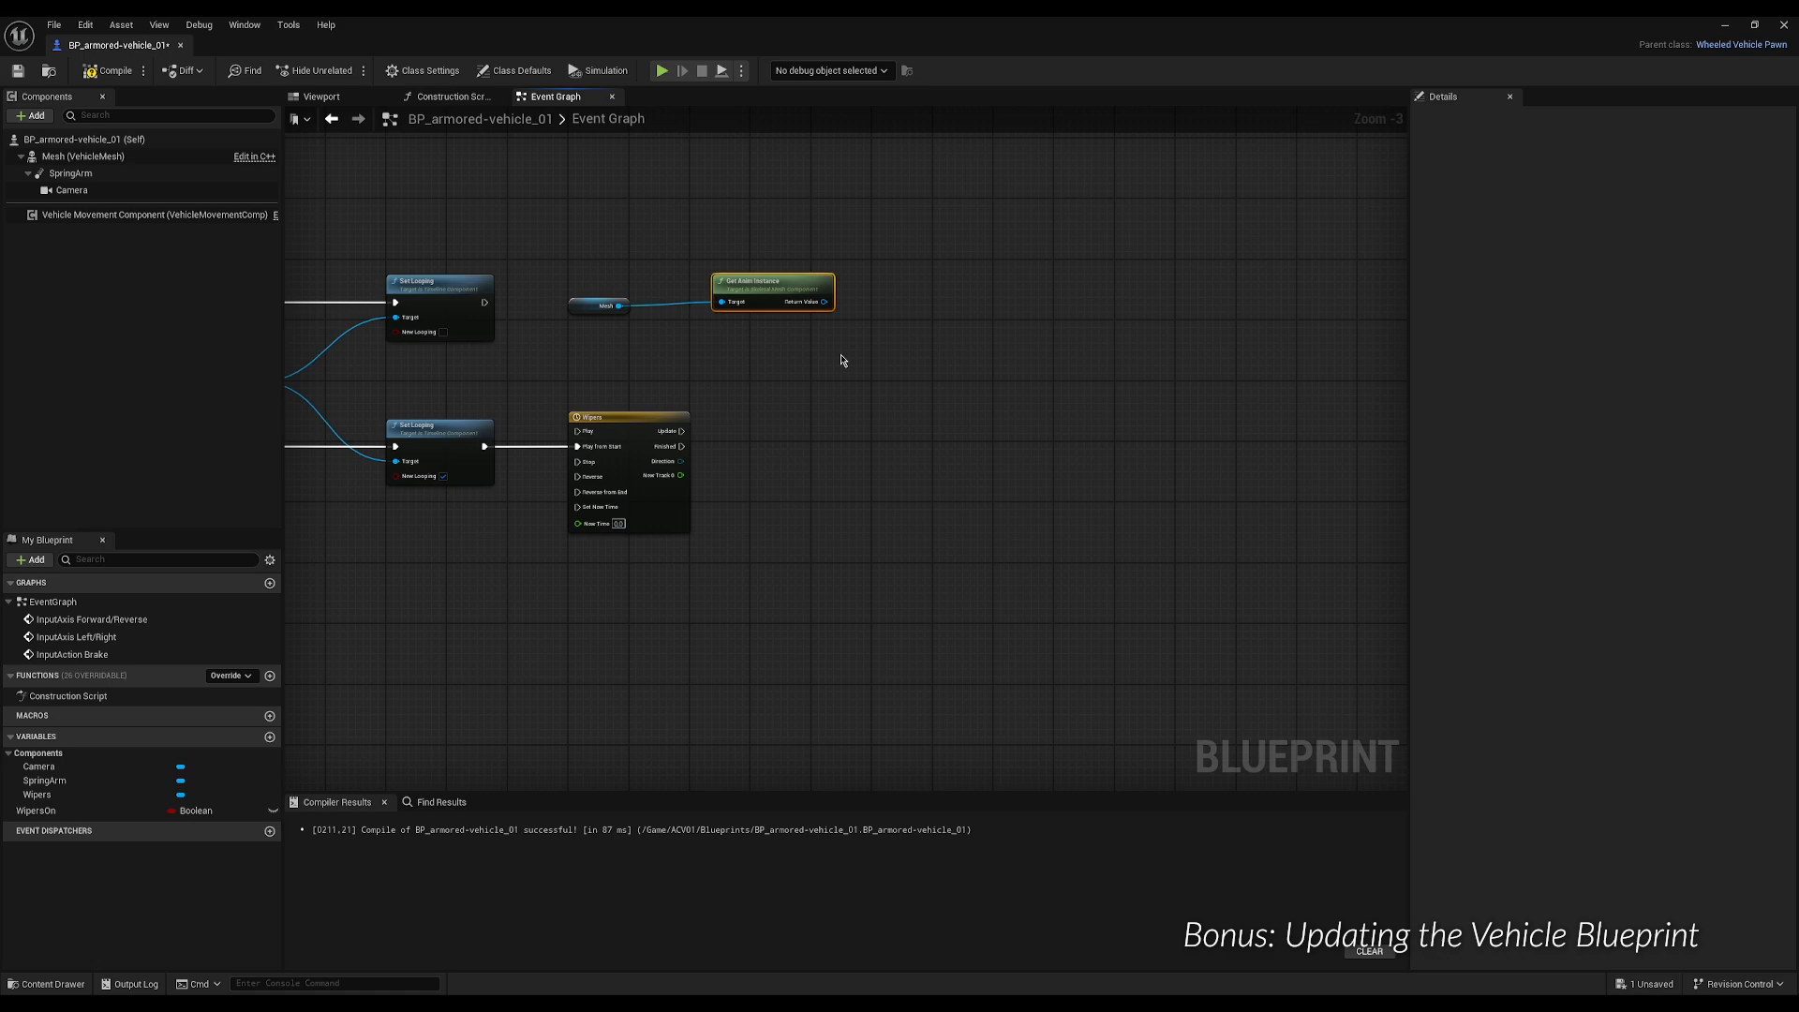
click(841, 361)
drag(824, 302, 893, 305)
text(cast to)
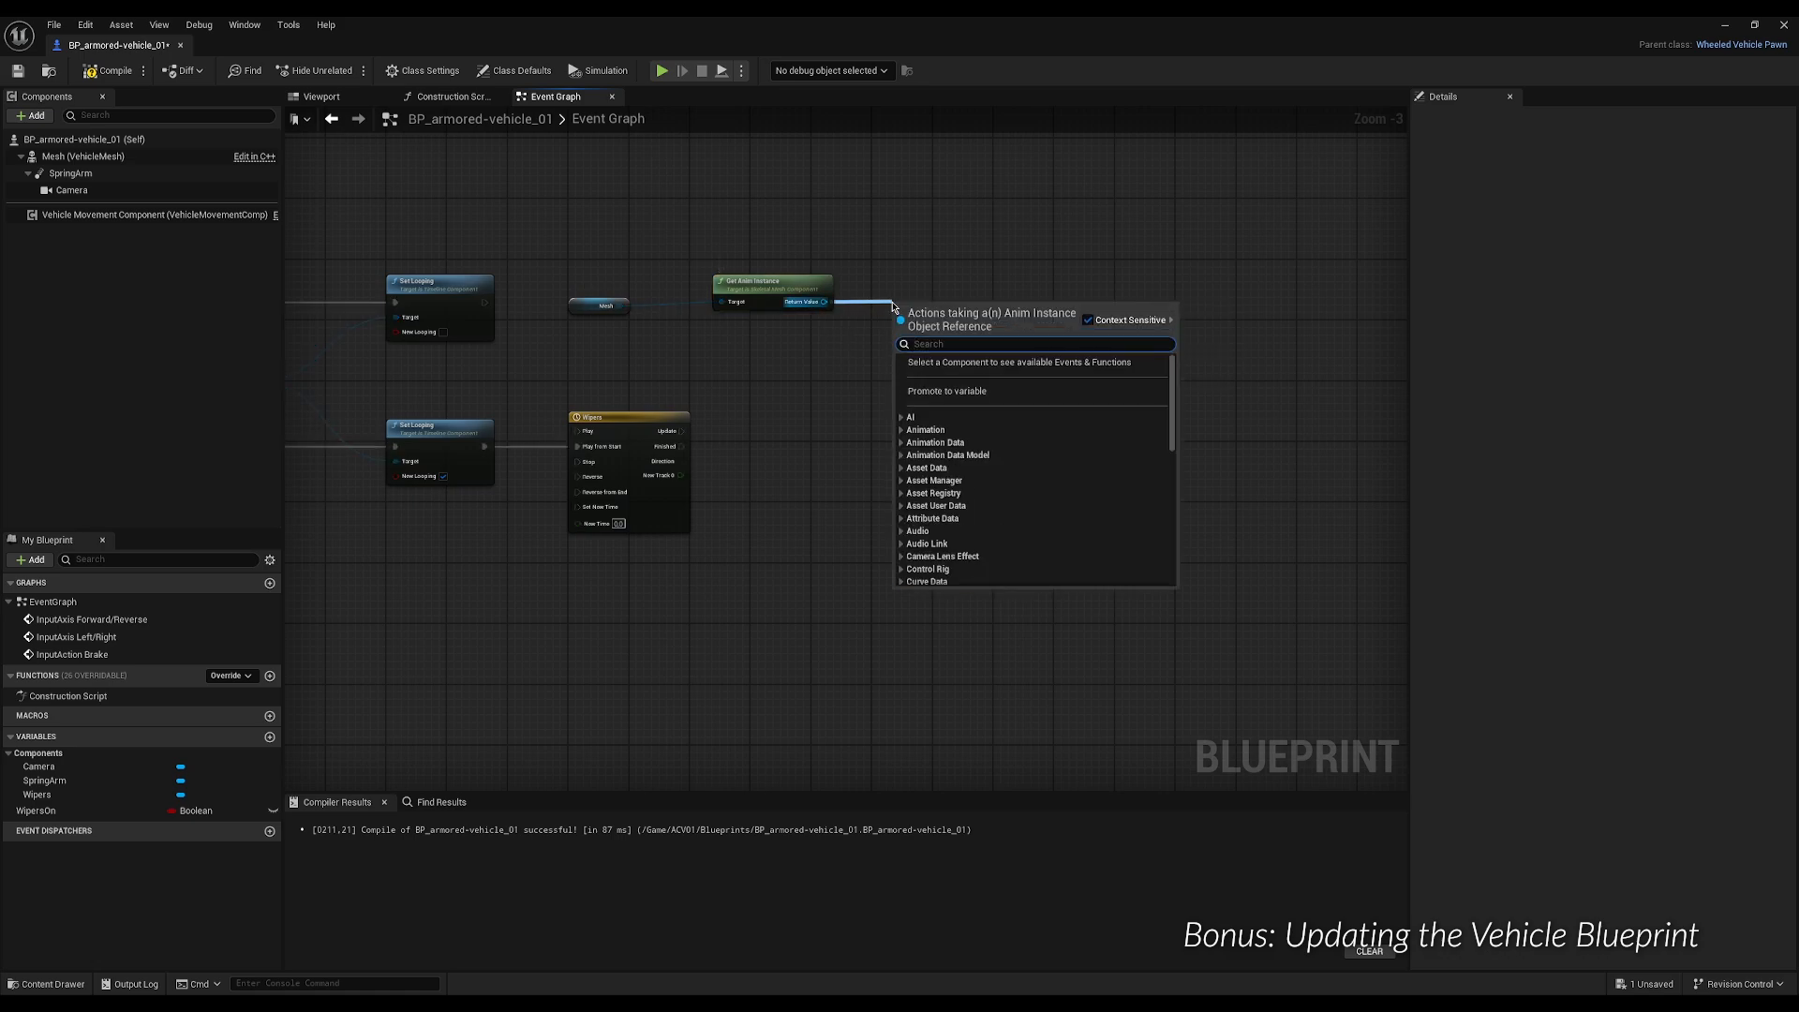
text( abp)
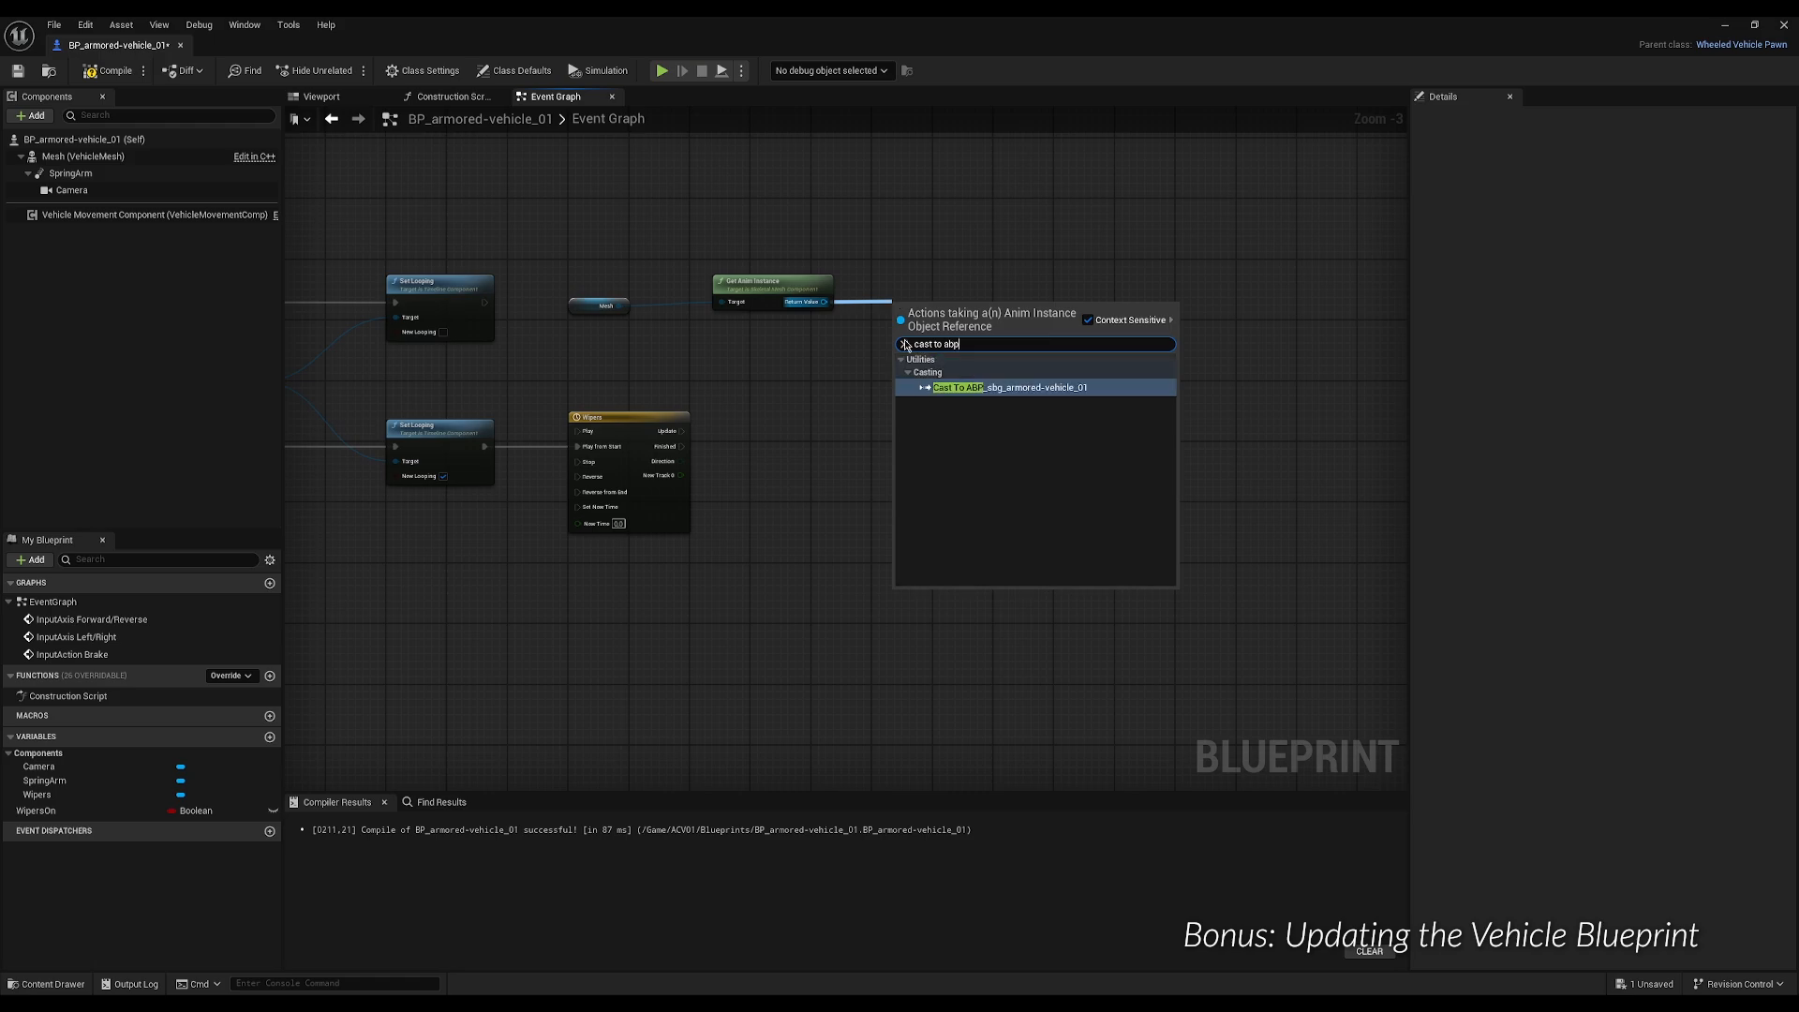
click(961, 388)
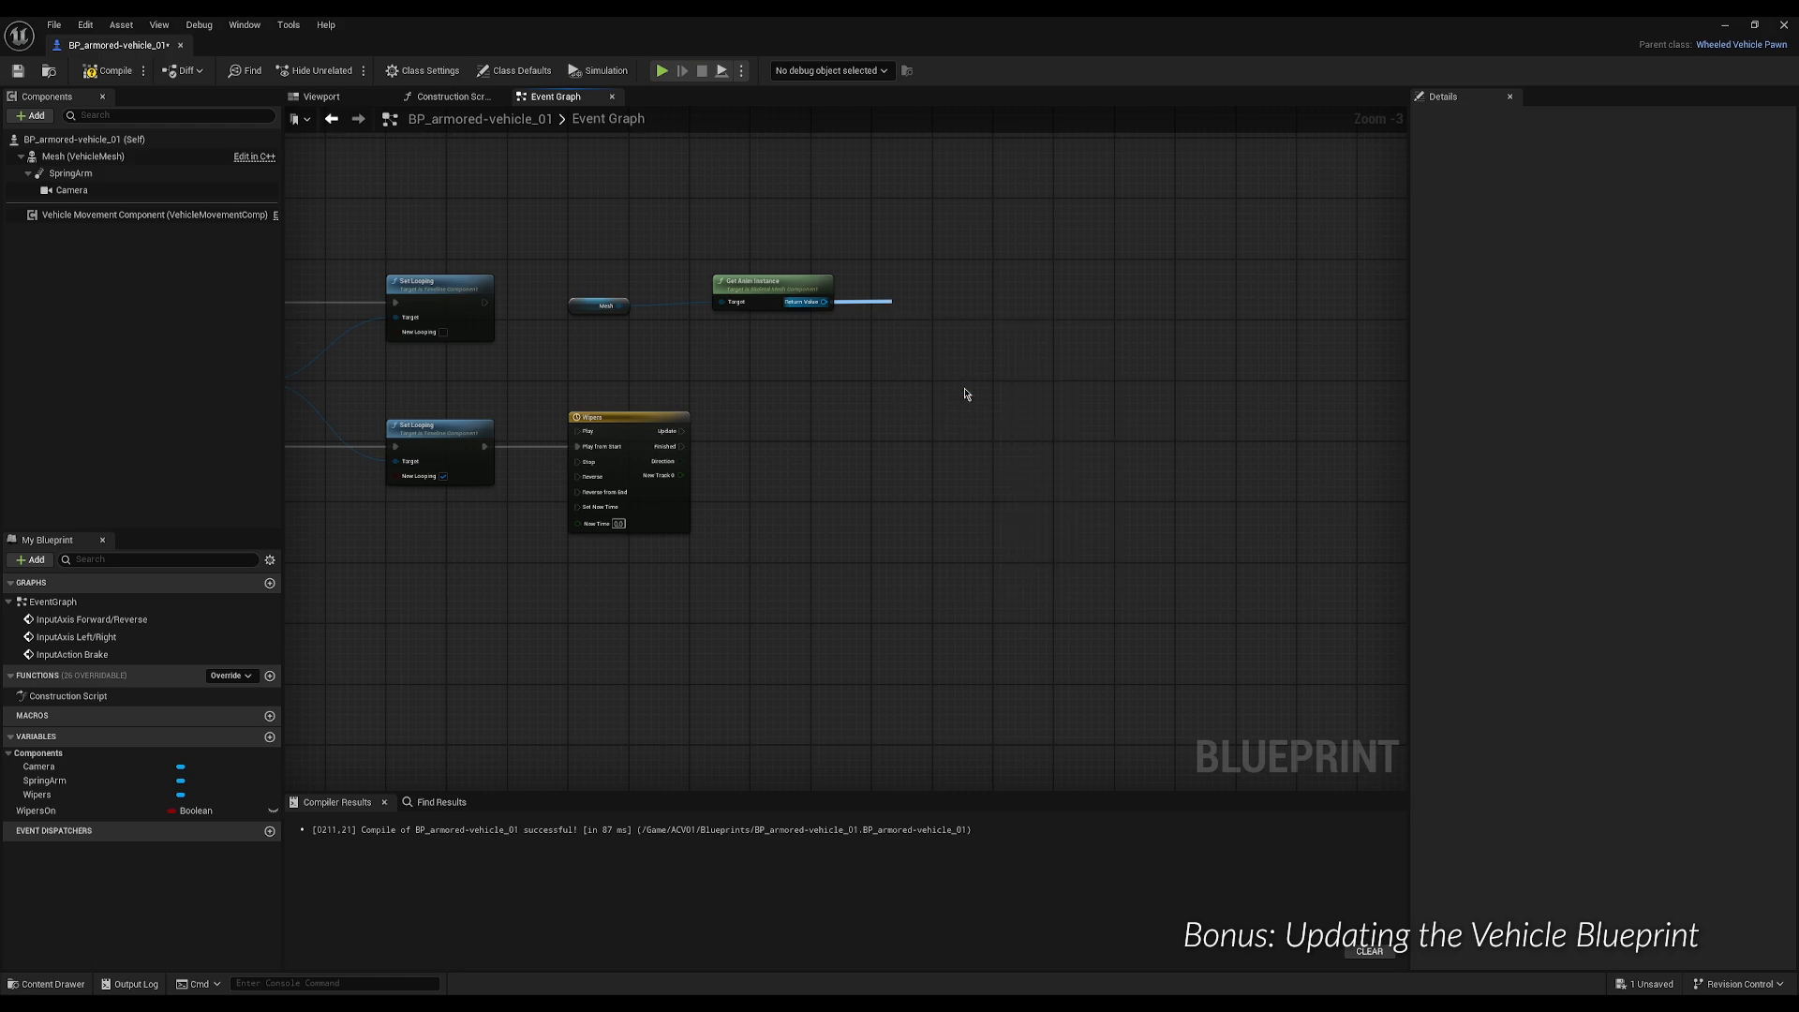
drag(959, 288, 965, 283)
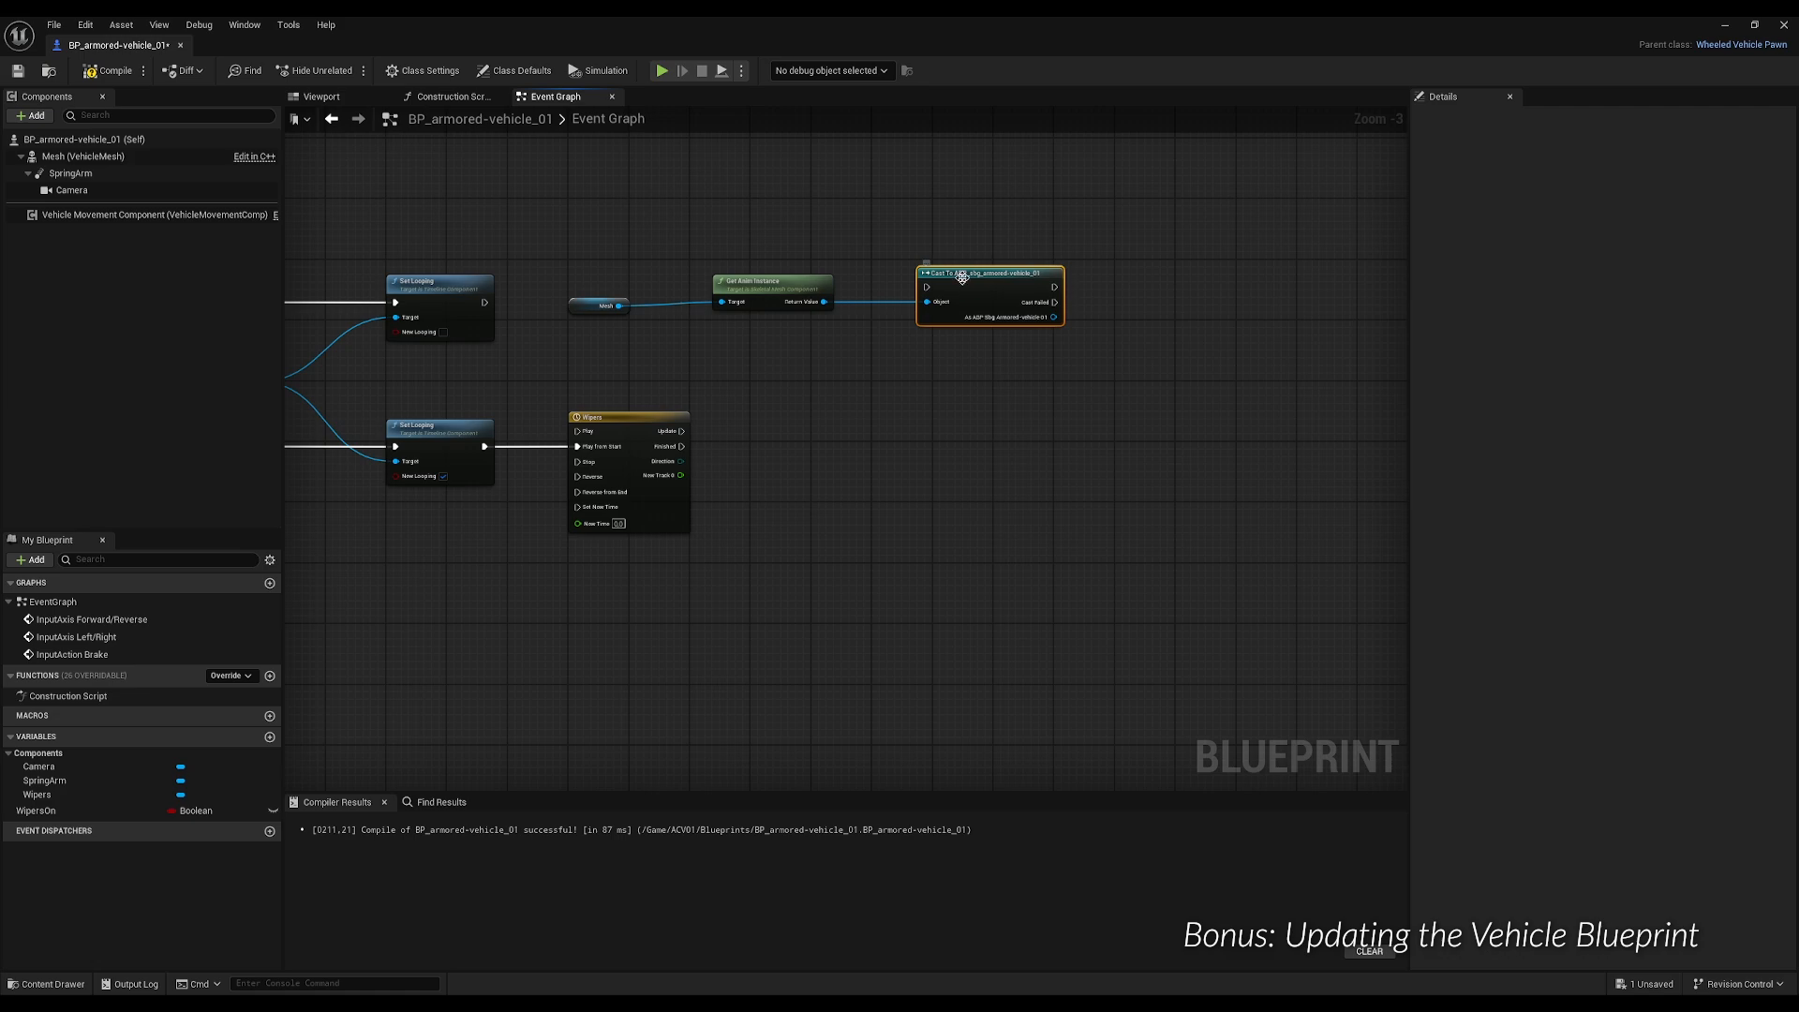
Convert the animation Blueprint cast to a pure cast and line it up with Get Anim Instance.
right_click(964, 278)
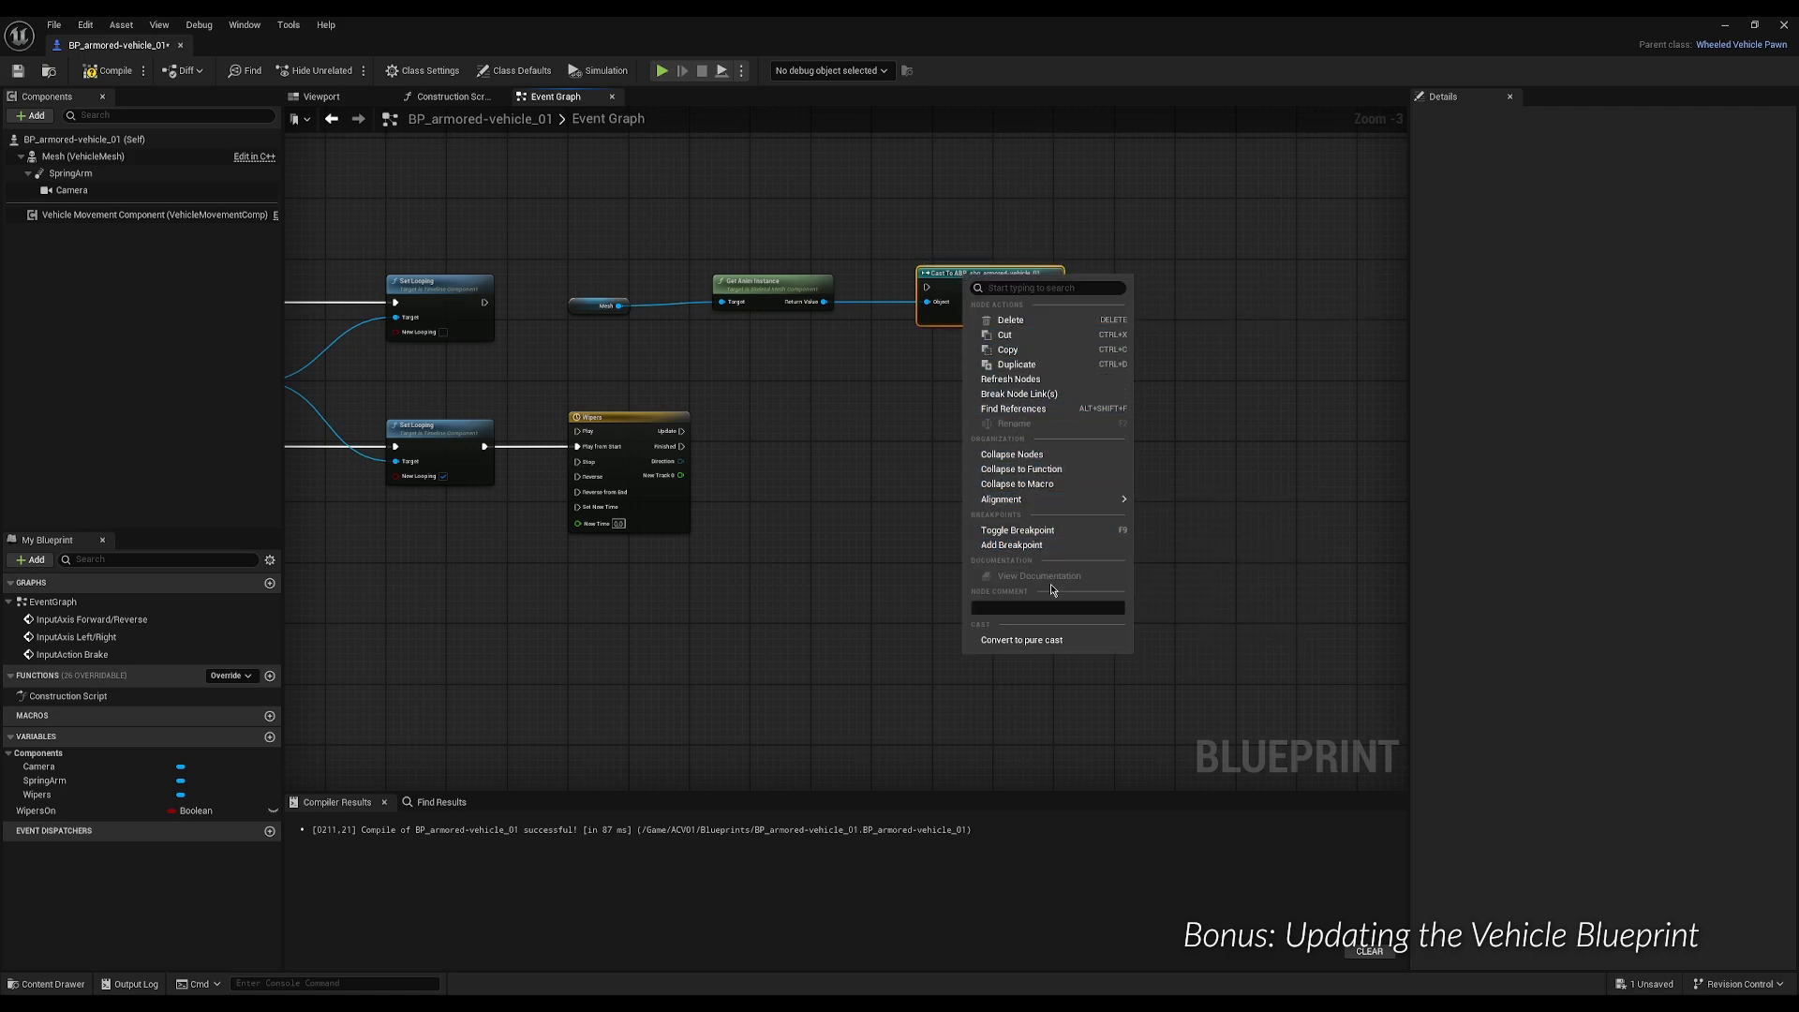
click(1036, 640)
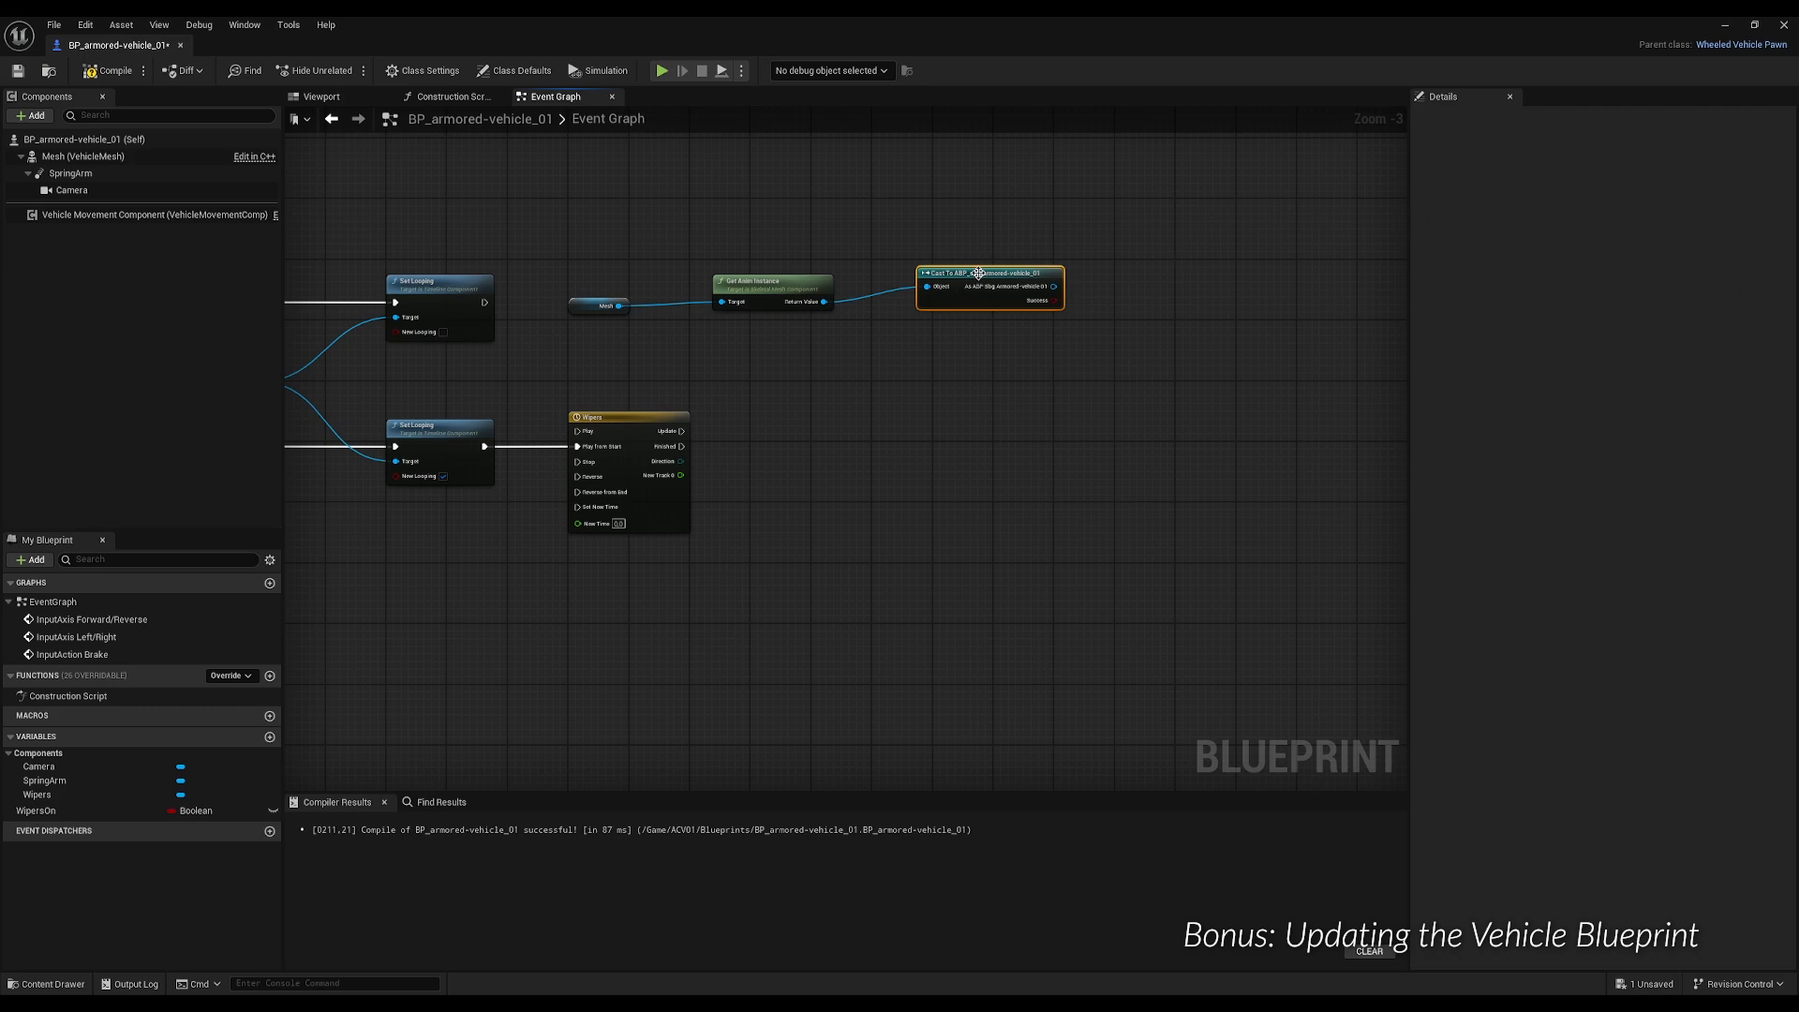
drag(981, 276, 980, 292)
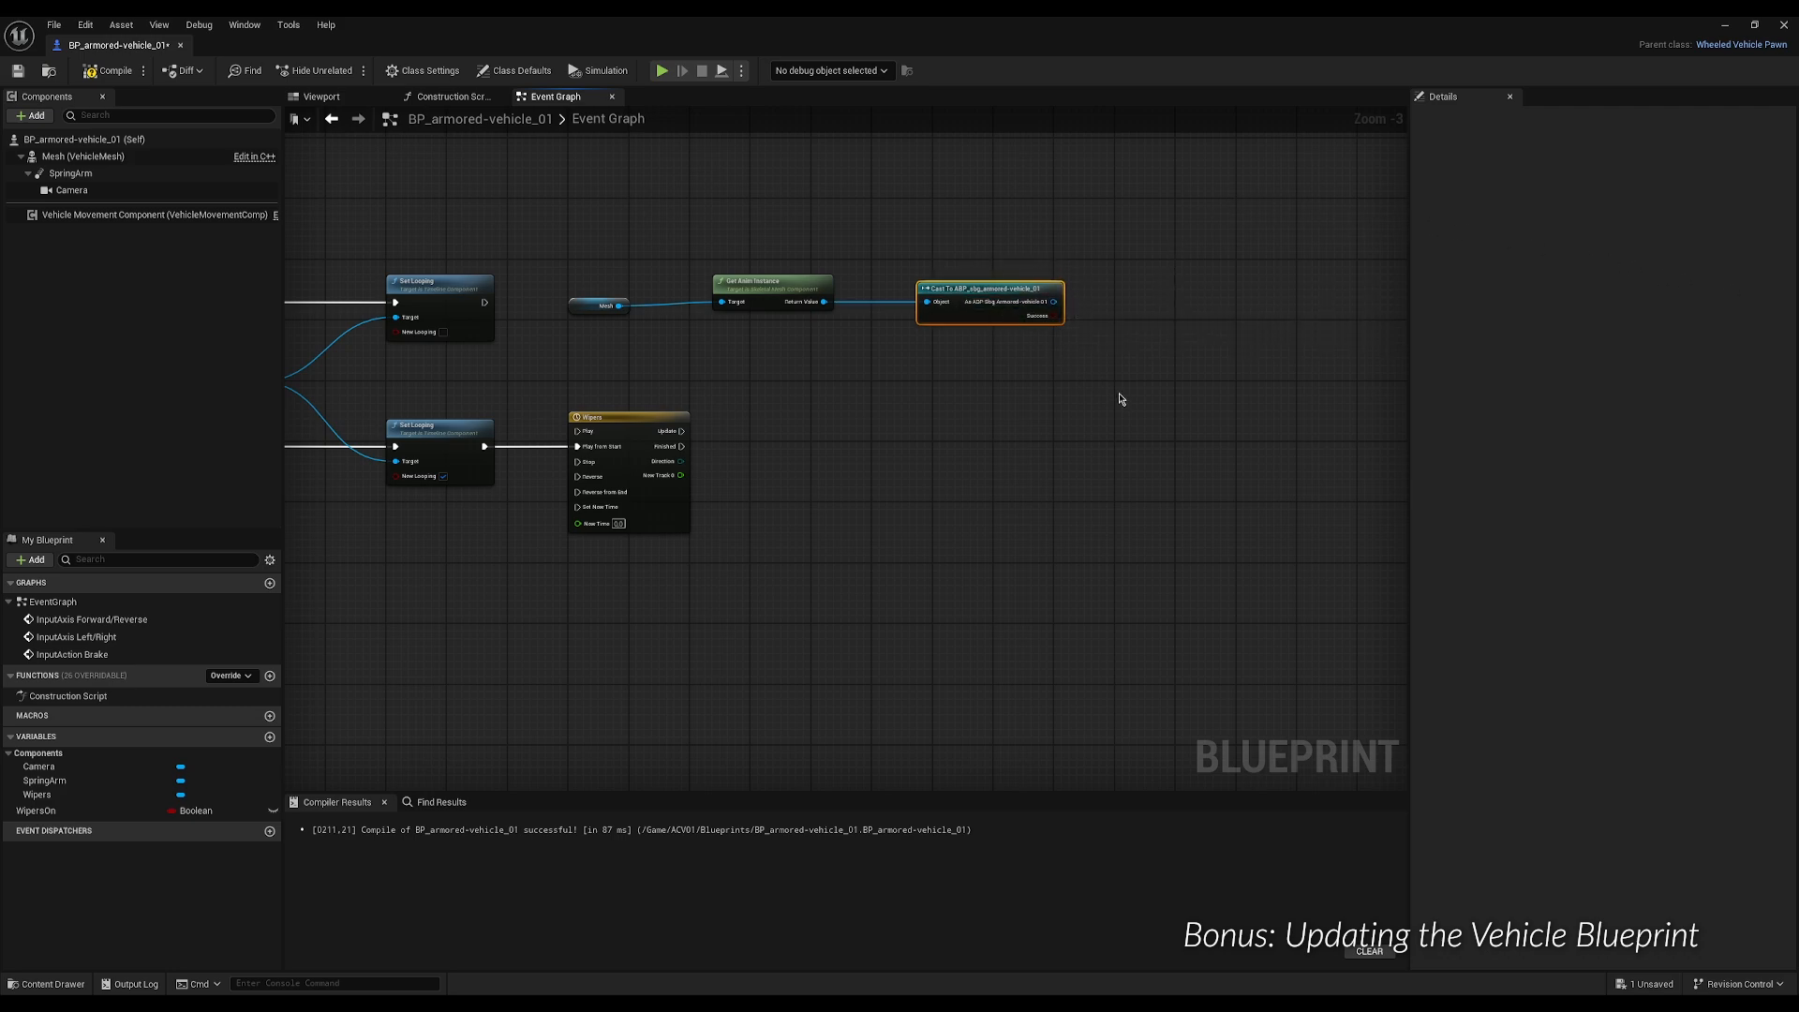
Add Set Wiper L and Set Wiper R nodes targeting the cast's As ABP Sbg Armored-vehicle 01 output.
right_drag(1112, 399, 943, 377)
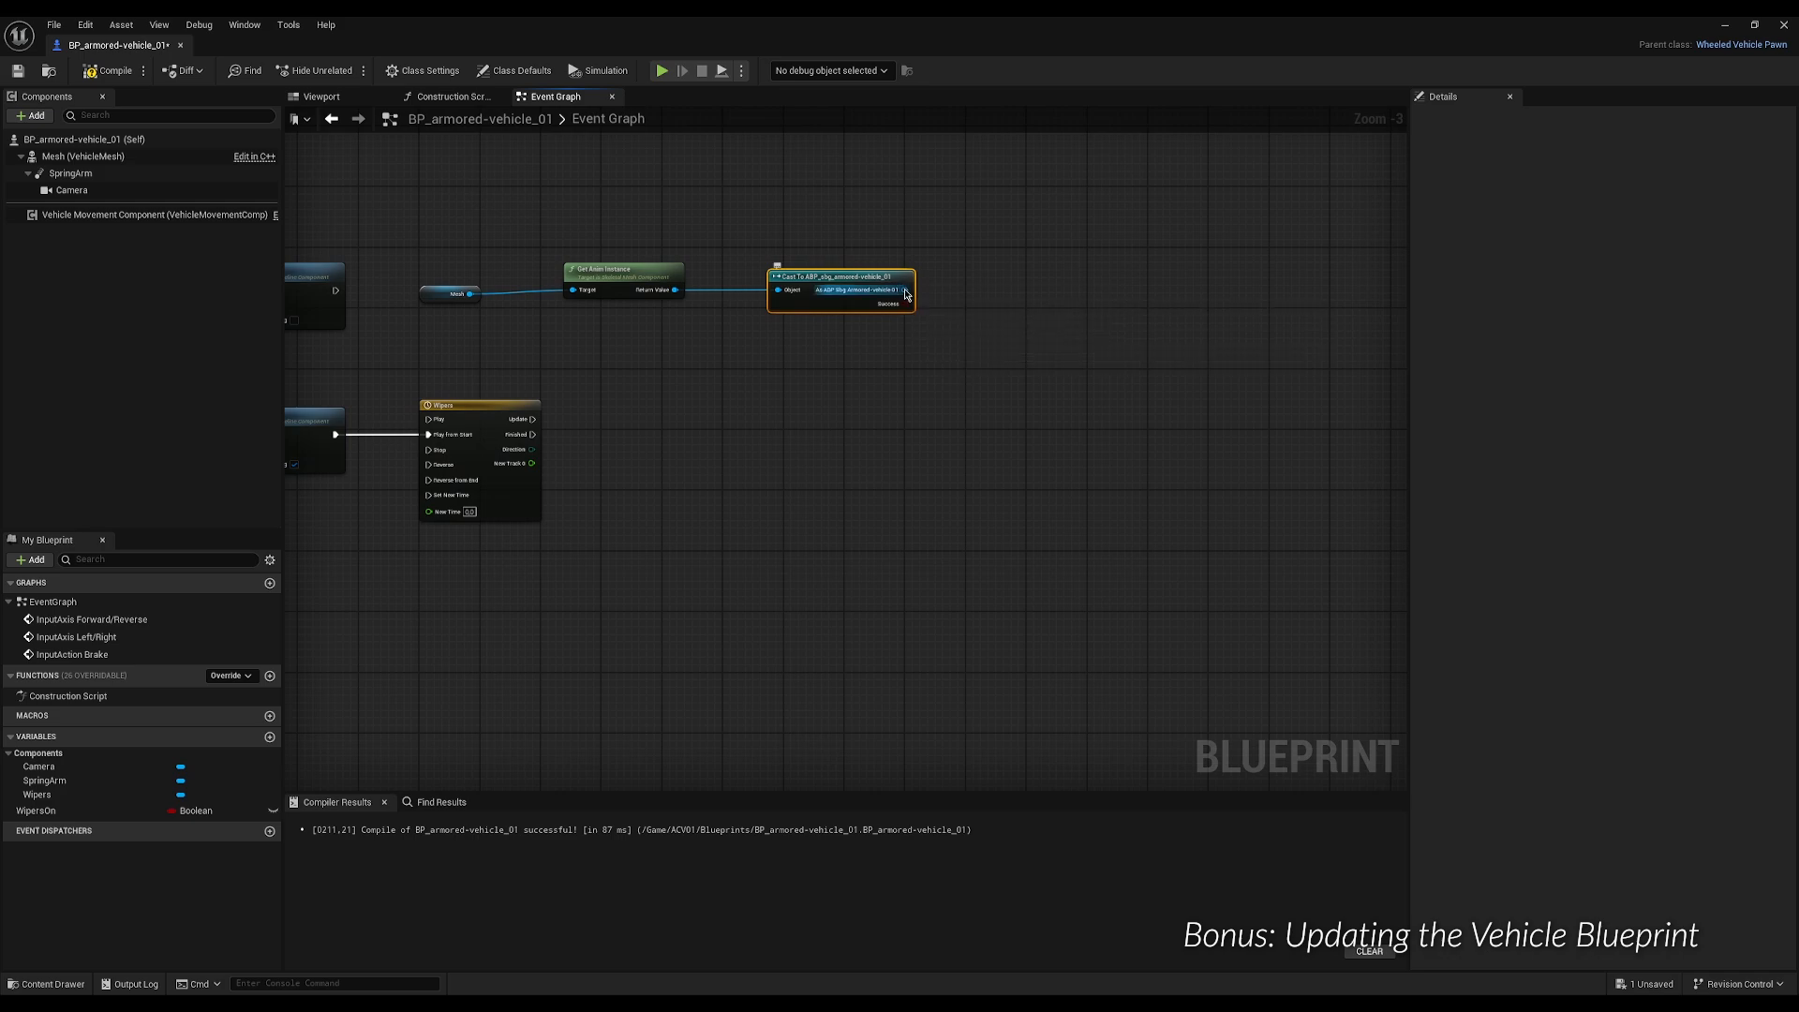
drag(906, 289, 964, 494)
text(set wiper)
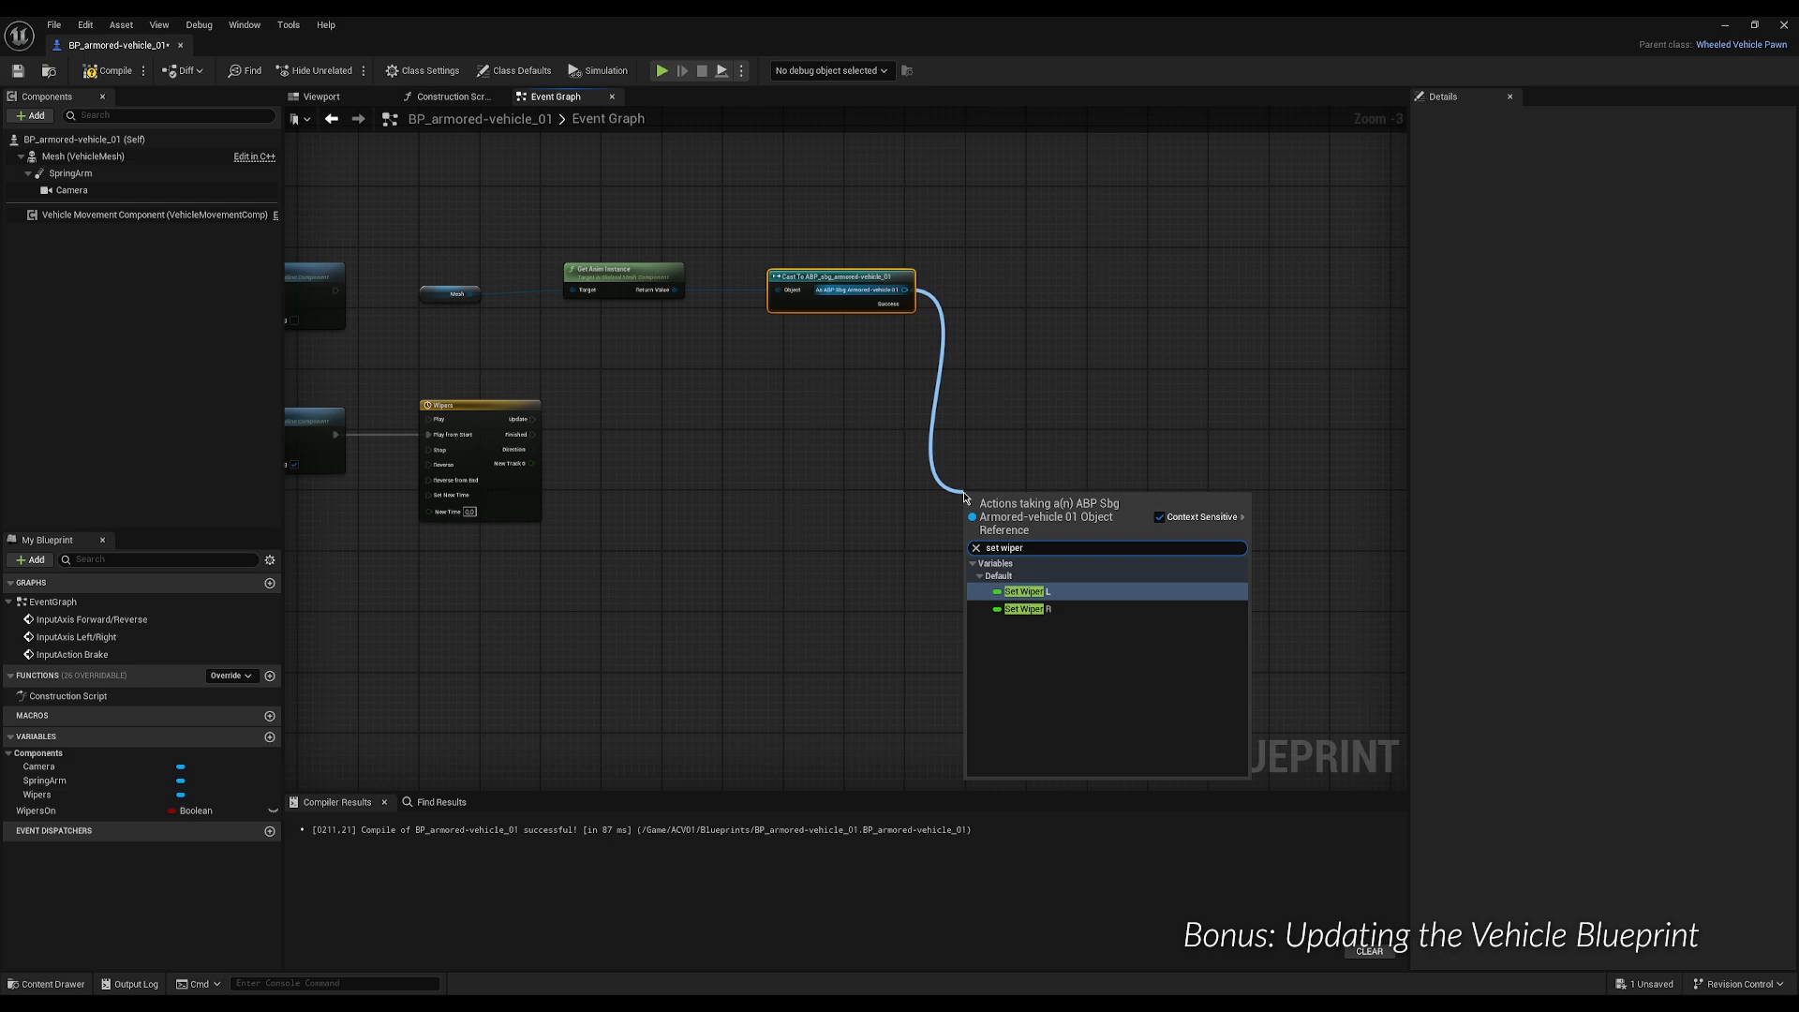
click(1020, 592)
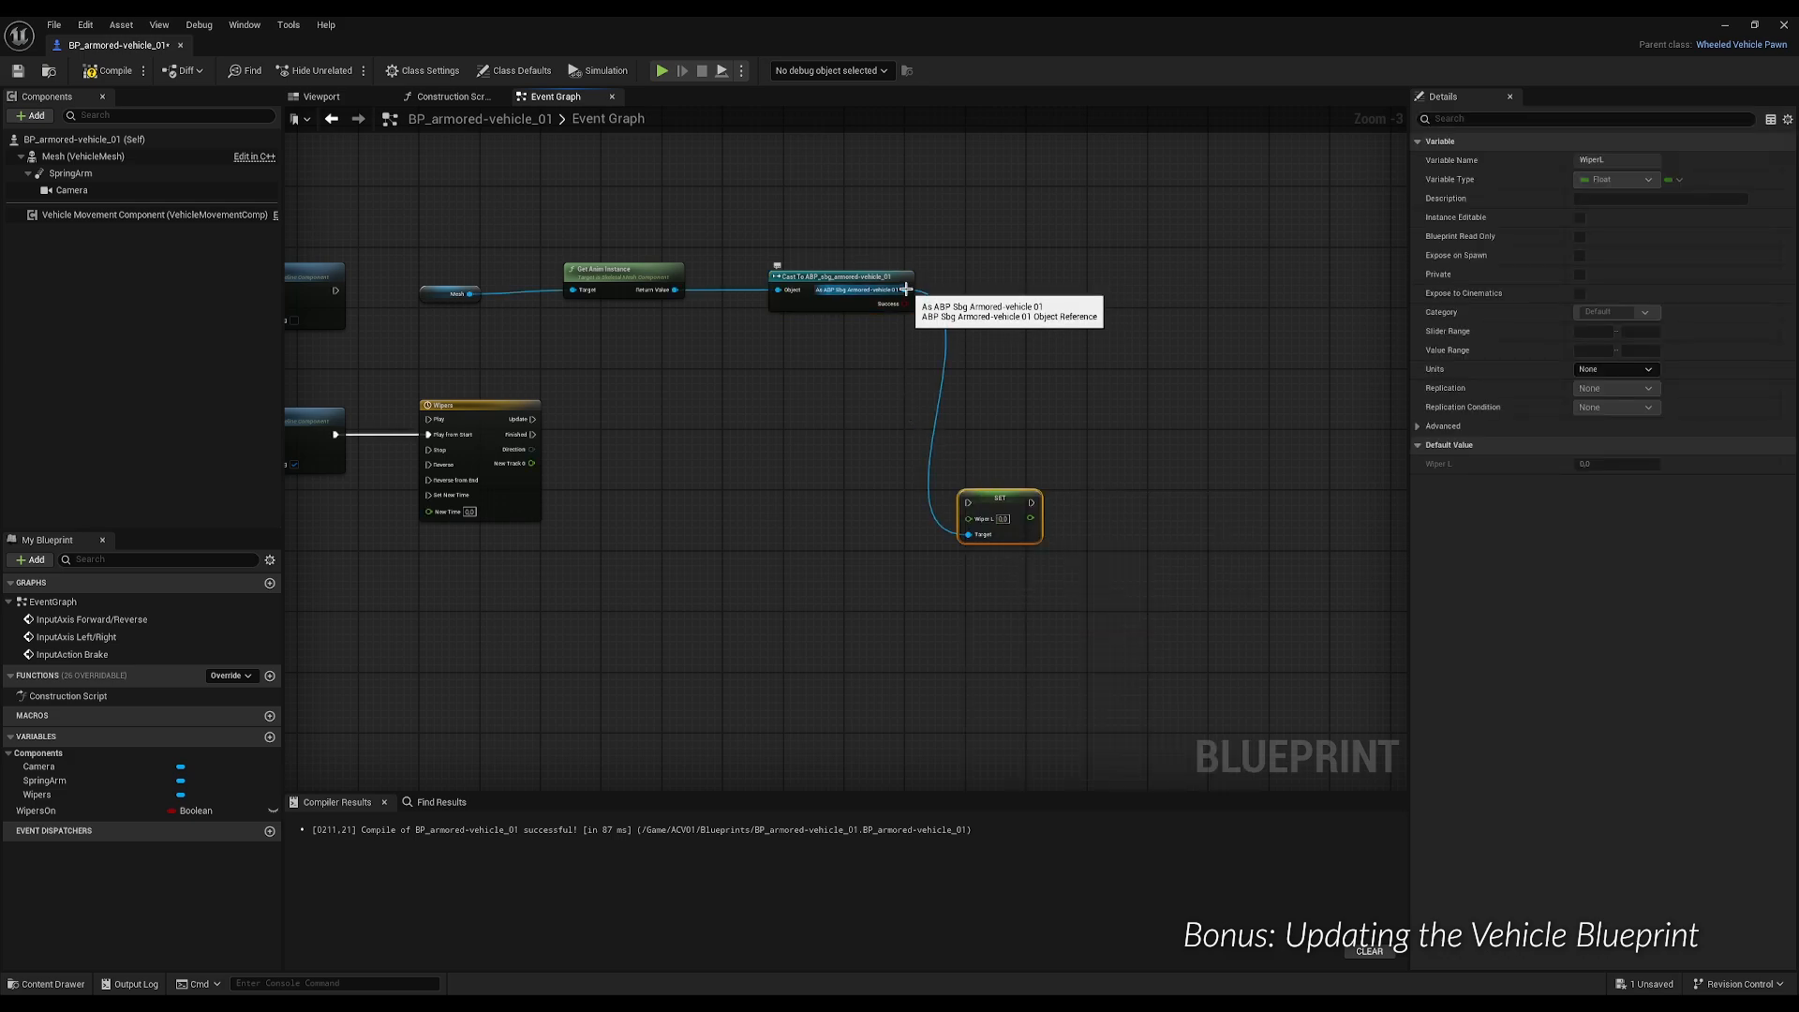
drag(906, 290, 1051, 383)
text(set wi)
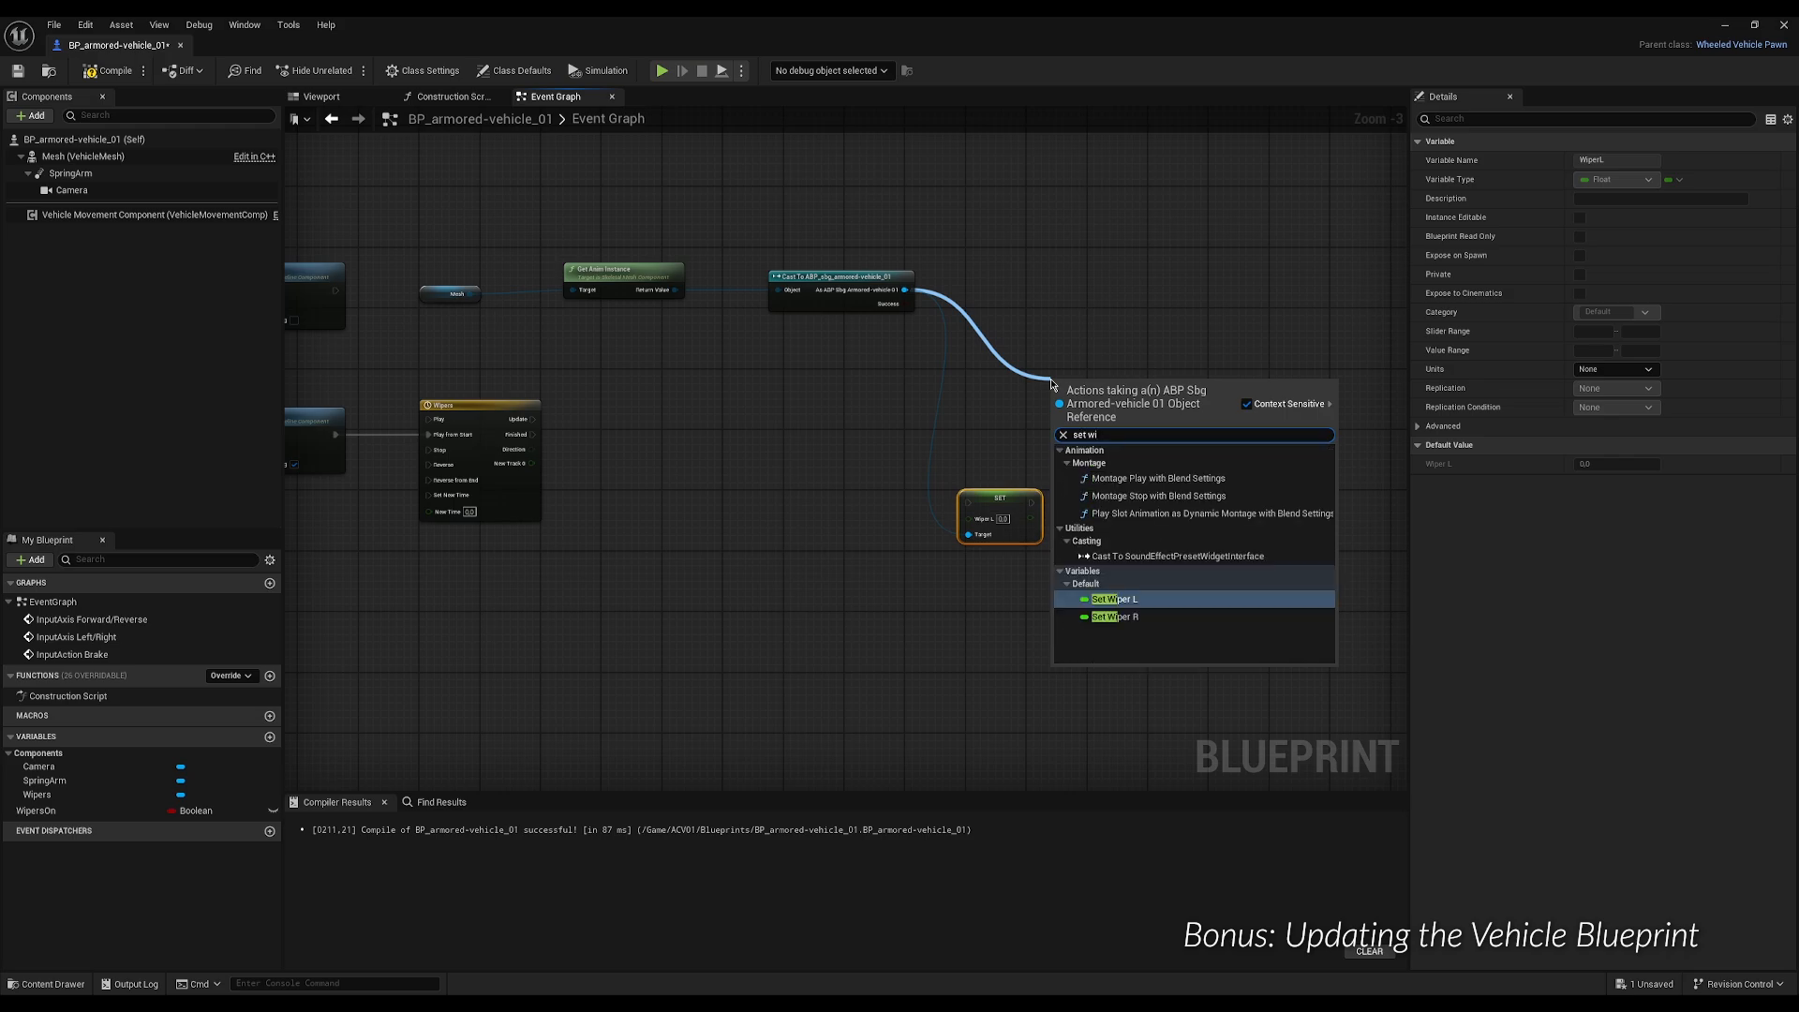
click(1115, 617)
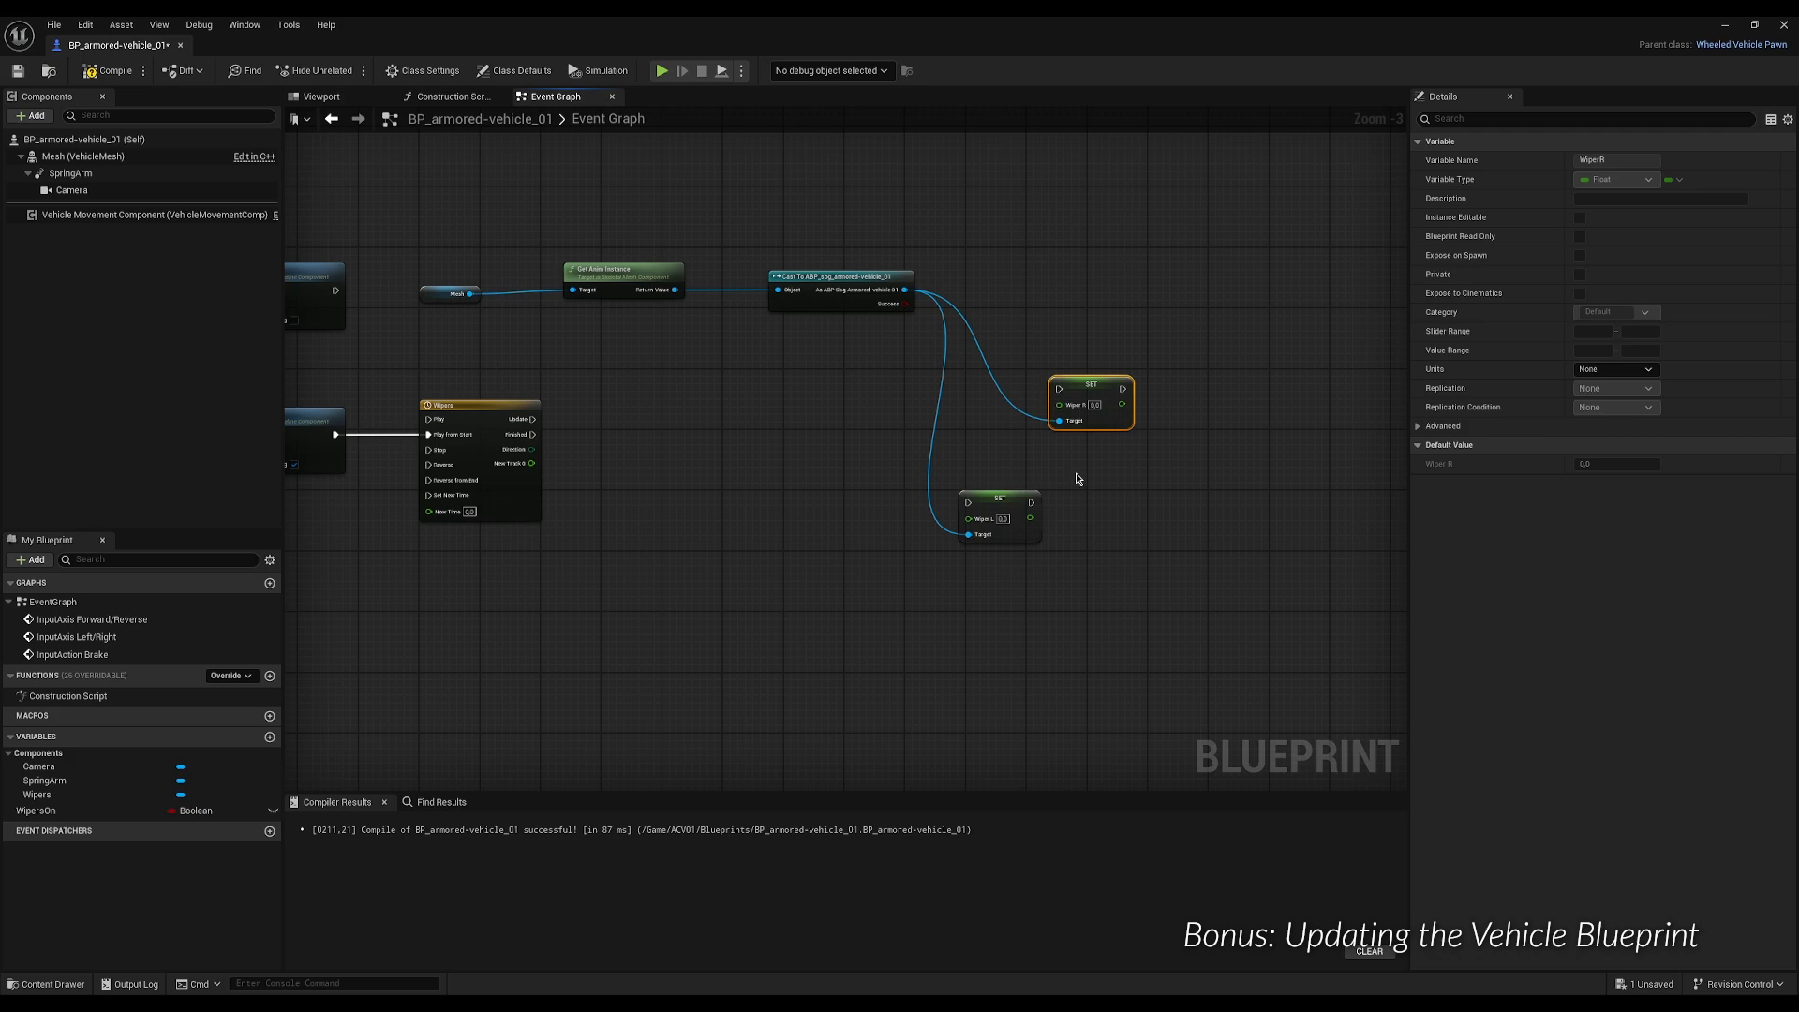
Wire the Timeline's New Track 0 to Wiper L and its Update through Set Wiper L to Set Wiper R, repositioning Set Wiper R.
right_drag(1082, 474, 1090, 440)
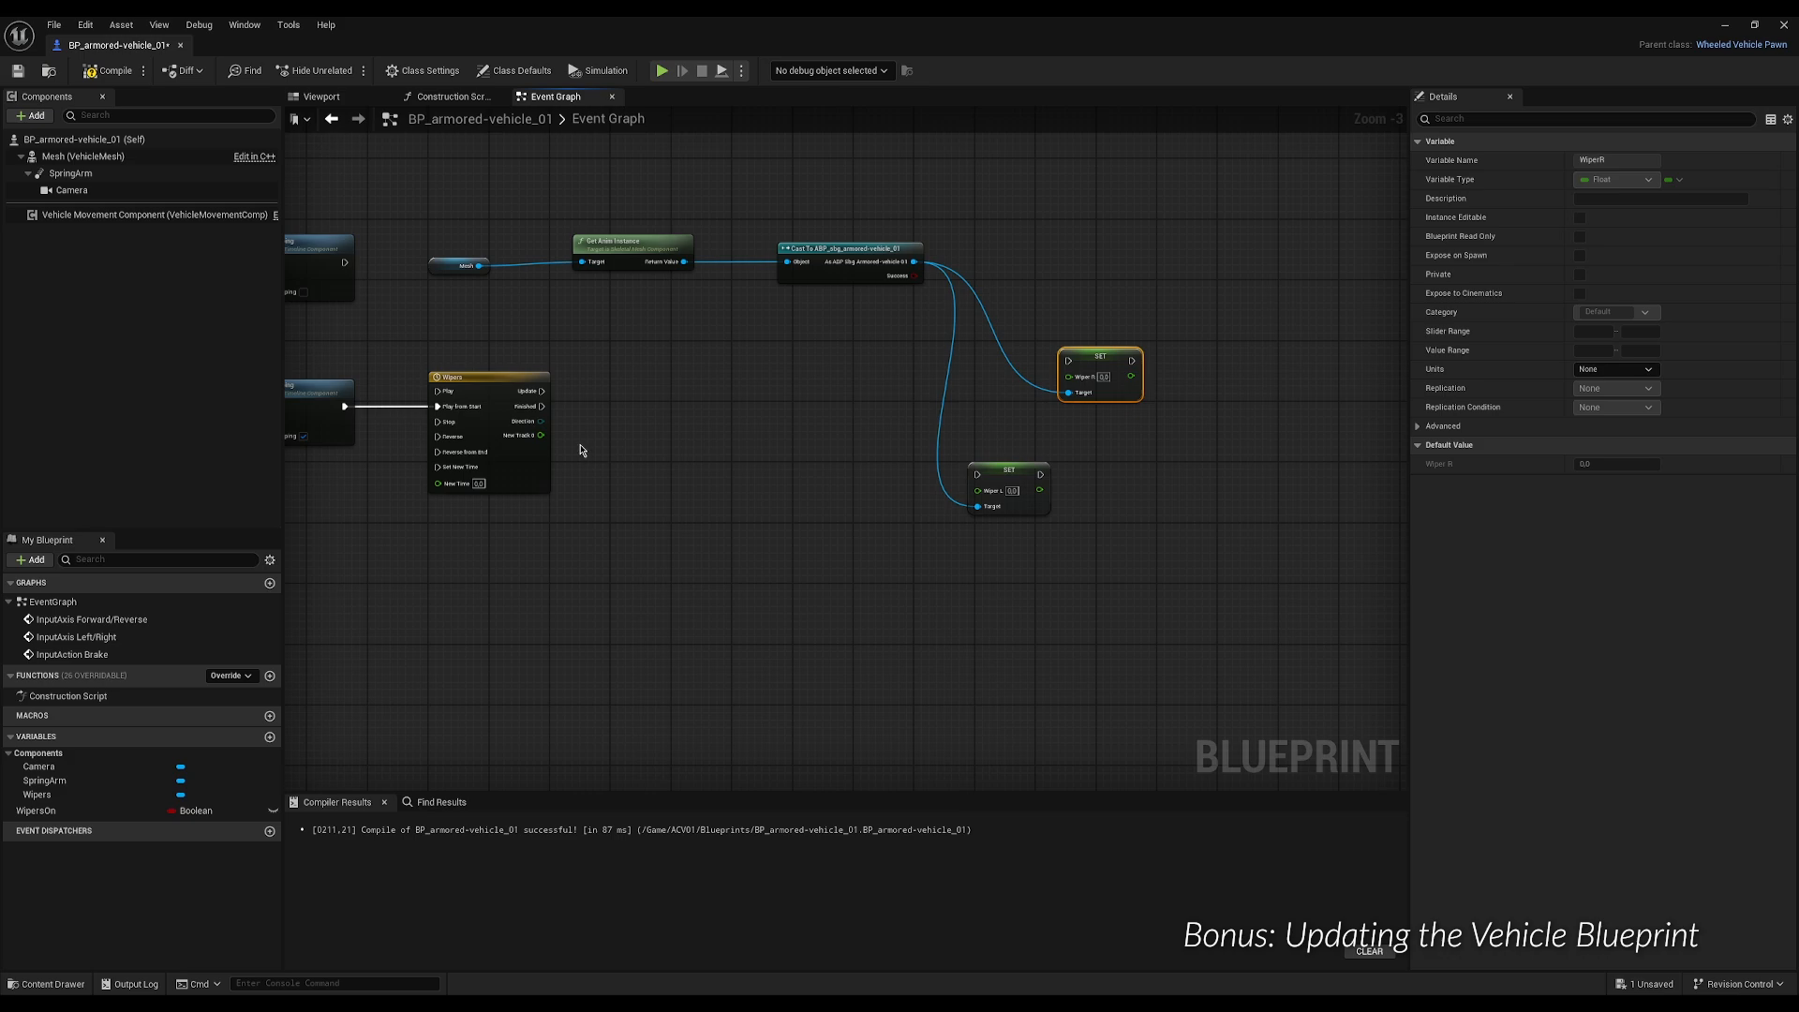
drag(541, 435, 978, 489)
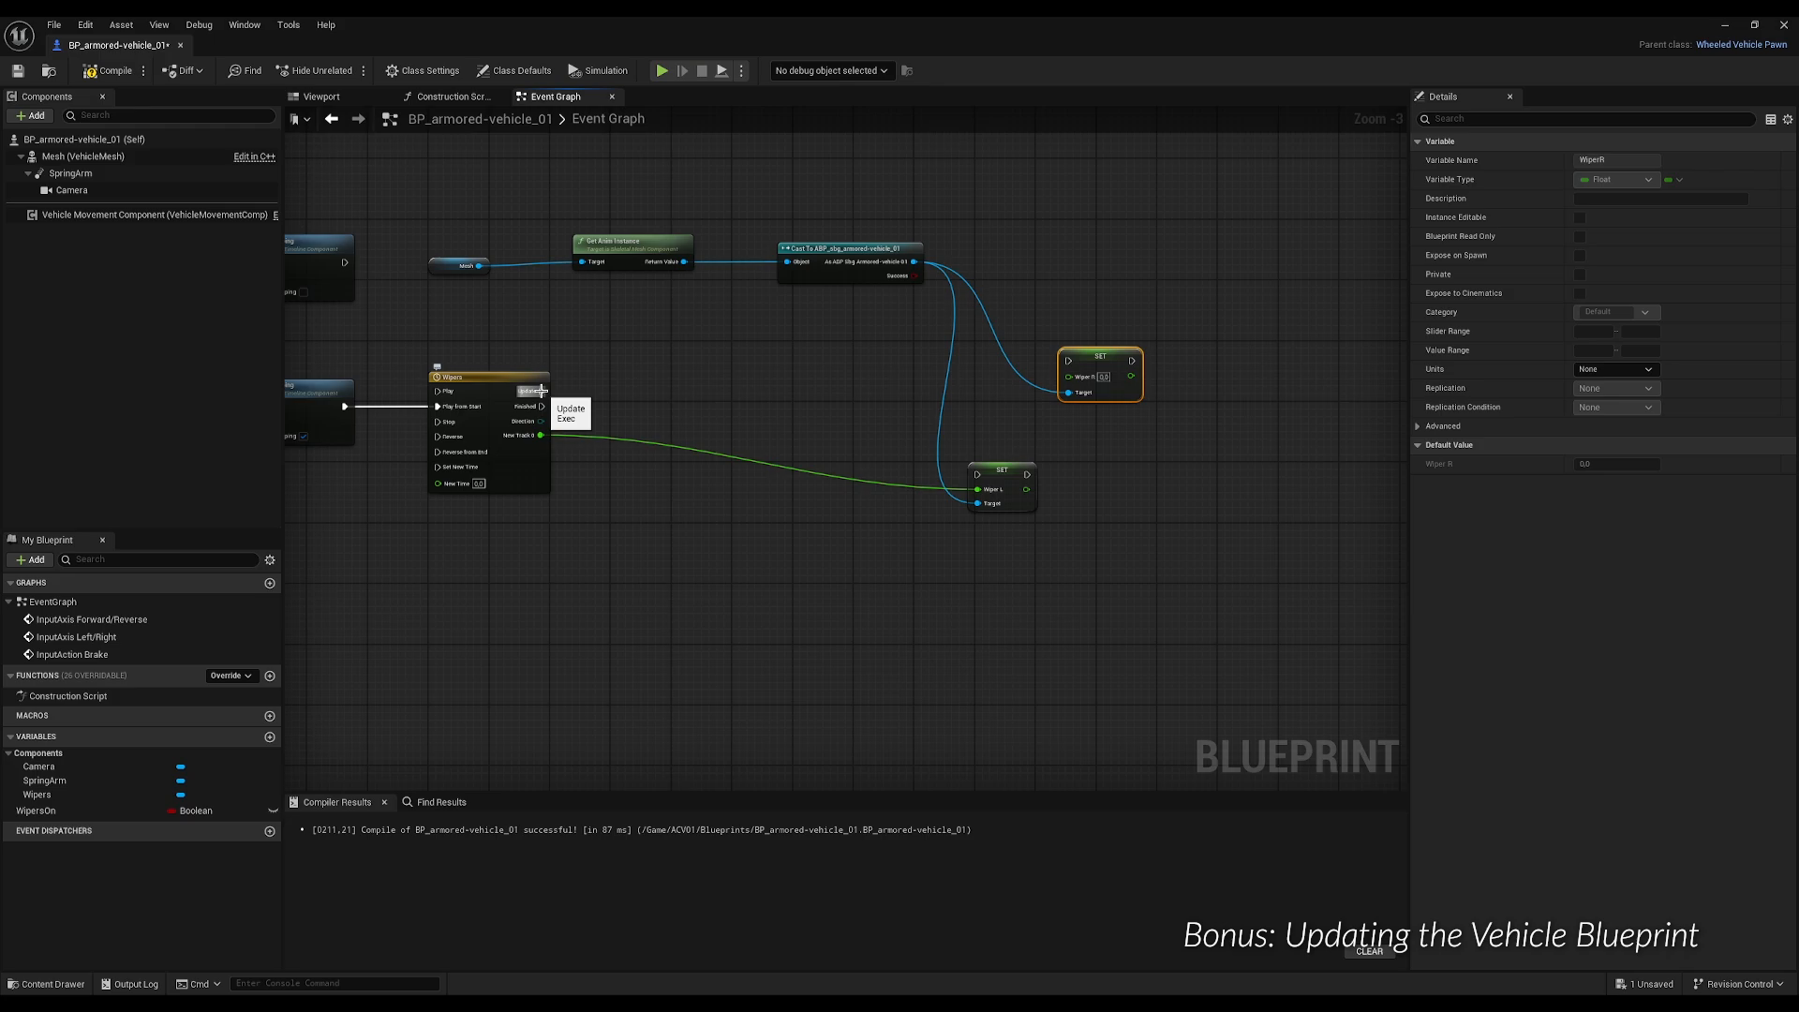
drag(779, 419, 977, 474)
drag(1091, 356, 1174, 401)
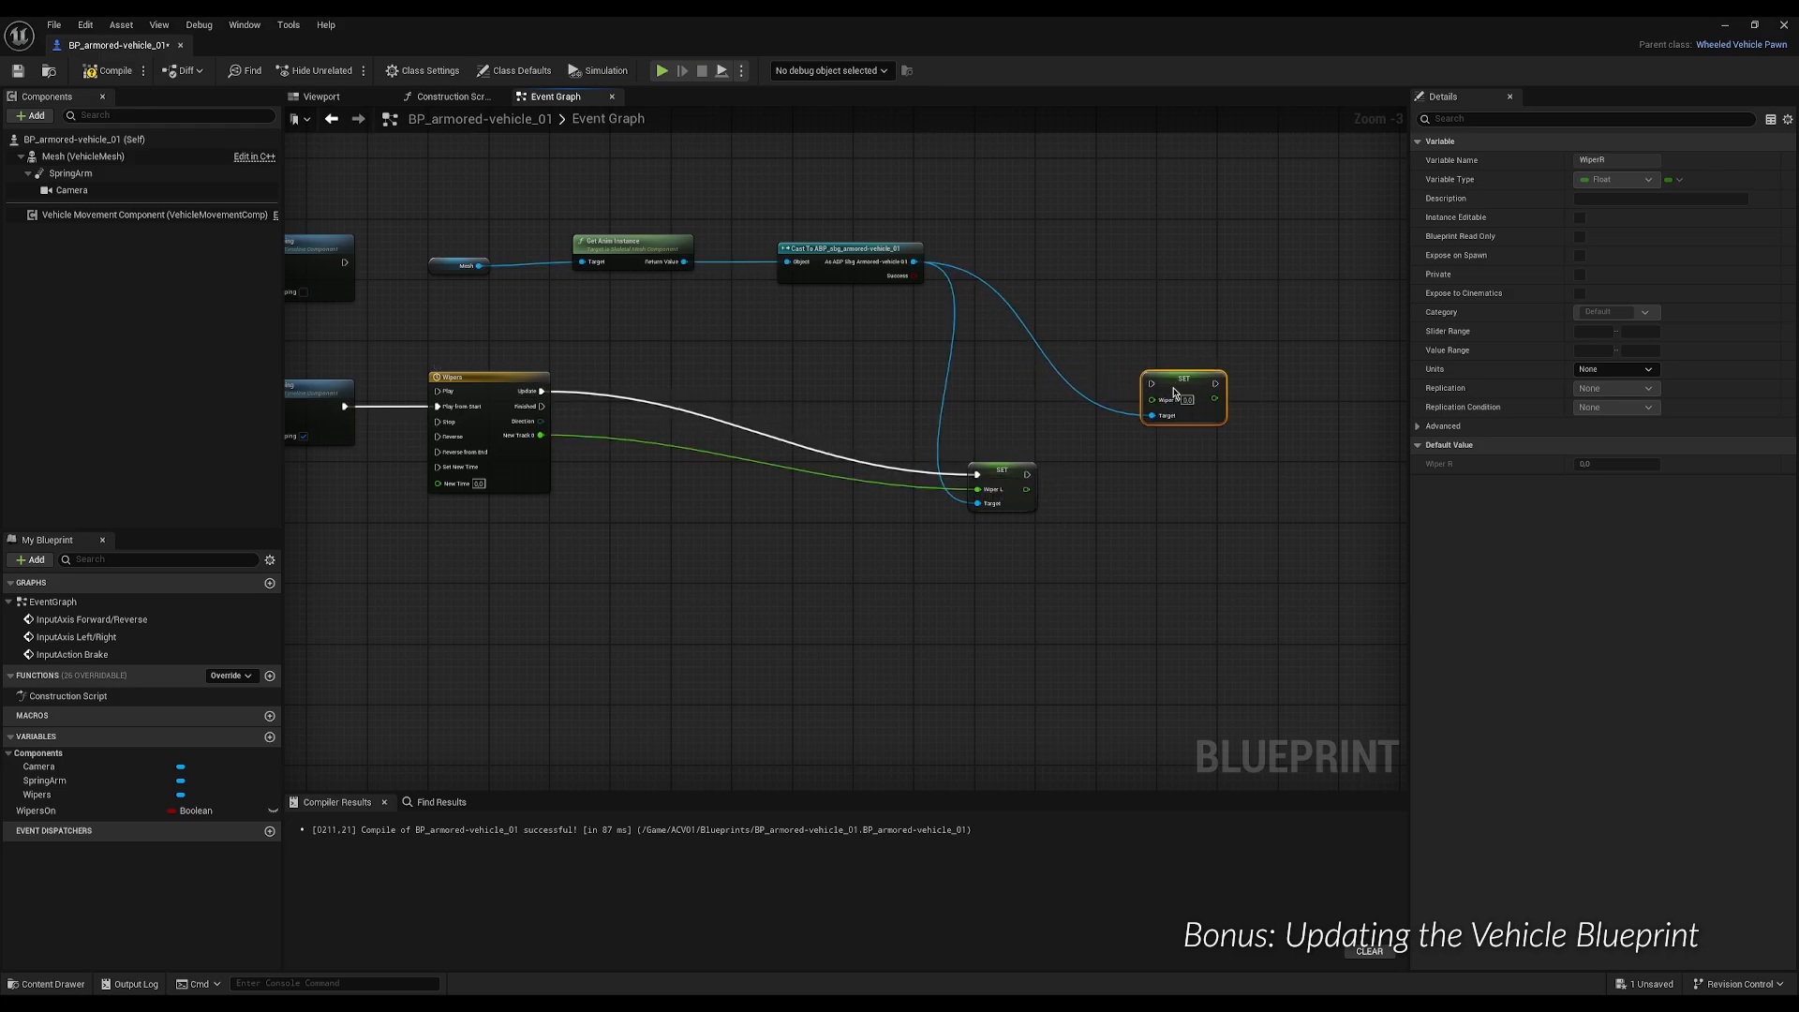
drag(1027, 474, 1152, 408)
Nudge both Set Wiper nodes up and slightly right so the Timeline's Update wire runs straight into Set Wiper L.
click(993, 551)
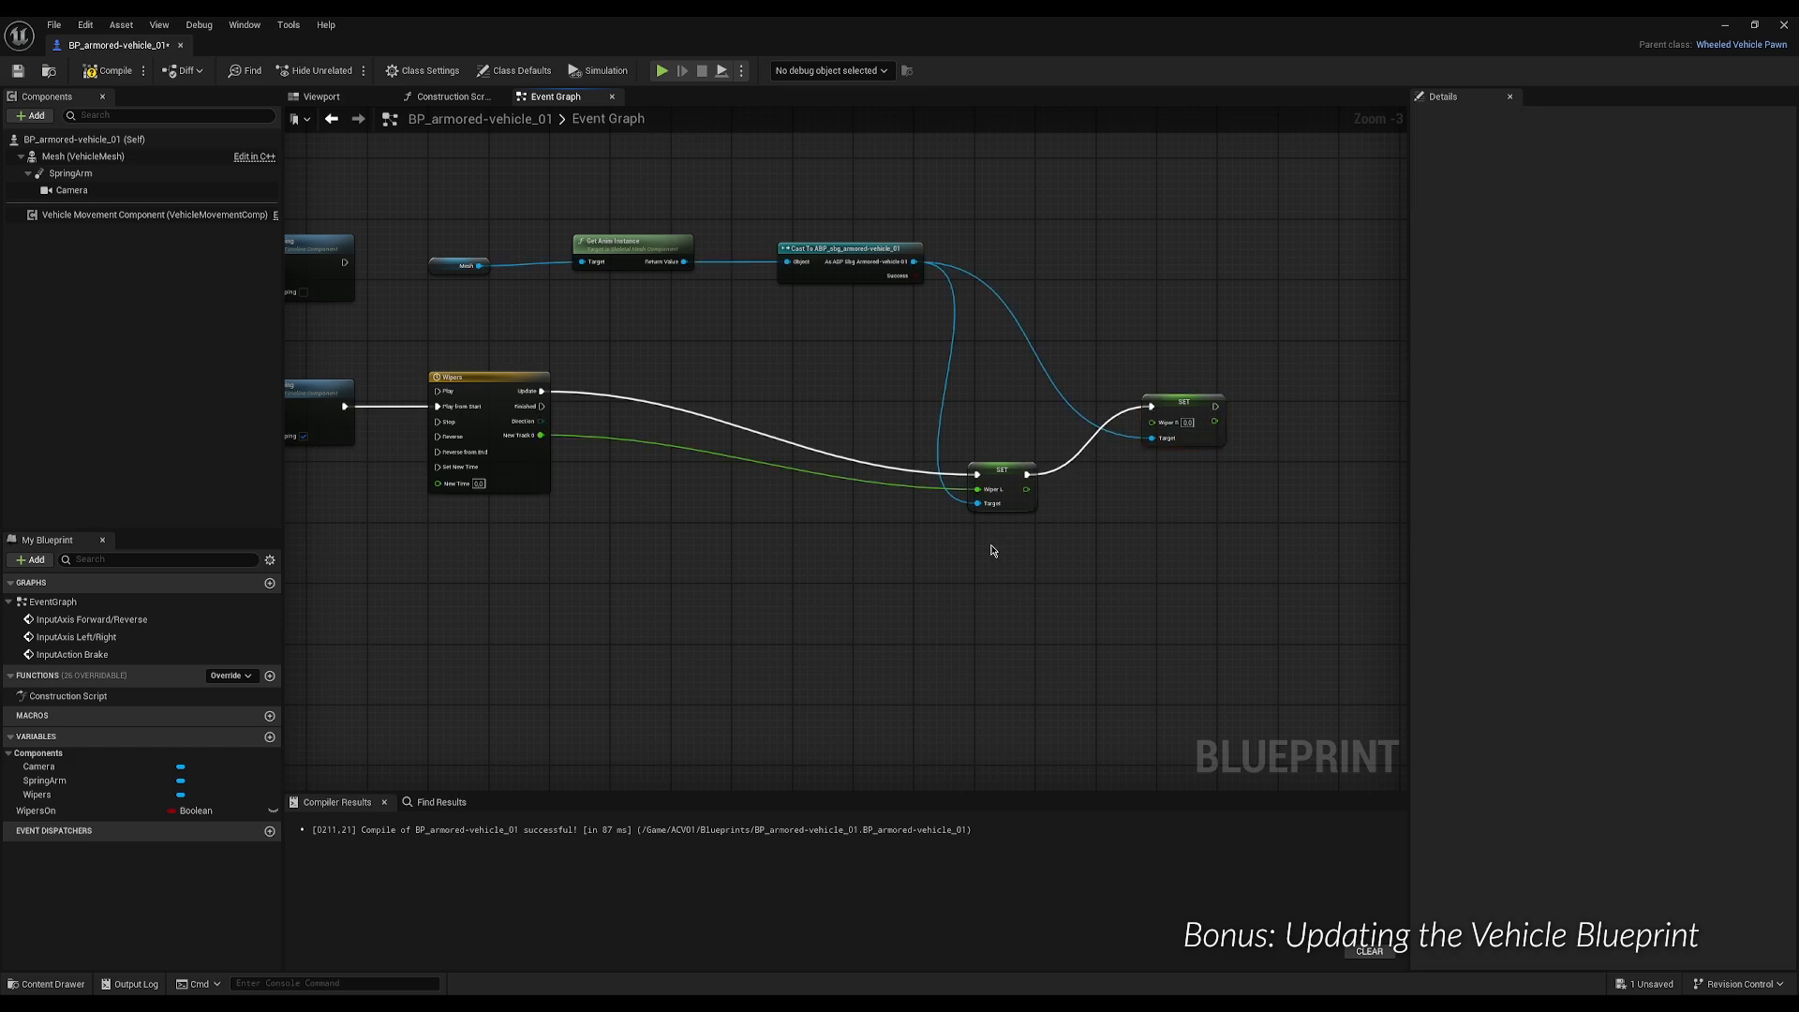
drag(1042, 514, 1228, 402)
key(Up)
key(Up)
key(Up)
key(Up)
key(Up)
key(Up)
key(Up)
key(Up)
key(Up)
key(Up)
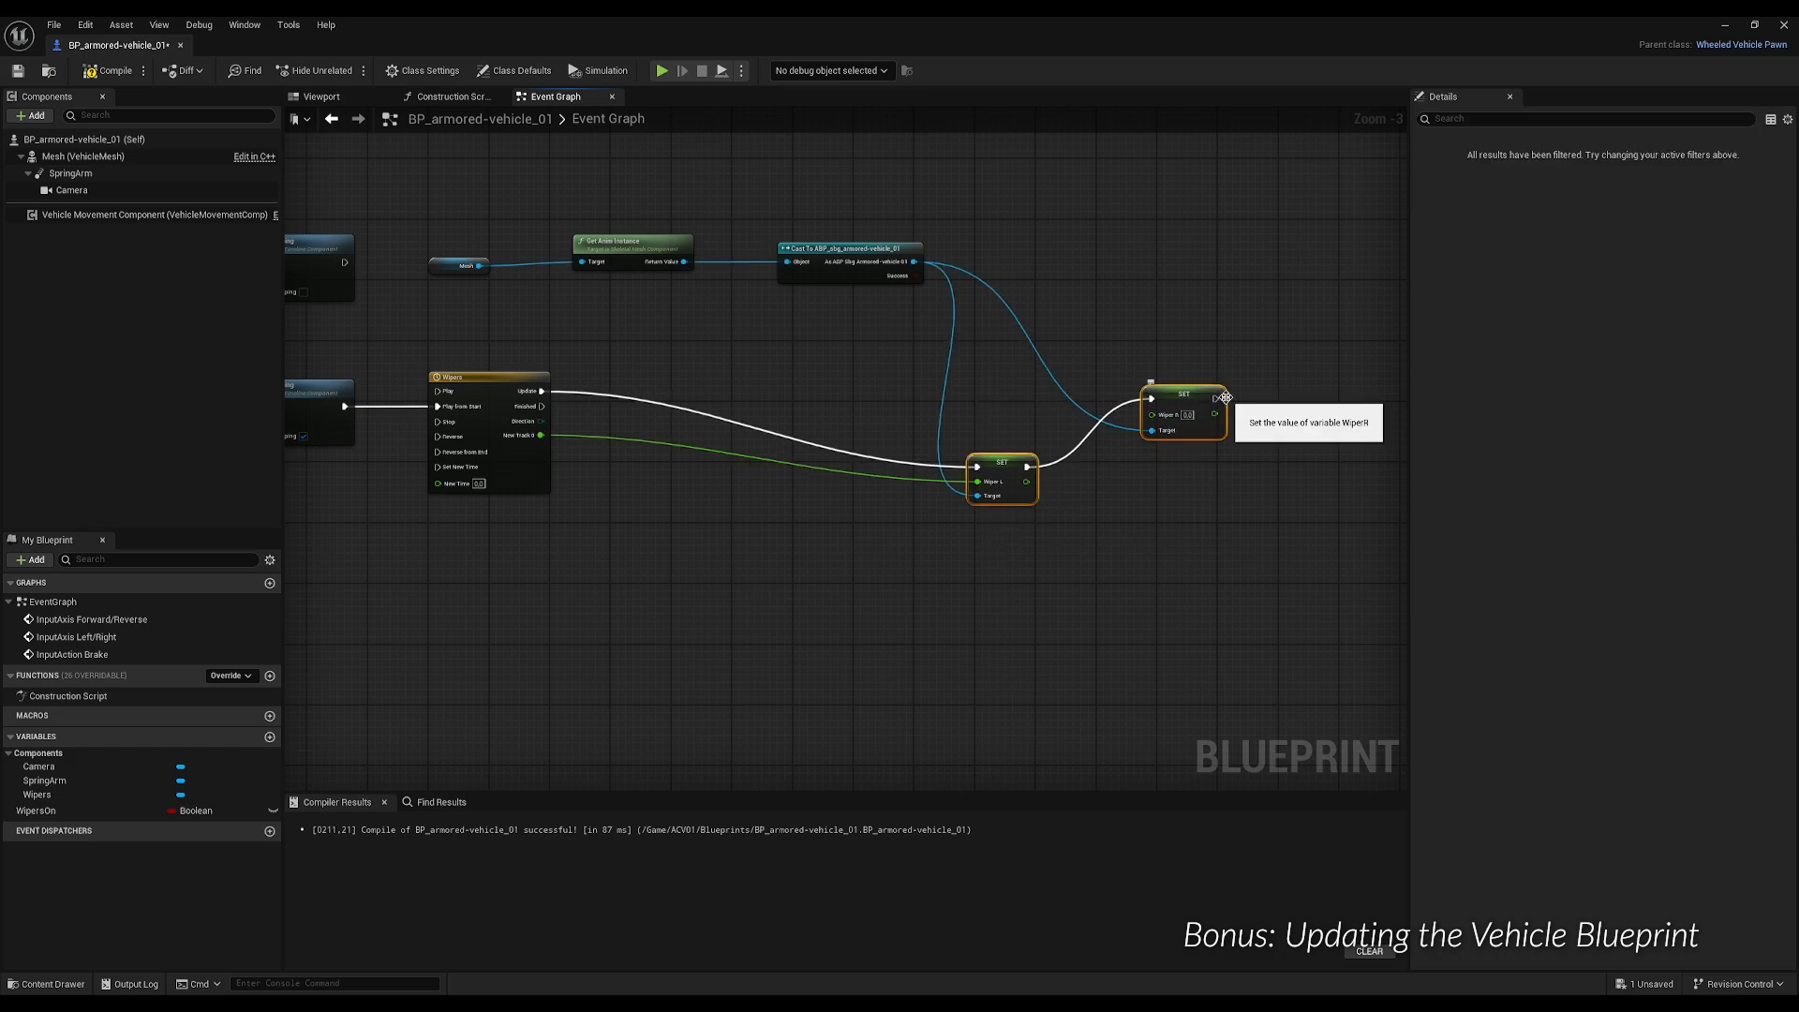
key(Up)
key(Right)
key(Right)
key(Right)
key(Right)
key(Right)
key(Right)
key(Right)
key(Right)
key(Right)
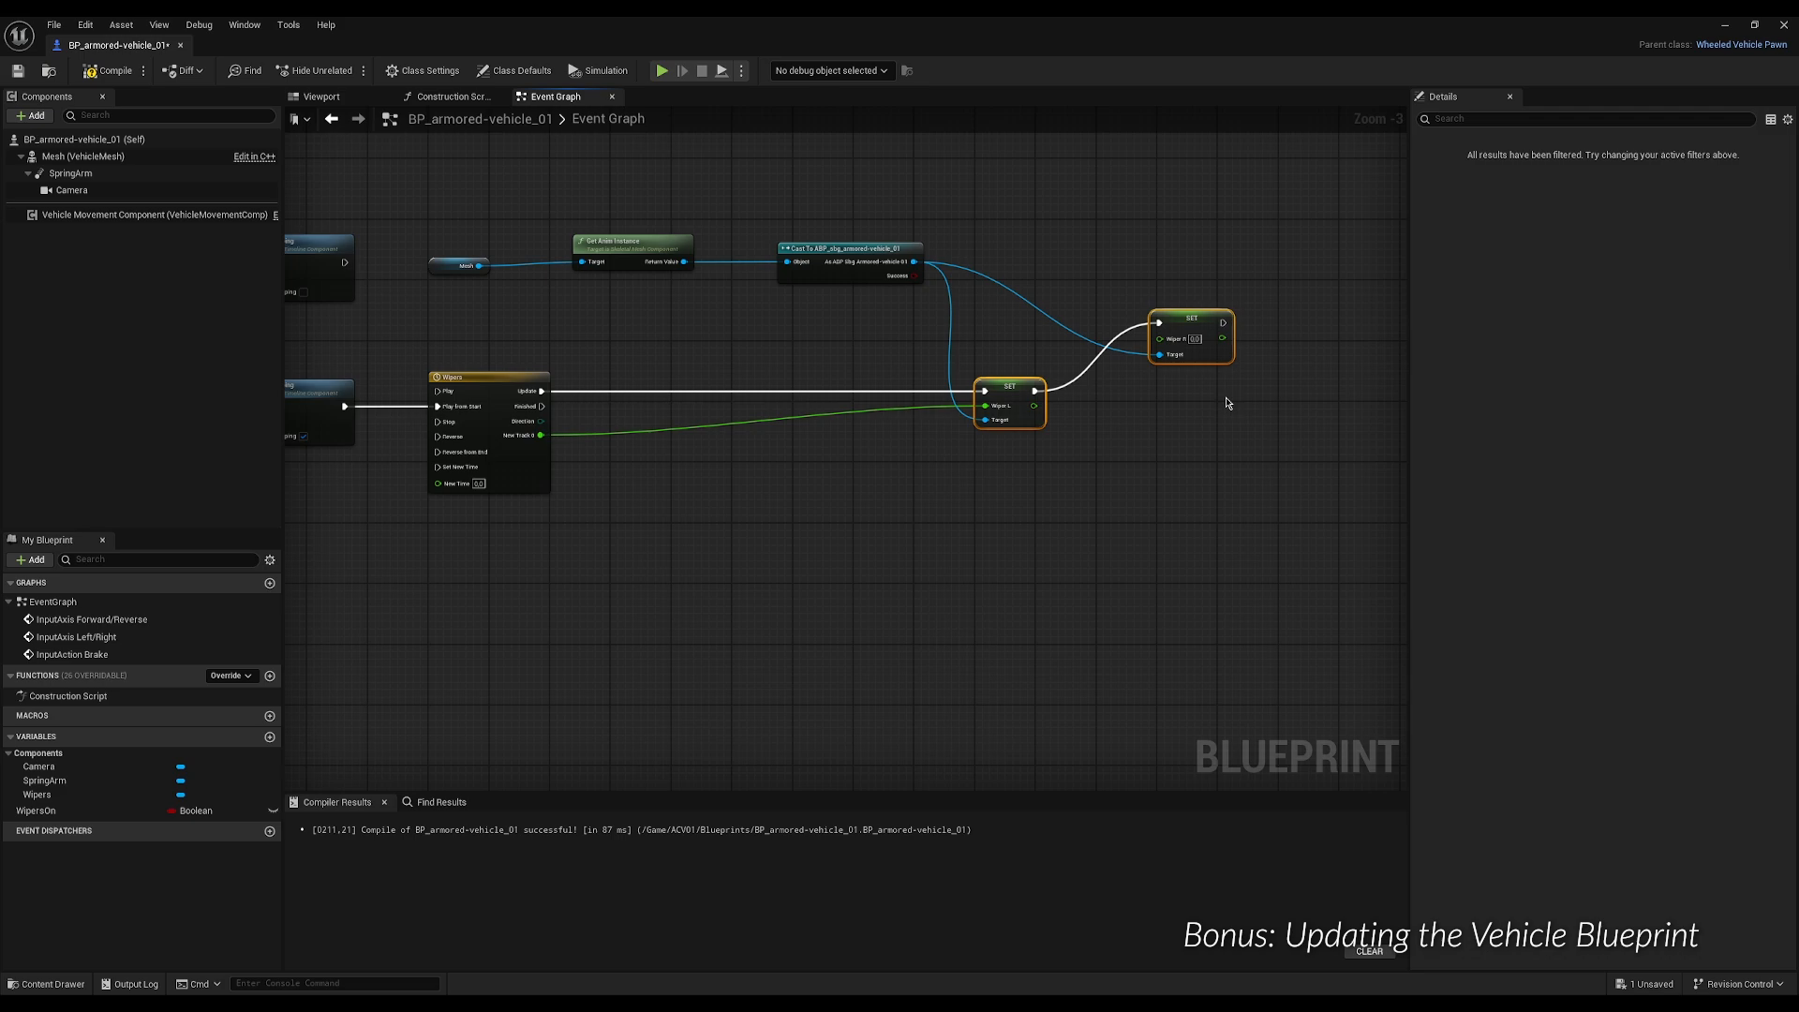
Insert a reroute point on the cast-to-Set Wiper R target wire and straighten it level with the cast output.
click(1190, 455)
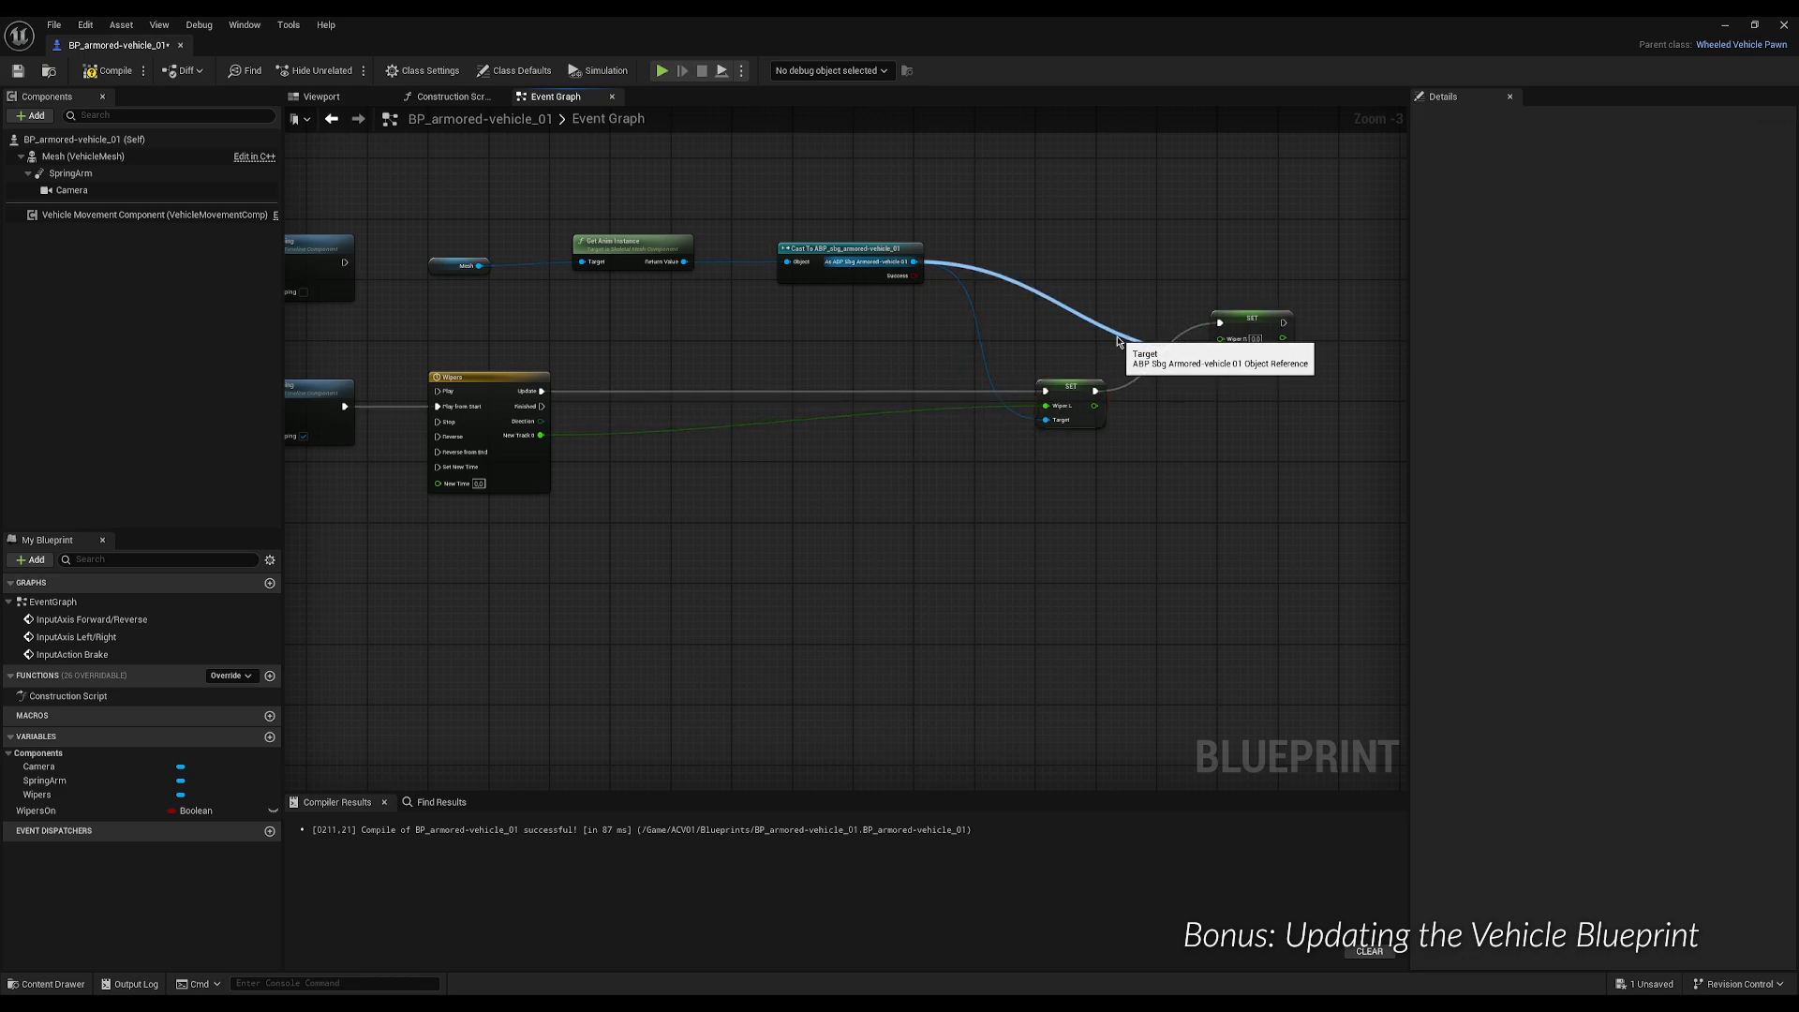
double_click(1116, 326)
key(q)
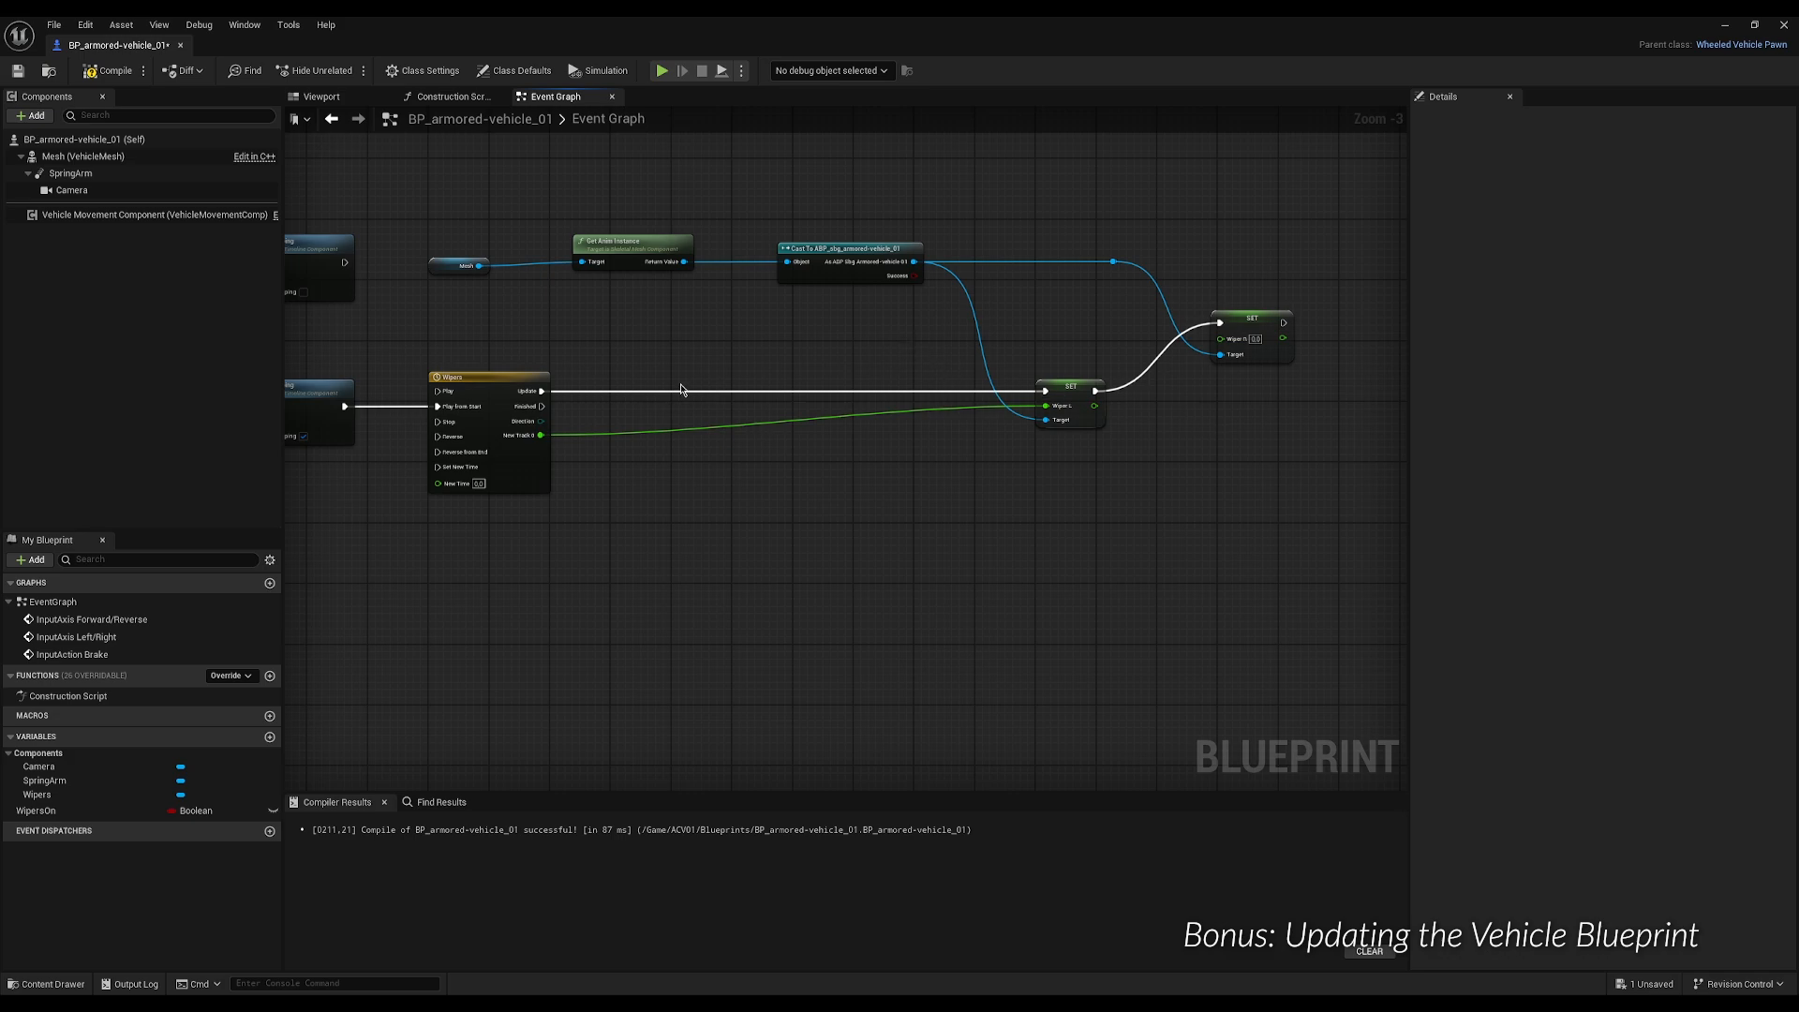
Feed the Timeline's New Track 0 through a Multiply node placed above Set Wiper L into Set Wiper R's Wiper R input.
drag(541, 435, 909, 328)
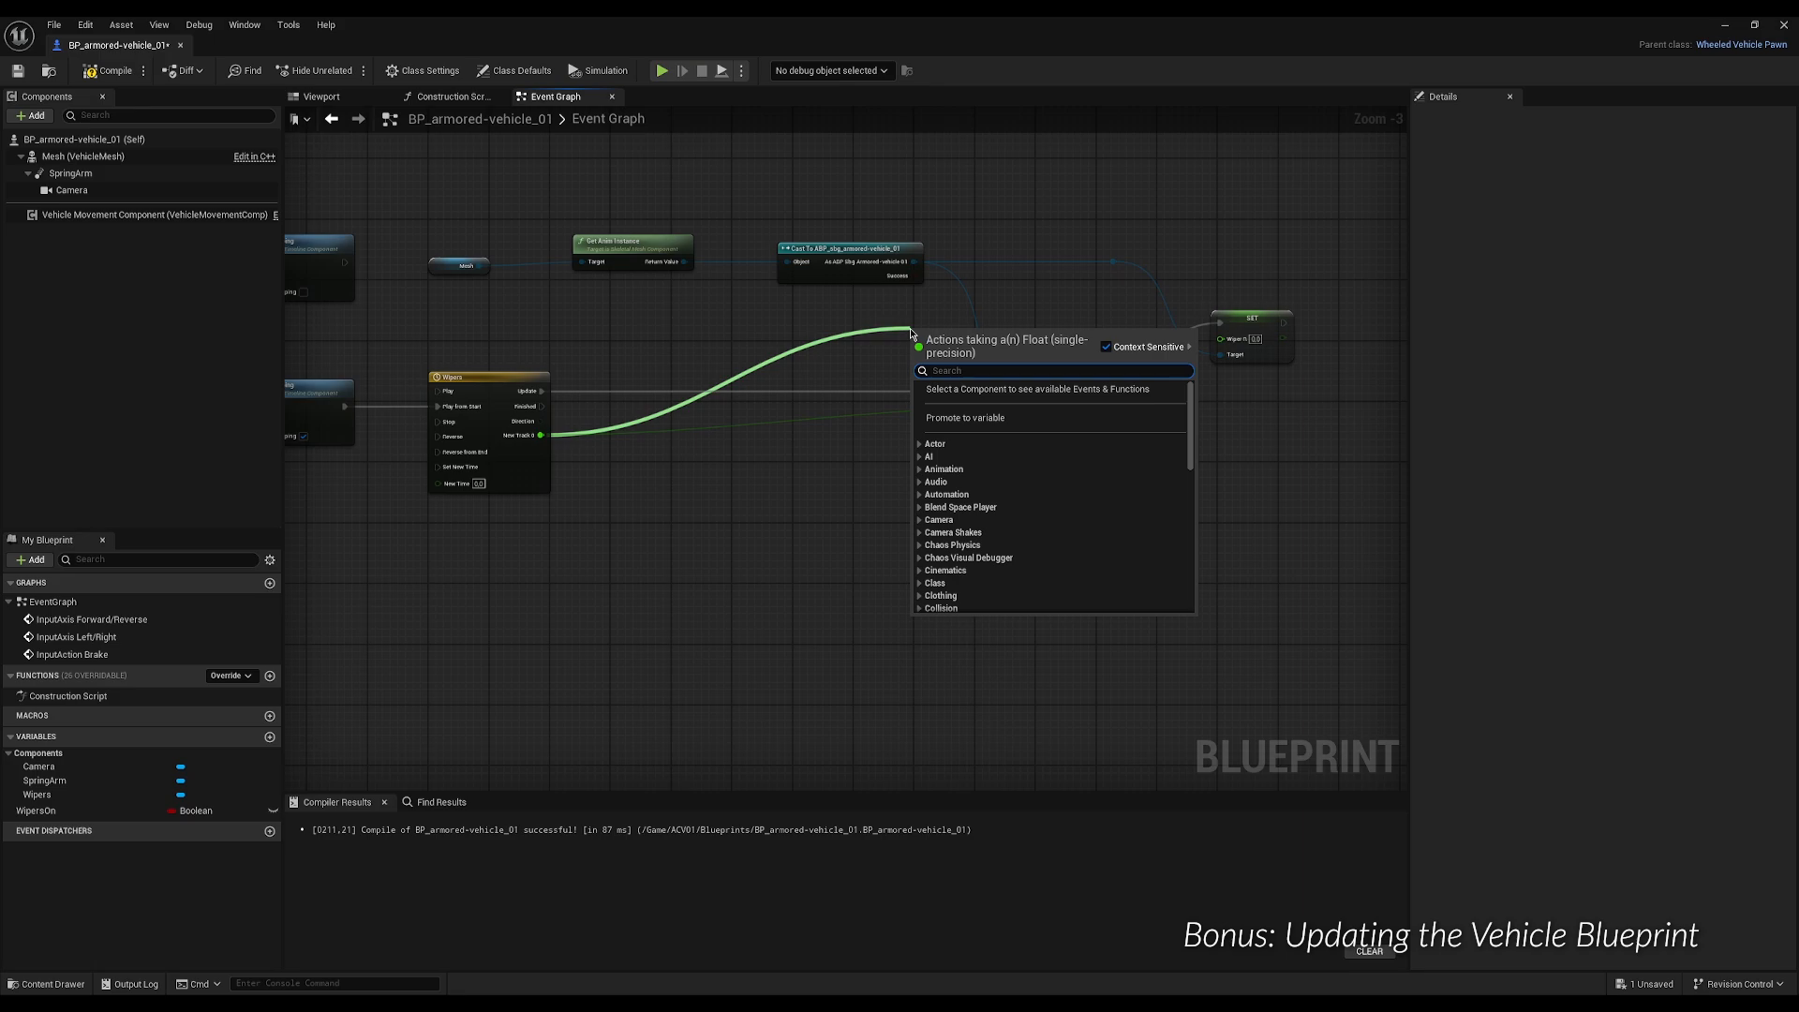
text(multipl)
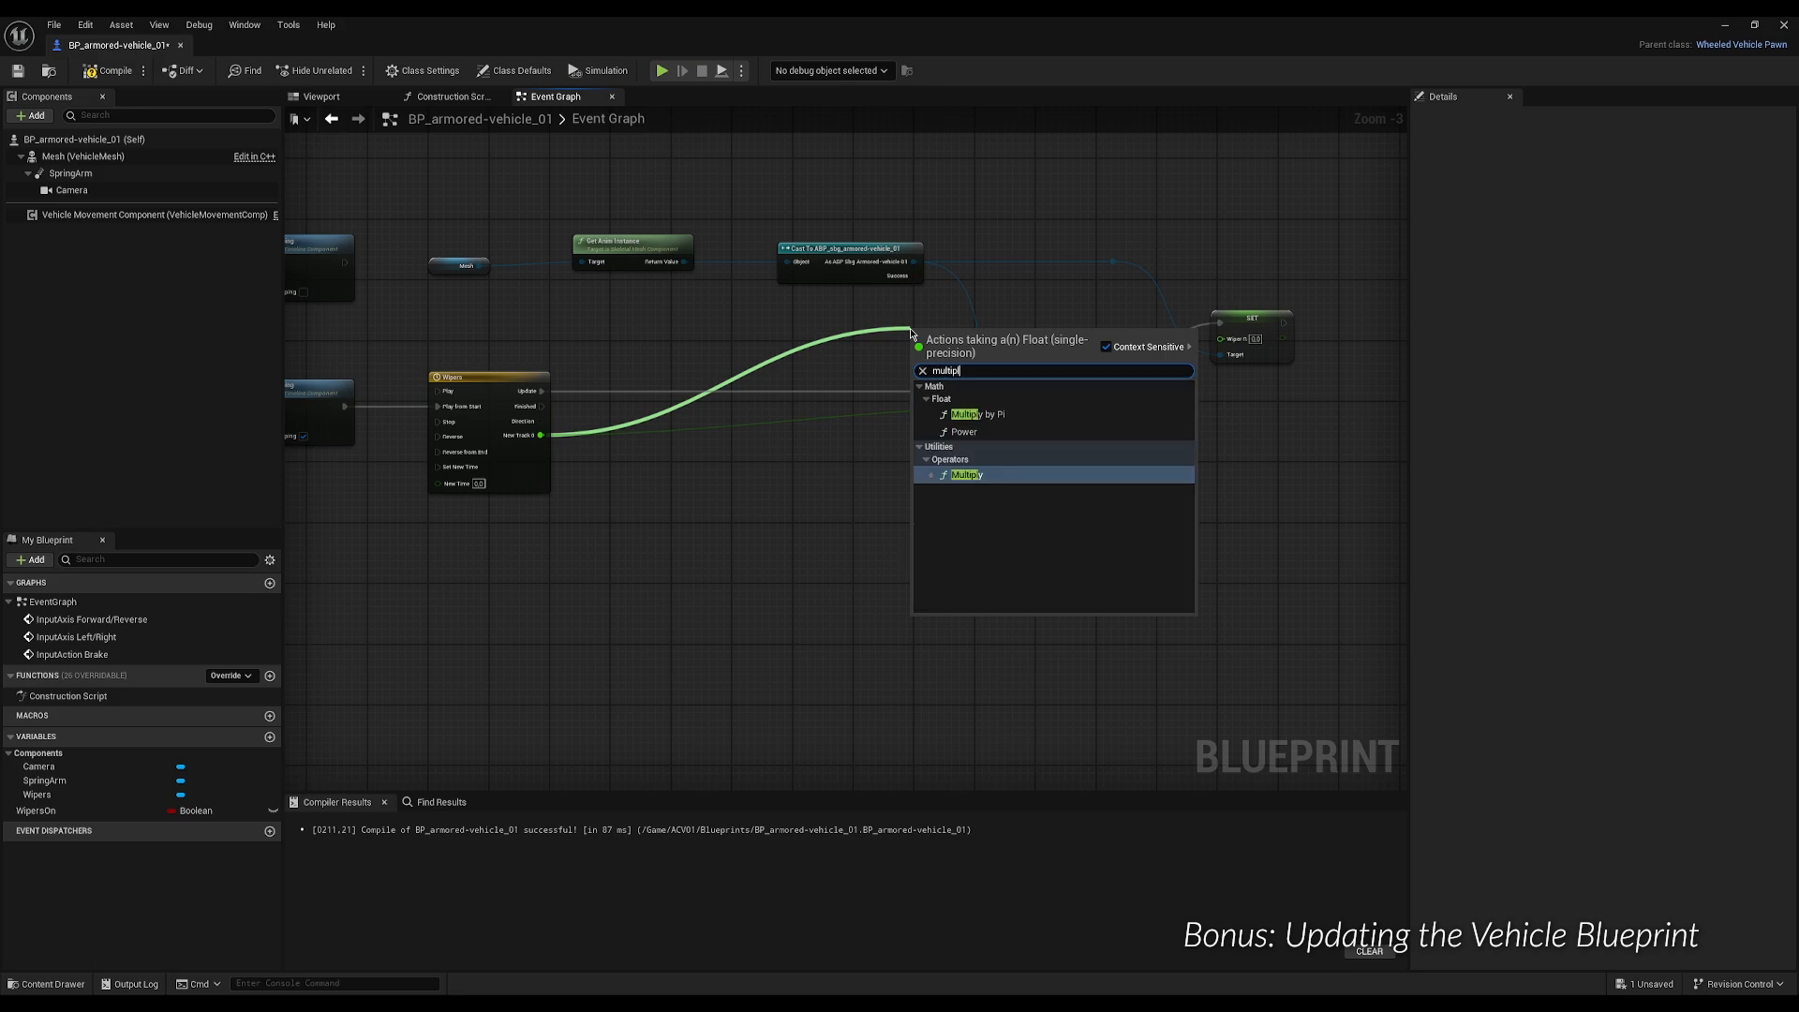
text(y)
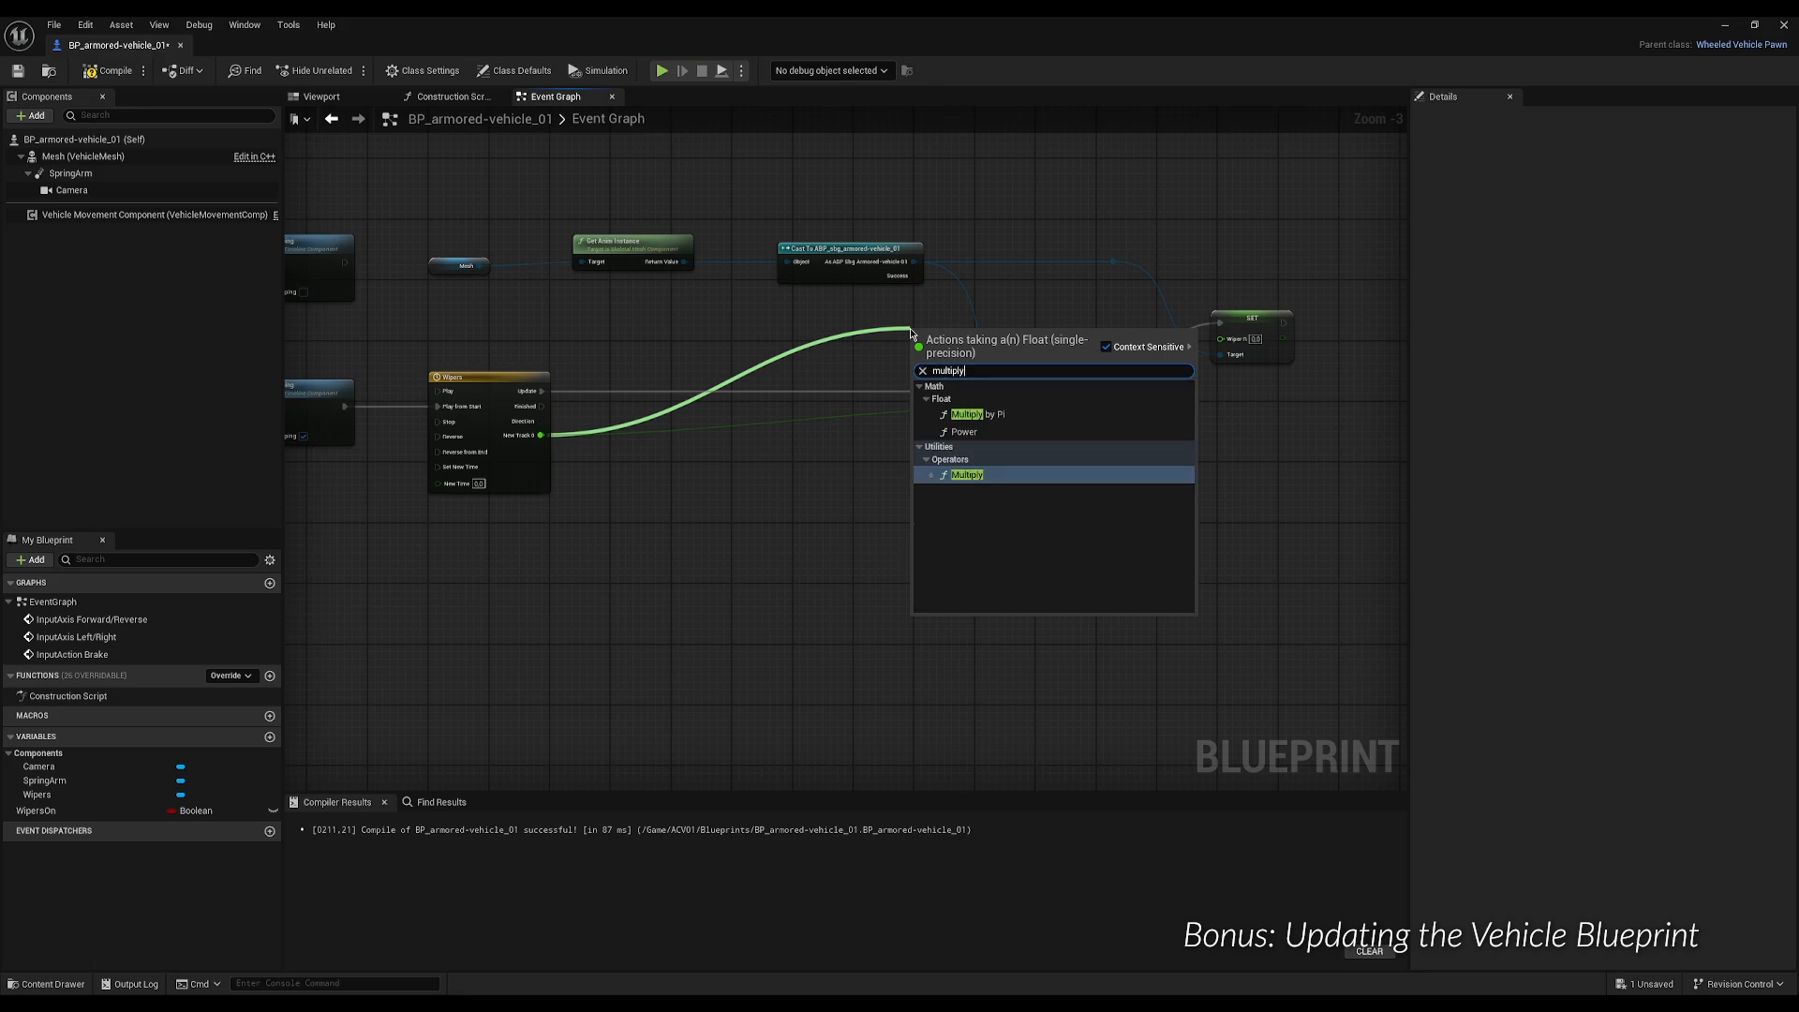
click(968, 475)
drag(939, 337, 1076, 330)
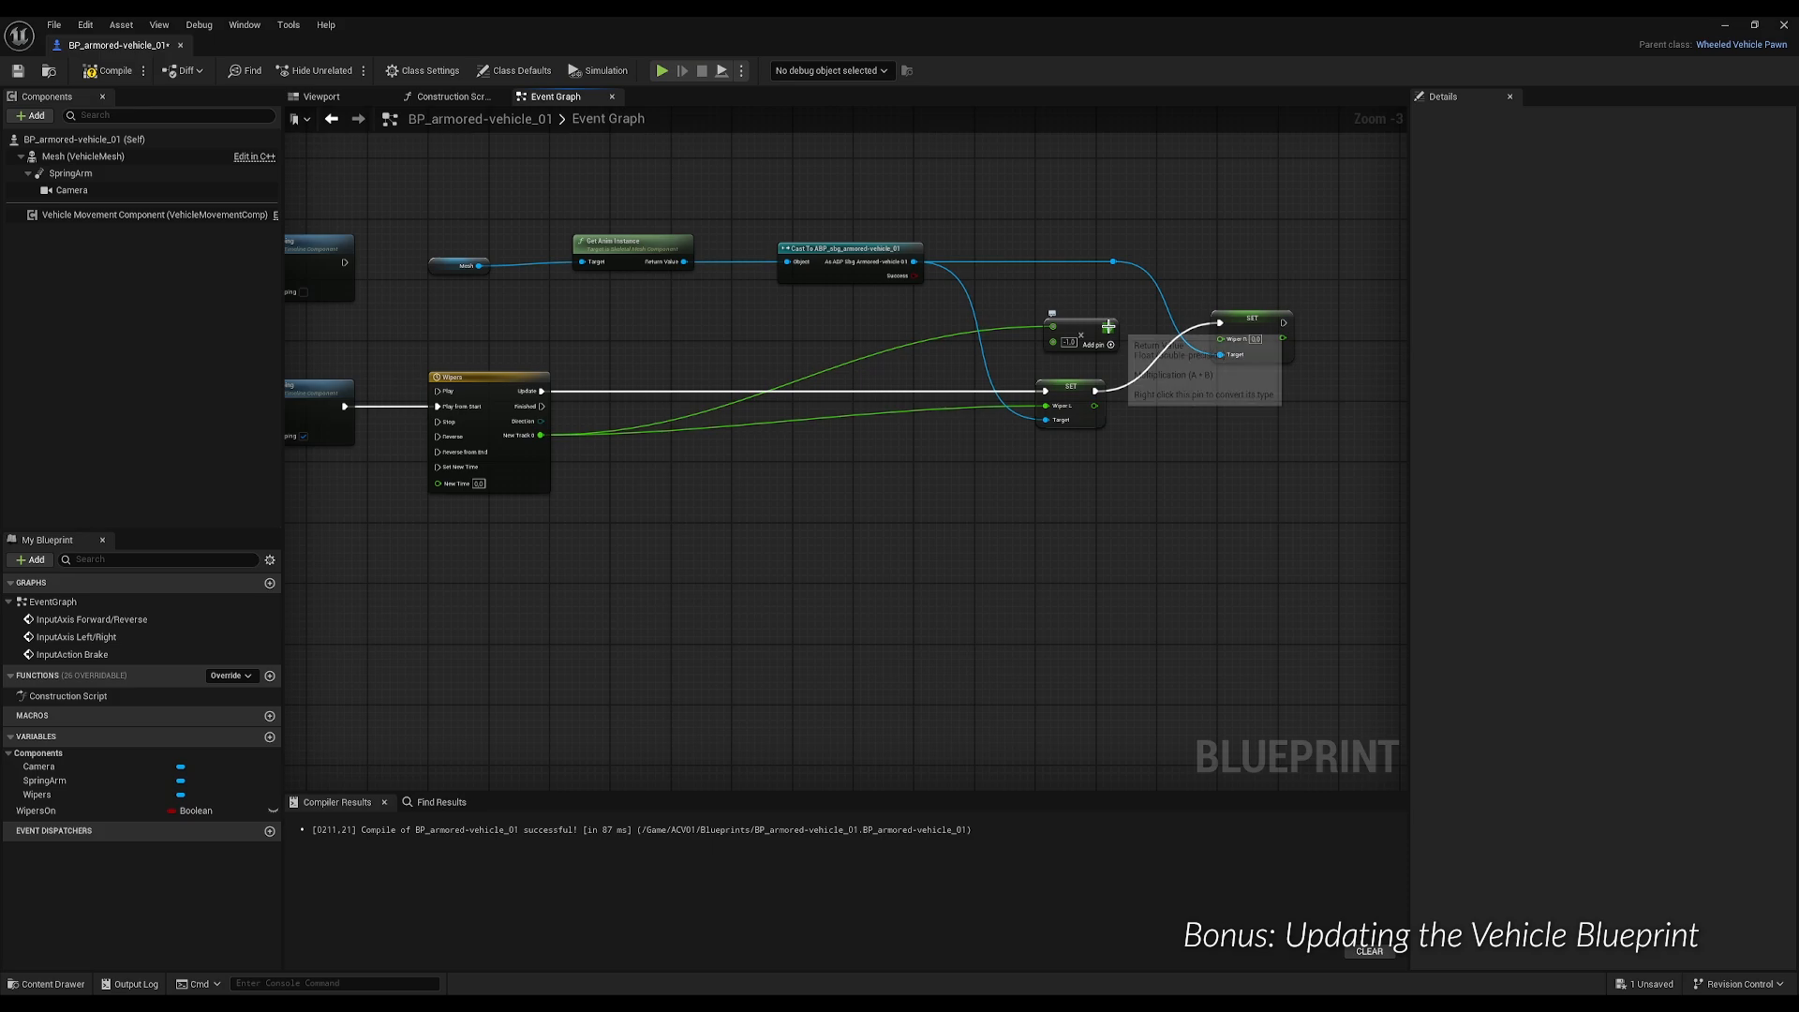
drag(1109, 327, 1223, 343)
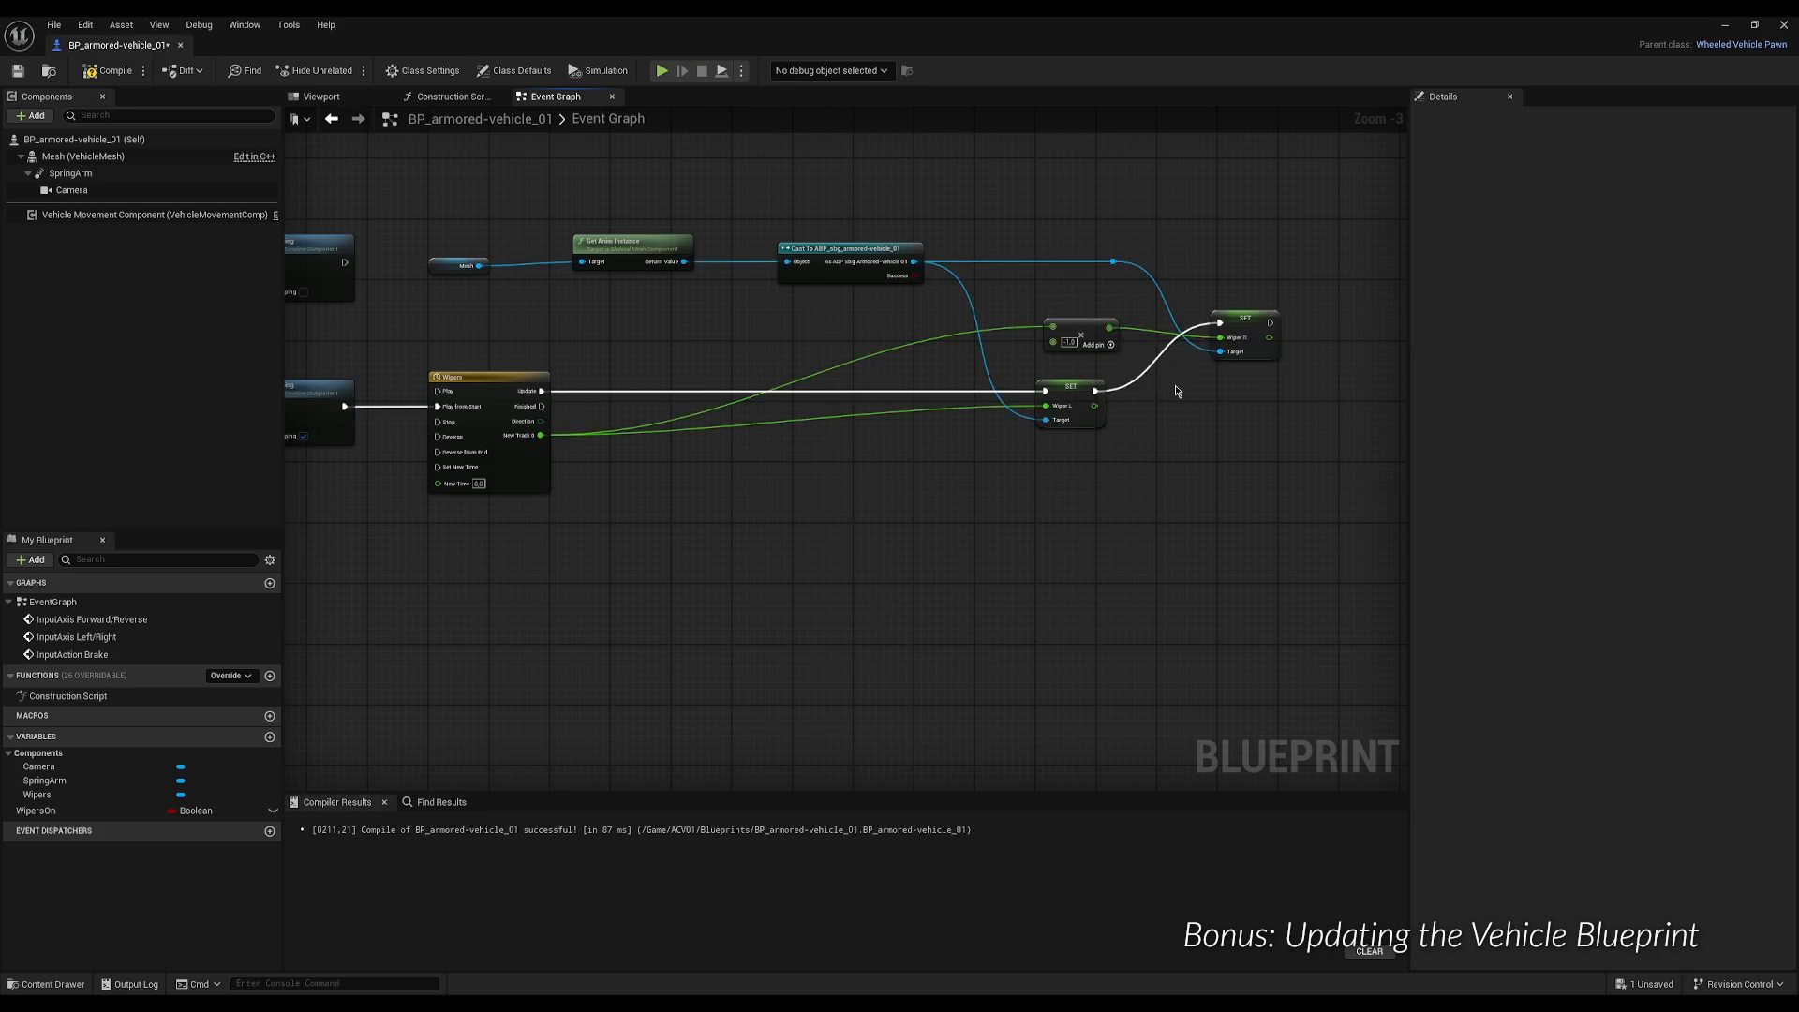
Left-align the Multiply node with Set Wiper L and adjust its height to level its output wire with Wiper R.
drag(1071, 311, 1084, 393)
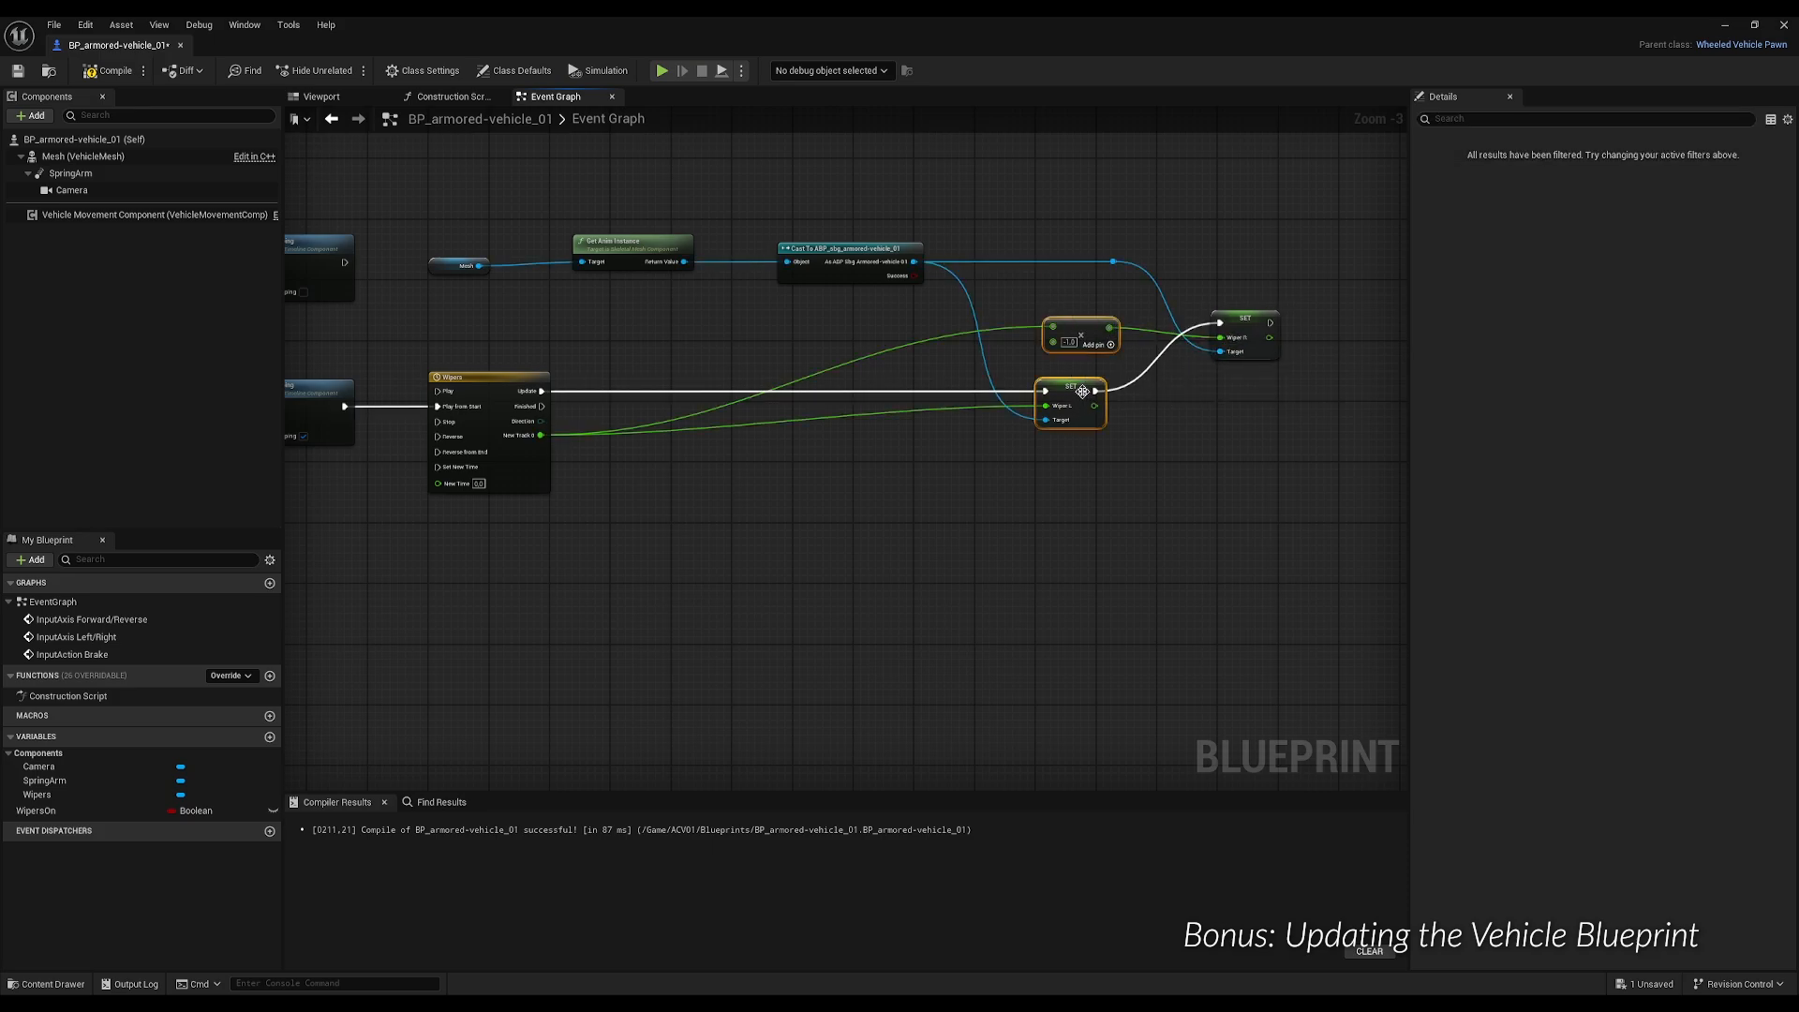
right_click(1076, 384)
mouse_move(1212, 607)
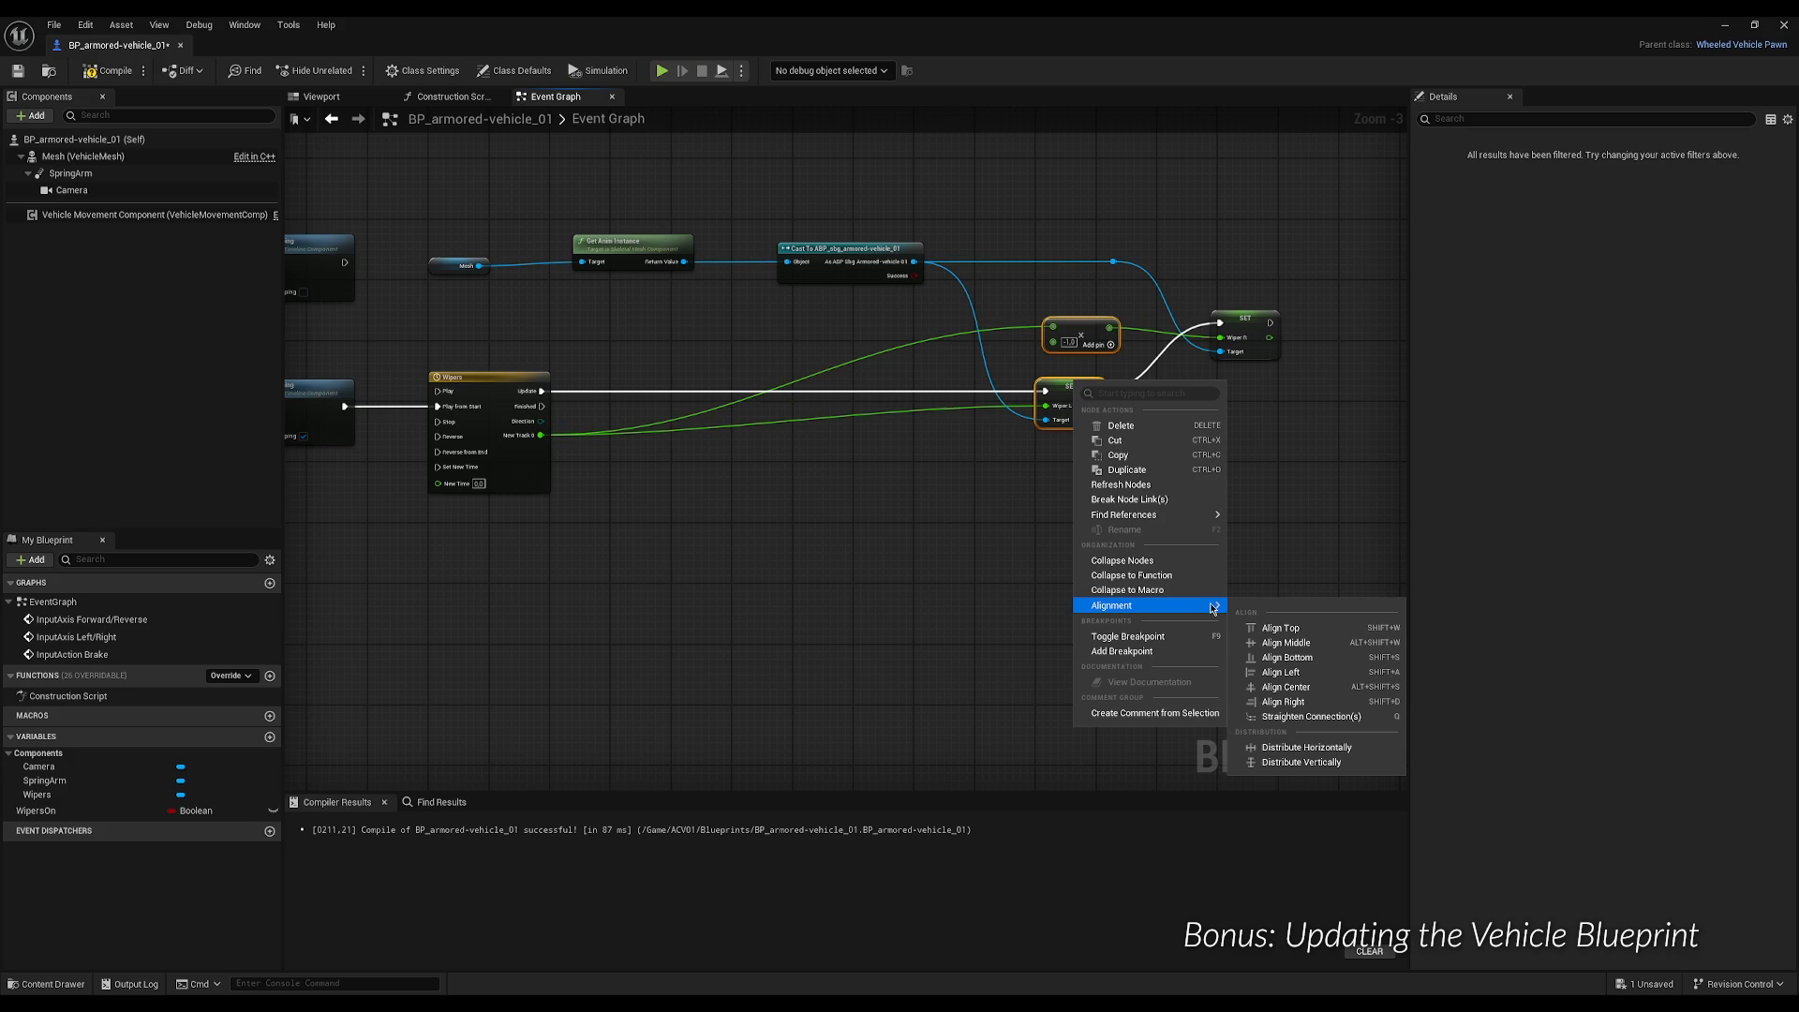
click(1301, 675)
click(1202, 595)
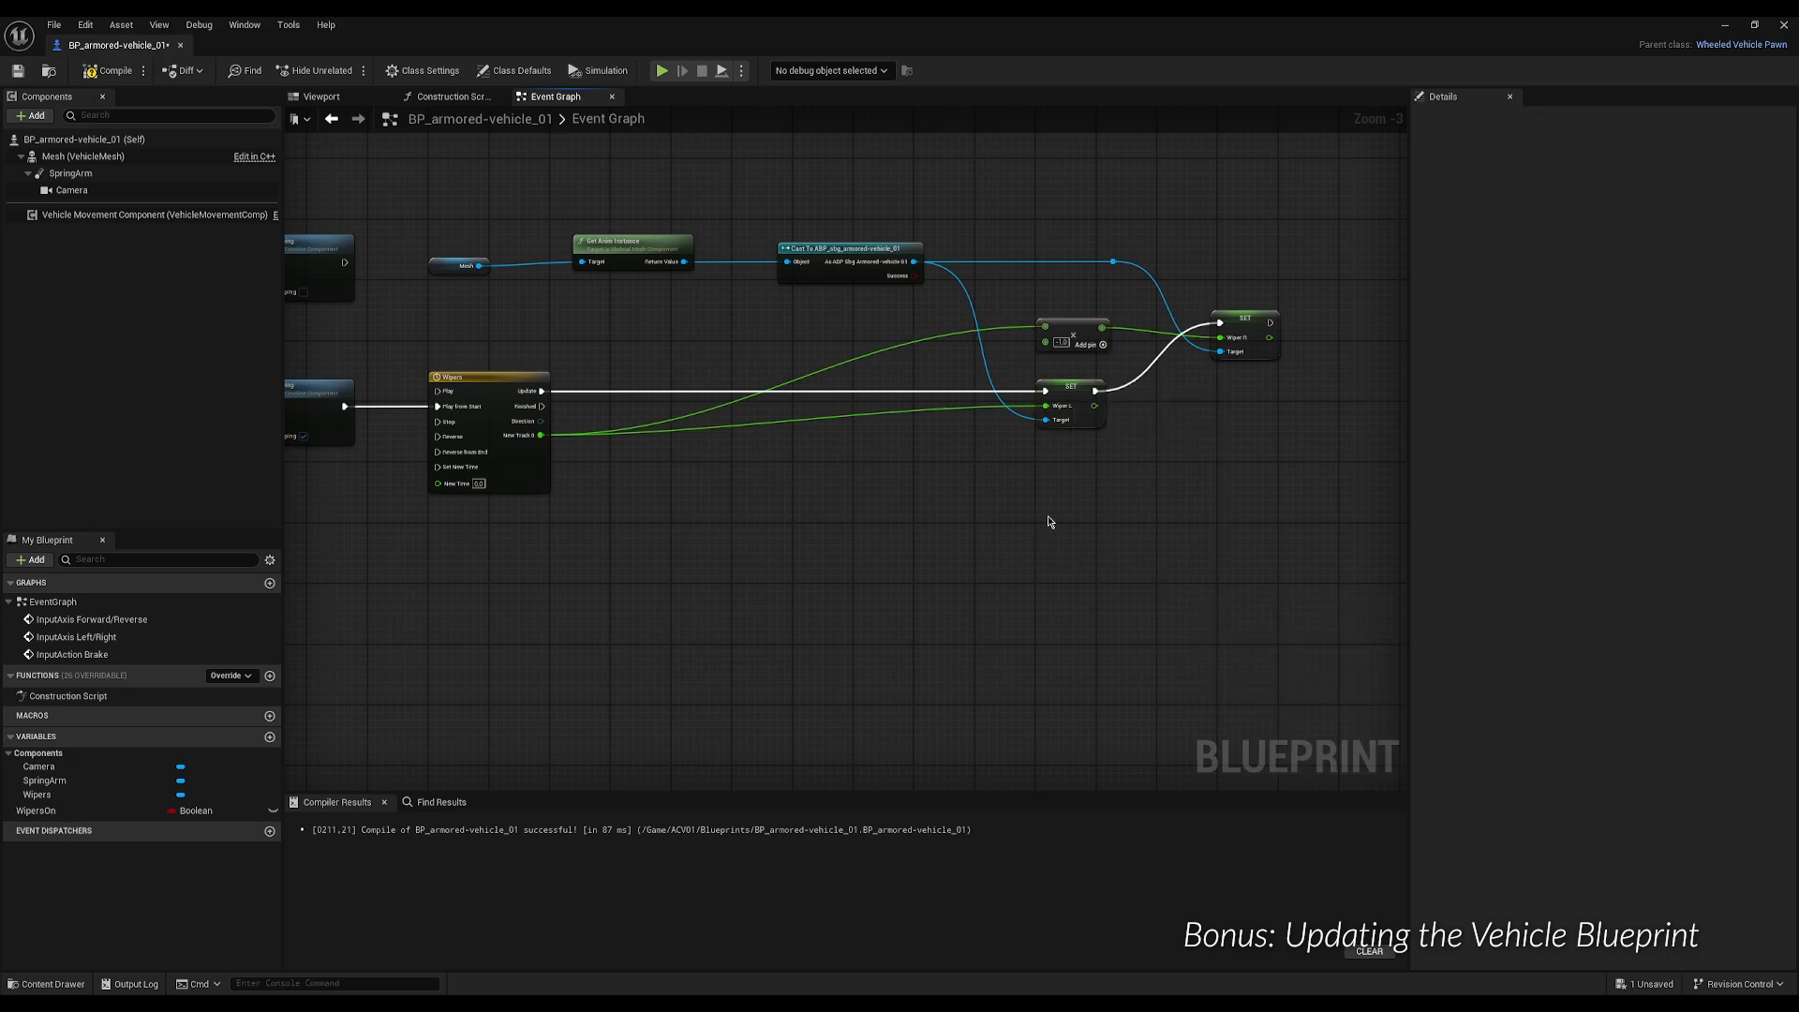
drag(1078, 328, 1077, 343)
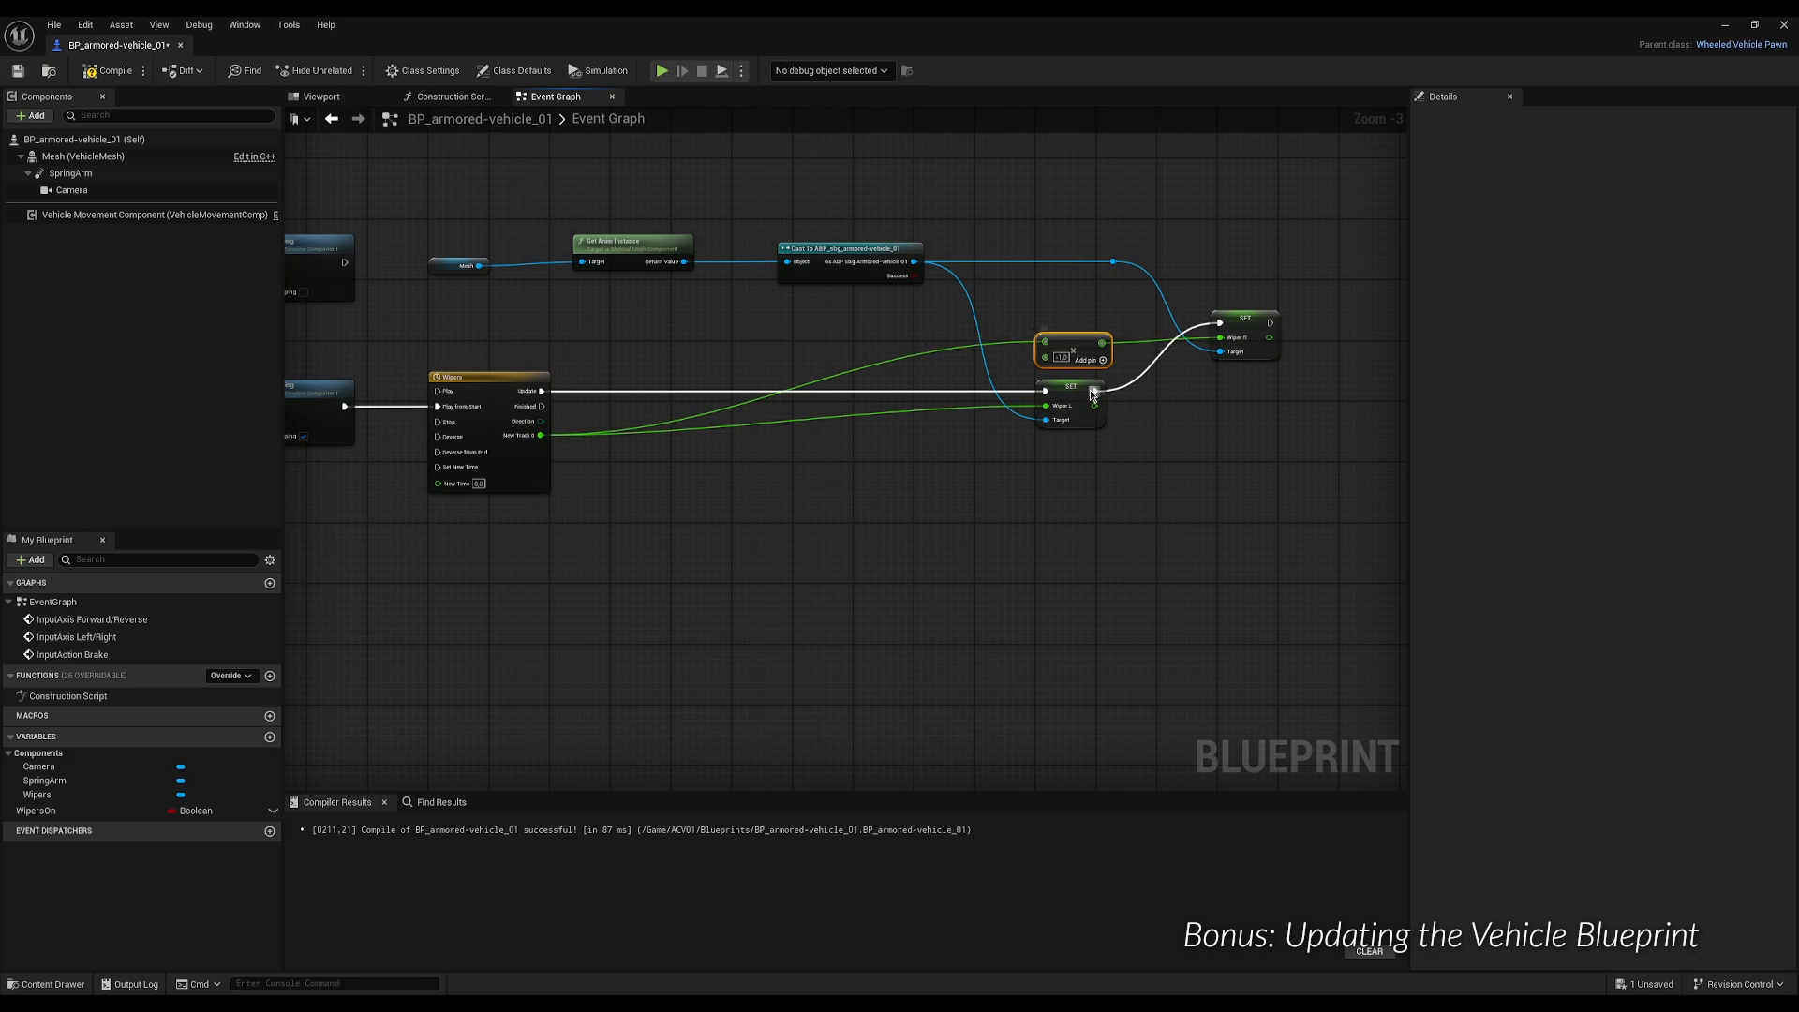
key(Up)
Shift the cast, reroute, Multiply and Set Wiper nodes left, along with Get Anim Instance, to tighten the node spacing.
scroll(916, 469, down, 1)
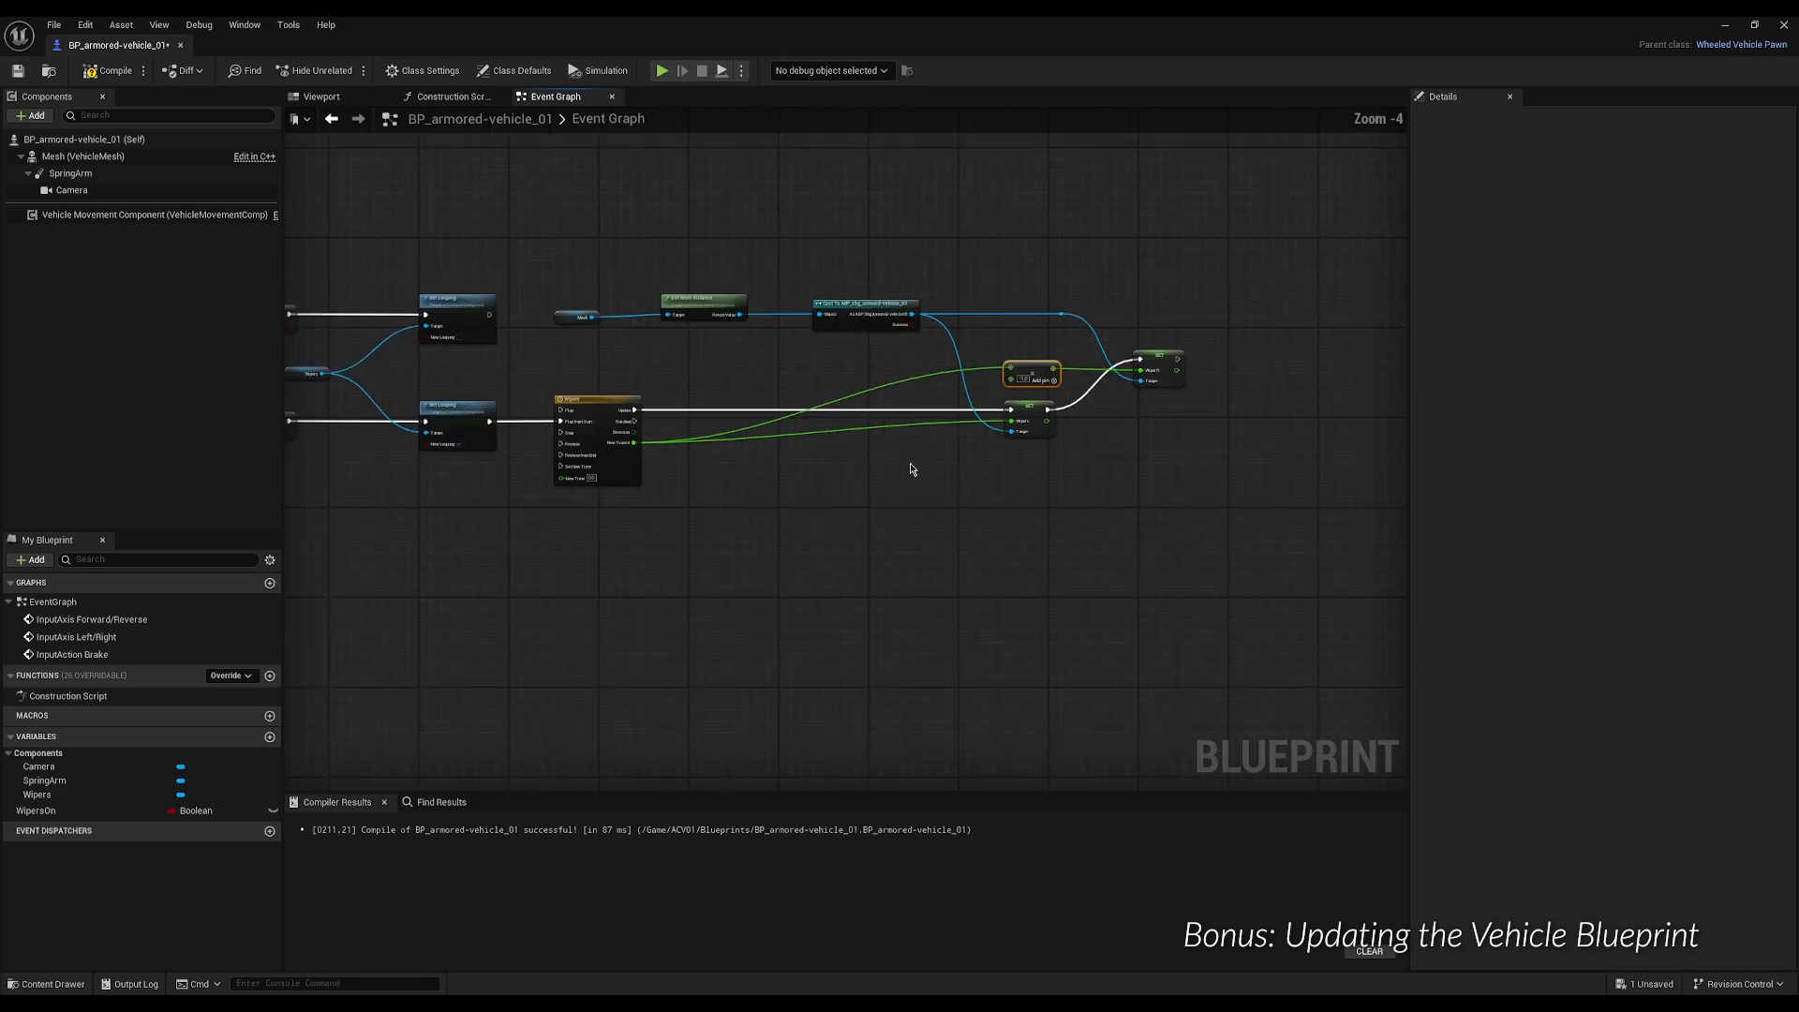
right_drag(909, 463, 1003, 475)
drag(1268, 273, 964, 534)
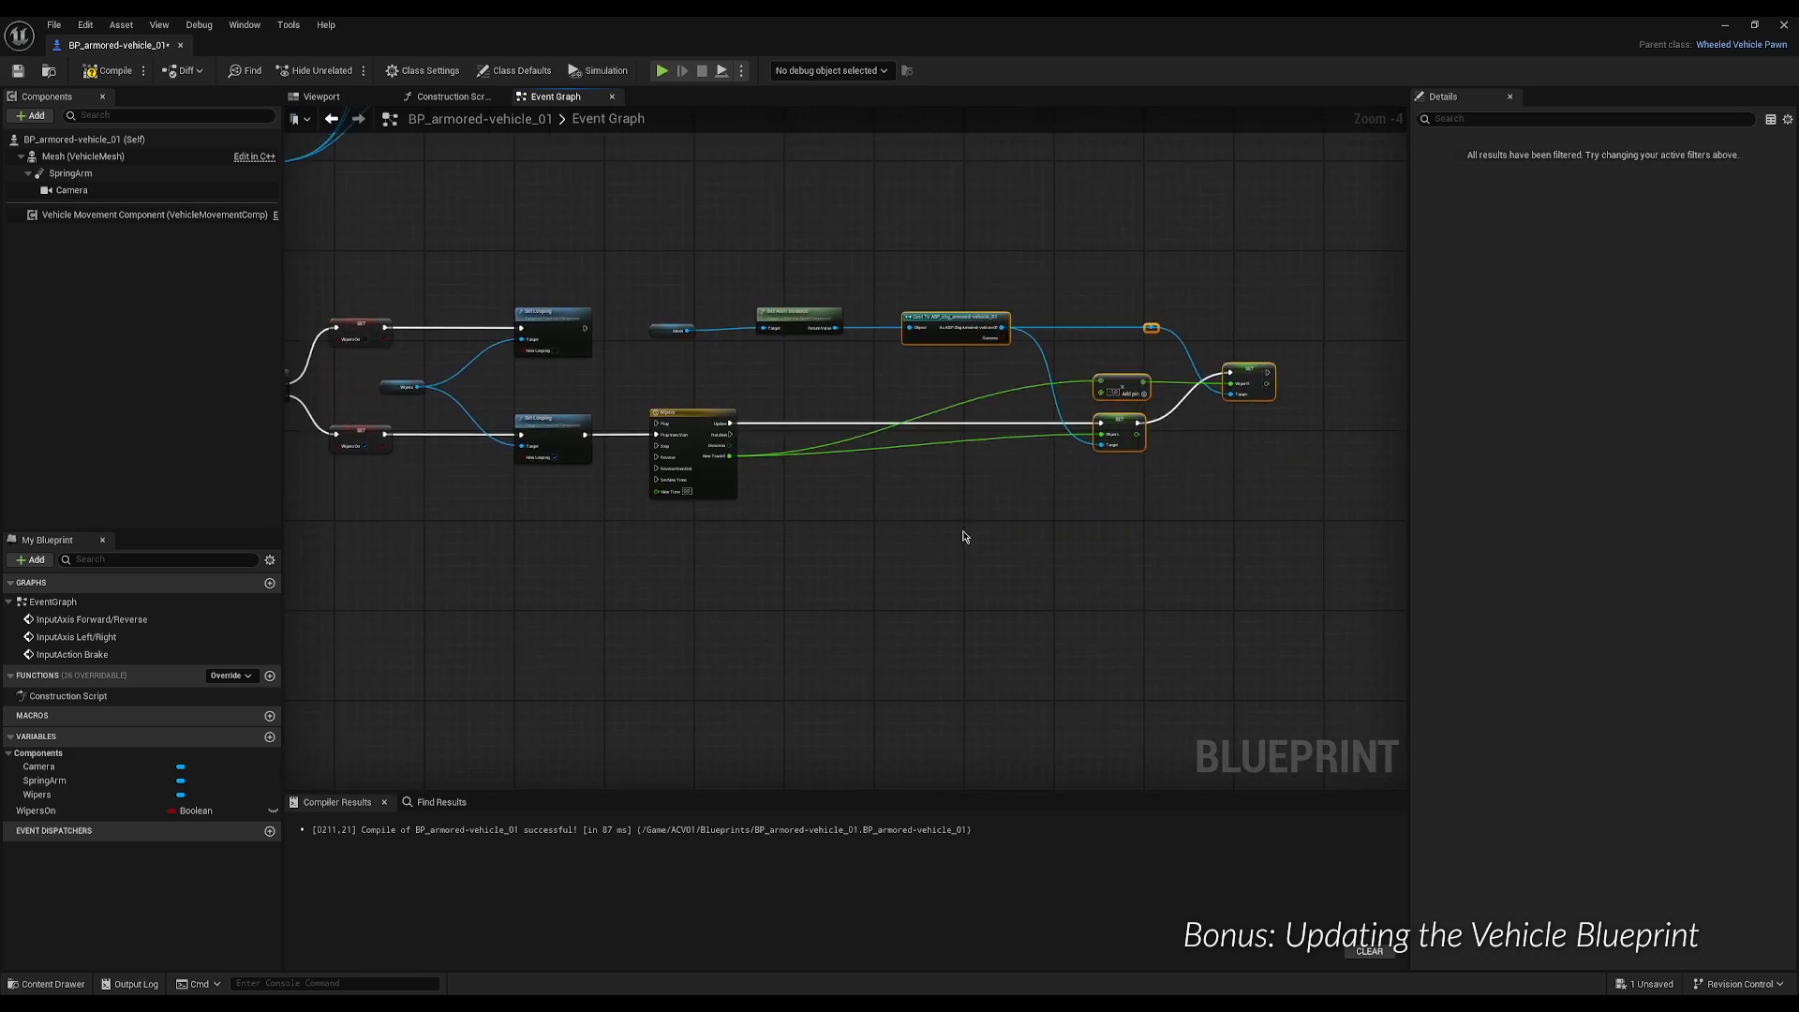
key(Left)
key(Left)
key(Left)
key(Left)
drag(811, 253, 1256, 580)
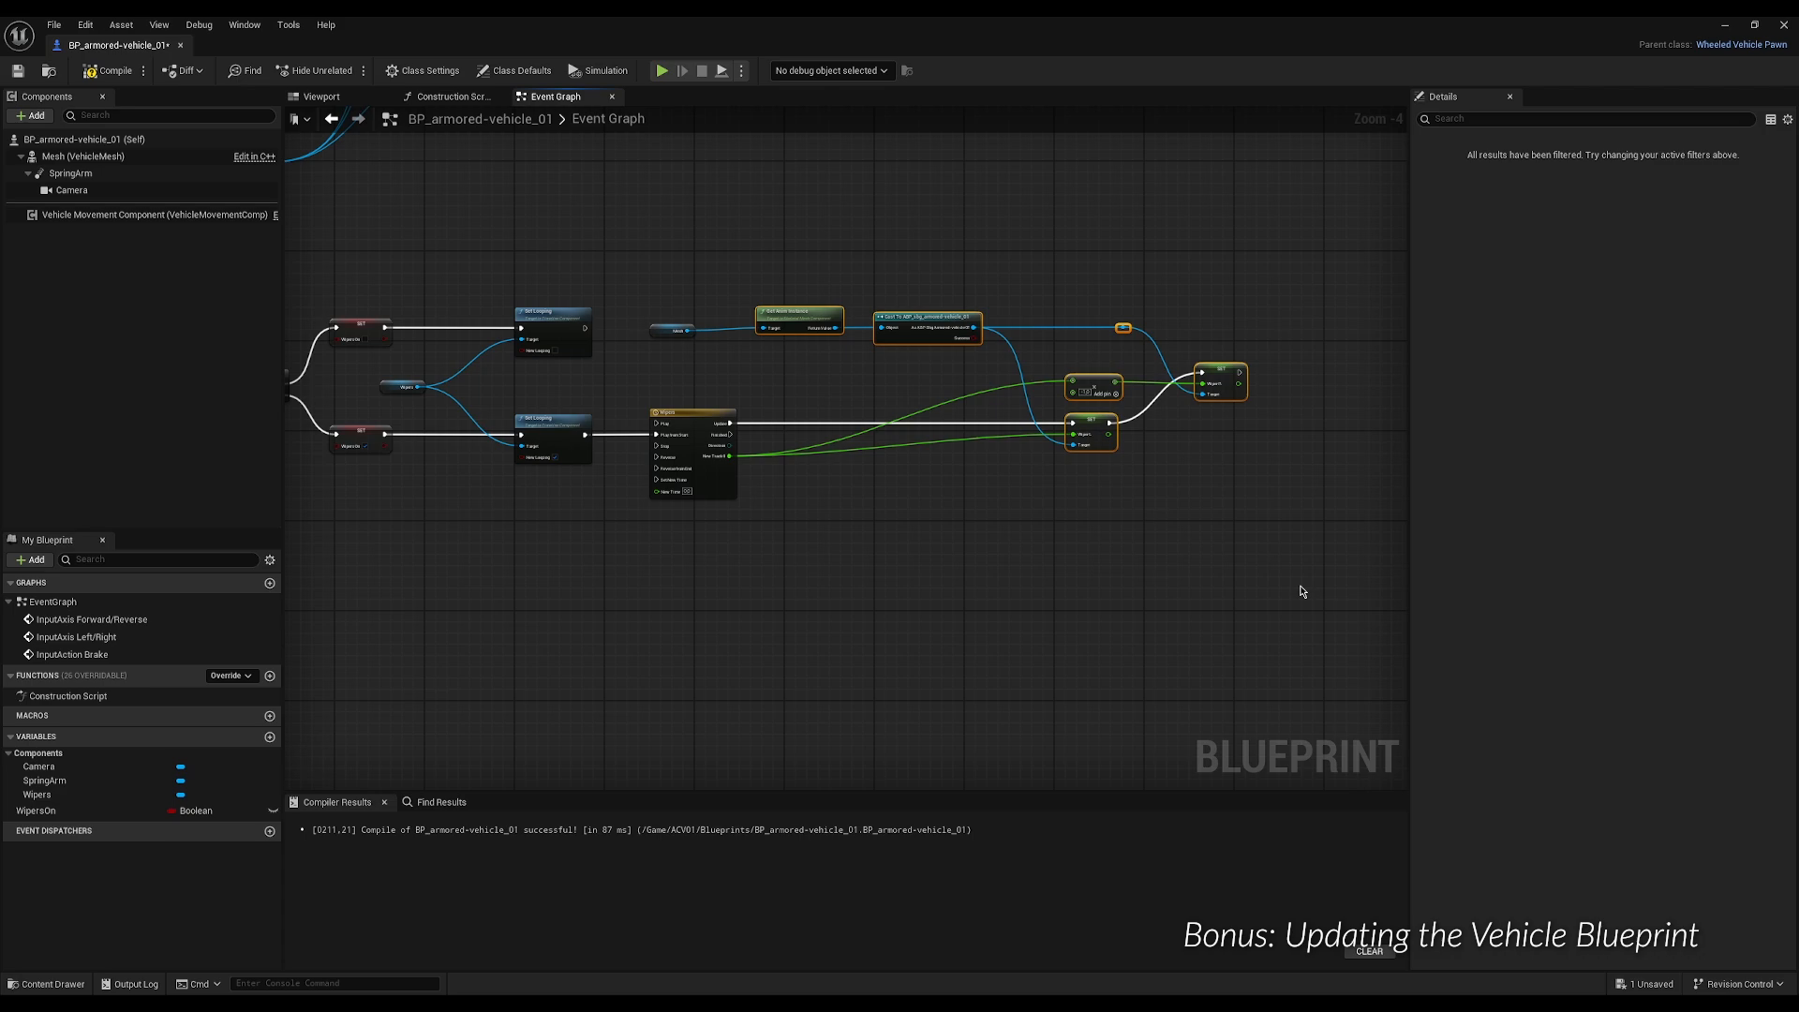
key(Left)
key(Left)
key(Left)
drag(627, 288, 691, 365)
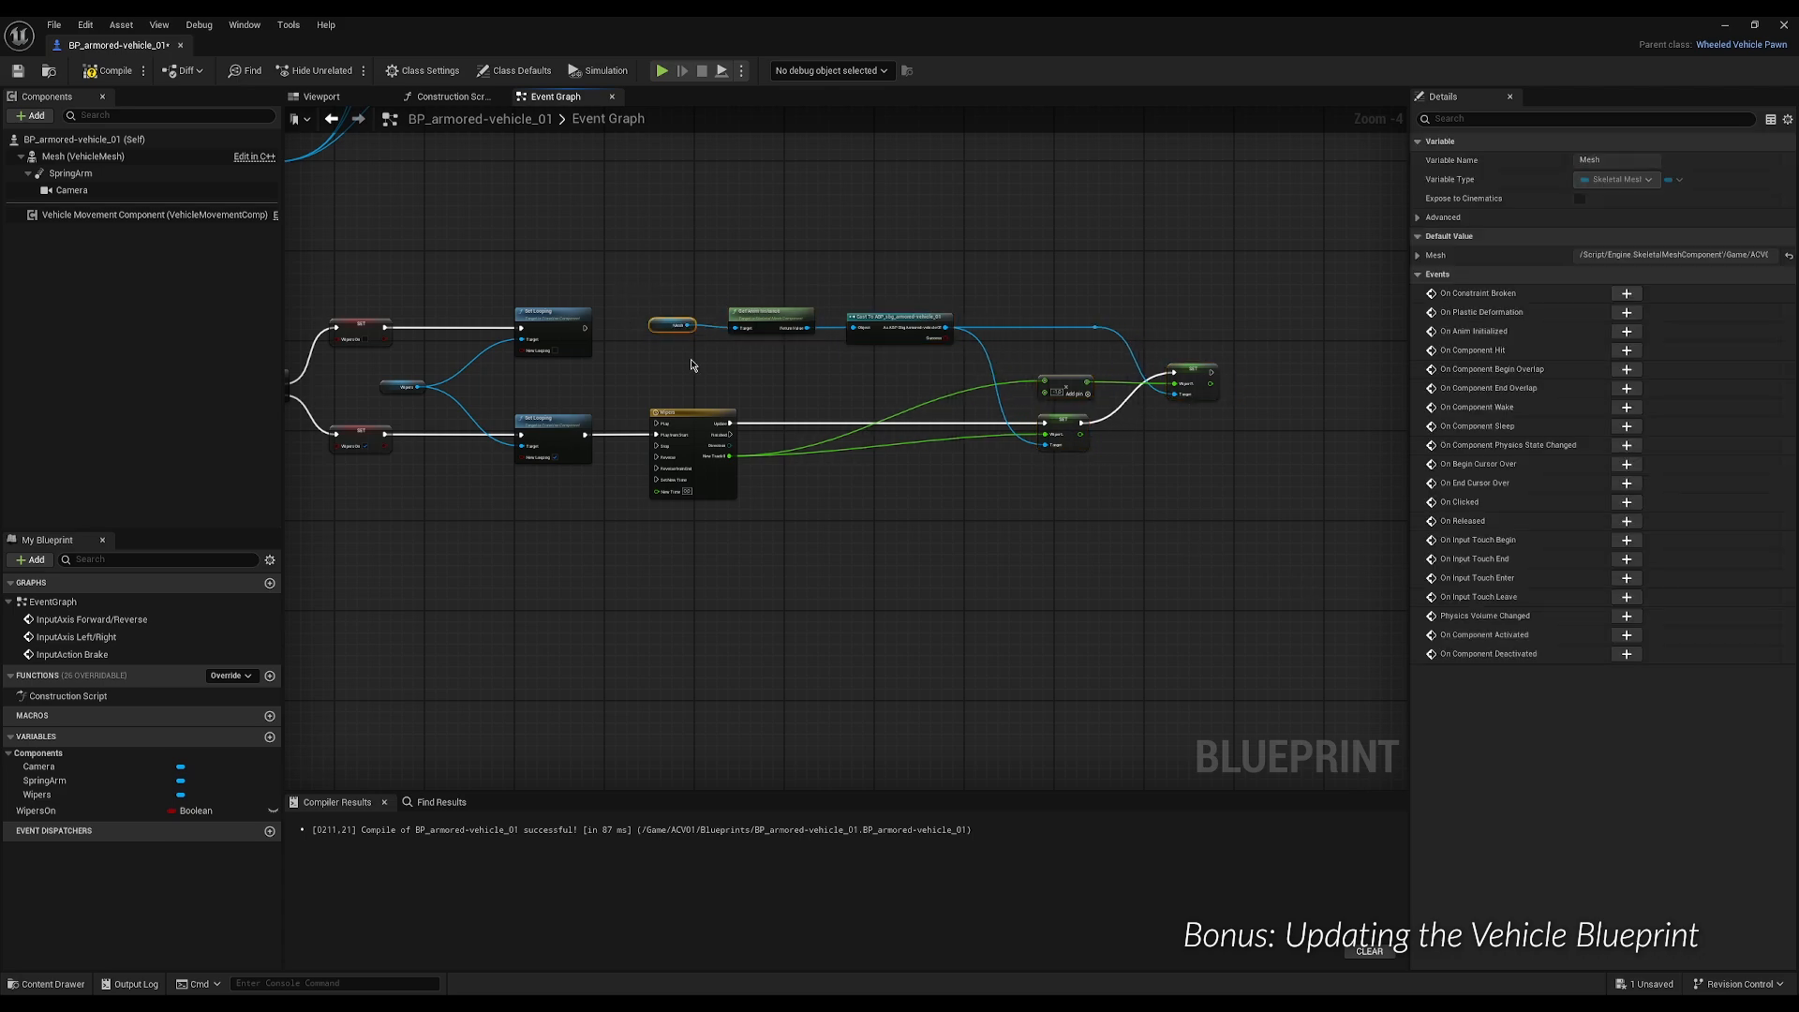
Add an InputAction Wipers event in the empty graph area near the wiper Branch node.
right_drag(740, 388, 924, 393)
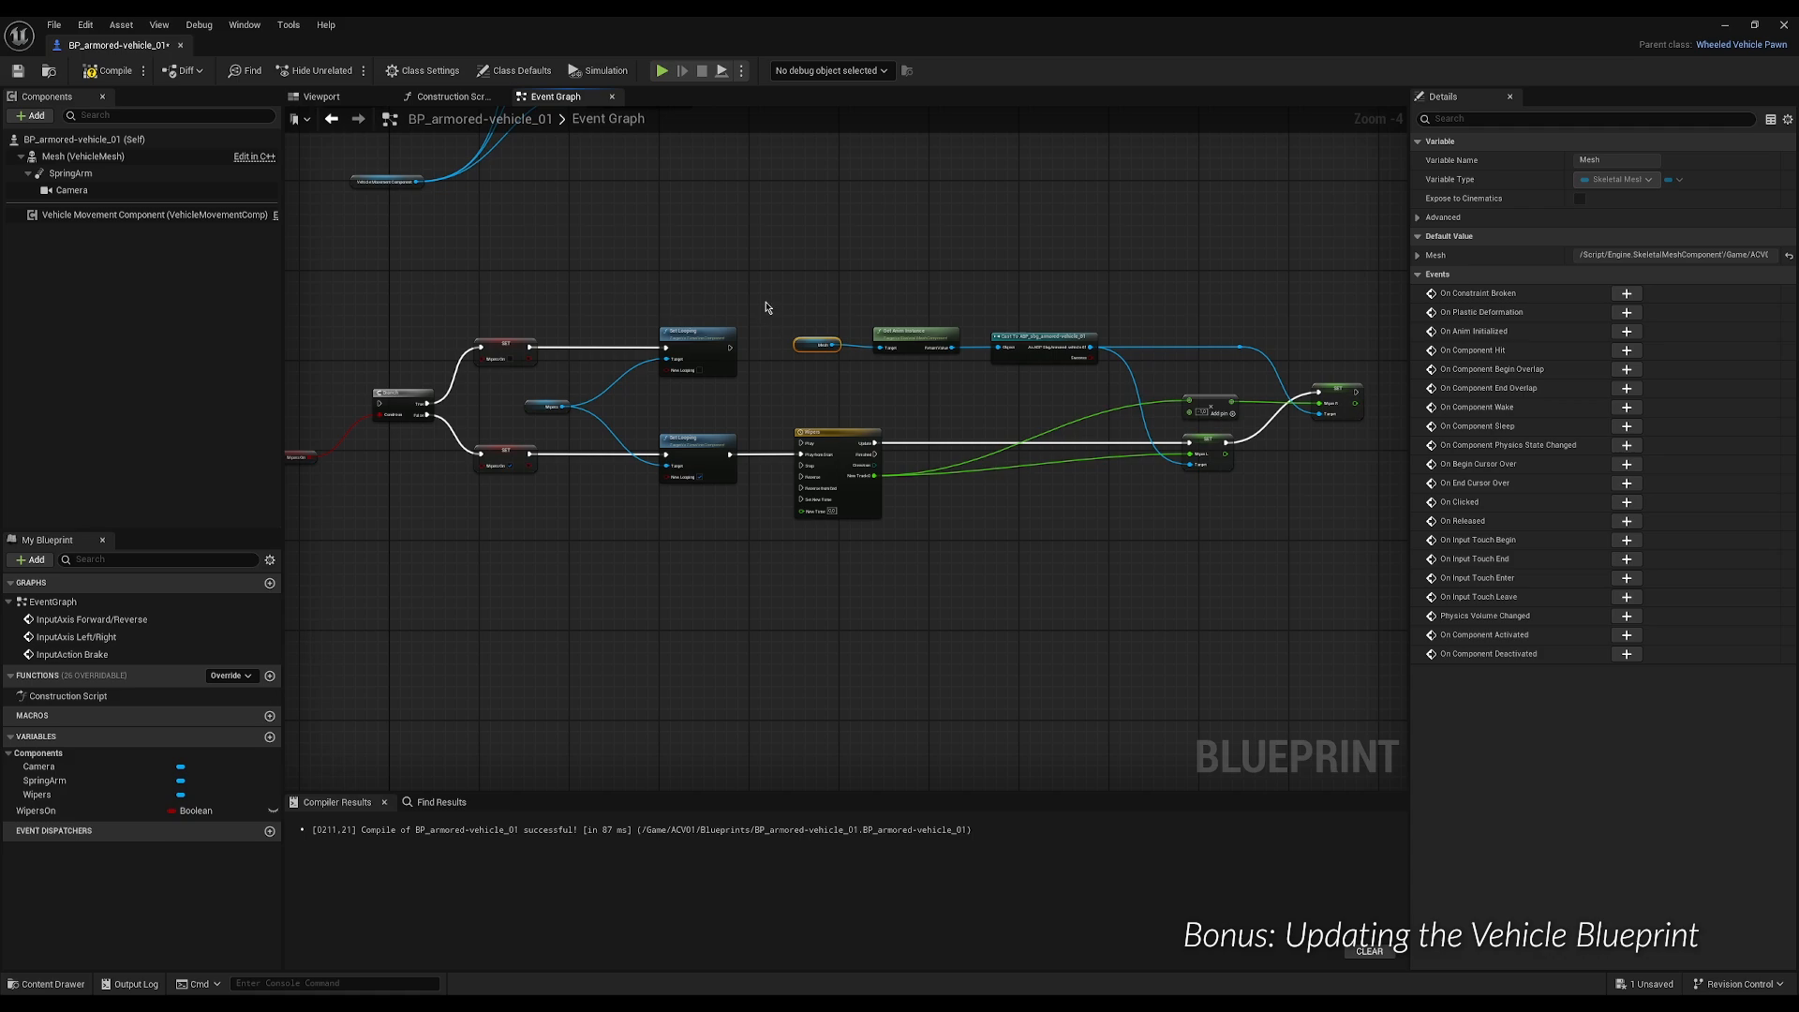
right_drag(766, 307, 991, 423)
scroll(822, 342, down, 1)
drag(685, 461, 1304, 615)
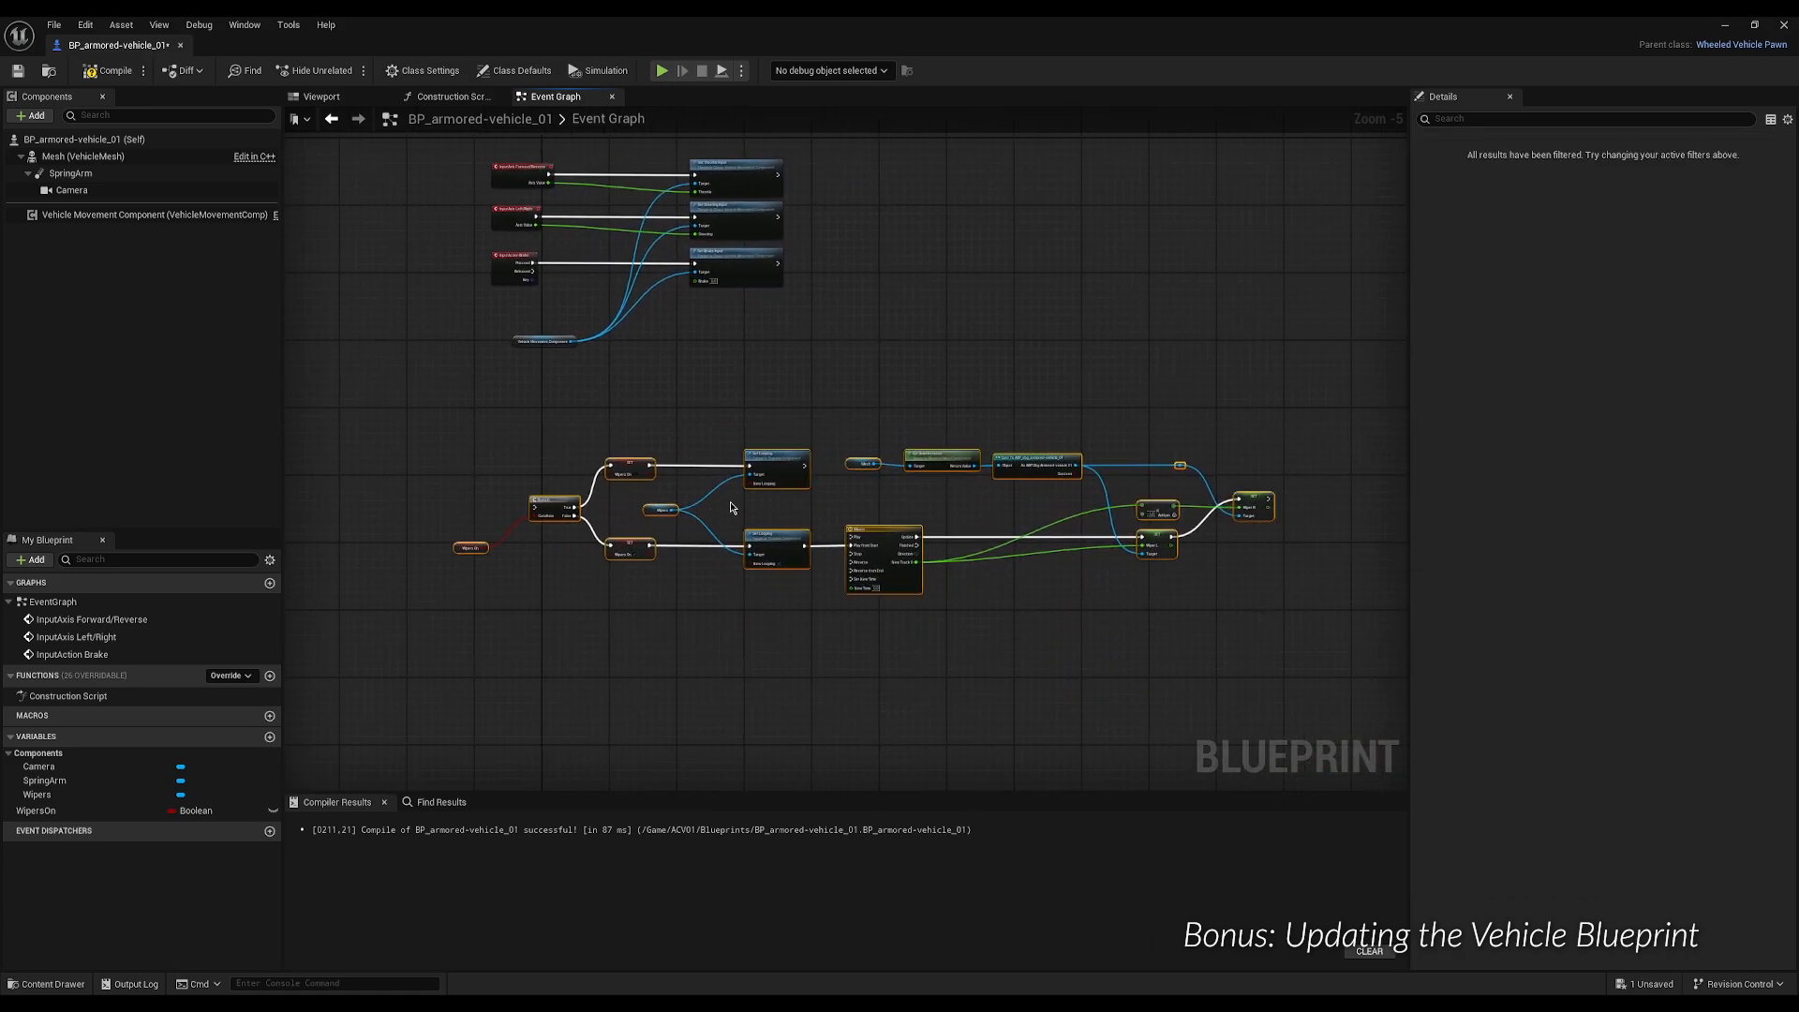
right_drag(743, 499, 849, 433)
scroll(772, 427, up, 1)
right_drag(660, 394, 826, 492)
right_click(669, 442)
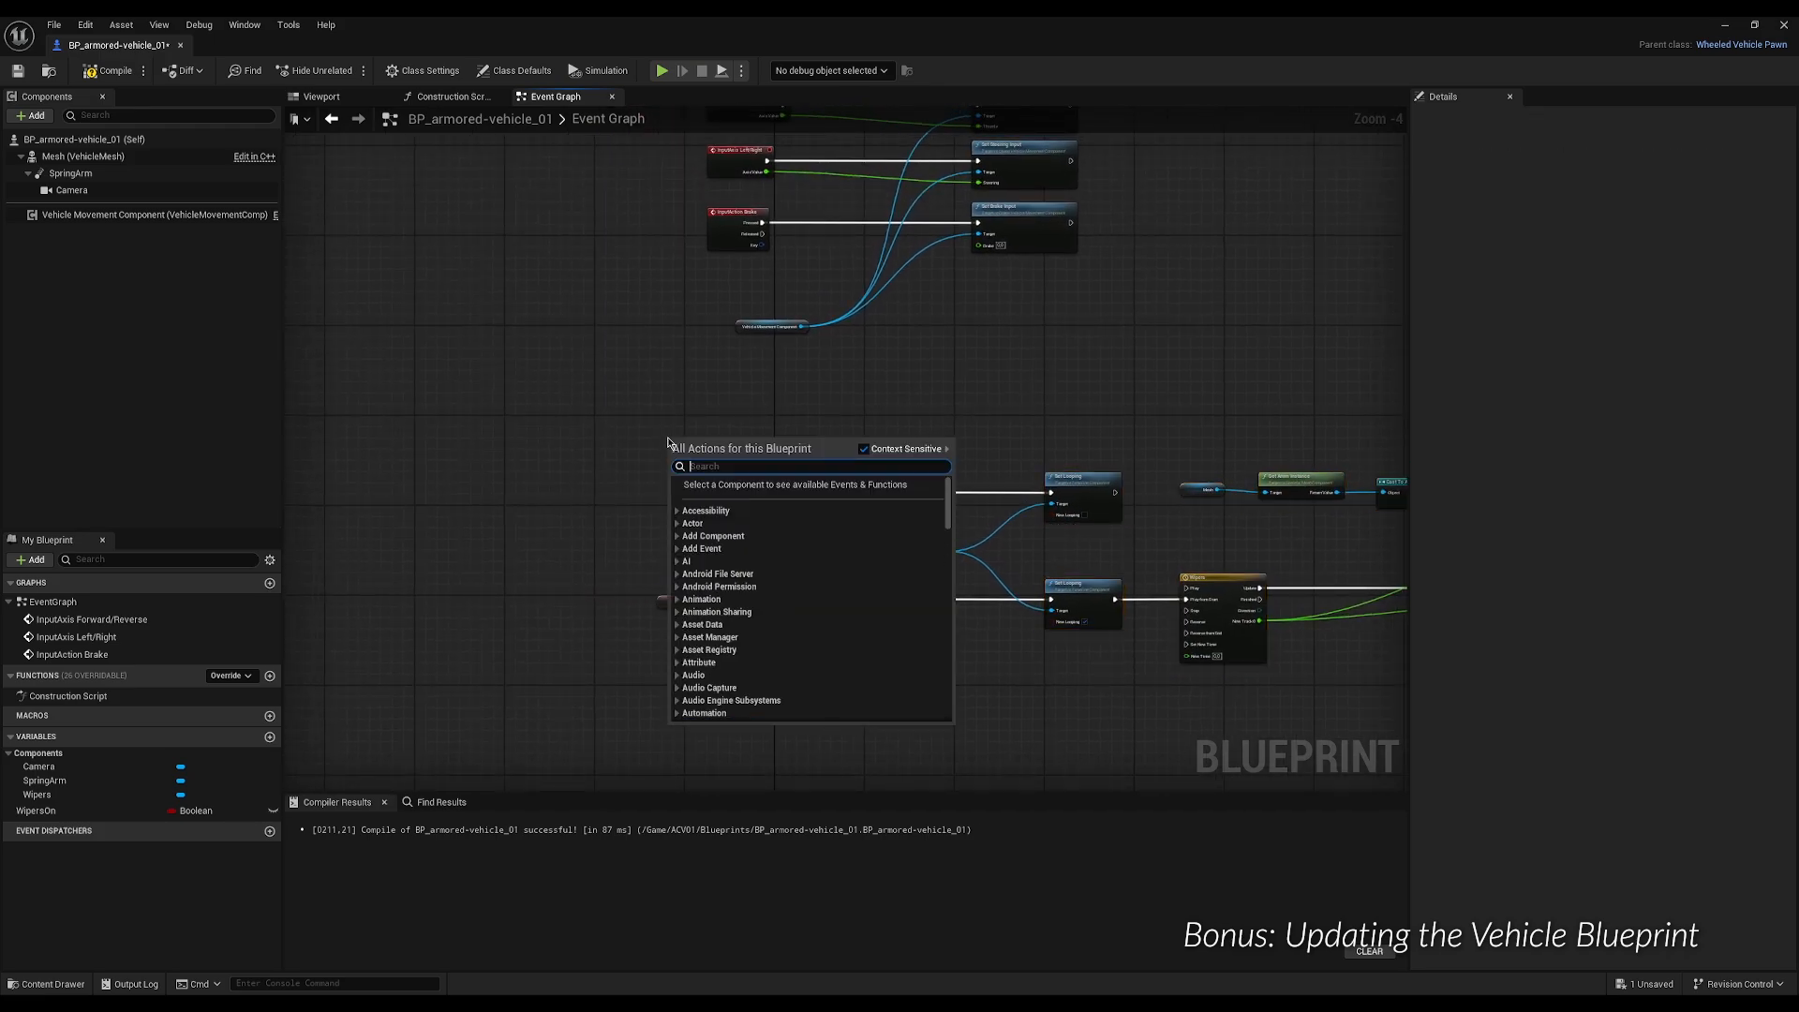
text(input wi)
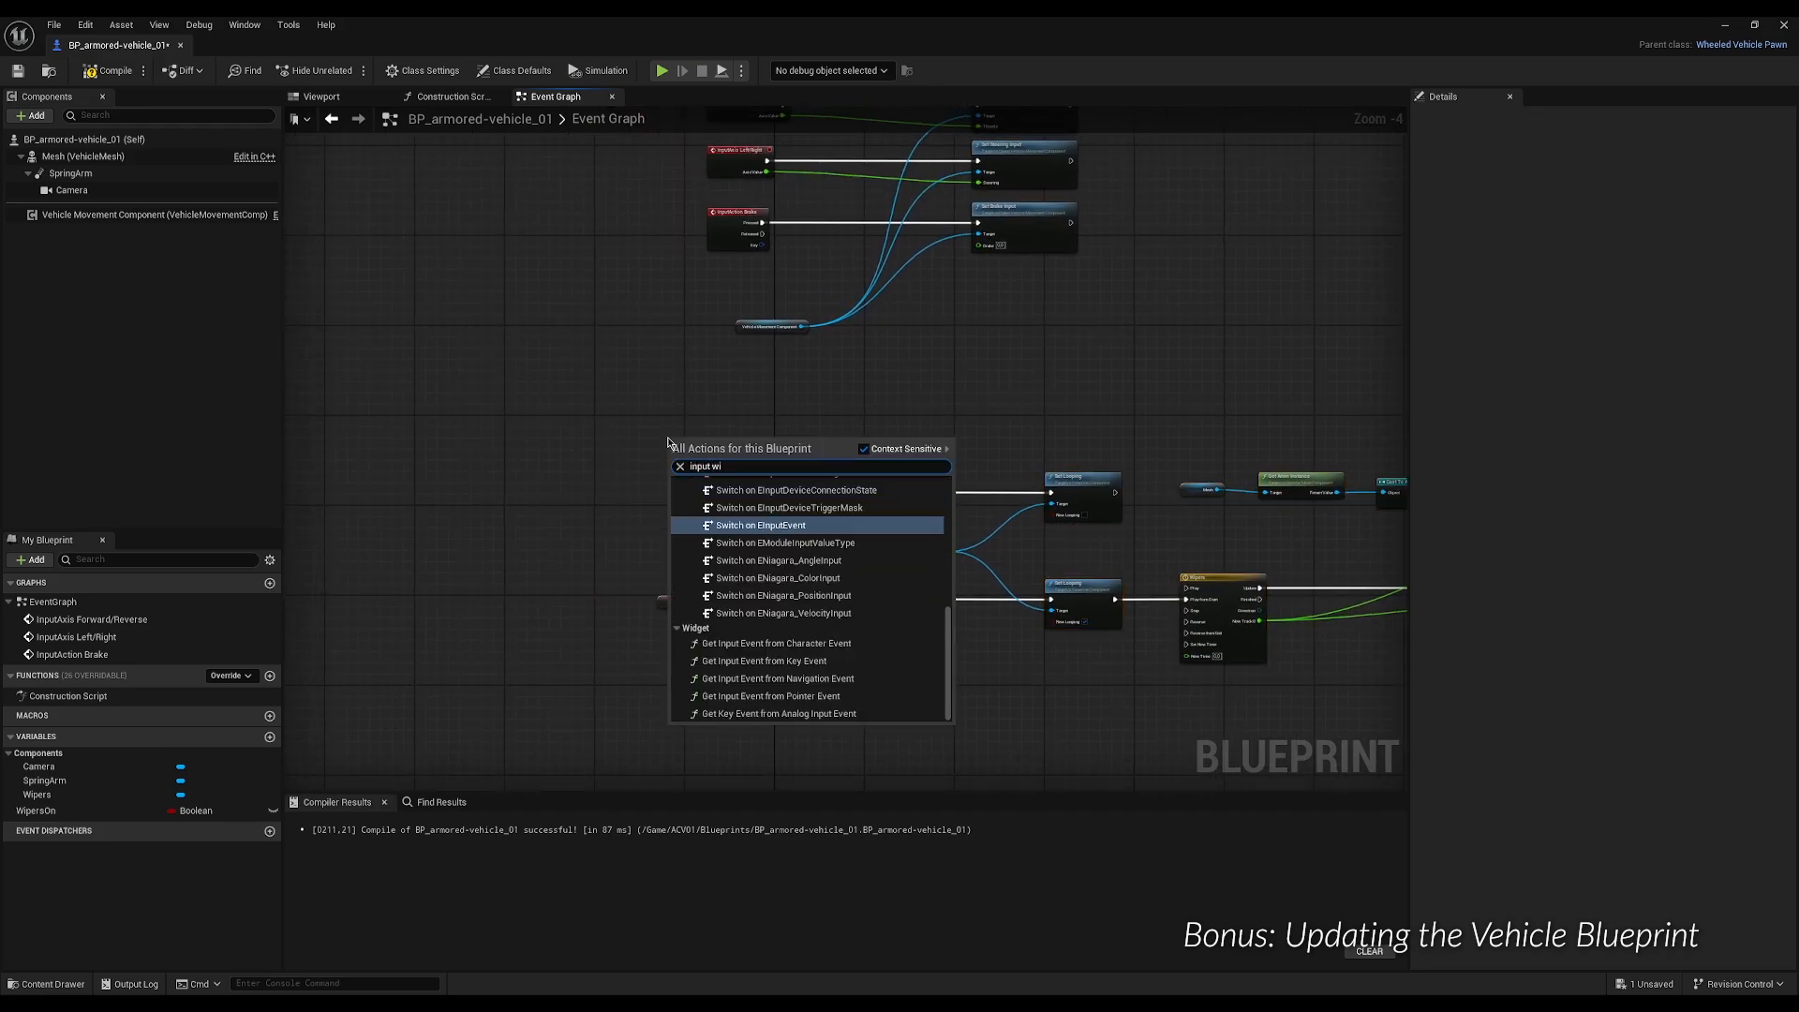
text(pe)
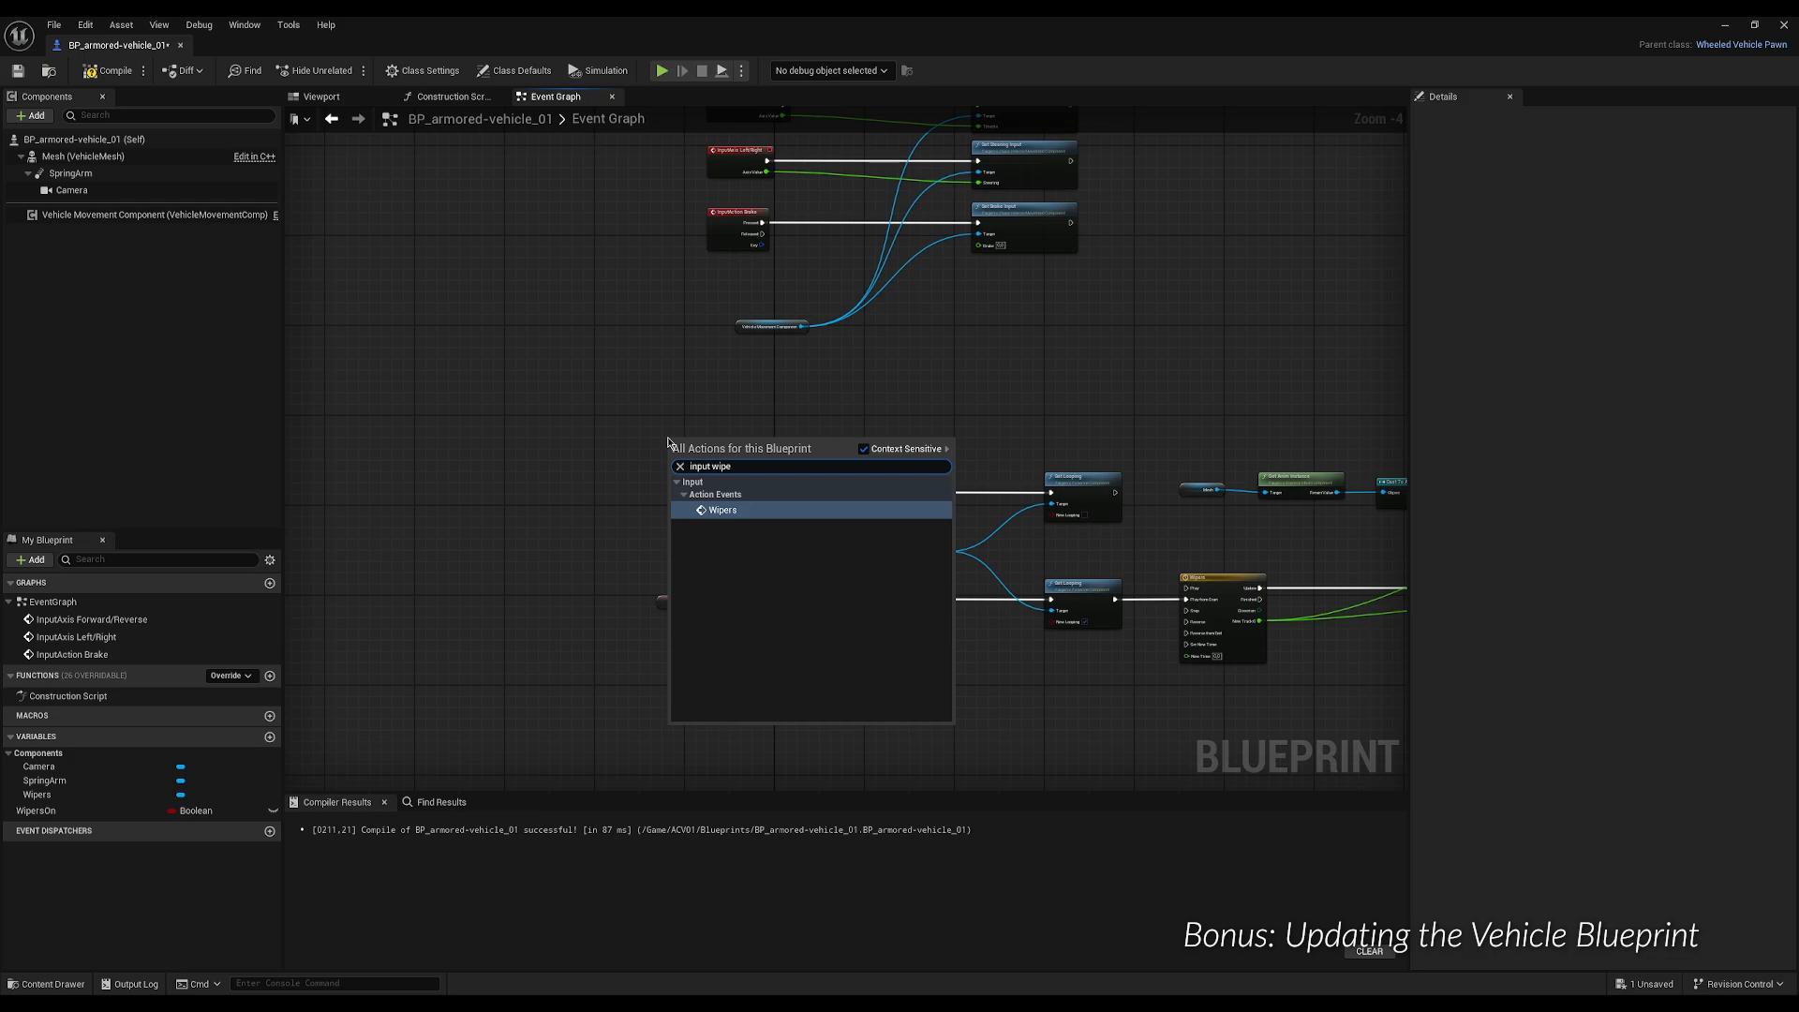
click(744, 509)
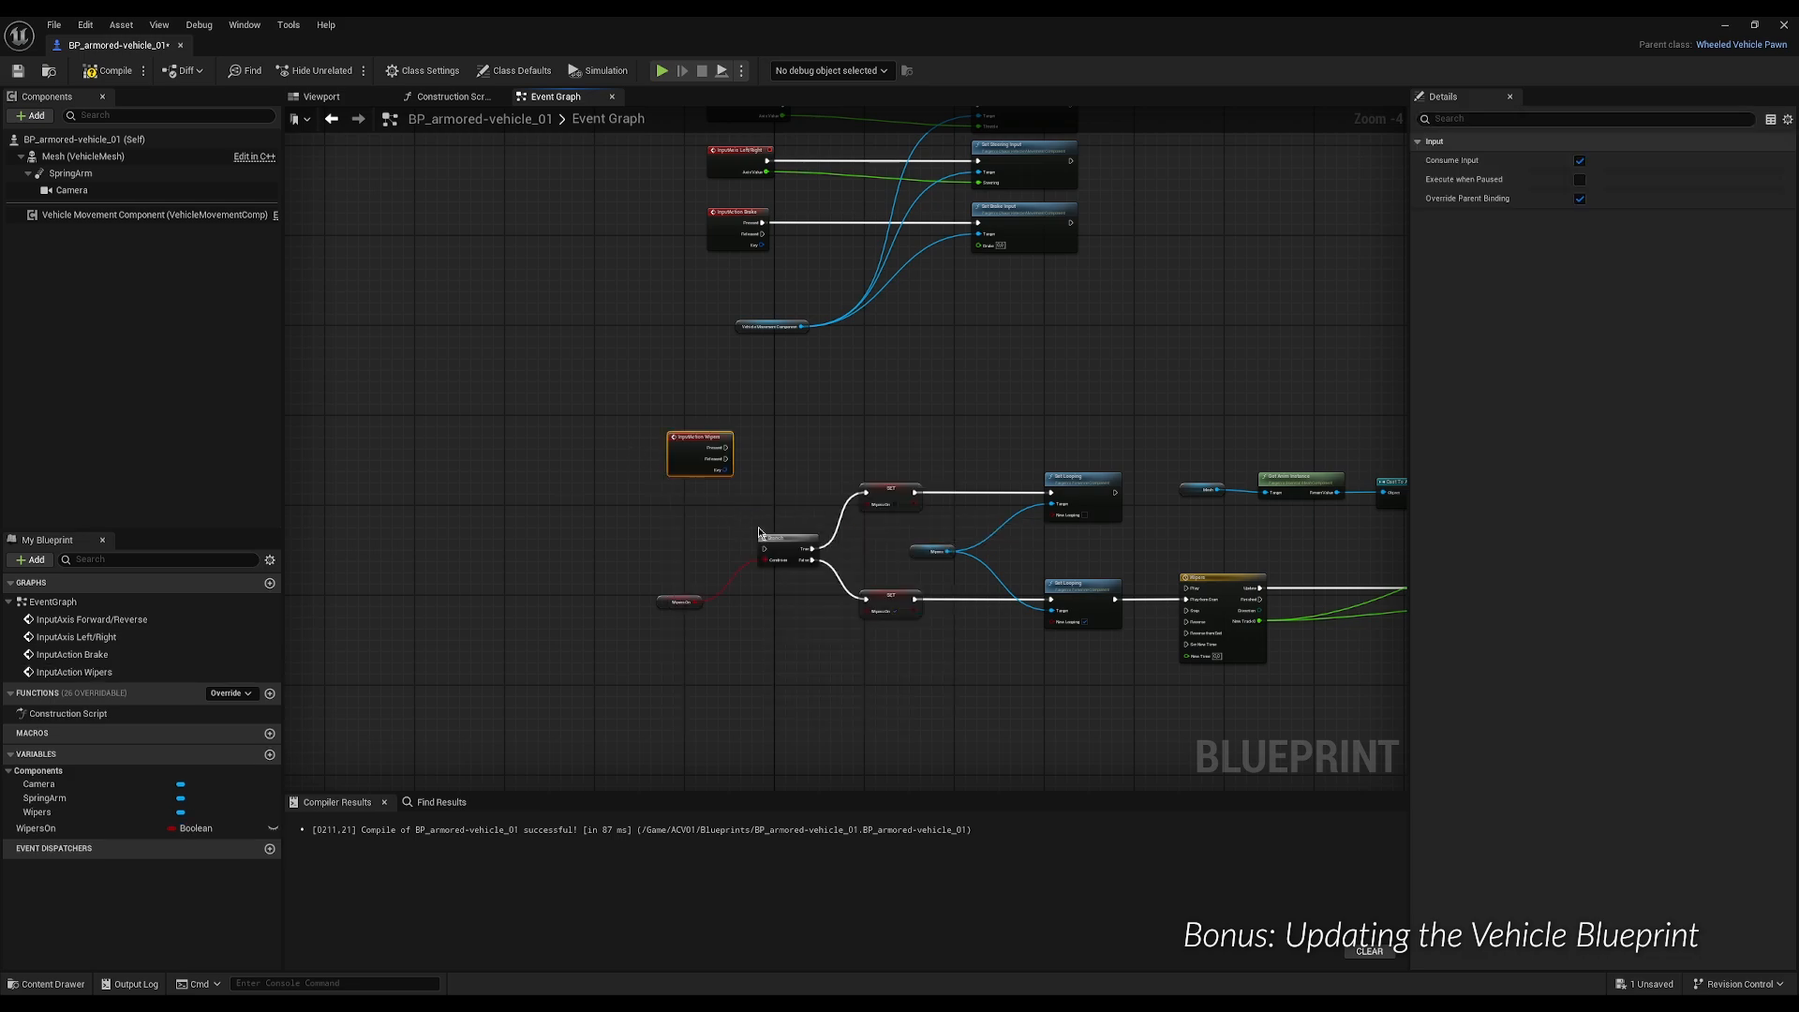
Wire the InputAction Wipers Pressed output to the Branch and position the event so the wire runs straight.
scroll(759, 532, up, 1)
drag(670, 406, 766, 557)
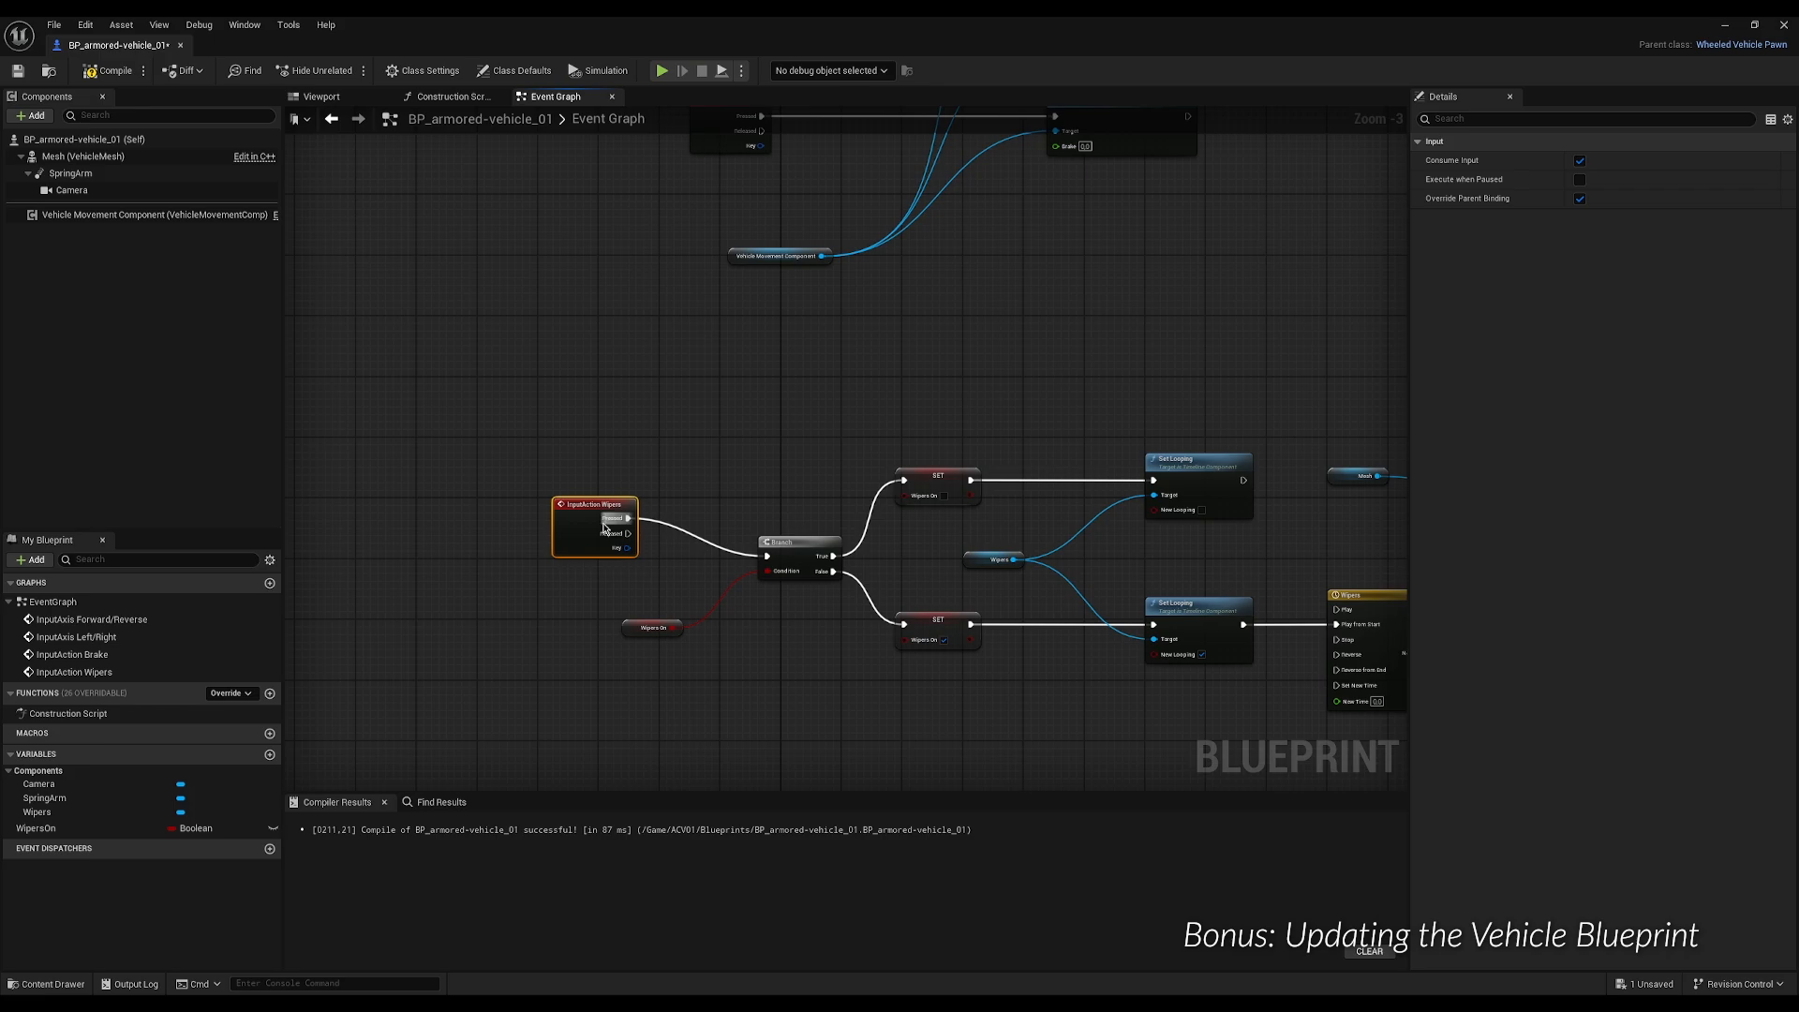
drag(597, 505, 551, 542)
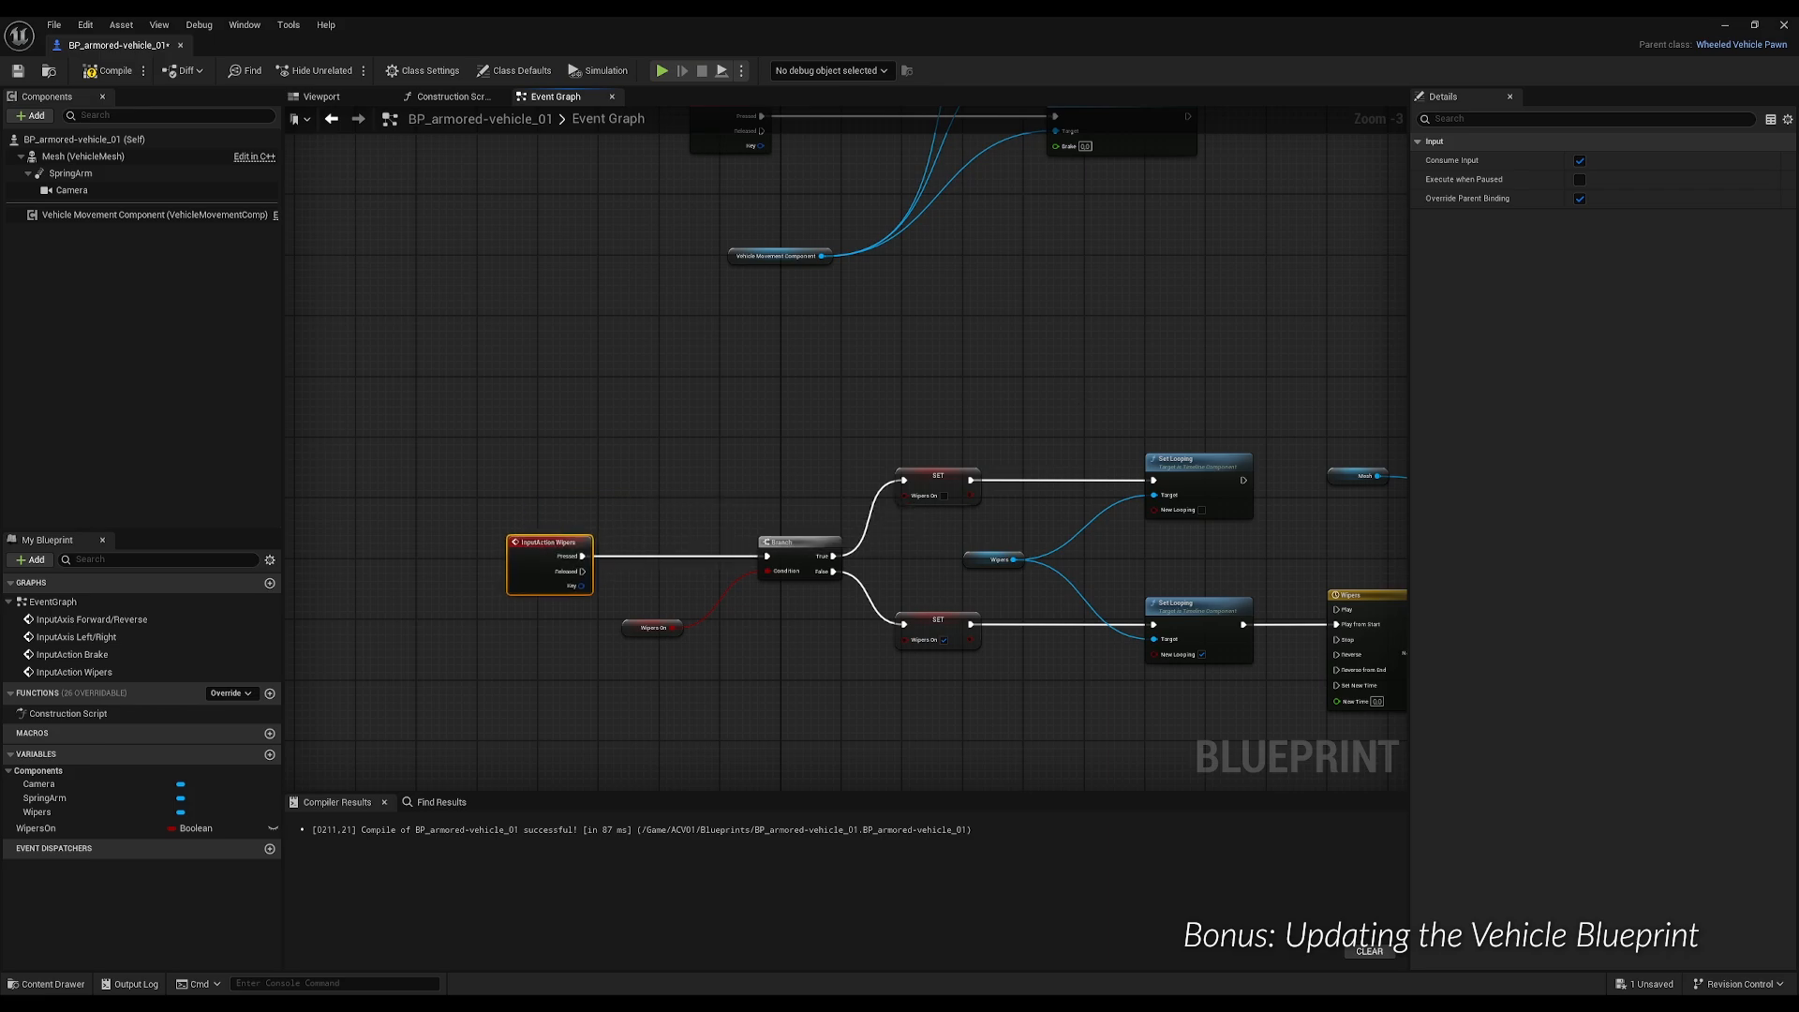
Compile and save the vehicle Blueprint with the completed wiper node network.
right_drag(1081, 396, 828, 376)
scroll(594, 341, down, 1)
scroll(791, 333, down, 1)
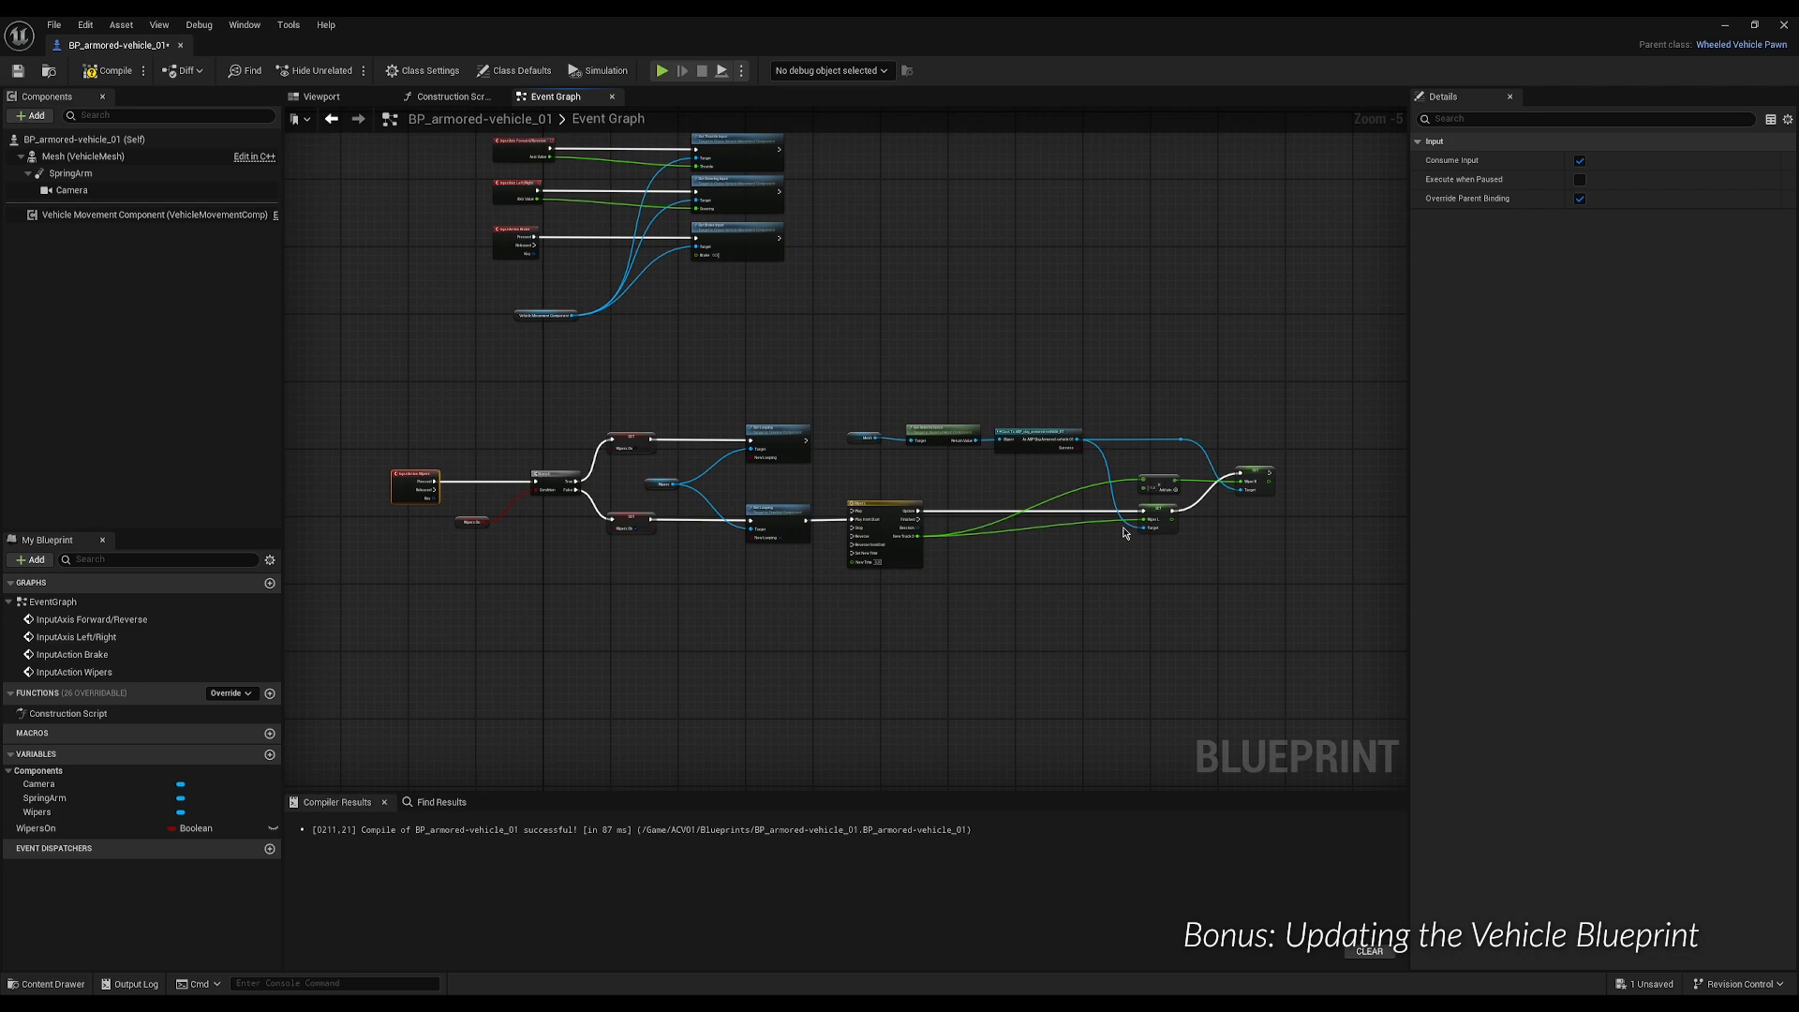
click(108, 71)
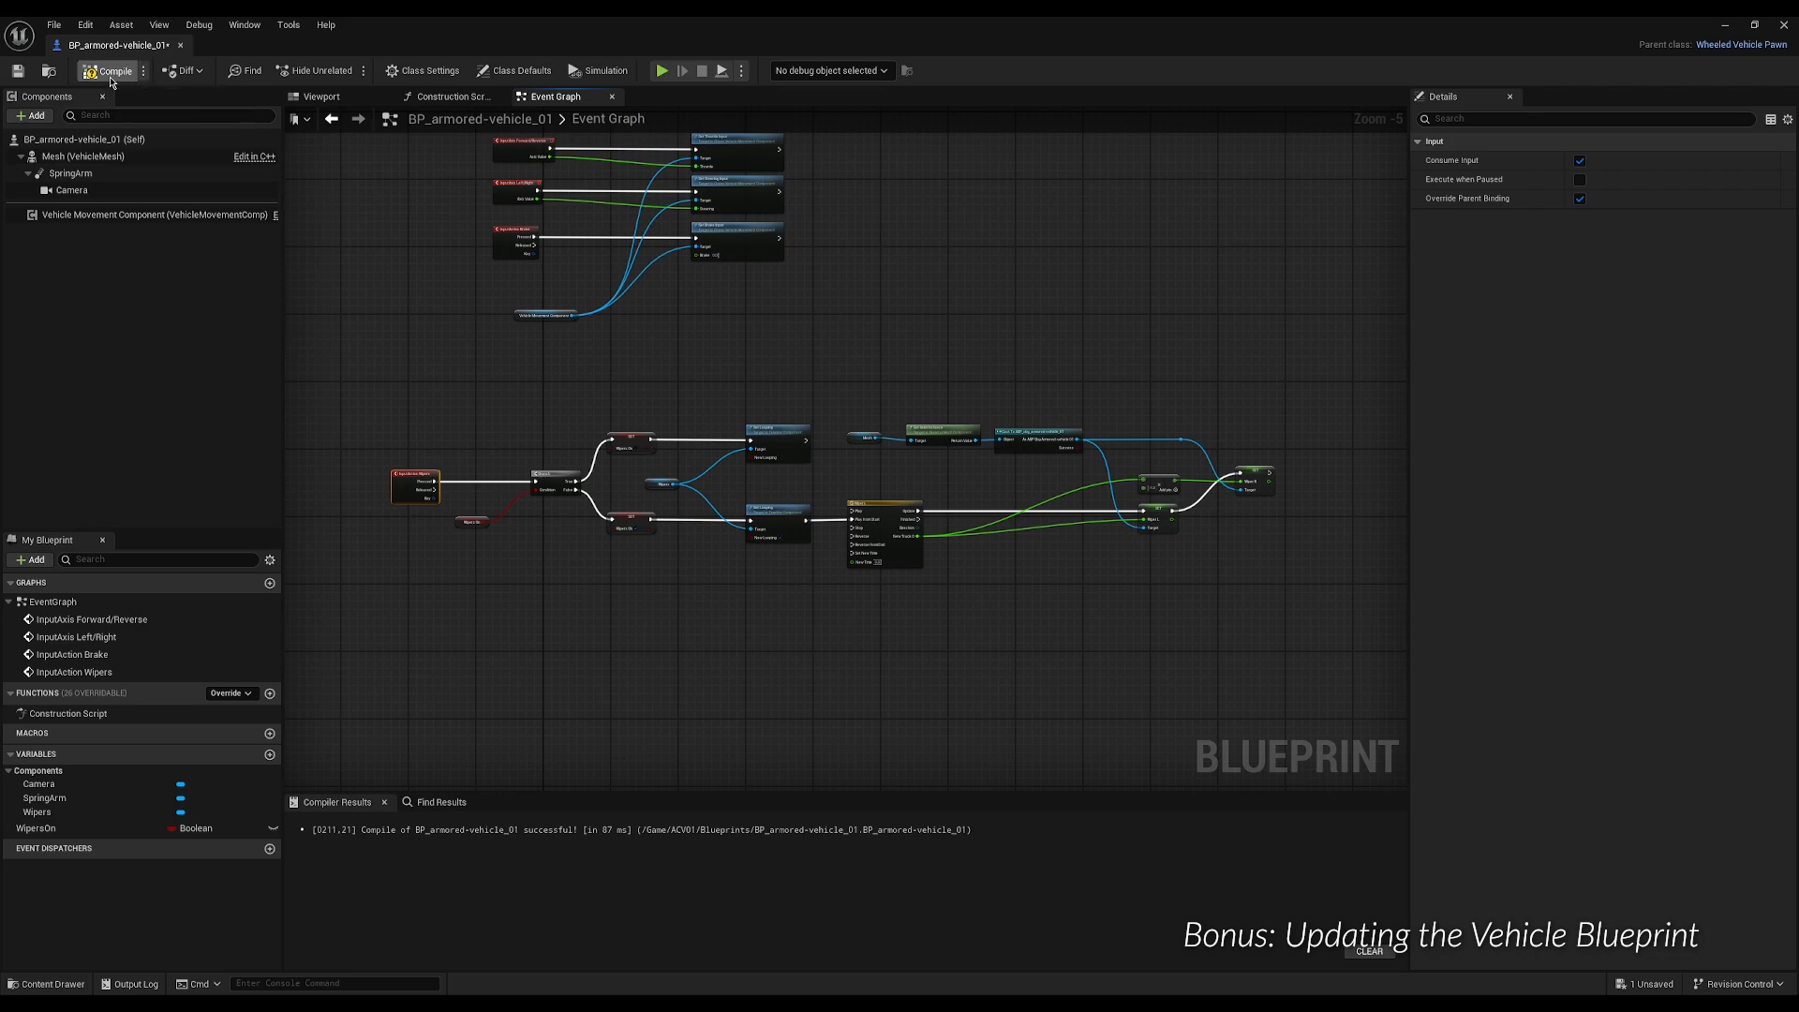
click(16, 72)
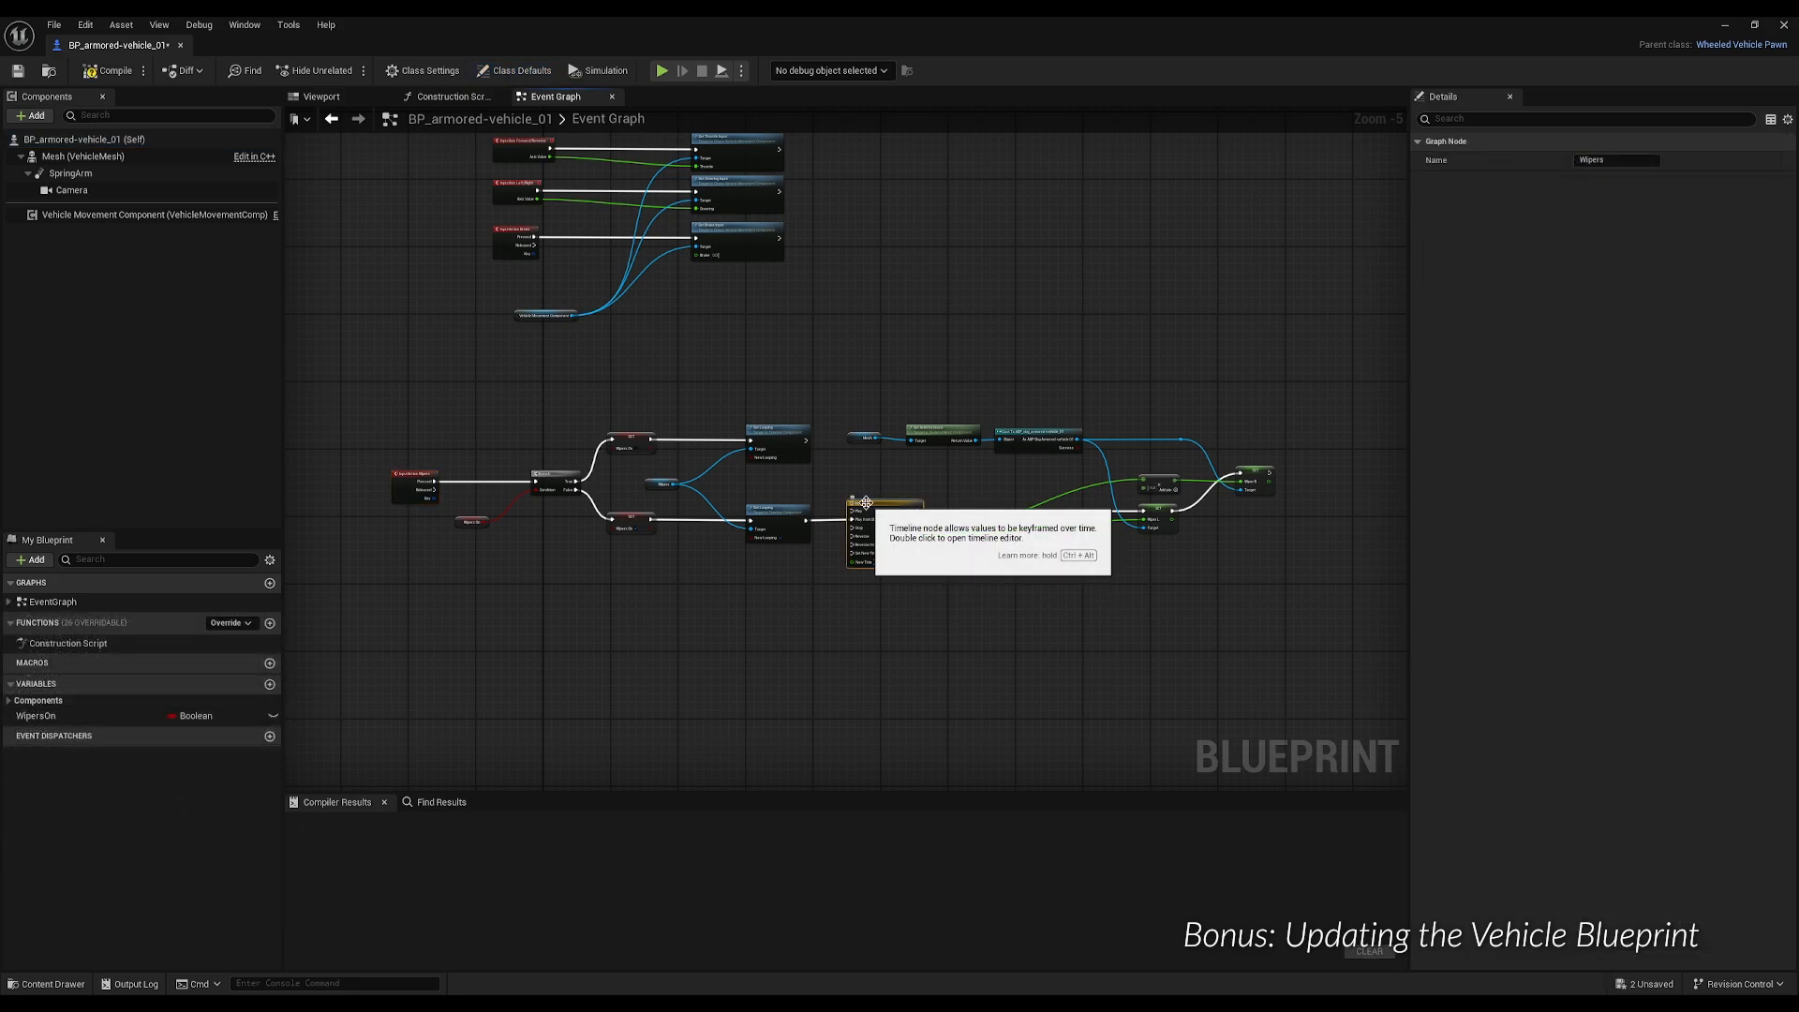
Set the Wipers timeline's length to 1.00, and compile and save the Blueprint.
double_click(866, 503)
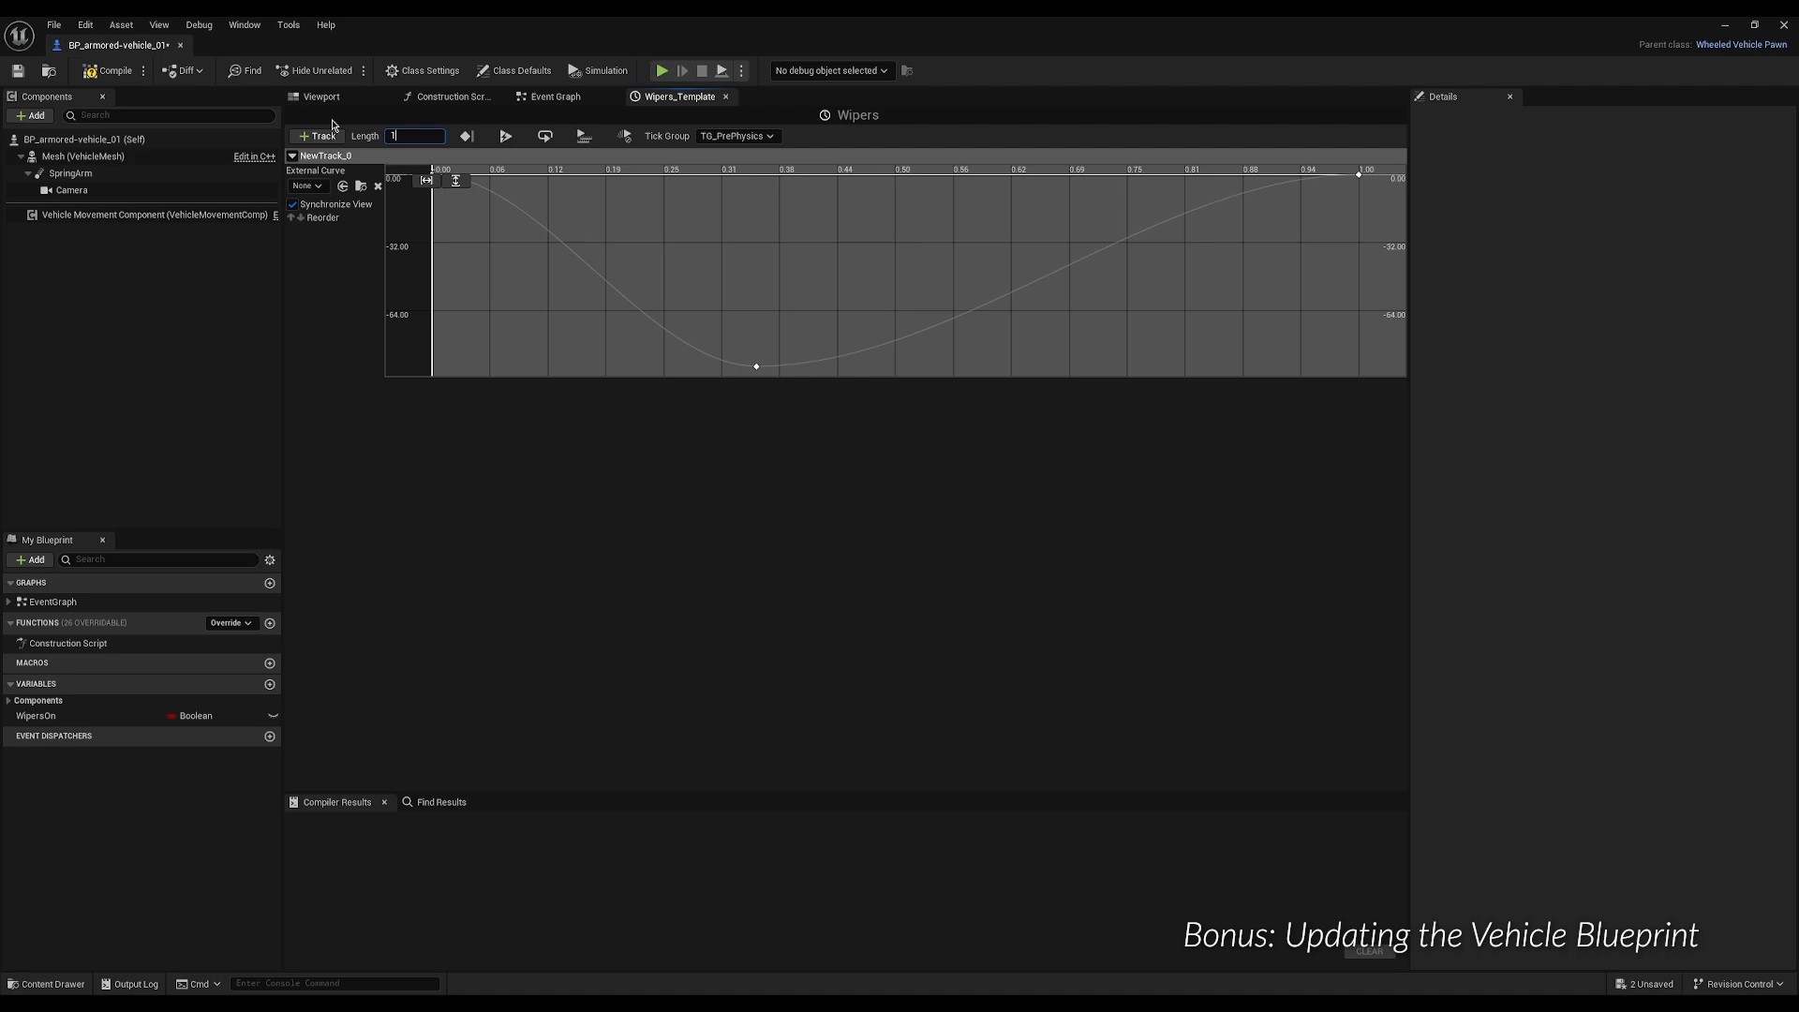
key(Return)
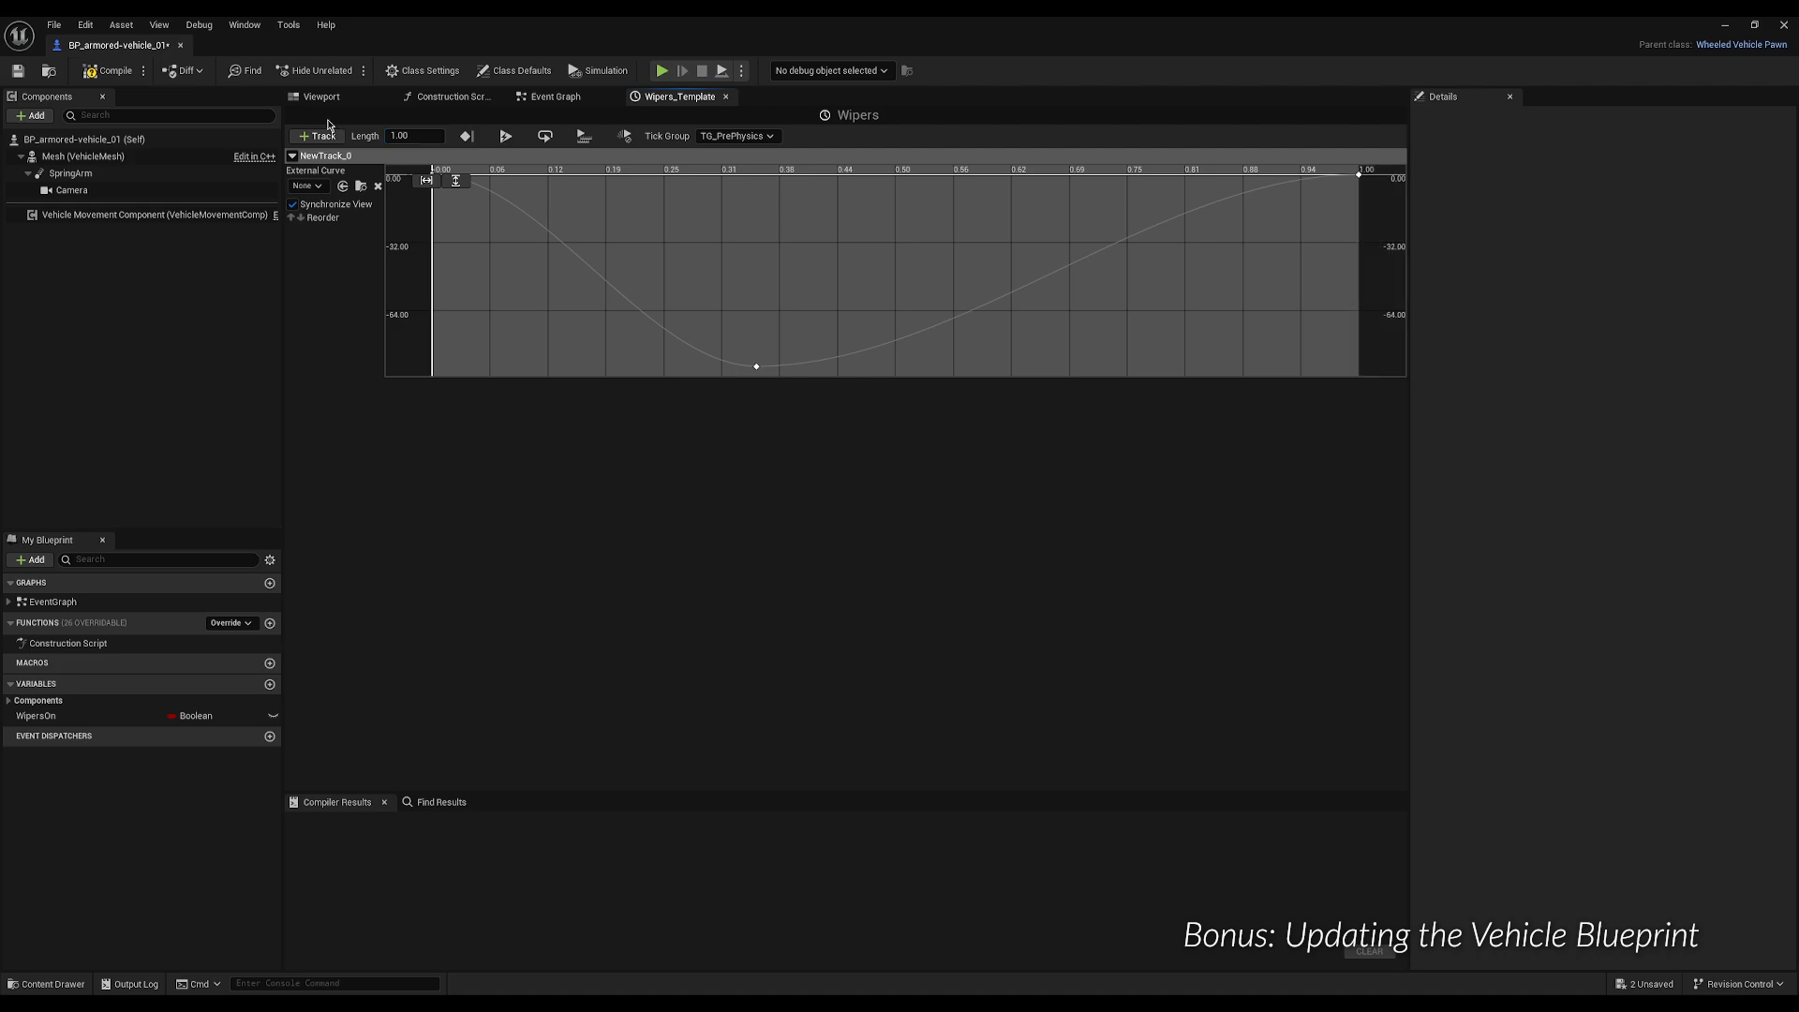
click(107, 70)
click(17, 71)
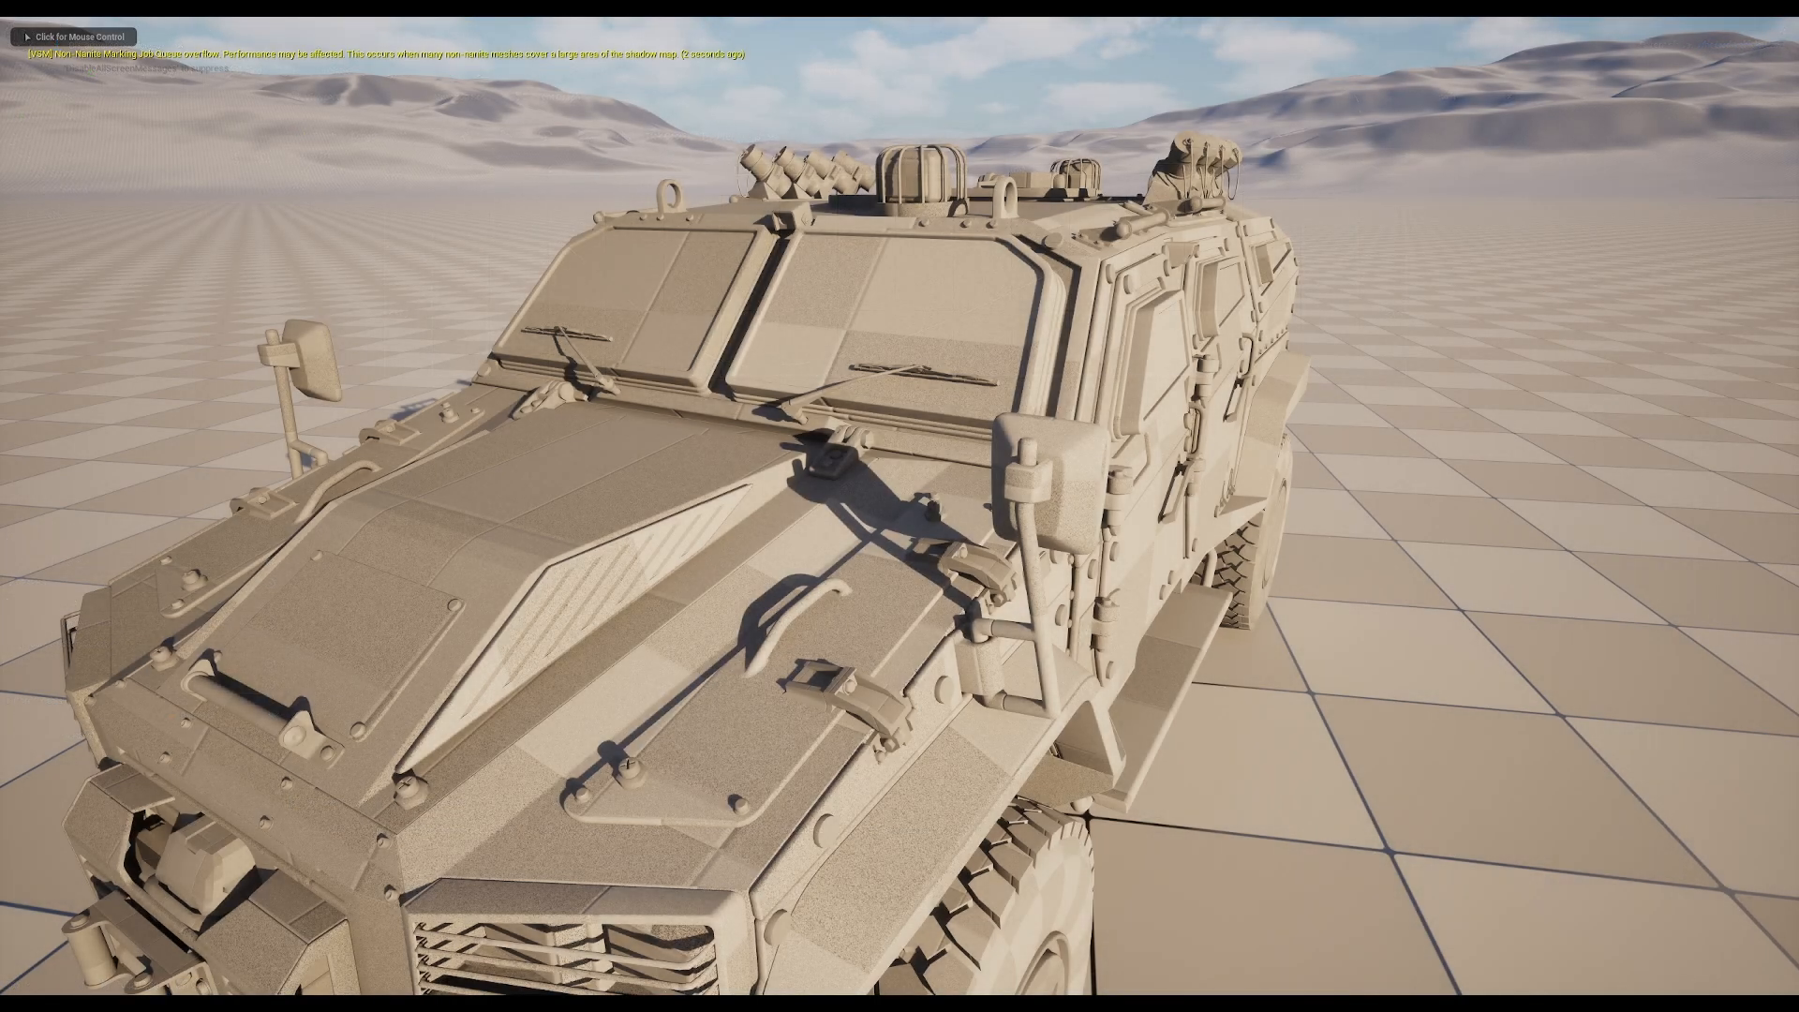
Test the windshield wipers toggle on the armored vehicle in the running level.
key(q)
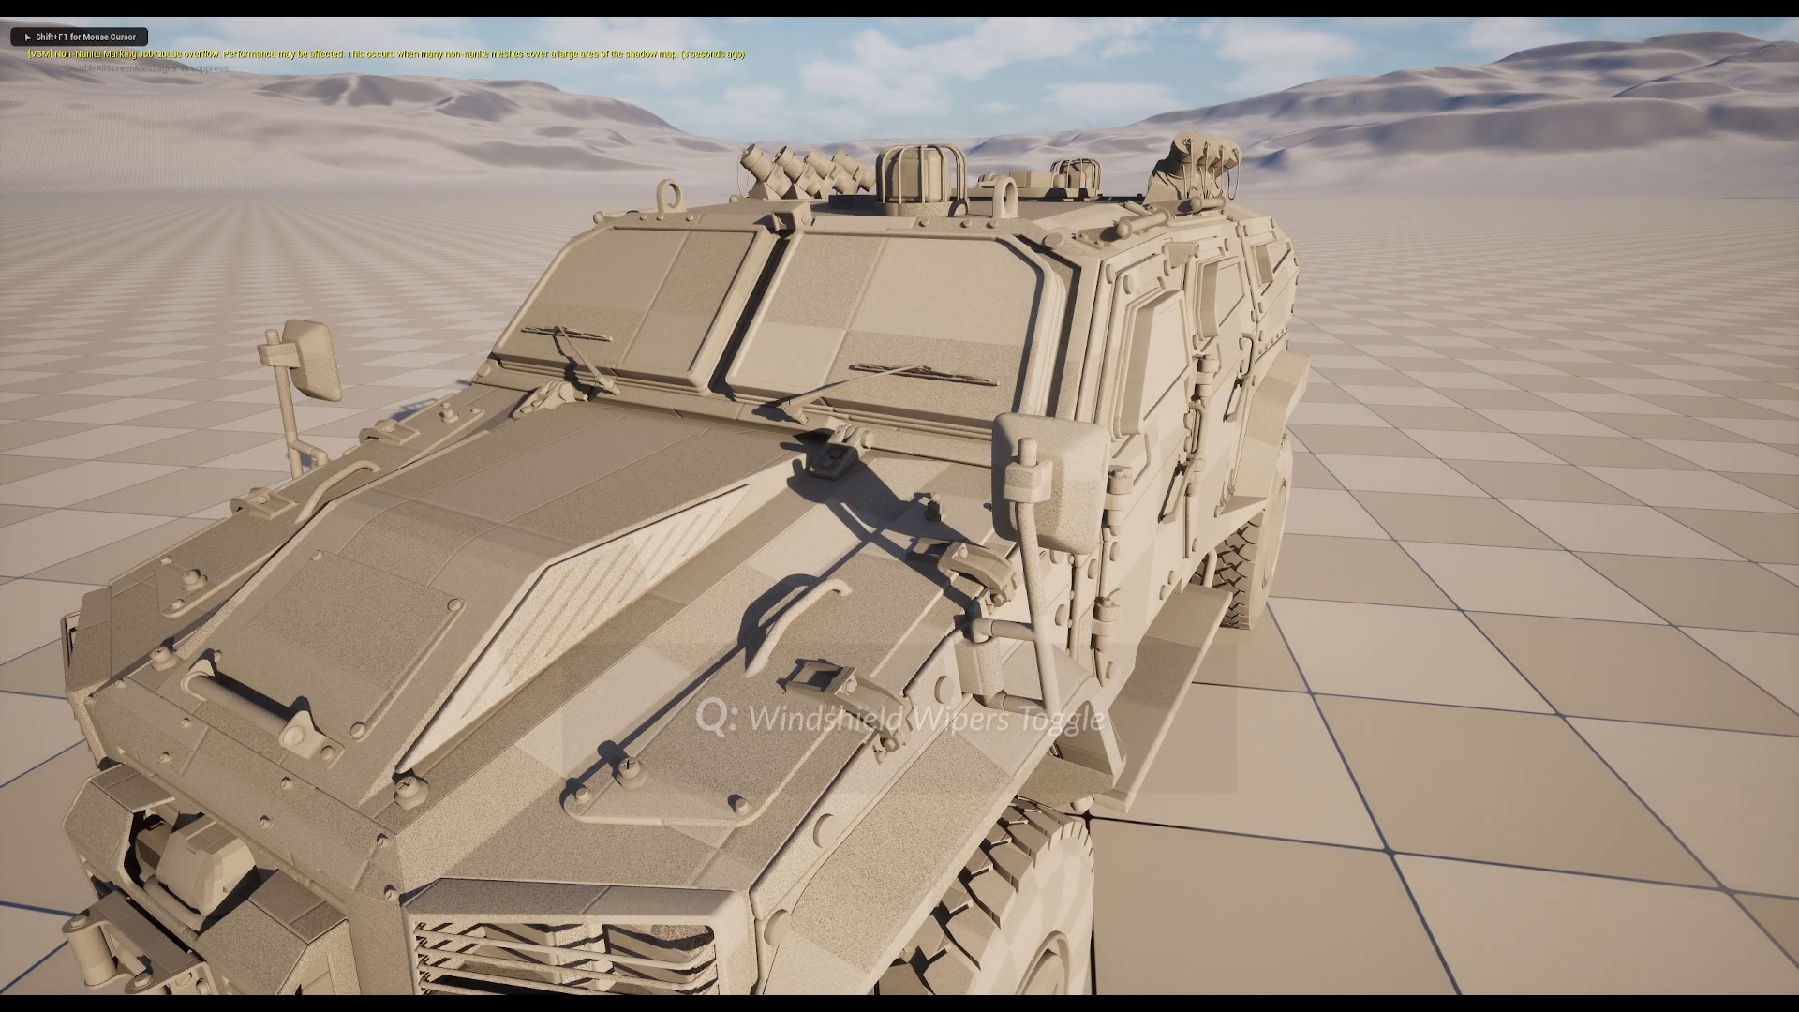